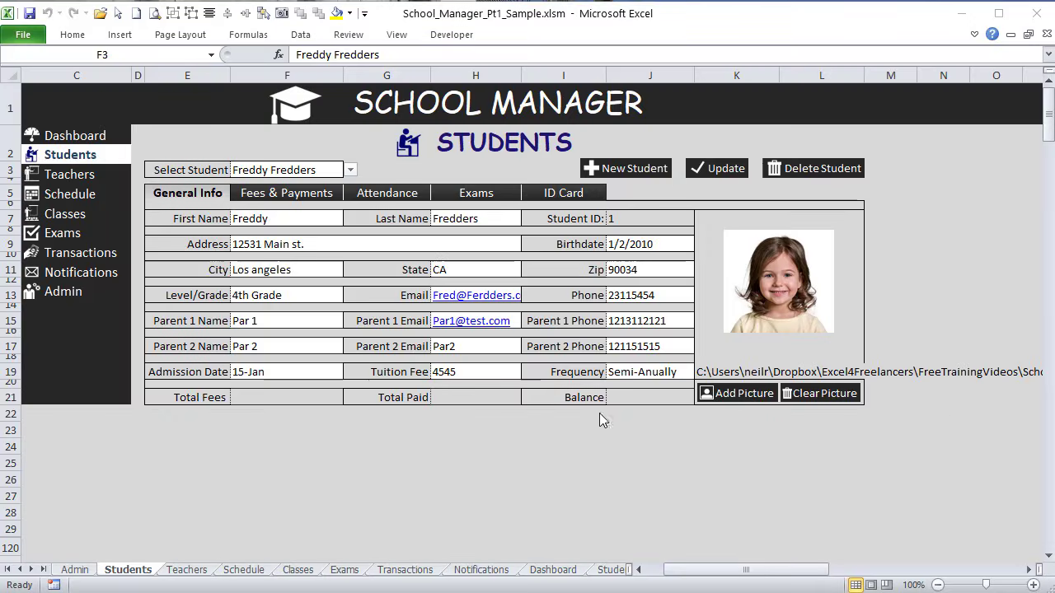
# Step: Look through the student's Fees & Payments, Attendance, Exams and ID Card sections, ending on General Info
pyautogui.click(302, 202)
pyautogui.doubleClick(299, 198)
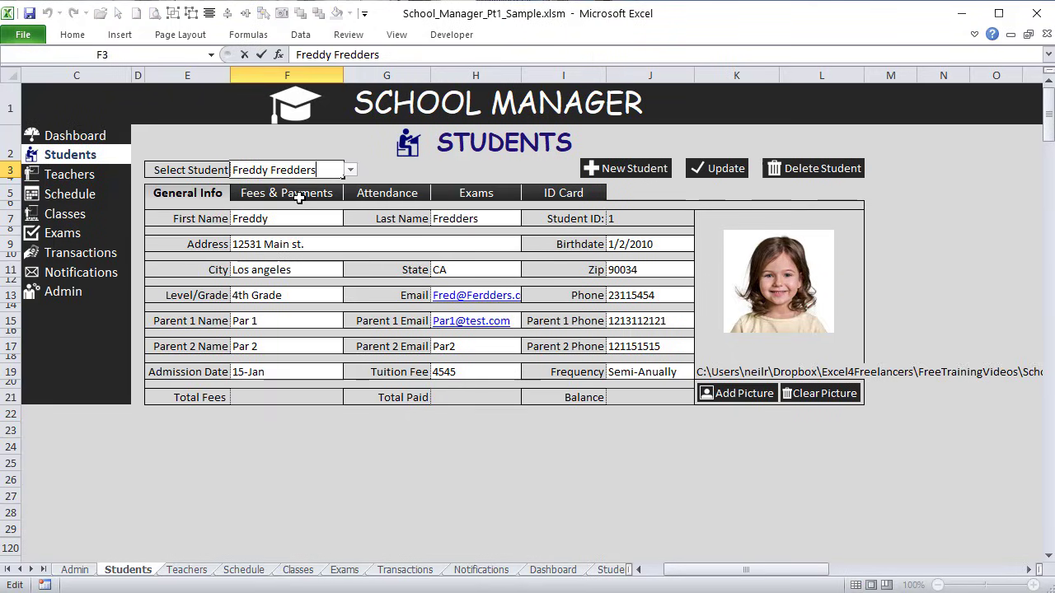
pyautogui.click(299, 198)
pyautogui.click(367, 194)
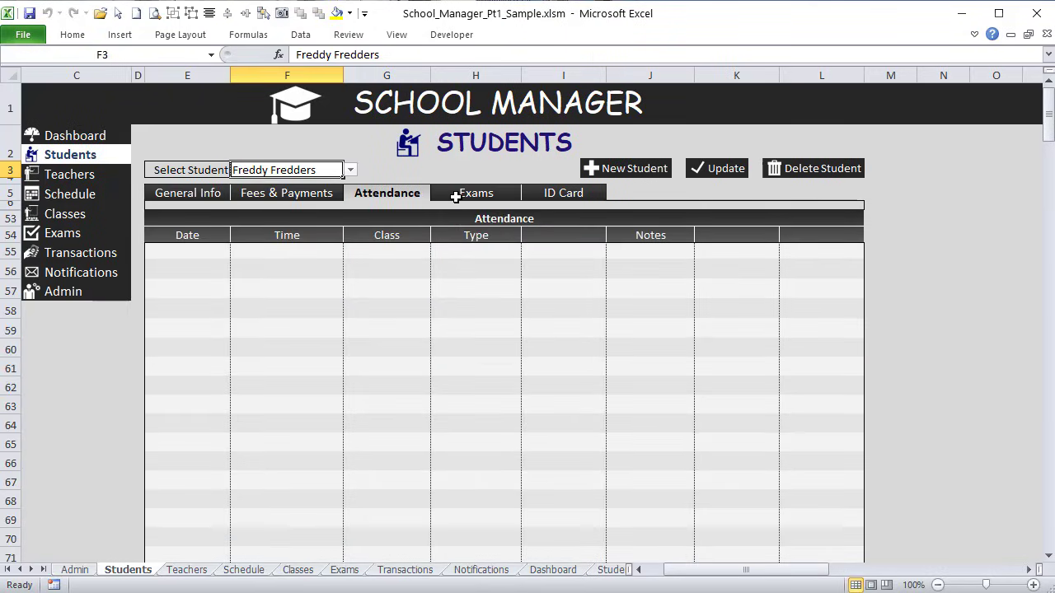
pyautogui.click(456, 197)
pyautogui.click(536, 193)
pyautogui.click(212, 193)
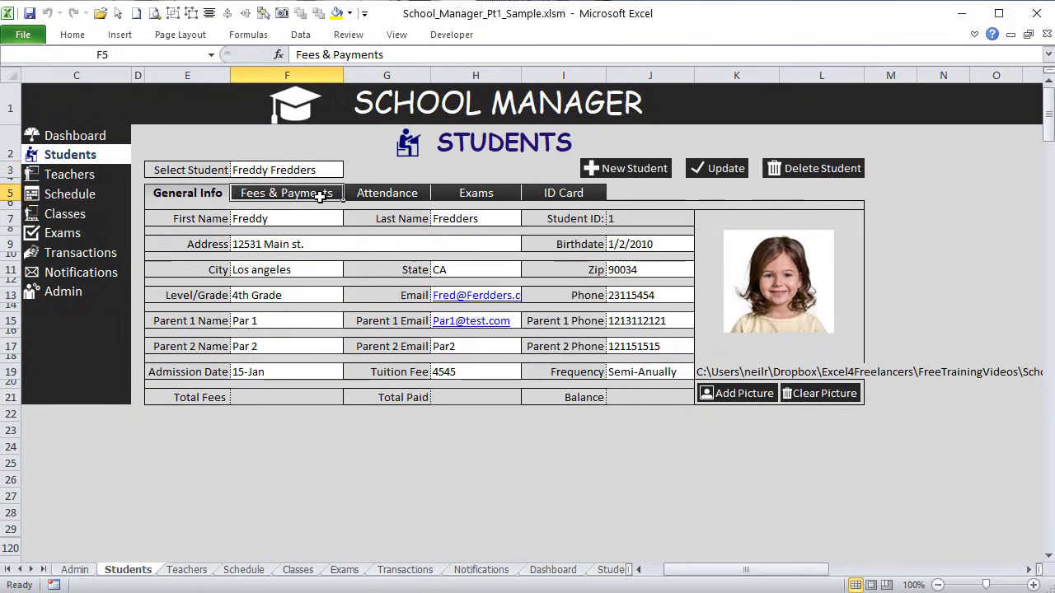
pyautogui.click(320, 196)
pyautogui.click(377, 194)
pyautogui.click(445, 198)
pyautogui.click(551, 194)
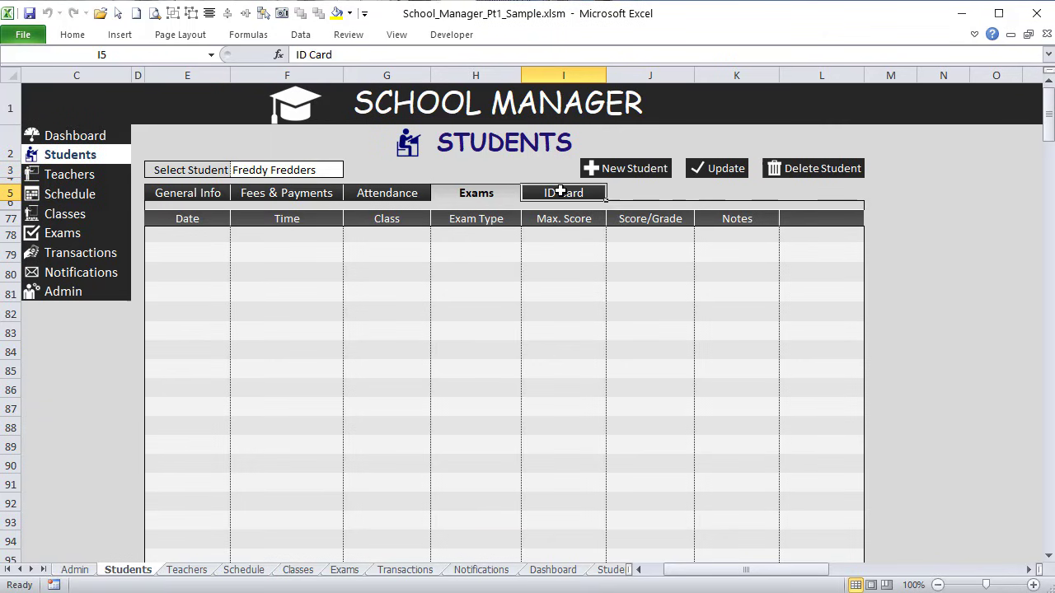
pyautogui.click(219, 193)
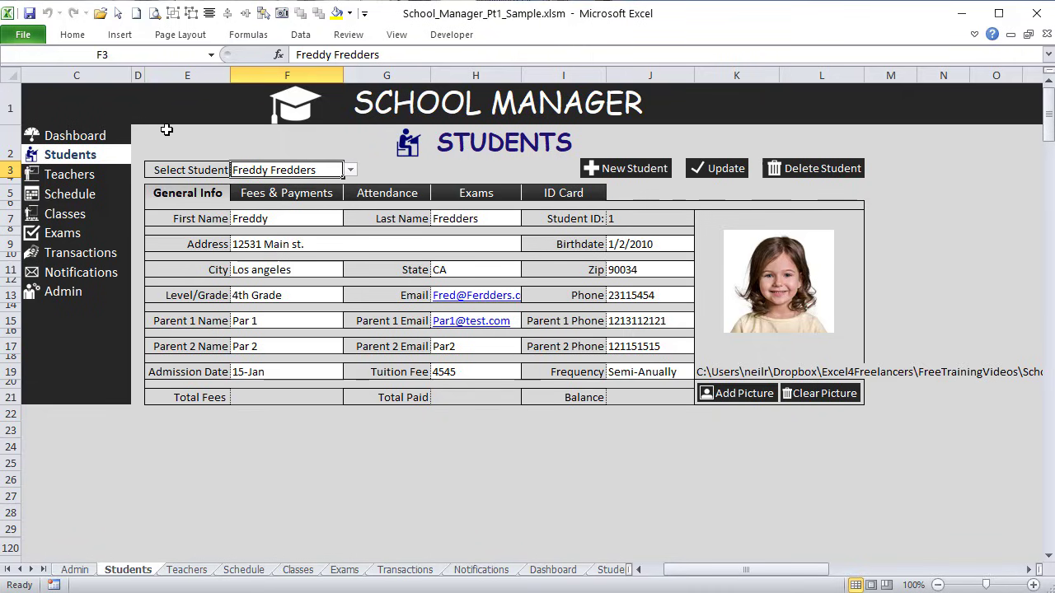
# Step: Close the School_Manager_Pt1_Sample workbook with its changes saved and create a new blank workbook
pyautogui.click(1046, 34)
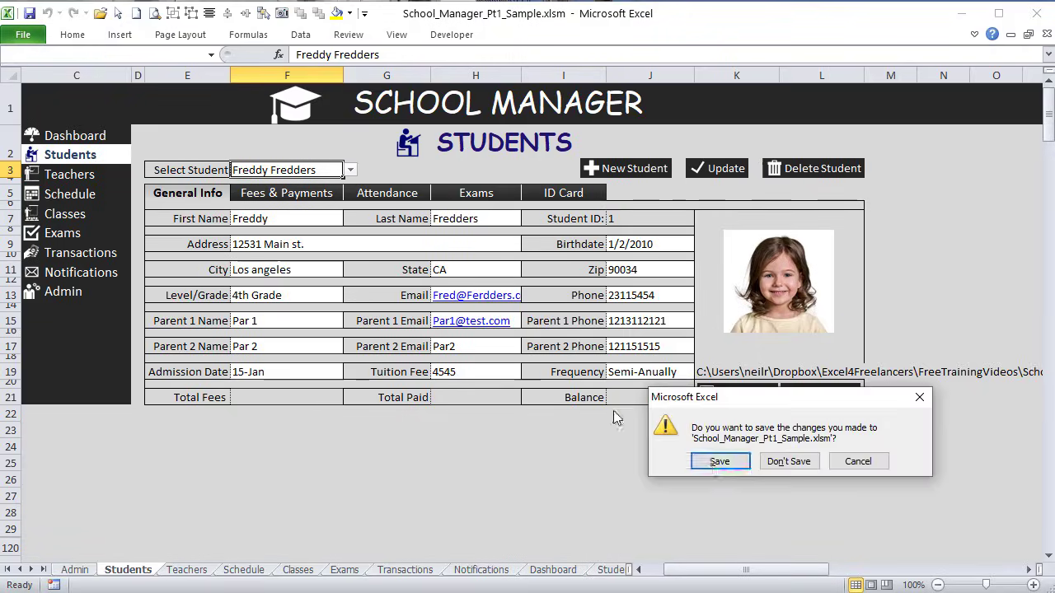
pyautogui.click(724, 464)
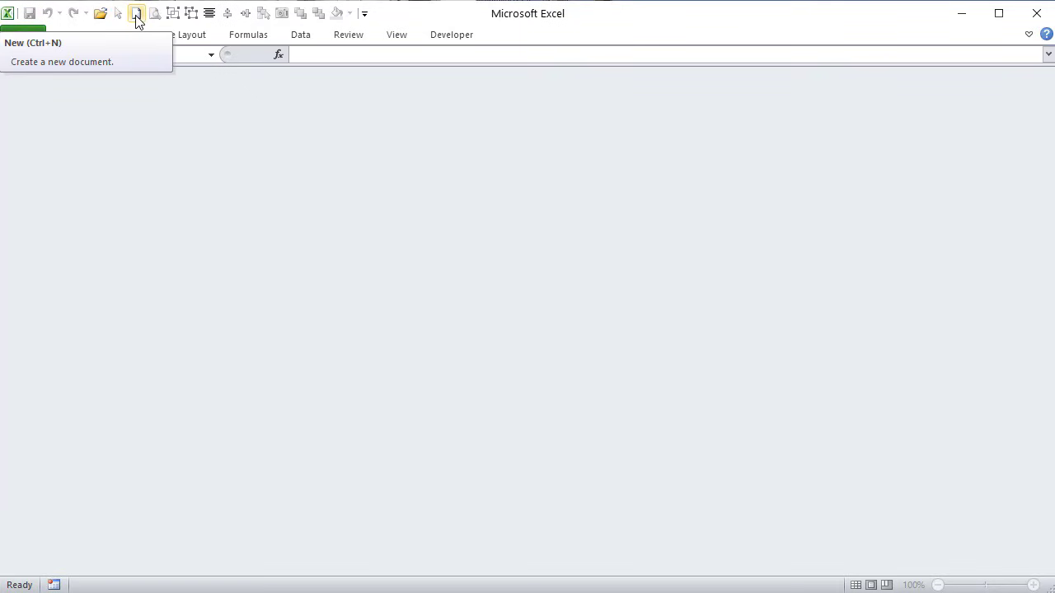
pyautogui.click(137, 18)
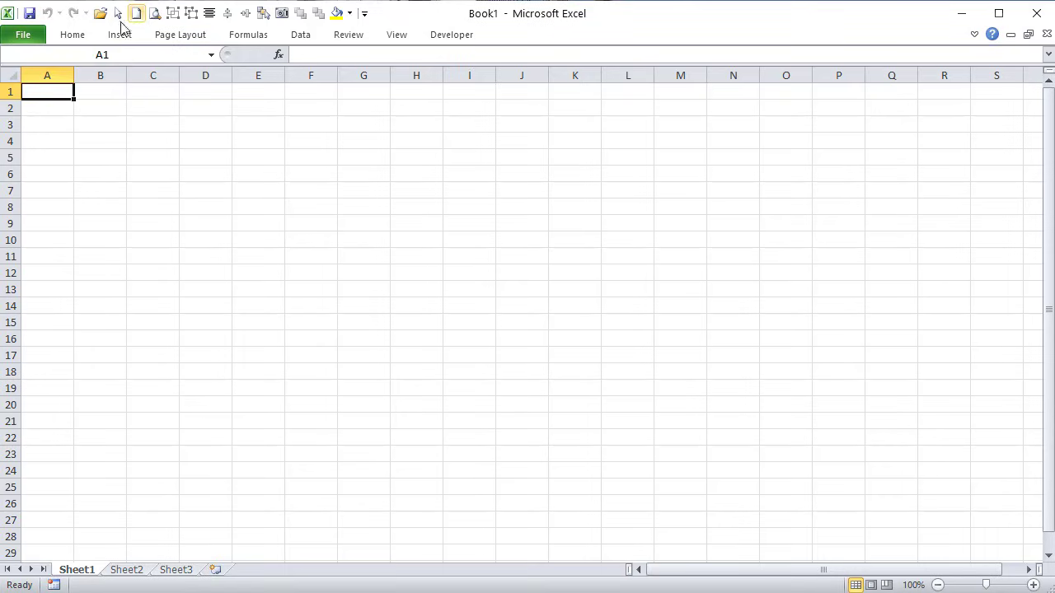
# Step: Start saving the new workbook as an Excel Macro-Enabled Workbook (*.xlsm) in the School Manager Pt1 folder
pyautogui.click(22, 36)
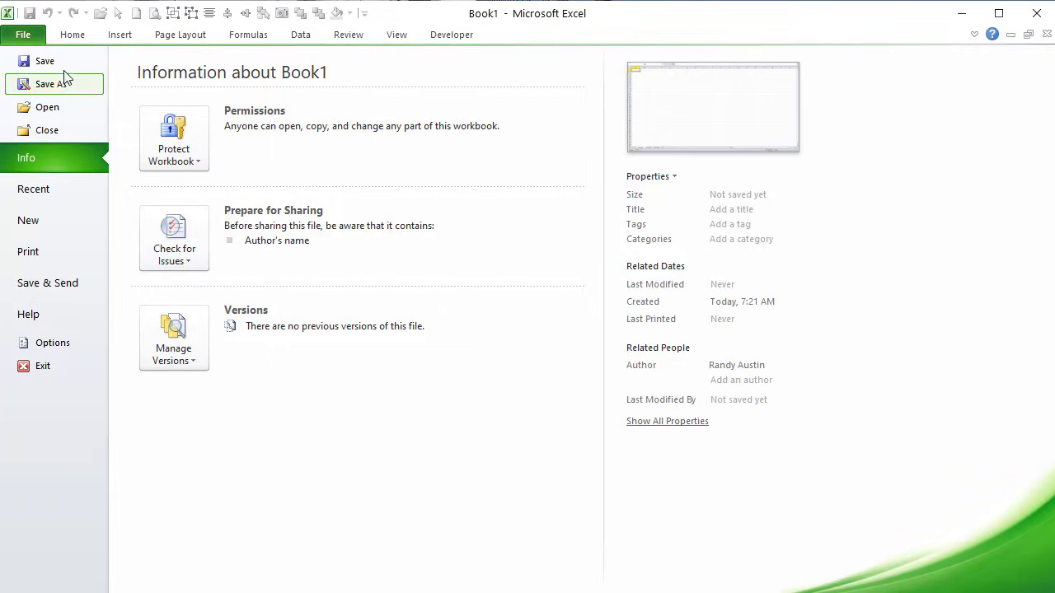
pyautogui.press('Escape')
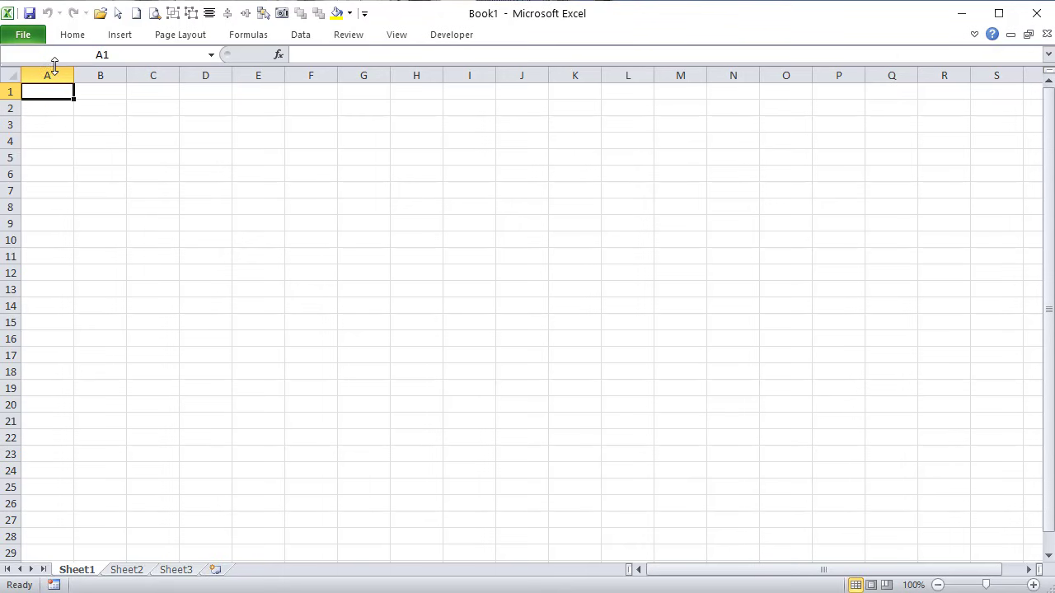
pyautogui.press('F12')
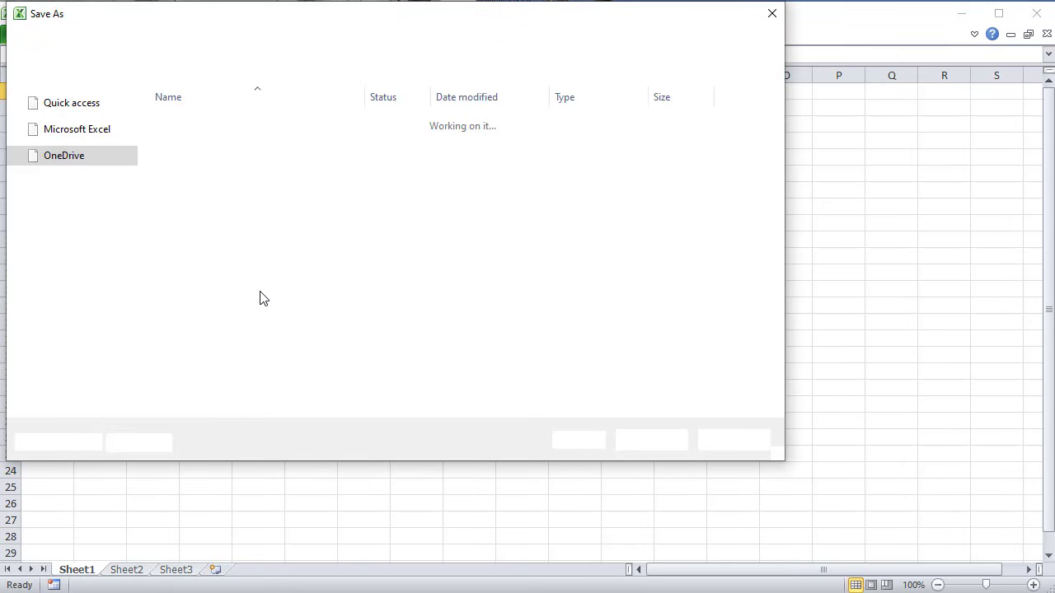
pyautogui.click(173, 355)
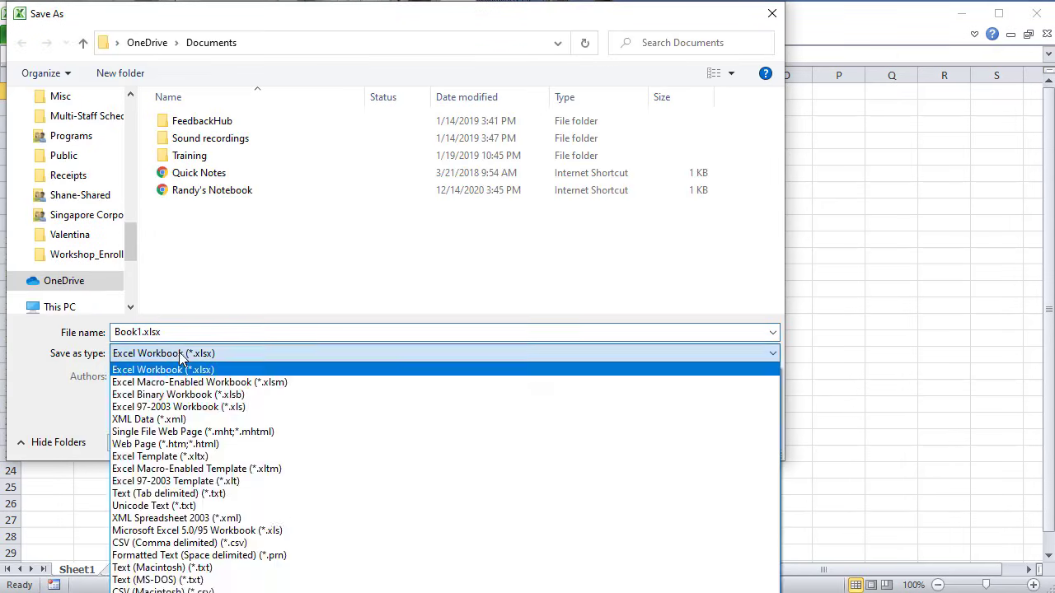
pyautogui.click(194, 384)
pyautogui.moveTo(134, 248); pyautogui.dragTo(131, 136)
pyautogui.click(107, 256)
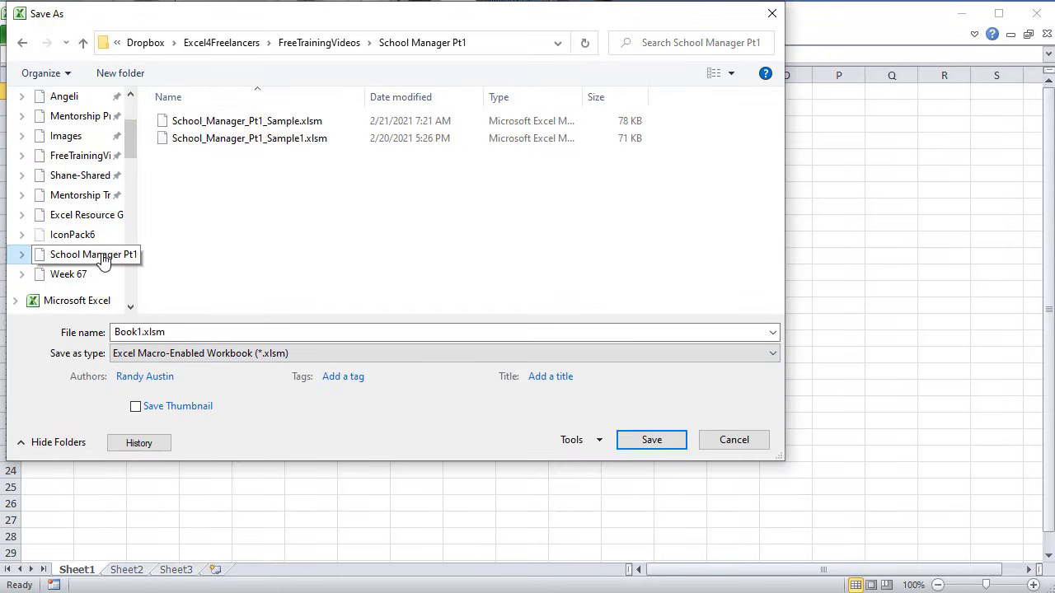
# Step: Base the file name on the existing sample file, shorten it to School_Manager_Pt1.xlsm and save the workbook
pyautogui.click(290, 138)
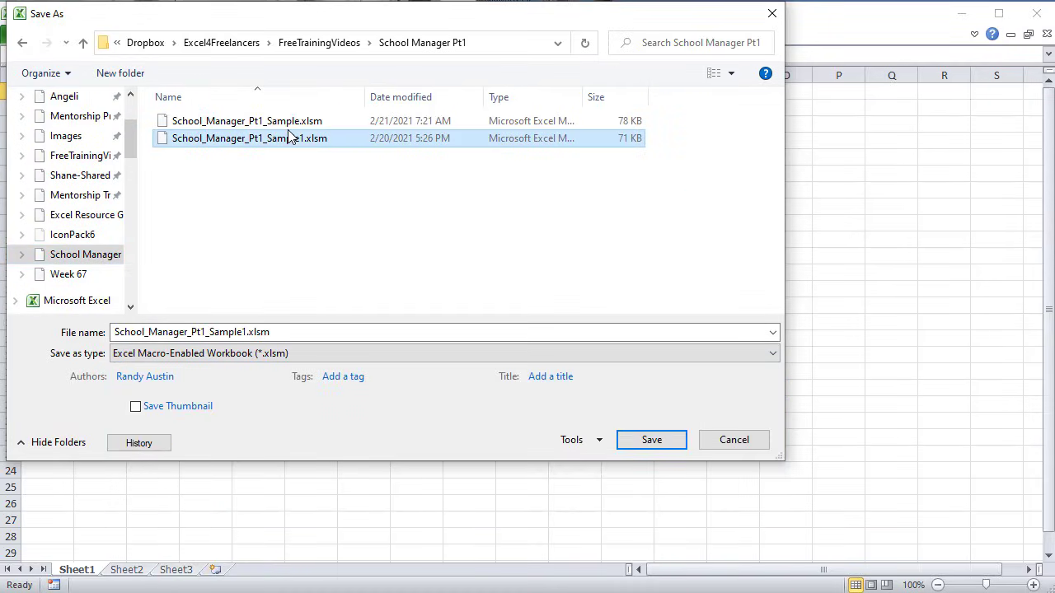
pyautogui.click(205, 332)
pyautogui.click(205, 332)
pyautogui.moveTo(205, 332); pyautogui.dragTo(244, 332)
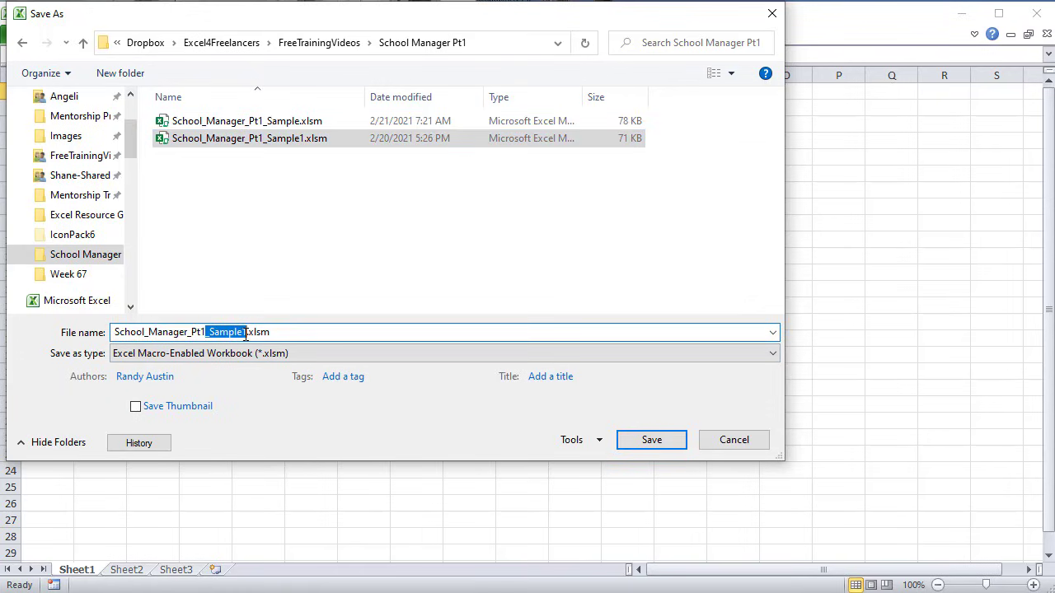
pyautogui.press('BackSpace')
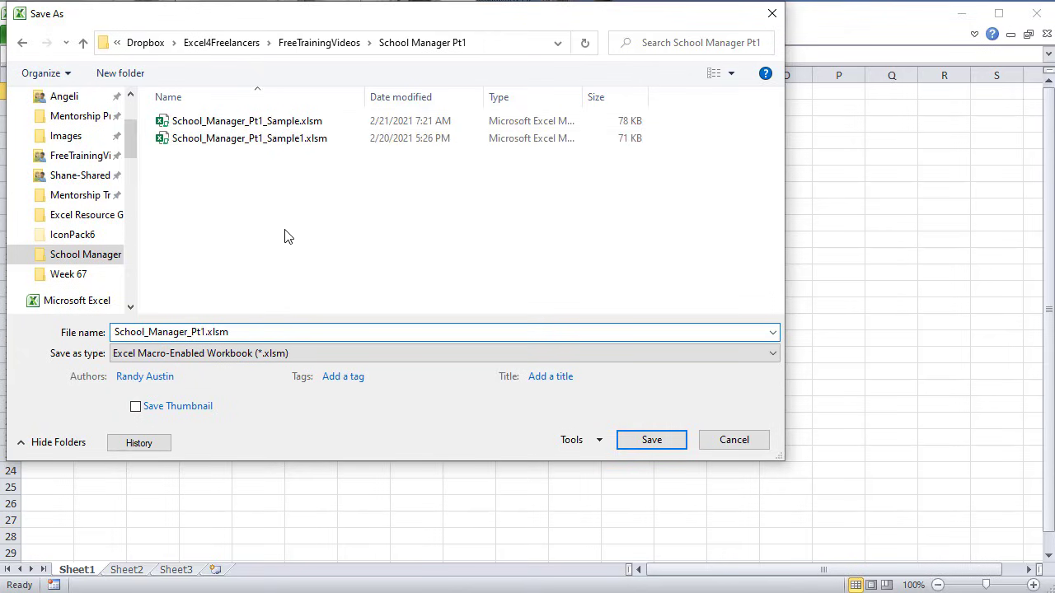
pyautogui.click(639, 442)
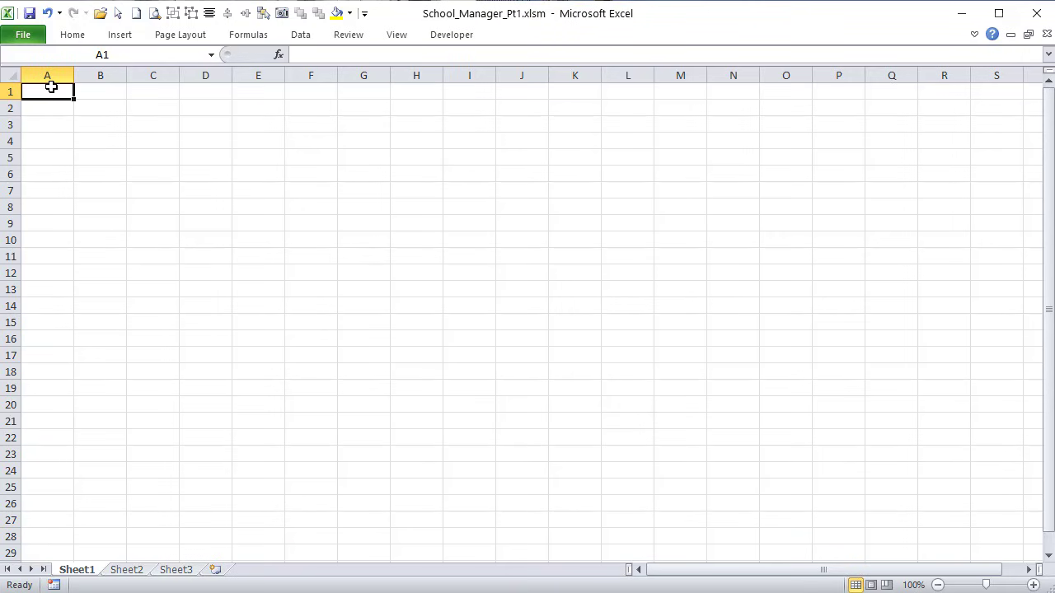
# Step: Rename Sheet1 as Admin and Sheet2 as Students
pyautogui.moveTo(47, 87); pyautogui.dragTo(108, 559)
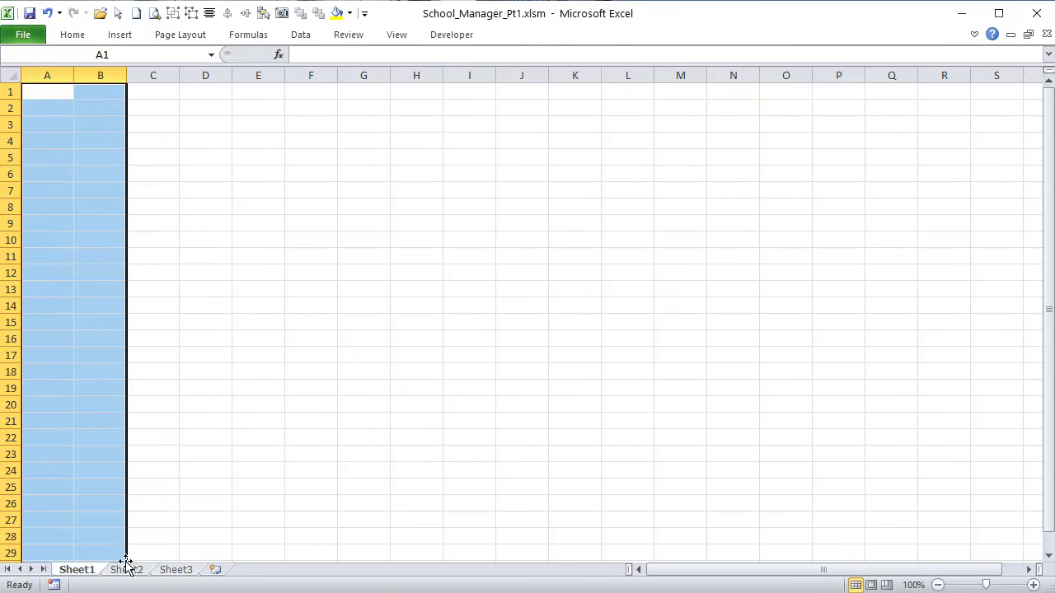
pyautogui.doubleClick(69, 572)
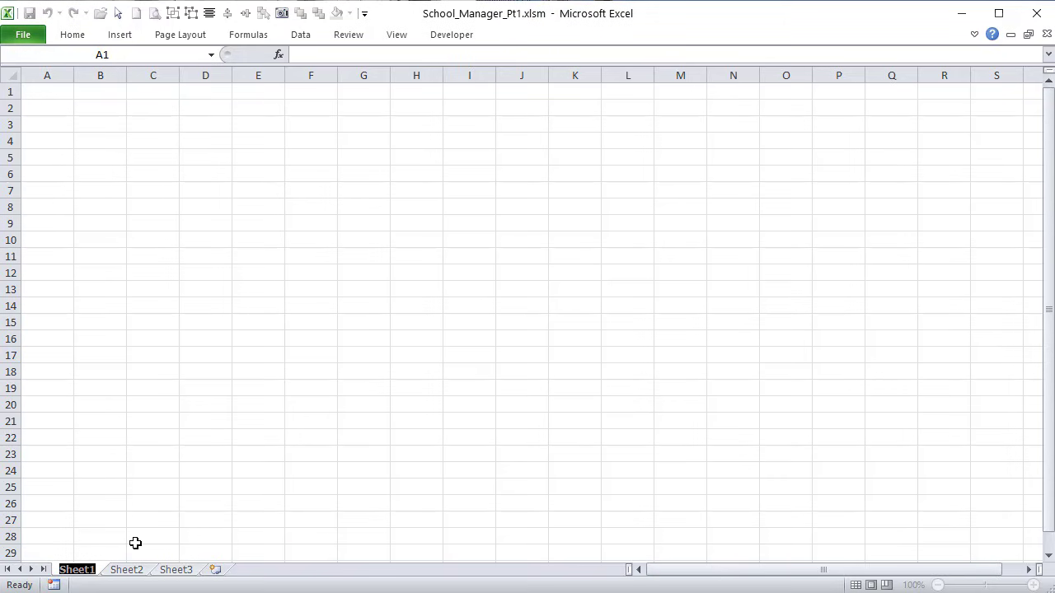
pyautogui.write('Admin')
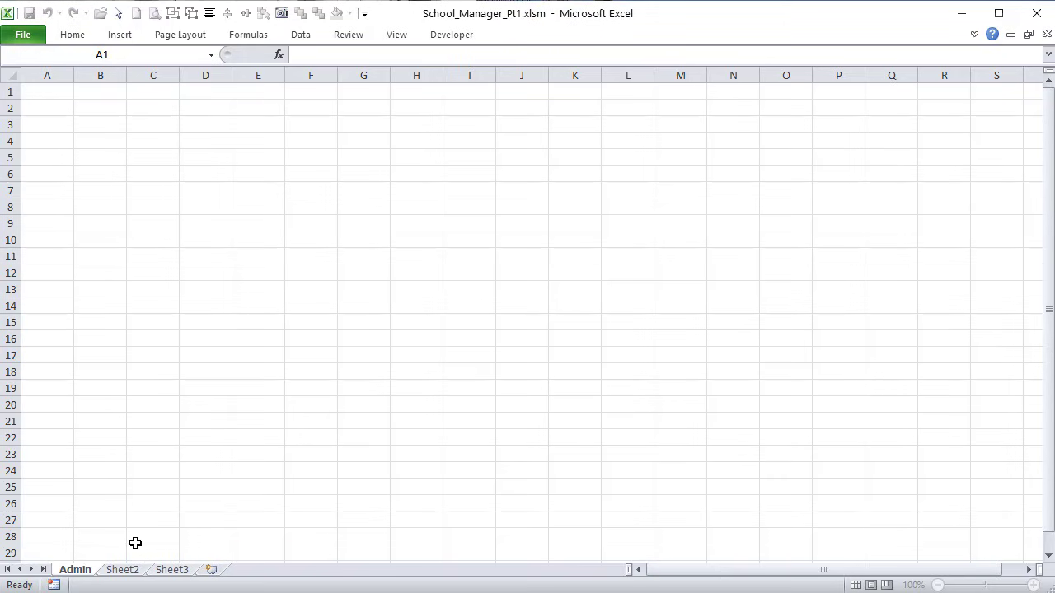
pyautogui.click(115, 572)
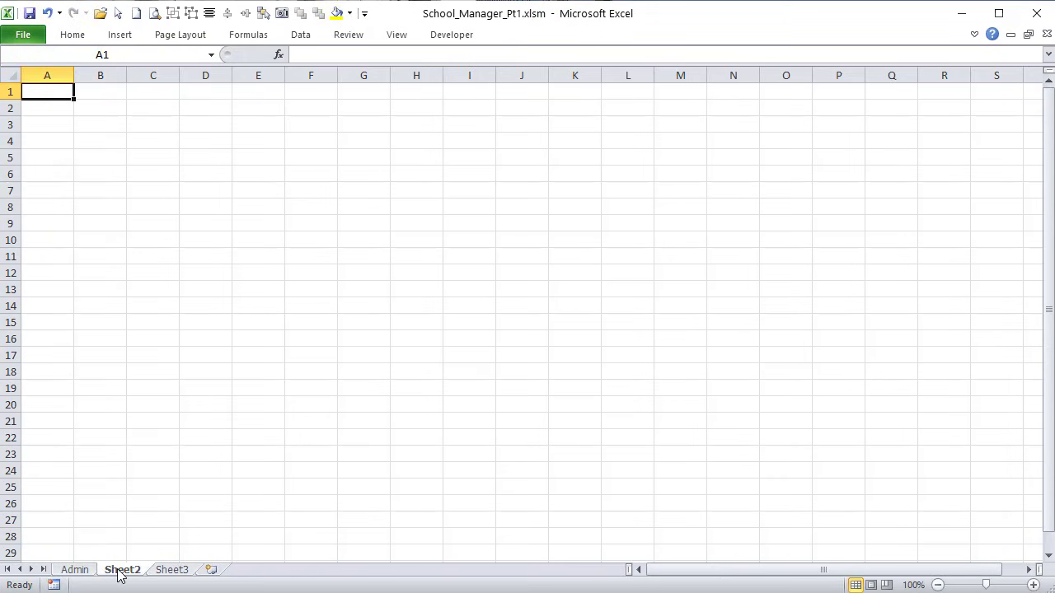
pyautogui.doubleClick(120, 571)
pyautogui.write('S')
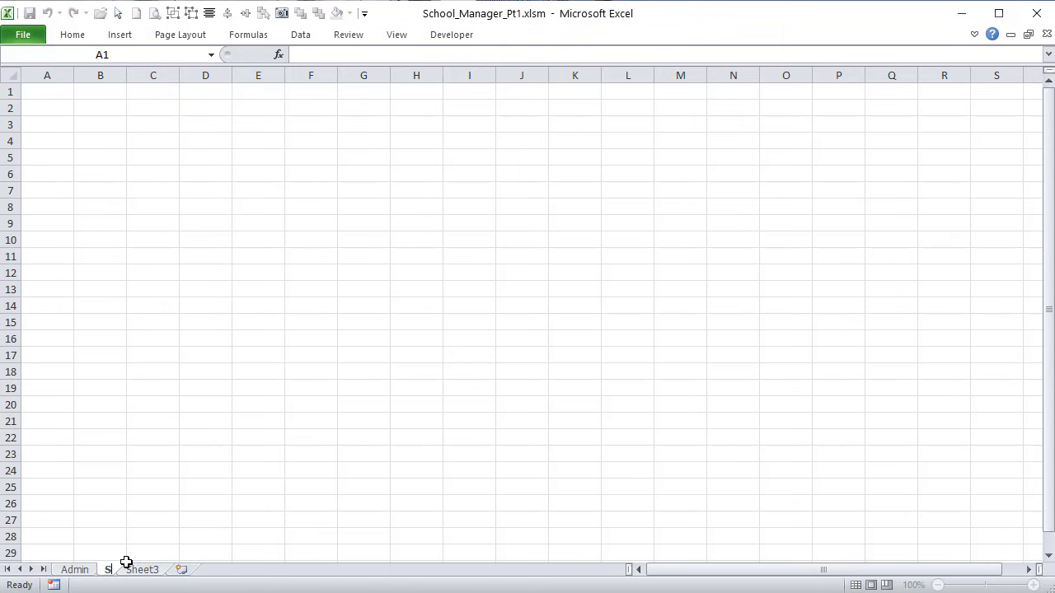
pyautogui.write('tudent')
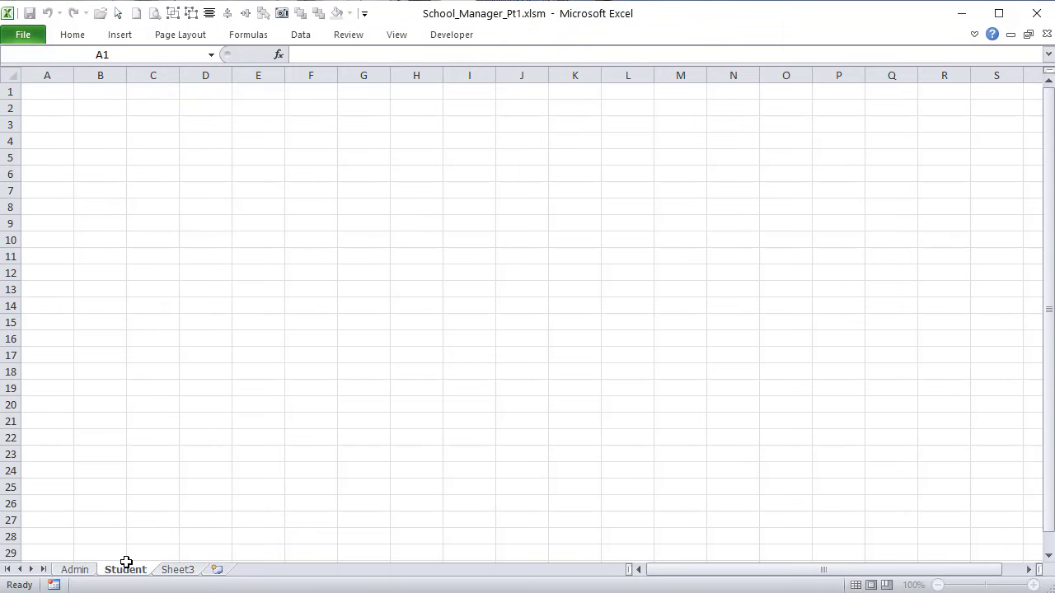
pyautogui.write('s')
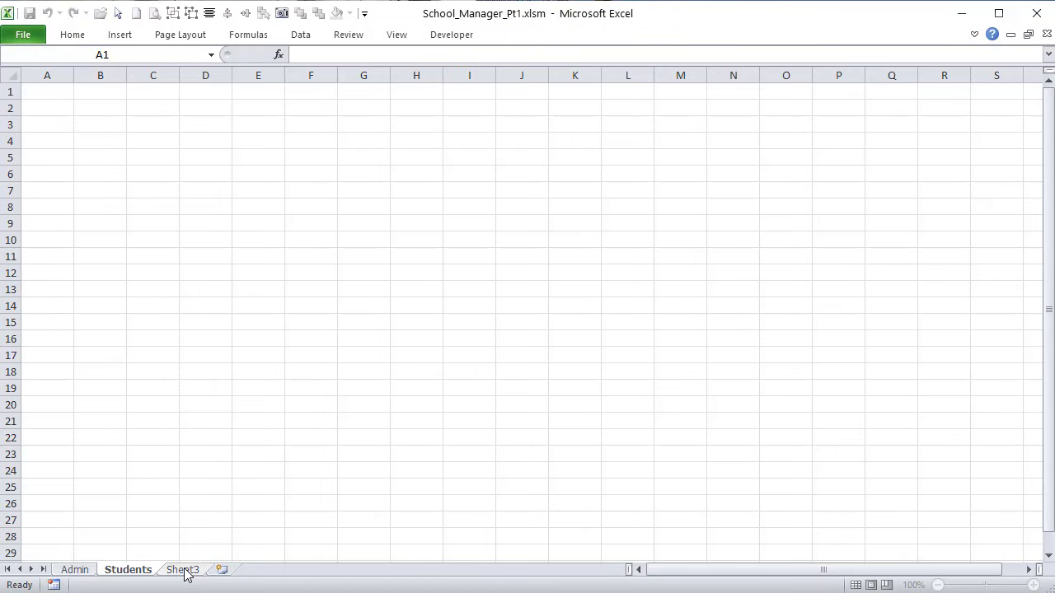
# Step: Rename Sheet3 as Teachers and add a new worksheet after it named Schedule
pyautogui.doubleClick(183, 570)
pyautogui.write('Teac')
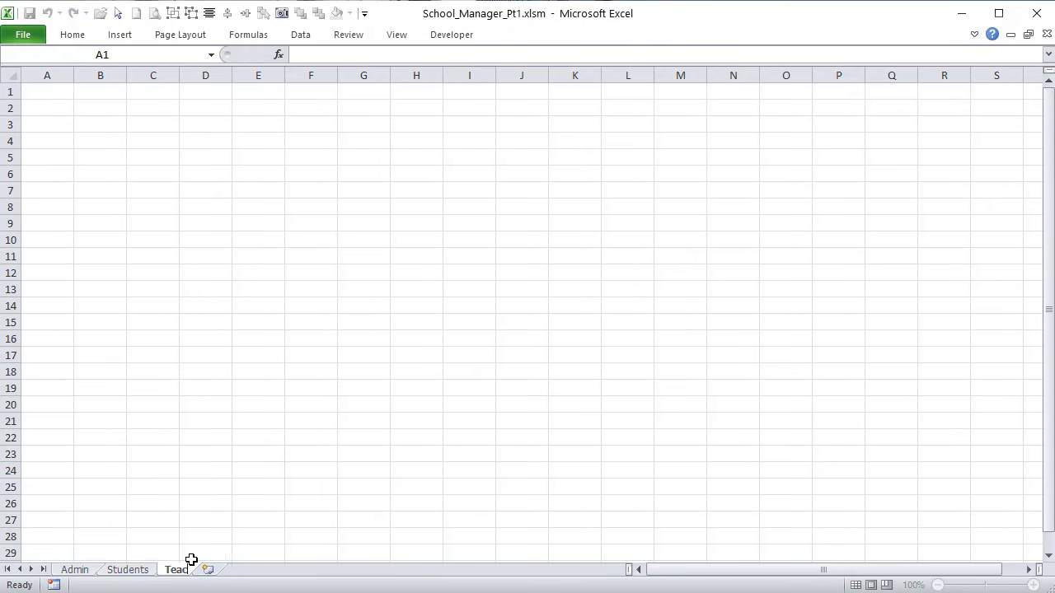
pyautogui.write('hers')
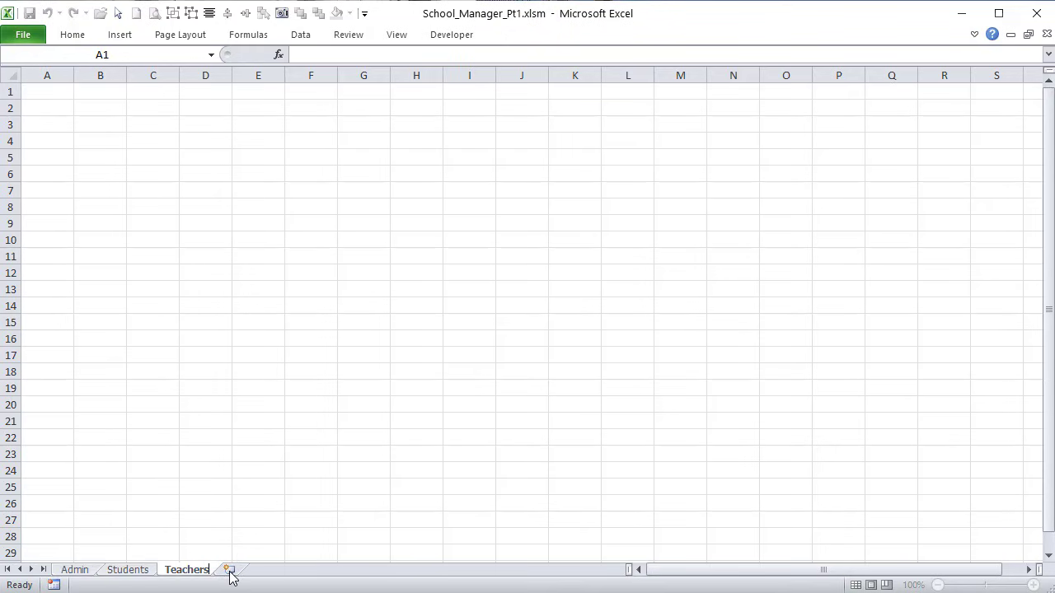
pyautogui.click(230, 570)
pyautogui.doubleClick(238, 569)
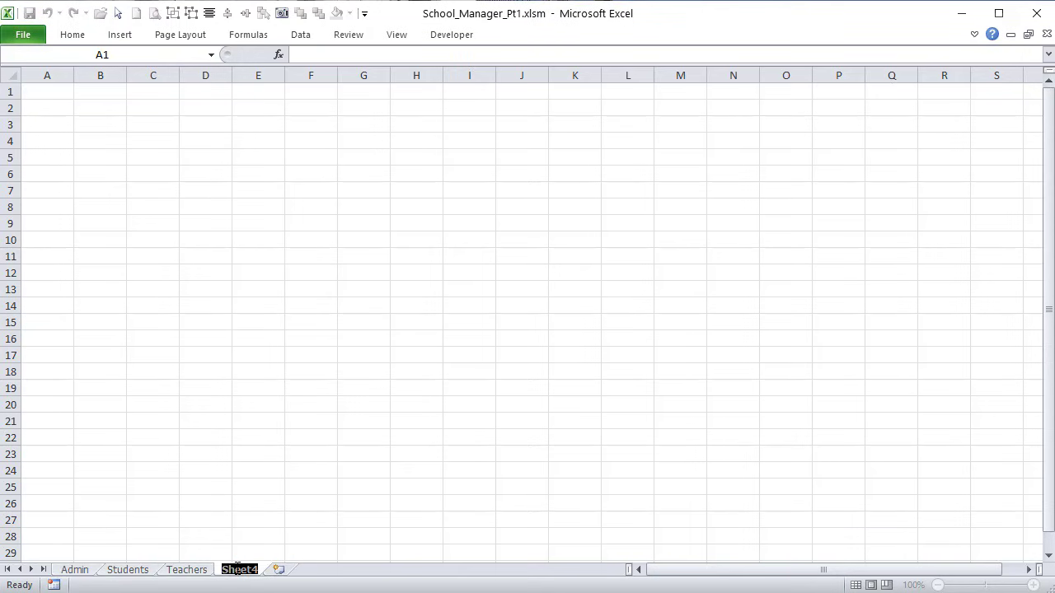
pyautogui.write('Schedule')
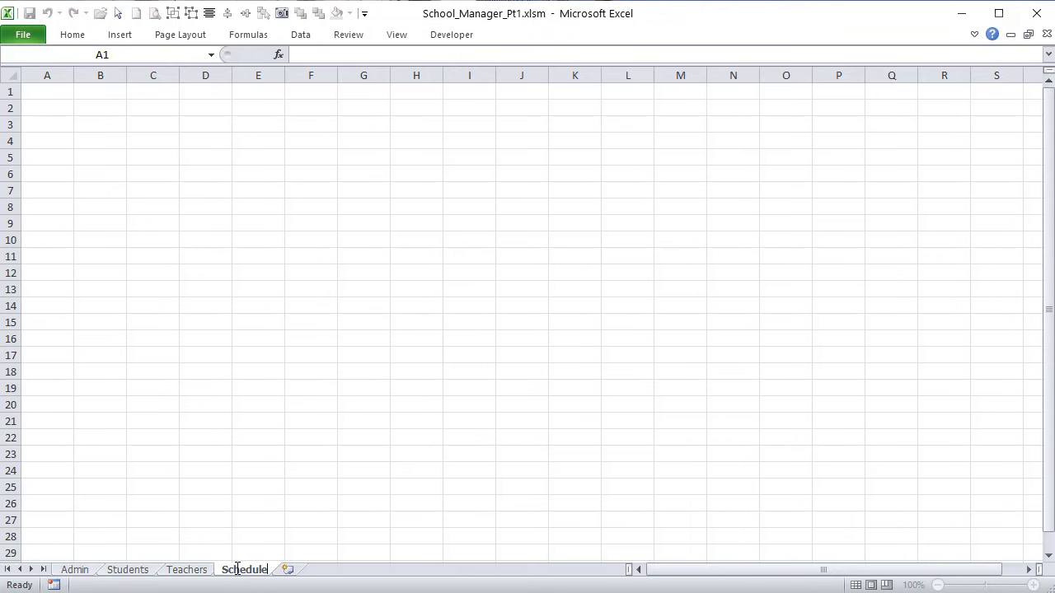
# Step: Add two more worksheets after Schedule, naming them Classes and Exams
pyautogui.click(290, 569)
pyautogui.doubleClick(293, 568)
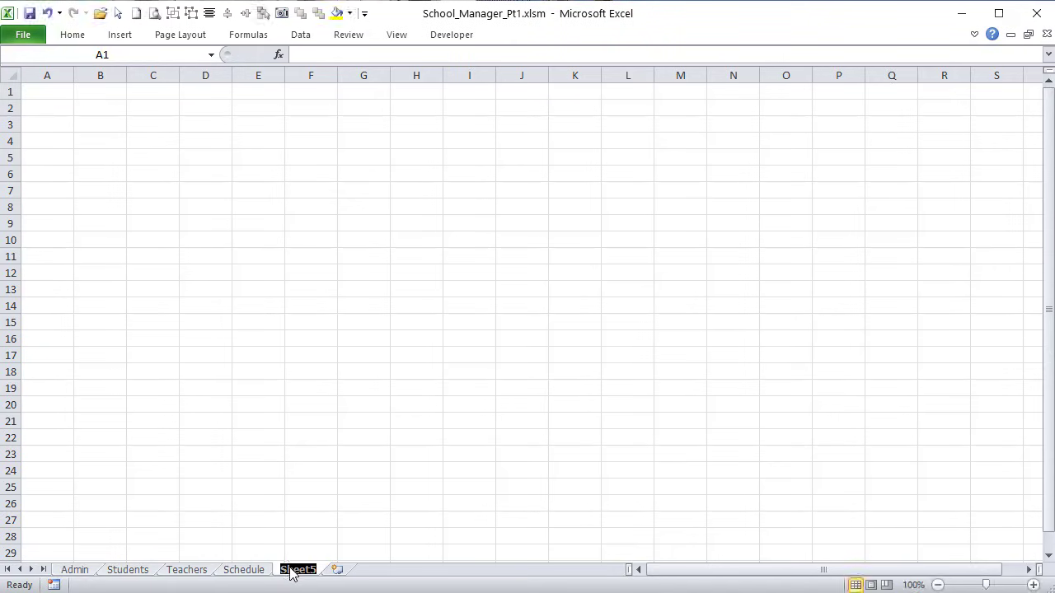
pyautogui.write('Classes')
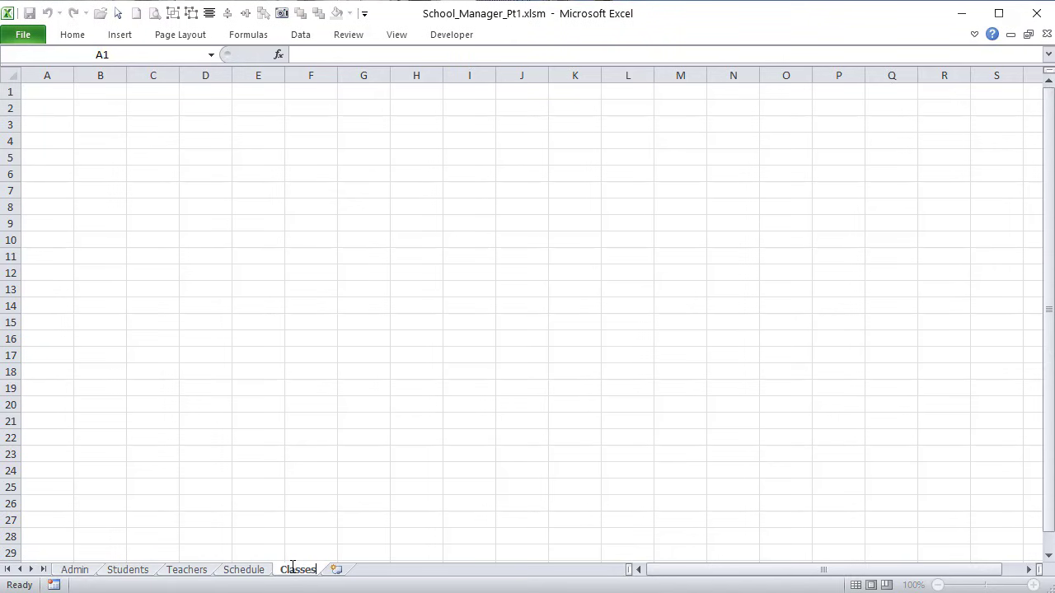
pyautogui.click(336, 573)
pyautogui.doubleClick(335, 567)
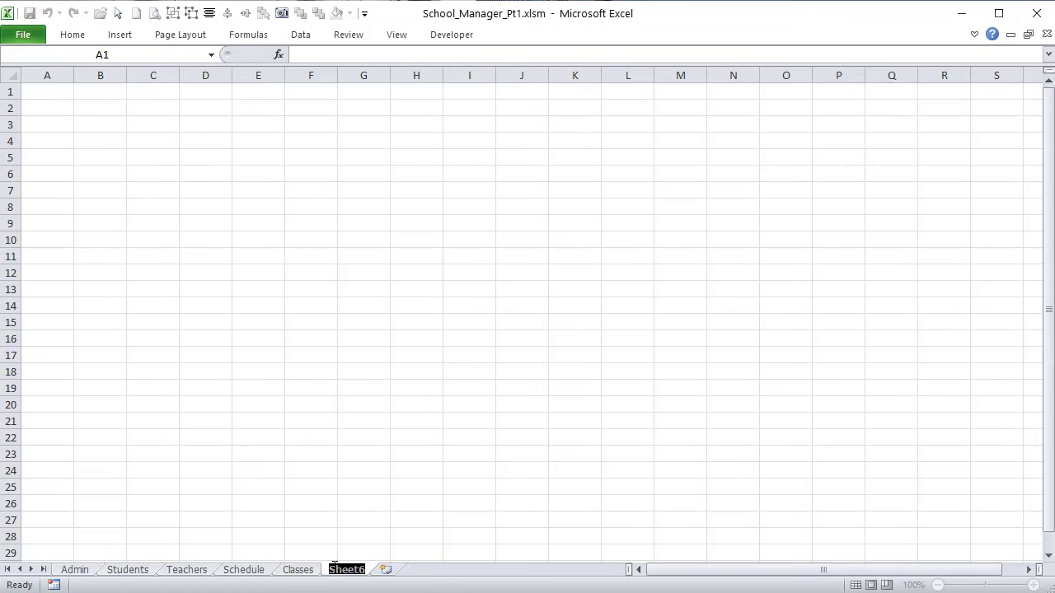
pyautogui.write('Exa')
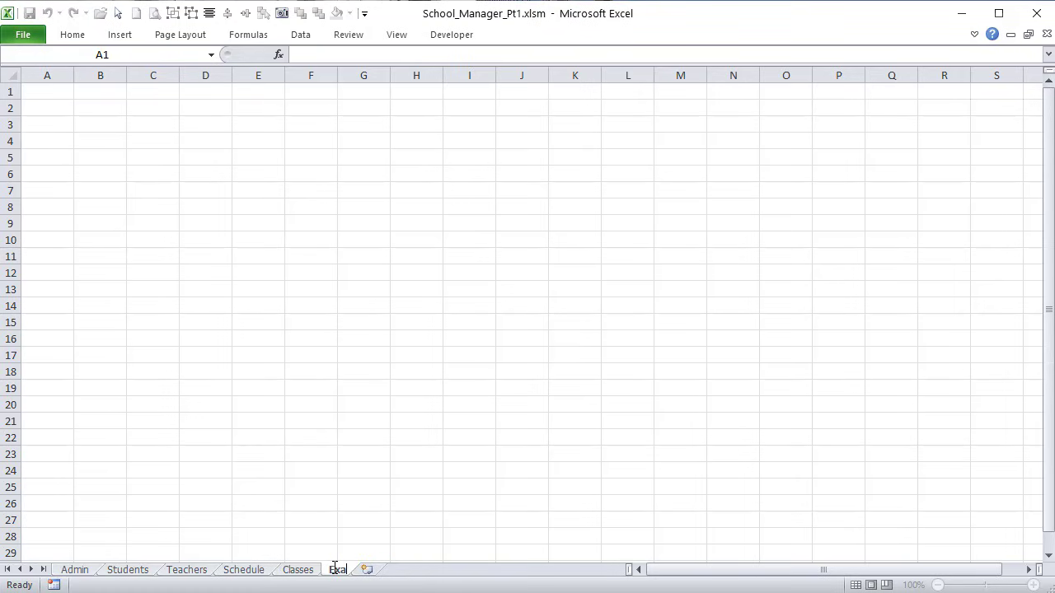
pyautogui.write('ms')
# Step: Add a new worksheet after Exams and name it Transactions
pyautogui.click(382, 572)
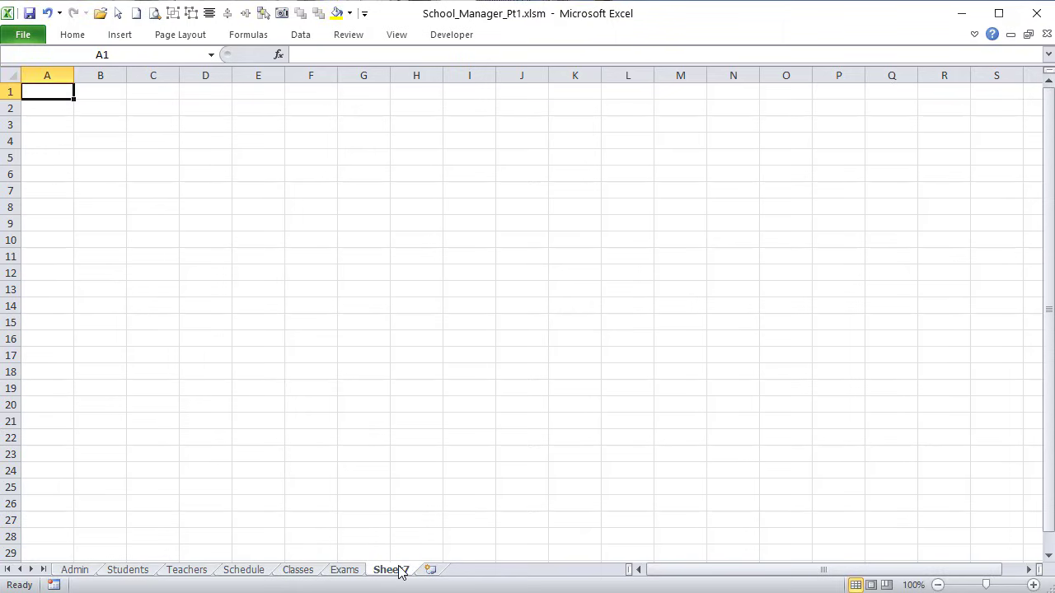
pyautogui.write('Tr')
pyautogui.click(405, 559)
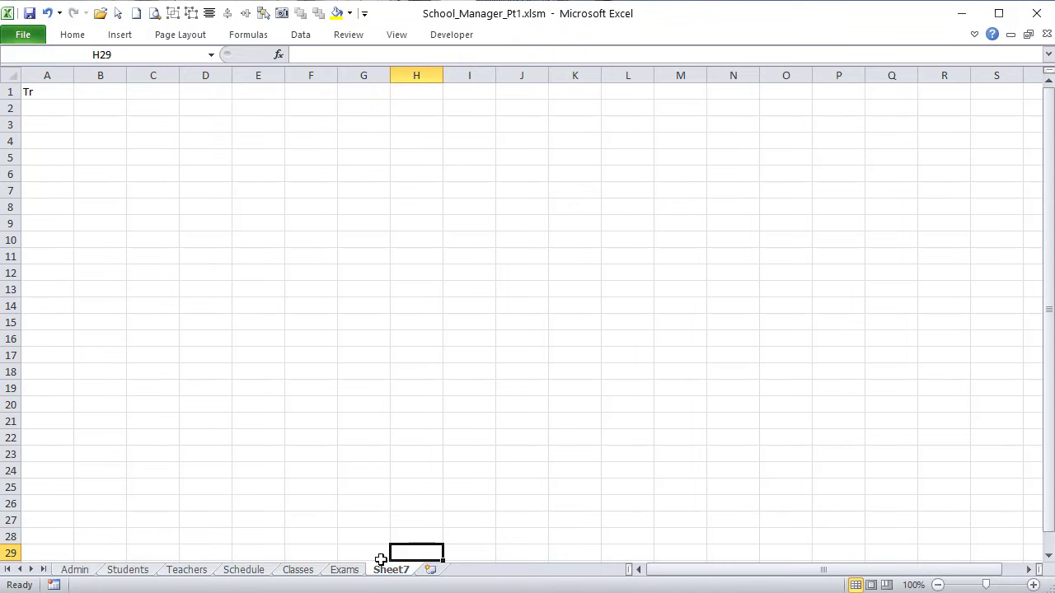
pyautogui.doubleClick(388, 569)
pyautogui.write('Transi')
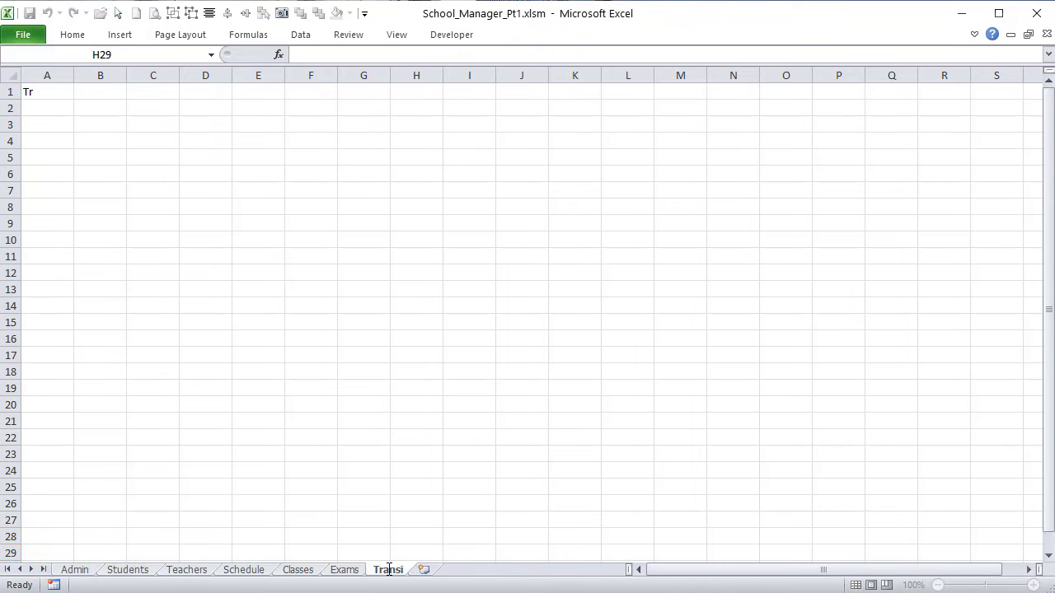
pyautogui.press('BackSpace')
pyautogui.write('action')
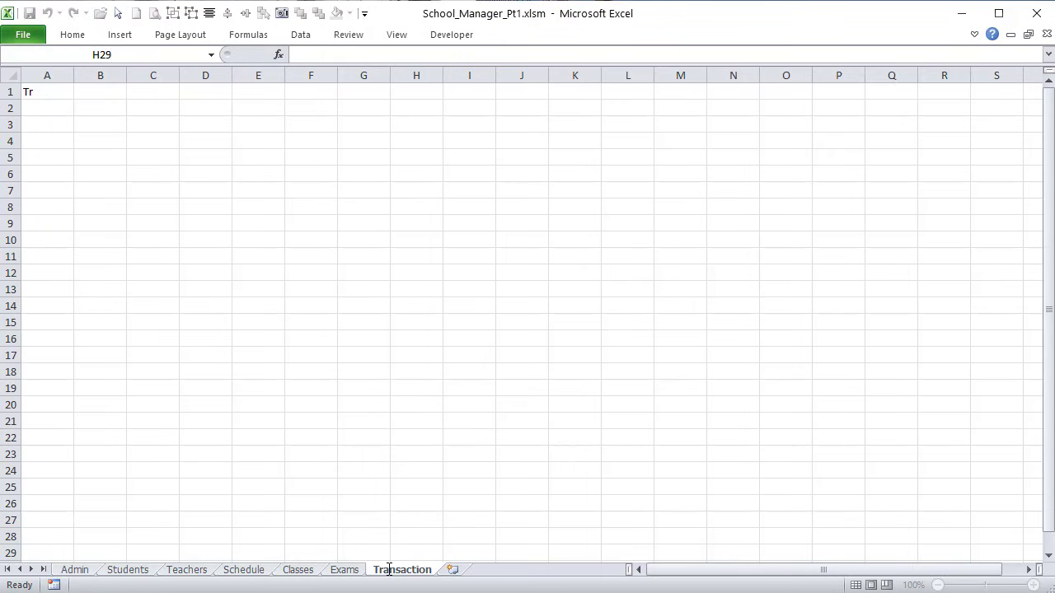
pyautogui.write('s')
# Step: Add two more worksheets after Transactions, naming them Notifications and Dashboard
pyautogui.click(458, 570)
pyautogui.doubleClick(458, 569)
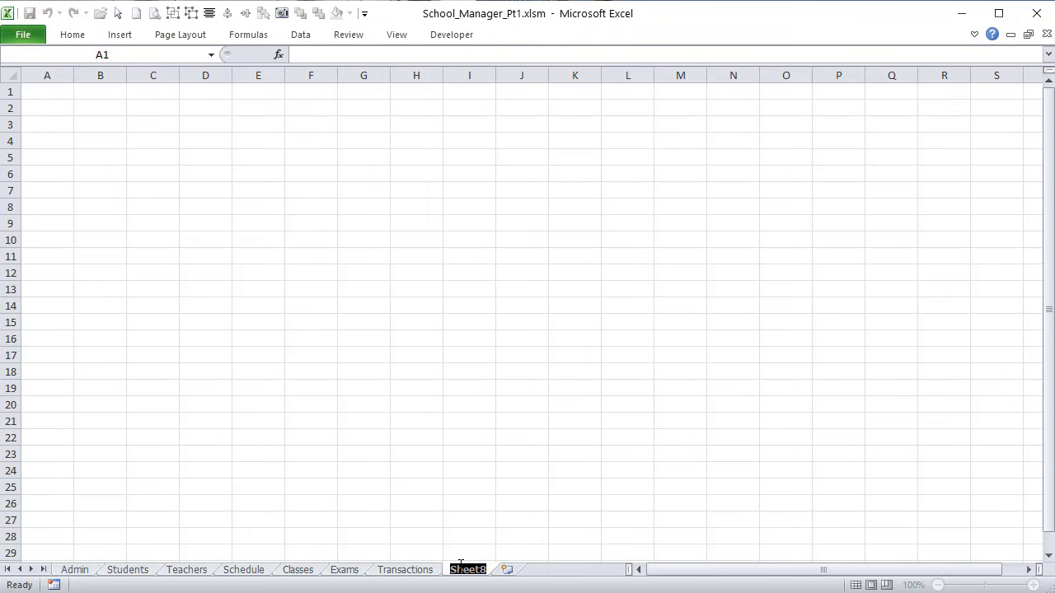
pyautogui.write('Notifi')
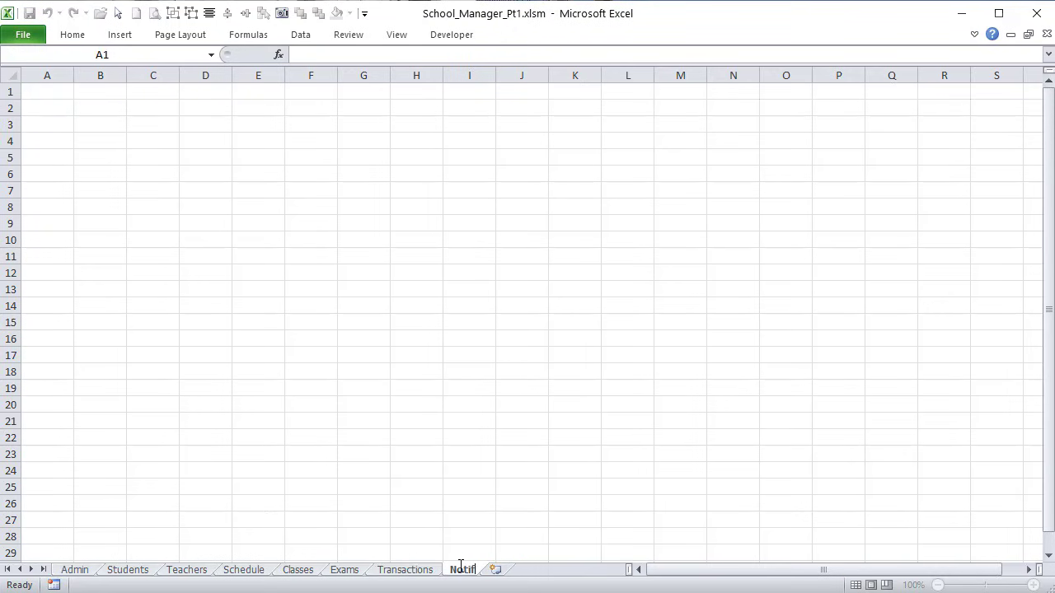
pyautogui.write('cations')
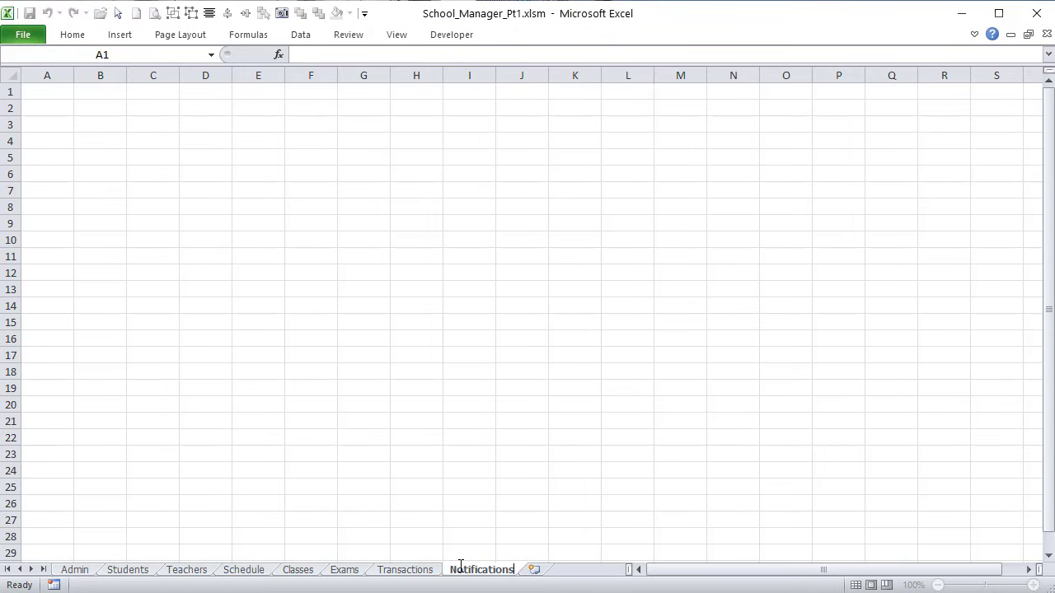
pyautogui.click(534, 571)
pyautogui.doubleClick(536, 570)
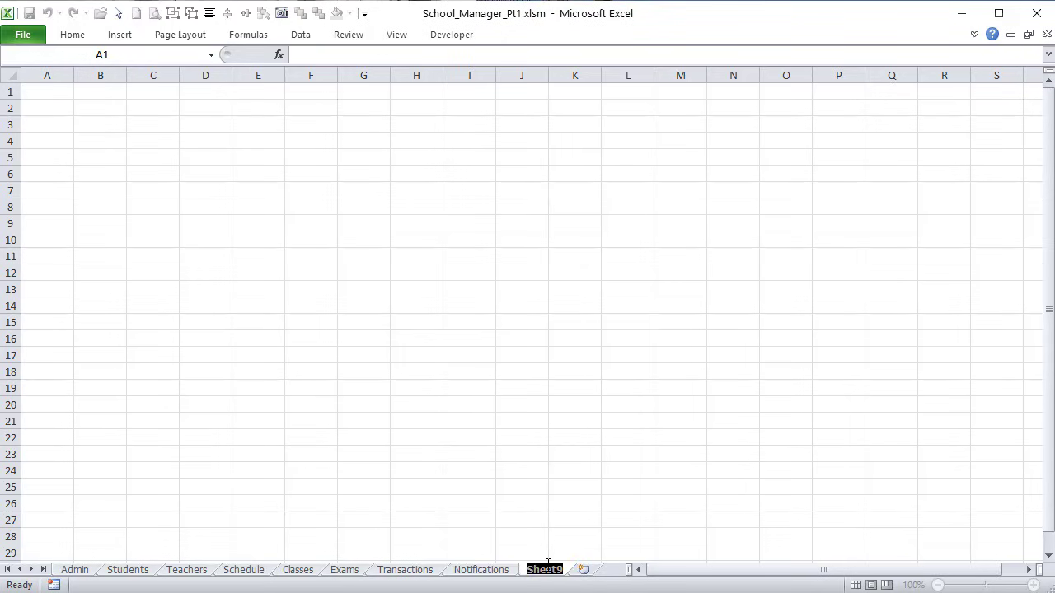
pyautogui.write('Dashboard')
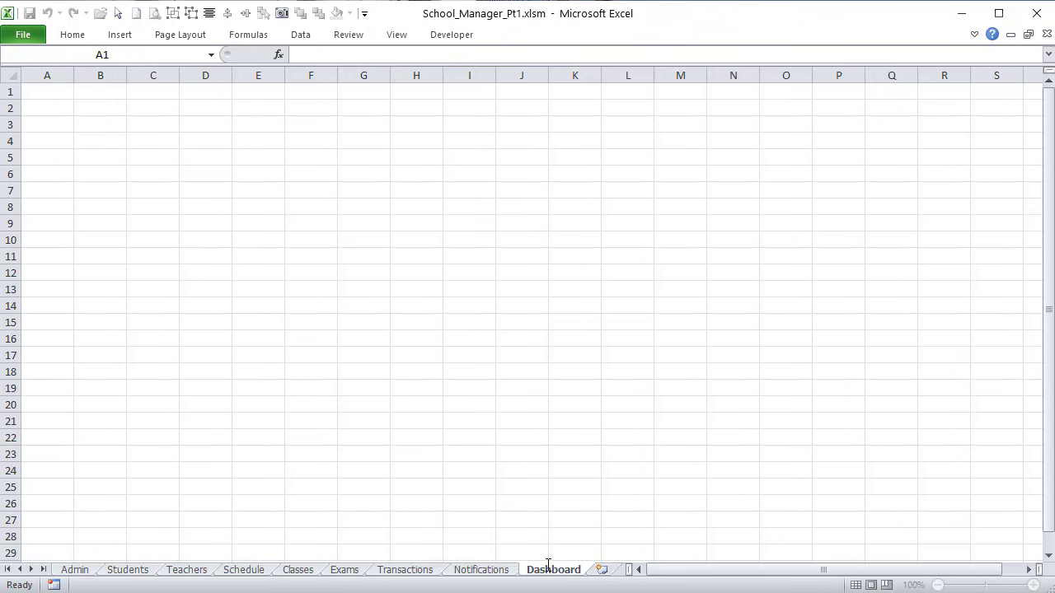
# Step: Add a new worksheet after Dashboard and name it StudentDB
pyautogui.click(604, 575)
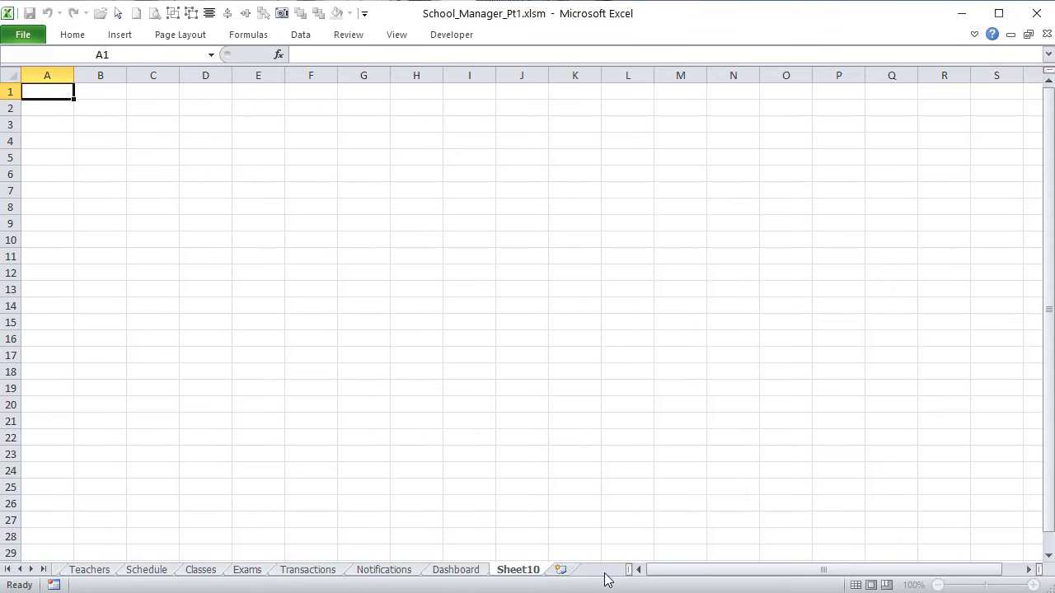
pyautogui.doubleClick(526, 573)
pyautogui.write('St')
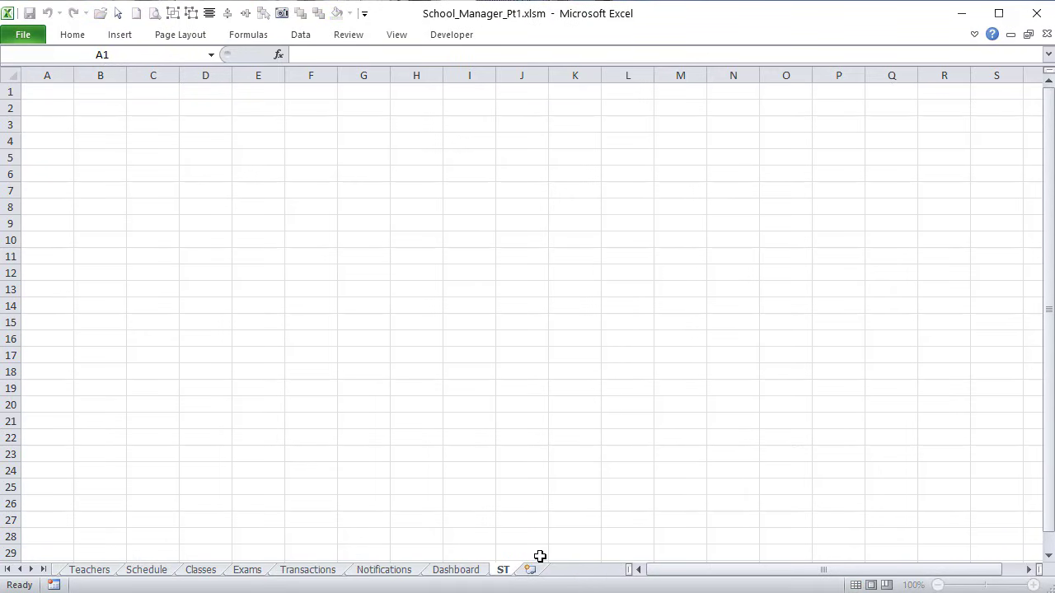
pyautogui.write('udentsD')
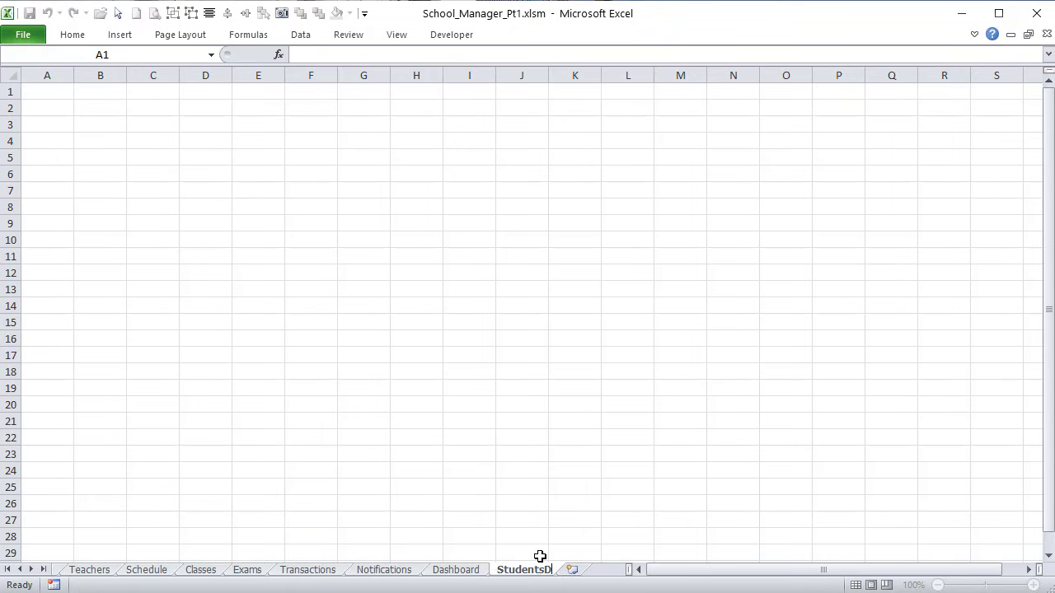
pyautogui.write('B')
pyautogui.press('BackSpace')
pyautogui.press('BackSpace')
pyautogui.press('BackSpace')
pyautogui.write('DB')
pyautogui.click(540, 557)
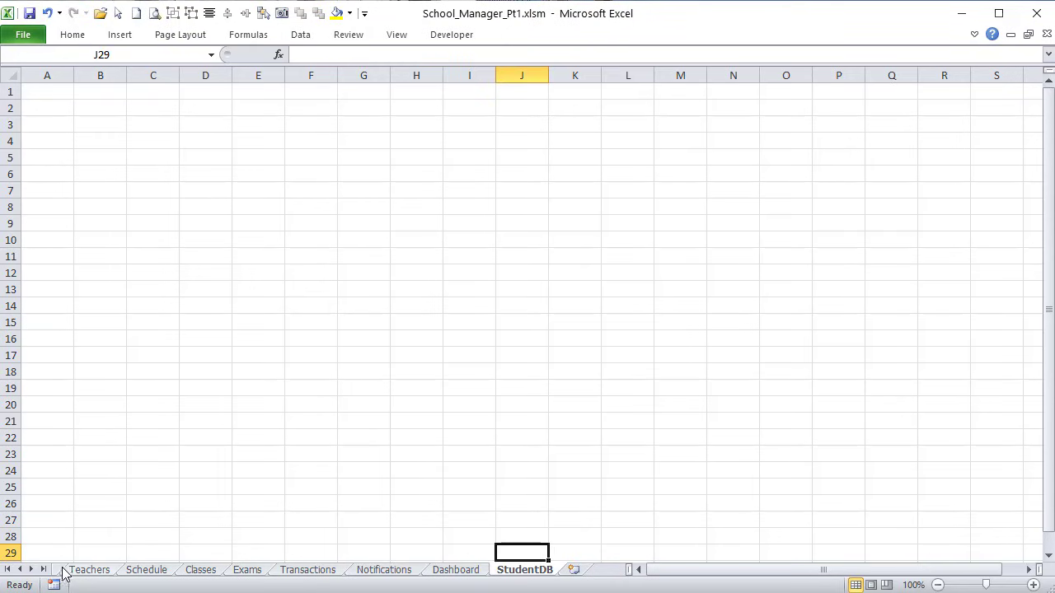
# Step: On the Students sheet, fill cells A1:B40 with light green
pyautogui.click(7, 569)
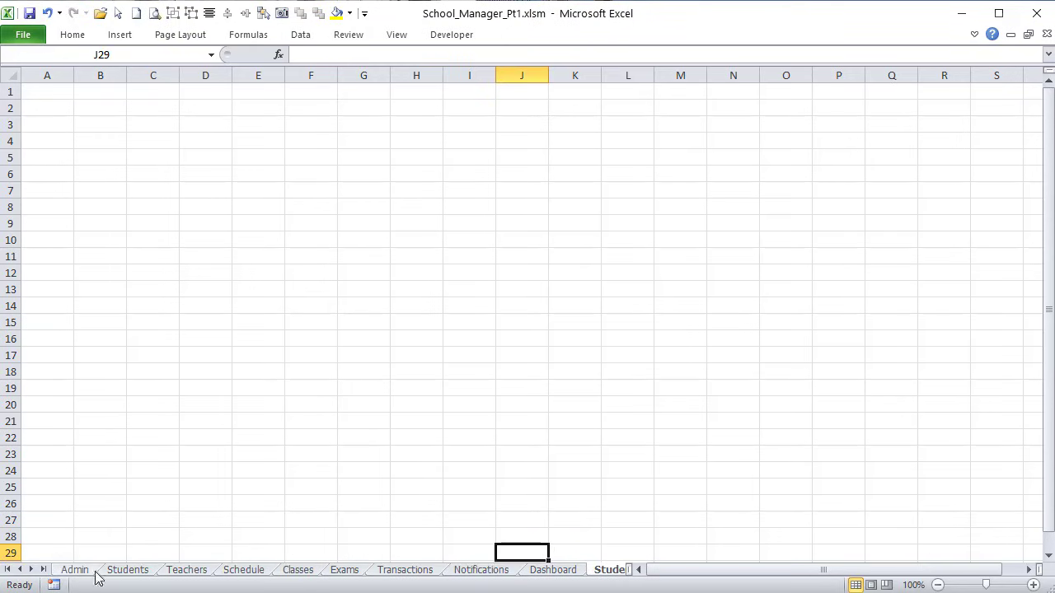
pyautogui.click(118, 571)
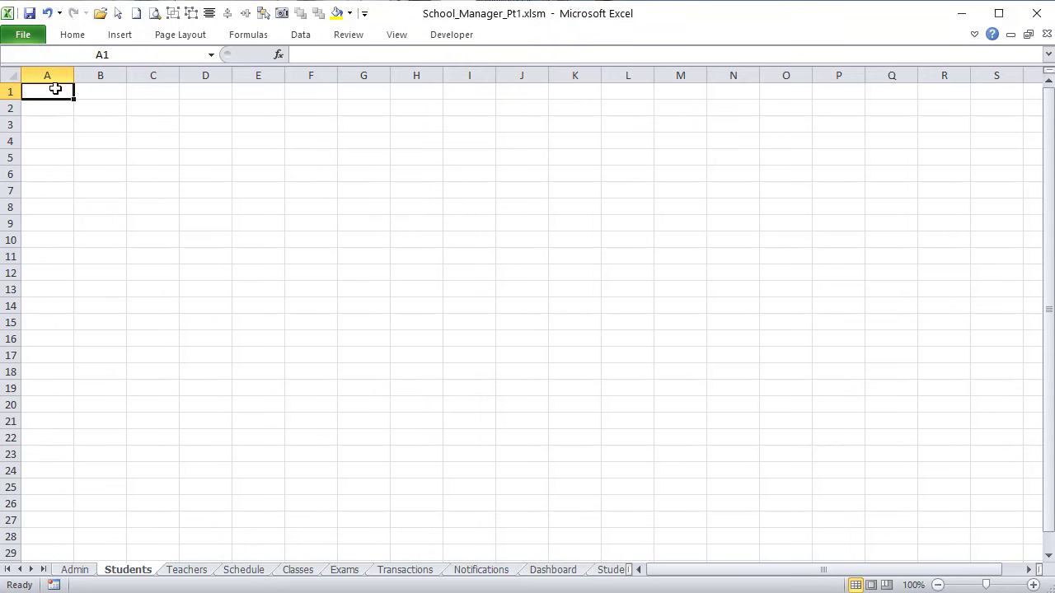
pyautogui.moveTo(55, 89); pyautogui.dragTo(104, 546)
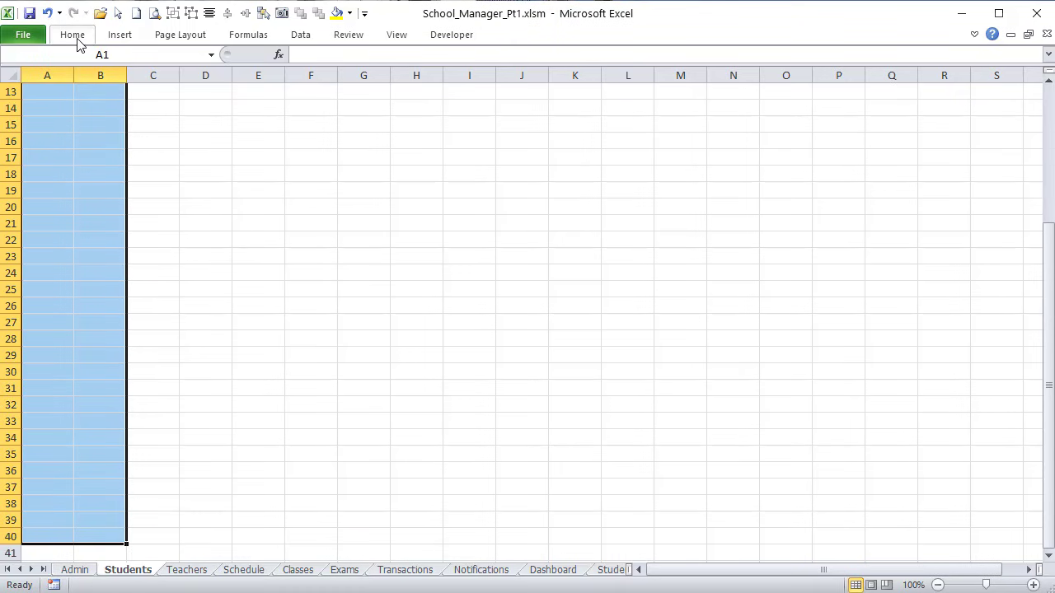
pyautogui.click(78, 40)
pyautogui.click(260, 86)
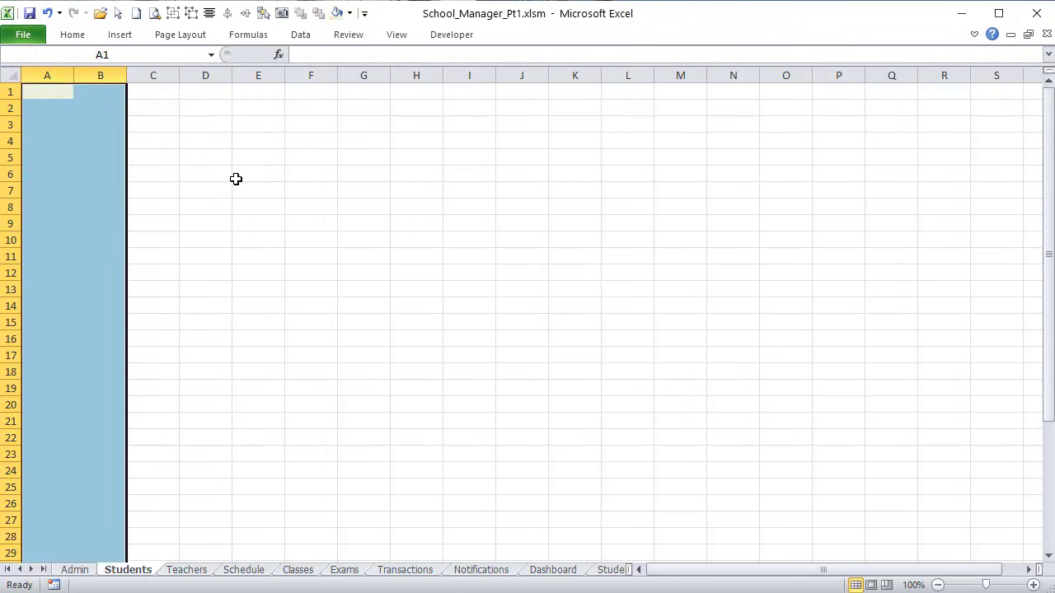
pyautogui.click(164, 93)
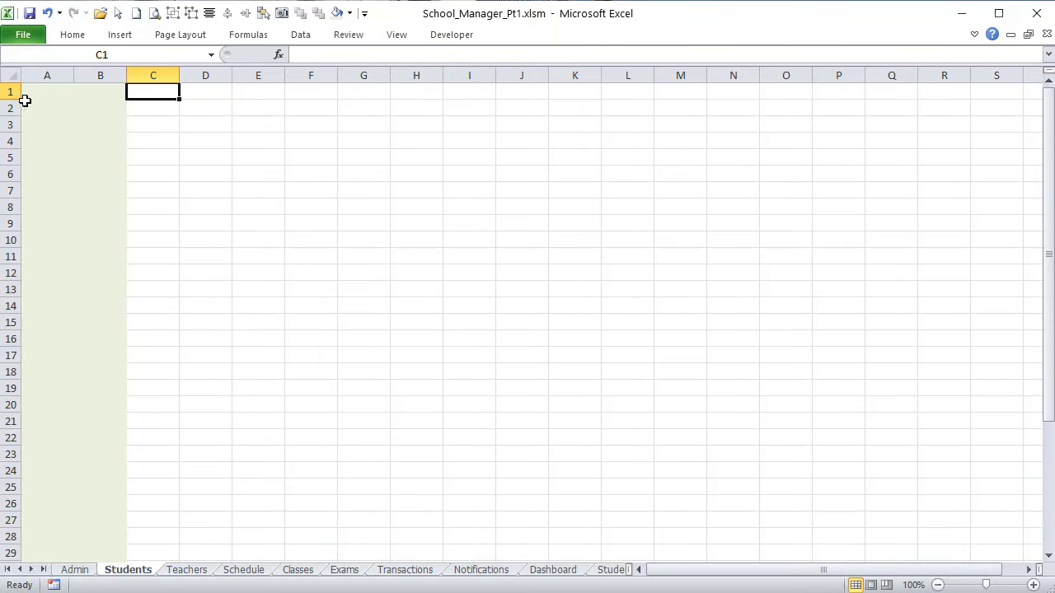
# Step: Choose a near-black background fill for the header cells C1:S1 on the Students sheet
pyautogui.moveTo(148, 91); pyautogui.dragTo(751, 89)
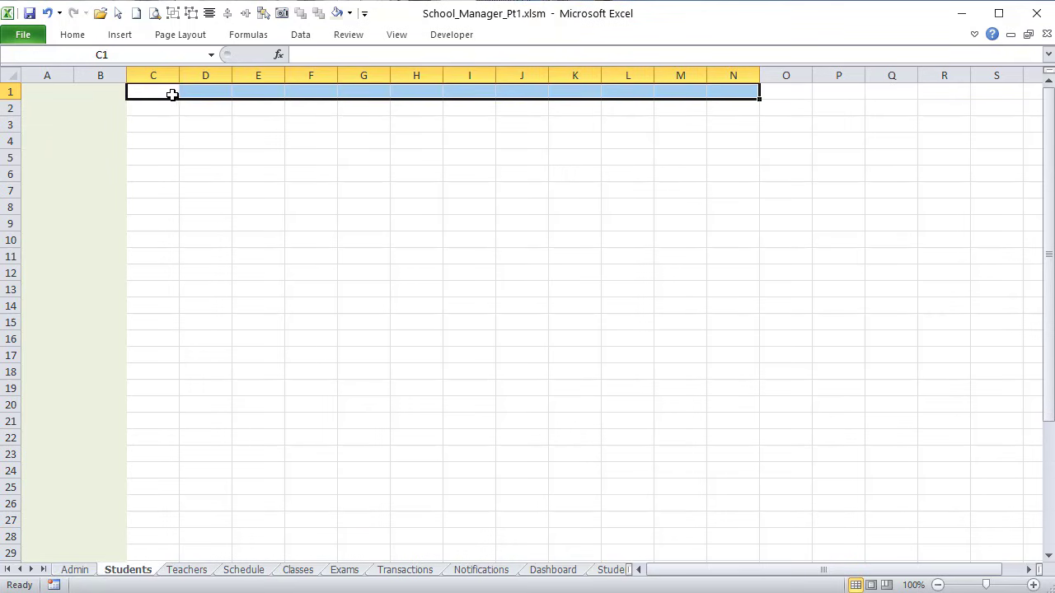
pyautogui.moveTo(170, 94); pyautogui.dragTo(987, 75)
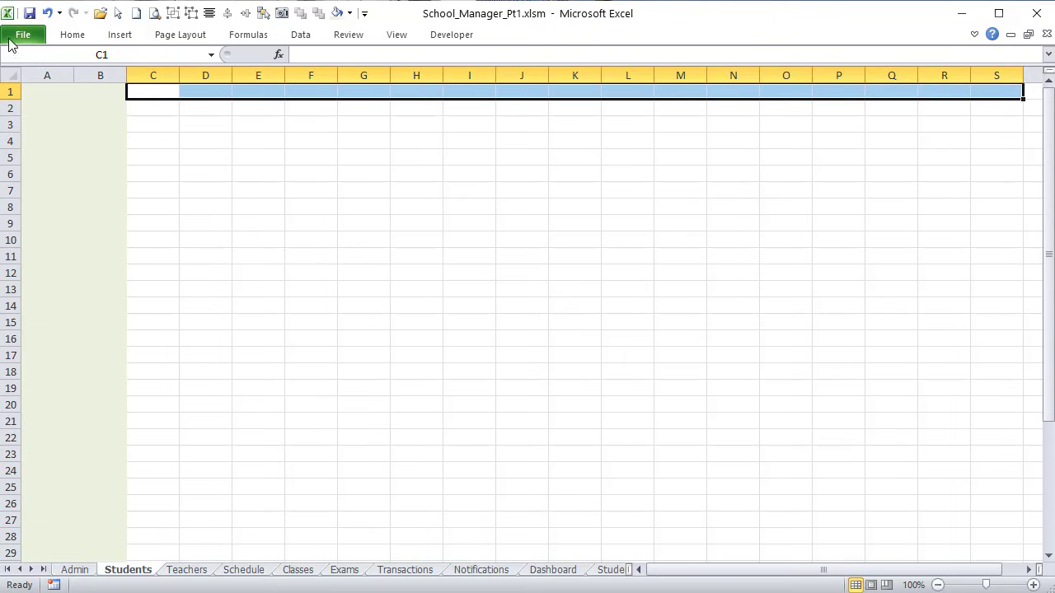
pyautogui.rightClick(183, 90)
pyautogui.click(145, 321)
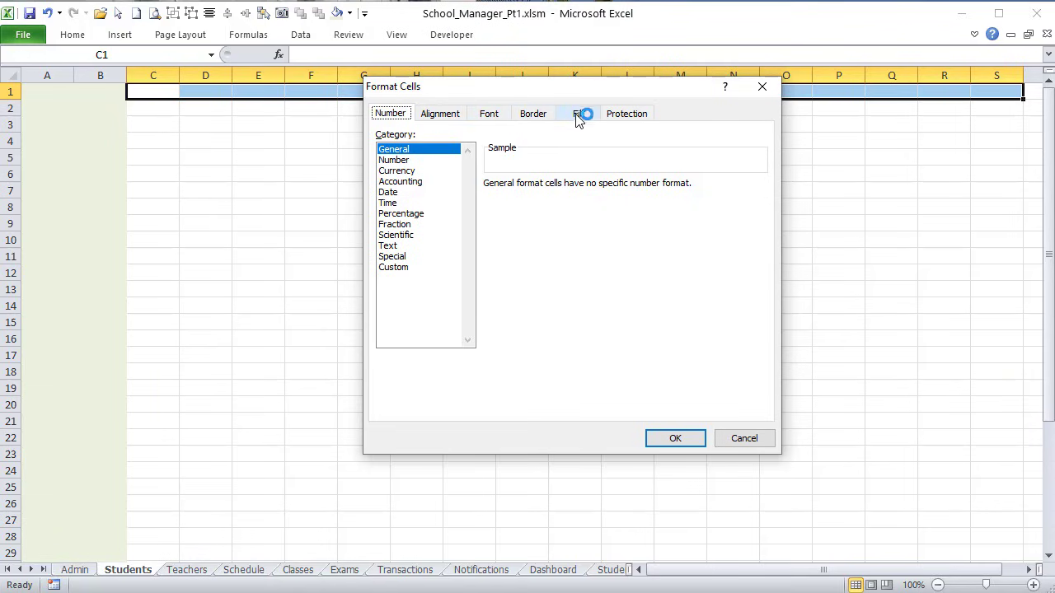
pyautogui.click(578, 116)
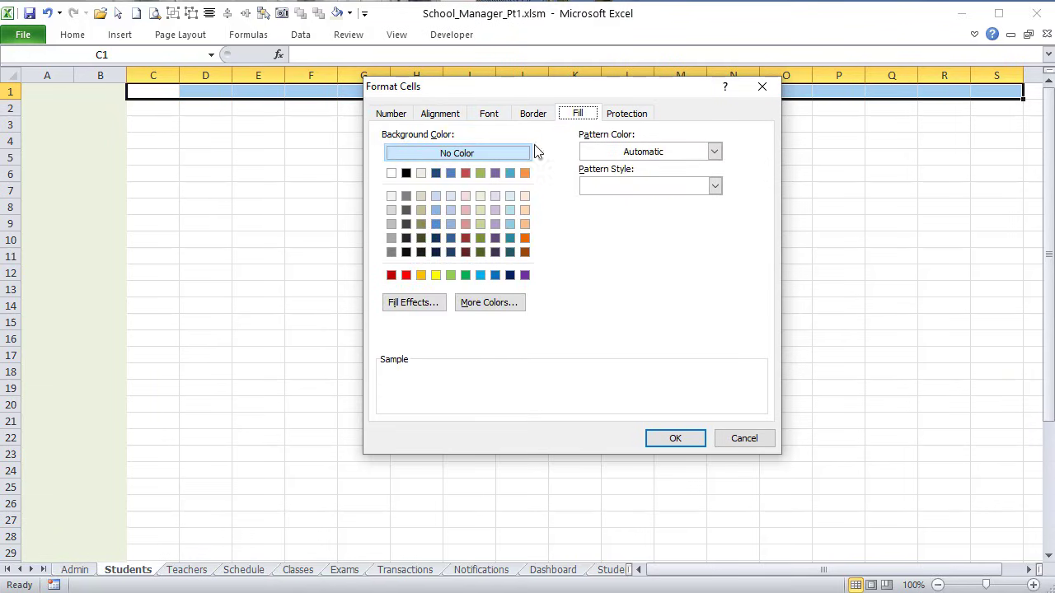
pyautogui.click(407, 239)
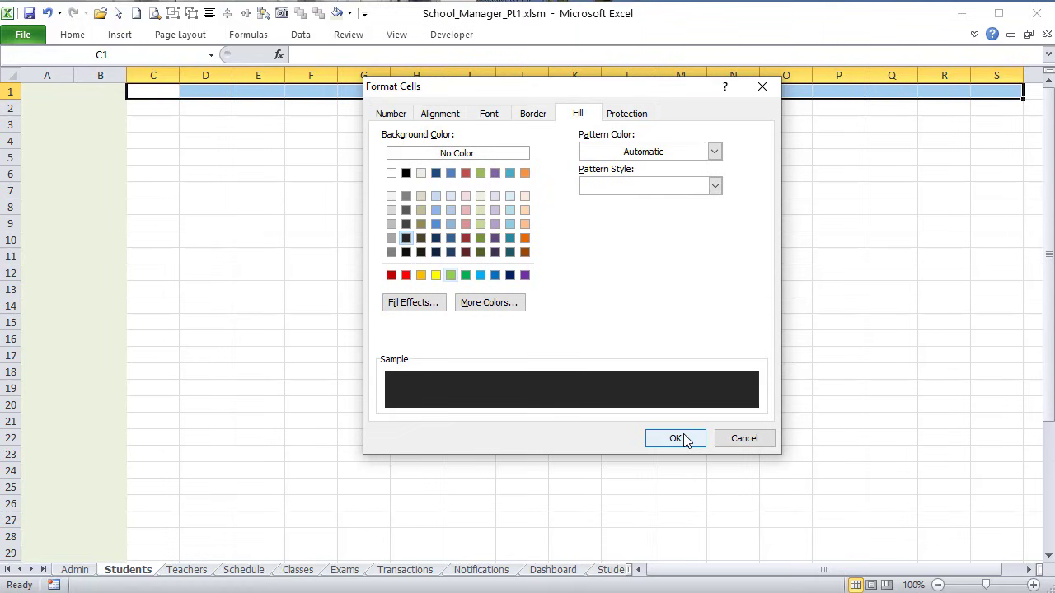
# Step: Set the font of the header cells C1:S1 to bold white and apply the cell formatting
pyautogui.click(491, 116)
pyautogui.click(597, 188)
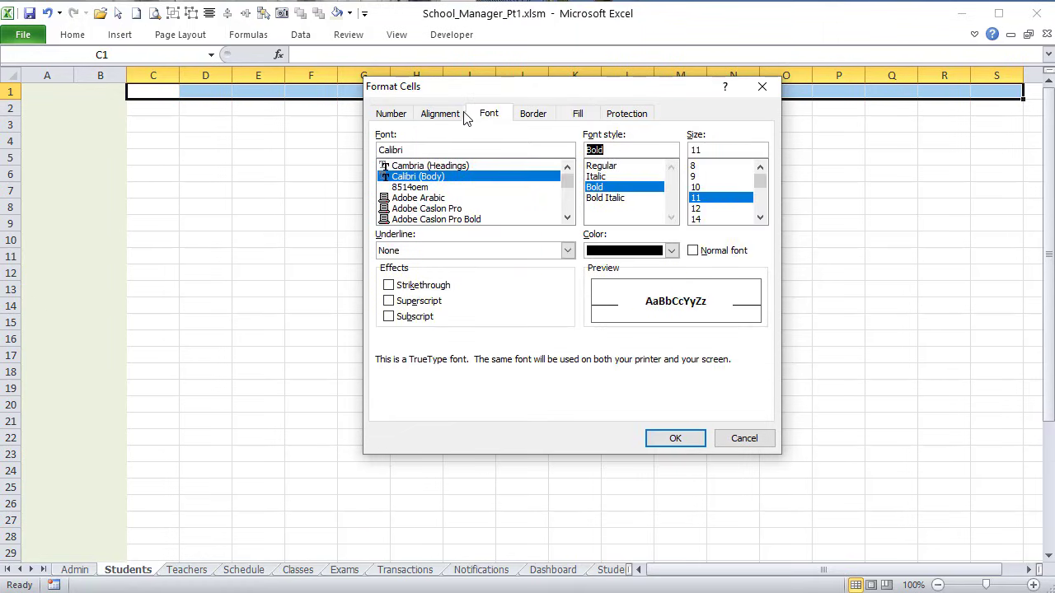
pyautogui.click(659, 256)
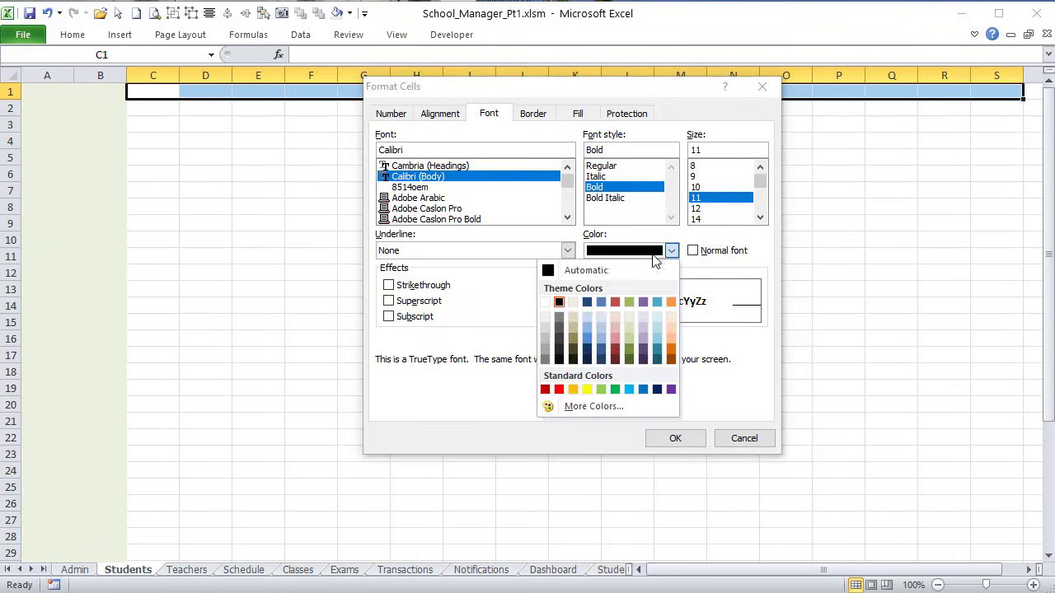
pyautogui.click(548, 300)
pyautogui.click(678, 439)
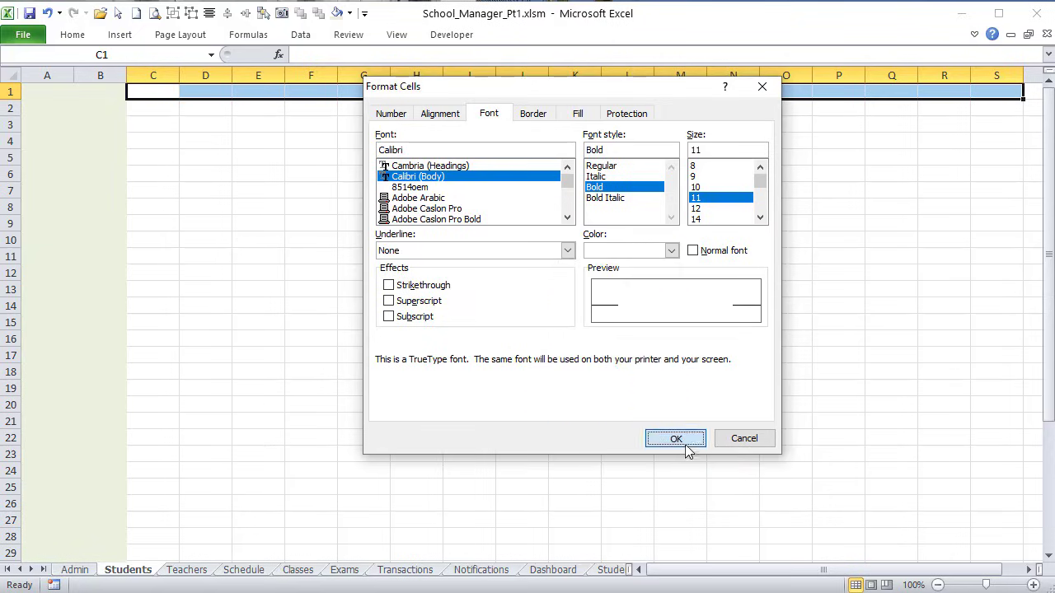
pyautogui.click(684, 437)
# Step: Enter the title SCHOOL MANAGER in cell C1
pyautogui.click(173, 96)
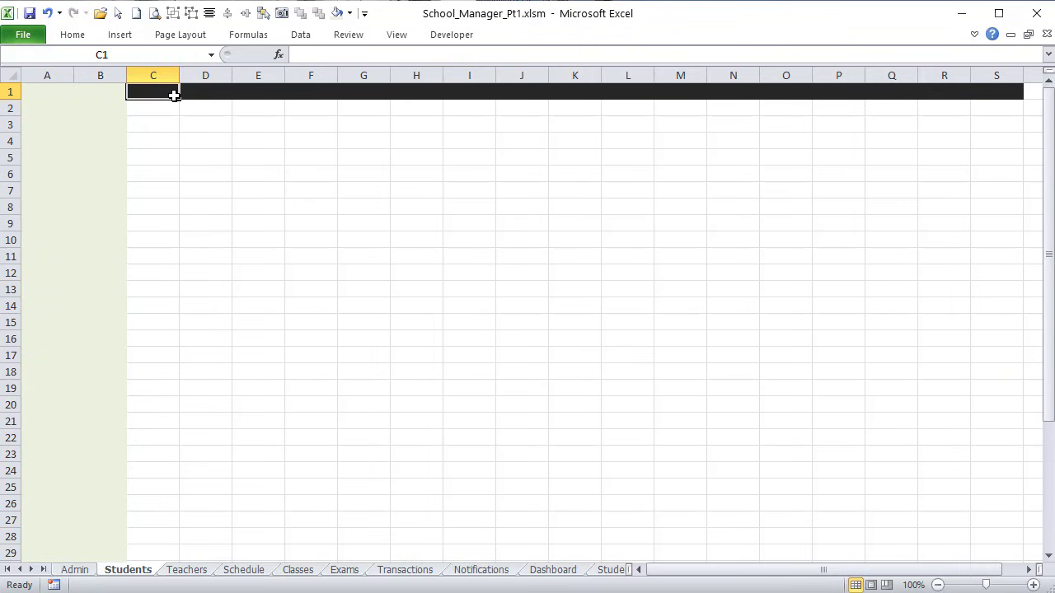
pyautogui.write('SCHO')
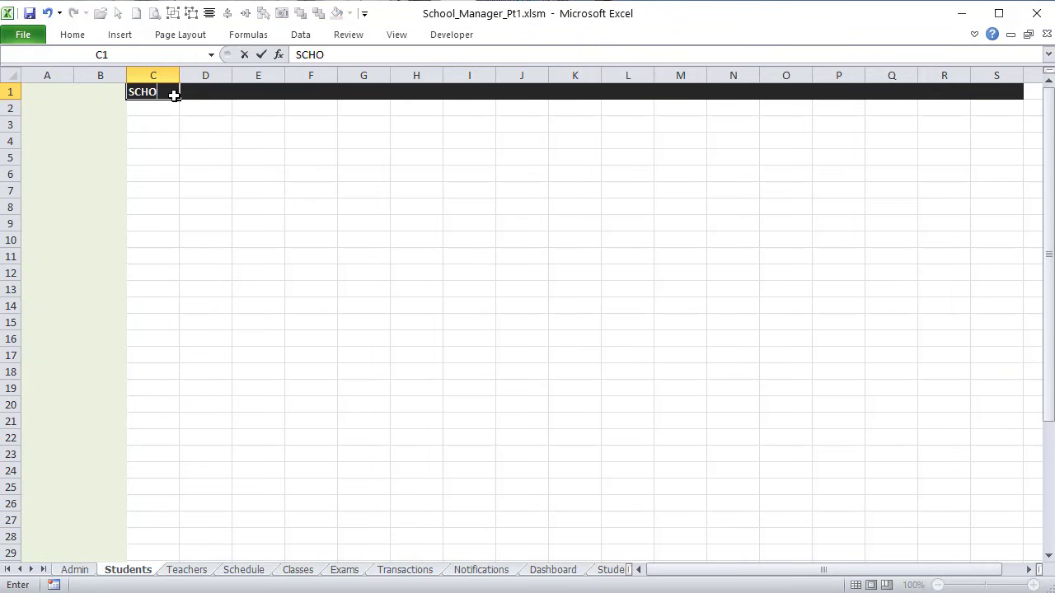
pyautogui.write('OL MANAGER')
pyautogui.press('Return')
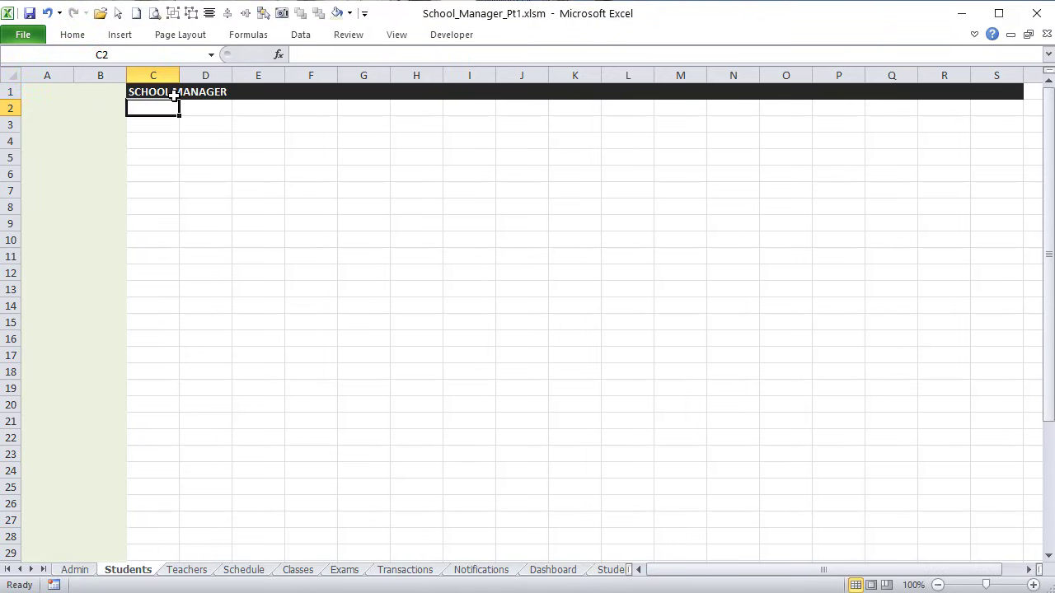
# Step: Change the font of the SCHOOL MANAGER title in C1 to Comic Sans MS
pyautogui.click(158, 92)
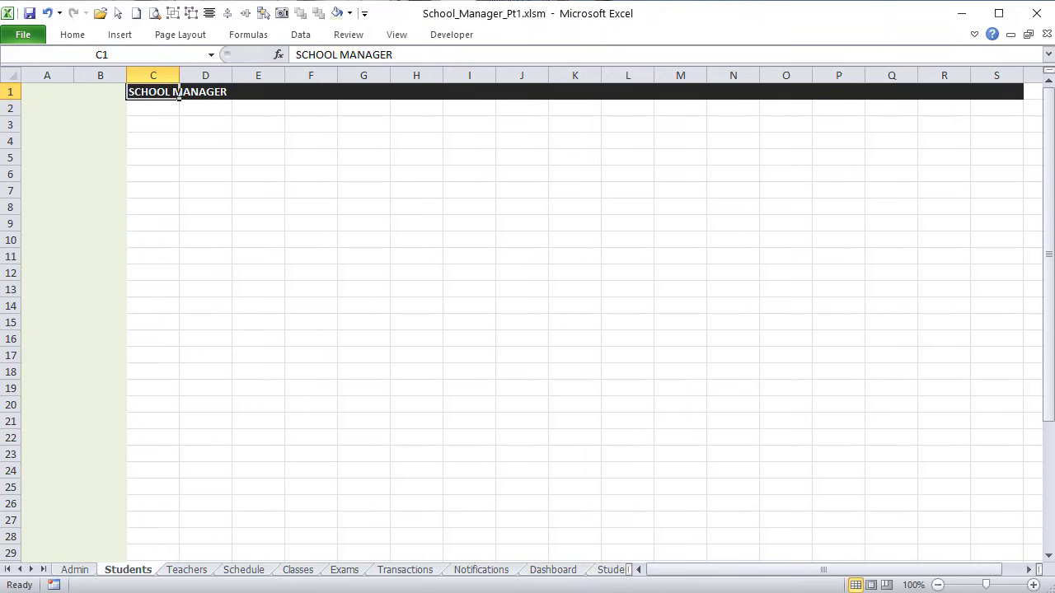
pyautogui.click(974, 34)
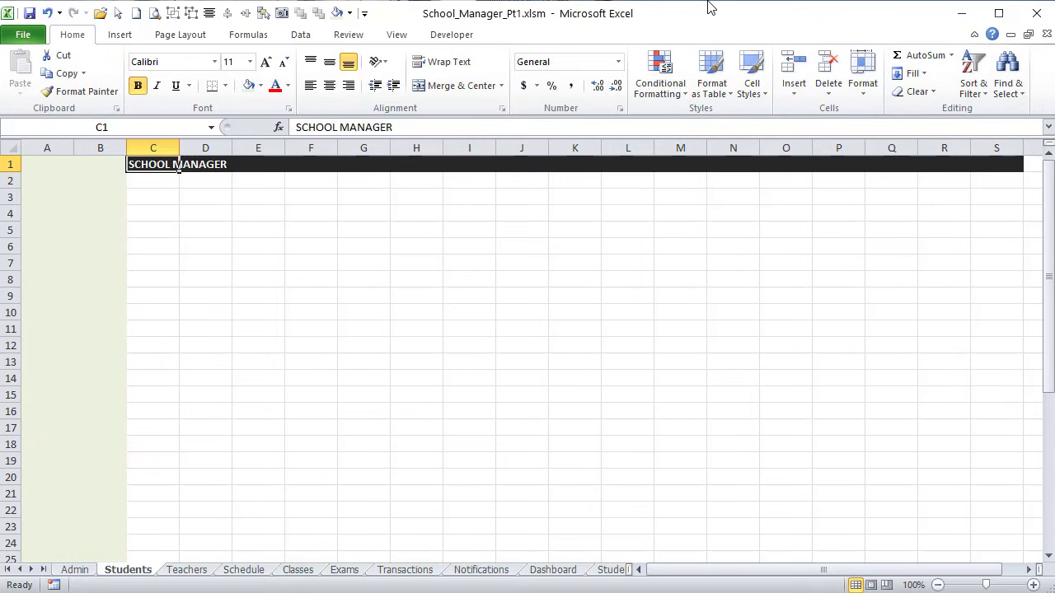
pyautogui.click(173, 64)
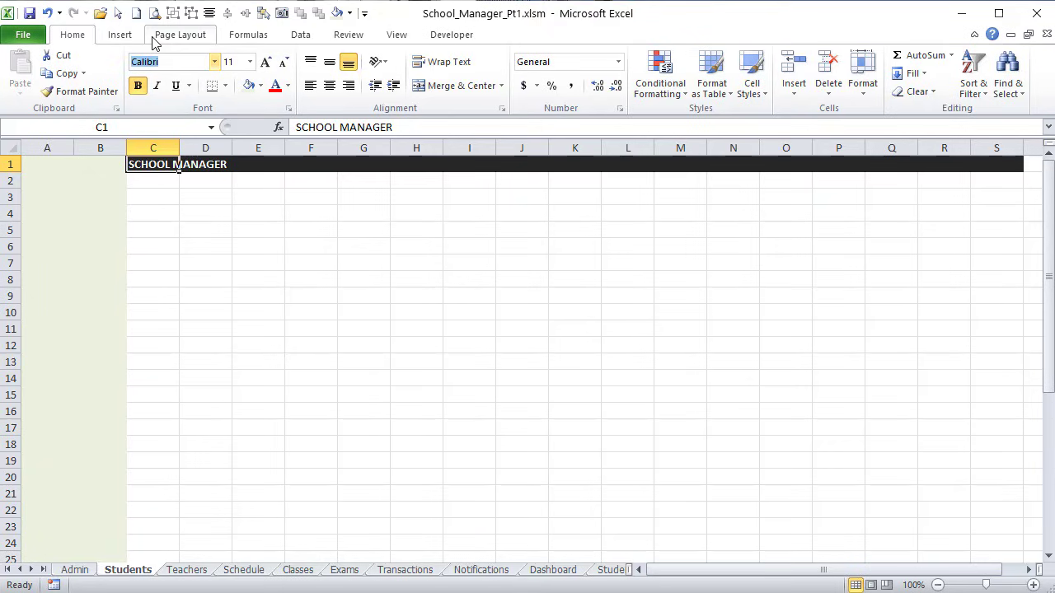
pyautogui.write('VOMI')
pyautogui.press('BackSpace')
pyautogui.press('BackSpace')
pyautogui.press('BackSpace')
pyautogui.press('BackSpace')
pyautogui.write('Comic Sans MS')
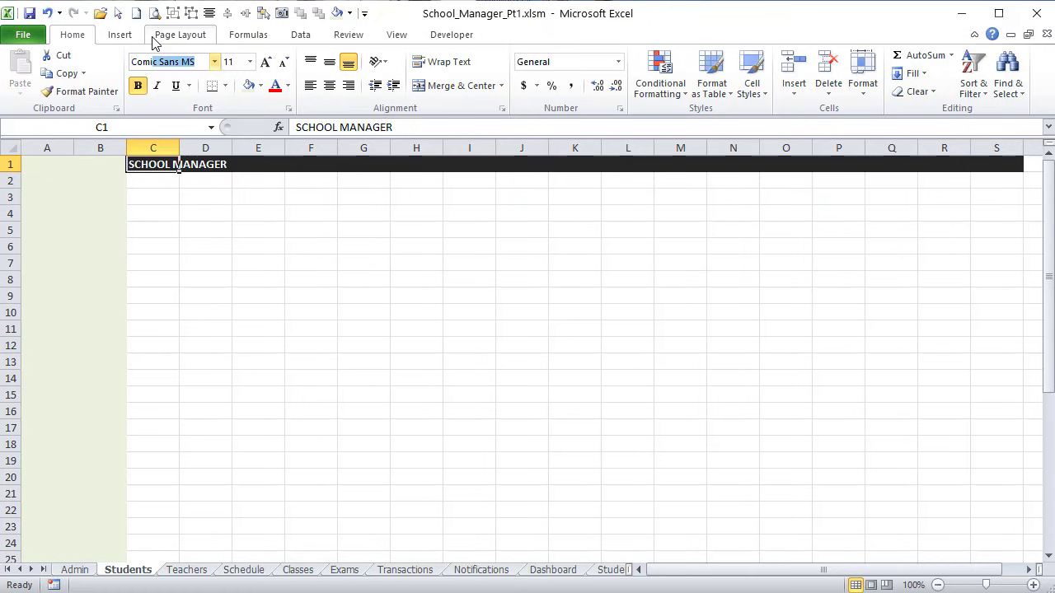
pyautogui.press('Return')
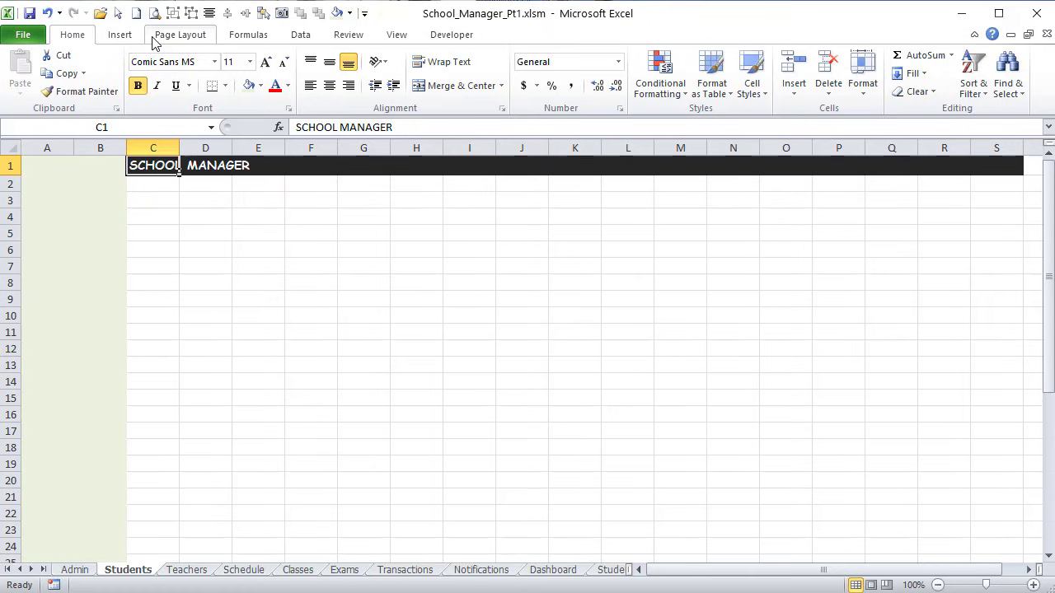
# Step: Set the font size of the SCHOOL MANAGER title in C1 to 28
pyautogui.click(230, 62)
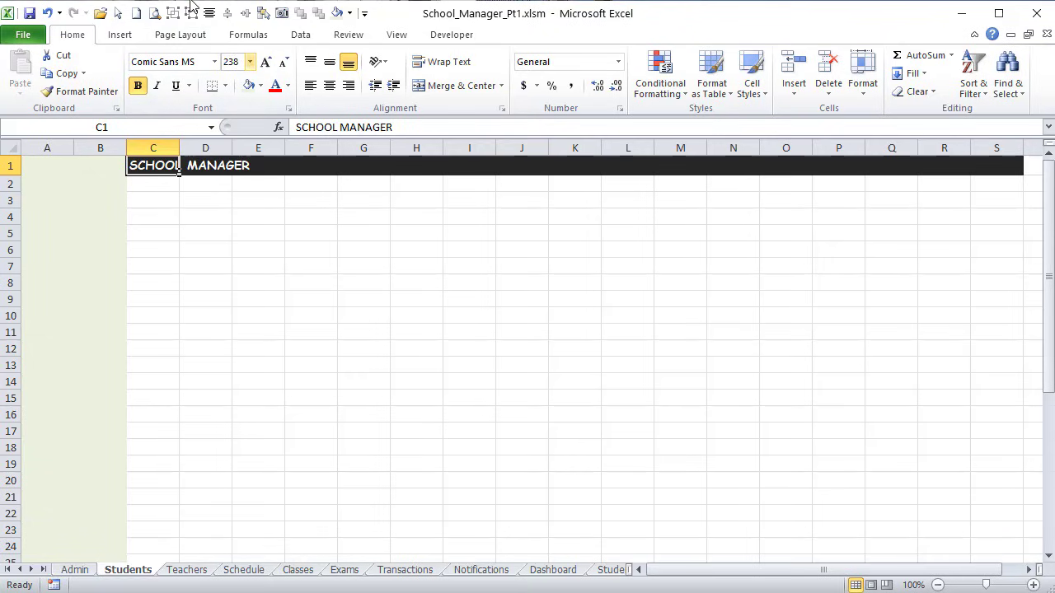
pyautogui.write('28')
pyautogui.press('Return')
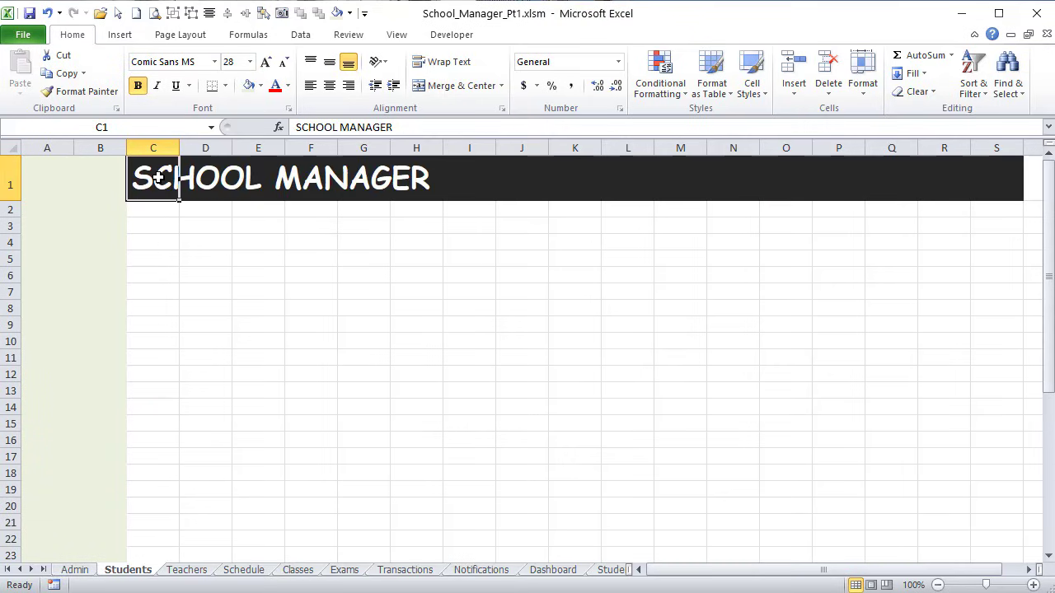
# Step: Widen column C on the Students sheet to make room for a side strip beside the main area
pyautogui.click(199, 174)
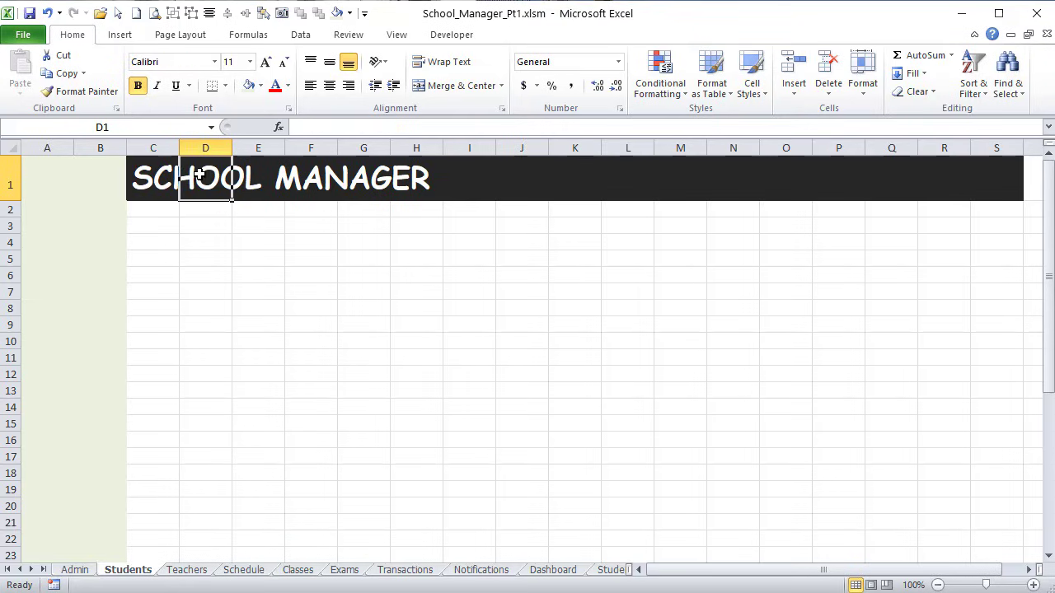
pyautogui.click(150, 180)
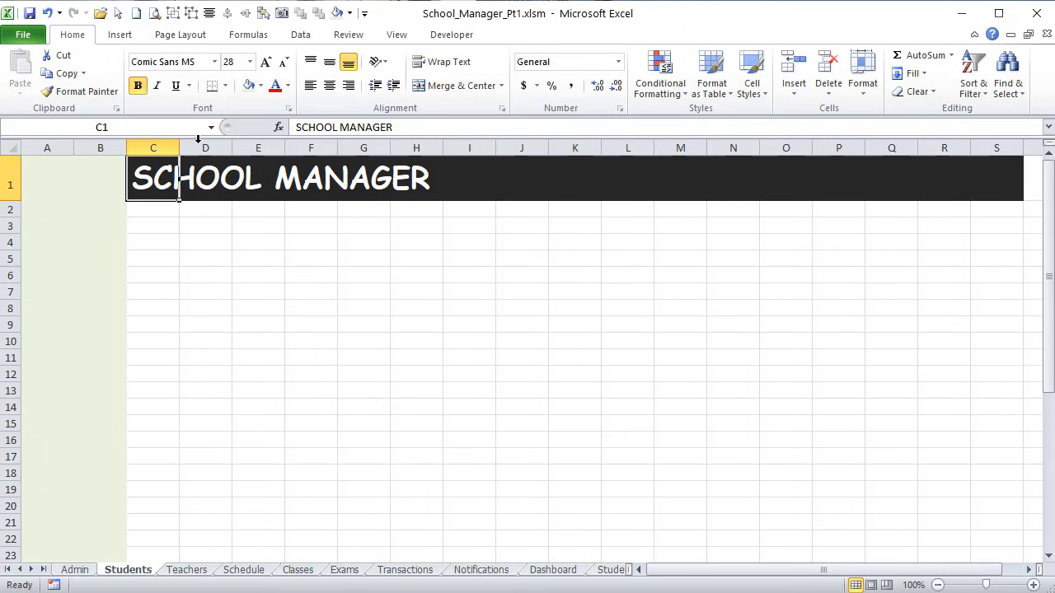
pyautogui.moveTo(180, 147); pyautogui.dragTo(216, 152)
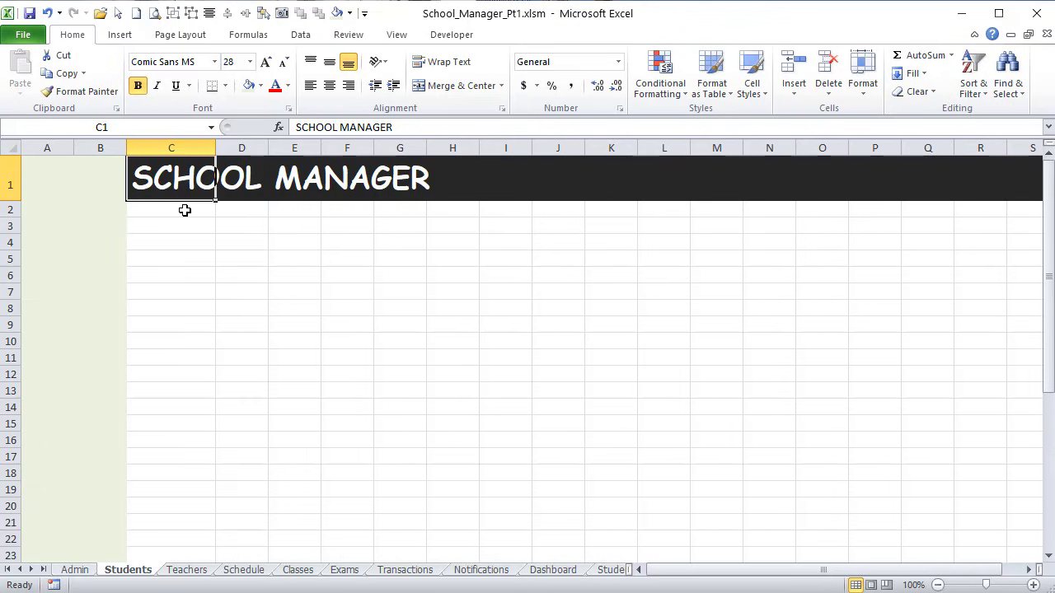
pyautogui.moveTo(184, 210); pyautogui.dragTo(202, 476)
pyautogui.click(169, 191)
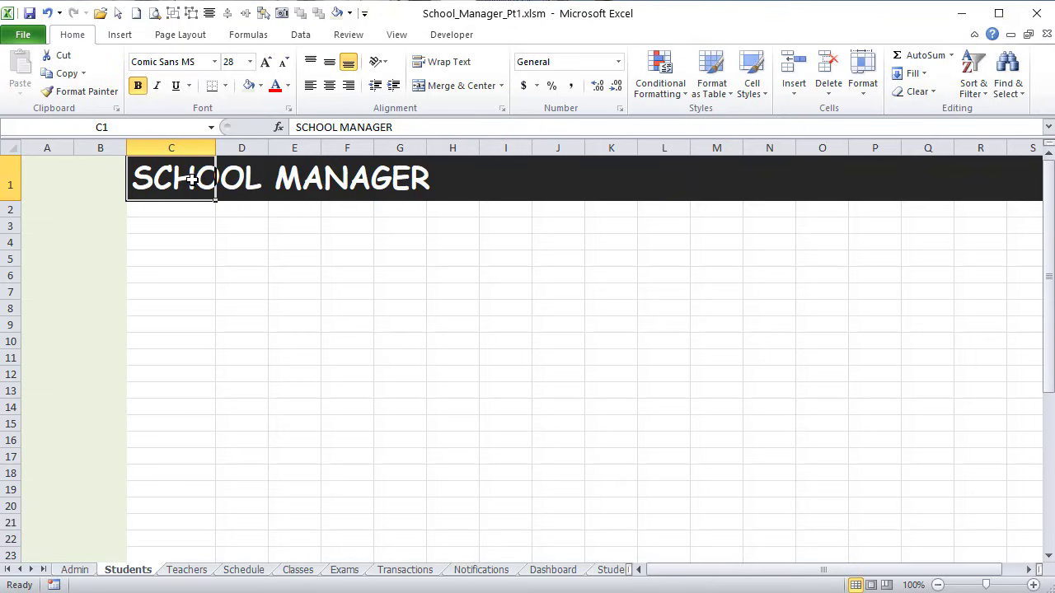
# Step: Move the SCHOOL MANAGER title from C1 to D1
pyautogui.hotkey('ctrl', 'c')
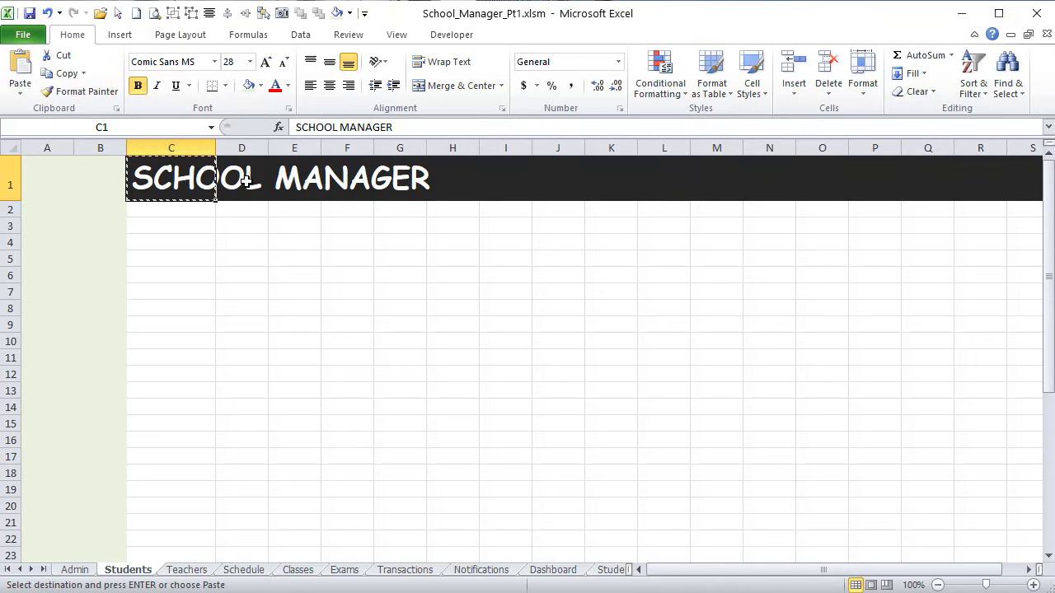
pyautogui.click(251, 180)
pyautogui.hotkey('ctrl', 'v')
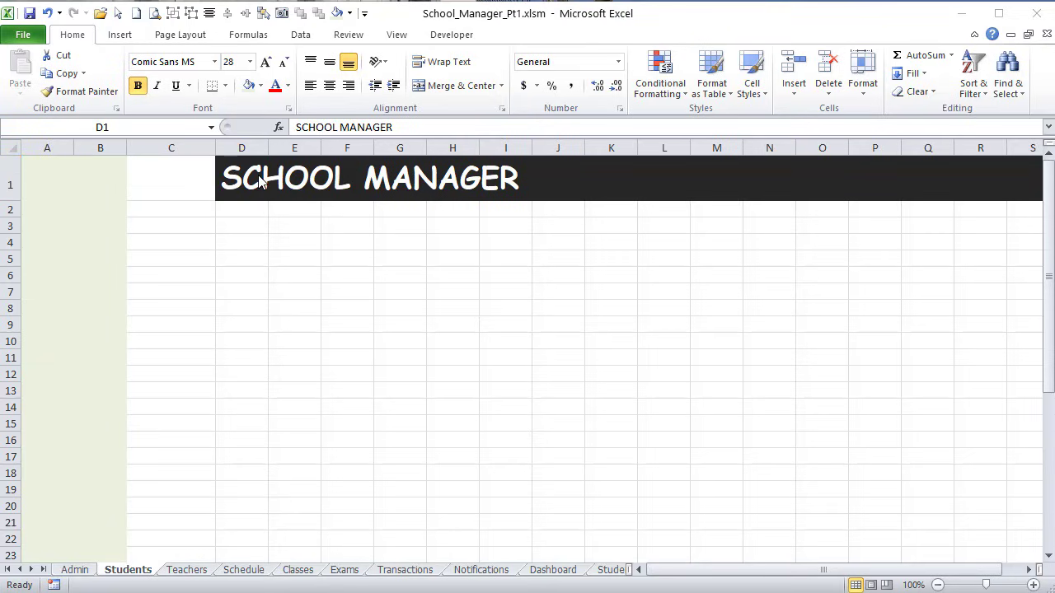
# Step: Copy D1 back into C1 to restore the dark header formatting there, and clear the duplicated title text from C1
pyautogui.hotkey('ctrl', 'c')
pyautogui.click(162, 168)
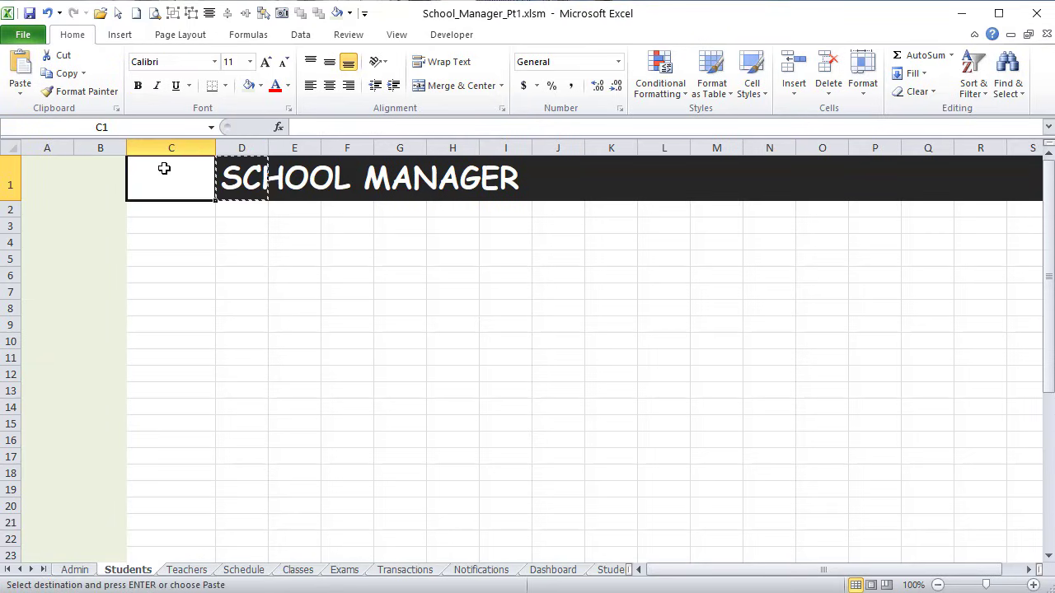
pyautogui.hotkey('ctrl', 'v')
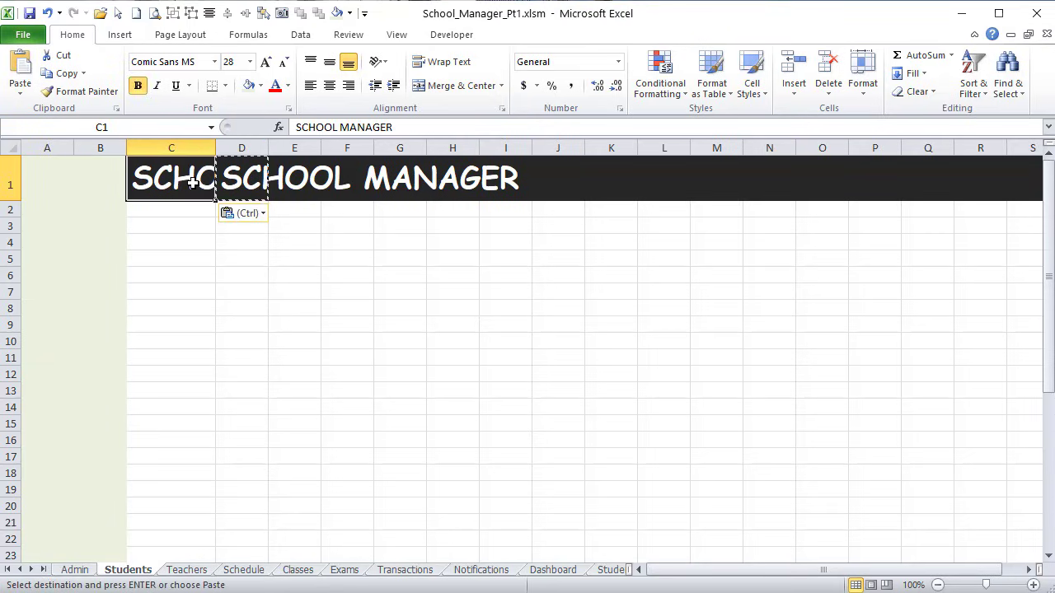
pyautogui.press('Delete')
# Step: Widen column C a little more, and merge and center the SCHOOL MANAGER title across D1:L1
pyautogui.moveTo(215, 148); pyautogui.dragTo(236, 148)
pyautogui.moveTo(195, 211); pyautogui.dragTo(189, 476)
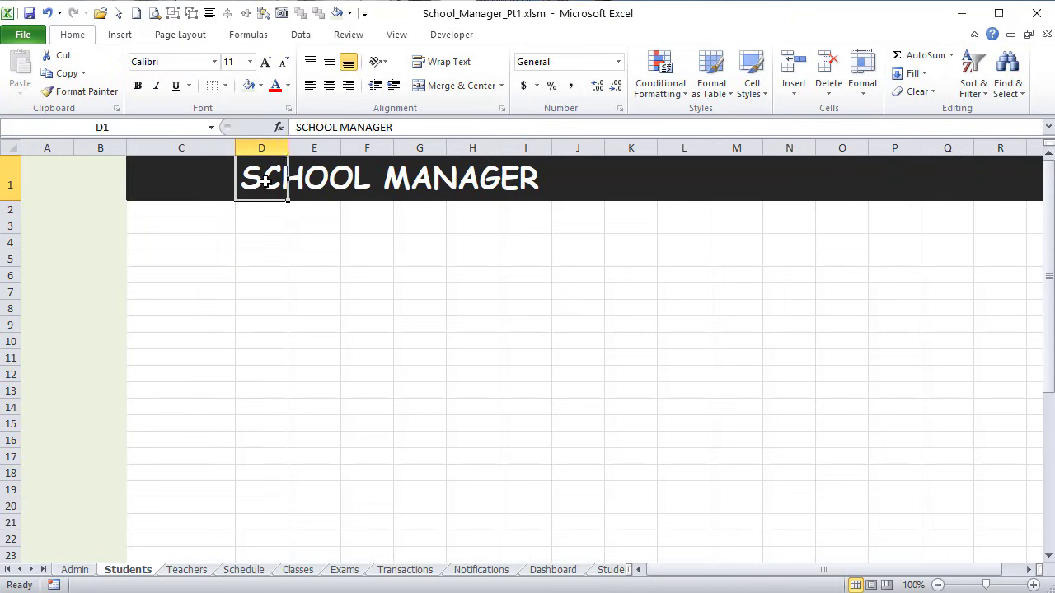
pyautogui.moveTo(278, 176); pyautogui.dragTo(694, 192)
pyautogui.click(439, 86)
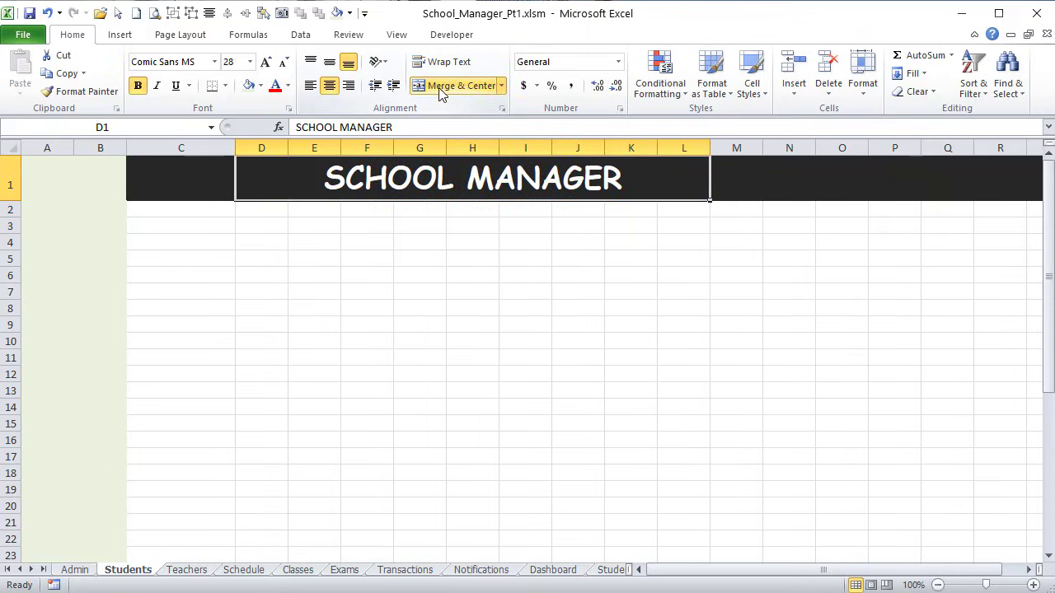
pyautogui.click(355, 292)
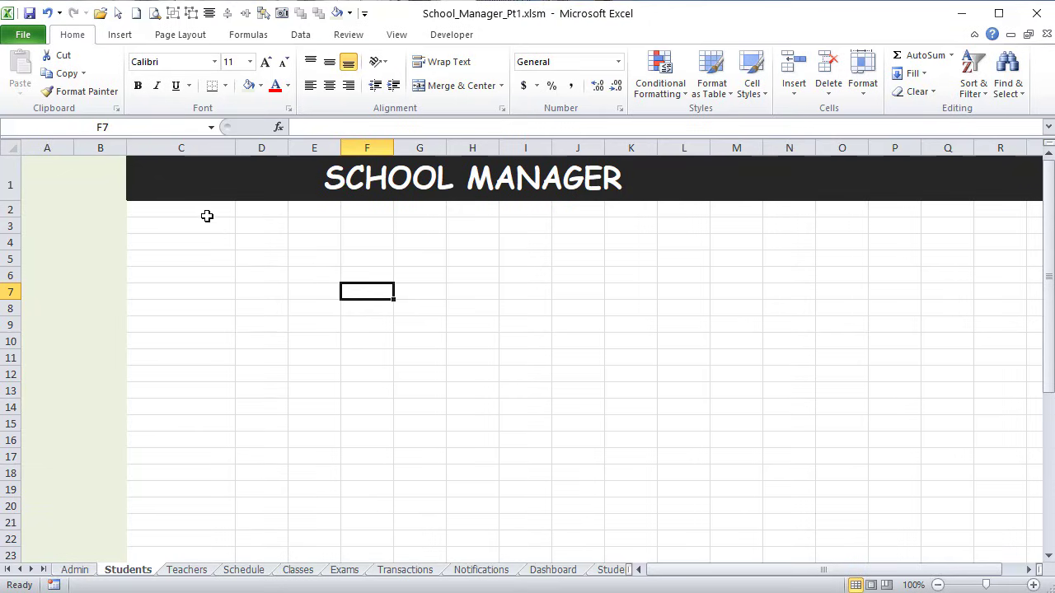
# Step: Fill the main area D2:R34 below the header with light gray
pyautogui.moveTo(206, 213); pyautogui.dragTo(189, 506)
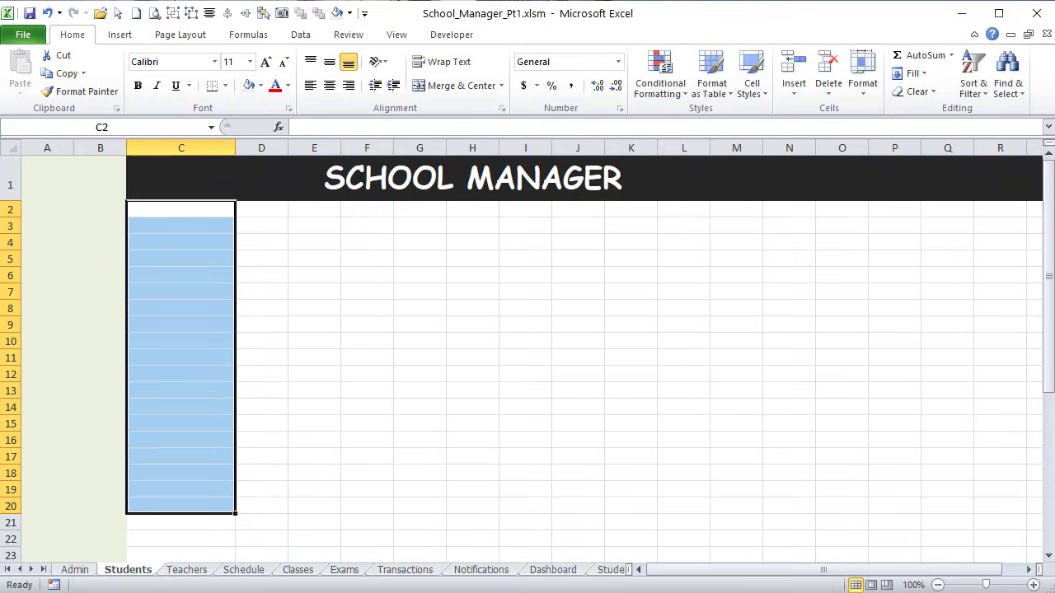
pyautogui.click(120, 35)
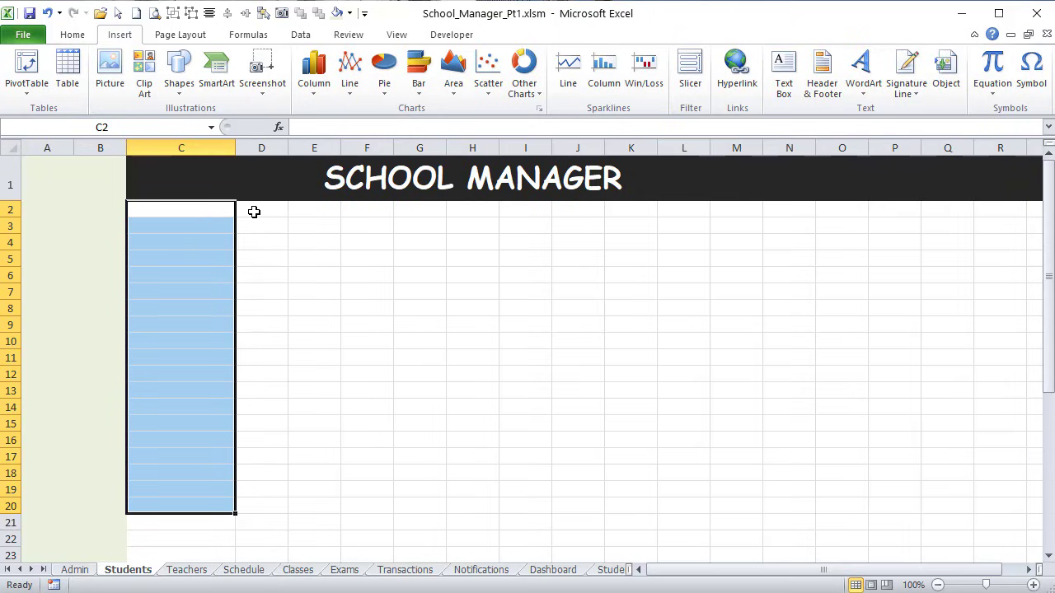
pyautogui.moveTo(253, 211); pyautogui.dragTo(1002, 568)
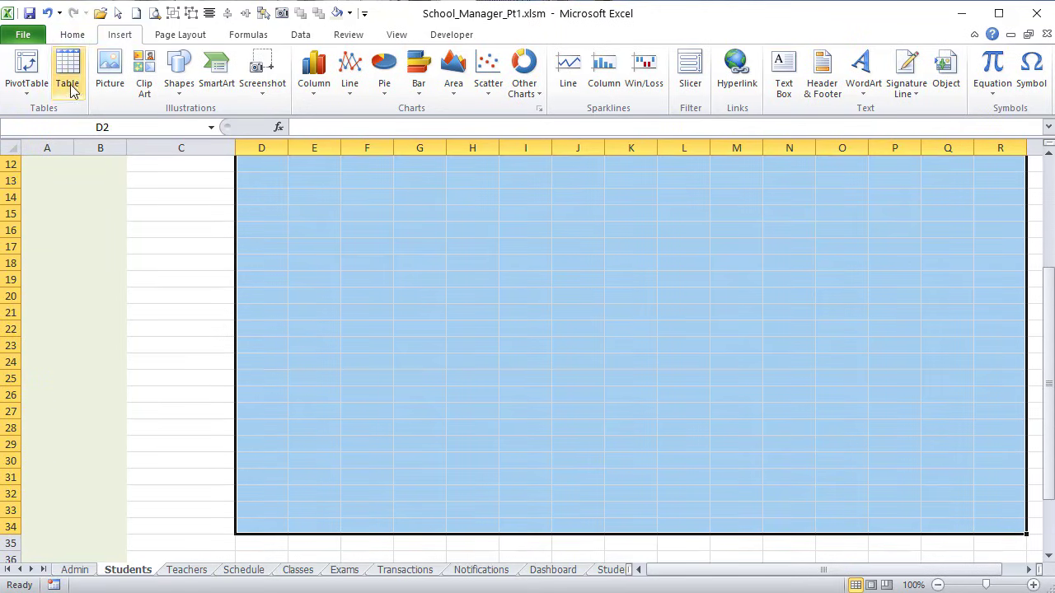
pyautogui.click(71, 35)
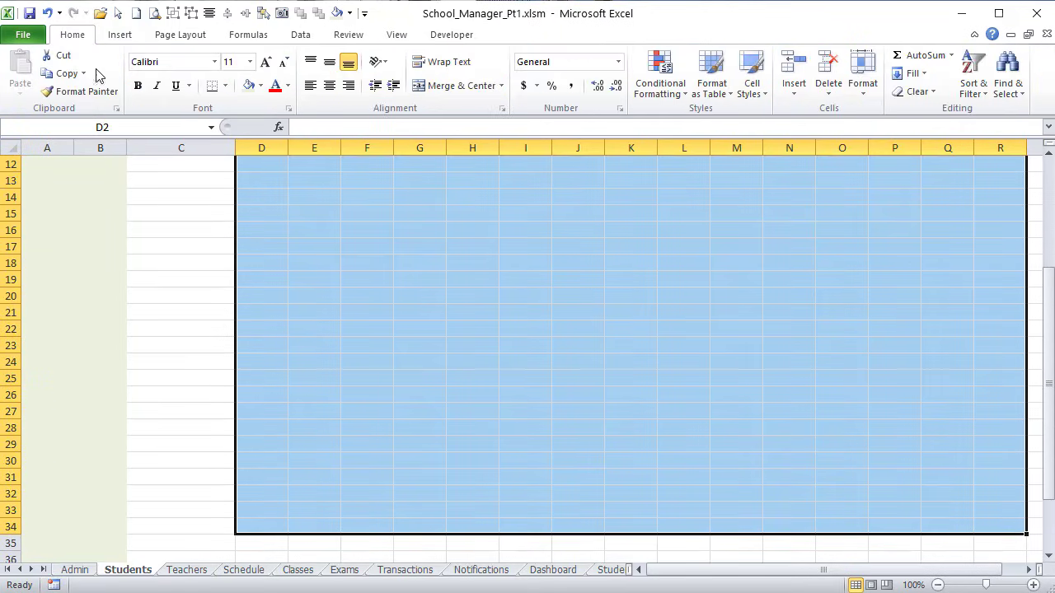
pyautogui.click(260, 86)
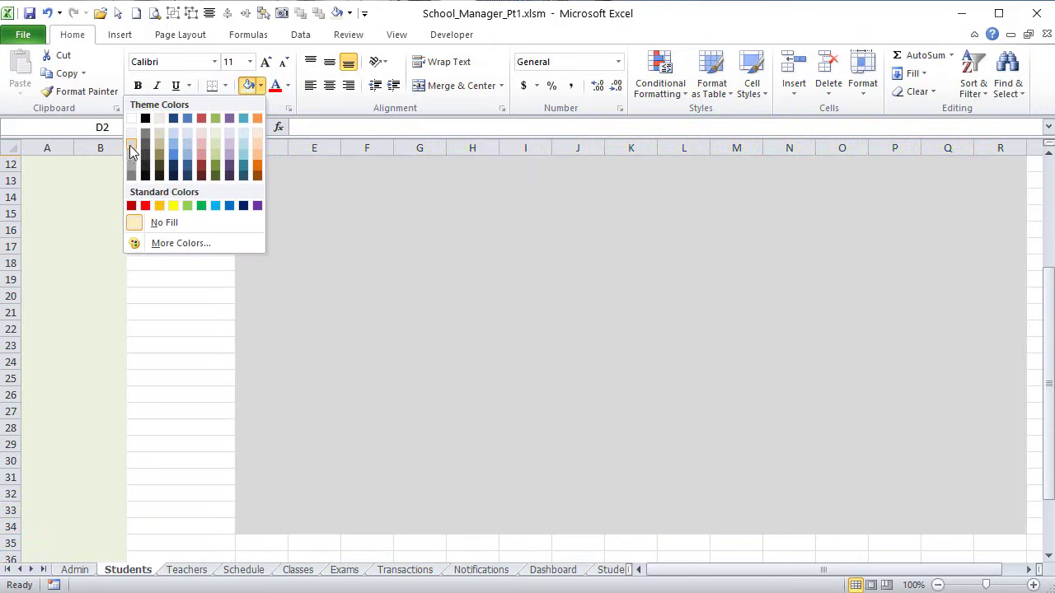
pyautogui.click(128, 146)
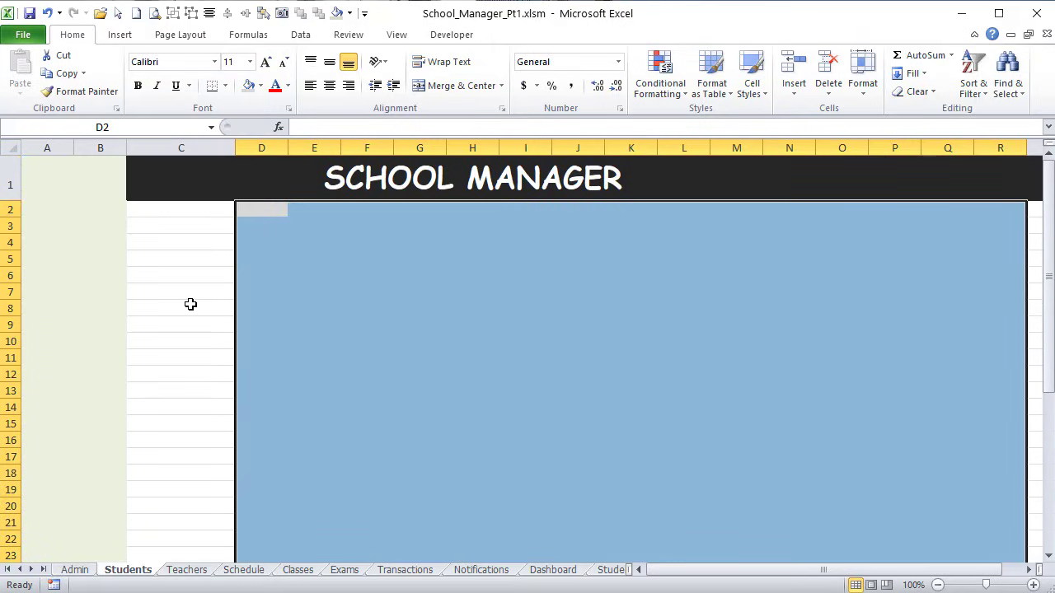
# Step: Fill column C from C2 down alongside the gray area with the same near-black color as the header
pyautogui.scroll(-4, 189, 294)
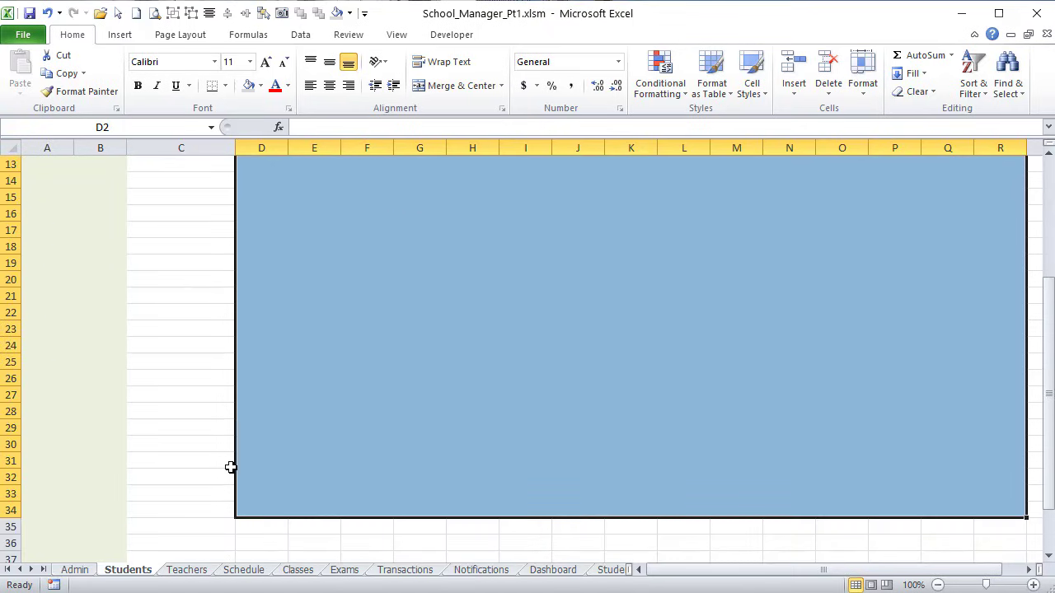
pyautogui.scroll(4, 206, 214)
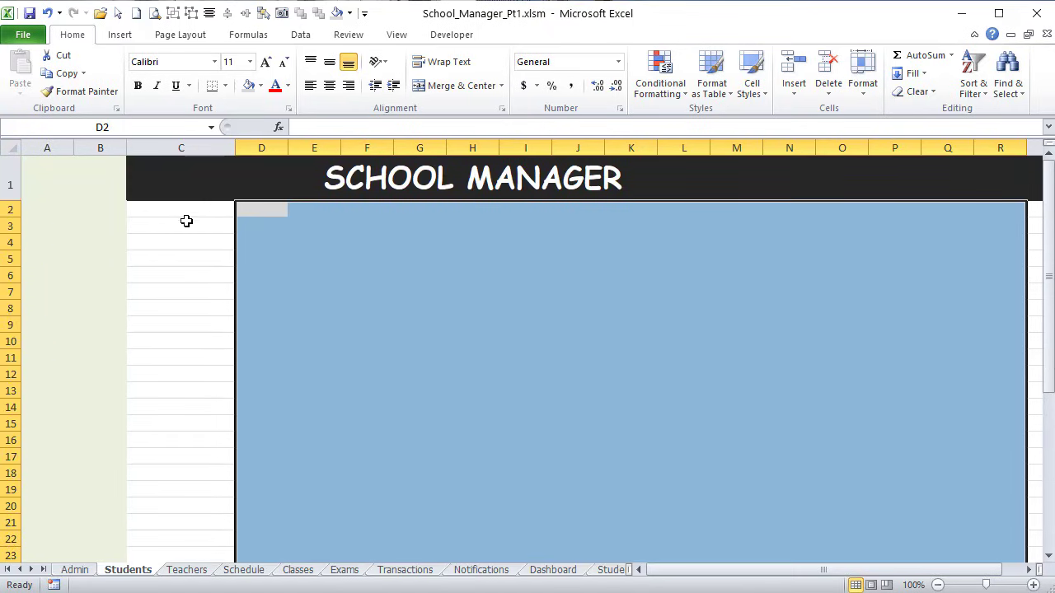
pyautogui.scroll(-4, 207, 358)
pyautogui.scroll(4, 167, 264)
pyautogui.moveTo(177, 209); pyautogui.dragTo(192, 461)
pyautogui.scroll(5, 216, 430)
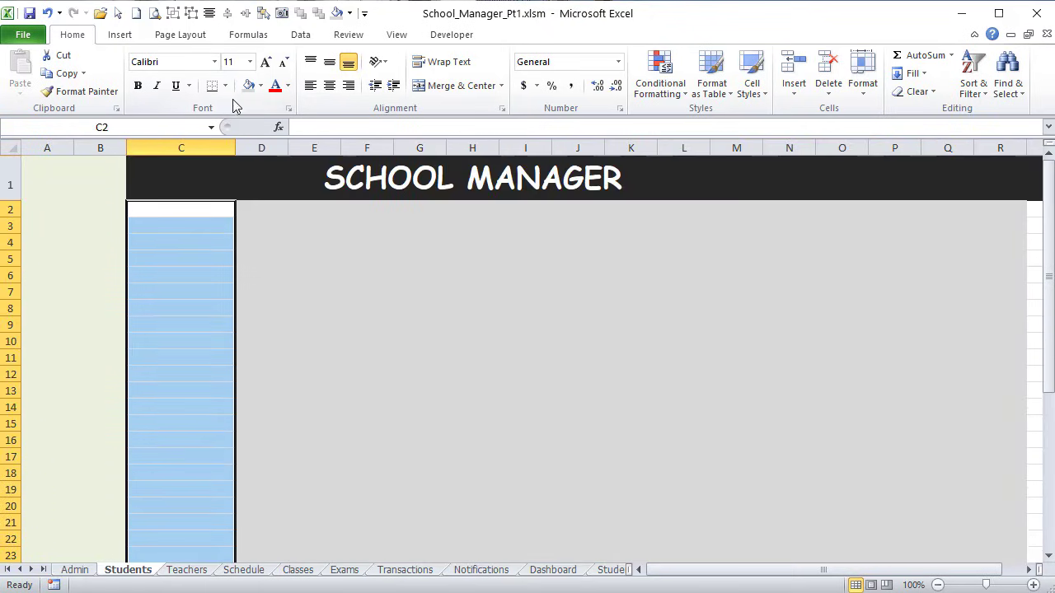
pyautogui.click(260, 87)
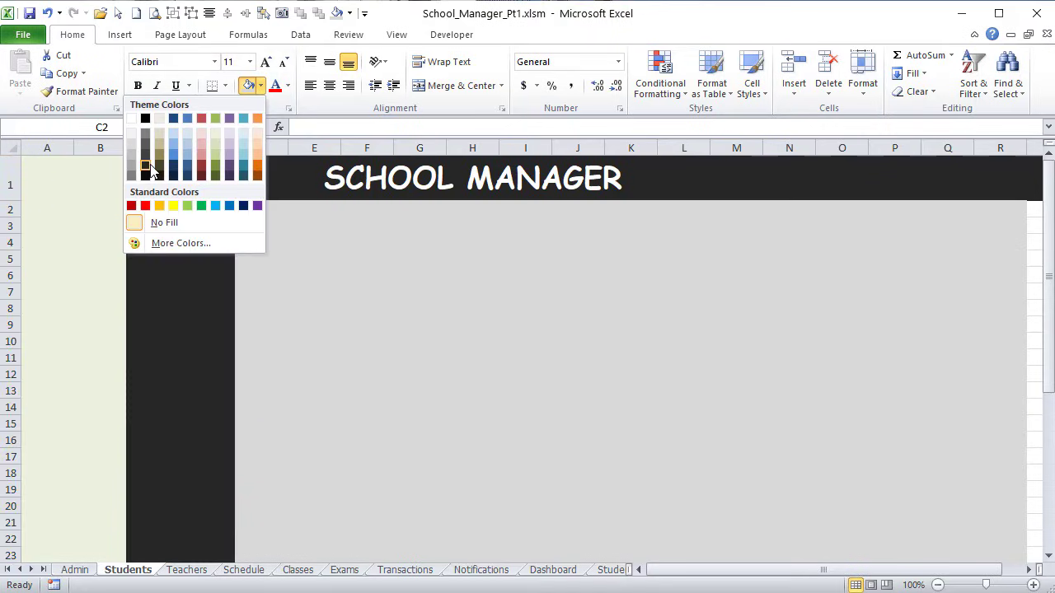
pyautogui.click(178, 158)
pyautogui.click(298, 275)
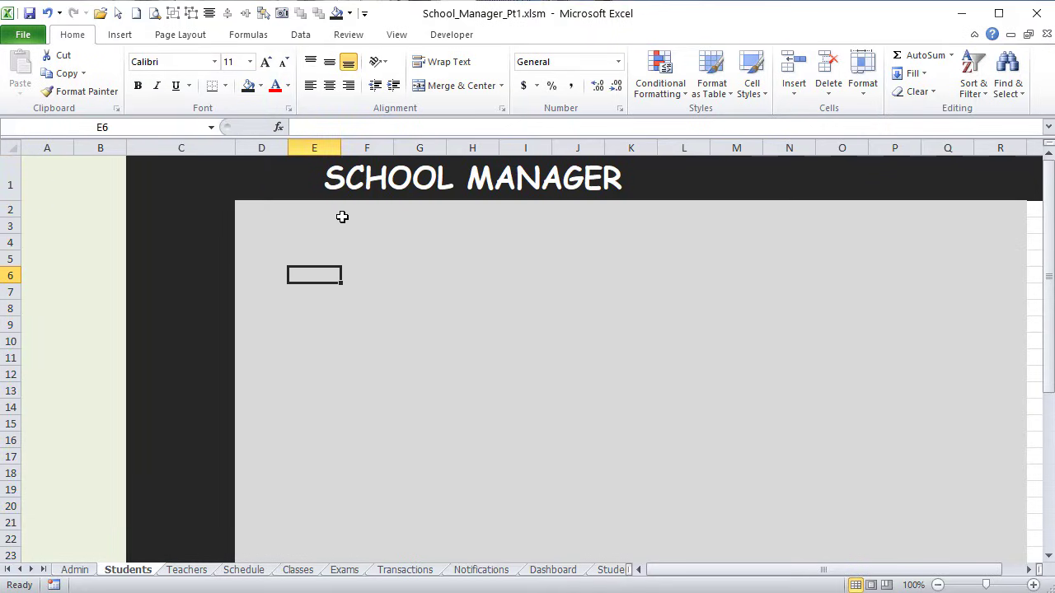
# Step: Increase the height of row 2 to about double, making room for a section heading below the title
pyautogui.click(188, 210)
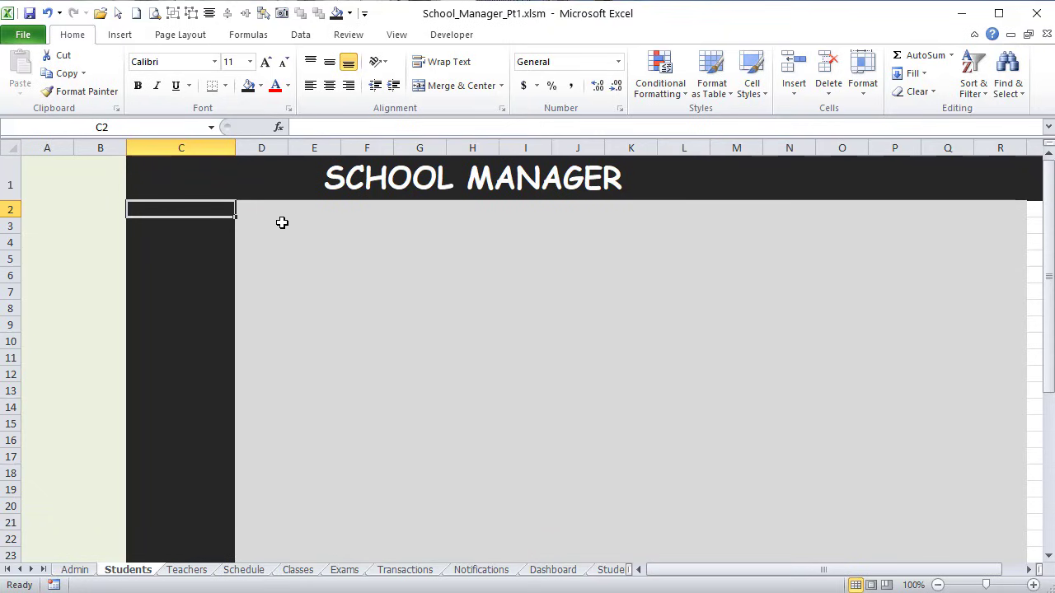
pyautogui.click(334, 198)
pyautogui.click(308, 211)
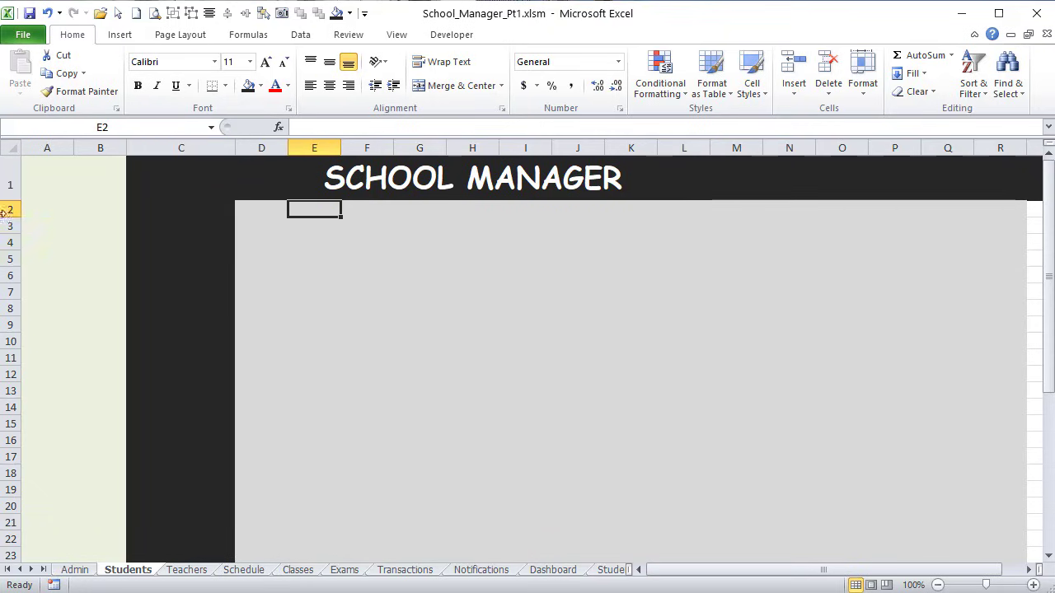
pyautogui.moveTo(7, 216); pyautogui.dragTo(6, 234)
pyautogui.click(278, 195)
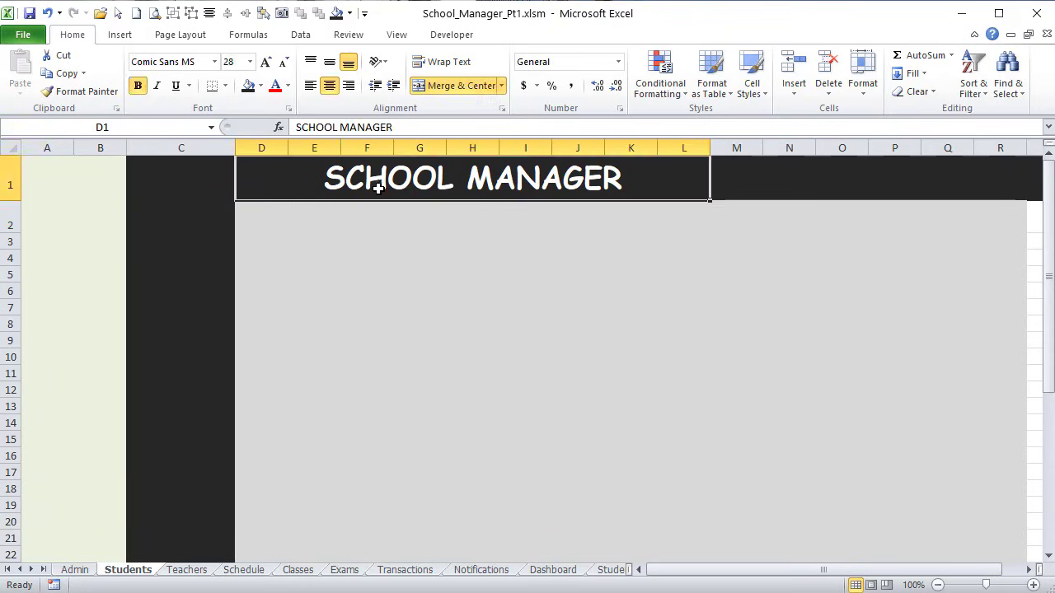
pyautogui.click(347, 215)
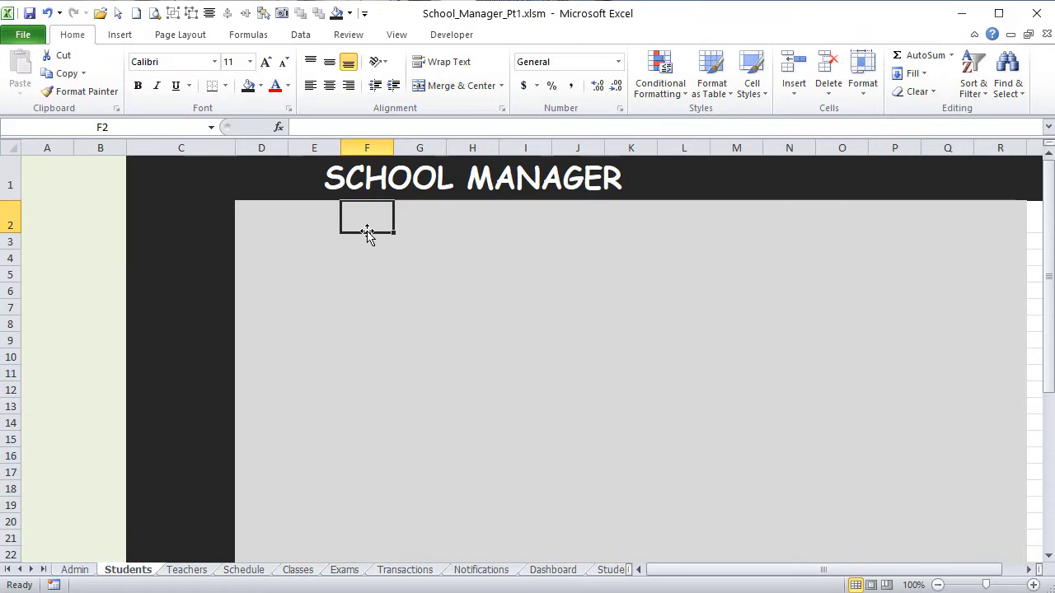
# Step: Enter the section heading STUDENTS in cell D2
pyautogui.click(283, 223)
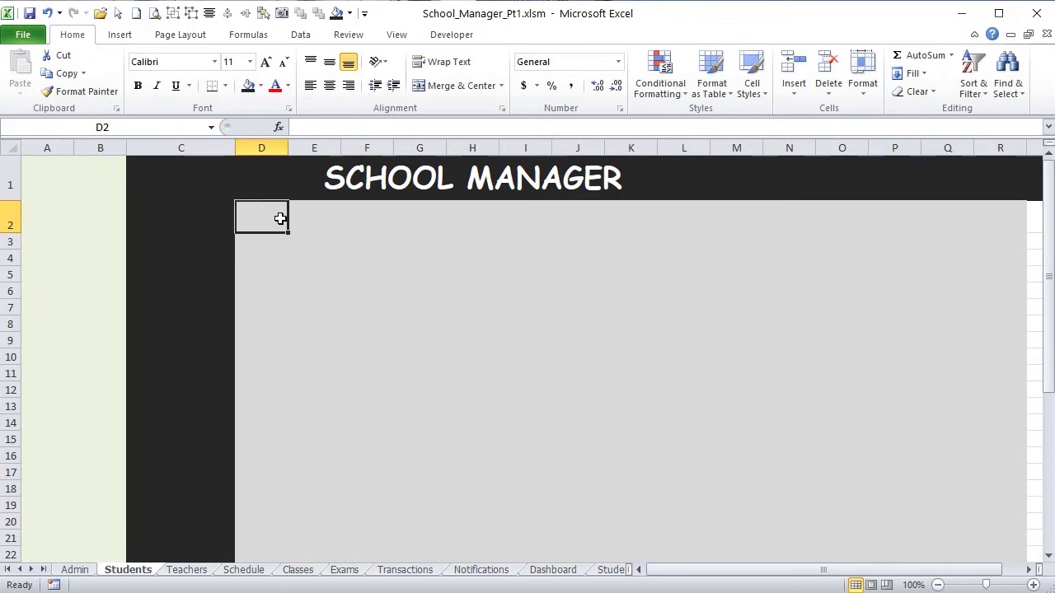
pyautogui.write('S')
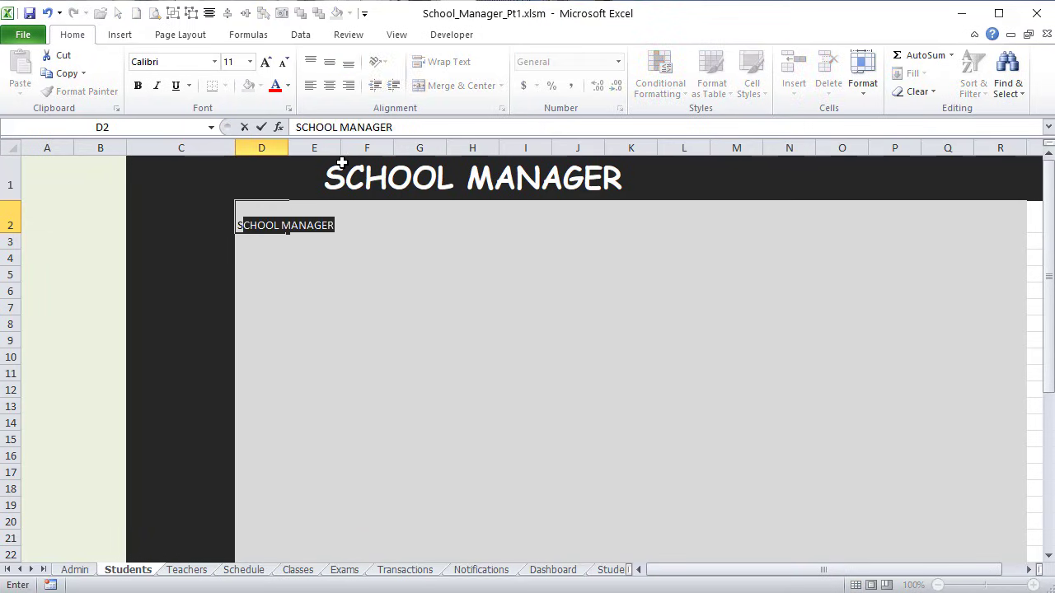
pyautogui.write('TUD')
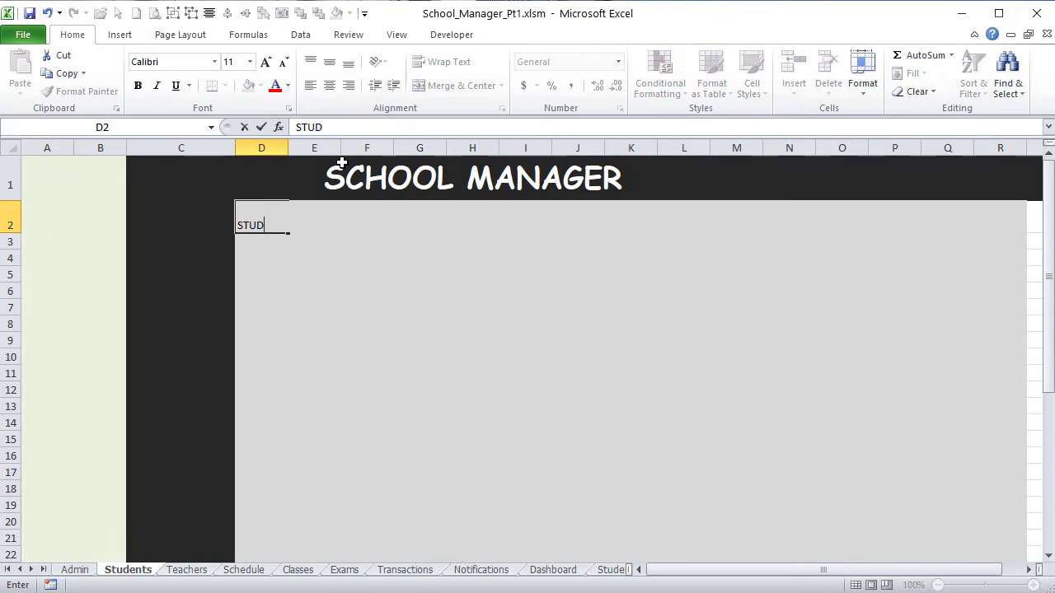
pyautogui.write('ENTS')
pyautogui.press('Return')
# Step: Set the STUDENTS heading's font size to 22, and merge and center it across D2:L2
pyautogui.click(278, 225)
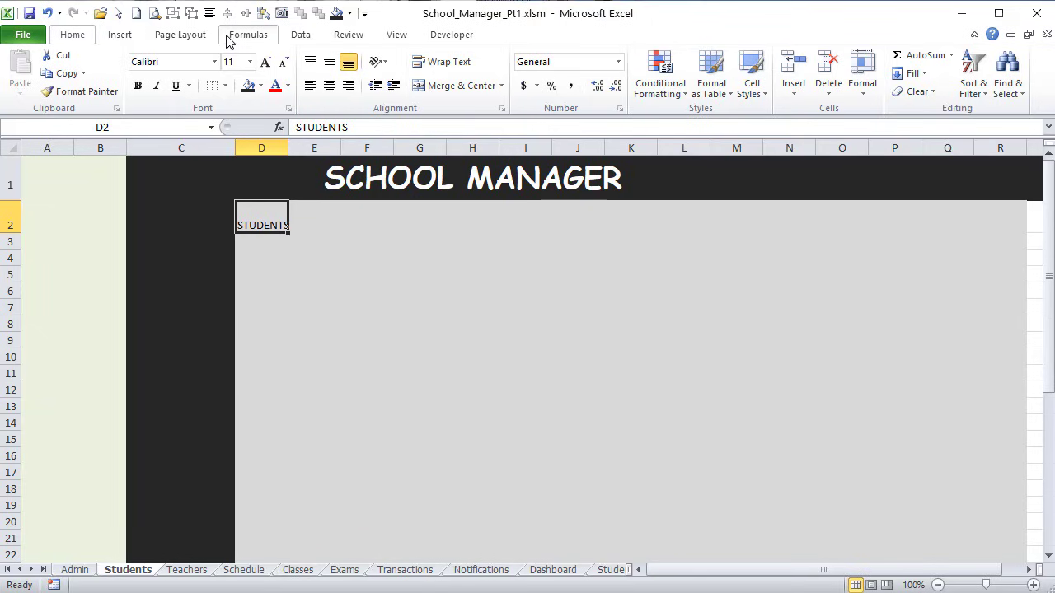
pyautogui.click(240, 59)
pyautogui.write('22')
pyautogui.press('Return')
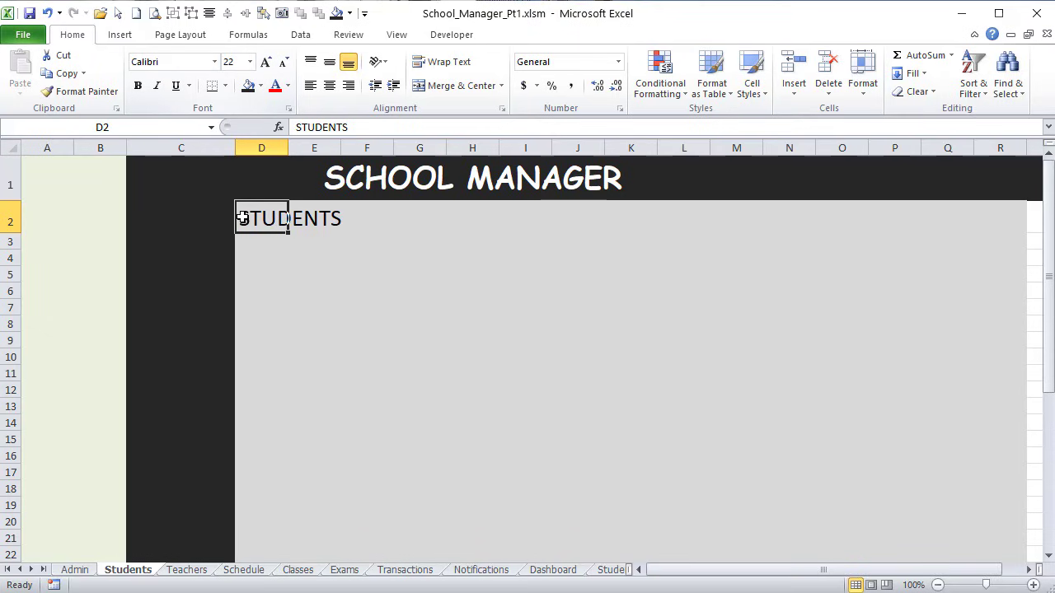
pyautogui.moveTo(244, 218); pyautogui.dragTo(683, 220)
pyautogui.click(461, 86)
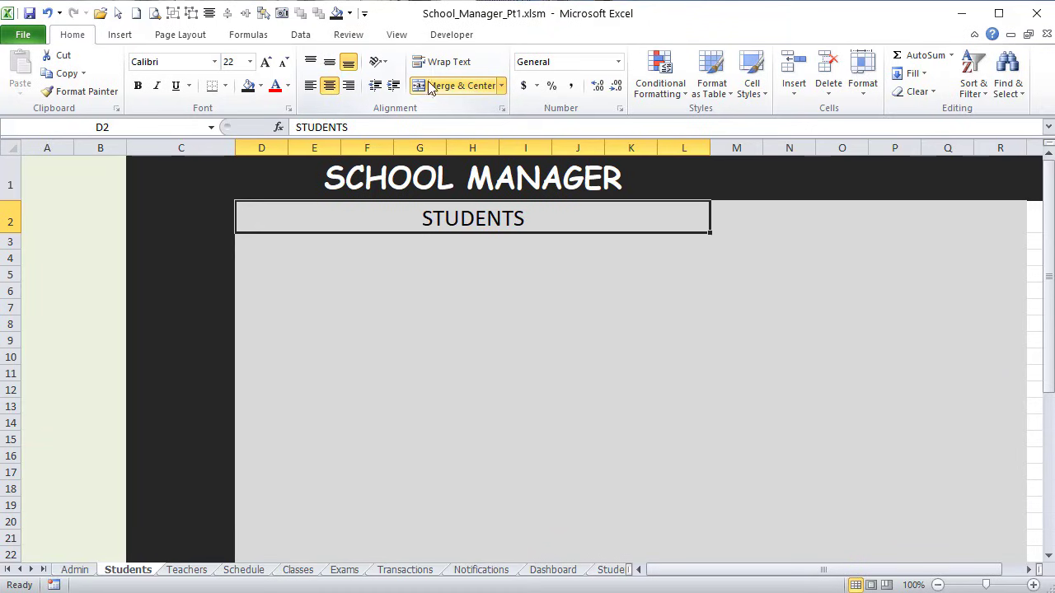
# Step: Change the STUDENTS heading's font to Comic Sans MS
pyautogui.click(201, 58)
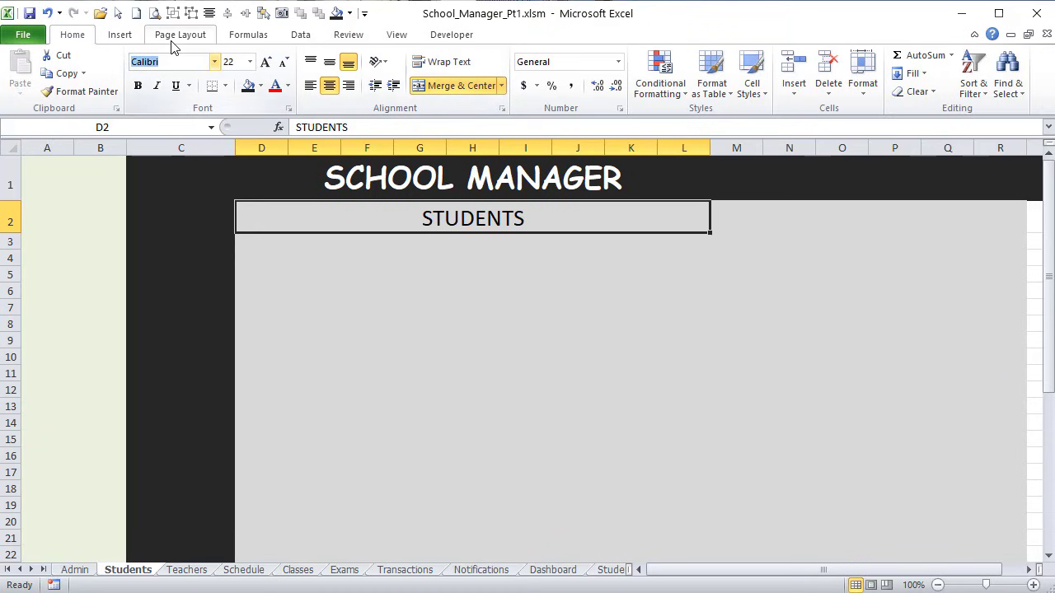
pyautogui.write('Comic Sans MS')
pyautogui.press('Return')
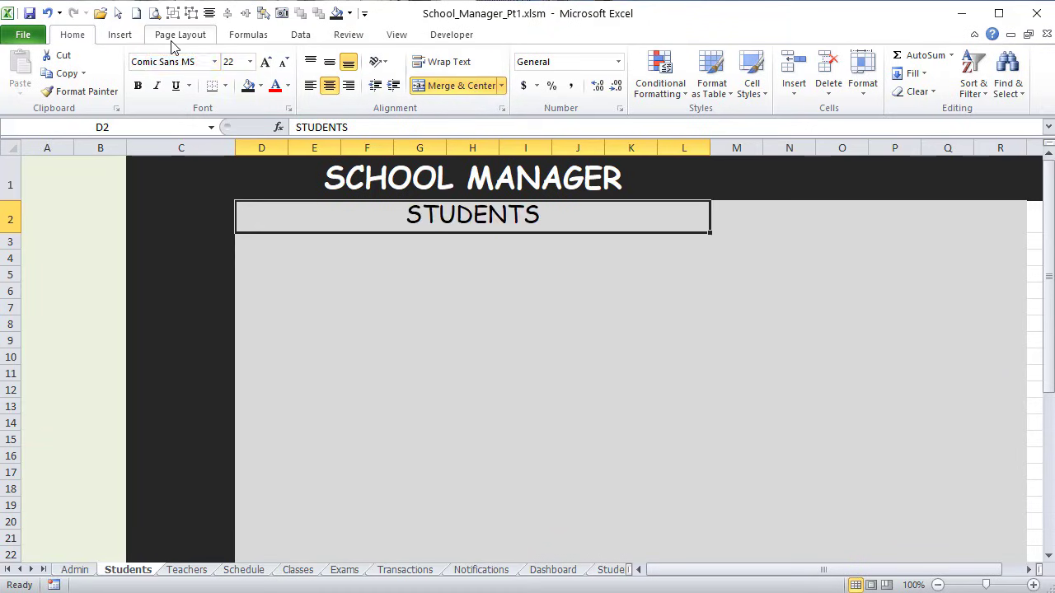
# Step: Color the STUDENTS heading text dark blue from the standard color palette and make it bold
pyautogui.click(261, 86)
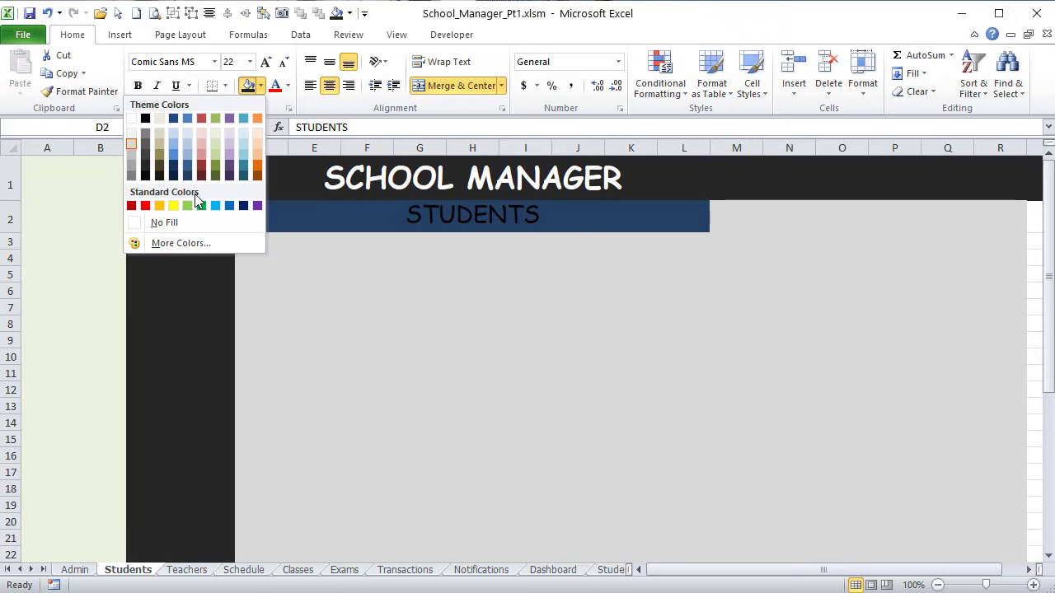
pyautogui.click(370, 279)
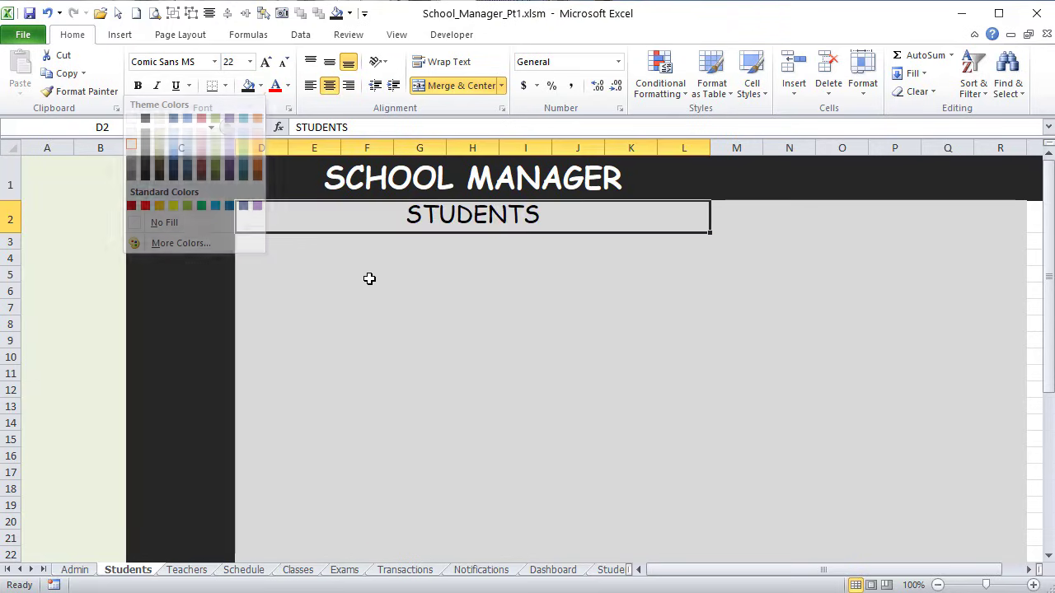
pyautogui.click(287, 86)
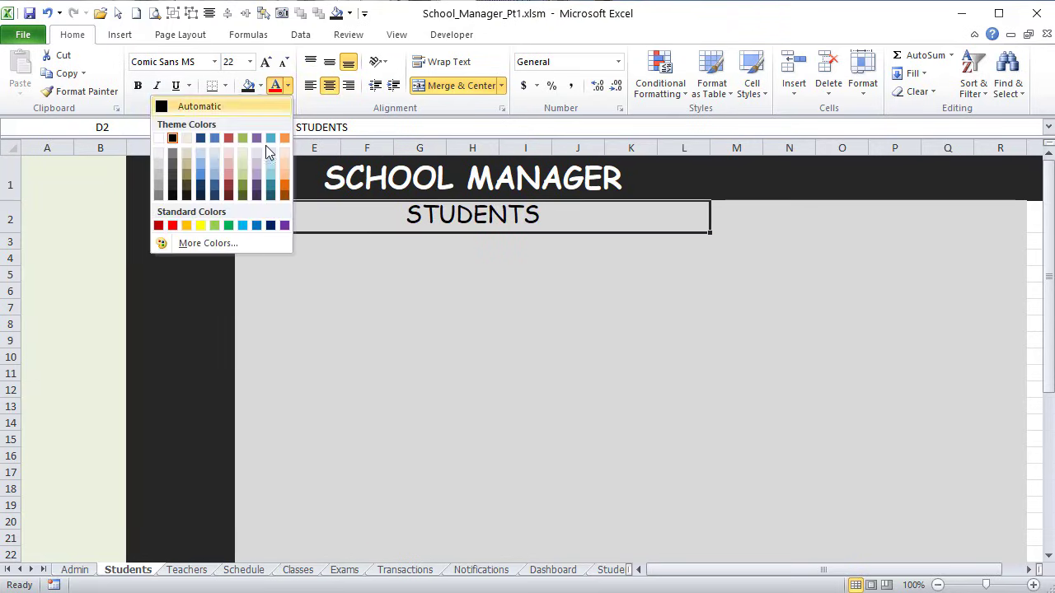
pyautogui.click(244, 243)
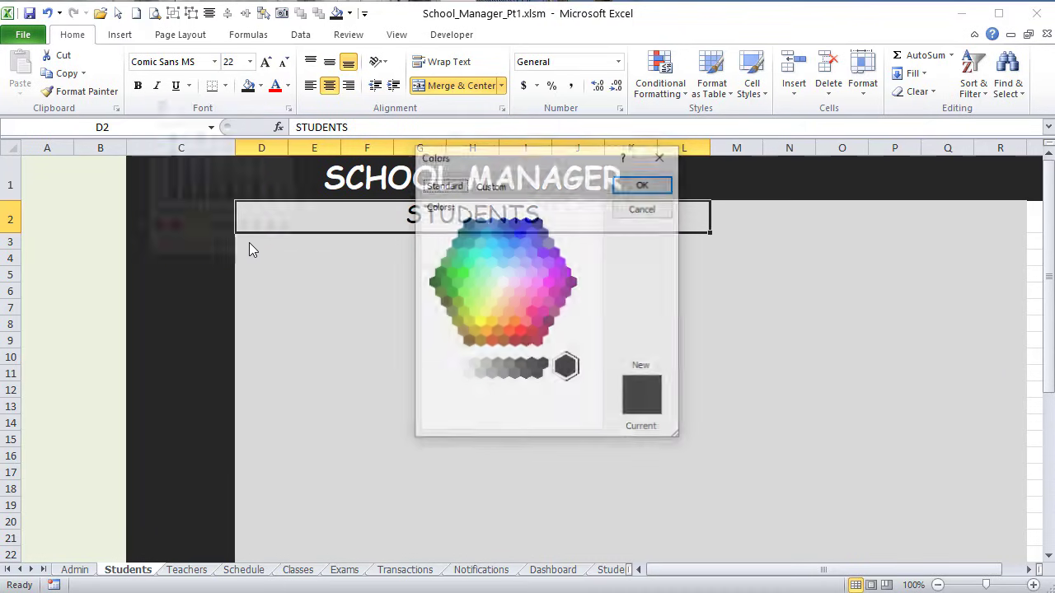
pyautogui.click(520, 234)
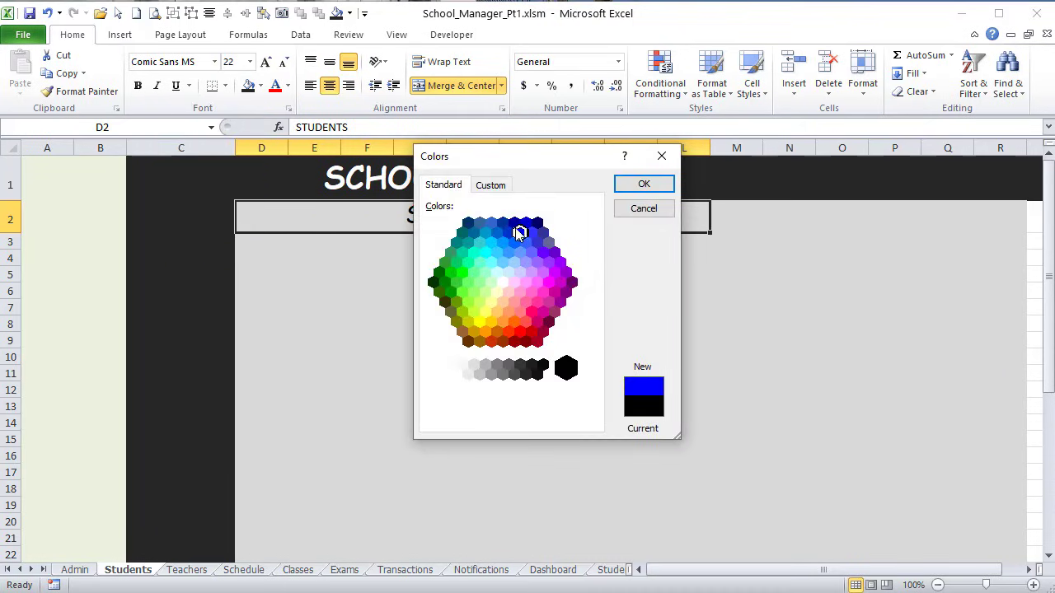
pyautogui.click(513, 223)
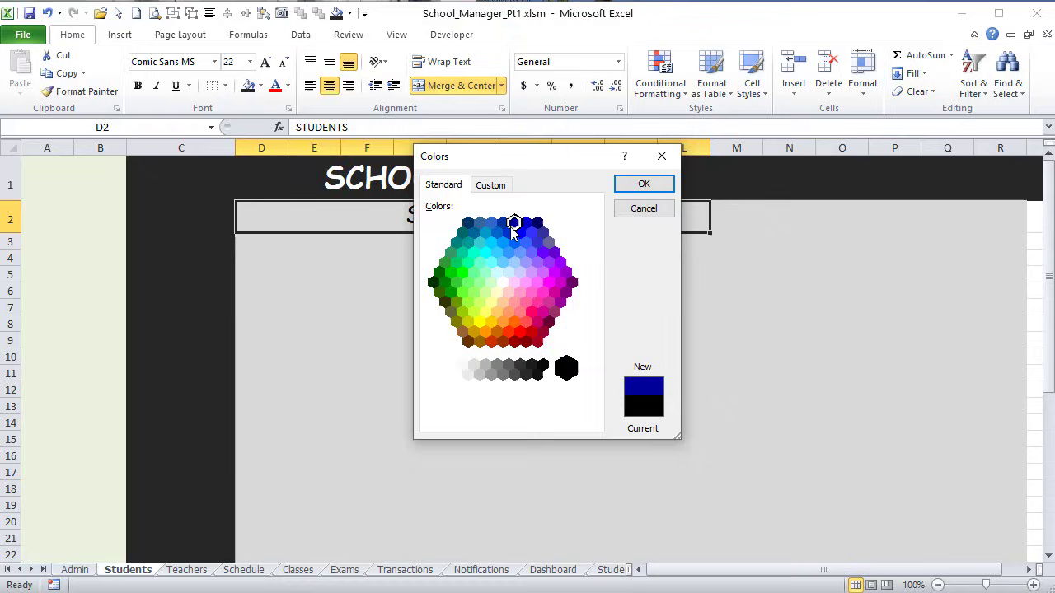
pyautogui.click(667, 187)
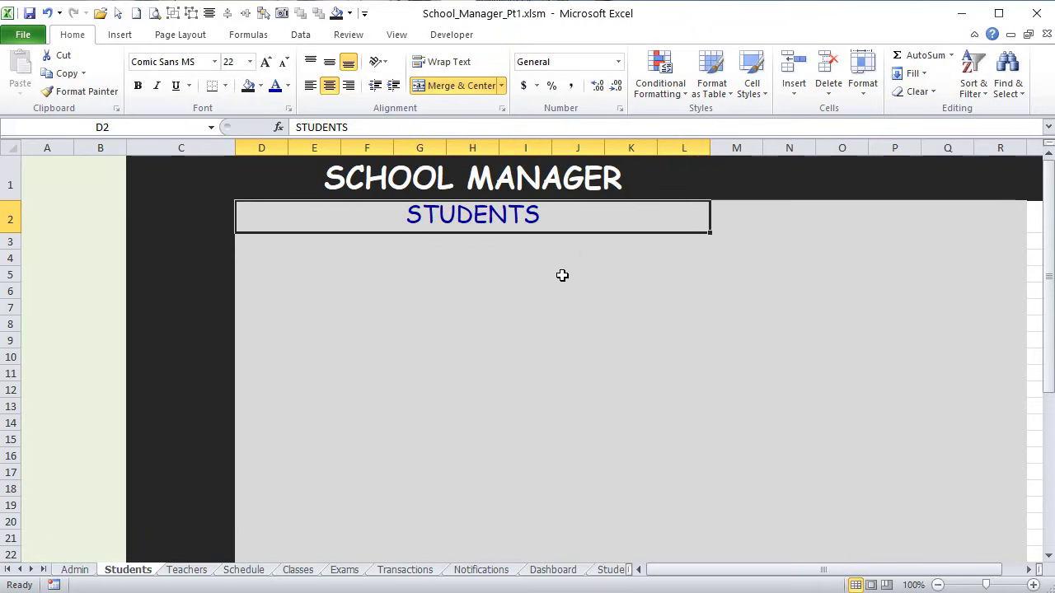
pyautogui.click(138, 86)
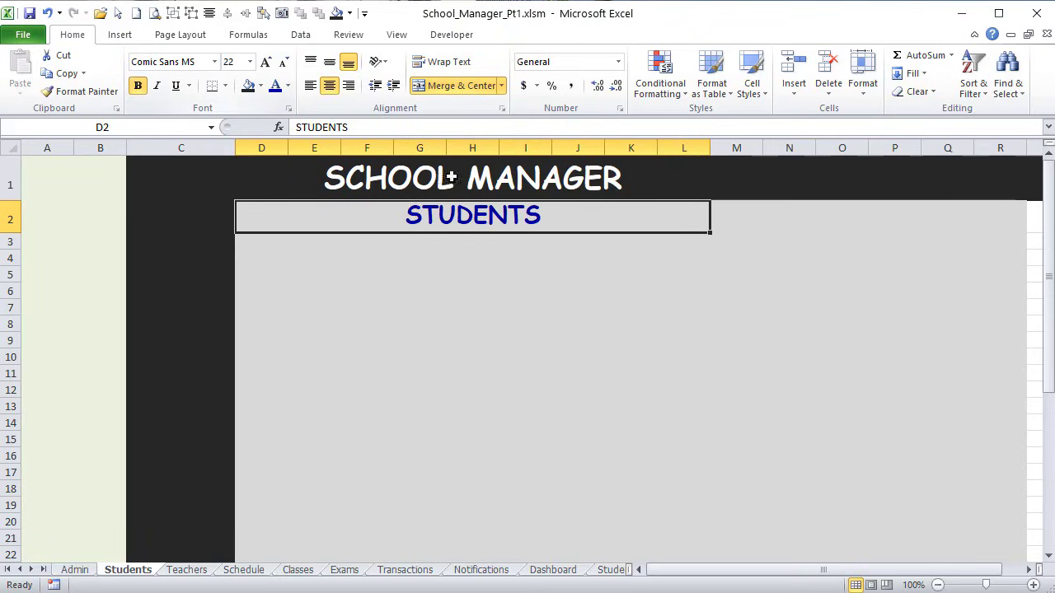
# Step: Narrow column D to a little under half its width, leaving a slim margin beside the dark strip
pyautogui.click(264, 254)
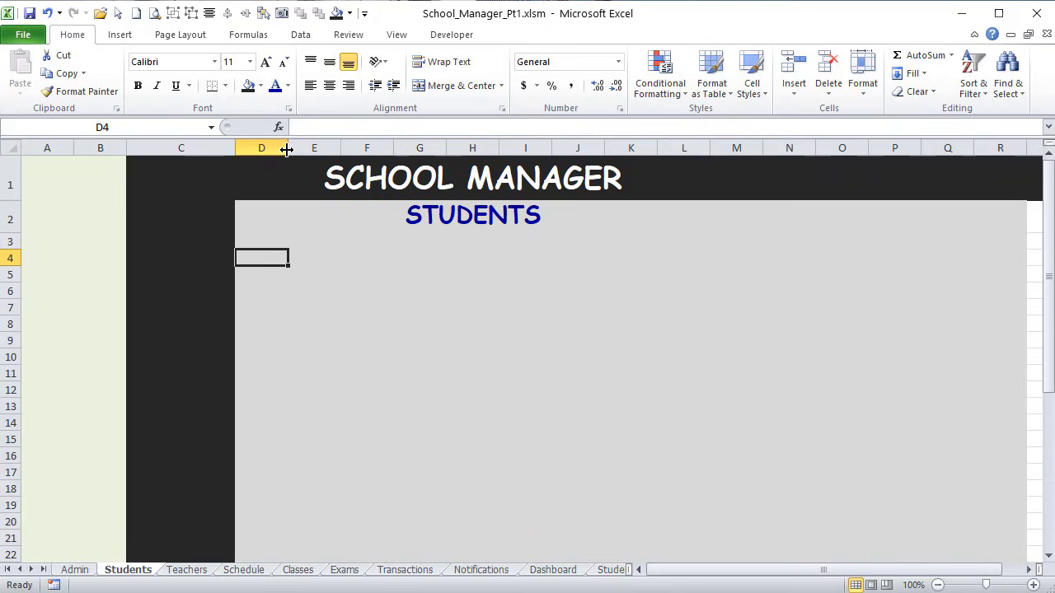
pyautogui.click(283, 233)
pyautogui.click(247, 256)
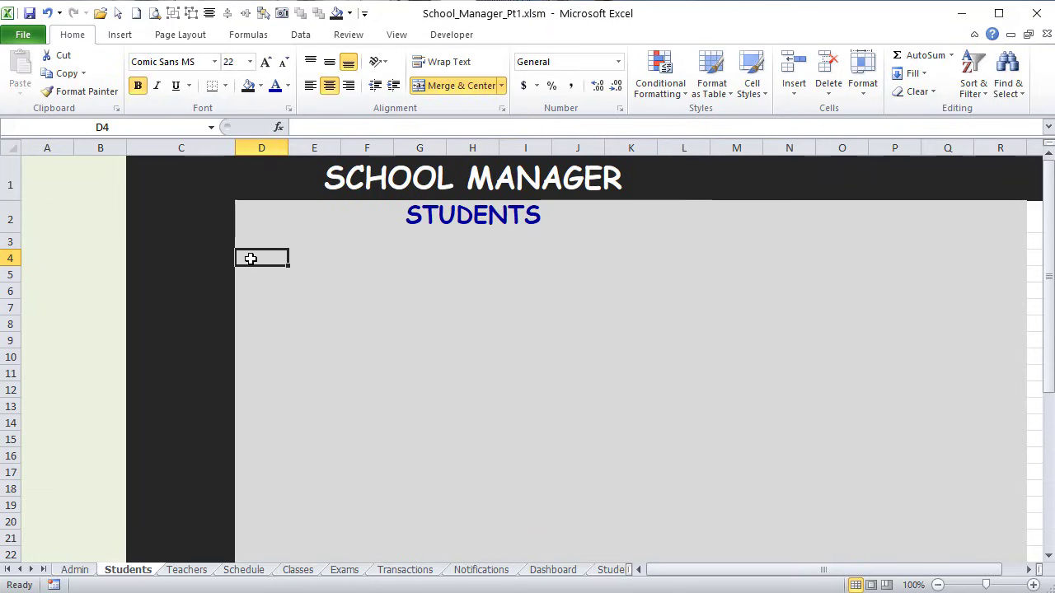
pyautogui.click(253, 275)
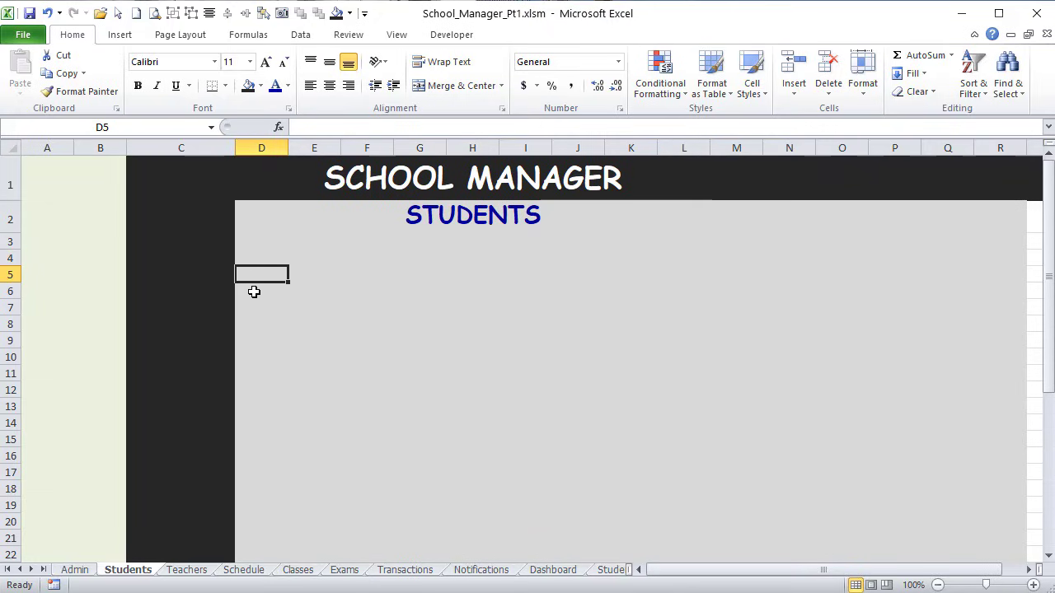
pyautogui.click(250, 304)
pyautogui.click(254, 275)
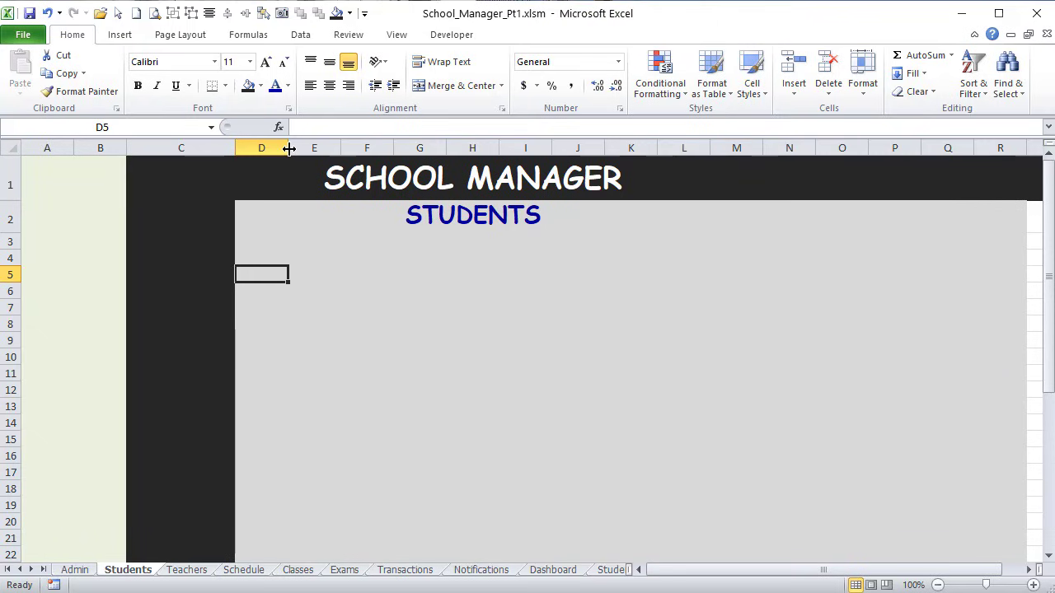
pyautogui.moveTo(287, 147); pyautogui.dragTo(256, 149)
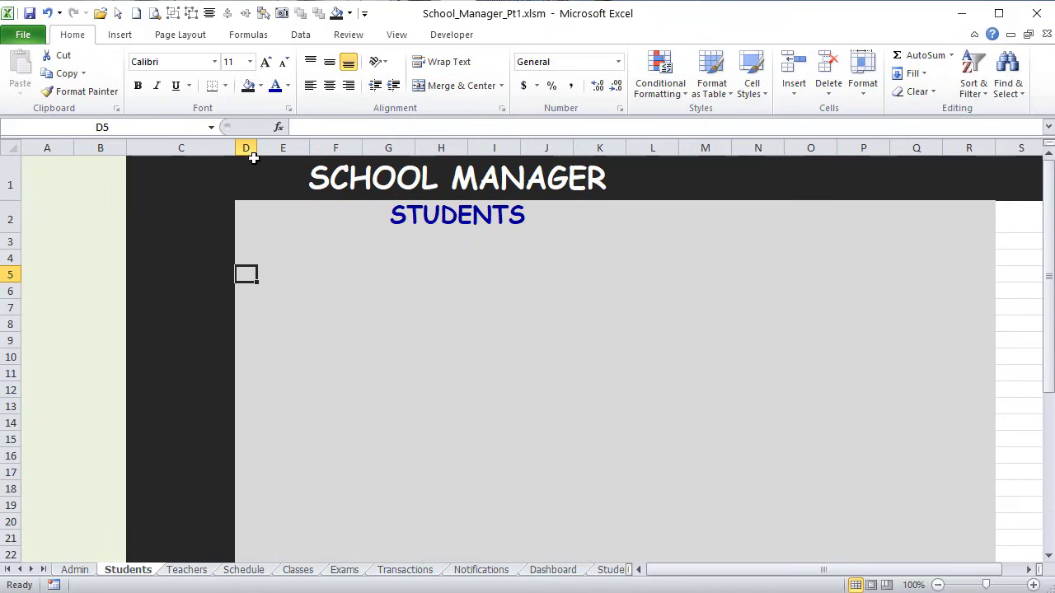
# Step: Enter the label Select Students in cell E3 and widen column E to fit it
pyautogui.click(273, 275)
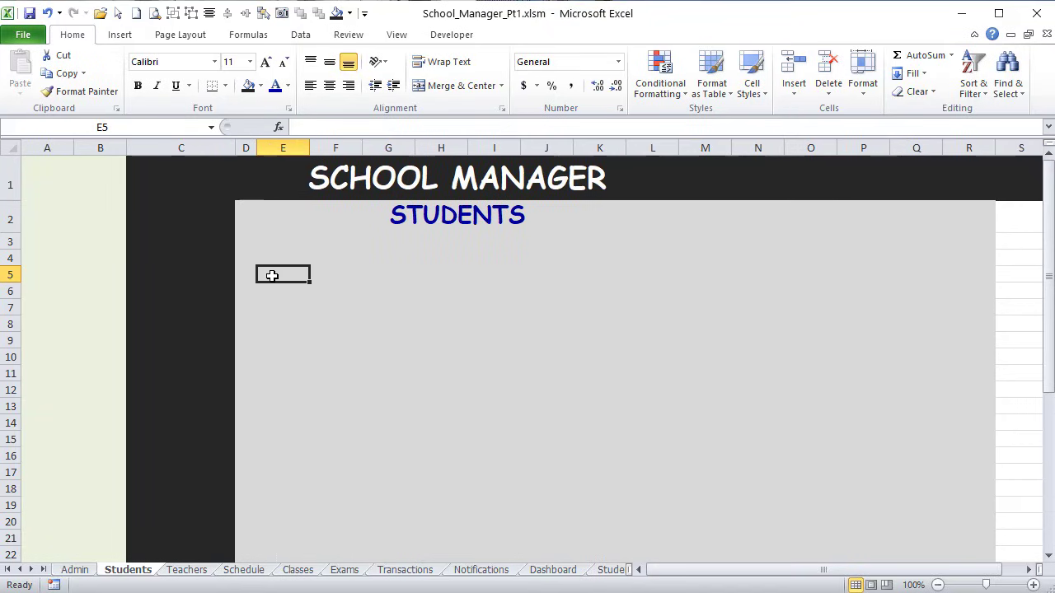
pyautogui.click(272, 257)
pyautogui.click(274, 245)
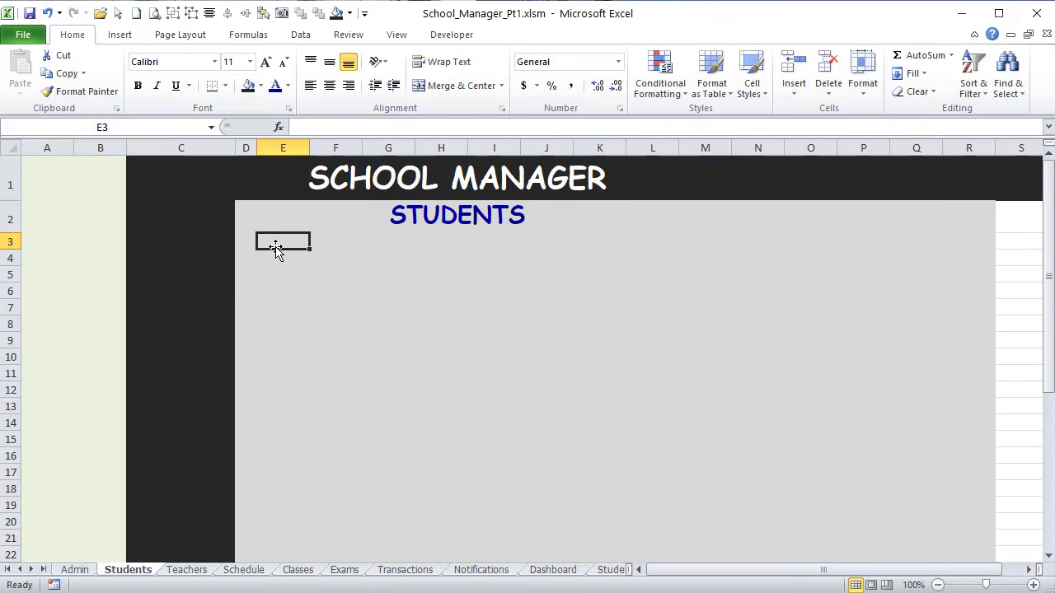
pyautogui.write('s')
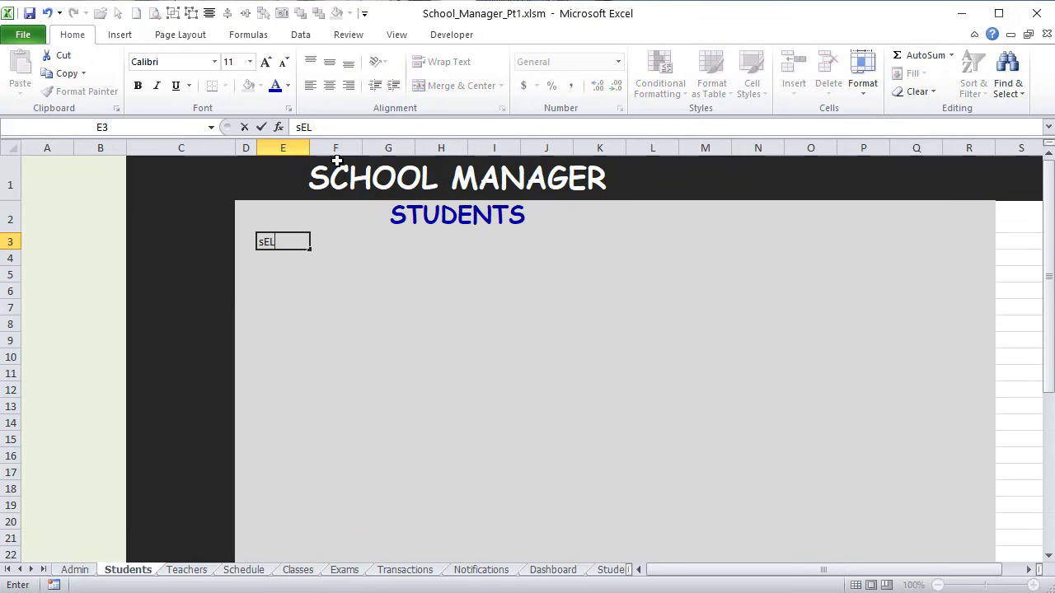
pyautogui.write('elect Students')
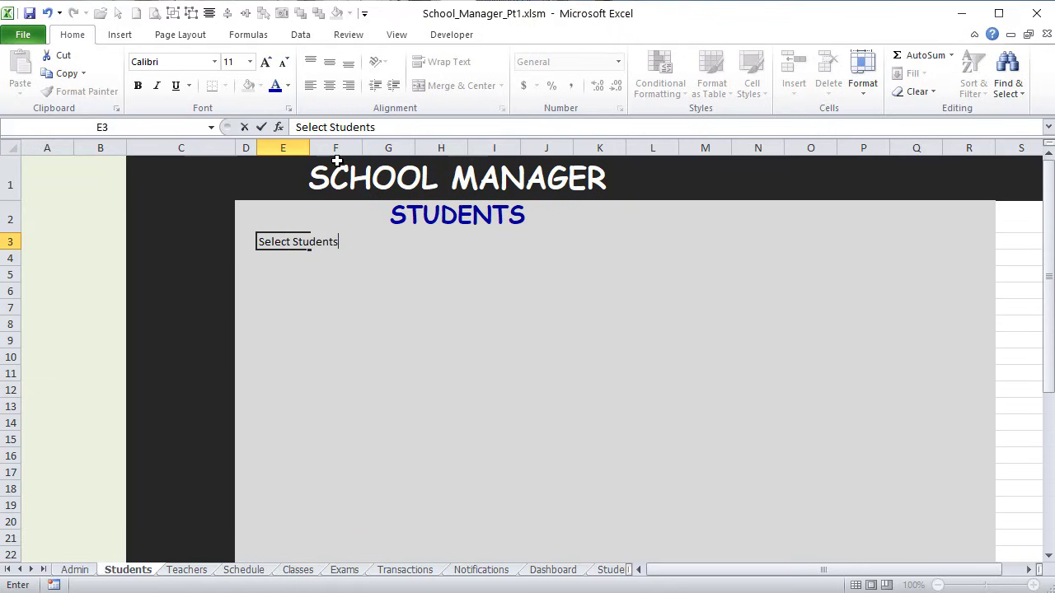
pyautogui.press('Tab')
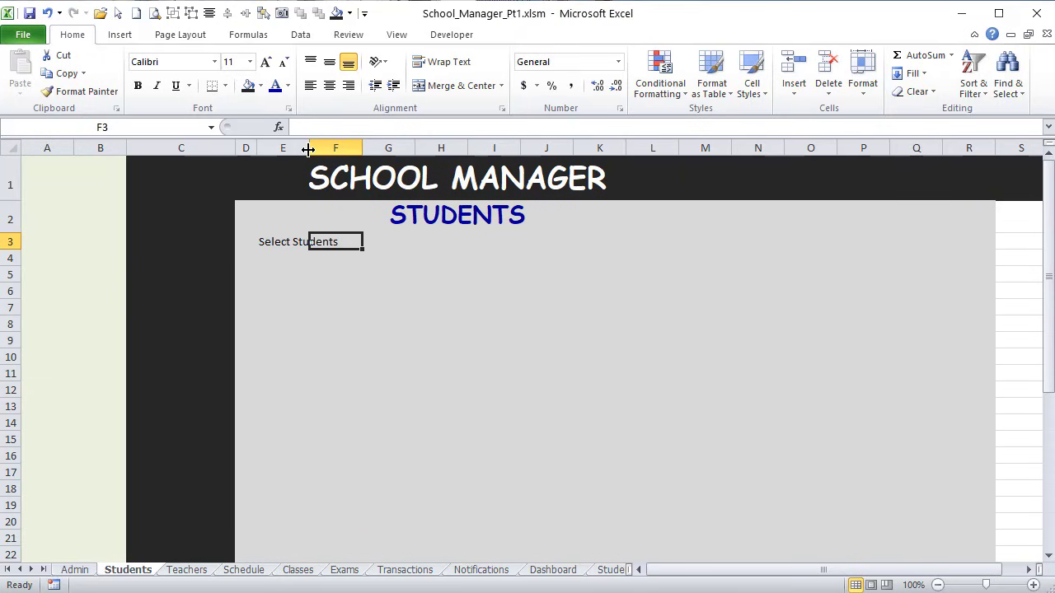
pyautogui.moveTo(308, 149); pyautogui.dragTo(338, 149)
# Step: Reduce row 4 to about half its height as a thin spacer below the Select Students label
pyautogui.click(294, 273)
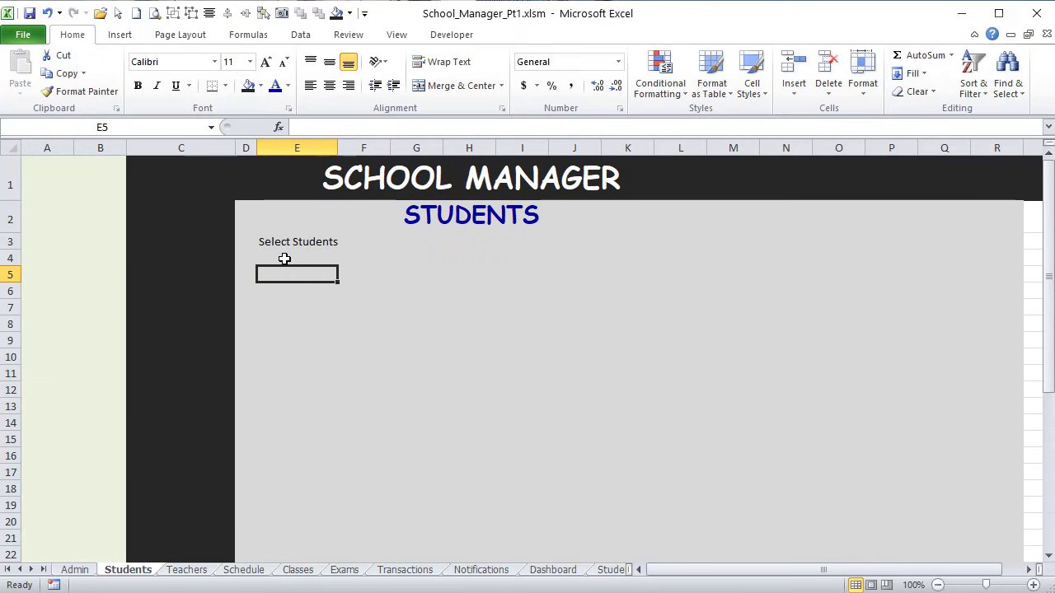
pyautogui.moveTo(284, 259); pyautogui.dragTo(413, 266)
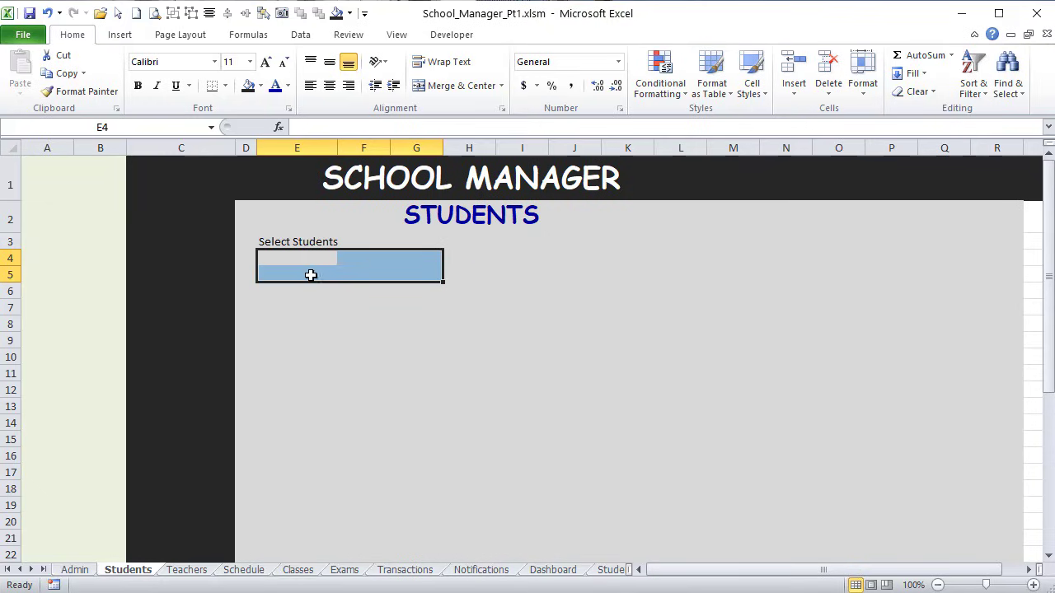
pyautogui.click(265, 259)
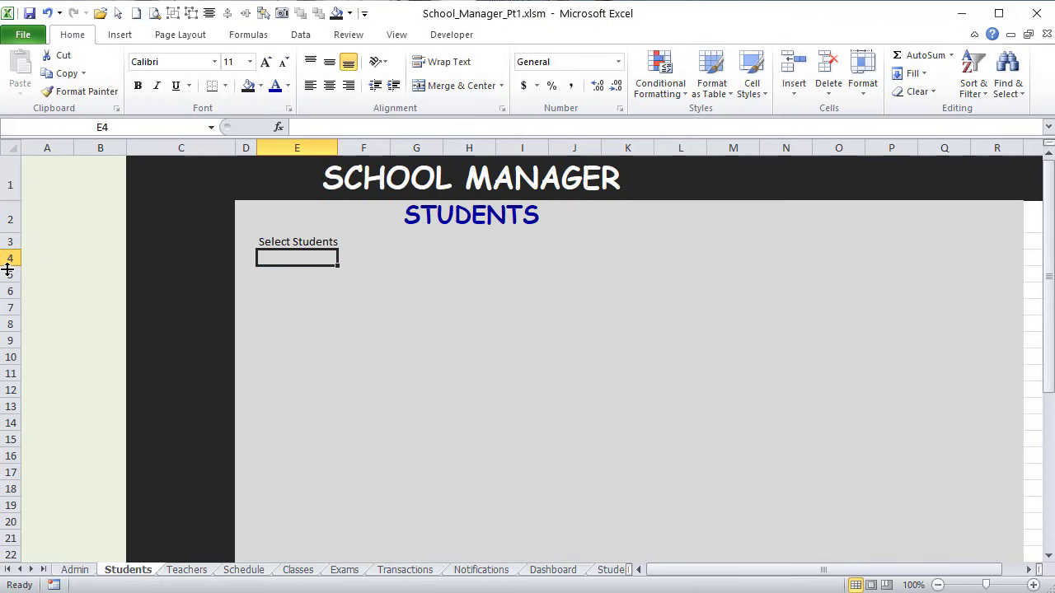
pyautogui.click(152, 218)
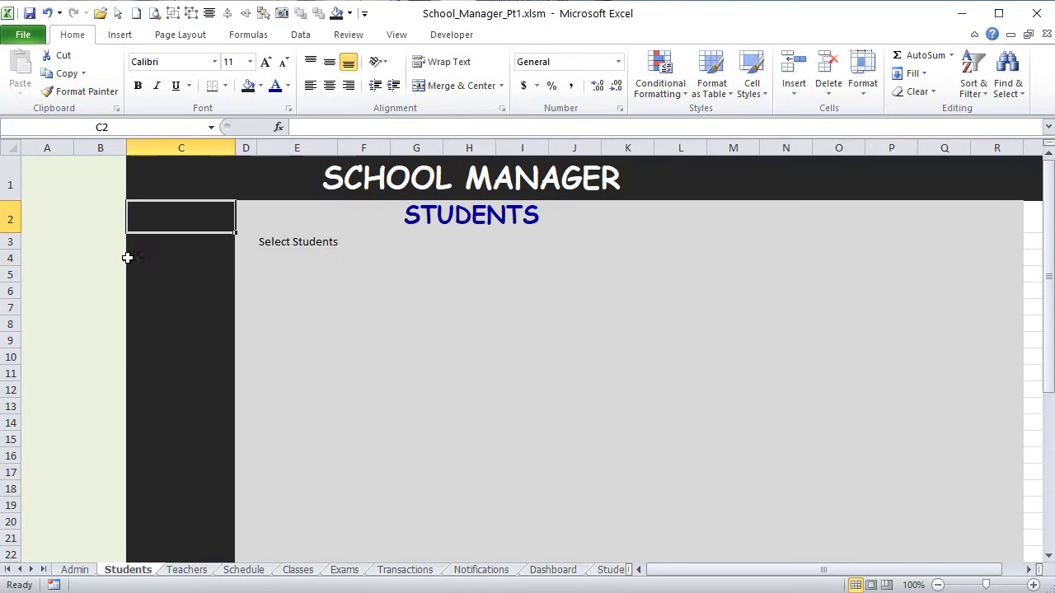
pyautogui.click(5, 258)
pyautogui.moveTo(7, 266); pyautogui.dragTo(8, 257)
pyautogui.click(346, 266)
pyautogui.click(285, 252)
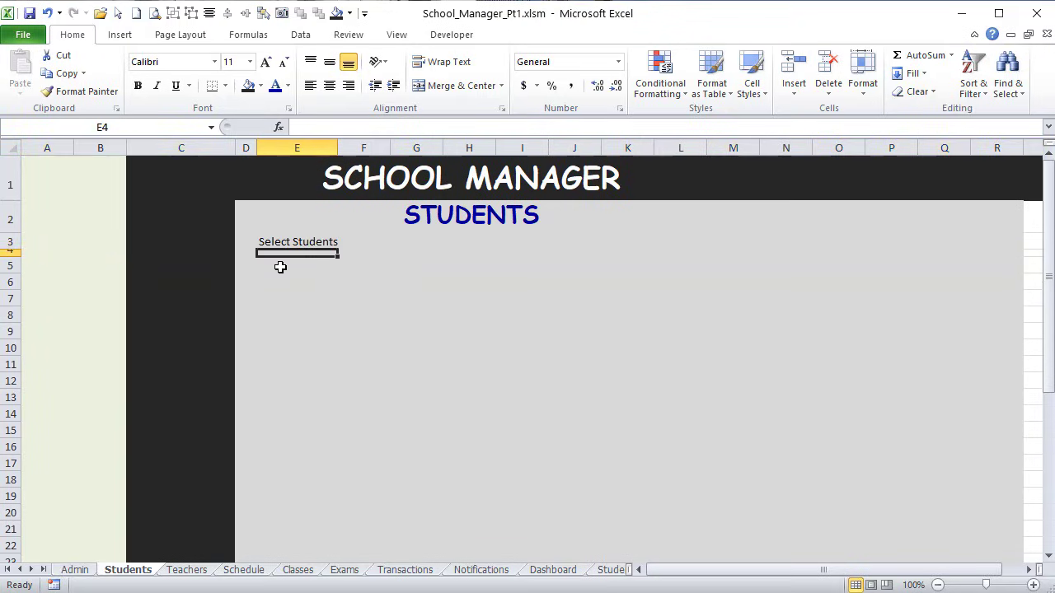
# Step: Enter the section labels General Info in E5 and Fees & Payments in F5
pyautogui.click(278, 267)
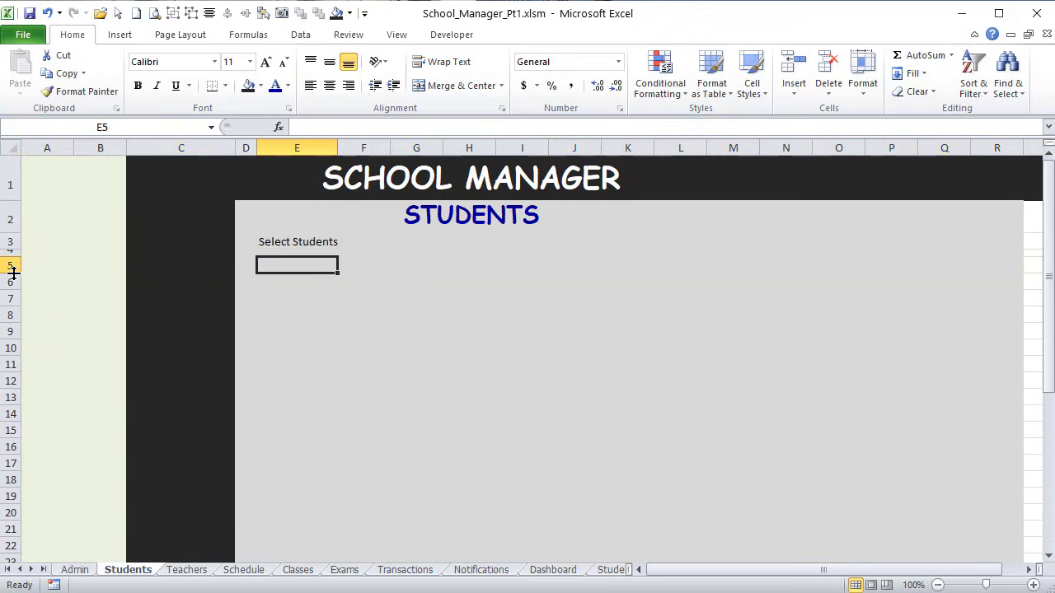
pyautogui.moveTo(13, 272); pyautogui.dragTo(13, 272)
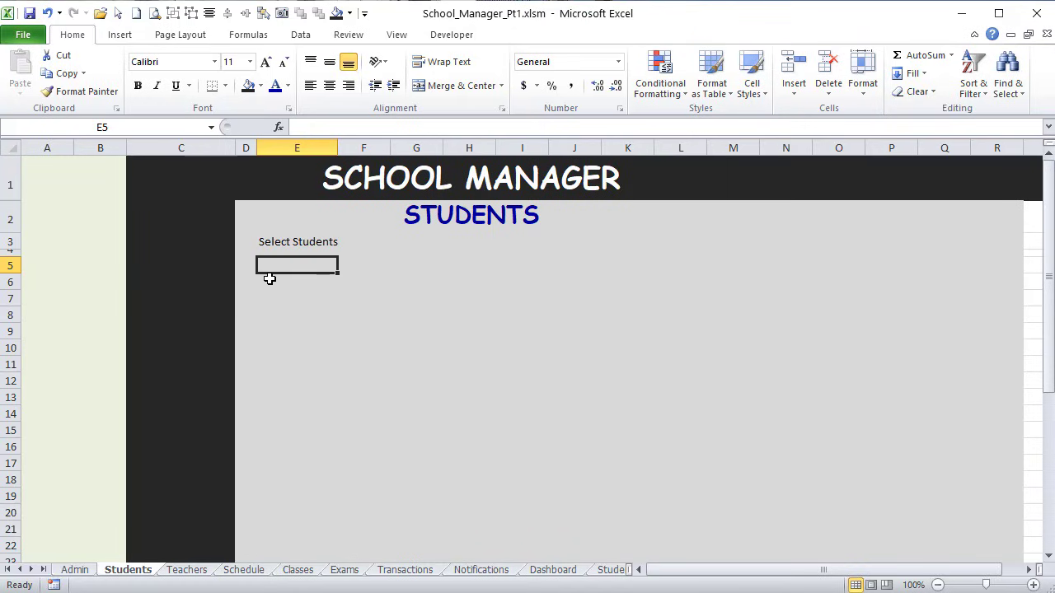
pyautogui.write('G')
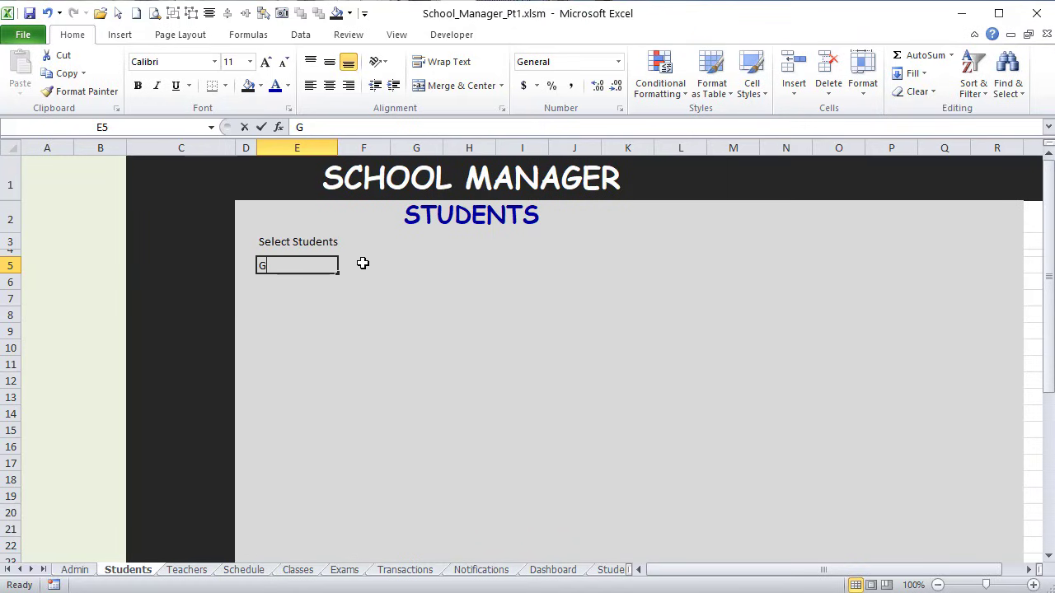
pyautogui.write('eneral Info')
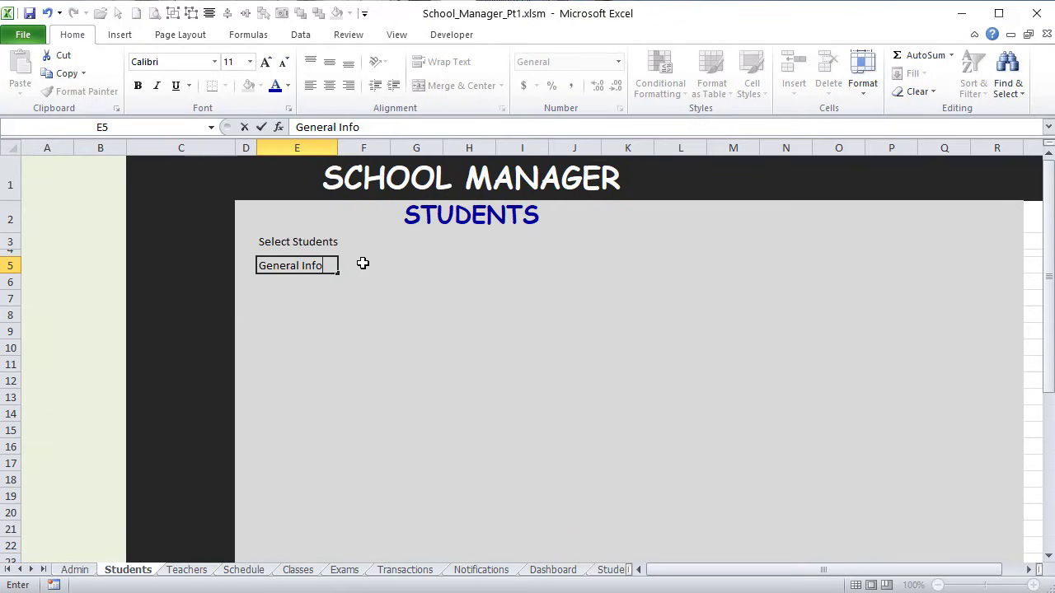
pyautogui.click(362, 263)
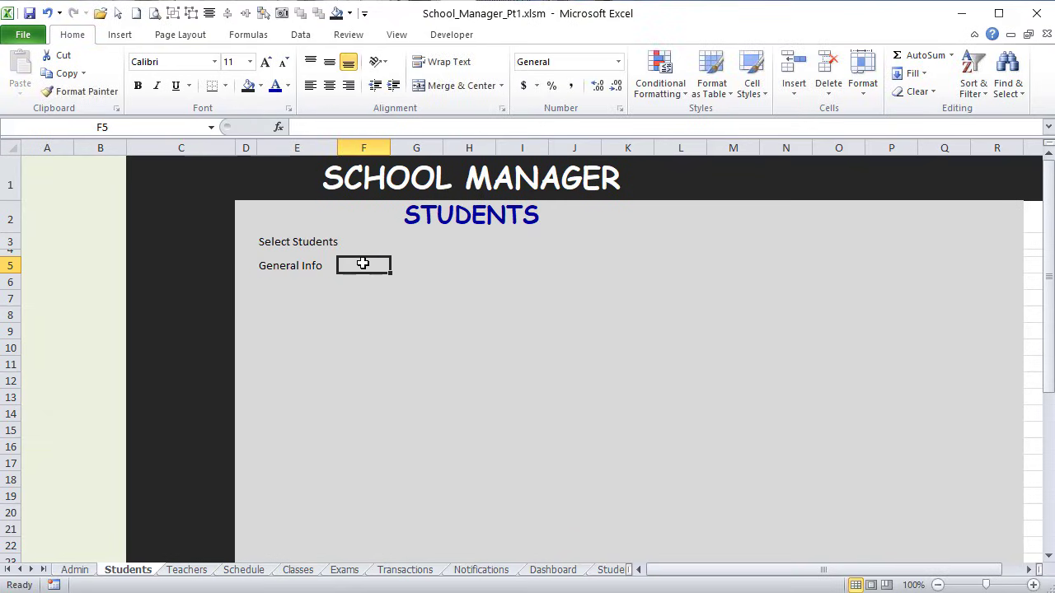
pyautogui.write('Fees & Pa')
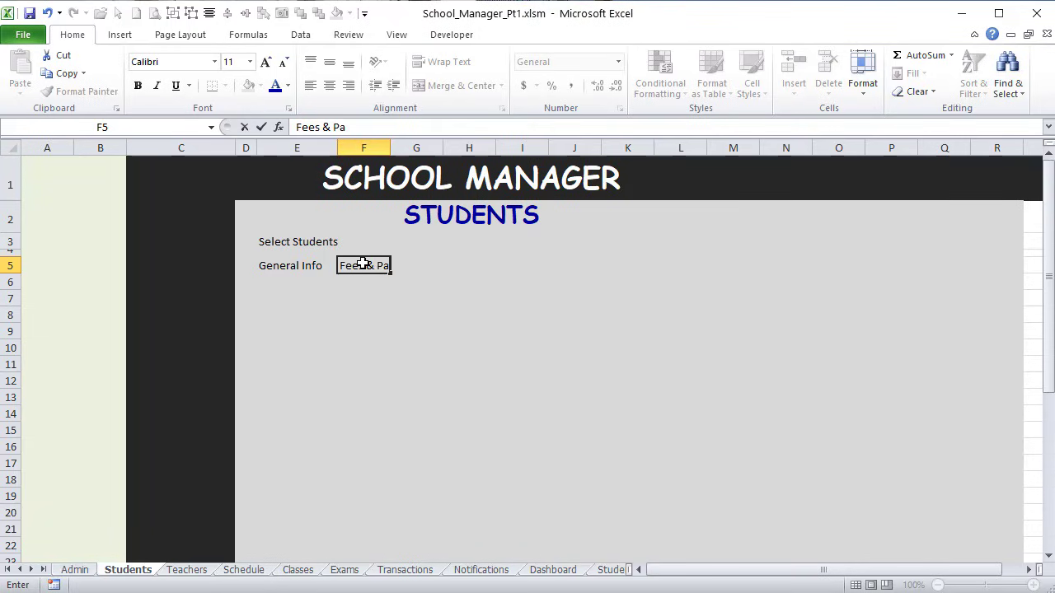
pyautogui.write('yments')
pyautogui.press('Tab')
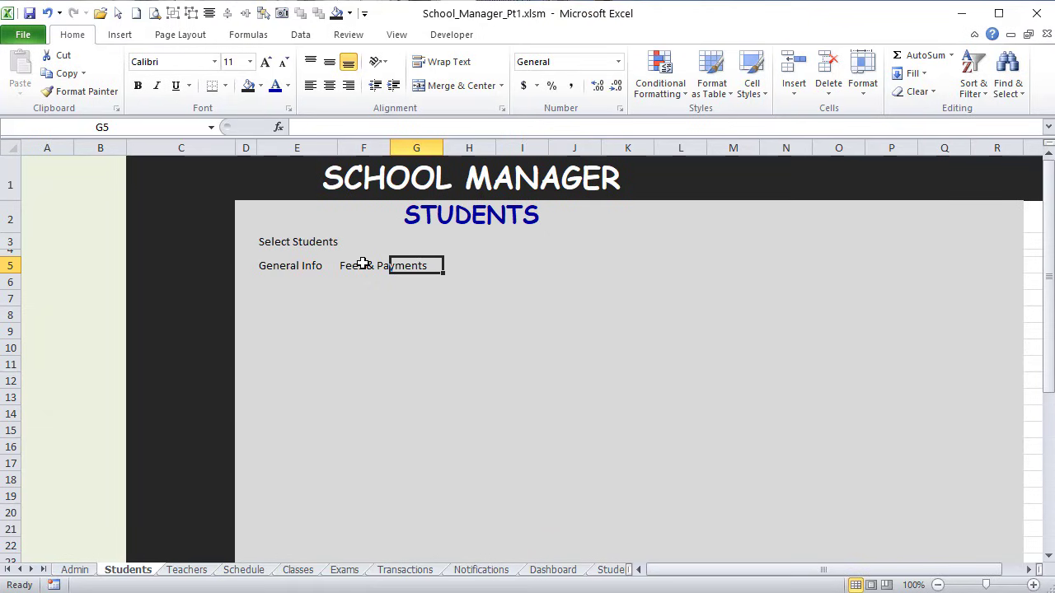
# Step: Enter the section labels Attendance in G5, Exams in H5 and ID Card in I5
pyautogui.write('Attend')
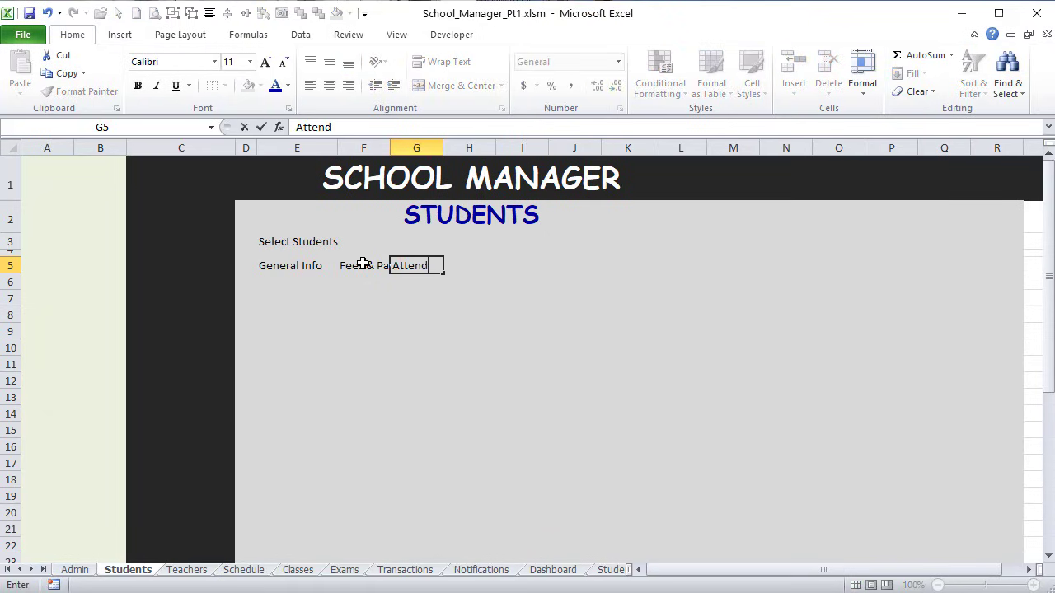
pyautogui.write('e')
pyautogui.write('nce')
pyautogui.press('Tab')
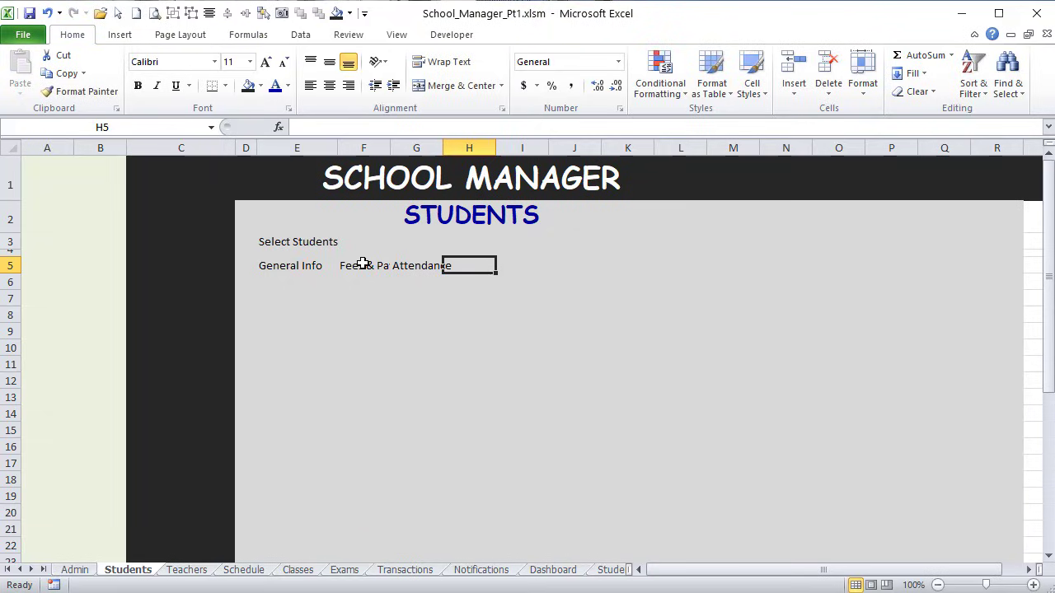
pyautogui.write('Exams')
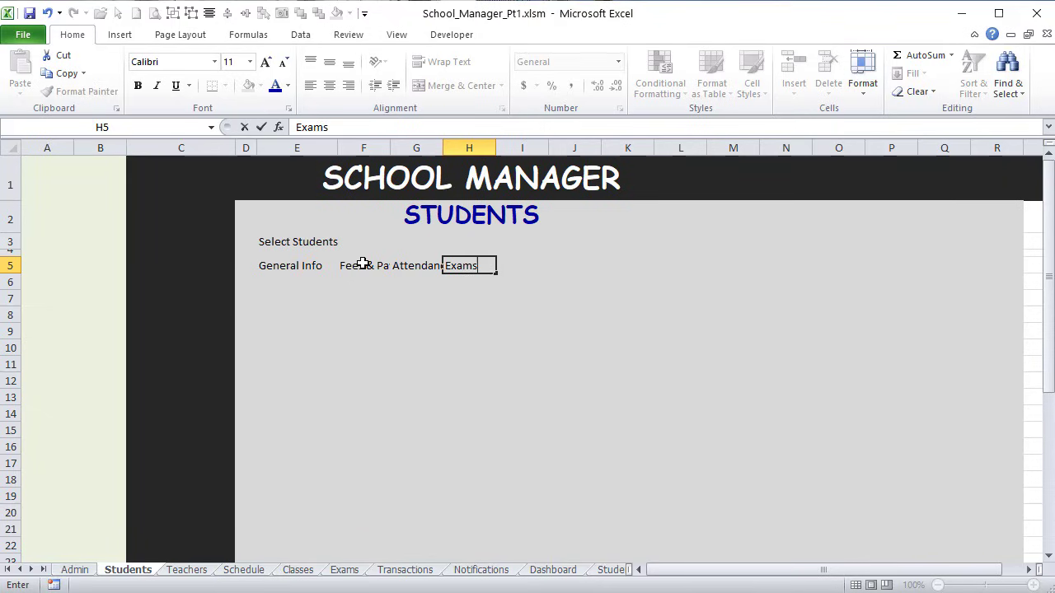
pyautogui.press('Tab')
pyautogui.write('ID')
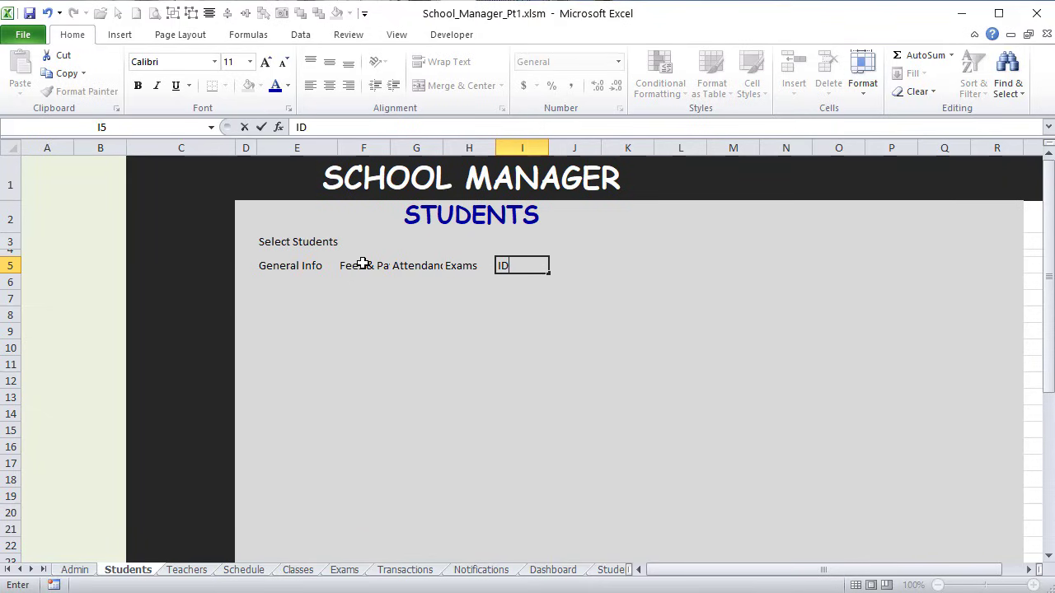
pyautogui.write(' Cards')
pyautogui.press('Return')
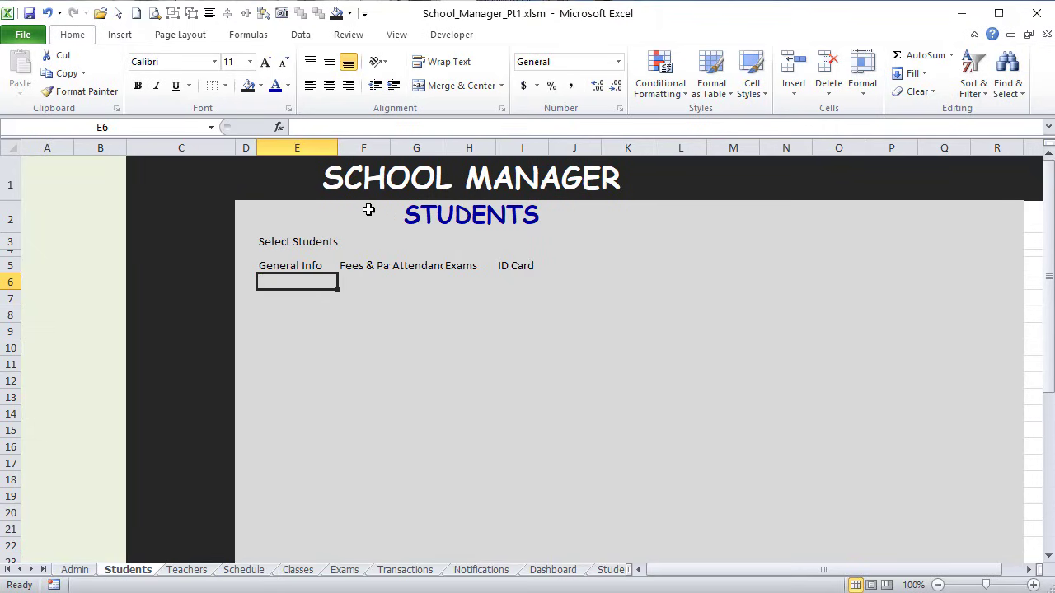
# Step: Widen columns E through I to an equal width, with column F slightly wider to fit Fees & Payments
pyautogui.moveTo(330, 149); pyautogui.dragTo(532, 160)
pyautogui.click(503, 342)
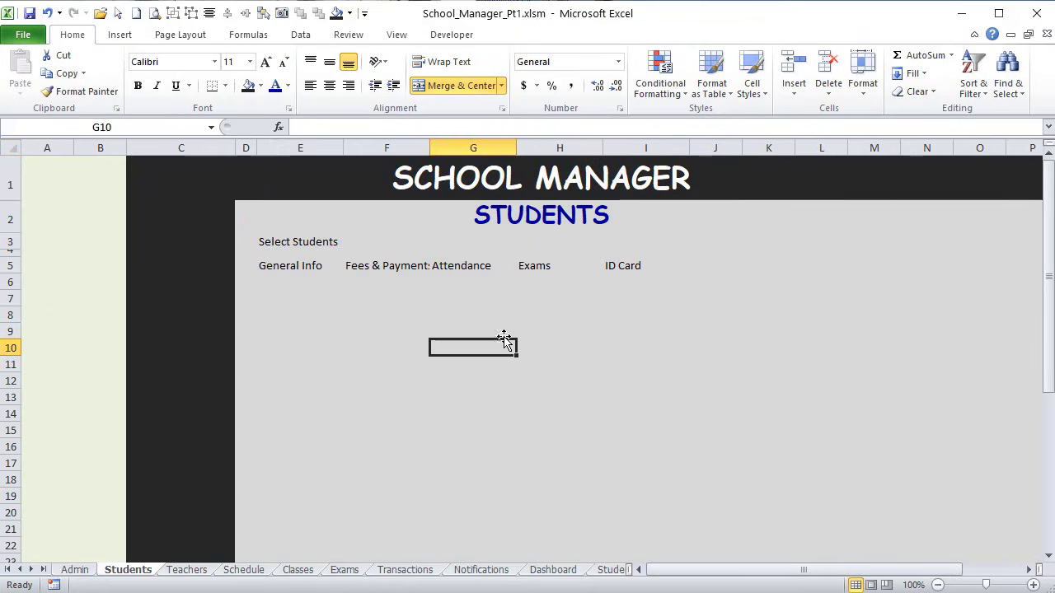
pyautogui.click(388, 278)
pyautogui.click(391, 269)
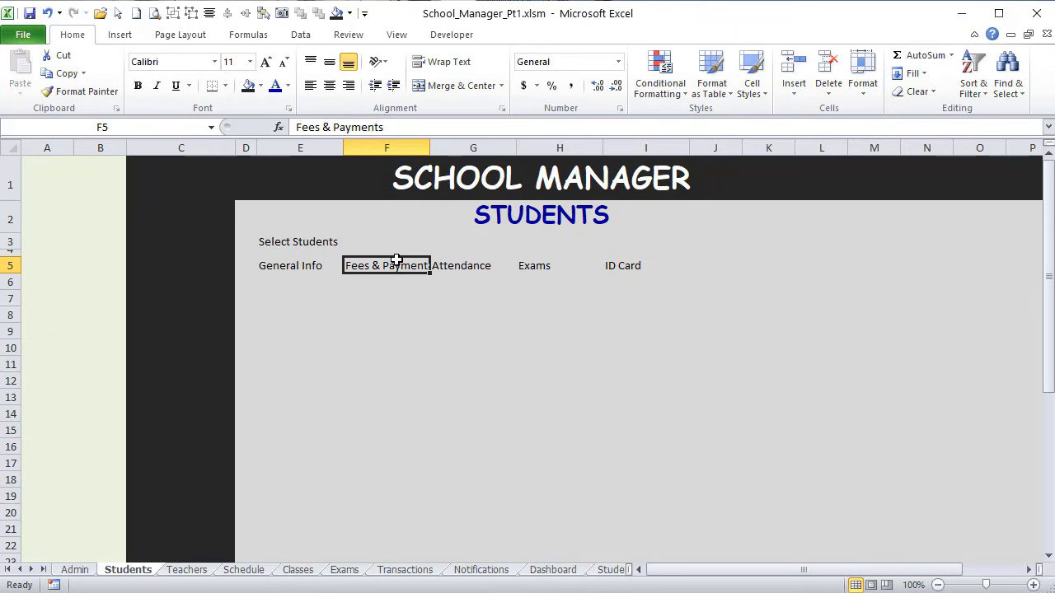
pyautogui.moveTo(430, 155); pyautogui.dragTo(436, 154)
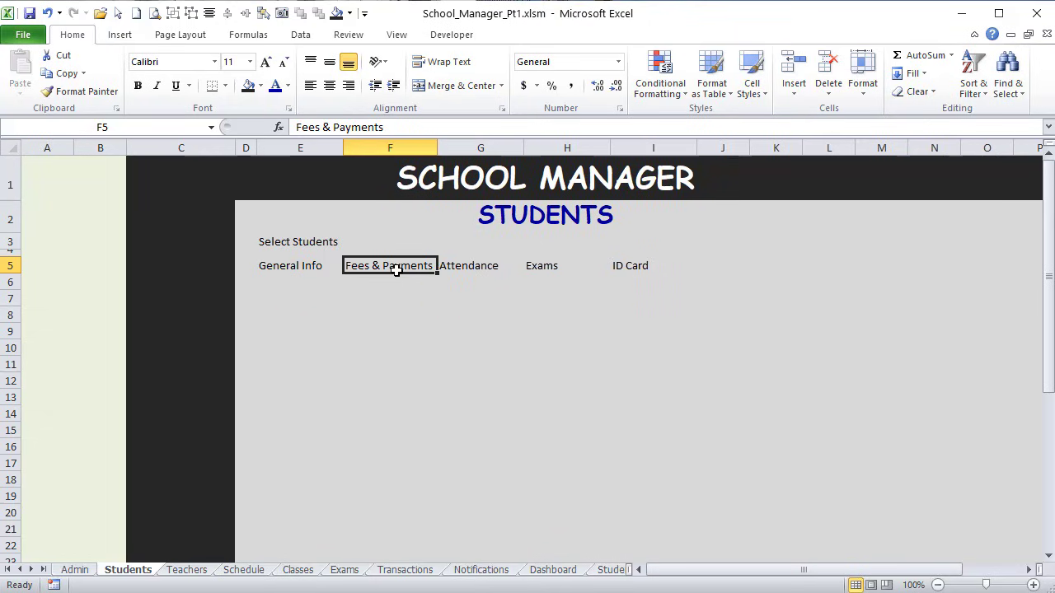
# Step: Give the section labels in E5:I5 a horizontal two-color gradient fill from dark gray to near-black
pyautogui.click(290, 272)
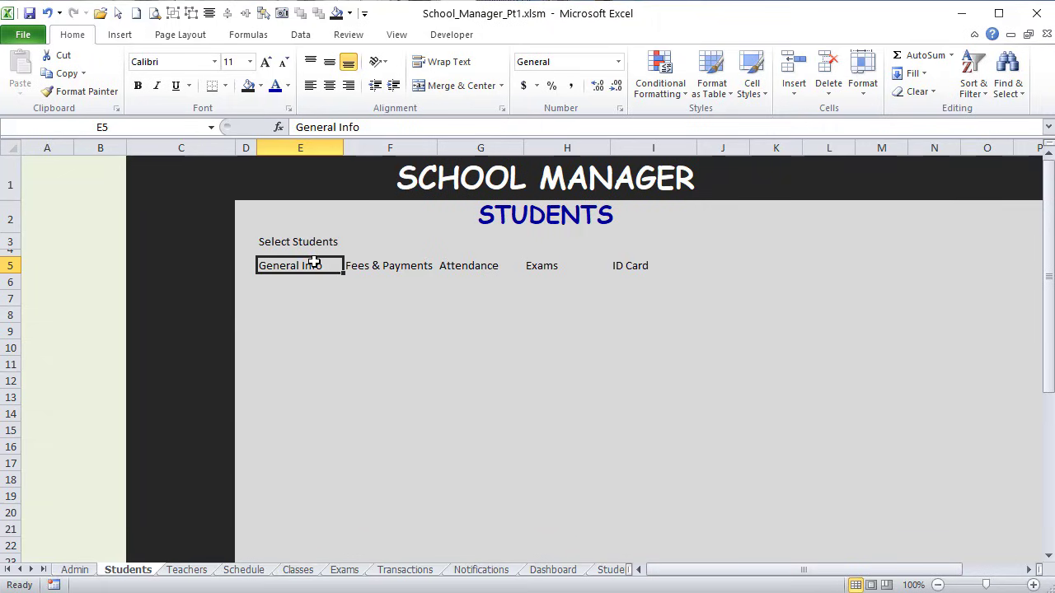
pyautogui.moveTo(306, 264); pyautogui.dragTo(655, 268)
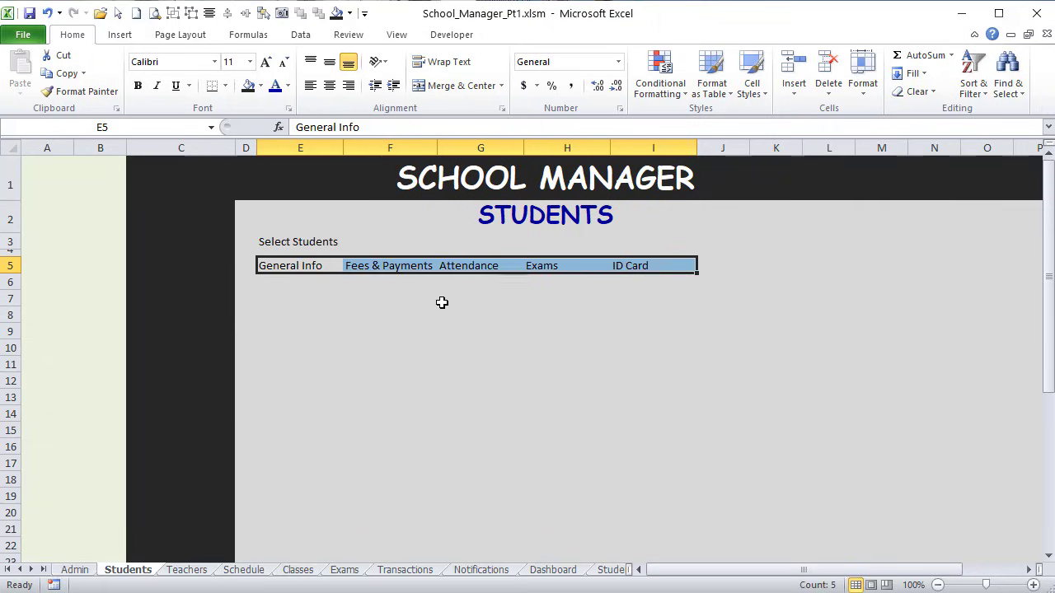
pyautogui.rightClick(303, 266)
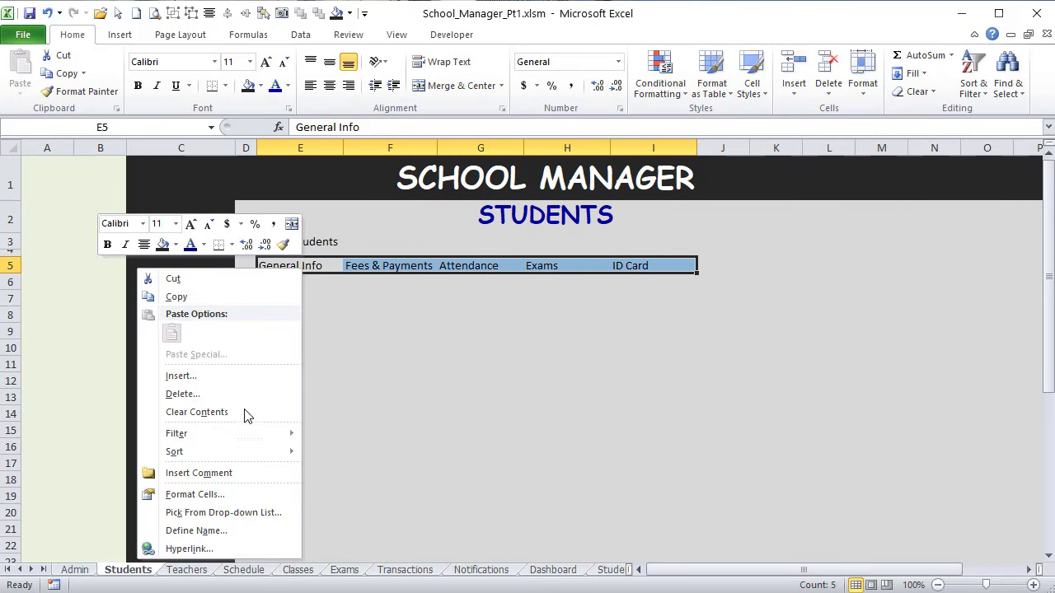
pyautogui.click(221, 504)
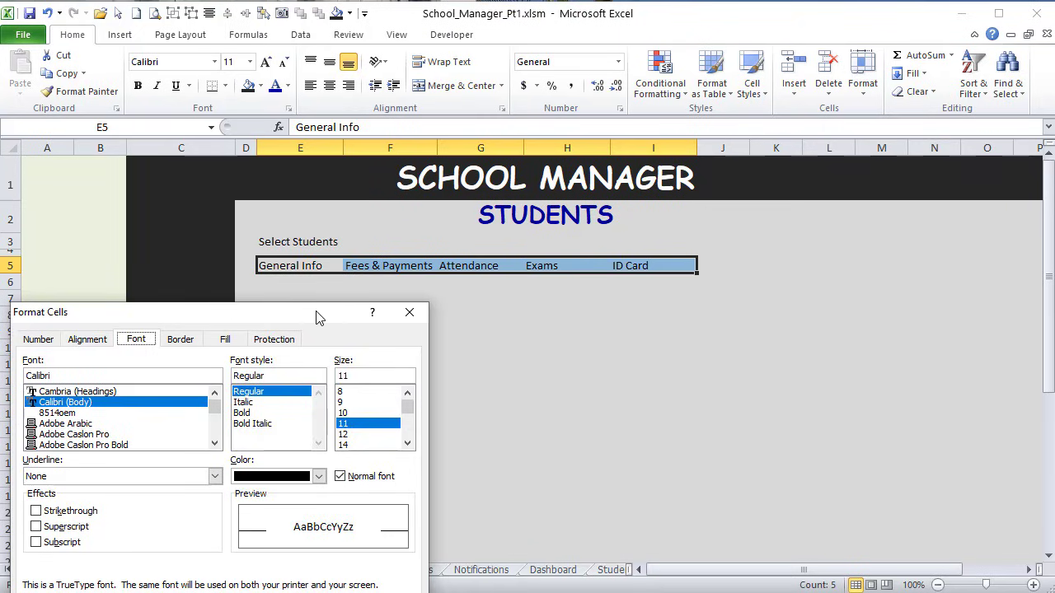
pyautogui.moveTo(308, 313); pyautogui.dragTo(732, 175)
pyautogui.click(649, 201)
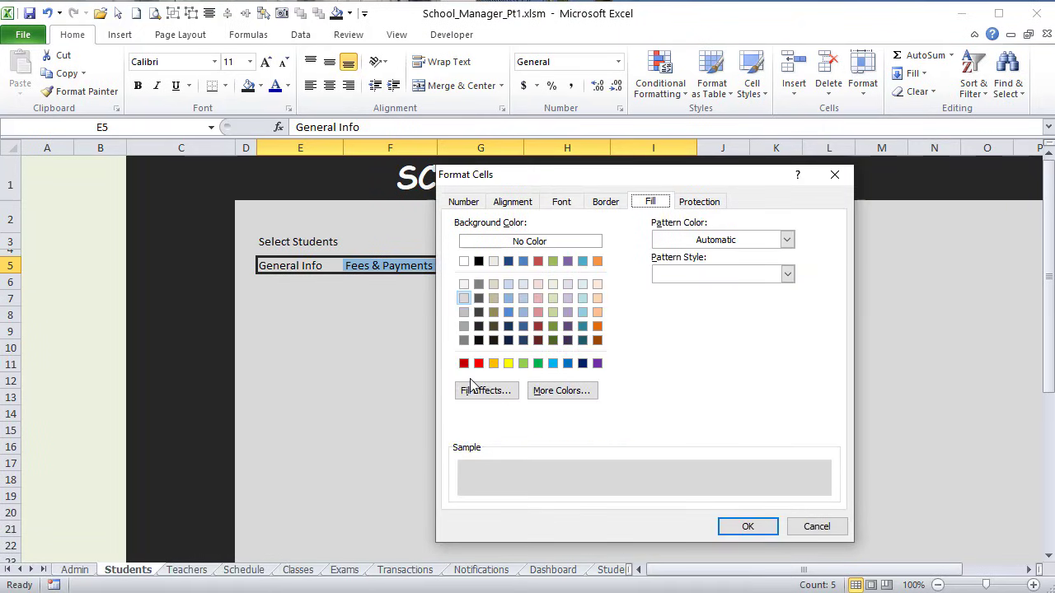
pyautogui.click(478, 391)
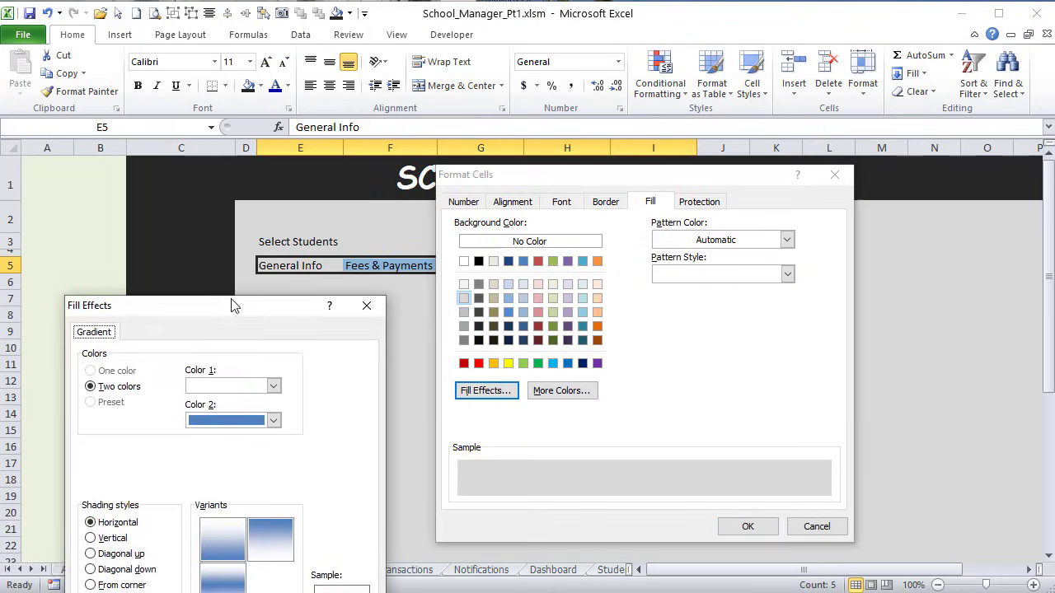
pyautogui.moveTo(235, 304); pyautogui.dragTo(699, 111)
pyautogui.click(731, 195)
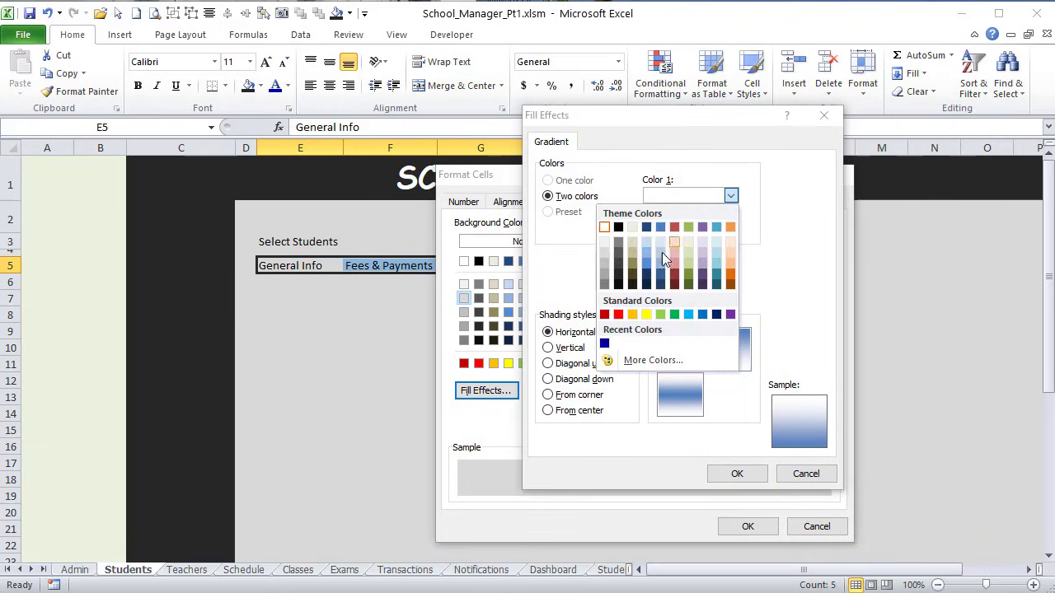
pyautogui.click(619, 276)
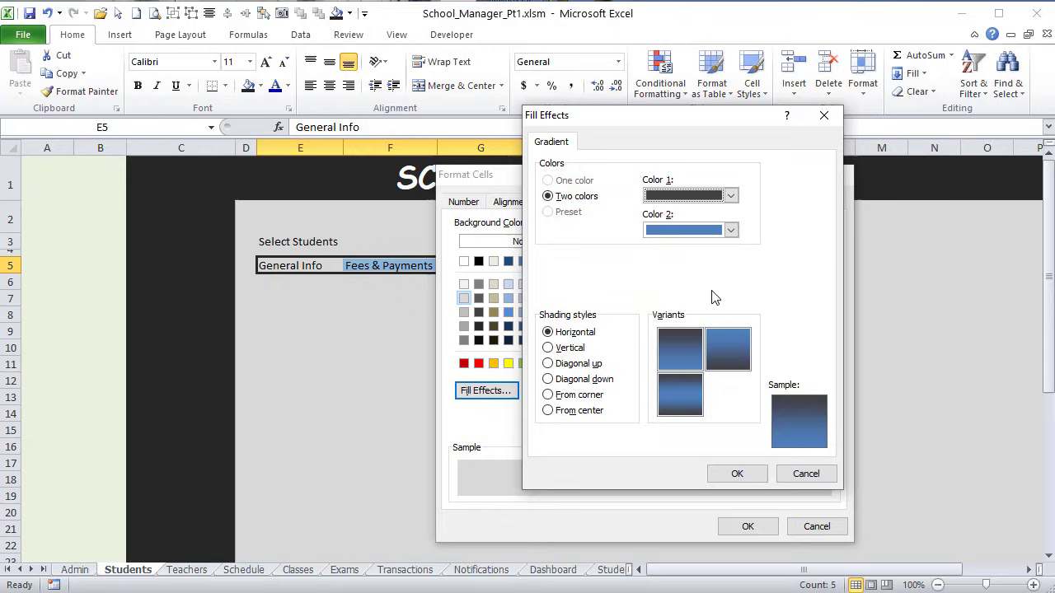
pyautogui.click(731, 231)
pyautogui.click(619, 311)
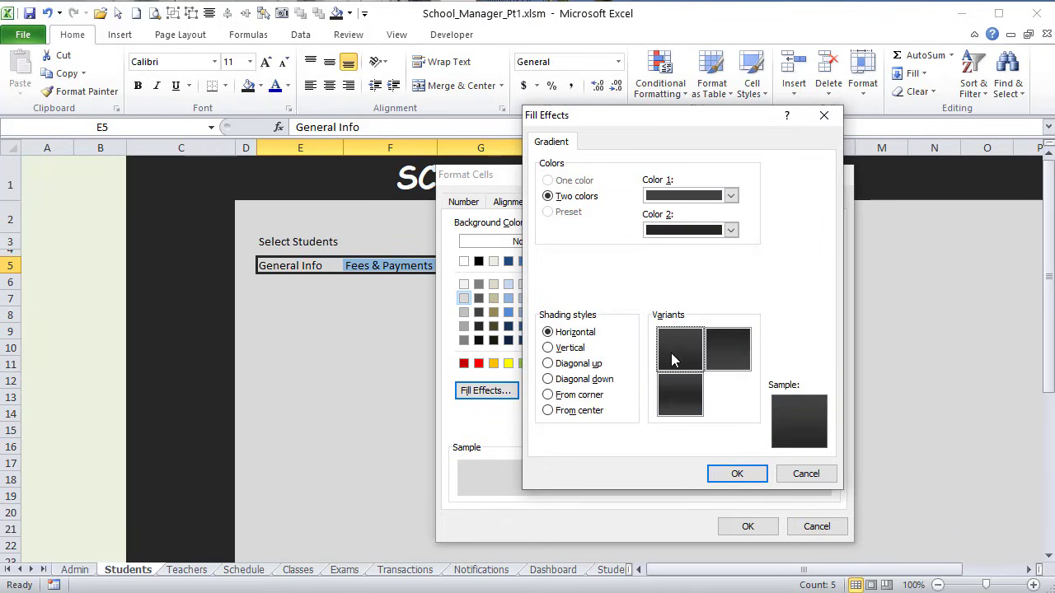
pyautogui.click(742, 475)
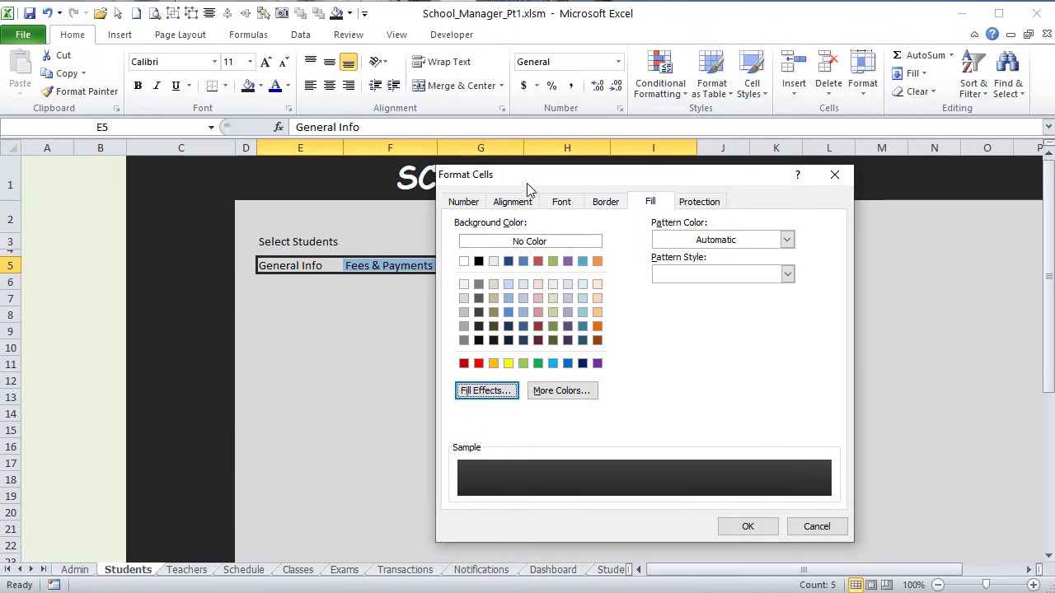
# Step: Set the font of the section labels in E5:I5 to bold white and apply the cell formatting
pyautogui.click(560, 202)
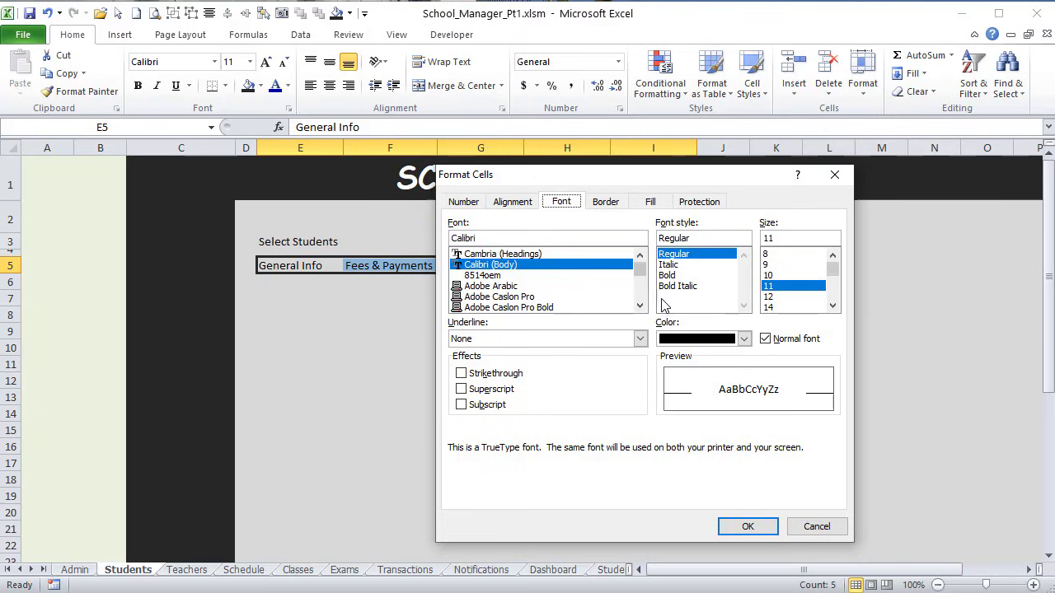
pyautogui.click(670, 277)
pyautogui.click(744, 339)
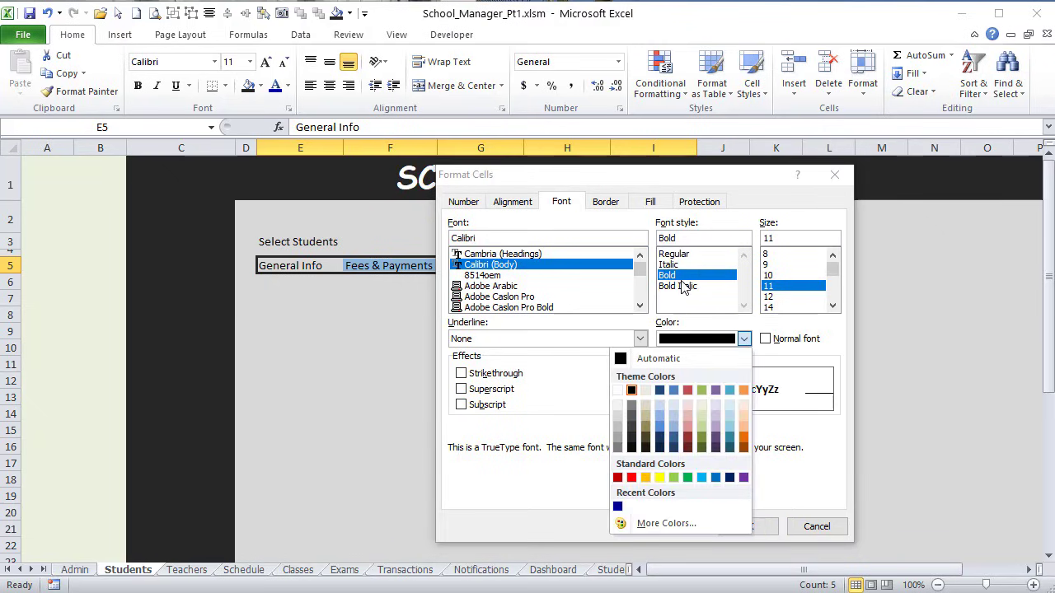
pyautogui.click(690, 303)
pyautogui.click(745, 339)
pyautogui.click(618, 390)
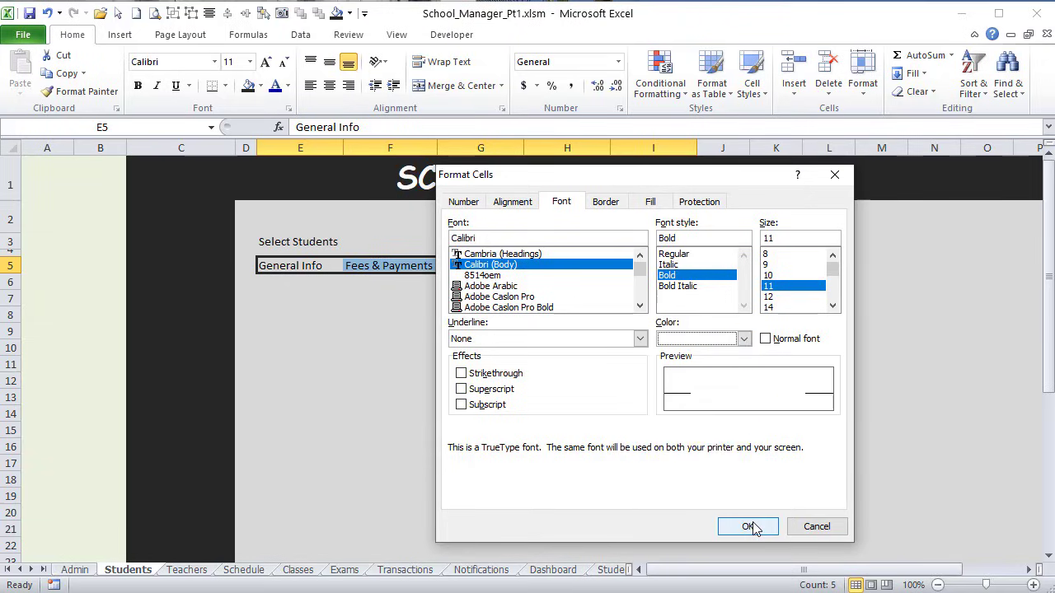
pyautogui.moveTo(754, 525); pyautogui.dragTo(733, 414)
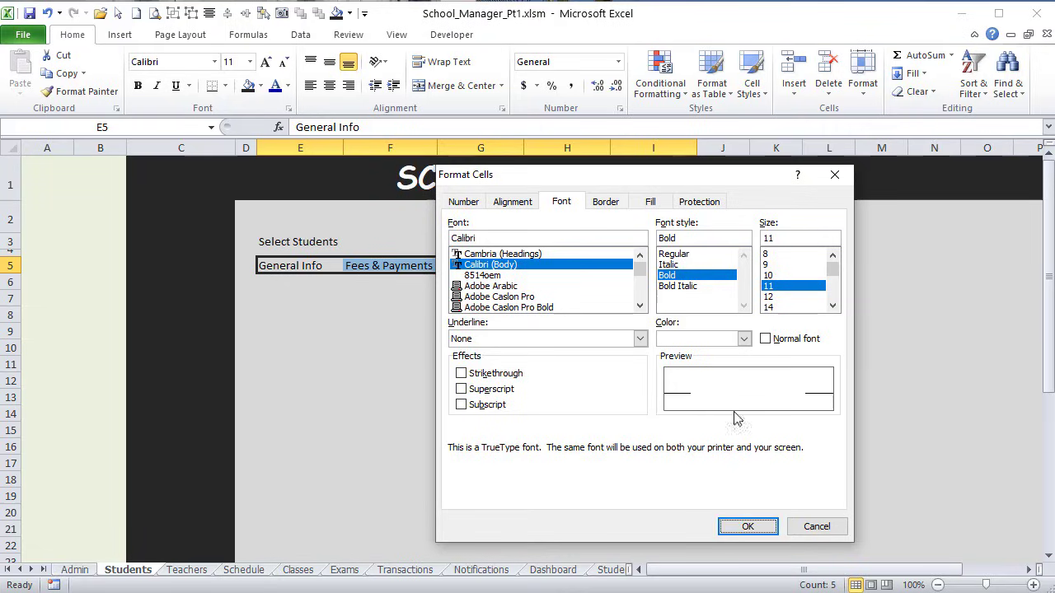
pyautogui.click(750, 526)
pyautogui.click(783, 527)
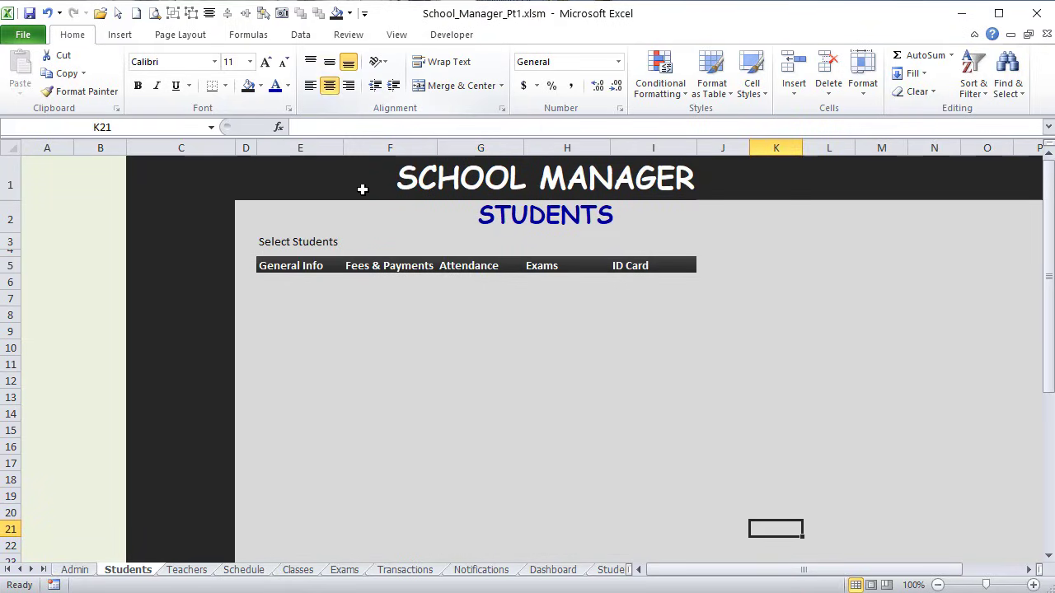
pyautogui.click(493, 359)
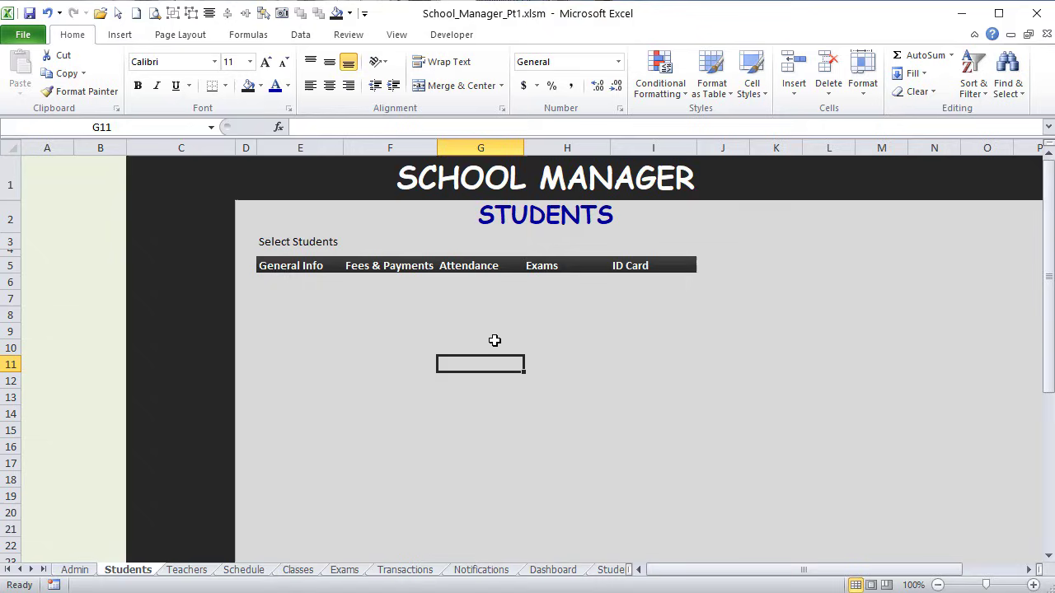
pyautogui.click(302, 266)
pyautogui.click(370, 266)
pyautogui.click(460, 266)
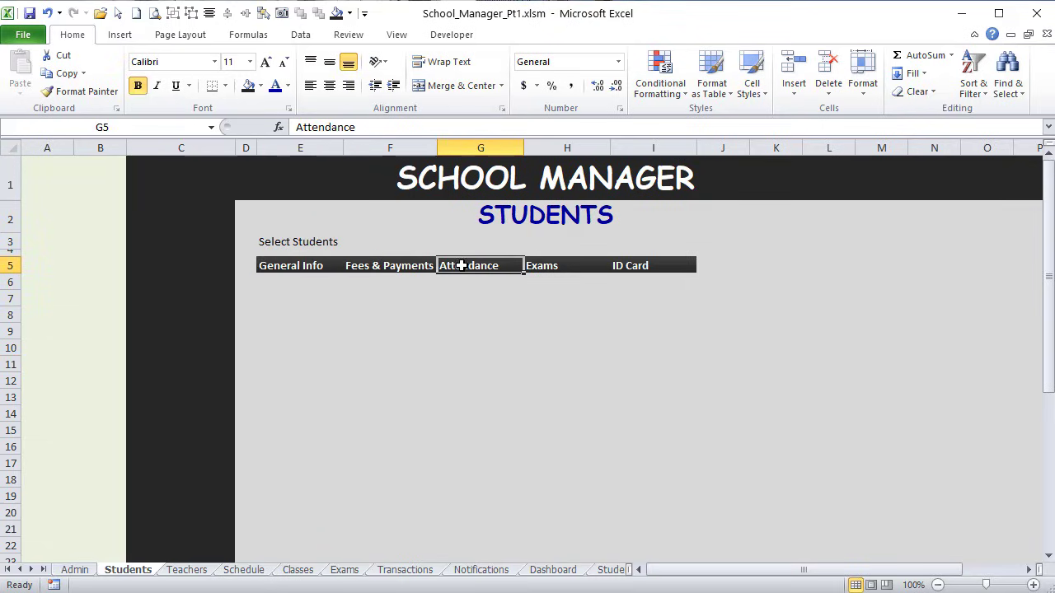
# Step: Add thin white inside borders between the section labels in E5:I5
pyautogui.click(313, 269)
pyautogui.moveTo(308, 265); pyautogui.dragTo(656, 263)
pyautogui.rightClick(657, 264)
pyautogui.click(589, 493)
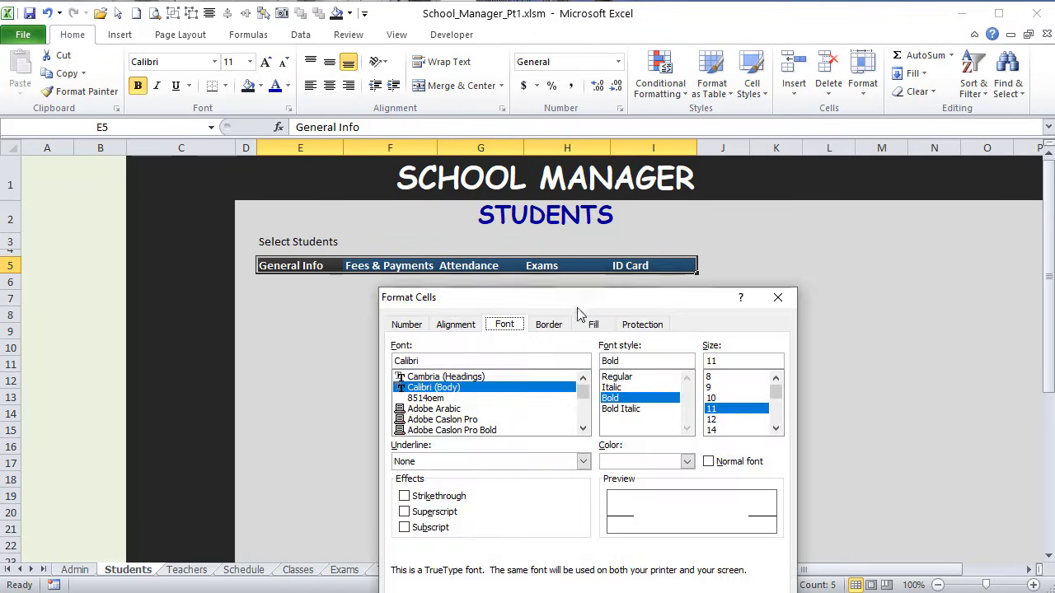
pyautogui.moveTo(586, 302); pyautogui.dragTo(674, 169)
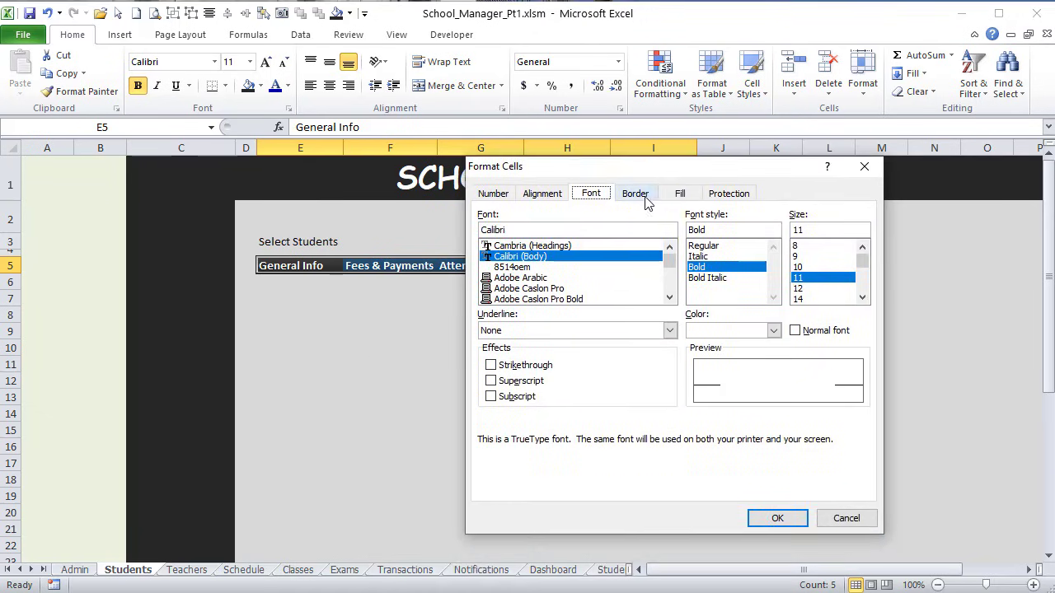
pyautogui.click(636, 193)
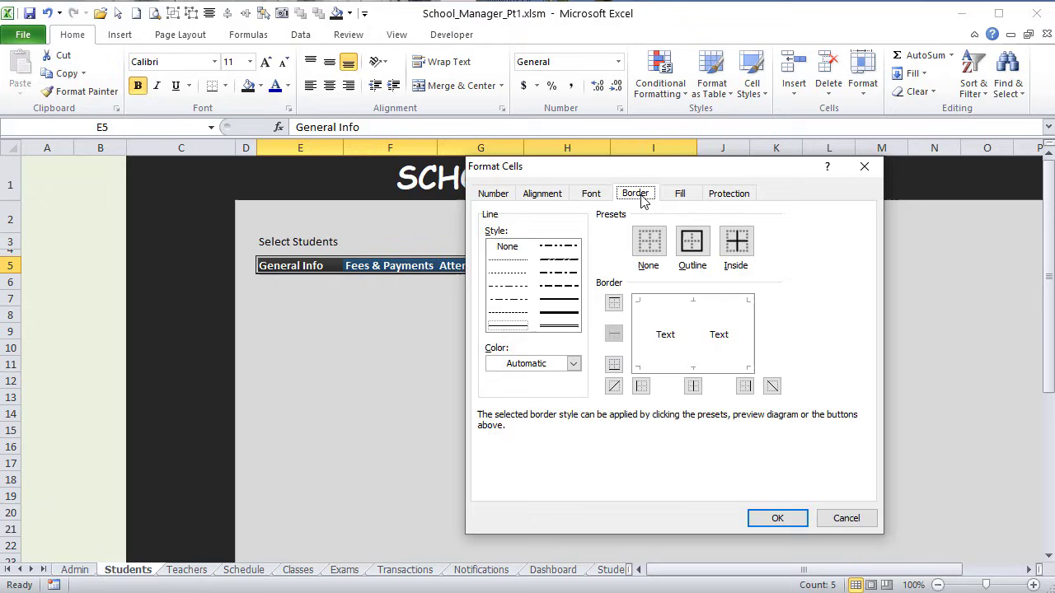
pyautogui.click(574, 364)
pyautogui.click(460, 422)
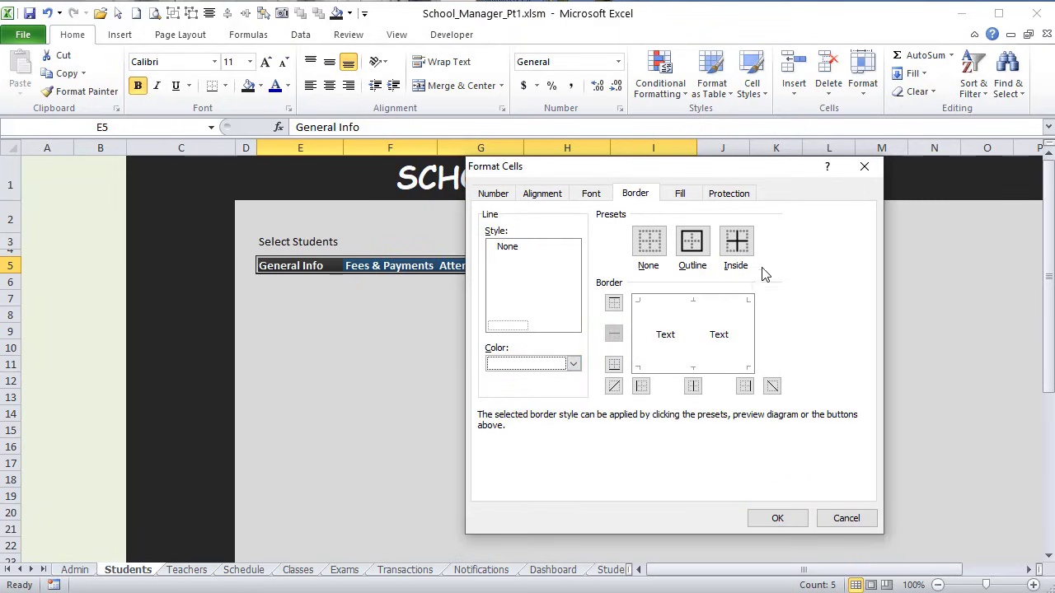
pyautogui.click(736, 241)
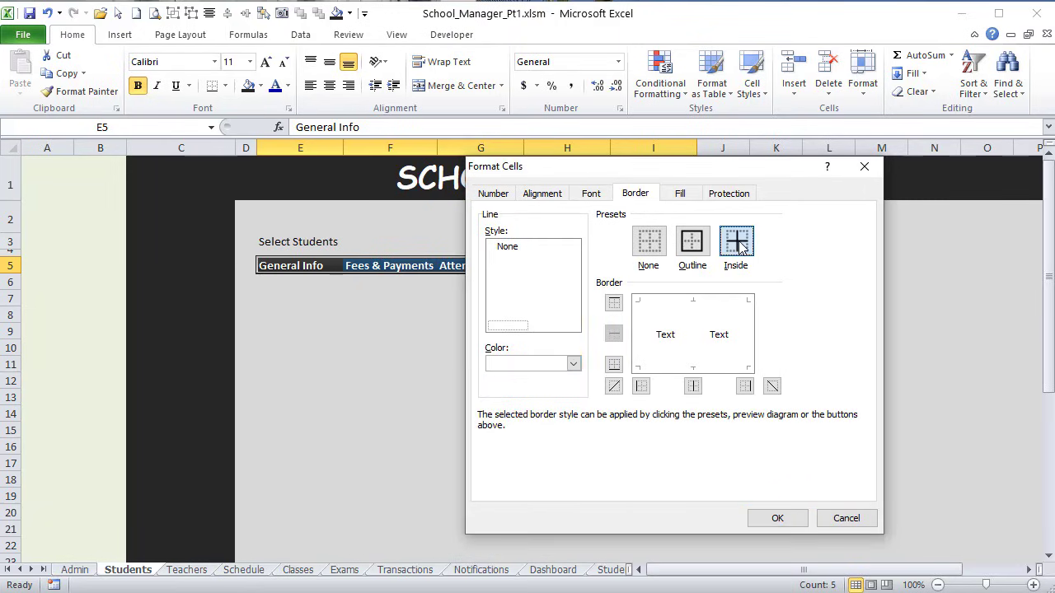
pyautogui.click(790, 518)
pyautogui.click(775, 475)
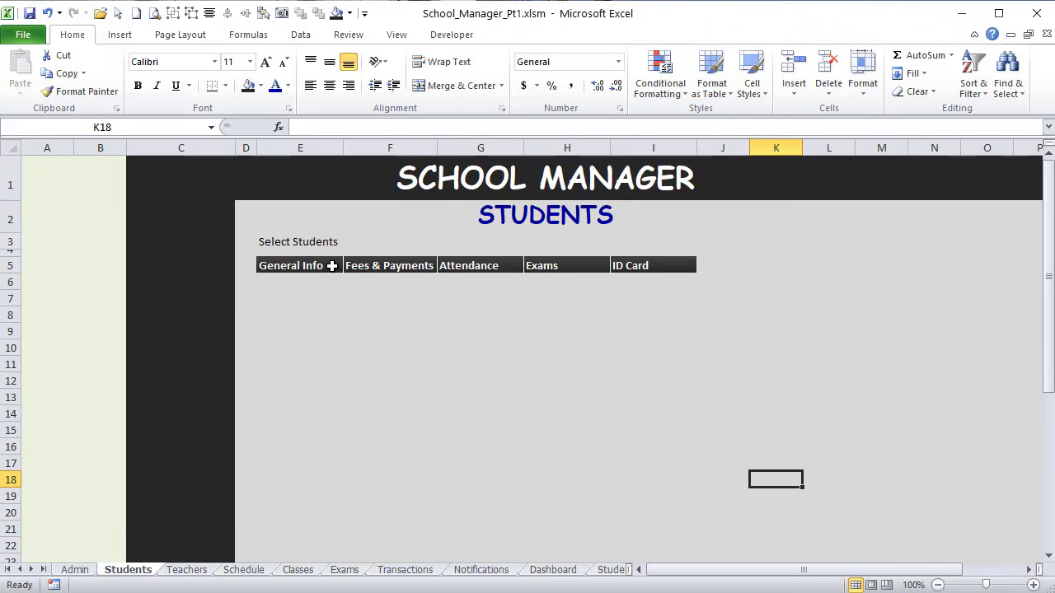
# Step: Center the section labels in E5:I5 horizontally
pyautogui.moveTo(332, 265); pyautogui.dragTo(627, 265)
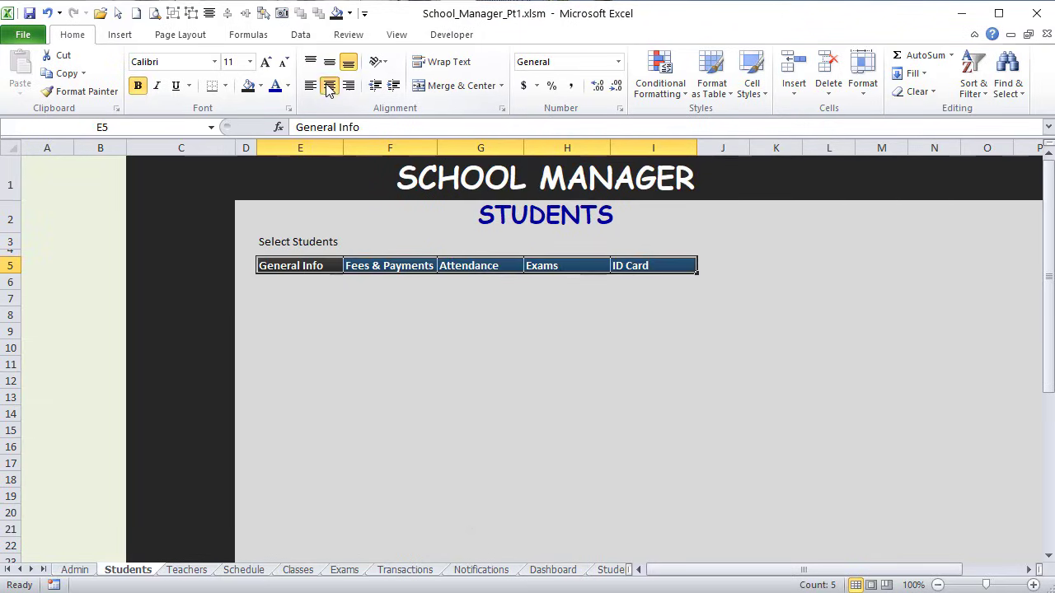
pyautogui.click(328, 86)
pyautogui.click(387, 364)
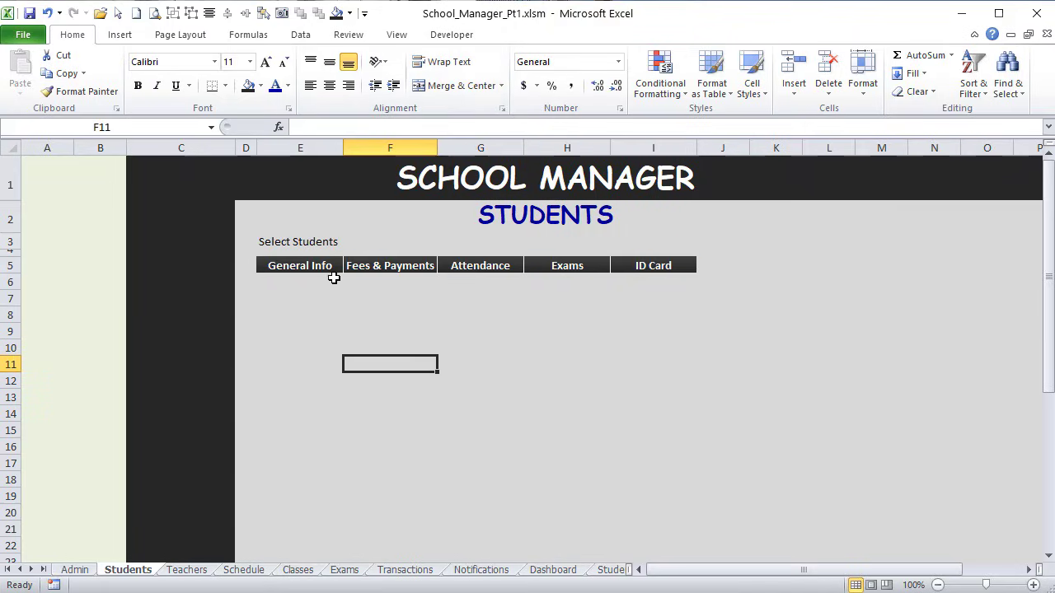
pyautogui.click(311, 239)
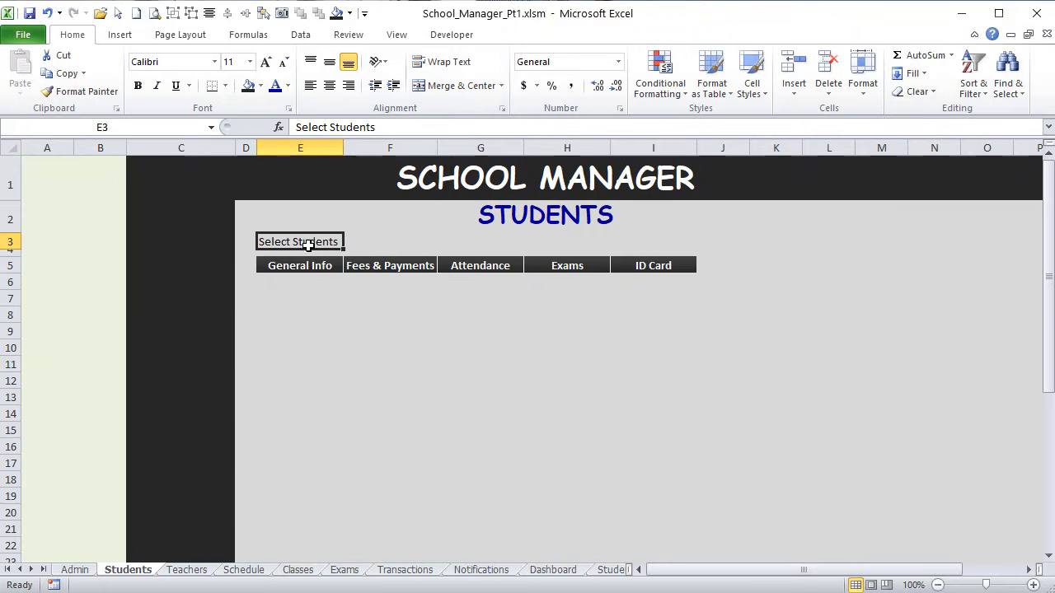
pyautogui.click(280, 298)
pyautogui.click(278, 264)
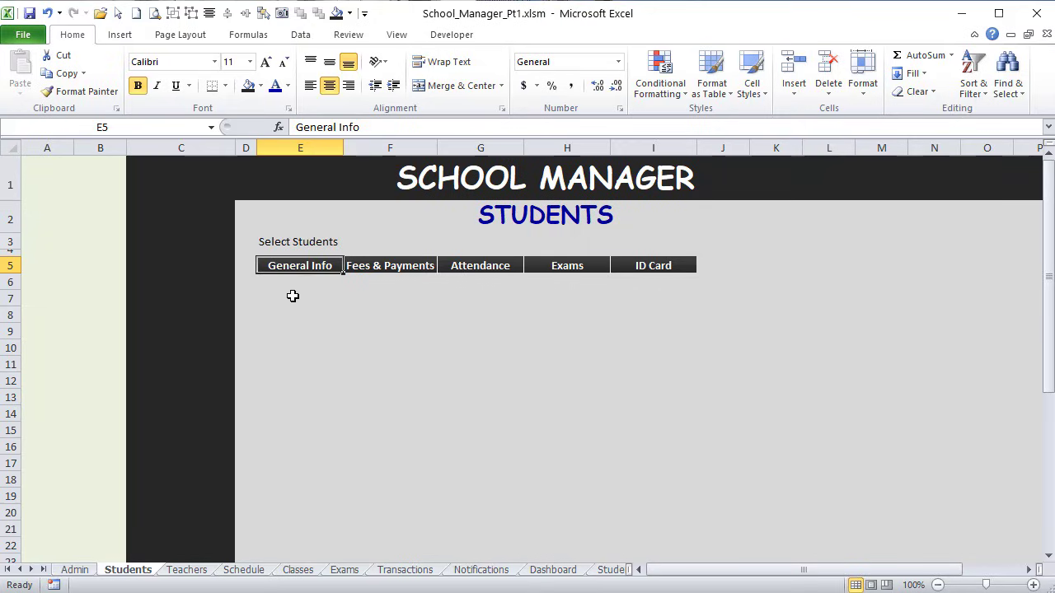
pyautogui.moveTo(288, 283); pyautogui.dragTo(560, 315)
pyautogui.click(305, 297)
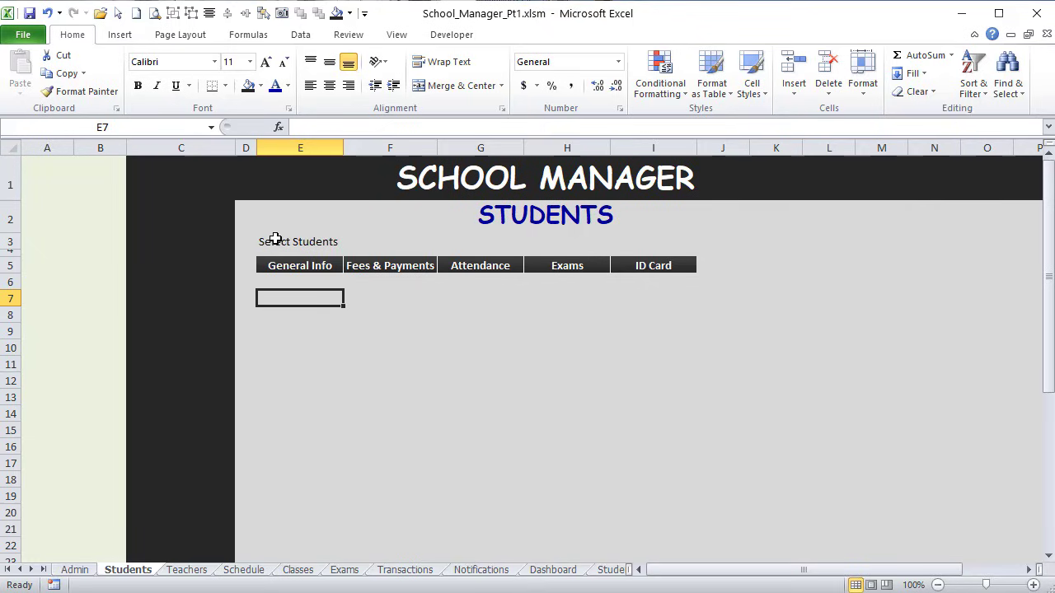
pyautogui.click(280, 265)
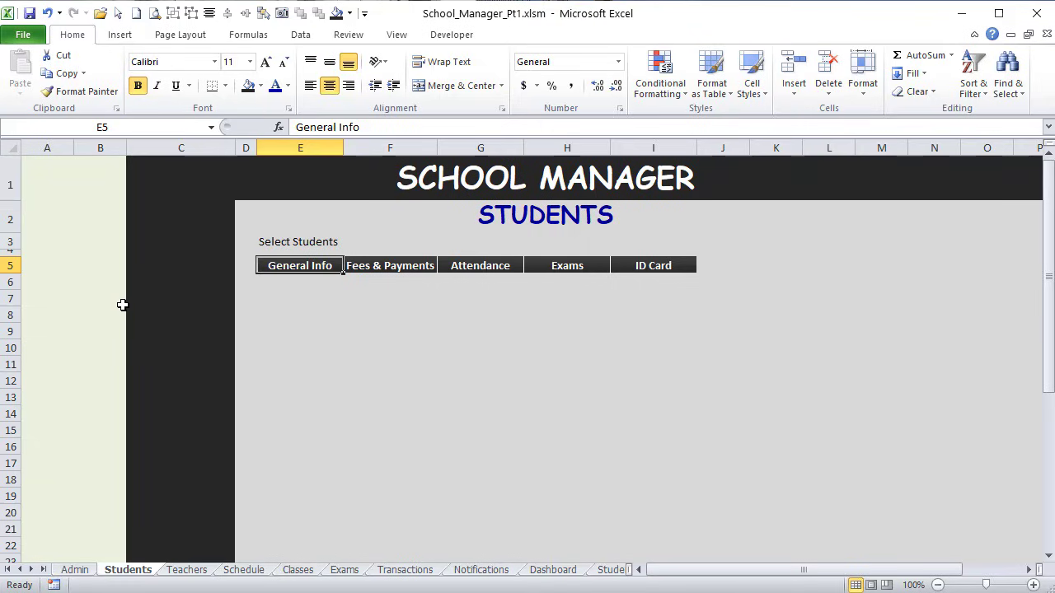
# Step: Enter the label "Sel. Tab Col" in cell A5 of the Students sheet
pyautogui.click(40, 266)
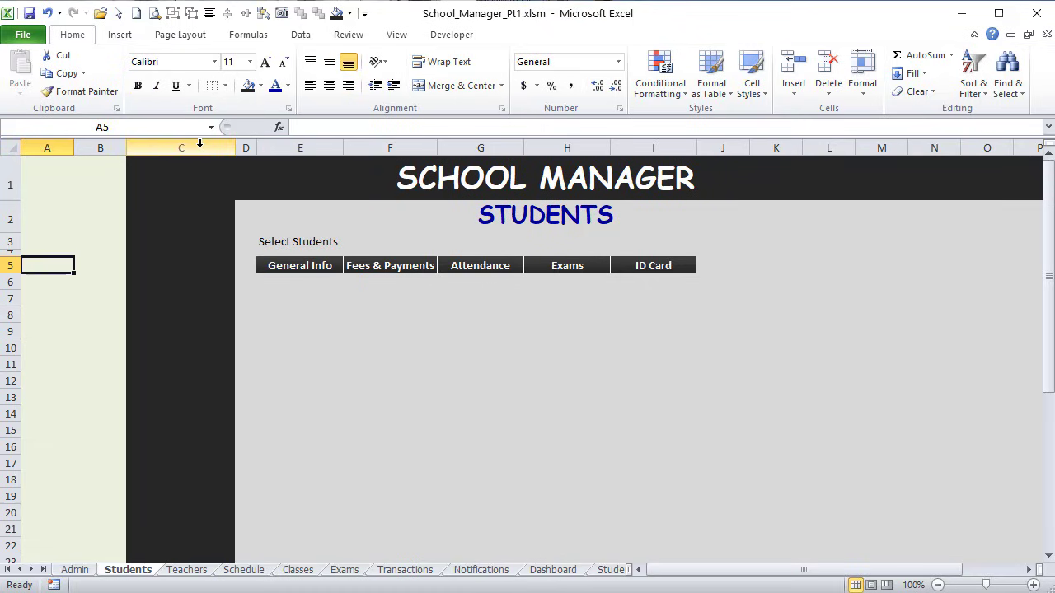
pyautogui.write('Sel. Tab Col')
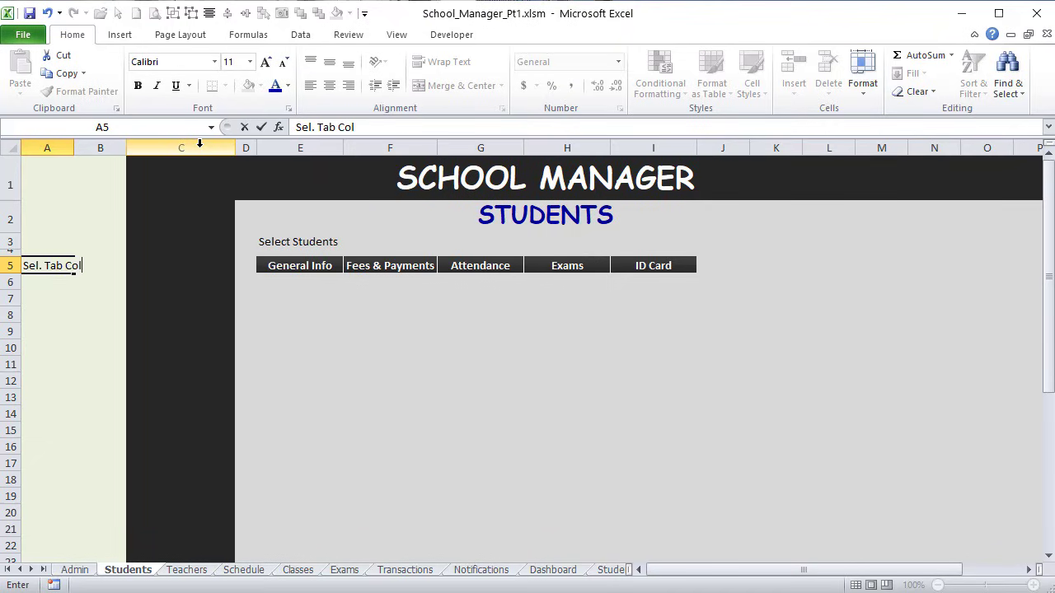
pyautogui.press('Return')
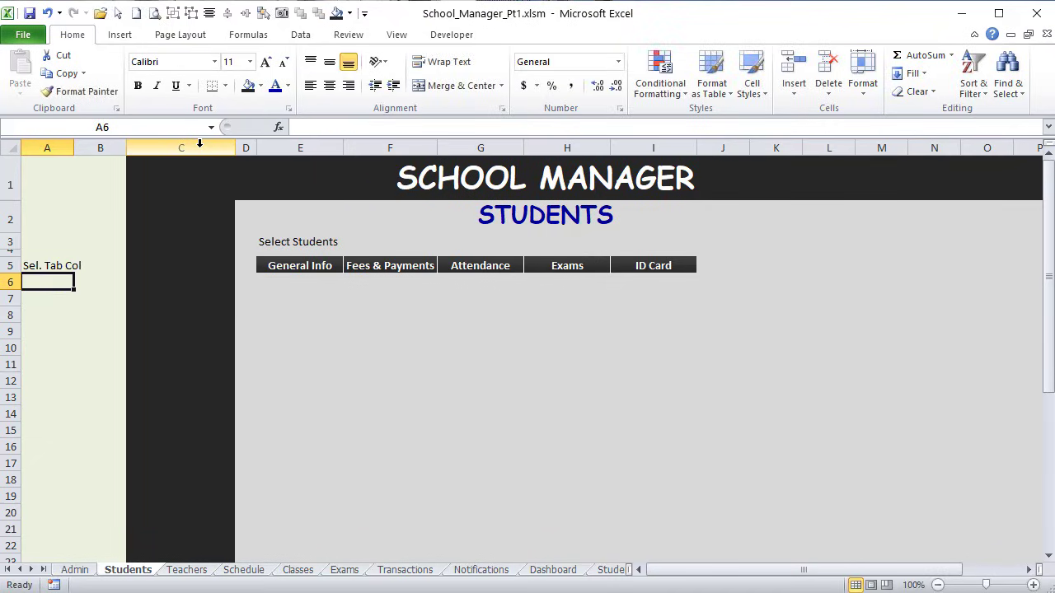
pyautogui.click(300, 222)
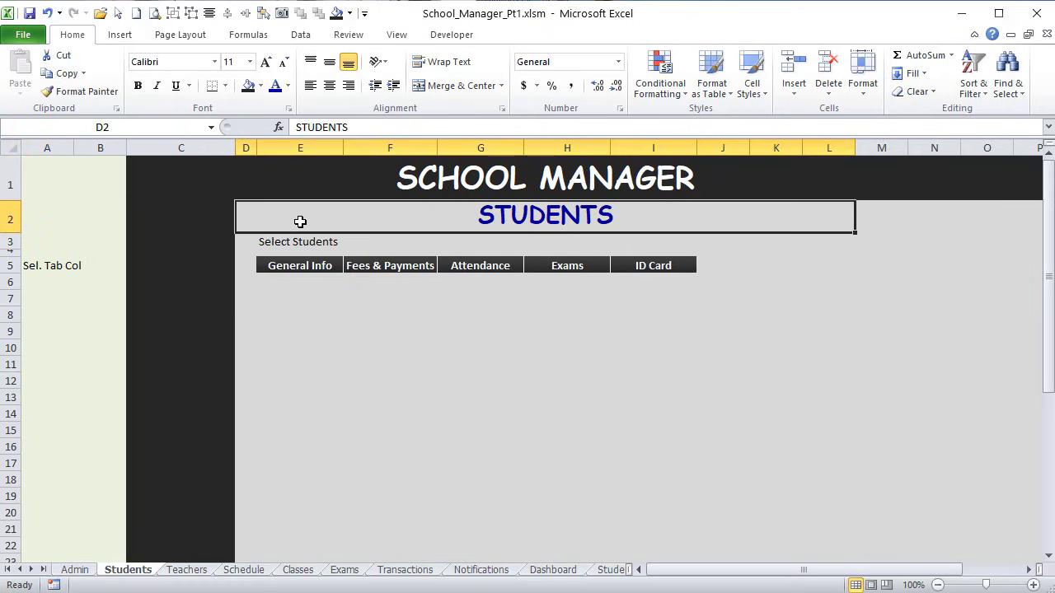
pyautogui.click(297, 284)
pyautogui.click(364, 281)
pyautogui.click(484, 280)
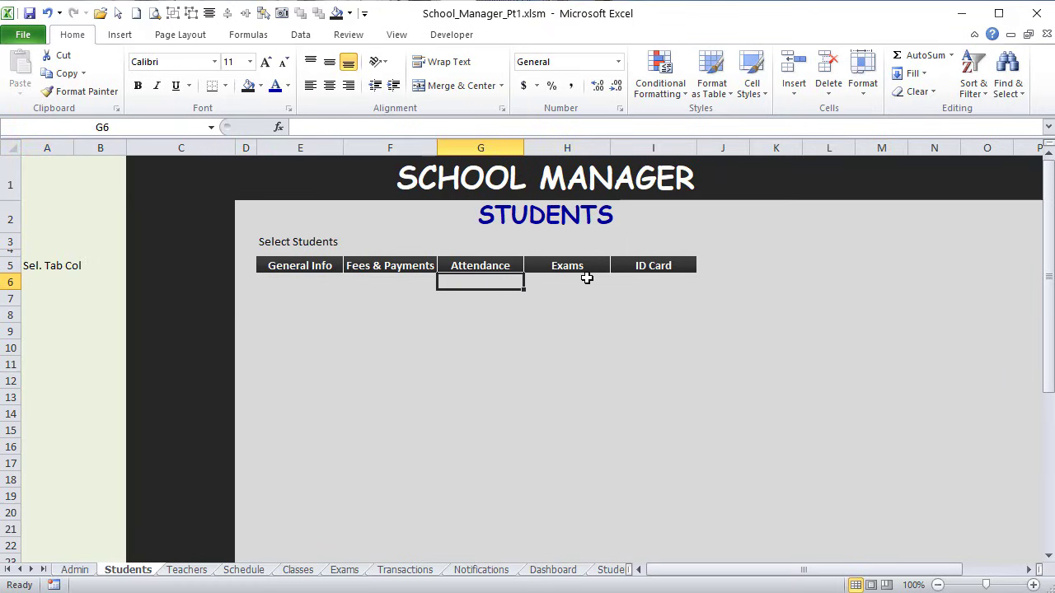
pyautogui.click(586, 278)
# Step: Enter 5 in B5 as the selected tab column and auto-fit the width of column A to its label
pyautogui.click(101, 265)
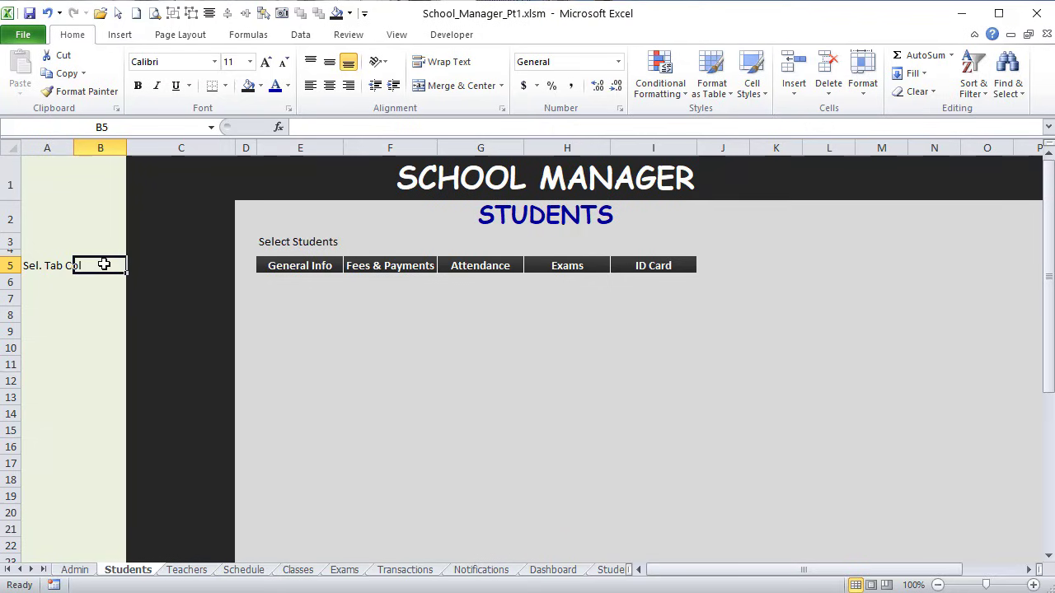
pyautogui.write('5')
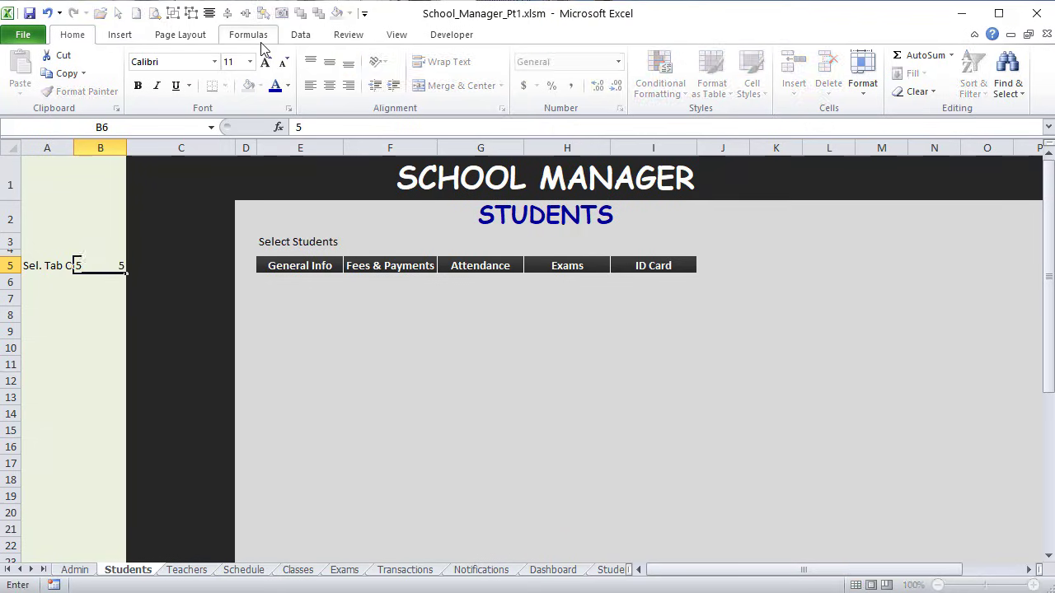
pyautogui.press('Return')
pyautogui.doubleClick(73, 148)
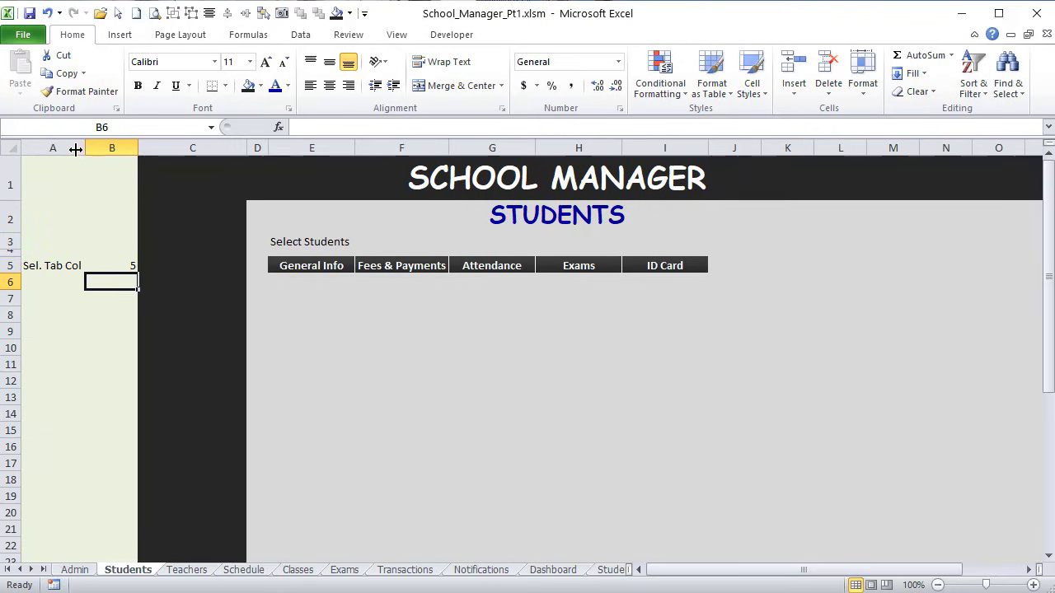
# Step: Left-align the value cells B5:B21 and right-align the label cells A5:A21
pyautogui.moveTo(117, 266); pyautogui.dragTo(112, 531)
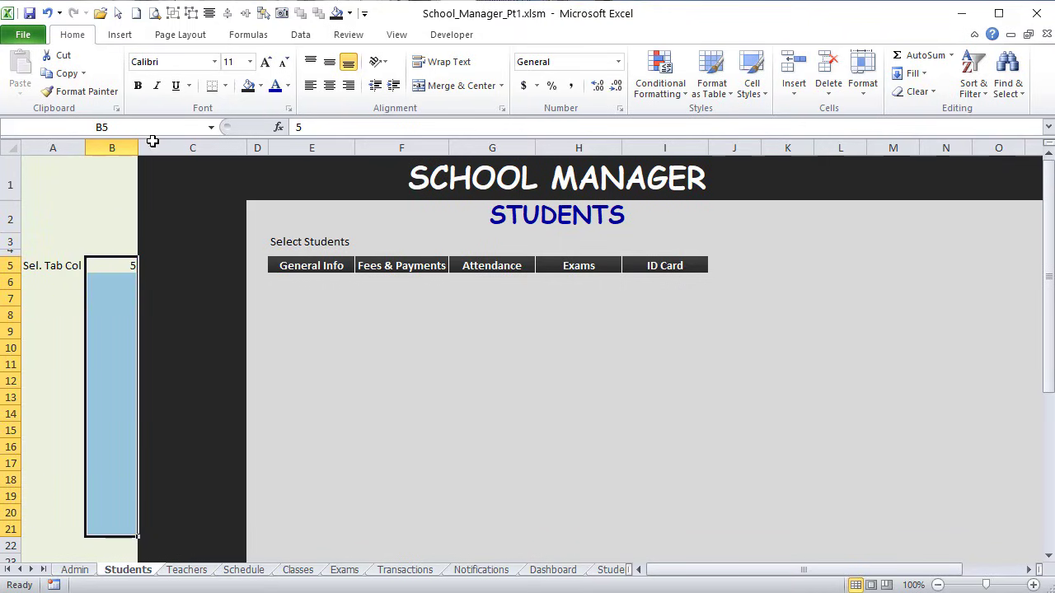
pyautogui.click(310, 88)
pyautogui.moveTo(77, 265); pyautogui.dragTo(75, 535)
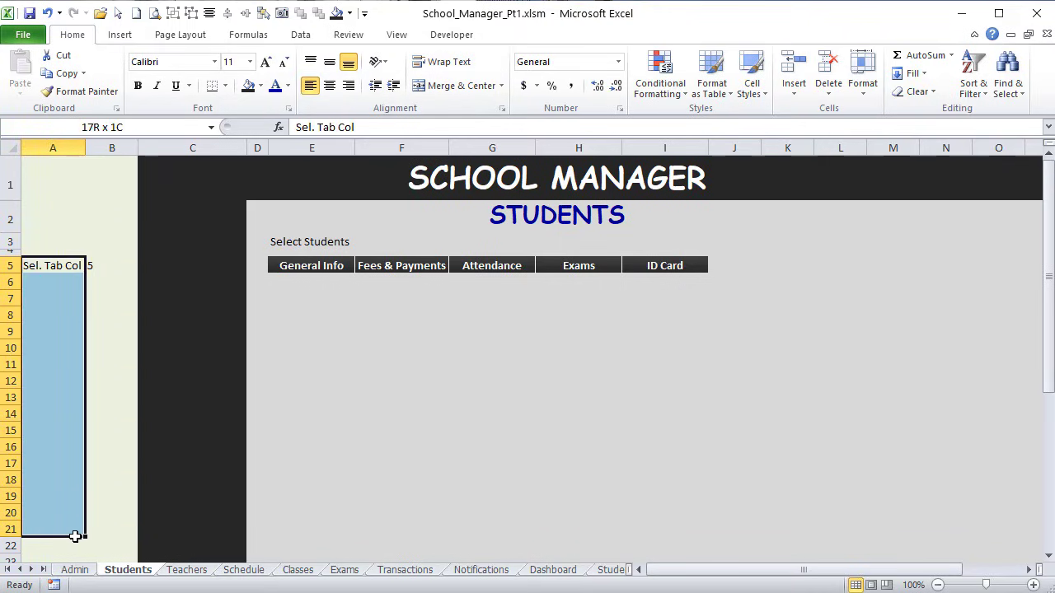
pyautogui.click(348, 86)
pyautogui.moveTo(110, 265); pyautogui.dragTo(16, 266)
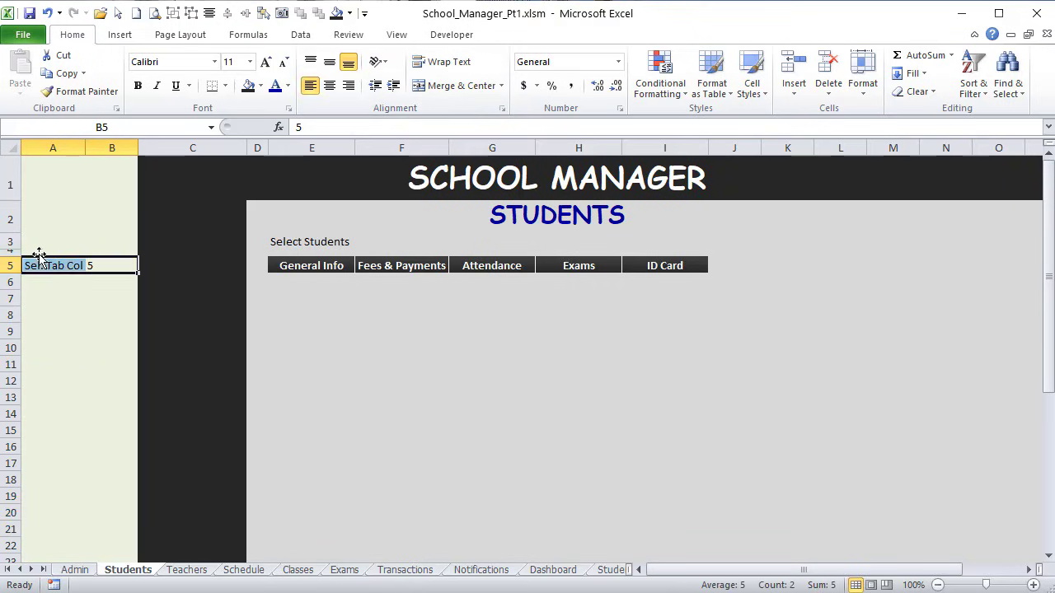
pyautogui.click(116, 267)
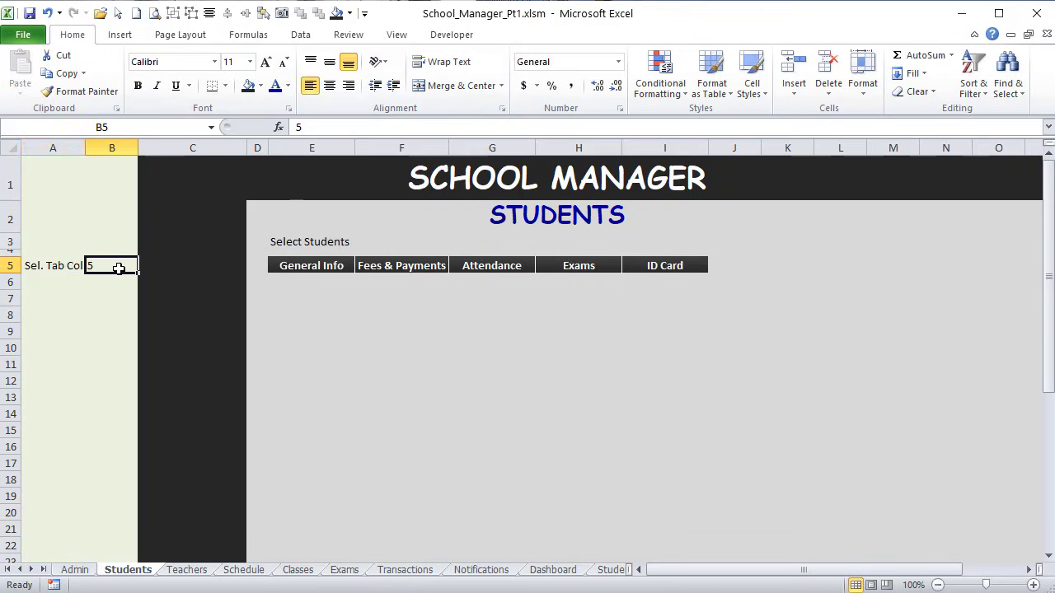
pyautogui.click(290, 266)
pyautogui.click(114, 263)
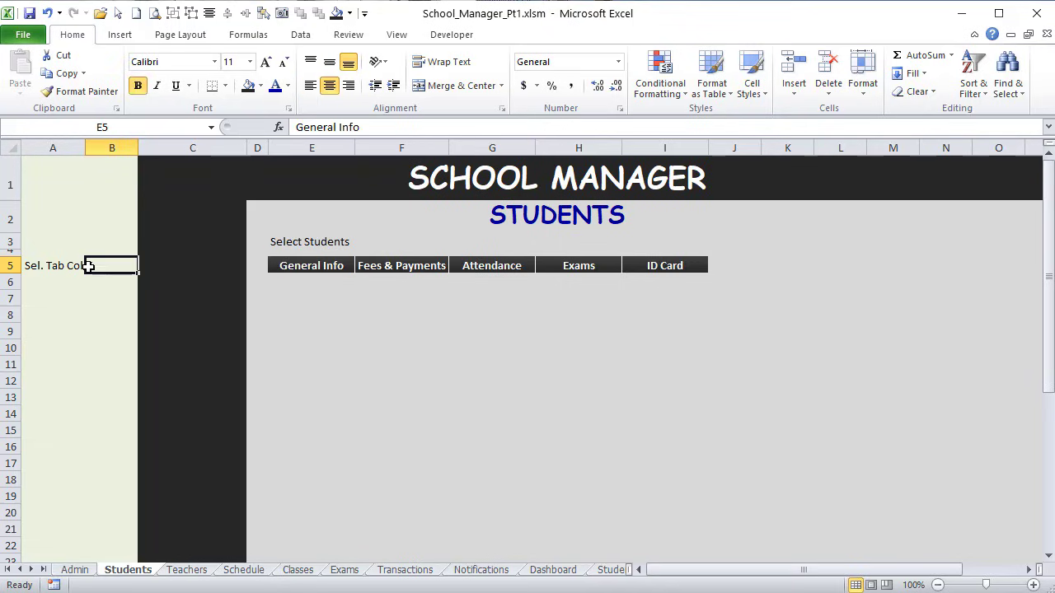
# Step: Enter =COLUMN() in E8 and fill it across to I8 to check the column numbers of the section labels
pyautogui.click(306, 312)
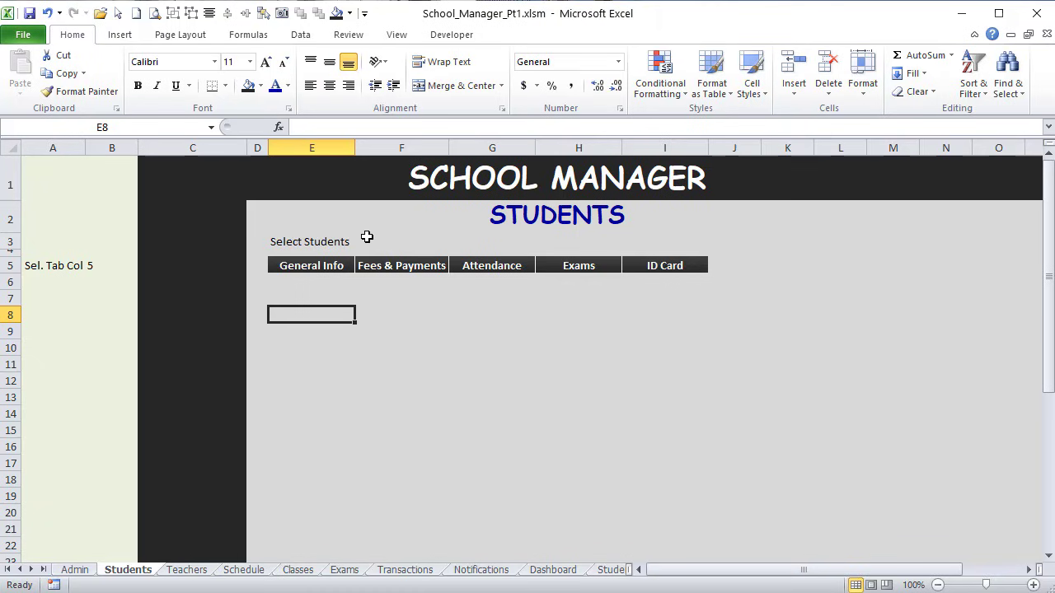
pyautogui.write('=col')
pyautogui.press('Tab')
pyautogui.press('Return')
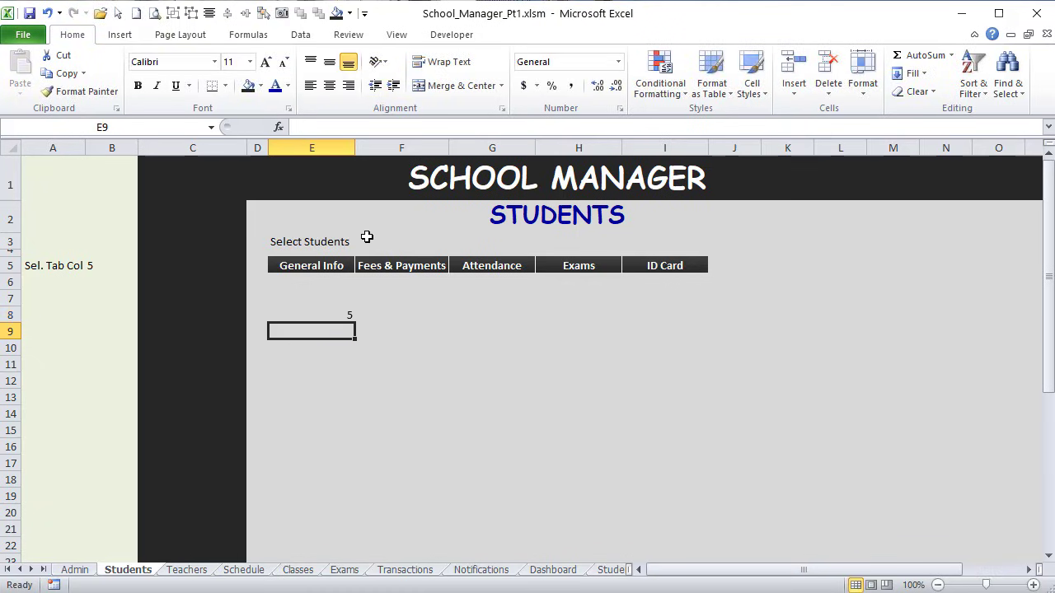
pyautogui.click(347, 313)
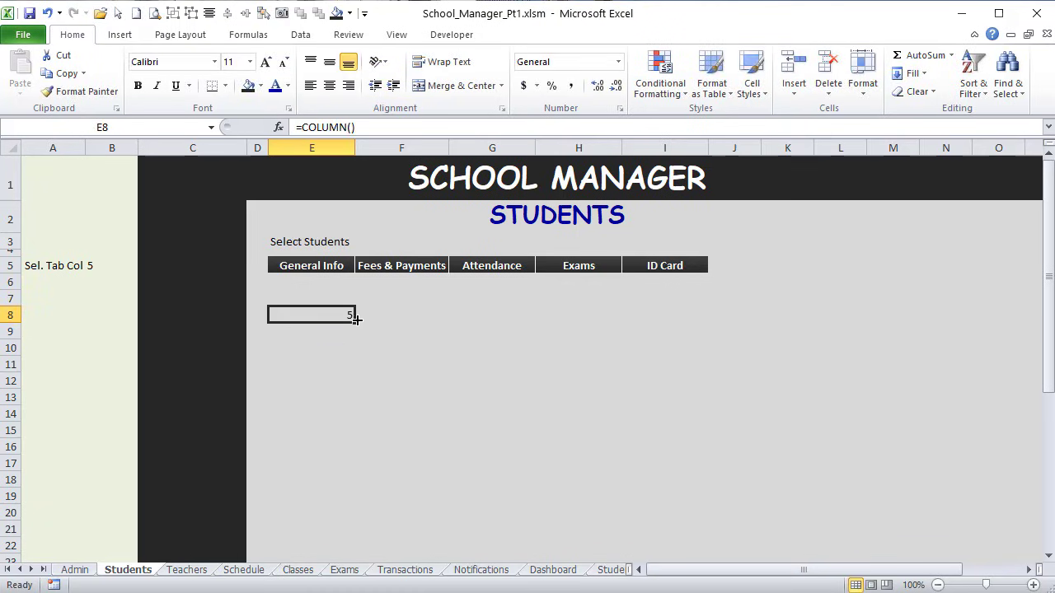
pyautogui.moveTo(354, 322); pyautogui.dragTo(696, 314)
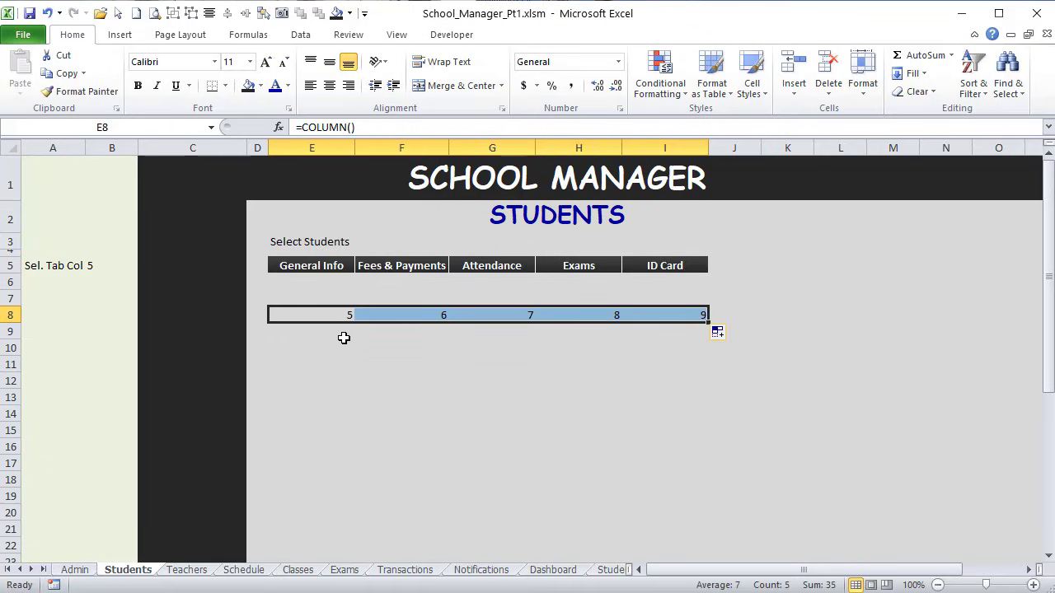
# Step: Clear the temporary column-number formulas from E8:I8
pyautogui.click(381, 277)
pyautogui.click(97, 265)
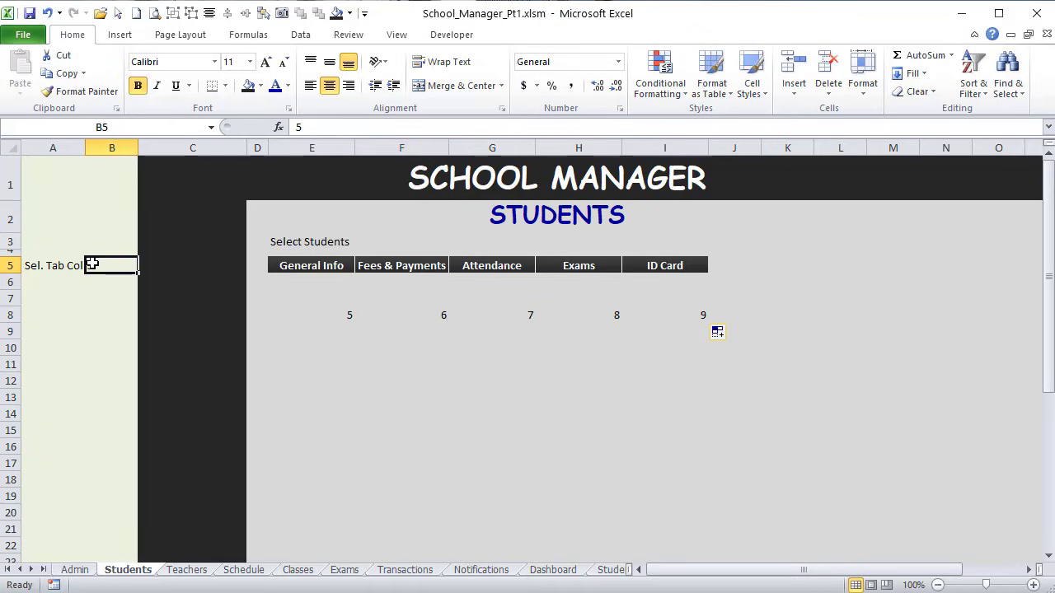
pyautogui.moveTo(321, 313); pyautogui.dragTo(678, 313)
pyautogui.press('Delete')
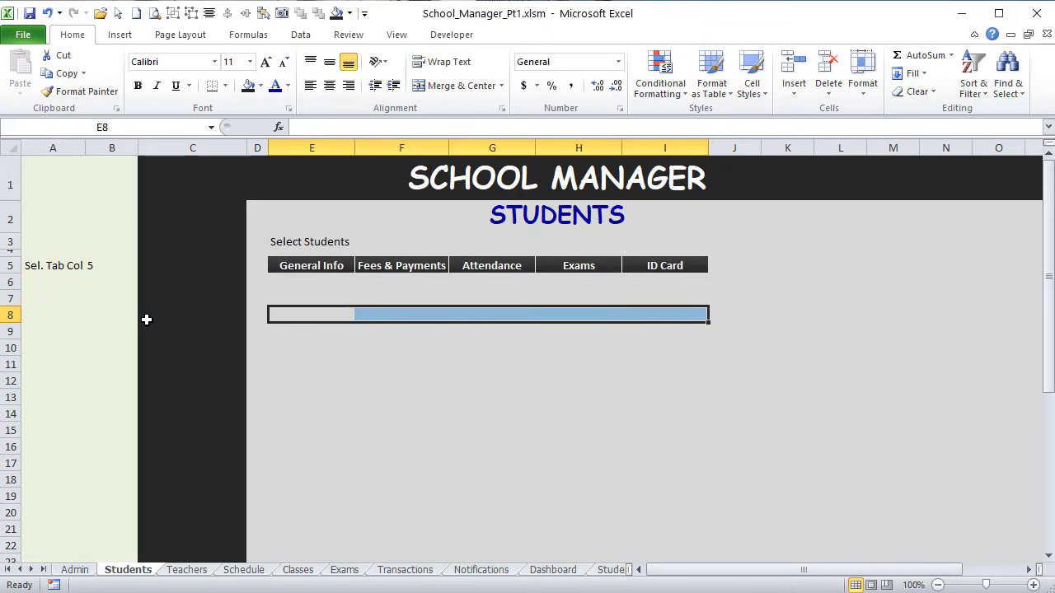
pyautogui.click(109, 264)
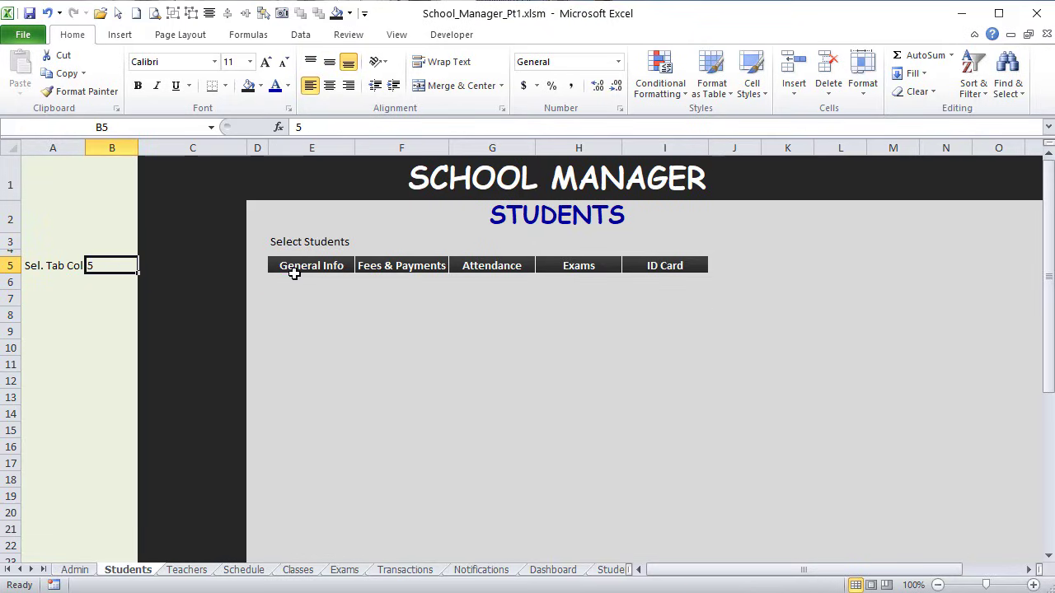
# Step: Create a formula-based conditional formatting rule for the section labels in E5:I5 using =$B$5=Column()
pyautogui.moveTo(282, 259); pyautogui.dragTo(705, 262)
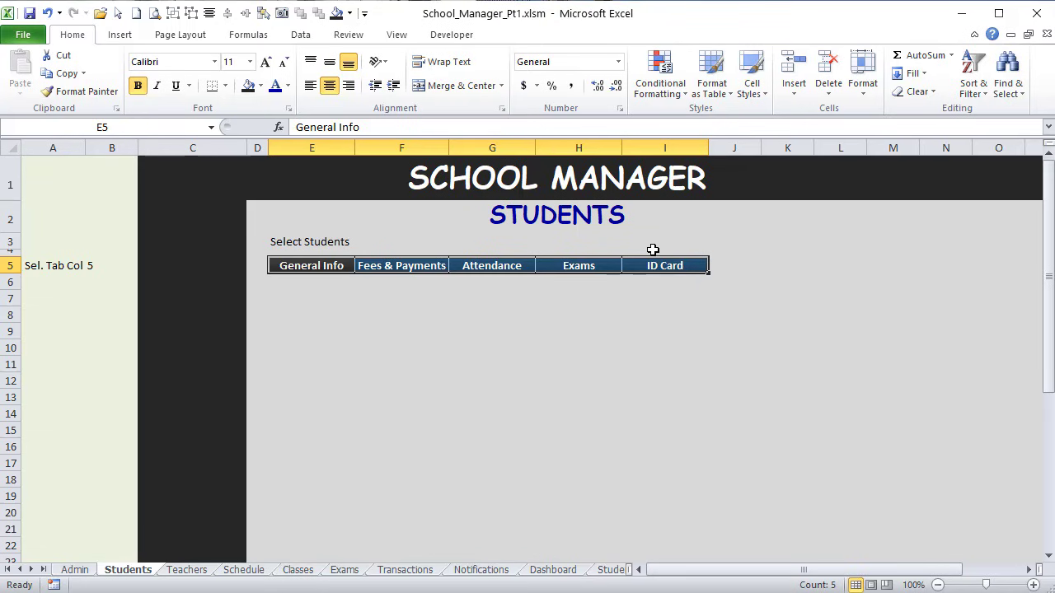
pyautogui.click(659, 87)
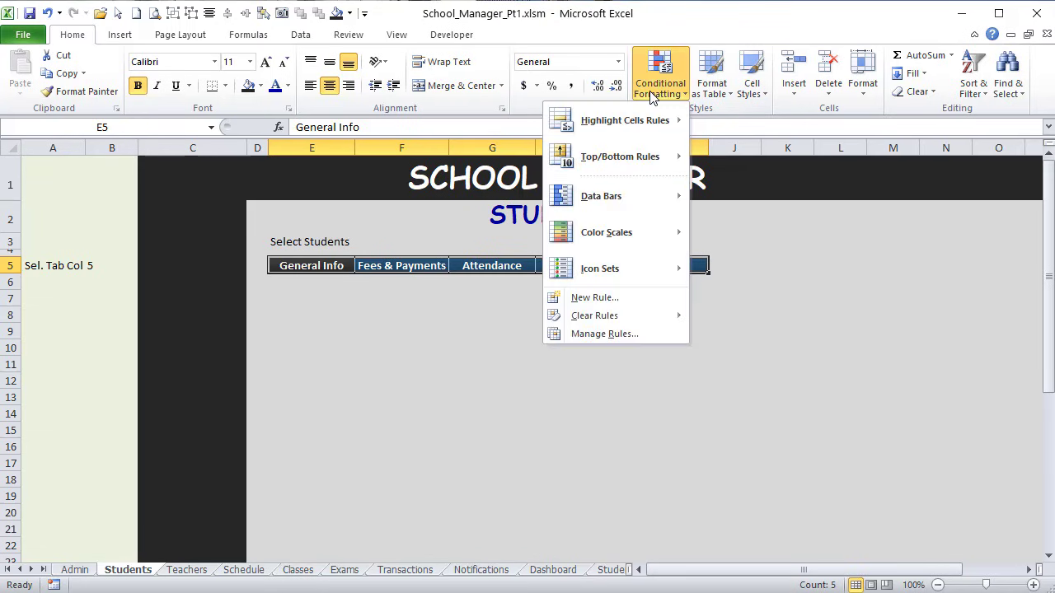
pyautogui.click(598, 299)
pyautogui.moveTo(534, 149); pyautogui.dragTo(582, 122)
pyautogui.click(515, 237)
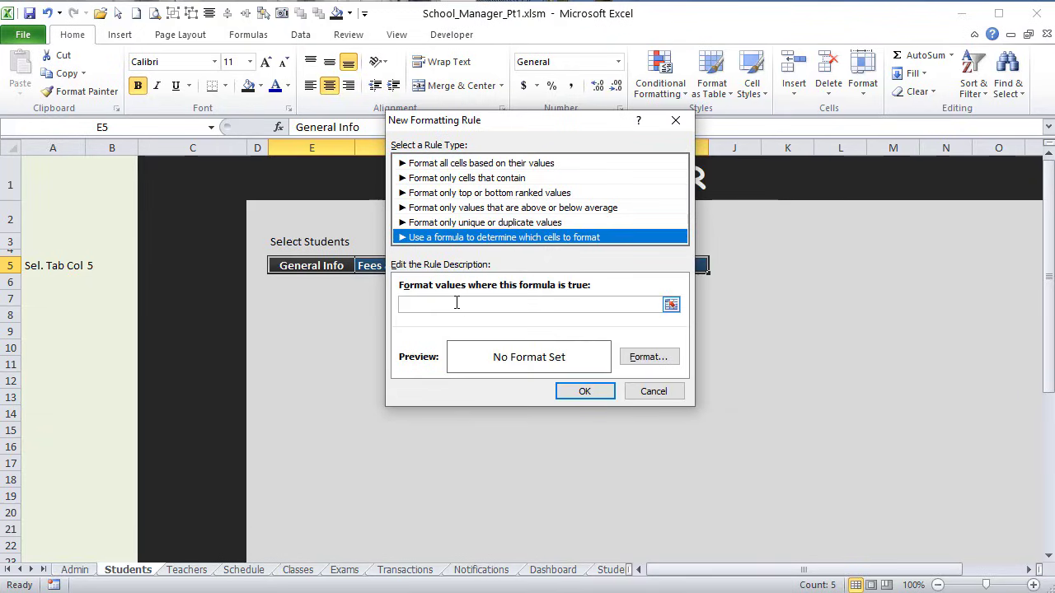
pyautogui.click(459, 304)
pyautogui.write('=')
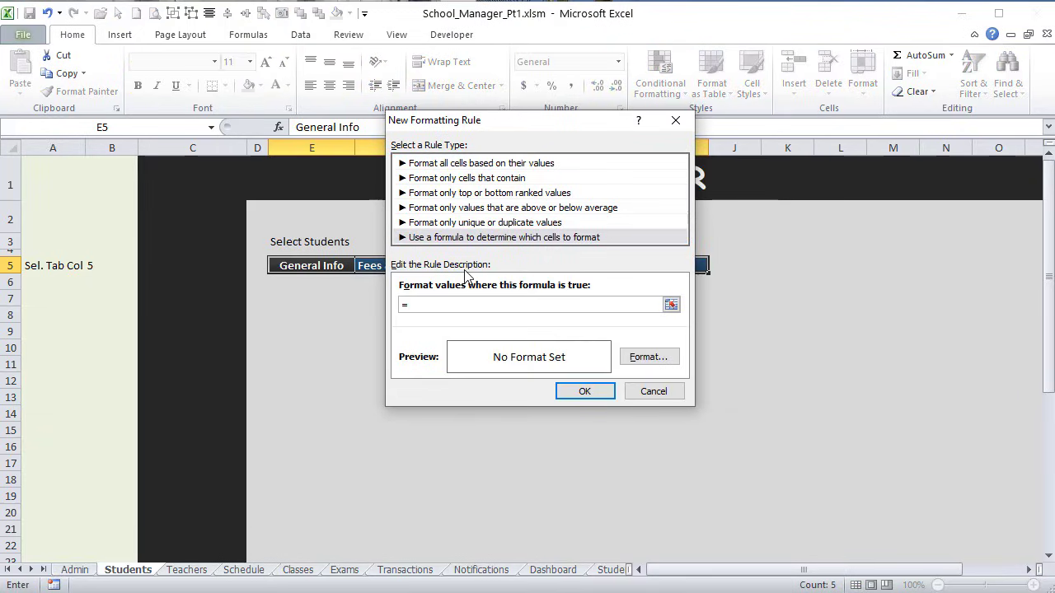
pyautogui.click(95, 264)
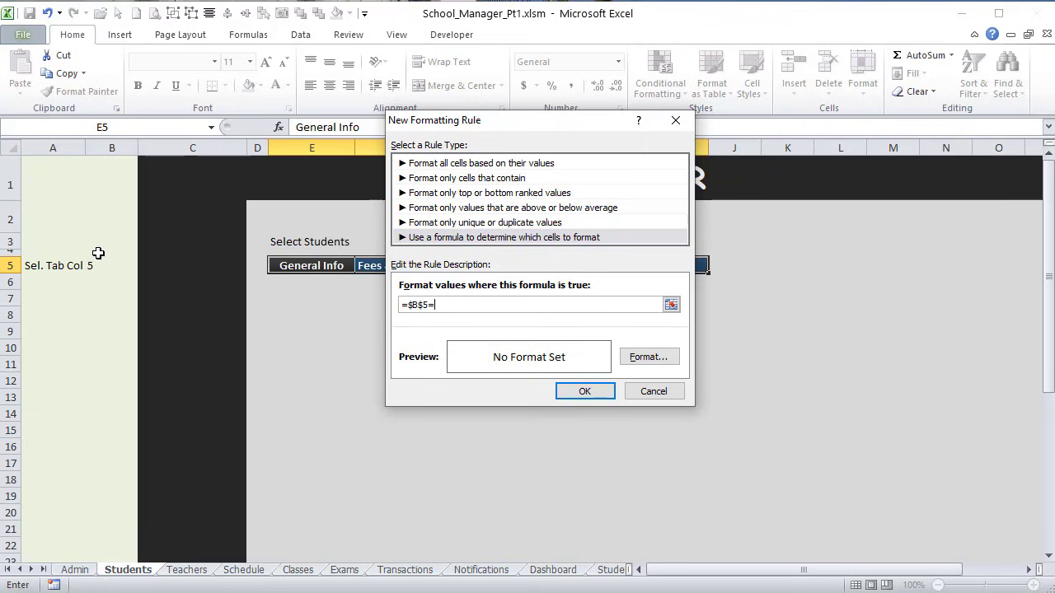
pyautogui.write('=Column()')
# Step: Give the conditional formatting rule a horizontal two-color gradient fill from medium gray to light gray
pyautogui.click(645, 357)
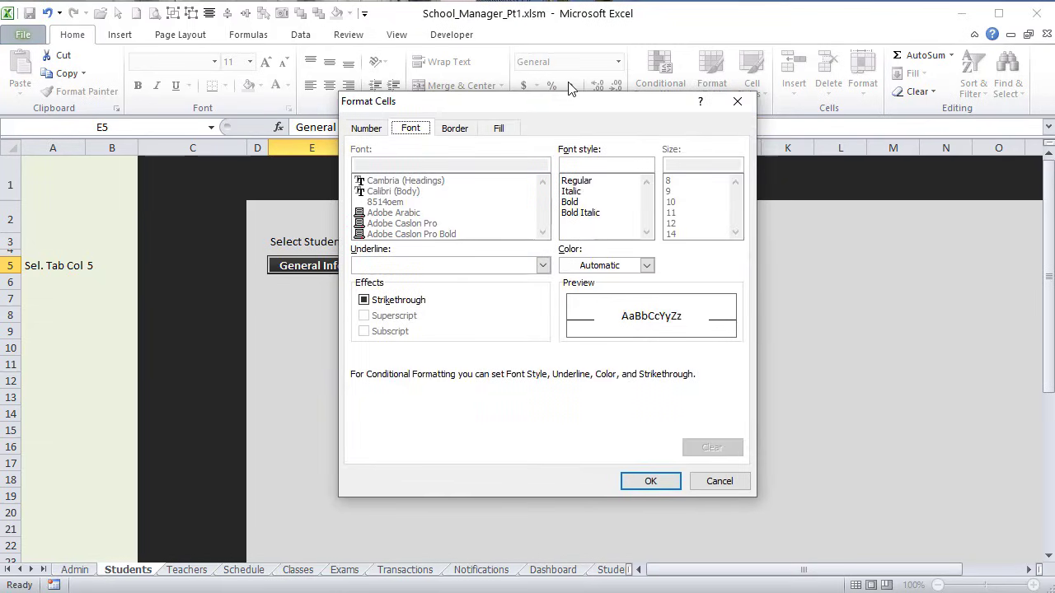
pyautogui.moveTo(570, 109); pyautogui.dragTo(623, 102)
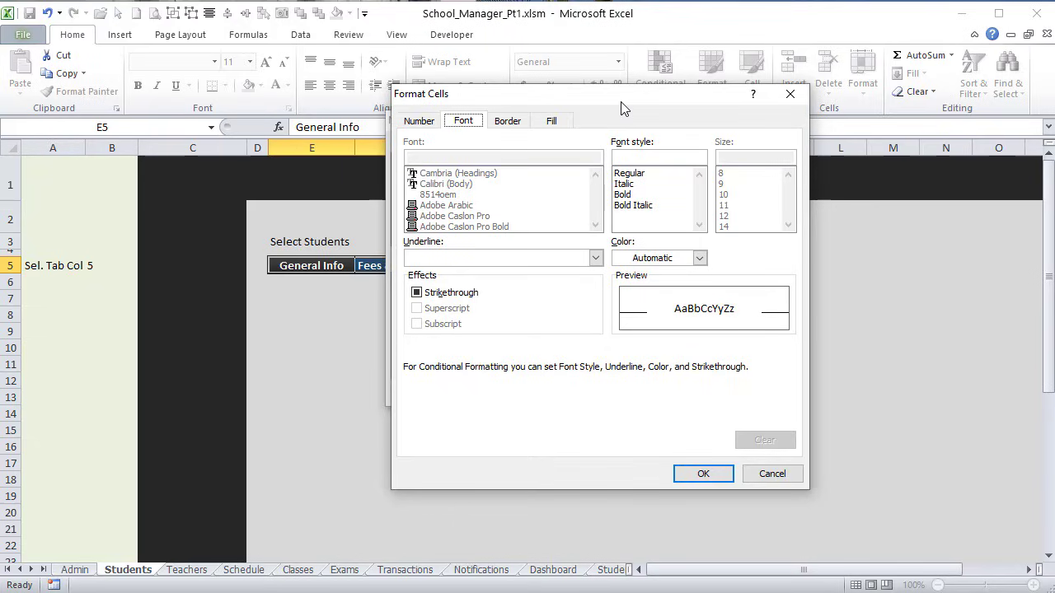
pyautogui.click(551, 122)
pyautogui.click(459, 312)
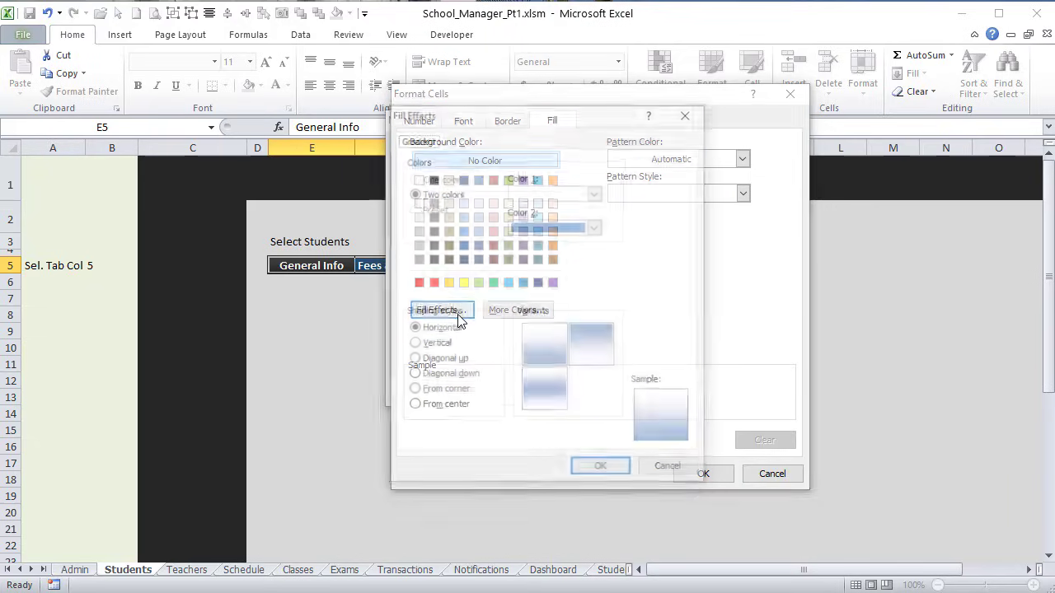
pyautogui.click(596, 193)
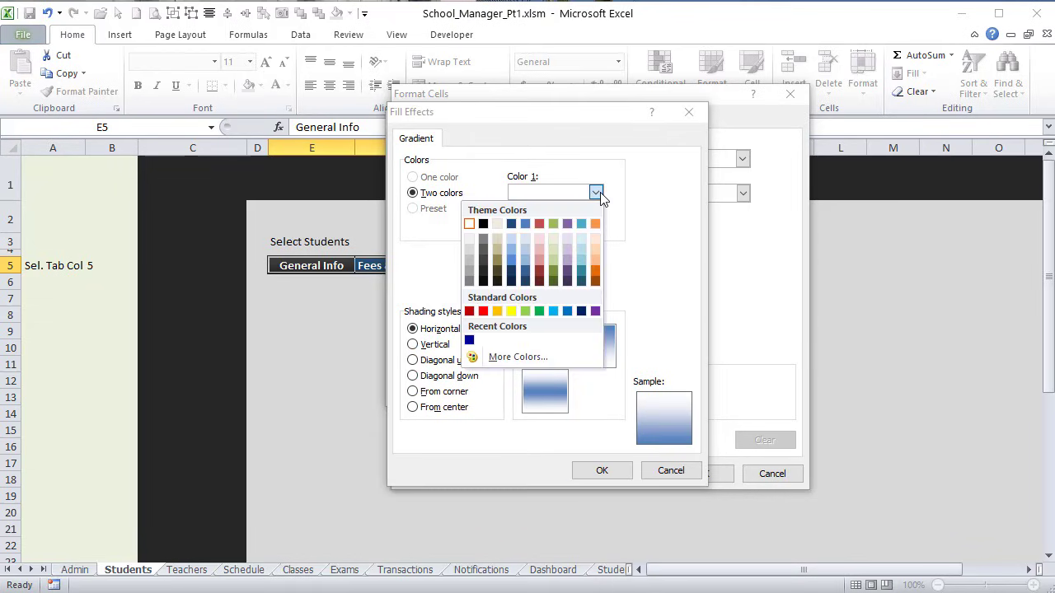
pyautogui.click(468, 250)
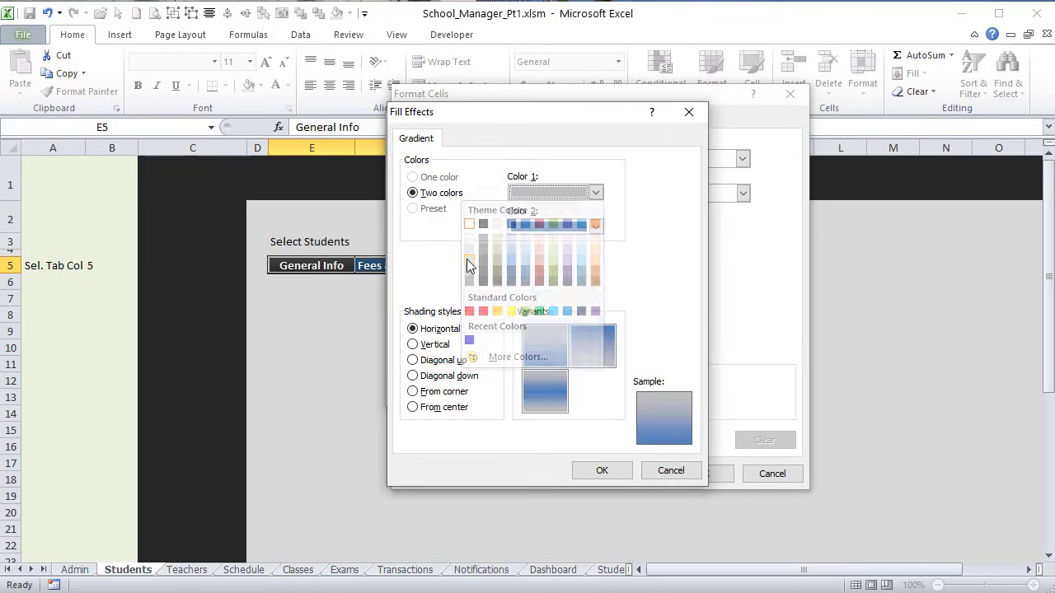
pyautogui.click(596, 227)
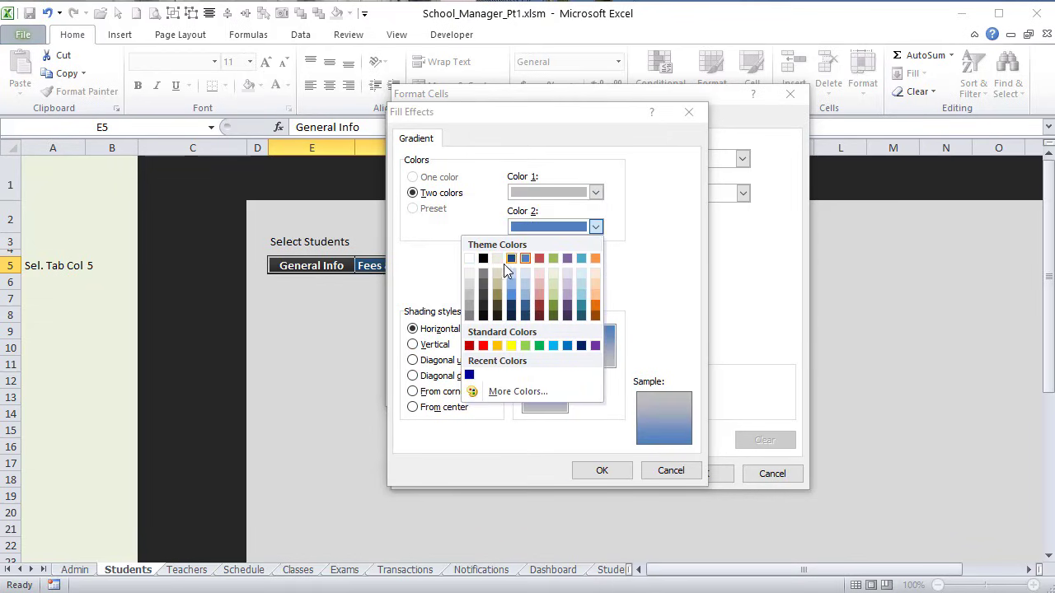
pyautogui.click(465, 283)
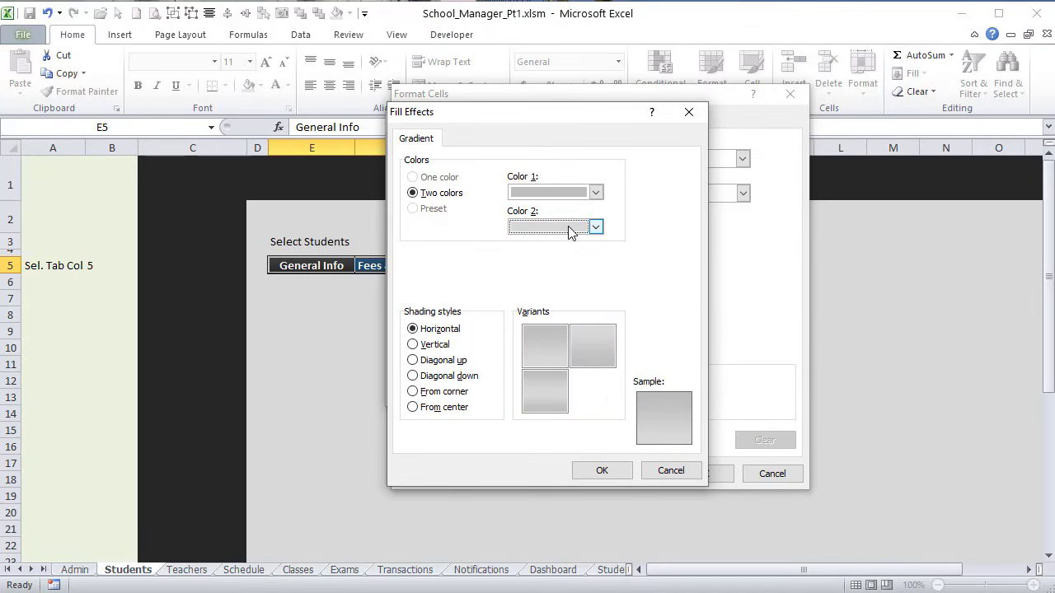
pyautogui.click(601, 471)
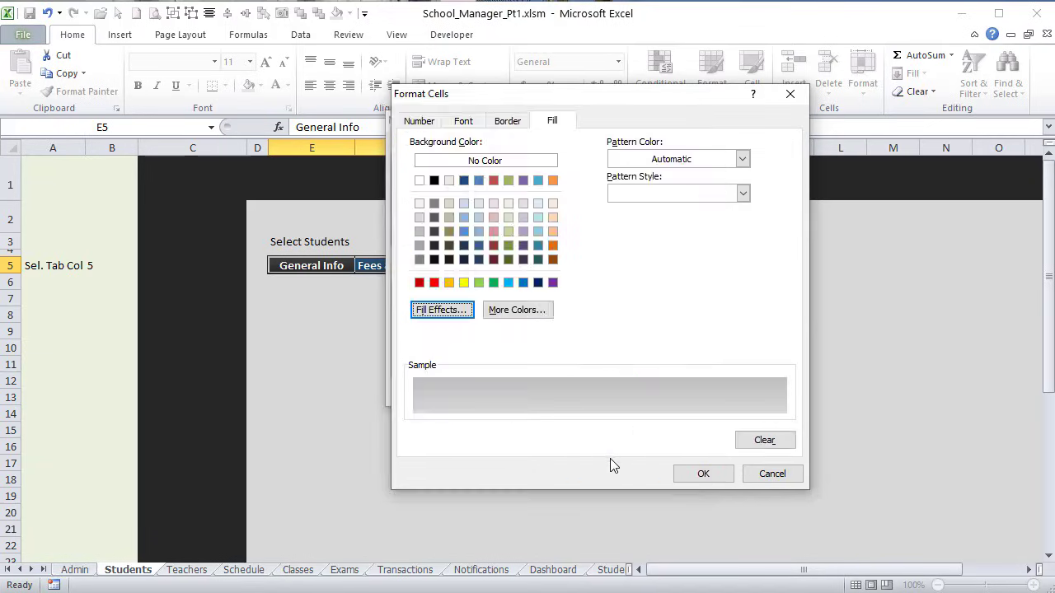
# Step: Remove the bottom border and set the font to bold black in the conditional format, and apply the rule
pyautogui.click(519, 124)
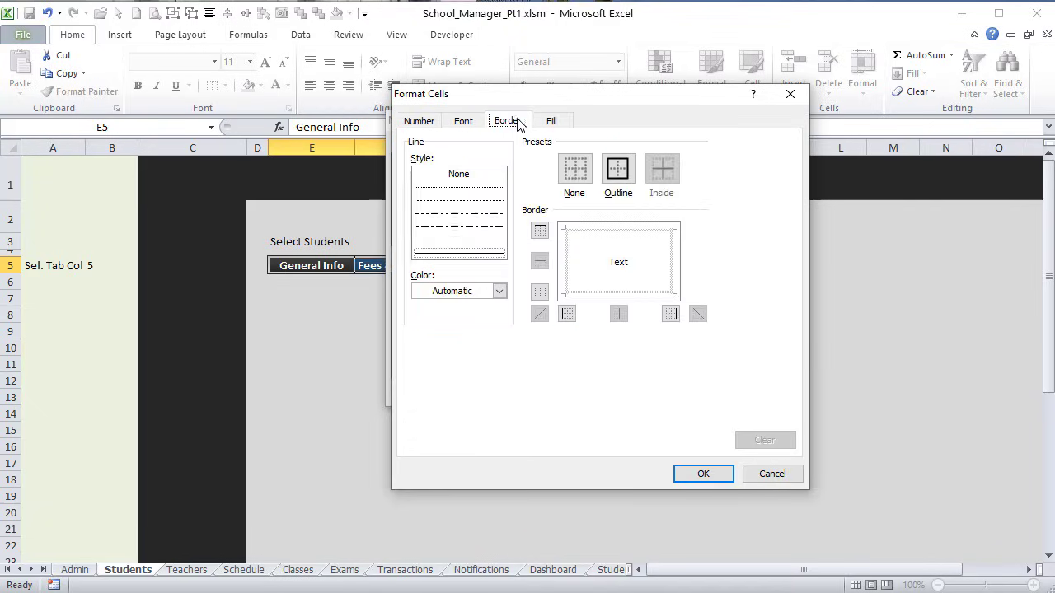
pyautogui.click(625, 295)
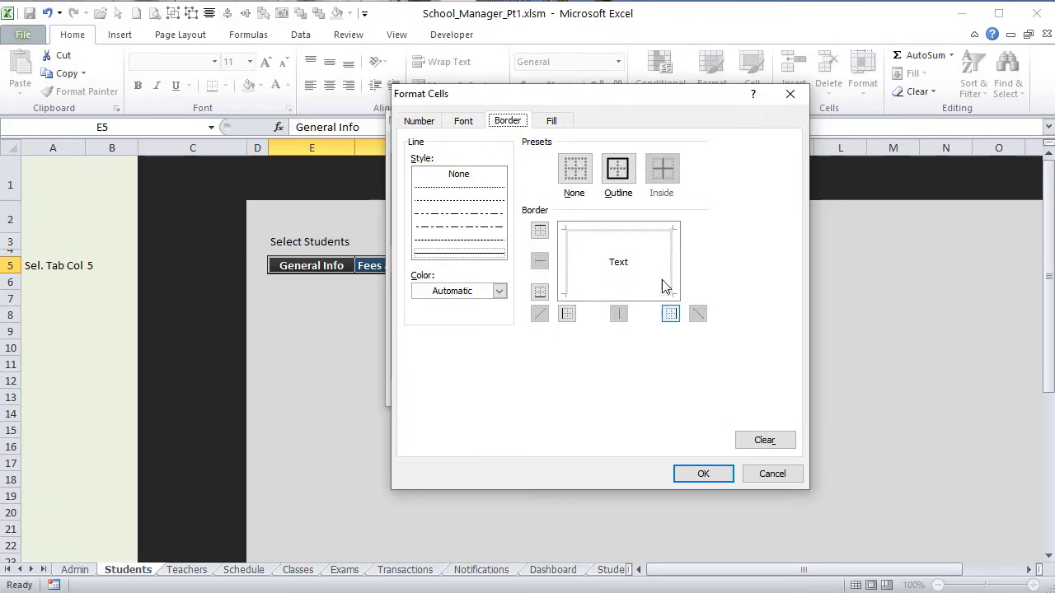
pyautogui.click(466, 123)
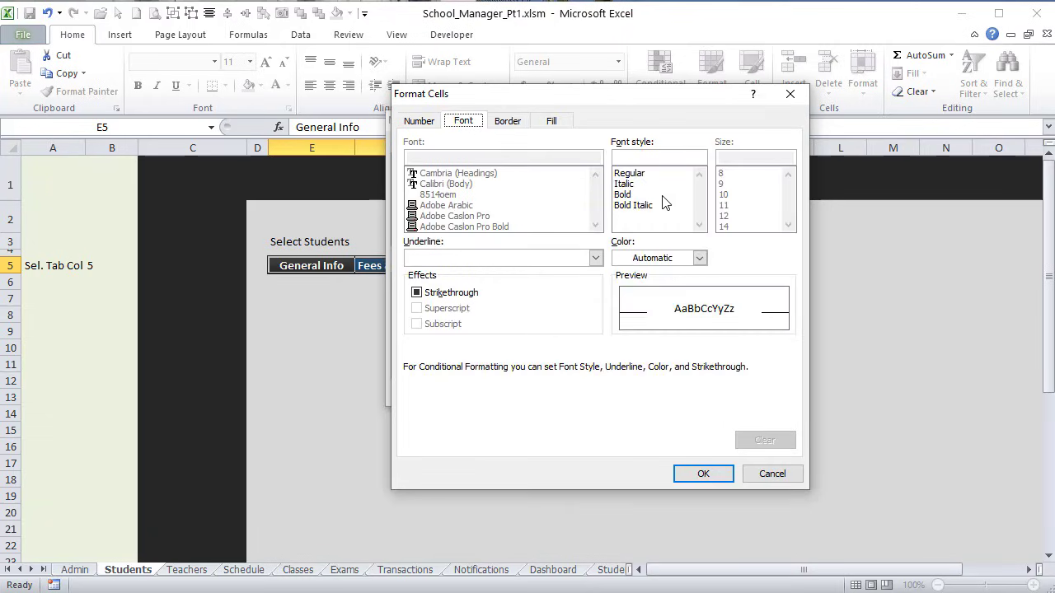
pyautogui.click(700, 259)
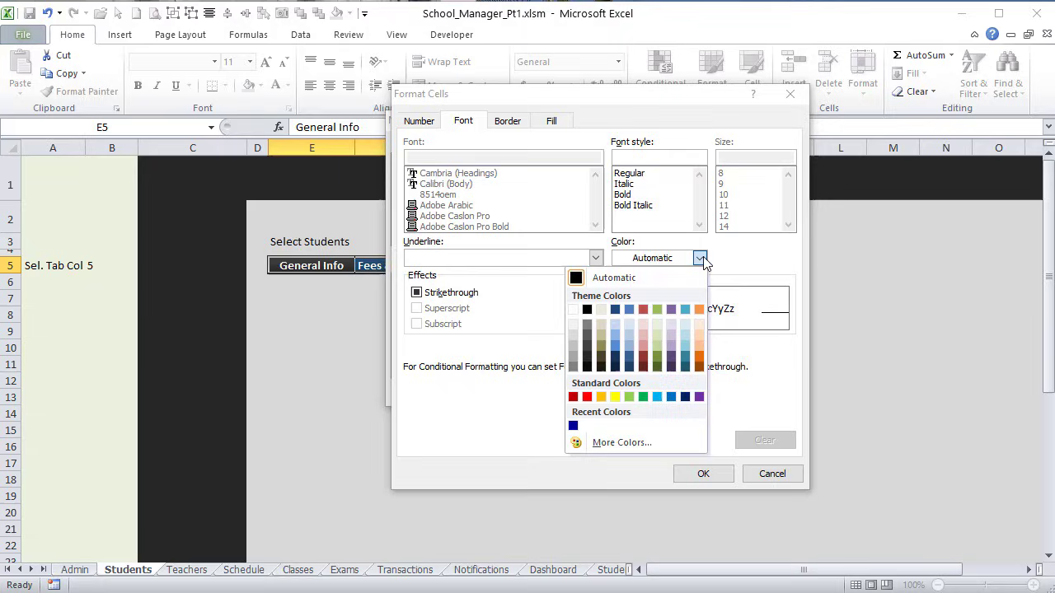
pyautogui.click(587, 311)
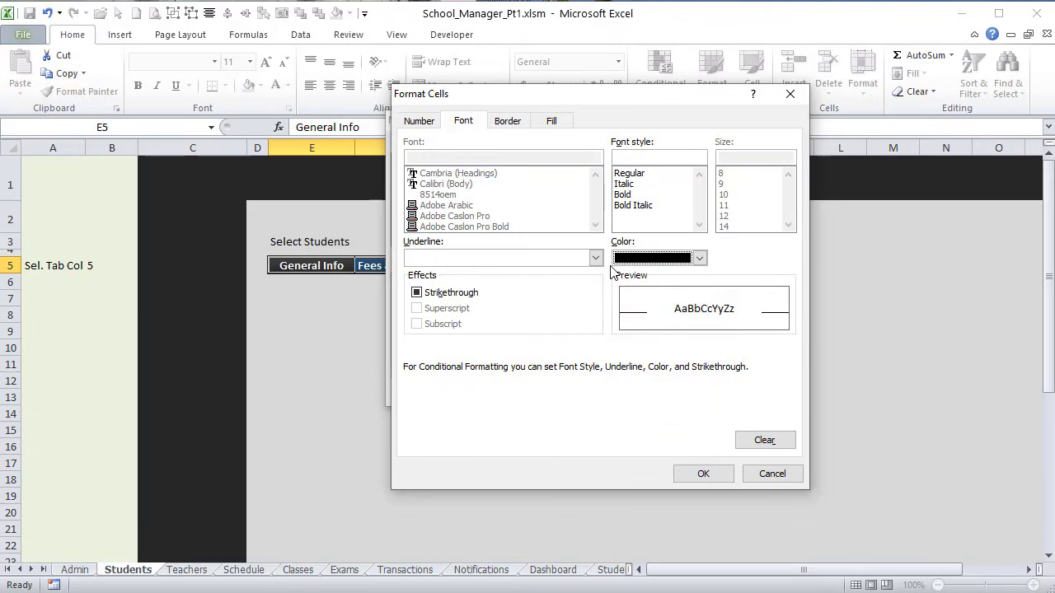
pyautogui.click(624, 195)
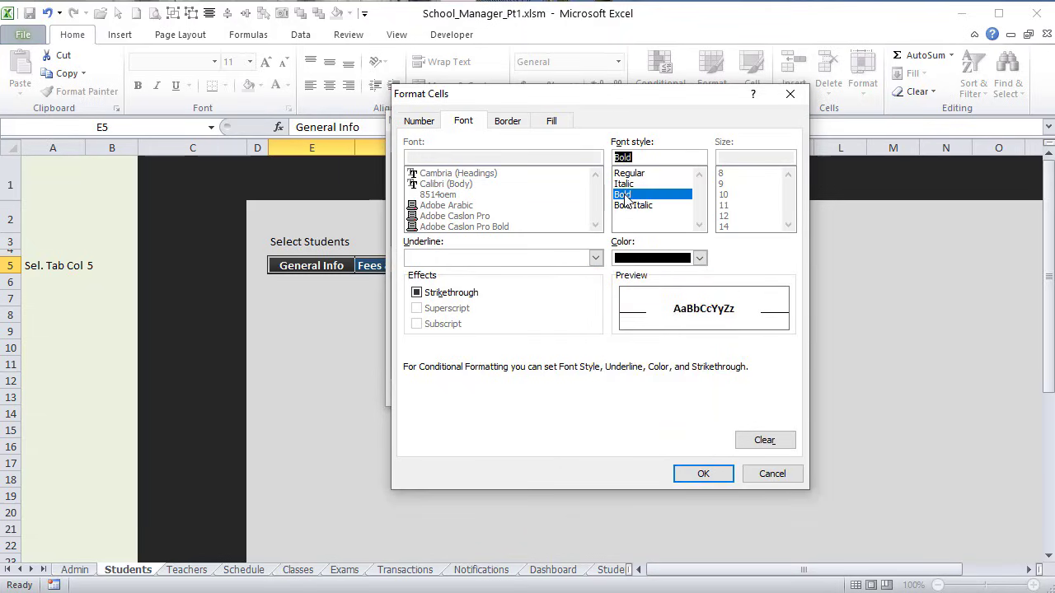
pyautogui.click(710, 473)
pyautogui.click(584, 391)
pyautogui.click(584, 394)
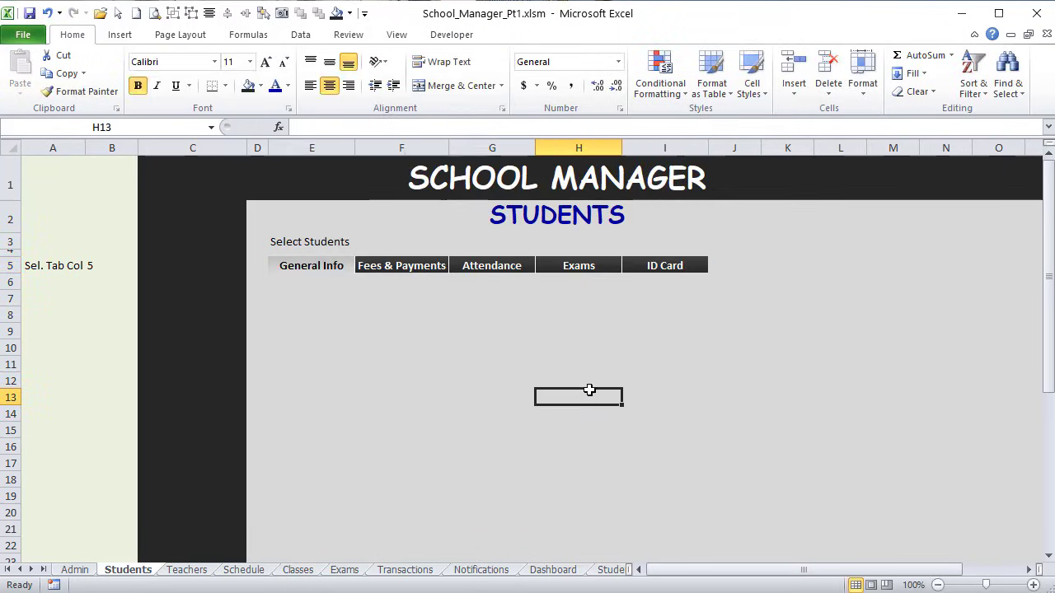
# Step: Add a black outline border without a bottom edge around the section labels in E5:I5
pyautogui.click(280, 266)
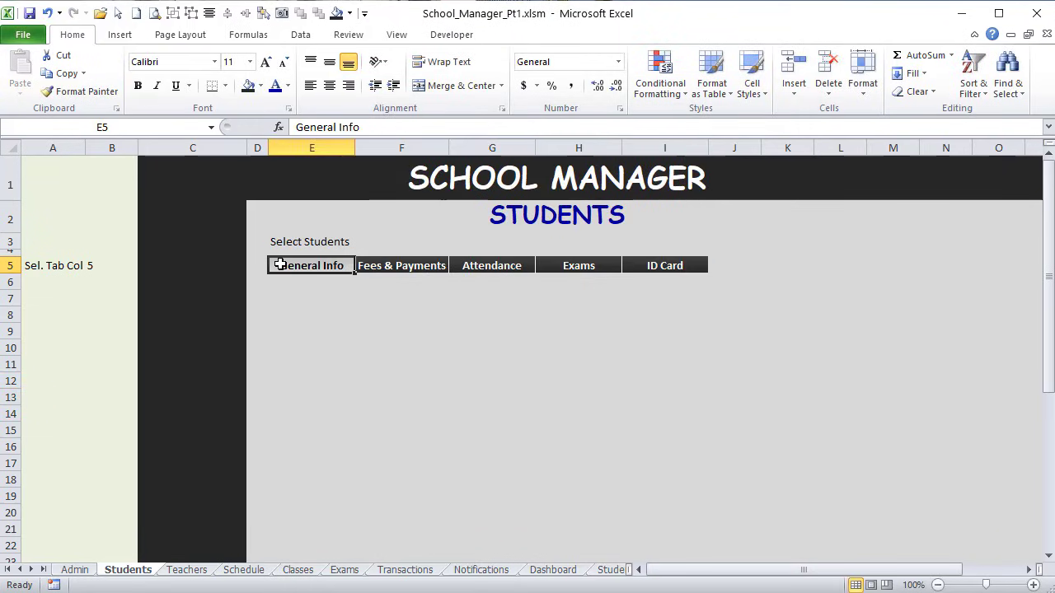
pyautogui.click(338, 331)
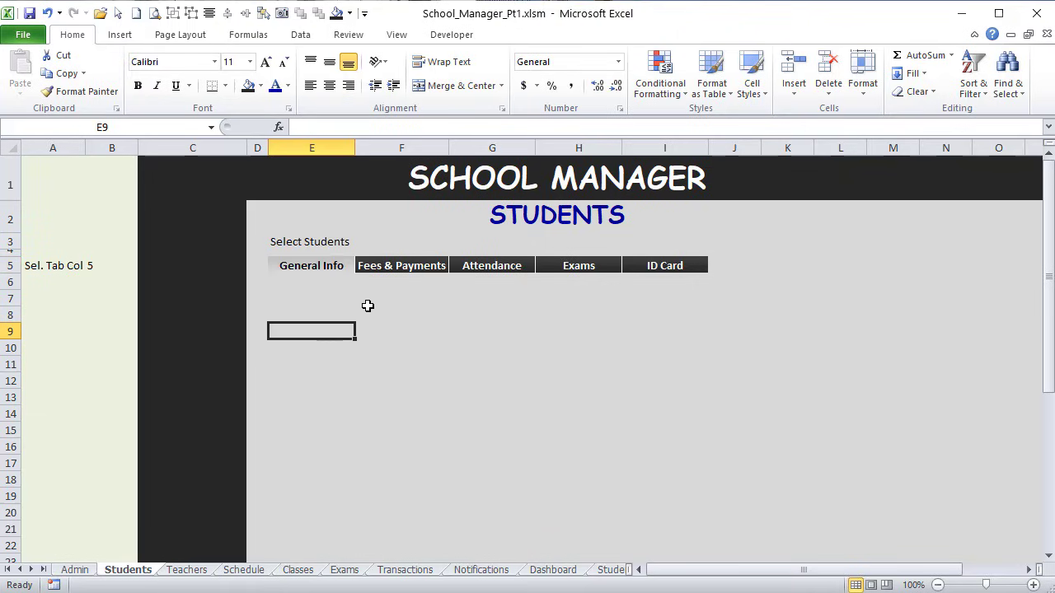
pyautogui.moveTo(326, 269); pyautogui.dragTo(692, 264)
pyautogui.rightClick(692, 264)
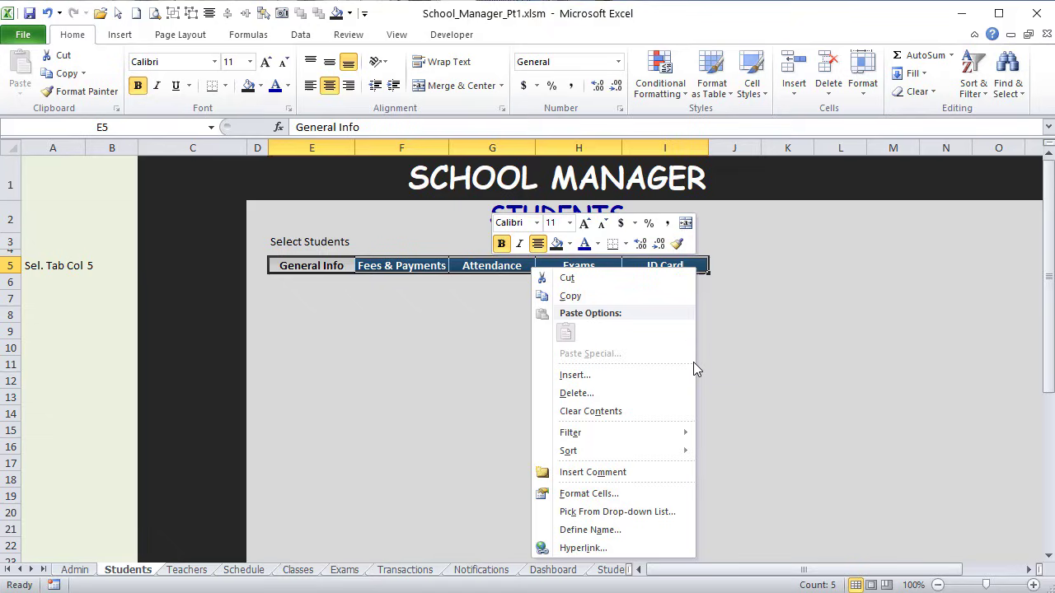
pyautogui.click(626, 494)
pyautogui.moveTo(638, 310); pyautogui.dragTo(679, 175)
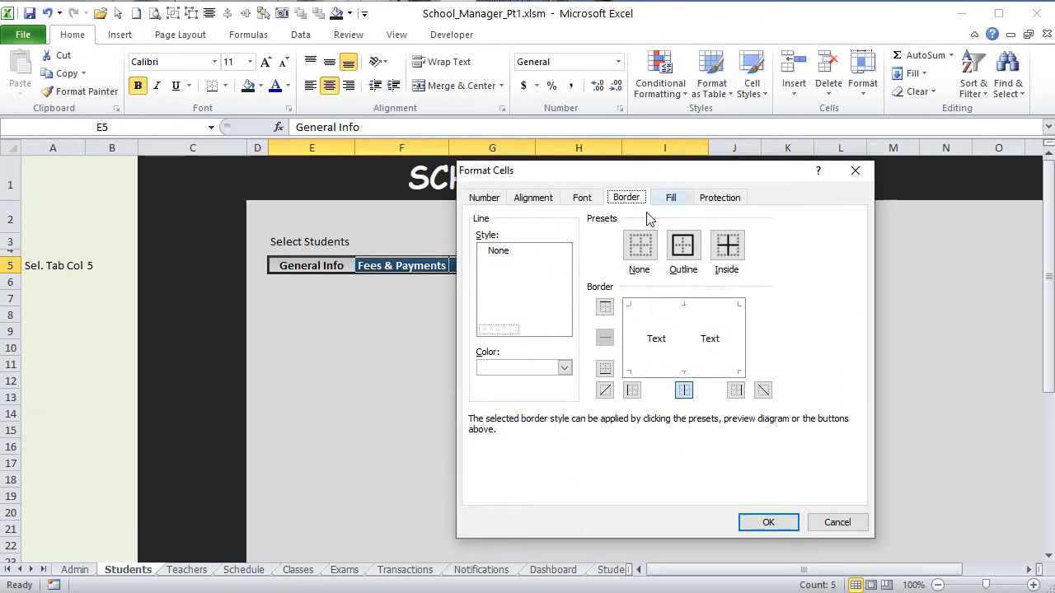
pyautogui.click(564, 369)
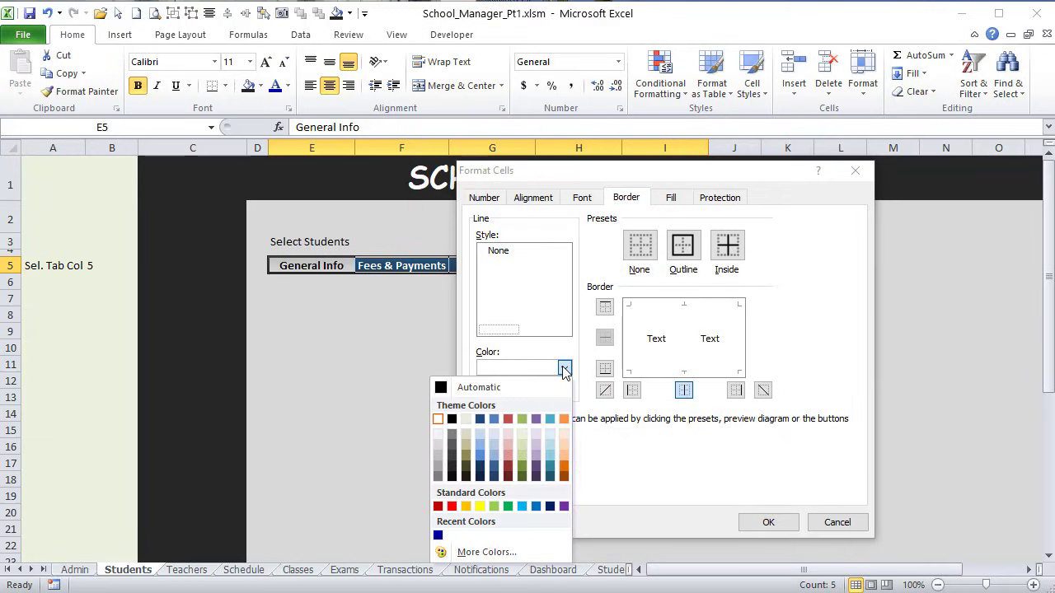
pyautogui.click(452, 419)
pyautogui.click(678, 253)
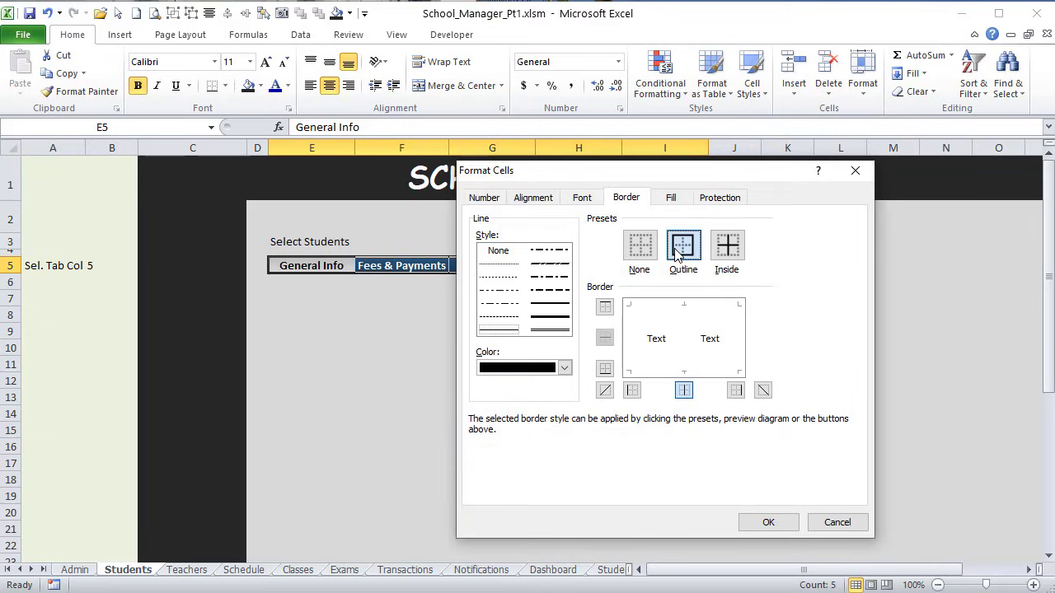
pyautogui.click(689, 371)
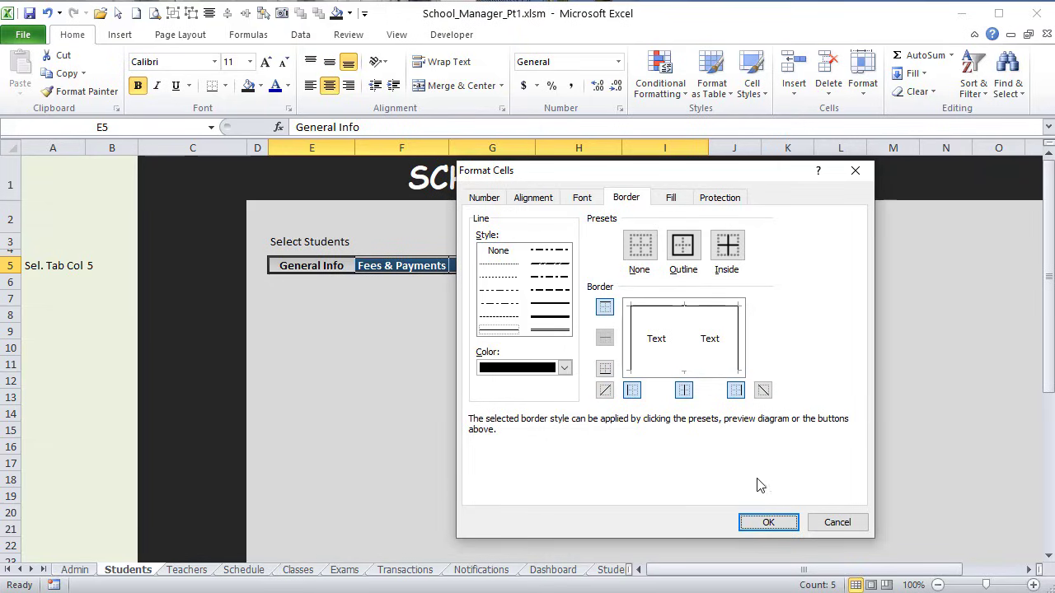
pyautogui.click(775, 521)
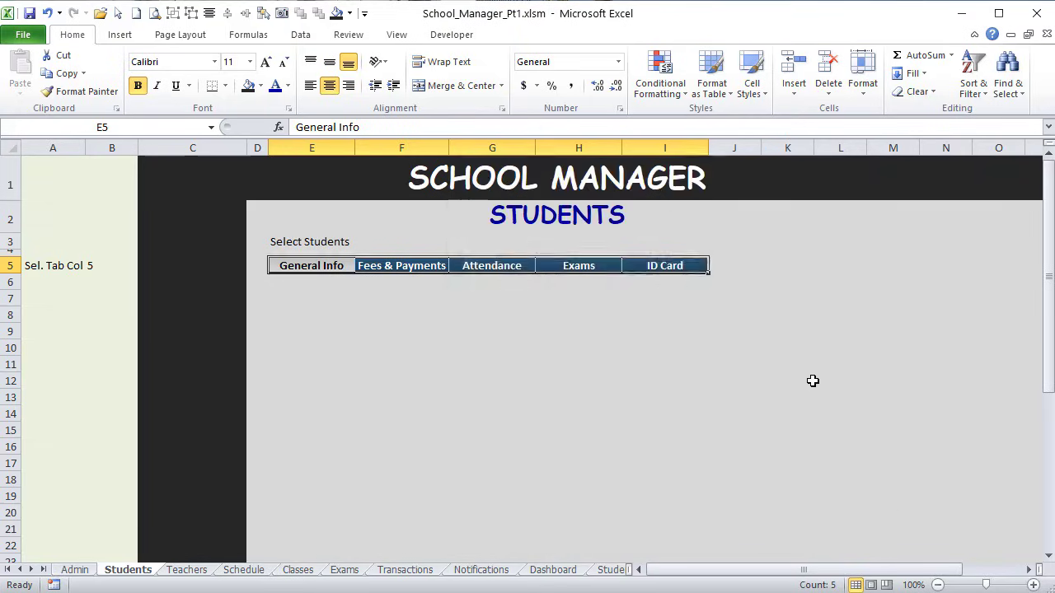
pyautogui.click(808, 381)
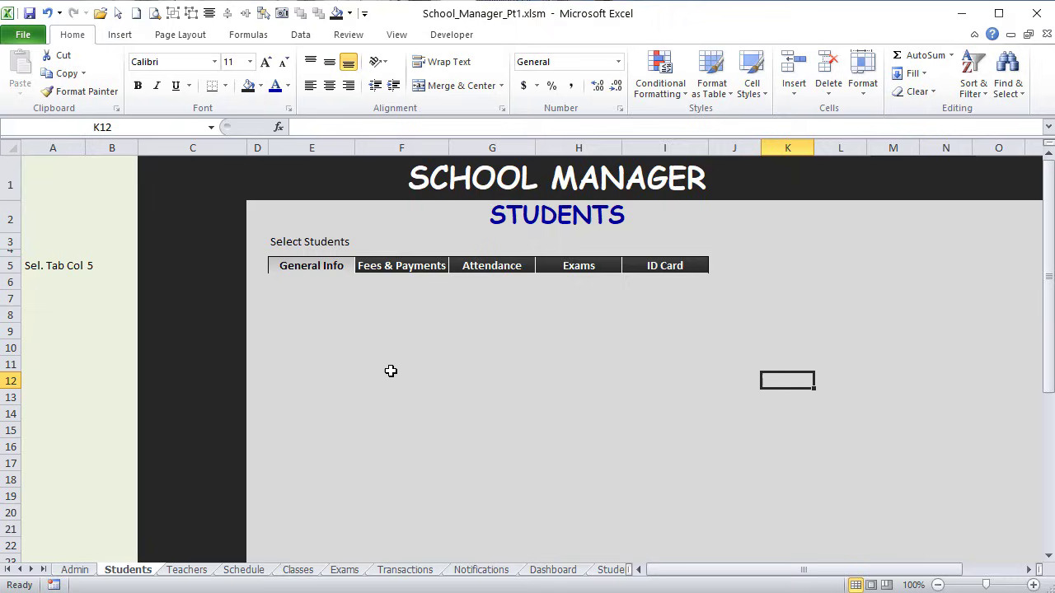
# Step: Test the section tab highlighting by entering 6, 7, 6 and 9 in turn as the selected tab column in B5
pyautogui.click(293, 269)
pyautogui.click(113, 276)
pyautogui.click(111, 266)
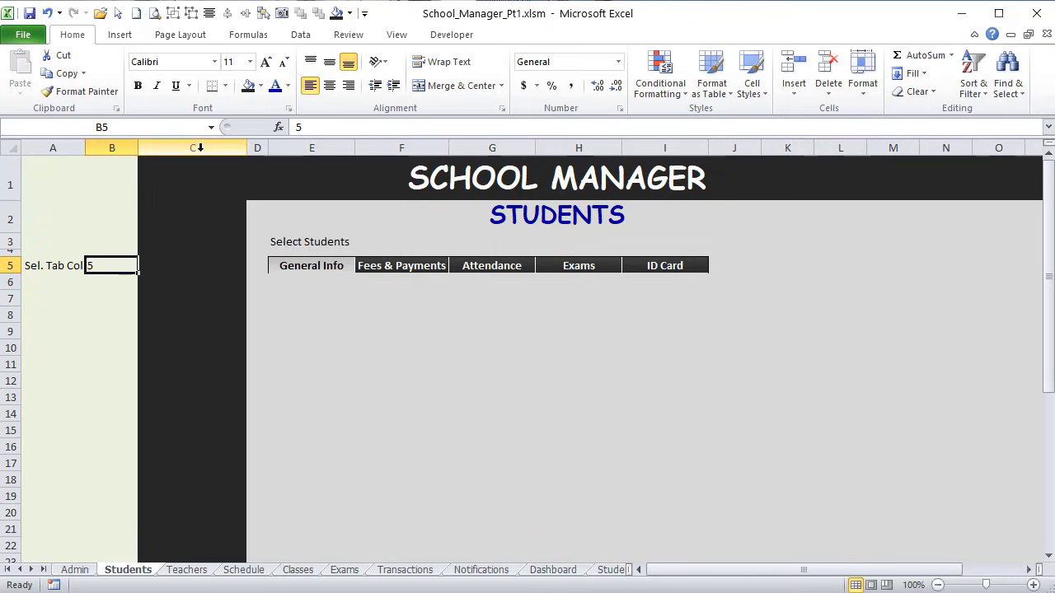
pyautogui.write('6')
pyautogui.press('Tab')
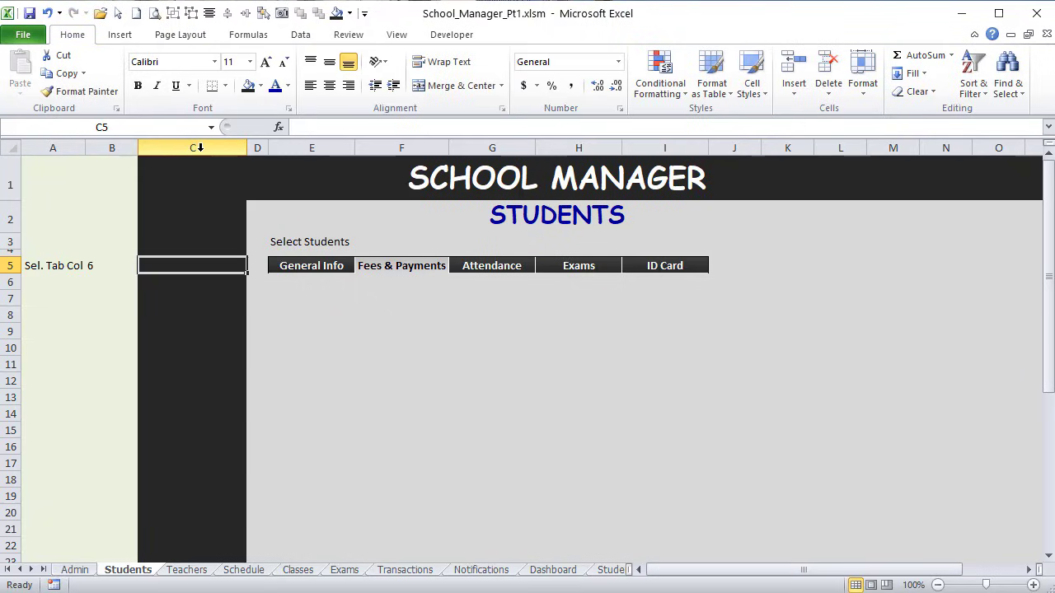
pyautogui.hotkey('shift', 'Tab')
pyautogui.write('7')
pyautogui.press('Tab')
pyautogui.hotkey('shift', 'Tab')
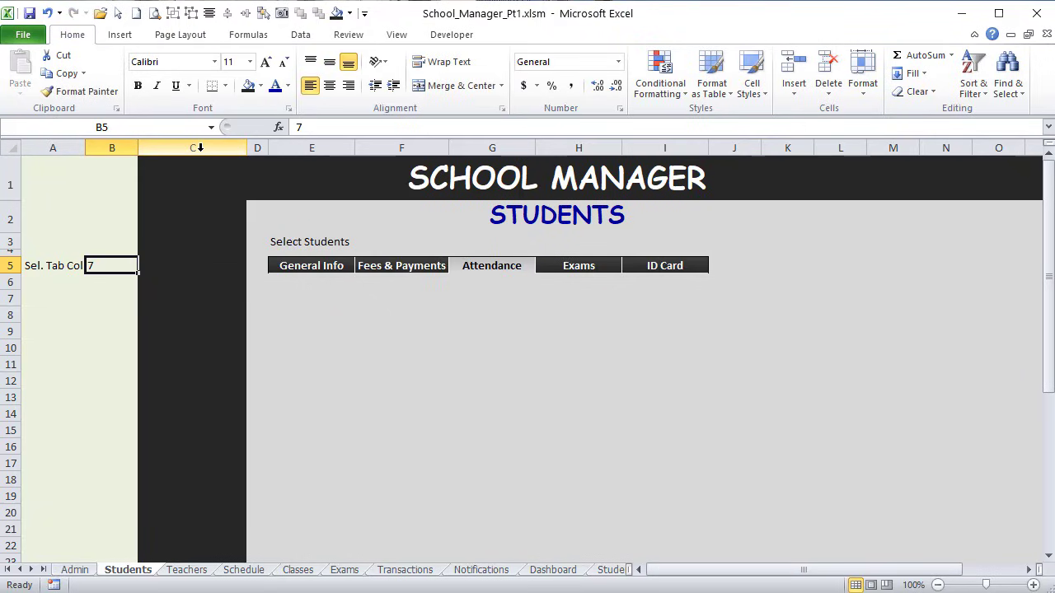
pyautogui.write('6')
pyautogui.press('Tab')
pyautogui.hotkey('shift', 'Tab')
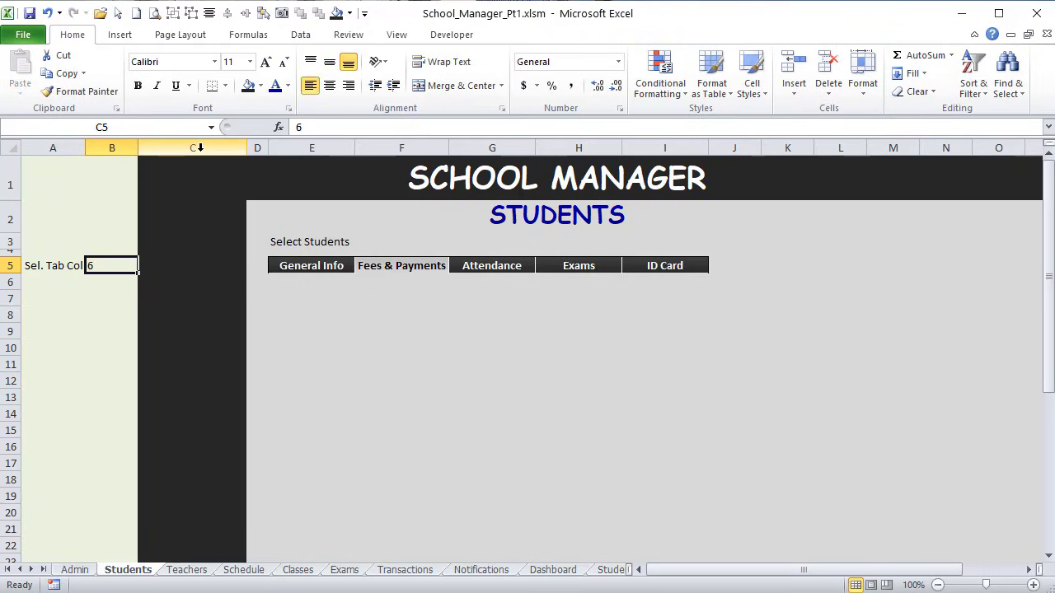
pyautogui.write('9')
pyautogui.press('Tab')
pyautogui.hotkey('shift', 'Tab')
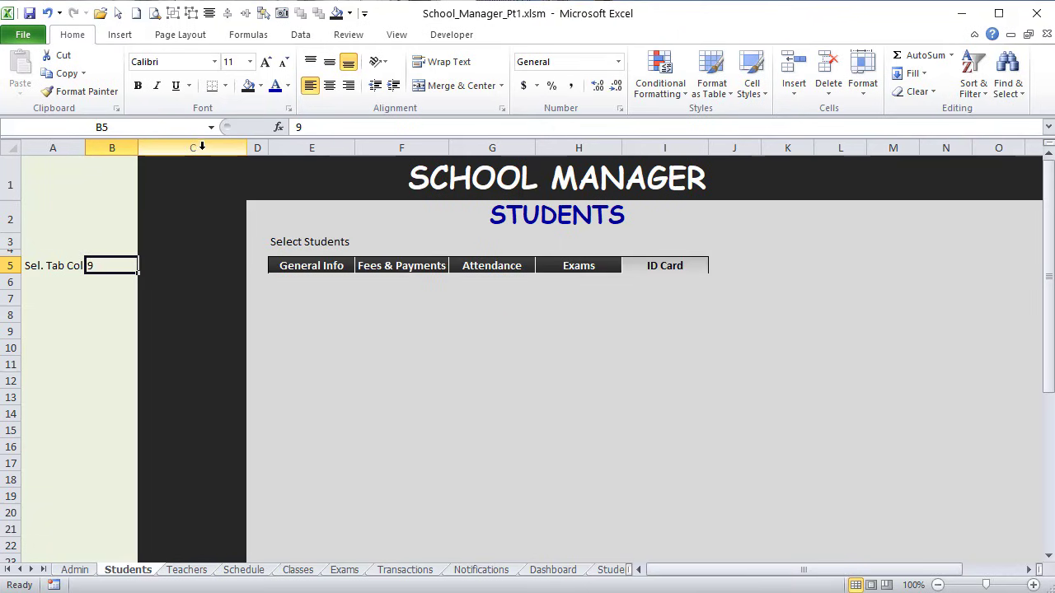
pyautogui.click(333, 243)
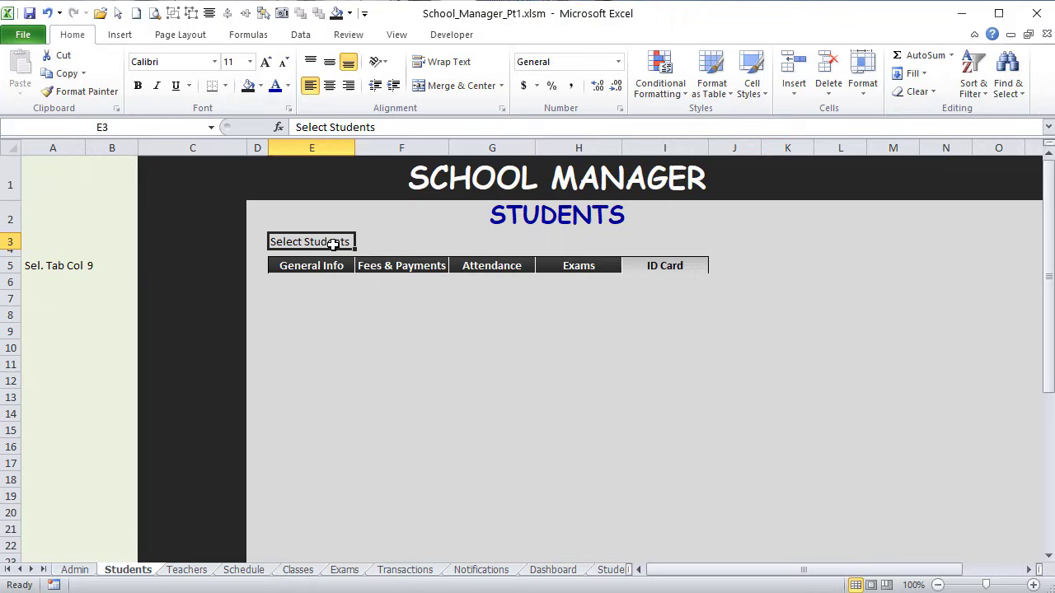
pyautogui.click(296, 285)
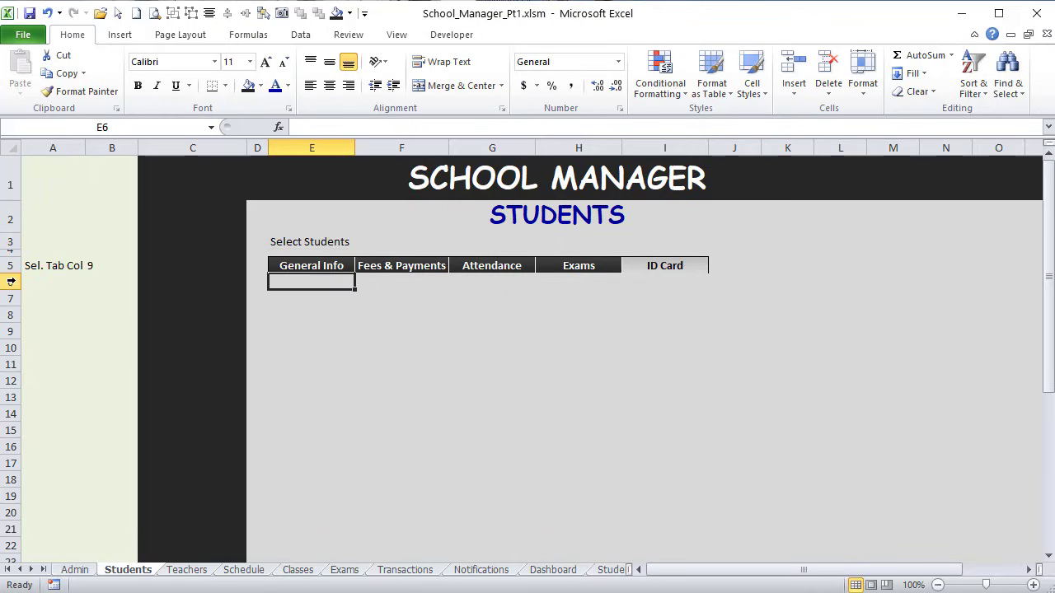
pyautogui.moveTo(11, 282); pyautogui.dragTo(61, 509)
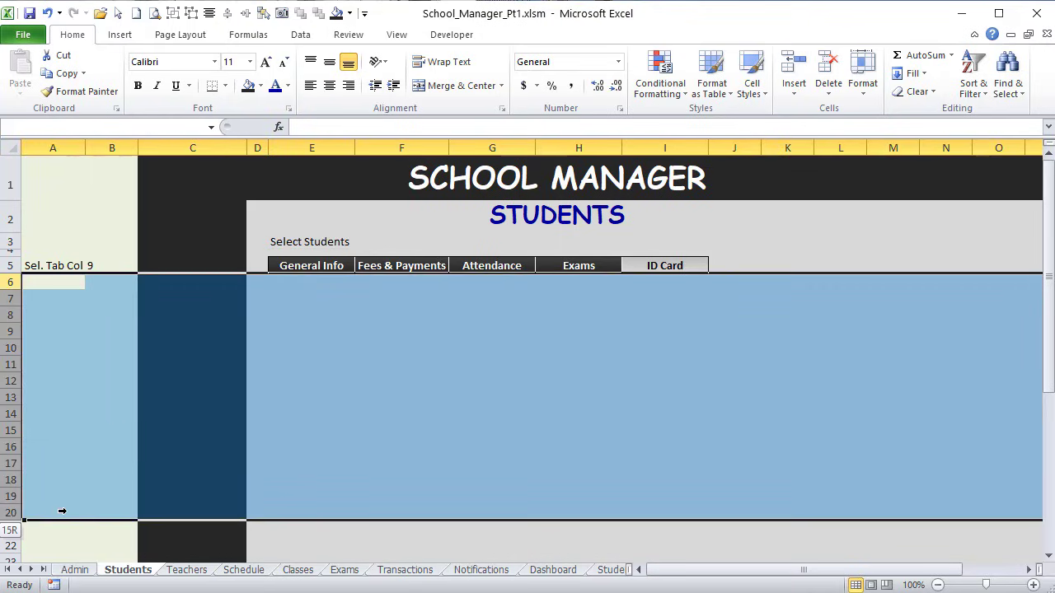
pyautogui.click(297, 267)
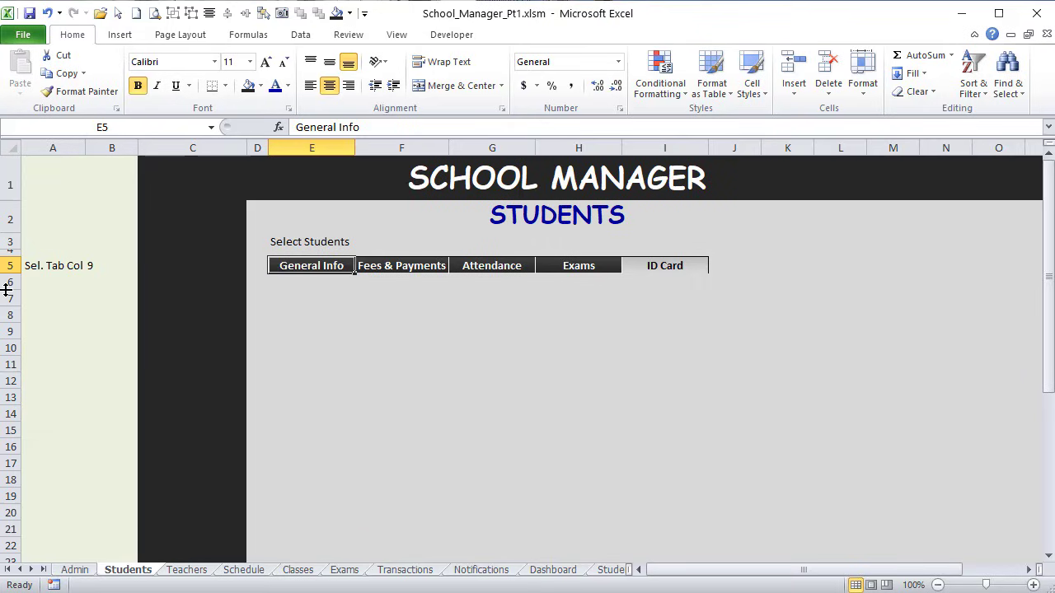
pyautogui.click(383, 266)
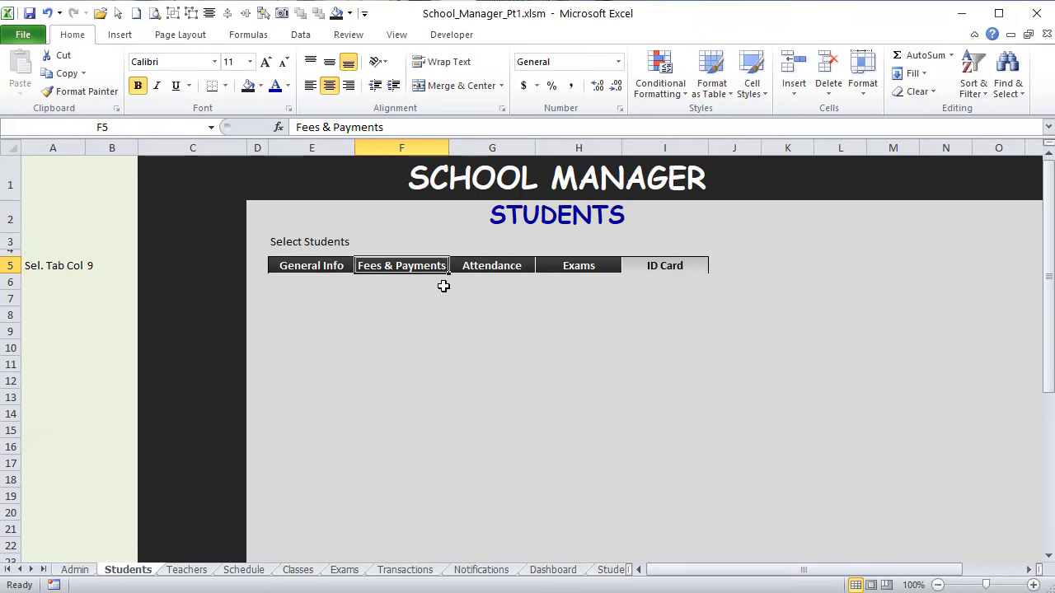
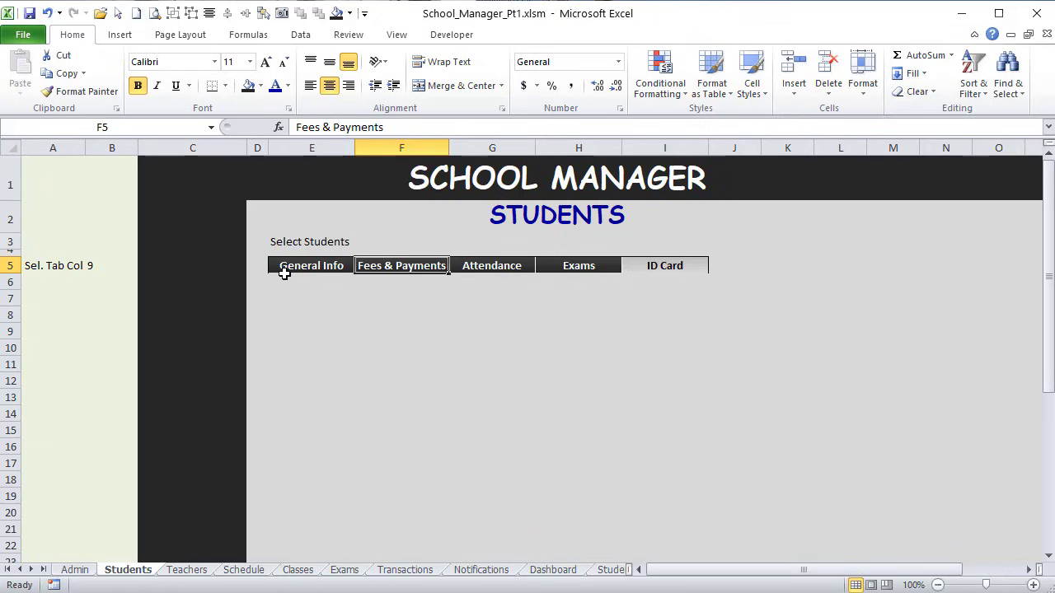
pyautogui.click(314, 266)
pyautogui.click(365, 267)
pyautogui.click(299, 271)
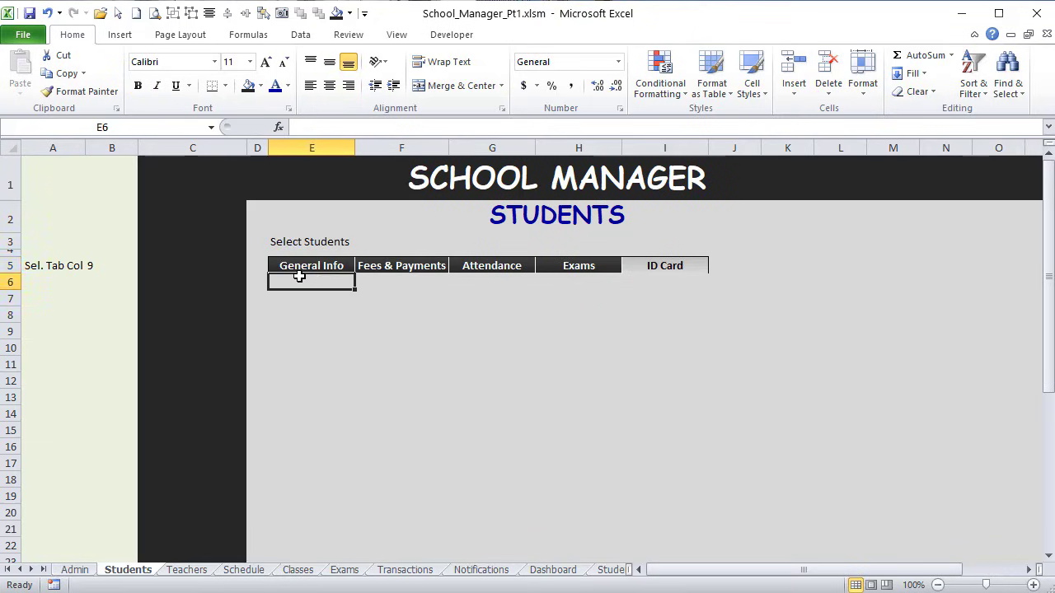
pyautogui.click(302, 288)
pyautogui.click(320, 269)
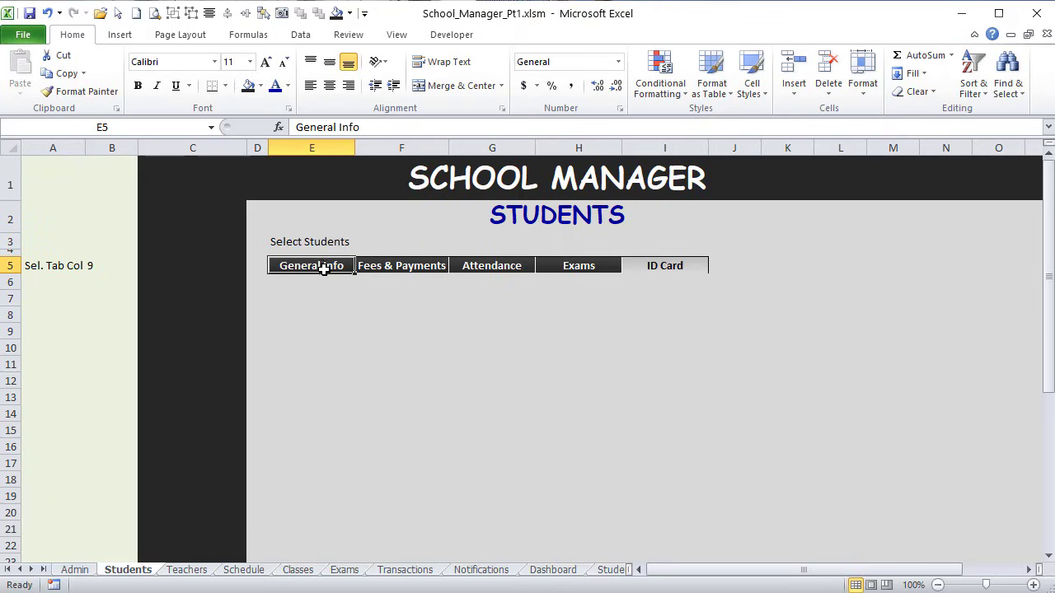
# Step: Set the selected tab column in B5 to 5 to highlight the General Info tab
pyautogui.click(104, 262)
pyautogui.write('5')
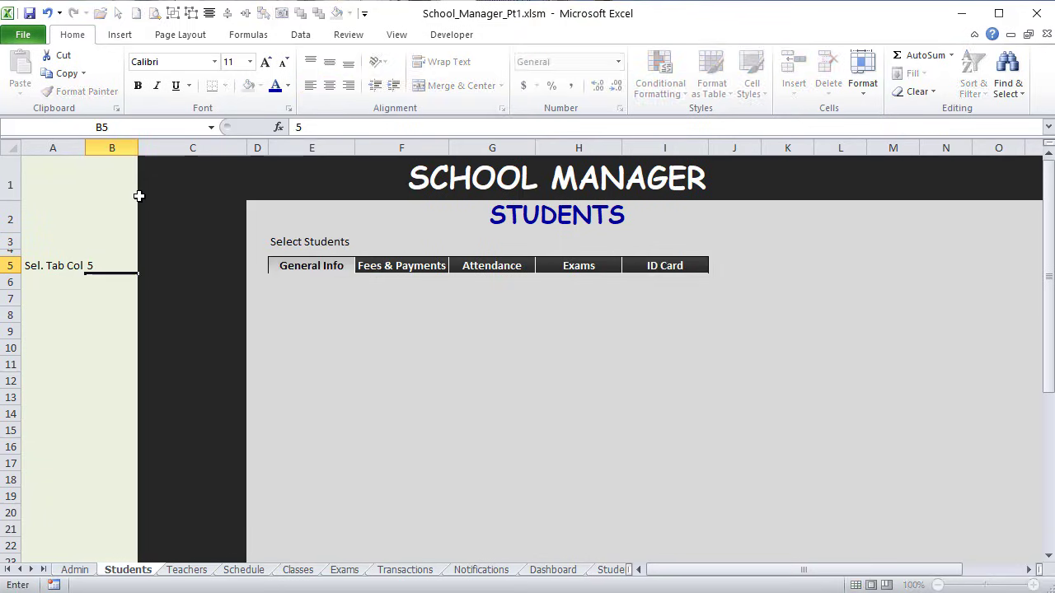
pyautogui.press('Return')
pyautogui.click(311, 283)
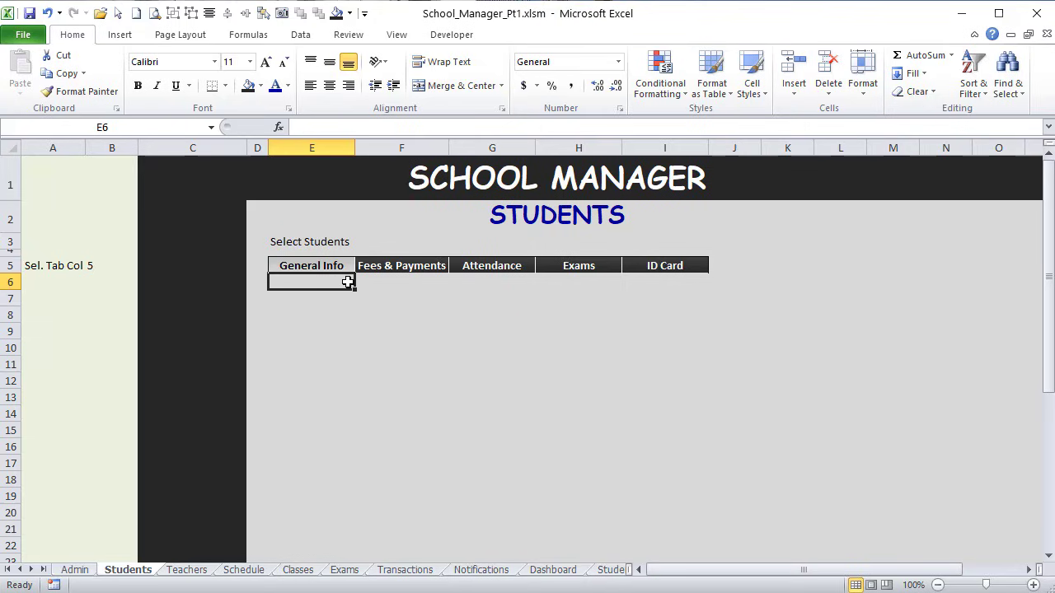
# Step: Enter the field labels First Name in E7, Last Name in G7 and Student ID in I7
pyautogui.click(289, 297)
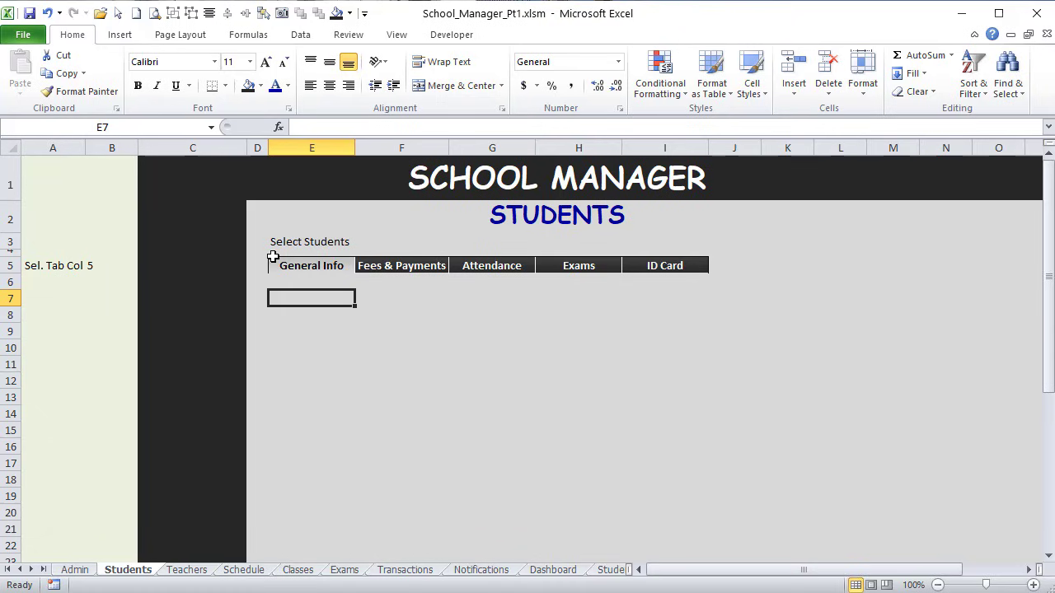
pyautogui.write('First Nam')
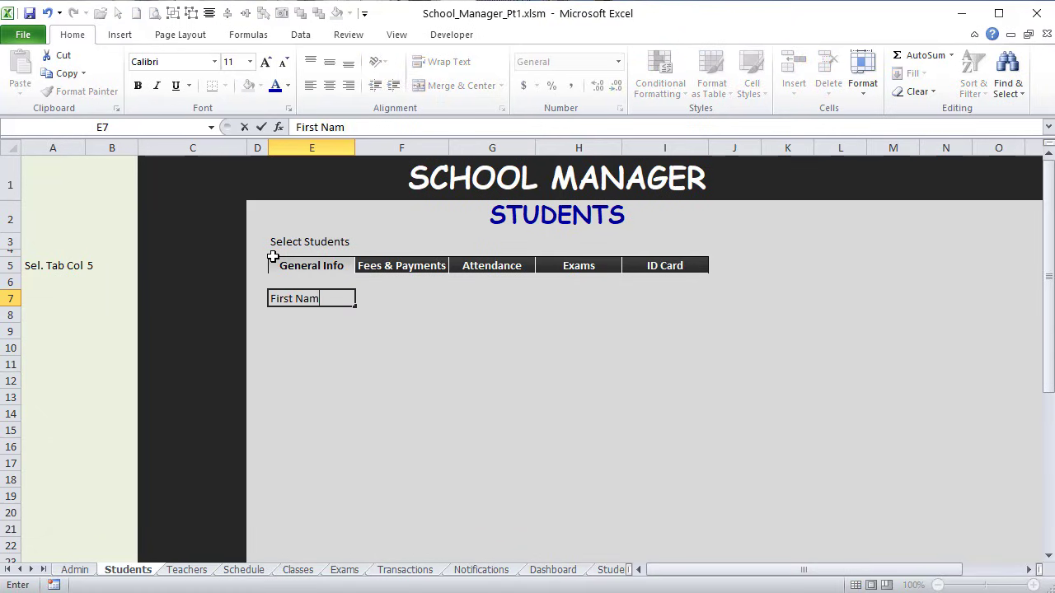
pyautogui.press('Tab')
pyautogui.press('Tab')
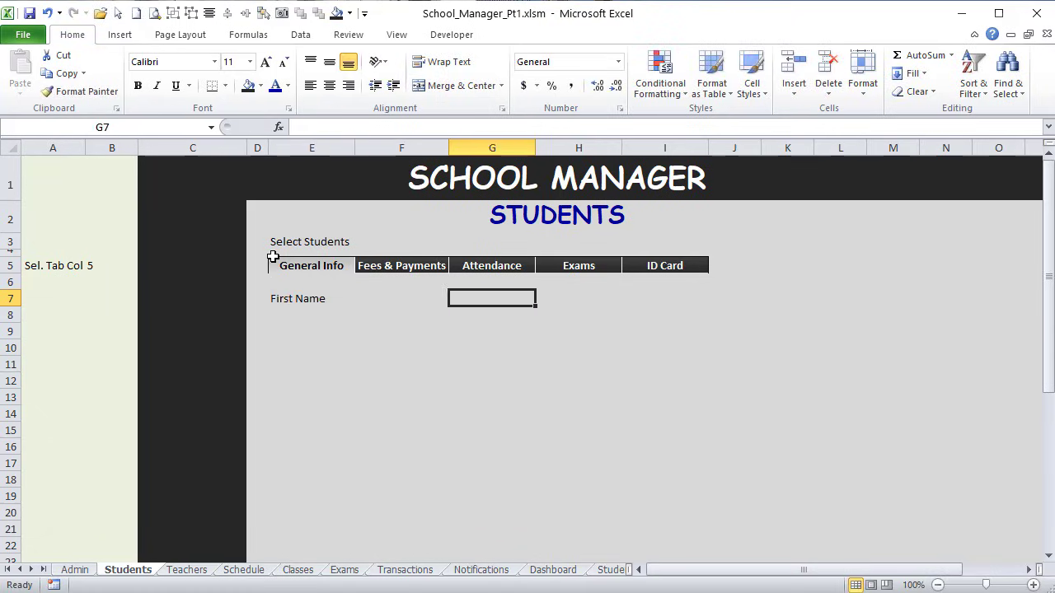
pyautogui.write('Last Name')
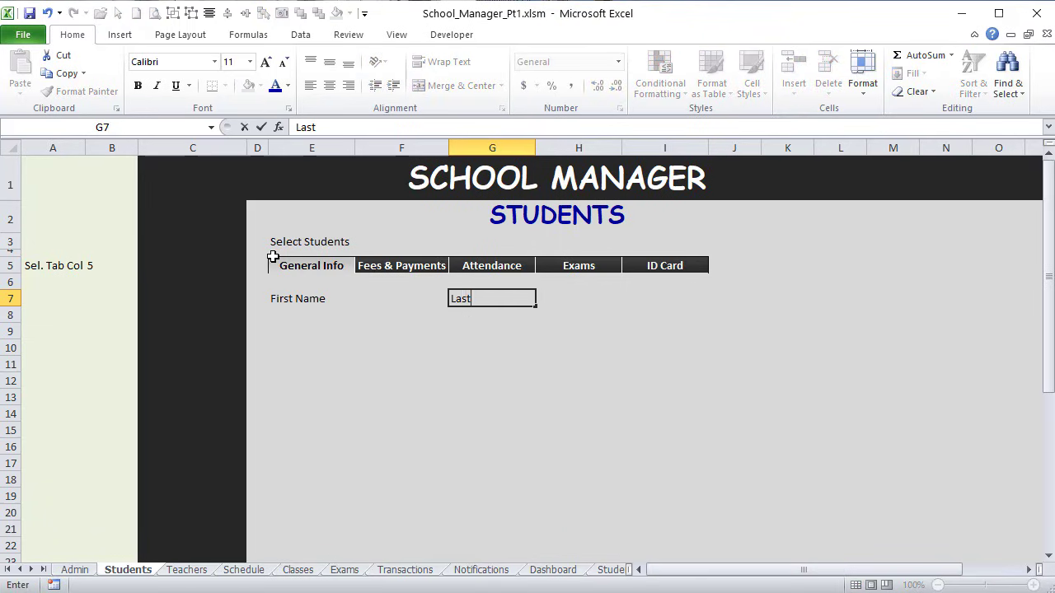
pyautogui.press('Tab')
pyautogui.press('Tab')
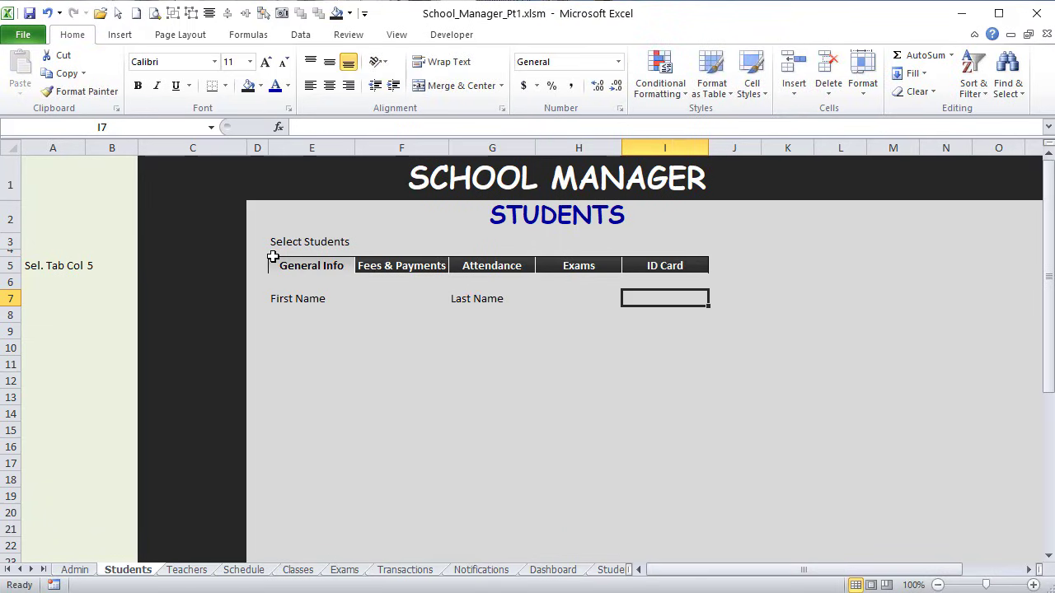
pyautogui.write('Studen')
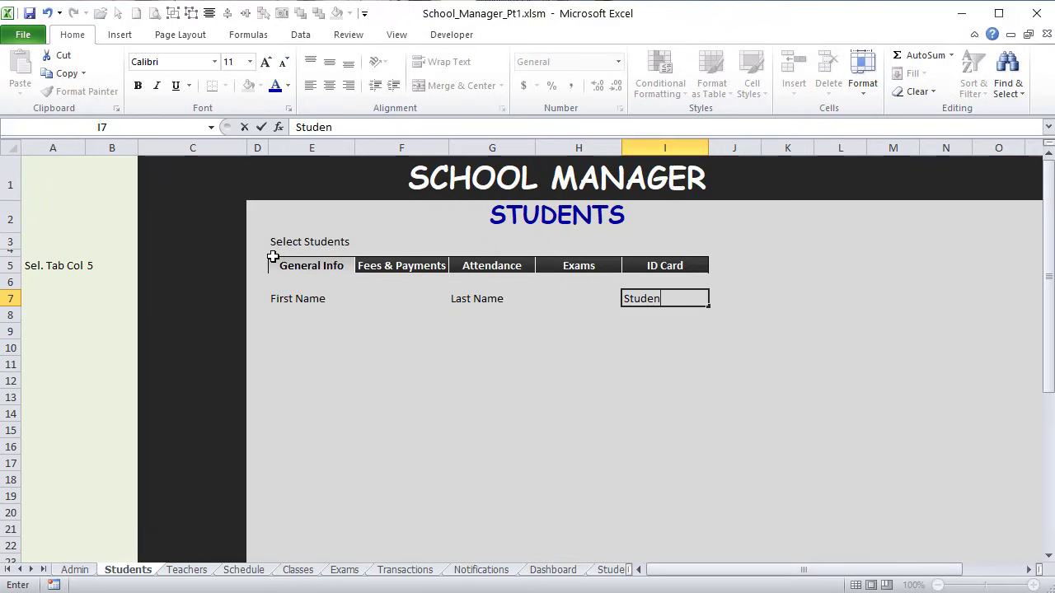
pyautogui.write('t ID')
pyautogui.press('Tab')
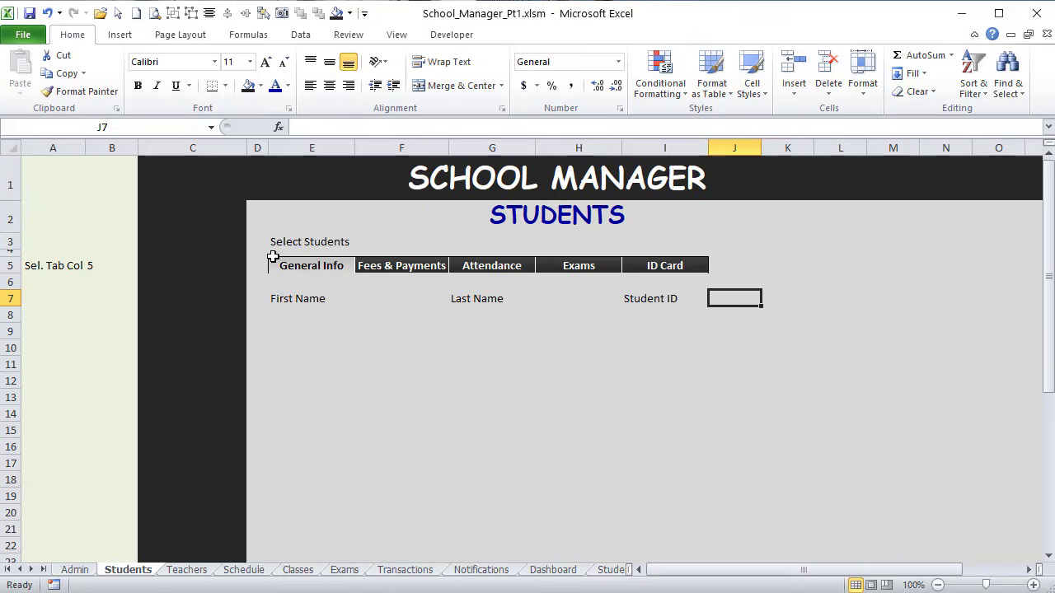
pyautogui.press('Left')
pyautogui.press('Left')
pyautogui.press('Left')
pyautogui.press('Left')
pyautogui.press('Left')
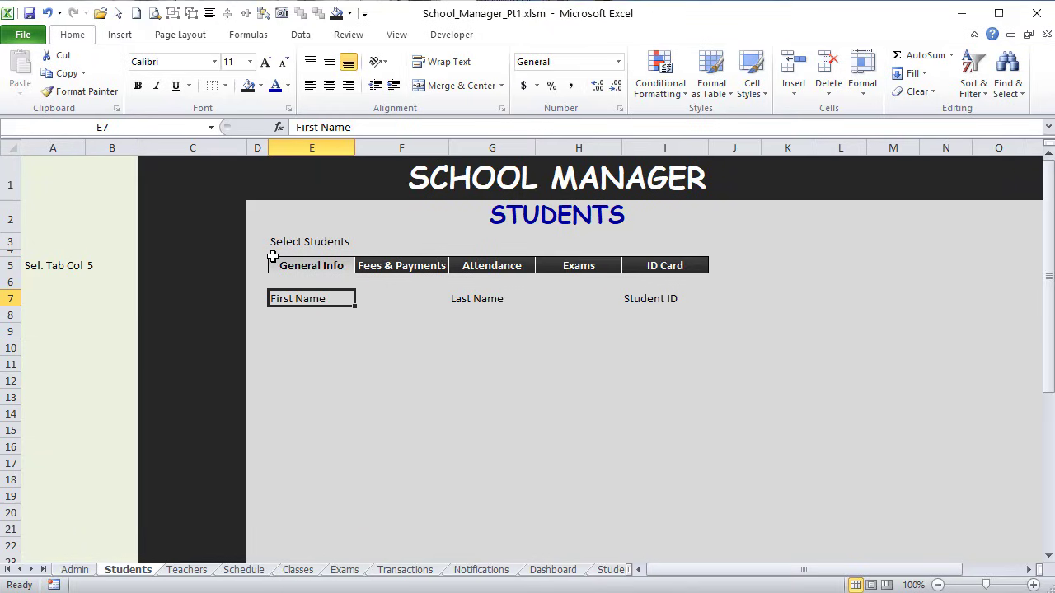
pyautogui.click(721, 299)
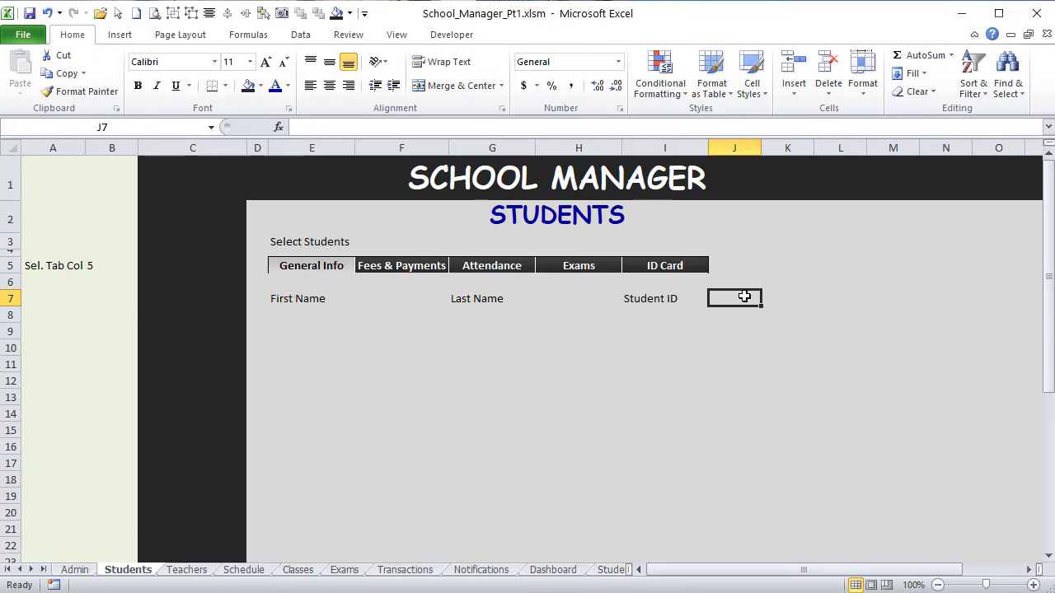
# Step: Widen columns K and L equally to make room beside the student fields
pyautogui.moveTo(804, 303); pyautogui.dragTo(849, 410)
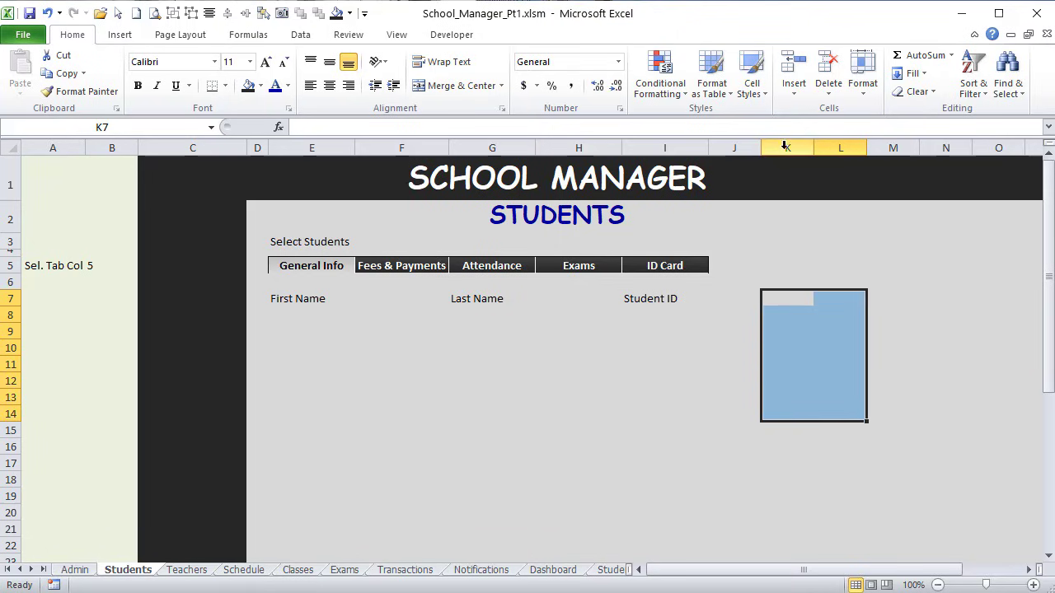
pyautogui.moveTo(783, 148); pyautogui.dragTo(844, 154)
pyautogui.click(689, 315)
pyautogui.click(744, 299)
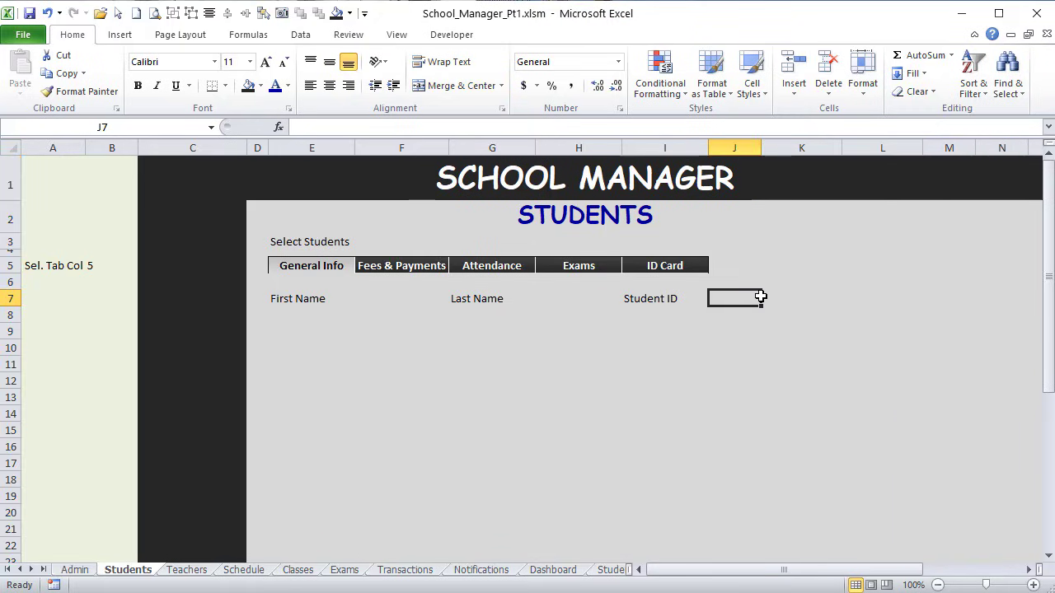
# Step: Enter the field labels Address in E9 and Birthdate in I9
pyautogui.click(295, 328)
pyautogui.click(286, 316)
pyautogui.click(286, 335)
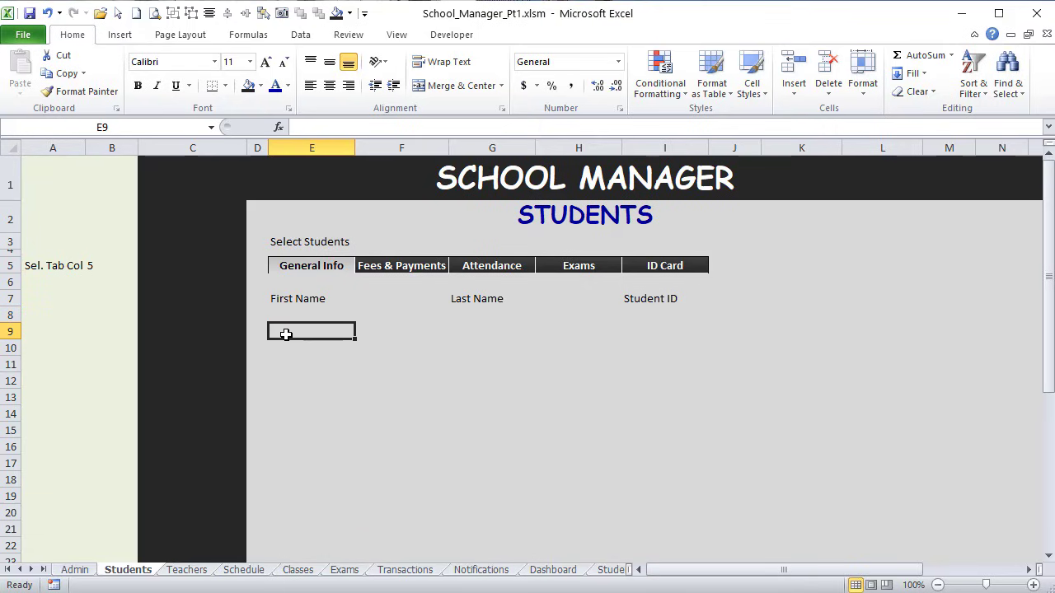
pyautogui.write('Address')
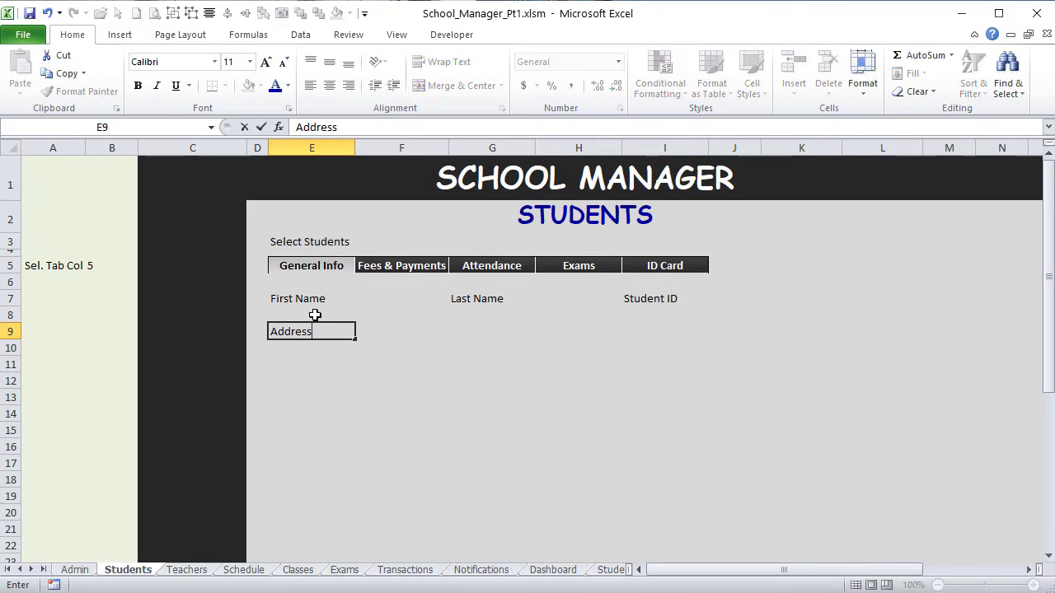
pyautogui.press('Tab')
pyautogui.press('Tab')
pyautogui.press('Tab')
pyautogui.press('Tab')
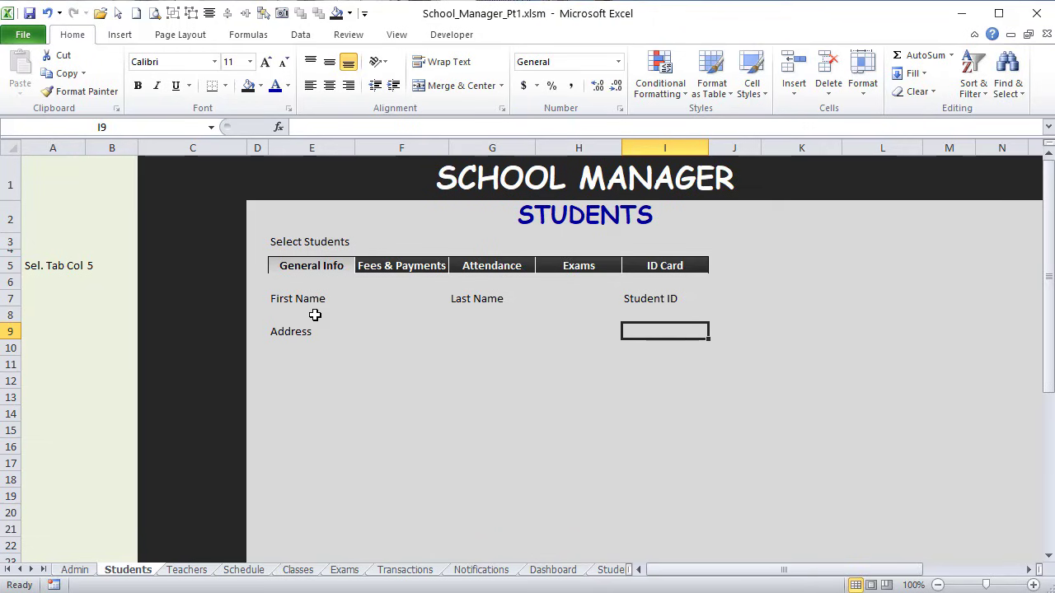
pyautogui.write('Birt')
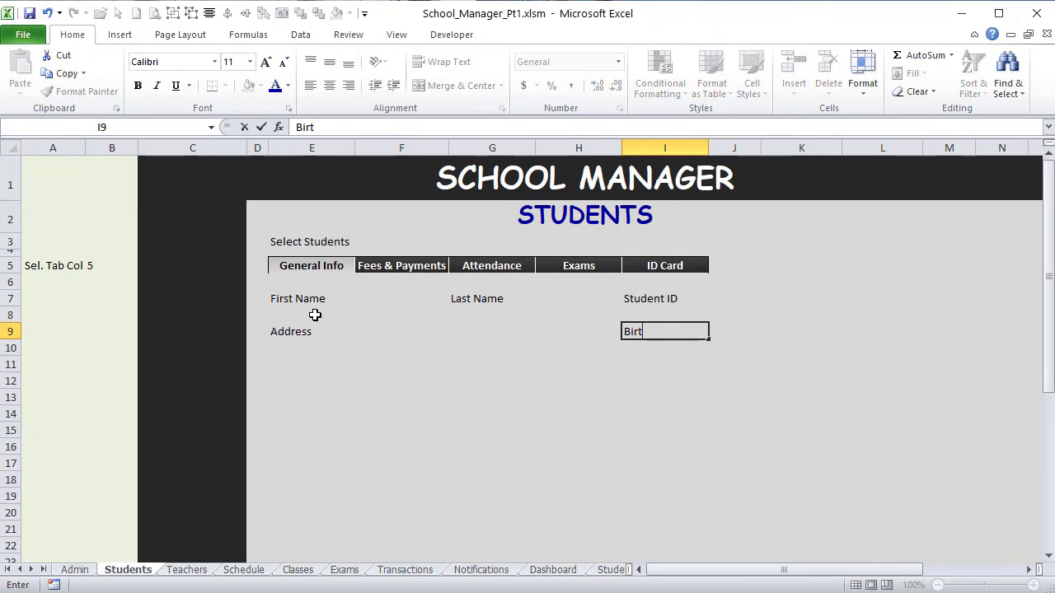
pyautogui.write('hdate')
pyautogui.press('Return')
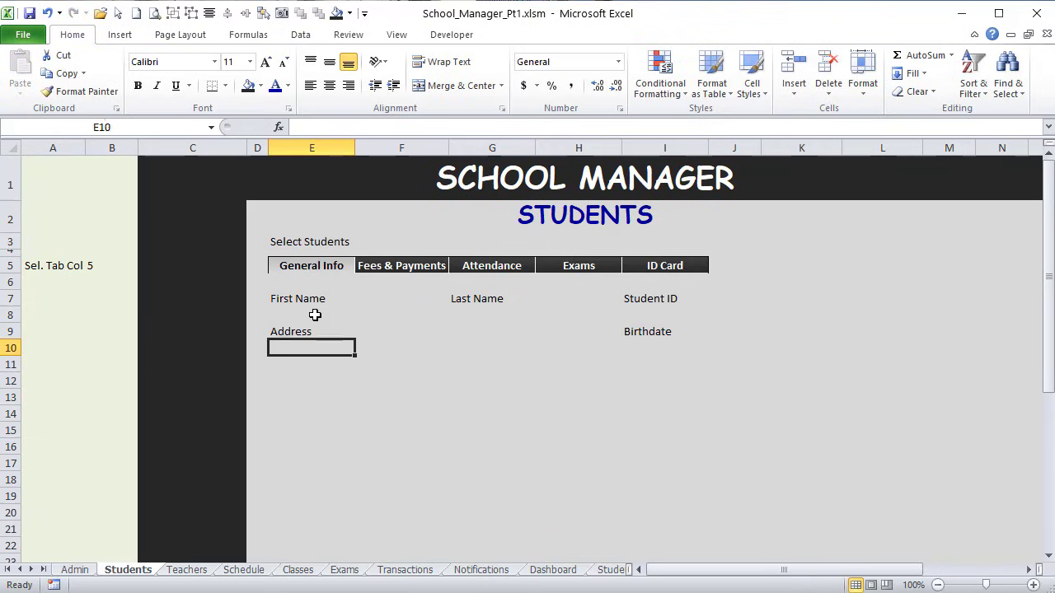
# Step: Enter the field labels City in E11, State in G11 and Zip in I11
pyautogui.press('Return')
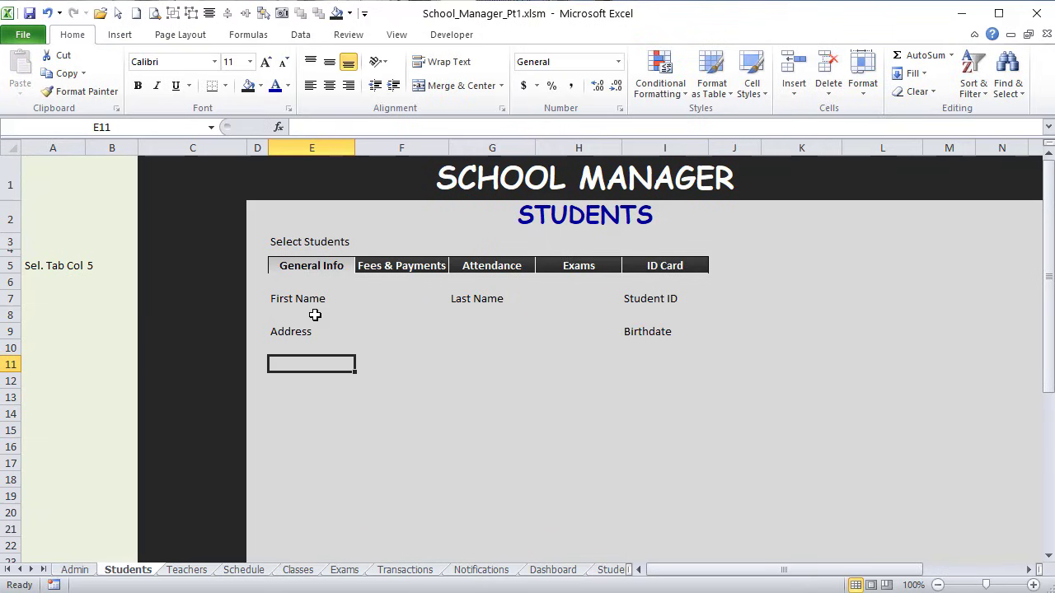
pyautogui.write('Cit')
pyautogui.press('Tab')
pyautogui.press('Tab')
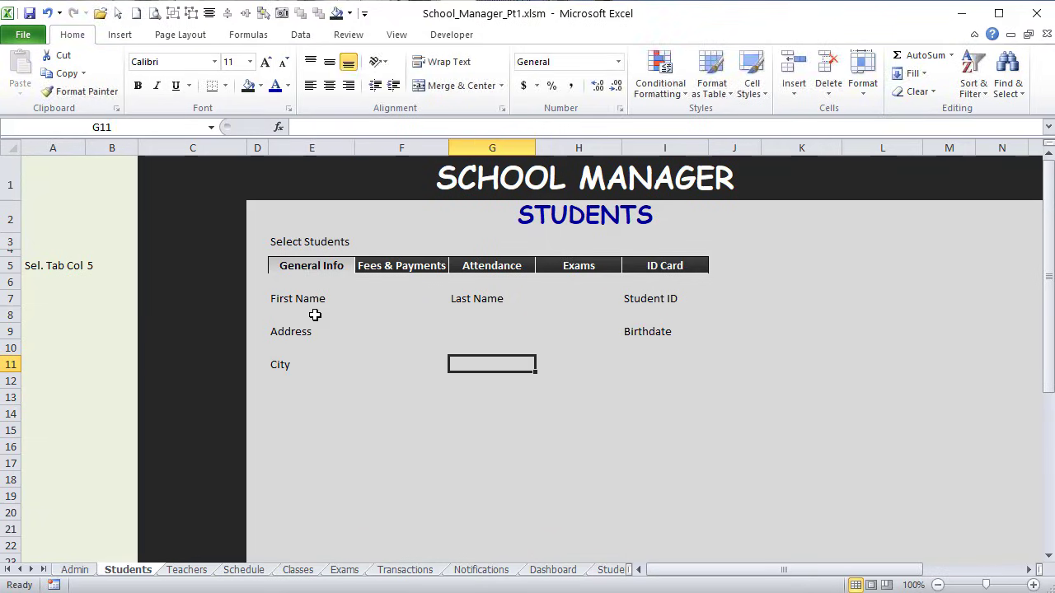
pyautogui.write('State')
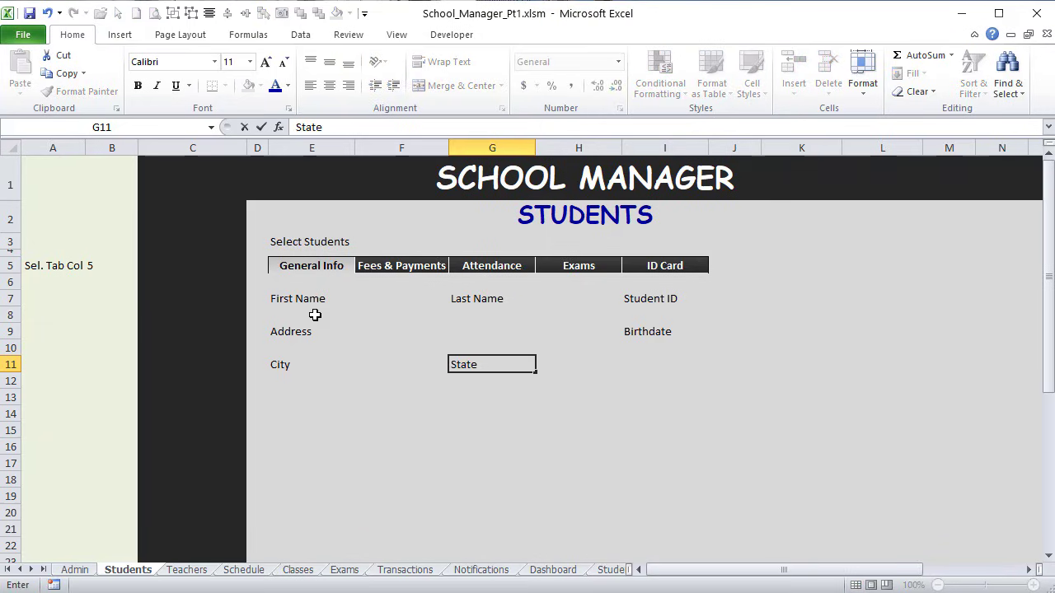
pyautogui.press('Tab')
pyautogui.press('Tab')
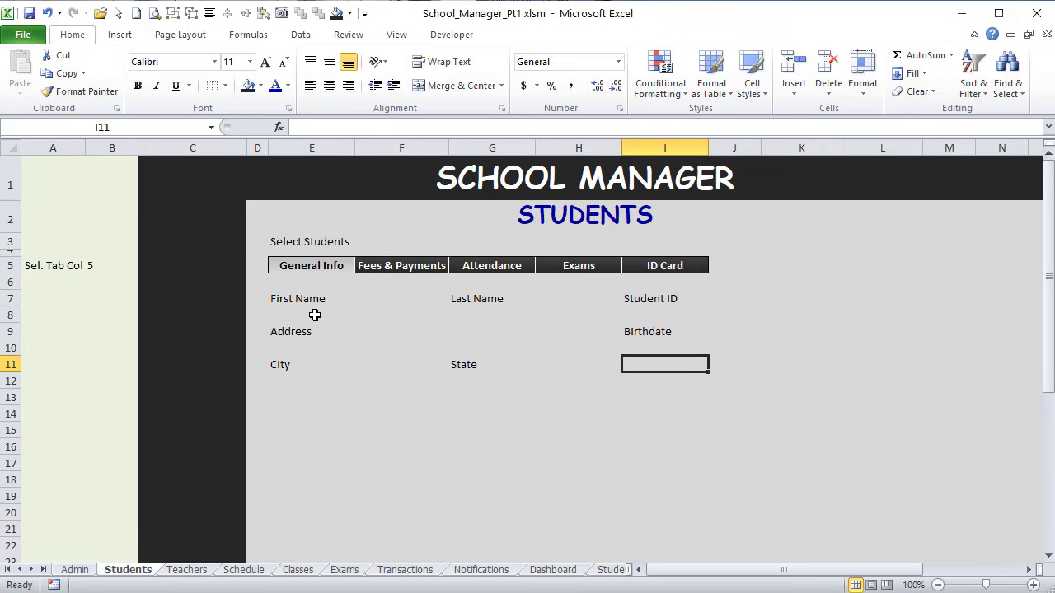
pyautogui.write('Zip')
pyautogui.press('Return')
pyautogui.press('Return')
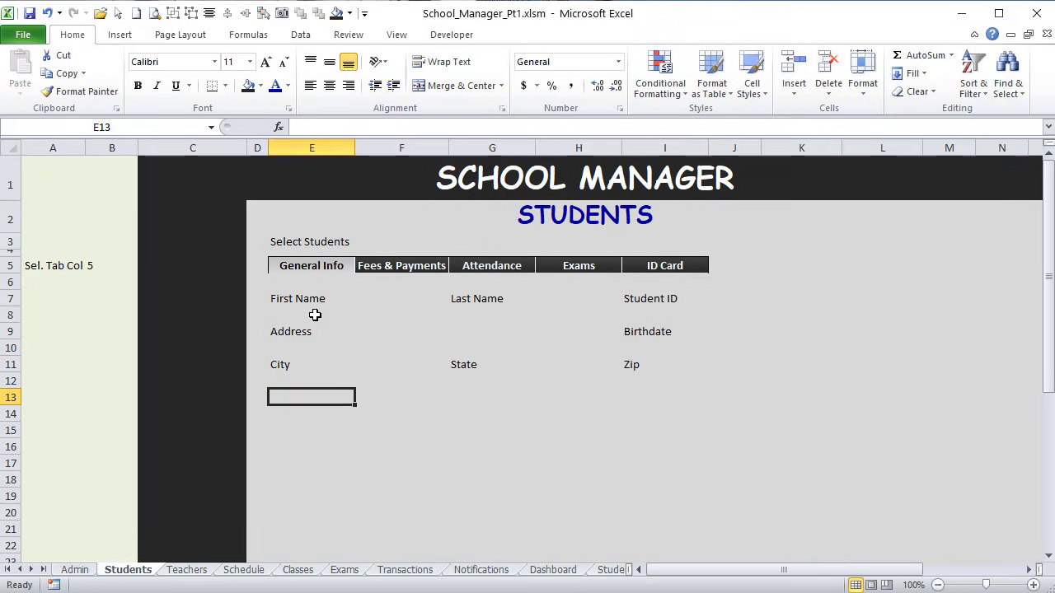
# Step: Enter the field label Parent 1 Name in E13
pyautogui.write('Par')
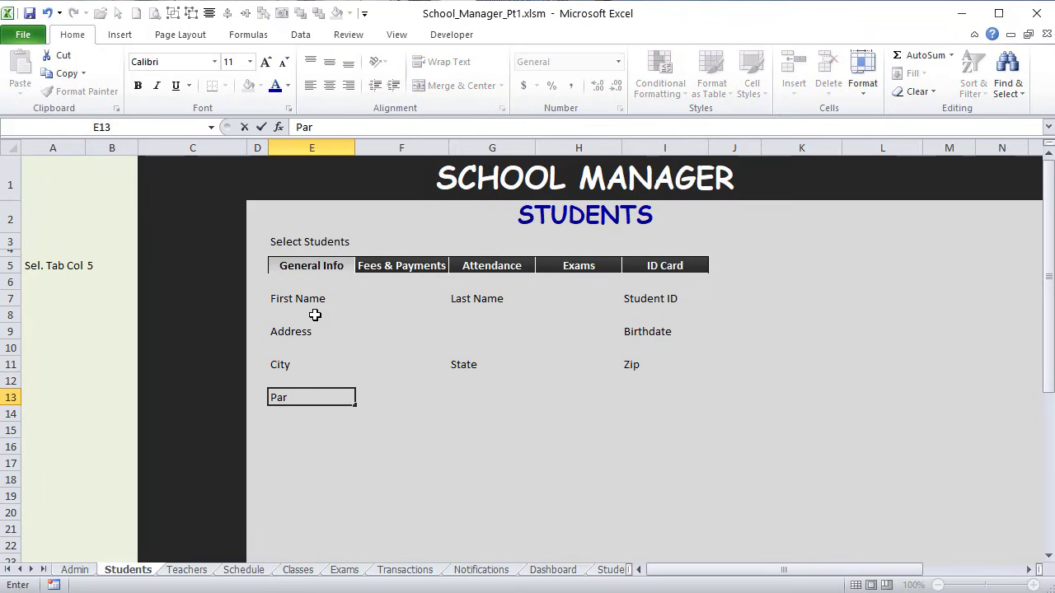
pyautogui.write('ent')
pyautogui.write(' 1 Nmae')
pyautogui.press('BackSpace')
pyautogui.write('ame')
pyautogui.press('Tab')
pyautogui.press('Tab')
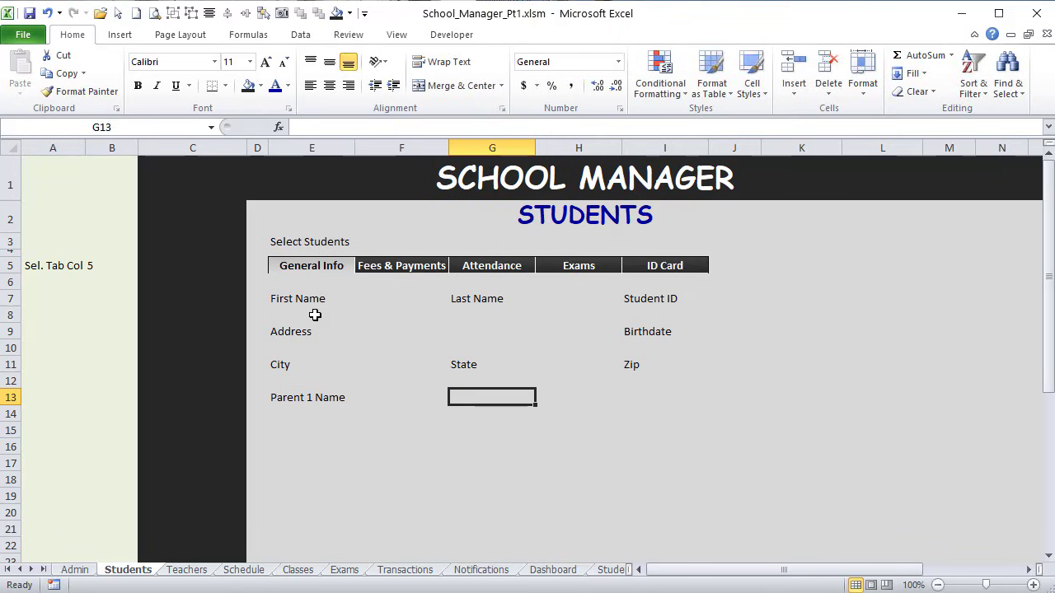
# Step: Enter the field labels Level/Grade in E13, Email in G13 and Phone in I13
pyautogui.hotkey('shift', 'Tab')
pyautogui.hotkey('shift', 'Tab')
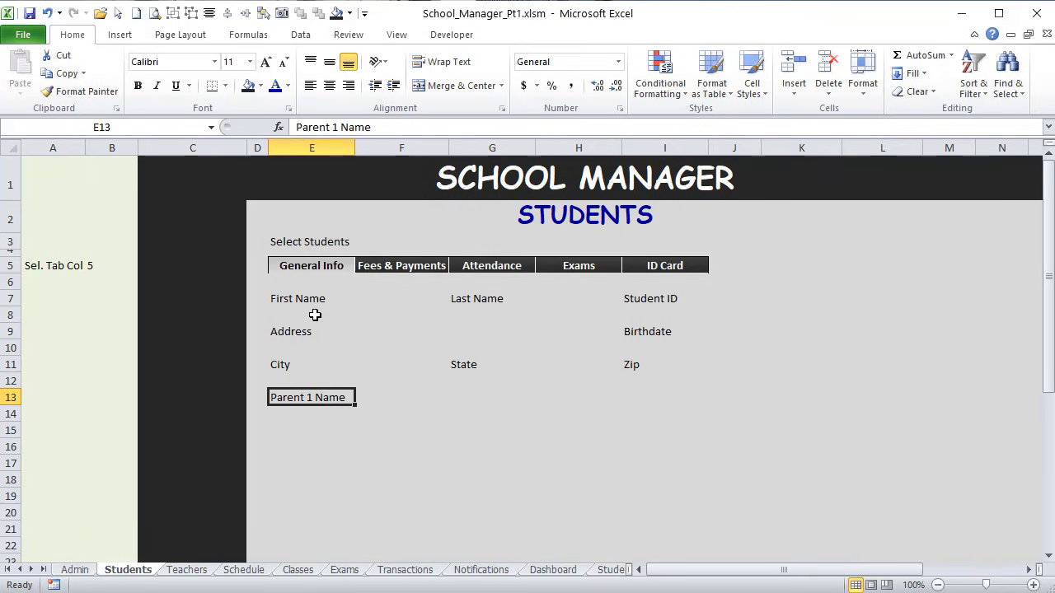
pyautogui.write('Lev')
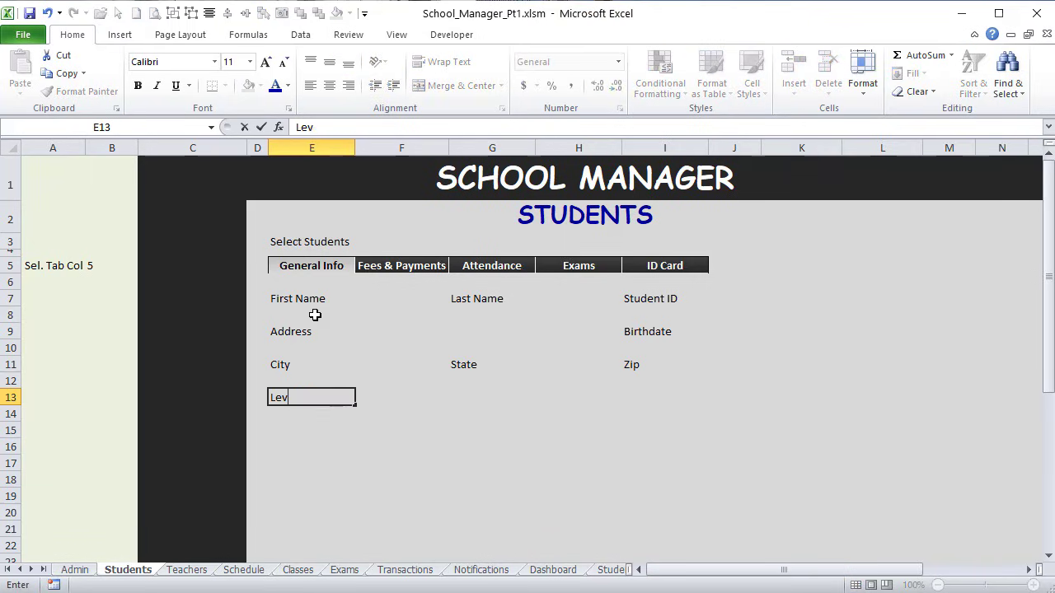
pyautogui.write('el/Grade')
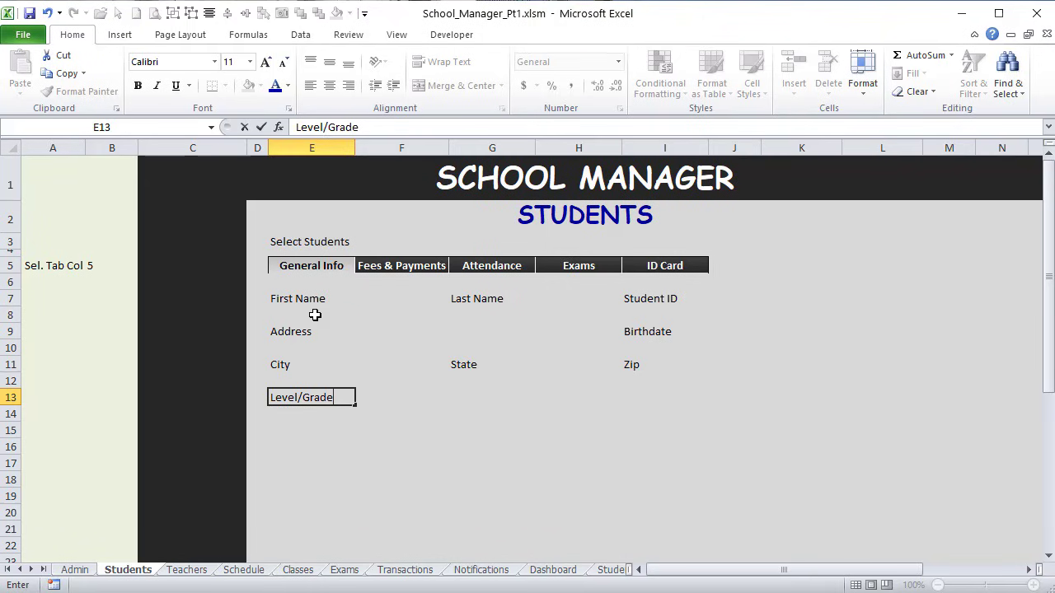
pyautogui.press('Tab')
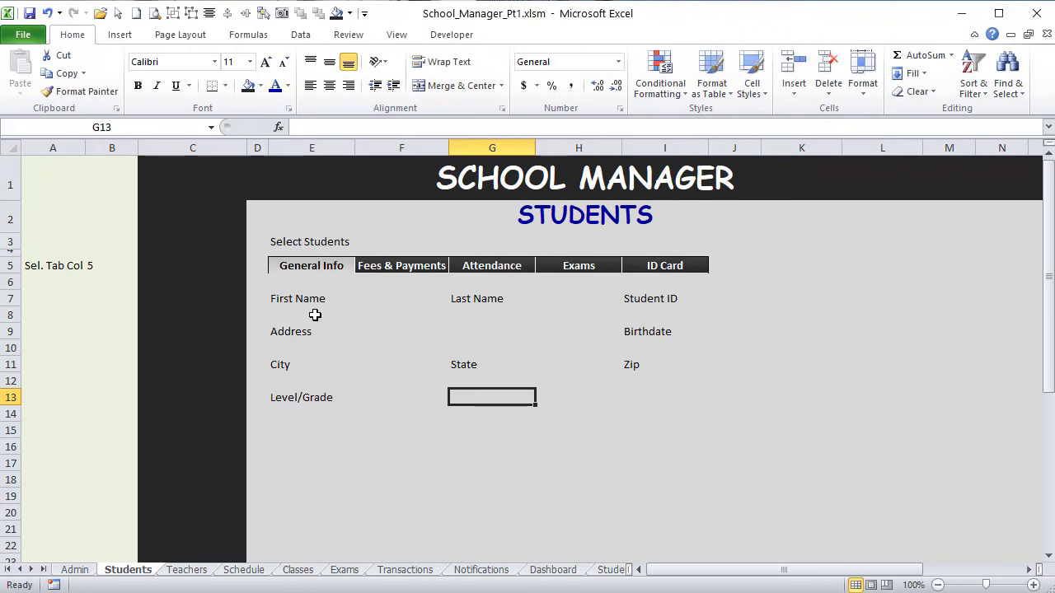
pyautogui.write('Email')
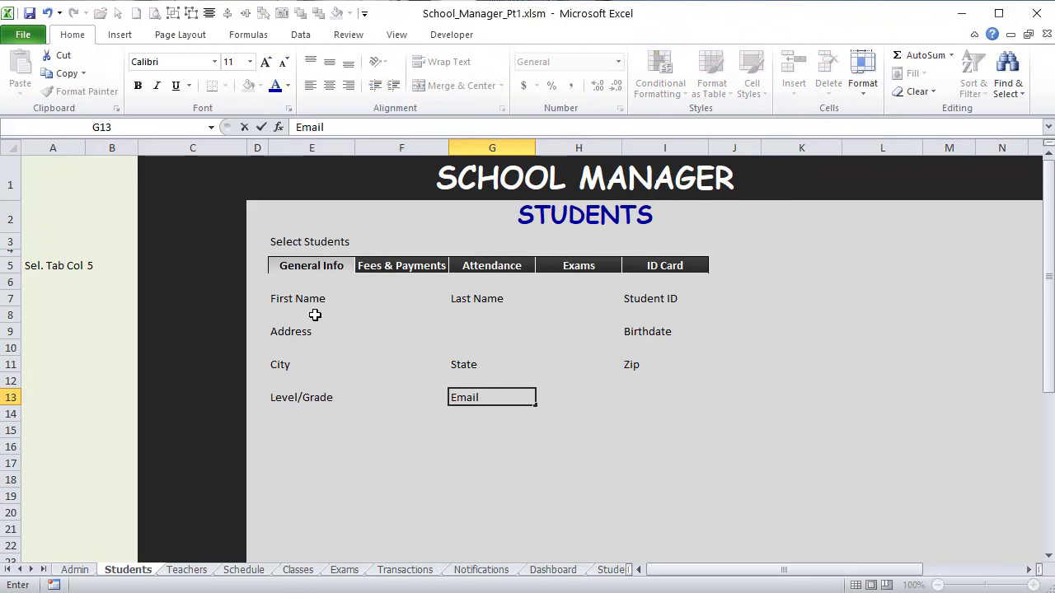
pyautogui.press('Tab')
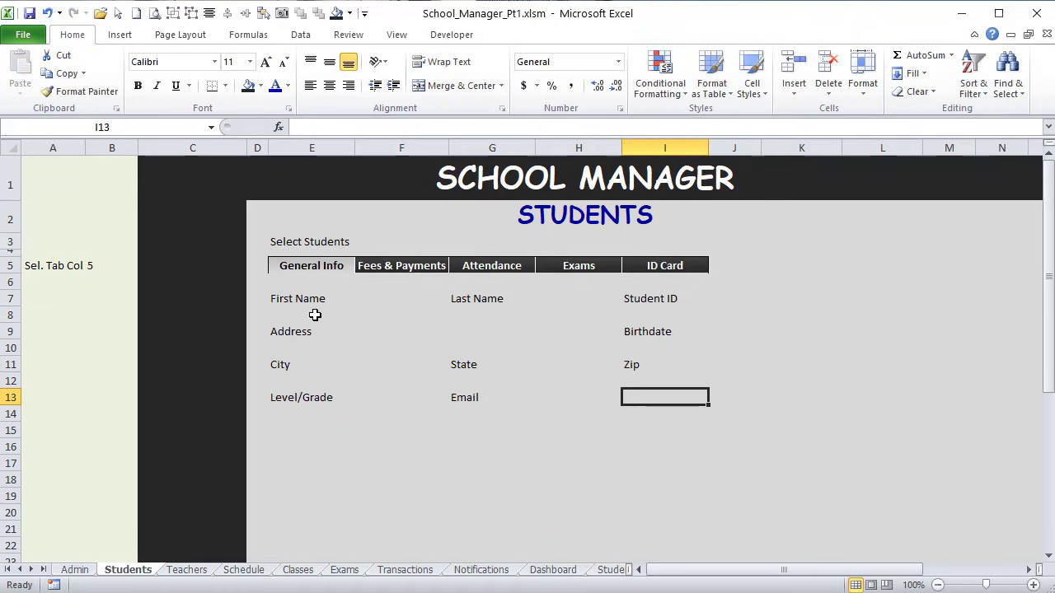
pyautogui.write('Phone')
pyautogui.press('Return')
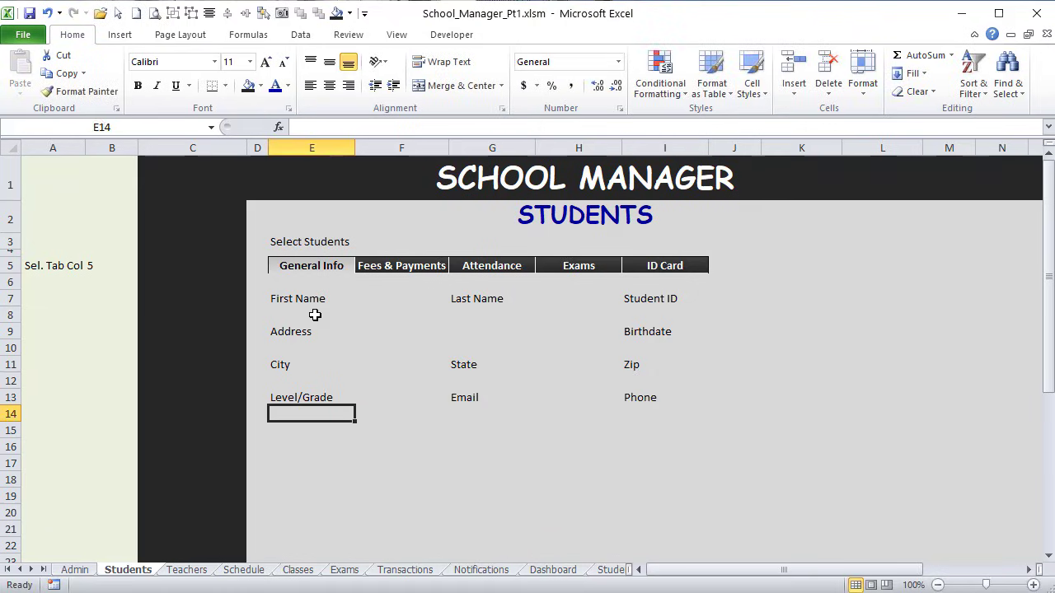
# Step: Enter the field labels Parent 1 in E15, Parent 1 Email in G15 and Parent 1 Phone in I15
pyautogui.press('Return')
pyautogui.write('Pa')
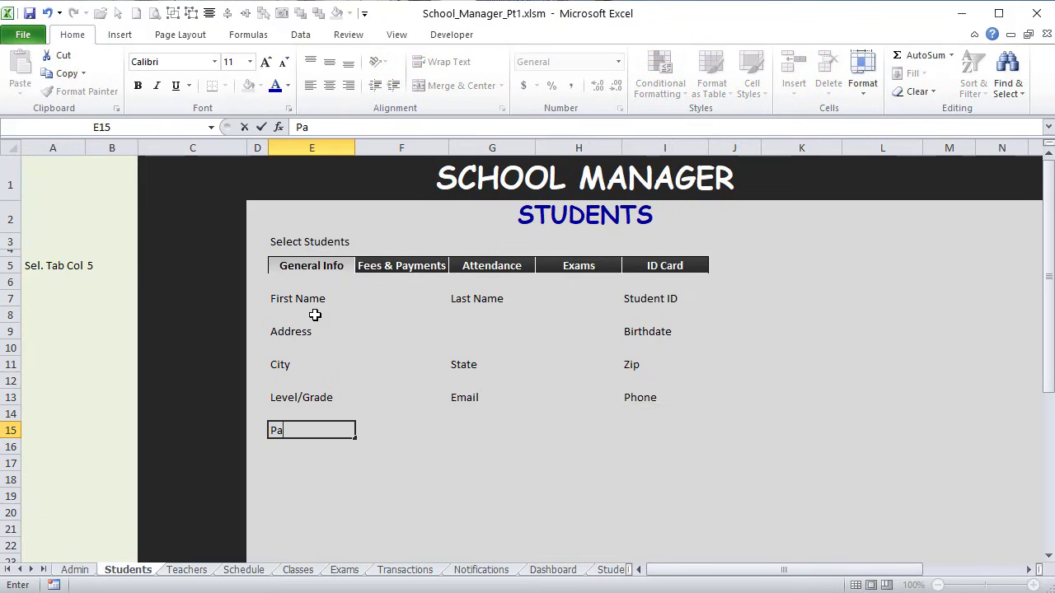
pyautogui.write('rent 1')
pyautogui.press('Tab')
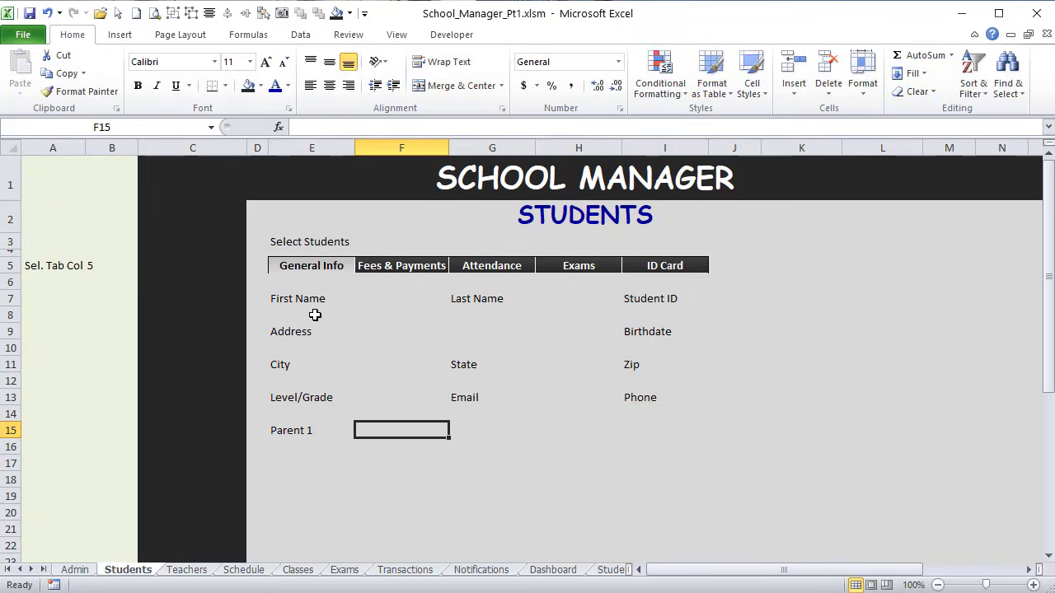
pyautogui.press('Tab')
pyautogui.write('Parent')
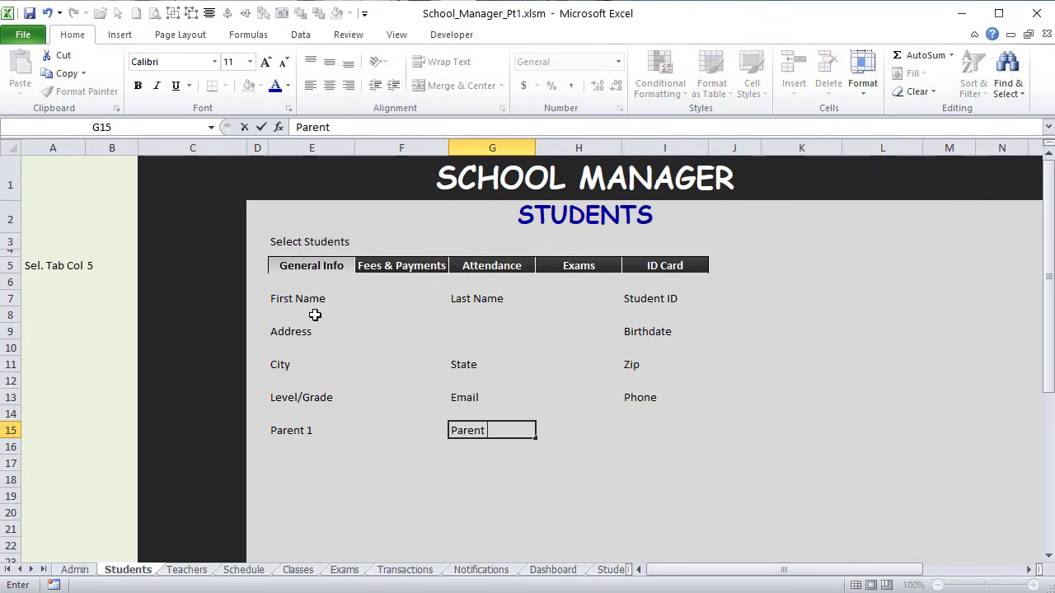
pyautogui.write(' 1 Email')
pyautogui.press('Tab')
pyautogui.press('Tab')
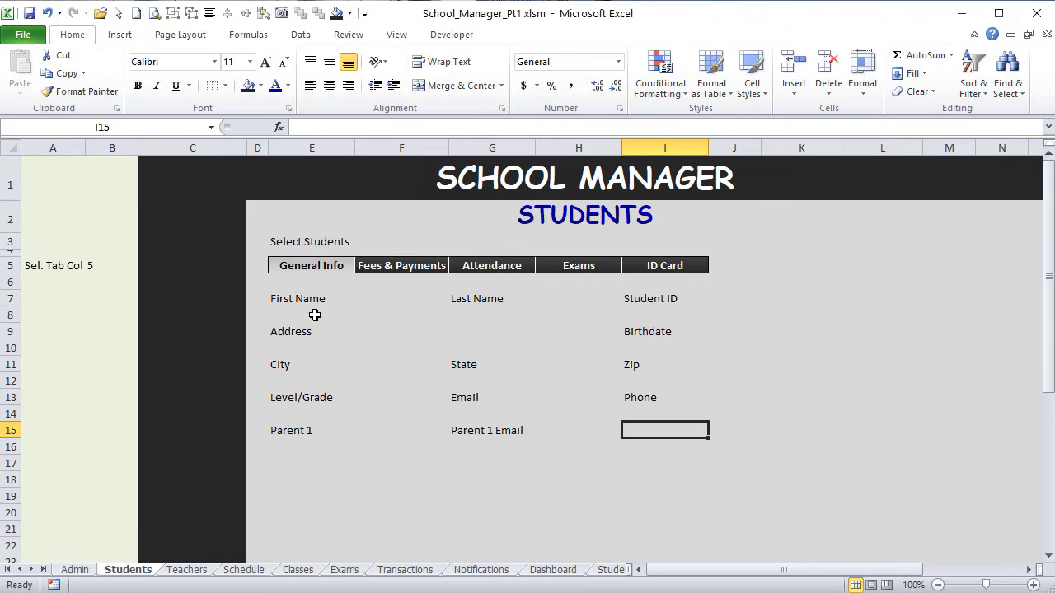
pyautogui.write('Parent 1')
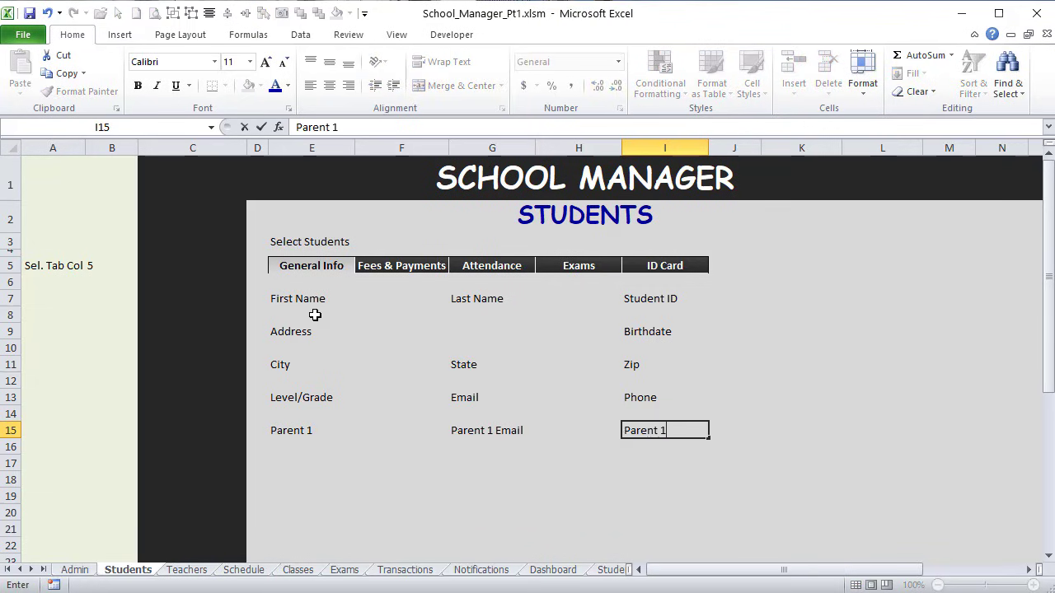
pyautogui.write(' Phone')
pyautogui.press('Return')
pyautogui.press('Return')
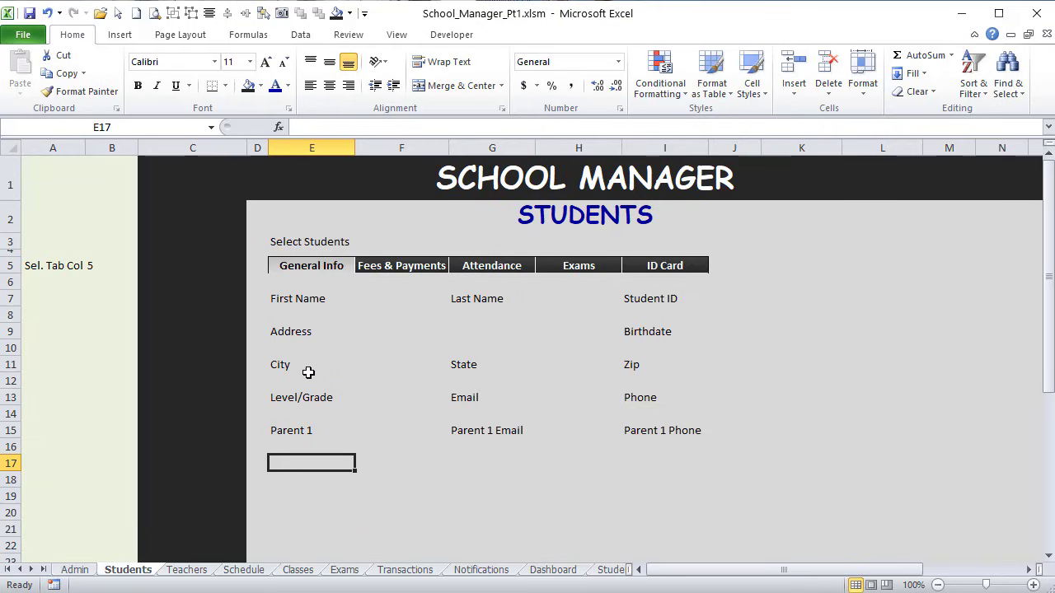
# Step: Copy the Parent 1 label row E15:I15 to row 17, starting at E17
pyautogui.moveTo(301, 427); pyautogui.dragTo(638, 430)
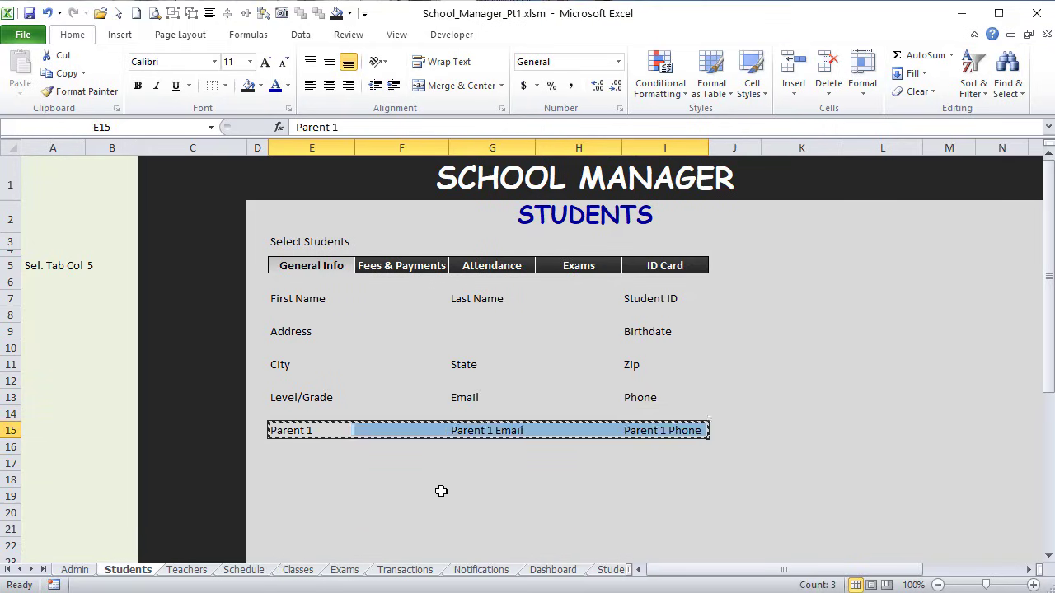
pyautogui.hotkey('ctrl', 'c')
pyautogui.click(289, 464)
pyautogui.hotkey('ctrl', 'v')
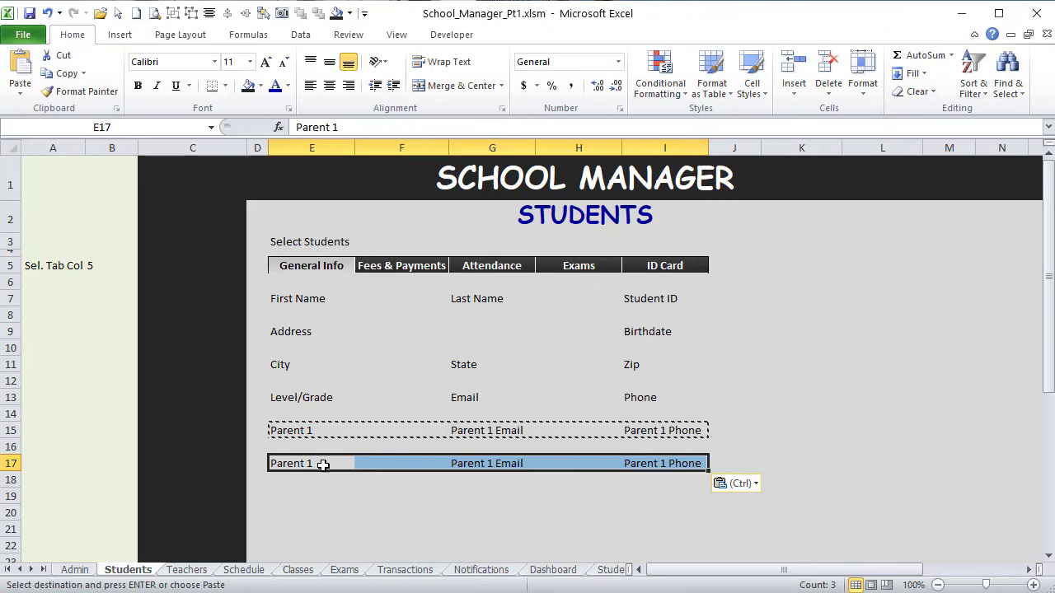
# Step: Change the copied labels in row 17 to Parent 2, Parent 2 Email and Parent 2 Phone
pyautogui.doubleClick(318, 464)
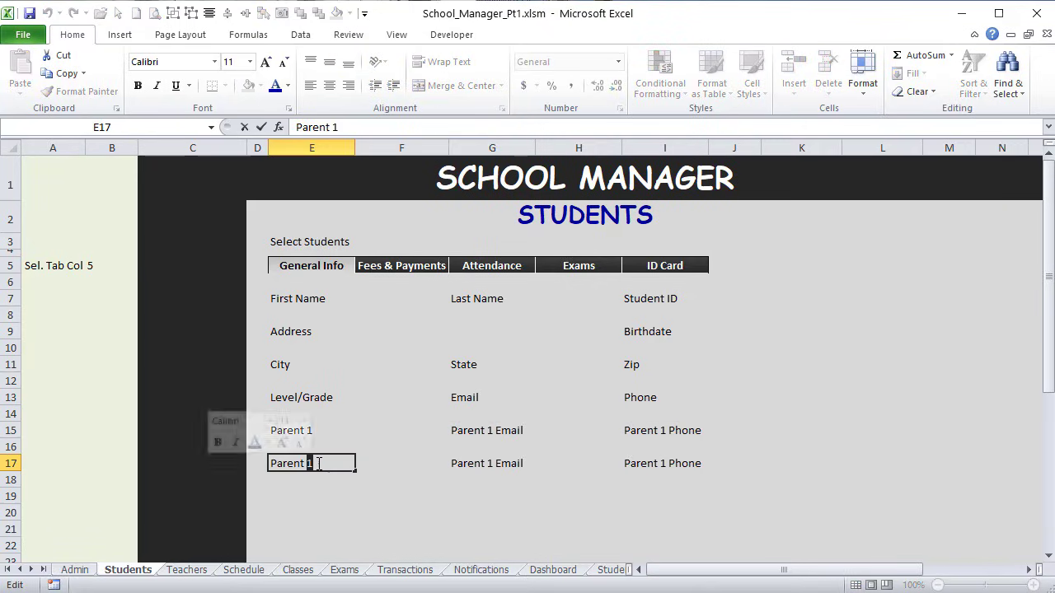
pyautogui.write('2')
pyautogui.doubleClick(476, 464)
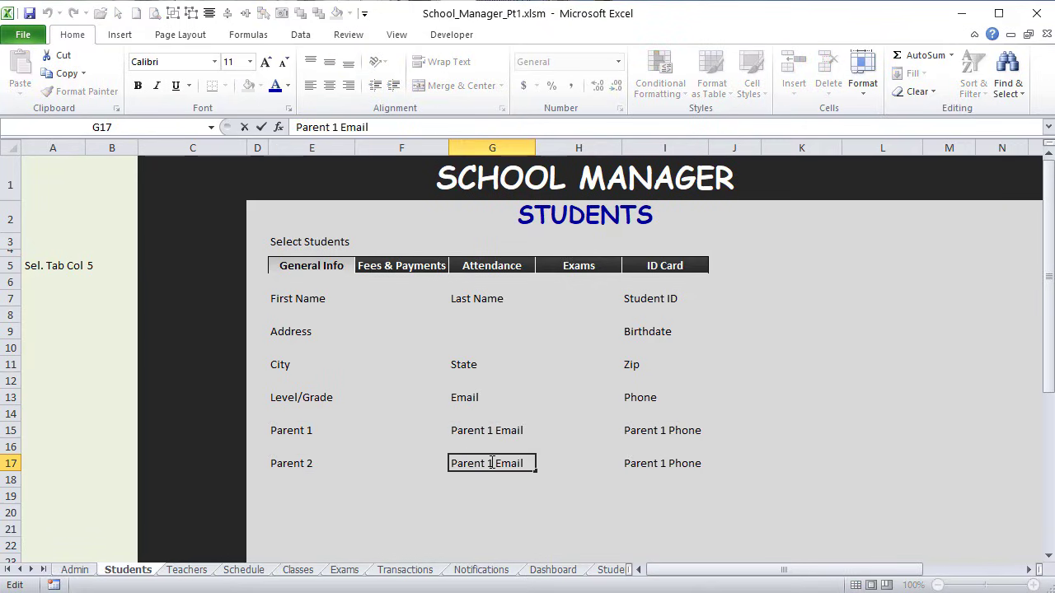
pyautogui.doubleClick(489, 463)
pyautogui.write('2')
pyautogui.doubleClick(634, 463)
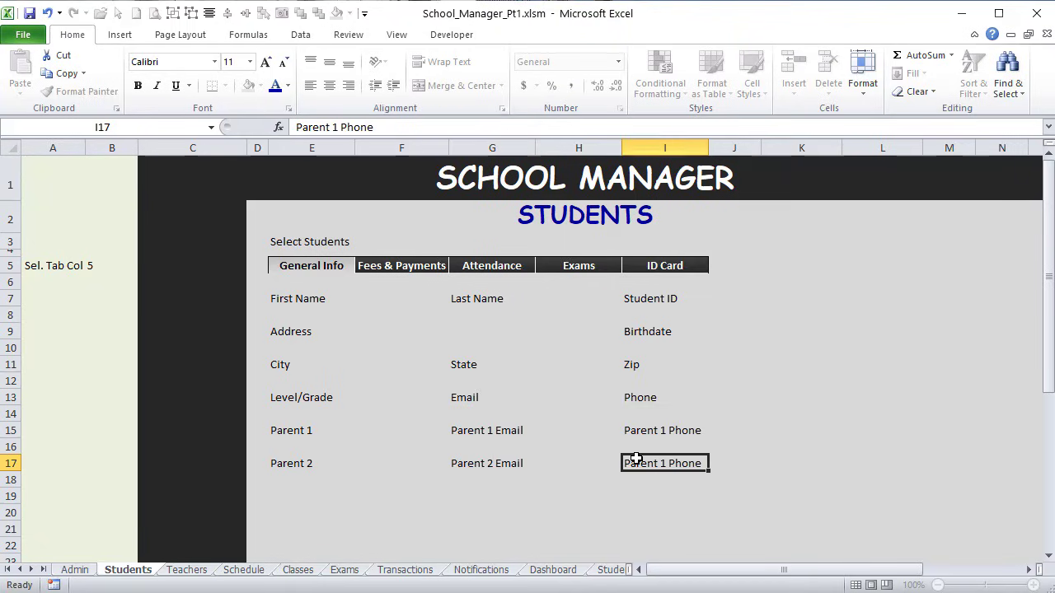
pyautogui.doubleClick(663, 463)
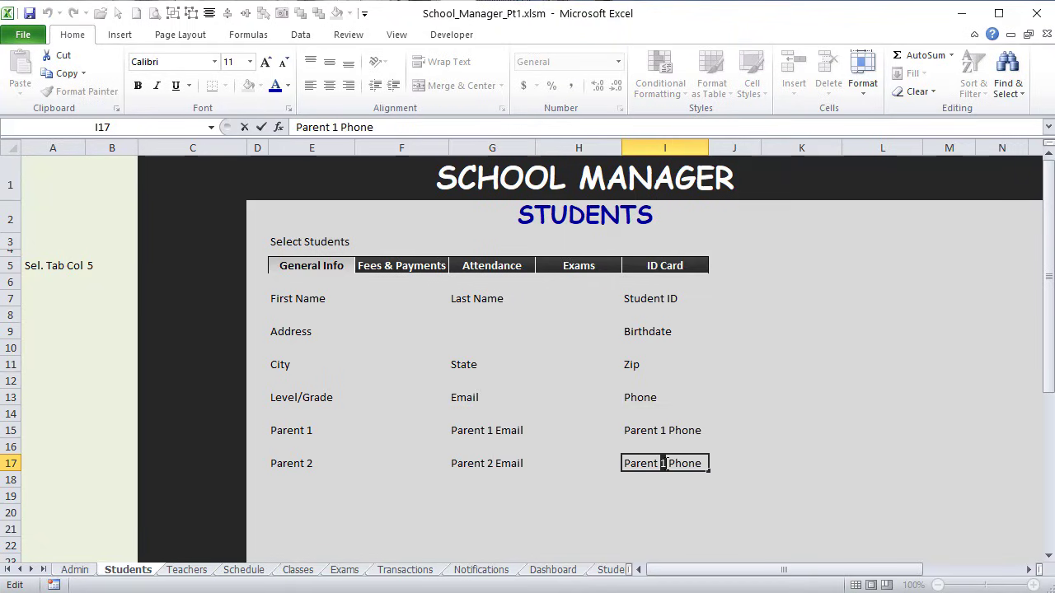
pyautogui.write('2')
# Step: Enter the field labels Admission Date in E19, Tuition Fee in G19 and Frequency in I19
pyautogui.click(301, 498)
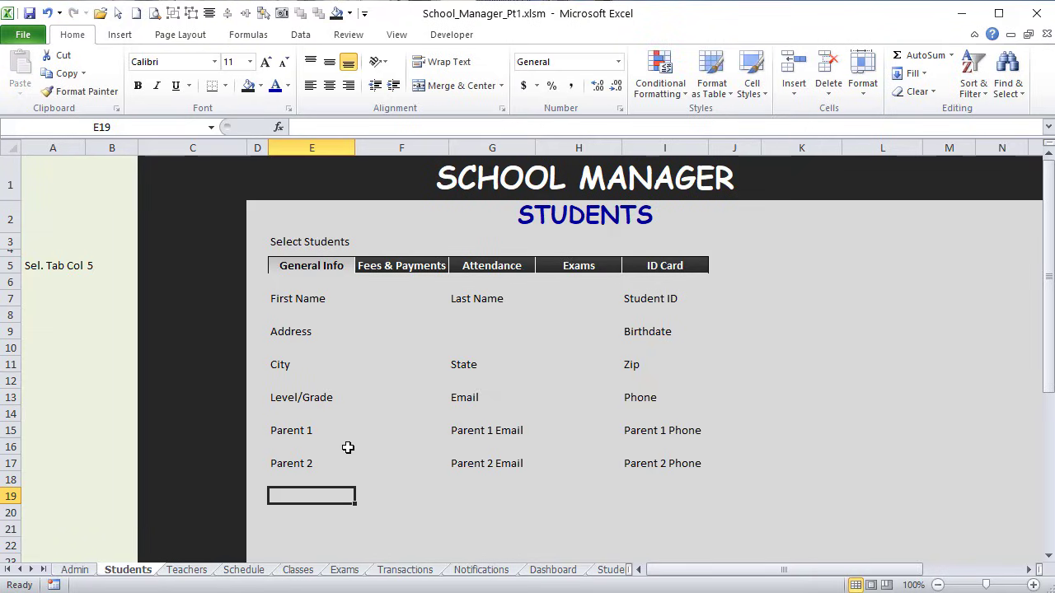
pyautogui.write('Admin')
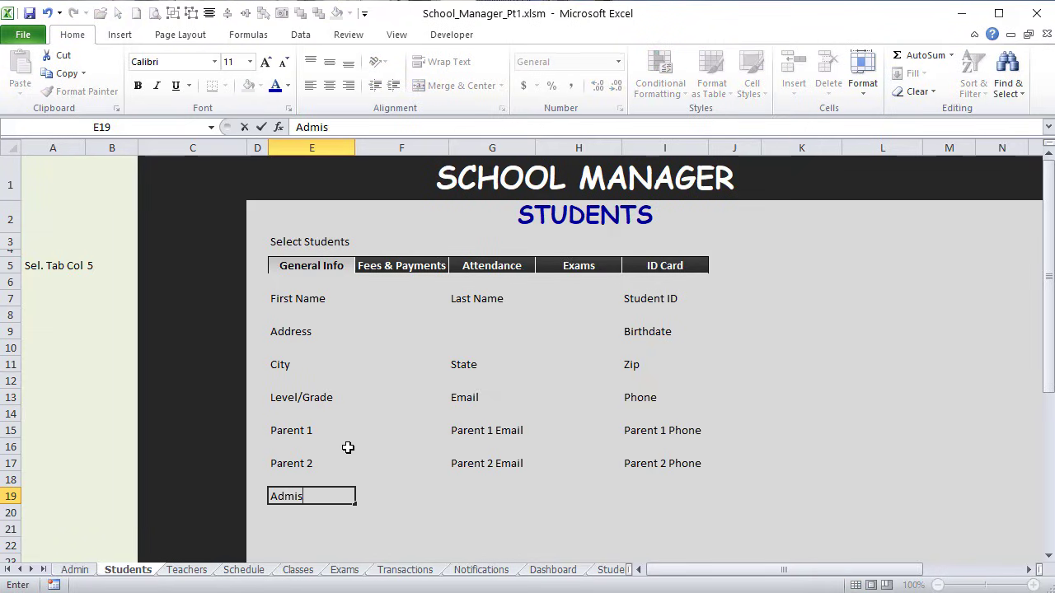
pyautogui.write('sion Date')
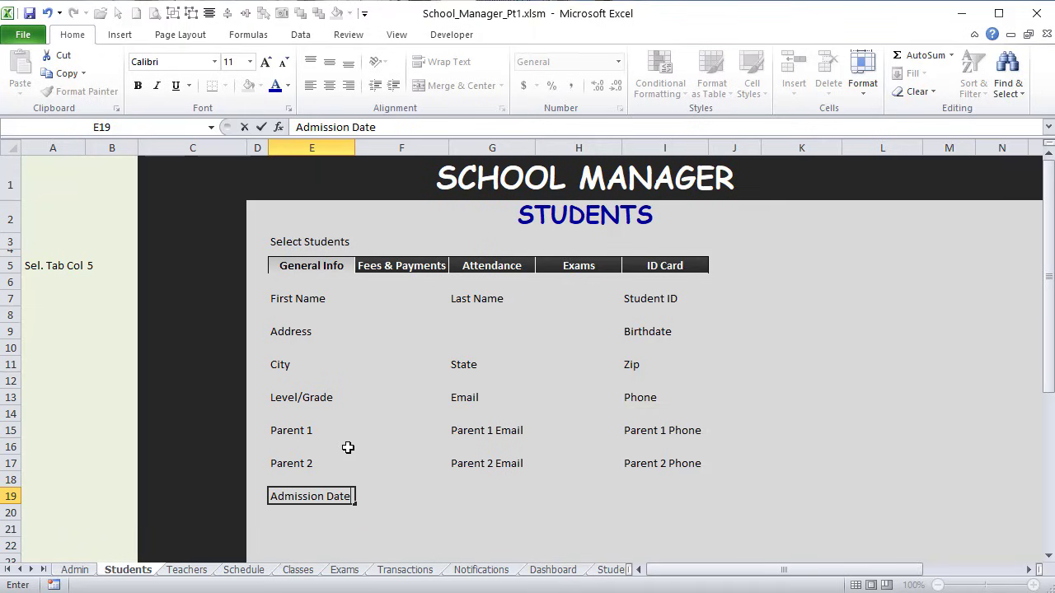
pyautogui.press('Tab')
pyautogui.press('Tab')
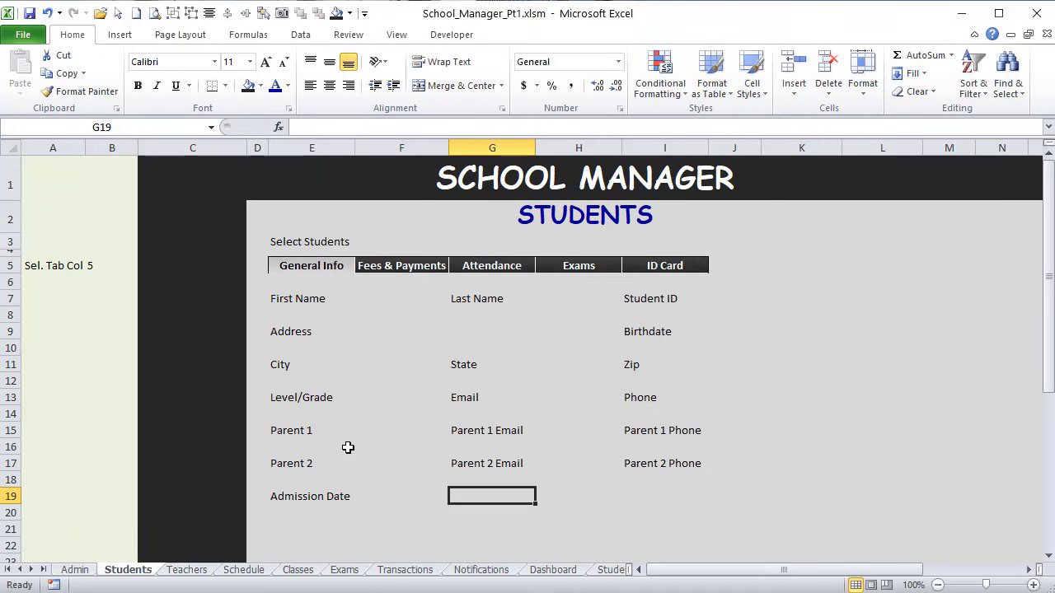
pyautogui.write('Tuitio')
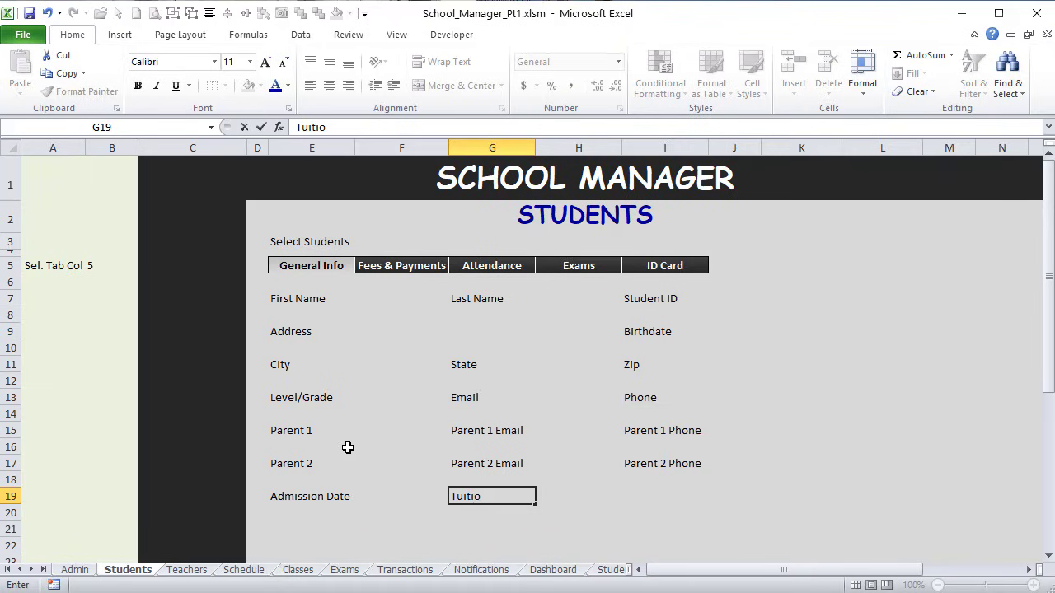
pyautogui.write('n Fee')
pyautogui.press('Tab')
pyautogui.press('Tab')
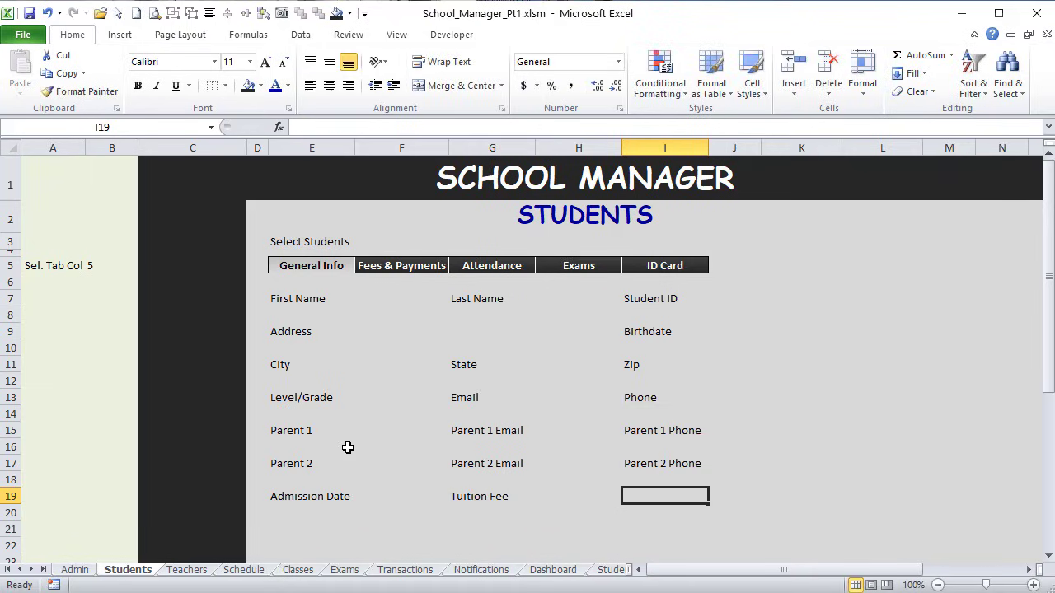
pyautogui.write('Frequ')
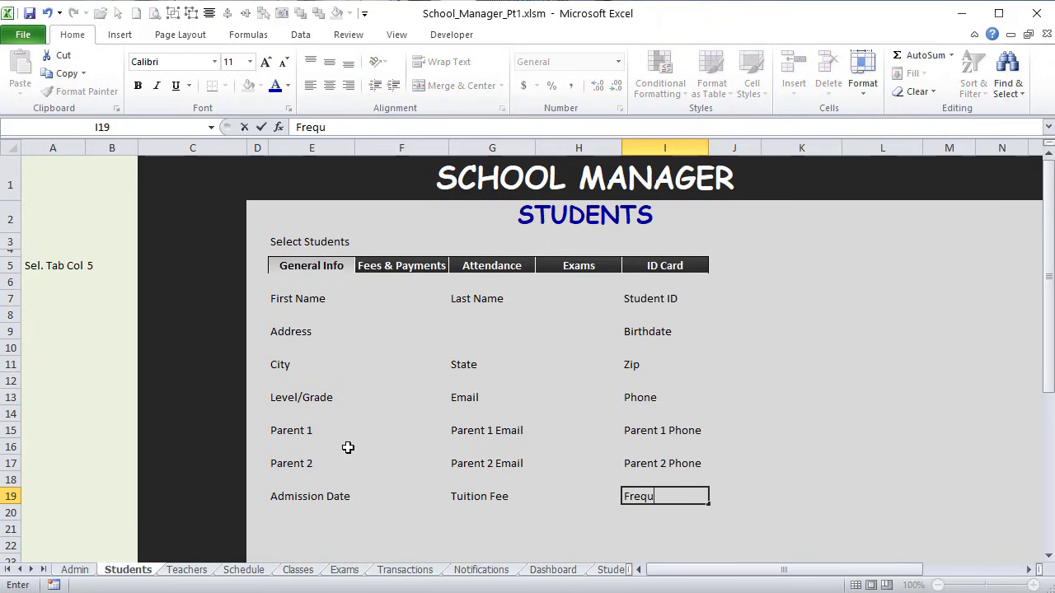
pyautogui.write('ency')
pyautogui.press('Return')
pyautogui.press('Return')
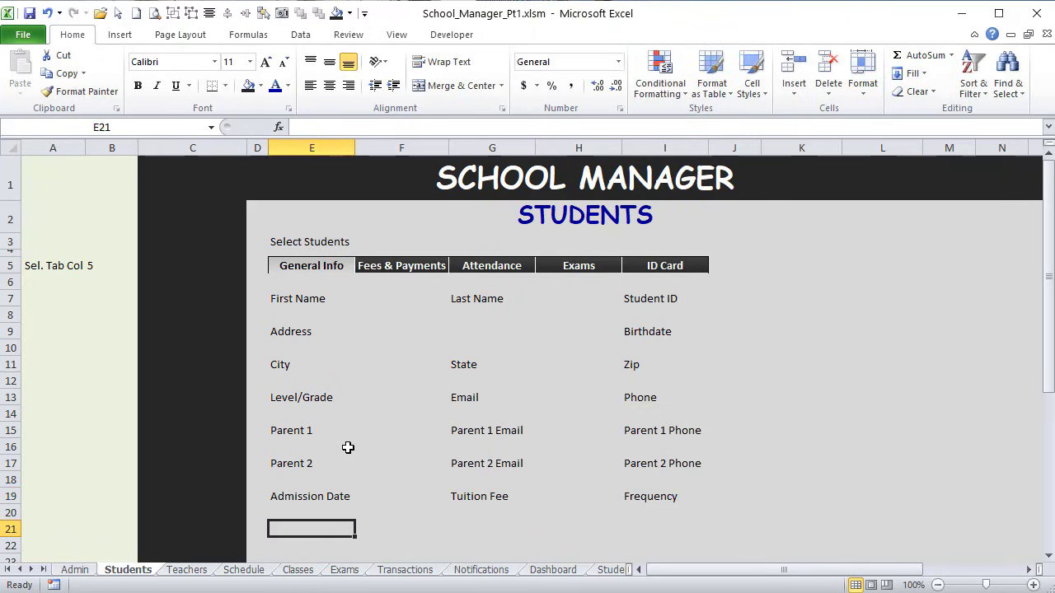
# Step: Enter the field labels Total Fees in E21, Total Paid in G21 and Balance in I21
pyautogui.write('Total Fees')
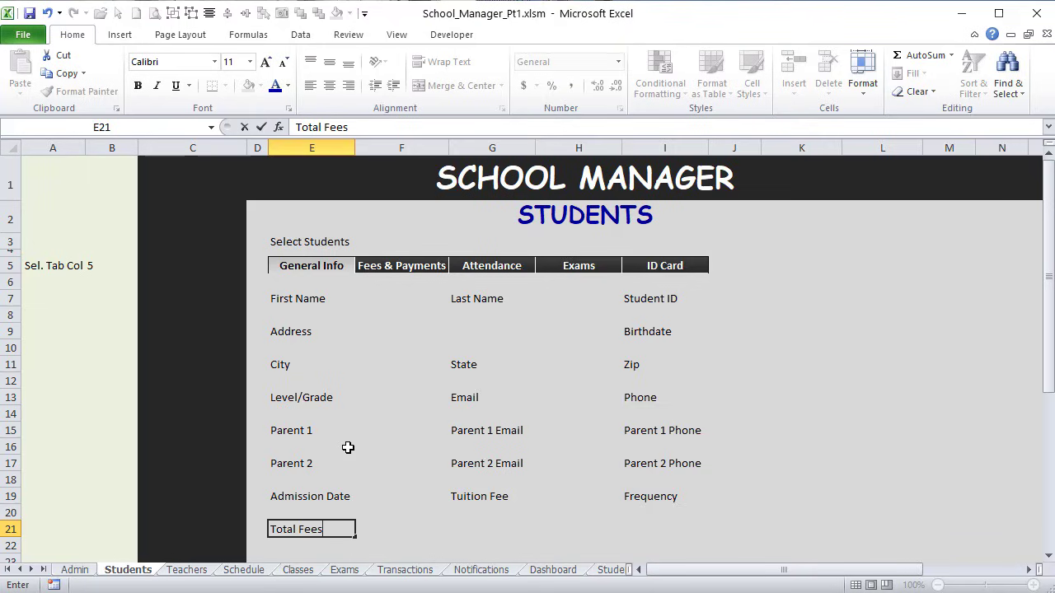
pyautogui.press('Tab')
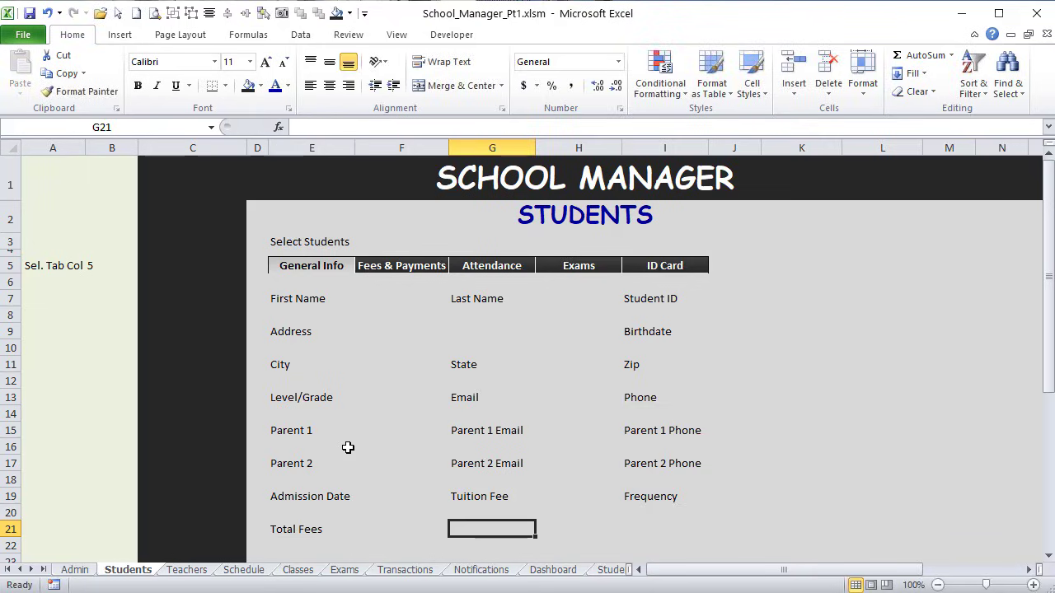
pyautogui.write('Total Paid')
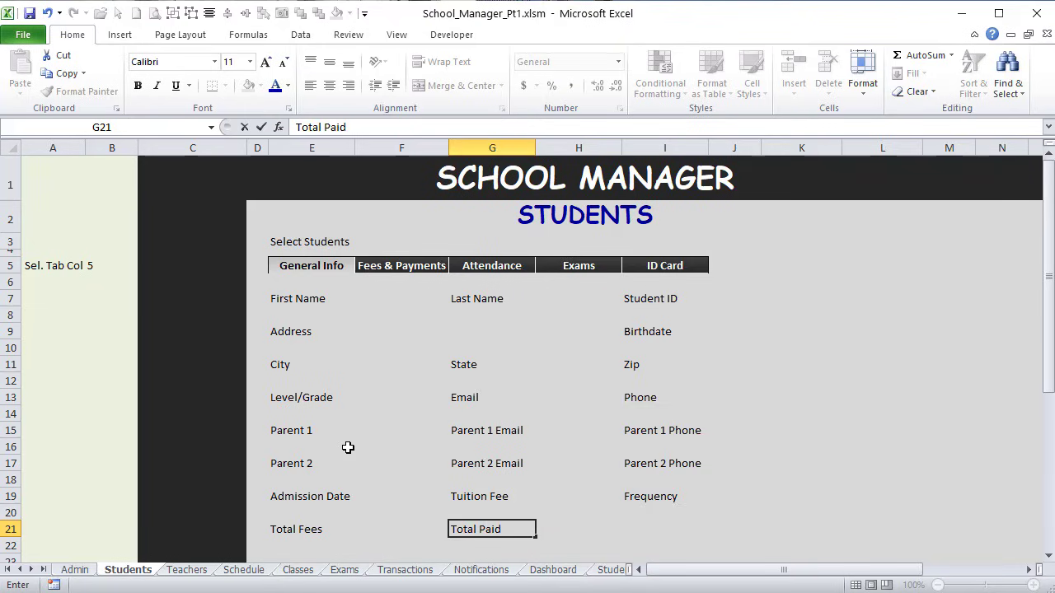
pyautogui.press('Tab')
pyautogui.press('Tab')
pyautogui.write('Baalo')
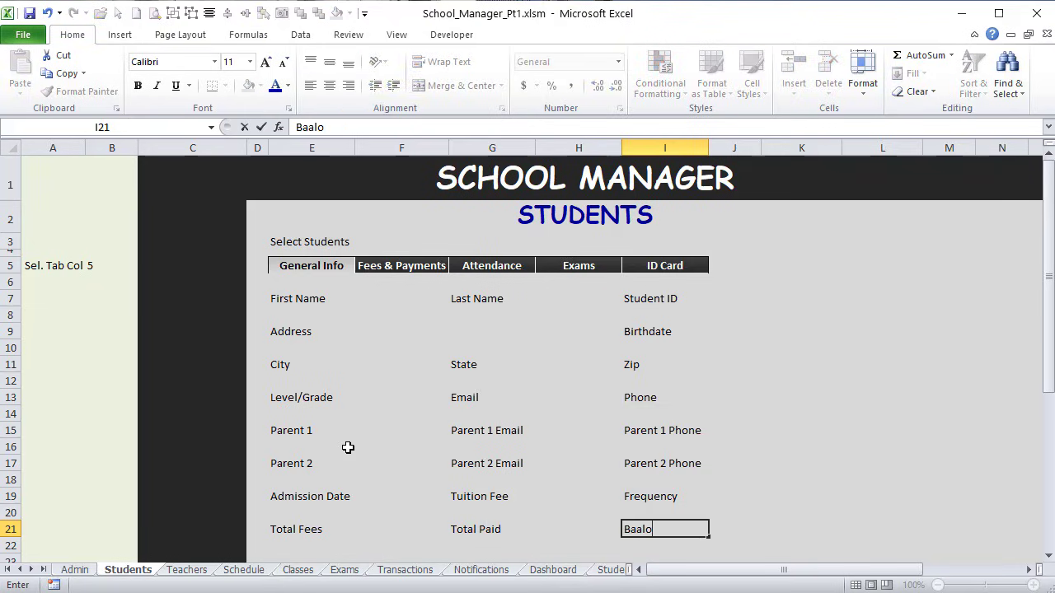
pyautogui.press('BackSpace')
pyautogui.press('BackSpace')
pyautogui.press('BackSpace')
pyautogui.write('lance')
pyautogui.press('Return')
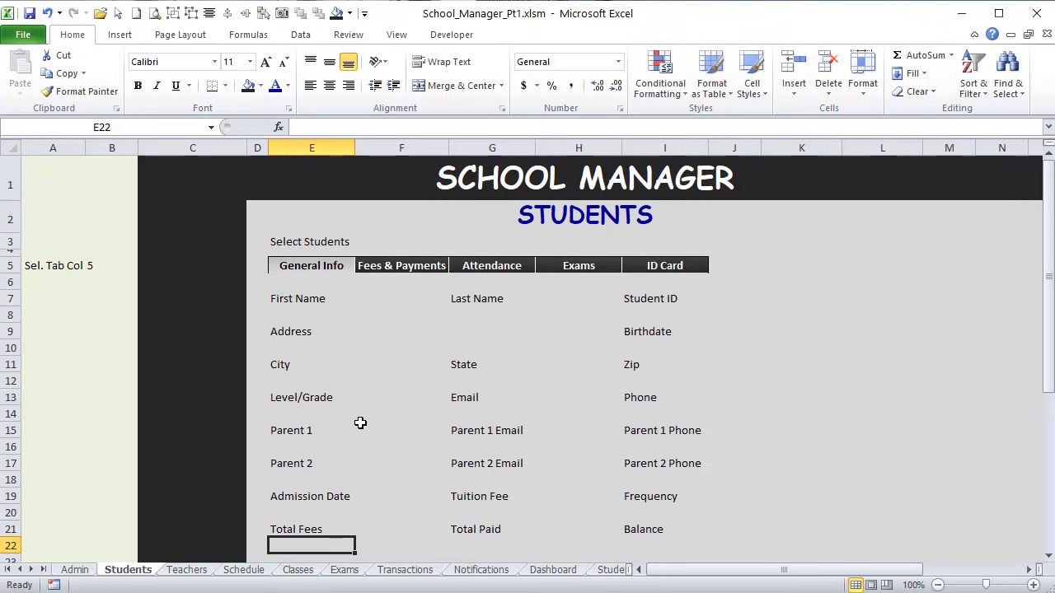
# Step: Set the height of the spacer rows 6, 8, 10, 12, 14, 16, 18 and 20 to 8.5
pyautogui.click(9, 283)
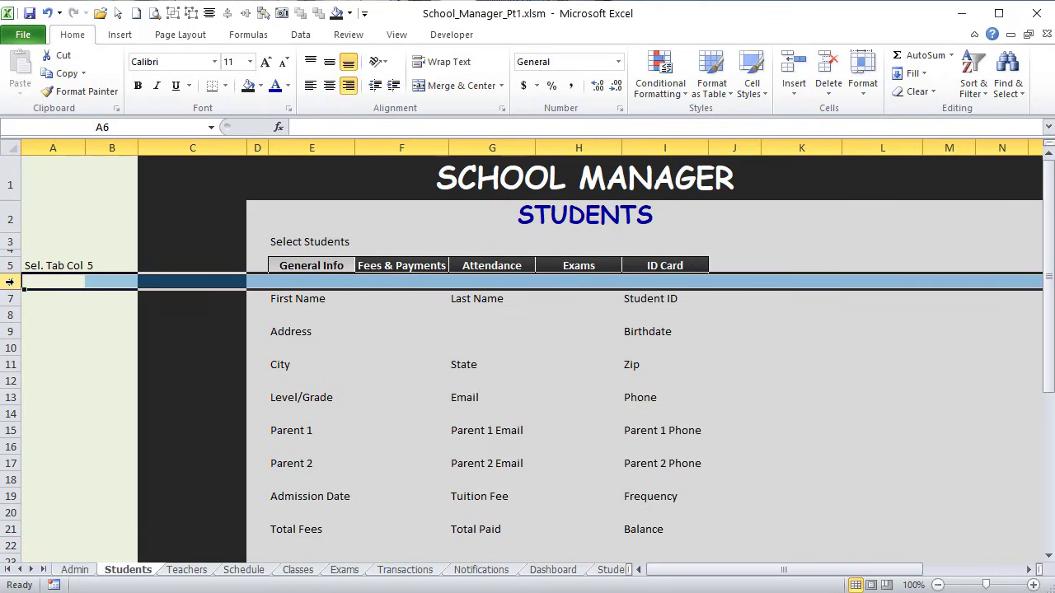
pyautogui.keyDown('ctrl'); pyautogui.click(11, 315); pyautogui.keyUp('ctrl')
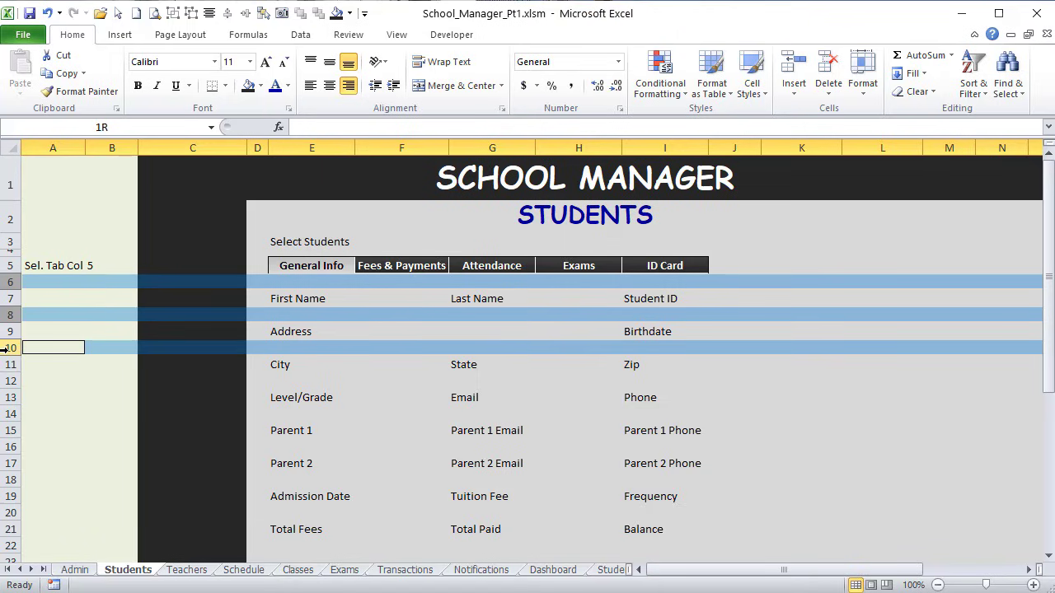
pyautogui.keyDown('ctrl'); pyautogui.click(9, 348); pyautogui.keyUp('ctrl')
pyautogui.keyDown('ctrl'); pyautogui.click(7, 381); pyautogui.keyUp('ctrl')
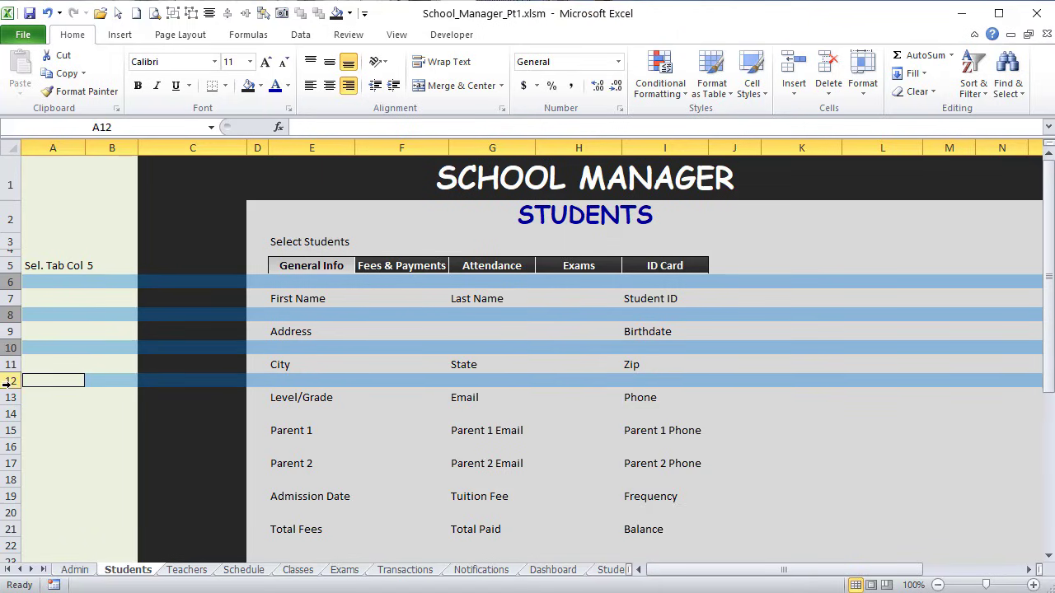
pyautogui.keyDown('ctrl'); pyautogui.click(8, 414); pyautogui.keyUp('ctrl')
pyautogui.keyDown('ctrl'); pyautogui.click(10, 447); pyautogui.keyUp('ctrl')
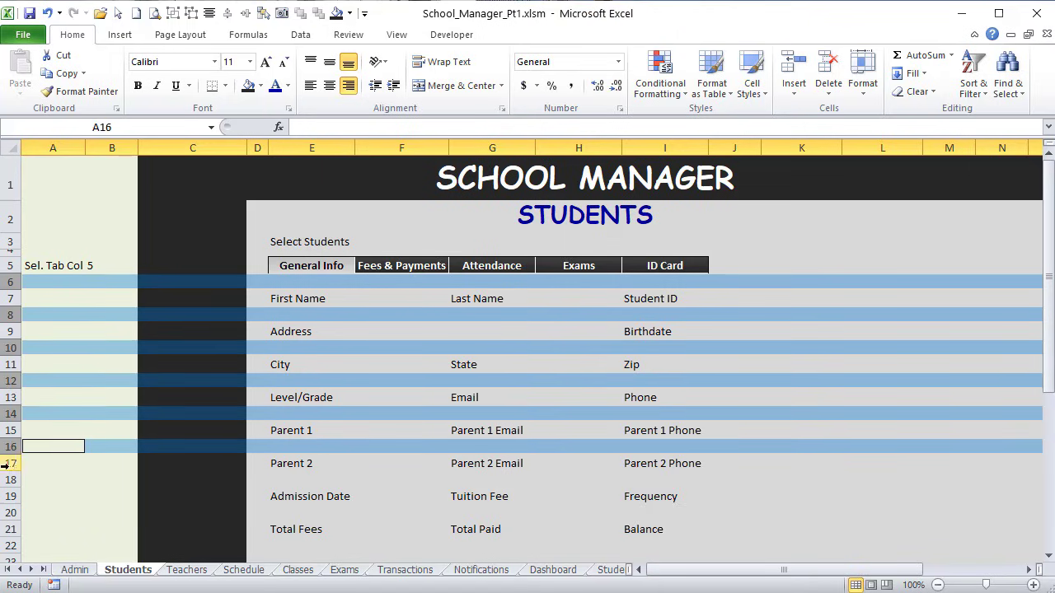
pyautogui.keyDown('ctrl'); pyautogui.click(10, 479); pyautogui.keyUp('ctrl')
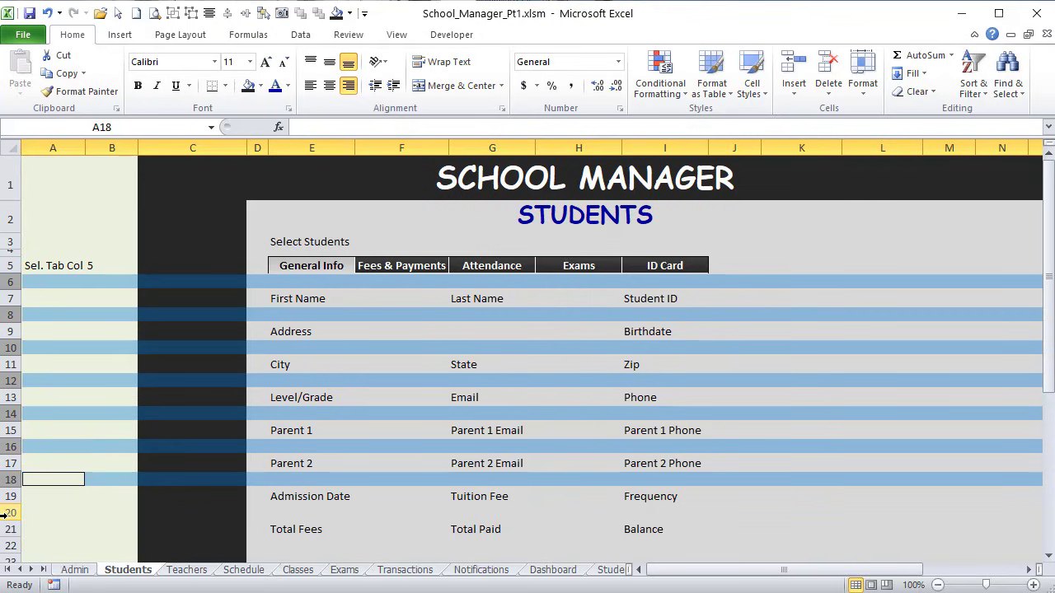
pyautogui.keyDown('ctrl'); pyautogui.click(6, 512); pyautogui.keyUp('ctrl')
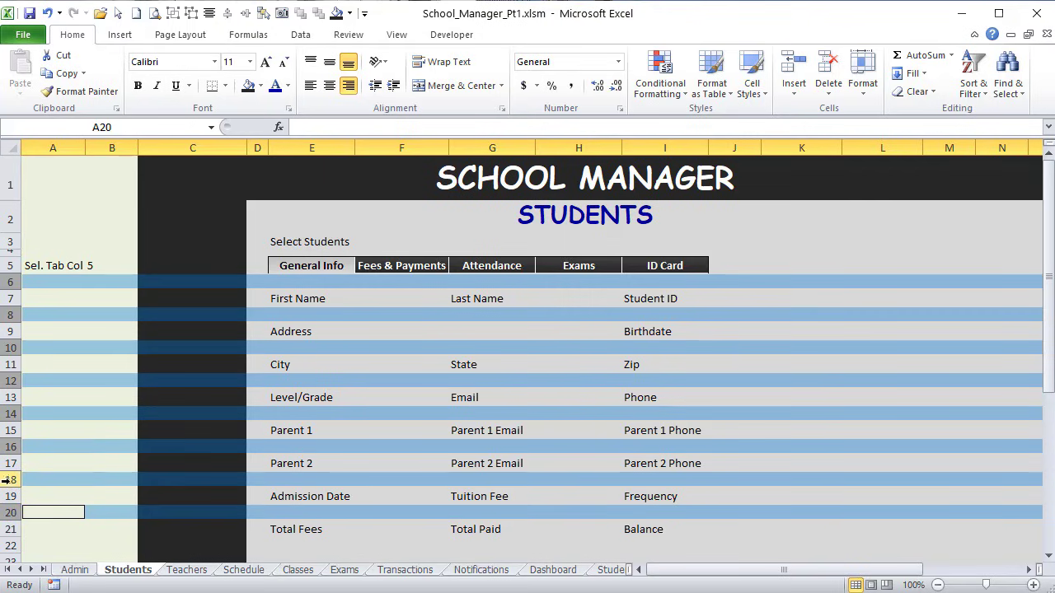
pyautogui.rightClick(9, 480)
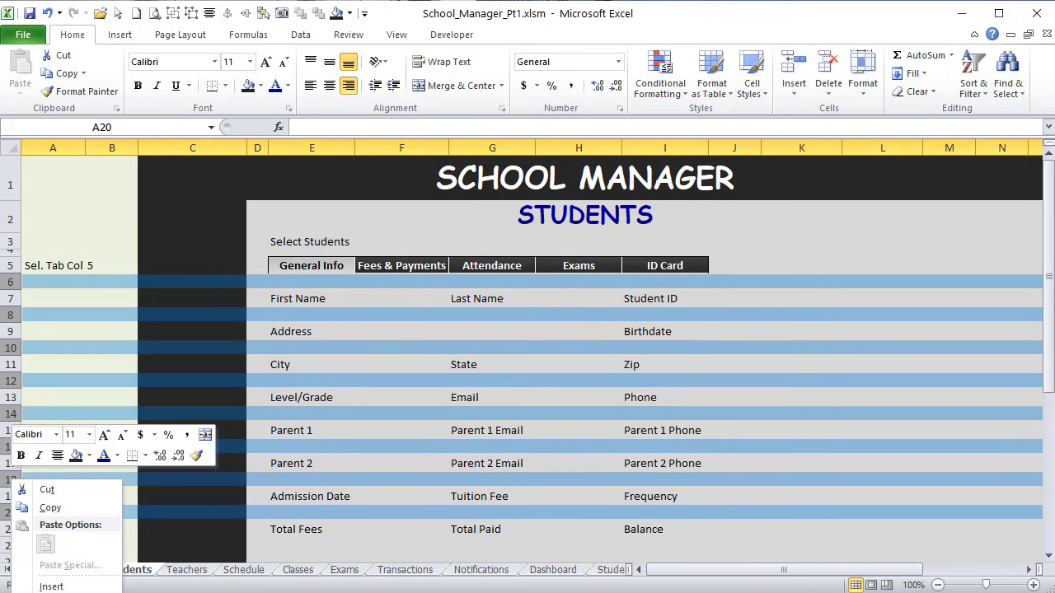
pyautogui.click(69, 592)
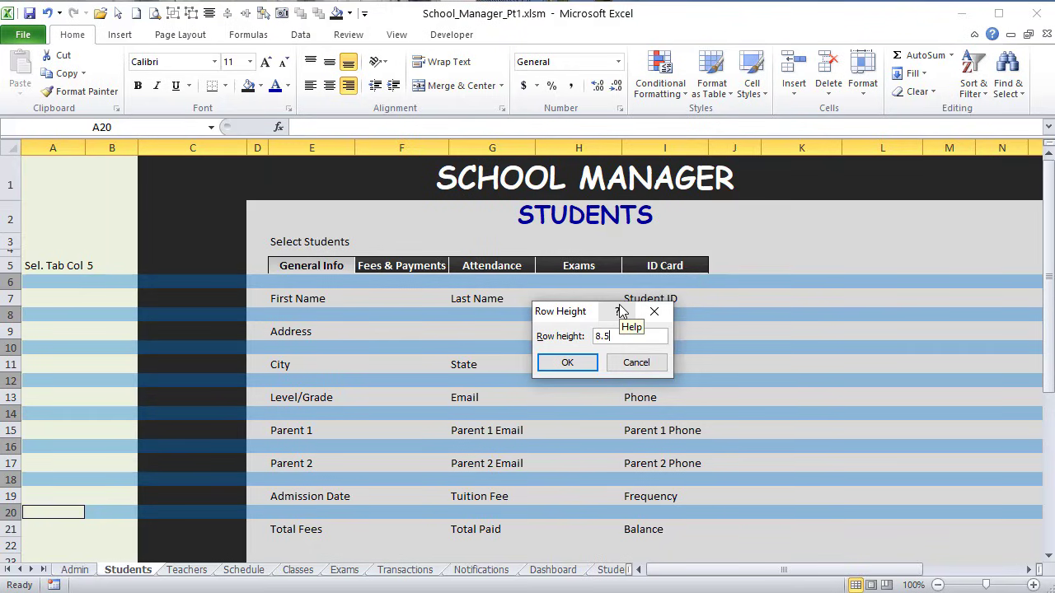
pyautogui.press('Return')
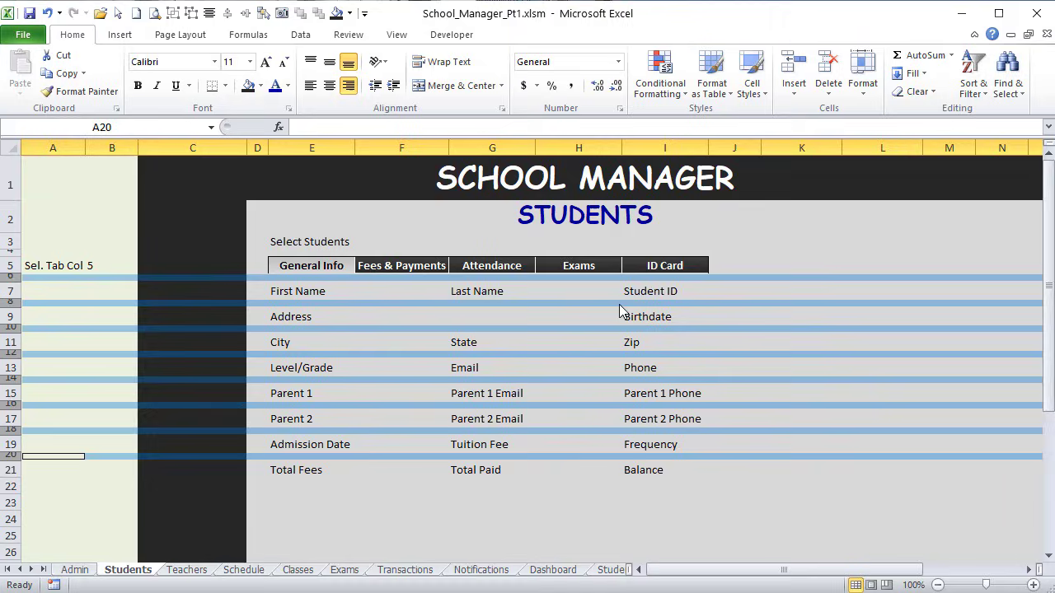
pyautogui.click(628, 504)
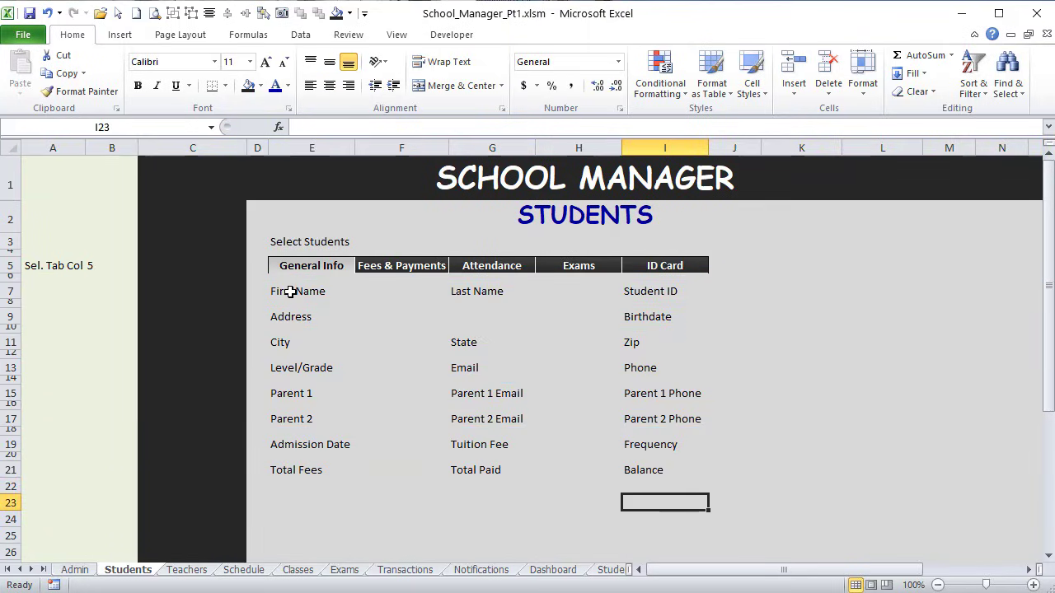
# Step: Right-align the field labels in E7:E21, G7:G21 and I7:I21
pyautogui.moveTo(290, 292); pyautogui.dragTo(287, 471)
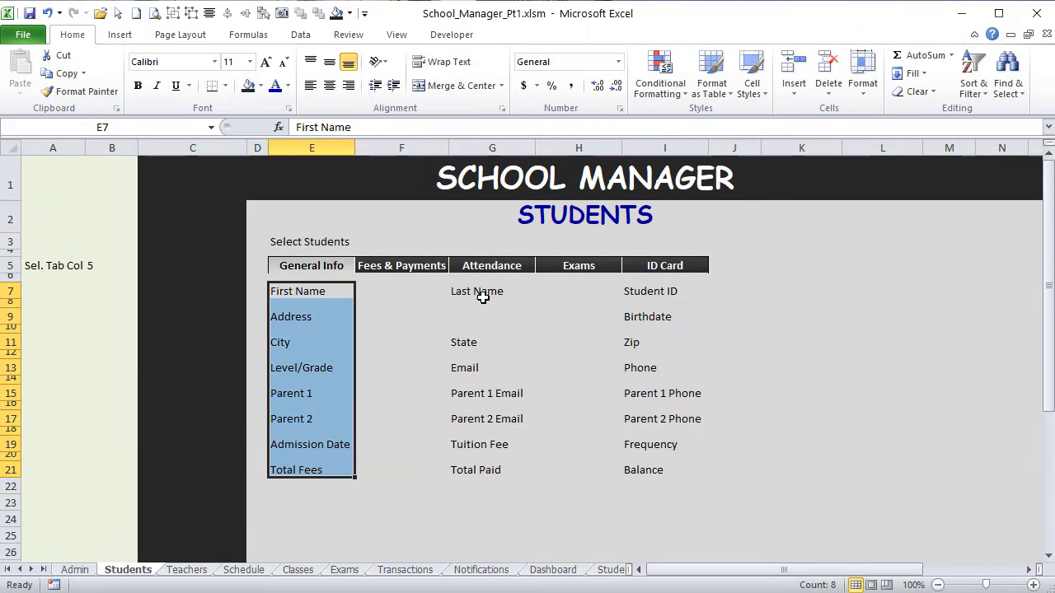
pyautogui.moveTo(483, 298); pyautogui.dragTo(467, 472)
pyautogui.keyDown('ctrl'); pyautogui.click(641, 287); pyautogui.keyUp('ctrl')
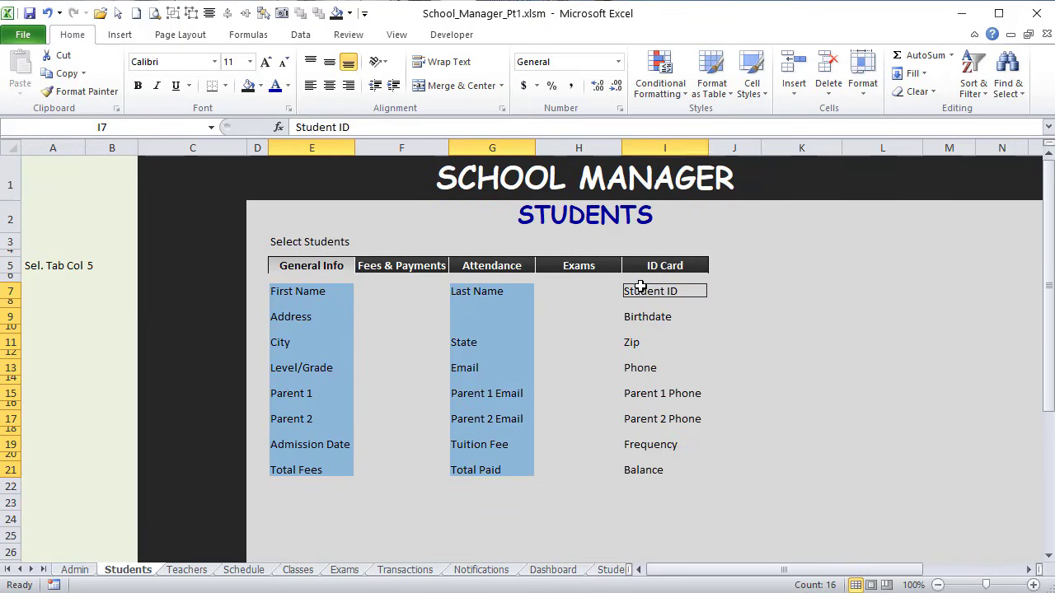
pyautogui.moveTo(641, 287); pyautogui.dragTo(637, 468)
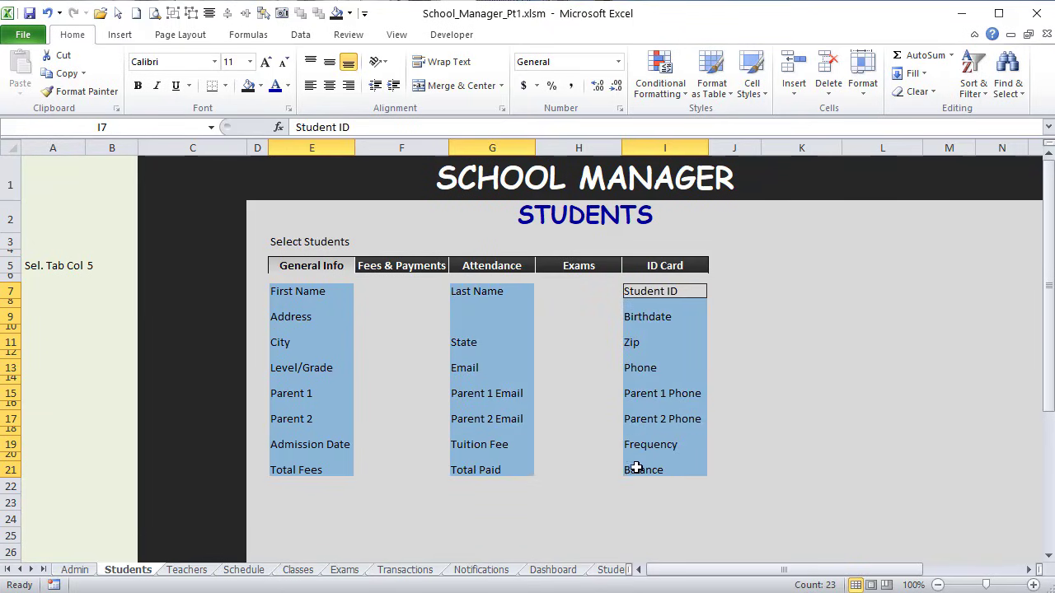
pyautogui.click(348, 85)
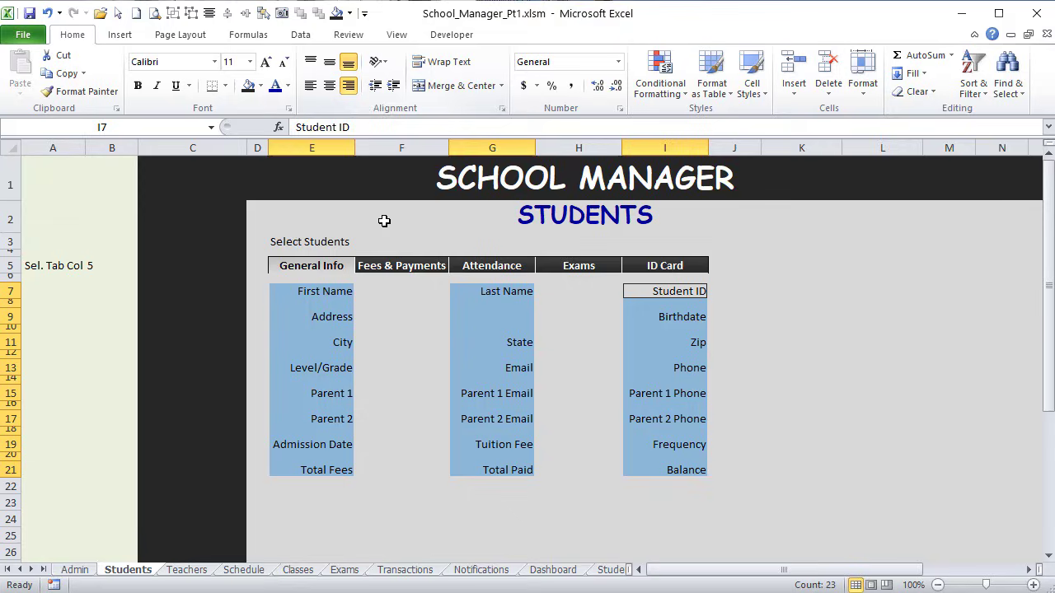
pyautogui.click(388, 296)
# Step: Give every field label cell in columns E, G and I thin solid top, left and bottom borders and a dotted hairline right border
pyautogui.click(338, 289)
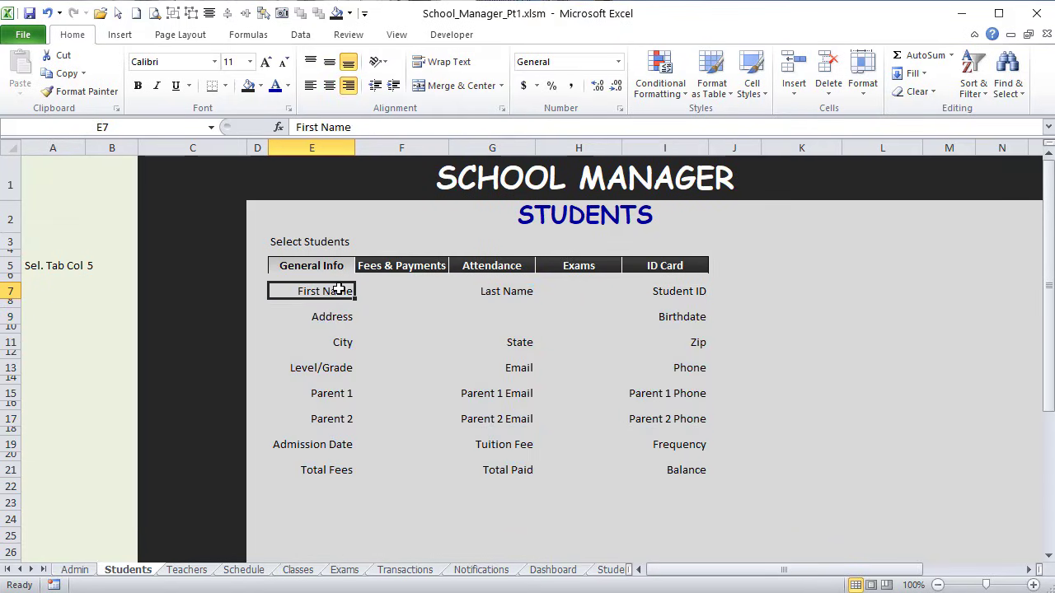
pyautogui.keyDown('ctrl'); pyautogui.click(343, 316); pyautogui.keyUp('ctrl')
pyautogui.keyDown('ctrl'); pyautogui.click(341, 345); pyautogui.keyUp('ctrl')
pyautogui.keyDown('ctrl'); pyautogui.click(332, 373); pyautogui.keyUp('ctrl')
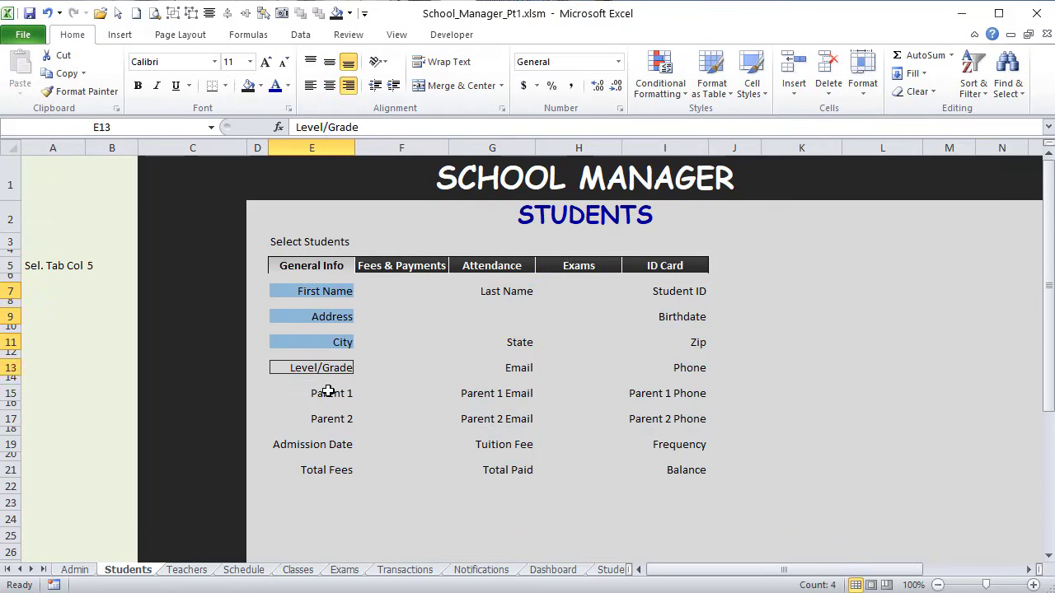
pyautogui.keyDown('ctrl'); pyautogui.click(326, 396); pyautogui.keyUp('ctrl')
pyautogui.keyDown('ctrl'); pyautogui.click(324, 419); pyautogui.keyUp('ctrl')
pyautogui.keyDown('ctrl'); pyautogui.click(315, 446); pyautogui.keyUp('ctrl')
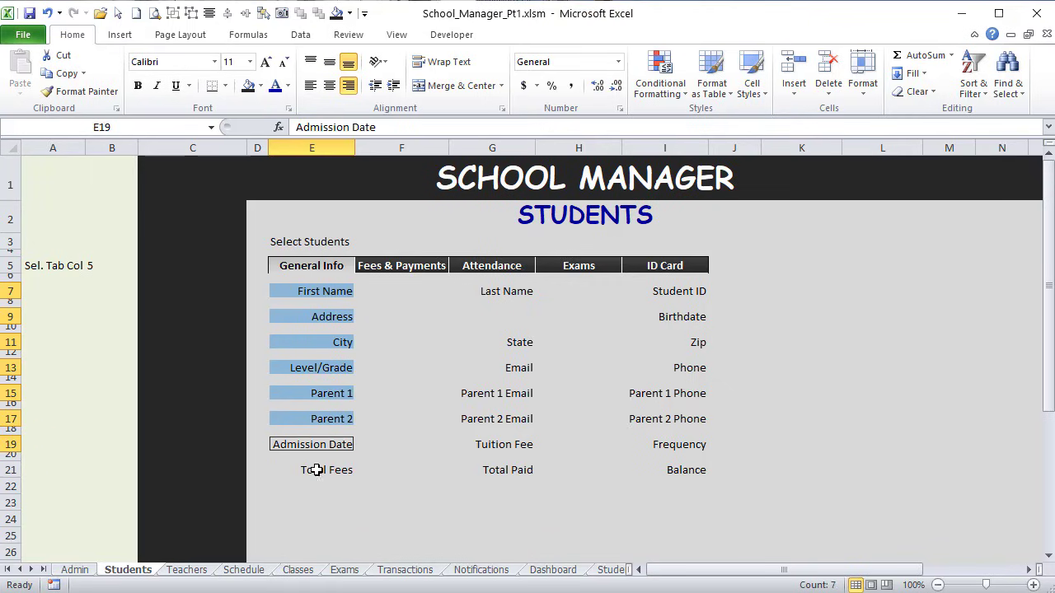
pyautogui.keyDown('ctrl'); pyautogui.click(317, 470); pyautogui.keyUp('ctrl')
pyautogui.keyDown('ctrl'); pyautogui.click(484, 292); pyautogui.keyUp('ctrl')
pyautogui.keyDown('ctrl'); pyautogui.click(501, 345); pyautogui.keyUp('ctrl')
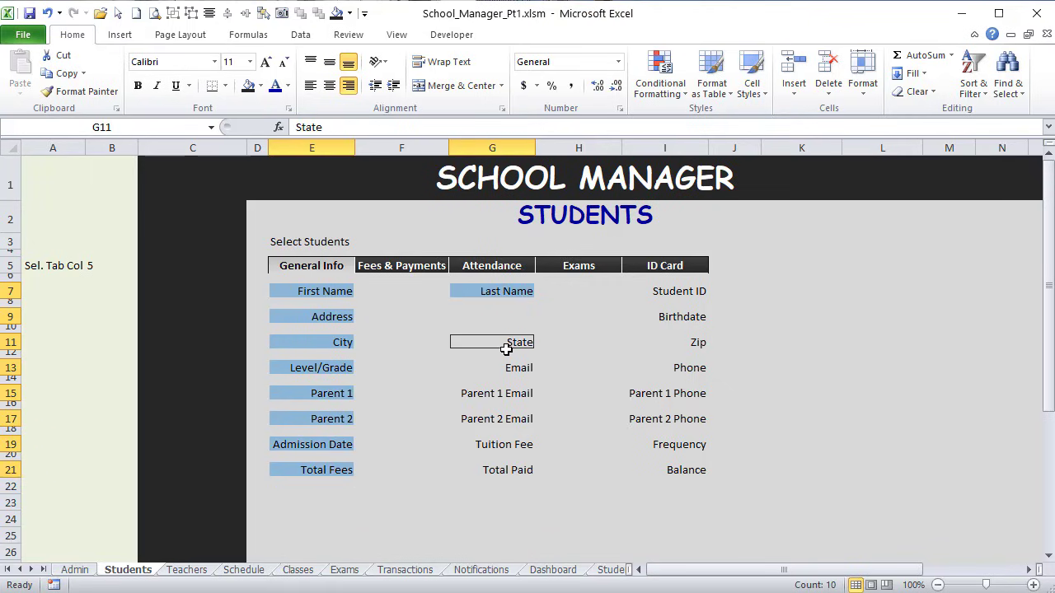
pyautogui.keyDown('ctrl'); pyautogui.click(505, 371); pyautogui.keyUp('ctrl')
pyautogui.keyDown('ctrl'); pyautogui.click(499, 393); pyautogui.keyUp('ctrl')
pyautogui.keyDown('ctrl'); pyautogui.click(507, 419); pyautogui.keyUp('ctrl')
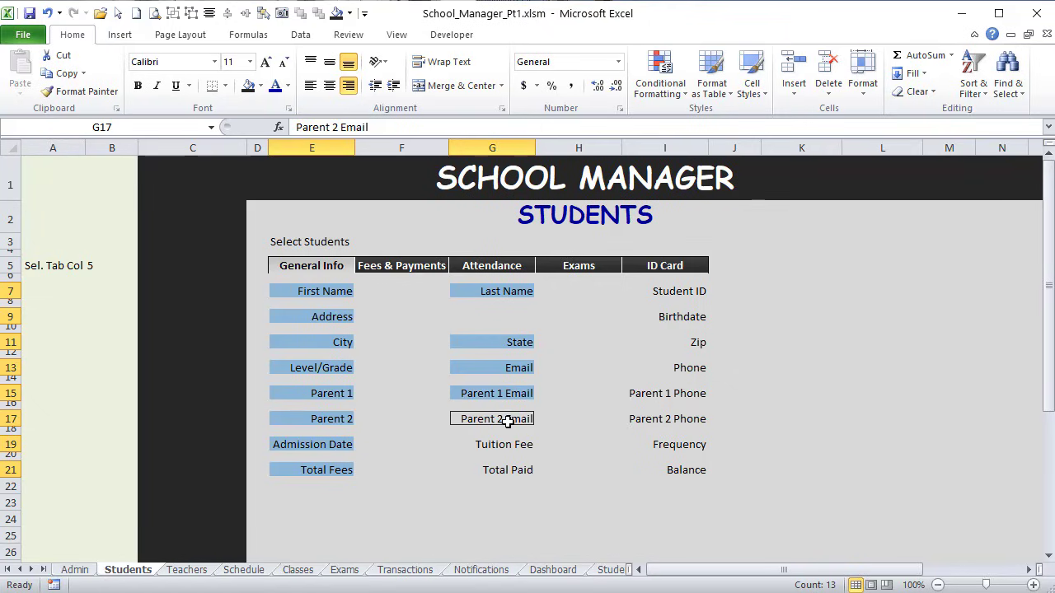
pyautogui.keyDown('ctrl'); pyautogui.click(511, 445); pyautogui.keyUp('ctrl')
pyautogui.keyDown('ctrl'); pyautogui.click(508, 469); pyautogui.keyUp('ctrl')
pyautogui.keyDown('ctrl'); pyautogui.click(673, 294); pyautogui.keyUp('ctrl')
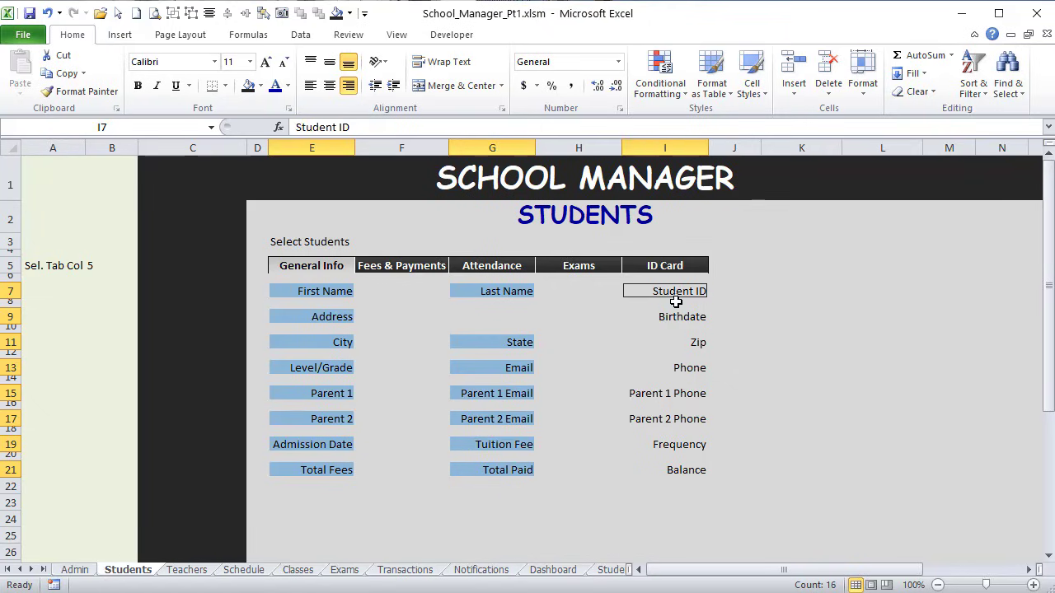
pyautogui.keyDown('ctrl'); pyautogui.click(677, 318); pyautogui.keyUp('ctrl')
pyautogui.keyDown('ctrl'); pyautogui.click(691, 346); pyautogui.keyUp('ctrl')
pyautogui.keyDown('ctrl'); pyautogui.click(688, 368); pyautogui.keyUp('ctrl')
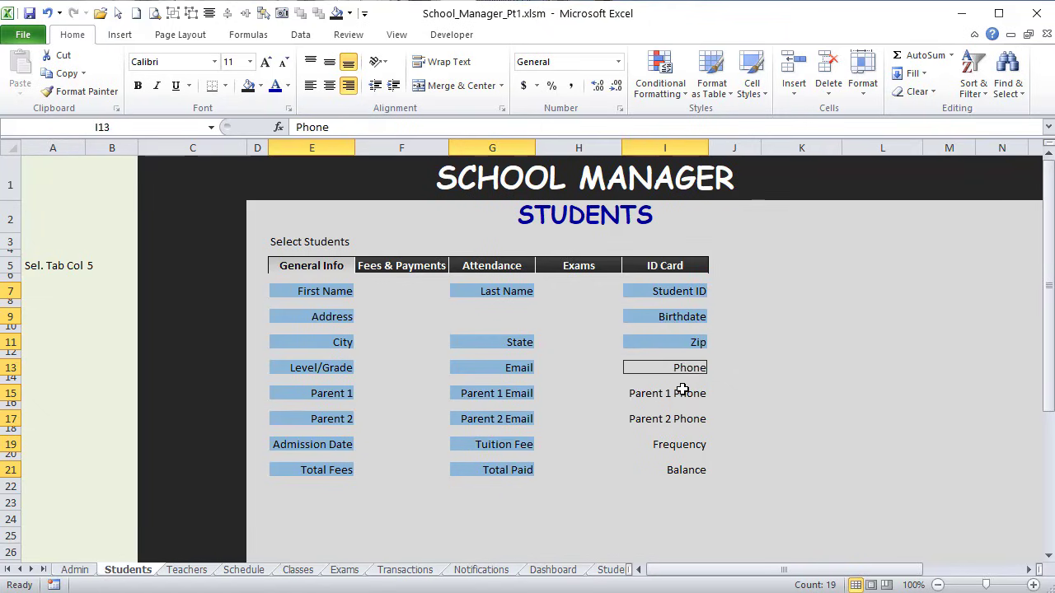
pyautogui.keyDown('ctrl'); pyautogui.click(682, 391); pyautogui.keyUp('ctrl')
pyautogui.keyDown('ctrl'); pyautogui.click(677, 420); pyautogui.keyUp('ctrl')
pyautogui.keyDown('ctrl'); pyautogui.click(678, 444); pyautogui.keyUp('ctrl')
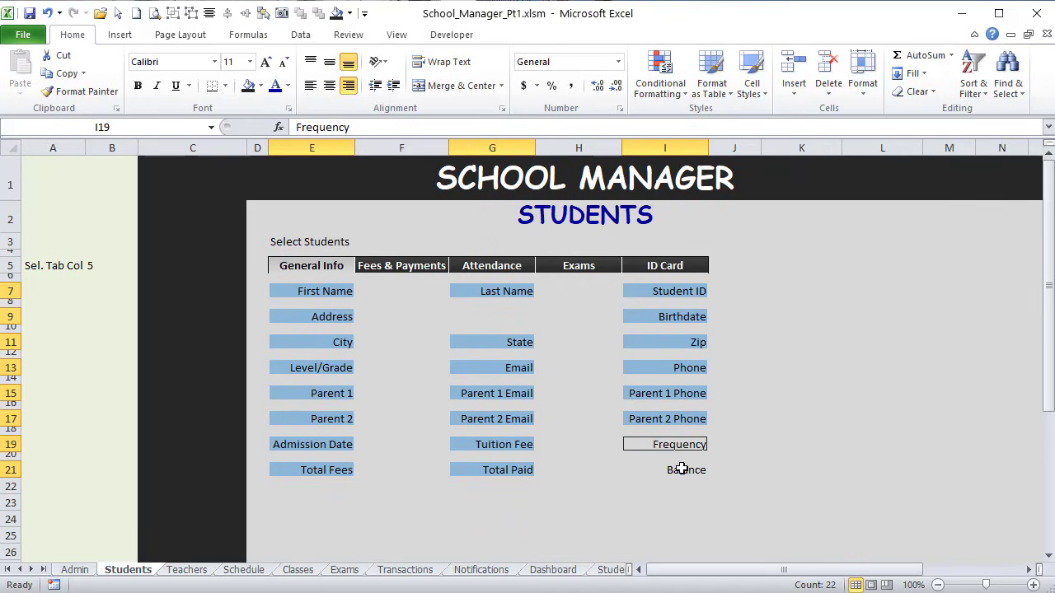
pyautogui.keyDown('ctrl'); pyautogui.click(683, 468); pyautogui.keyUp('ctrl')
pyautogui.rightClick(654, 306)
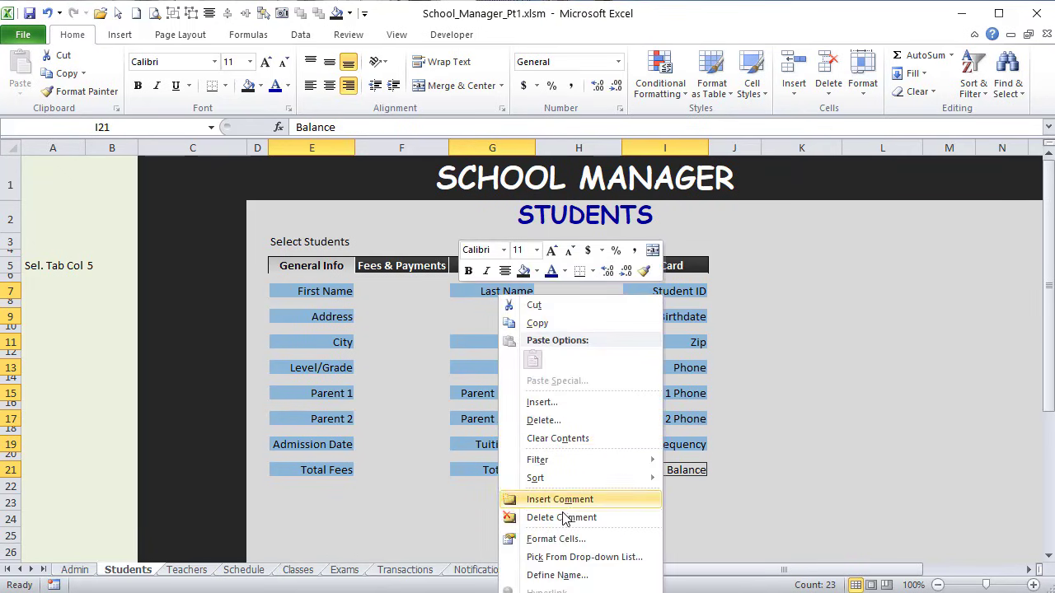
pyautogui.click(538, 539)
pyautogui.moveTo(556, 355); pyautogui.dragTo(596, 166)
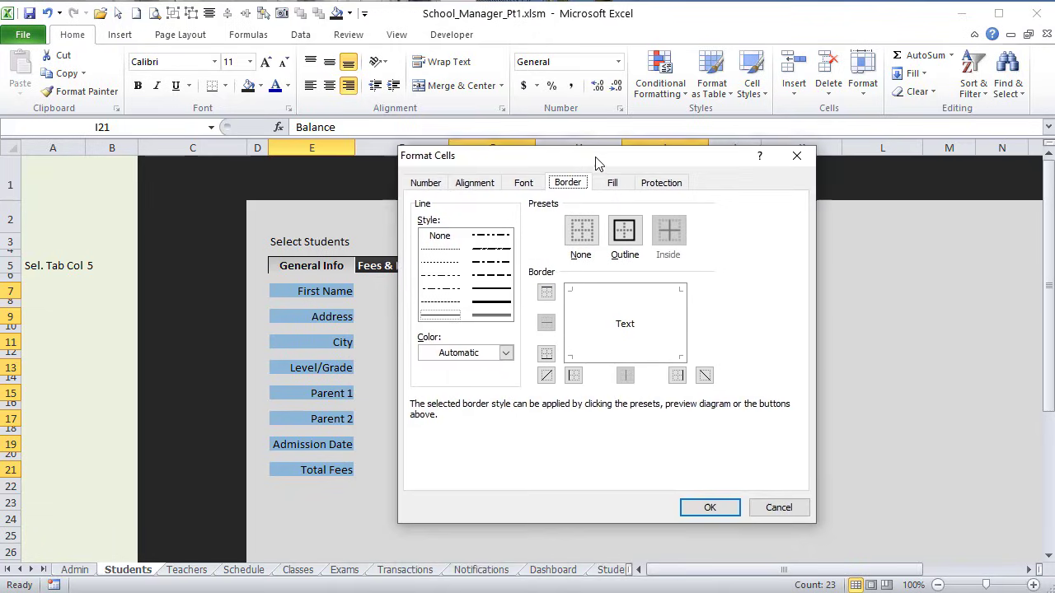
pyautogui.click(440, 248)
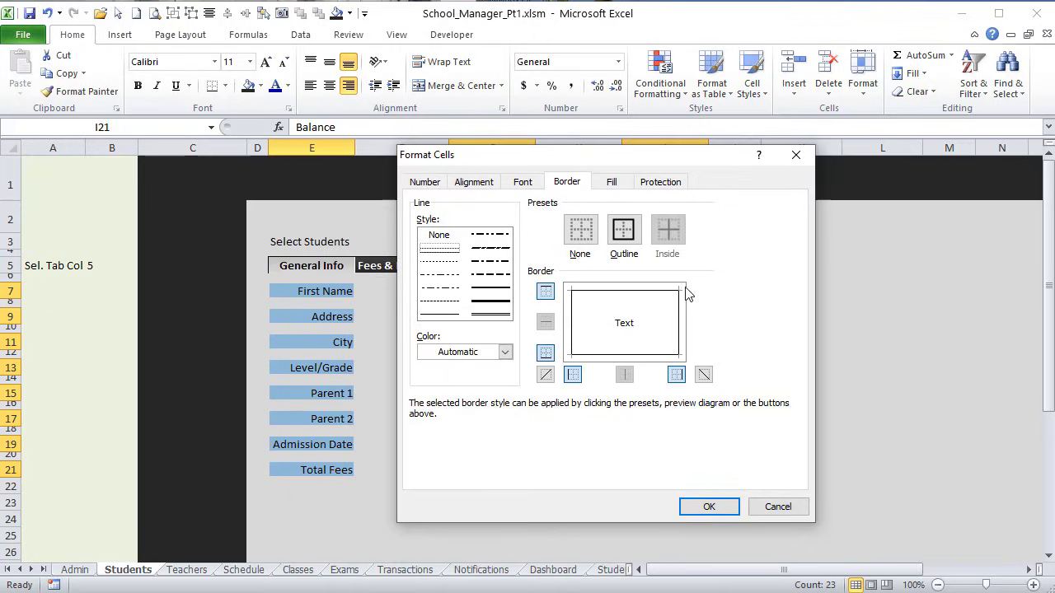
pyautogui.click(713, 503)
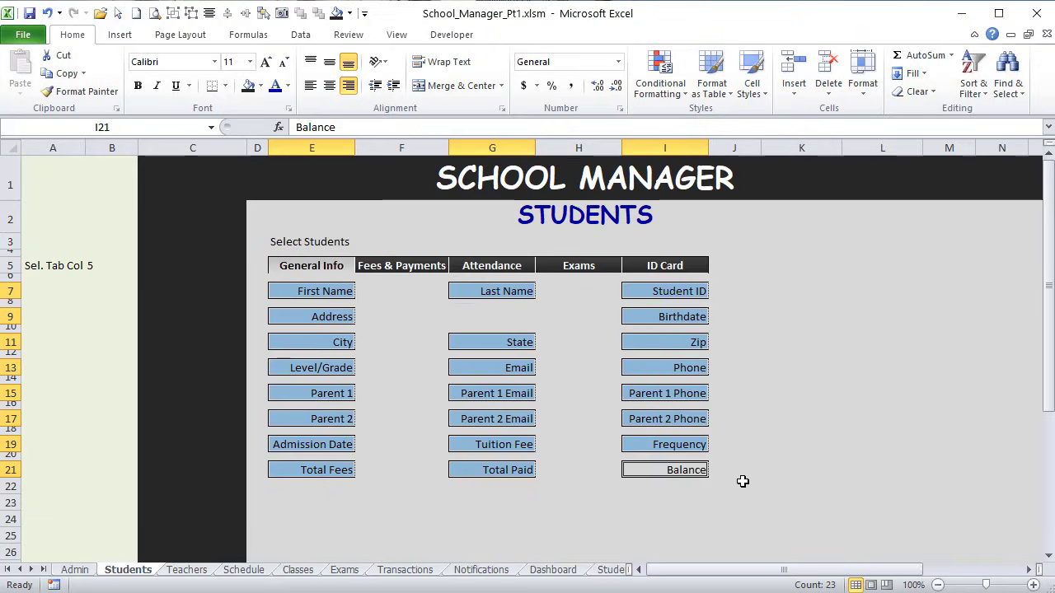
# Step: Give the entry cells beside the labels in columns F, H and J a white fill, skipping H9
pyautogui.click(390, 290)
pyautogui.keyDown('ctrl'); pyautogui.click(373, 319); pyautogui.keyUp('ctrl')
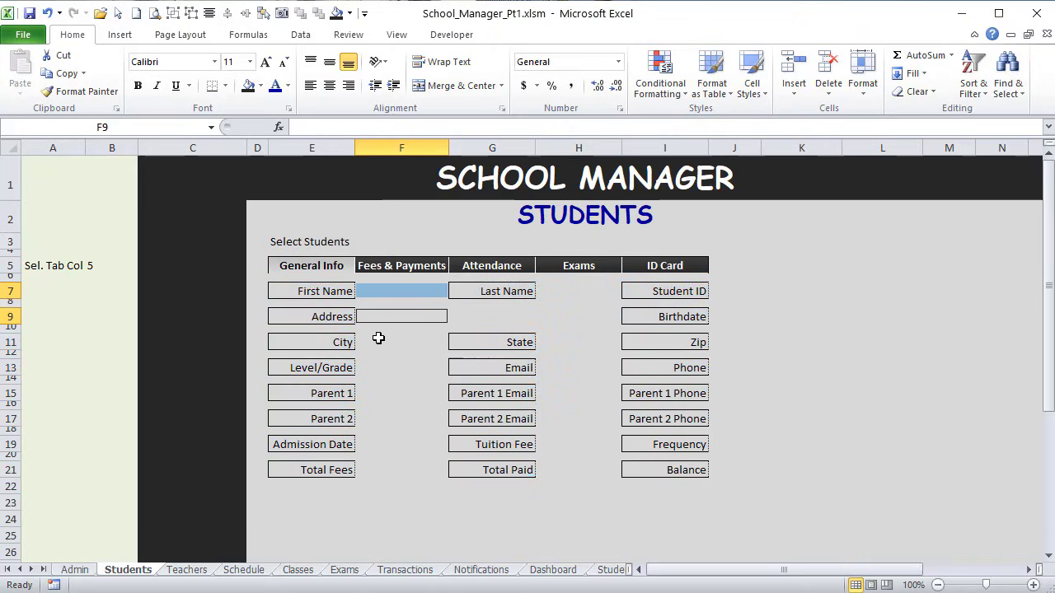
pyautogui.keyDown('ctrl'); pyautogui.click(379, 340); pyautogui.keyUp('ctrl')
pyautogui.keyDown('ctrl'); pyautogui.click(374, 369); pyautogui.keyUp('ctrl')
pyautogui.keyDown('ctrl'); pyautogui.click(372, 392); pyautogui.keyUp('ctrl')
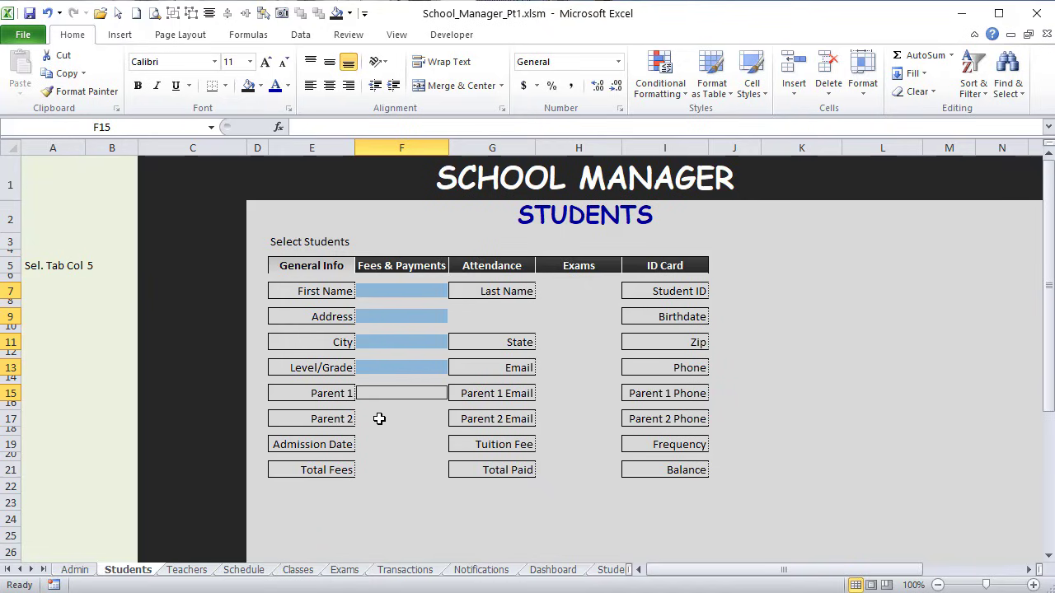
pyautogui.keyDown('ctrl'); pyautogui.click(378, 419); pyautogui.keyUp('ctrl')
pyautogui.keyDown('ctrl'); pyautogui.click(381, 445); pyautogui.keyUp('ctrl')
pyautogui.keyDown('ctrl'); pyautogui.click(385, 468); pyautogui.keyUp('ctrl')
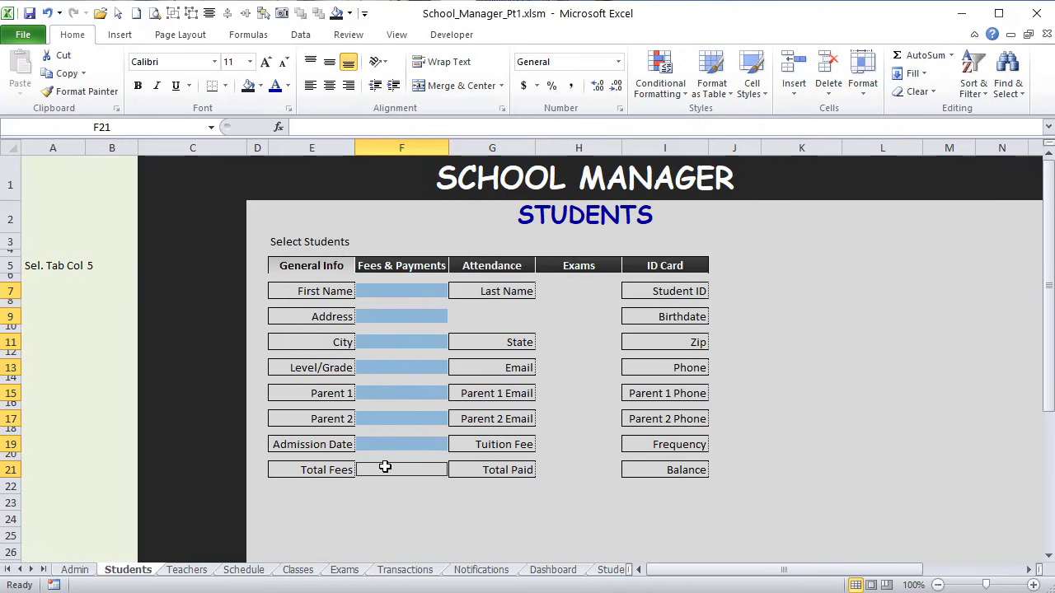
pyautogui.keyDown('ctrl'); pyautogui.click(557, 293); pyautogui.keyUp('ctrl')
pyautogui.keyDown('ctrl'); pyautogui.click(556, 342); pyautogui.keyUp('ctrl')
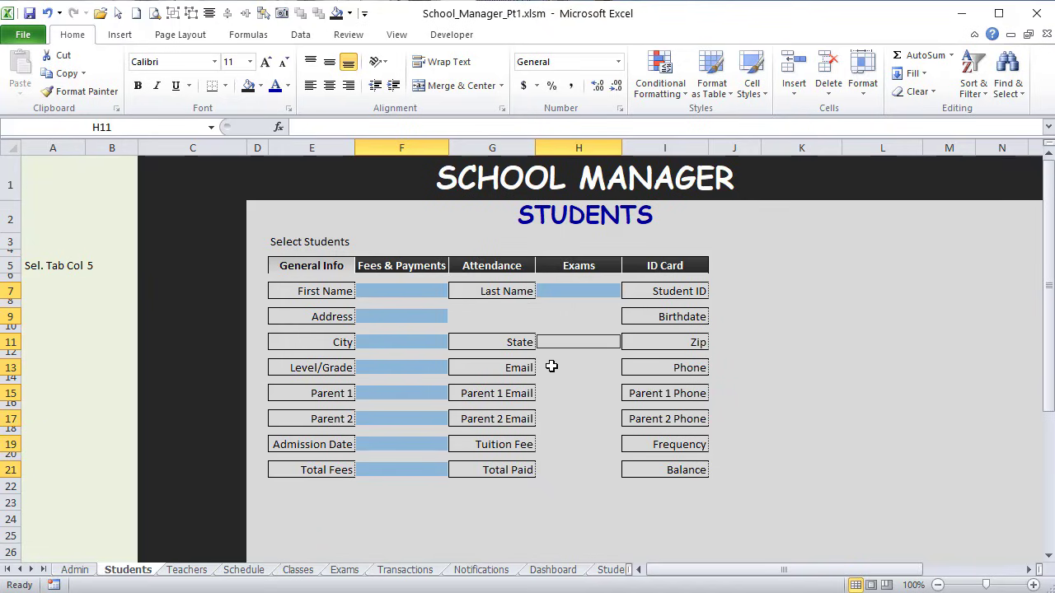
pyautogui.keyDown('ctrl'); pyautogui.click(551, 367); pyautogui.keyUp('ctrl')
pyautogui.keyDown('ctrl'); pyautogui.click(549, 394); pyautogui.keyUp('ctrl')
pyautogui.keyDown('ctrl'); pyautogui.click(548, 419); pyautogui.keyUp('ctrl')
pyautogui.keyDown('ctrl'); pyautogui.click(544, 445); pyautogui.keyUp('ctrl')
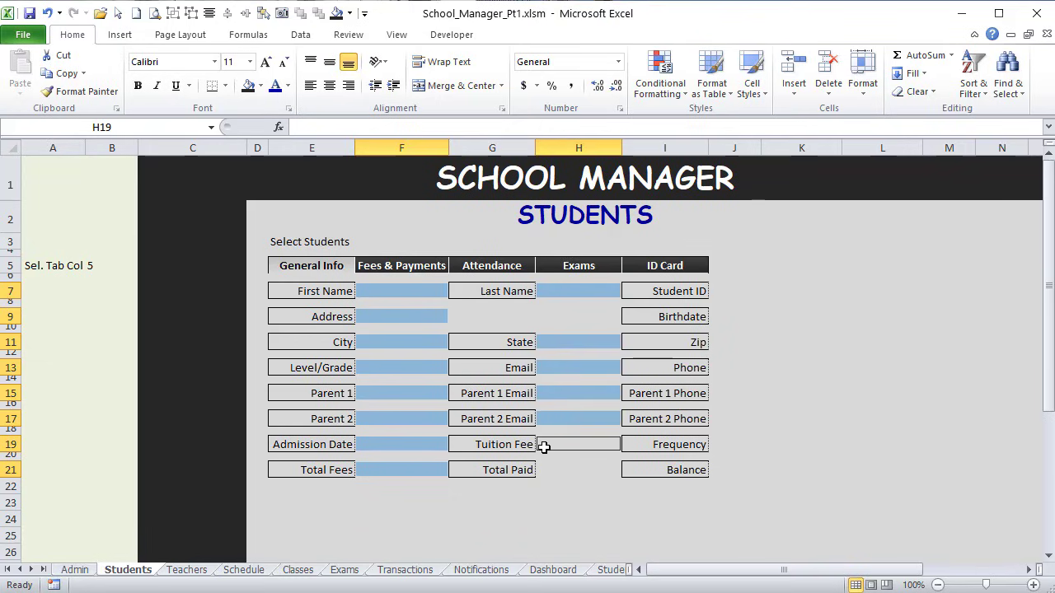
pyautogui.keyDown('ctrl'); pyautogui.click(547, 465); pyautogui.keyUp('ctrl')
pyautogui.keyDown('ctrl'); pyautogui.click(716, 292); pyautogui.keyUp('ctrl')
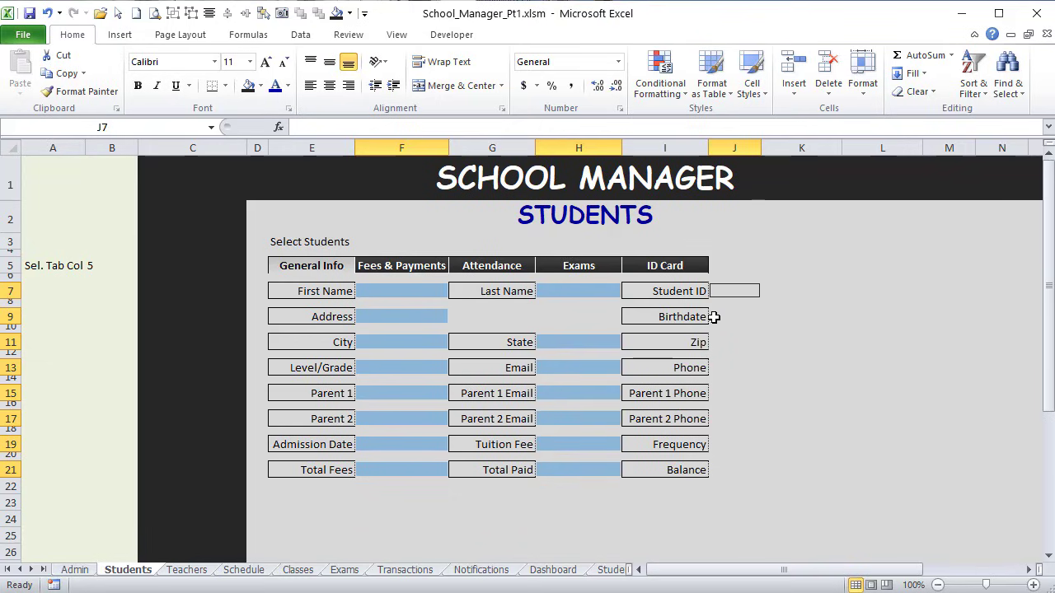
pyautogui.keyDown('ctrl'); pyautogui.click(714, 316); pyautogui.keyUp('ctrl')
pyautogui.keyDown('ctrl'); pyautogui.click(714, 344); pyautogui.keyUp('ctrl')
pyautogui.keyDown('ctrl'); pyautogui.click(715, 367); pyautogui.keyUp('ctrl')
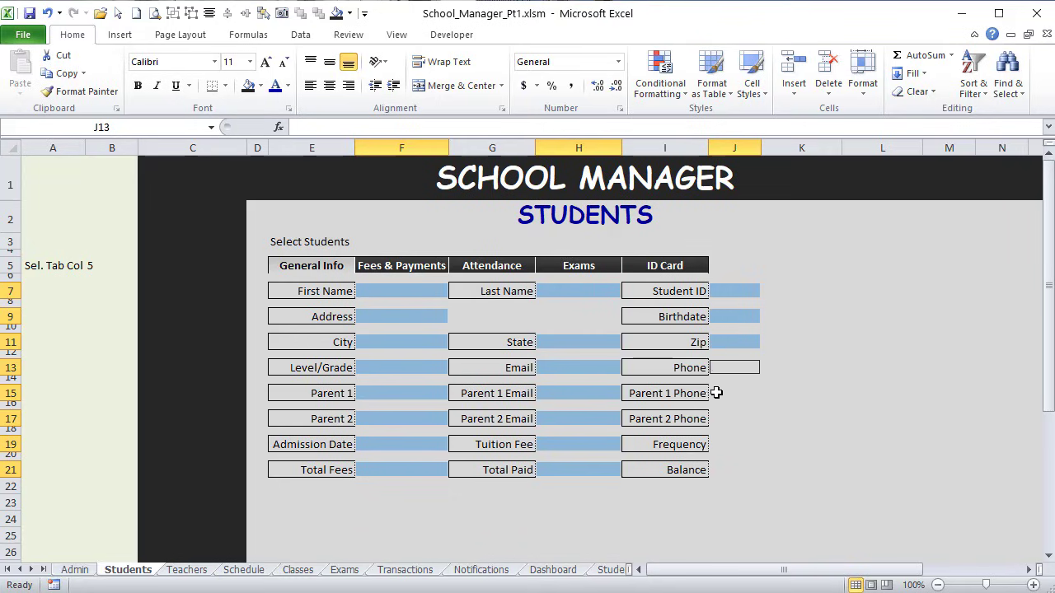
pyautogui.keyDown('ctrl'); pyautogui.click(715, 393); pyautogui.keyUp('ctrl')
pyautogui.keyDown('ctrl'); pyautogui.click(725, 415); pyautogui.keyUp('ctrl')
pyautogui.keyDown('ctrl'); pyautogui.click(726, 445); pyautogui.keyUp('ctrl')
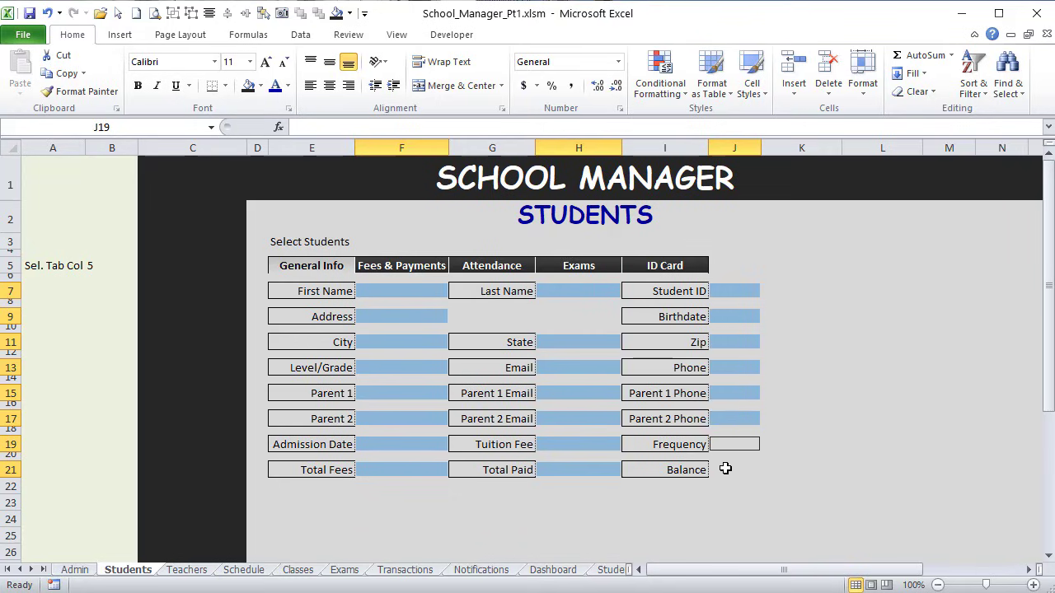
pyautogui.keyDown('ctrl'); pyautogui.click(726, 468); pyautogui.keyUp('ctrl')
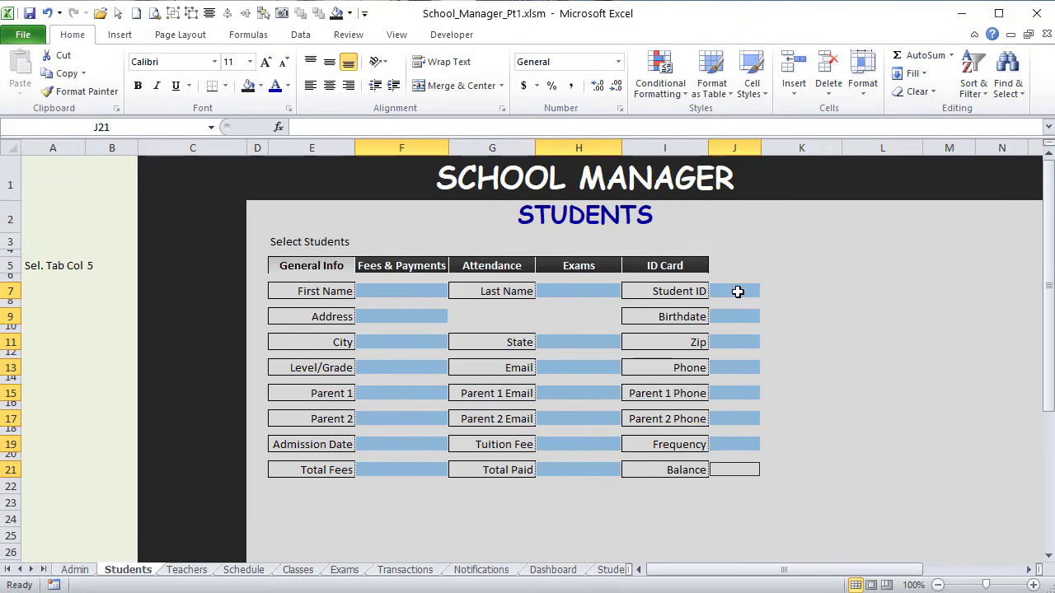
pyautogui.rightClick(738, 291)
pyautogui.click(651, 536)
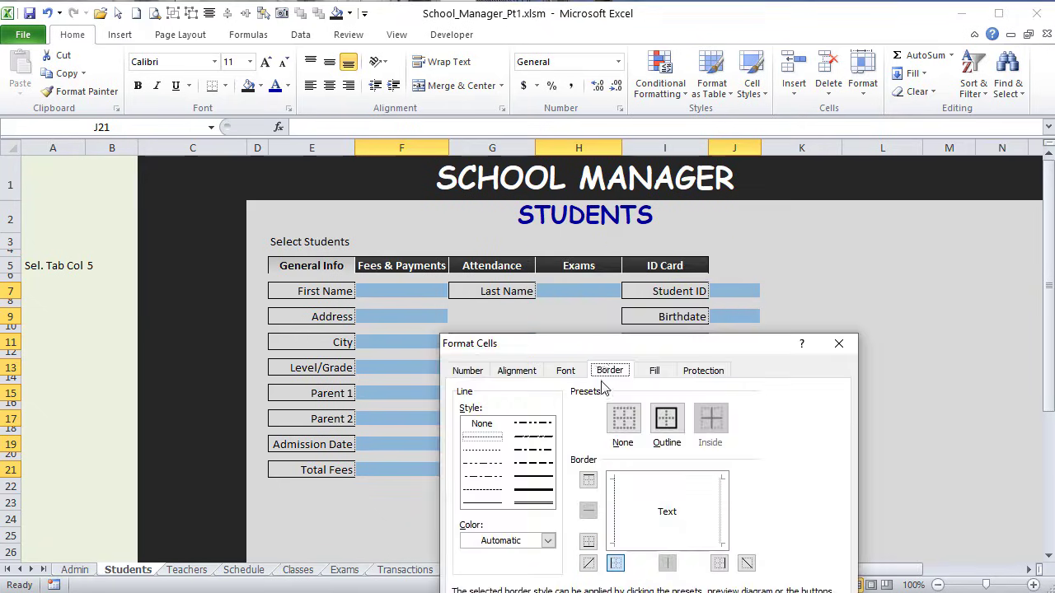
pyautogui.moveTo(607, 346); pyautogui.dragTo(596, 198)
pyautogui.click(643, 222)
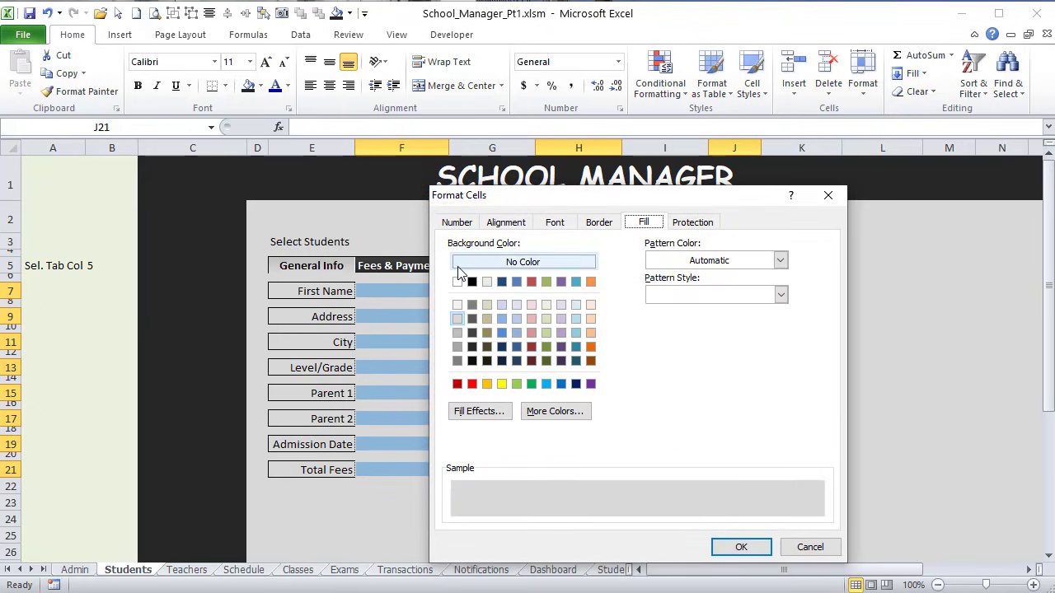
pyautogui.click(458, 282)
# Step: Add thin solid top, right and bottom borders to the selected entry cells and apply the cell formatting
pyautogui.click(600, 222)
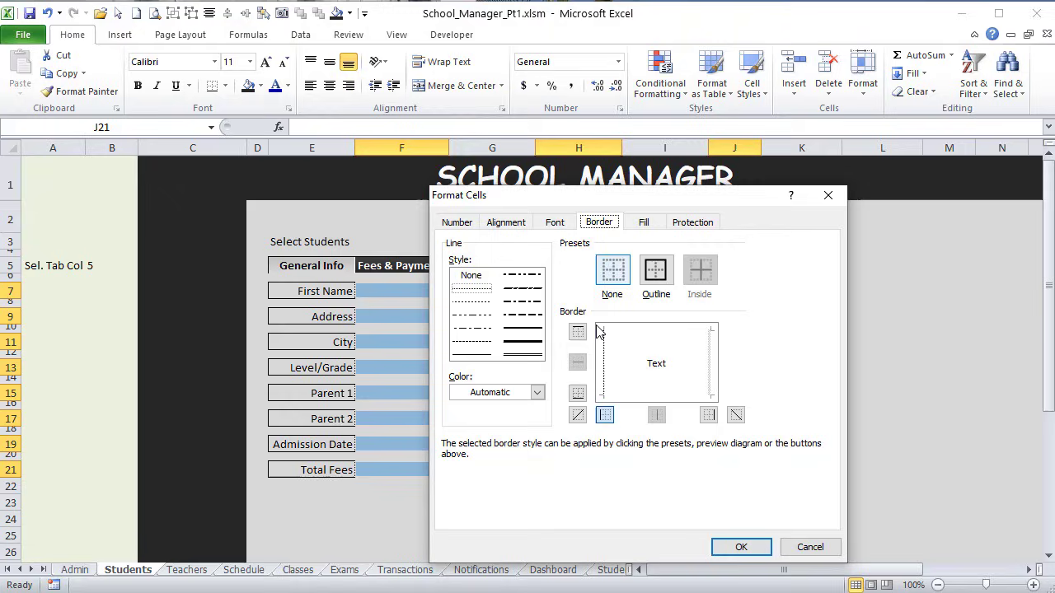
pyautogui.click(471, 356)
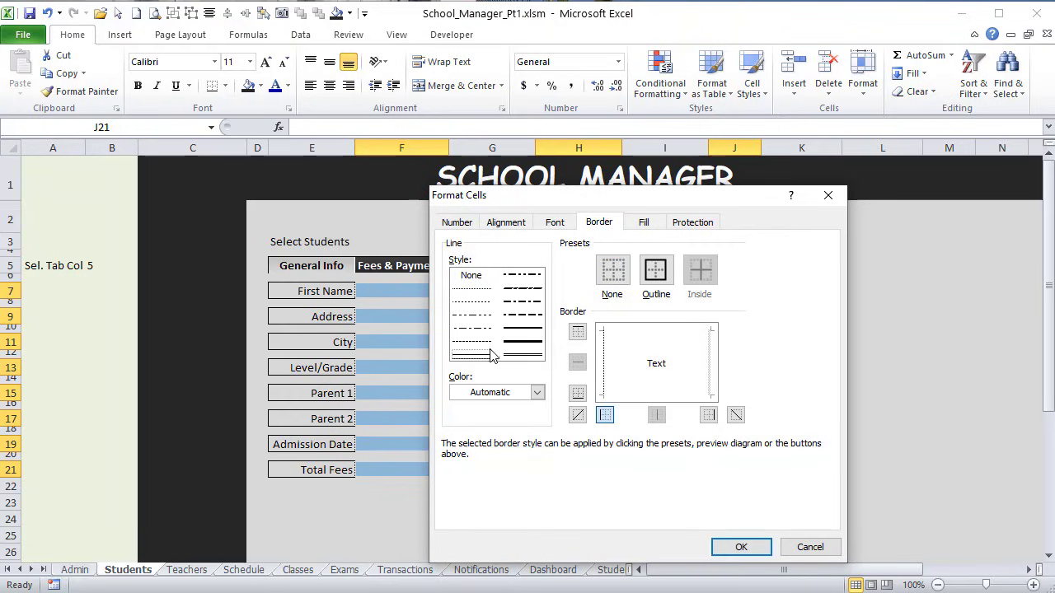
pyautogui.click(648, 335)
pyautogui.click(707, 369)
pyautogui.click(690, 394)
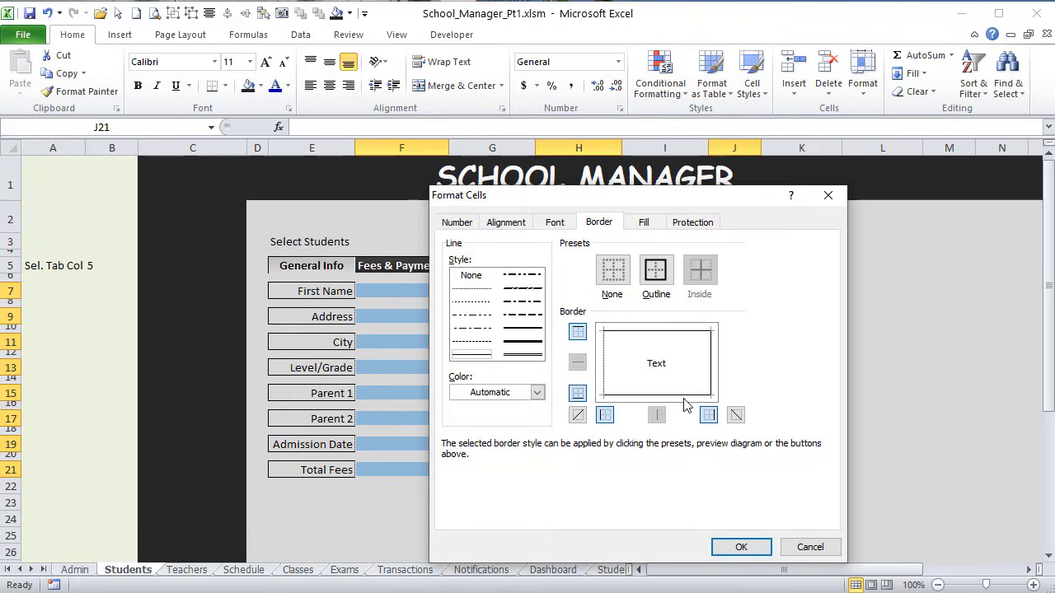
pyautogui.click(742, 547)
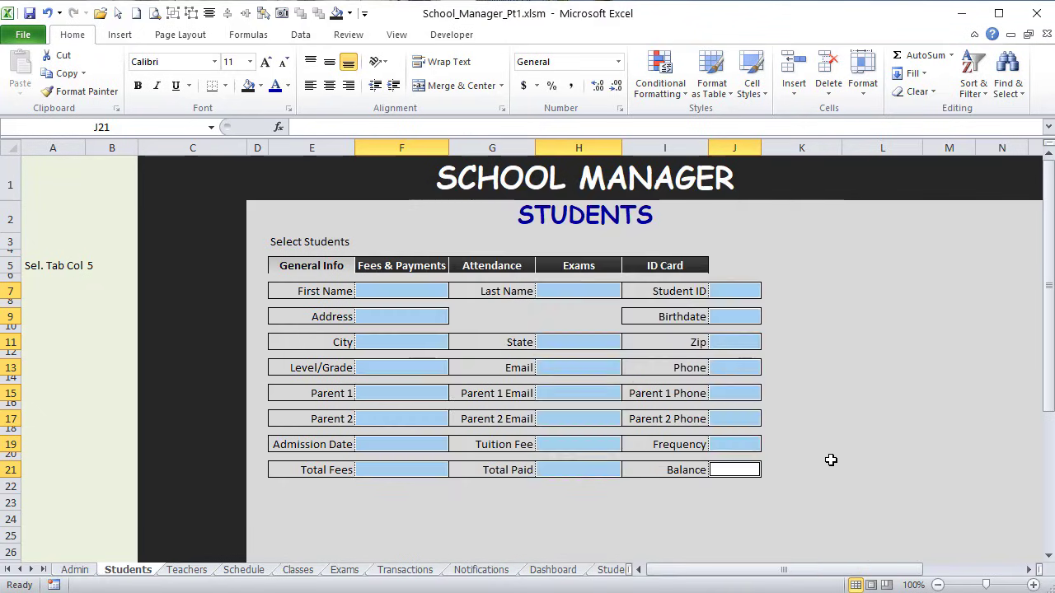
# Step: Widen column J to give the third column of entry cells more room
pyautogui.click(829, 459)
pyautogui.moveTo(761, 148); pyautogui.dragTo(789, 150)
pyautogui.click(822, 244)
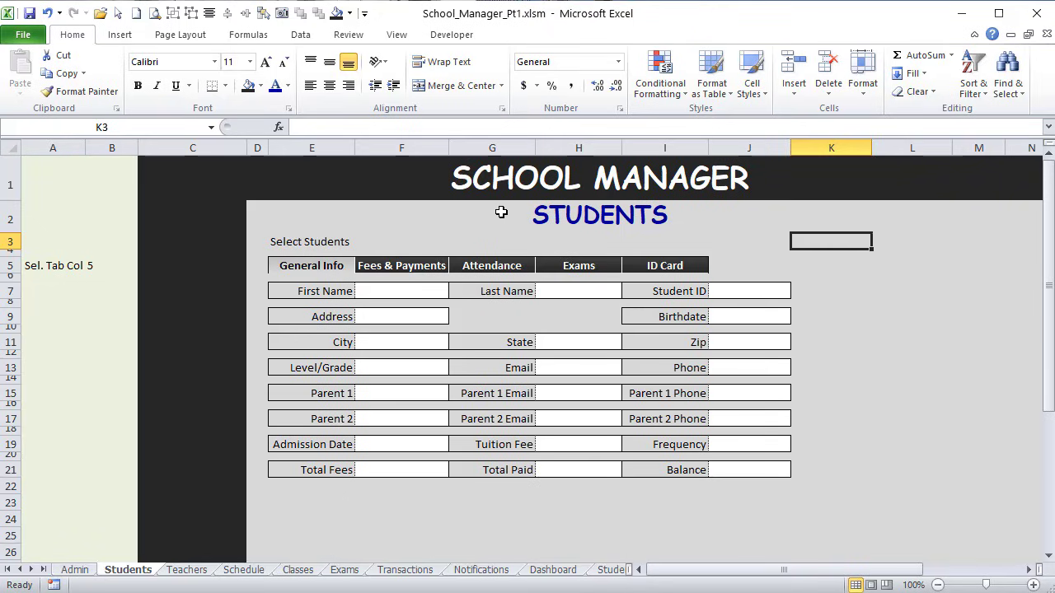
# Step: Copy the empty First Name entry cell F7 to F3 beside the Select Students label
pyautogui.click(397, 240)
pyautogui.click(413, 304)
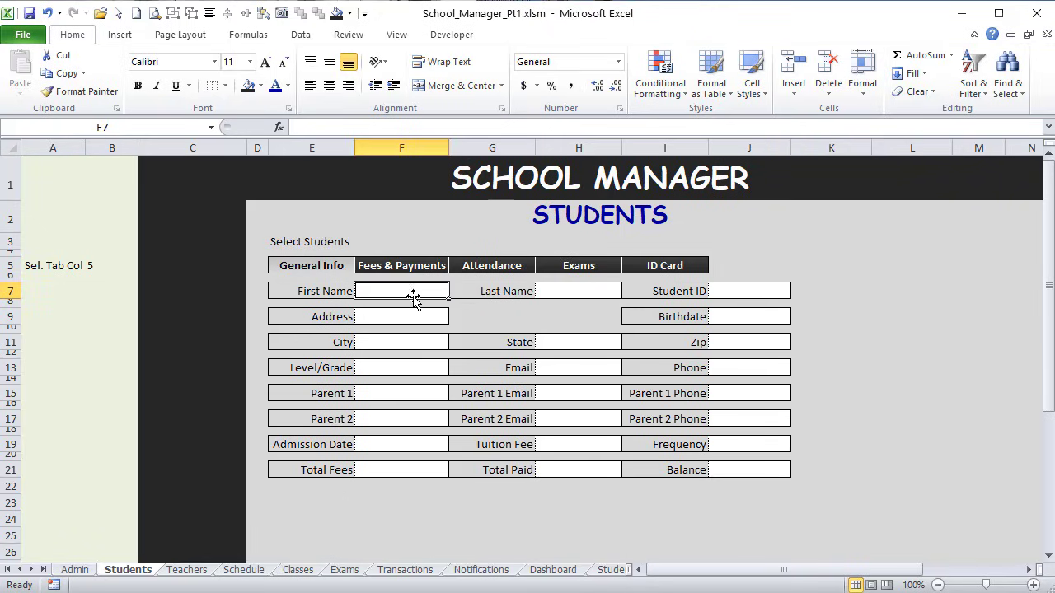
pyautogui.hotkey('ctrl', 'c')
pyautogui.click(397, 242)
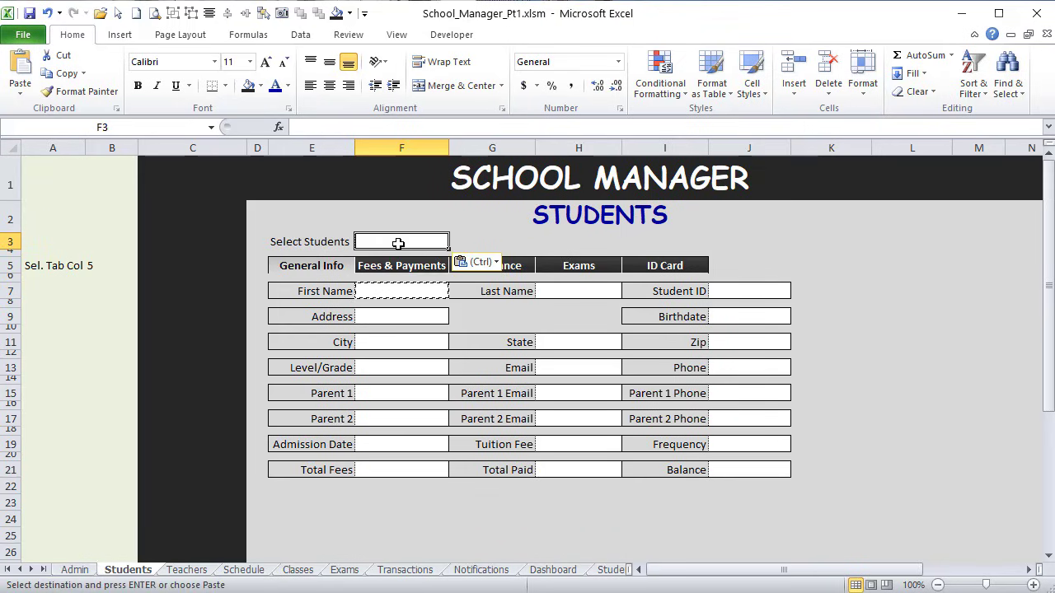
# Step: Copy the First Name label's formatting from E7 to the Select Students label in E3
pyautogui.rightClick(299, 296)
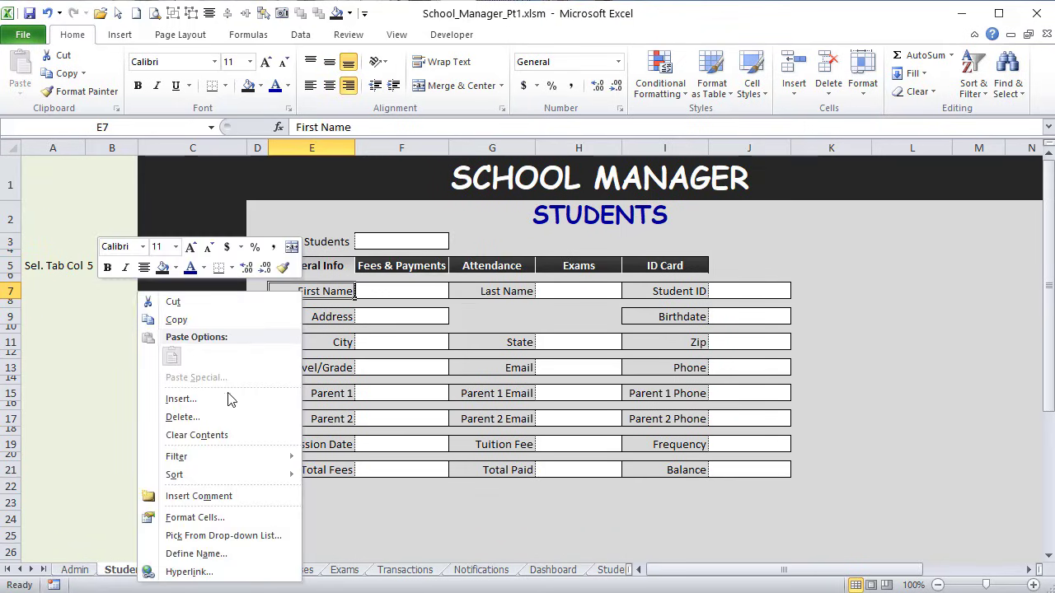
pyautogui.click(207, 321)
pyautogui.rightClick(344, 243)
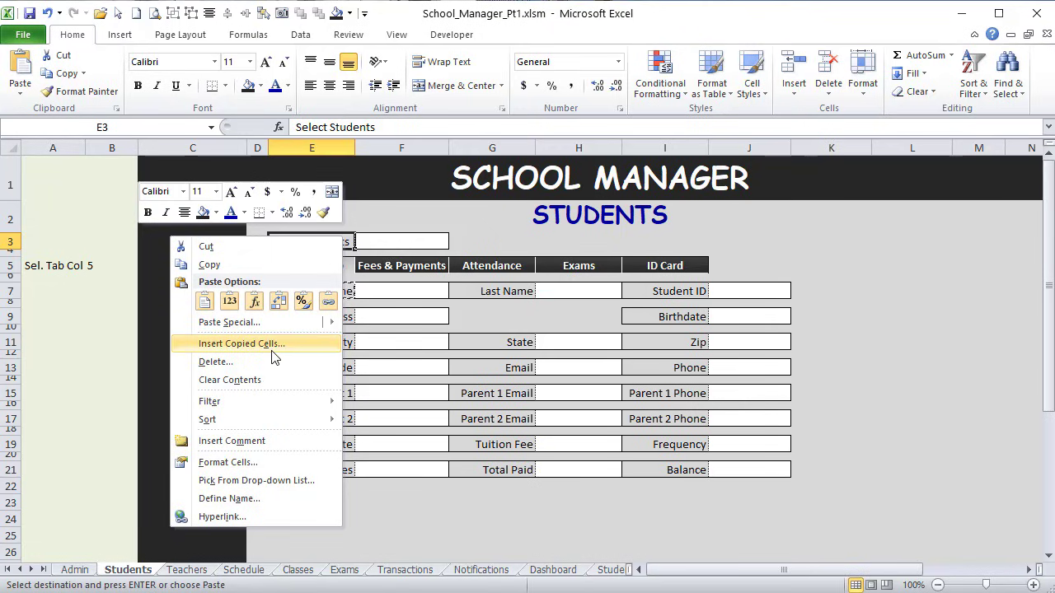
# Step: Paste only the formats of the copied First Name label onto the Select Students label in E3
pyautogui.click(268, 322)
pyautogui.click(159, 276)
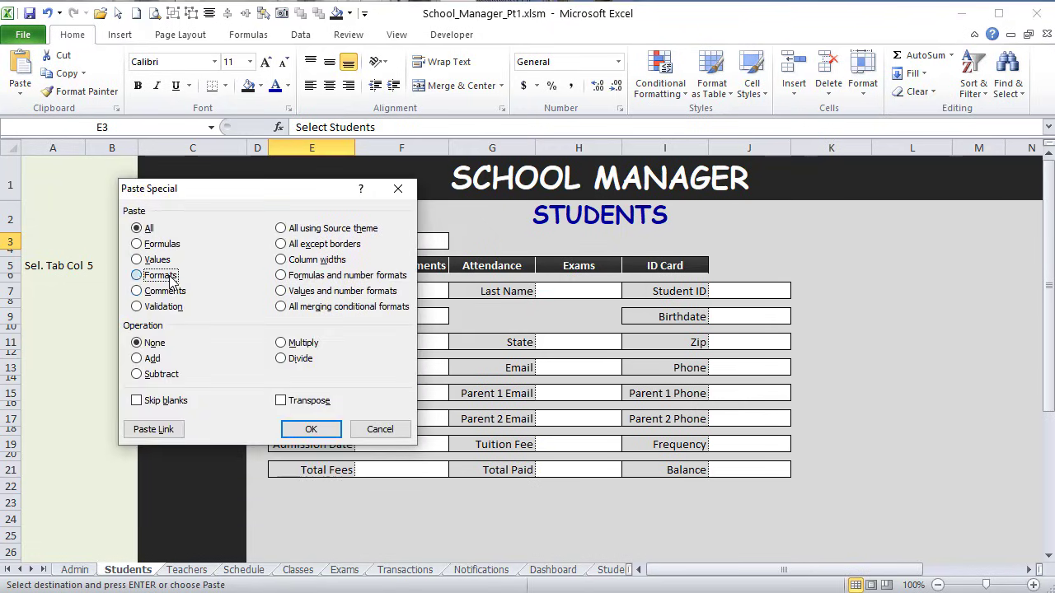
pyautogui.click(312, 429)
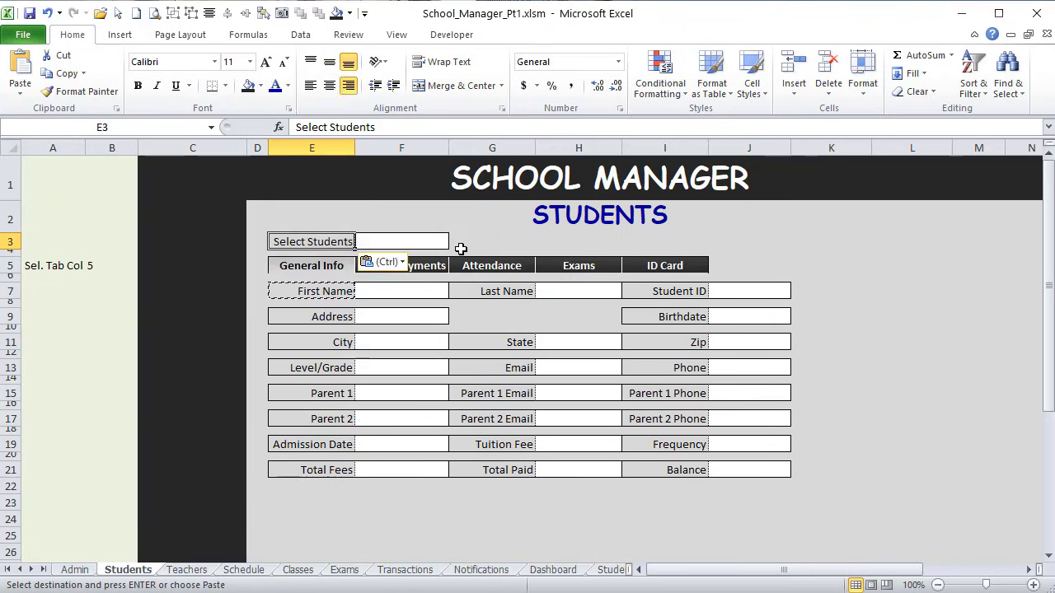
pyautogui.doubleClick(759, 228)
pyautogui.click(820, 308)
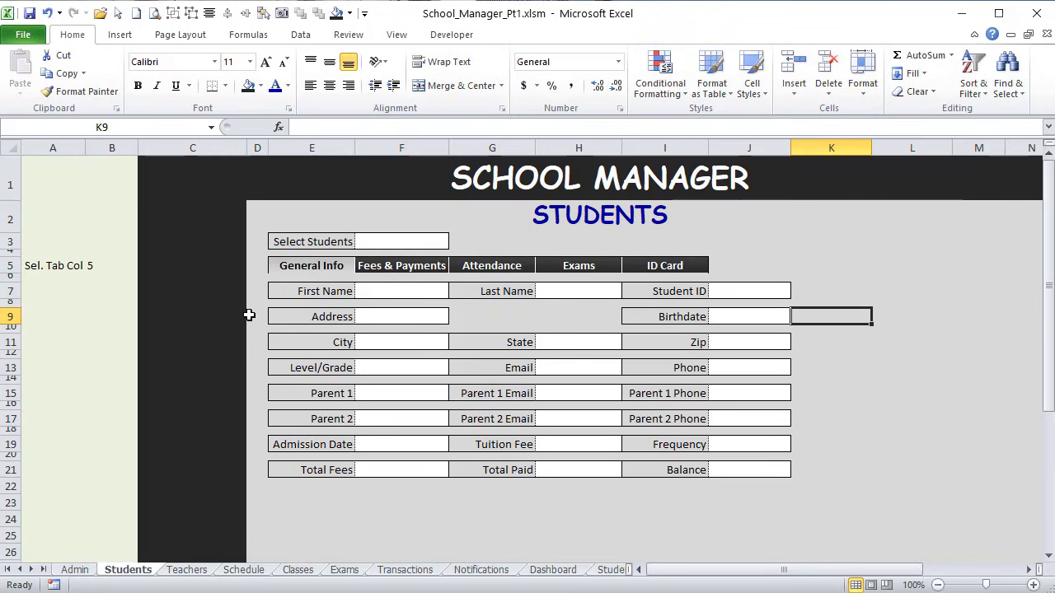
# Step: Add a solid left border to cells E6:E21 along the label column of the General Info form
pyautogui.click(281, 278)
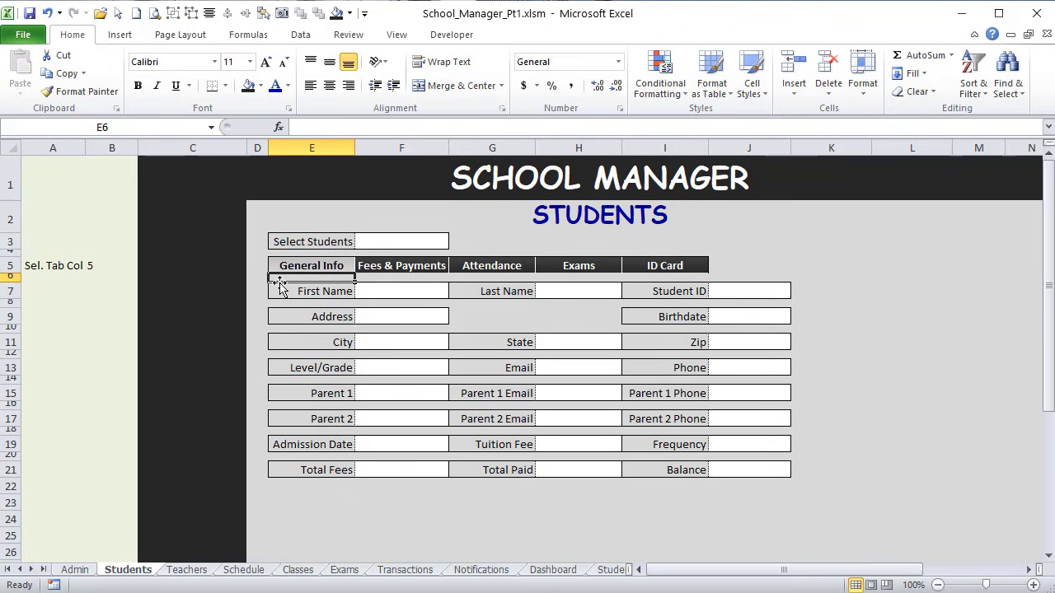
pyautogui.click(829, 267)
pyautogui.moveTo(269, 282); pyautogui.dragTo(738, 453)
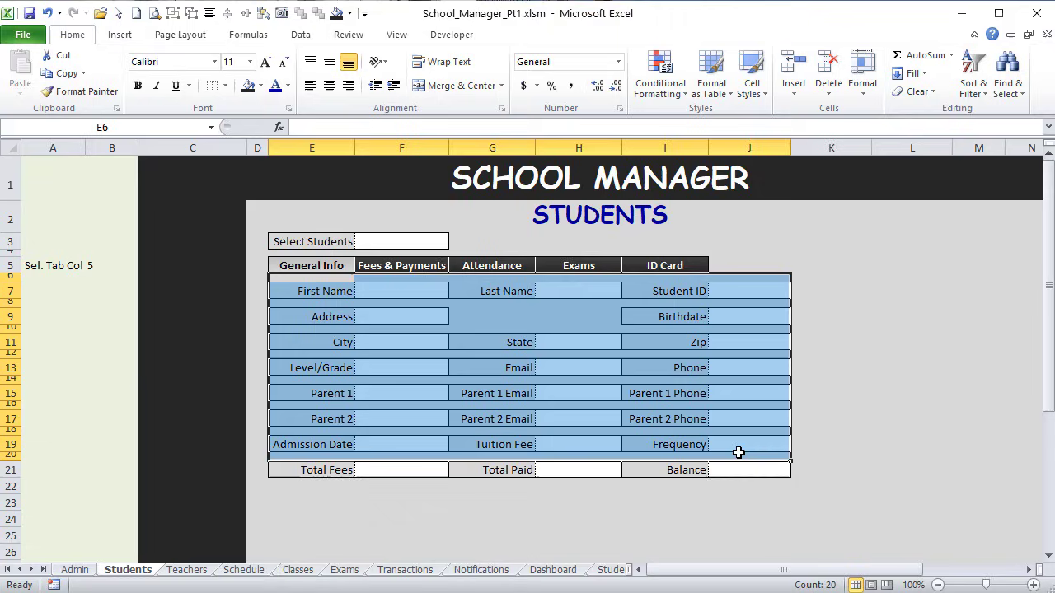
pyautogui.click(335, 278)
pyautogui.moveTo(330, 277); pyautogui.dragTo(344, 472)
pyautogui.rightClick(318, 372)
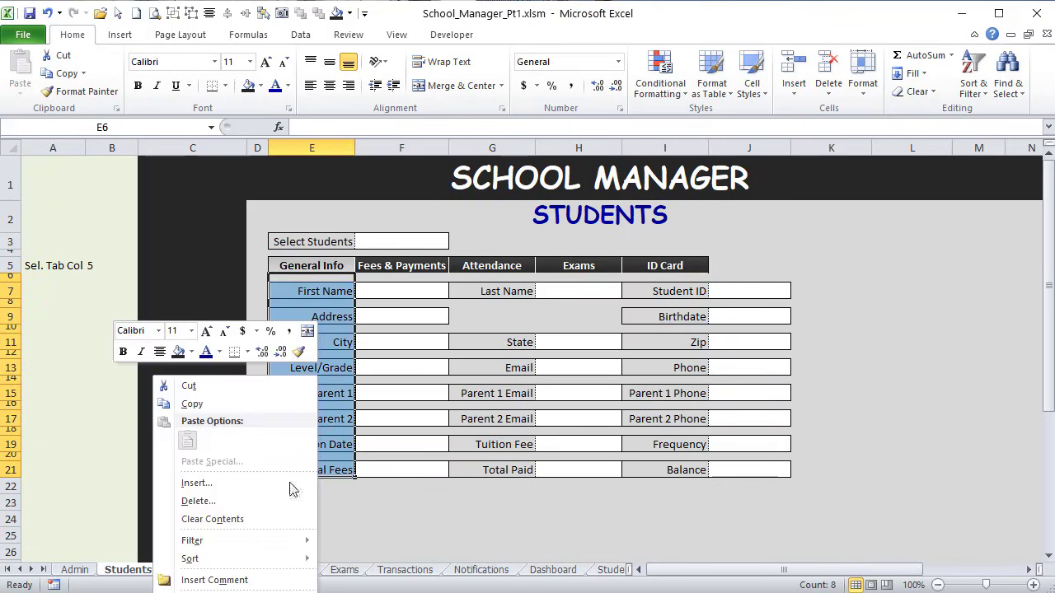
pyautogui.click(244, 592)
pyautogui.moveTo(305, 402); pyautogui.dragTo(487, 192)
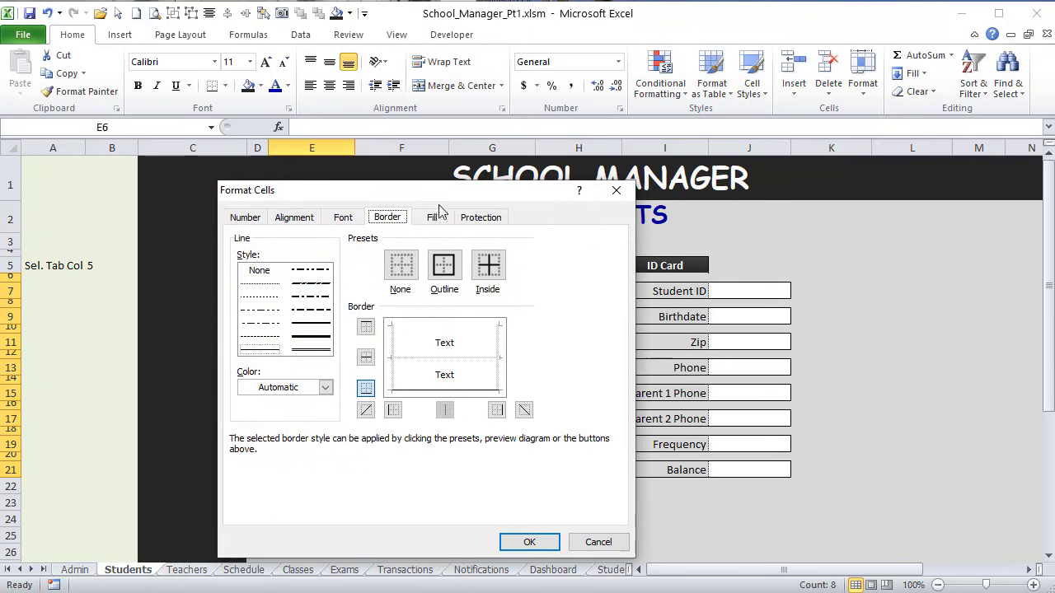
pyautogui.click(394, 332)
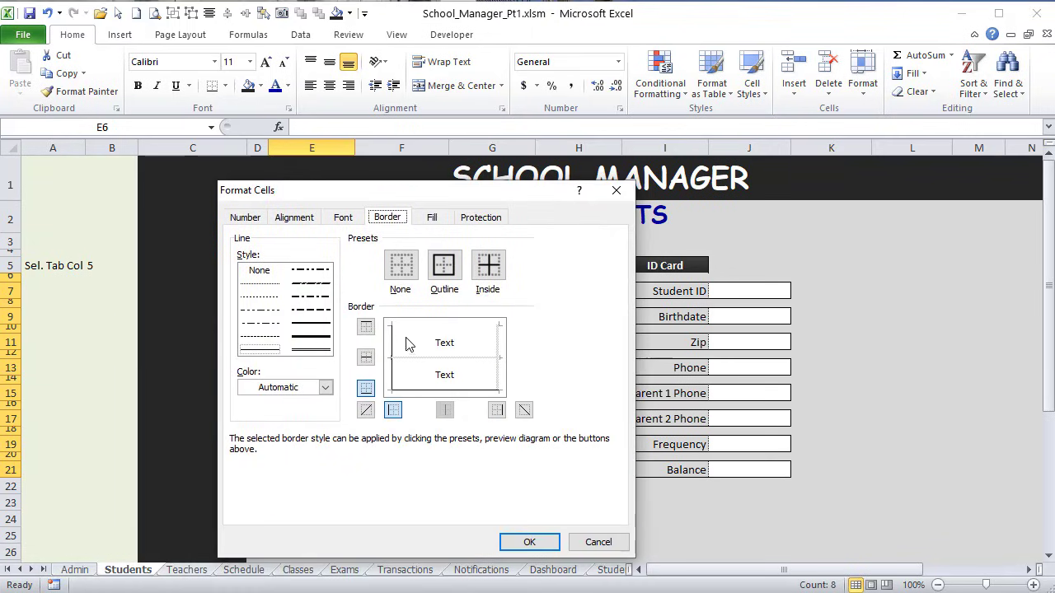
pyautogui.click(525, 542)
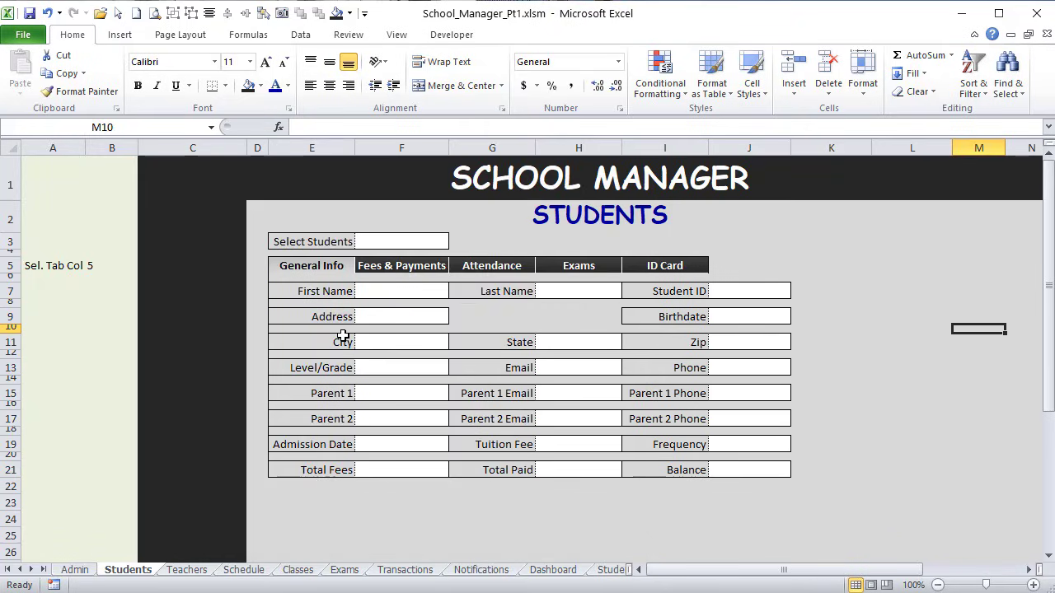
# Step: Add a bottom border to cells J5:L5, extending the line from the ID Card tab to column L
pyautogui.moveTo(733, 268); pyautogui.dragTo(941, 261)
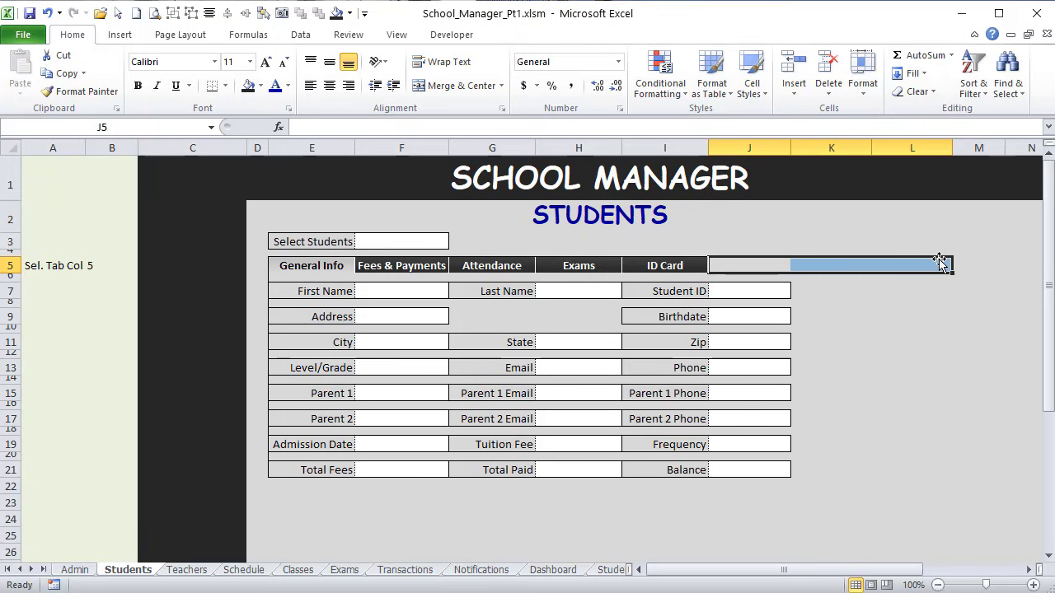
pyautogui.rightClick(934, 263)
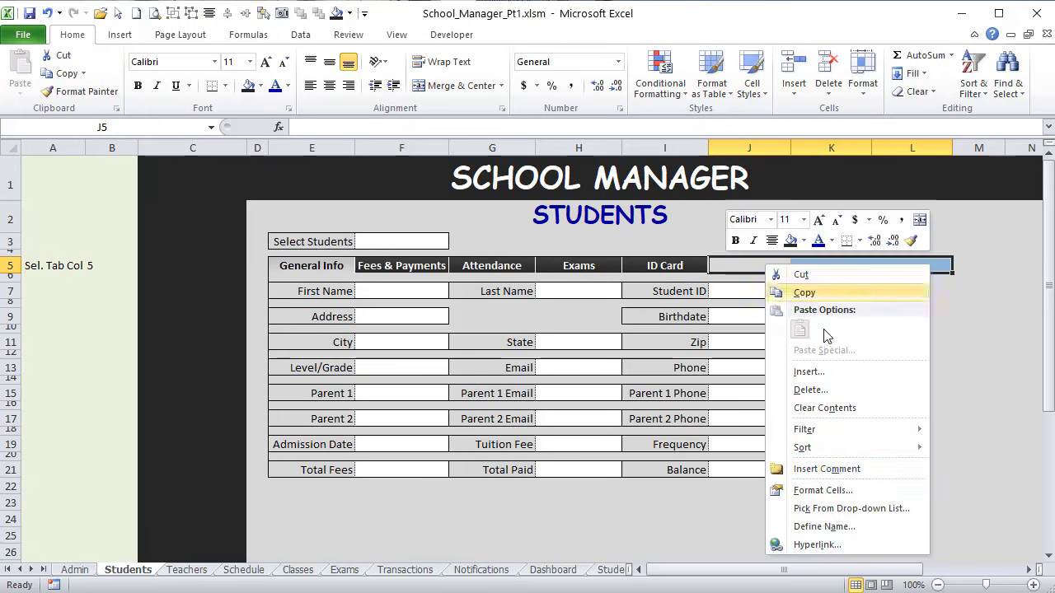
pyautogui.click(853, 491)
pyautogui.moveTo(816, 298); pyautogui.dragTo(685, 202)
pyautogui.click(763, 405)
pyautogui.click(830, 554)
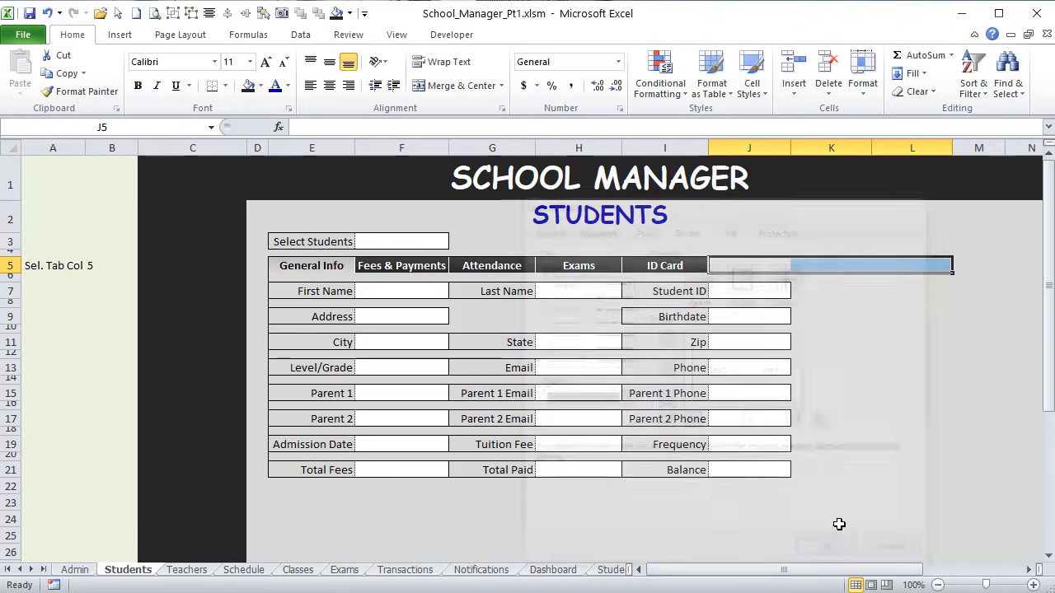
pyautogui.click(919, 367)
# Step: Add solid outer right and bottom borders to the range K6:L21 beside the form
pyautogui.moveTo(941, 277); pyautogui.dragTo(943, 478)
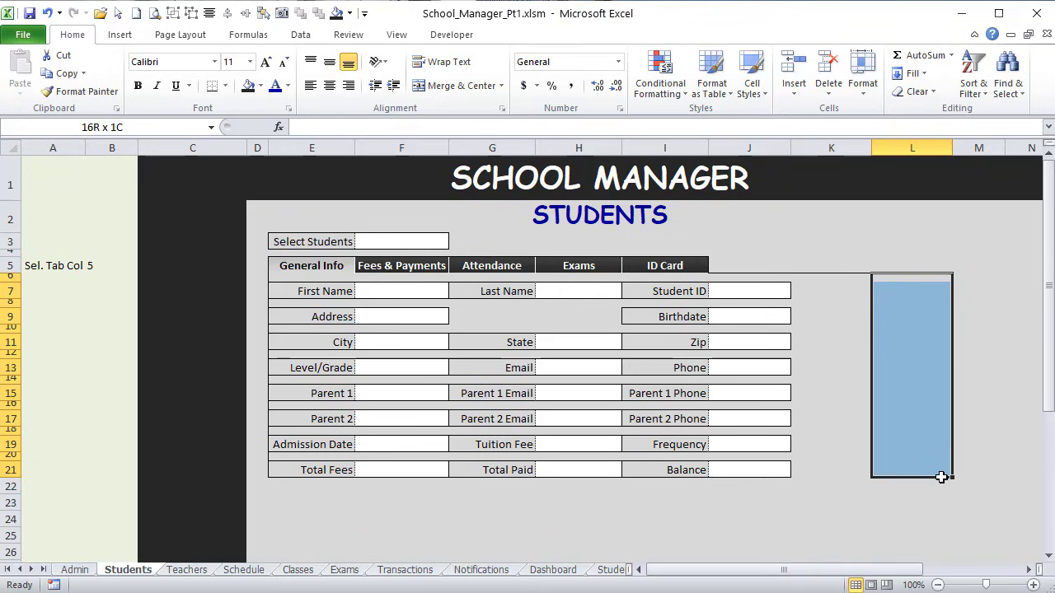
pyautogui.moveTo(942, 477); pyautogui.dragTo(821, 472)
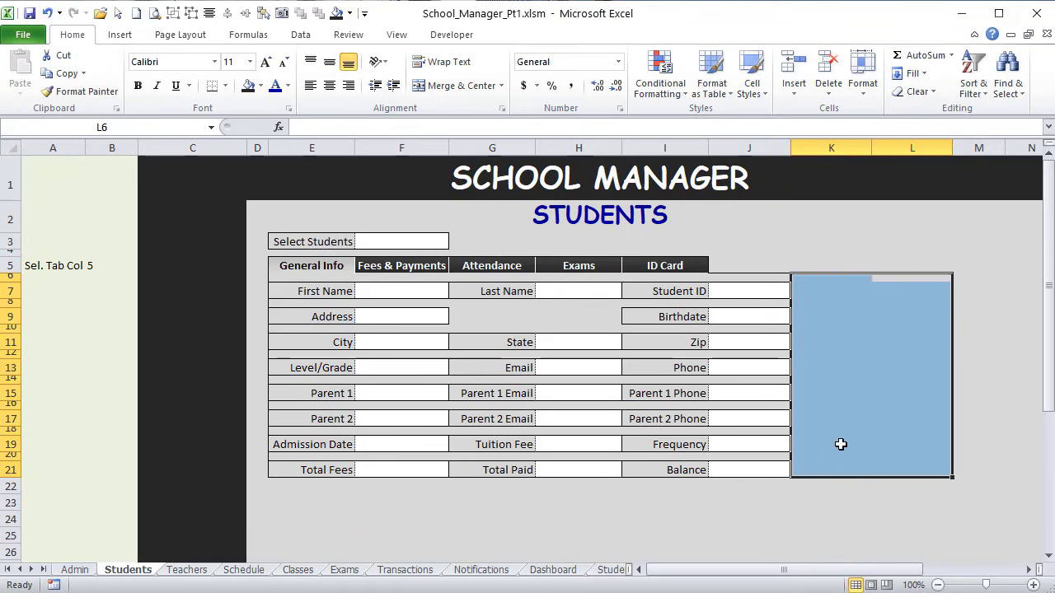
pyautogui.rightClick(841, 444)
pyautogui.rightClick(825, 306)
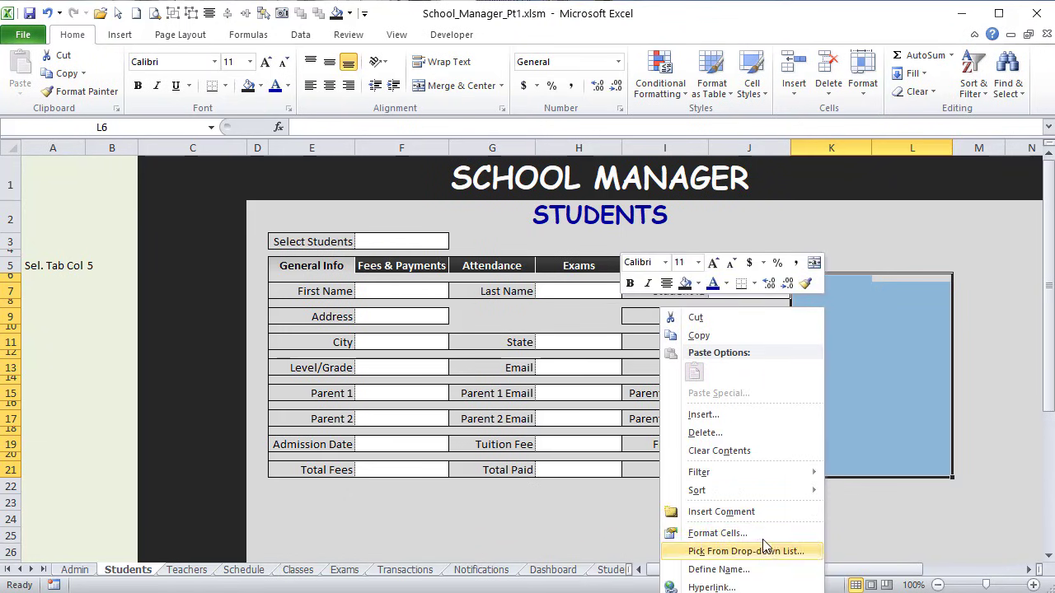
pyautogui.click(751, 532)
pyautogui.click(834, 511)
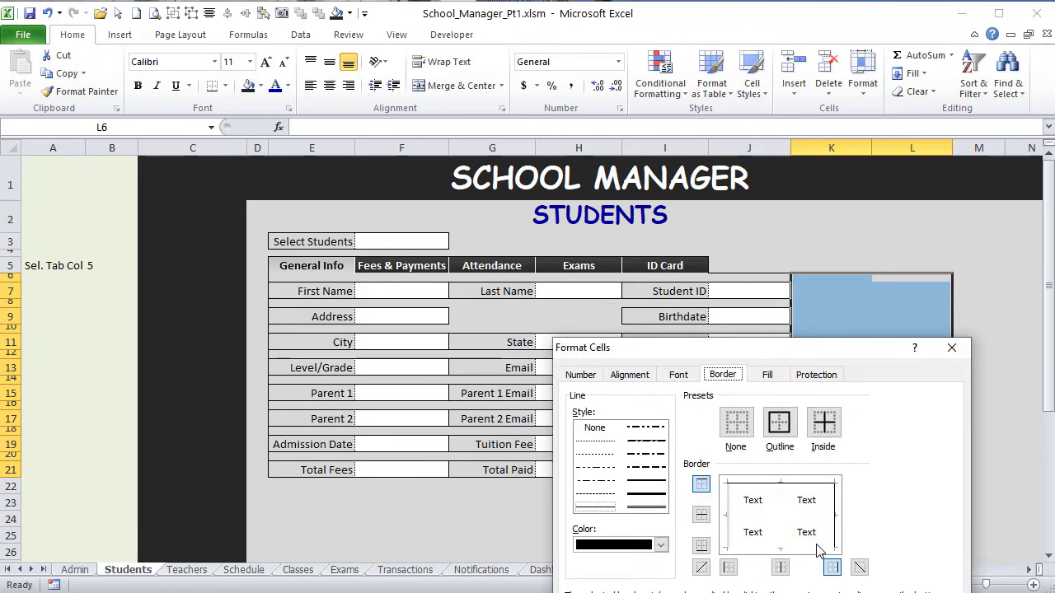
pyautogui.click(820, 548)
pyautogui.press('Return')
pyautogui.click(1012, 430)
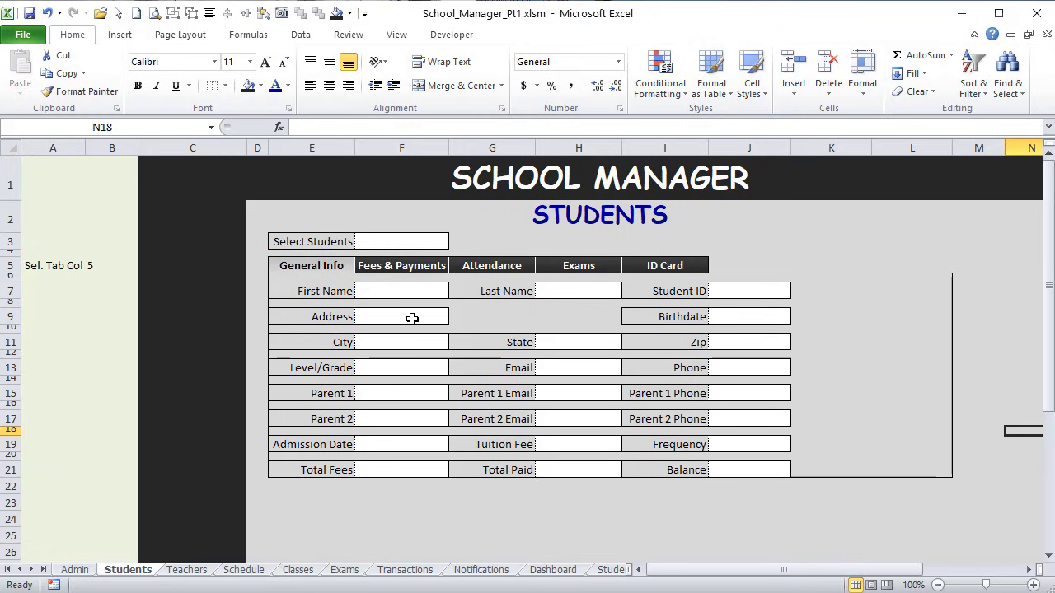
# Step: Merge cells F9:H9 into one wide Address field
pyautogui.moveTo(367, 318); pyautogui.dragTo(593, 317)
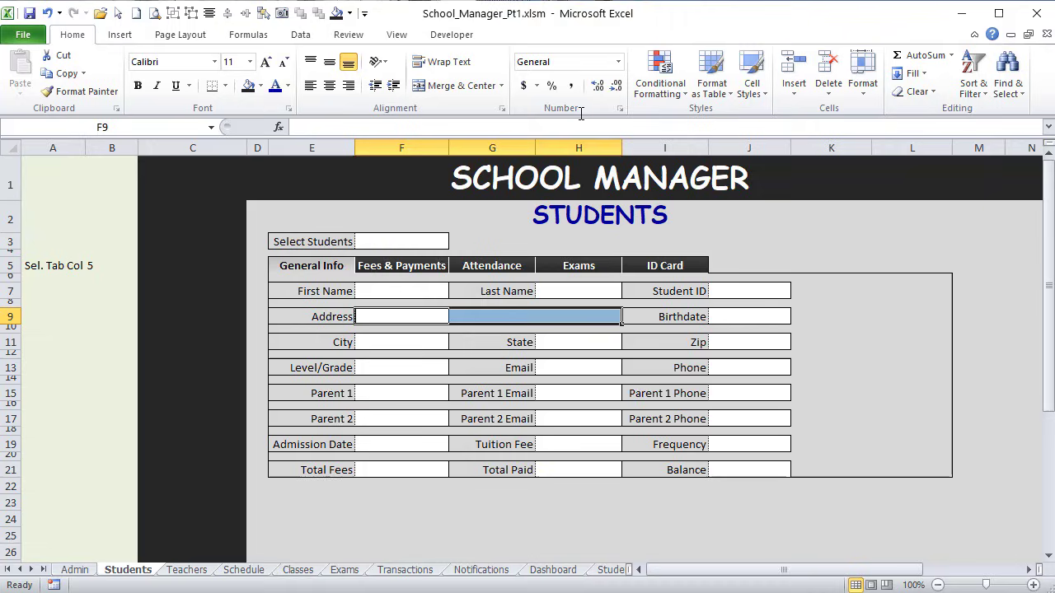
pyautogui.click(462, 86)
pyautogui.click(910, 340)
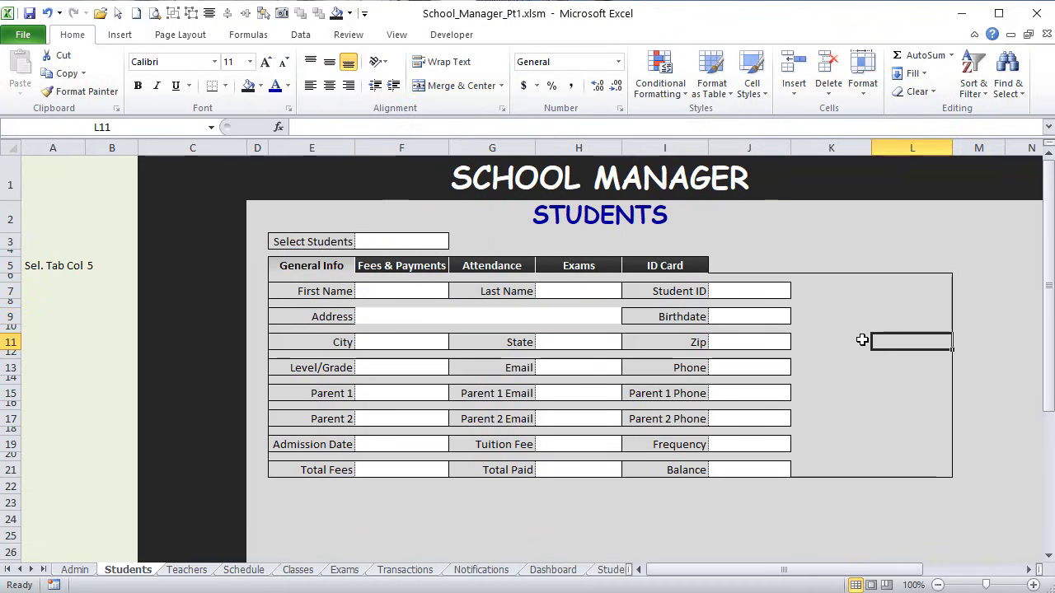
# Step: Apply solid top and bottom borders to the merged Address field in F9:H9
pyautogui.rightClick(441, 319)
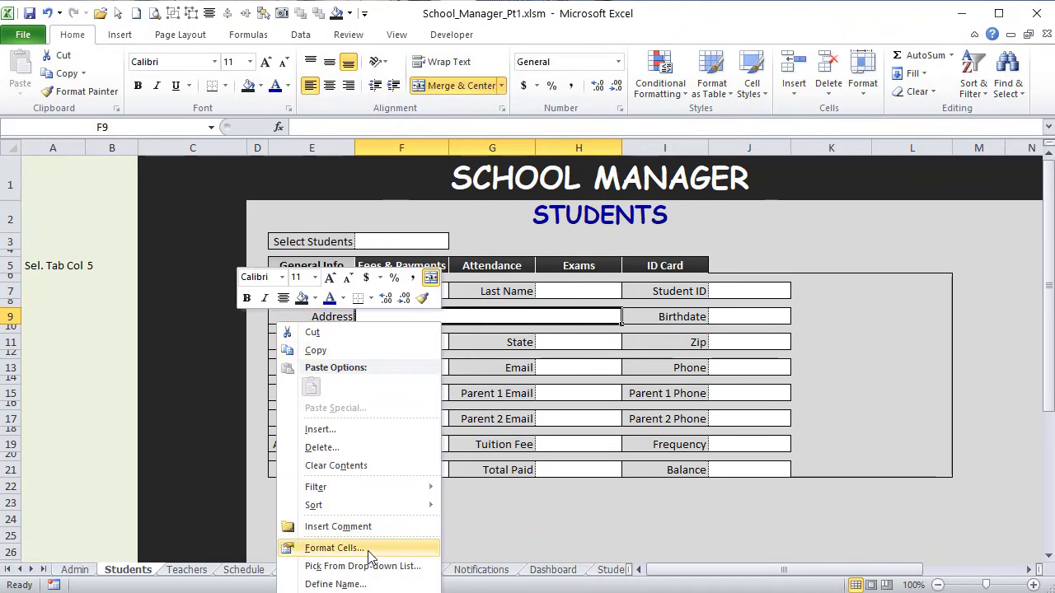
pyautogui.click(368, 548)
pyautogui.moveTo(415, 374); pyautogui.dragTo(503, 220)
pyautogui.click(492, 351)
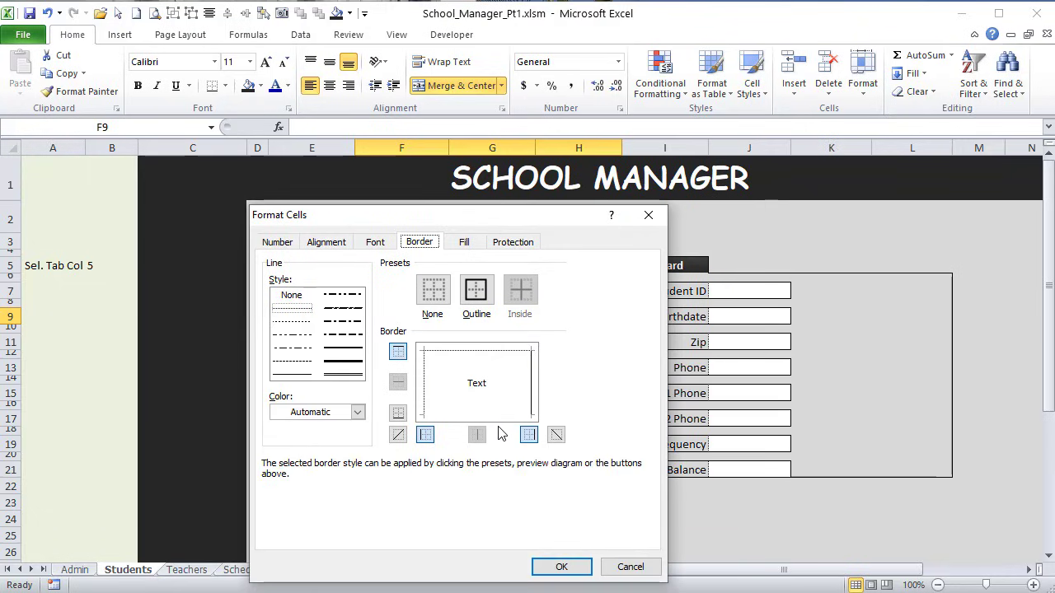
pyautogui.click(295, 373)
pyautogui.click(466, 352)
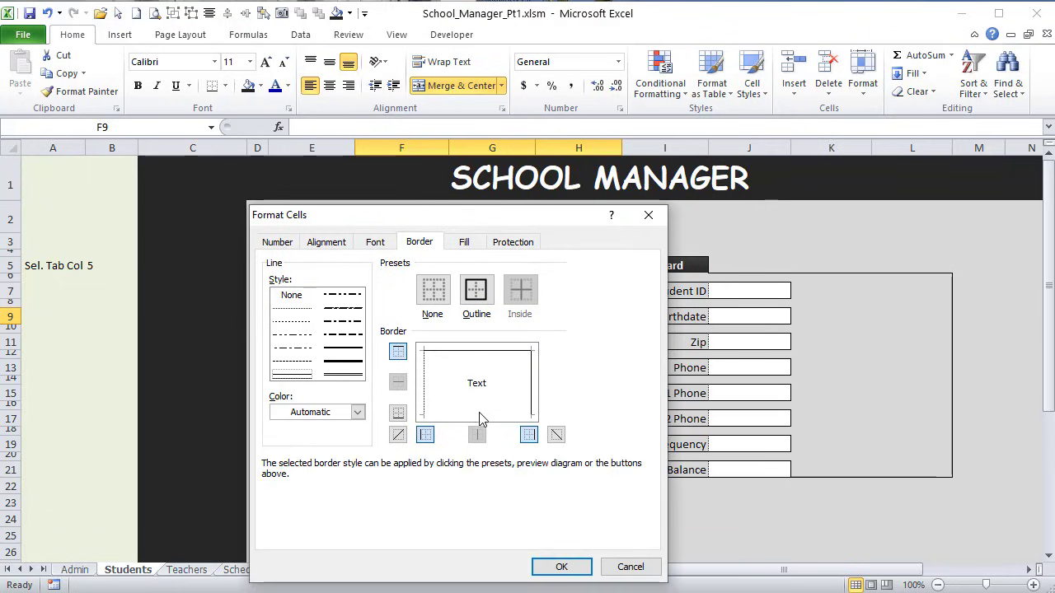
pyautogui.click(481, 415)
pyautogui.click(561, 567)
pyautogui.click(579, 445)
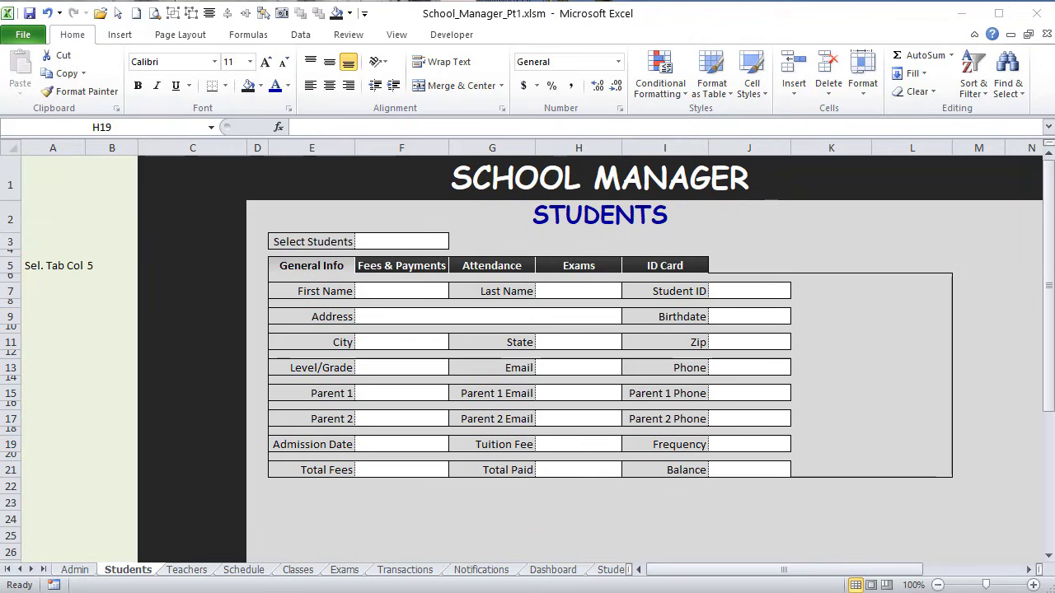
# Step: Add a bottom border to the range K7:L19 and save the workbook
pyautogui.click(809, 291)
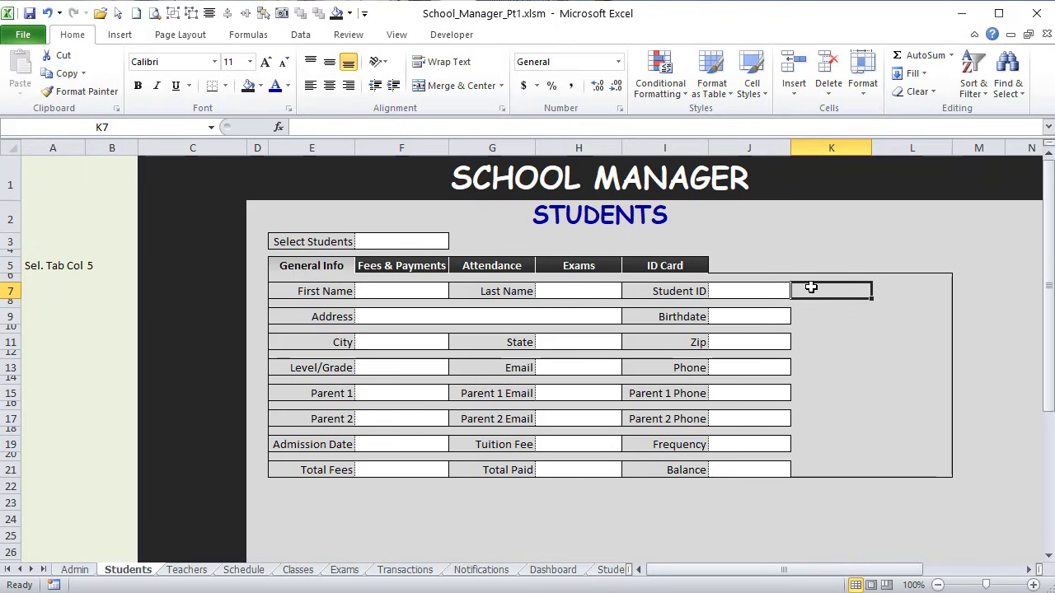
pyautogui.moveTo(814, 290); pyautogui.dragTo(918, 446)
pyautogui.rightClick(904, 434)
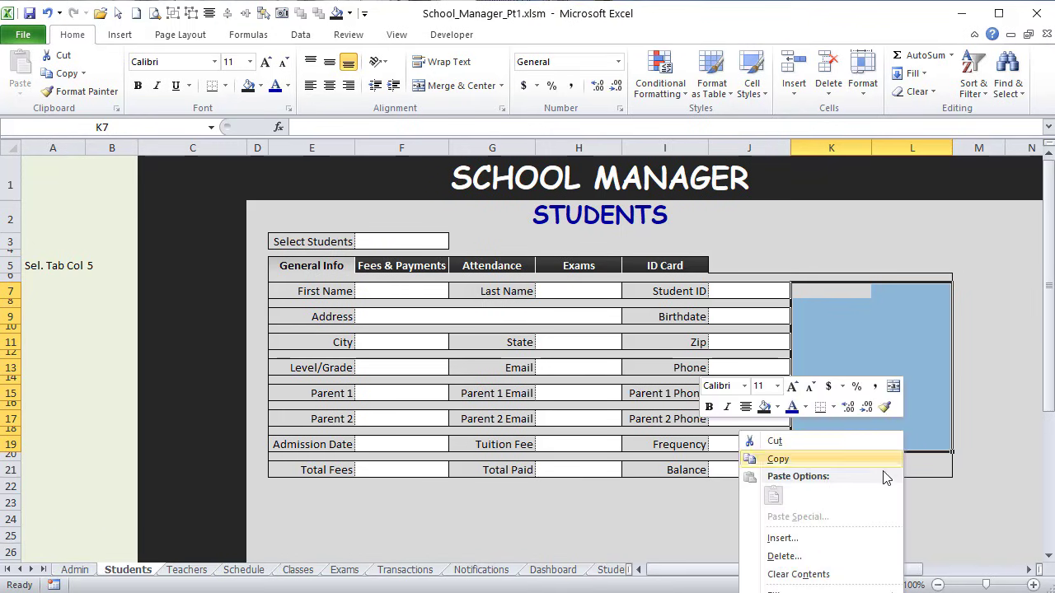
pyautogui.click(817, 592)
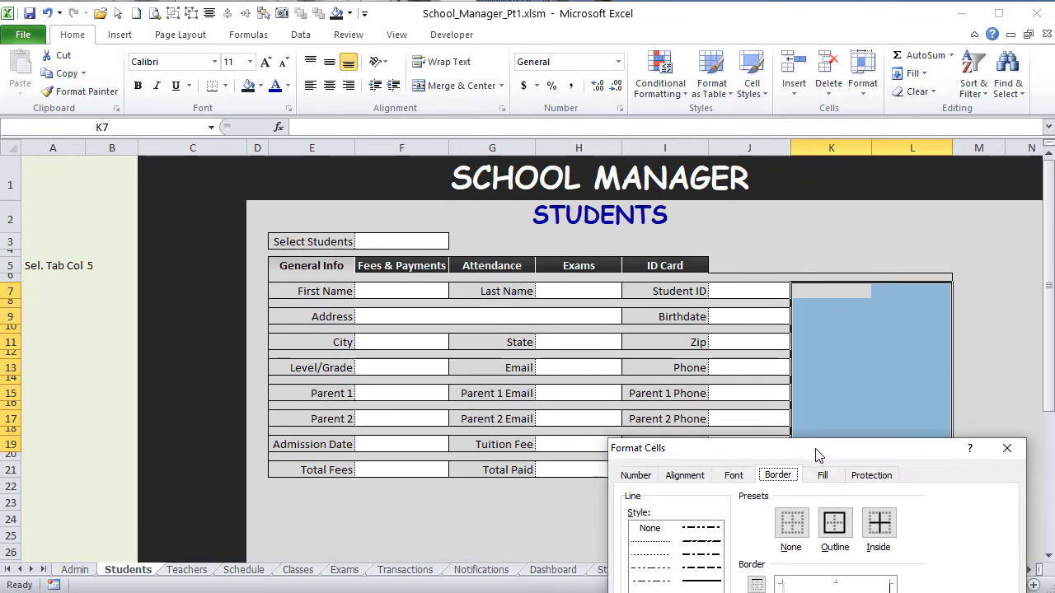
pyautogui.moveTo(816, 456); pyautogui.dragTo(761, 298)
pyautogui.click(777, 491)
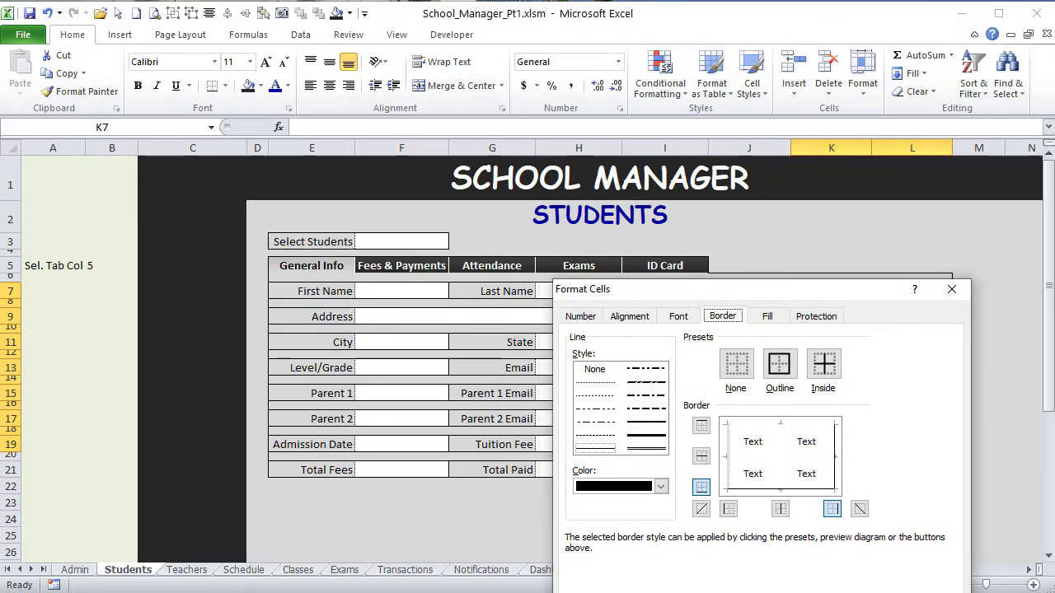
pyautogui.press('Return')
pyautogui.click(942, 459)
pyautogui.moveTo(810, 473); pyautogui.dragTo(882, 465)
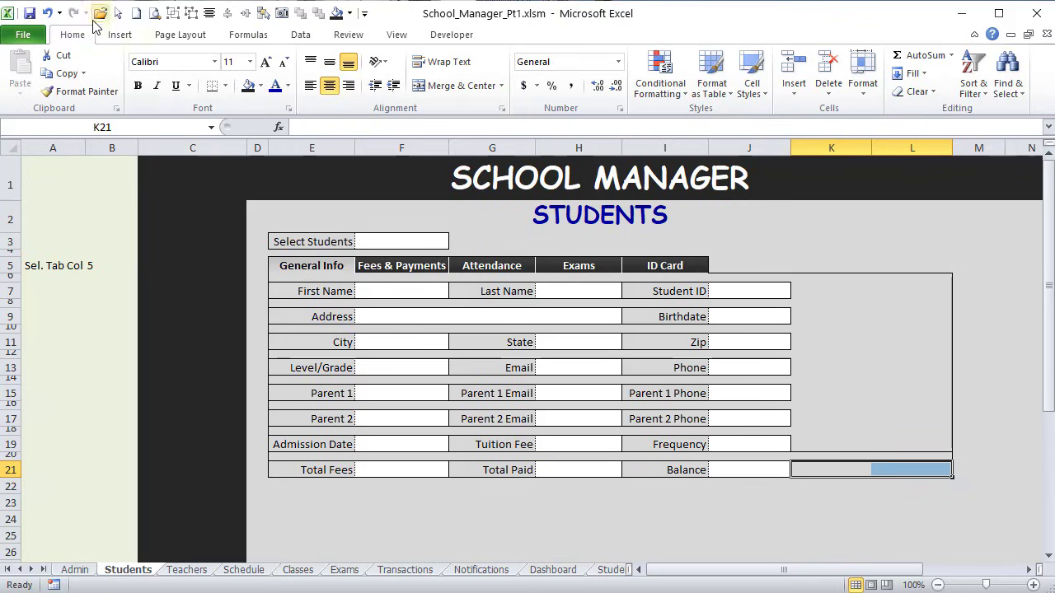
pyautogui.click(30, 15)
# Step: Draw a rectangle shape about 1.07" wide and 0.25" high above the form, across columns J and K near row 3
pyautogui.click(116, 41)
pyautogui.click(179, 73)
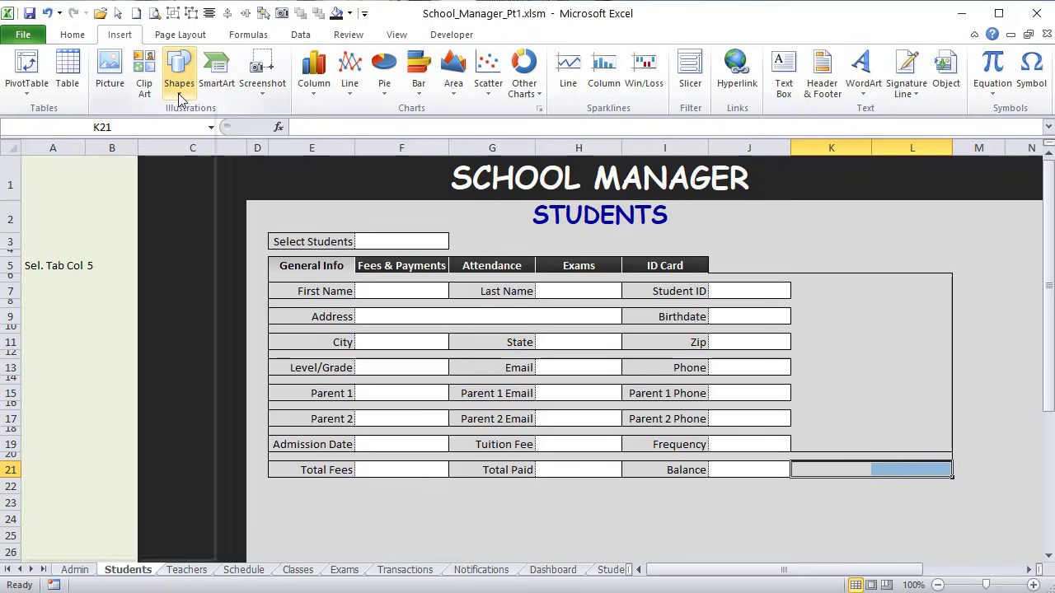
pyautogui.click(58, 125)
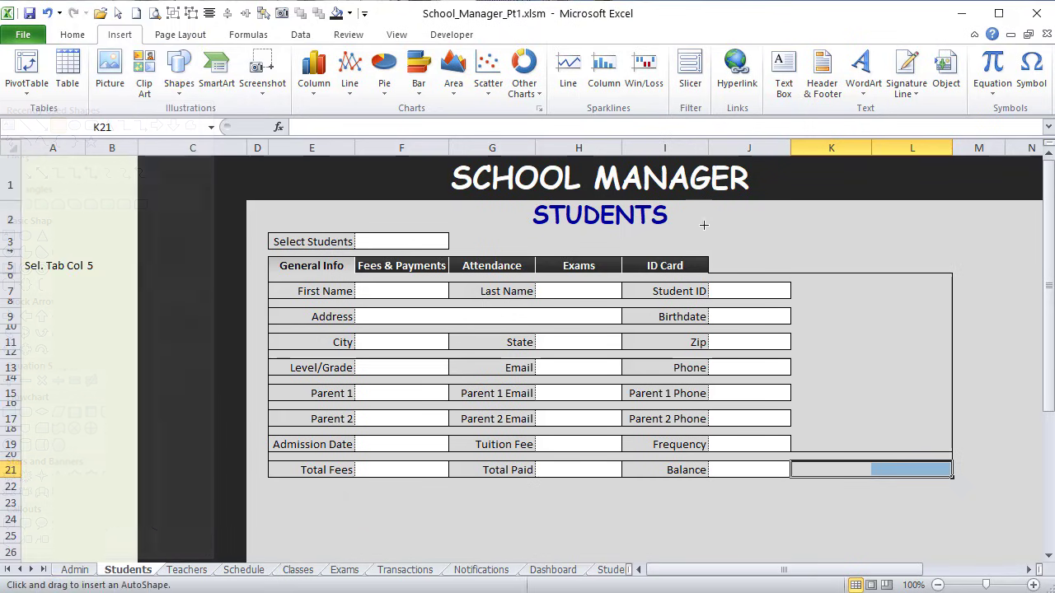
pyautogui.moveTo(752, 231)
pyautogui.mouseDown()
pyautogui.moveTo(796, 250)
pyautogui.moveTo(837, 248)
pyautogui.mouseUp()
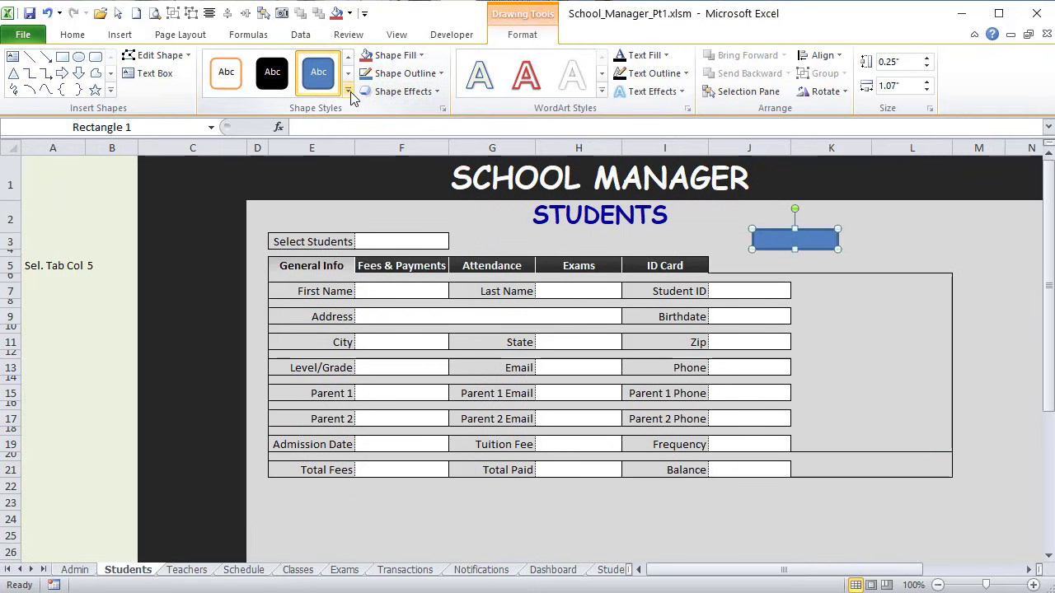
# Step: Fill the rectangle with a near-black theme color and remove its outline
pyautogui.click(419, 56)
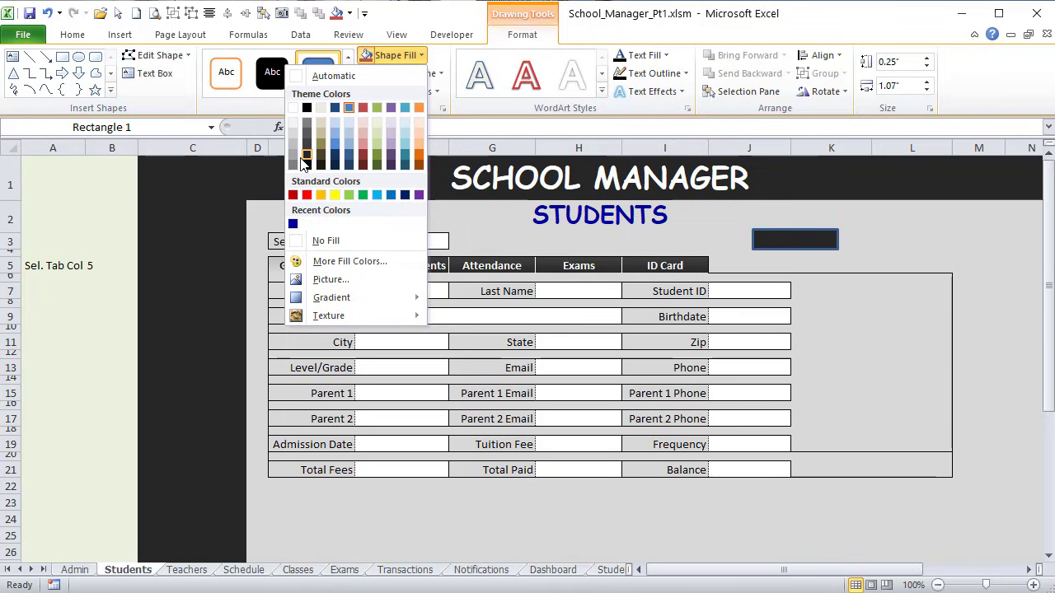
pyautogui.click(302, 163)
pyautogui.click(408, 73)
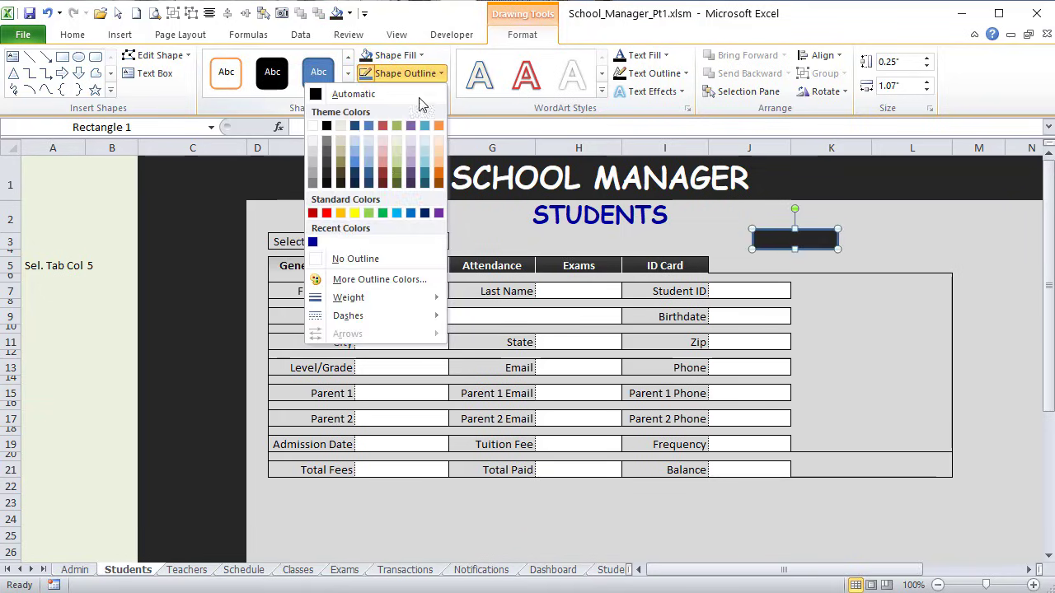
pyautogui.click(354, 259)
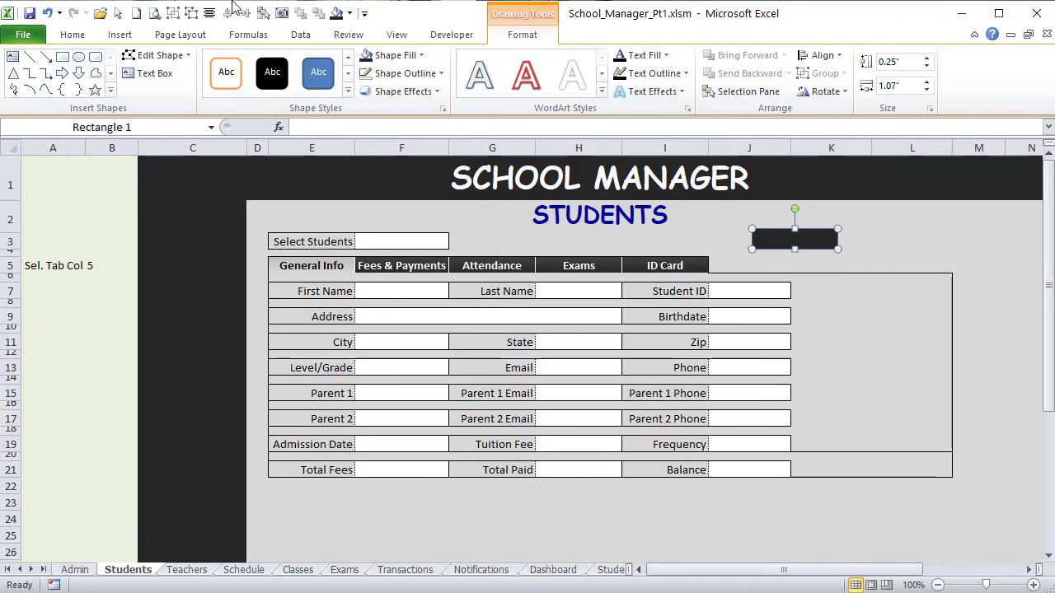
# Step: Set the dark rectangle's width to 1.1" and move it slightly so it sits mostly over column J near row 3
pyautogui.click(915, 86)
pyautogui.write('1.1')
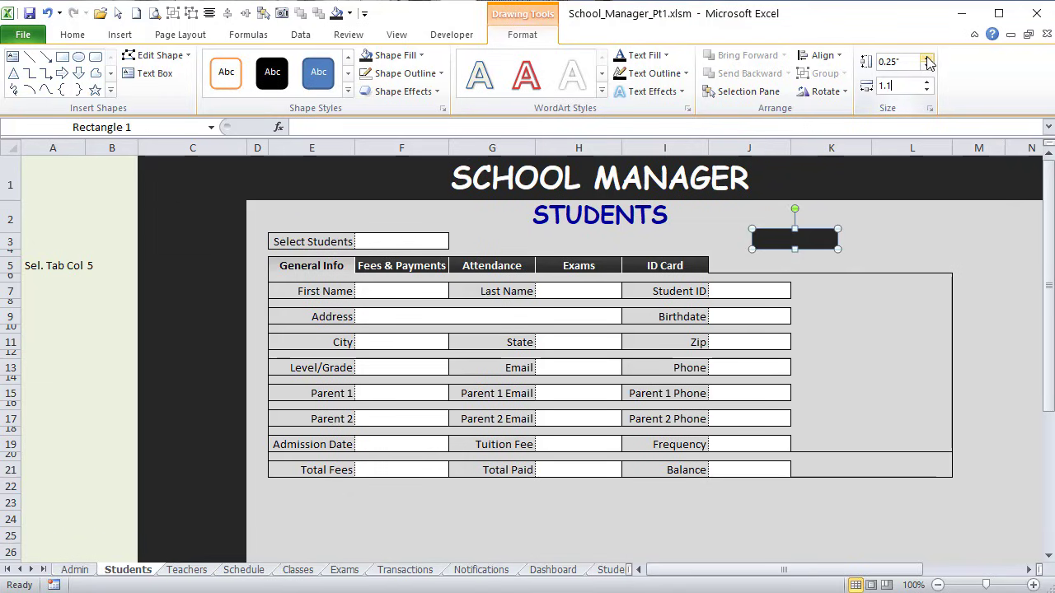
pyautogui.press('Return')
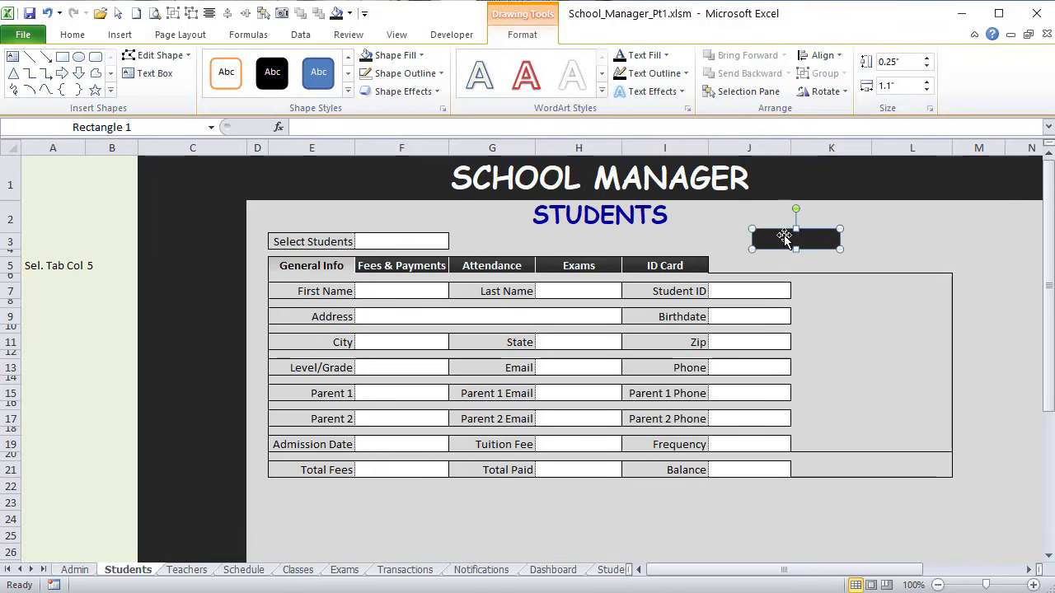
pyautogui.moveTo(798, 240); pyautogui.dragTo(779, 238)
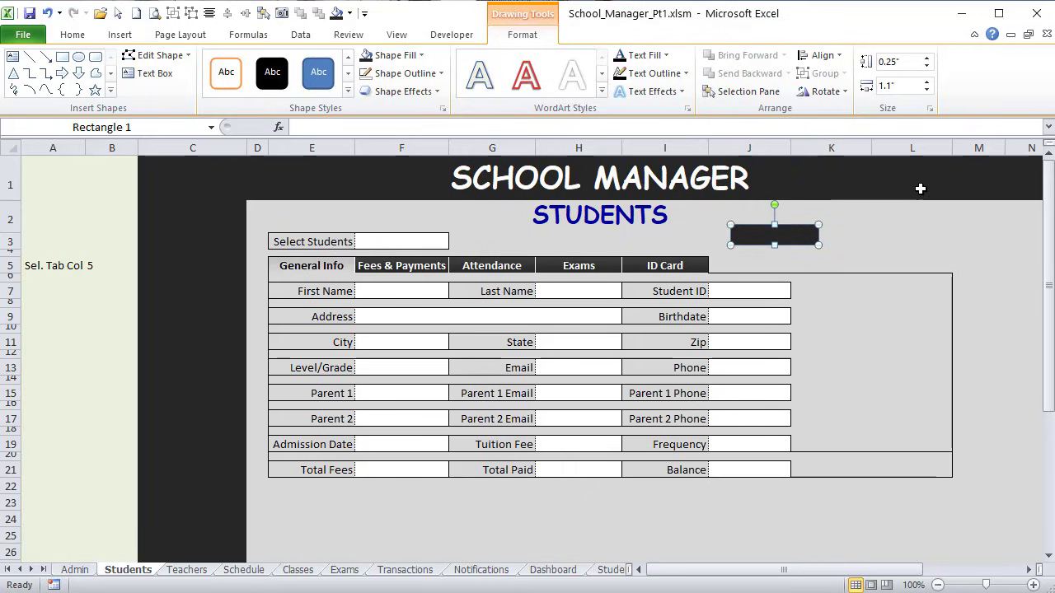
# Step: Label the rectangle "Add Picture" and align its text right and vertically centred
pyautogui.write('Picture')
pyautogui.click(72, 35)
pyautogui.click(348, 86)
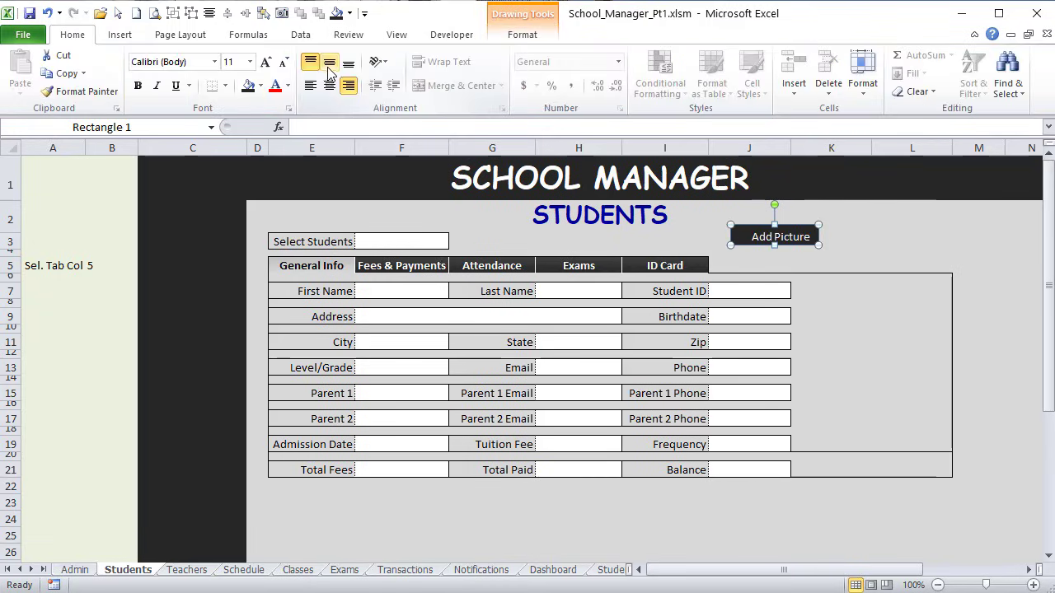
pyautogui.click(329, 69)
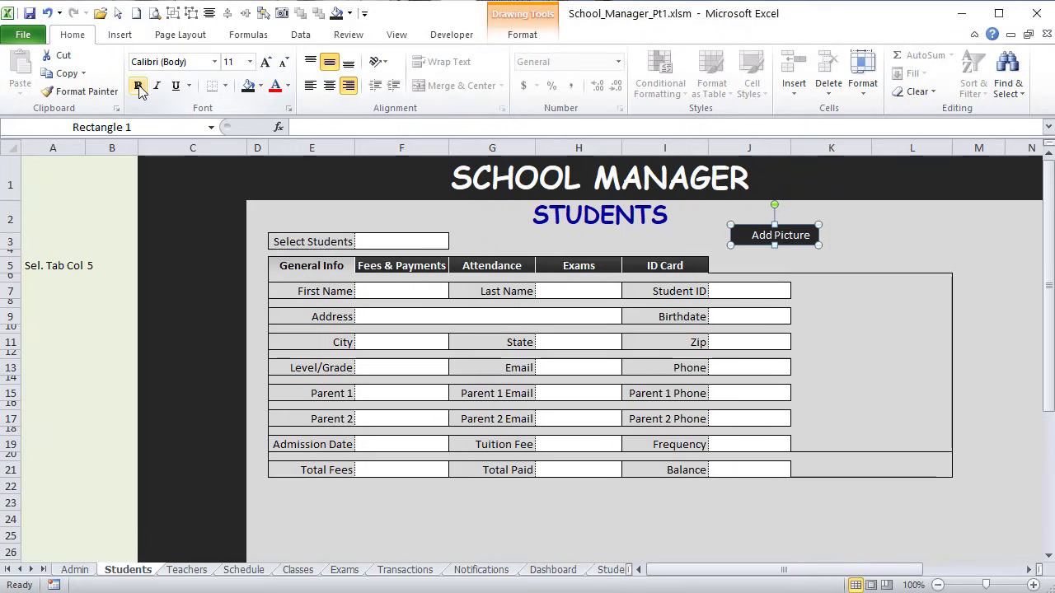
pyautogui.click(266, 62)
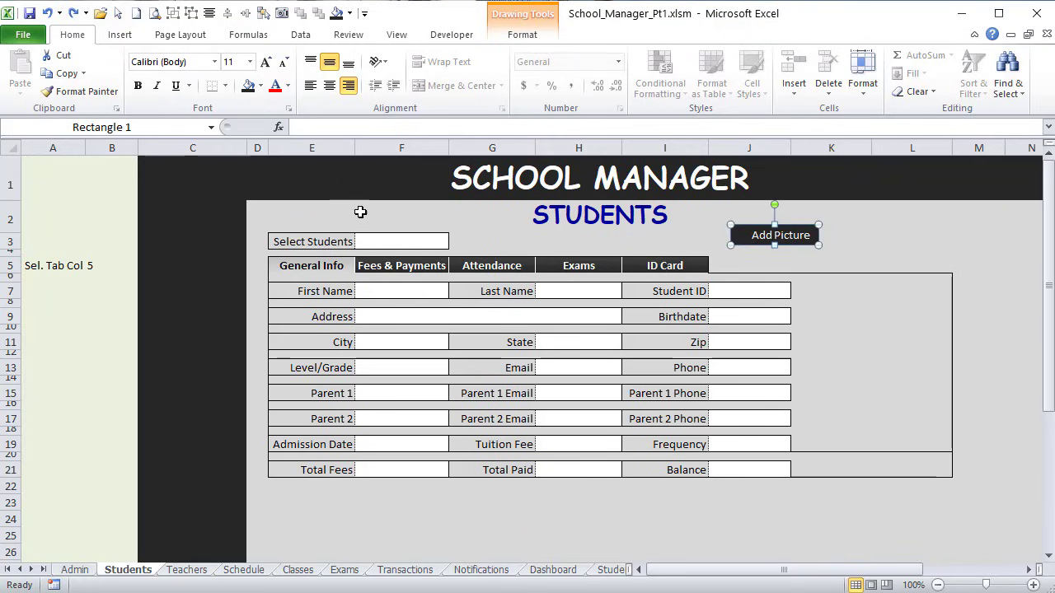
# Step: Move the Add Picture button to row 21 in column K and place a duplicate labelled "Clear Picture" beside it
pyautogui.moveTo(801, 230); pyautogui.dragTo(866, 461)
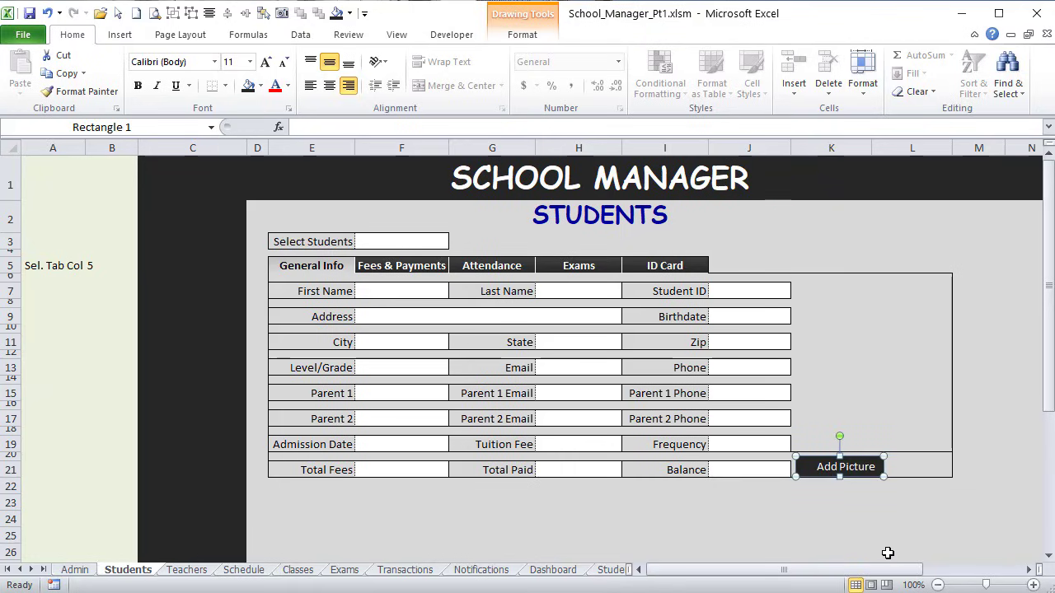
pyautogui.hotkey('ctrl', 'd')
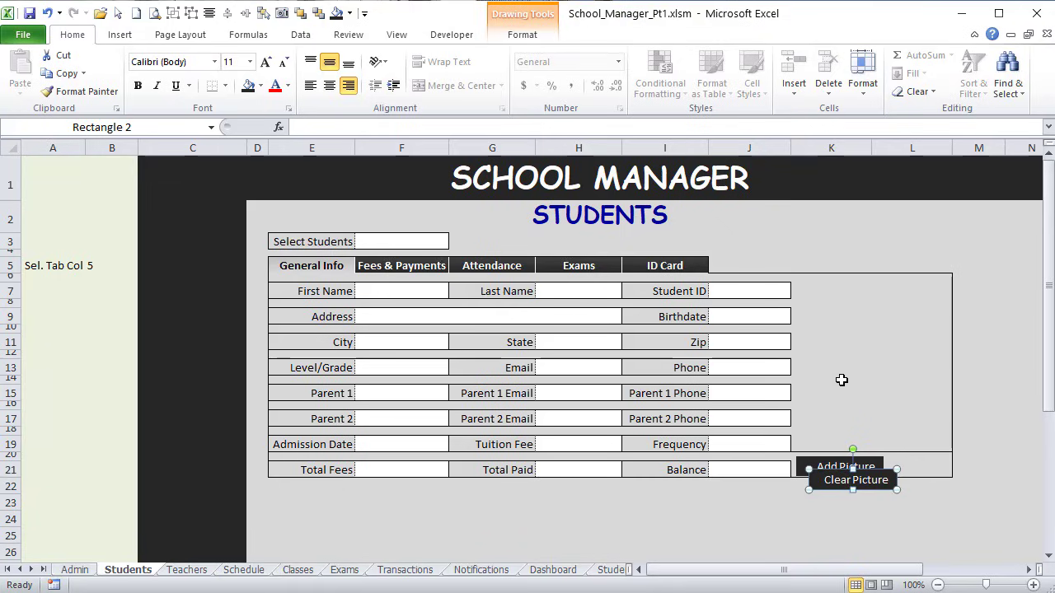
pyautogui.moveTo(880, 478); pyautogui.dragTo(934, 465)
# Step: Move both picture buttons below the form to row 23 and widen columns K and L equally
pyautogui.moveTo(871, 147); pyautogui.dragTo(871, 157)
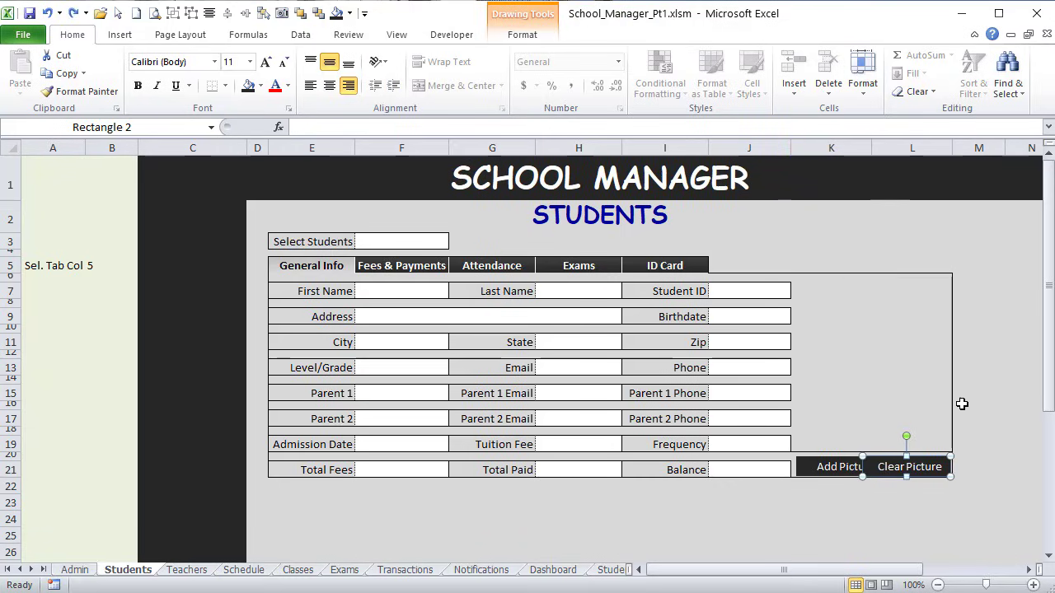
pyautogui.click(877, 147)
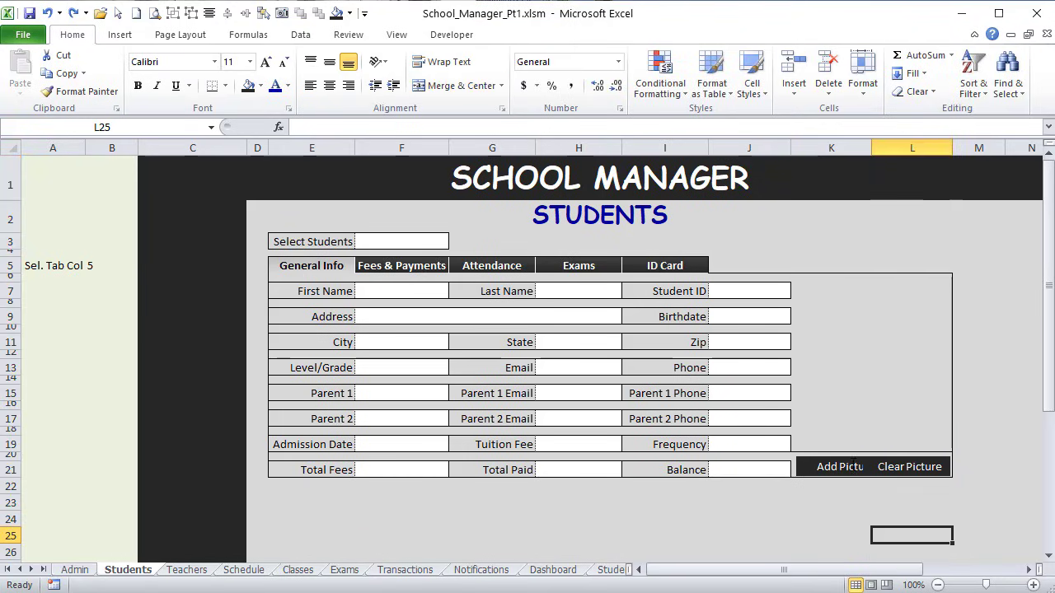
pyautogui.click(856, 466)
pyautogui.keyDown('ctrl'); pyautogui.click(900, 461); pyautogui.keyUp('ctrl')
pyautogui.moveTo(896, 458); pyautogui.dragTo(697, 497)
pyautogui.moveTo(831, 148); pyautogui.dragTo(877, 152)
pyautogui.click(853, 534)
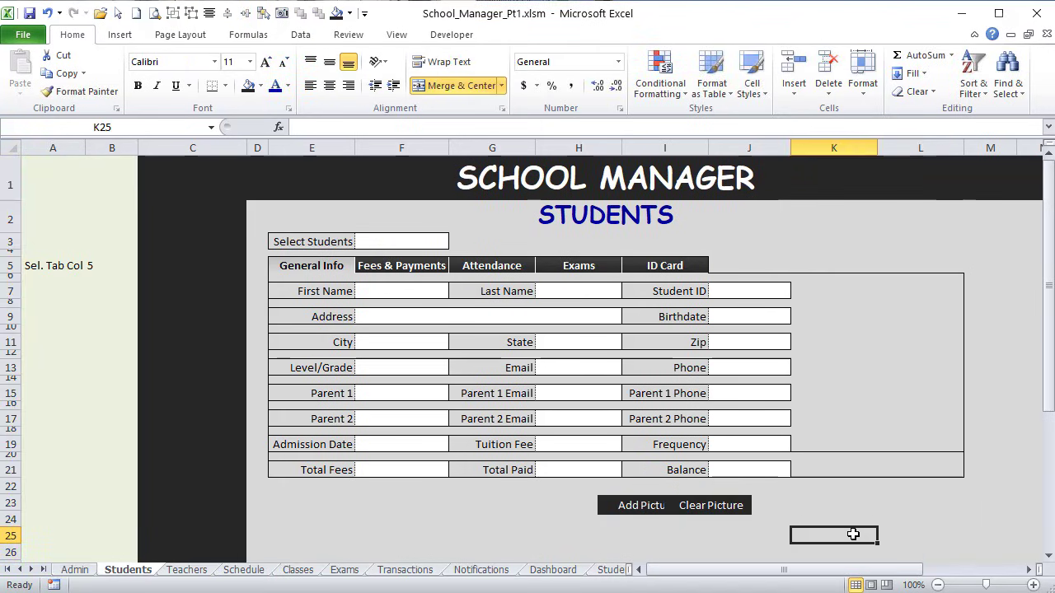
# Step: Place the Add Picture and Clear Picture buttons side by side at row 21 across columns K and L
pyautogui.click(752, 550)
pyautogui.keyDown('ctrl'); pyautogui.click(651, 506); pyautogui.keyUp('ctrl')
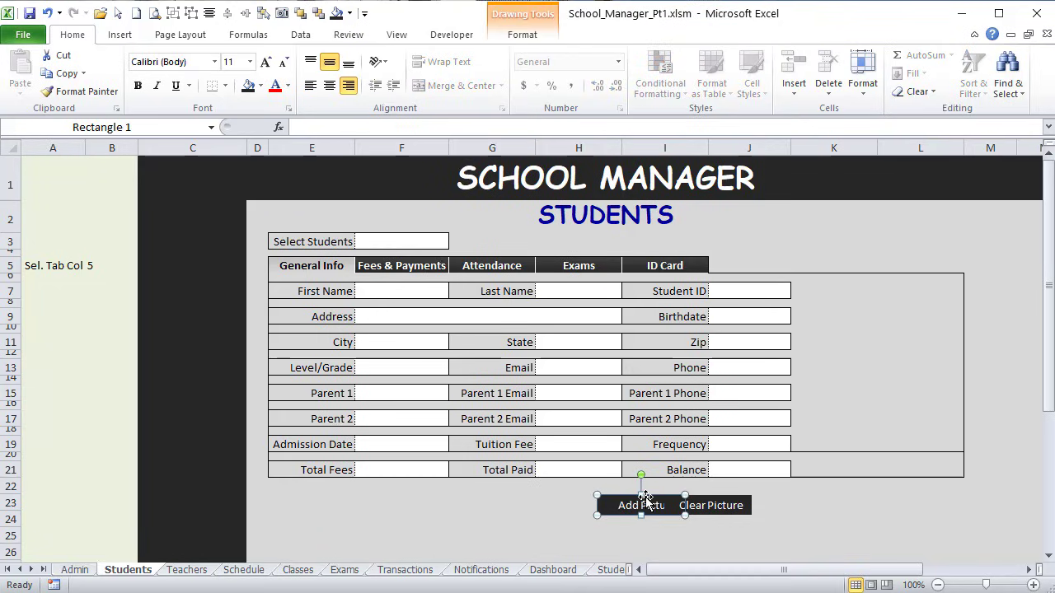
pyautogui.moveTo(644, 503)
pyautogui.mouseDown()
pyautogui.moveTo(820, 448)
pyautogui.moveTo(844, 455)
pyautogui.mouseUp()
pyautogui.keyDown('ctrl'); pyautogui.click(714, 497); pyautogui.keyUp('ctrl')
pyautogui.moveTo(714, 498); pyautogui.dragTo(932, 455)
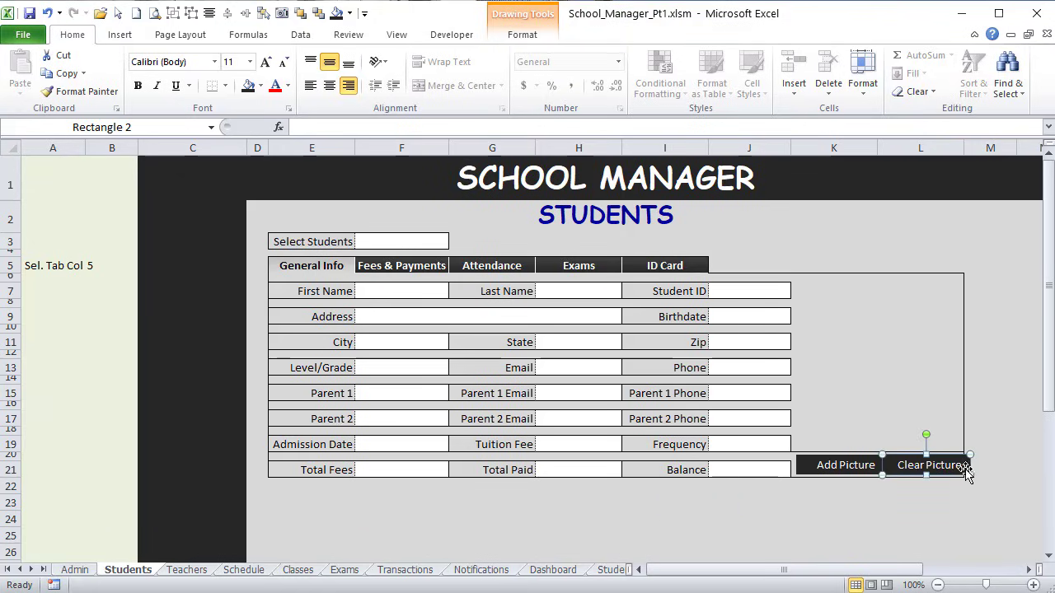
pyautogui.moveTo(819, 460); pyautogui.dragTo(815, 460)
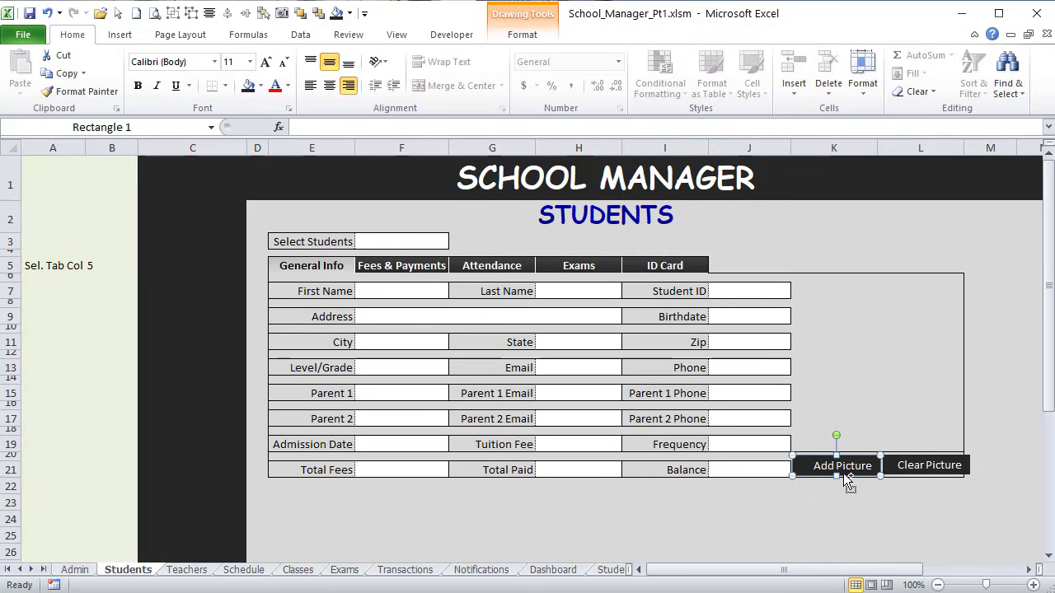
# Step: Duplicate the Add Picture button, move the copy to row 3 above the ID Card tab and label it "Save Student"
pyautogui.hotkey('ctrl', 'd')
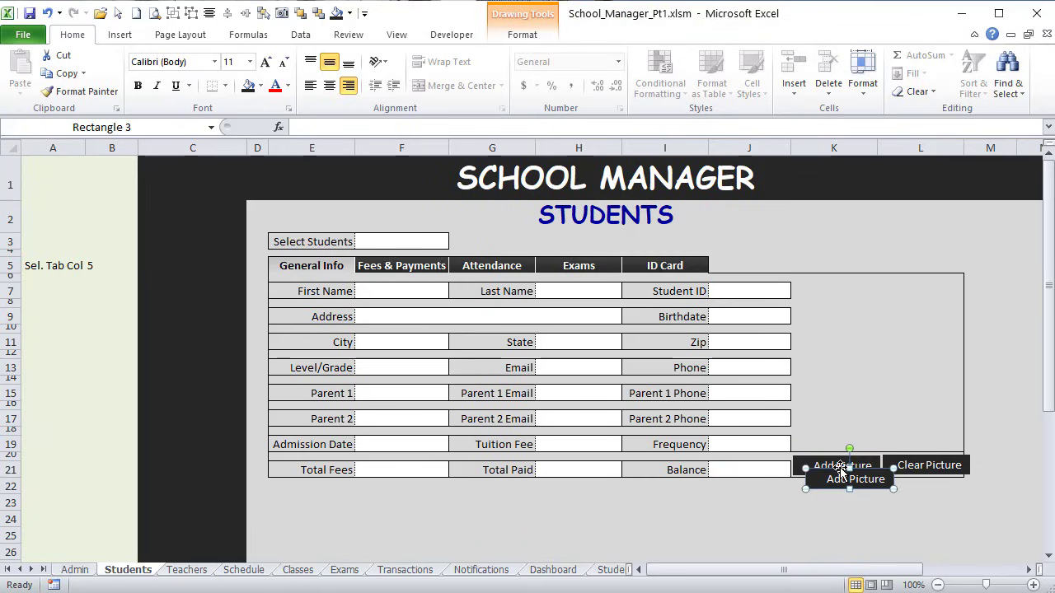
pyautogui.moveTo(842, 468); pyautogui.dragTo(720, 243)
pyautogui.write('Save St')
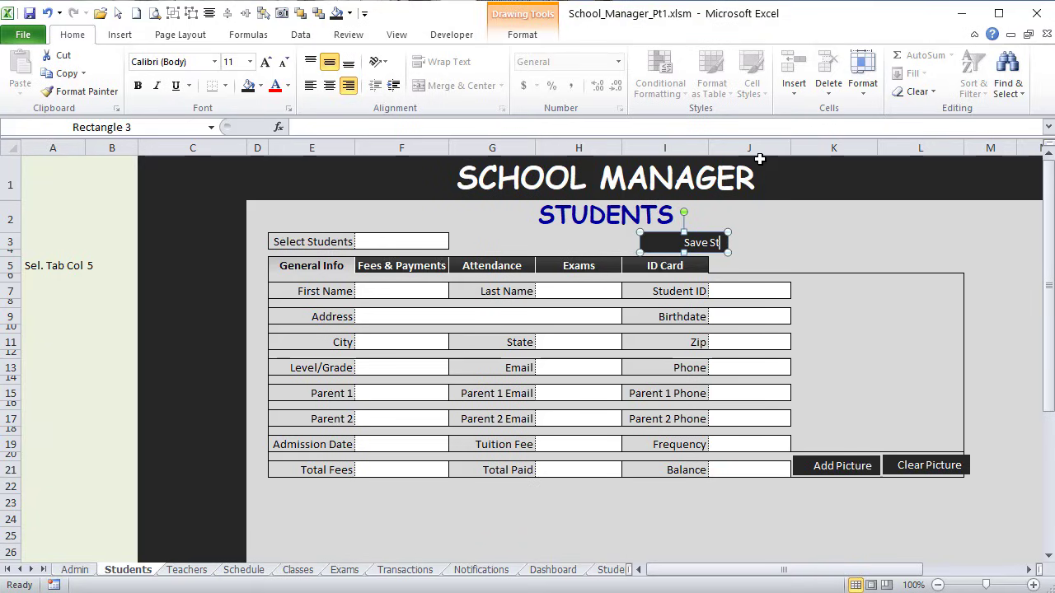
pyautogui.write('udent')
pyautogui.click(696, 236)
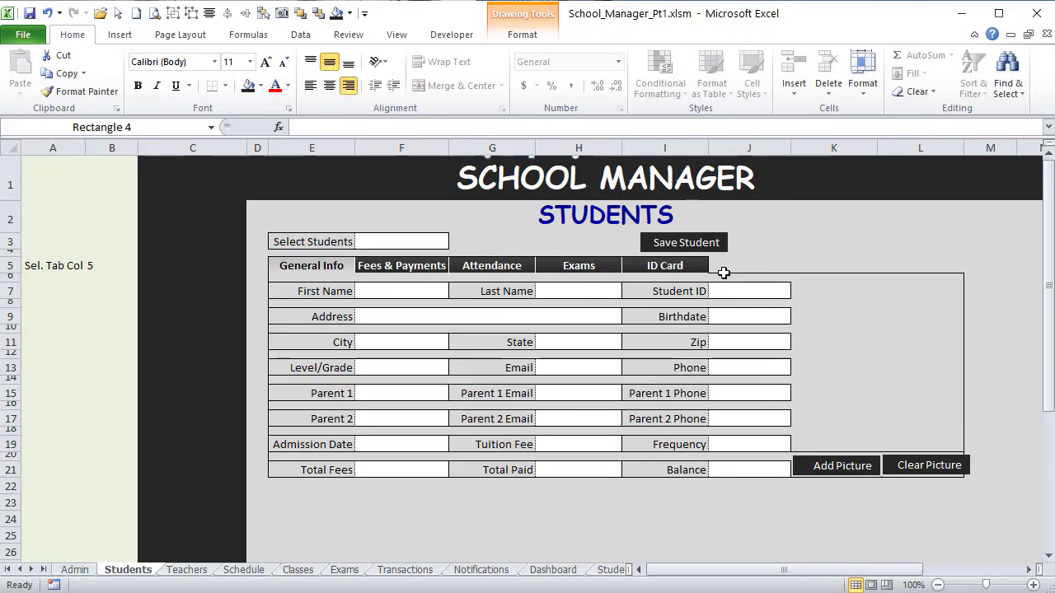
# Step: Copy the Save Student button, label the copy "Cancel New" and place it directly beside the original in row 3
pyautogui.click(711, 237)
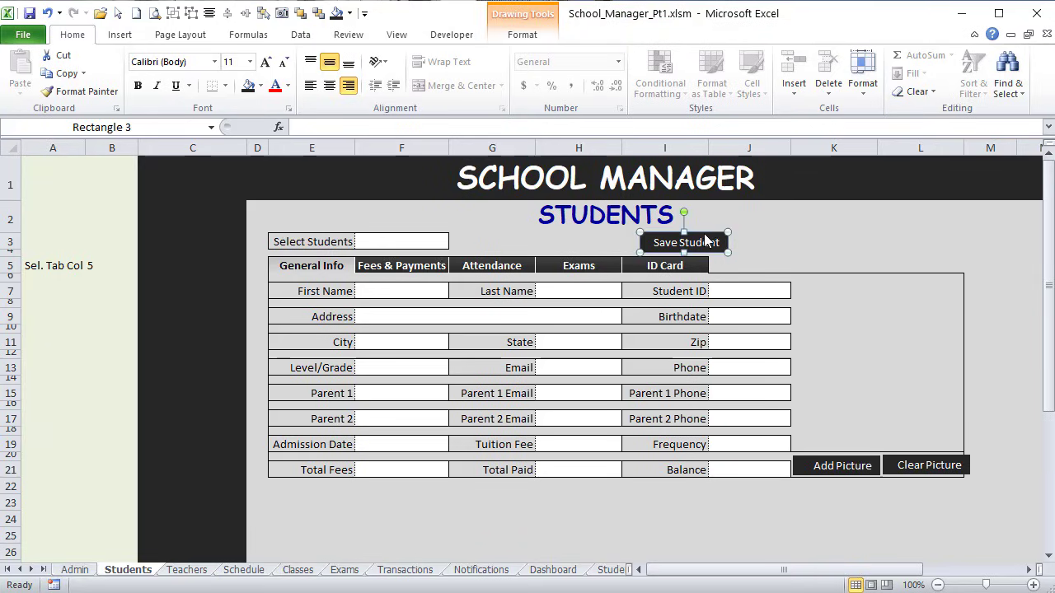
pyautogui.hotkey('ctrl', 'c')
pyautogui.hotkey('ctrl', 'v')
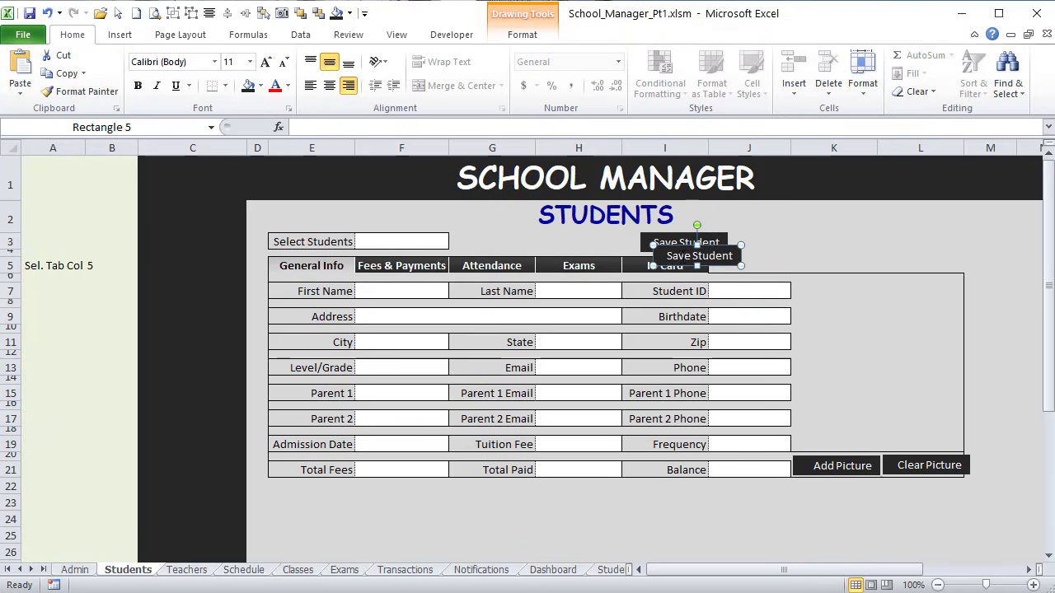
pyautogui.moveTo(677, 257); pyautogui.dragTo(756, 267)
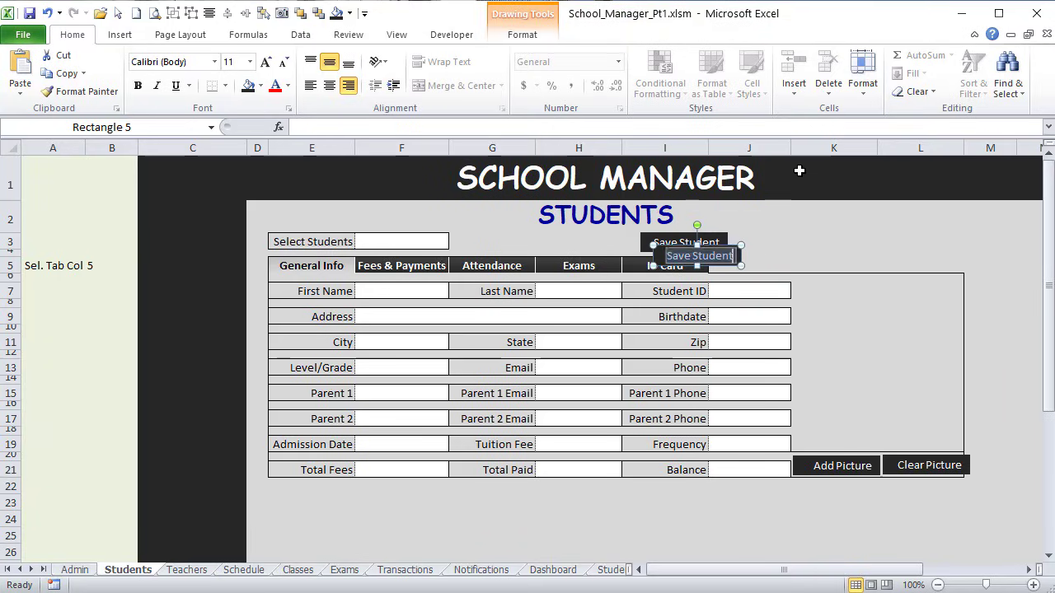
pyautogui.write('Cancel New')
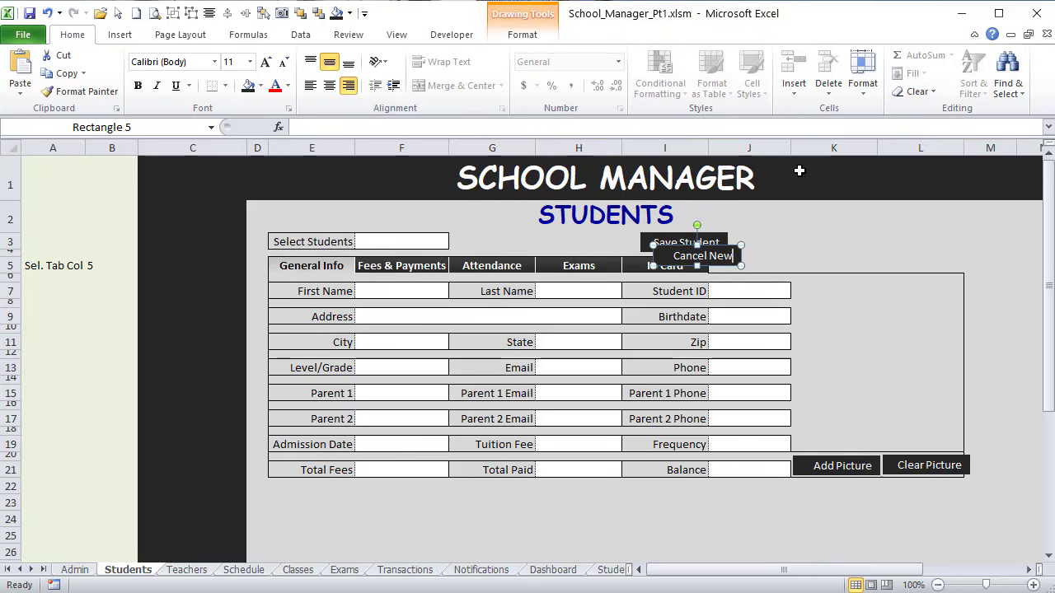
pyautogui.moveTo(721, 245); pyautogui.dragTo(811, 235)
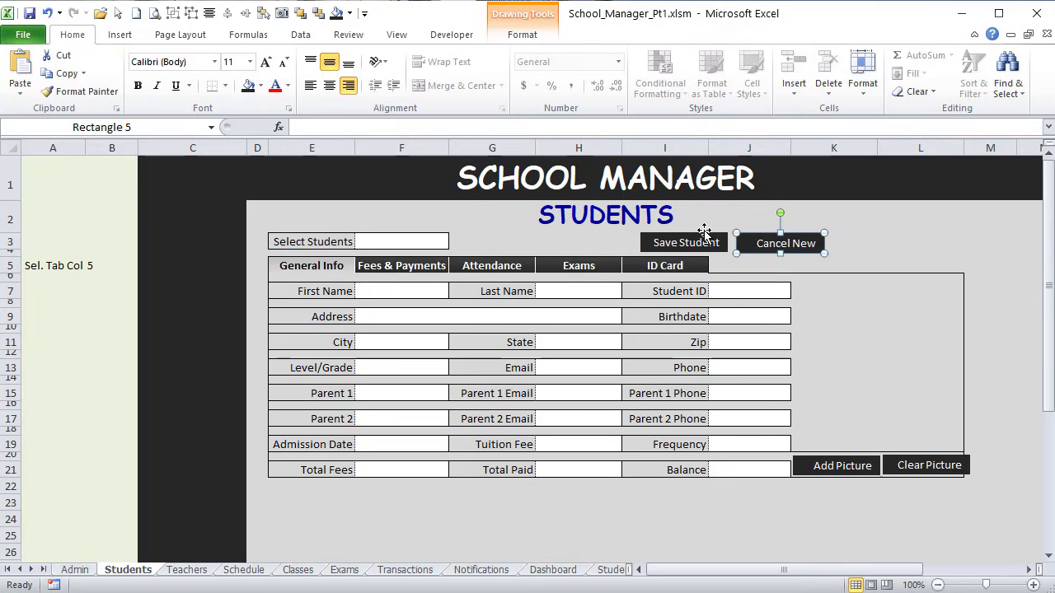
# Step: Duplicate the Save Student and Cancel New buttons together and place the copies over row 7
pyautogui.keyDown('shift'); pyautogui.click(683, 234); pyautogui.keyUp('shift')
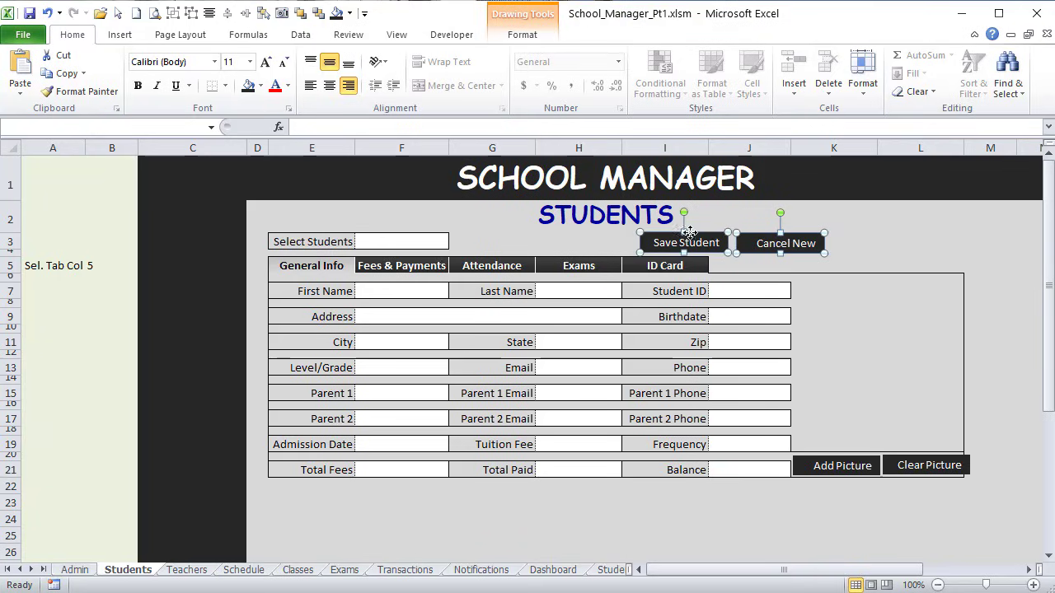
pyautogui.hotkey('ctrl', 'd')
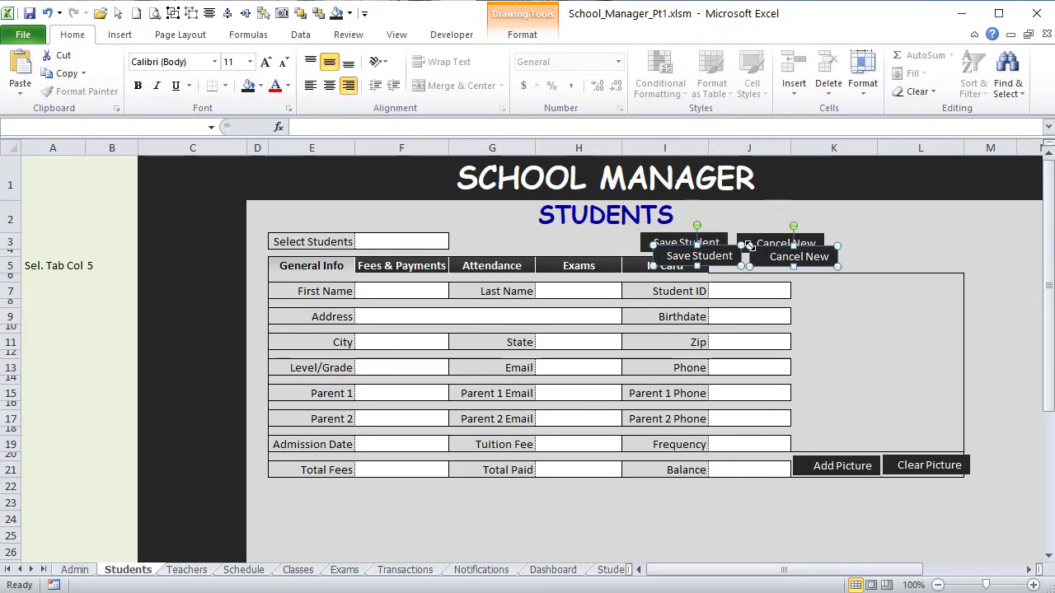
pyautogui.moveTo(756, 265); pyautogui.dragTo(752, 300)
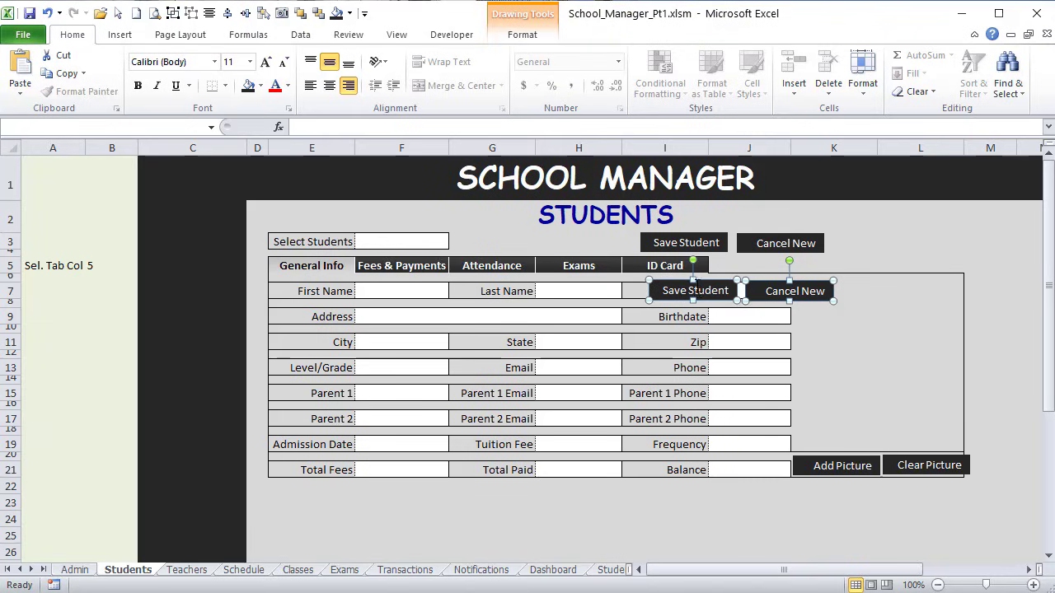
# Step: Relabel the duplicated Save Student button in row 7 as "New Student"
pyautogui.click(683, 287)
pyautogui.tripleClick(683, 289)
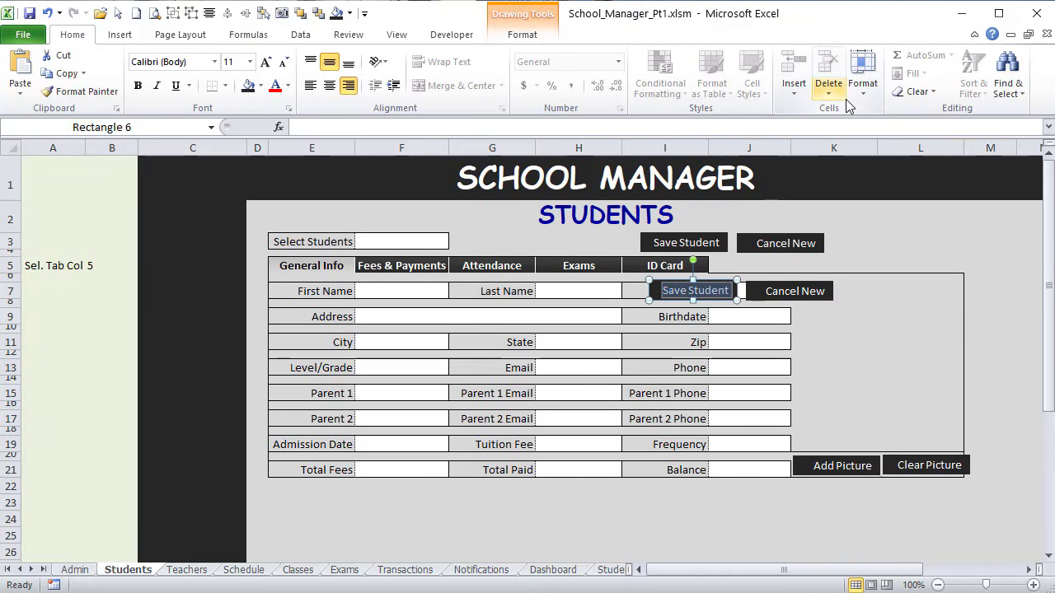
pyautogui.write('Bew')
pyautogui.press('BackSpace')
pyautogui.press('BackSpace')
pyautogui.press('BackSpace')
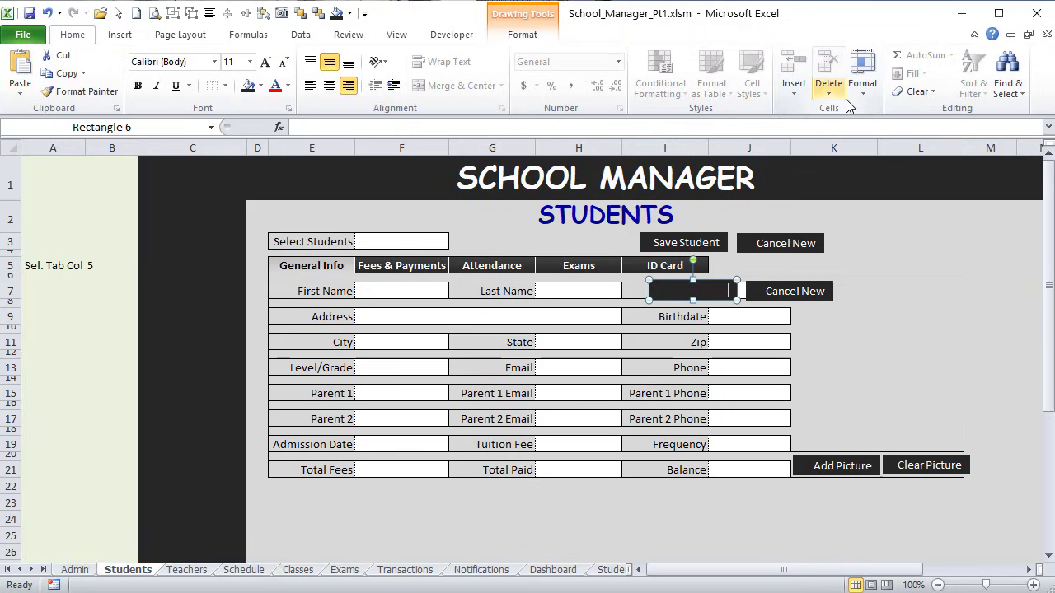
pyautogui.write('New Student')
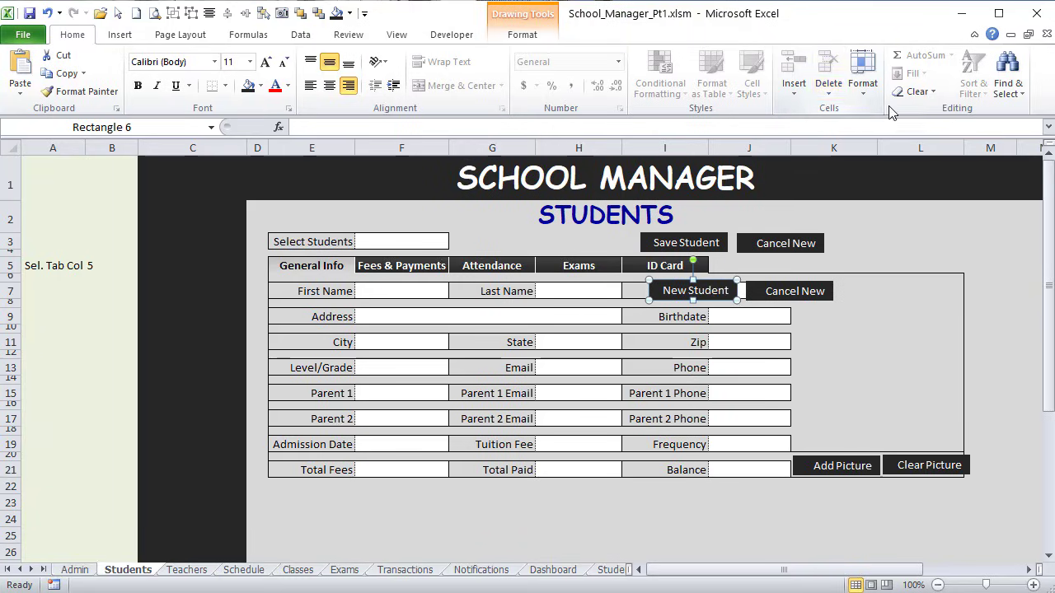
# Step: Relabel the duplicated Cancel New button in row 7 as "Update"
pyautogui.click(766, 292)
pyautogui.moveTo(766, 292); pyautogui.dragTo(828, 292)
pyautogui.write('Update')
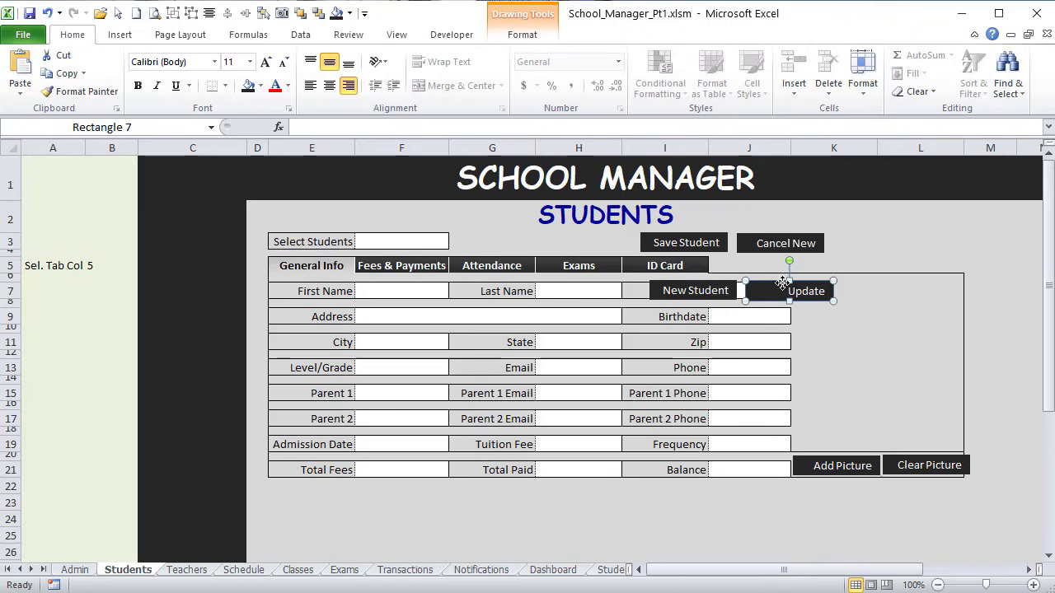
# Step: Duplicate the Update button and label the copy "Delete Student"
pyautogui.hotkey('ctrl', 'd')
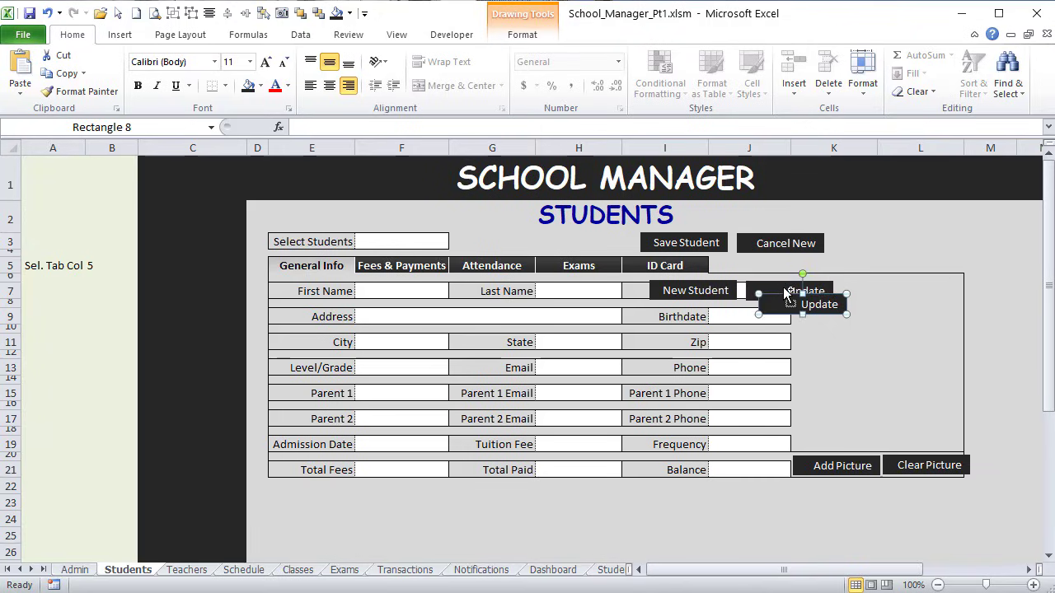
pyautogui.moveTo(799, 304); pyautogui.dragTo(878, 306)
pyautogui.write('Delete Student')
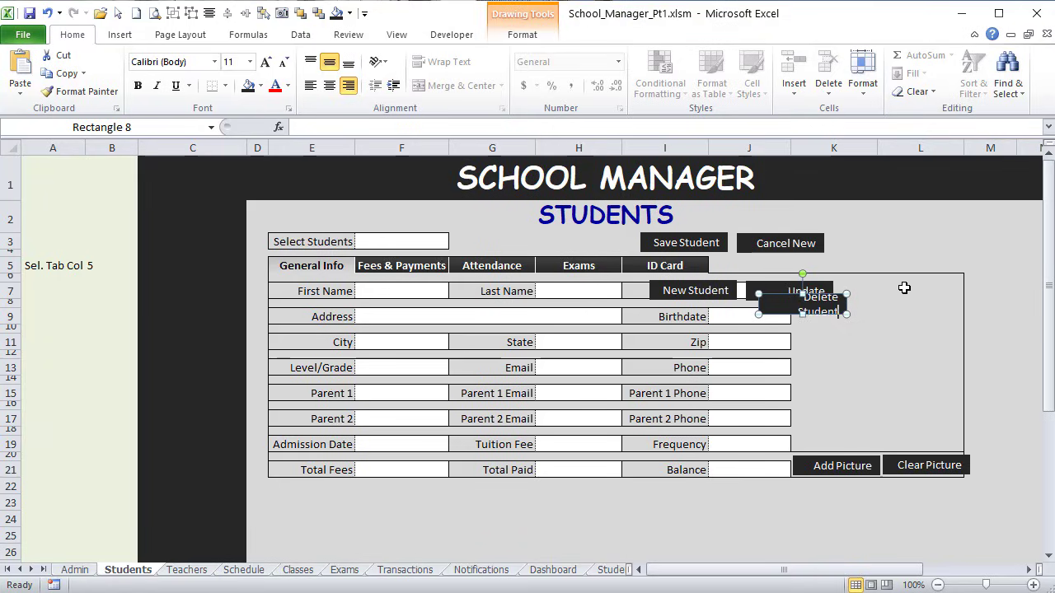
# Step: Set the Delete Student button's width to 1.3" and place it beside the Update button in row 7
pyautogui.click(522, 34)
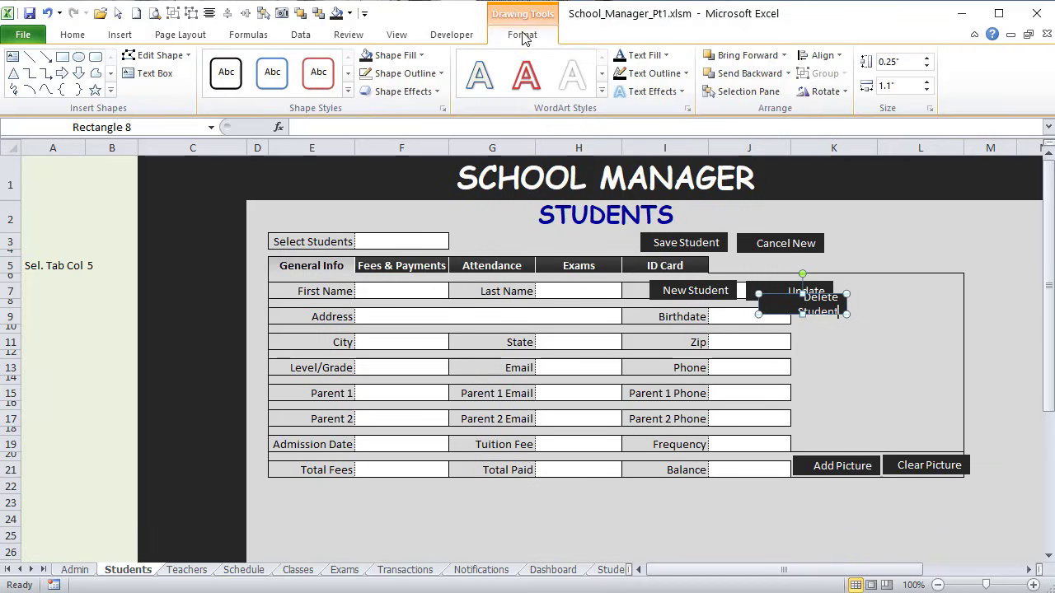
pyautogui.click(907, 84)
pyautogui.write('1.3')
pyautogui.press('Return')
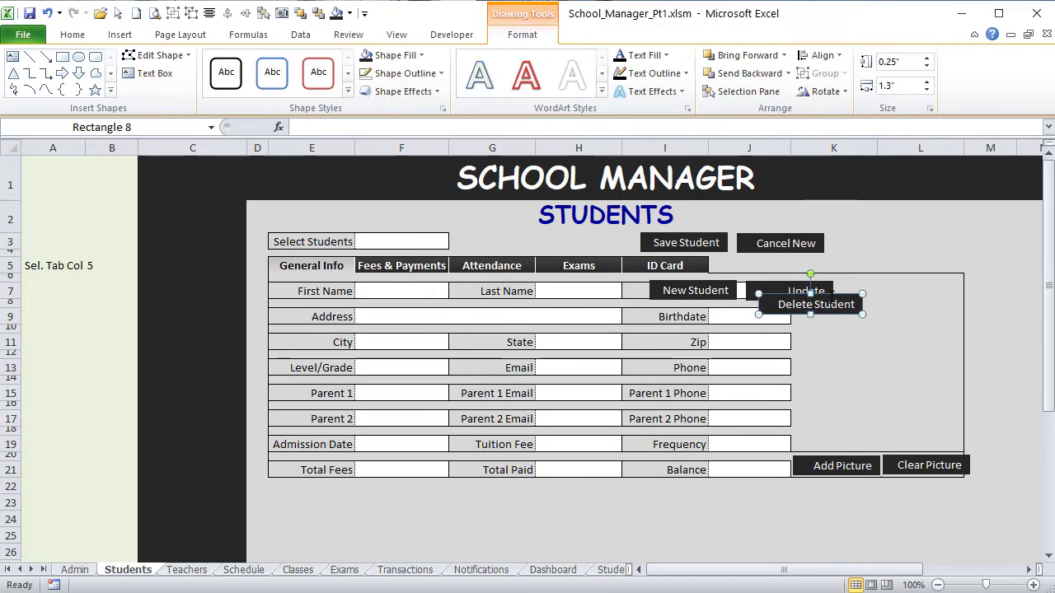
pyautogui.moveTo(821, 295); pyautogui.dragTo(904, 282)
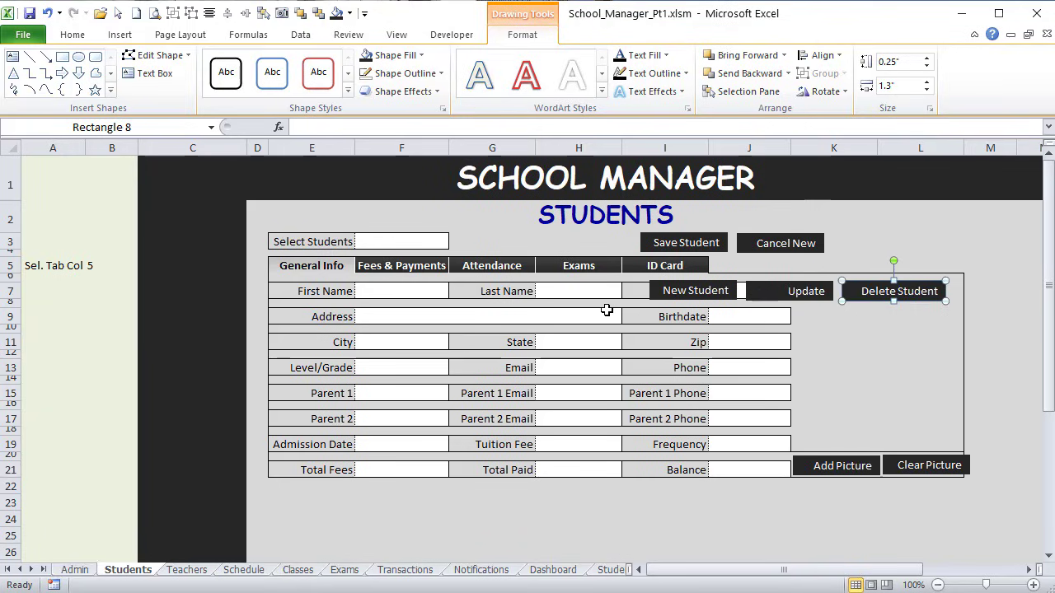
pyautogui.click(765, 303)
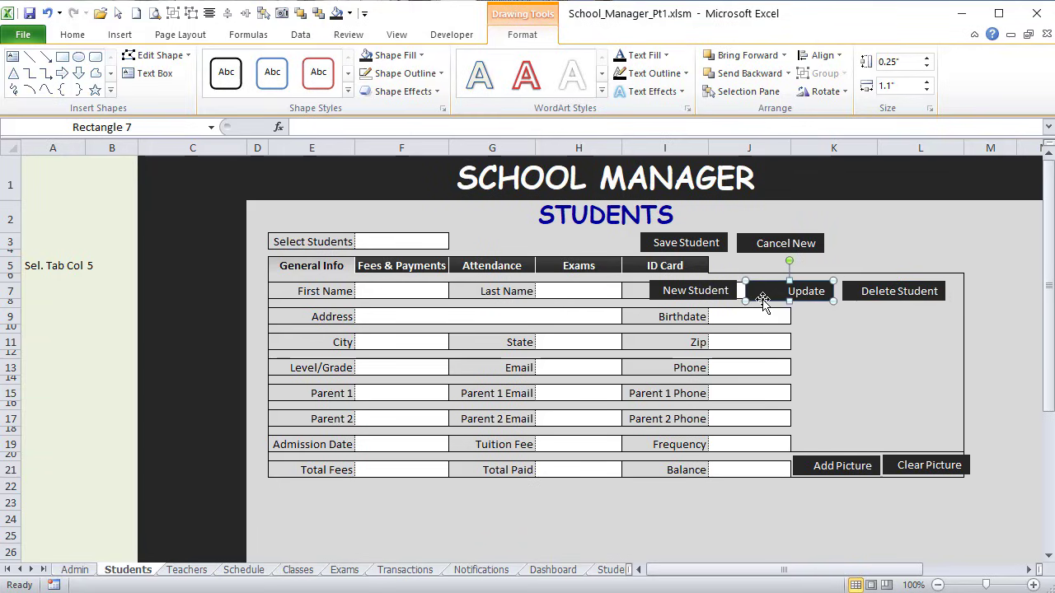
# Step: Set the Update button's width to 0.8" and move the Delete Student button closer to it in row 7
pyautogui.click(904, 83)
pyautogui.write('.8')
pyautogui.press('Return')
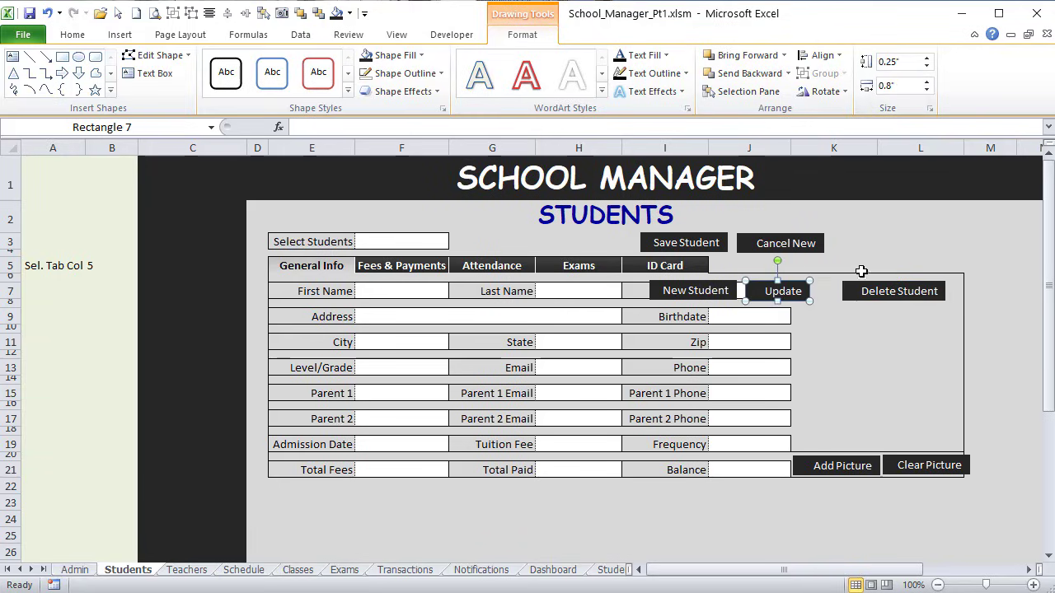
pyautogui.moveTo(861, 282); pyautogui.dragTo(837, 281)
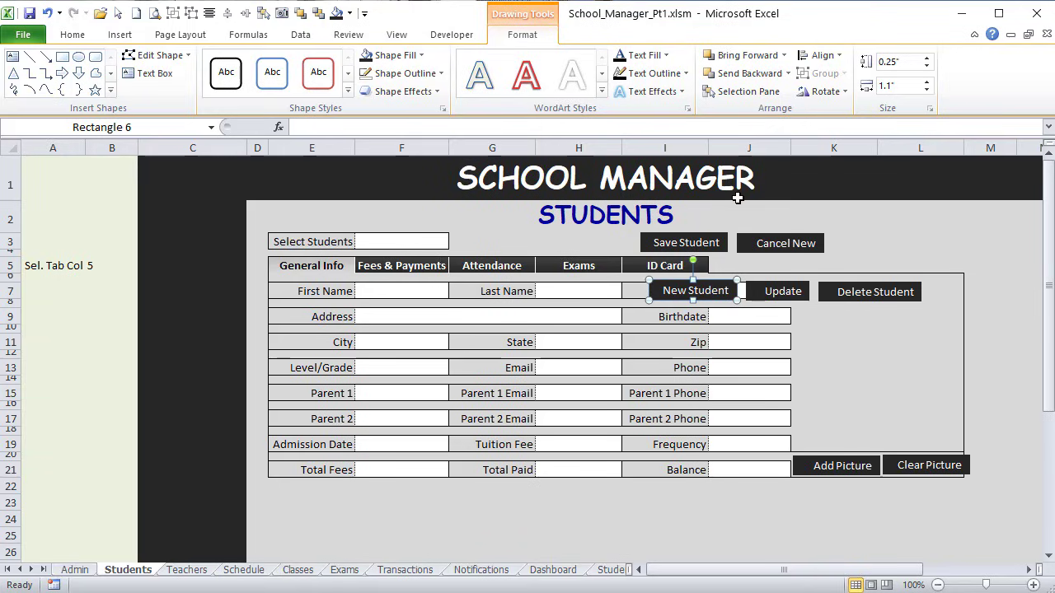
# Step: Set the New Student button's width to 1.15" so it fits beside the Update button
pyautogui.click(894, 86)
pyautogui.write('1.2')
pyautogui.press('Return')
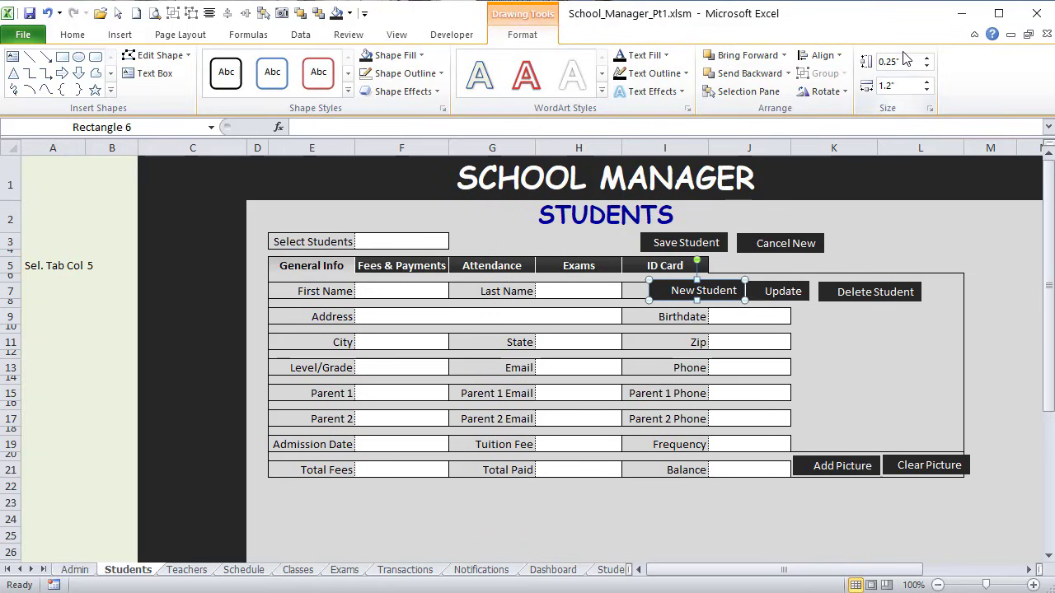
pyautogui.click(911, 84)
pyautogui.write('1.15')
pyautogui.press('Return')
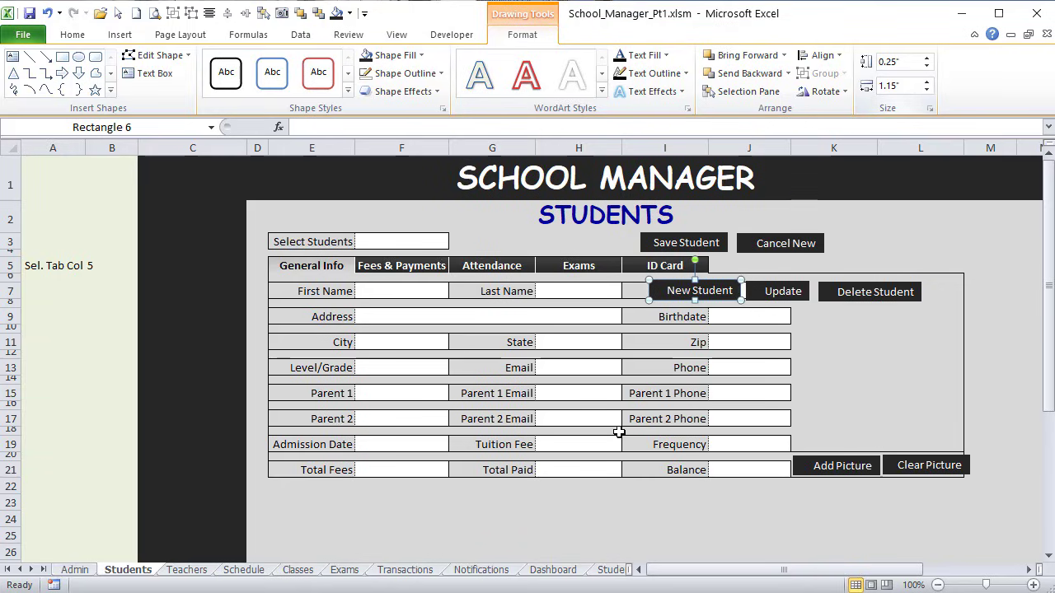
pyautogui.click(323, 196)
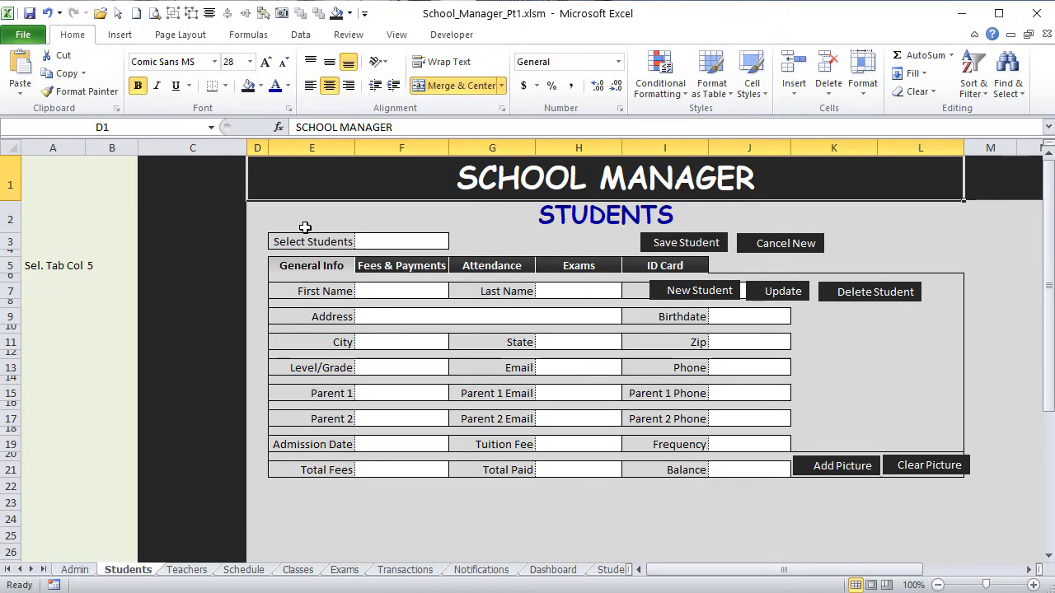
# Step: Duplicate the Save Student button, set the copy's width to 1.4", and place it in row 2 above Select Students
pyautogui.click(672, 239)
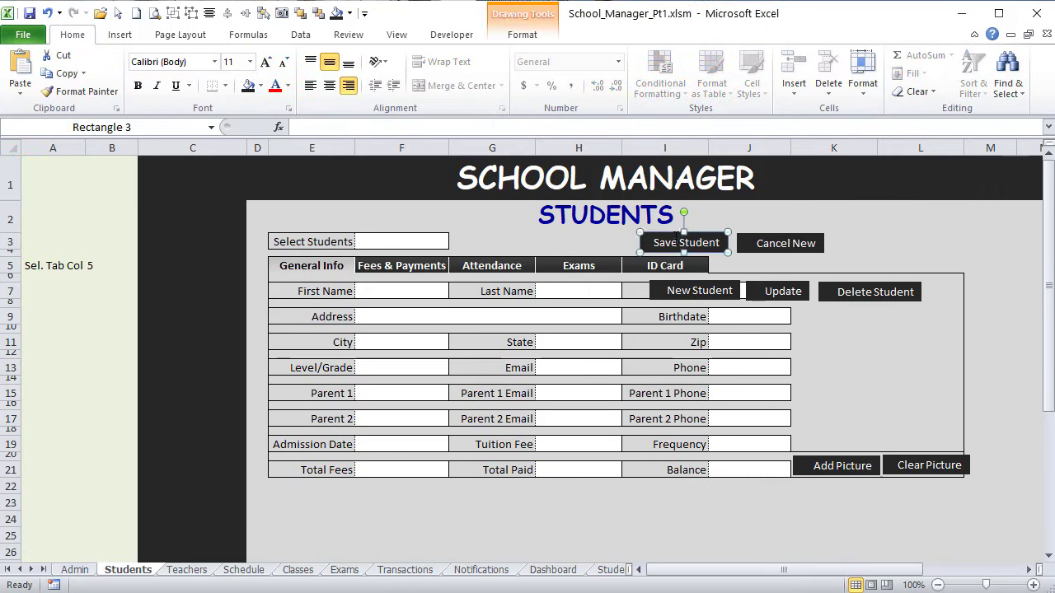
pyautogui.hotkey('ctrl', 'd')
pyautogui.moveTo(674, 248)
pyautogui.mouseDown()
pyautogui.moveTo(282, 305)
pyautogui.moveTo(456, 223)
pyautogui.moveTo(488, 237)
pyautogui.mouseUp()
pyautogui.click(524, 35)
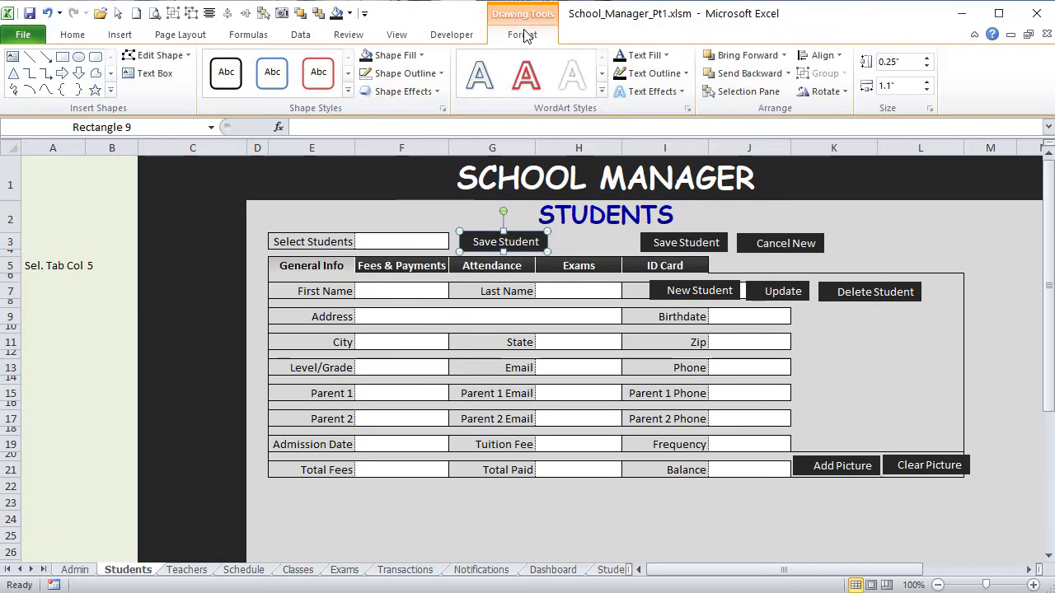
pyautogui.click(905, 85)
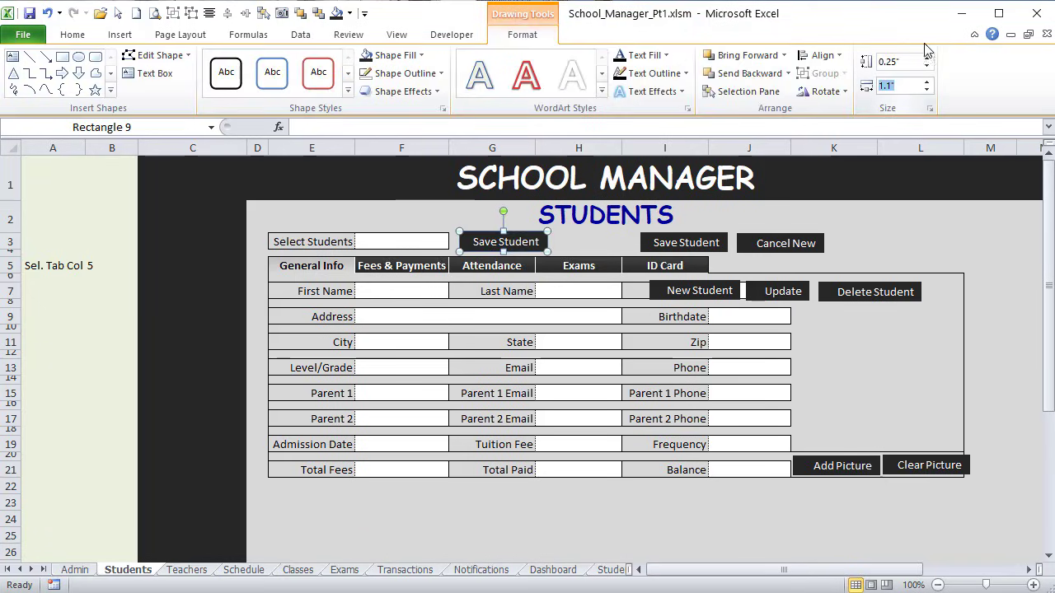
pyautogui.write('1.4')
pyautogui.press('Return')
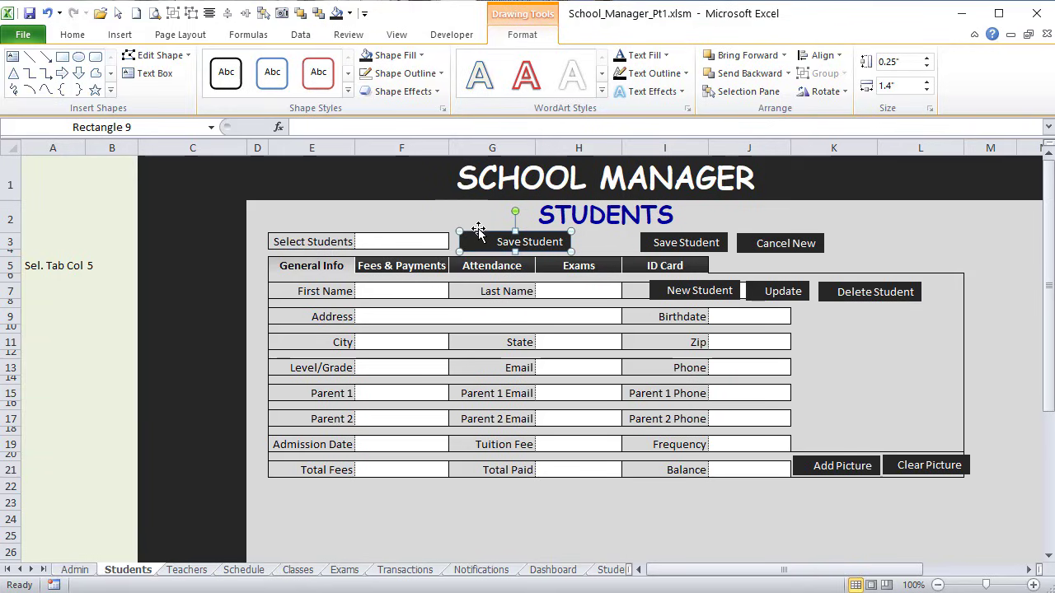
pyautogui.moveTo(481, 238); pyautogui.dragTo(295, 211)
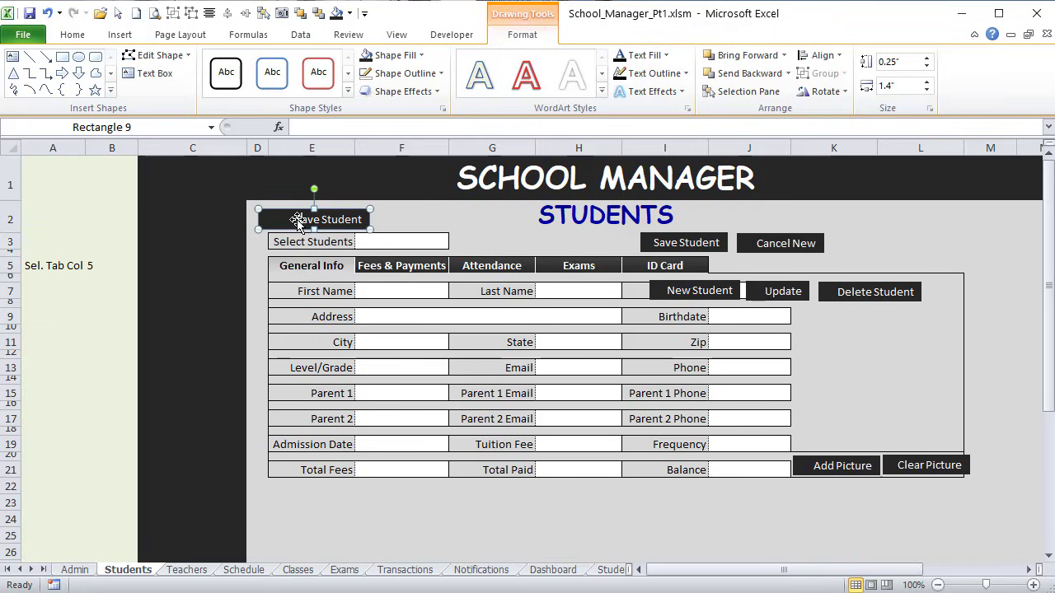
# Step: Relabel the copy in row 2 as "Dashboard", left-aligned with leading spaces and a font size of 13
pyautogui.moveTo(297, 219); pyautogui.dragTo(364, 219)
pyautogui.write('D')
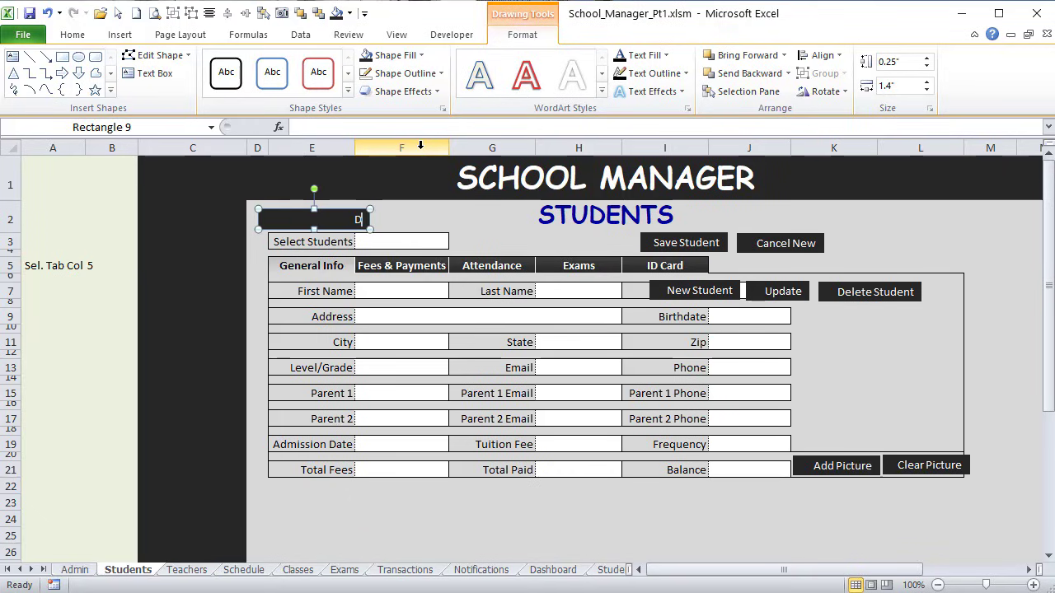
pyautogui.write('ashboard')
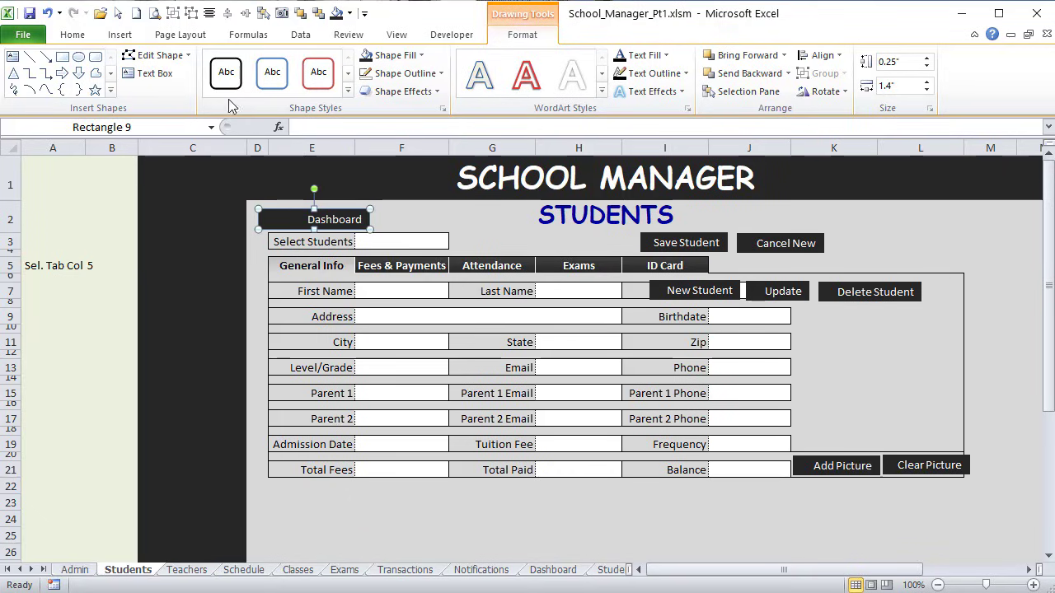
pyautogui.click(74, 36)
pyautogui.click(310, 85)
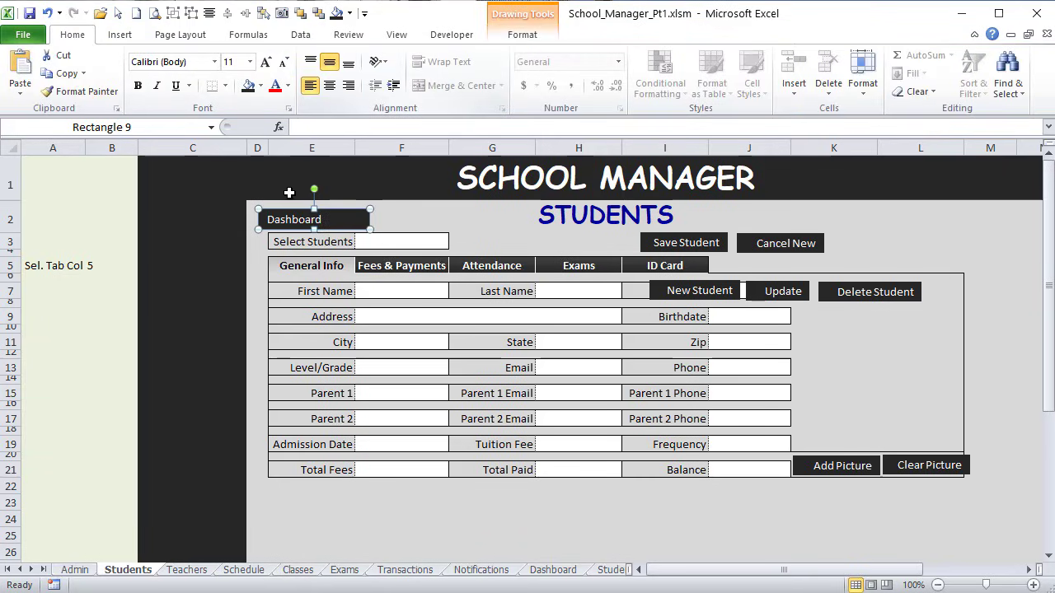
pyautogui.click(269, 219)
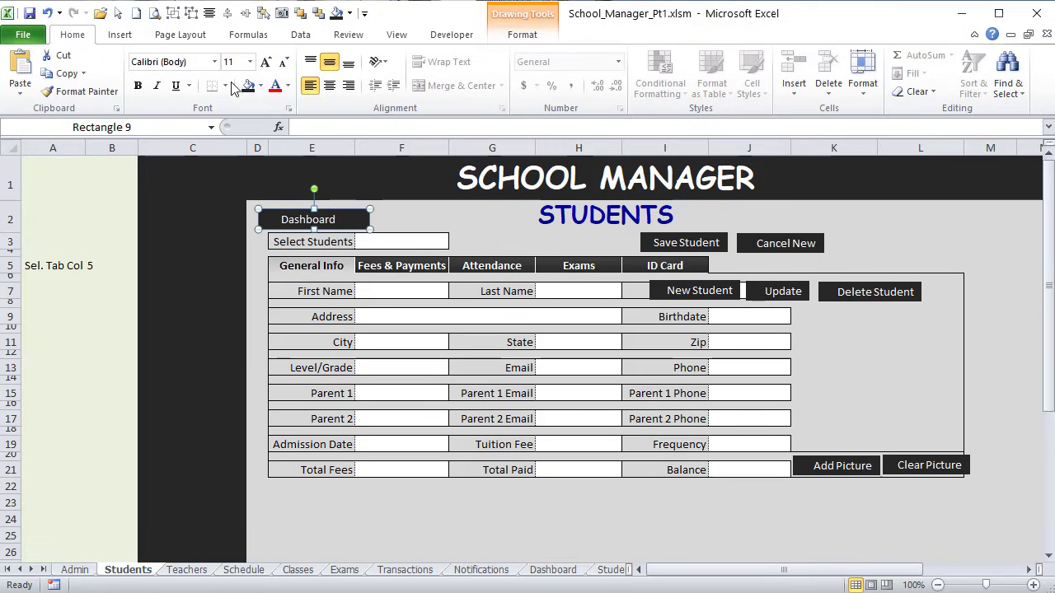
pyautogui.press('Return')
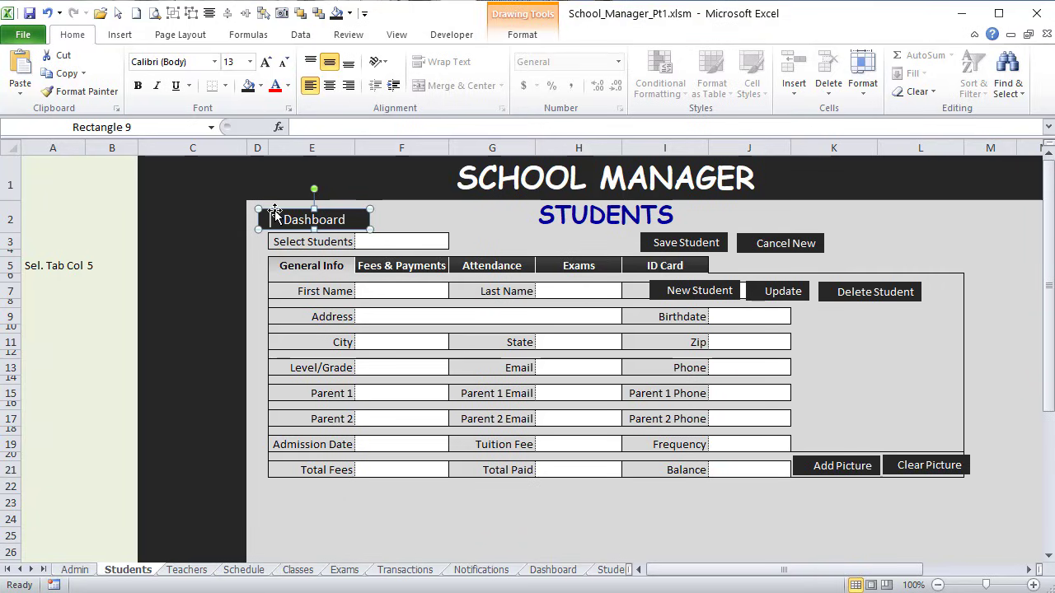
# Step: Duplicate the Dashboard button and label the copy "Students"
pyautogui.click(549, 38)
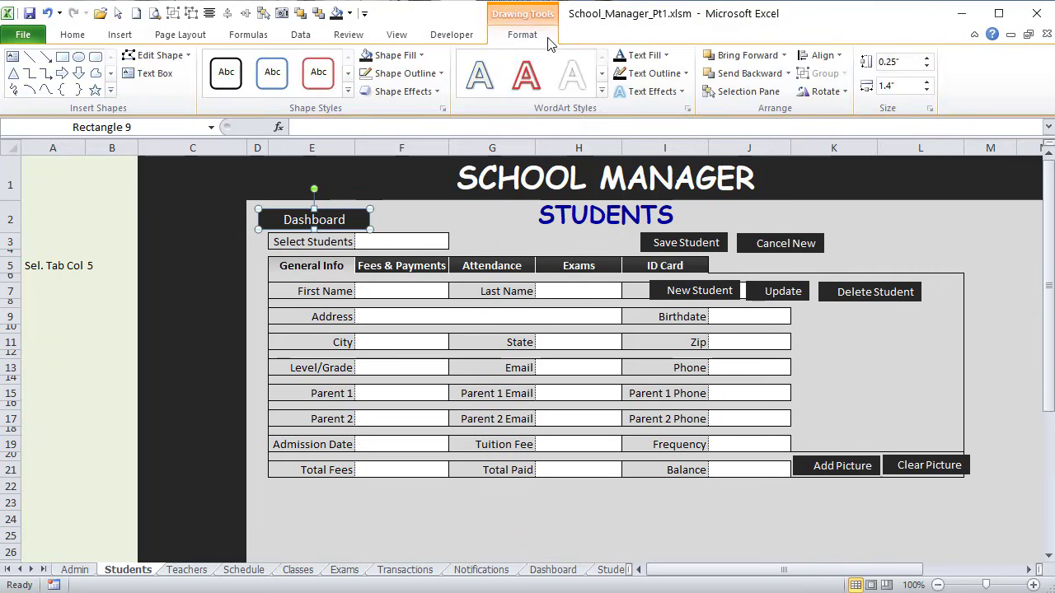
pyautogui.hotkey('ctrl', 'd')
pyautogui.click(335, 216)
pyautogui.moveTo(338, 210); pyautogui.dragTo(369, 230)
pyautogui.hotkey('ctrl', 'd')
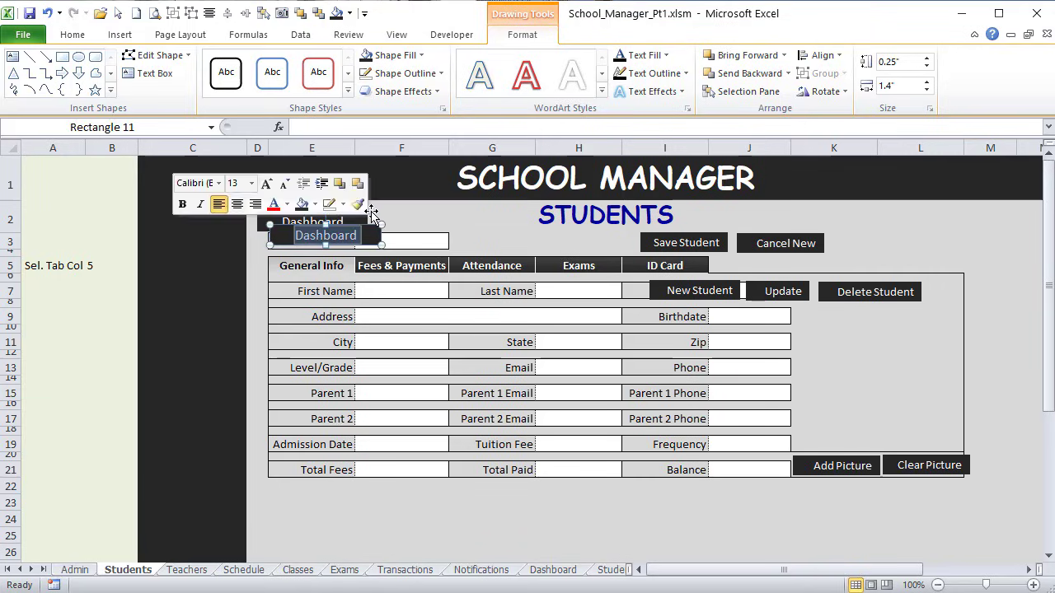
pyautogui.write('ST')
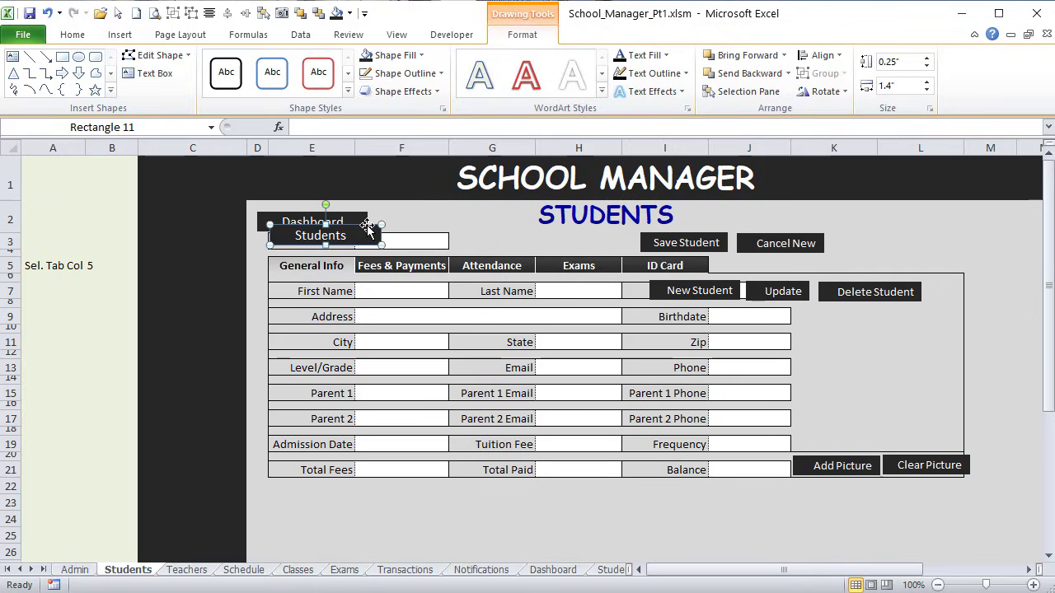
# Step: Duplicate the Students button and label the copy "Teachers"
pyautogui.hotkey('ctrl', 'd')
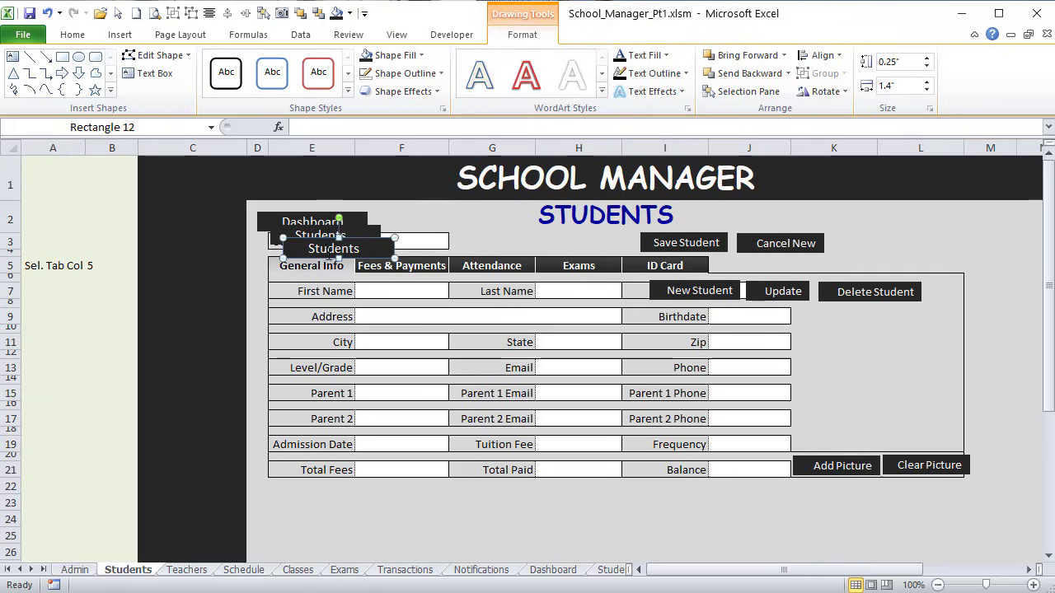
pyautogui.moveTo(310, 249); pyautogui.dragTo(388, 257)
pyautogui.write('TGea')
pyautogui.press('BackSpace')
pyautogui.press('BackSpace')
pyautogui.press('BackSpace')
pyautogui.write('eachers')
# Step: Duplicate the Teachers button and label the copy "Schedule"
pyautogui.hotkey('ctrl', 'd')
pyautogui.doubleClick(356, 261)
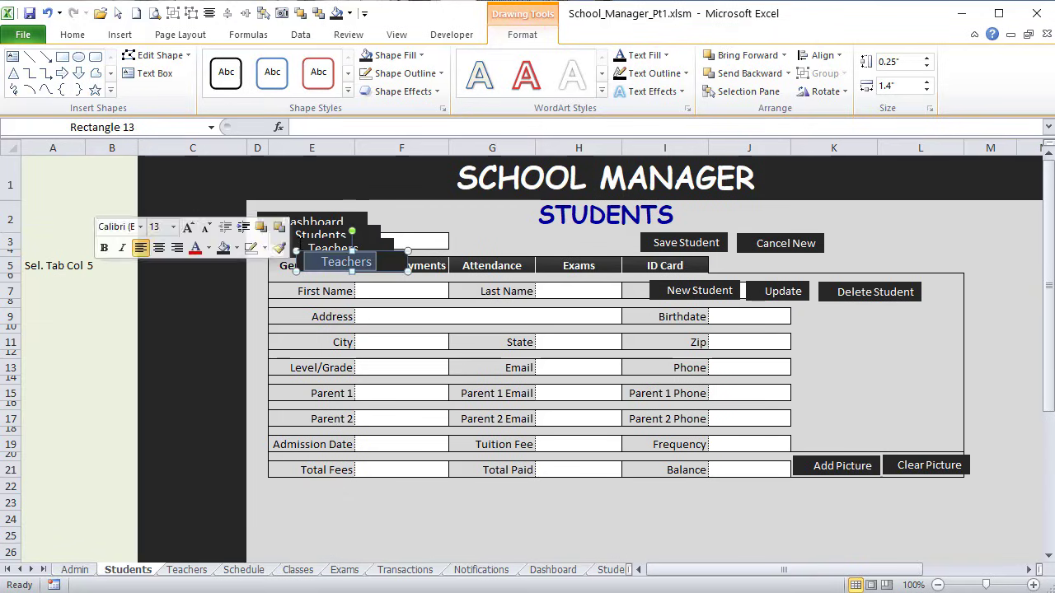
pyautogui.write('Schedule')
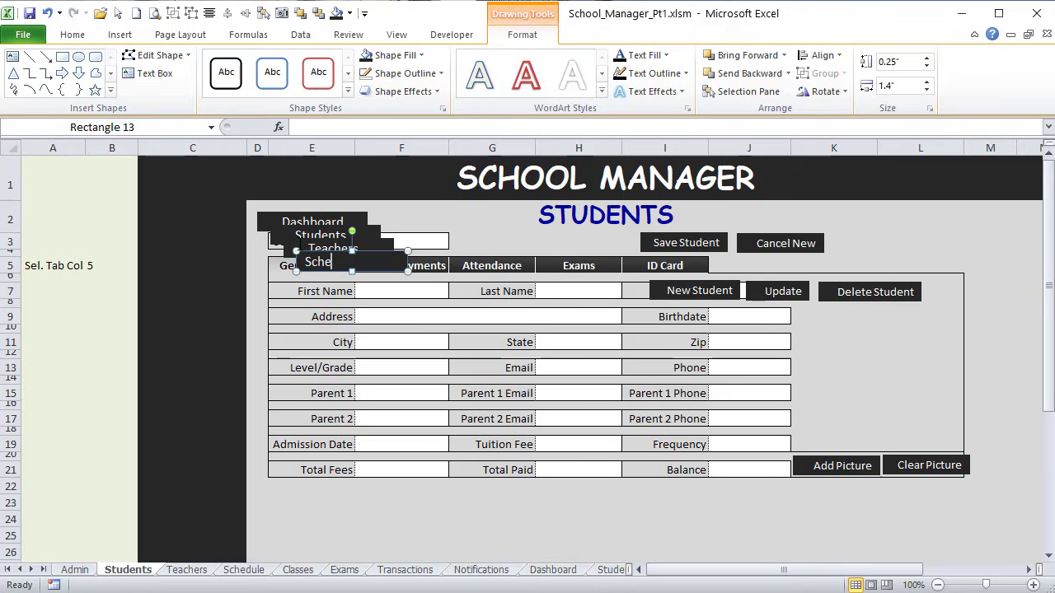
# Step: Remove the leading spaces from the Schedule and Dashboard button labels
pyautogui.click(406, 232)
pyautogui.click(368, 255)
pyautogui.click(71, 33)
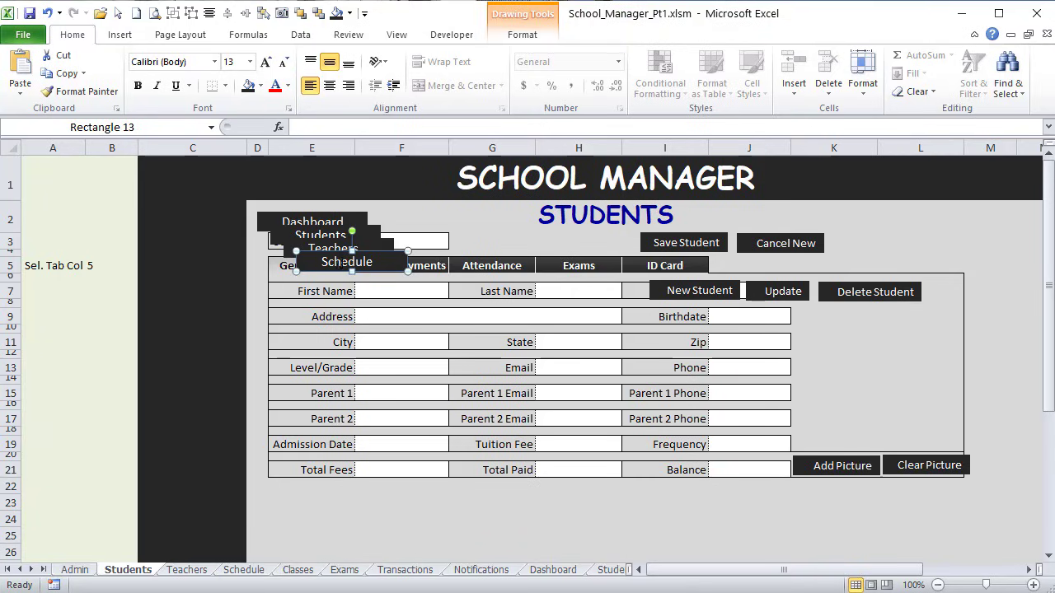
pyautogui.hotkey('shift', 'Home')
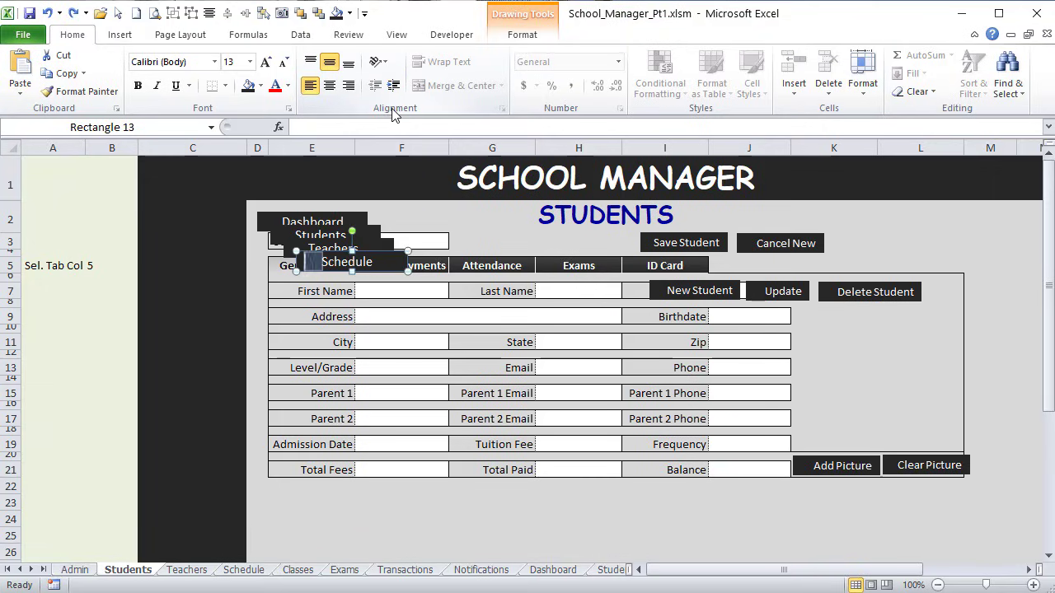
pyautogui.press('BackSpace')
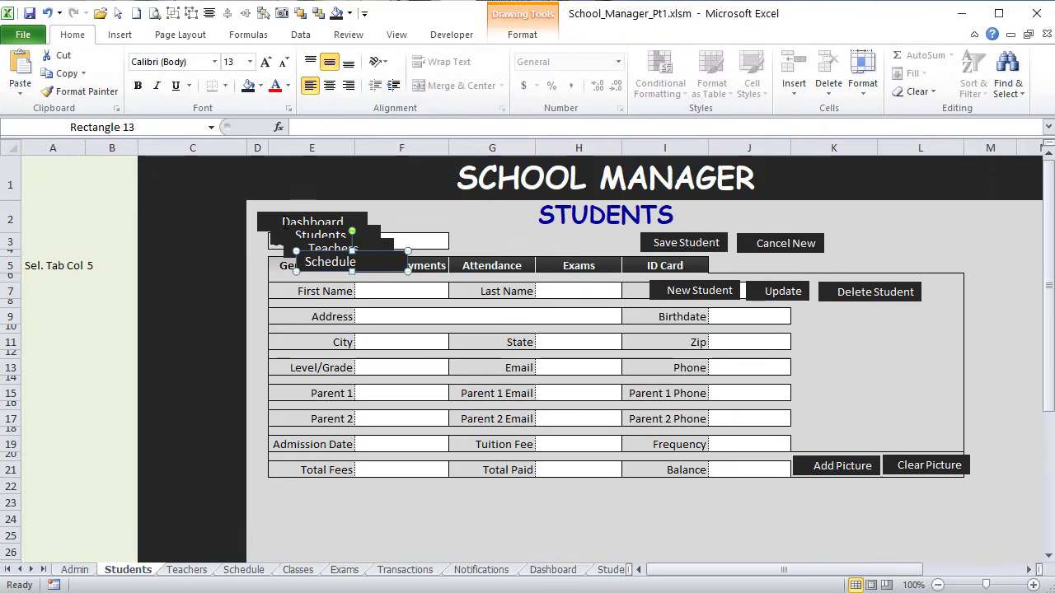
pyautogui.click(253, 221)
pyautogui.press('BackSpace')
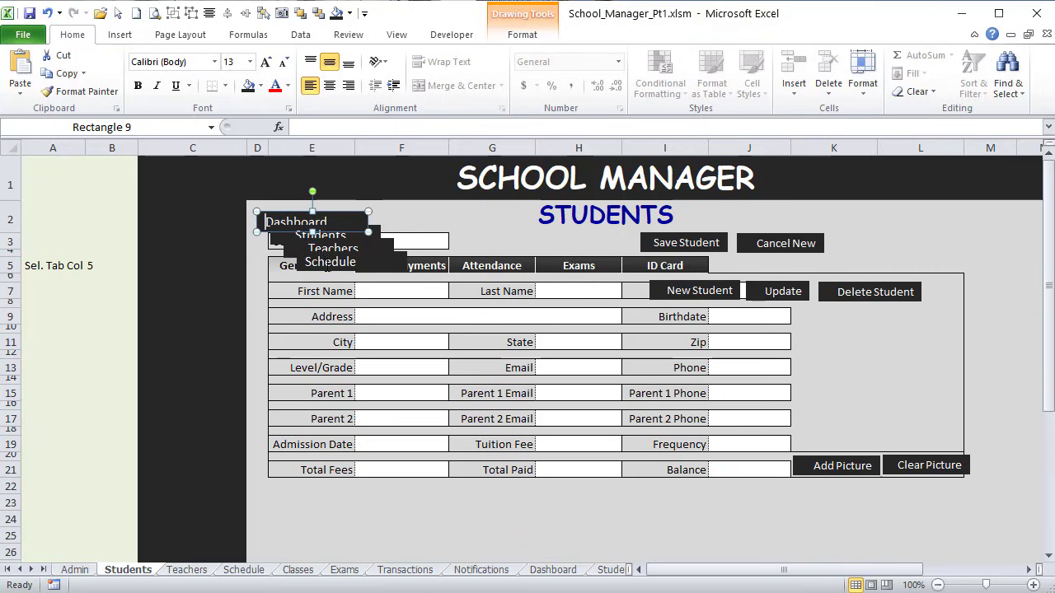
# Step: Duplicate the Schedule button and label the copy "Classes"
pyautogui.click(323, 262)
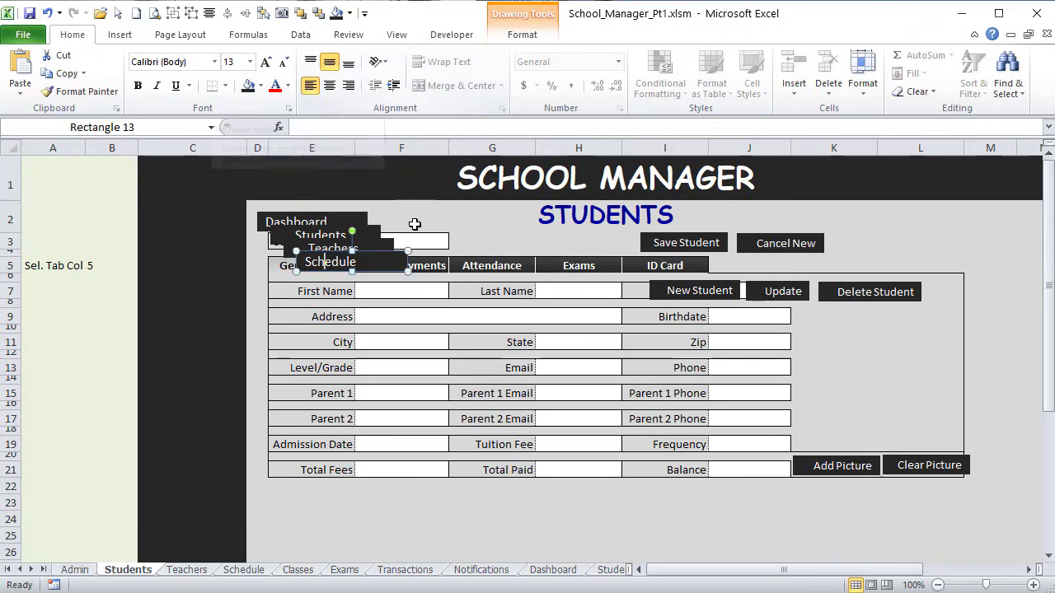
pyautogui.hotkey('ctrl', 'd')
pyautogui.doubleClick(376, 277)
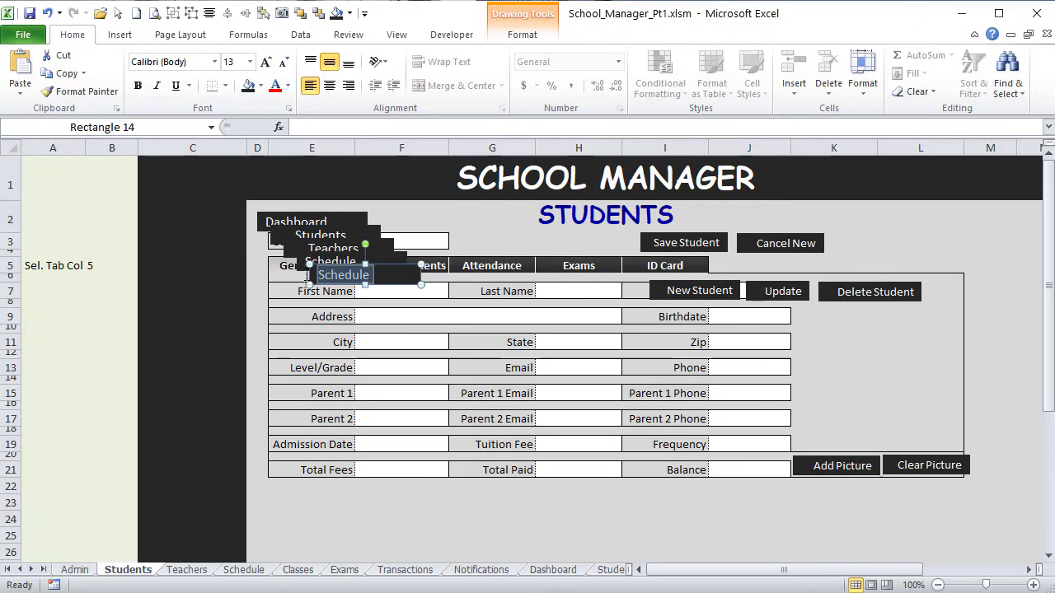
pyautogui.write('C')
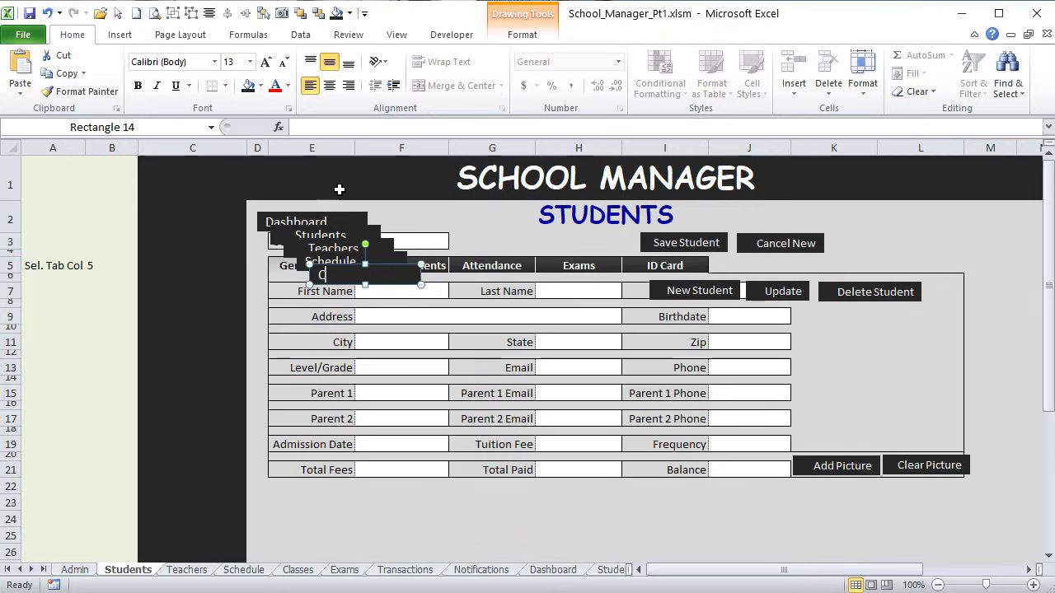
pyautogui.write('Lalasses')
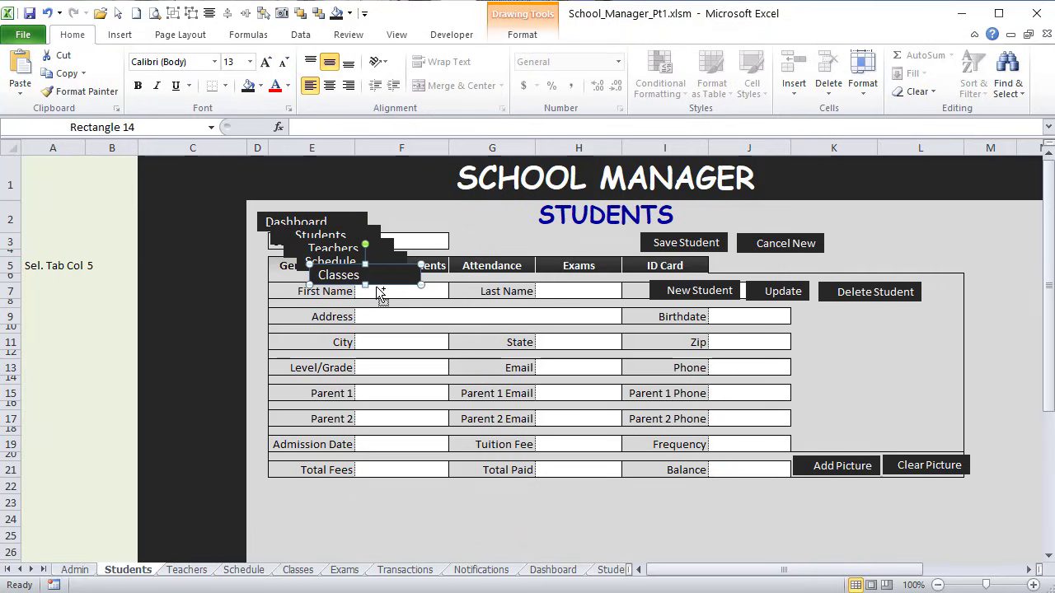
# Step: Duplicate the Classes button and label the copy "Exams"
pyautogui.hotkey('ctrl', 'd')
pyautogui.moveTo(376, 291); pyautogui.dragTo(310, 298)
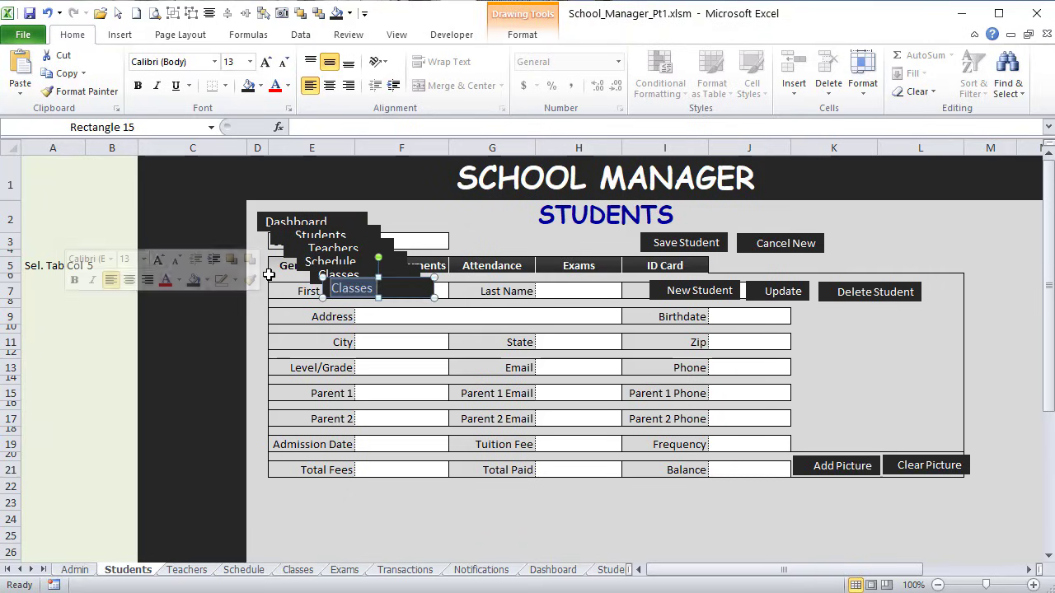
pyautogui.write('Esamp')
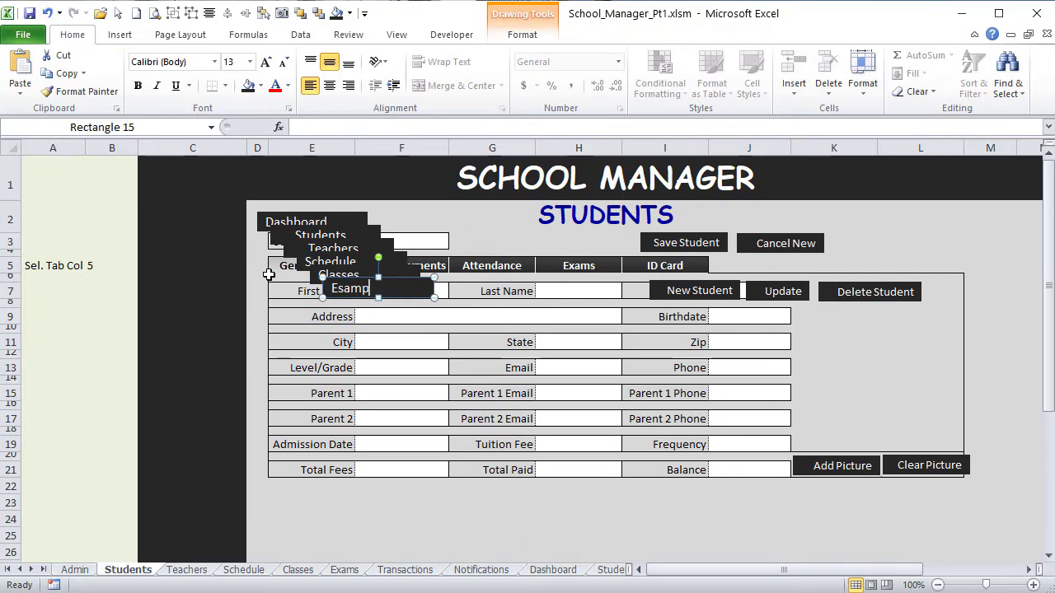
pyautogui.press('BackSpace')
pyautogui.press('BackSpace')
pyautogui.press('BackSpace')
pyautogui.press('BackSpace')
pyautogui.write('x')
# Step: Duplicate the Exams button and label the copy "Transactions"
pyautogui.hotkey('ctrl', 'd')
pyautogui.moveTo(387, 304); pyautogui.dragTo(335, 306)
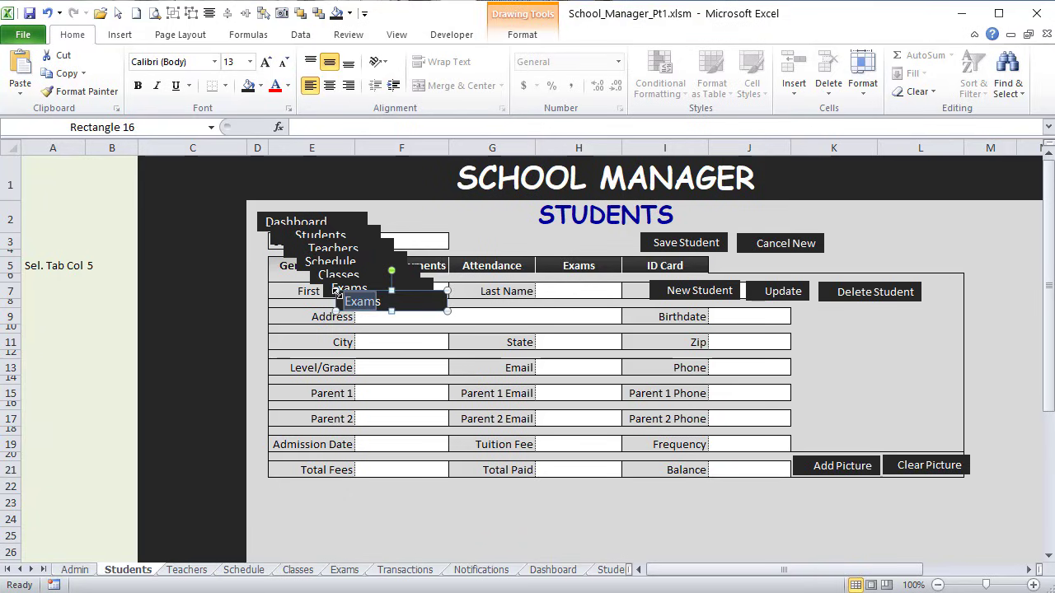
pyautogui.write('Tras')
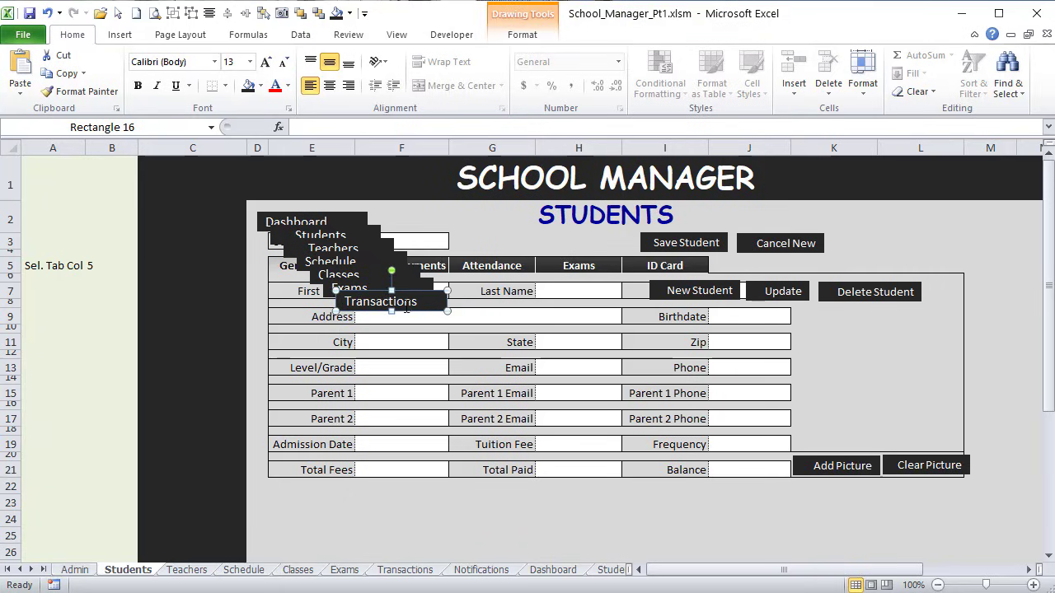
# Step: Duplicate the Transactions button and label the copy "Notifications", and duplicate that button with the label "Admin"
pyautogui.hotkey('ctrl', 'd')
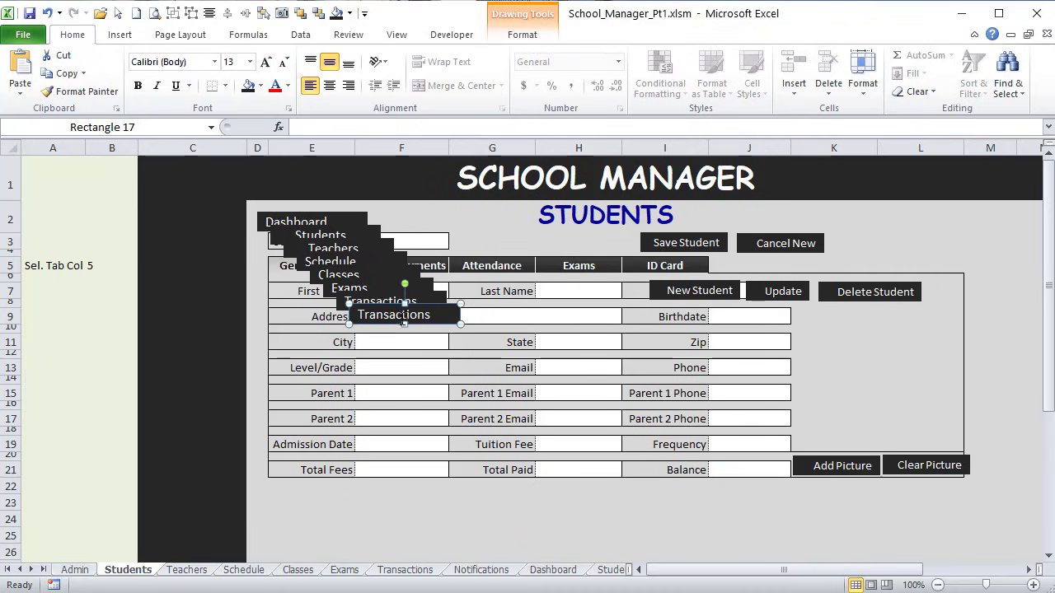
pyautogui.moveTo(404, 319); pyautogui.dragTo(326, 316)
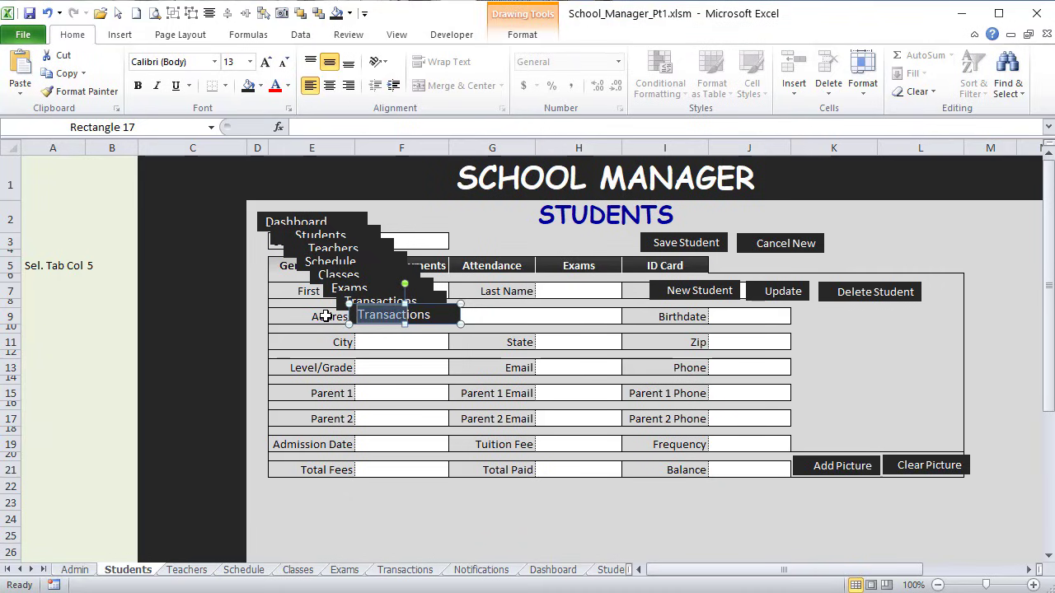
pyautogui.write('Notifications')
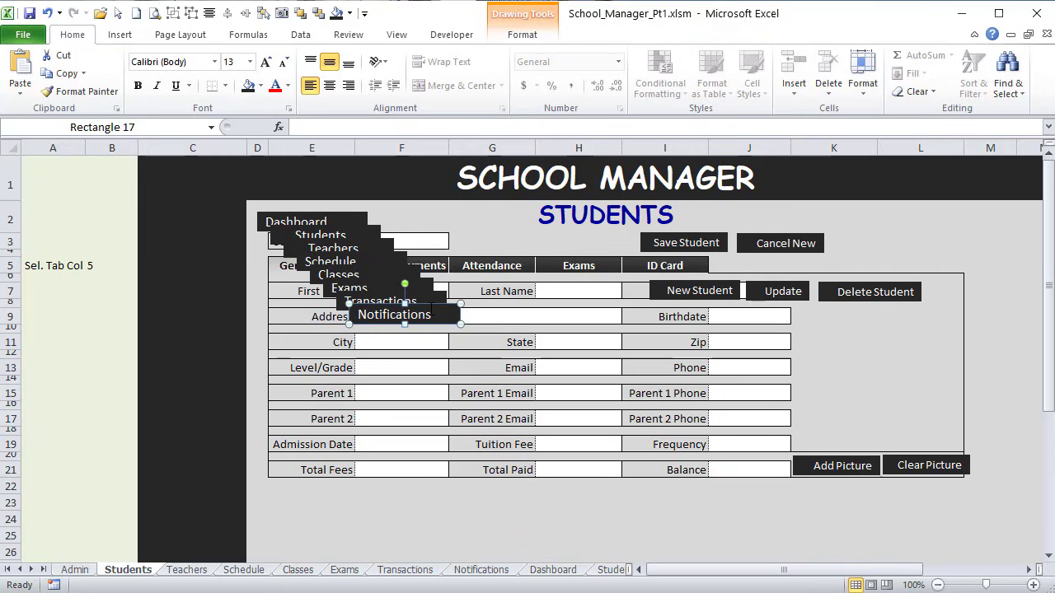
pyautogui.hotkey('ctrl', 'd')
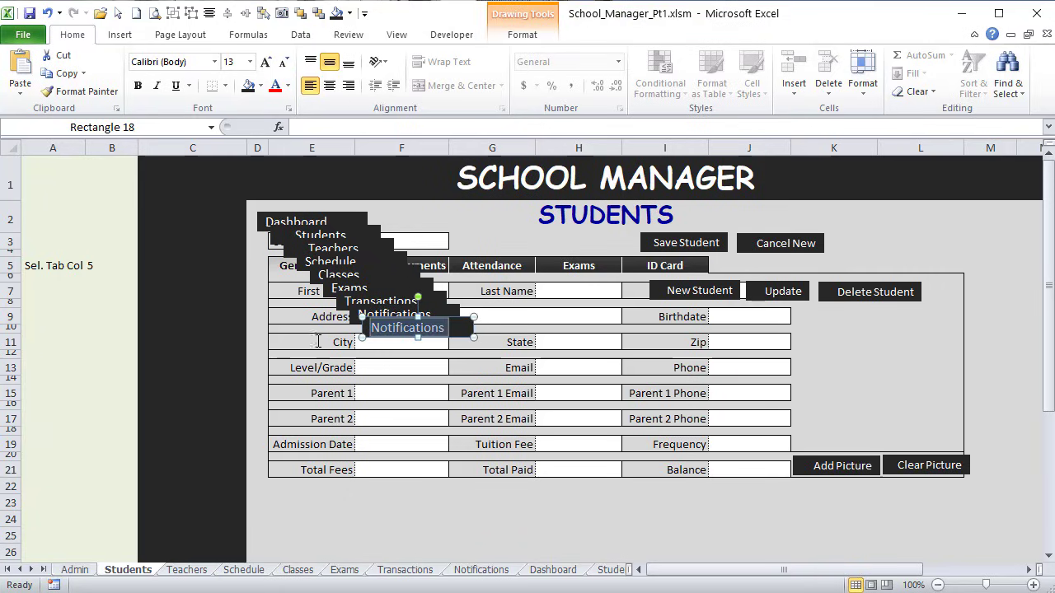
pyautogui.write('Admin')
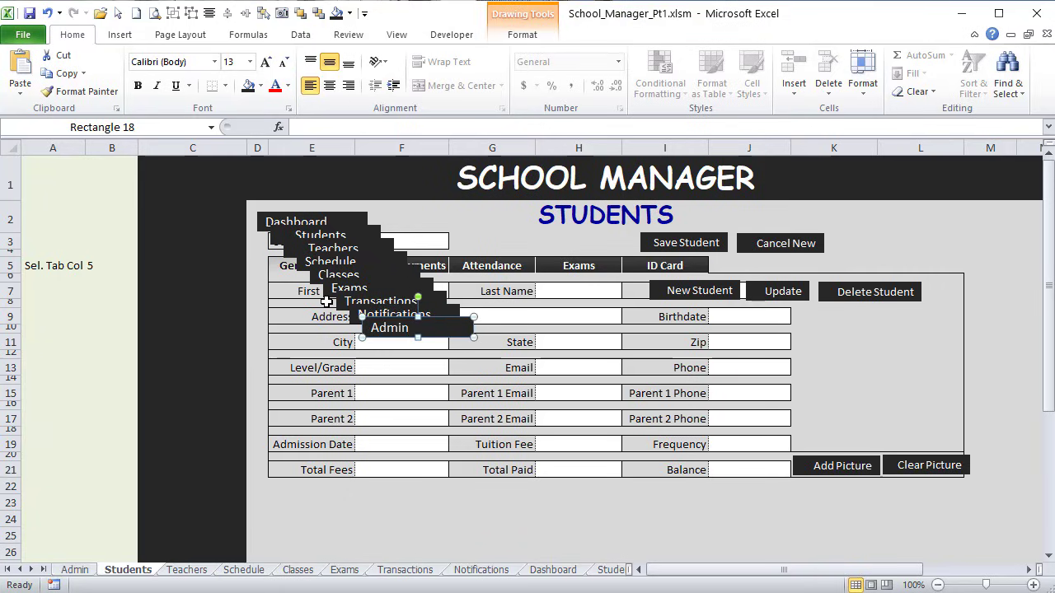
# Step: Indent the Dashboard, Admin and Notifications button labels with leading spaces
pyautogui.click(301, 235)
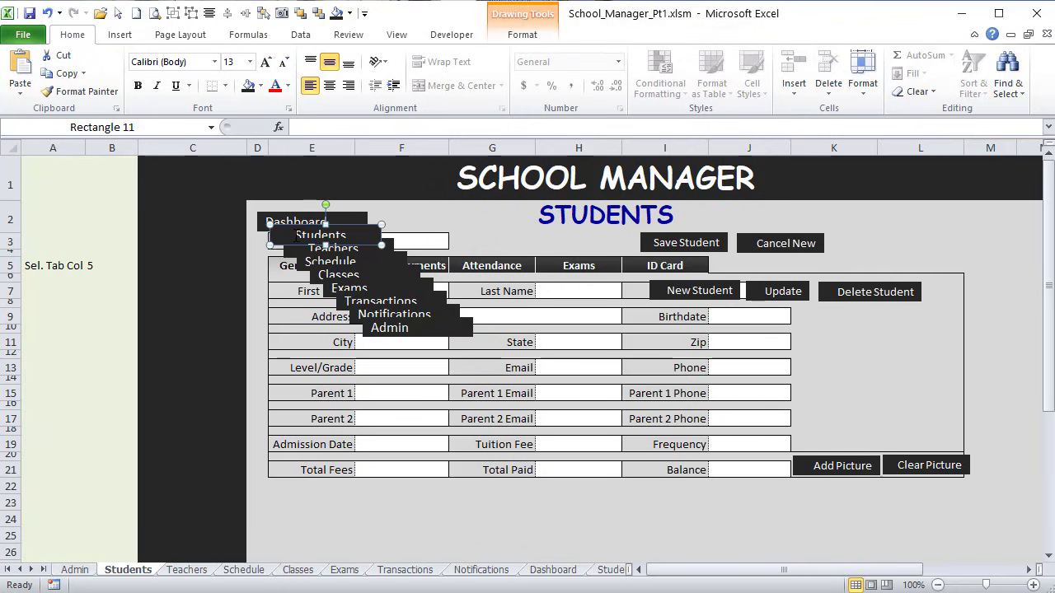
pyautogui.click(257, 223)
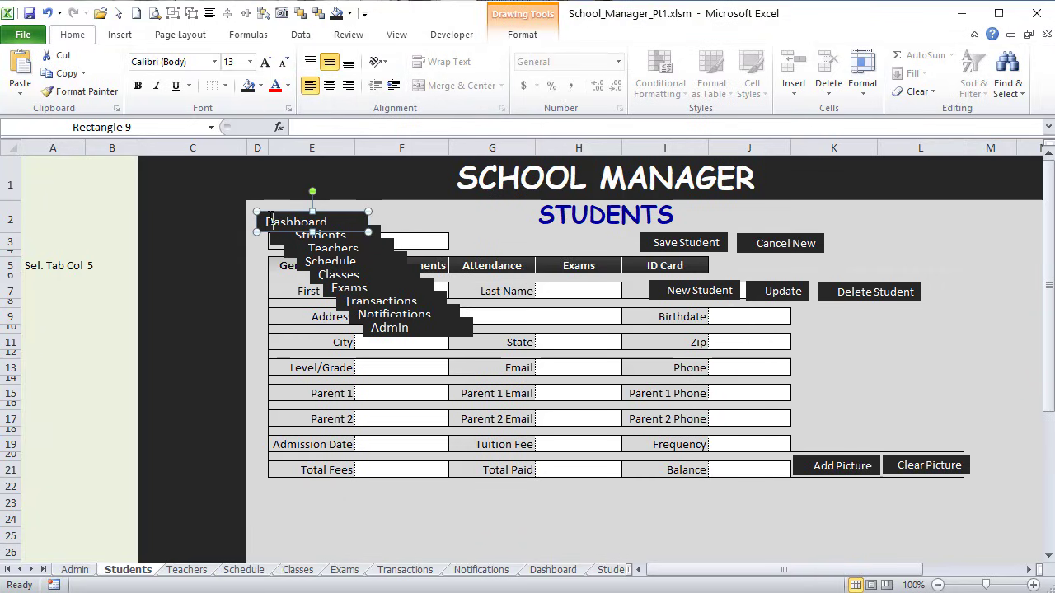
pyautogui.click(395, 88)
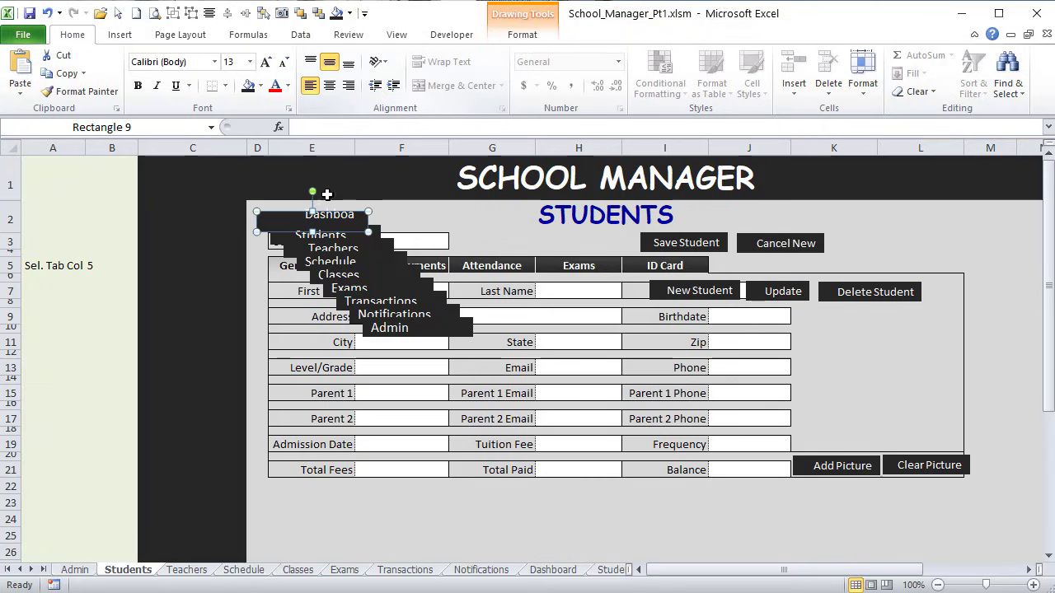
pyautogui.hotkey('ctrl', 'z')
pyautogui.hotkey('ctrl', 'y')
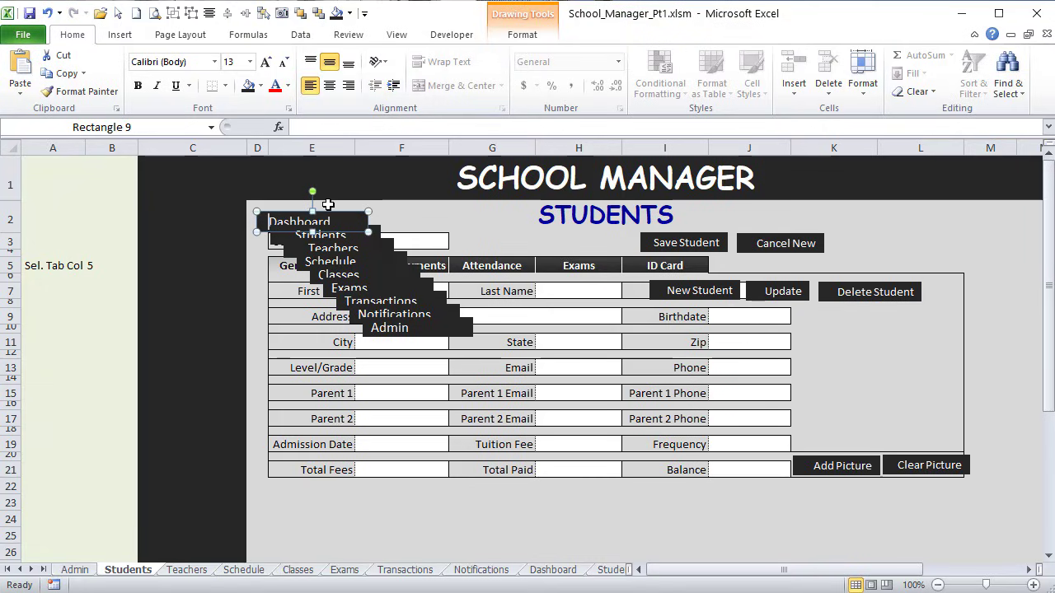
pyautogui.click(301, 235)
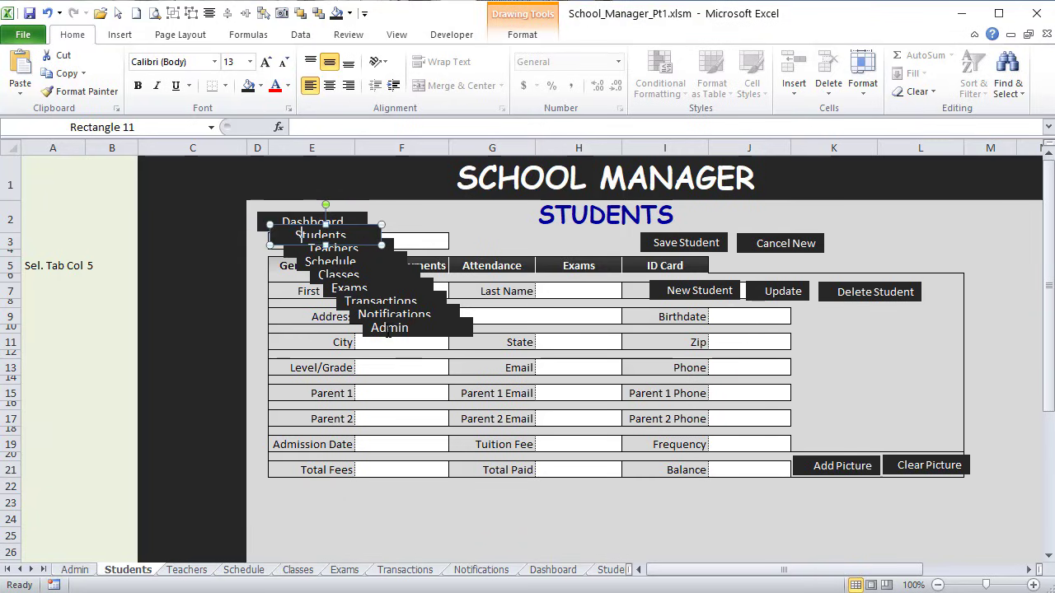
pyautogui.click(373, 327)
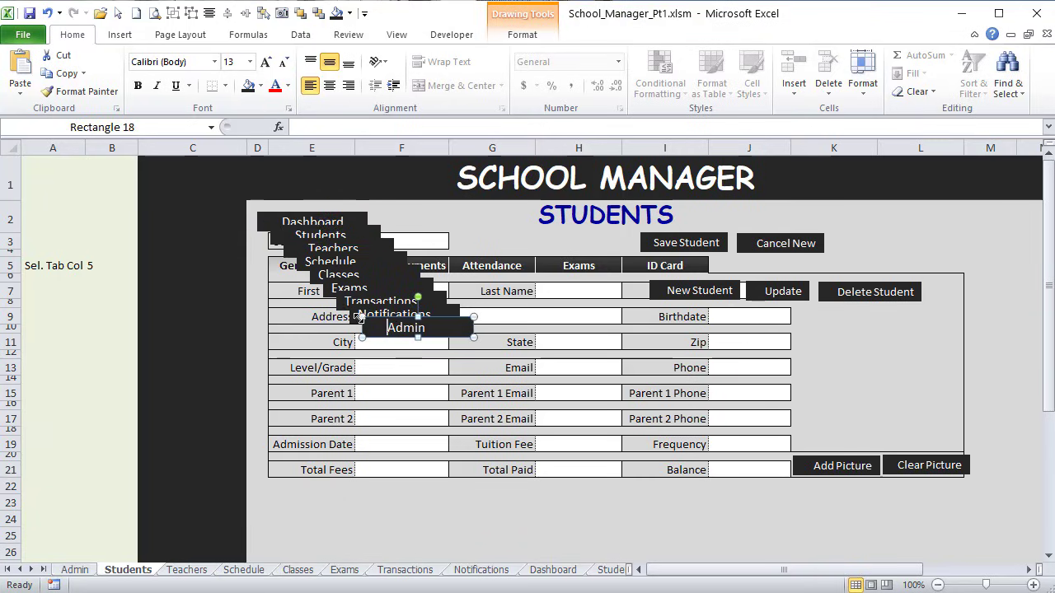
pyautogui.click(360, 312)
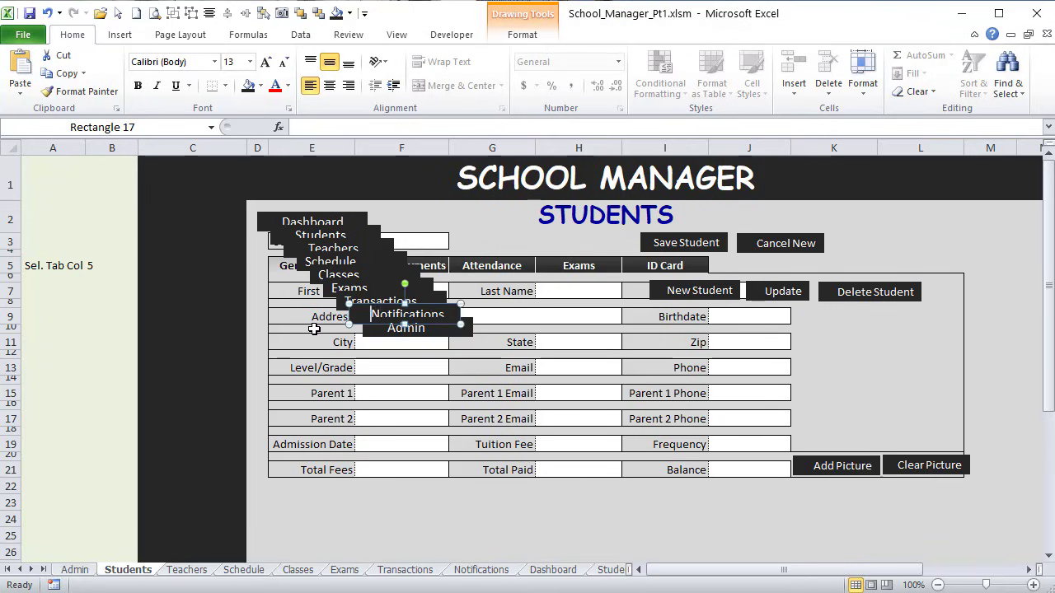
# Step: Move the Admin and Notifications buttons onto the dark strip in column C and shift the Dashboard button over columns E and F
pyautogui.click(353, 341)
pyautogui.moveTo(376, 338)
pyautogui.mouseDown()
pyautogui.moveTo(252, 391)
pyautogui.moveTo(157, 400)
pyautogui.mouseUp()
pyautogui.moveTo(364, 325); pyautogui.dragTo(174, 366)
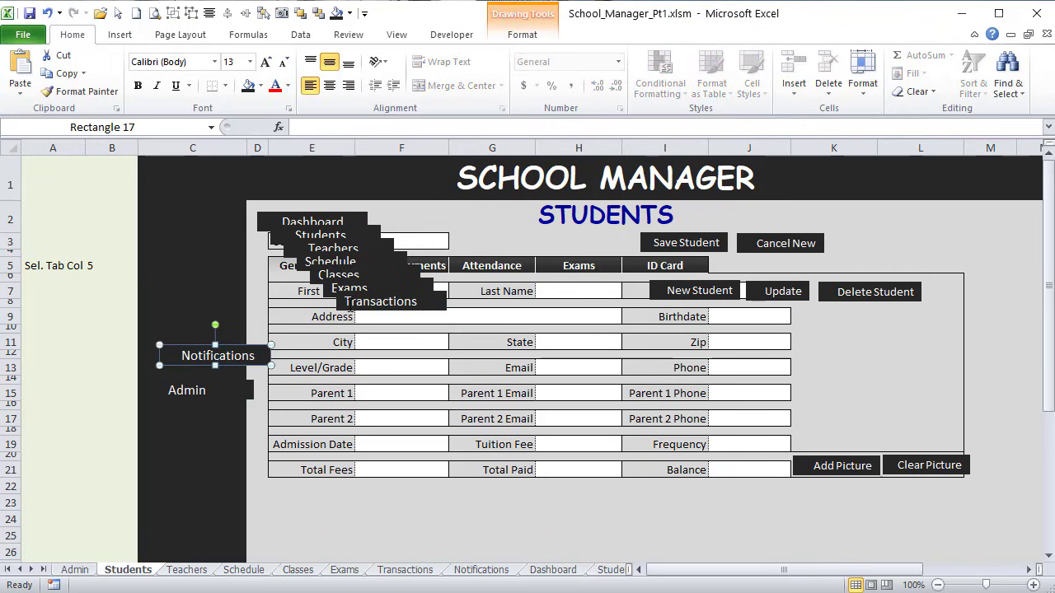
pyautogui.click(350, 302)
pyautogui.click(275, 214)
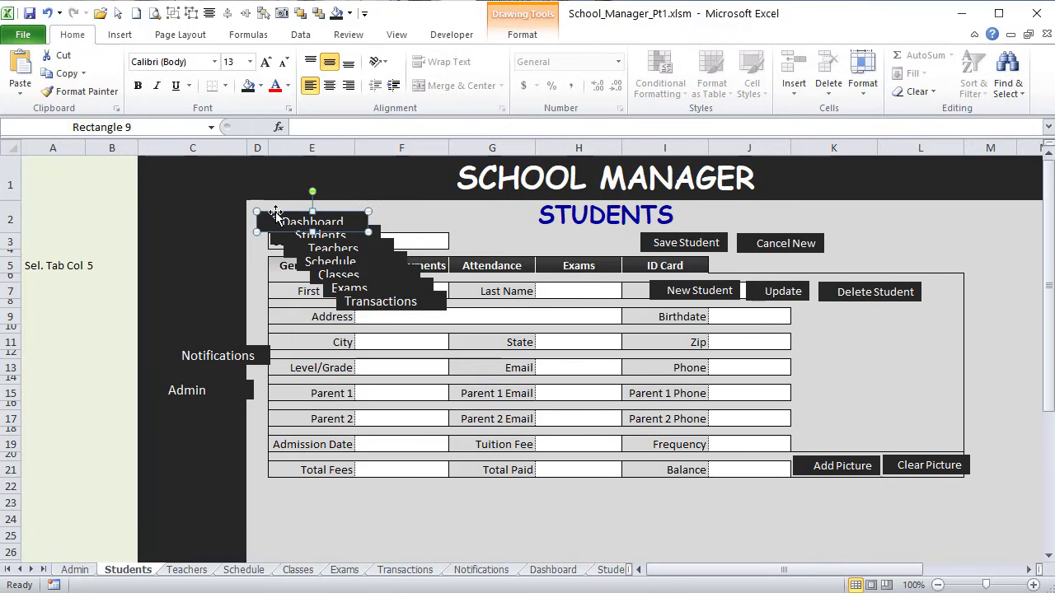
pyautogui.click(267, 196)
pyautogui.moveTo(267, 212); pyautogui.dragTo(306, 201)
# Step: Set the border line color of cell C2 to white in the Format Cells dialog
pyautogui.moveTo(228, 207)
pyautogui.mouseDown()
pyautogui.moveTo(229, 464)
pyautogui.moveTo(229, 345)
pyautogui.mouseUp()
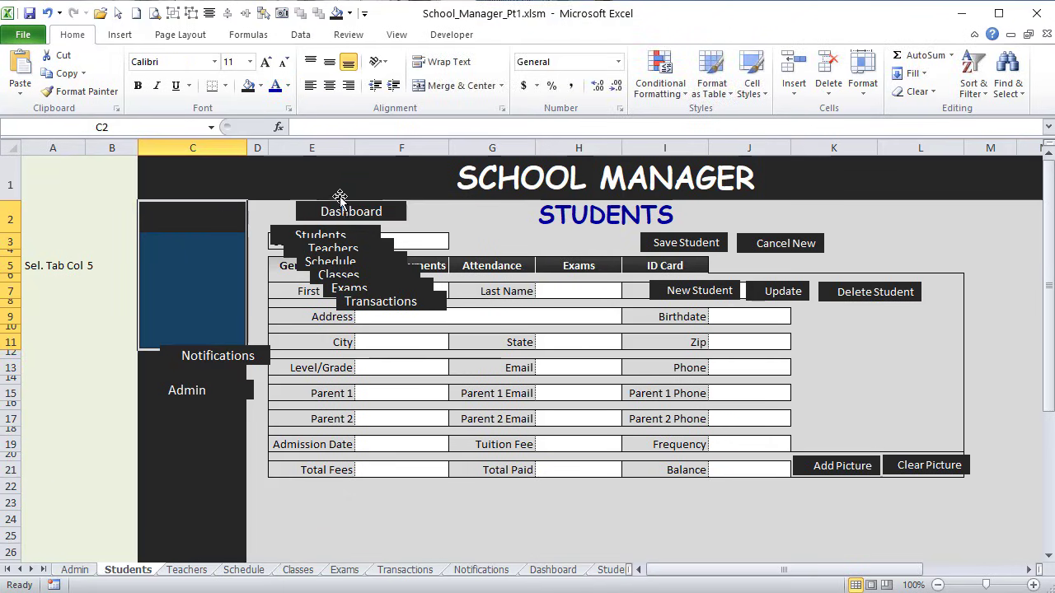
pyautogui.moveTo(205, 226); pyautogui.dragTo(206, 471)
pyautogui.click(205, 472)
pyautogui.click(199, 208)
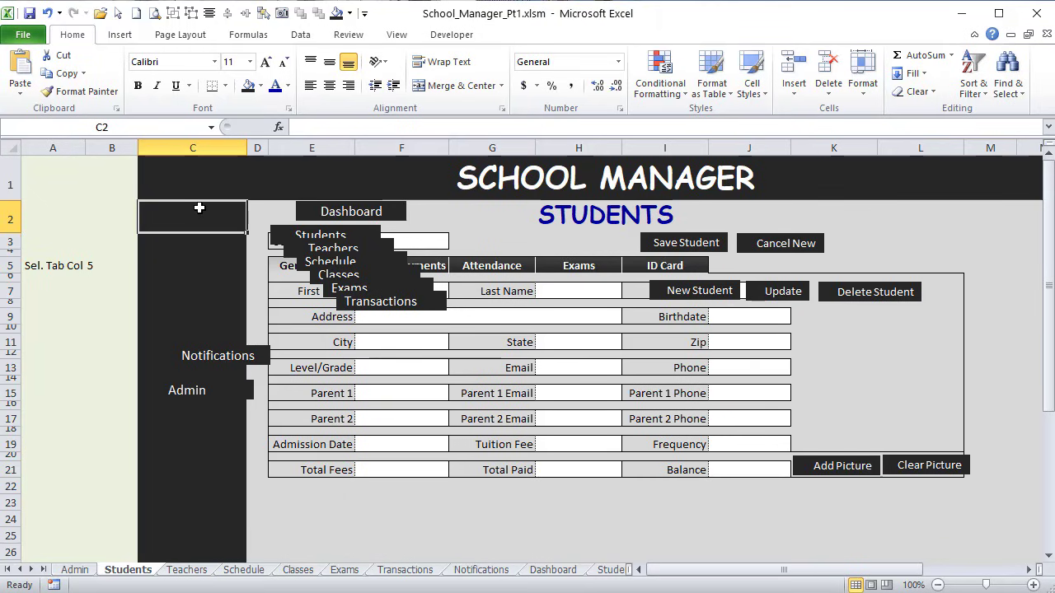
pyautogui.rightClick(199, 208)
pyautogui.click(138, 435)
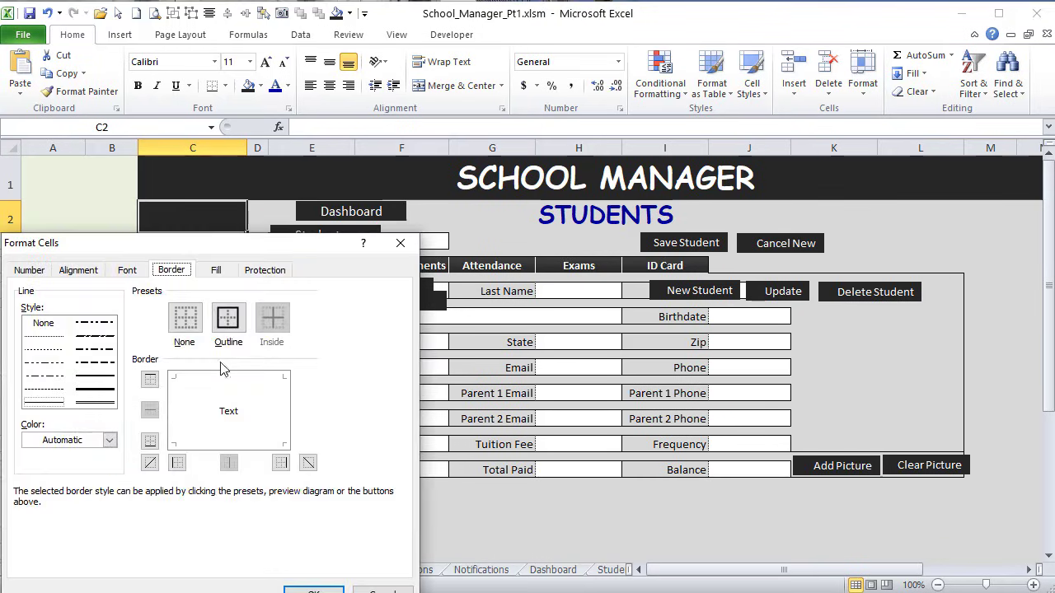
pyautogui.click(109, 440)
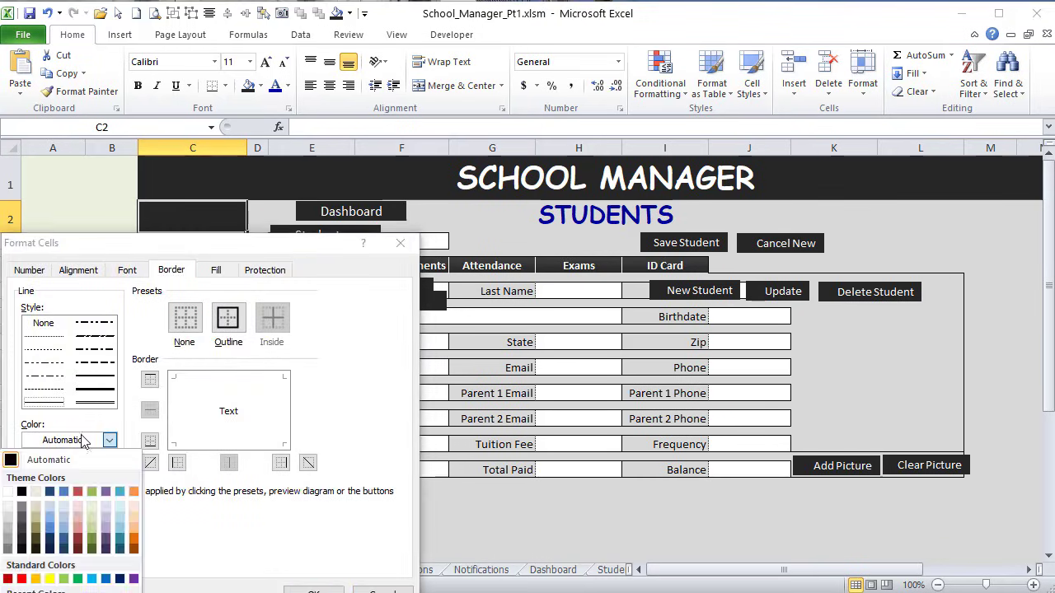
pyautogui.click(8, 491)
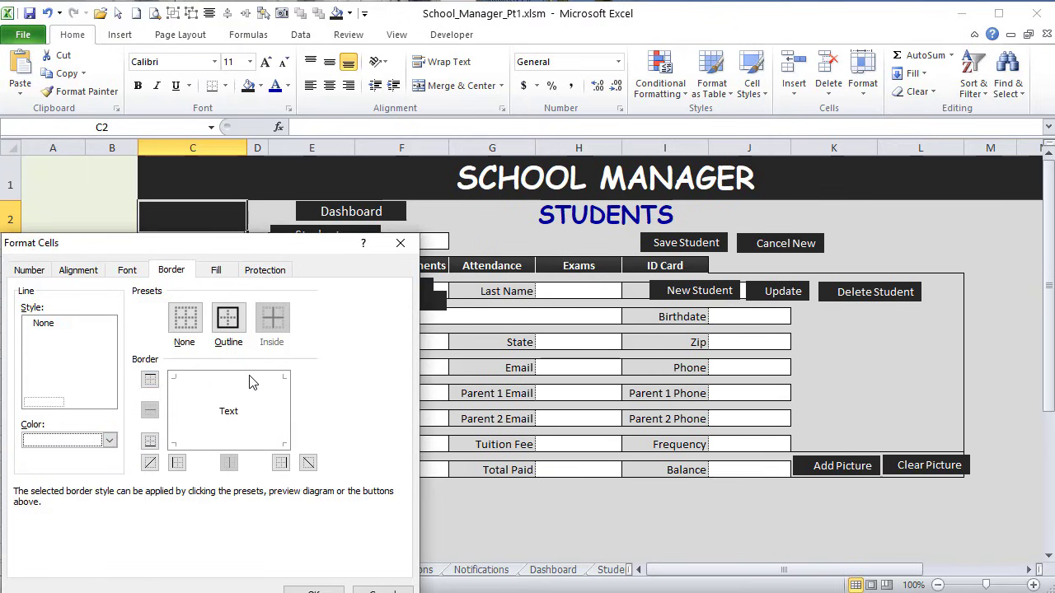
pyautogui.click(314, 590)
pyautogui.click(446, 227)
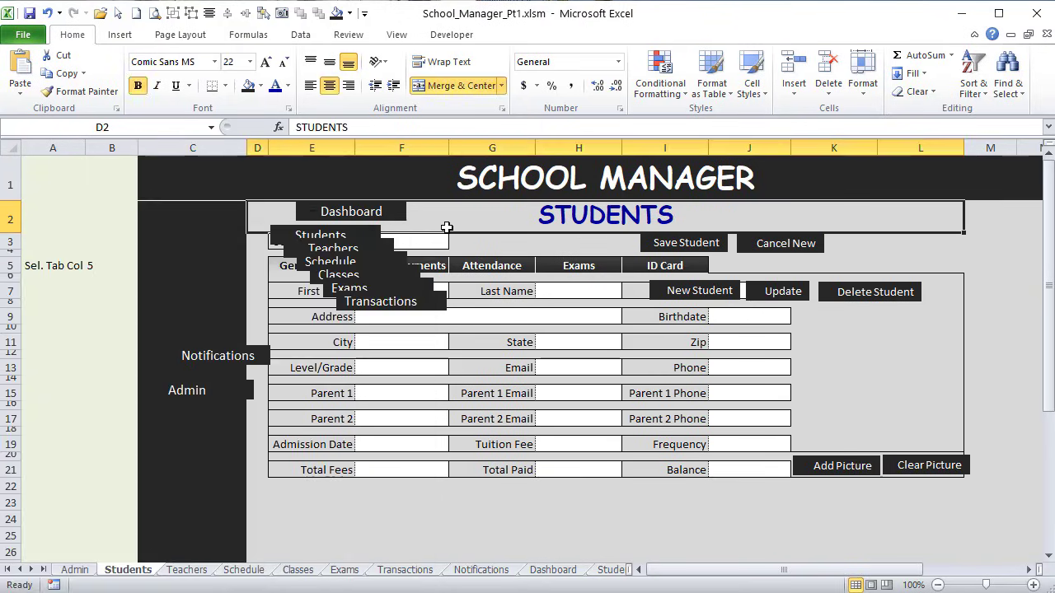
# Step: Move the Dashboard button into cell C2 on the dark strip below the title band
pyautogui.click(316, 212)
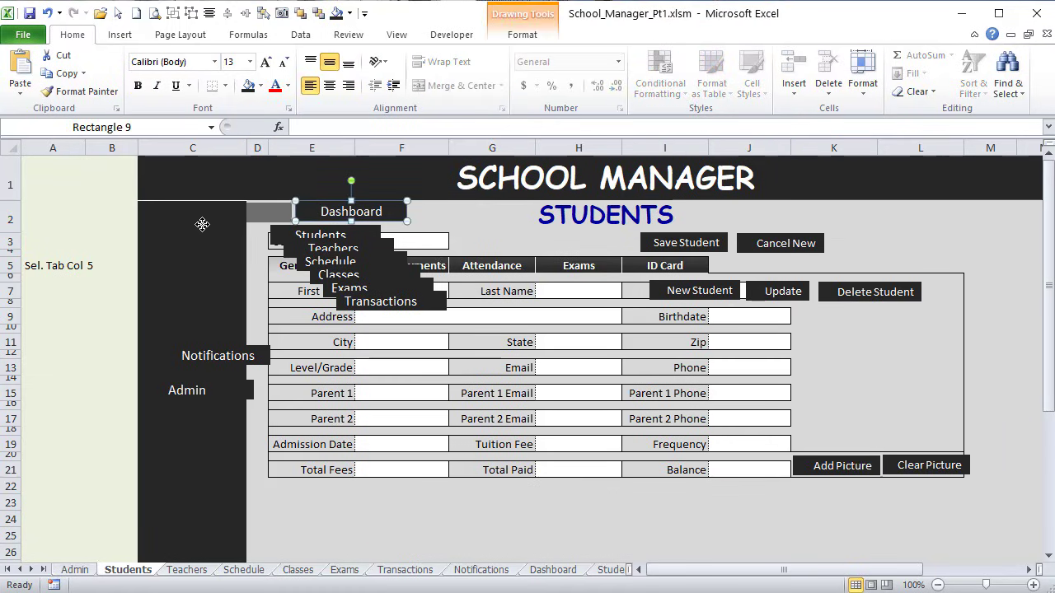
pyautogui.moveTo(202, 224); pyautogui.dragTo(161, 222)
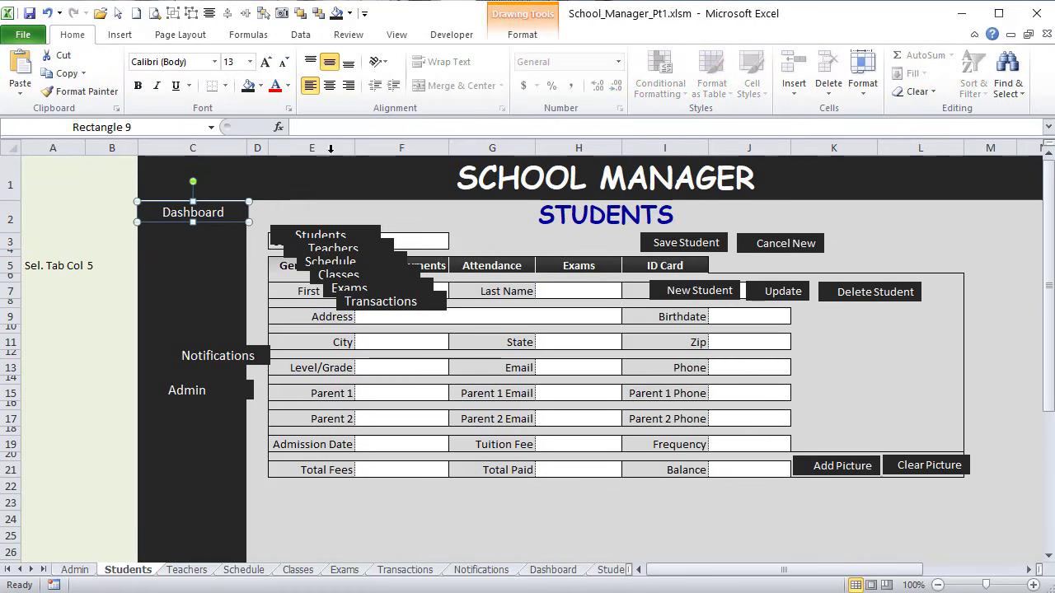
pyautogui.click(229, 268)
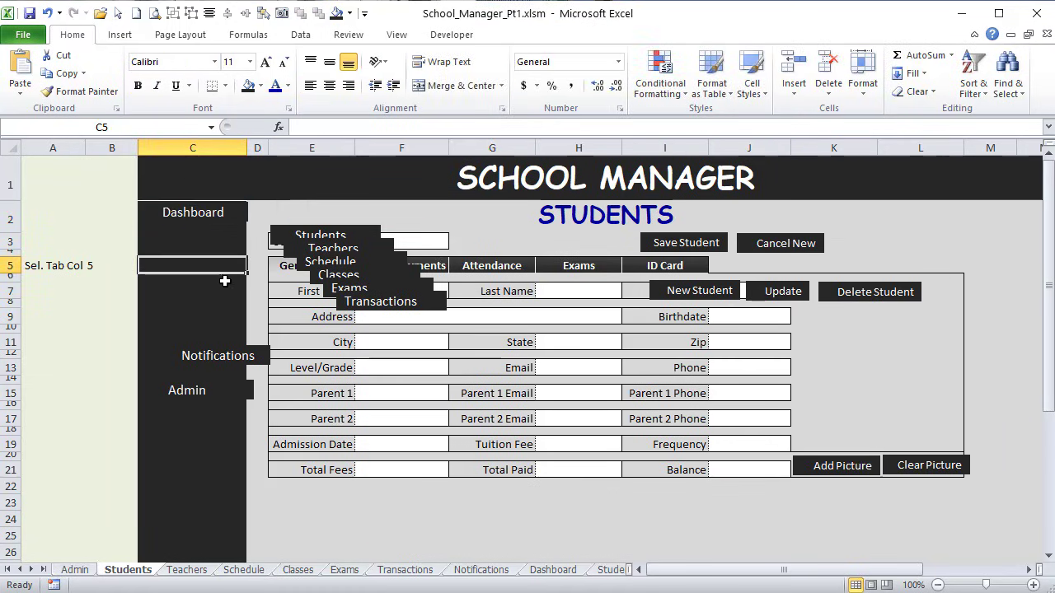
pyautogui.click(277, 211)
pyautogui.click(192, 229)
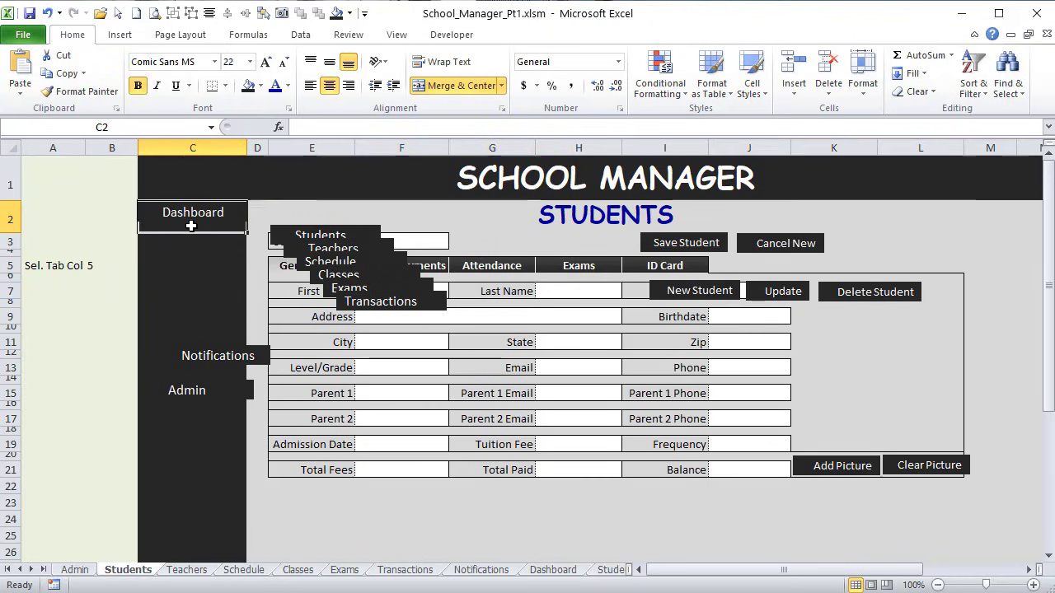
# Step: Fill column C from C2 down to row 26 with the same light gray as the form background
pyautogui.moveTo(167, 226); pyautogui.dragTo(221, 495)
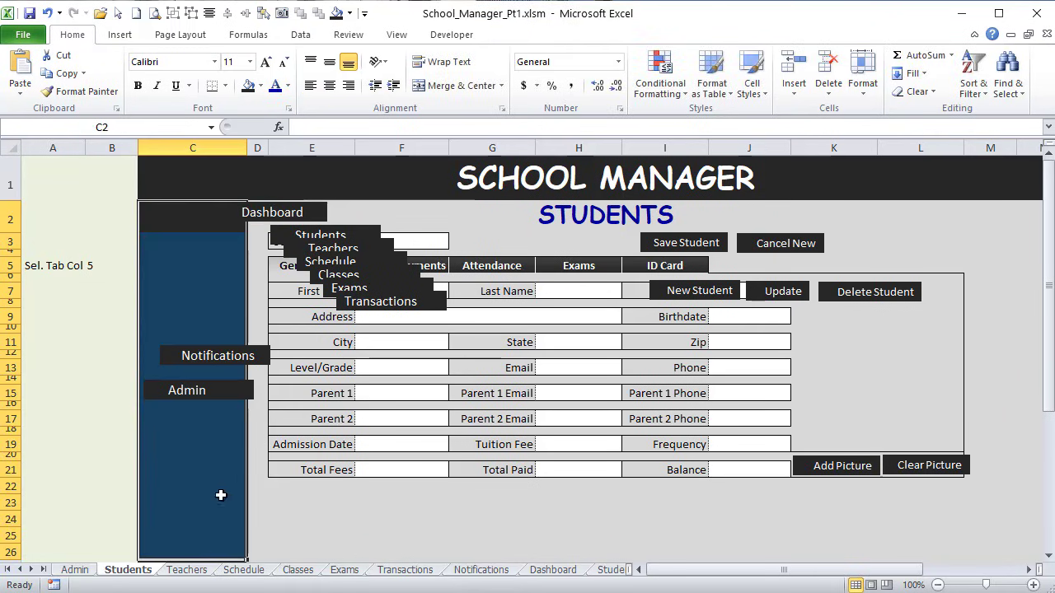
pyautogui.click(224, 85)
pyautogui.click(261, 87)
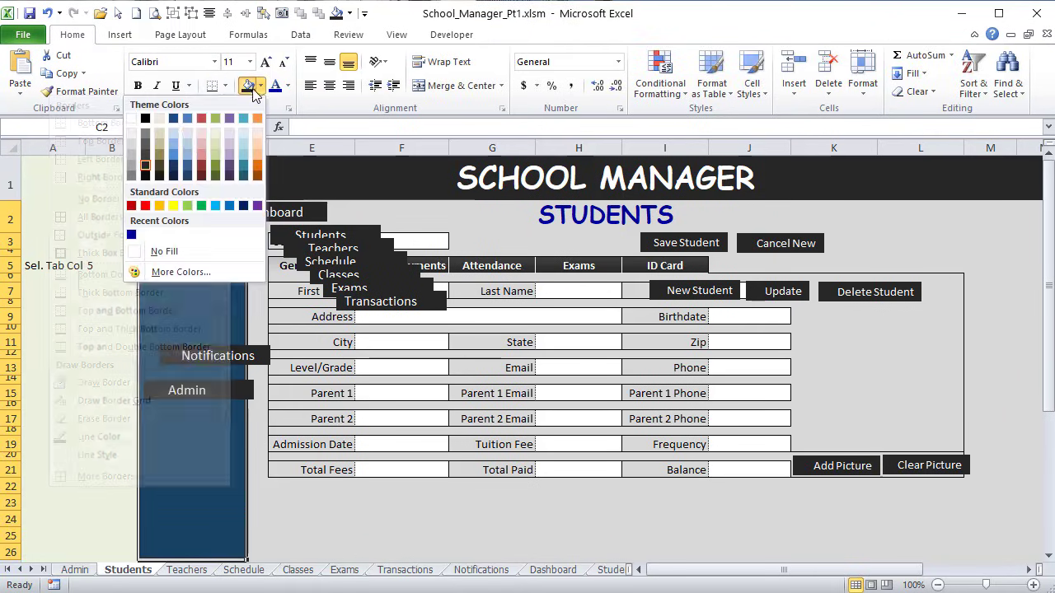
pyautogui.click(133, 144)
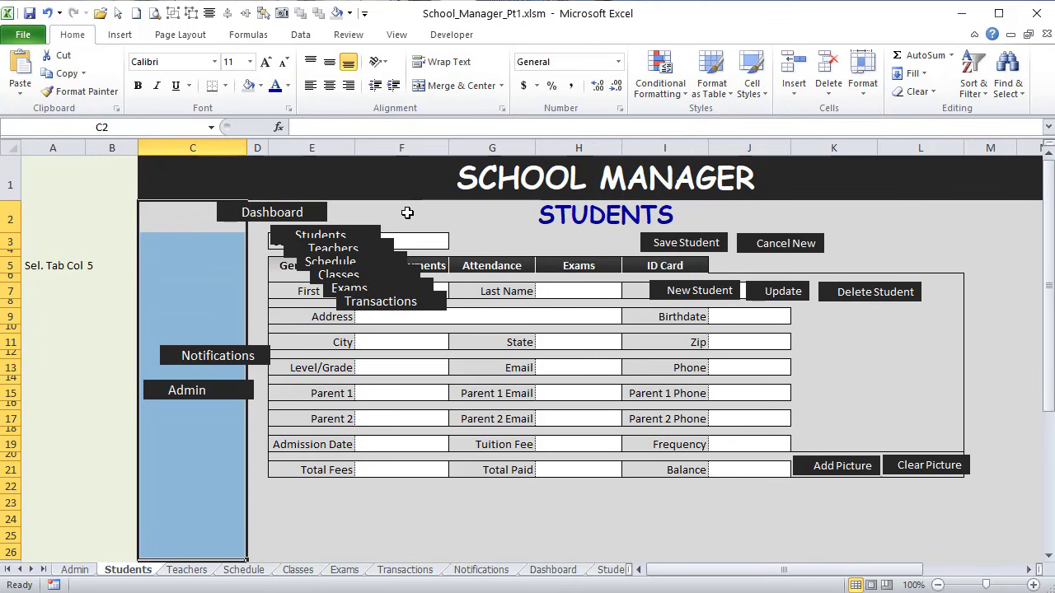
# Step: Place the Dashboard button at the top of column C, nudged flush against the title band
pyautogui.click(256, 218)
pyautogui.keyDown('ctrl'); pyautogui.click(223, 221); pyautogui.keyUp('ctrl')
pyautogui.moveTo(205, 214); pyautogui.dragTo(126, 216)
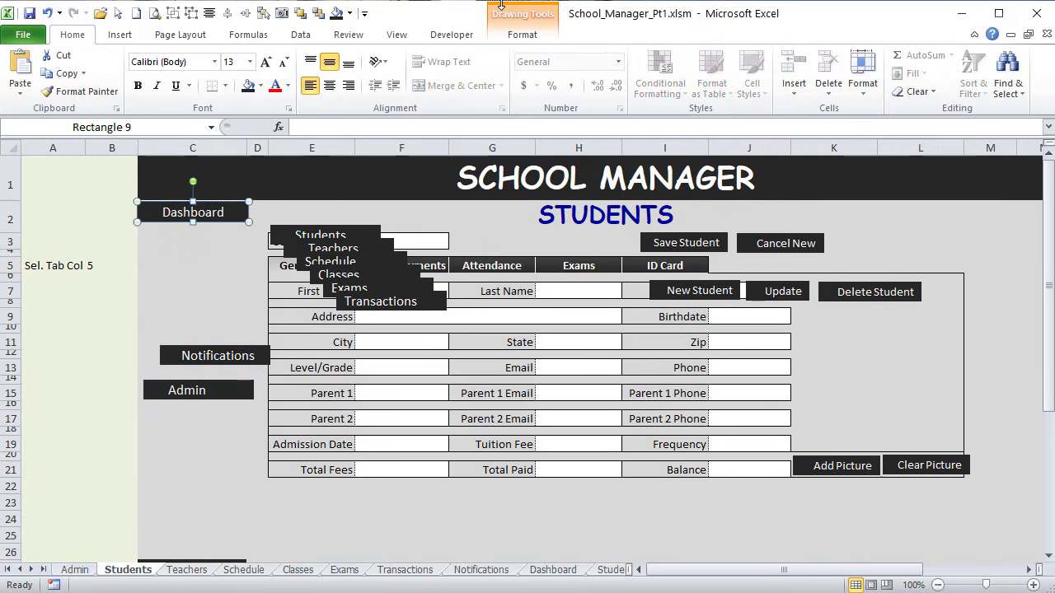
pyautogui.press('Left')
pyautogui.press('Up')
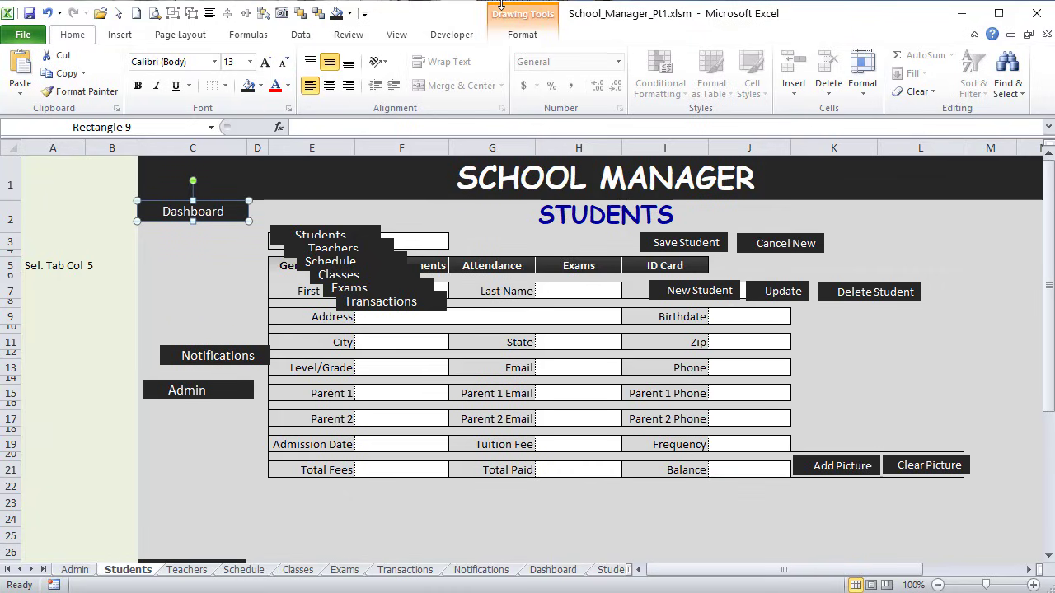
# Step: Stack the Students, Teachers and Schedule buttons in column C beneath the Dashboard button
pyautogui.keyDown('ctrl'); pyautogui.click(344, 233); pyautogui.keyUp('ctrl')
pyautogui.moveTo(333, 231); pyautogui.dragTo(200, 221)
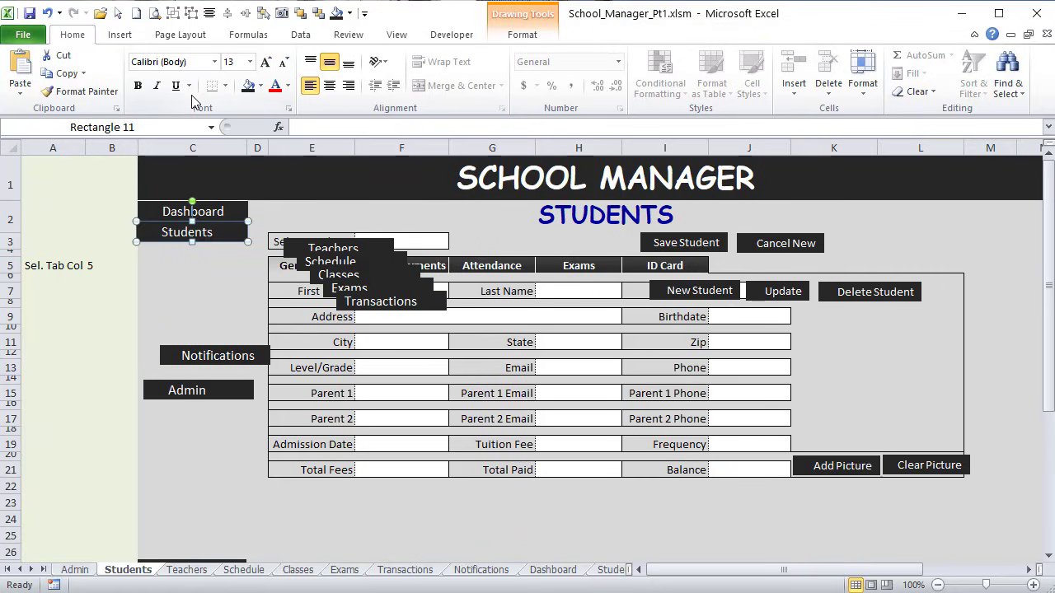
pyautogui.click(293, 243)
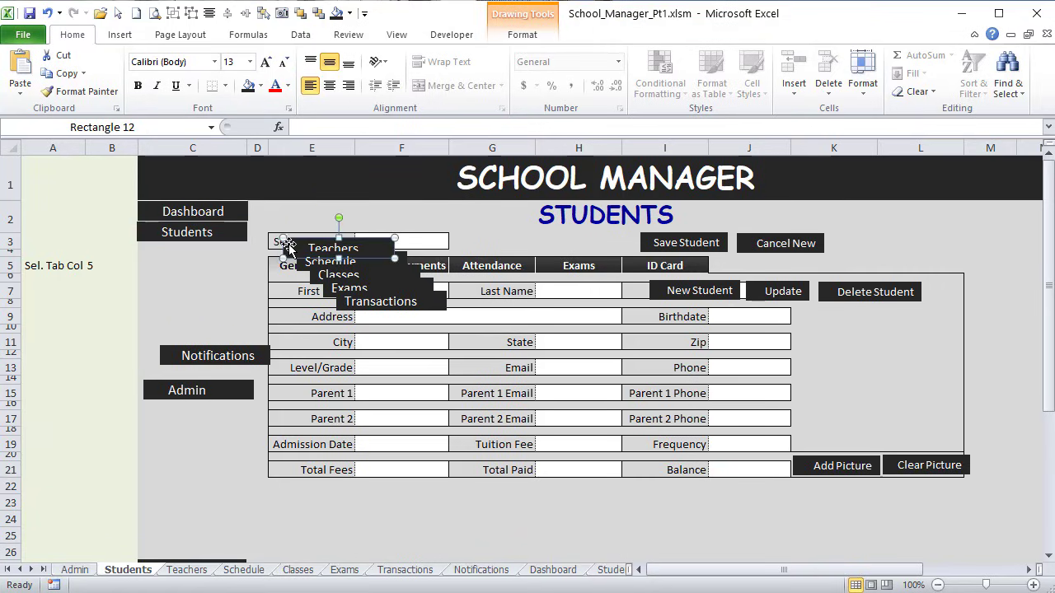
pyautogui.moveTo(293, 243); pyautogui.dragTo(148, 248)
pyautogui.click(310, 255)
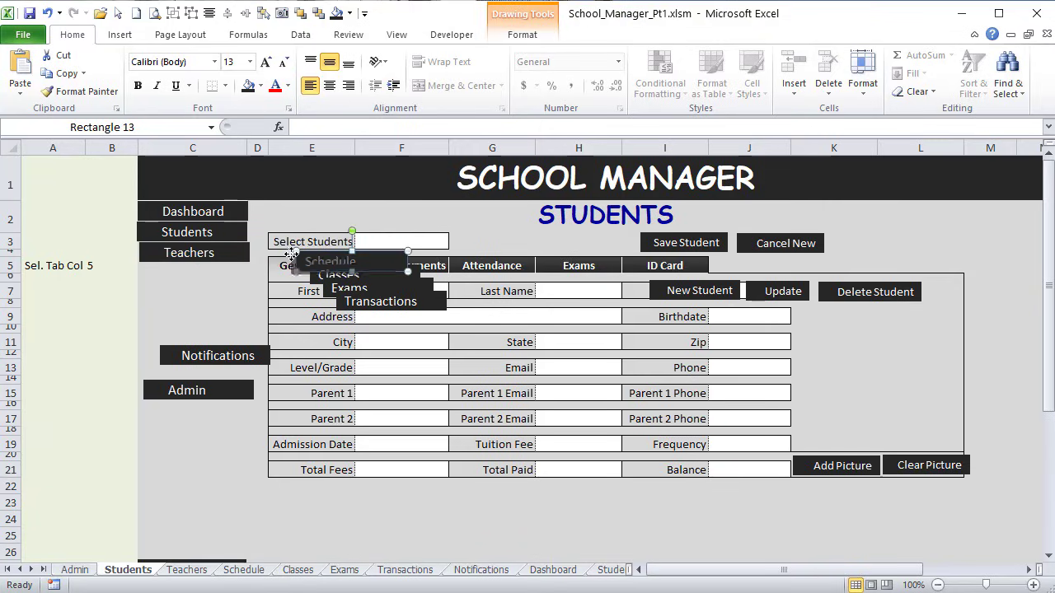
pyautogui.moveTo(310, 255); pyautogui.dragTo(152, 268)
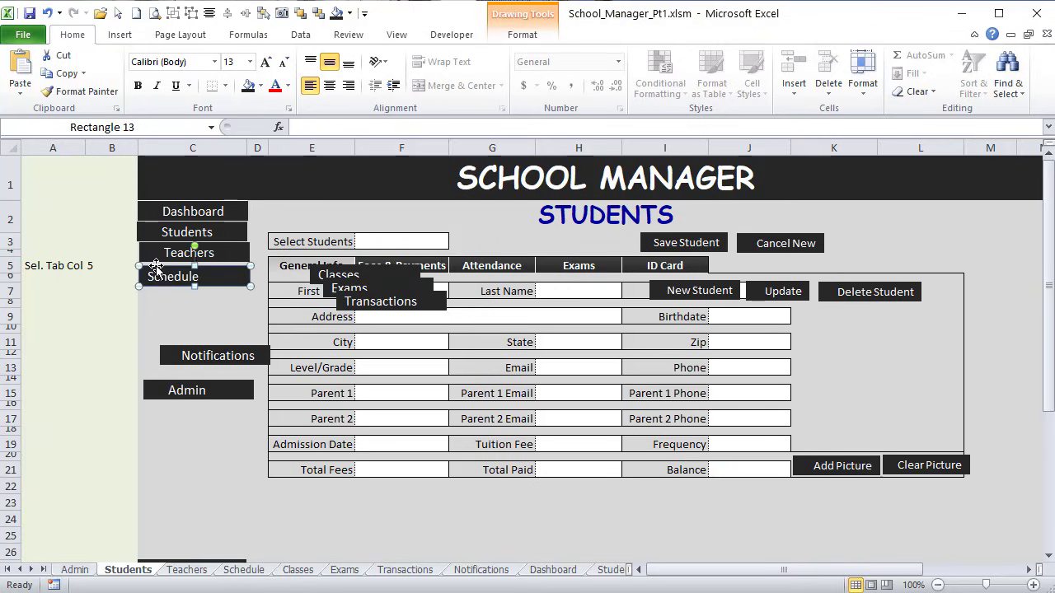
# Step: Stack the Classes, Exams and Transactions buttons in column C beneath the Schedule button
pyautogui.click(329, 268)
pyautogui.moveTo(330, 268); pyautogui.dragTo(162, 291)
pyautogui.moveTo(331, 281); pyautogui.dragTo(152, 310)
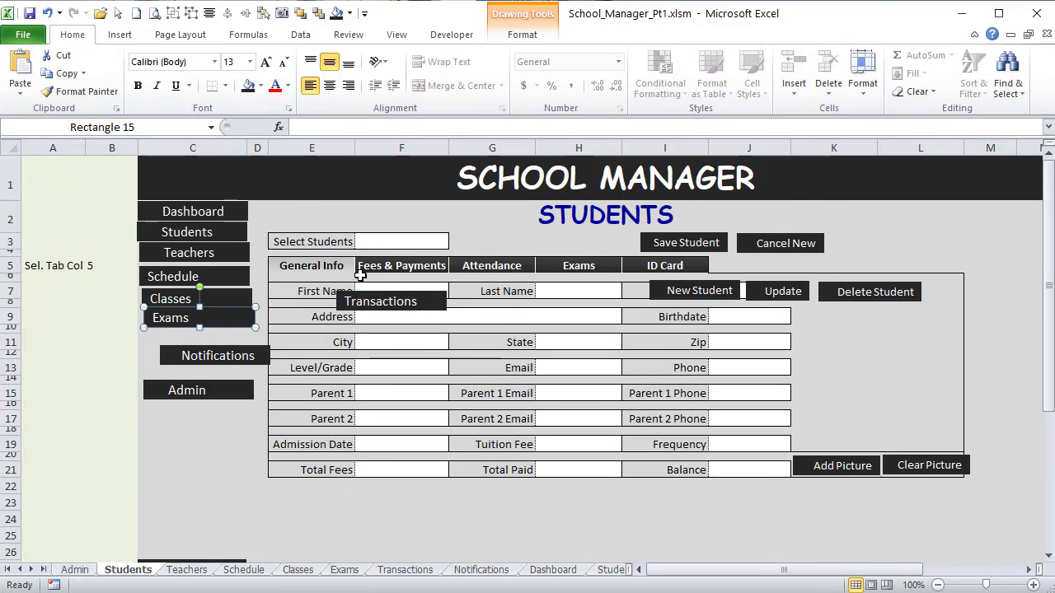
pyautogui.moveTo(361, 288); pyautogui.dragTo(159, 331)
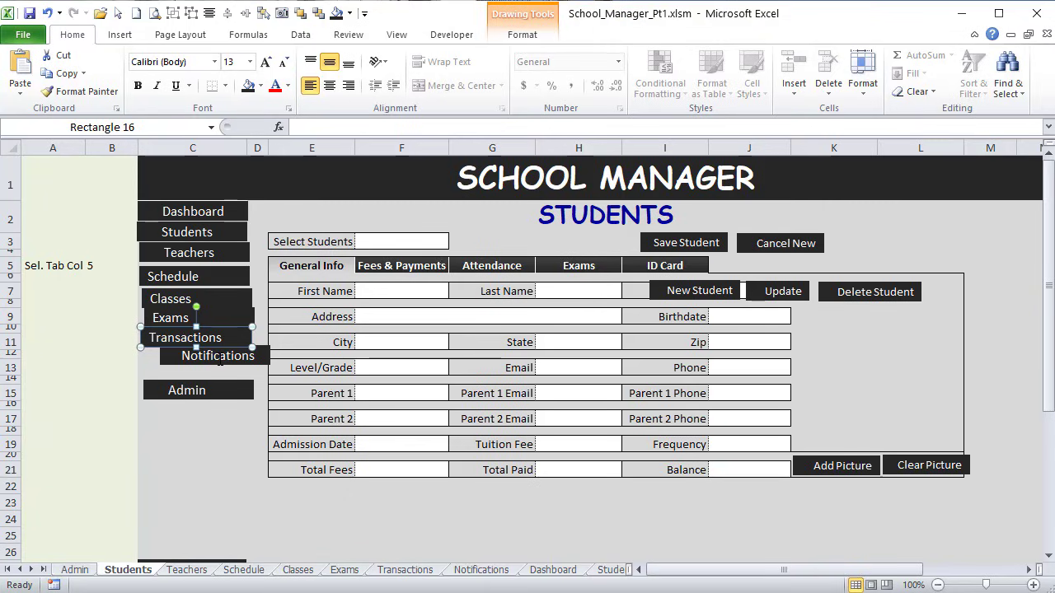
# Step: Place the Notifications button in column C directly beneath the Transactions button
pyautogui.click(216, 364)
pyautogui.moveTo(224, 367); pyautogui.dragTo(204, 368)
pyautogui.click(183, 391)
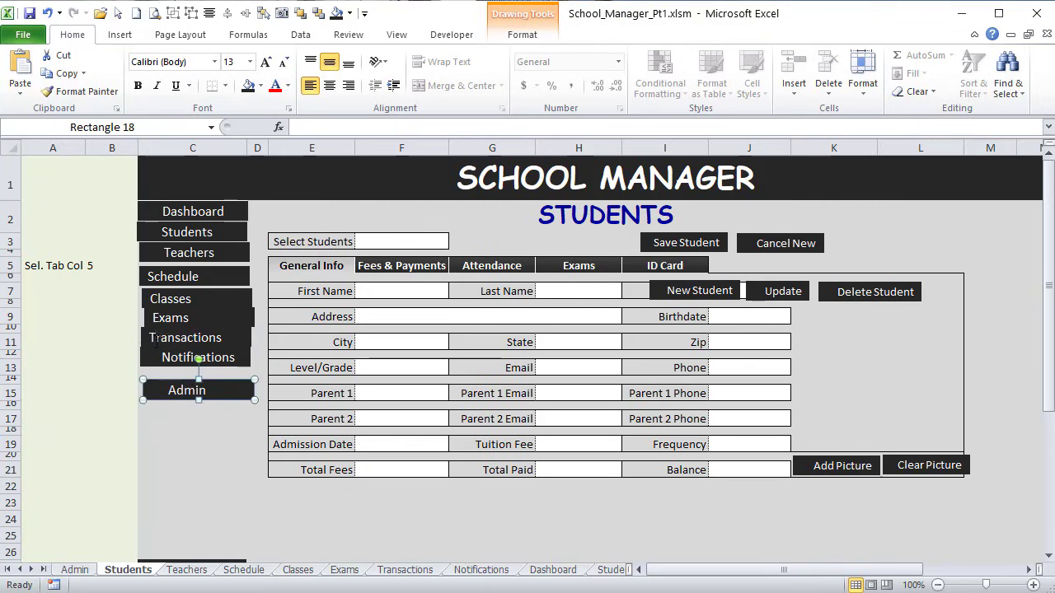
# Step: Indent the captions of the Transactions, Exams, Classes and Schedule buttons with leading spaces to match the other navigation buttons
pyautogui.click(153, 340)
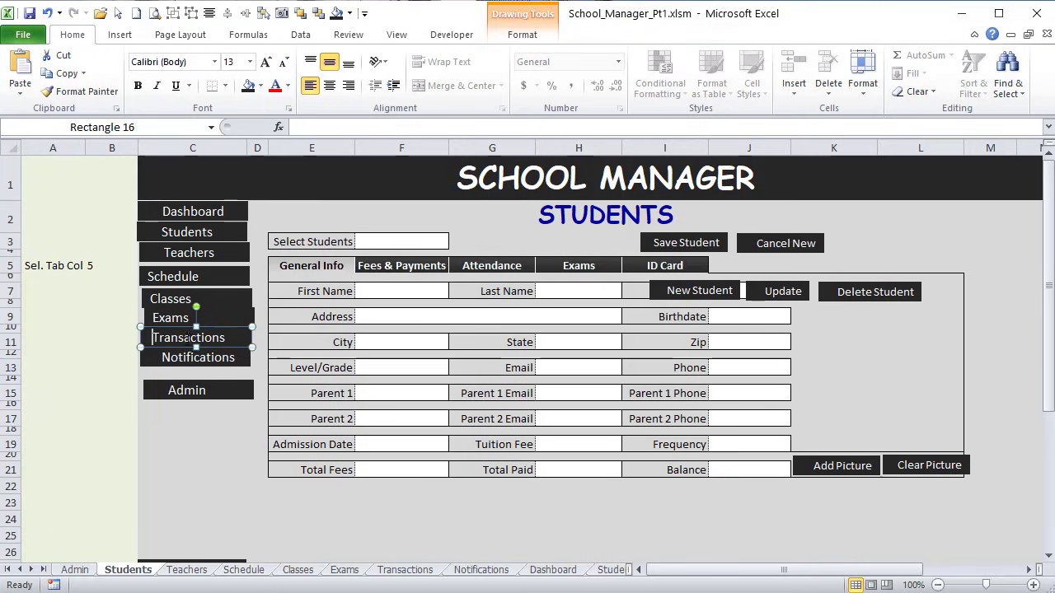
pyautogui.click(156, 320)
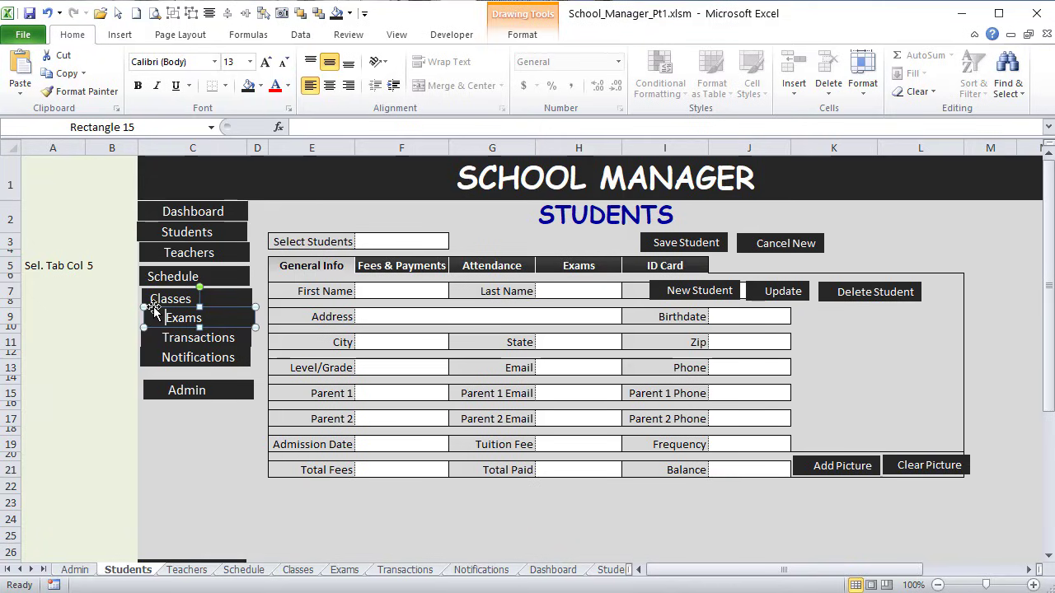
pyautogui.click(151, 299)
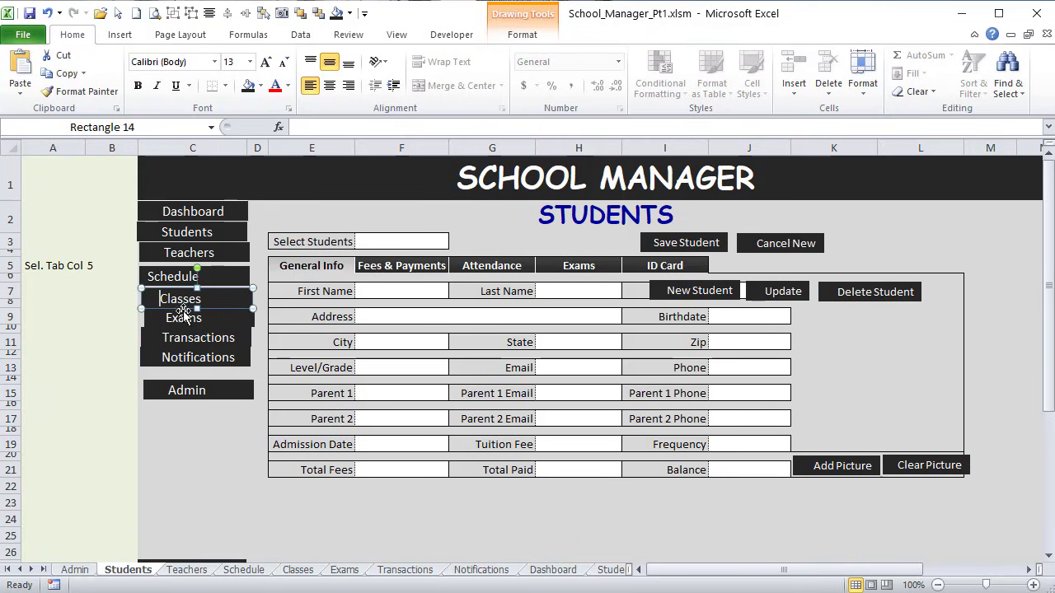
pyautogui.write('c')
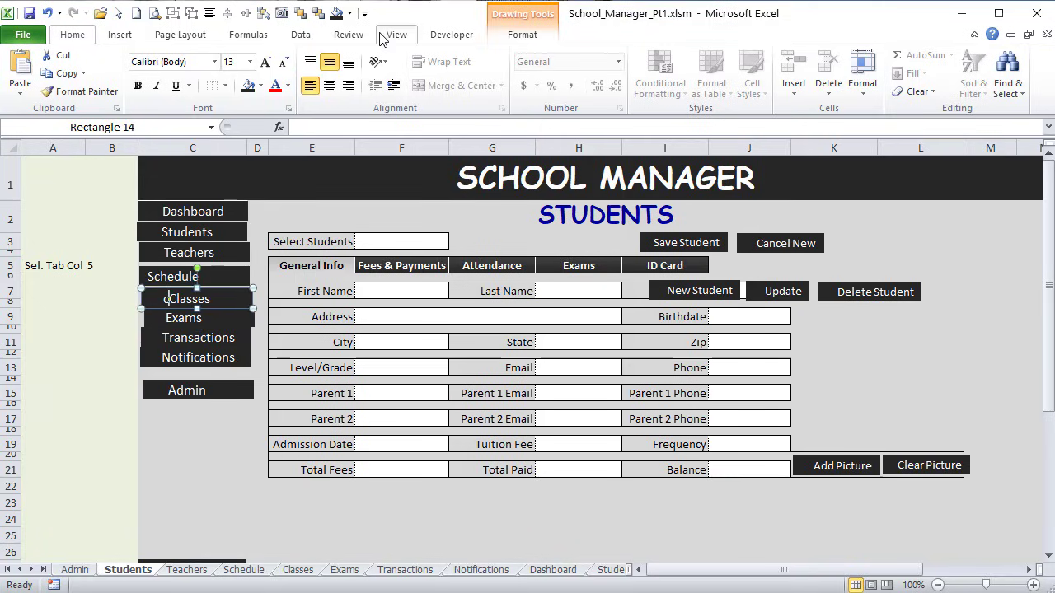
pyautogui.press('BackSpace')
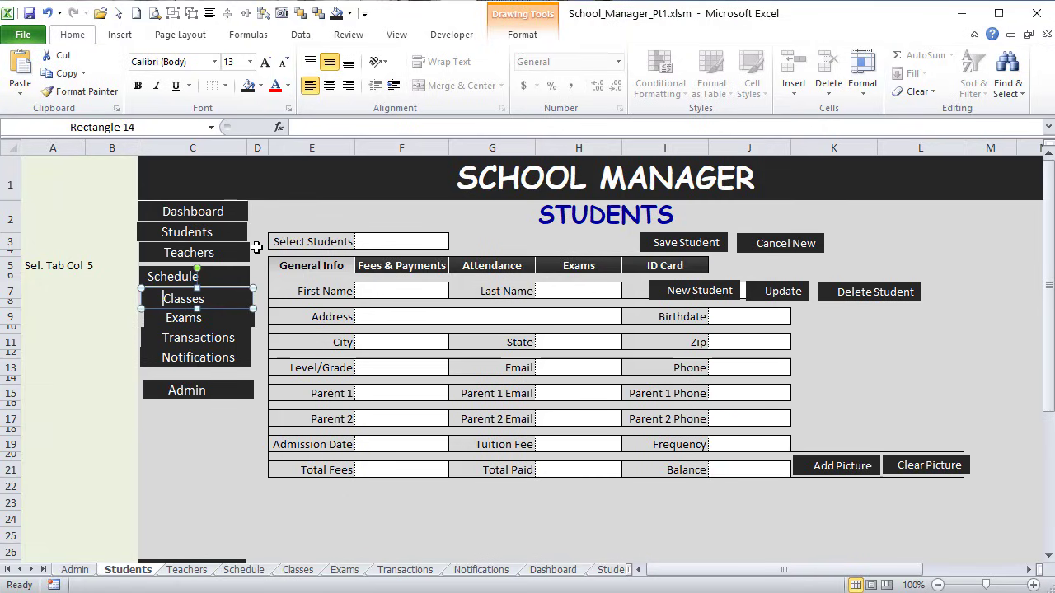
pyautogui.click(149, 277)
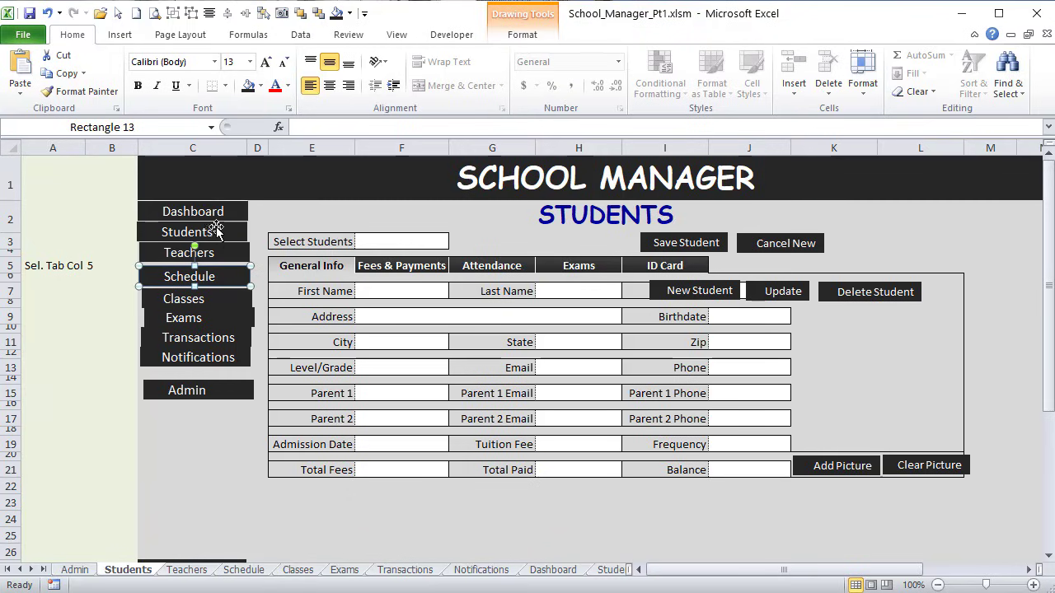
pyautogui.click(210, 481)
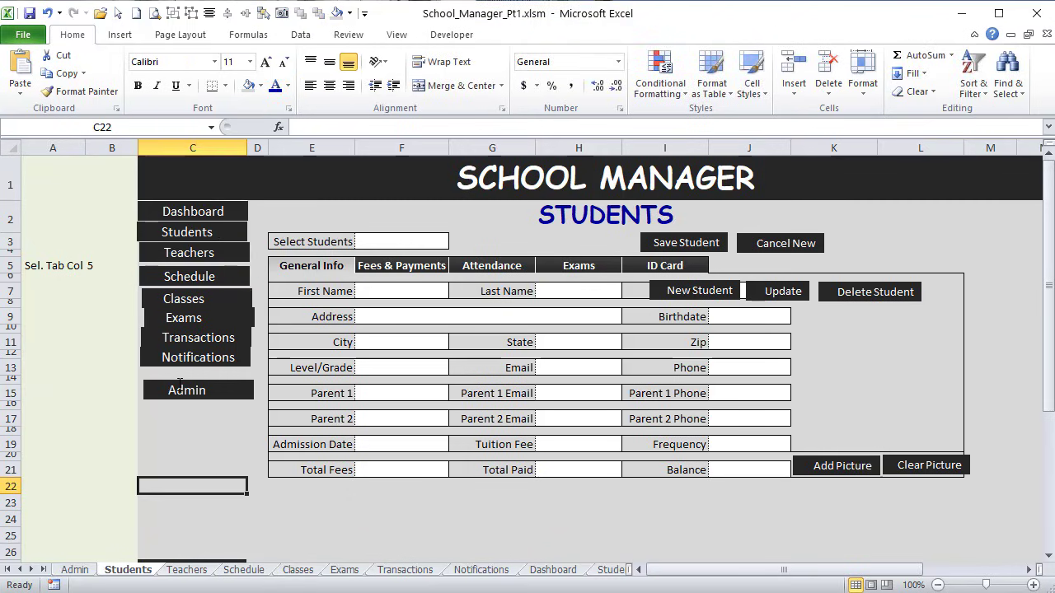
# Step: Move the Admin button up against the Notifications button and turn on object selection mode
pyautogui.click(176, 390)
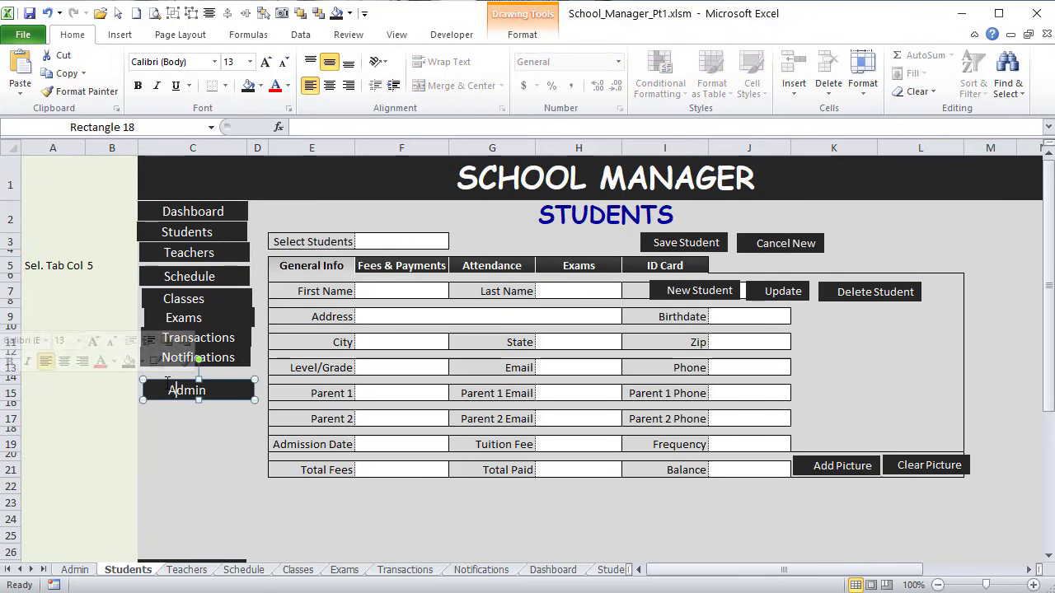
pyautogui.moveTo(167, 385); pyautogui.dragTo(163, 360)
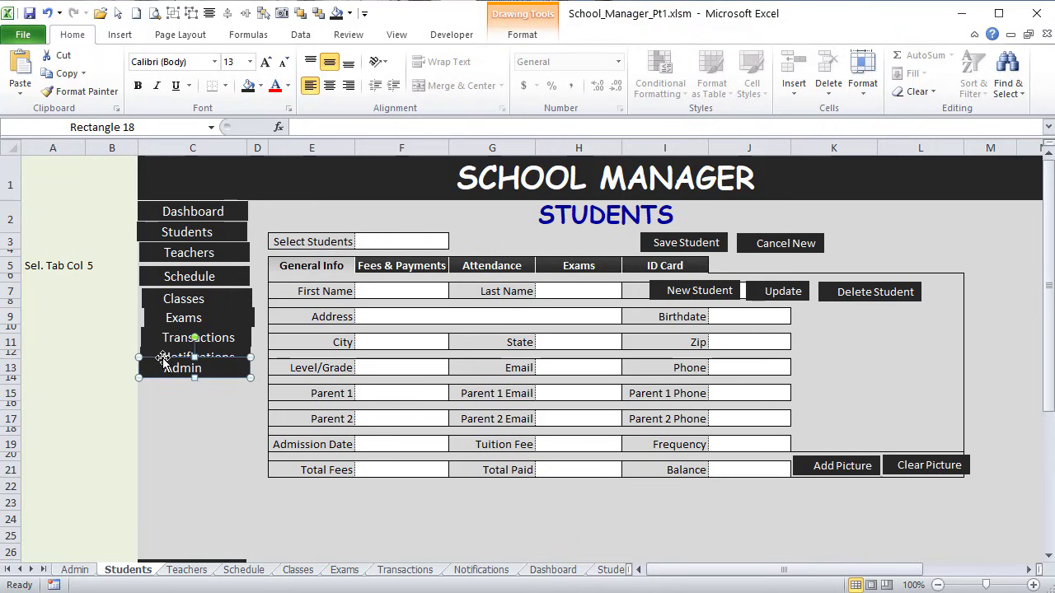
pyautogui.click(202, 416)
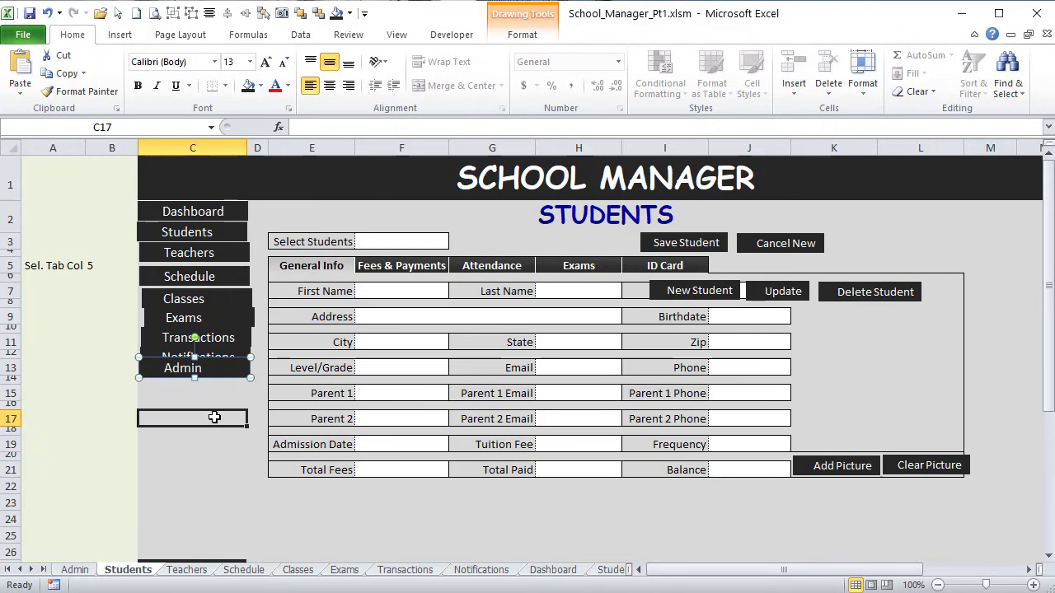
pyautogui.click(119, 12)
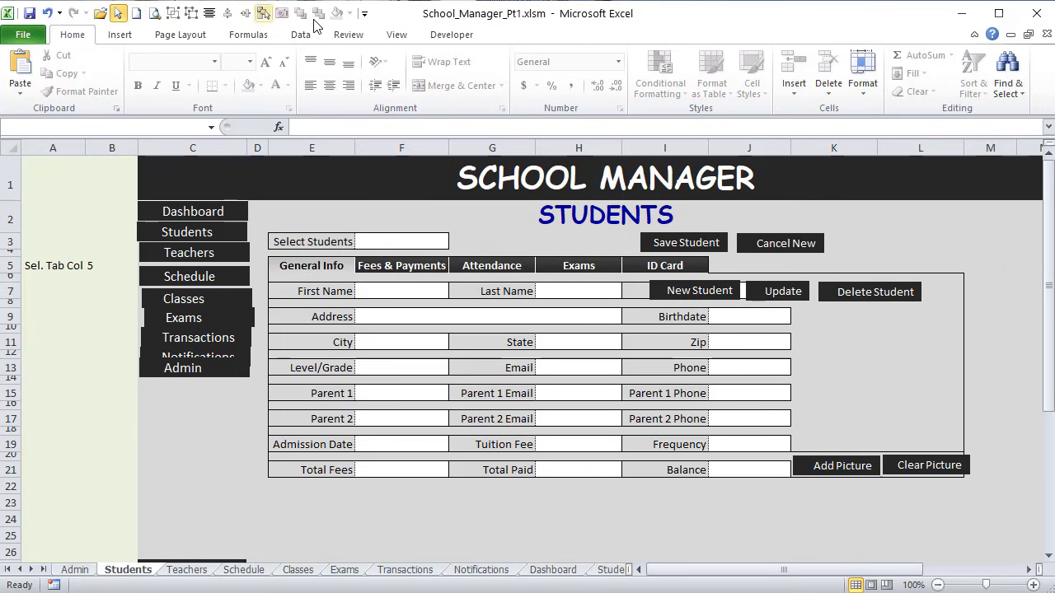
# Step: View the full list of commands available for the Quick Access Toolbar and leave the options without changing anything
pyautogui.click(364, 13)
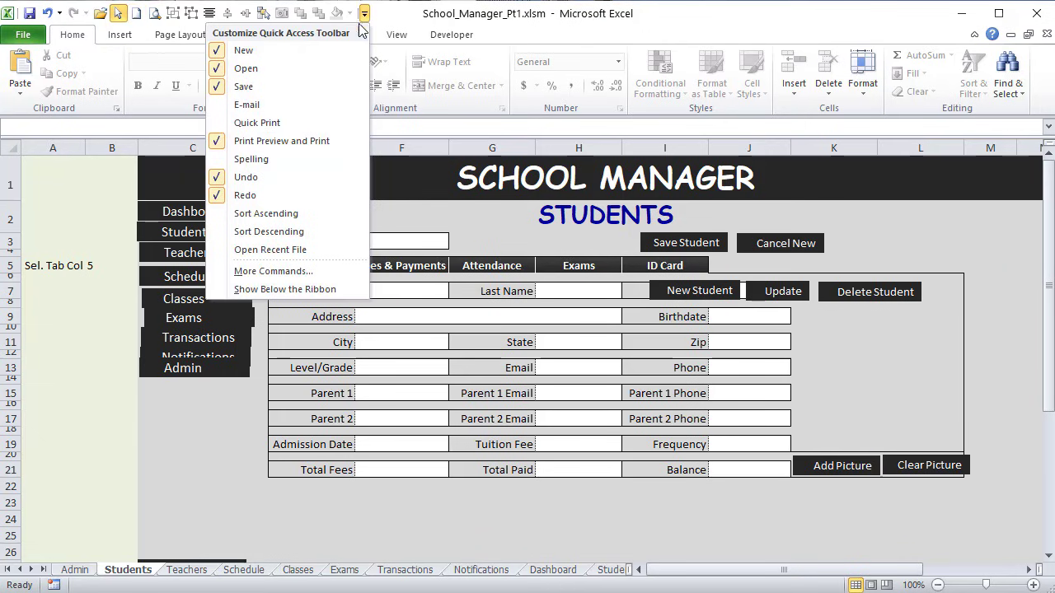
pyautogui.click(280, 272)
pyautogui.click(534, 118)
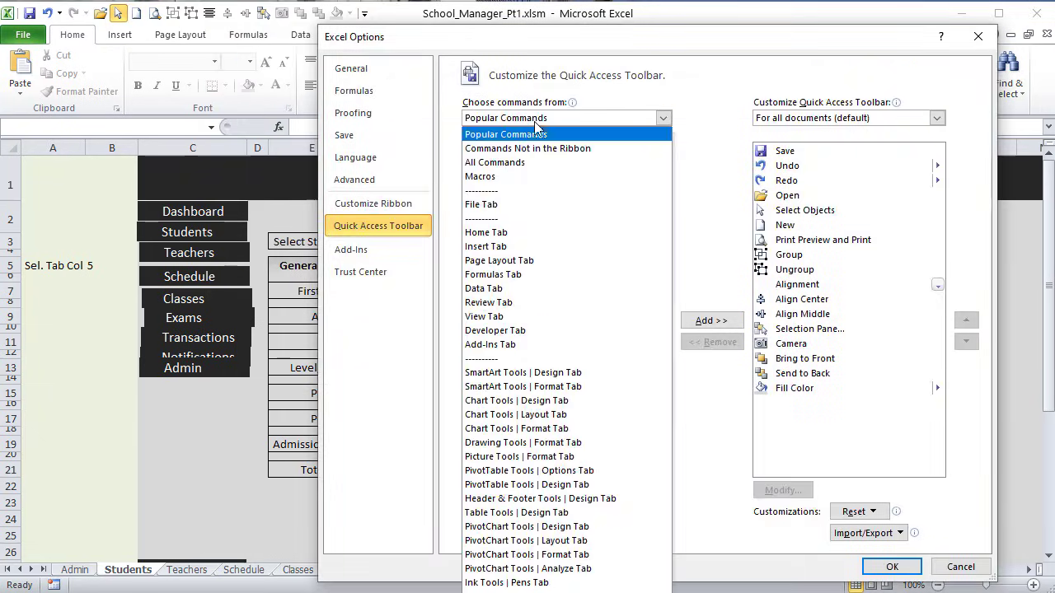
pyautogui.click(530, 162)
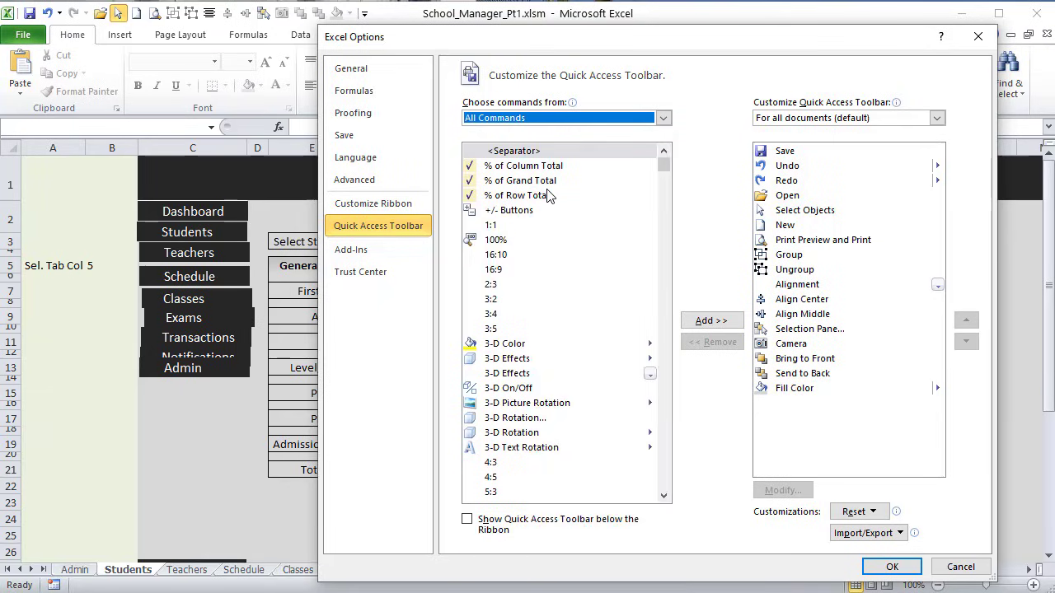
pyautogui.click(978, 36)
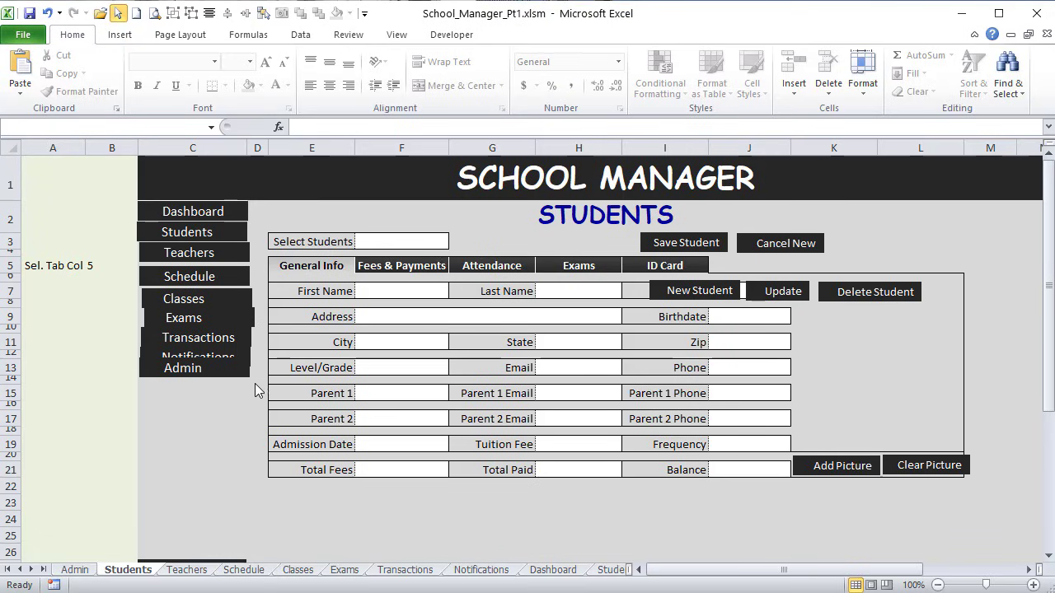
# Step: Left-align all the sheet navigation buttons from Dashboard to Admin and distribute them vertically
pyautogui.moveTo(265, 396)
pyautogui.mouseDown()
pyautogui.moveTo(185, 255)
pyautogui.moveTo(120, 173)
pyautogui.mouseUp()
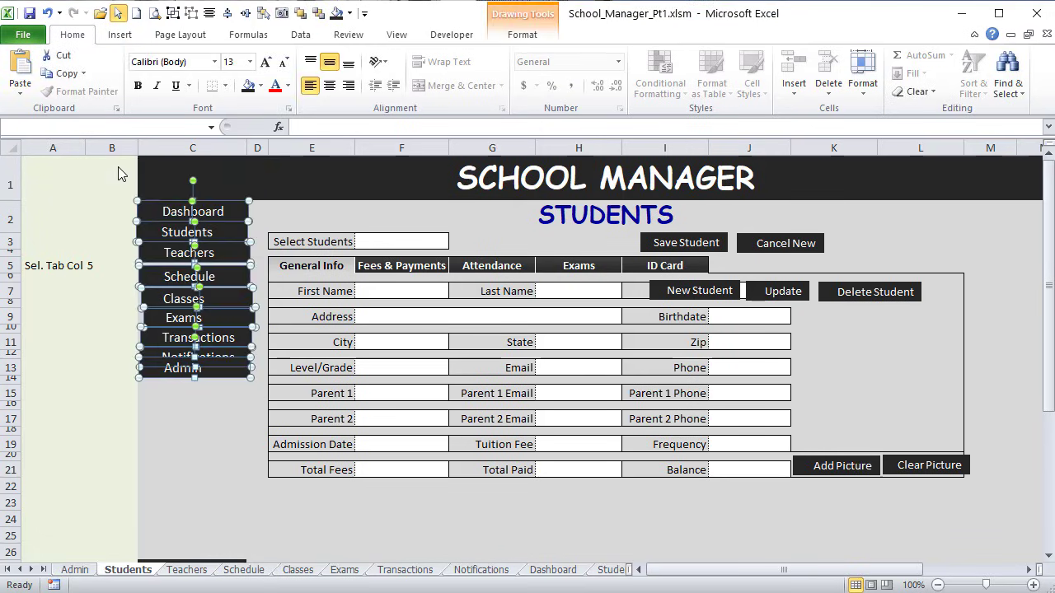
pyautogui.click(522, 35)
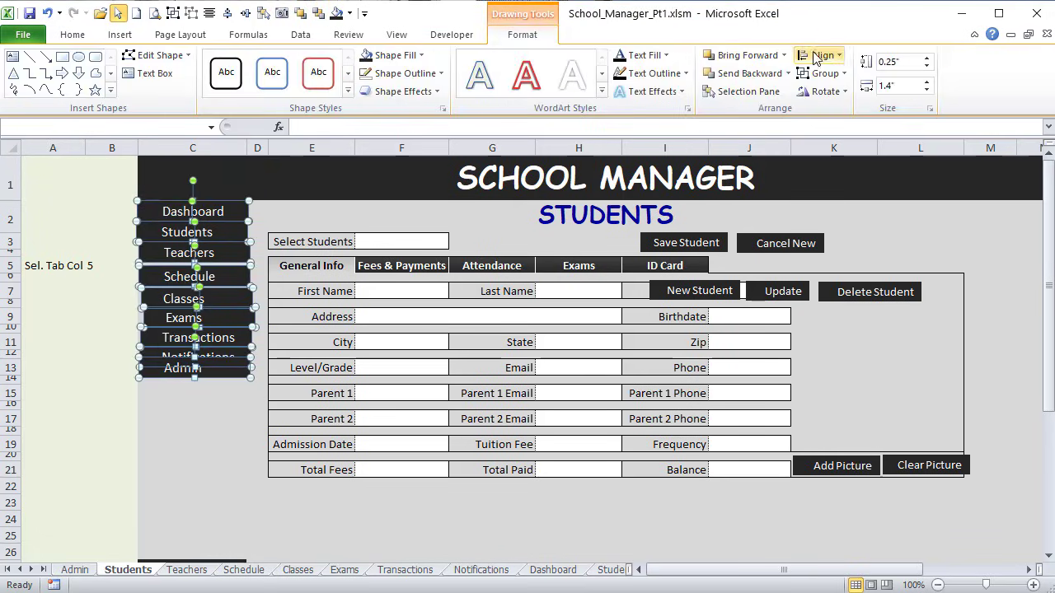
pyautogui.click(841, 55)
pyautogui.click(788, 78)
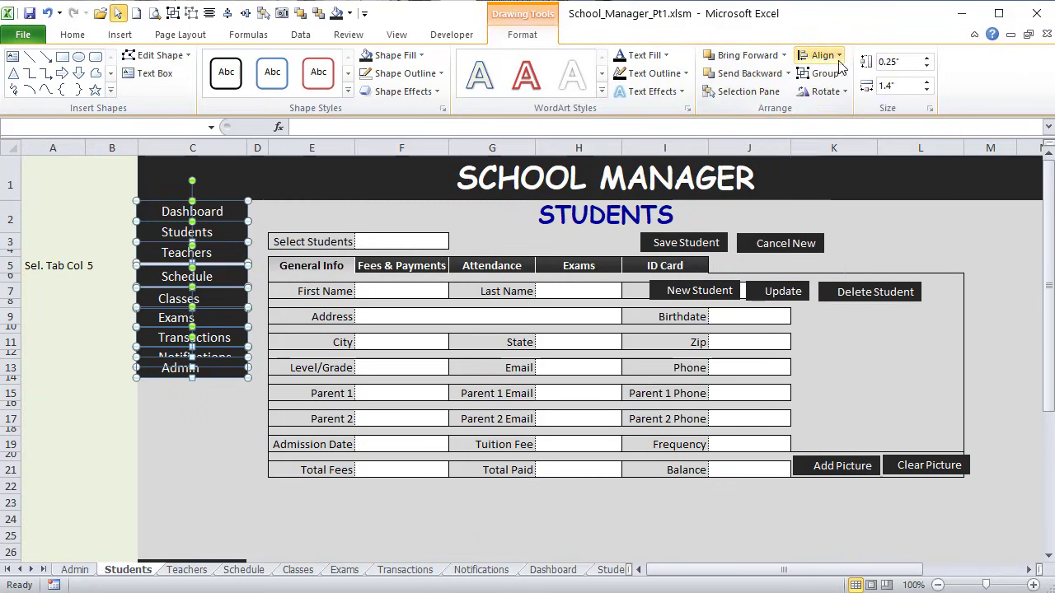
pyautogui.click(824, 55)
pyautogui.click(808, 213)
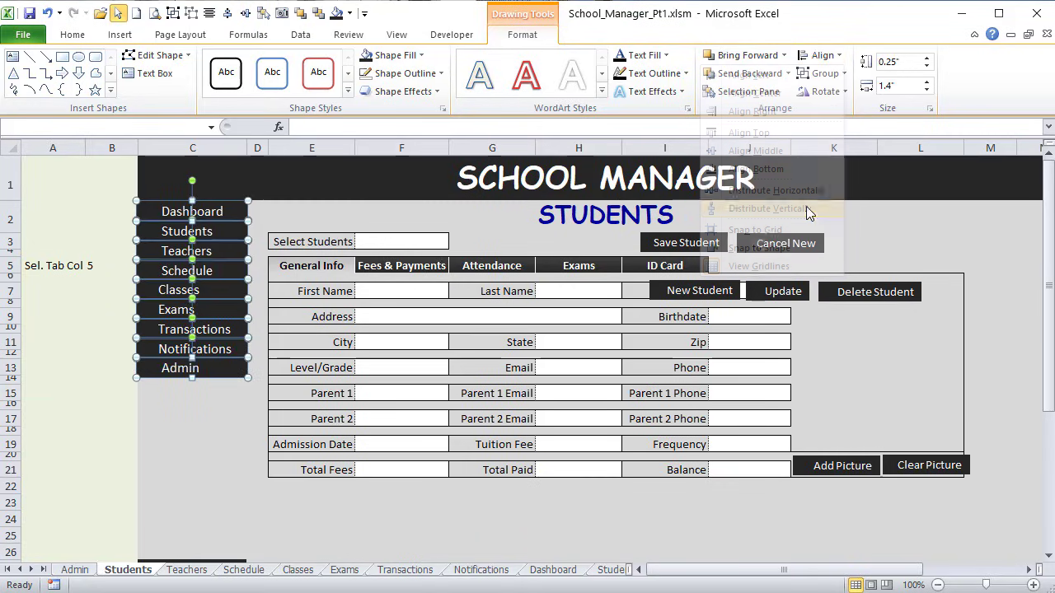
pyautogui.click(195, 416)
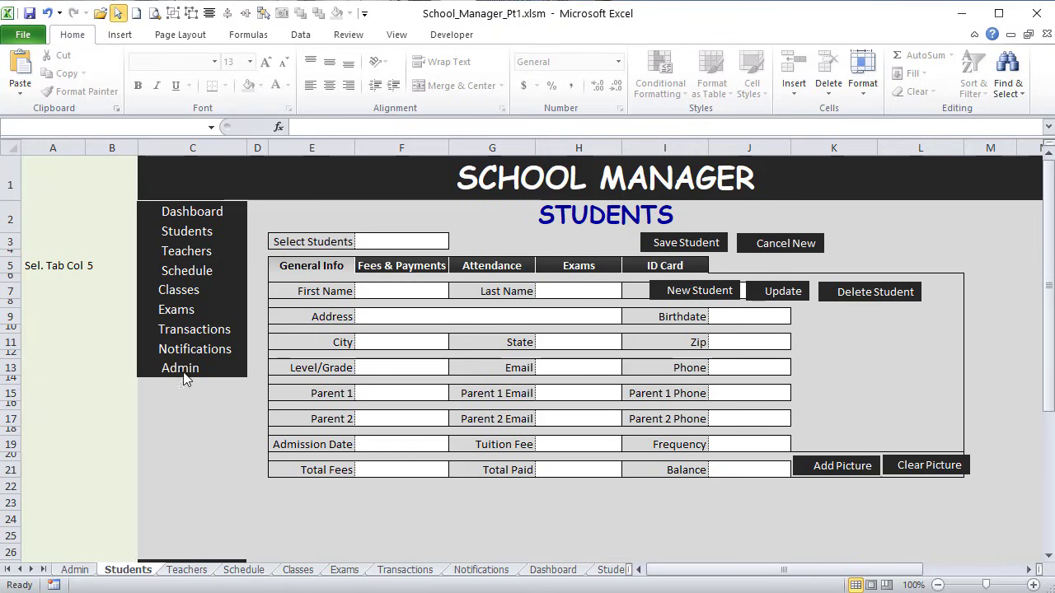
# Step: Try nudging the Students button down and back up beneath the Dashboard button to adjust its spacing
pyautogui.keyDown('ctrl'); pyautogui.click(189, 218); pyautogui.keyUp('ctrl')
pyautogui.click(188, 232)
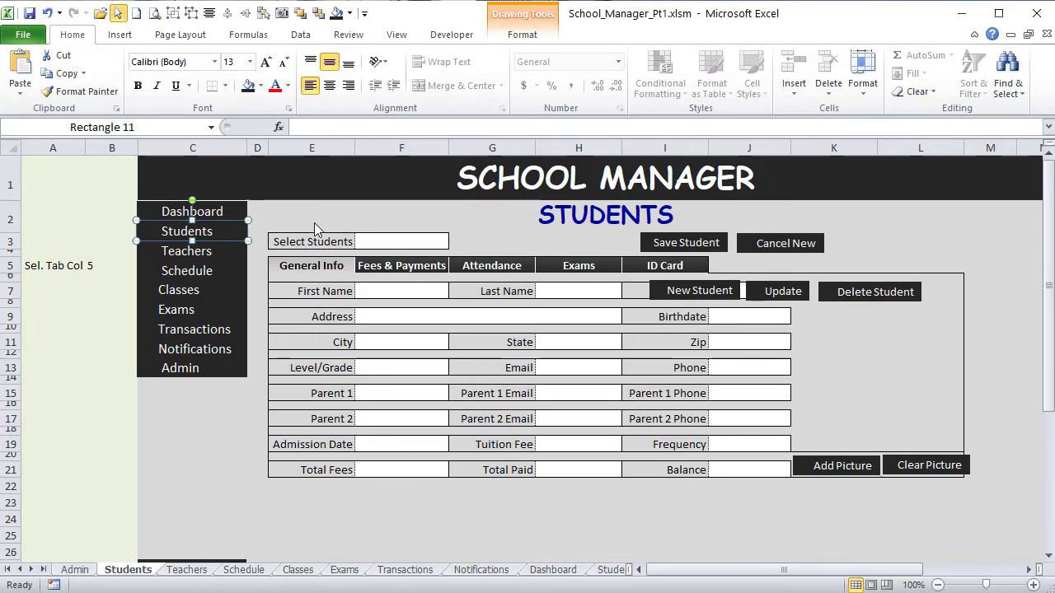
pyautogui.press('Down')
pyautogui.press('Down')
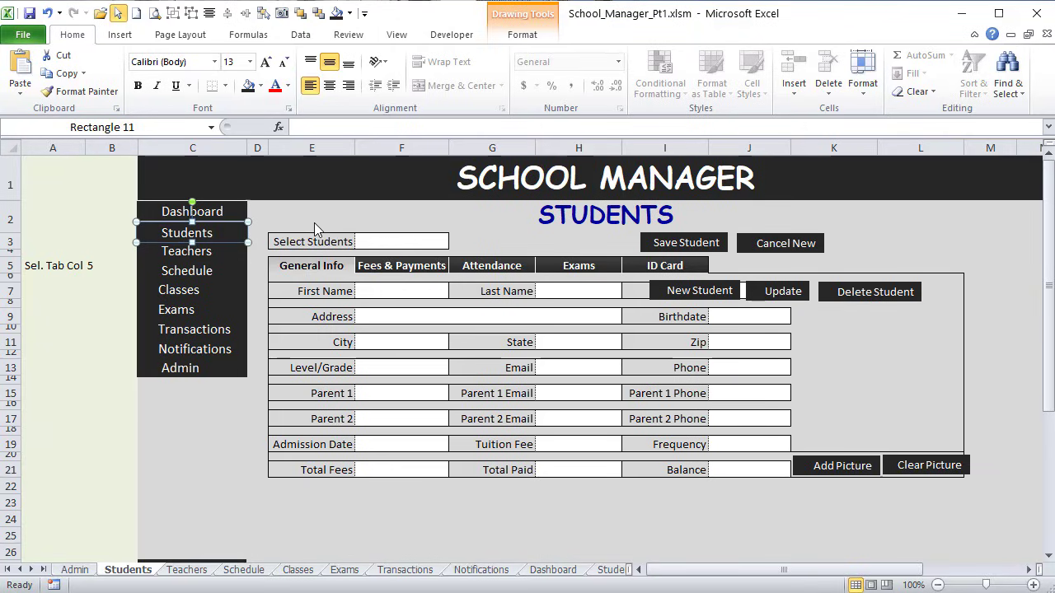
pyautogui.press('Up')
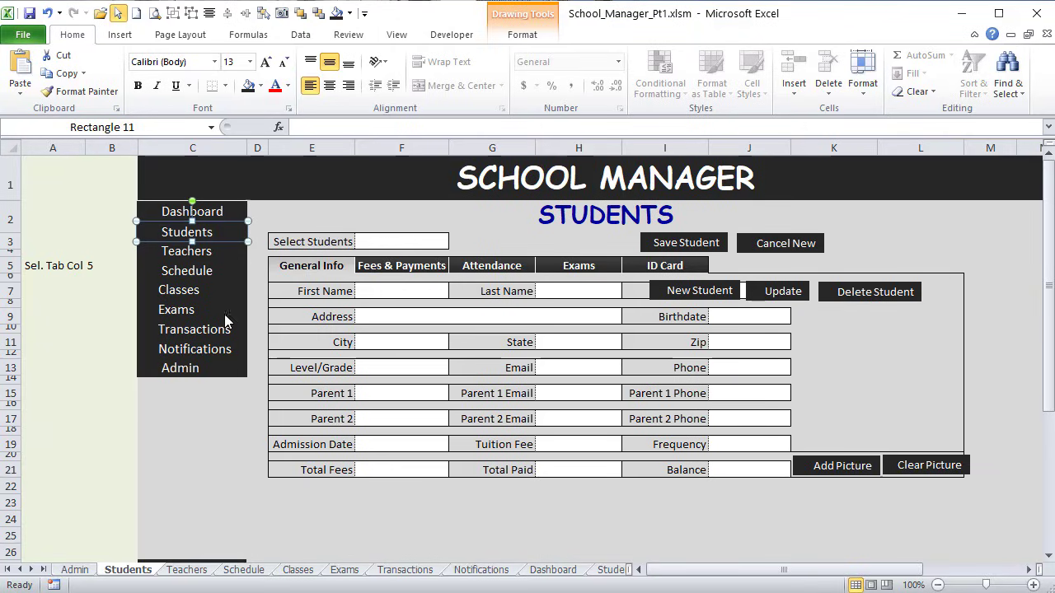
pyautogui.click(258, 306)
pyautogui.click(223, 229)
pyautogui.press('Up')
pyautogui.click(257, 210)
# Step: Try nudging the Teachers button up and down to adjust its spacing beneath the Students button
pyautogui.click(210, 252)
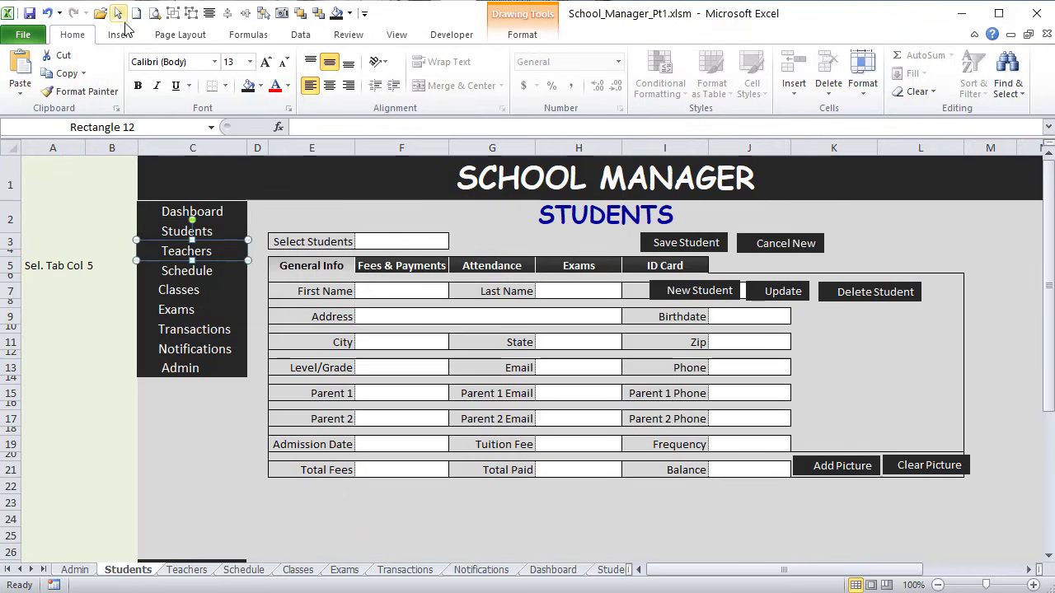
pyautogui.press('Up')
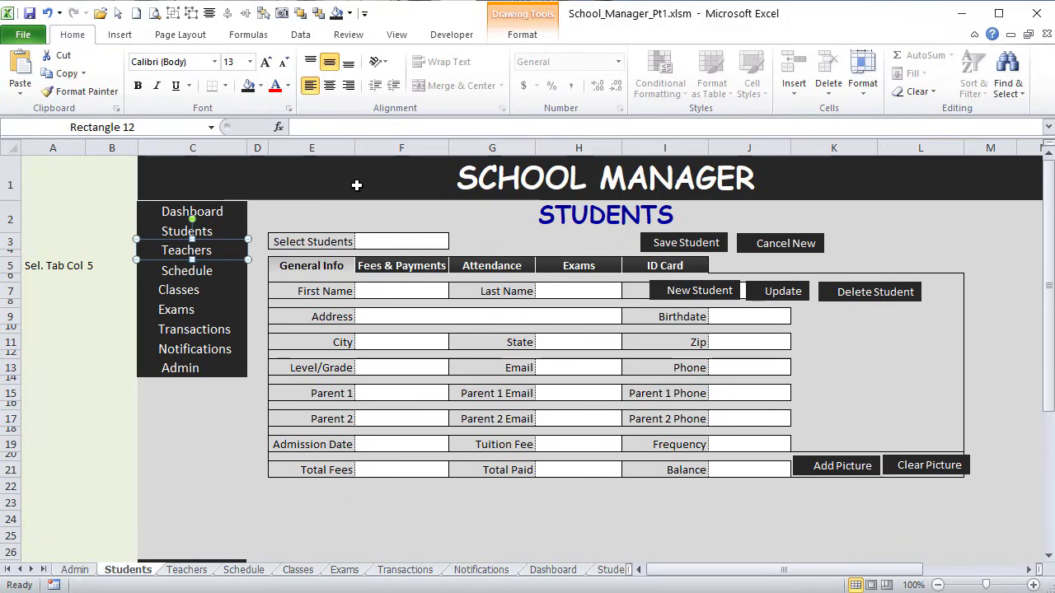
pyautogui.press('Down')
pyautogui.press('Down')
pyautogui.press('Down')
pyautogui.press('Up')
pyautogui.press('Up')
pyautogui.press('Up')
pyautogui.click(348, 206)
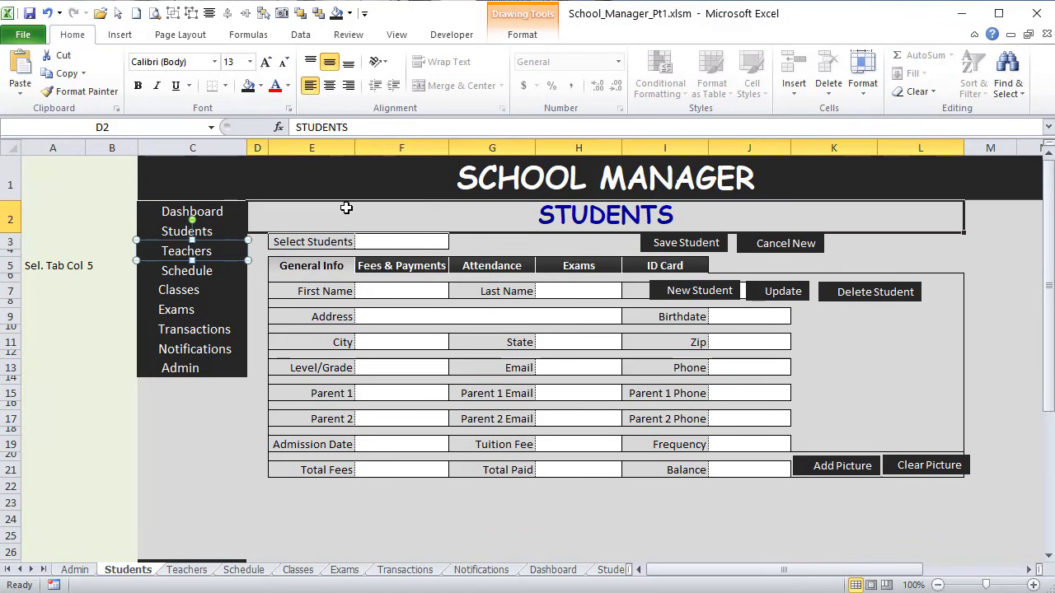
# Step: Nudge the Schedule button slightly down so it sits flush beneath the Teachers button
pyautogui.click(229, 274)
pyautogui.press('Down')
pyautogui.press('Down')
pyautogui.press('Up')
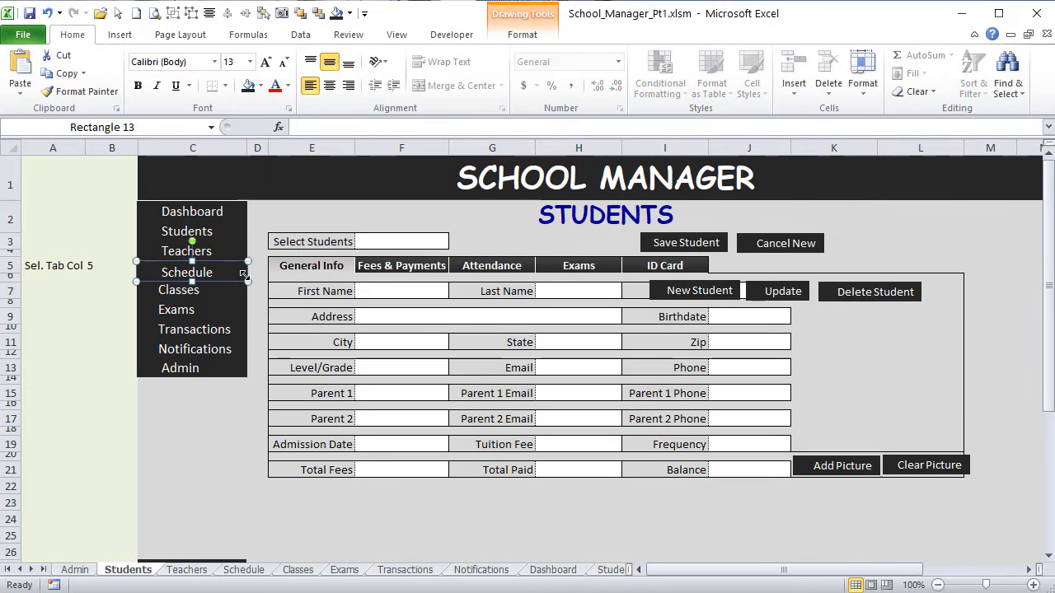
pyautogui.press('Up')
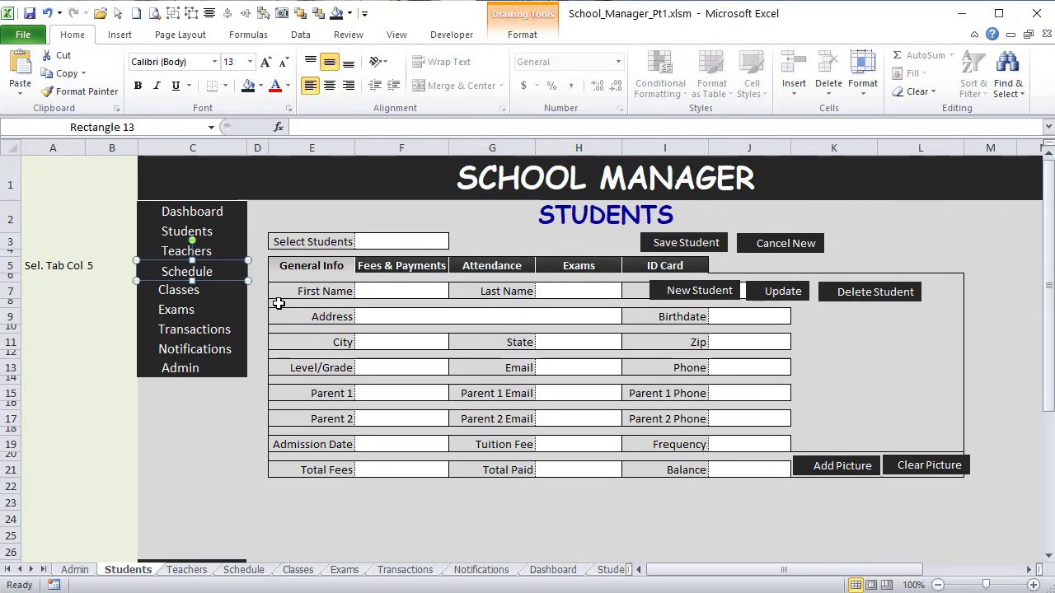
# Step: Nudge the Classes button slightly down, flush beneath the Schedule button without a gap between them
pyautogui.click(216, 297)
pyautogui.press('Down')
pyautogui.press('Down')
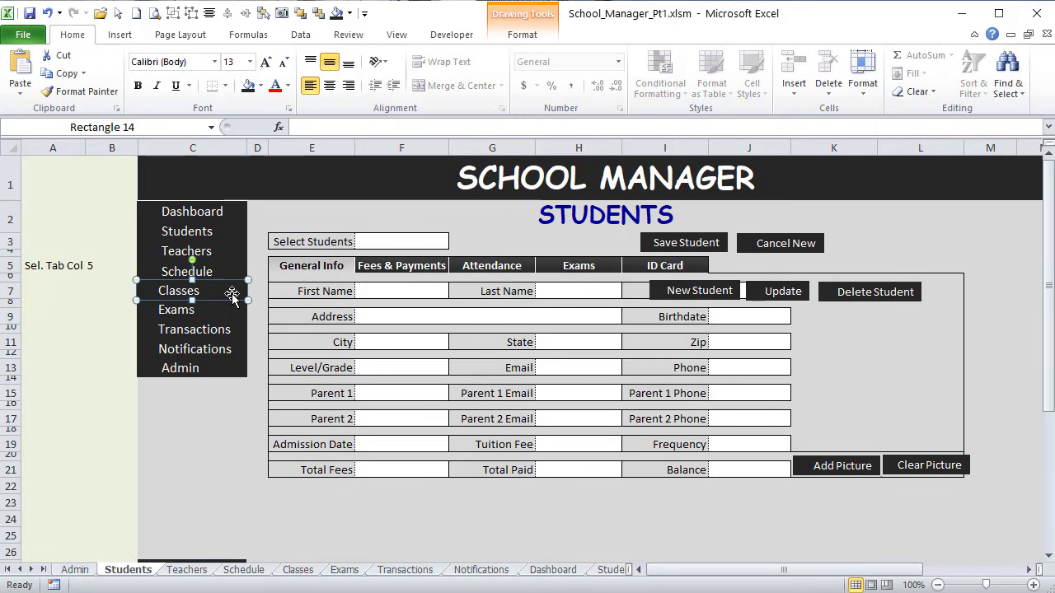
pyautogui.press('Up')
pyautogui.press('Down')
pyautogui.press('Escape')
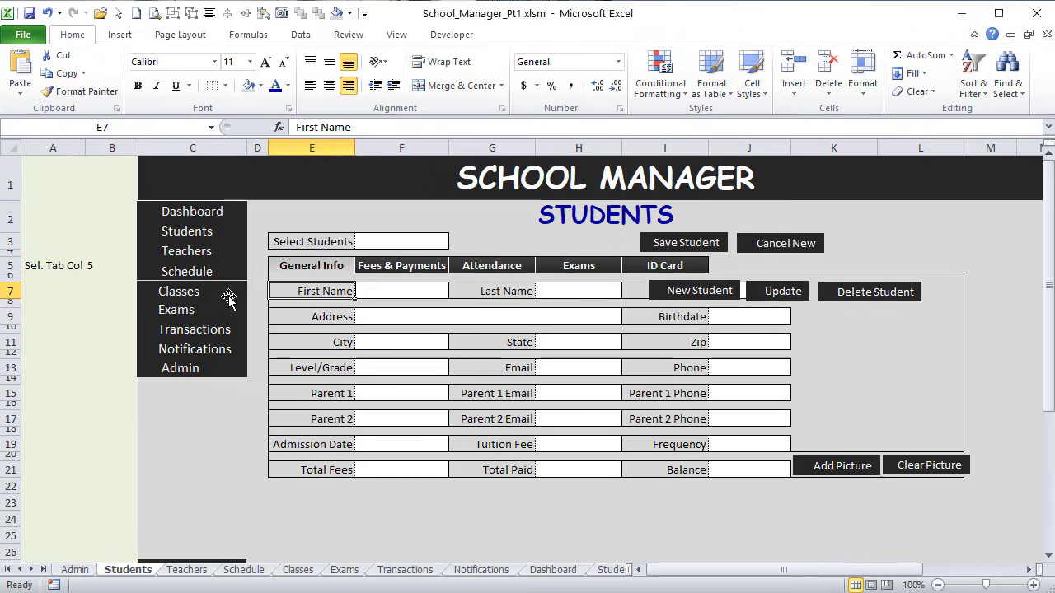
pyautogui.click(224, 297)
pyautogui.press('Up')
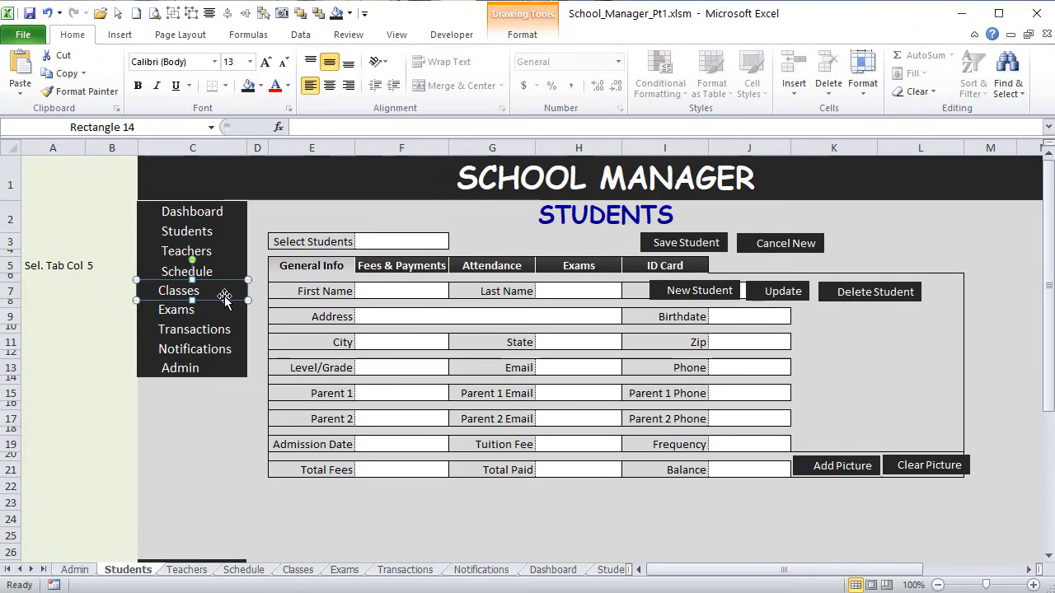
# Step: Nudge the Exams button slightly down so it sits flush beneath the Classes button
pyautogui.click(244, 308)
pyautogui.press('Down')
pyautogui.press('Down')
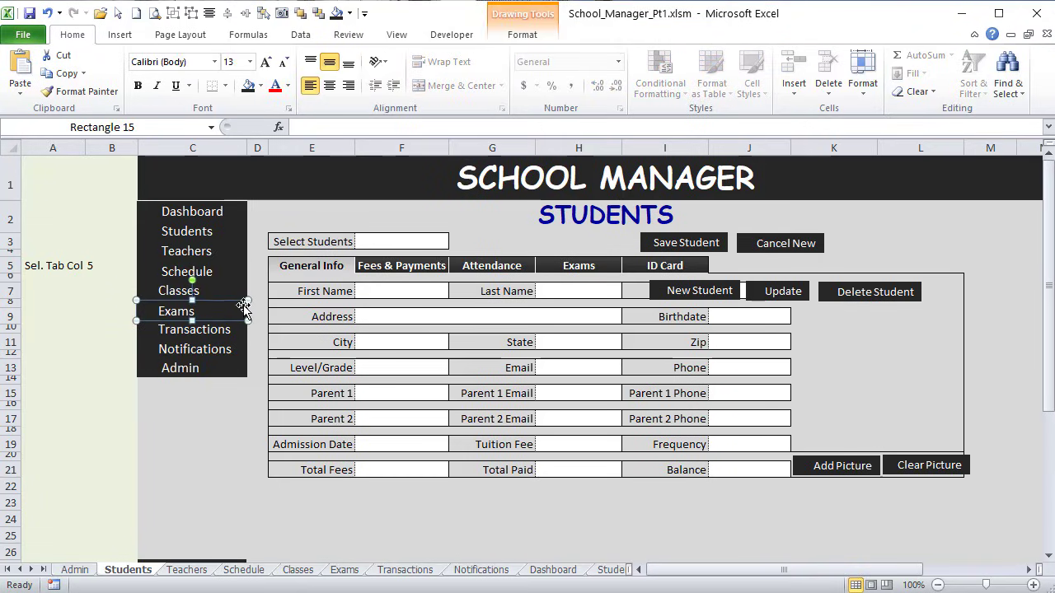
pyautogui.press('Up')
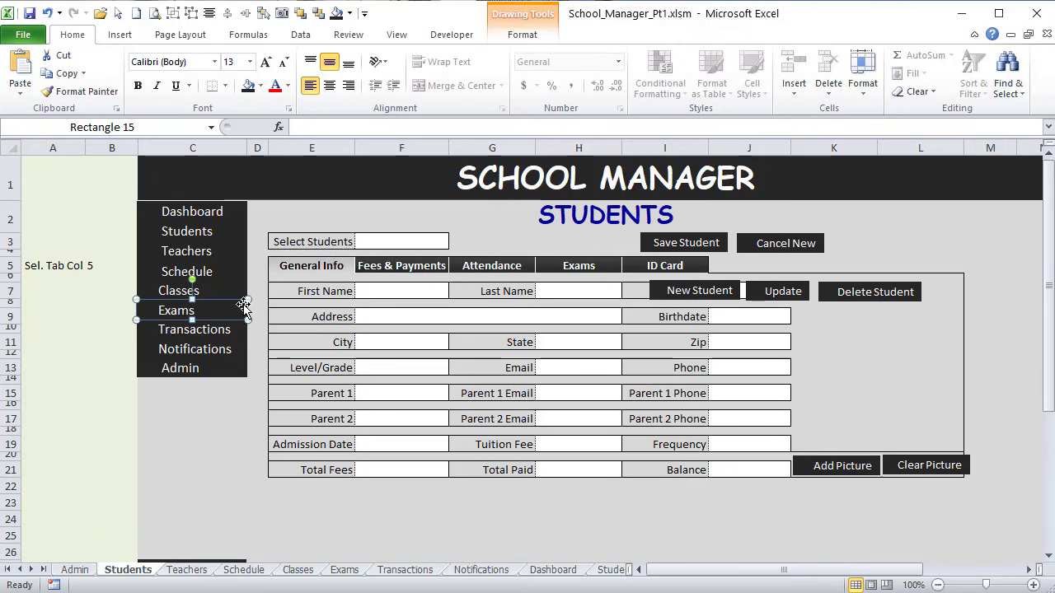
# Step: Nudge the Transactions button slightly down so it sits flush beneath the Exams button without a gap
pyautogui.click(218, 329)
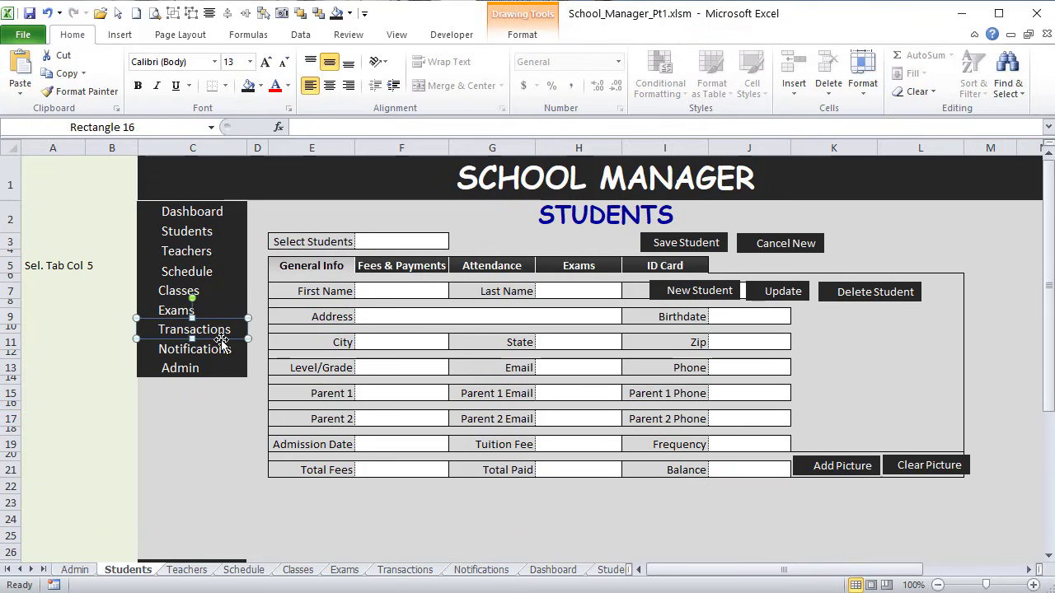
pyautogui.press('Down')
pyautogui.press('Down')
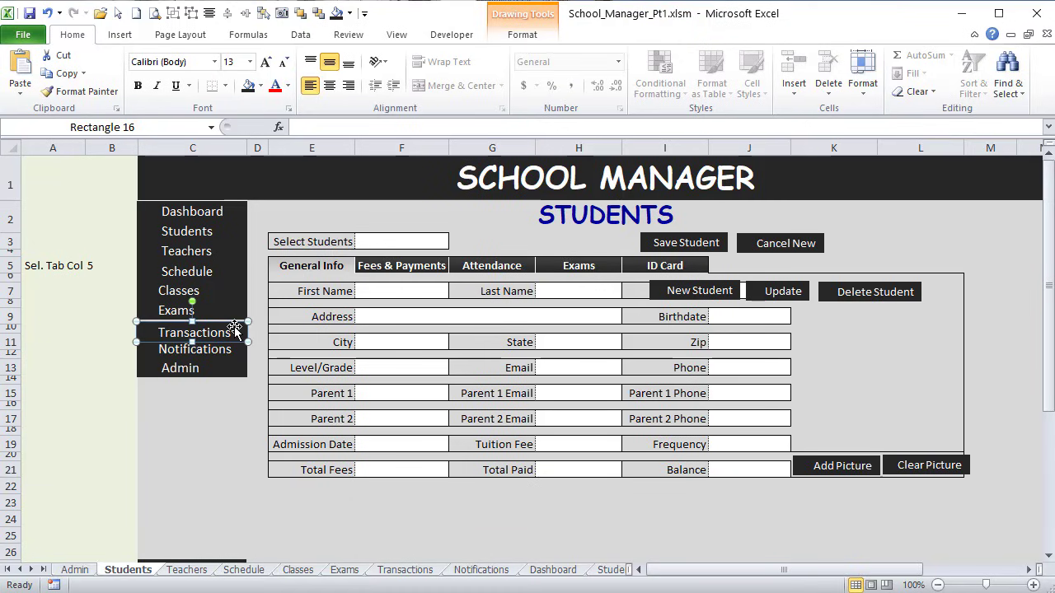
pyautogui.press('Up')
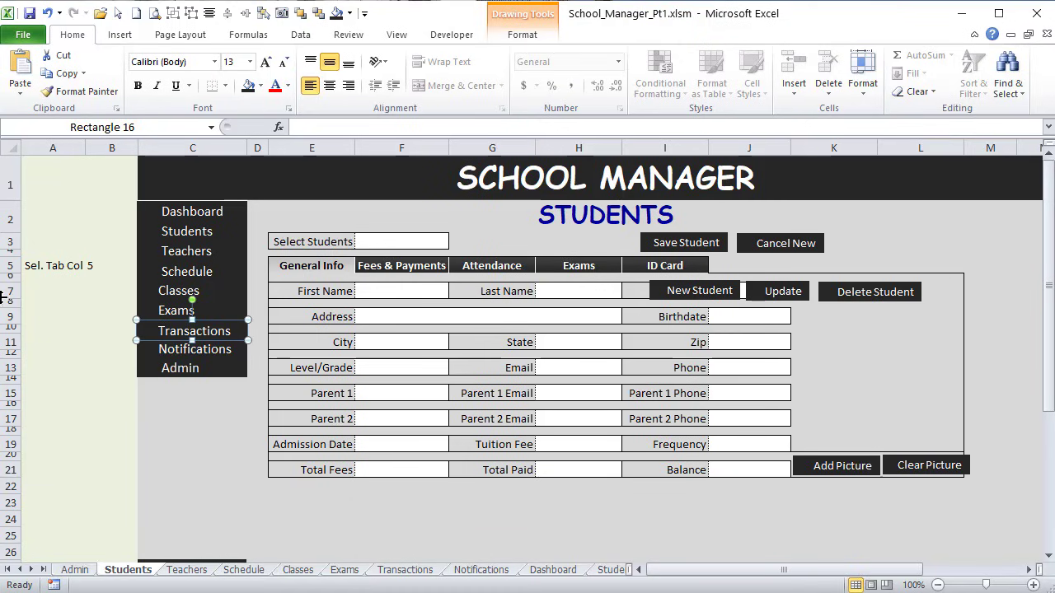
pyautogui.moveTo(7, 265); pyautogui.dragTo(10, 474)
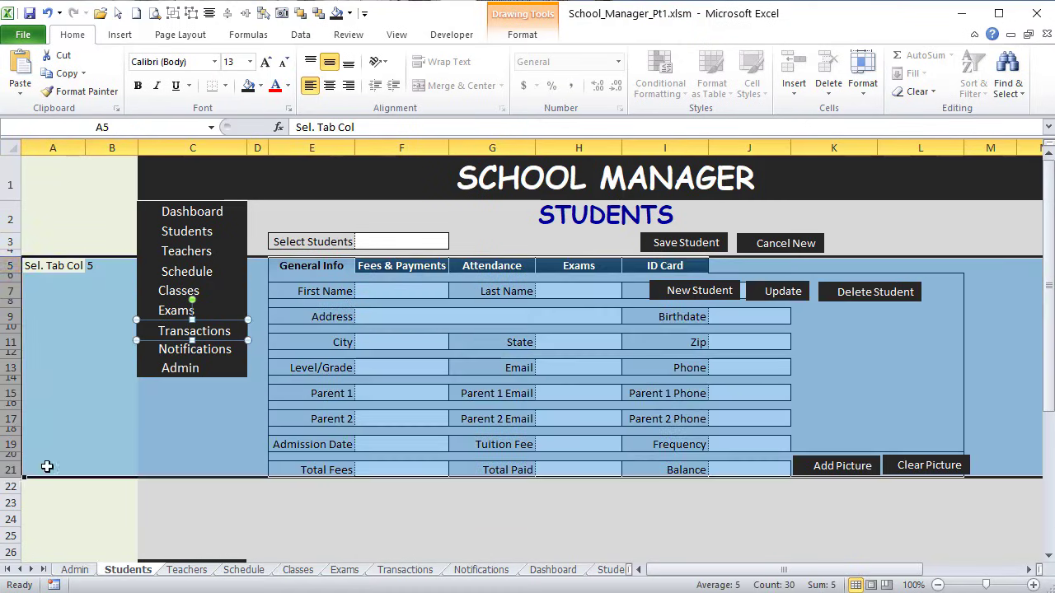
pyautogui.click(224, 406)
pyautogui.click(207, 349)
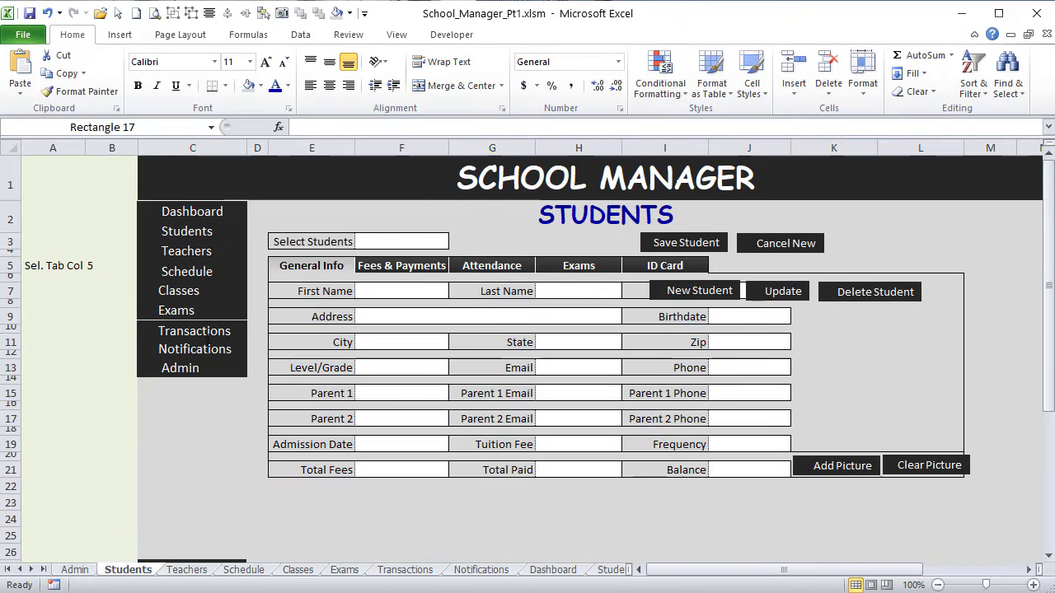
pyautogui.click(208, 328)
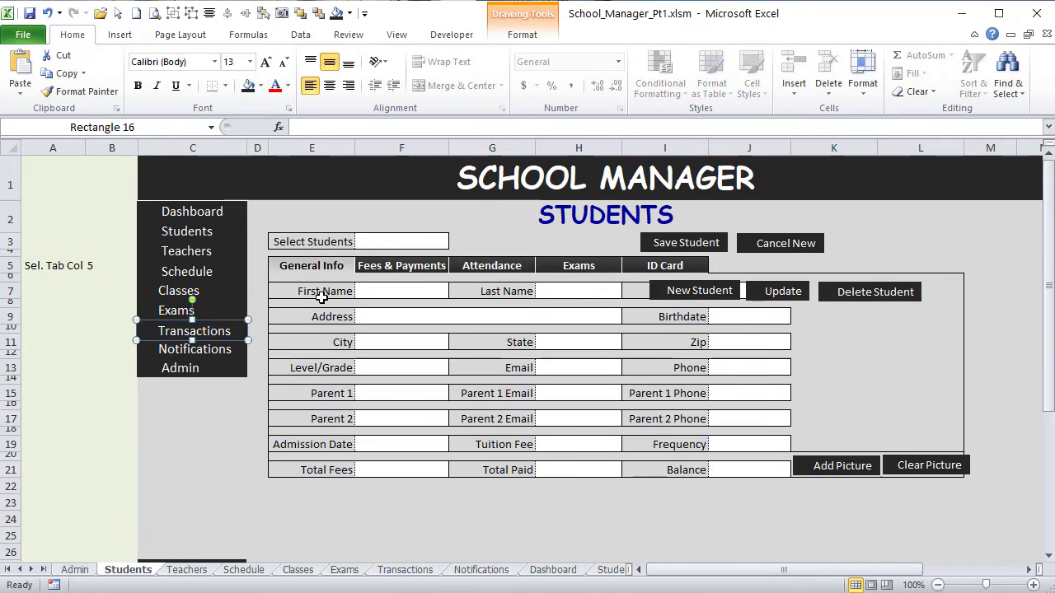
pyautogui.click(241, 404)
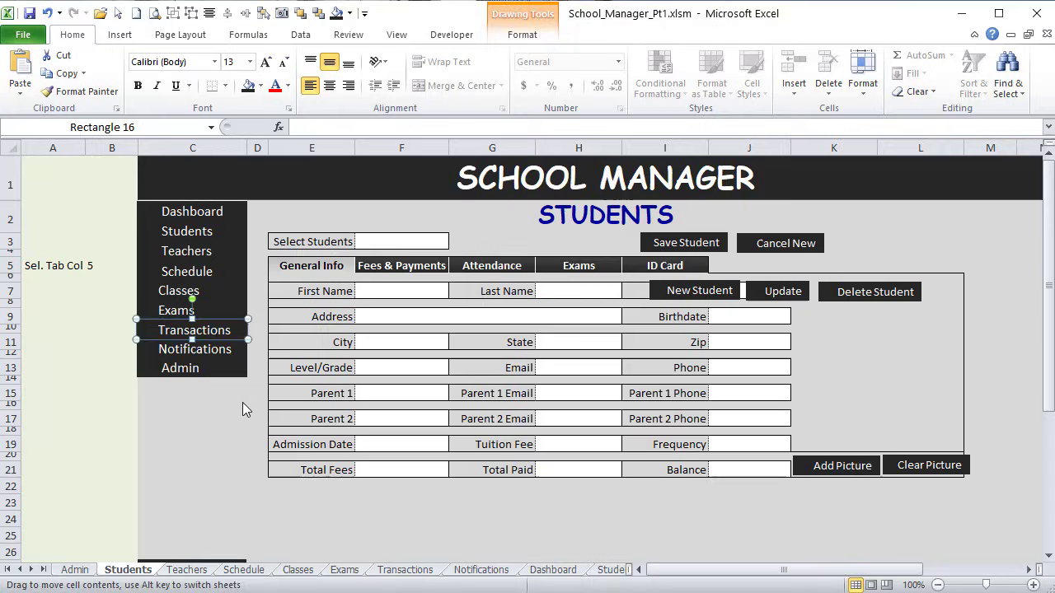
# Step: Nudge the Notifications button slightly down so it sits flush beneath the Transactions button
pyautogui.click(228, 350)
pyautogui.press('Down')
pyautogui.press('Down')
pyautogui.press('Down')
pyautogui.press('Down')
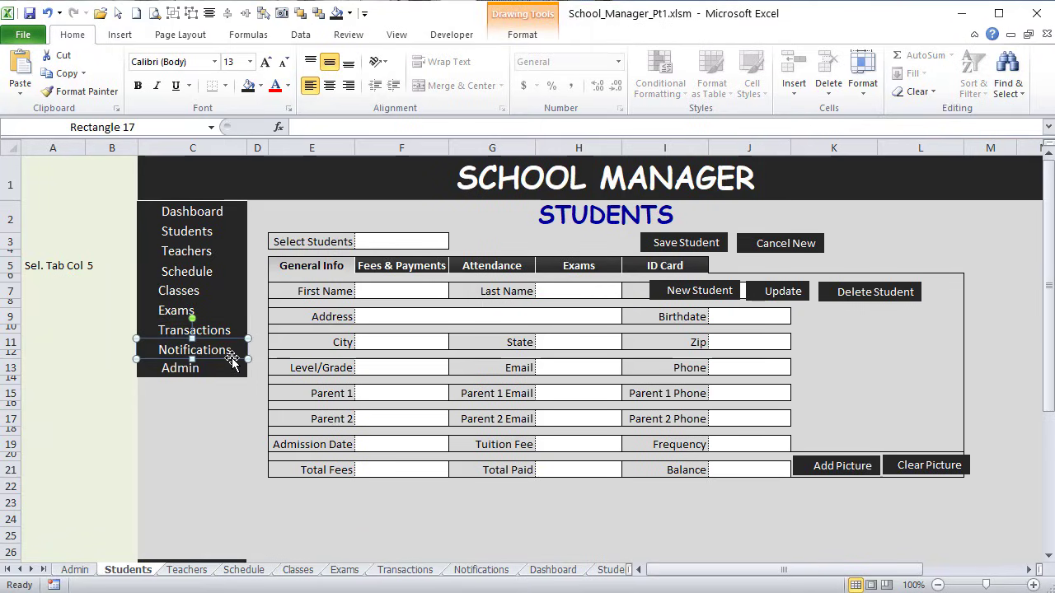
pyautogui.press('Up')
pyautogui.press('Up')
pyautogui.click(229, 432)
# Step: Nudge the Admin button slightly down so it sits flush beneath the Notifications button
pyautogui.click(224, 363)
pyautogui.press('Down')
pyautogui.press('Down')
pyautogui.press('Down')
pyautogui.press('Down')
pyautogui.press('Down')
pyautogui.press('Up')
pyautogui.press('Up')
pyautogui.press('Up')
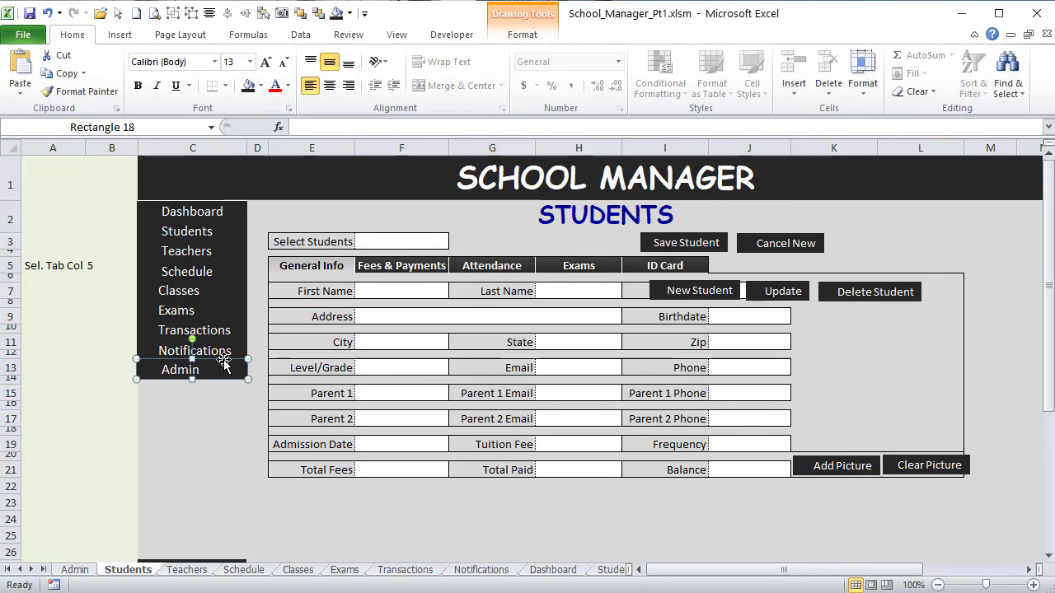
pyautogui.click(165, 446)
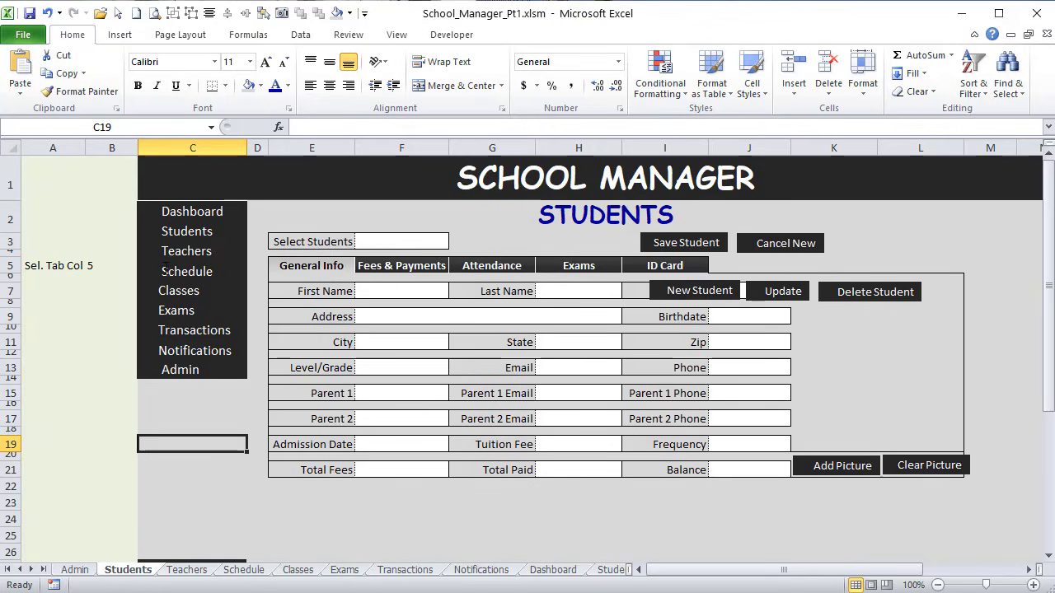
# Step: Add a leading space to the Classes, Exams, Transactions and Notifications labels to align them with the other navigation labels
pyautogui.click(159, 290)
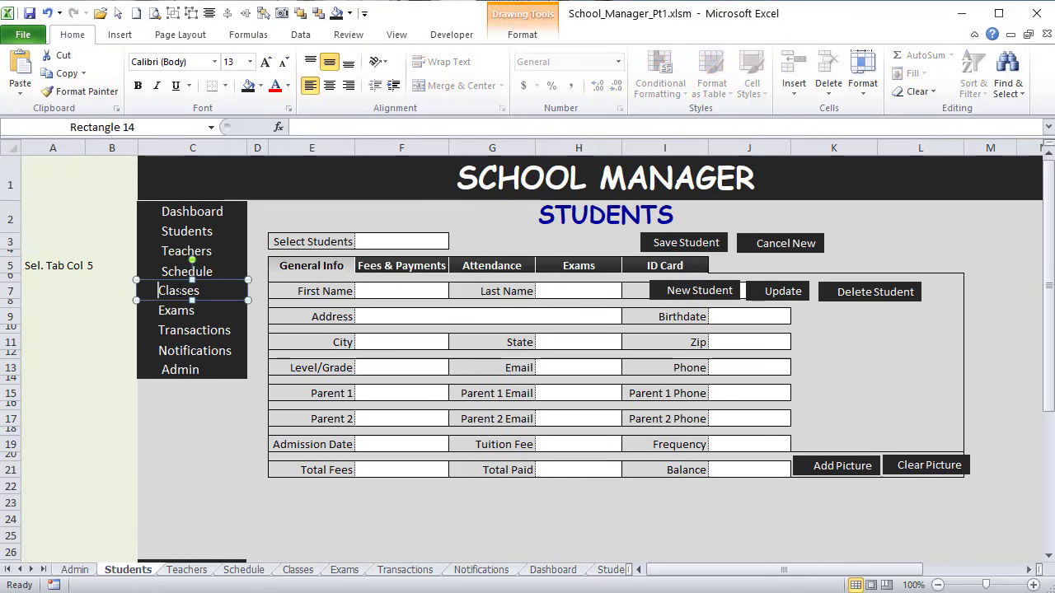
pyautogui.click(160, 310)
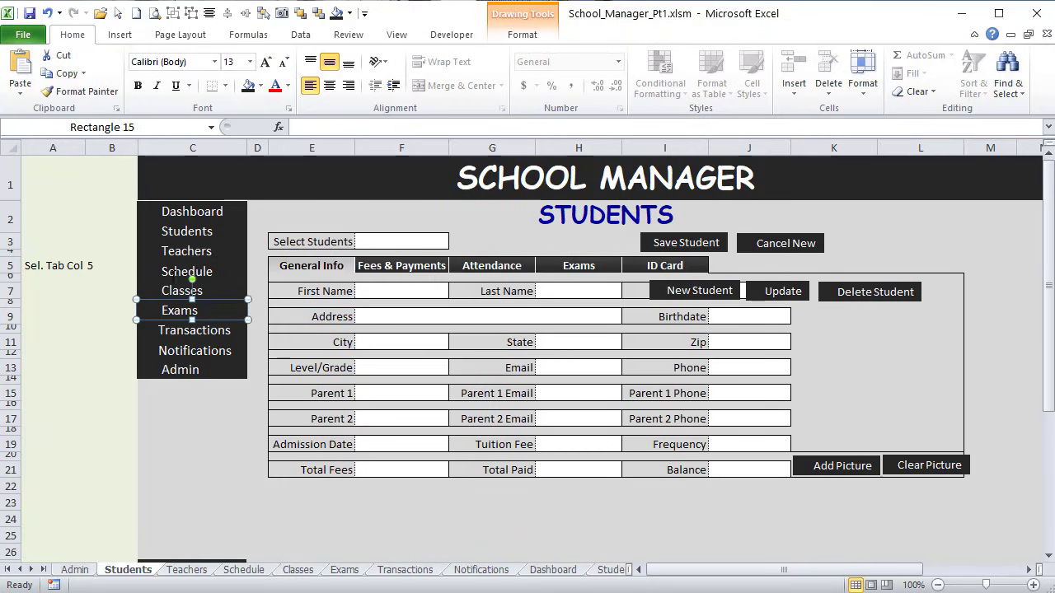
pyautogui.click(160, 330)
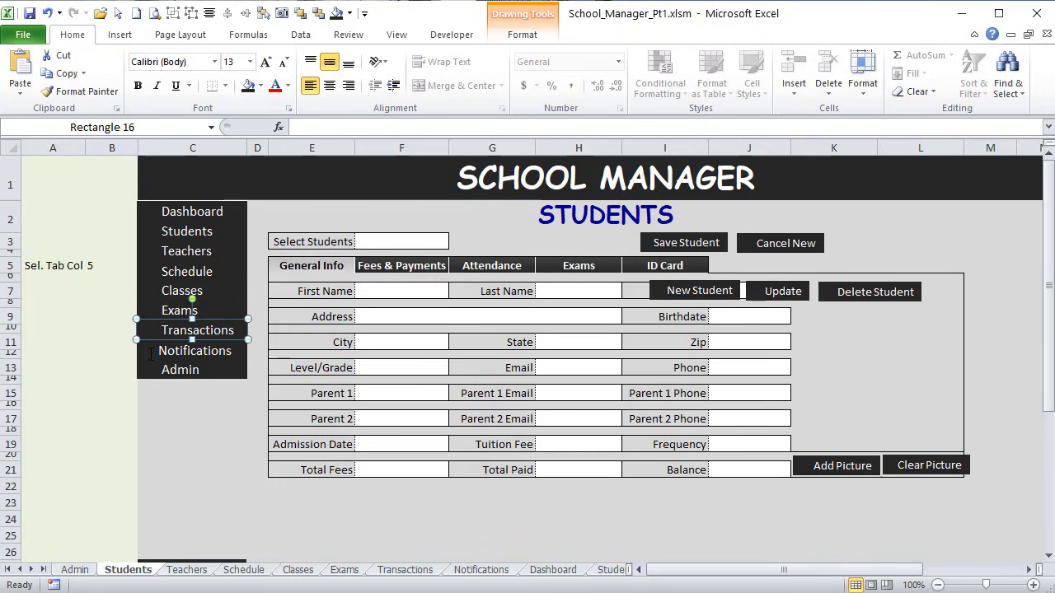
pyautogui.click(159, 354)
pyautogui.click(184, 417)
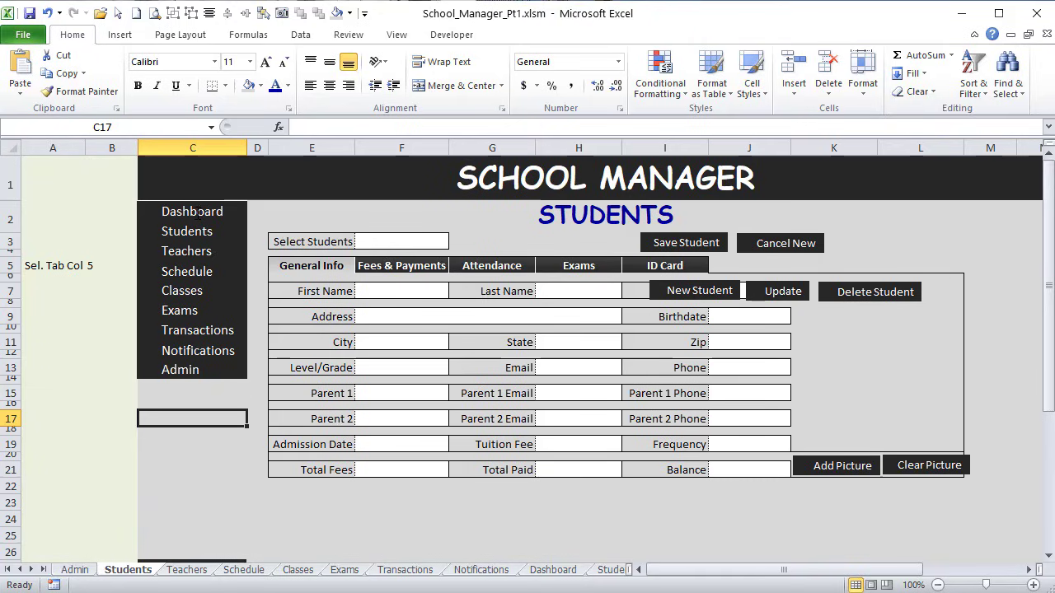
# Step: Select all nine navigation buttons together and nudge them slightly up and to the right, flush with the header band
pyautogui.click(118, 13)
pyautogui.moveTo(205, 337)
pyautogui.mouseDown()
pyautogui.moveTo(101, 186)
pyautogui.moveTo(125, 135)
pyautogui.mouseUp()
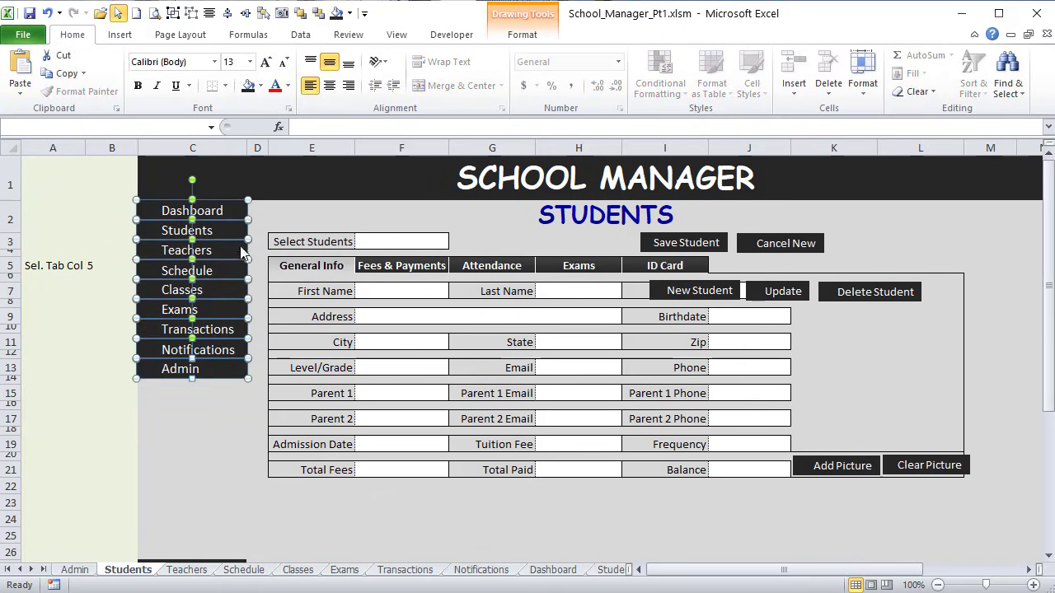
pyautogui.click(207, 426)
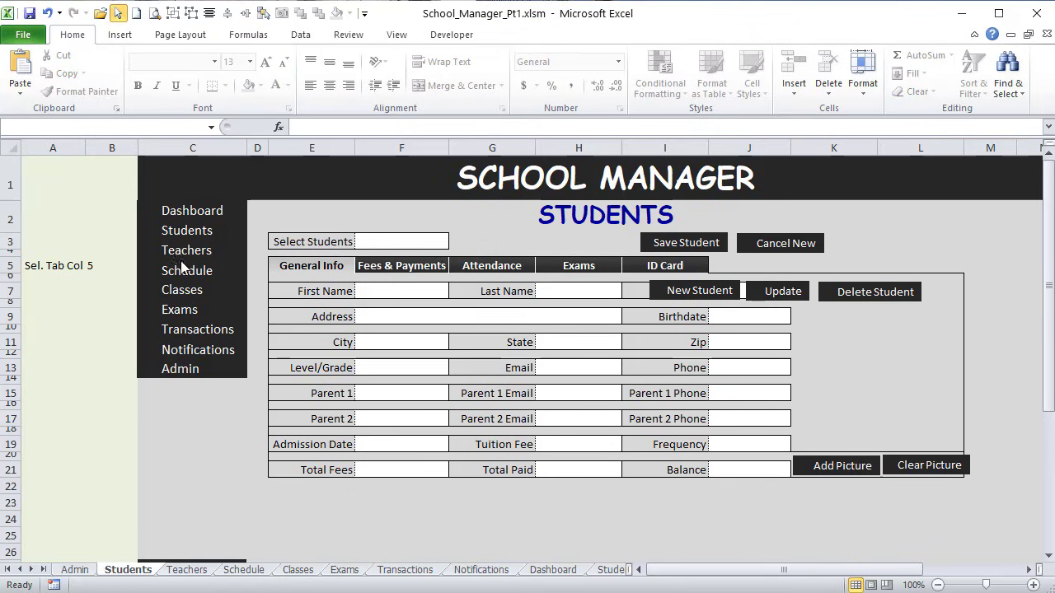
pyautogui.moveTo(265, 419); pyautogui.dragTo(133, 147)
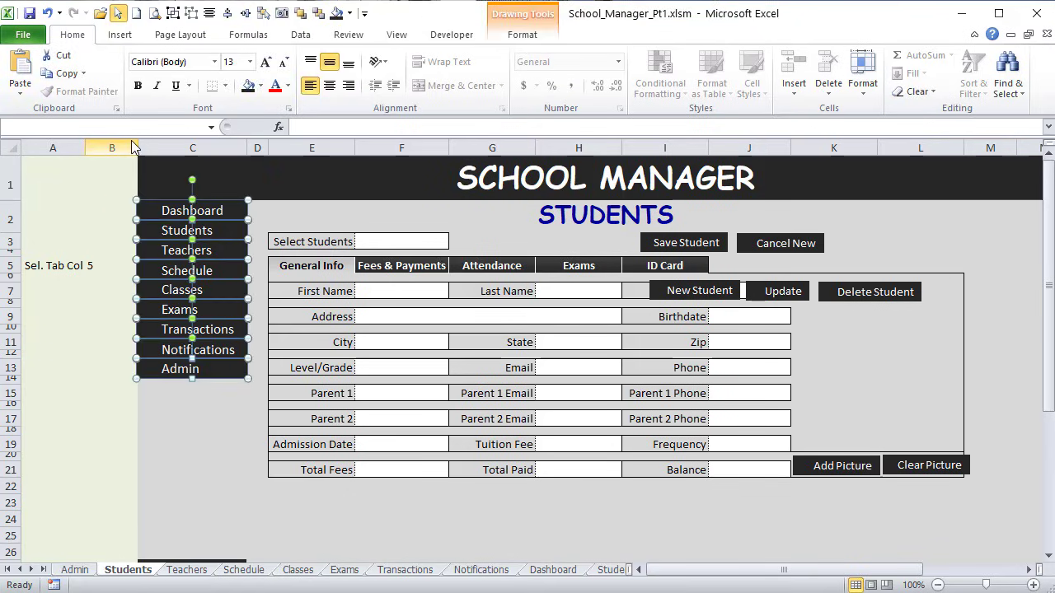
pyautogui.click(162, 452)
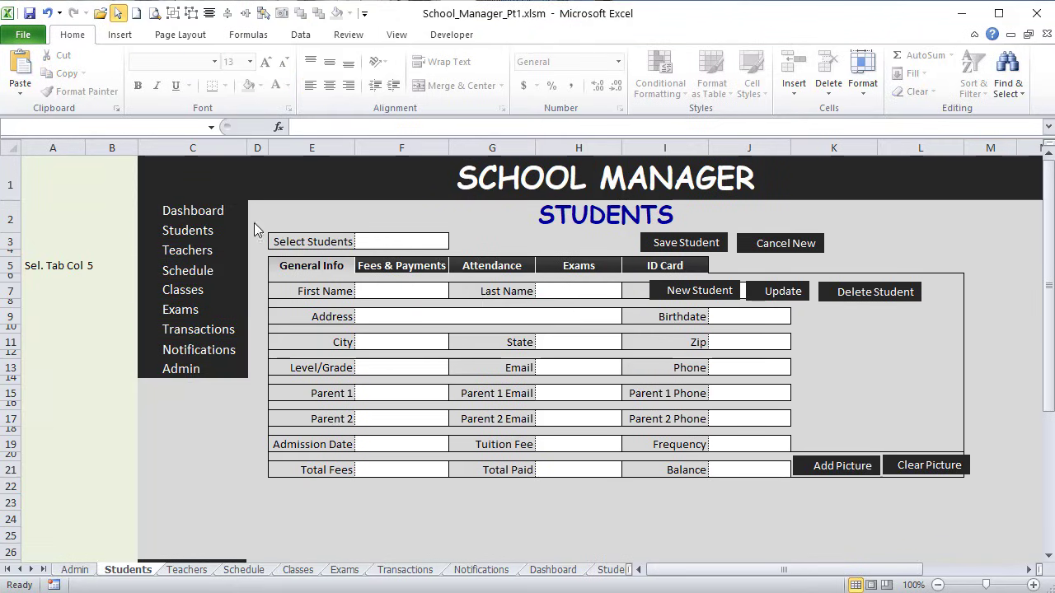
# Step: Start inserting pictures from file and select calendar (2).png, Cancel_Whie.png, checkmark.png, conference (1).png, confirm.png and dashboard (3).png
pyautogui.click(119, 36)
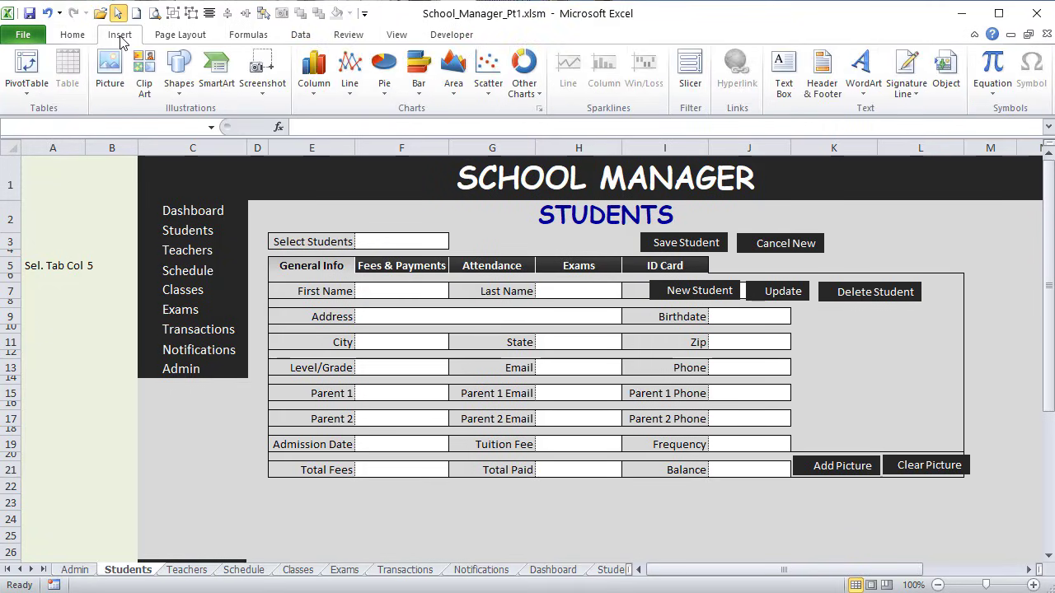
pyautogui.click(110, 80)
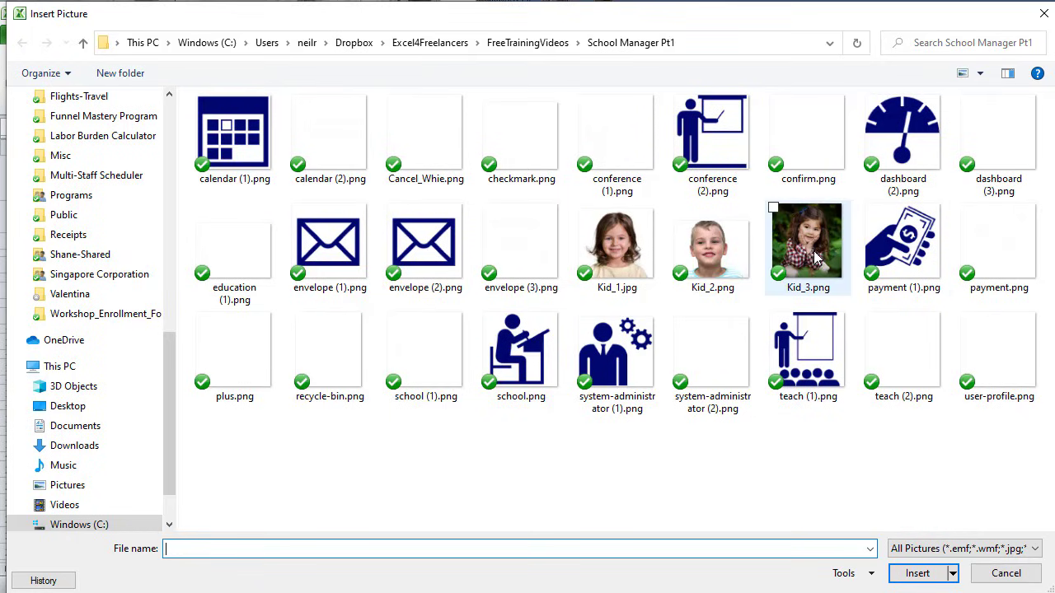
pyautogui.click(321, 141)
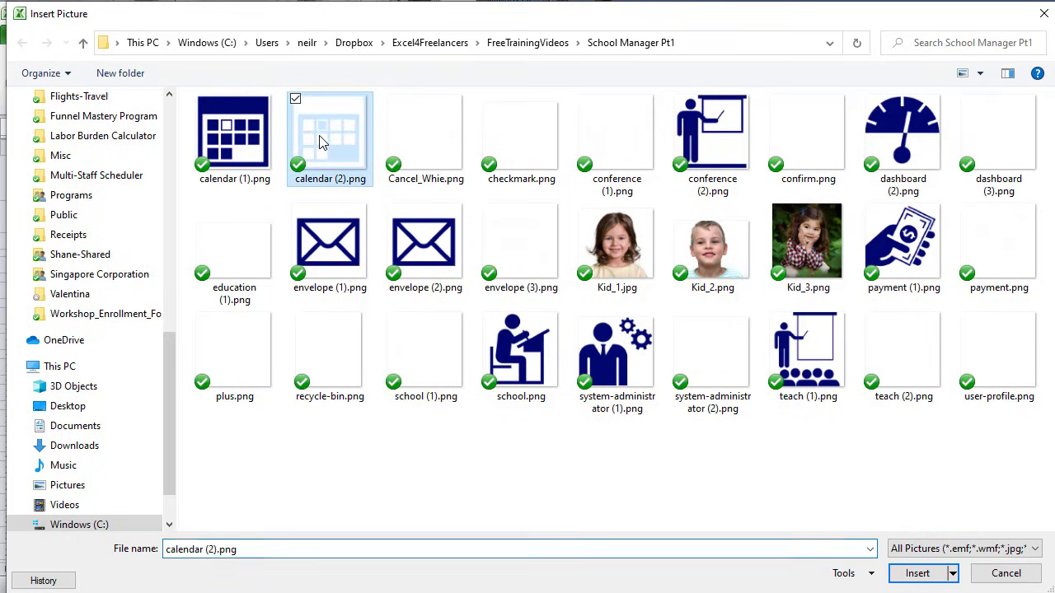
pyautogui.keyDown('ctrl'); pyautogui.click(430, 142); pyautogui.keyUp('ctrl')
pyautogui.keyDown('ctrl'); pyautogui.click(532, 136); pyautogui.keyUp('ctrl')
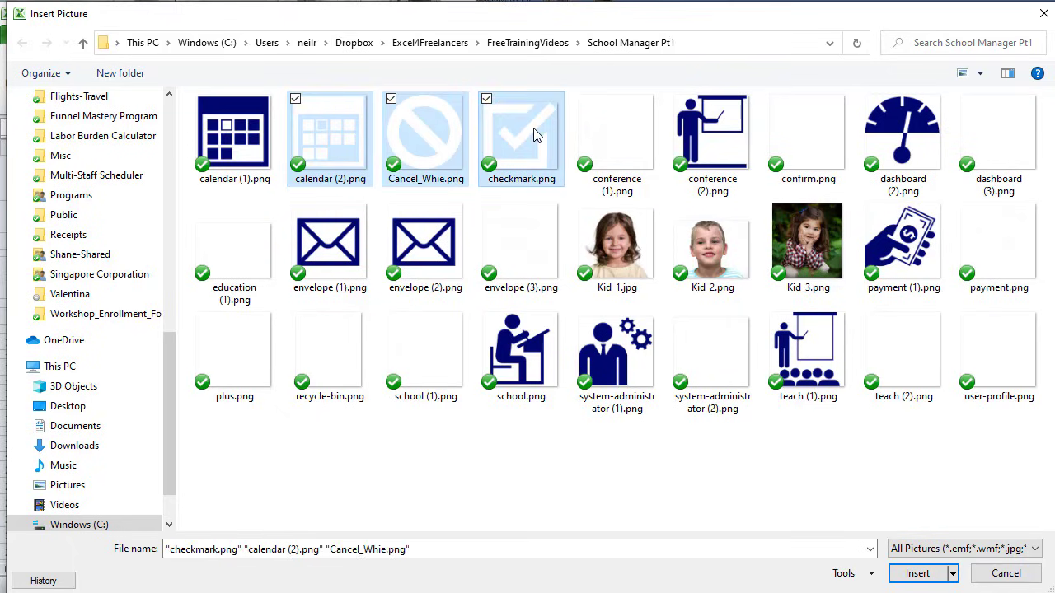
pyautogui.keyDown('ctrl'); pyautogui.click(635, 131); pyautogui.keyUp('ctrl')
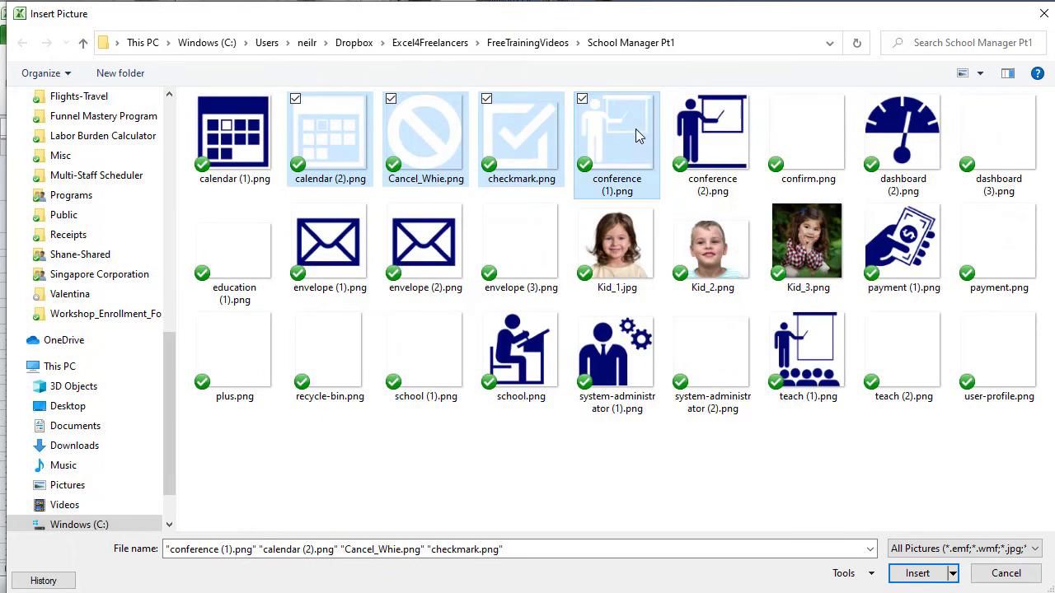
pyautogui.keyDown('ctrl'); pyautogui.click(837, 111); pyautogui.keyUp('ctrl')
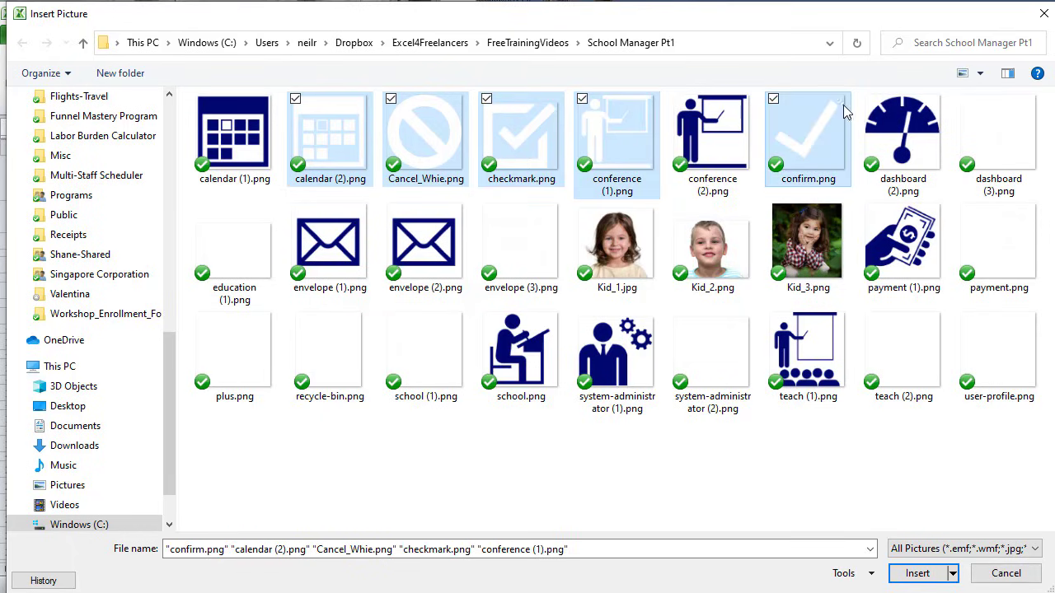
pyautogui.keyDown('ctrl'); pyautogui.click(1021, 130); pyautogui.keyUp('ctrl')
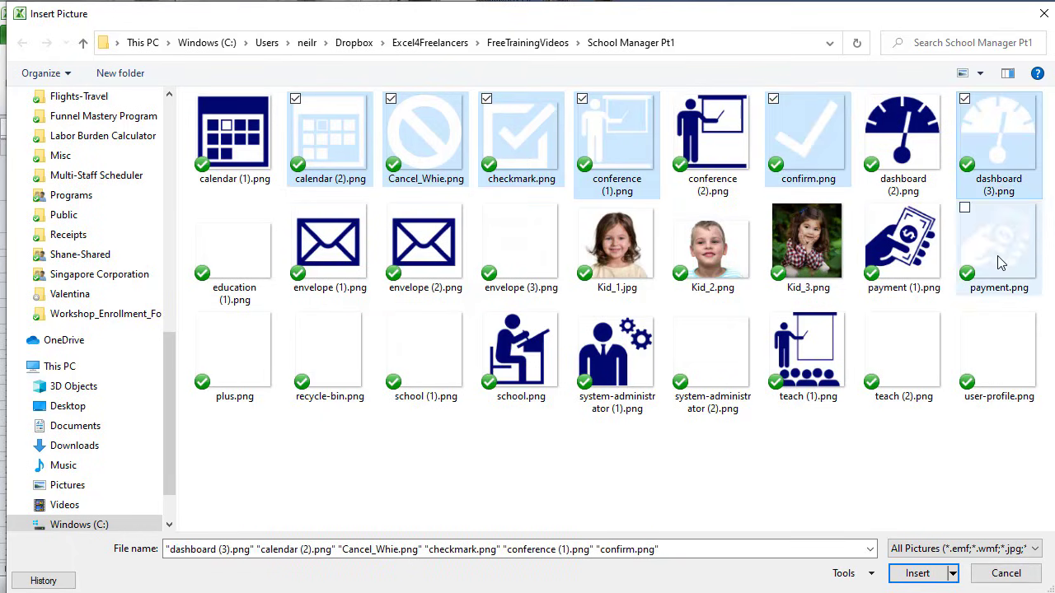
# Step: Add the payment, teach (2), user-profile, school, system-administrator (2), recycle-bin, plus, education (1) and envelope (3) PNGs to the selection and insert them all
pyautogui.keyDown('ctrl'); pyautogui.click(998, 256); pyautogui.keyUp('ctrl')
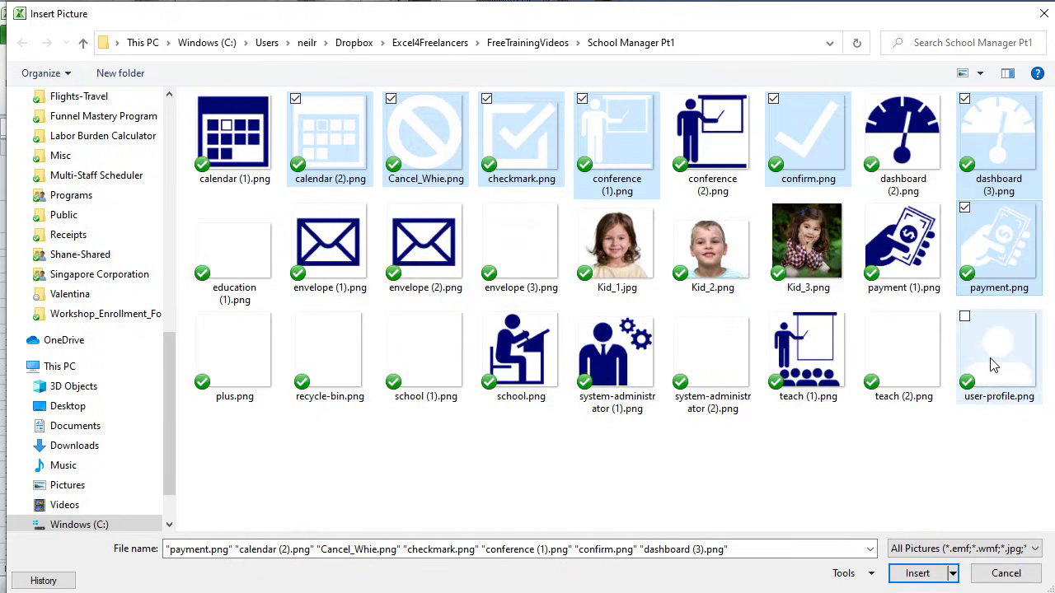
pyautogui.keyDown('ctrl'); pyautogui.click(903, 352); pyautogui.keyUp('ctrl')
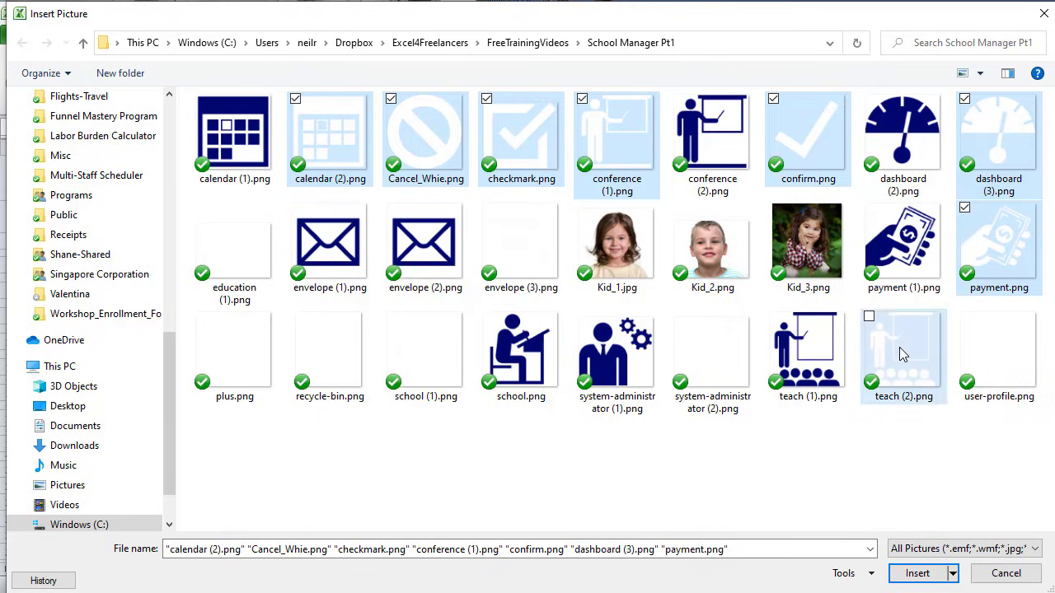
pyautogui.keyDown('ctrl'); pyautogui.click(1000, 343); pyautogui.keyUp('ctrl')
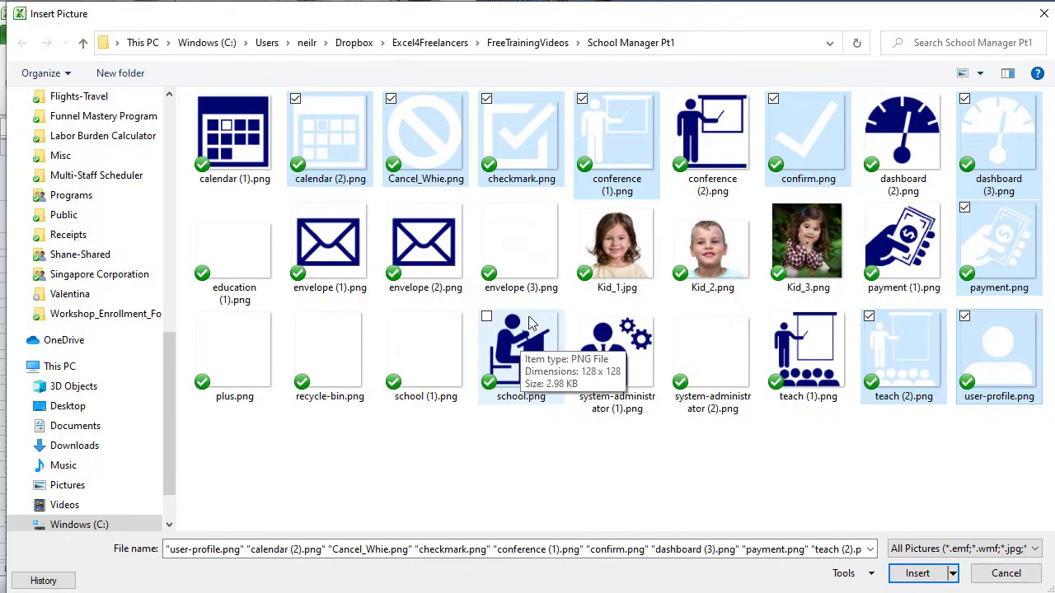
pyautogui.keyDown('ctrl'); pyautogui.click(530, 332); pyautogui.keyUp('ctrl')
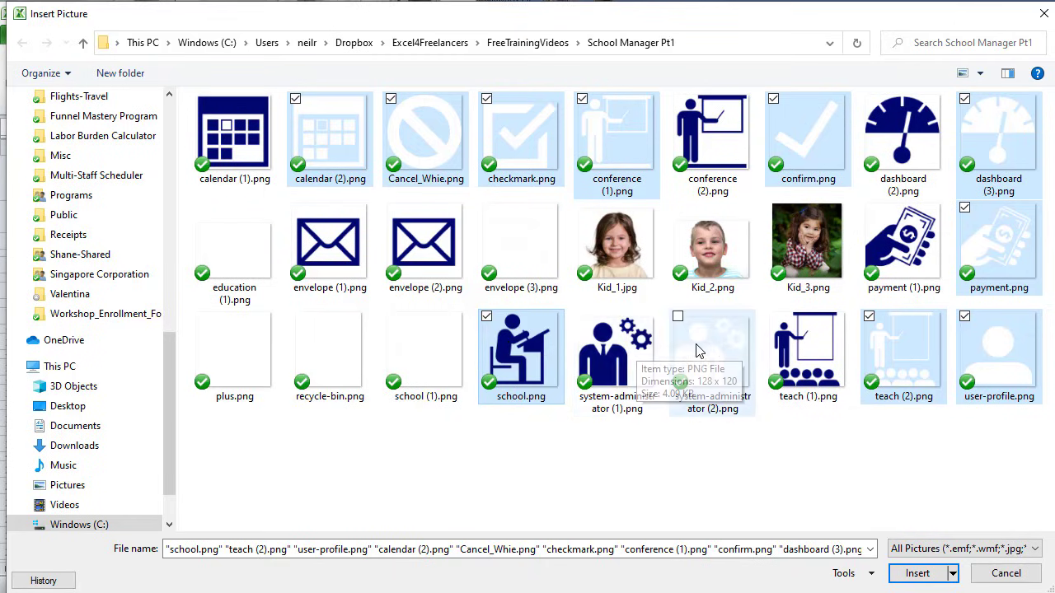
pyautogui.click(678, 316)
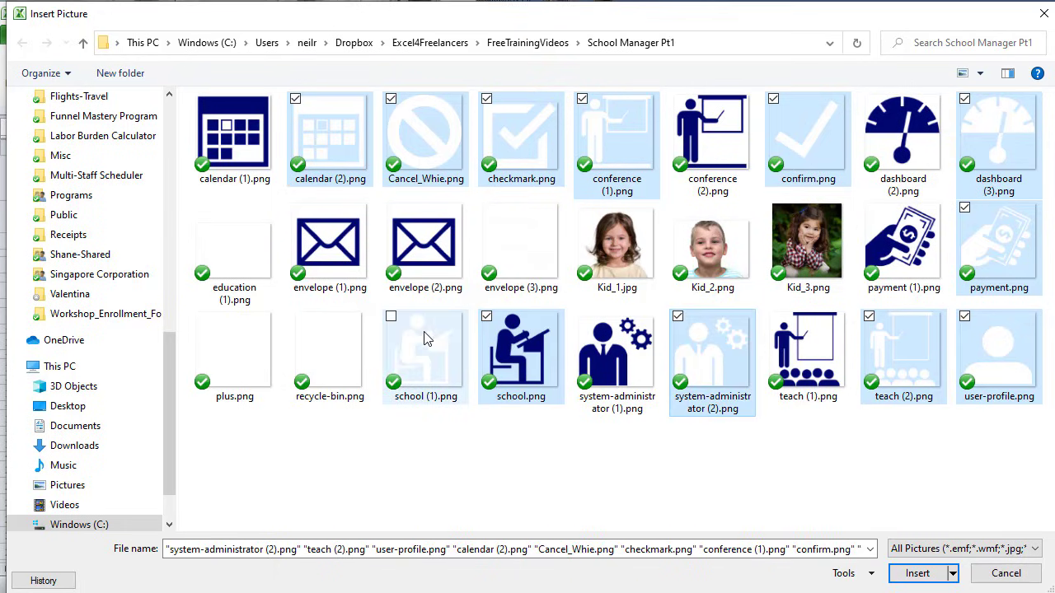
pyautogui.keyDown('ctrl'); pyautogui.click(314, 348); pyautogui.keyUp('ctrl')
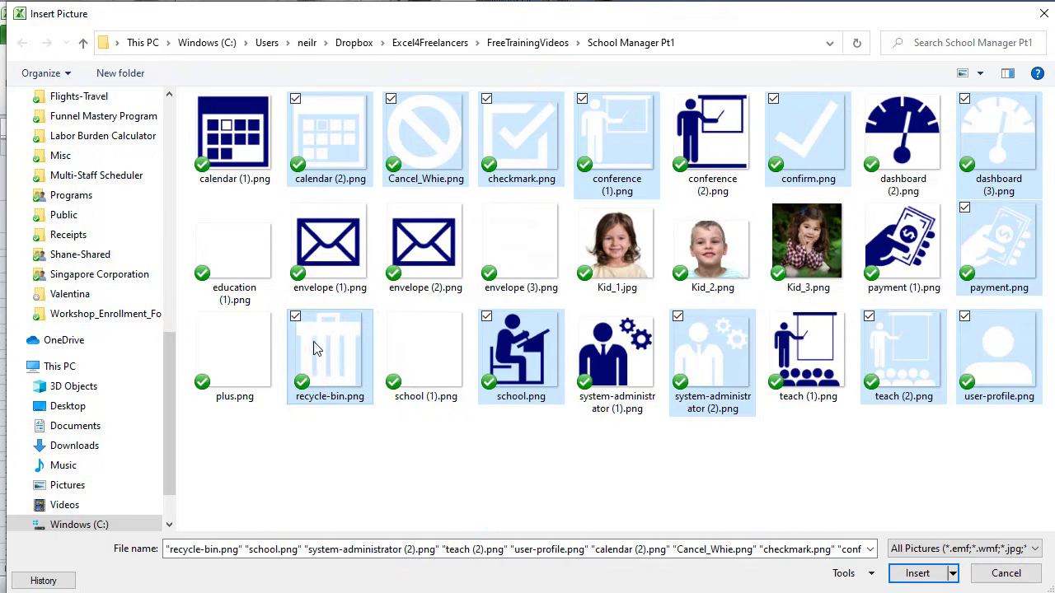
pyautogui.keyDown('ctrl'); pyautogui.click(232, 356); pyautogui.keyUp('ctrl')
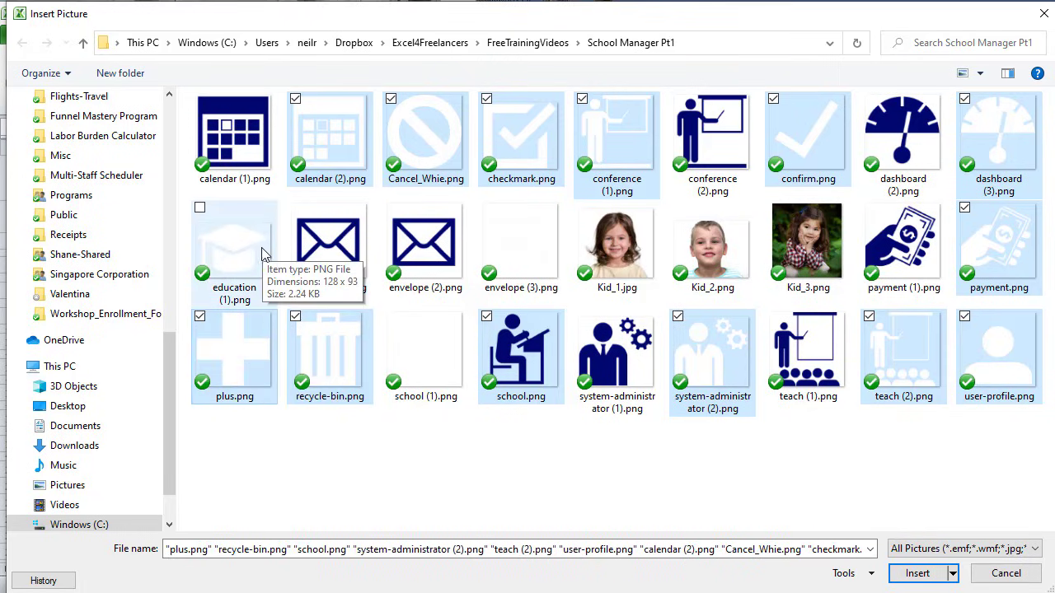
pyautogui.keyDown('ctrl'); pyautogui.click(231, 258); pyautogui.keyUp('ctrl')
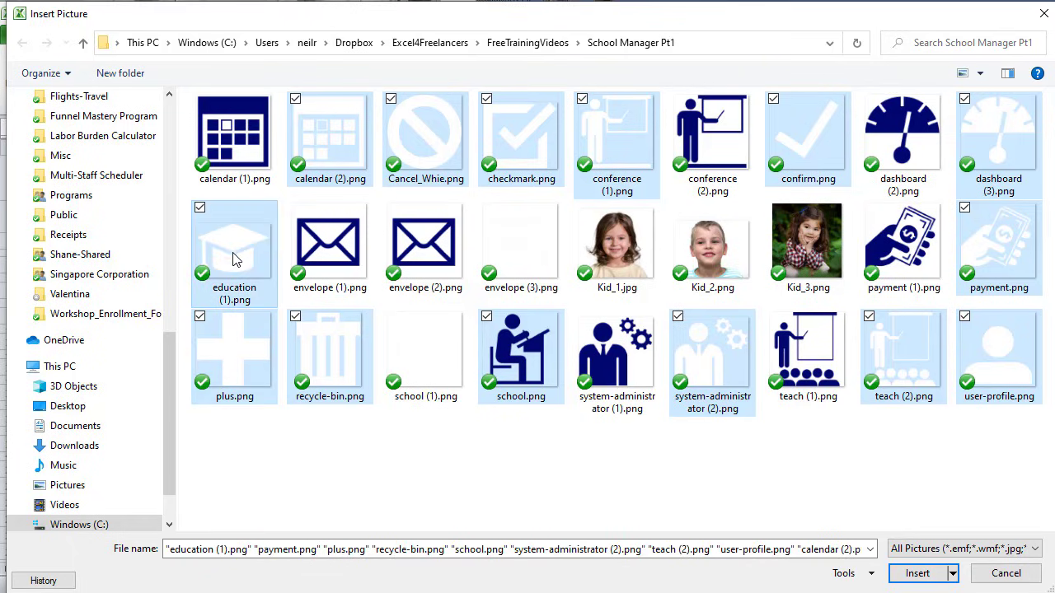
pyautogui.keyDown('ctrl'); pyautogui.click(533, 245); pyautogui.keyUp('ctrl')
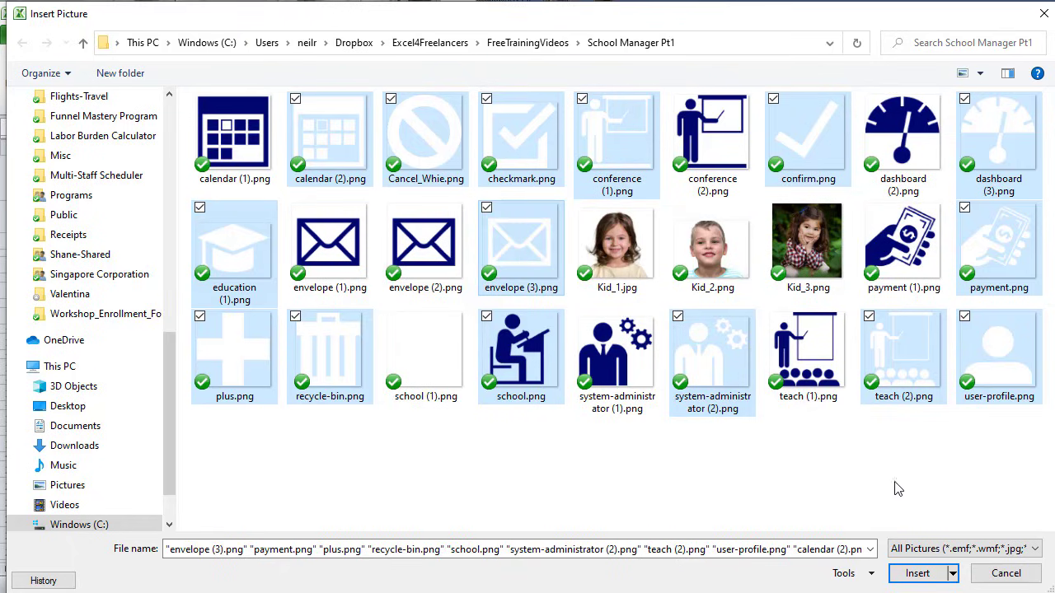
pyautogui.click(918, 574)
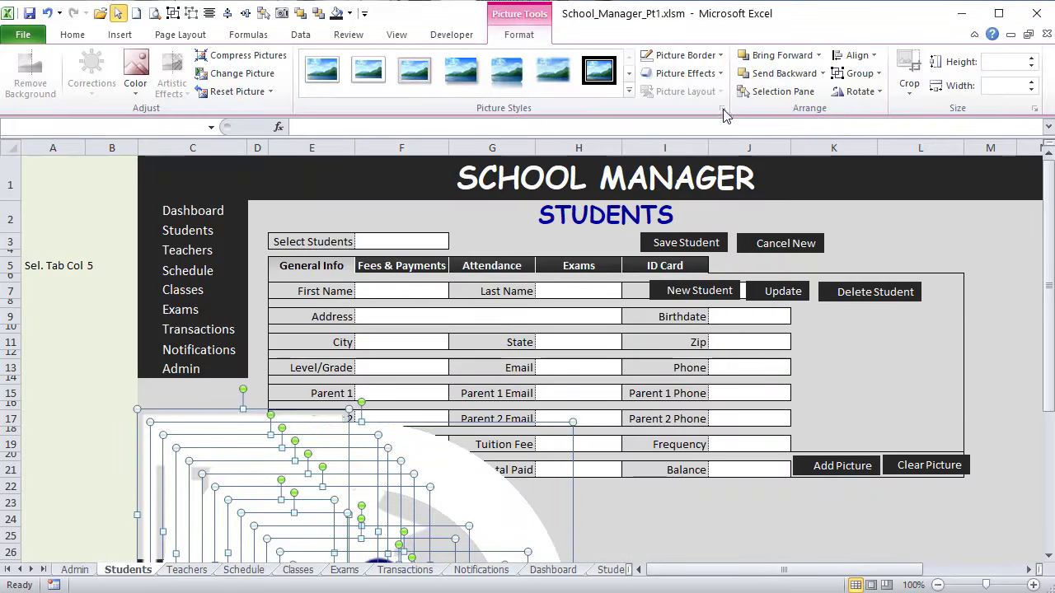
# Step: Set the height of all the inserted icons to 0.2" and shift them together up beside the lower navigation buttons
pyautogui.click(997, 60)
pyautogui.write('0.2')
pyautogui.press('Return')
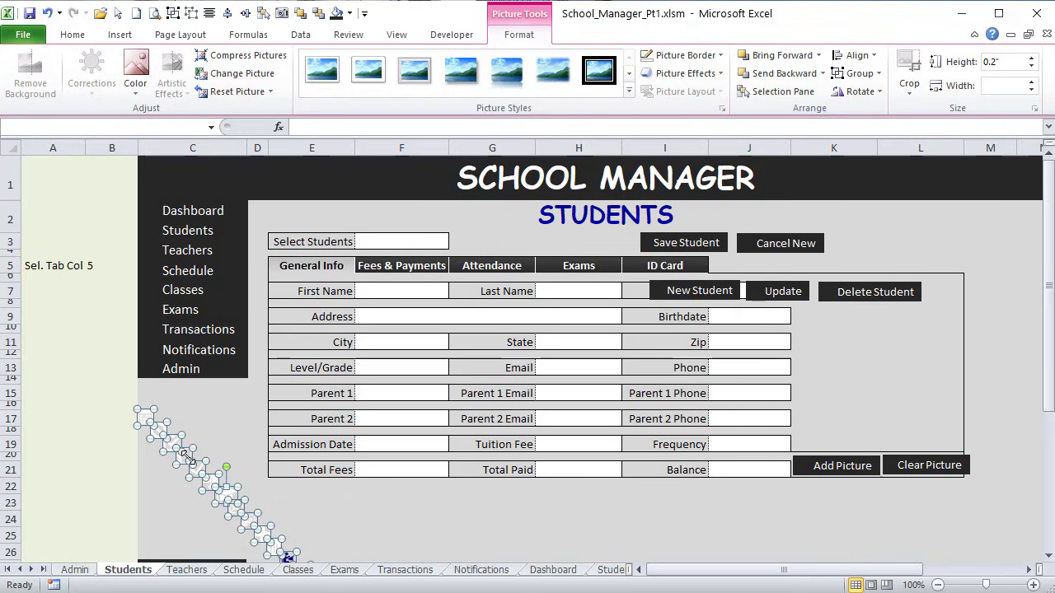
pyautogui.moveTo(192, 460); pyautogui.dragTo(225, 386)
pyautogui.click(218, 472)
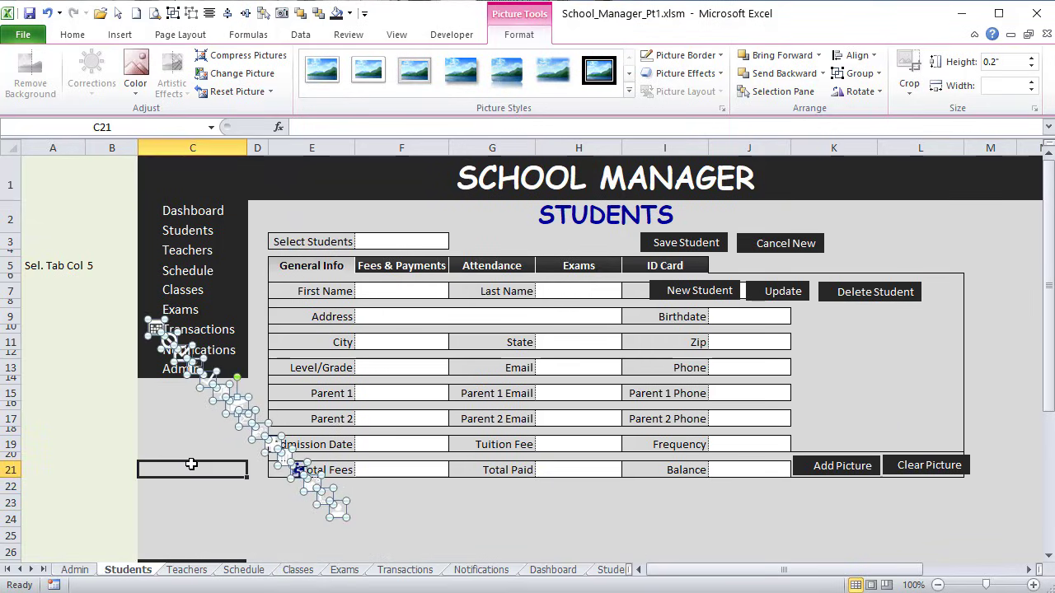
pyautogui.click(237, 404)
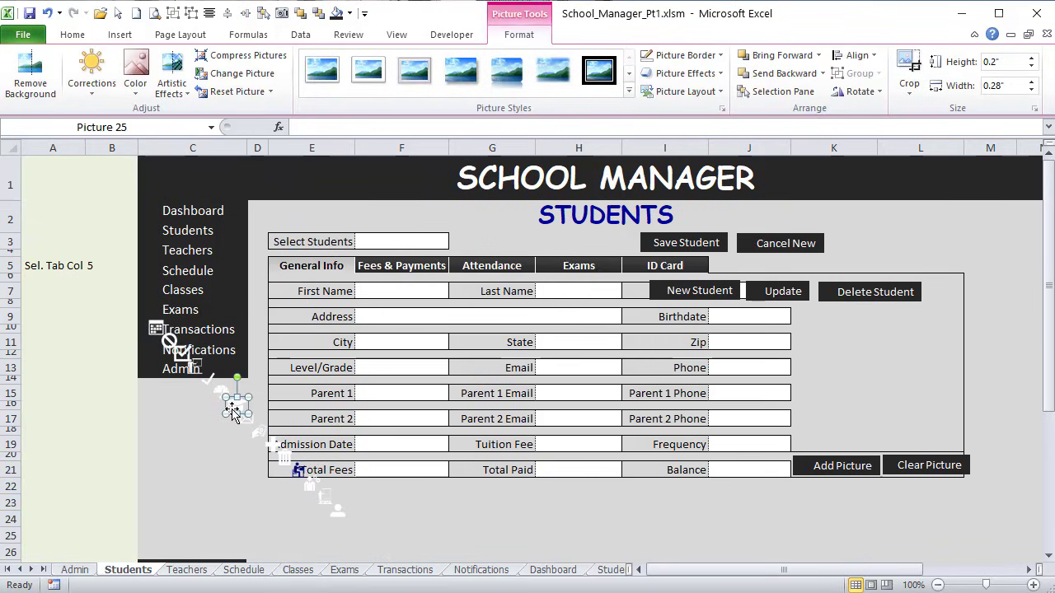
pyautogui.moveTo(340, 216); pyautogui.dragTo(417, 174)
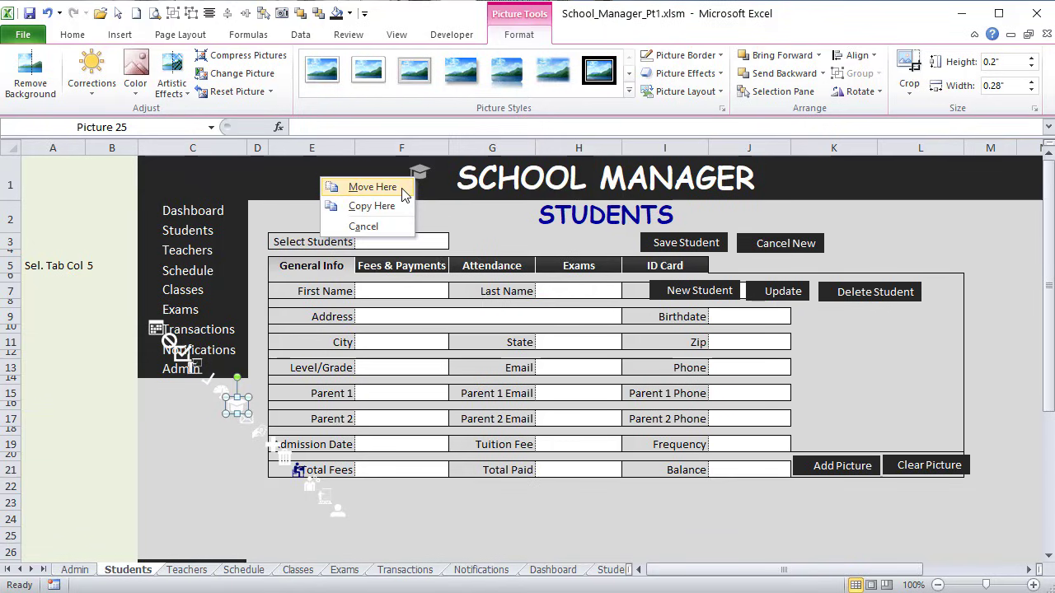
pyautogui.click(442, 163)
pyautogui.click(442, 163)
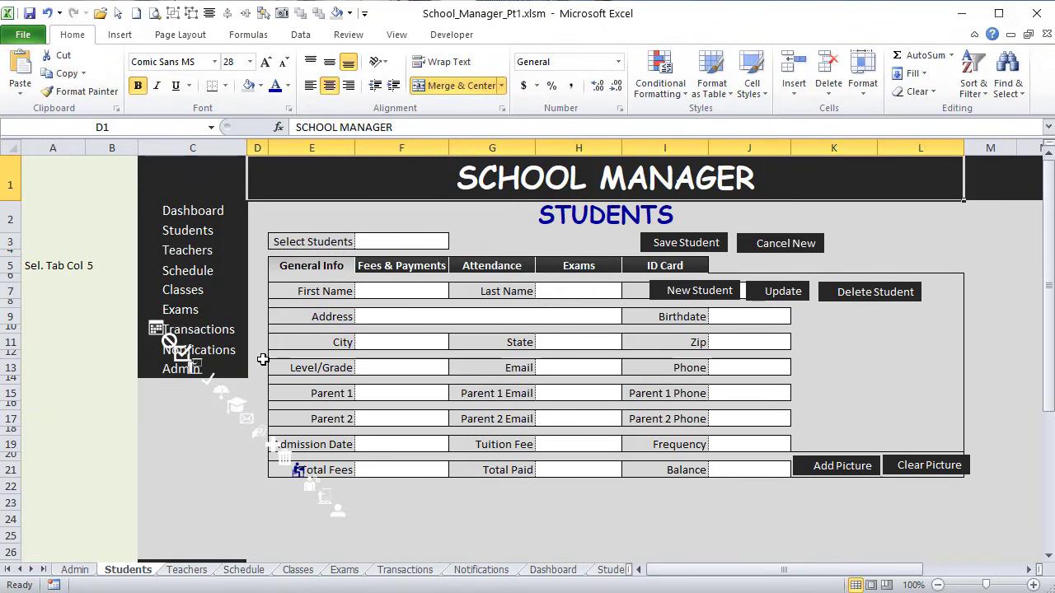
pyautogui.hotkey('ctrl', 'z')
pyautogui.hotkey('ctrl', 'y')
pyautogui.click(209, 488)
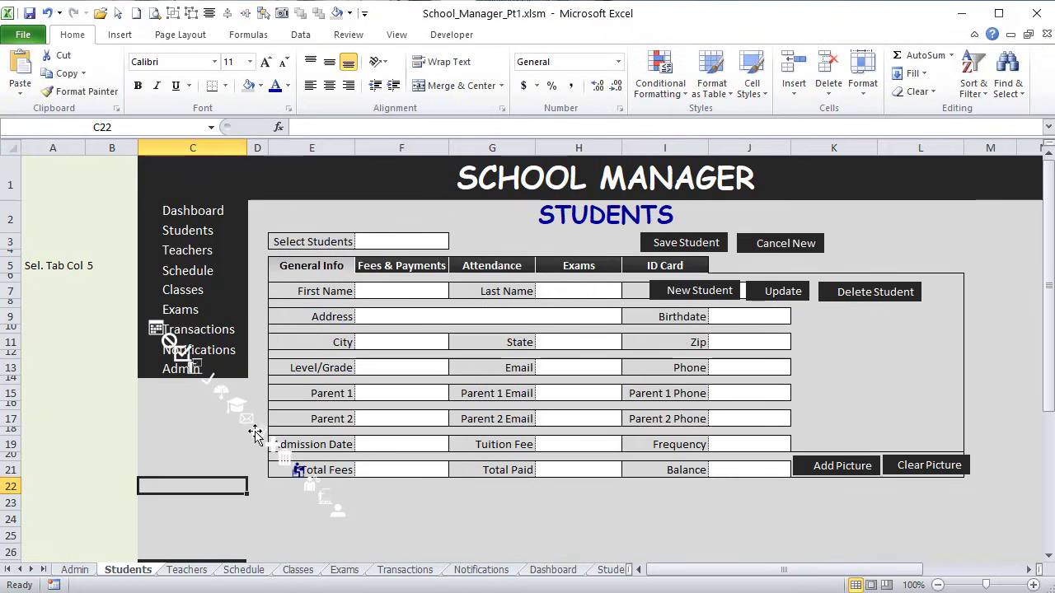
# Step: Place the graduation cap icon beside the SCHOOL MANAGER title at 0.4" high and the blue seated-student icon beside the STUDENTS heading at 0.37"
pyautogui.doubleClick(237, 406)
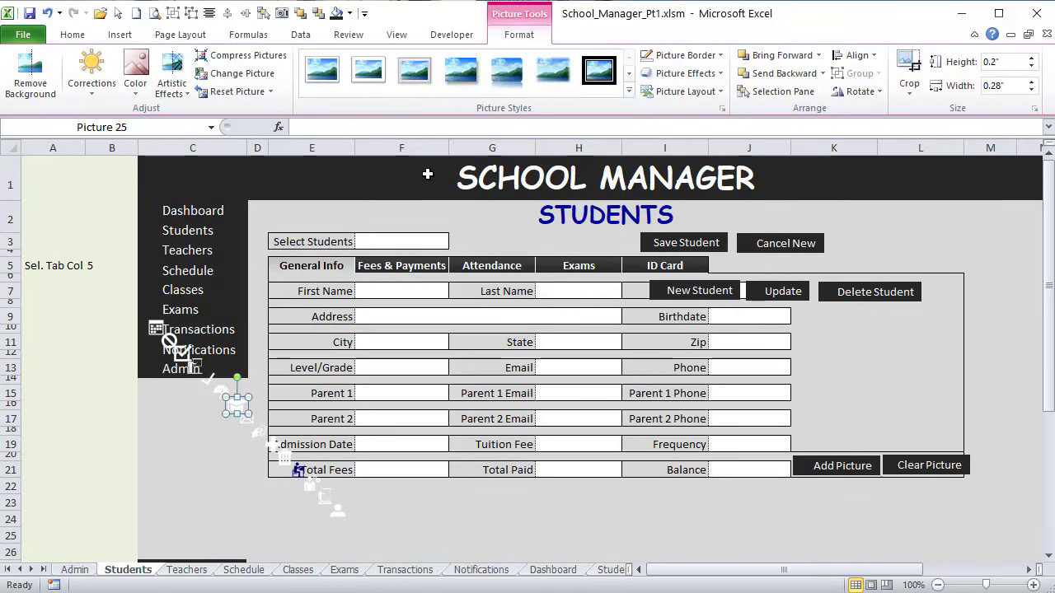
pyautogui.moveTo(251, 394); pyautogui.dragTo(381, 198)
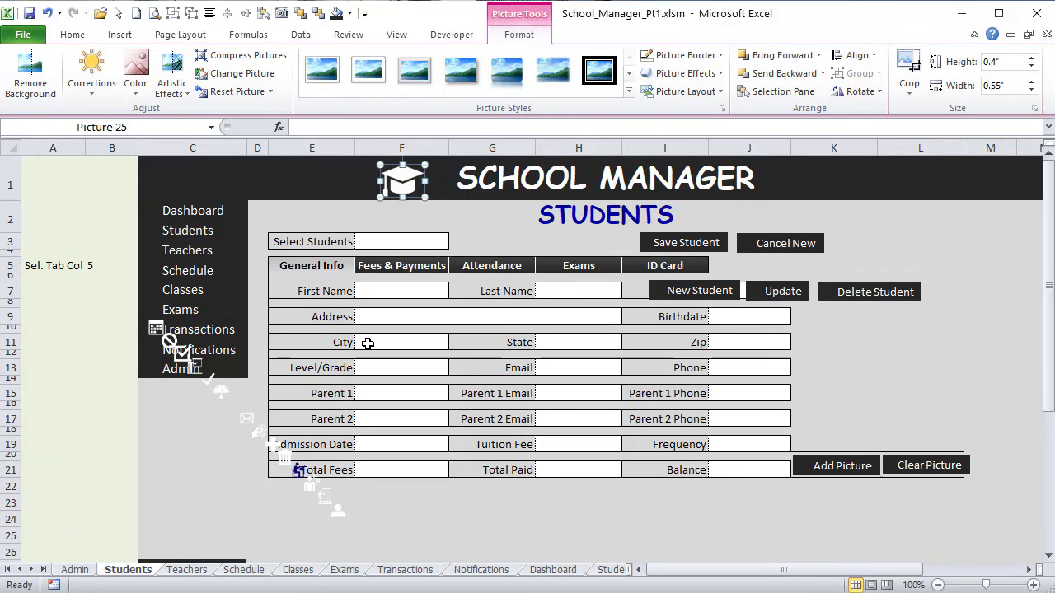
pyautogui.moveTo(299, 470); pyautogui.dragTo(499, 218)
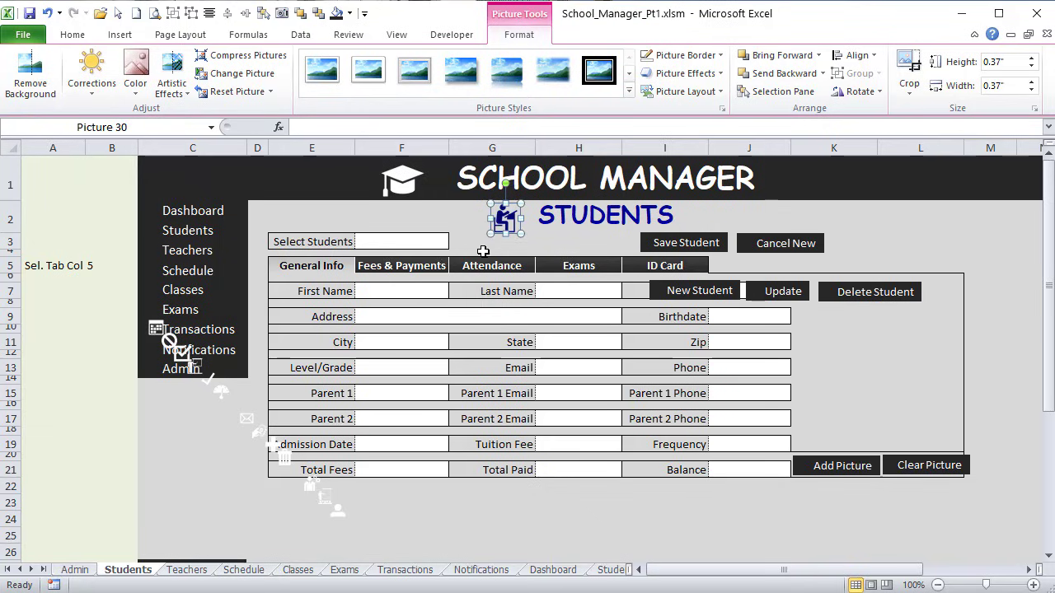
# Step: Duplicate the blue seated-student icon, set the copy's height to 0.2" and park it in column B beside the navigation buttons
pyautogui.hotkey('ctrl', 'd')
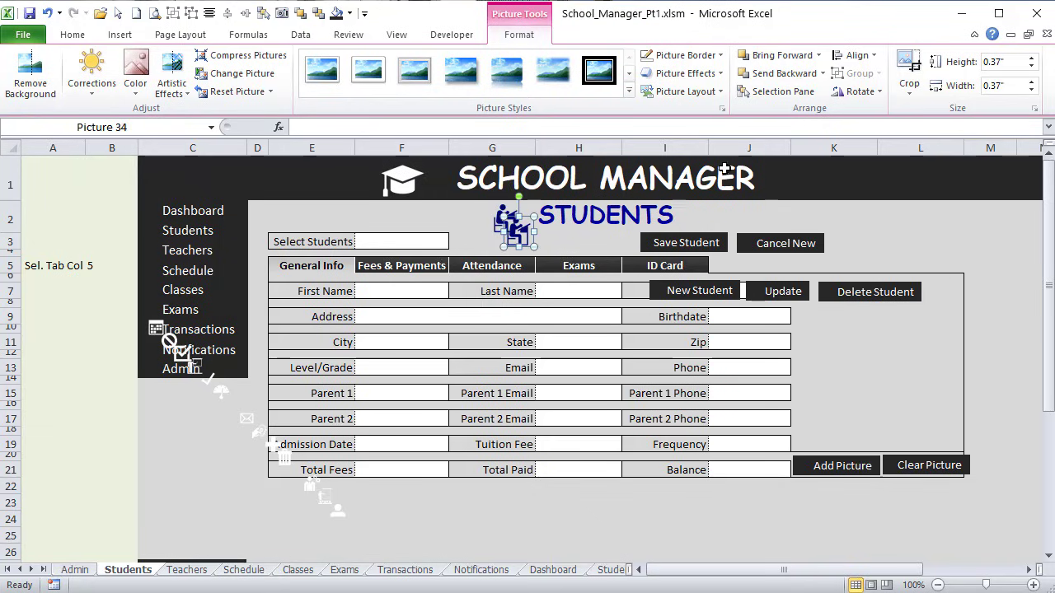
pyautogui.click(997, 61)
pyautogui.write('.2')
pyautogui.press('Return')
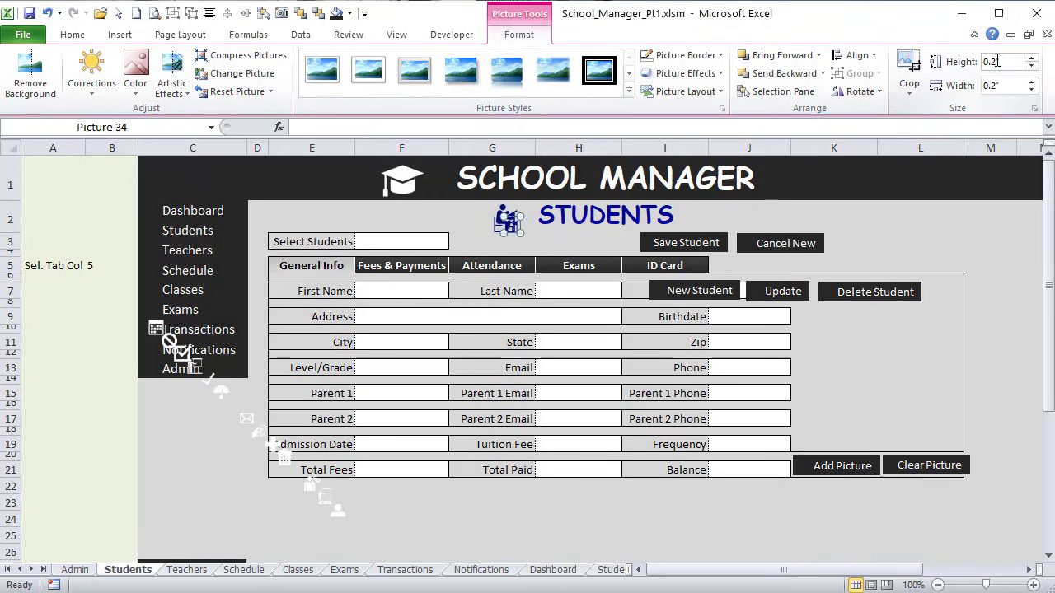
pyautogui.moveTo(496, 228); pyautogui.dragTo(110, 219)
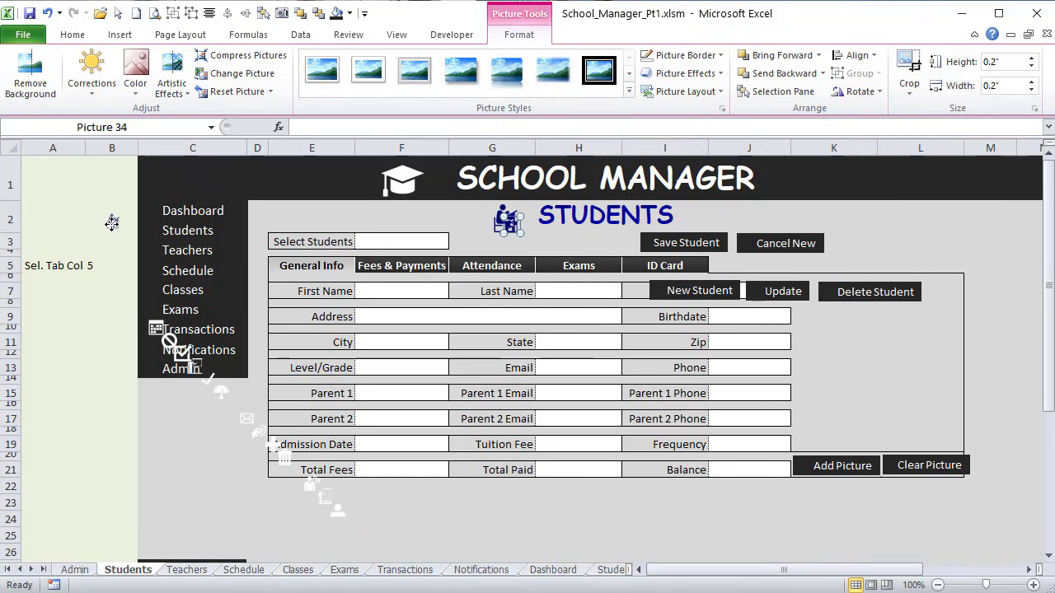
# Step: Apply a gradient fill to the Students navigation button, with white darkened 5% as the first stop's colour
pyautogui.click(154, 223)
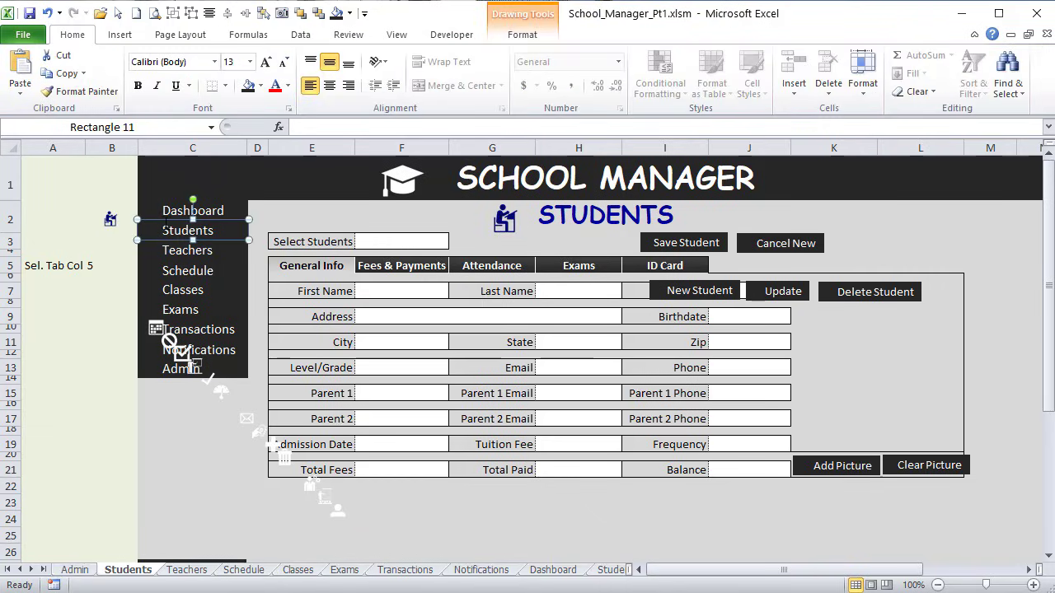
pyautogui.rightClick(153, 224)
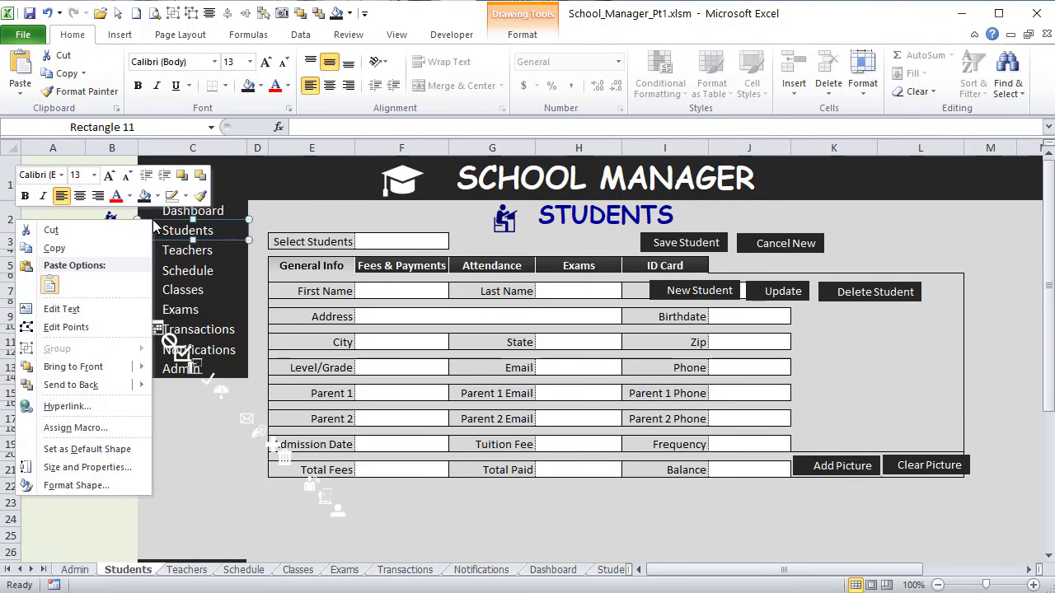
pyautogui.click(101, 487)
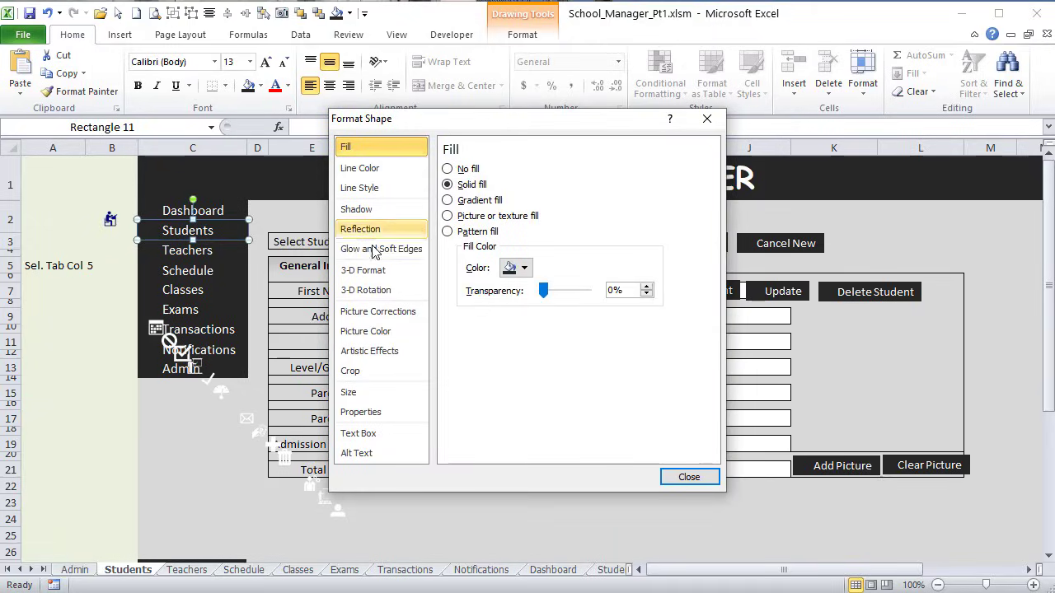
pyautogui.click(447, 201)
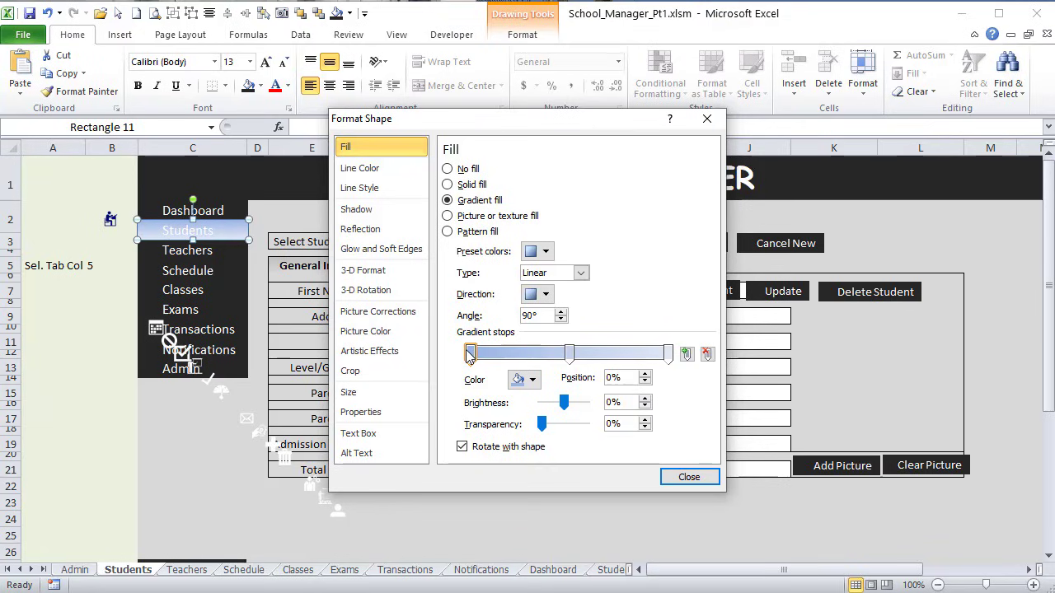
pyautogui.click(533, 380)
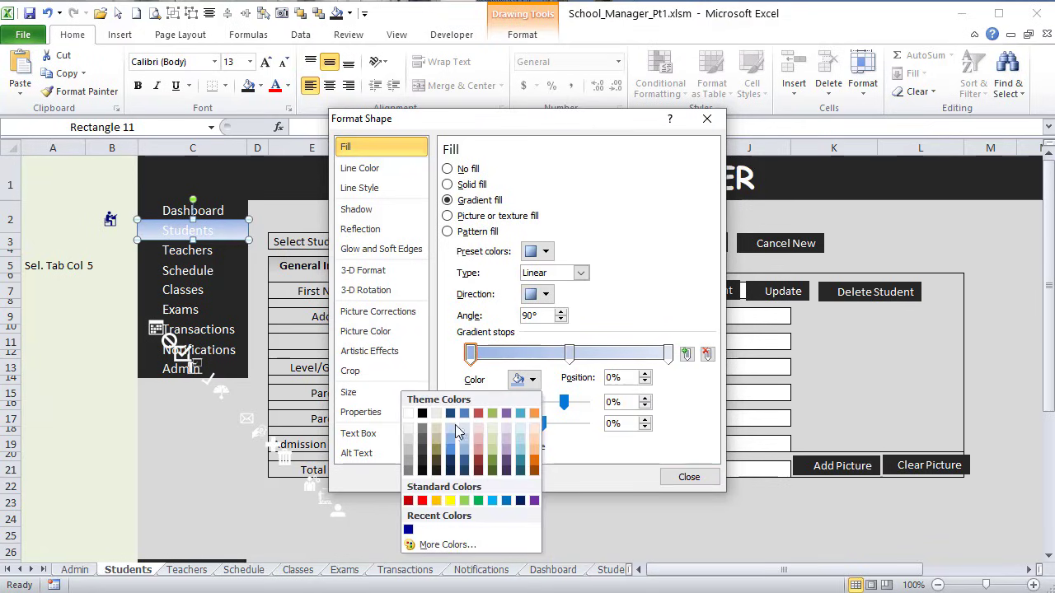
pyautogui.click(409, 434)
# Step: Set the Students button's last gradient stop to white and remove the middle stop, keeping the gradient type Linear
pyautogui.click(668, 353)
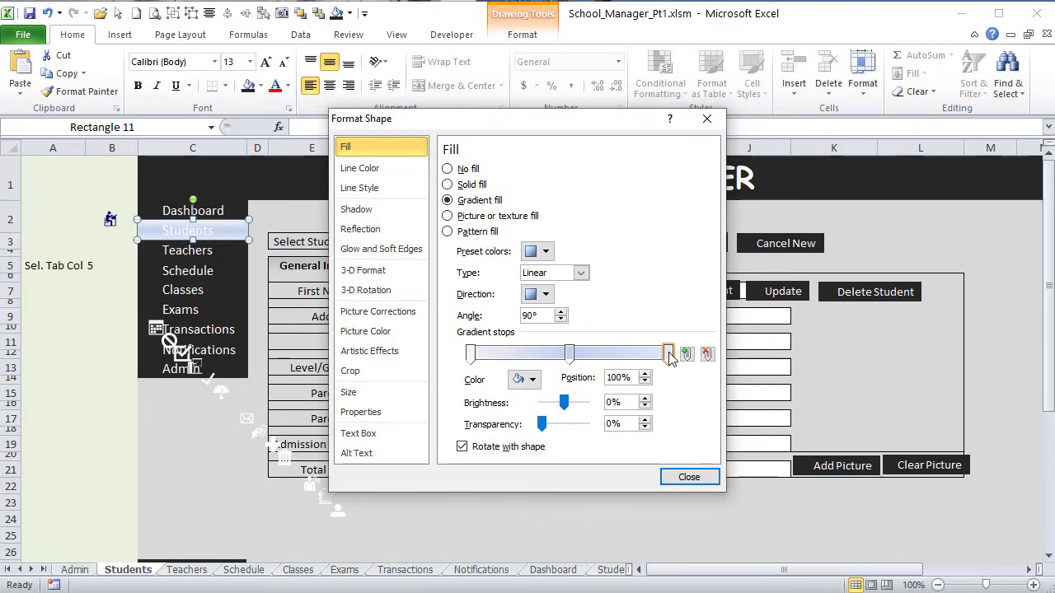
pyautogui.click(533, 380)
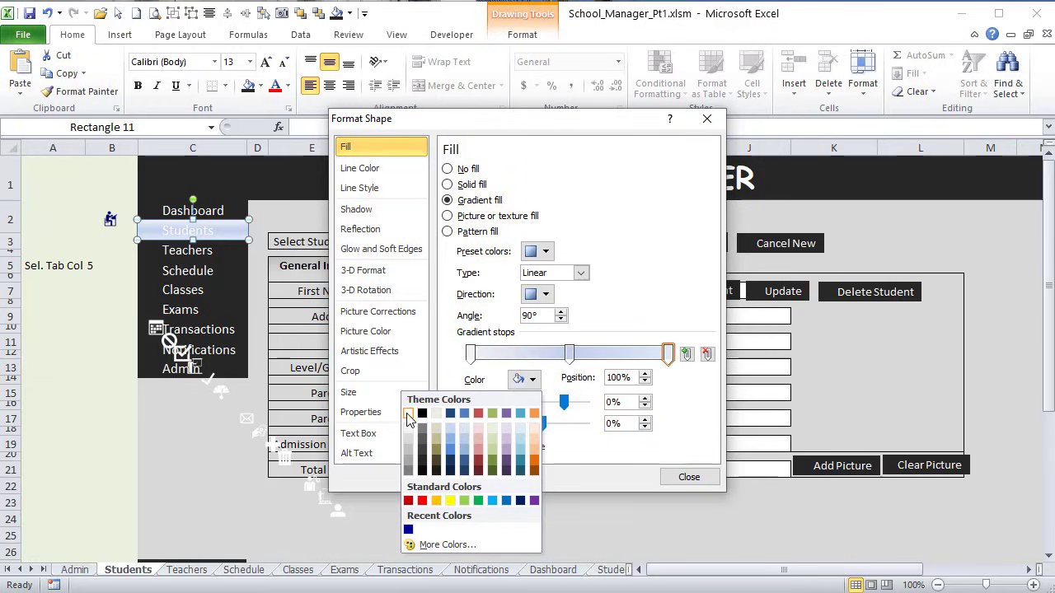
pyautogui.click(408, 416)
pyautogui.click(569, 353)
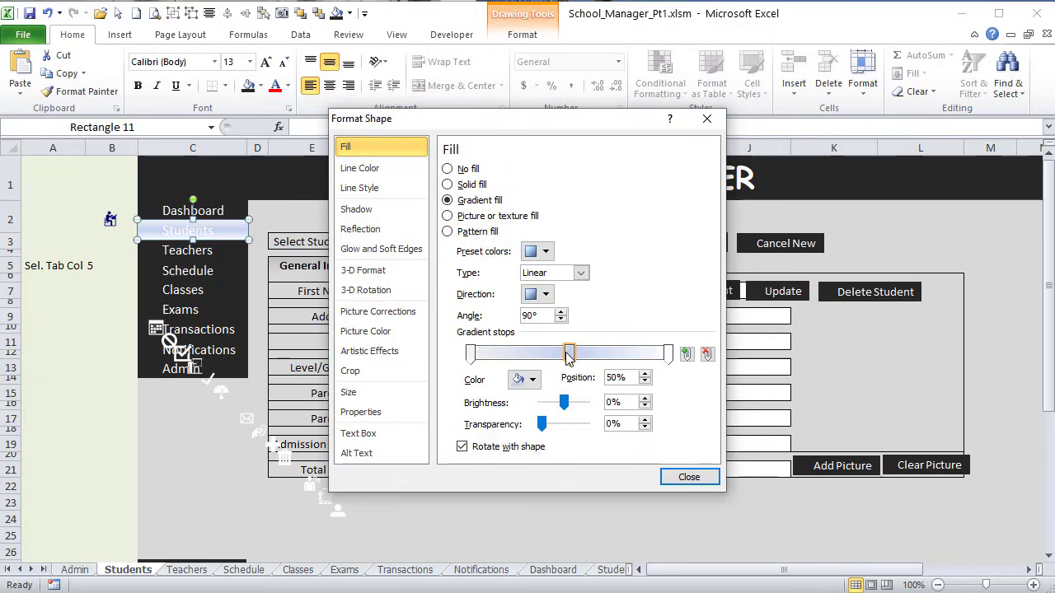
pyautogui.click(707, 355)
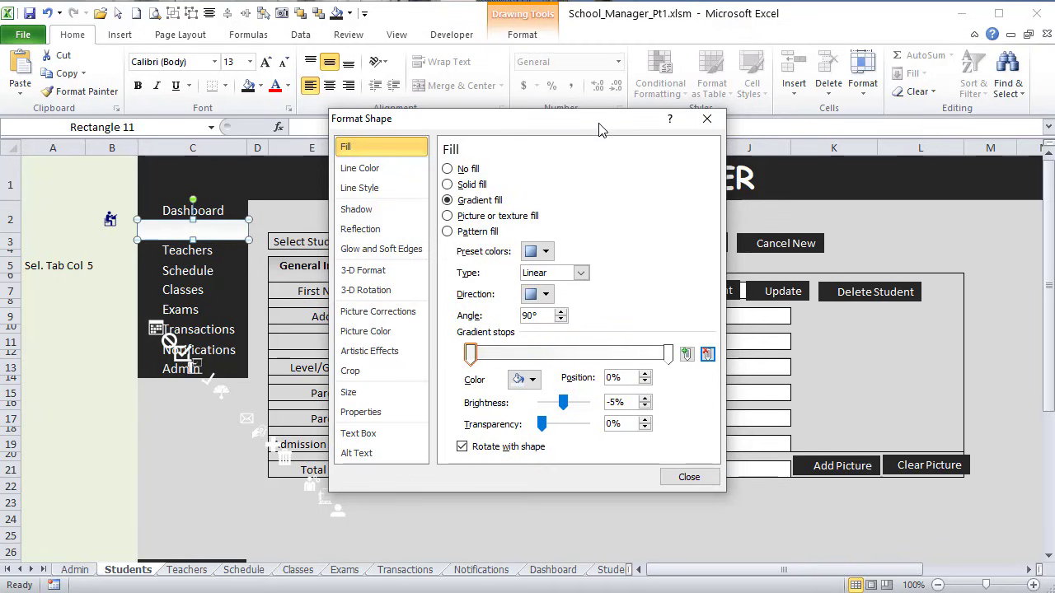
pyautogui.moveTo(600, 126); pyautogui.dragTo(606, 83)
pyautogui.click(587, 231)
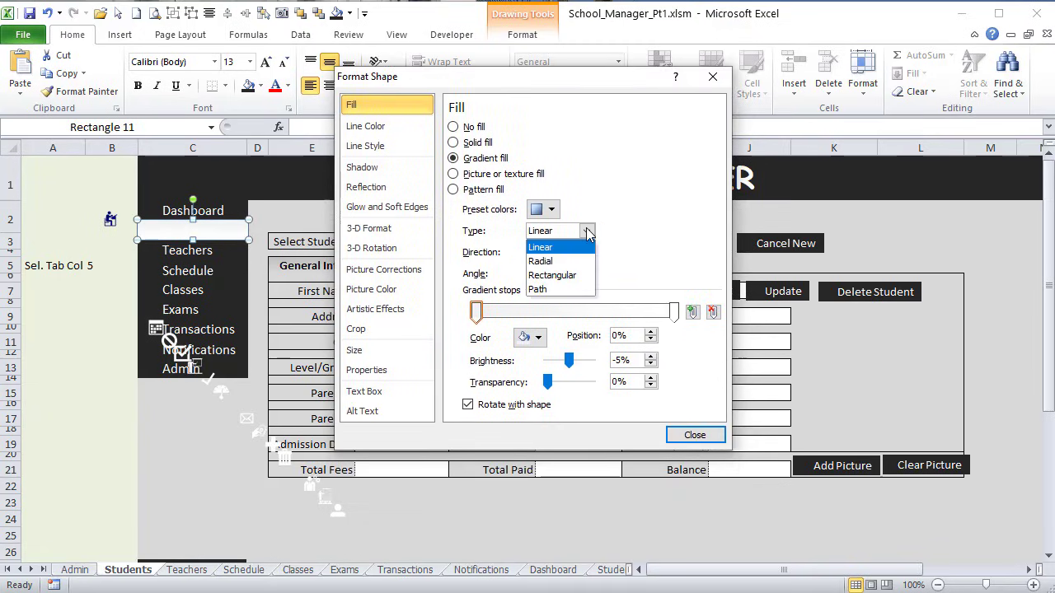
pyautogui.click(558, 242)
pyautogui.click(552, 253)
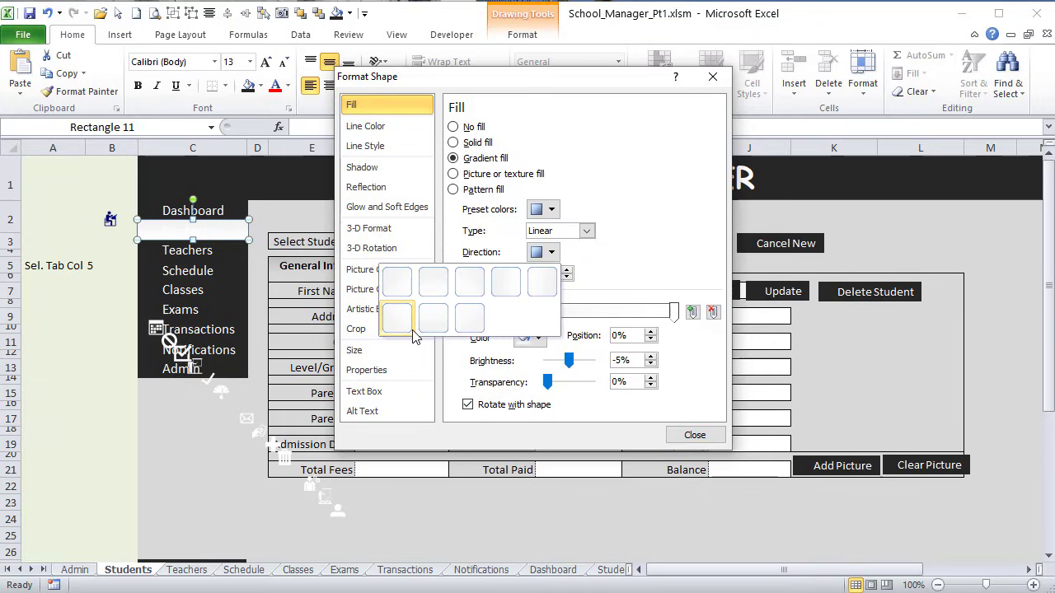
pyautogui.click(515, 328)
pyautogui.click(695, 435)
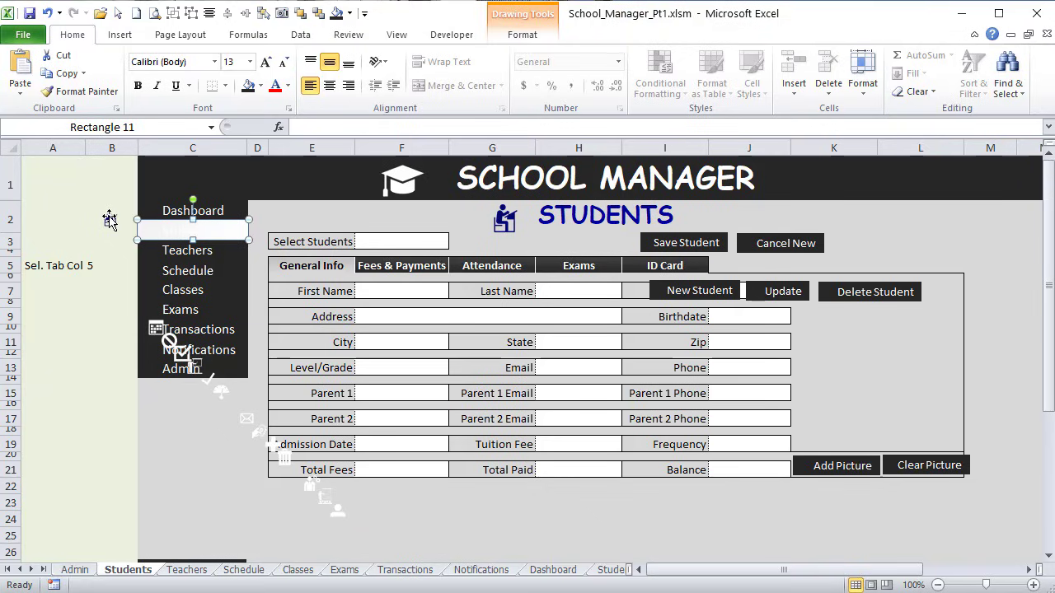
# Step: Make the Students navigation label bold and dark blue, using the recently used heading colour
pyautogui.click(262, 87)
pyautogui.click(131, 254)
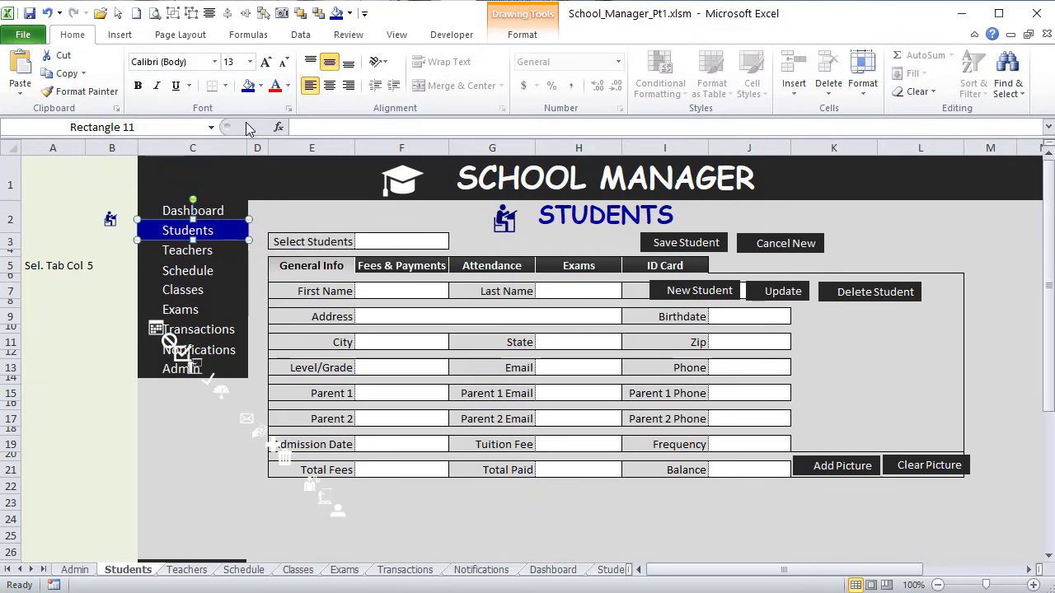
pyautogui.click(287, 86)
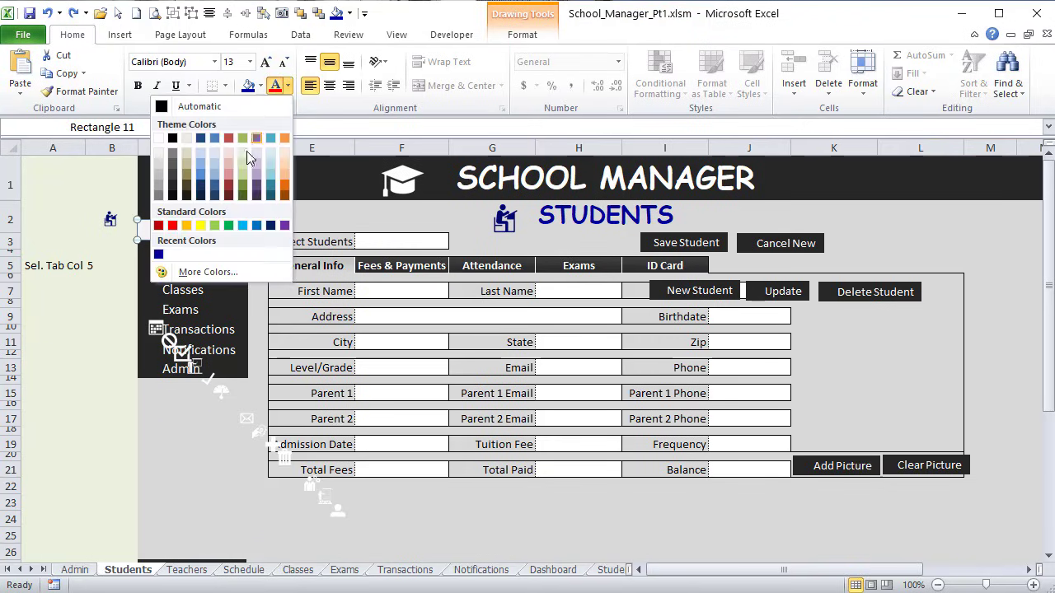
pyautogui.click(159, 254)
pyautogui.click(139, 87)
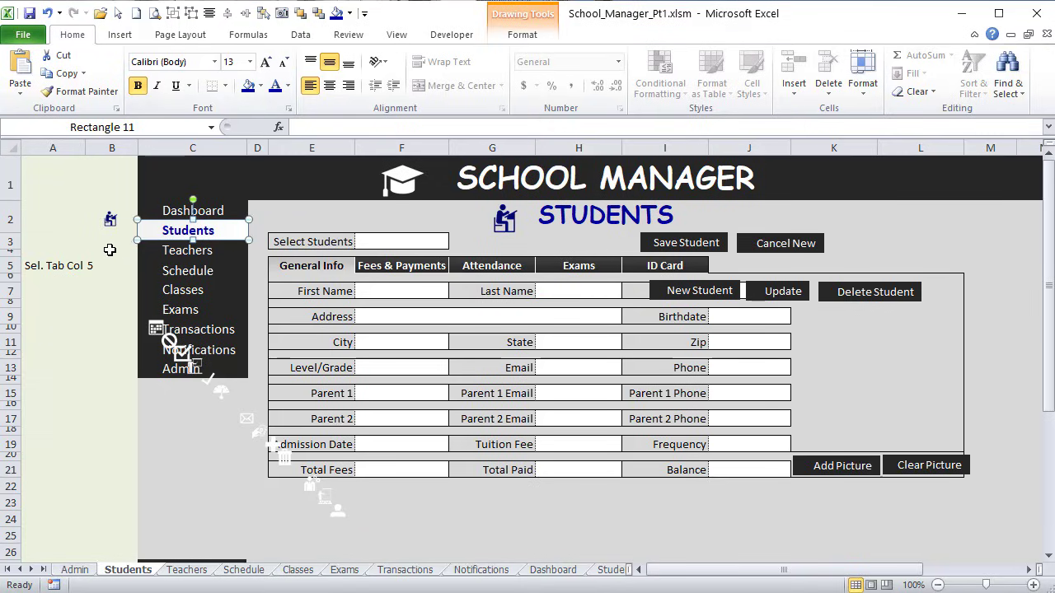
# Step: Move the small seated-student icon onto the Students navigation button, just before its label
pyautogui.click(111, 224)
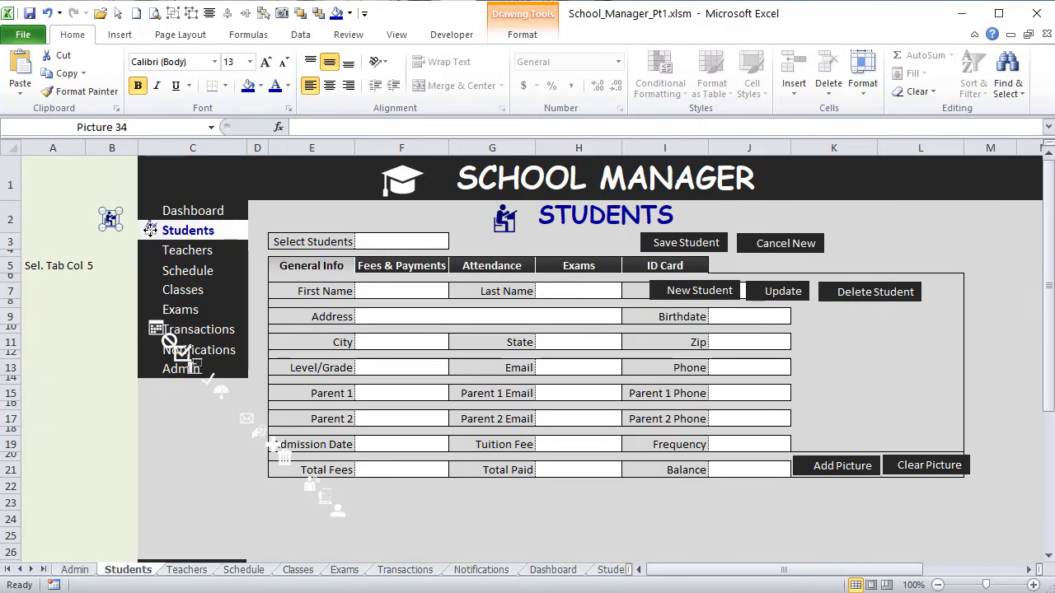
pyautogui.moveTo(110, 221); pyautogui.dragTo(148, 230)
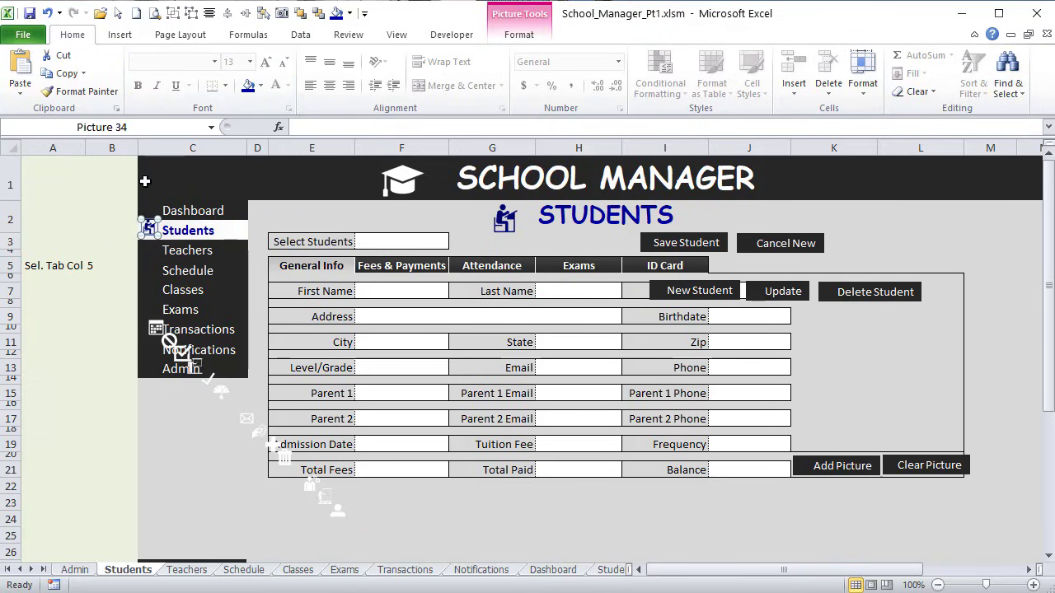
pyautogui.click(42, 296)
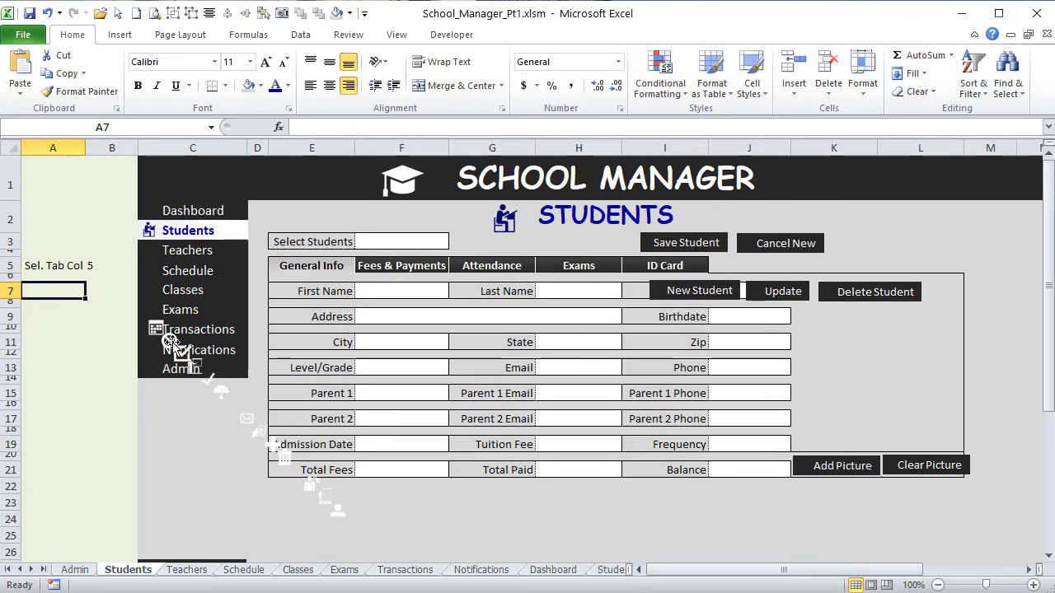
# Step: Place the cancel icon on the Cancel New button, the calendar icon beside Schedule and the checkmark box icon beside Exams
pyautogui.moveTo(171, 342); pyautogui.dragTo(750, 243)
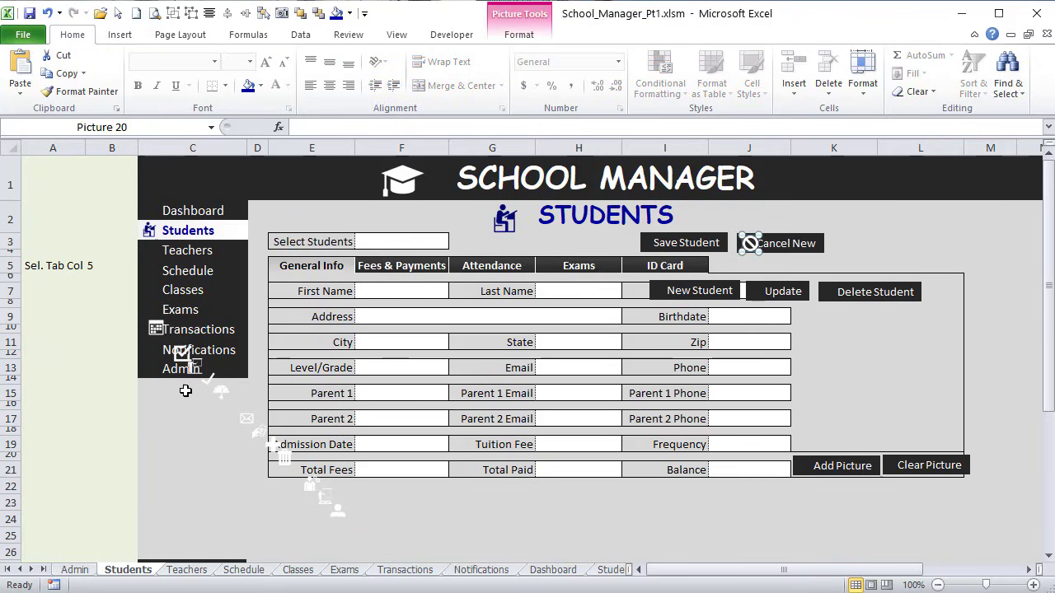
pyautogui.click(157, 328)
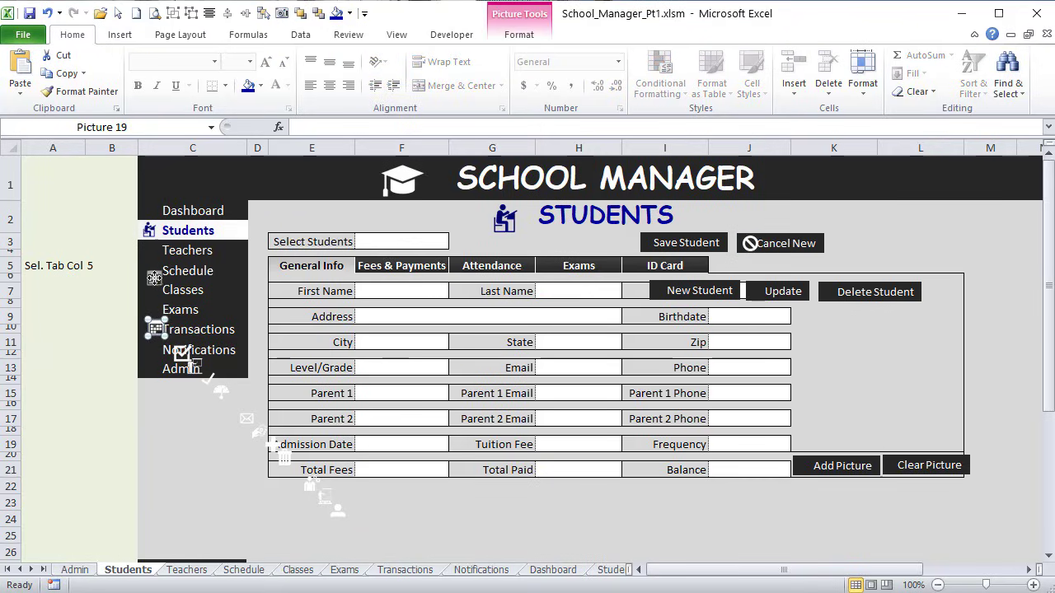
pyautogui.moveTo(154, 279); pyautogui.dragTo(148, 272)
pyautogui.moveTo(181, 359); pyautogui.dragTo(148, 307)
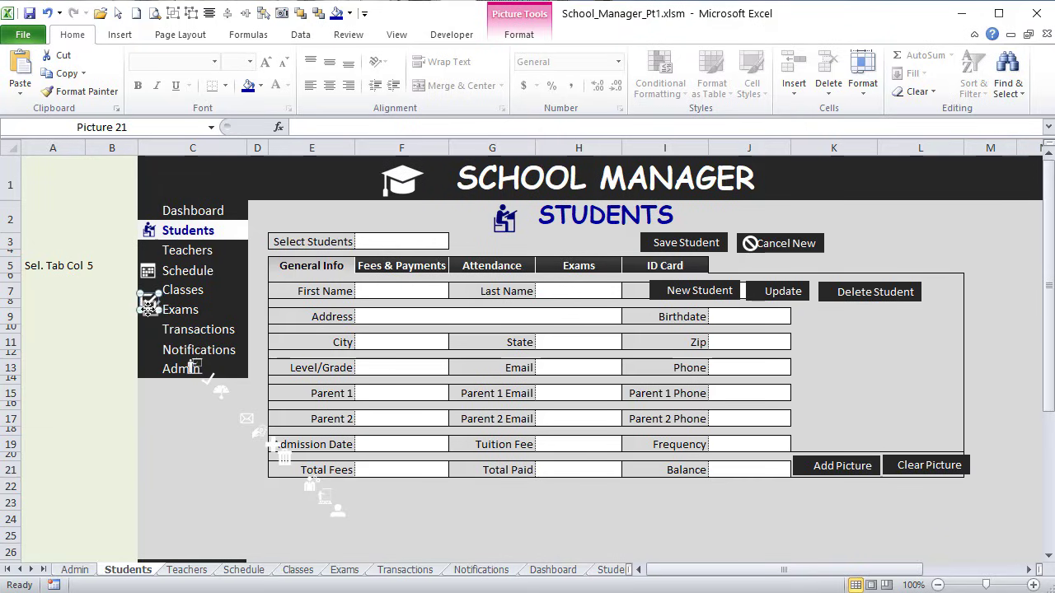
# Step: Move the small teacher-at-board icon onto the Teachers navigation button, just before its label
pyautogui.click(196, 368)
pyautogui.moveTo(201, 369); pyautogui.dragTo(183, 409)
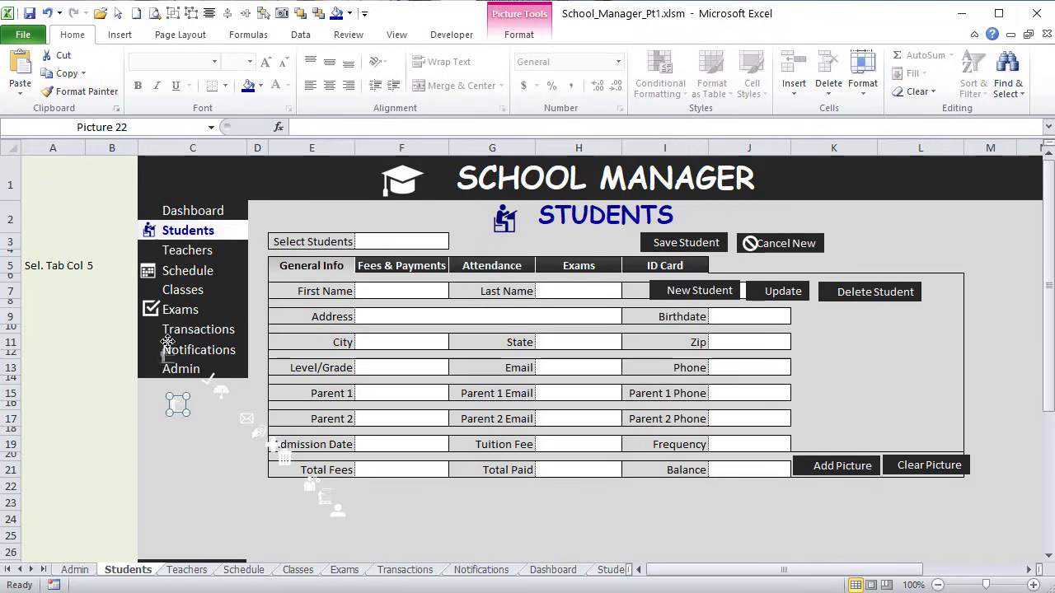
pyautogui.rightClick(161, 250)
pyautogui.click(162, 249)
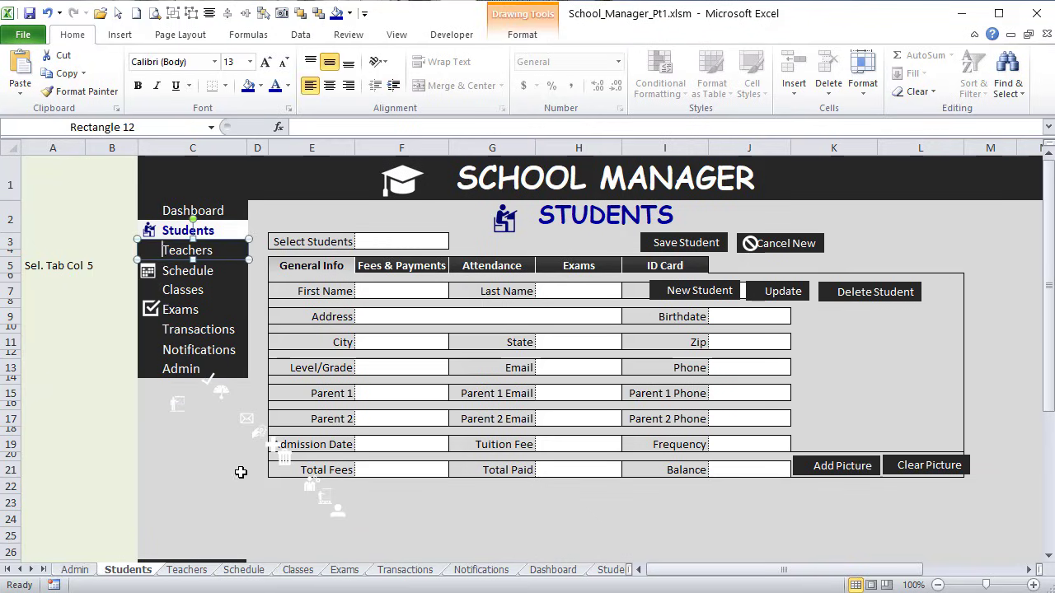
pyautogui.click(177, 403)
pyautogui.moveTo(147, 251); pyautogui.dragTo(149, 251)
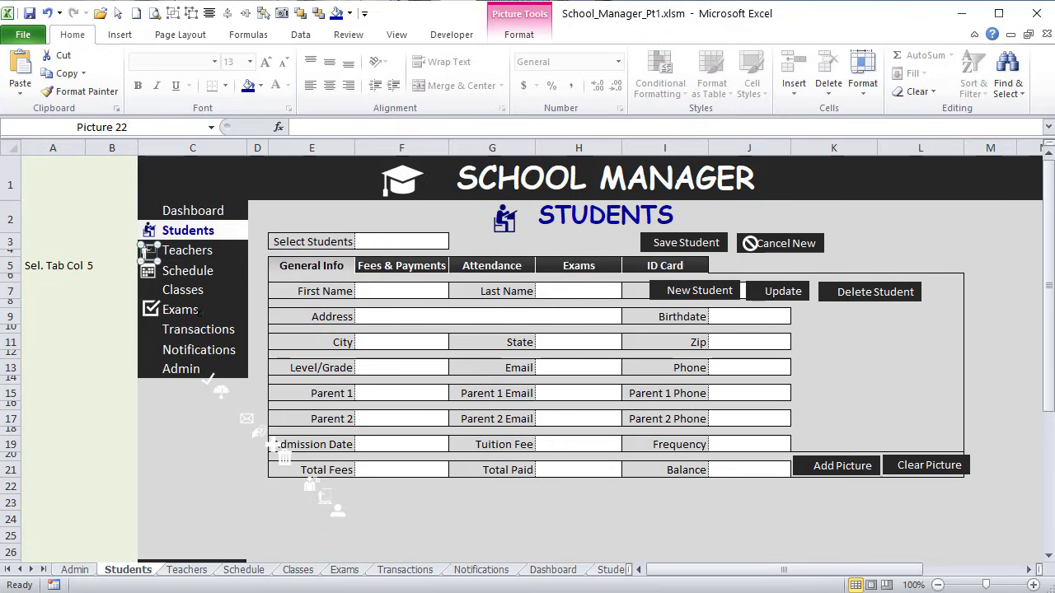
# Step: Place the checkmark icon on Save Student, and the gauge, envelope and hand icons beside Dashboard, Notifications and Transactions
pyautogui.moveTo(207, 379); pyautogui.dragTo(297, 371)
pyautogui.moveTo(651, 241); pyautogui.dragTo(652, 243)
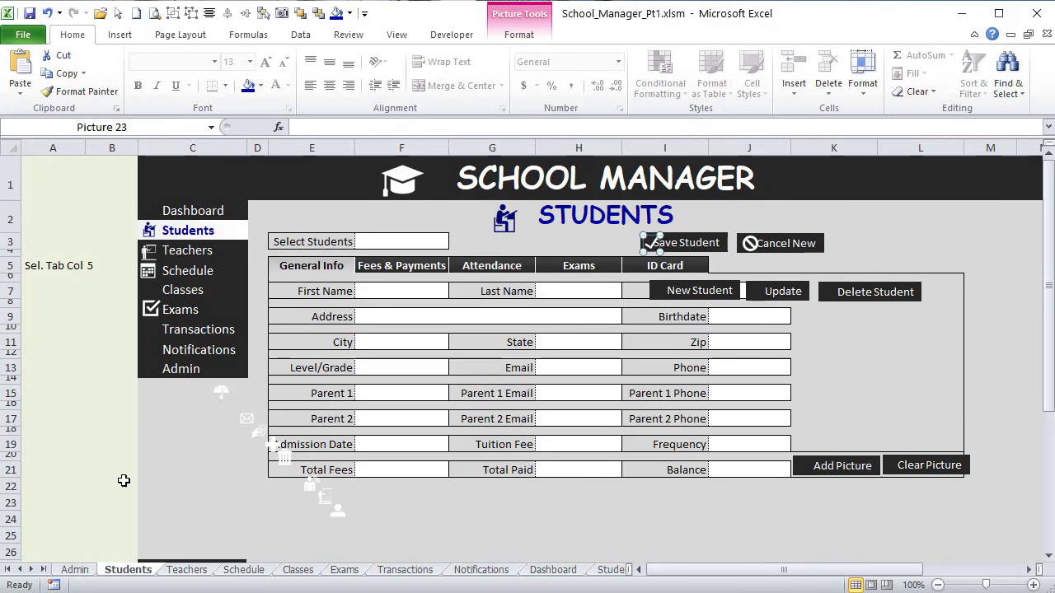
pyautogui.moveTo(220, 392); pyautogui.dragTo(148, 212)
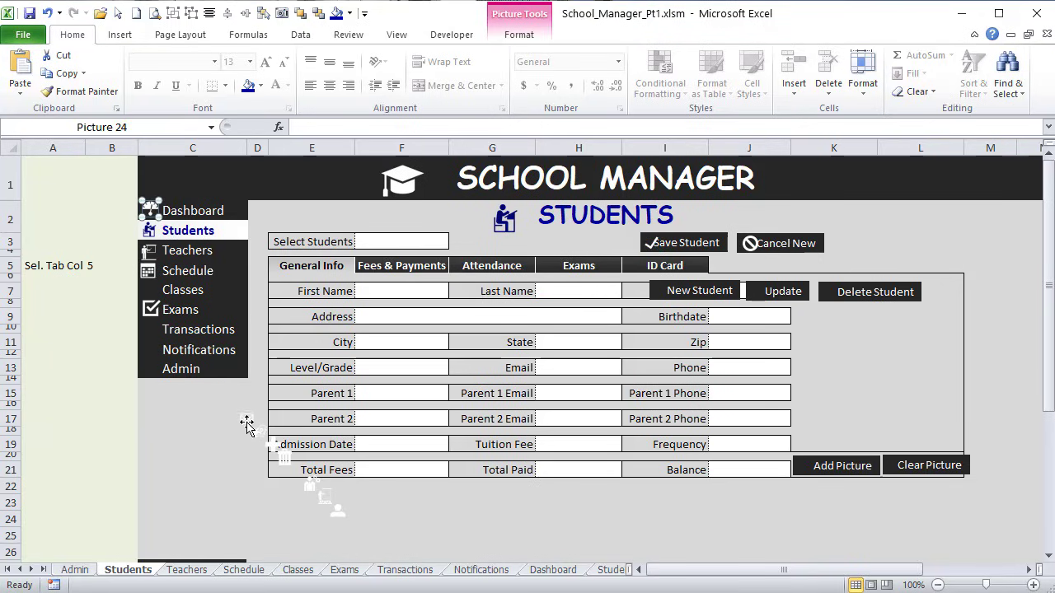
pyautogui.moveTo(247, 420); pyautogui.dragTo(148, 351)
pyautogui.moveTo(259, 435); pyautogui.dragTo(145, 332)
# Step: Place the plus icon on the New Student button and the trash can icon on the Clear Picture button
pyautogui.click(273, 448)
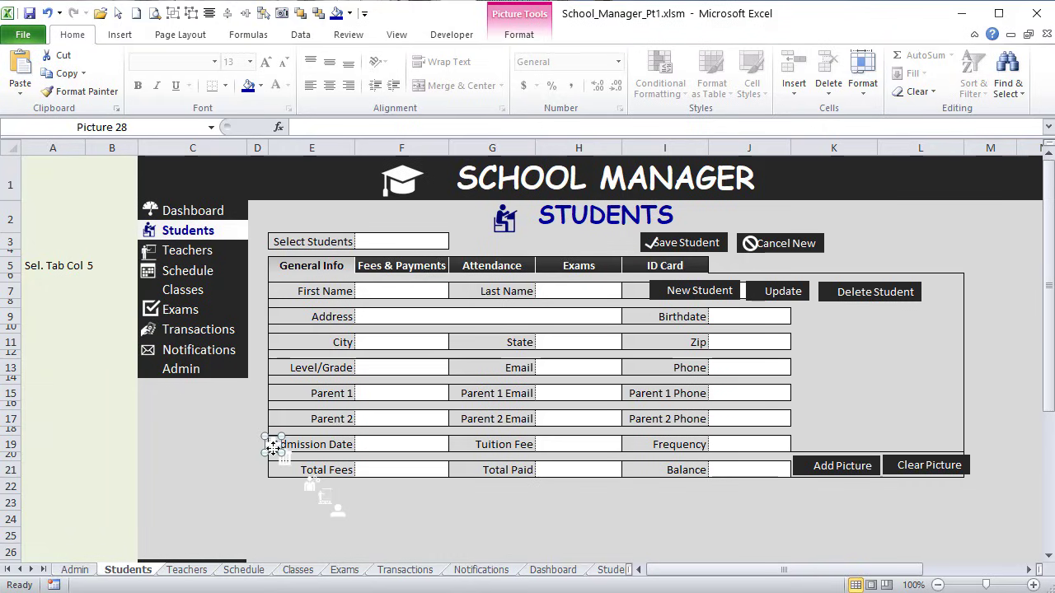
pyautogui.moveTo(274, 447); pyautogui.dragTo(658, 290)
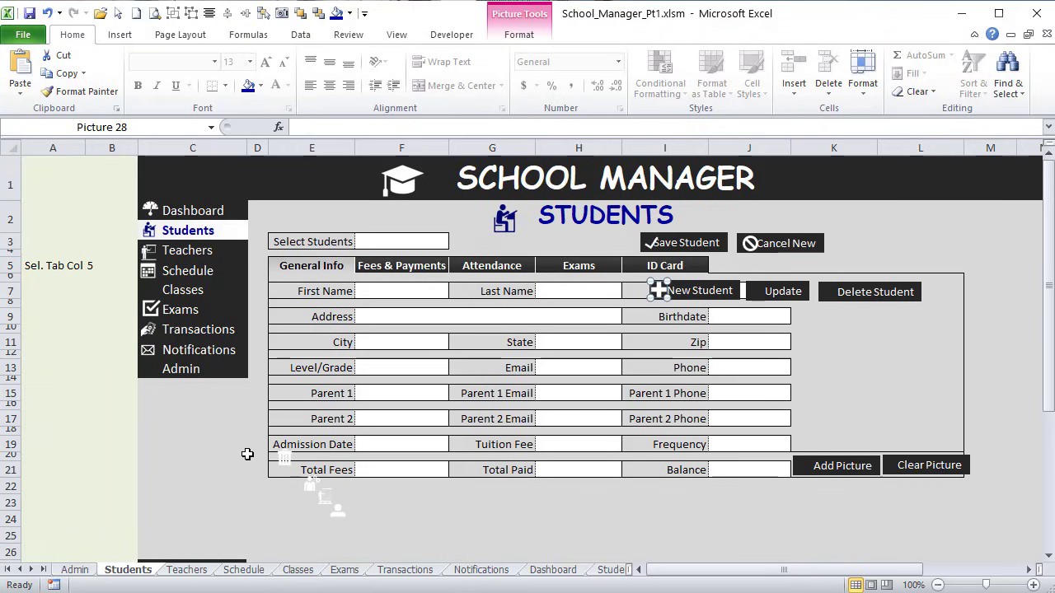
pyautogui.click(283, 453)
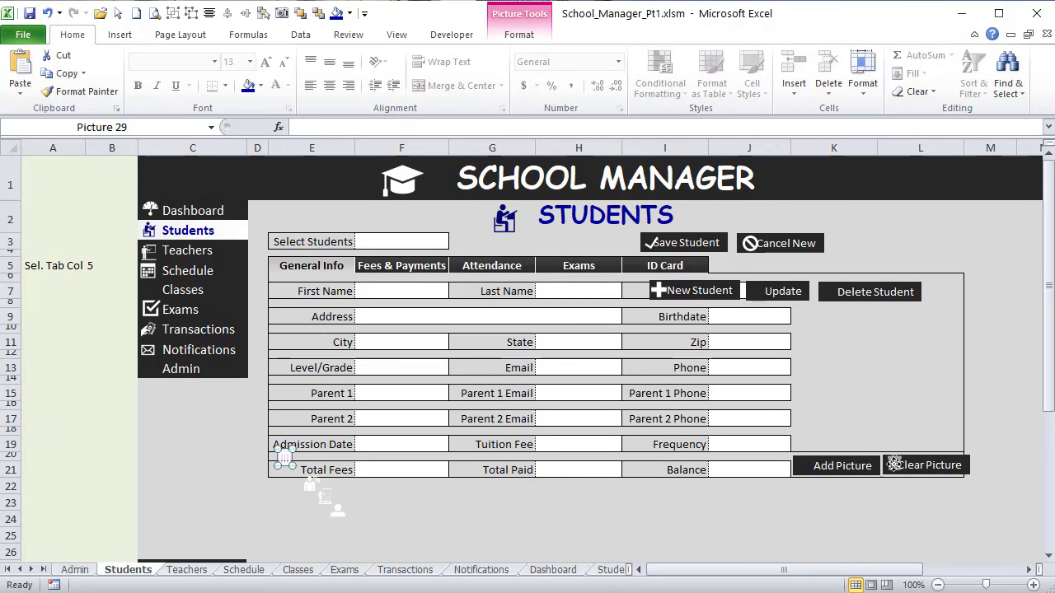
pyautogui.moveTo(894, 465); pyautogui.dragTo(893, 465)
# Step: Place the remaining white icons: the people icon beside Admin, the classroom icon beside Classes and the person icon on Add Picture
pyautogui.click(308, 486)
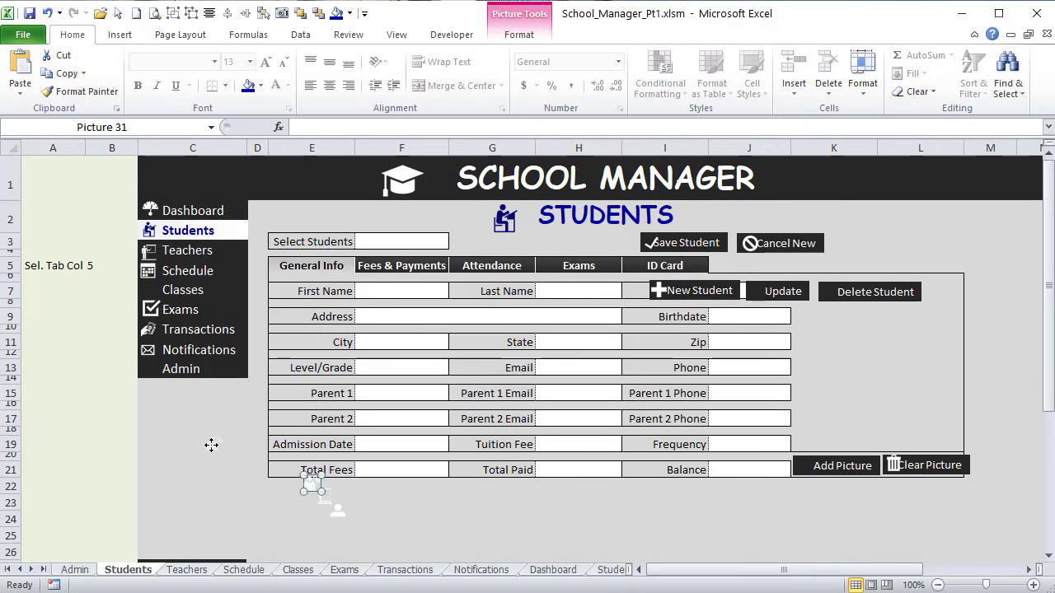
pyautogui.moveTo(211, 445); pyautogui.dragTo(212, 444)
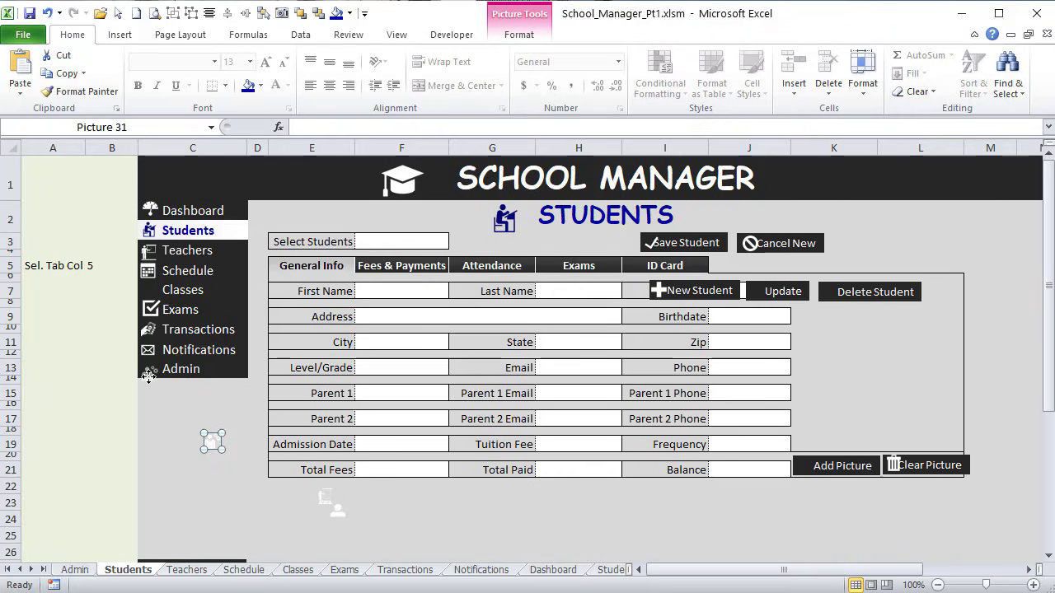
pyautogui.moveTo(148, 377); pyautogui.dragTo(148, 377)
pyautogui.moveTo(325, 498); pyautogui.dragTo(233, 292)
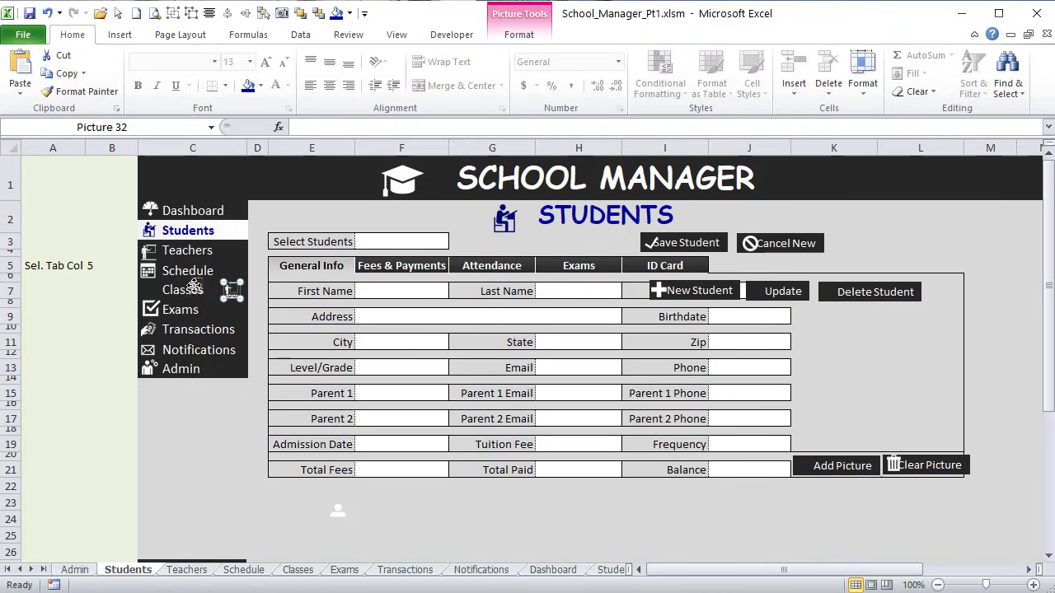
pyautogui.moveTo(147, 293); pyautogui.dragTo(146, 290)
pyautogui.moveTo(335, 507); pyautogui.dragTo(800, 464)
pyautogui.click(817, 505)
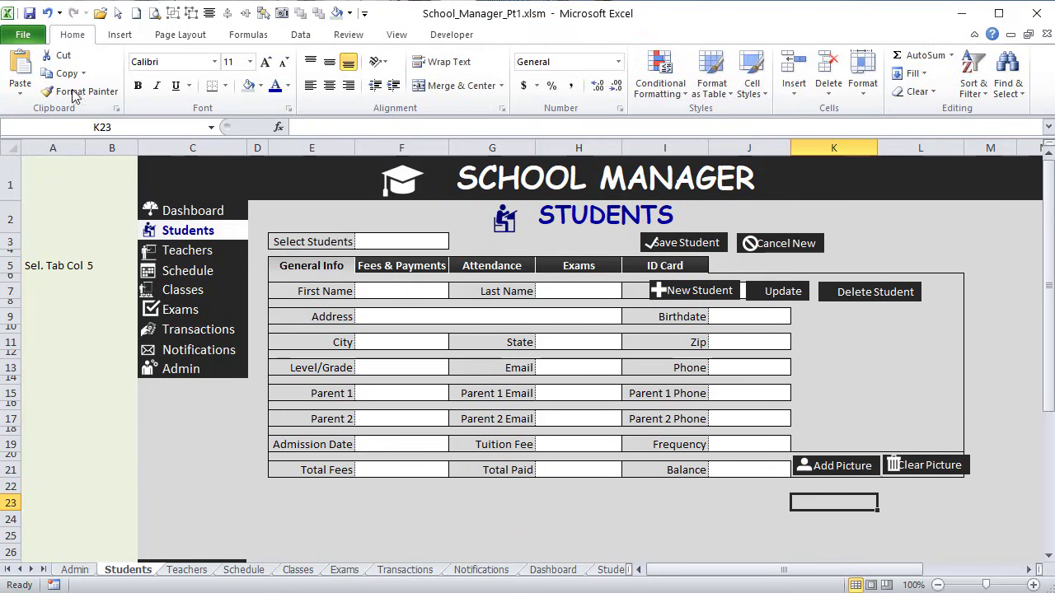
pyautogui.click(118, 13)
pyautogui.moveTo(111, 191)
pyautogui.mouseDown()
pyautogui.moveTo(196, 406)
pyautogui.moveTo(187, 400)
pyautogui.mouseUp()
pyautogui.click(149, 406)
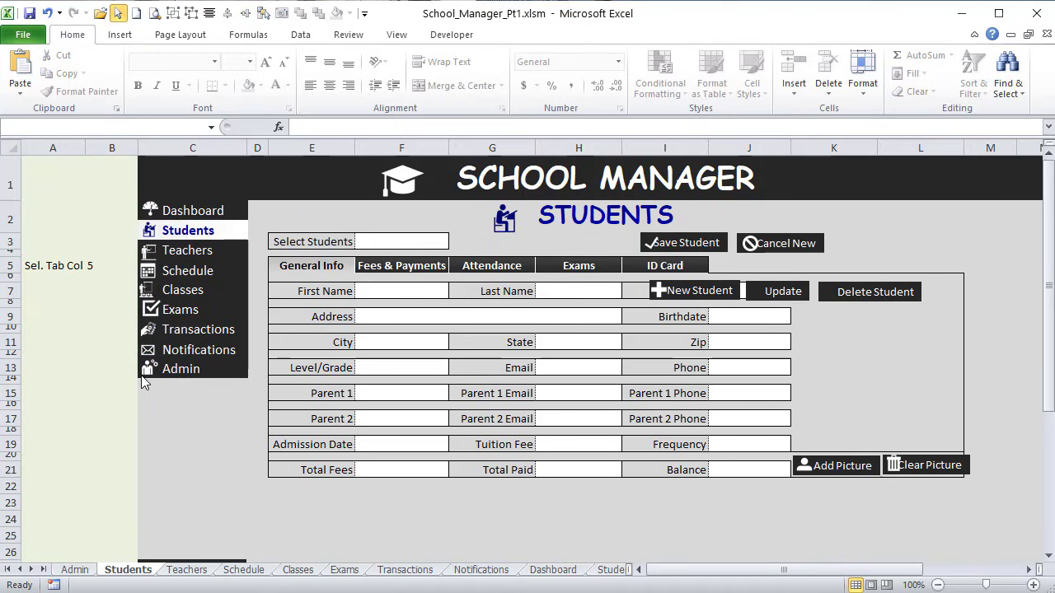
# Step: Align the gauge icon and the Dashboard navigation button to each other's vertical middle
pyautogui.click(152, 211)
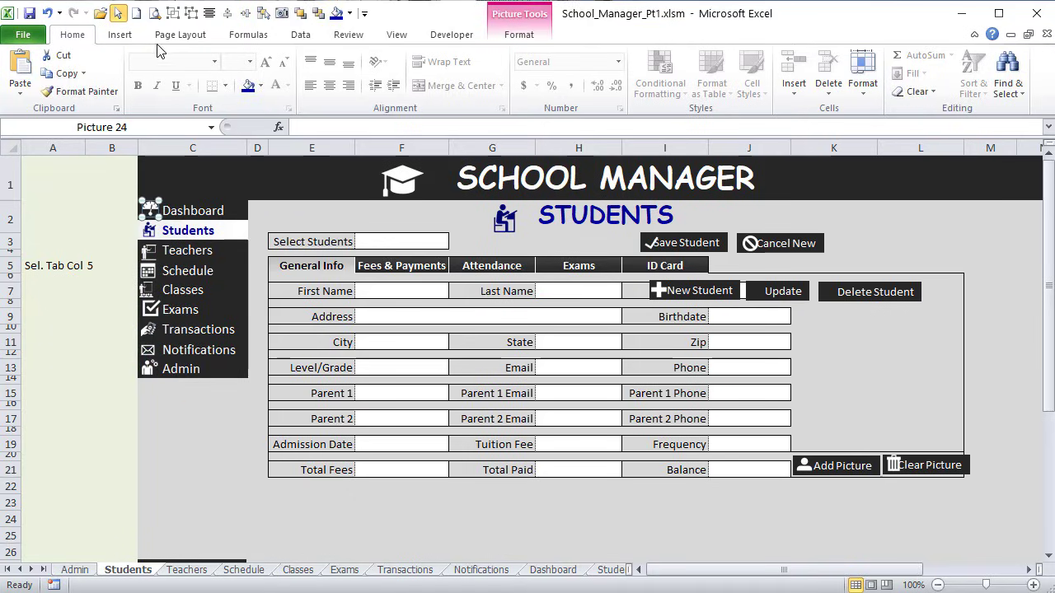
pyautogui.click(117, 13)
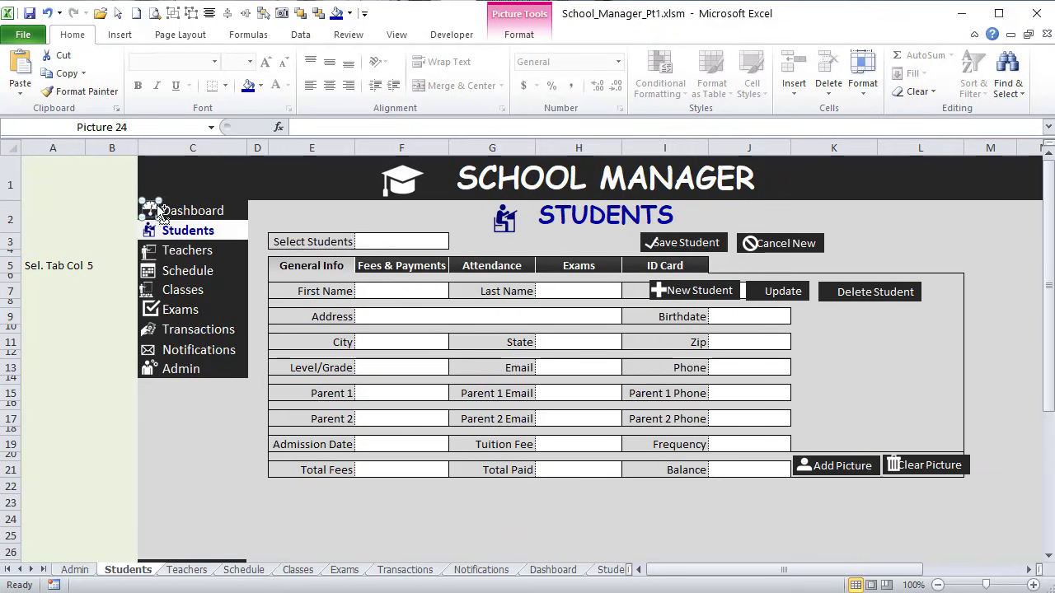
pyautogui.click(182, 211)
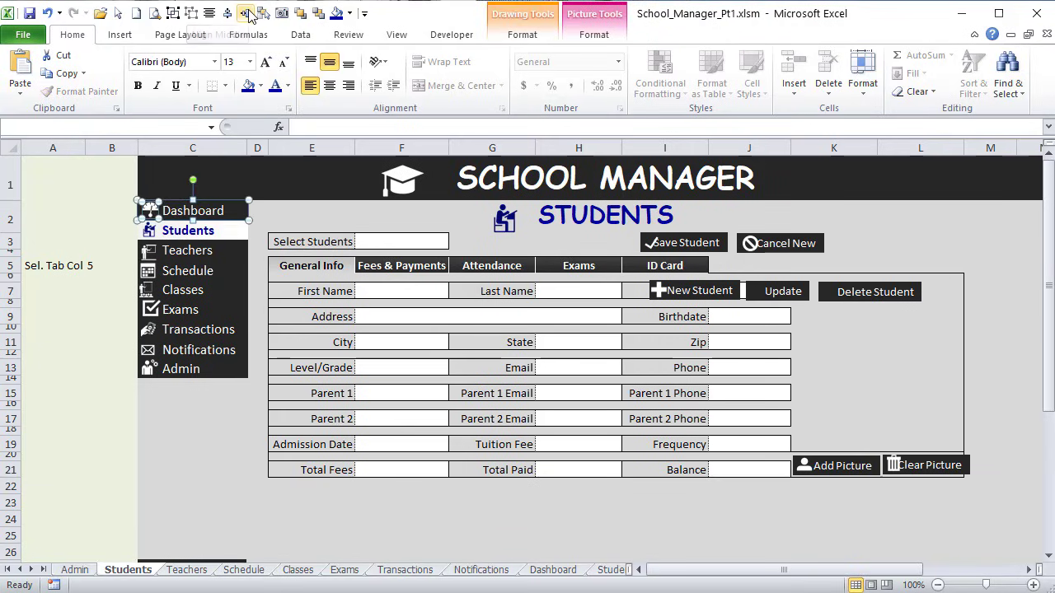
pyautogui.click(75, 213)
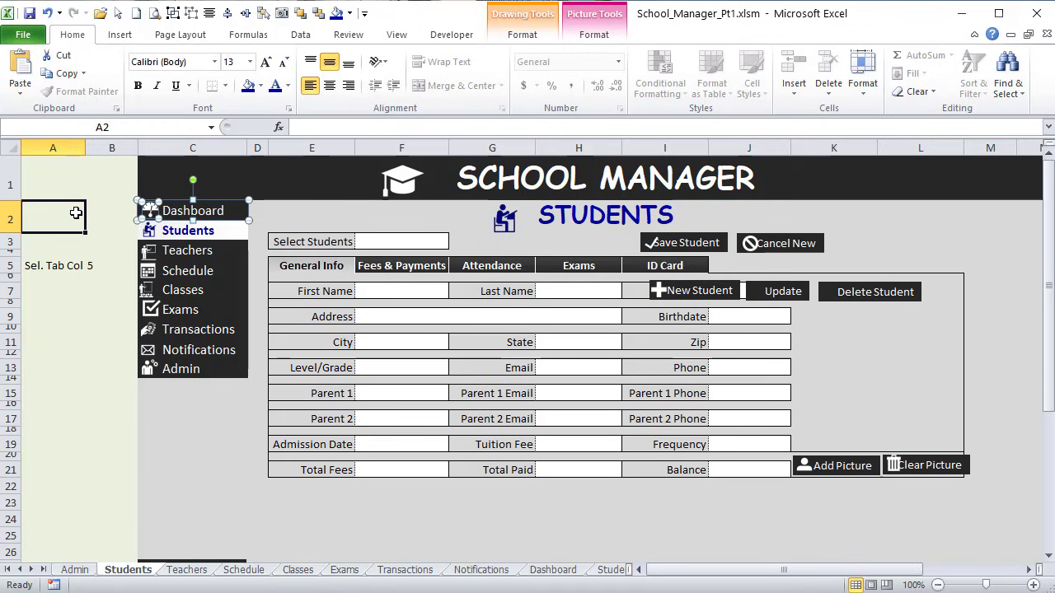
# Step: Align the people icon and the Admin navigation button to each other's vertical middle
pyautogui.click(150, 373)
pyautogui.keyDown('shift'); pyautogui.click(195, 376); pyautogui.keyUp('shift')
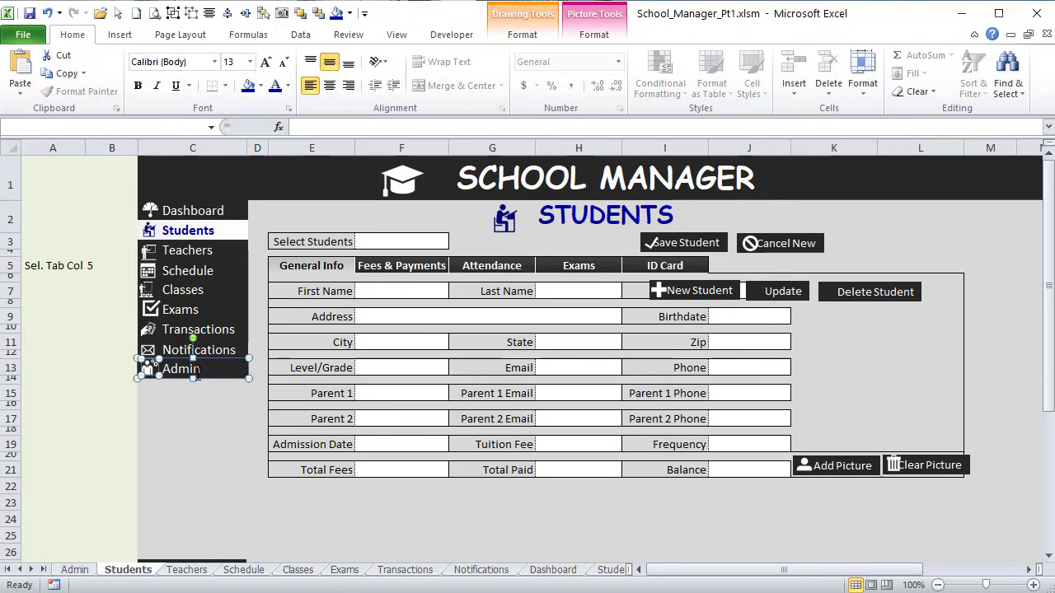
pyautogui.click(245, 14)
pyautogui.click(123, 339)
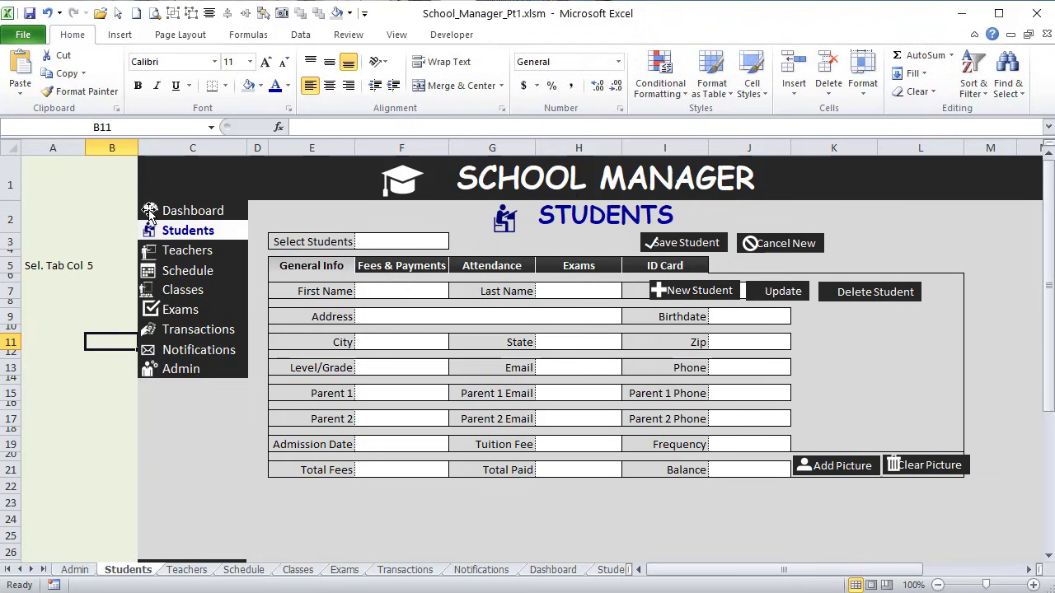
# Step: Select all nine navigation icons, align them to a common horizontal center and distribute them vertically
pyautogui.click(117, 13)
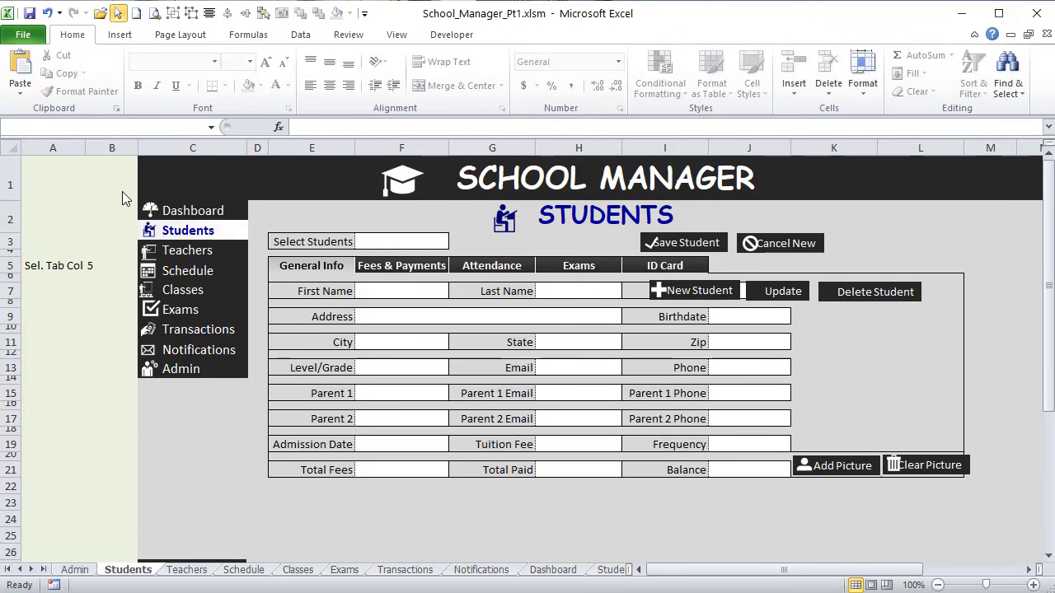
pyautogui.moveTo(122, 191); pyautogui.dragTo(178, 409)
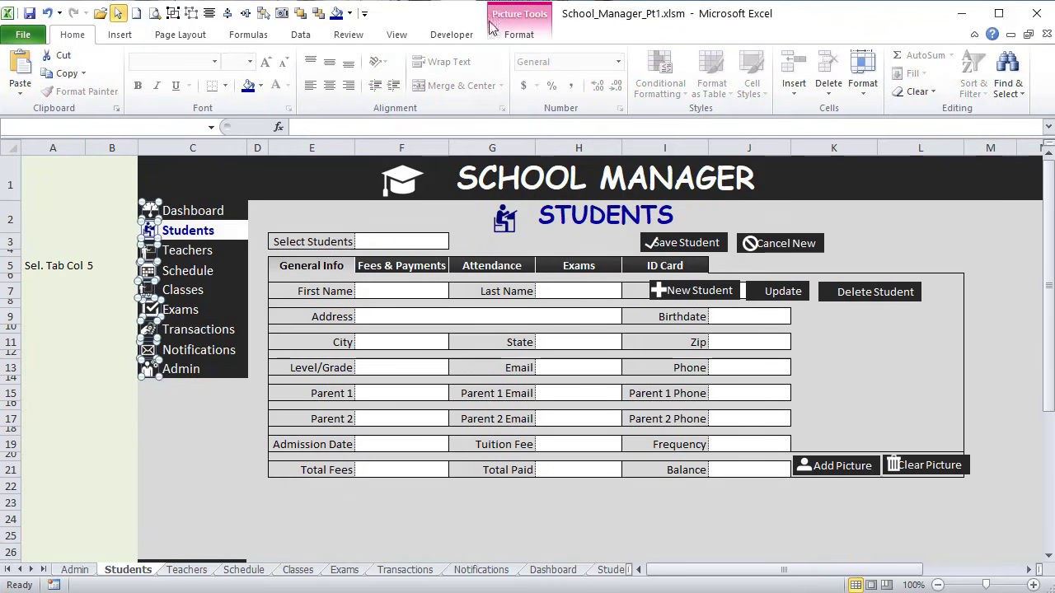
pyautogui.click(231, 15)
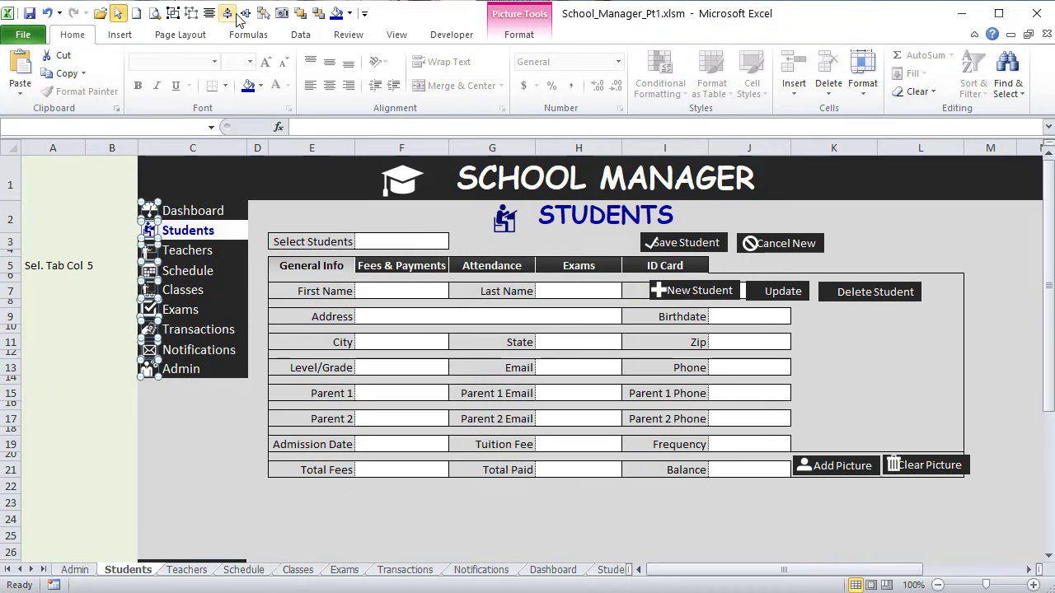
pyautogui.click(520, 35)
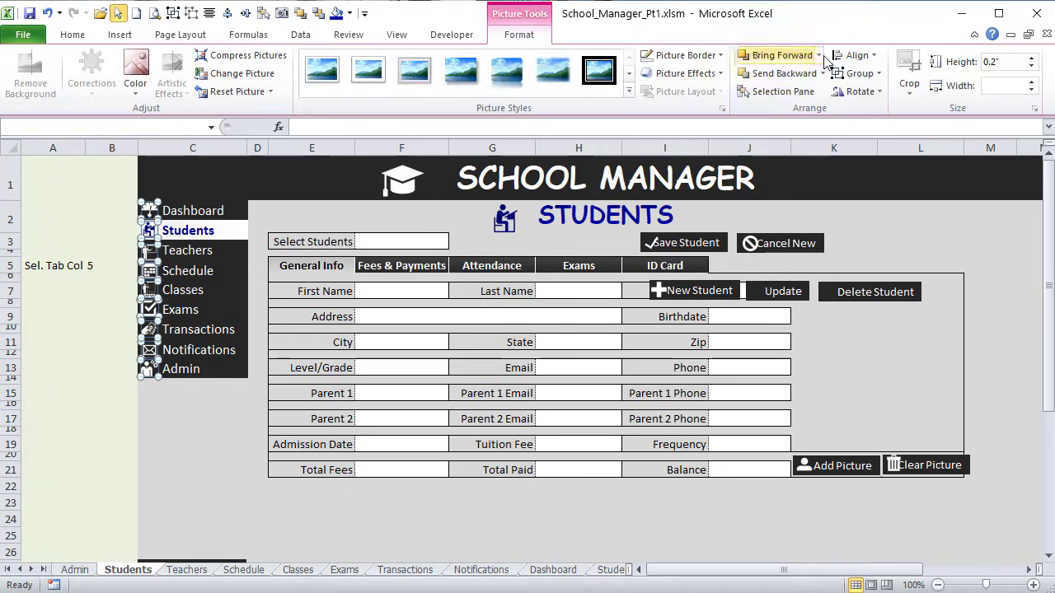
pyautogui.click(854, 55)
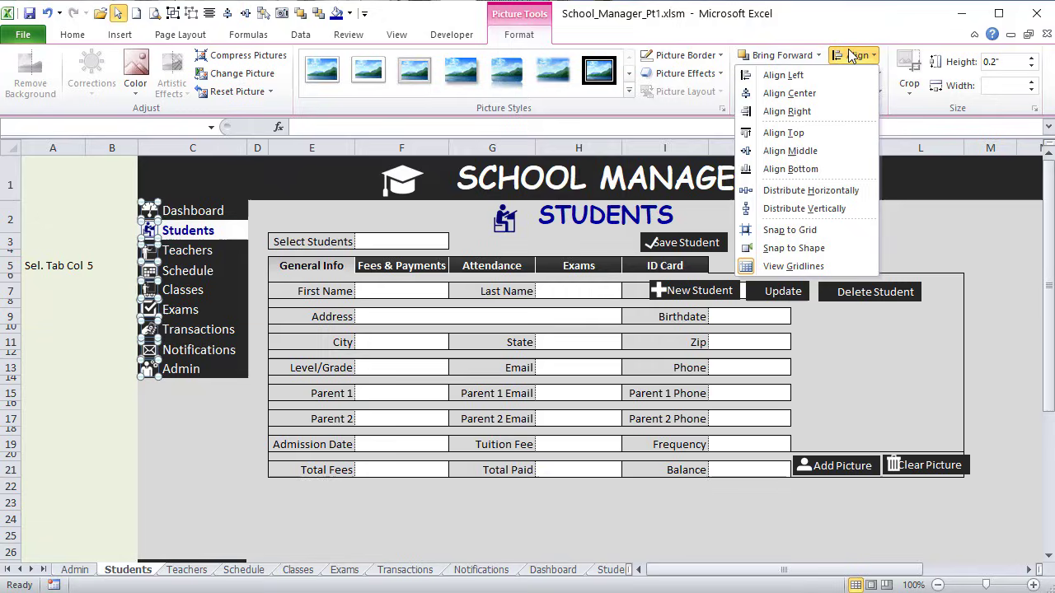
pyautogui.click(833, 208)
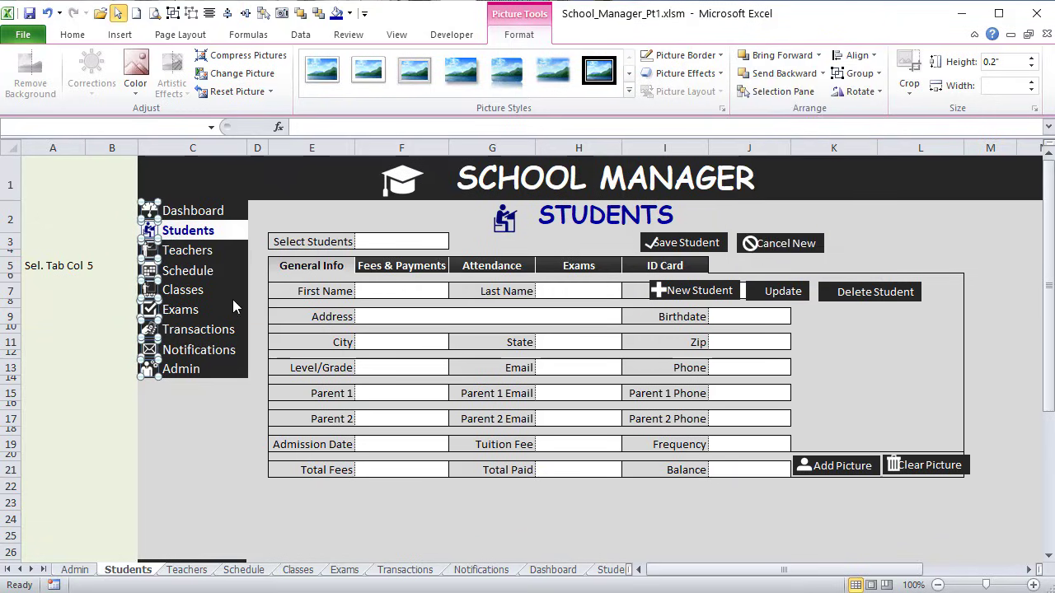
pyautogui.click(64, 376)
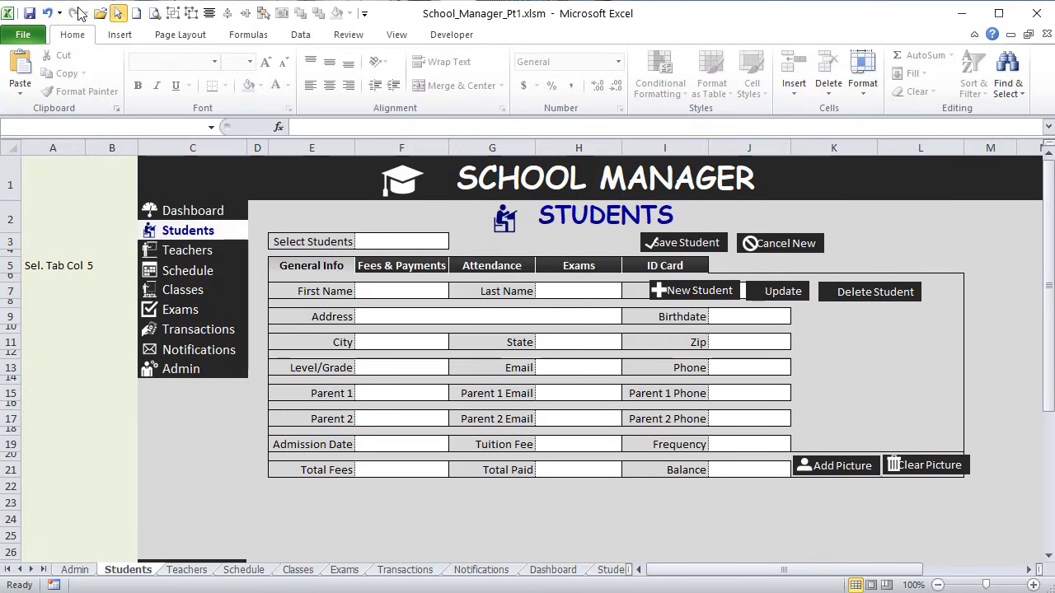
# Step: Group all navigation buttons with their icons and check the group's object positioning properties
pyautogui.moveTo(106, 165)
pyautogui.mouseDown()
pyautogui.moveTo(292, 367)
pyautogui.moveTo(300, 425)
pyautogui.mouseUp()
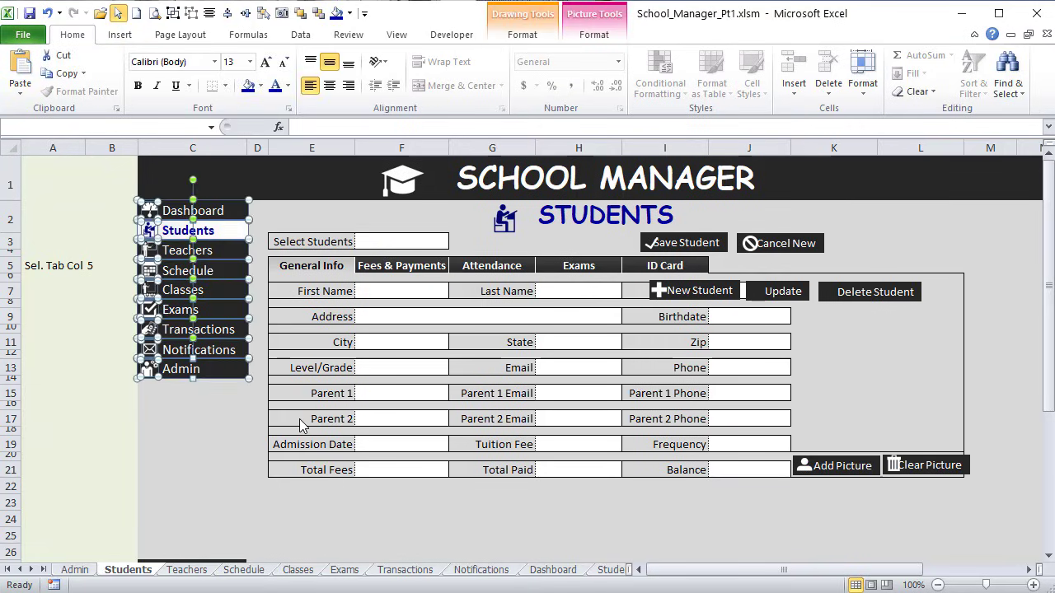
pyautogui.click(172, 13)
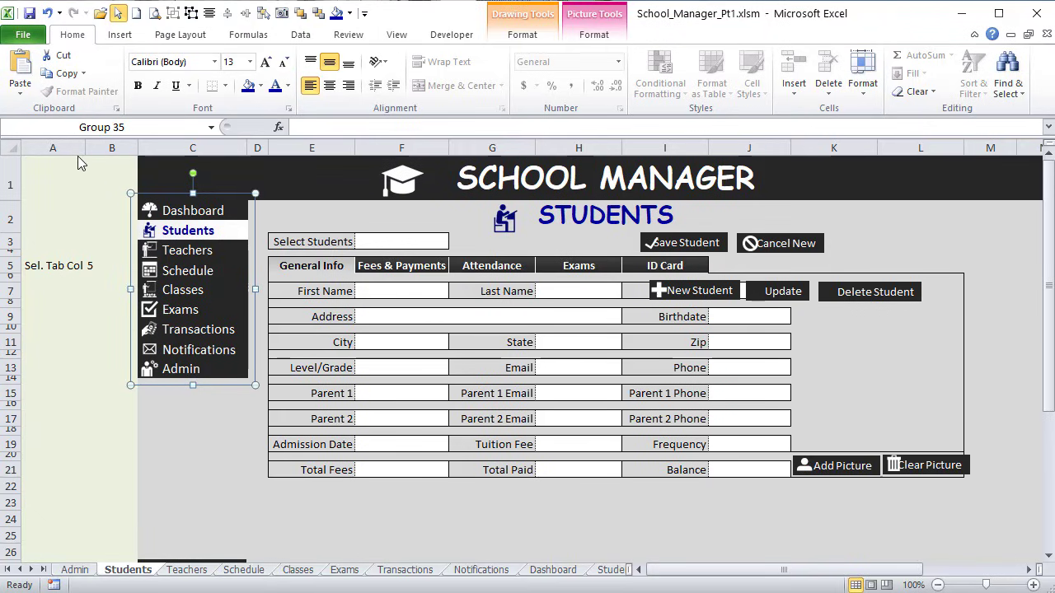
pyautogui.hotkey('shift', 'F10')
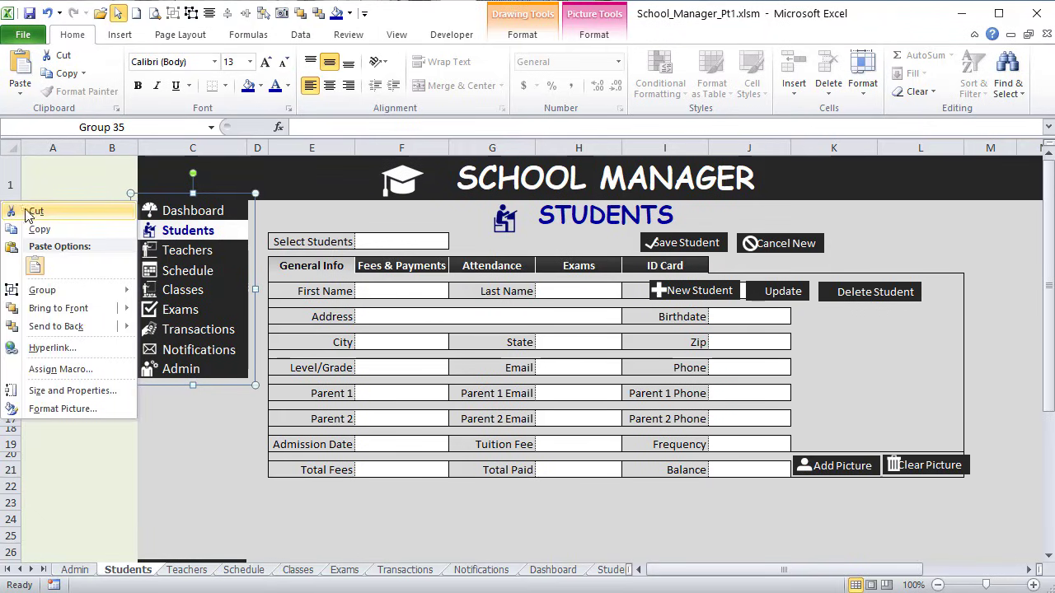
pyautogui.click(45, 407)
pyautogui.click(381, 373)
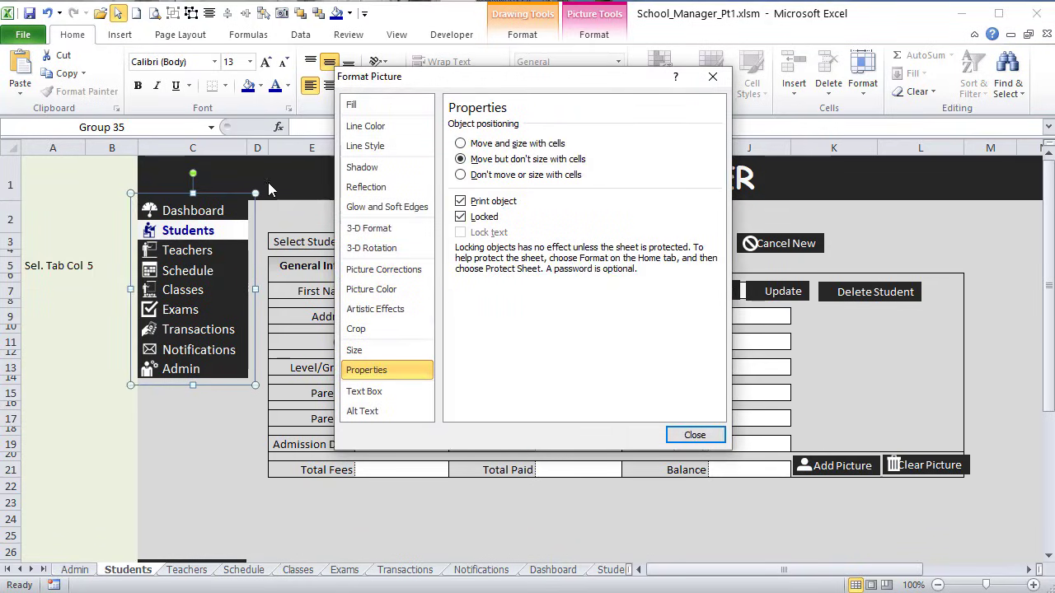
pyautogui.click(713, 439)
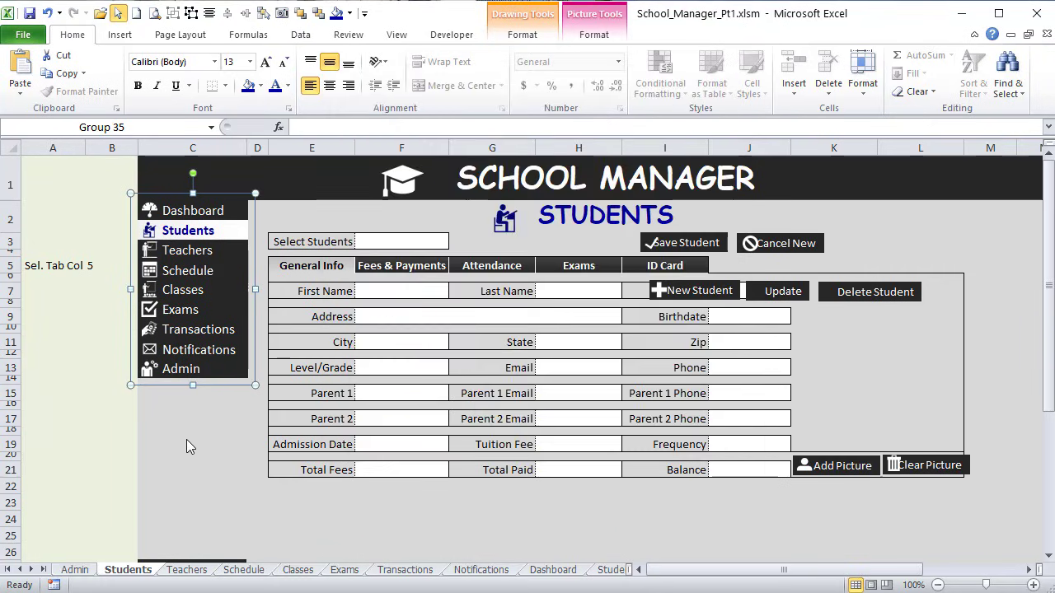
# Step: Widen column C slightly behind the grouped navigation buttons
pyautogui.click(183, 442)
pyautogui.moveTo(244, 145); pyautogui.dragTo(247, 145)
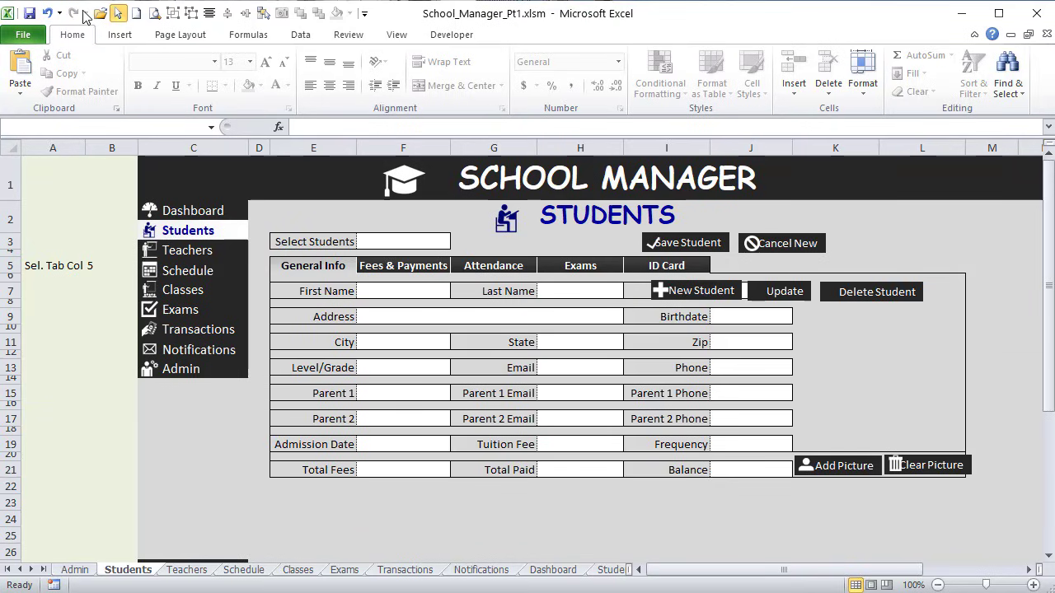
pyautogui.click(118, 13)
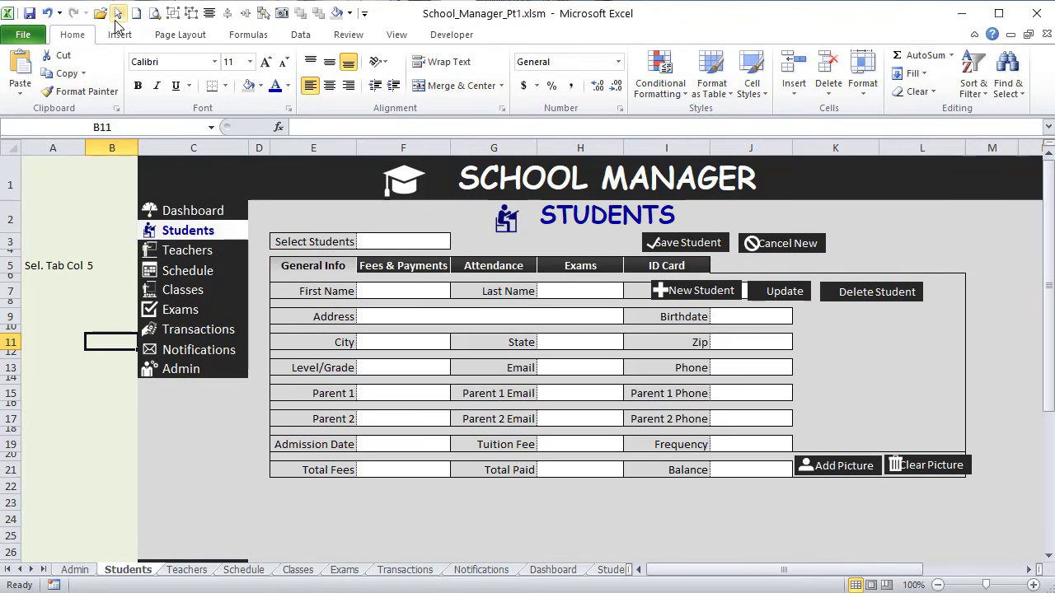
# Step: Duplicate the checkmark icon of the Save Student button and place the copy on the Update button
pyautogui.keyDown('ctrl'); pyautogui.click(705, 237); pyautogui.keyUp('ctrl')
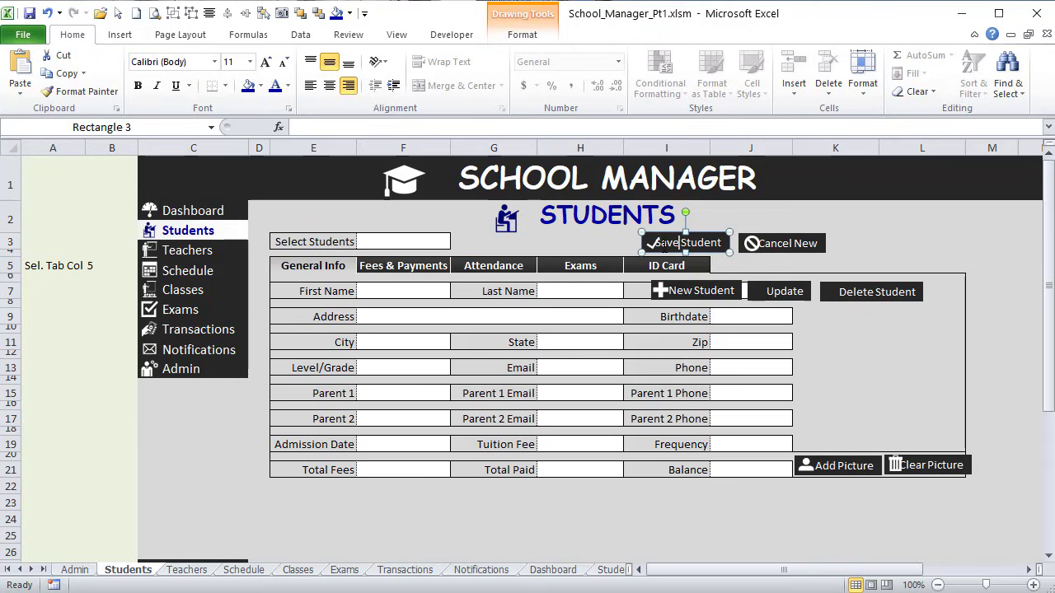
pyautogui.keyDown('ctrl'); pyautogui.click(655, 244); pyautogui.keyUp('ctrl')
pyautogui.hotkey('ctrl', 'd')
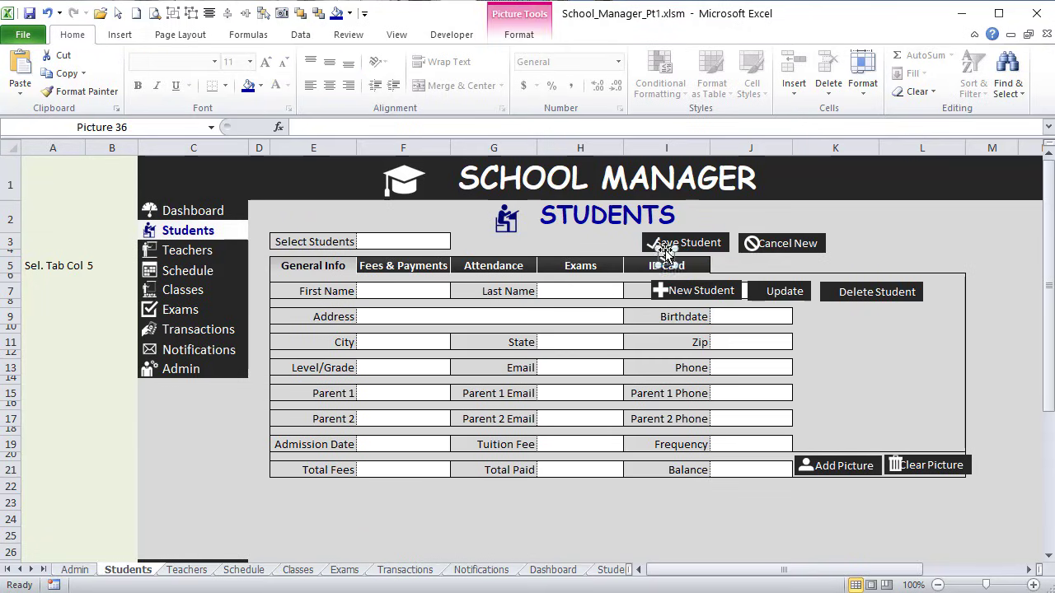
pyautogui.moveTo(666, 257); pyautogui.dragTo(759, 288)
# Step: Set the Save Student button's width to 1.2" and group the button with its checkmark icon
pyautogui.click(677, 238)
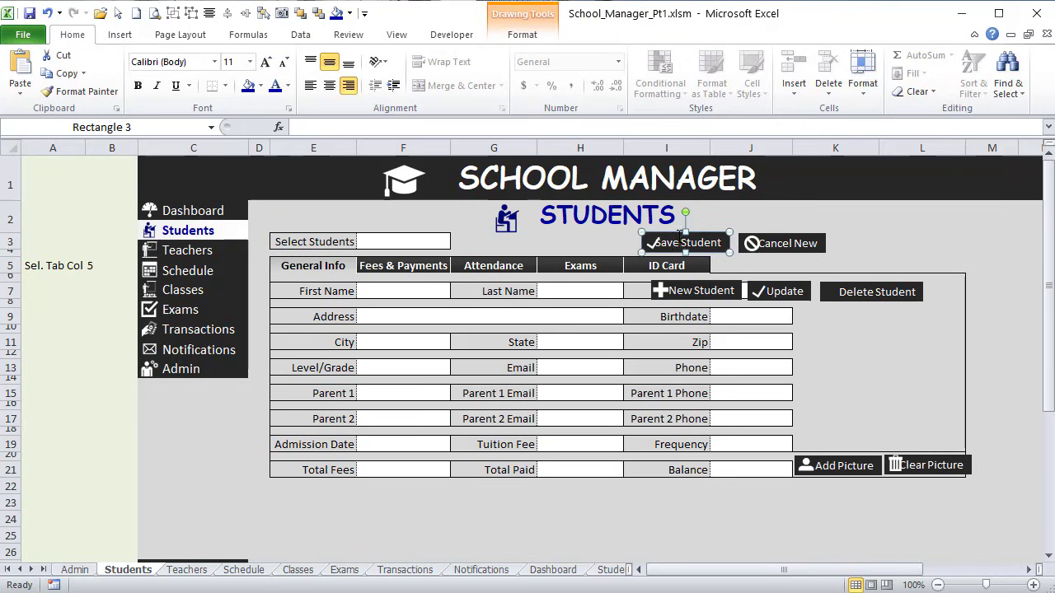
pyautogui.click(523, 33)
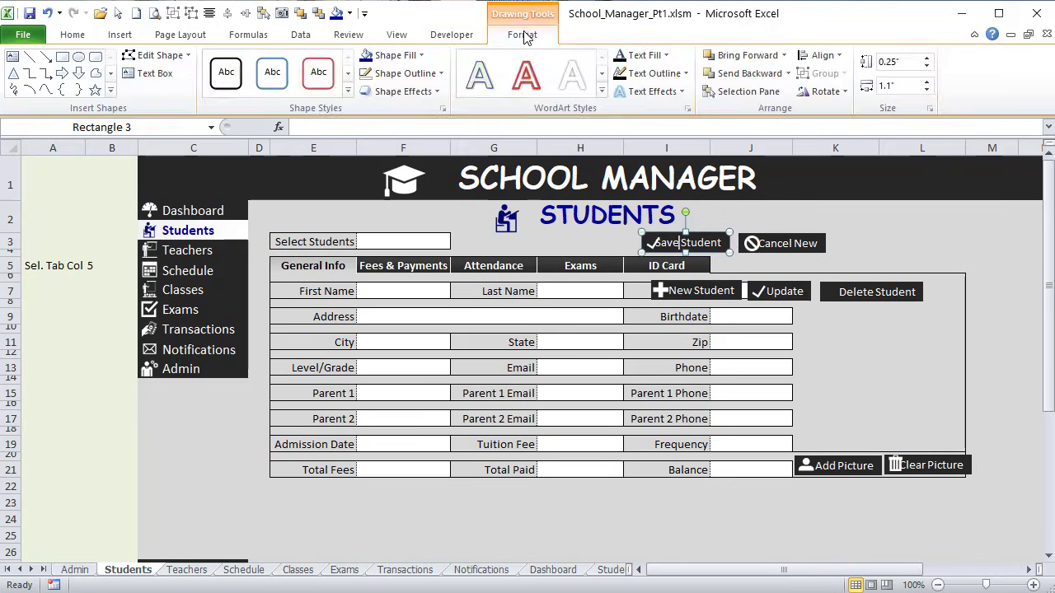
pyautogui.click(905, 86)
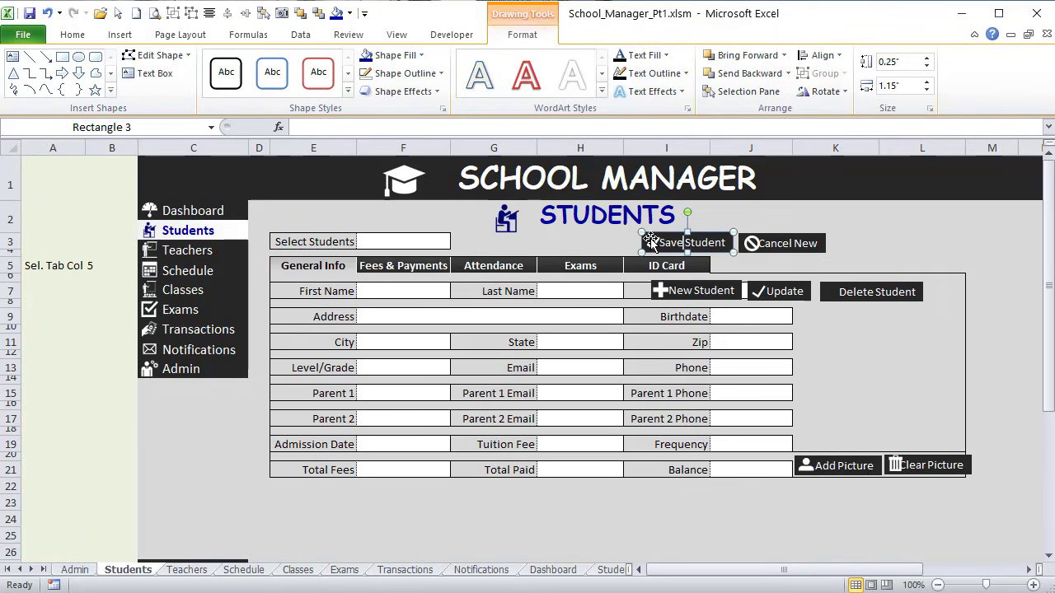
pyautogui.click(898, 85)
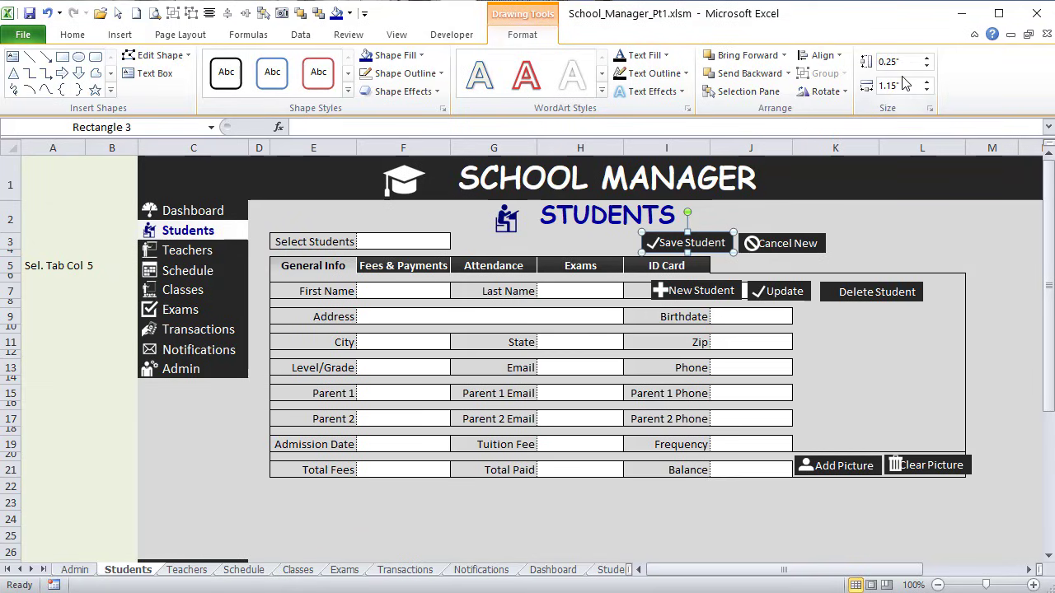
pyautogui.write('1.2')
pyautogui.press('Return')
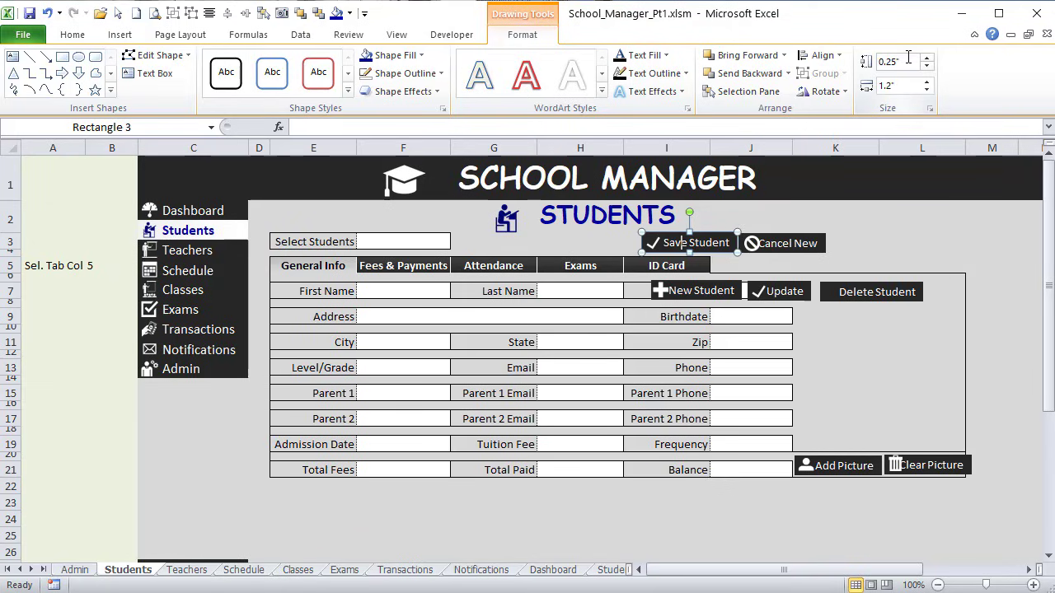
pyautogui.click(651, 244)
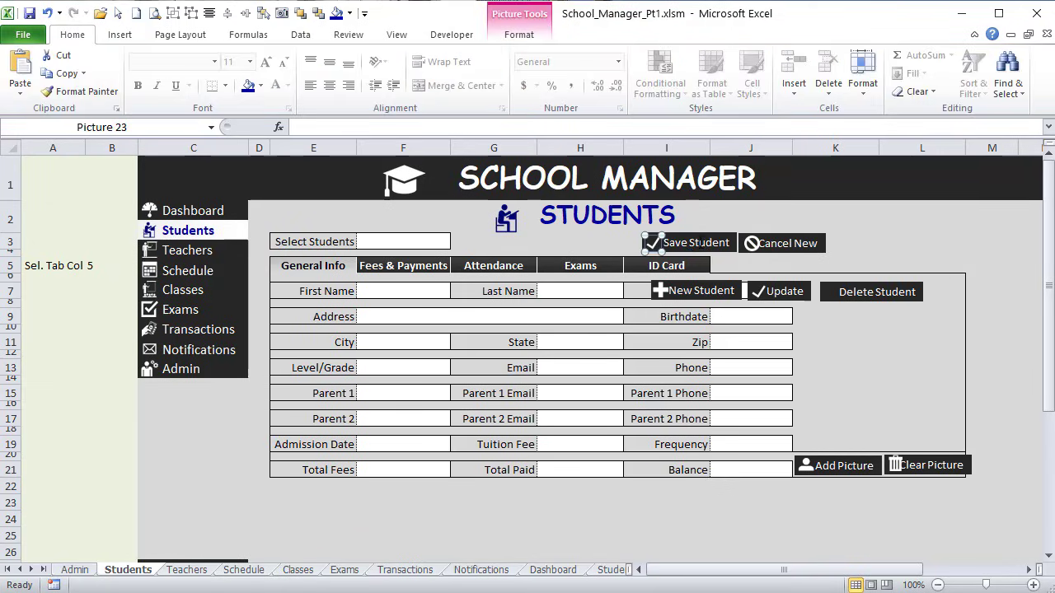
pyautogui.keyDown('ctrl'); pyautogui.click(699, 242); pyautogui.keyUp('ctrl')
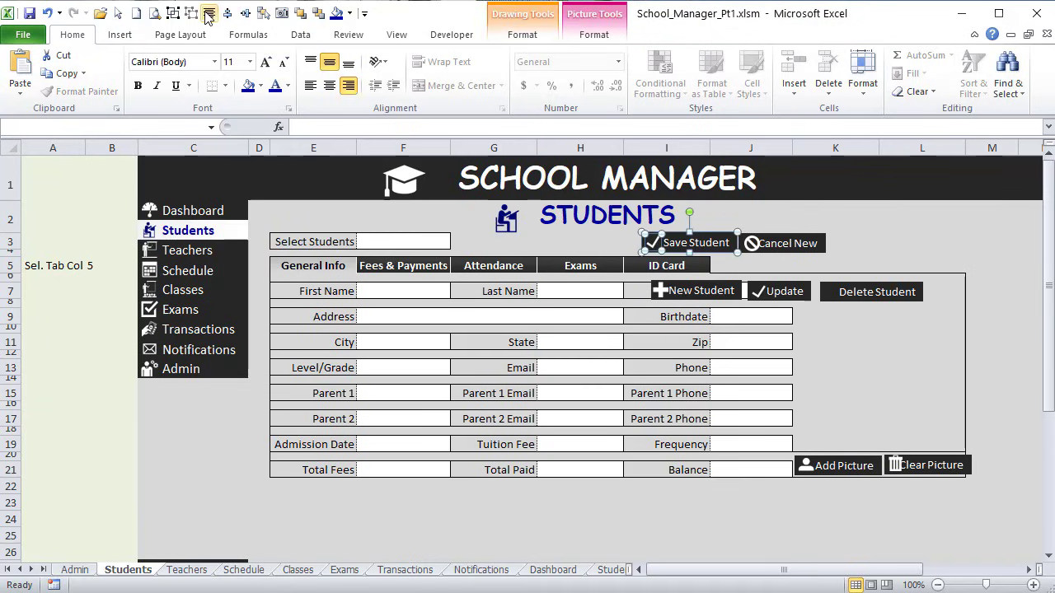
pyautogui.click(173, 14)
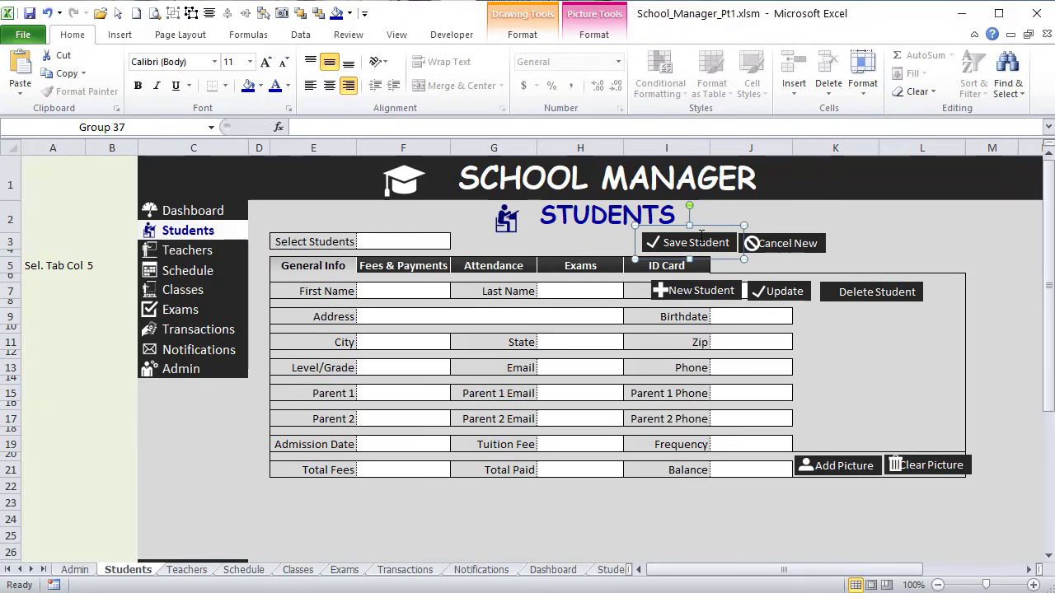
# Step: Set the Cancel New button's width to 1.2" and group the button with its cancel icon
pyautogui.click(787, 239)
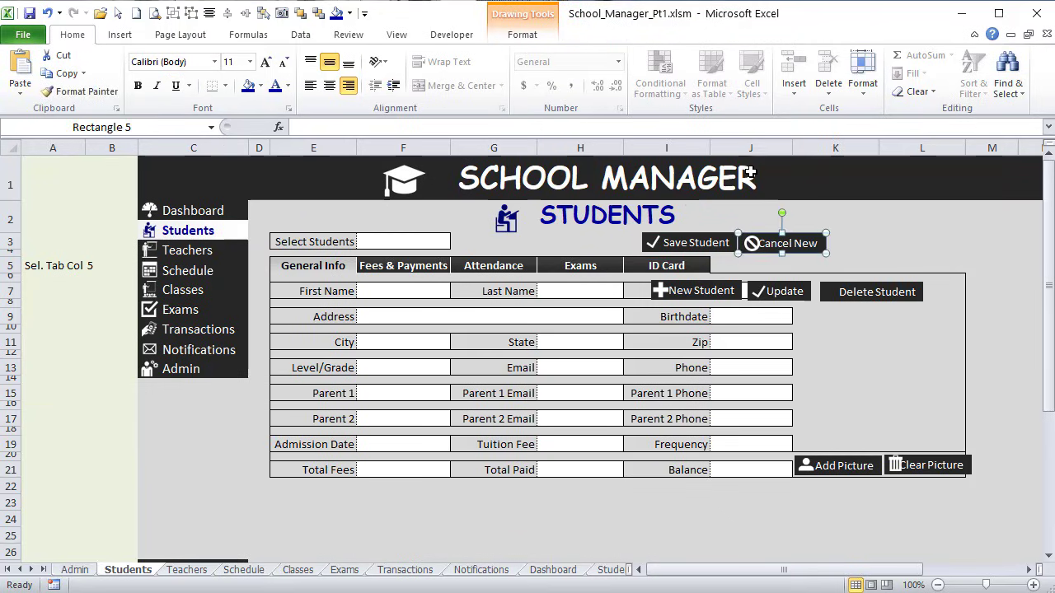
pyautogui.click(522, 34)
pyautogui.click(897, 86)
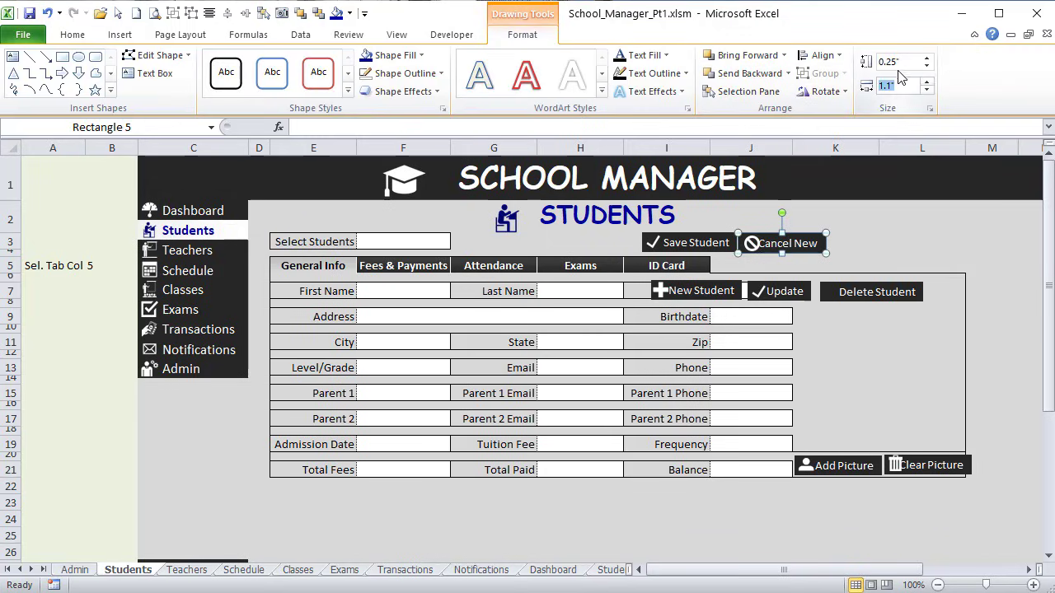
pyautogui.write('1.2')
pyautogui.press('Return')
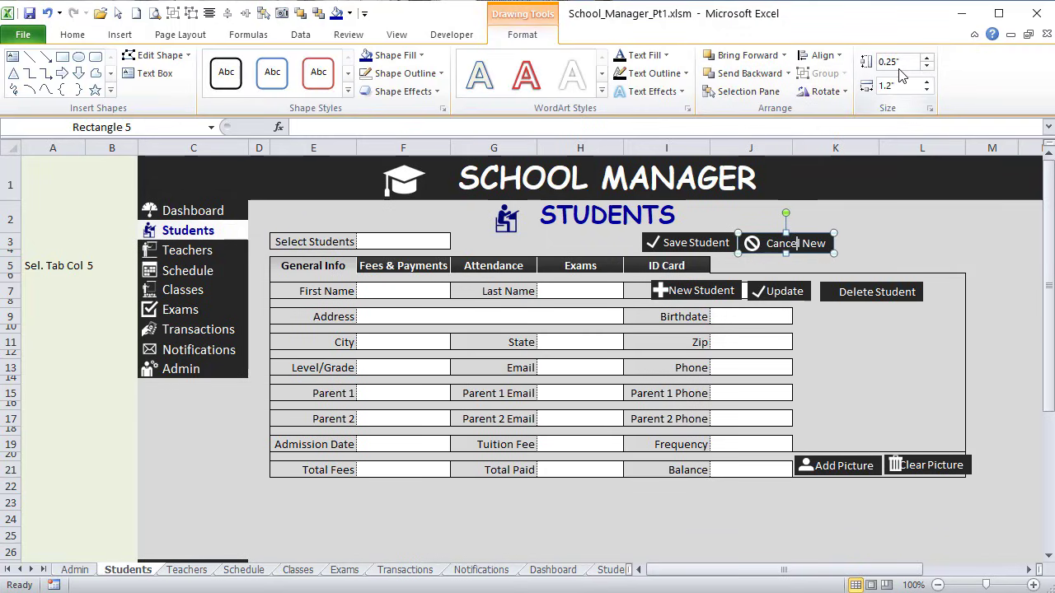
pyautogui.click(749, 247)
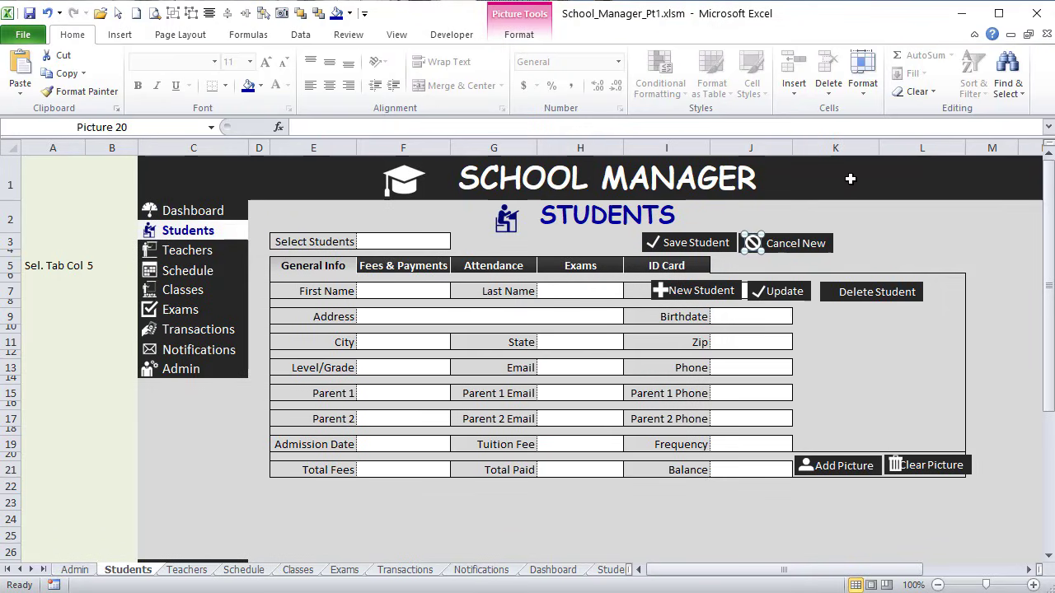
pyautogui.click(796, 244)
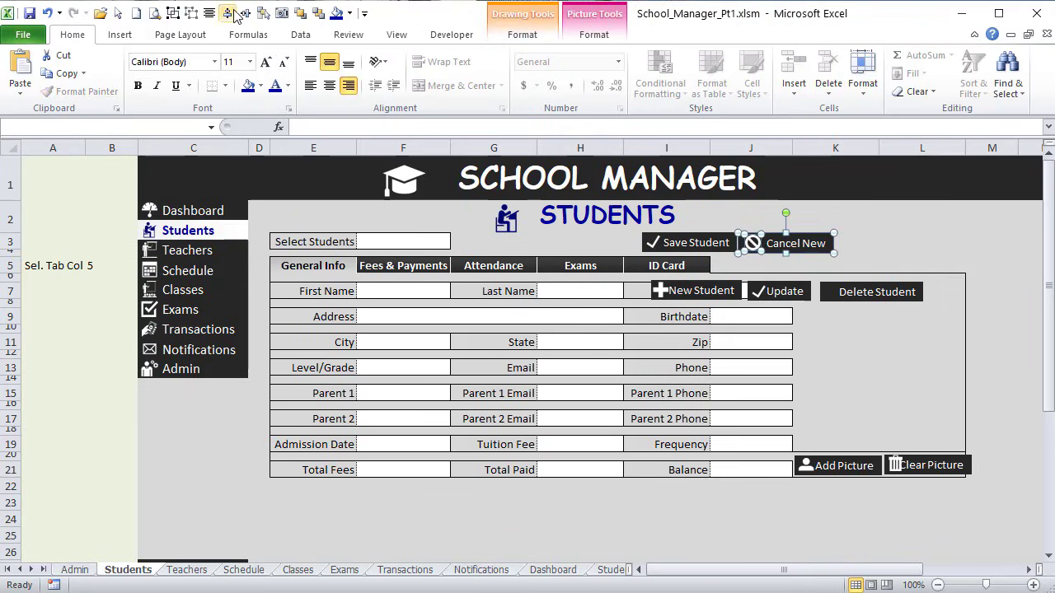
pyautogui.click(190, 13)
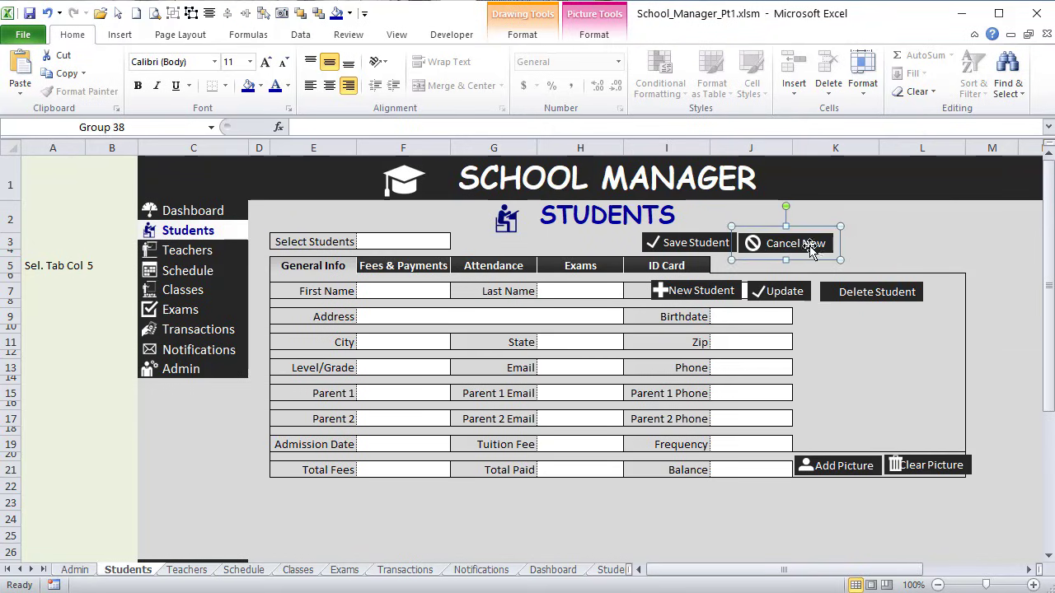
# Step: Nudge the grouped Cancel New button slightly to the right, away from the Save Student button
pyautogui.click(779, 221)
pyautogui.click(778, 232)
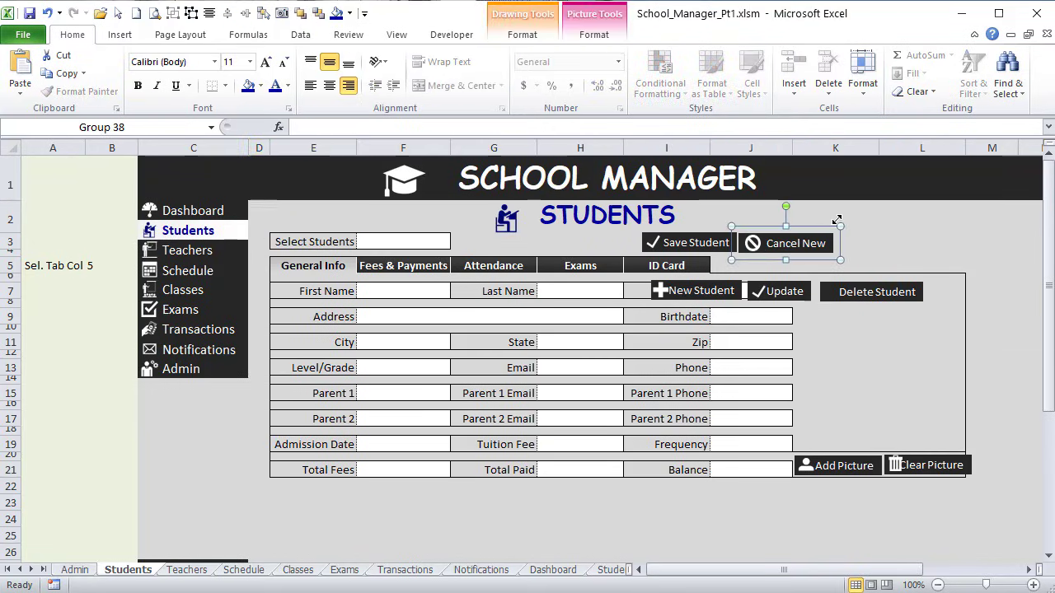
pyautogui.press('Right')
pyautogui.press('Right')
pyautogui.press('Right')
pyautogui.press('Right')
pyautogui.press('Right')
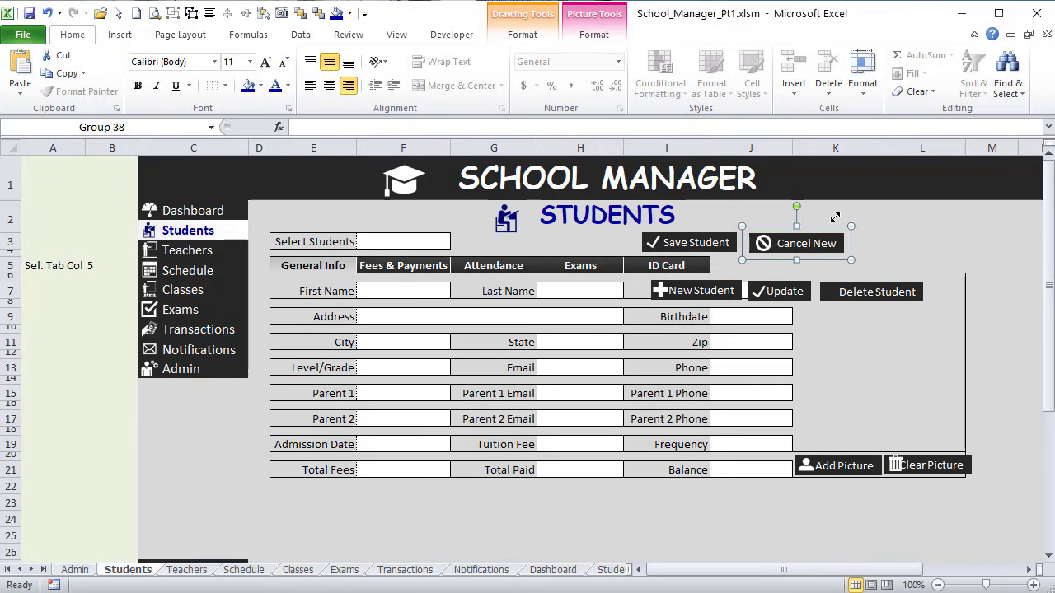
# Step: Align the Save Student and Cancel New buttons to each other's vertical middle and group them
pyautogui.keyDown('ctrl'); pyautogui.click(683, 243); pyautogui.keyUp('ctrl')
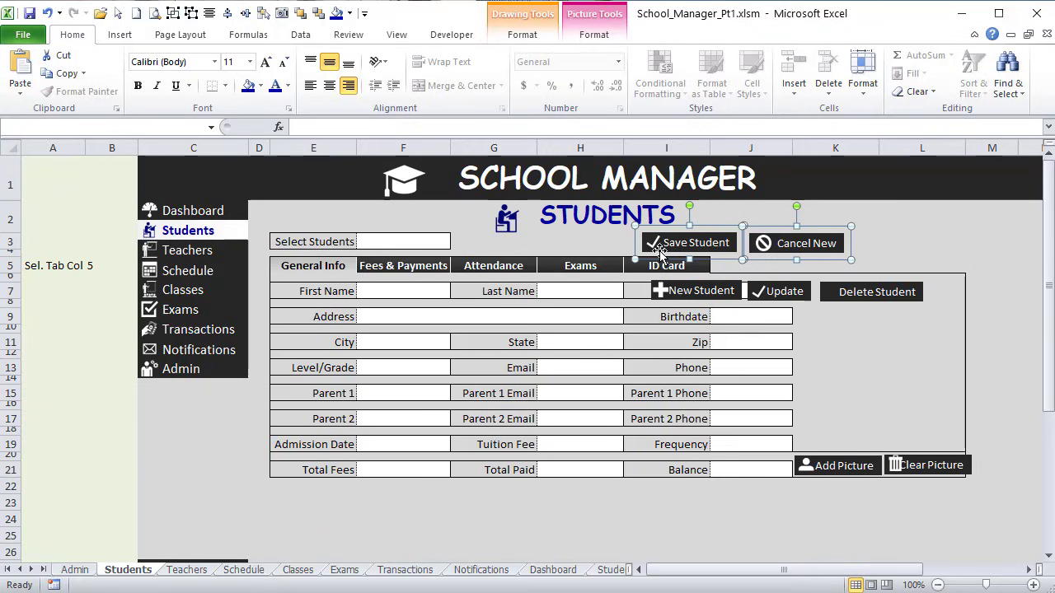
pyautogui.click(246, 13)
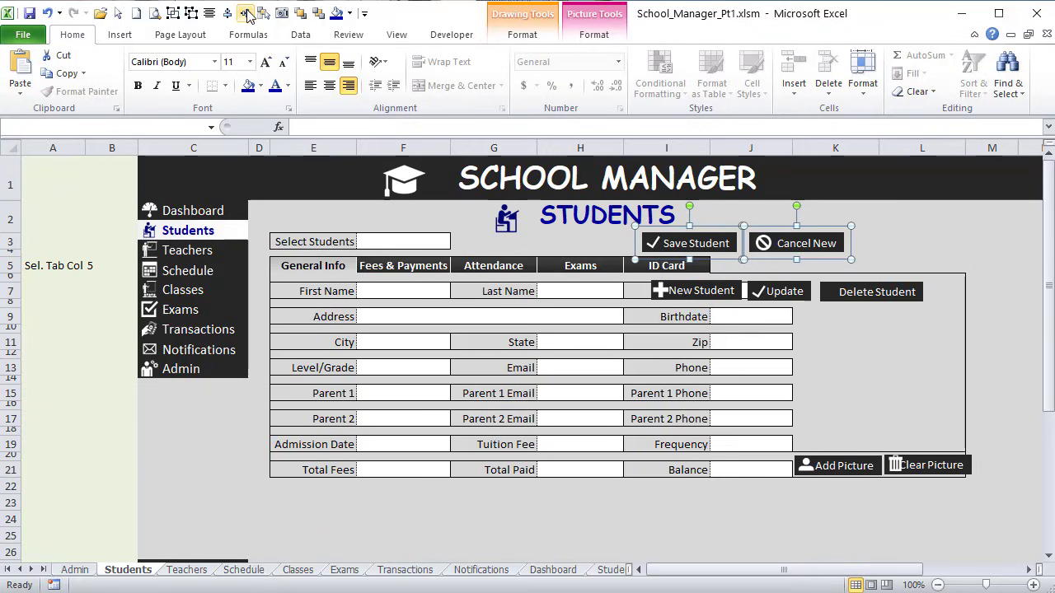
pyautogui.click(173, 13)
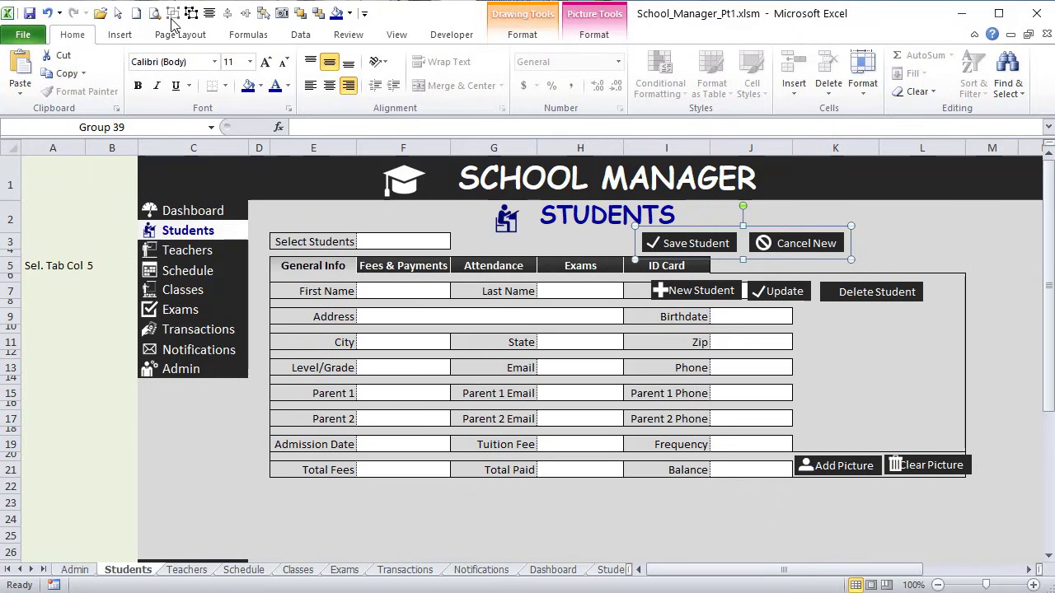
# Step: Name the group of Save Student and Cancel New buttons NewStudGrp
pyautogui.click(124, 126)
pyautogui.write('NewStudGrp')
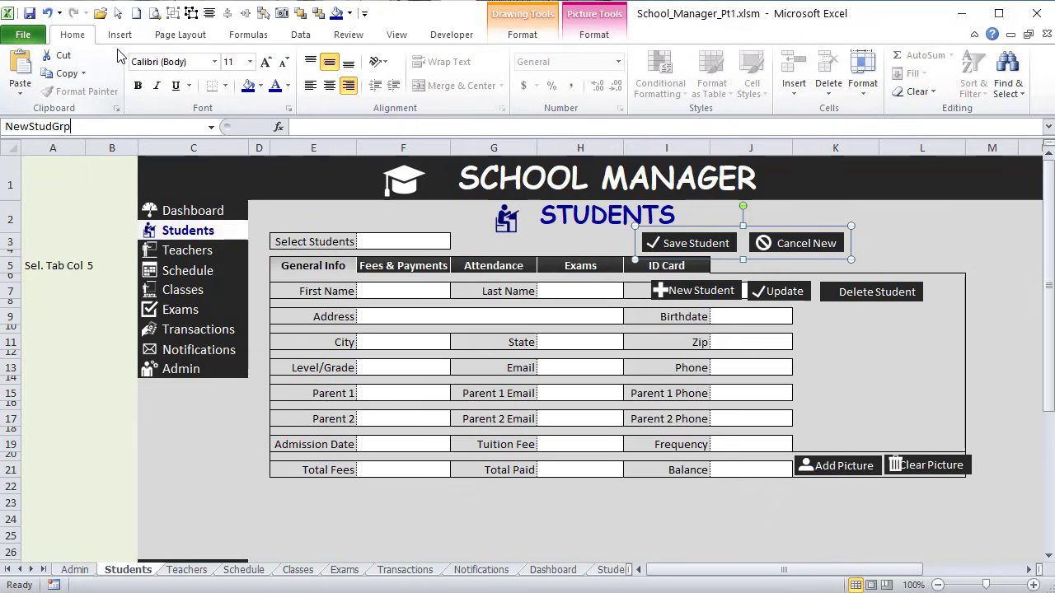
pyautogui.press('Return')
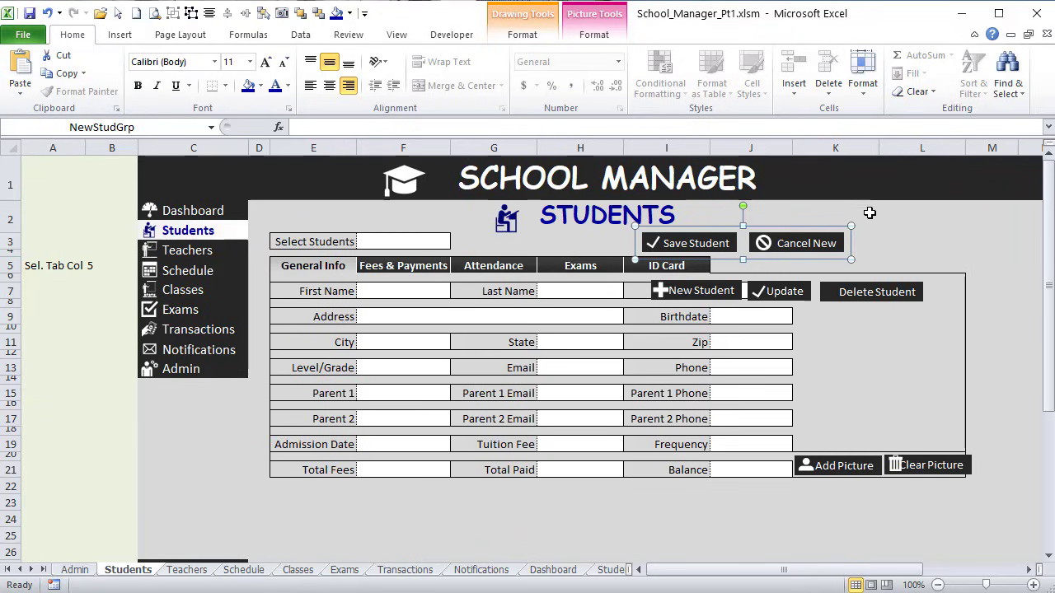
# Step: Set the New Student button's width to 1.2" and group the button with its plus icon
pyautogui.click(695, 290)
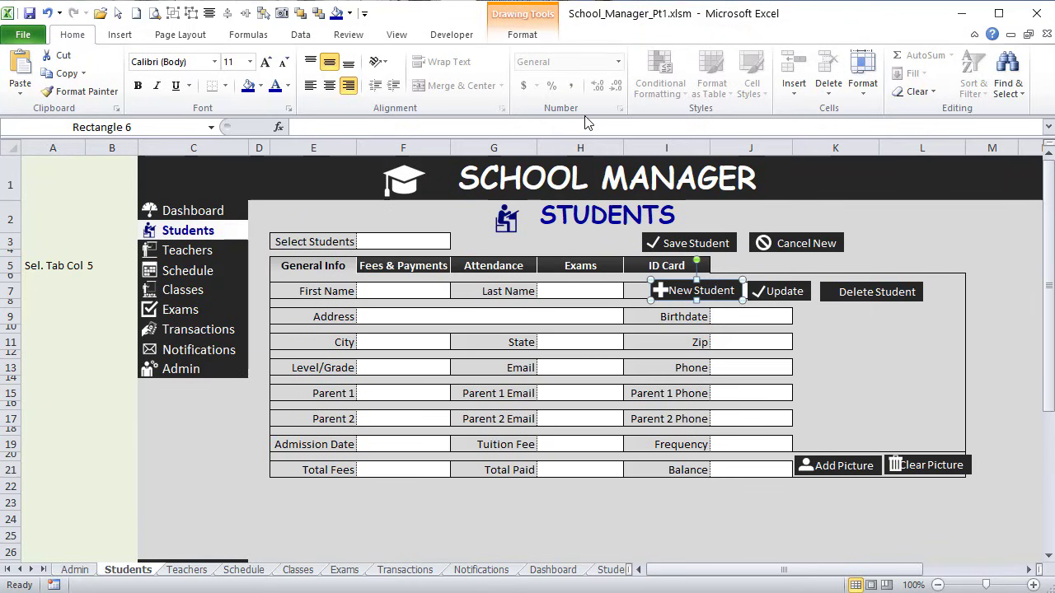
pyautogui.click(538, 36)
pyautogui.click(896, 86)
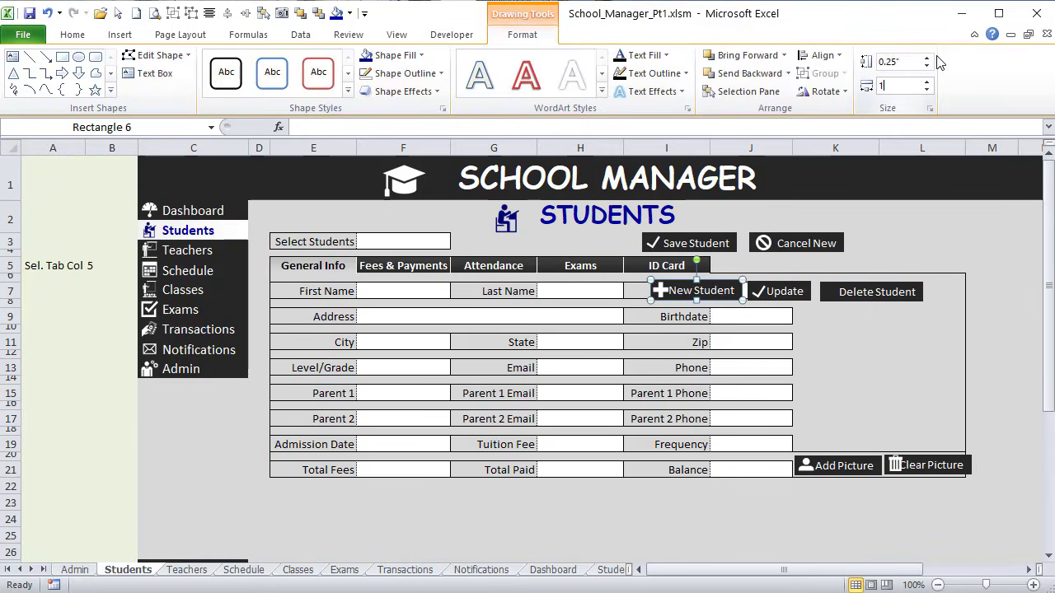
pyautogui.write('1.2')
pyautogui.press('Return')
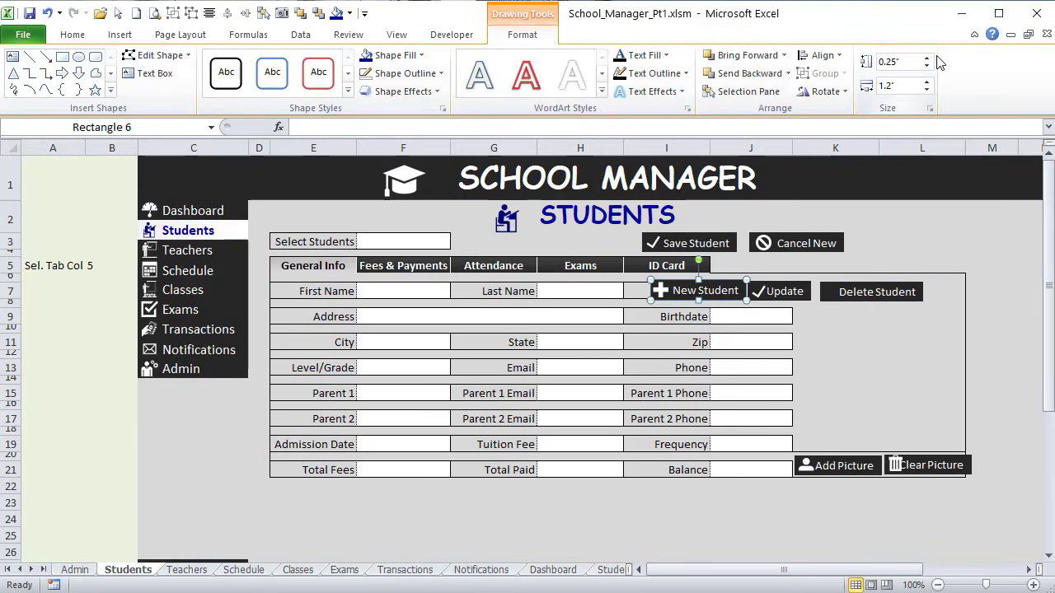
pyautogui.keyDown('ctrl'); pyautogui.click(661, 291); pyautogui.keyUp('ctrl')
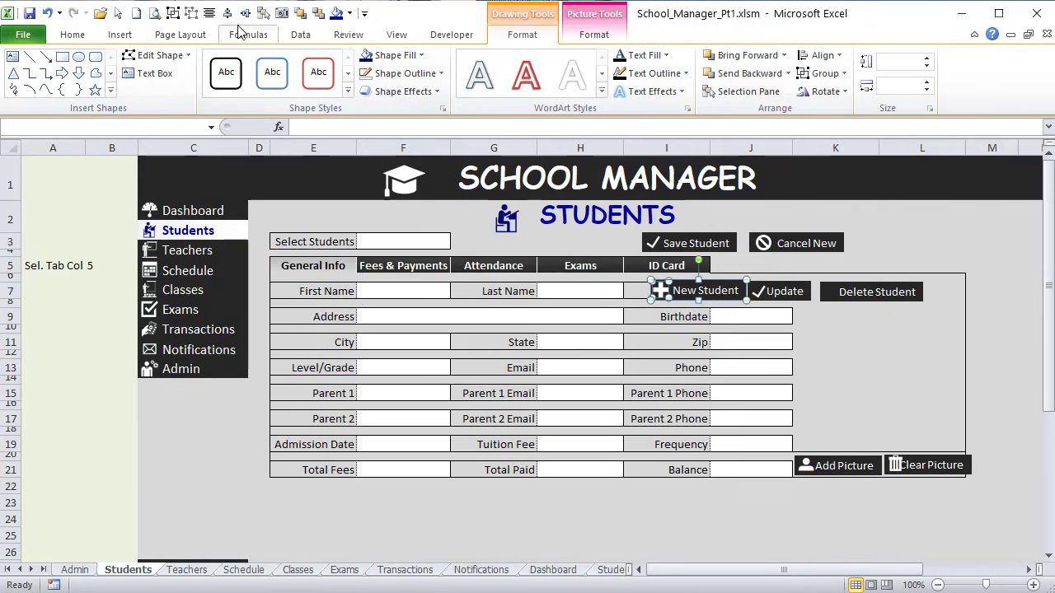
pyautogui.click(174, 13)
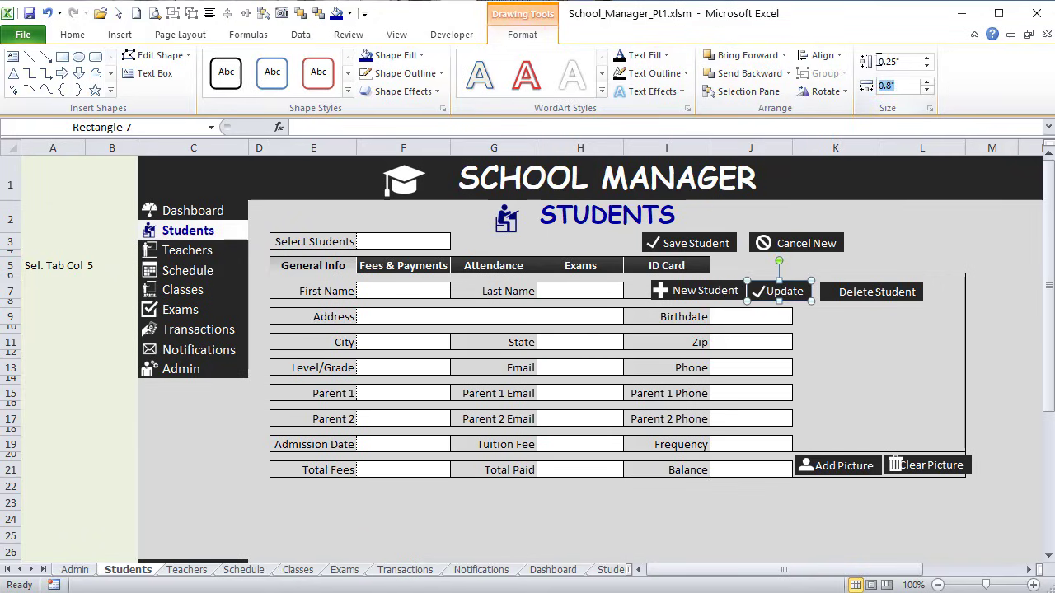
# Step: Set the Update button's width to 0.9" and nudge its checkmark icon slightly to the right
pyautogui.press('Return')
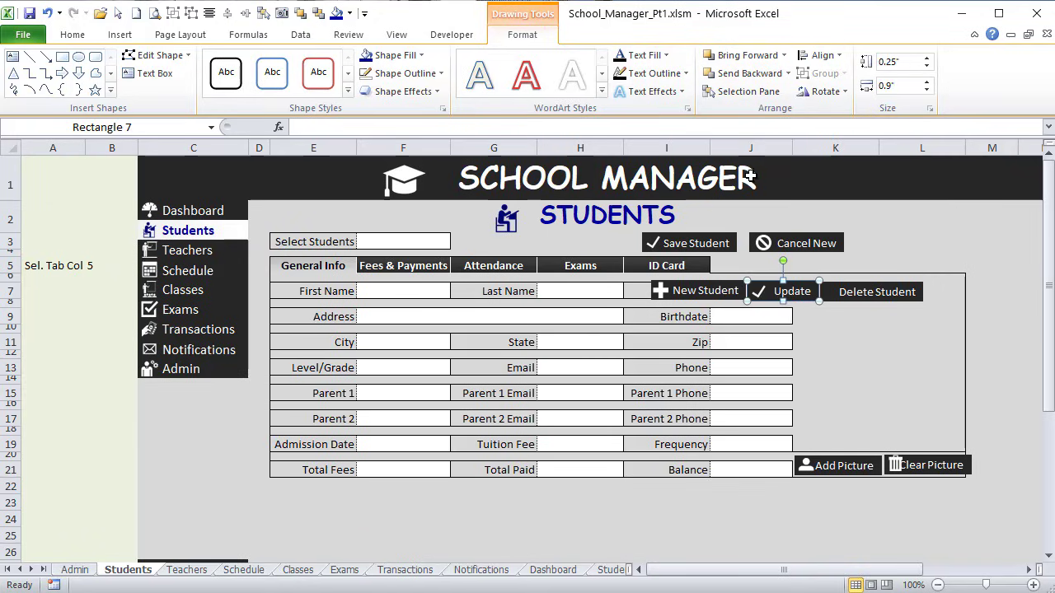
pyautogui.click(758, 291)
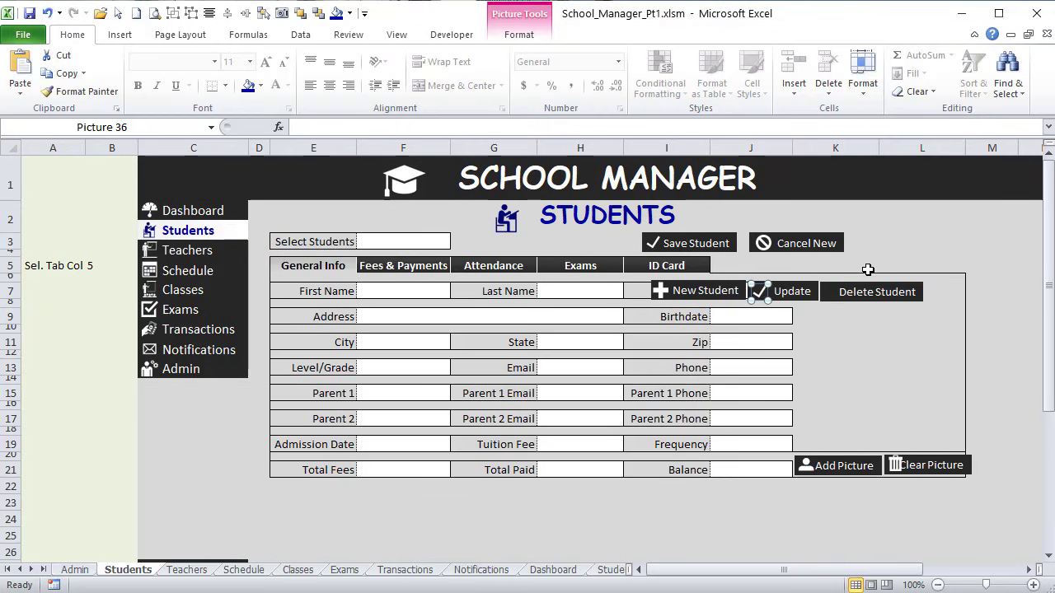
pyautogui.press('Right')
pyautogui.press('Right')
# Step: Group the checkmark icon with the Update button and deselect the group
pyautogui.keyDown('ctrl'); pyautogui.click(798, 287); pyautogui.keyUp('ctrl')
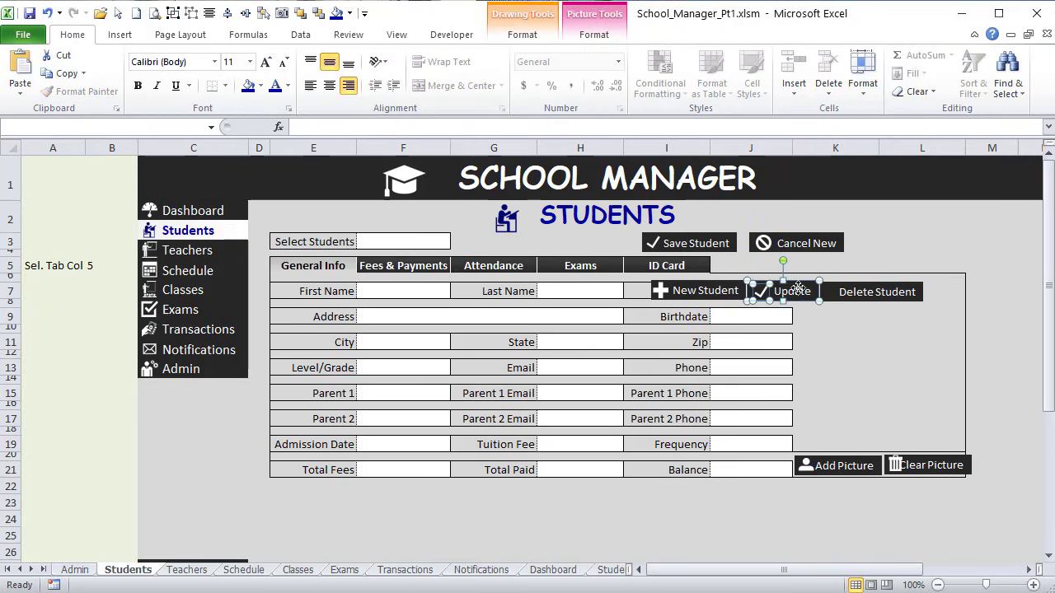
pyautogui.click(188, 13)
pyautogui.click(927, 272)
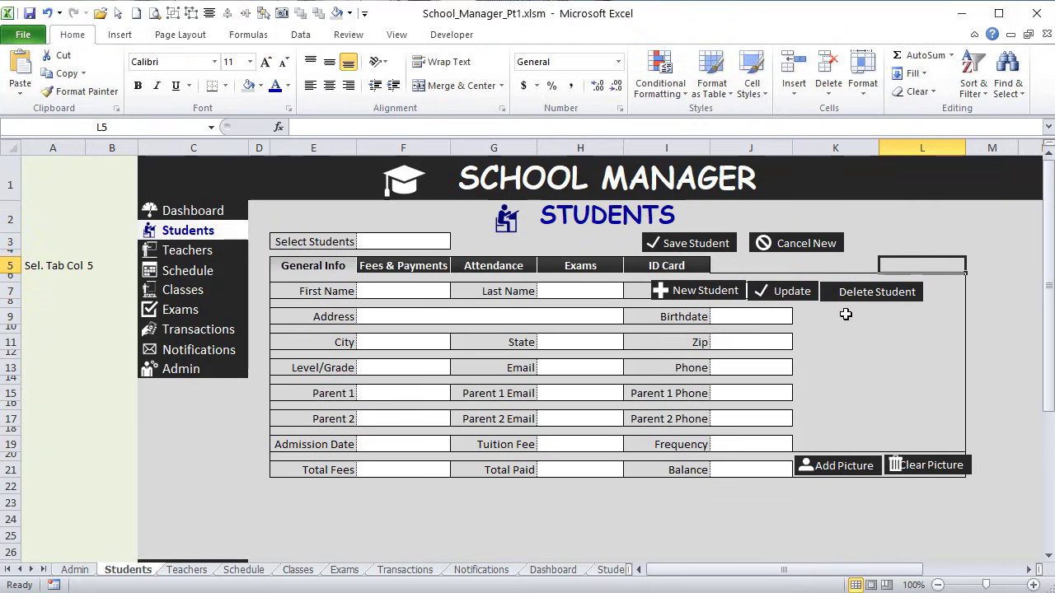
# Step: Duplicate the trash icon of the Clear Picture button, place the copy on the Delete Student button and select that button
pyautogui.keyDown('ctrl'); pyautogui.click(895, 465); pyautogui.keyUp('ctrl')
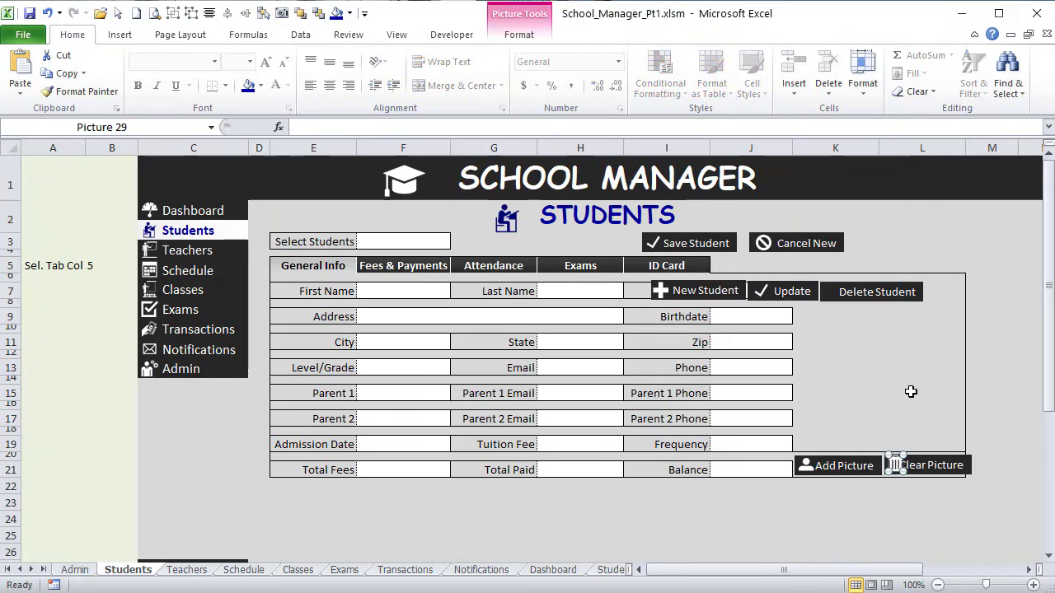
pyautogui.hotkey('ctrl', 'd')
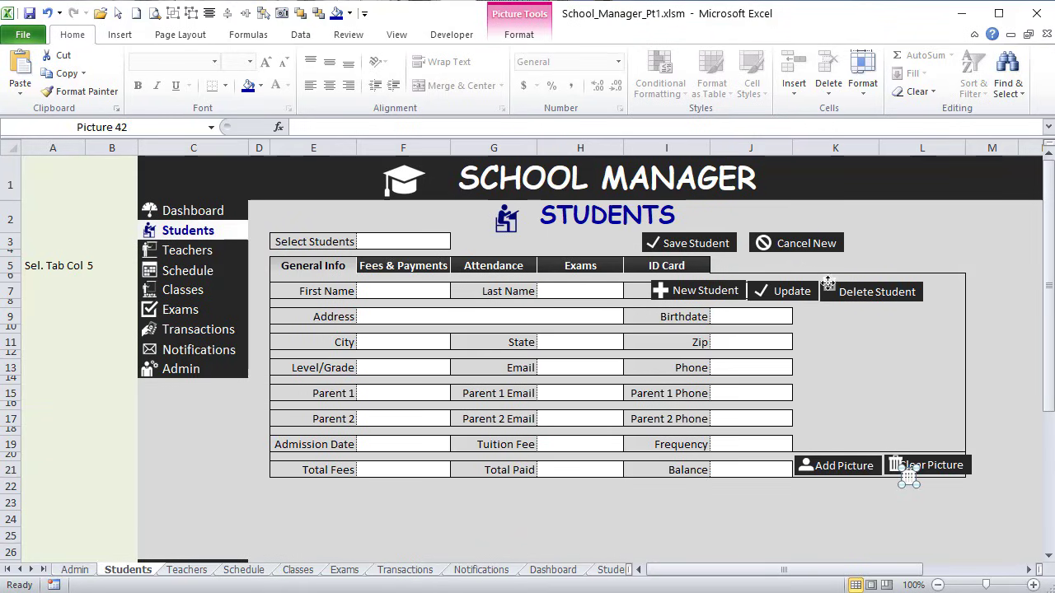
pyautogui.moveTo(828, 283); pyautogui.dragTo(829, 285)
pyautogui.click(889, 283)
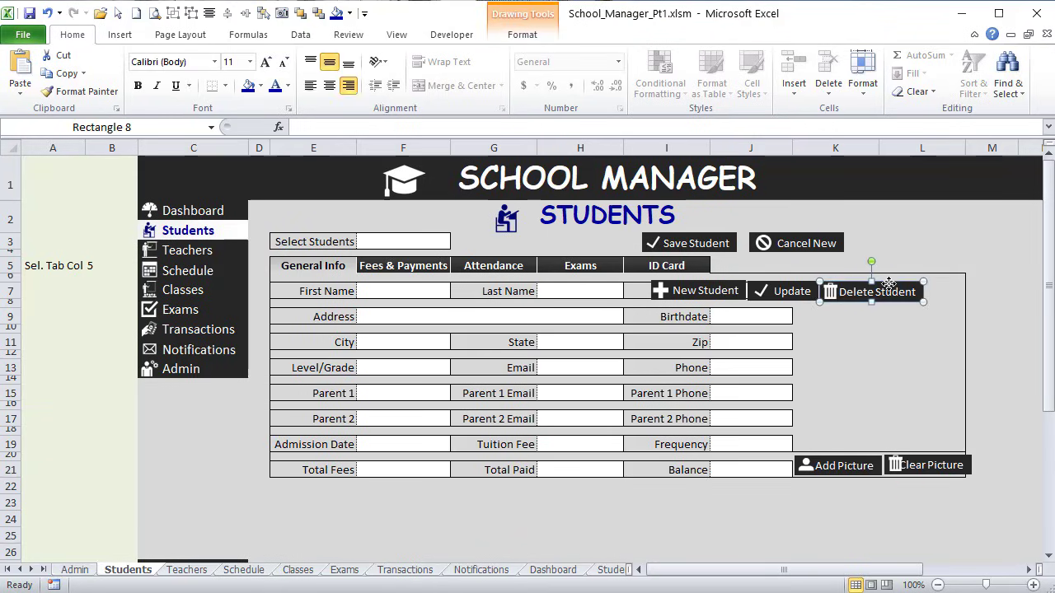
# Step: Set the width of the trash icon on the Delete Student button to 0.17" and group the icon with the button
pyautogui.click(830, 290)
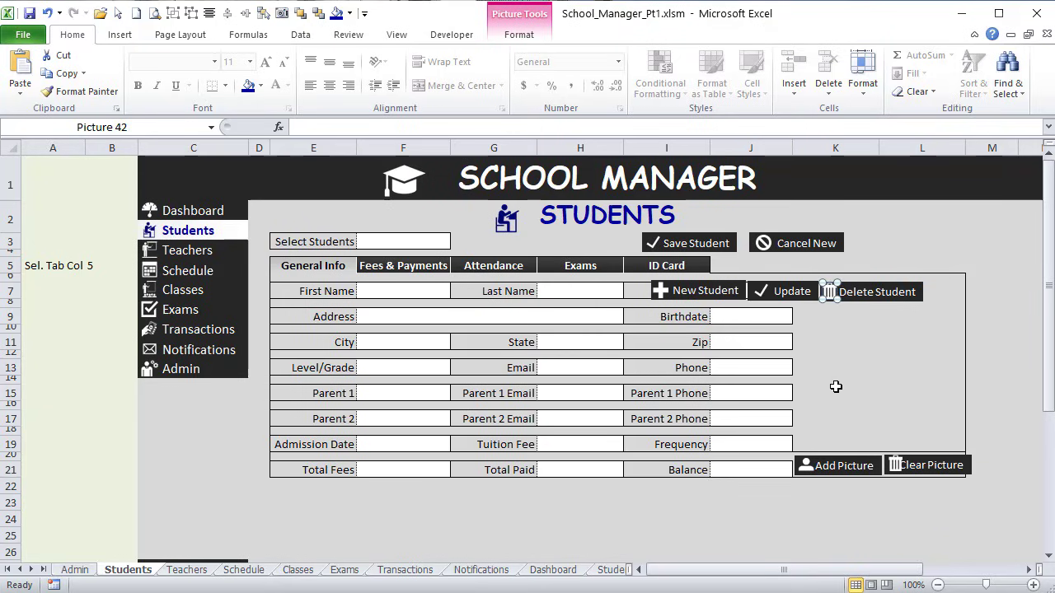
pyautogui.click(910, 312)
pyautogui.click(830, 291)
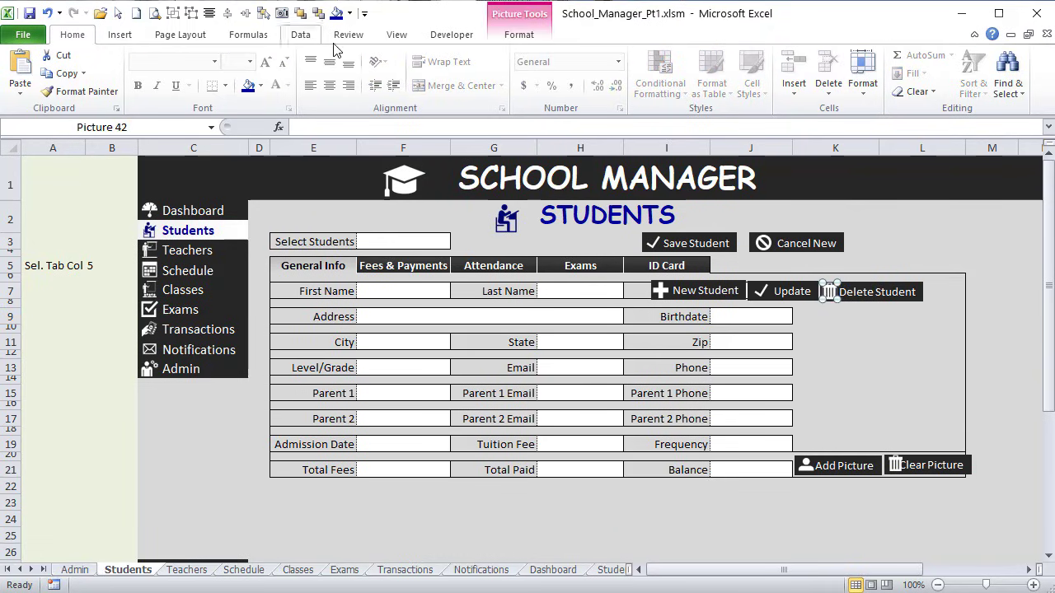
pyautogui.click(519, 35)
pyautogui.click(997, 85)
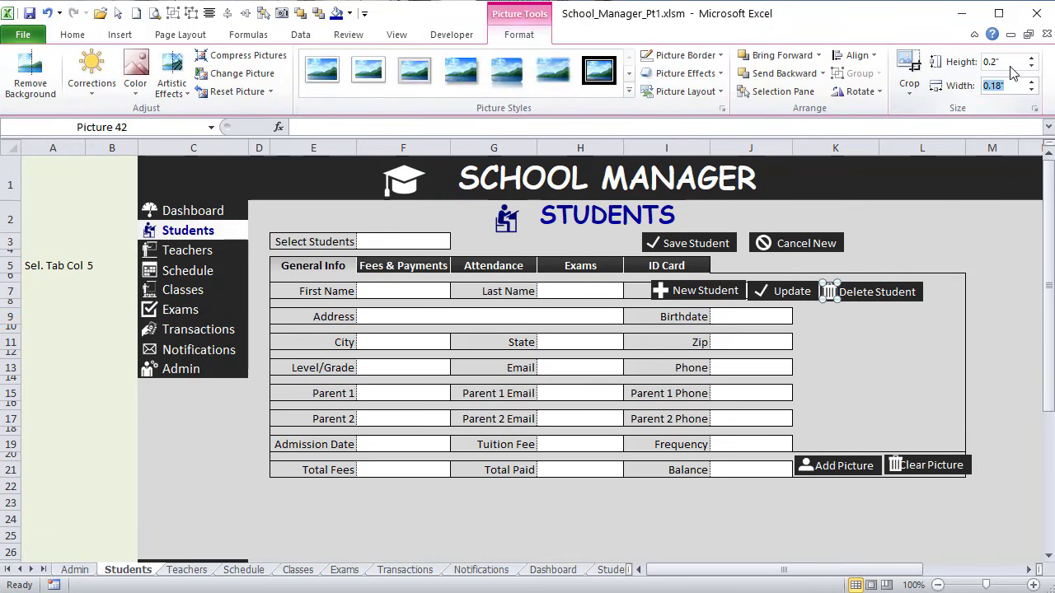
pyautogui.write('0.17')
pyautogui.press('Return')
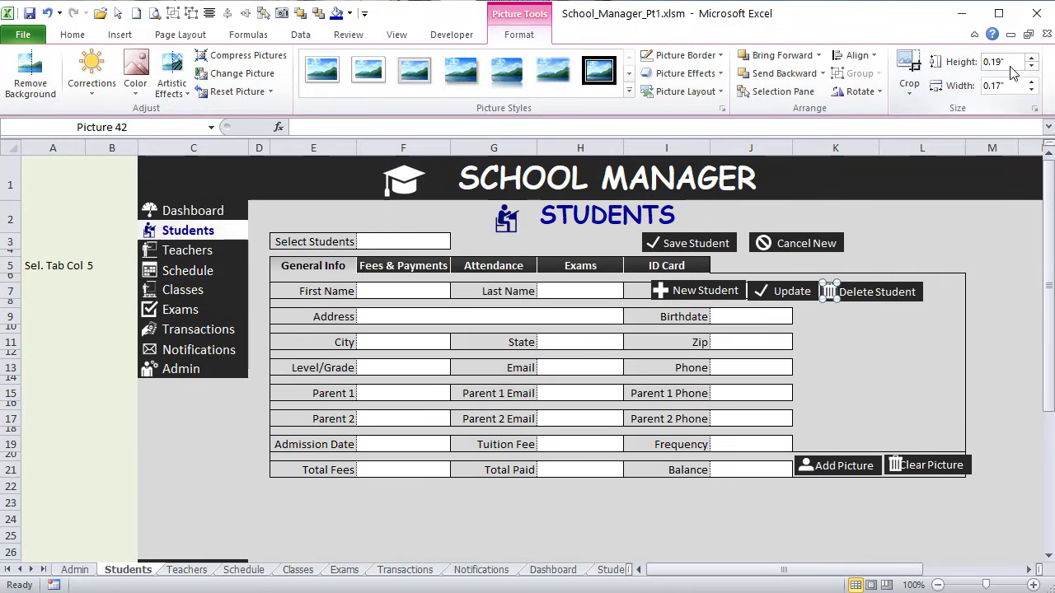
pyautogui.keyDown('ctrl'); pyautogui.click(892, 291); pyautogui.keyUp('ctrl')
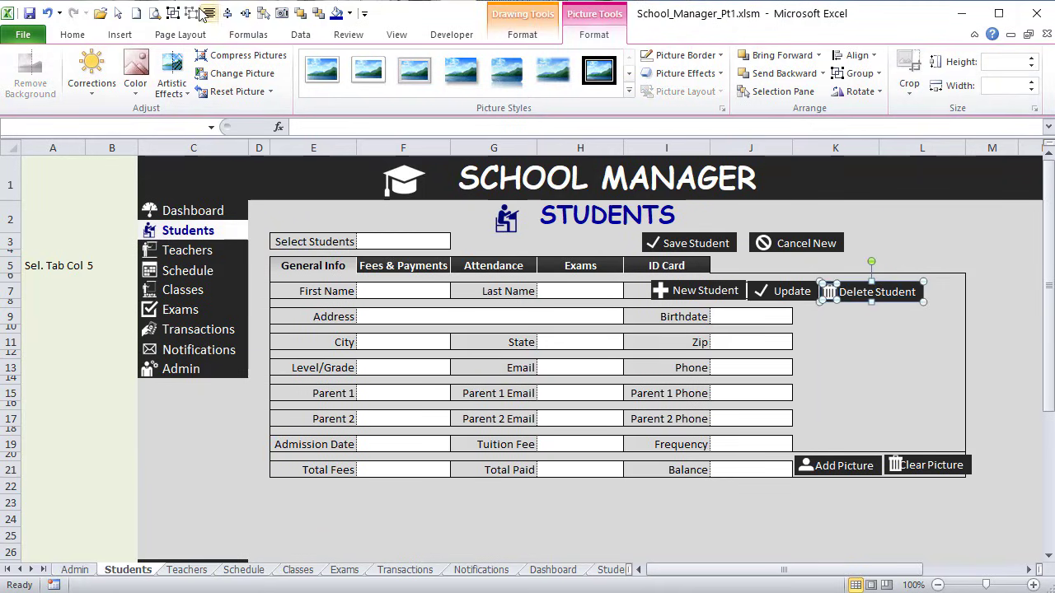
pyautogui.click(172, 13)
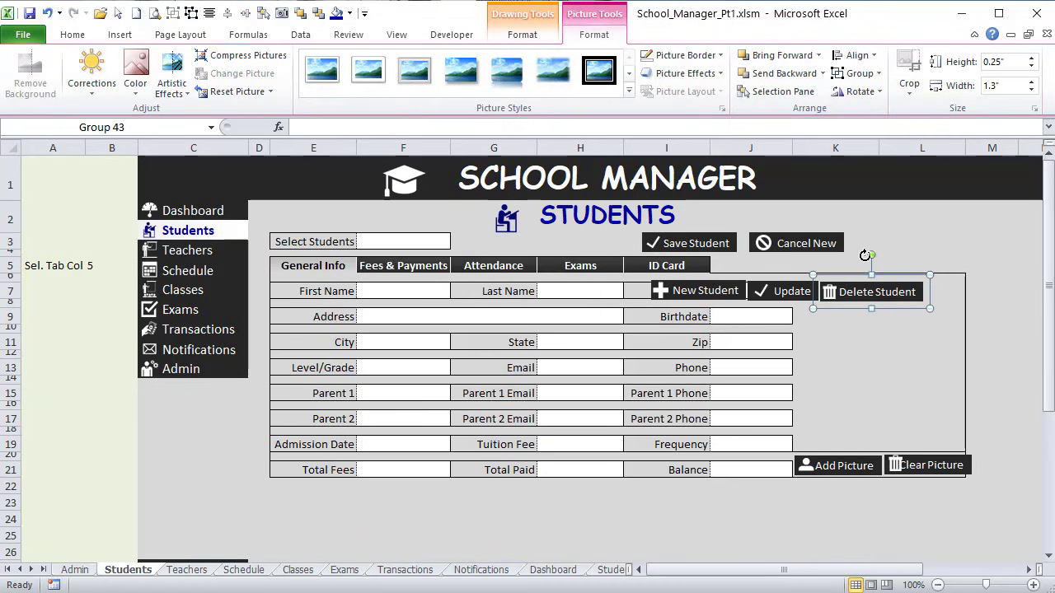
# Step: Nudge the grouped New Student button slightly to the left, away from the Update button
pyautogui.click(687, 286)
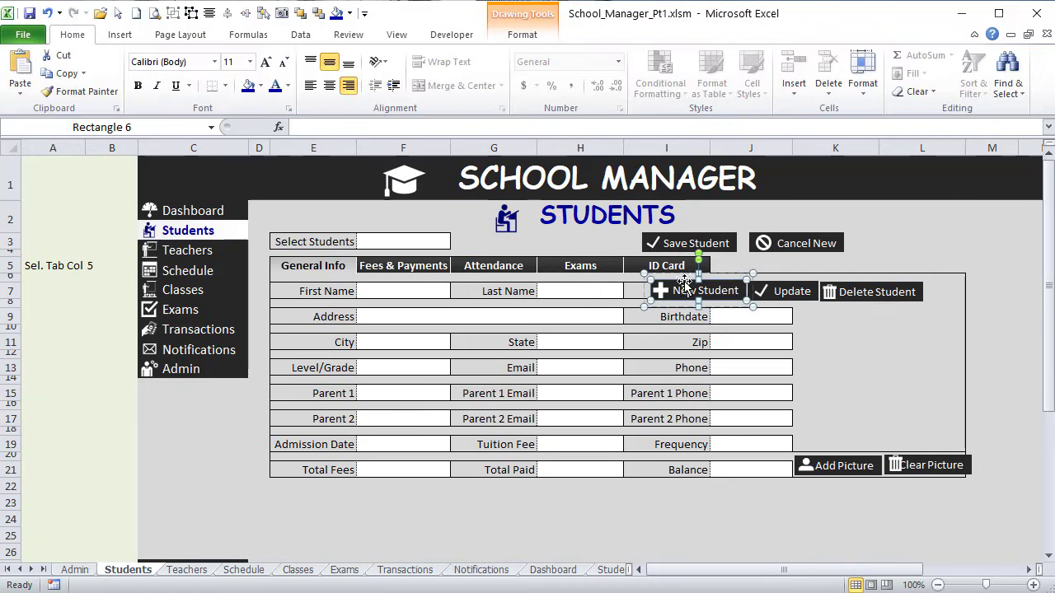
pyautogui.click(680, 273)
pyautogui.press('Left')
pyautogui.press('Left')
pyautogui.press('Left')
pyautogui.press('Left')
pyautogui.press('Left')
pyautogui.press('Left')
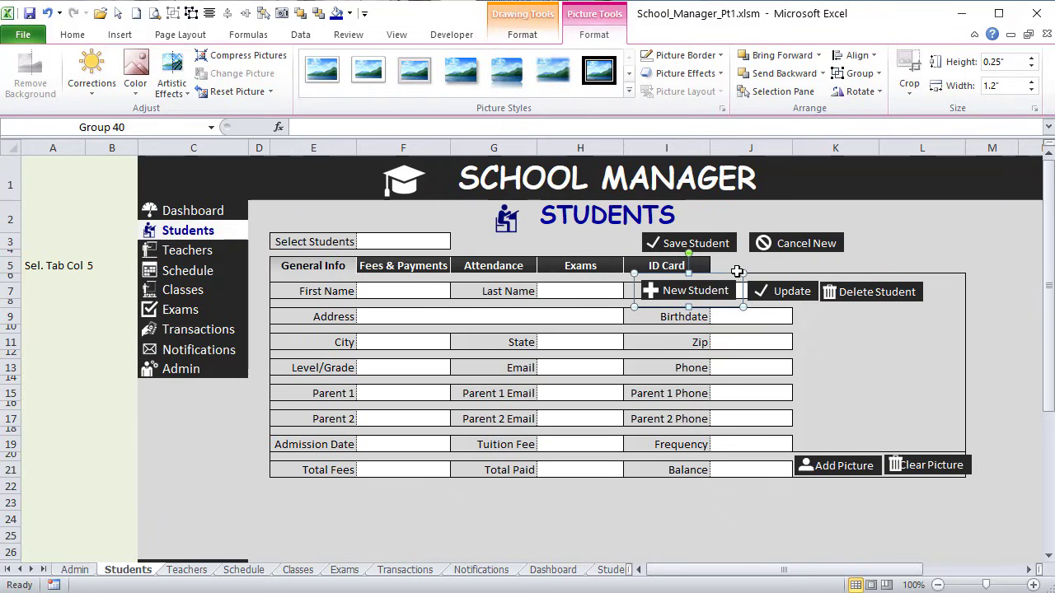
# Step: Distribute the New Student, Update and Delete Student button groups horizontally
pyautogui.keyDown('ctrl'); pyautogui.click(783, 292); pyautogui.keyUp('ctrl')
pyautogui.keyDown('ctrl'); pyautogui.click(873, 293); pyautogui.keyUp('ctrl')
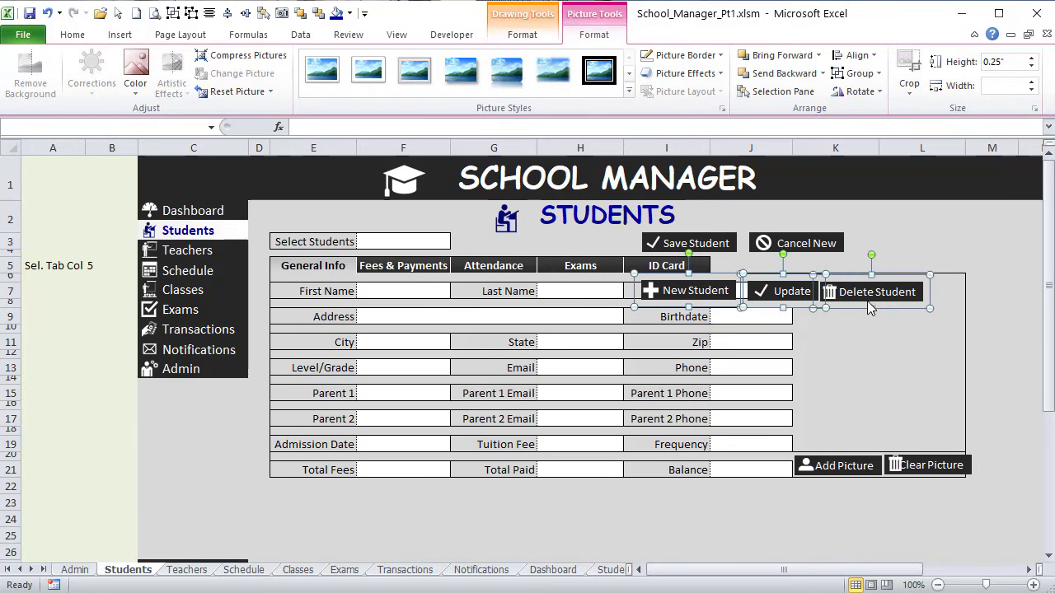
pyautogui.click(872, 56)
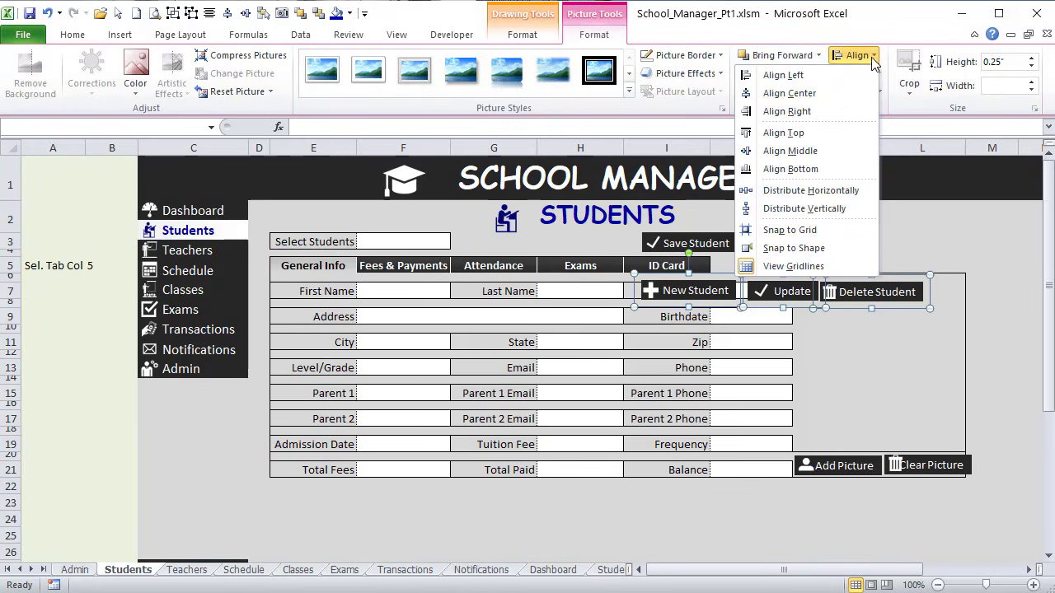
pyautogui.click(836, 190)
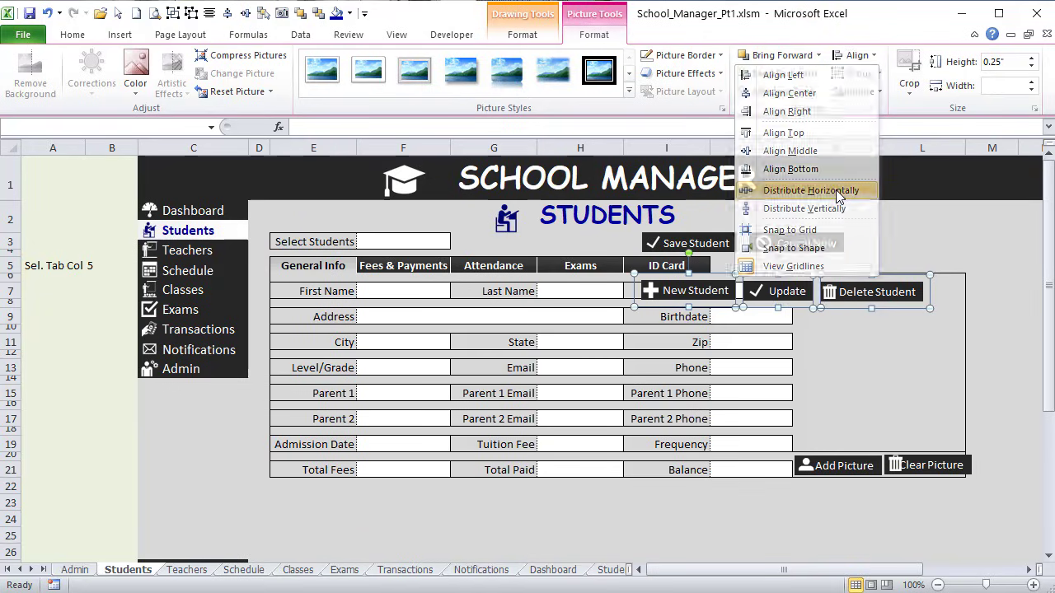
# Step: Group the New Student, Update and Delete Student buttons together and name the group ExistStudGrp
pyautogui.click(173, 13)
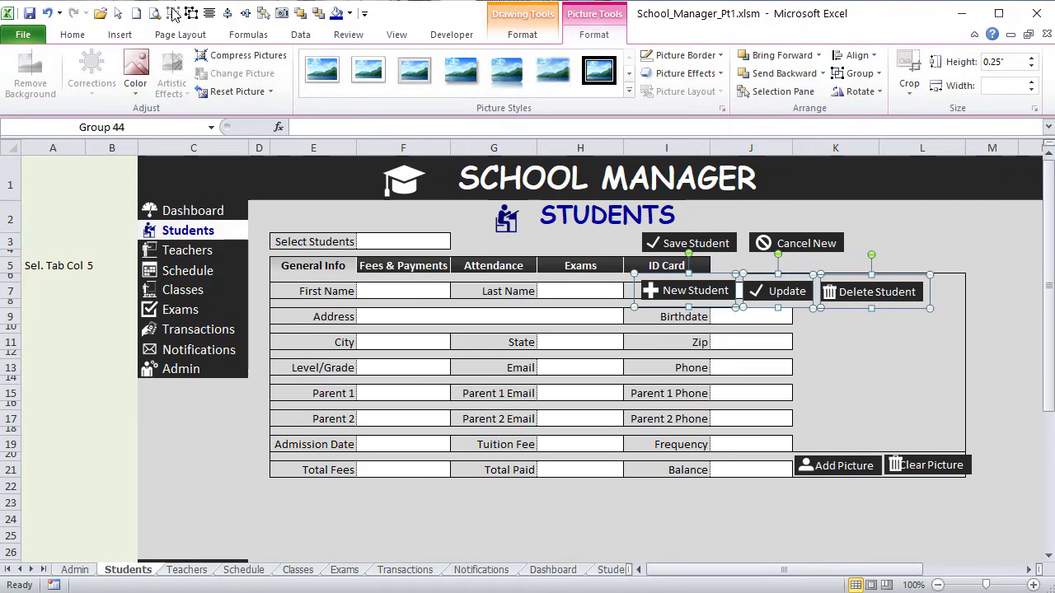
pyautogui.write('Ex')
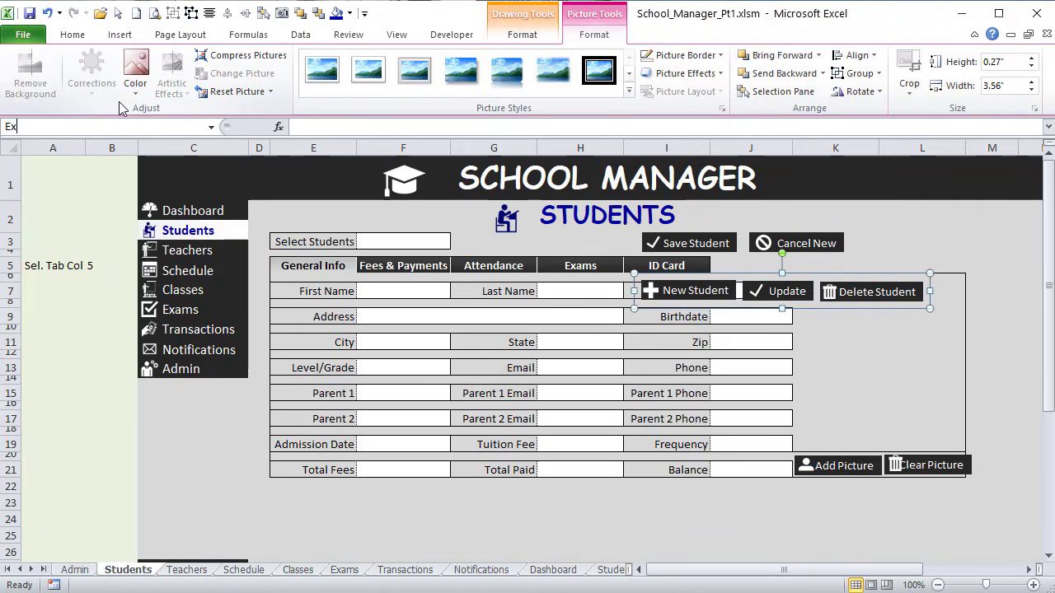
pyautogui.write('istStudGrp')
pyautogui.press('Return')
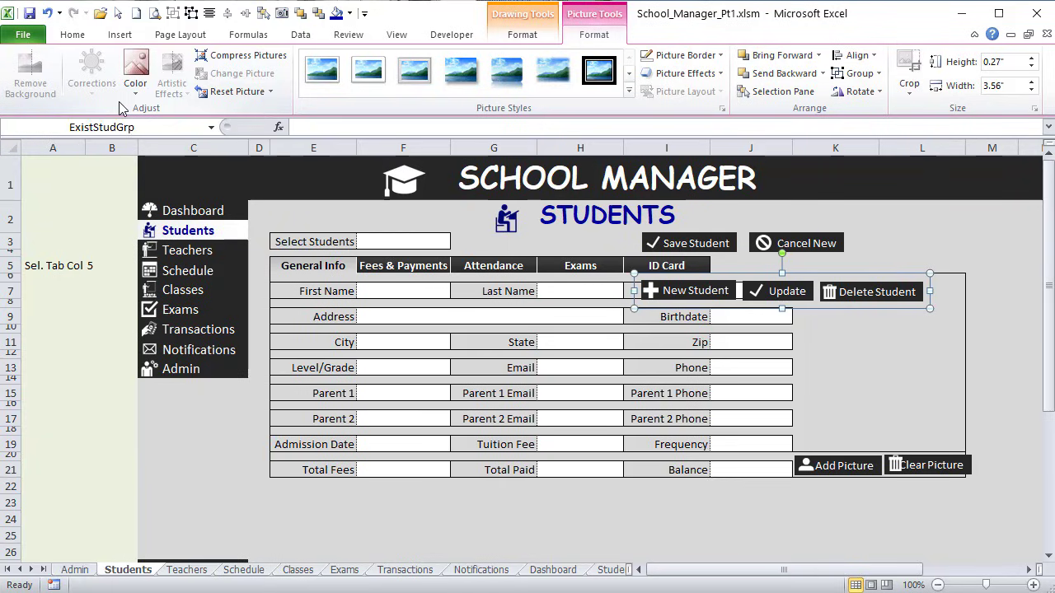
# Step: Move the ExistStudGrp button group straight up into row 3, over the Save Student and Cancel New buttons, and deselect it
pyautogui.click(781, 282)
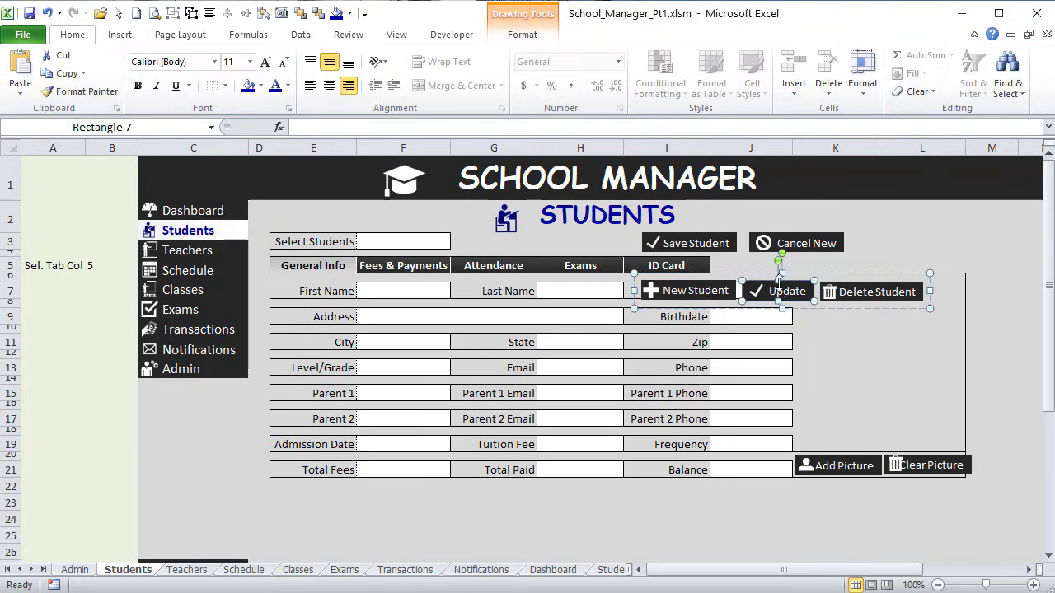
pyautogui.click(770, 312)
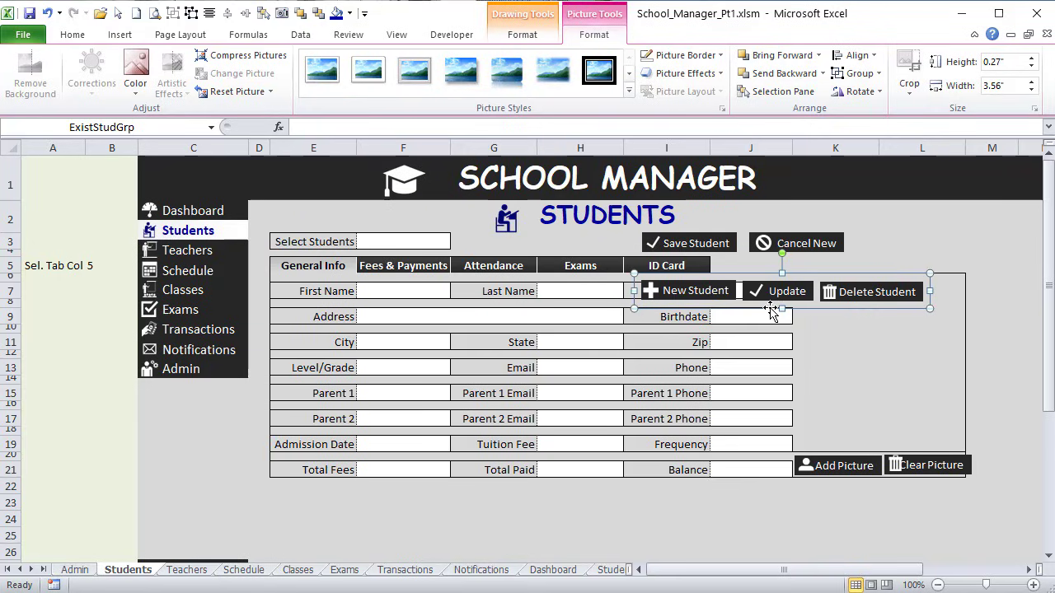
pyautogui.press('Up')
pyautogui.press('Up')
pyautogui.press('Up')
pyautogui.press('Up')
pyautogui.press('Up')
pyautogui.press('Up')
pyautogui.press('Up')
pyautogui.press('Up')
pyautogui.press('Up')
pyautogui.press('Up')
pyautogui.press('Up')
pyautogui.press('Up')
pyautogui.press('Up')
pyautogui.press('Up')
pyautogui.press('Up')
pyautogui.press('Up')
pyautogui.press('Up')
pyautogui.press('Up')
pyautogui.press('Up')
pyautogui.press('Up')
pyautogui.press('Up')
pyautogui.press('Up')
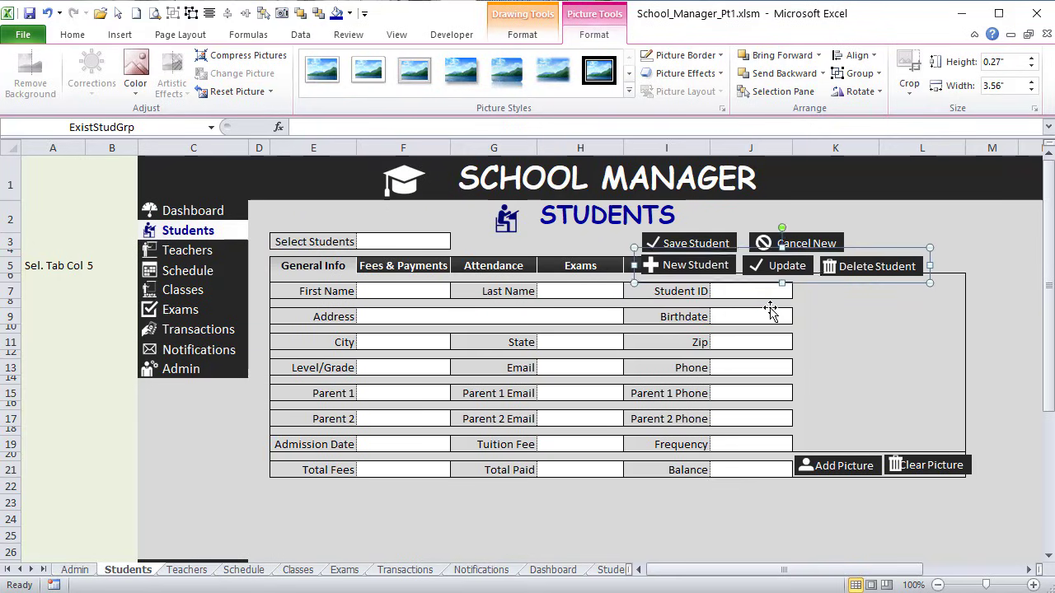
pyautogui.press('Up')
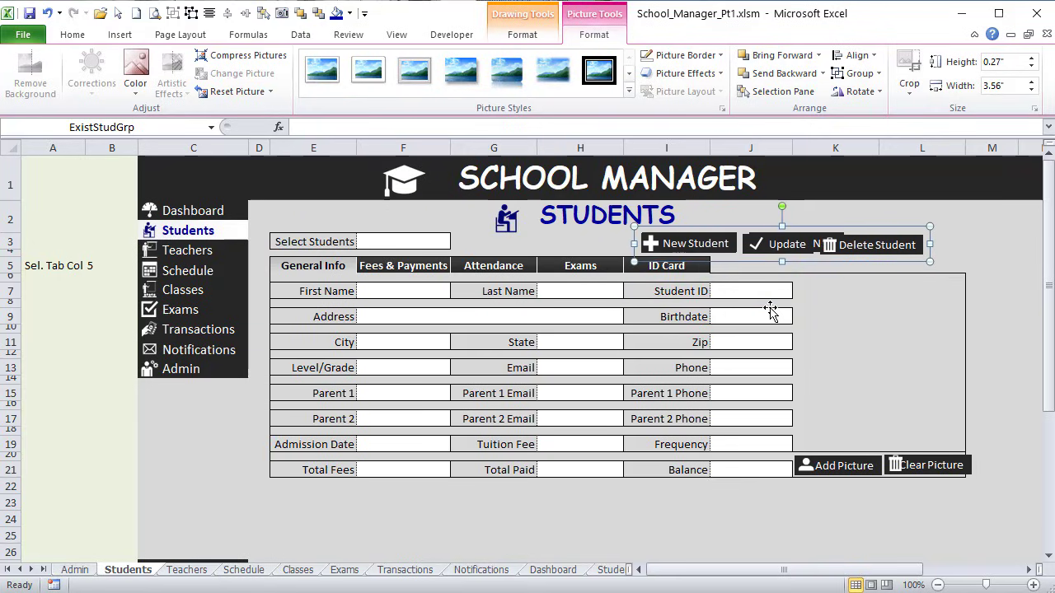
pyautogui.press('Up')
pyautogui.press('Up')
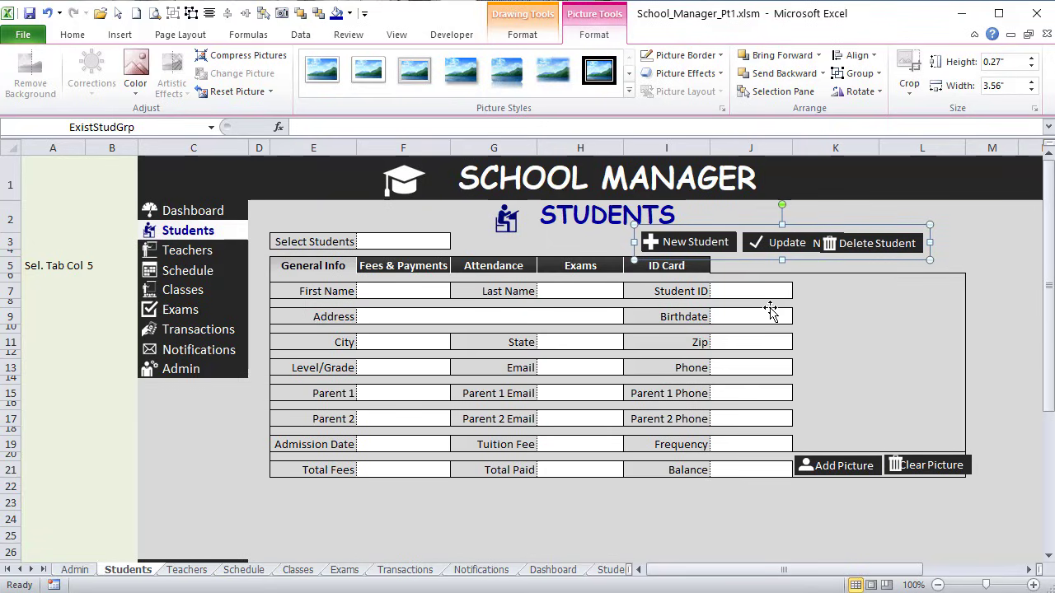
pyautogui.press('Up')
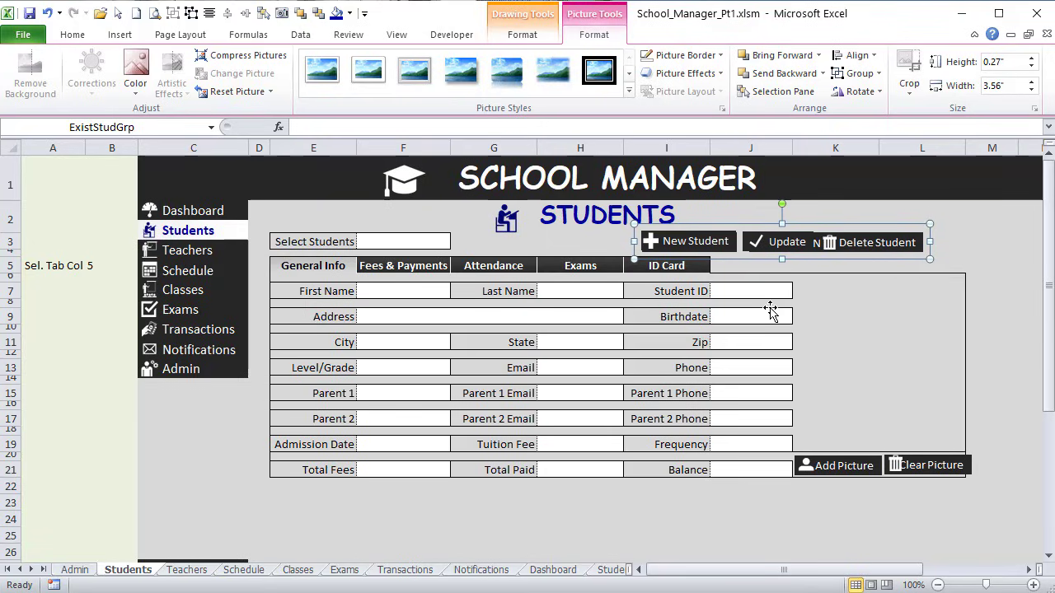
pyautogui.click(967, 252)
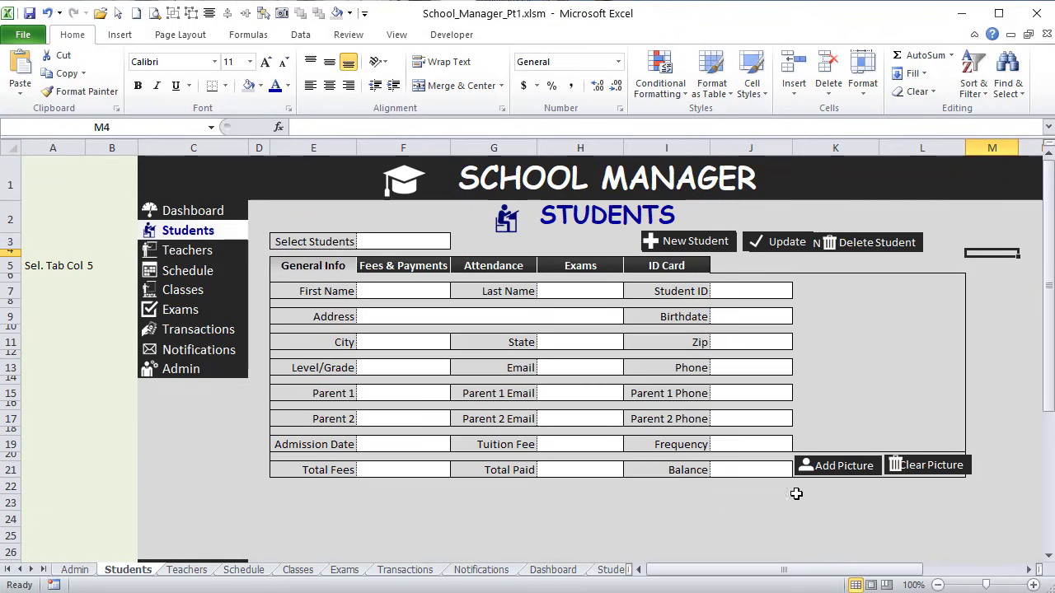
# Step: Set the height of the person icon on Add Picture and the trash icon on Clear Picture to 0.18"
pyautogui.click(805, 466)
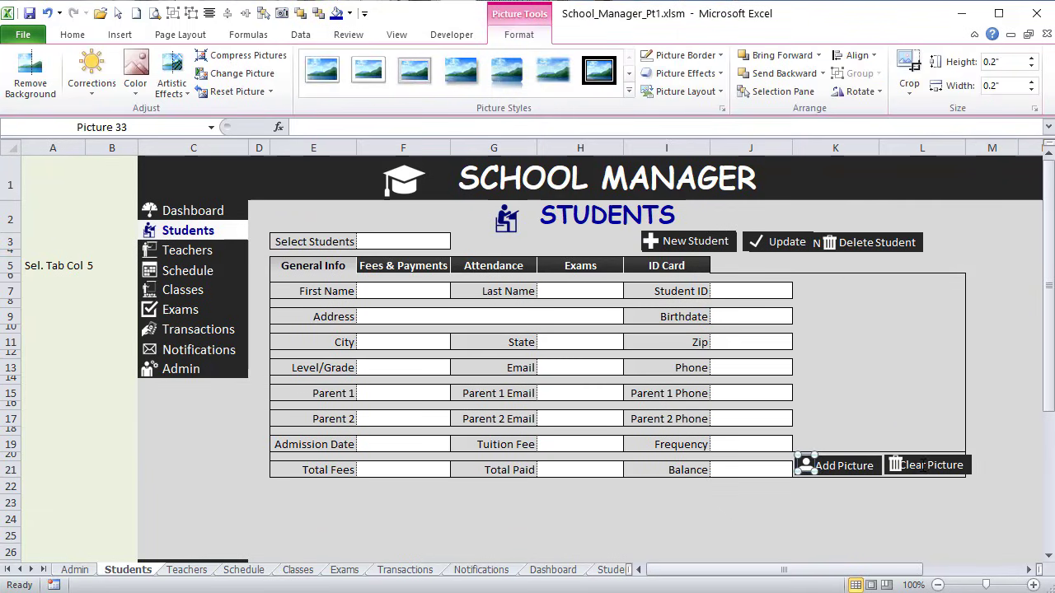
pyautogui.click(925, 466)
pyautogui.click(894, 467)
pyautogui.keyDown('ctrl'); pyautogui.click(804, 465); pyautogui.keyUp('ctrl')
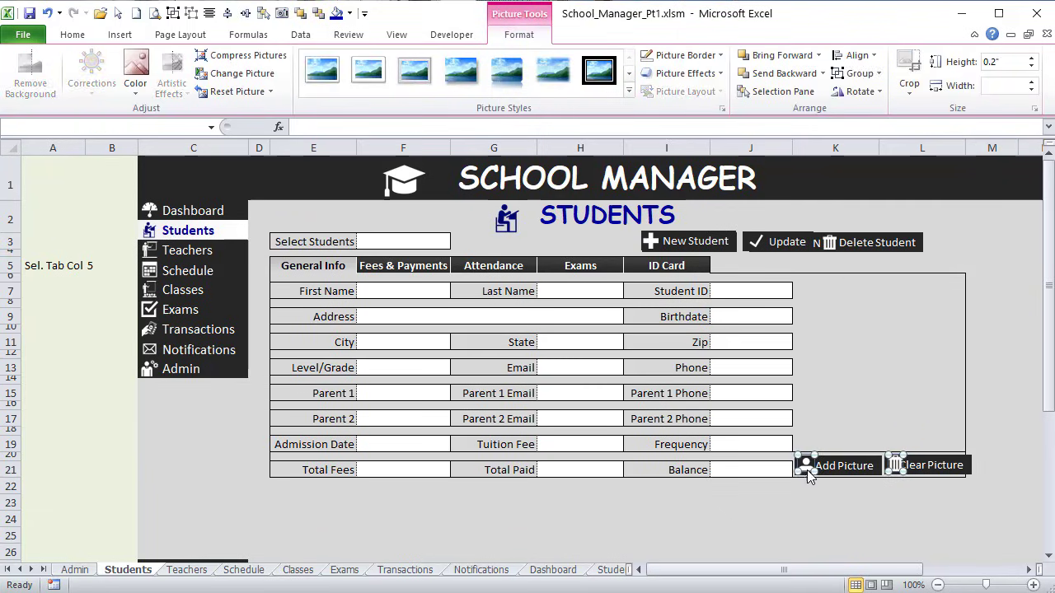
pyautogui.click(1010, 63)
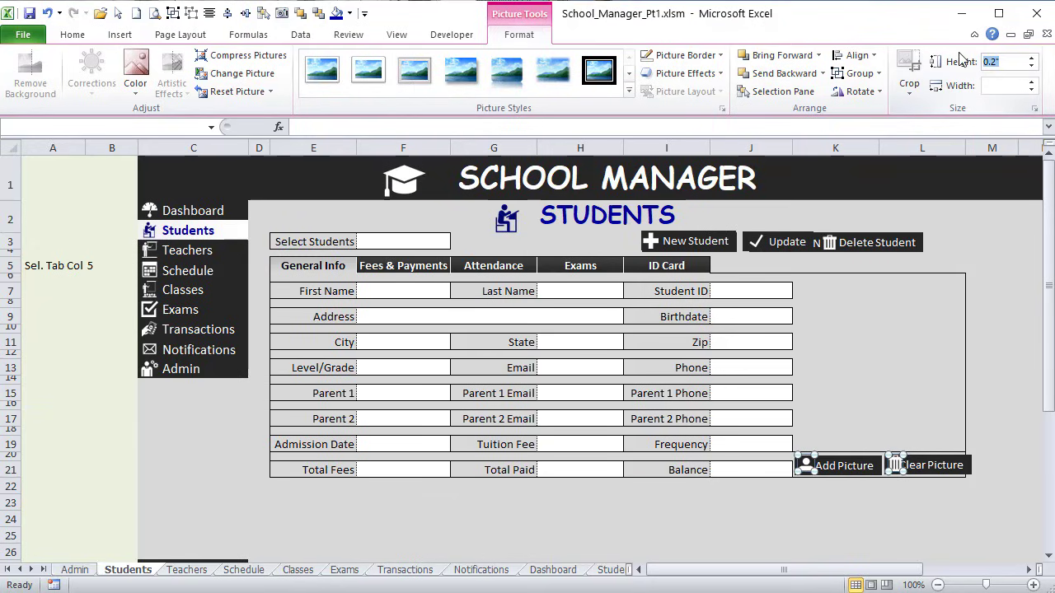
pyautogui.write('.18')
pyautogui.press('Return')
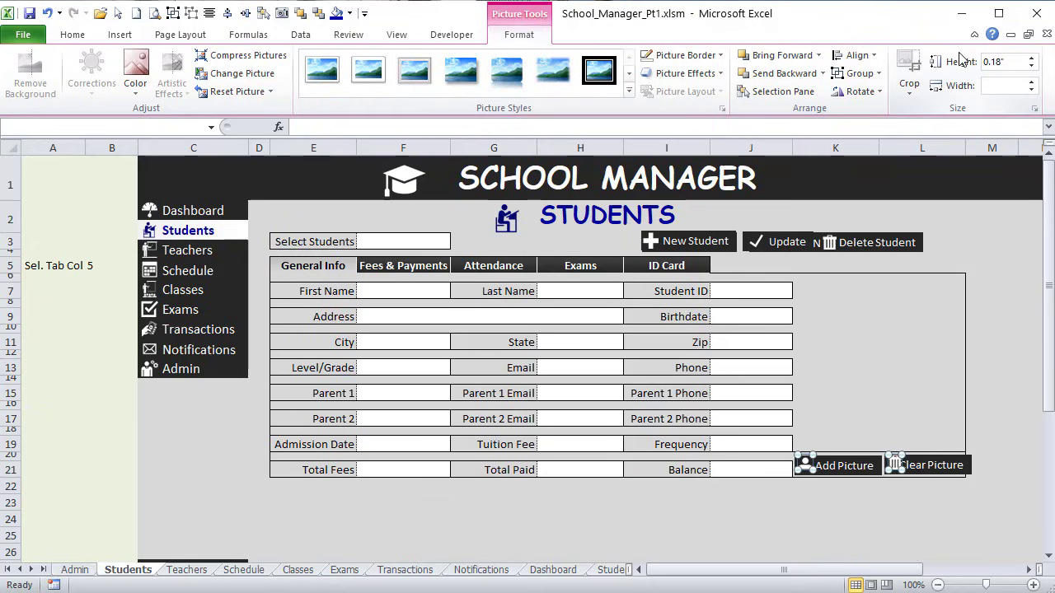
pyautogui.click(806, 404)
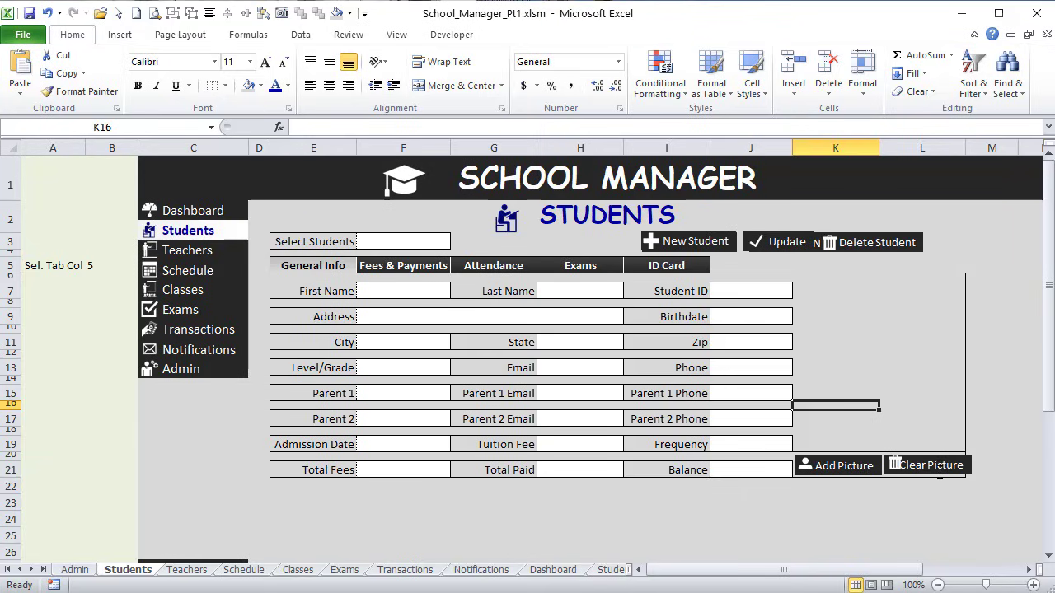
# Step: Widen columns K and L equally by a small amount on the Students sheet
pyautogui.click(897, 405)
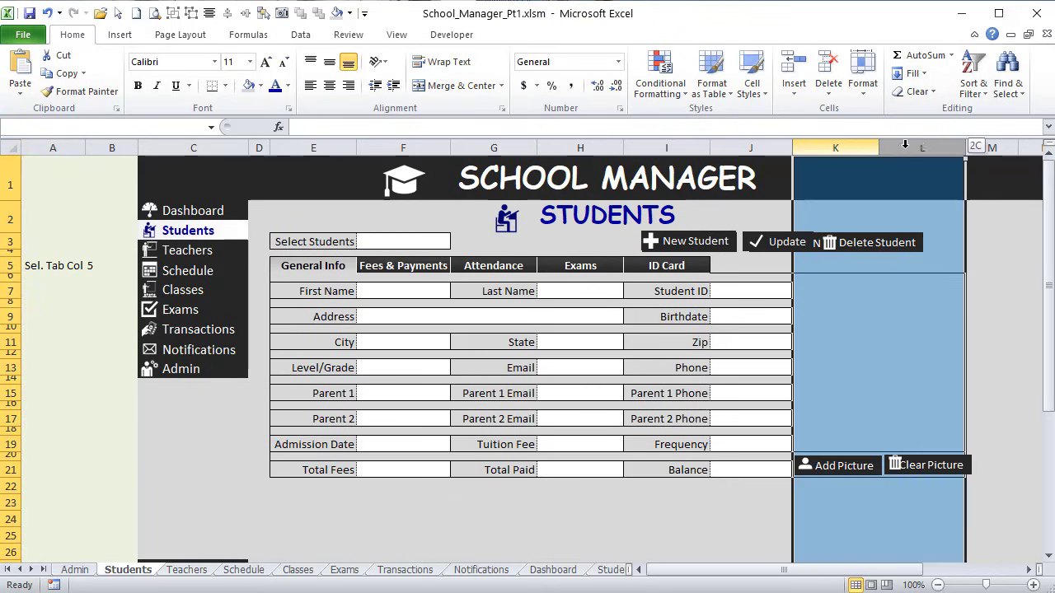
pyautogui.moveTo(867, 144); pyautogui.dragTo(882, 143)
pyautogui.click(942, 375)
# Step: Set the width of the Add Picture button's rectangle to 1.1 inches
pyautogui.keyDown('ctrl'); pyautogui.click(864, 470); pyautogui.keyUp('ctrl')
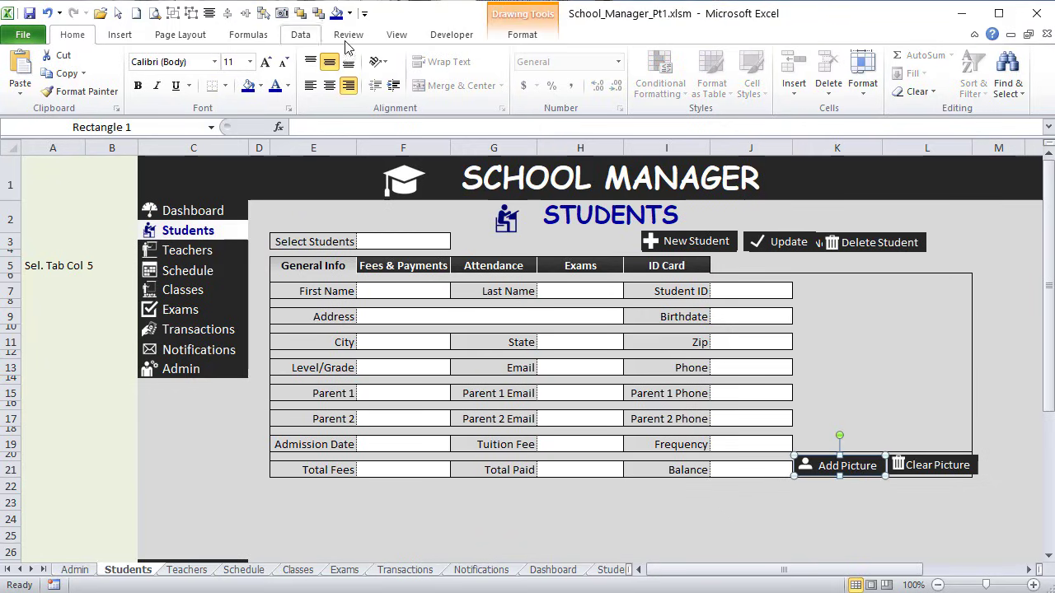
pyautogui.click(522, 34)
pyautogui.click(877, 85)
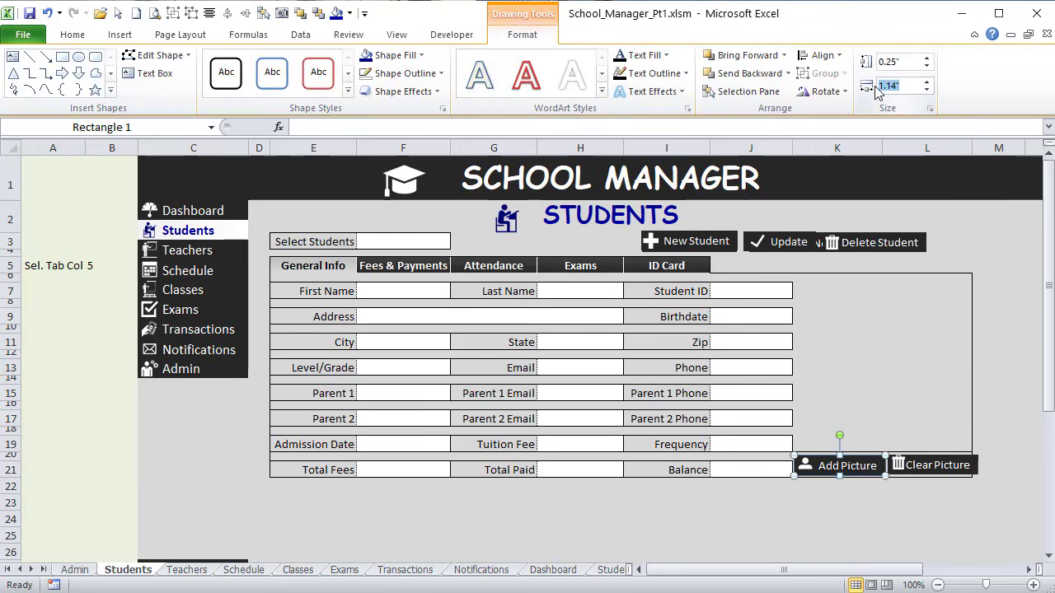
pyautogui.write('1.1')
pyautogui.press('Return')
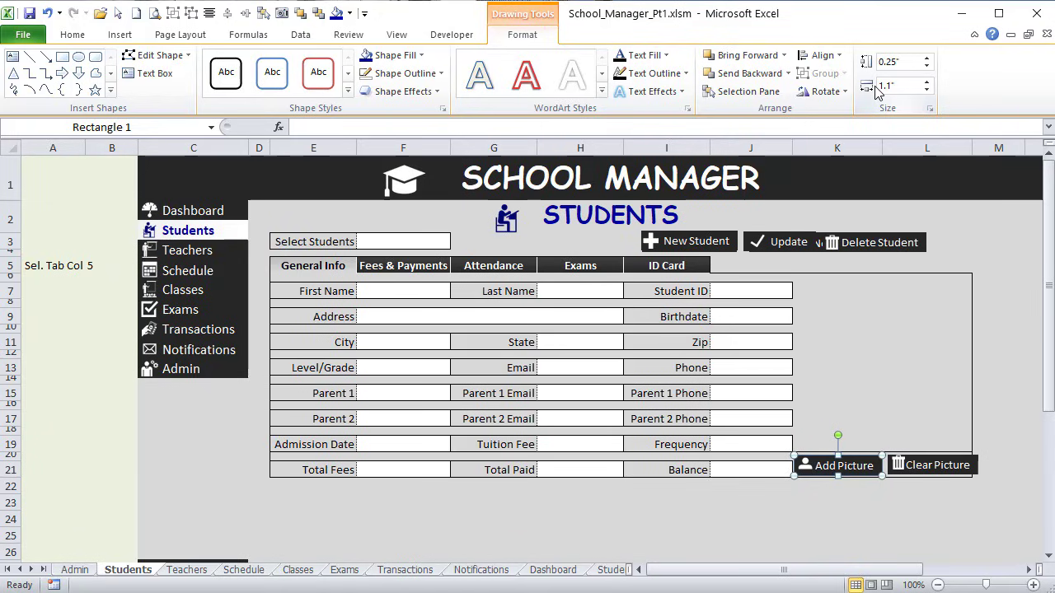
# Step: Set the Clear Picture rectangle's width to 1.2 inches and group it with its trash can icon
pyautogui.click(952, 458)
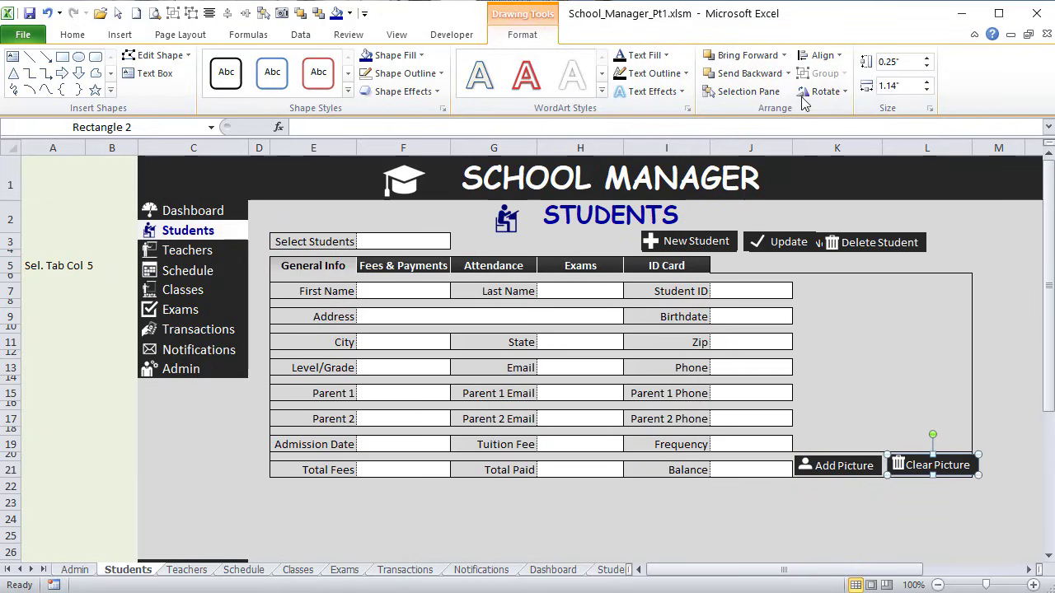
pyautogui.click(899, 85)
pyautogui.write('1.1')
pyautogui.press('Return')
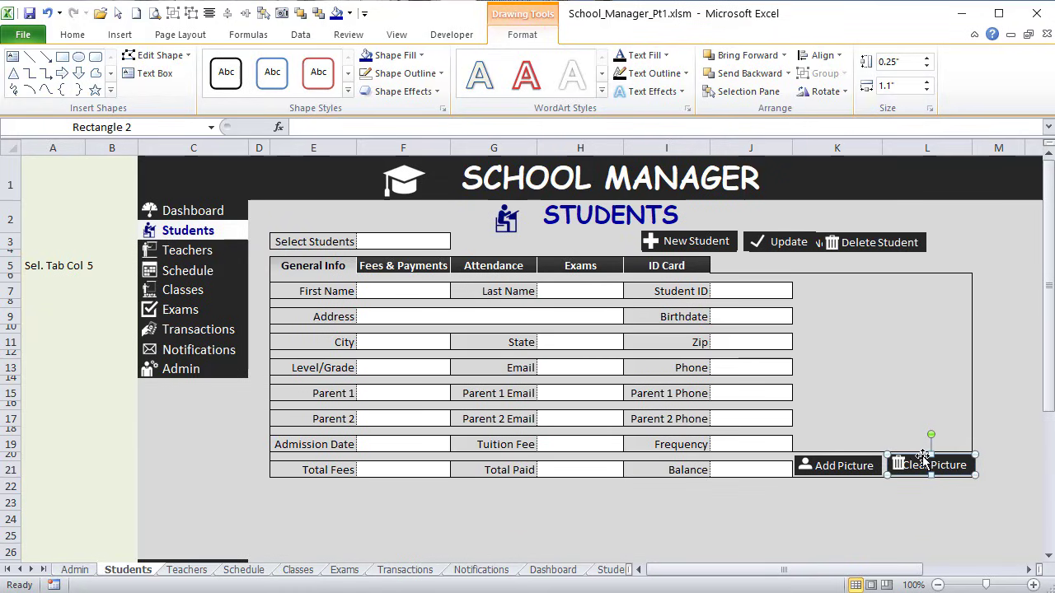
pyautogui.click(902, 85)
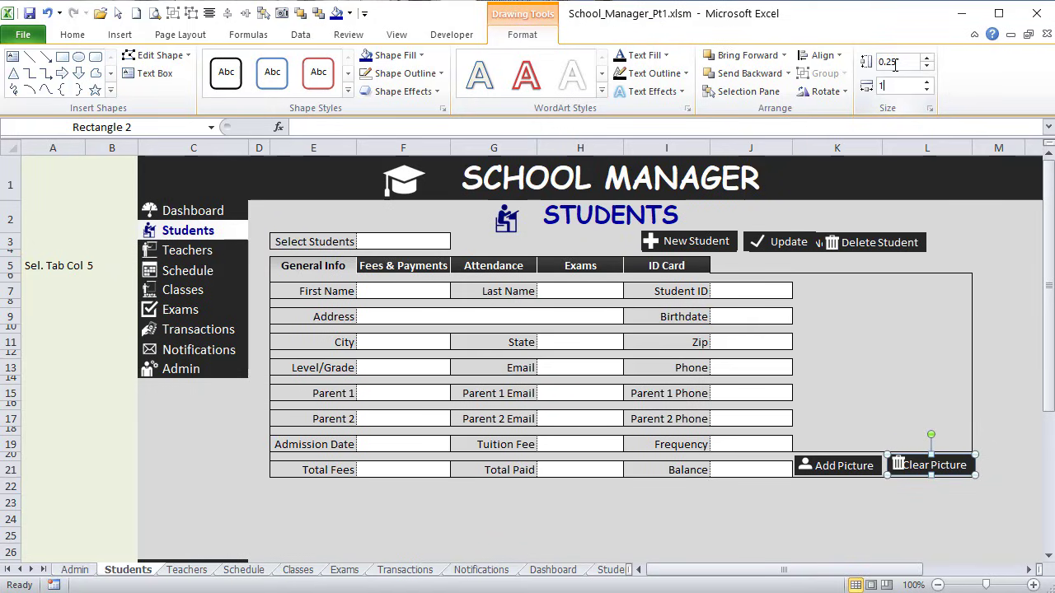
pyautogui.click(940, 353)
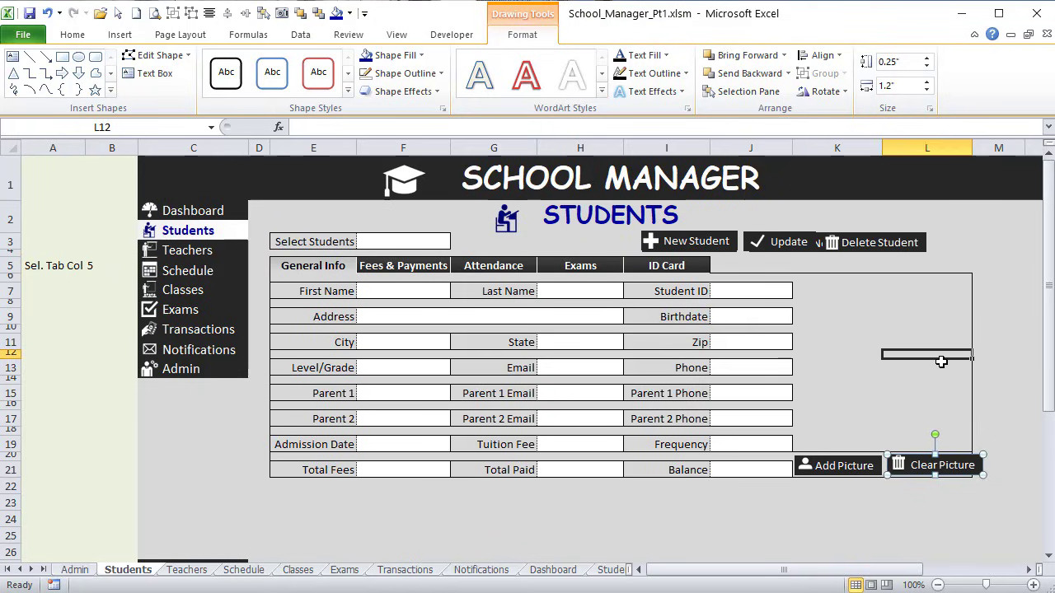
pyautogui.click(902, 465)
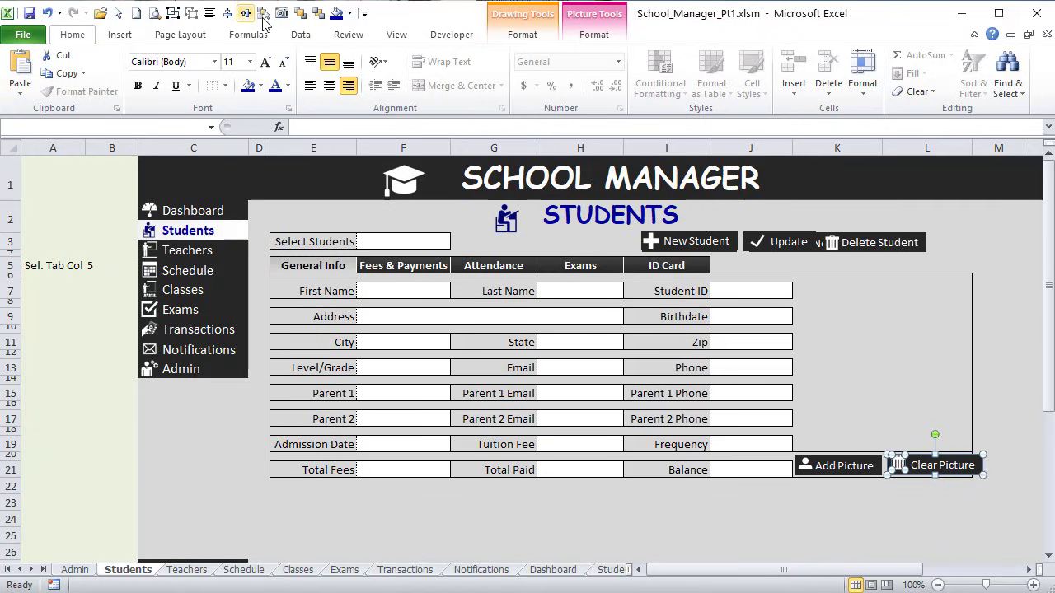
pyautogui.click(173, 13)
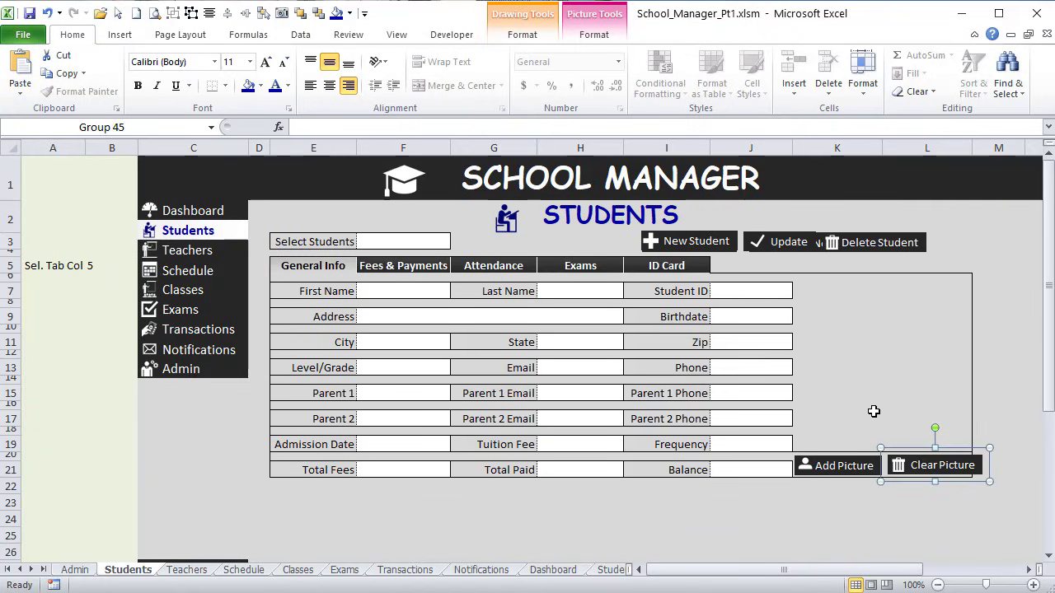
# Step: Give the person icon on the Add Picture button a picture border with a 1 pt weight
pyautogui.click(805, 464)
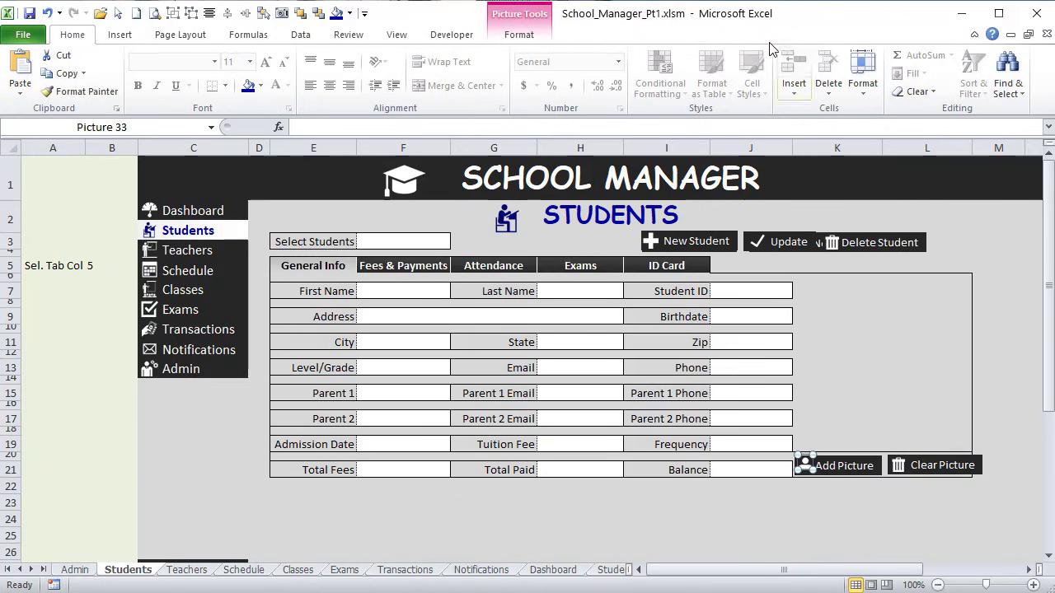
pyautogui.click(519, 35)
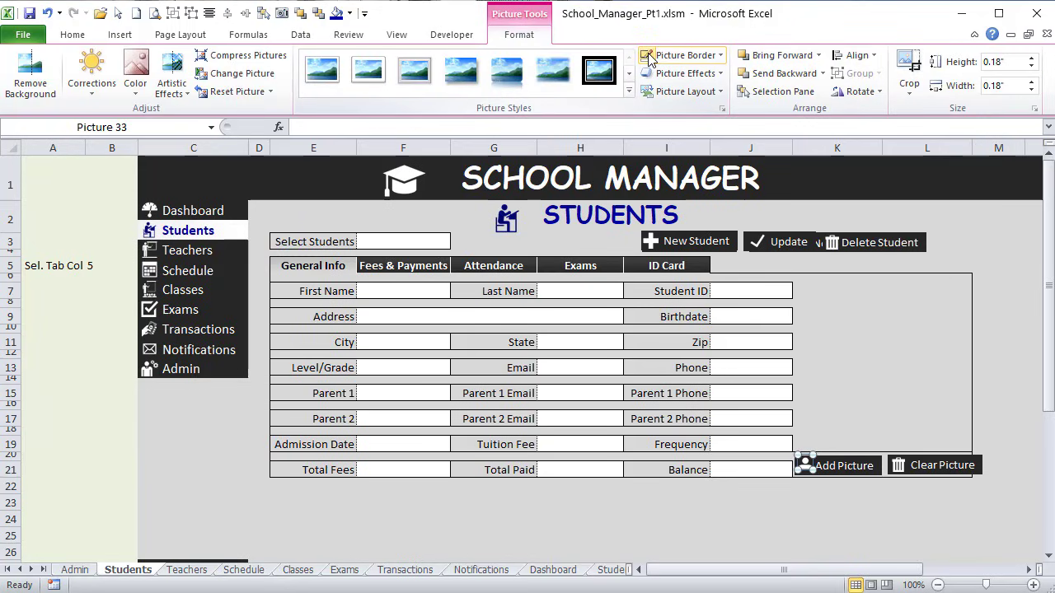
pyautogui.click(689, 55)
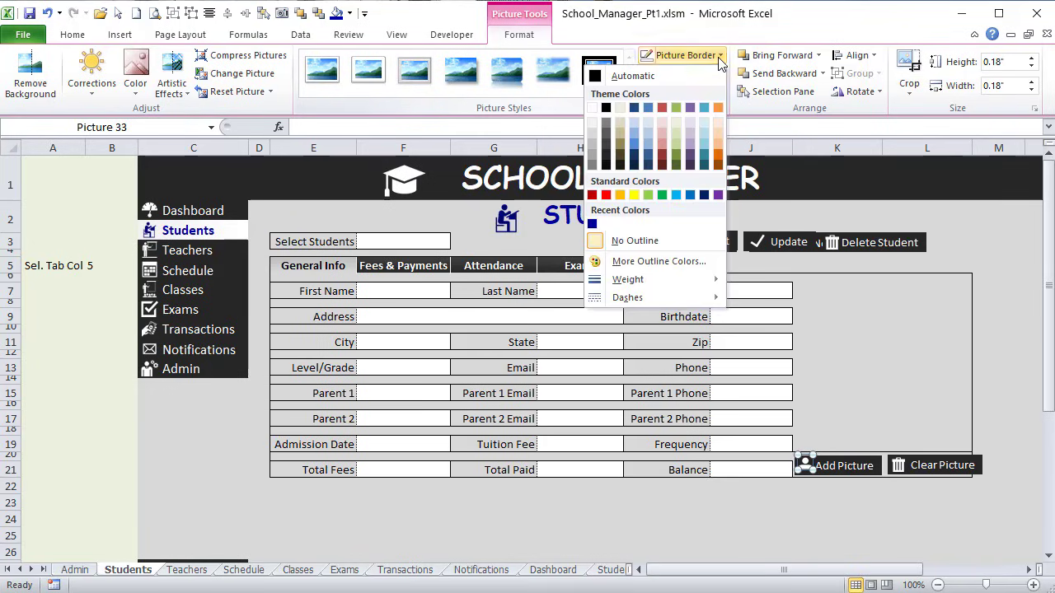
pyautogui.moveTo(678, 281)
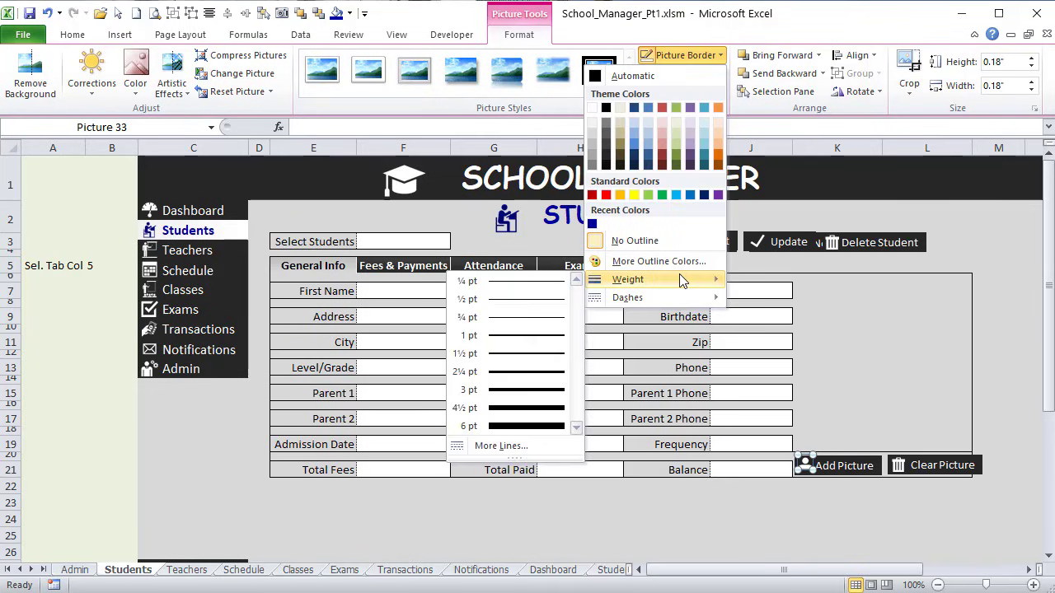
pyautogui.click(540, 318)
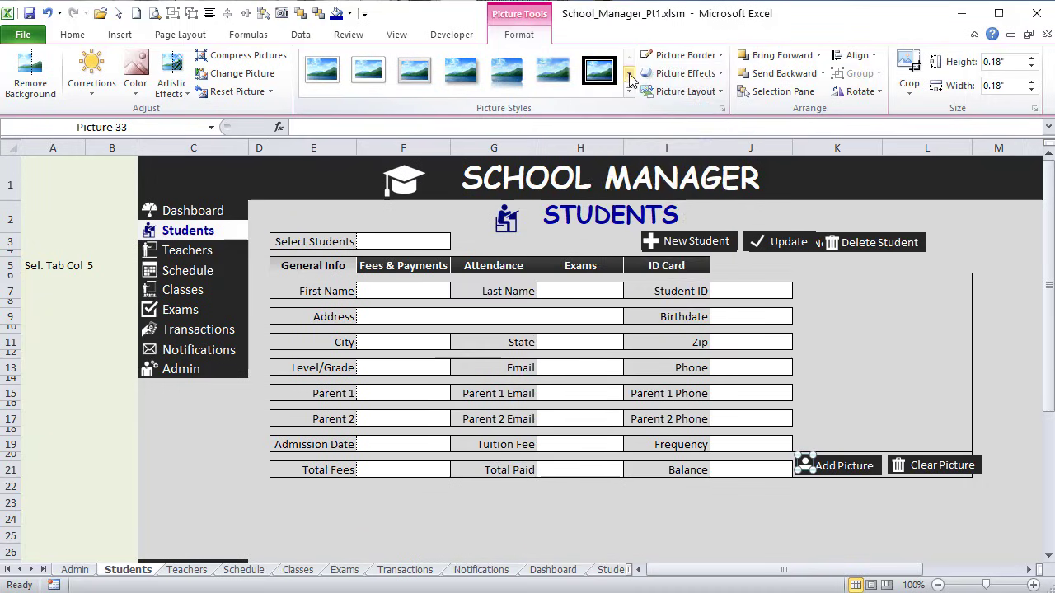
pyautogui.click(721, 60)
pyautogui.moveTo(630, 280)
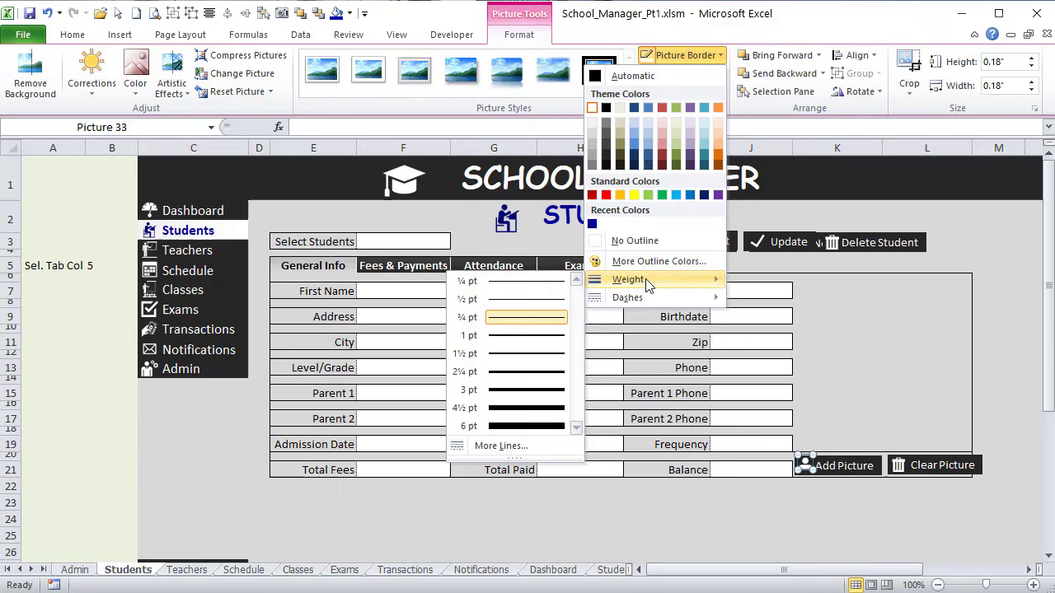
pyautogui.click(535, 336)
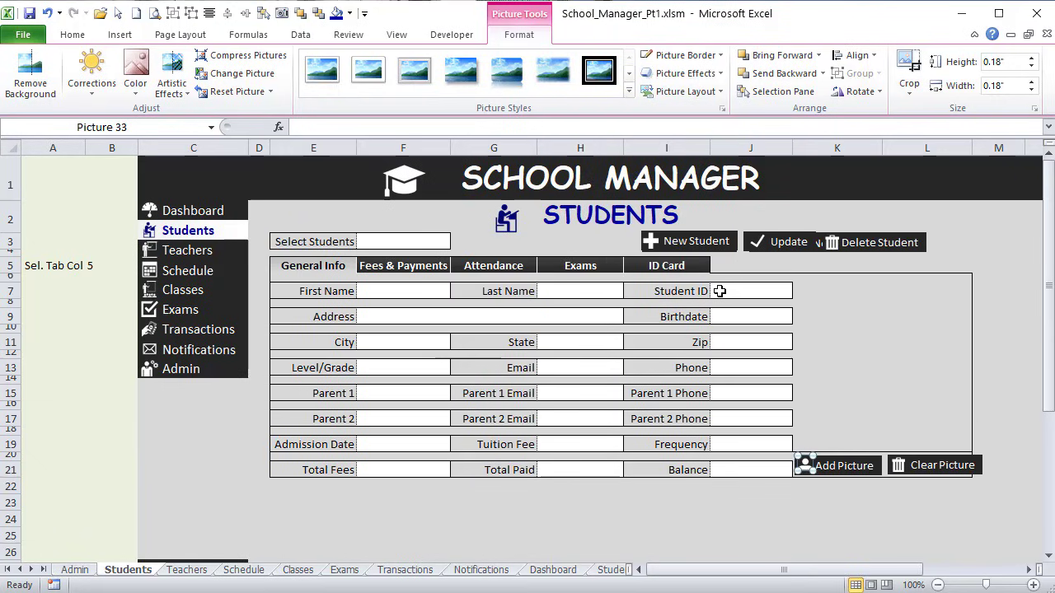
pyautogui.click(919, 380)
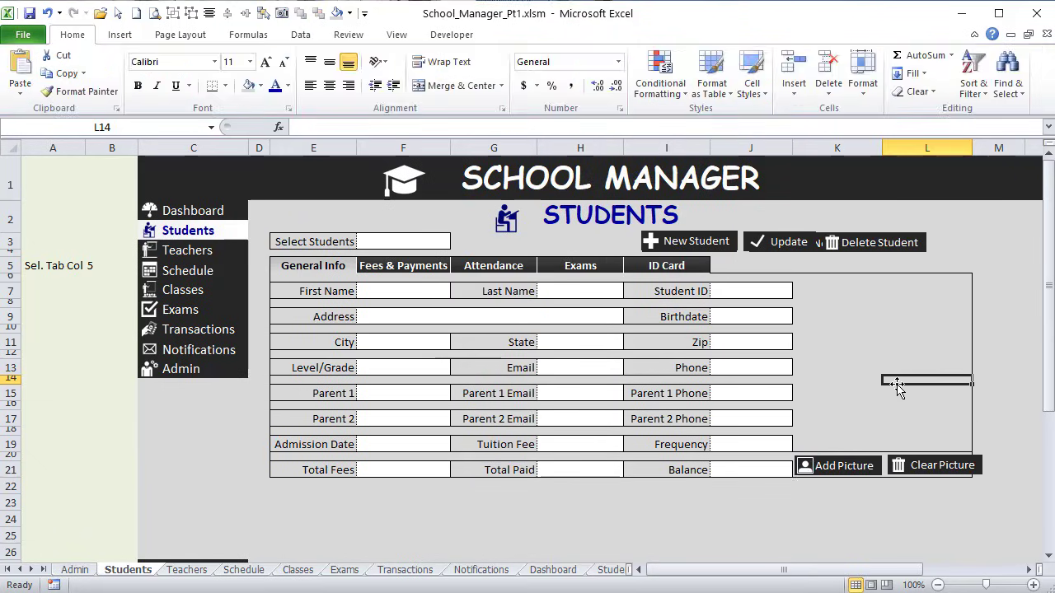
# Step: Group the person icon with the Add Picture rectangle
pyautogui.click(821, 471)
pyautogui.keyDown('ctrl'); pyautogui.click(807, 464); pyautogui.keyUp('ctrl')
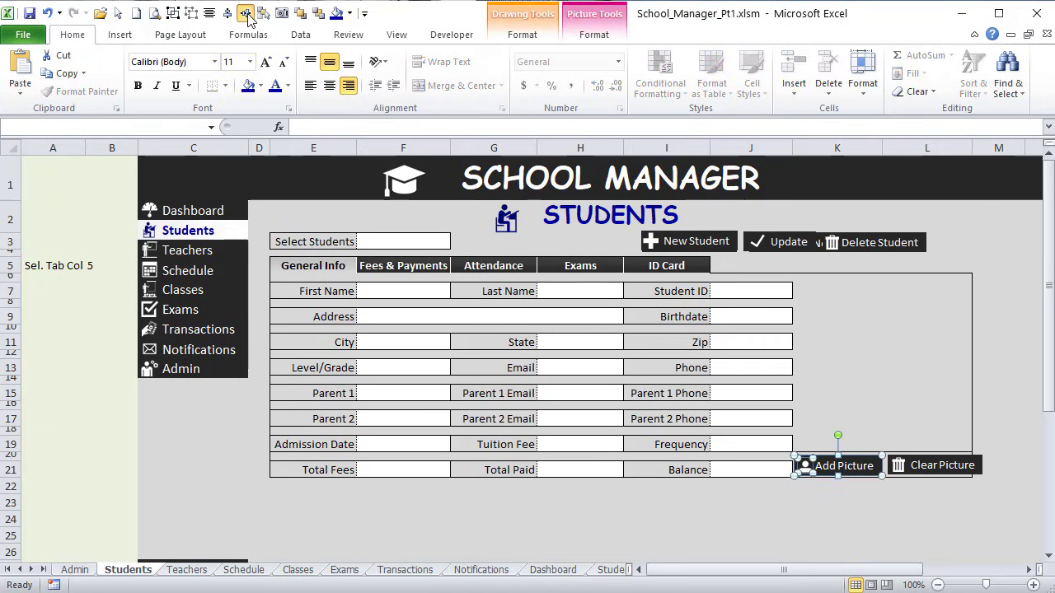
pyautogui.click(173, 14)
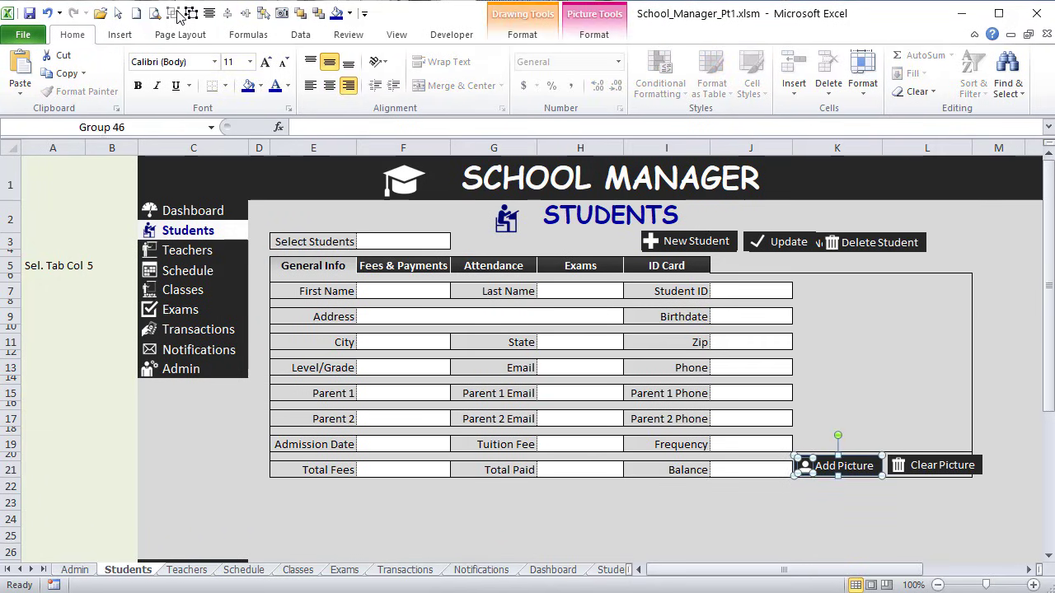
pyautogui.keyDown('ctrl'); pyautogui.click(915, 458); pyautogui.keyUp('ctrl')
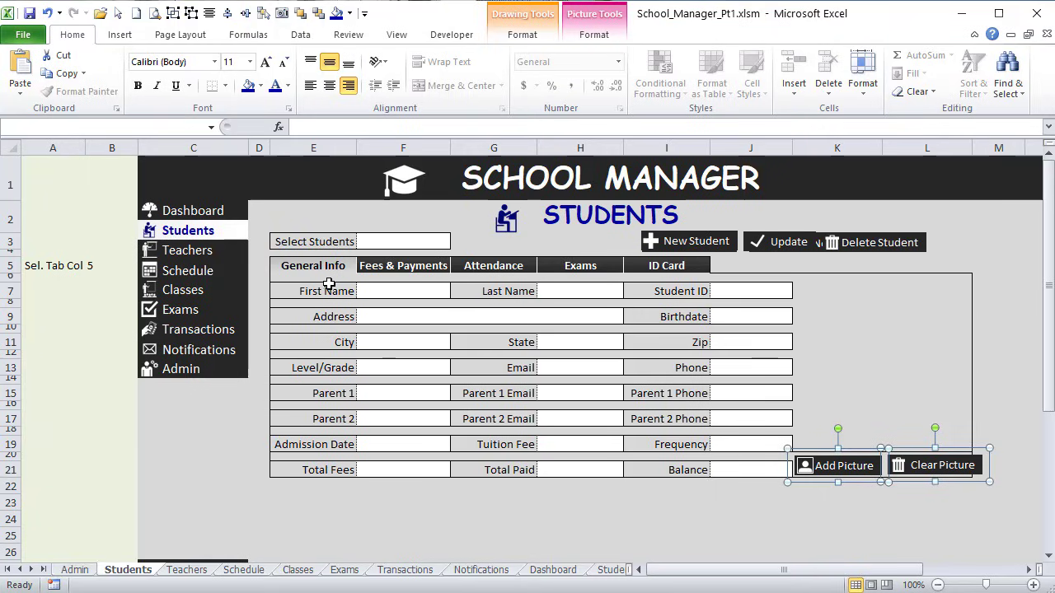
pyautogui.click(919, 350)
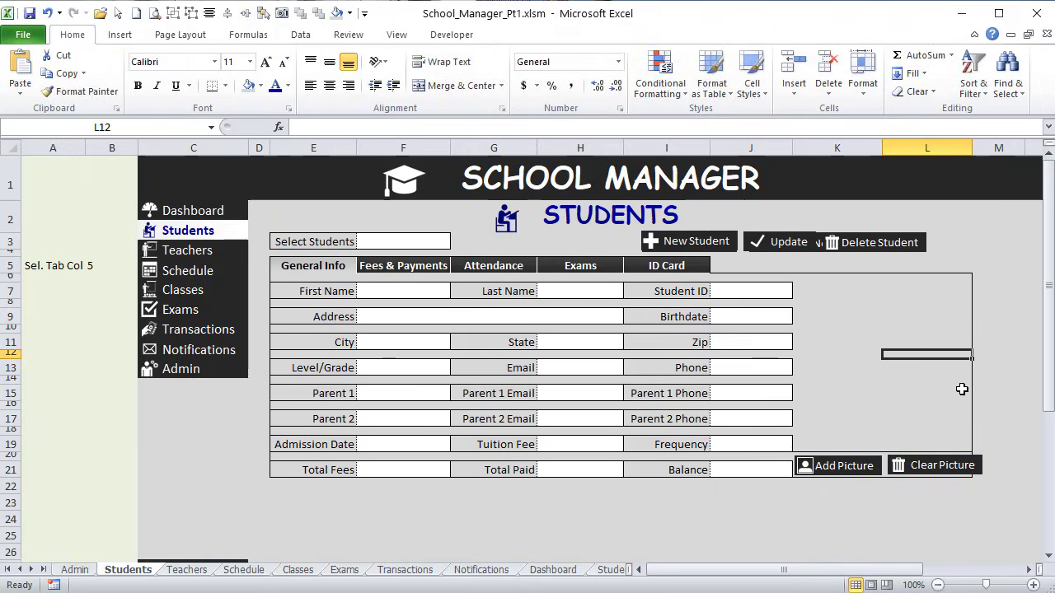
# Step: Nudge the Clear Picture button slightly left, closer to the Add Picture button
pyautogui.click(927, 456)
pyautogui.press('Left')
pyautogui.press('Left')
pyautogui.press('Left')
pyautogui.press('Left')
pyautogui.press('Left')
pyautogui.press('Left')
pyautogui.press('Left')
pyautogui.press('Left')
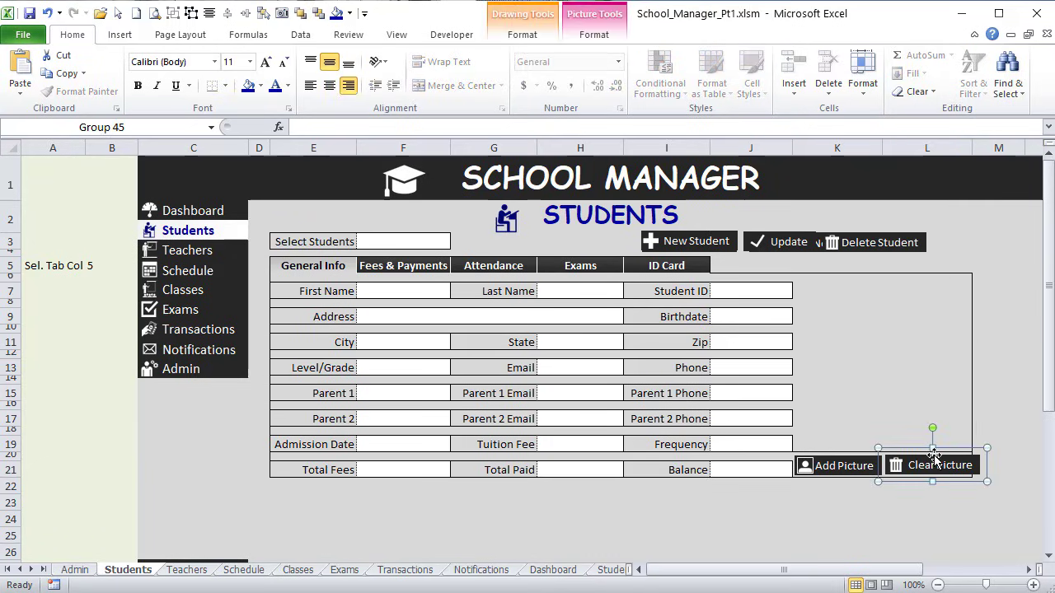
pyautogui.press('Right')
pyautogui.press('Right')
pyautogui.press('Right')
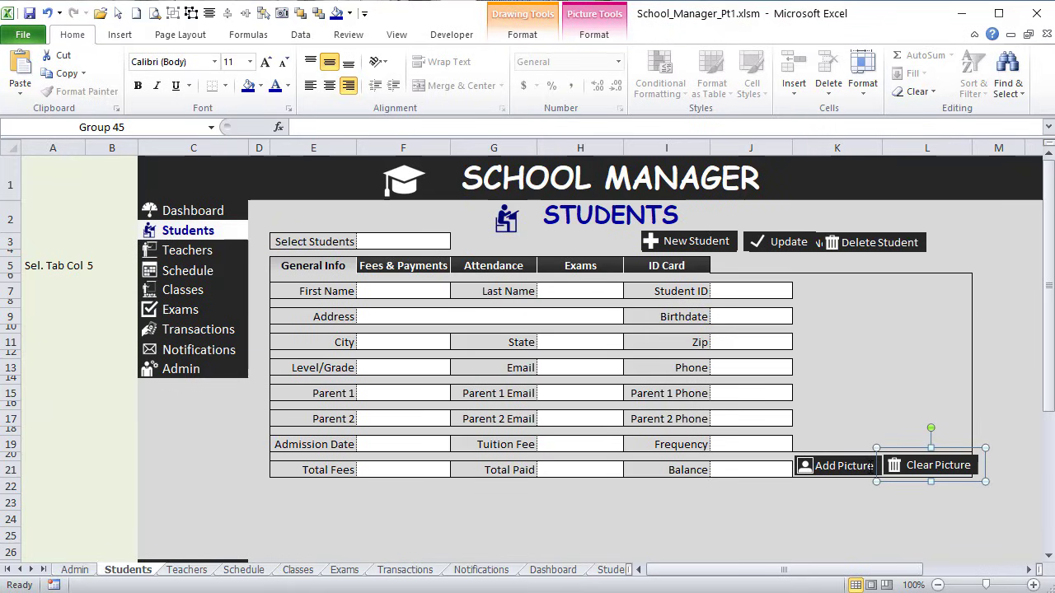
# Step: Set both picture buttons to move but not size with cells, and widen columns K and L a little more
pyautogui.keyDown('ctrl'); pyautogui.click(882, 465); pyautogui.keyUp('ctrl')
pyautogui.hotkey('shift', 'F10')
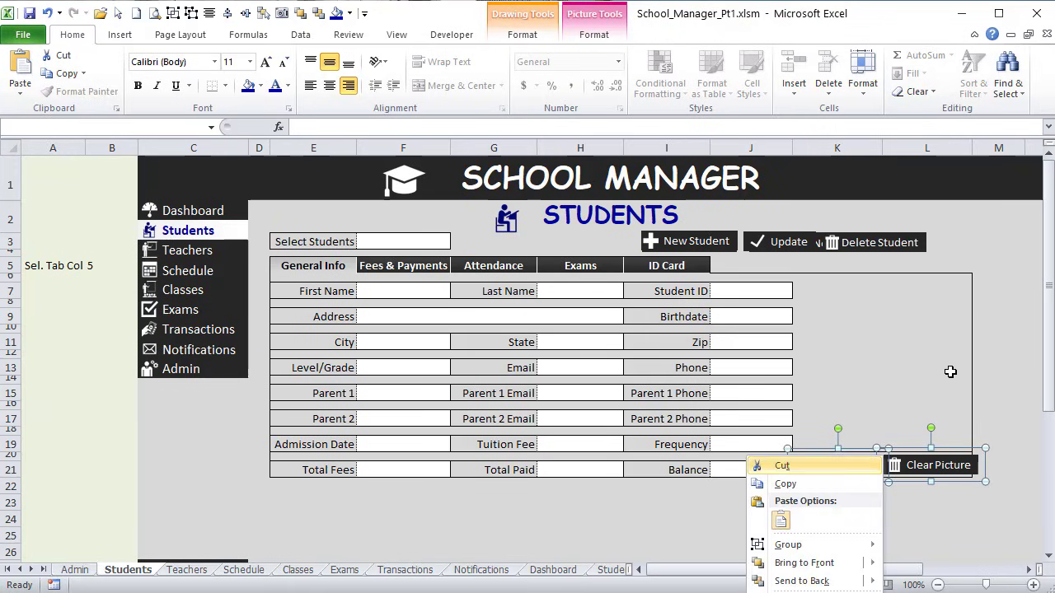
pyautogui.press('Up')
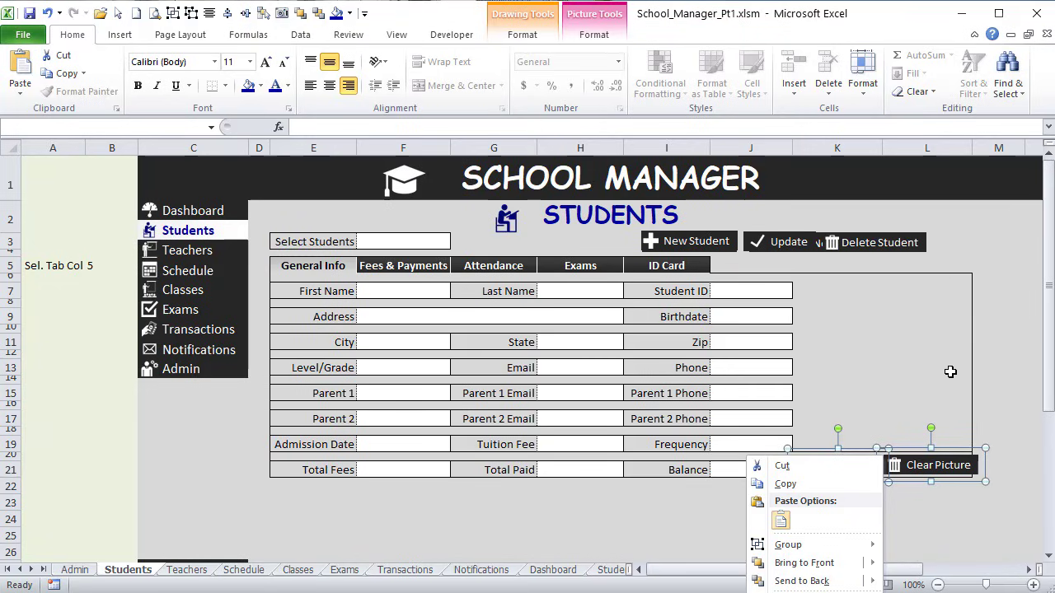
pyautogui.press('Return')
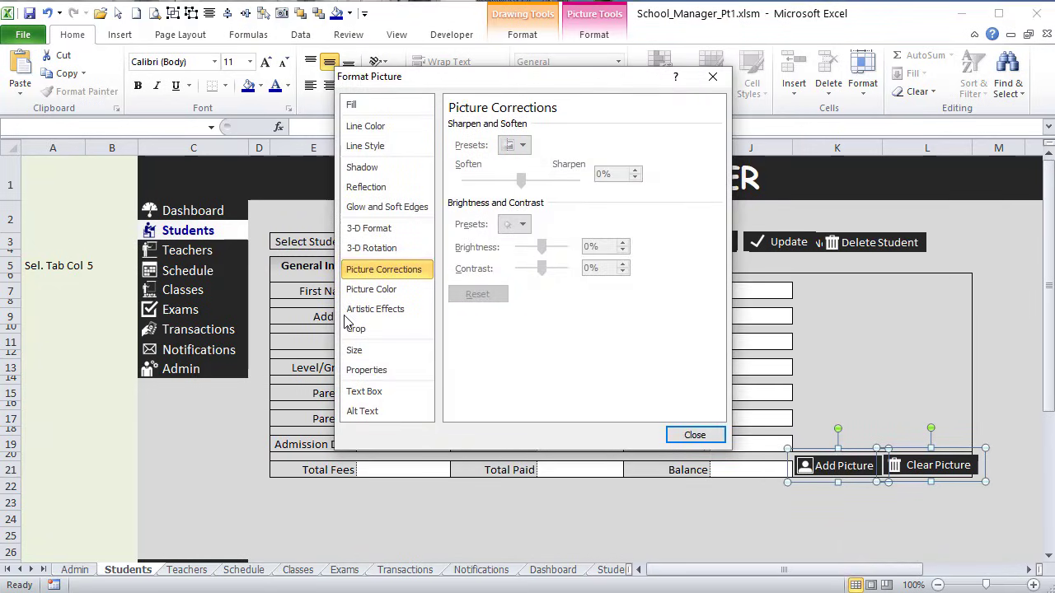
pyautogui.click(363, 370)
pyautogui.click(487, 161)
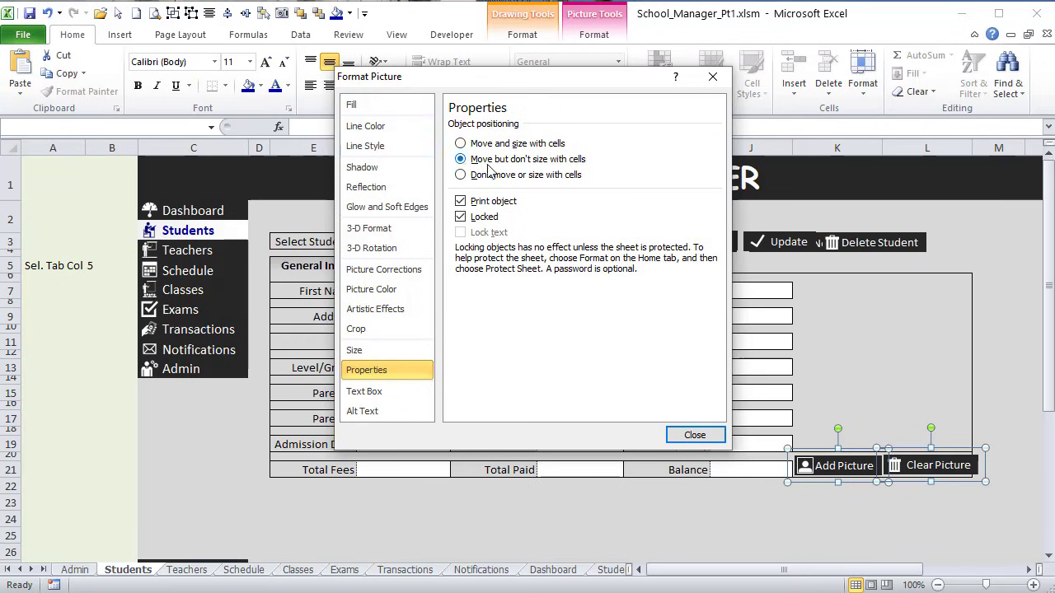
pyautogui.click(694, 434)
pyautogui.moveTo(876, 148)
pyautogui.mouseDown()
pyautogui.moveTo(914, 142)
pyautogui.moveTo(890, 145)
pyautogui.mouseUp()
pyautogui.click(899, 328)
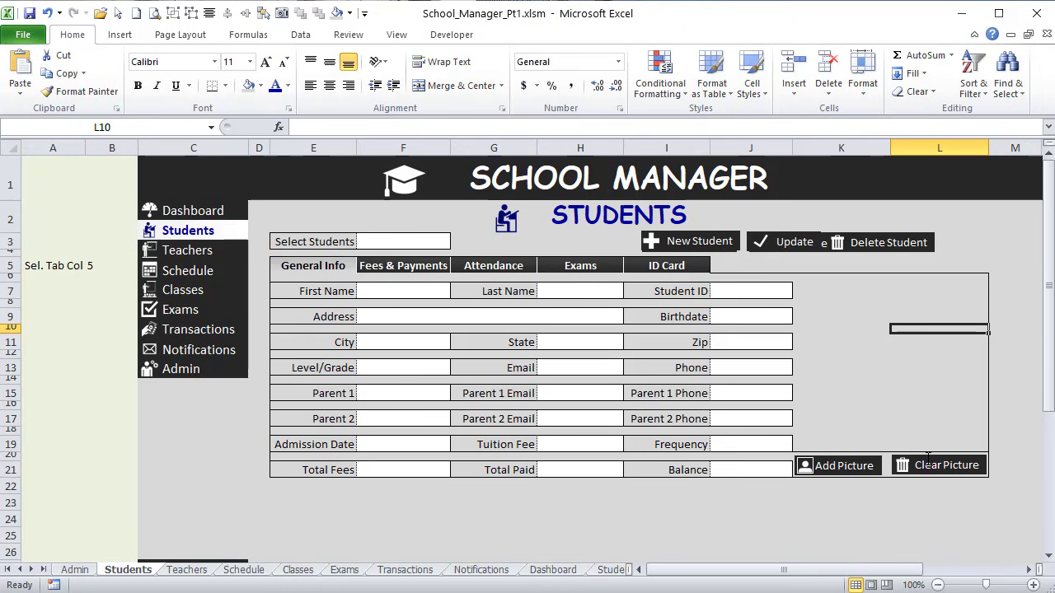
# Step: Align the Add Picture and Clear Picture buttons along their middles and group them into one object
pyautogui.keyDown('ctrl'); pyautogui.click(865, 465); pyautogui.keyUp('ctrl')
pyautogui.keyDown('ctrl'); pyautogui.click(919, 466); pyautogui.keyUp('ctrl')
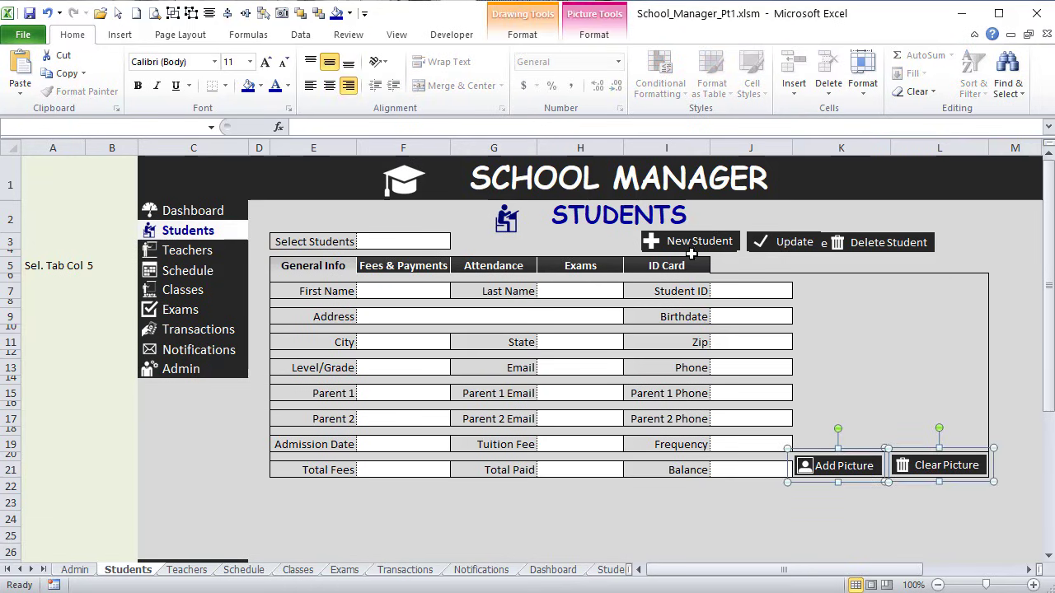
pyautogui.click(245, 12)
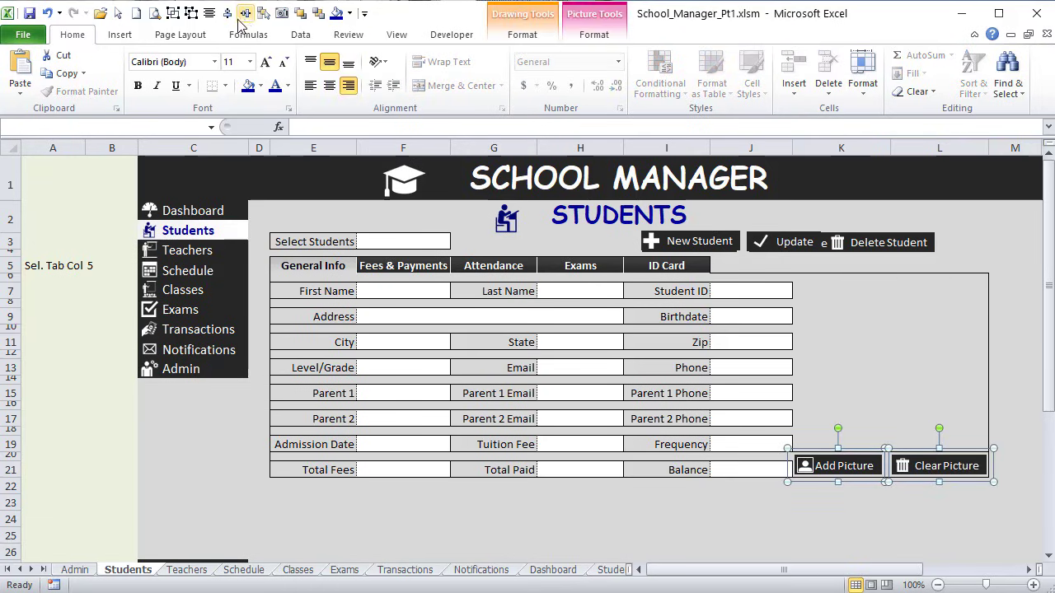
pyautogui.click(172, 13)
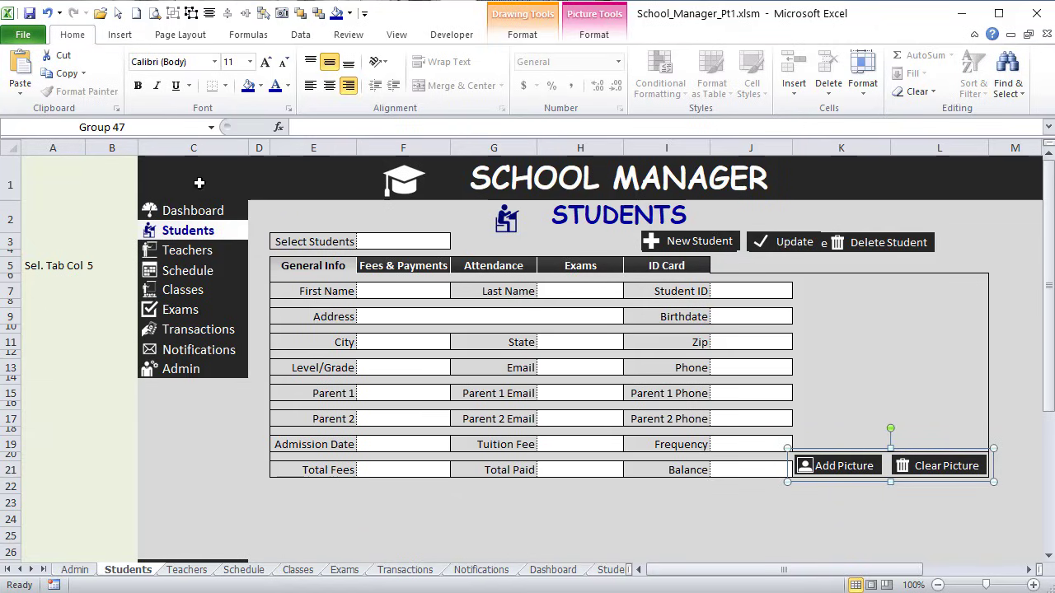
# Step: Name the group holding the two picture buttons GenInfoGrp
pyautogui.click(175, 130)
pyautogui.write('Gen')
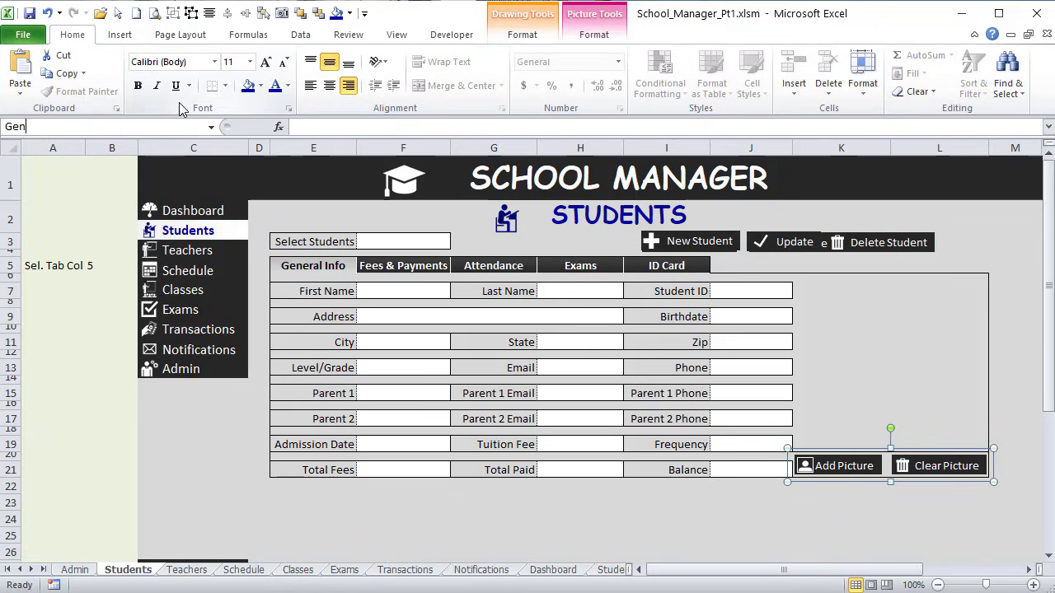
pyautogui.write('InfoGrp')
pyautogui.press('Return')
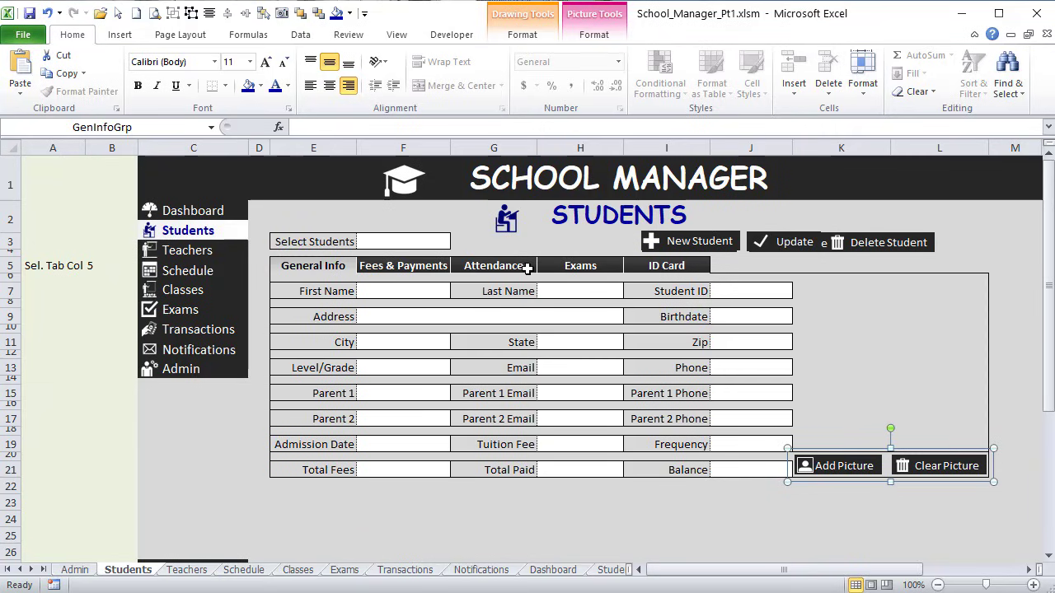
pyautogui.click(808, 371)
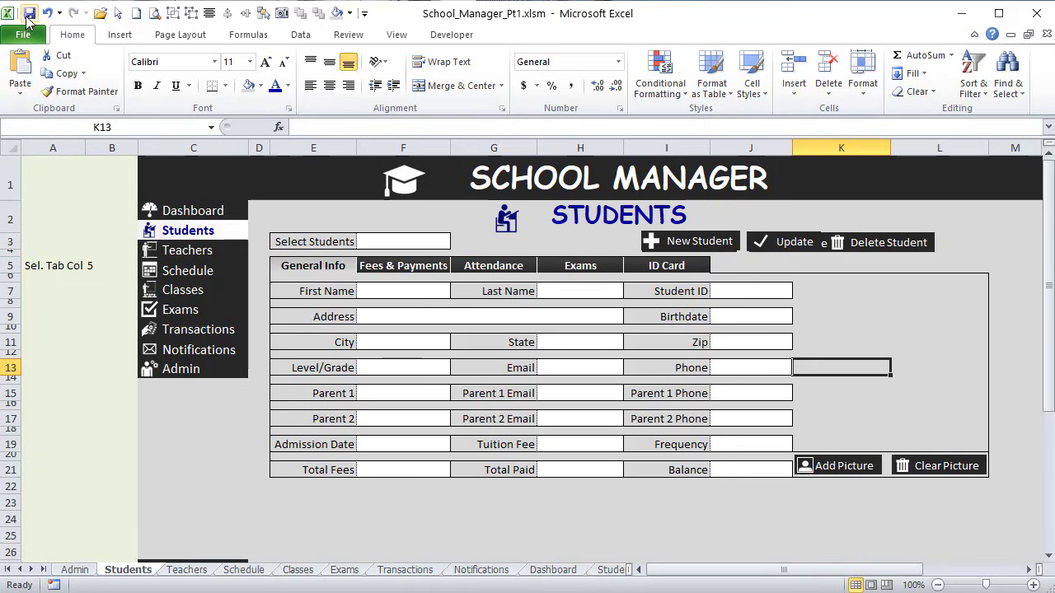
# Step: Save the workbook and extend the light grey formatting of C26 down over the dark cells C27:C34
pyautogui.click(28, 14)
pyautogui.scroll(-2, 289, 471)
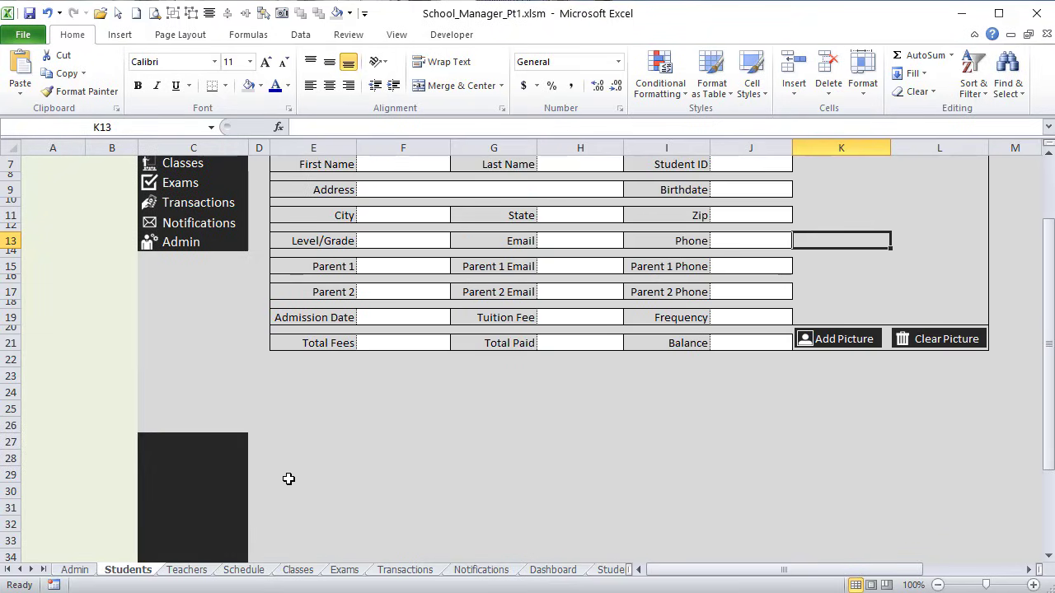
pyautogui.scroll(-1, 288, 479)
pyautogui.click(196, 384)
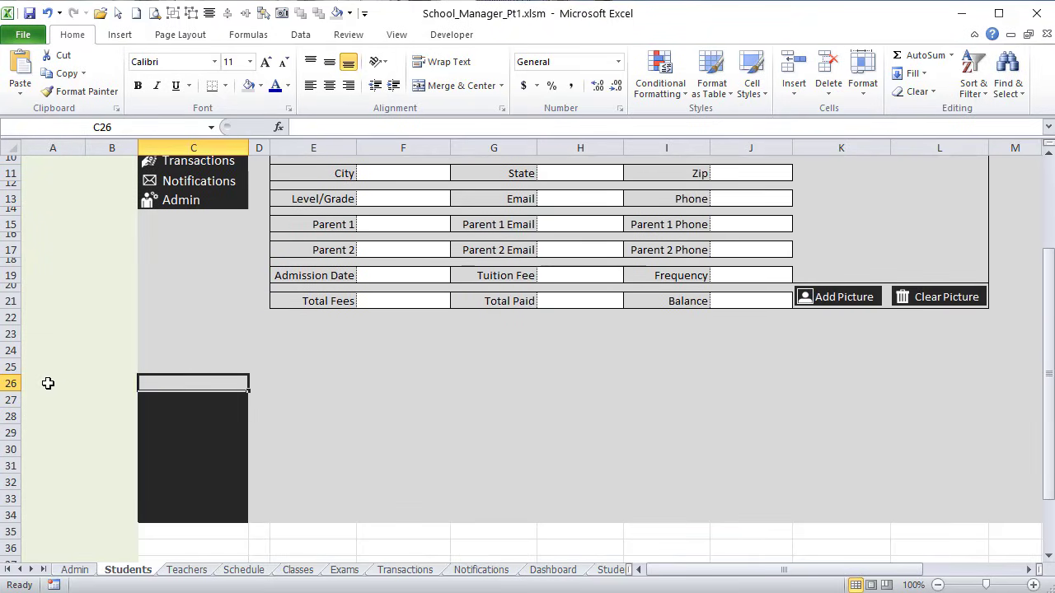
pyautogui.moveTo(247, 396); pyautogui.dragTo(247, 521)
pyautogui.click(348, 402)
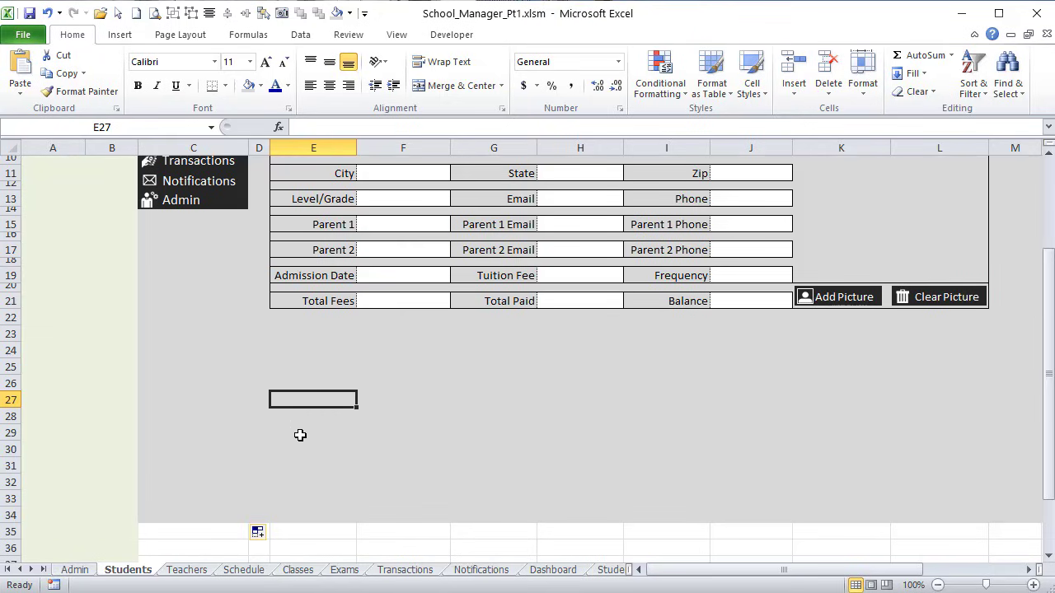
# Step: Extend the light grey sheet background from row 34 downward across column C and the columns beyond it
pyautogui.click(12, 448)
pyautogui.scroll(-4, 364, 386)
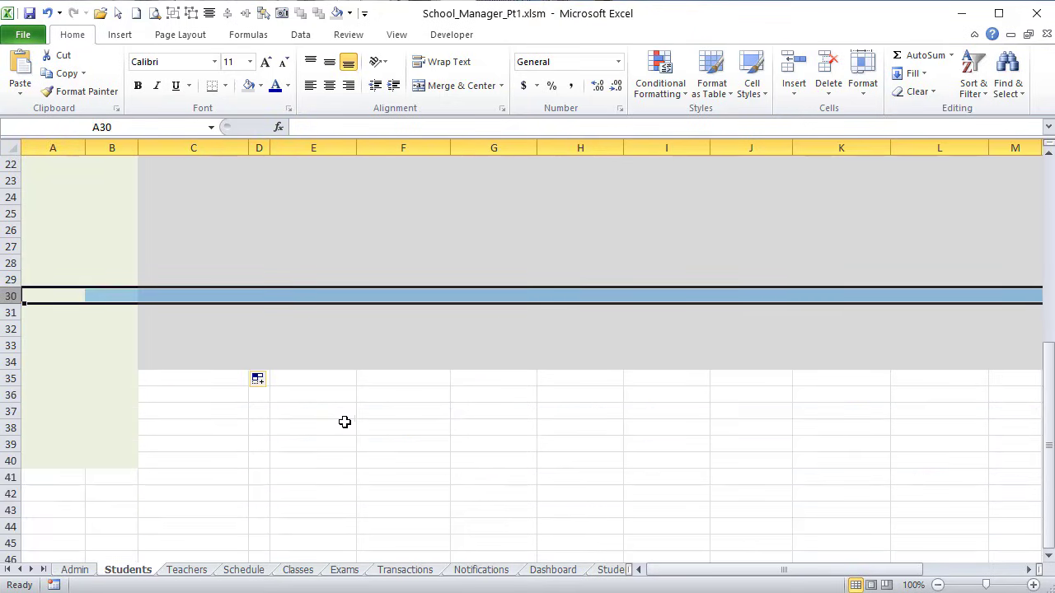
pyautogui.moveTo(155, 367); pyautogui.dragTo(783, 569)
pyautogui.scroll(17, 660, 486)
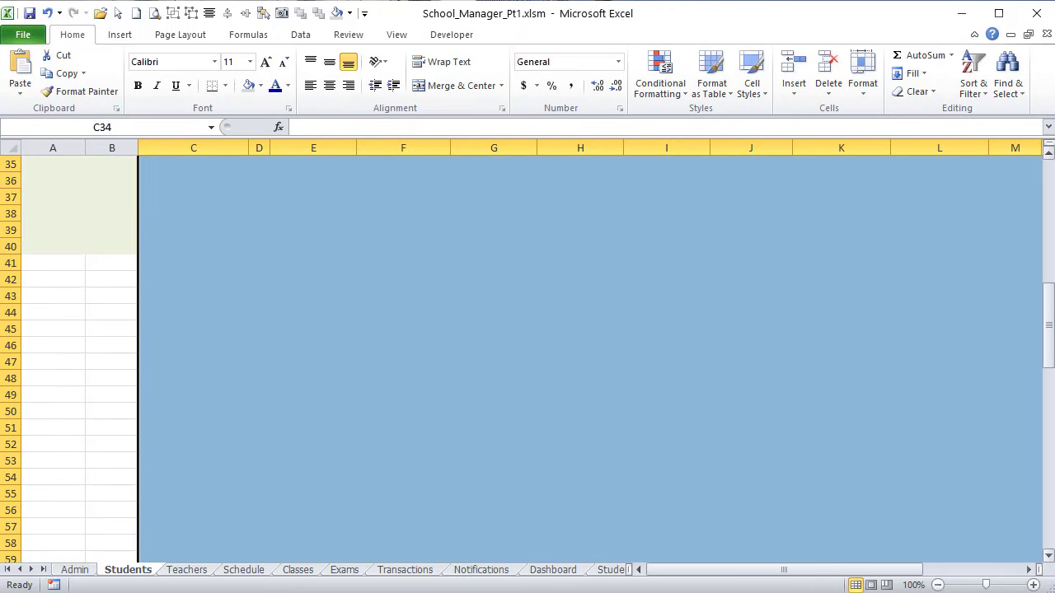
pyautogui.moveTo(1050, 343); pyautogui.dragTo(1040, 280)
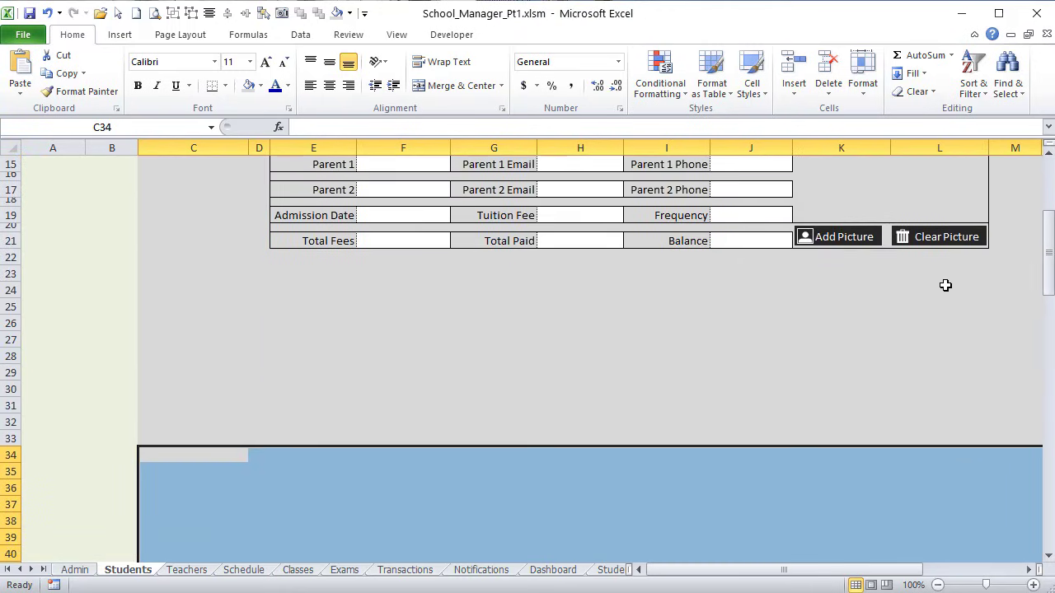
# Step: Enter the heading Student Fees & Payments in D30 and move it to E30
pyautogui.click(254, 391)
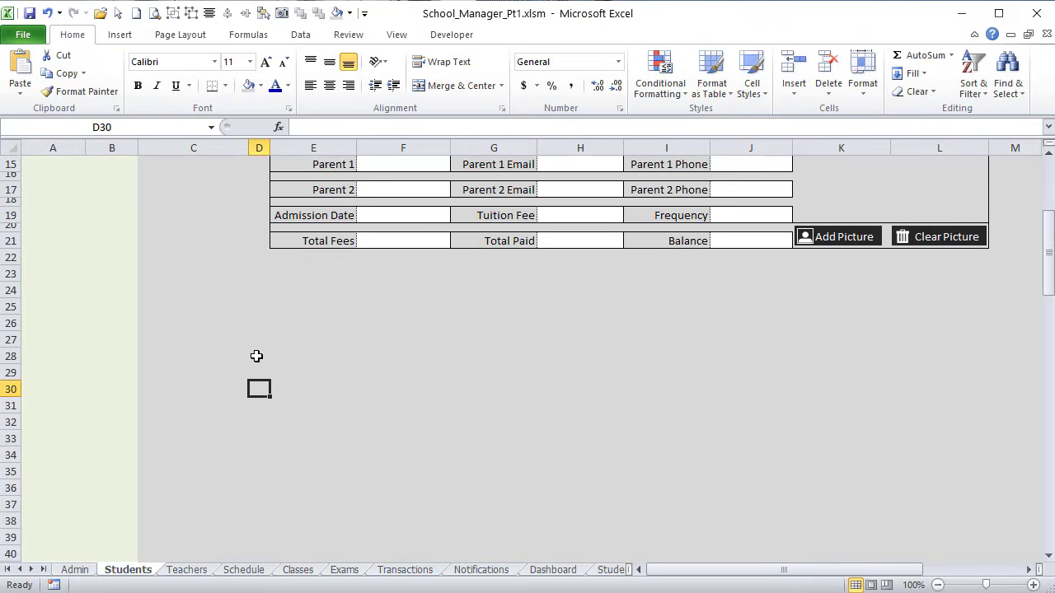
pyautogui.write('Student Fees & Pay')
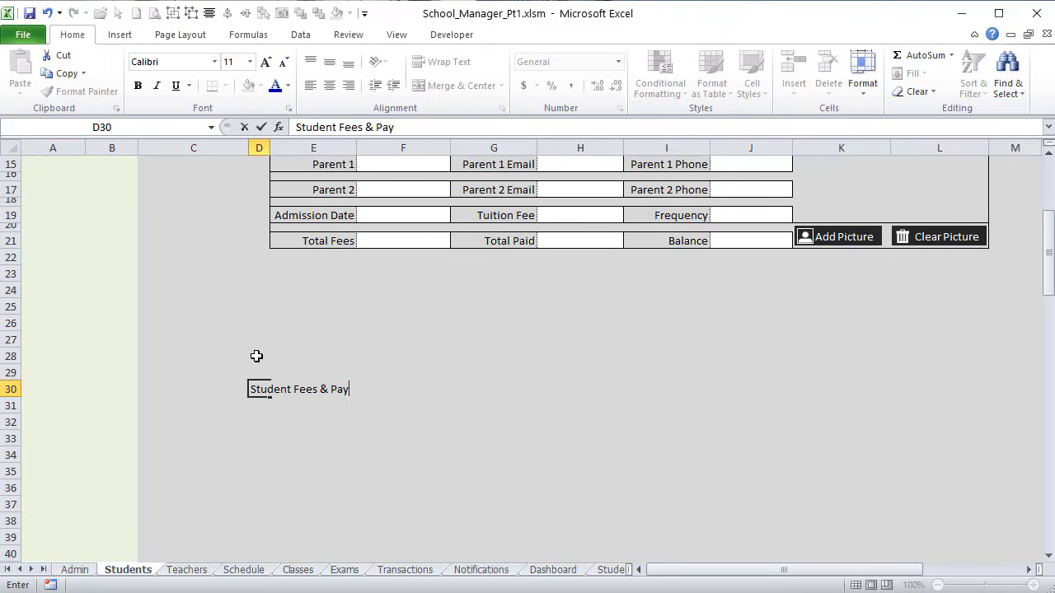
pyautogui.write('ments')
pyautogui.press('Return')
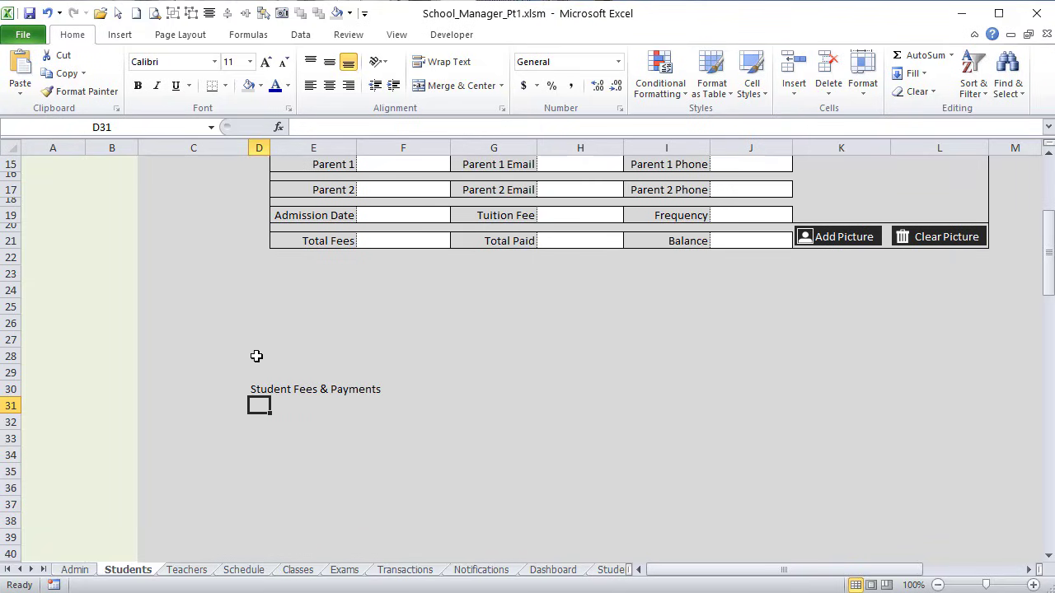
pyautogui.click(255, 390)
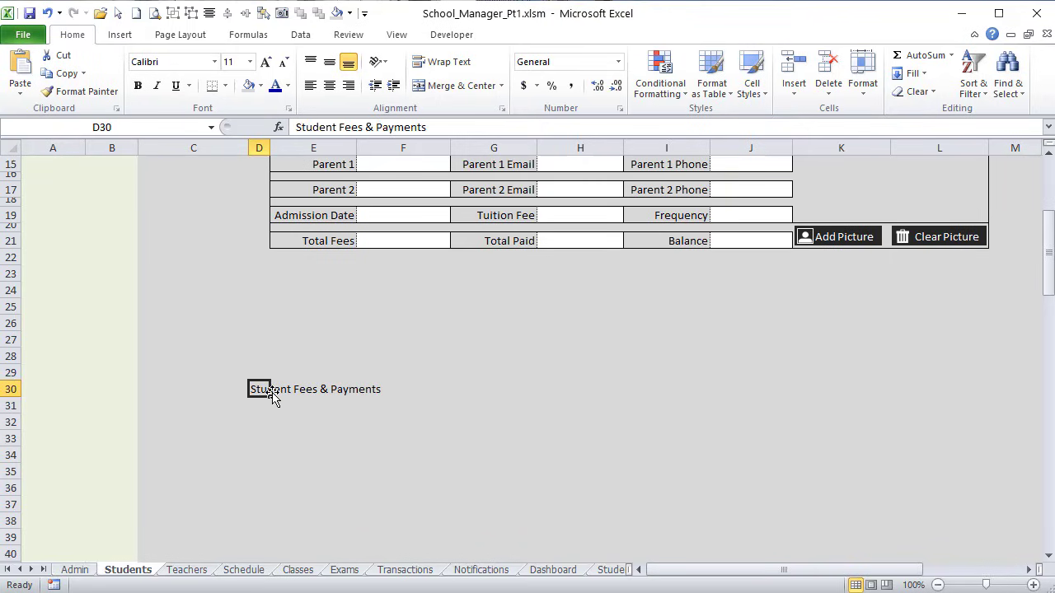
pyautogui.moveTo(269, 398)
pyautogui.mouseDown()
pyautogui.moveTo(291, 395)
pyautogui.moveTo(271, 395)
pyautogui.mouseUp()
pyautogui.click(268, 379)
pyautogui.click(283, 405)
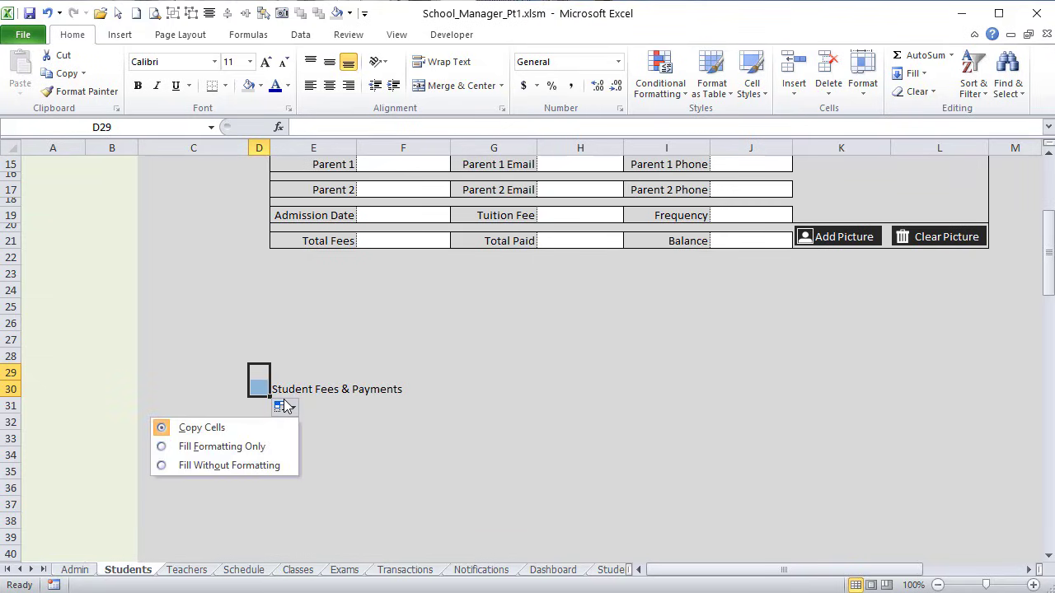
# Step: Enter the column headers Type, Date, Amount, Term and Note in cells E31 to I31
pyautogui.click(318, 408)
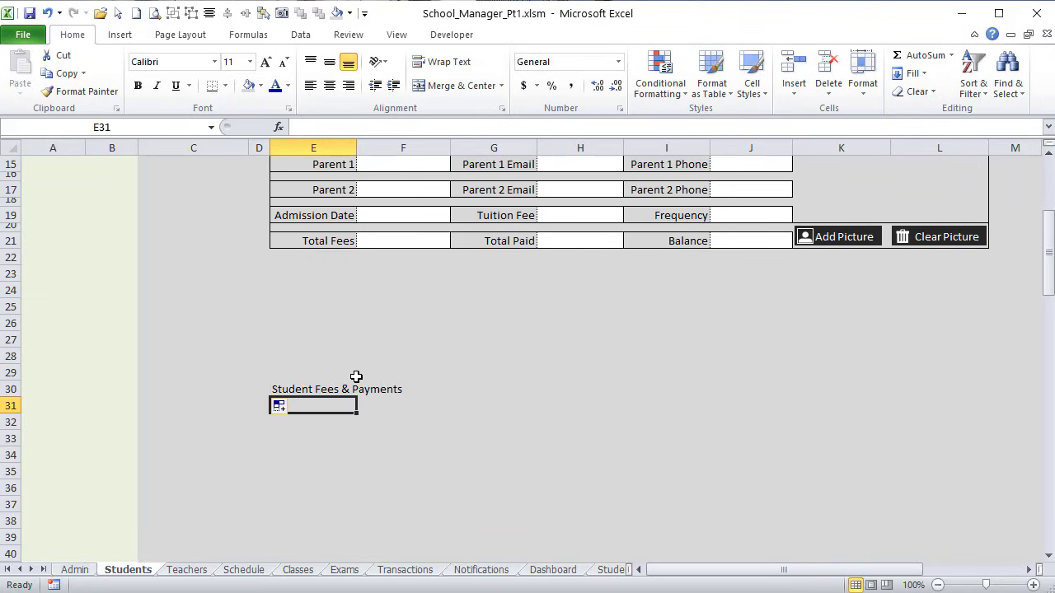
pyautogui.write('Type')
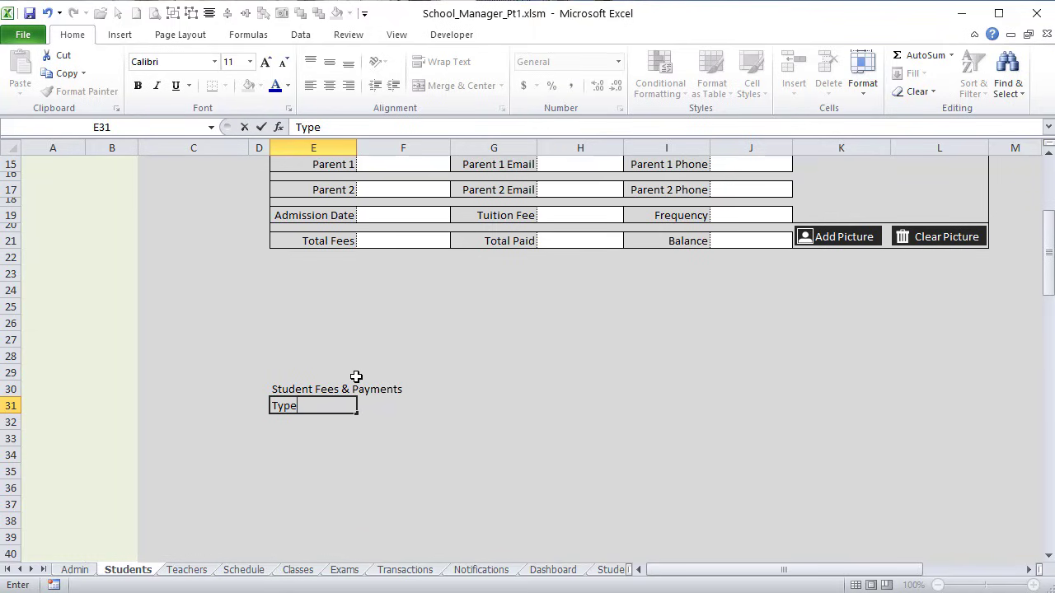
pyautogui.press('Tab')
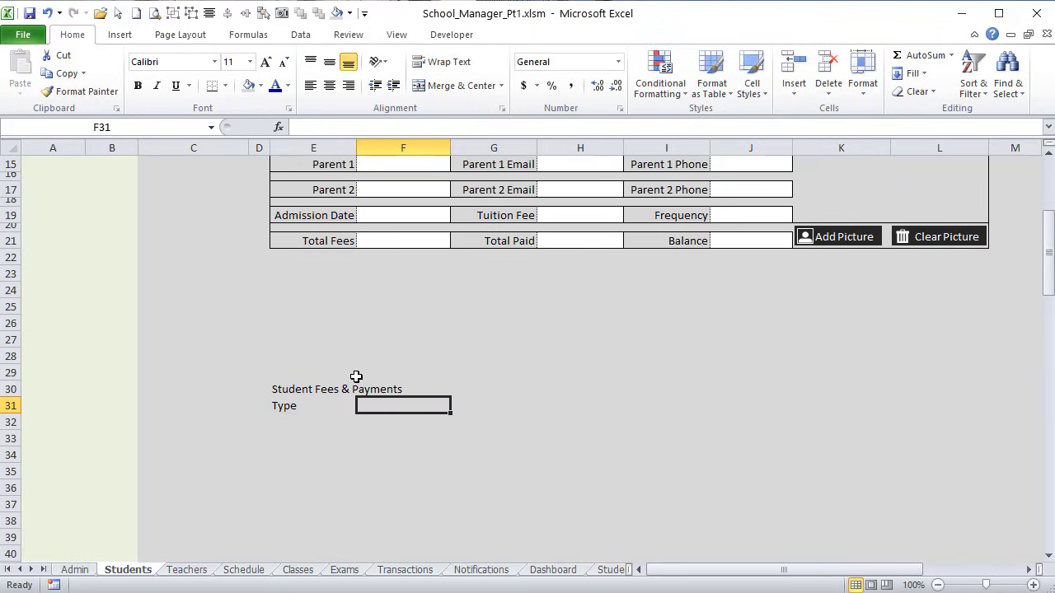
pyautogui.write('Date')
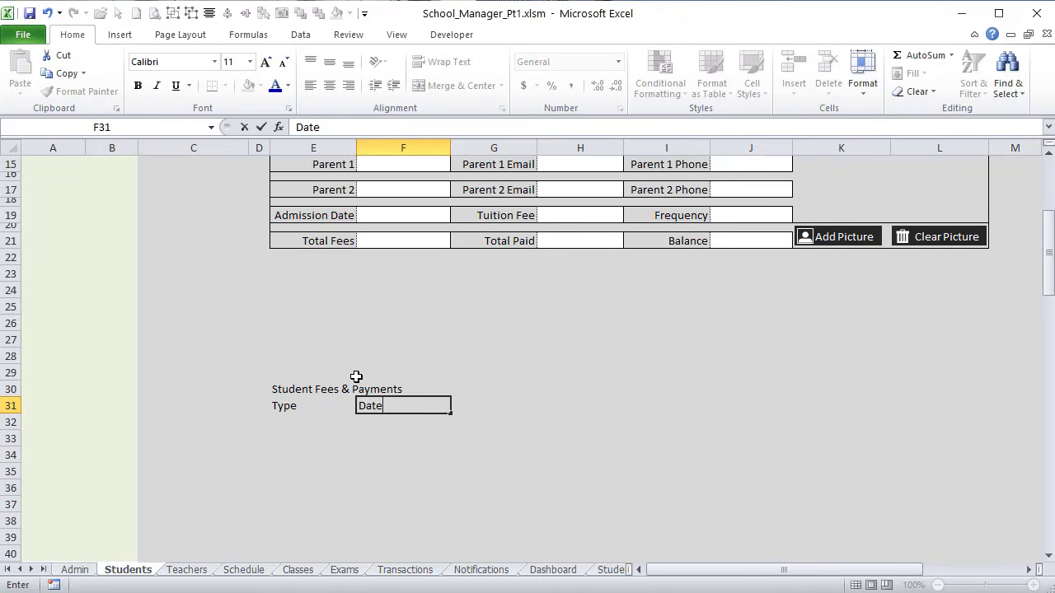
pyautogui.press('Tab')
pyautogui.write('Am')
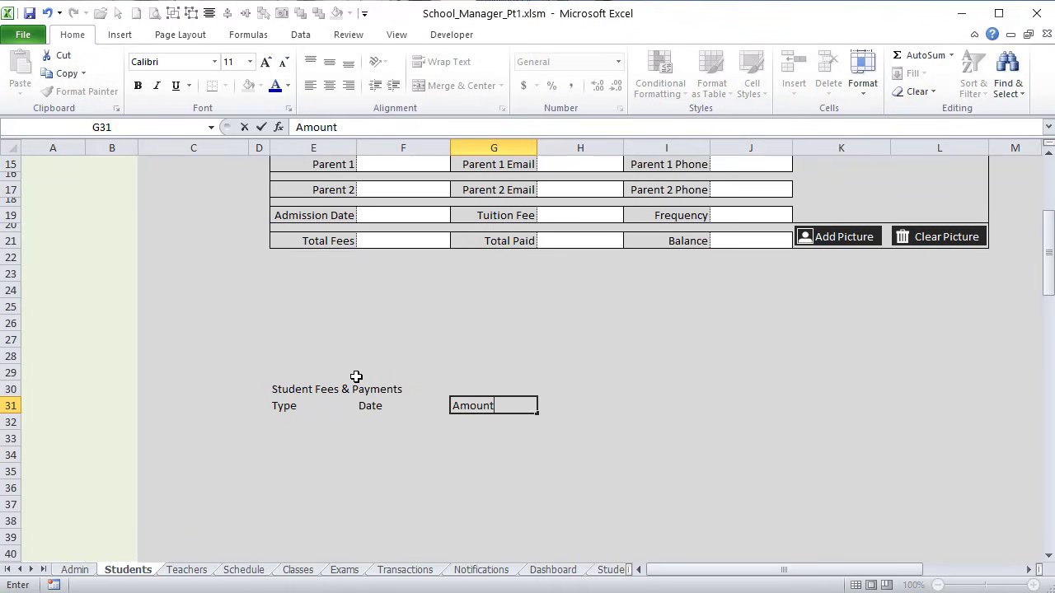
pyautogui.press('Tab')
pyautogui.write('Ter')
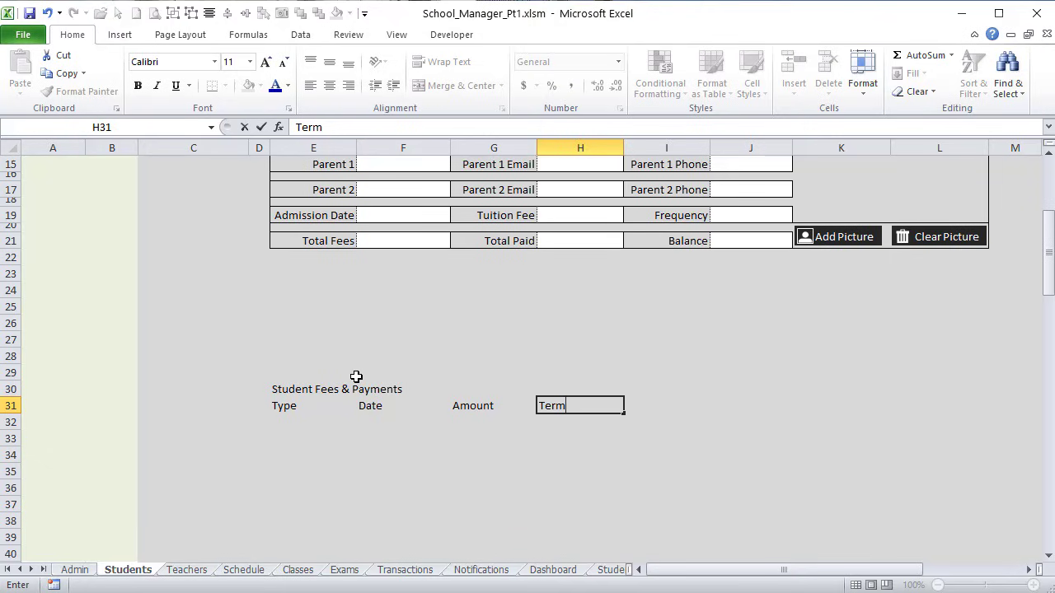
pyautogui.press('Tab')
pyautogui.write('No')
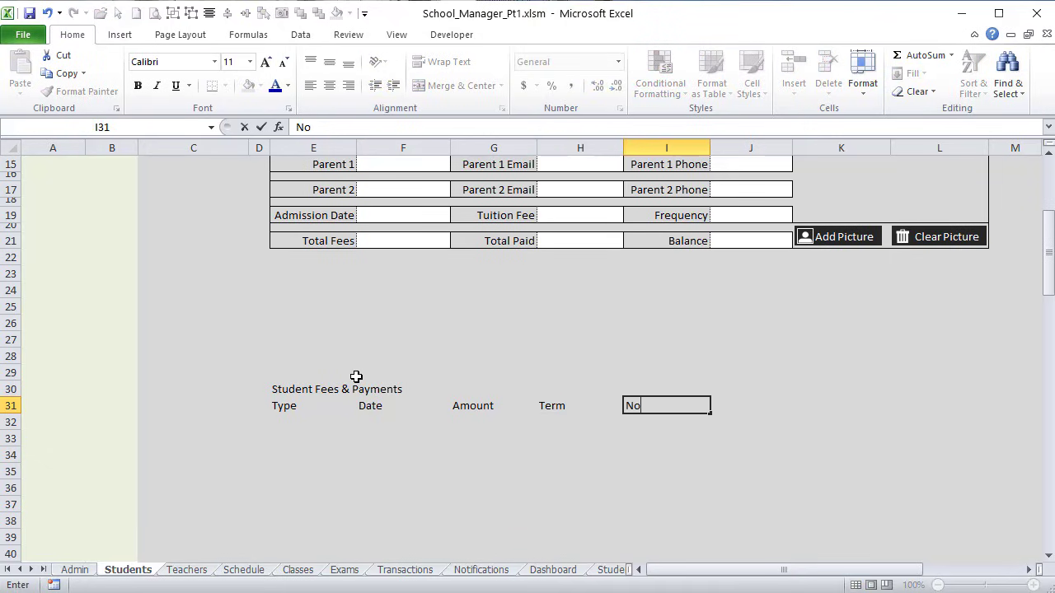
pyautogui.press('Tab')
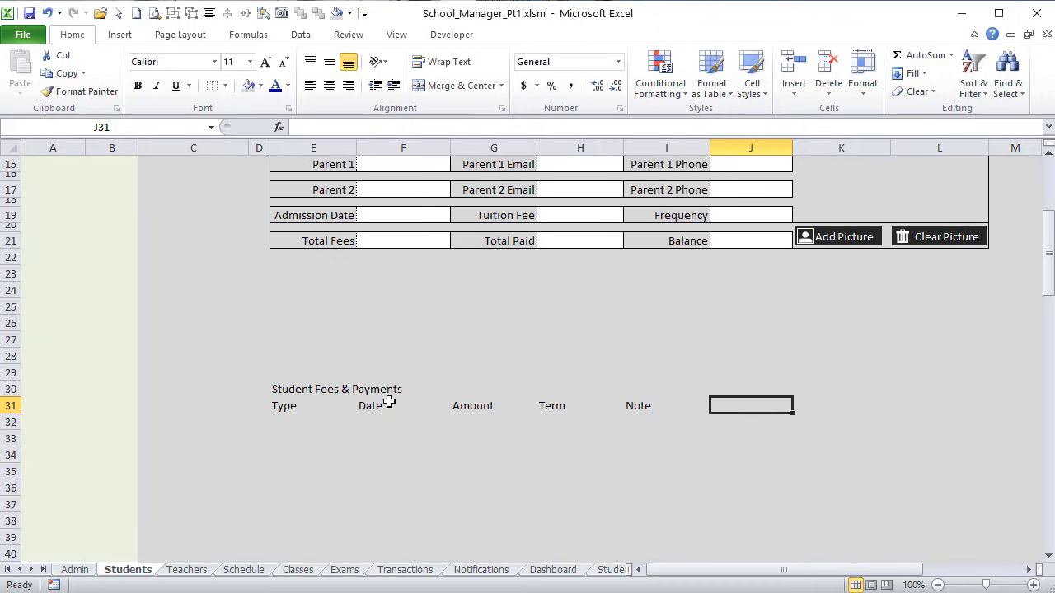
# Step: Merge and center the Student Fees & Payments heading across E30:L30 and make its text white and bold
pyautogui.click(281, 389)
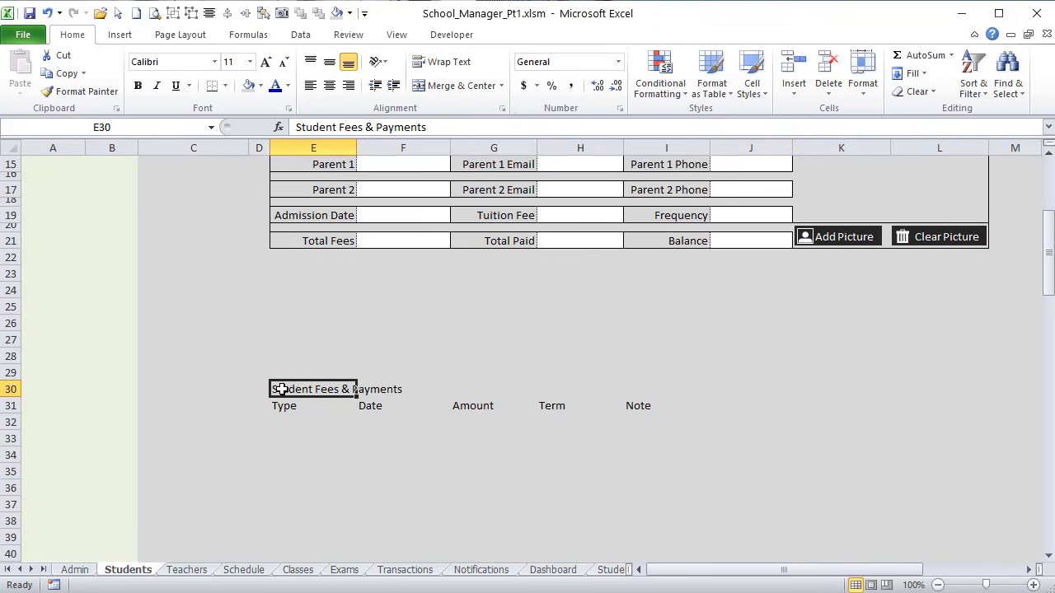
pyautogui.moveTo(281, 389); pyautogui.dragTo(935, 385)
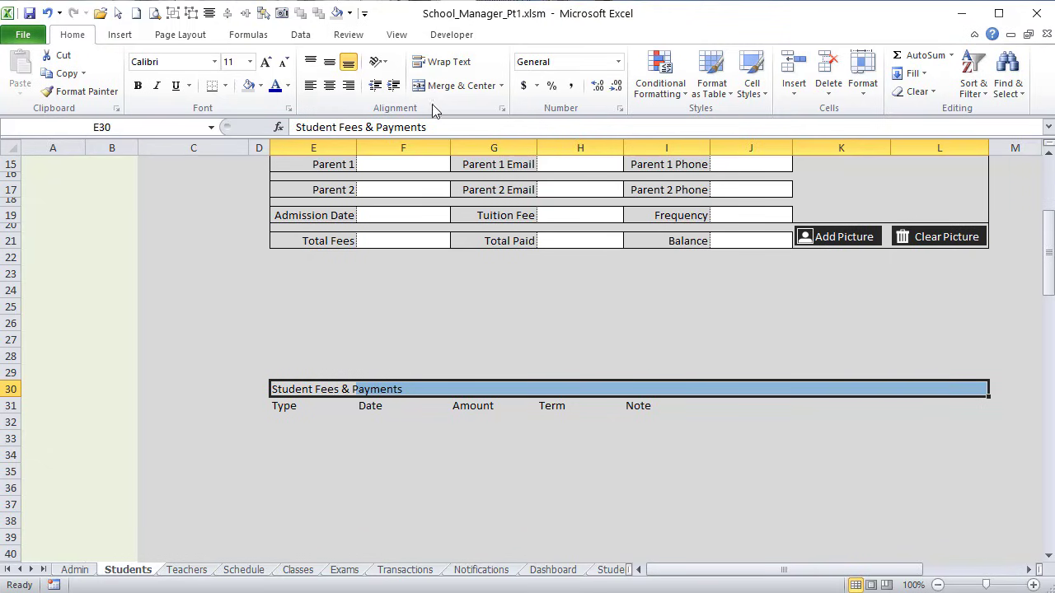
pyautogui.click(450, 86)
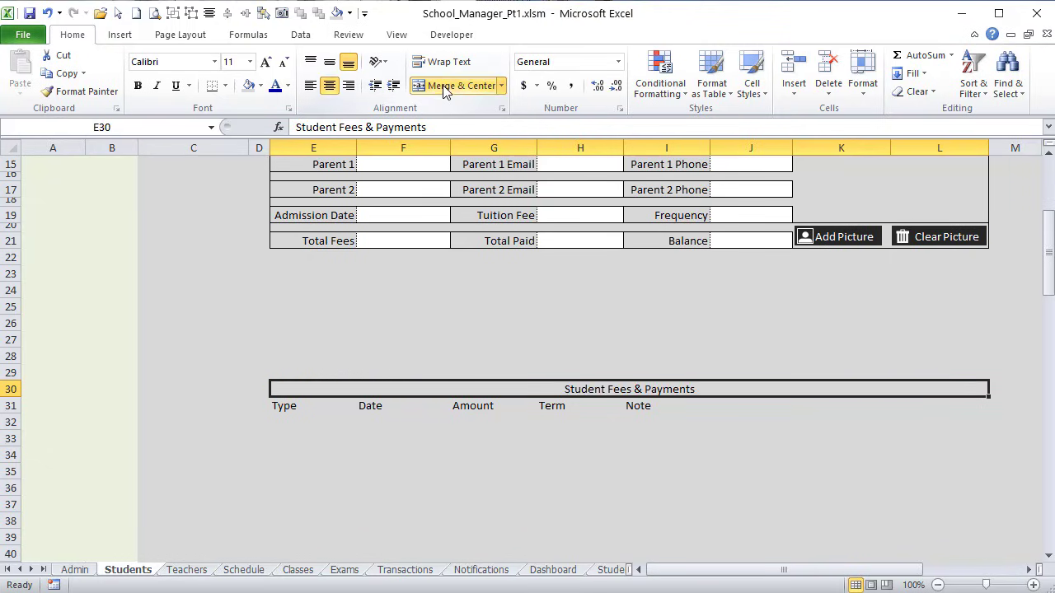
pyautogui.click(287, 87)
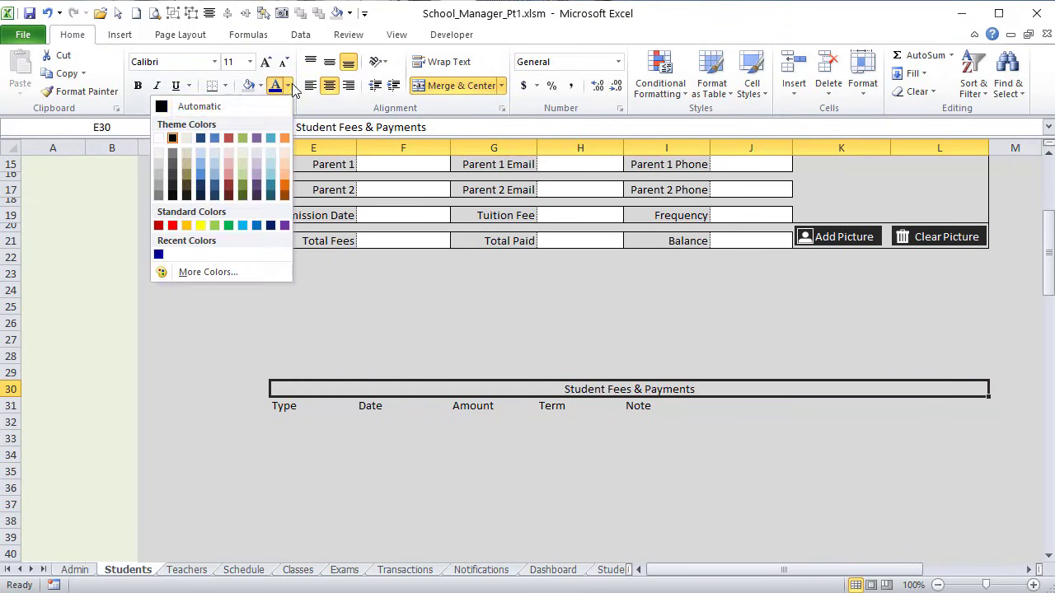
pyautogui.click(161, 141)
pyautogui.click(137, 86)
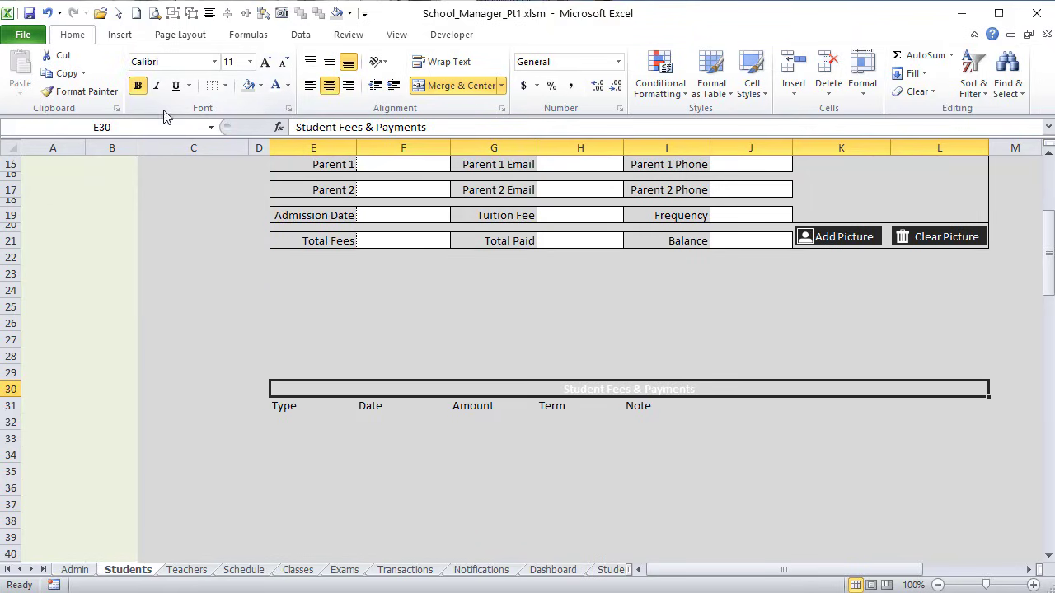
# Step: Give the merged heading in row 30 a two-color horizontal gradient fill from near-black to a slightly lighter dark grey
pyautogui.rightClick(526, 386)
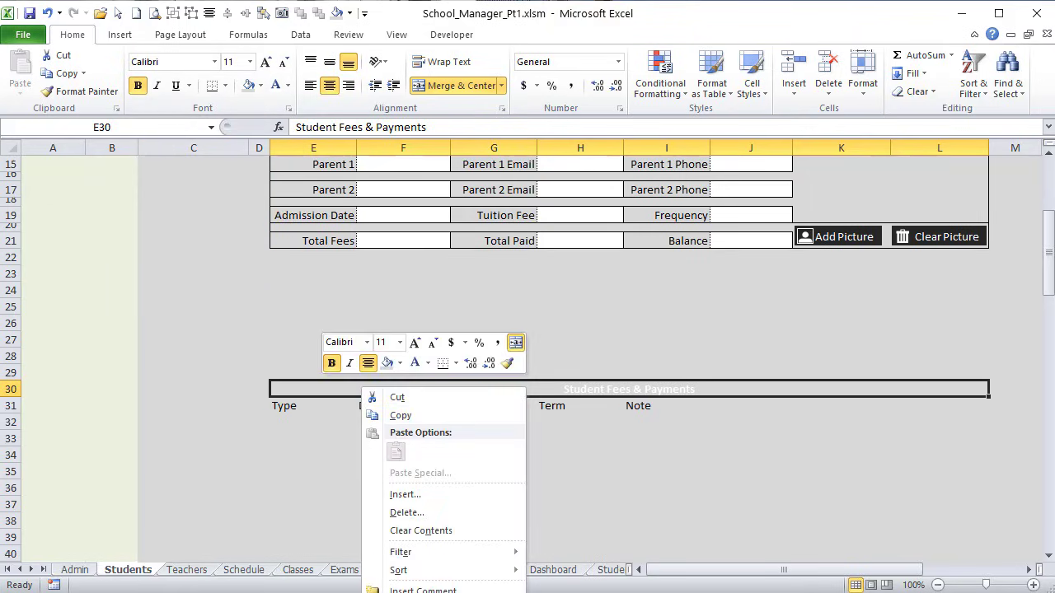
pyautogui.click(450, 577)
pyautogui.moveTo(464, 427); pyautogui.dragTo(577, 126)
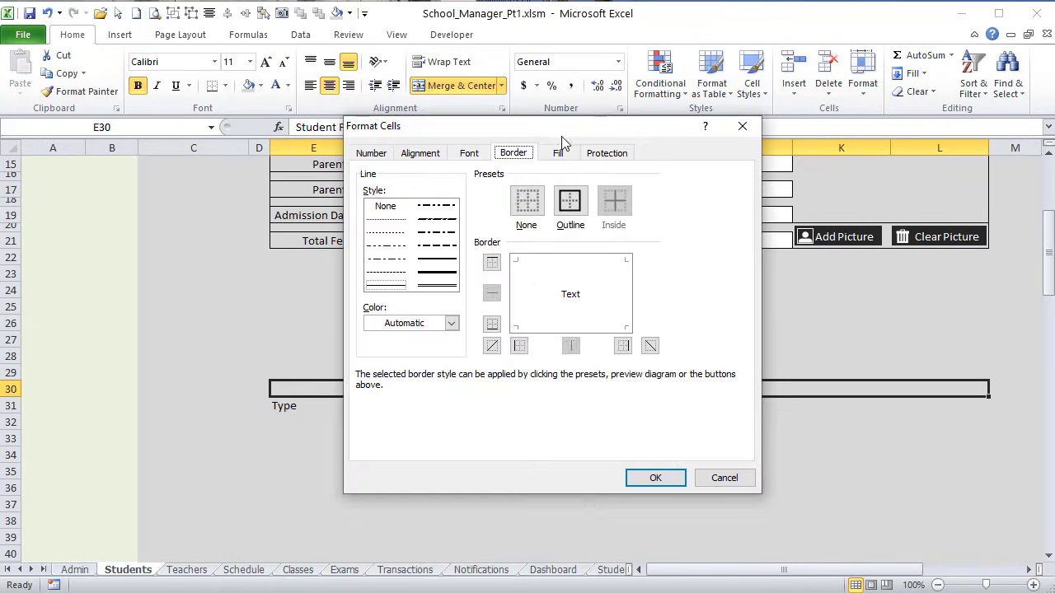
pyautogui.click(558, 153)
pyautogui.click(394, 344)
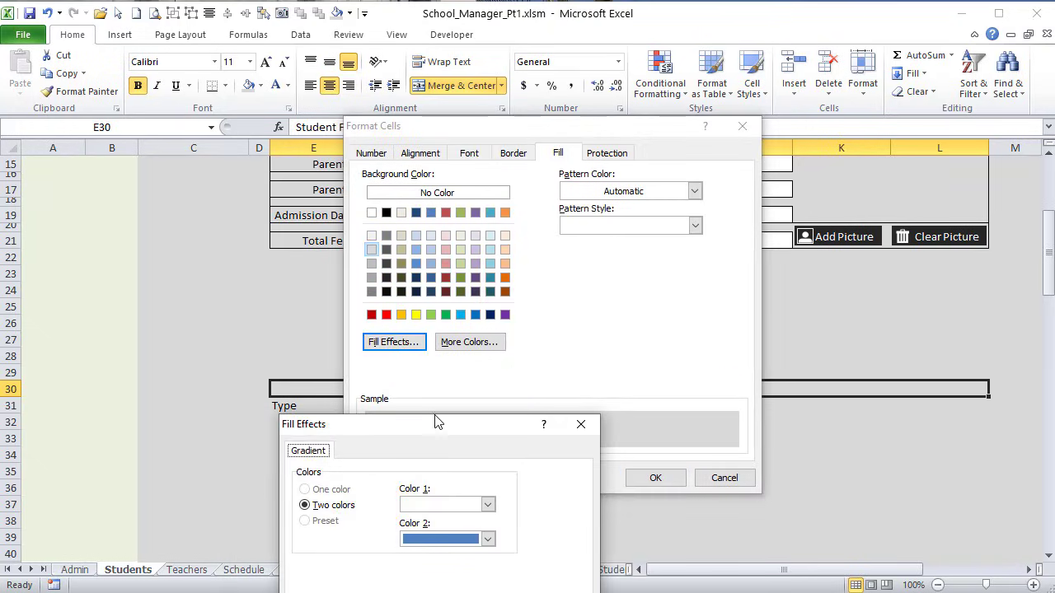
pyautogui.moveTo(462, 426); pyautogui.dragTo(610, 78)
pyautogui.click(638, 159)
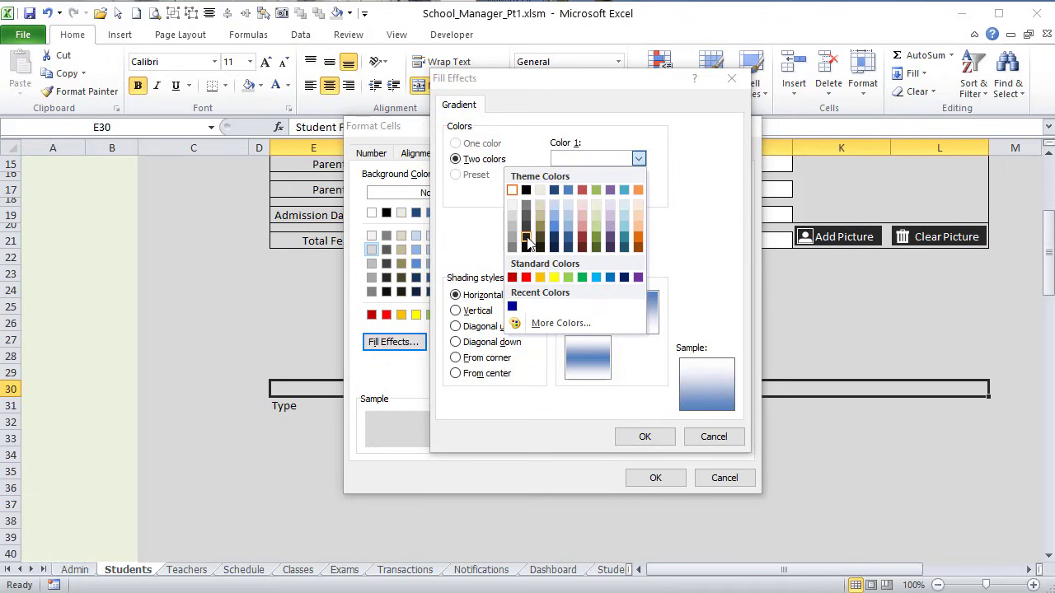
pyautogui.click(527, 241)
pyautogui.click(638, 193)
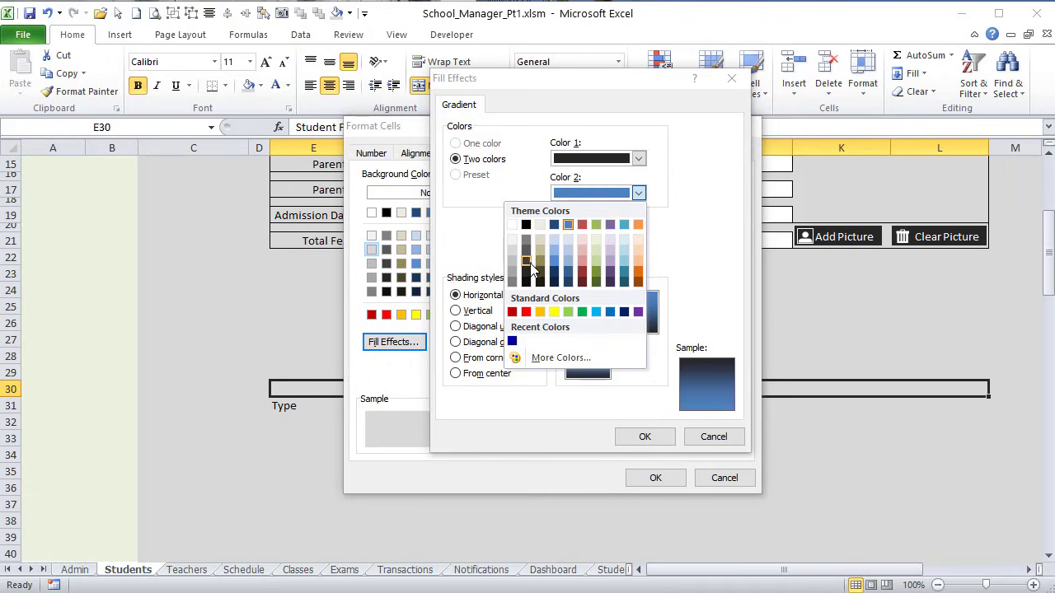
pyautogui.click(528, 263)
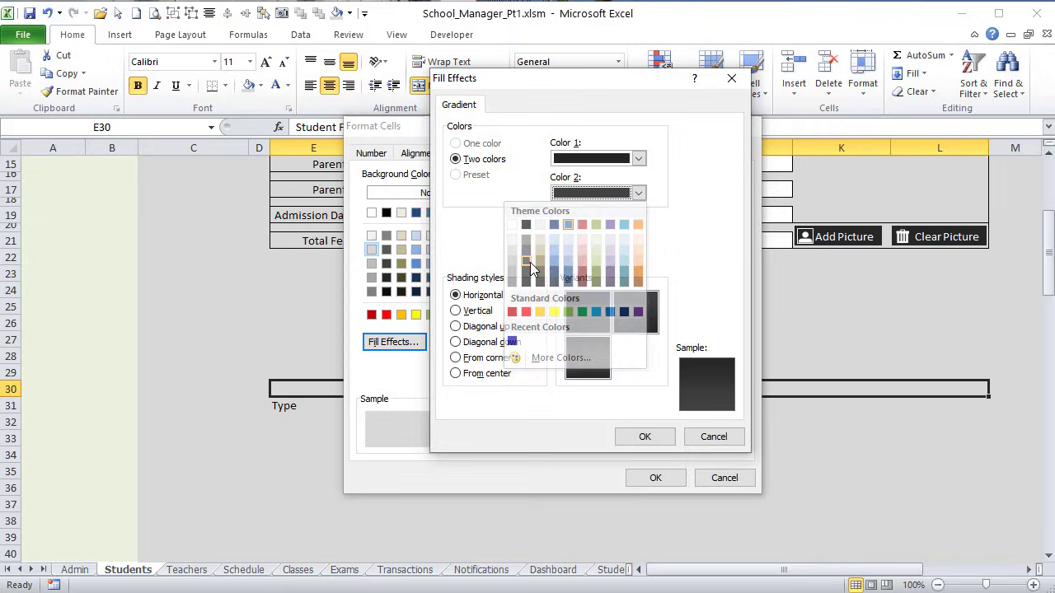
pyautogui.click(644, 437)
pyautogui.click(655, 482)
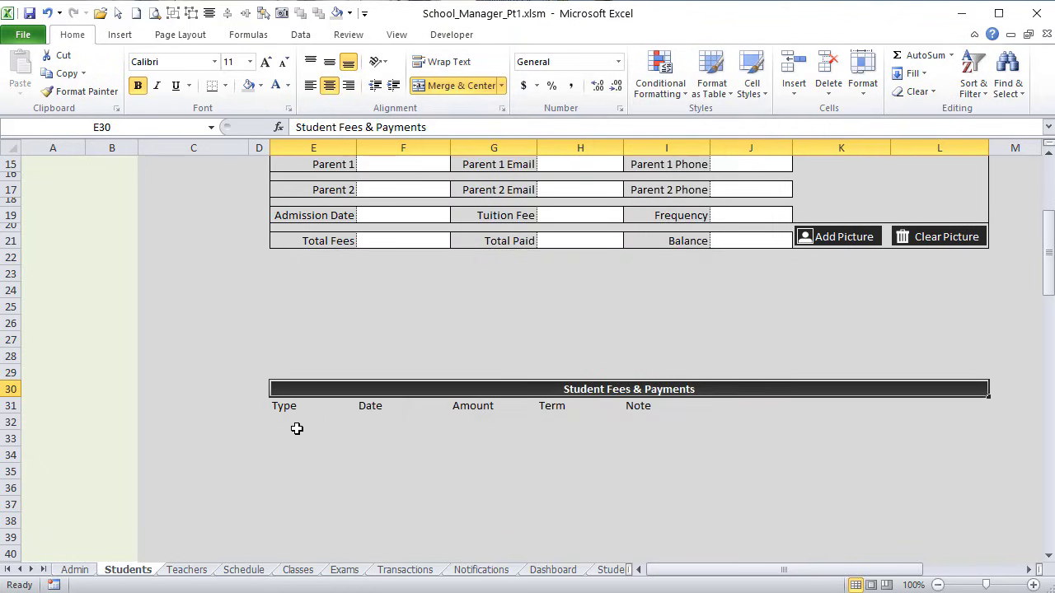
# Step: Center the column headers in E31:L31 and make their text white and bold
pyautogui.moveTo(353, 404); pyautogui.dragTo(956, 408)
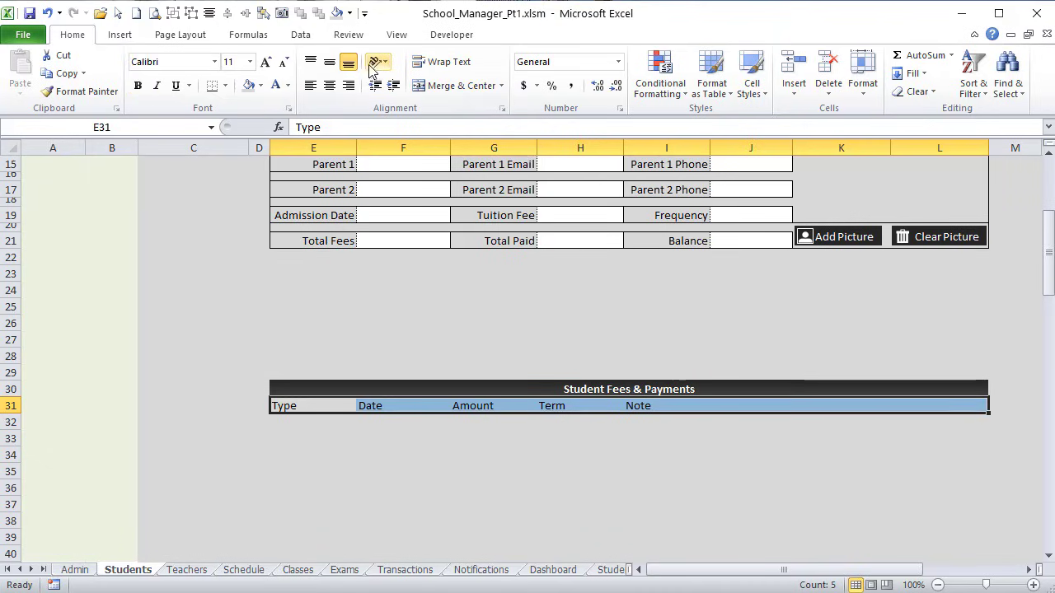
pyautogui.click(329, 86)
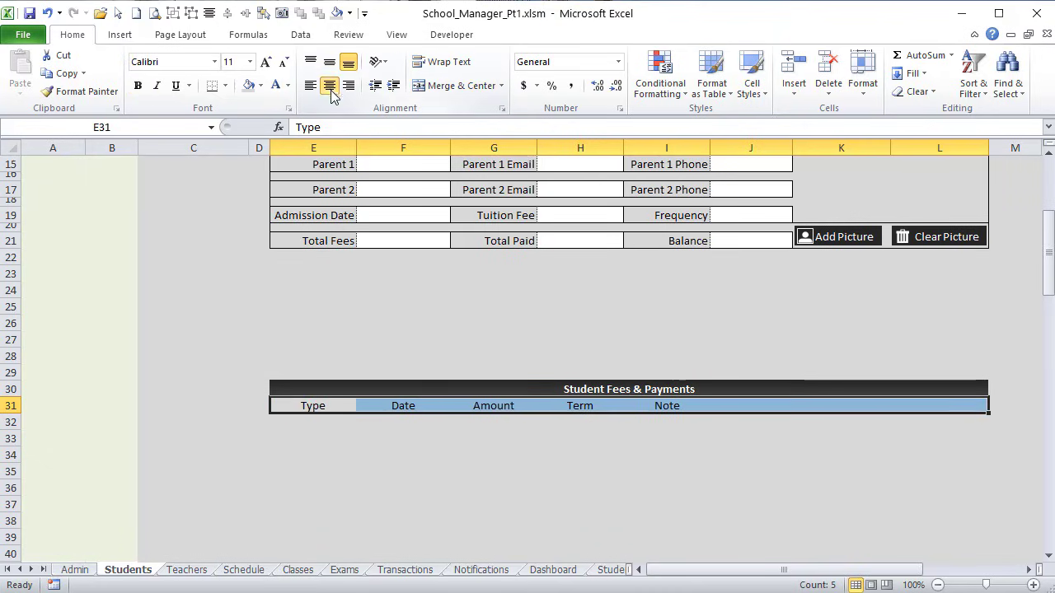
pyautogui.click(277, 89)
pyautogui.click(138, 86)
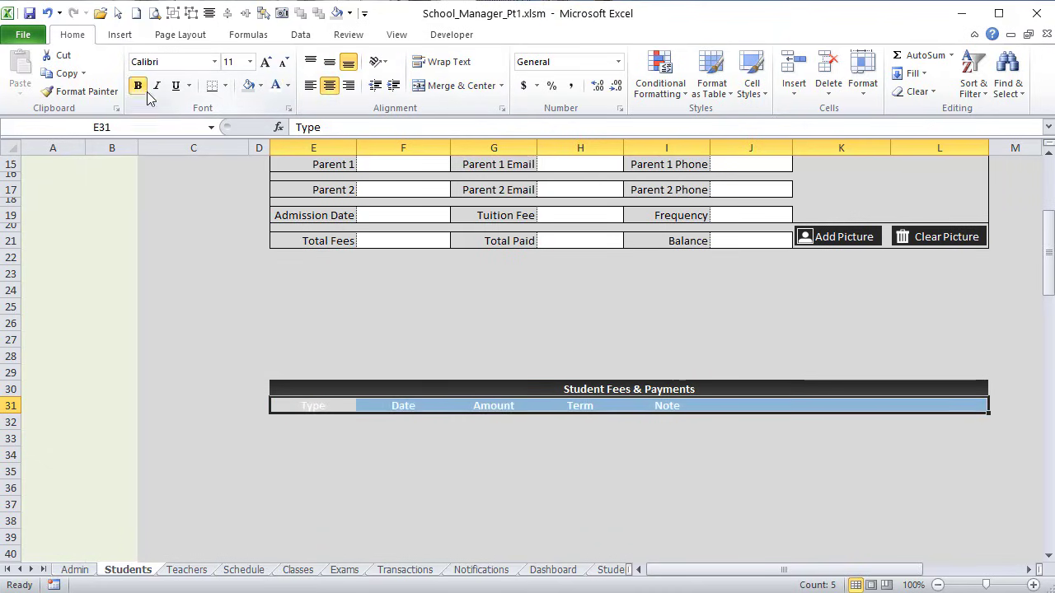
# Step: Give the column headers in E31:L31 a two-color horizontal gradient fill from dark grey to a slightly lighter grey
pyautogui.rightClick(462, 403)
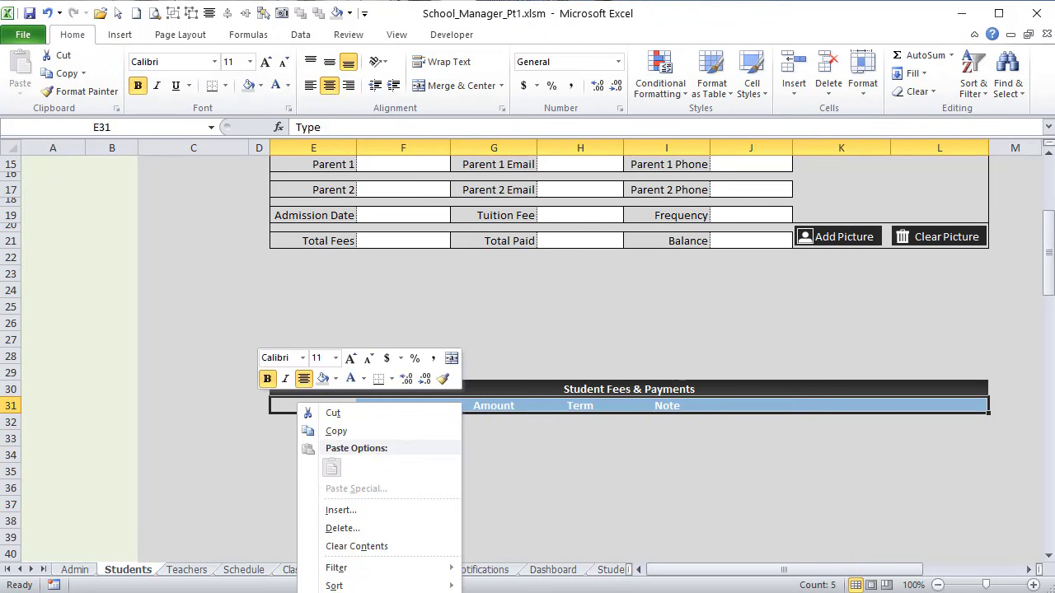
pyautogui.click(354, 592)
pyautogui.moveTo(425, 431); pyautogui.dragTo(618, 145)
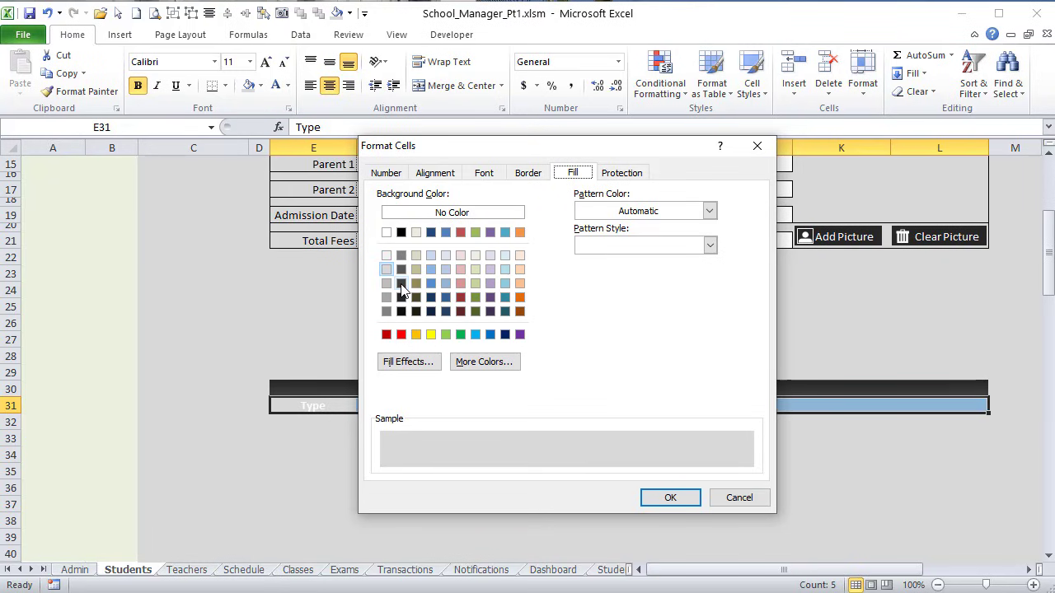
pyautogui.click(407, 361)
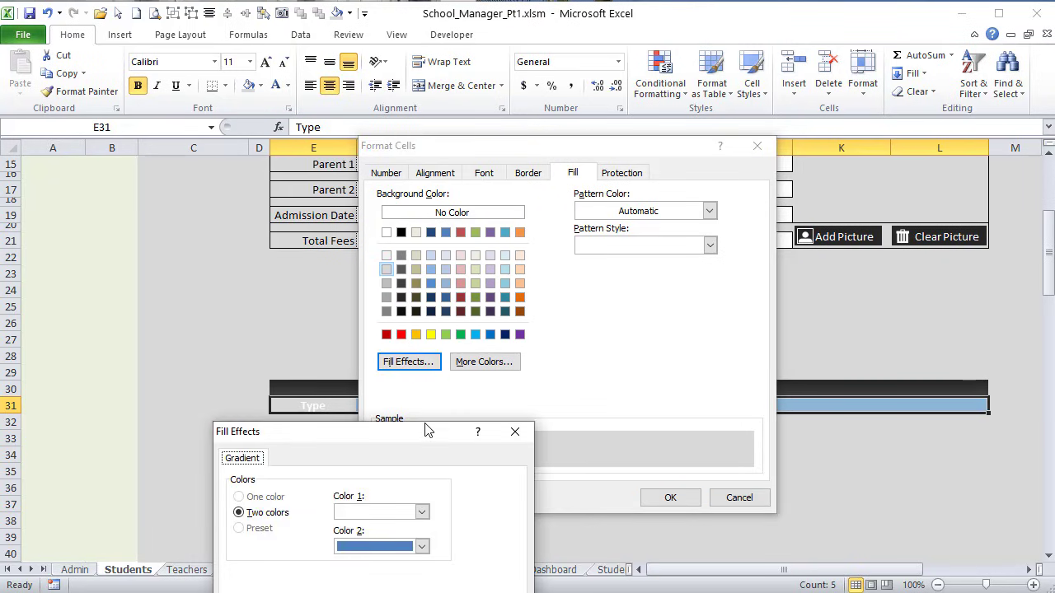
pyautogui.moveTo(426, 431); pyautogui.dragTo(666, 123)
pyautogui.click(660, 202)
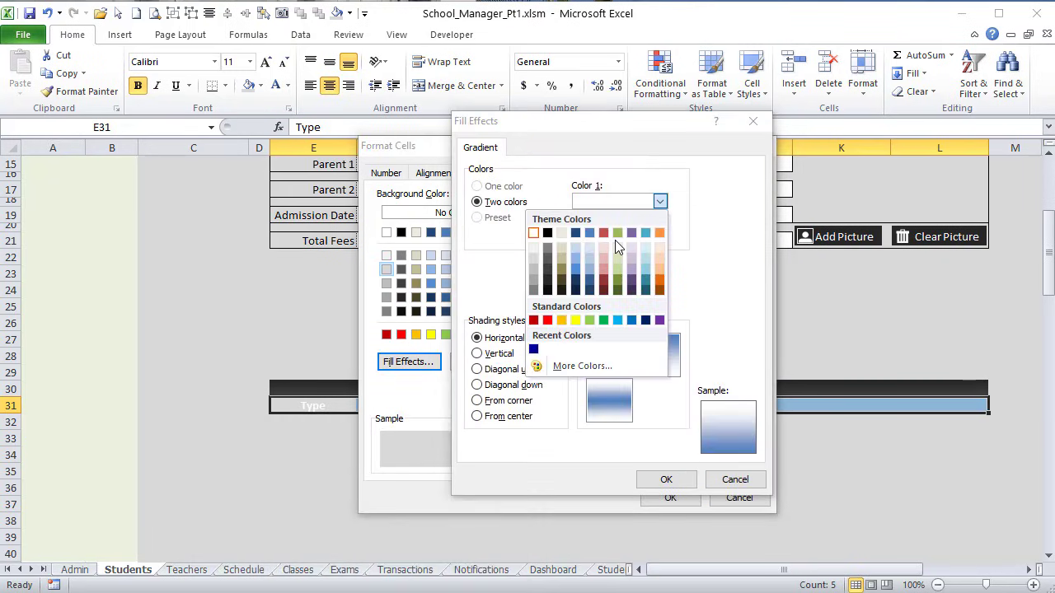
pyautogui.click(548, 272)
pyautogui.click(660, 236)
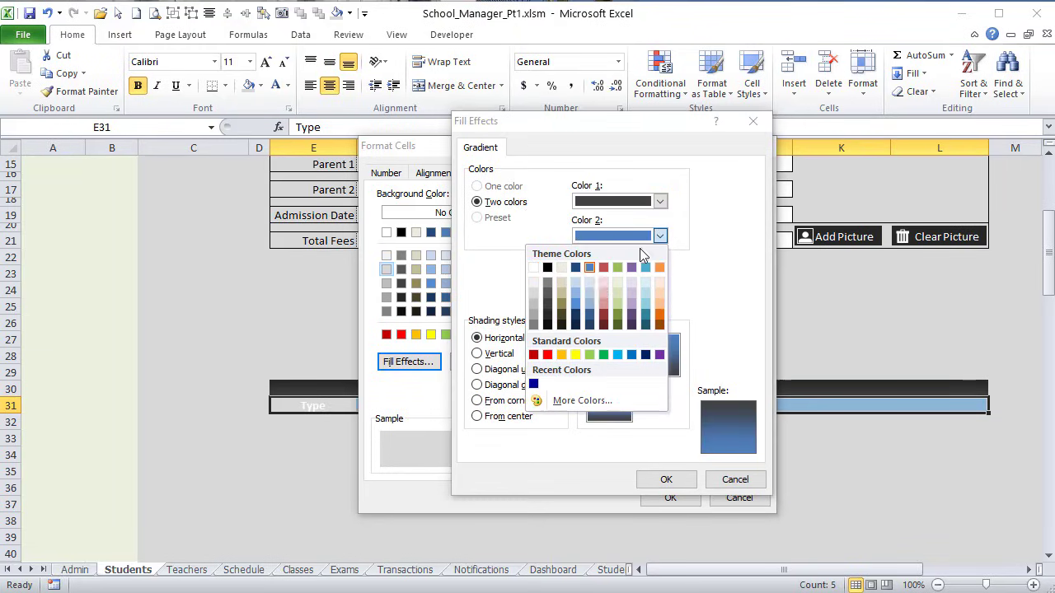
pyautogui.click(548, 294)
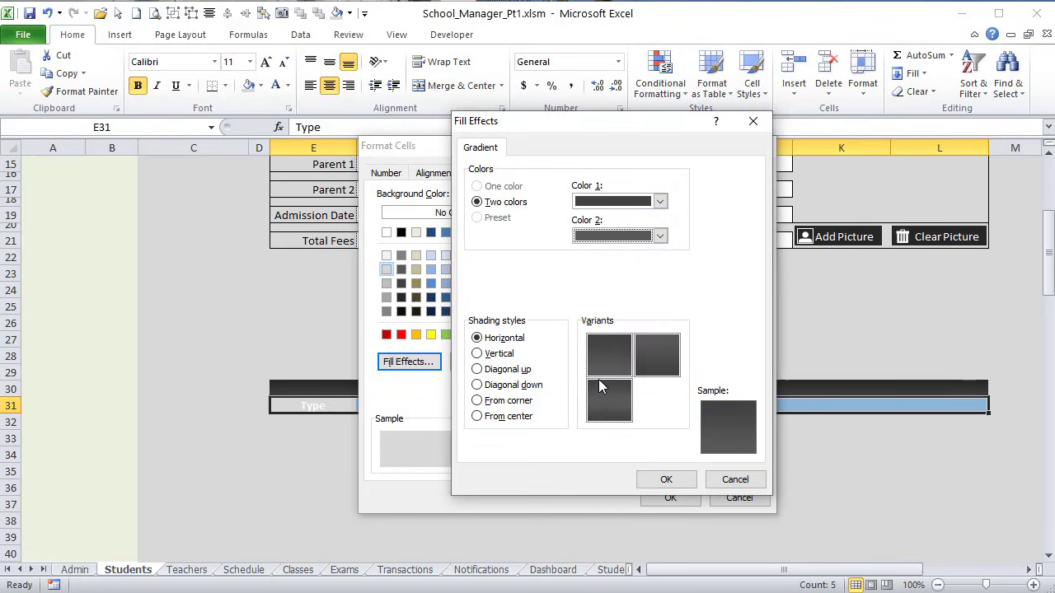
pyautogui.click(667, 480)
pyautogui.click(671, 497)
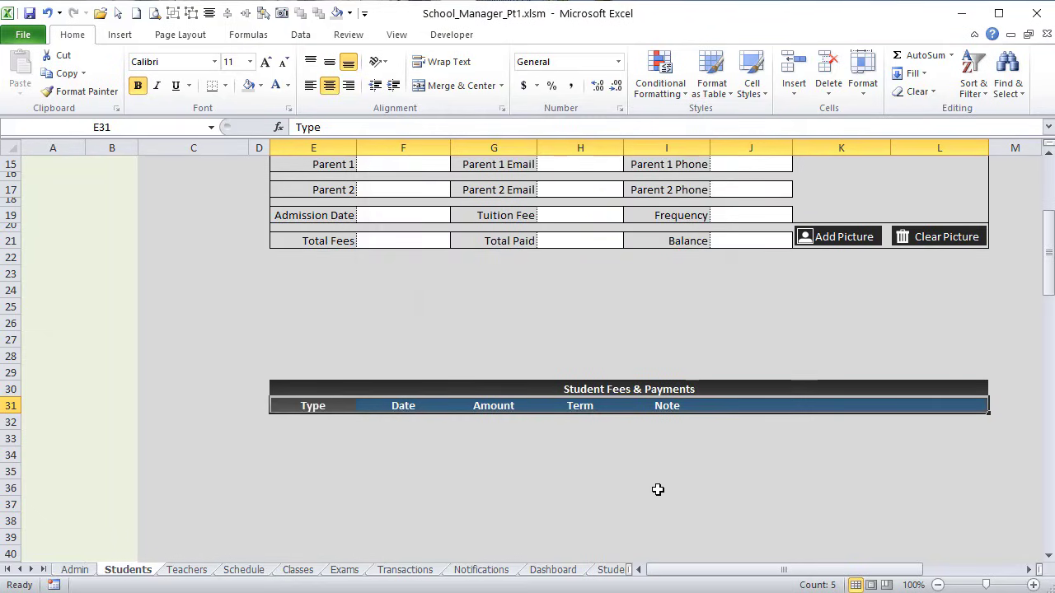
# Step: Add thin white outline and inside borders to the header cells E31:L31
pyautogui.rightClick(648, 407)
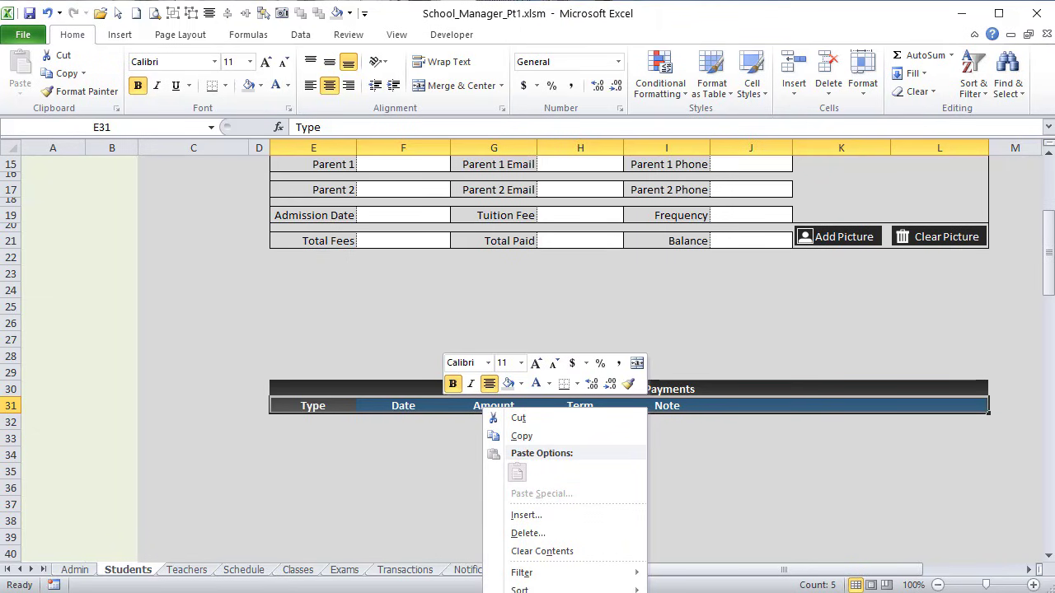
pyautogui.click(548, 592)
pyautogui.moveTo(558, 439); pyautogui.dragTo(571, 238)
pyautogui.click(561, 264)
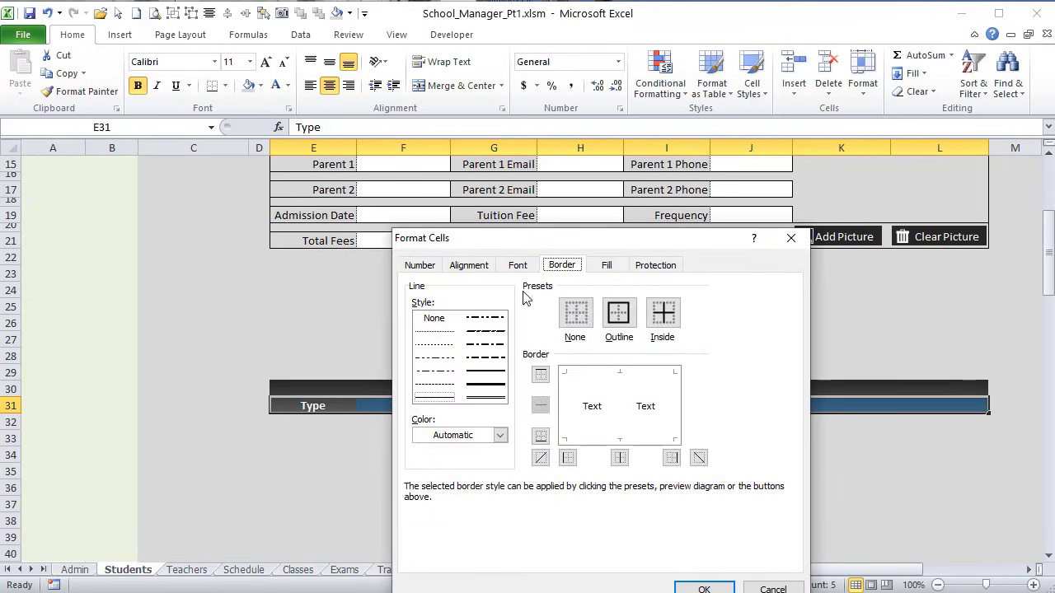
pyautogui.click(501, 436)
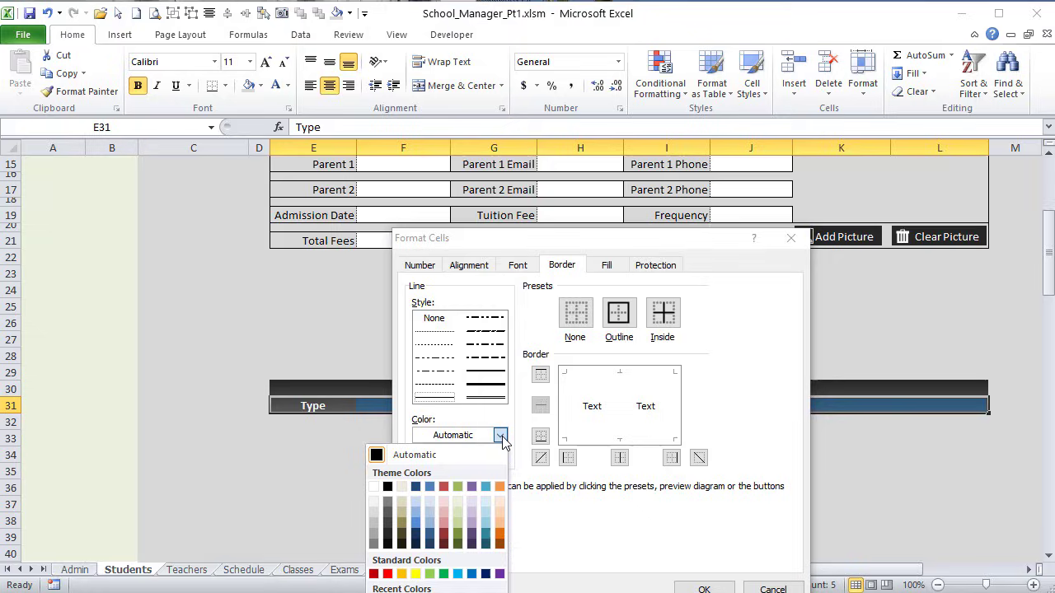
pyautogui.click(387, 488)
pyautogui.click(619, 313)
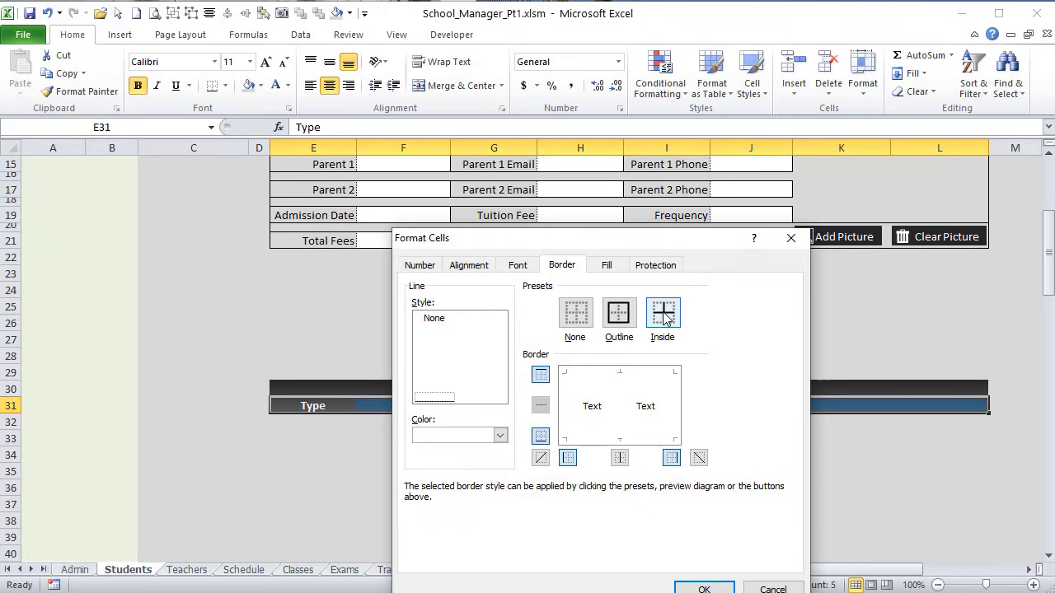
pyautogui.click(667, 320)
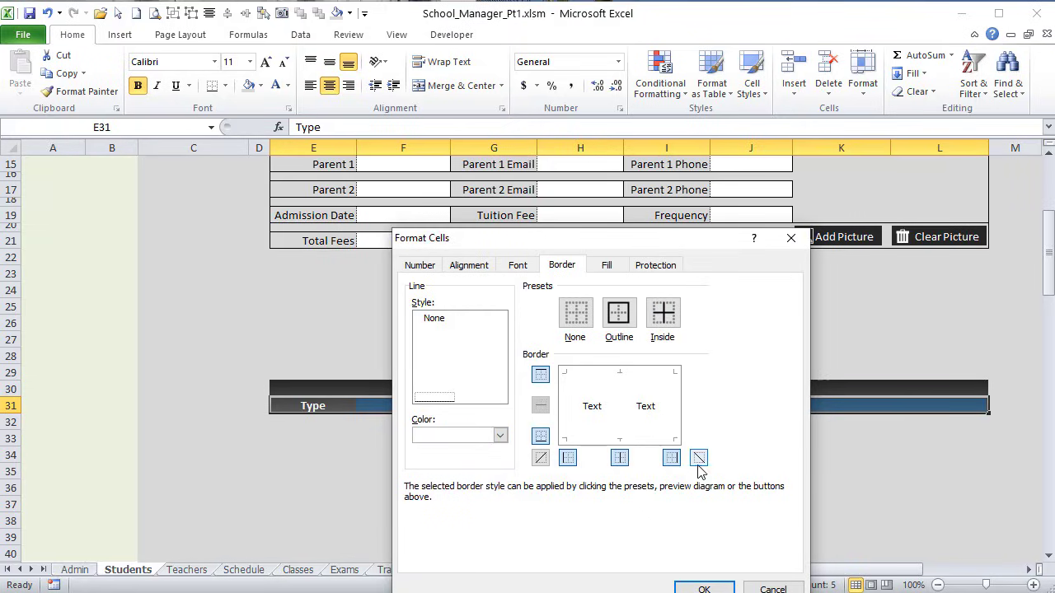
pyautogui.click(704, 585)
pyautogui.click(725, 505)
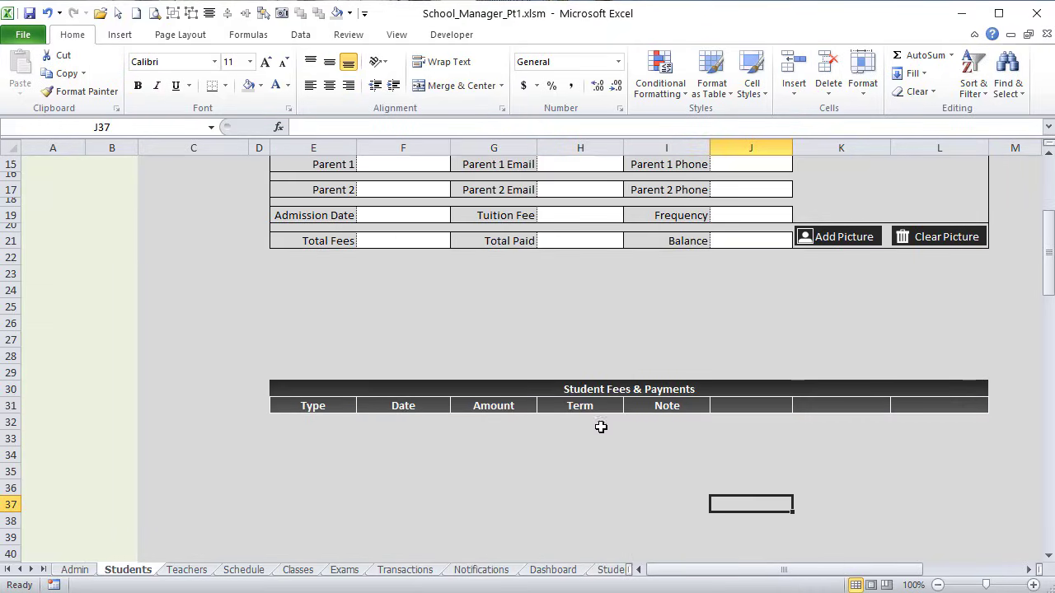
# Step: Change the Note column header in I31 to Notes
pyautogui.click(666, 400)
pyautogui.click(347, 124)
pyautogui.write('s')
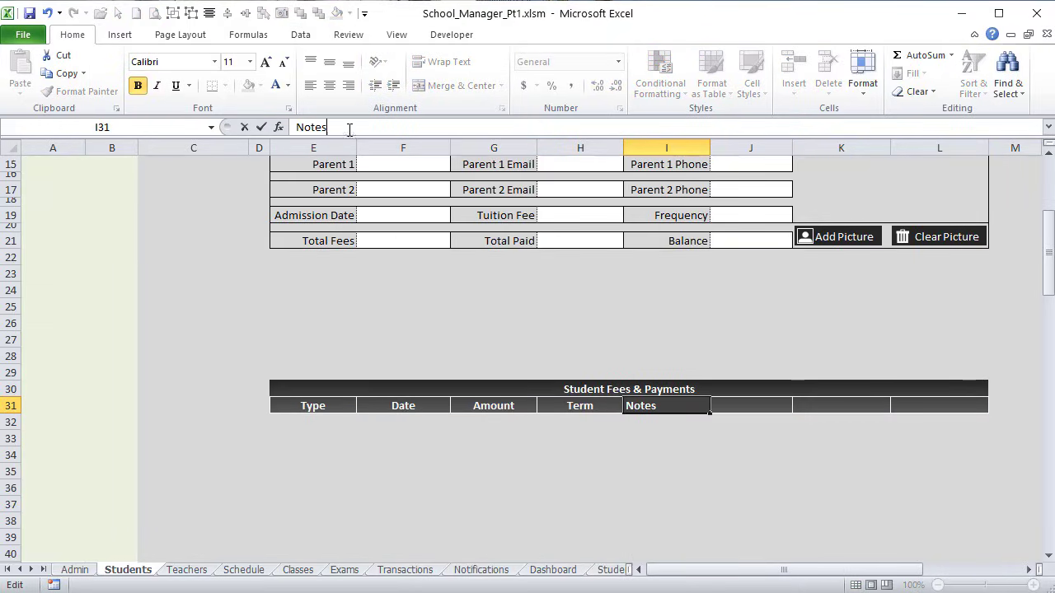
pyautogui.press('Tab')
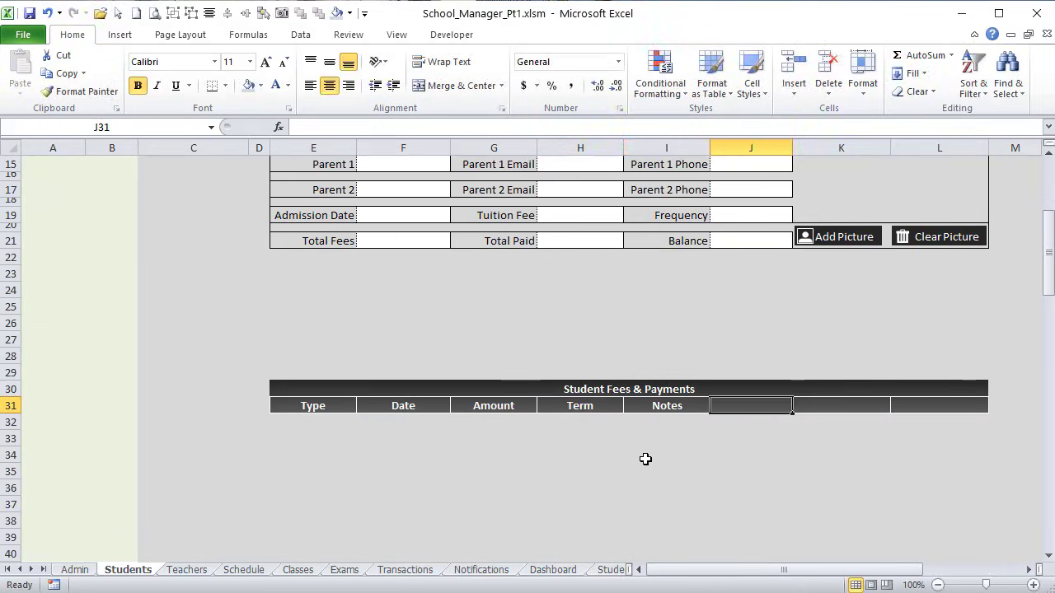
# Step: Give the table body E32:L51 a thin outline in the automatic color and dotted vertical lines between the columns
pyautogui.click(655, 418)
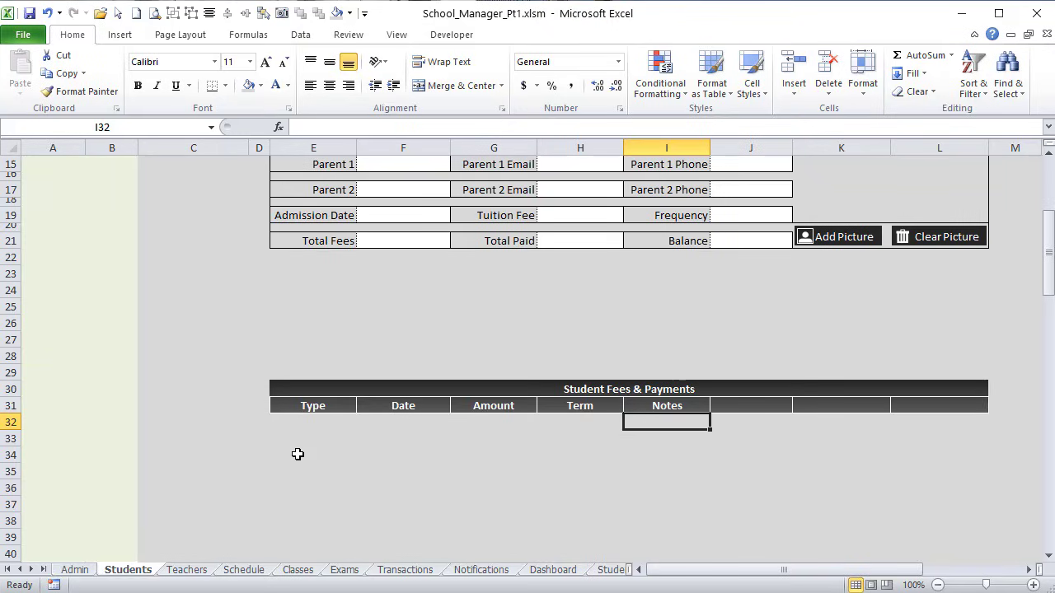
pyautogui.scroll(-3, 301, 302)
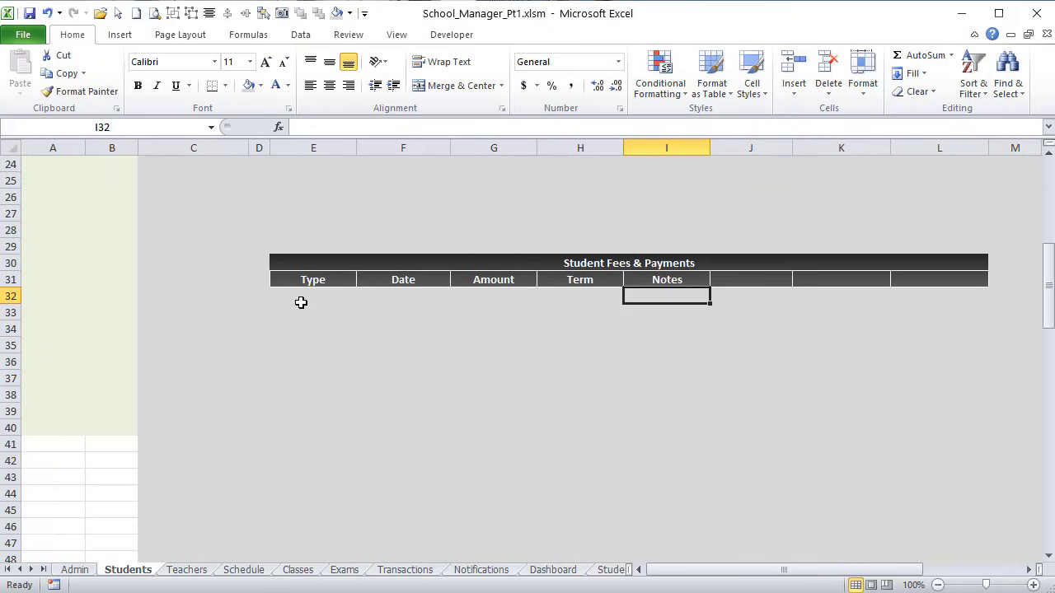
pyautogui.moveTo(302, 298); pyautogui.dragTo(921, 520)
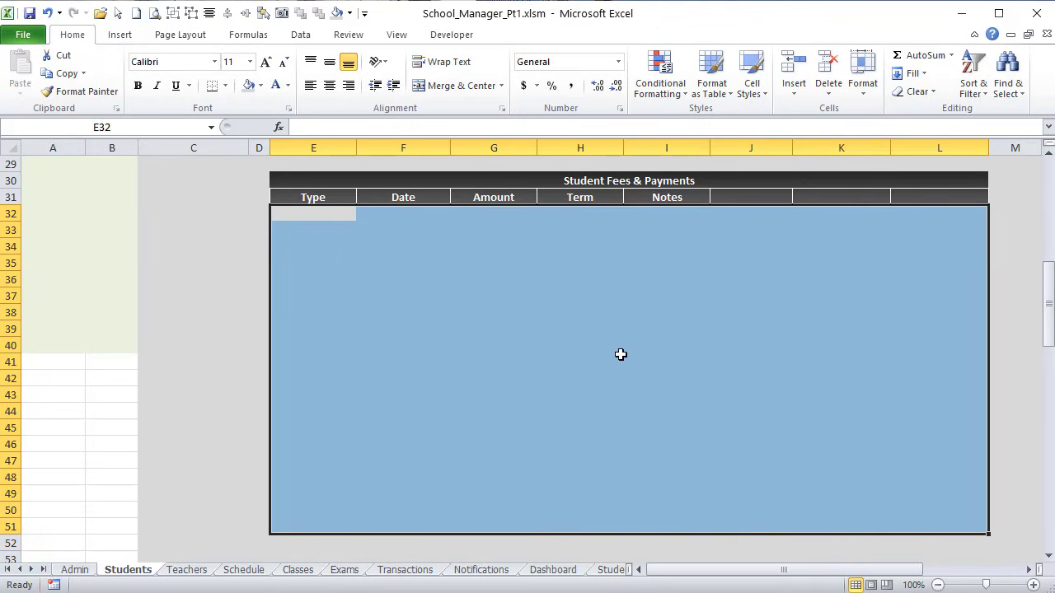
pyautogui.moveTo(348, 213); pyautogui.dragTo(929, 522)
pyautogui.rightClick(860, 353)
pyautogui.click(784, 577)
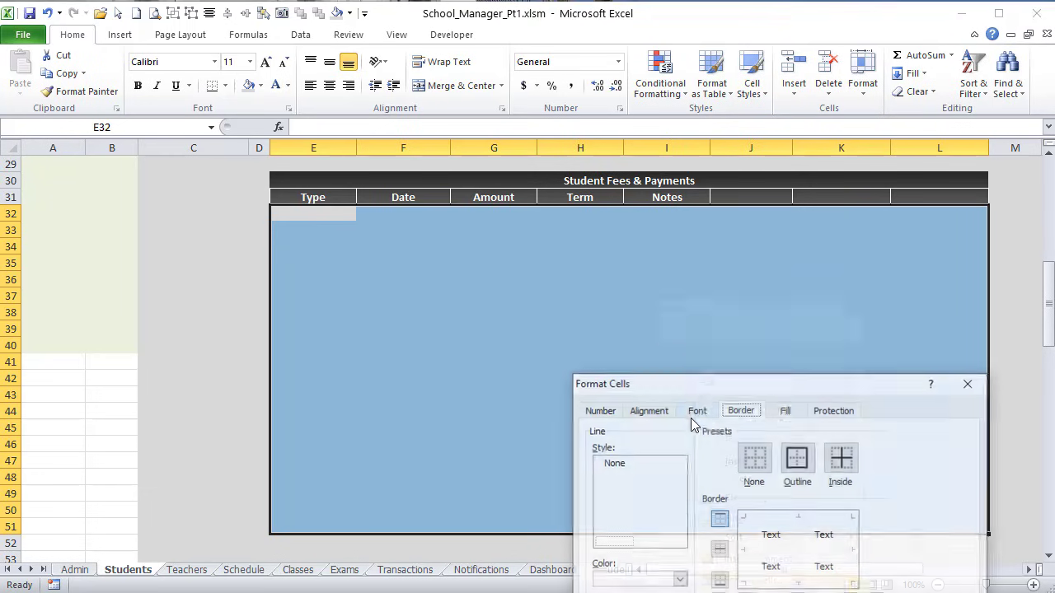
pyautogui.moveTo(701, 384); pyautogui.dragTo(671, 199)
pyautogui.click(649, 397)
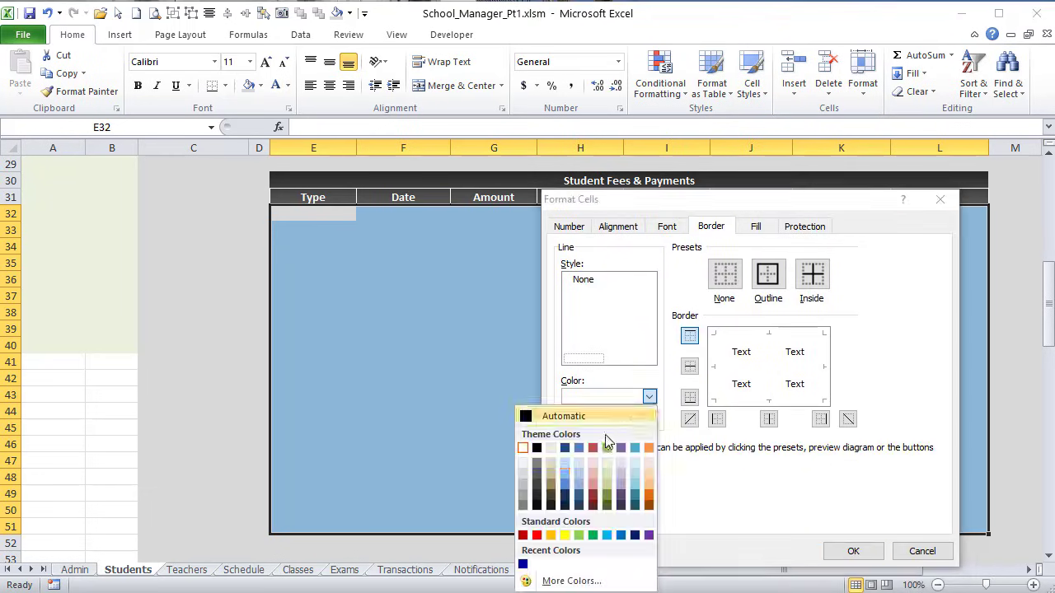
pyautogui.click(531, 420)
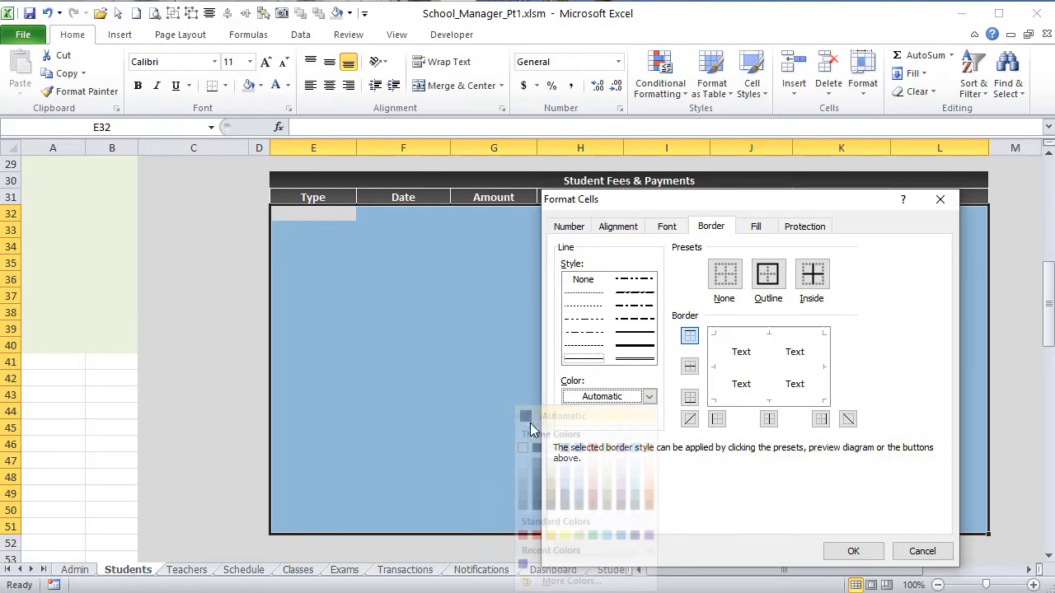
pyautogui.click(767, 274)
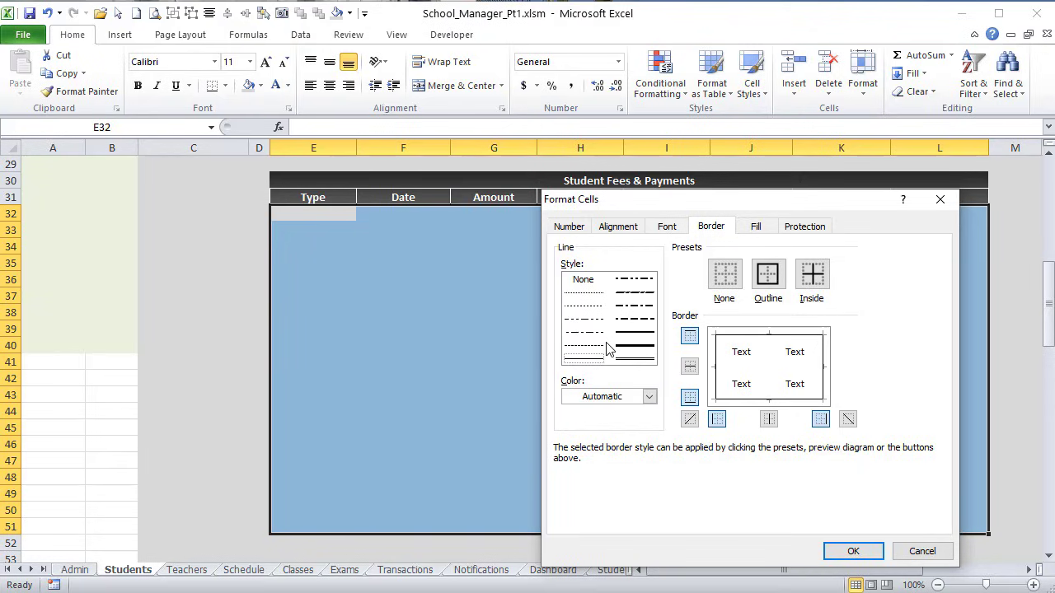
pyautogui.click(600, 292)
pyautogui.click(775, 359)
pyautogui.click(854, 550)
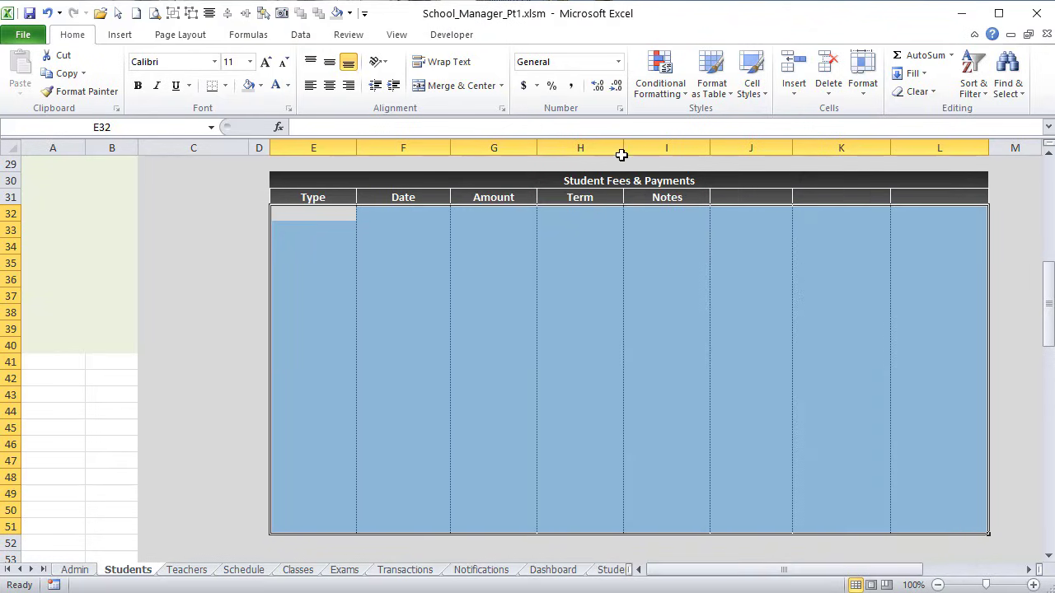
# Step: Start a formula-based conditional formatting rule for E32:L51 with the formula =Mod(Row(),2)=0
pyautogui.click(659, 92)
pyautogui.click(632, 338)
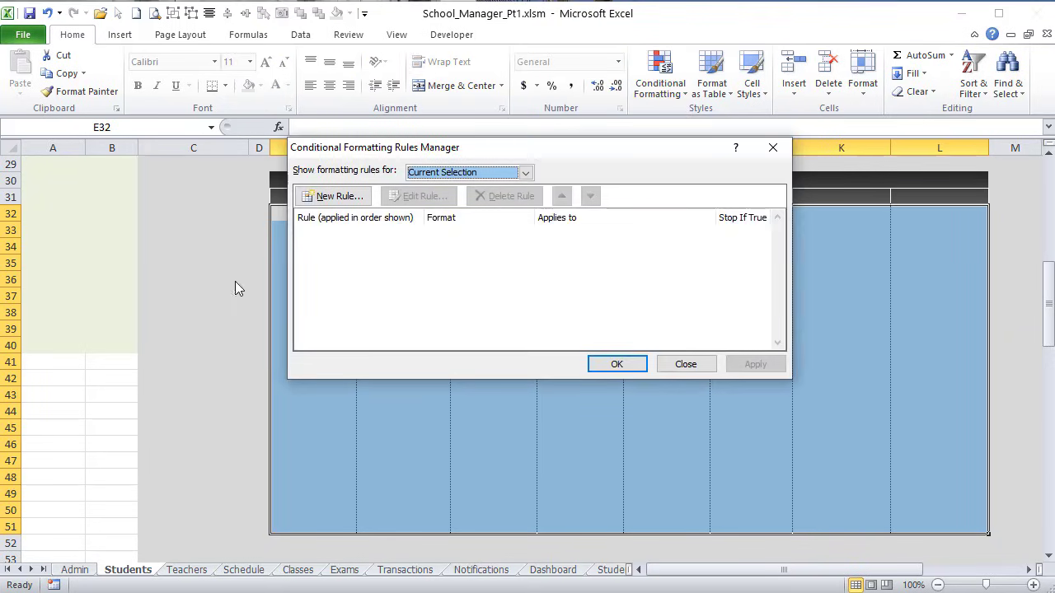
pyautogui.click(309, 198)
pyautogui.press('Escape')
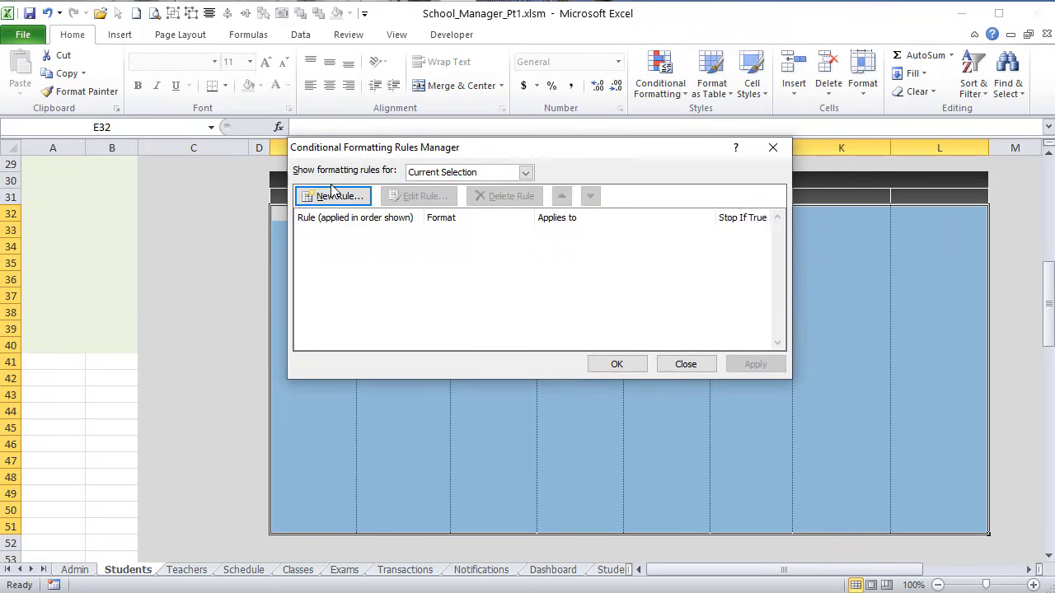
pyautogui.click(334, 198)
pyautogui.click(401, 221)
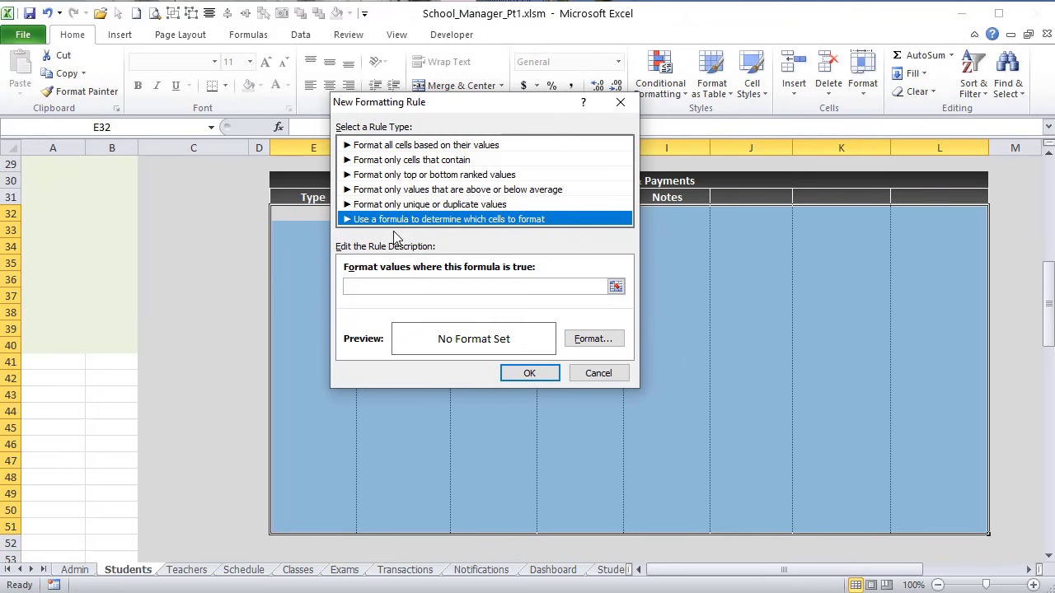
pyautogui.click(404, 289)
pyautogui.write('=mo')
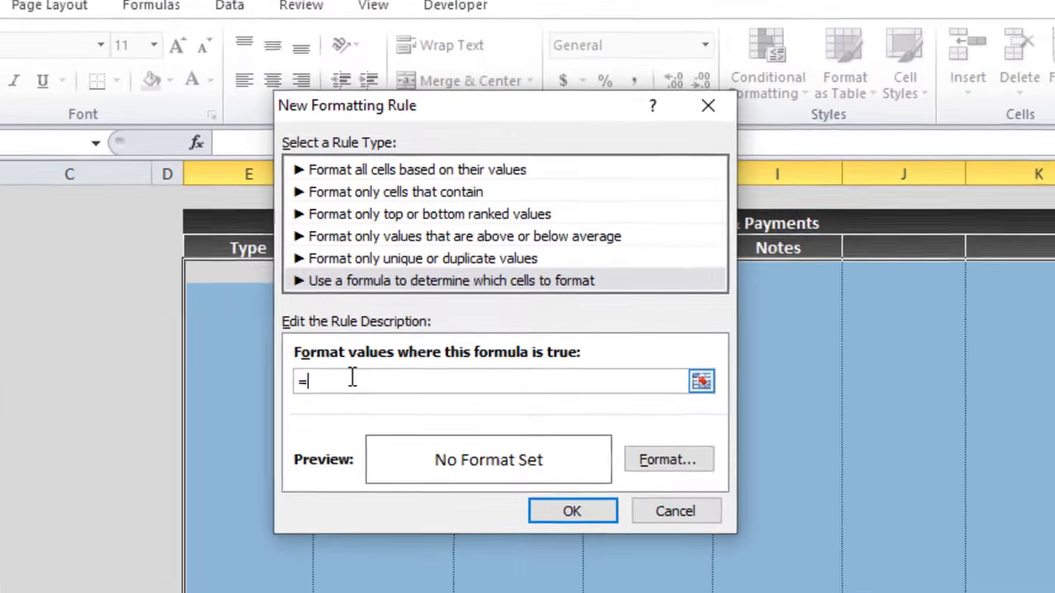
pyautogui.write('d(Row(),2)=0')
pyautogui.press('Tab')
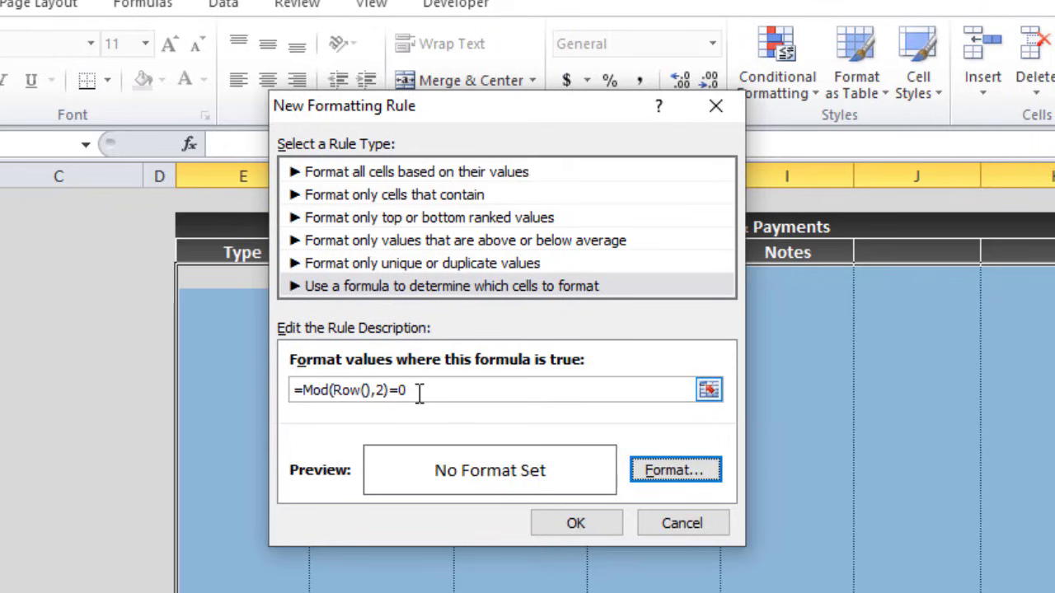
pyautogui.click(365, 390)
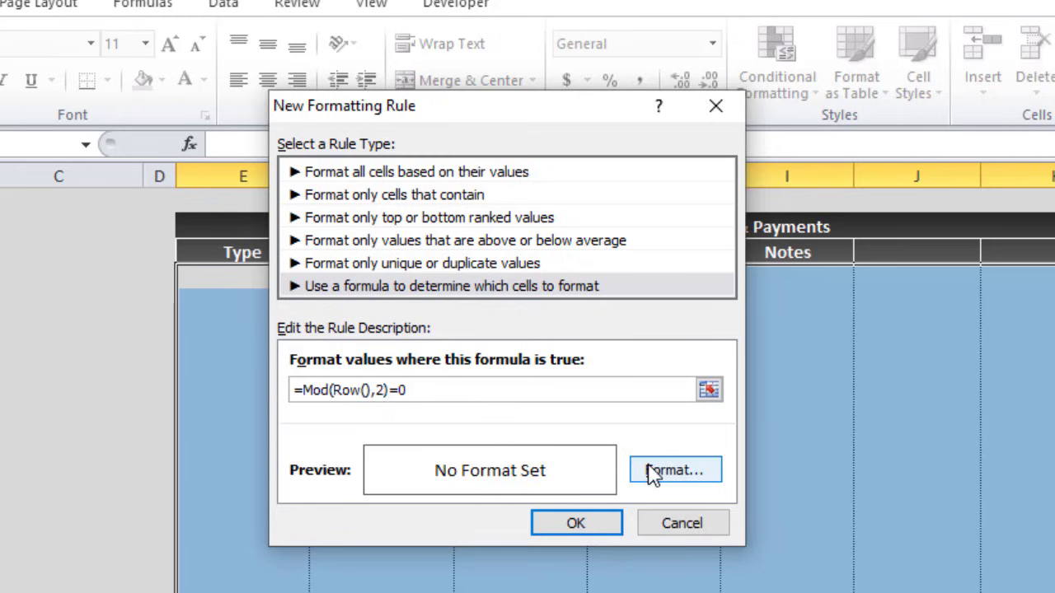
# Step: Set the rule's format to a white background fill and apply the rule to E32:L51
pyautogui.click(674, 470)
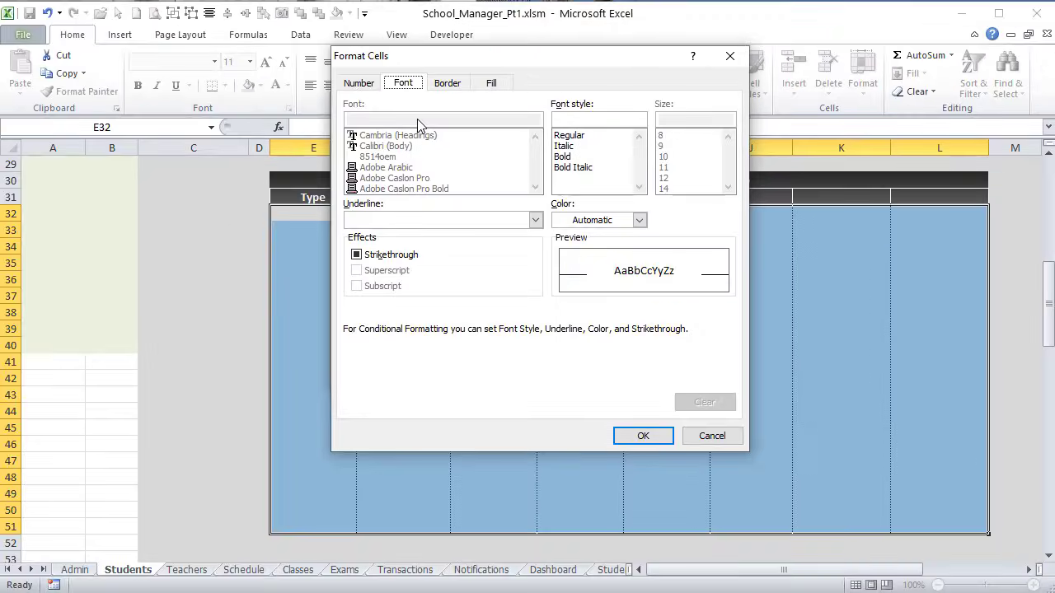
pyautogui.click(494, 85)
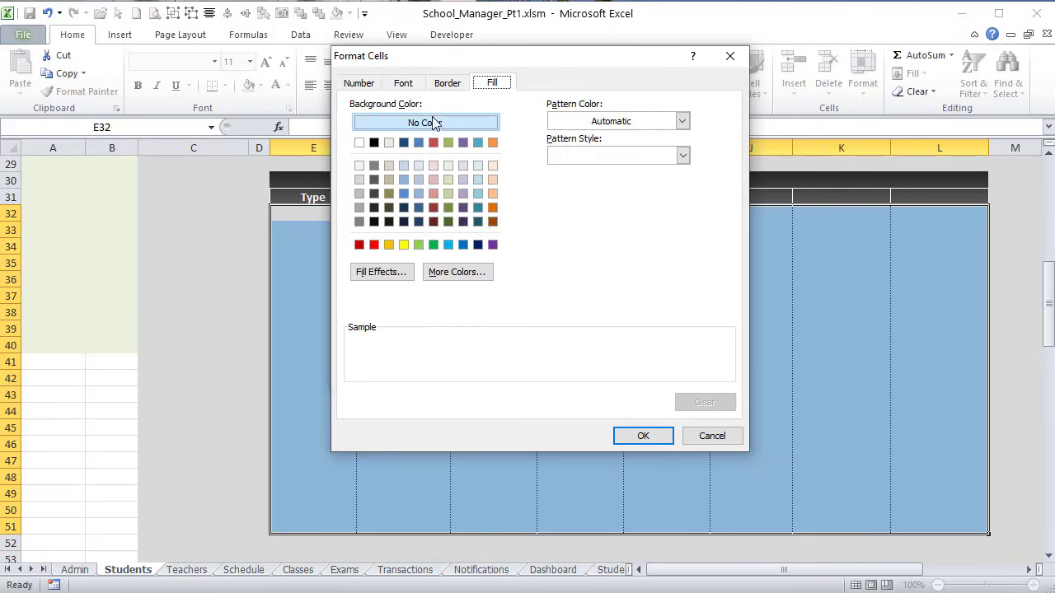
pyautogui.click(361, 143)
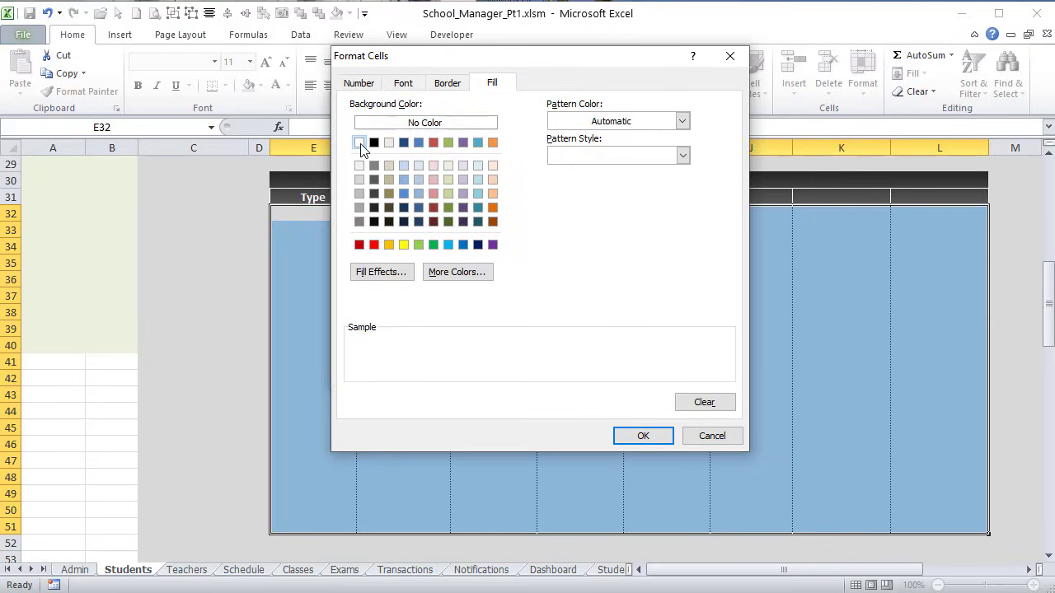
pyautogui.click(642, 436)
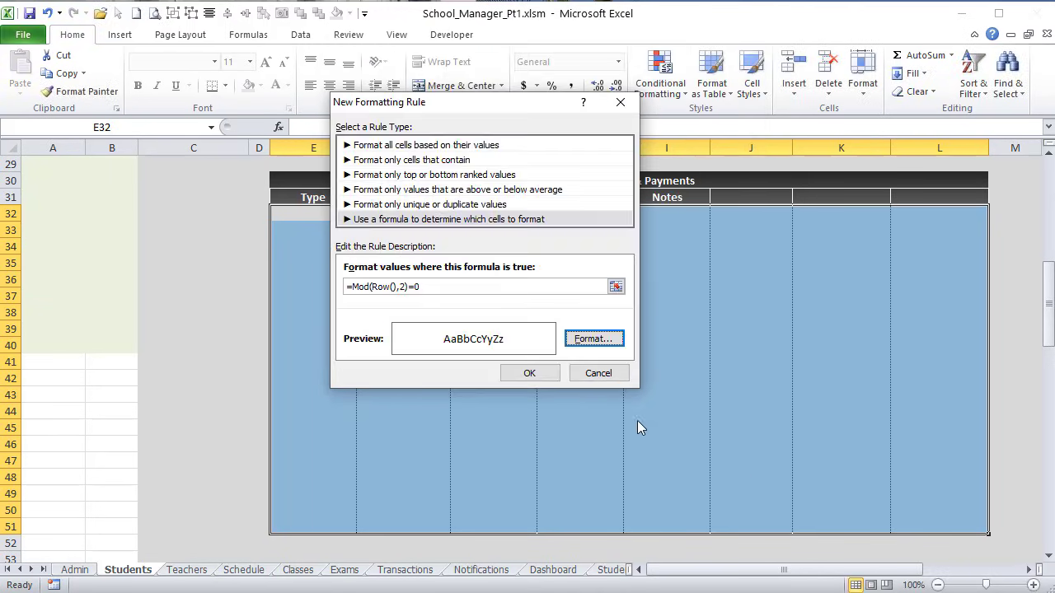
pyautogui.click(530, 373)
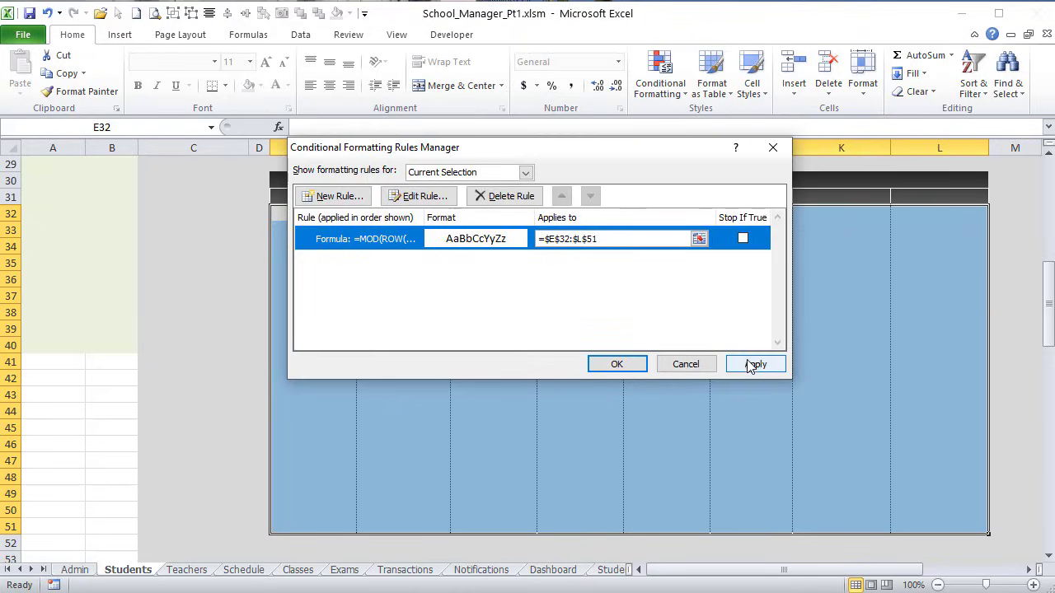
pyautogui.click(750, 364)
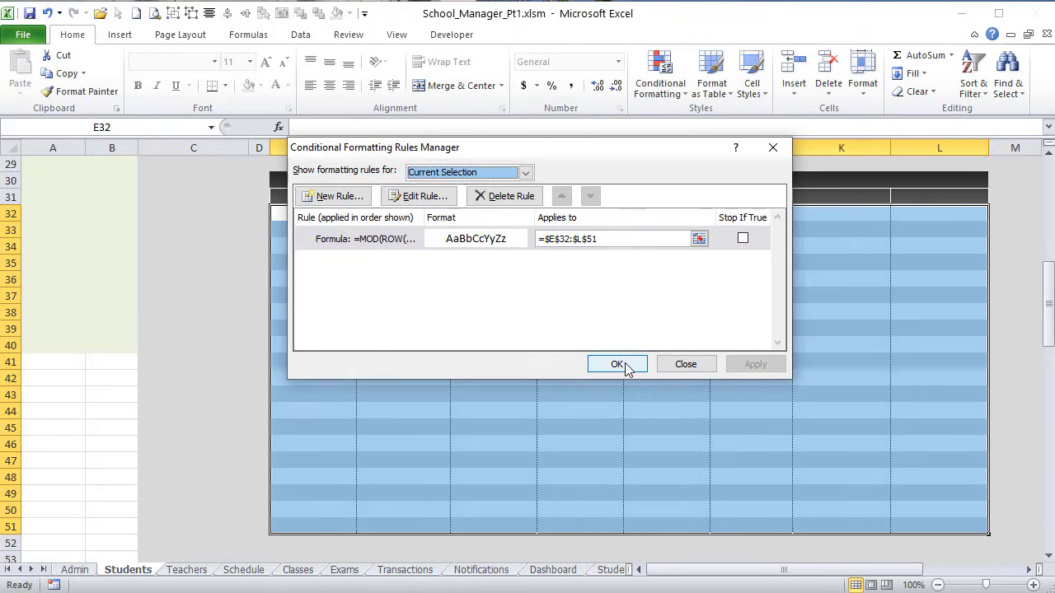
# Step: Confirm the alternating-row conditional formatting rule for E32:L51 and deselect the table body
pyautogui.click(624, 366)
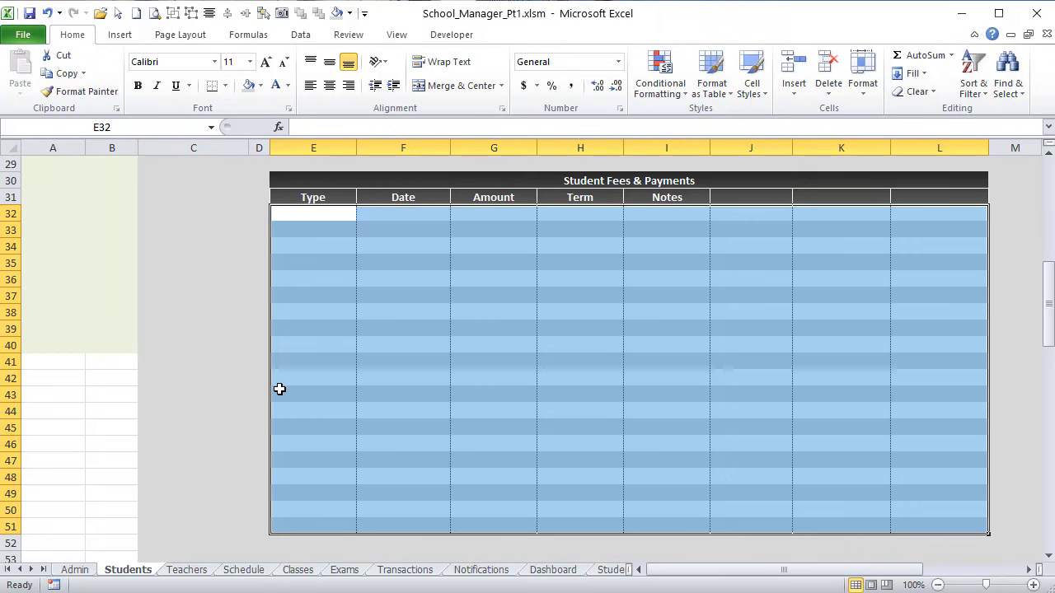
pyautogui.click(261, 86)
pyautogui.click(131, 134)
pyautogui.click(184, 235)
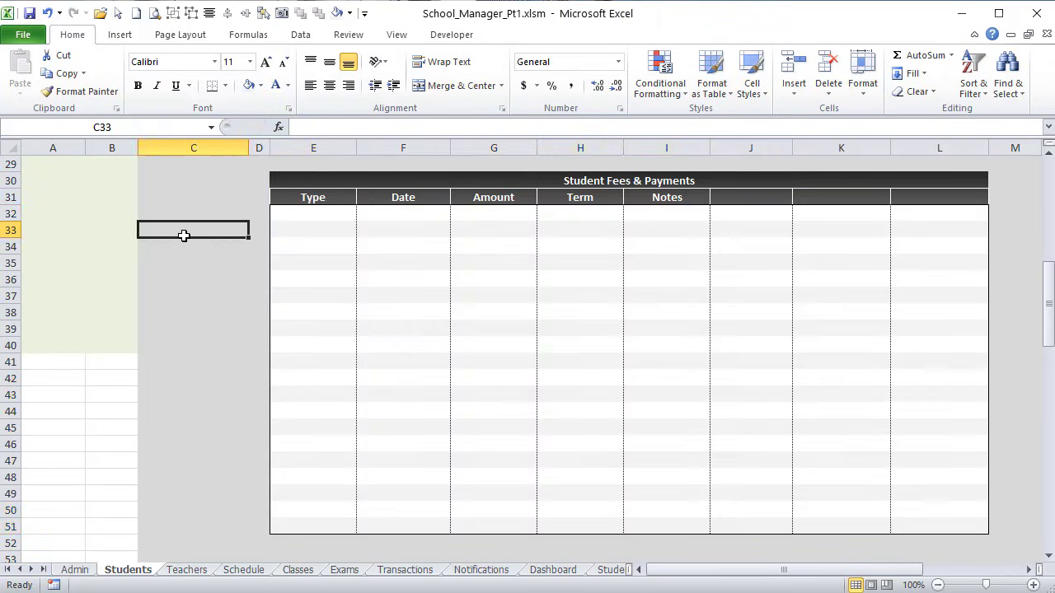
# Step: Give the title and column header rows E30:L31 a thin outline border in the automatic color
pyautogui.scroll(2, 494, 323)
pyautogui.click(346, 326)
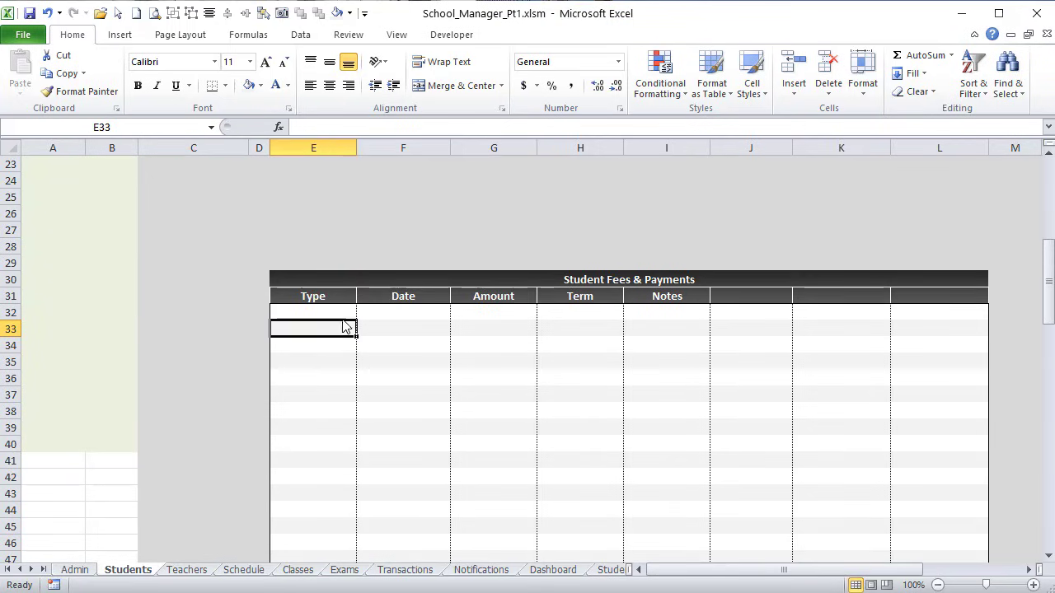
pyautogui.rightClick(346, 326)
pyautogui.click(452, 285)
pyautogui.moveTo(824, 283); pyautogui.dragTo(659, 299)
pyautogui.rightClick(659, 301)
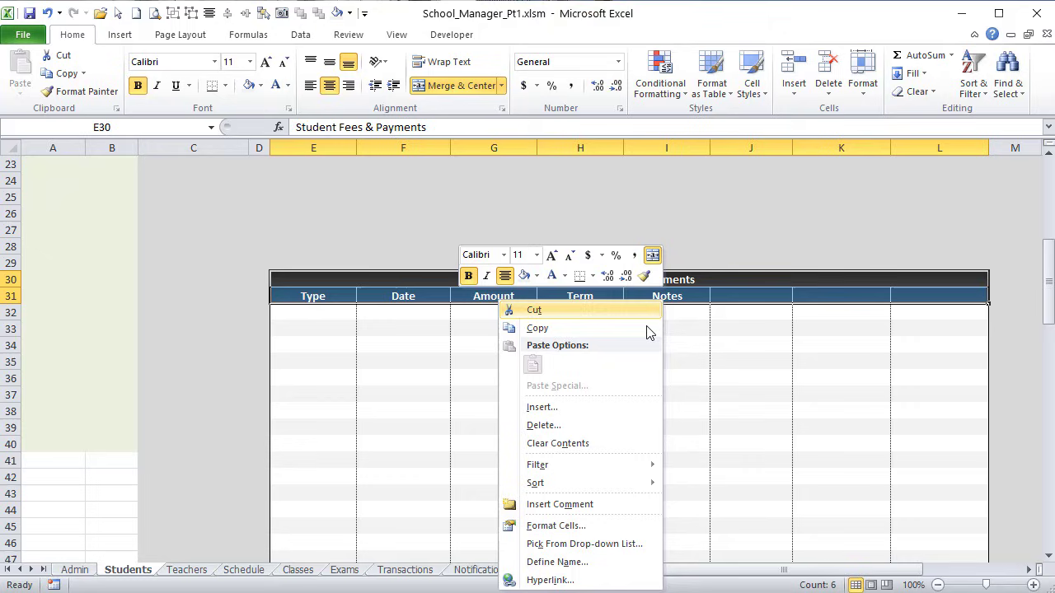
pyautogui.click(577, 527)
pyautogui.moveTo(576, 331); pyautogui.dragTo(572, 166)
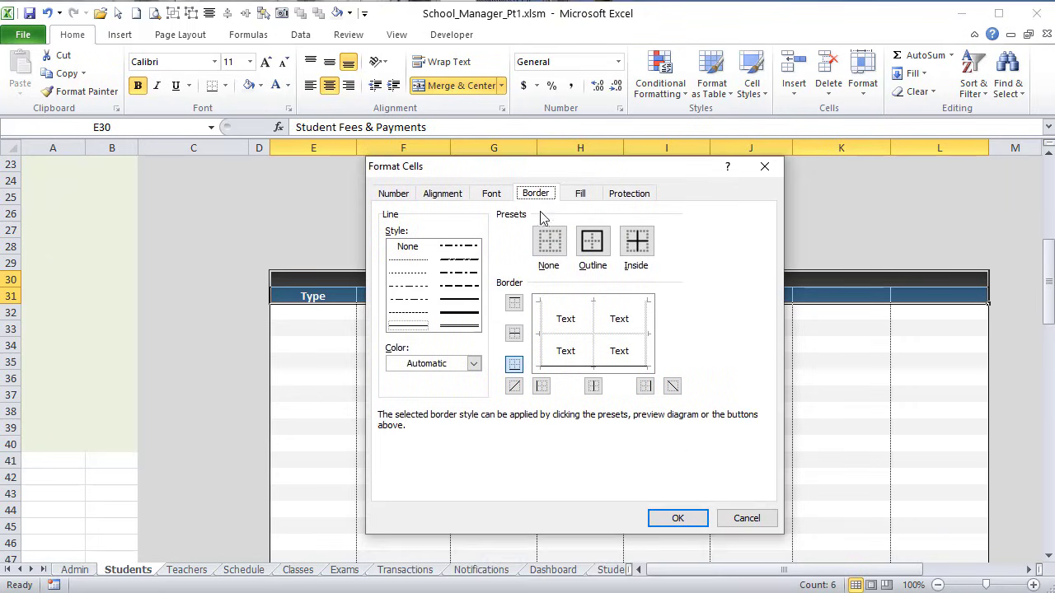
pyautogui.click(473, 364)
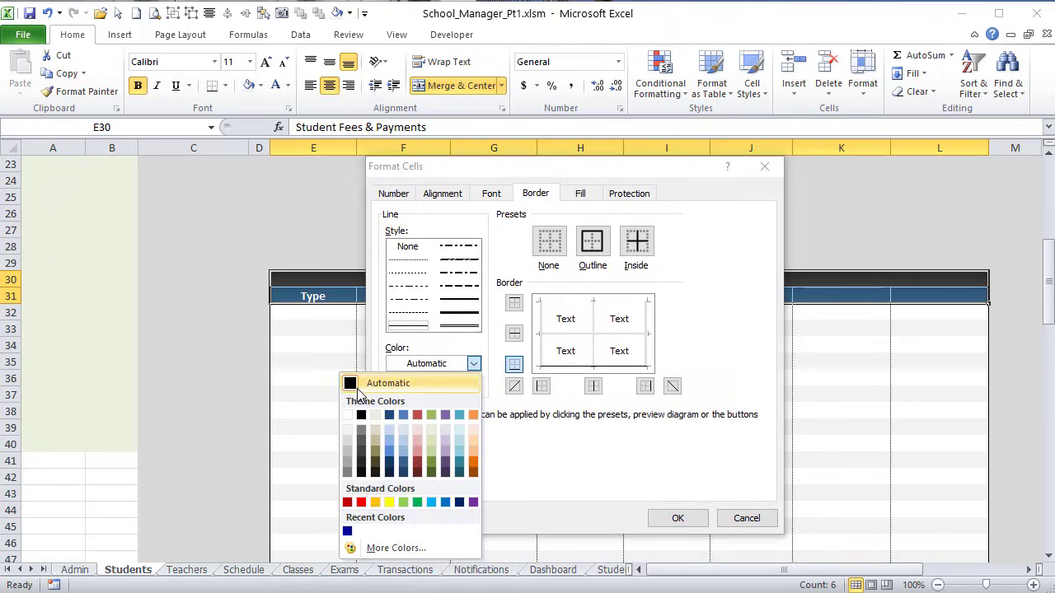
pyautogui.click(367, 383)
pyautogui.click(592, 241)
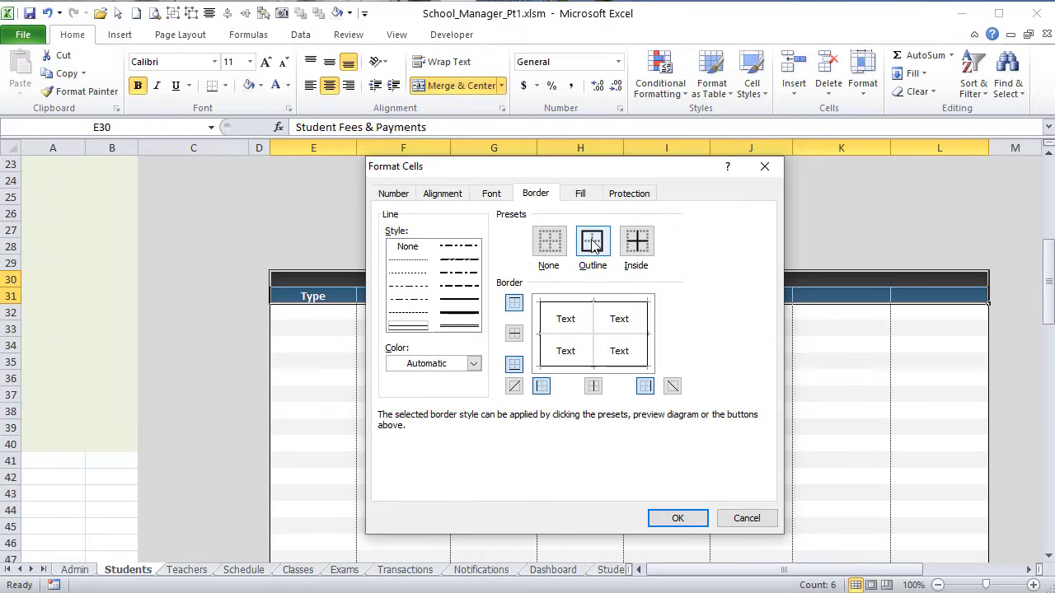
pyautogui.click(678, 518)
pyautogui.click(232, 364)
pyautogui.scroll(-2, 323, 417)
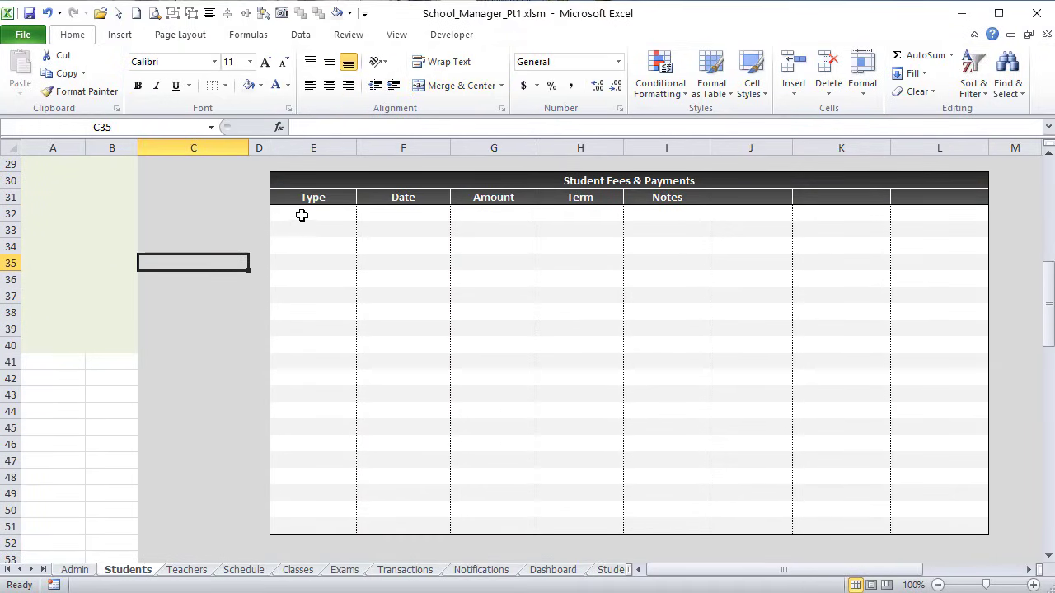
# Step: Copy the whole Student Fees & Payments table E30:L51 and paste it starting at E53
pyautogui.moveTo(301, 215); pyautogui.dragTo(317, 524)
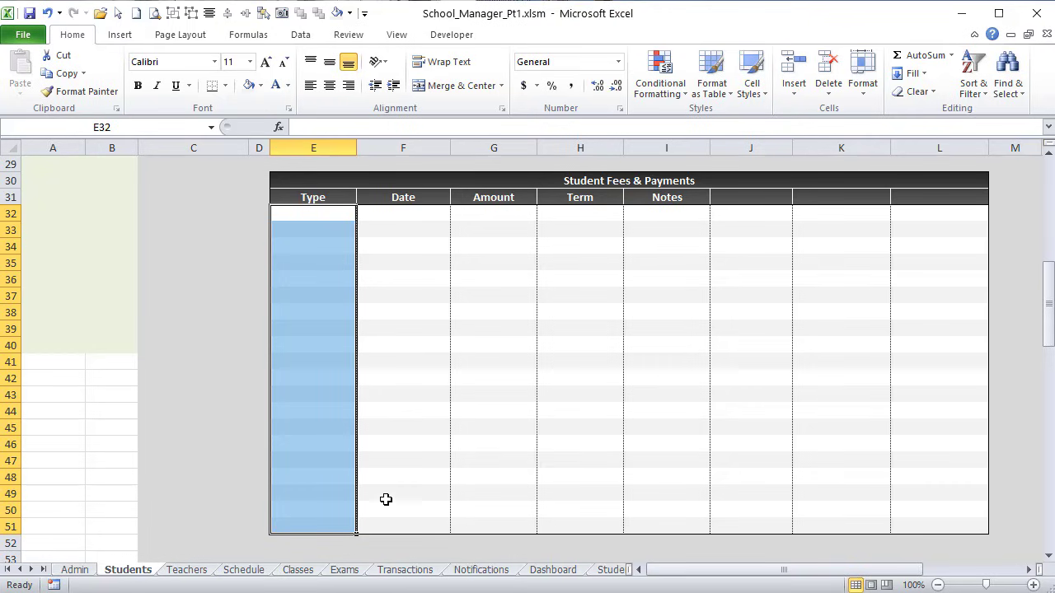
pyautogui.moveTo(329, 177); pyautogui.dragTo(852, 530)
pyautogui.hotkey('ctrl', 'c')
pyautogui.scroll(-4, 681, 497)
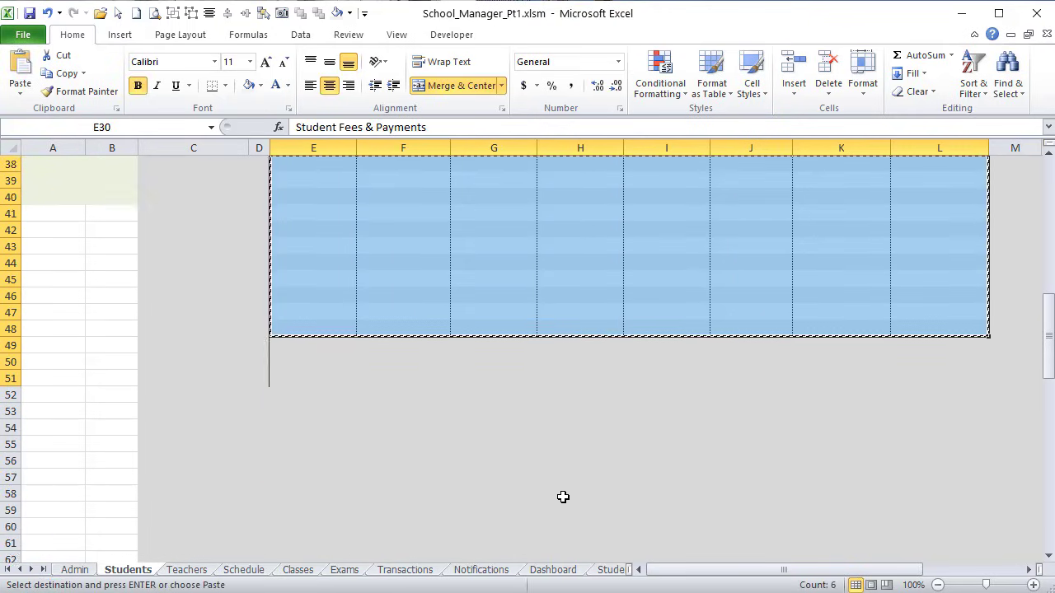
pyautogui.click(281, 359)
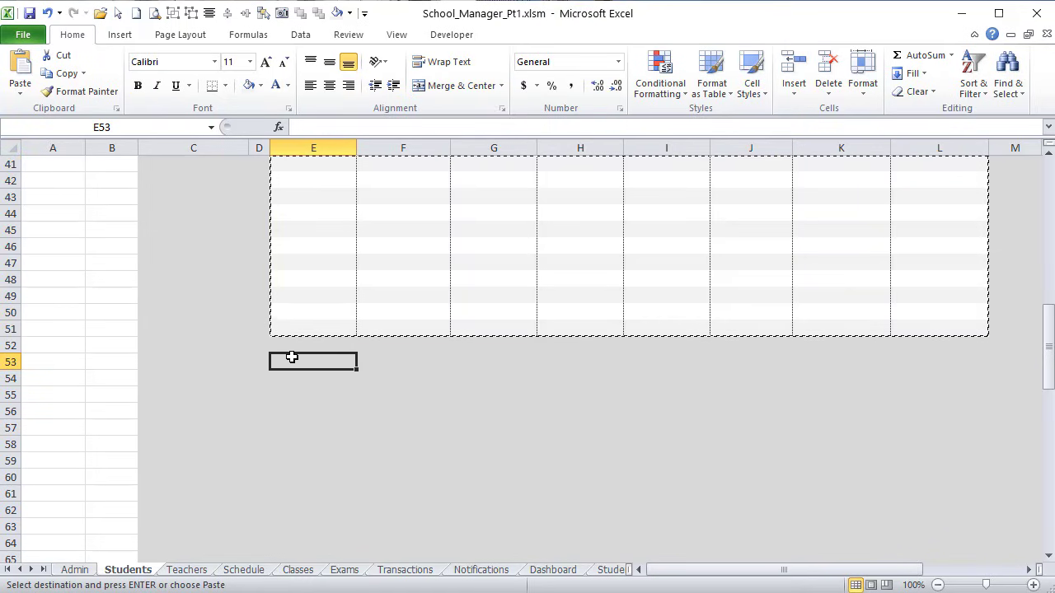
pyautogui.hotkey('ctrl', 'v')
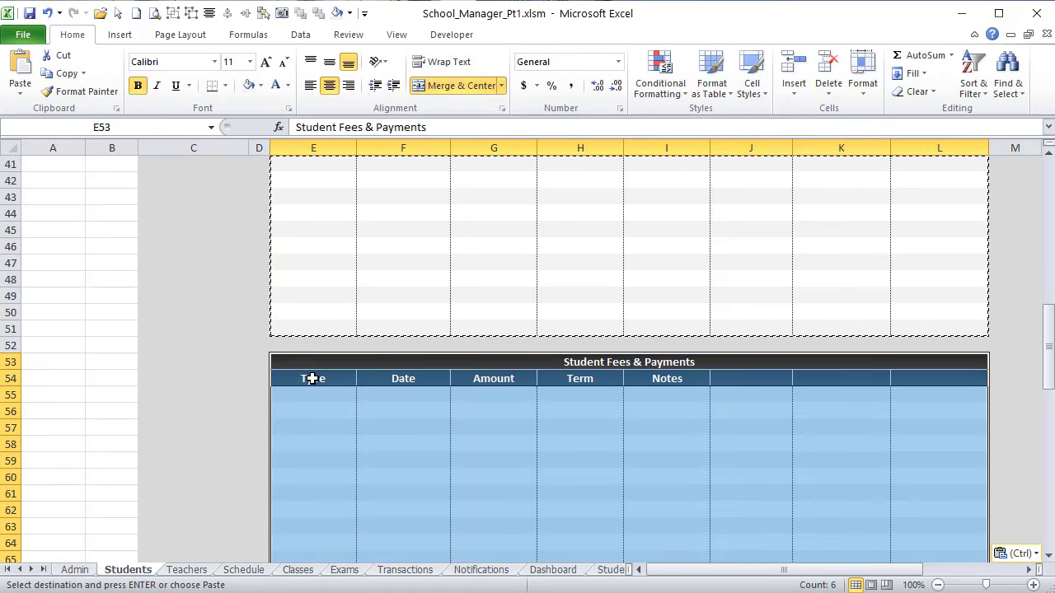
# Step: Change the title of the pasted table in E53 to Attendance
pyautogui.click(610, 360)
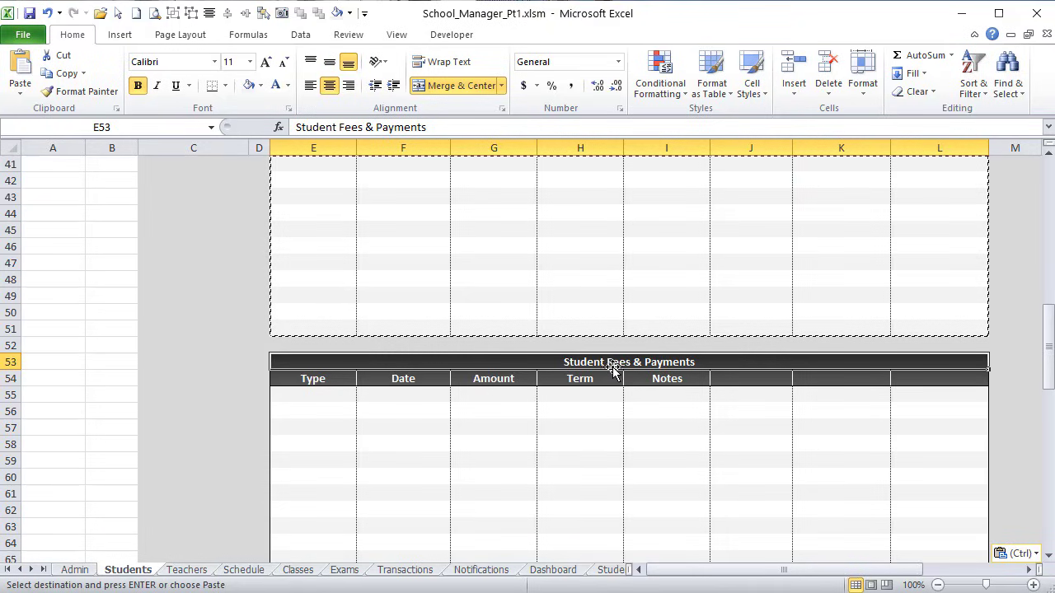
pyautogui.doubleClick(595, 362)
pyautogui.moveTo(566, 362); pyautogui.dragTo(793, 370)
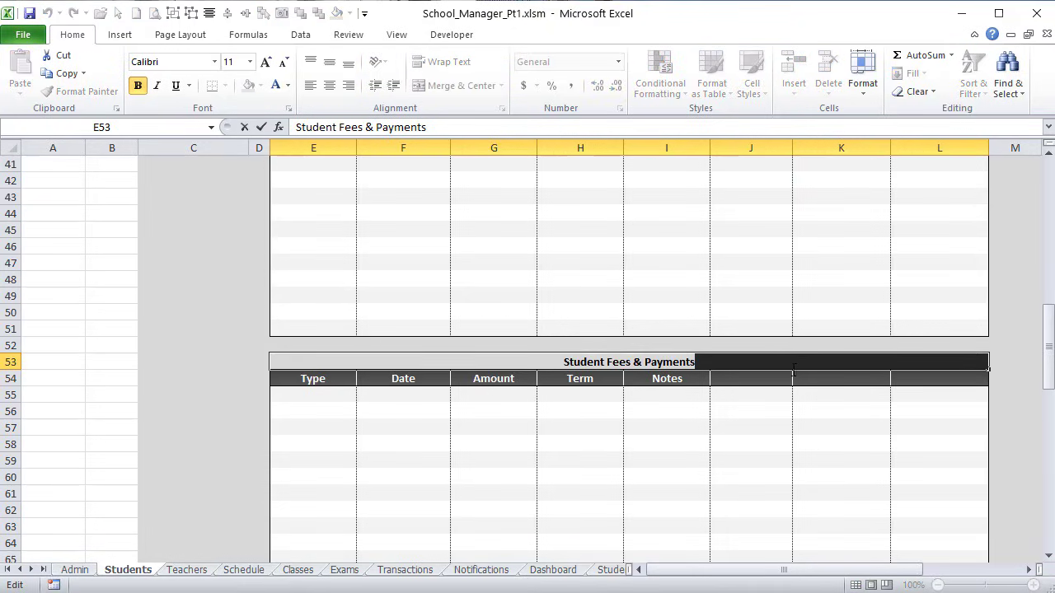
pyautogui.write('Attendance')
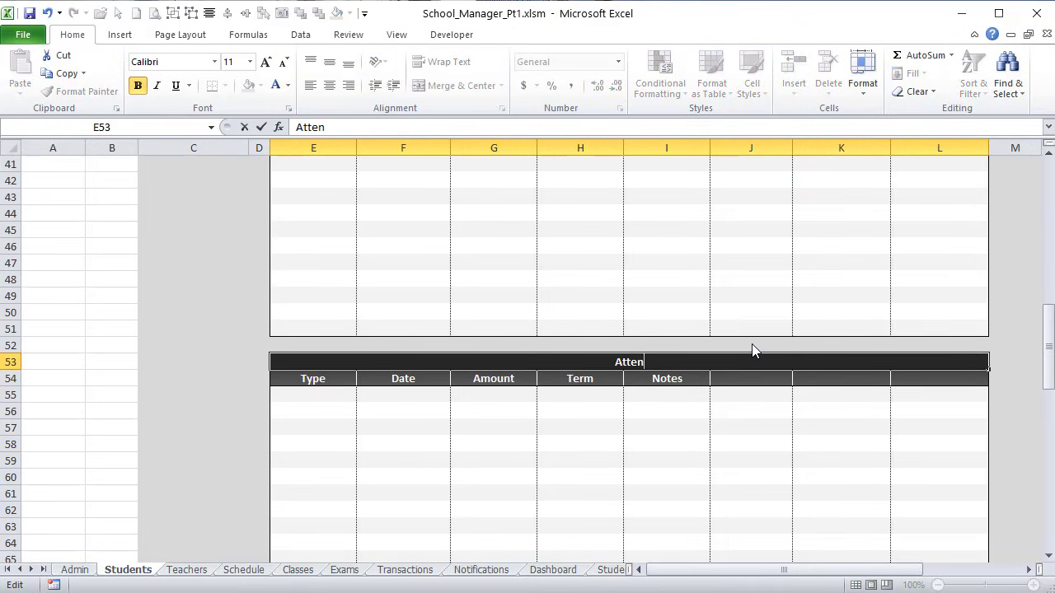
pyautogui.press('Return')
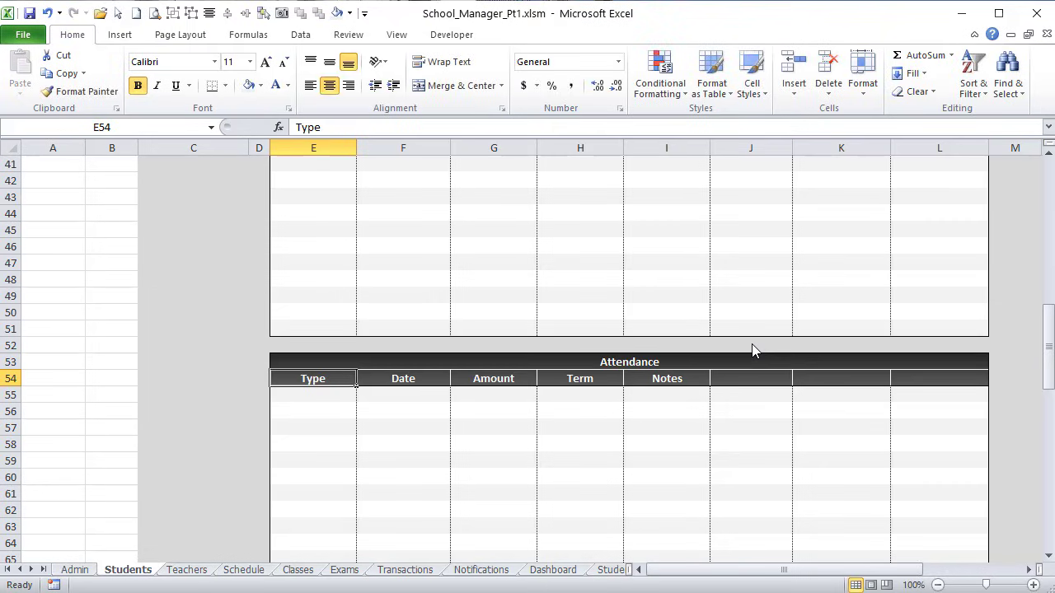
# Step: Set the Attendance table's column headers in E54:H54 to Date, Time, Class and Type
pyautogui.click(322, 378)
pyautogui.write('Date')
pyautogui.press('Tab')
pyautogui.write('Time')
pyautogui.press('Tab')
pyautogui.write('Coa')
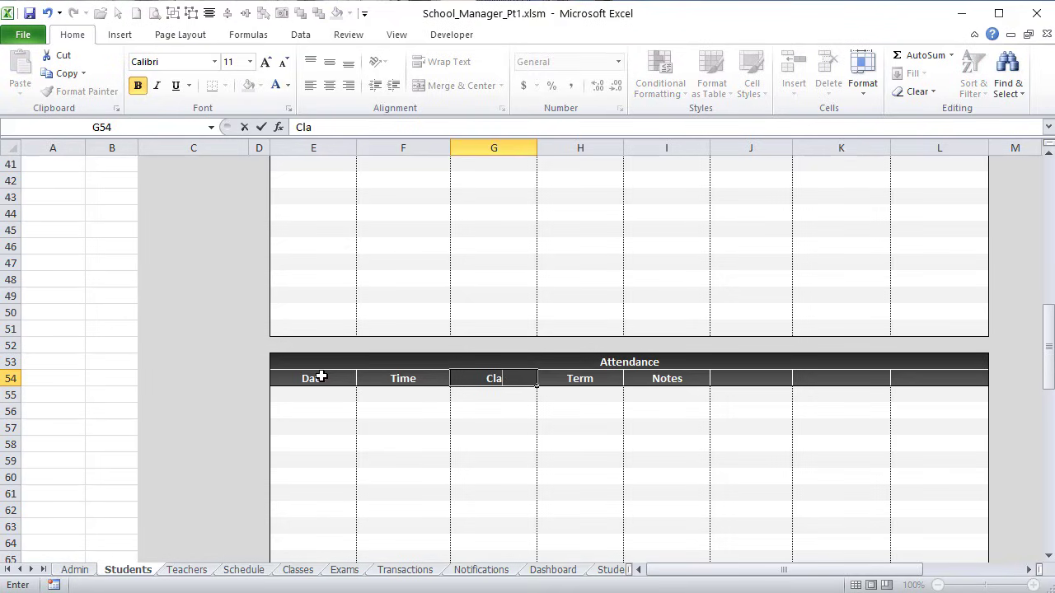
pyautogui.press('Tab')
pyautogui.write('Type')
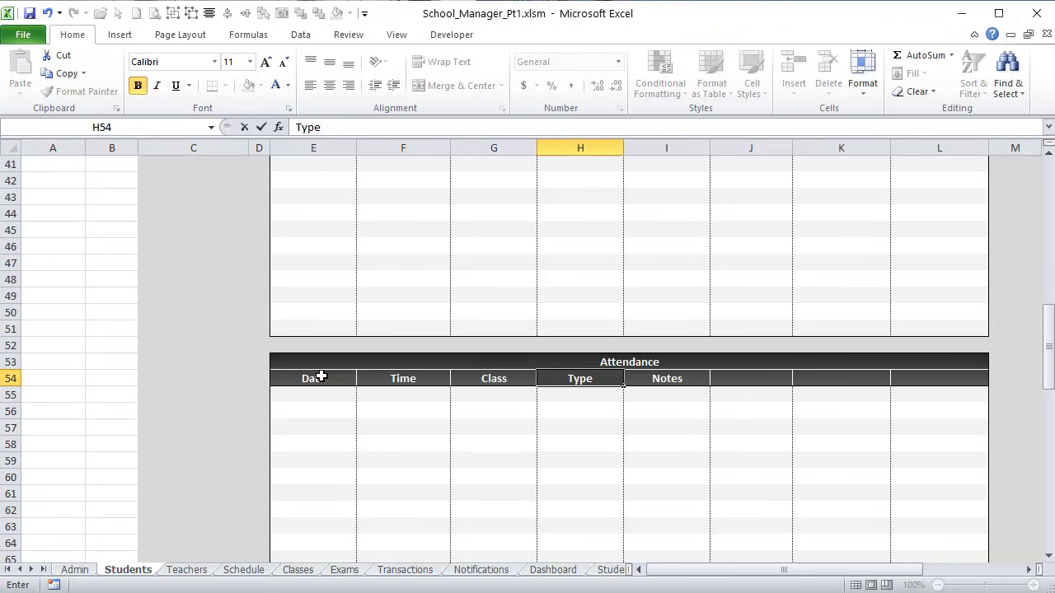
pyautogui.press('Tab')
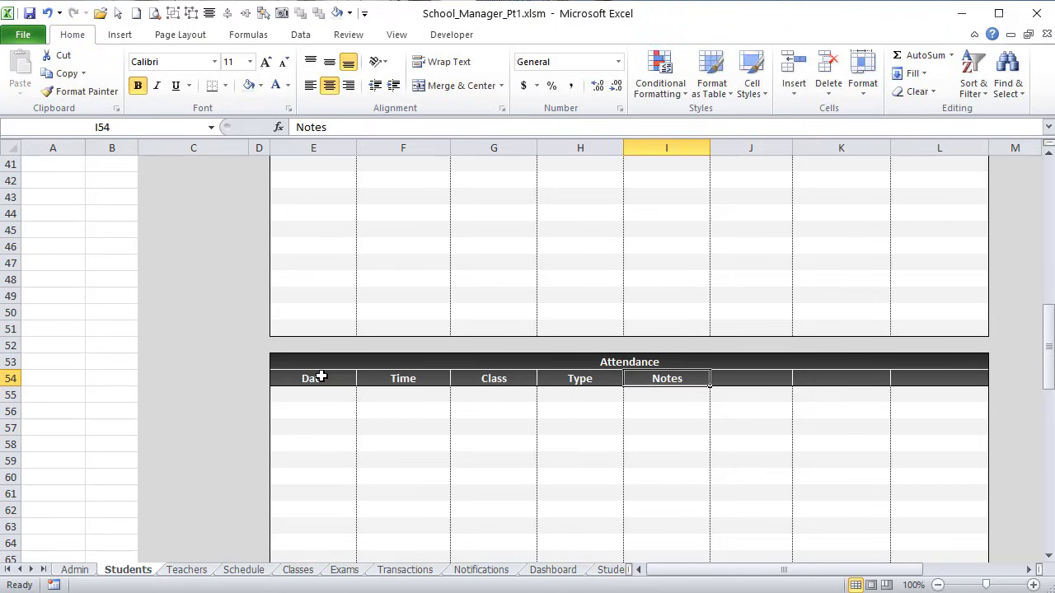
pyautogui.scroll(-5, 299, 390)
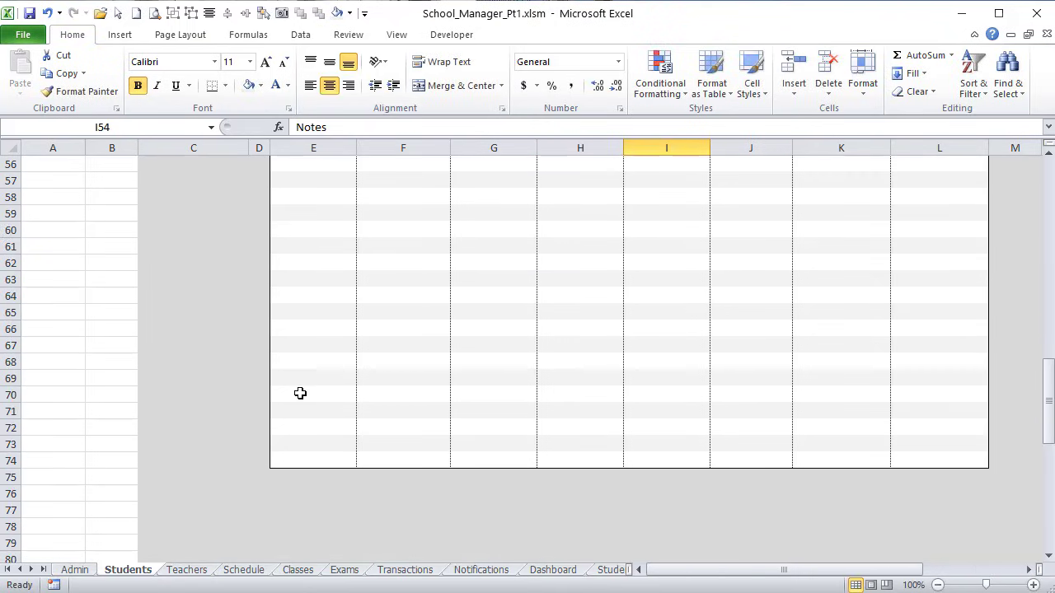
pyautogui.scroll(4, 299, 391)
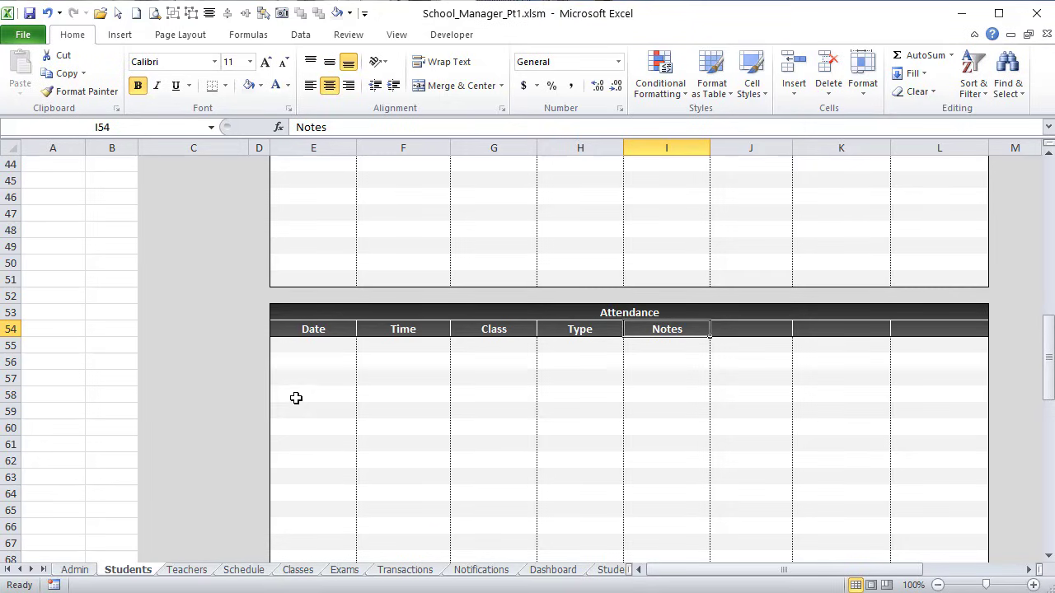
pyautogui.click(304, 316)
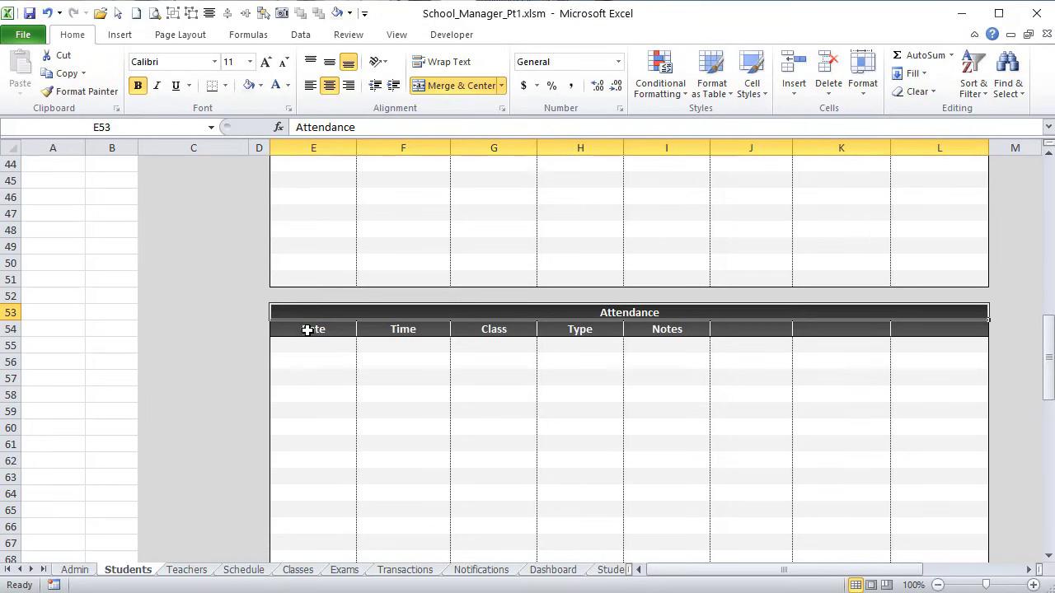
pyautogui.scroll(-5, 642, 319)
pyautogui.keyDown('shift'); pyautogui.click(981, 408); pyautogui.keyUp('shift')
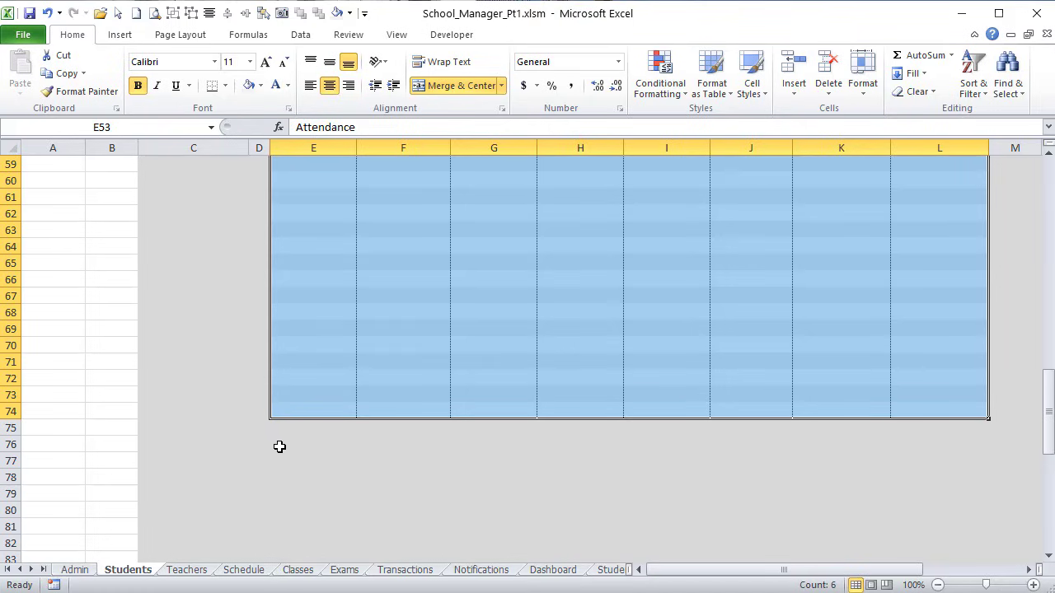
pyautogui.click(279, 446)
pyautogui.rightClick(285, 441)
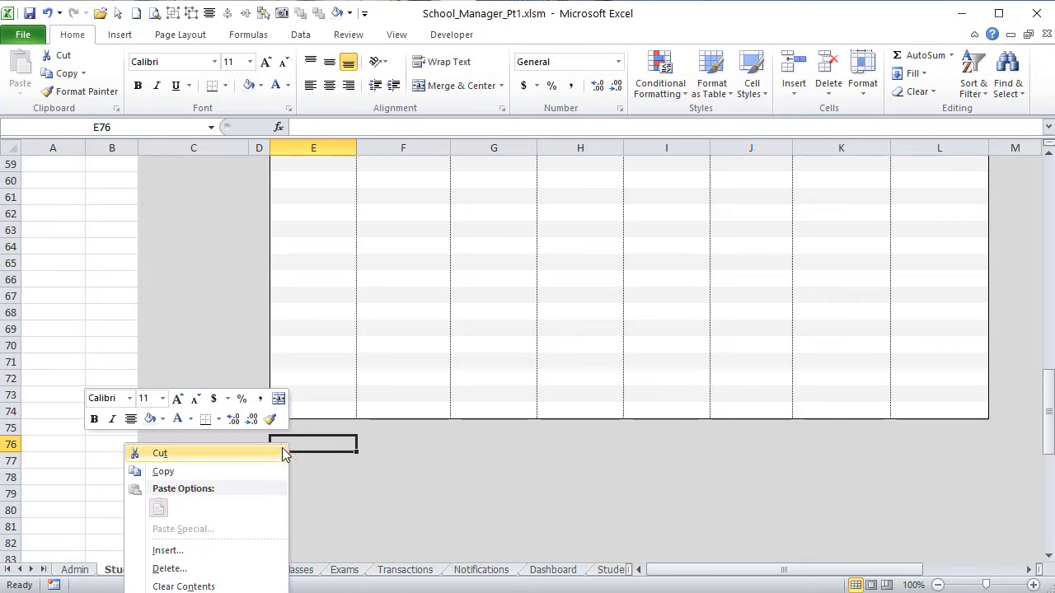
pyautogui.press('Escape')
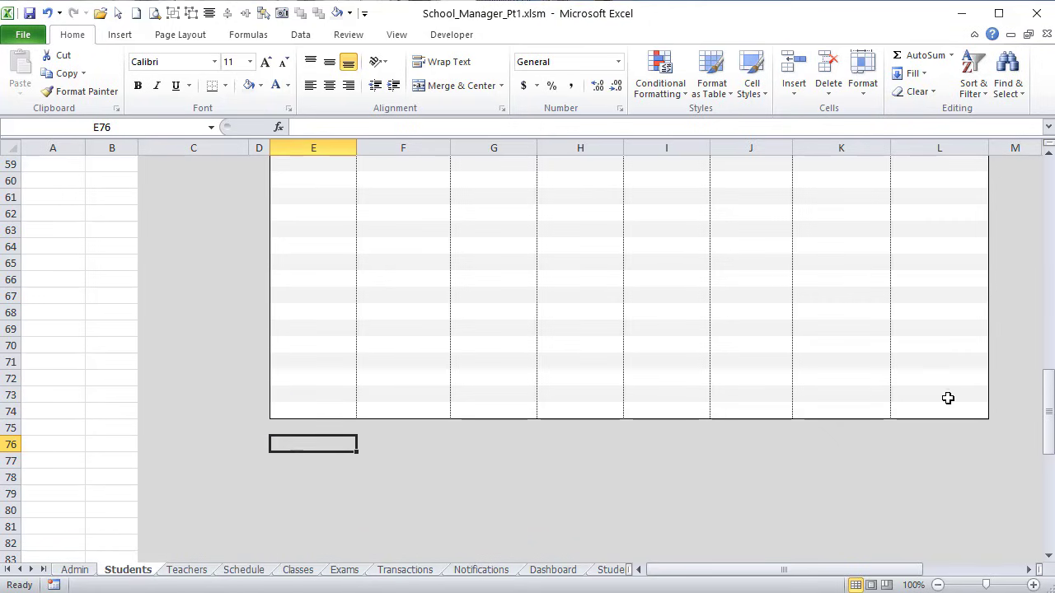
pyautogui.moveTo(948, 398); pyautogui.dragTo(415, 323)
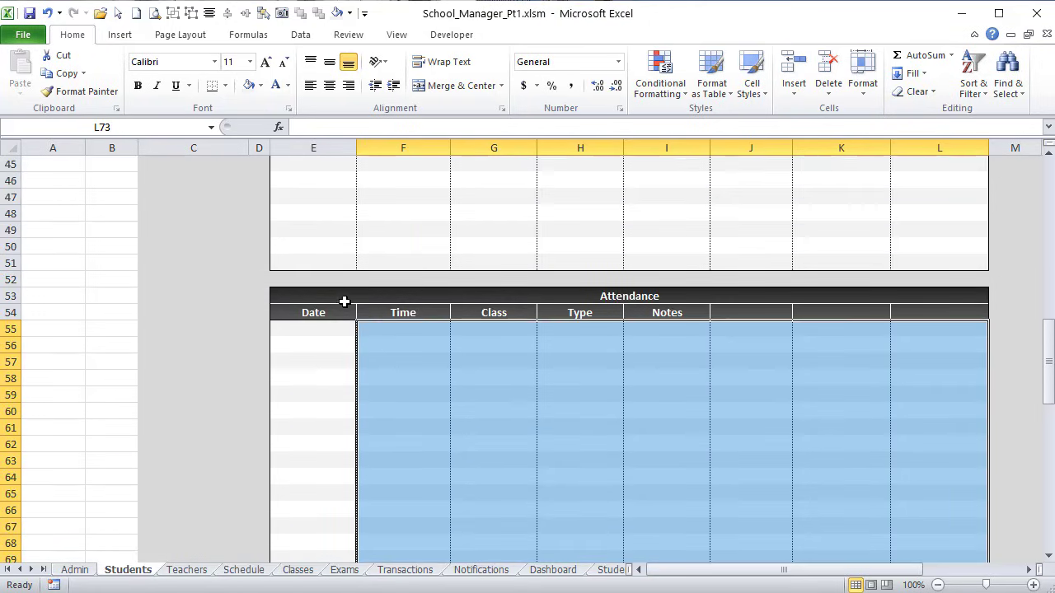
# Step: Copy the whole Attendance table E53:L74 and paste it starting at E76
pyautogui.moveTo(343, 302); pyautogui.dragTo(923, 517)
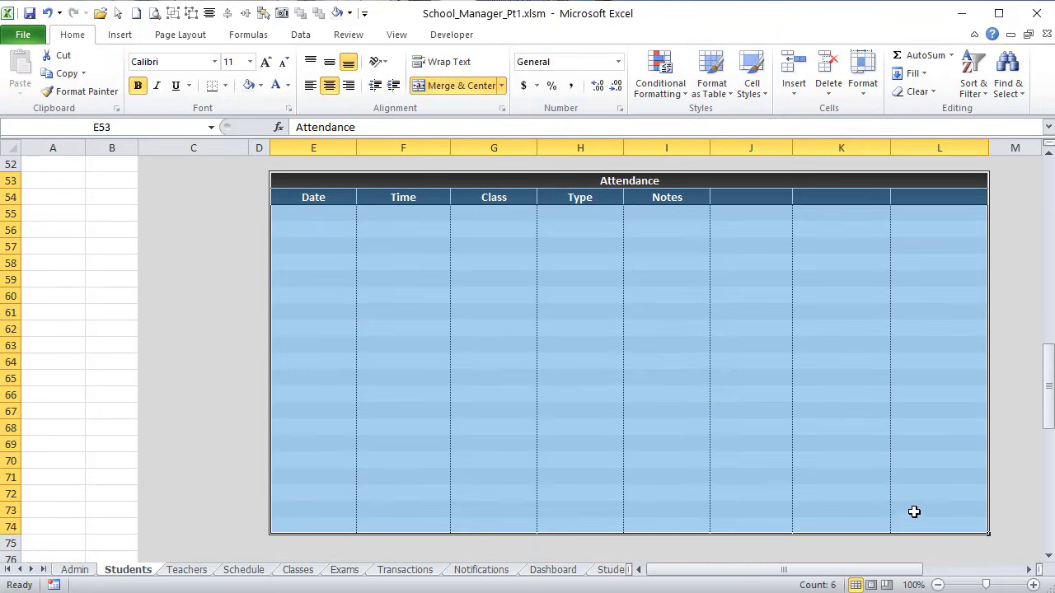
pyautogui.hotkey('ctrl', 'c')
pyautogui.scroll(-2, 501, 490)
pyautogui.click(291, 458)
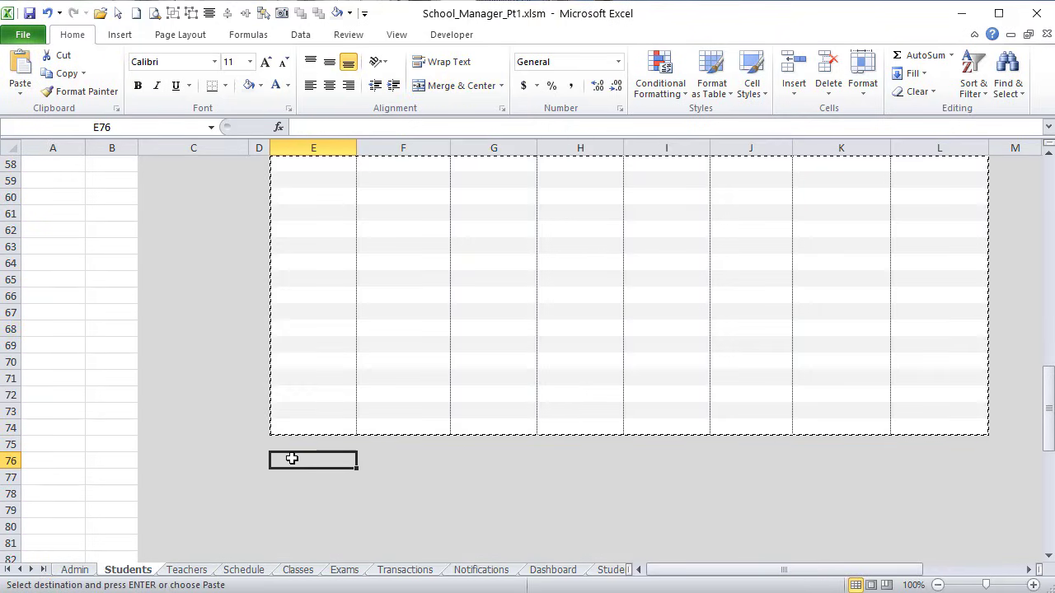
pyautogui.hotkey('ctrl', 'v')
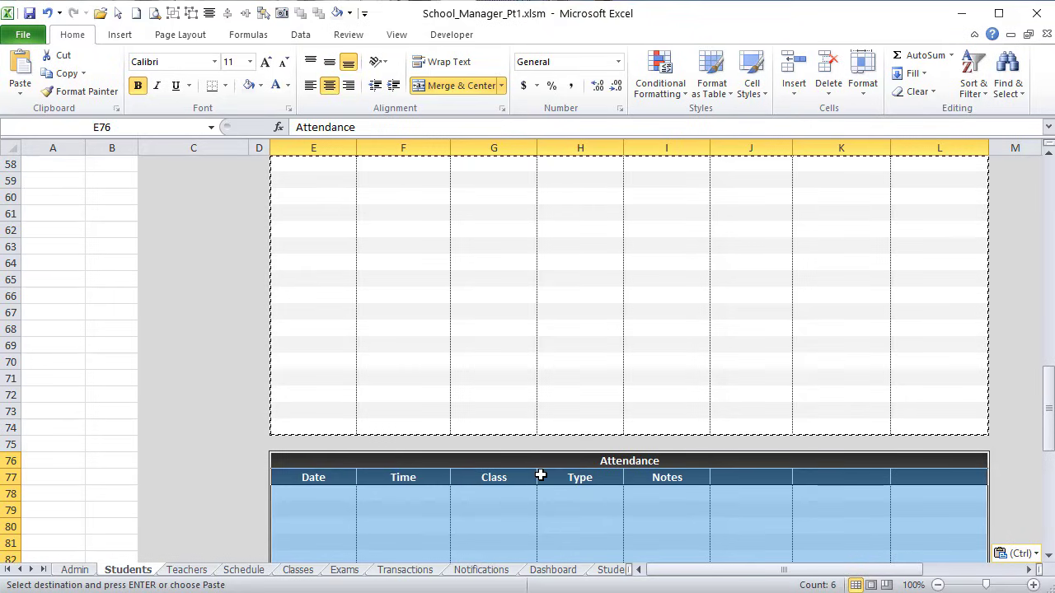
# Step: Change the title of the newly pasted table in E76 to Exams
pyautogui.click(605, 466)
pyautogui.write('E')
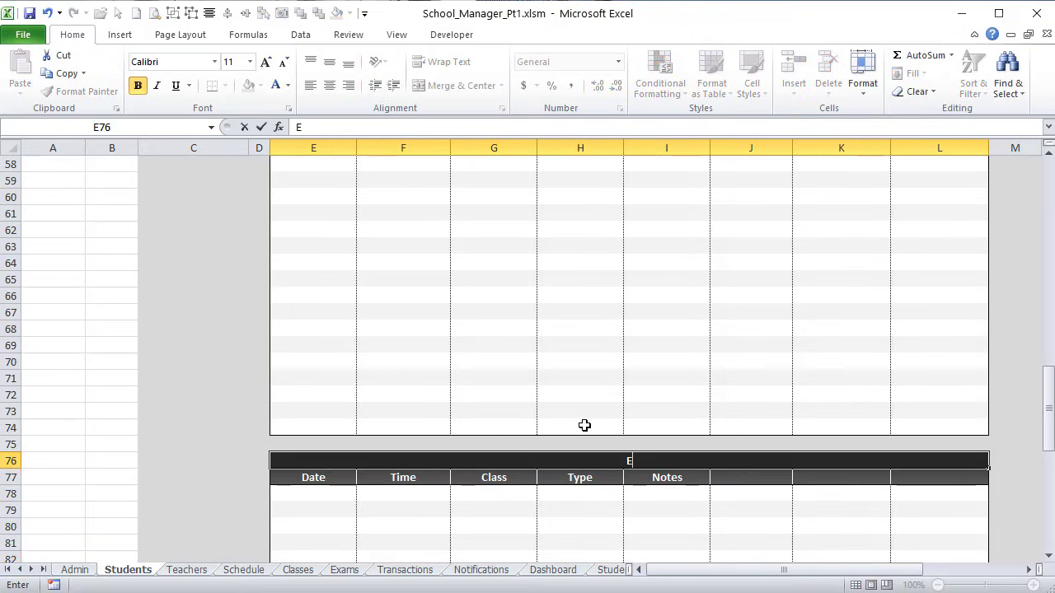
pyautogui.write('xampl')
pyautogui.press('BackSpace')
pyautogui.press('BackSpace')
pyautogui.write('s')
pyautogui.press('Return')
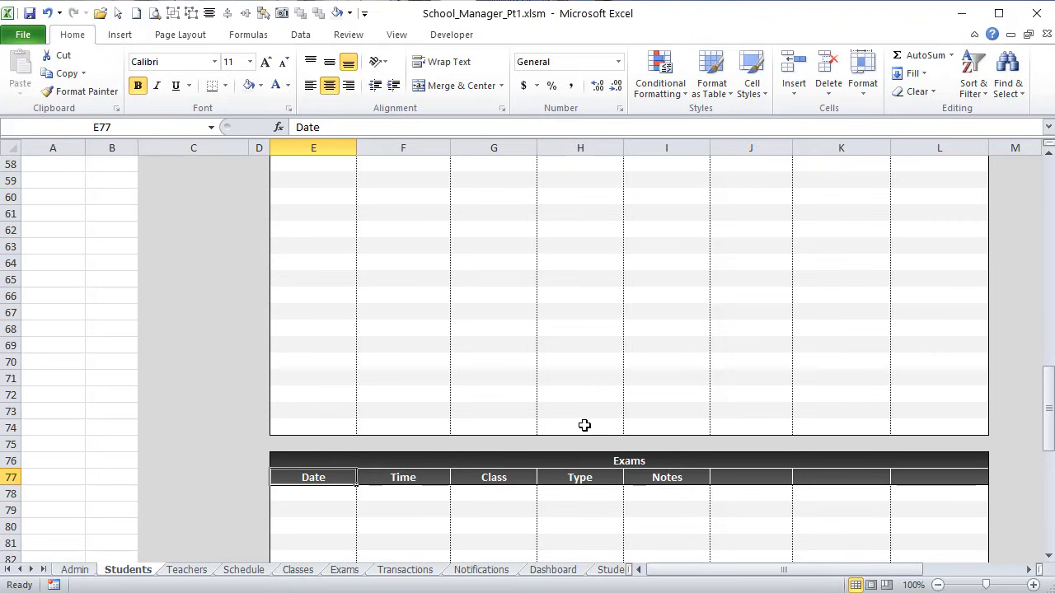
# Step: Set the Exams table's column headers to Date in E77 and Exam Type in H77
pyautogui.write('Date')
pyautogui.press('Tab')
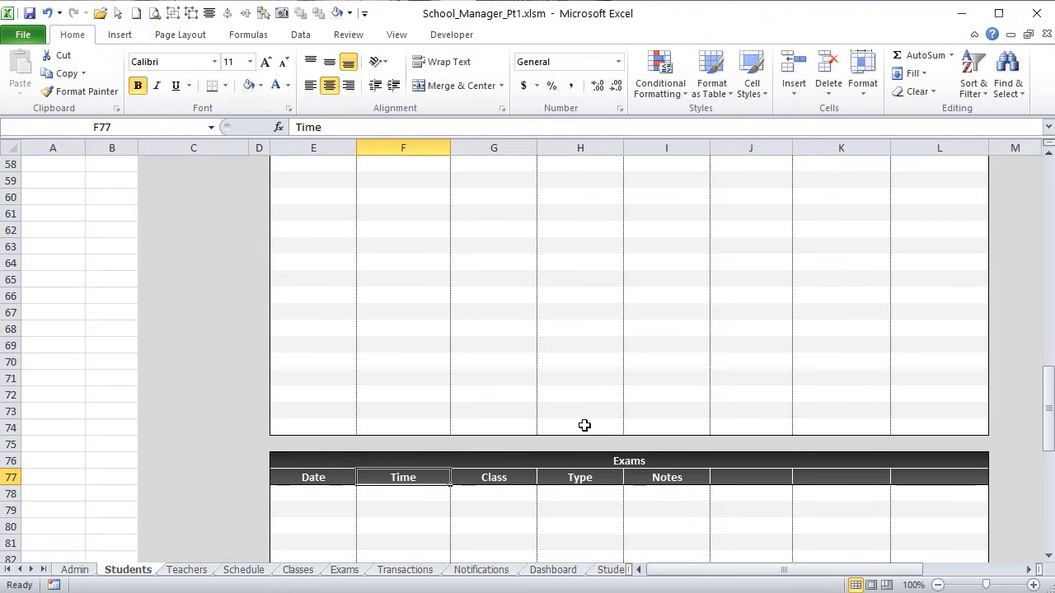
pyautogui.press('Tab')
pyautogui.press('Tab')
pyautogui.write('E')
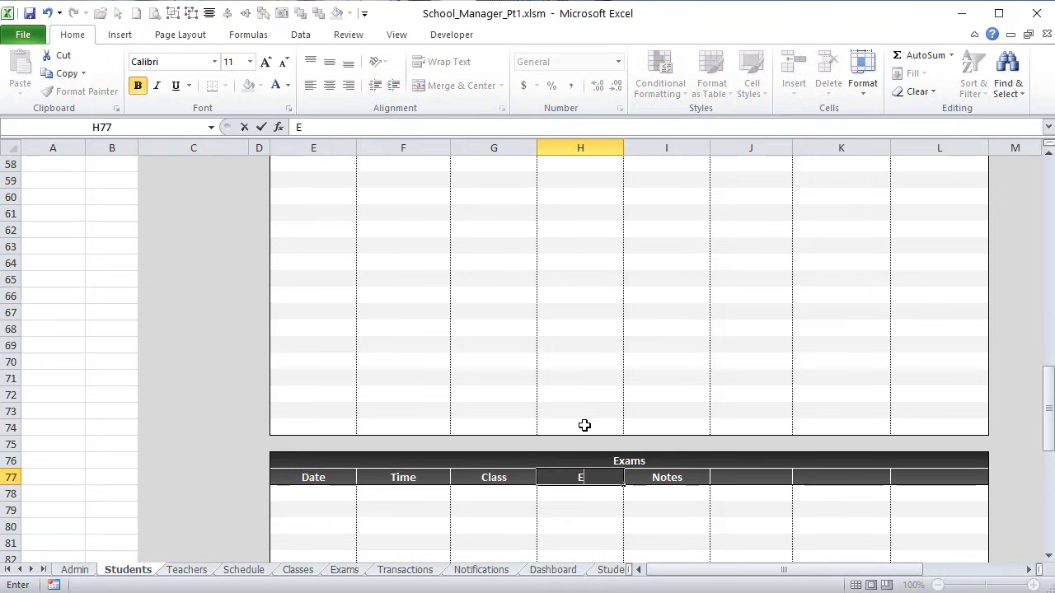
pyautogui.write('xam Type')
pyautogui.press('Tab')
# Step: Set the Exams table's column headers in I77:K77 to Max. Score, Score/Grade and Notes
pyautogui.write('Ma')
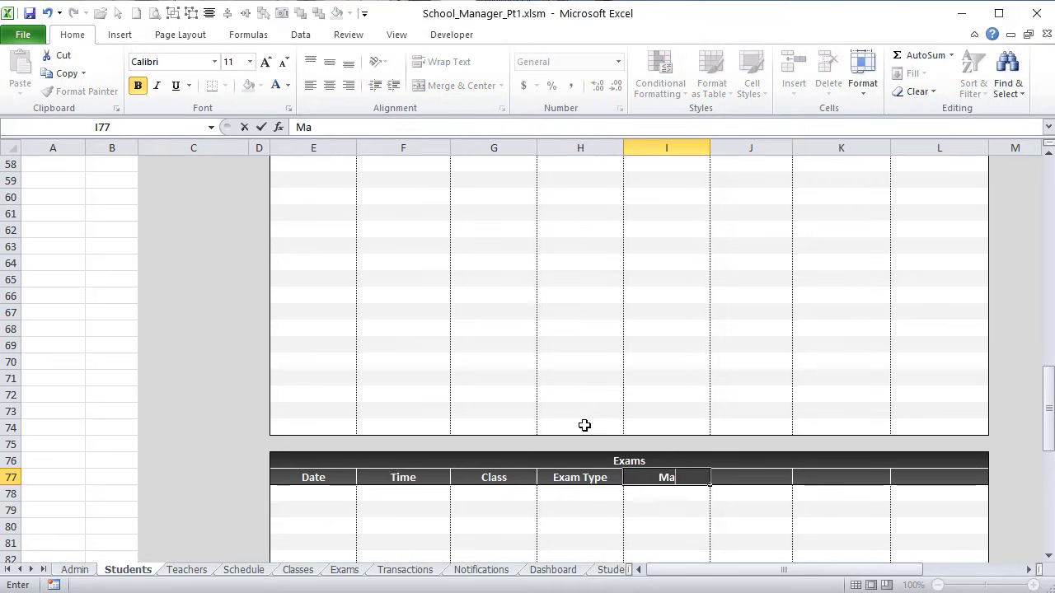
pyautogui.write('x. Score')
pyautogui.press('Tab')
pyautogui.write('S')
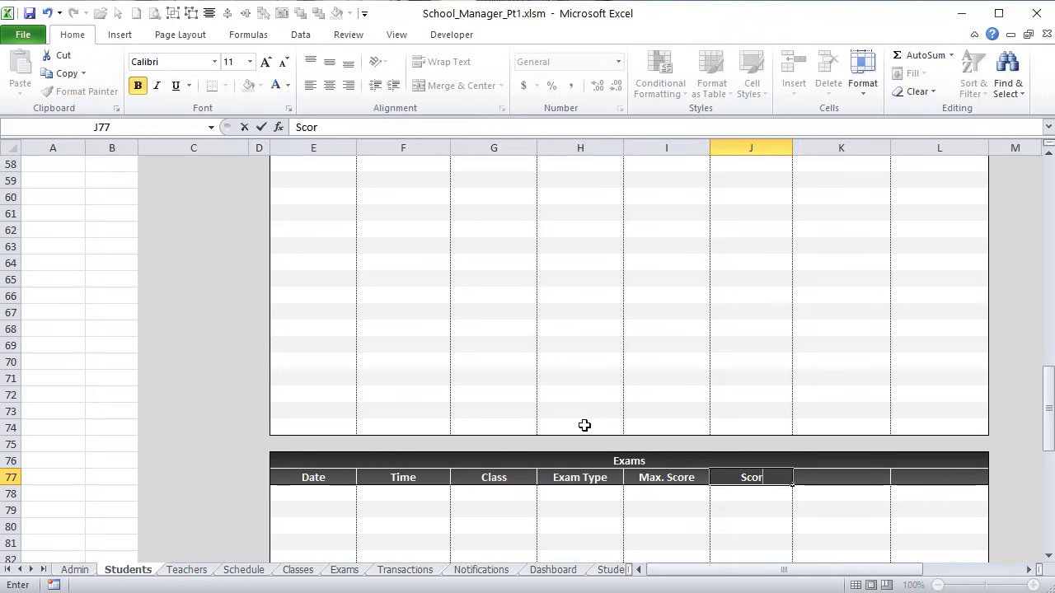
pyautogui.write('core/Grade')
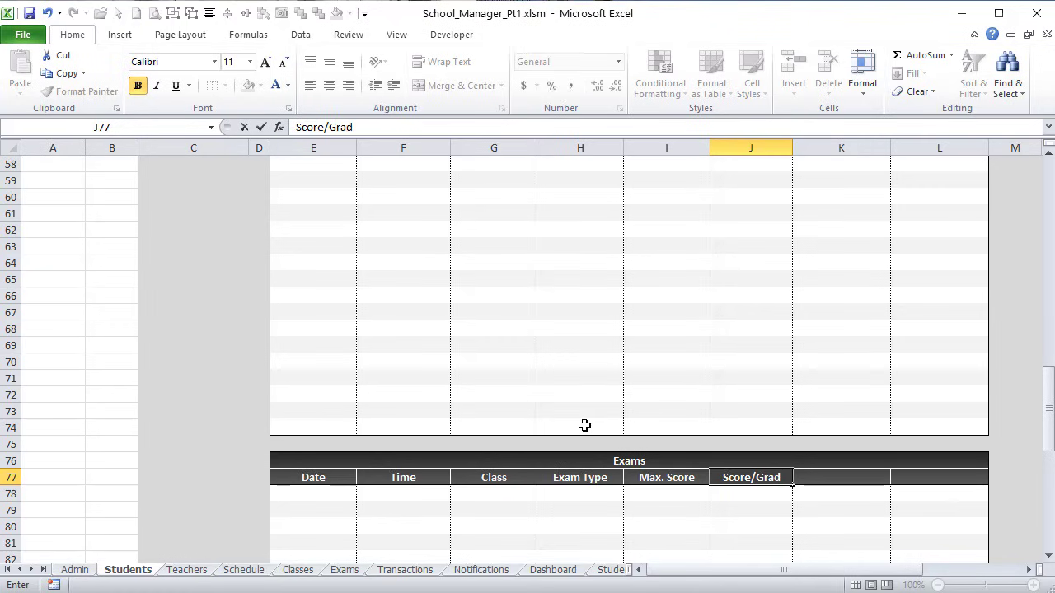
pyautogui.press('Tab')
pyautogui.write('Npote')
pyautogui.press('BackSpace')
pyautogui.press('BackSpace')
pyautogui.press('BackSpace')
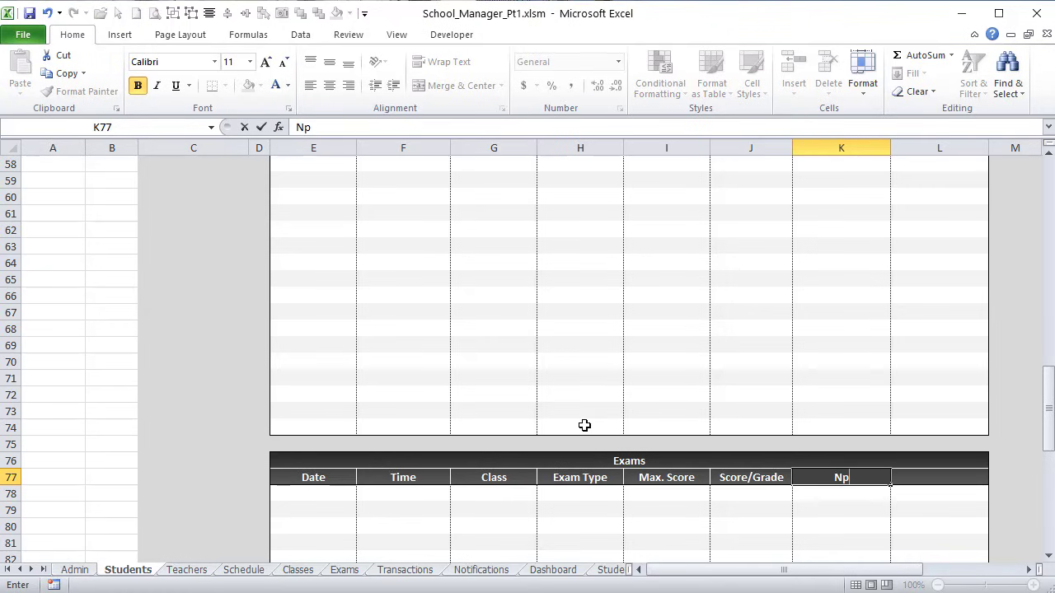
pyautogui.press('Return')
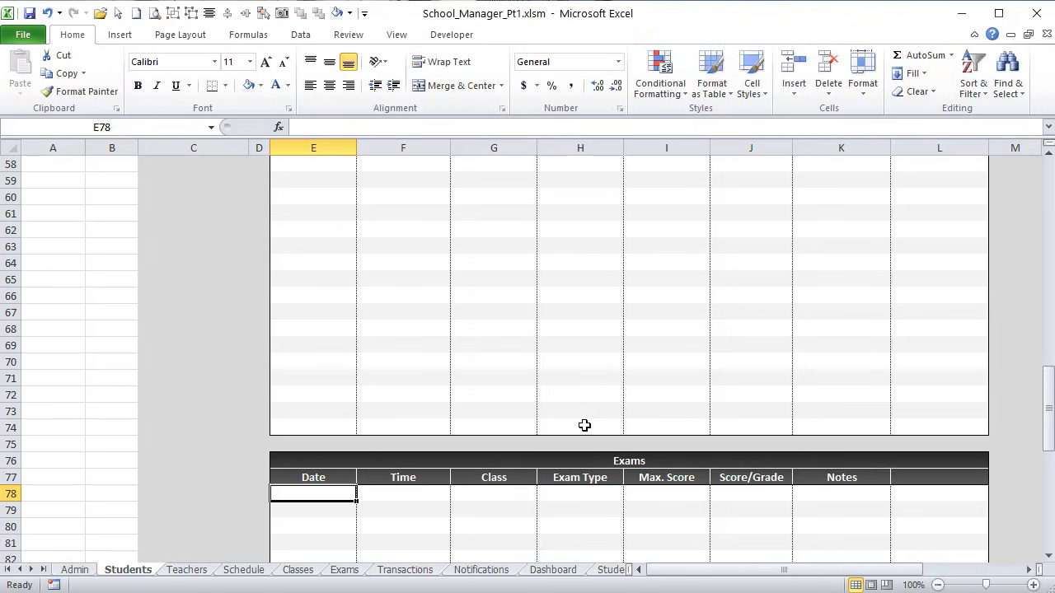
# Step: Extend the sheet's grey background below the Exams table through column R down to row 147
pyautogui.scroll(-2, 591, 424)
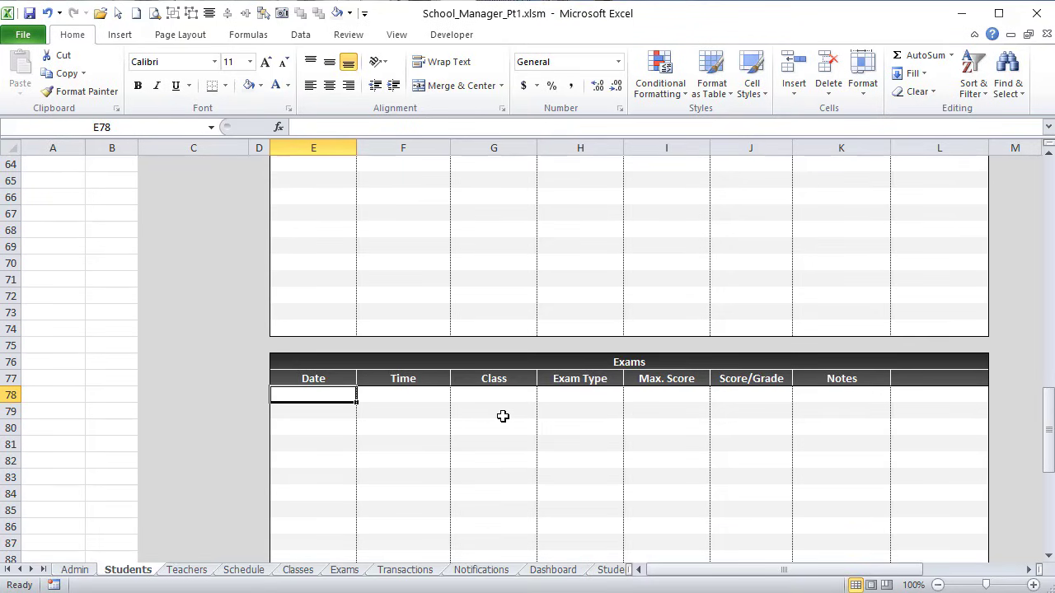
pyautogui.scroll(-3, 497, 423)
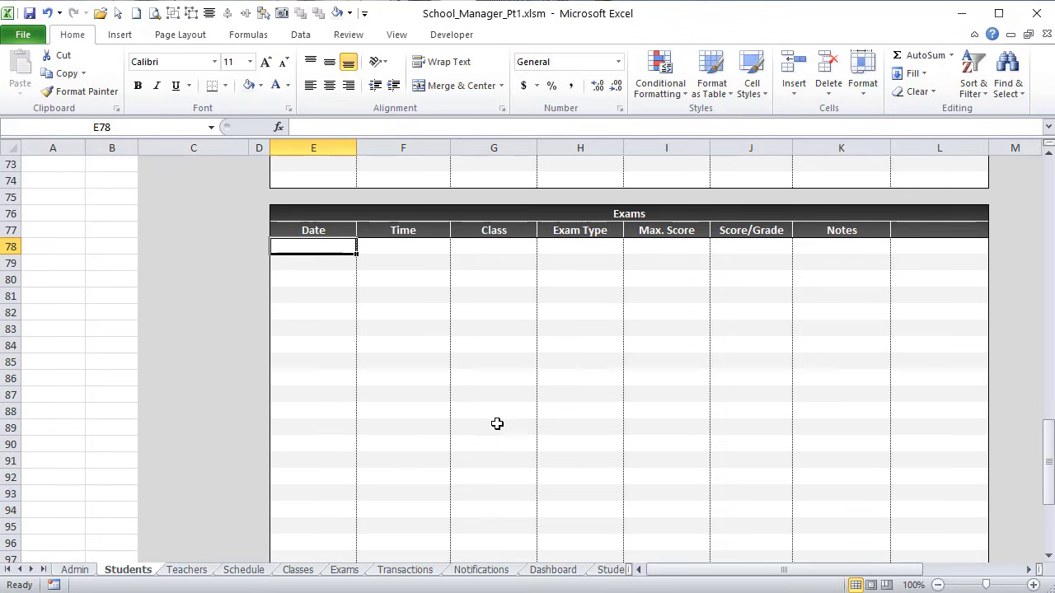
pyautogui.scroll(-2, 497, 424)
pyautogui.scroll(-1, 492, 432)
pyautogui.scroll(1, 489, 433)
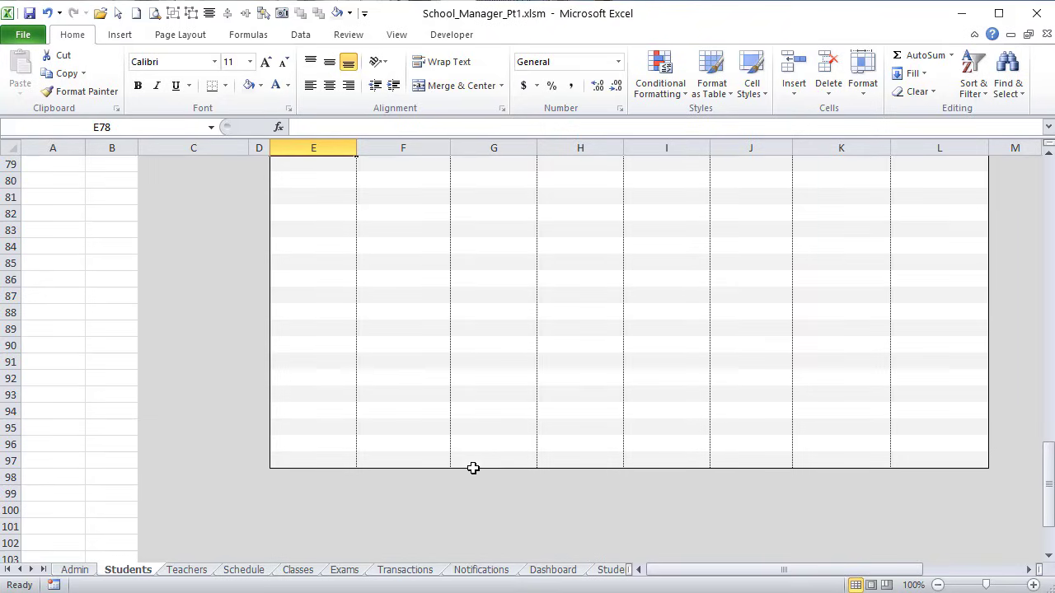
pyautogui.scroll(-2, 473, 468)
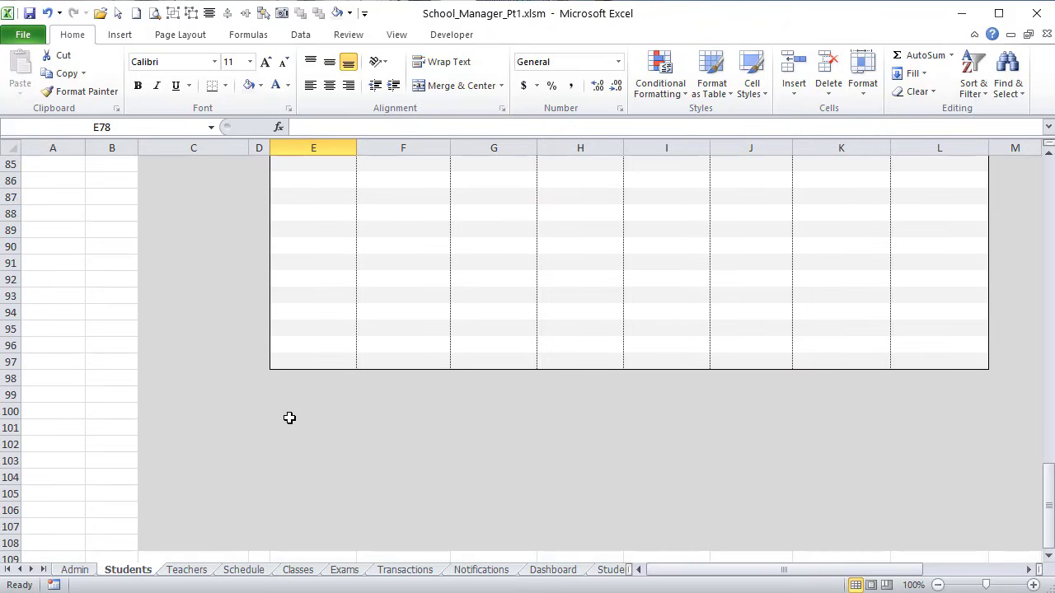
pyautogui.scroll(-3, 290, 418)
pyautogui.click(141, 392)
pyautogui.moveTo(155, 394); pyautogui.dragTo(855, 530)
pyautogui.click(764, 499)
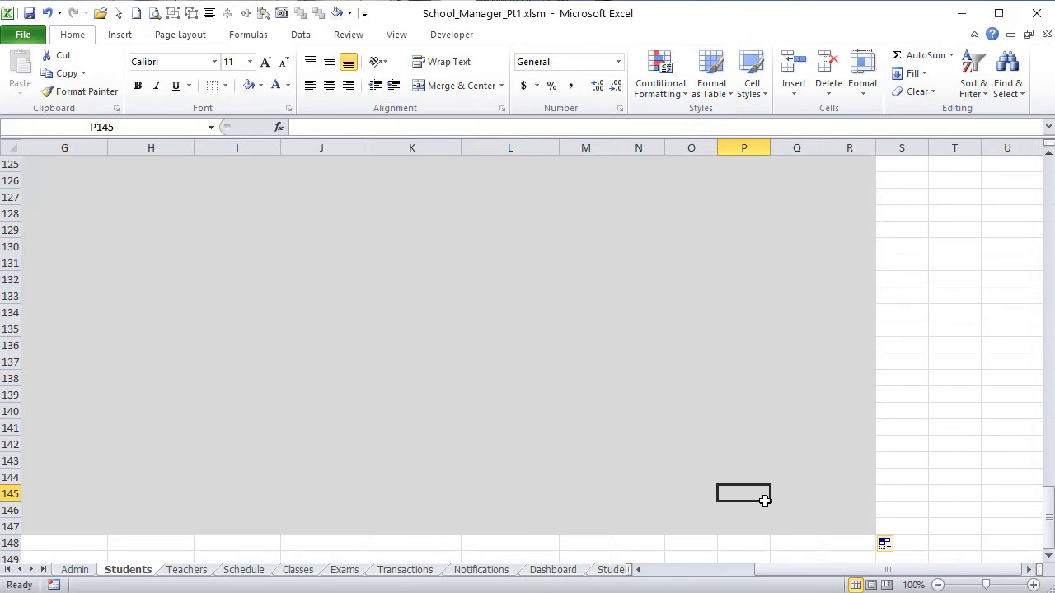
# Step: Copy the Exams title bar from E76 to E99 and change its text to ID Card
pyautogui.moveTo(794, 574); pyautogui.dragTo(669, 576)
pyautogui.scroll(5, 653, 538)
pyautogui.scroll(8, 653, 538)
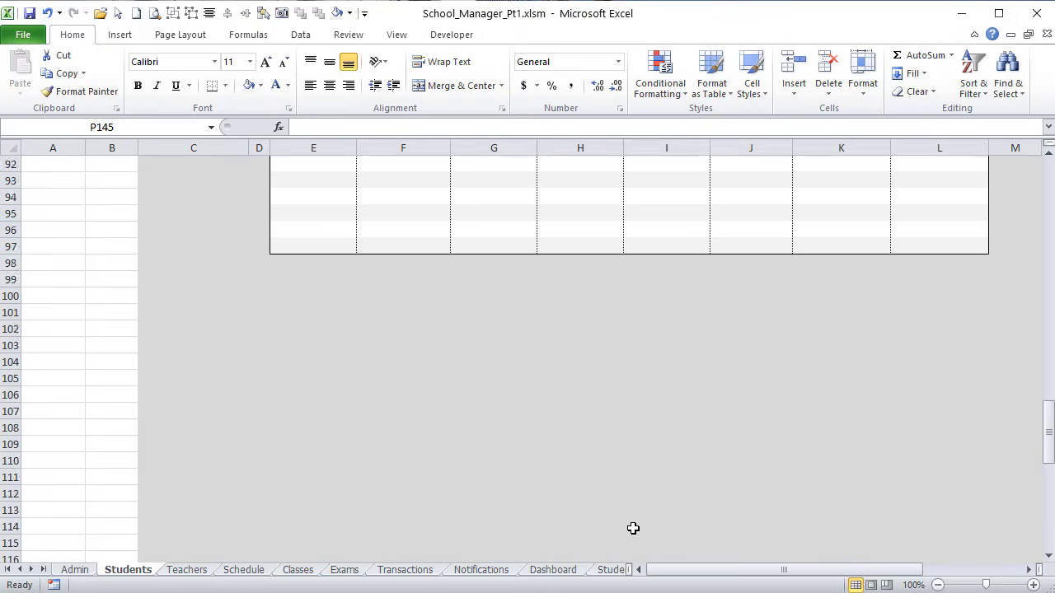
pyautogui.click(288, 378)
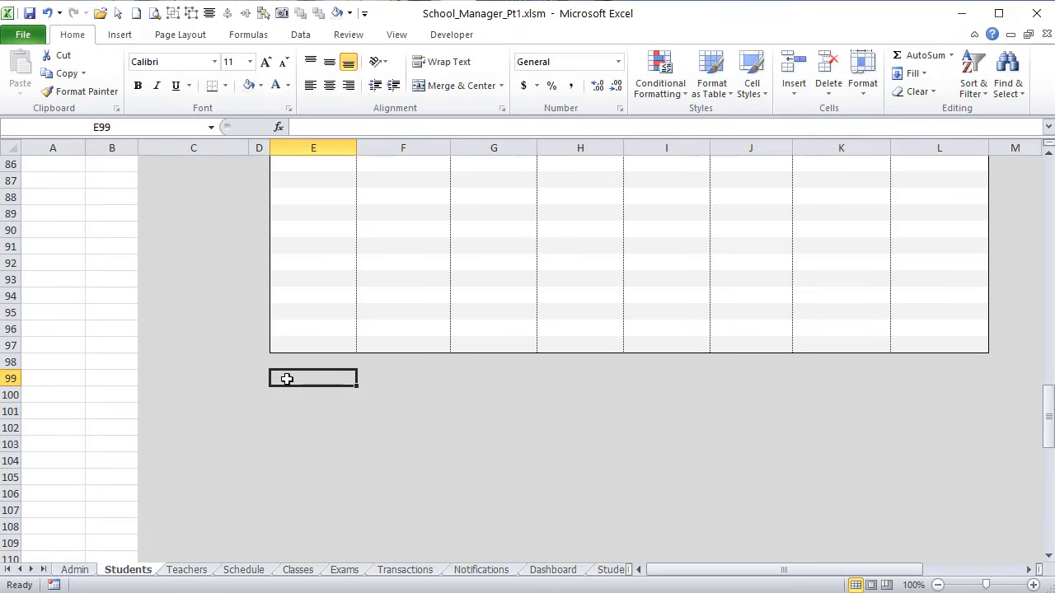
pyautogui.scroll(5, 361, 381)
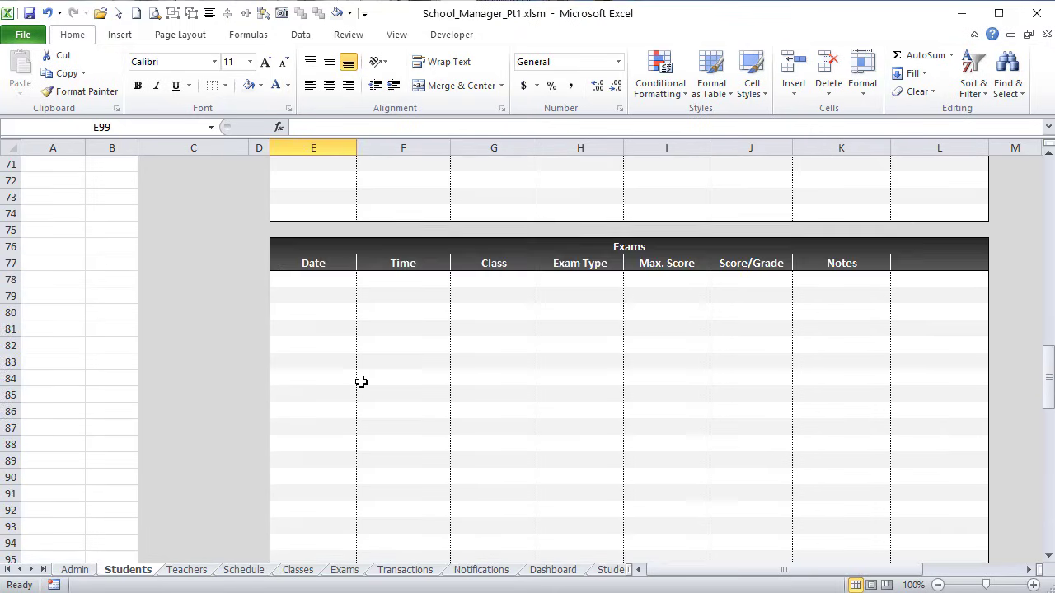
pyautogui.click(415, 246)
pyautogui.hotkey('ctrl', 'c')
pyautogui.scroll(-5, 334, 354)
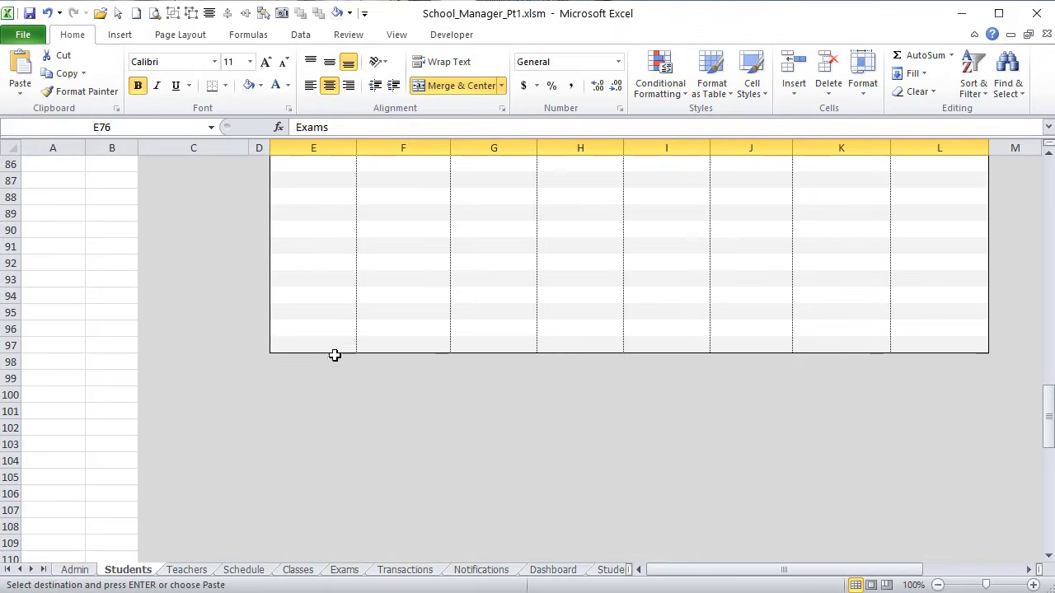
pyautogui.click(301, 388)
pyautogui.click(294, 380)
pyautogui.hotkey('ctrl', 'v')
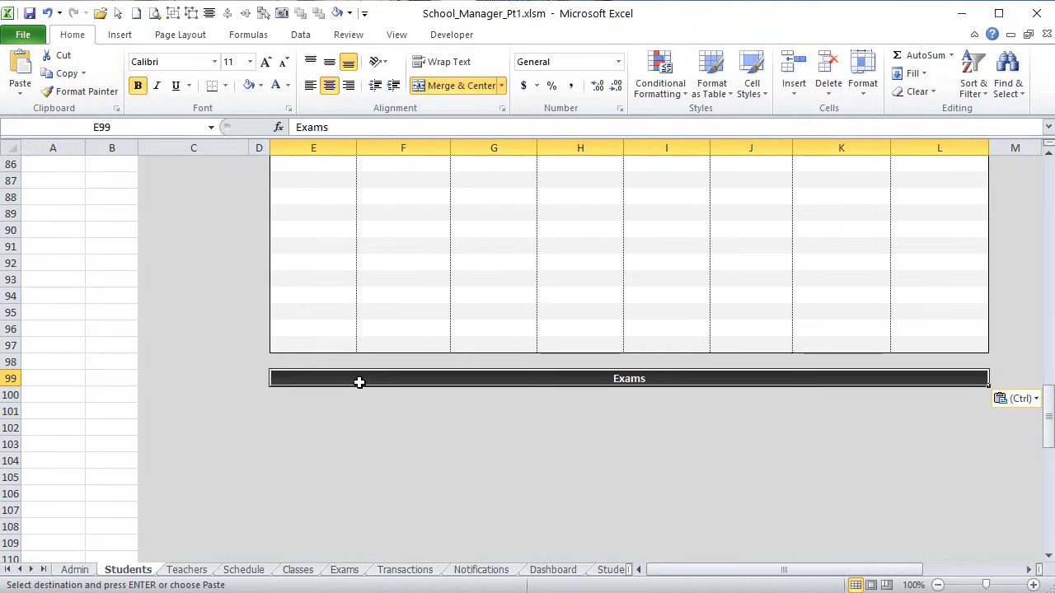
pyautogui.write('ID Card')
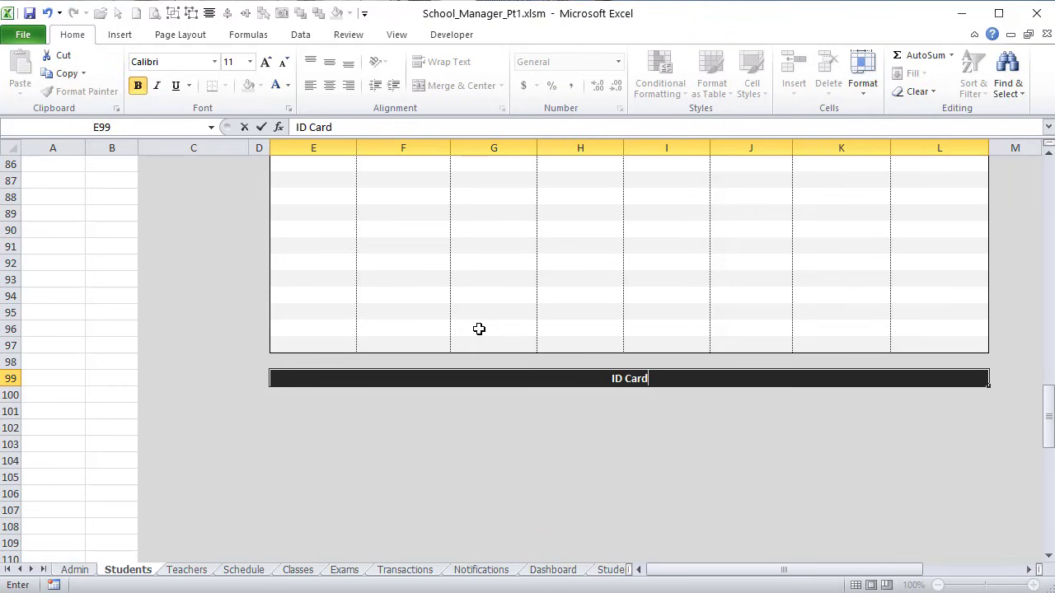
pyautogui.press('Tab')
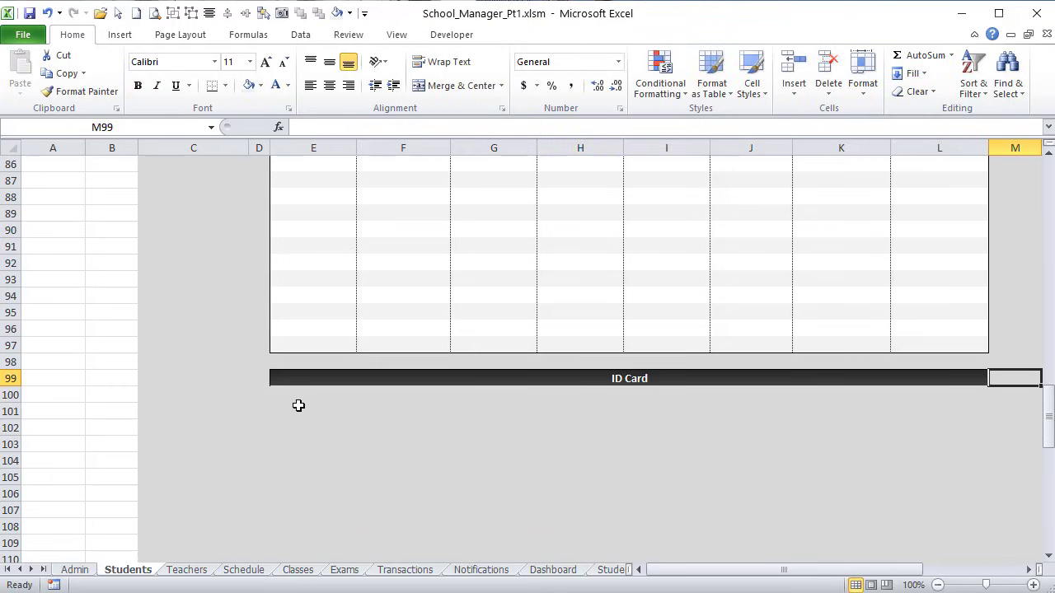
# Step: Add a thin outline border around E100:L120 beneath the ID Card title
pyautogui.click(286, 394)
pyautogui.scroll(4, 298, 410)
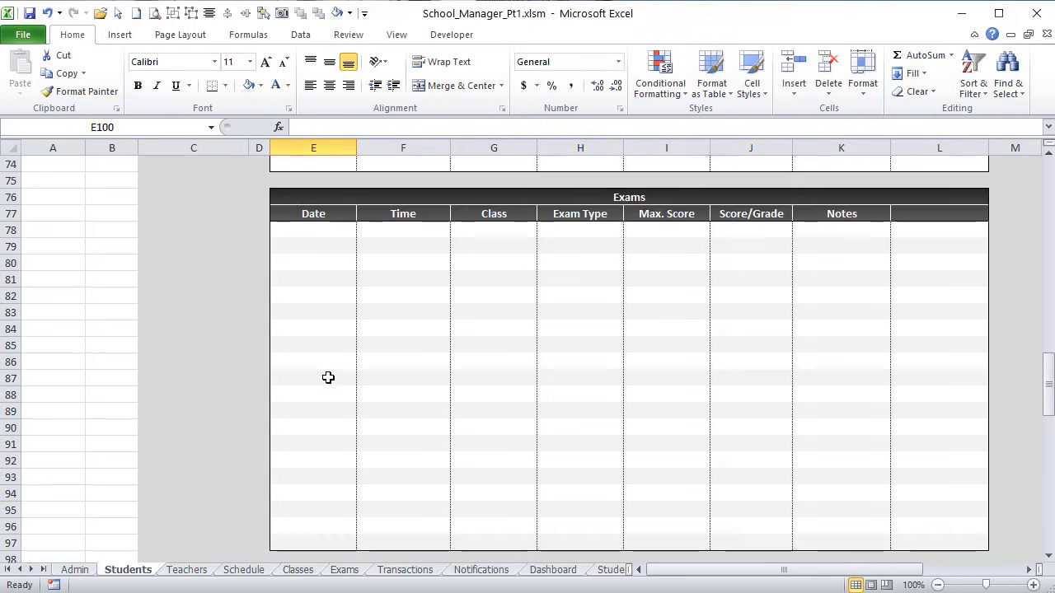
pyautogui.scroll(-5, 328, 378)
pyautogui.moveTo(308, 341); pyautogui.dragTo(334, 300)
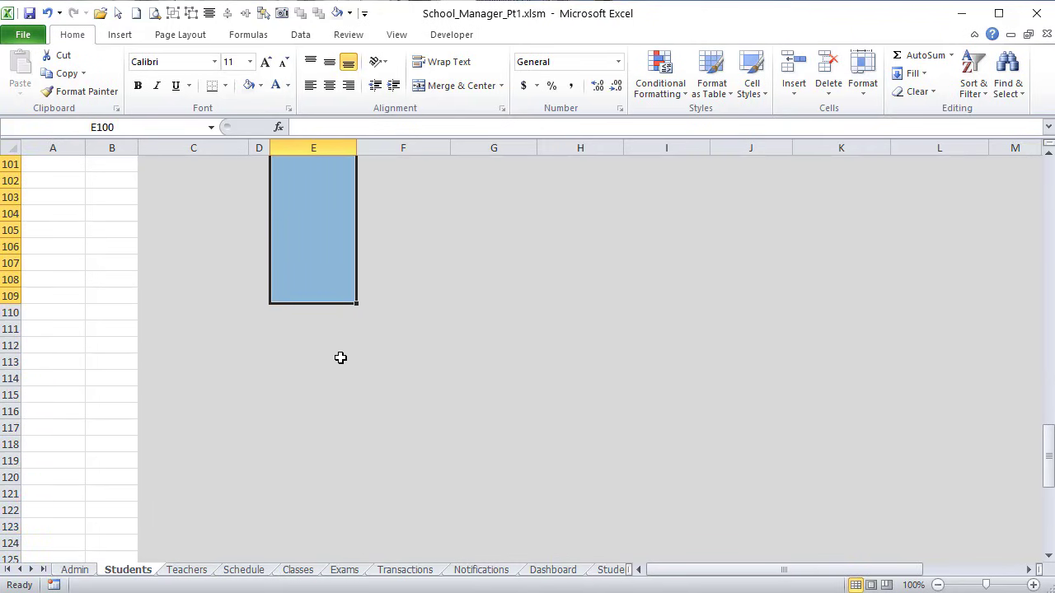
pyautogui.scroll(5, 345, 372)
pyautogui.scroll(-3, 338, 389)
pyautogui.moveTo(309, 252); pyautogui.dragTo(944, 504)
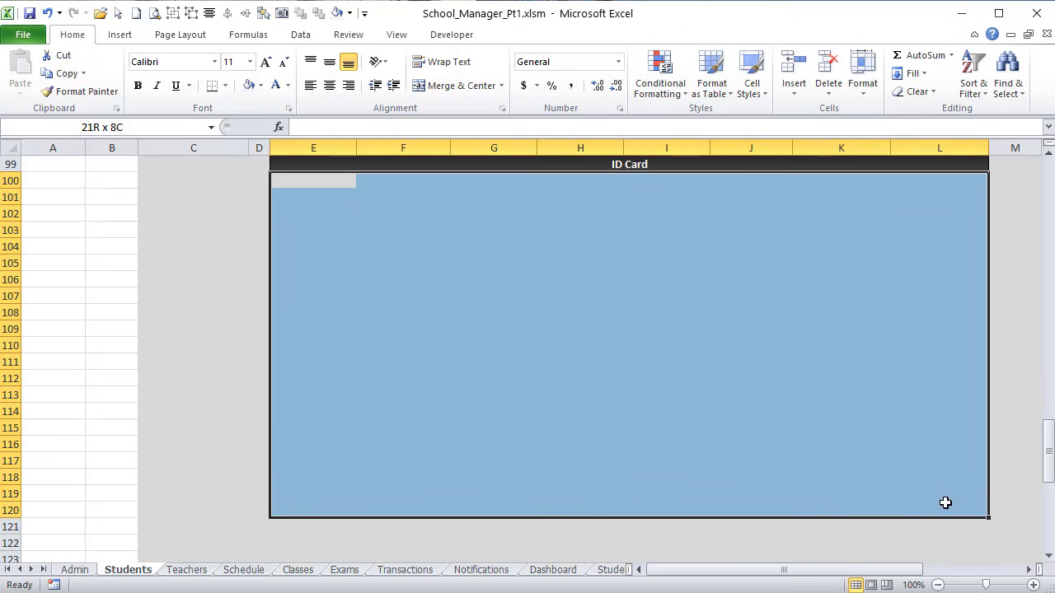
pyautogui.rightClick(904, 356)
pyautogui.click(812, 582)
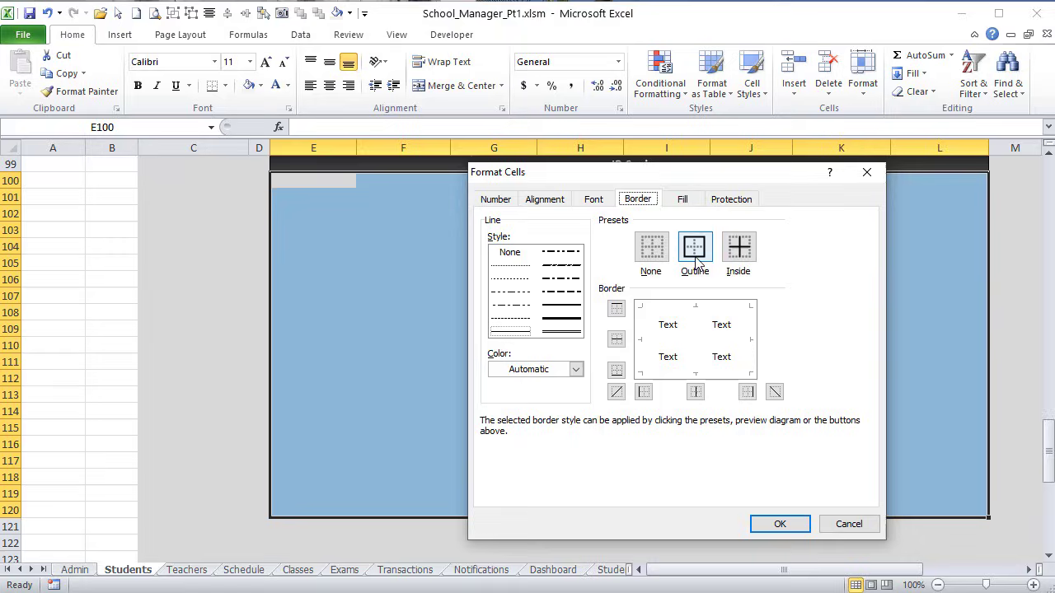
pyautogui.click(694, 248)
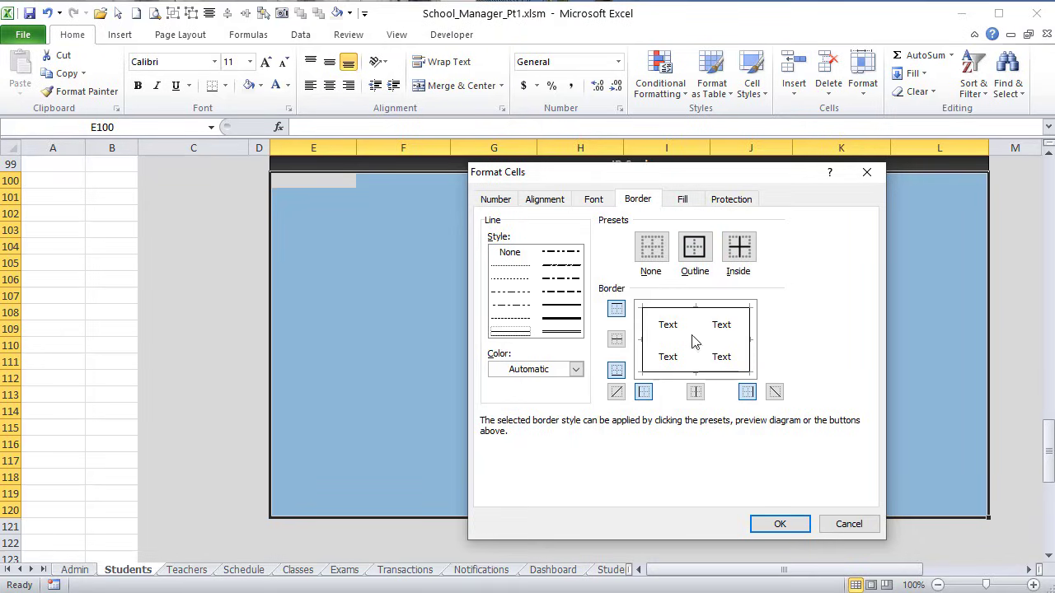
pyautogui.click(775, 524)
pyautogui.click(759, 441)
# Step: Review the Students sheet from the ID Card area up to the General Info, Fees & Payments, Attendance and Exams headings in row 5
pyautogui.scroll(4, 754, 447)
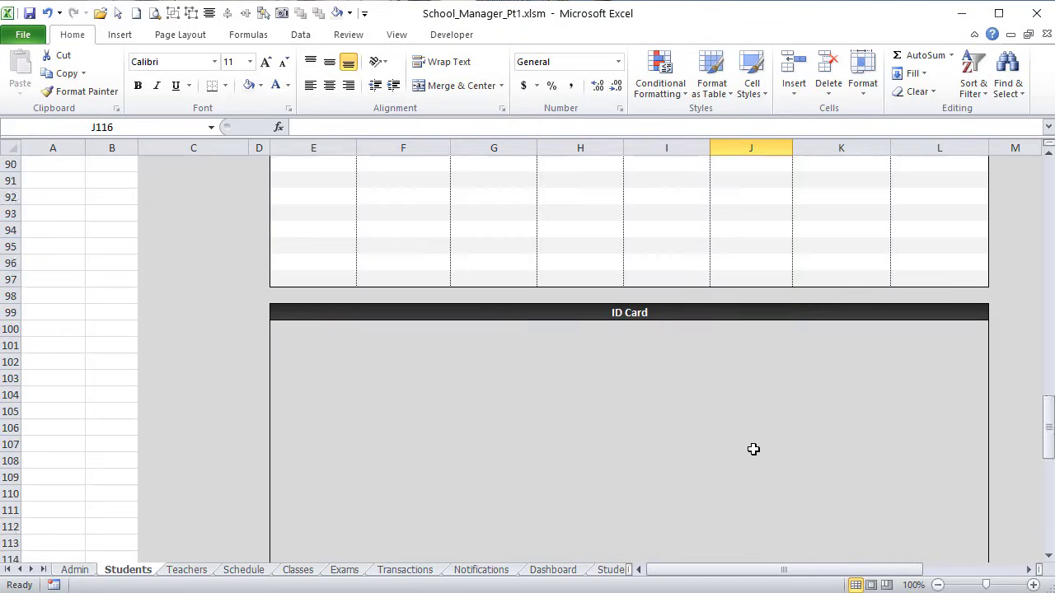
pyautogui.scroll(6, 550, 412)
pyautogui.scroll(16, 551, 412)
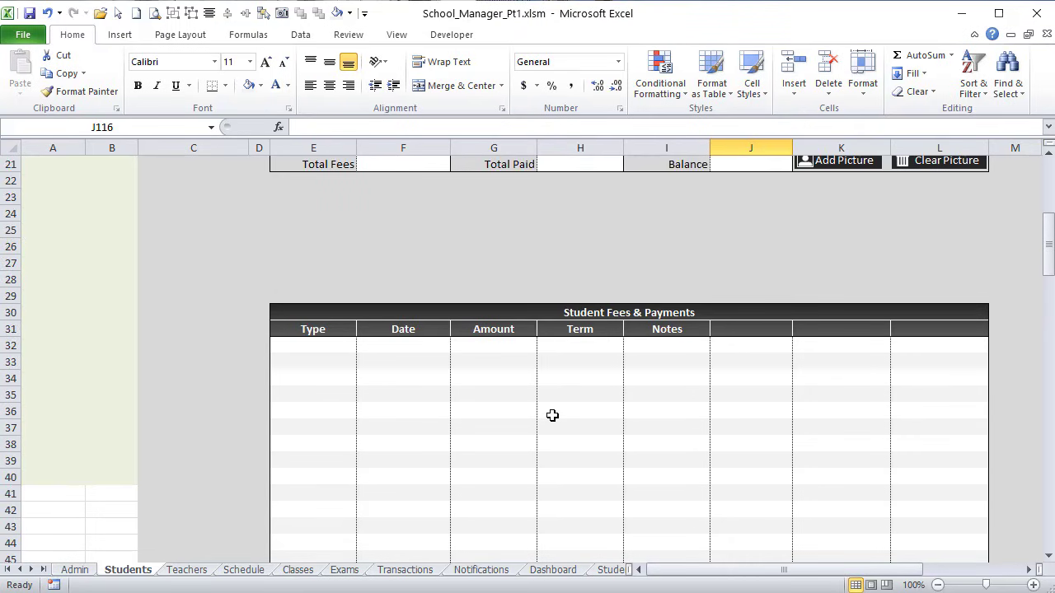
pyautogui.scroll(4, 551, 413)
pyautogui.click(282, 352)
pyautogui.moveTo(282, 352); pyautogui.dragTo(948, 431)
pyautogui.scroll(3, 948, 431)
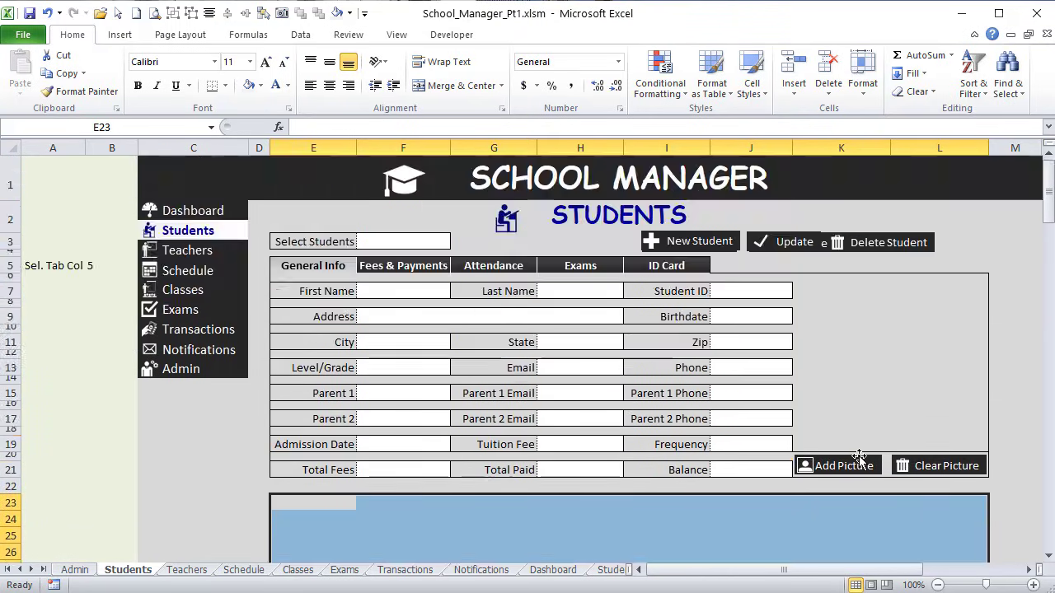
pyautogui.click(394, 270)
pyautogui.click(468, 265)
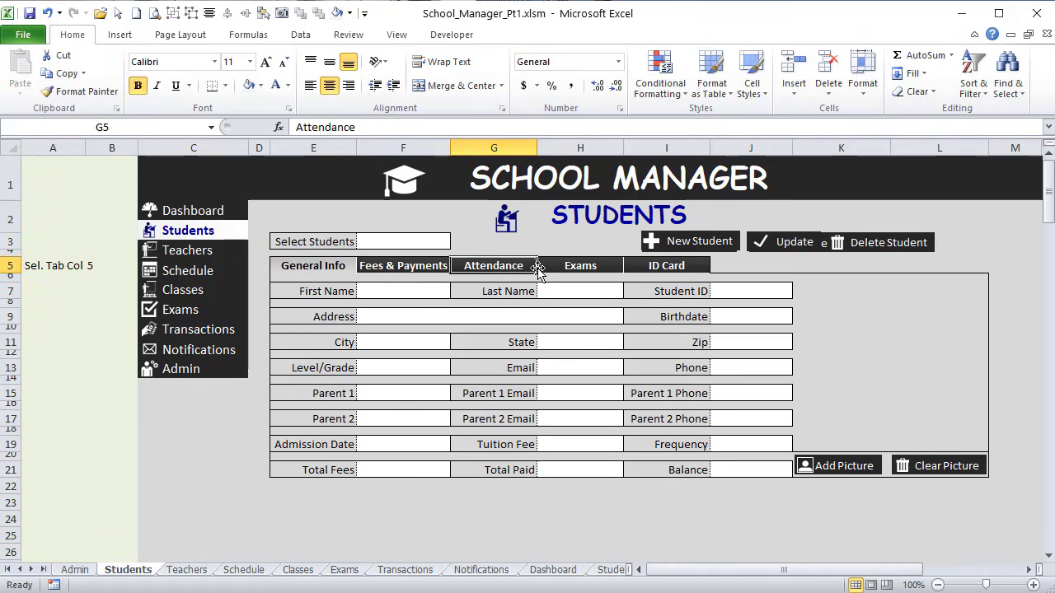
pyautogui.click(564, 268)
pyautogui.click(342, 267)
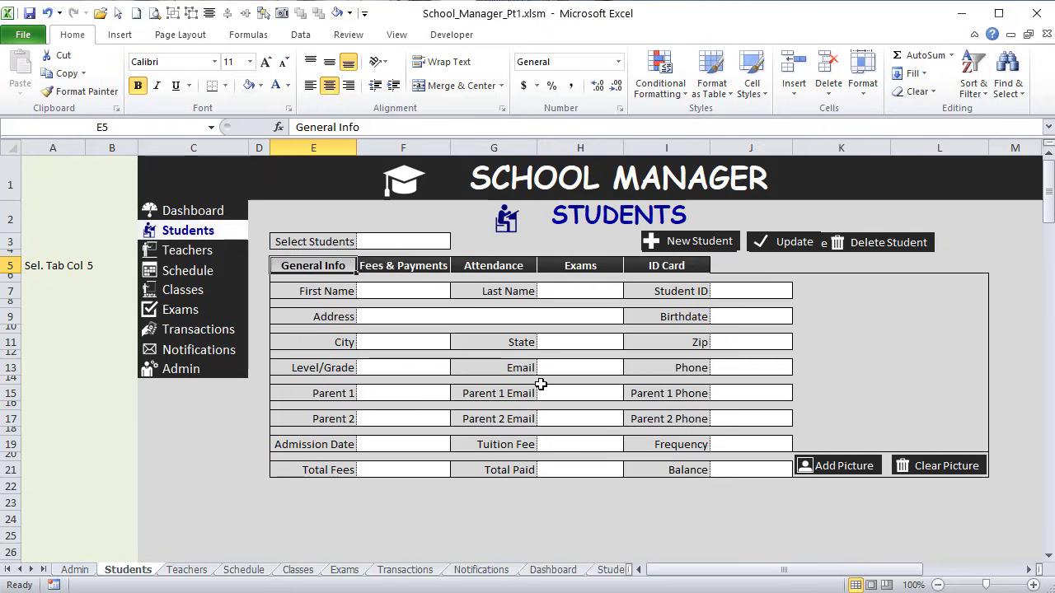
# Step: Change the label in E3 to Select Student
pyautogui.click(353, 243)
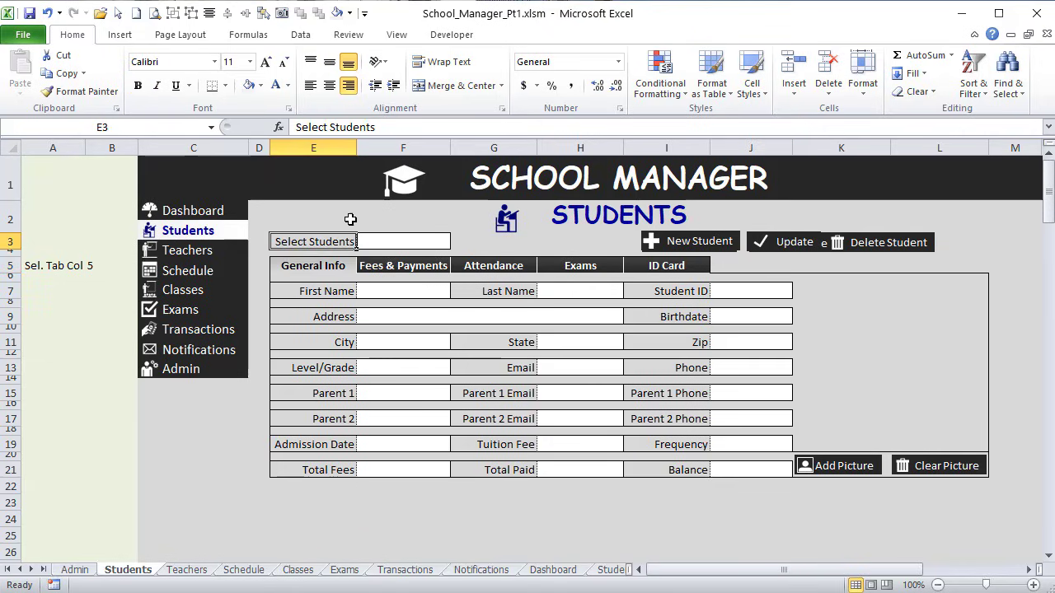
pyautogui.click(411, 122)
pyautogui.press('BackSpace')
pyautogui.press('Return')
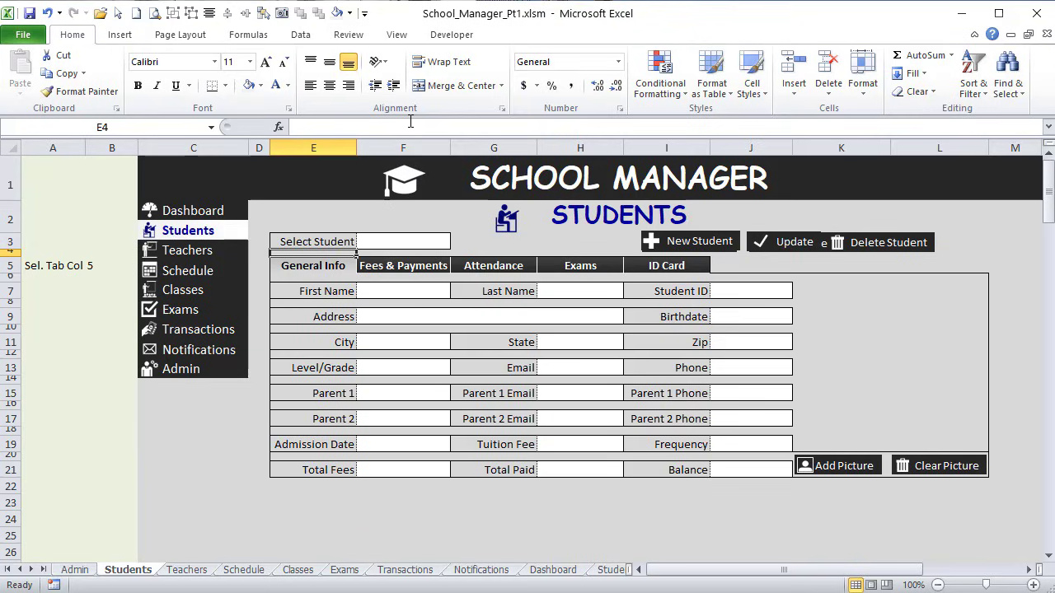
# Step: Examine the ribbon customization options for the Developer entry and leave them unchanged
pyautogui.click(451, 34)
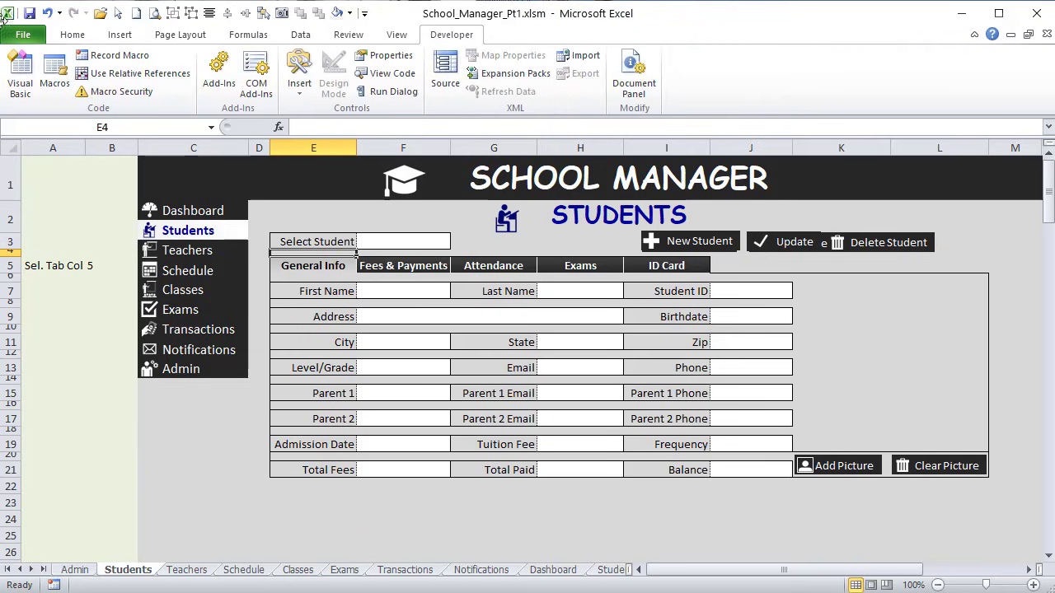
pyautogui.click(25, 34)
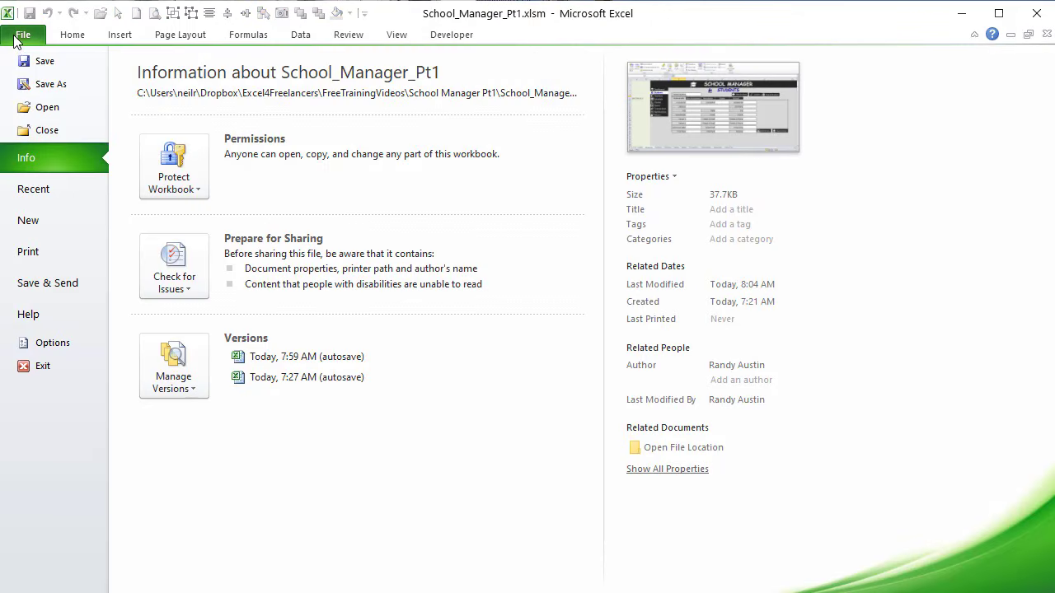
pyautogui.click(52, 342)
pyautogui.click(374, 202)
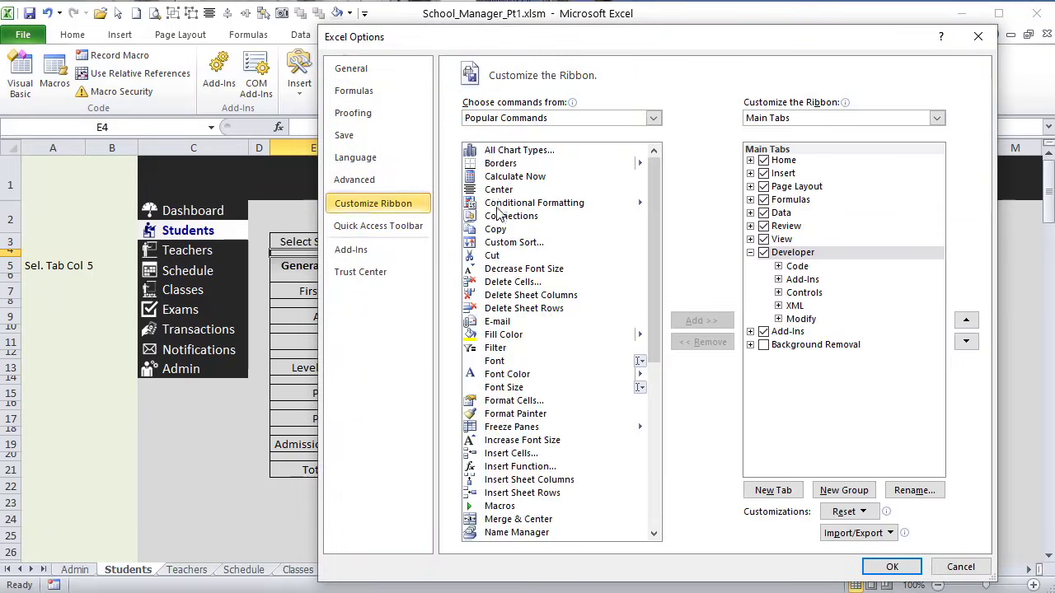
pyautogui.click(956, 568)
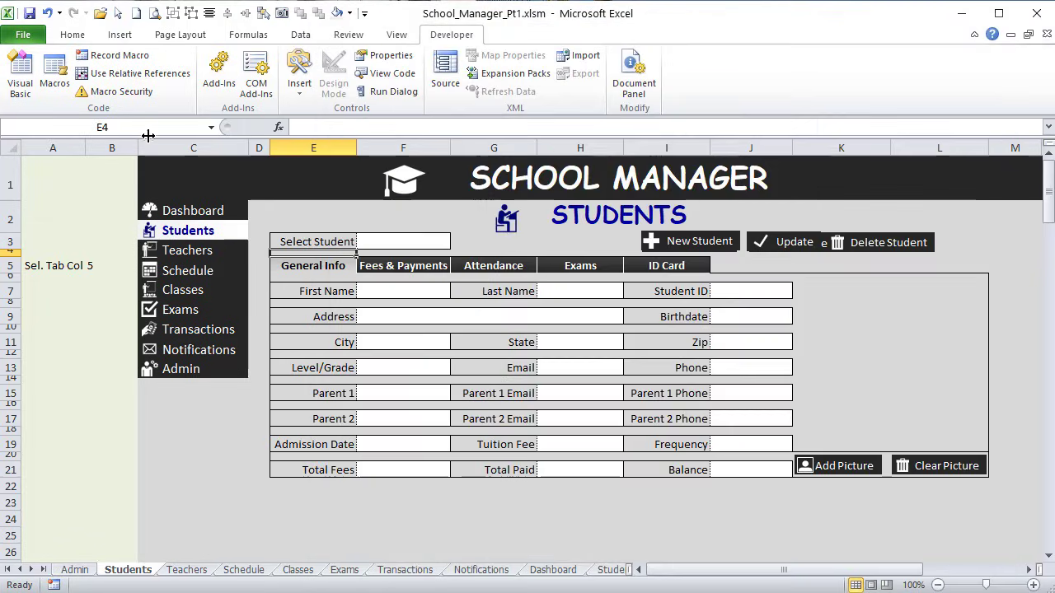
# Step: Switch to the workbook's Visual Basic editor and move its window up so the project tree is in clear view
pyautogui.click(25, 70)
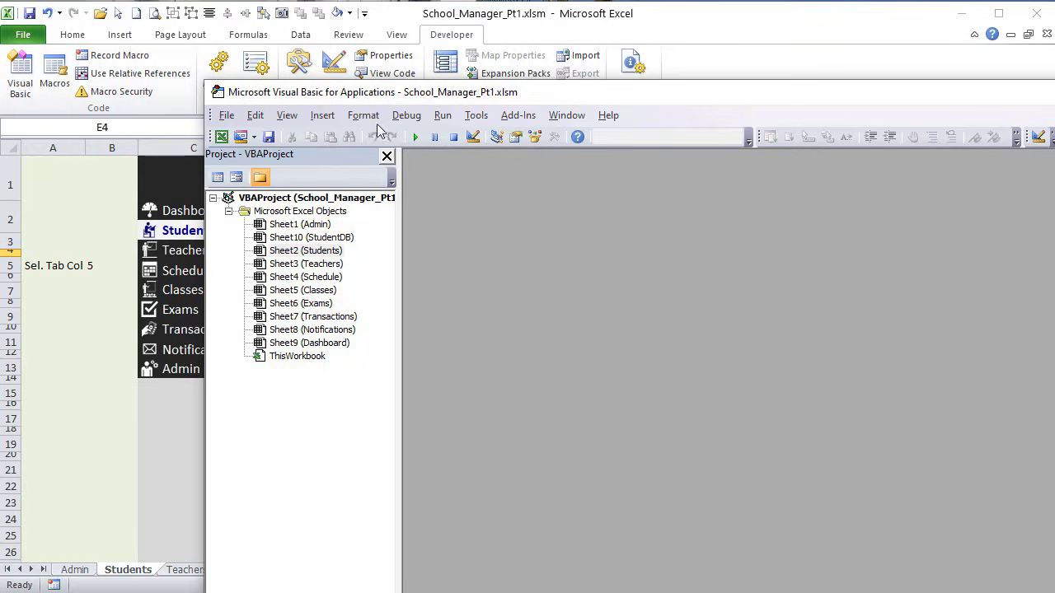
pyautogui.moveTo(425, 95); pyautogui.dragTo(306, 62)
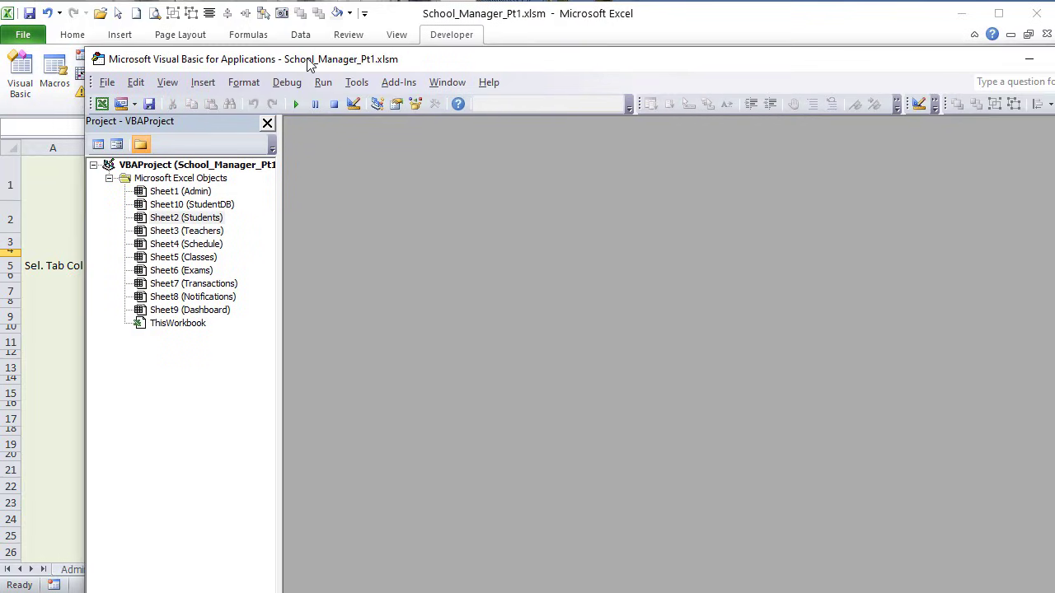
pyautogui.click(167, 193)
pyautogui.click(178, 217)
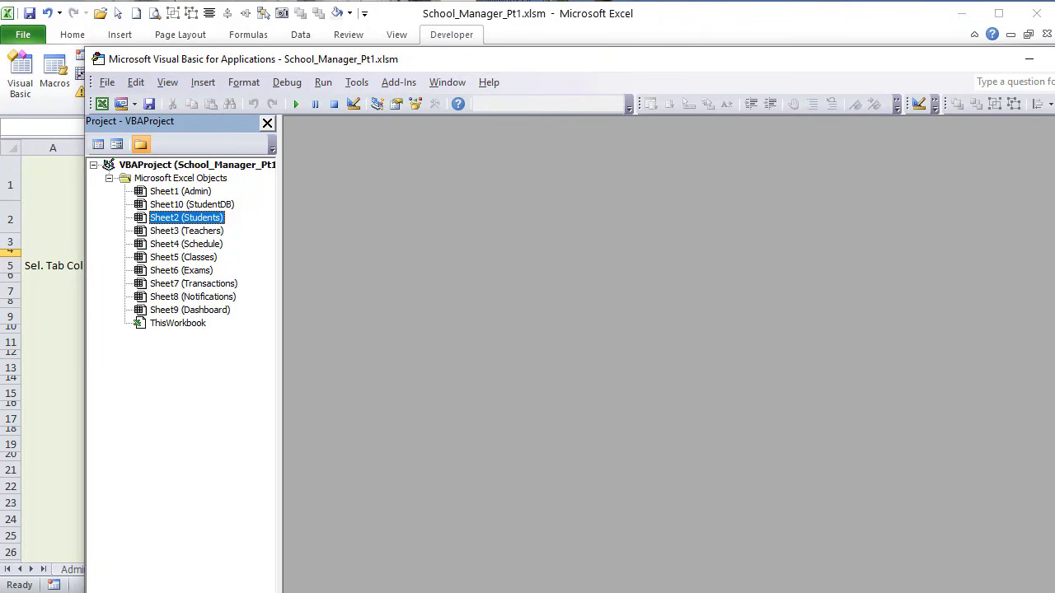
pyautogui.moveTo(288, 59); pyautogui.dragTo(242, 23)
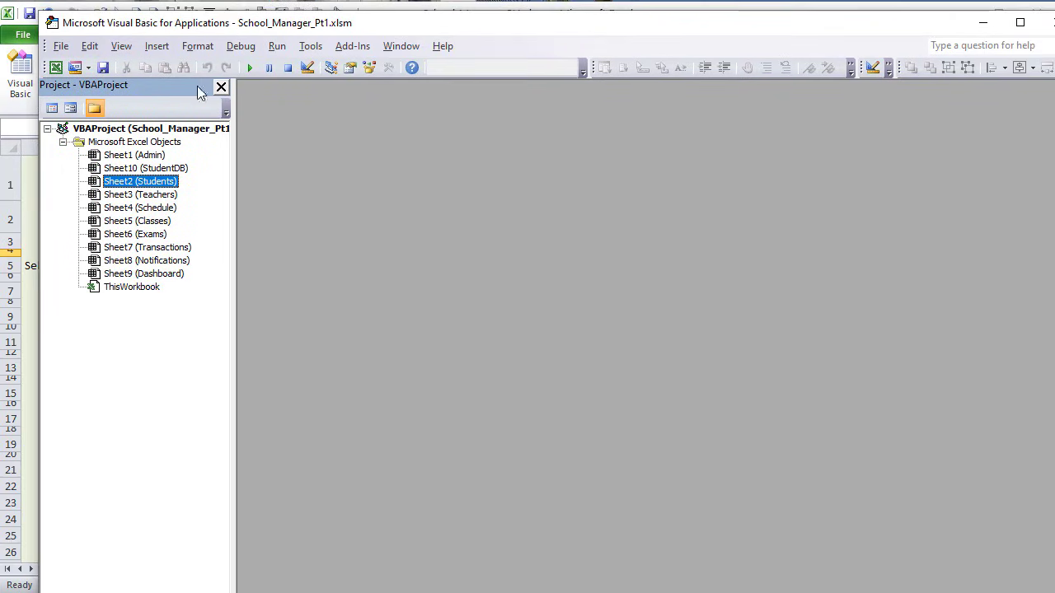
# Step: Show the properties of the Admin worksheet object and set its code name to Admin
pyautogui.click(138, 156)
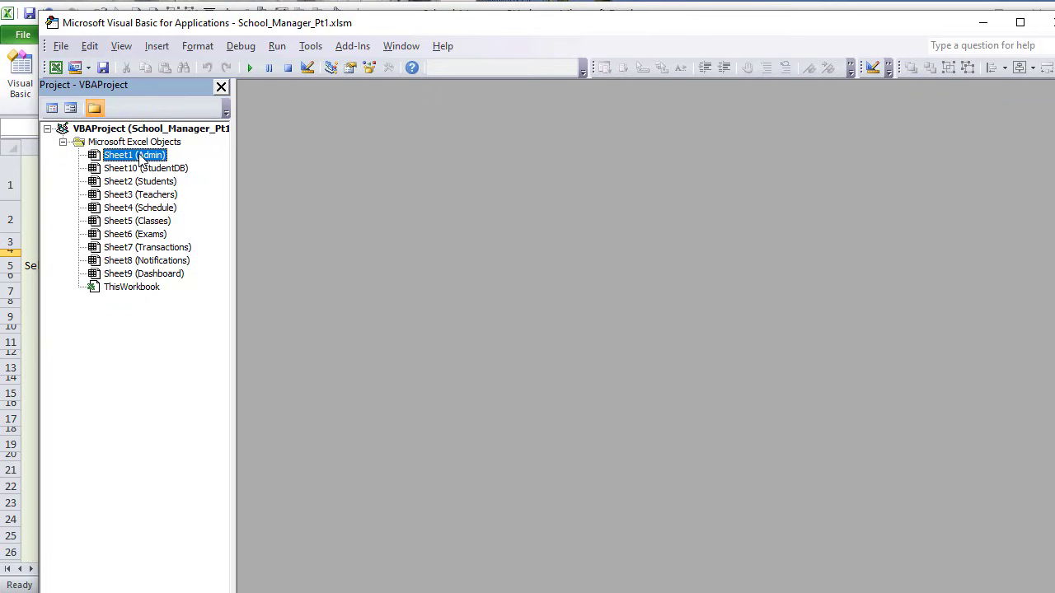
pyautogui.click(350, 68)
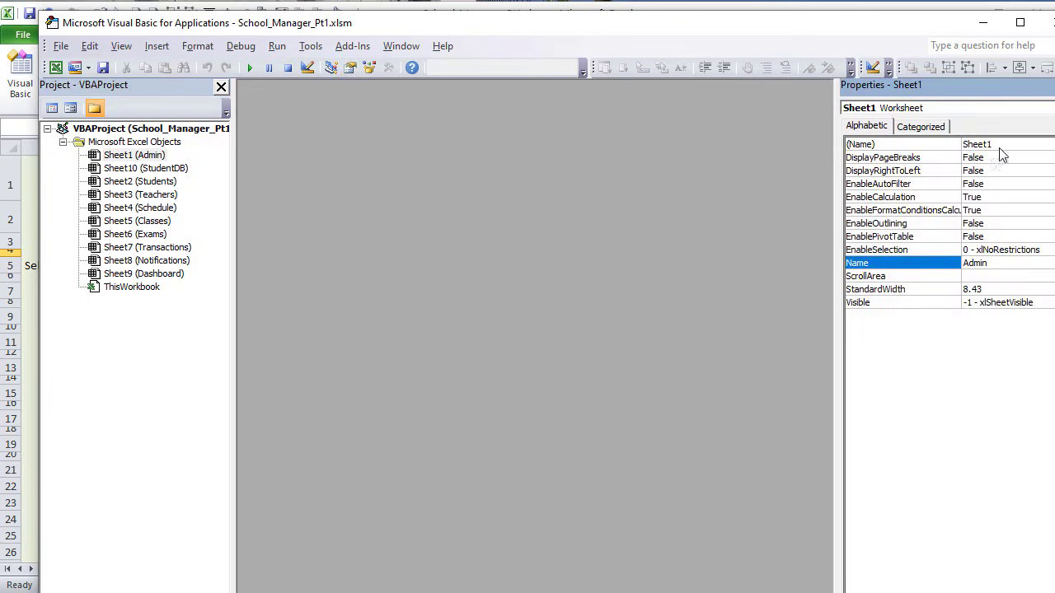
pyautogui.click(1001, 144)
pyautogui.click(1000, 143)
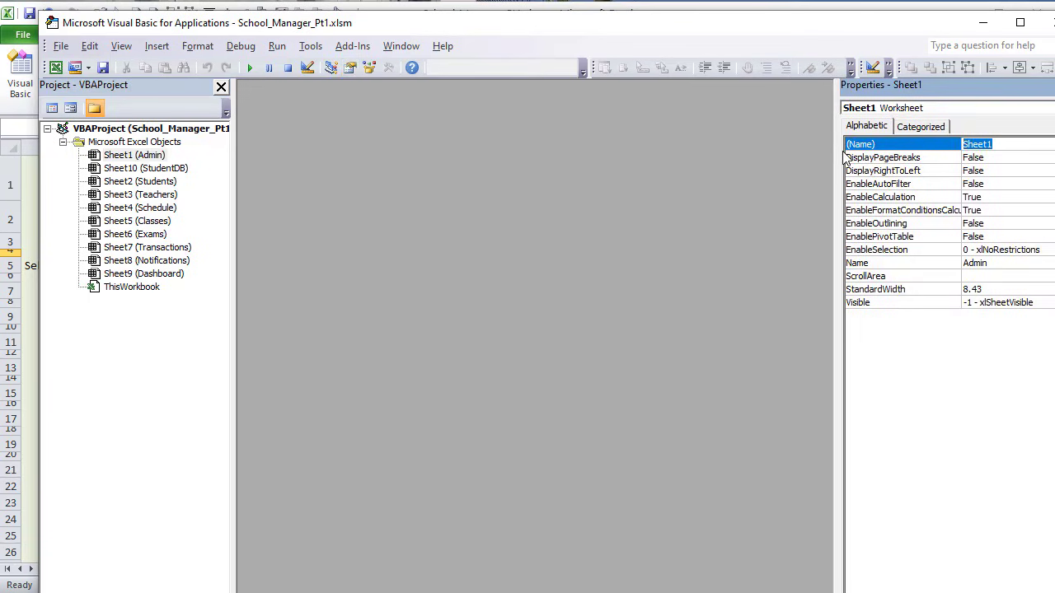
pyautogui.write('a')
# Step: Set the code name of the StudentDB worksheet object to StudentDB
pyautogui.click(158, 169)
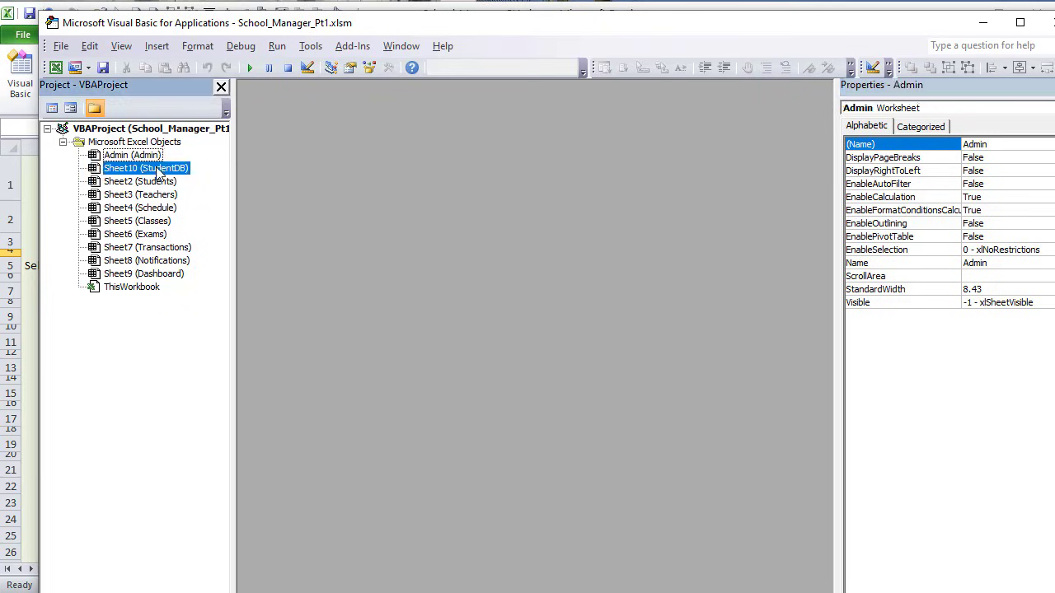
pyautogui.click(1040, 144)
pyautogui.write('StudentDB')
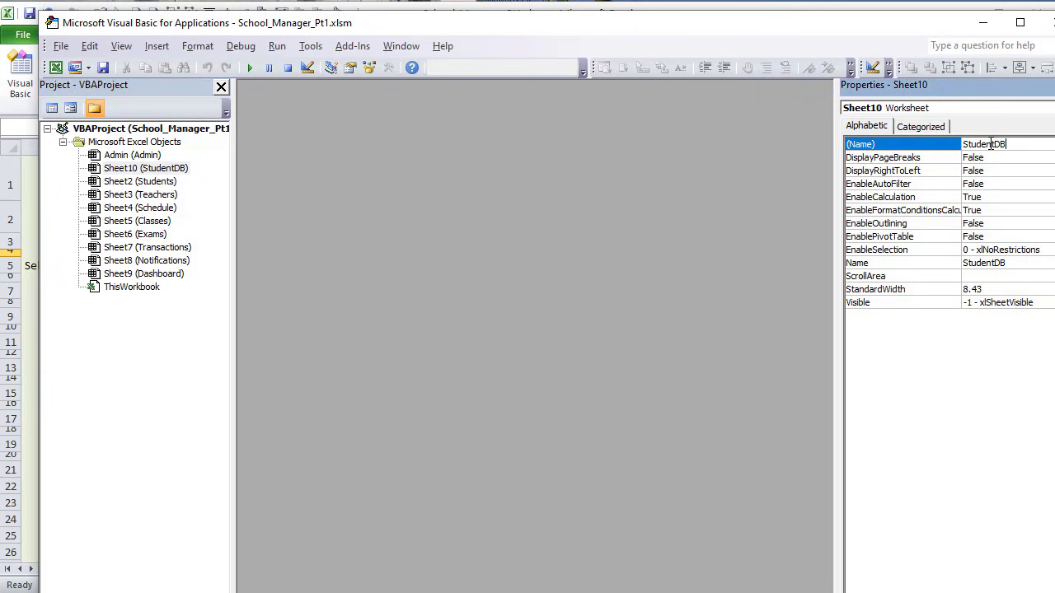
pyautogui.press('Return')
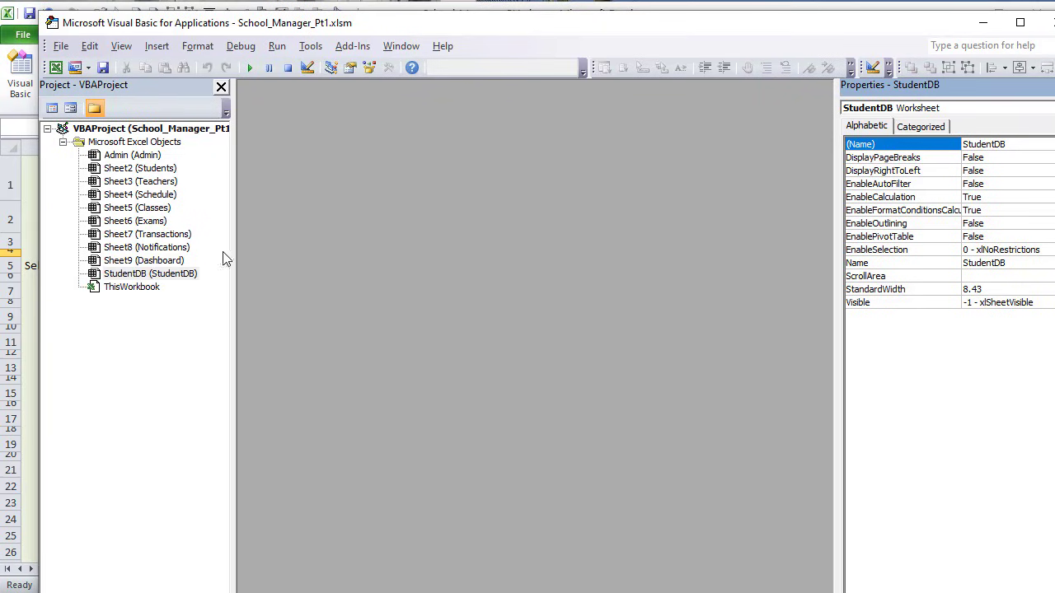
# Step: Set the code name of the Students worksheet object to Students
pyautogui.click(148, 169)
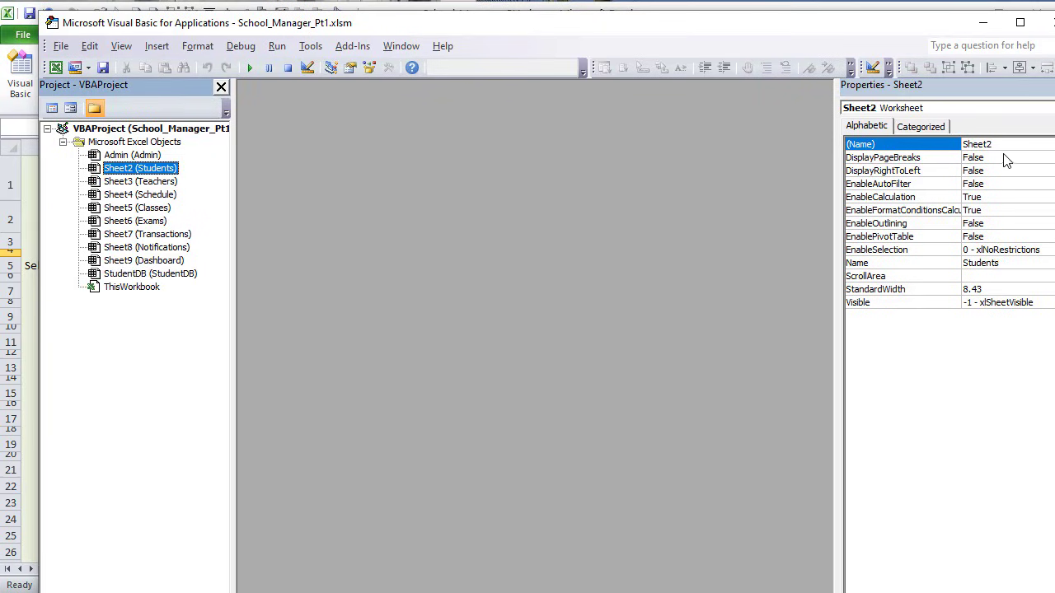
pyautogui.click(905, 145)
pyautogui.write('STu')
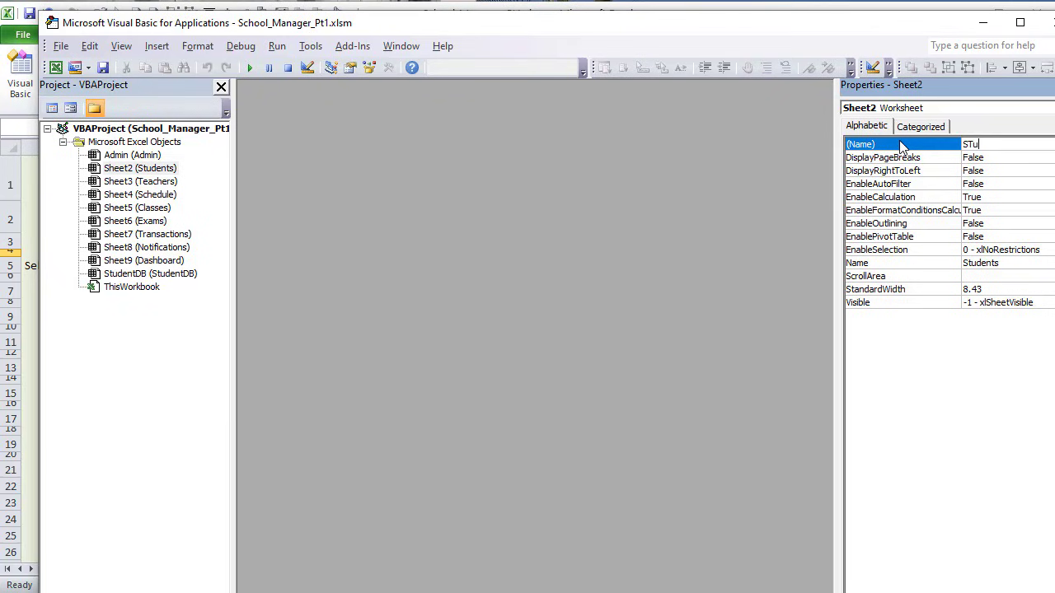
pyautogui.write('den')
pyautogui.press('BackSpace')
pyautogui.press('BackSpace')
pyautogui.press('BackSpace')
pyautogui.press('BackSpace')
pyautogui.press('BackSpace')
pyautogui.write('tudents')
# Step: Set the code name of the Teachers worksheet object to Teachers
pyautogui.click(156, 183)
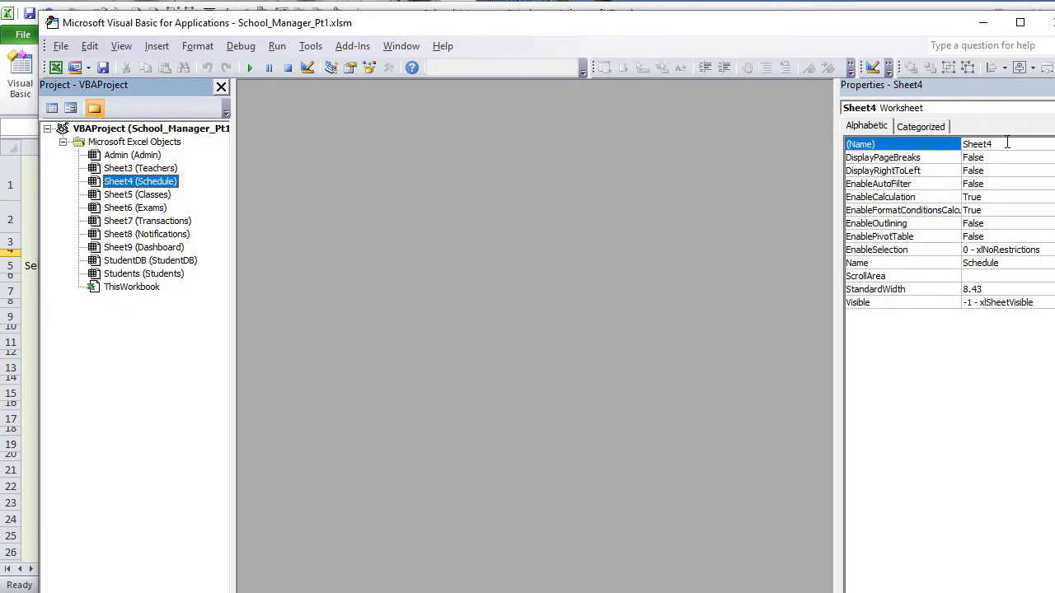
pyautogui.click(164, 169)
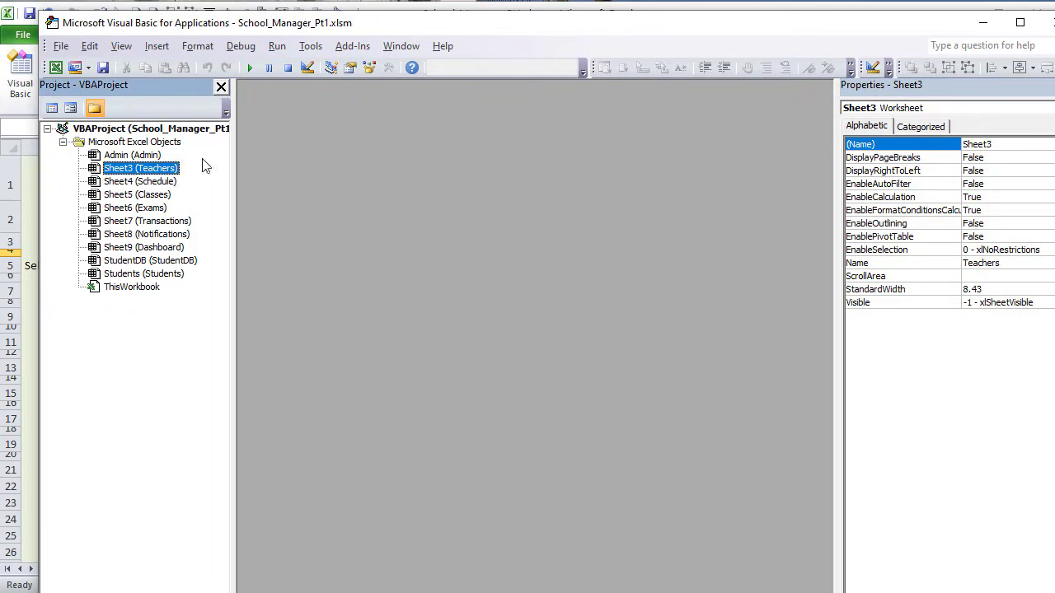
pyautogui.click(1006, 145)
pyautogui.write('Tea')
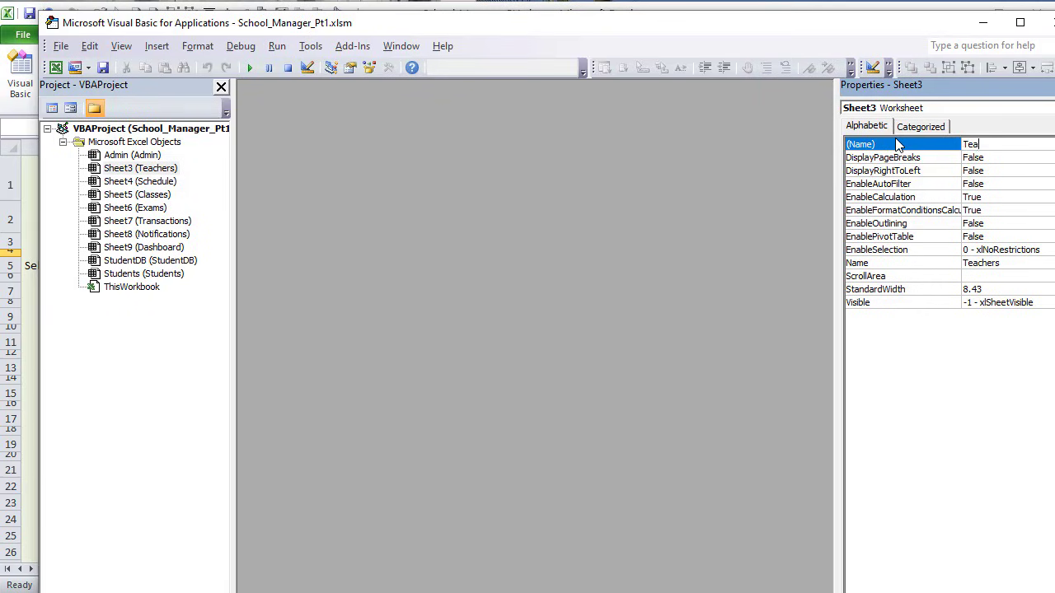
pyautogui.write('chers')
# Step: Set the code name of the Schedule worksheet object to Schedule
pyautogui.click(155, 182)
pyautogui.click(152, 183)
pyautogui.click(155, 169)
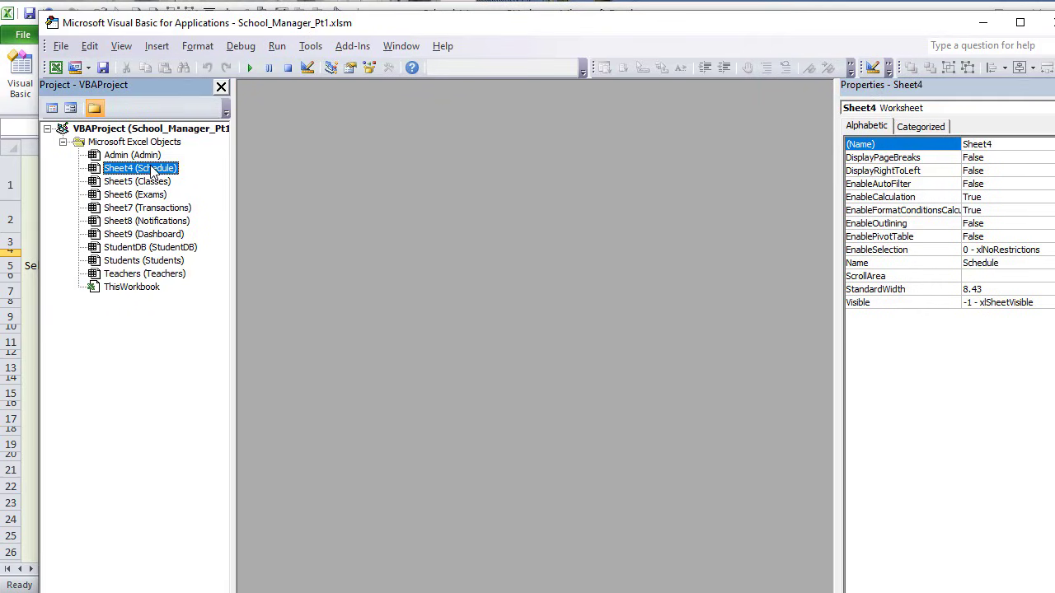
pyautogui.click(1005, 145)
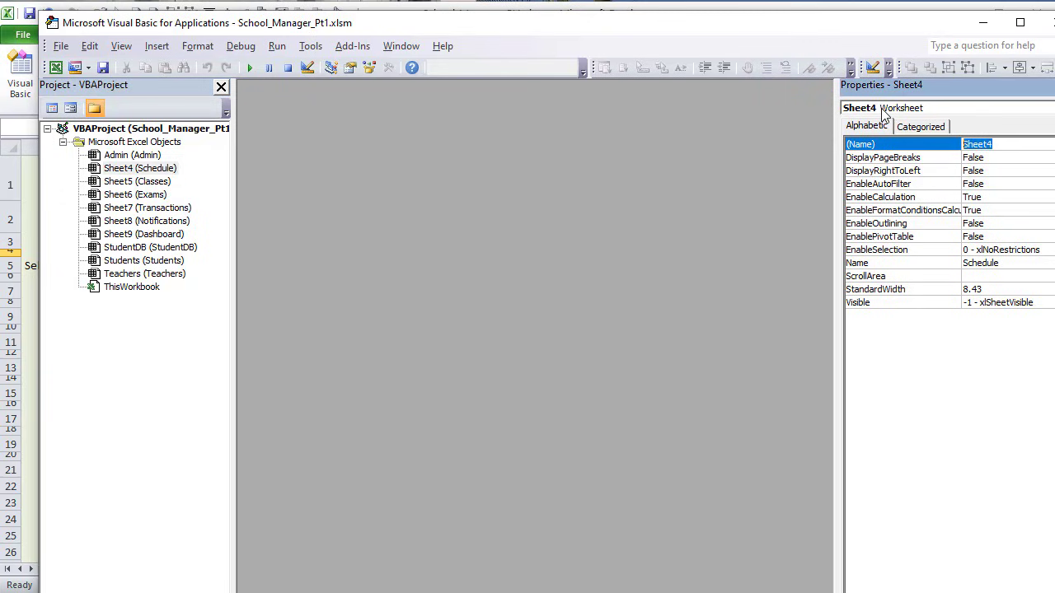
pyautogui.write('Schedul')
# Step: Set the code name of the Classes worksheet object to Classes
pyautogui.click(137, 182)
pyautogui.click(1001, 145)
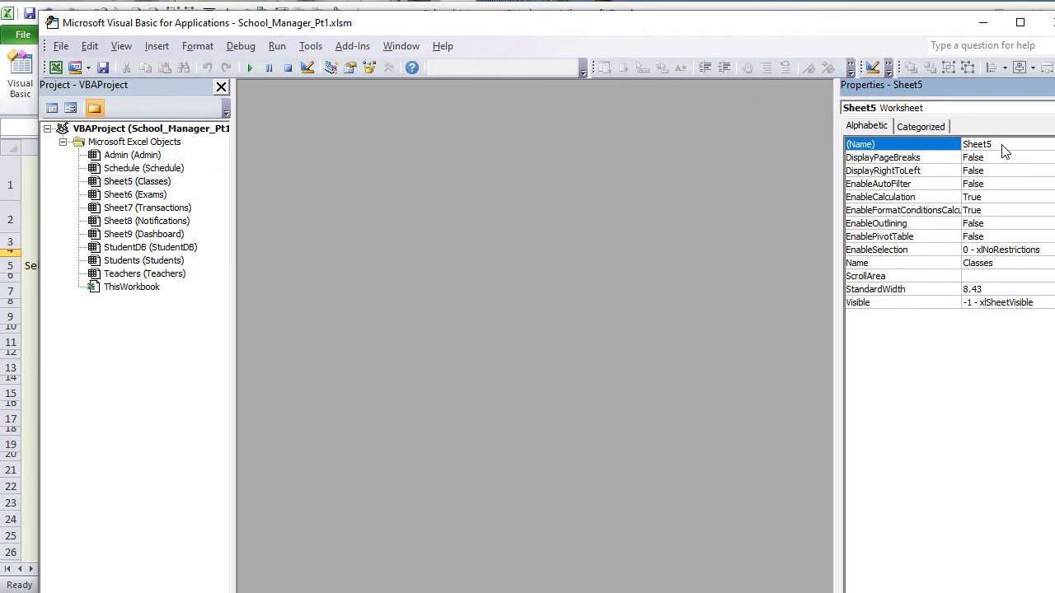
pyautogui.doubleClick(1022, 144)
pyautogui.write('Classes')
# Step: Set the code name of the Exams worksheet object to Exams
pyautogui.click(100, 211)
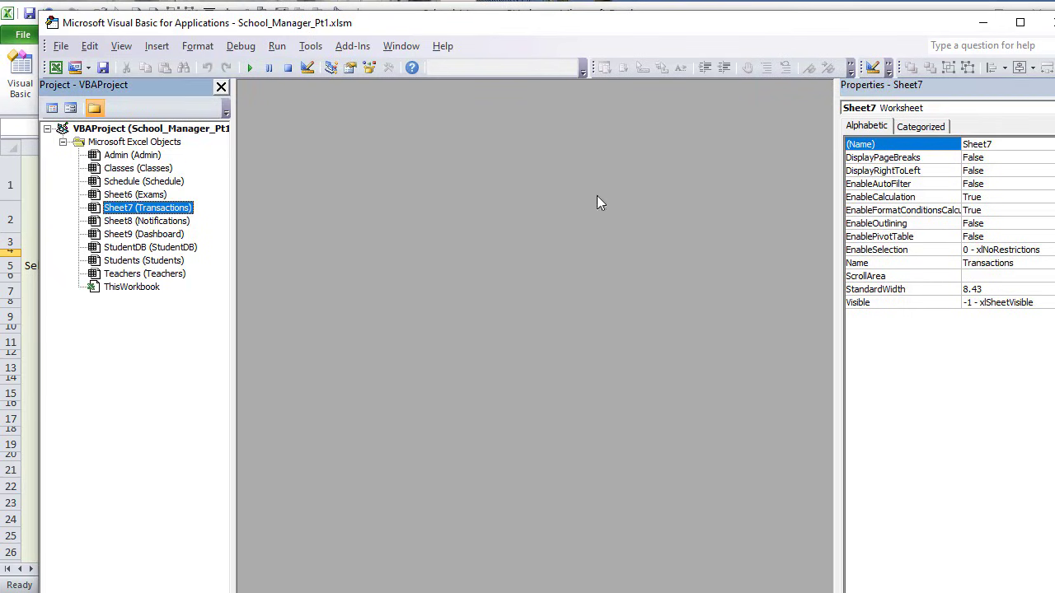
pyautogui.click(124, 196)
pyautogui.doubleClick(993, 143)
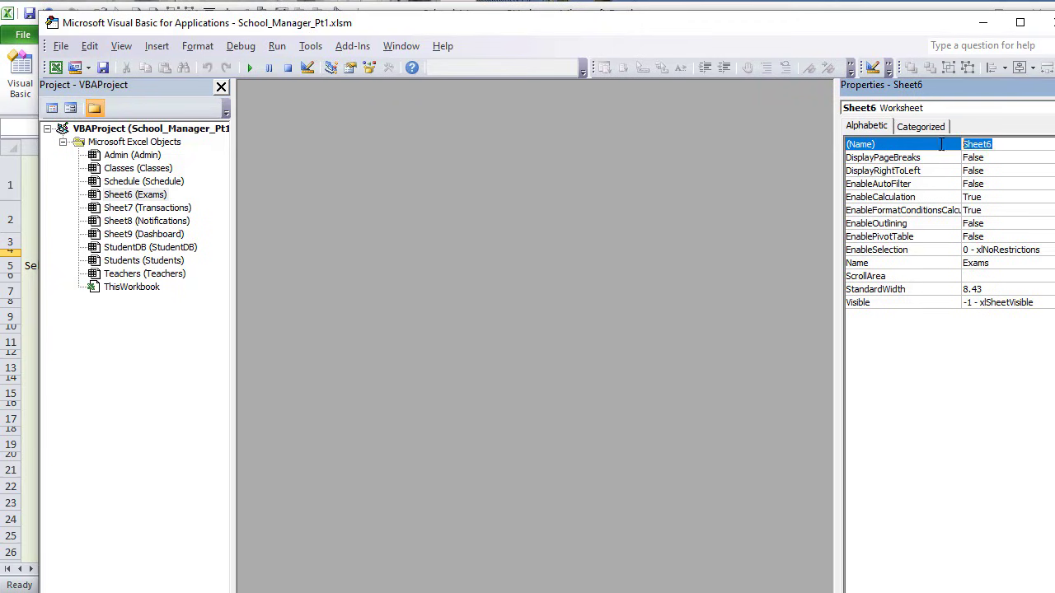
pyautogui.write('Exams')
# Step: Set the code name of the Transactions worksheet object to Transactions
pyautogui.click(148, 209)
pyautogui.doubleClick(1016, 145)
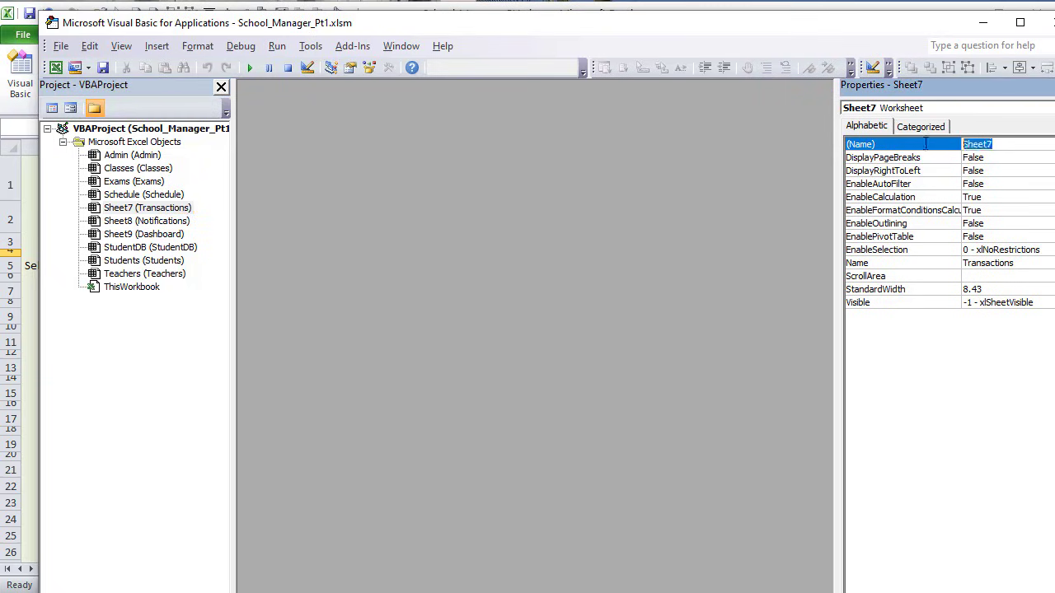
pyautogui.write('Transactions')
pyautogui.press('Return')
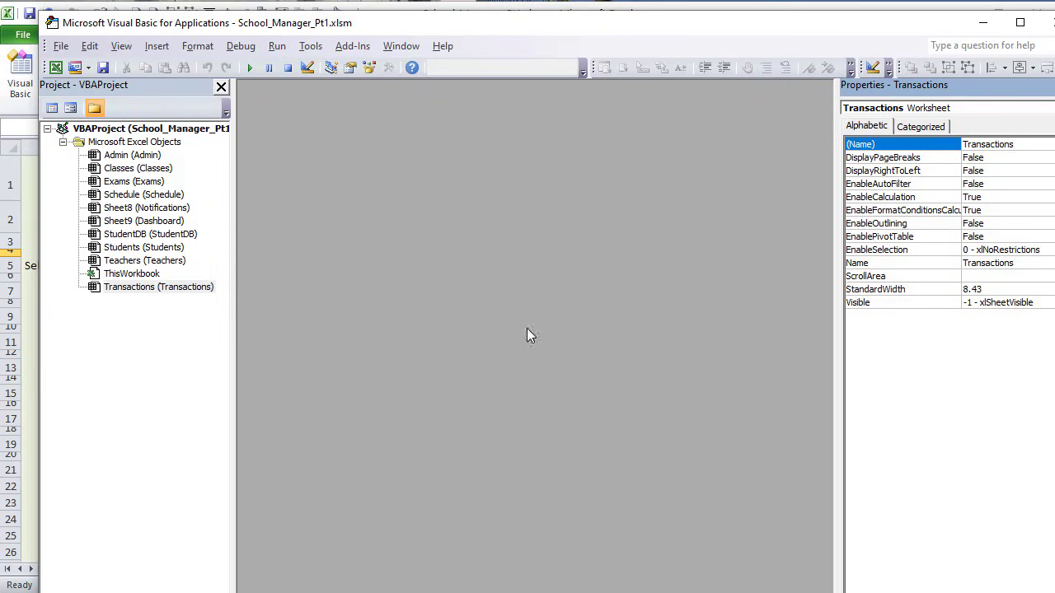
# Step: Set the code name of the Notifications worksheet object to Notifications
pyautogui.click(123, 211)
pyautogui.doubleClick(1015, 145)
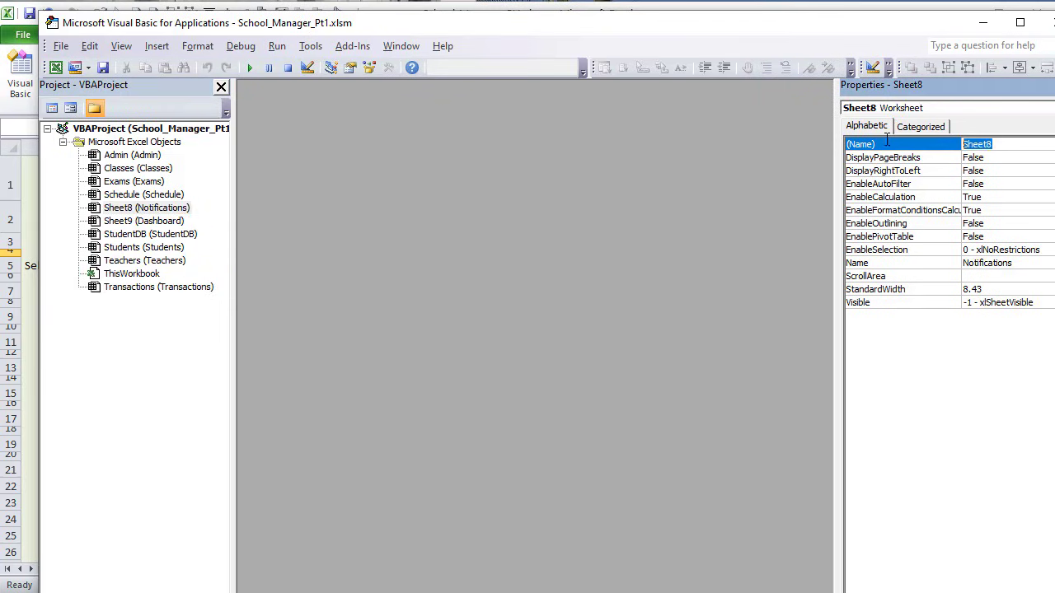
pyautogui.write('Notifications')
pyautogui.press('Return')
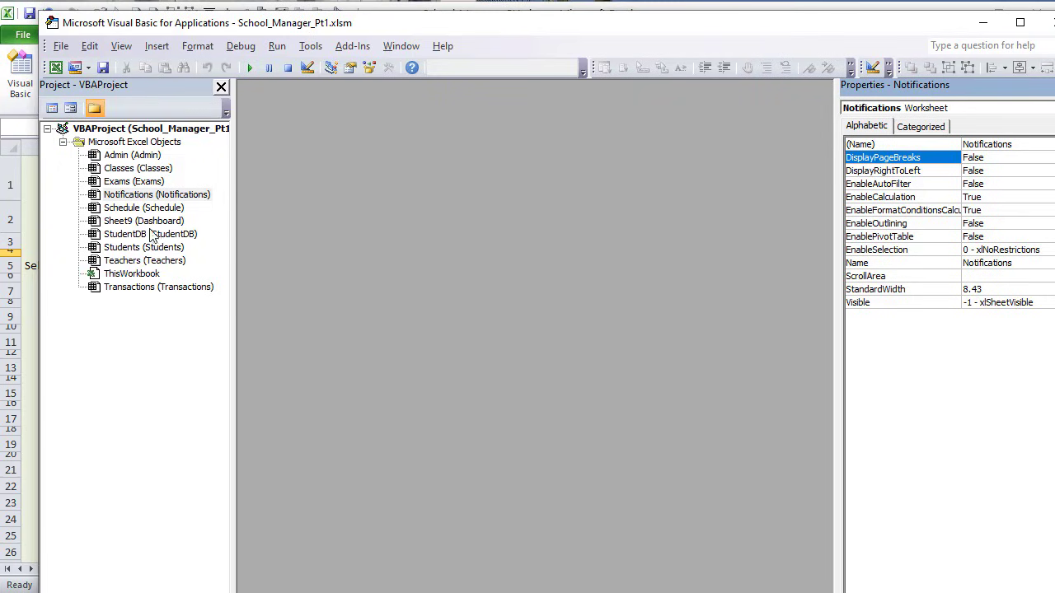
# Step: Check the renamed sheets for any remaining default code name and set the Dashboard worksheet's code name to Dashboard
pyautogui.click(114, 157)
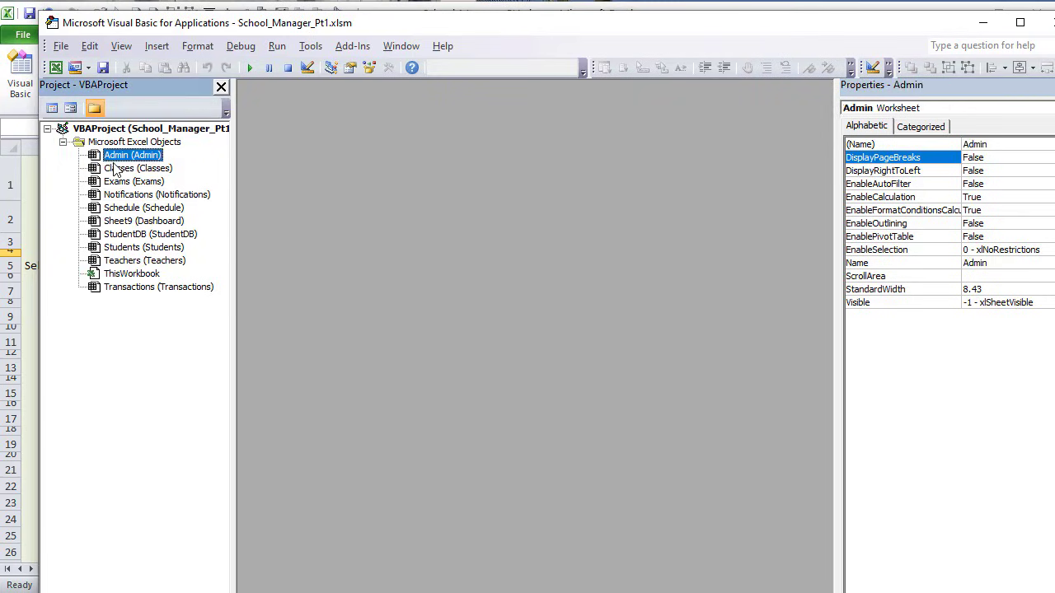
pyautogui.click(117, 168)
pyautogui.click(132, 182)
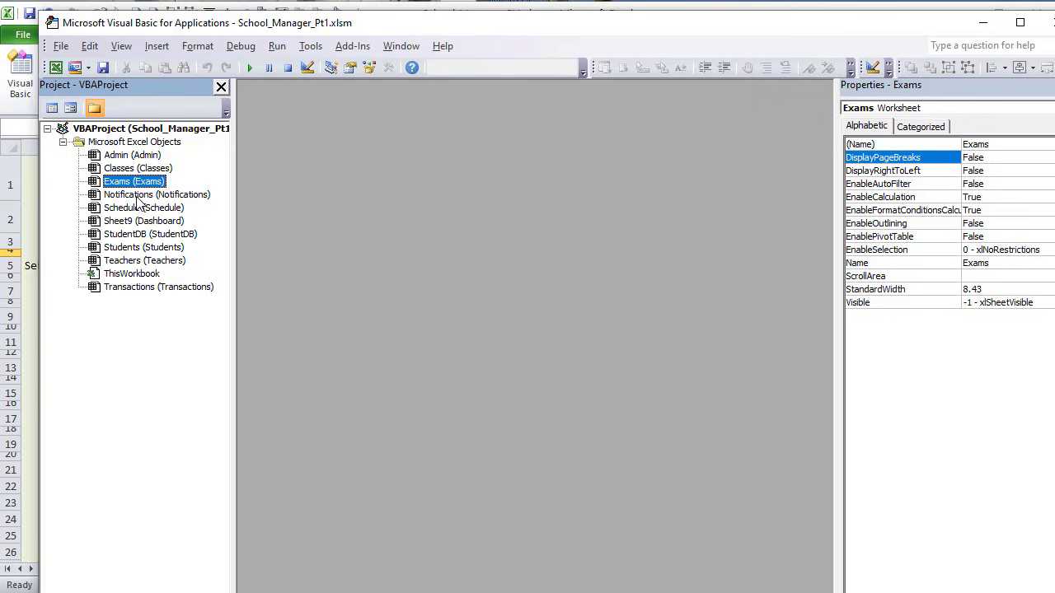
pyautogui.click(137, 196)
pyautogui.click(146, 208)
pyautogui.click(150, 221)
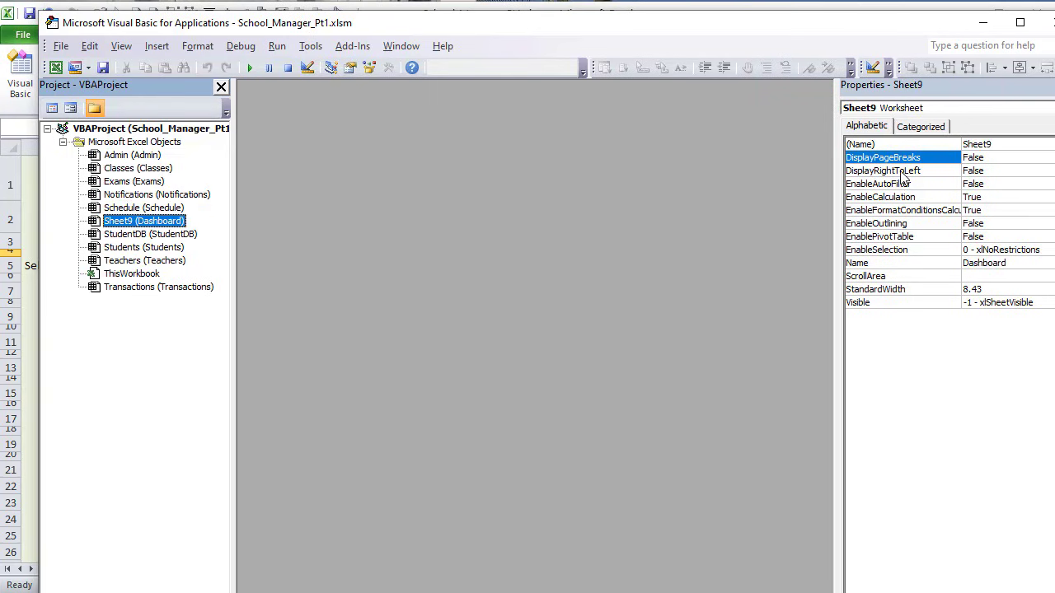
pyautogui.click(994, 147)
pyautogui.moveTo(994, 145); pyautogui.dragTo(920, 141)
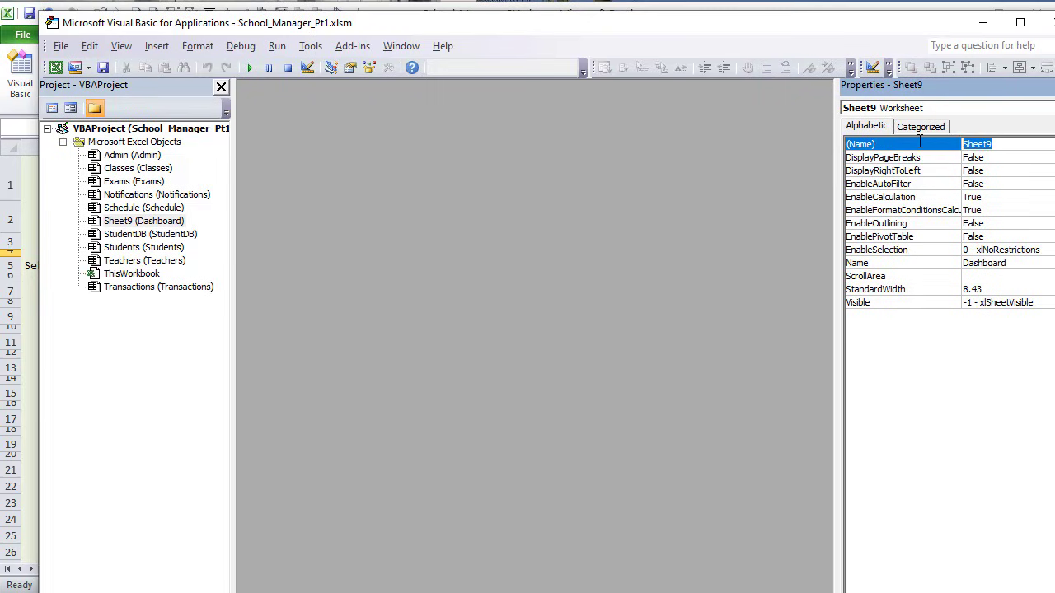
pyautogui.write('Dashboard')
pyautogui.press('Return')
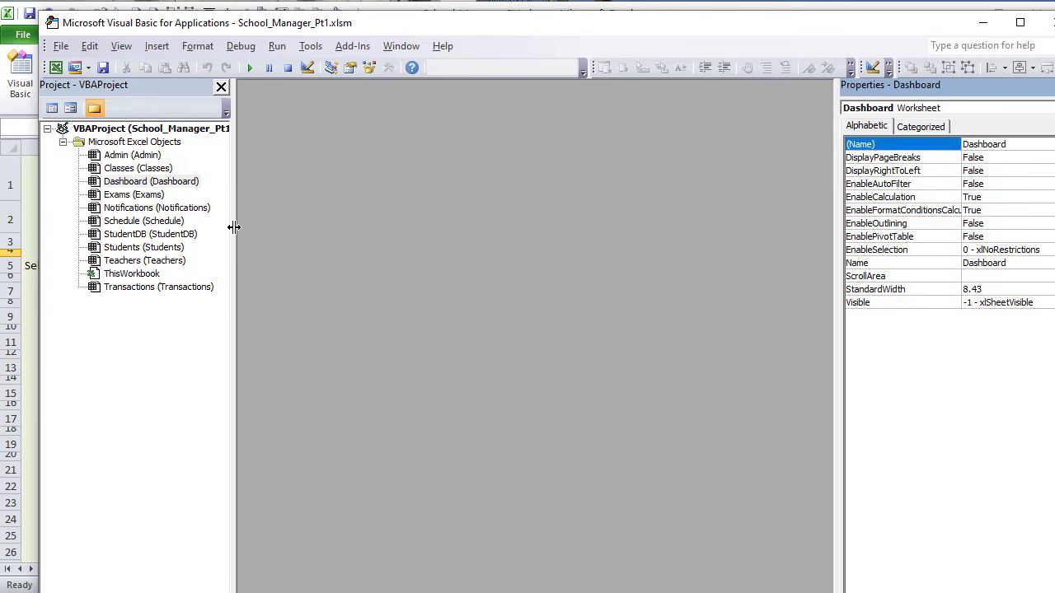
# Step: Check the remaining project objects' code names and insert a new standard module into the School_Manager_Pt1 project
pyautogui.click(179, 287)
pyautogui.click(154, 274)
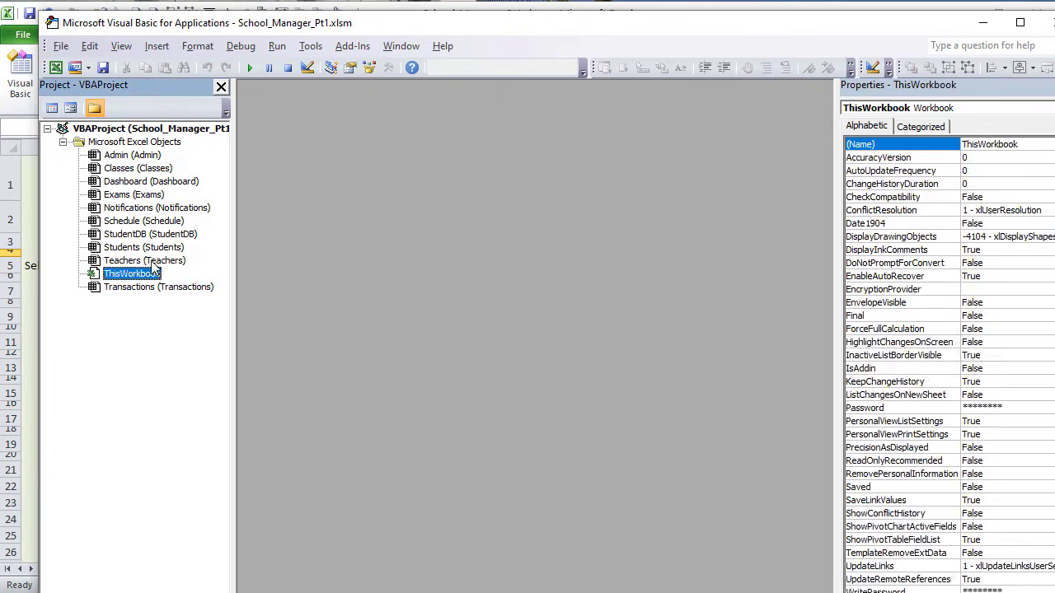
pyautogui.click(154, 262)
pyautogui.click(153, 247)
pyautogui.click(152, 235)
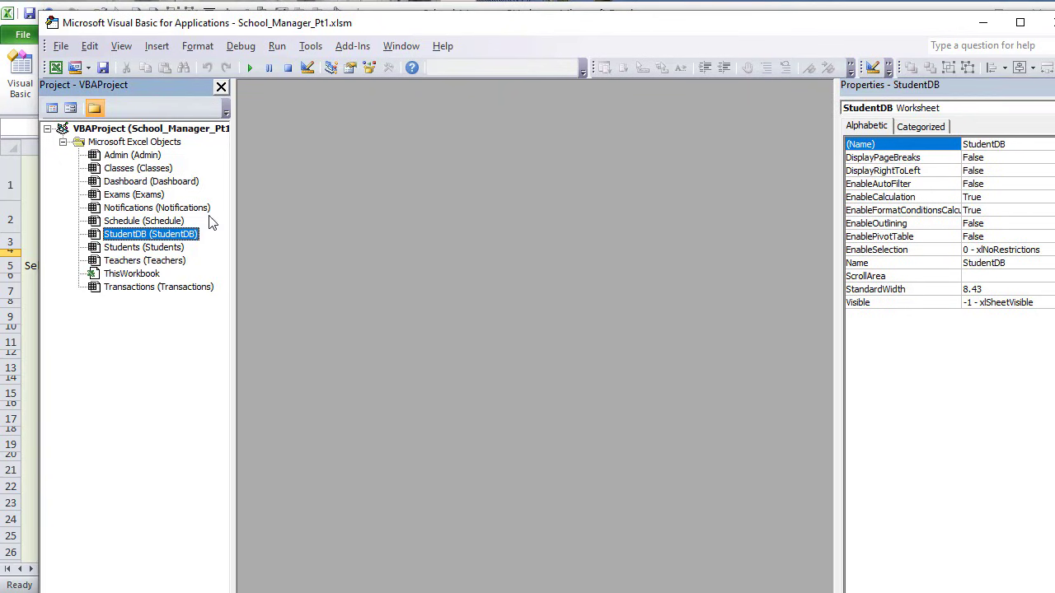
pyautogui.rightClick(125, 196)
pyautogui.moveTo(111, 261)
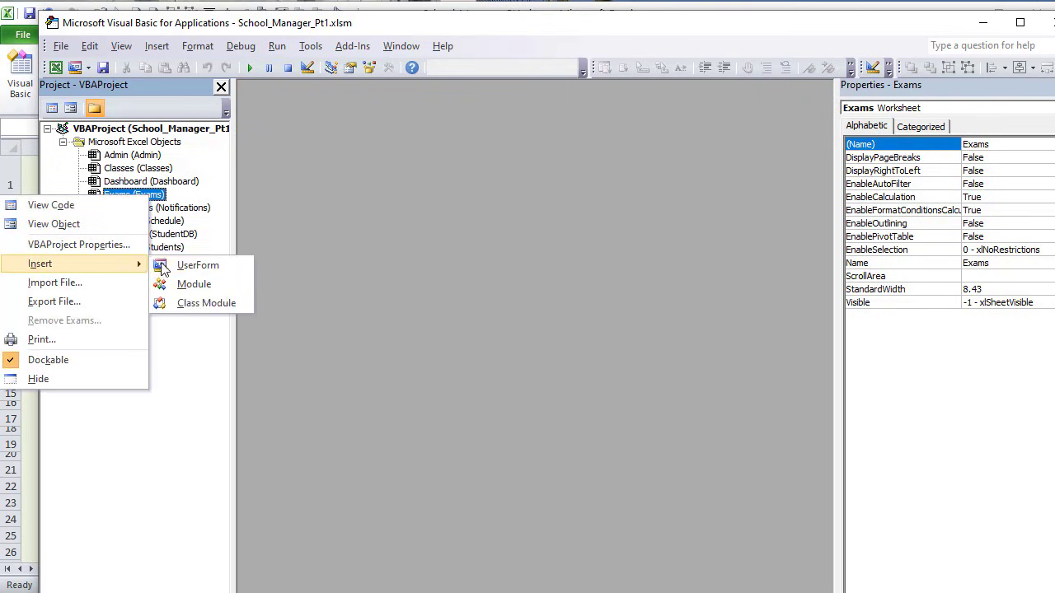
pyautogui.click(192, 285)
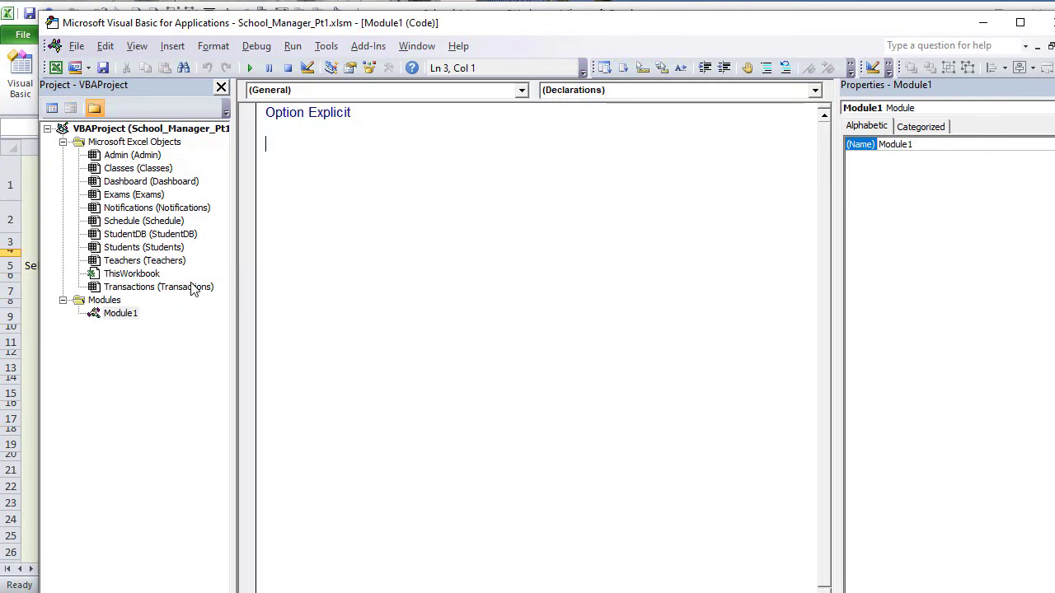
# Step: Rename the new standard module as Student_Tabs
pyautogui.click(129, 316)
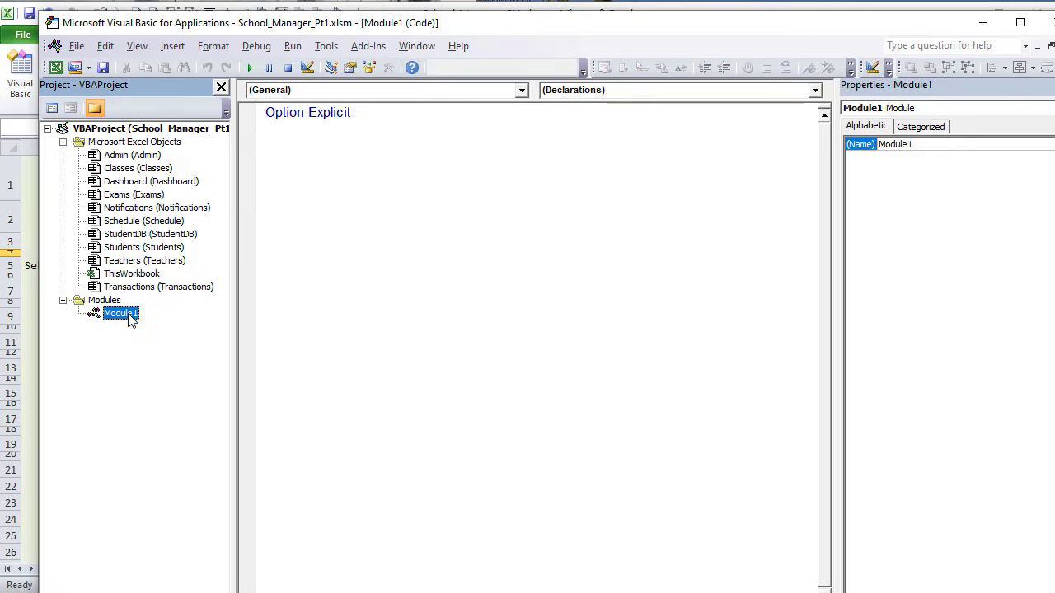
pyautogui.click(929, 144)
pyautogui.write('STude')
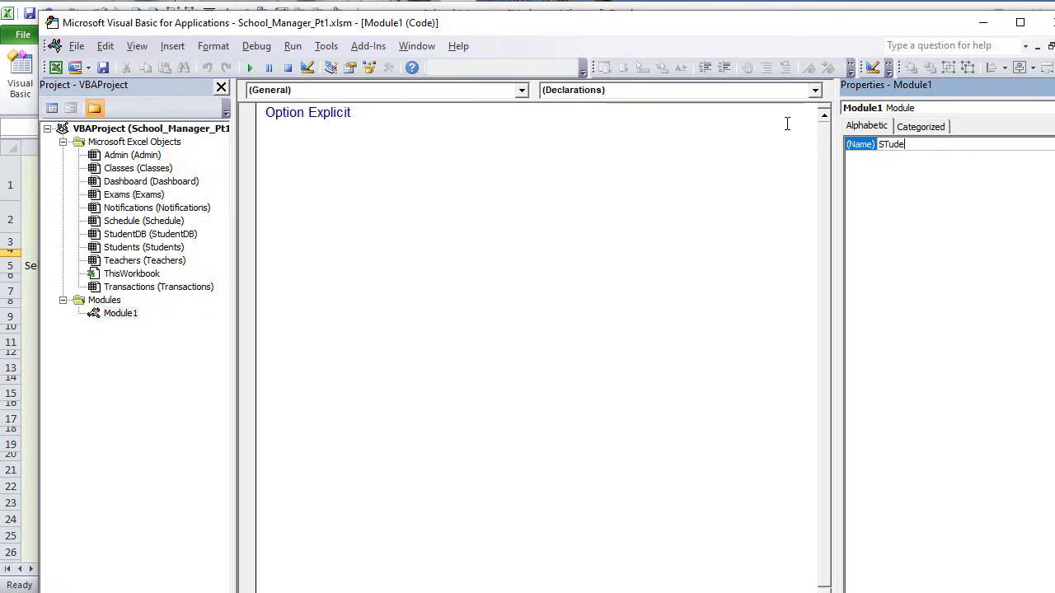
pyautogui.press('BackSpace')
pyautogui.write('tudent_Tabs')
pyautogui.press('Return')
# Step: Create an empty macro procedure named StudTab_GenInfo in the Student_Tabs module
pyautogui.click(345, 149)
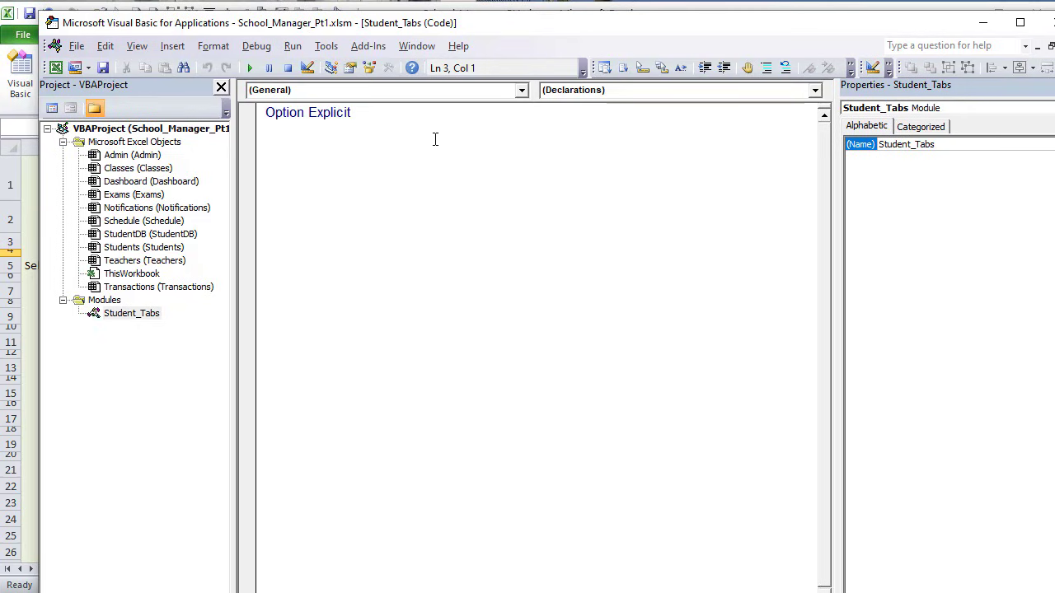
pyautogui.write('Sub StudTab_G')
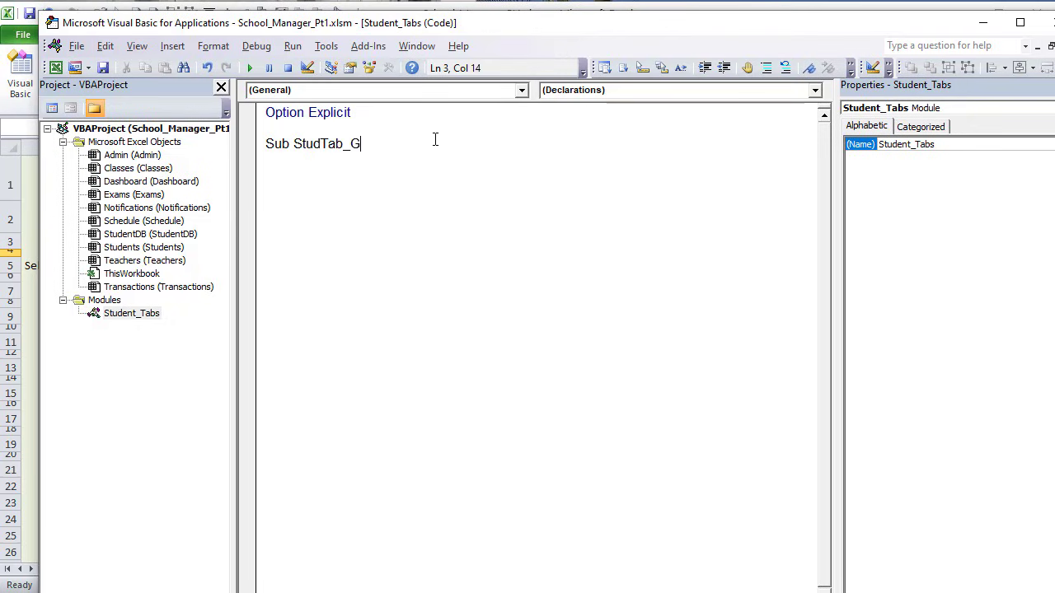
pyautogui.write('enInfo')
pyautogui.press('Return')
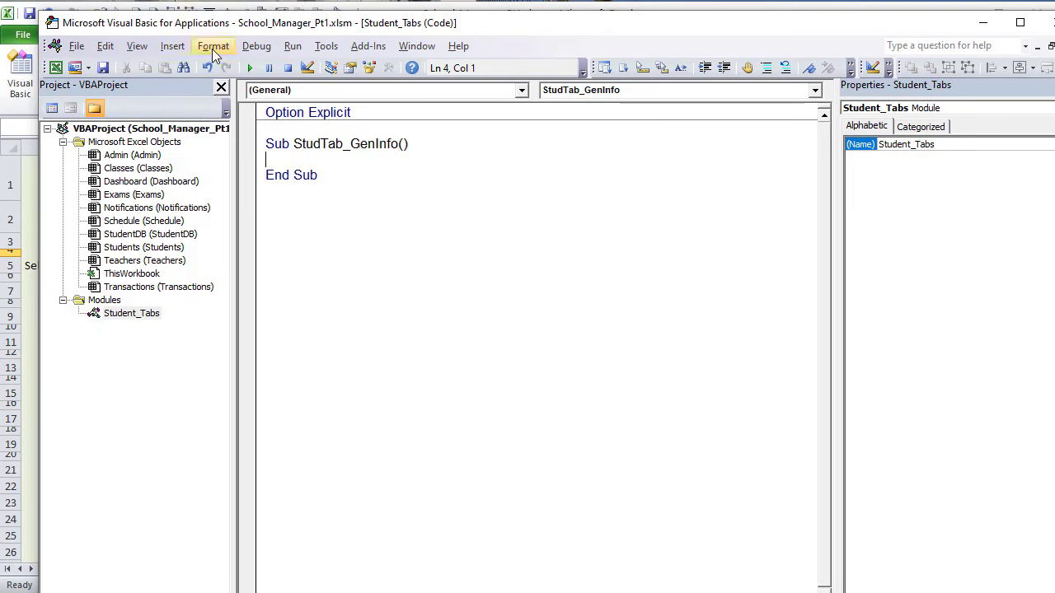
# Step: Add a With Students ... End With block inside StudTab_GenInfo, with an empty line ready for its first statement
pyautogui.moveTo(212, 8); pyautogui.dragTo(193, 124)
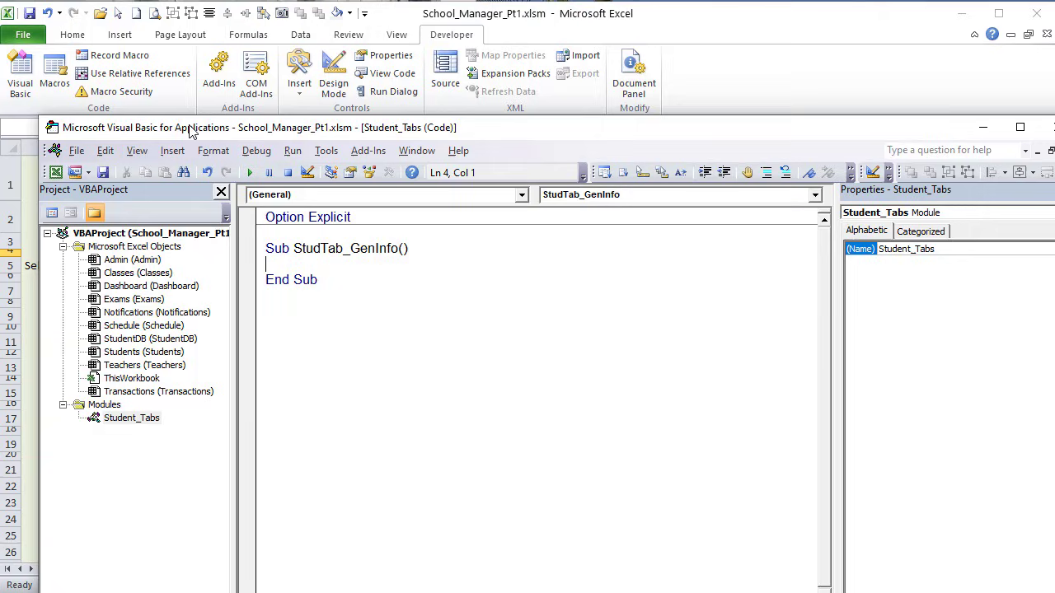
pyautogui.click(169, 339)
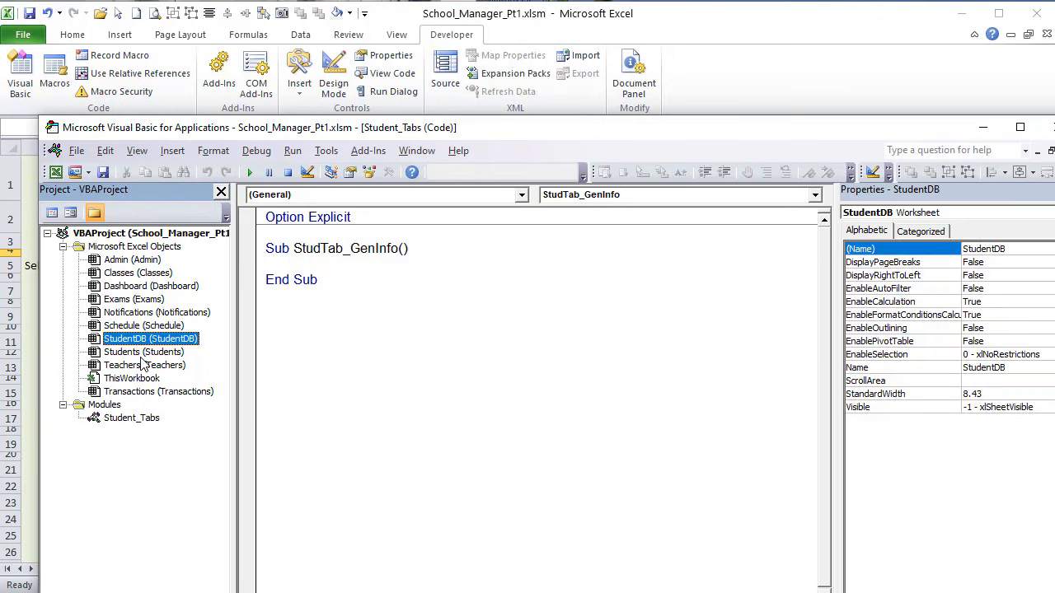
pyautogui.click(141, 352)
pyautogui.click(290, 263)
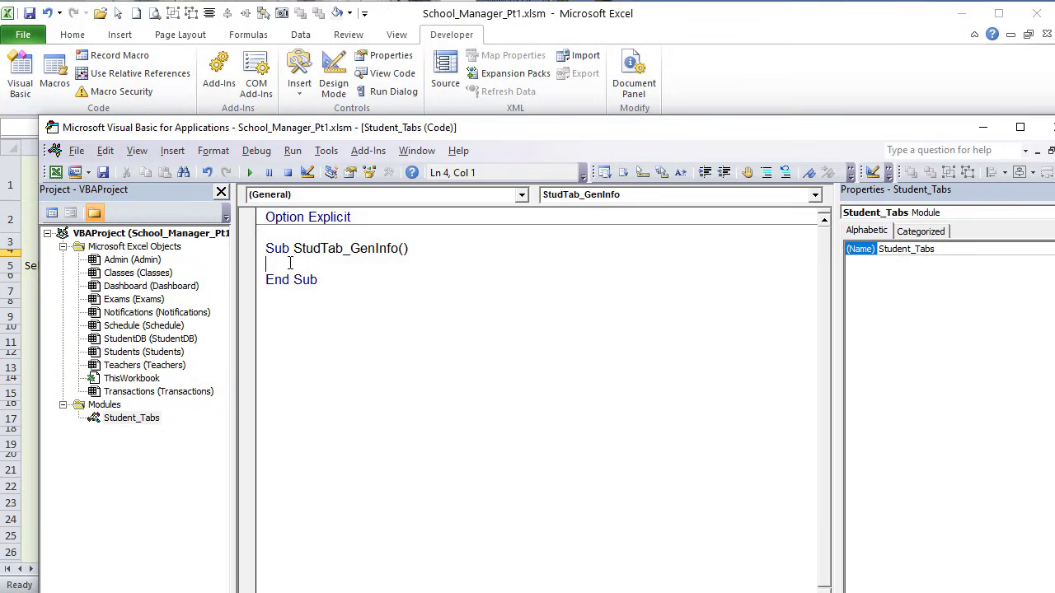
pyautogui.write('With Students')
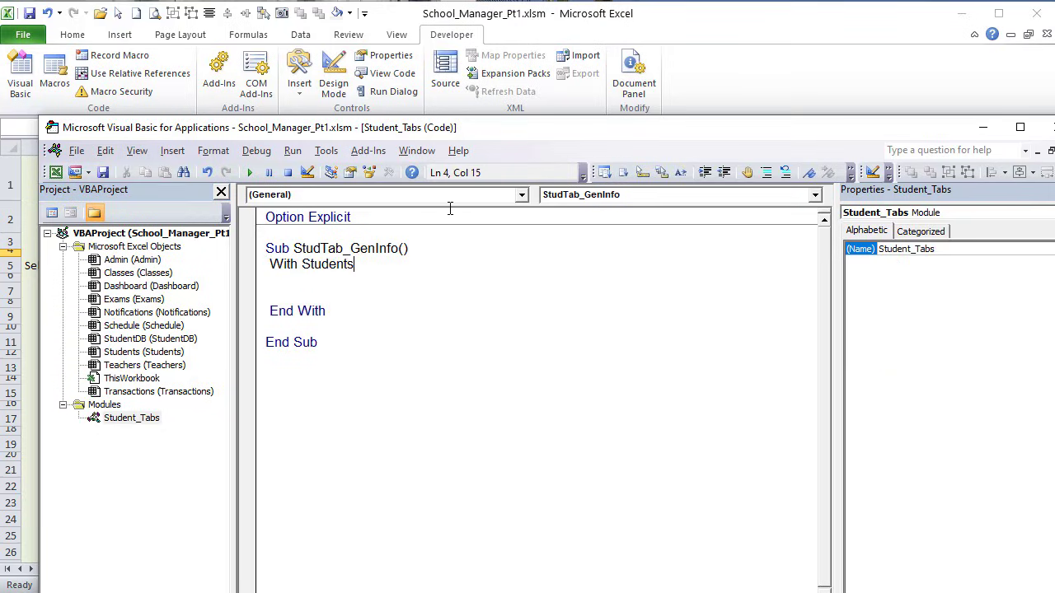
pyautogui.write('ss')
pyautogui.press('BackSpace')
pyautogui.press('BackSpace')
pyautogui.press('BackSpace')
pyautogui.write('.')
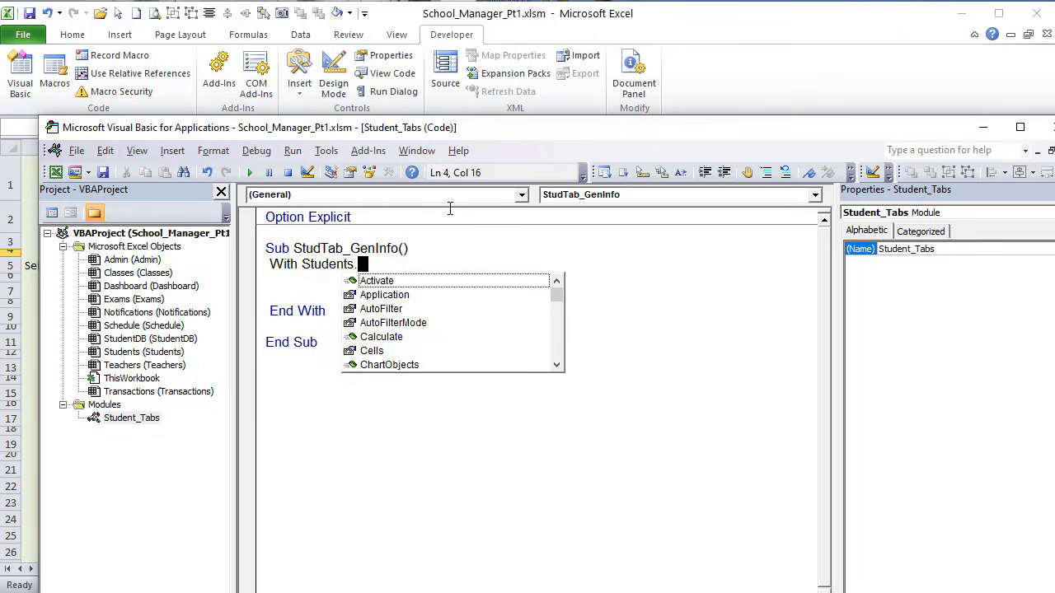
pyautogui.press('BackSpace')
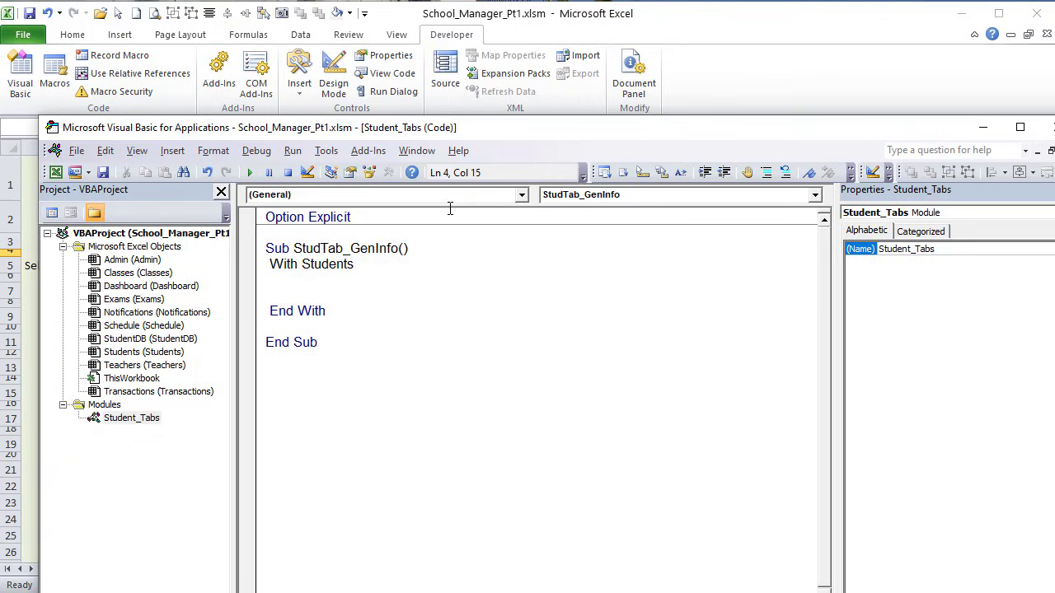
pyautogui.write('.')
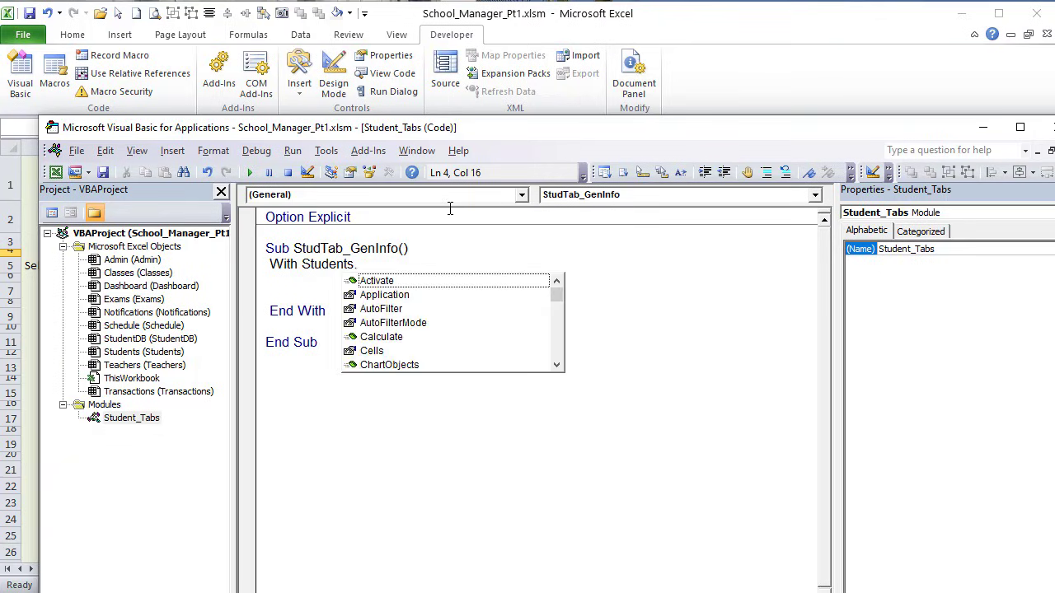
pyautogui.press('BackSpace')
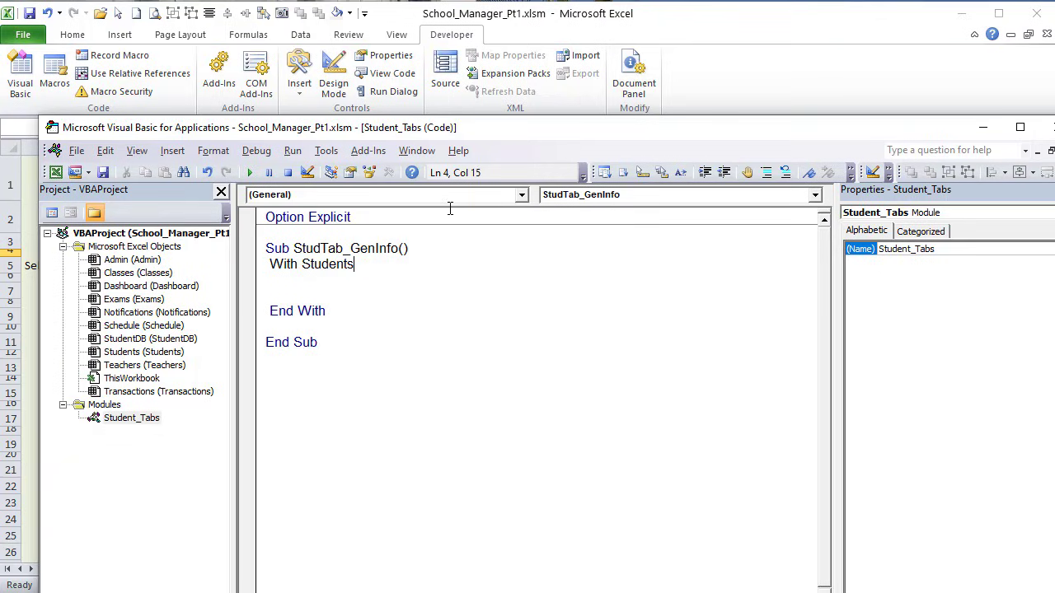
pyautogui.press('Return')
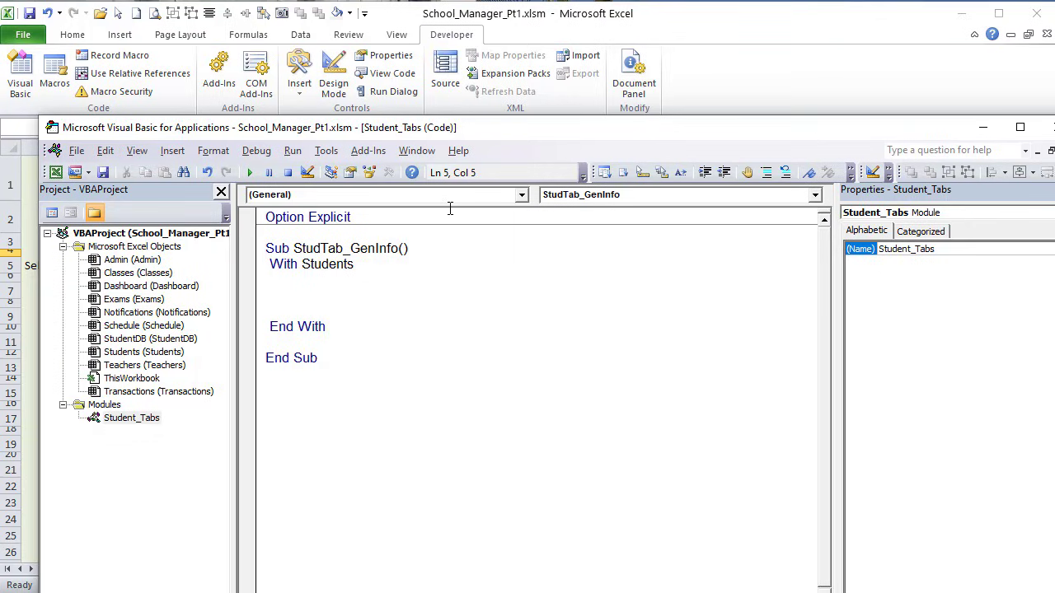
# Step: Switch to the Students sheet and examine the tab header row and the lower rows of the bordered area
pyautogui.click(707, 70)
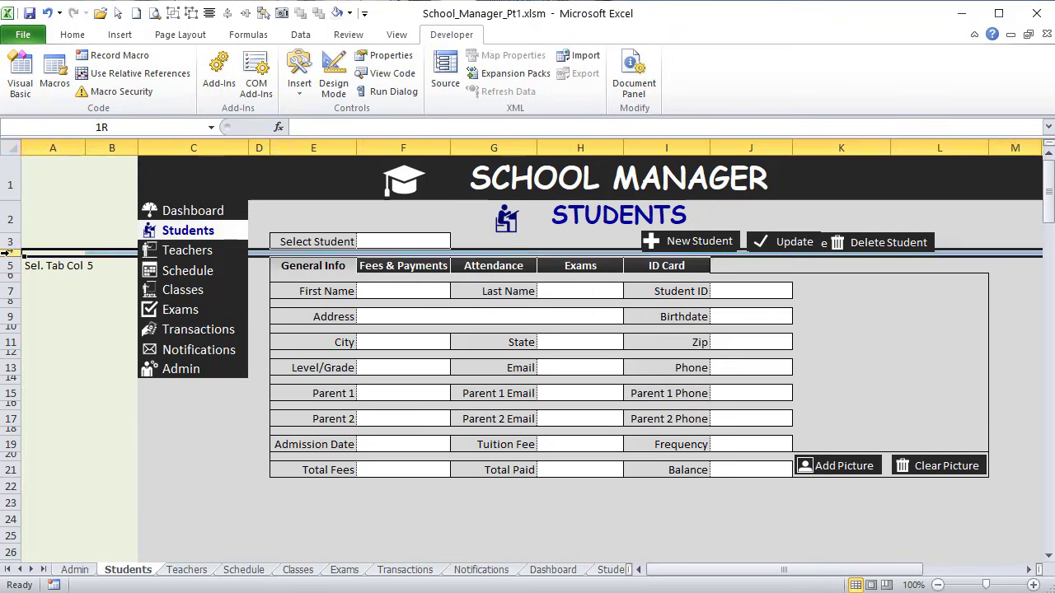
pyautogui.click(9, 256)
pyautogui.click(9, 265)
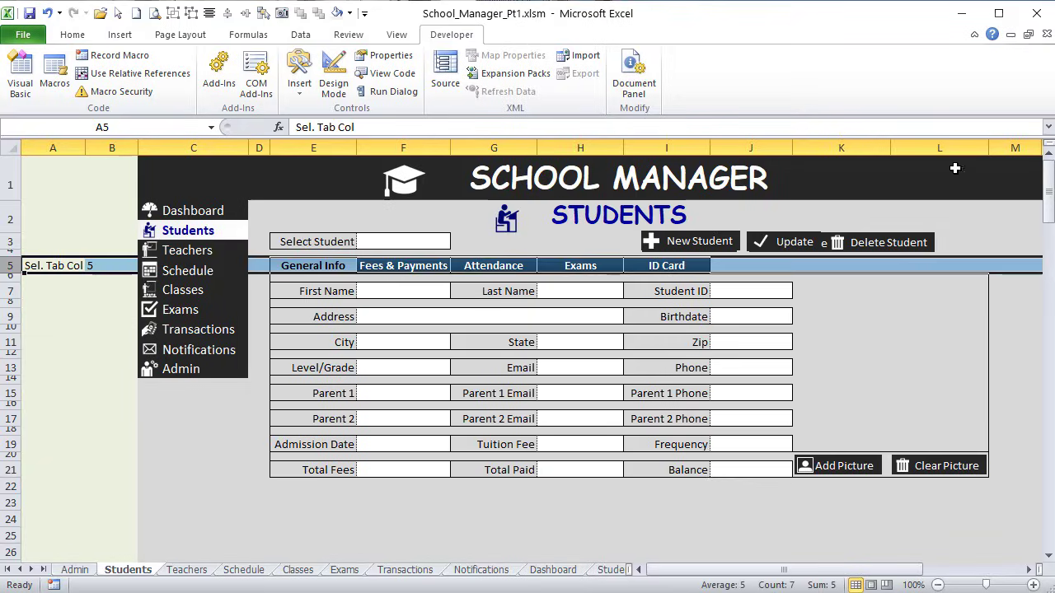
pyautogui.moveTo(1049, 185); pyautogui.dragTo(1048, 474)
pyautogui.click(8, 362)
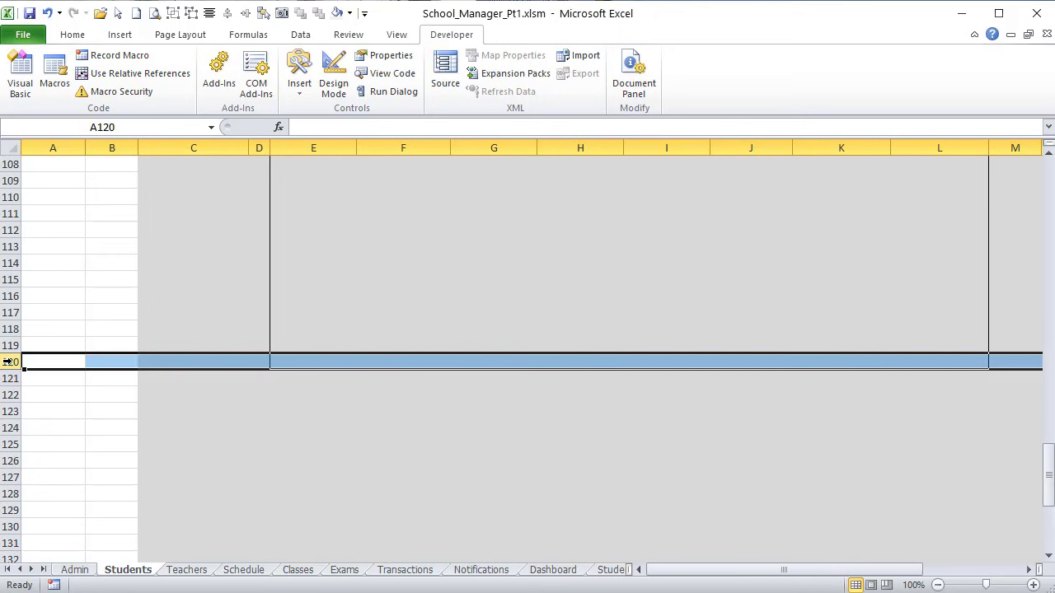
pyautogui.moveTo(1049, 476); pyautogui.dragTo(1049, 186)
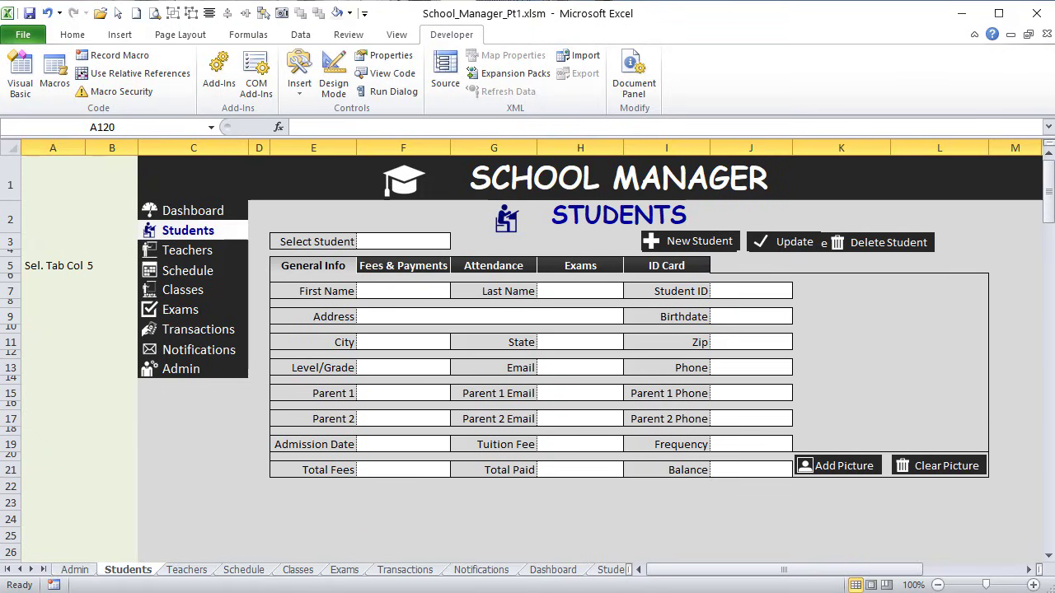
# Step: Return to the VBA editor and enter a range reference for rows 5 & ":" & 120 inside the With Students block
pyautogui.hotkey('alt', 'F11')
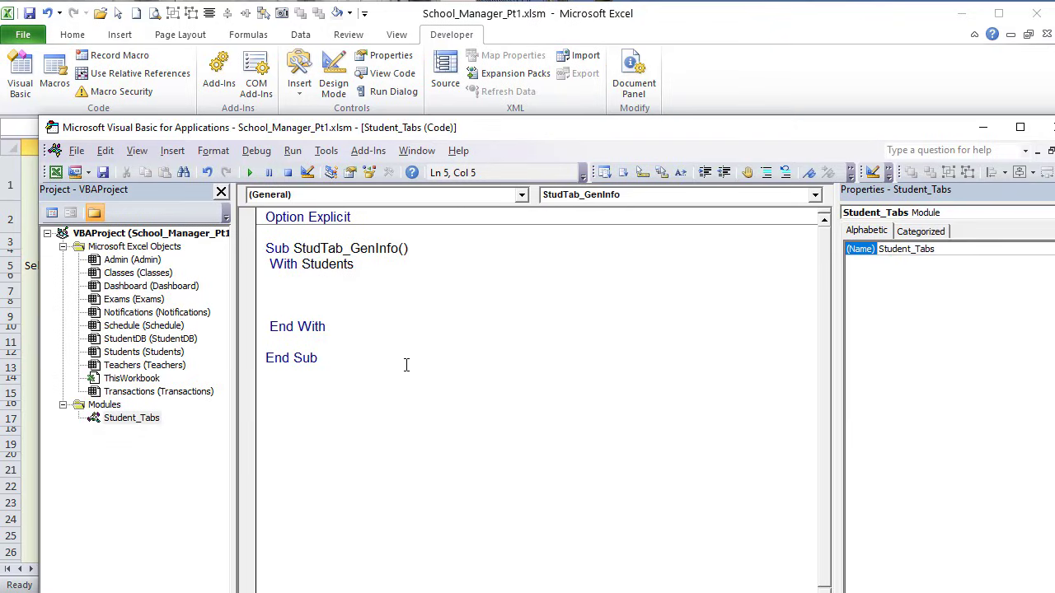
pyautogui.write('.Range("").value')
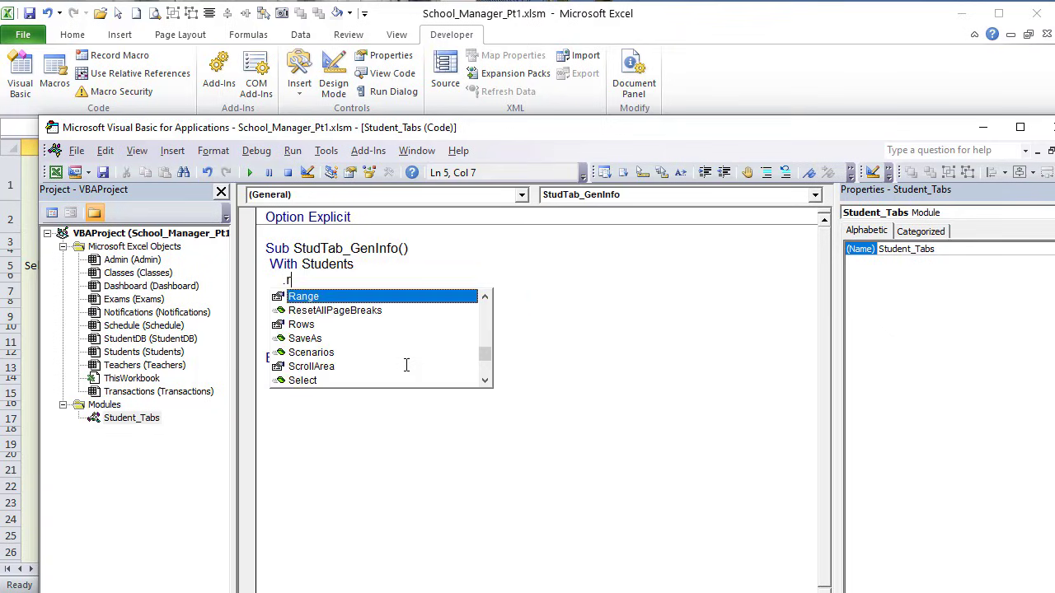
pyautogui.press('Left')
pyautogui.press('Left')
pyautogui.press('Left')
pyautogui.press('Left')
pyautogui.press('Left')
pyautogui.press('Left')
pyautogui.press('Left')
pyautogui.press('Left')
pyautogui.press('BackSpace')
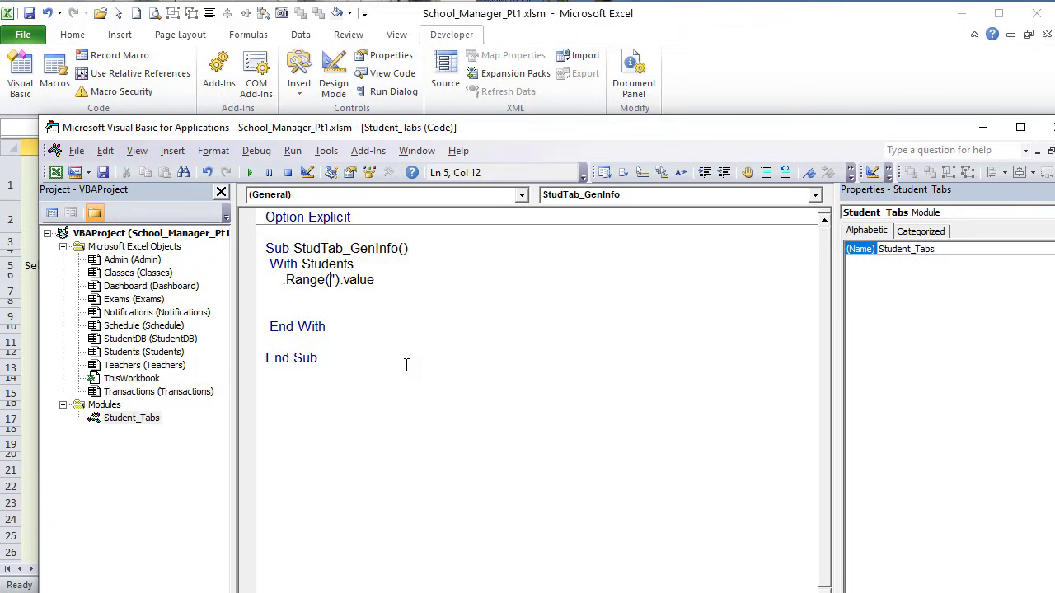
pyautogui.write('5 ')
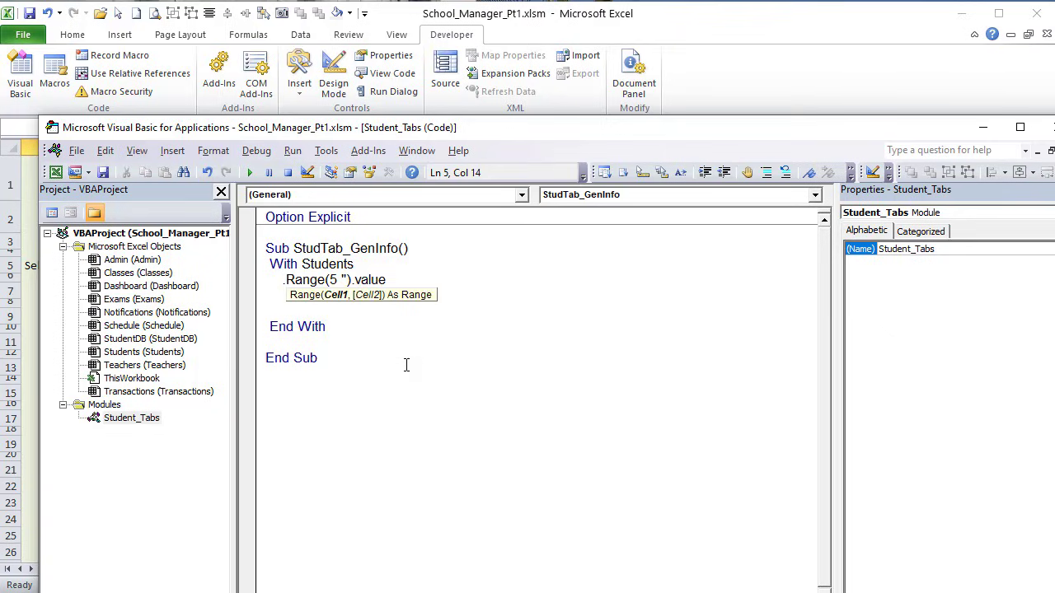
pyautogui.write('& ')
pyautogui.write('"')
pyautogui.write(':" &')
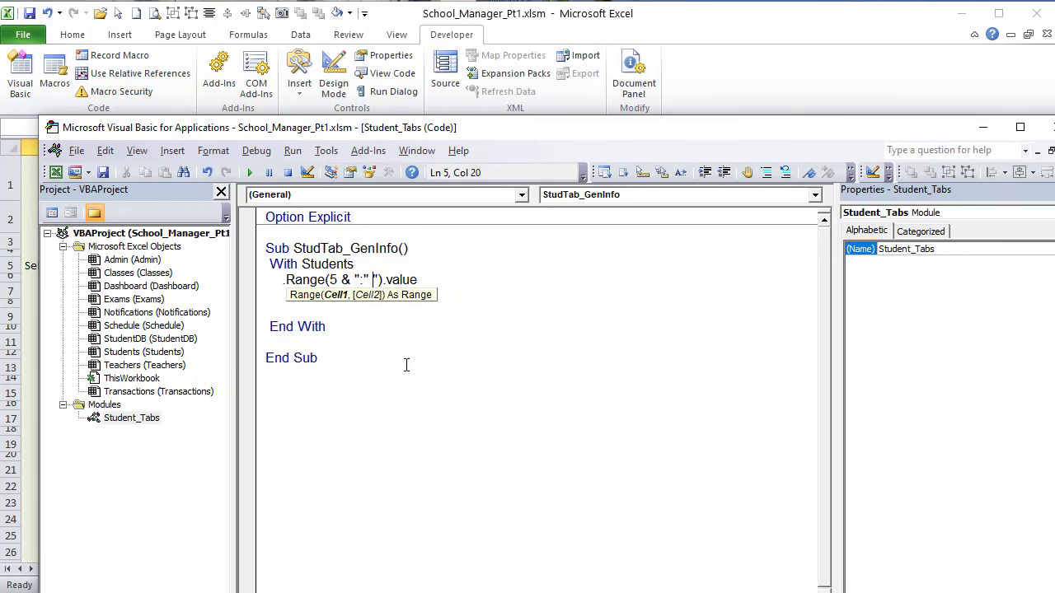
pyautogui.write('120')
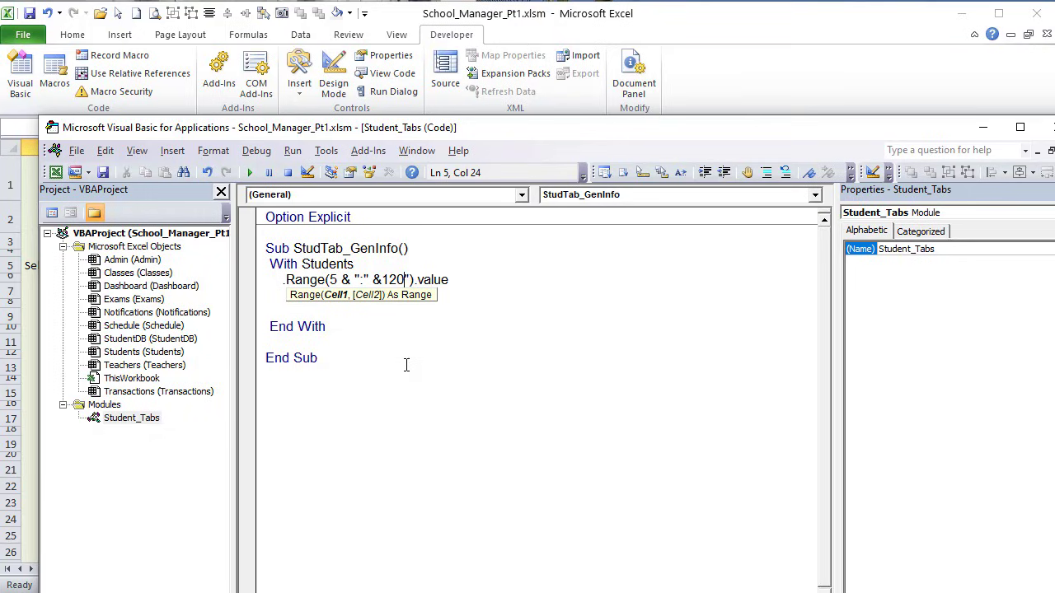
pyautogui.press('BackSpace')
# Step: Complete the range statement with .EntireRow.Hidden = True and the comment 'Hide All Rows, correcting its syntax
pyautogui.moveTo(453, 282); pyautogui.dragTo(418, 281)
pyautogui.press('BackSpace')
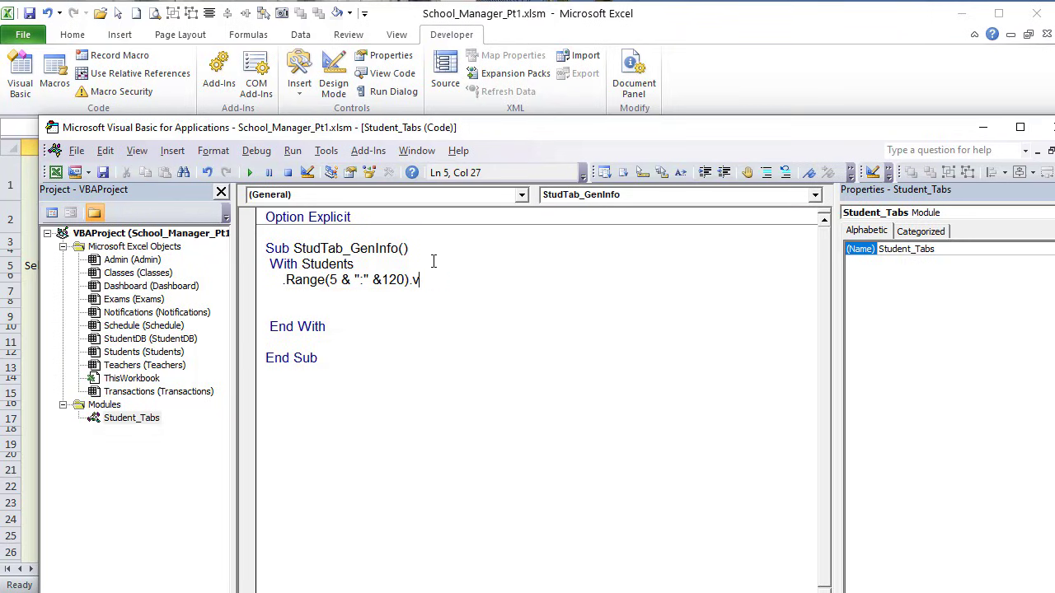
pyautogui.press('BackSpace')
pyautogui.write('.entir')
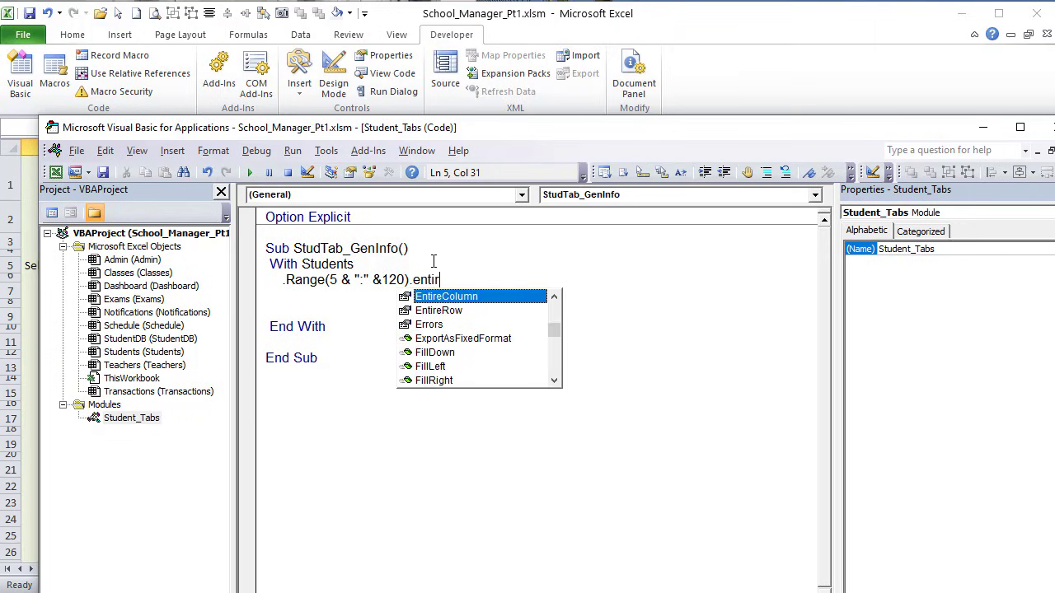
pyautogui.write('rrow')
pyautogui.press('Tab')
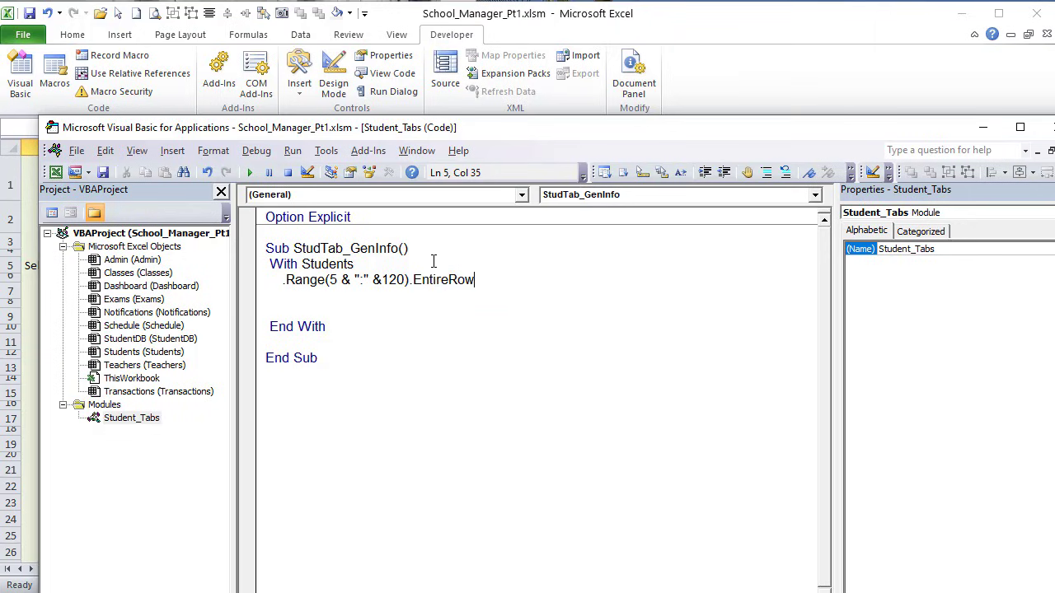
pyautogui.write('.hidd')
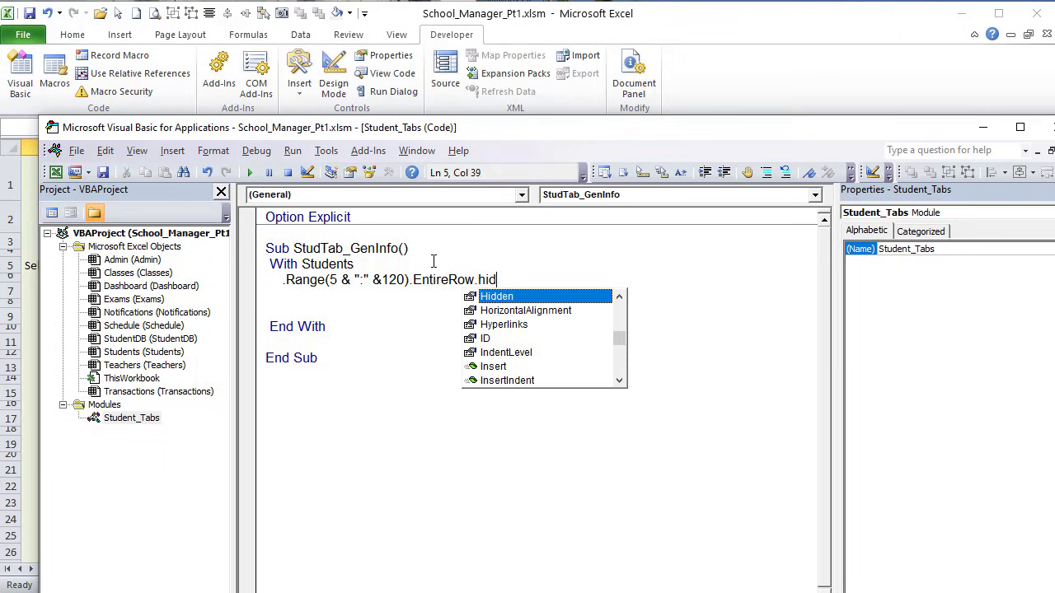
pyautogui.press('Tab')
pyautogui.write('=')
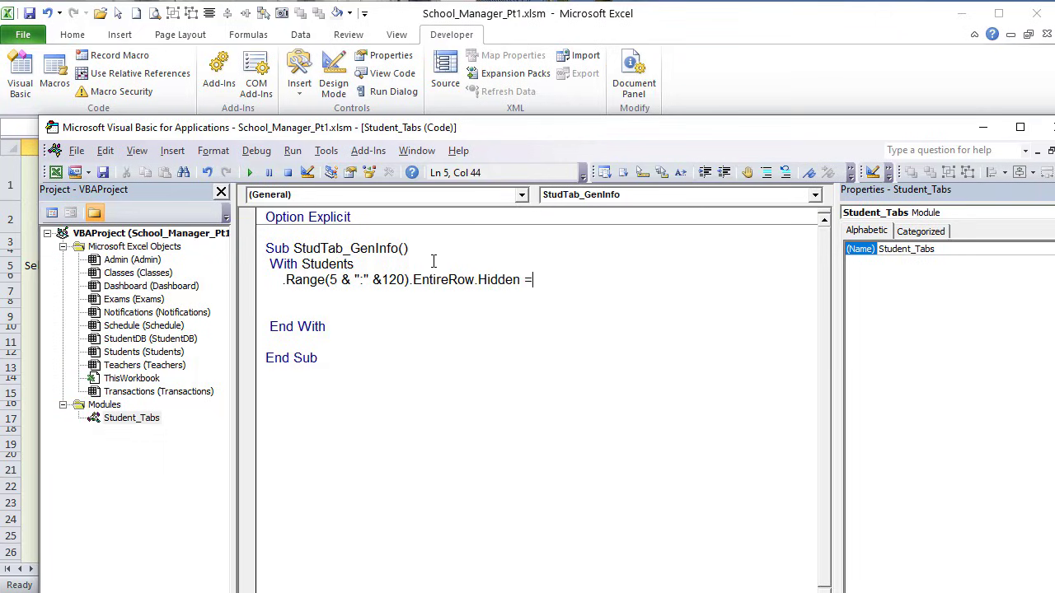
pyautogui.write(" True 'Hide All Row")
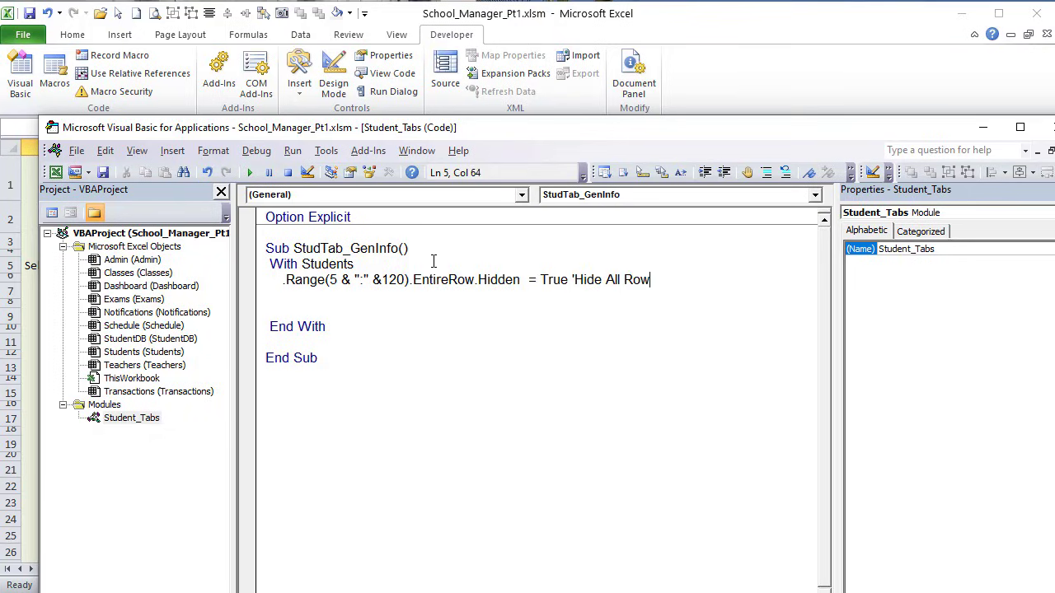
pyautogui.write('s')
pyautogui.press('Return')
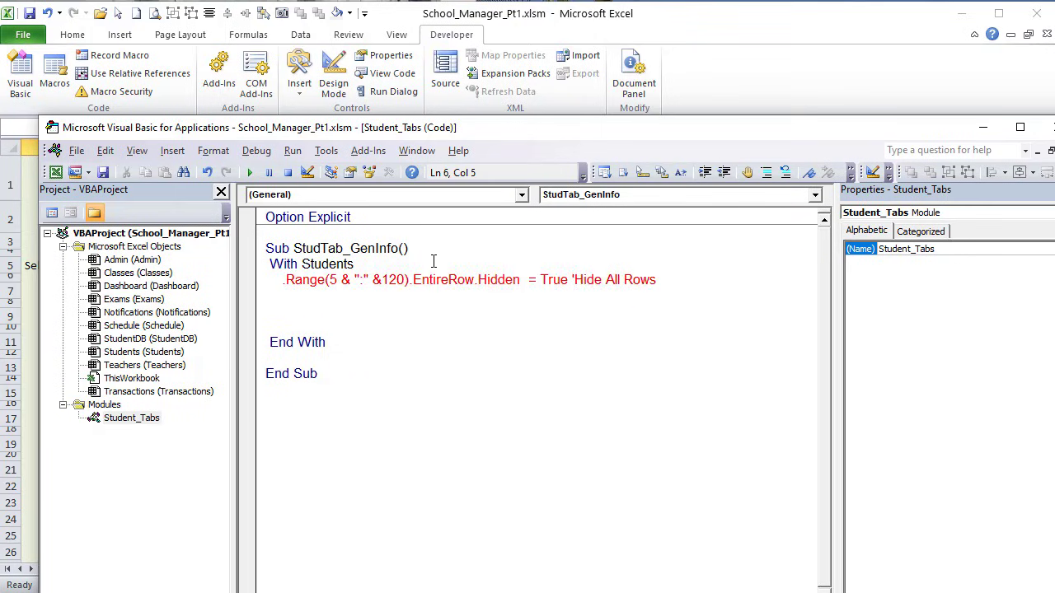
pyautogui.click(383, 284)
pyautogui.click(419, 298)
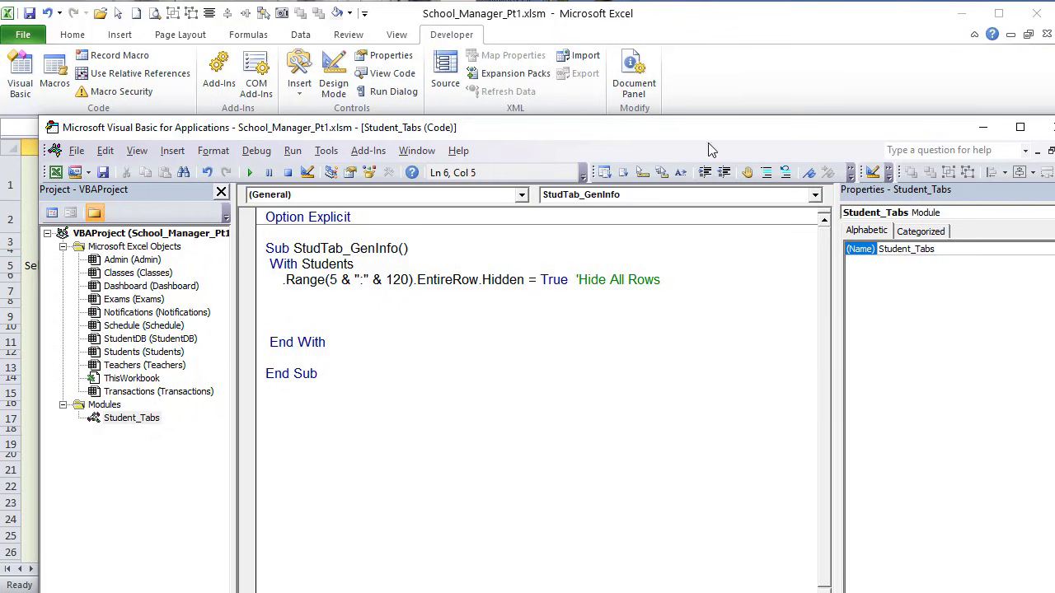
# Step: Check the first field row on the Students sheet, and change the start row of the hide-rows range in StudTab_GenInfo to 7
pyautogui.click(849, 64)
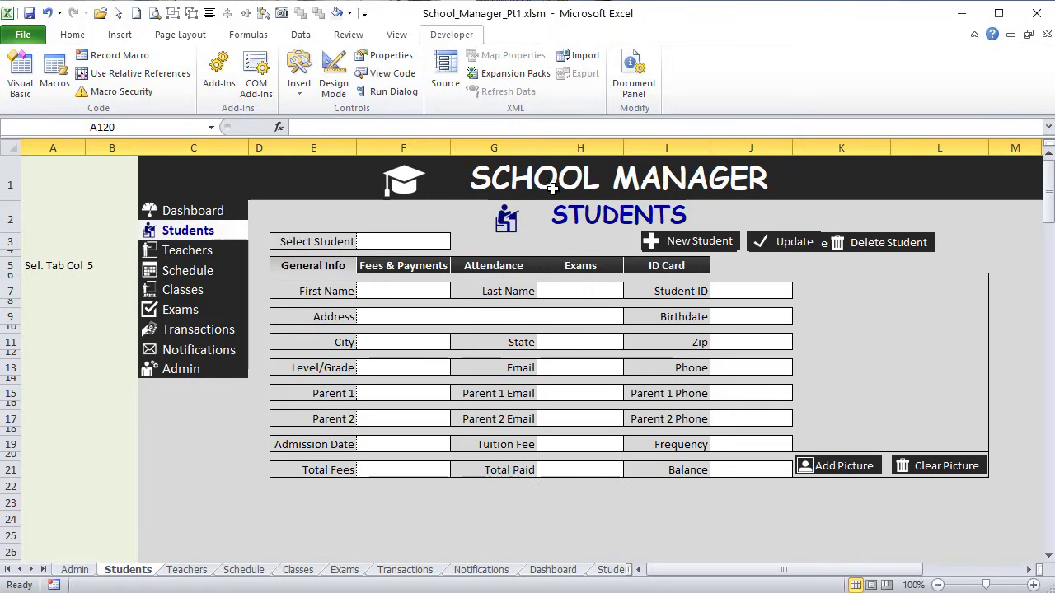
pyautogui.click(7, 291)
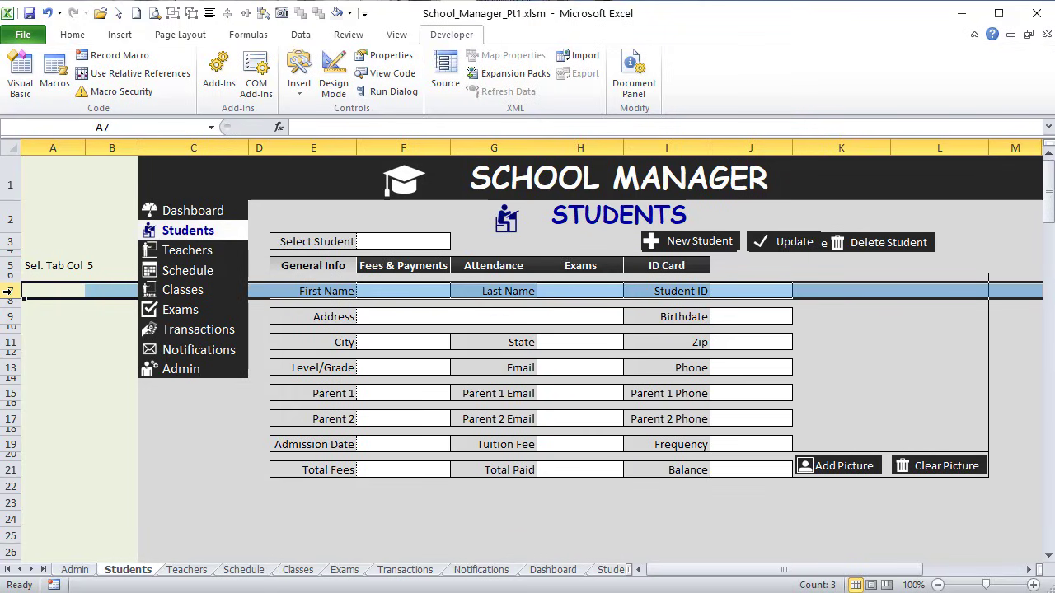
pyautogui.click(7, 278)
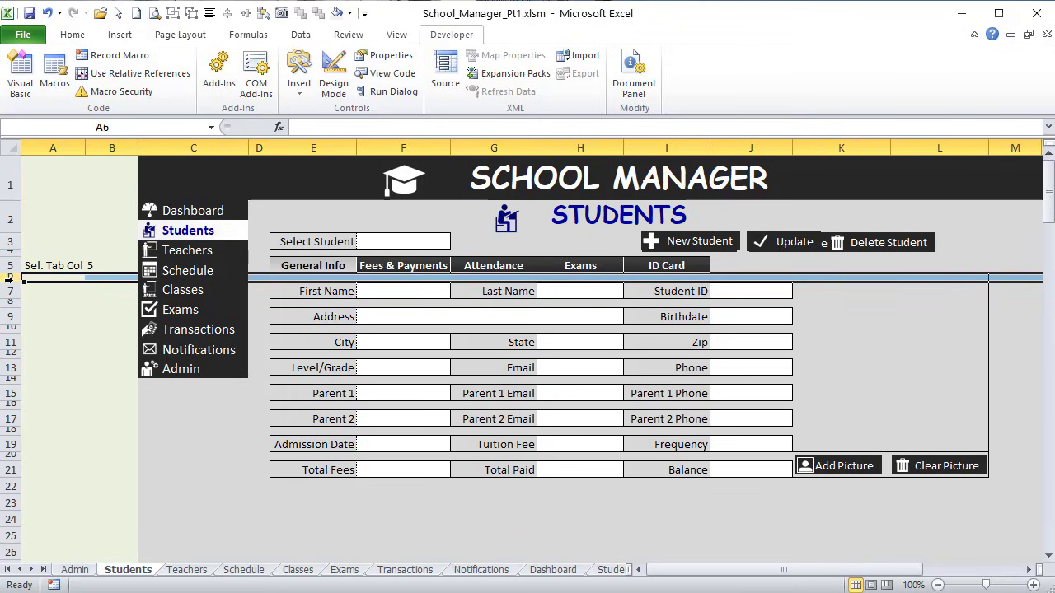
pyautogui.click(8, 291)
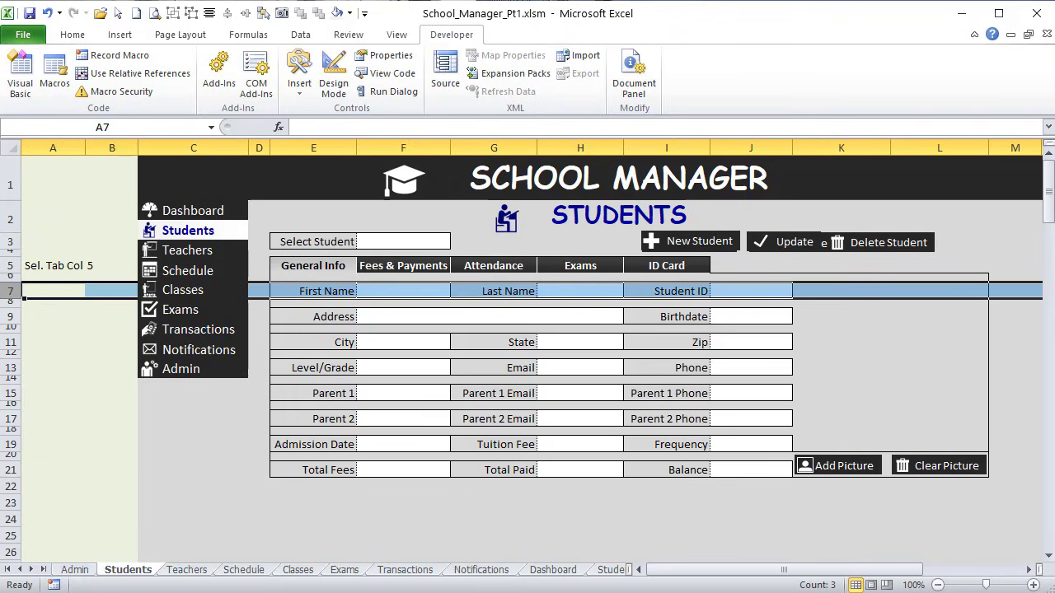
pyautogui.hotkey('alt', 'F11')
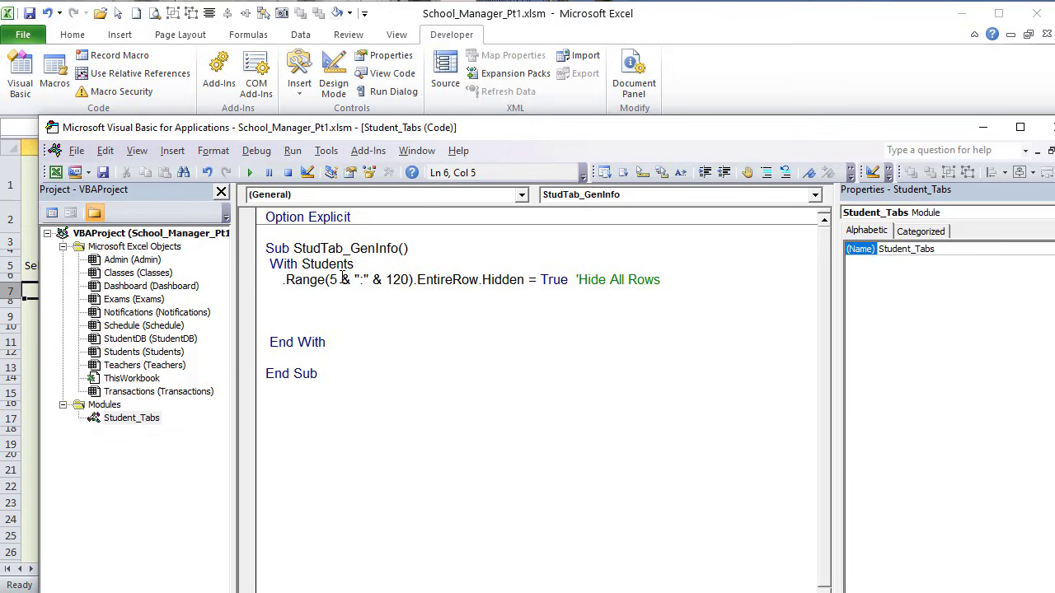
pyautogui.doubleClick(334, 280)
pyautogui.write('7')
pyautogui.click(396, 305)
# Step: Examine the Students sheet rows from First Name to just above the Student Fees & Payments table to find the General Info row range
pyautogui.click(700, 99)
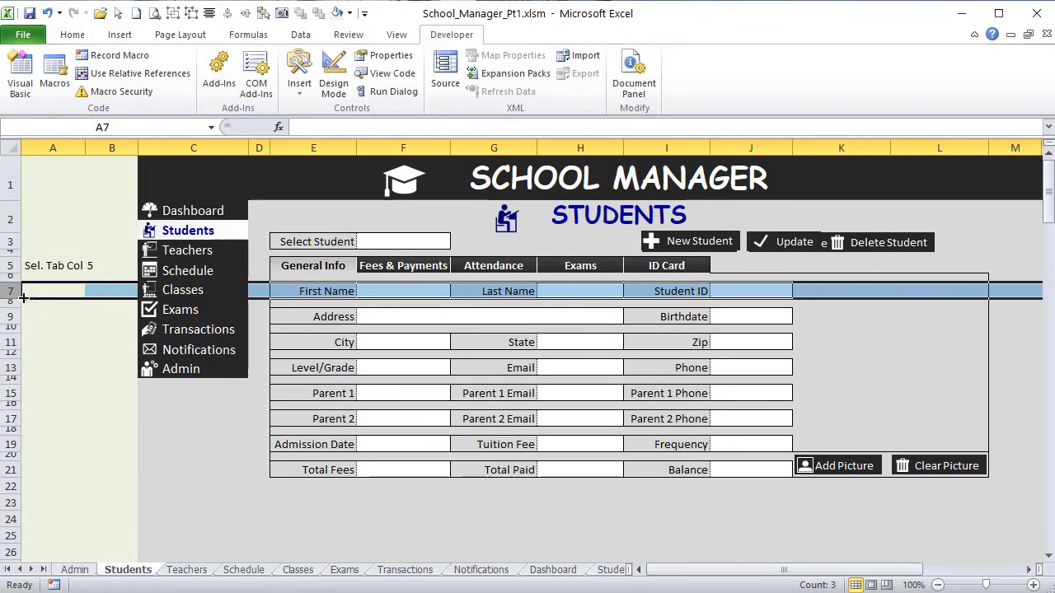
pyautogui.scroll(-2, 17, 307)
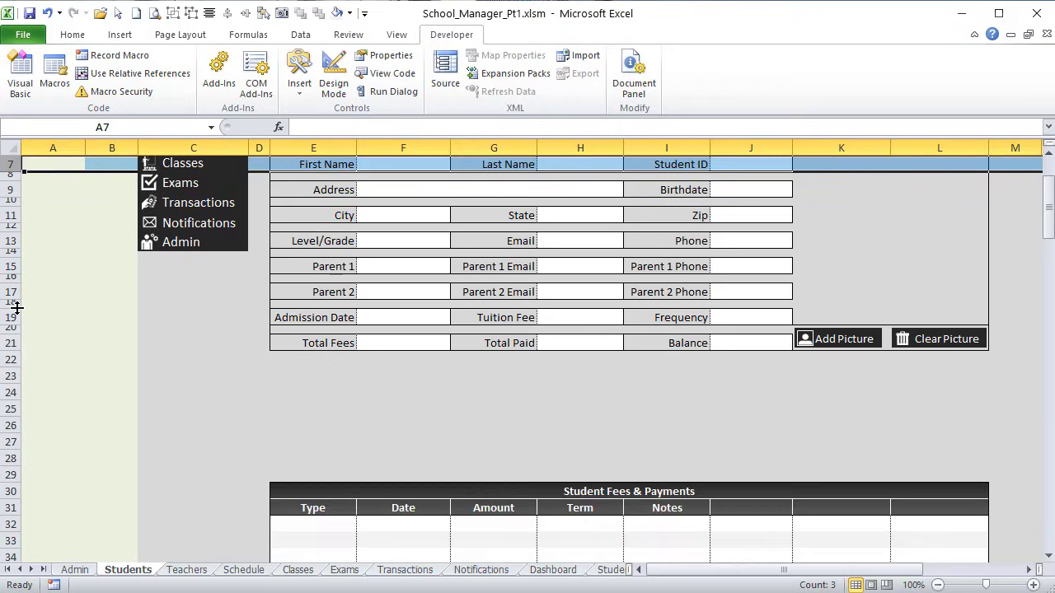
pyautogui.click(11, 476)
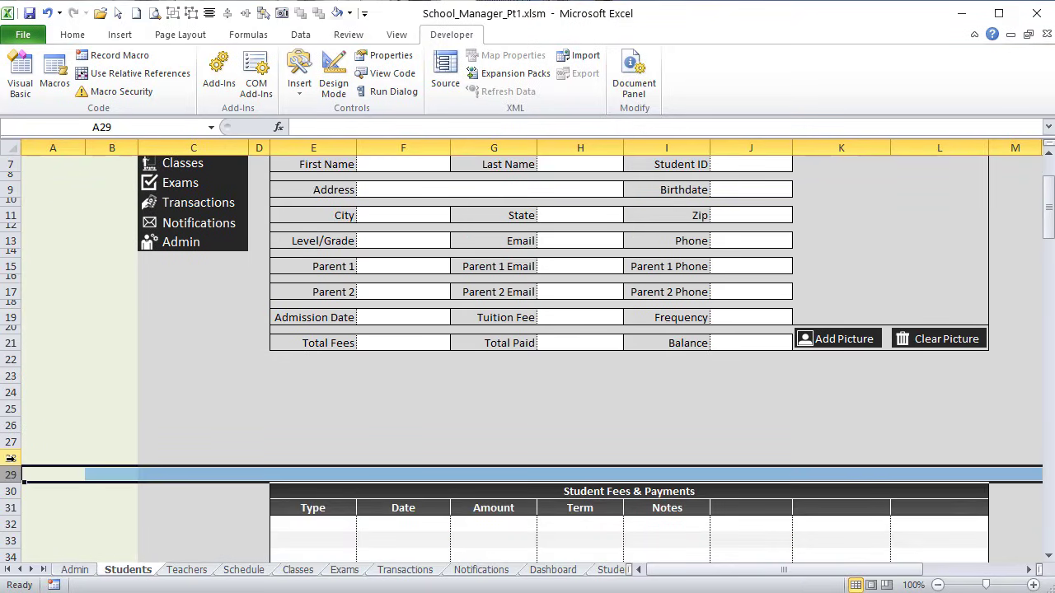
pyautogui.click(10, 458)
pyautogui.scroll(2, 11, 445)
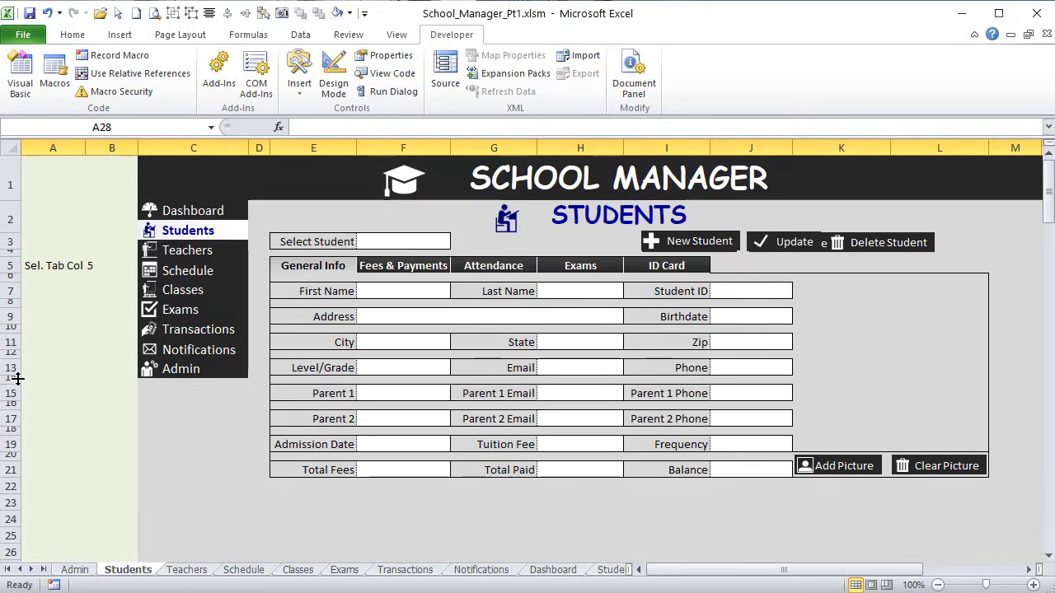
pyautogui.click(5, 290)
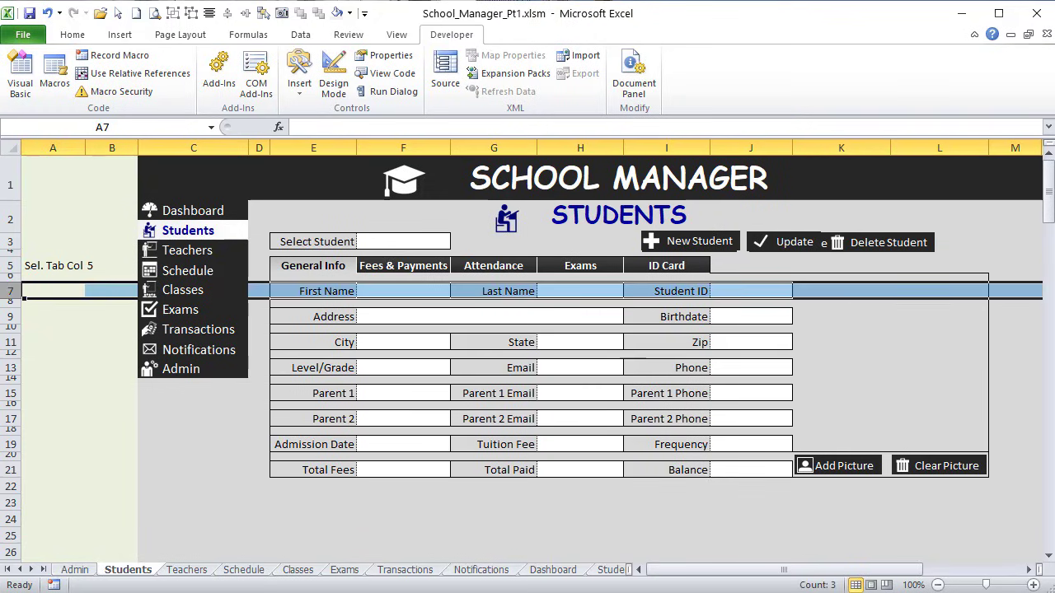
# Step: Return to the VBA editor and insert Application.ScreenUpdating = False as the first statement inside the With Students block
pyautogui.hotkey('alt', 'F11')
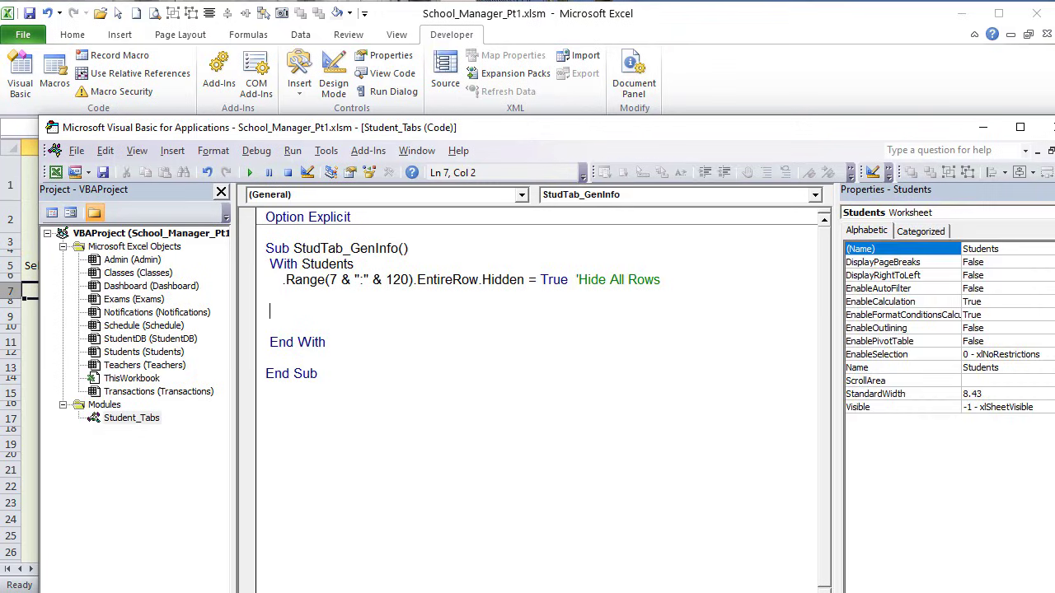
pyautogui.click(376, 267)
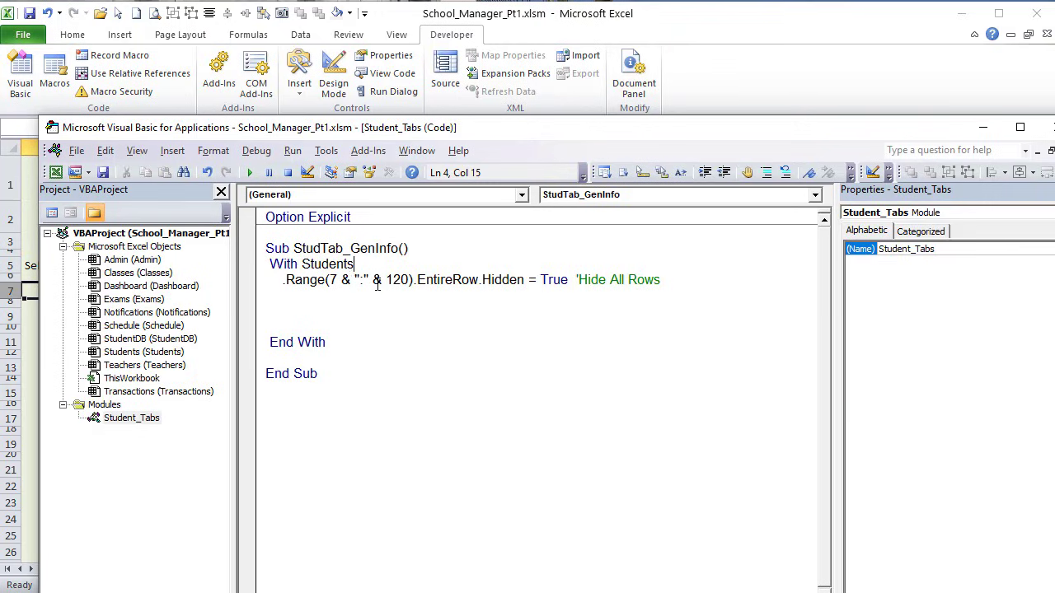
pyautogui.press('Return')
pyautogui.press('Tab')
pyautogui.write('app')
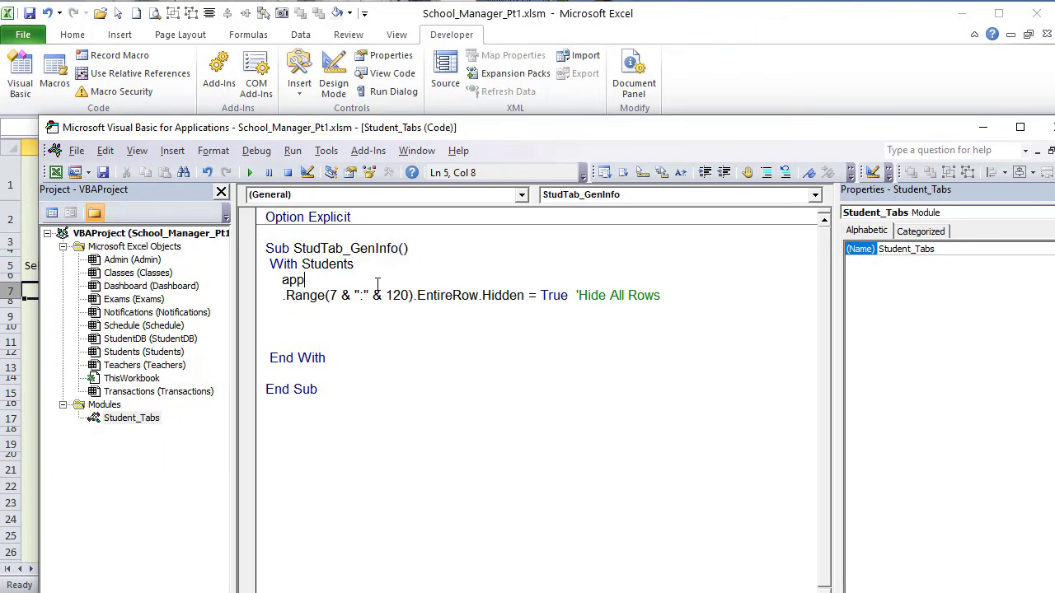
pyautogui.write('lication.ScreenUpdating ')
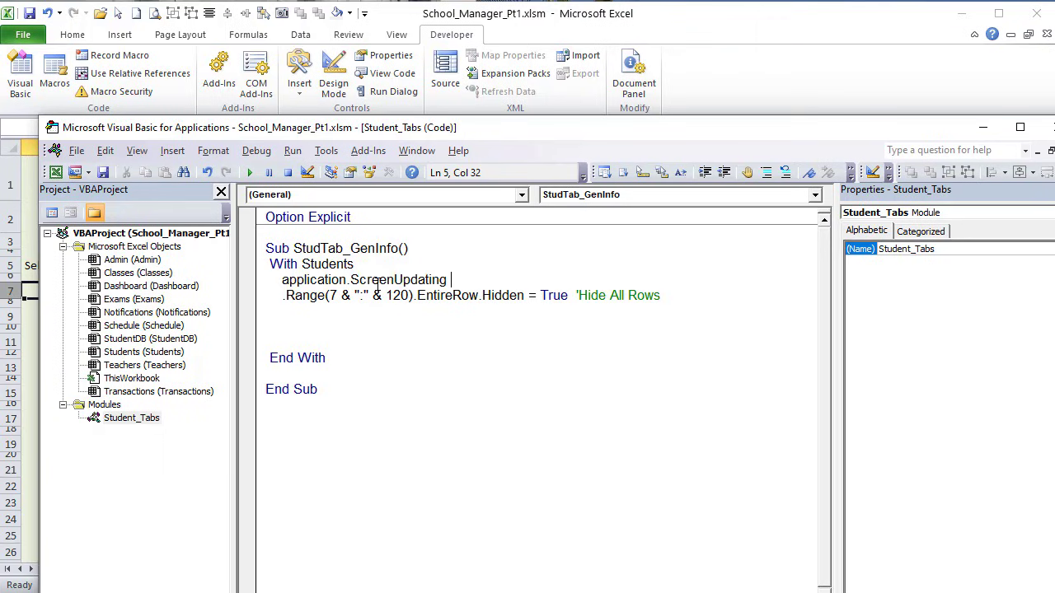
pyautogui.write('= False')
# Step: Copy the ScreenUpdating assignment to the line just above End With and set it to True
pyautogui.moveTo(460, 280); pyautogui.dragTo(281, 279)
pyautogui.hotkey('ctrl', 'c')
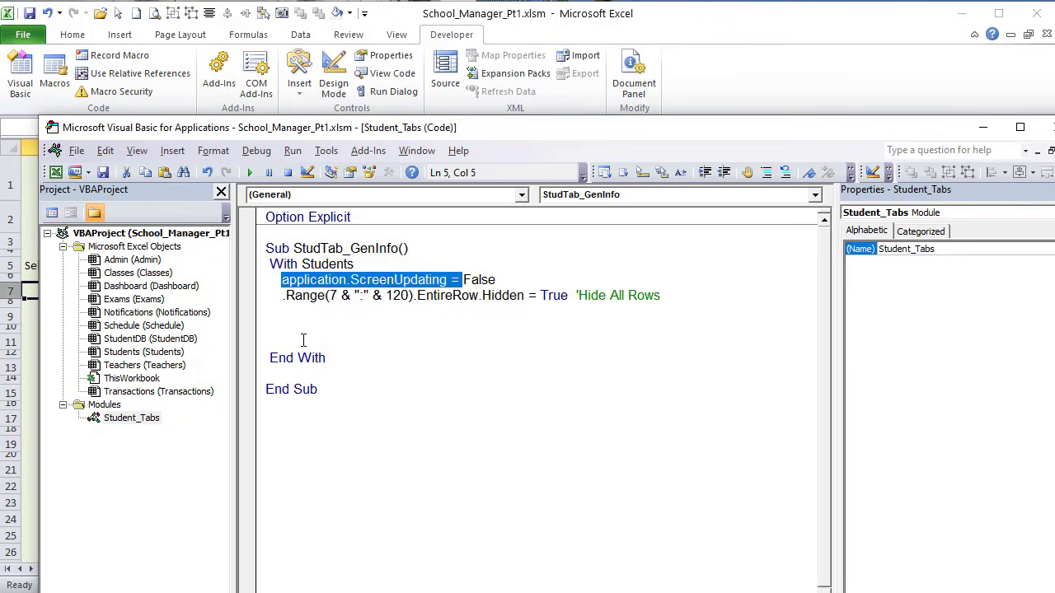
pyautogui.click(299, 340)
pyautogui.hotkey('ctrl', 'v')
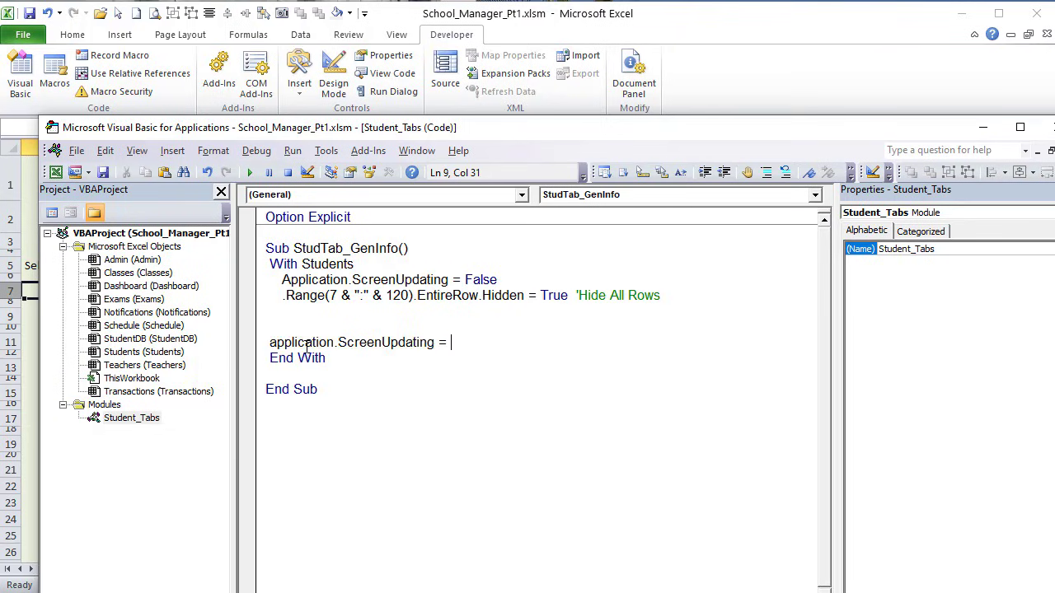
pyautogui.write('True')
# Step: Duplicate the hide-rows range statement on the line below it and set the copy's end row to 28
pyautogui.press('Up')
pyautogui.press('Up')
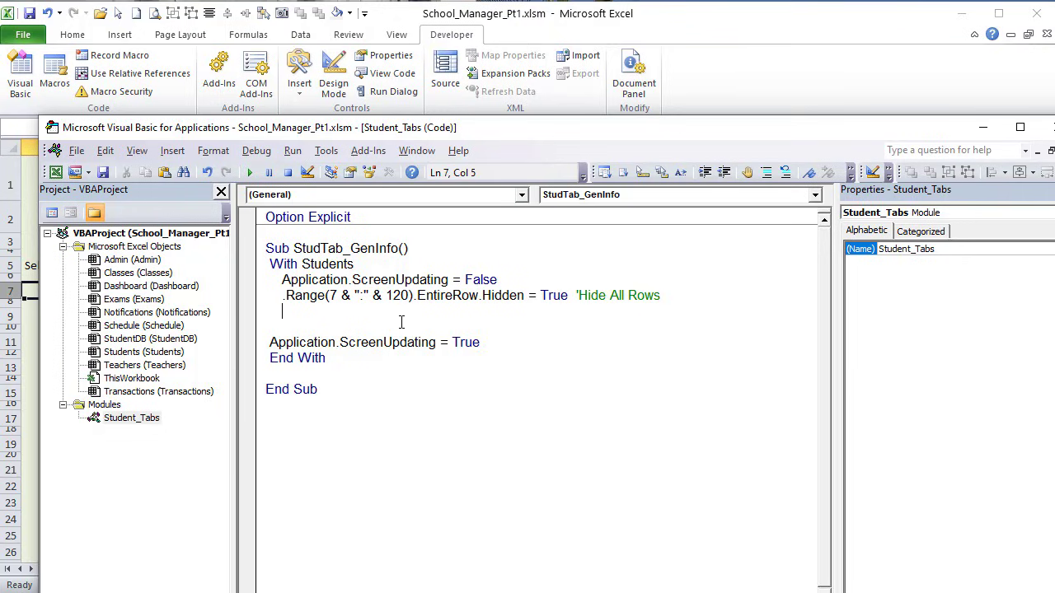
pyautogui.moveTo(578, 295); pyautogui.dragTo(281, 299)
pyautogui.click(293, 307)
pyautogui.hotkey('ctrl', 'v')
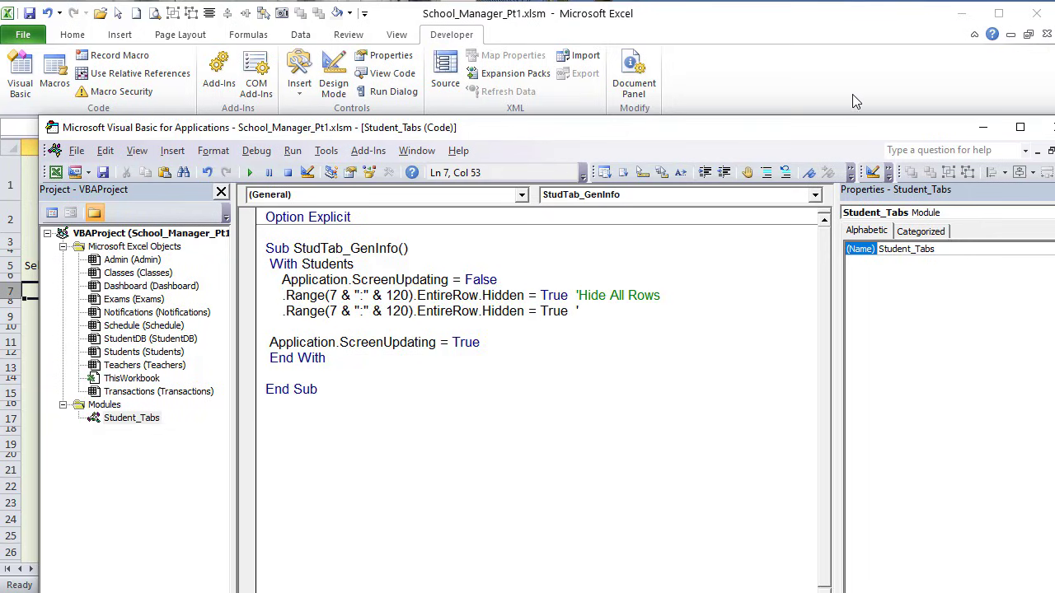
pyautogui.moveTo(411, 312); pyautogui.dragTo(385, 312)
pyautogui.write('28')
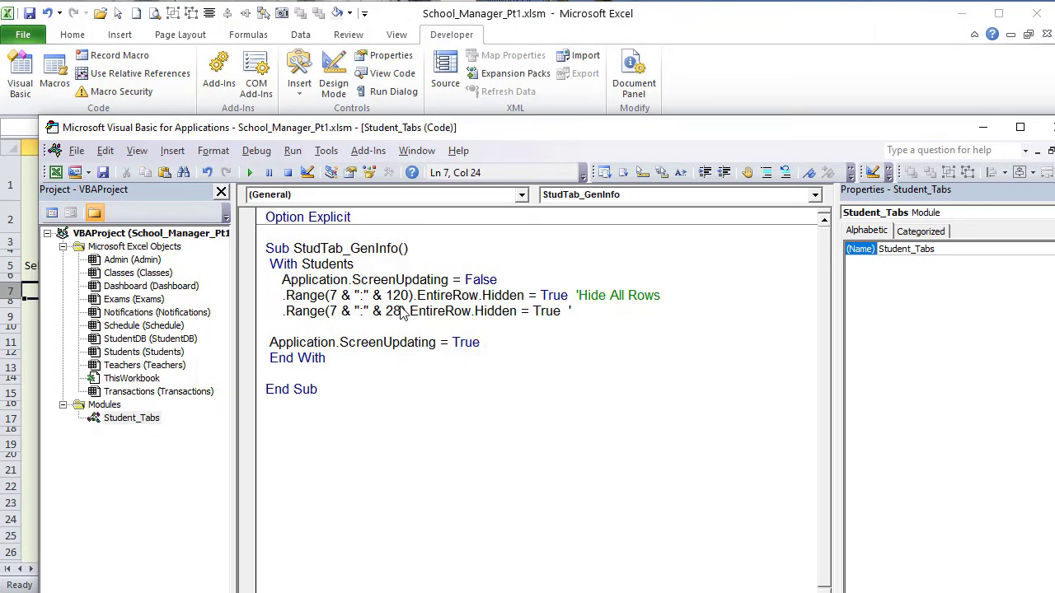
# Step: Set the copied statement's Hidden value to False with the comment 'Show Gen. Info Tab Rows, and close the Properties window
pyautogui.moveTo(568, 311); pyautogui.dragTo(533, 311)
pyautogui.write("False 'Show Gen. Info ")
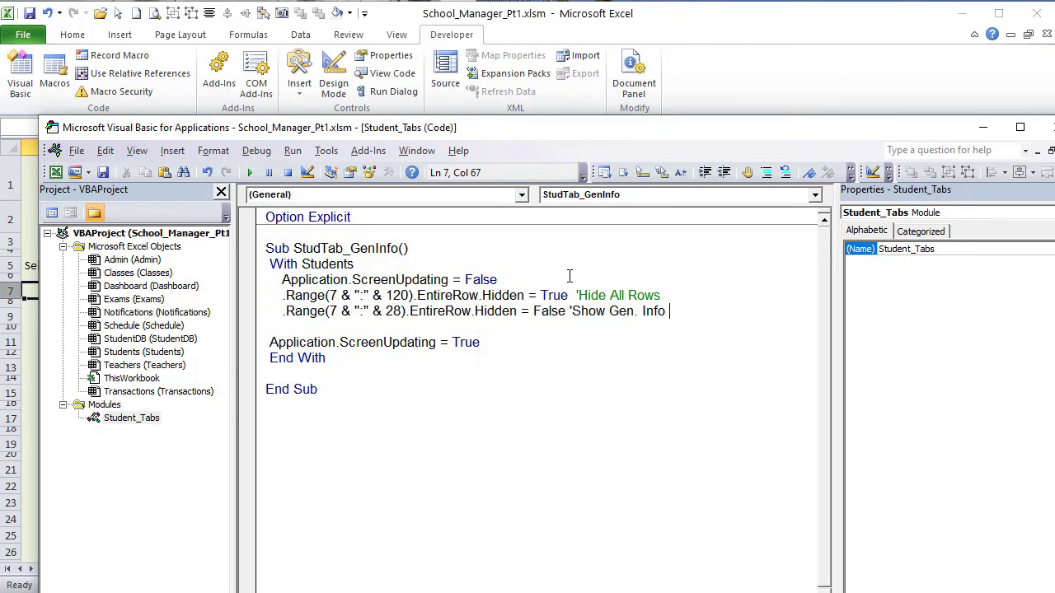
pyautogui.write('Tab Rows')
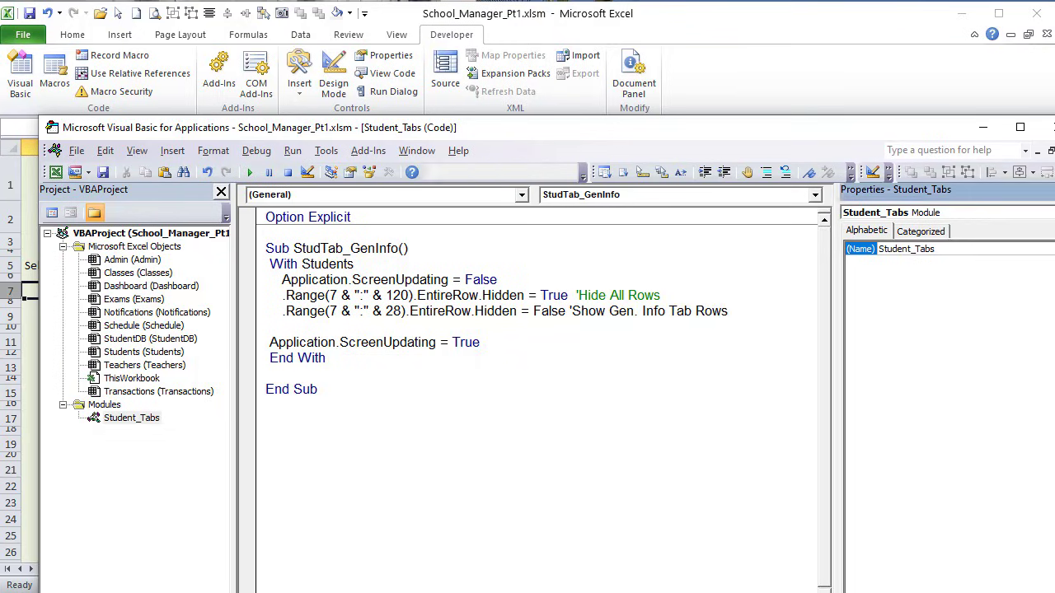
pyautogui.click(1035, 191)
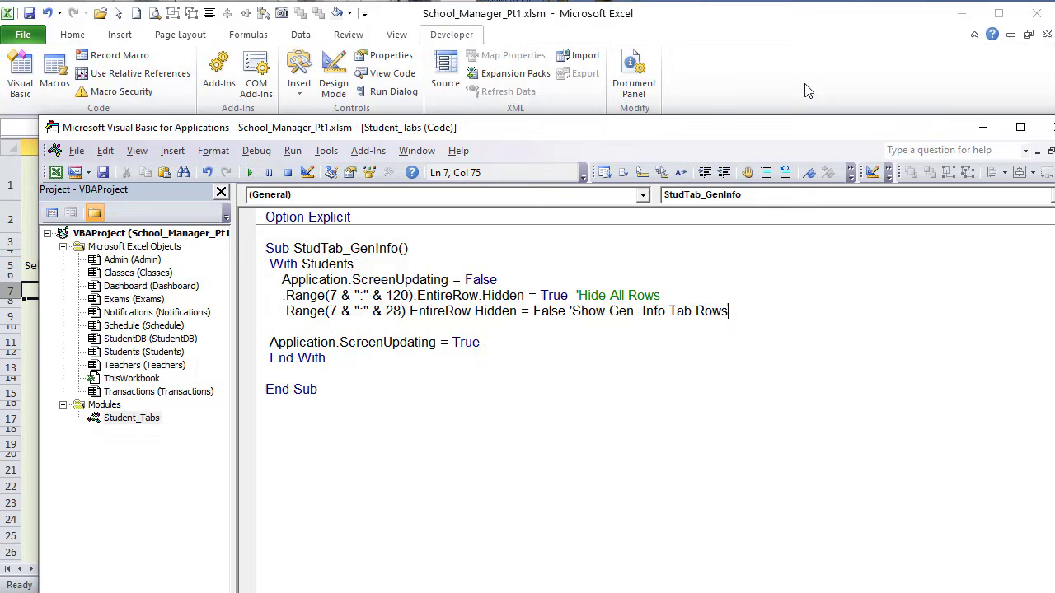
# Step: Switch to the Students sheet and examine the spare rows between the General Info fields and the Student Fees & Payments table
pyautogui.click(638, 68)
pyautogui.scroll(-2, 48, 539)
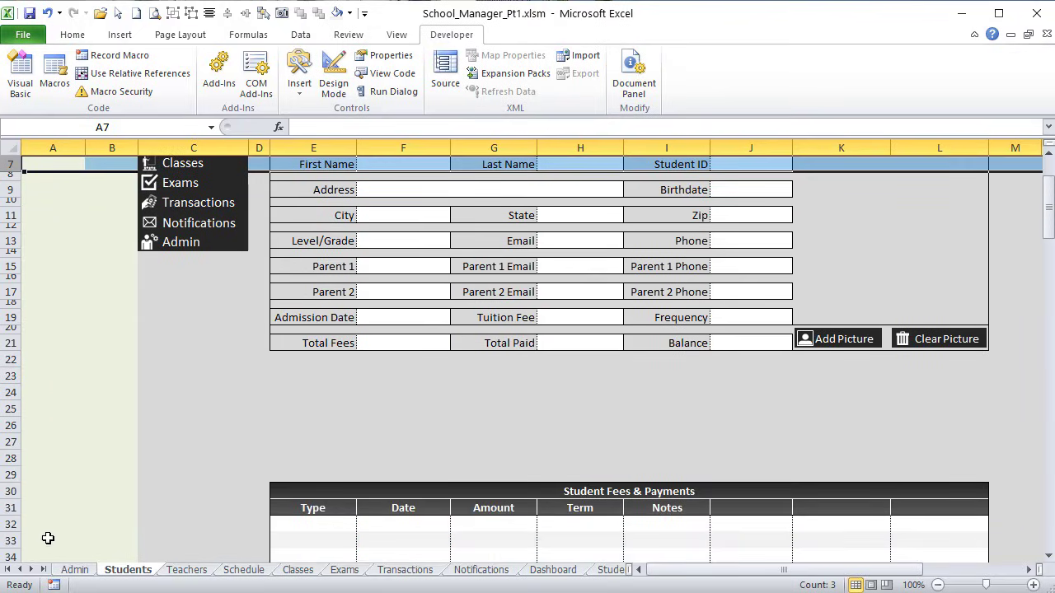
pyautogui.click(9, 458)
pyautogui.click(339, 376)
pyautogui.moveTo(339, 375); pyautogui.dragTo(878, 414)
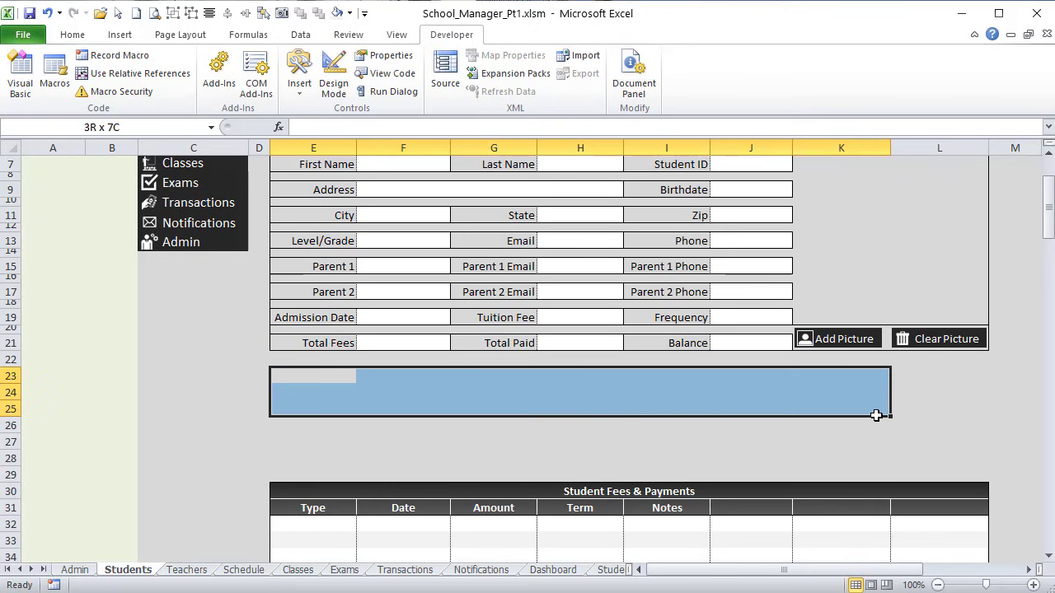
pyautogui.scroll(2, 864, 419)
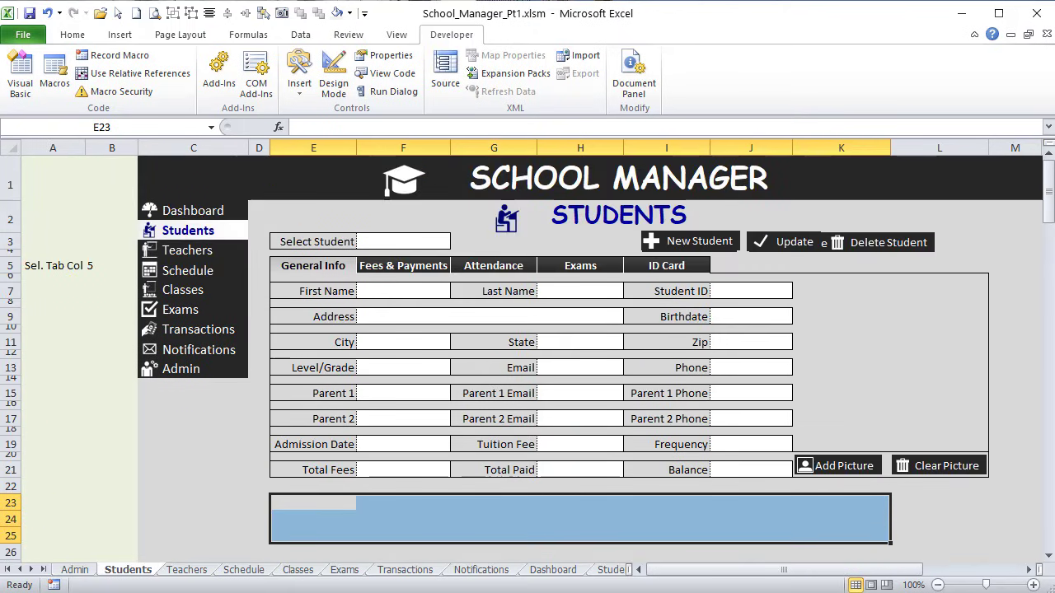
# Step: Check the Sel. Tab Col cell B5 on the Students sheet against the General Info tab cell E5
pyautogui.hotkey('alt', 'F11')
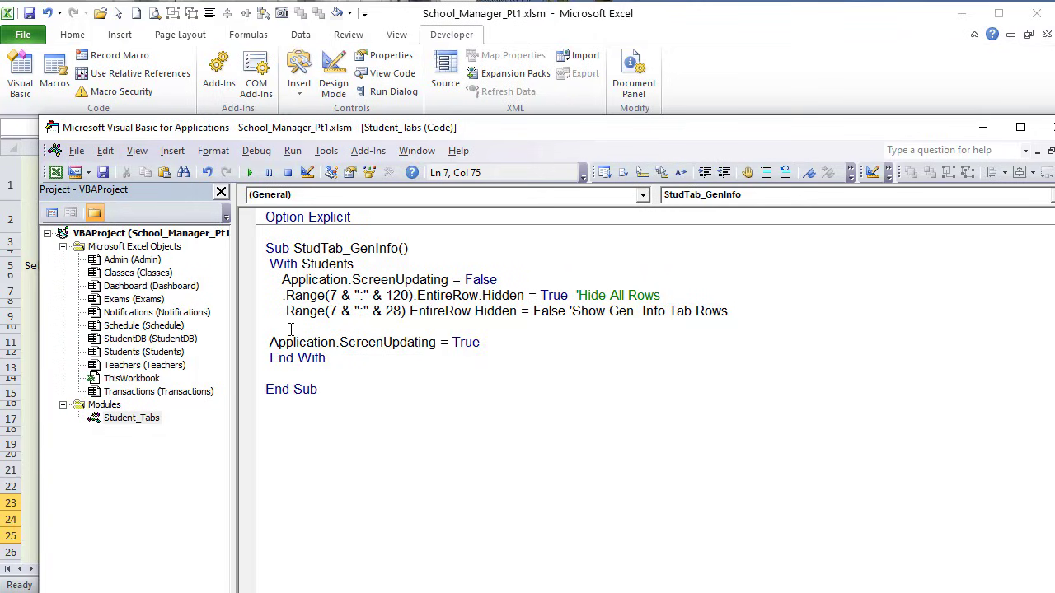
pyautogui.click(894, 15)
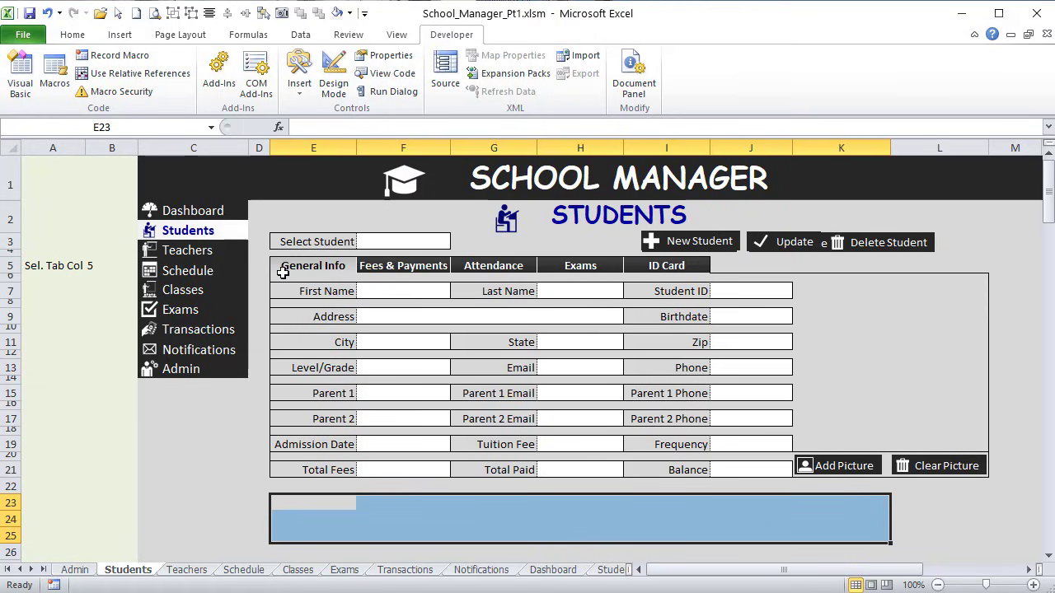
pyautogui.click(95, 265)
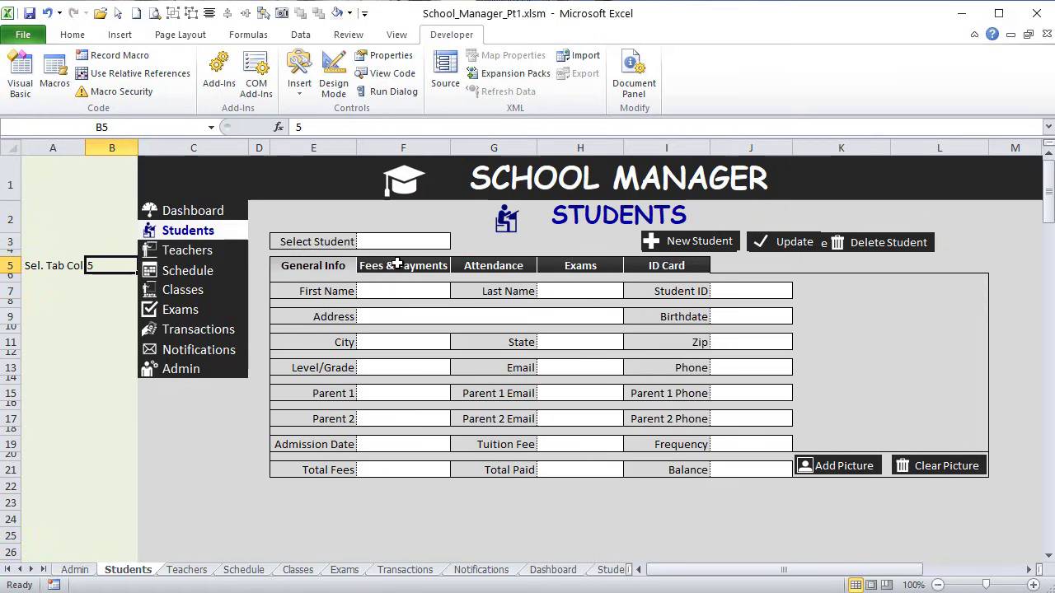
pyautogui.click(341, 262)
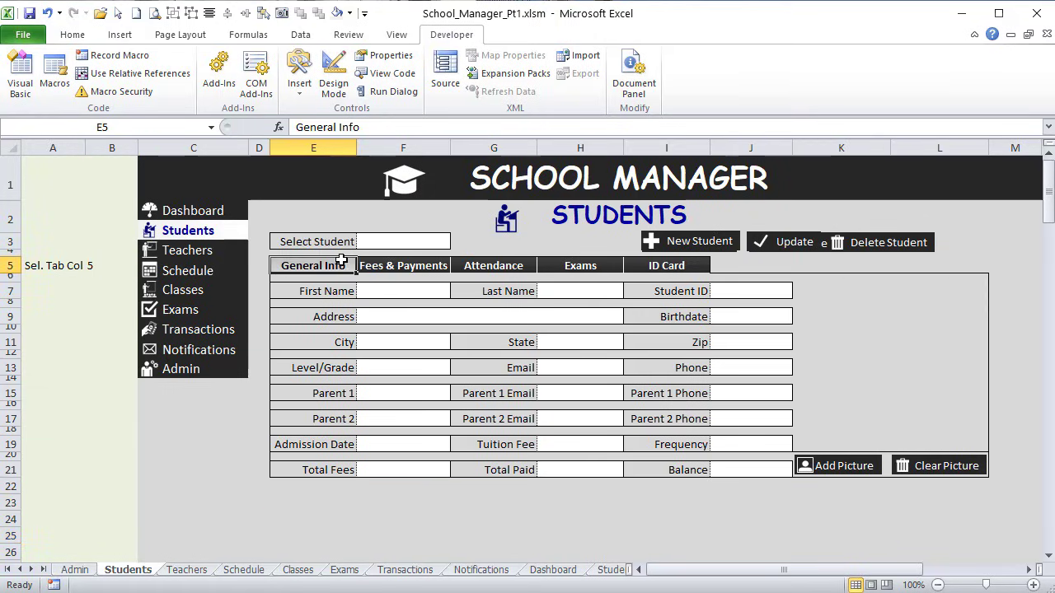
pyautogui.click(119, 267)
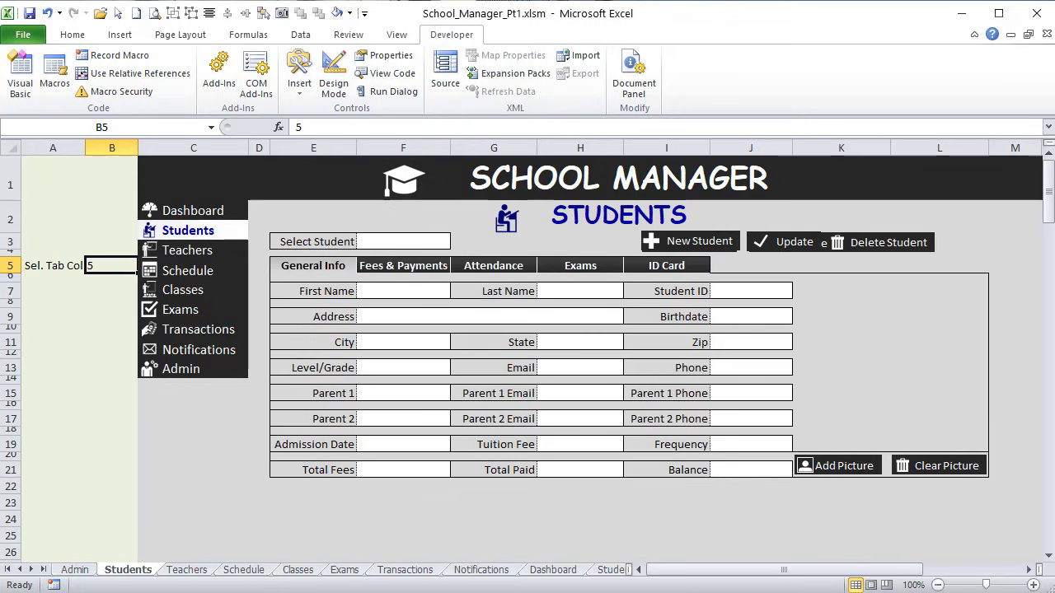
# Step: Return to the VBA editor and add the statement .Range("B5").value = ActiveCell.Column before the closing ScreenUpdating line
pyautogui.hotkey('alt', 'Tab')
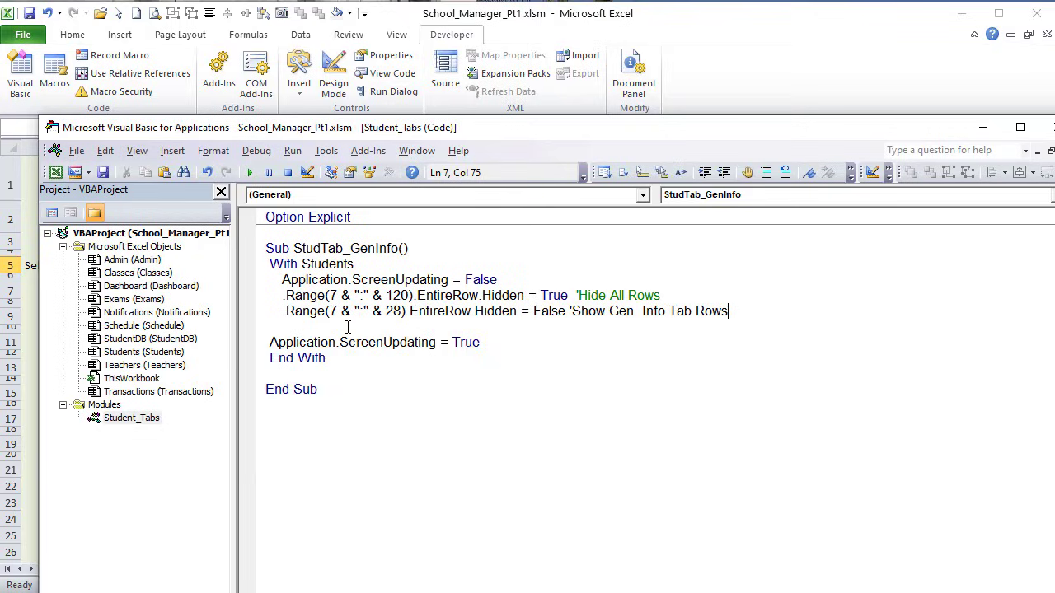
pyautogui.write('.Range("").value')
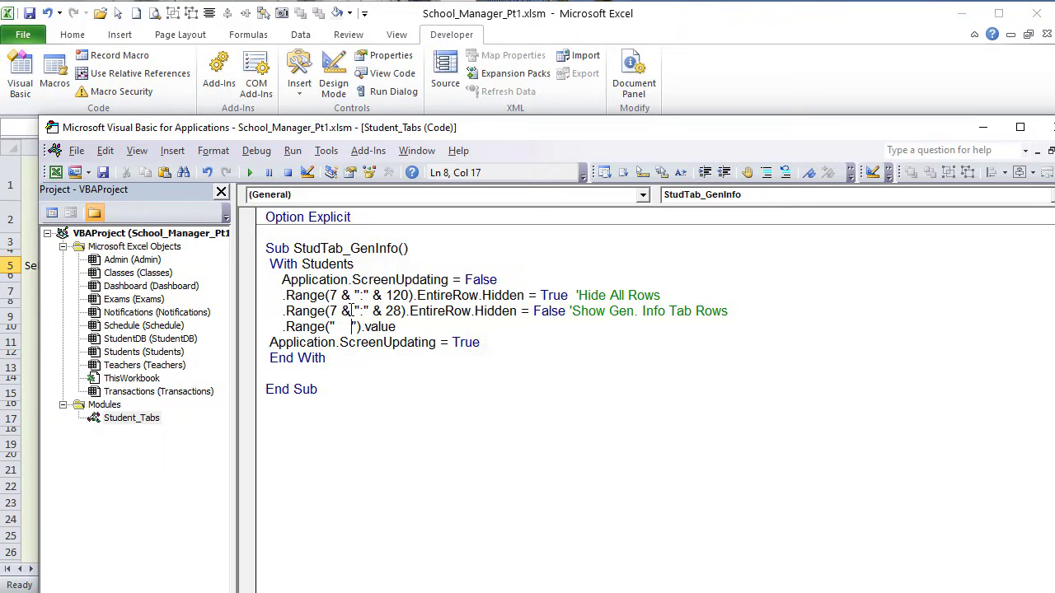
pyautogui.press('Left')
pyautogui.press('Left')
pyautogui.press('Left')
pyautogui.press('Left')
pyautogui.press('Left')
pyautogui.press('Left')
pyautogui.press('Left')
pyautogui.press('Left')
pyautogui.write('B5')
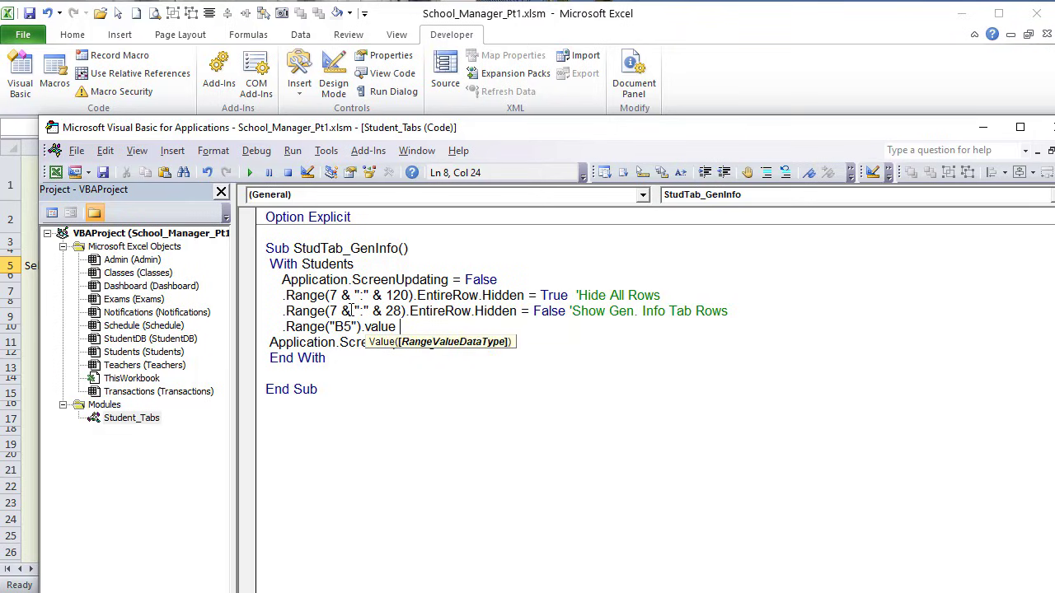
pyautogui.write(' =')
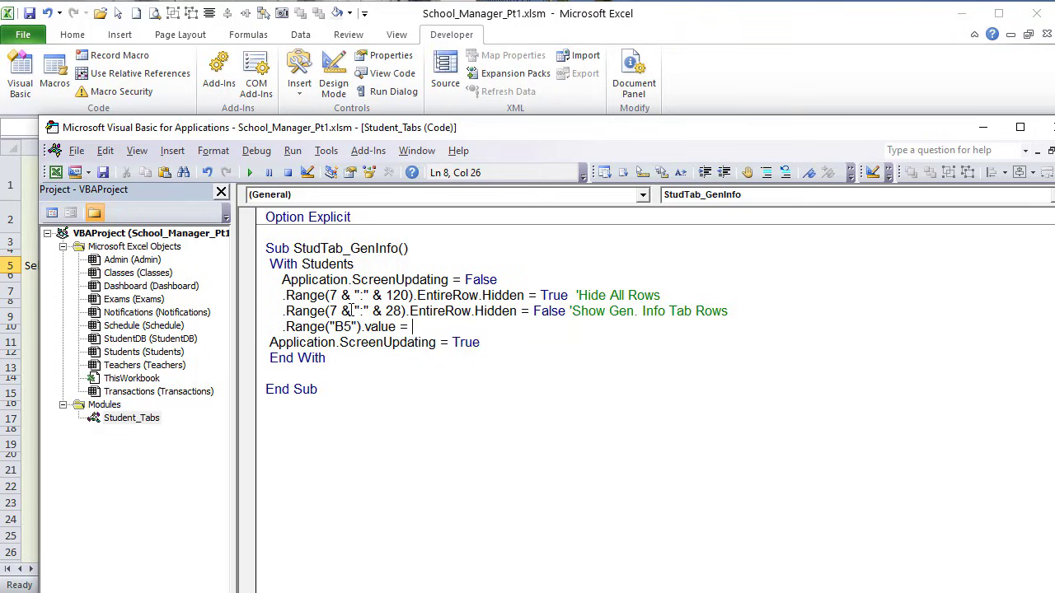
pyautogui.write(' ActiveCell.Column')
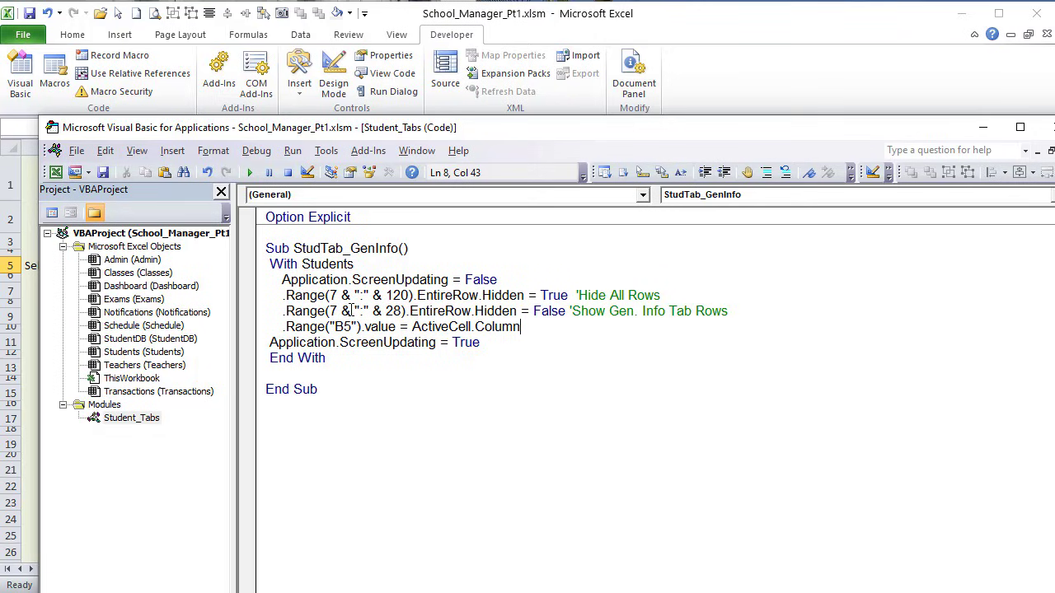
# Step: Check the name of the Add Picture and Clear Picture button group on the Students sheet, and return to the VBA editor
pyautogui.press('Return')
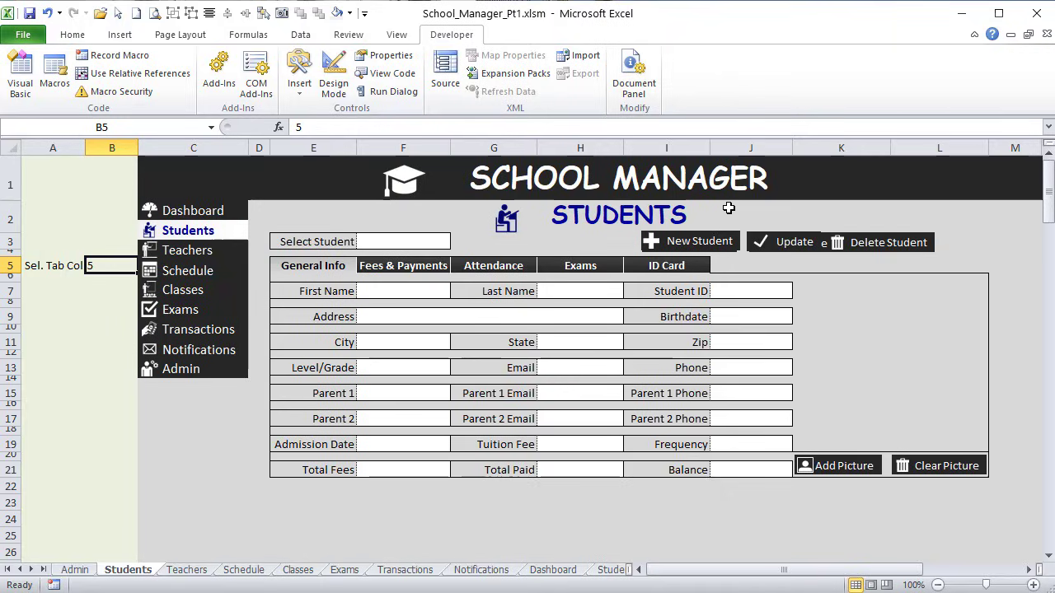
pyautogui.click(741, 102)
pyautogui.click(811, 451)
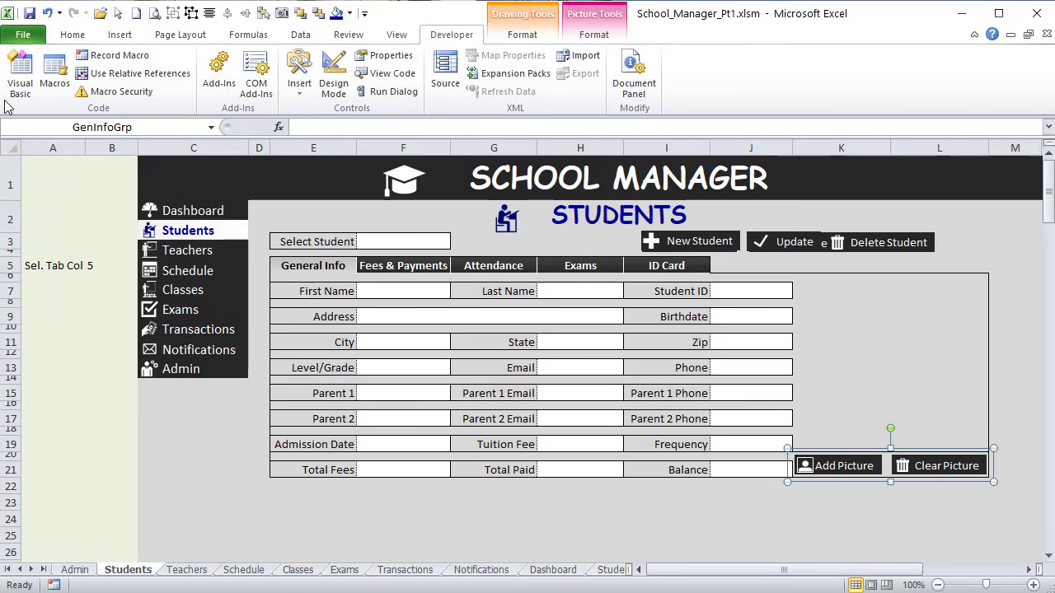
pyautogui.click(172, 125)
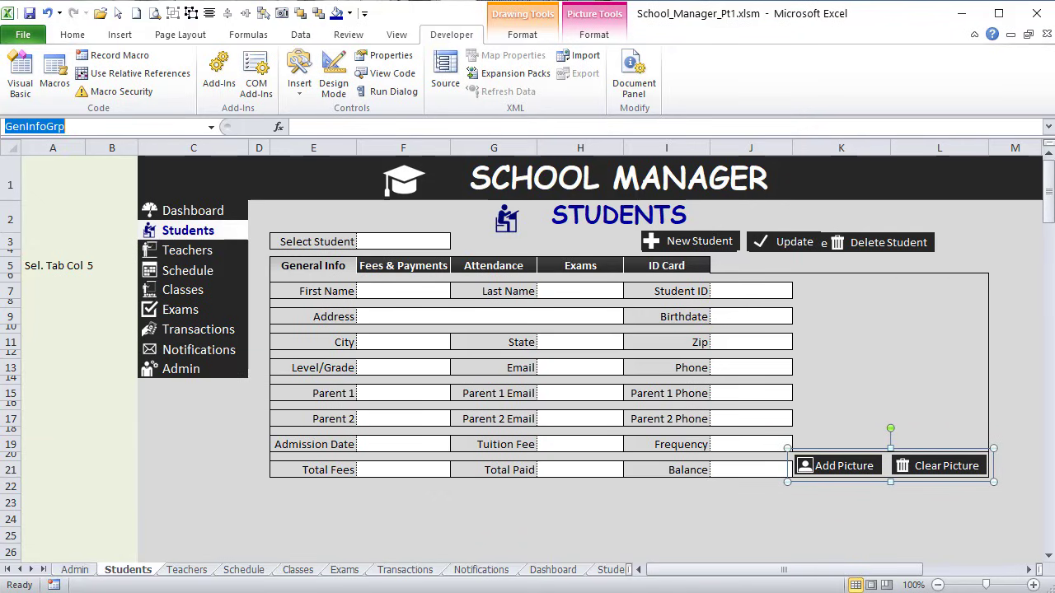
pyautogui.hotkey('alt', 'F11')
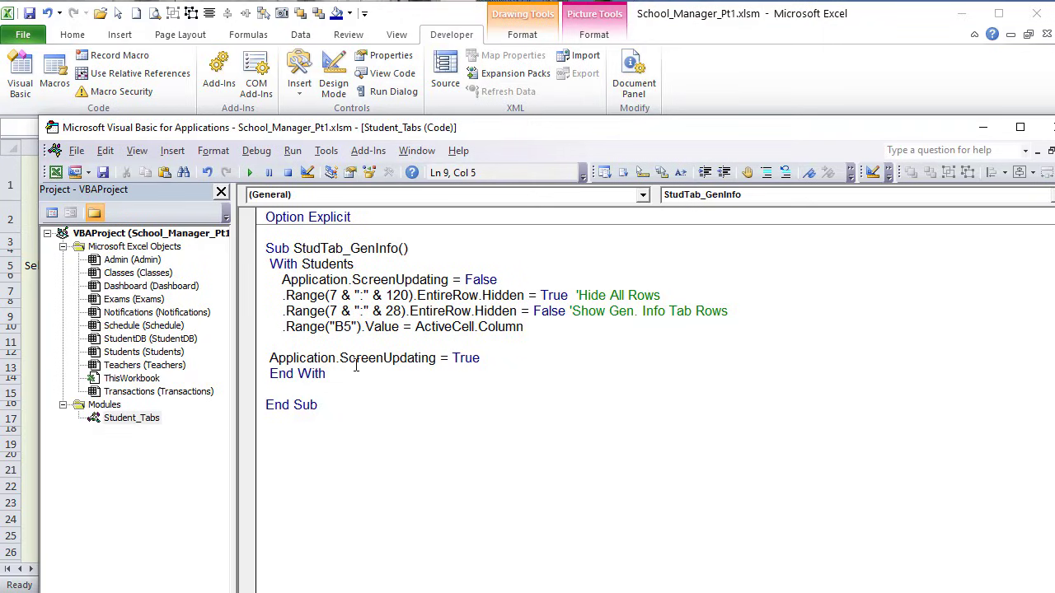
# Step: Add the statement .Shapes("GenInfoGrp").Visible = msoCTrue with the comment 'Display button set below the B5 line
pyautogui.write('.')
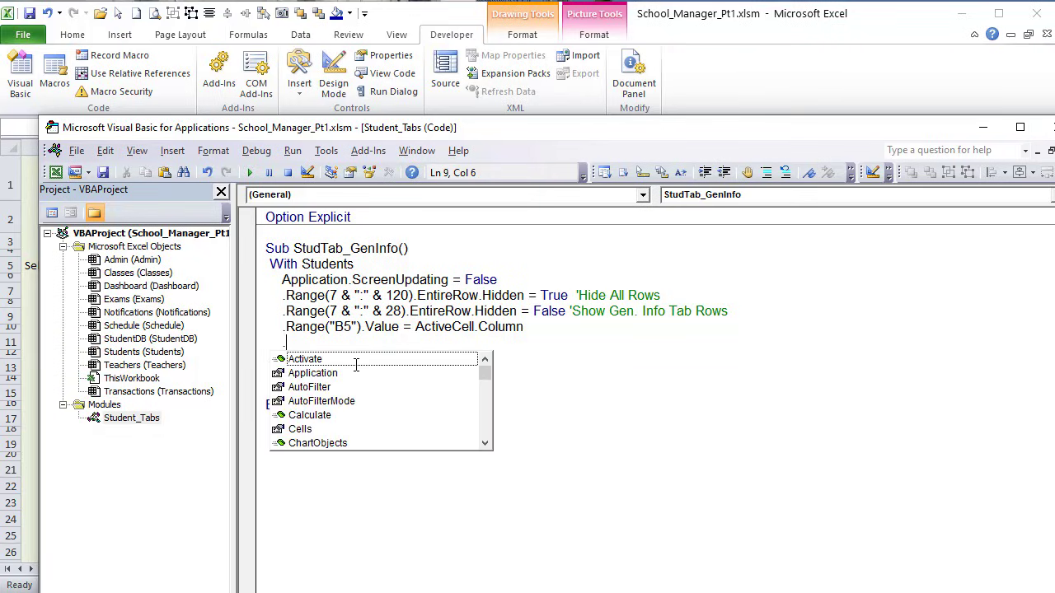
pyautogui.write('sa')
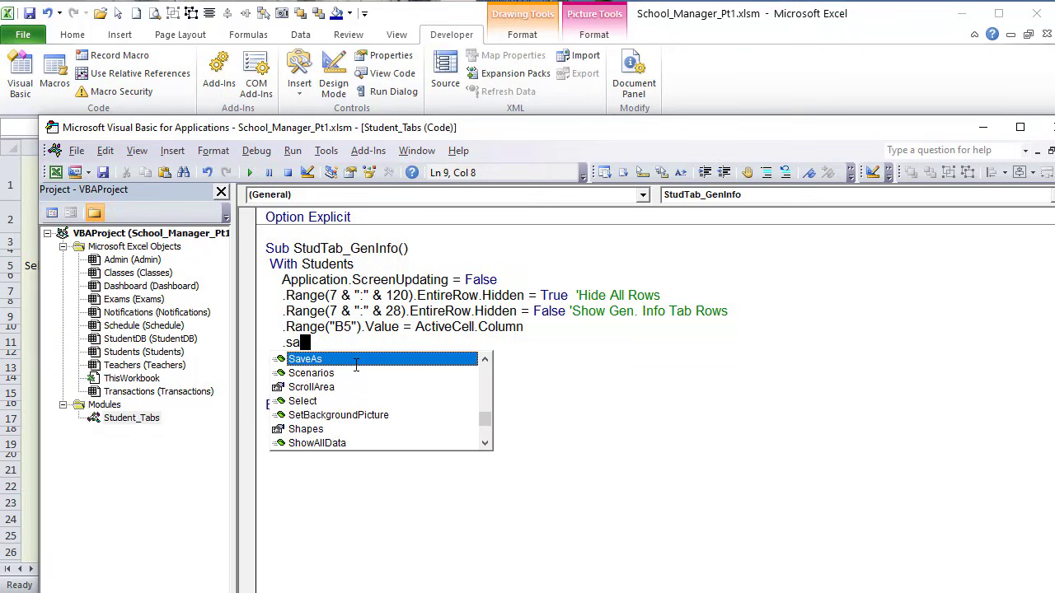
pyautogui.press('BackSpace')
pyautogui.write('hapes("GenInfoGrp"')
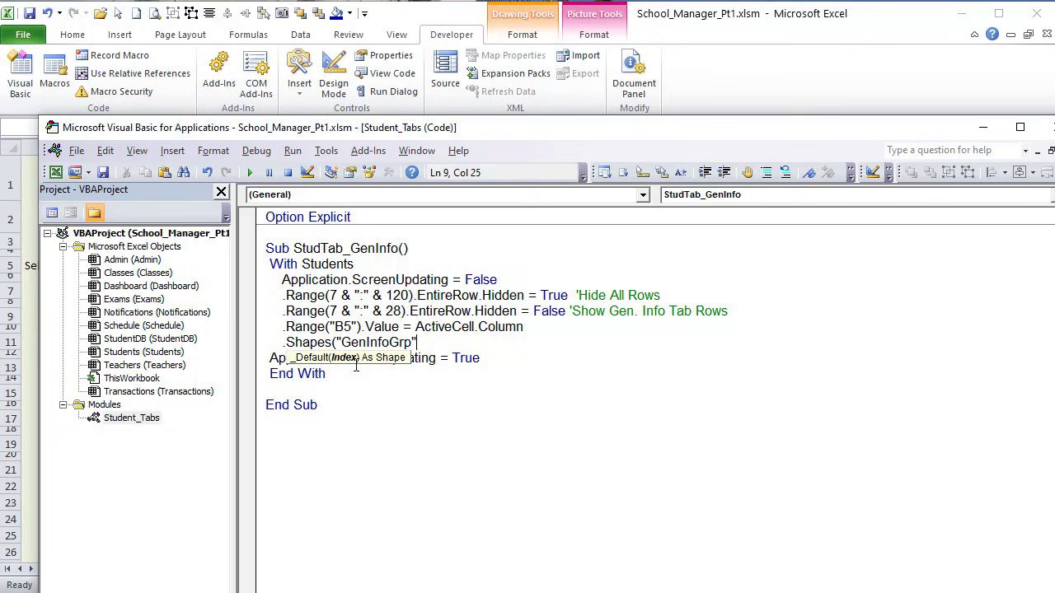
pyautogui.write(').vi')
pyautogui.press('Tab')
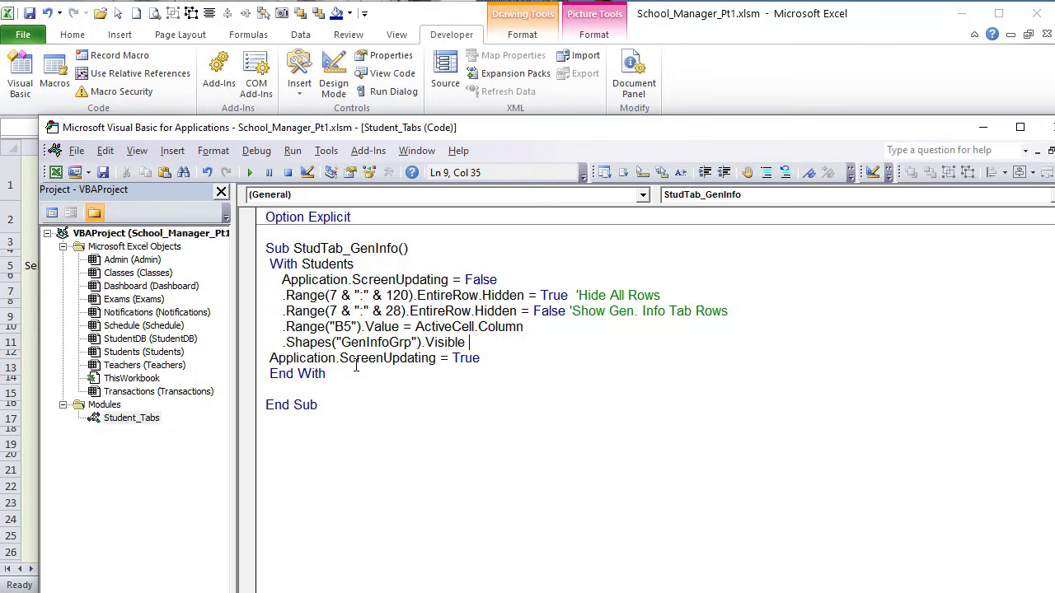
pyautogui.write('= msoCTrue')
pyautogui.write("'Disc")
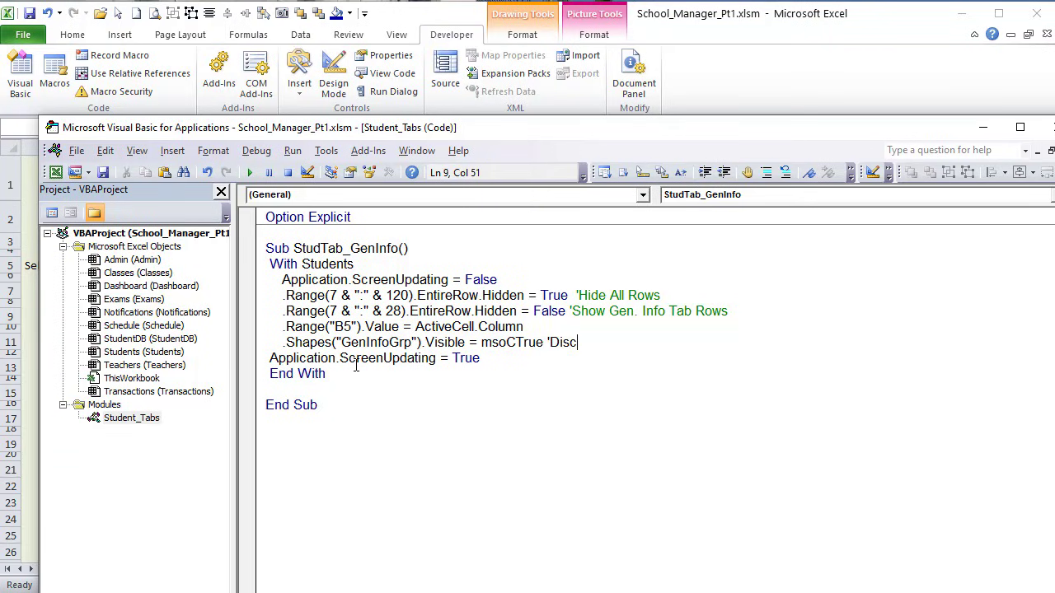
pyautogui.press('BackSpace')
pyautogui.write('play button set')
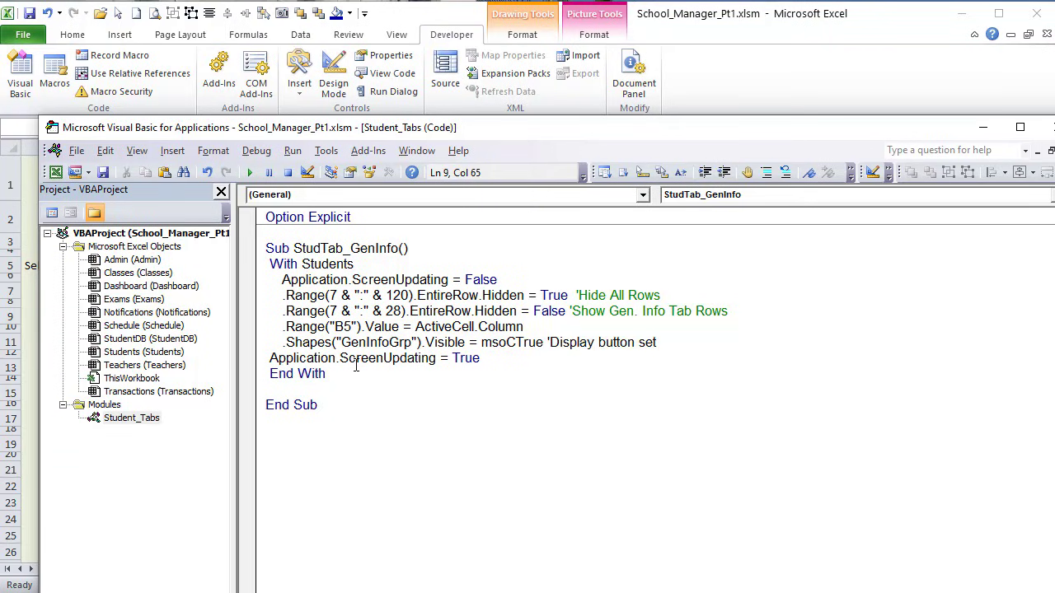
pyautogui.press('Return')
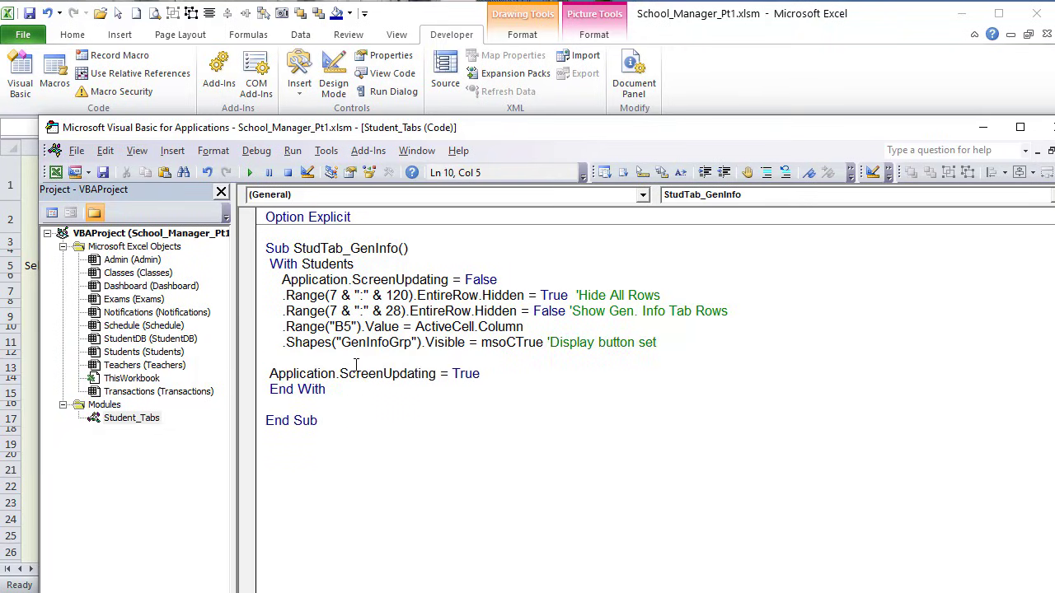
# Step: Examine the picture area and the General Info and Fees & Payments tab cells on the Students sheet, then return to the VBA editor
pyautogui.click(807, 66)
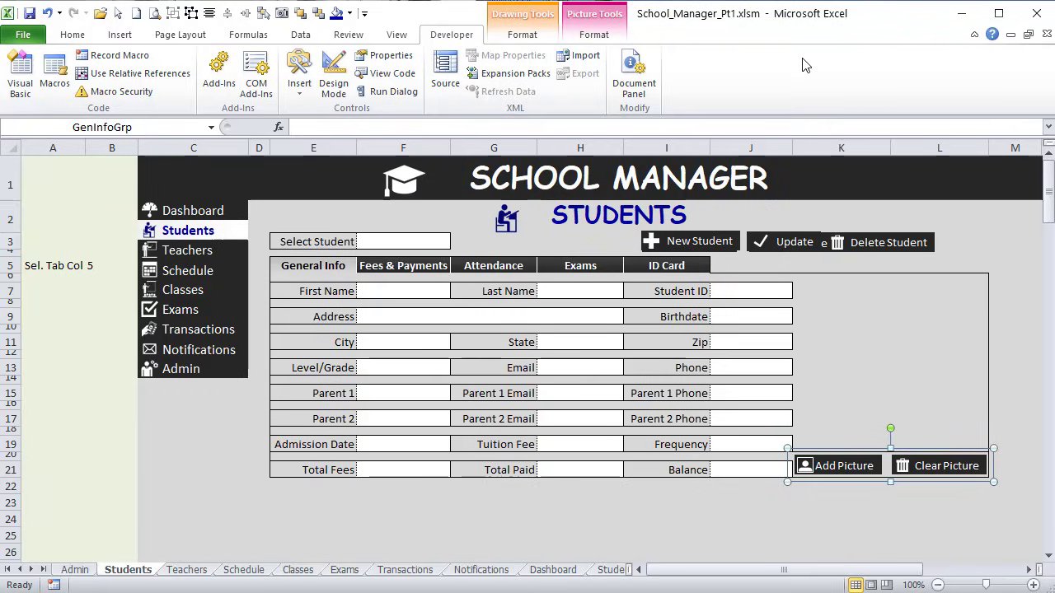
pyautogui.click(856, 330)
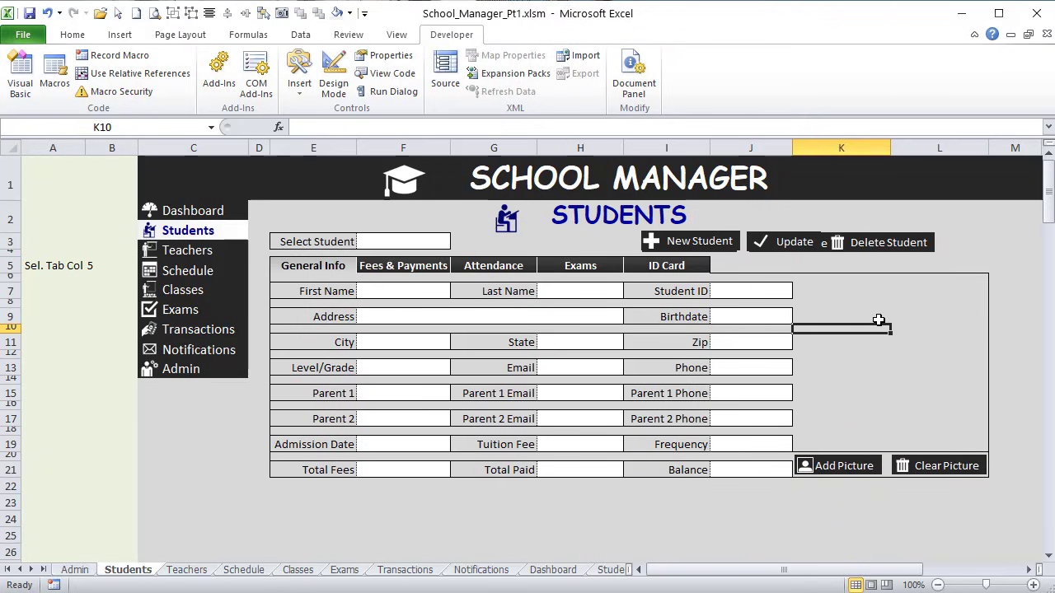
pyautogui.click(399, 270)
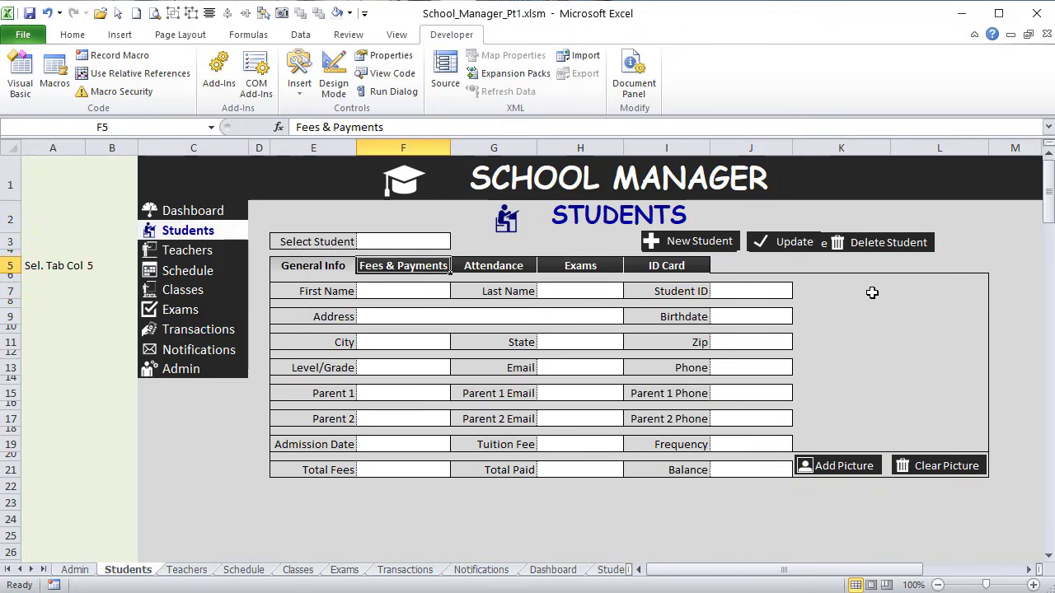
pyautogui.click(291, 267)
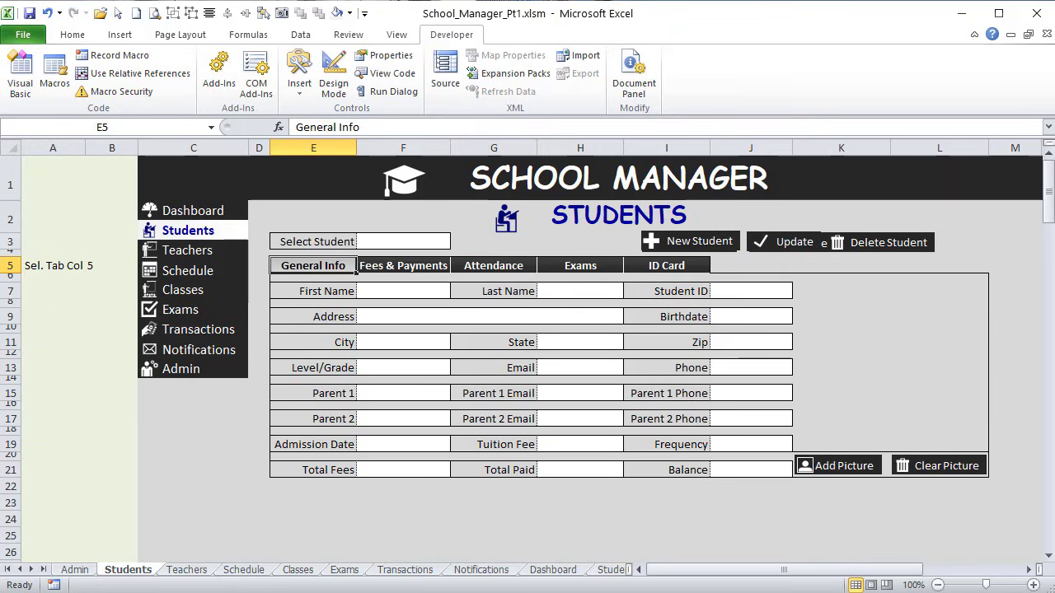
pyautogui.hotkey('alt', 'F11')
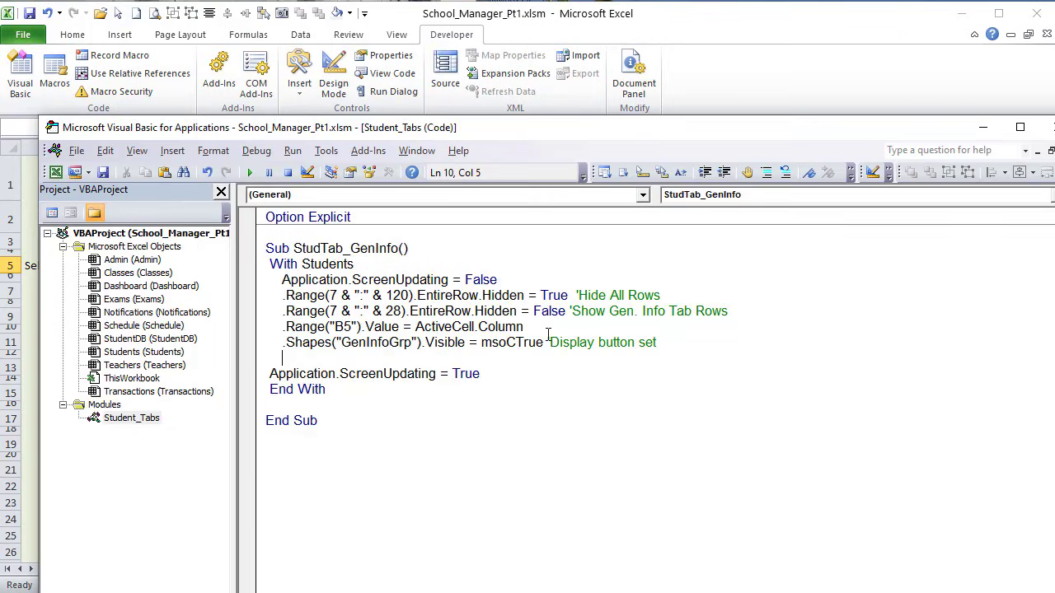
# Step: Add .Shapes("StudPic").Visible = msoCTrue to StudTab_GenInfo, enclosed between On Error Resume Next and On Error GoTo 0
pyautogui.write('on Error Resume Next')
pyautogui.press('Return')
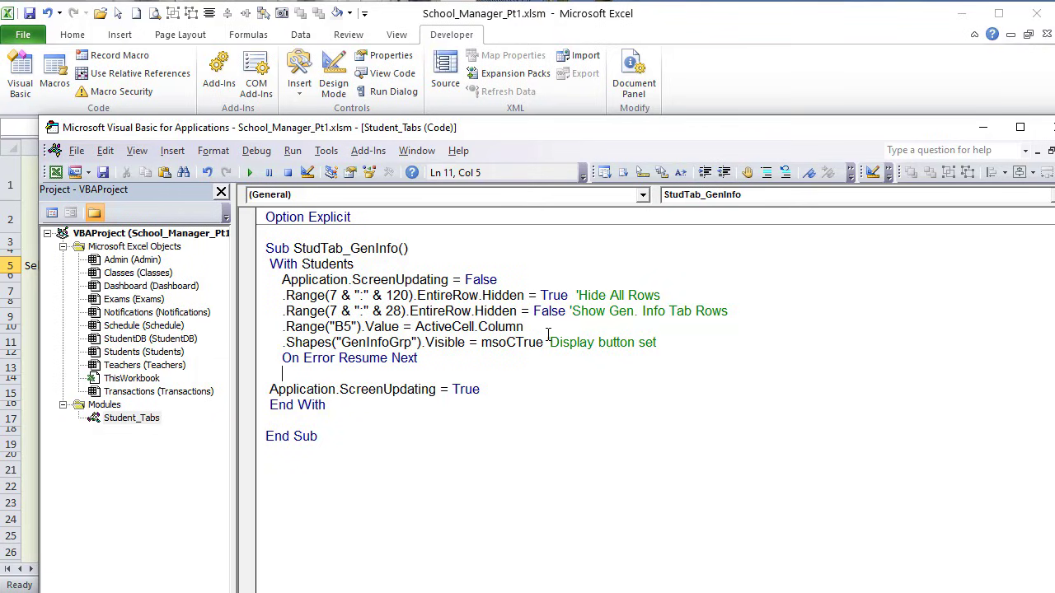
pyautogui.write('.Shapes("STud')
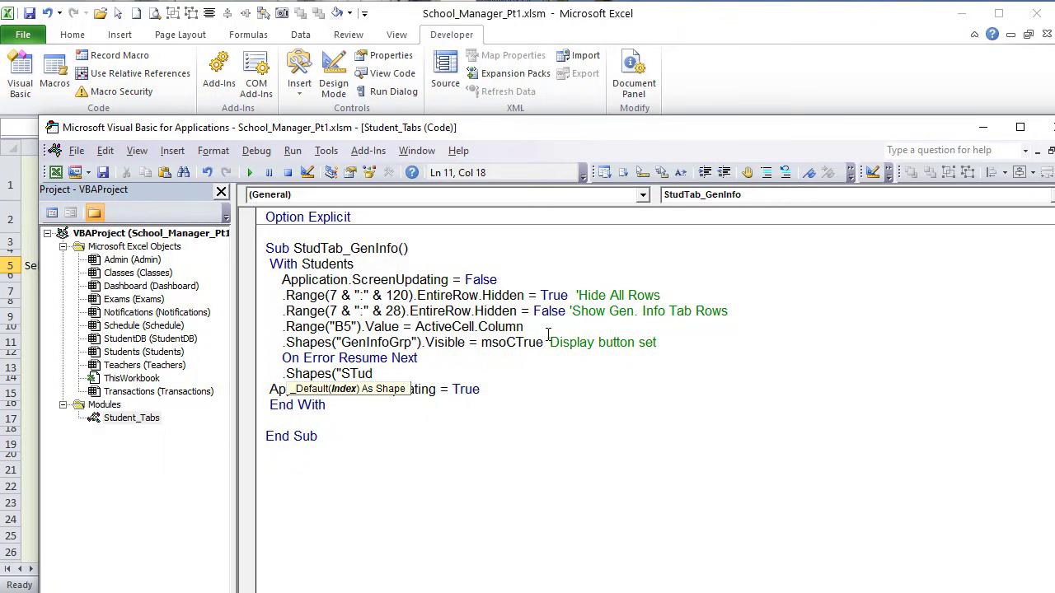
pyautogui.press('BackSpace')
pyautogui.press('BackSpace')
pyautogui.press('BackSpace')
pyautogui.write('tudPic").vis')
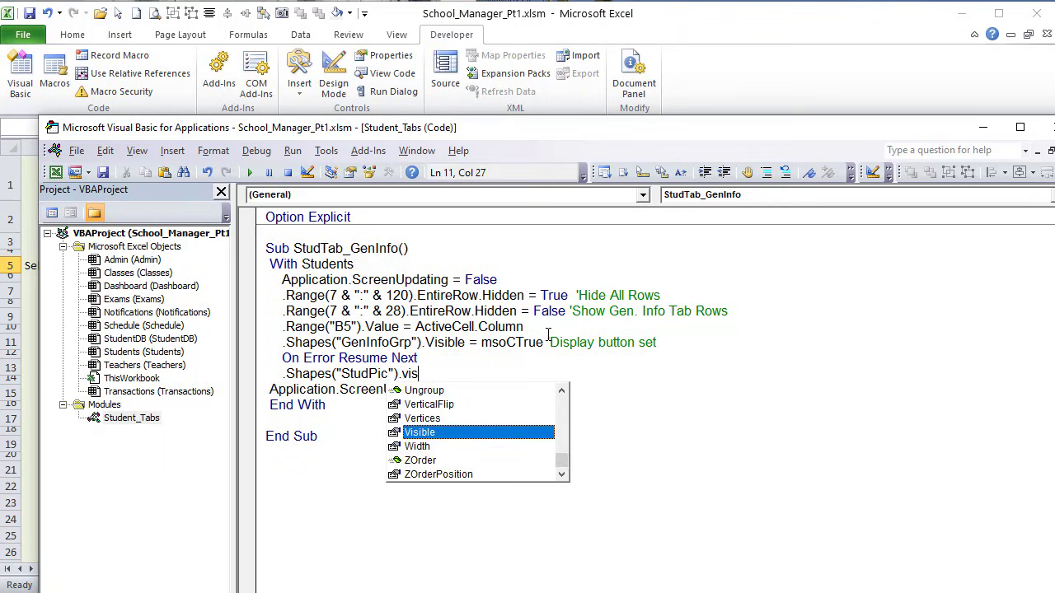
pyautogui.write('ible = ms')
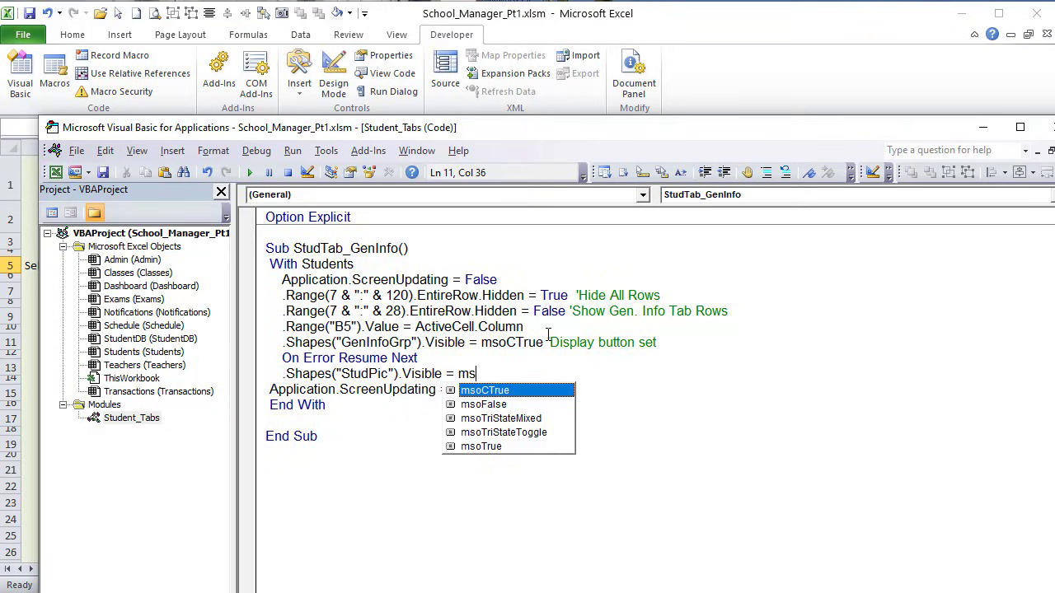
pyautogui.press('Tab')
pyautogui.press('Return')
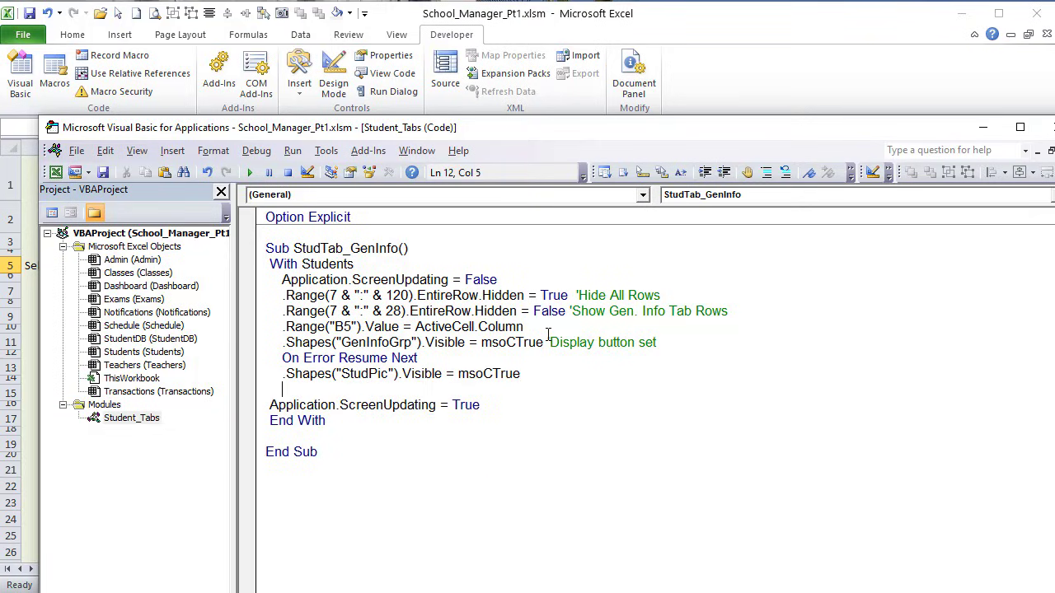
pyautogui.write('on Error Goto 0')
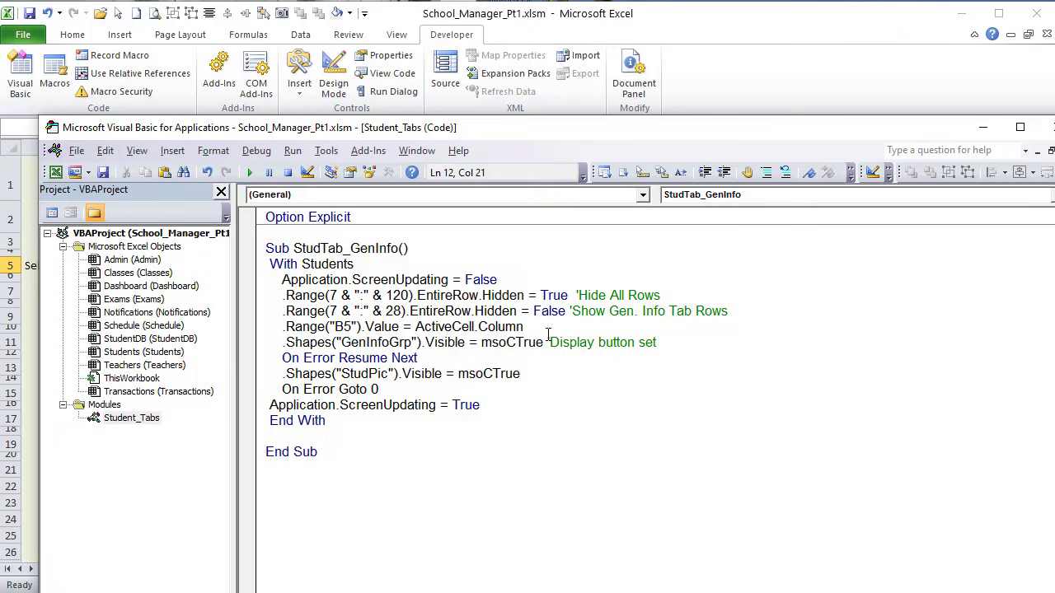
# Step: Remove the blank line before End Sub in StudTab_GenInfo and save the workbook
pyautogui.click(309, 422)
pyautogui.press('BackSpace')
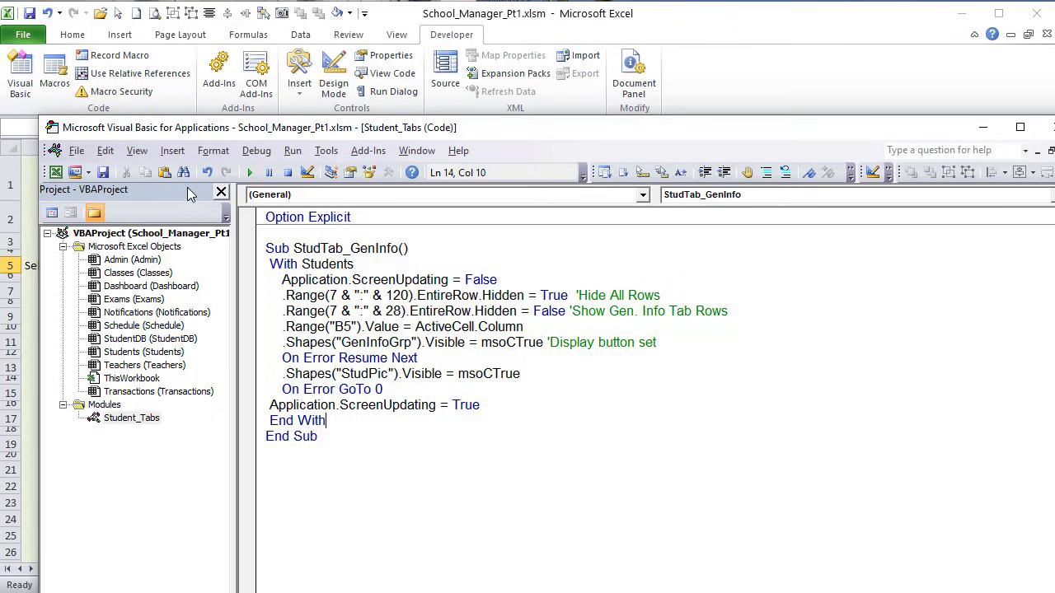
pyautogui.click(99, 174)
# Step: Review the StudTab_GenInfo macro name against the tab cells E5 to I5 on the Students sheet, and return to the VBA editor
pyautogui.moveTo(399, 248); pyautogui.dragTo(294, 248)
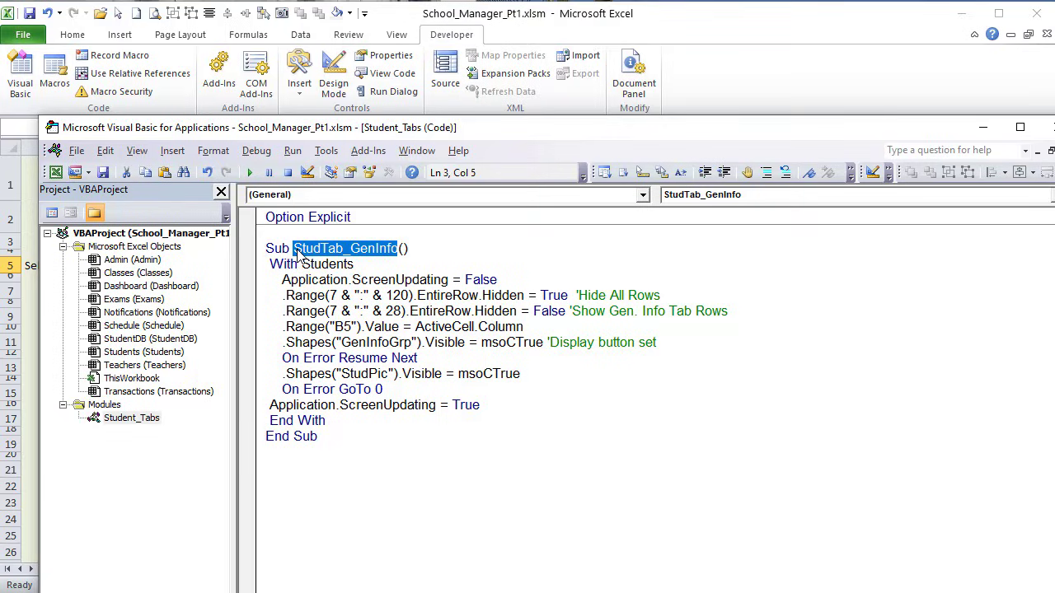
pyautogui.click(730, 86)
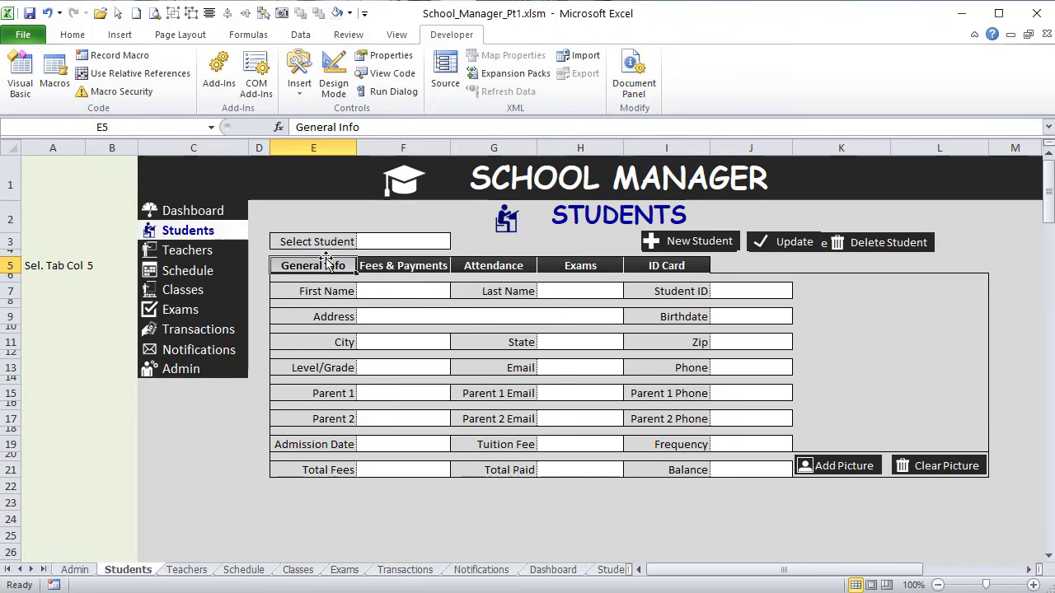
pyautogui.moveTo(323, 267); pyautogui.dragTo(650, 266)
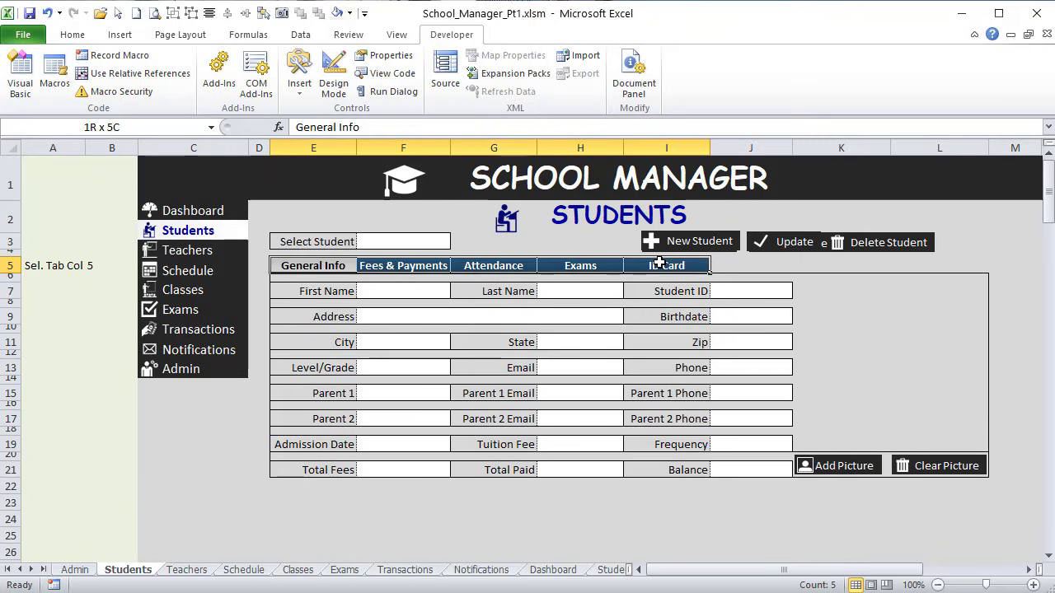
pyautogui.click(284, 268)
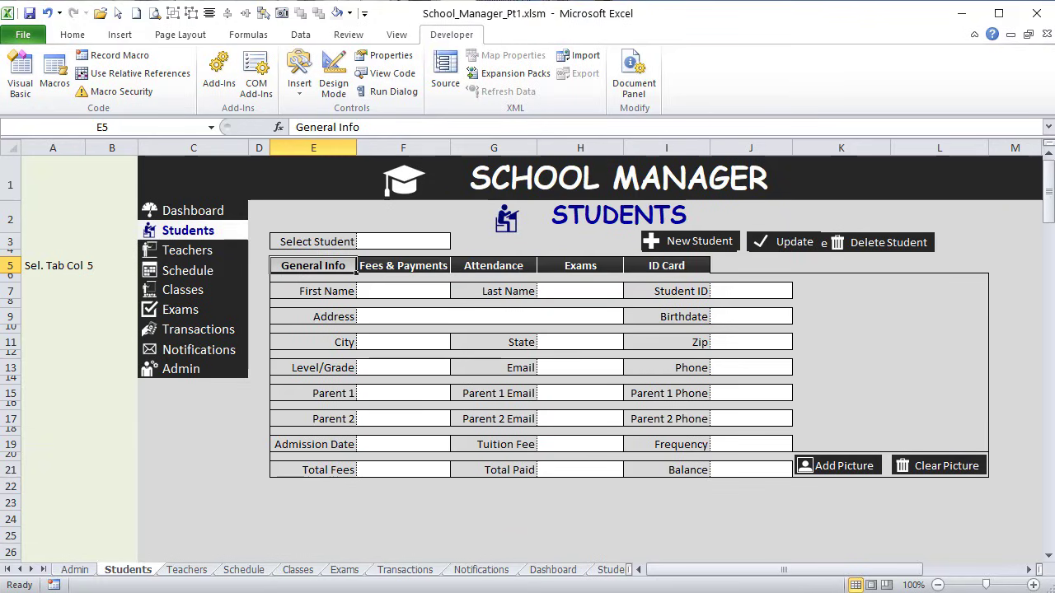
pyautogui.hotkey('alt', 'F11')
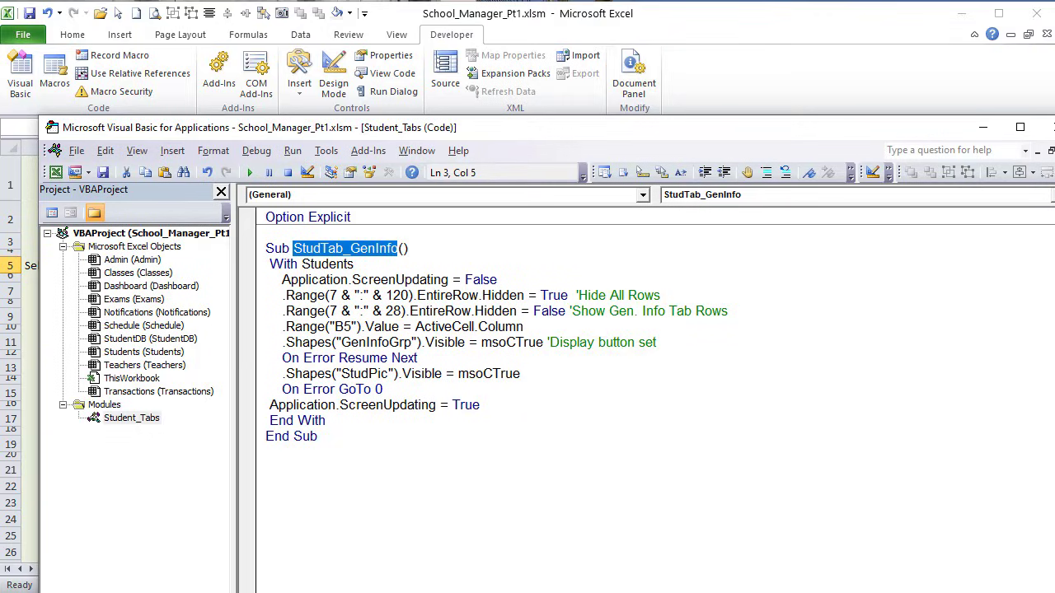
# Step: Open the Students sheet's code module and create an empty Worksheet_SelectionChange event procedure, ready for entering code in its body
pyautogui.click(188, 339)
pyautogui.click(163, 353)
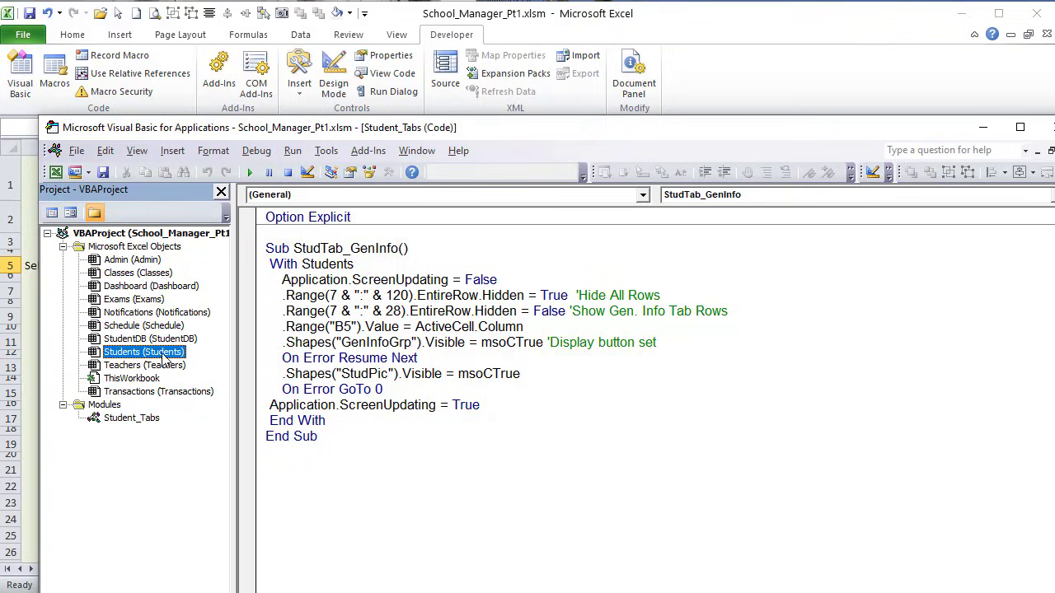
pyautogui.doubleClick(152, 354)
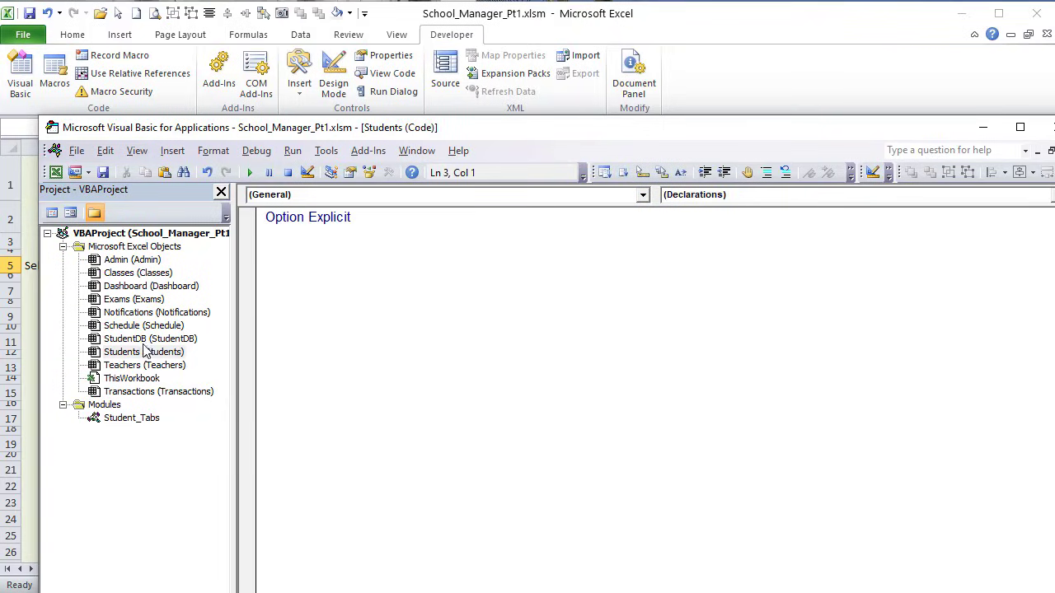
pyautogui.click(645, 198)
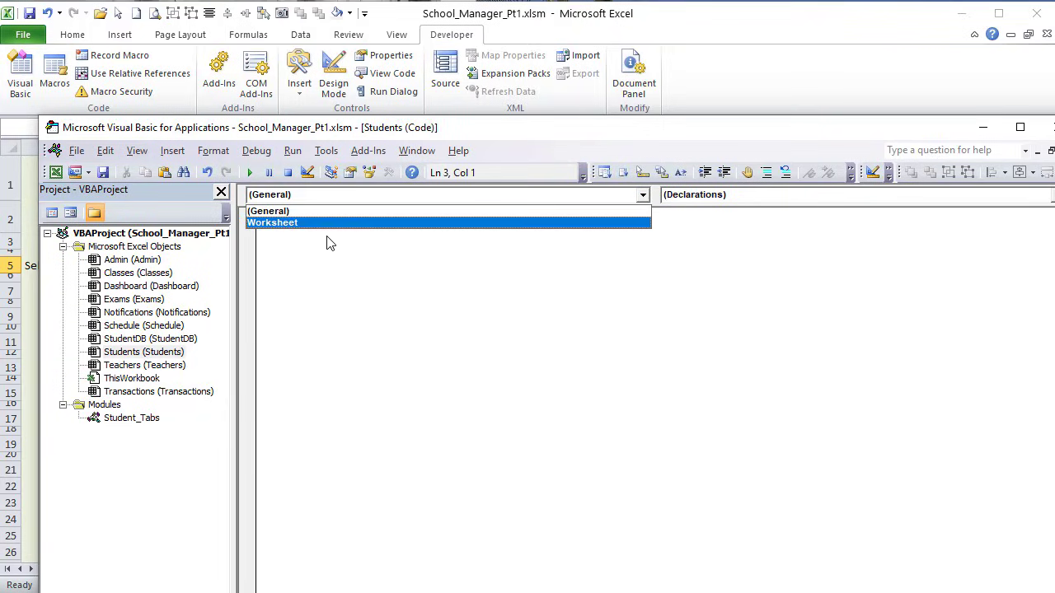
pyautogui.click(329, 223)
pyautogui.click(713, 197)
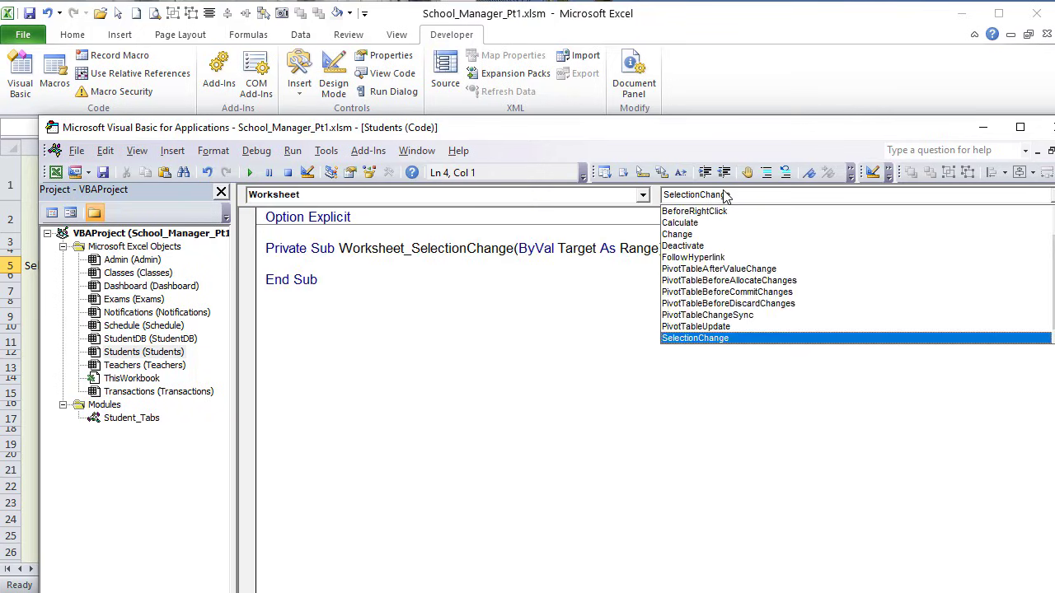
pyautogui.click(713, 198)
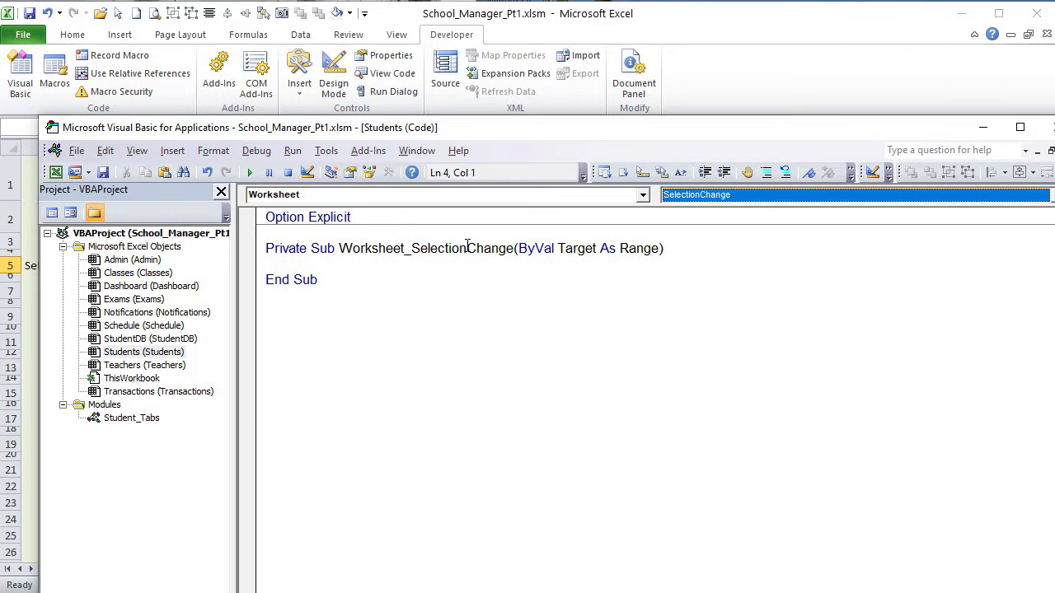
pyautogui.moveTo(468, 247); pyautogui.dragTo(426, 249)
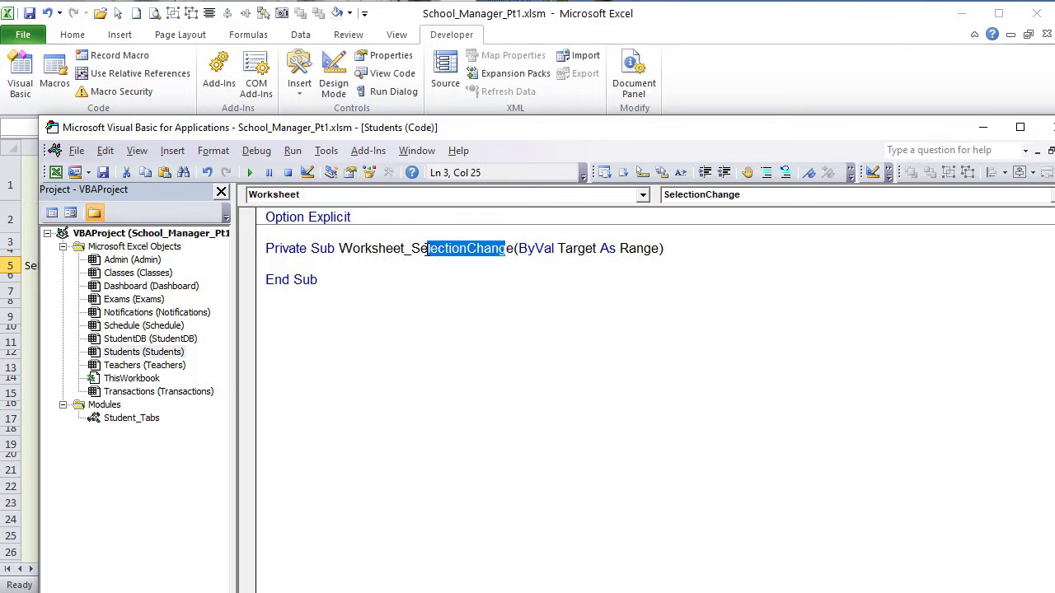
pyautogui.click(421, 262)
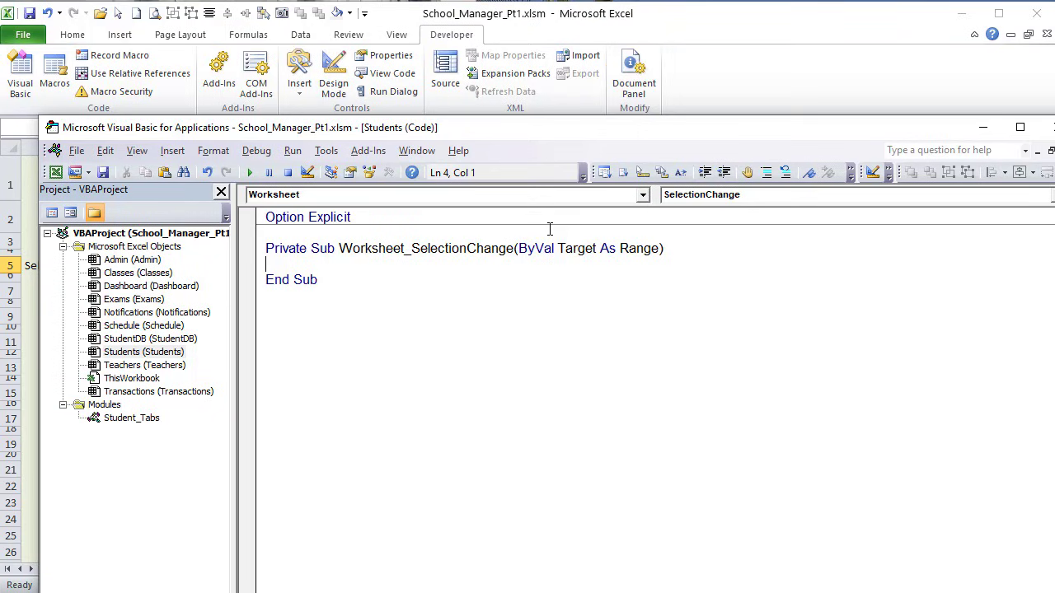
# Step: Add the line If Target.CountLarge > 1 Then Exit Sub to the Worksheet_SelectionChange procedure
pyautogui.write('if target.coun')
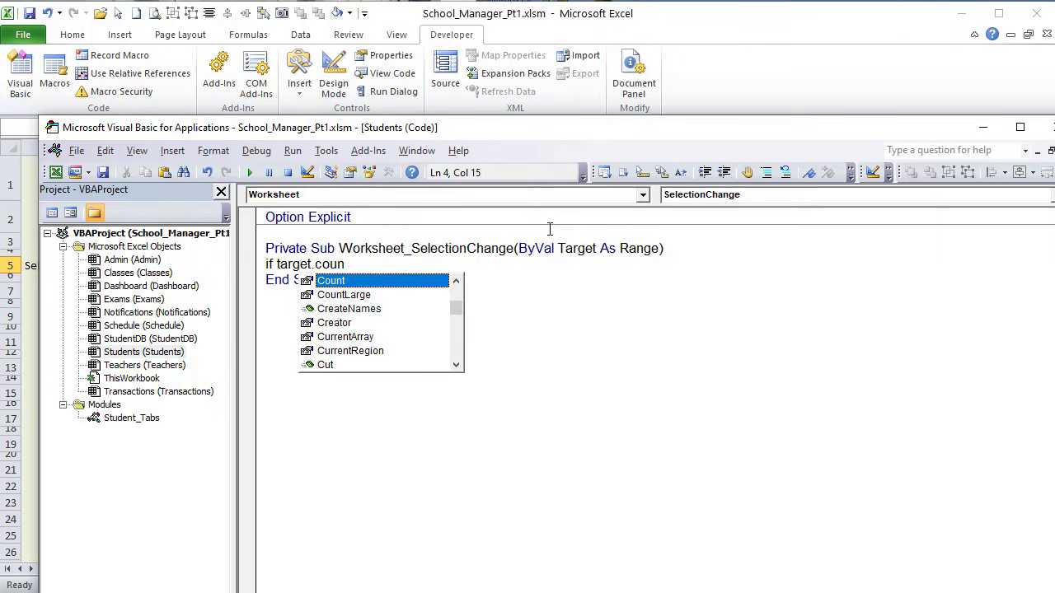
pyautogui.press('Down')
pyautogui.press('Tab')
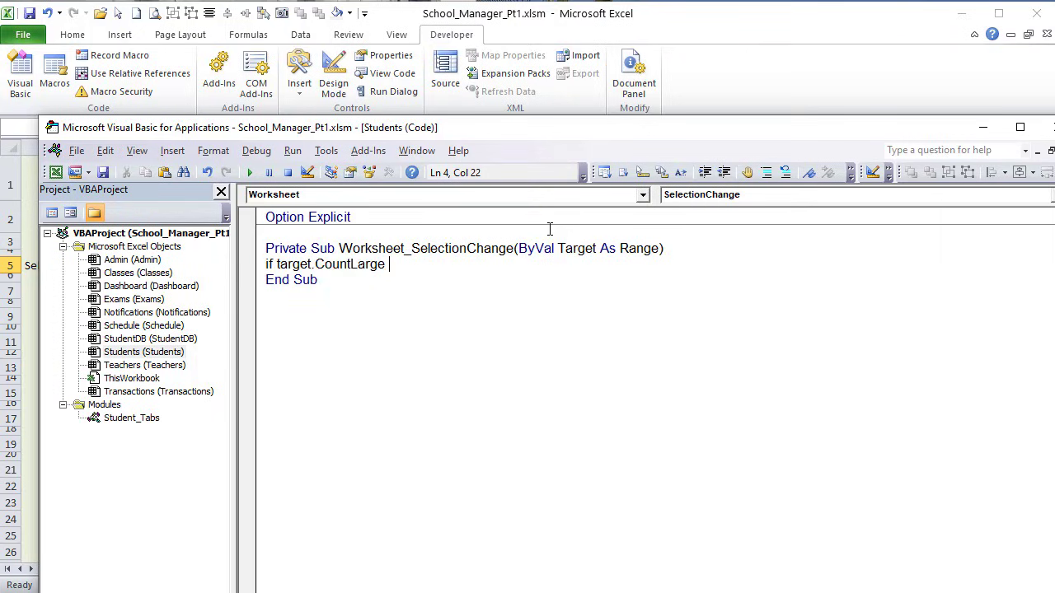
pyautogui.write('> 1 then exit sub')
pyautogui.press('Return')
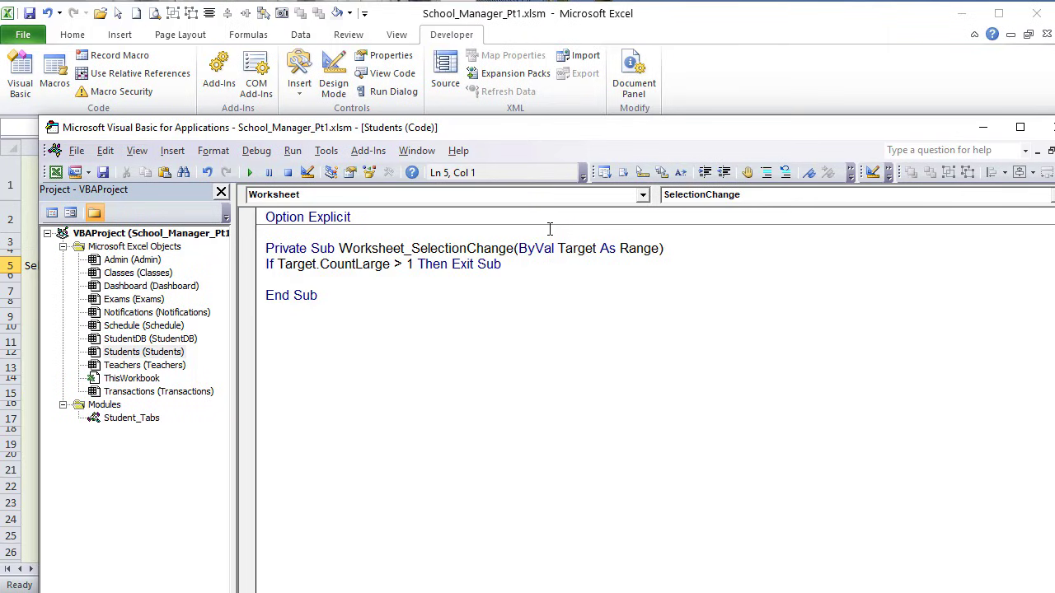
# Step: Add the condition If Not Intersect(Target, Range("E5:I5")) Is Nothing on the line below the CountLarge check, covering the tab cells
pyautogui.hotkey('alt', 'F11')
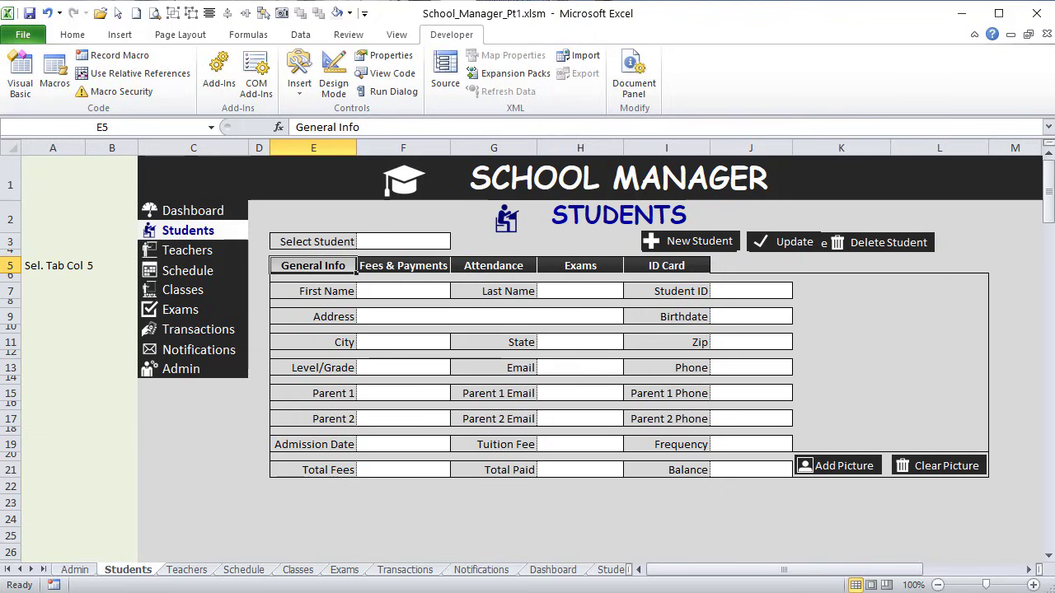
pyautogui.hotkey('alt', 'F11')
pyautogui.write('If Not Intersect(Target, Range("H12")) Is Nothing')
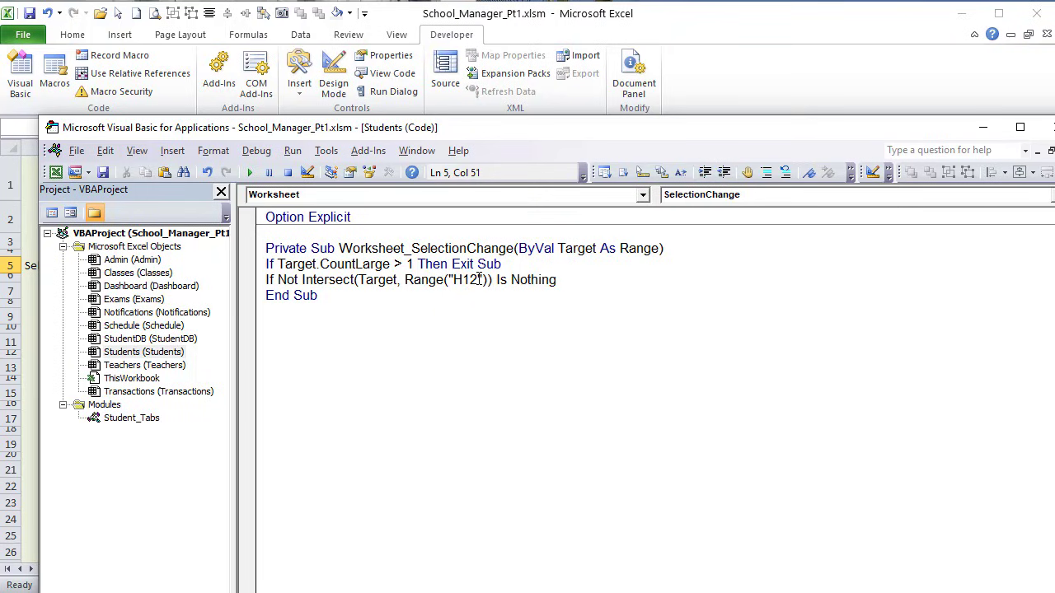
pyautogui.moveTo(480, 279); pyautogui.dragTo(453, 279)
pyautogui.write('E')
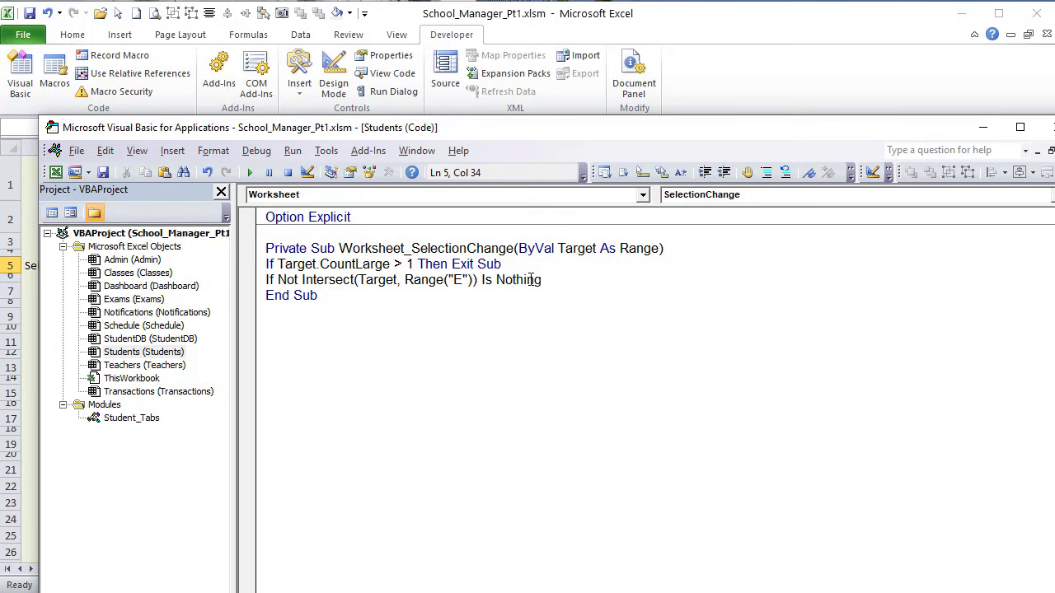
pyautogui.write('5:')
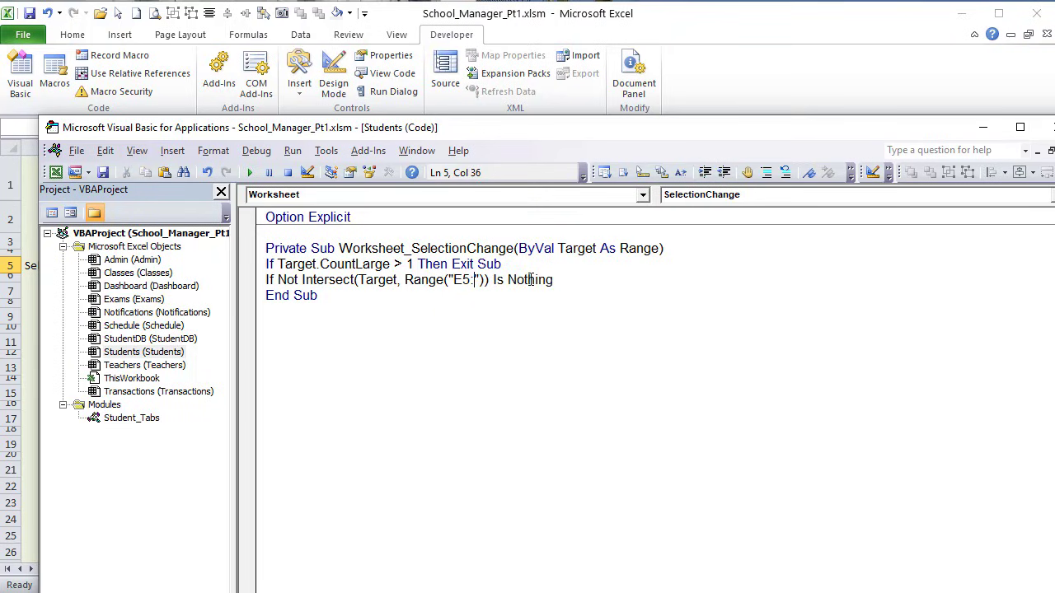
pyautogui.write('I5')
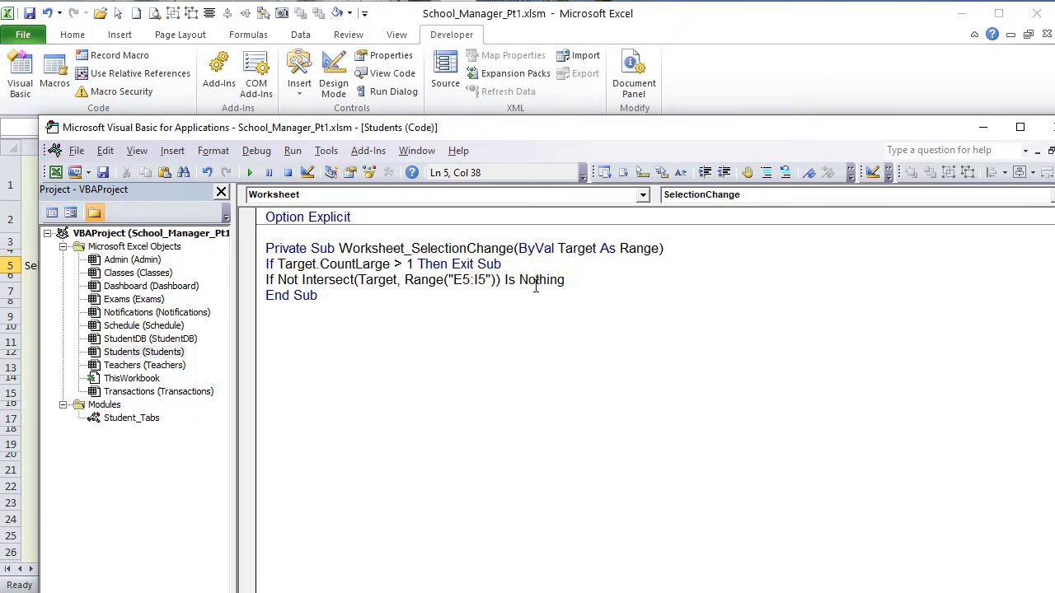
# Step: Complete the Intersect condition with Then and a closing End If, leaving an indented empty line inside the block
pyautogui.moveTo(574, 280); pyautogui.dragTo(517, 280)
pyautogui.moveTo(298, 279); pyautogui.dragTo(277, 280)
pyautogui.click(269, 280)
pyautogui.moveTo(452, 279); pyautogui.dragTo(475, 280)
pyautogui.click(592, 279)
pyautogui.write('then')
pyautogui.press('Return')
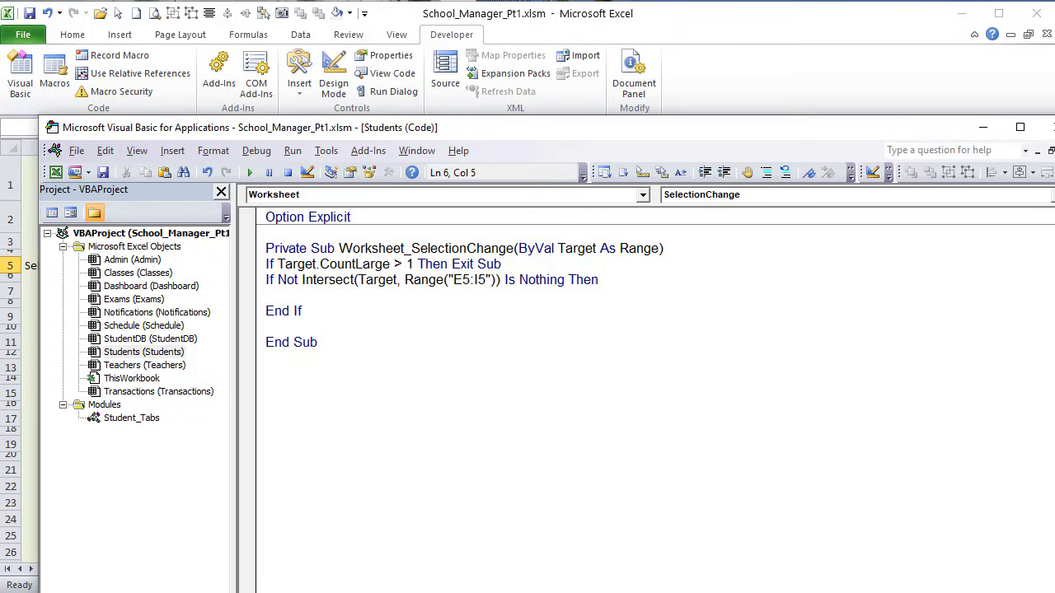
# Step: Inside the Intersect block, add If Target.Column = 5 Then StudTab_GenInfo with the comment 'Run General Info, and save the workbook
pyautogui.click(696, 85)
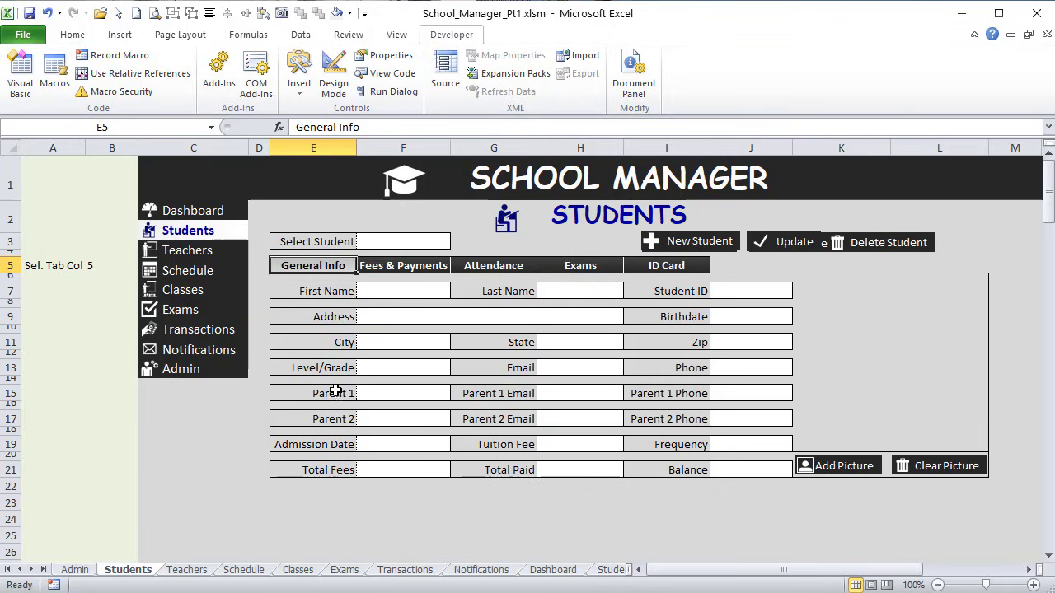
pyautogui.click(404, 267)
pyautogui.click(306, 269)
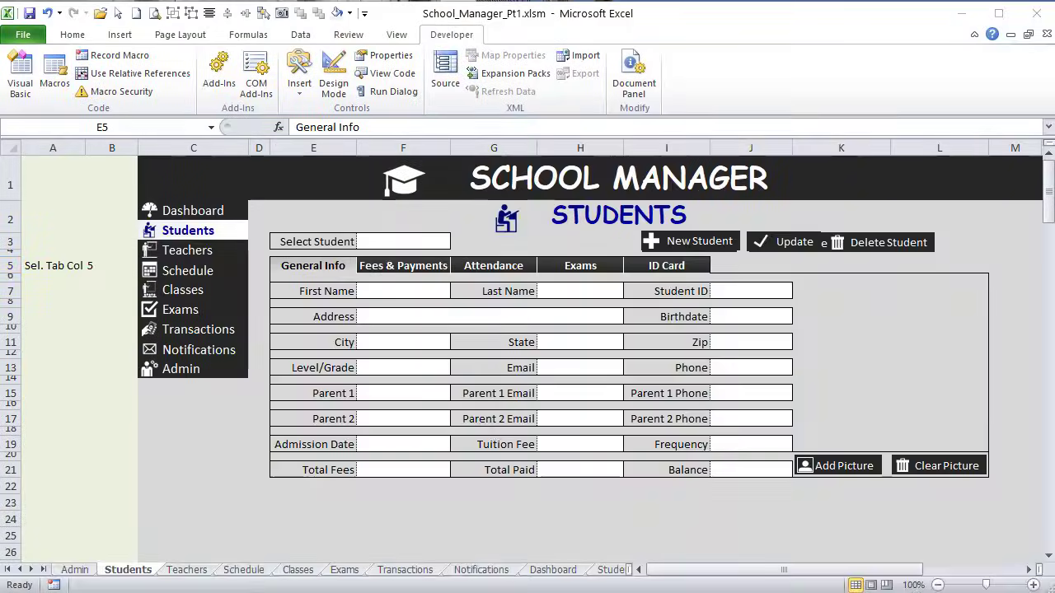
pyautogui.hotkey('alt', 'F11')
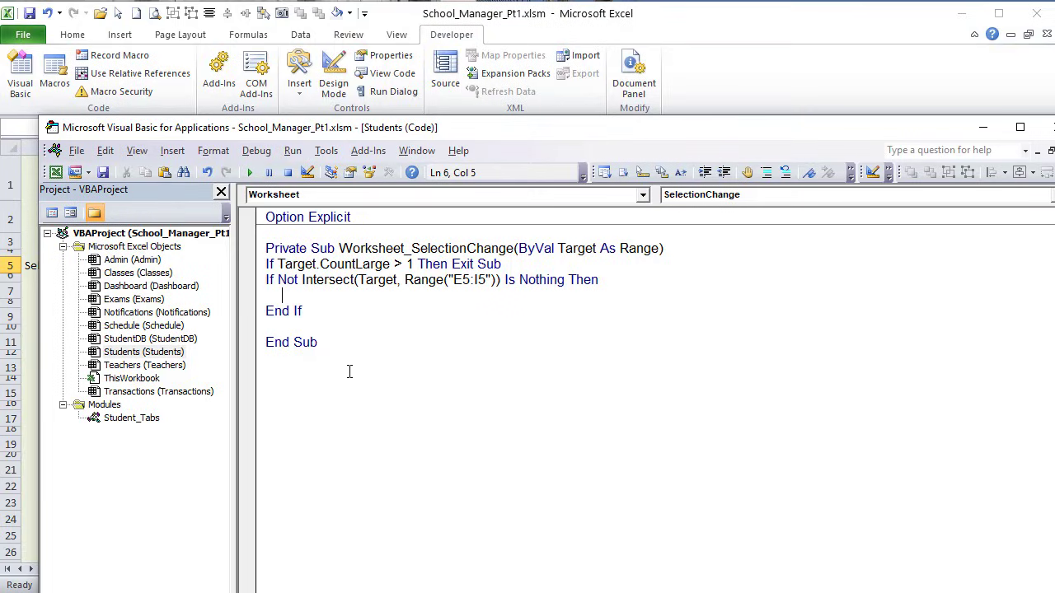
pyautogui.write('if target.Column')
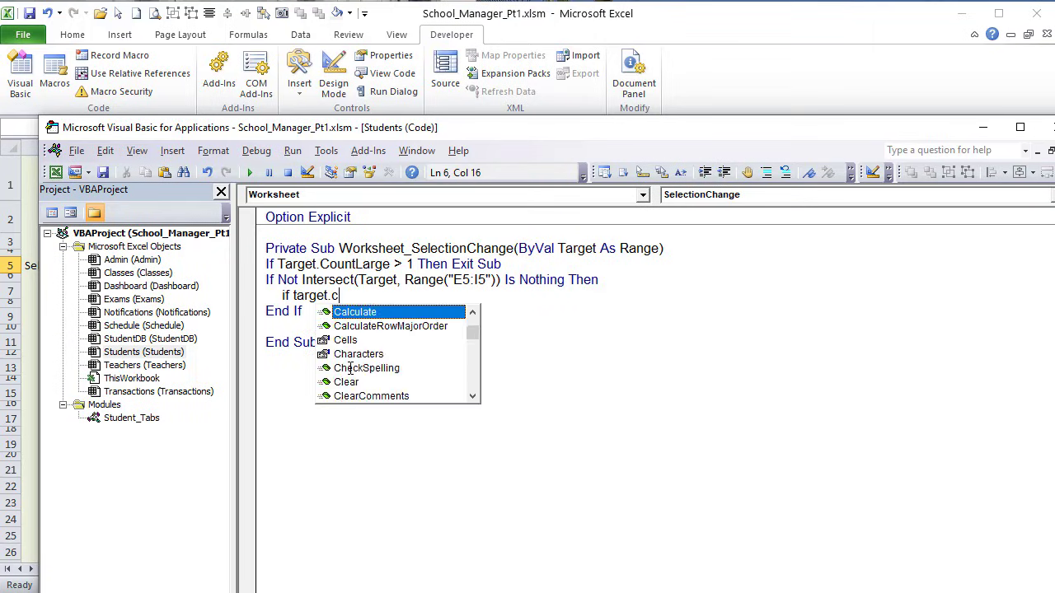
pyautogui.write(' =')
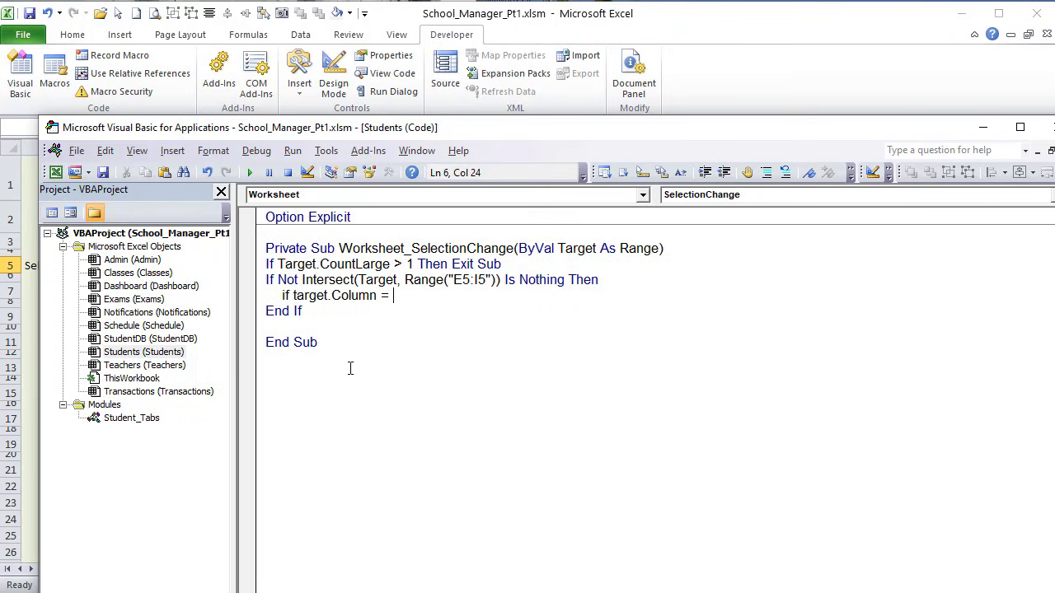
pyautogui.write(" 5 then StudTab_GenInfo 'Run Gene")
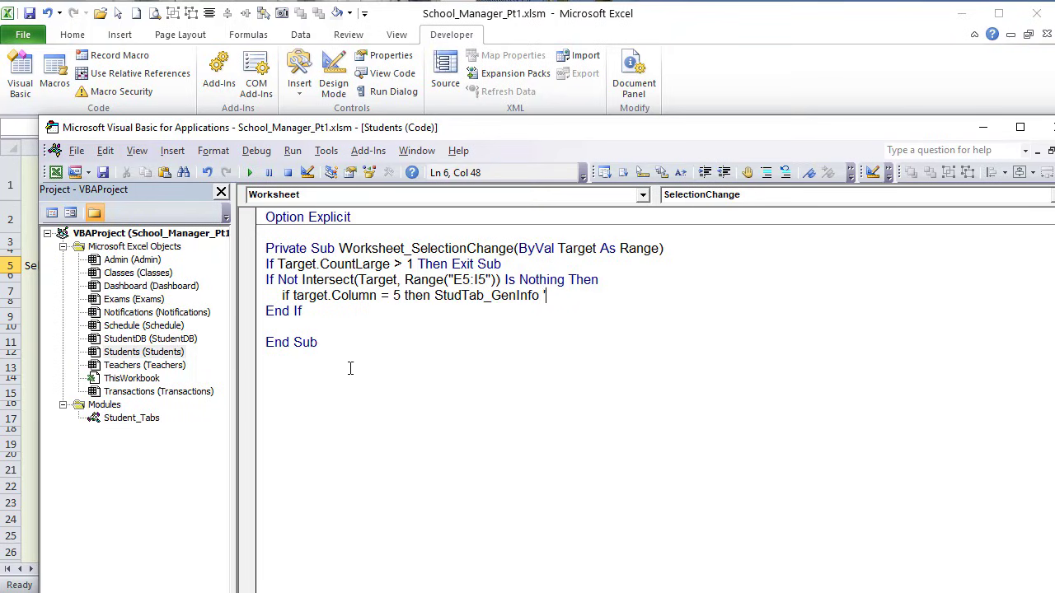
pyautogui.write('ral Info')
pyautogui.press('Return')
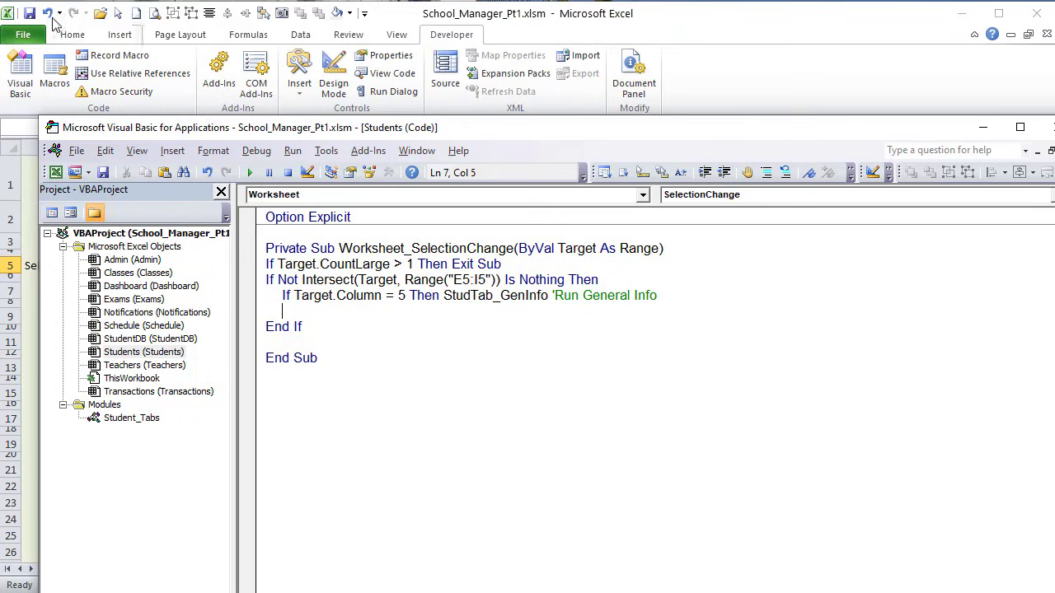
pyautogui.click(103, 176)
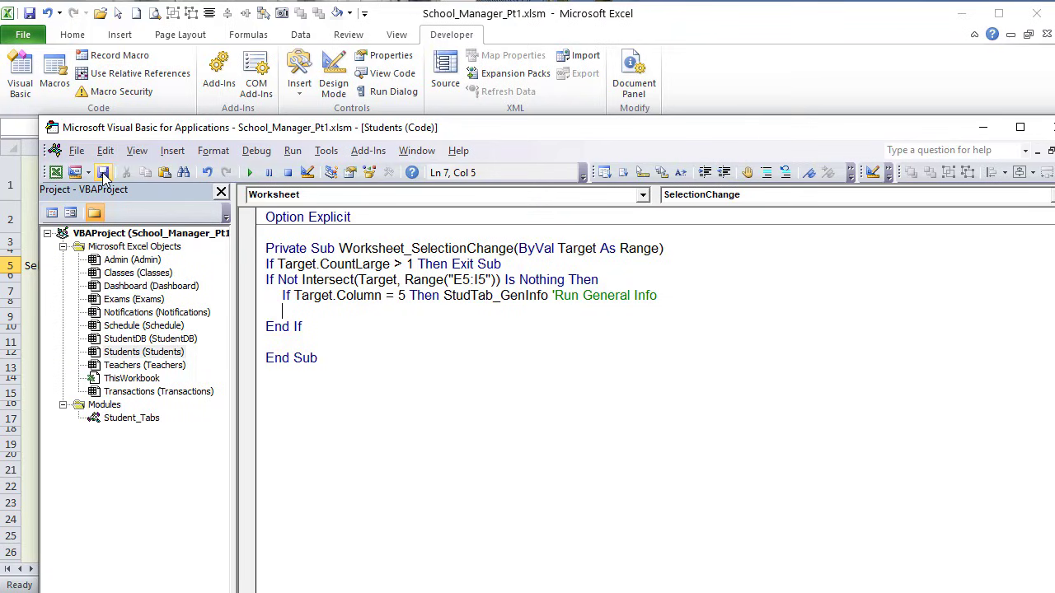
# Step: Test the selection macro on the Students sheet by hiding rows 7 to 21 and reselecting the General Info tab cell
pyautogui.click(876, 66)
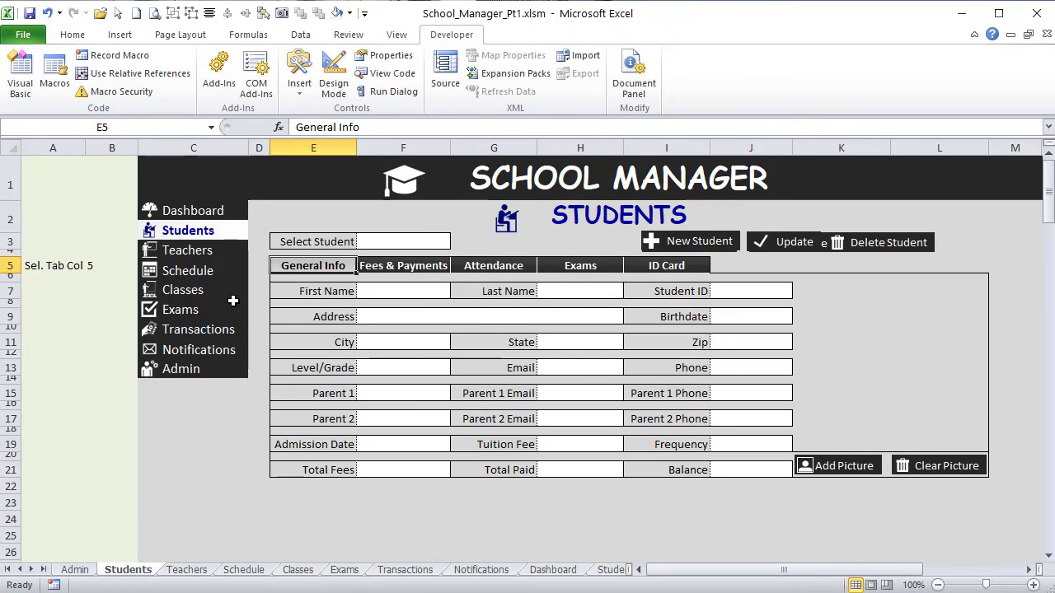
pyautogui.click(71, 370)
pyautogui.click(328, 264)
pyautogui.moveTo(8, 266); pyautogui.dragTo(8, 488)
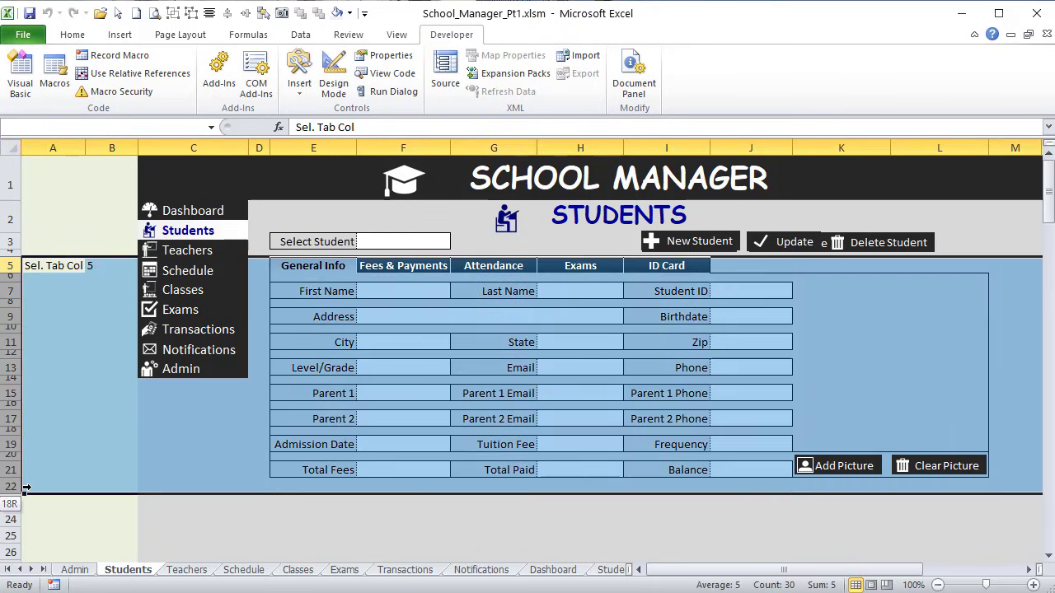
pyautogui.moveTo(8, 291); pyautogui.dragTo(8, 470)
pyautogui.rightClick(11, 397)
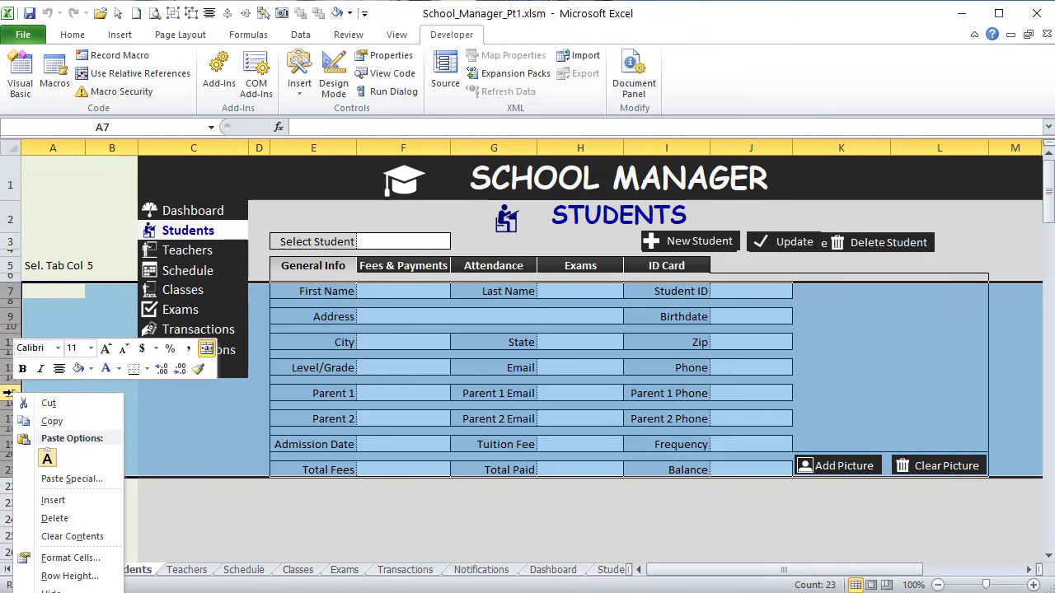
pyautogui.click(51, 590)
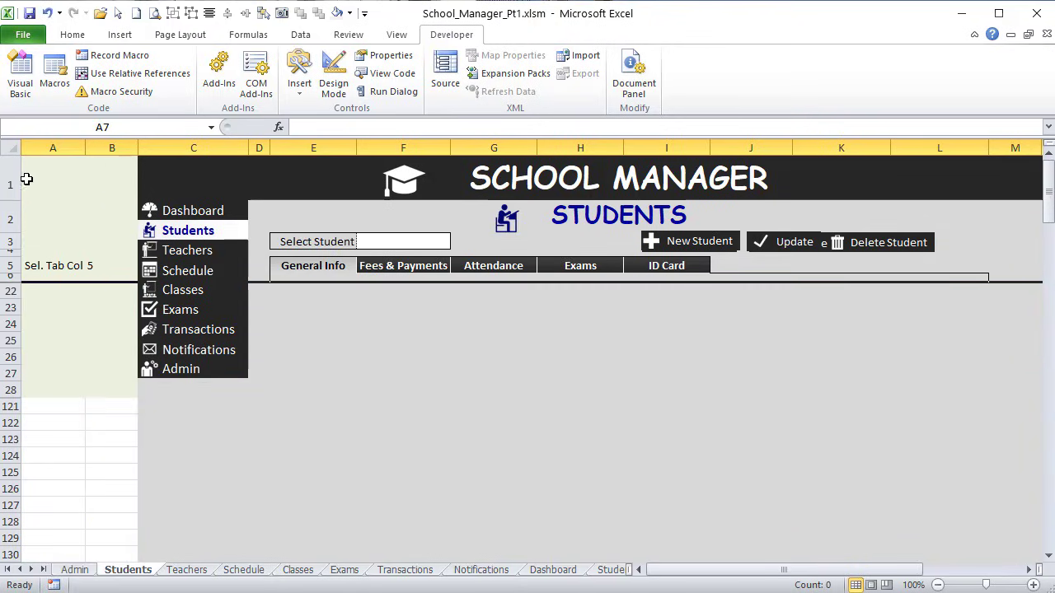
pyautogui.click(55, 214)
pyautogui.click(340, 270)
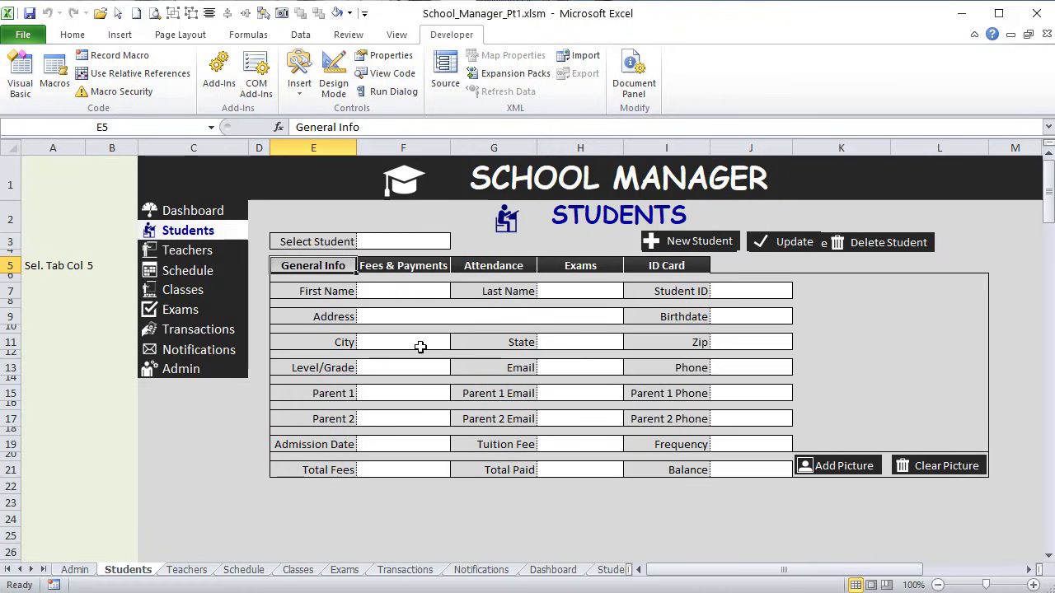
pyautogui.click(175, 444)
pyautogui.click(328, 274)
pyautogui.click(373, 295)
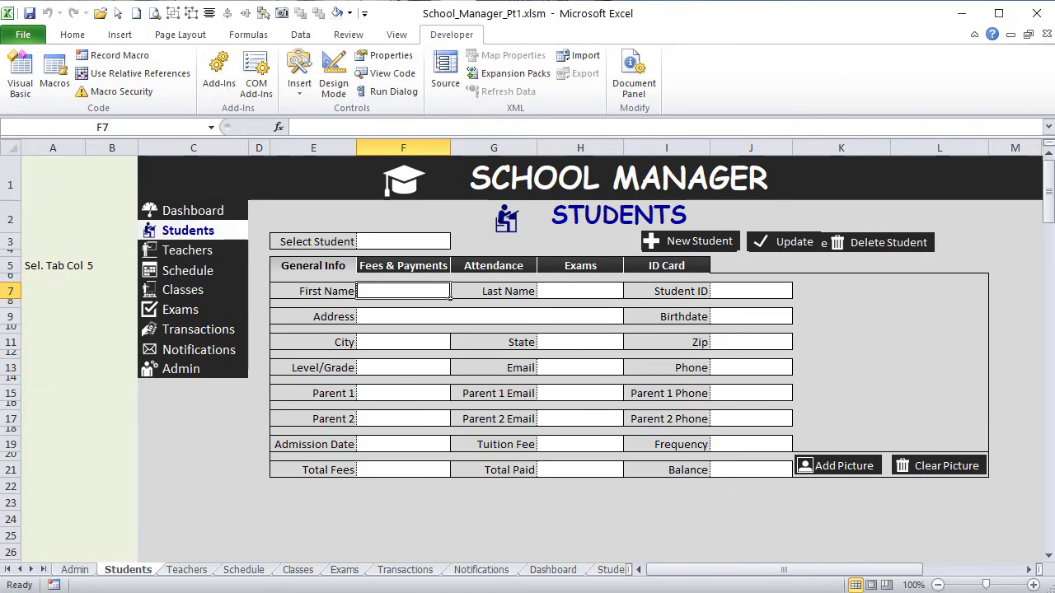
# Step: In the Student_Tabs module's StudTab_GenInfo macro, begin a .Range("F").value statement on a new line below the GenInfoGrp shape line
pyautogui.hotkey('alt', 'F11')
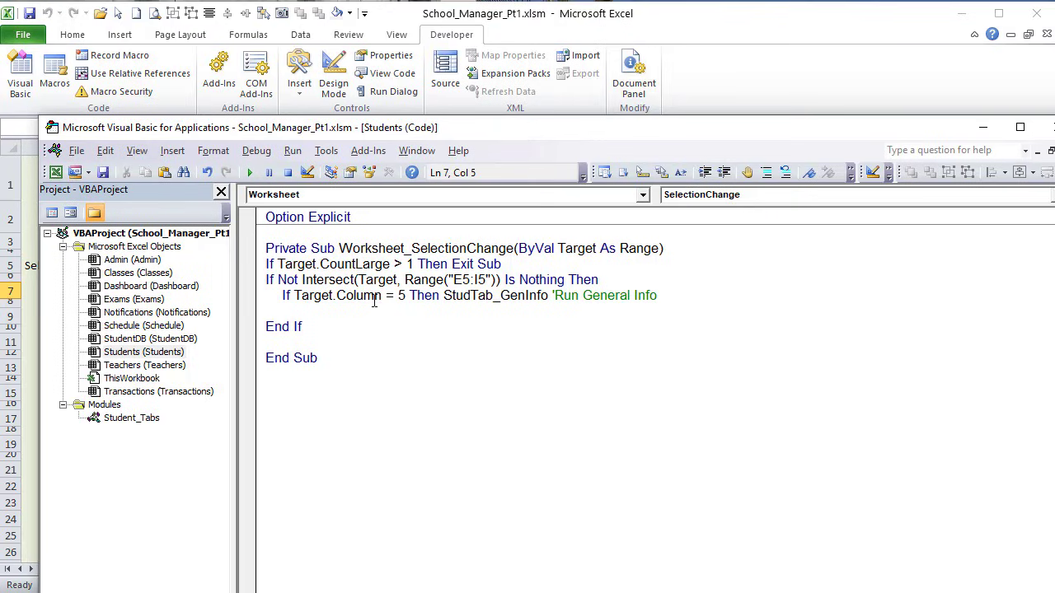
pyautogui.doubleClick(110, 419)
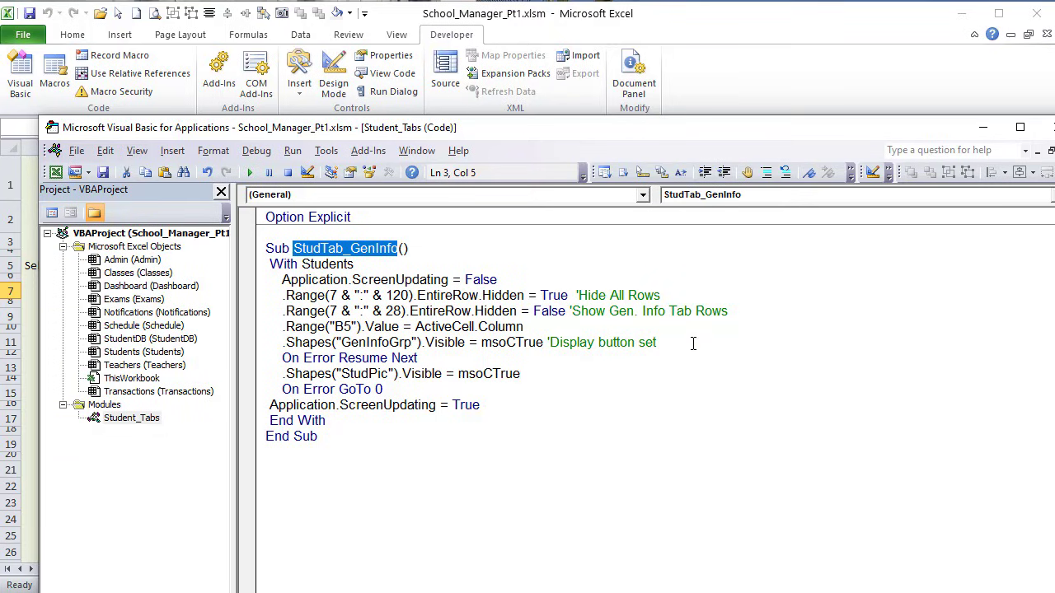
pyautogui.click(693, 343)
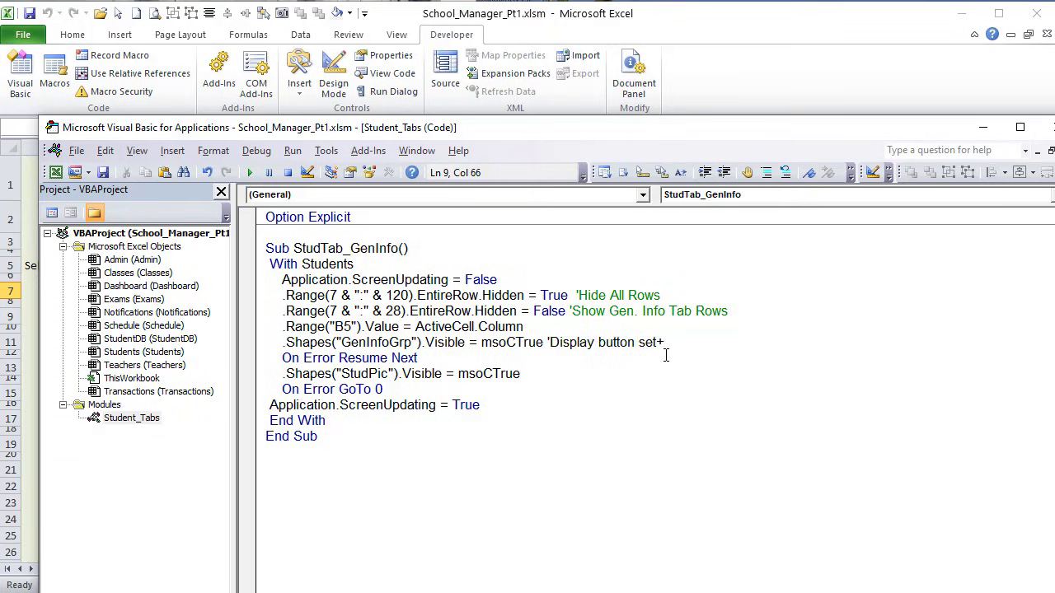
pyautogui.press('Return')
pyautogui.write('.Range("    ").value')
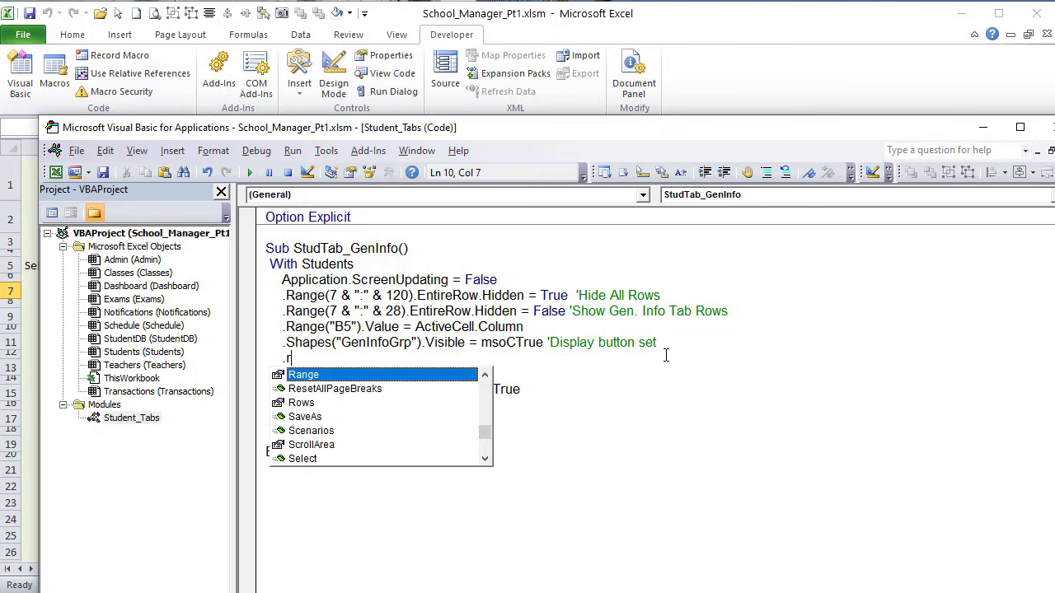
pyautogui.press('BackSpace')
pyautogui.press('BackSpace')
pyautogui.press('BackSpace')
pyautogui.press('BackSpace')
pyautogui.write('F')
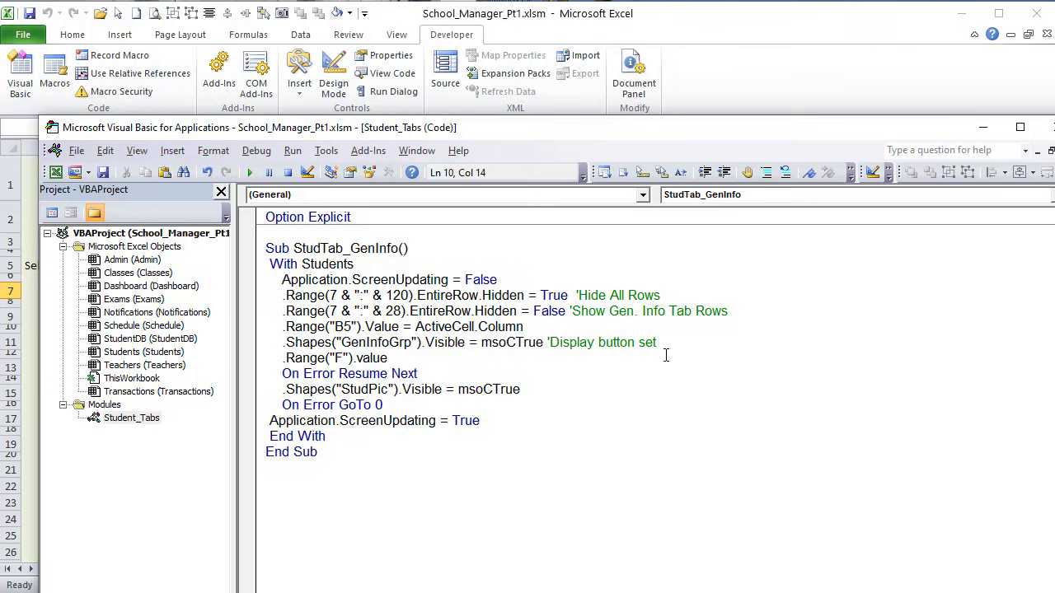
# Step: Complete the unfinished range line in StudTab_GenInfo as .Range("F3").Select
pyautogui.write('3')
pyautogui.press('BackSpace')
pyautogui.press('BackSpace')
pyautogui.press('BackSpace')
pyautogui.press('BackSpace')
pyautogui.press('BackSpace')
pyautogui.write('se')
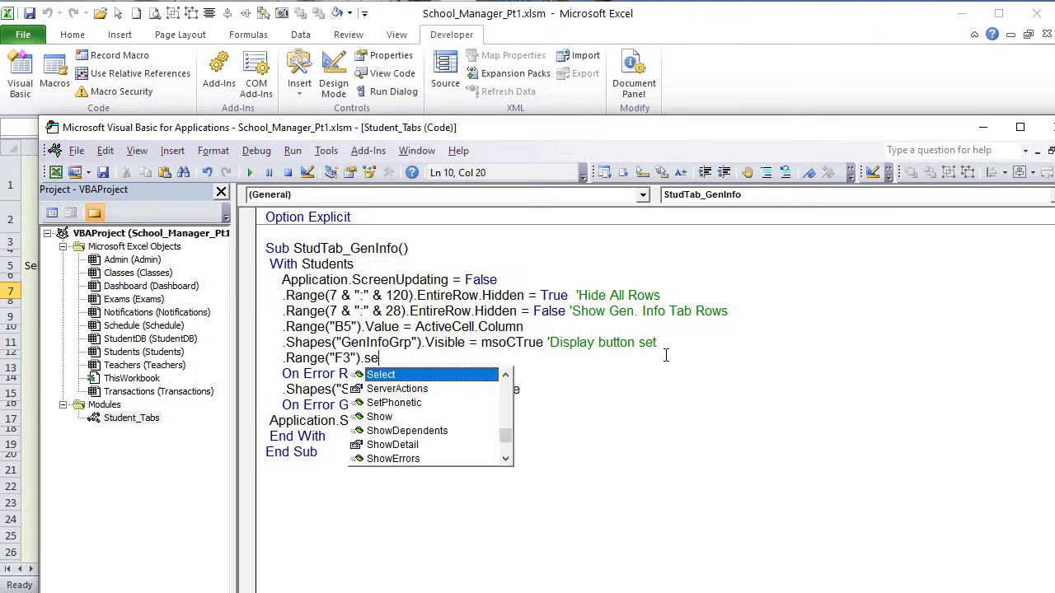
pyautogui.press('Tab')
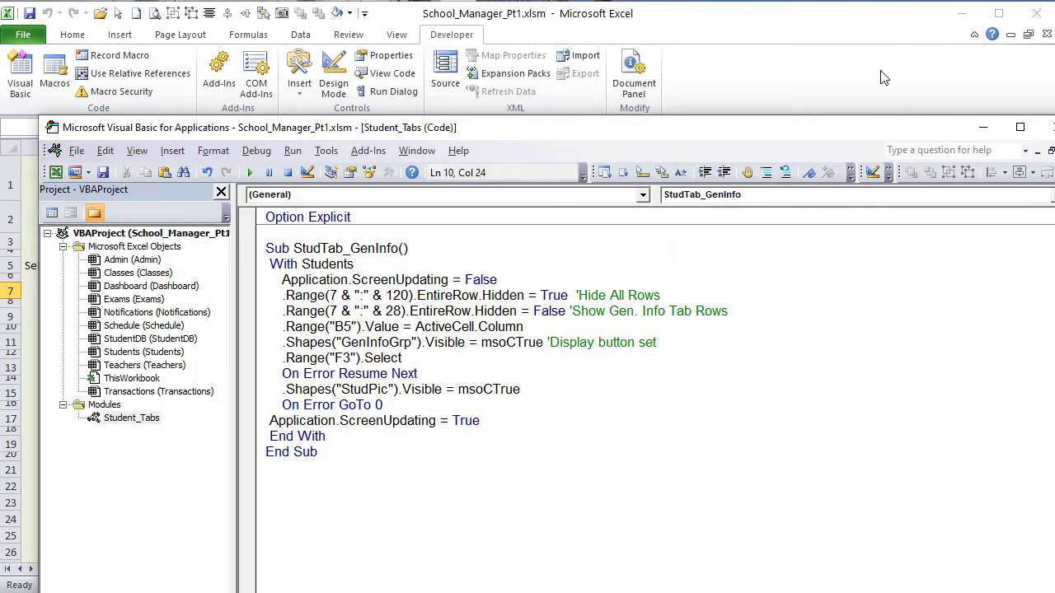
# Step: Test the General Info tab on the Students sheet and widen column F slightly
pyautogui.click(903, 74)
pyautogui.click(293, 266)
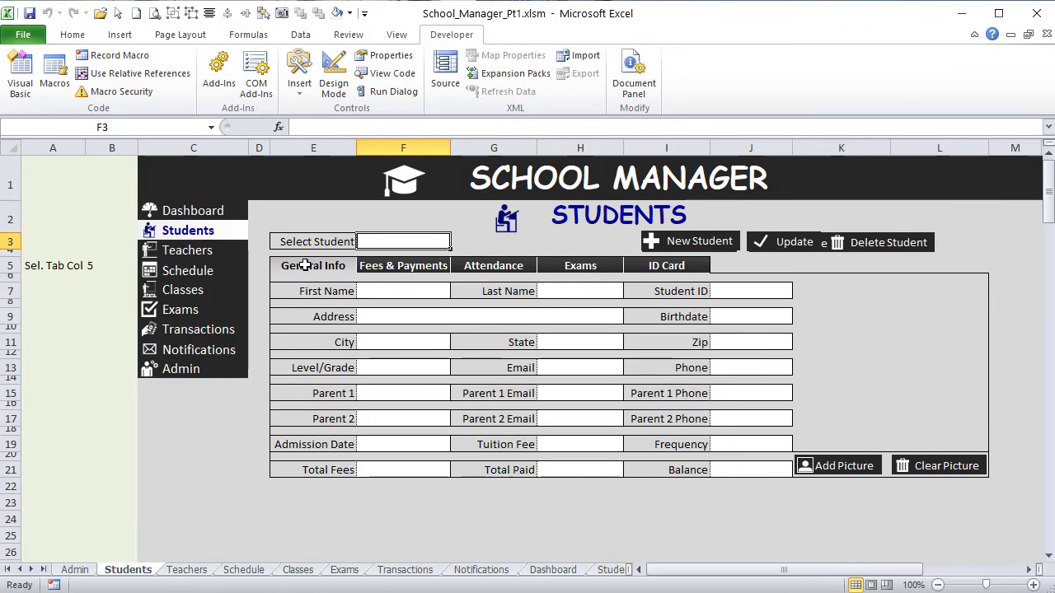
pyautogui.click(305, 267)
pyautogui.click(304, 266)
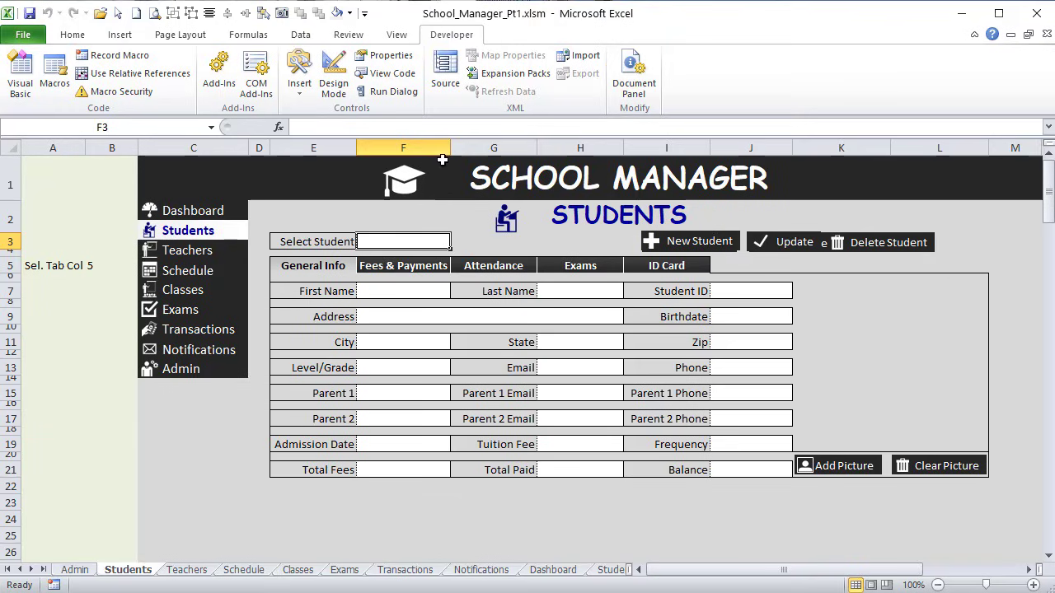
pyautogui.moveTo(450, 149); pyautogui.dragTo(466, 150)
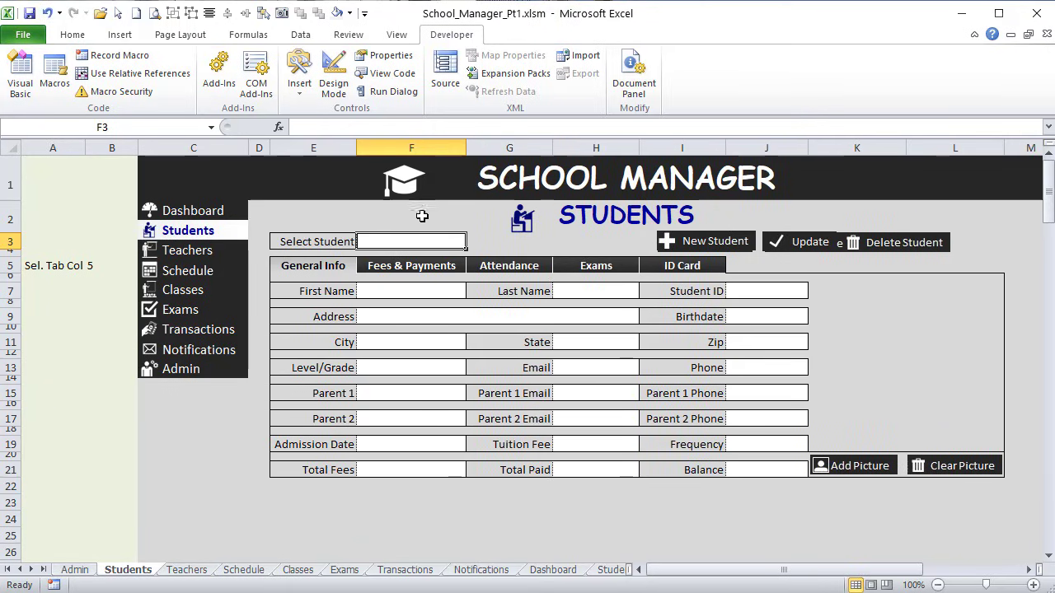
pyautogui.click(450, 221)
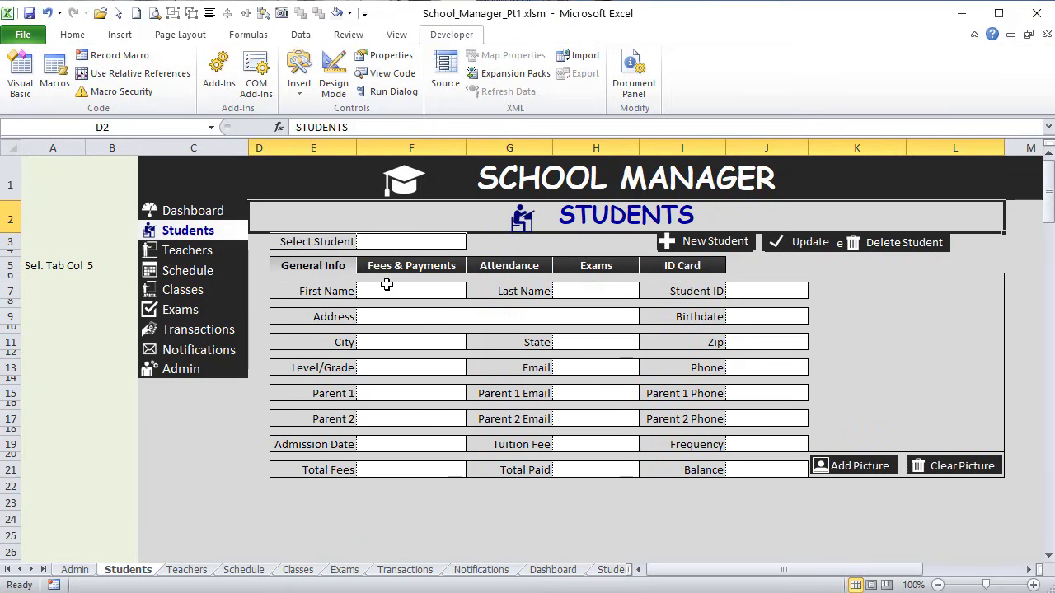
# Step: Try the Fees & Payments, Attendance, Exams and ID Card tabs, then return to General Info
pyautogui.click(406, 267)
pyautogui.click(511, 265)
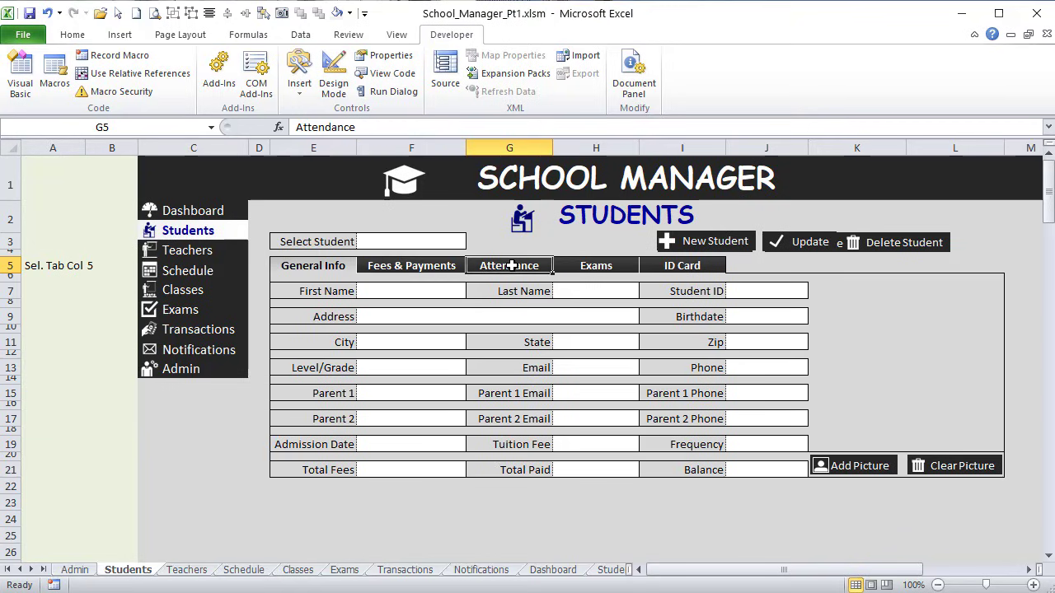
pyautogui.click(623, 269)
pyautogui.click(676, 267)
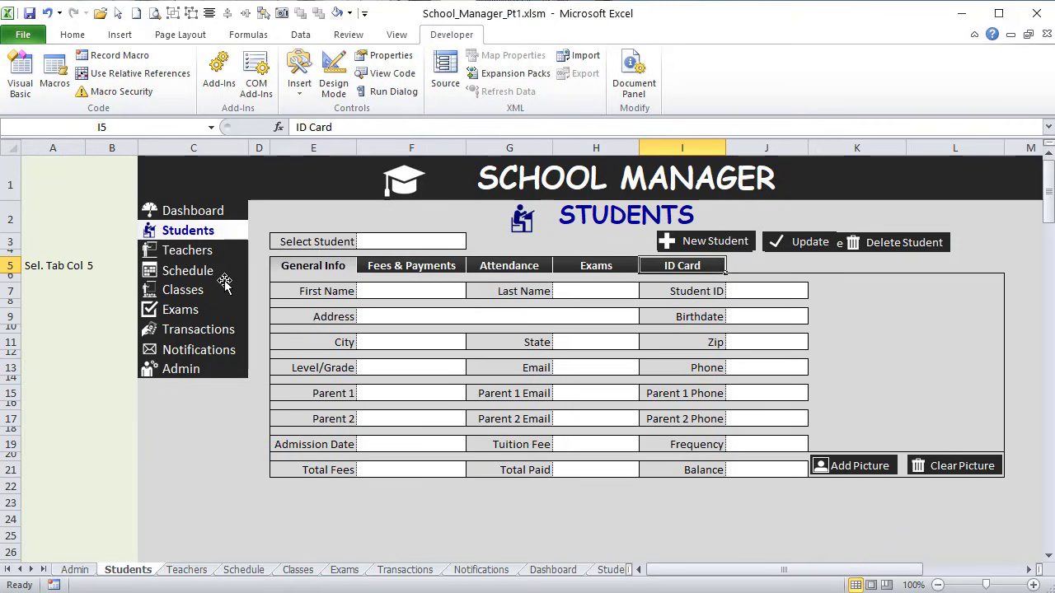
pyautogui.click(280, 264)
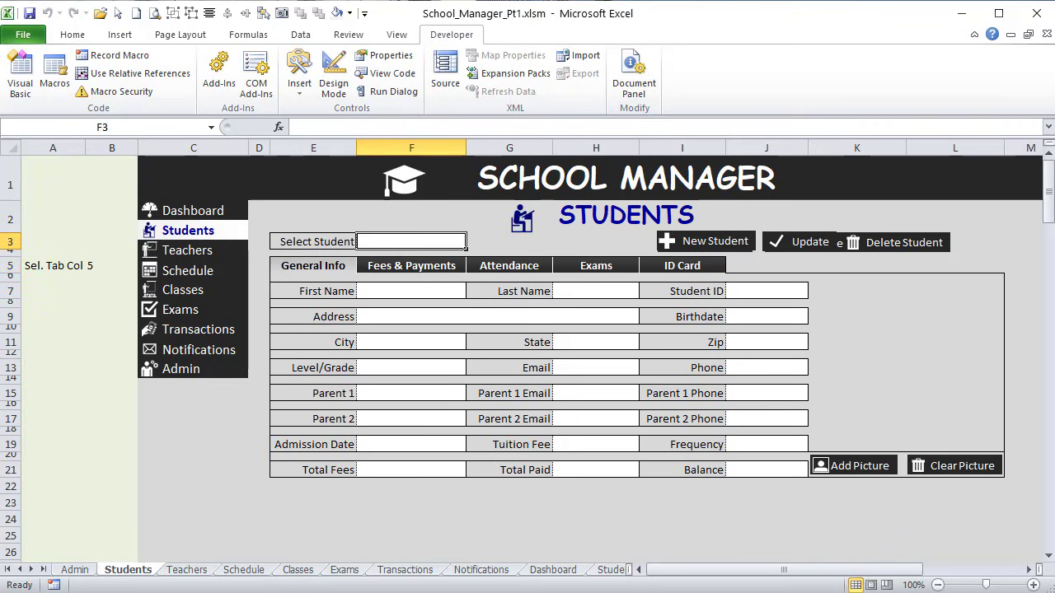
# Step: Duplicate the whole StudTab_GenInfo procedure below the original in the Student_Tabs module
pyautogui.hotkey('alt', 'F11')
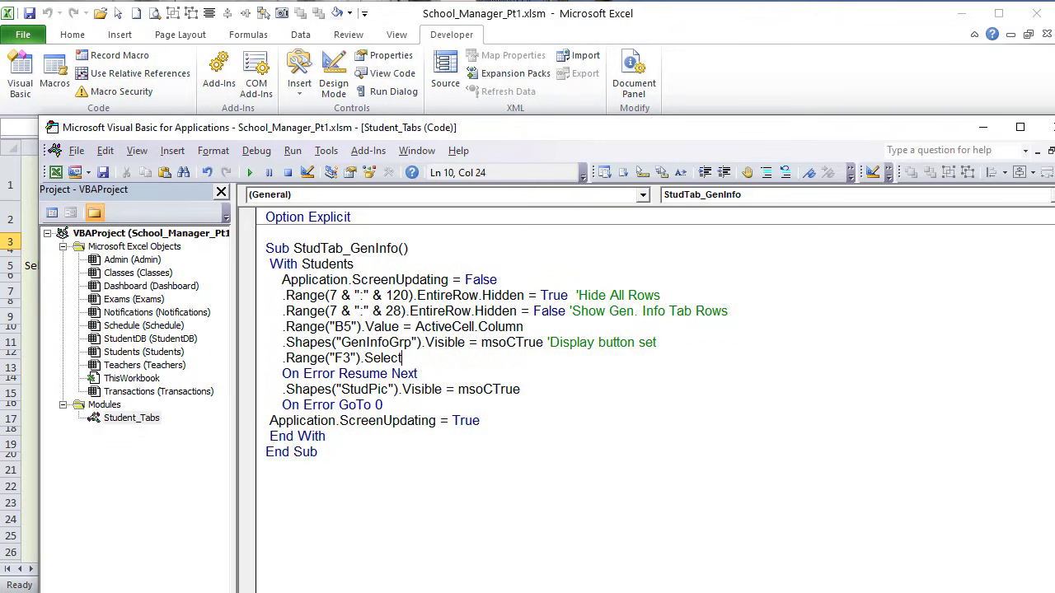
pyautogui.moveTo(337, 452); pyautogui.dragTo(251, 248)
pyautogui.hotkey('ctrl', 'c')
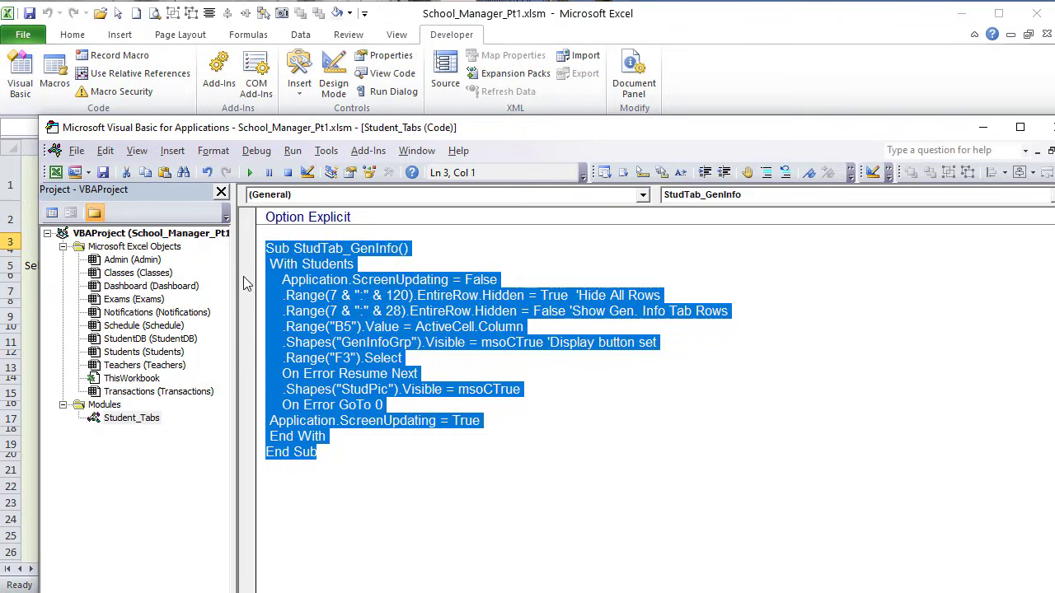
pyautogui.click(296, 468)
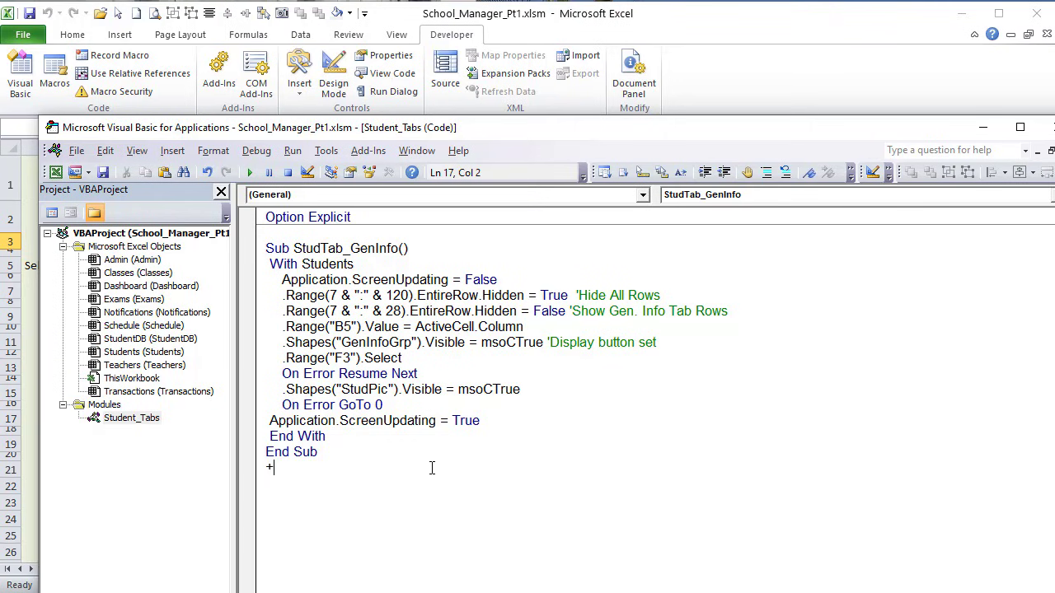
pyautogui.press('Return')
pyautogui.hotkey('ctrl', 'v')
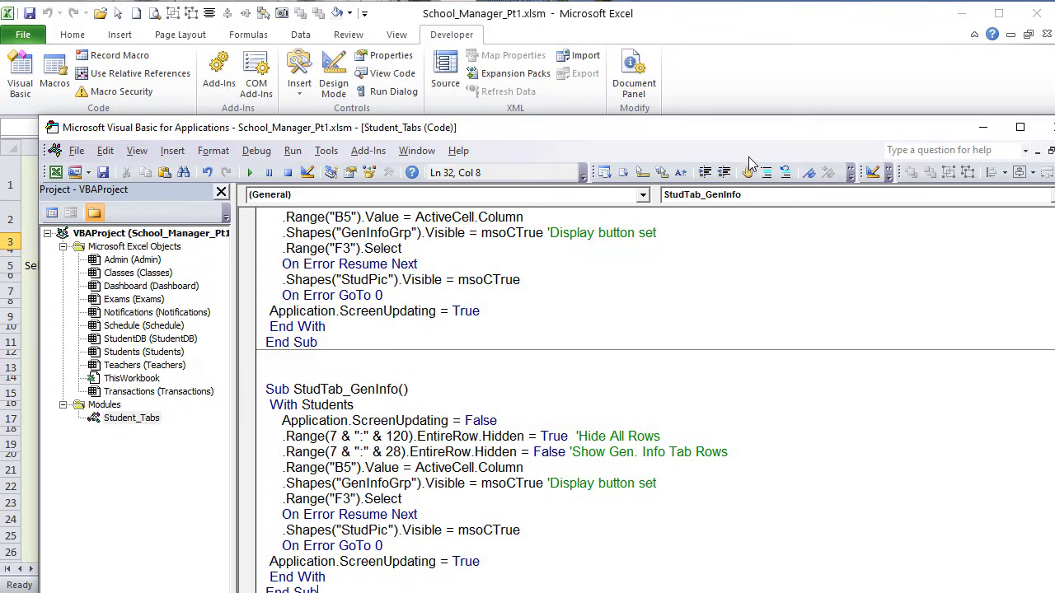
# Step: Rename the copied procedure to StudTab_Fees
pyautogui.moveTo(776, 131); pyautogui.dragTo(740, 101)
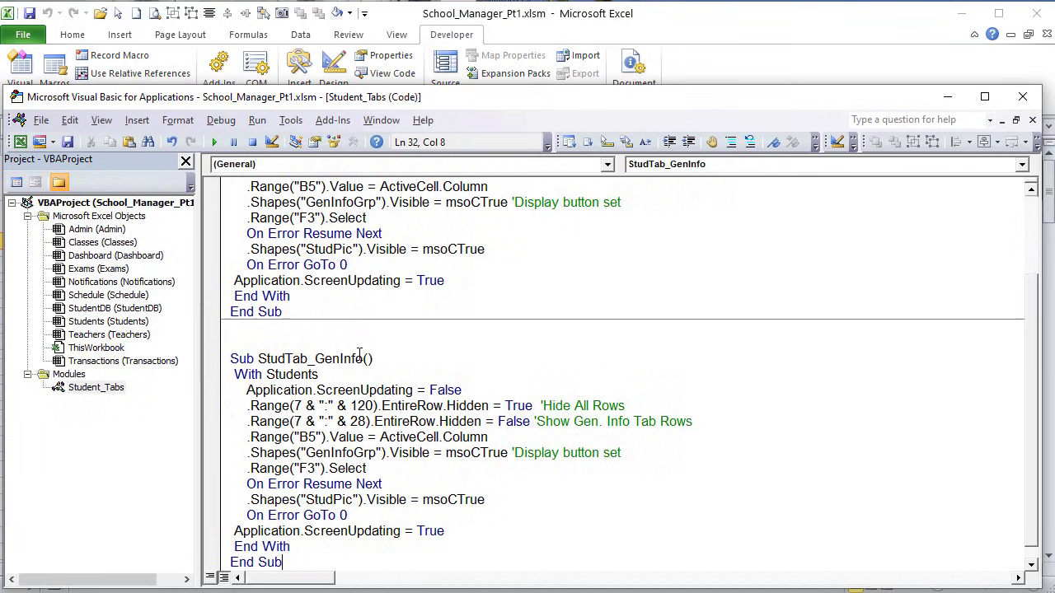
pyautogui.moveTo(361, 359); pyautogui.dragTo(315, 359)
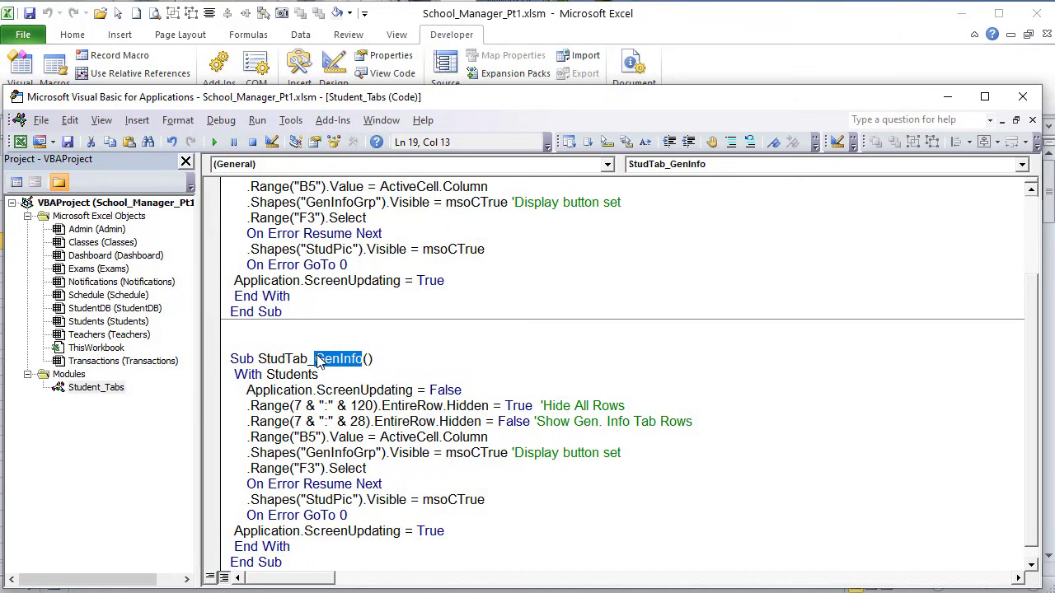
pyautogui.write('Fes')
pyautogui.press('BackSpace')
pyautogui.write('es')
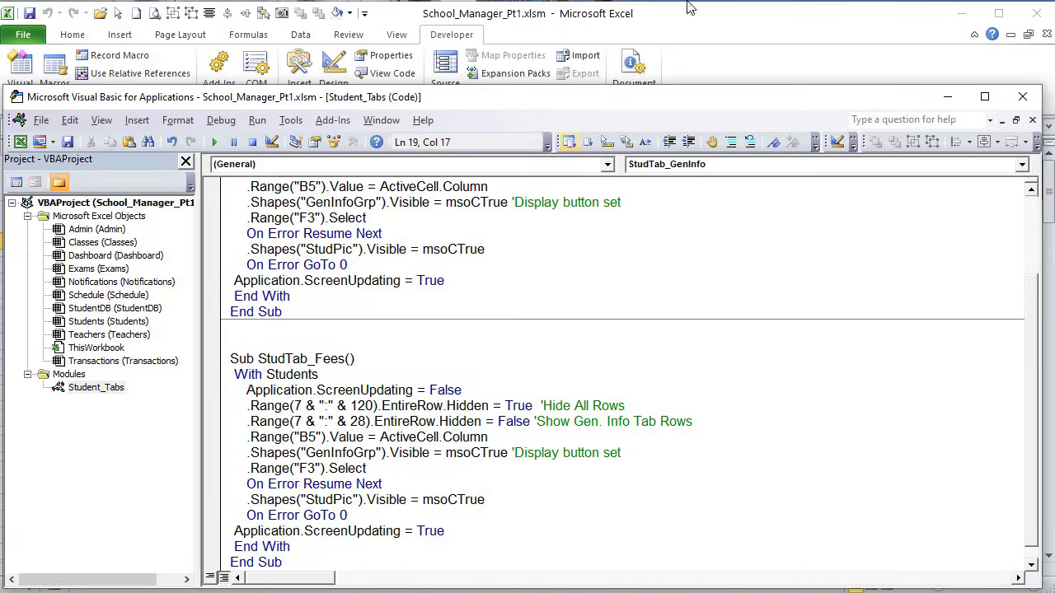
# Step: Unhide the rows between 28 and 121 on the Students sheet
pyautogui.click(708, 34)
pyautogui.scroll(-5, 172, 334)
pyautogui.scroll(5, 172, 335)
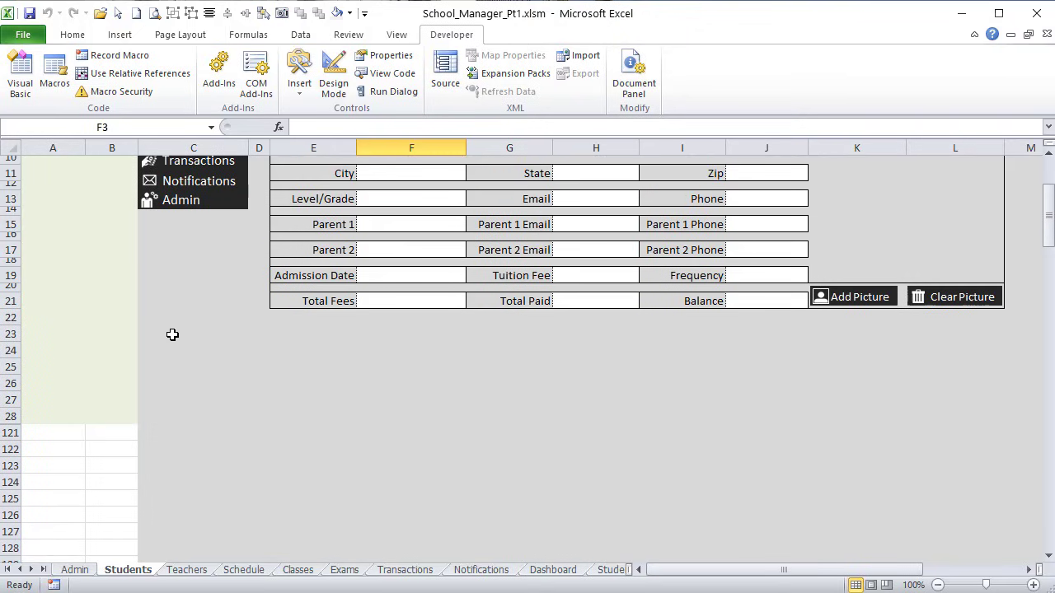
pyautogui.scroll(-2, 103, 412)
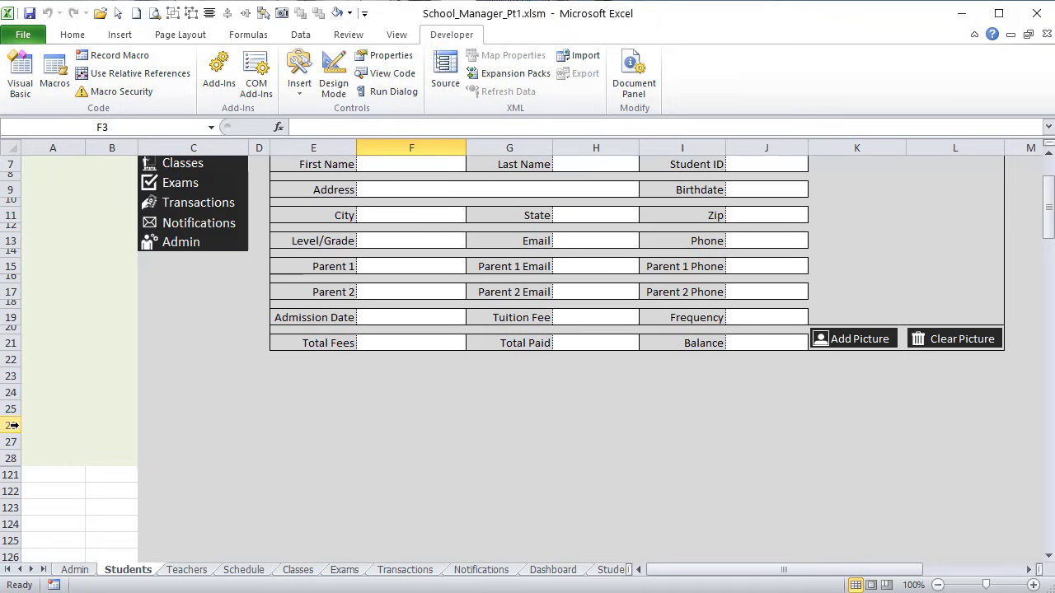
pyautogui.moveTo(8, 466); pyautogui.dragTo(17, 477)
pyautogui.rightClick(17, 476)
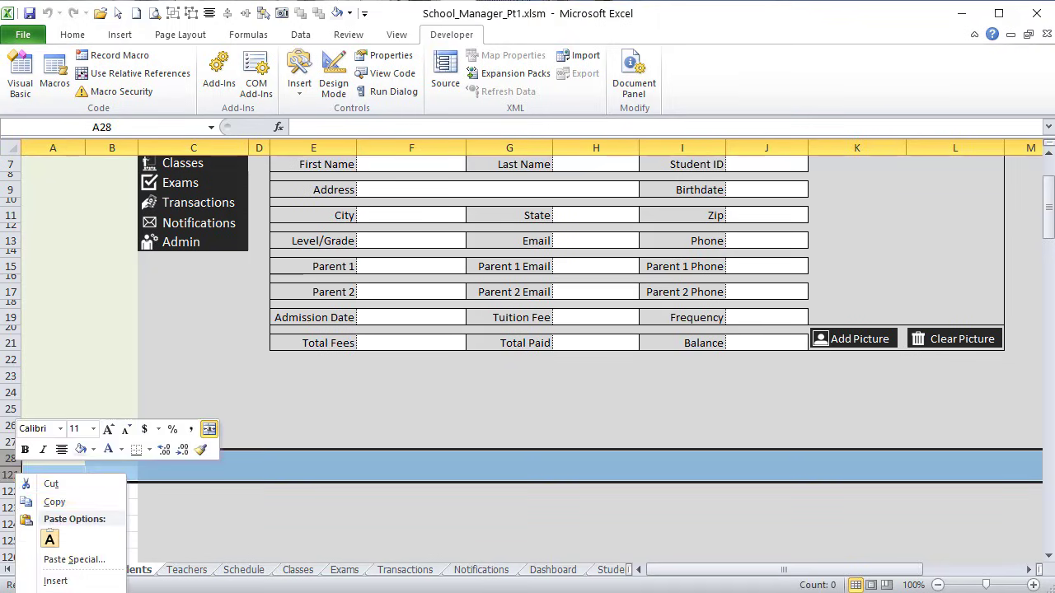
pyautogui.press('u')
pyautogui.scroll(-5, 261, 394)
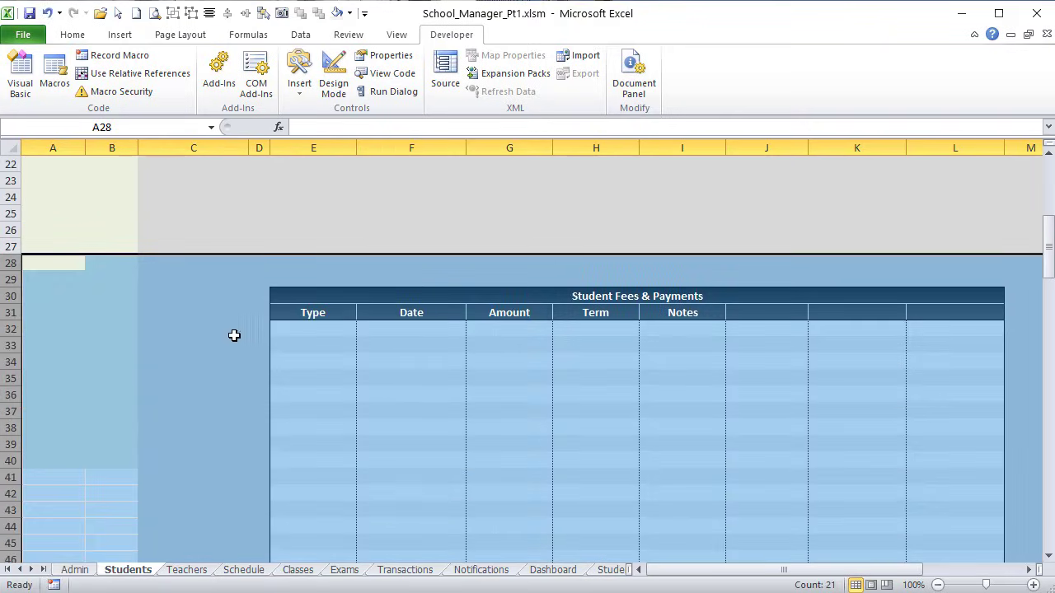
# Step: Select rows 30 through 51 to check the extent of the Student Fees & Payments table
pyautogui.click(10, 296)
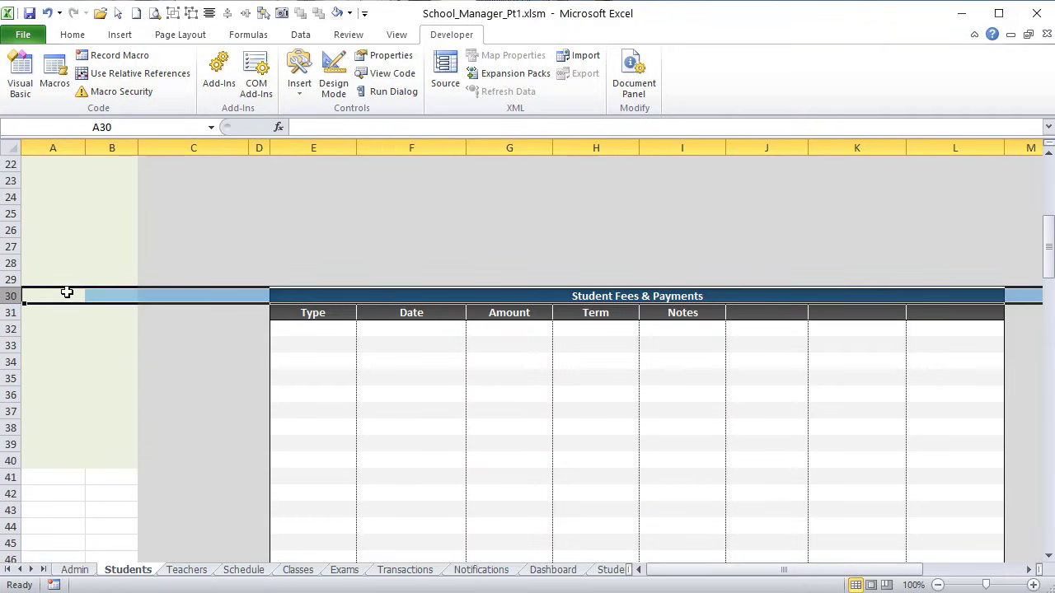
pyautogui.scroll(-5, 68, 299)
pyautogui.keyDown('shift'); pyautogui.click(15, 395); pyautogui.keyUp('shift')
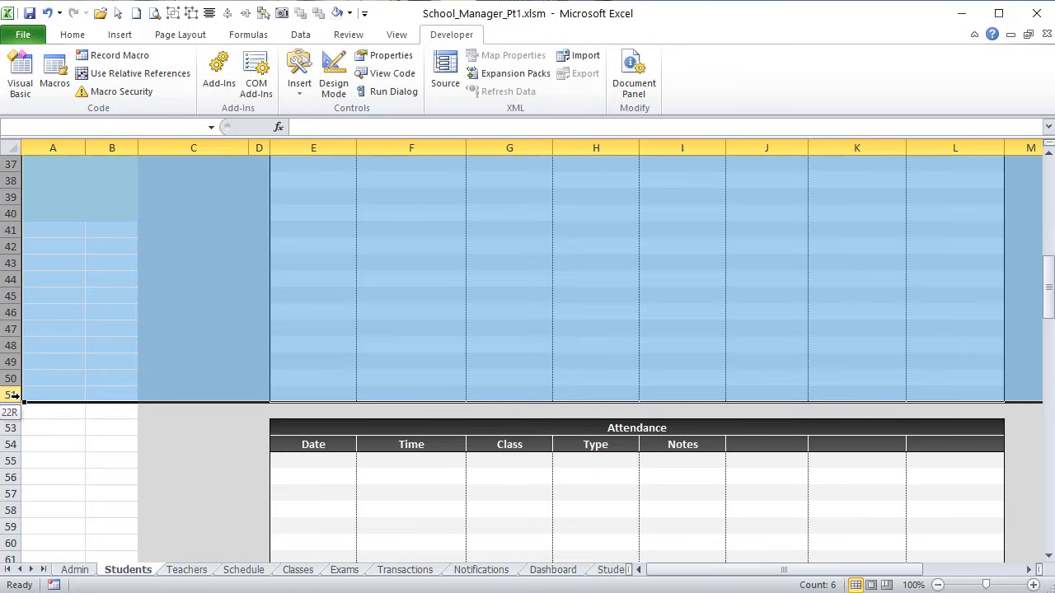
pyautogui.scroll(4, 219, 360)
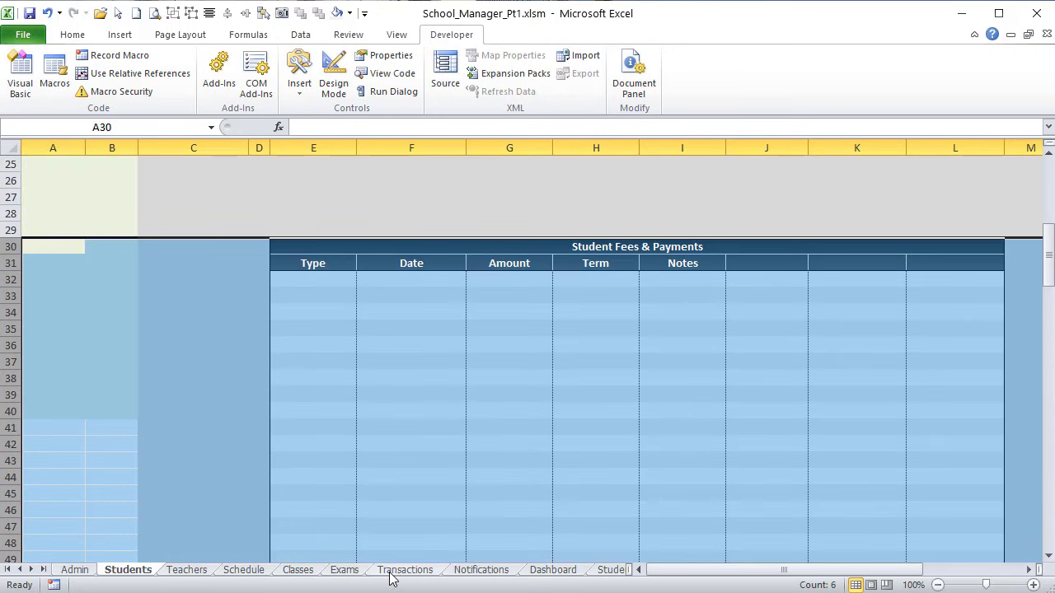
# Step: In the row-showing line of StudTab_Fees, add 30 after the starting 7 and set the end row to 51
pyautogui.hotkey('alt', 'F11')
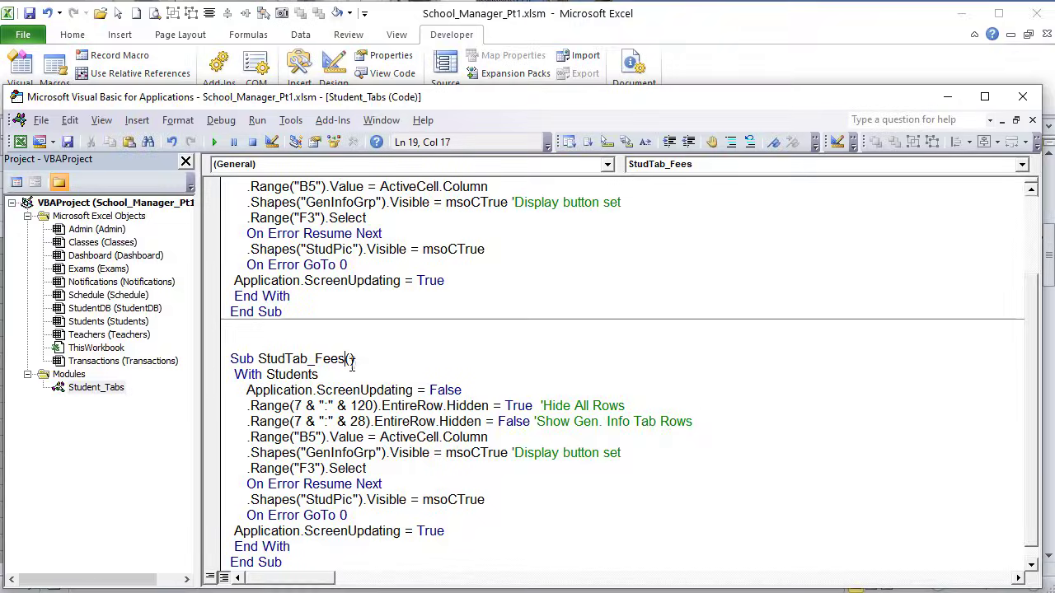
pyautogui.click(301, 406)
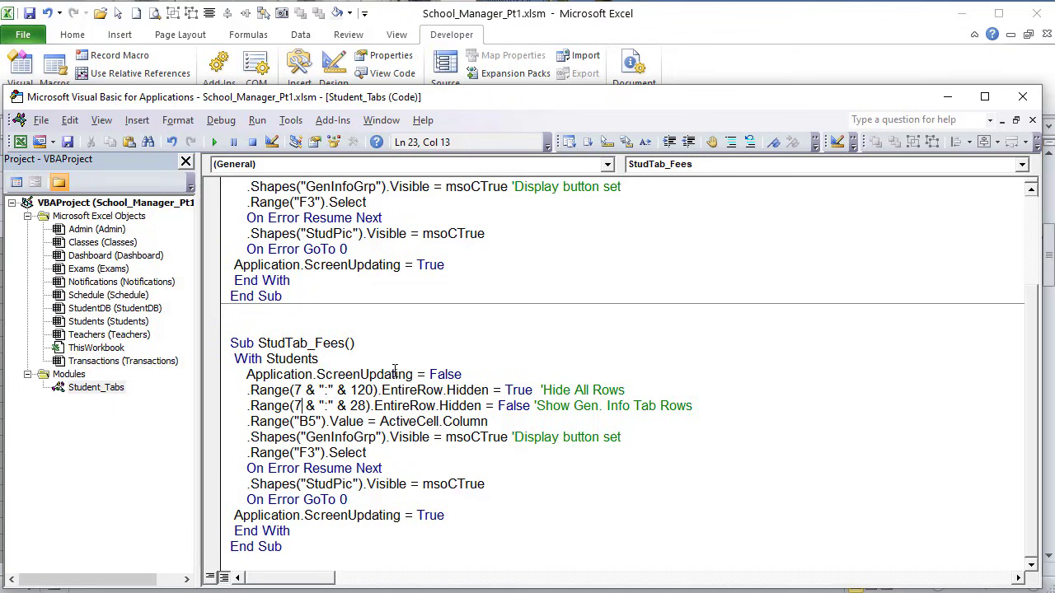
pyautogui.write('30')
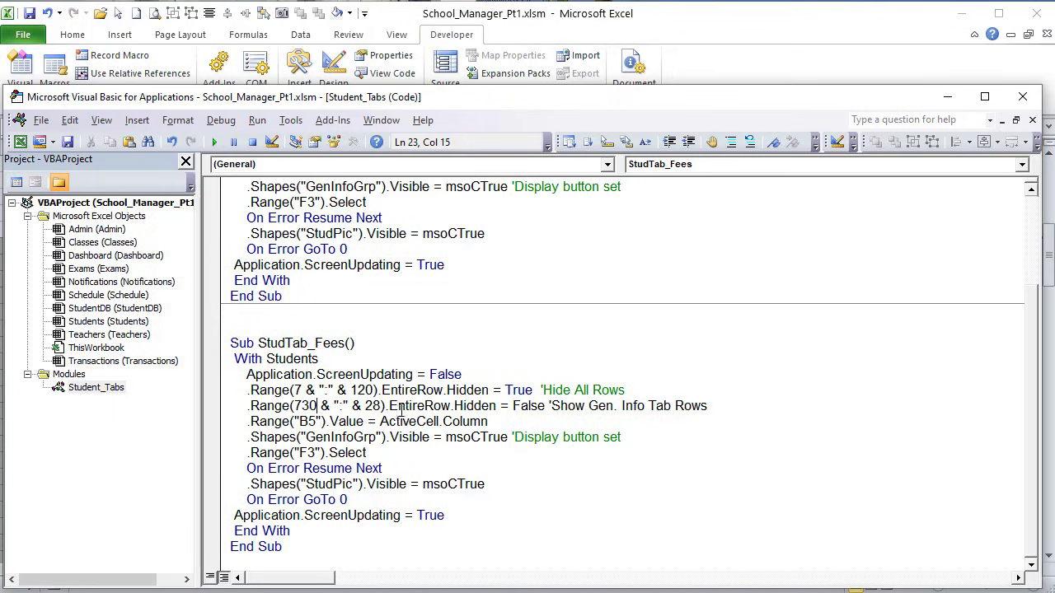
pyautogui.moveTo(380, 406); pyautogui.dragTo(366, 405)
pyautogui.write('51')
# Step: Set the StudPic and GenInfoGrp shapes' visibility to msoFalse in StudTab_Fees, replacing Display with Hide in the button-set comment
pyautogui.moveTo(499, 484); pyautogui.dragTo(445, 484)
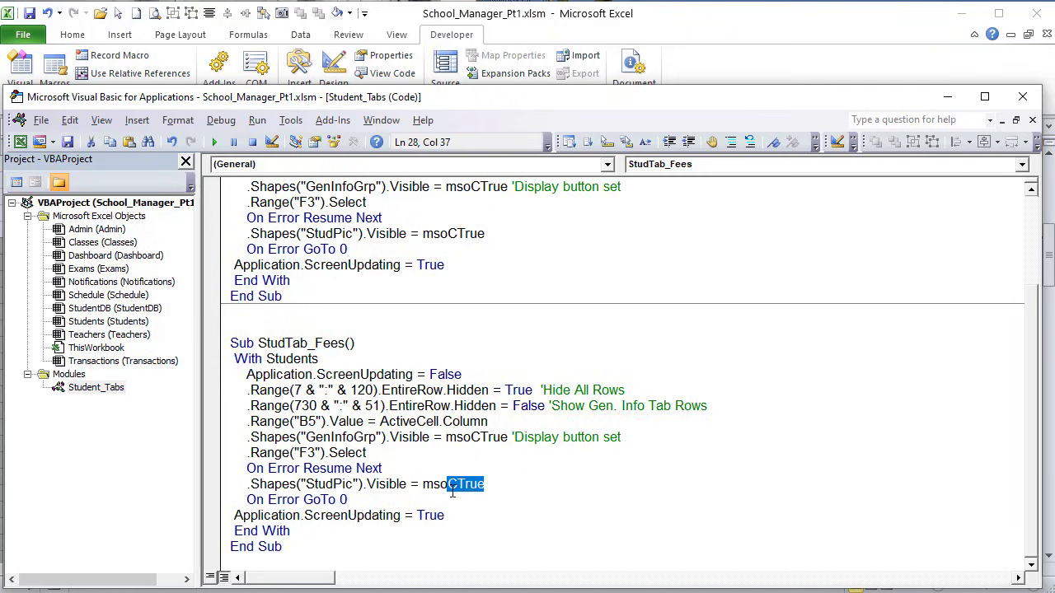
pyautogui.write('False')
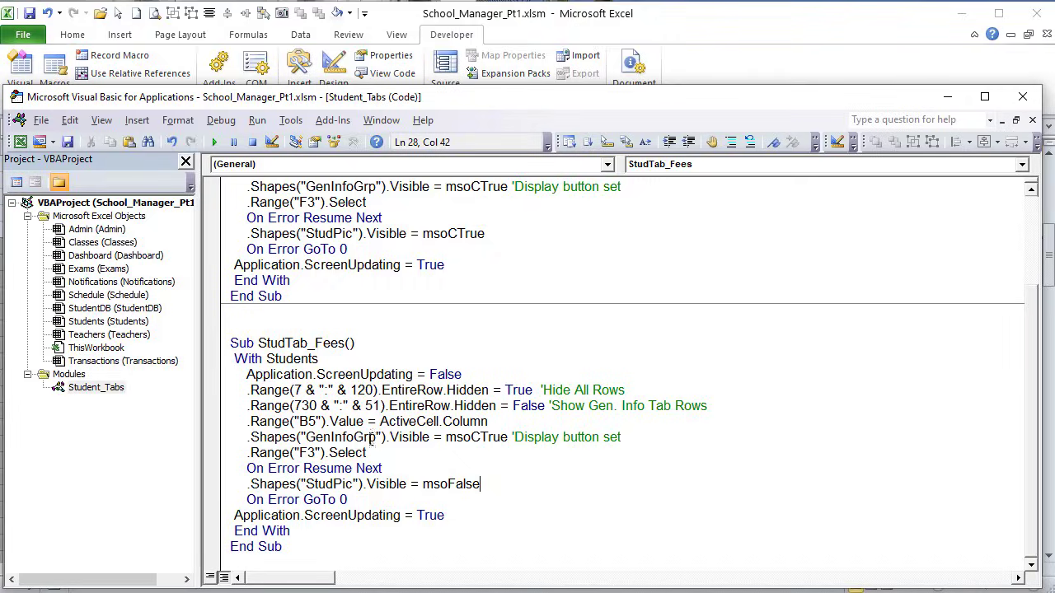
pyautogui.click(697, 64)
pyautogui.scroll(3, 873, 293)
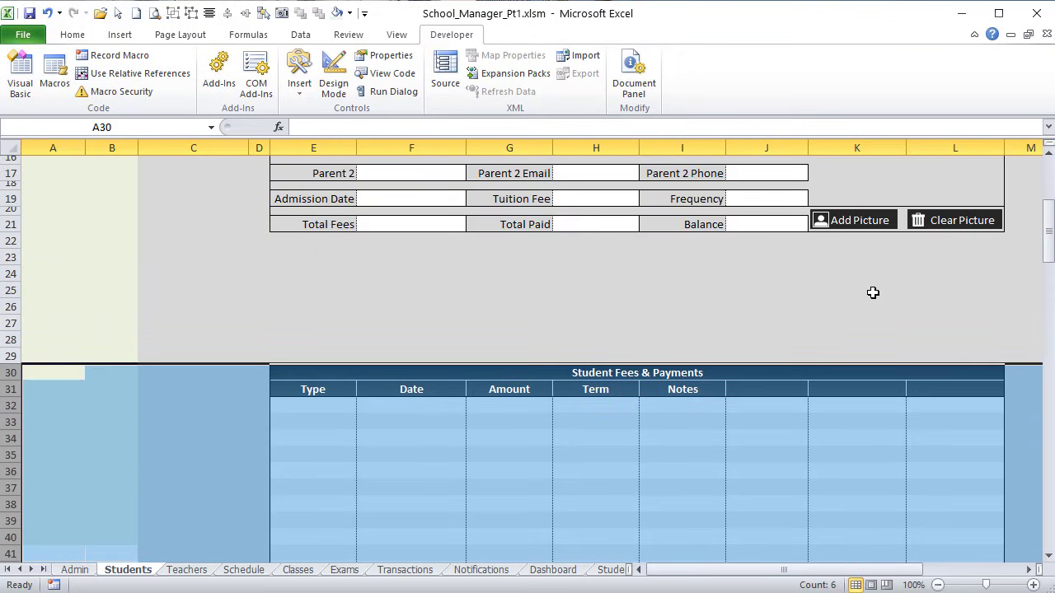
pyautogui.scroll(-3, 676, 328)
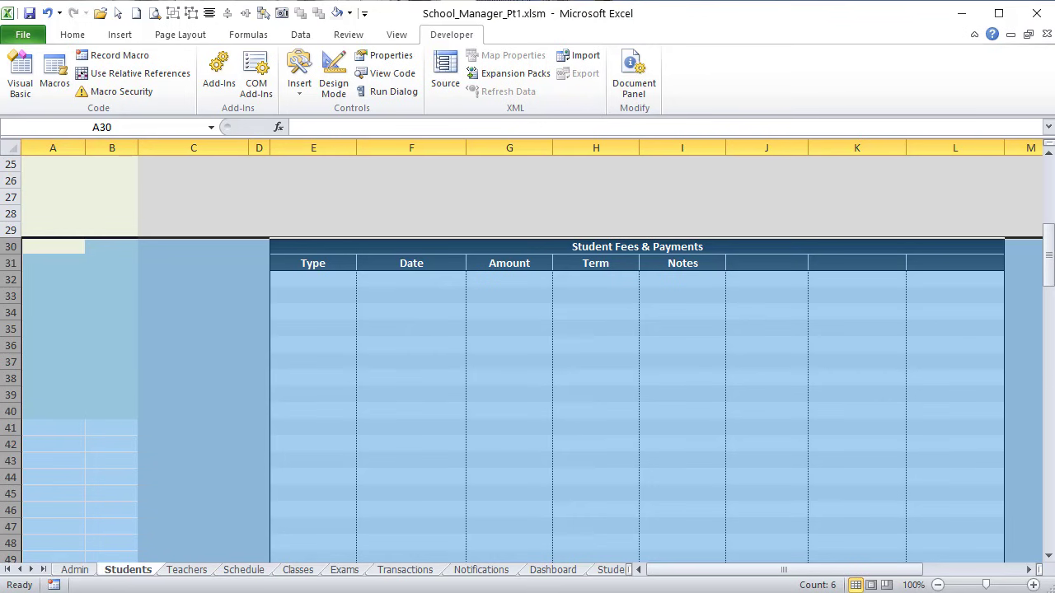
pyautogui.hotkey('alt', 'F11')
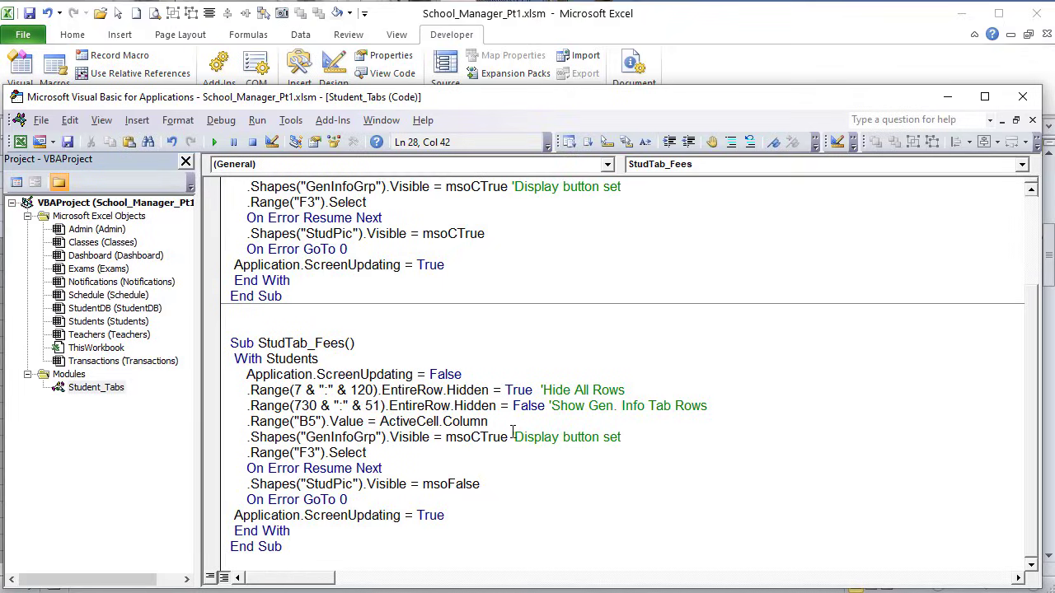
pyautogui.moveTo(510, 437); pyautogui.dragTo(470, 437)
pyautogui.write('False')
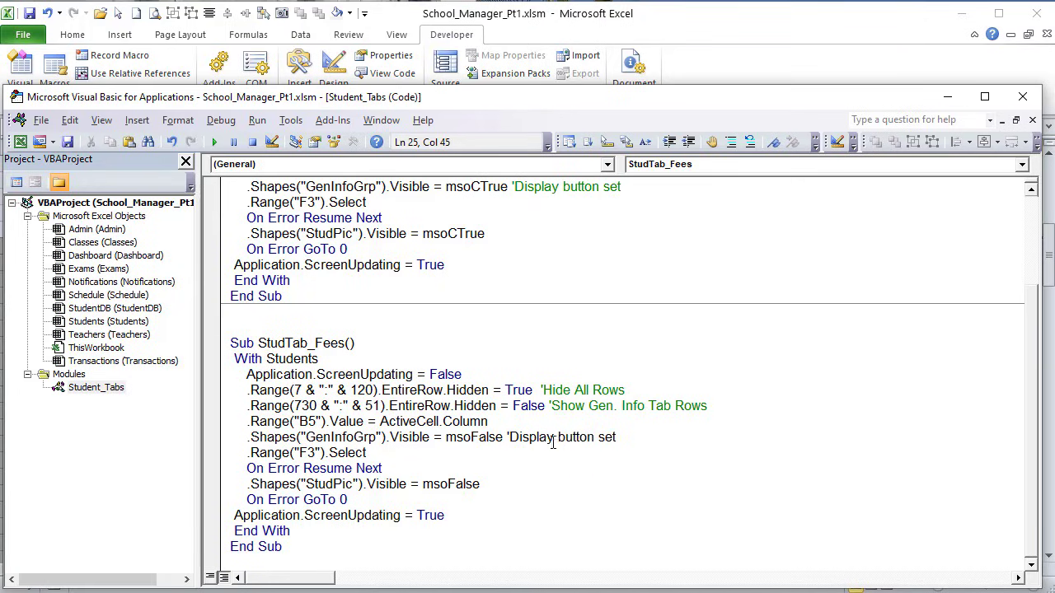
pyautogui.doubleClick(552, 438)
pyautogui.write('Hide')
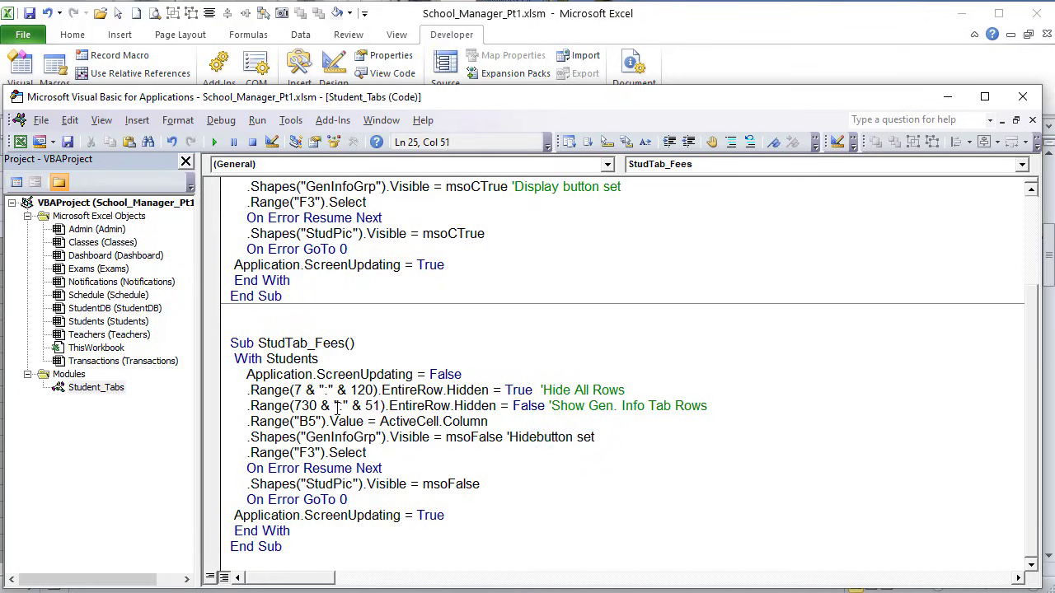
# Step: Copy the whole StudTab_Fees procedure and paste a duplicate below it in the Student_Tabs module
pyautogui.click(338, 405)
pyautogui.moveTo(295, 544); pyautogui.dragTo(230, 343)
pyautogui.hotkey('ctrl', 'c')
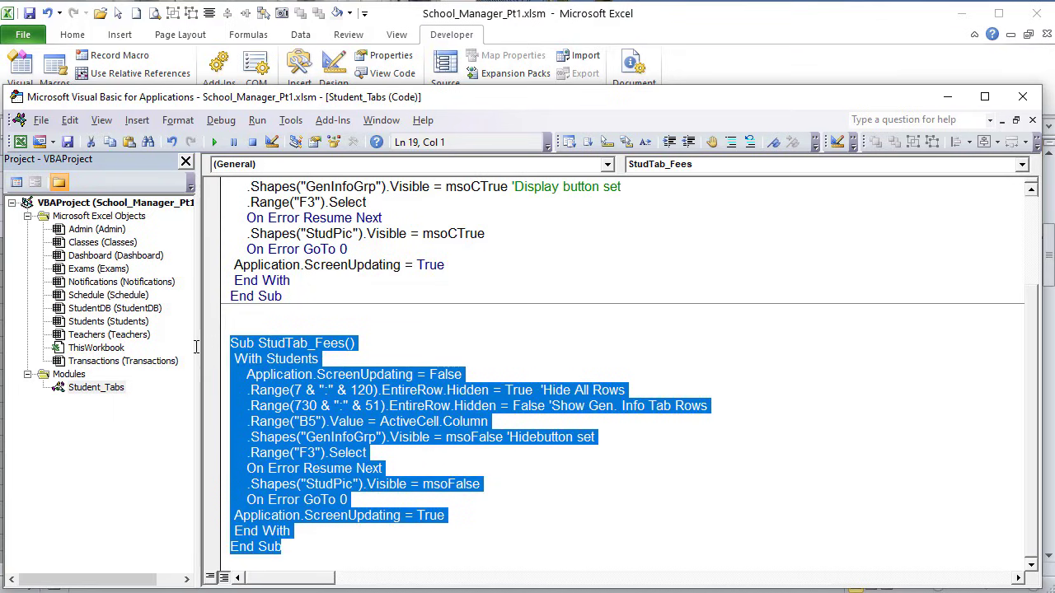
pyautogui.click(304, 547)
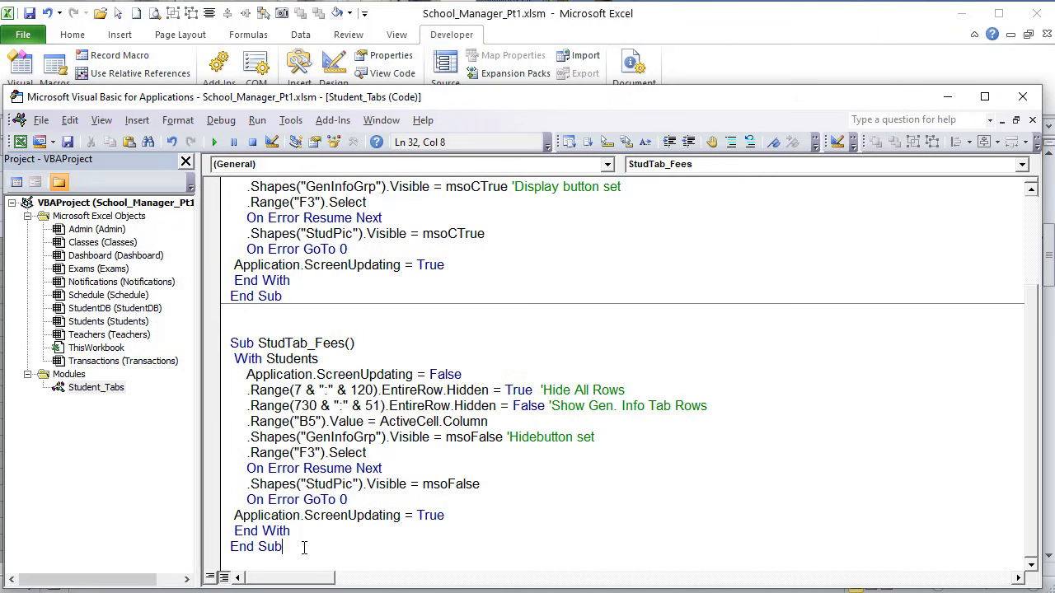
pyautogui.press('Return')
pyautogui.press('Return')
pyautogui.hotkey('ctrl', 'v')
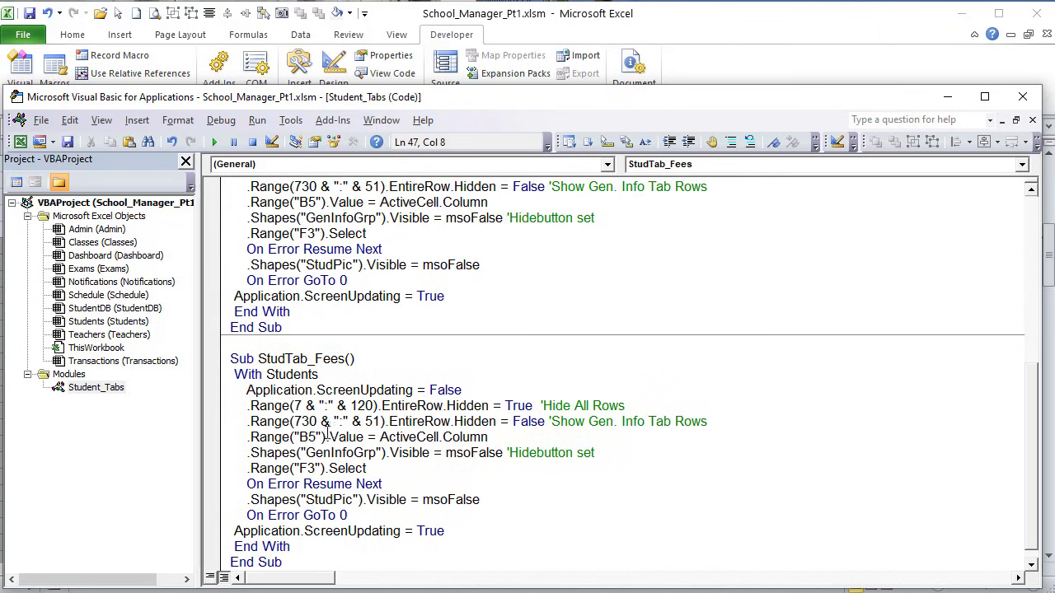
# Step: Rename the duplicated StudTab_Fees procedure as StudTab_Attend
pyautogui.moveTo(347, 360); pyautogui.dragTo(315, 360)
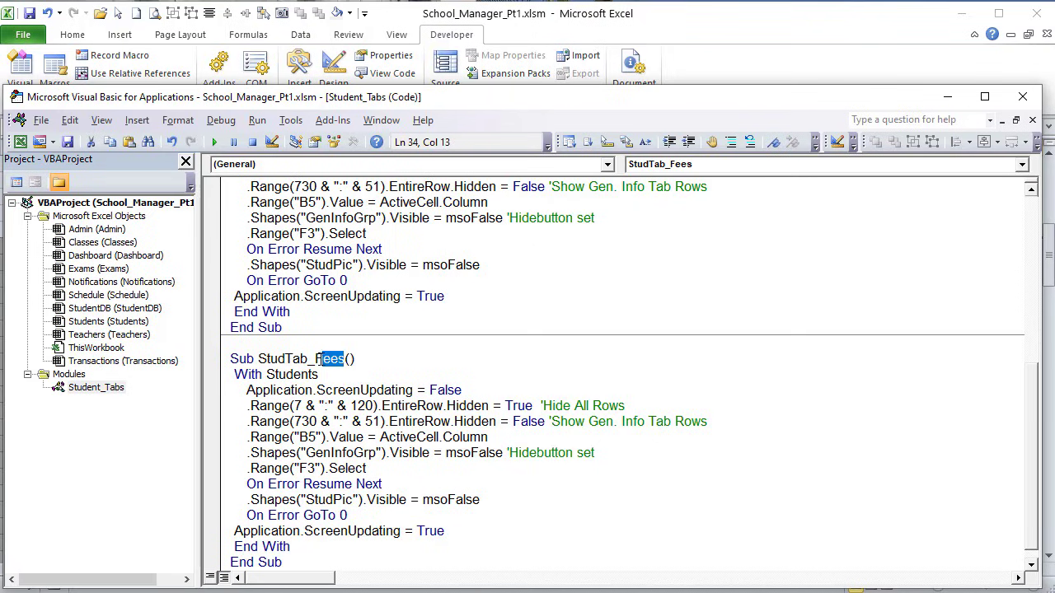
pyautogui.write('Atte')
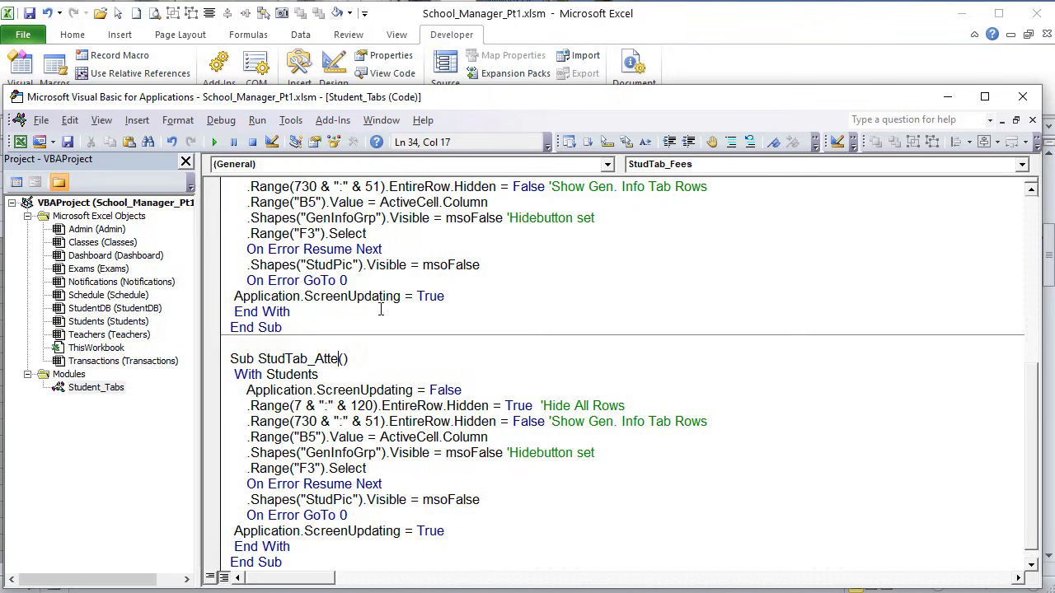
pyautogui.write('n')
pyautogui.press('BackSpace')
pyautogui.write('nd')
# Step: Select rows 53 through 74 on the Students sheet to check the extent of the Attendance table
pyautogui.click(752, 38)
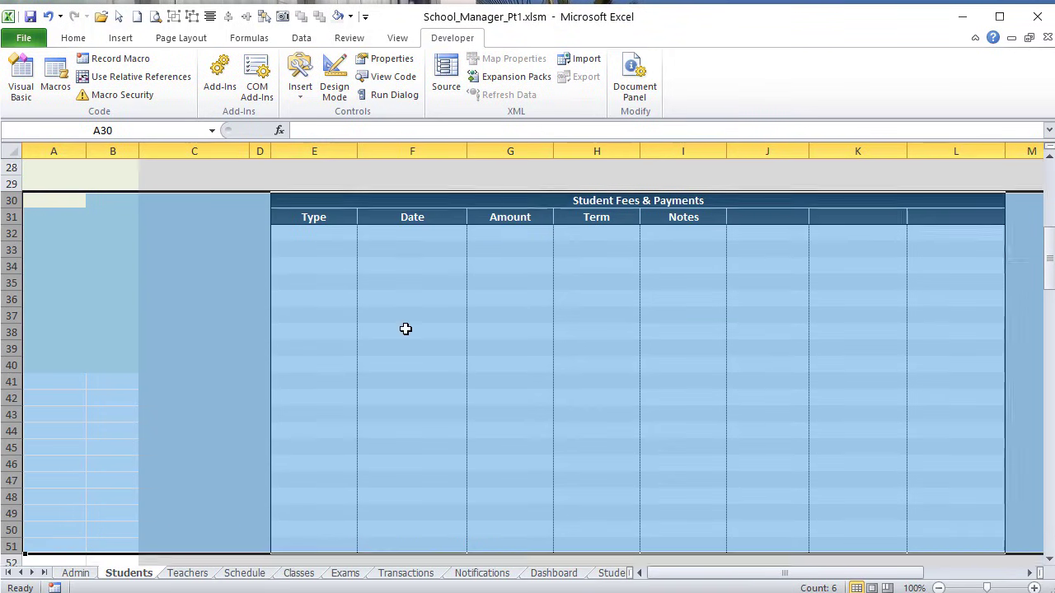
pyautogui.scroll(-4, 338, 347)
pyautogui.click(12, 384)
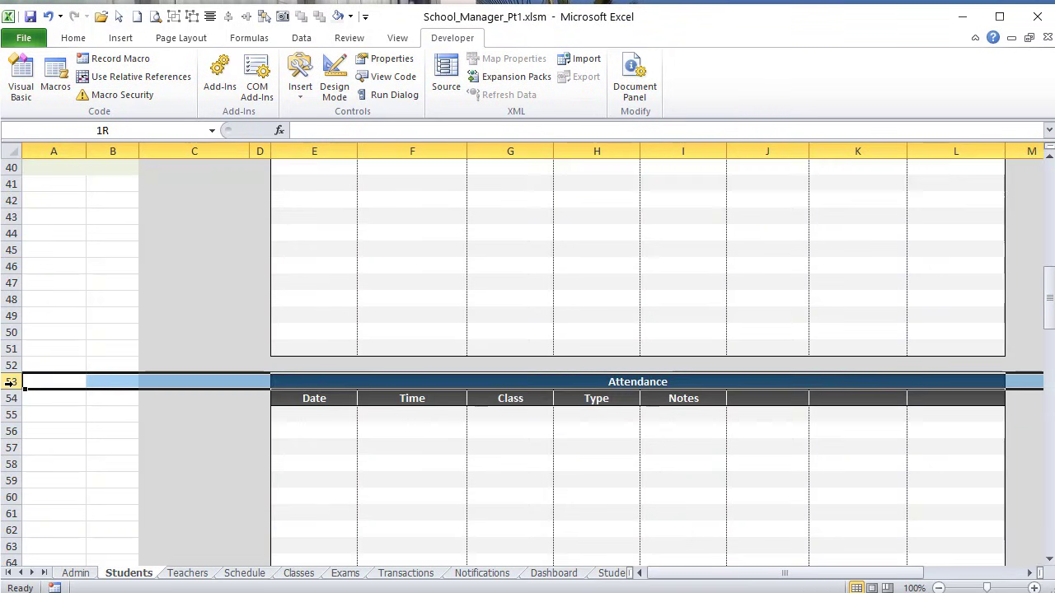
pyautogui.scroll(-5, 12, 388)
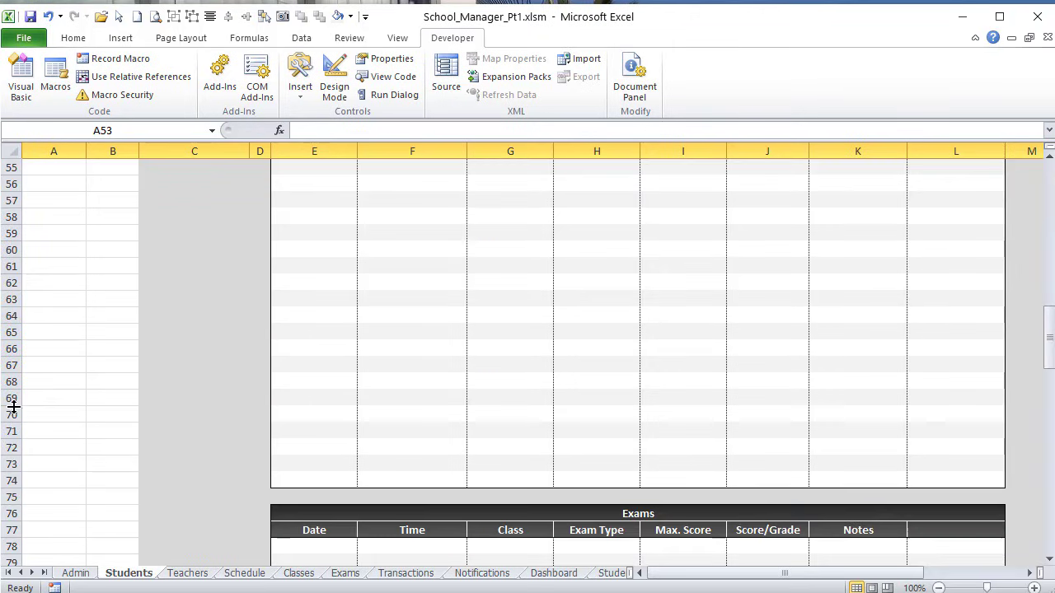
pyautogui.keyDown('shift'); pyautogui.click(11, 480); pyautogui.keyUp('shift')
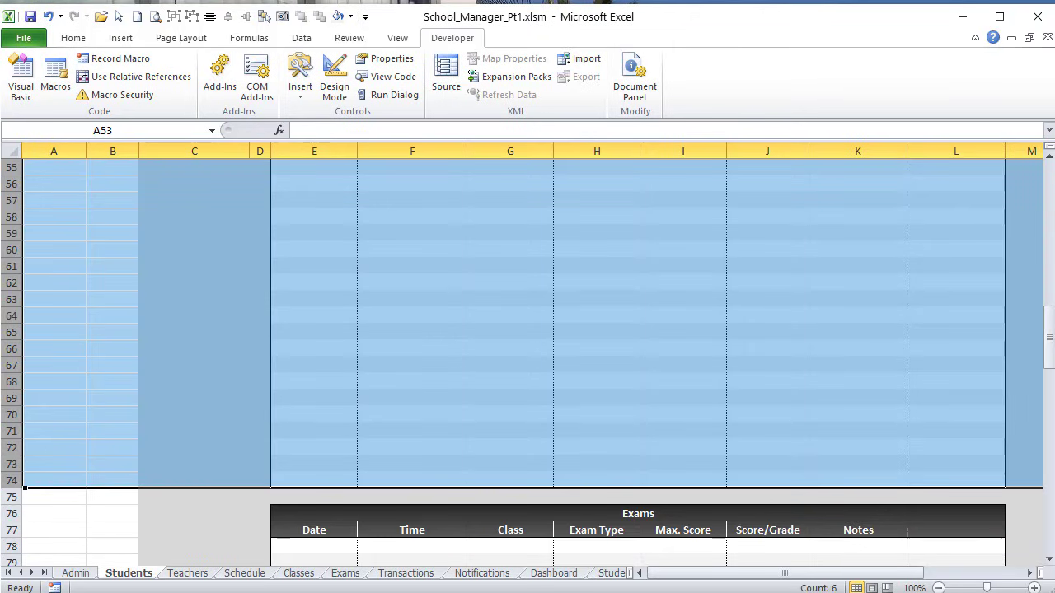
# Step: Correct the starting row in the row-showing line of StudTab_Fees to 30 in the VBA editor
pyautogui.hotkey('alt', 'F11')
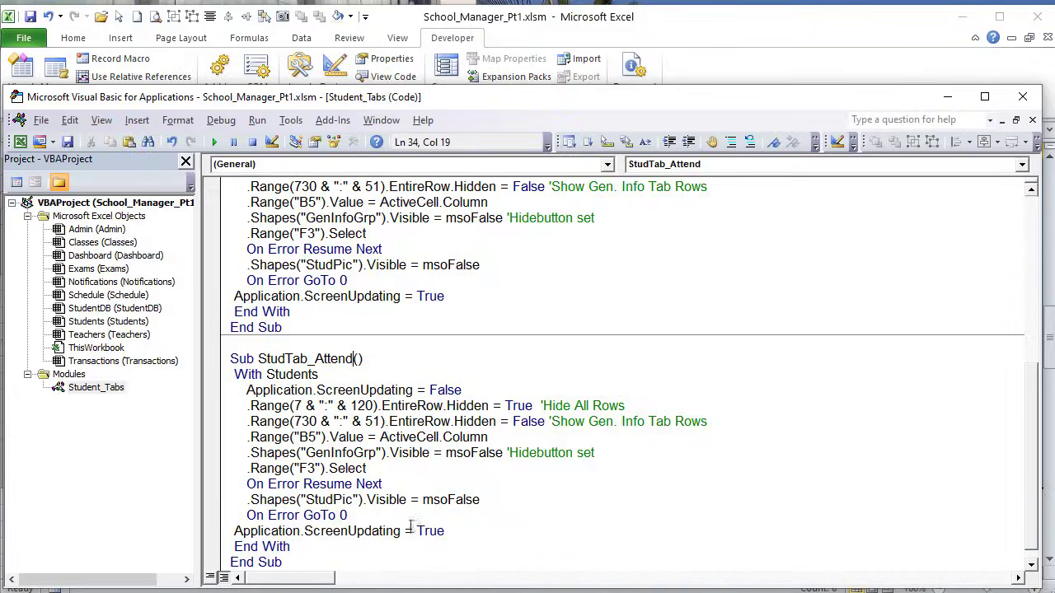
pyautogui.click(319, 421)
pyautogui.scroll(2, 327, 232)
pyautogui.click(303, 280)
pyautogui.press('BackSpace')
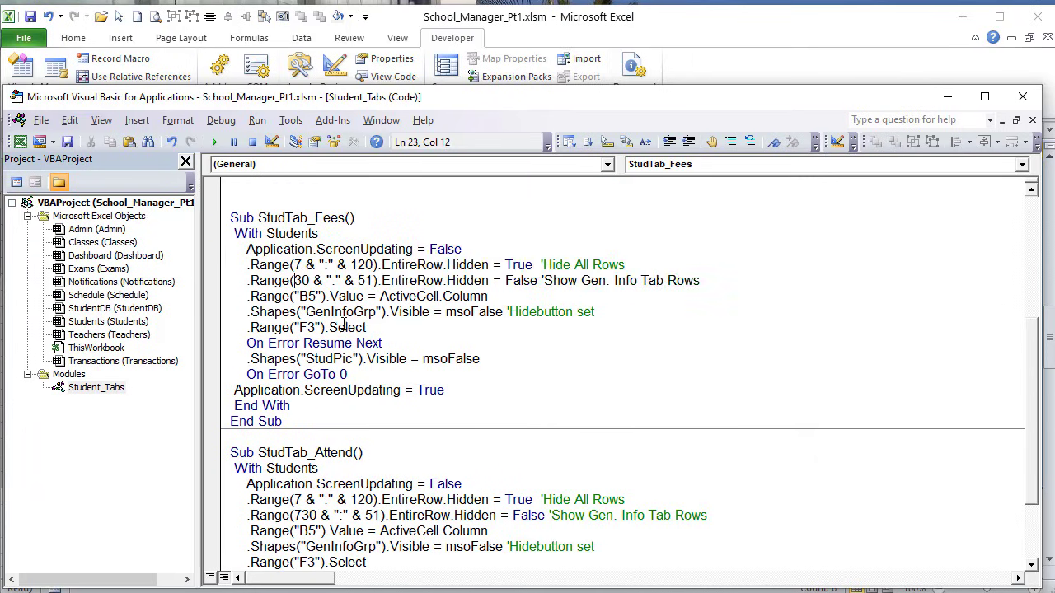
# Step: Set the starting row in the row-showing line of StudTab_Attend to 54
pyautogui.scroll(-2, 346, 342)
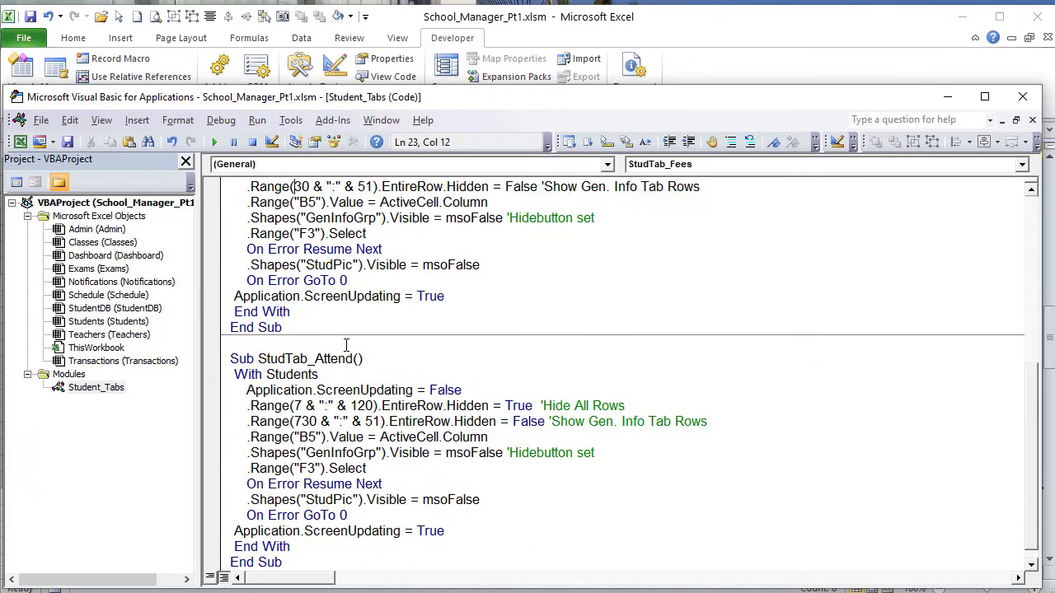
pyautogui.click(321, 423)
pyautogui.doubleClick(321, 423)
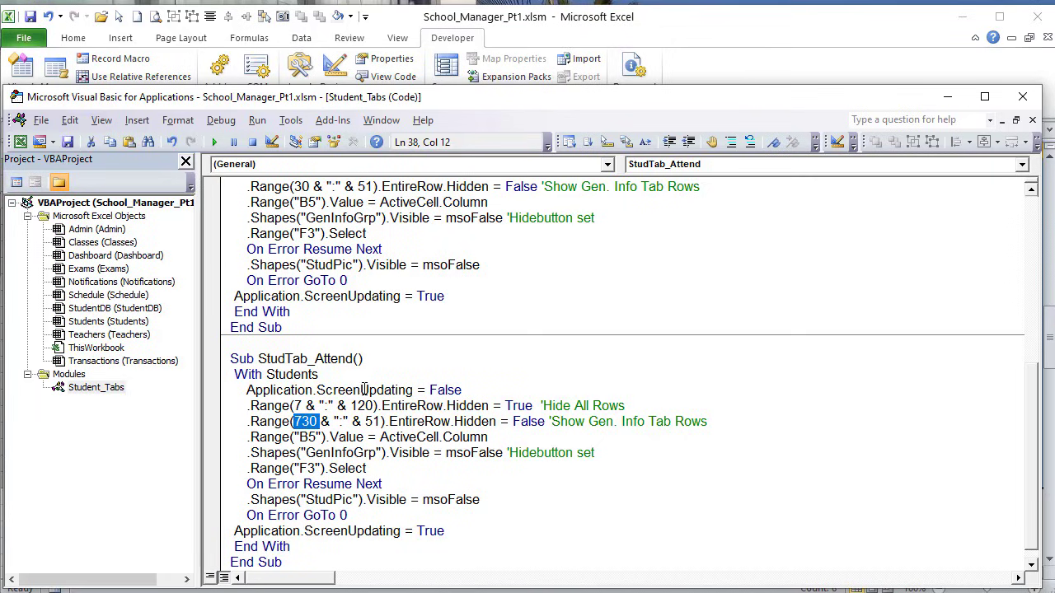
pyautogui.write('54')
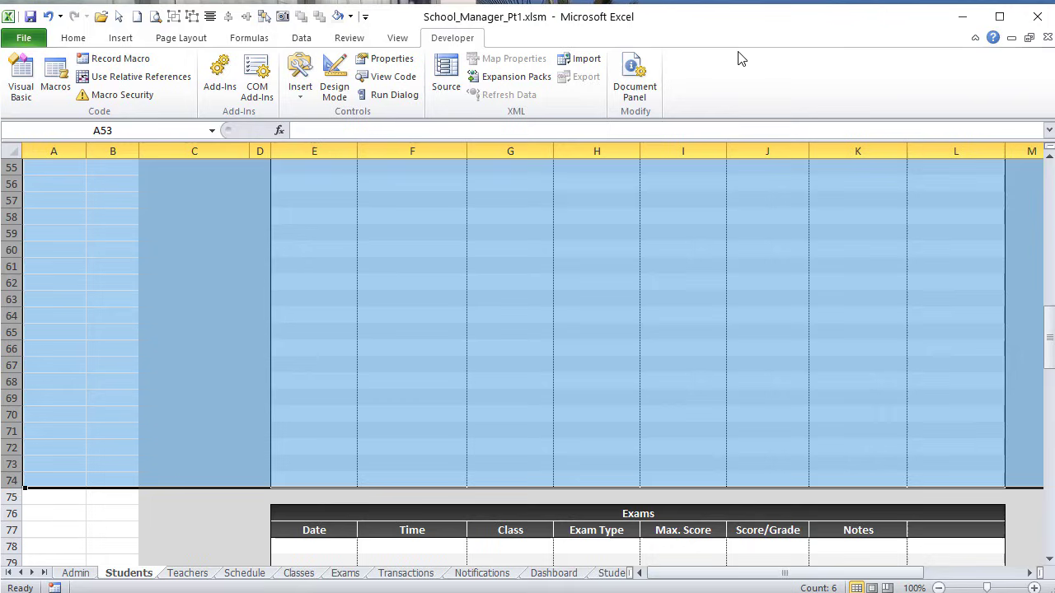
# Step: Recheck the Attendance table's rows on the Students sheet and set the row-showing range in StudTab_Attend to 53 through 73
pyautogui.click(741, 59)
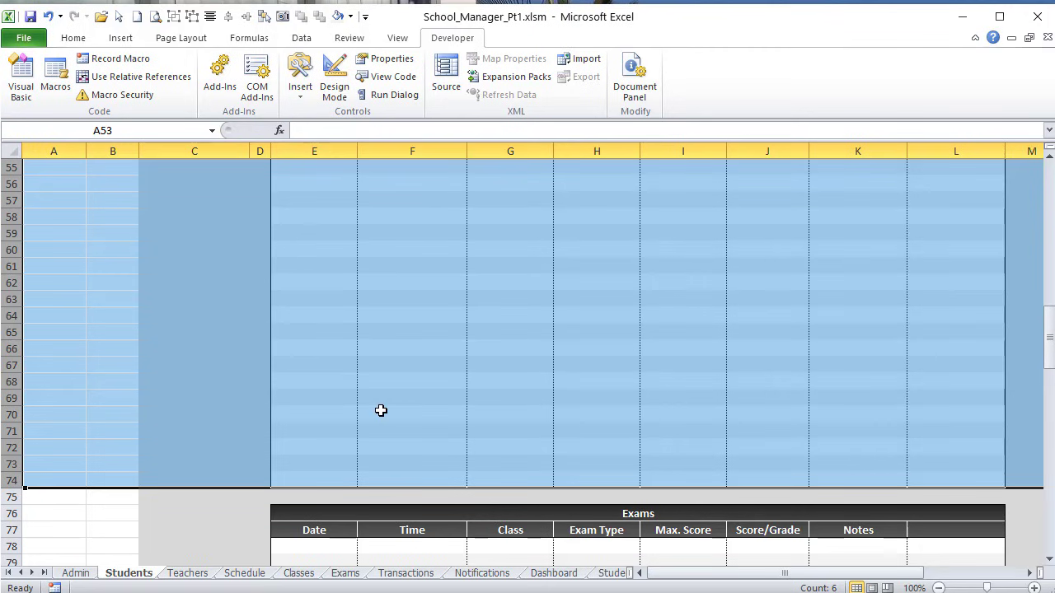
pyautogui.scroll(4, 376, 416)
pyautogui.scroll(-5, 377, 419)
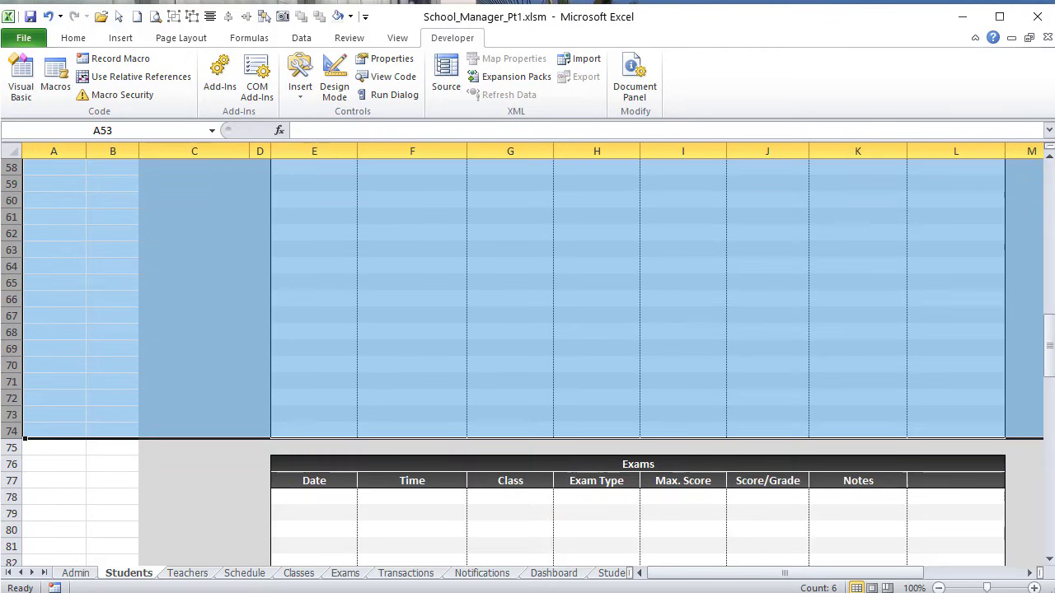
pyautogui.hotkey('alt', 'F11')
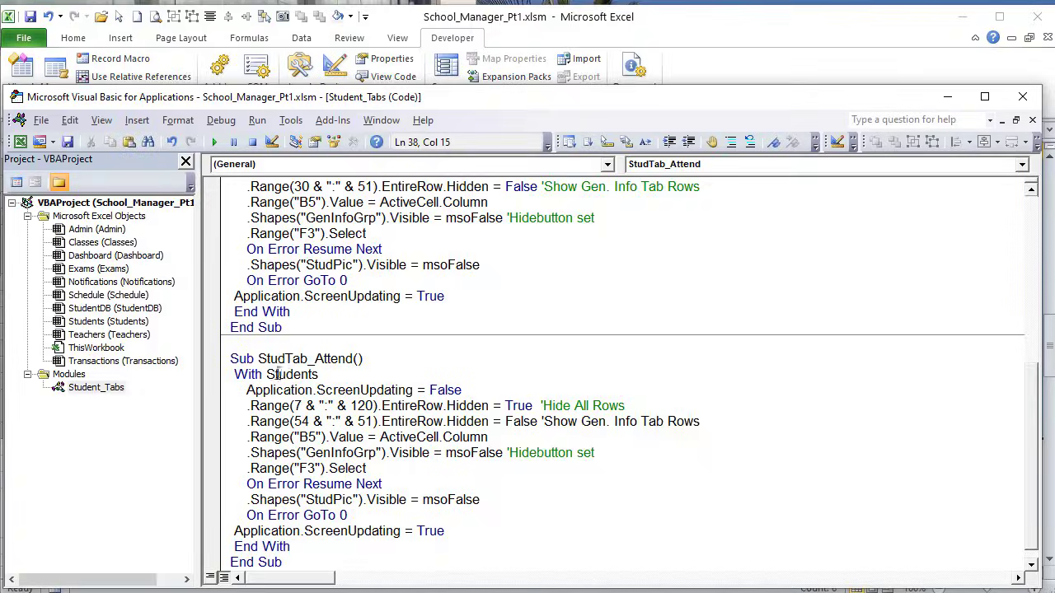
pyautogui.moveTo(302, 421); pyautogui.dragTo(312, 421)
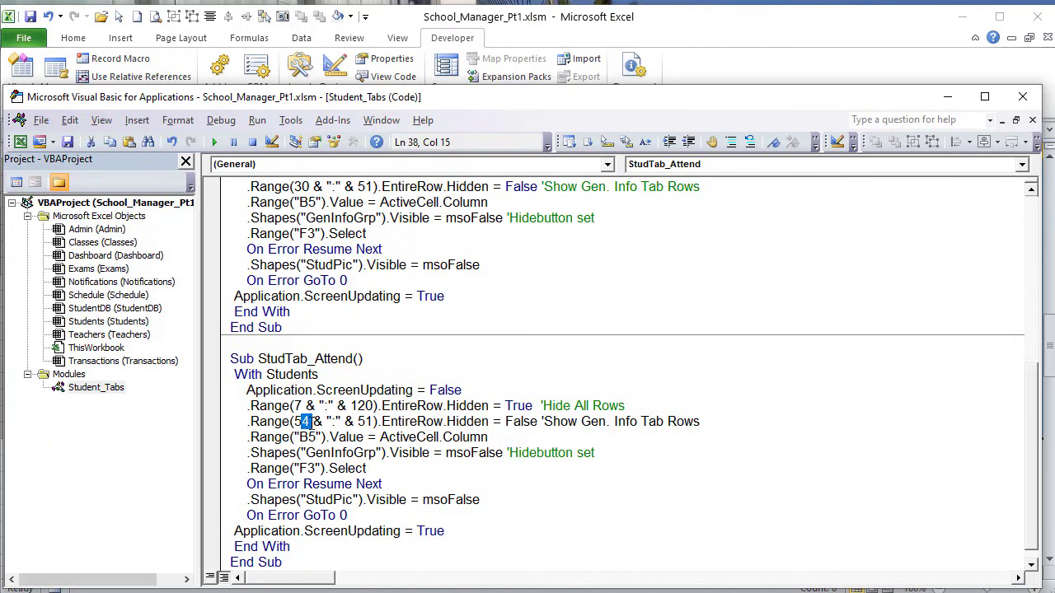
pyautogui.write('3')
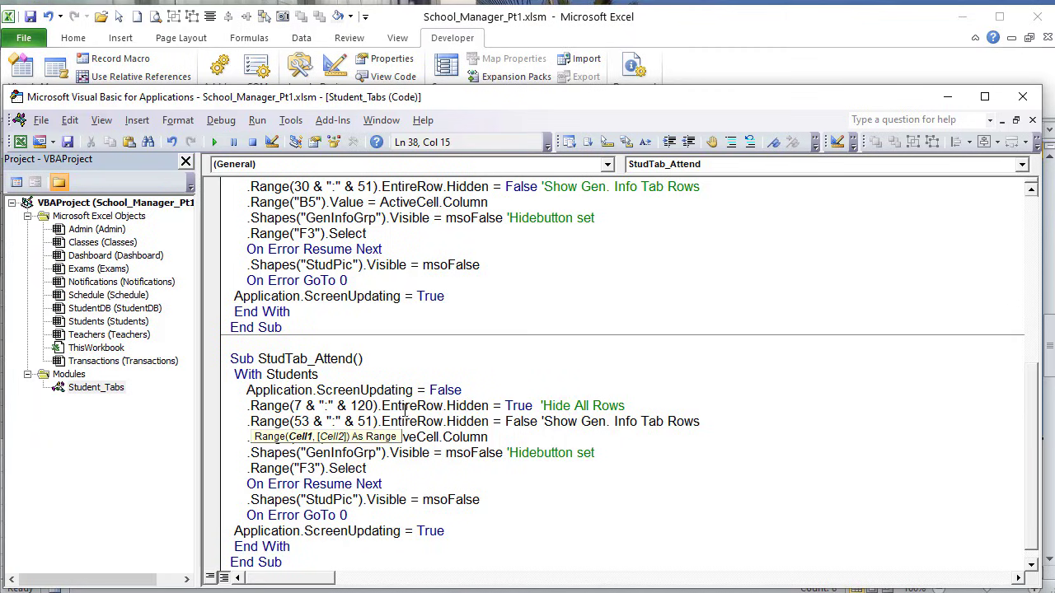
pyautogui.moveTo(372, 421); pyautogui.dragTo(358, 422)
pyautogui.write('73')
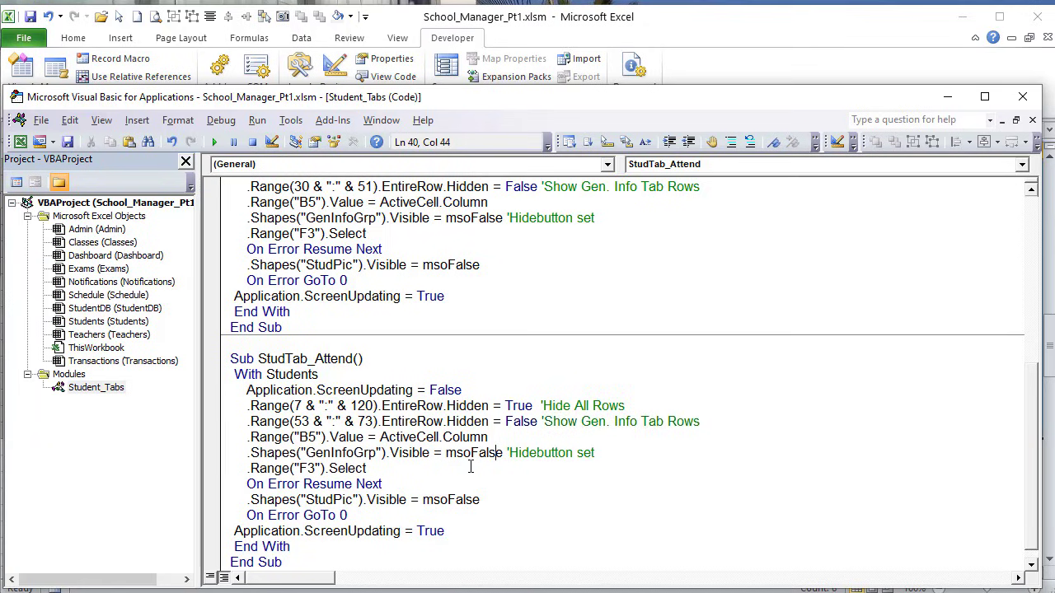
# Step: Copy the whole StudTab_Attend procedure and paste a duplicate below it
pyautogui.scroll(-1, 488, 453)
pyautogui.rightClick(307, 453)
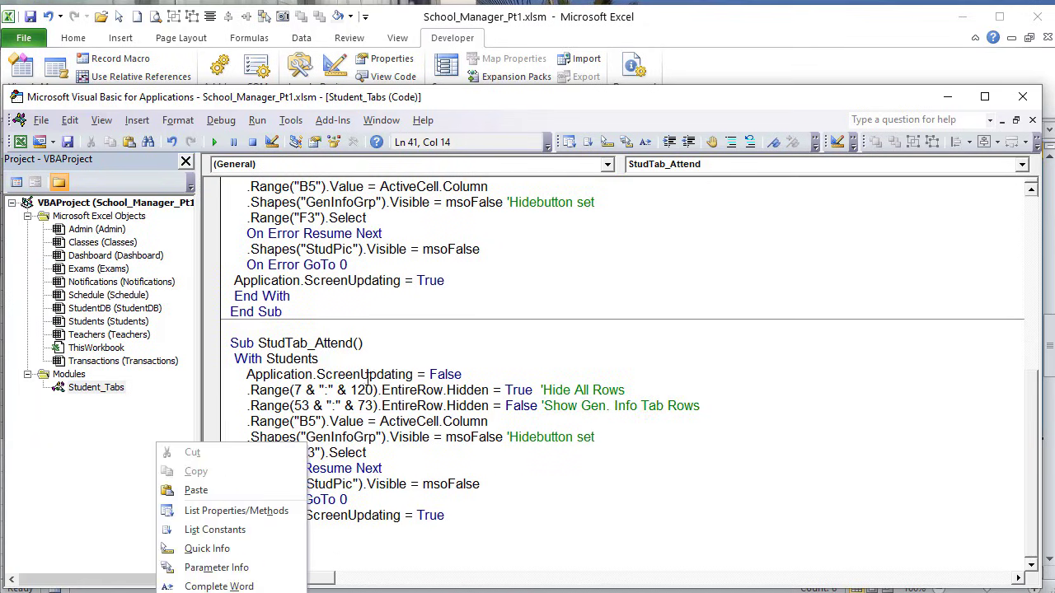
pyautogui.press('Escape')
pyautogui.moveTo(306, 549); pyautogui.dragTo(198, 346)
pyautogui.hotkey('ctrl', 'c')
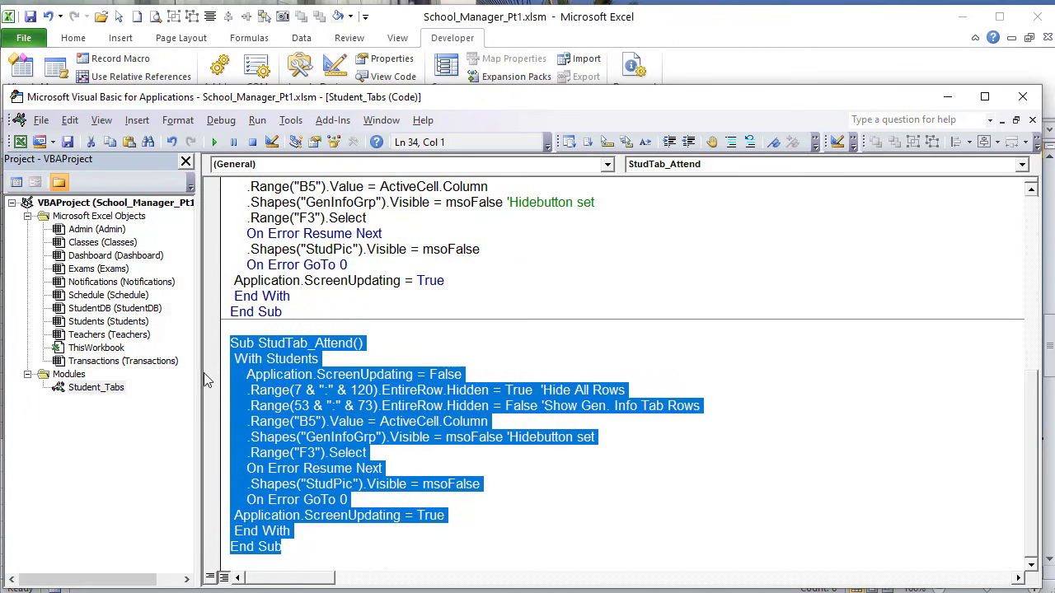
pyautogui.click(330, 548)
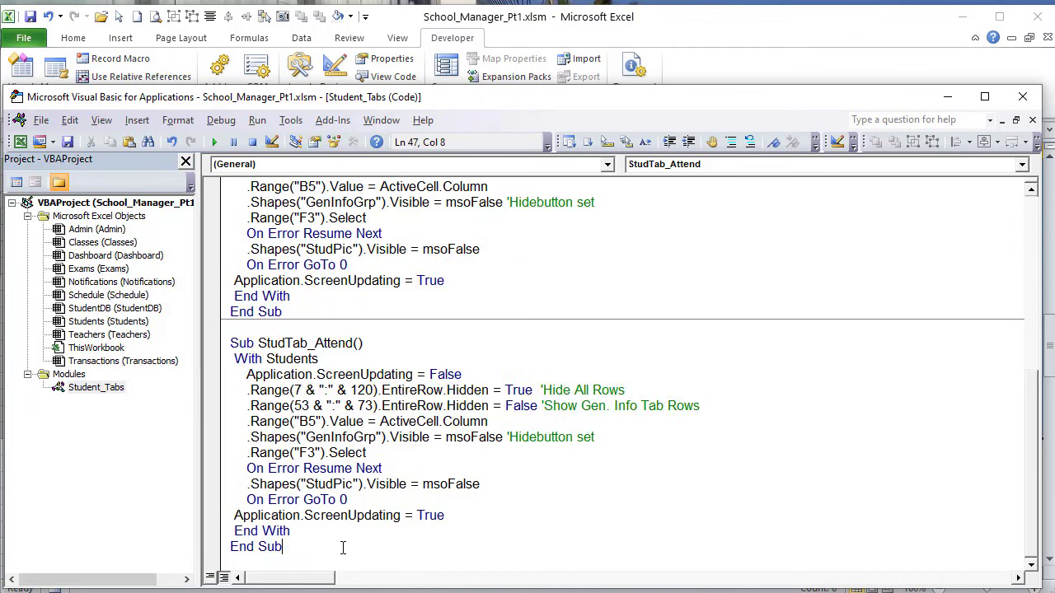
pyautogui.press('Return')
pyautogui.press('Return')
pyautogui.hotkey('ctrl', 'v')
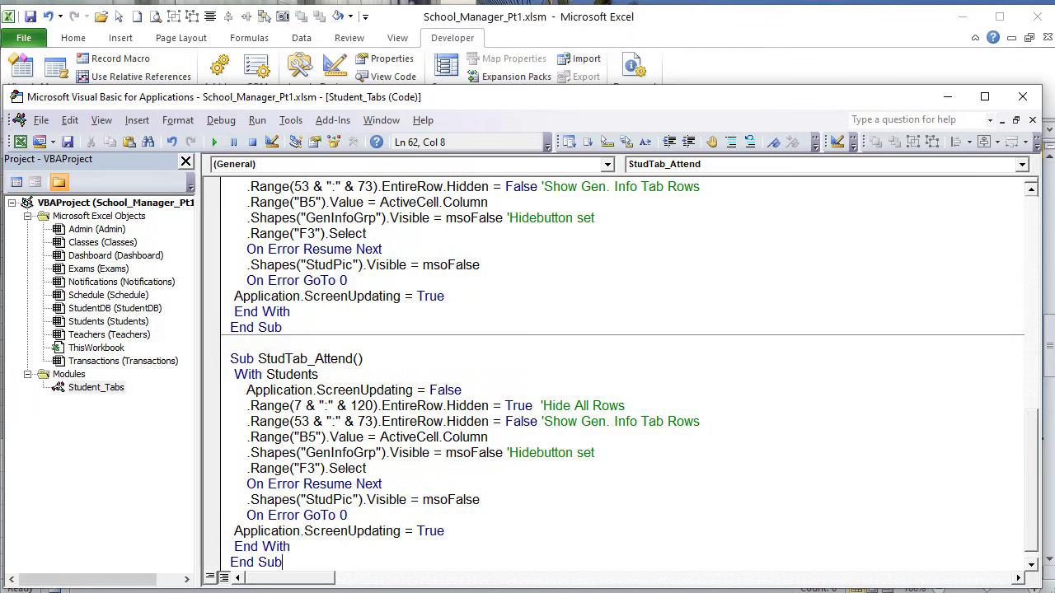
# Step: Rename the duplicated StudTab_Attend procedure as StudTab_Exams
pyautogui.hotkey('alt', 'Tab')
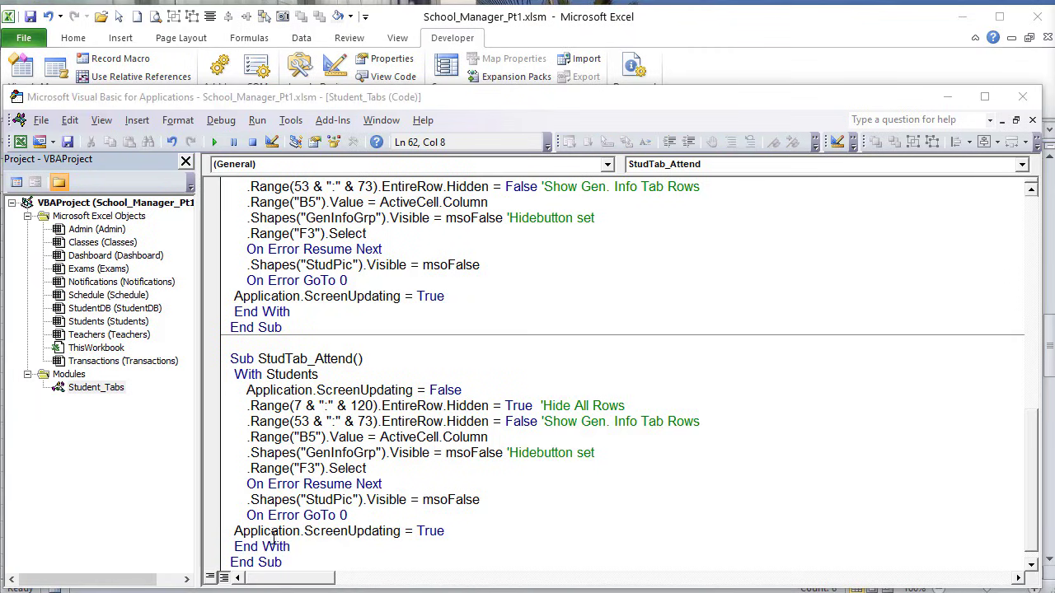
pyautogui.moveTo(355, 361); pyautogui.dragTo(314, 360)
pyautogui.write('Exa')
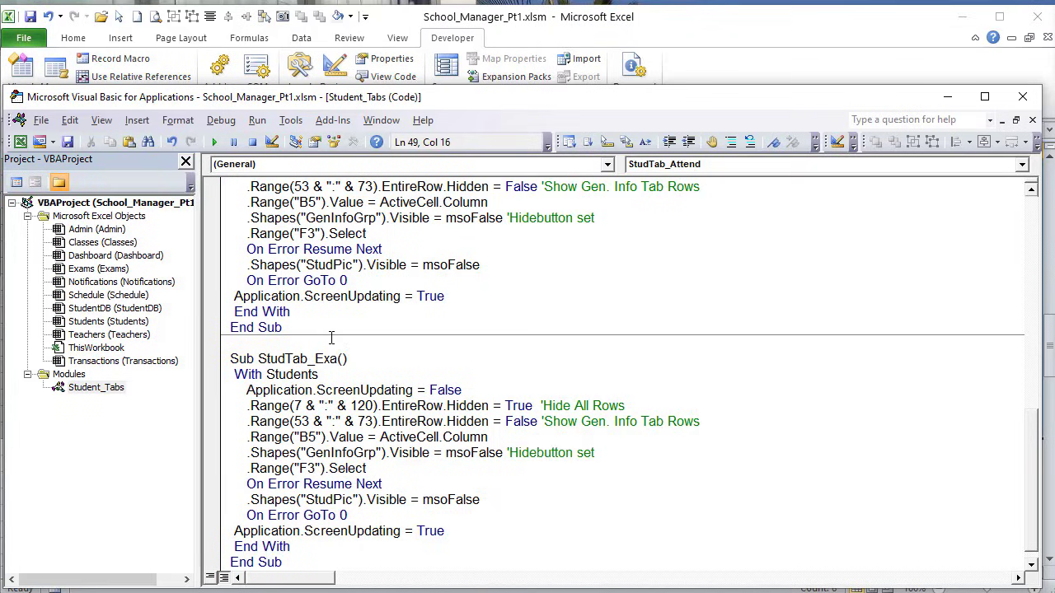
pyautogui.write('ms')
# Step: Select rows 76 through 97 on the Students sheet to check the extent of the Exams table
pyautogui.click(798, 65)
pyautogui.scroll(-6, 452, 296)
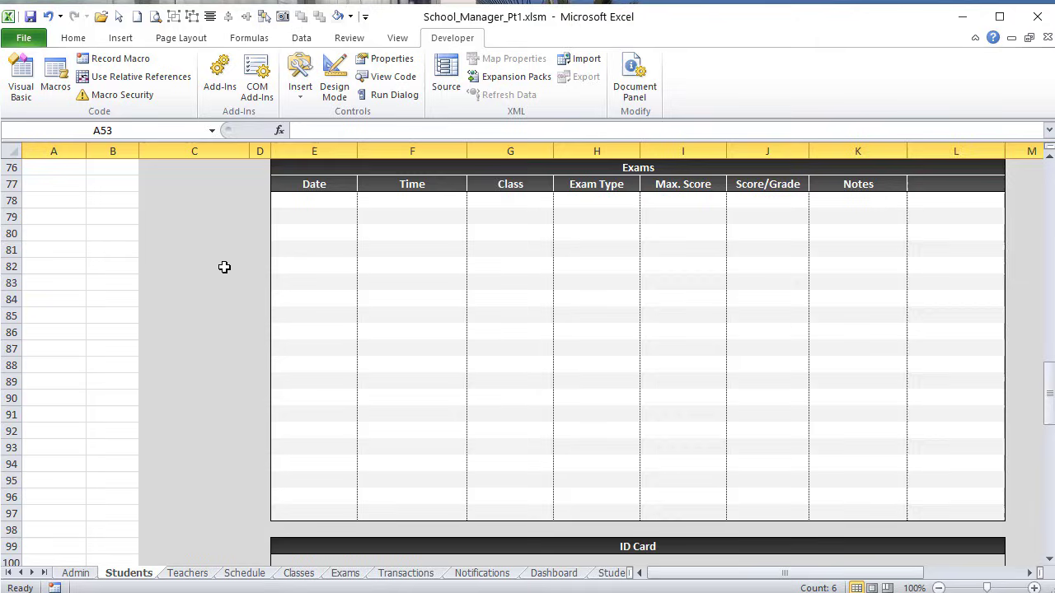
pyautogui.scroll(1, 18, 203)
pyautogui.click(12, 217)
pyautogui.scroll(-2, 19, 280)
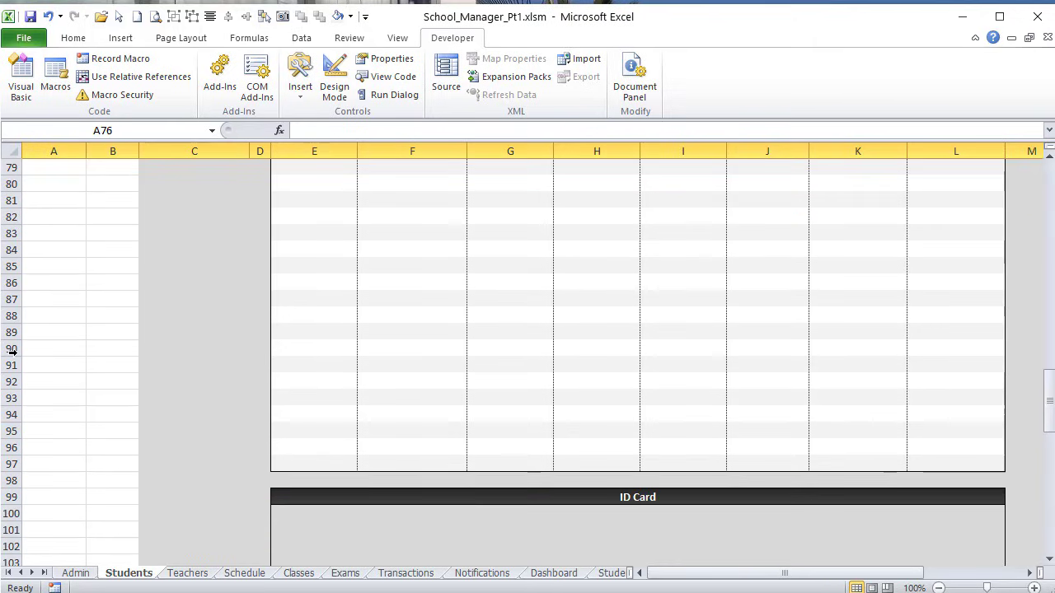
pyautogui.moveTo(11, 462); pyautogui.dragTo(12, 458)
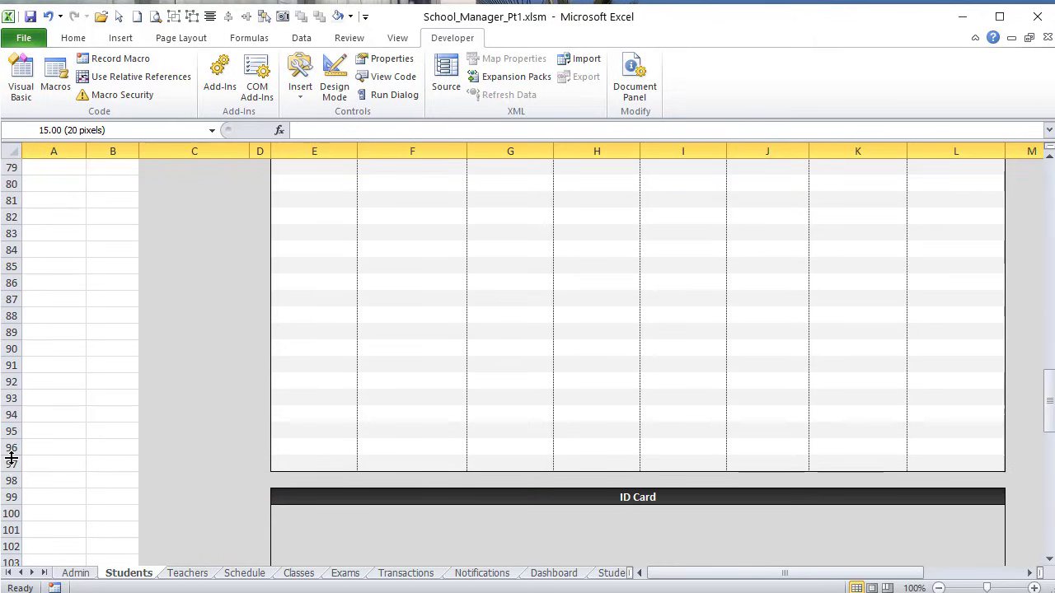
pyautogui.keyDown('shift'); pyautogui.click(11, 465); pyautogui.keyUp('shift')
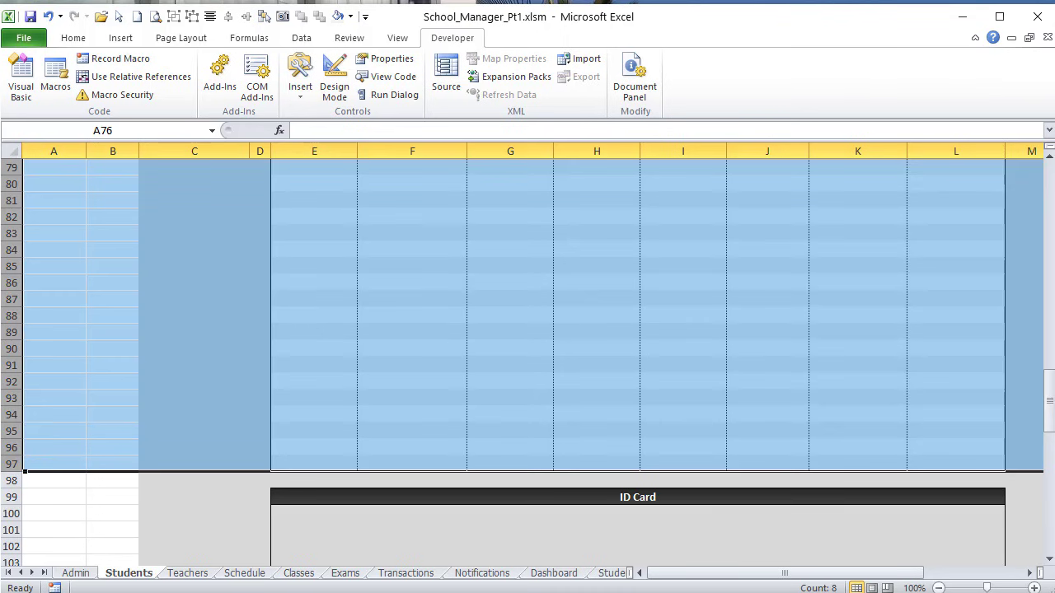
# Step: In the row-showing line of StudTab_Exams, set the starting row to 76 and replace the end row's final 3 with 97
pyautogui.hotkey('alt', 'F11')
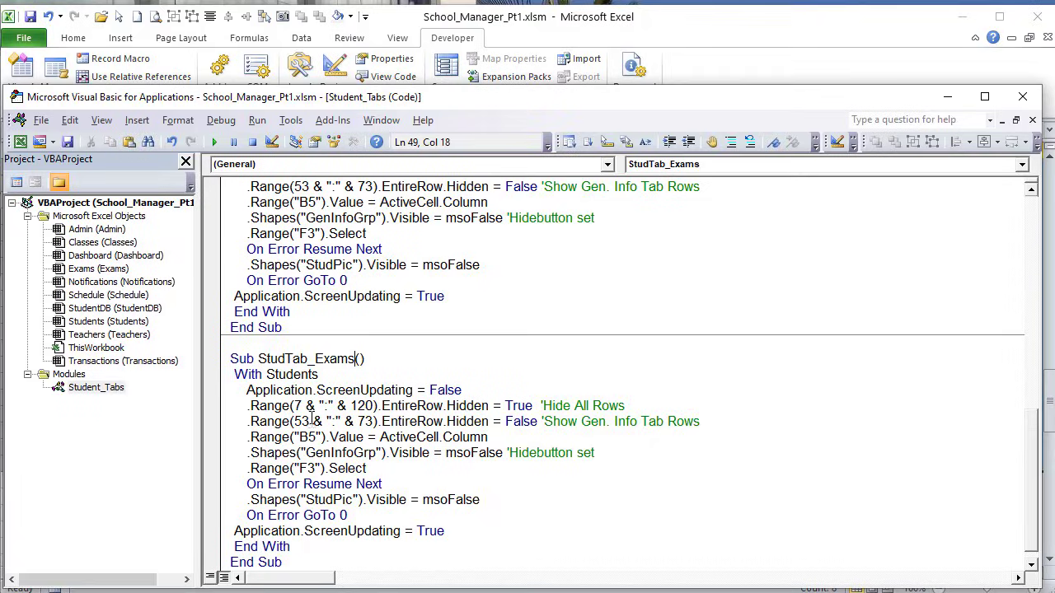
pyautogui.moveTo(311, 419); pyautogui.dragTo(295, 419)
pyautogui.write('76')
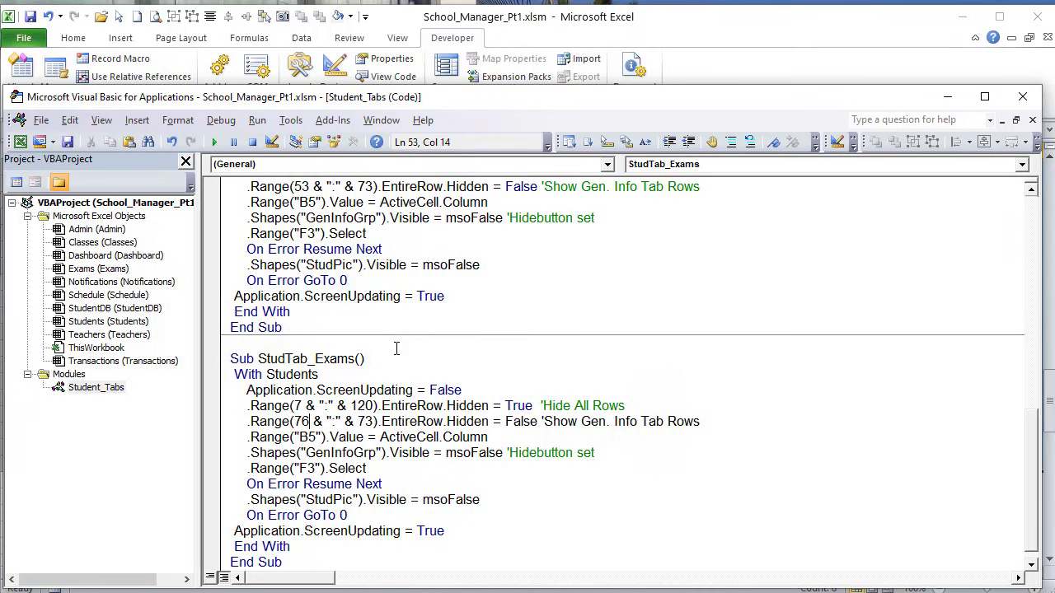
pyautogui.moveTo(374, 421); pyautogui.dragTo(367, 421)
pyautogui.write('97')
pyautogui.scroll(-1, 384, 403)
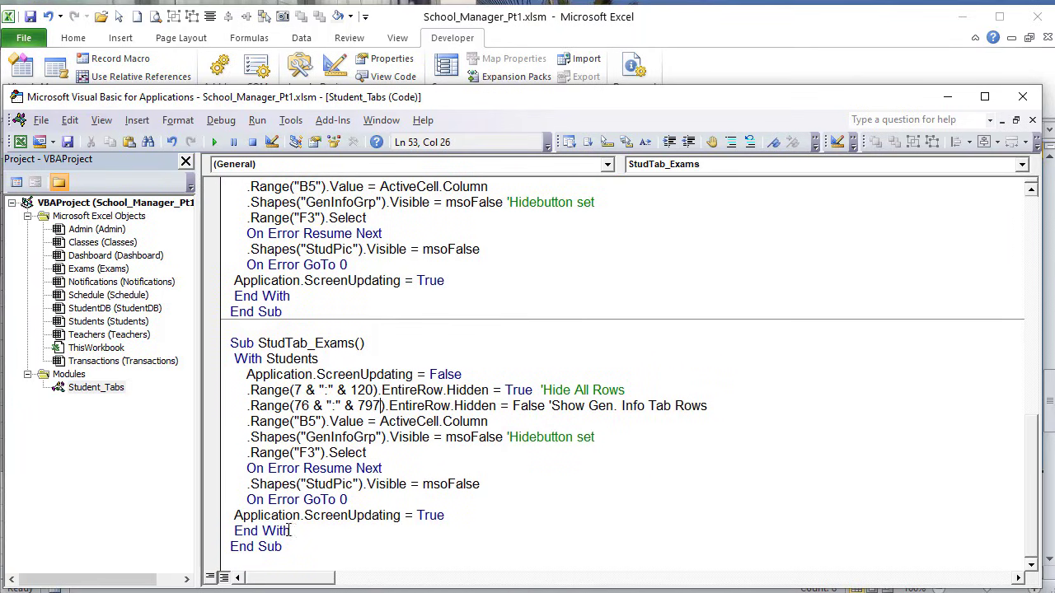
# Step: Paste another copy of StudTab_Attend below StudTab_Exams and rename it StudTab_StudID
pyautogui.click(305, 547)
pyautogui.press('Return')
pyautogui.press('Return')
pyautogui.hotkey('ctrl', 'v')
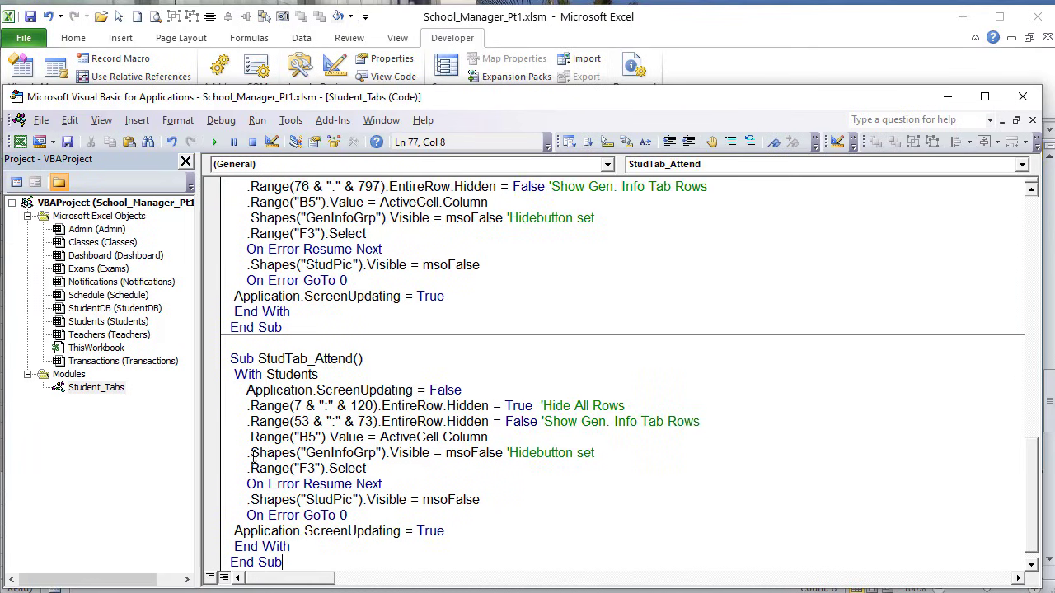
pyautogui.moveTo(353, 360); pyautogui.dragTo(314, 360)
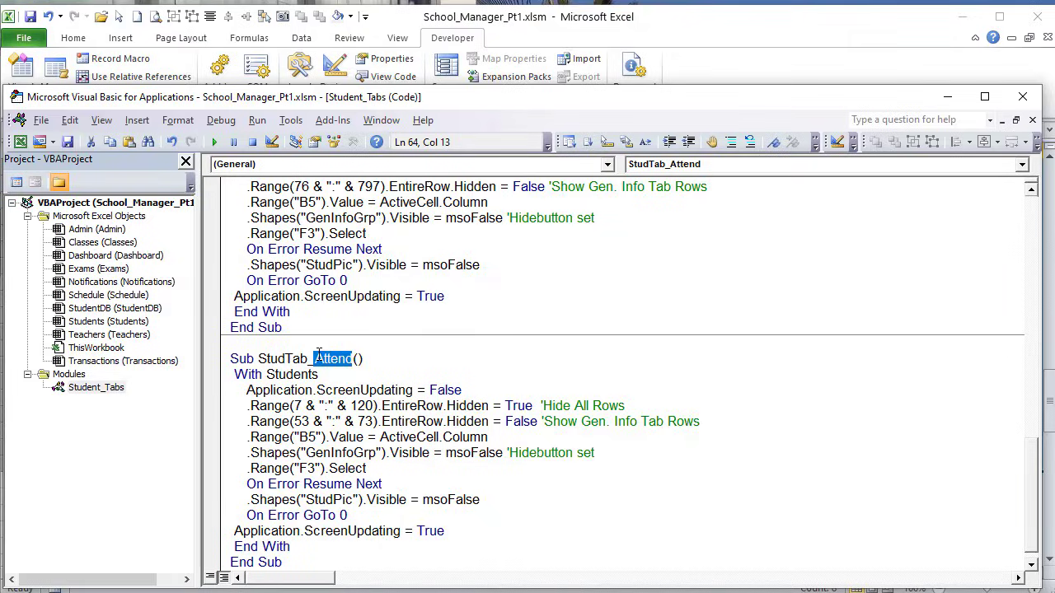
pyautogui.write('StudID')
pyautogui.scroll(1, 363, 340)
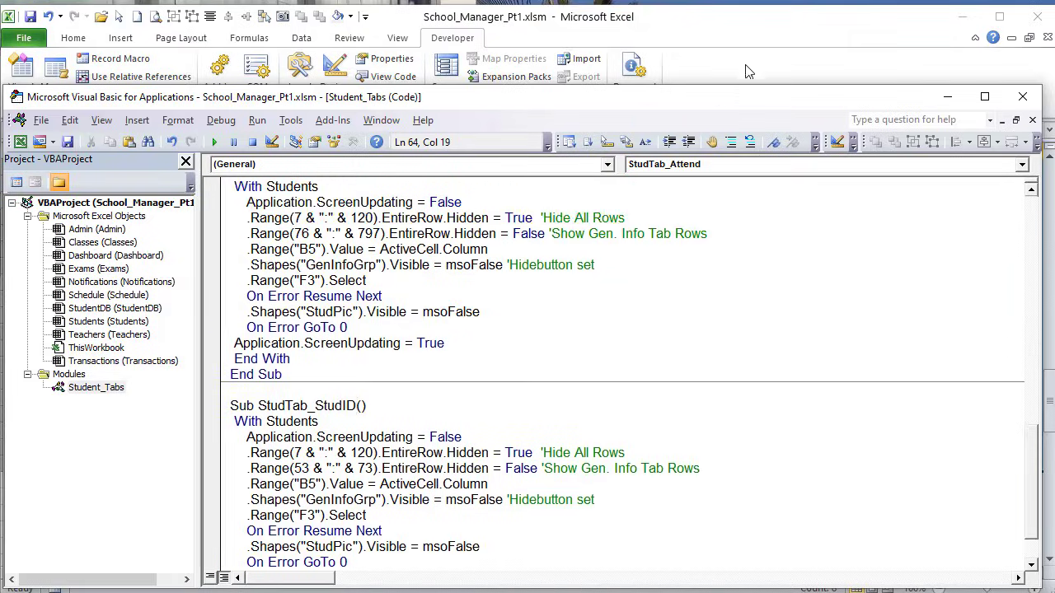
# Step: Select rows 99 through 120 on the Students sheet to check the extent of the ID Card section
pyautogui.hotkey('alt', 'F11')
pyautogui.scroll(-5, 457, 370)
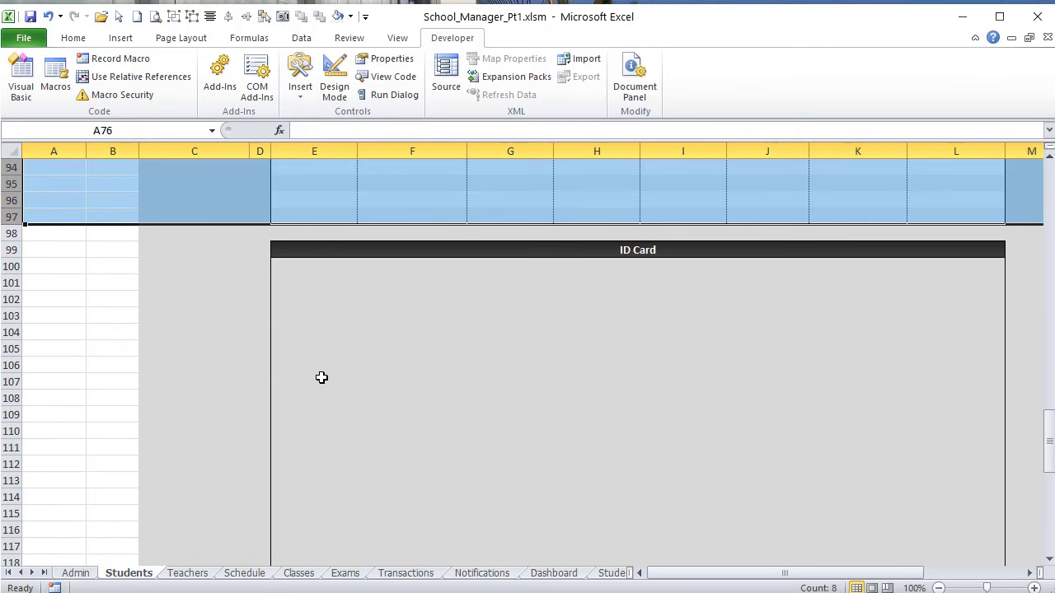
pyautogui.click(5, 250)
pyautogui.scroll(-3, 28, 360)
pyautogui.keyDown('shift'); pyautogui.click(18, 448); pyautogui.keyUp('shift')
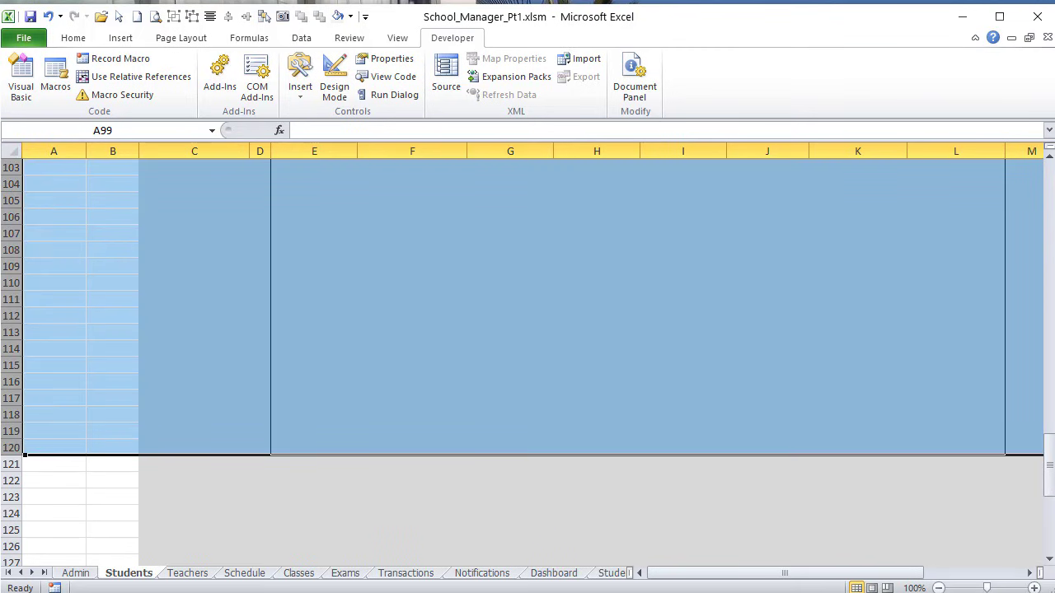
# Step: In the row-showing line of StudTab_StudID, set the starting row to 99 and the end row to 120
pyautogui.hotkey('alt', 'F11')
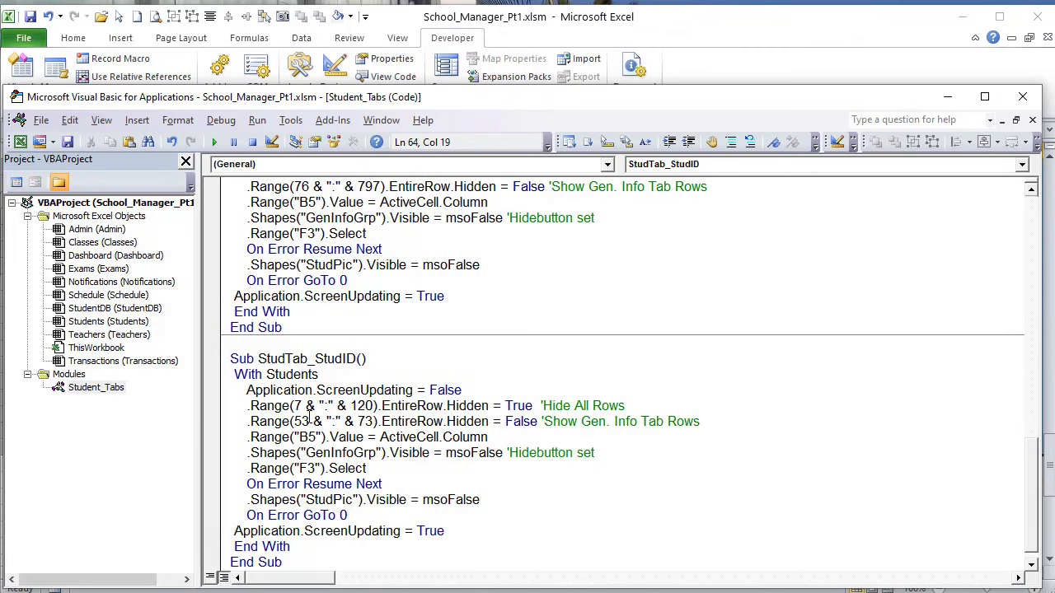
pyautogui.moveTo(308, 418); pyautogui.dragTo(293, 419)
pyautogui.write('99')
pyautogui.moveTo(376, 422); pyautogui.dragTo(364, 422)
pyautogui.write('19')
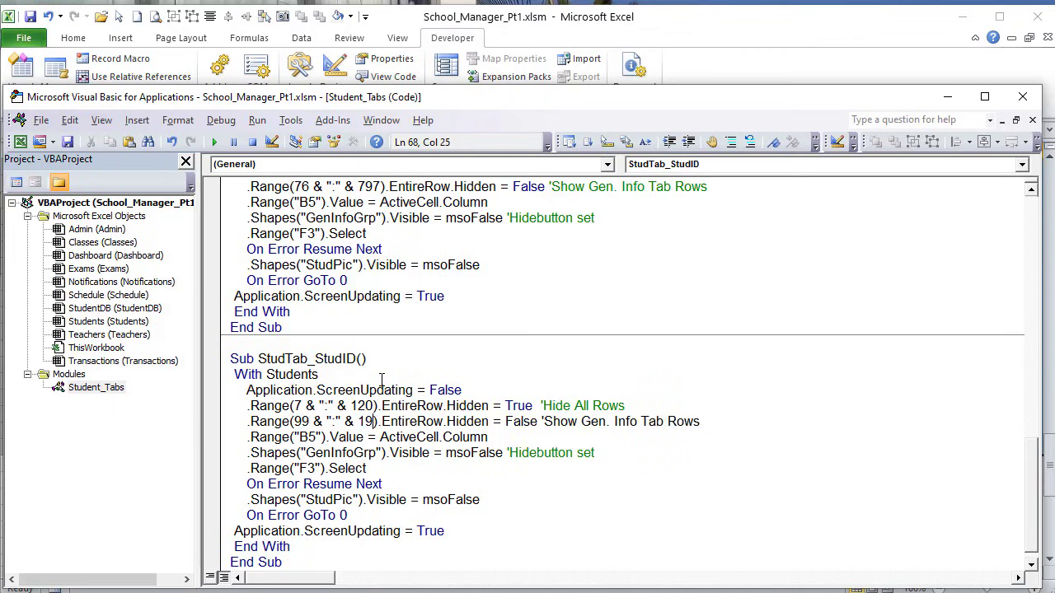
pyautogui.press('BackSpace')
pyautogui.write('20')
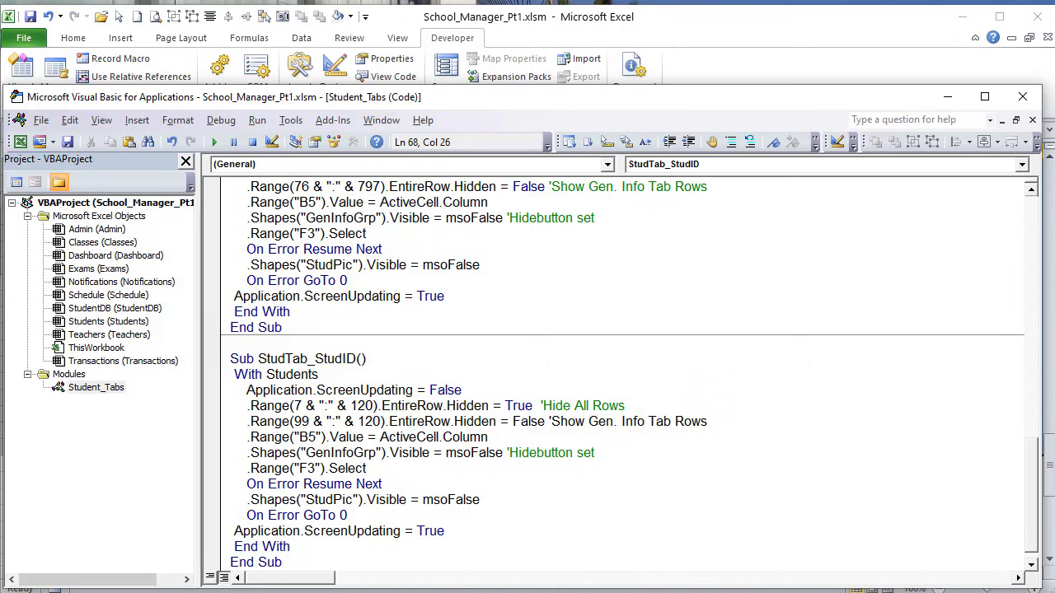
# Step: In the Students sheet's SelectionChange code, copy the Target.Column = 5 line through 'Run and paste it four times below
pyautogui.scroll(8, 642, 502)
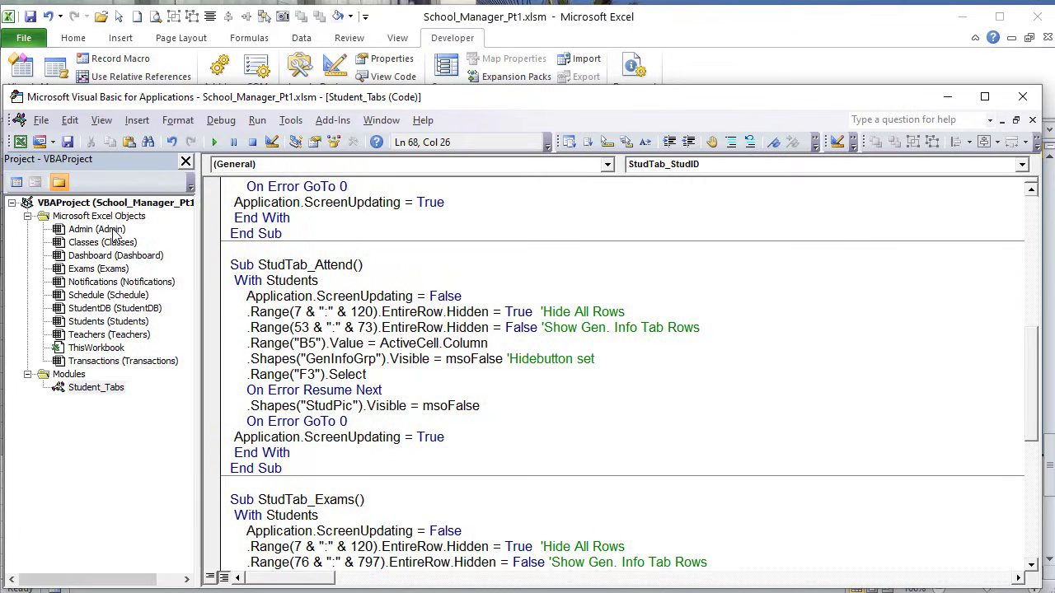
pyautogui.doubleClick(124, 322)
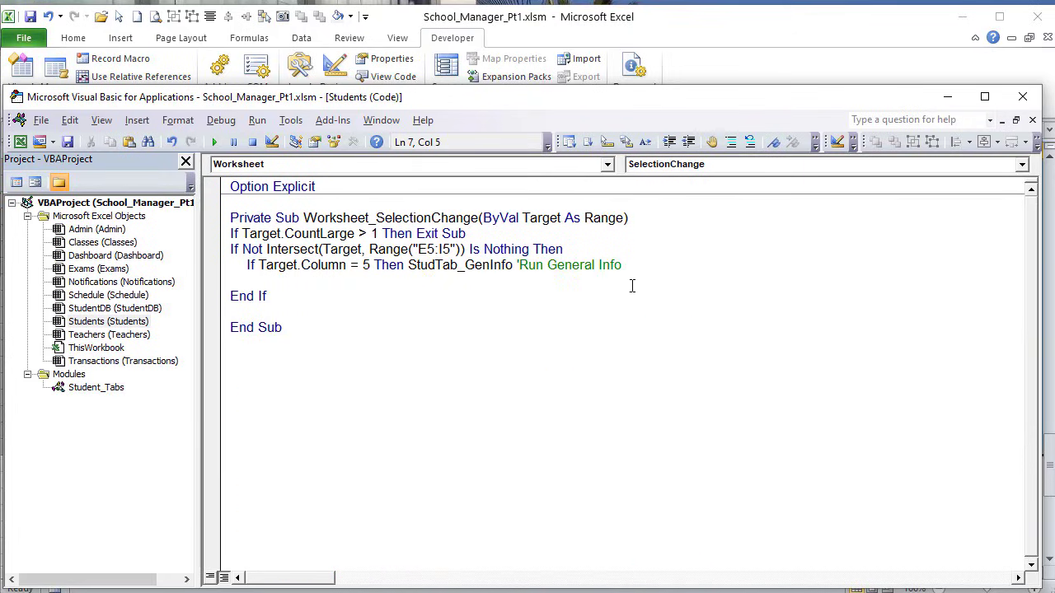
pyautogui.moveTo(549, 264); pyautogui.dragTo(243, 270)
pyautogui.hotkey('ctrl', 'c')
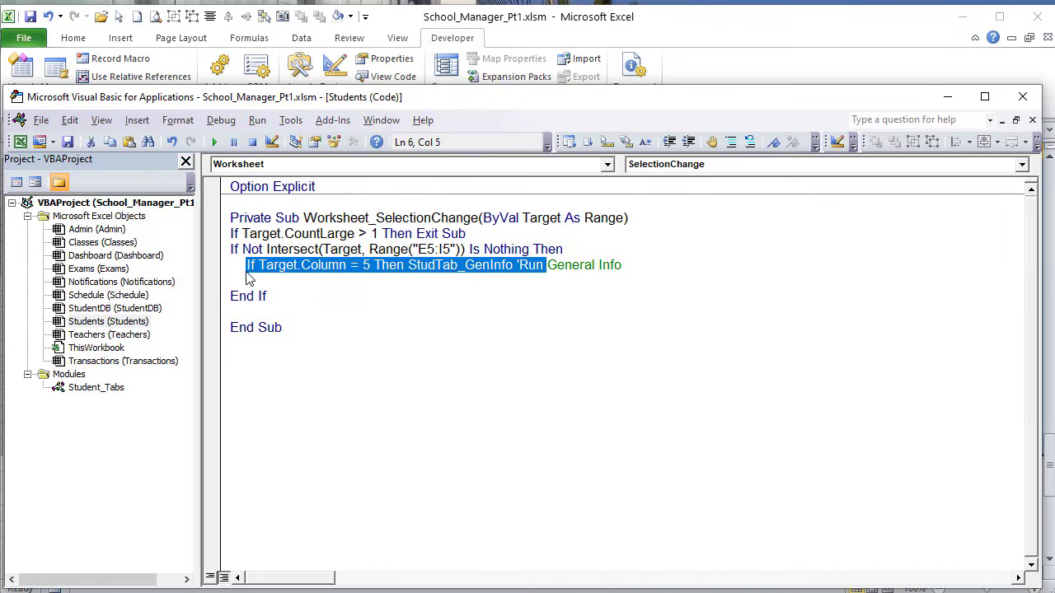
pyautogui.click(259, 286)
pyautogui.hotkey('ctrl', 'v')
pyautogui.press('Return')
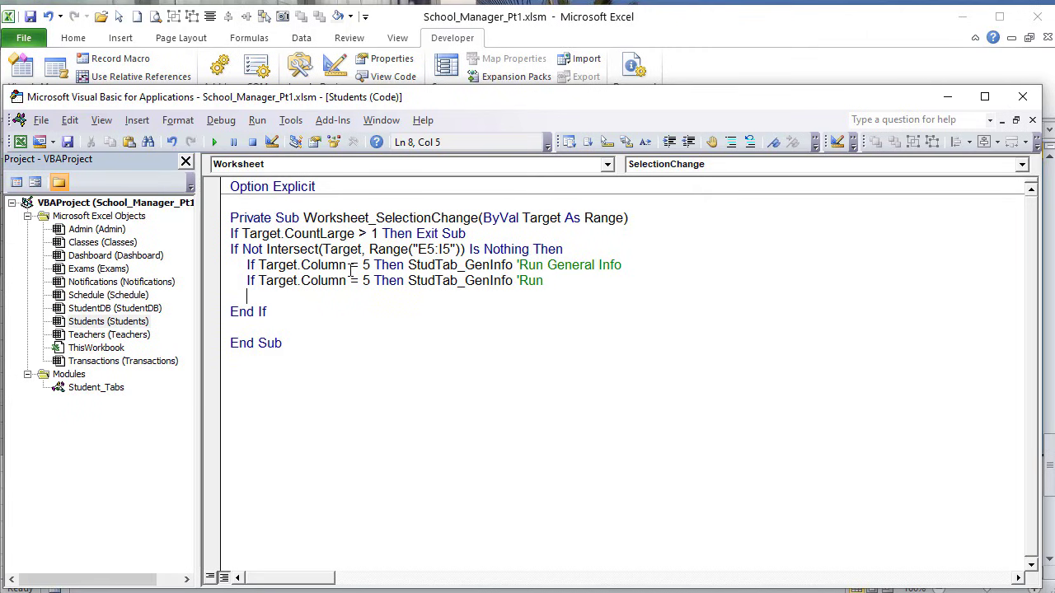
pyautogui.hotkey('ctrl', 'v')
pyautogui.press('Return')
pyautogui.hotkey('ctrl', 'v')
pyautogui.press('Return')
pyautogui.hotkey('ctrl', 'v')
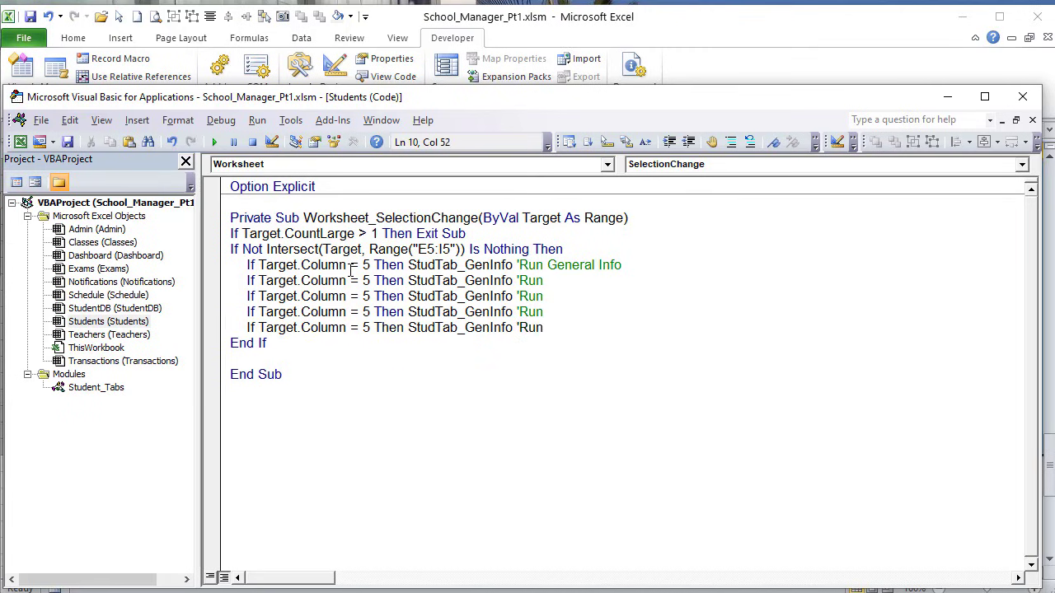
# Step: Set the Target.Column values in the four duplicated If lines to 6, 7, 8 and 9
pyautogui.doubleClick(366, 282)
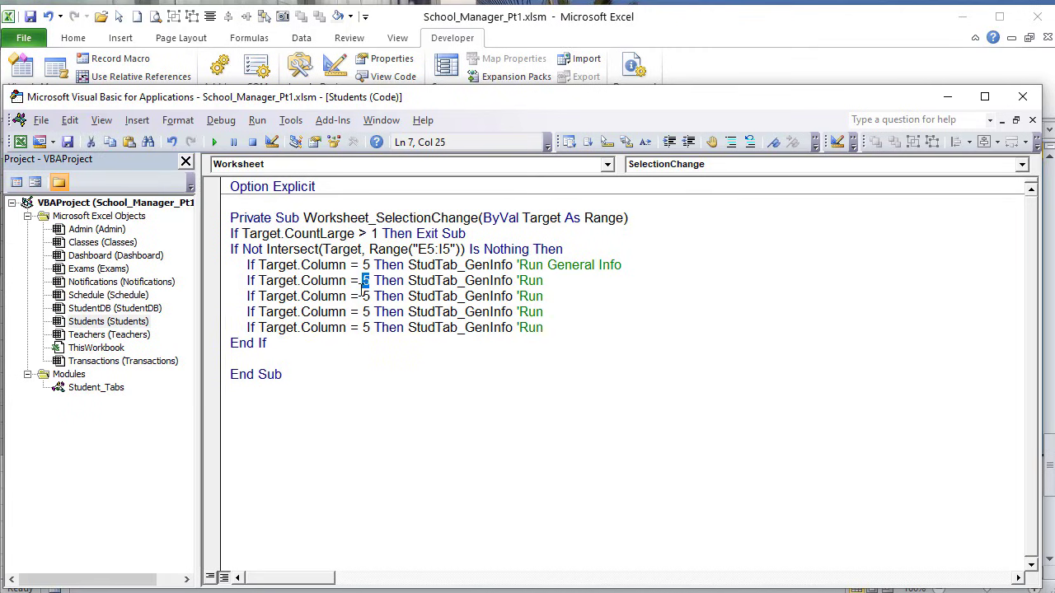
pyautogui.write('6')
pyautogui.doubleClick(366, 296)
pyautogui.click(366, 296)
pyautogui.doubleClick(365, 296)
pyautogui.write('7')
pyautogui.doubleClick(365, 312)
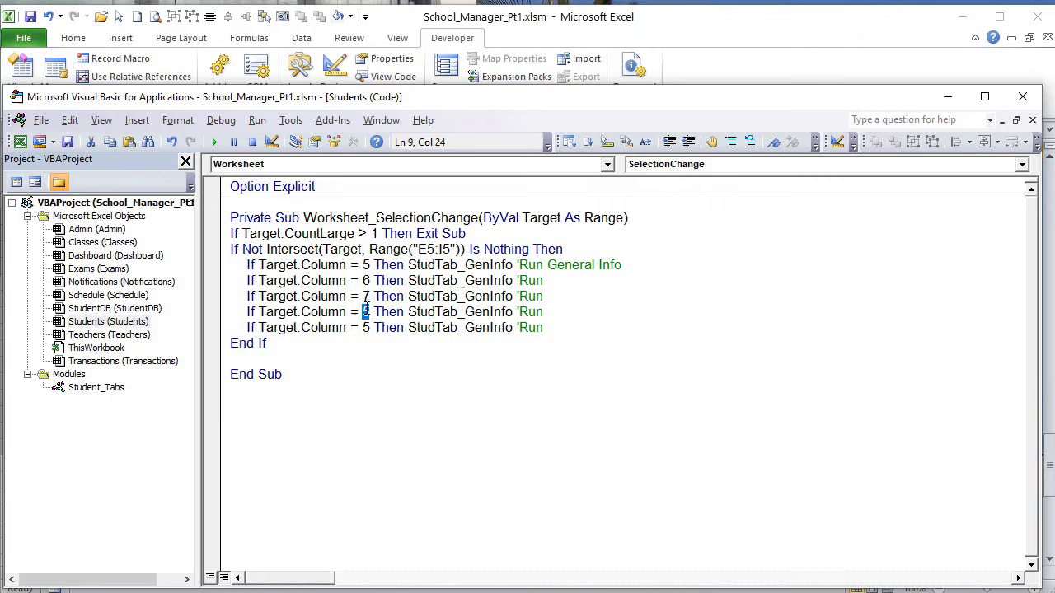
pyautogui.write('8')
pyautogui.doubleClick(367, 327)
pyautogui.write('9')
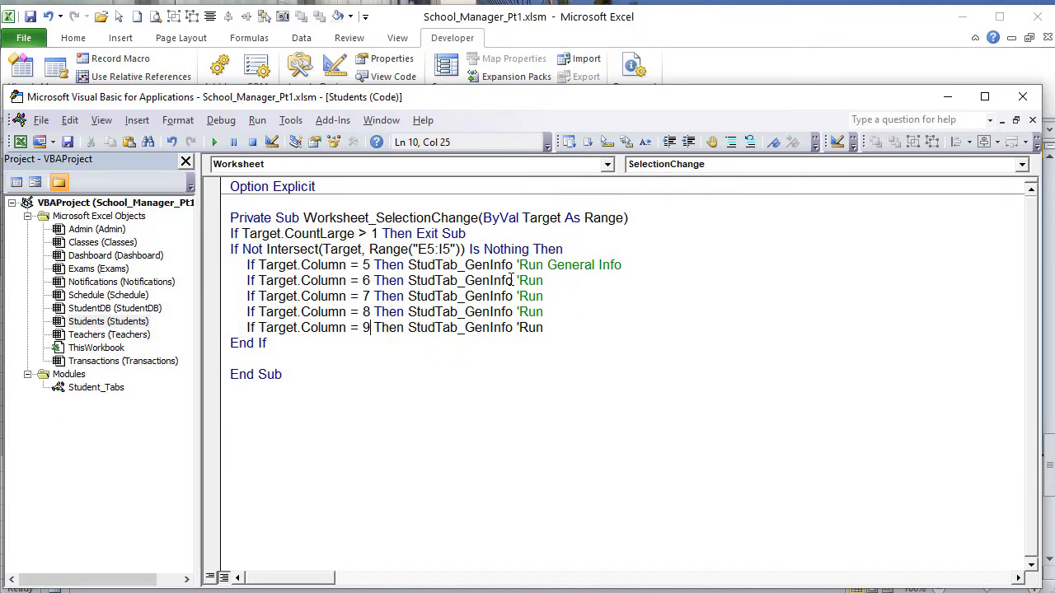
# Step: Make the column 6 line call StudTab_Fees and complete its comment as 'Run Fees Tab
pyautogui.moveTo(512, 281); pyautogui.dragTo(465, 281)
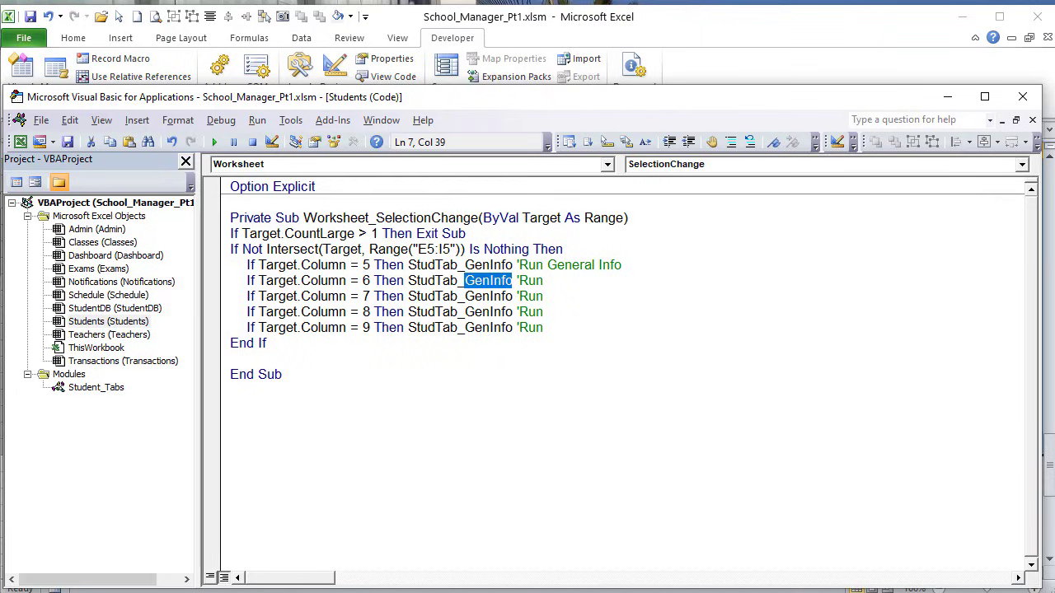
pyautogui.hotkey('alt', 'Tab')
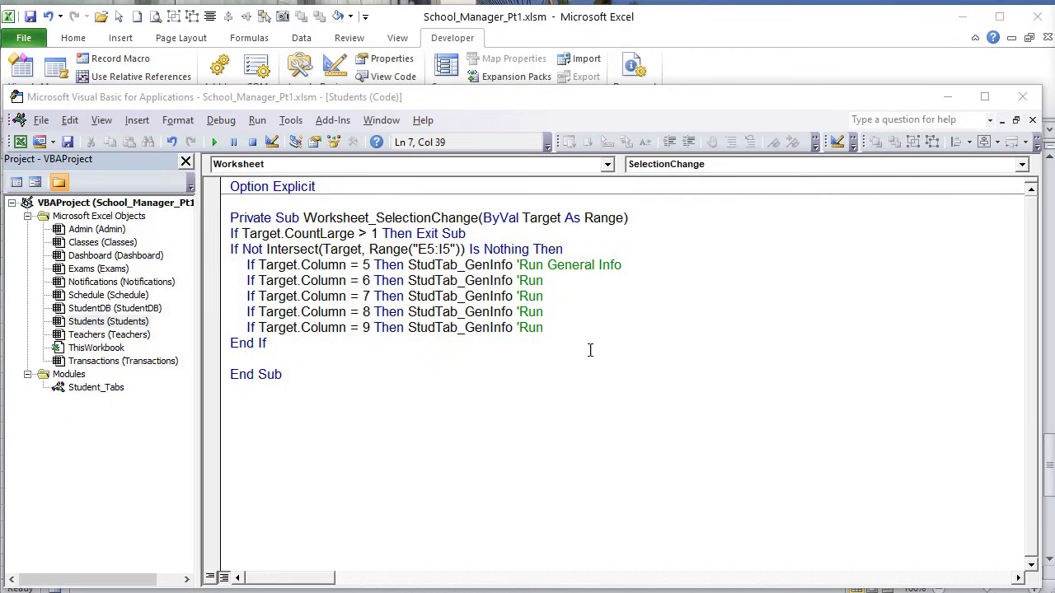
pyautogui.hotkey('alt', 'Tab')
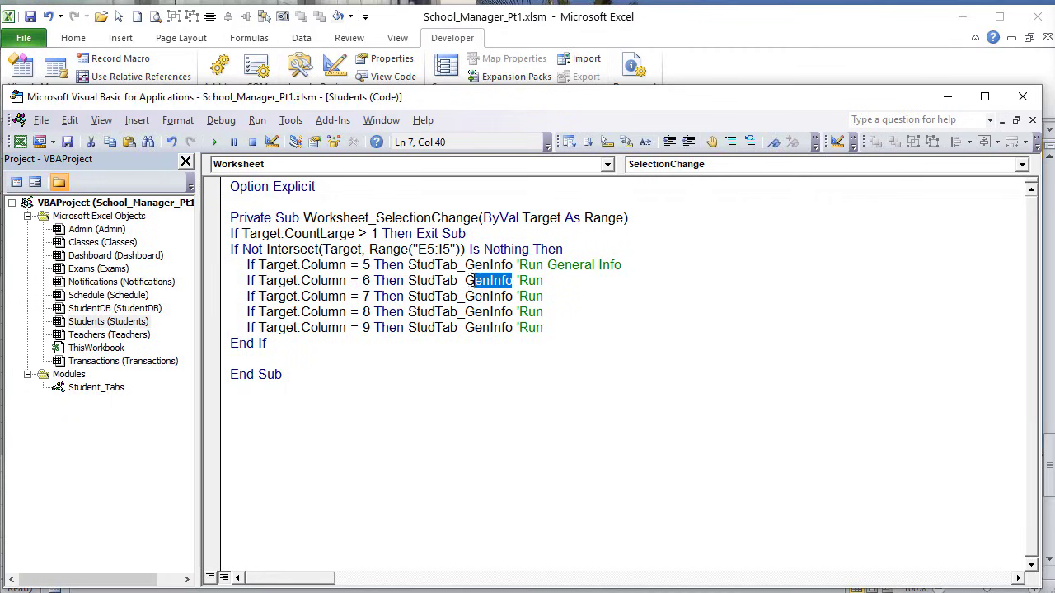
pyautogui.write('F')
pyautogui.press('BackSpace')
pyautogui.write('fees')
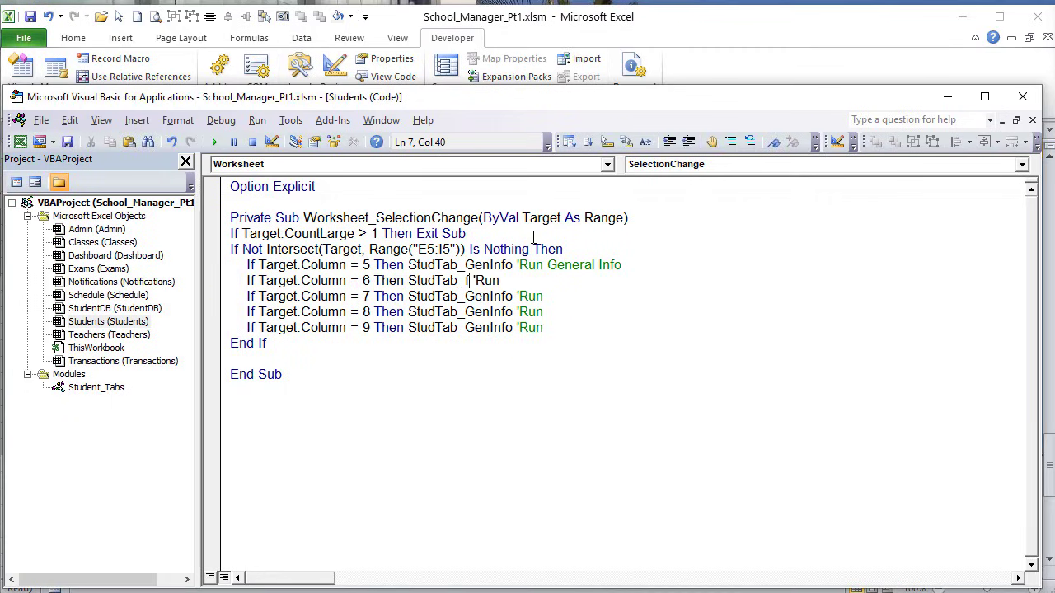
pyautogui.click(493, 311)
pyautogui.click(466, 281)
pyautogui.click(549, 280)
pyautogui.write('Fees Tab')
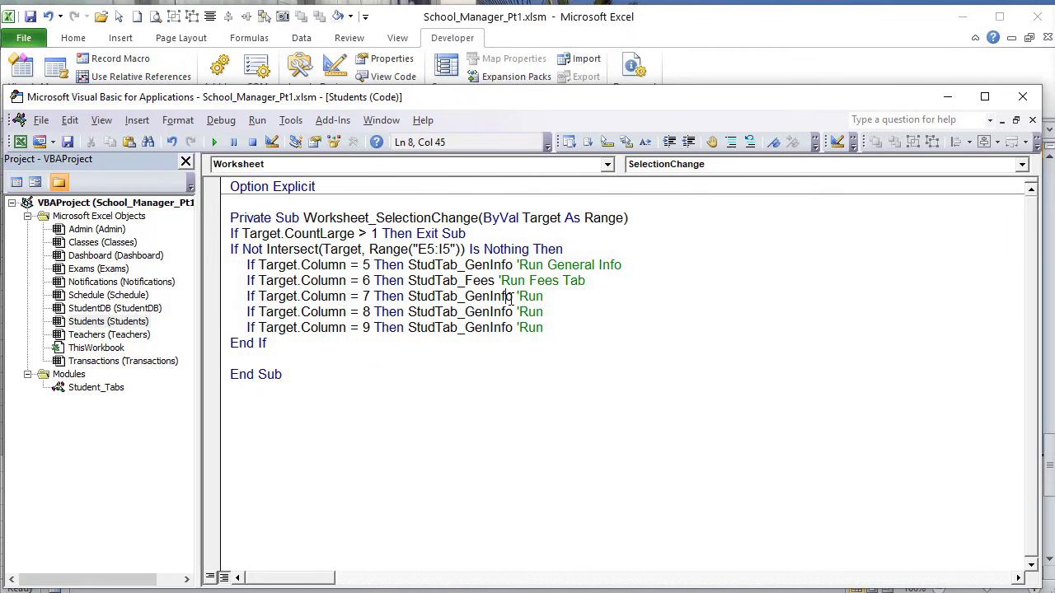
# Step: Make the column 7 line call StudTab_Attend and complete its comment as 'Run Attendance Tab
pyautogui.moveTo(512, 297); pyautogui.dragTo(464, 296)
pyautogui.write('attend')
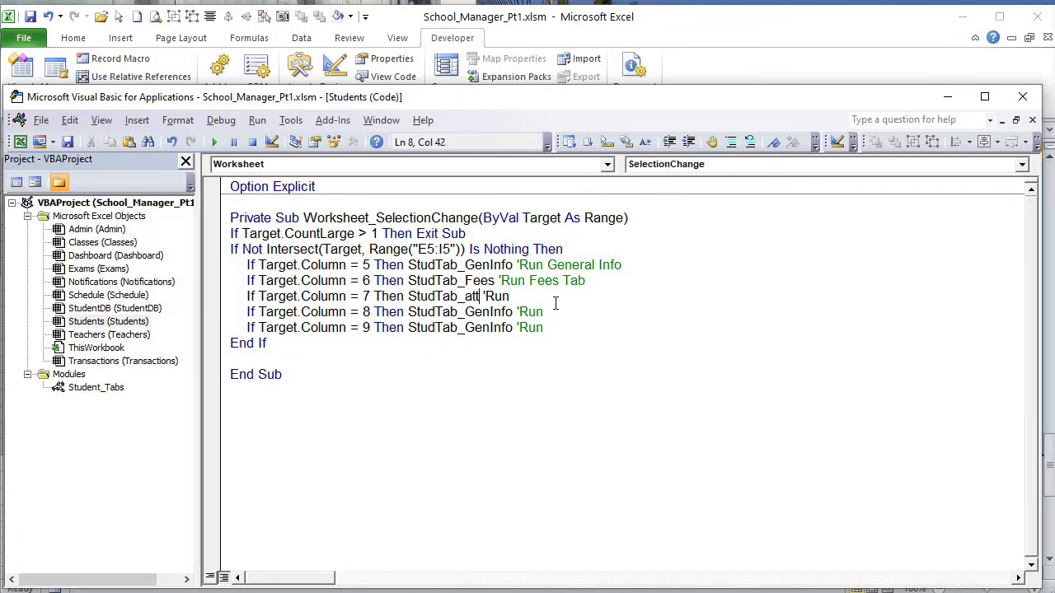
pyautogui.press('Down')
pyautogui.press('Down')
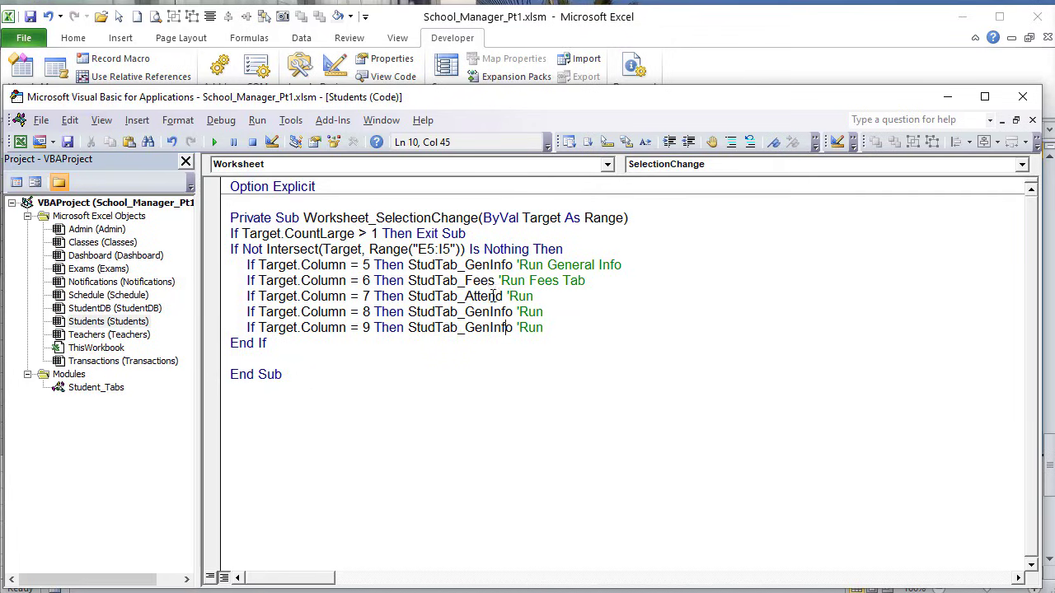
pyautogui.click(562, 297)
pyautogui.write('Atte')
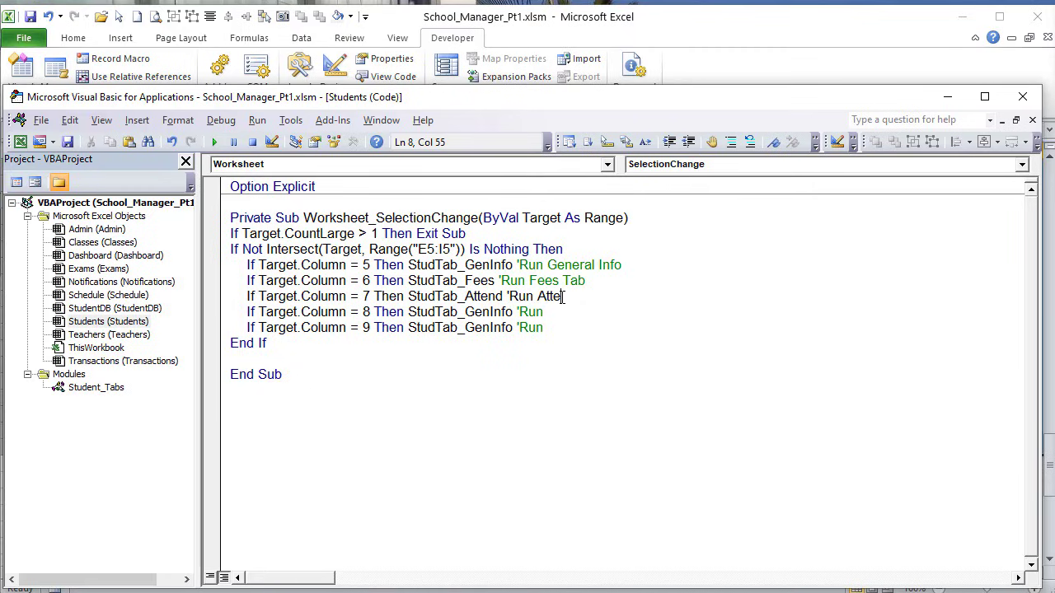
pyautogui.write('ndance Tab')
# Step: Make the column 8 line call StudTab_Exams and complete its comment as 'Run Exams Tab
pyautogui.moveTo(513, 313); pyautogui.dragTo(467, 310)
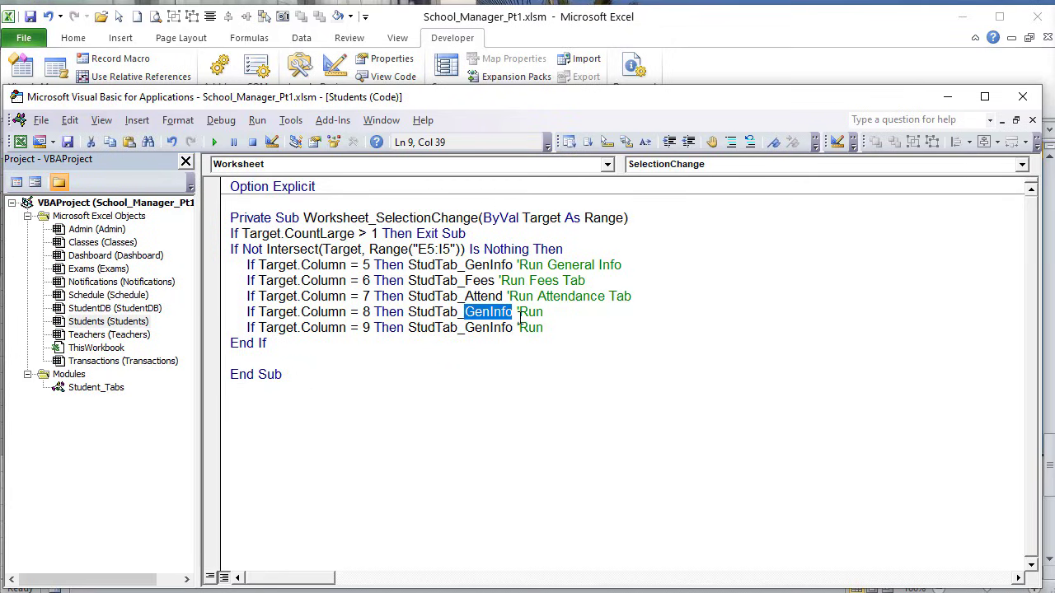
pyautogui.write('Exams')
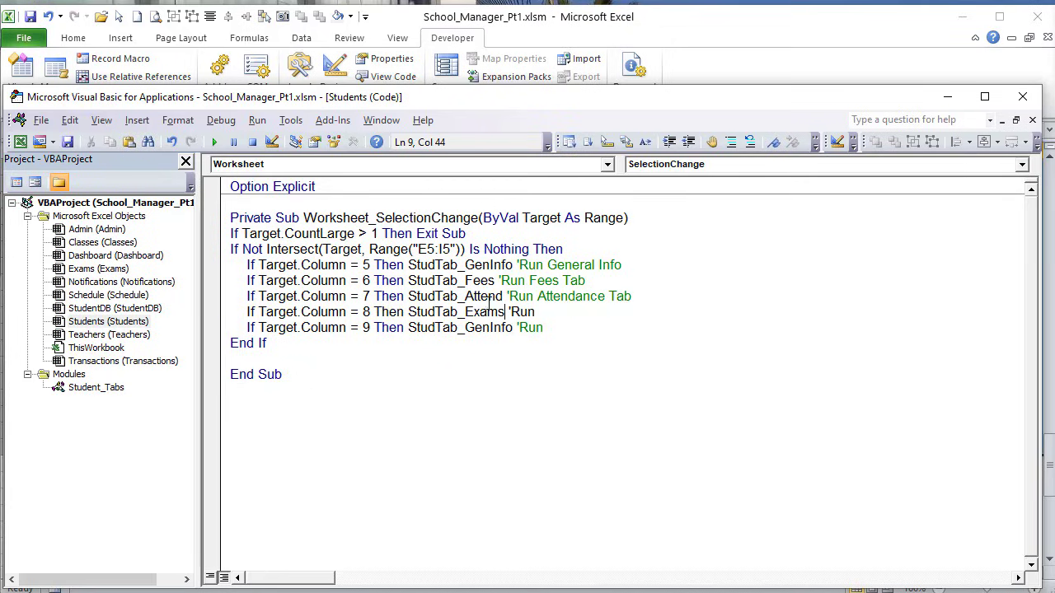
pyautogui.click(497, 327)
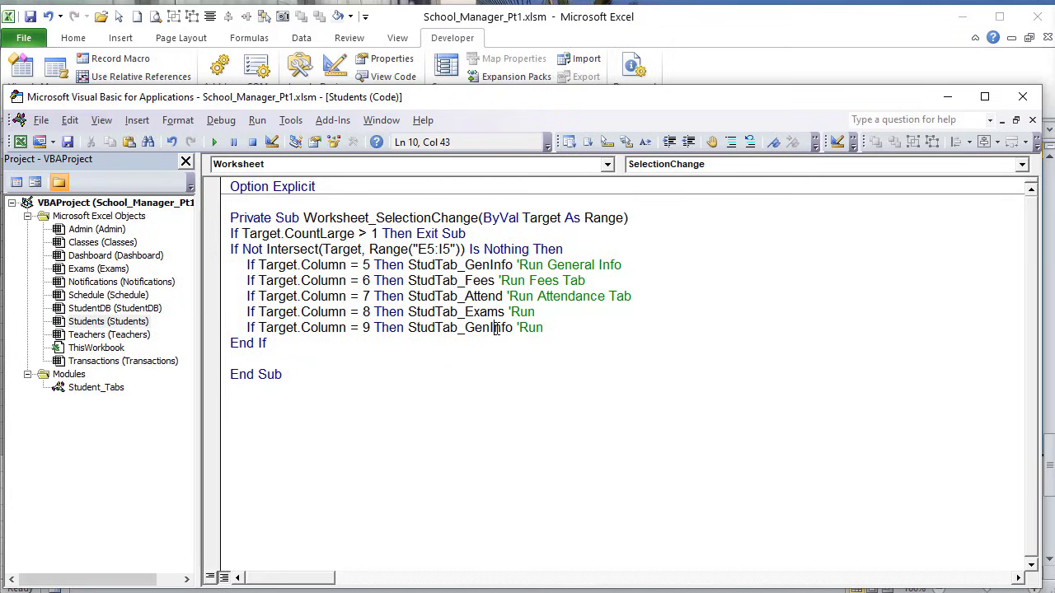
pyautogui.click(542, 313)
pyautogui.write('Exams Tab')
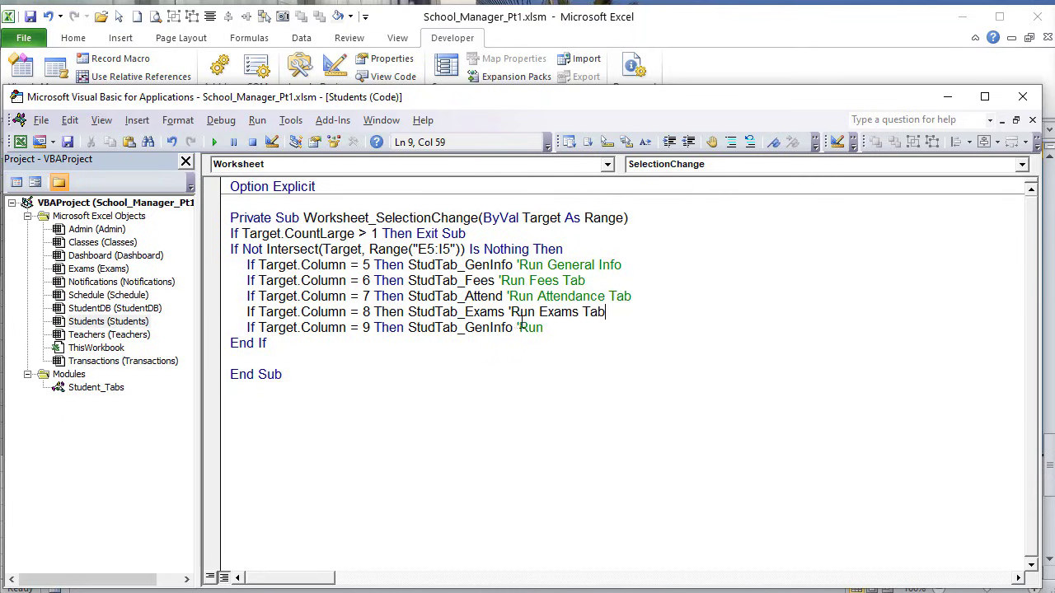
# Step: Make the column 9 line call StudTab_StudID and complete its comment as 'Run Stud ID
pyautogui.moveTo(513, 328); pyautogui.dragTo(467, 327)
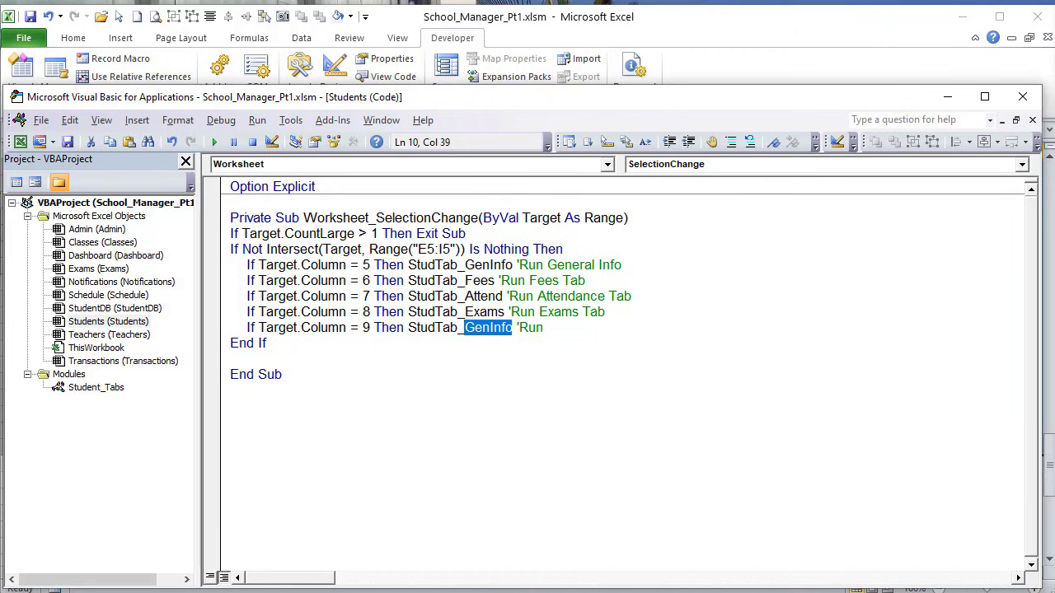
pyautogui.write('studid')
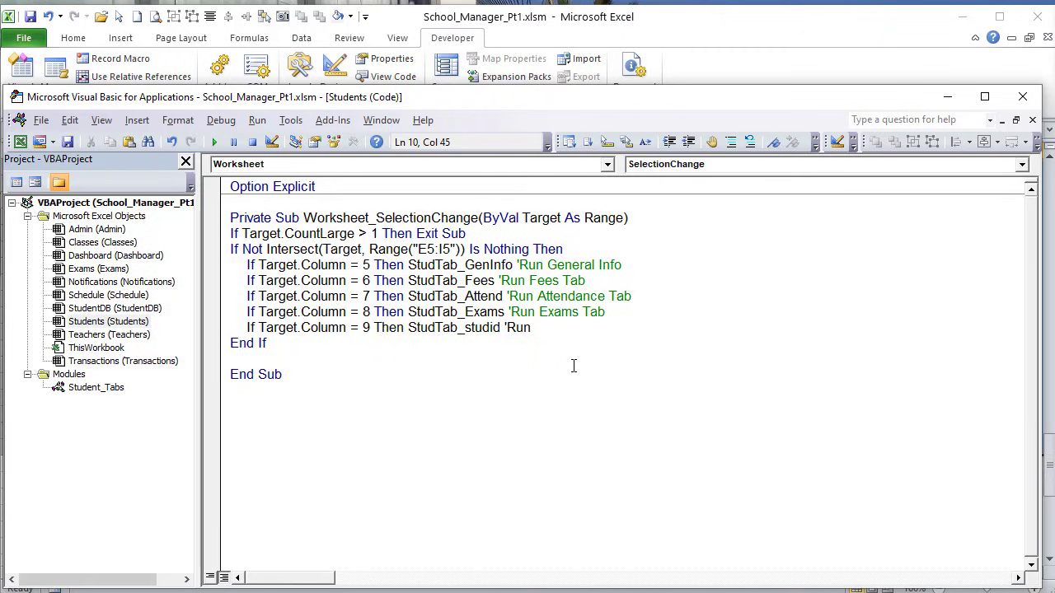
pyautogui.click(590, 296)
pyautogui.click(550, 328)
pyautogui.write('Stud')
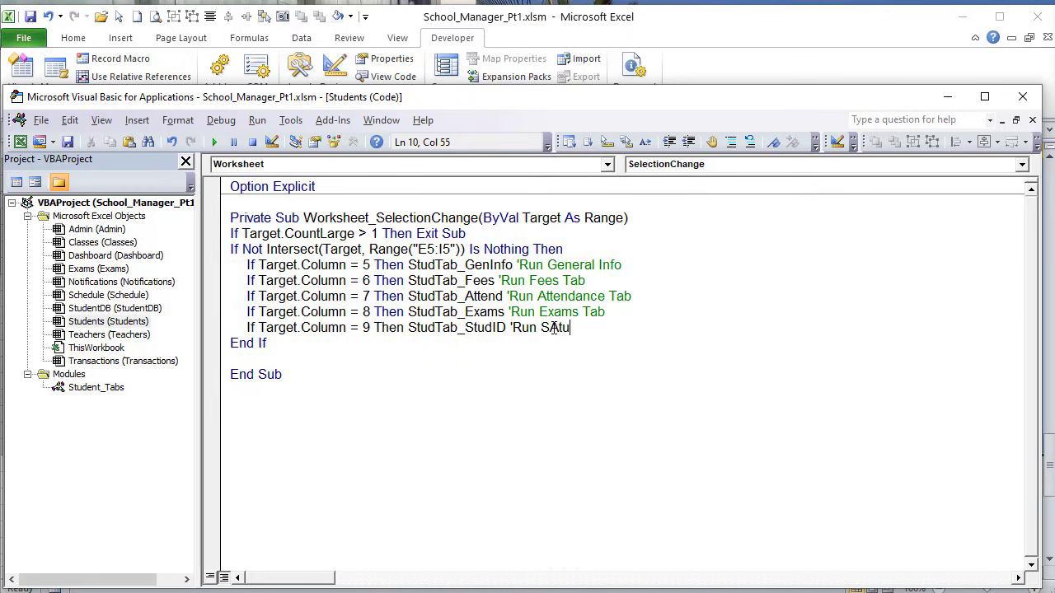
pyautogui.write('ud ID')
pyautogui.click(553, 281)
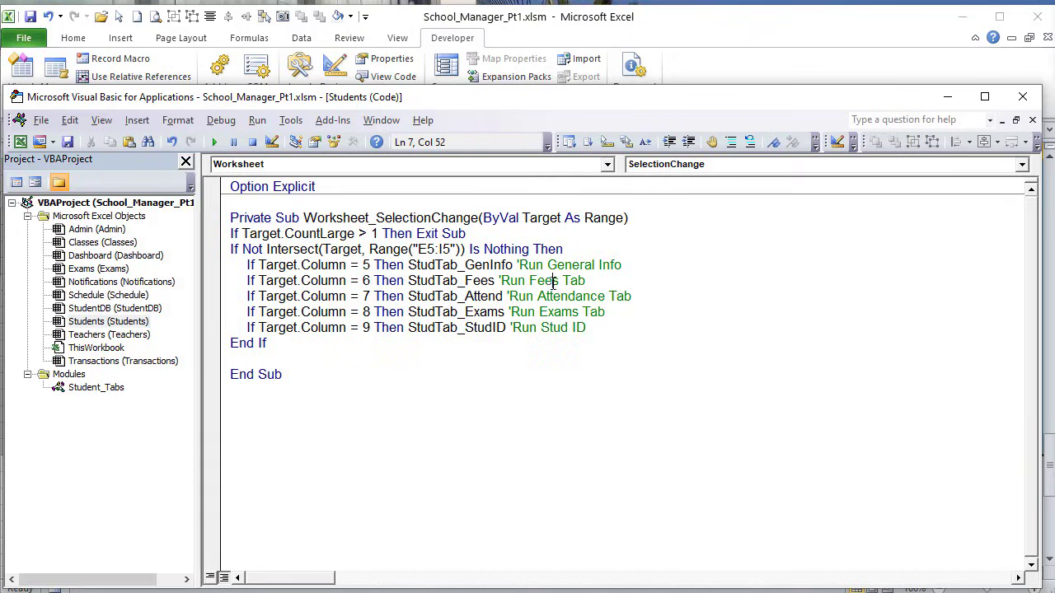
# Step: Save the School_Manager_Pt1 workbook and return to the Students sheet, selecting a cell in the ID Card section
pyautogui.click(70, 141)
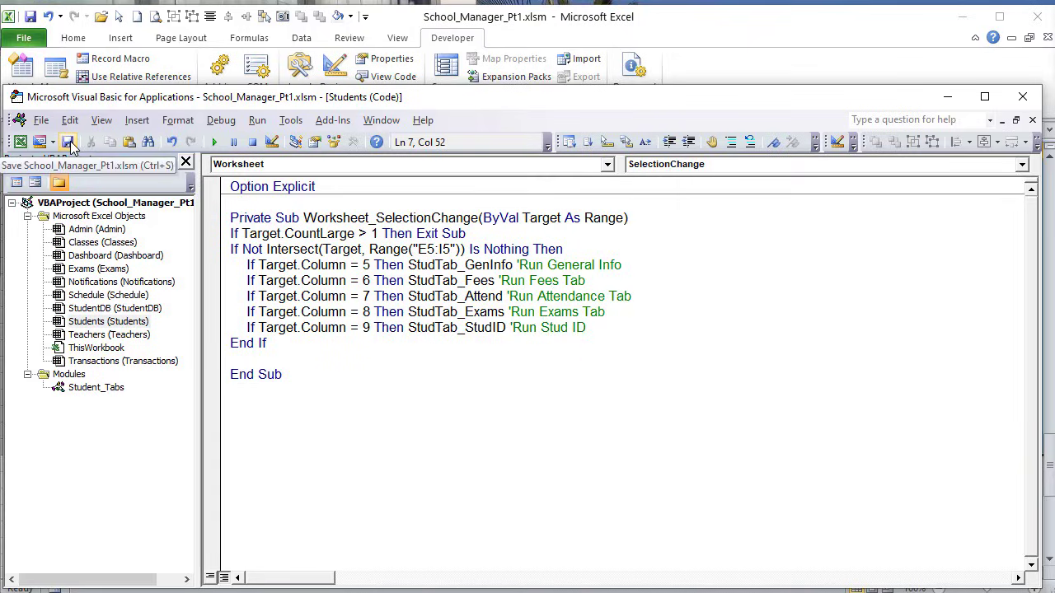
pyautogui.click(676, 35)
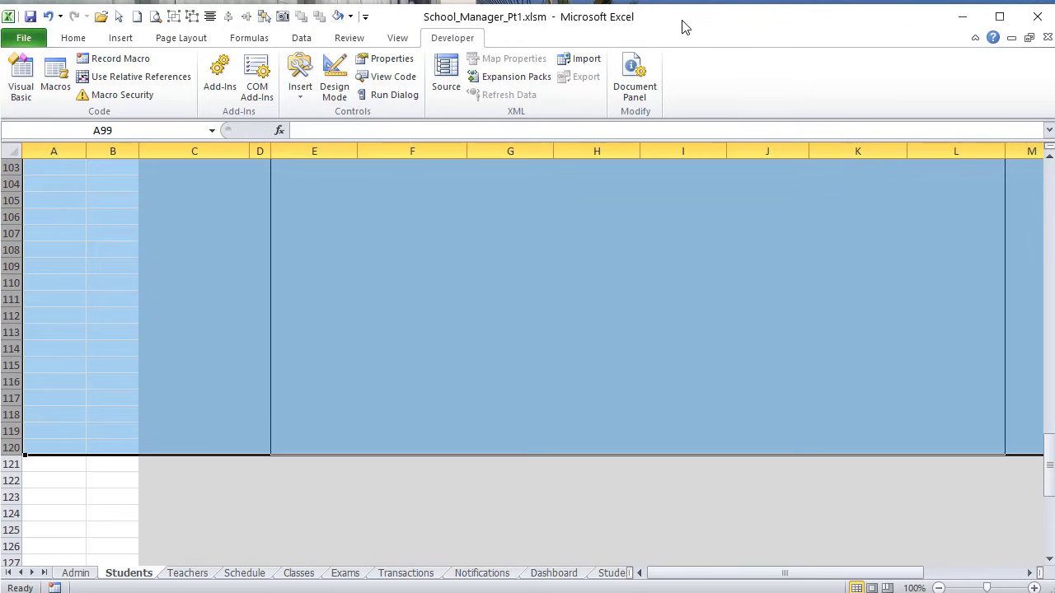
pyautogui.click(331, 347)
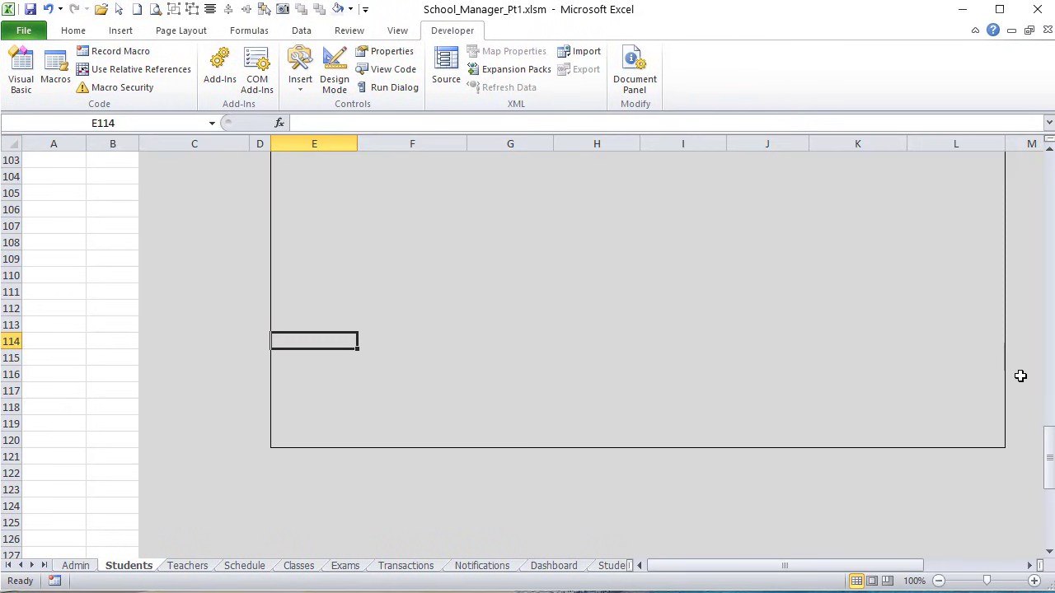
# Step: Test the Students sheet's General Info, Fees & Payments, Attendance, Exams and ID Card tabs, checking the tab column value and displayed rows
pyautogui.moveTo(1050, 437); pyautogui.dragTo(1045, 165)
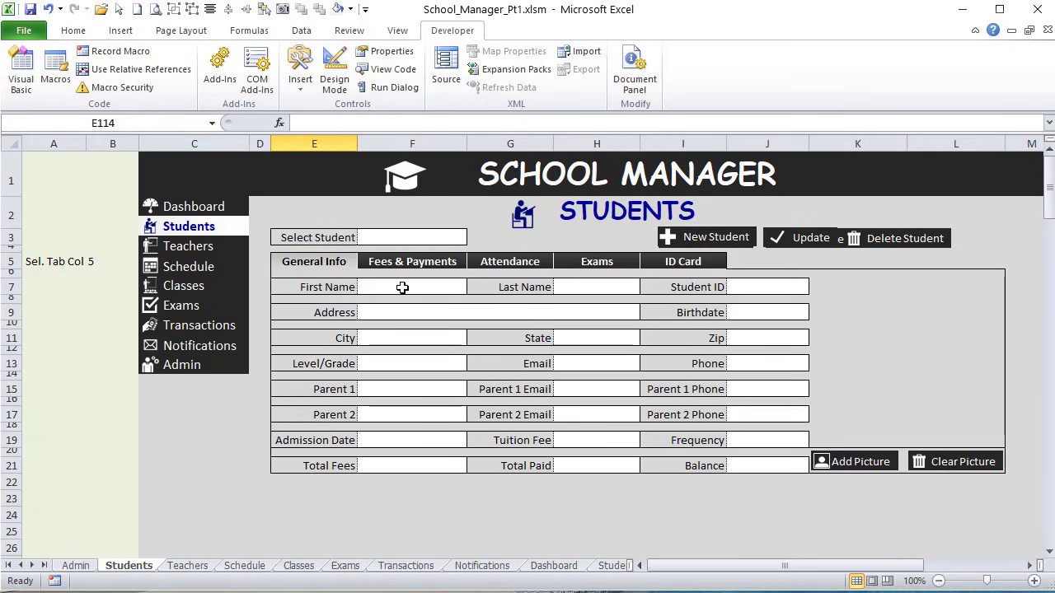
pyautogui.click(336, 261)
pyautogui.click(391, 262)
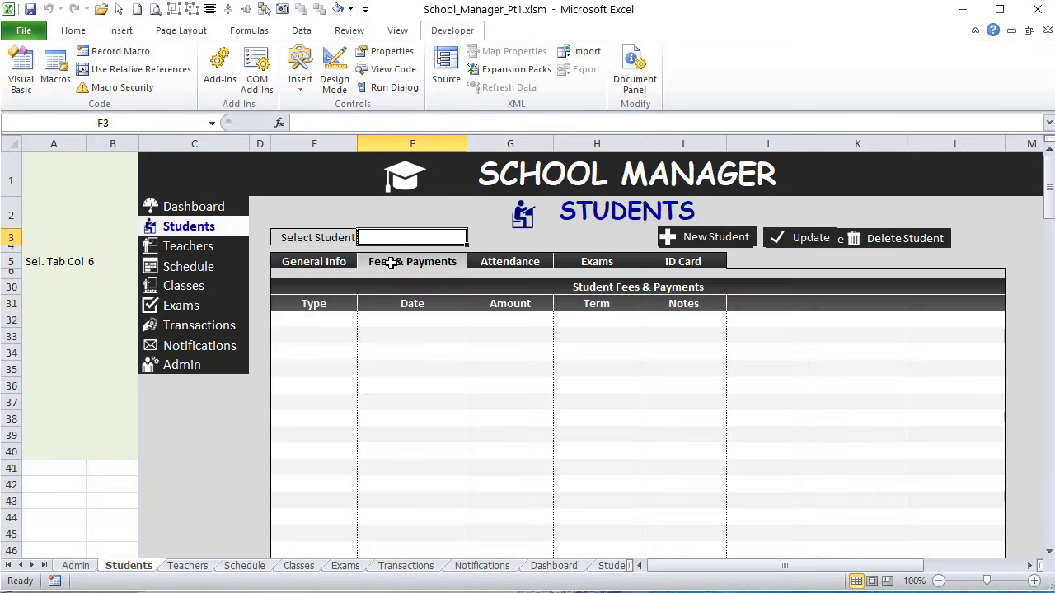
pyautogui.click(105, 263)
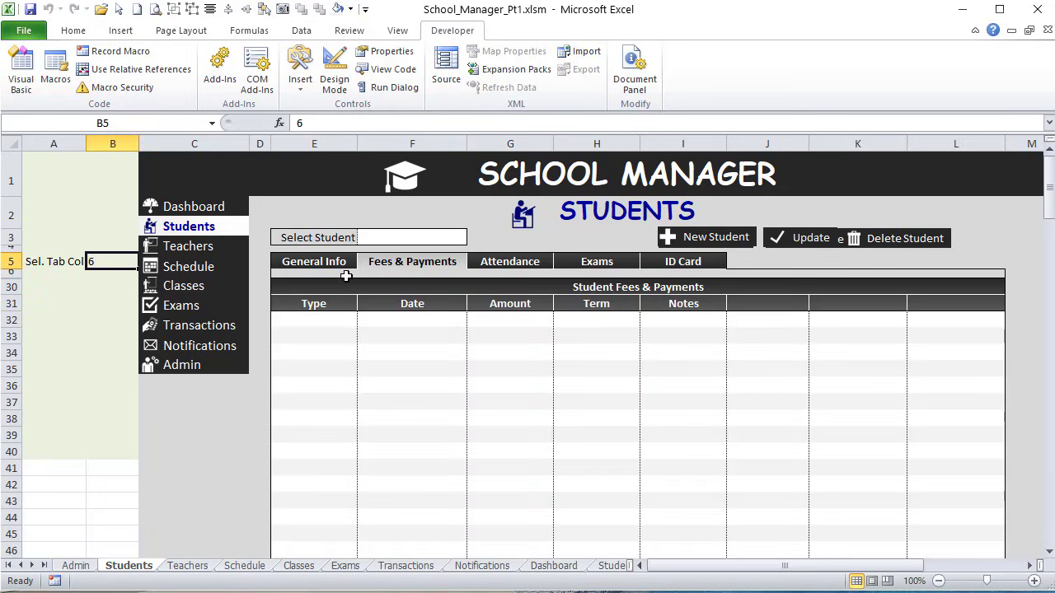
pyautogui.click(510, 261)
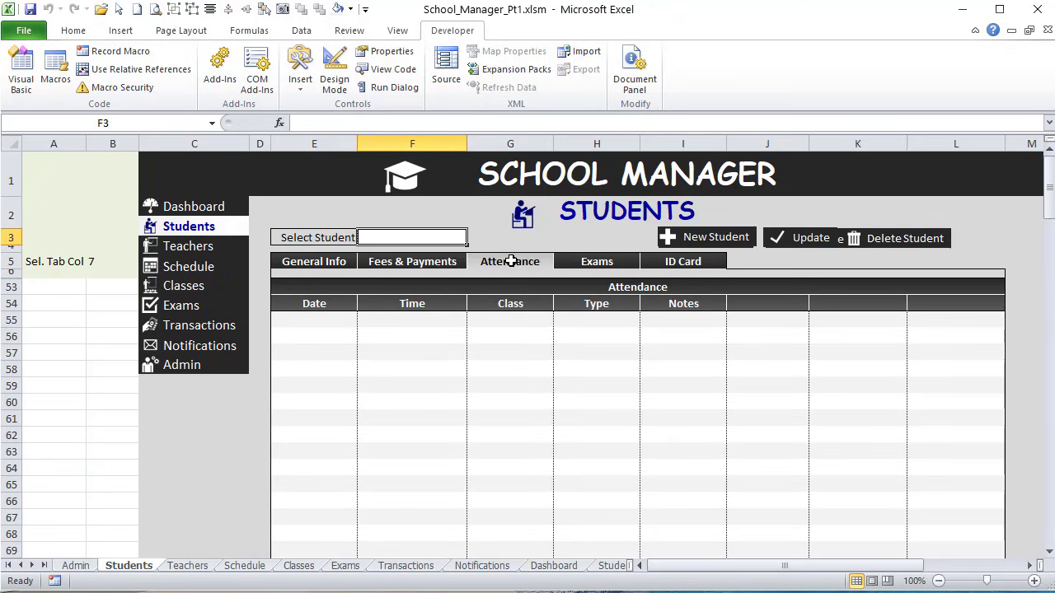
pyautogui.click(586, 262)
pyautogui.click(664, 264)
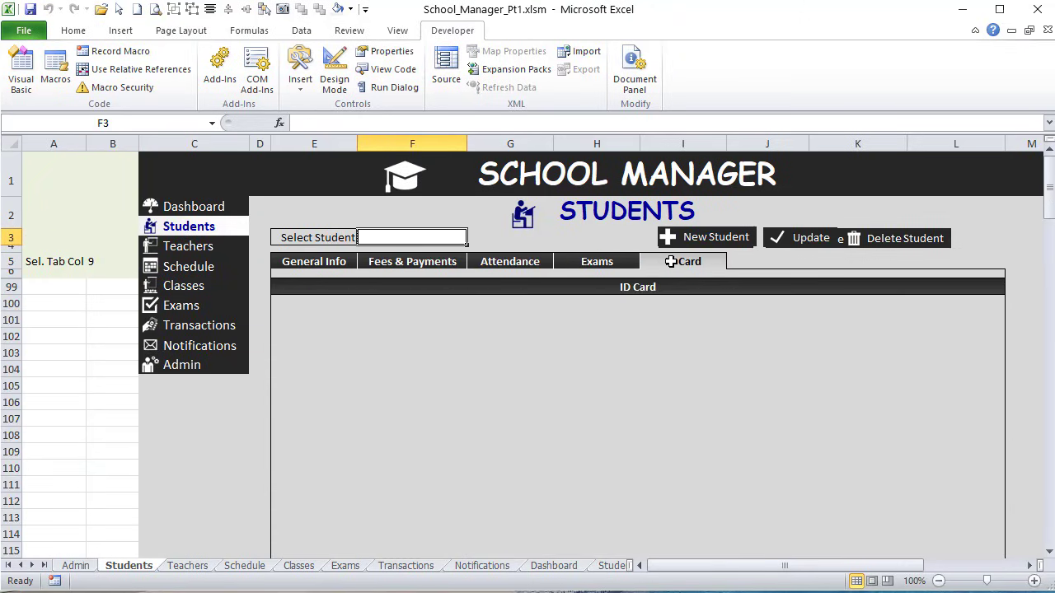
pyautogui.click(563, 263)
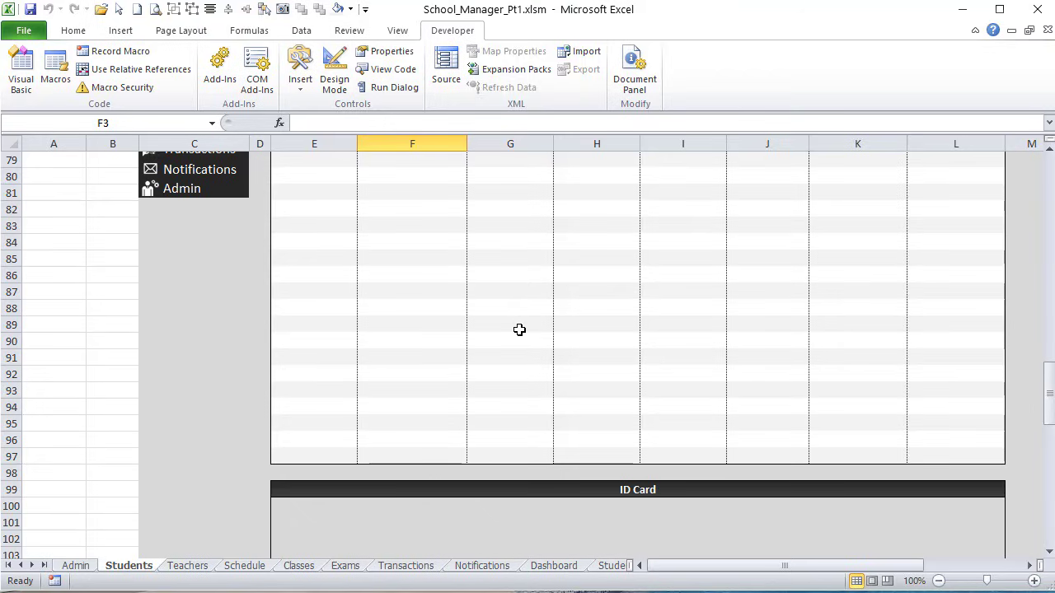
# Step: Check where the rows shown for the Exams tab end, going down to row 121 below the ID Card section
pyautogui.scroll(1, 509, 339)
pyautogui.scroll(-3, 473, 372)
pyautogui.scroll(3, 475, 372)
pyautogui.scroll(-8, 475, 372)
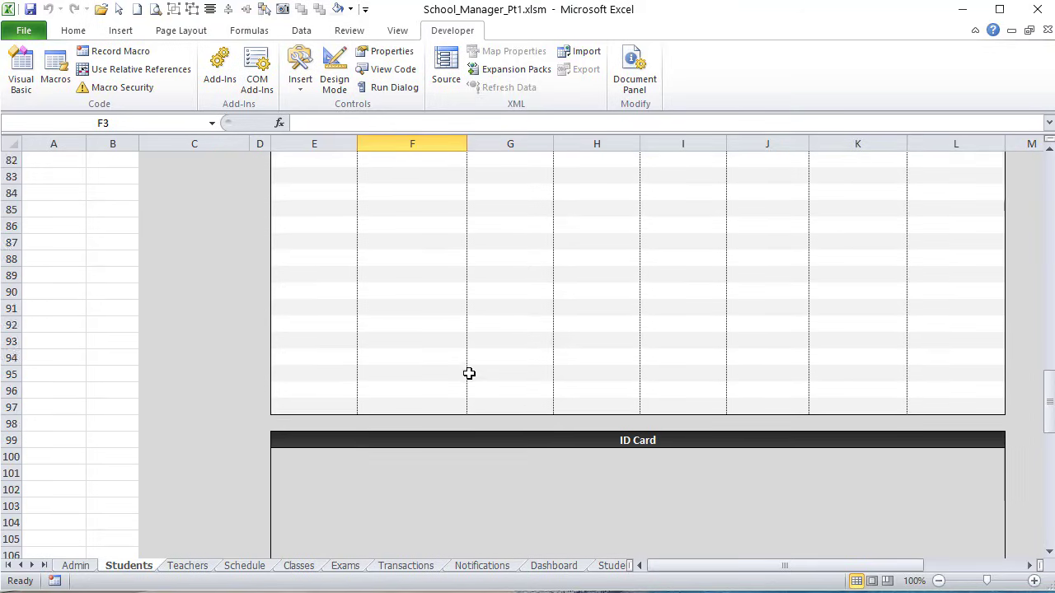
pyautogui.scroll(4, 475, 372)
pyautogui.scroll(-5, 211, 359)
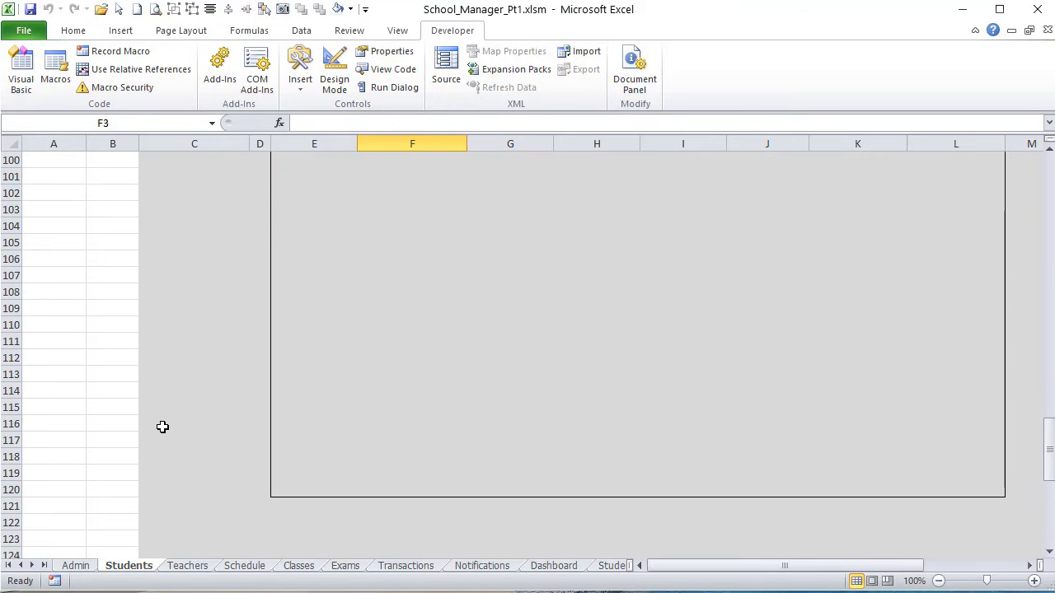
pyautogui.click(12, 456)
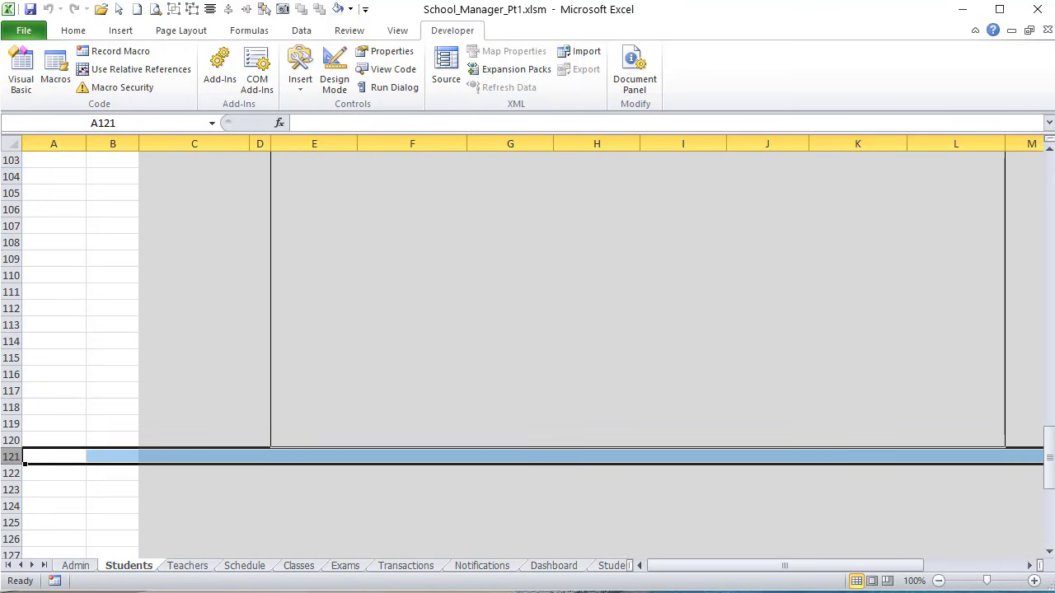
# Step: Open the Student_Tabs module in the VBA editor and review the row ranges in the tab procedures
pyautogui.hotkey('alt', 'F11')
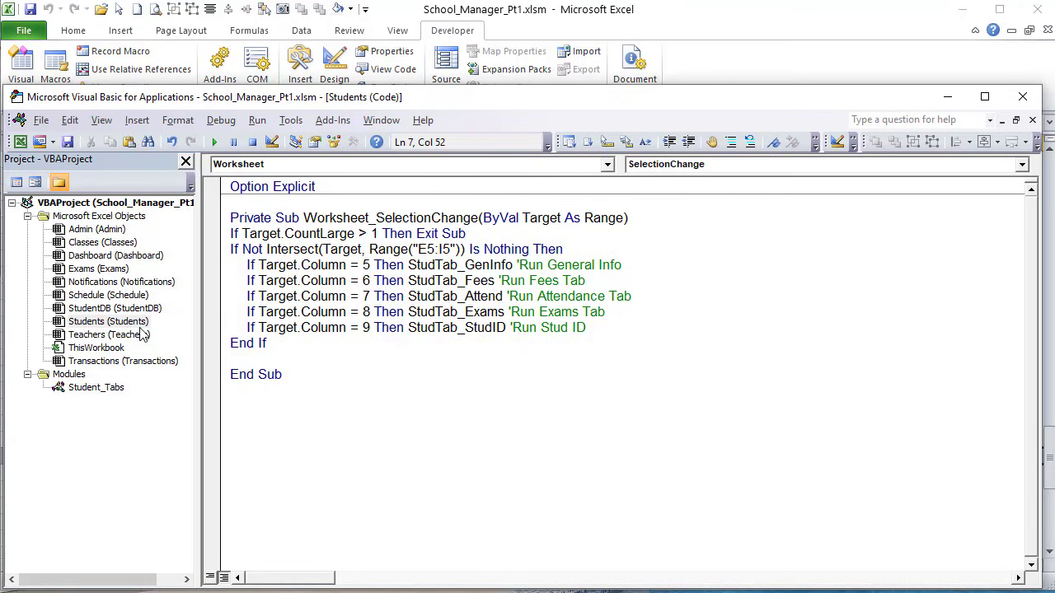
pyautogui.doubleClick(96, 387)
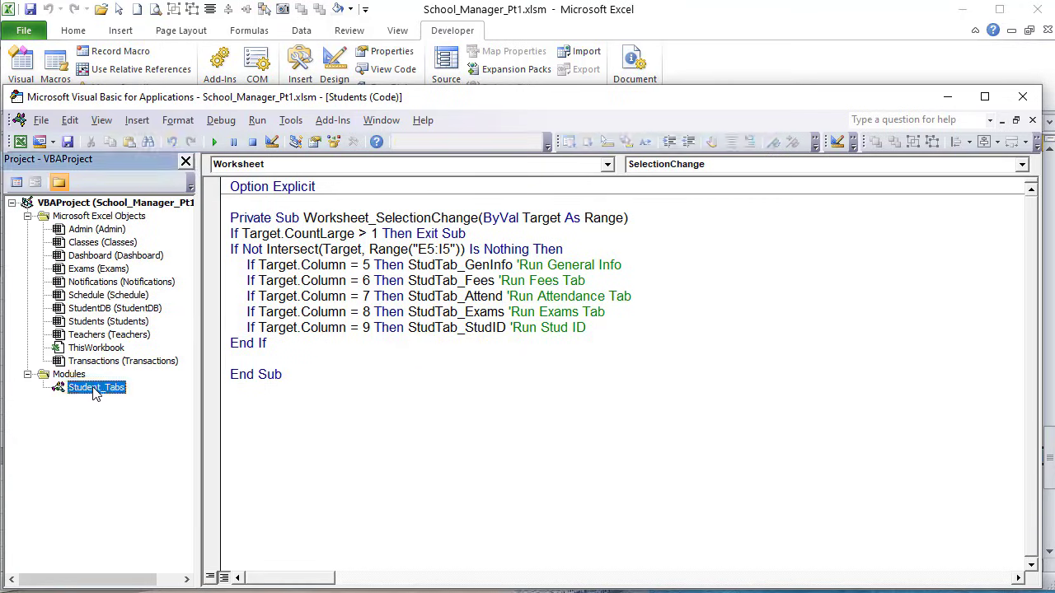
pyautogui.scroll(3, 366, 312)
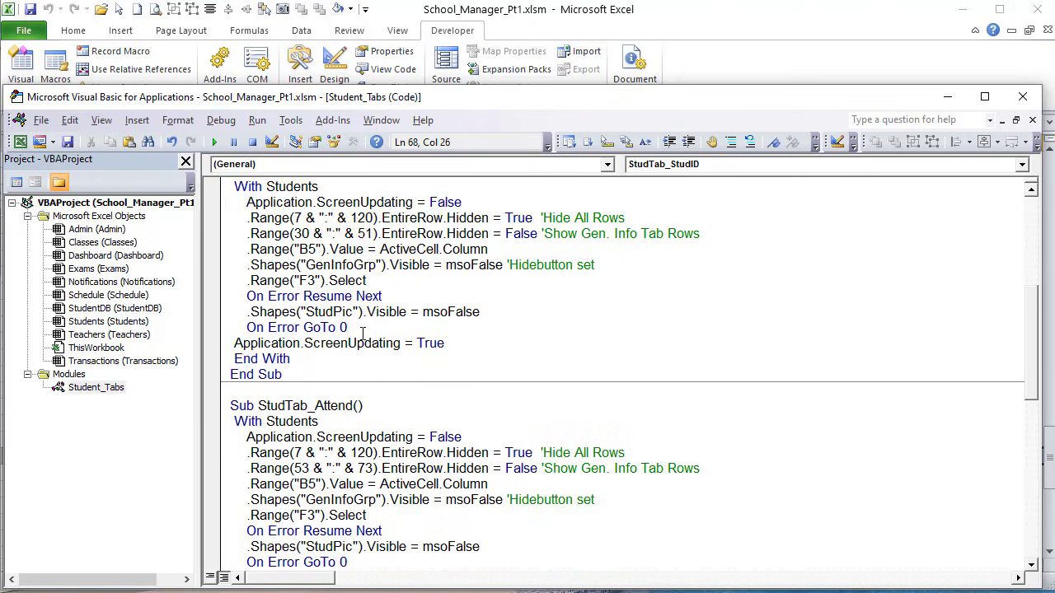
pyautogui.scroll(3, 362, 334)
pyautogui.scroll(-8, 636, 492)
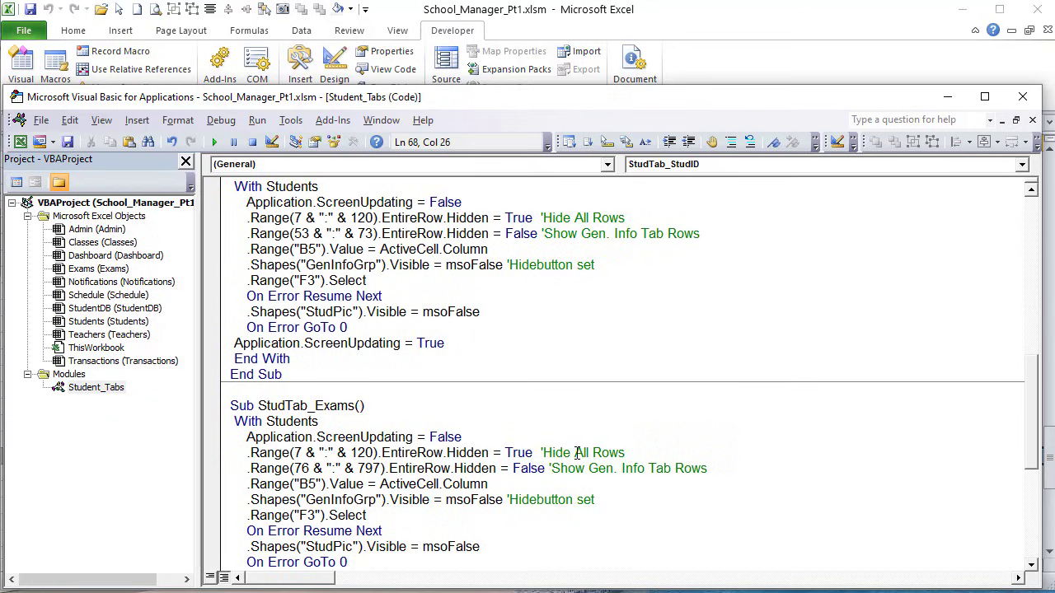
pyautogui.scroll(-1, 670, 523)
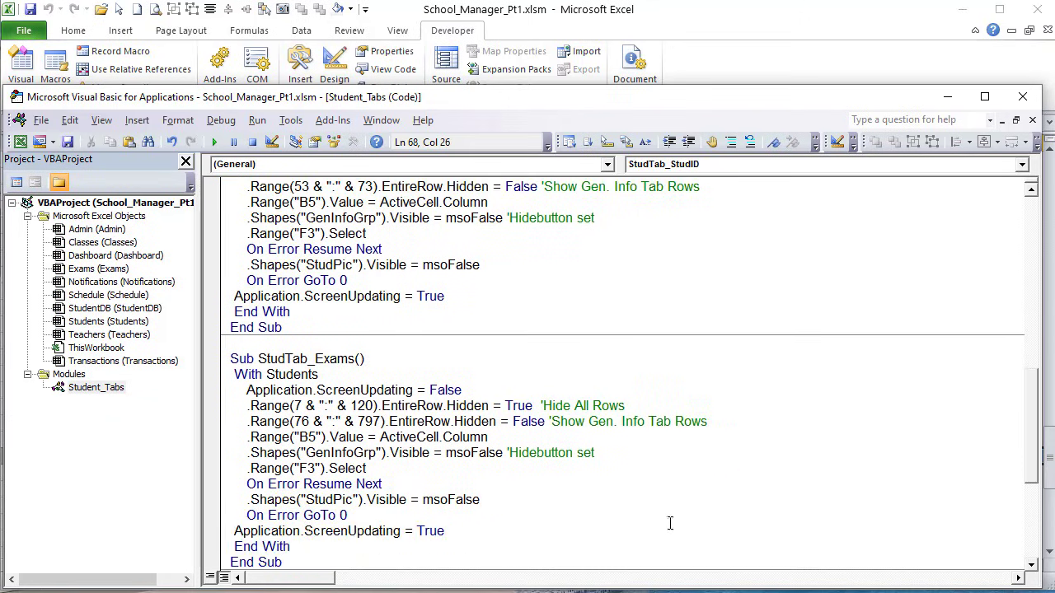
# Step: Check the Exams table's last row on the sheet and set the end row of the shown range in StudTab_Exams to 97
pyautogui.click(605, 454)
pyautogui.moveTo(381, 421); pyautogui.dragTo(356, 421)
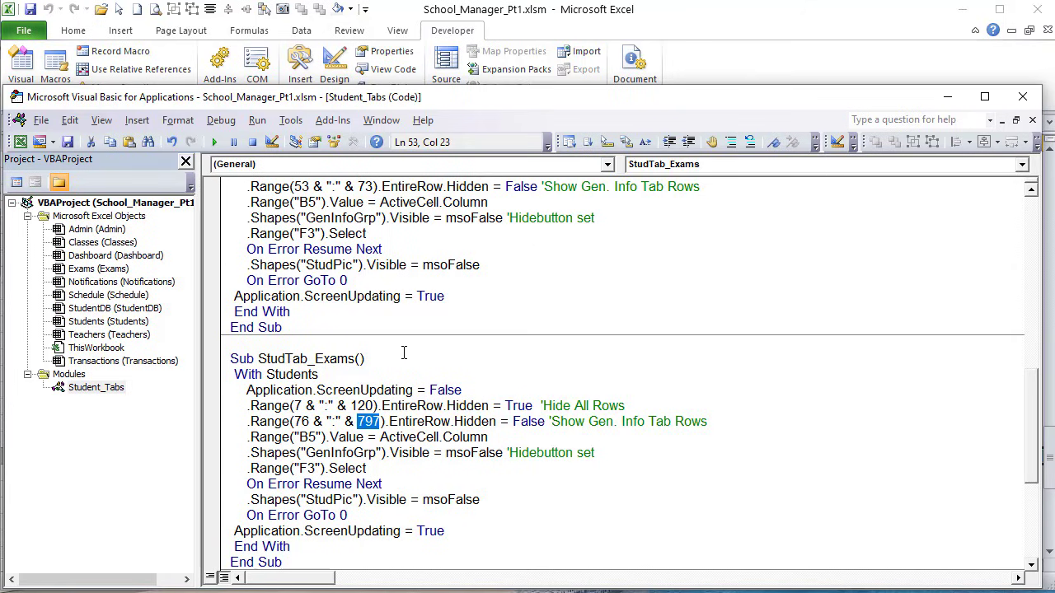
pyautogui.scroll(-2, 404, 353)
pyautogui.click(726, 70)
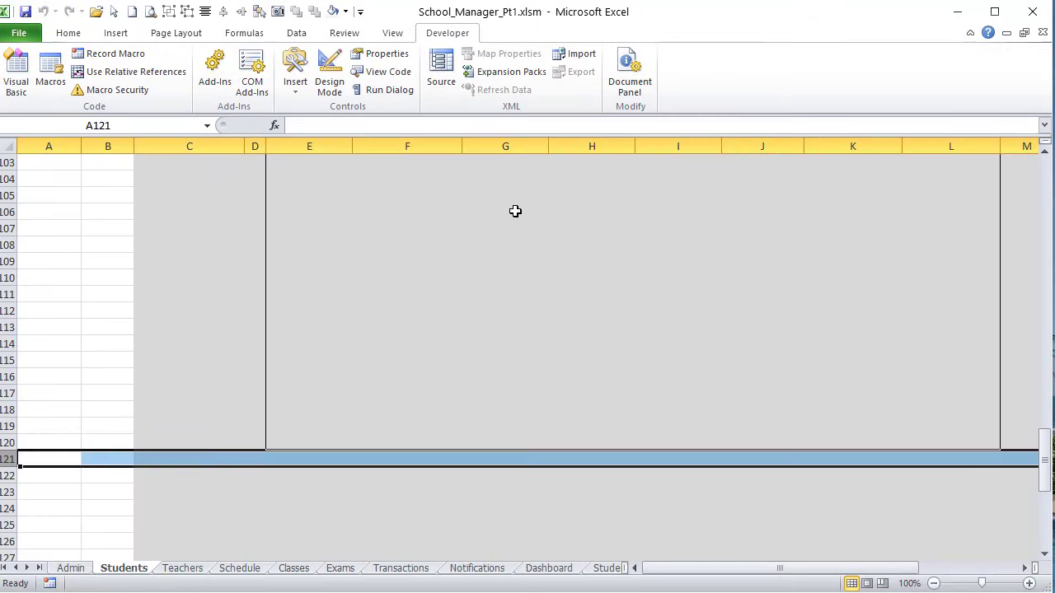
pyautogui.scroll(9, 387, 306)
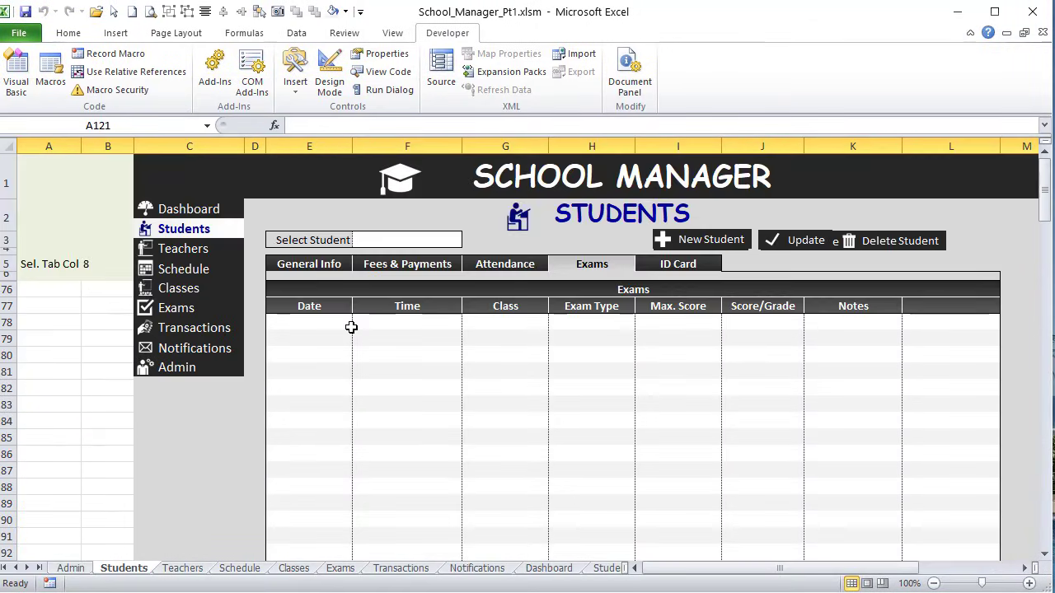
pyautogui.scroll(-1, 352, 327)
pyautogui.click(7, 459)
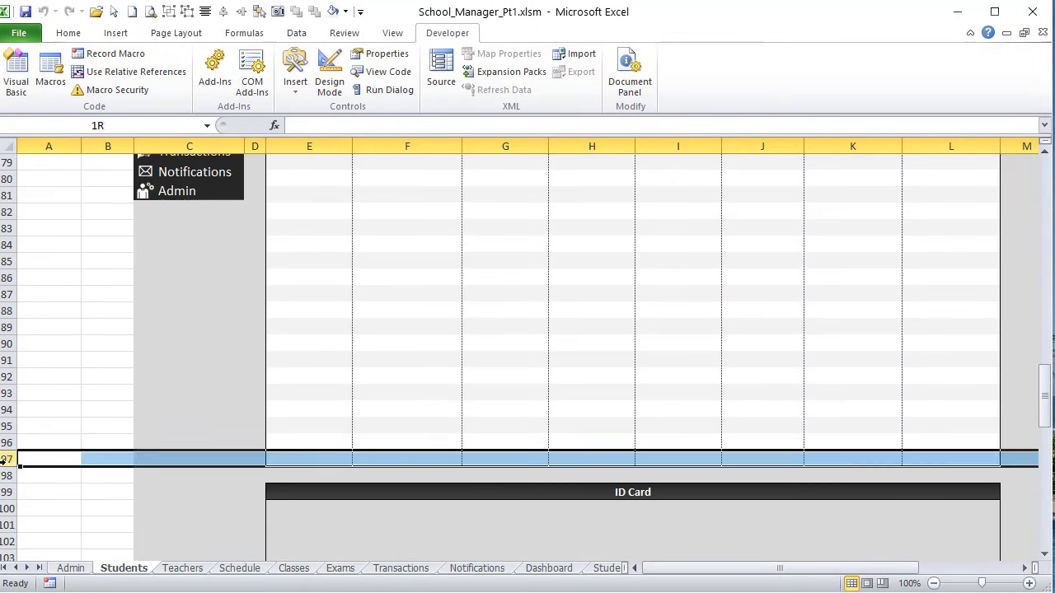
pyautogui.hotkey('alt', 'F11')
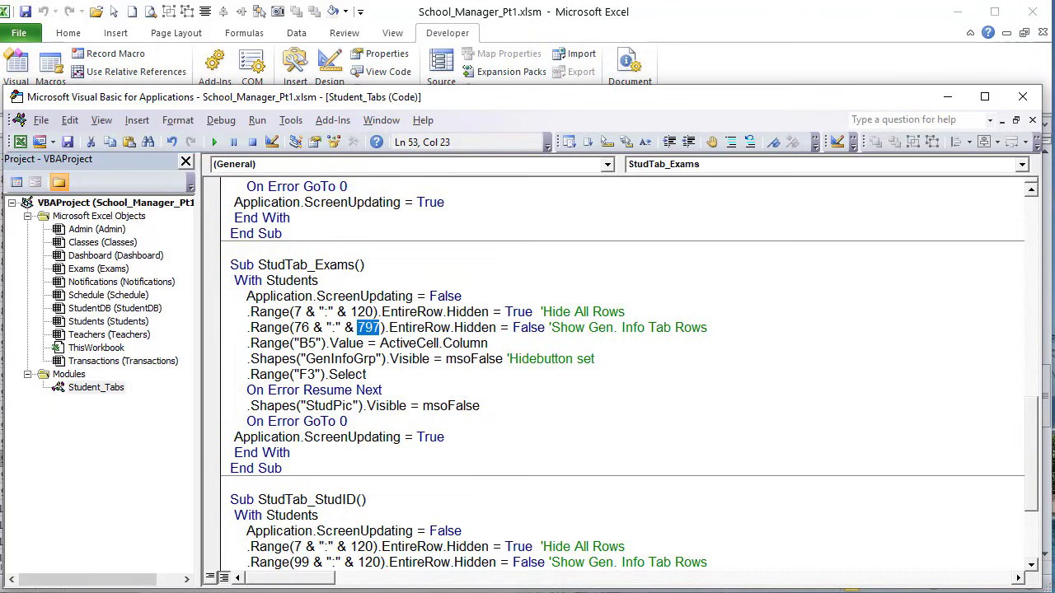
pyautogui.write('97')
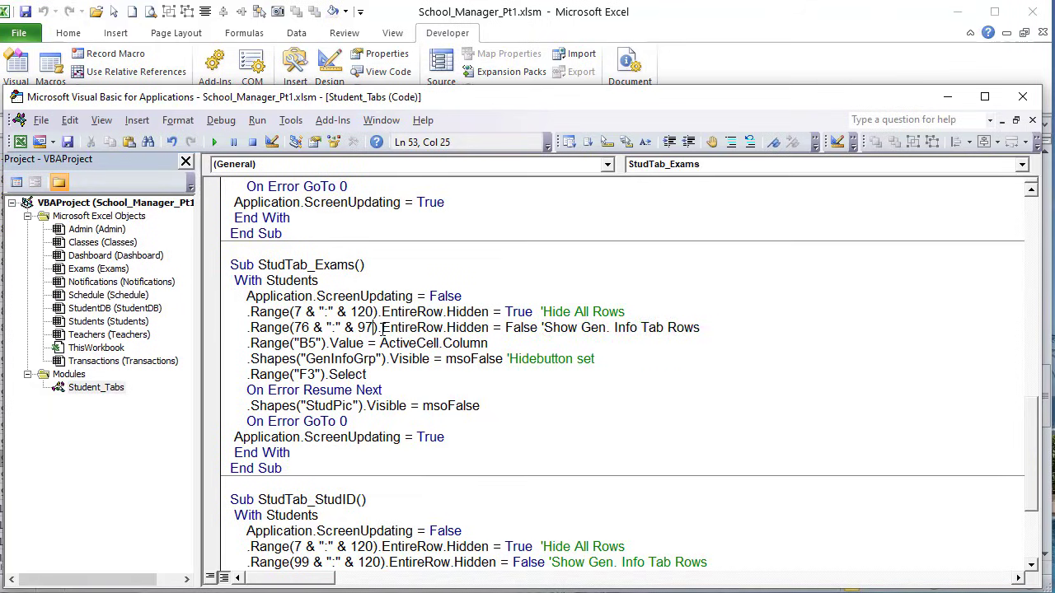
# Step: Return to the Students sheet, retest the Exams tab, and check the Attendance tab down to its last rows
pyautogui.click(756, 18)
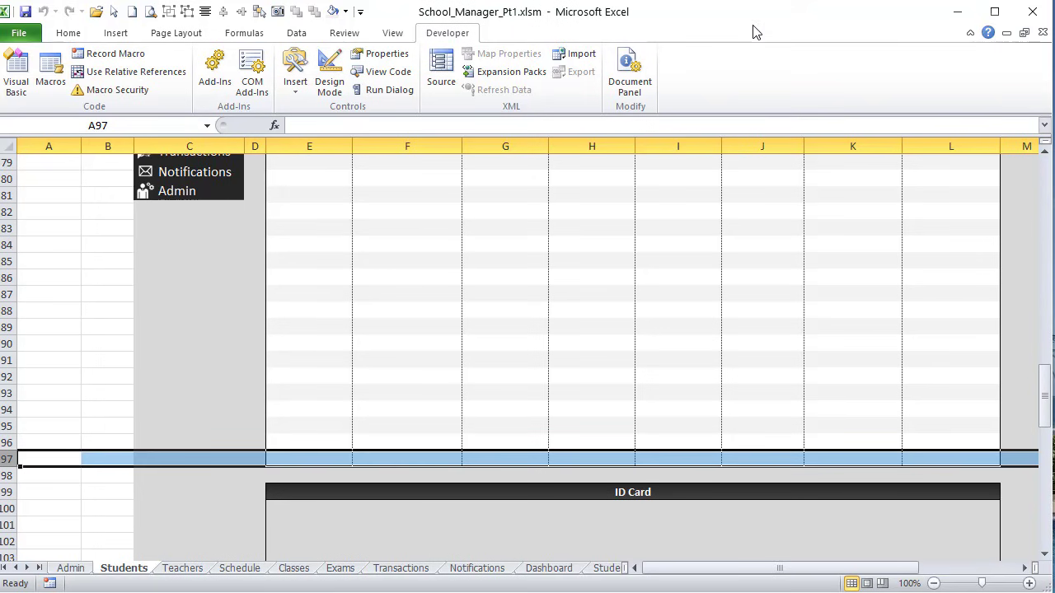
pyautogui.scroll(20, 549, 262)
pyautogui.click(590, 264)
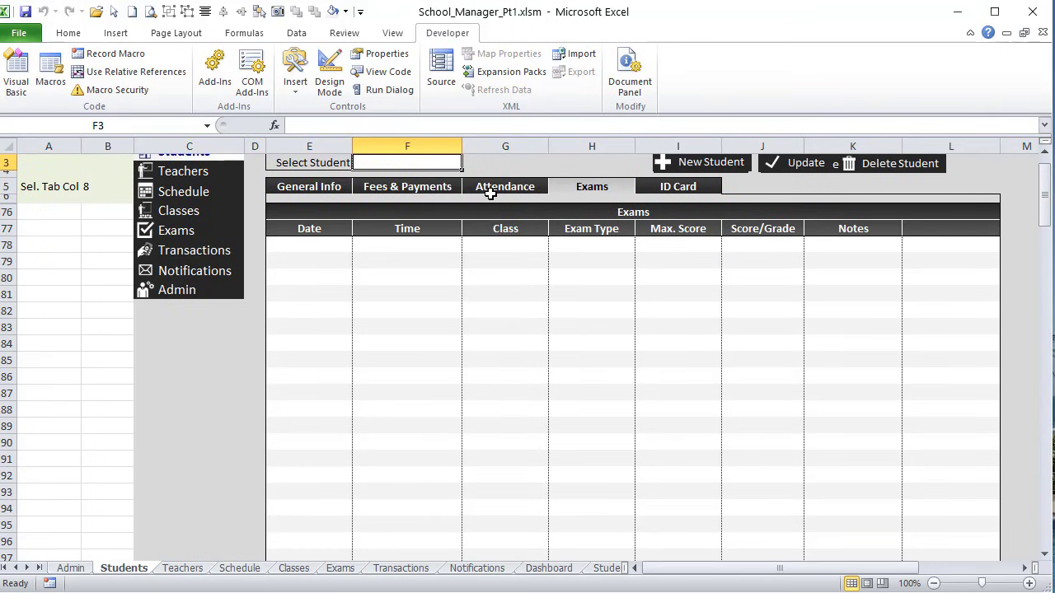
pyautogui.click(489, 184)
pyautogui.scroll(-4, 554, 318)
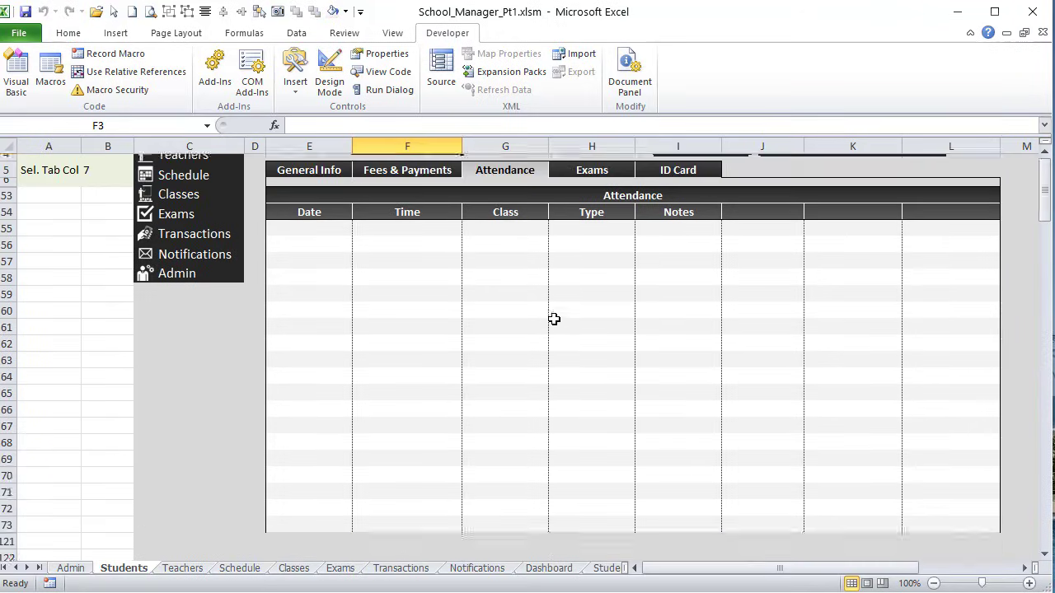
# Step: Unhide the rows between 73 and 121 and check where the Attendance table ends
pyautogui.moveTo(318, 442); pyautogui.dragTo(951, 445)
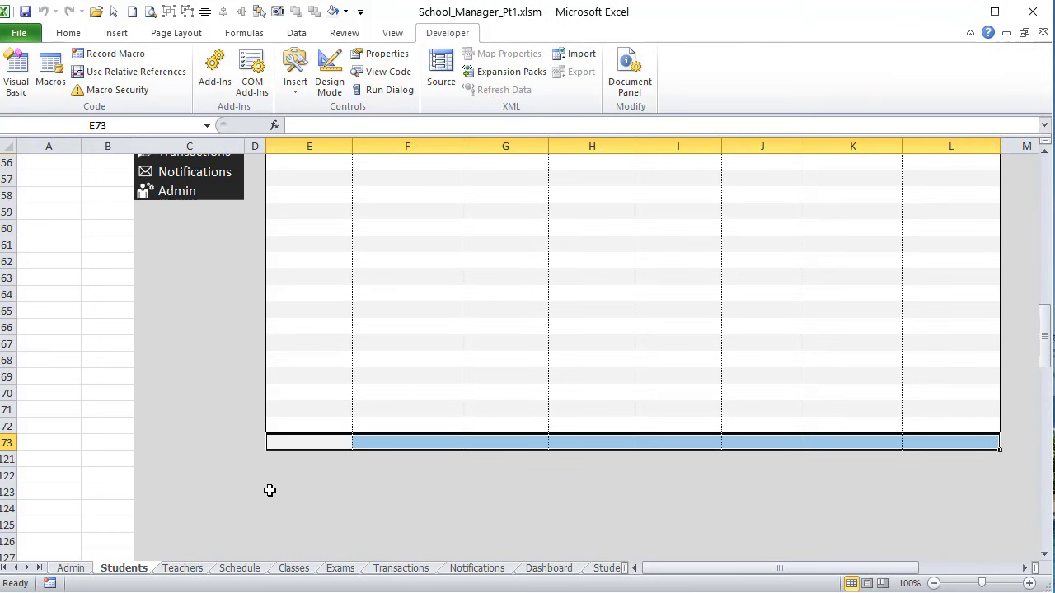
pyautogui.rightClick(282, 442)
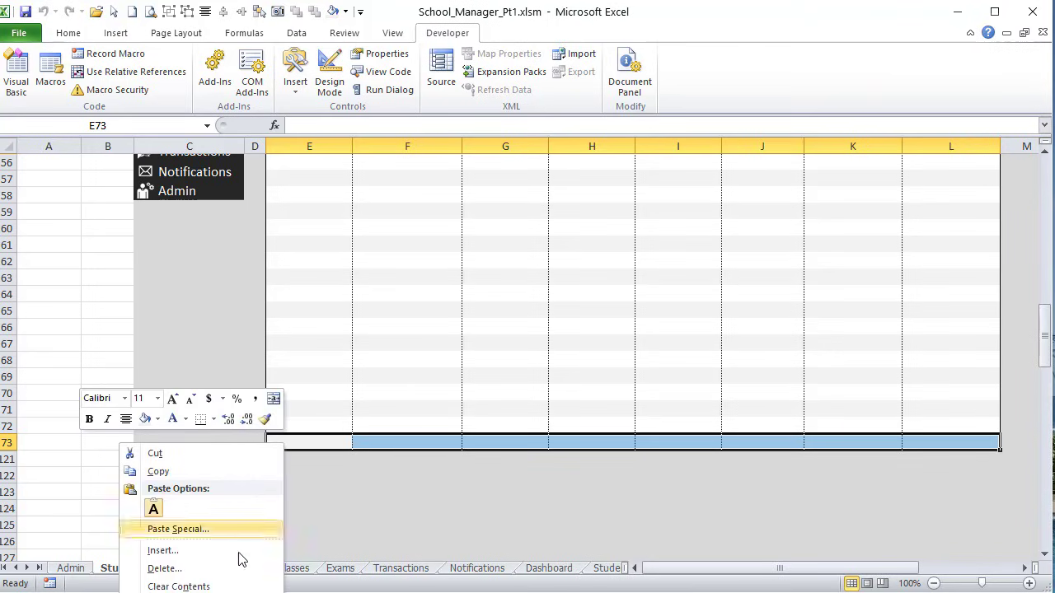
pyautogui.click(11, 443)
pyautogui.moveTo(7, 443); pyautogui.dragTo(10, 460)
pyautogui.rightClick(11, 460)
pyautogui.click(58, 592)
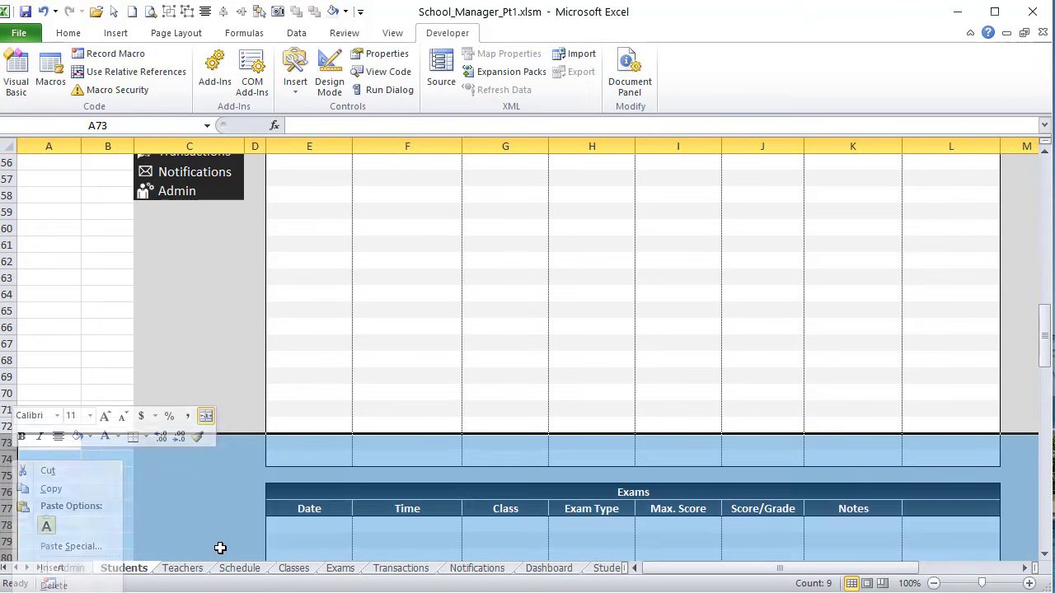
pyautogui.click(277, 459)
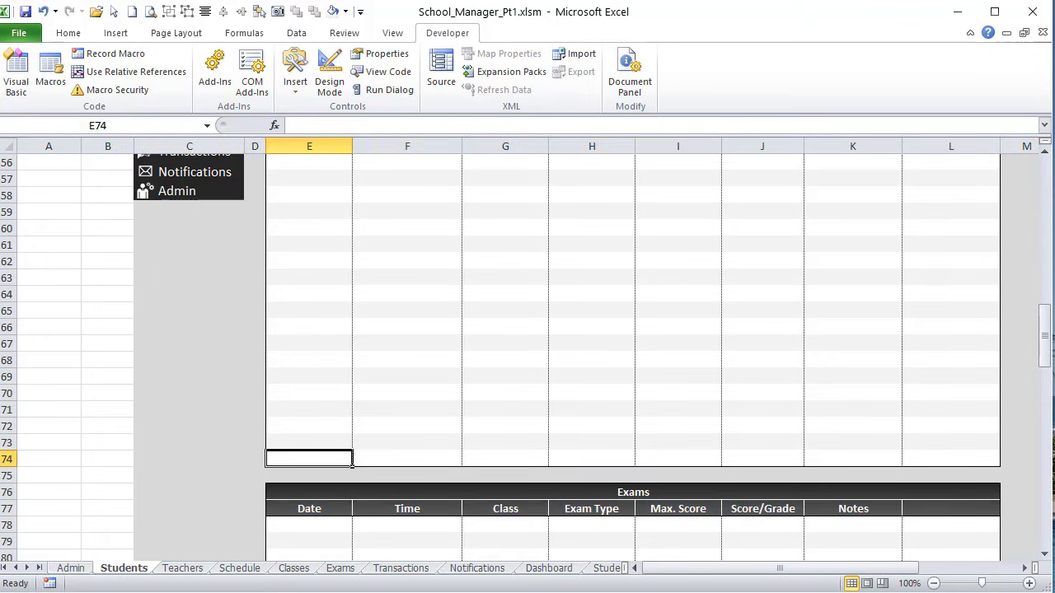
pyautogui.scroll(1, 461, 421)
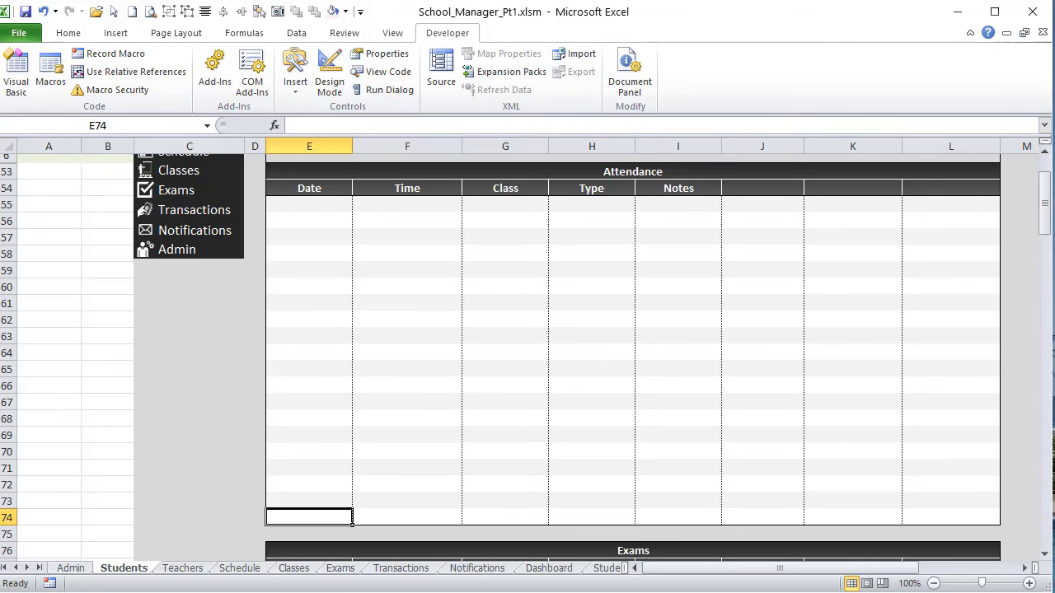
# Step: Set the end row of the shown range in the StudTab_Attend procedure to 74
pyautogui.hotkey('alt', 'F11')
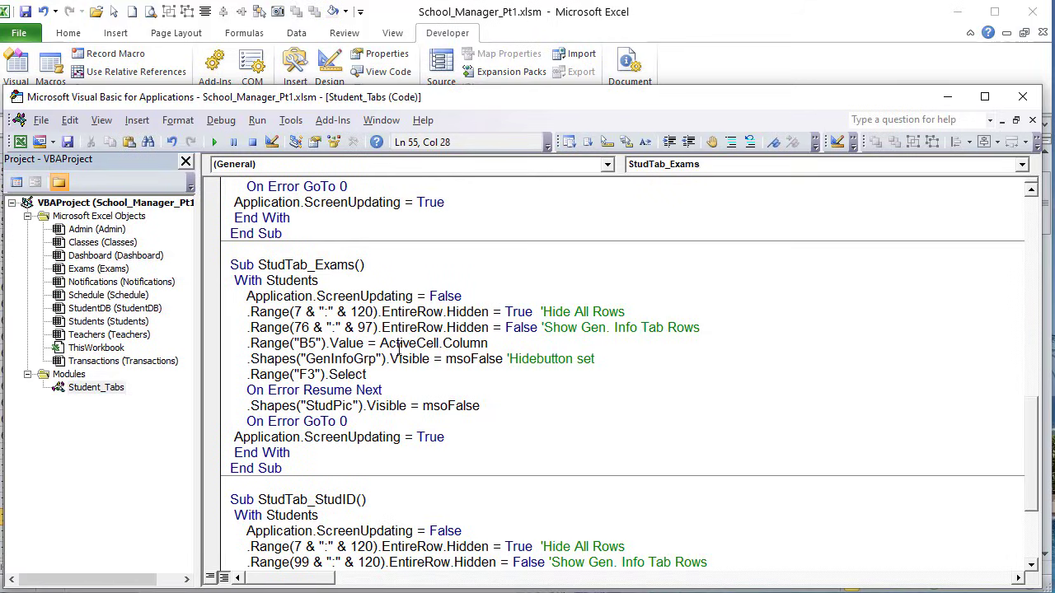
pyautogui.scroll(-3, 399, 351)
pyautogui.scroll(12, 400, 353)
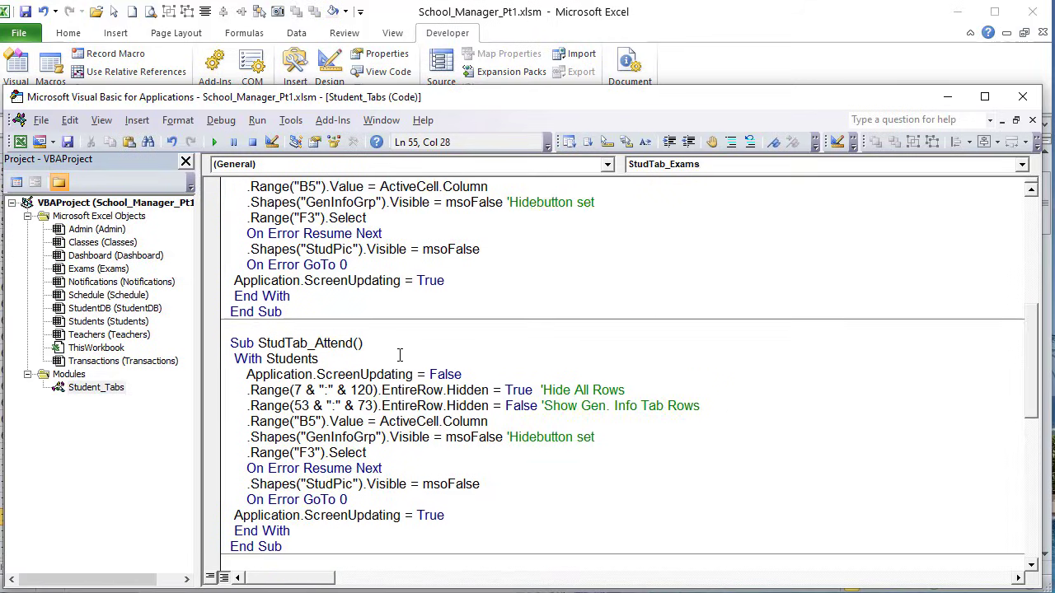
pyautogui.moveTo(346, 391); pyautogui.dragTo(369, 406)
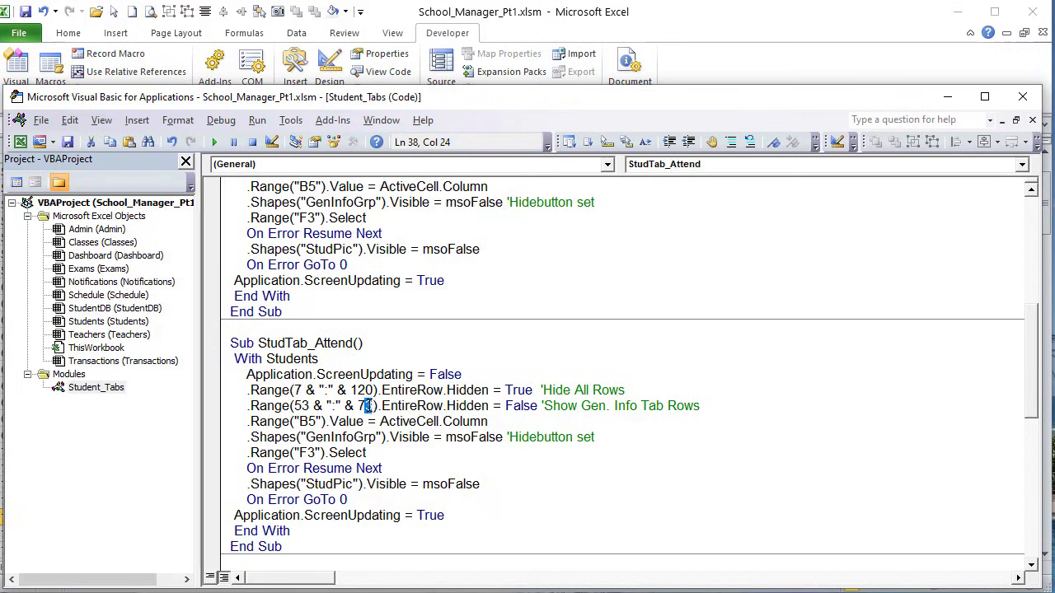
pyautogui.write('4')
# Step: Return to the Students sheet and retest the Attendance, ID Card and Exams tabs
pyautogui.click(725, 30)
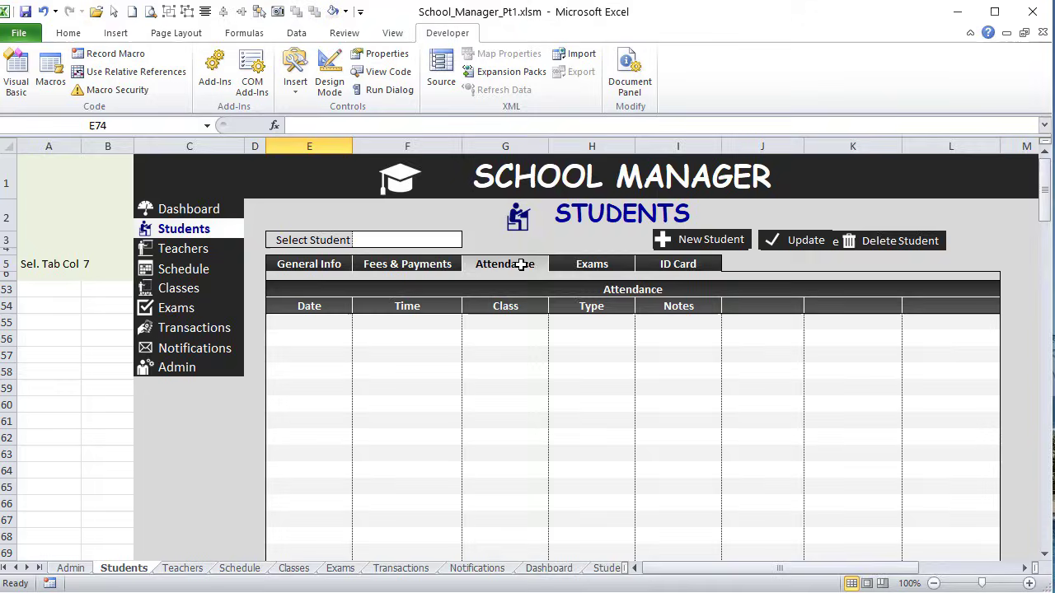
pyautogui.click(522, 264)
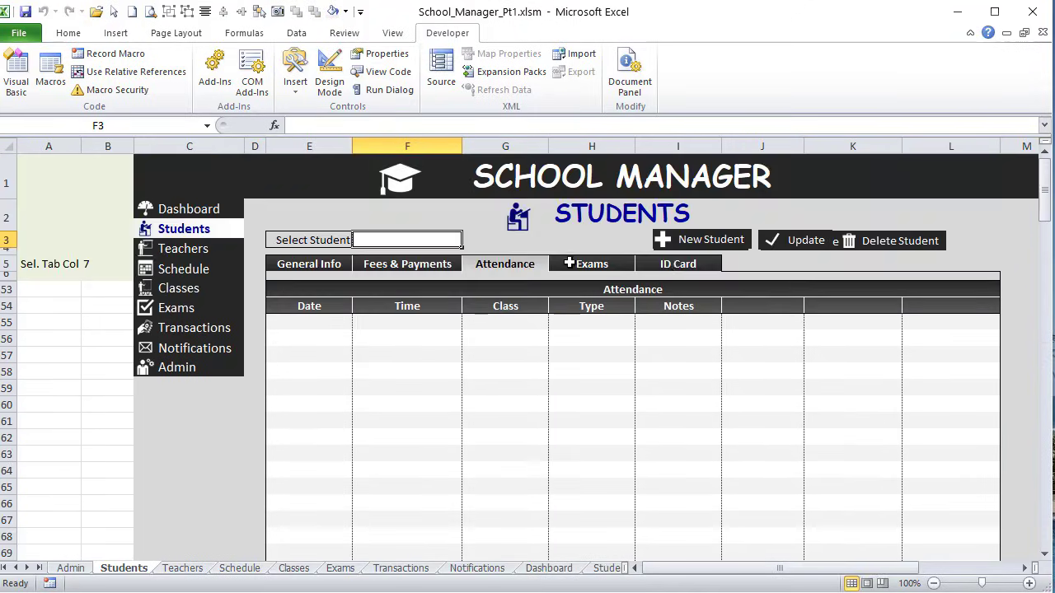
pyautogui.click(681, 263)
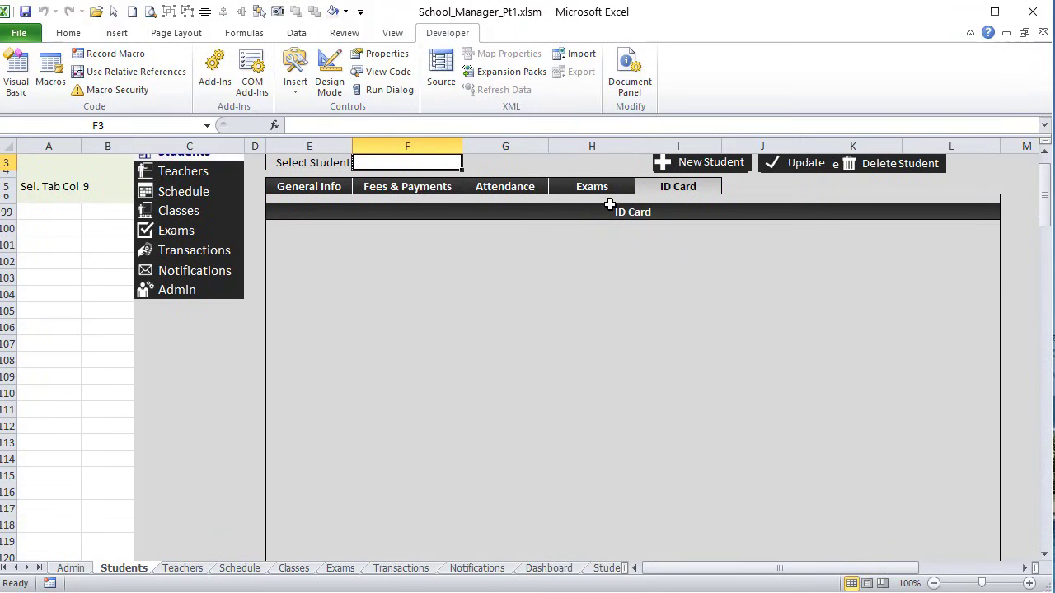
pyautogui.click(593, 186)
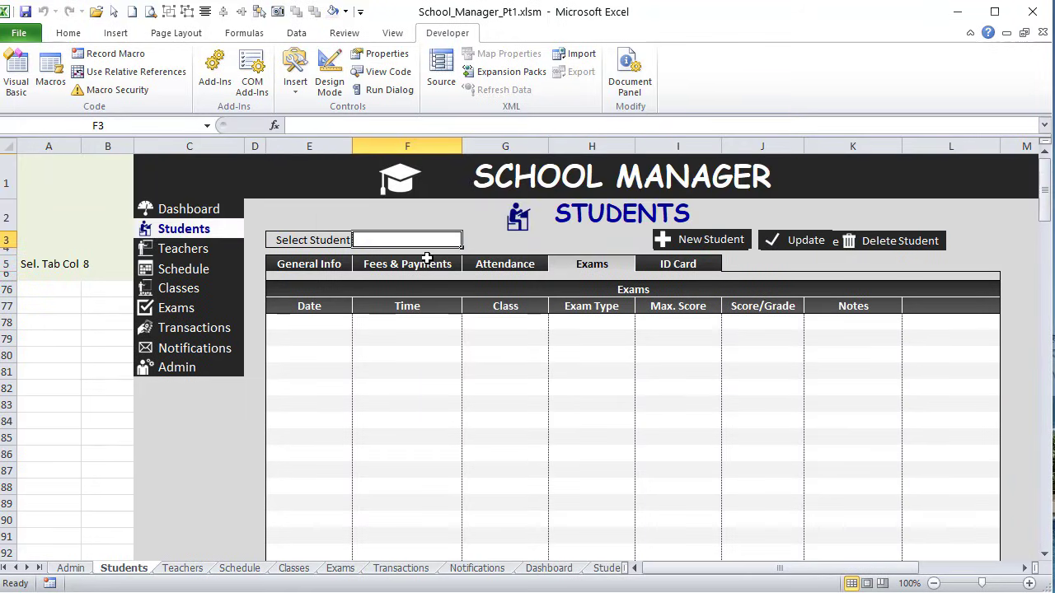
# Step: Retest the Fees & Payments and General Info tabs on the Students sheet
pyautogui.click(406, 264)
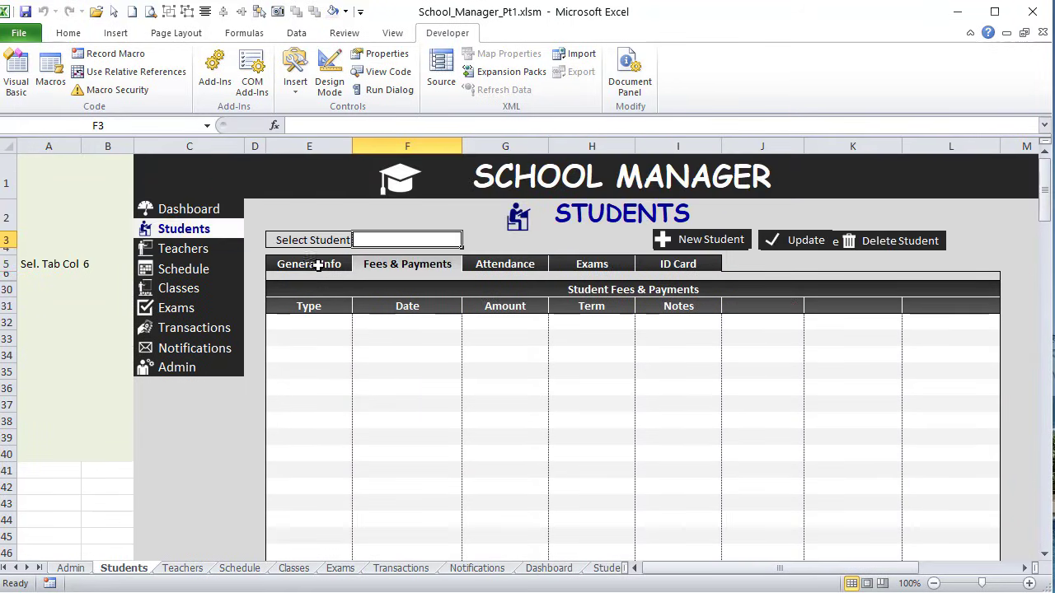
pyautogui.click(314, 263)
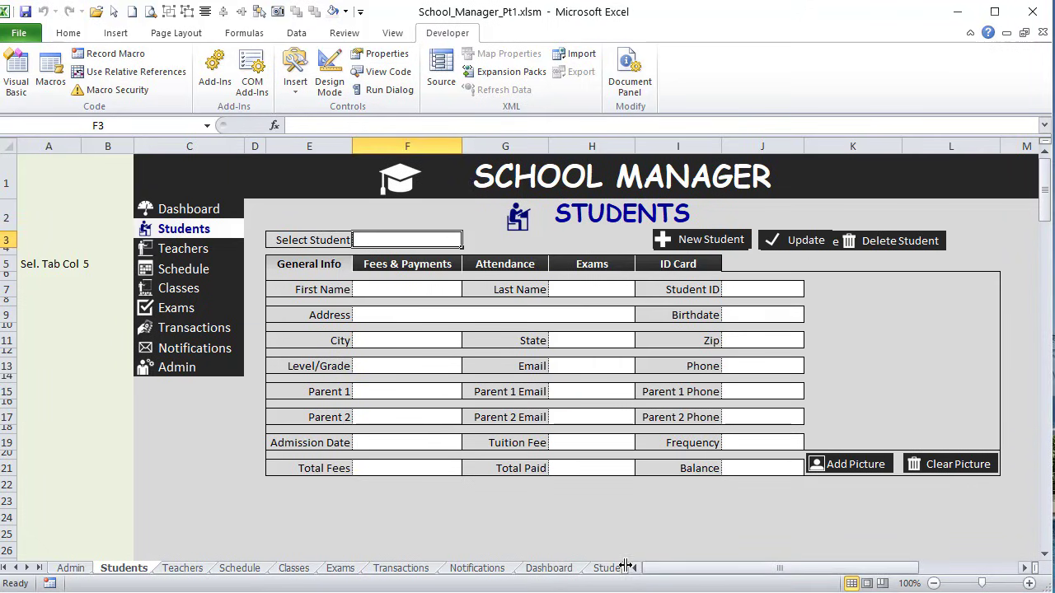
# Step: Widen the sheet tab area so every sheet name fits, and open the StudentDB sheet at cell A2
pyautogui.moveTo(631, 569); pyautogui.dragTo(836, 569)
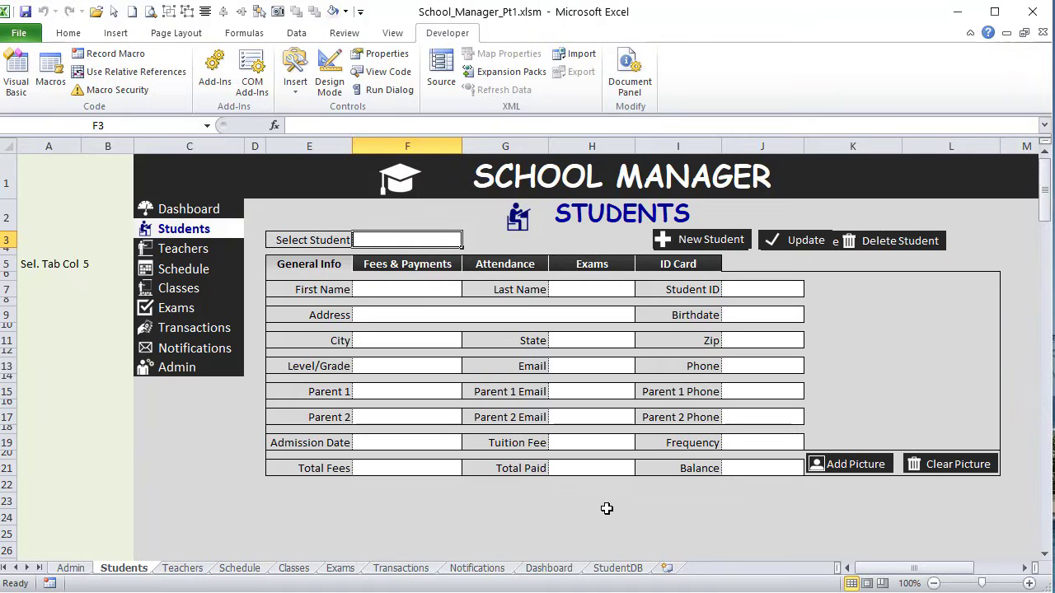
pyautogui.click(610, 571)
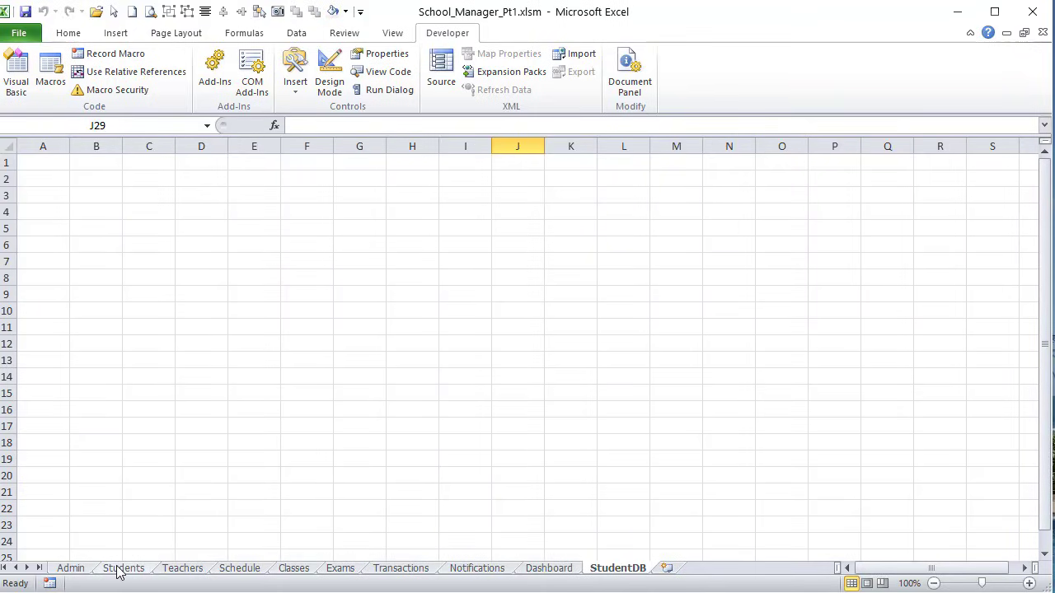
pyautogui.click(41, 176)
pyautogui.moveTo(42, 159); pyautogui.dragTo(206, 162)
pyautogui.click(55, 179)
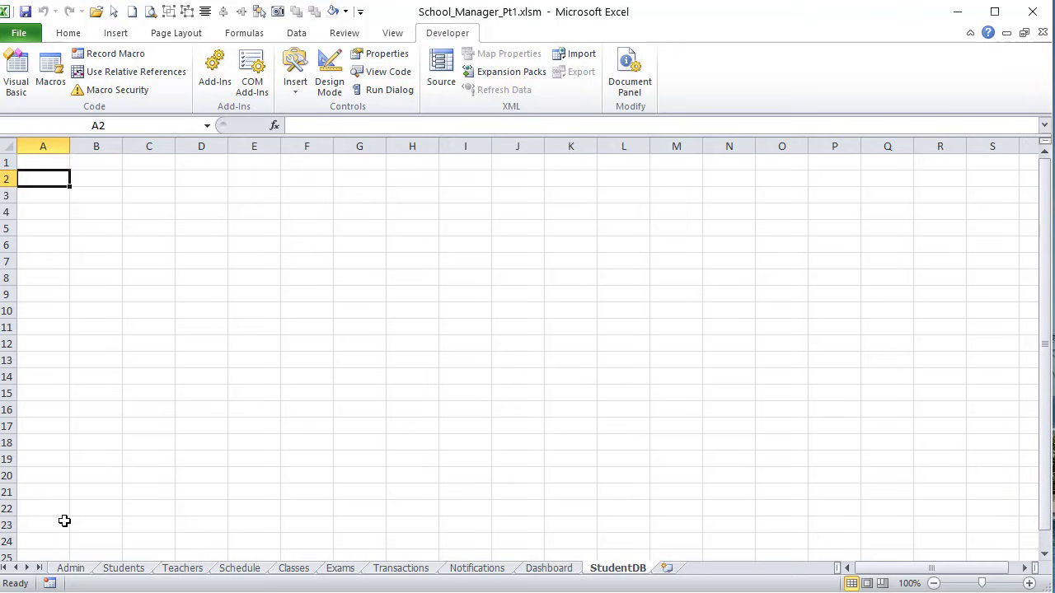
# Step: Compare the General Info form fields on Students with the space for their columns across row 2 of StudentDB
pyautogui.click(122, 568)
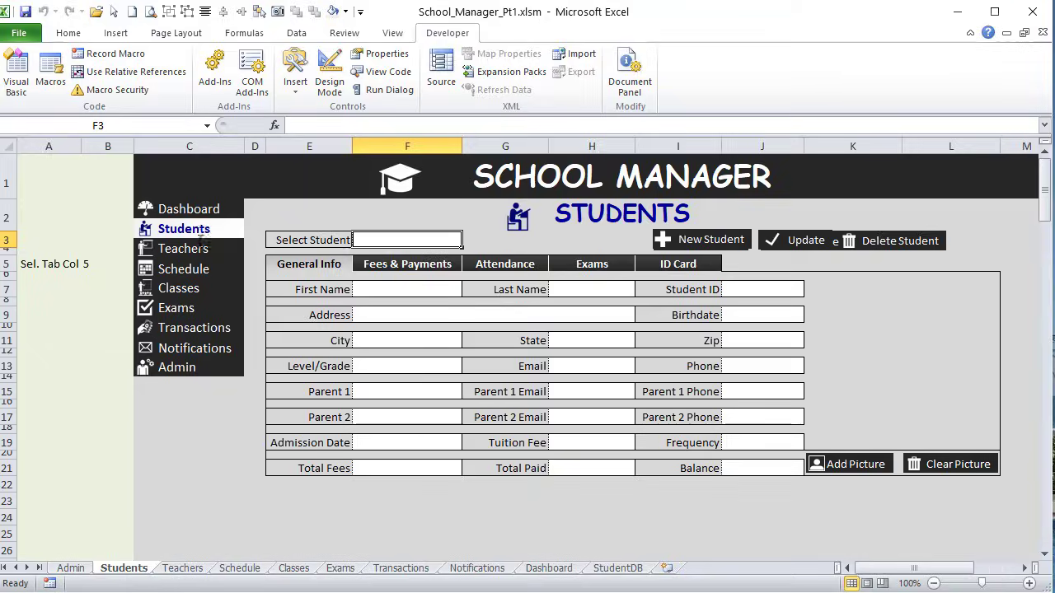
pyautogui.click(400, 289)
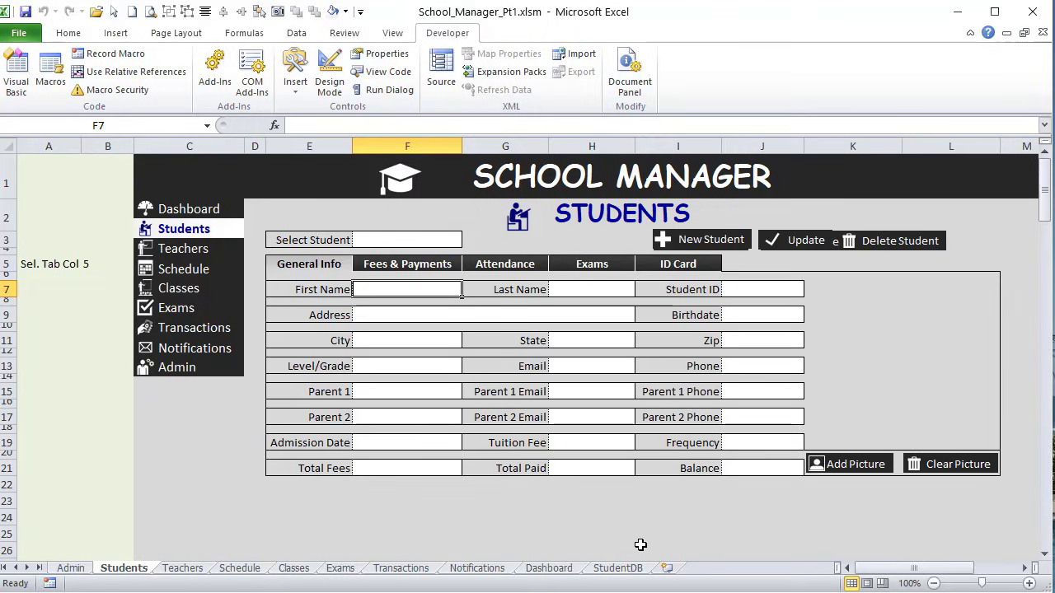
pyautogui.click(616, 568)
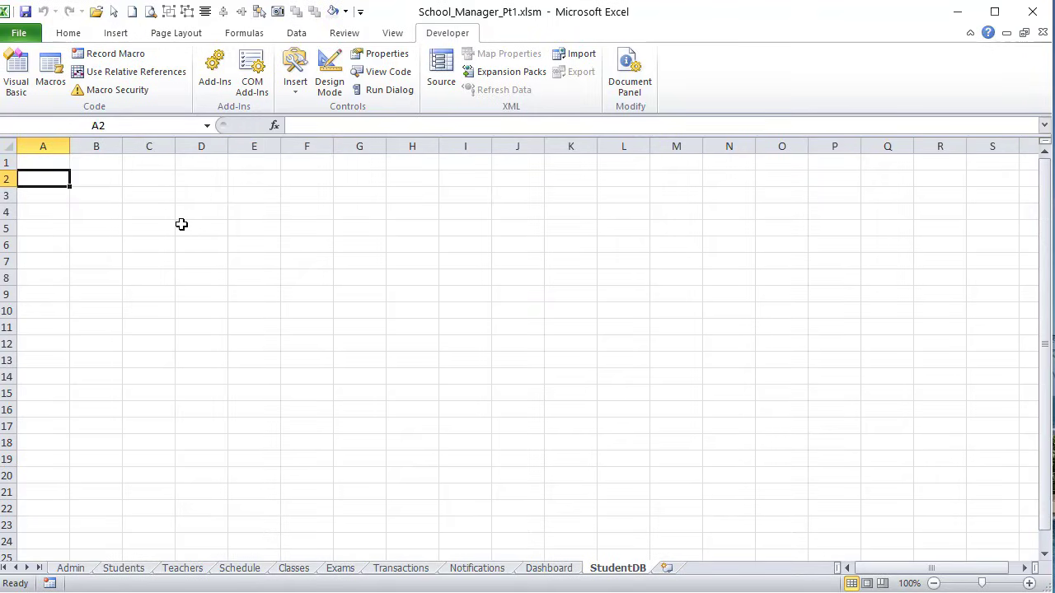
pyautogui.moveTo(42, 179); pyautogui.dragTo(811, 183)
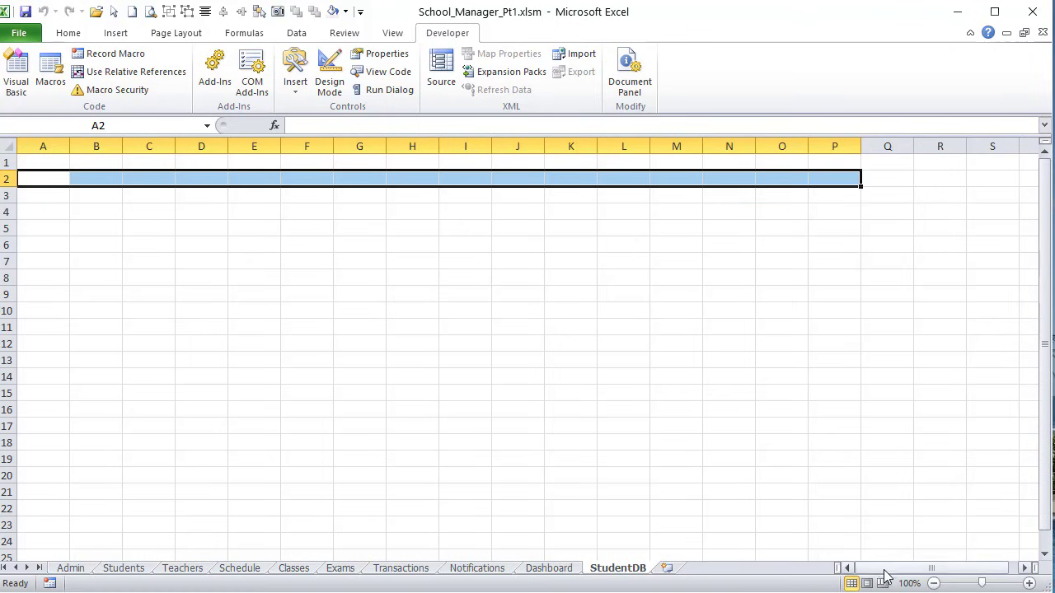
pyautogui.click(131, 569)
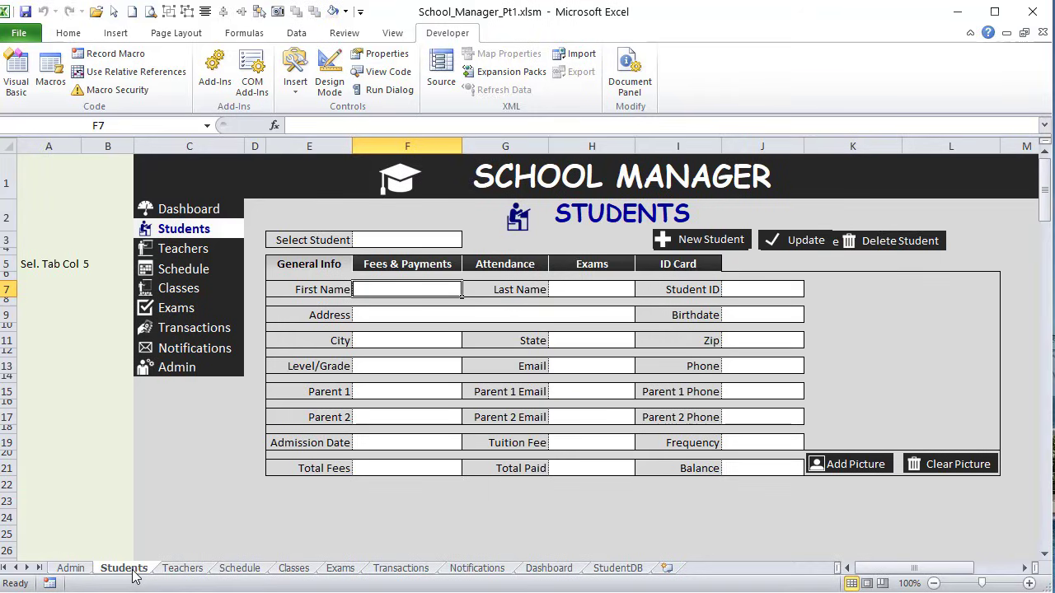
# Step: Capture a screen image of the Students sheet's General Info form, including the column and row headings
pyautogui.click(1025, 570)
pyautogui.click(1025, 570)
pyautogui.click(1025, 570)
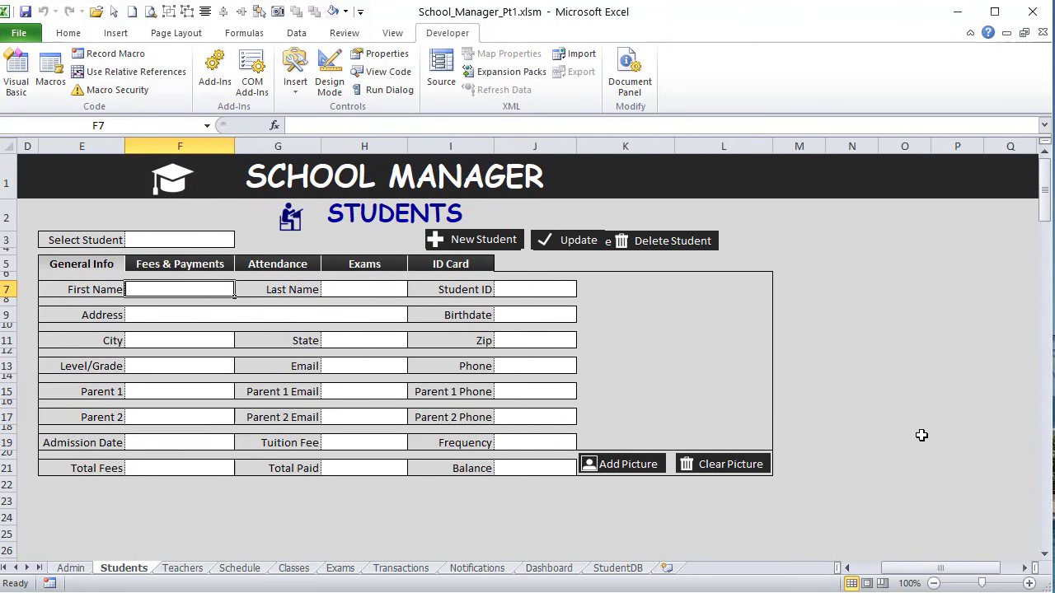
pyautogui.click(1044, 553)
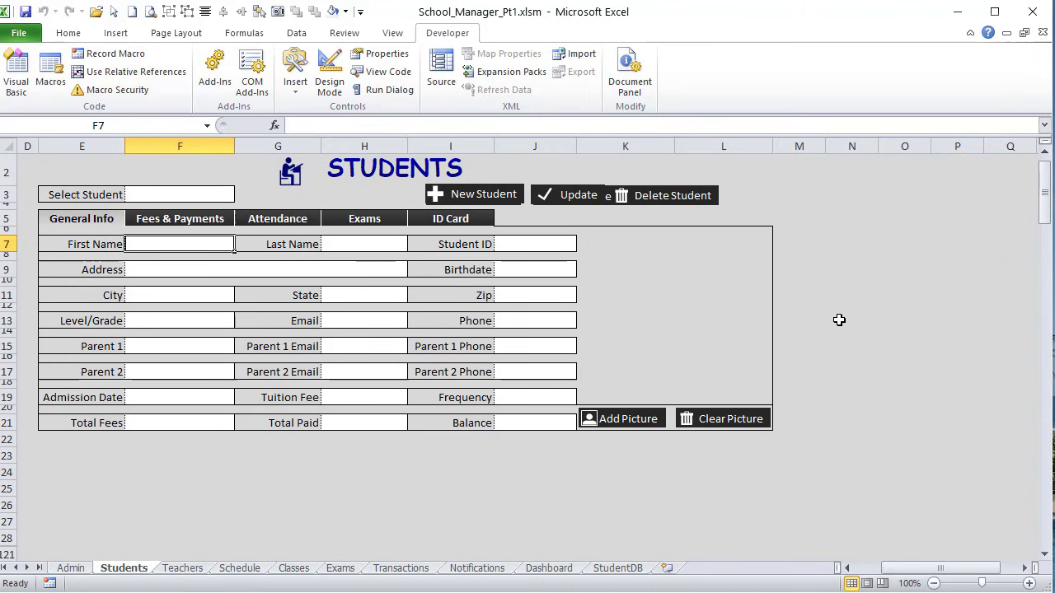
pyautogui.press('Print')
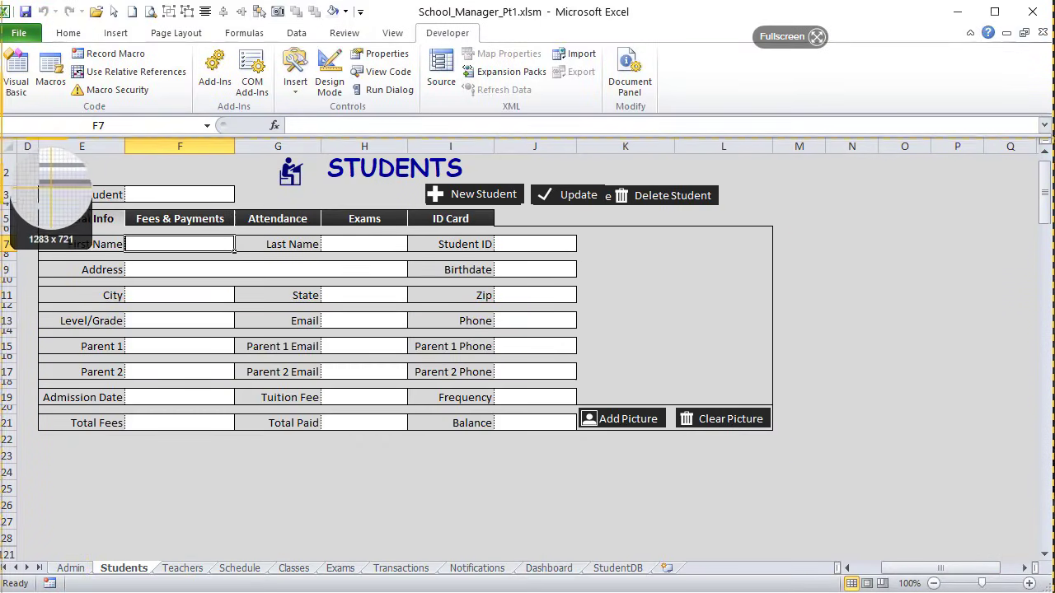
pyautogui.moveTo(0, 137); pyautogui.dragTo(802, 473)
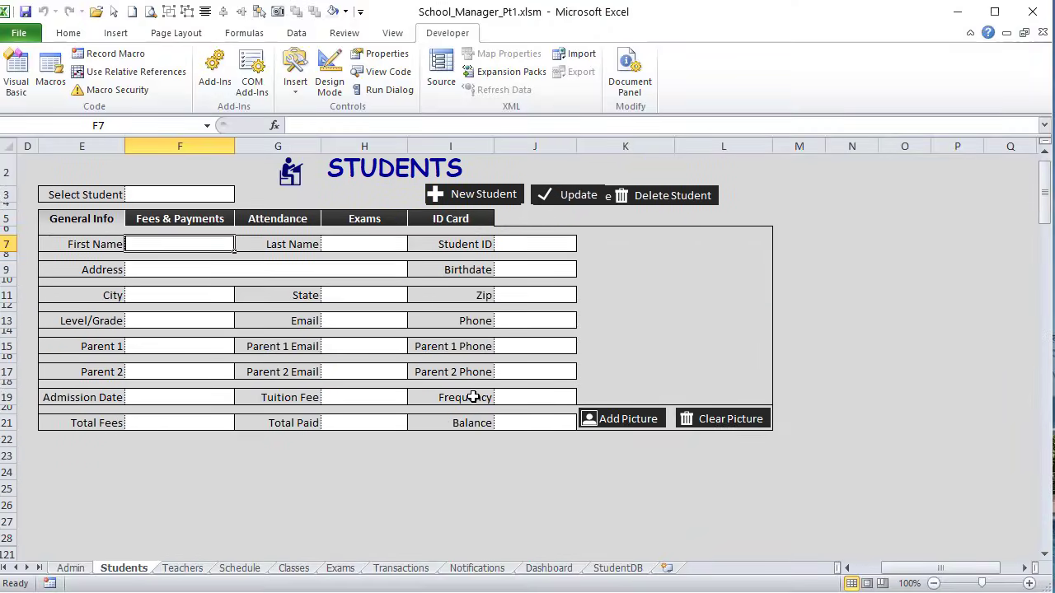
# Step: Paste the captured form image into StudentDB and position it from about row 6 down, with the ribbon minimized
pyautogui.click(617, 568)
pyautogui.click(403, 333)
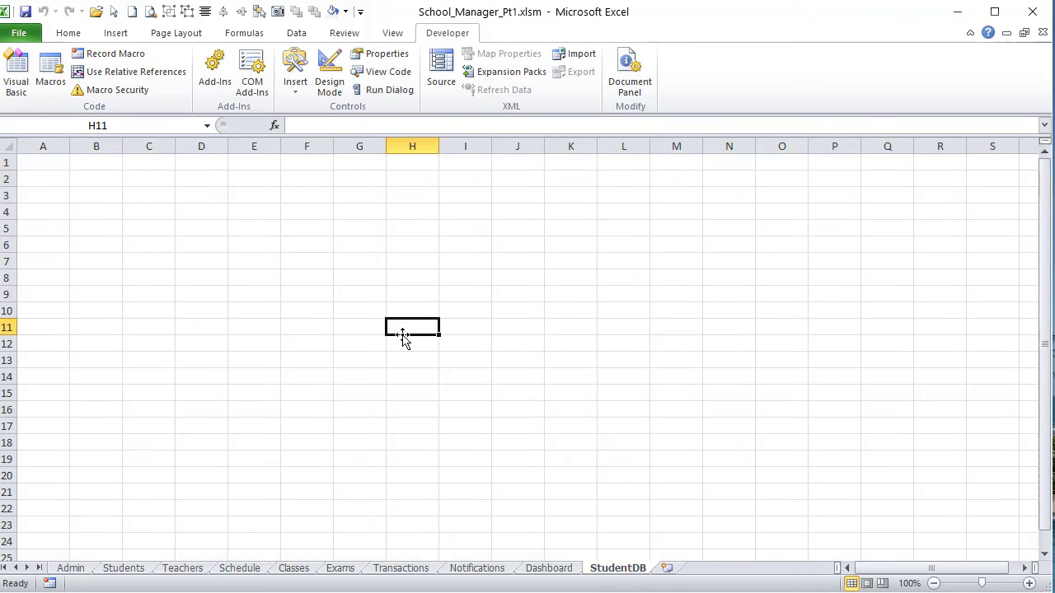
pyautogui.hotkey('ctrl', 'v')
pyautogui.moveTo(449, 364); pyautogui.dragTo(102, 242)
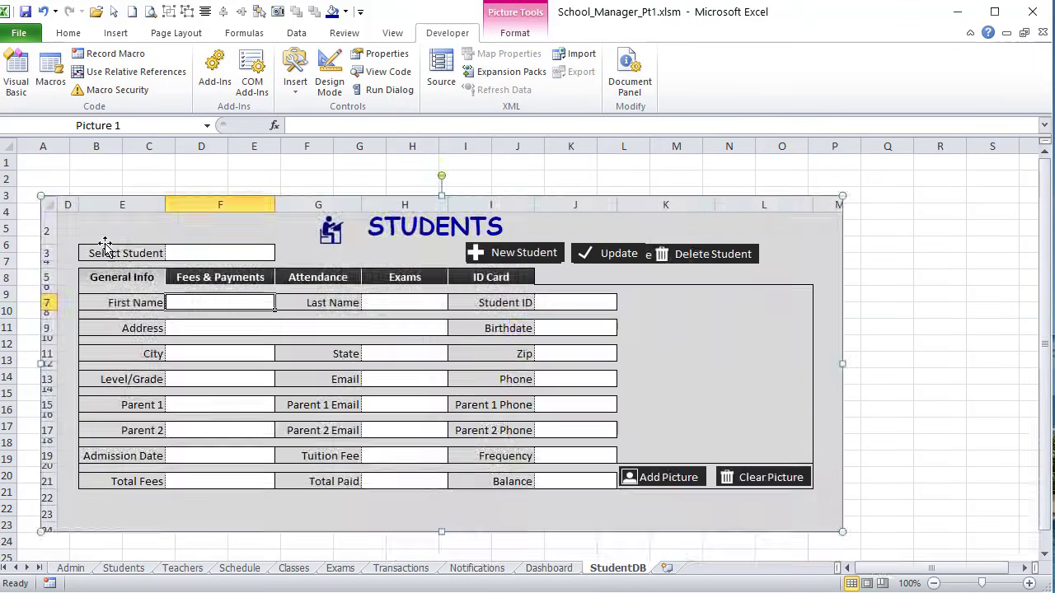
pyautogui.click(971, 33)
pyautogui.moveTo(349, 270); pyautogui.dragTo(341, 302)
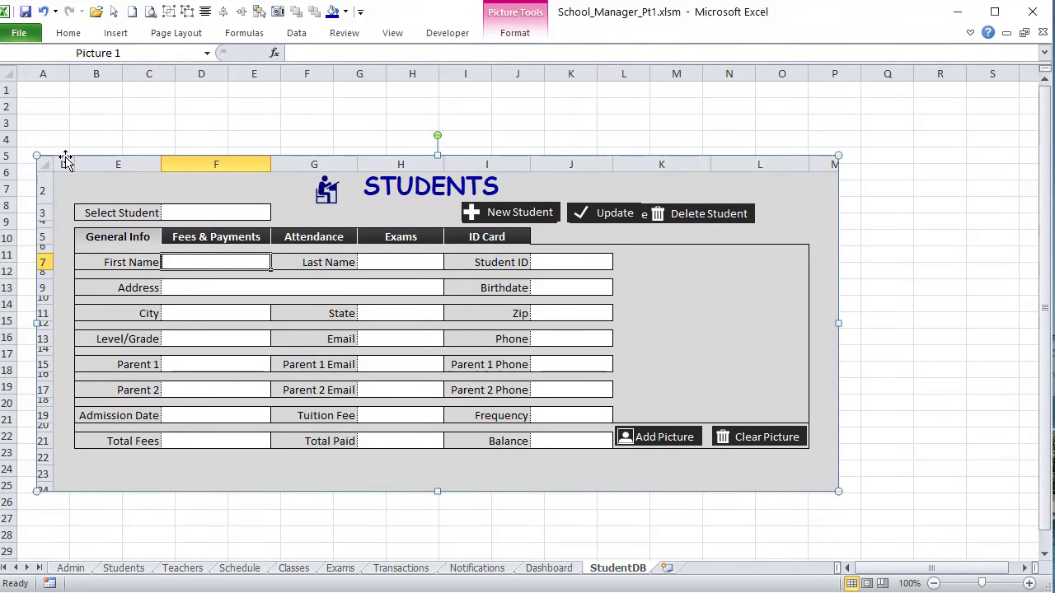
pyautogui.moveTo(66, 160)
pyautogui.mouseDown()
pyautogui.moveTo(74, 168)
pyautogui.moveTo(65, 170)
pyautogui.mouseUp()
# Step: Enter the column header Stud ID in cell A3 of StudentDB, above the pasted form image
pyautogui.click(30, 103)
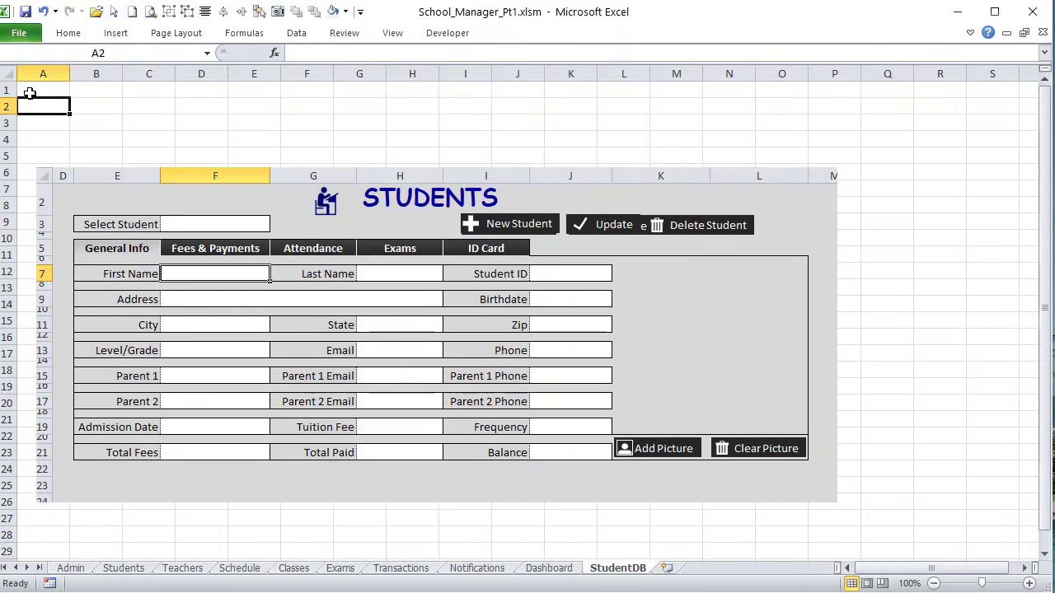
pyautogui.click(29, 88)
pyautogui.click(31, 105)
pyautogui.click(36, 121)
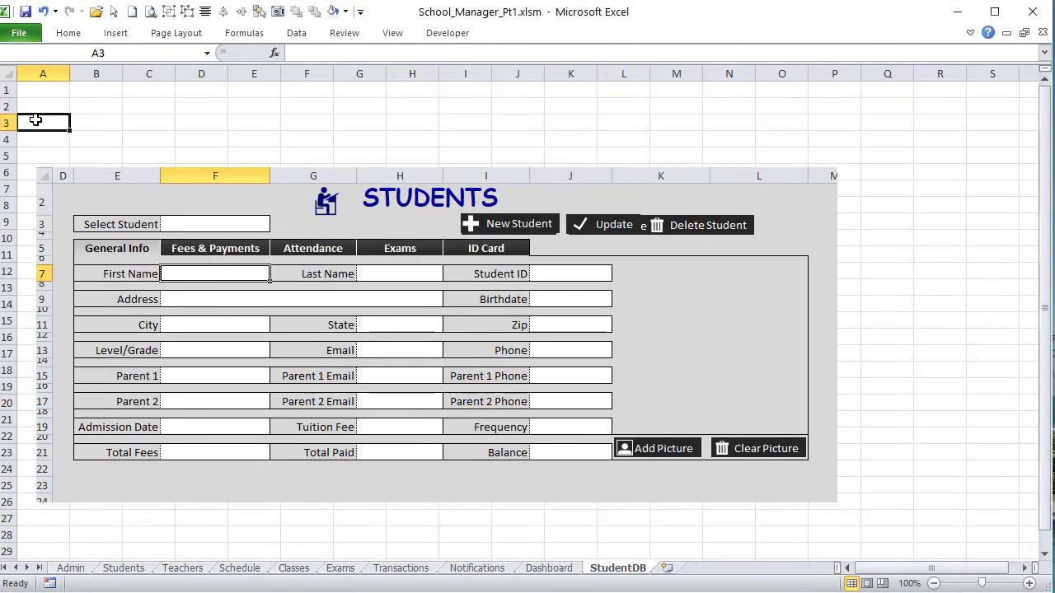
pyautogui.rightClick(26, 121)
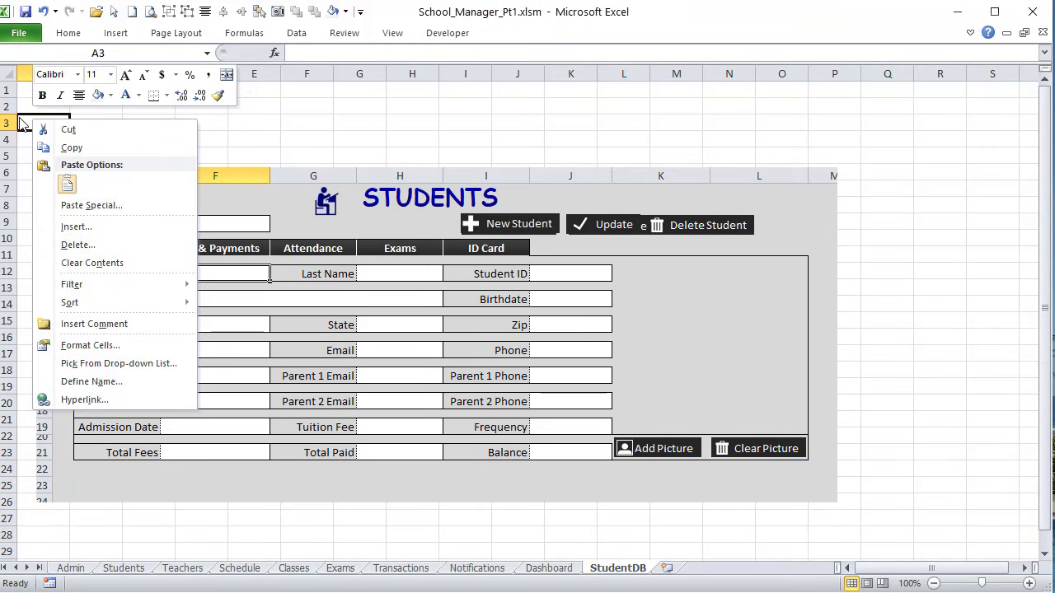
pyautogui.click(20, 121)
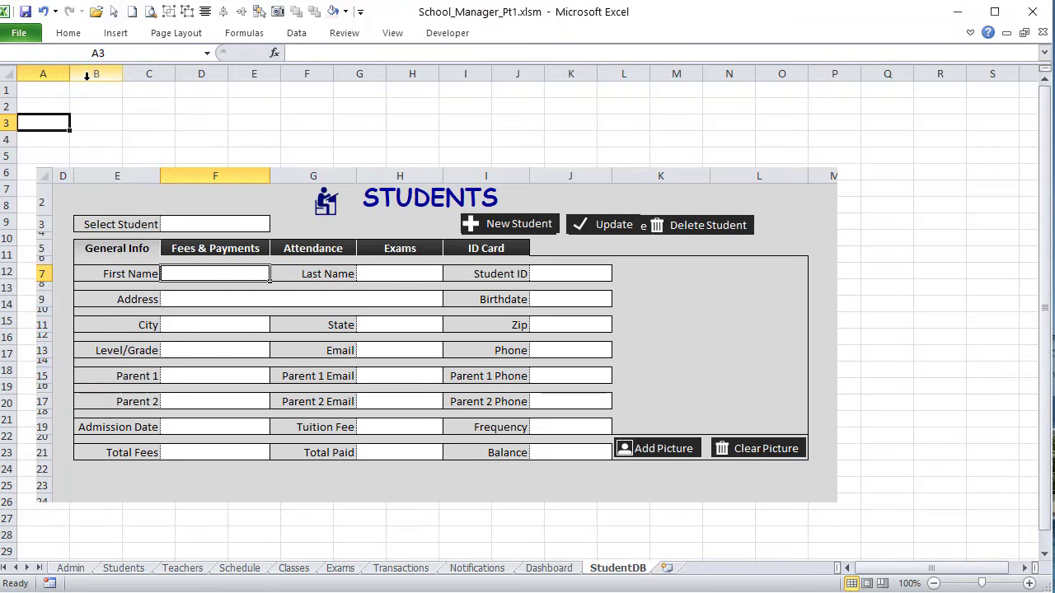
pyautogui.write('STud')
pyautogui.press('BackSpace')
pyautogui.press('BackSpace')
pyautogui.write('u')
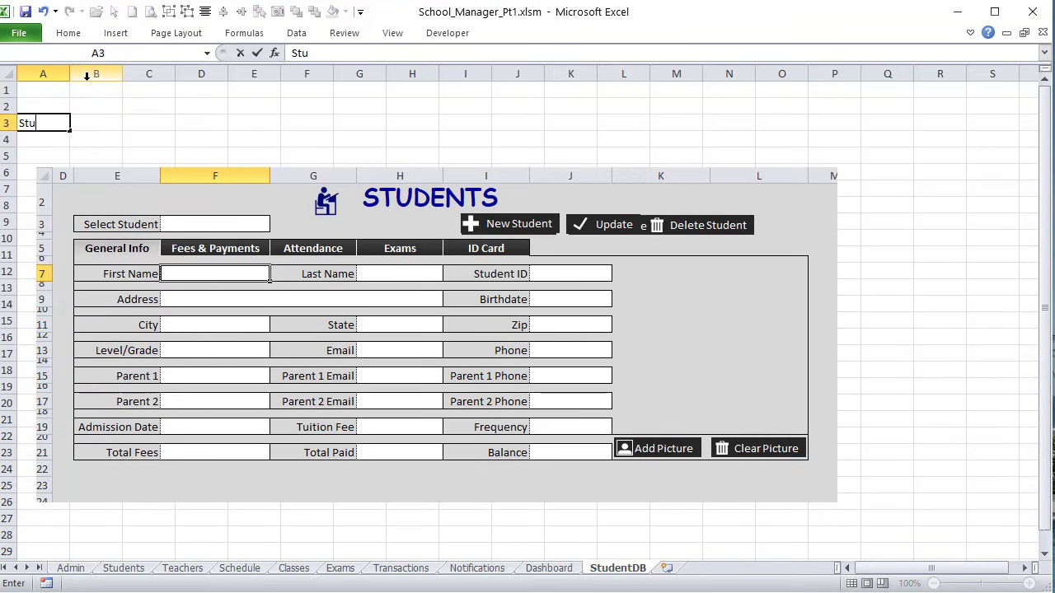
pyautogui.write('d ID')
pyautogui.press('Tab')
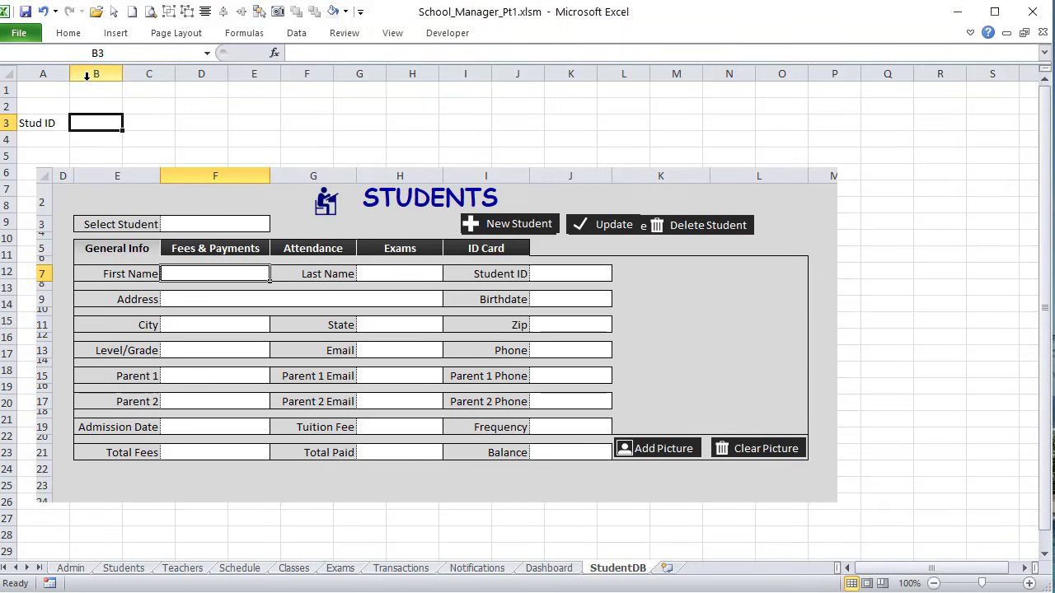
# Step: Enter the headers First Name, Last Name, Address and Birthdate in cells B3 to E3
pyautogui.write('First Name')
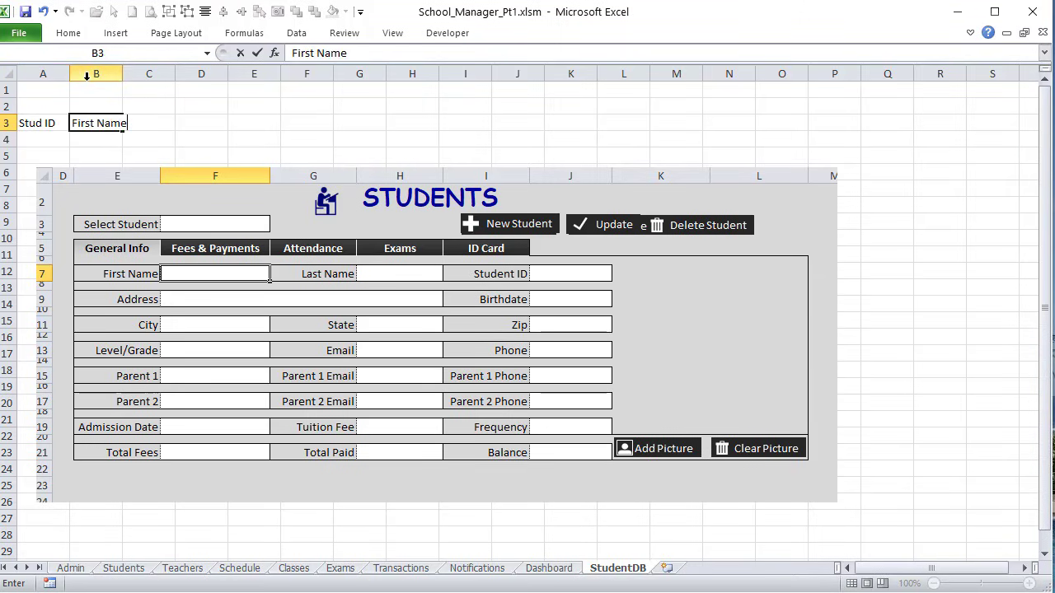
pyautogui.press('Tab')
pyautogui.write('Las')
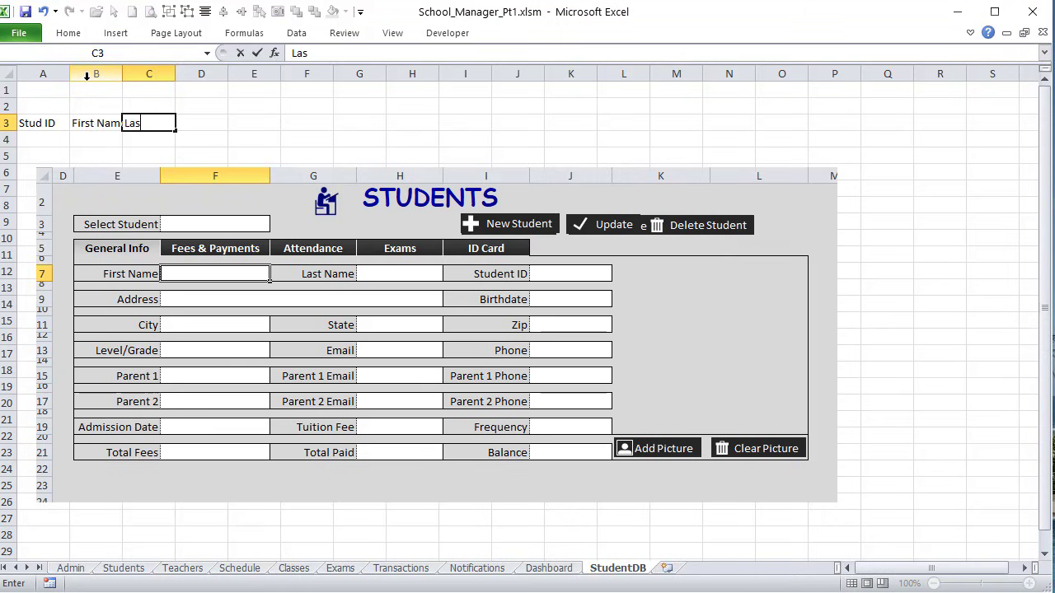
pyautogui.write('t Name')
pyautogui.press('Tab')
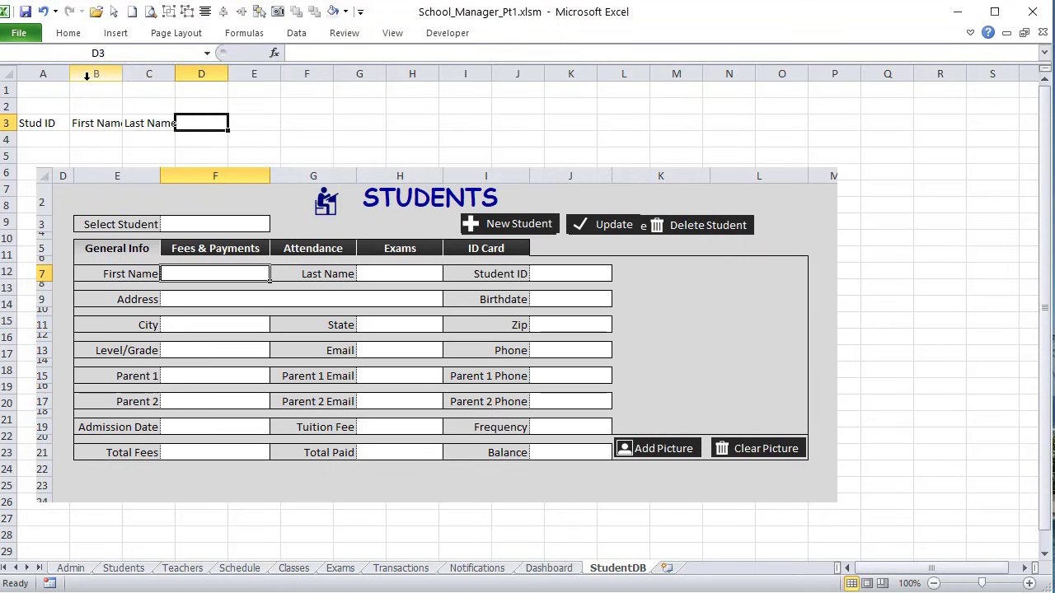
pyautogui.write('Address')
pyautogui.press('Tab')
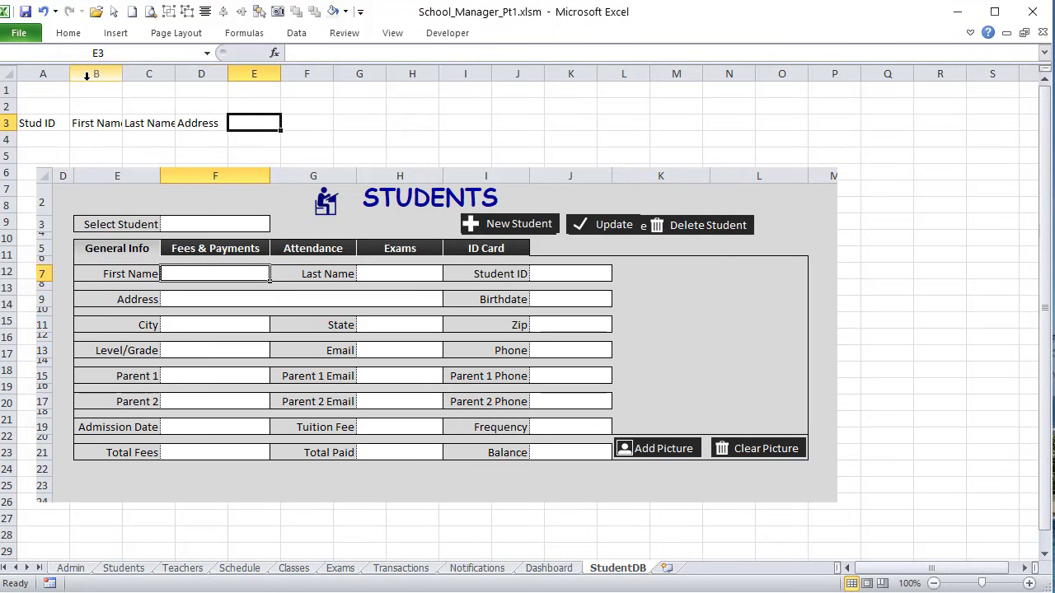
pyautogui.write('Birthdate')
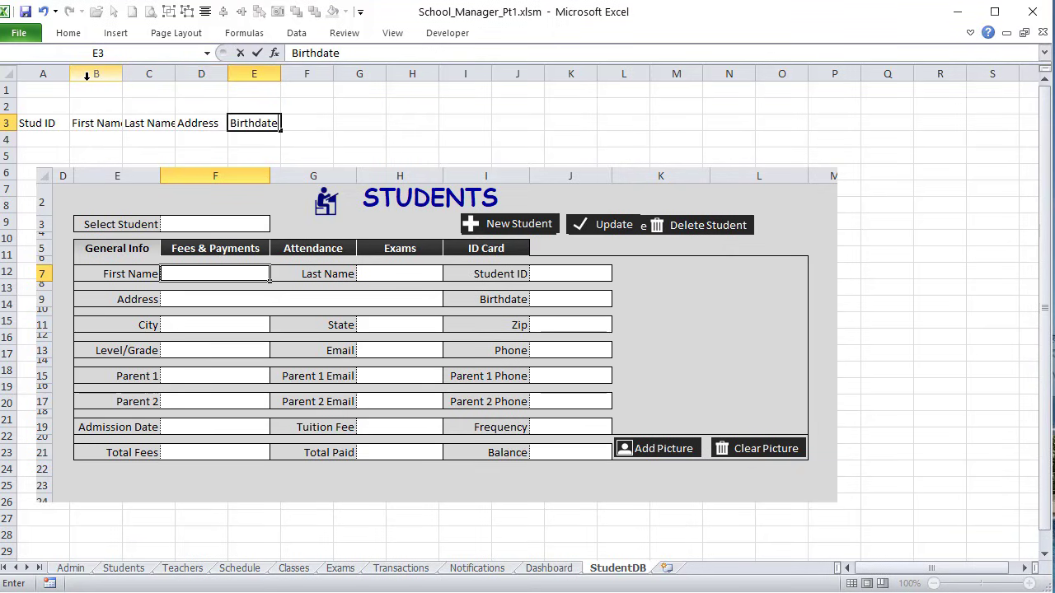
pyautogui.press('Tab')
# Step: Enter the headers City, State and Zip in cells F3 to H3
pyautogui.write('Ci')
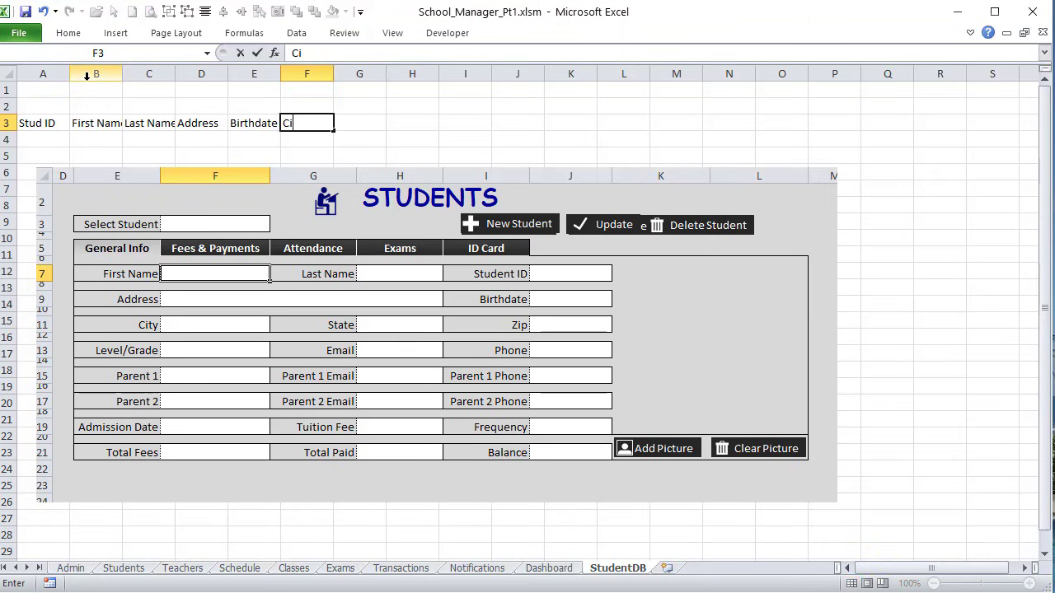
pyautogui.write('ty')
pyautogui.press('Tab')
pyautogui.write('Stte')
pyautogui.press('Tab')
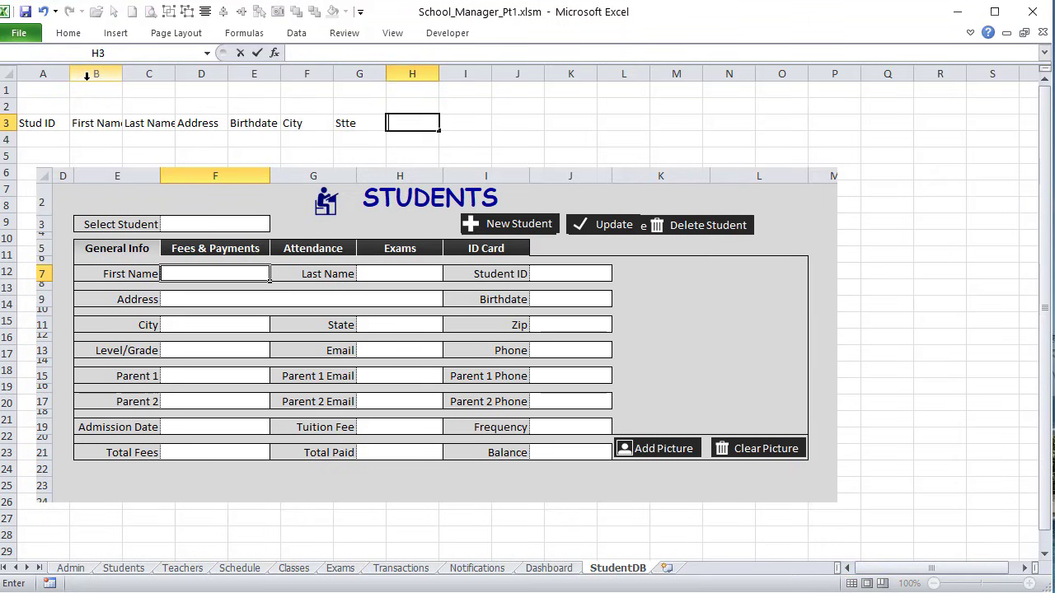
pyautogui.hotkey('shift', 'Tab')
pyautogui.write('State')
pyautogui.press('Tab')
pyautogui.write('Zip')
pyautogui.press('Tab')
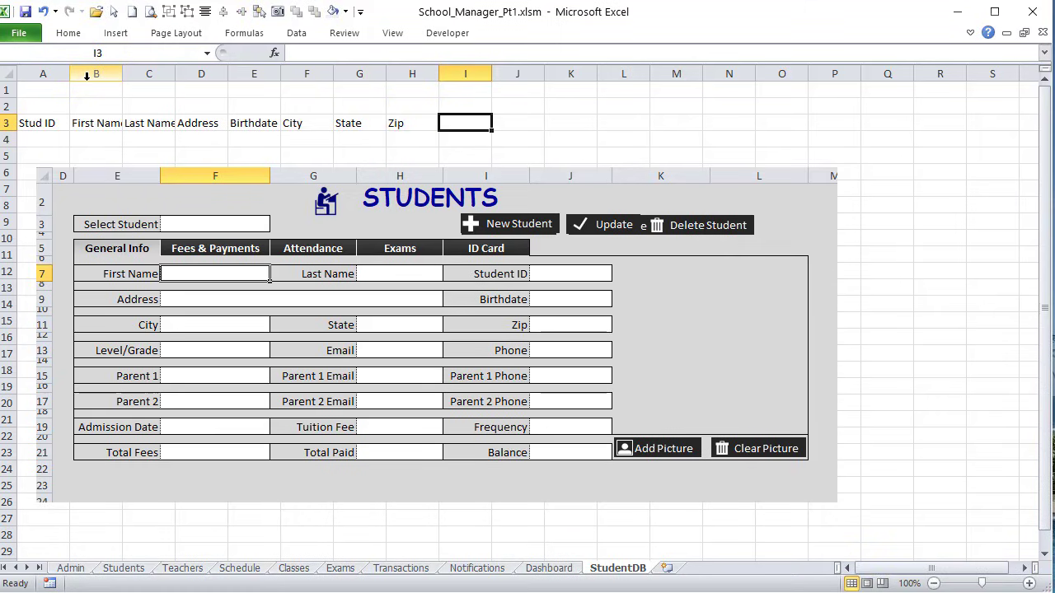
# Step: Enter the headers Level/Grade, Email and Phone in cells I3 to K3 of StudentDB
pyautogui.write('Level/')
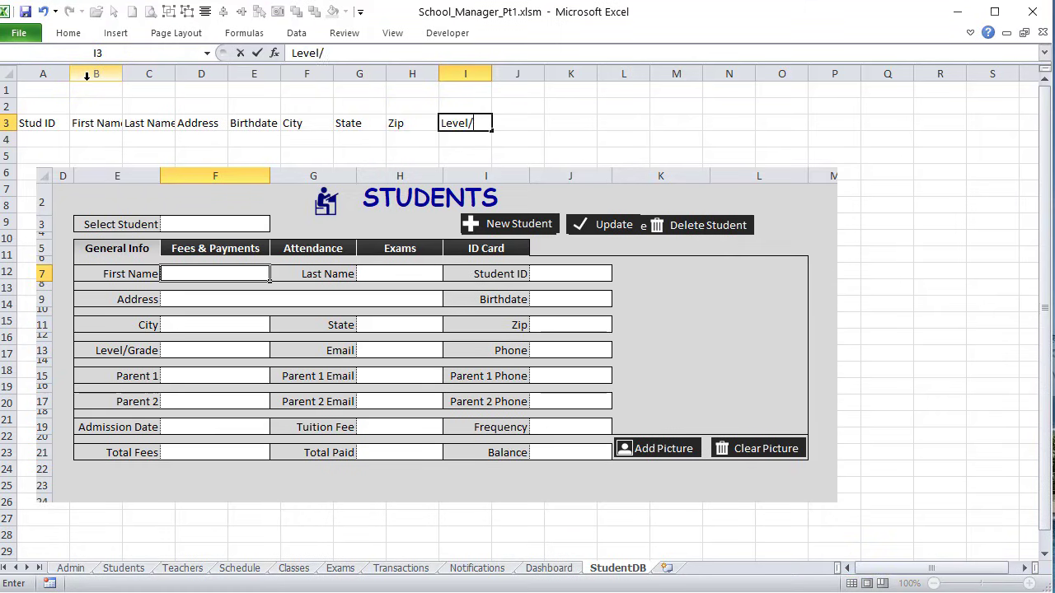
pyautogui.write('Grade')
pyautogui.press('Tab')
pyautogui.write('Emai')
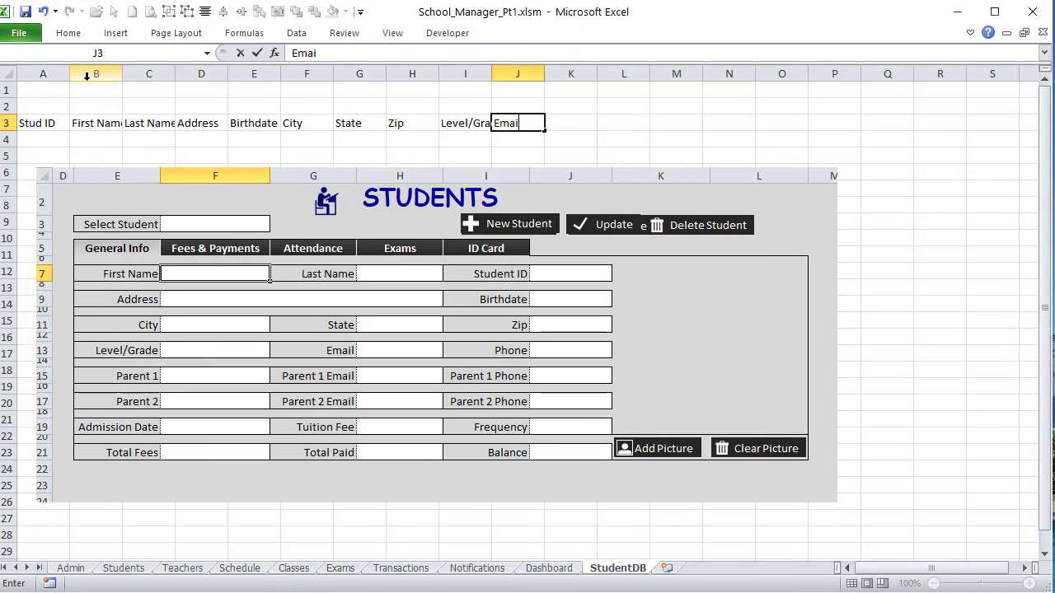
pyautogui.press('Tab')
pyautogui.write('Pho')
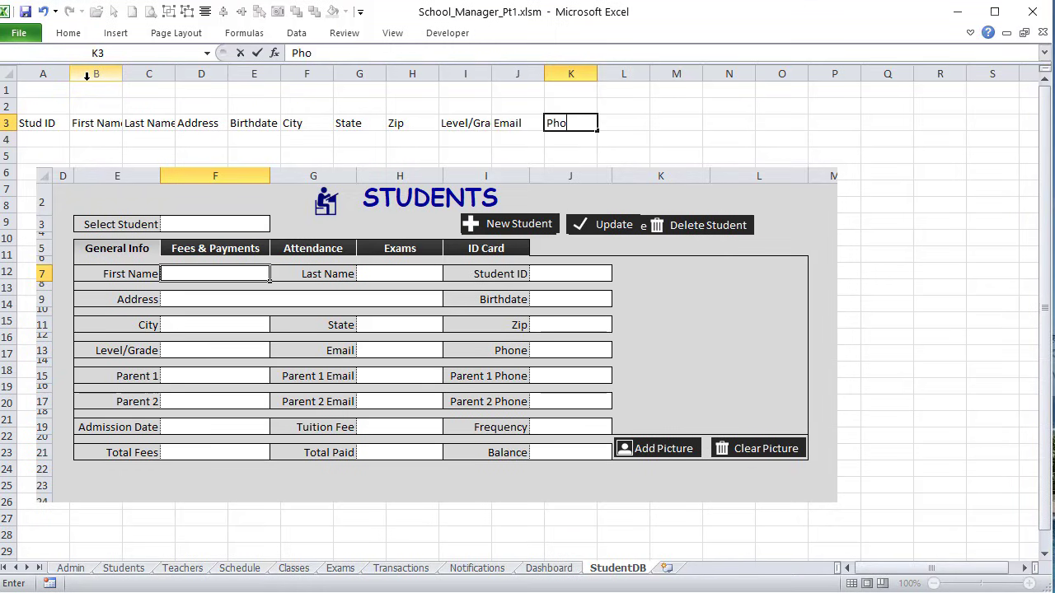
pyautogui.write('ne')
pyautogui.press('Tab')
# Step: Enter the headers Parent 1, Par. 1 Email and Par. 1 Phone in cells L3 to N3
pyautogui.write('P')
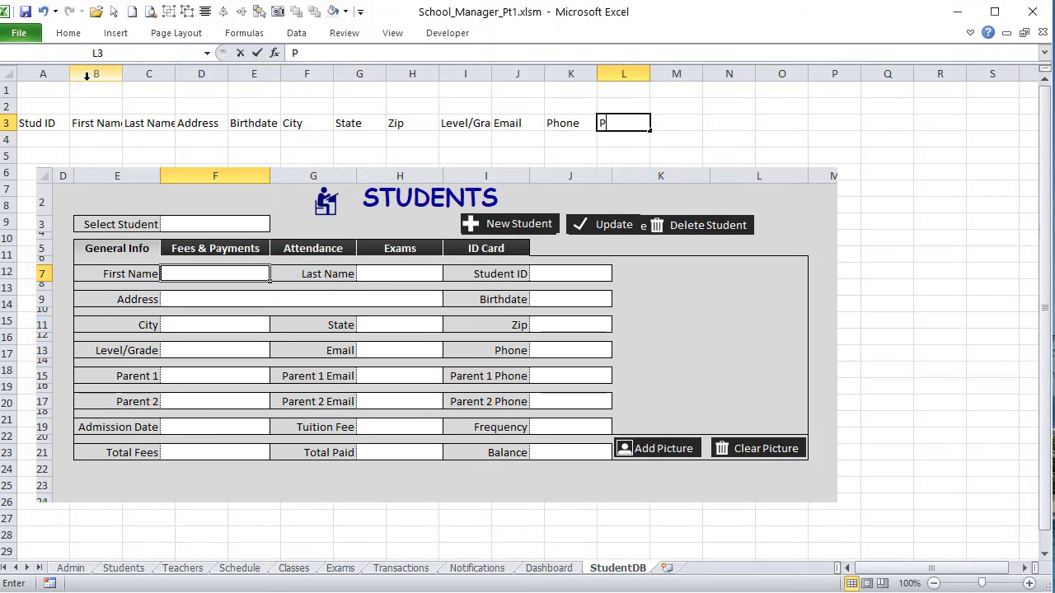
pyautogui.write('arent 1')
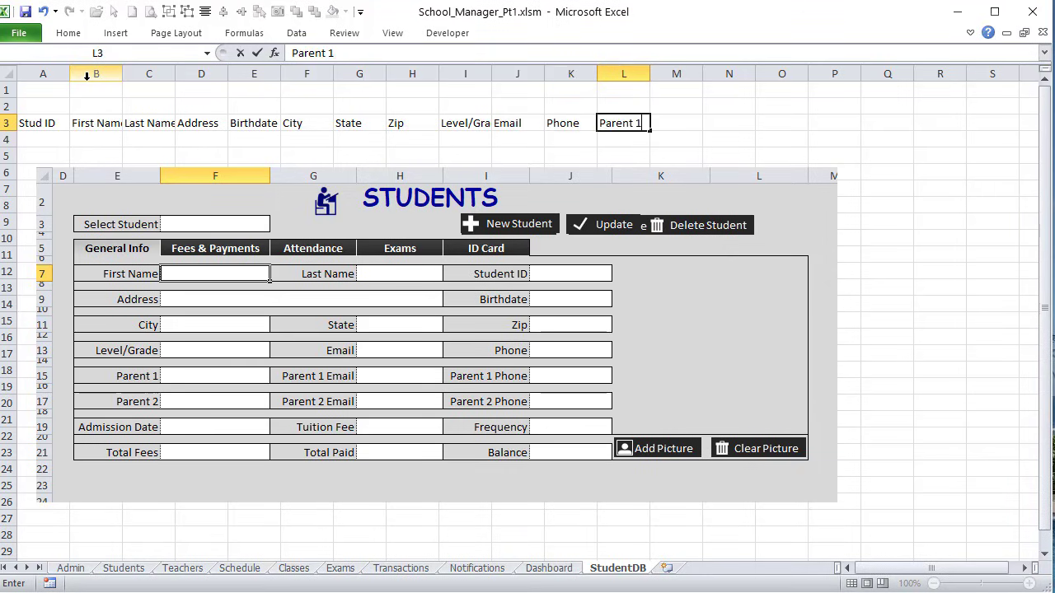
pyautogui.press('Tab')
pyautogui.write('Part. 1 Email')
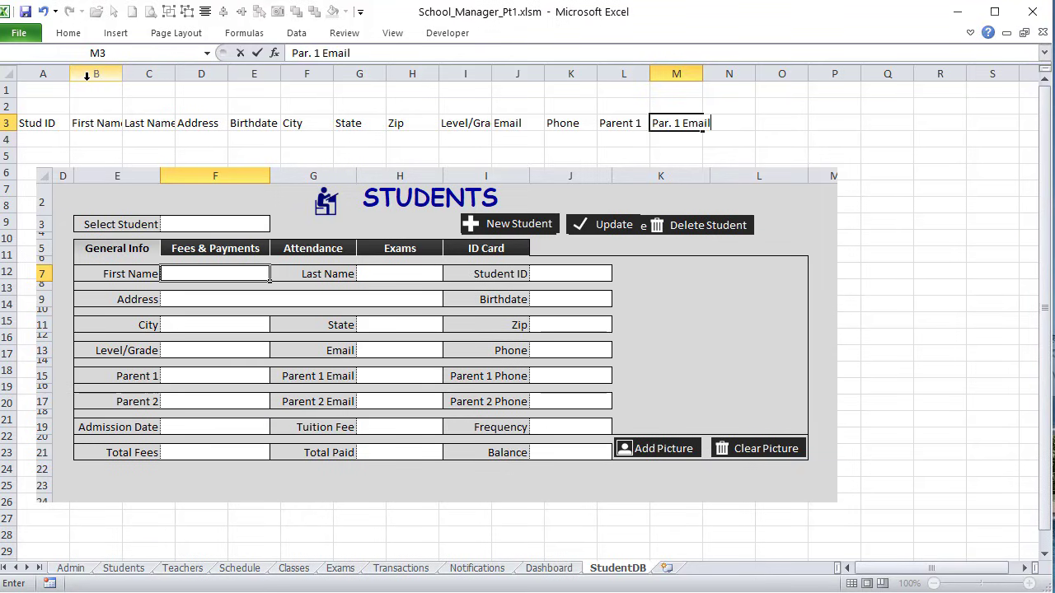
pyautogui.press('Tab')
pyautogui.write('Pa')
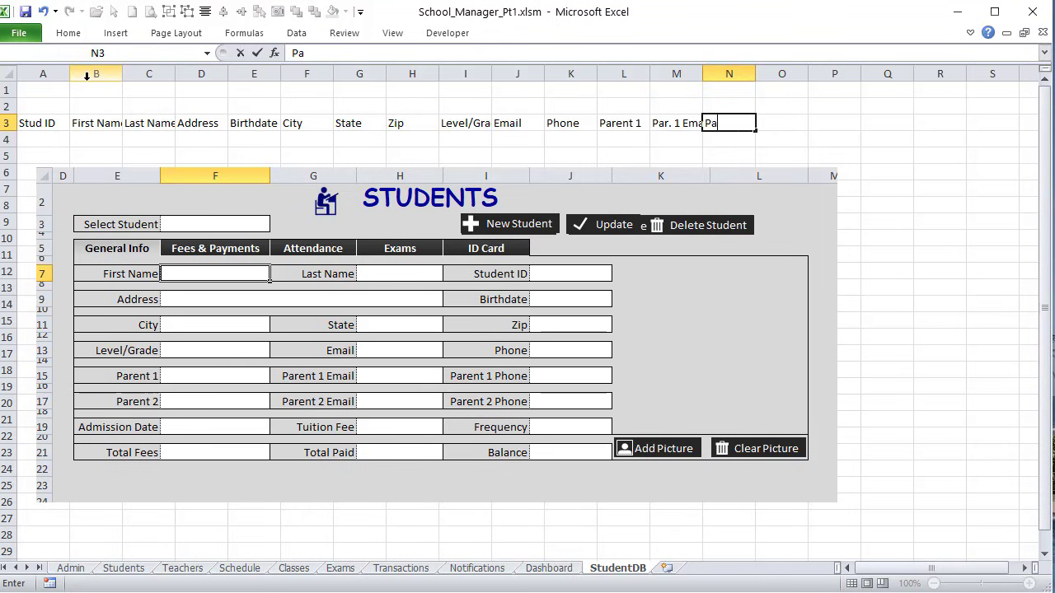
pyautogui.write('r. 1 Phone')
pyautogui.press('Tab')
# Step: Enter the headers Parernt 2, Par. 2 Email and Par. 2 Phone in cells O3 to Q3
pyautogui.write('Part')
pyautogui.press('BackSpace')
pyautogui.write('ern')
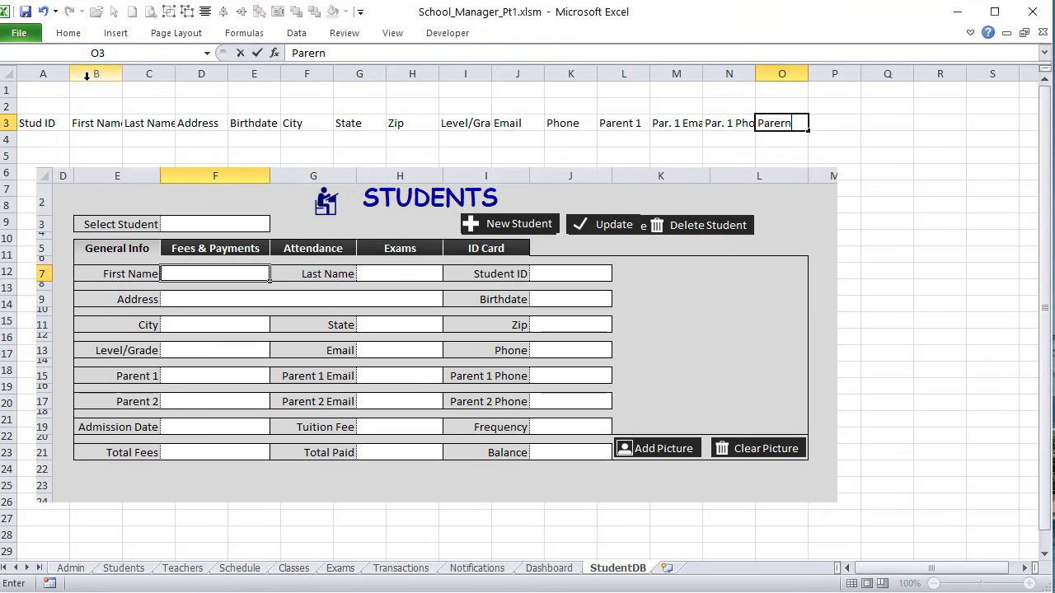
pyautogui.write('t 2')
pyautogui.press('Tab')
pyautogui.write('Par. 2')
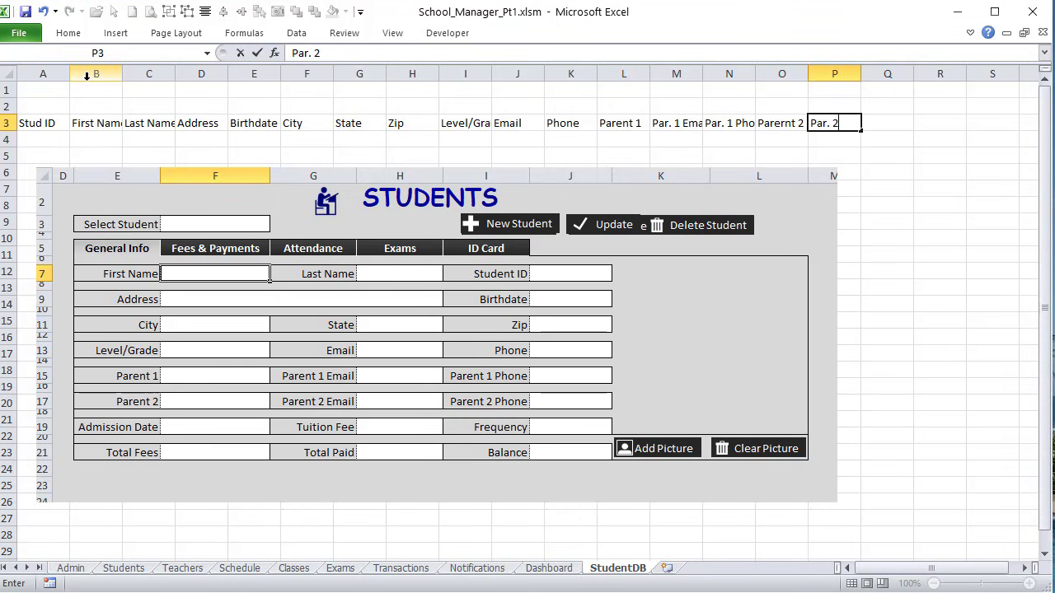
pyautogui.write(' Email')
pyautogui.press('Tab')
pyautogui.write('Part')
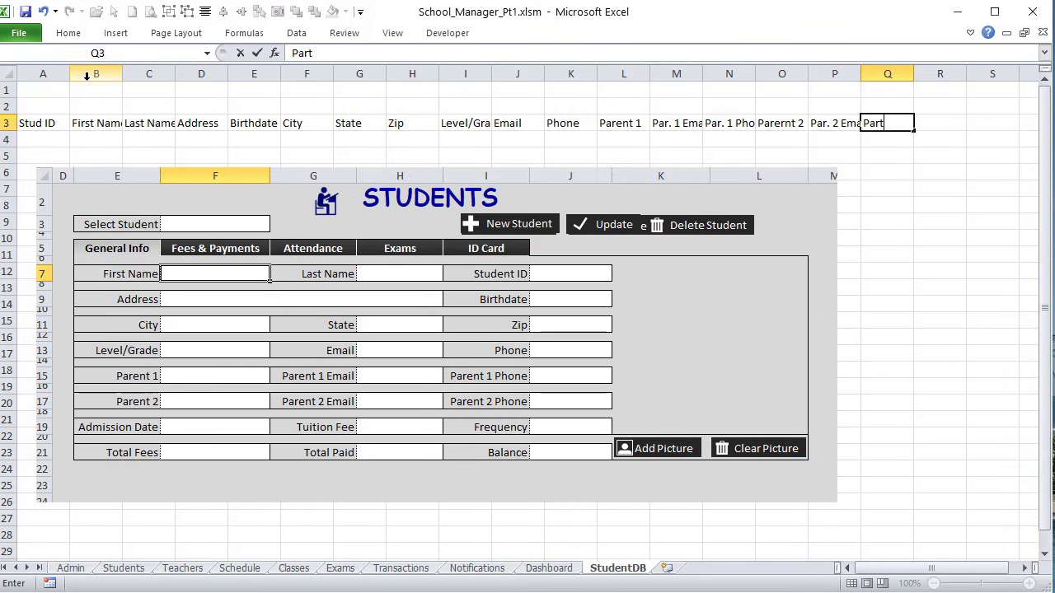
pyautogui.press('BackSpace')
pyautogui.write('. 2 Phone')
pyautogui.press('Tab')
# Step: Enter the headers Admin. Date, Tuit. Fee and Frequency in cells R3 to T3 to end the header row
pyautogui.write('A')
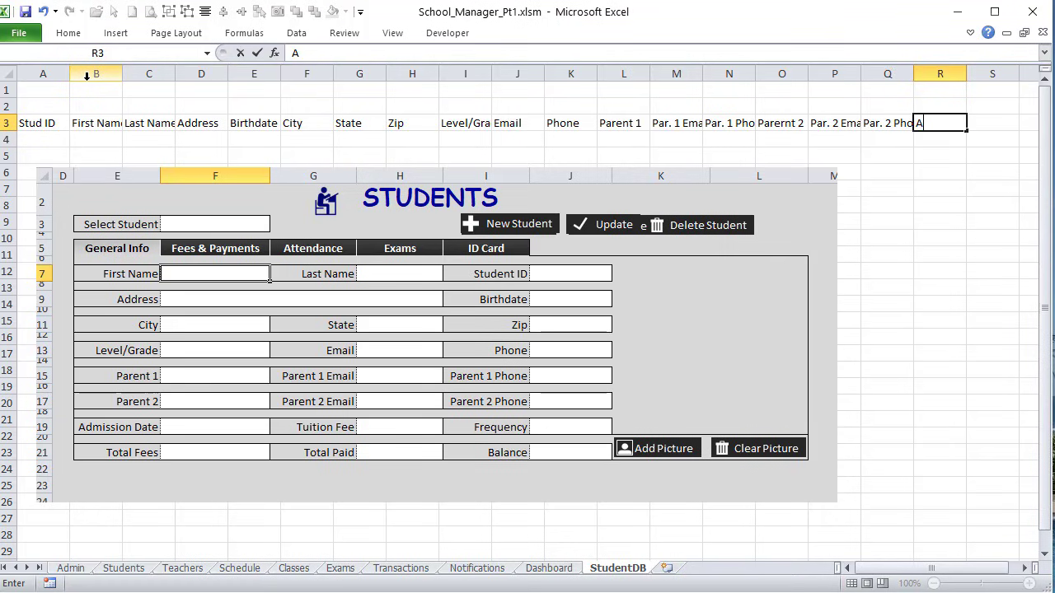
pyautogui.write('dd')
pyautogui.press('BackSpace')
pyautogui.press('BackSpace')
pyautogui.press('BackSpace')
pyautogui.write('Admin. Date')
pyautogui.press('Tab')
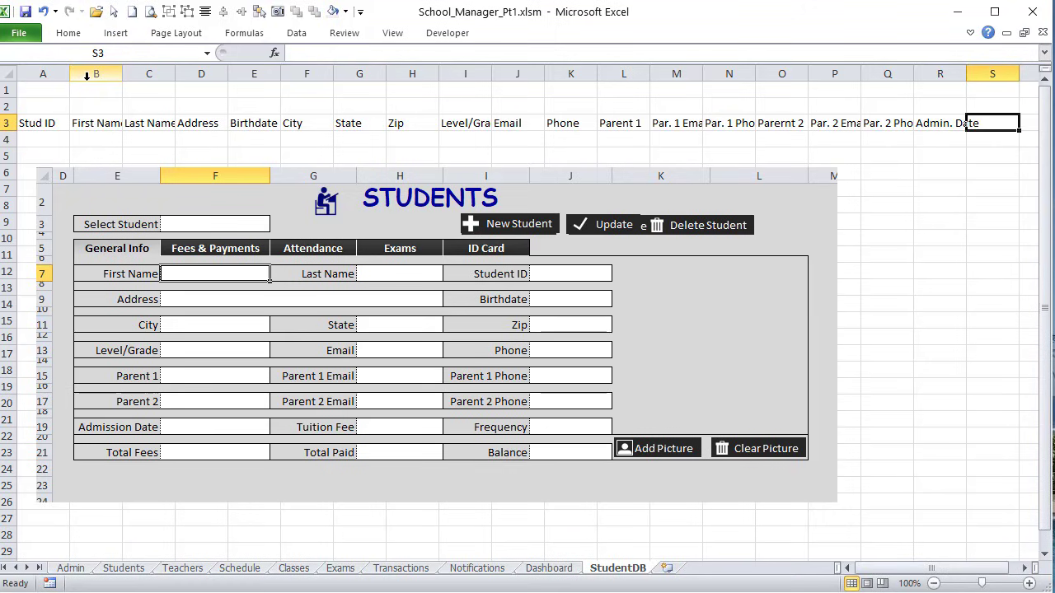
pyautogui.write('Tuit. Fee')
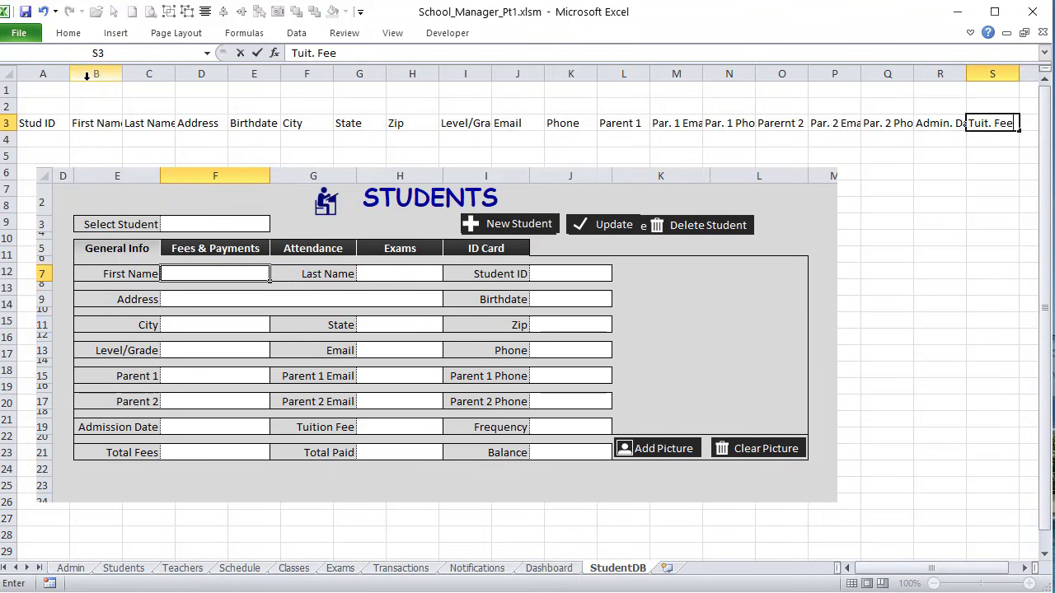
pyautogui.press('Tab')
pyautogui.write('Fre')
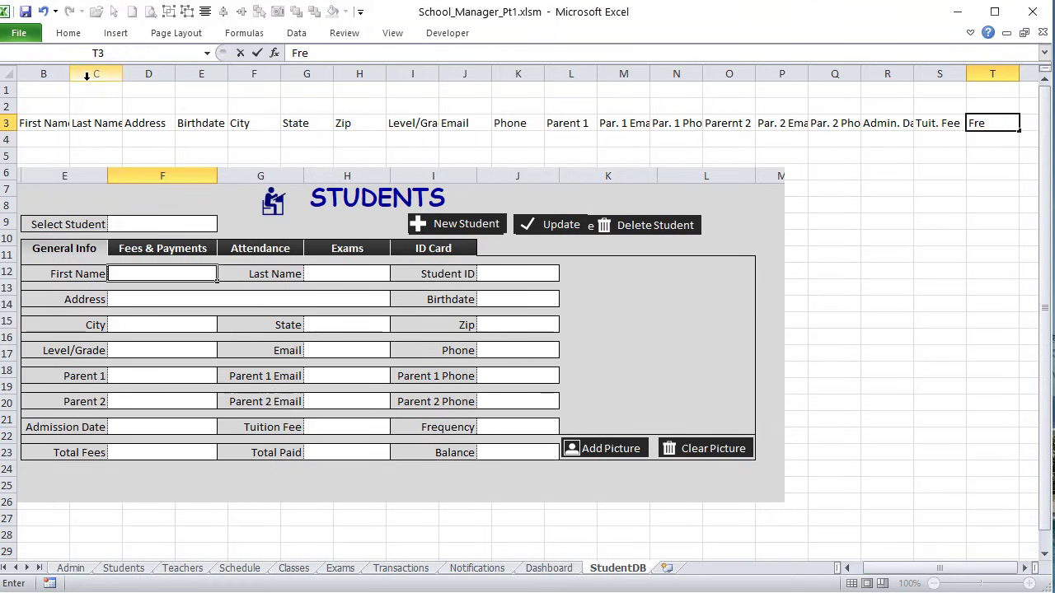
pyautogui.write('quency')
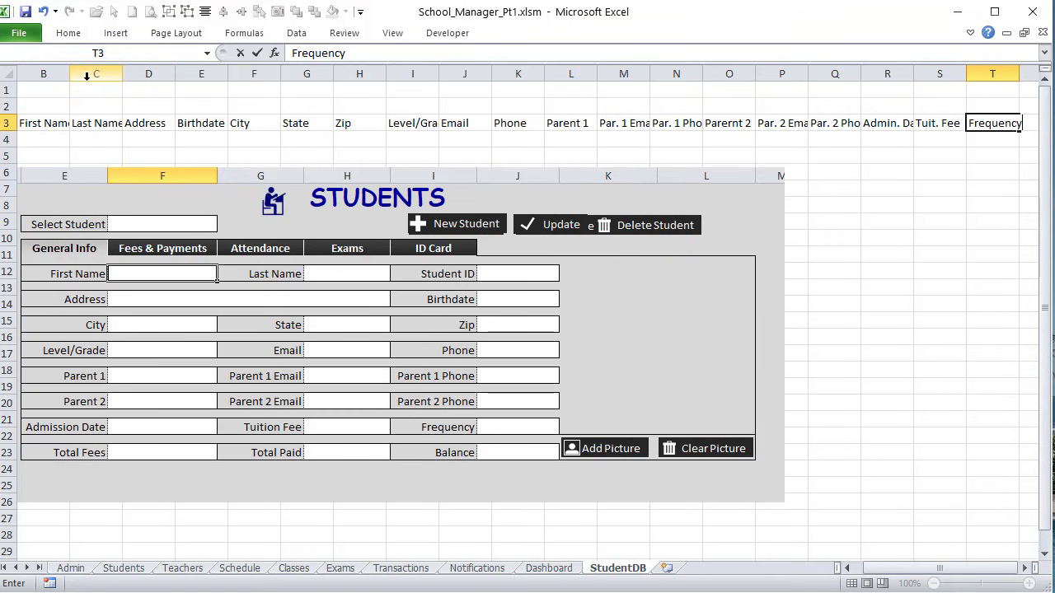
pyautogui.press('Return')
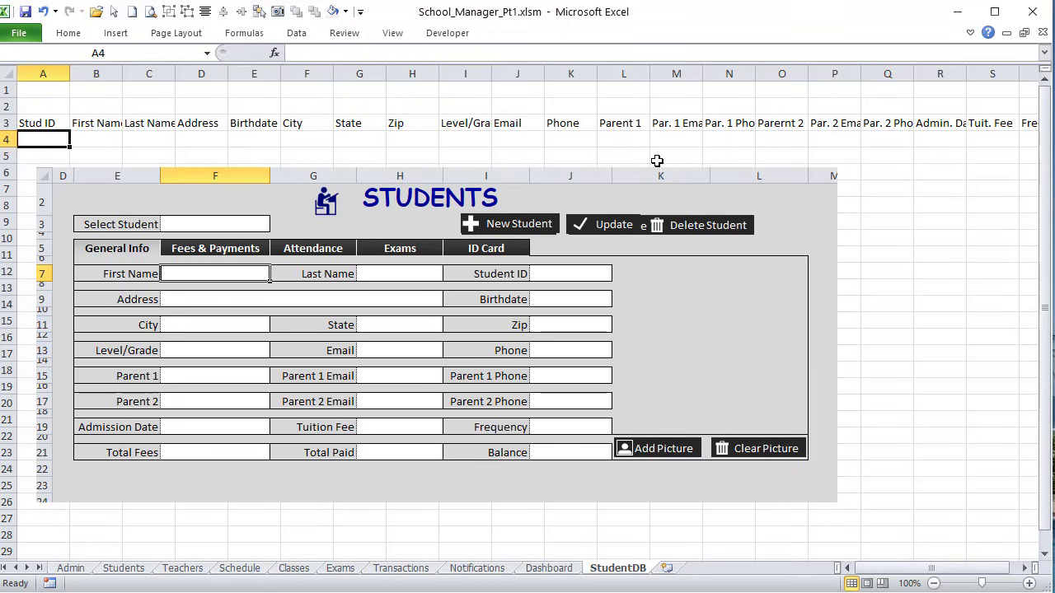
# Step: Review the header row by selecting cells A3 to R3, and nudge the pasted form image slightly to the left
pyautogui.moveTo(54, 122); pyautogui.dragTo(859, 118)
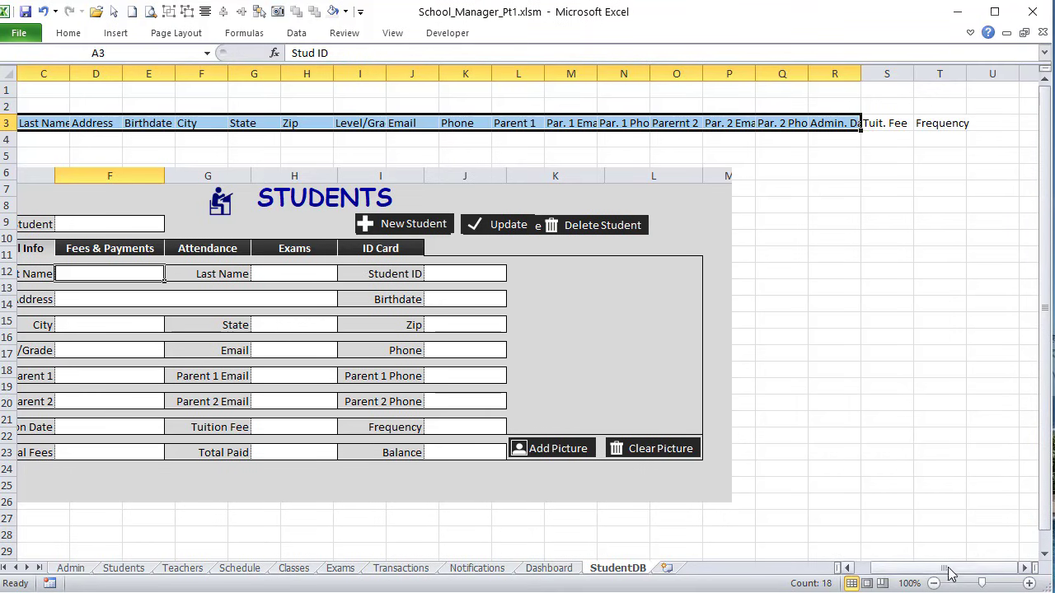
pyautogui.moveTo(947, 571); pyautogui.dragTo(886, 575)
pyautogui.moveTo(75, 263); pyautogui.dragTo(71, 263)
# Step: Enter the form cell references J7, F7 and H7 in cells A1 to C1, above Stud ID, First Name and Last Name
pyautogui.click(46, 92)
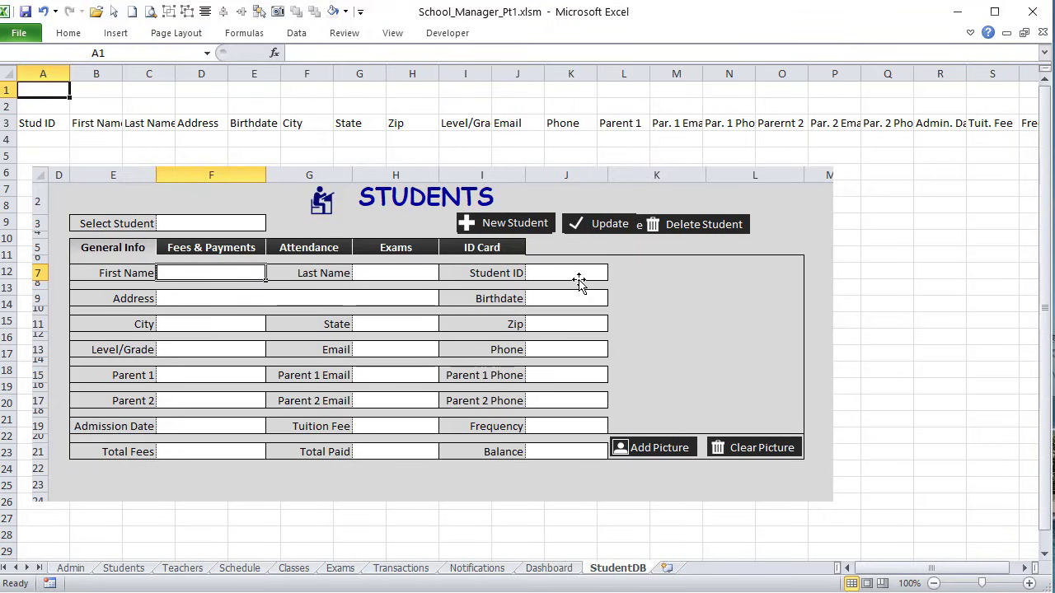
pyautogui.write('J7')
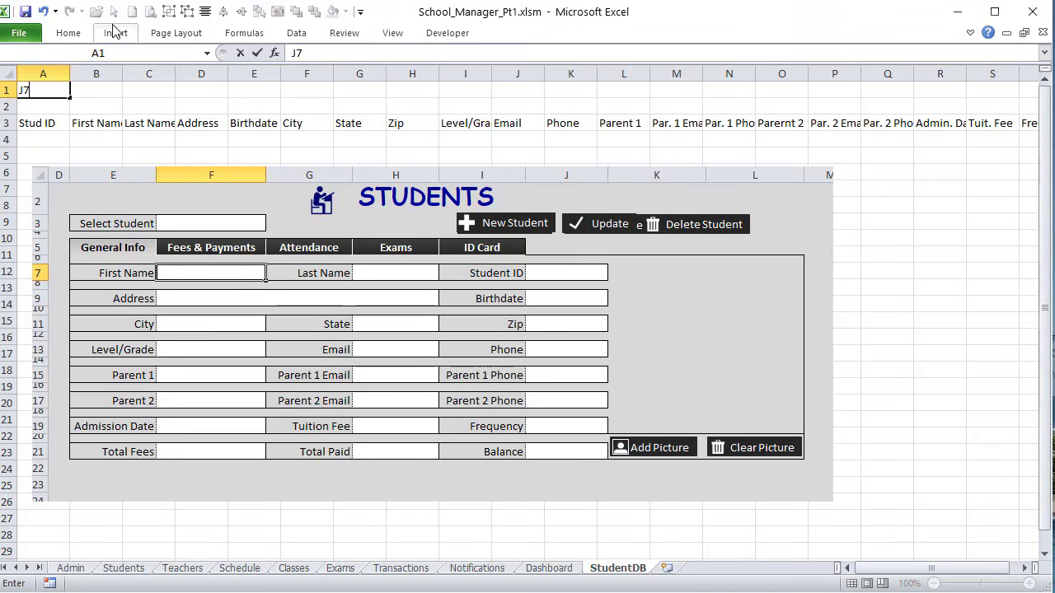
pyautogui.press('Tab')
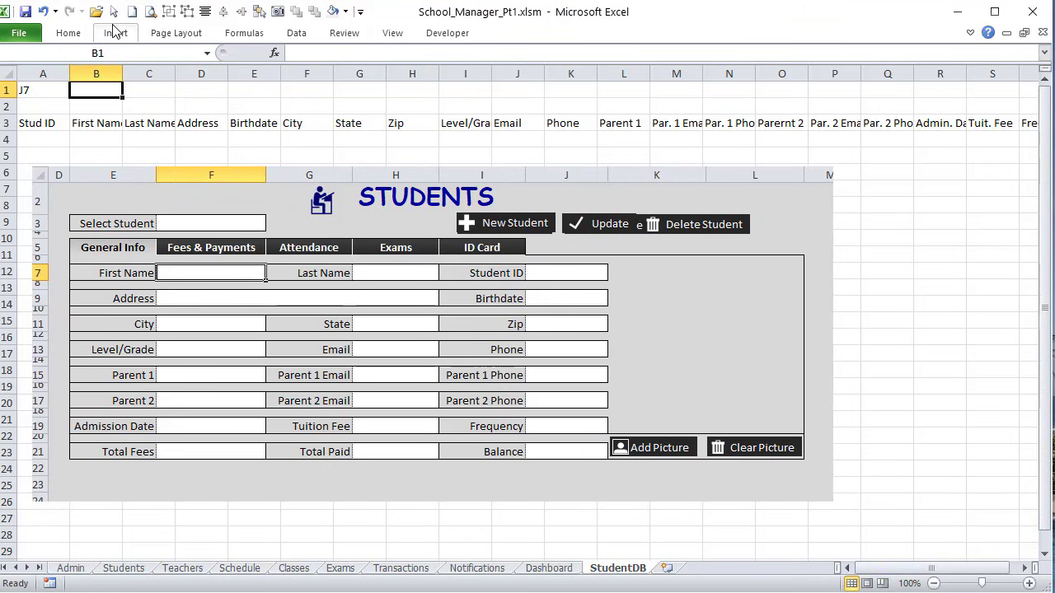
pyautogui.write('F7')
pyautogui.press('Tab')
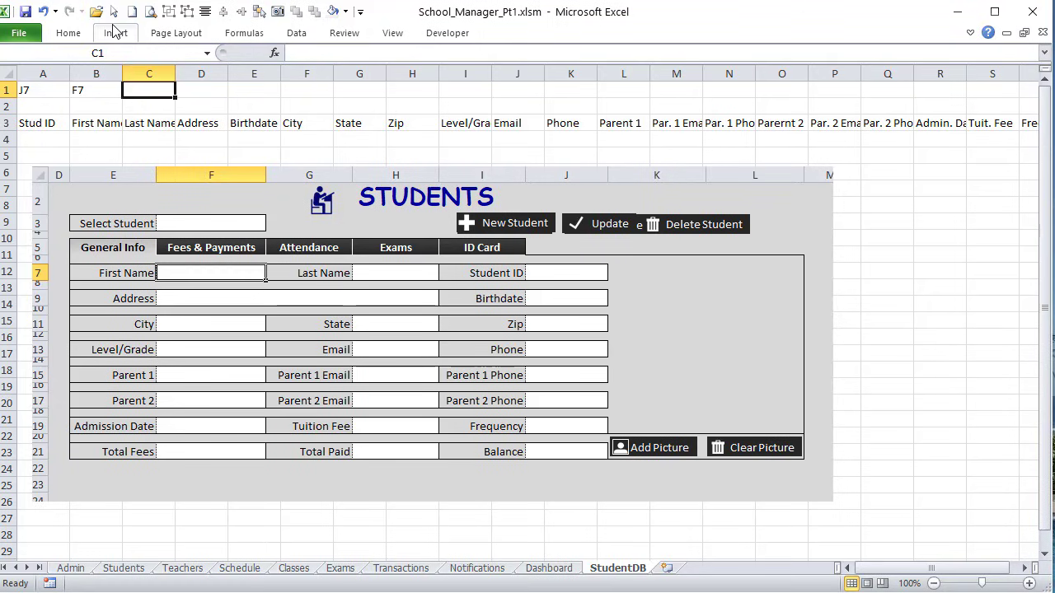
pyautogui.write('H7')
pyautogui.press('Tab')
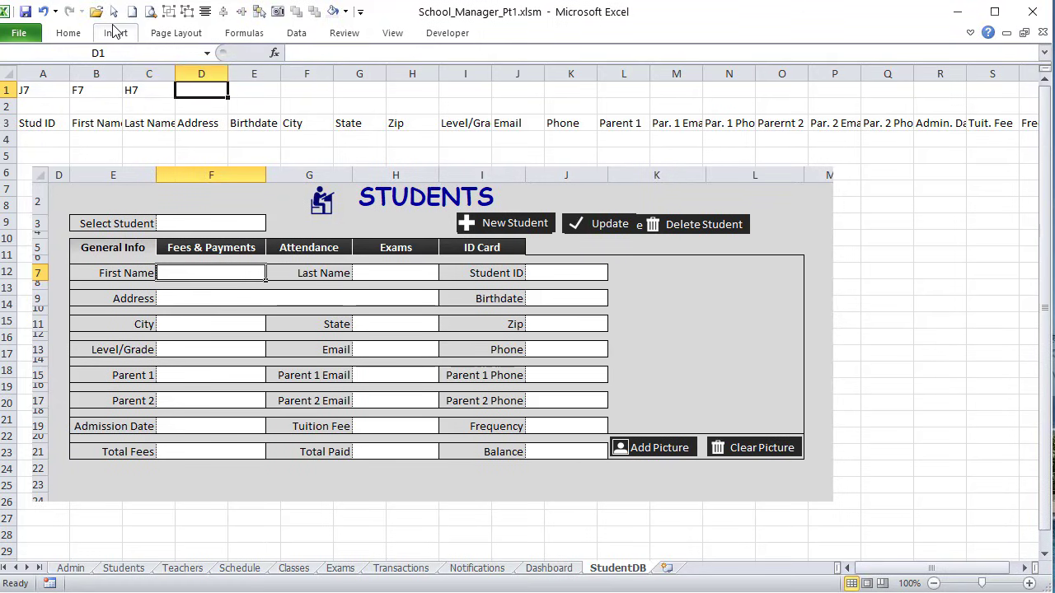
# Step: Enter the form cell references F9 and J9 in cells D1 and E1, above Address and Birthdate
pyautogui.write('F9')
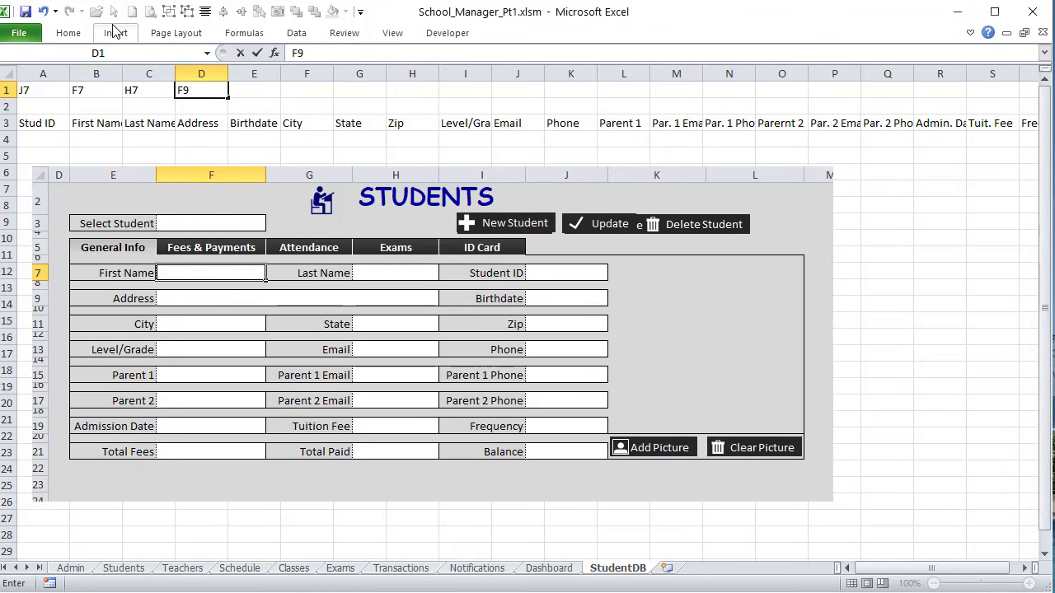
pyautogui.press('Tab')
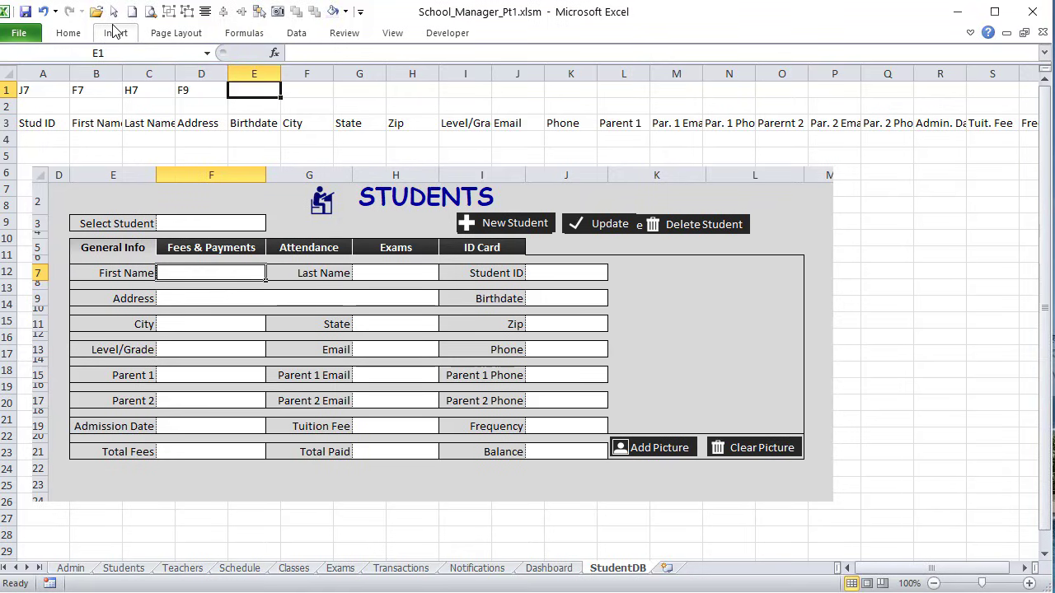
pyautogui.write('J9')
pyautogui.press('Tab')
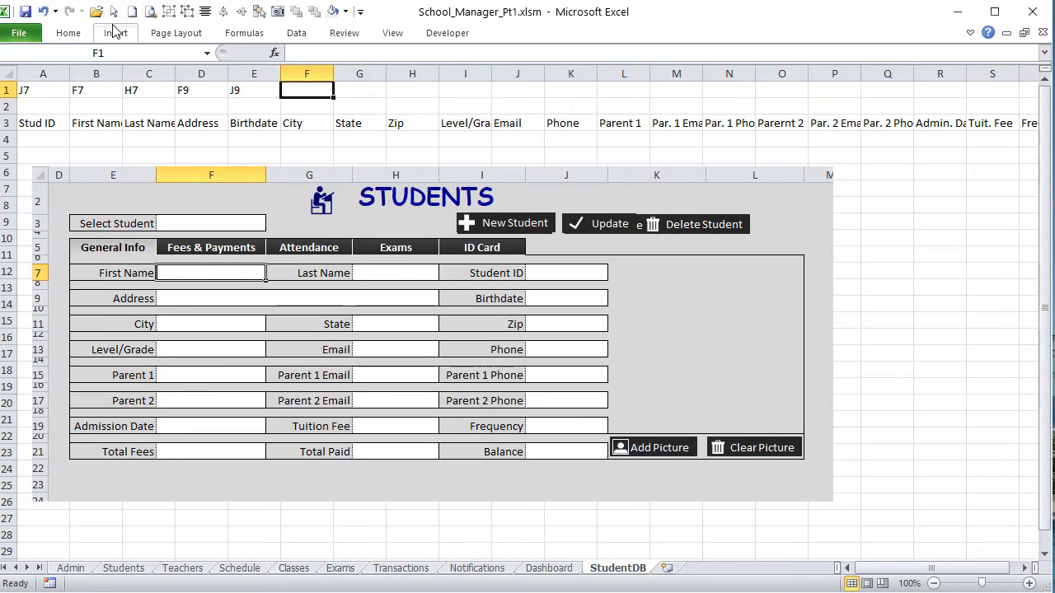
# Step: Enter the form cell references F11, H11 and J11 in cells F1 to H1, above City, State and Zip
pyautogui.write('F')
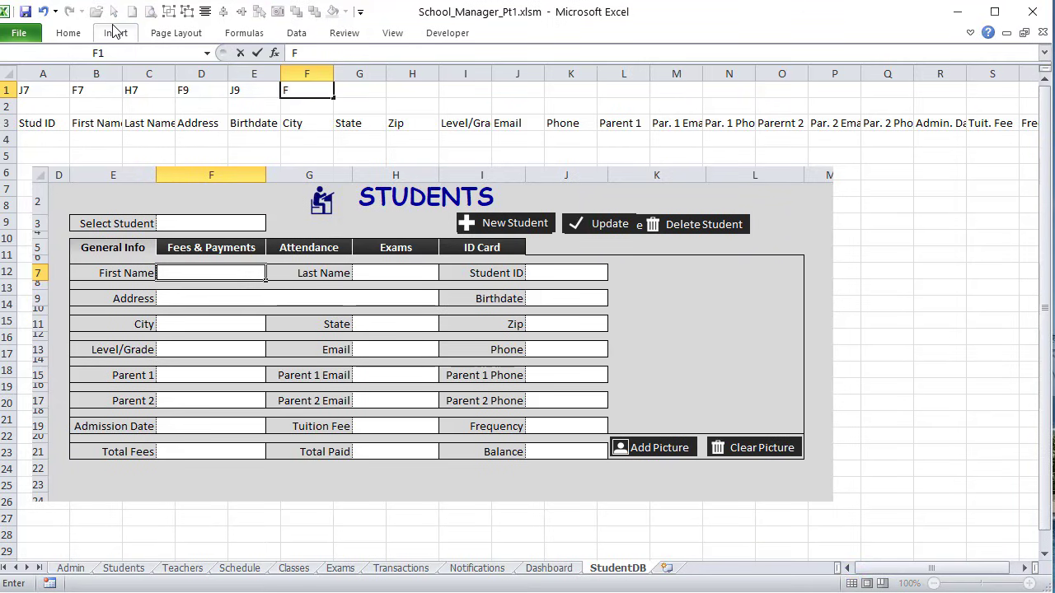
pyautogui.write('11')
pyautogui.press('Tab')
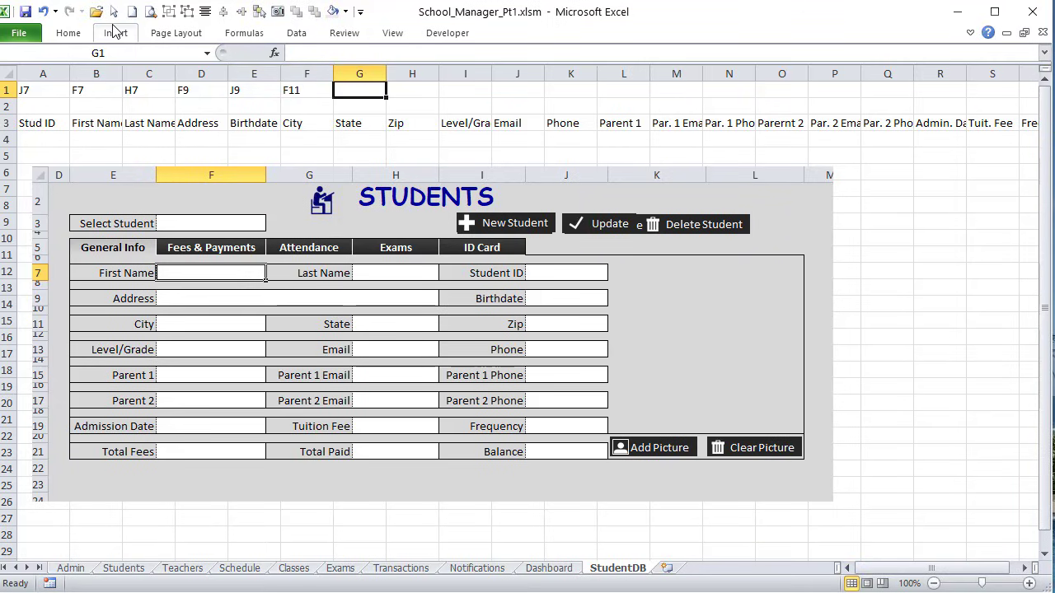
pyautogui.write('H11')
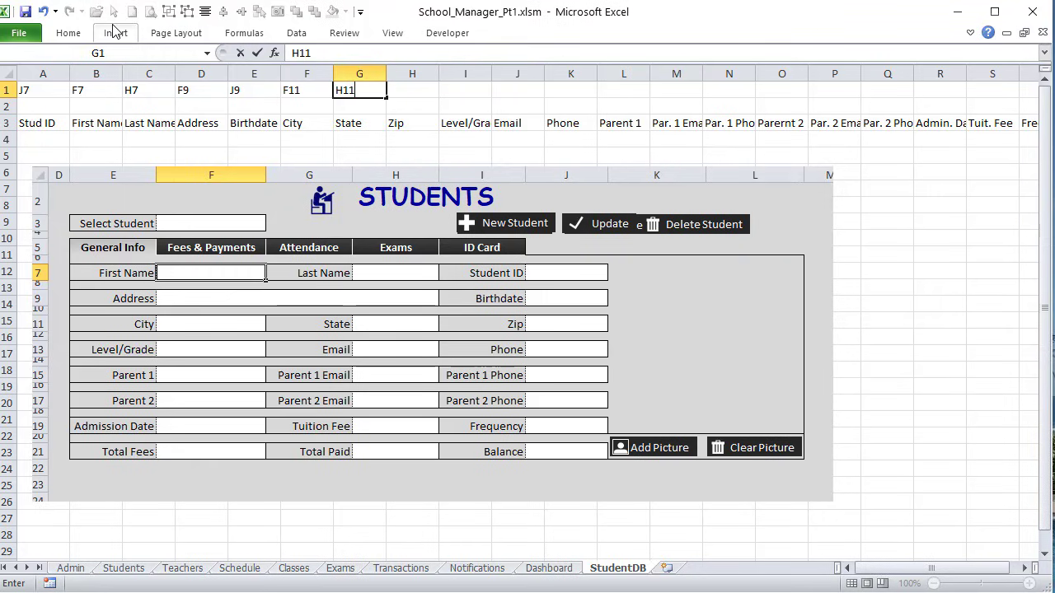
pyautogui.press('Tab')
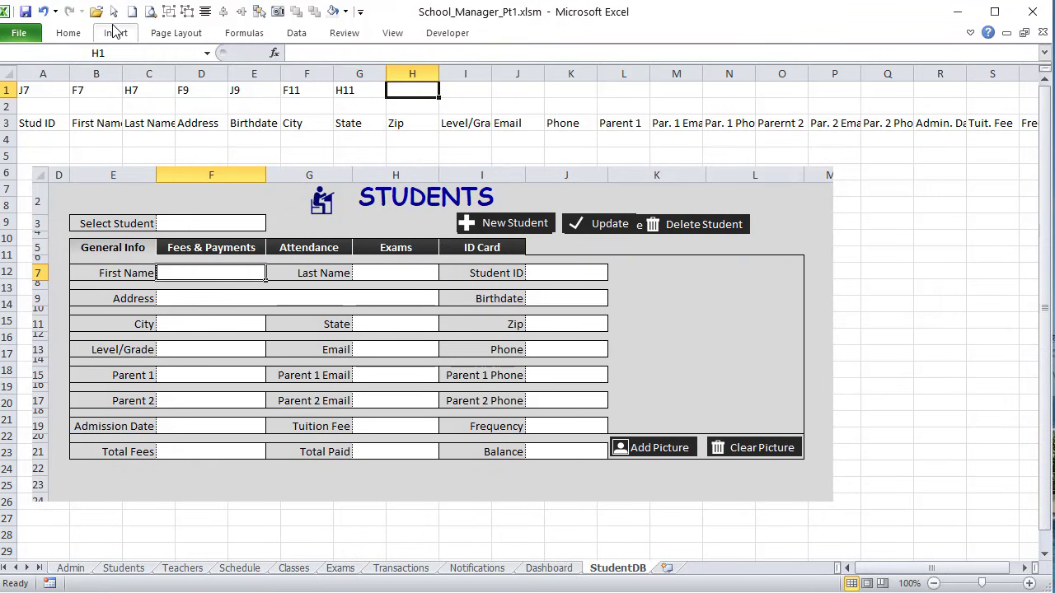
pyautogui.write('J11')
pyautogui.press('Tab')
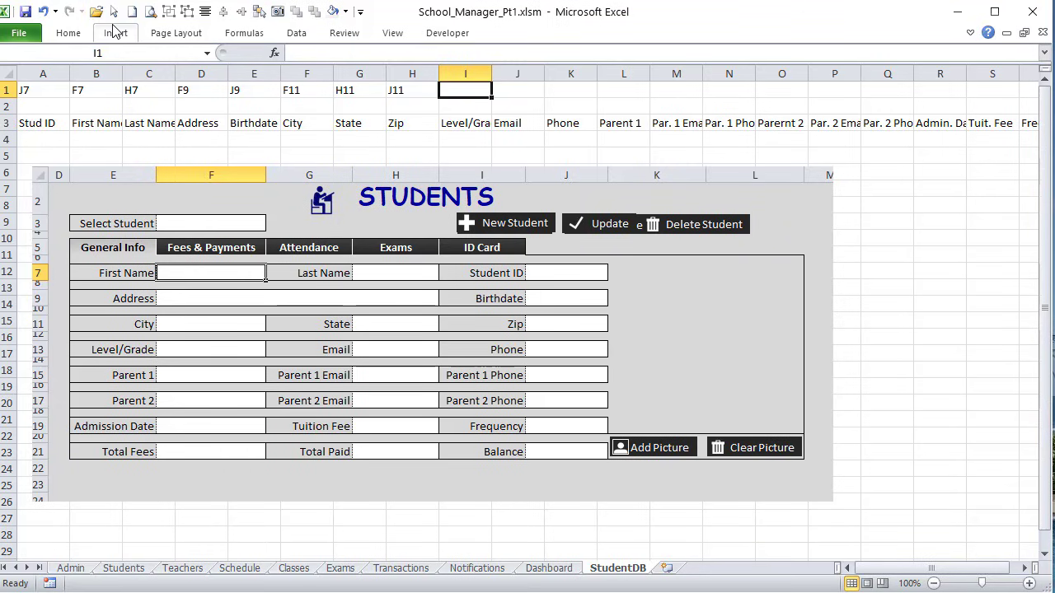
# Step: Enter the form cell references F13, H13 and J13 in cells I1 to K1, above Level/Grade, Email and Phone
pyautogui.write('F1')
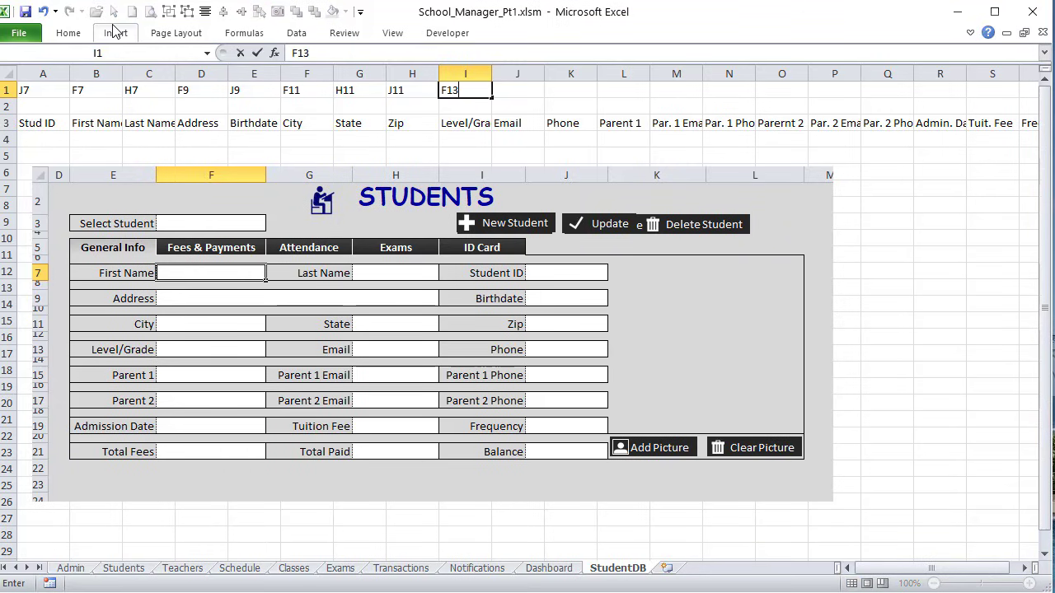
pyautogui.write('3')
pyautogui.press('Tab')
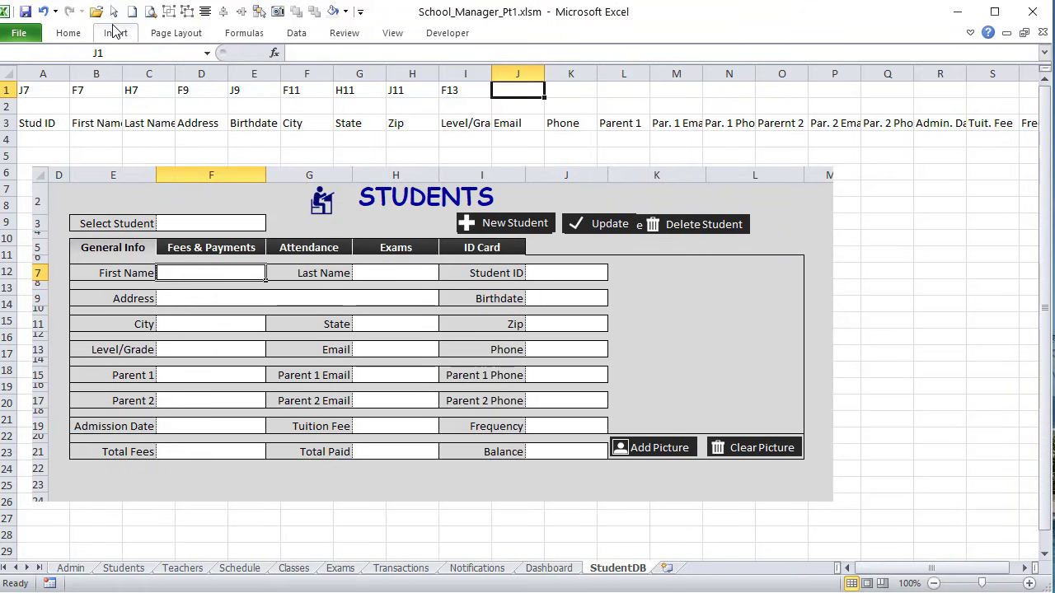
pyautogui.write('H13')
pyautogui.press('Tab')
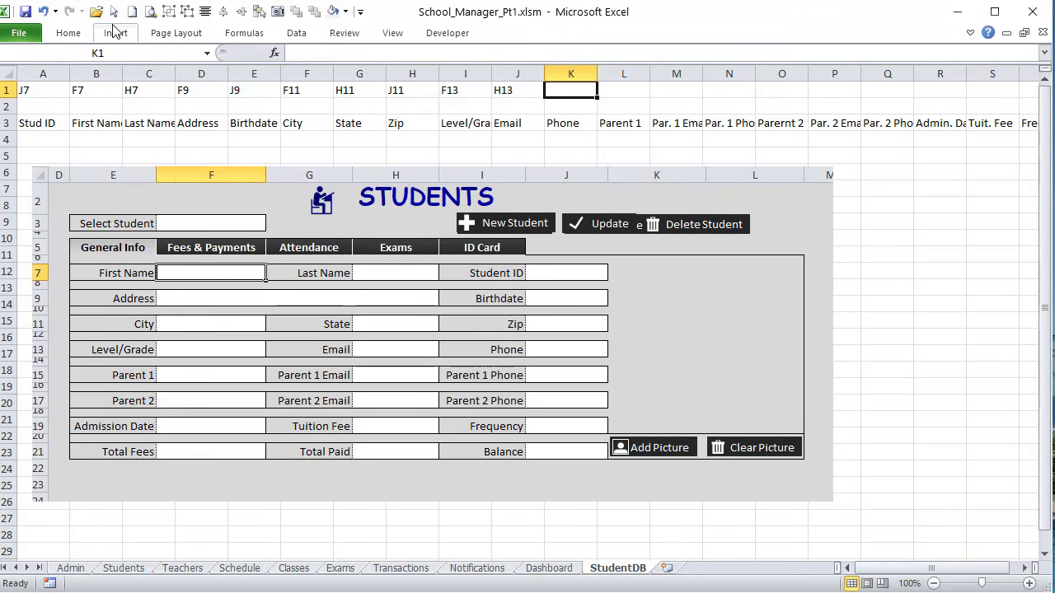
pyautogui.write('J13')
pyautogui.press('Tab')
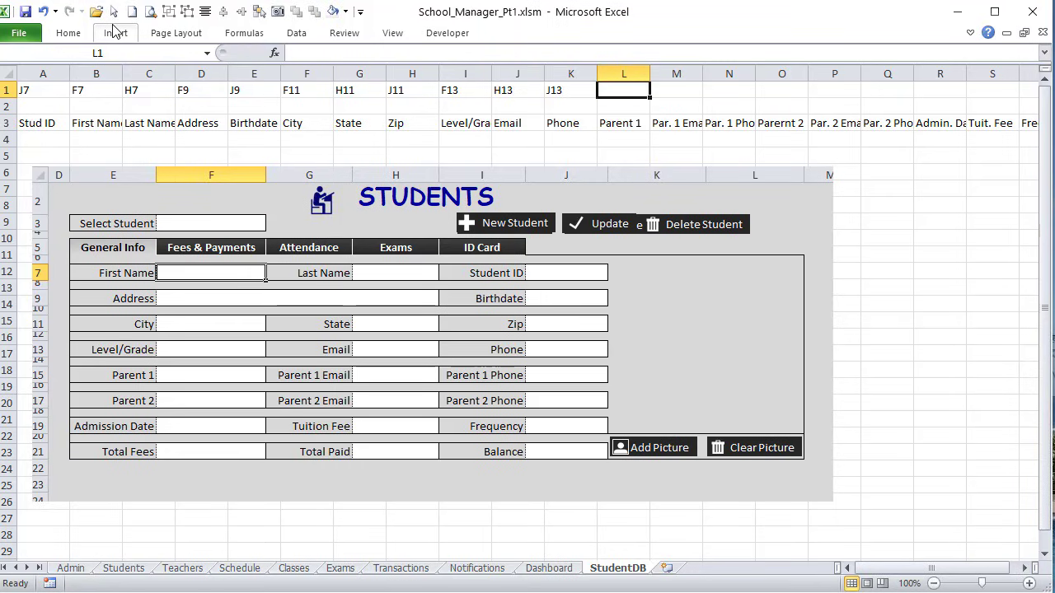
# Step: Enter the form cell references F15, H15 and J15 in cells L1 to N1, above the Parent 1 name, email and phone headers
pyautogui.write('F')
pyautogui.write('15')
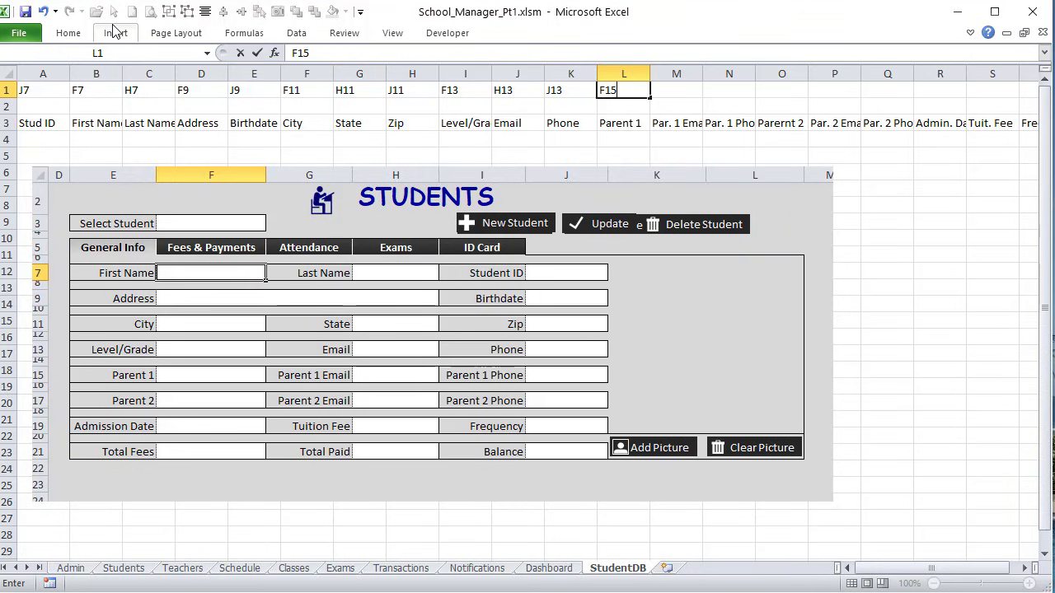
pyautogui.press('Tab')
pyautogui.write('H1')
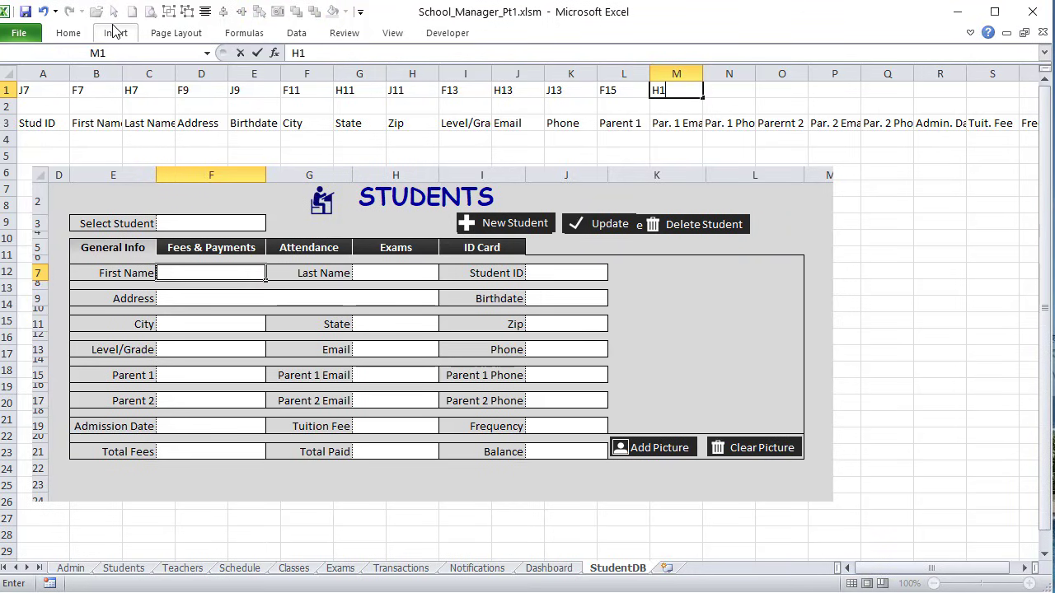
pyautogui.write('5')
pyautogui.press('Tab')
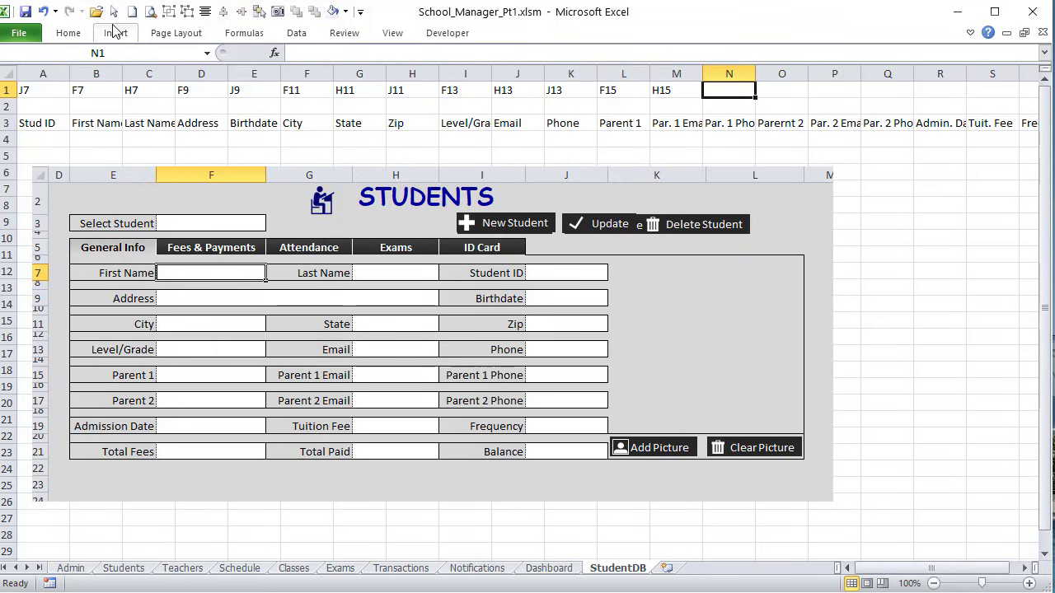
pyautogui.write('J15')
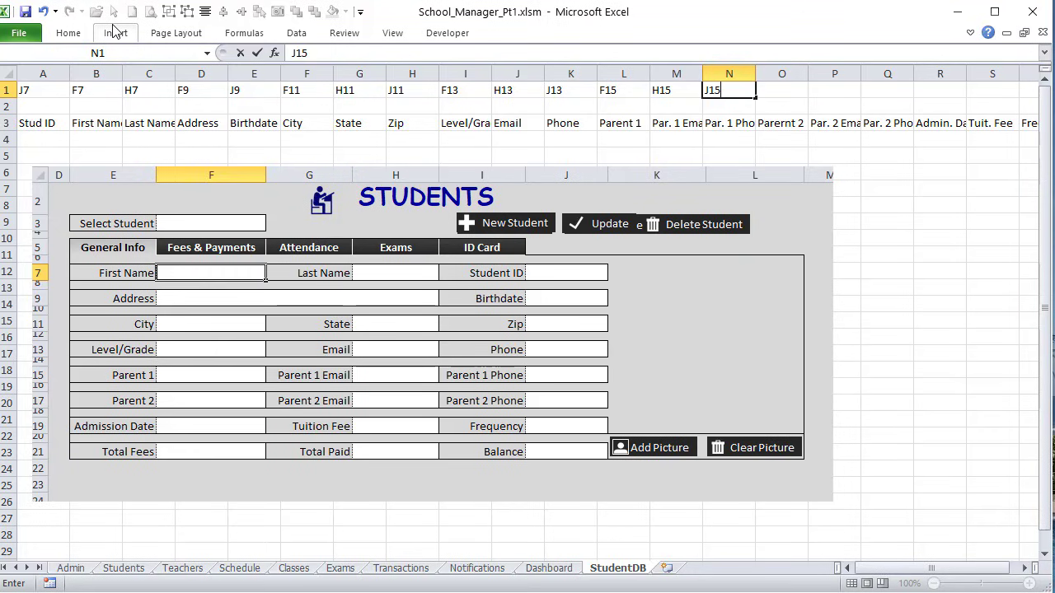
pyautogui.press('Tab')
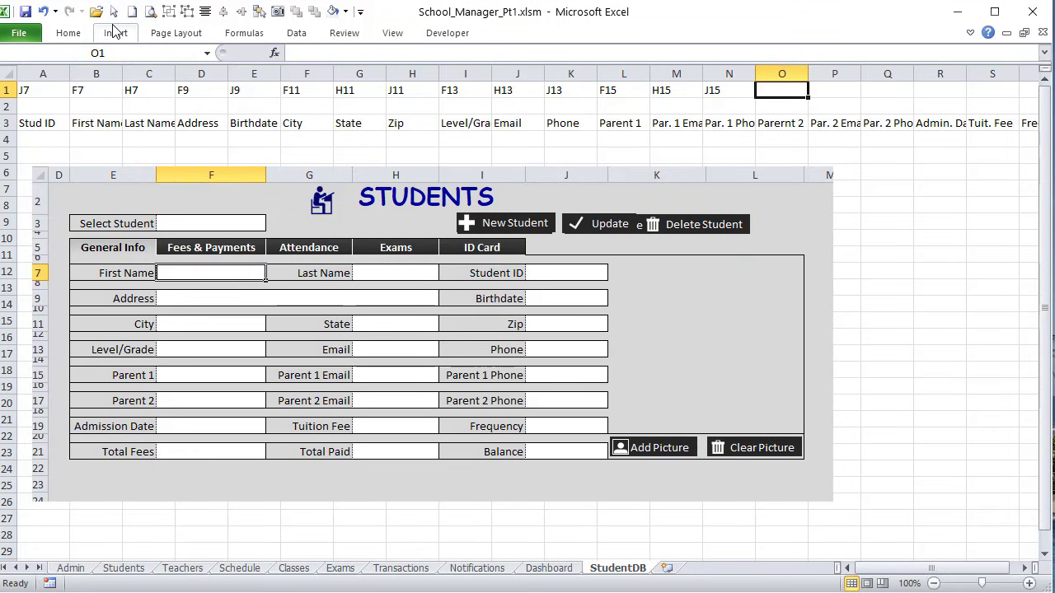
# Step: Enter the form cell references F17, H17 and J17 in cells O1 to Q1, above the second parent's name, email and phone headers
pyautogui.write('F')
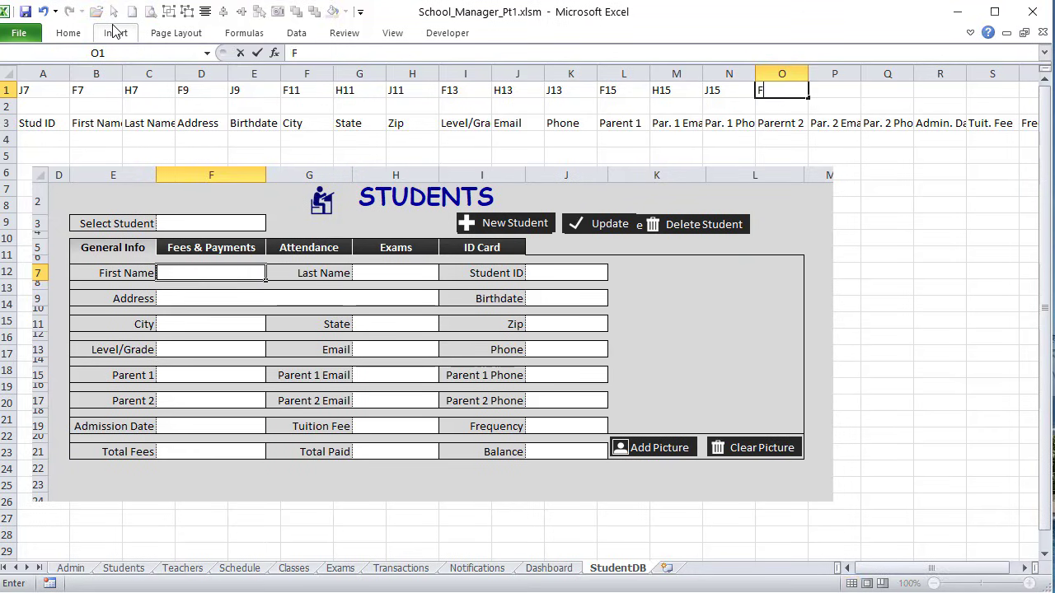
pyautogui.write('157')
pyautogui.press('BackSpace')
pyautogui.press('BackSpace')
pyautogui.write('7')
pyautogui.press('Tab')
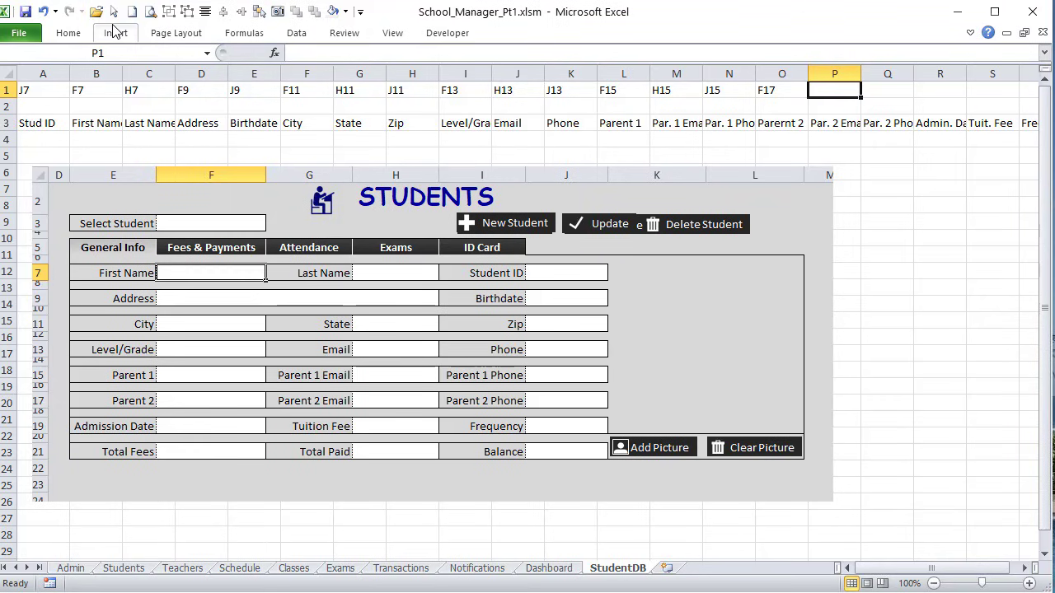
pyautogui.write('H1`7')
pyautogui.press('Tab')
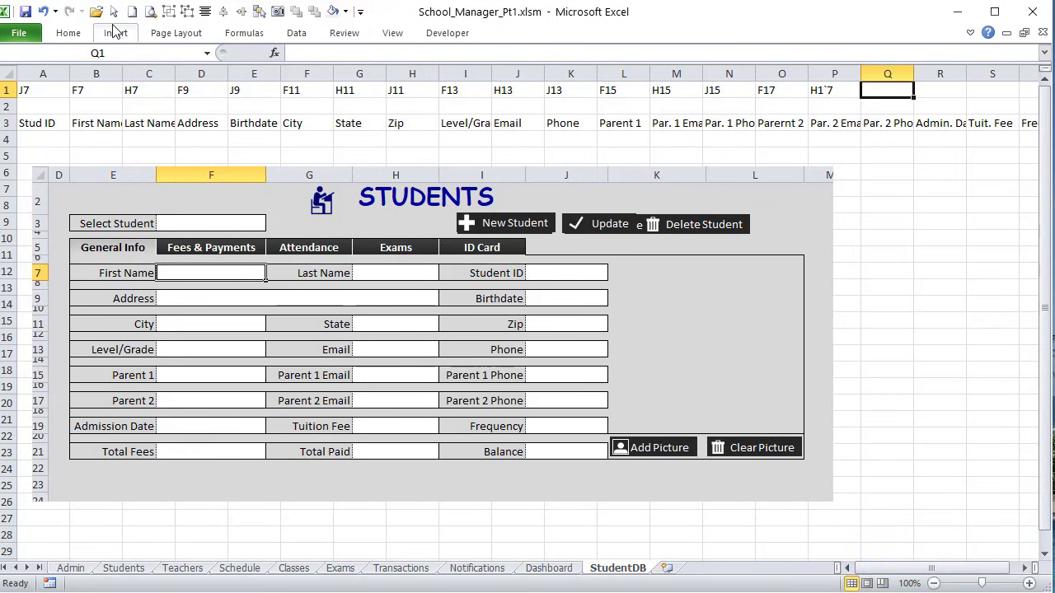
pyautogui.hotkey('shift', 'Tab')
pyautogui.write('H17')
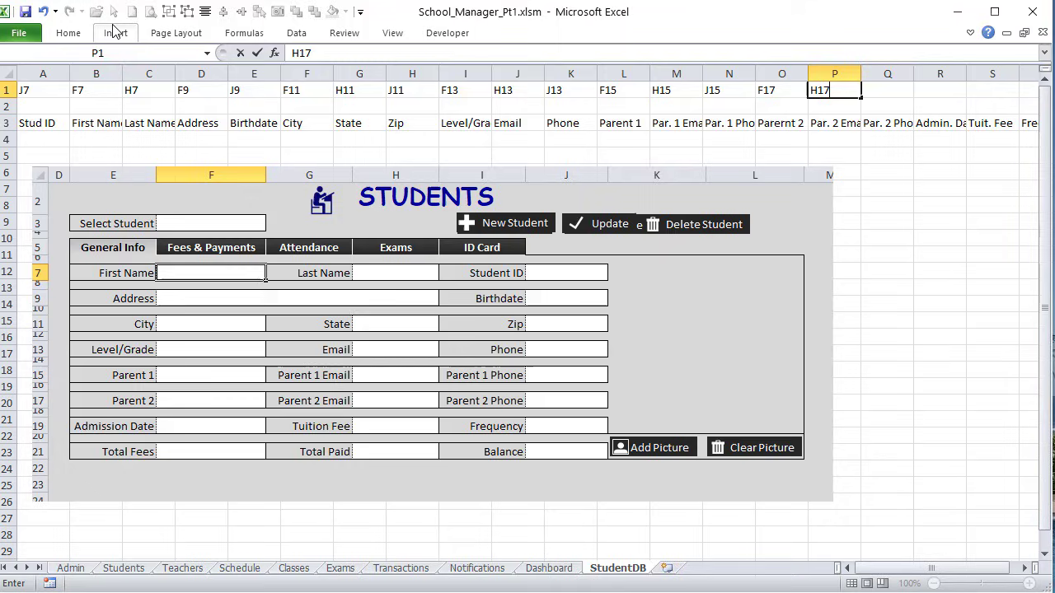
pyautogui.press('Tab')
pyautogui.write('J1')
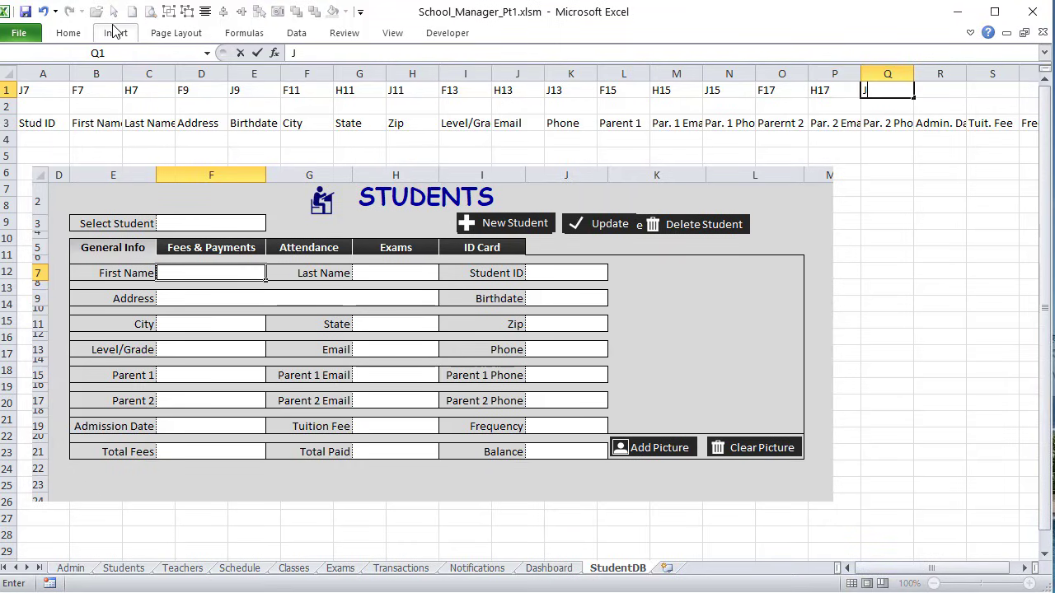
pyautogui.press('Tab')
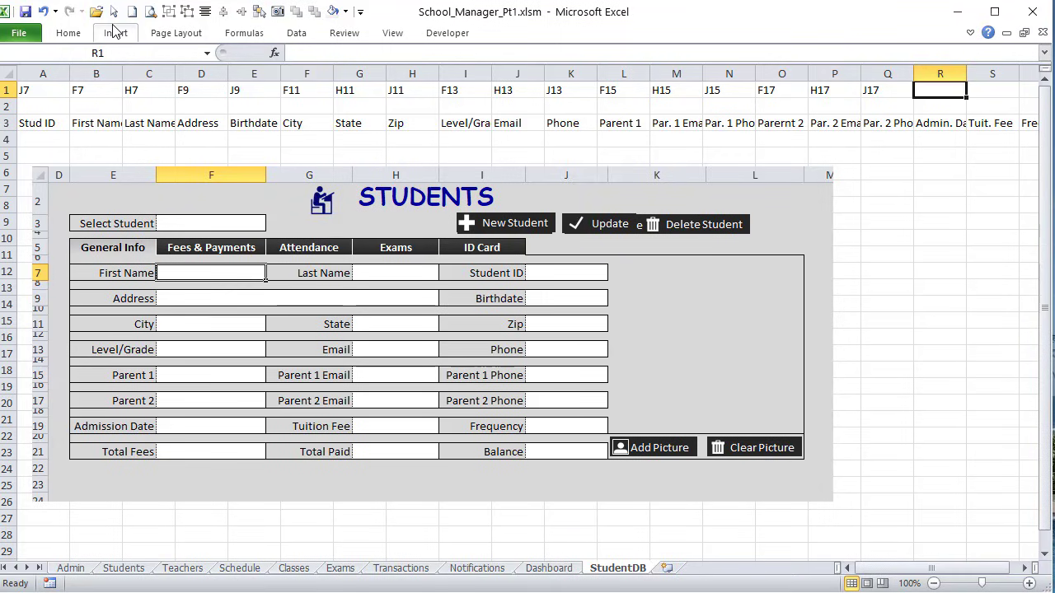
# Step: Enter the form cell references F19, H19 and J19 in cells R1 to T1, above the admission date, tuition fee and Frequency headers
pyautogui.write('F19')
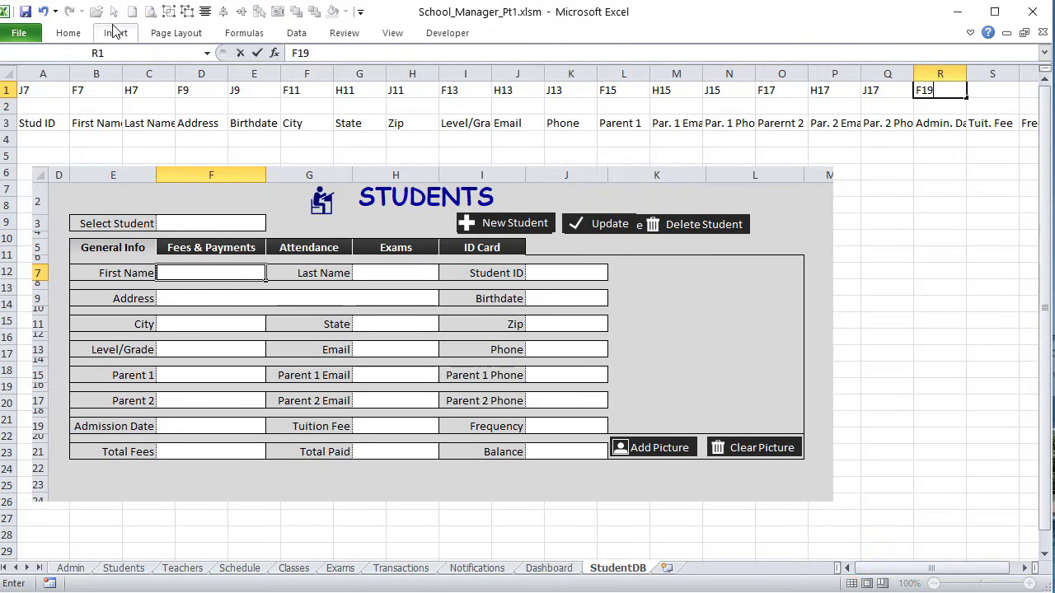
pyautogui.press('Tab')
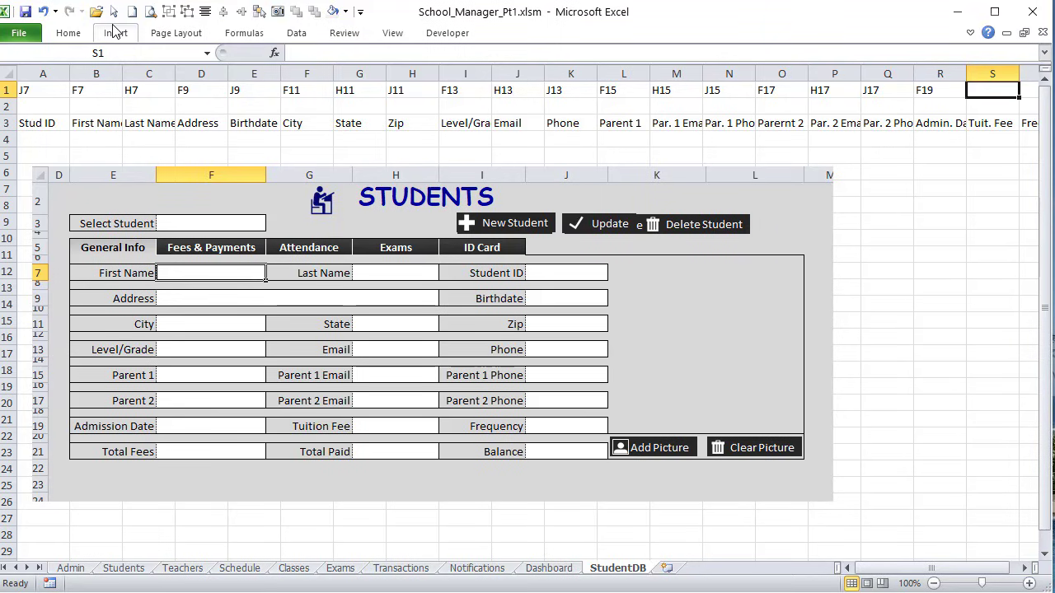
pyautogui.write('H19')
pyautogui.press('Tab')
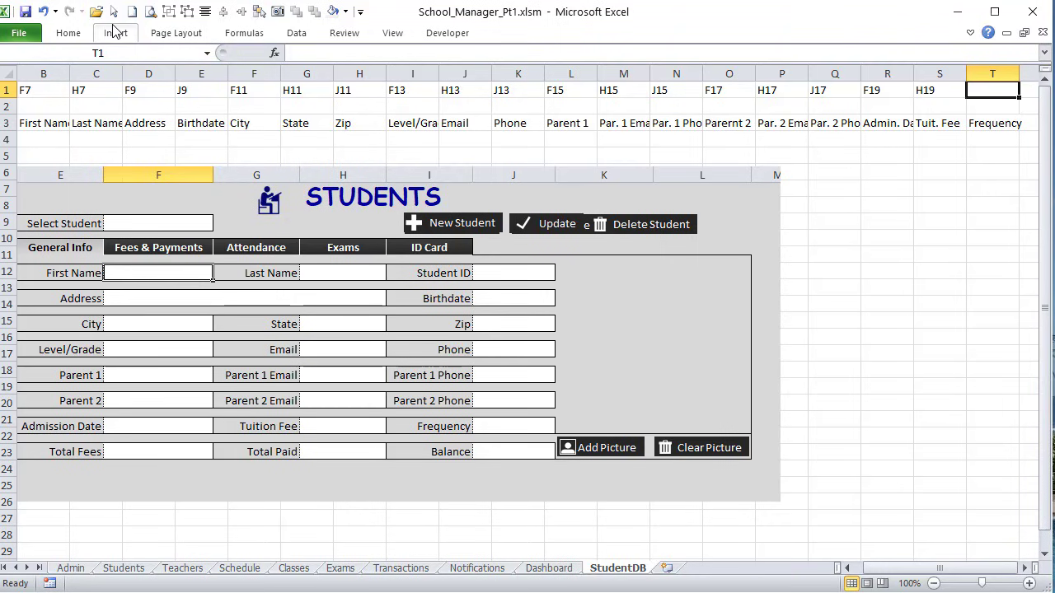
pyautogui.write('J19')
pyautogui.press('Tab')
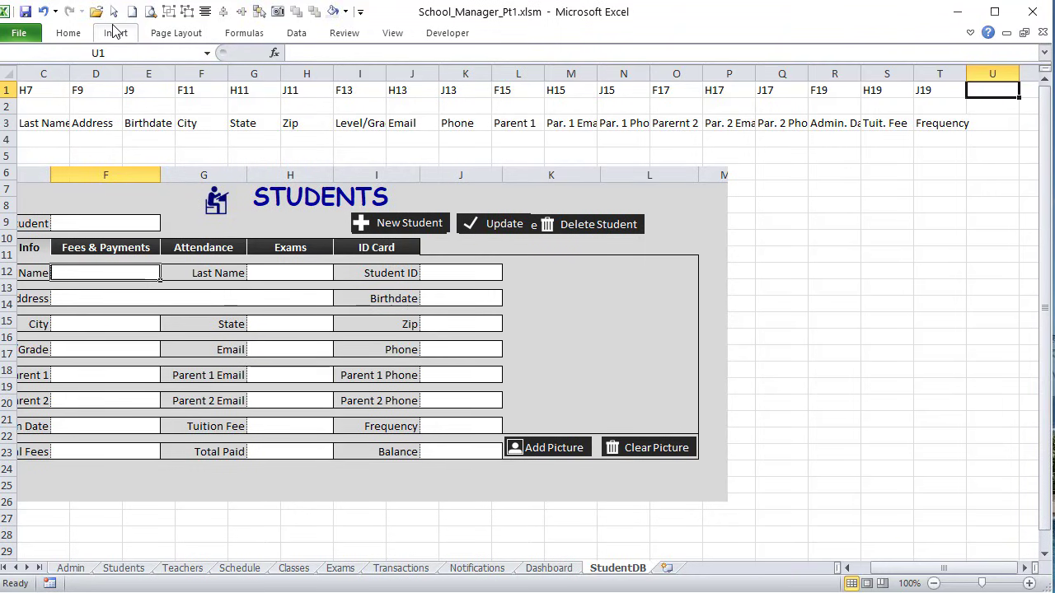
# Step: Add a Pic Path header in cell U3 and enter its form cell reference K19 in U1
pyautogui.press('Down')
pyautogui.press('Down')
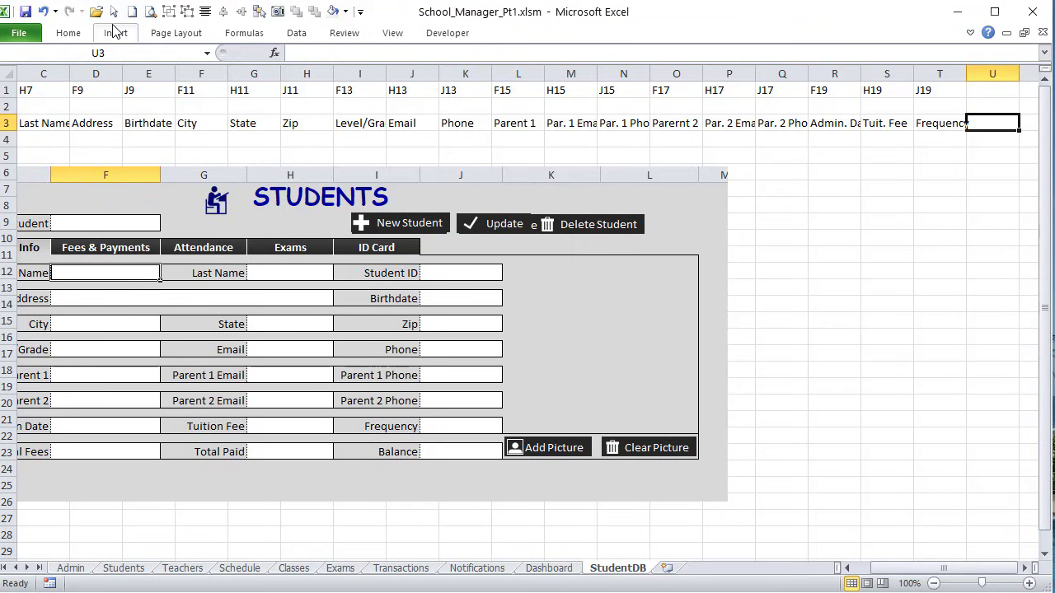
pyautogui.write('File')
pyautogui.press('BackSpace')
pyautogui.press('BackSpace')
pyautogui.press('BackSpace')
pyautogui.press('BackSpace')
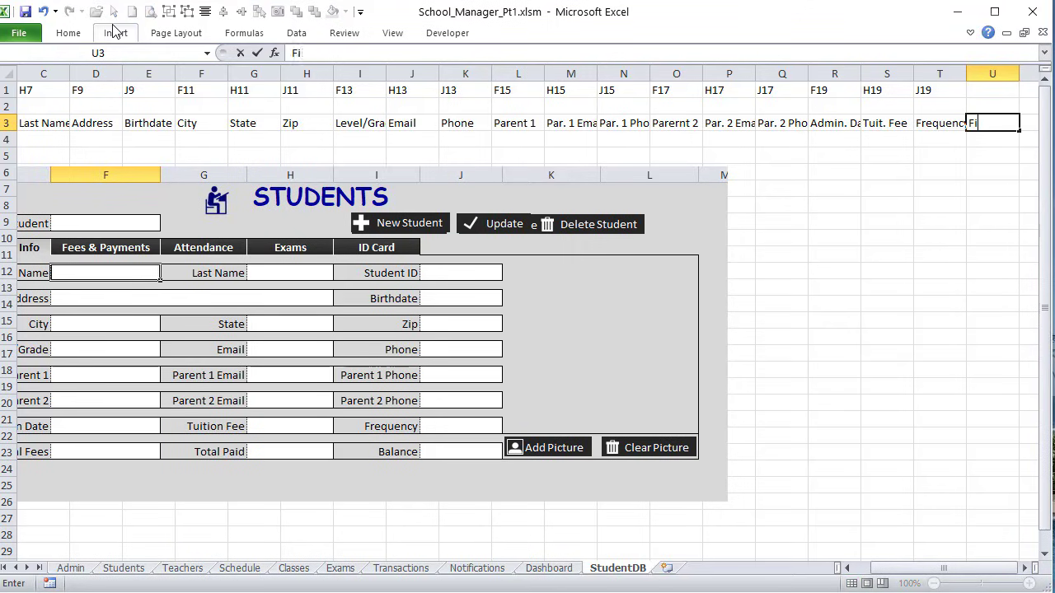
pyautogui.write('Pic Path')
pyautogui.press('Up')
pyautogui.press('Up')
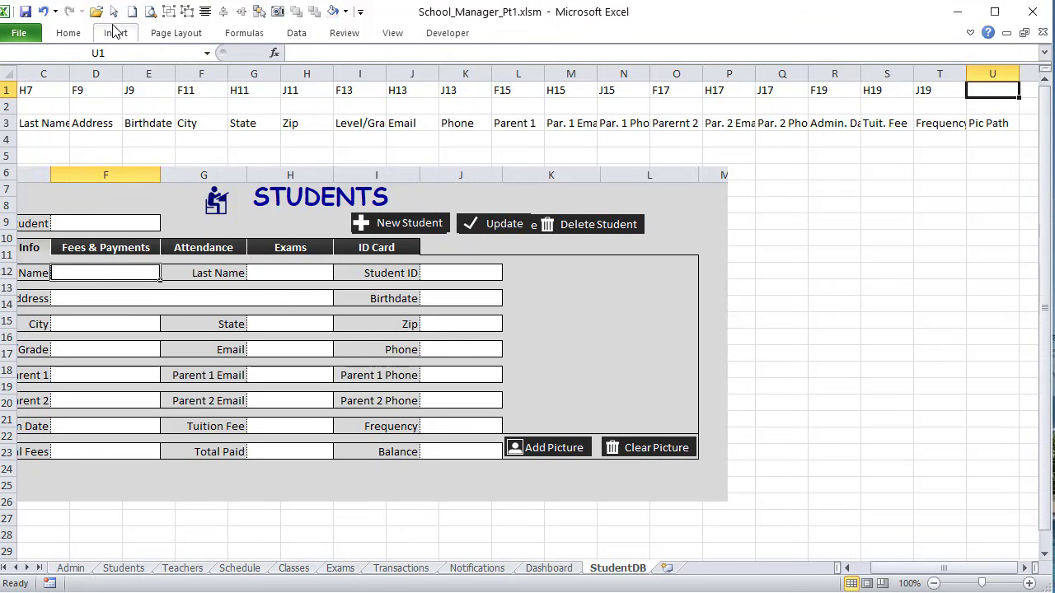
pyautogui.write('K')
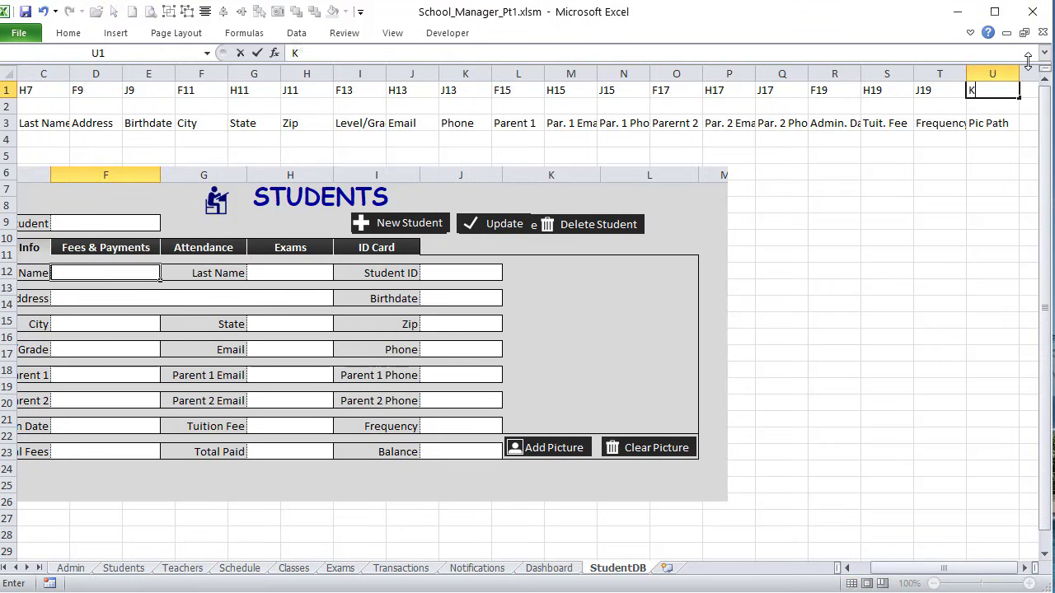
pyautogui.write('19')
pyautogui.press('Tab')
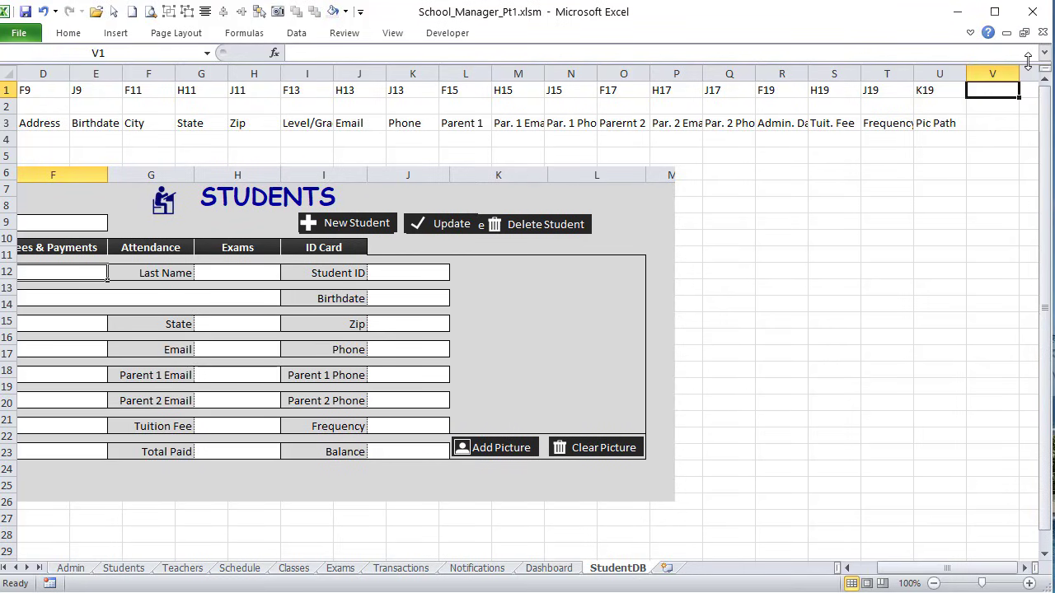
# Step: Add a Full Name header in cell V3, beside Pic Path
pyautogui.press('Down')
pyautogui.press('Down')
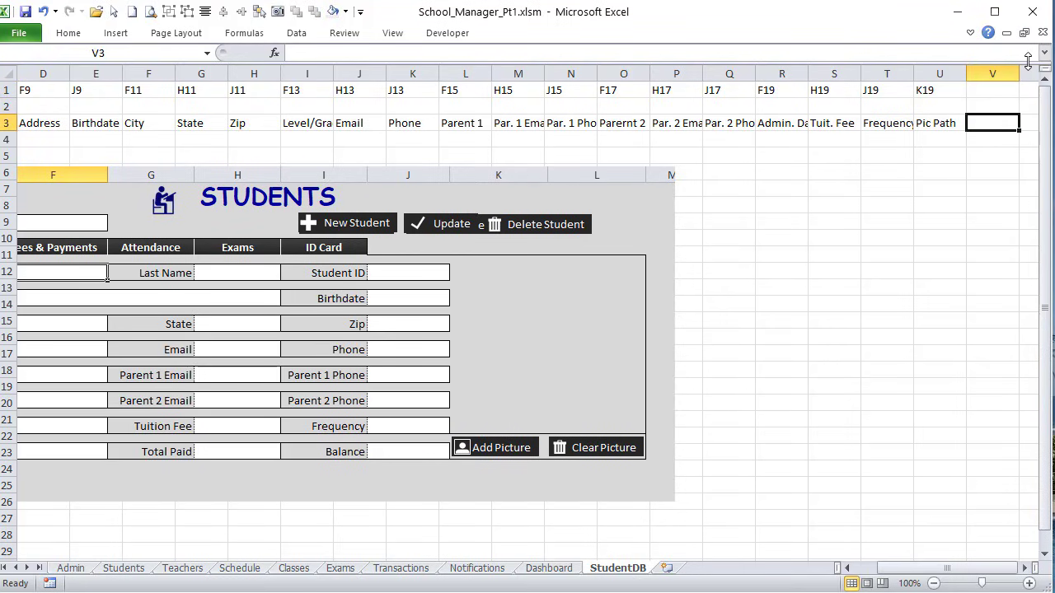
pyautogui.write('Full Name')
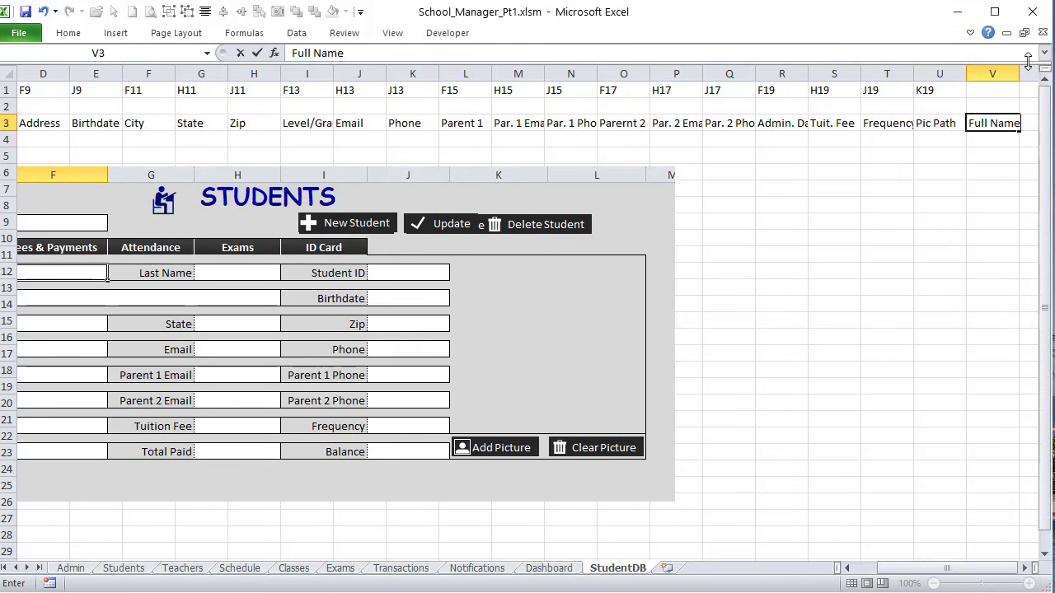
pyautogui.press('Return')
pyautogui.click(973, 129)
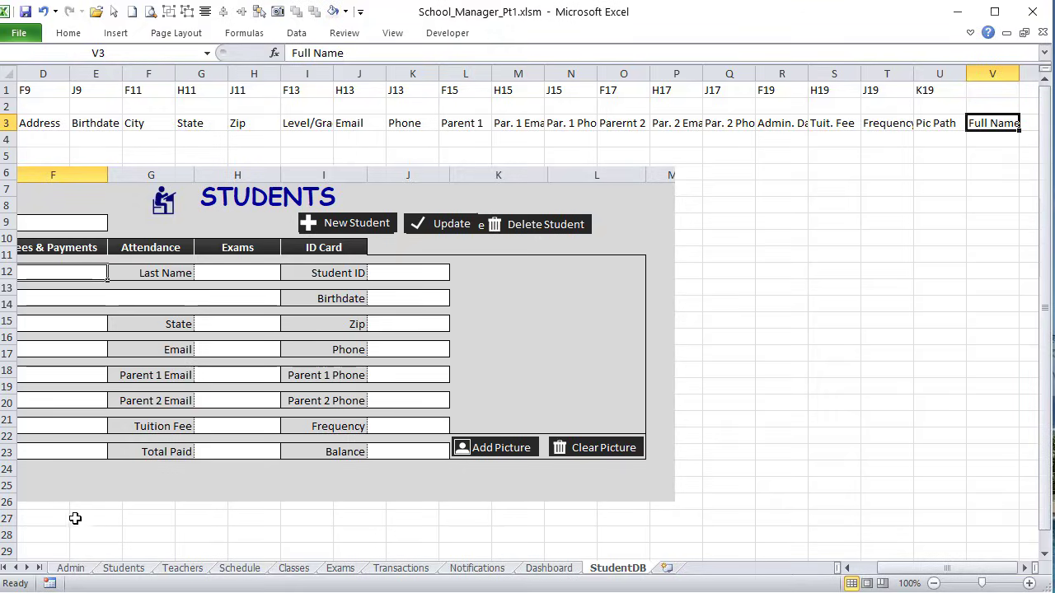
# Step: Enter the label View Names By in cell D3 of the Admin sheet and fit column D's width to it
pyautogui.click(70, 568)
pyautogui.click(191, 172)
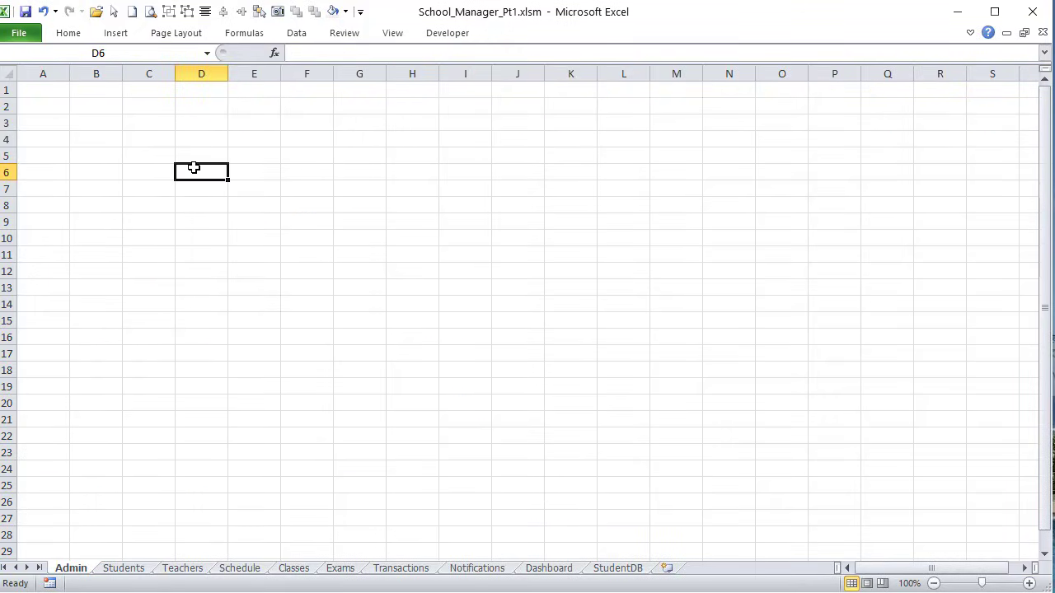
pyautogui.click(211, 125)
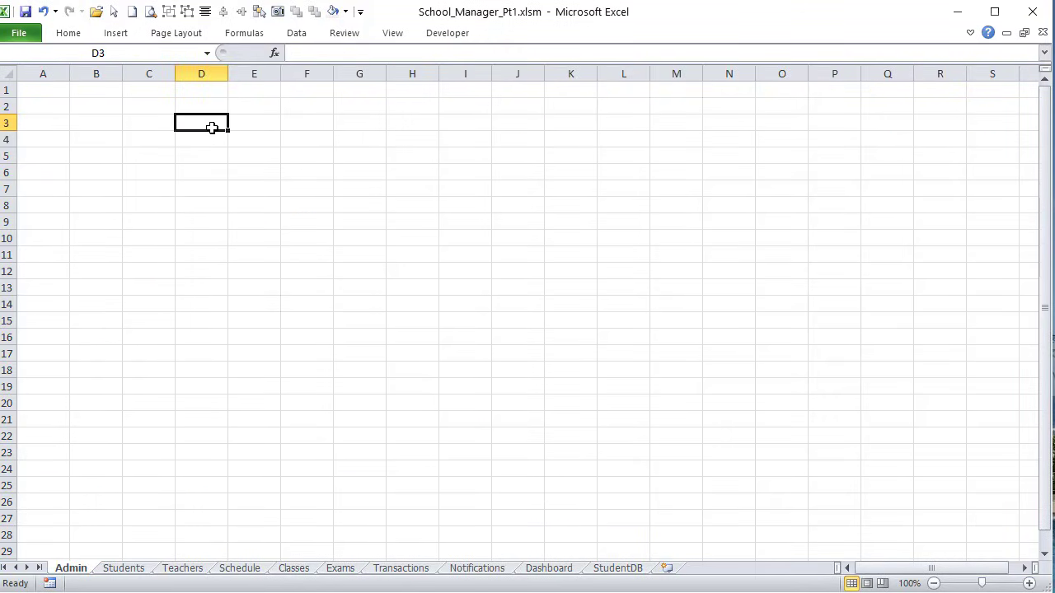
pyautogui.write('F')
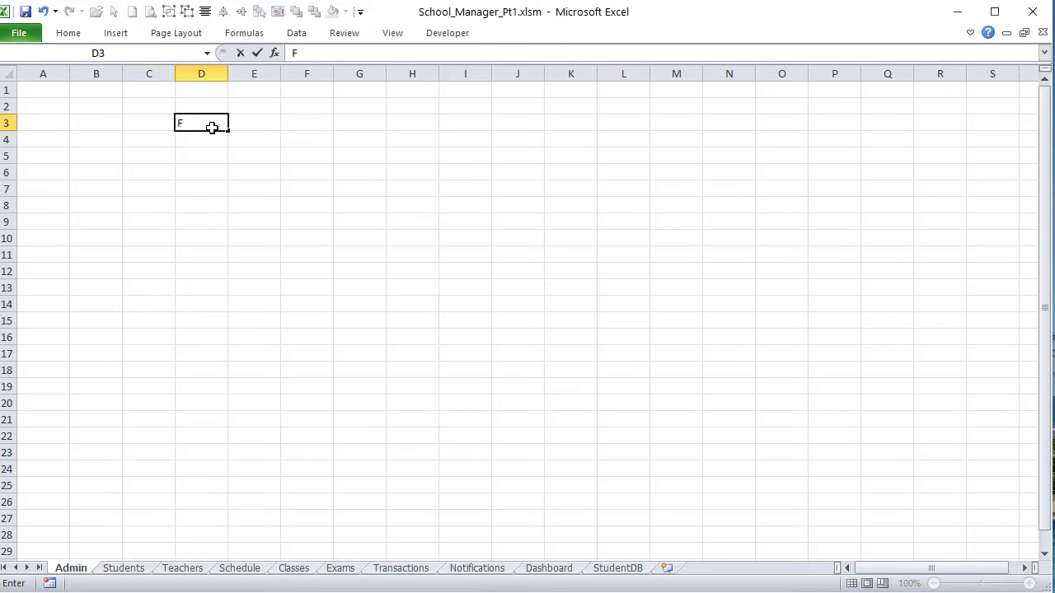
pyautogui.press('BackSpace')
pyautogui.write('View Name')
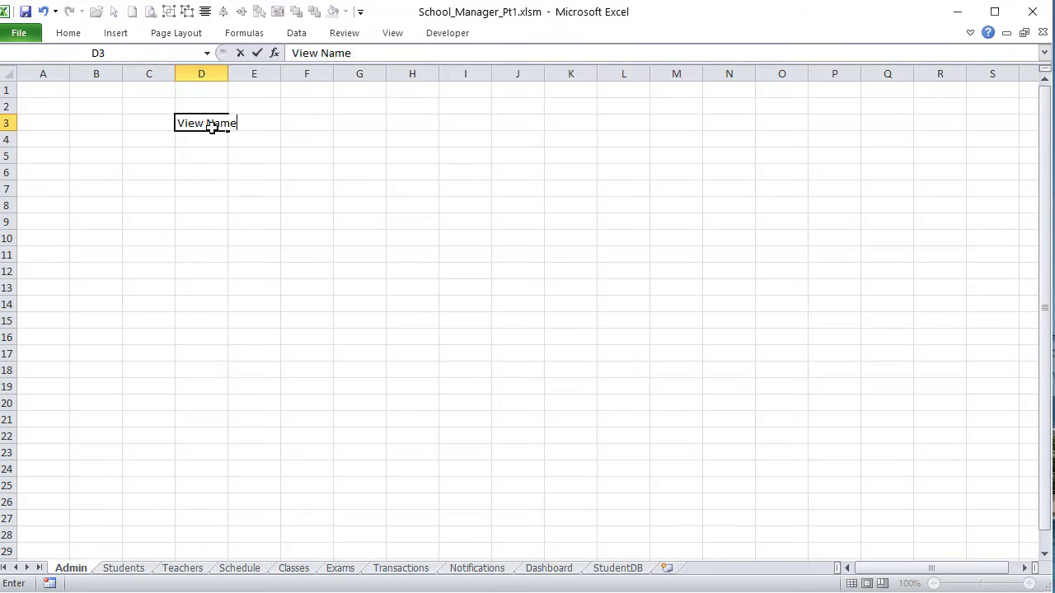
pyautogui.write('s By')
pyautogui.press('Tab')
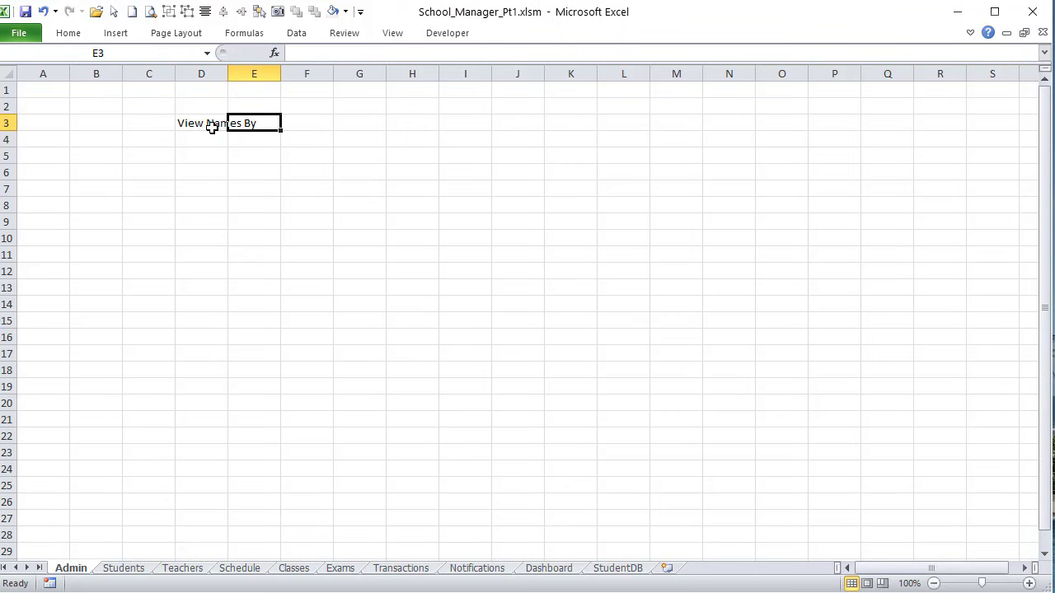
pyautogui.doubleClick(227, 74)
# Step: Open data validation for cell E3 and set it to allow a List
pyautogui.click(296, 32)
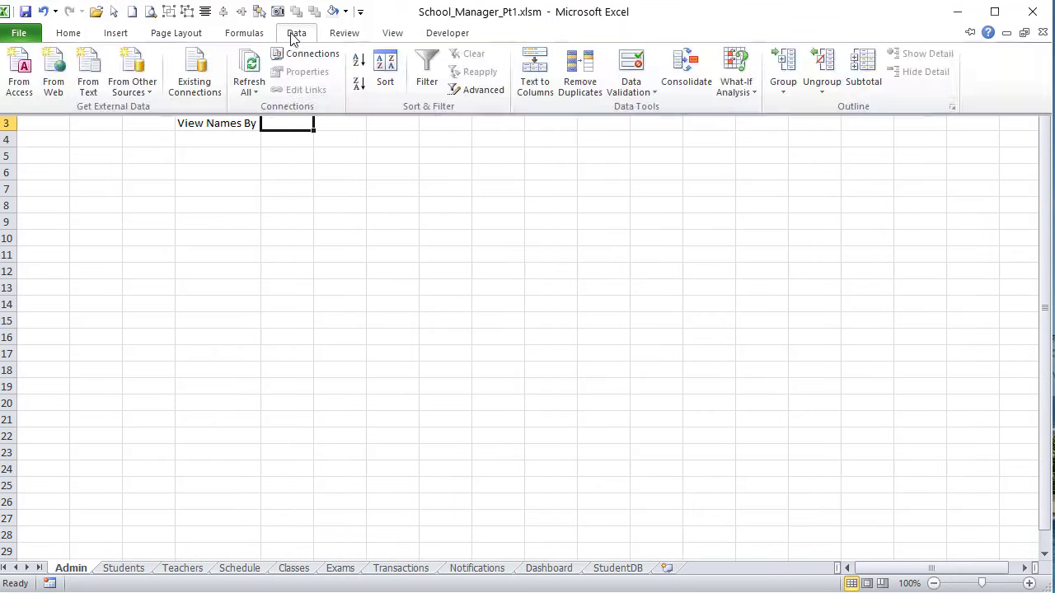
pyautogui.click(633, 92)
pyautogui.click(619, 108)
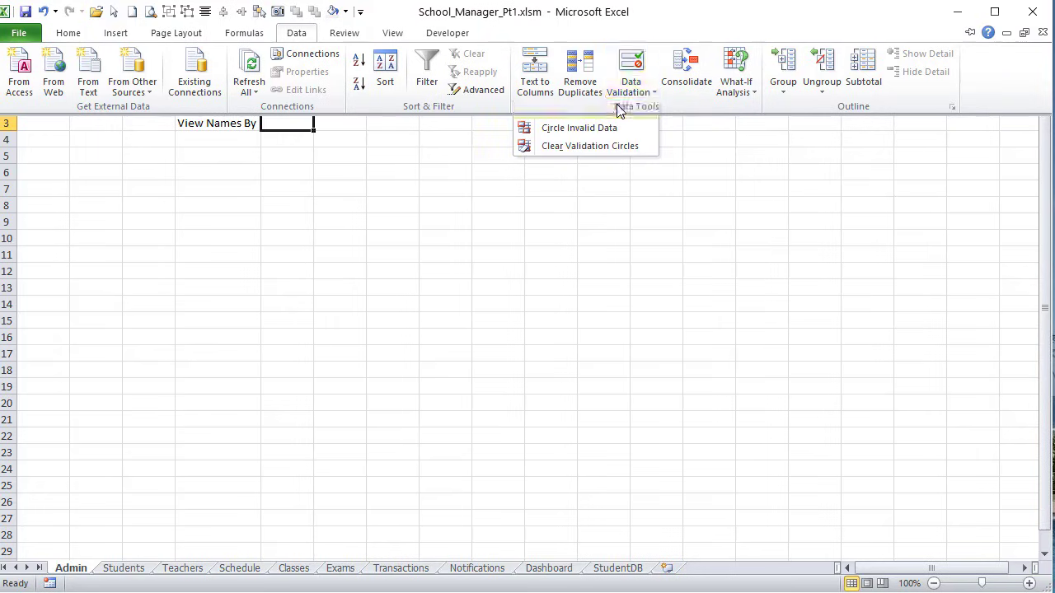
pyautogui.click(470, 211)
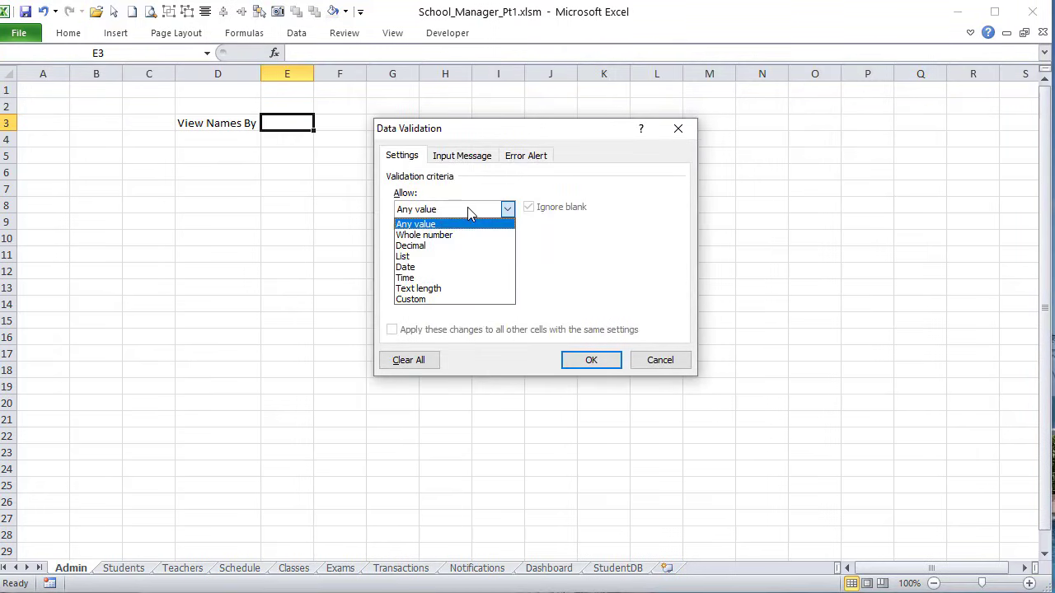
pyautogui.click(434, 256)
pyautogui.click(455, 275)
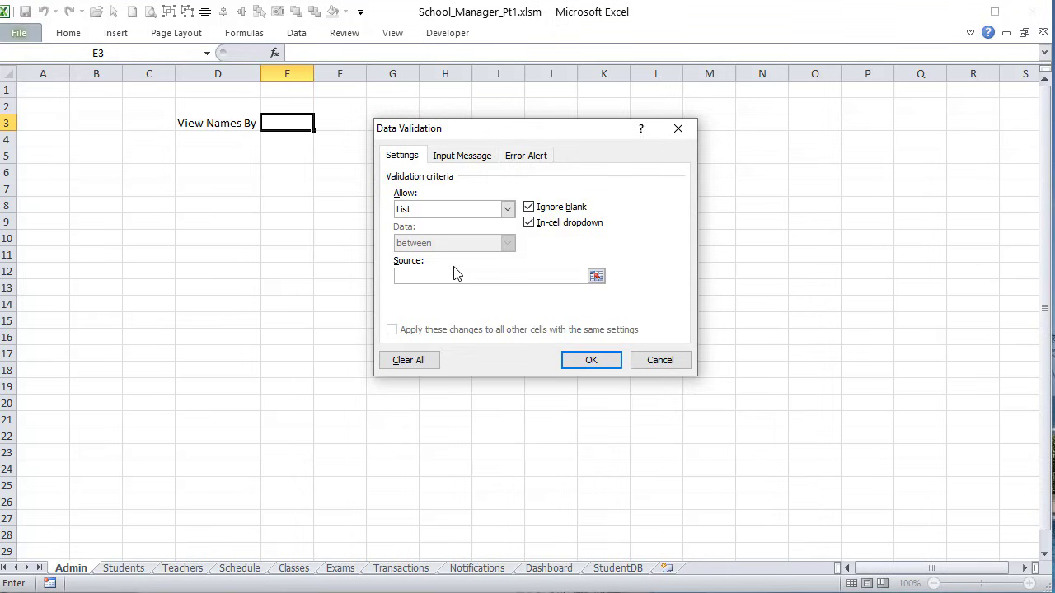
# Step: Enter Last Name-FirstName,FirstName Last Name as the source of the validation list
pyautogui.write('Last Name')
pyautogui.press('BackSpace')
pyautogui.press('BackSpace')
pyautogui.press('BackSpace')
pyautogui.press('BackSpace')
pyautogui.press('BackSpace')
pyautogui.press('BackSpace')
pyautogui.press('BackSpace')
pyautogui.press('BackSpace')
pyautogui.press('BackSpace')
pyautogui.press('BackSpace')
pyautogui.press('BackSpace')
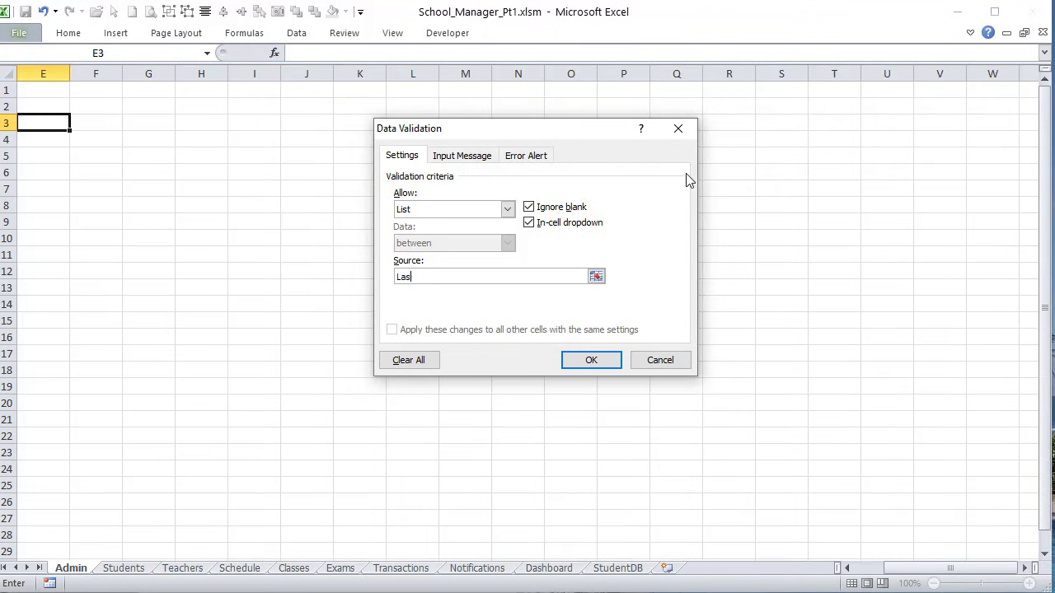
pyautogui.write('t Name-FirstName,FirstName Last na')
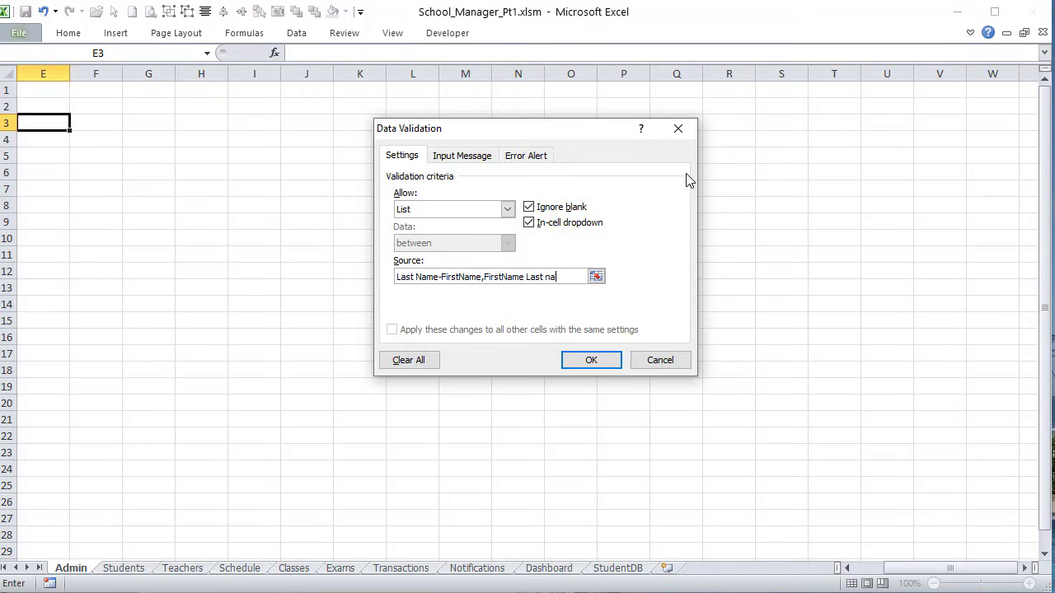
pyautogui.press('BackSpace')
pyautogui.press('BackSpace')
pyautogui.press('BackSpace')
pyautogui.press('BackSpace')
pyautogui.press('Left')
pyautogui.write('N')
pyautogui.press('BackSpace')
pyautogui.press('BackSpace')
pyautogui.press('BackSpace')
pyautogui.press('BackSpace')
pyautogui.press('BackSpace')
pyautogui.press('BackSpace')
pyautogui.write('Name')
# Step: Correct the first option in the validation list source to Last Name-First Name and apply the validation to E3
pyautogui.click(458, 278)
pyautogui.write('+')
pyautogui.press('Left')
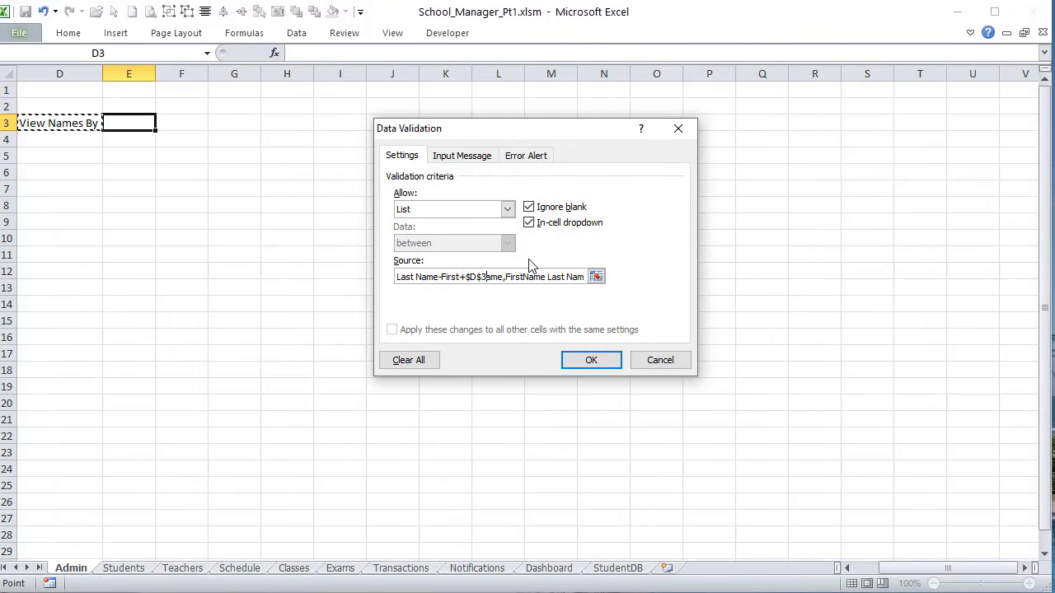
pyautogui.press('BackSpace')
pyautogui.press('BackSpace')
pyautogui.press('BackSpace')
pyautogui.write('Na')
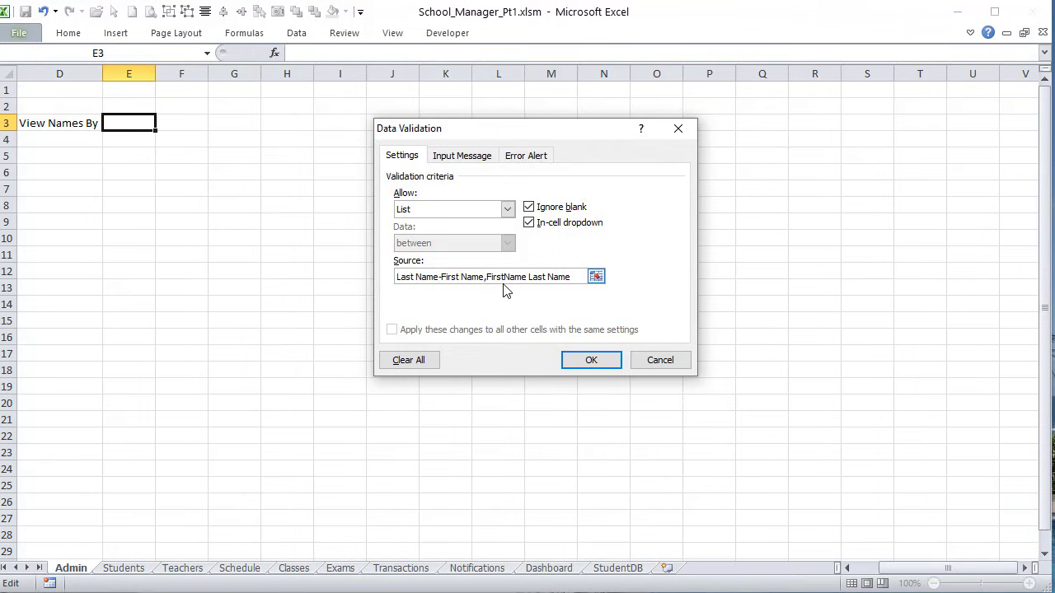
pyautogui.click(504, 282)
pyautogui.click(597, 360)
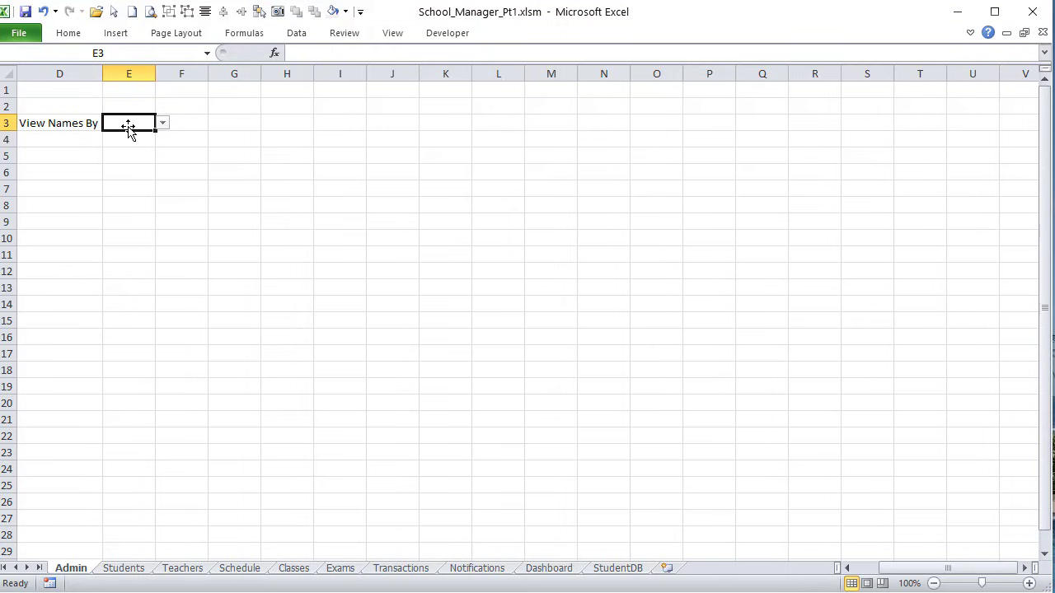
# Step: Choose Last Name-First Name from the E3 dropdown and fit column E's width to the entry
pyautogui.click(163, 124)
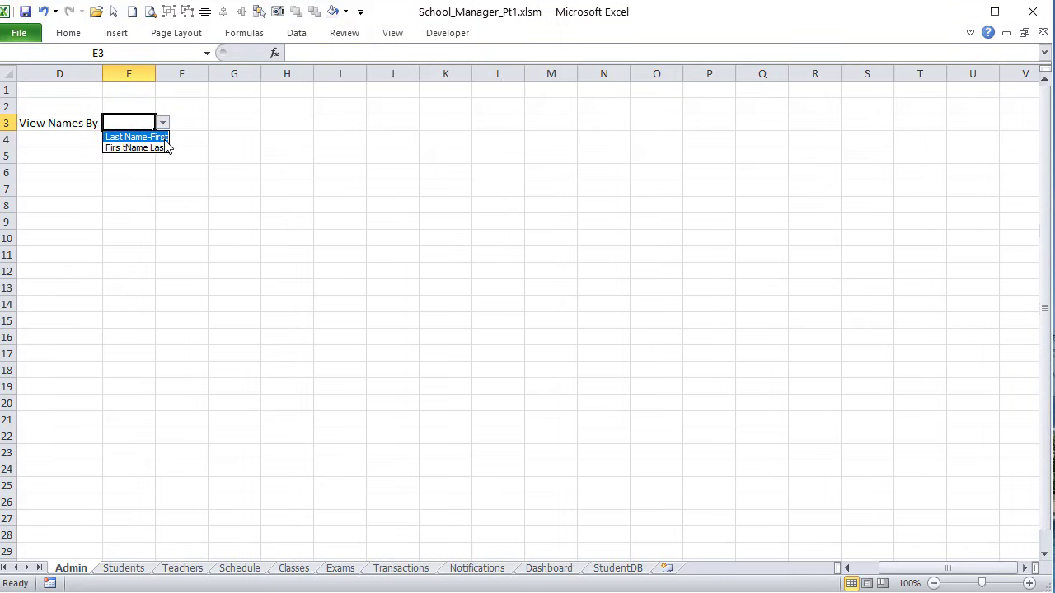
pyautogui.click(164, 138)
pyautogui.doubleClick(155, 74)
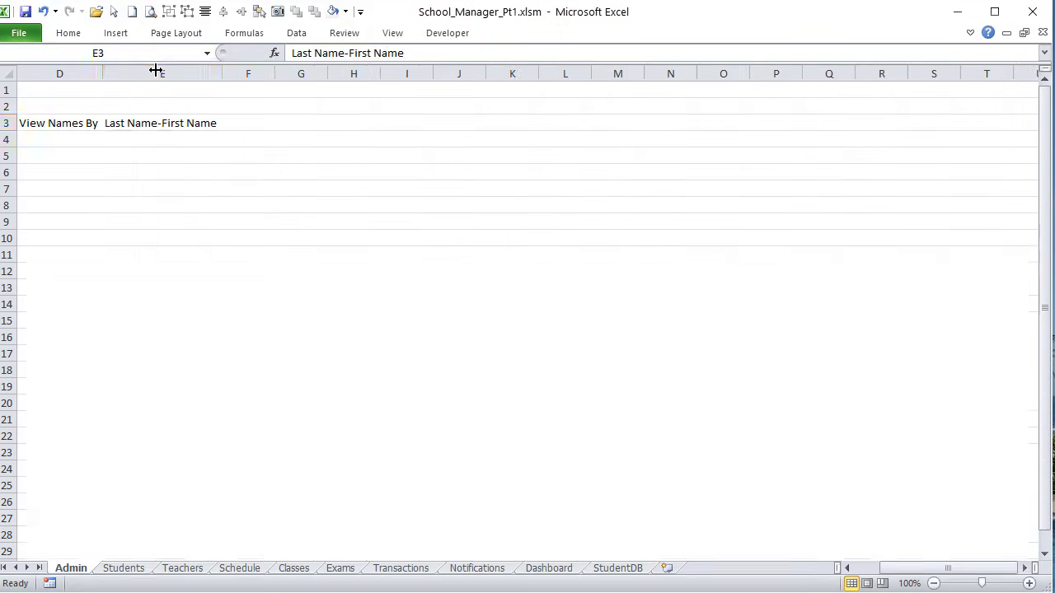
pyautogui.click(230, 123)
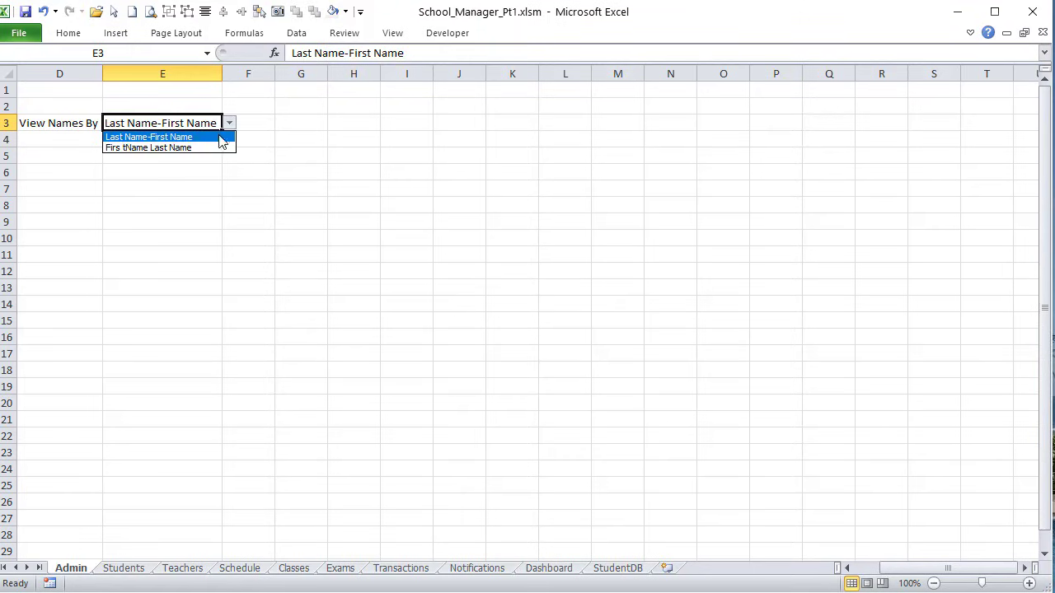
pyautogui.click(218, 138)
# Step: Undo the dropdown choice in E3 together with the cell's list validation
pyautogui.hotkey('ctrl', 'z')
pyautogui.hotkey('ctrl', 'z')
pyautogui.hotkey('ctrl', 'z')
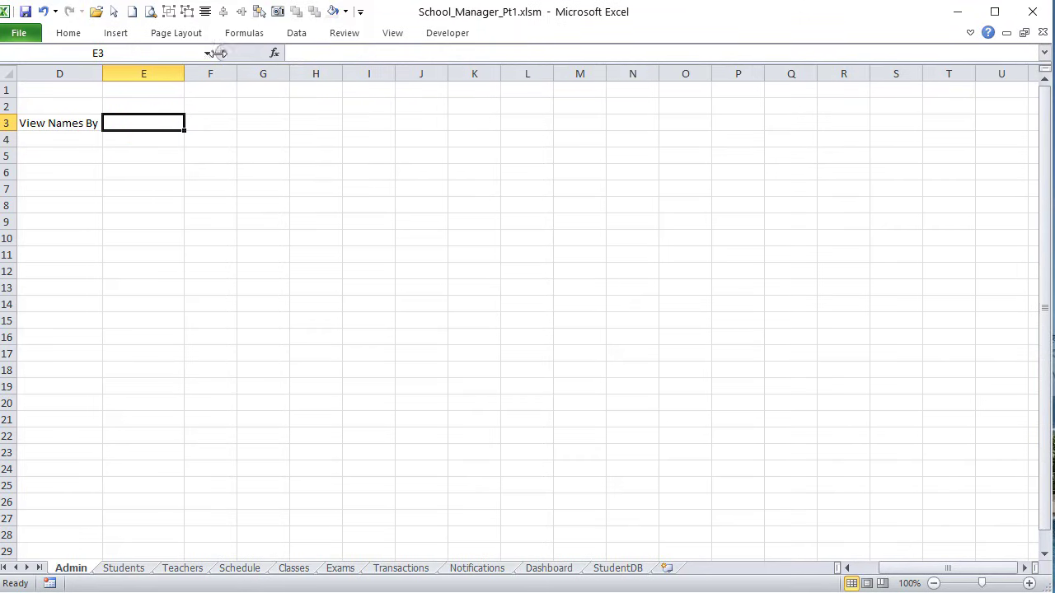
pyautogui.click(297, 35)
pyautogui.click(643, 86)
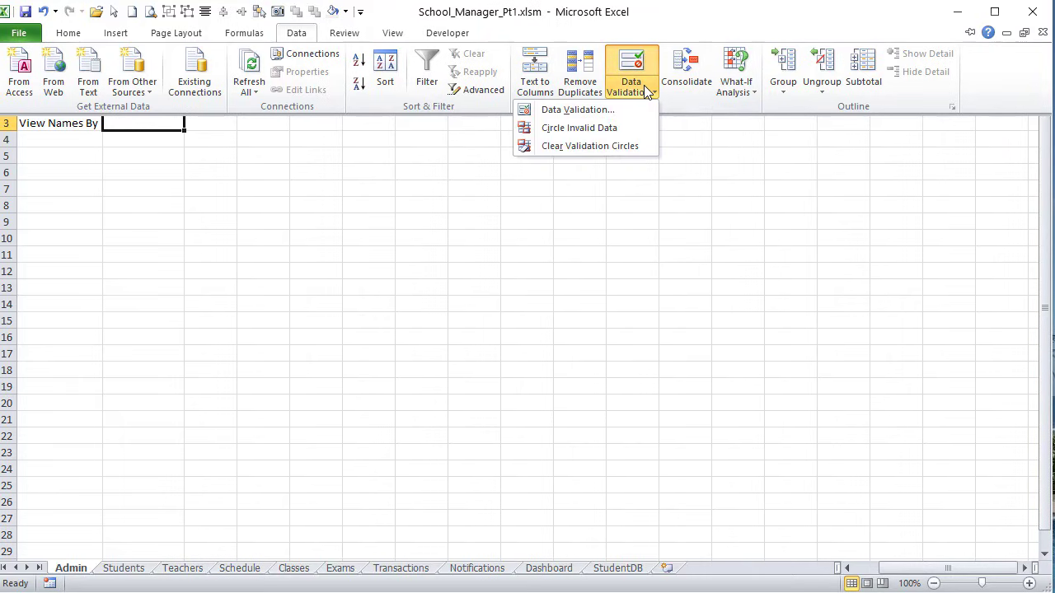
pyautogui.click(608, 113)
pyautogui.click(460, 211)
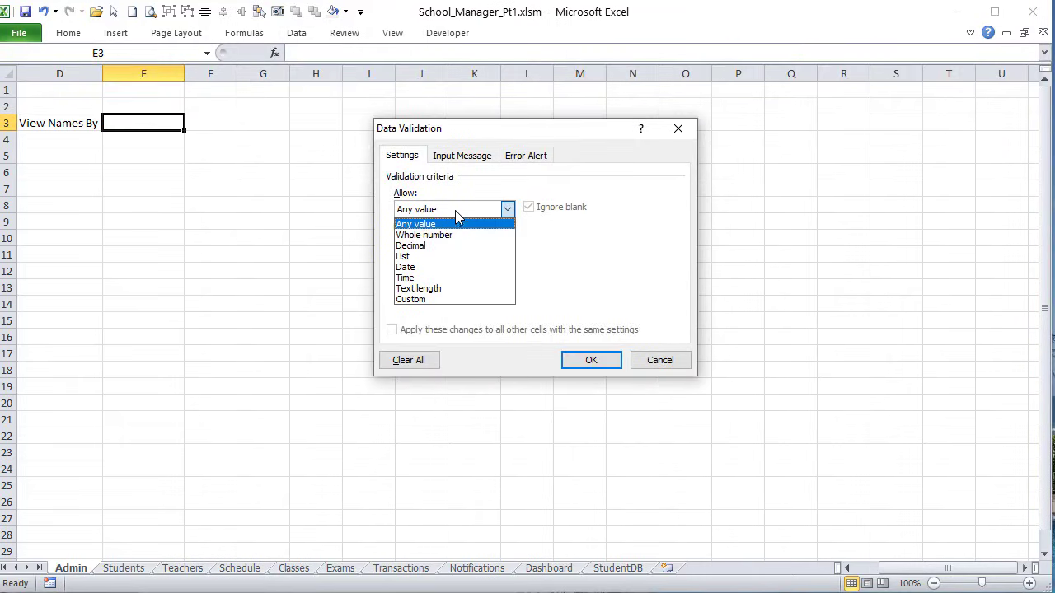
pyautogui.click(459, 221)
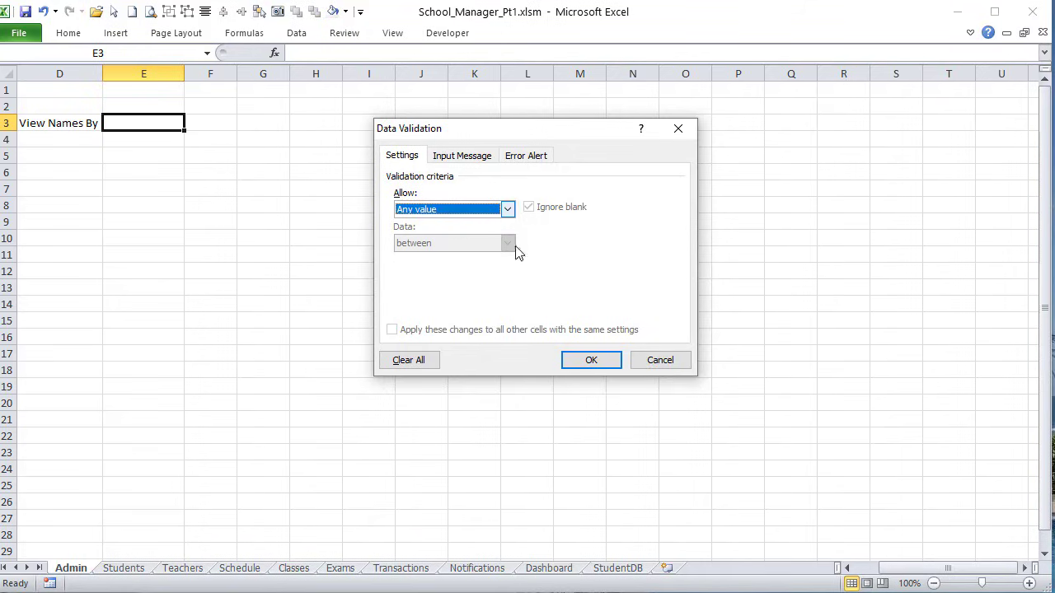
pyautogui.click(658, 360)
# Step: Enter the list option "Last Name, First Name" in cell H3 and "First Name Last Name" in cell H4
pyautogui.click(337, 136)
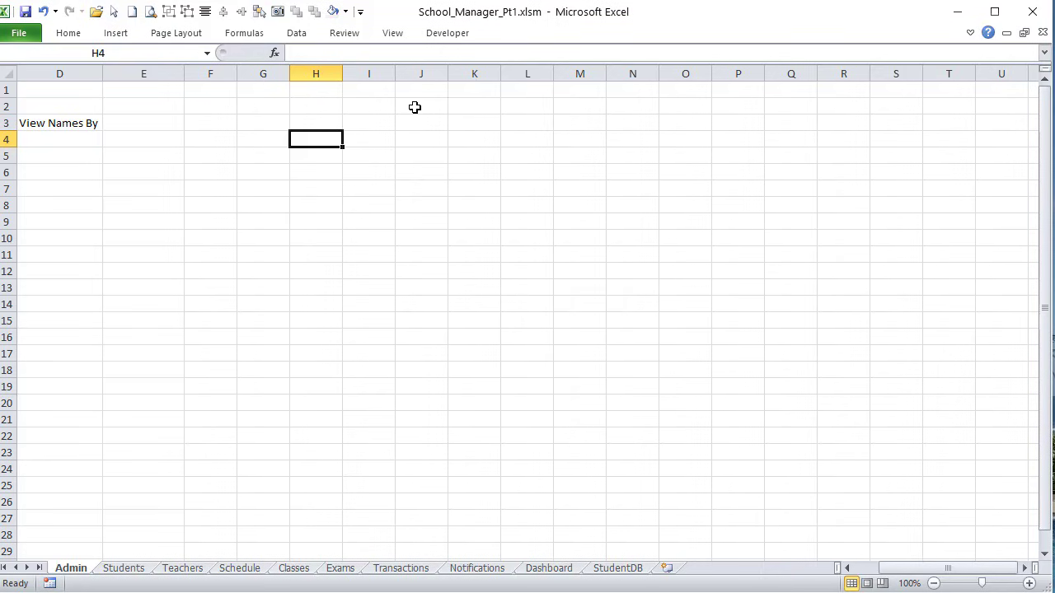
pyautogui.press('Up')
pyautogui.write('Last')
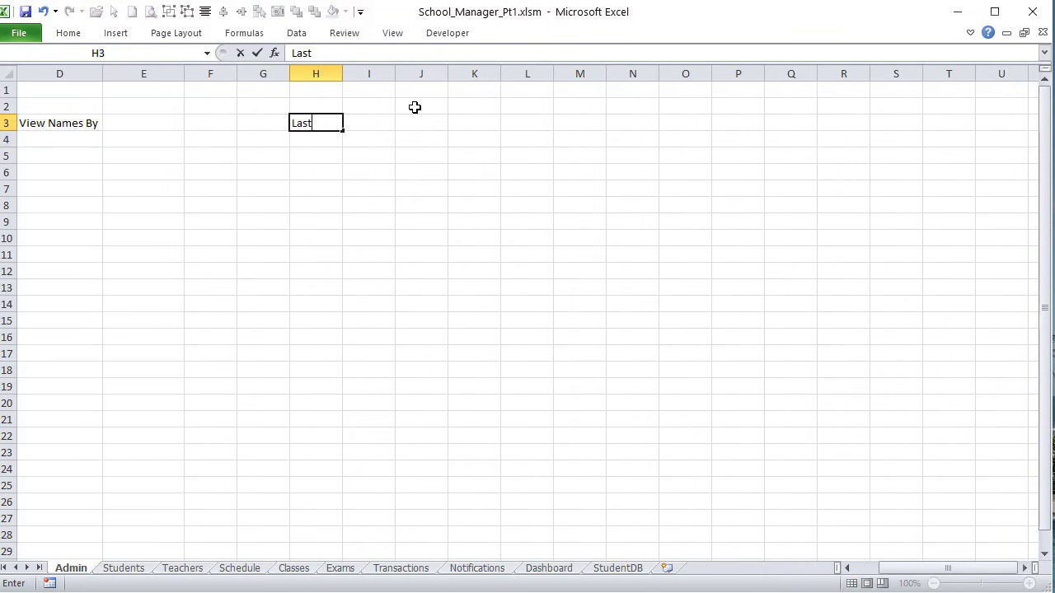
pyautogui.write(' Name, Firstr')
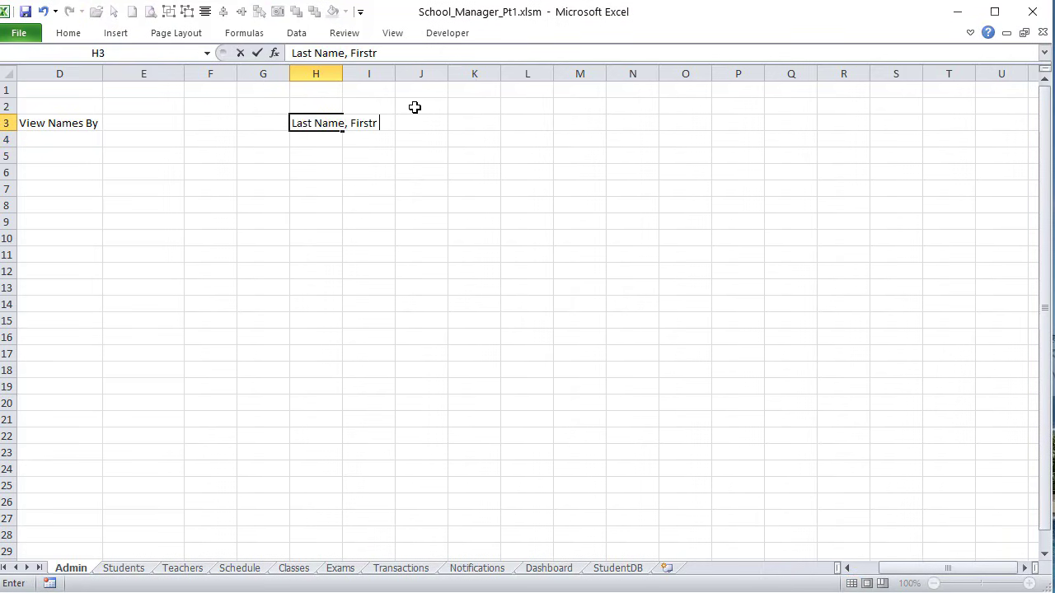
pyautogui.write(' Name')
pyautogui.press('BackSpace')
pyautogui.press('BackSpace')
pyautogui.press('BackSpace')
pyautogui.press('BackSpace')
pyautogui.press('BackSpace')
pyautogui.write('Name')
pyautogui.press('Return')
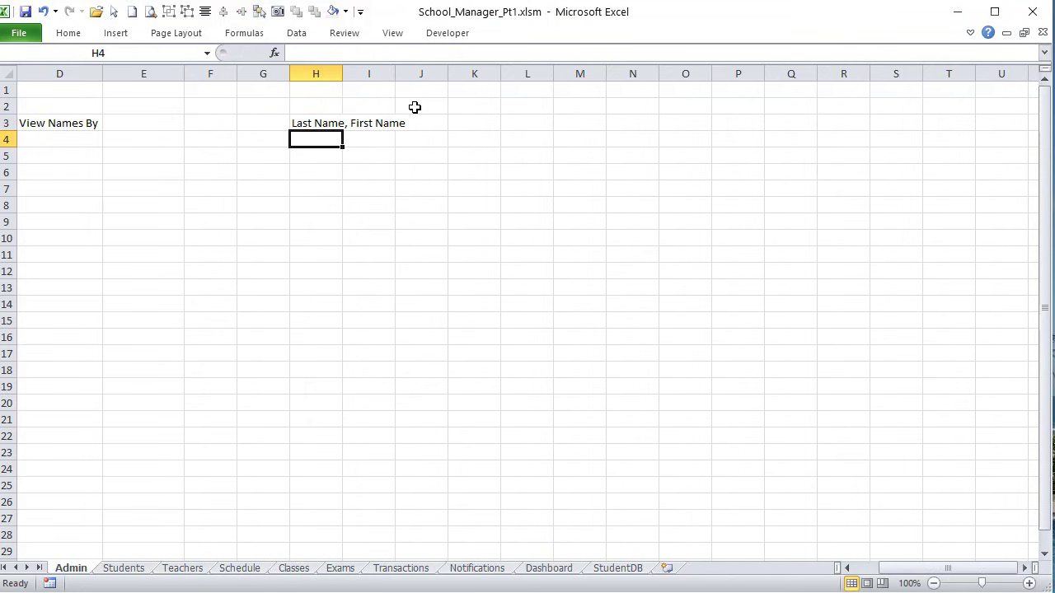
pyautogui.write('First Name La')
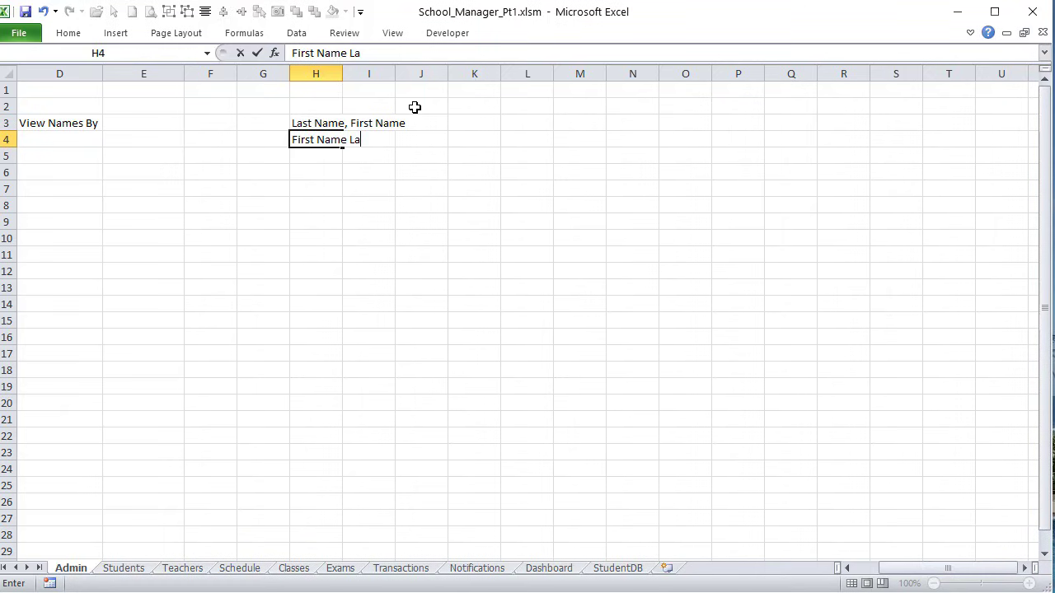
pyautogui.write('st Name')
pyautogui.press('Return')
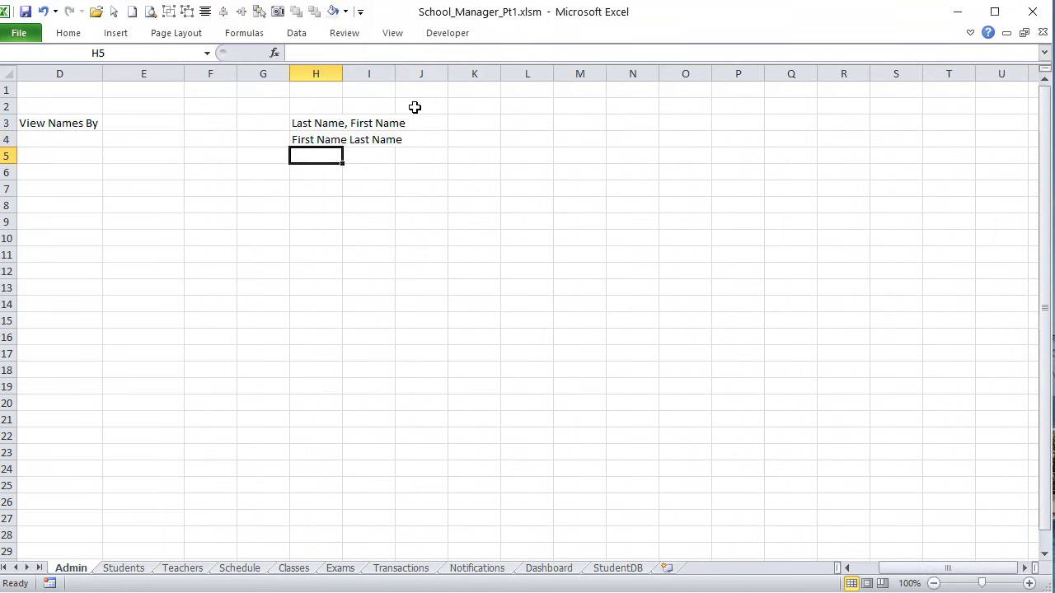
# Step: Apply List data validation to cell E3 with the range =$H$3:$H$4 as its source
pyautogui.click(157, 124)
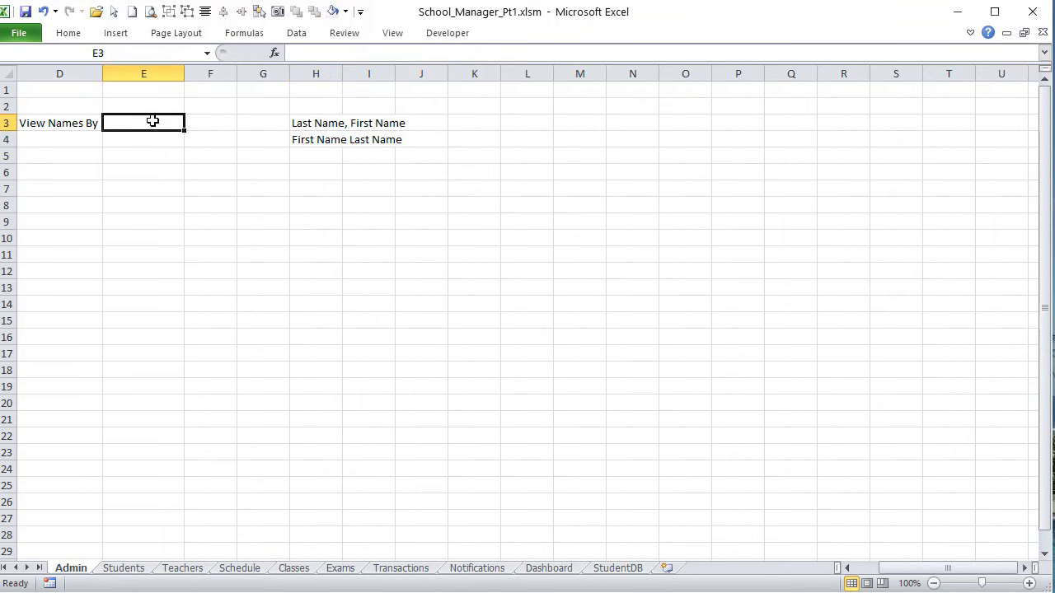
pyautogui.click(298, 35)
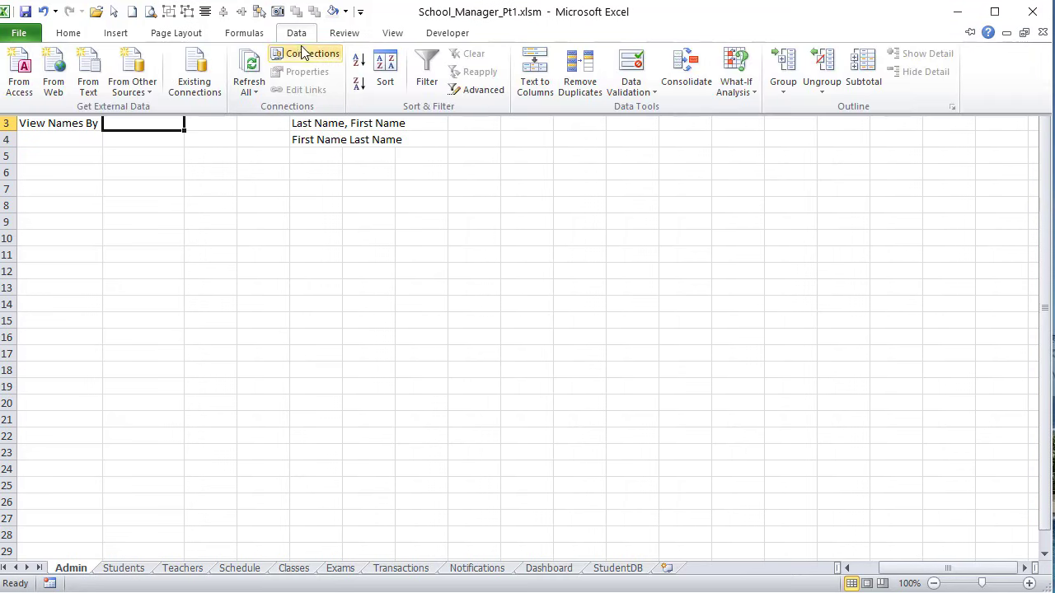
pyautogui.click(631, 83)
pyautogui.click(618, 109)
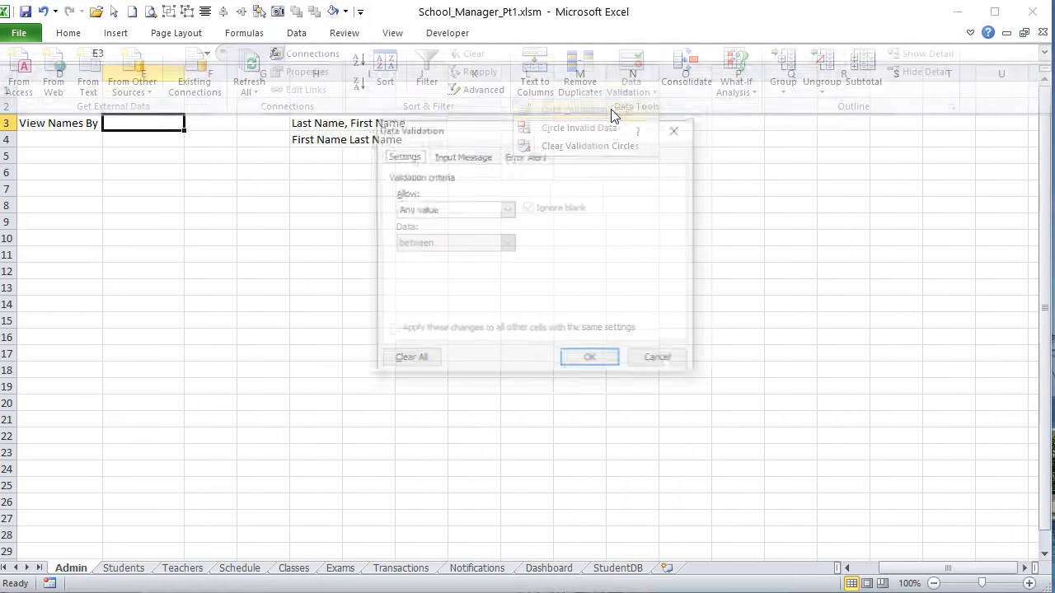
pyautogui.click(422, 210)
pyautogui.click(419, 248)
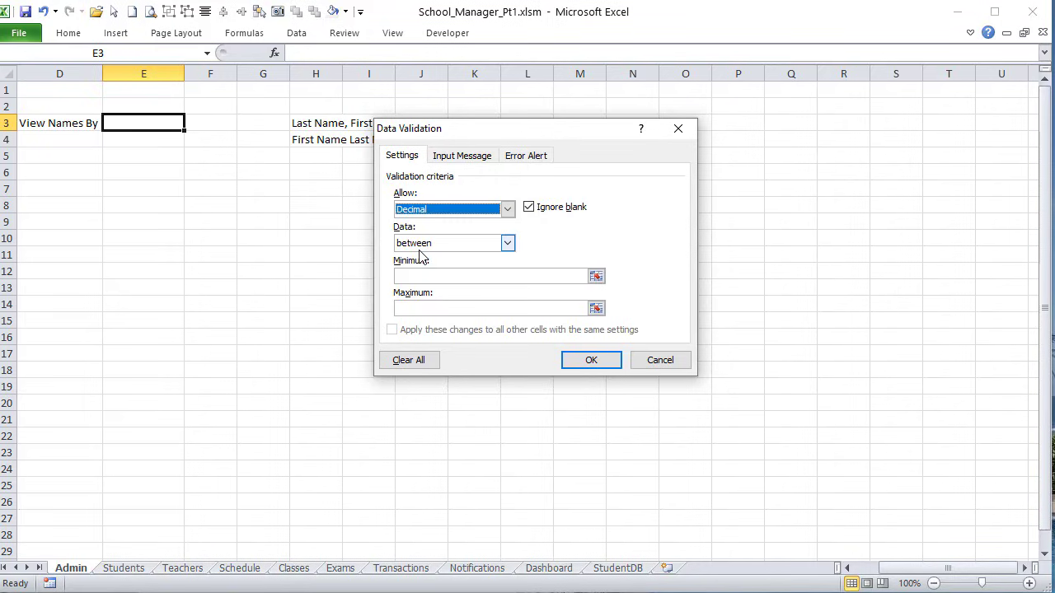
pyautogui.click(440, 209)
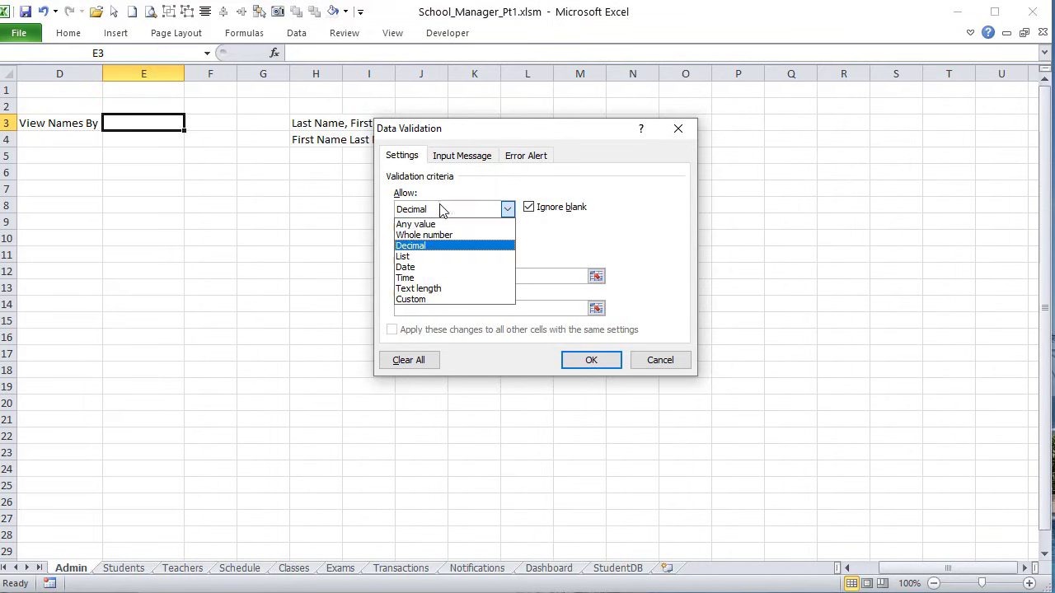
pyautogui.click(422, 256)
pyautogui.click(420, 275)
pyautogui.moveTo(328, 130); pyautogui.dragTo(324, 140)
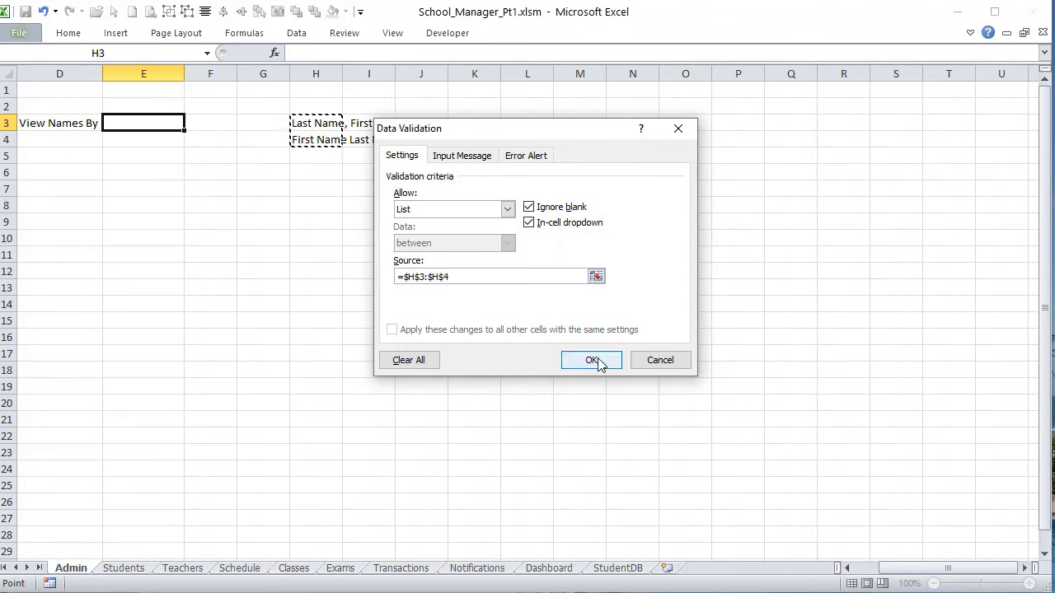
pyautogui.click(591, 360)
# Step: Choose "Last Name, First Name" from the E3 dropdown and fit column E's width to the entry
pyautogui.click(190, 124)
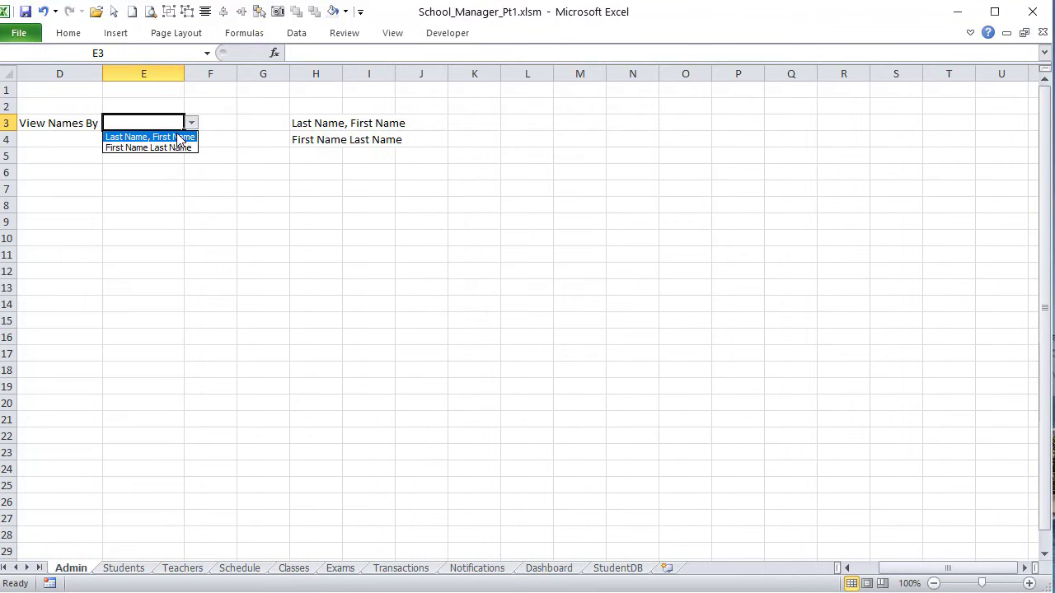
pyautogui.click(180, 139)
pyautogui.moveTo(459, 52); pyautogui.dragTo(219, 36)
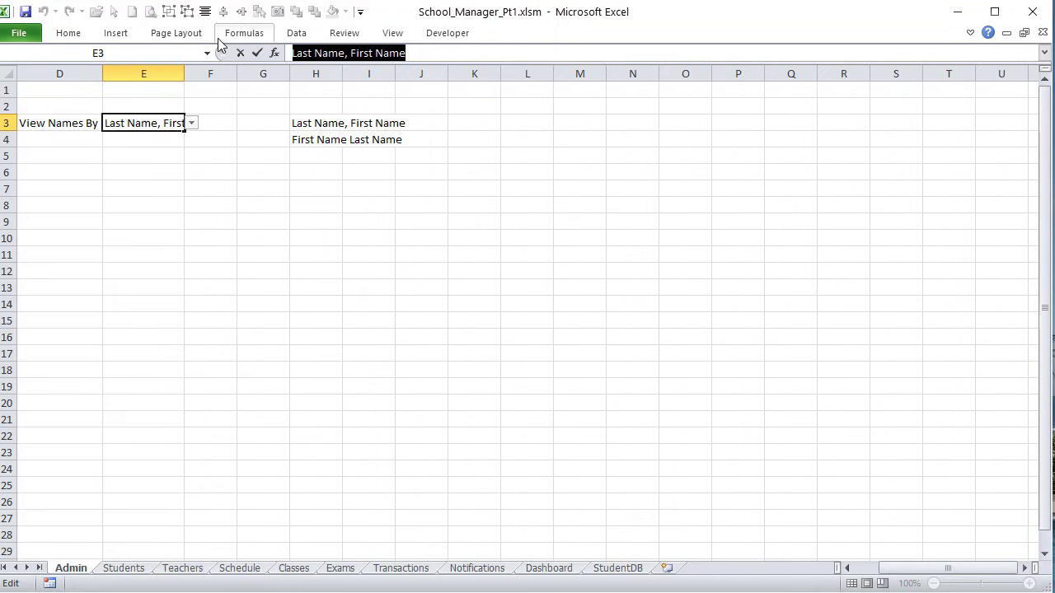
pyautogui.write('+')
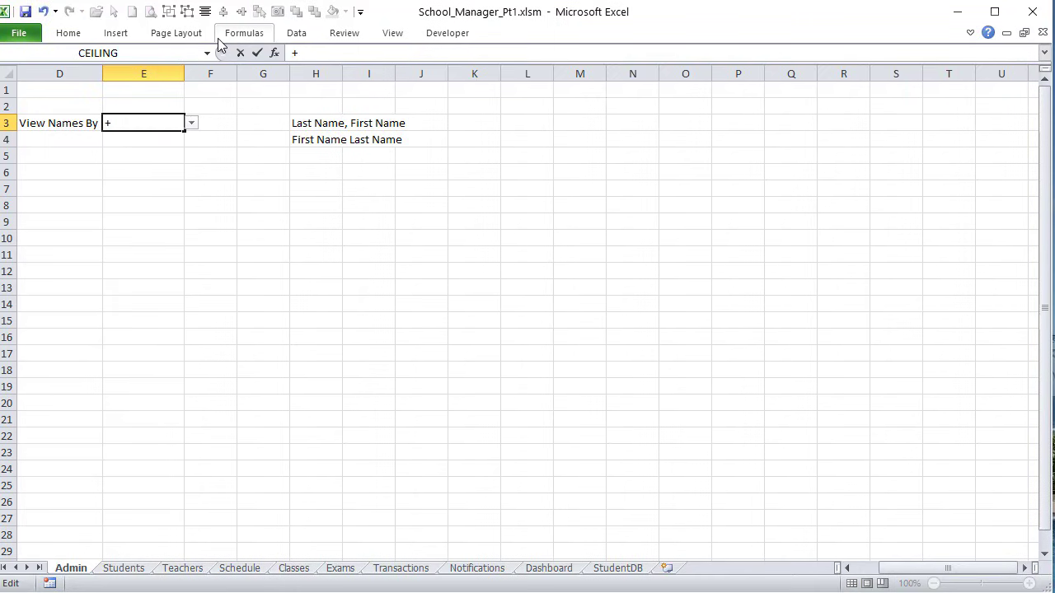
pyautogui.press('Escape')
pyautogui.doubleClick(184, 73)
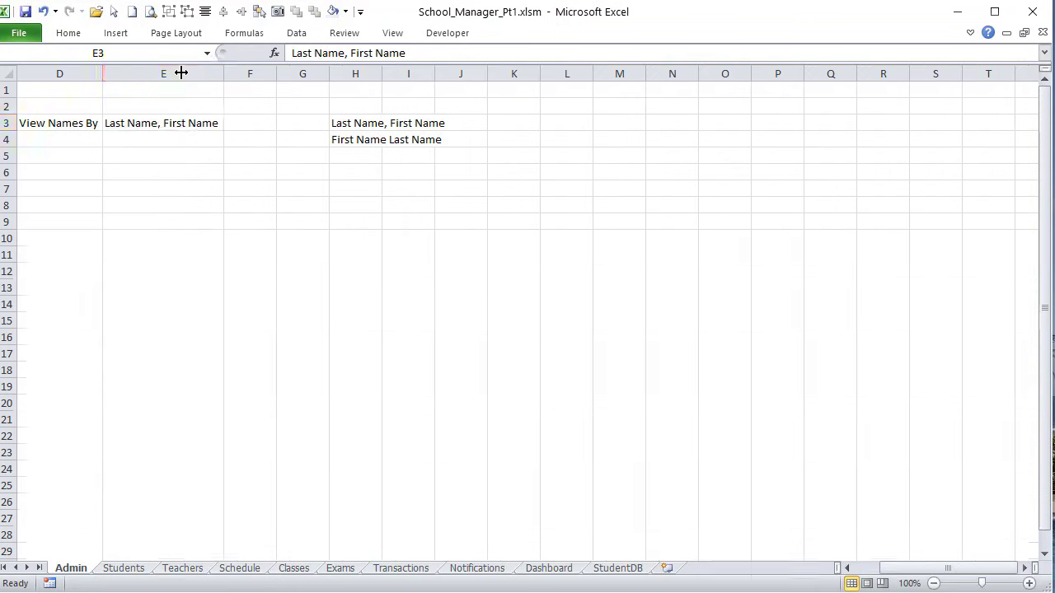
# Step: Start an IF formula in StudentDB cell V1 that tests whether Admin!E3 equals "Last Name, First Name"
pyautogui.click(603, 571)
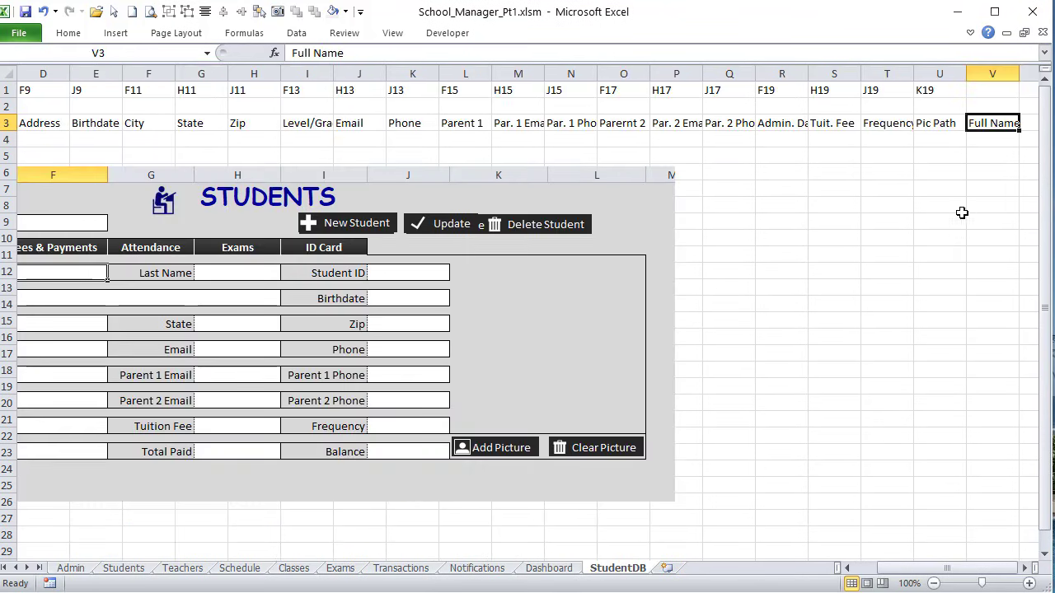
pyautogui.click(994, 89)
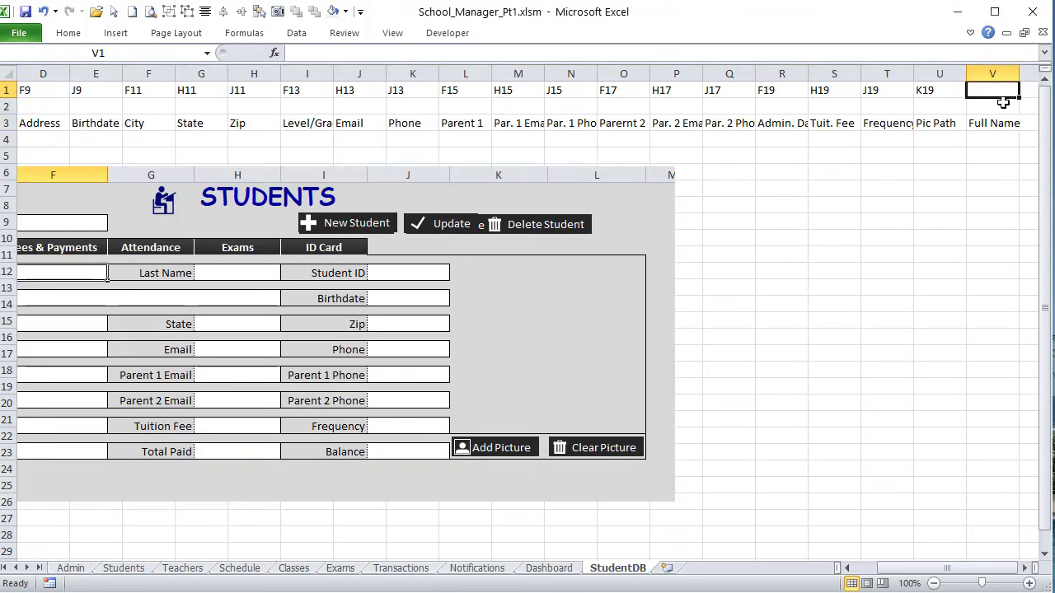
pyautogui.click(497, 49)
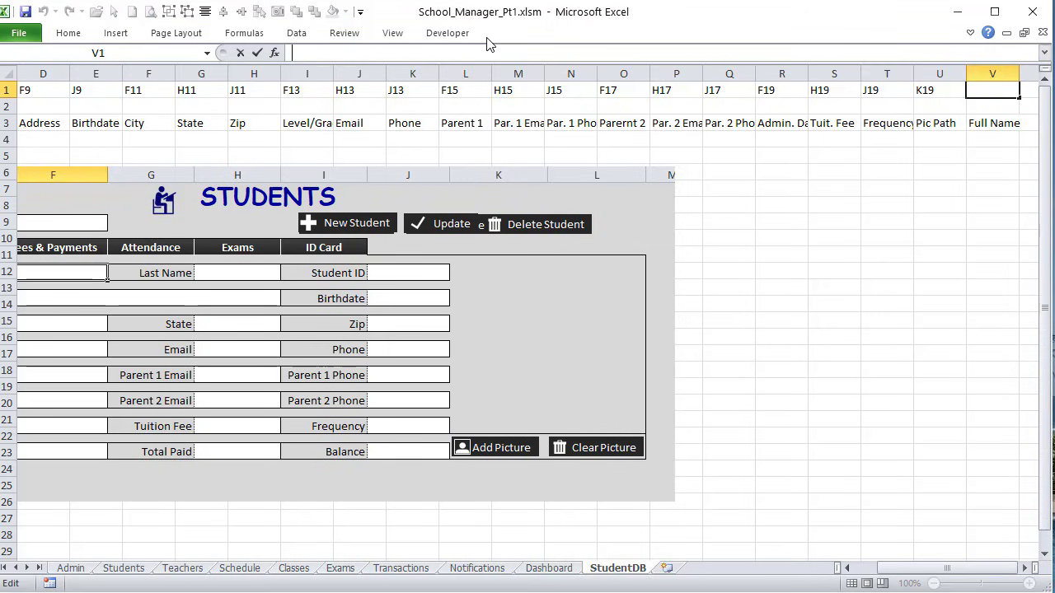
pyautogui.write('=if(')
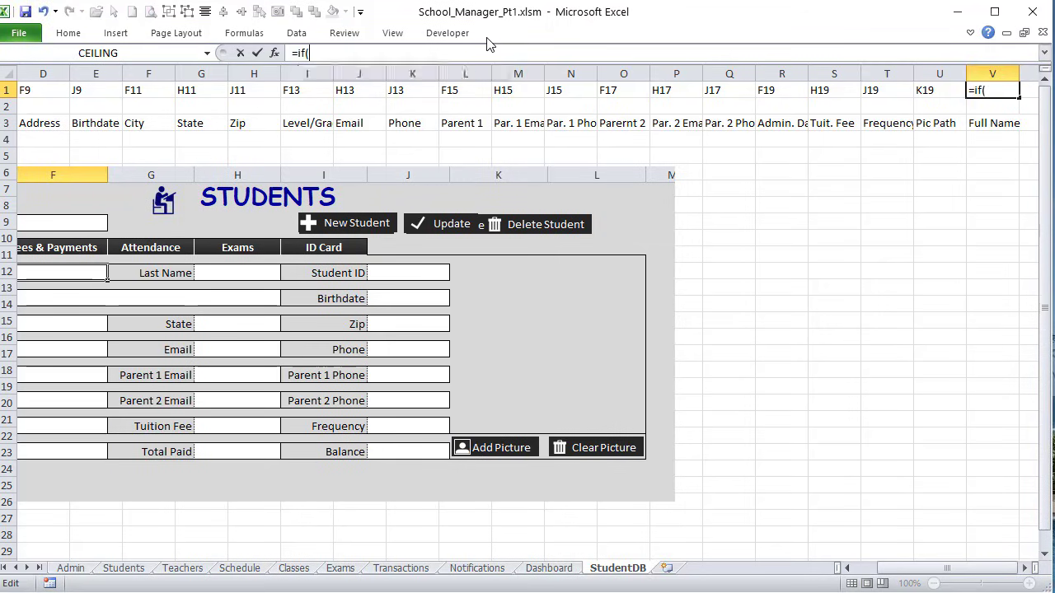
pyautogui.click(70, 568)
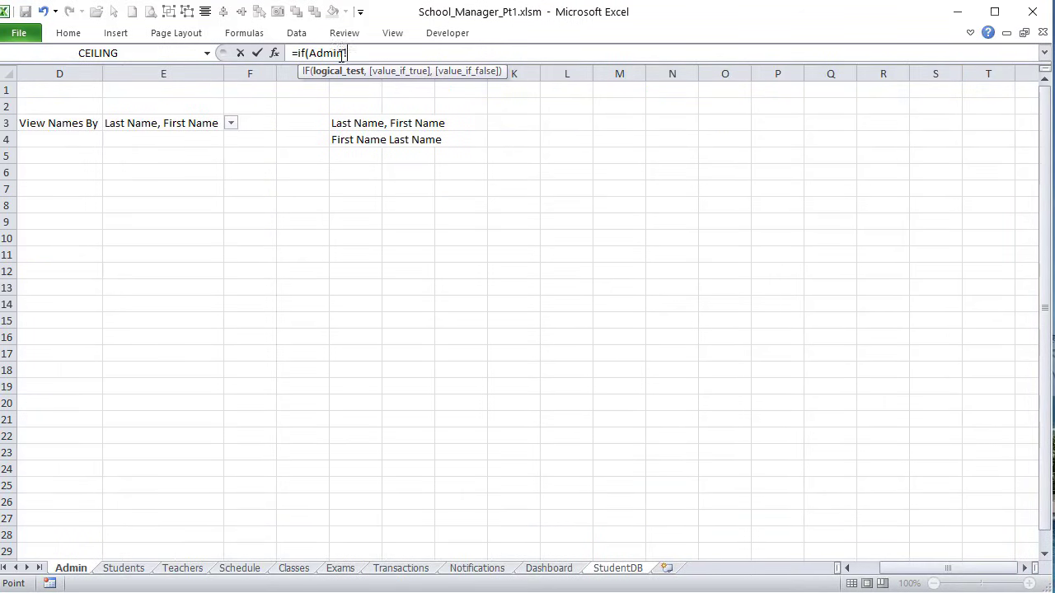
pyautogui.write('E3="Last Name, First Name"m')
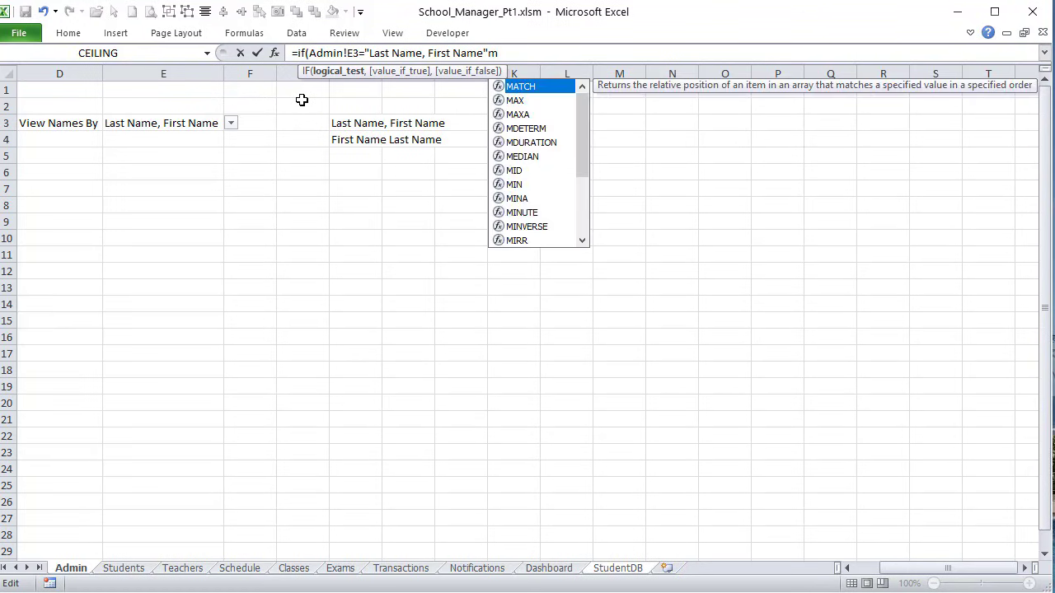
pyautogui.press('BackSpace')
pyautogui.write(',')
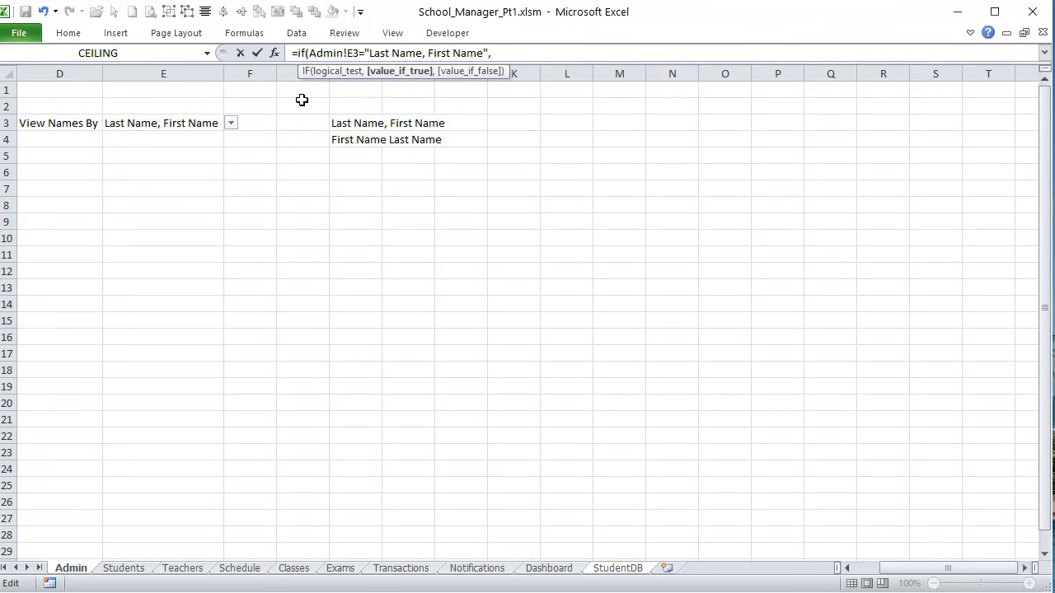
# Step: Set the formula's value-if-true to the last name, a comma and space, and the first name: StudentDB!C1&", "&StudentDB!B1
pyautogui.click(610, 572)
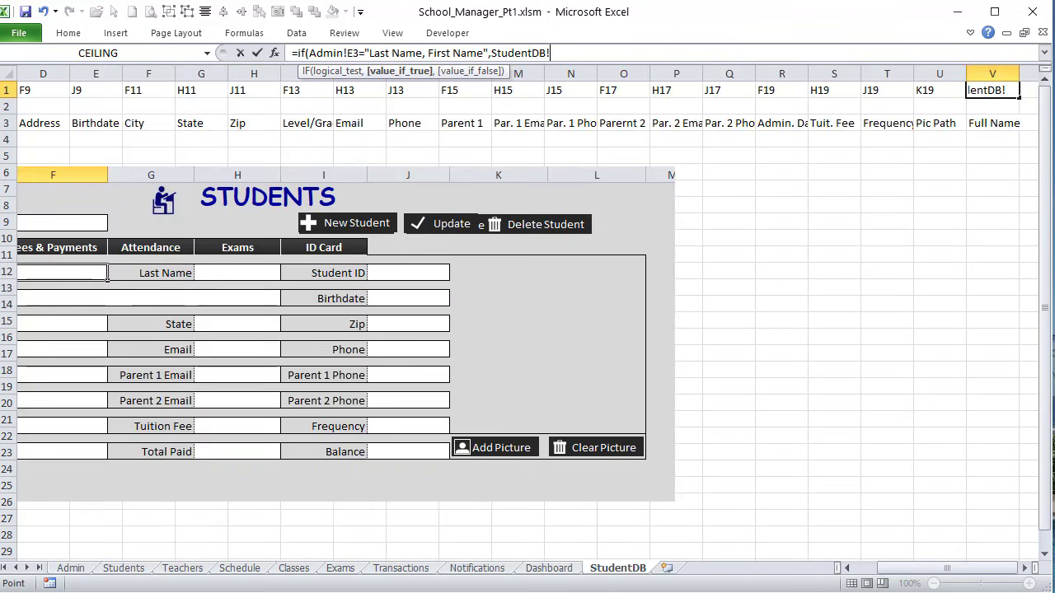
pyautogui.moveTo(900, 570); pyautogui.dragTo(835, 567)
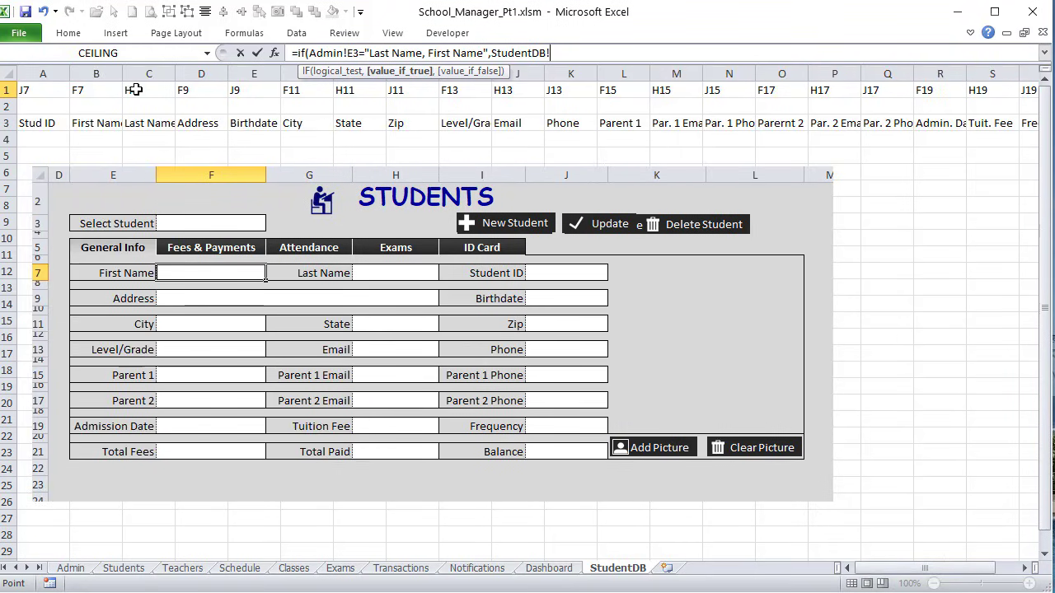
pyautogui.write('&')
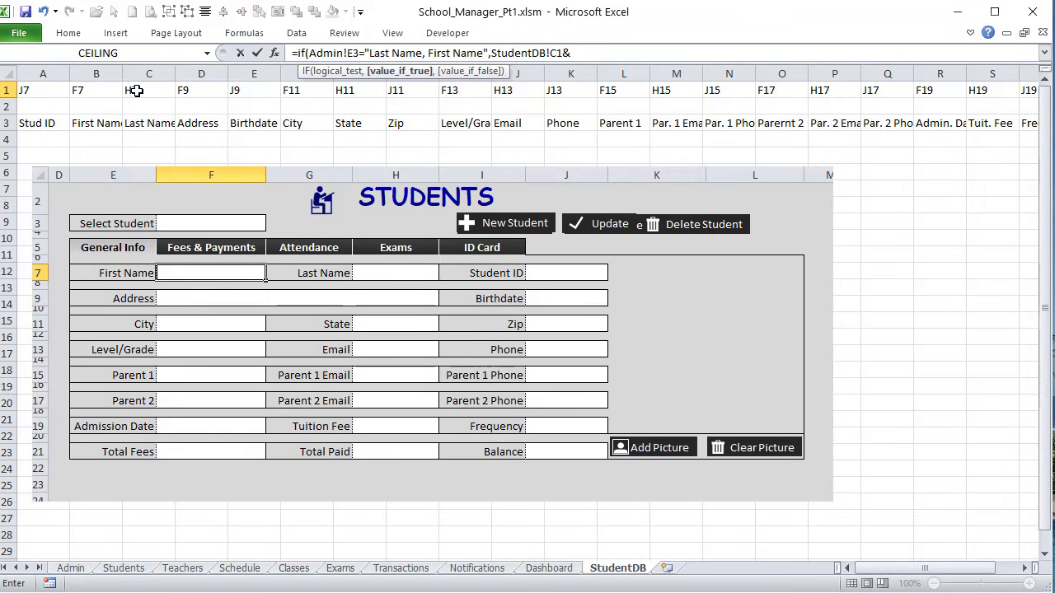
pyautogui.write('", ",')
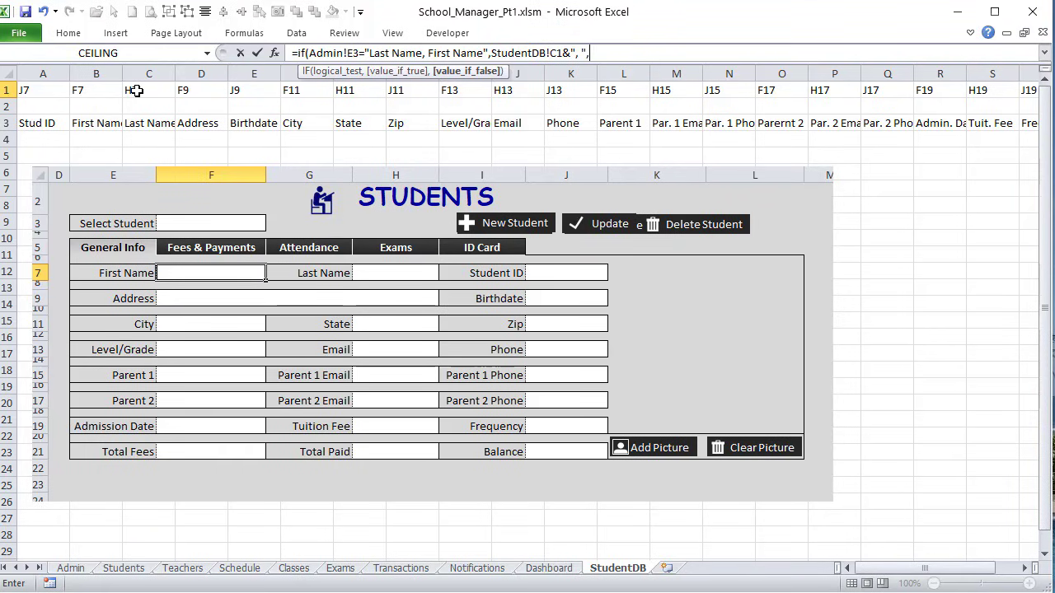
pyautogui.press('BackSpace')
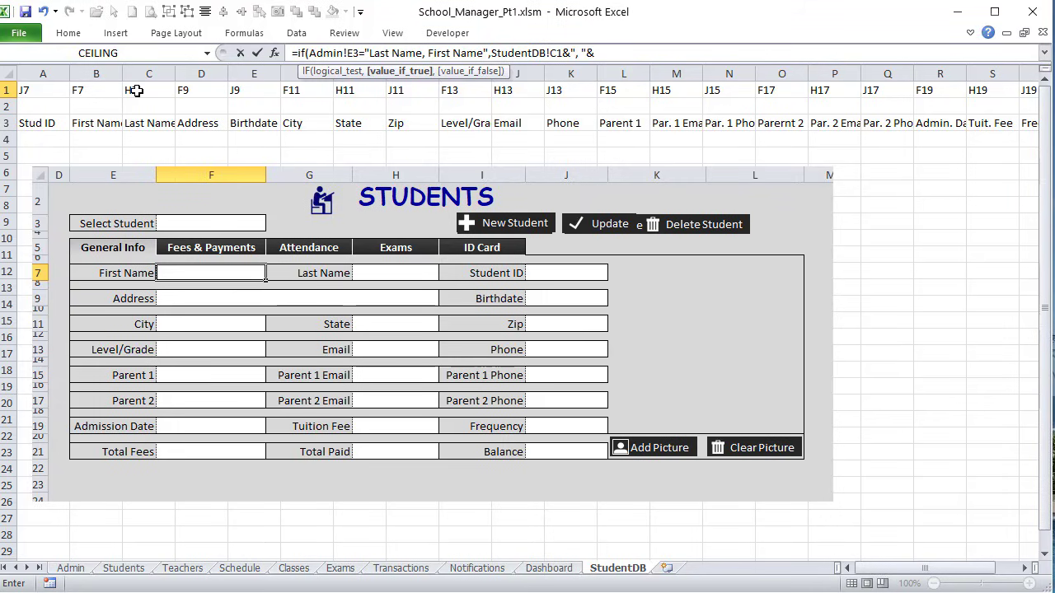
pyautogui.click(86, 89)
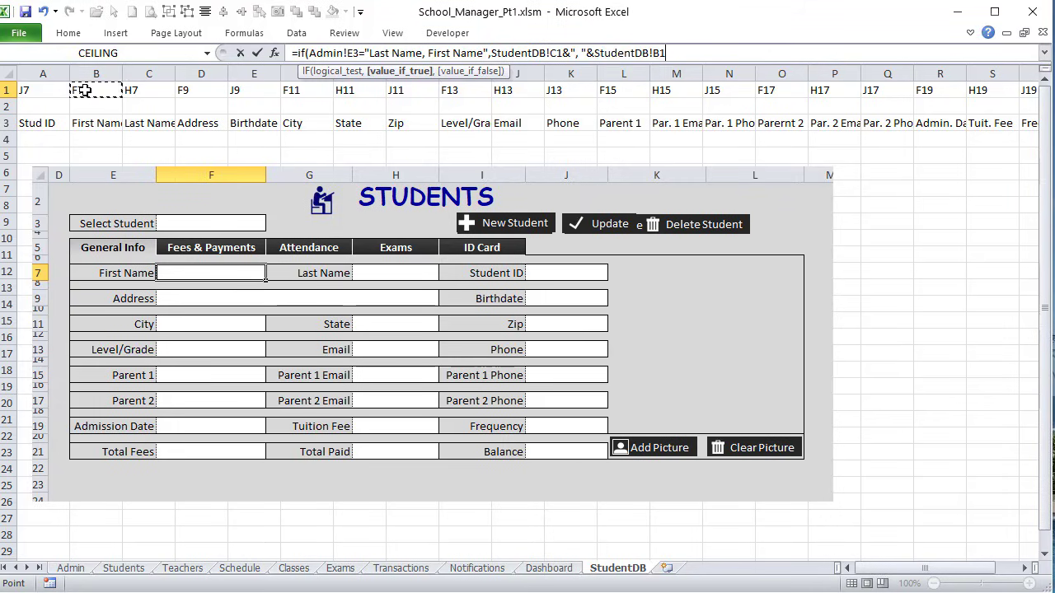
pyautogui.write(',')
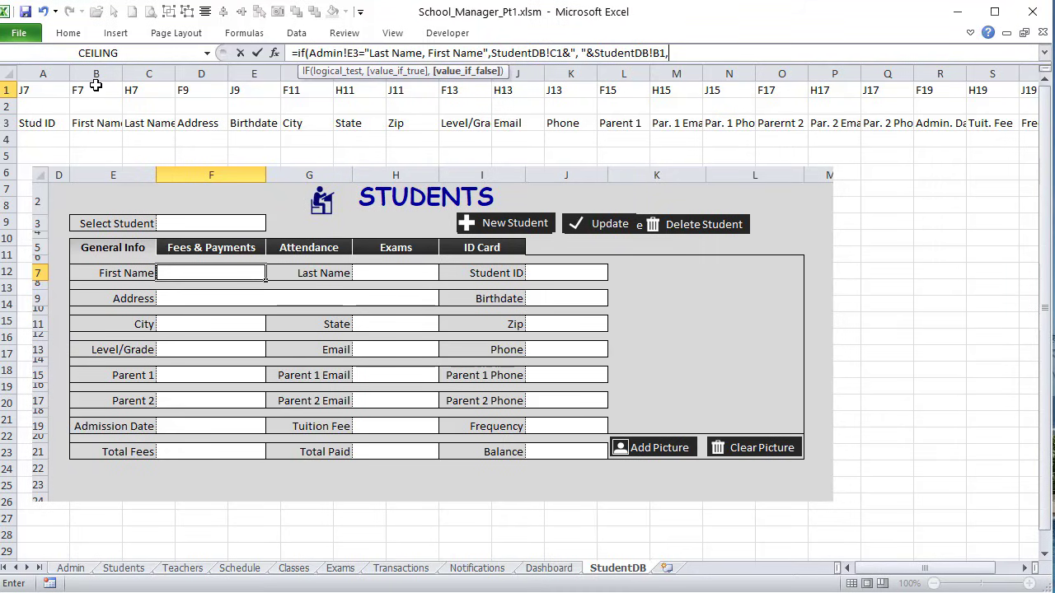
# Step: Set the V1 formula's value-if-false to the first name, a space and the last name: StudentDB!B1&" "&C1
pyautogui.click(97, 86)
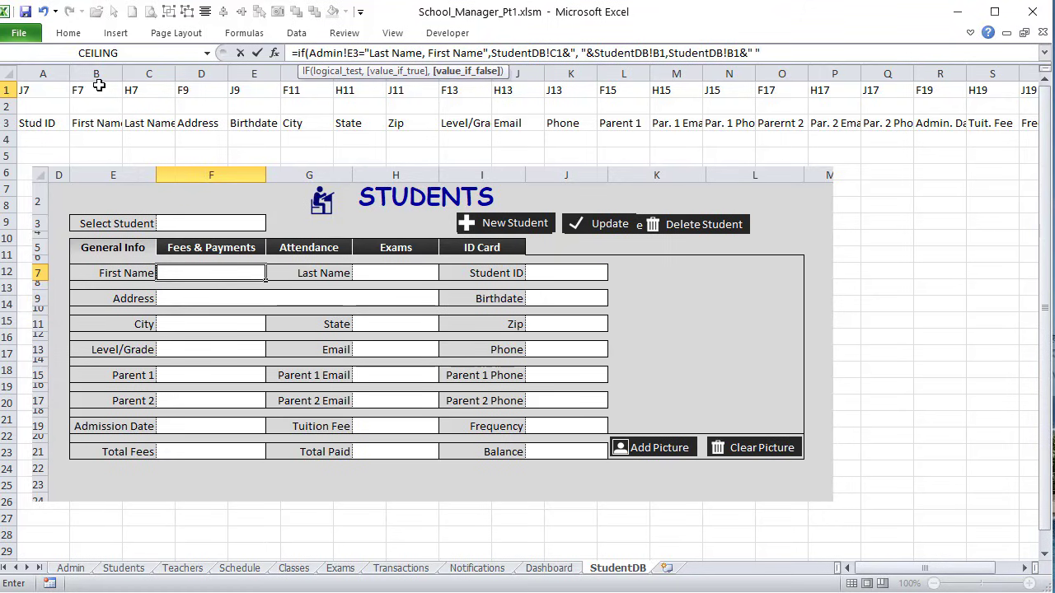
pyautogui.press('Return')
pyautogui.click(983, 89)
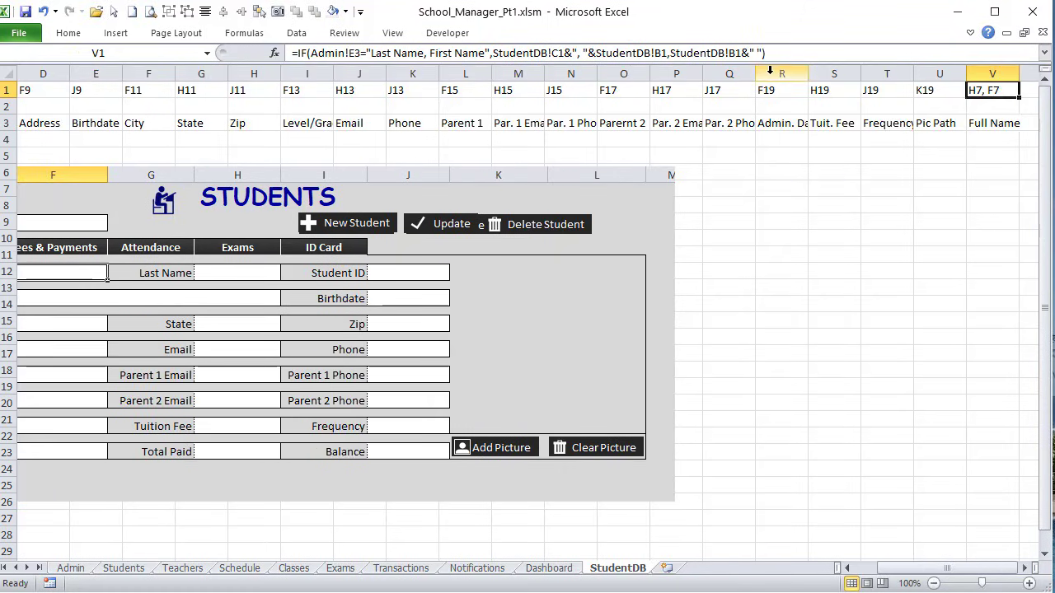
pyautogui.click(763, 54)
pyautogui.write('&')
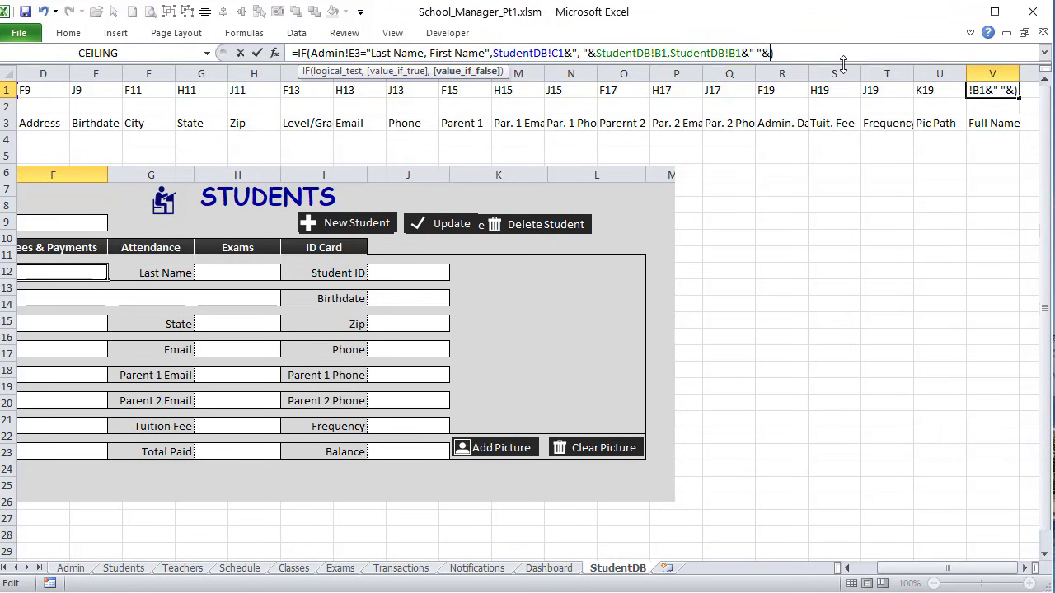
pyautogui.moveTo(946, 567); pyautogui.dragTo(925, 568)
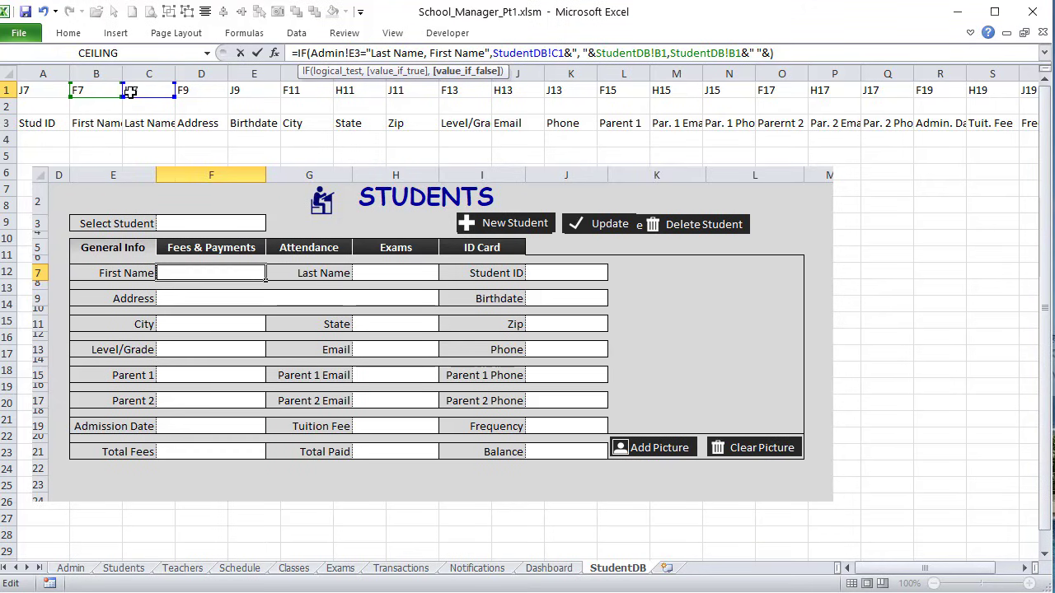
pyautogui.click(139, 92)
# Step: Remove the StudentDB! sheet prefix from the first C1 reference in the V1 formula and commit it
pyautogui.moveTo(553, 53); pyautogui.dragTo(493, 52)
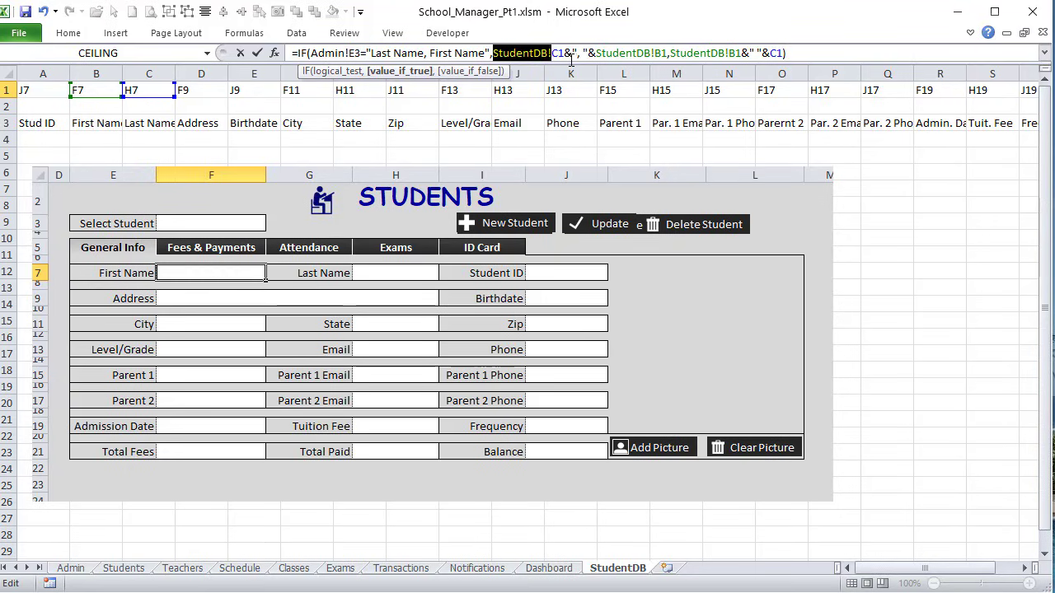
pyautogui.press('Delete')
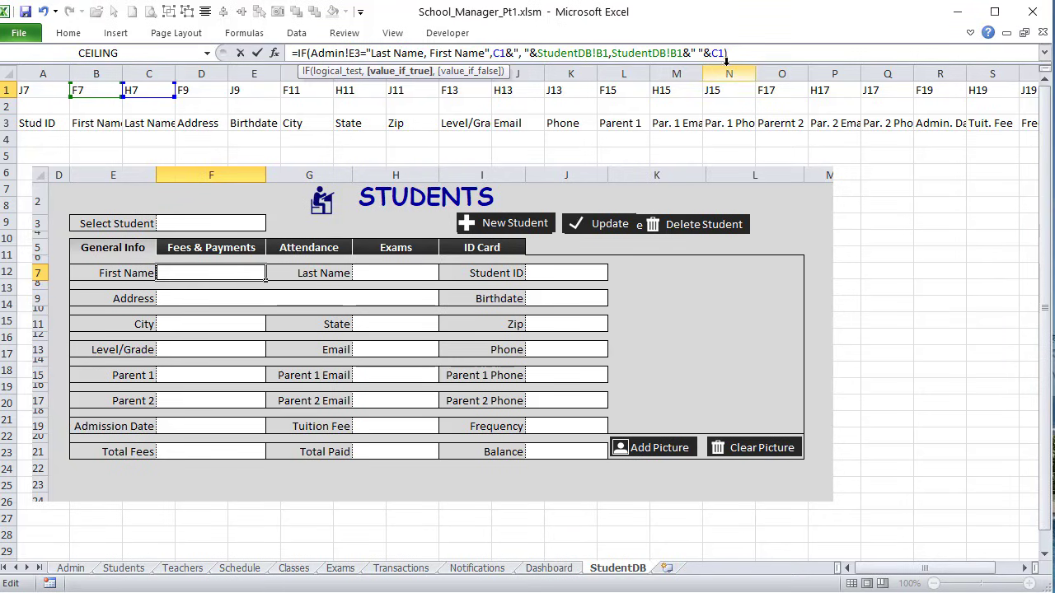
pyautogui.press('Return')
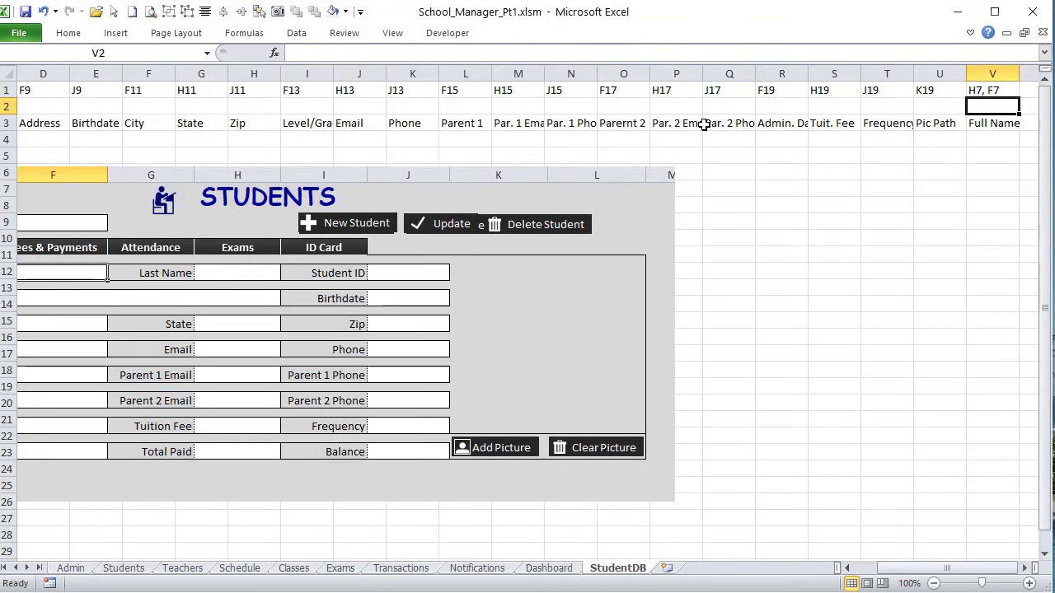
# Step: Enter a sample student's first name in cell B4 and last name in cell C4 of StudentDB
pyautogui.click(1008, 140)
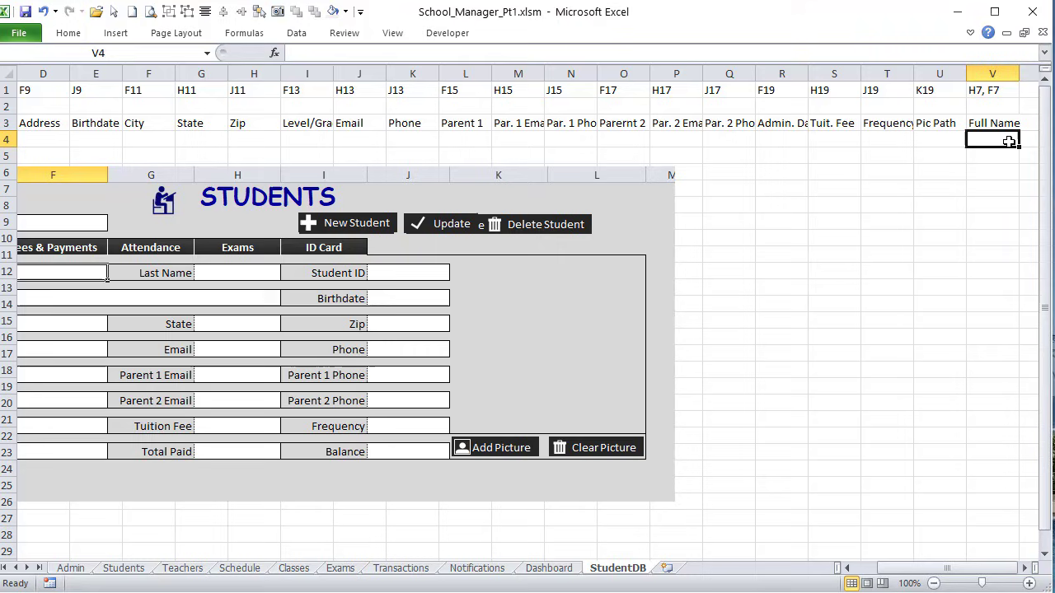
pyautogui.click(912, 568)
pyautogui.click(84, 140)
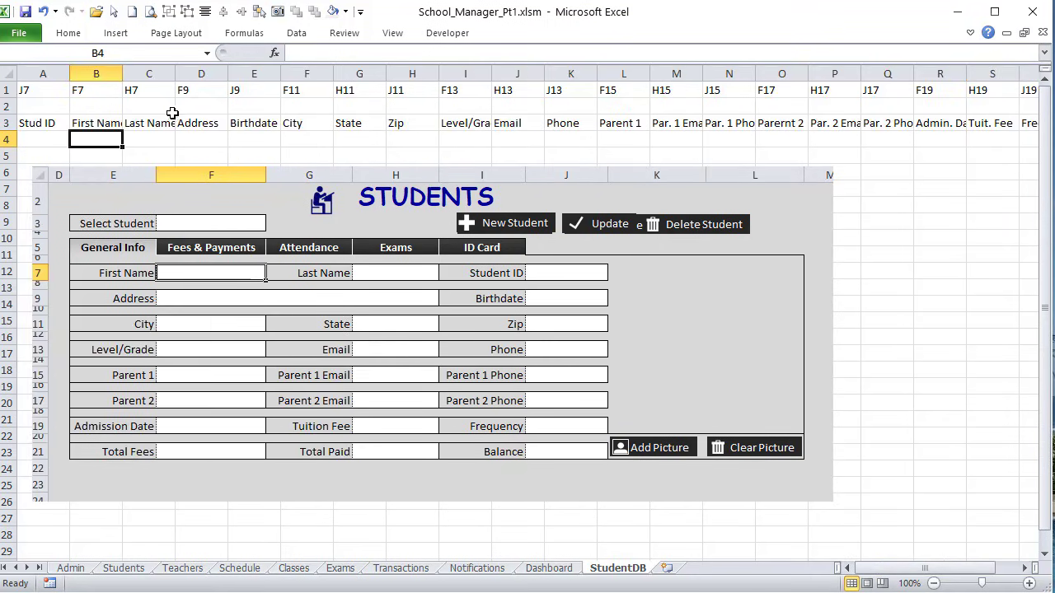
pyautogui.write('Fred')
pyautogui.press('Tab')
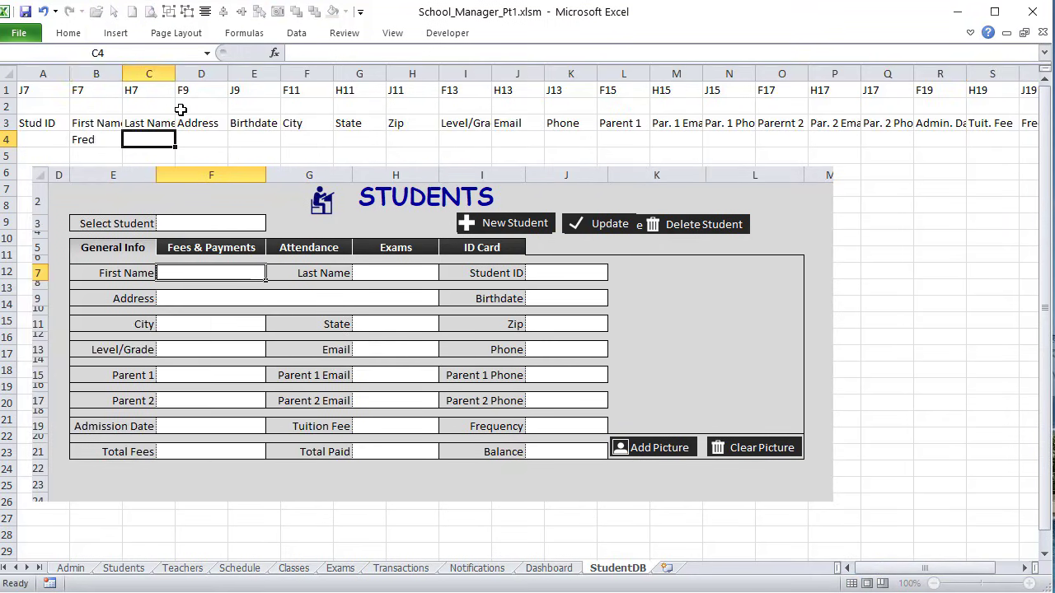
pyautogui.write('Fredders')
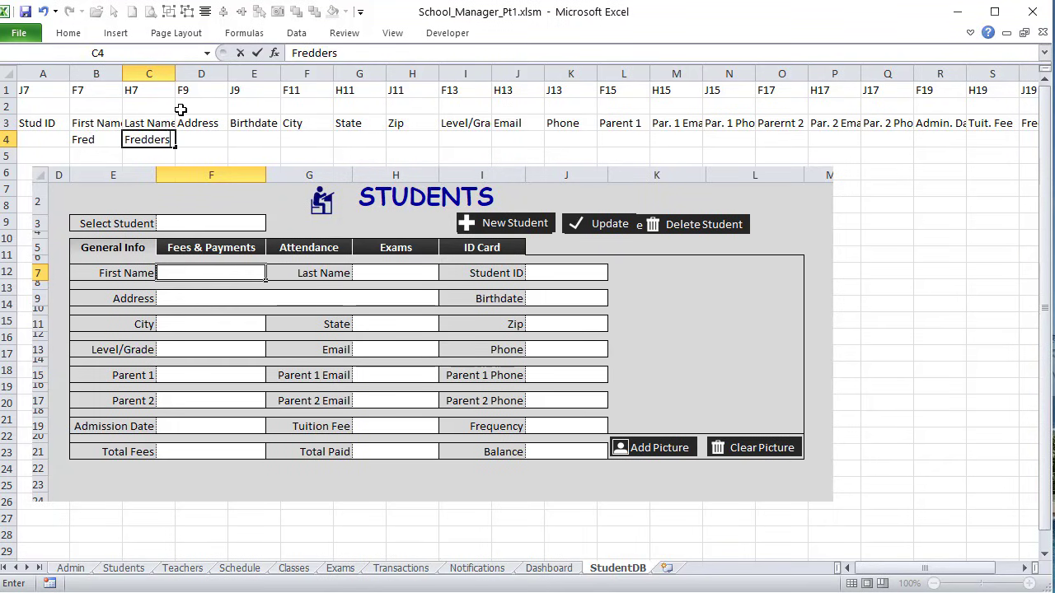
pyautogui.press('Tab')
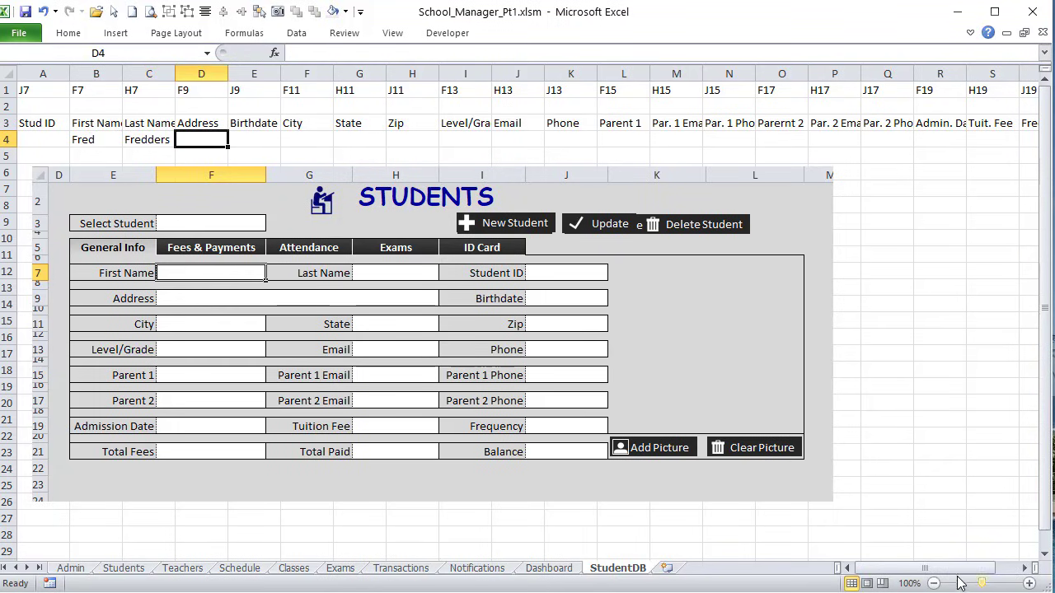
# Step: Copy the V1 formula into V4 under Full Name, pasting only the formula, and fit column V's width to the name
pyautogui.moveTo(995, 568); pyautogui.dragTo(1017, 568)
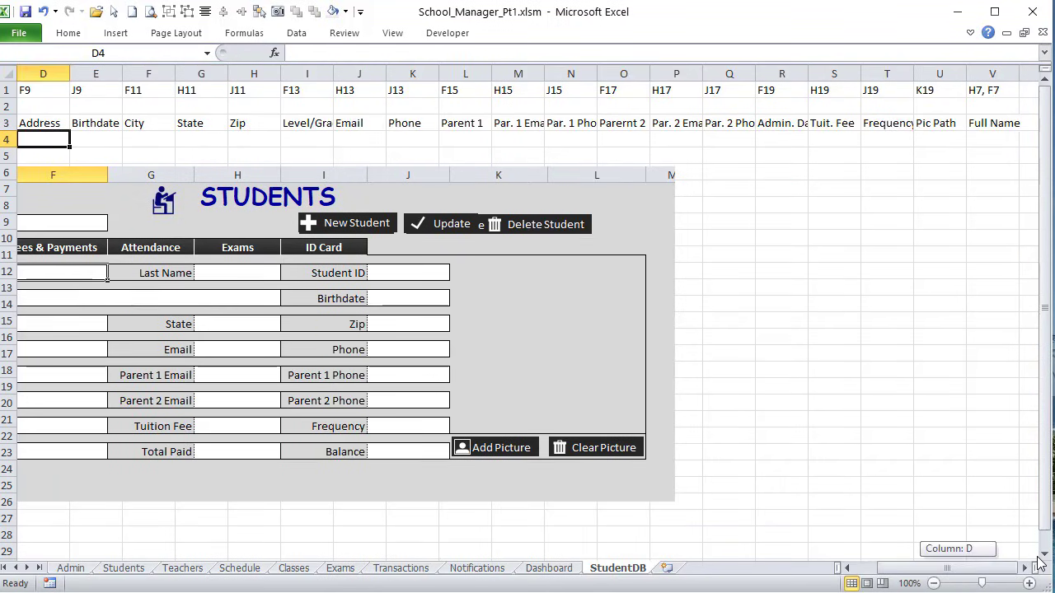
pyautogui.click(1007, 121)
pyautogui.click(989, 93)
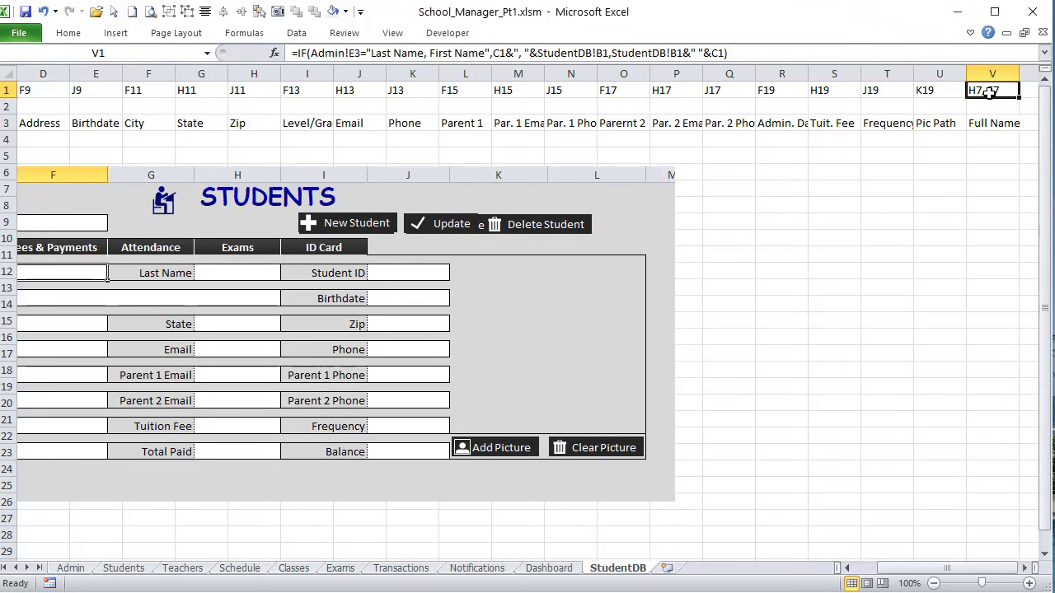
pyautogui.rightClick(989, 93)
pyautogui.click(964, 122)
pyautogui.rightClick(970, 148)
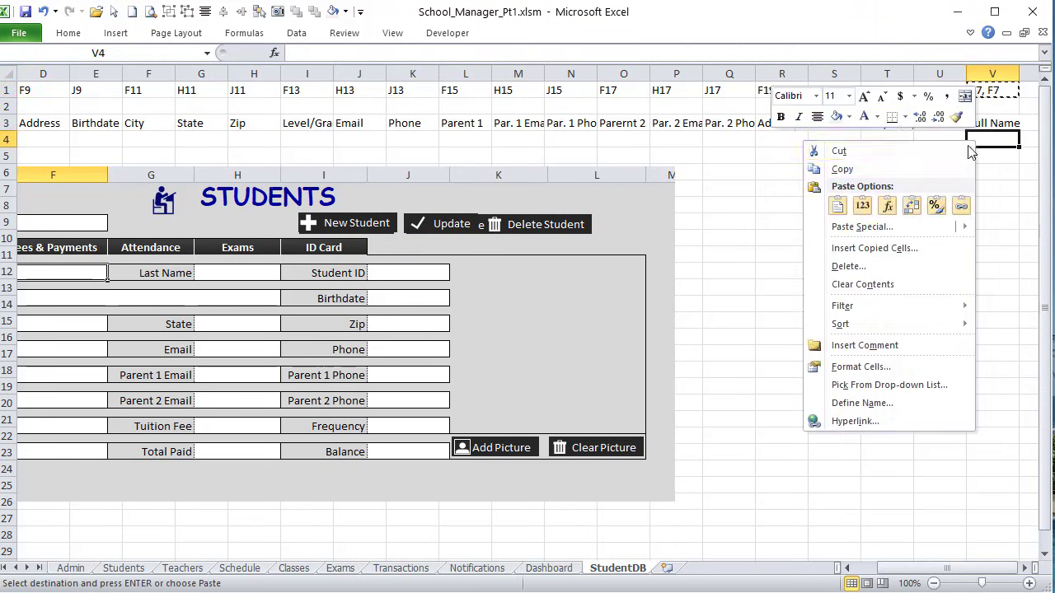
pyautogui.click(887, 205)
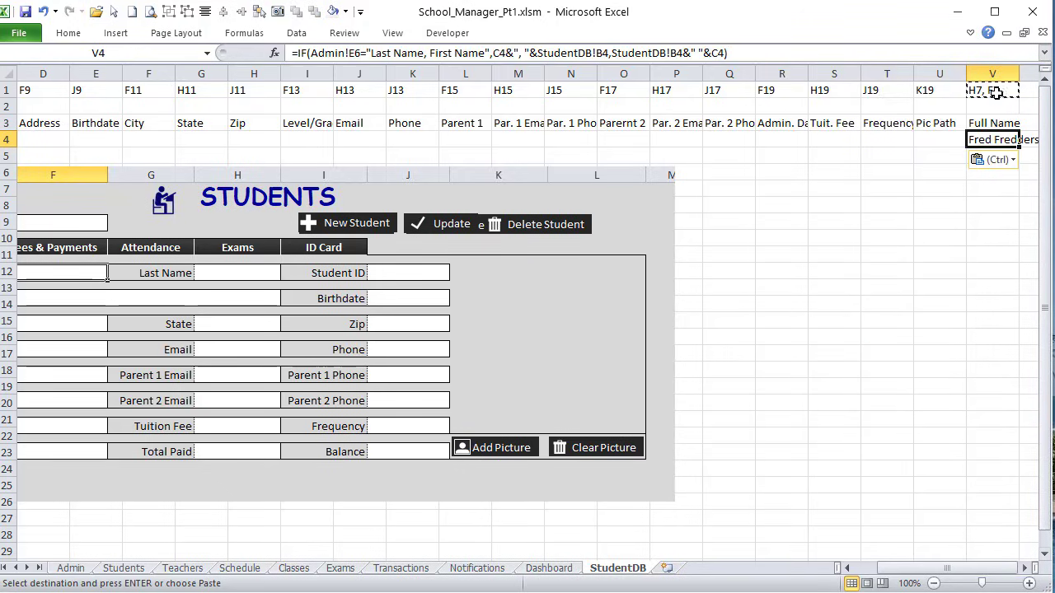
pyautogui.hscroll(1, 918, 208)
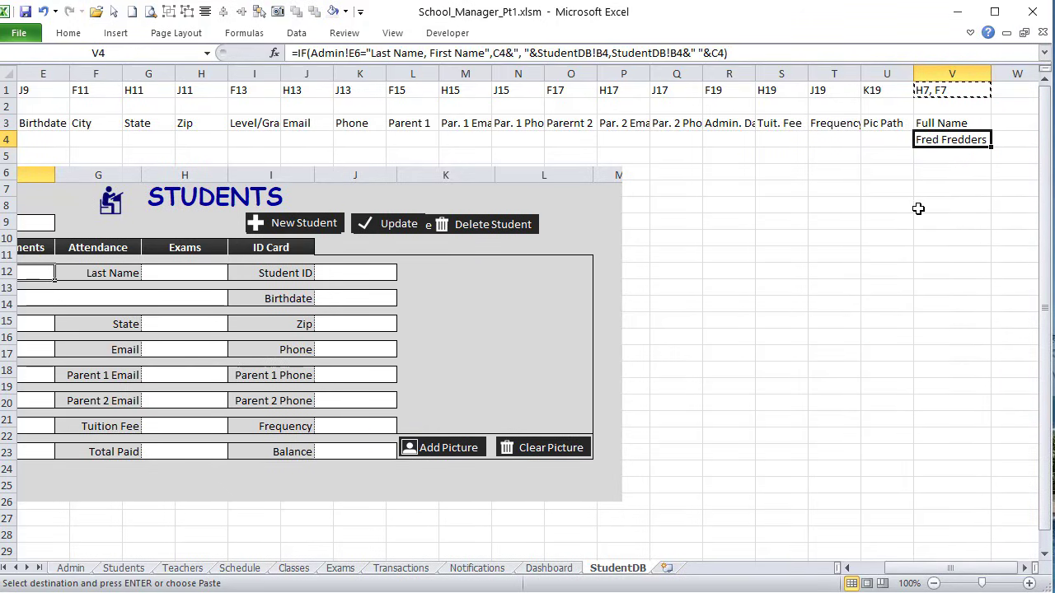
# Step: Set View Names By in cell E3 of the Admin sheet to "First Name Last Name"
pyautogui.click(72, 568)
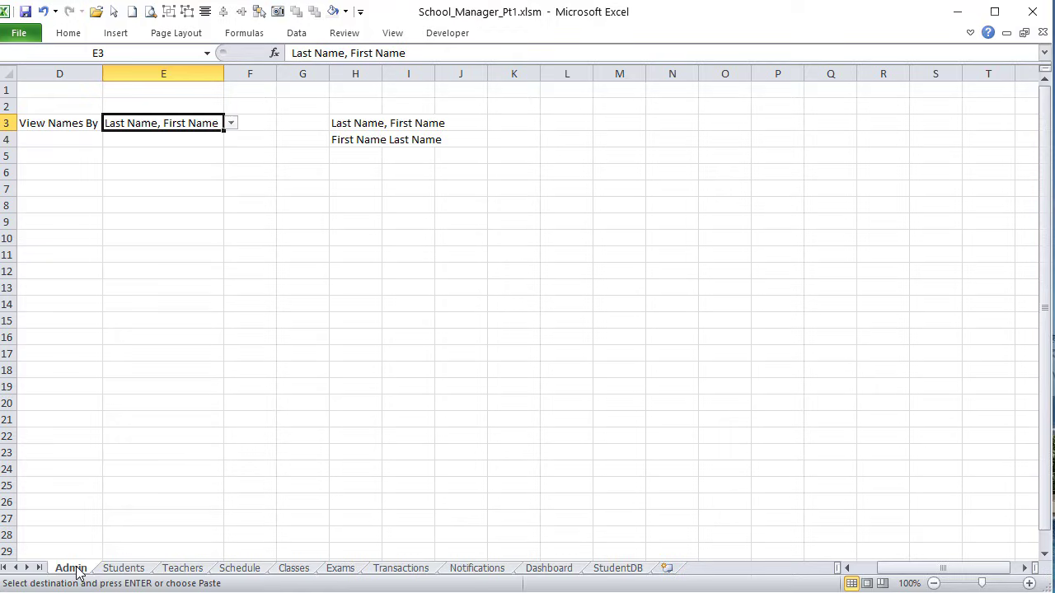
pyautogui.click(231, 122)
pyautogui.click(214, 146)
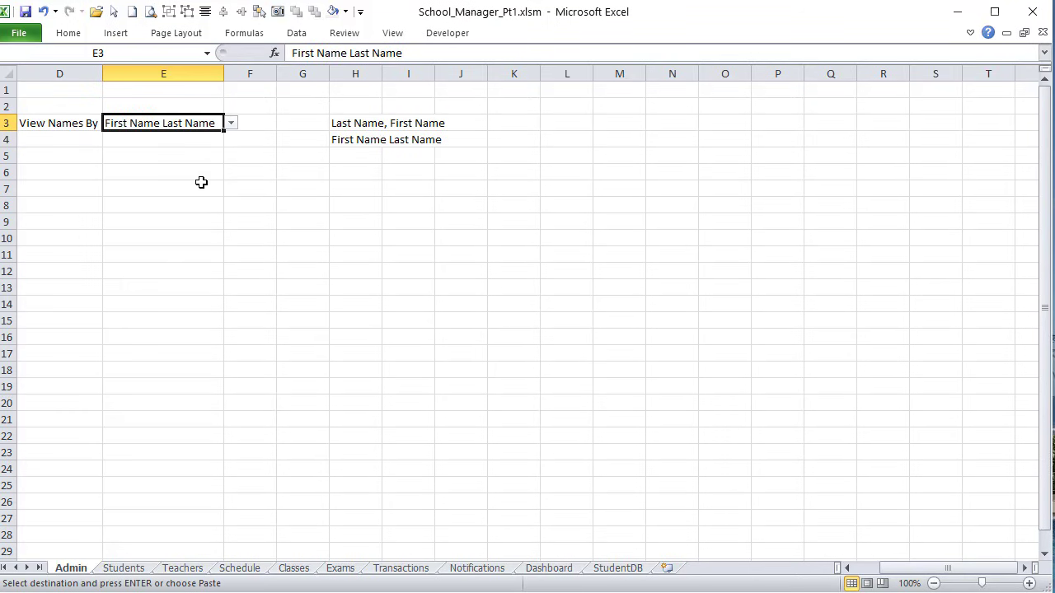
# Step: Make the Admin!E3 reference in StudentDB's V1 formula absolute as $E$3 and commit it
pyautogui.click(643, 568)
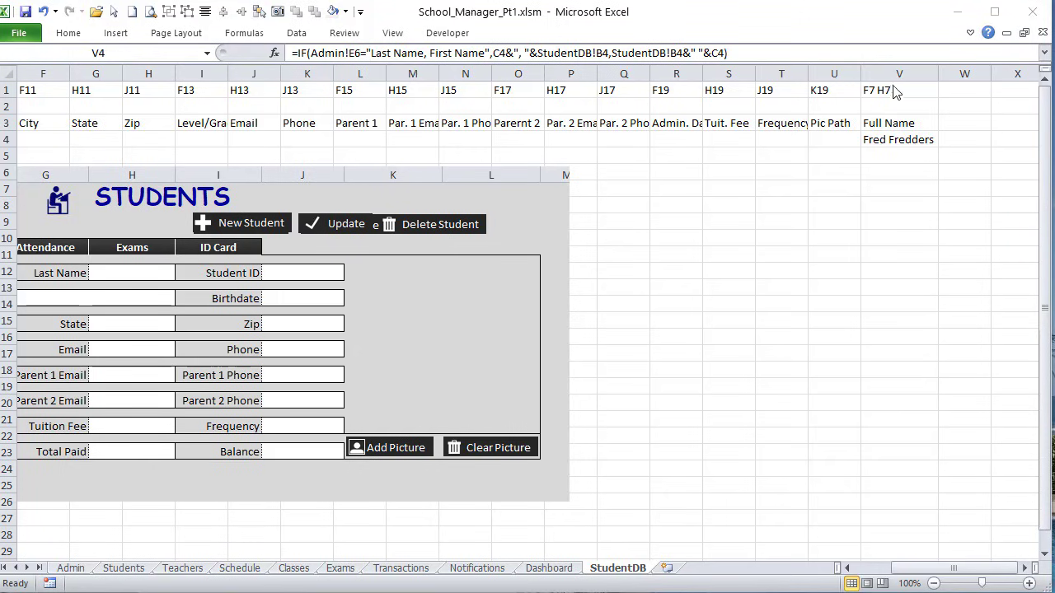
pyautogui.press('F2')
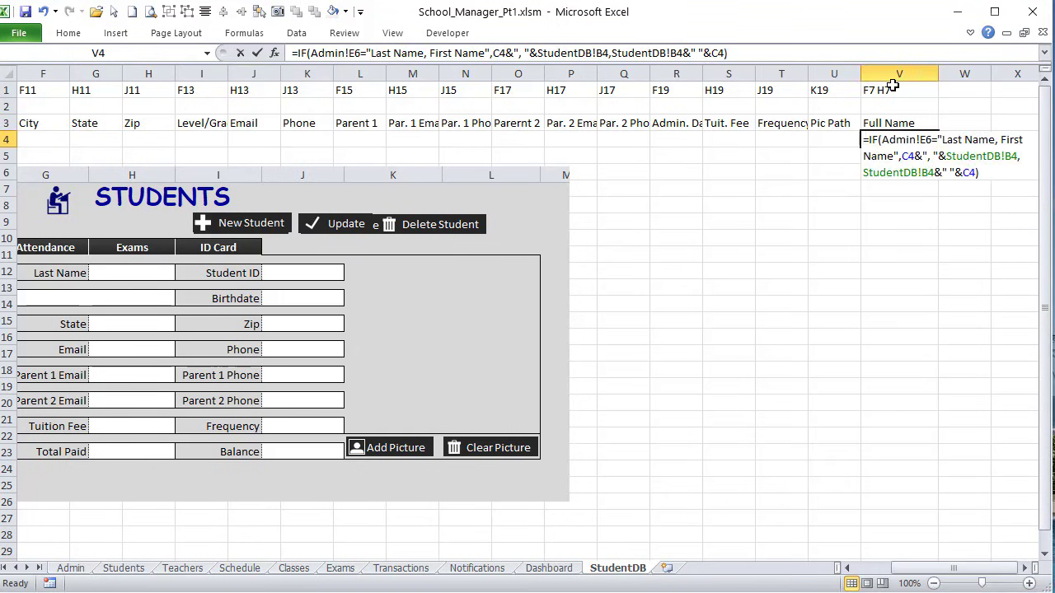
pyautogui.press('Escape')
pyautogui.click(912, 92)
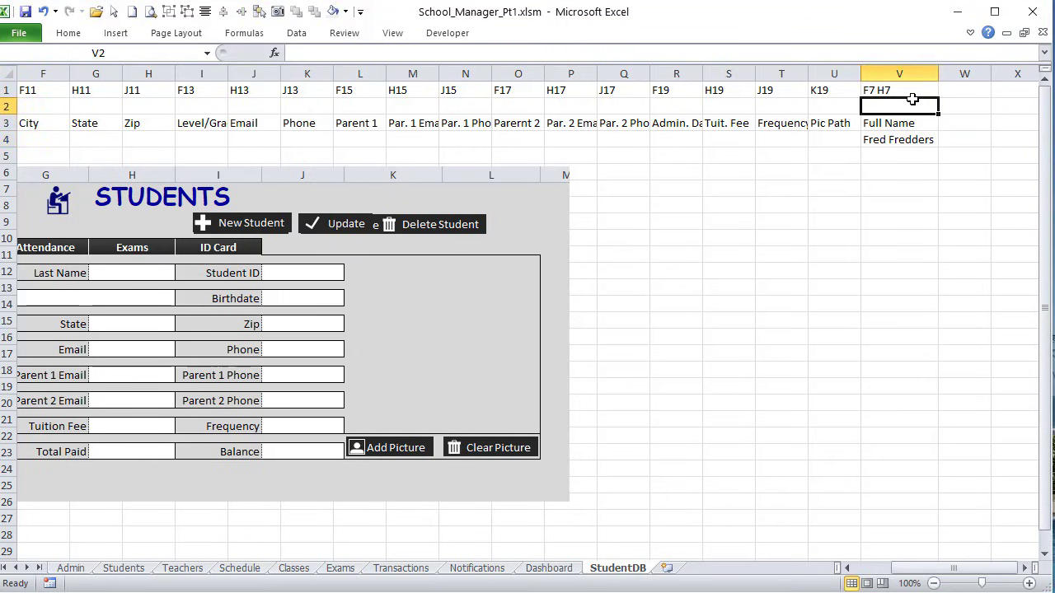
pyautogui.click(355, 54)
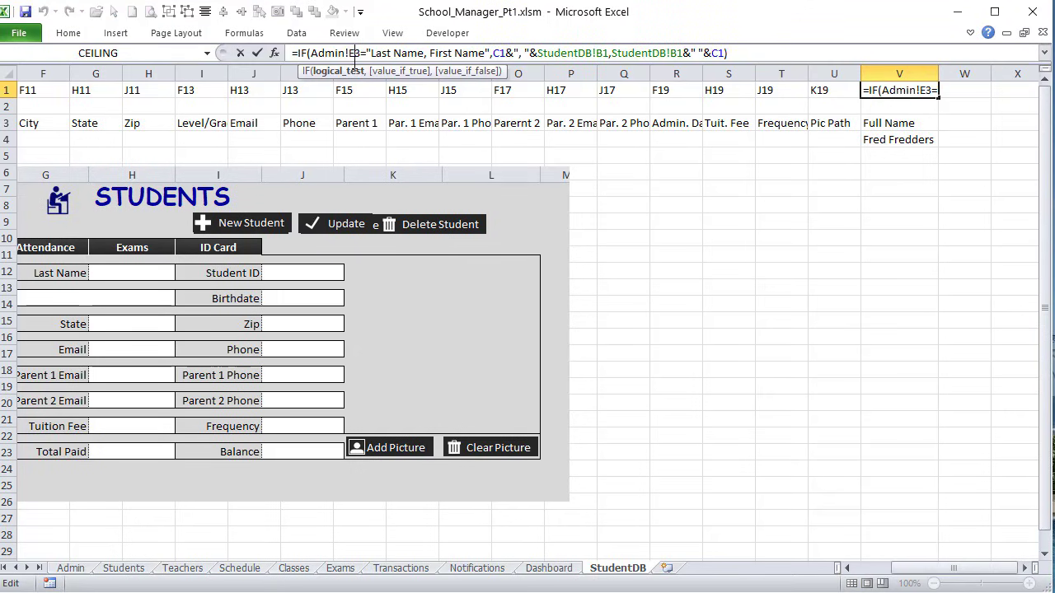
pyautogui.press('F4')
pyautogui.press('Return')
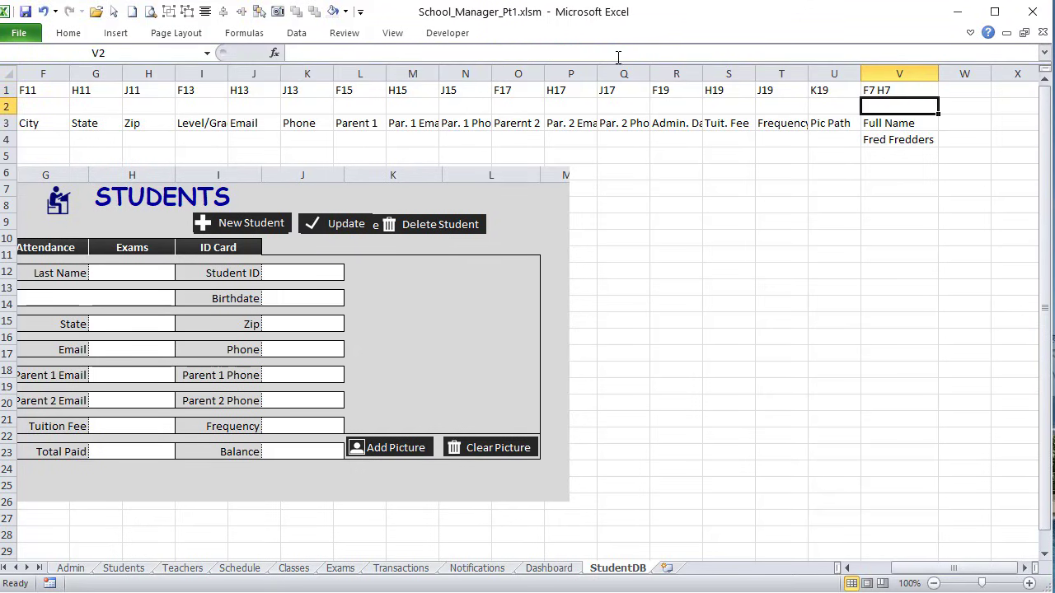
# Step: Copy the V1 formula into V4 under Full Name, pasting only the formula
pyautogui.rightClick(886, 90)
pyautogui.click(800, 119)
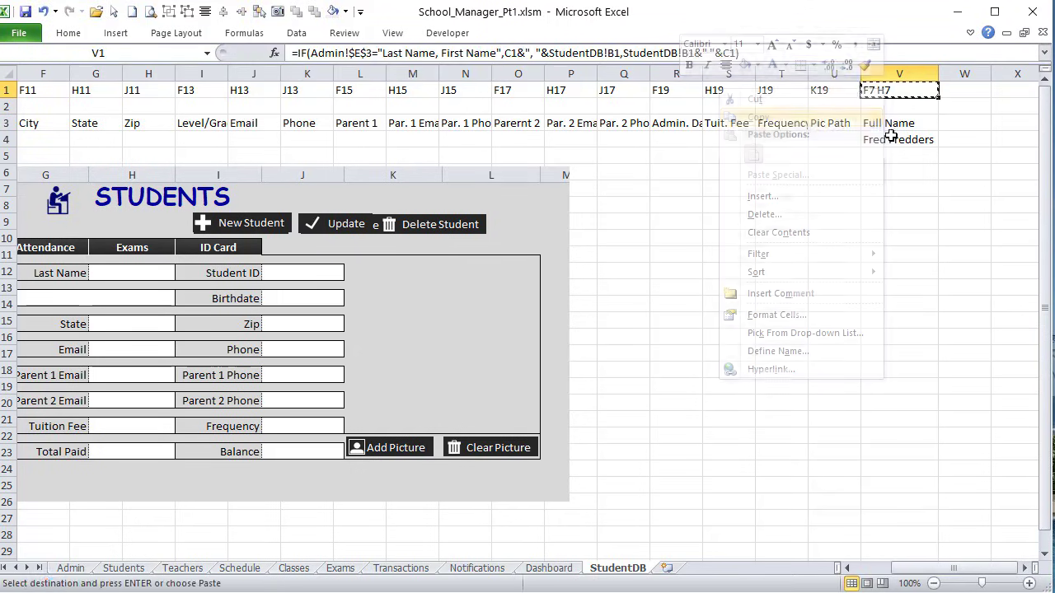
pyautogui.rightClick(891, 139)
pyautogui.click(807, 204)
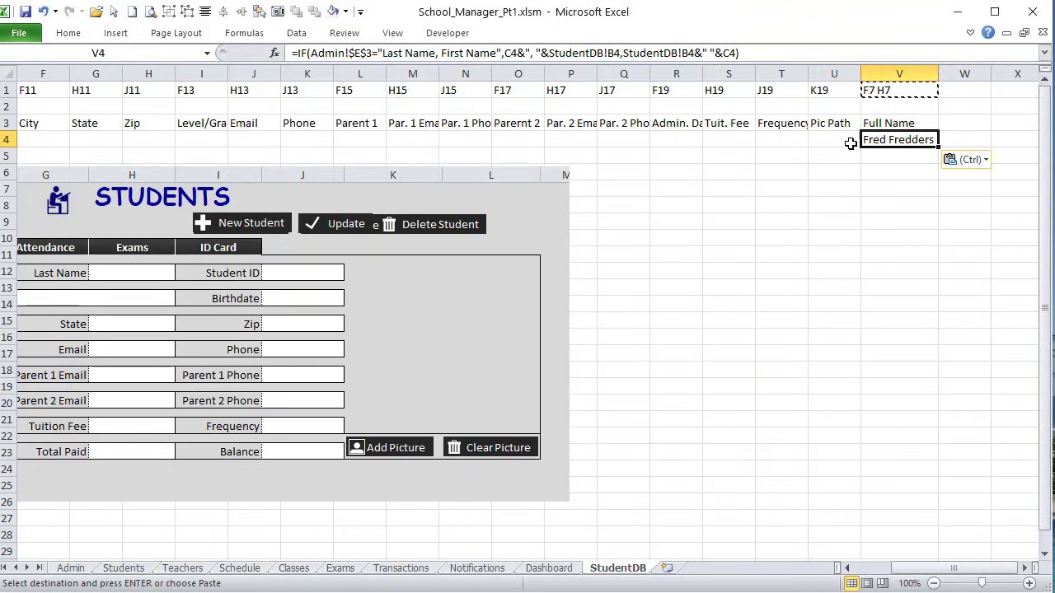
# Step: Set View Names By in cell E3 of the Admin sheet to "Last Name, First Name"
pyautogui.click(70, 568)
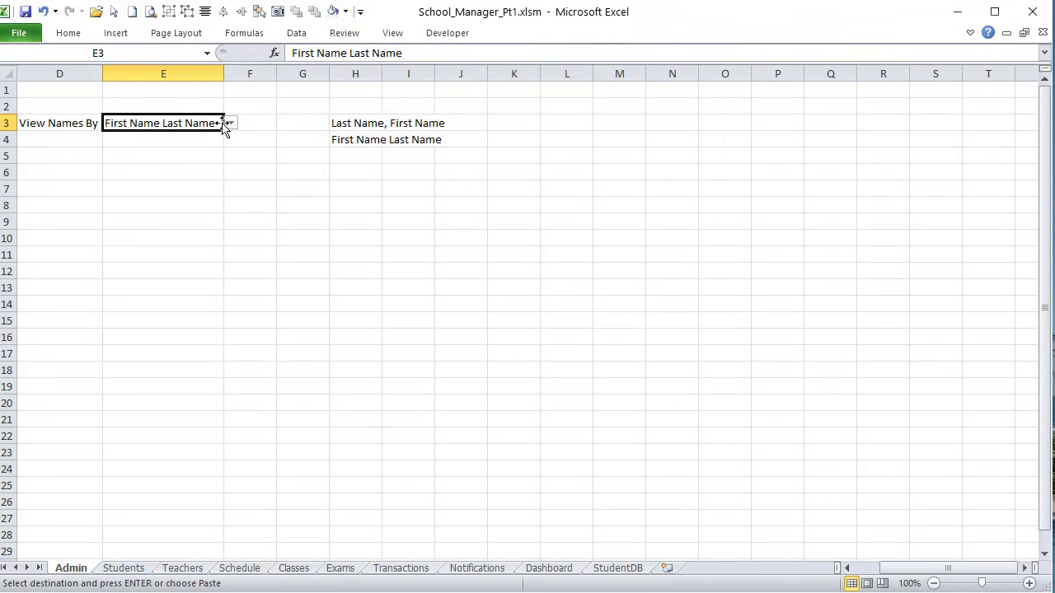
pyautogui.click(231, 123)
pyautogui.click(216, 135)
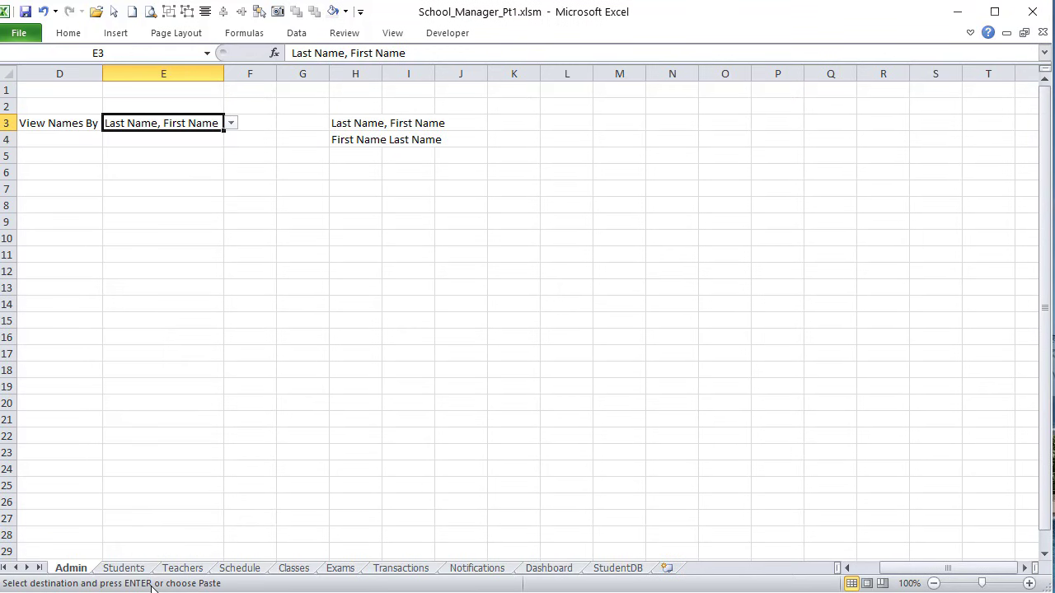
# Step: Fit the width of column V in StudentDB to the full name and review the V1 formula without changing it
pyautogui.click(618, 568)
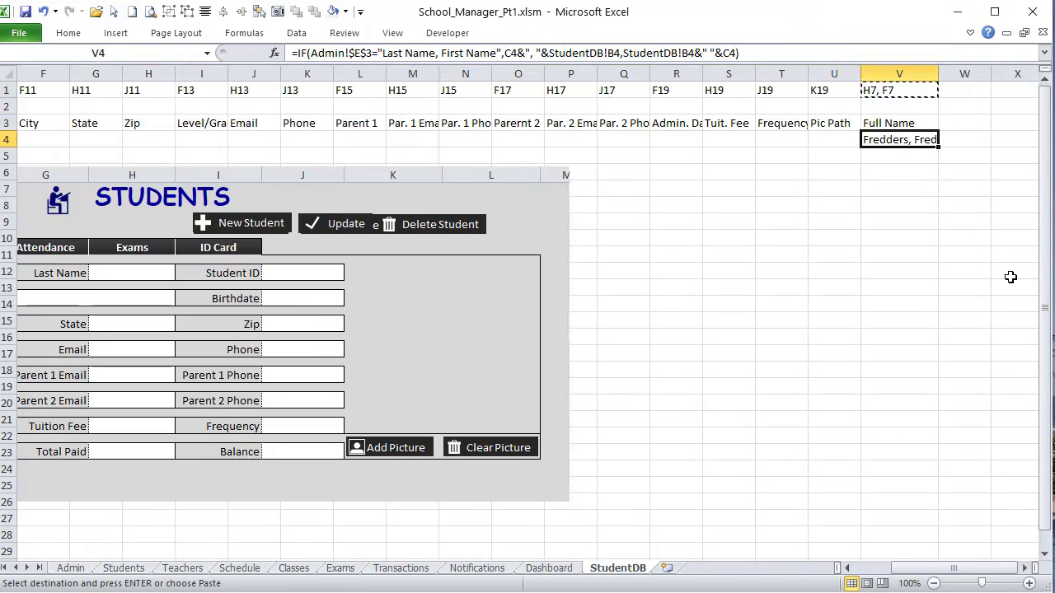
pyautogui.click(958, 202)
pyautogui.doubleClick(938, 71)
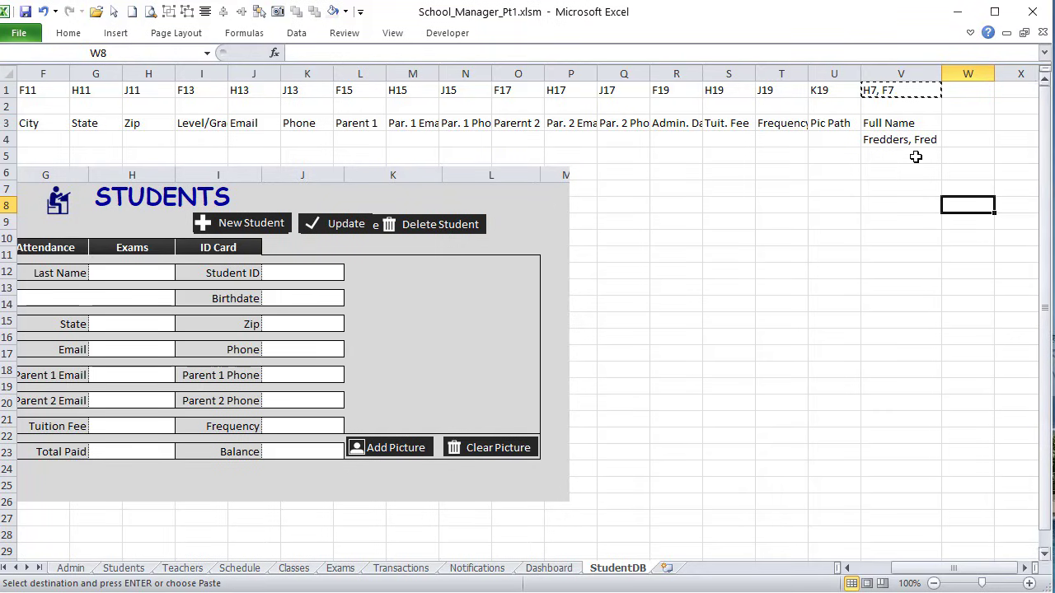
pyautogui.doubleClick(900, 94)
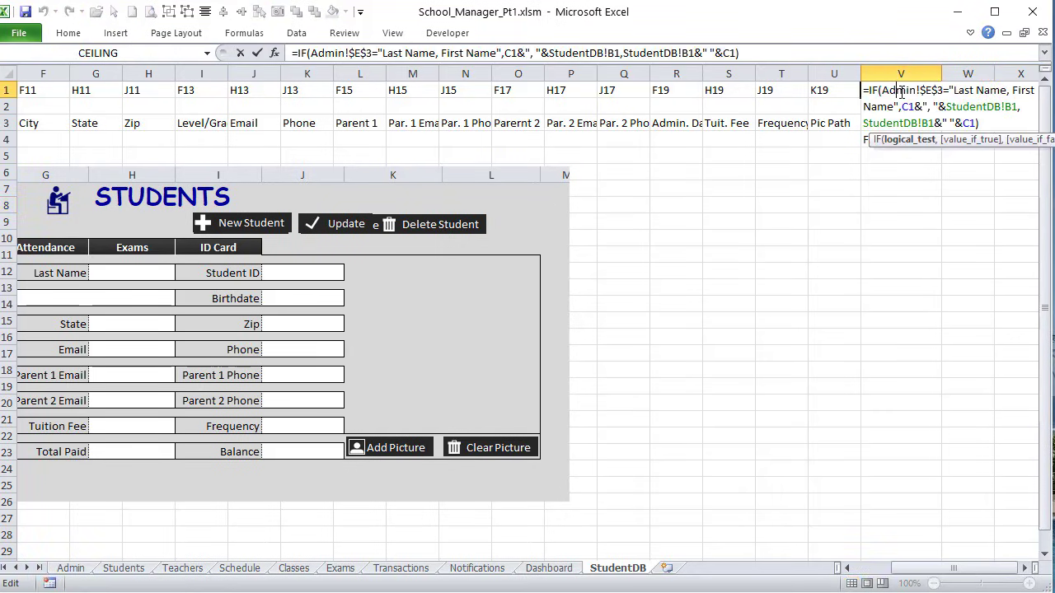
pyautogui.press('Escape')
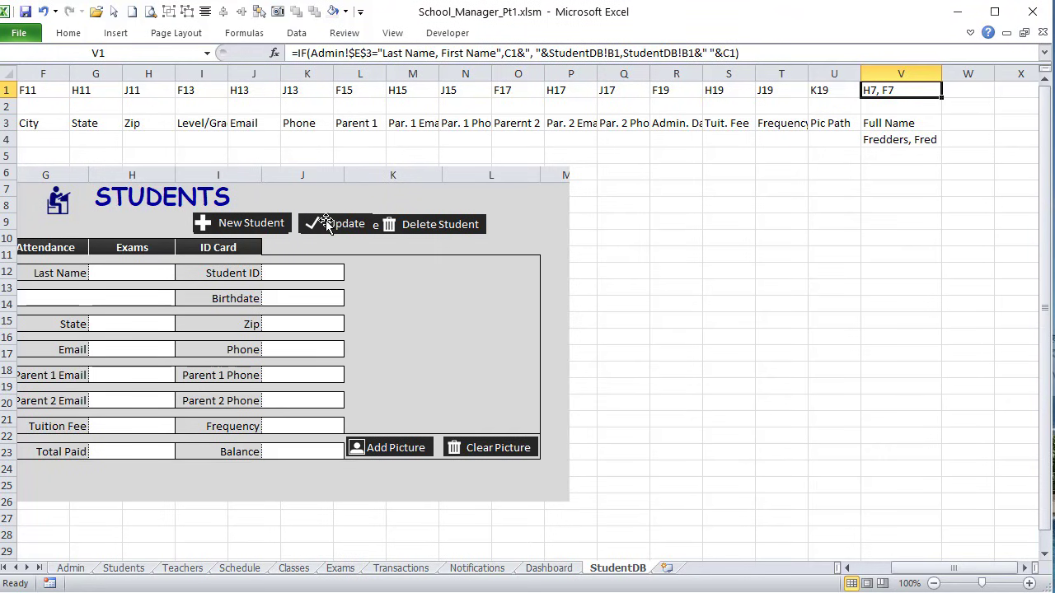
# Step: Move the form picture clear of the top rows and enter the title "Students Database" in cell A2
pyautogui.moveTo(326, 225); pyautogui.dragTo(446, 237)
pyautogui.click(59, 113)
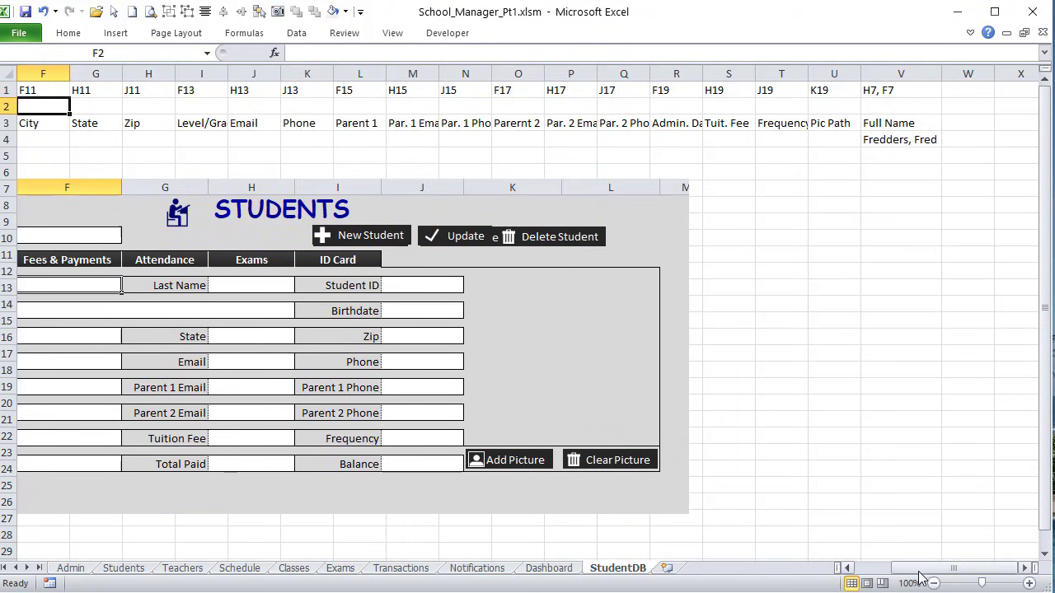
pyautogui.moveTo(948, 569); pyautogui.dragTo(750, 537)
pyautogui.click(59, 108)
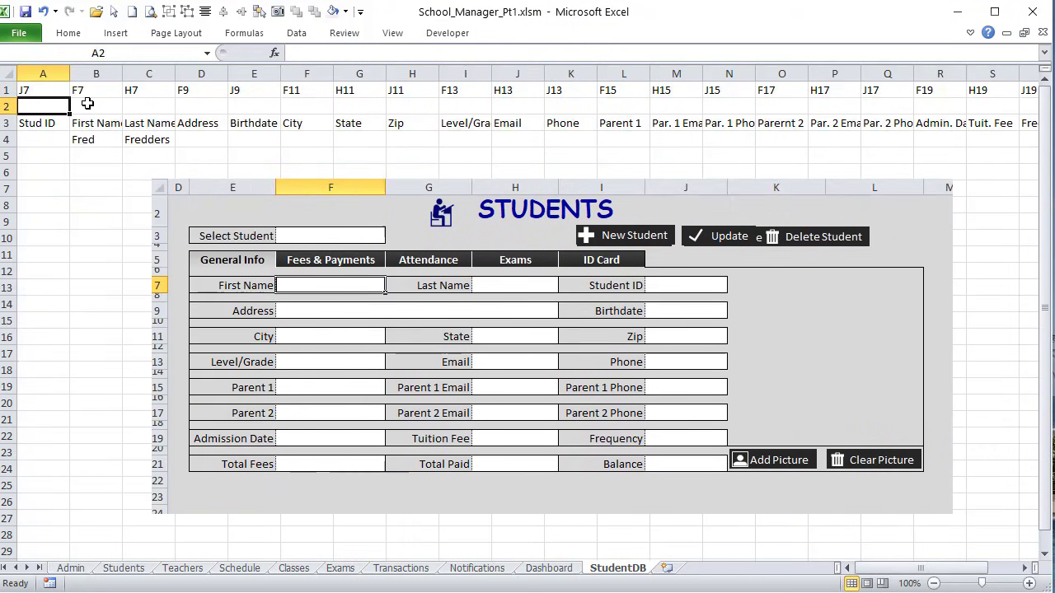
pyautogui.write('Sttu')
pyautogui.press('BackSpace')
pyautogui.press('BackSpace')
pyautogui.press('BackSpace')
pyautogui.write('t')
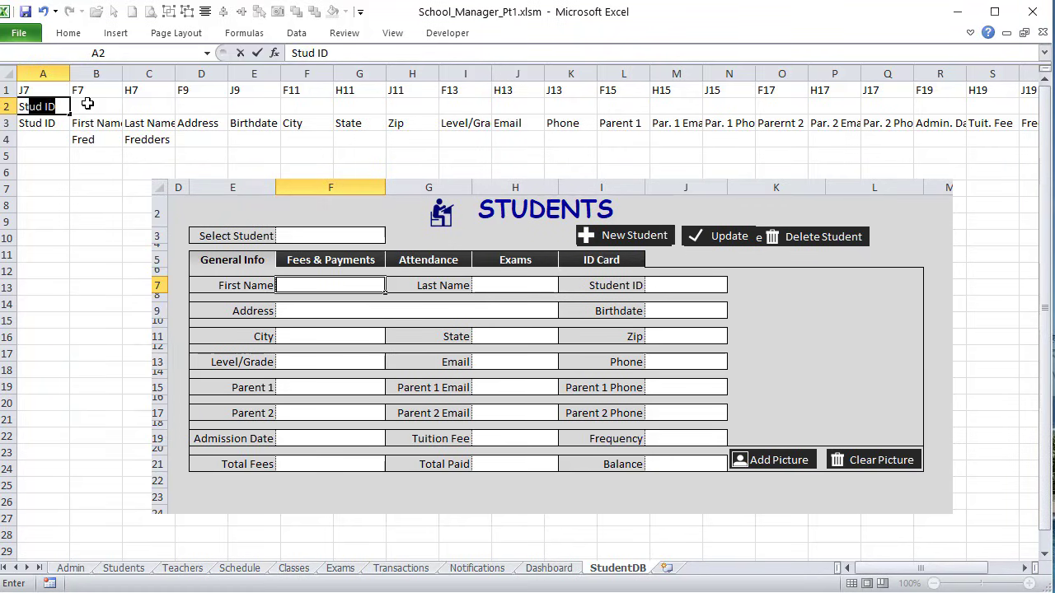
pyautogui.write('udents Database')
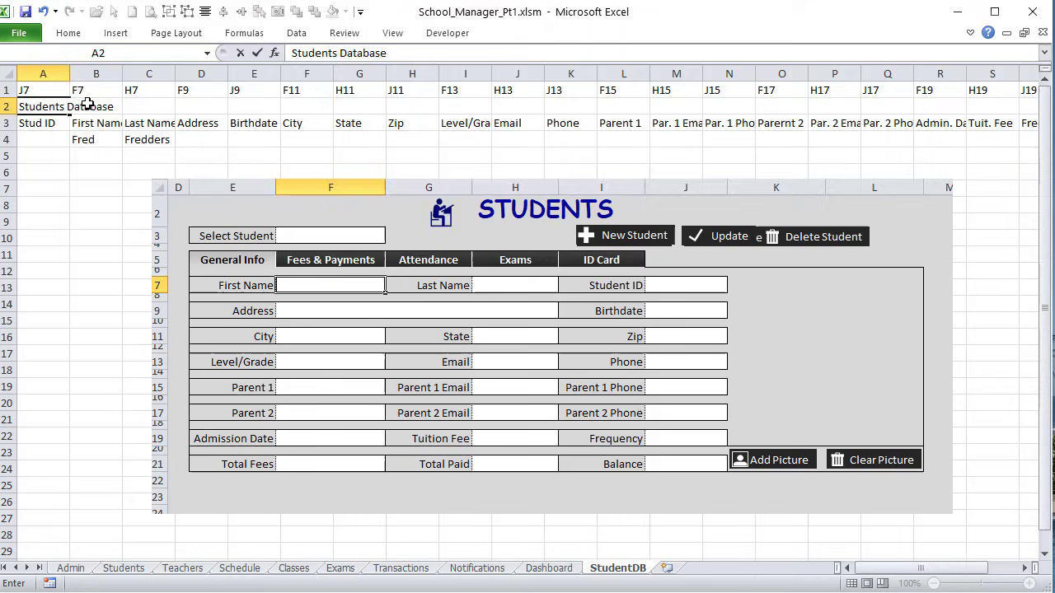
pyautogui.click(9, 172)
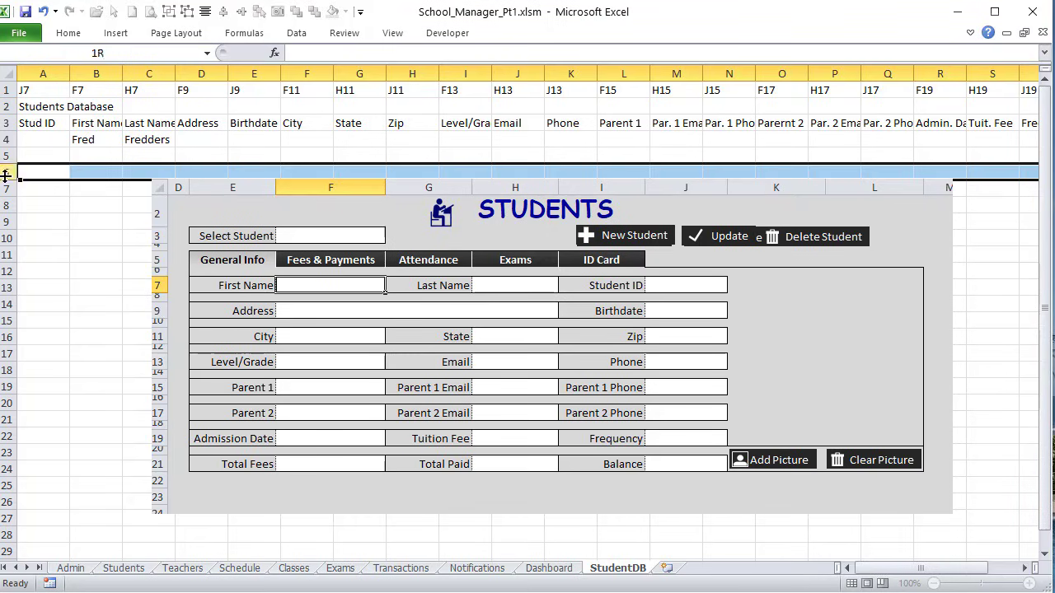
# Step: Merge and center the title across A2:V2 and fill it with light green
pyautogui.moveTo(37, 106); pyautogui.dragTo(887, 112)
pyautogui.click(69, 33)
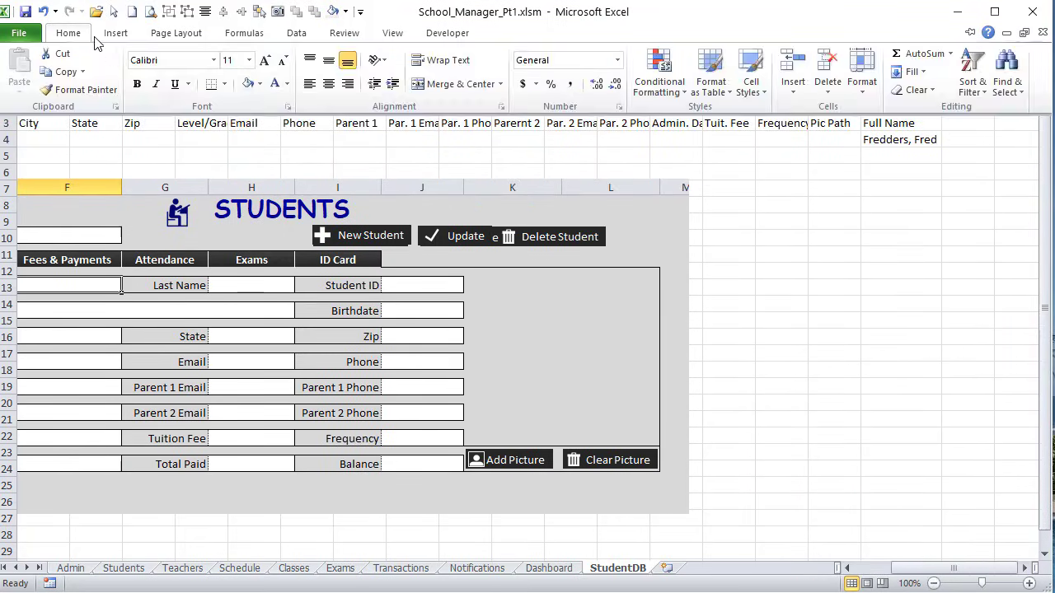
pyautogui.click(422, 88)
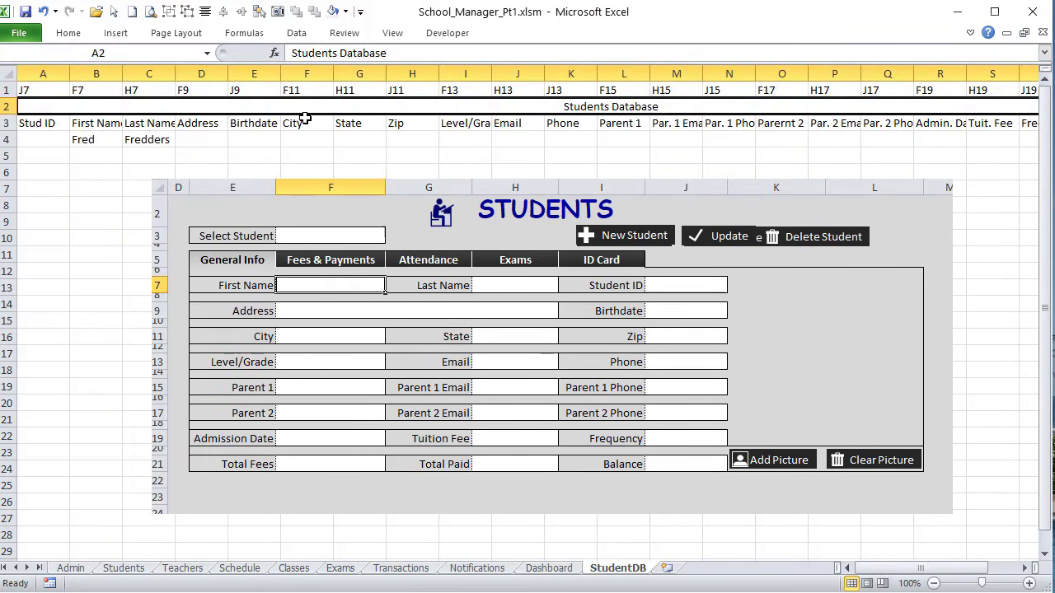
pyautogui.click(68, 33)
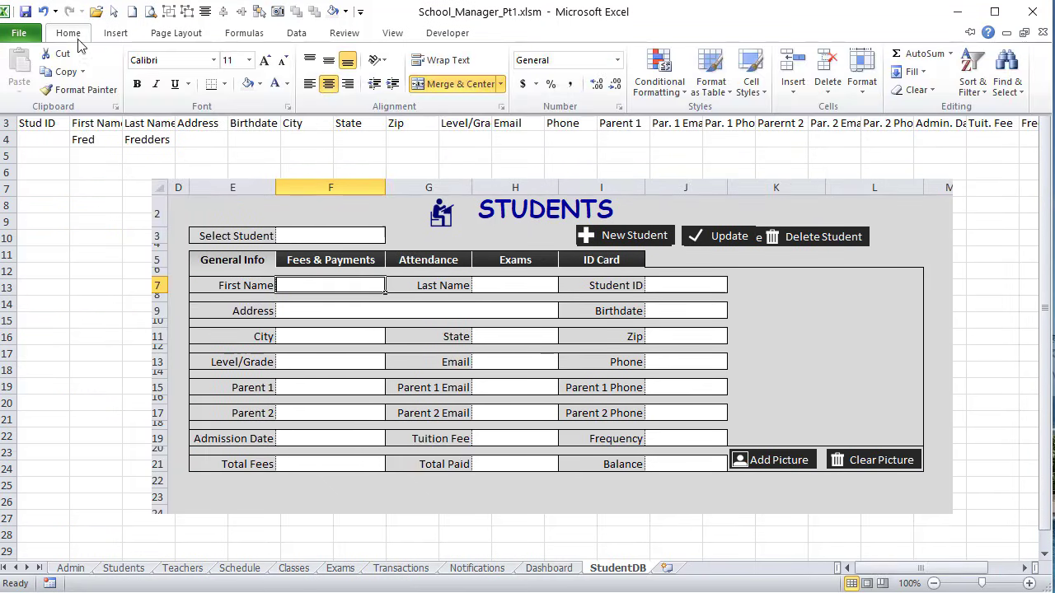
pyautogui.click(260, 85)
pyautogui.click(216, 141)
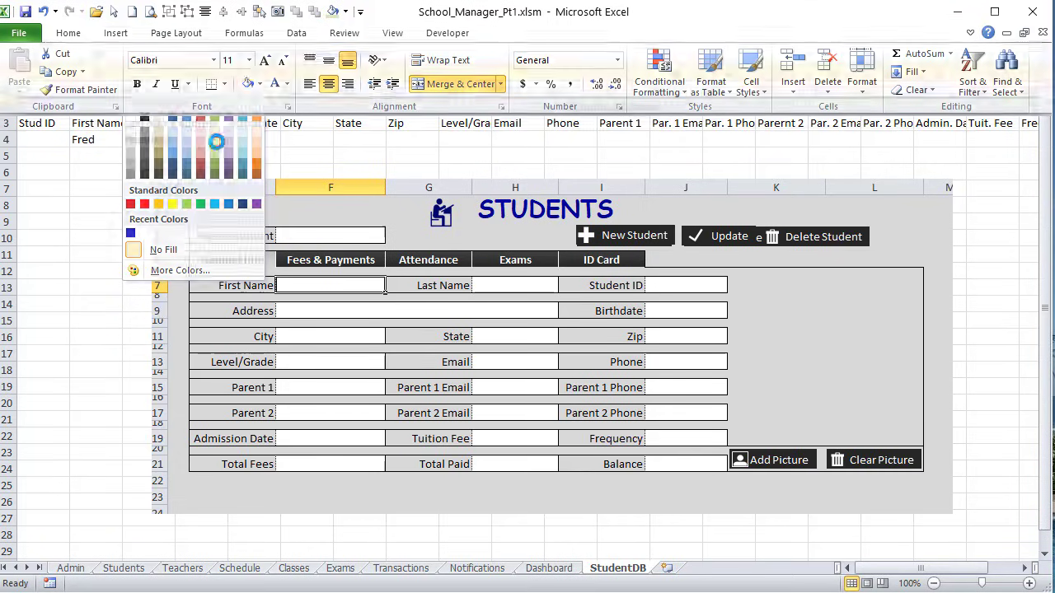
# Step: Format the header row A3:V3 with centered text, all borders and the lightest green fill
pyautogui.moveTo(37, 123); pyautogui.dragTo(927, 124)
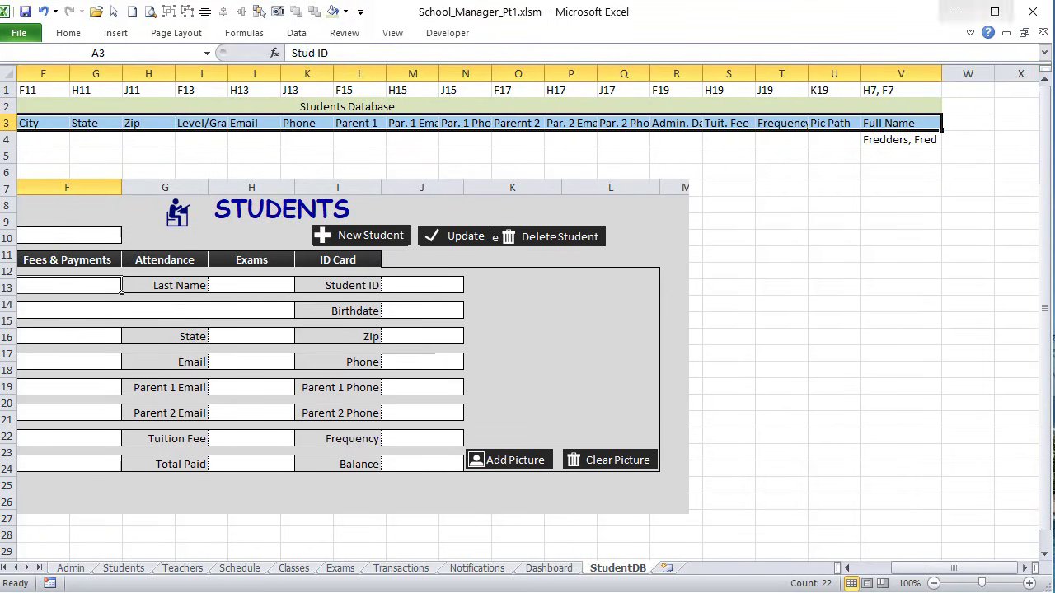
pyautogui.click(970, 33)
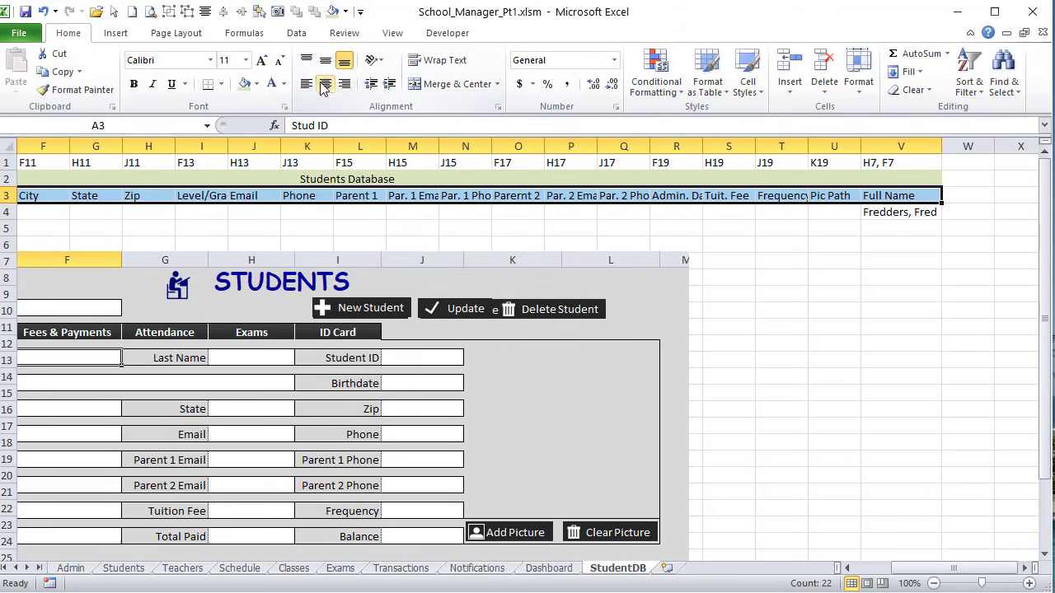
pyautogui.click(324, 86)
pyautogui.click(222, 84)
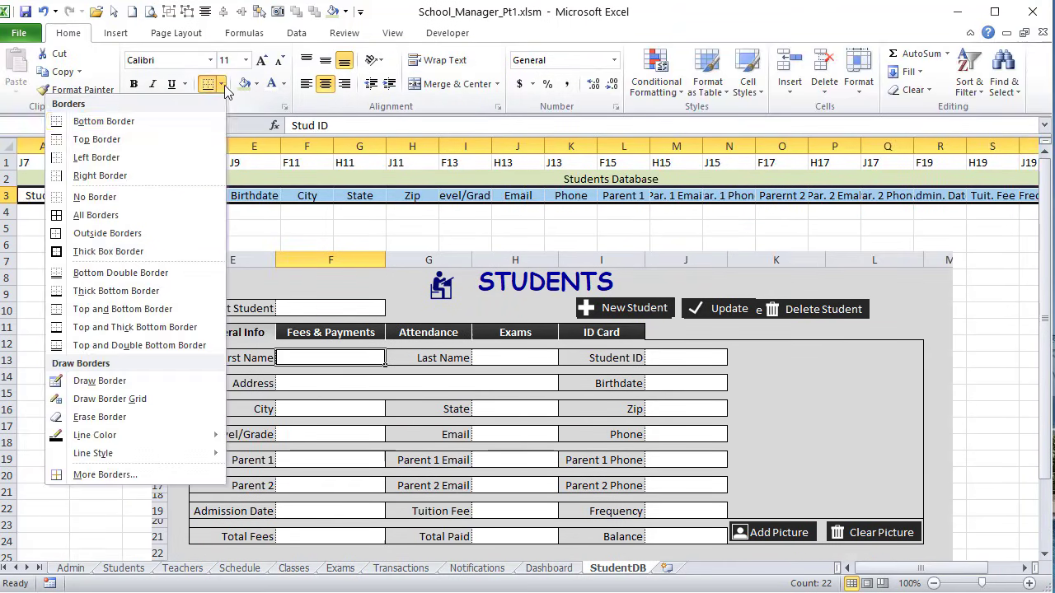
pyautogui.click(148, 215)
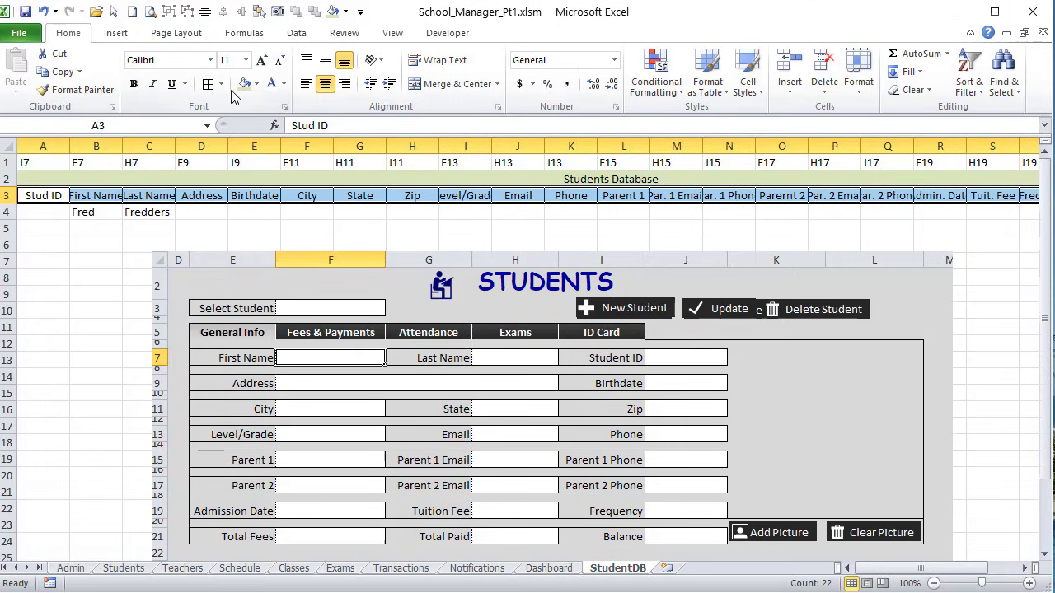
pyautogui.click(257, 84)
pyautogui.click(214, 131)
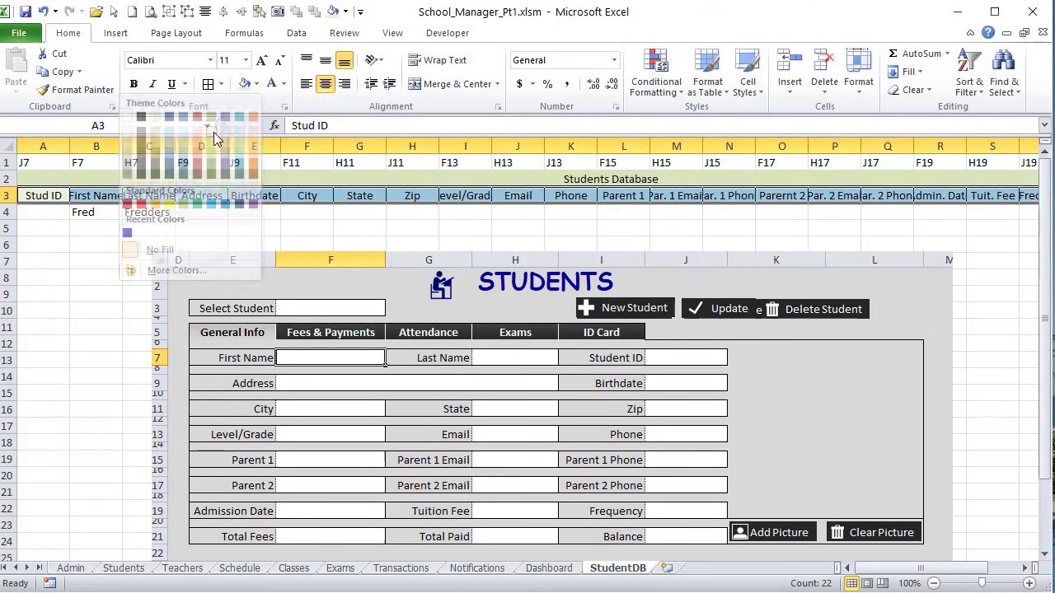
# Step: Format the cell references in A1:V1 with centered text, a very light gray fill and all borders
pyautogui.moveTo(44, 163); pyautogui.dragTo(887, 160)
pyautogui.click(326, 84)
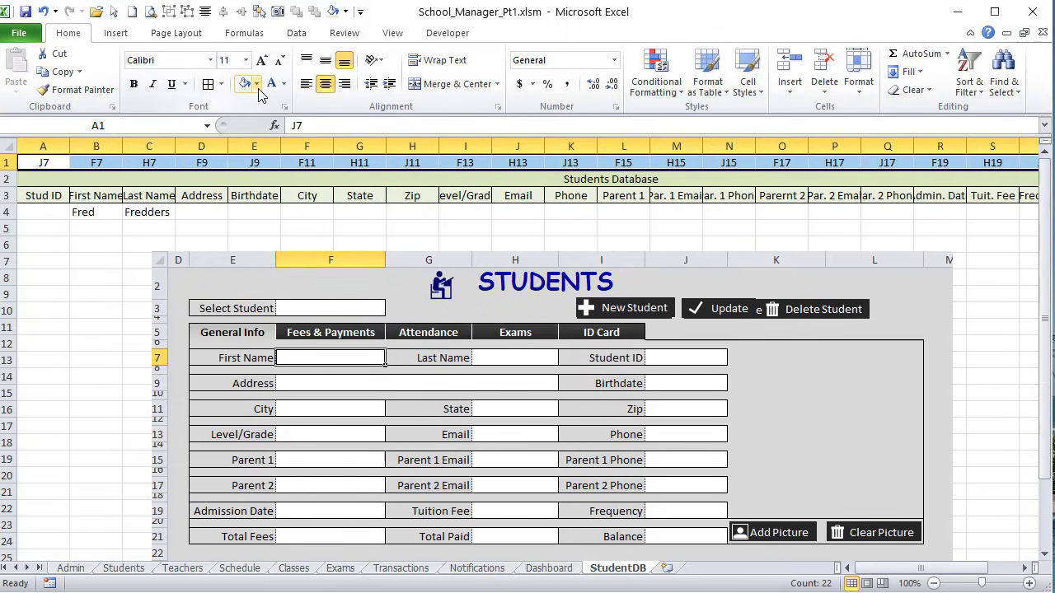
pyautogui.click(258, 86)
pyautogui.click(128, 130)
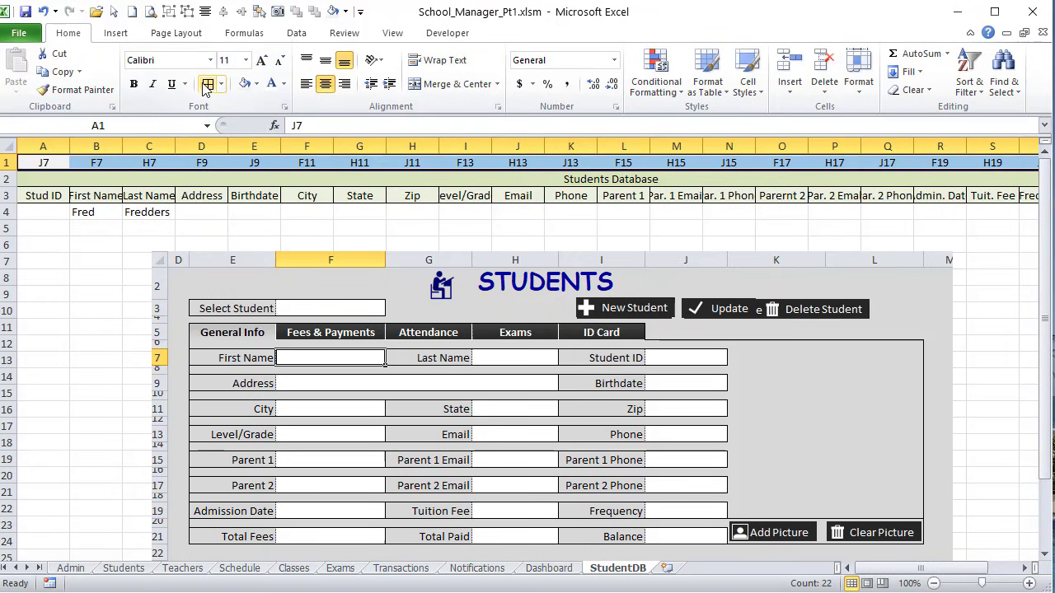
pyautogui.click(120, 259)
# Step: Check the cell references in row 1 against the matching fields in the Students form picture
pyautogui.moveTo(173, 305); pyautogui.dragTo(153, 295)
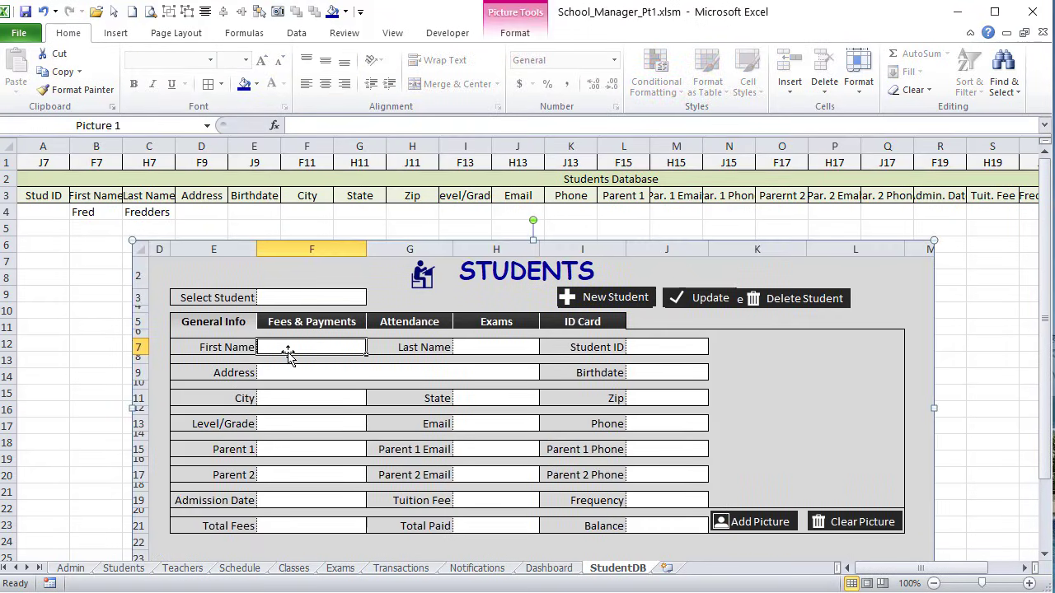
pyautogui.moveTo(289, 353); pyautogui.dragTo(276, 347)
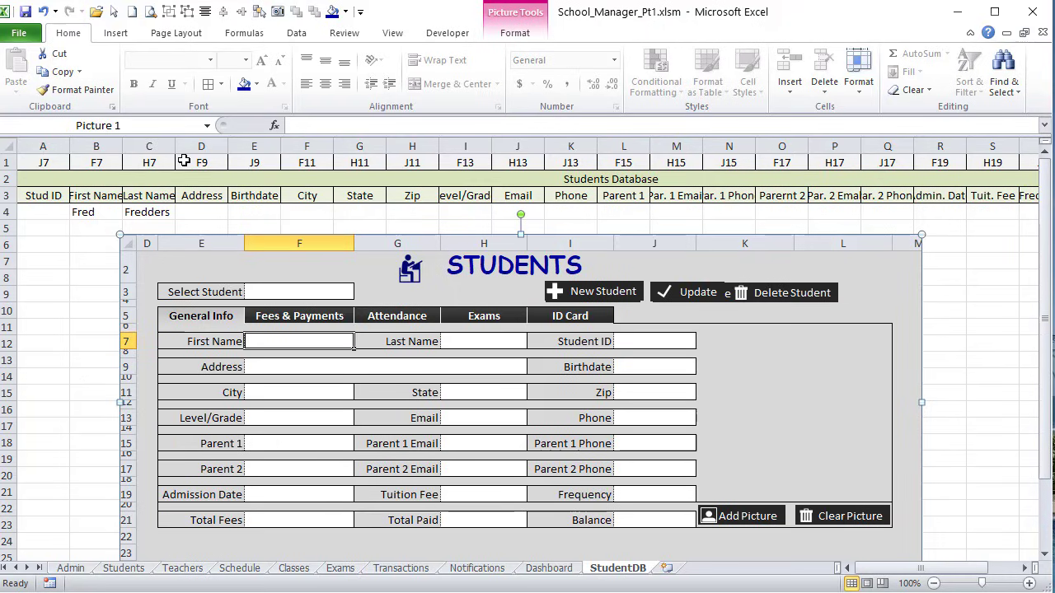
pyautogui.click(354, 161)
pyautogui.click(408, 163)
pyautogui.click(465, 162)
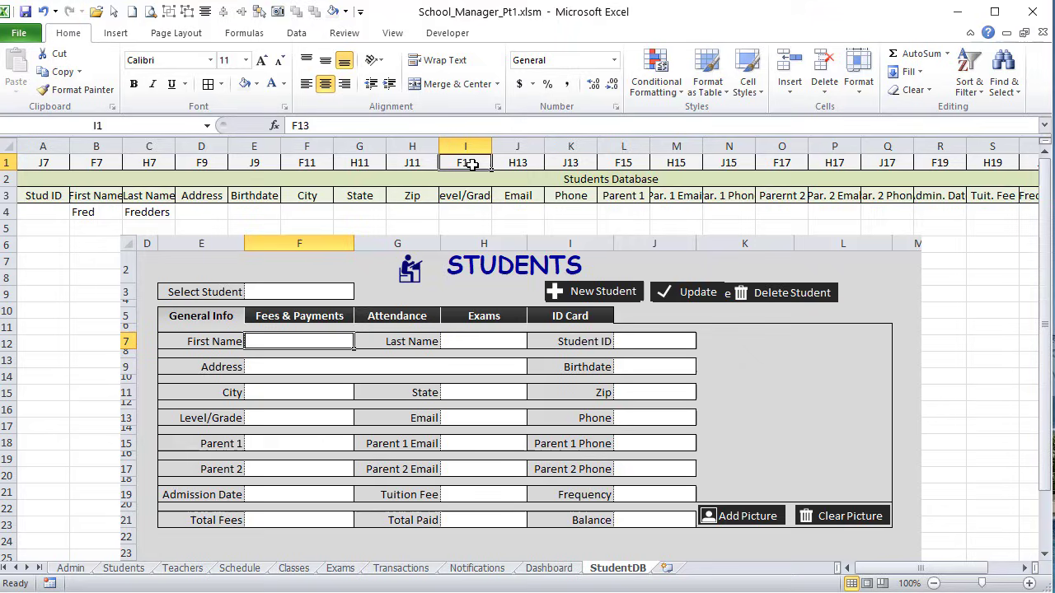
pyautogui.click(525, 162)
pyautogui.click(580, 166)
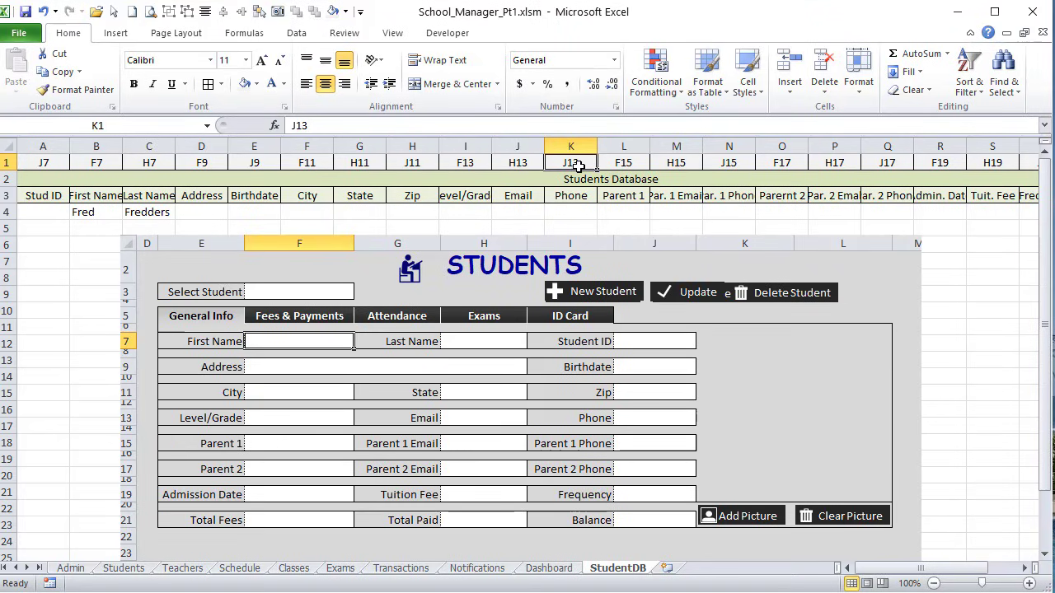
pyautogui.click(640, 166)
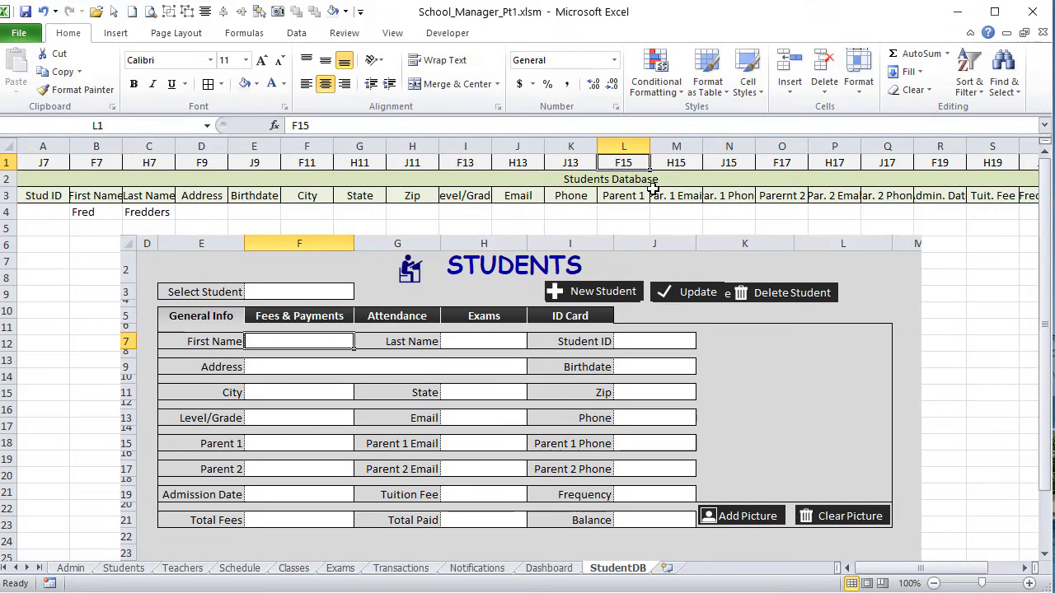
pyautogui.click(672, 169)
pyautogui.click(724, 165)
pyautogui.click(784, 165)
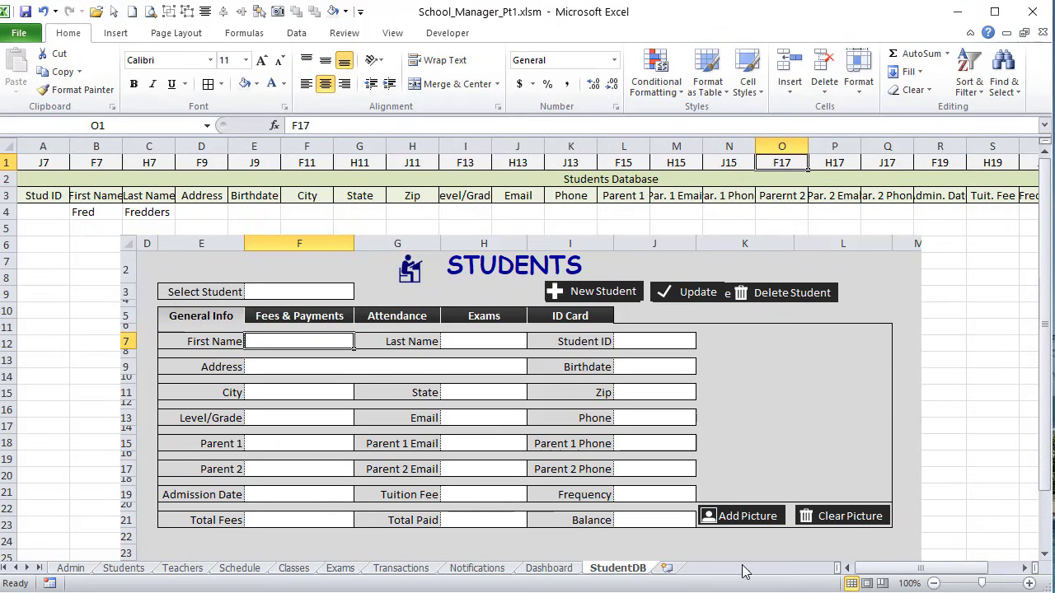
pyautogui.moveTo(915, 569); pyautogui.dragTo(950, 583)
pyautogui.click(872, 168)
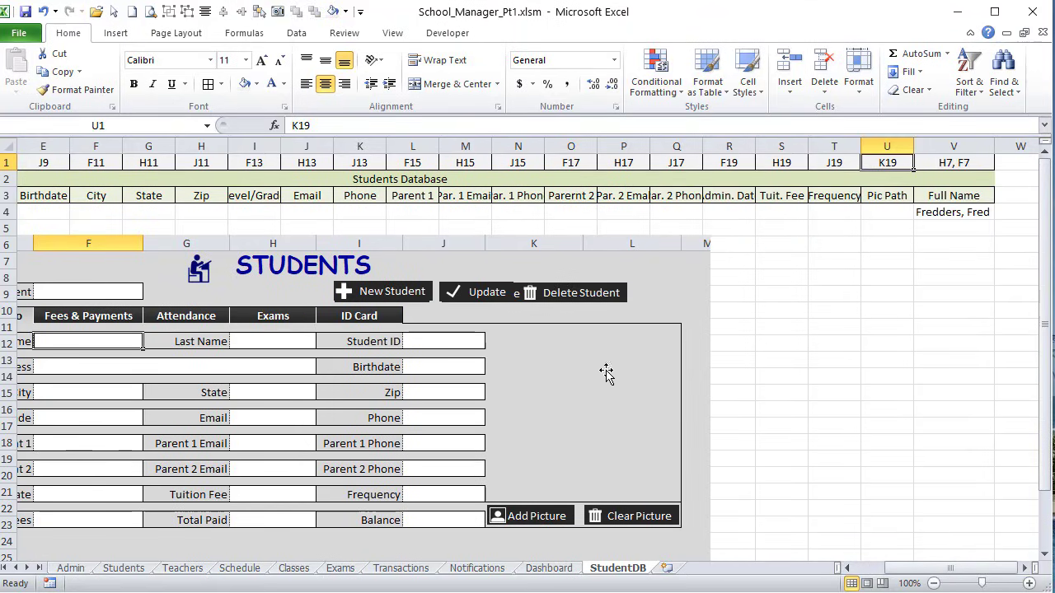
# Step: Delete the Students form picture from StudentDB and save the workbook
pyautogui.moveTo(605, 372); pyautogui.dragTo(714, 358)
pyautogui.press('Delete')
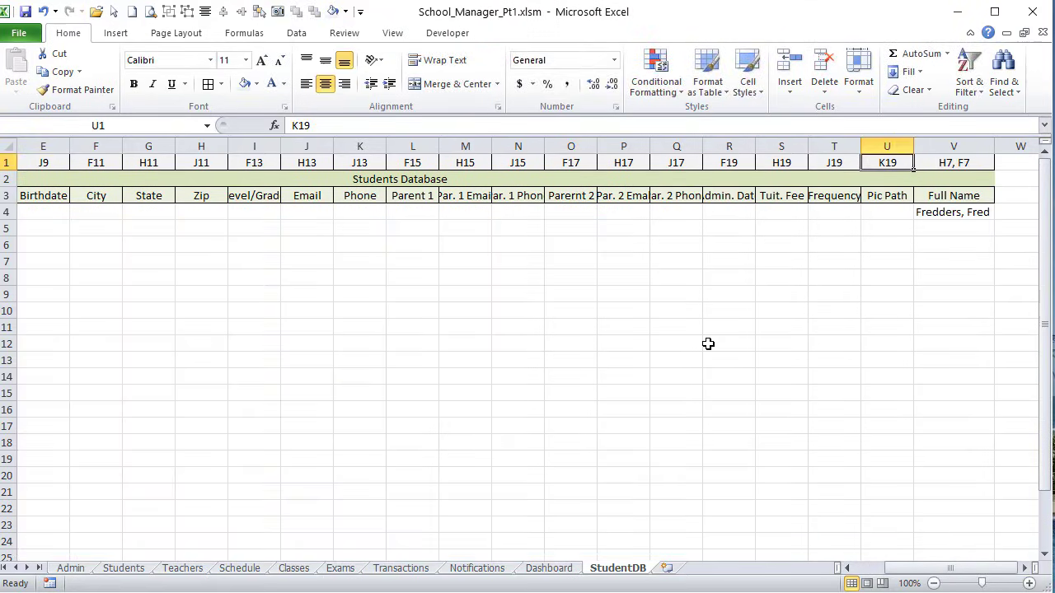
pyautogui.click(463, 326)
pyautogui.click(25, 12)
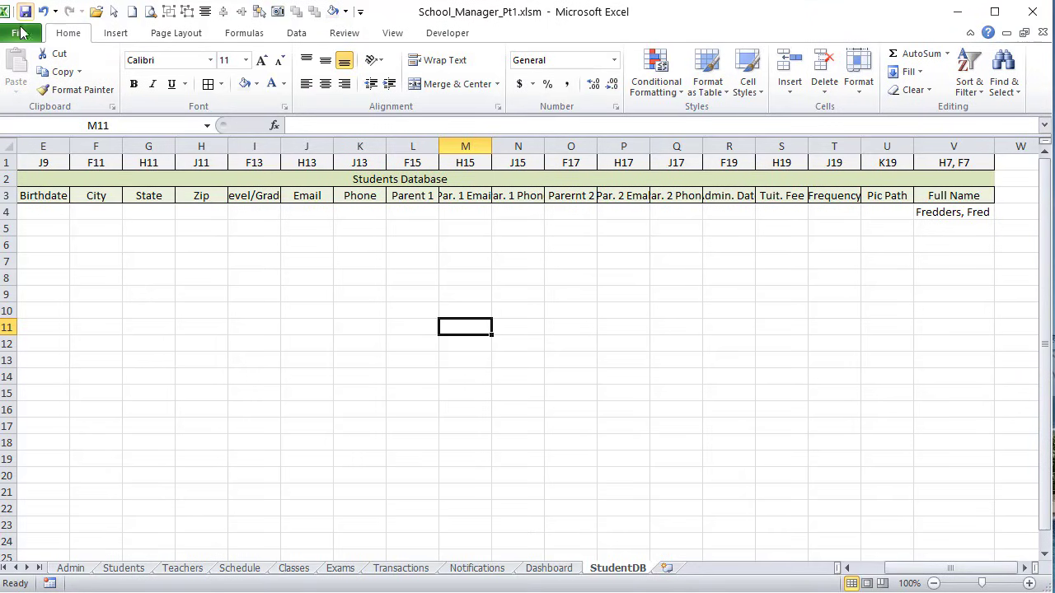
# Step: Select the tab heading cells E5:I5, General Info through ID Card, on the Students sheet
pyautogui.click(106, 572)
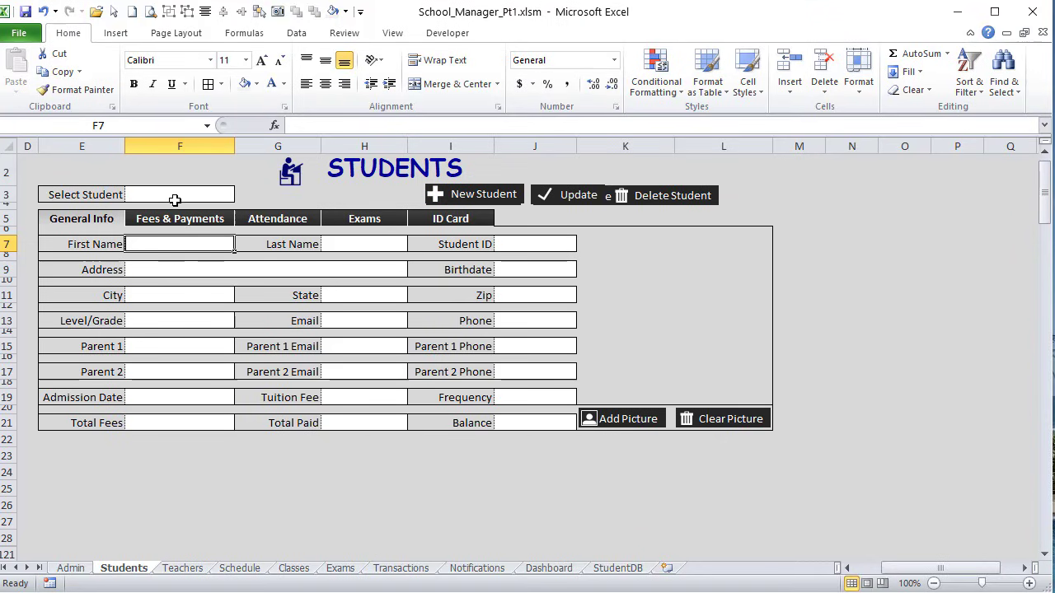
pyautogui.moveTo(91, 219); pyautogui.dragTo(478, 216)
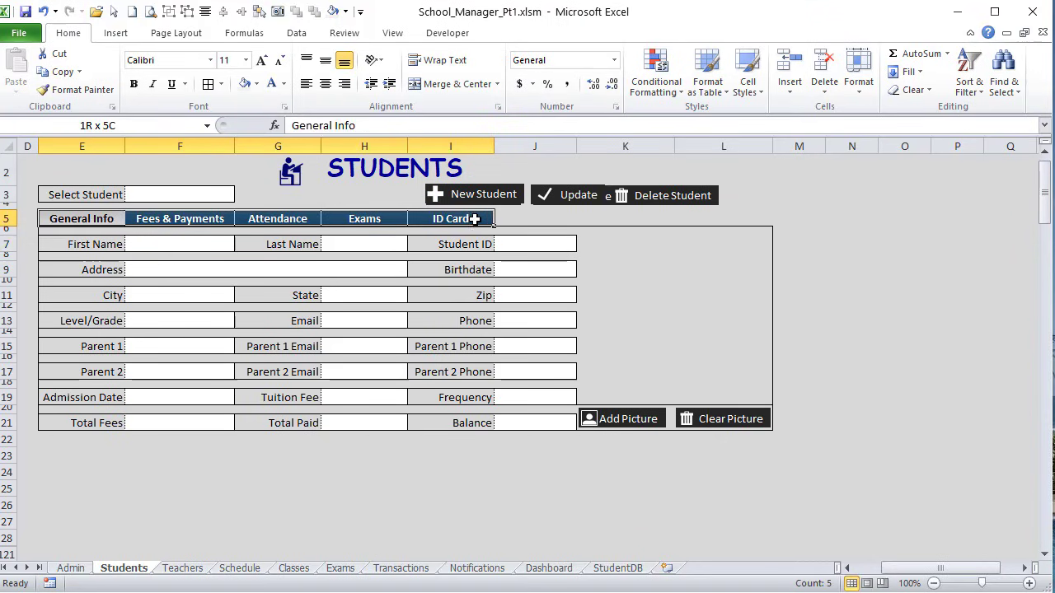
# Step: Check the Students sheet's section switching by showing Fees & Payments and returning to General Info
pyautogui.click(905, 256)
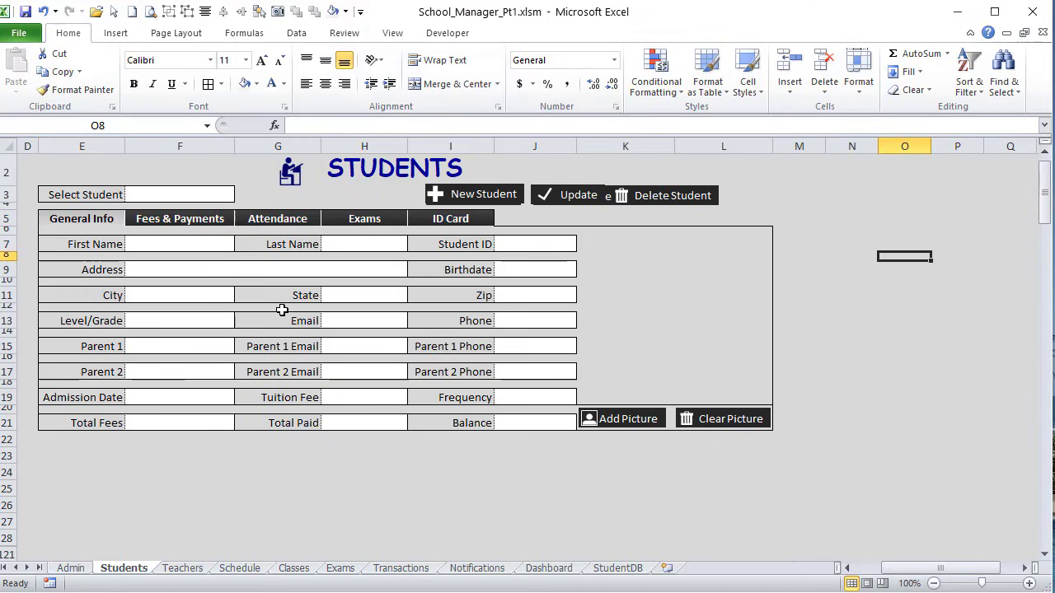
pyautogui.click(202, 220)
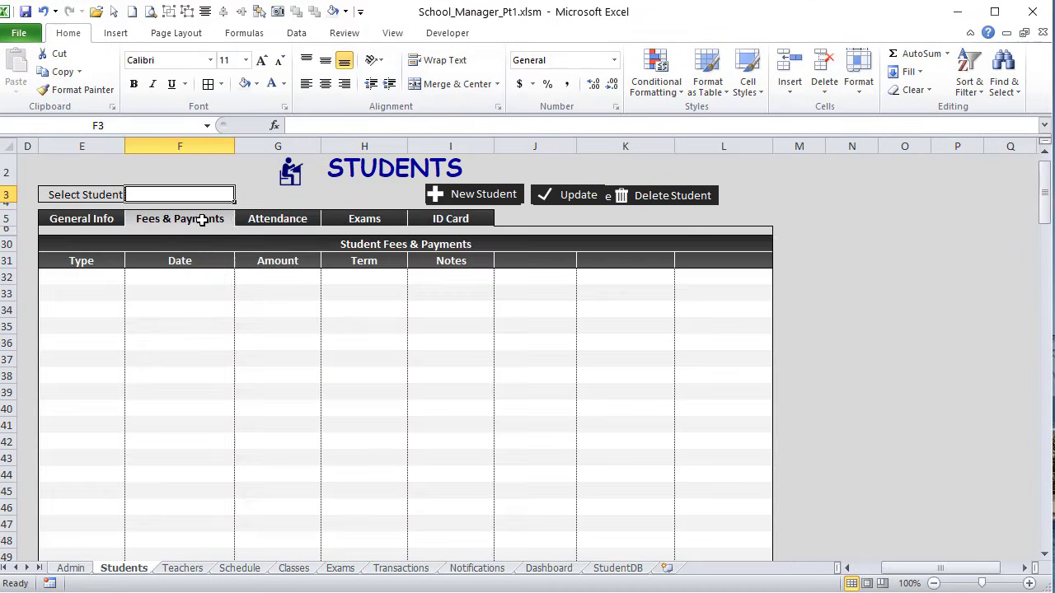
pyautogui.click(113, 218)
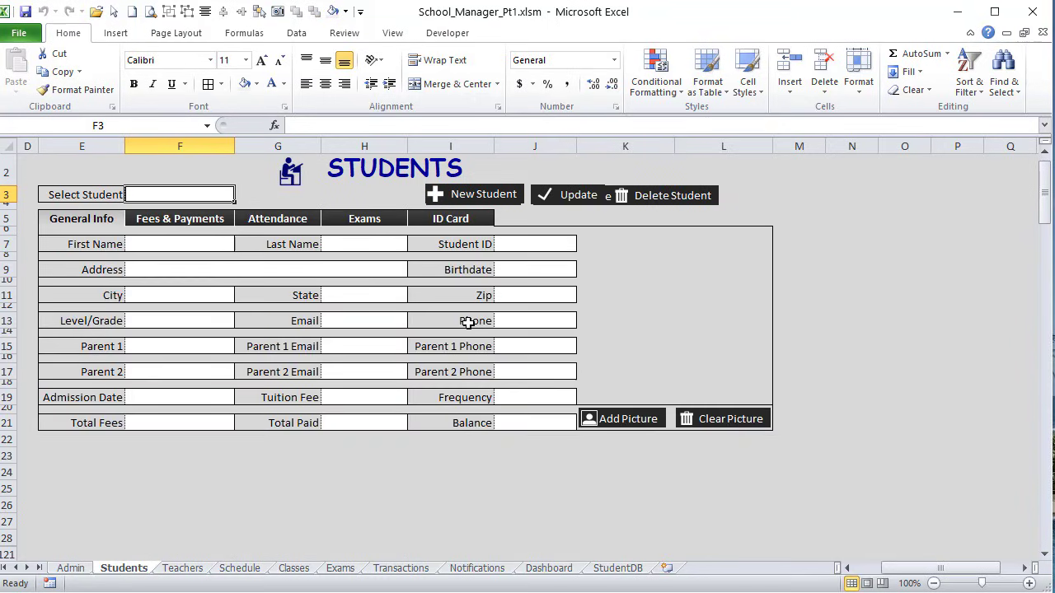
pyautogui.rightClick(542, 298)
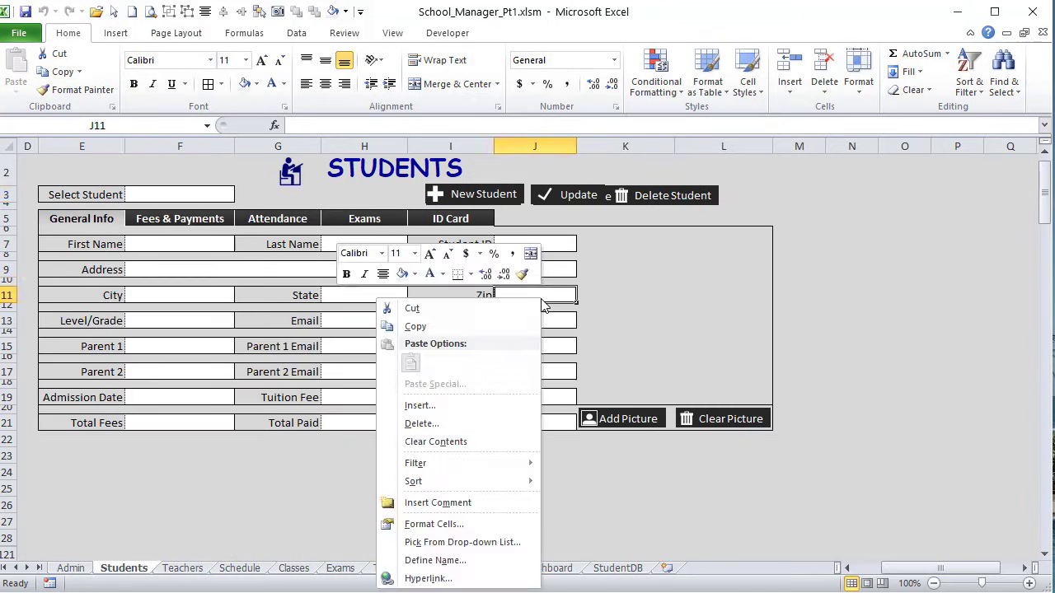
pyautogui.press('Escape')
# Step: Align the overlapping New Student, Update and Delete Student button groups with each other along their middles
pyautogui.keyDown('ctrl'); pyautogui.click(635, 204); pyautogui.keyUp('ctrl')
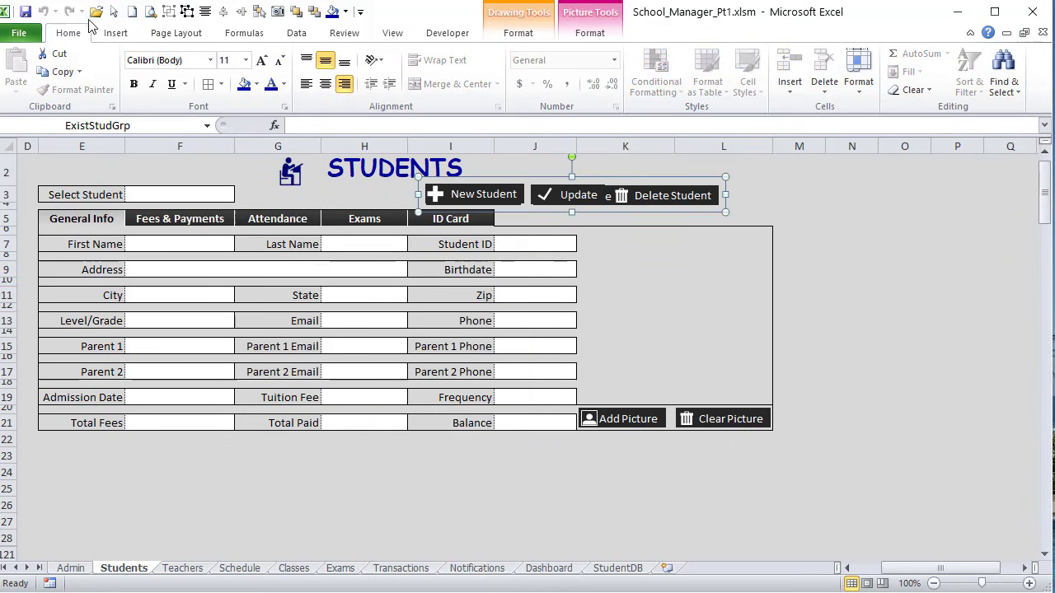
pyautogui.click(114, 11)
pyautogui.moveTo(773, 171); pyautogui.dragTo(394, 227)
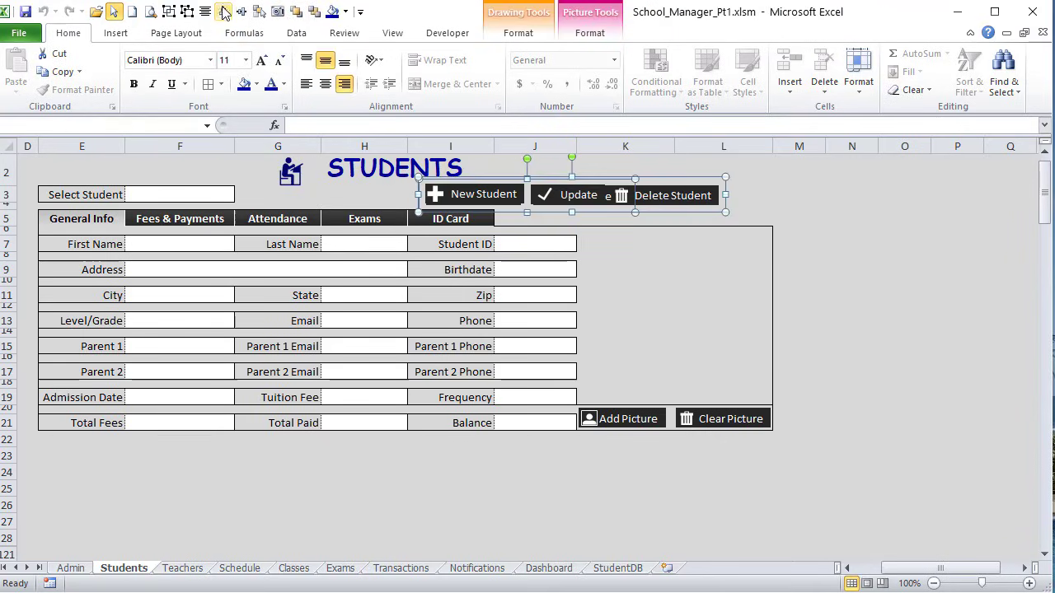
pyautogui.click(246, 11)
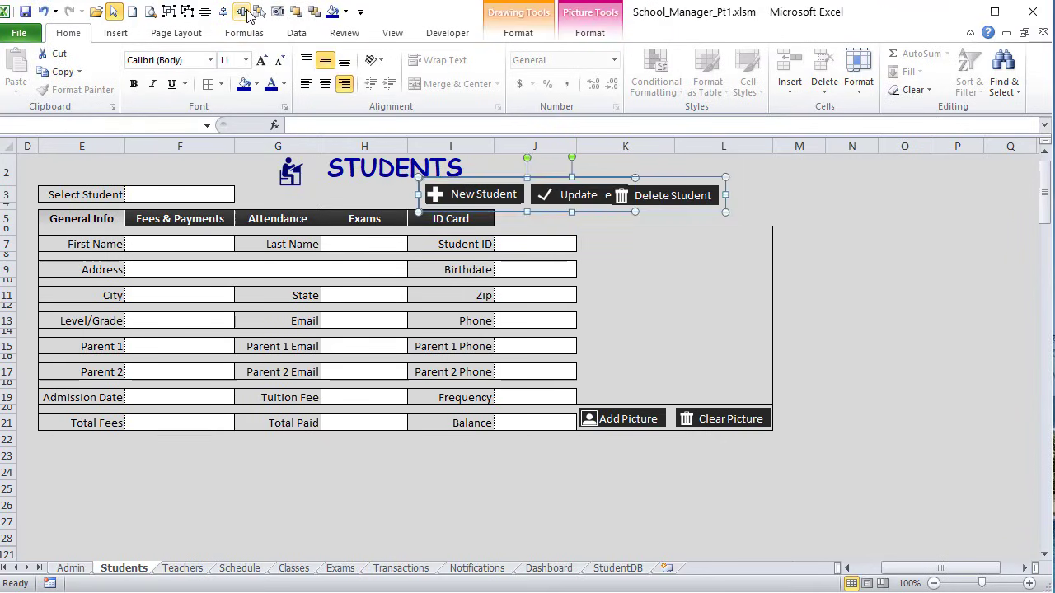
pyautogui.click(809, 218)
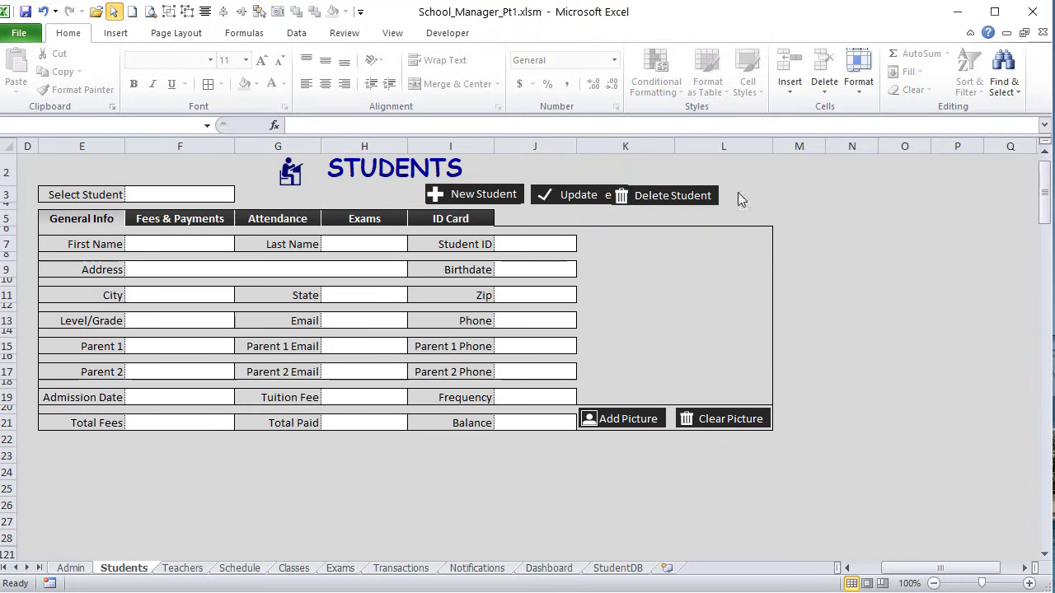
# Step: Insert a new code module into the School_Manager_Pt1.xlsm project in the Visual Basic editor
pyautogui.rightClick(624, 583)
pyautogui.press('Escape')
pyautogui.hotkey('alt', 'F11')
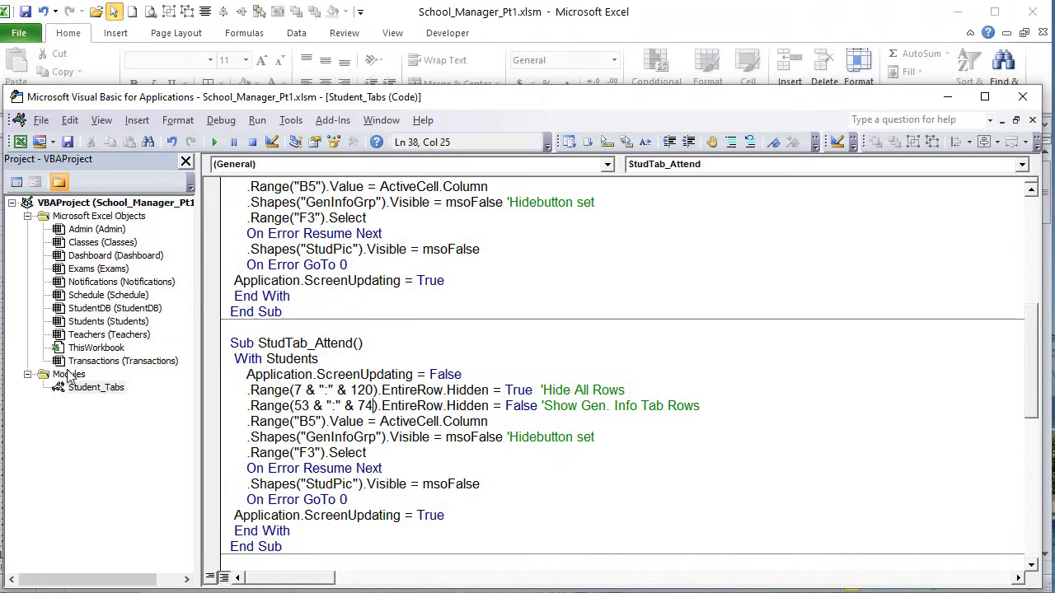
pyautogui.rightClick(83, 312)
pyautogui.moveTo(82, 381)
pyautogui.click(193, 401)
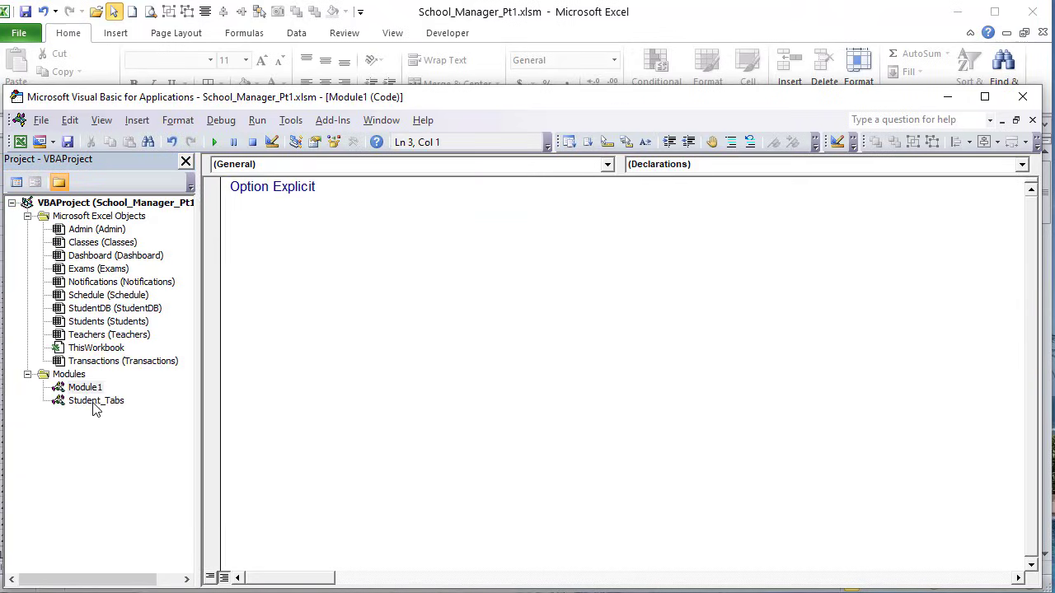
# Step: Rename the new module Module1 as Students_Misc
pyautogui.click(87, 387)
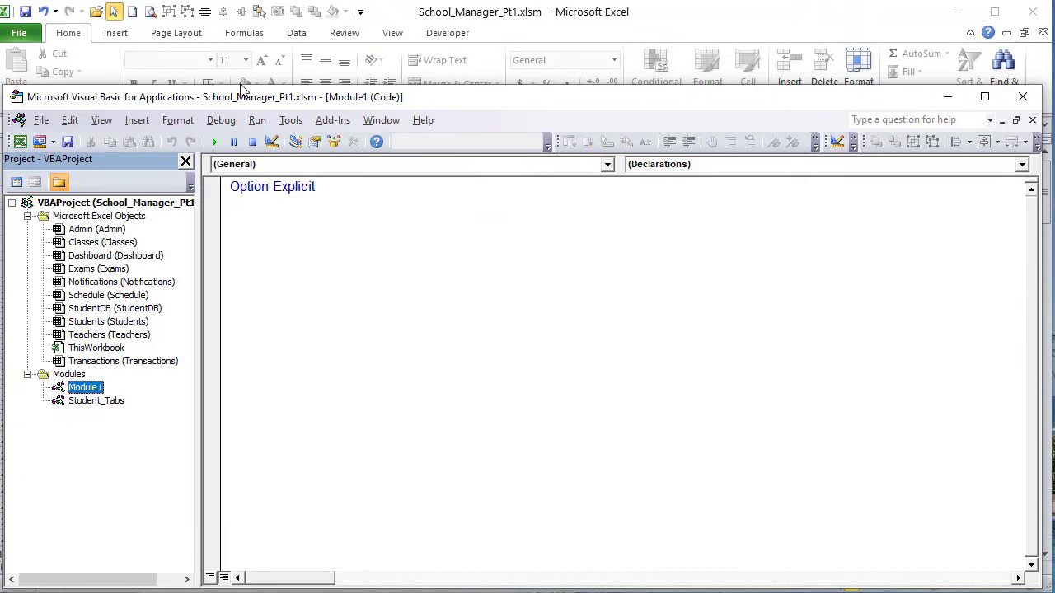
pyautogui.click(316, 142)
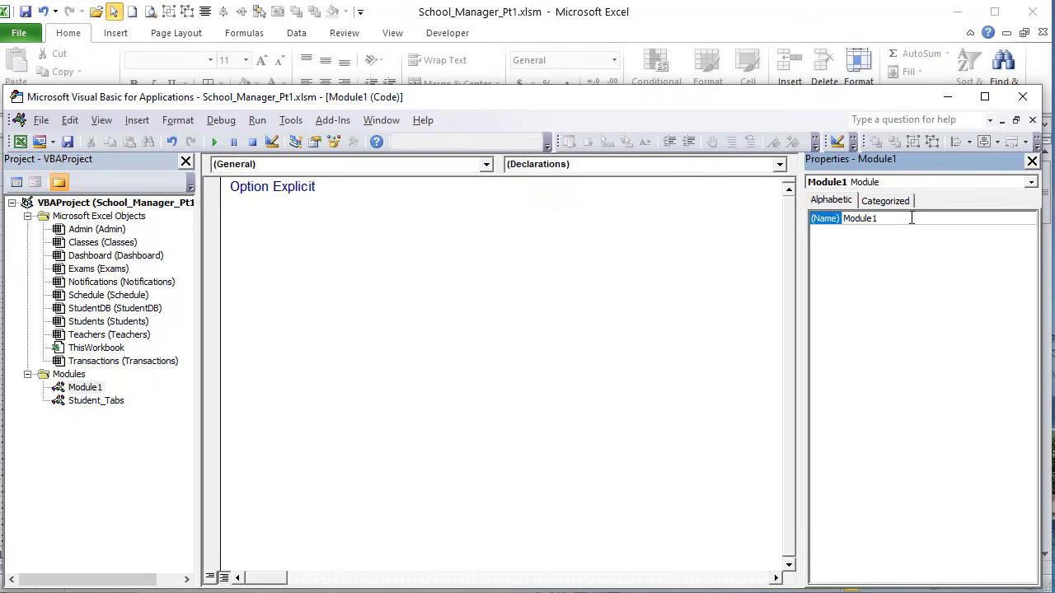
pyautogui.doubleClick(910, 219)
pyautogui.write('Students')
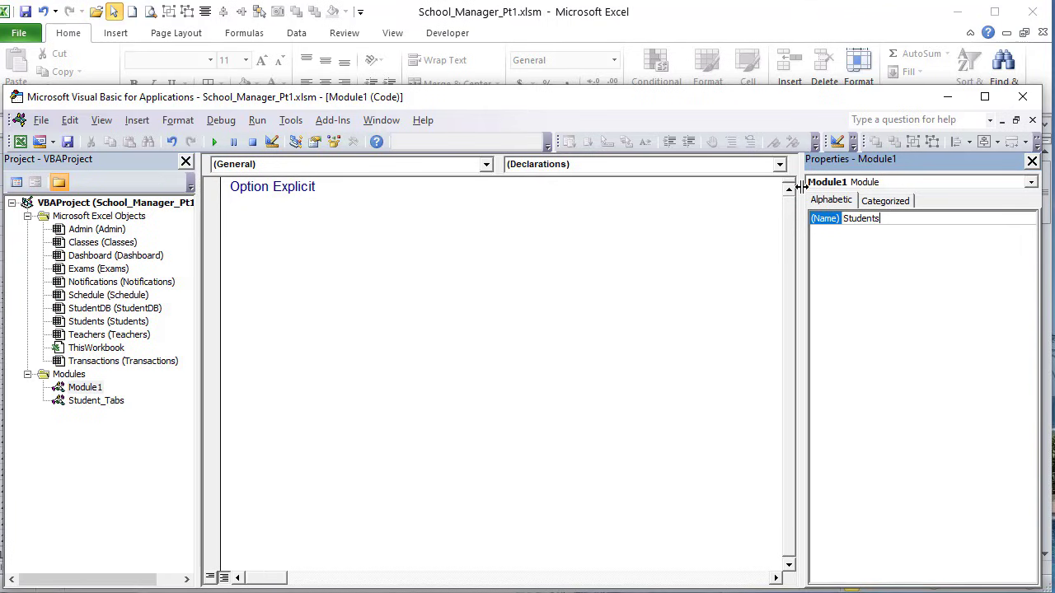
pyautogui.write('_Misc')
pyautogui.press('Return')
# Step: Declare a module-level variable PicPath As String below Option Explicit in Students_Misc
pyautogui.click(393, 250)
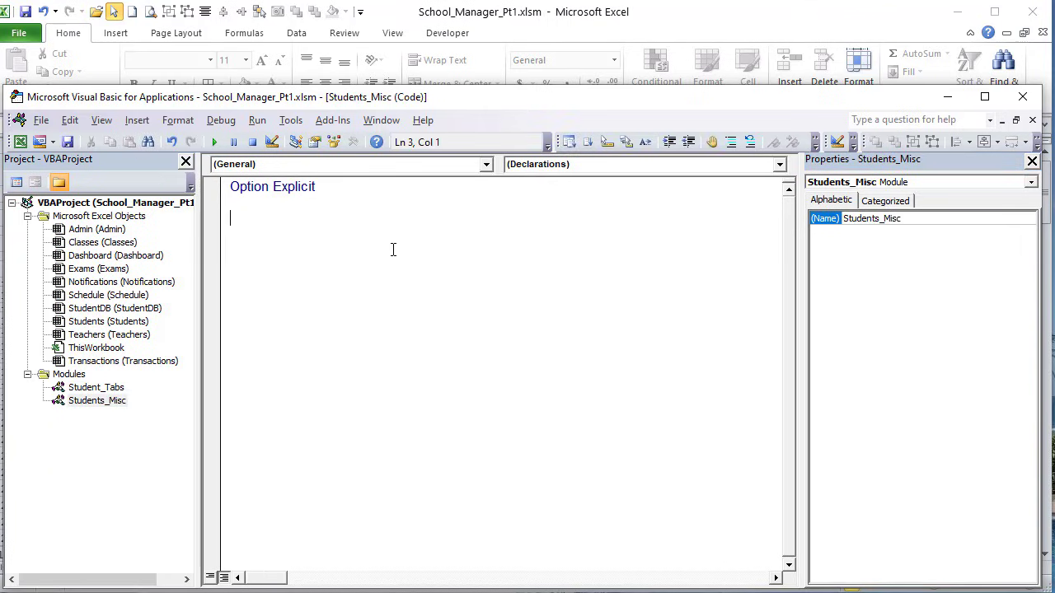
pyautogui.hotkey('alt', 'Tab')
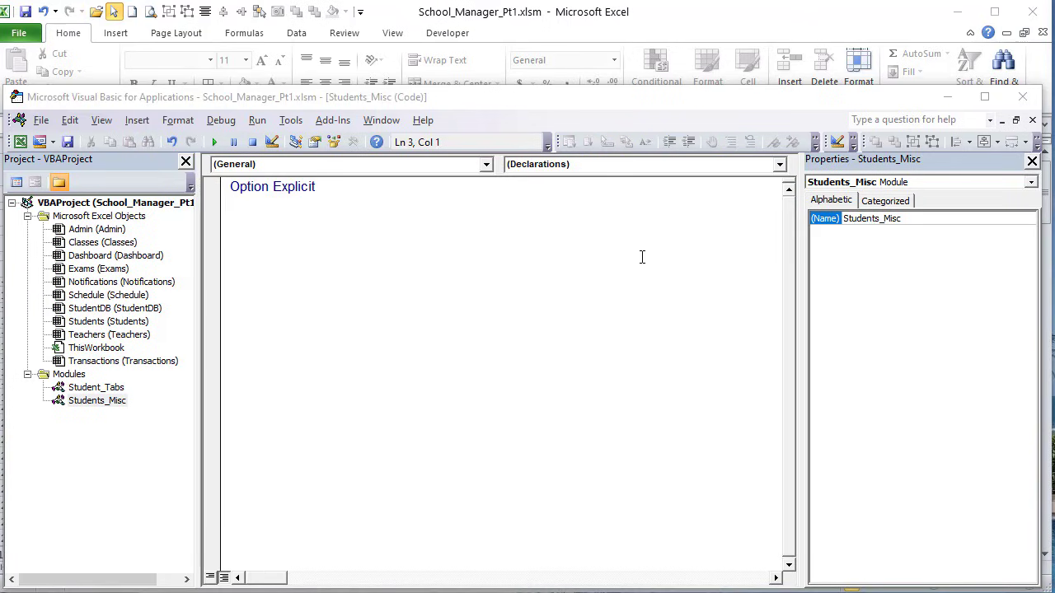
pyautogui.click(414, 214)
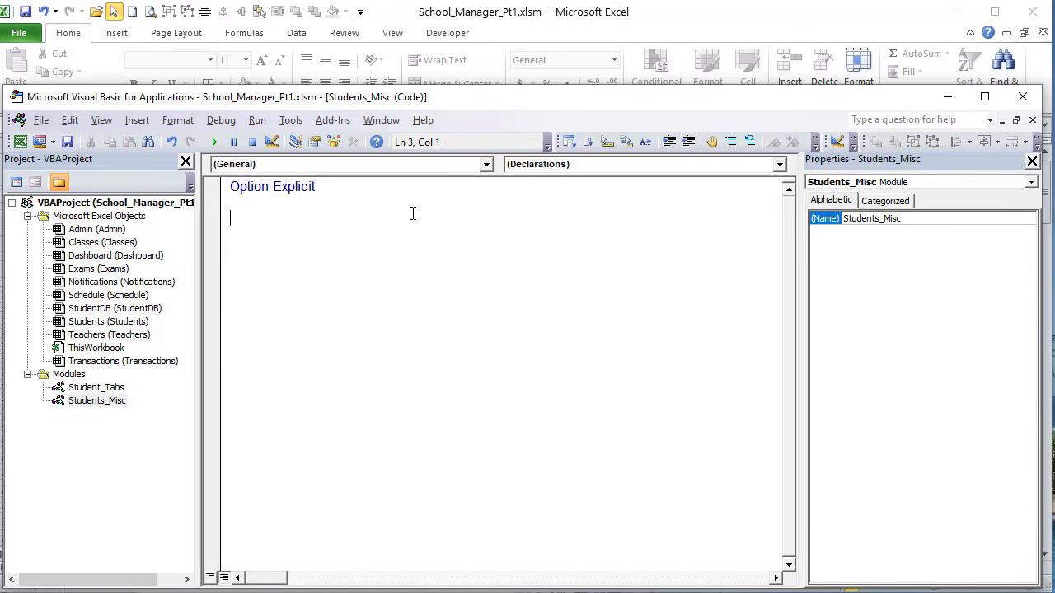
pyautogui.write('Dii')
pyautogui.write('m')
pyautogui.write(' PicPath')
pyautogui.write(' as ')
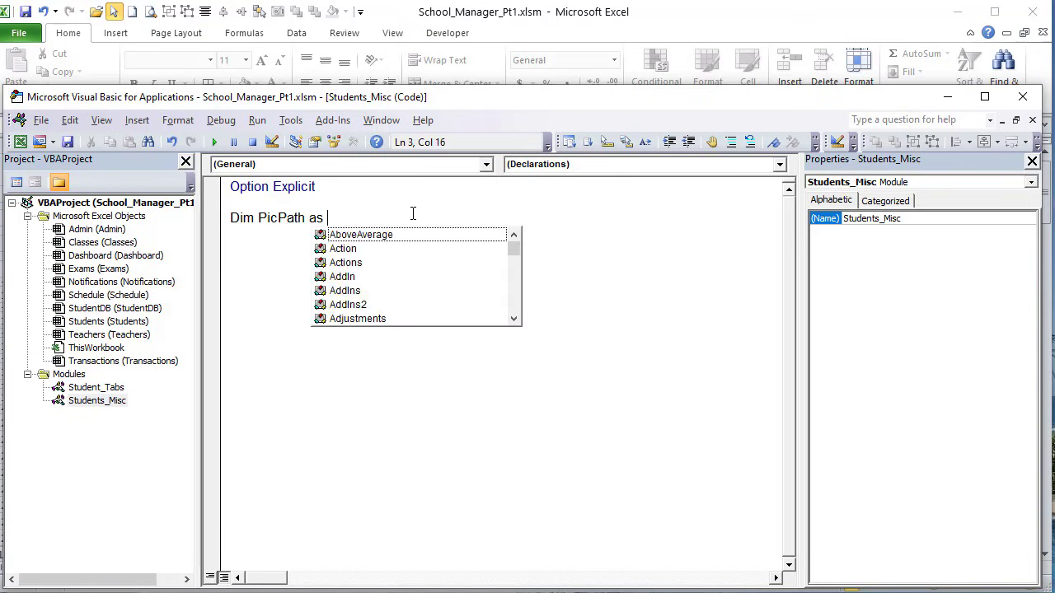
pyautogui.write('stri')
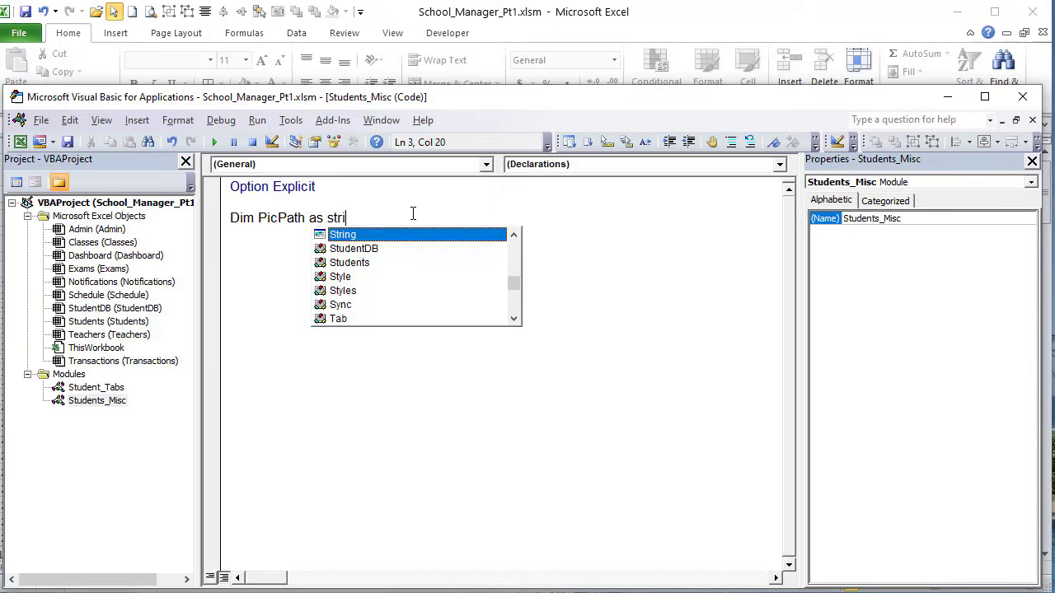
pyautogui.press('Tab')
pyautogui.press('Return')
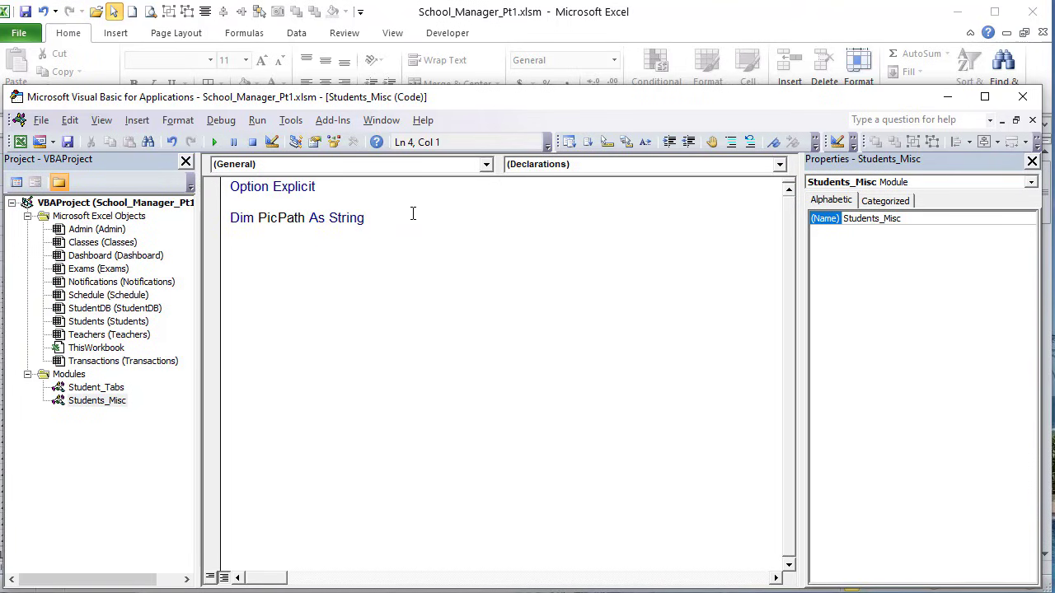
# Step: Declare StudRow and StudCol as Long on the line below the PicPath declaration
pyautogui.write('Dim StudRow as long')
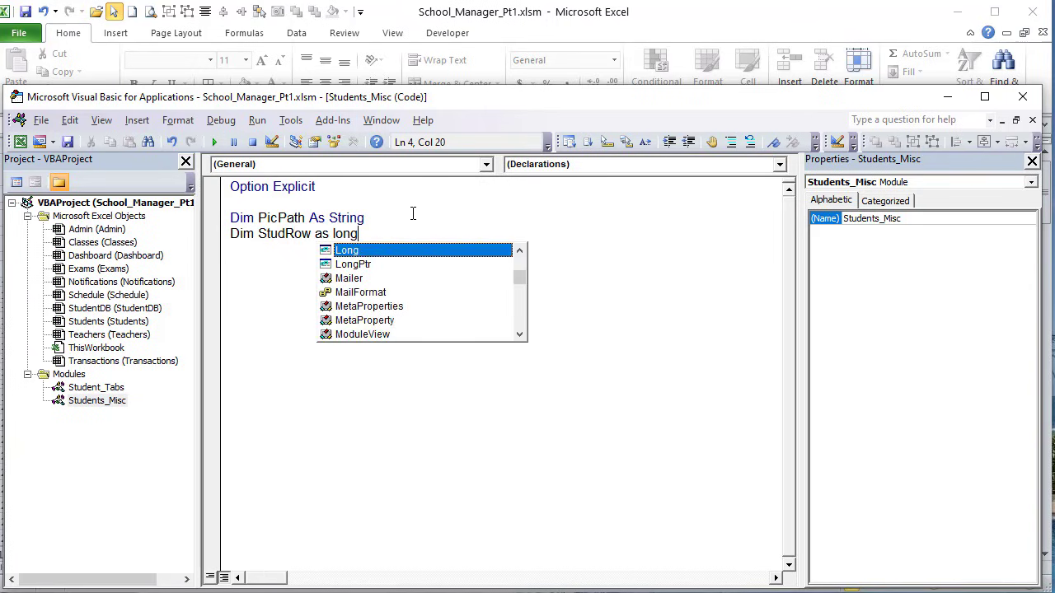
pyautogui.write(', STud')
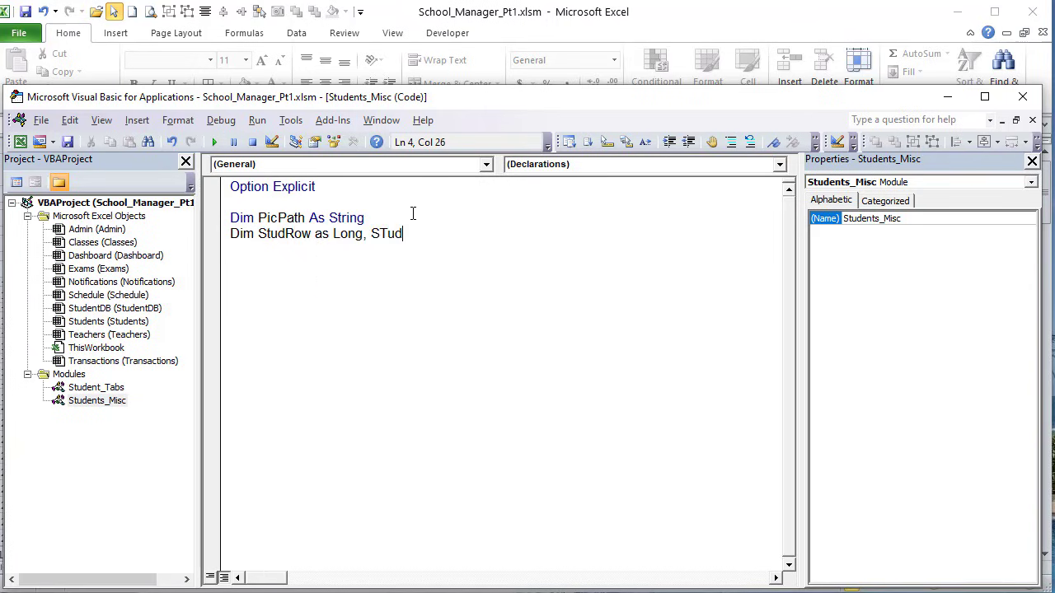
pyautogui.press('BackSpace')
pyautogui.press('BackSpace')
pyautogui.press('BackSpace')
pyautogui.write('tudCol as lon')
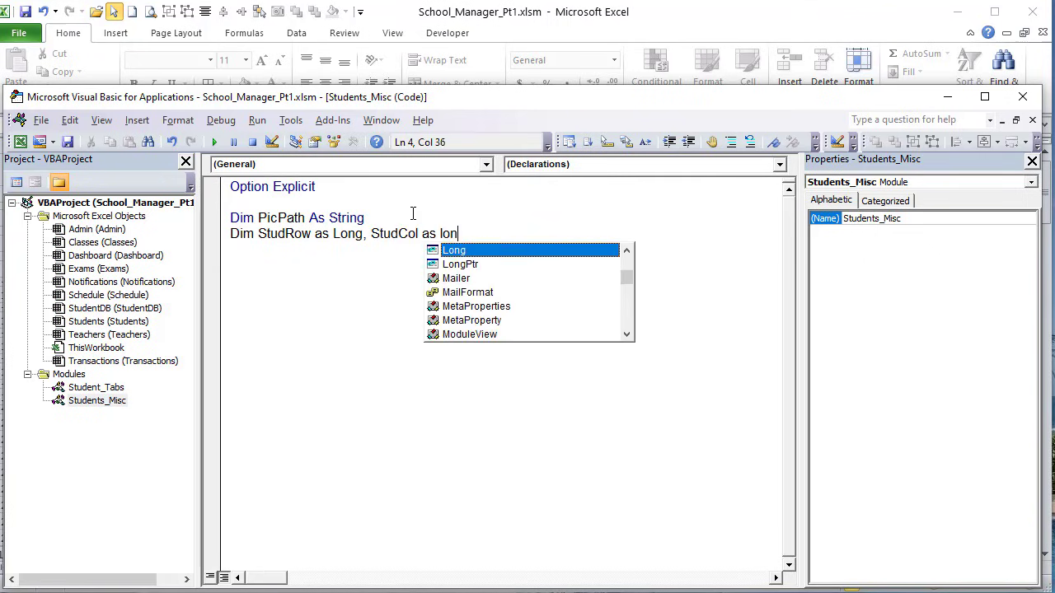
pyautogui.press('Tab')
# Step: Extend the same Dim line with LastStudRow and LastResultRow, both as Long
pyautogui.write(', La')
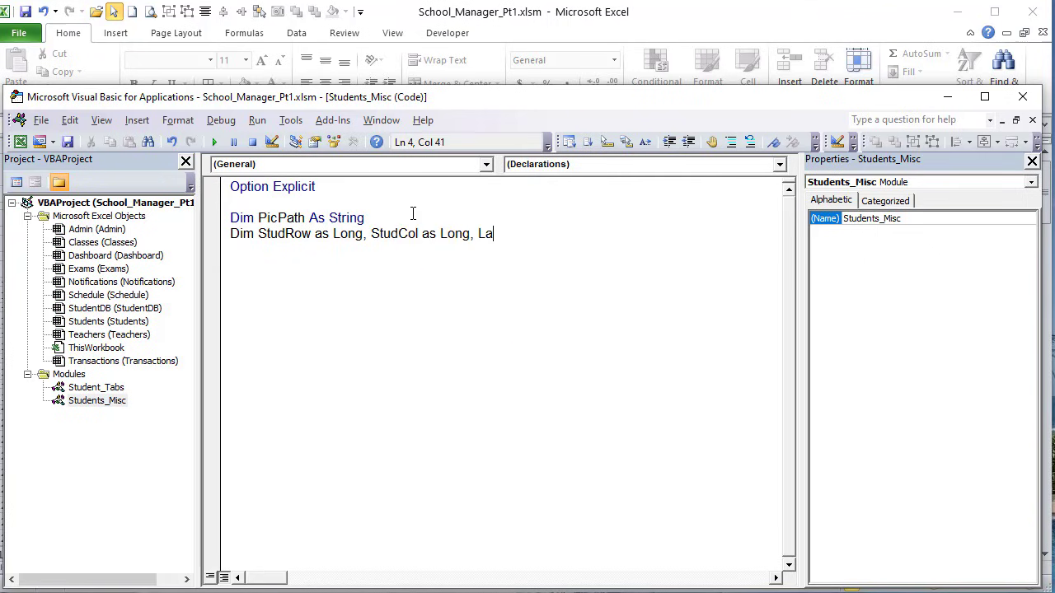
pyautogui.write('stStudRow as long')
pyautogui.press('Tab')
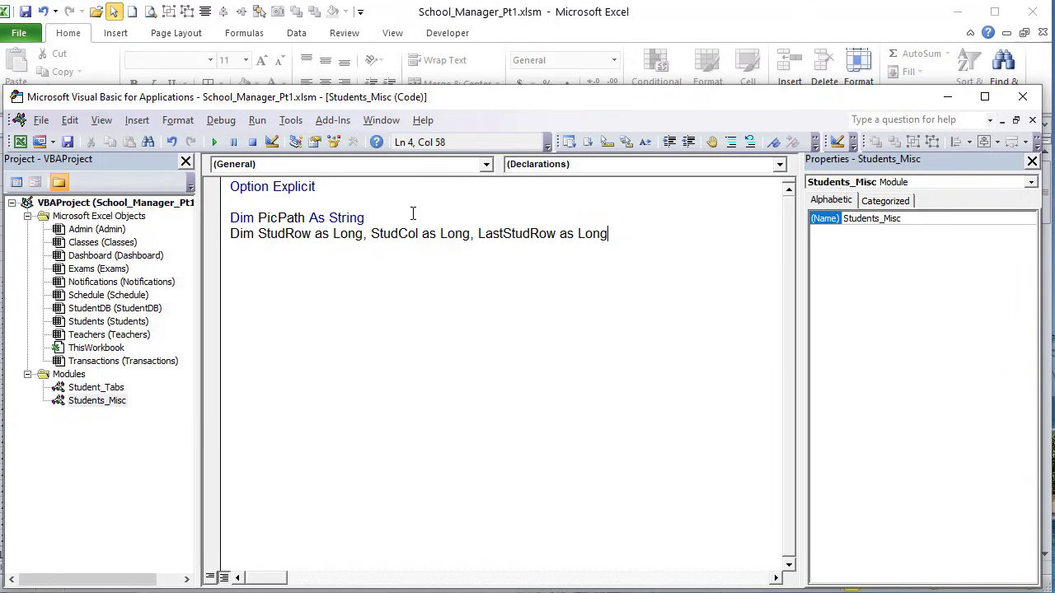
pyautogui.write(', LastResultRow ')
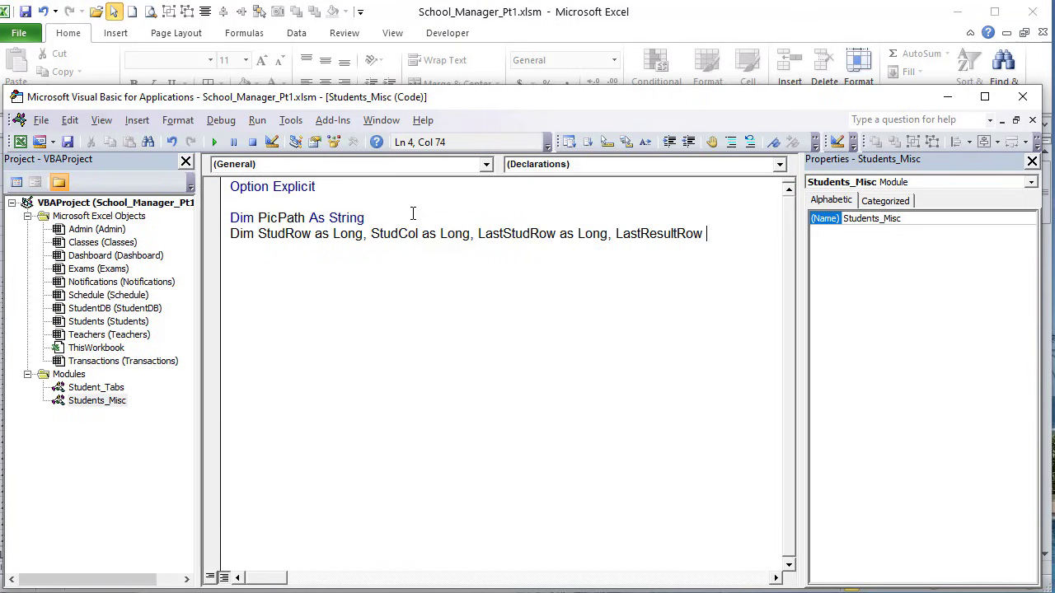
pyautogui.write('as Long')
pyautogui.press('Tab')
pyautogui.press('Return')
pyautogui.press('Return')
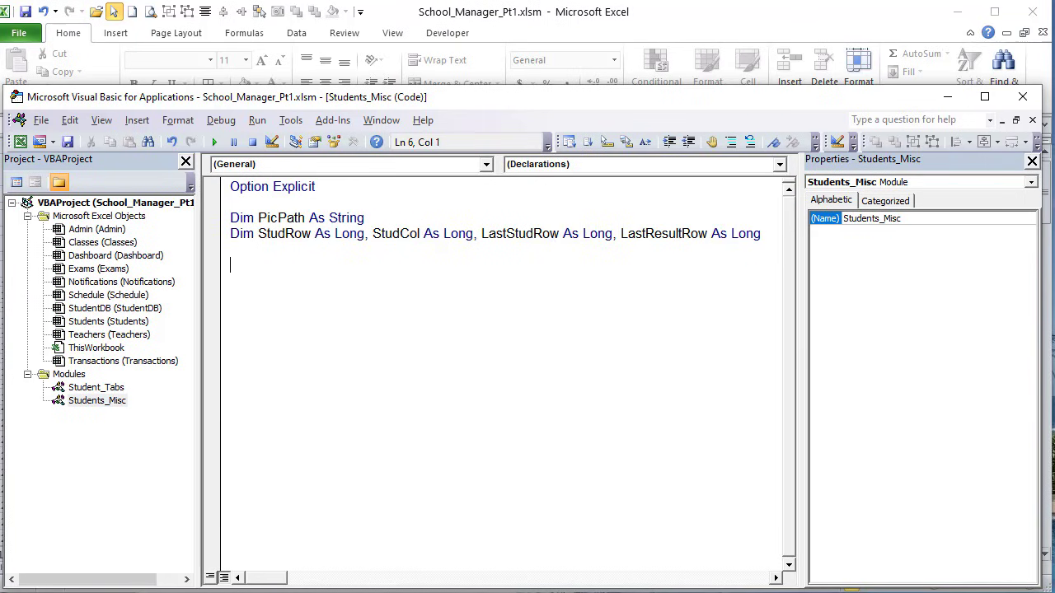
# Step: Close the module properties and add an empty Student_AddNew procedure below the declarations
pyautogui.click(1033, 161)
pyautogui.press('Return')
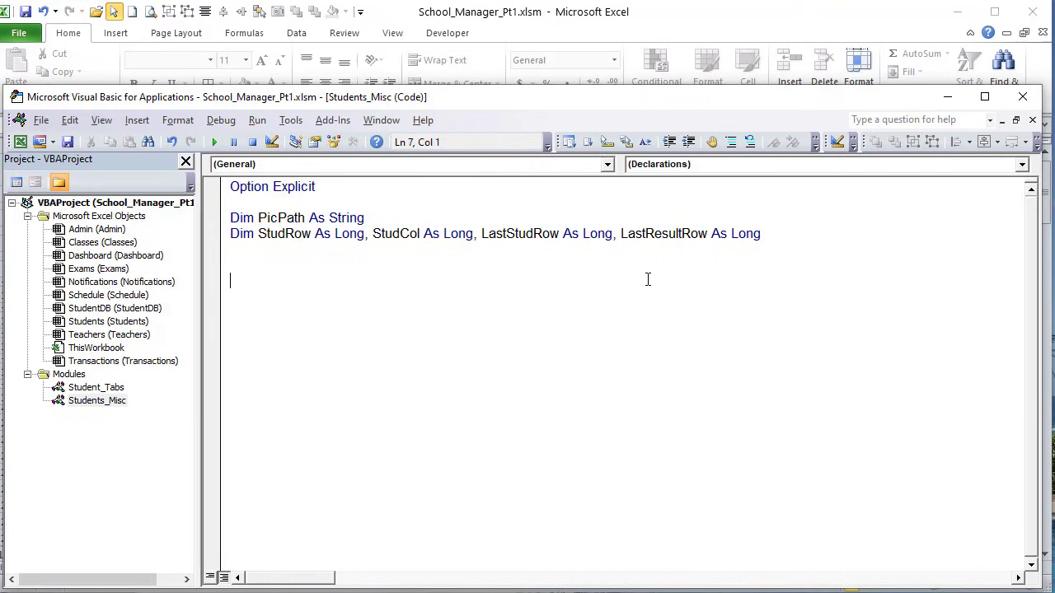
pyautogui.click(635, 271)
pyautogui.write('Sub Student_A')
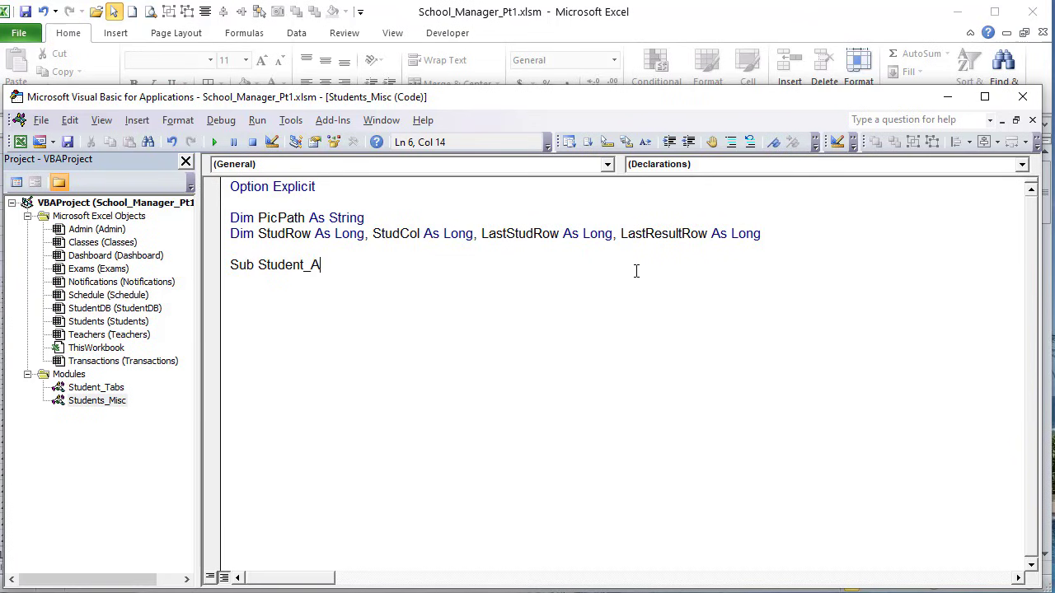
pyautogui.write('ddNew')
pyautogui.press('Return')
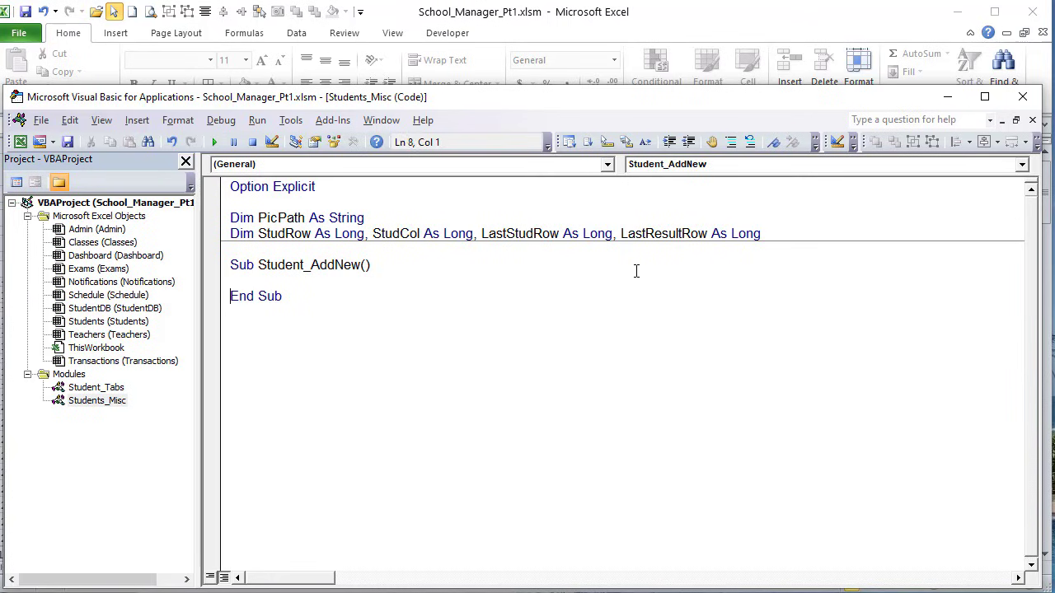
# Step: Add an empty Student_SaveUpdate procedure below Student_AddNew
pyautogui.press('Down')
pyautogui.press('Return')
pyautogui.write('S')
pyautogui.press('BackSpace')
pyautogui.write('s')
pyautogui.press('BackSpace')
pyautogui.write('Sub STud')
pyautogui.press('BackSpace')
pyautogui.press('BackSpace')
pyautogui.press('BackSpace')
pyautogui.write('tudent')
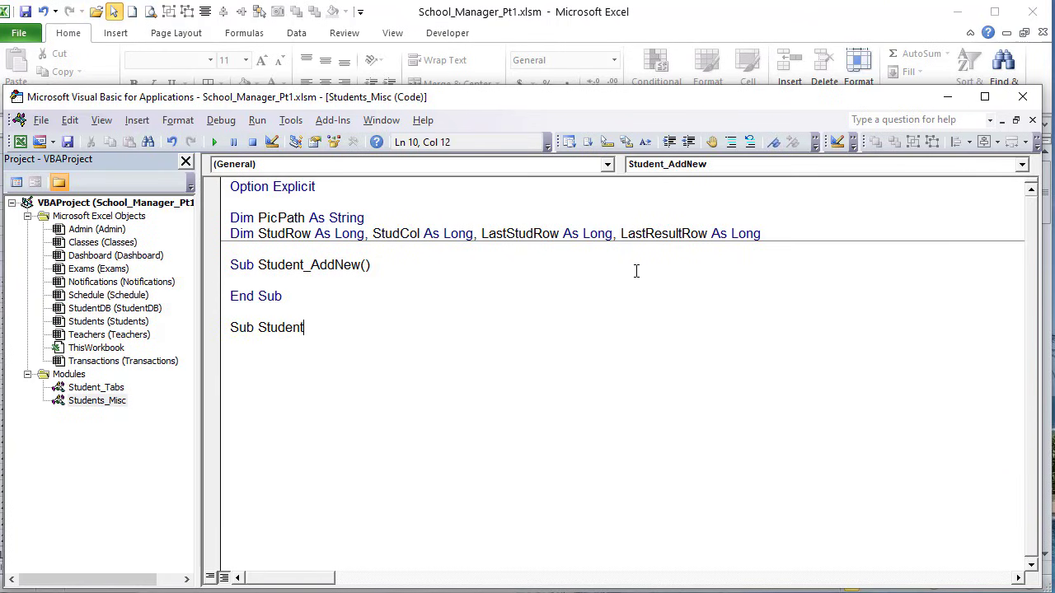
pyautogui.write('_SaveUpdate')
pyautogui.press('Return')
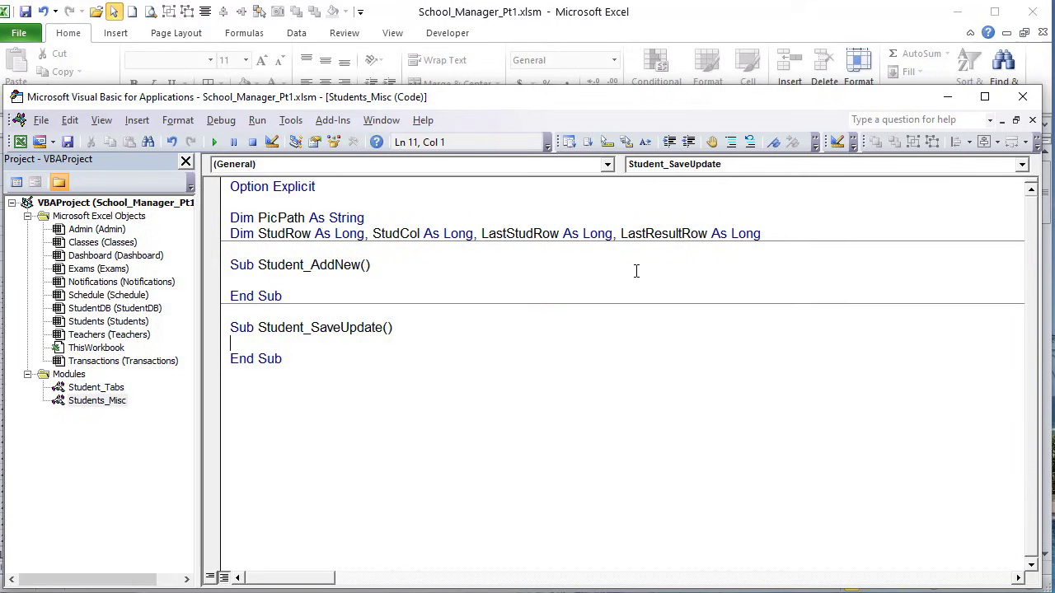
# Step: Add an empty Student_SortNames procedure below Student_SaveUpdate
pyautogui.hotkey('alt', 'Tab')
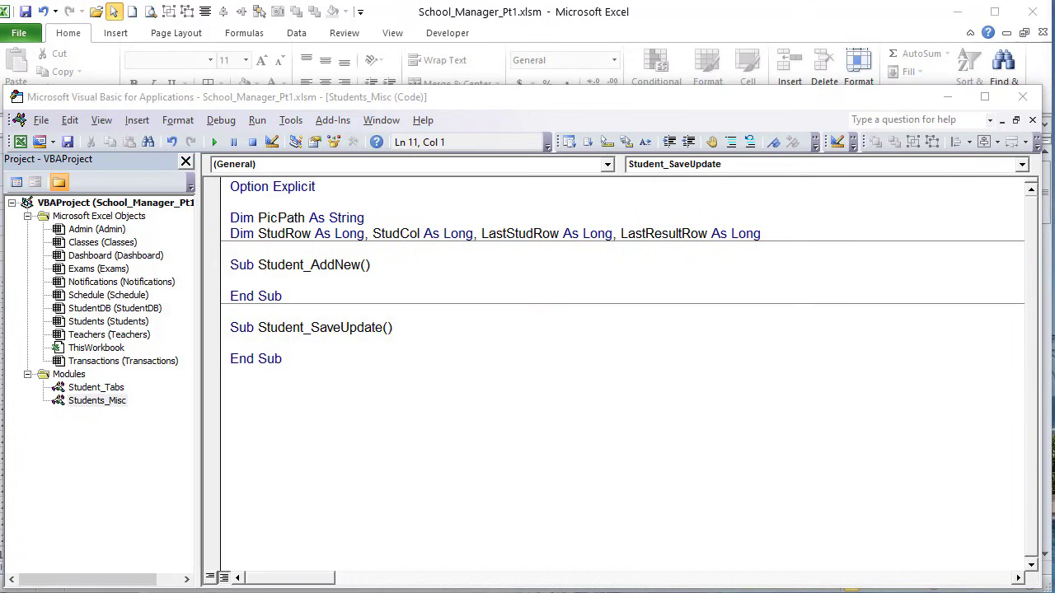
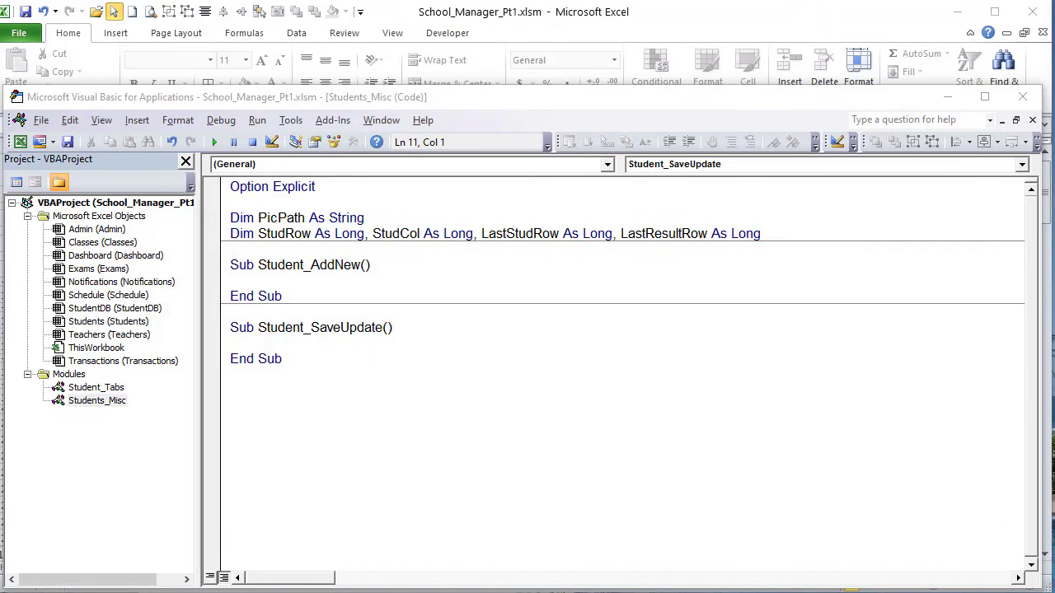
pyautogui.click(433, 375)
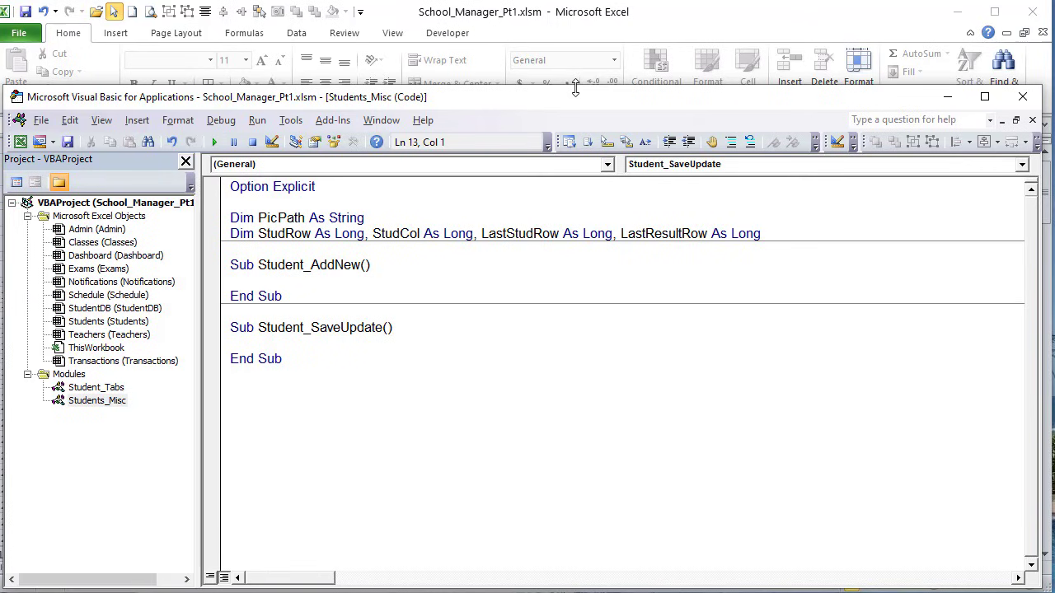
pyautogui.press('Return')
pyautogui.press('BackSpace')
pyautogui.write('Sub Student_S')
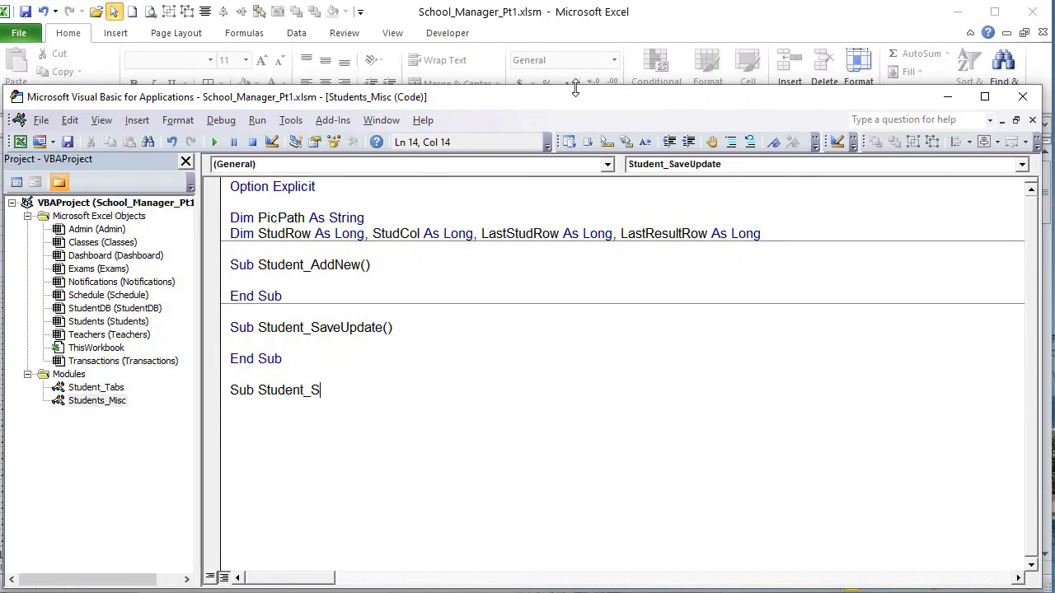
pyautogui.write('ortNames')
pyautogui.moveTo(311, 393); pyautogui.dragTo(268, 397)
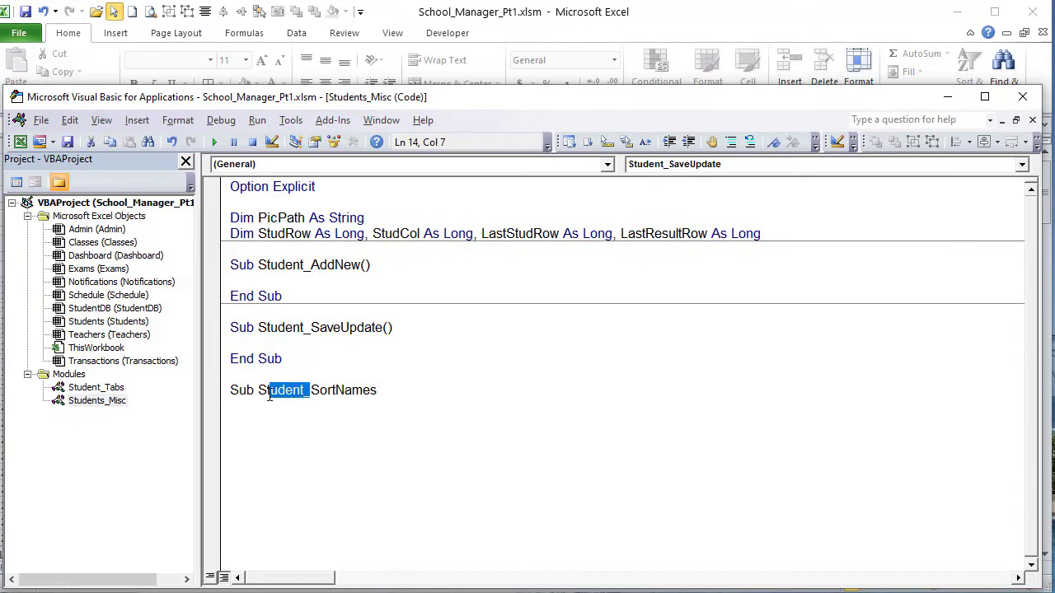
pyautogui.click(452, 384)
pyautogui.press('Return')
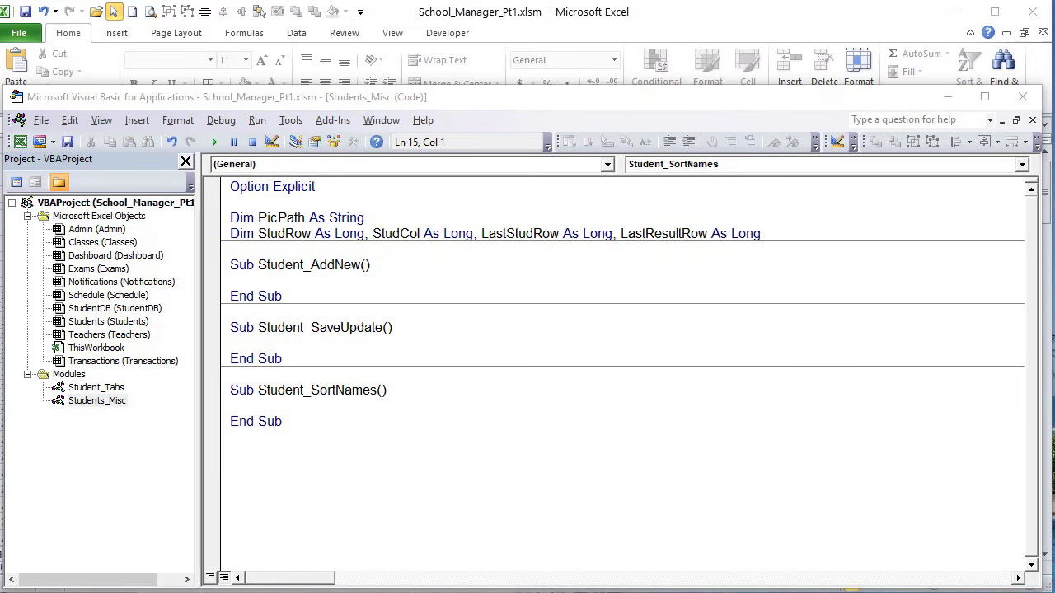
# Step: Add an empty Student_Load procedure below Student_SortNames
pyautogui.click(407, 473)
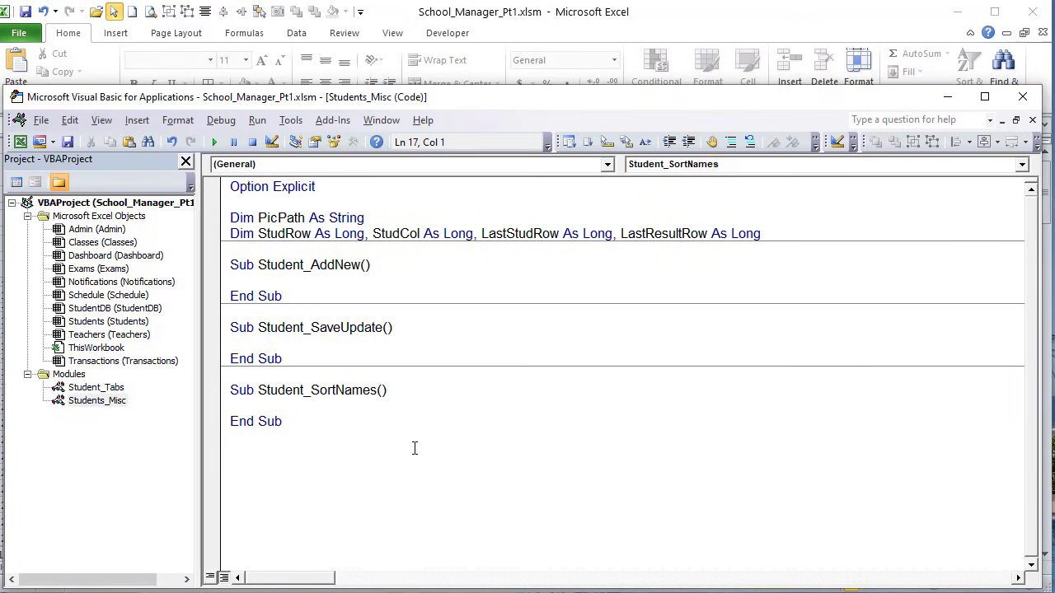
pyautogui.press('Return')
pyautogui.write('Sub Student_L')
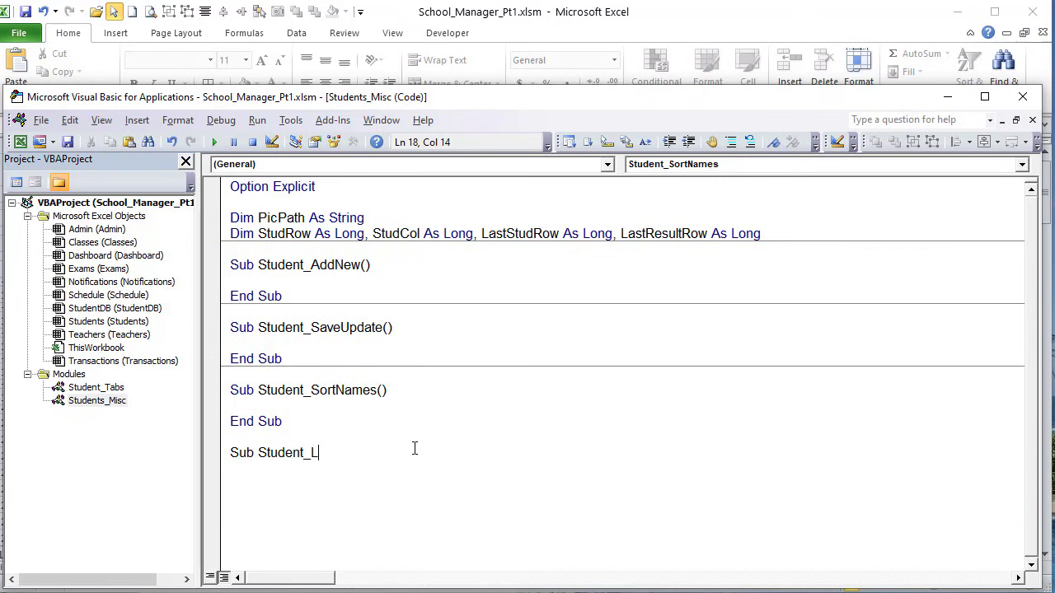
pyautogui.write('oad')
pyautogui.press('Return')
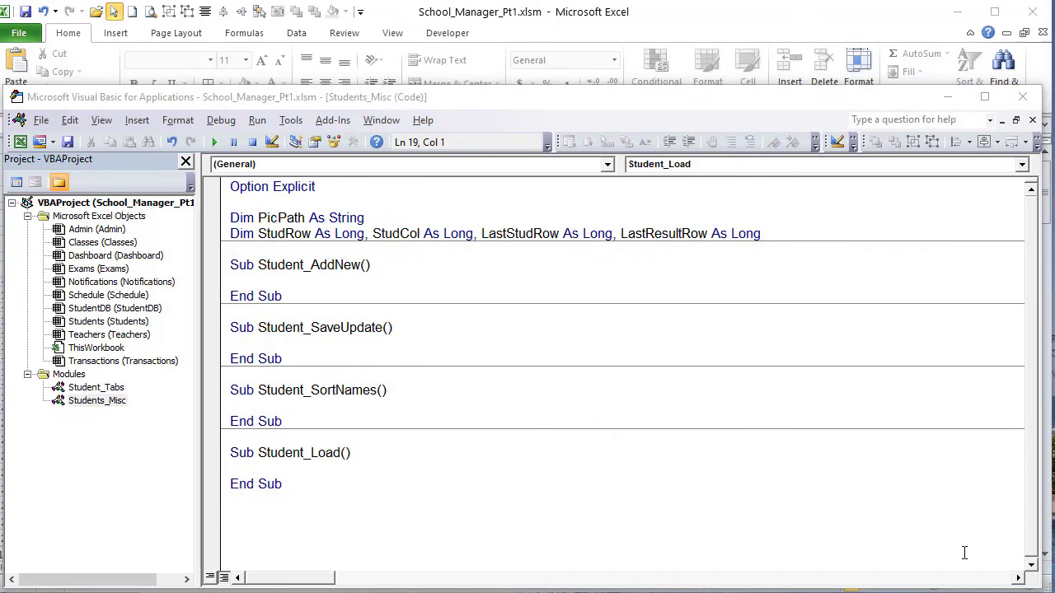
# Step: Add an empty Student_CancelNew procedure below Student_Load
pyautogui.click(486, 500)
pyautogui.press('Return')
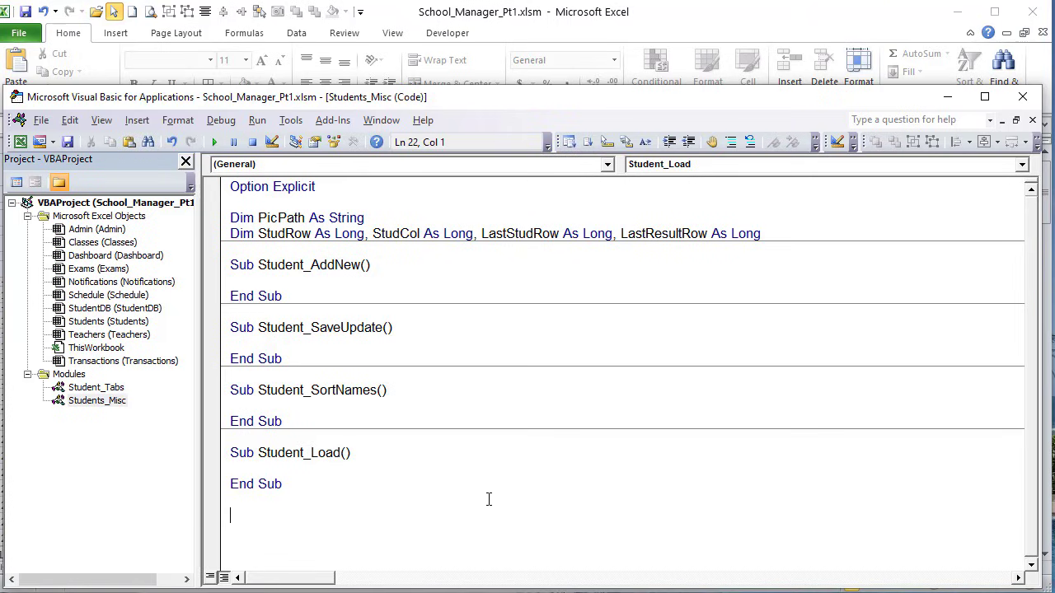
pyautogui.write('Sub Student_CancelN')
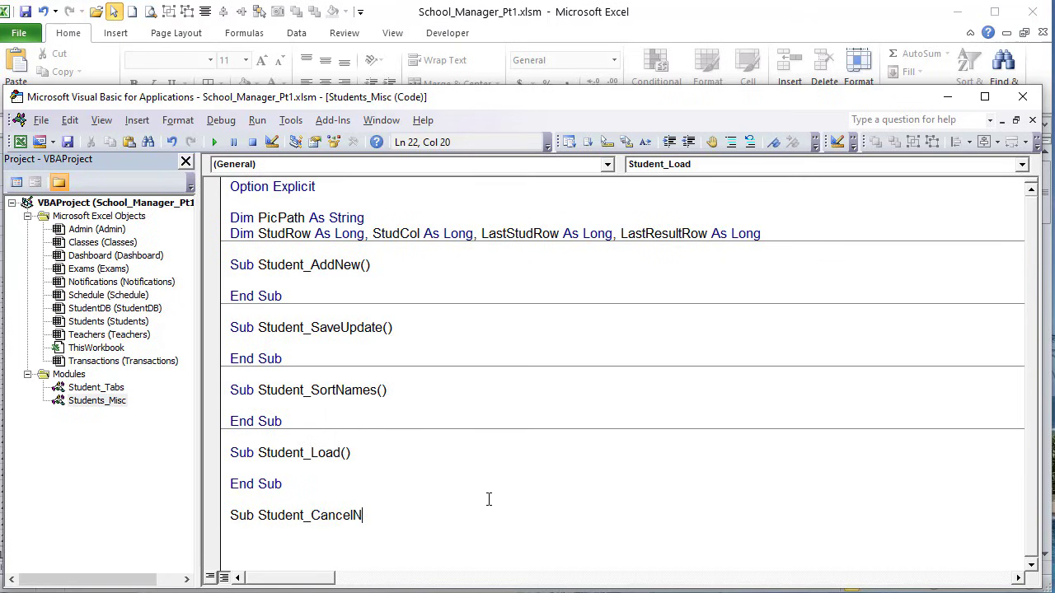
pyautogui.write('ew')
pyautogui.press('Return')
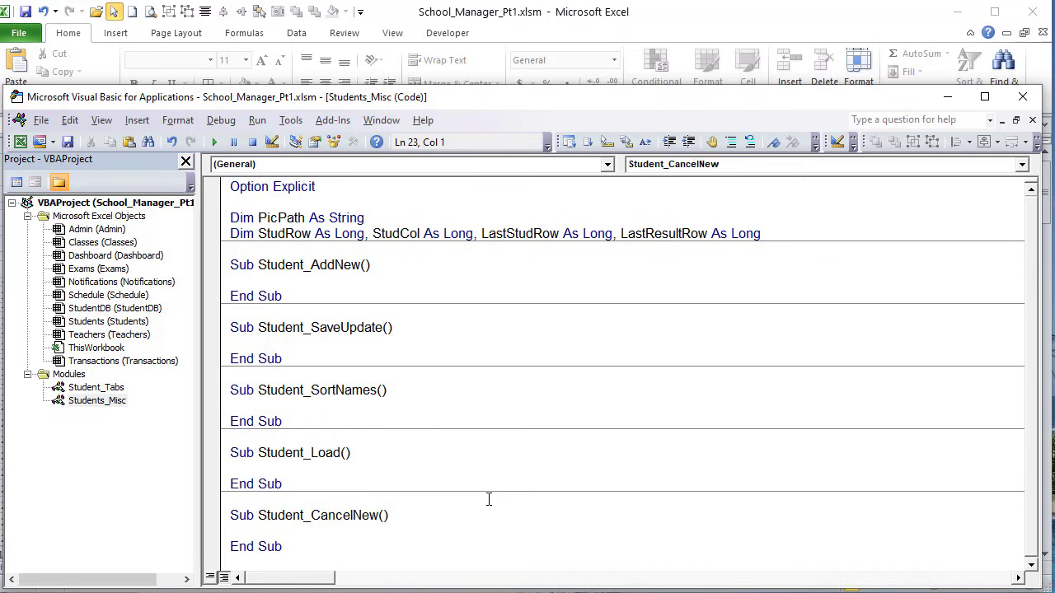
# Step: Add an empty Student_Delete procedure below Student_CancelNew
pyautogui.click(559, 547)
pyautogui.press('Return')
pyautogui.press('Return')
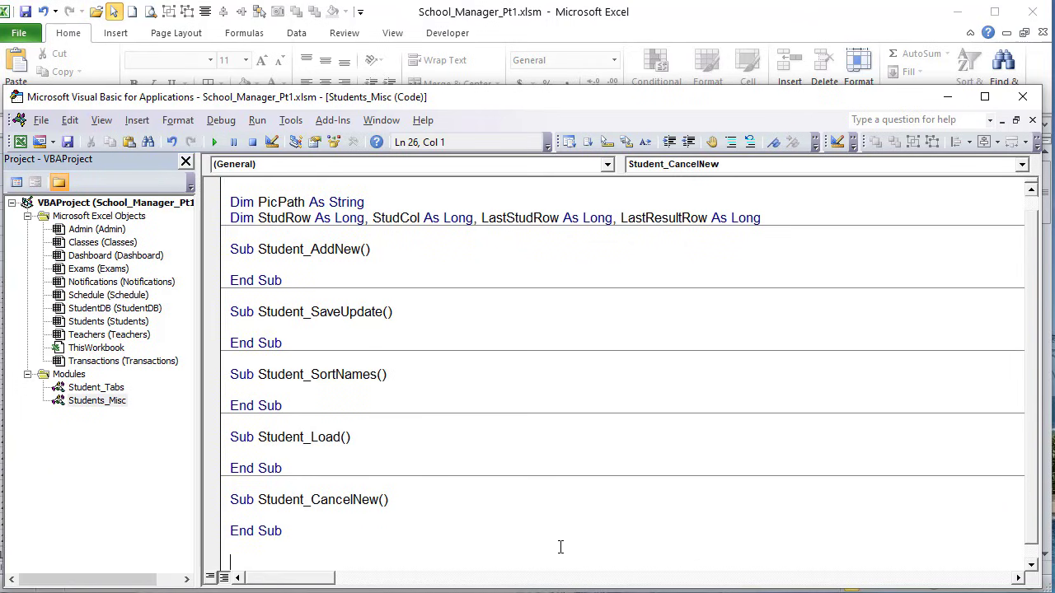
pyautogui.write('Sub Student_Delete')
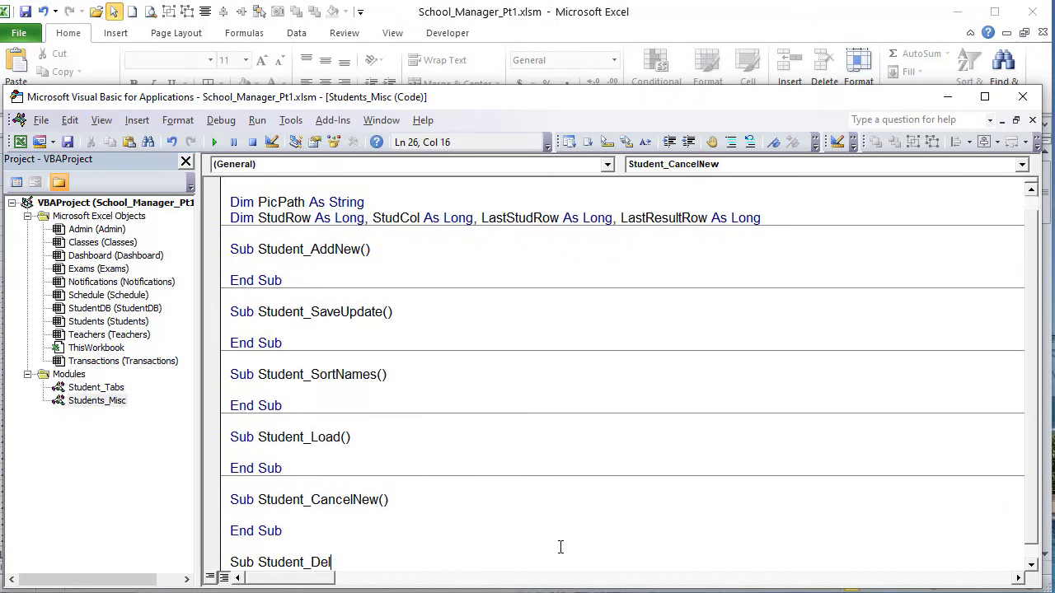
pyautogui.press('Return')
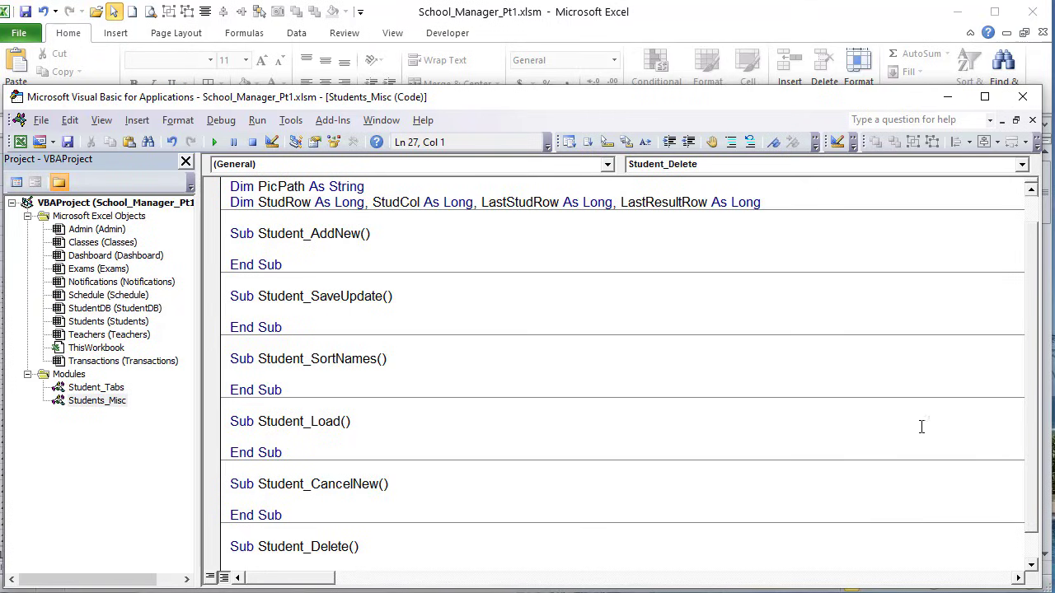
# Step: Add an empty Student_AddPicture procedure below Student_Delete
pyautogui.scroll(-1, 921, 426)
pyautogui.click(672, 548)
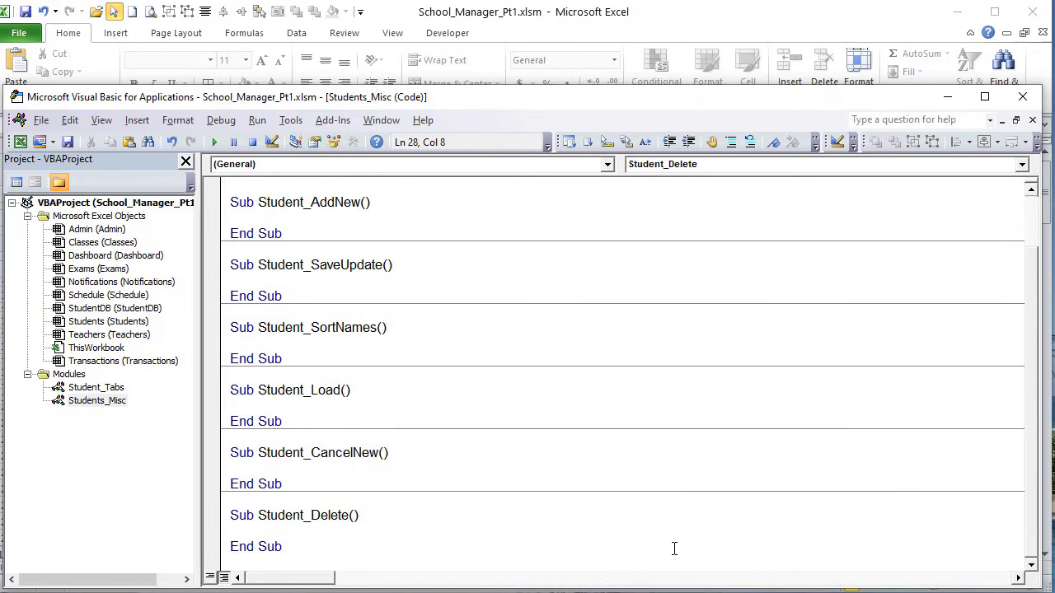
pyautogui.press('Return')
pyautogui.press('Return')
pyautogui.scroll(-1, 800, 515)
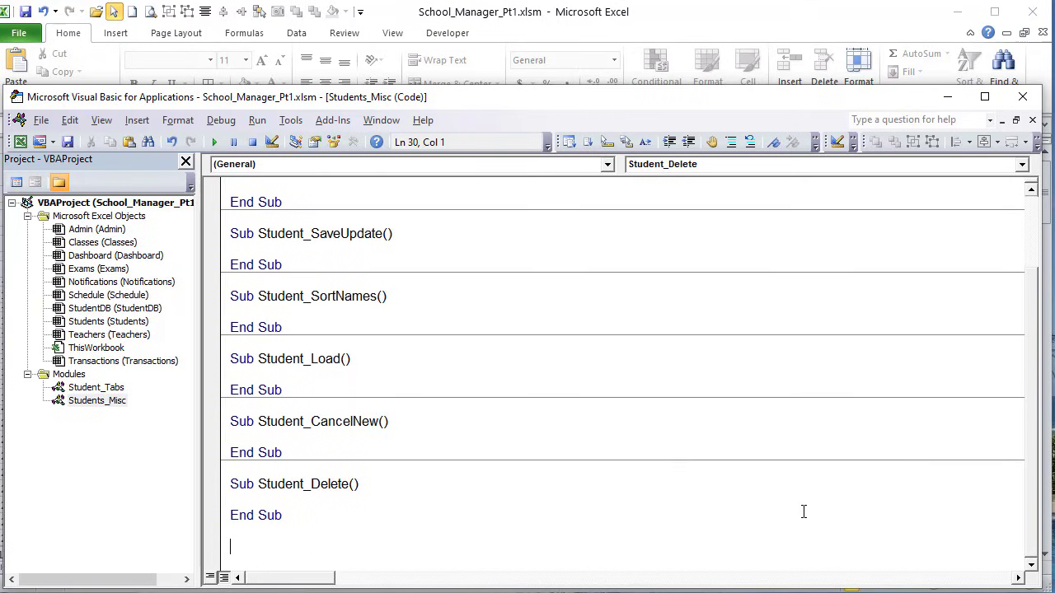
pyautogui.write('Sub Student_Add P')
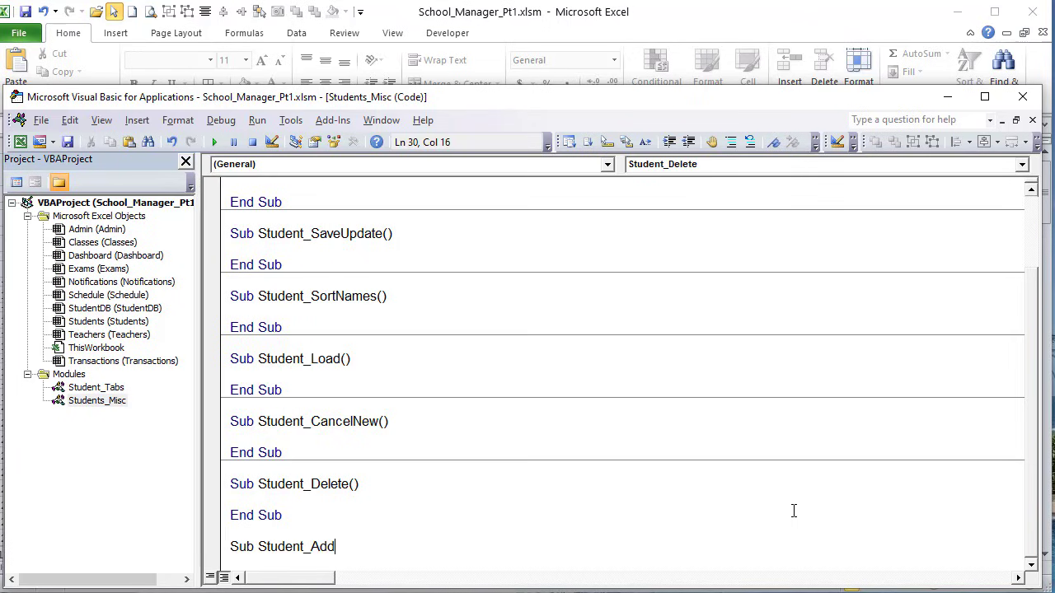
pyautogui.press('BackSpace')
pyautogui.press('BackSpace')
pyautogui.write('Picture')
pyautogui.press('Return')
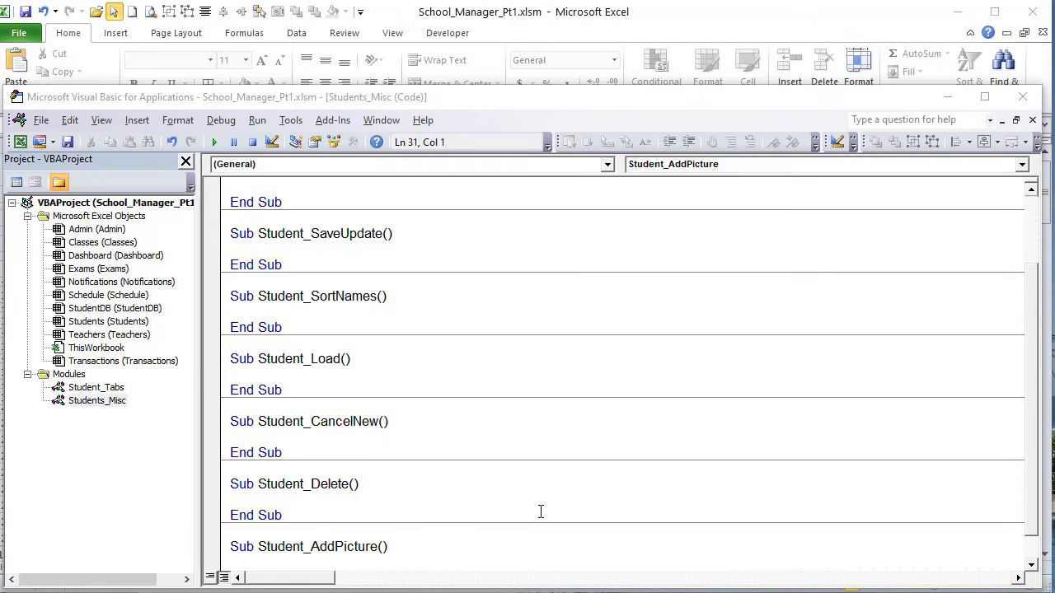
# Step: Add an empty Student_ShowPicture procedure below Student_AddPicture
pyautogui.click(549, 484)
pyautogui.scroll(-1, 522, 532)
pyautogui.click(470, 540)
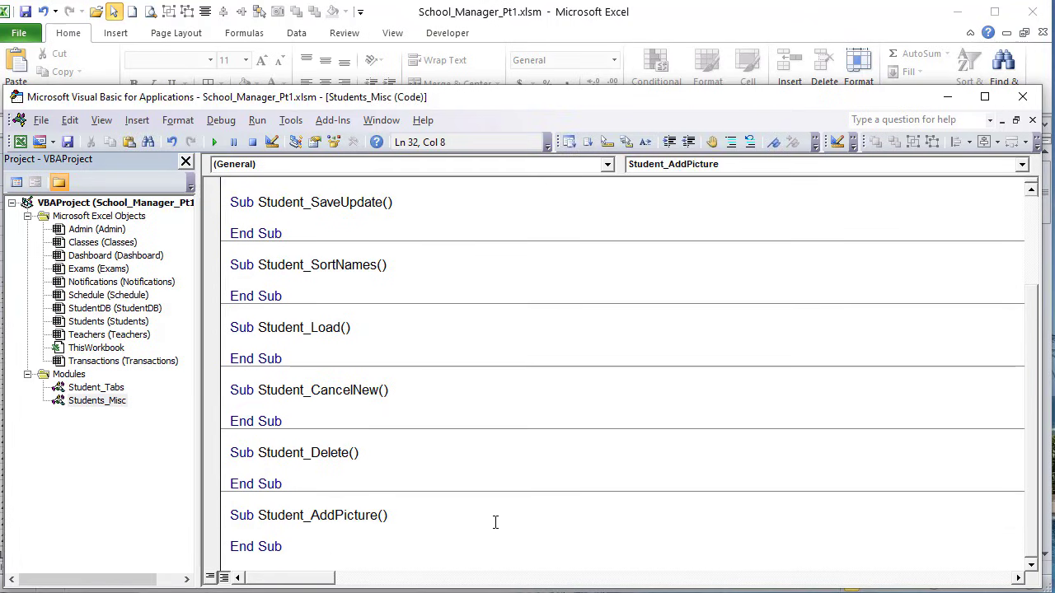
pyautogui.press('Return')
pyautogui.press('Return')
pyautogui.write('Student_Show')
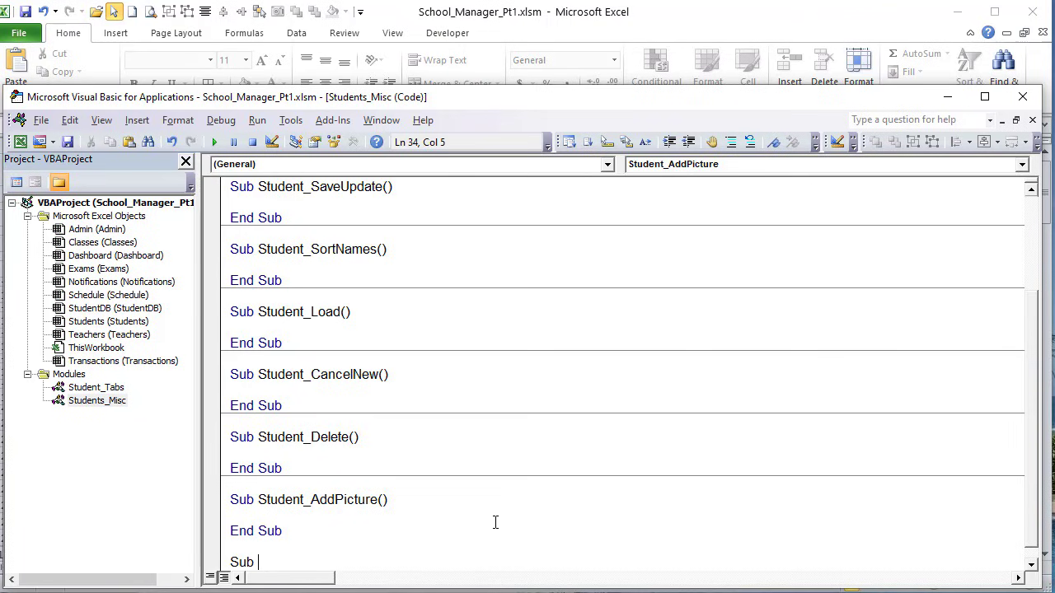
pyautogui.write('Picture')
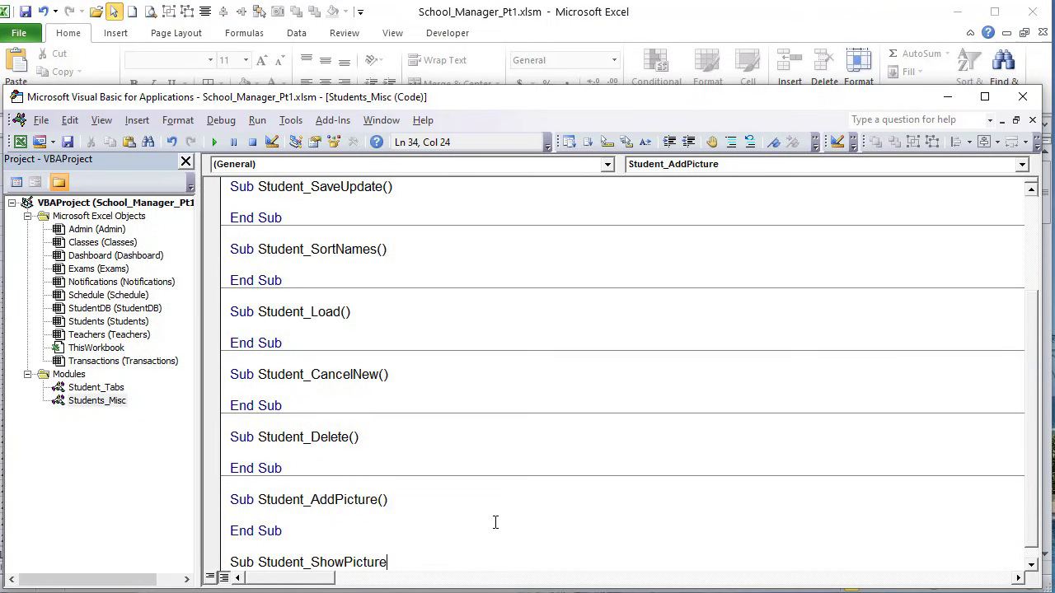
pyautogui.press('Return')
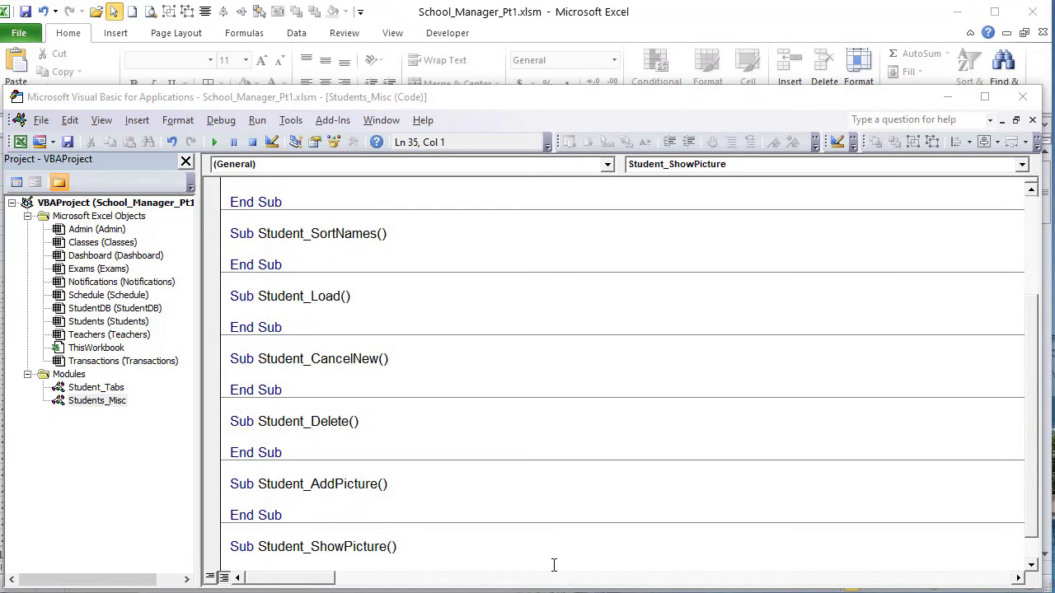
# Step: Add an empty Student_ClearPicture procedure below Student_ShowPicture
pyautogui.click(533, 537)
pyautogui.scroll(-1, 539, 547)
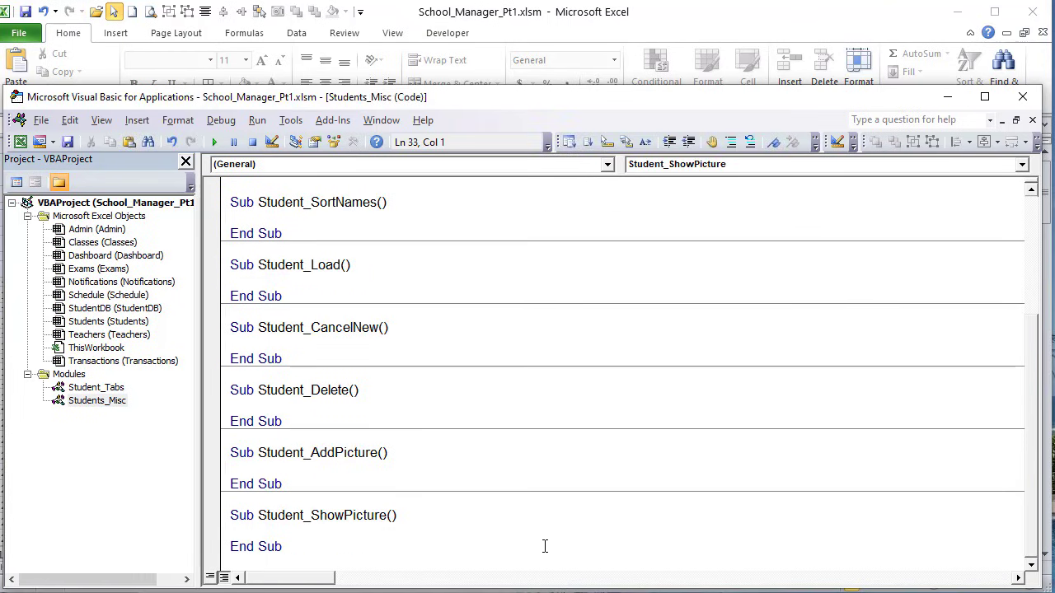
pyautogui.click(545, 547)
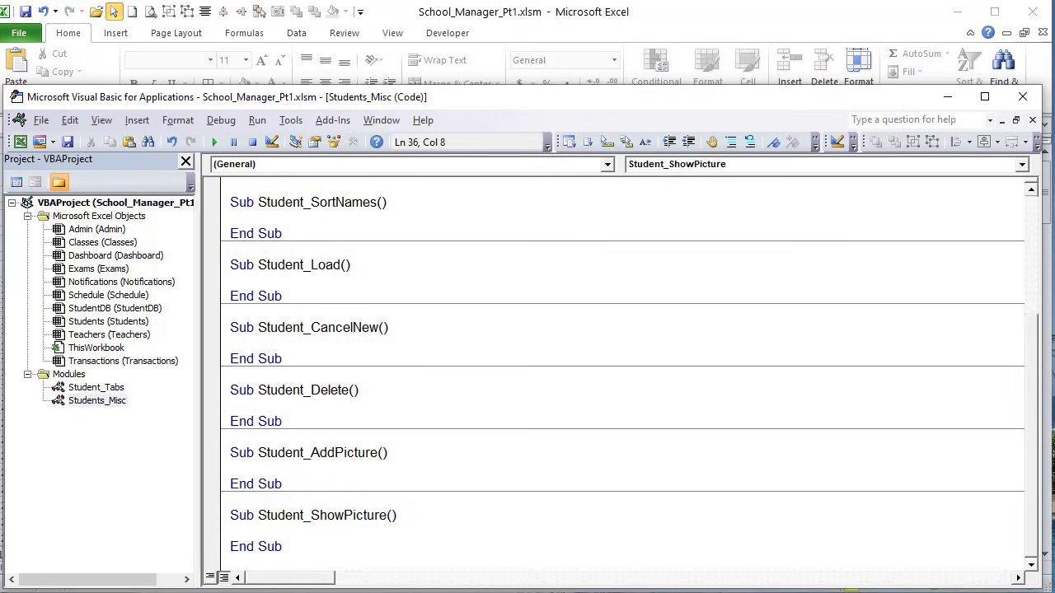
pyautogui.press('Return')
pyautogui.press('Return')
pyautogui.write('Sub STud')
pyautogui.press('BackSpace')
pyautogui.press('BackSpace')
pyautogui.press('BackSpace')
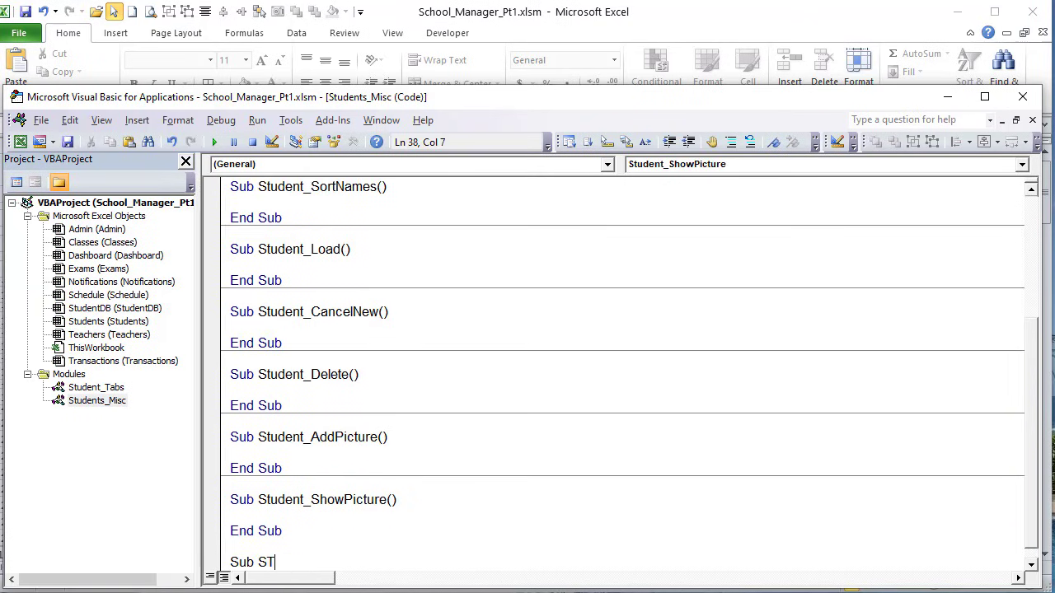
pyautogui.write('tudent_ClearPicture')
pyautogui.press('Return')
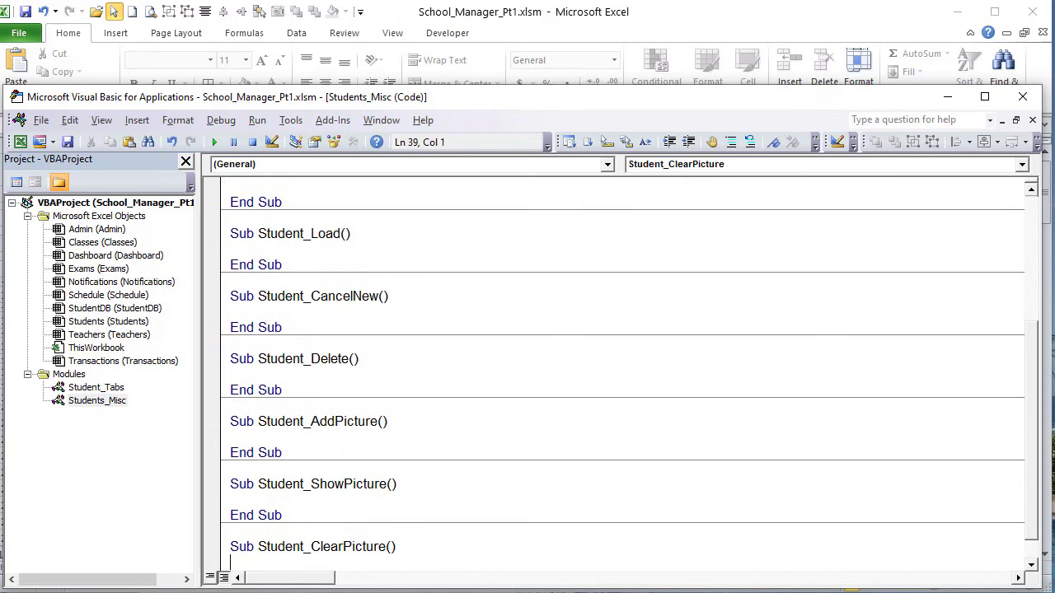
# Step: Return to the start of the module and place the cursor in the empty body of Student_AddNew
pyautogui.hotkey('alt', 'Tab')
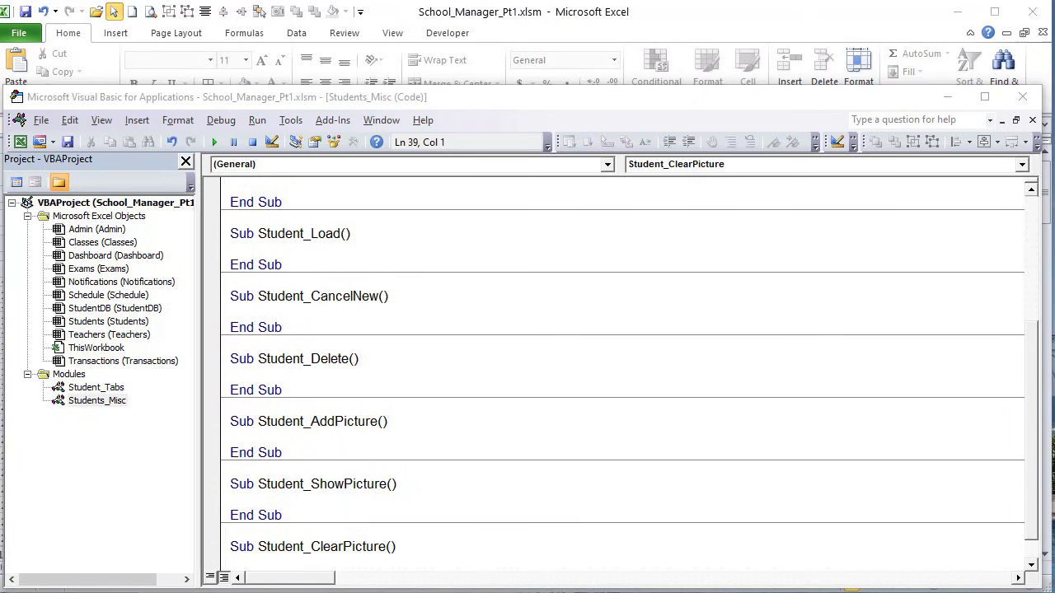
pyautogui.click(541, 437)
pyautogui.scroll(5, 531, 454)
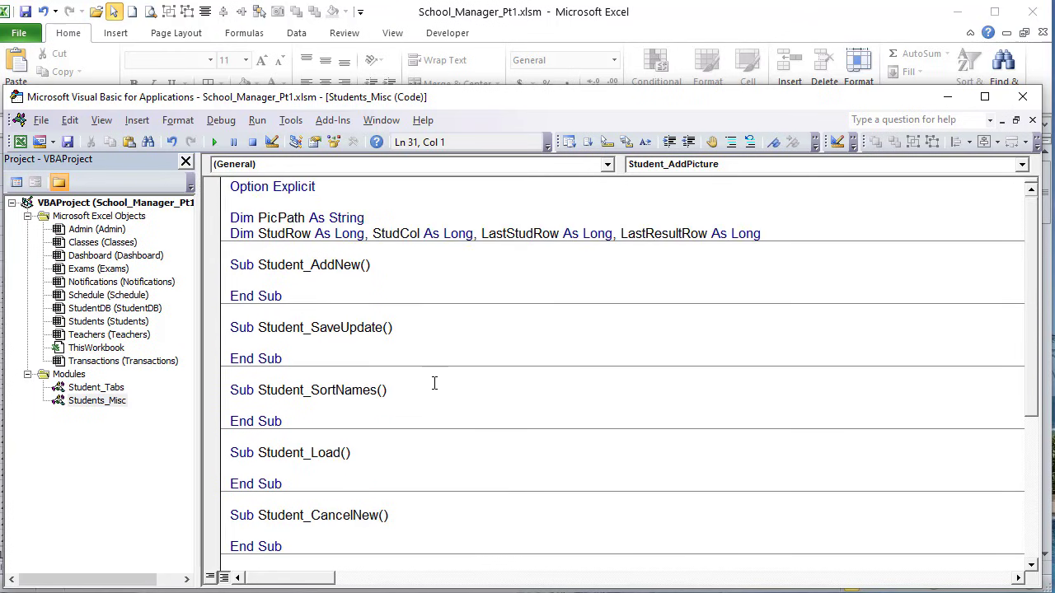
pyautogui.hotkey('alt', 'Tab')
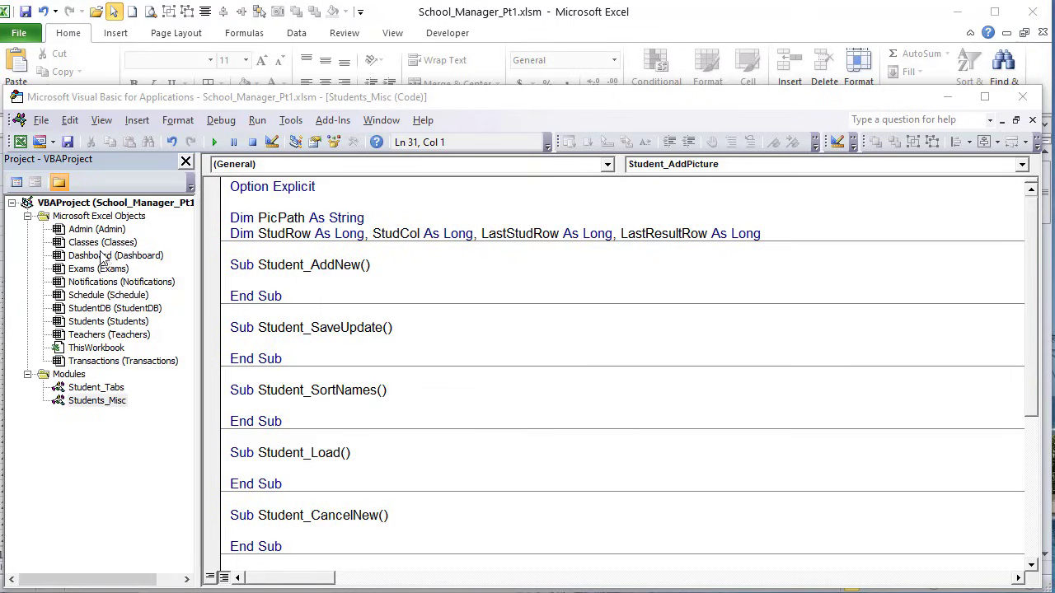
pyautogui.click(252, 281)
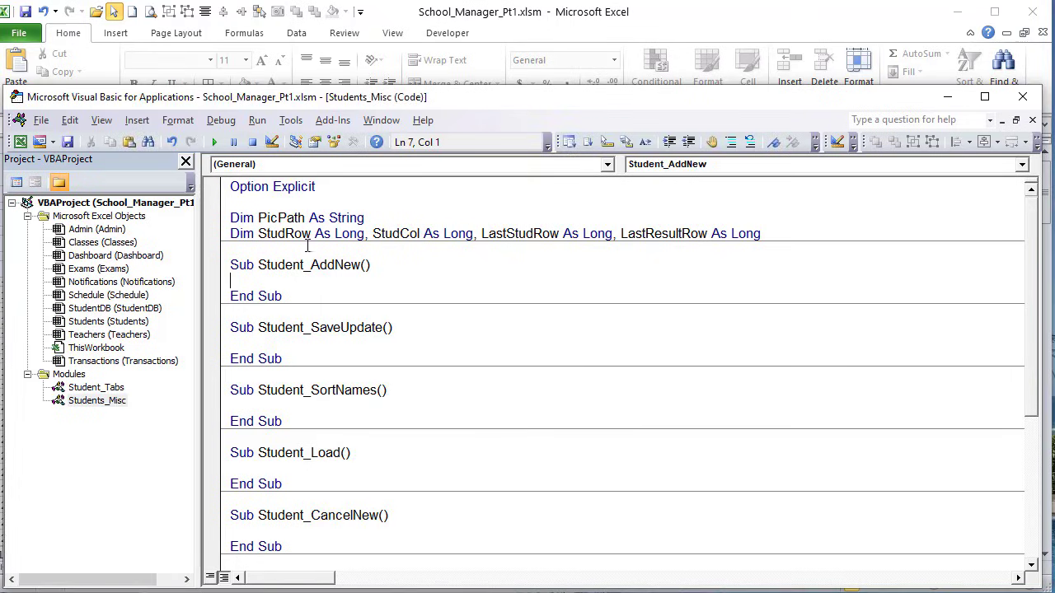
# Step: Collapse the workbook's ribbon and reduce the code editor's height to uncover the form on the Students sheet
pyautogui.click(664, 18)
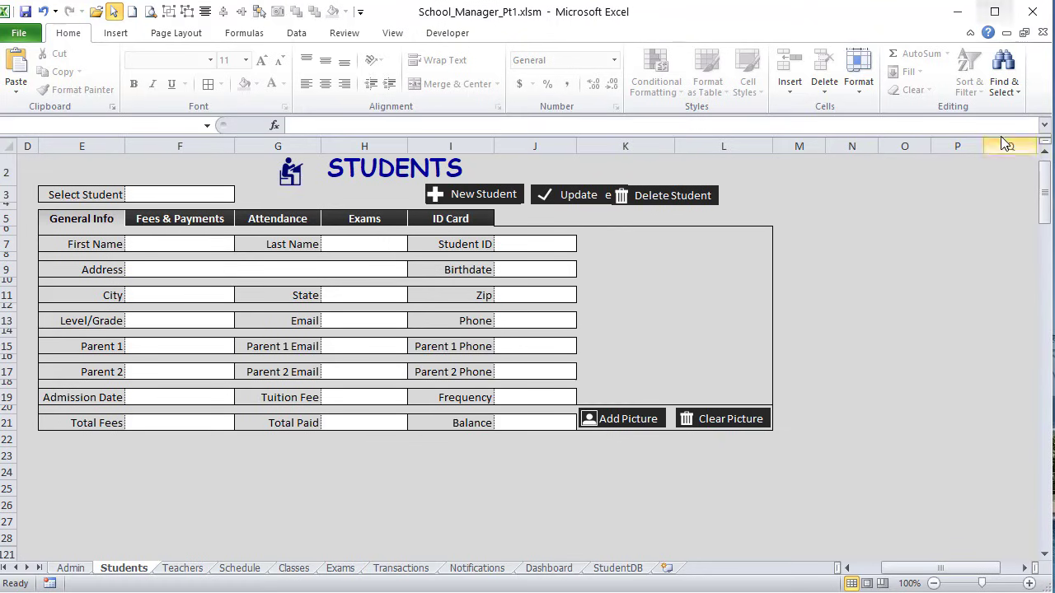
pyautogui.click(970, 32)
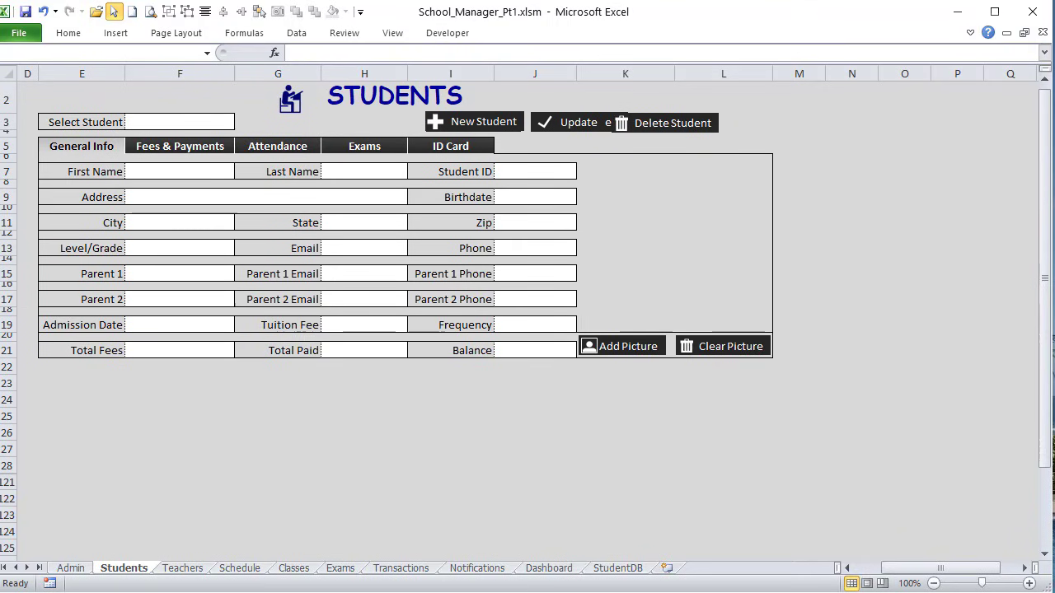
pyautogui.hotkey('alt', 'F11')
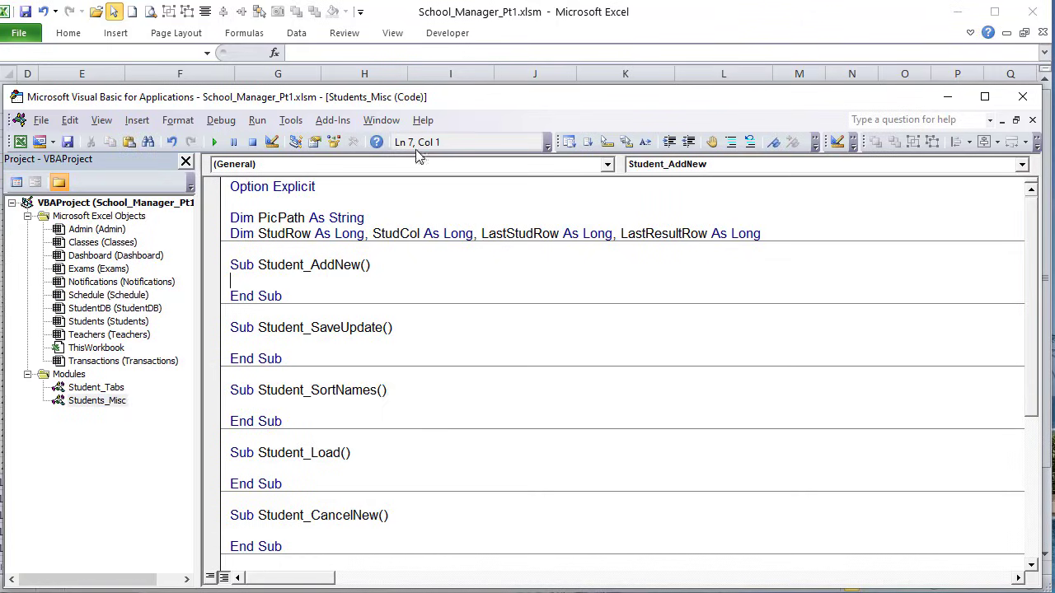
pyautogui.moveTo(435, 89); pyautogui.dragTo(434, 301)
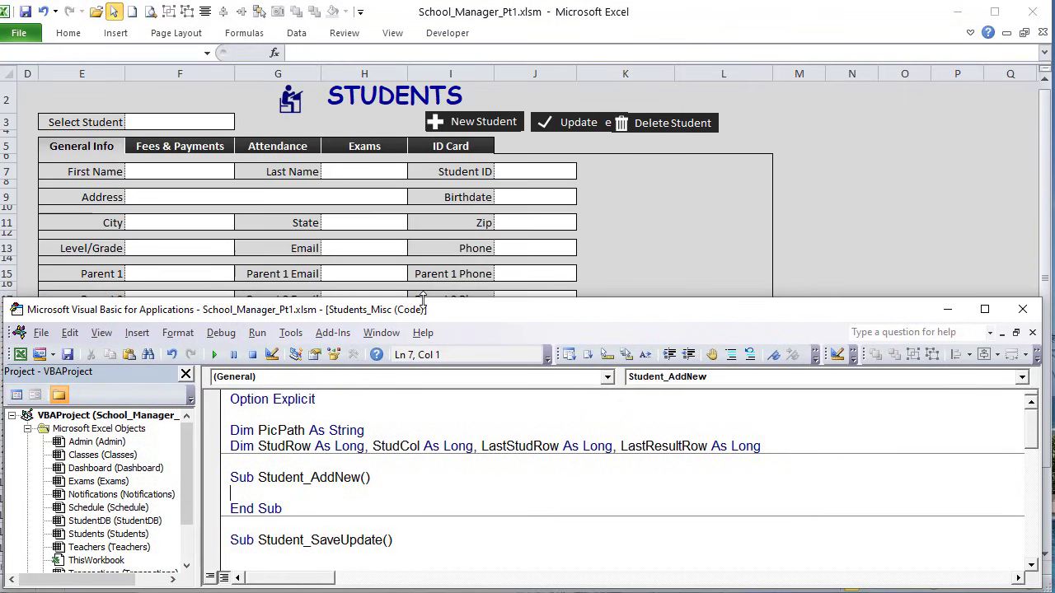
# Step: Open a With Students block, closed by End With, in the body of Student_AddNew
pyautogui.write('W')
pyautogui.press('BackSpace')
pyautogui.write('With S')
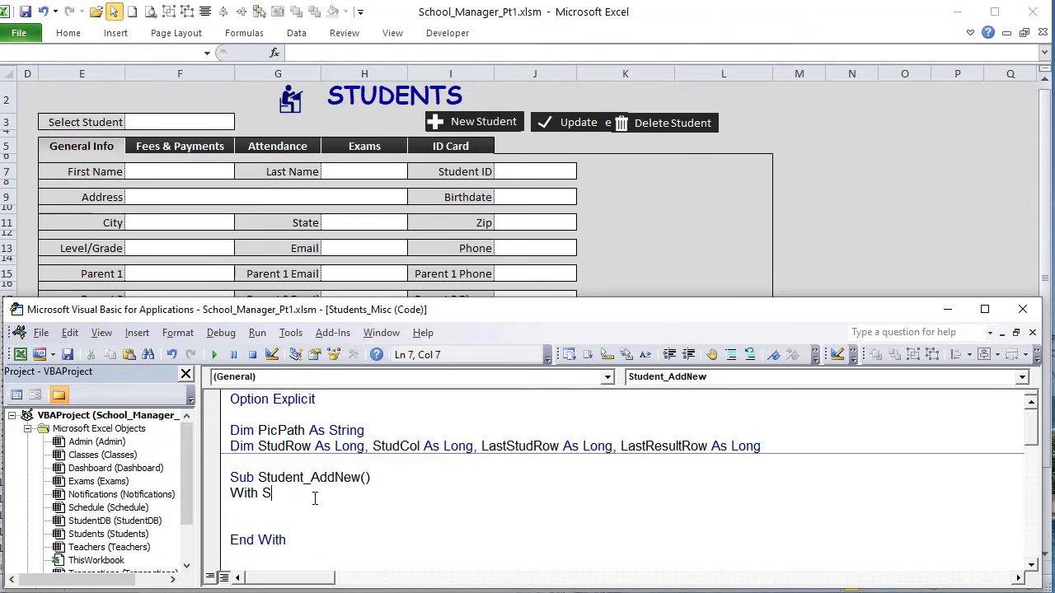
pyautogui.write('tudents')
pyautogui.press('Return')
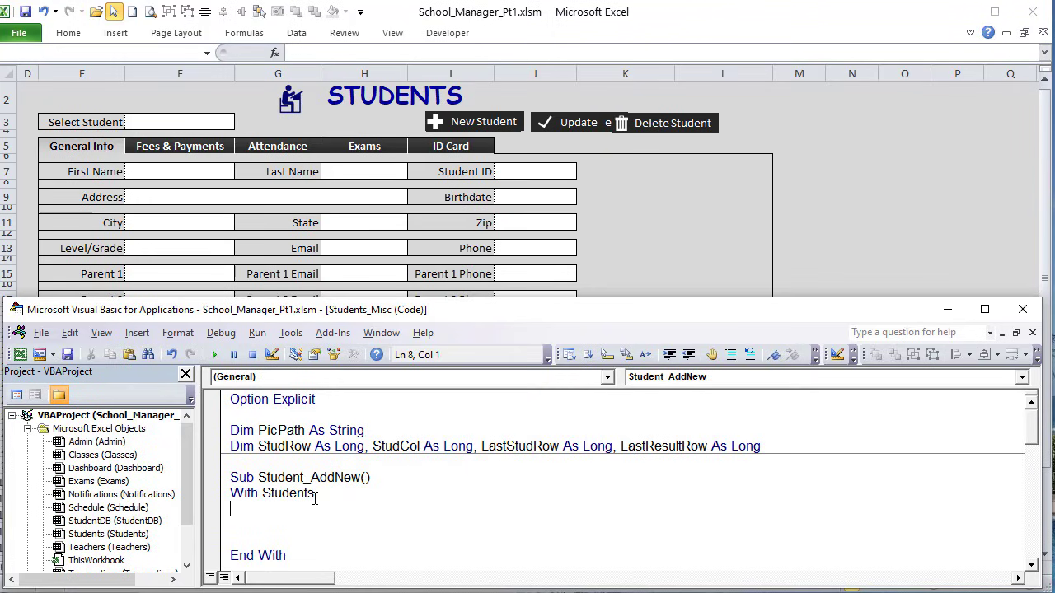
pyautogui.write('.')
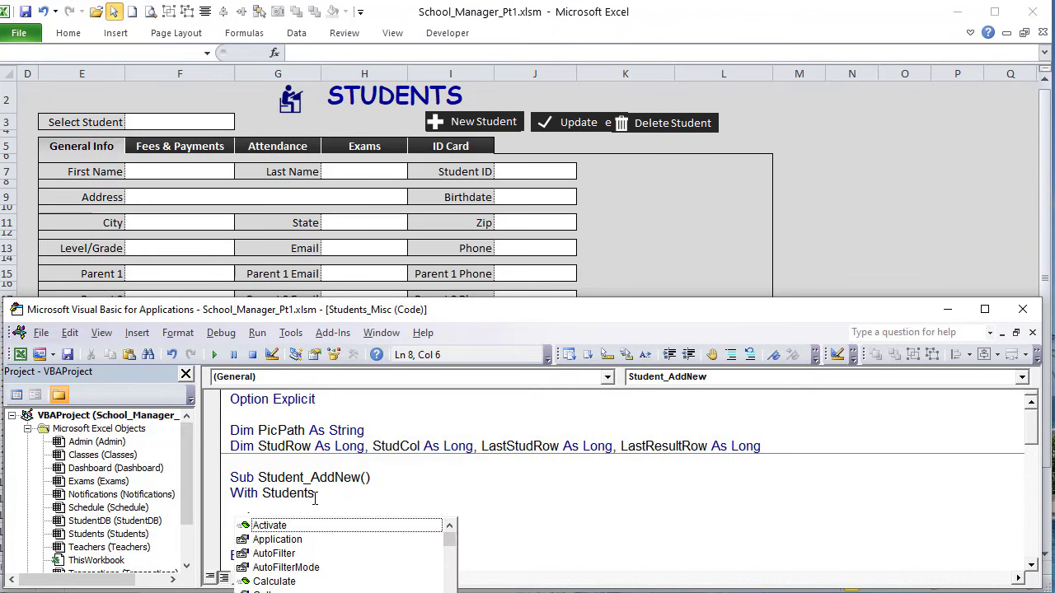
pyautogui.press('BackSpace')
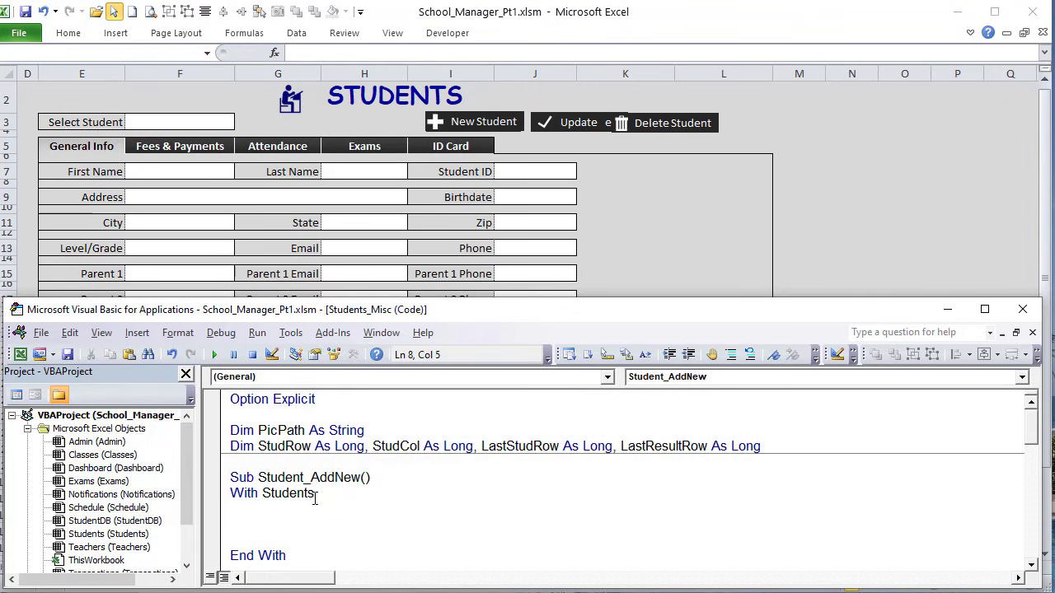
# Step: Begin a .Range("").value statement inside the With block, listing cells F3, F7, F9 and J9
pyautogui.write('.Range("    ").value')
pyautogui.press('Left')
pyautogui.press('Left')
pyautogui.press('Left')
pyautogui.press('Left')
pyautogui.press('Left')
pyautogui.press('Left')
pyautogui.press('Left')
pyautogui.press('Left')
pyautogui.press('BackSpace')
pyautogui.press('BackSpace')
pyautogui.press('BackSpace')
pyautogui.press('BackSpace')
pyautogui.press('BackSpace')
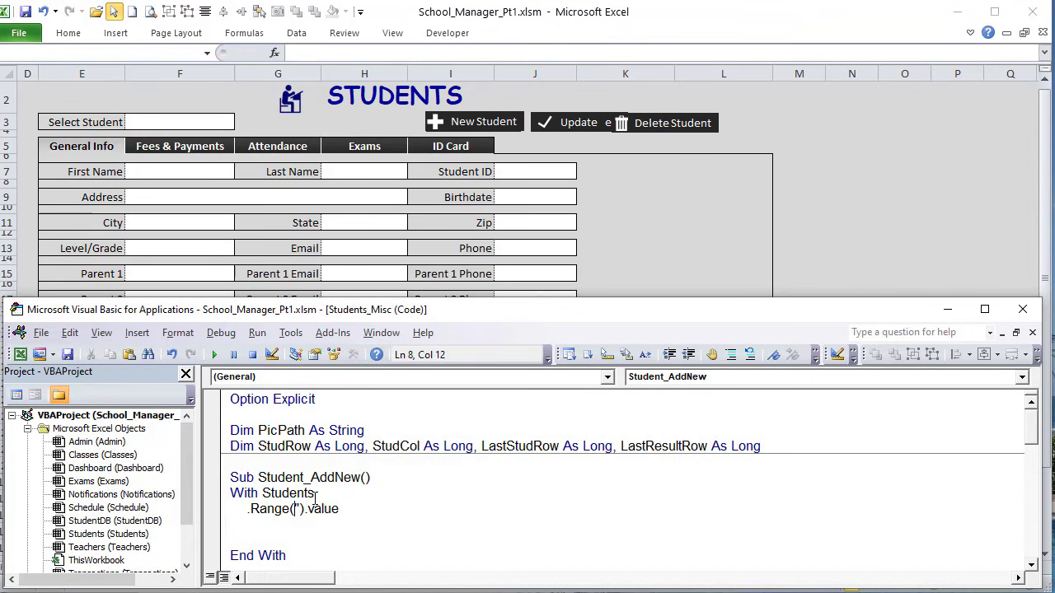
pyautogui.write('"F3,F7')
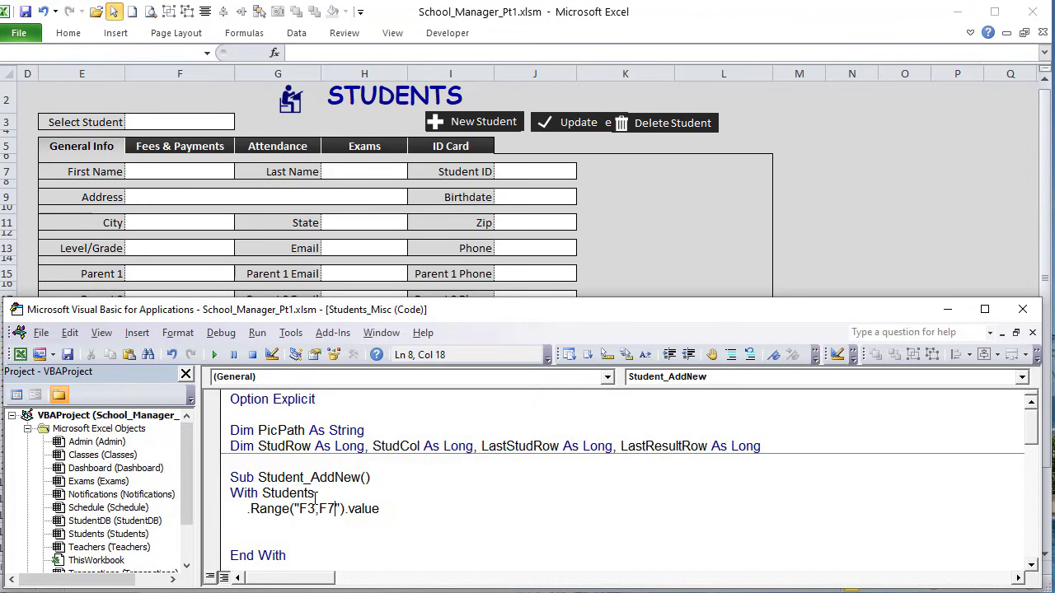
pyautogui.write(',F9,J9')
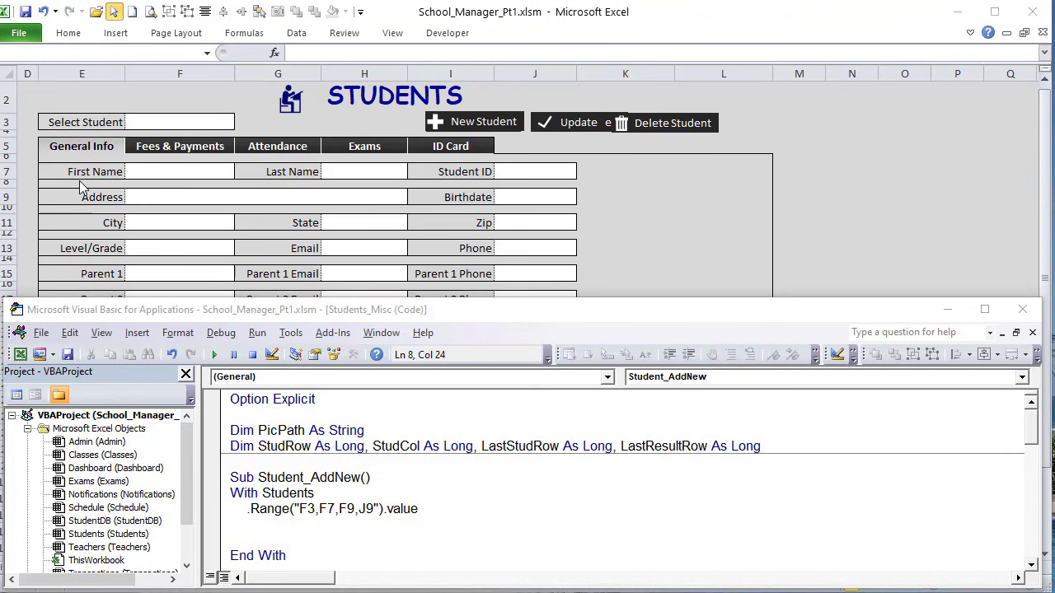
# Step: Check the Address field's extent on the Students sheet and correct the cell list's ending to F9:H9,J9 followed by a comma
pyautogui.click(137, 189)
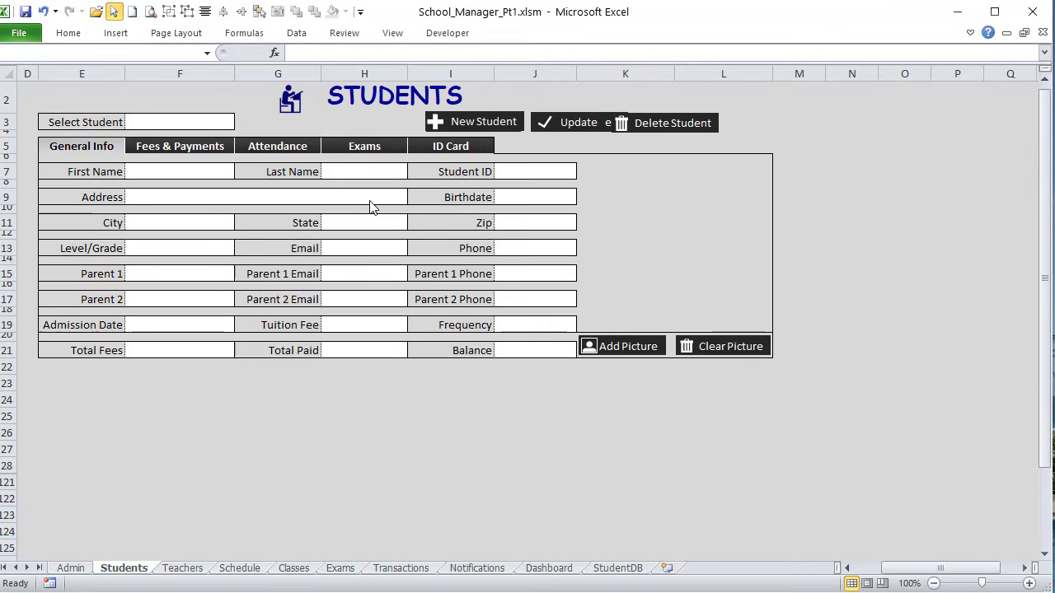
pyautogui.hotkey('alt', 'F11')
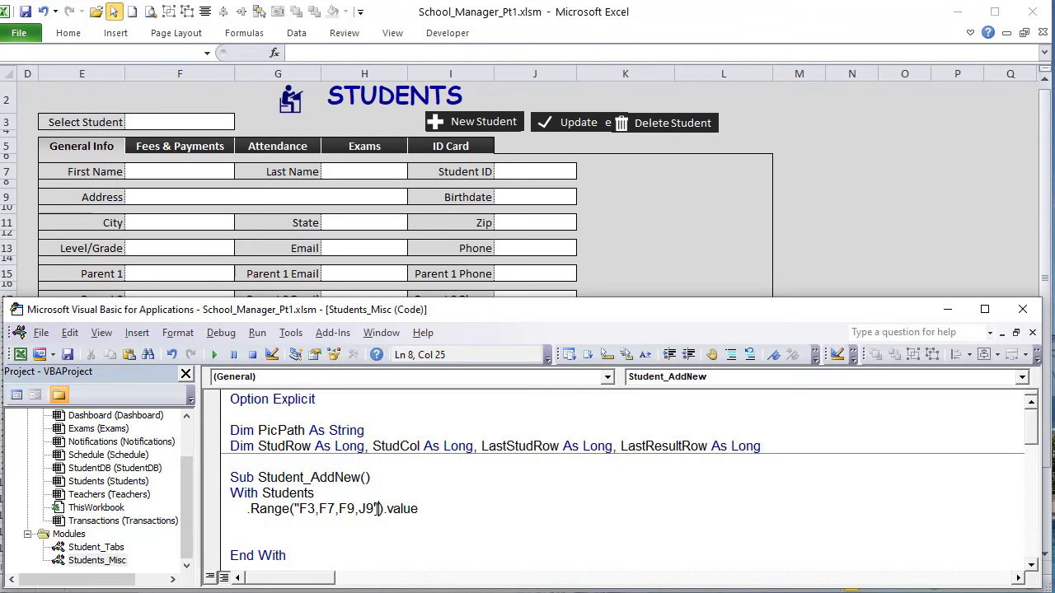
pyautogui.moveTo(374, 508); pyautogui.dragTo(356, 512)
pyautogui.press('BackSpace')
pyautogui.write(':H9')
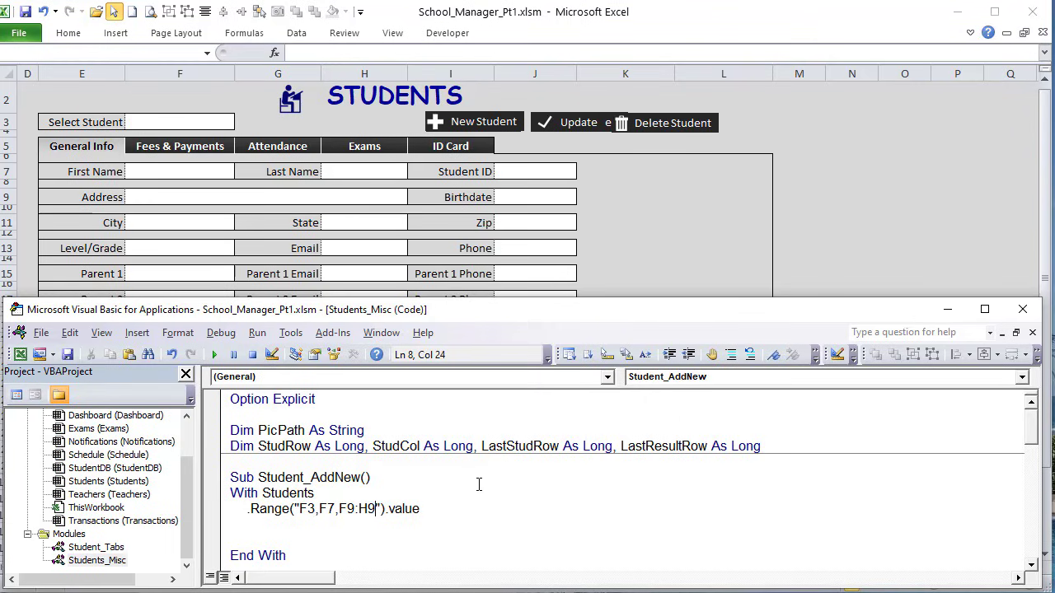
pyautogui.write(',')
pyautogui.press('BackSpace')
pyautogui.write('J9,')
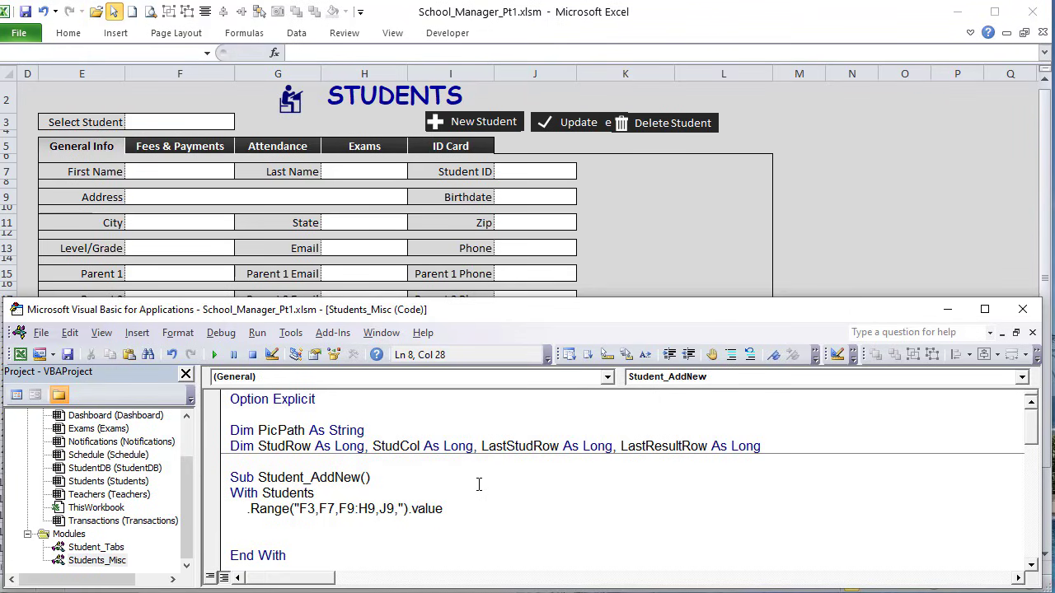
# Step: Extend the Range list with the row 11 and 13 cells: F11,H11,J11,F13,H13,J13
pyautogui.write('F11,')
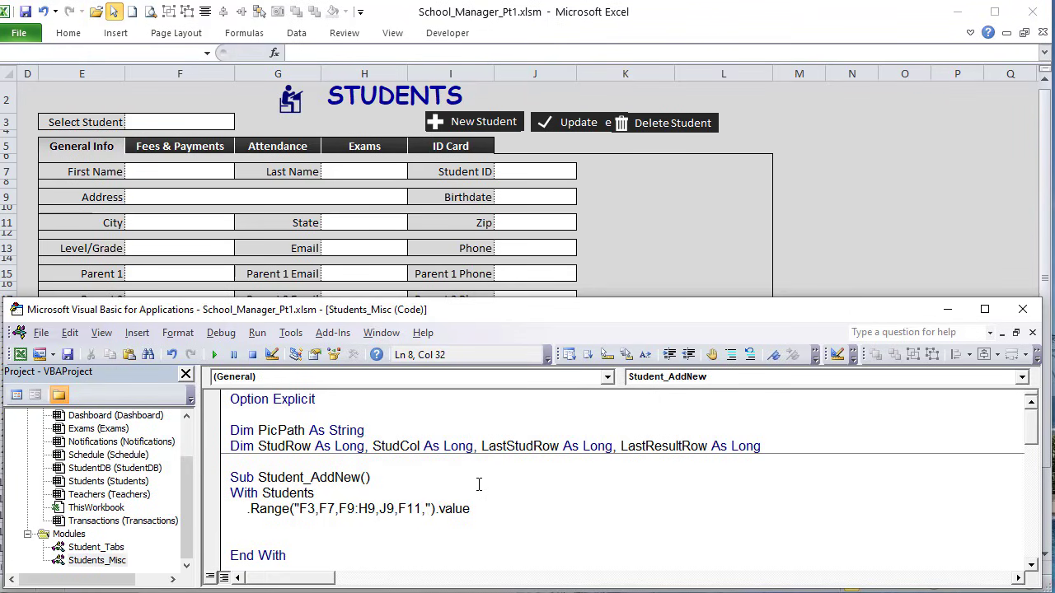
pyautogui.write('H11,J11,F13')
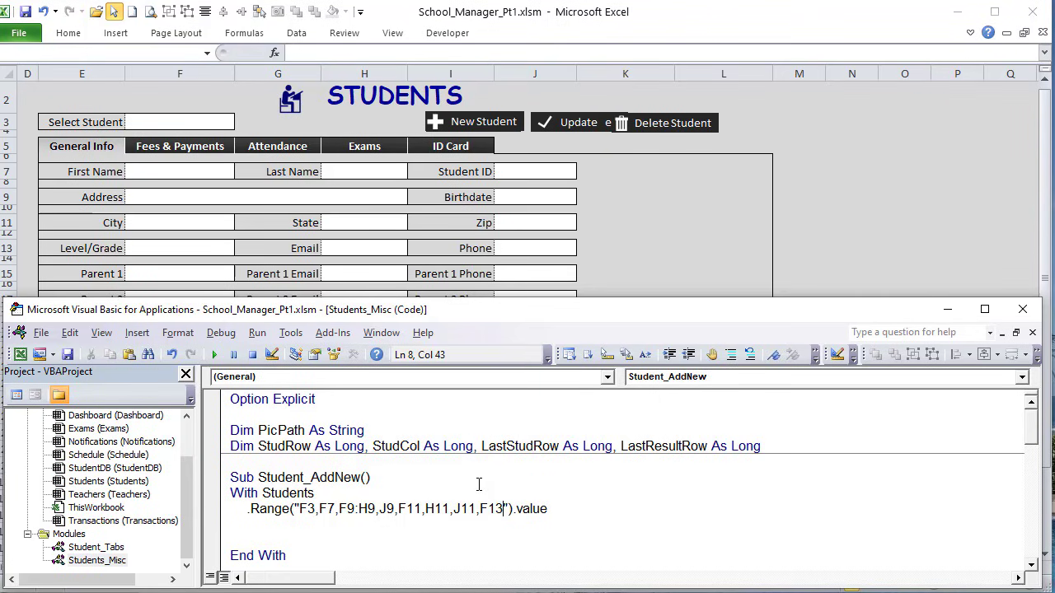
pyautogui.write(',H13,')
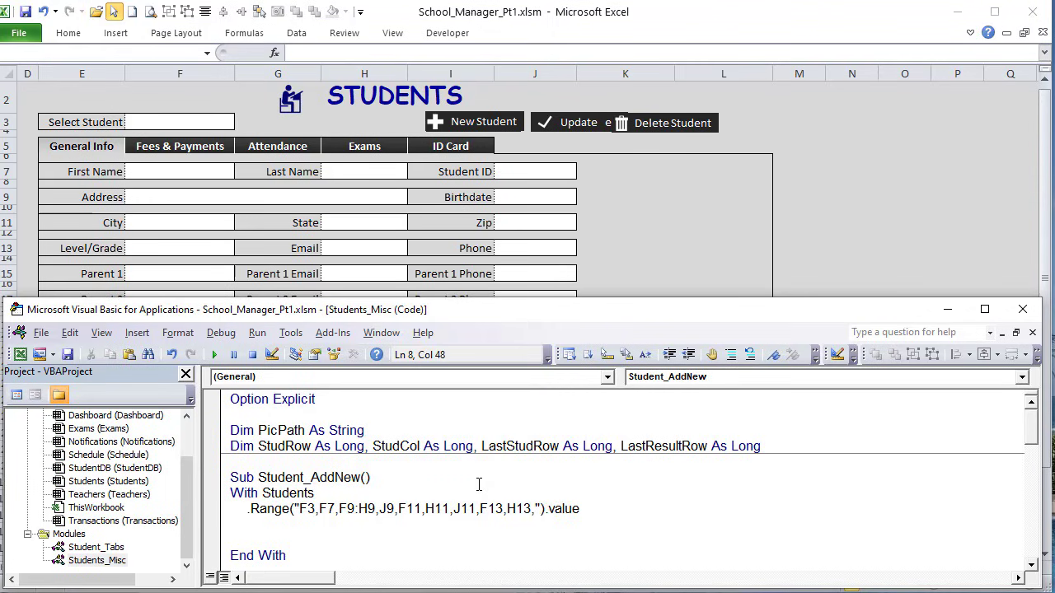
pyautogui.write('J13,')
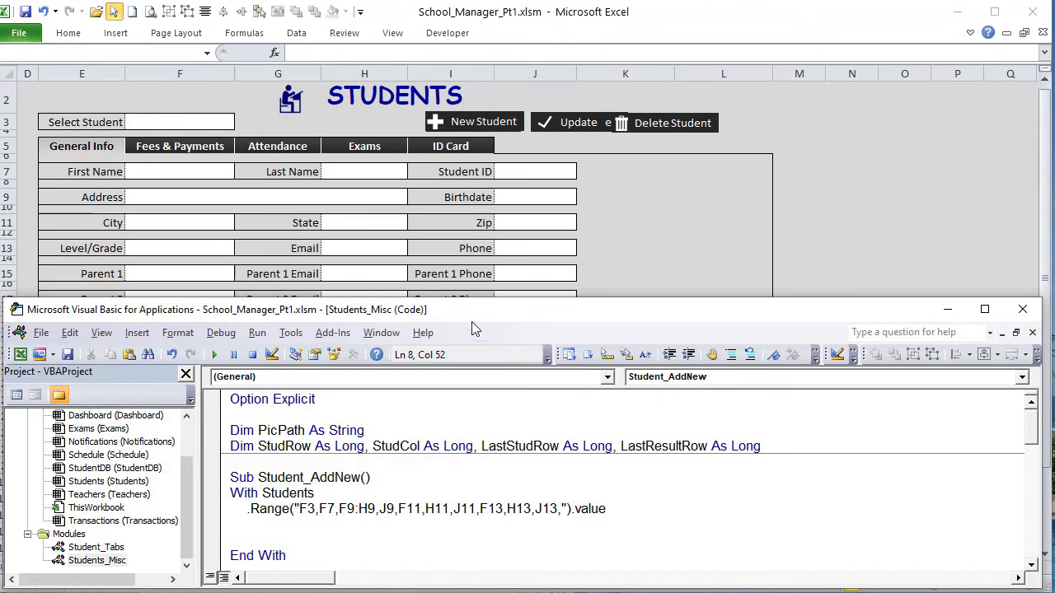
# Step: Shrink the code editor to uncover the form's lower rows and append F15,H15,J15 to the Range list
pyautogui.moveTo(469, 302); pyautogui.dragTo(469, 381)
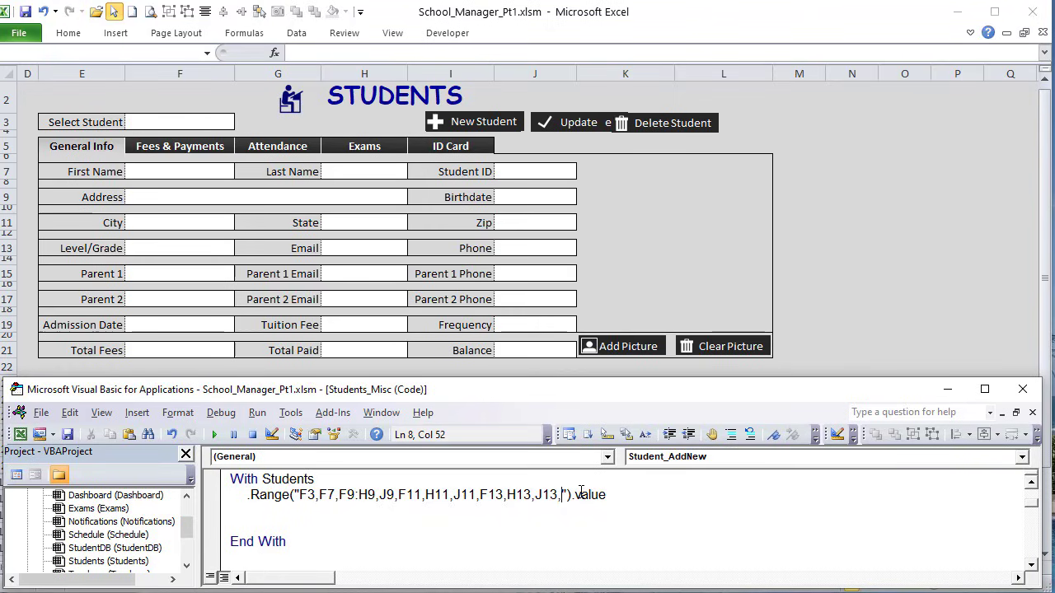
pyautogui.write('F15,')
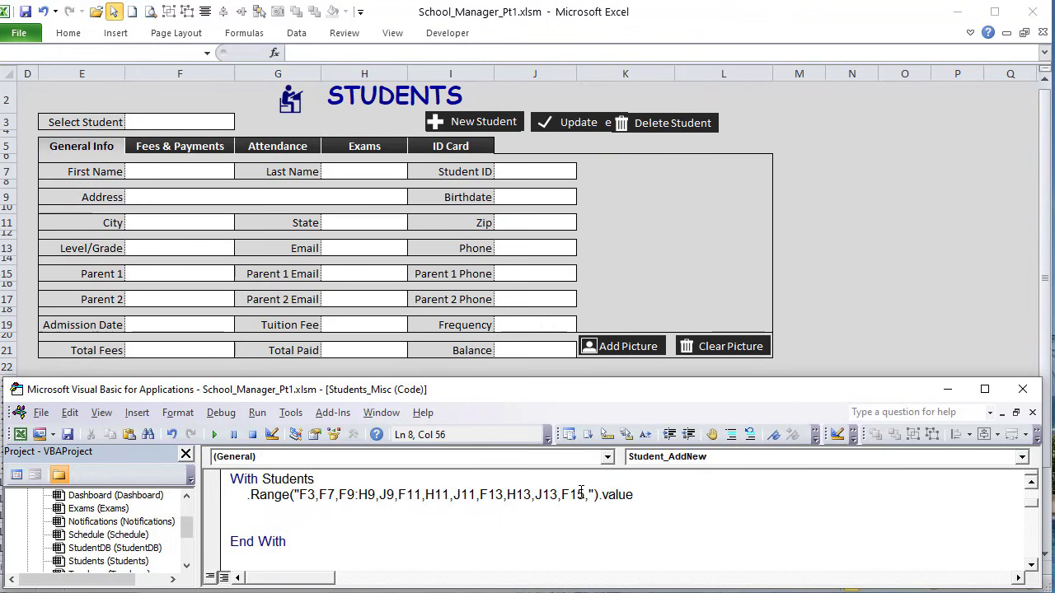
pyautogui.write('H15,J1')
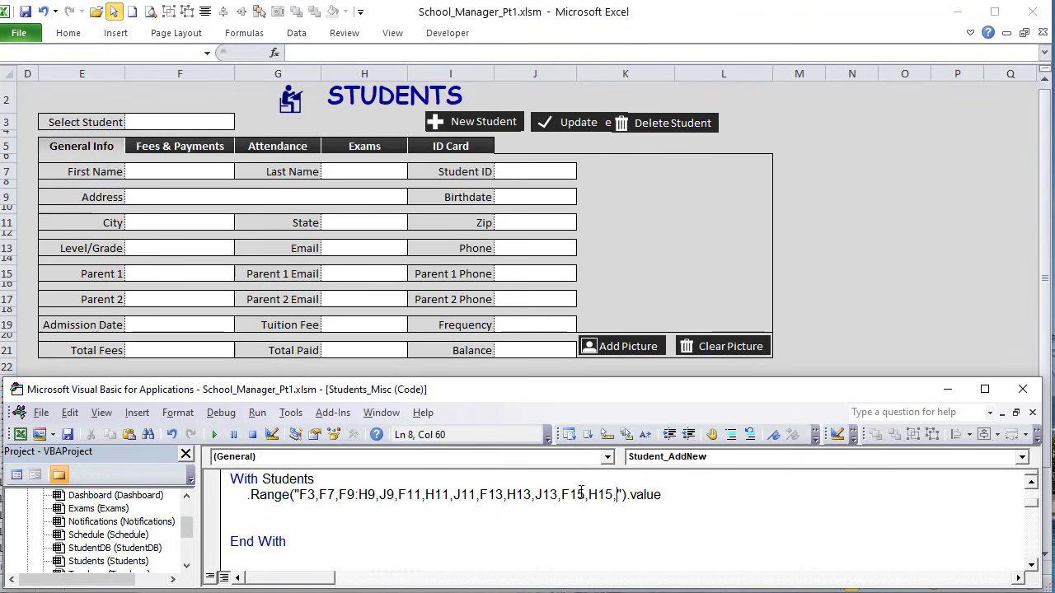
pyautogui.write('5')
# Step: Duplicate the row 15 references at the end of the Range list and change the copies to F17,H17,J17
pyautogui.moveTo(640, 494); pyautogui.dragTo(559, 498)
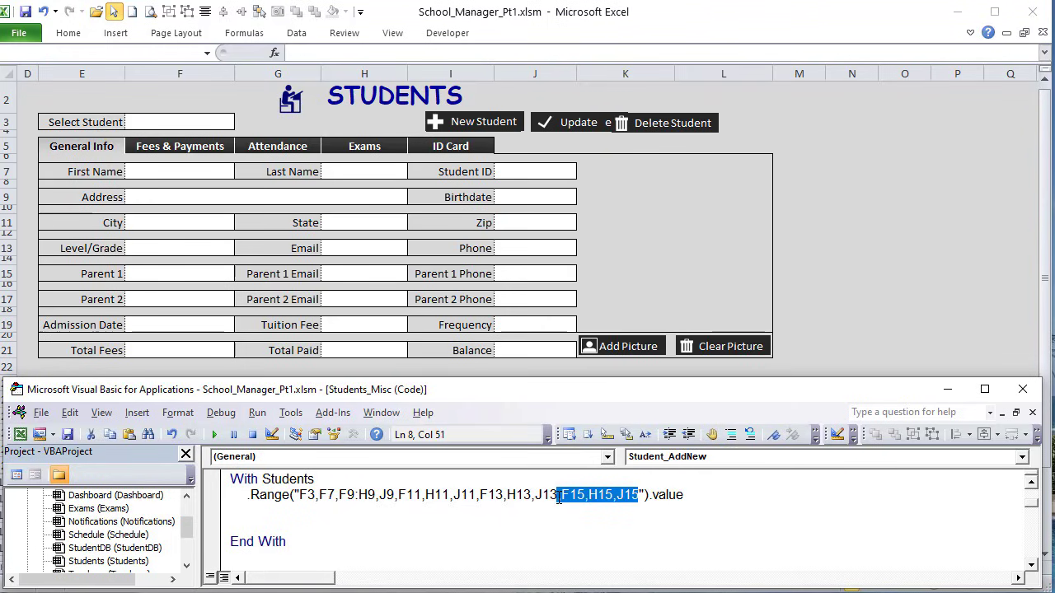
pyautogui.hotkey('ctrl', 'c')
pyautogui.click(640, 495)
pyautogui.hotkey('ctrl', 'v')
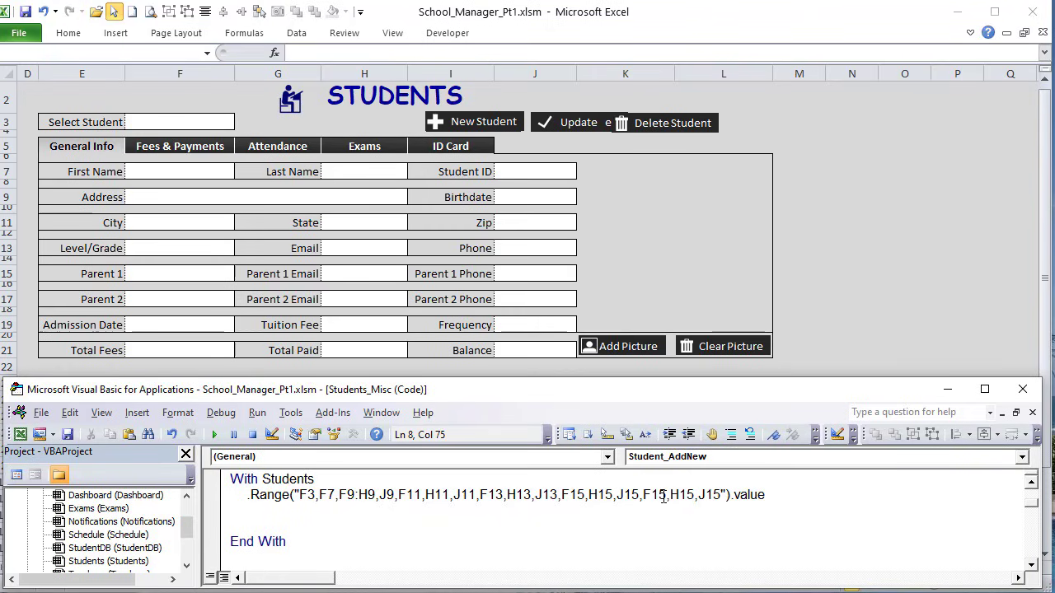
pyautogui.moveTo(658, 496); pyautogui.dragTo(714, 496)
pyautogui.write('7')
pyautogui.write('7')
pyautogui.write('7')
# Step: Append another copy of the row 15 references, change it to F19,H19,J19 and add K19
pyautogui.hotkey('ctrl', 'v')
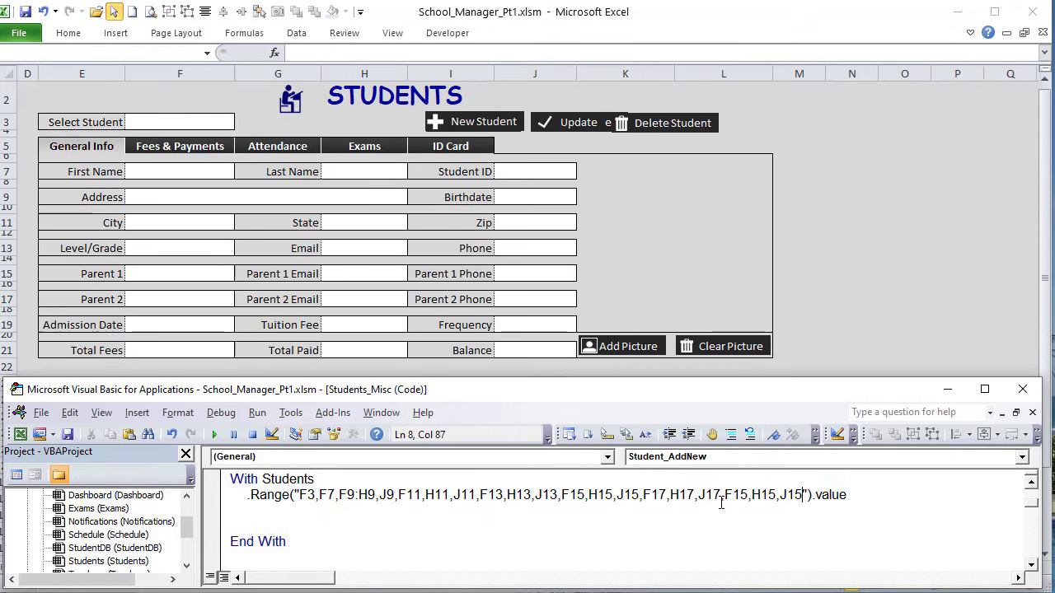
pyautogui.moveTo(739, 495); pyautogui.dragTo(803, 495)
pyautogui.write('9:H9,J9')
pyautogui.write(',K19')
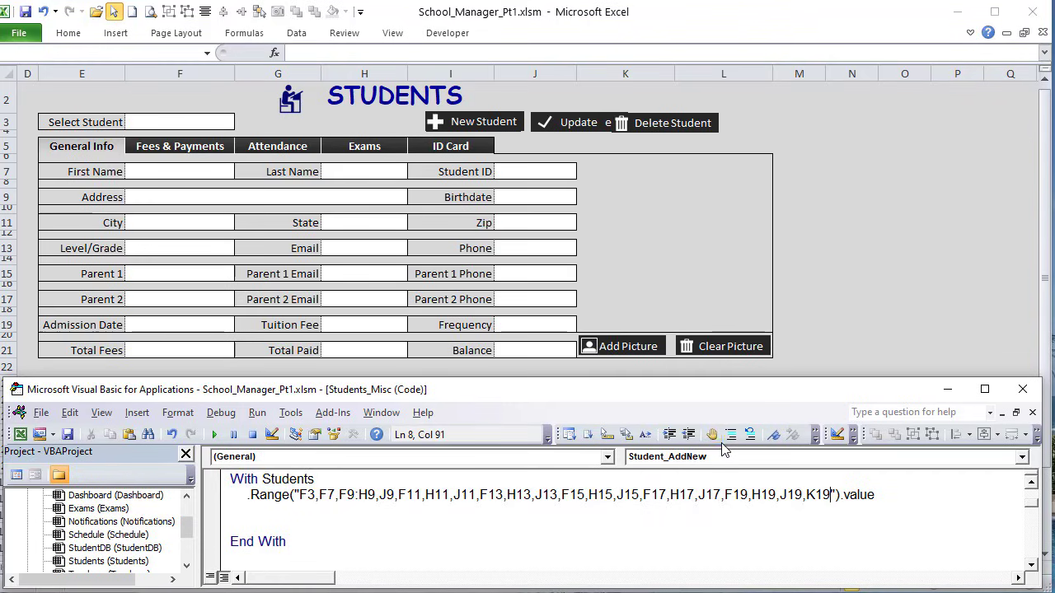
# Step: Replace .value at the end of the Range statement with .ClearContents and start a new line below
pyautogui.click(883, 495)
pyautogui.hotkey('shift', 'Left')
pyautogui.hotkey('shift', 'Left')
pyautogui.hotkey('shift', 'Left')
pyautogui.hotkey('shift', 'Left')
pyautogui.hotkey('shift', 'Left')
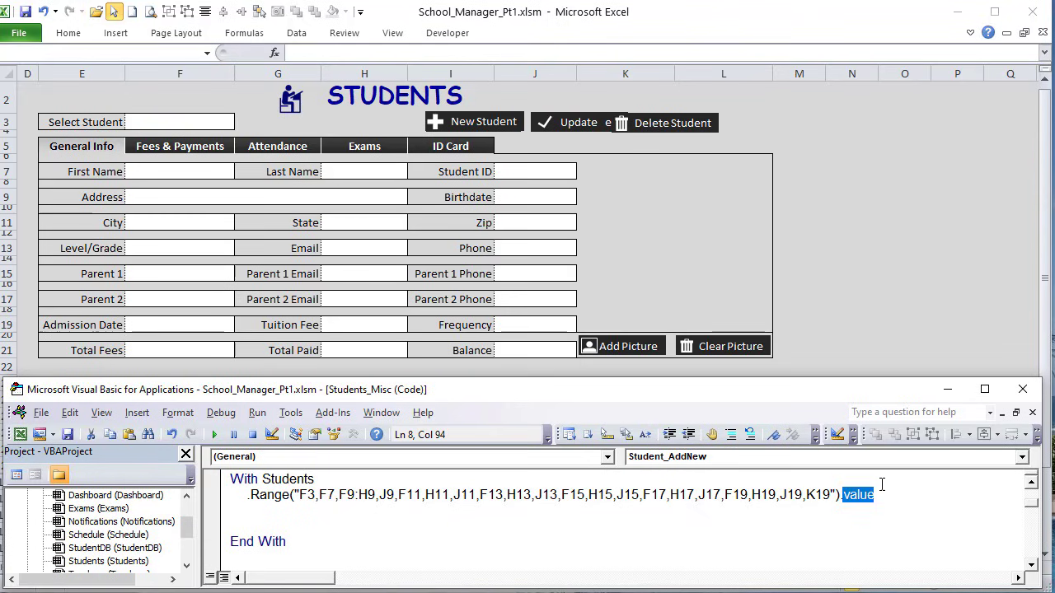
pyautogui.press('BackSpace')
pyautogui.write('clearcon')
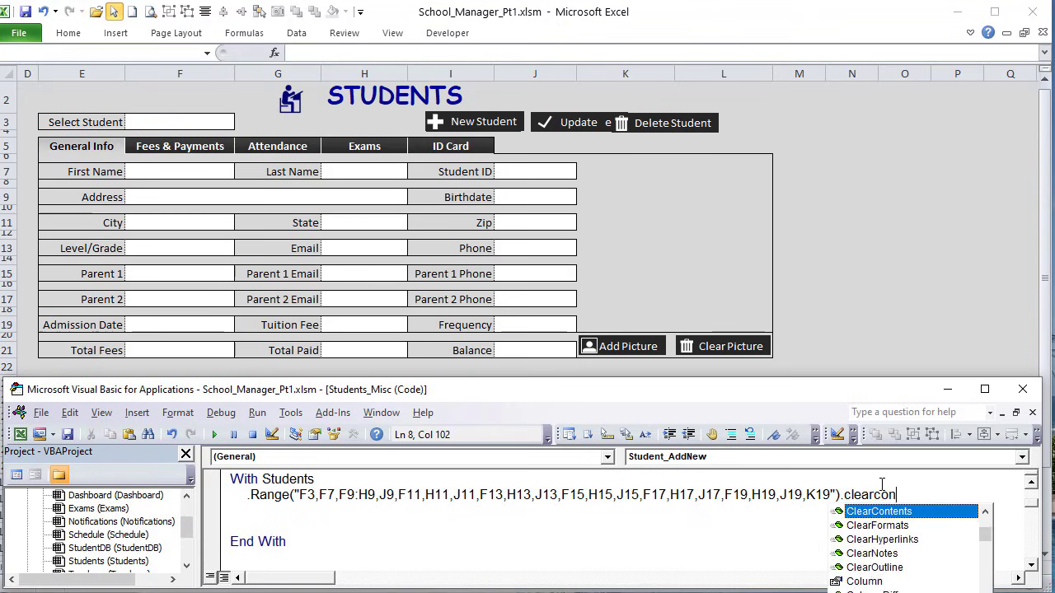
pyautogui.press('Tab')
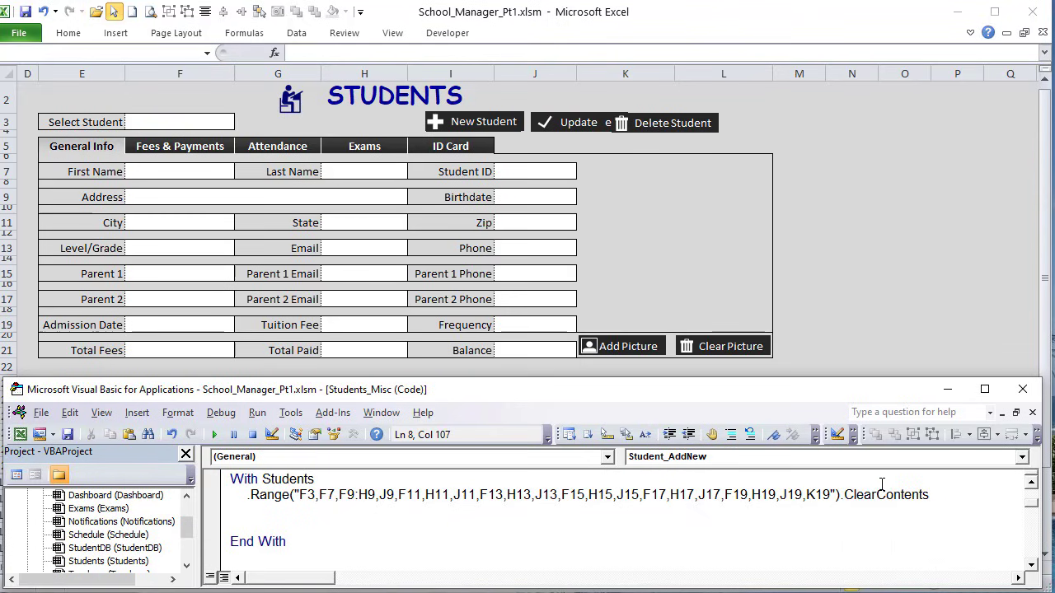
pyautogui.press('Return')
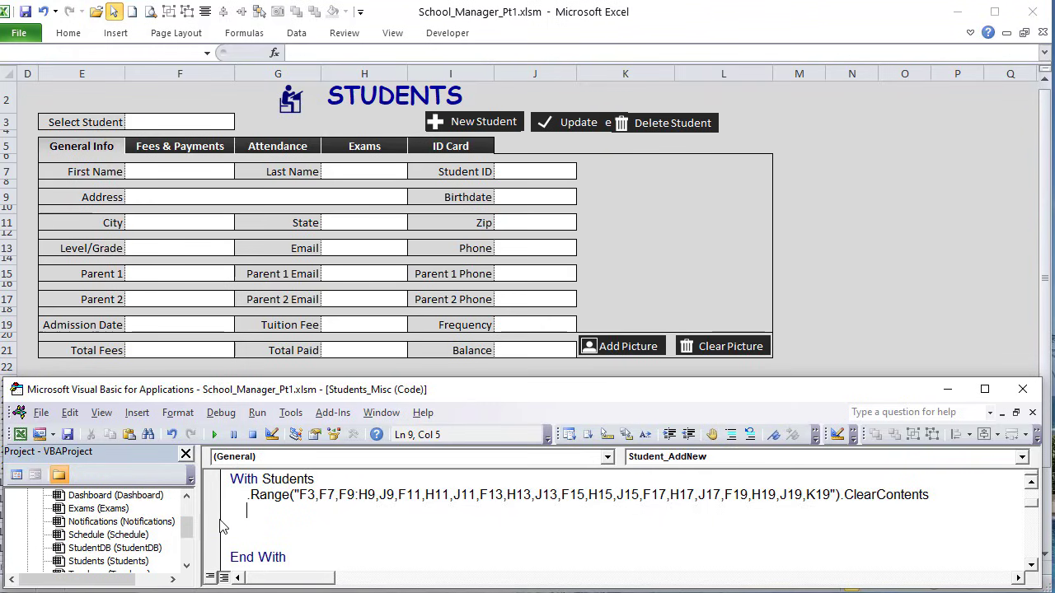
# Step: Select the button group above the student form to check its shape name, and return to the code editor
pyautogui.click(152, 76)
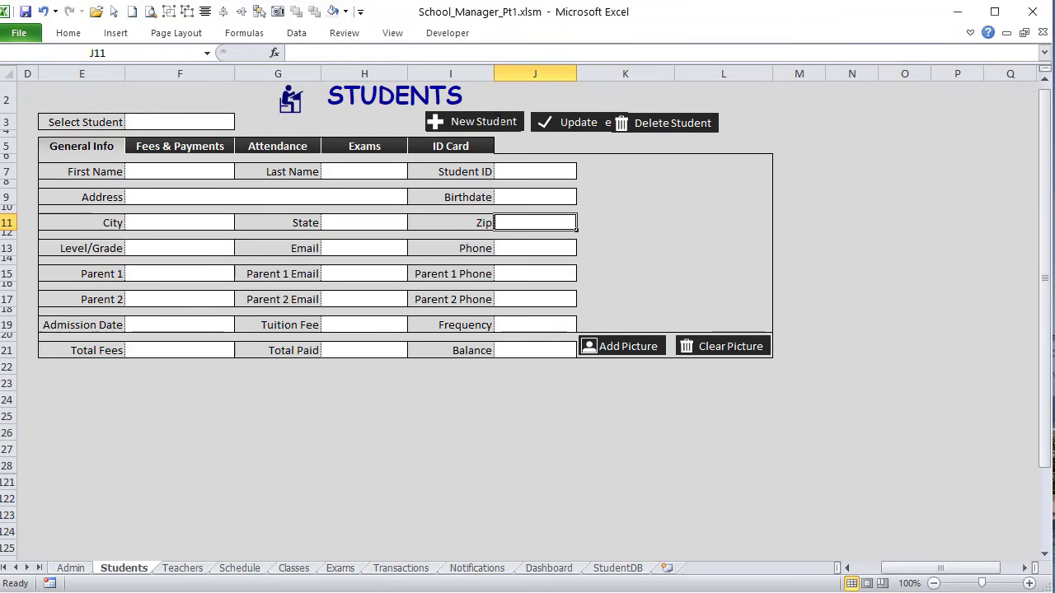
pyautogui.keyDown('ctrl'); pyautogui.click(493, 116); pyautogui.keyUp('ctrl')
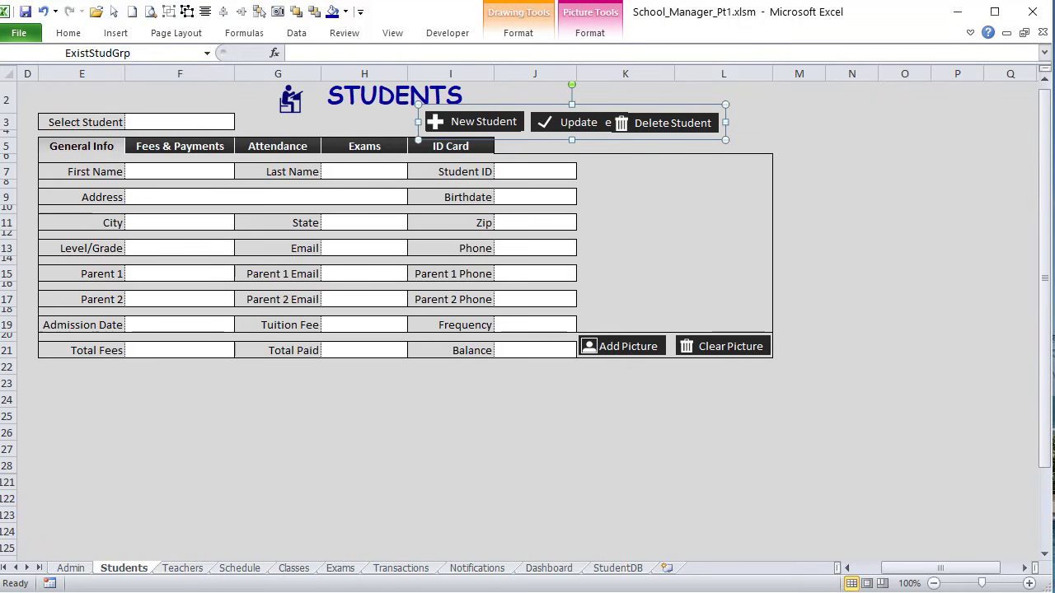
pyautogui.hotkey('alt', 'F11')
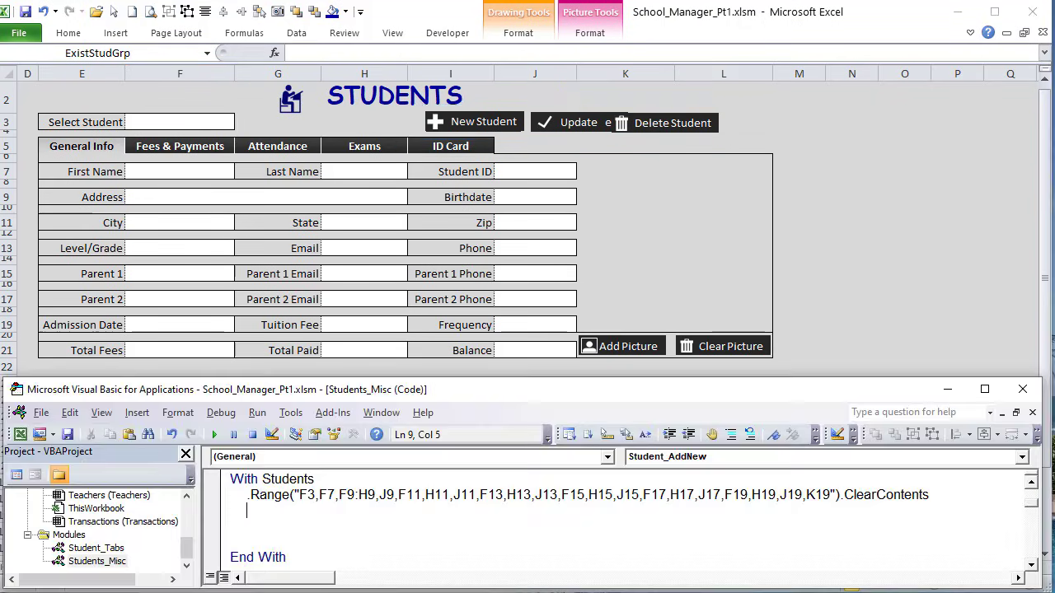
# Step: Add .Shapes("ExistStudGrp").Visible = msoFalse below the ClearContents line, with the comment 'Hide Existng Student Group
pyautogui.write('.Shapes')
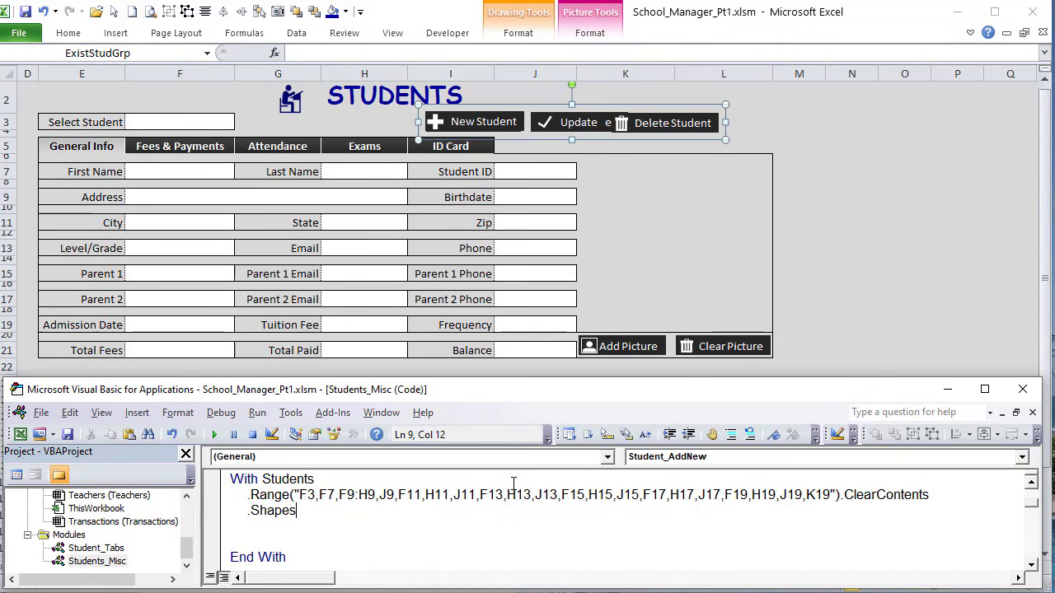
pyautogui.write('("Exis')
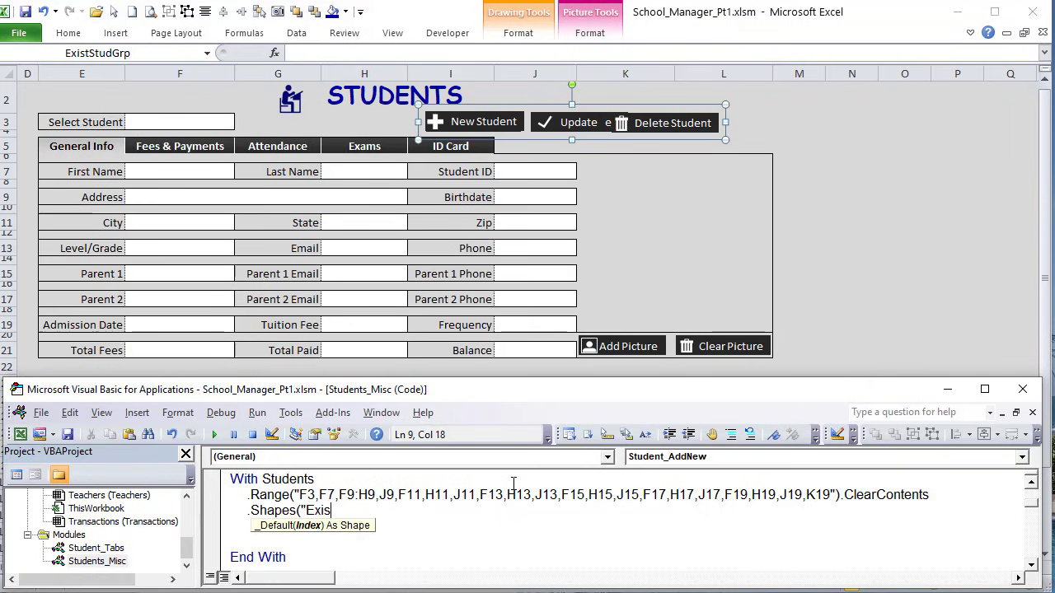
pyautogui.write('tStudGrp").')
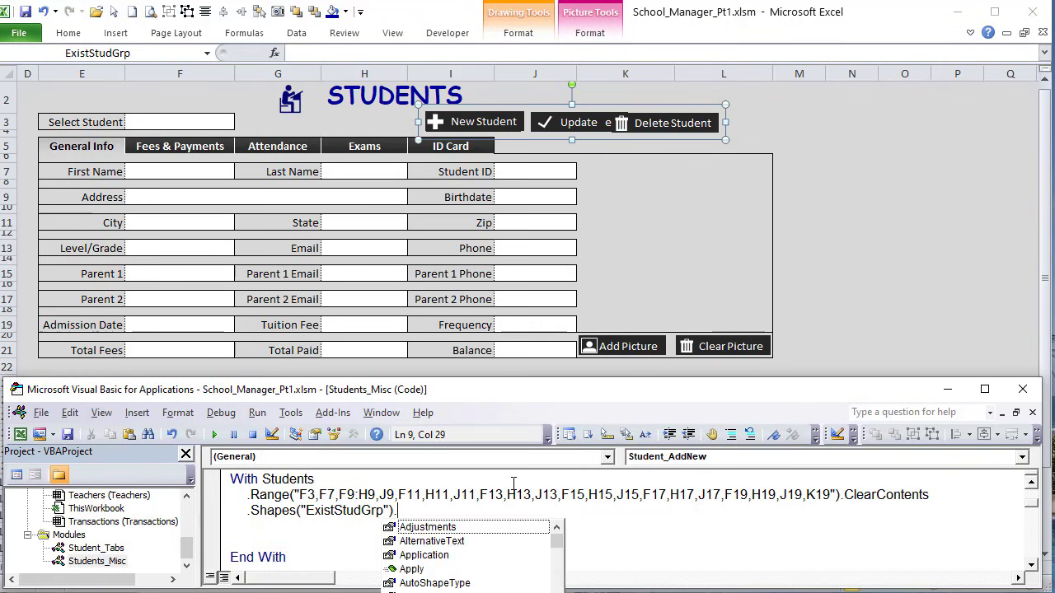
pyautogui.write('Visible =')
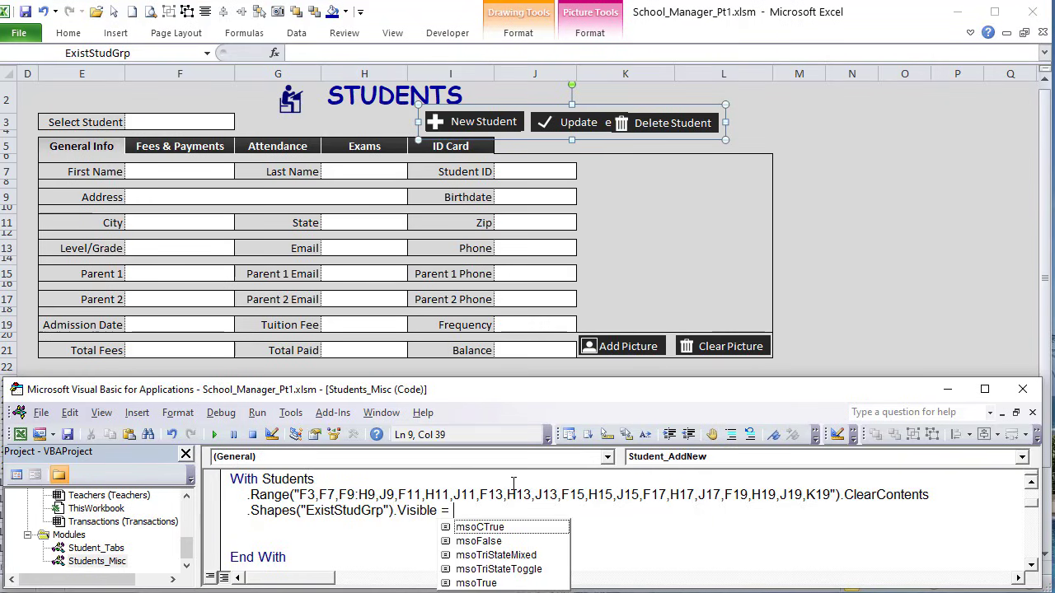
pyautogui.press('Down')
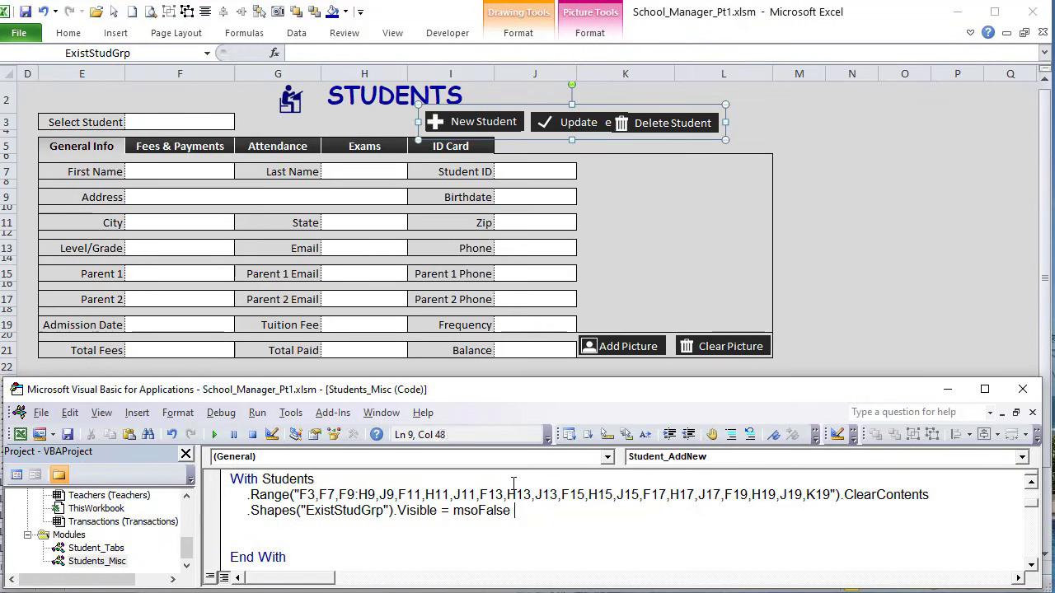
pyautogui.write("'Hide Existng Student Group")
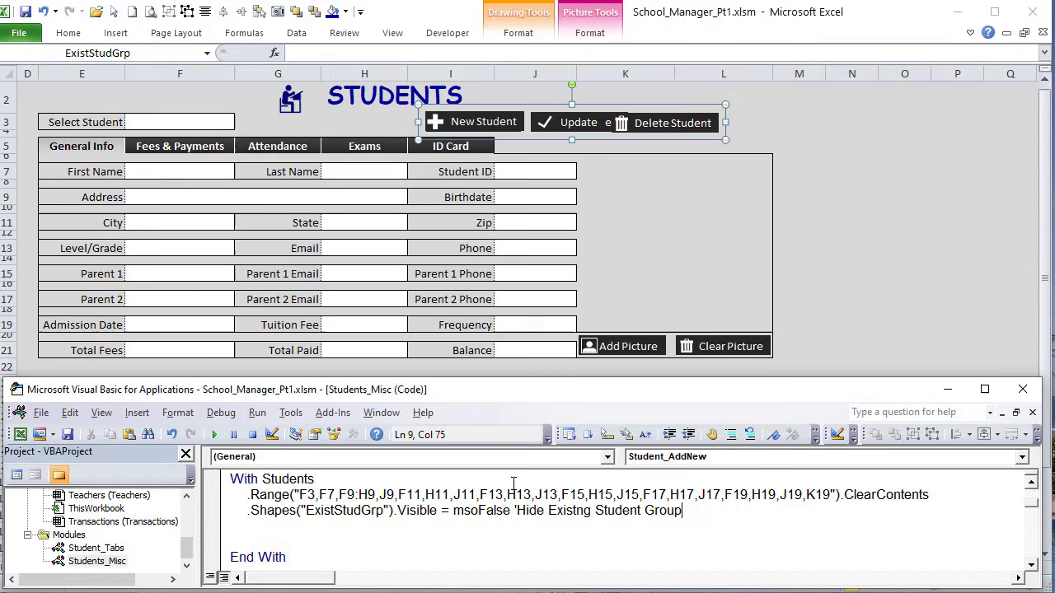
# Step: Duplicate the ExistStudGrp visibility statement, without its comment text, onto a new line directly below it
pyautogui.press('Return')
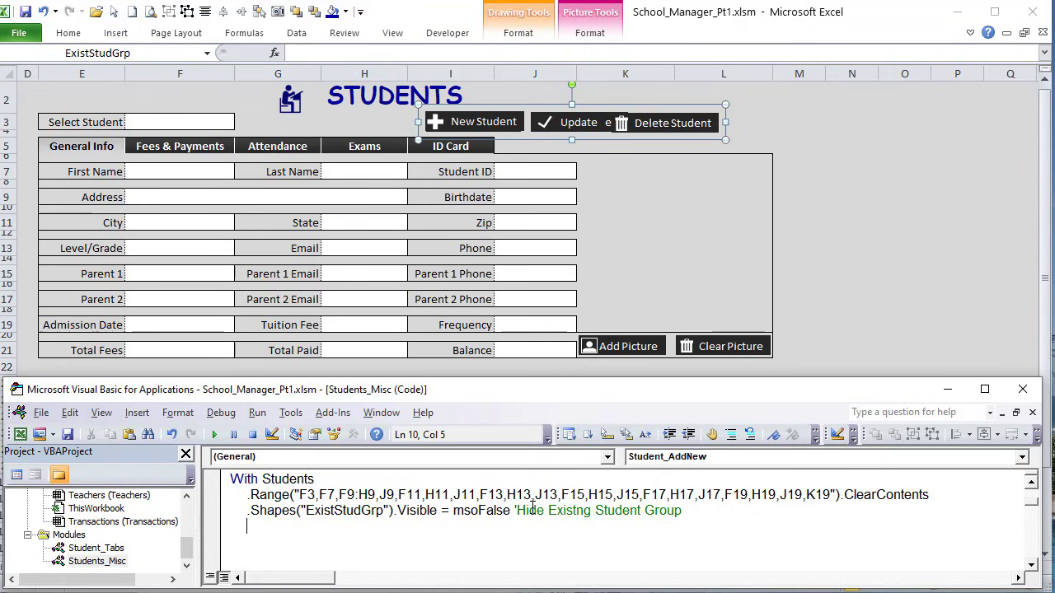
pyautogui.moveTo(517, 510); pyautogui.dragTo(247, 511)
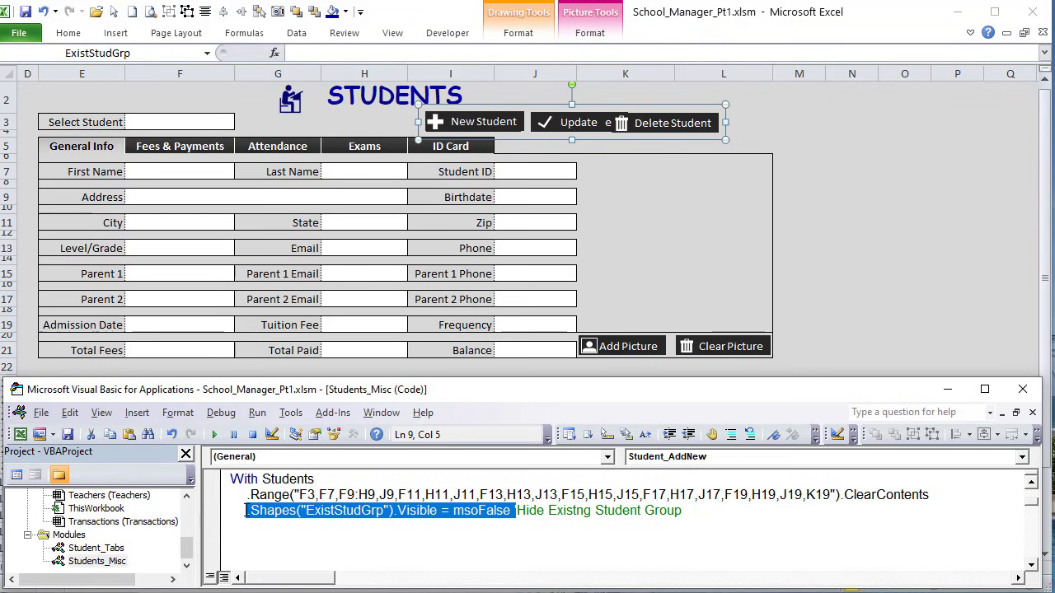
pyautogui.hotkey('ctrl', 'c')
pyautogui.press('Down')
pyautogui.hotkey('ctrl', 'v')
pyautogui.write("'")
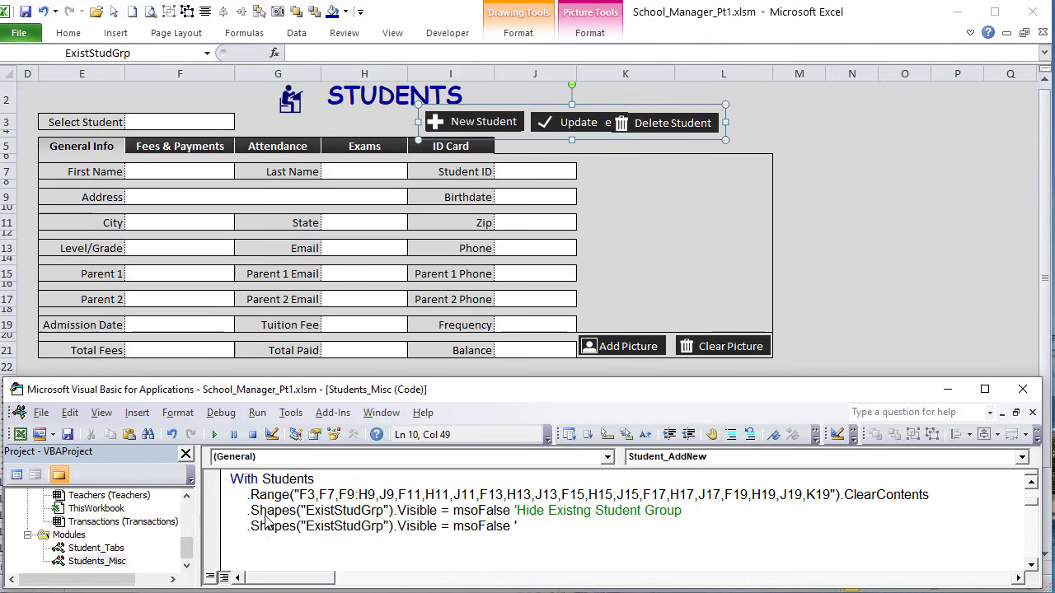
# Step: Change the copied statement to .Shapes("NewStudGrp").Visible = msoCTrue, with the comment 'Show New Group
pyautogui.moveTo(335, 517); pyautogui.dragTo(307, 523)
pyautogui.write('New')
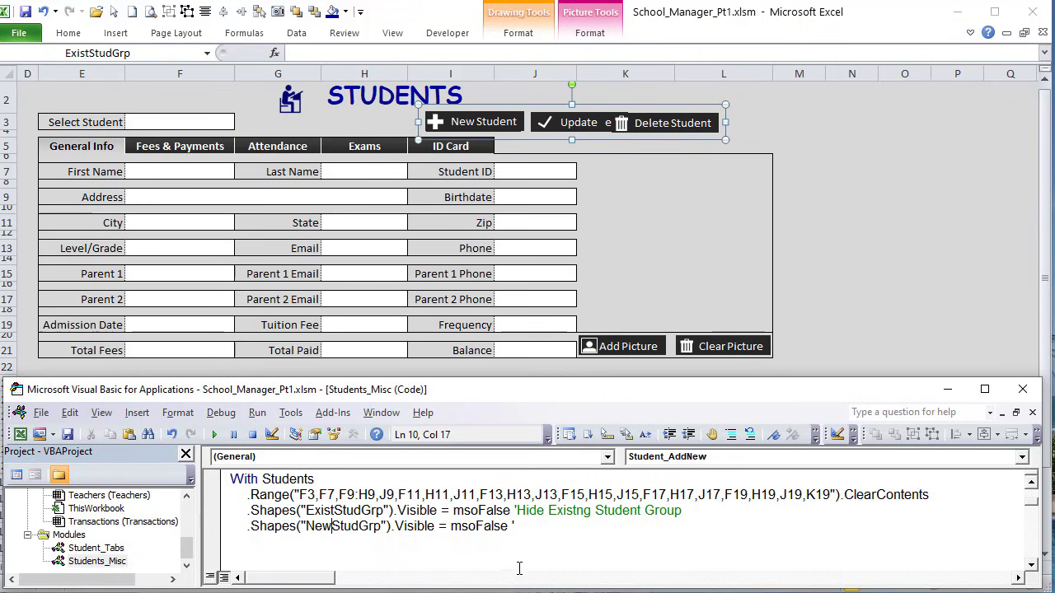
pyautogui.moveTo(510, 528); pyautogui.dragTo(476, 527)
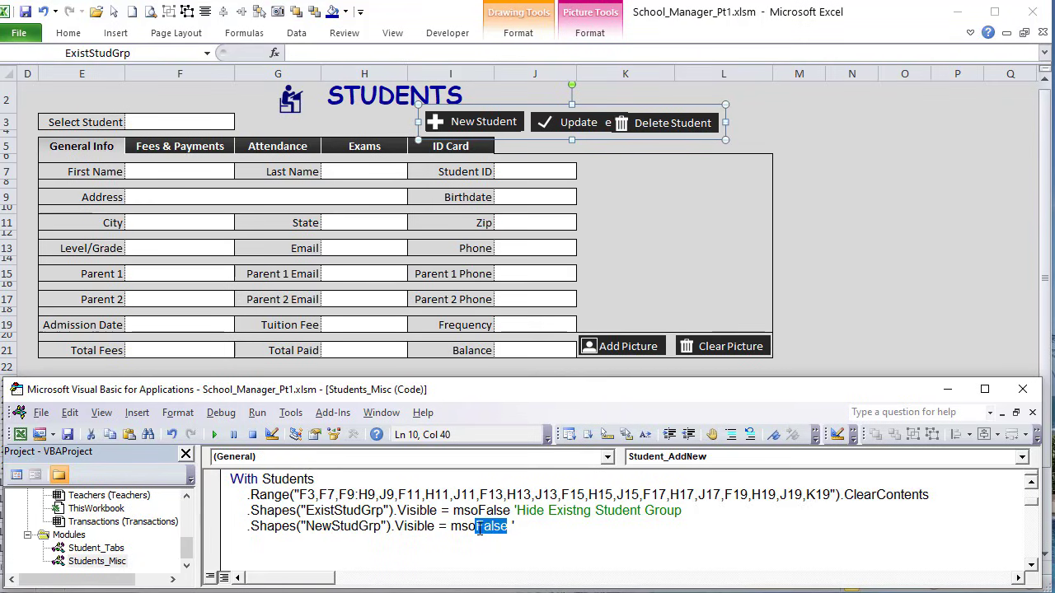
pyautogui.write("CTrue '")
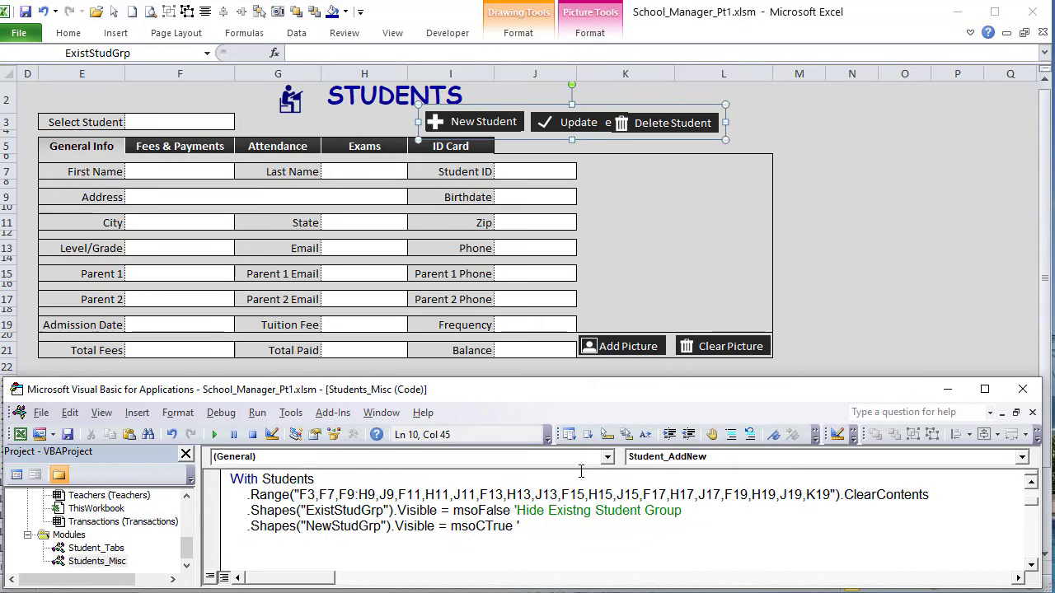
pyautogui.write('Show New Group')
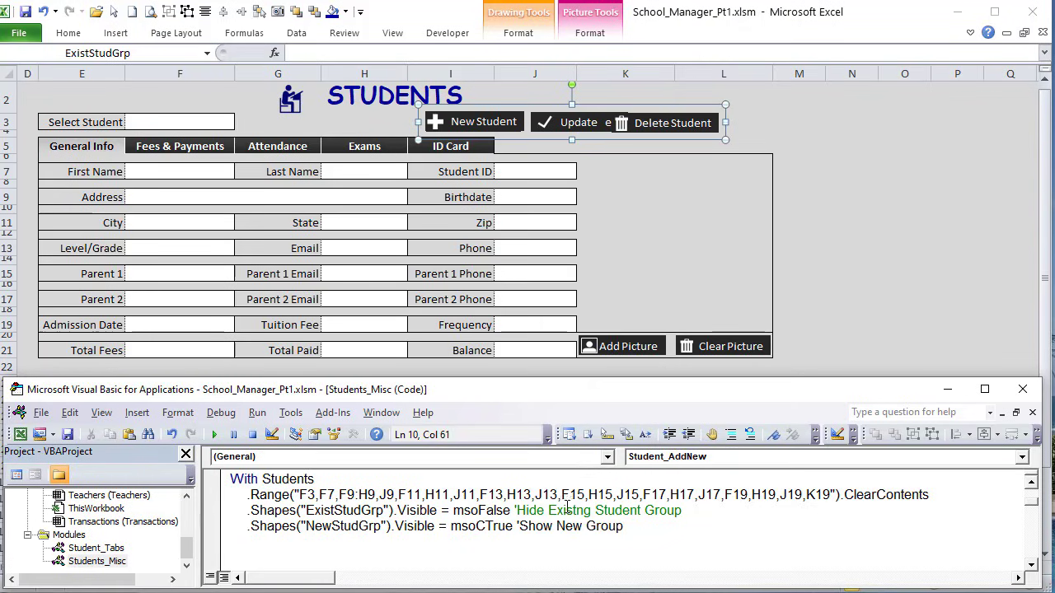
pyautogui.scroll(-1, 567, 531)
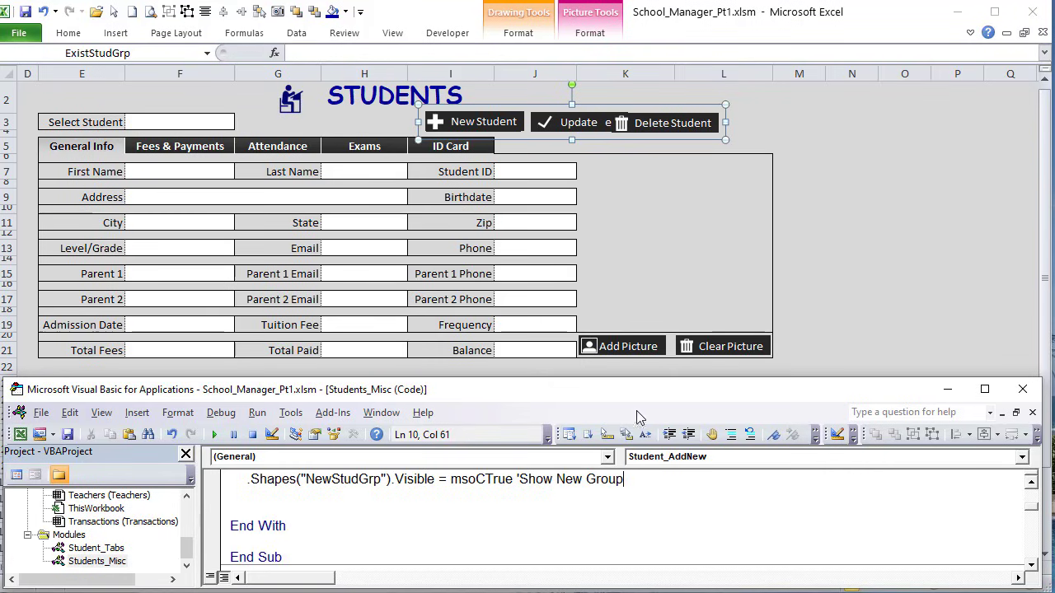
pyautogui.scroll(1, 674, 492)
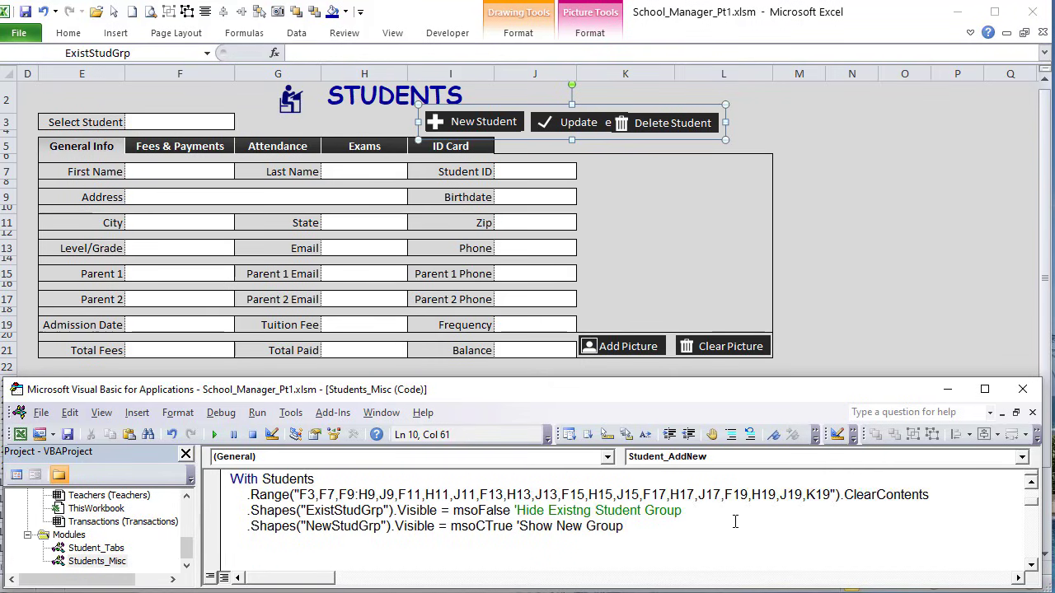
# Step: Below it, add .Shapes("StudPic").Delete enclosed between On Error Resume Next and On Error GoTo 0
pyautogui.press('Return')
pyautogui.write('on')
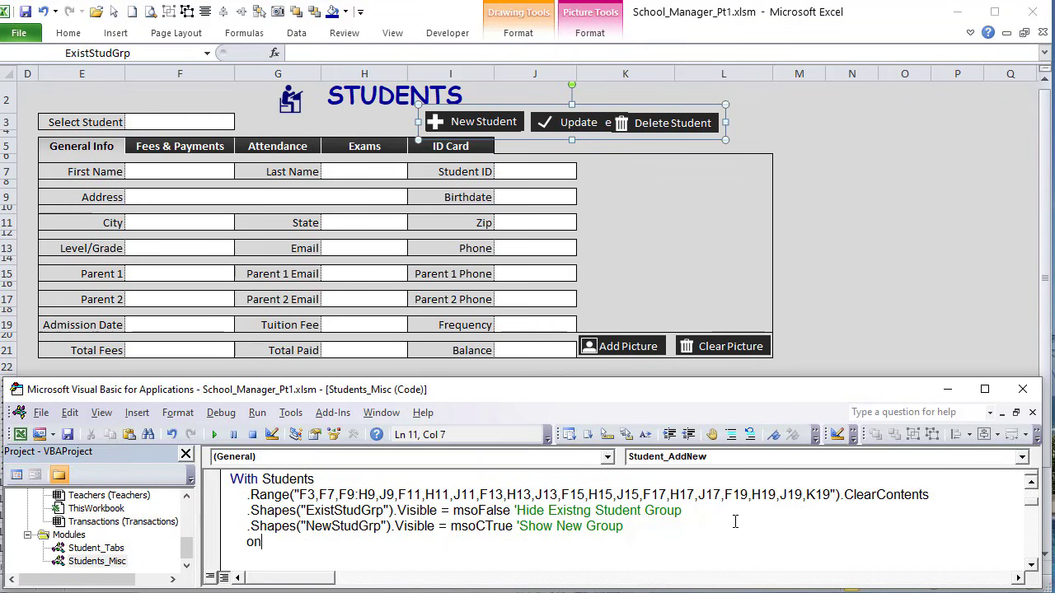
pyautogui.write(' Error Resume Next ')
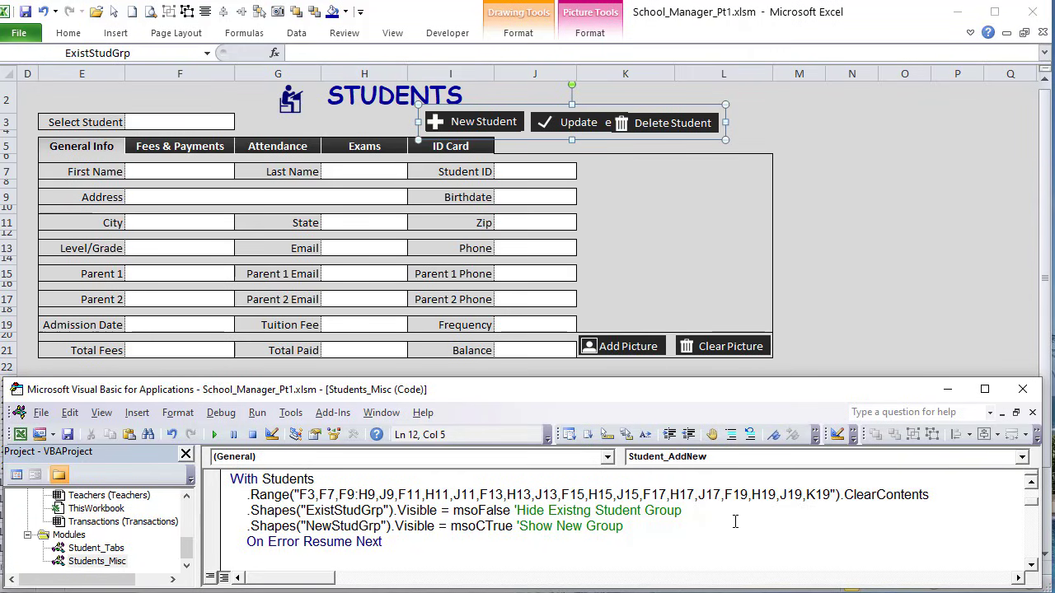
pyautogui.write('.Shapes("')
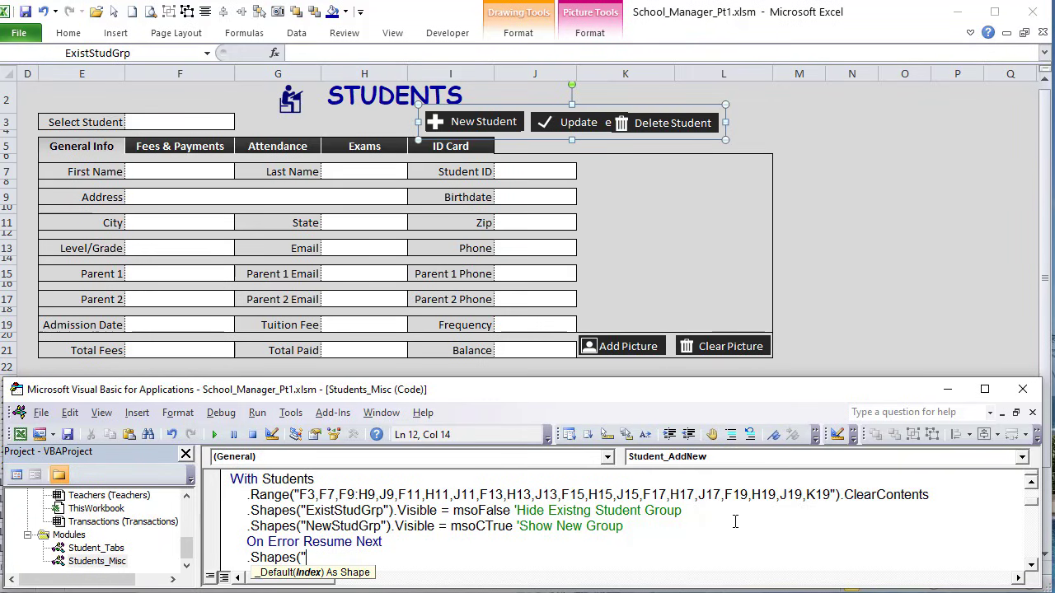
pyautogui.write('StudPic").Delete')
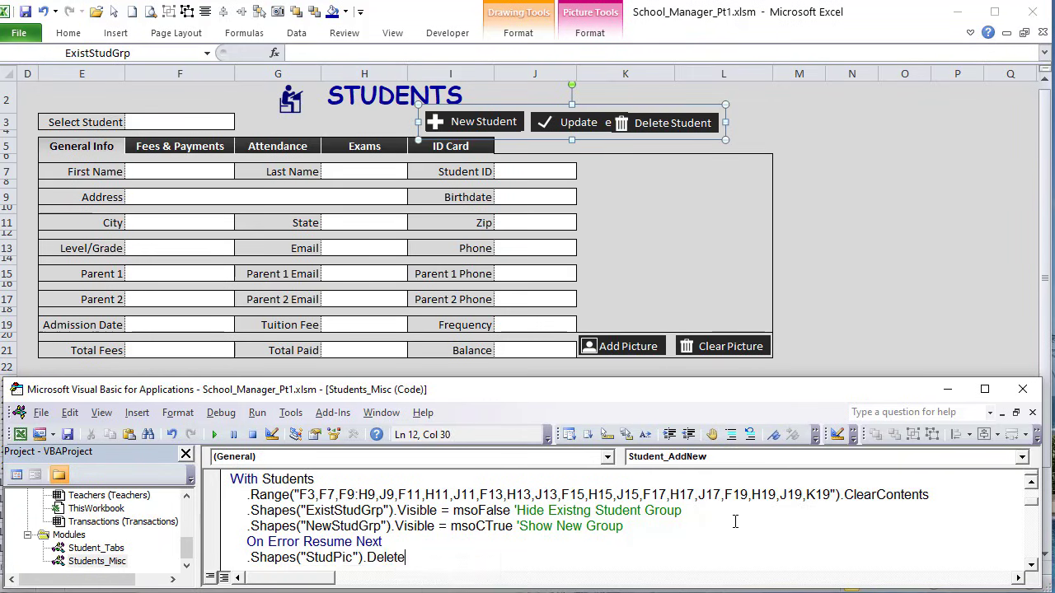
pyautogui.scroll(-1, 738, 536)
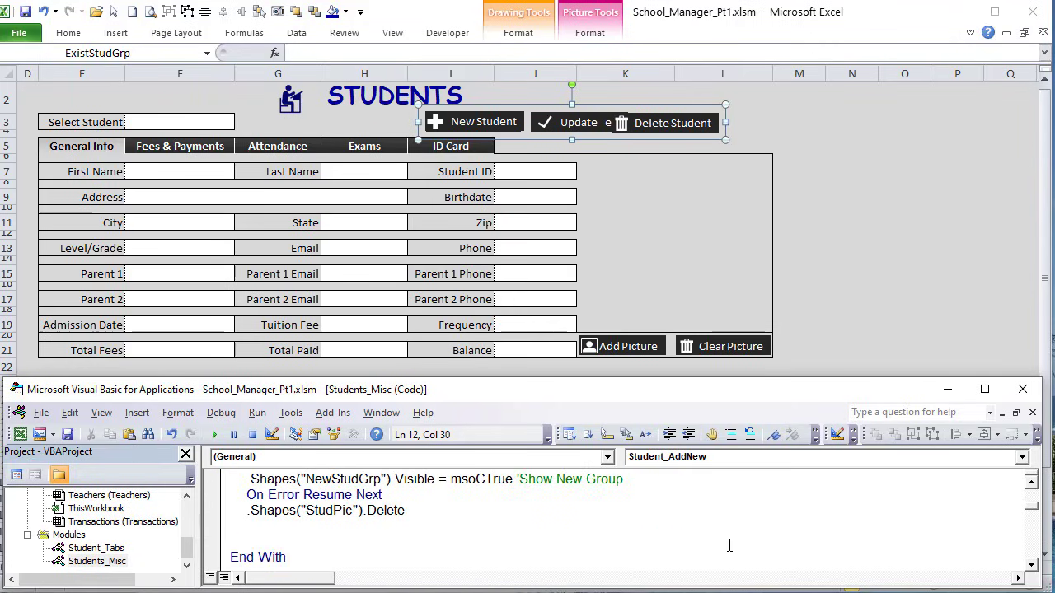
pyautogui.press('Return')
pyautogui.write('on Error Goto 0')
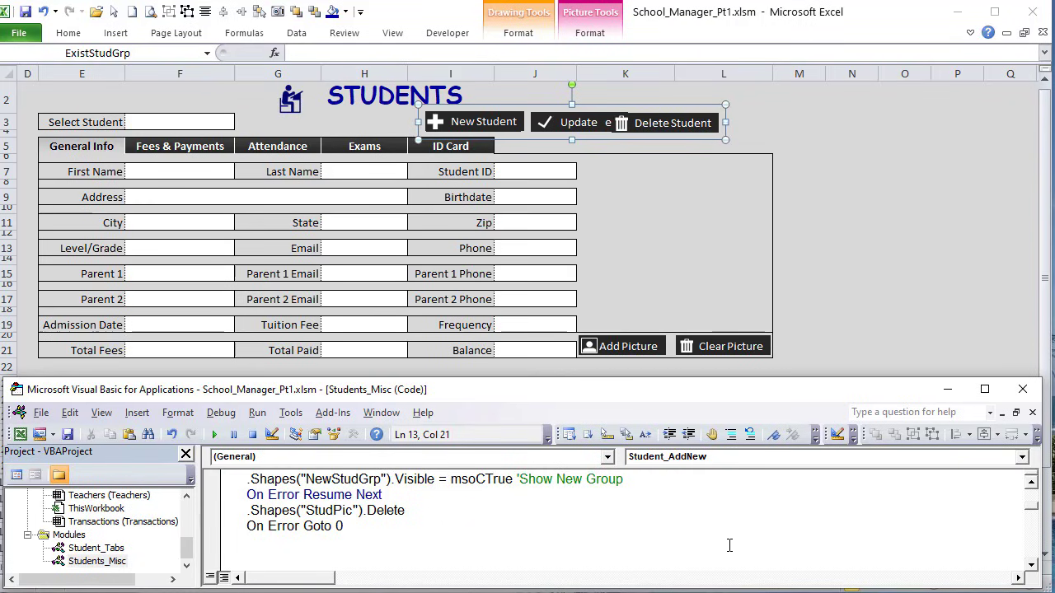
# Step: Add a call to StudTab_GenInfo below the error handling, with the comment 'Run Macro to view Gen Info tab
pyautogui.press('Return')
pyautogui.write('STud')
pyautogui.press('BackSpace')
pyautogui.write('tudtab')
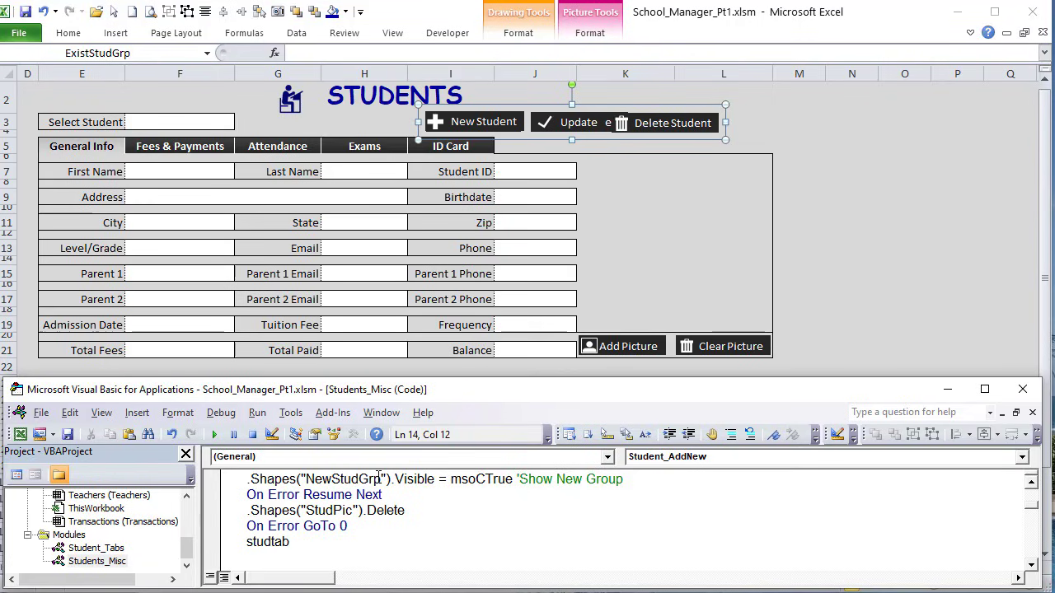
pyautogui.write('_geninfo')
pyautogui.click(347, 496)
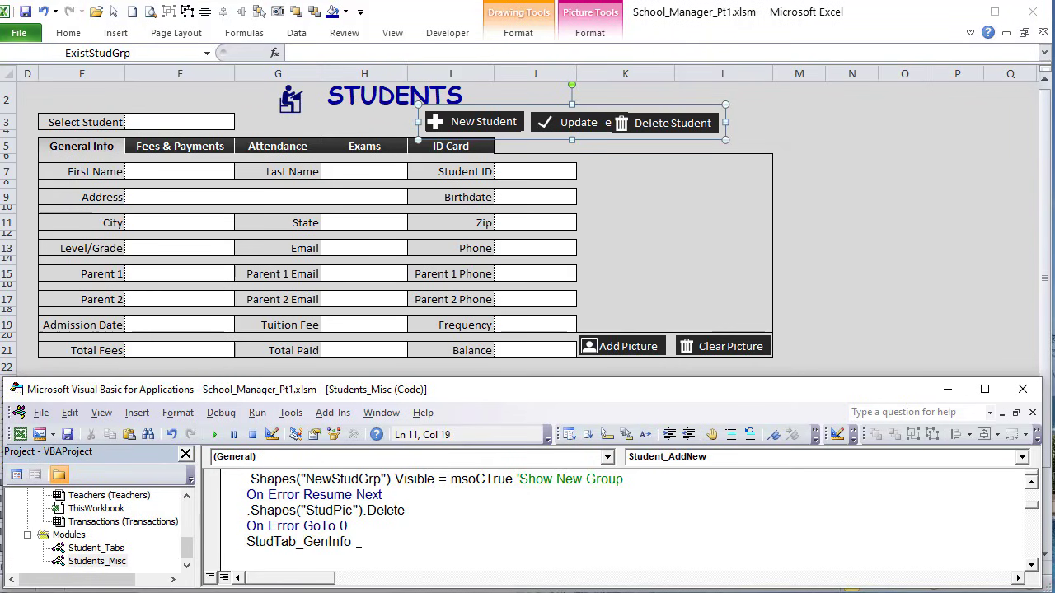
pyautogui.write("'Run Macro to view")
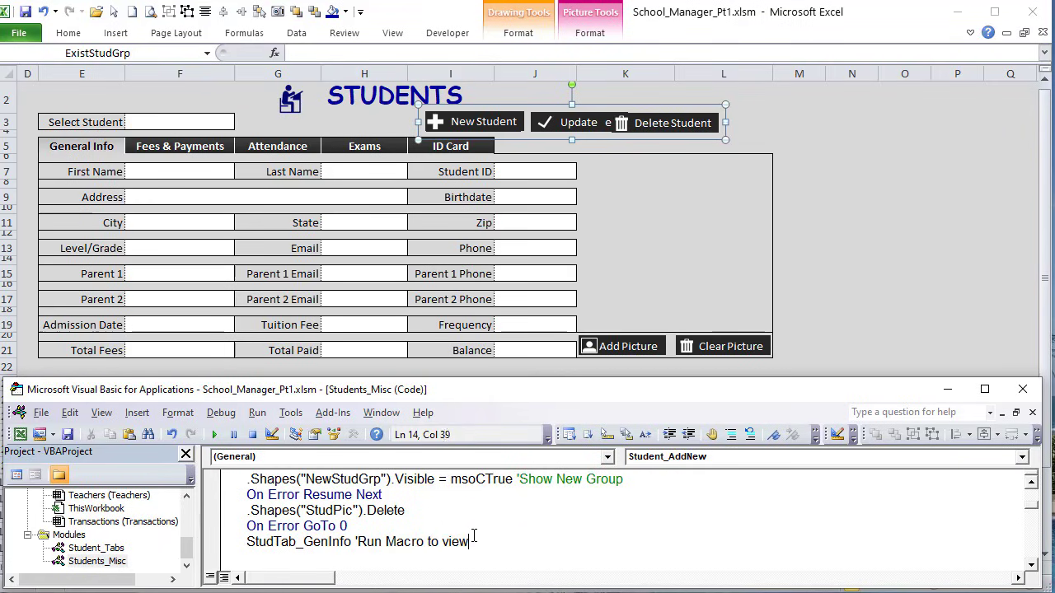
pyautogui.write(' Gen Info tab')
# Step: Remove the blank lines before and after End With in Student_AddNew, and save the workbook
pyautogui.scroll(-2, 474, 536)
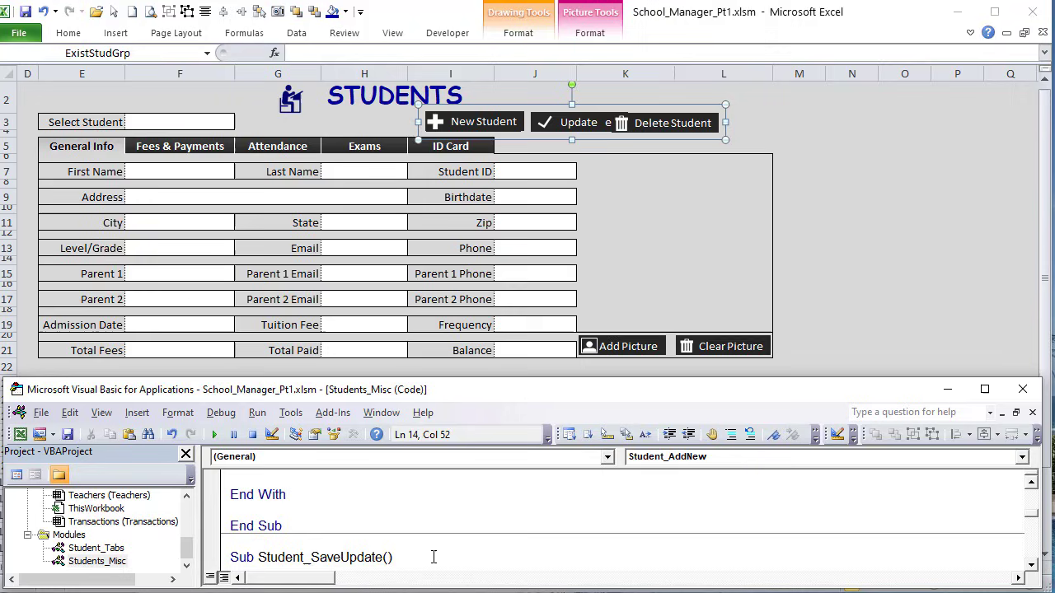
pyautogui.scroll(1, 382, 531)
pyautogui.click(367, 521)
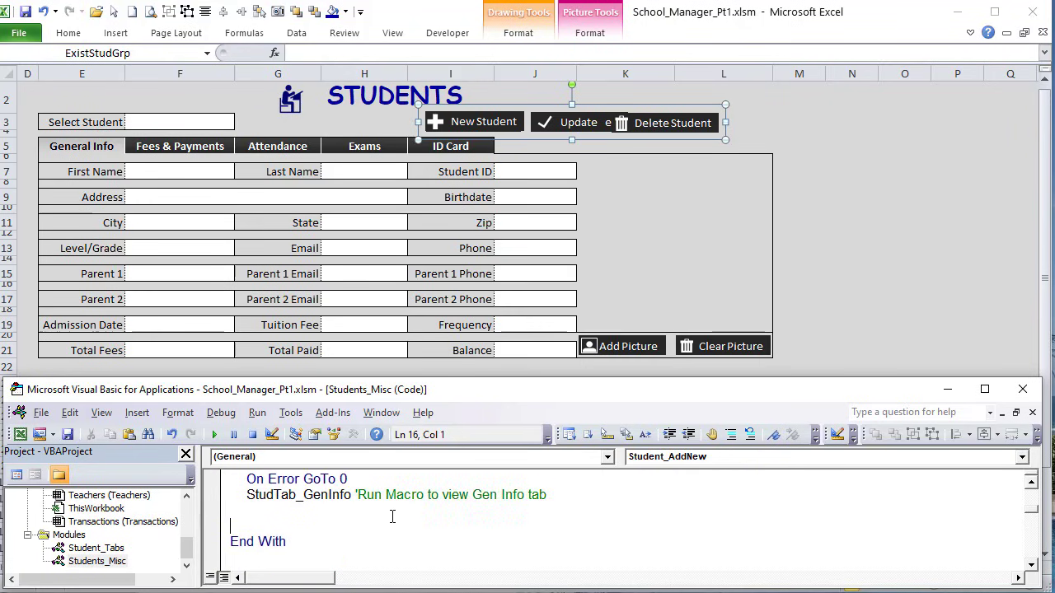
pyautogui.press('BackSpace')
pyautogui.press('BackSpace')
pyautogui.press('Down')
pyautogui.press('Delete')
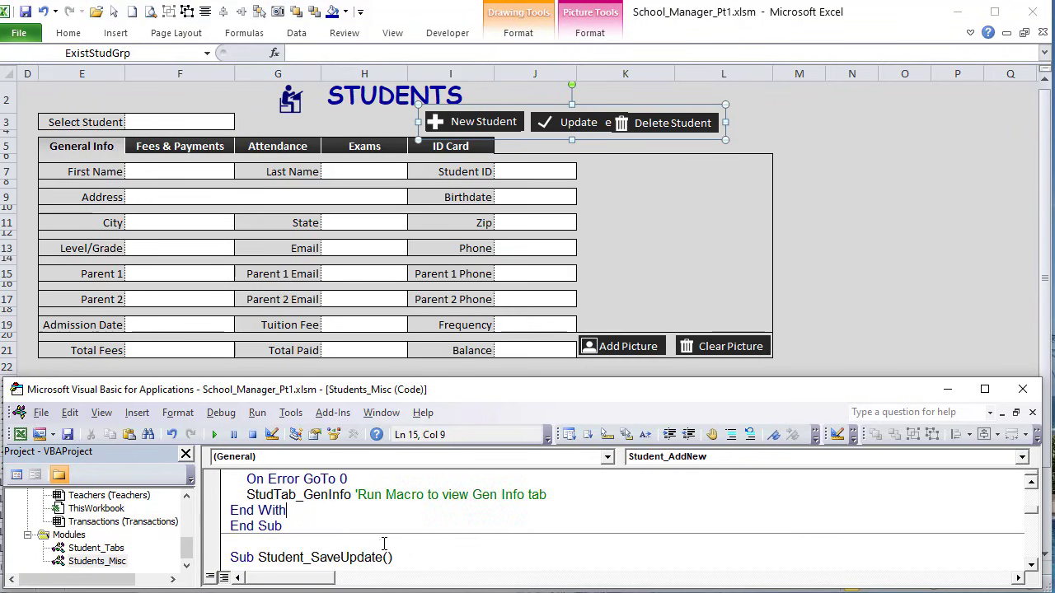
pyautogui.scroll(4, 385, 544)
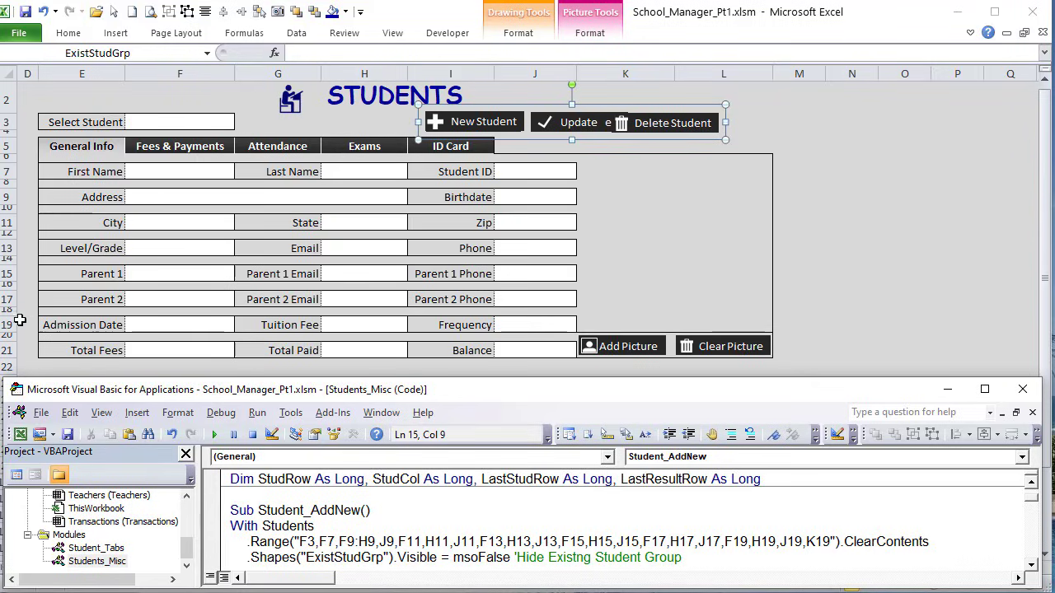
pyautogui.click(28, 13)
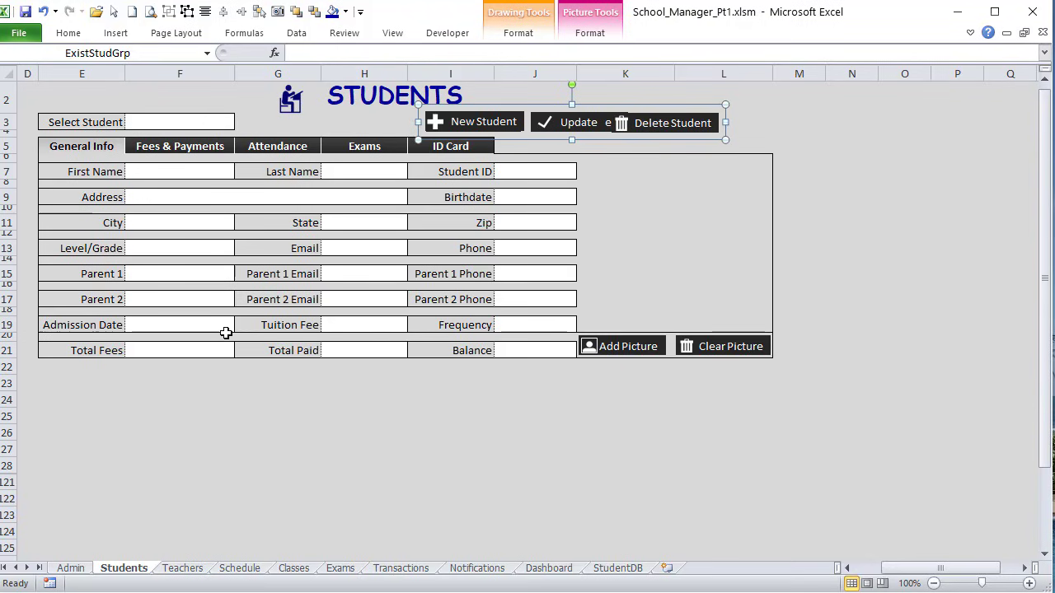
# Step: Return to the code editor and enlarge its window to show the whole Student_AddNew macro
pyautogui.moveTo(43, 169)
pyautogui.mouseDown()
pyautogui.moveTo(370, 255)
pyautogui.moveTo(800, 391)
pyautogui.mouseUp()
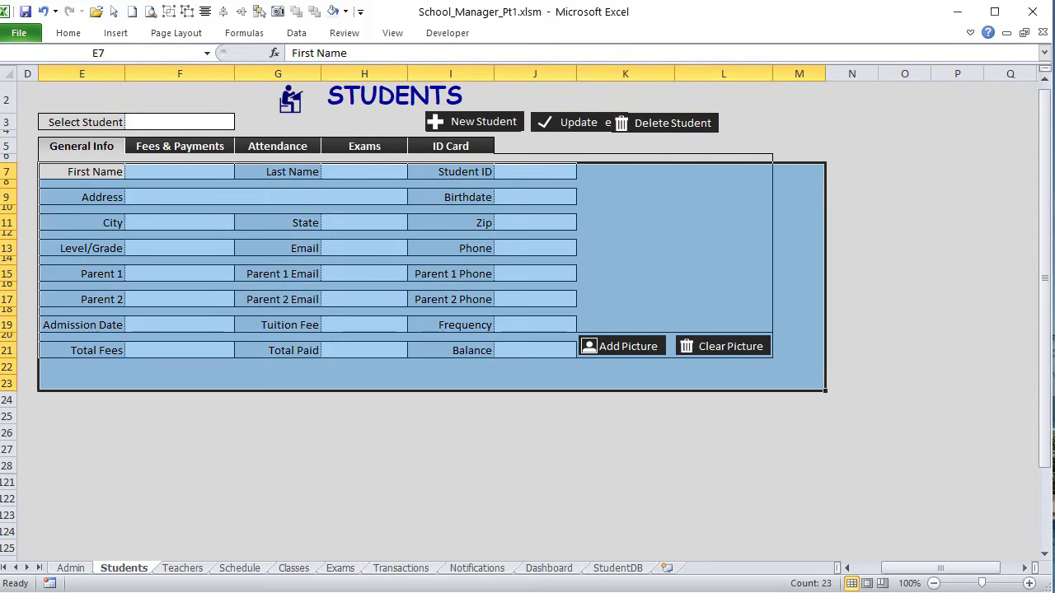
pyautogui.hotkey('alt', 'F11')
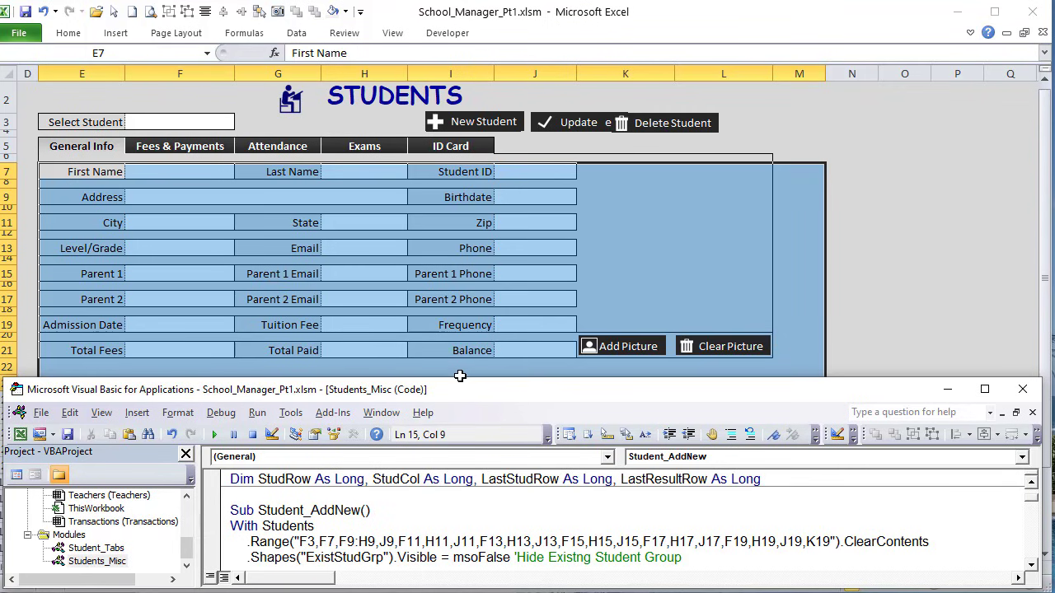
pyautogui.moveTo(460, 376); pyautogui.dragTo(441, 210)
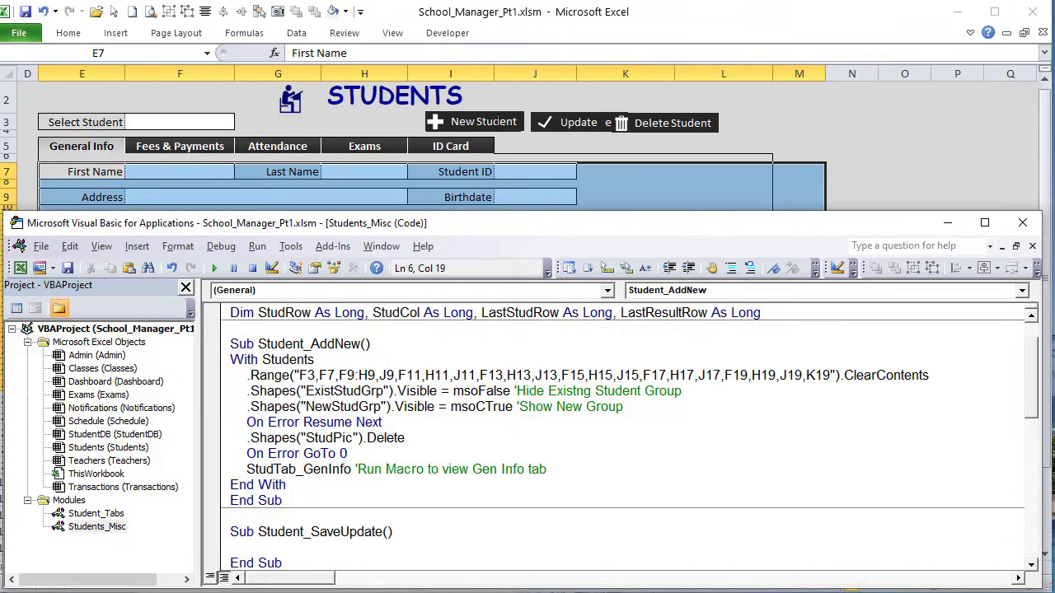
# Step: Assign the Student_AddNew macro to both the plus icon and the New Student button shape on the Students sheet
pyautogui.click(518, 96)
pyautogui.click(440, 122)
pyautogui.click(439, 122)
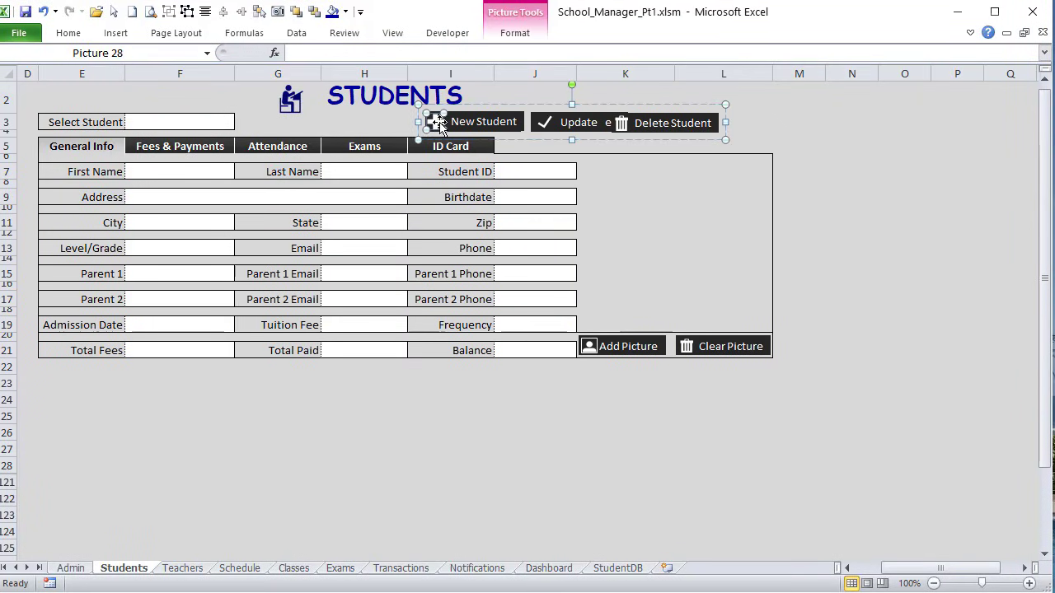
pyautogui.keyDown('shift'); pyautogui.click(482, 121); pyautogui.keyUp('shift')
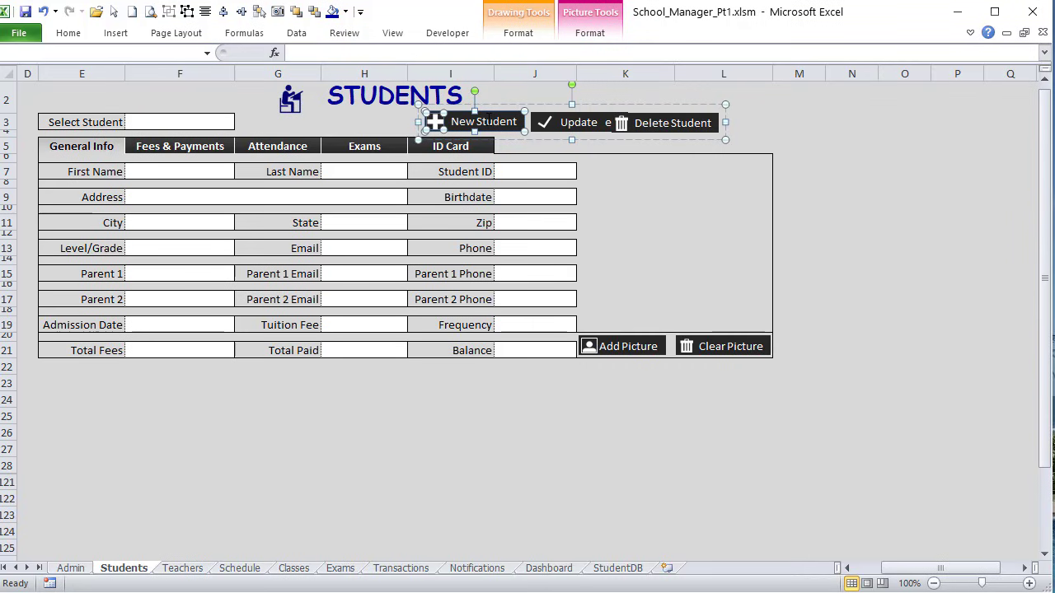
pyautogui.rightClick(423, 112)
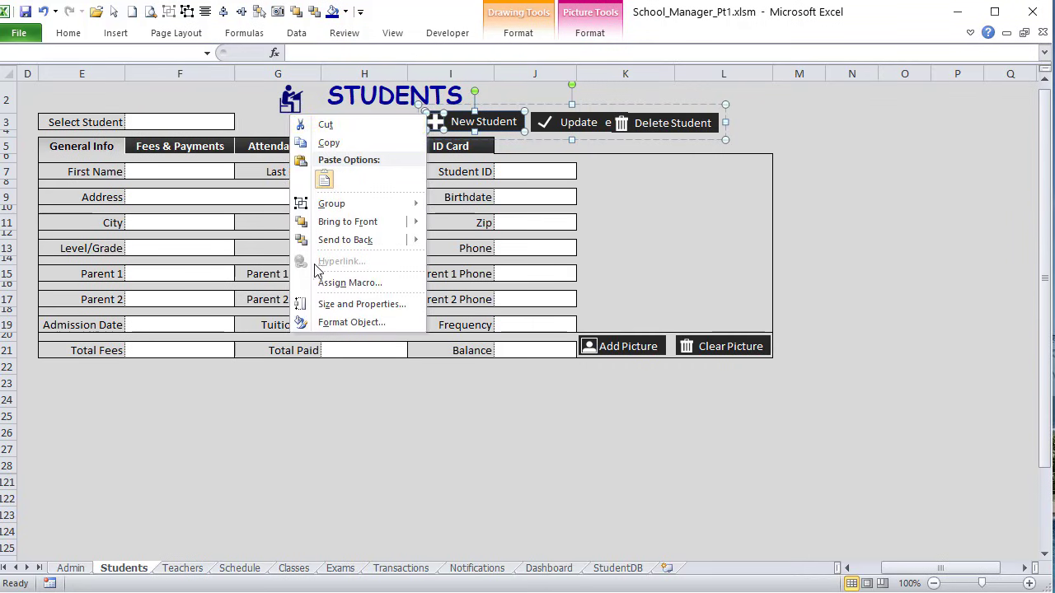
pyautogui.click(334, 283)
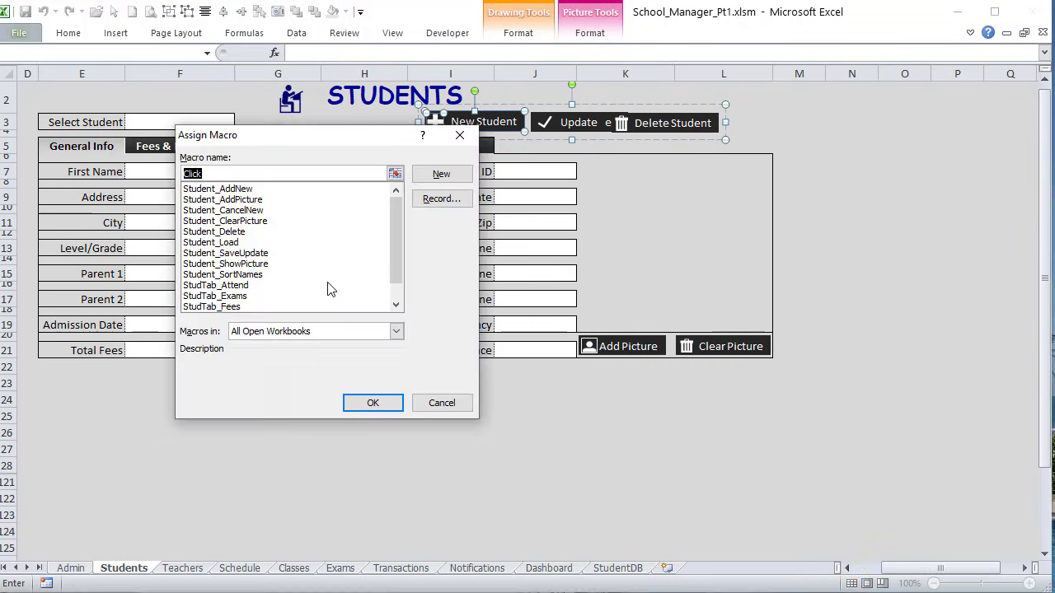
pyautogui.click(245, 188)
pyautogui.click(374, 401)
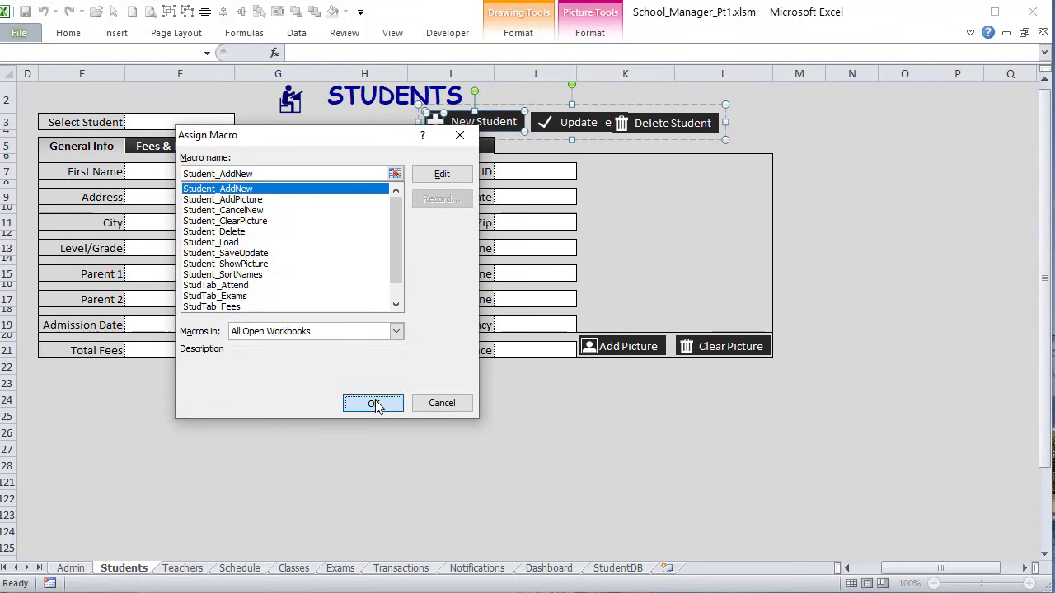
pyautogui.click(904, 274)
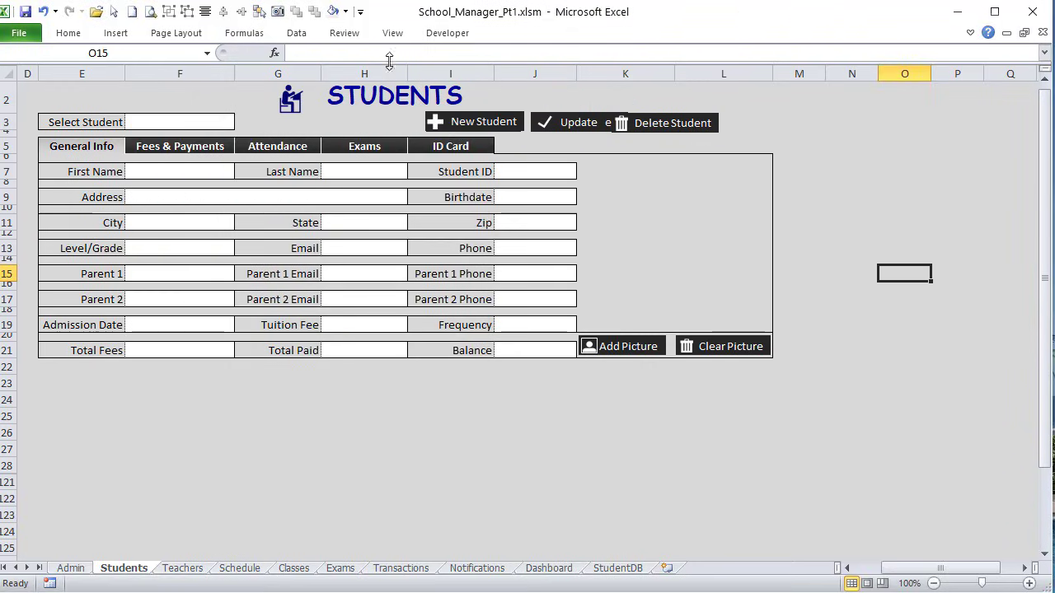
# Step: Run the New Student button to test its macro, then view Student_SaveUpdate in the code editor and return to the Students sheet
pyautogui.click(459, 125)
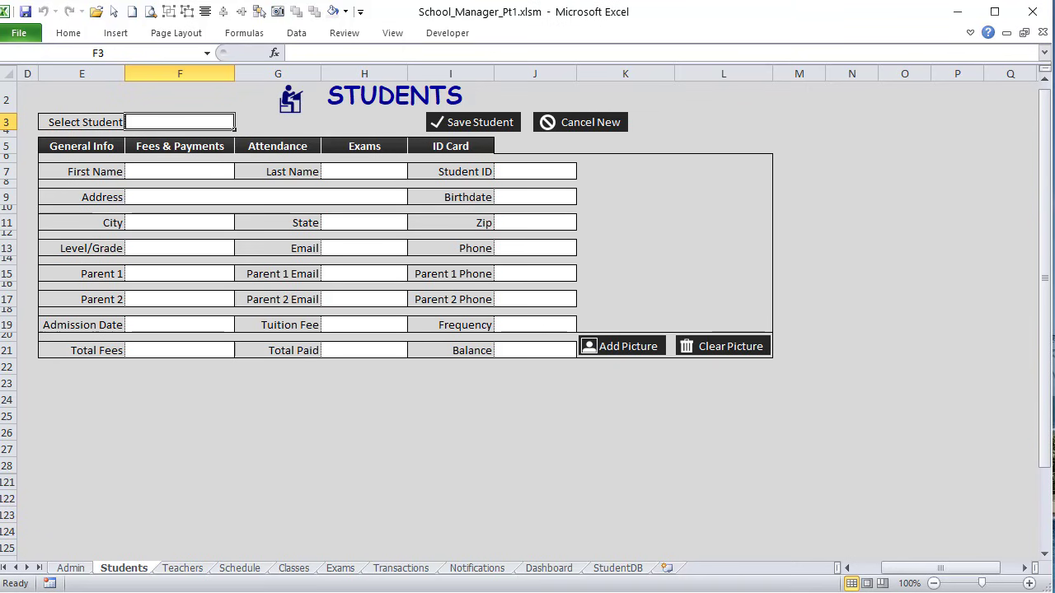
pyautogui.hotkey('alt', 'F11')
pyautogui.scroll(-2, 361, 468)
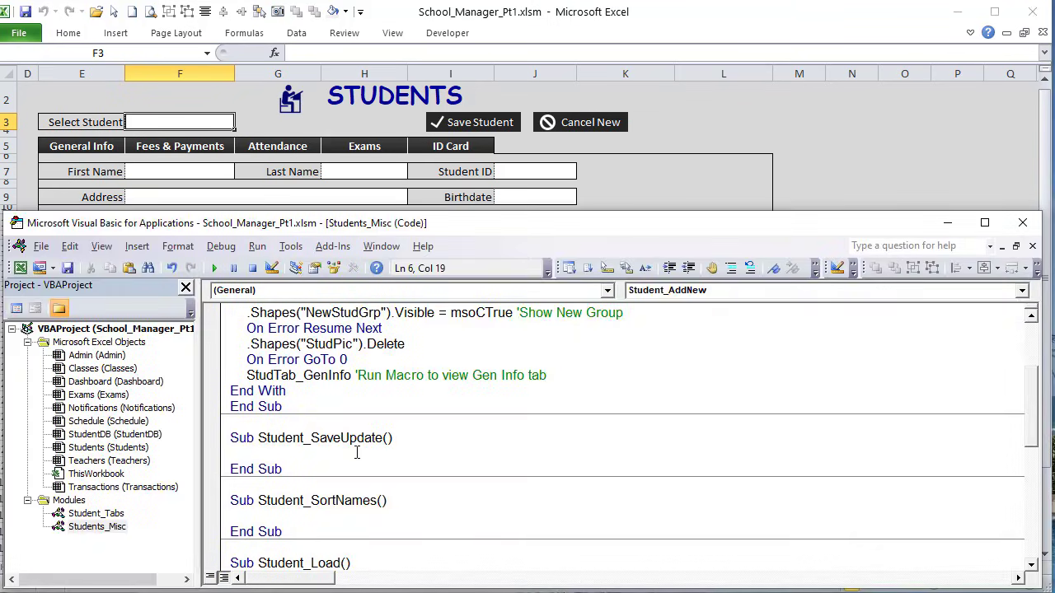
pyautogui.click(800, 171)
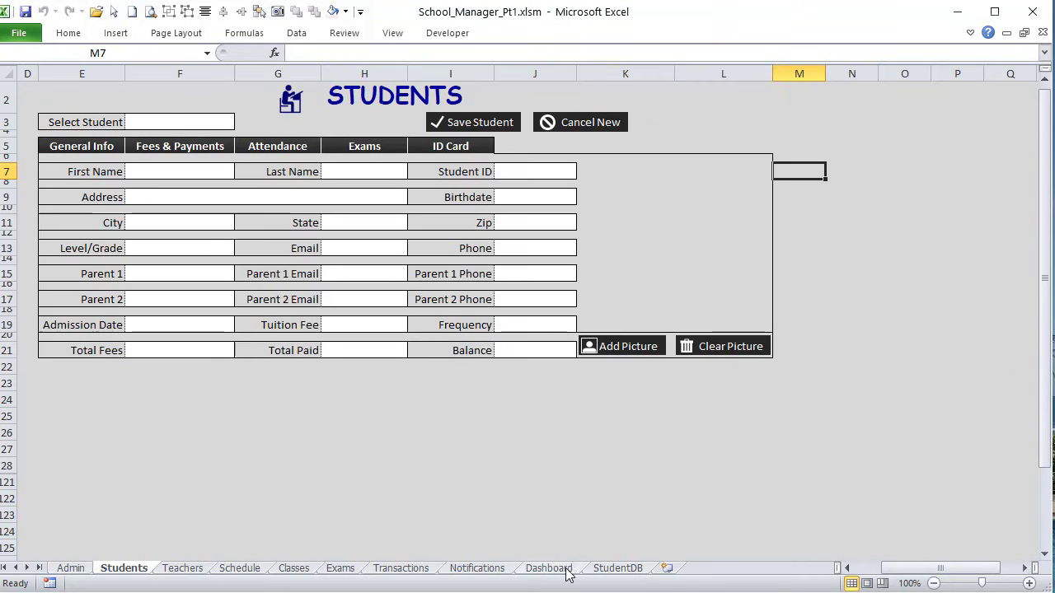
# Step: On the StudentDB sheet, enter the sample student IDs 1, 2 and 3 in cells A4 through A6
pyautogui.click(601, 569)
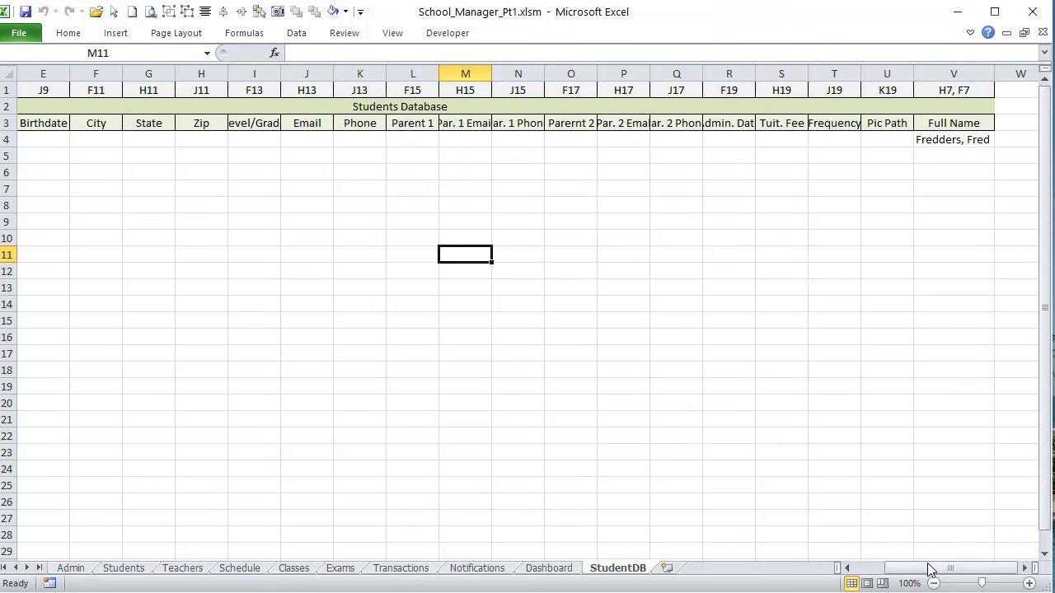
pyautogui.moveTo(930, 569); pyautogui.dragTo(882, 569)
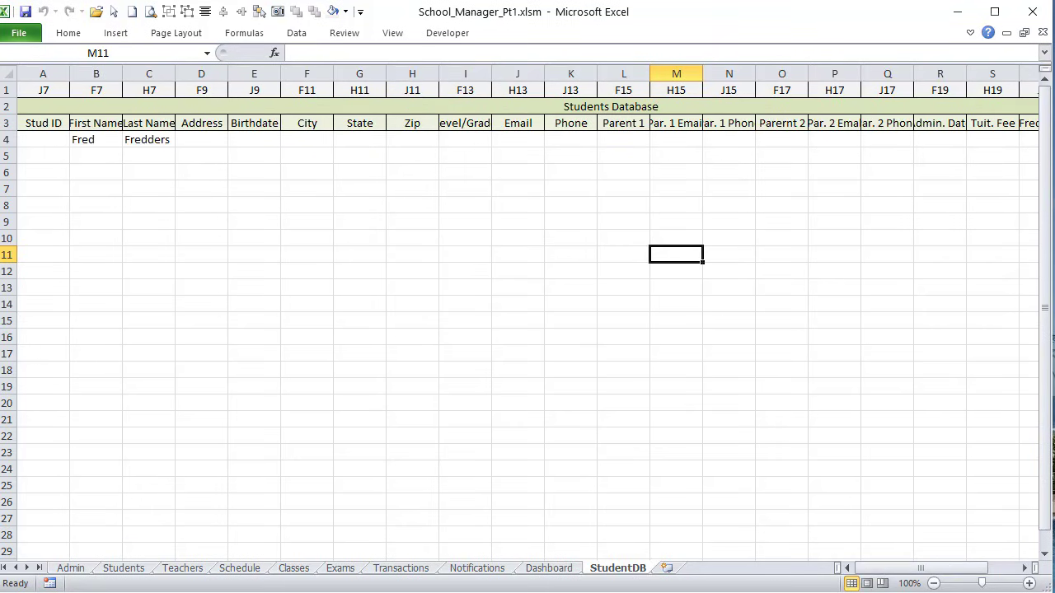
pyautogui.moveTo(50, 138); pyautogui.dragTo(49, 244)
pyautogui.click(50, 137)
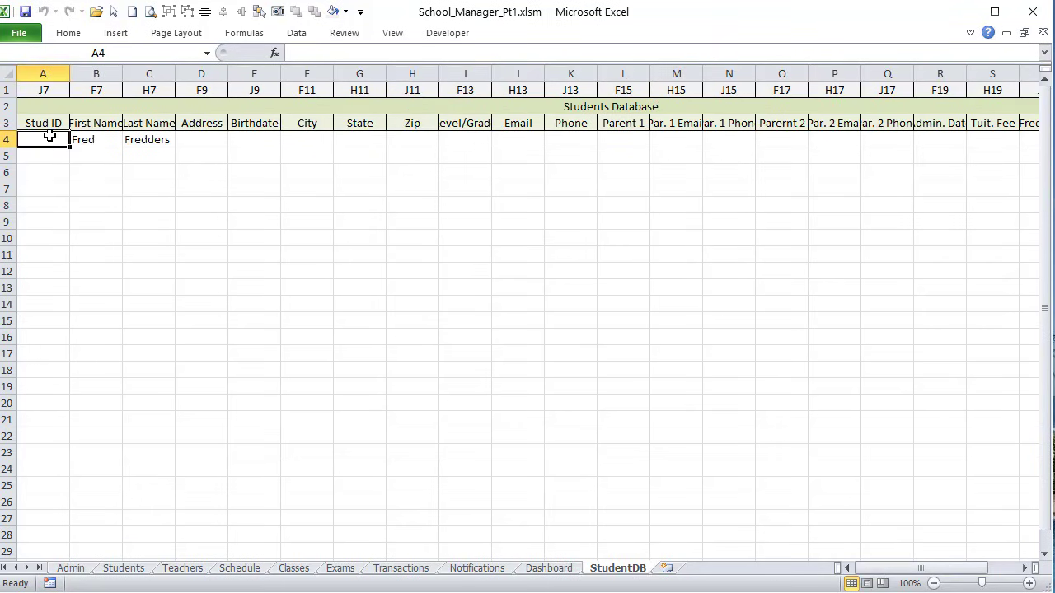
pyautogui.write('1')
pyautogui.press('Return')
pyautogui.write('2')
pyautogui.press('Return')
pyautogui.write('3')
pyautogui.press('Return')
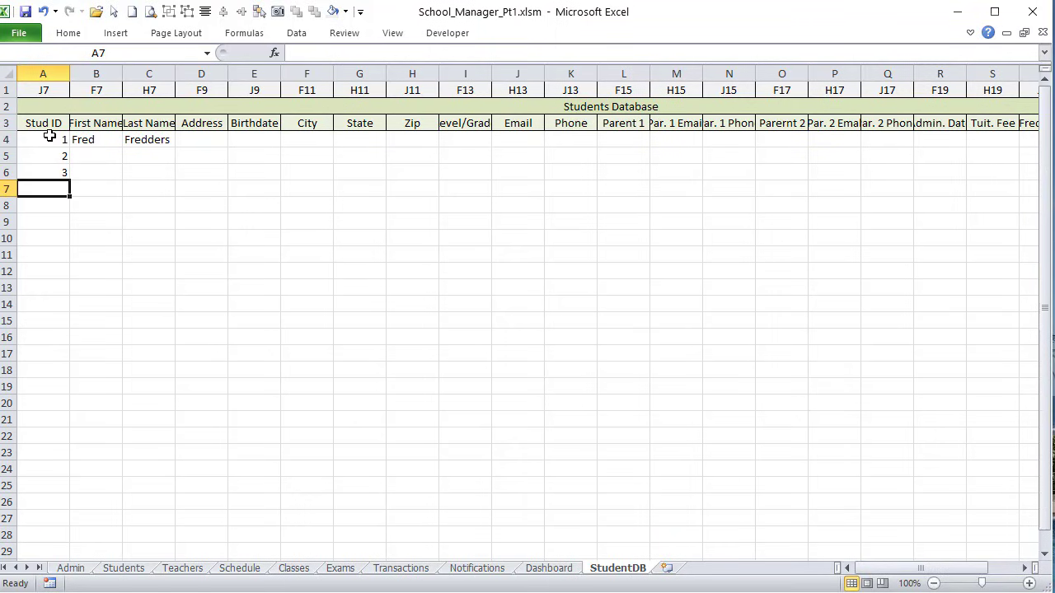
# Step: Center the contents of the Stud ID column cells A4 through A34
pyautogui.moveTo(49, 137); pyautogui.dragTo(83, 420)
pyautogui.moveTo(33, 137); pyautogui.dragTo(45, 539)
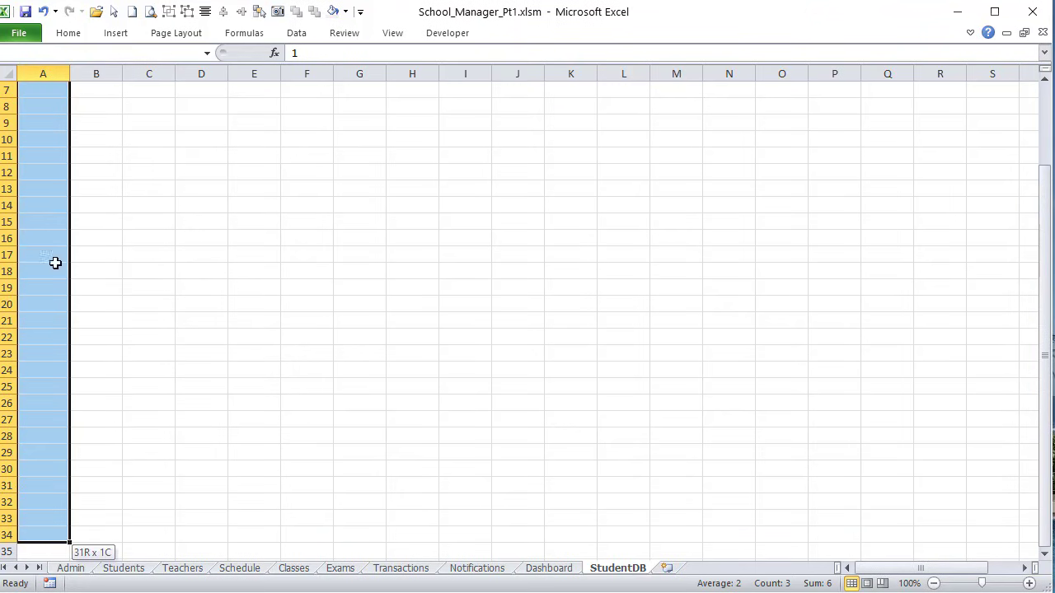
pyautogui.click(67, 33)
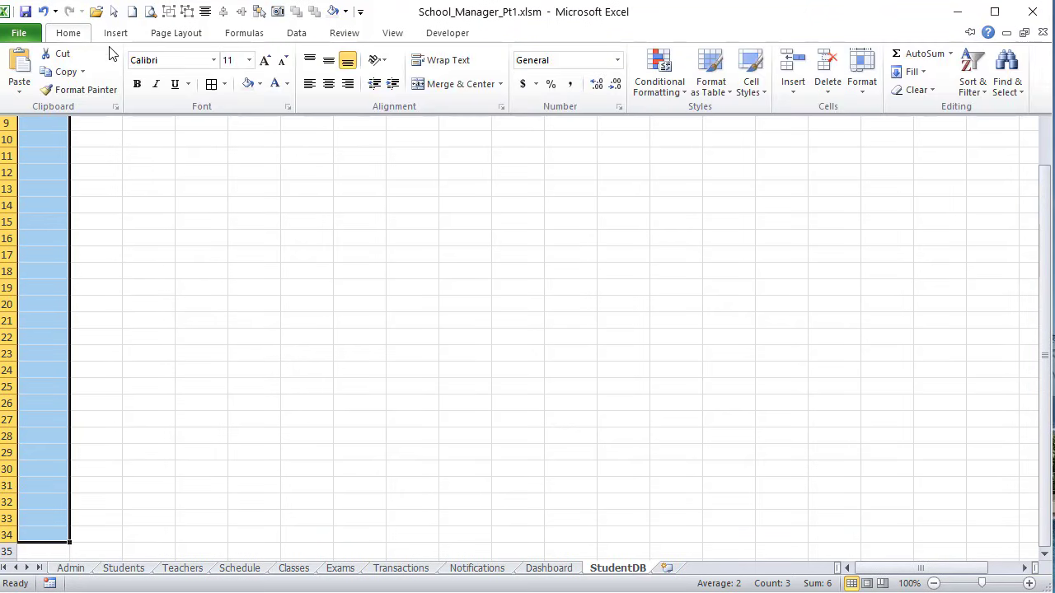
pyautogui.click(325, 86)
pyautogui.scroll(2, 272, 243)
pyautogui.click(273, 242)
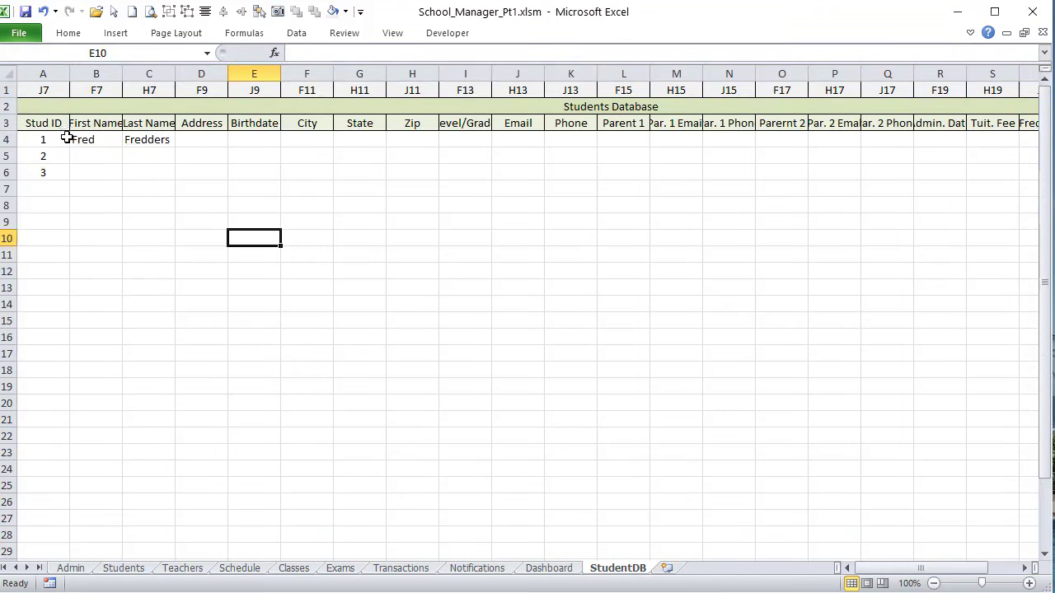
pyautogui.moveTo(57, 124); pyautogui.dragTo(56, 146)
pyautogui.click(194, 250)
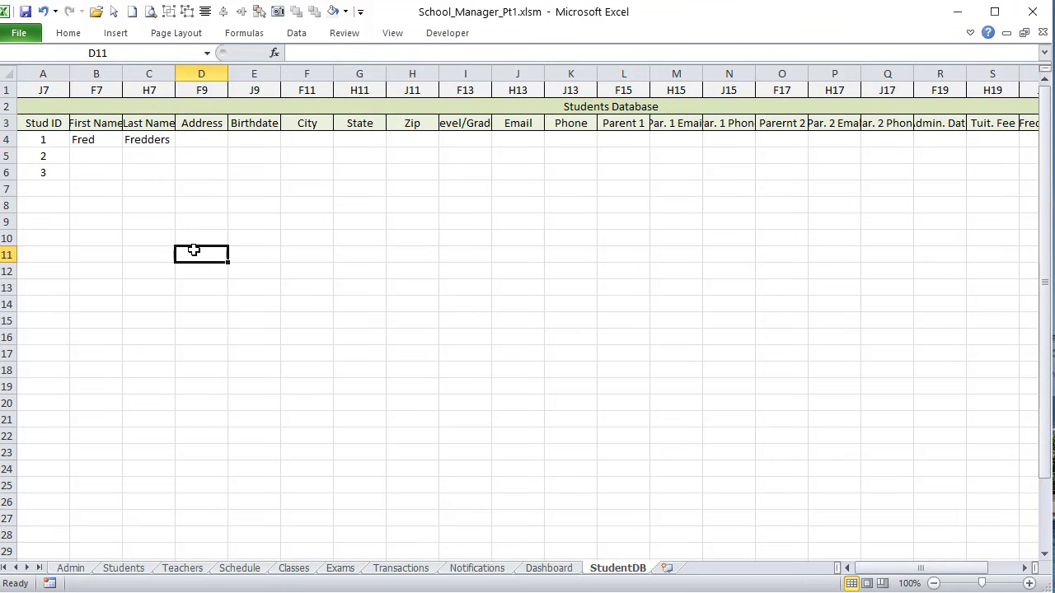
# Step: Begin a new workbook-scoped defined name called Stud_ID
pyautogui.click(68, 35)
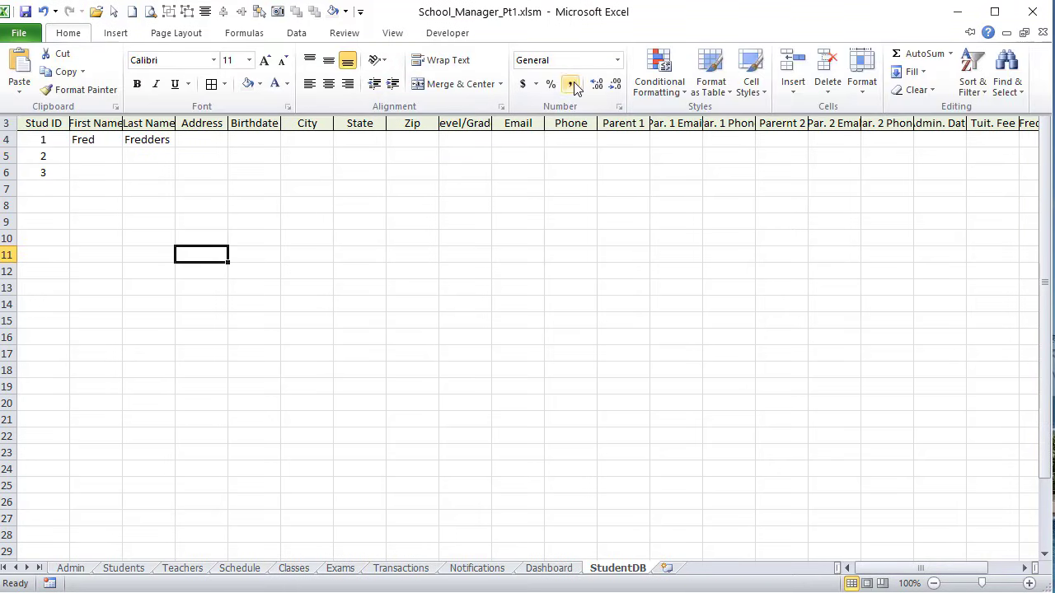
pyautogui.click(244, 34)
pyautogui.click(458, 78)
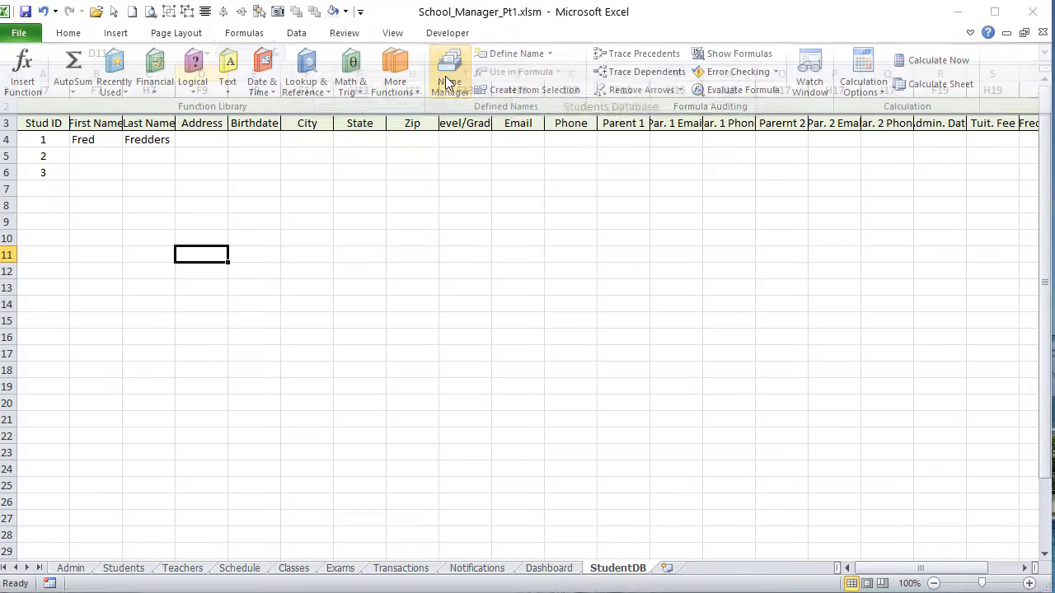
pyautogui.click(346, 109)
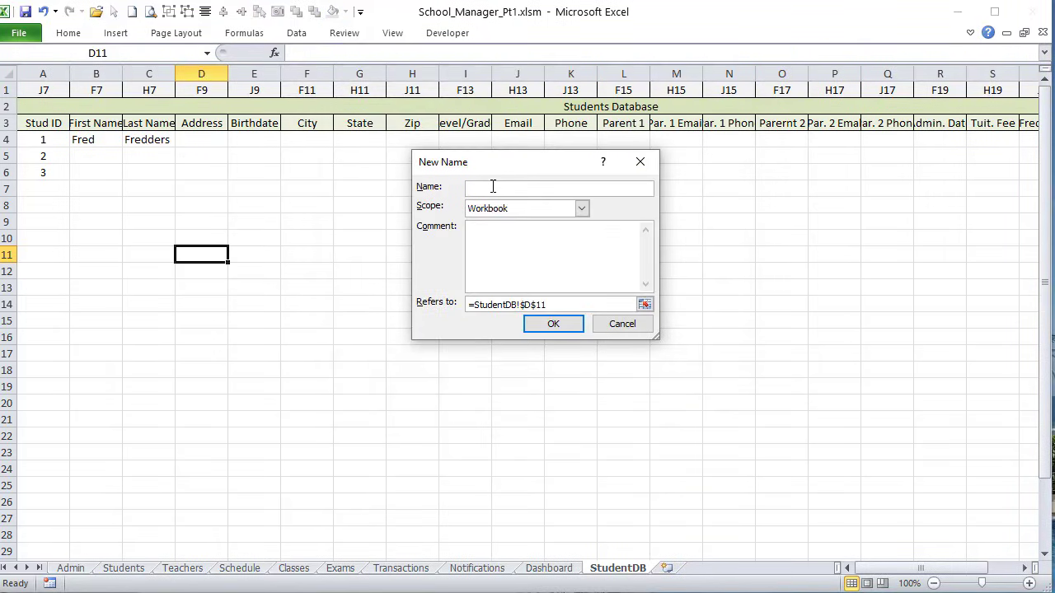
pyautogui.write('Stud_ID')
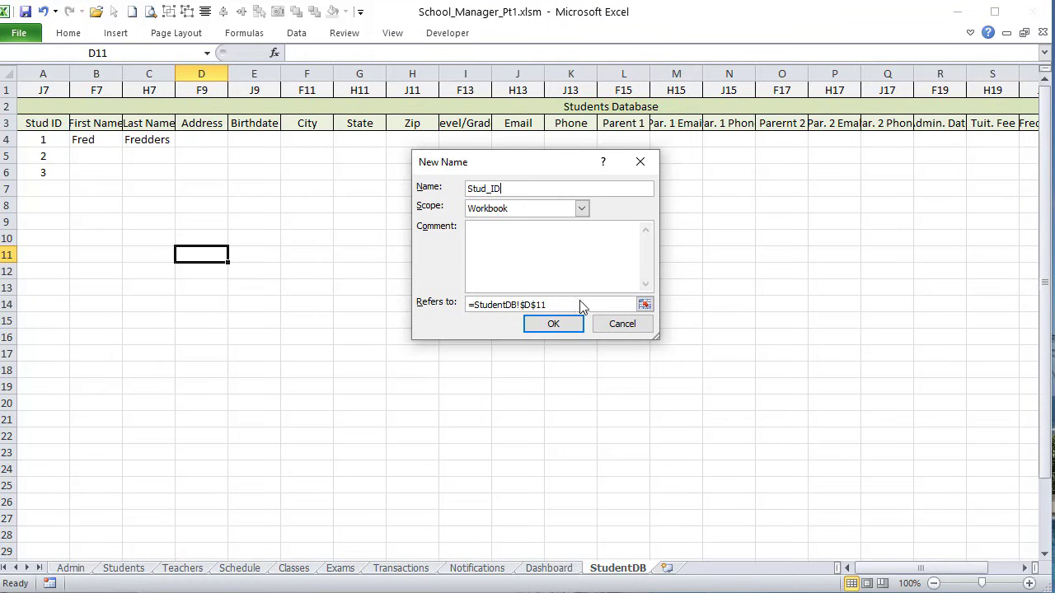
# Step: Replace the Stud_ID reference with StudentDB!$A$3,1,,counta(StudentDB!$A$3:$A$9999)-1,1) preceded by an equals sign
pyautogui.moveTo(582, 306); pyautogui.dragTo(460, 304)
pyautogui.write('=')
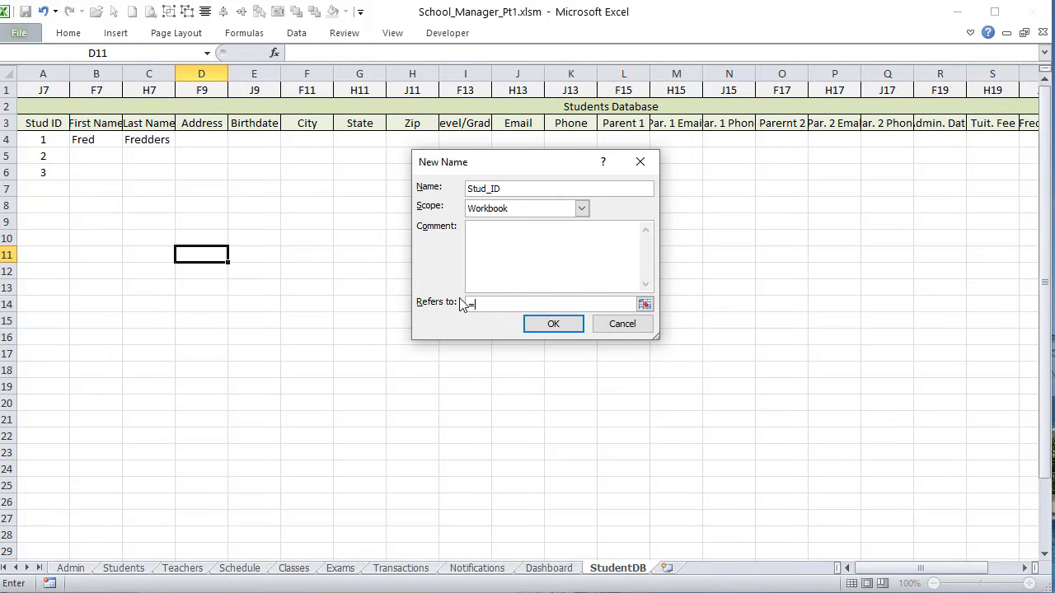
pyautogui.click(45, 122)
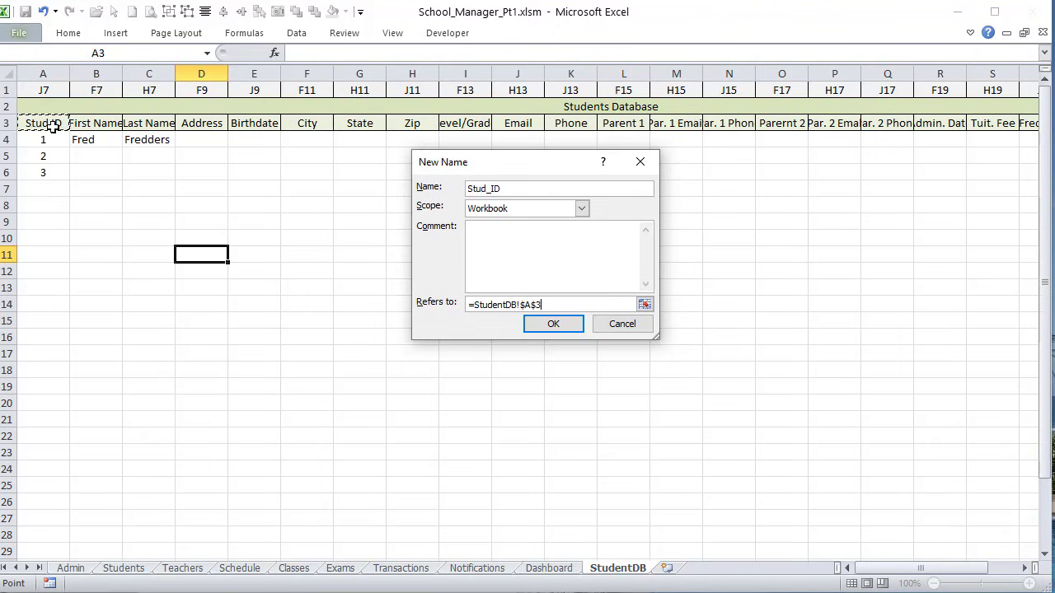
pyautogui.write(',')
pyautogui.write('1,,counta(')
pyautogui.moveTo(36, 124); pyautogui.dragTo(35, 168)
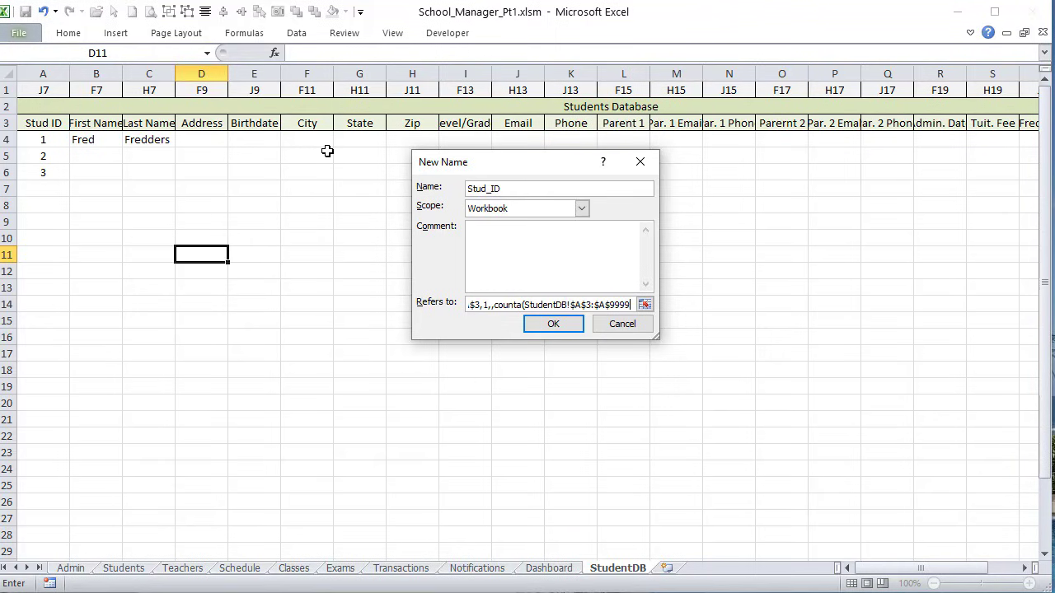
pyautogui.write(')-1,1)')
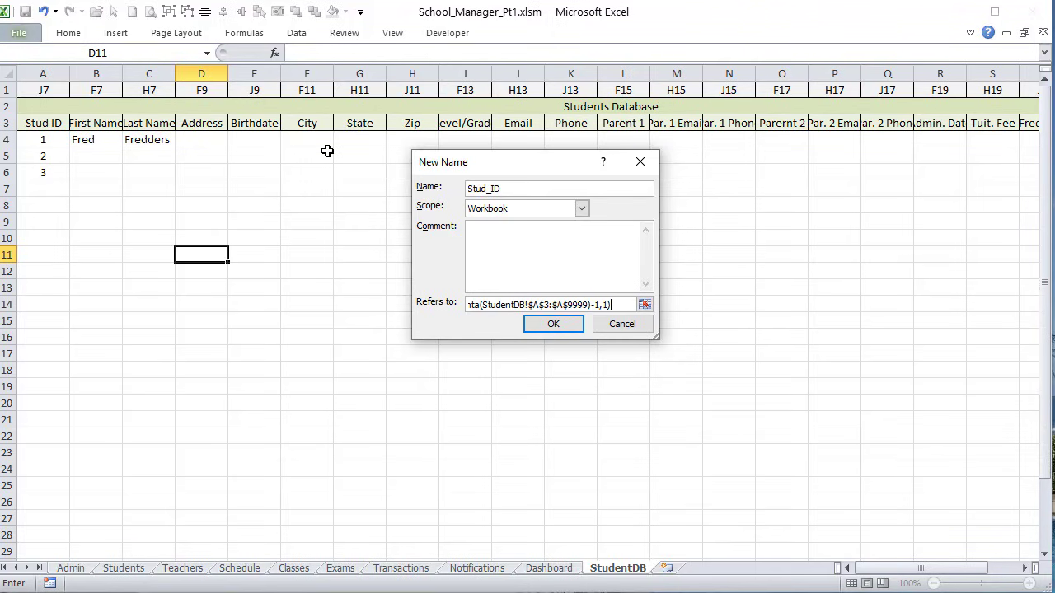
pyautogui.press('Tab')
pyautogui.hotkey('shift', 'Tab')
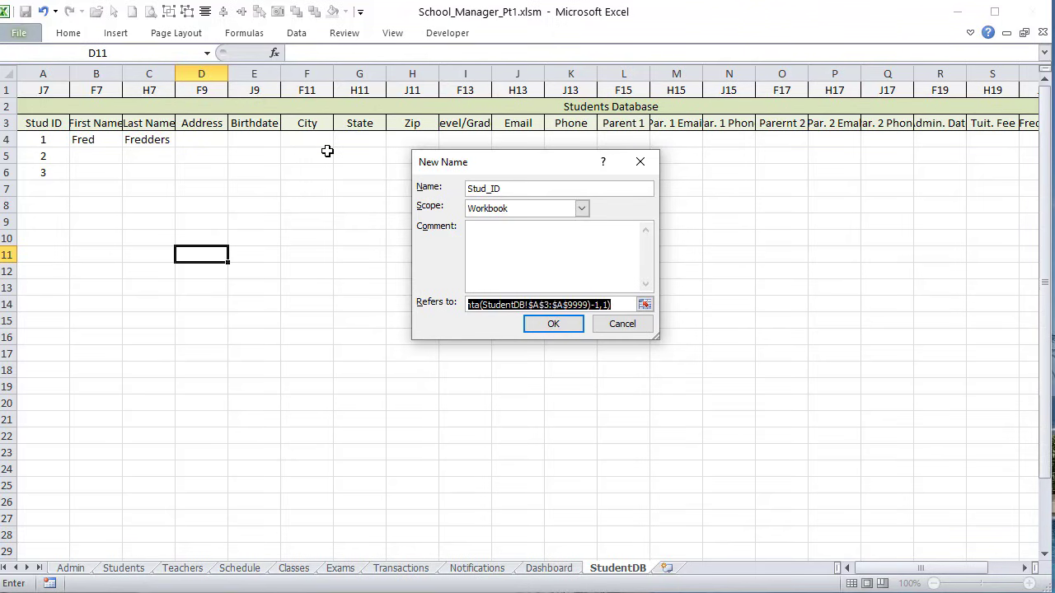
# Step: Enlarge the name dialog, insert Offset( at the start of the Stud_ID formula, and copy the formula before saving the name
pyautogui.moveTo(656, 336); pyautogui.dragTo(887, 375)
pyautogui.click(519, 340)
pyautogui.moveTo(530, 341); pyautogui.dragTo(361, 345)
pyautogui.click(540, 307)
pyautogui.click(475, 342)
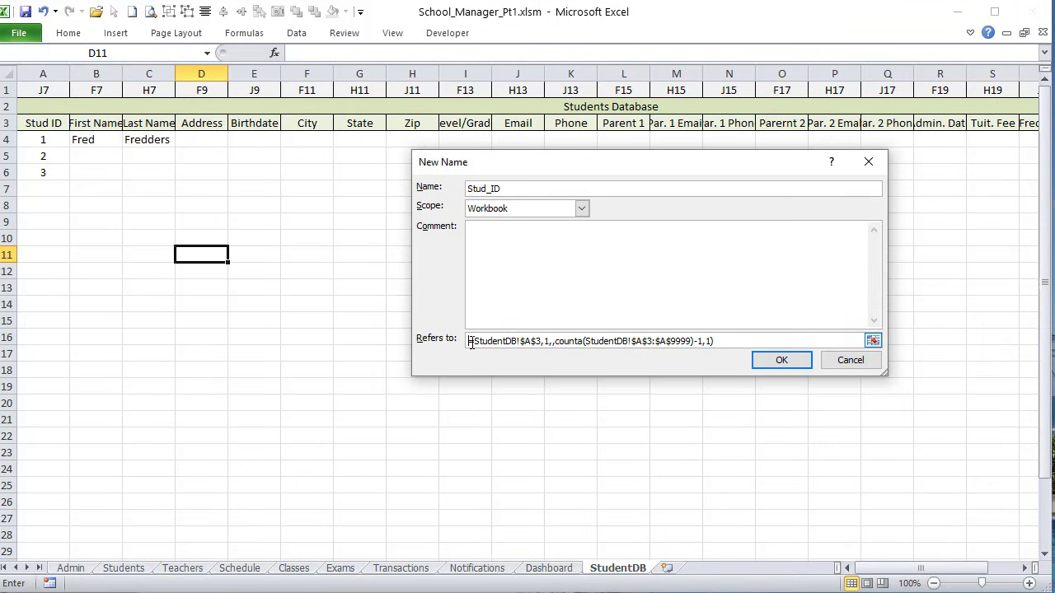
pyautogui.write('Offs')
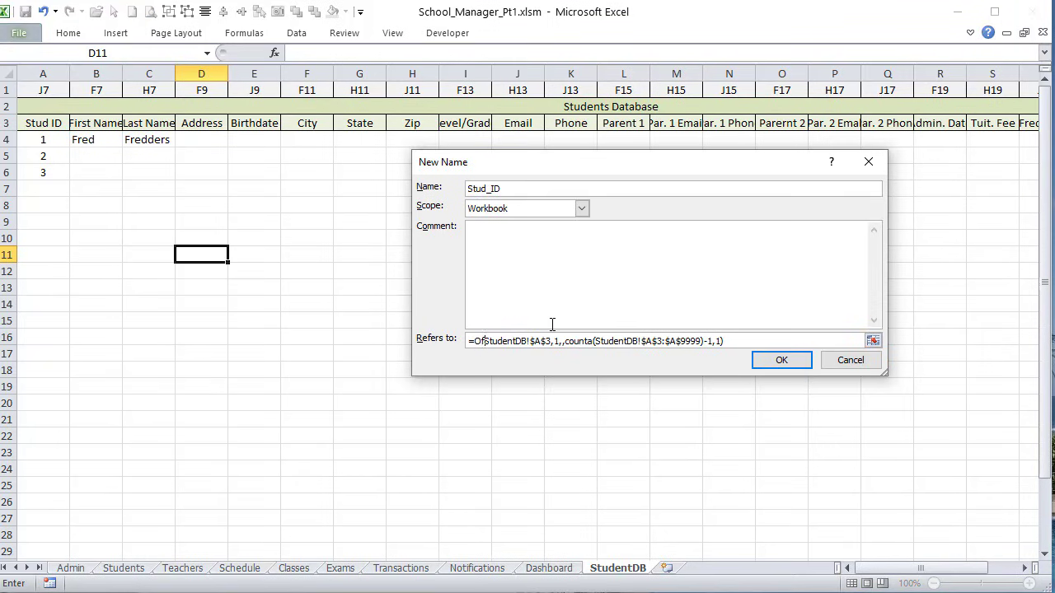
pyautogui.write('et(')
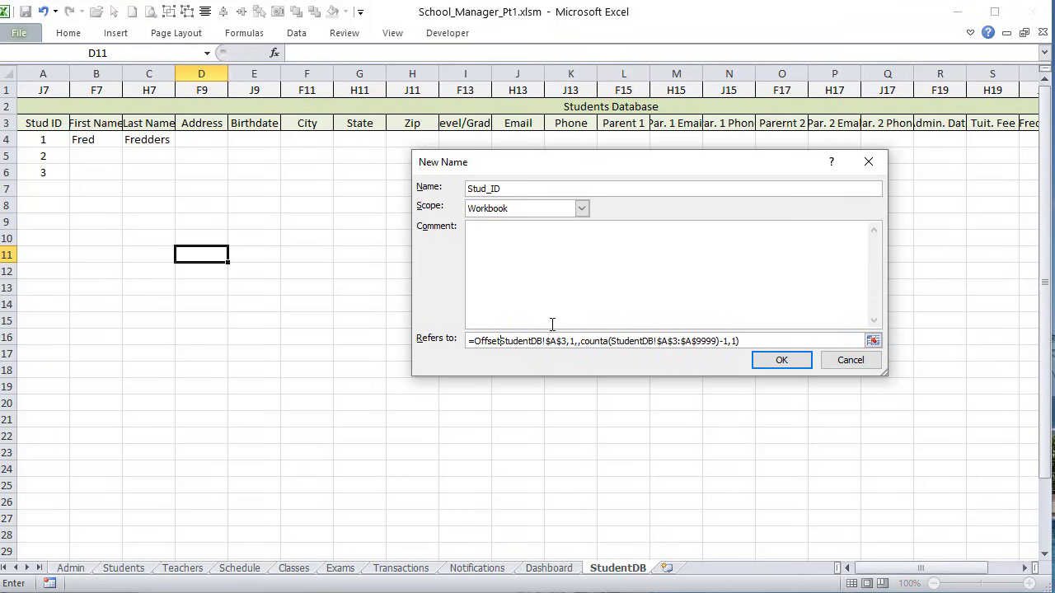
pyautogui.press('Tab')
pyautogui.hotkey('shift', 'Tab')
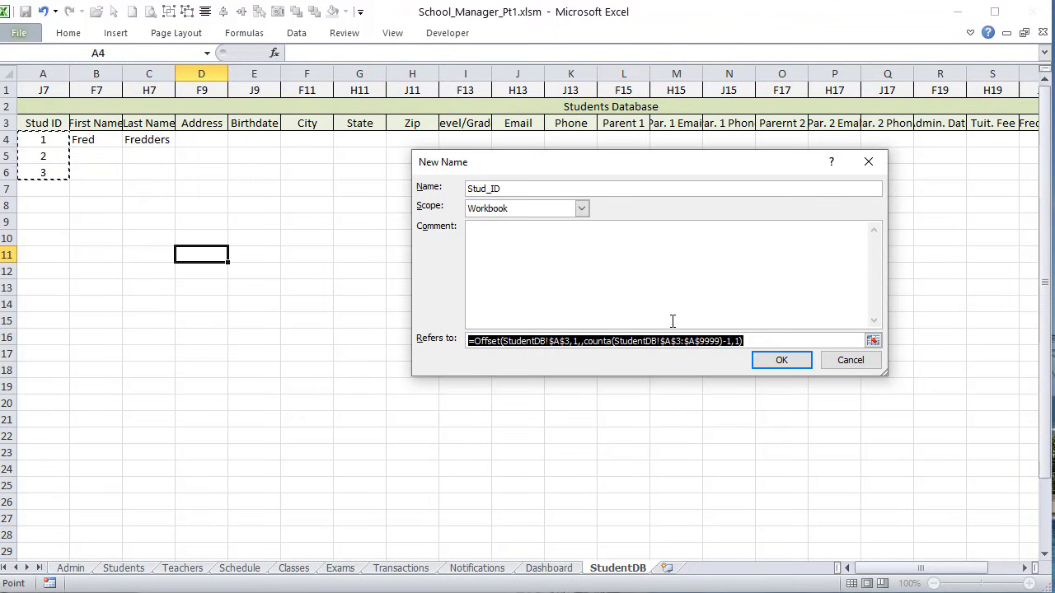
pyautogui.hotkey('ctrl', 'c')
pyautogui.click(782, 363)
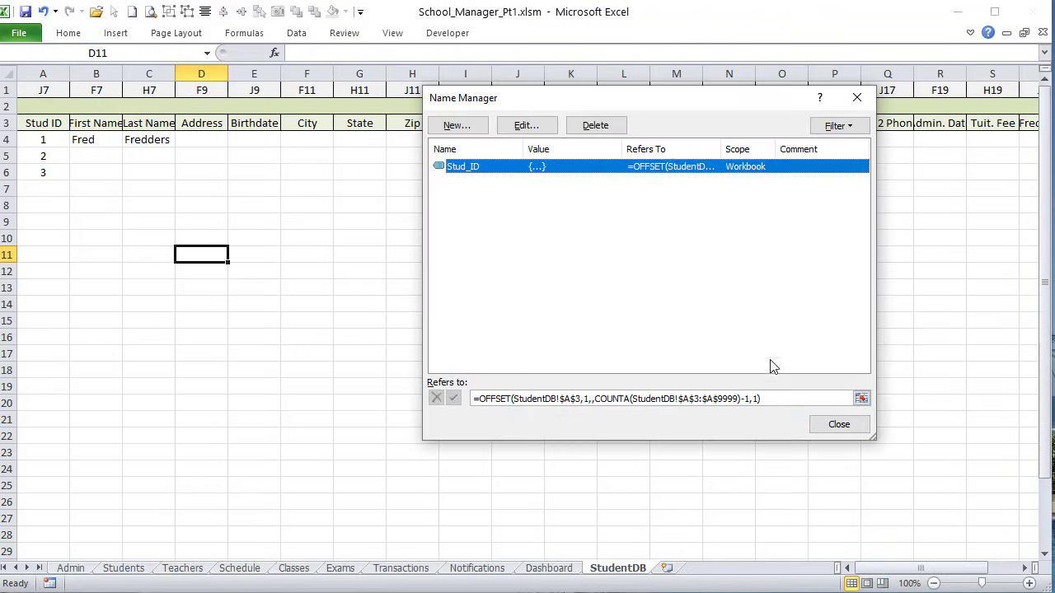
# Step: Define the name Stud_Names from the copied formula, changing its starting cell to StudentDB!$V$3 while still counting column A
pyautogui.click(458, 126)
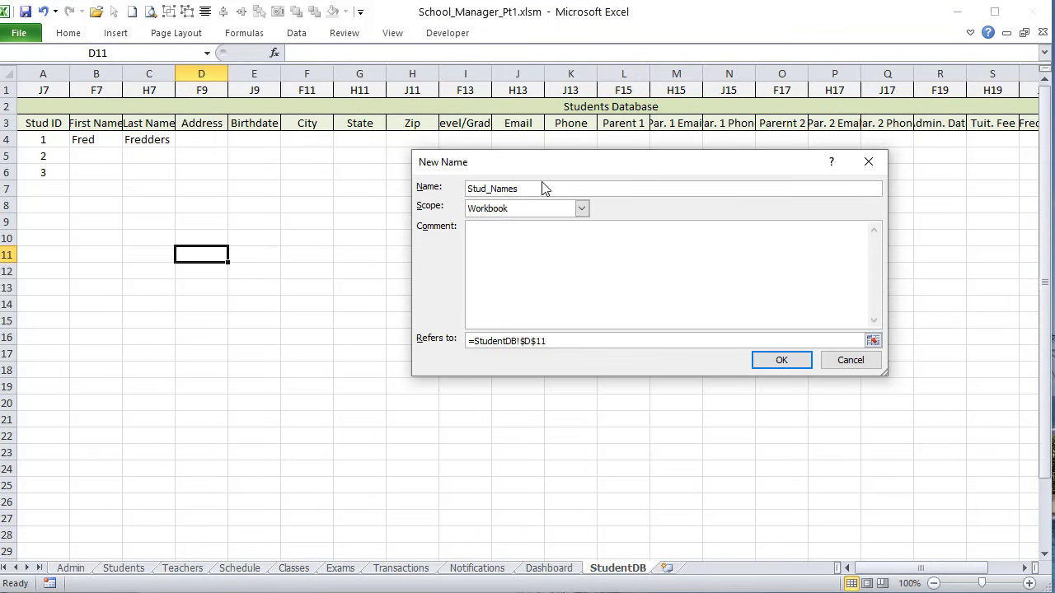
pyautogui.press('Tab')
pyautogui.press('Tab')
pyautogui.press('Tab')
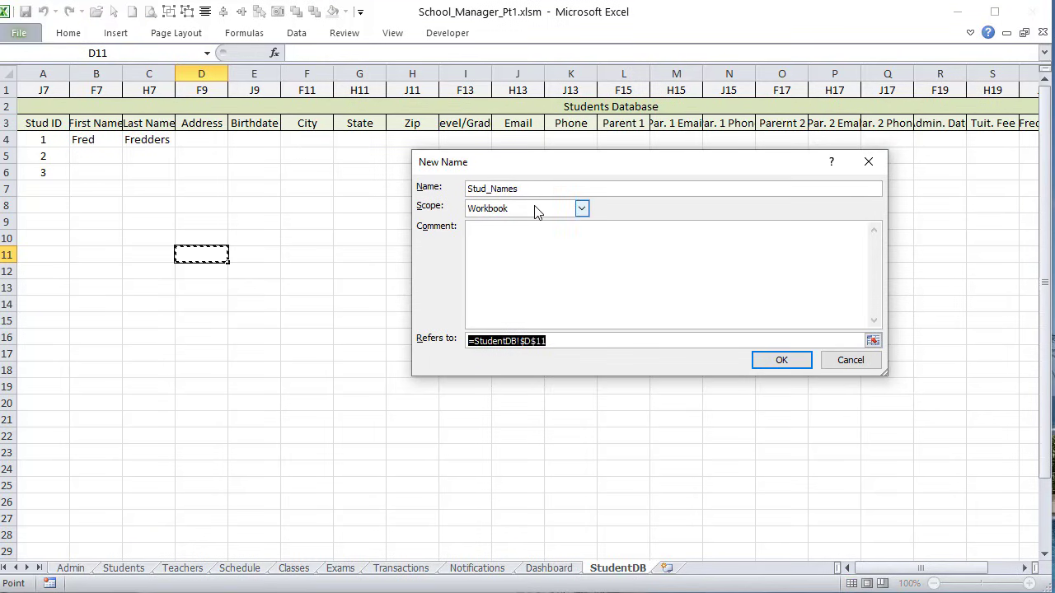
pyautogui.hotkey('ctrl', 'v')
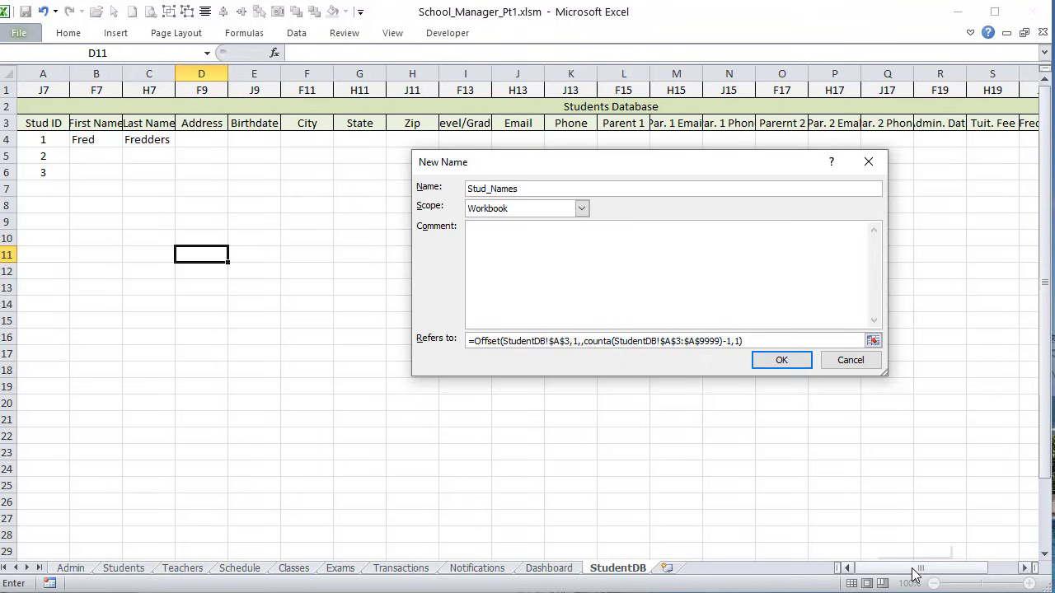
pyautogui.moveTo(915, 572); pyautogui.dragTo(962, 573)
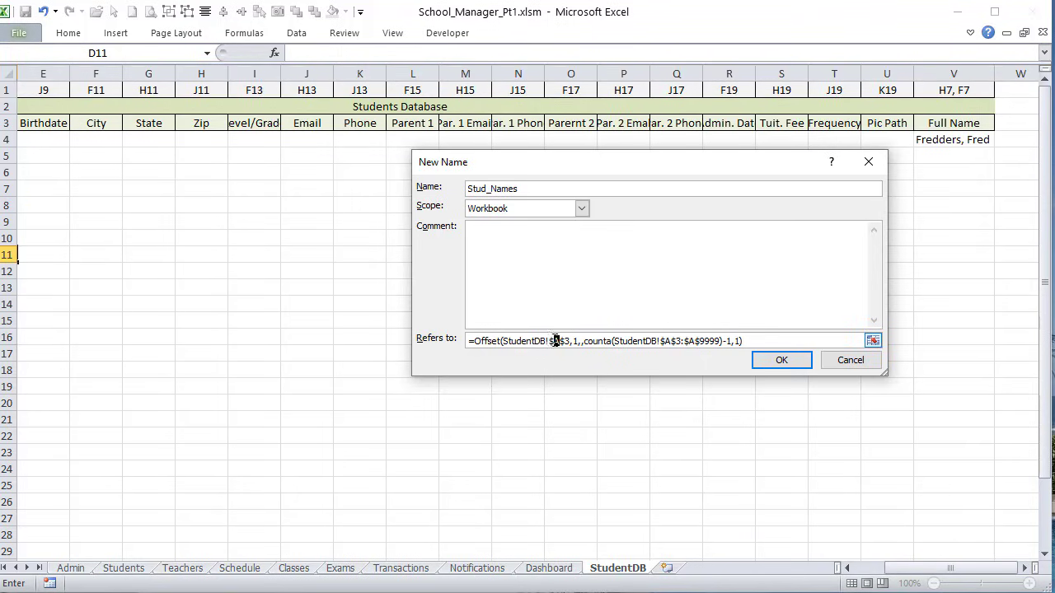
pyautogui.write('V')
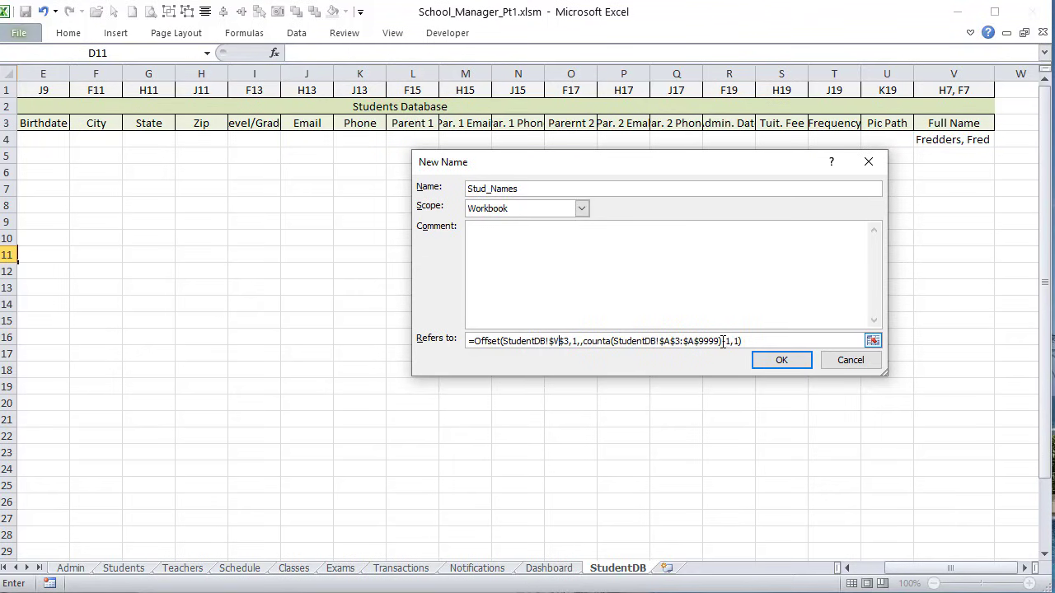
pyautogui.press('Tab')
pyautogui.hotkey('shift', 'Tab')
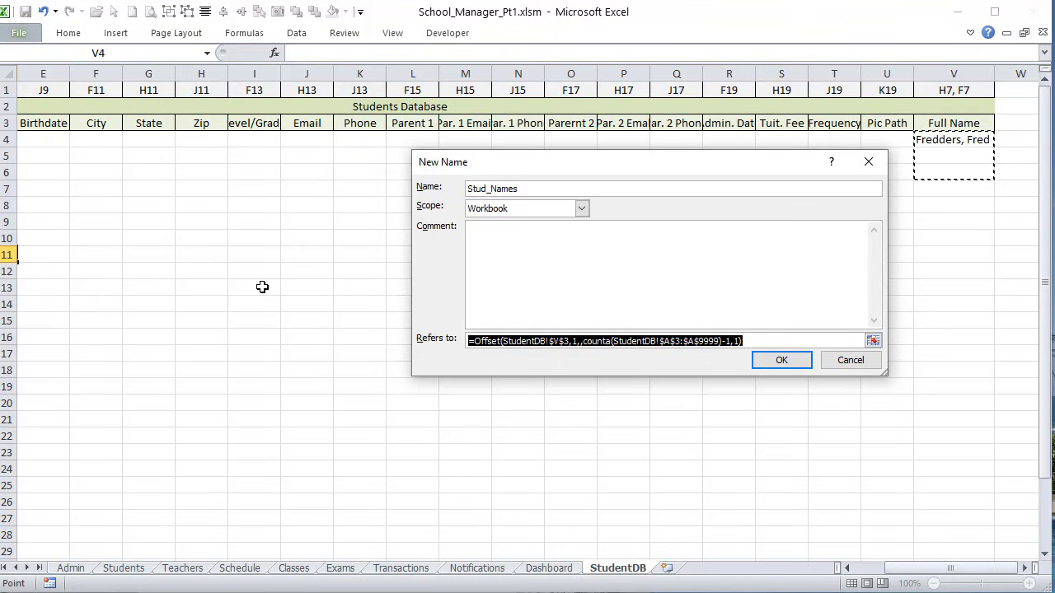
pyautogui.click(785, 364)
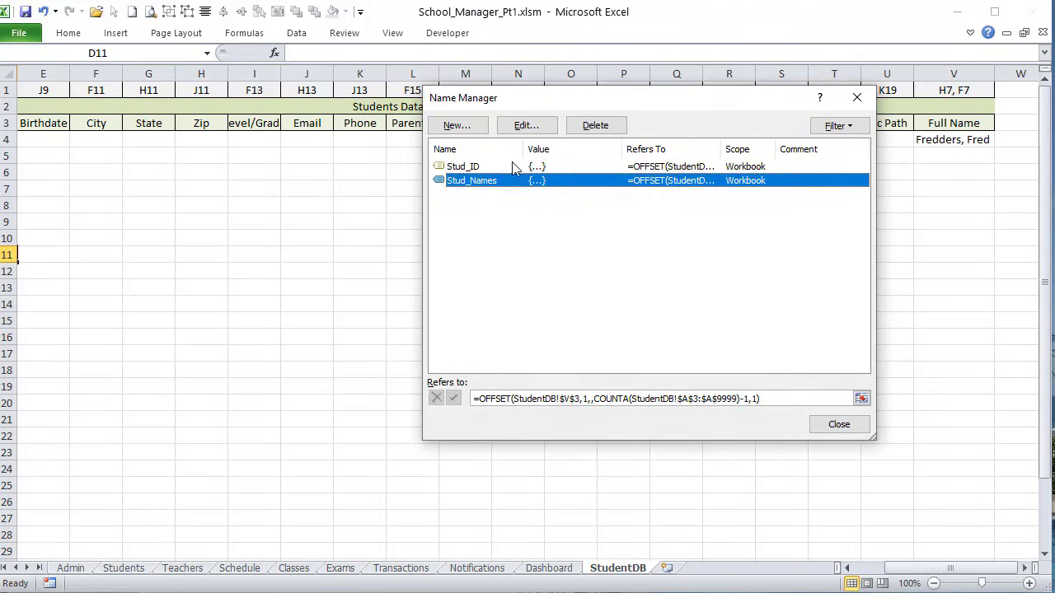
# Step: Begin another workbook-scoped defined name called Stud_Names_Sorted
pyautogui.click(473, 132)
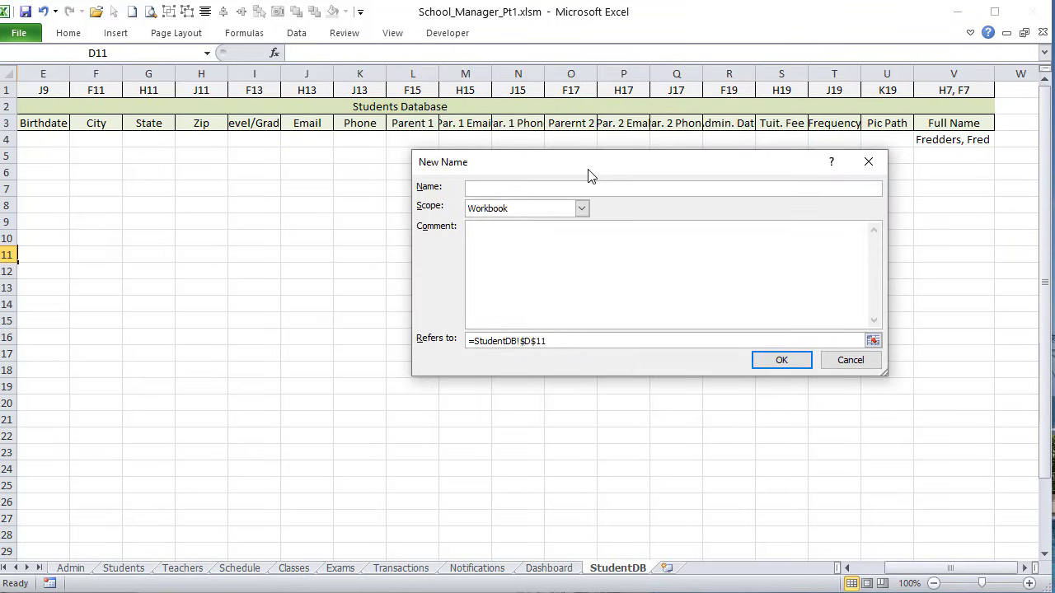
pyautogui.write('Stud_Names_Sorte')
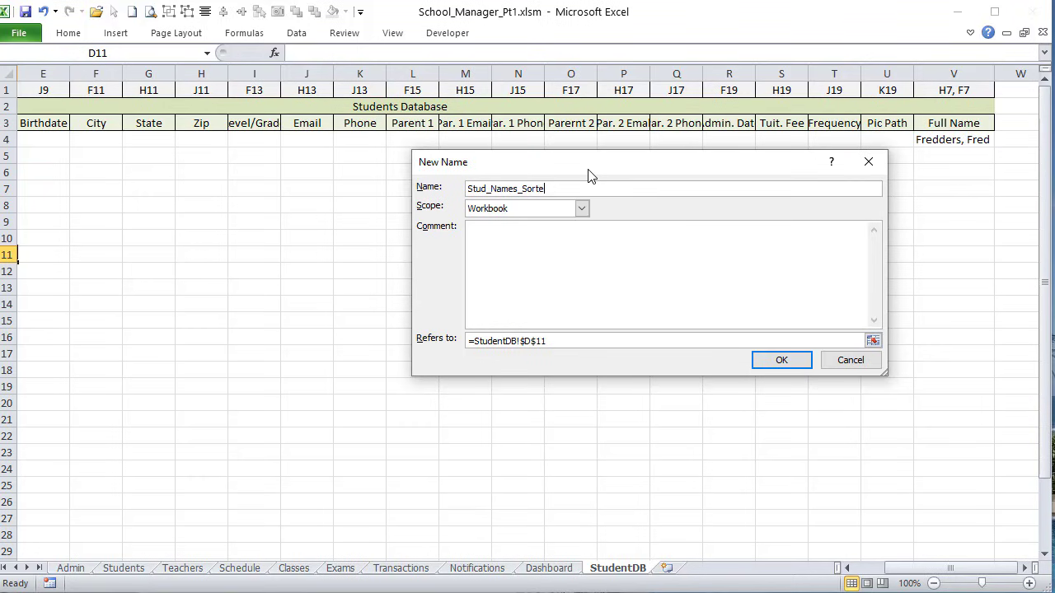
pyautogui.write('d')
pyautogui.press('Tab')
pyautogui.press('Tab')
pyautogui.press('Tab')
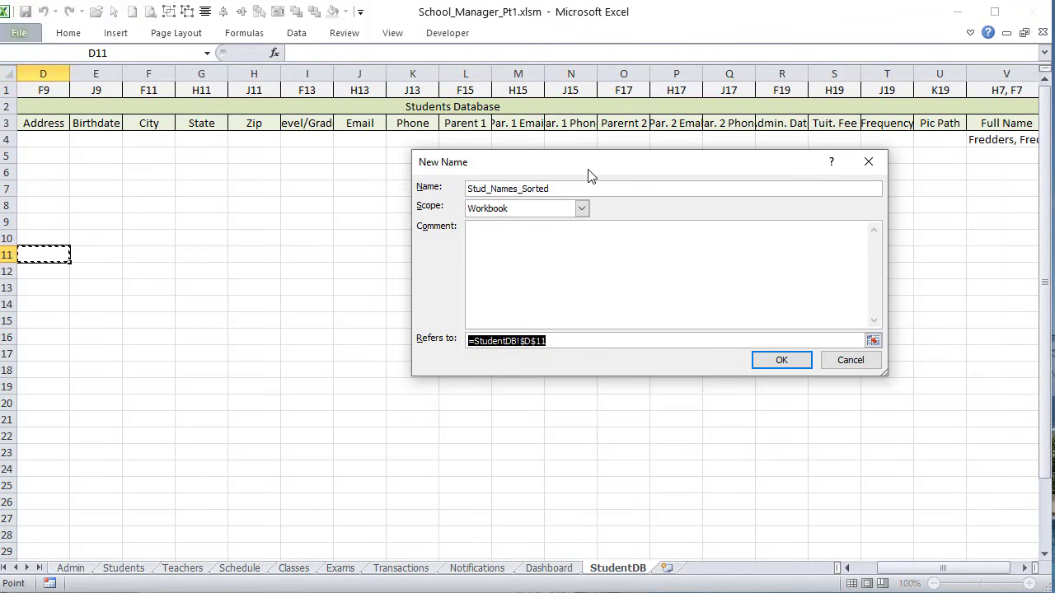
# Step: Paste the copied Offset formula as the Stud_Names_Sorted reference and change its starting cell and counted range to column AA
pyautogui.hotkey('ctrl', 'v')
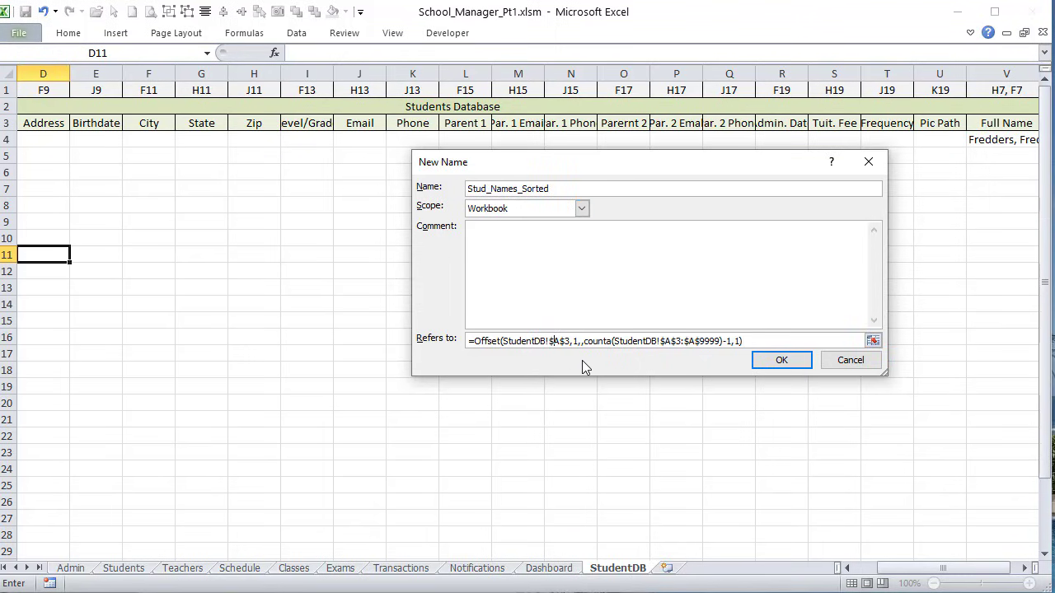
pyautogui.write('S')
pyautogui.press('BackSpace')
pyautogui.write('A')
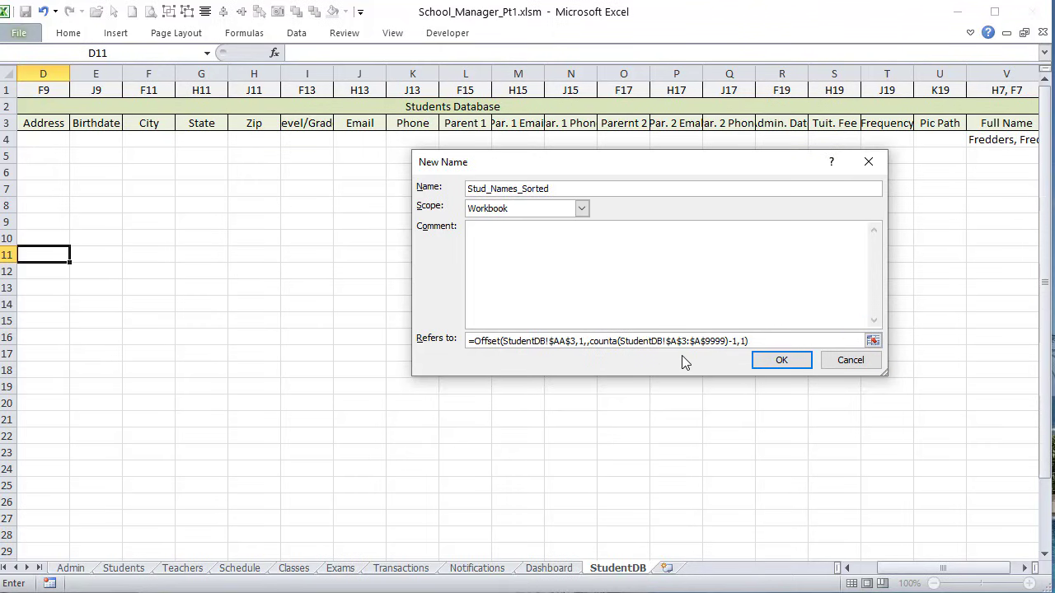
pyautogui.write('A$3:$A')
pyautogui.click(718, 344)
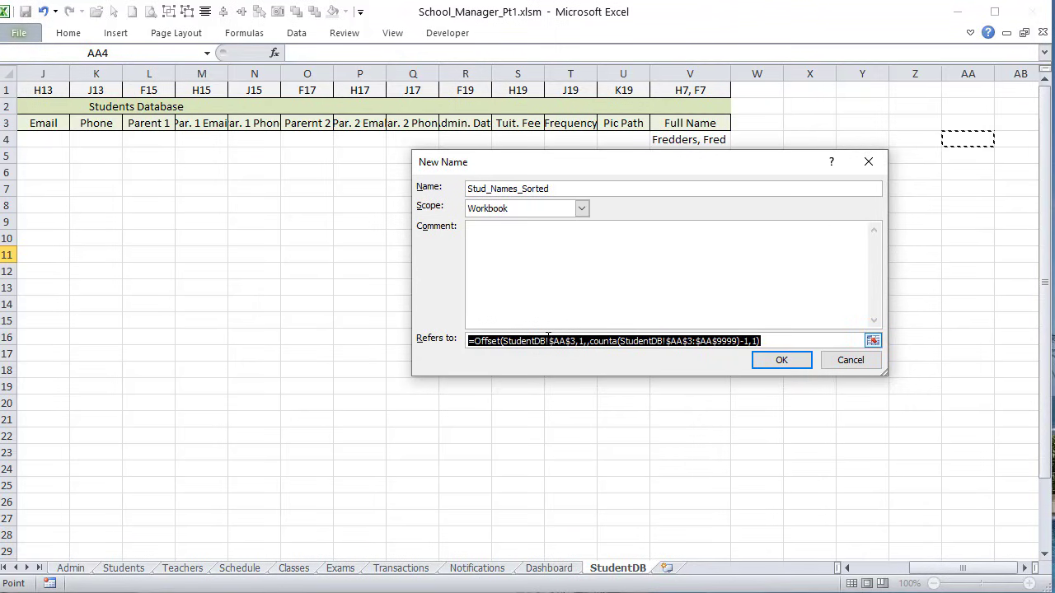
# Step: Start the Stud_Names_Sorted formula and its counted range at row 2 (StudentDB!$AA$2:$AA$9999), then save the name and close the Name Manager
pyautogui.rightClick(504, 341)
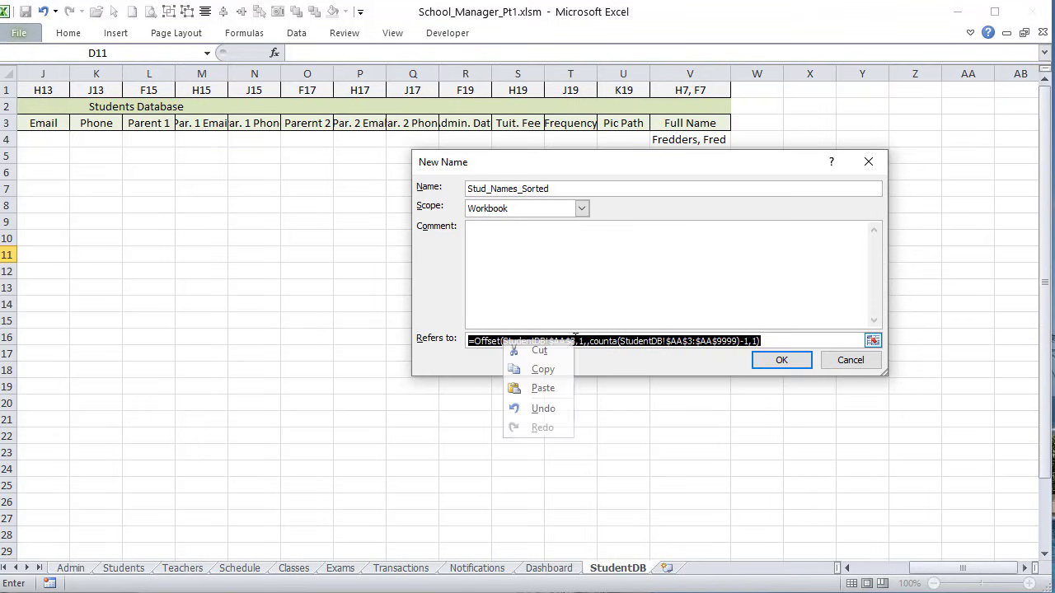
pyautogui.click(575, 338)
pyautogui.click(577, 341)
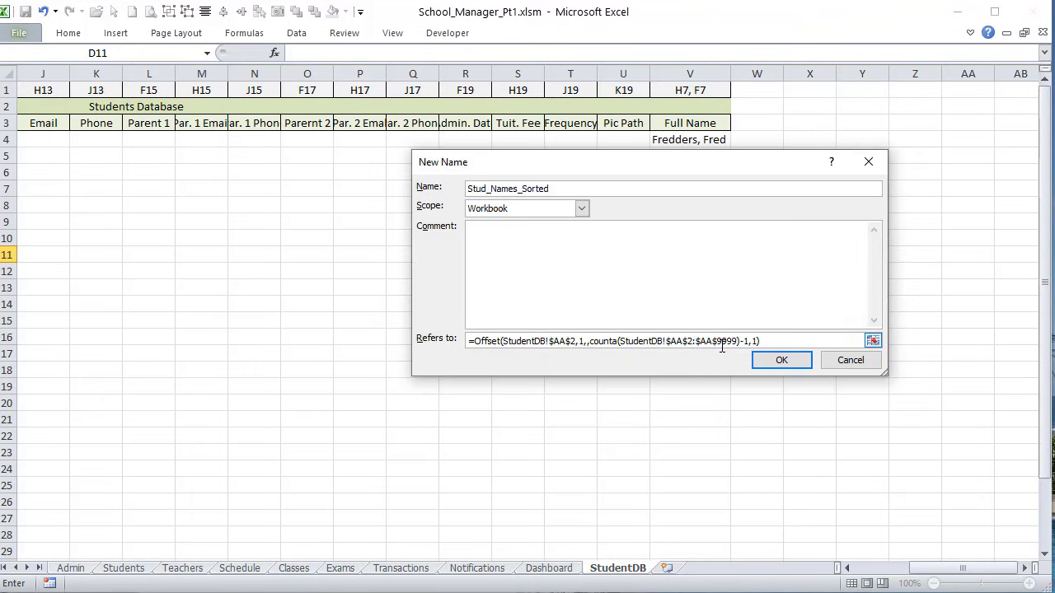
pyautogui.press('Tab')
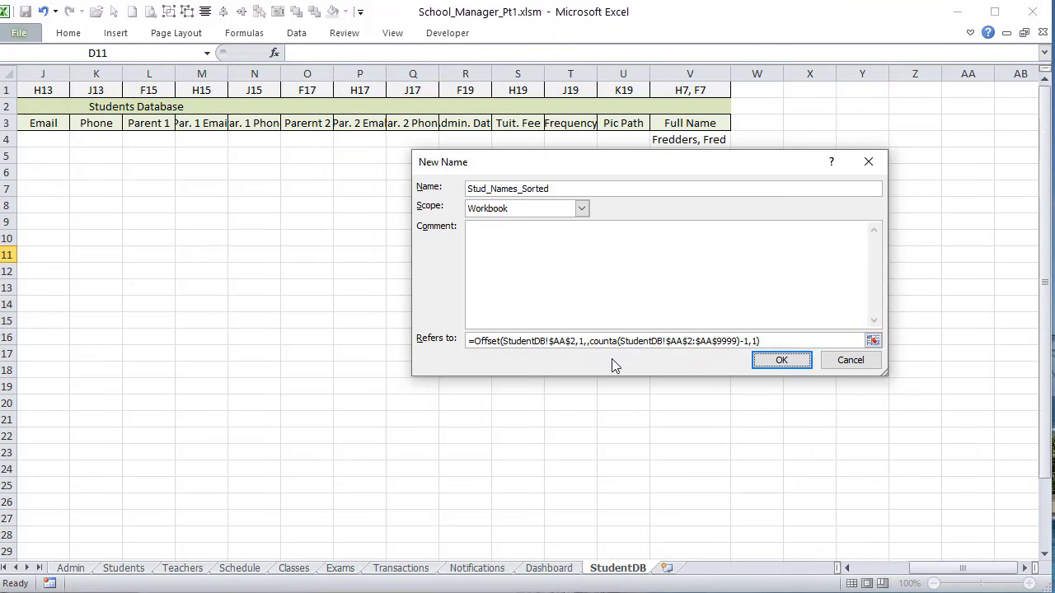
pyautogui.hotkey('shift', 'Tab')
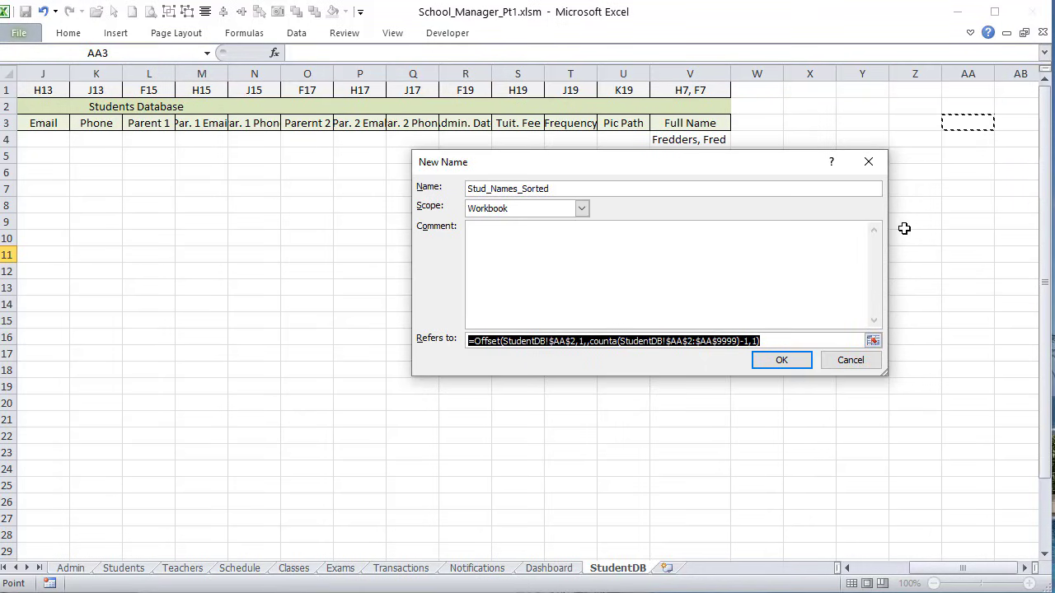
pyautogui.click(796, 362)
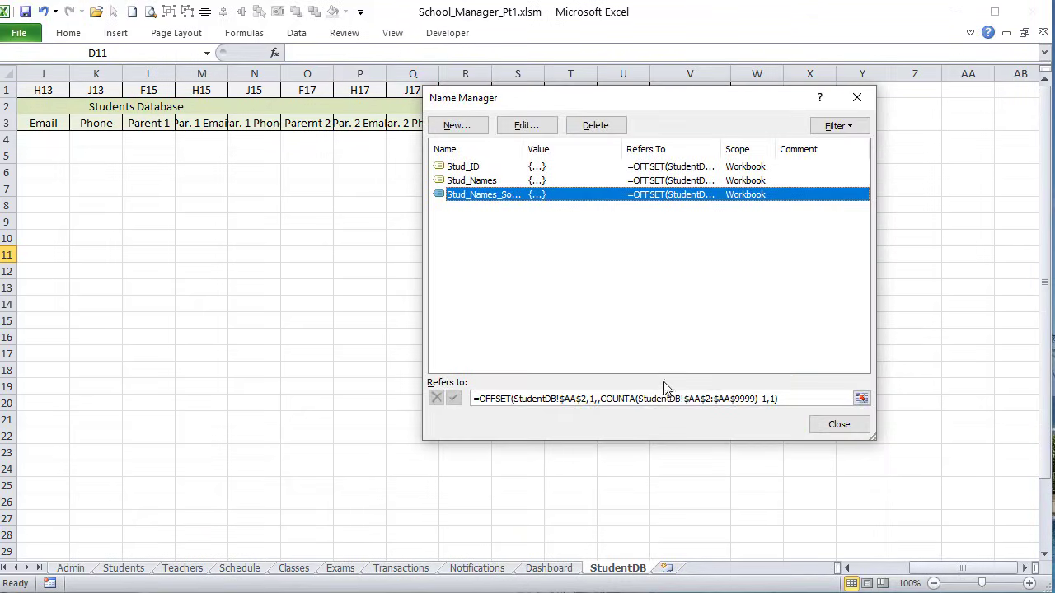
pyautogui.click(840, 426)
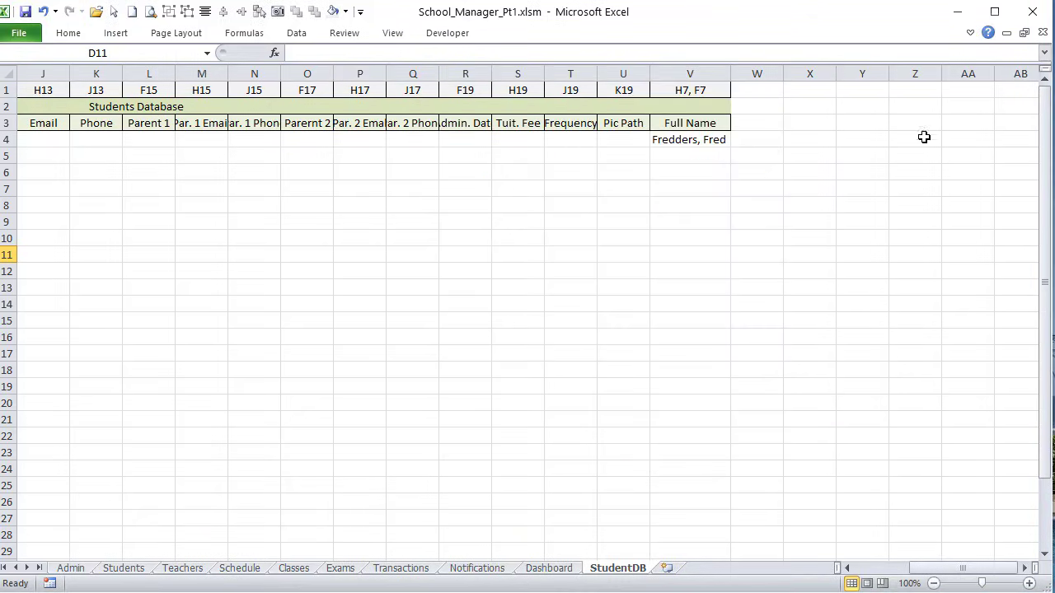
pyautogui.click(917, 89)
pyautogui.click(913, 111)
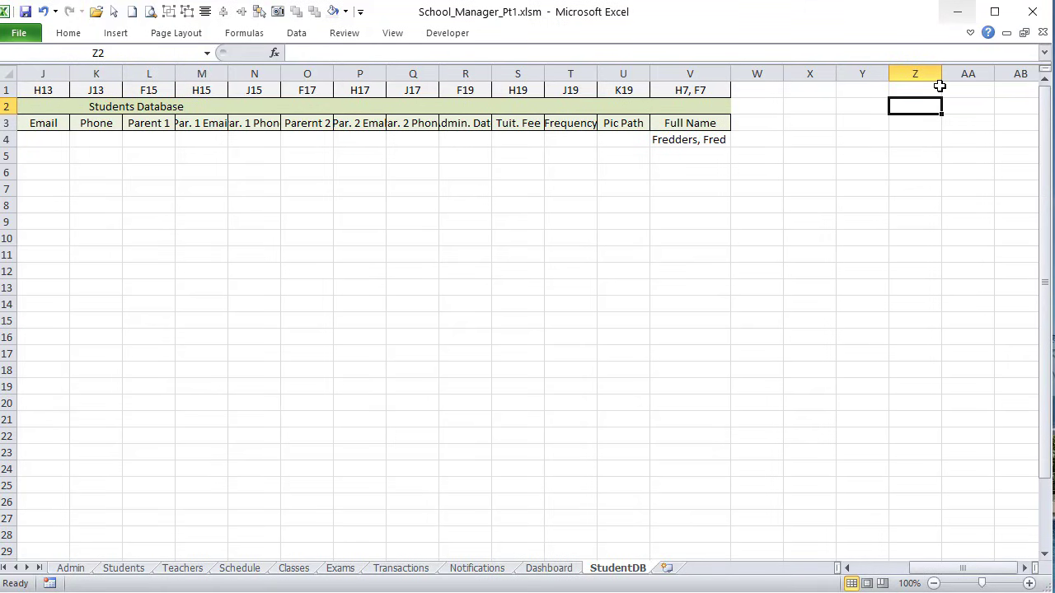
pyautogui.write('Students')
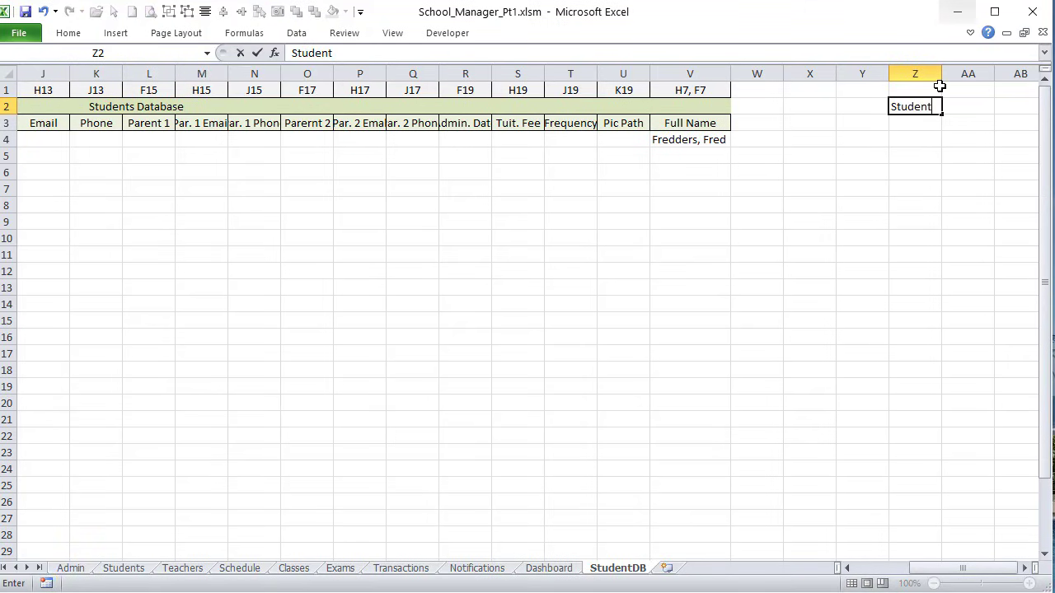
pyautogui.press('BackSpace')
pyautogui.press('BackSpace')
pyautogui.press('BackSpace')
pyautogui.press('BackSpace')
pyautogui.press('BackSpace')
pyautogui.press('BackSpace')
pyautogui.press('BackSpace')
pyautogui.press('Tab')
pyautogui.write('Stu')
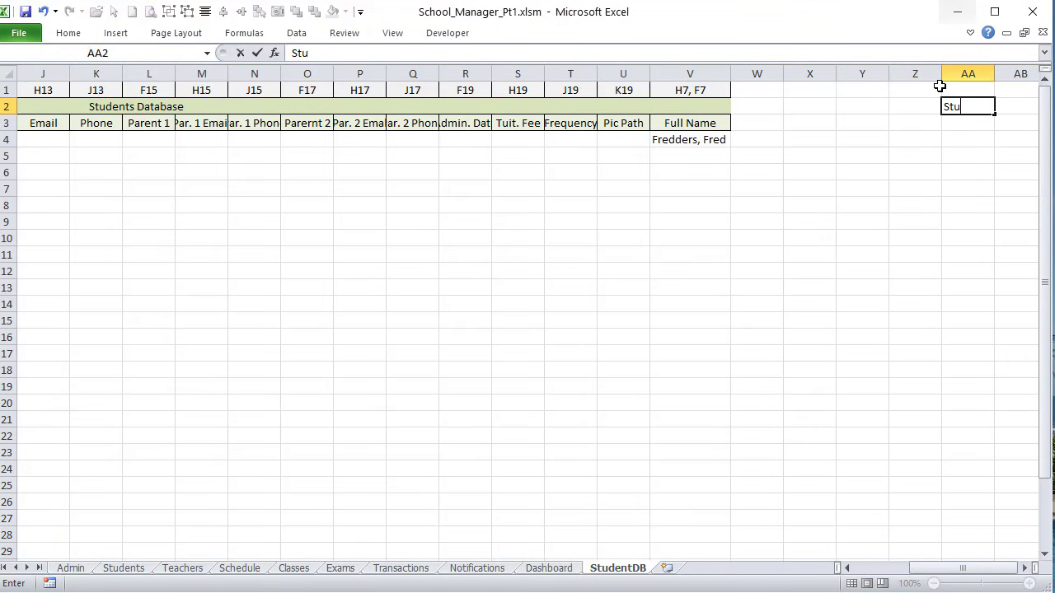
pyautogui.write('dents O')
pyautogui.press('BackSpace')
pyautogui.write('So')
pyautogui.press('BackSpace')
pyautogui.press('BackSpace')
pyautogui.press('BackSpace')
pyautogui.press('BackSpace')
pyautogui.press('BackSpace')
pyautogui.press('BackSpace')
pyautogui.press('BackSpace')
pyautogui.press('BackSpace')
pyautogui.press('BackSpace')
pyautogui.press('BackSpace')
pyautogui.press('Left')
pyautogui.press('Left')
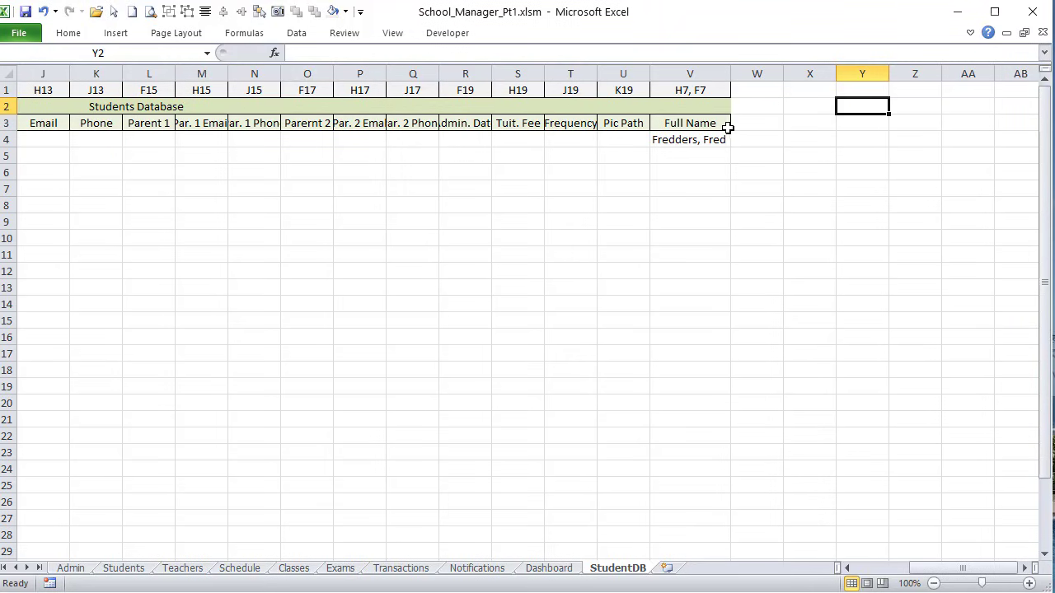
# Step: Copy the Full Name header from V3 into AA2 without its formatting and widen column AA slightly
pyautogui.click(725, 125)
pyautogui.hotkey('ctrl', 'c')
pyautogui.rightClick(961, 104)
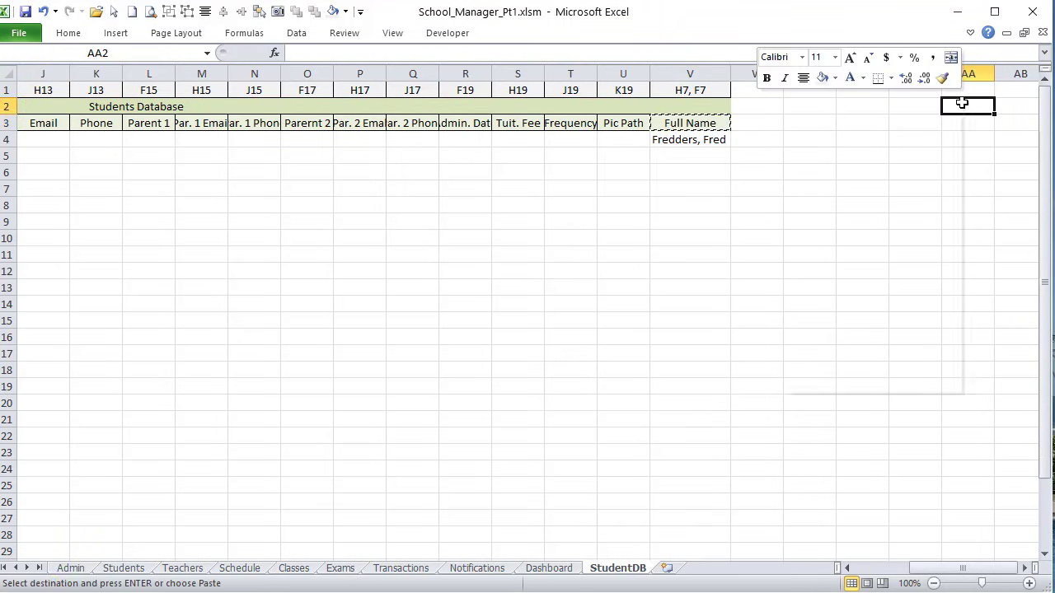
pyautogui.click(851, 168)
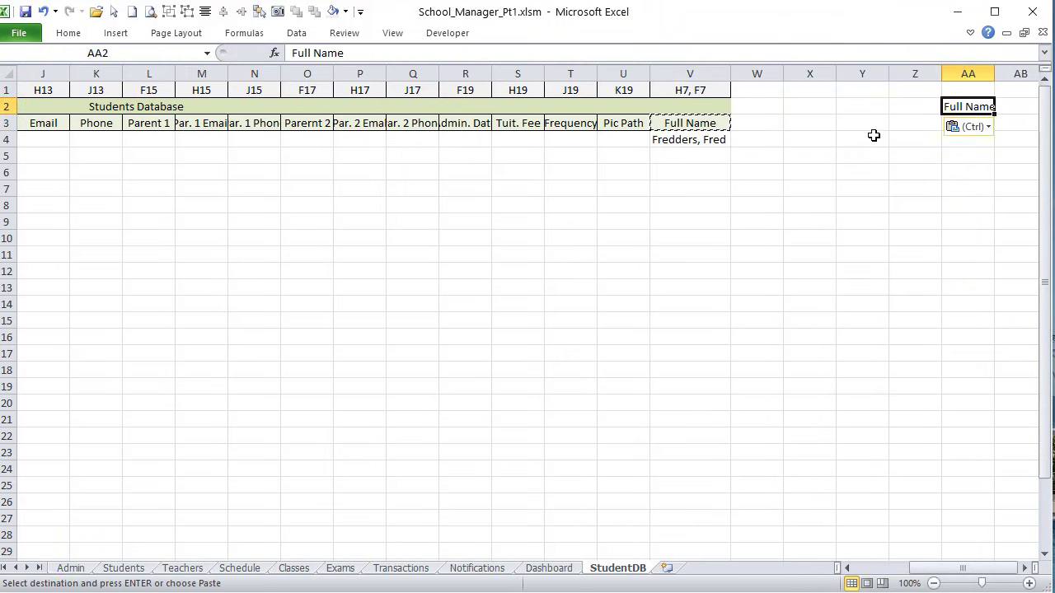
pyautogui.moveTo(1000, 66); pyautogui.dragTo(1006, 70)
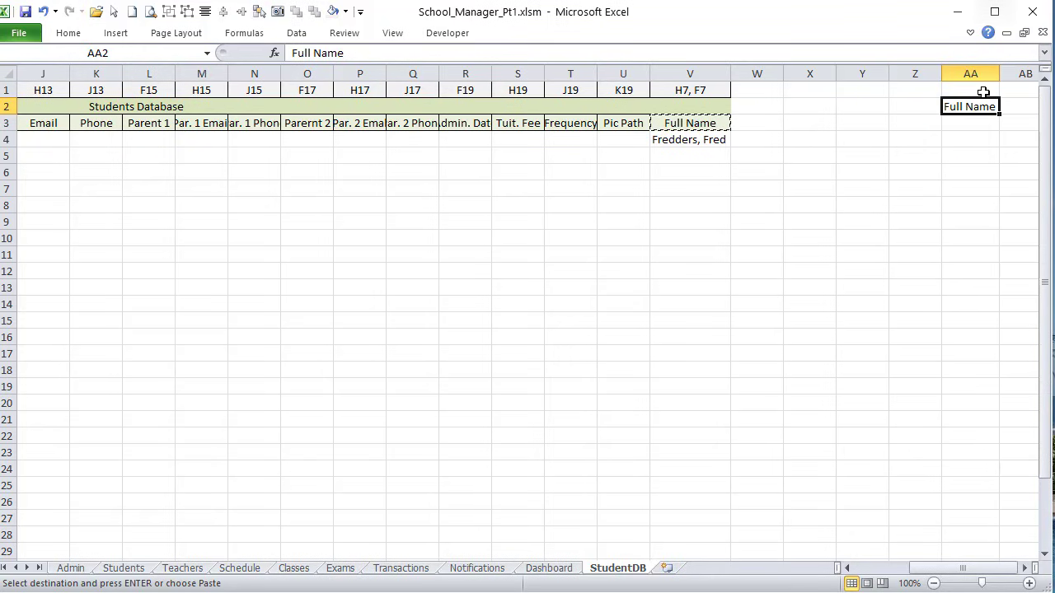
# Step: Enter the heading Sorted Names in AA1 above the Full Name header
pyautogui.click(983, 88)
pyautogui.write('Res')
pyautogui.press('BackSpace')
pyautogui.press('BackSpace')
pyautogui.press('BackSpace')
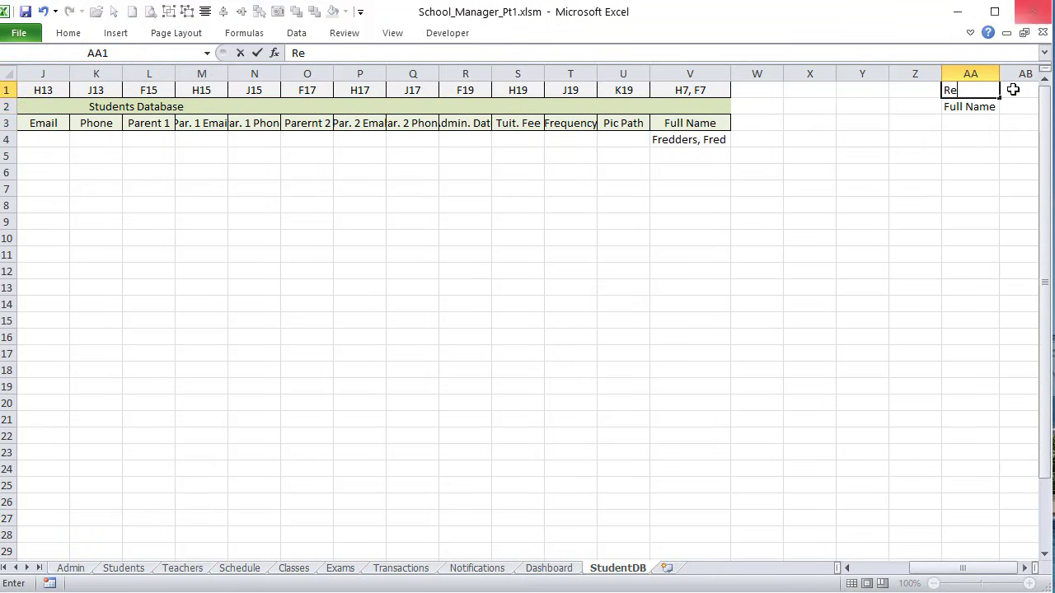
pyautogui.write('Sorted Names')
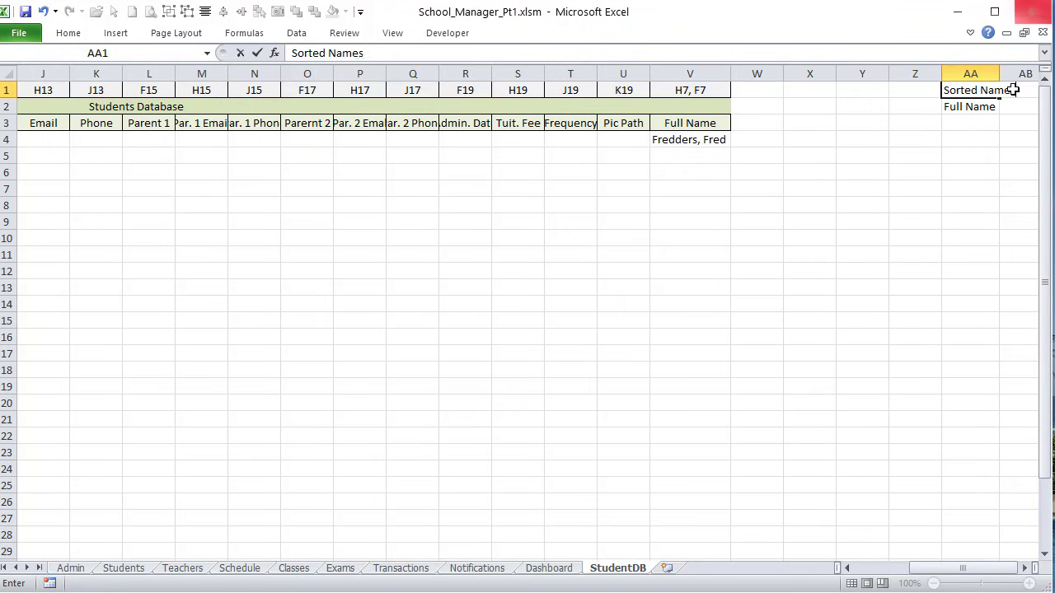
pyautogui.press('Return')
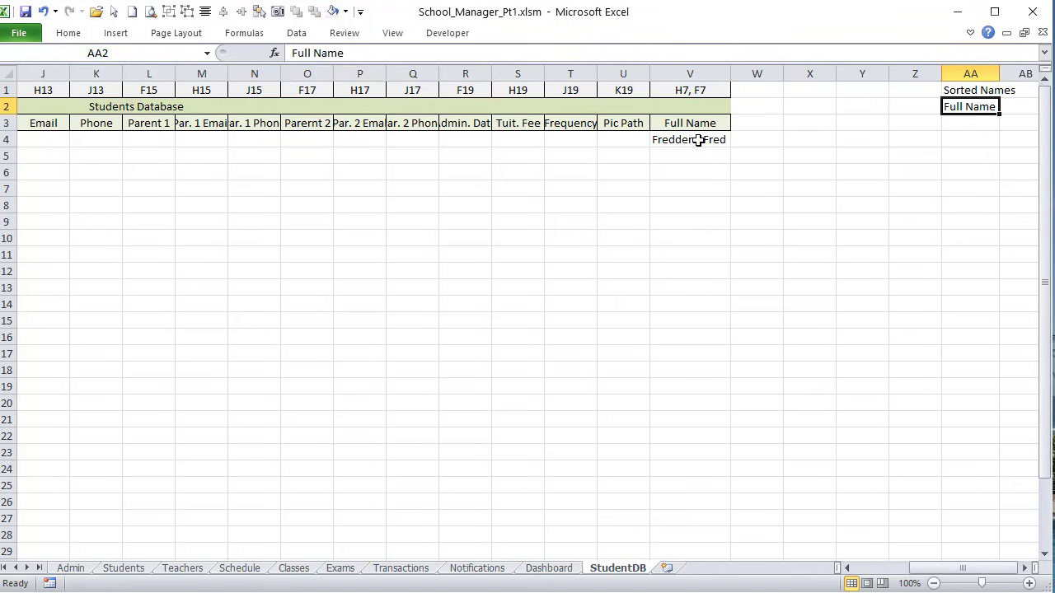
# Step: Fit the width of column AA to its Sorted Names heading
pyautogui.moveTo(697, 141); pyautogui.dragTo(693, 204)
pyautogui.moveTo(961, 123); pyautogui.dragTo(961, 160)
pyautogui.click(969, 124)
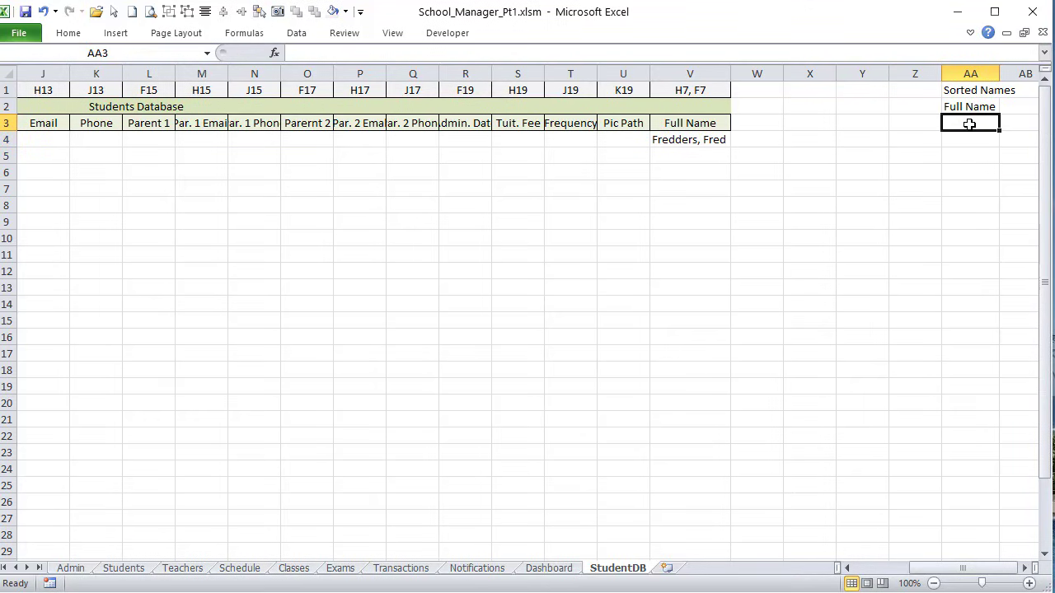
pyautogui.doubleClick(1000, 74)
pyautogui.click(972, 107)
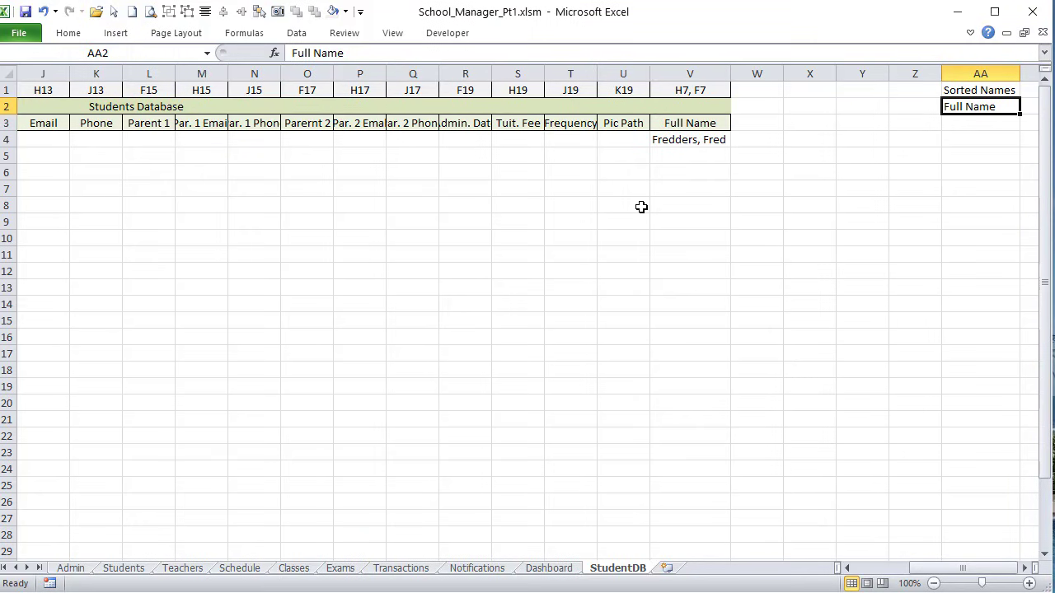
# Step: Copy the First Name header from B3 into cell Y2 as the filter's criteria field
pyautogui.moveTo(968, 572); pyautogui.dragTo(915, 572)
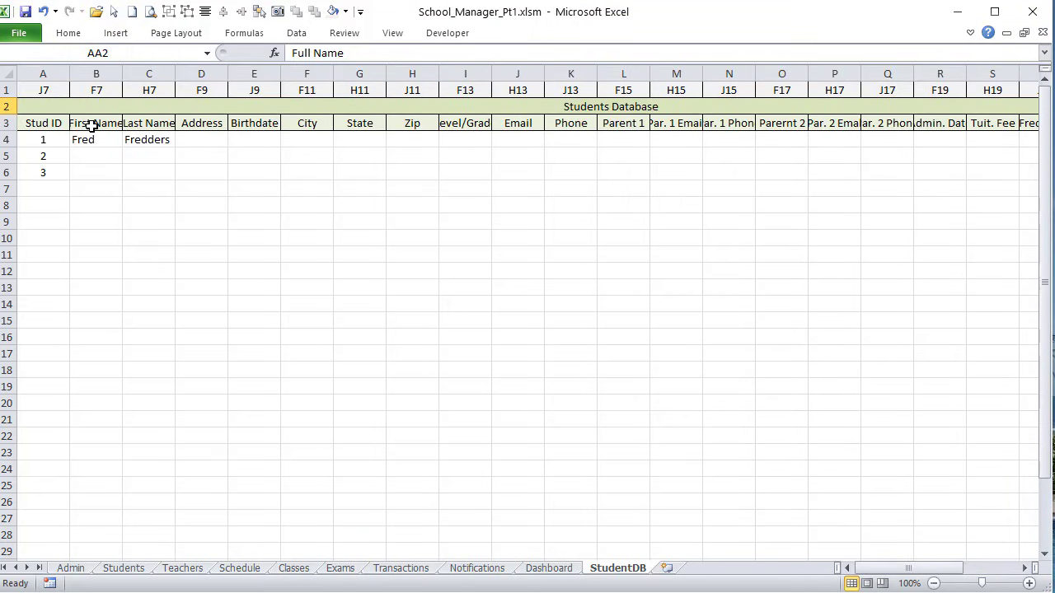
pyautogui.moveTo(92, 140); pyautogui.dragTo(174, 137)
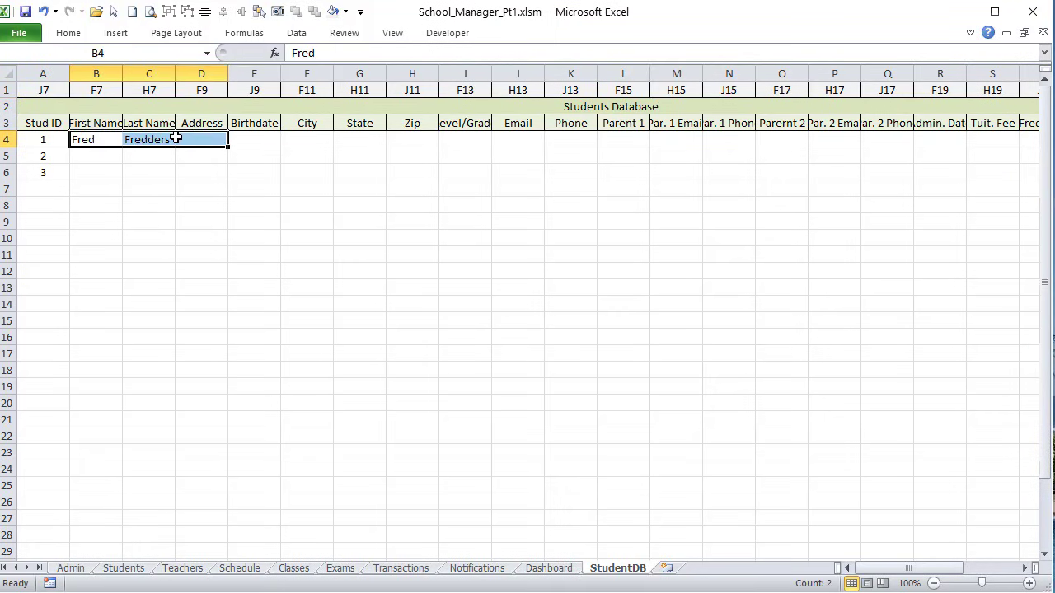
pyautogui.click(92, 153)
pyautogui.moveTo(92, 153); pyautogui.dragTo(168, 155)
pyautogui.click(100, 124)
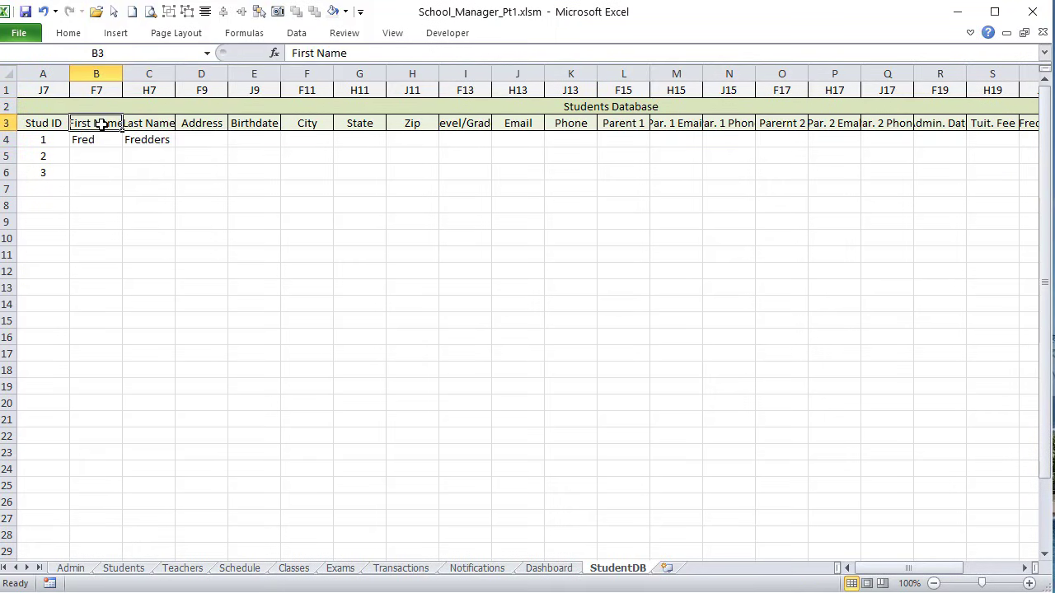
pyautogui.hotkey('ctrl', 'c')
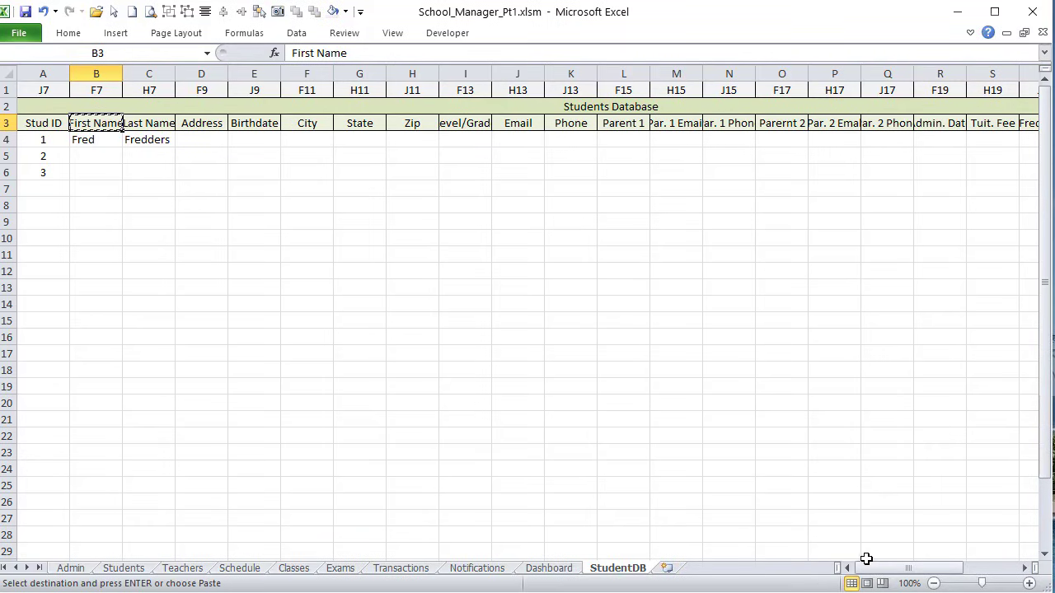
pyautogui.moveTo(865, 565); pyautogui.dragTo(956, 554)
pyautogui.click(875, 91)
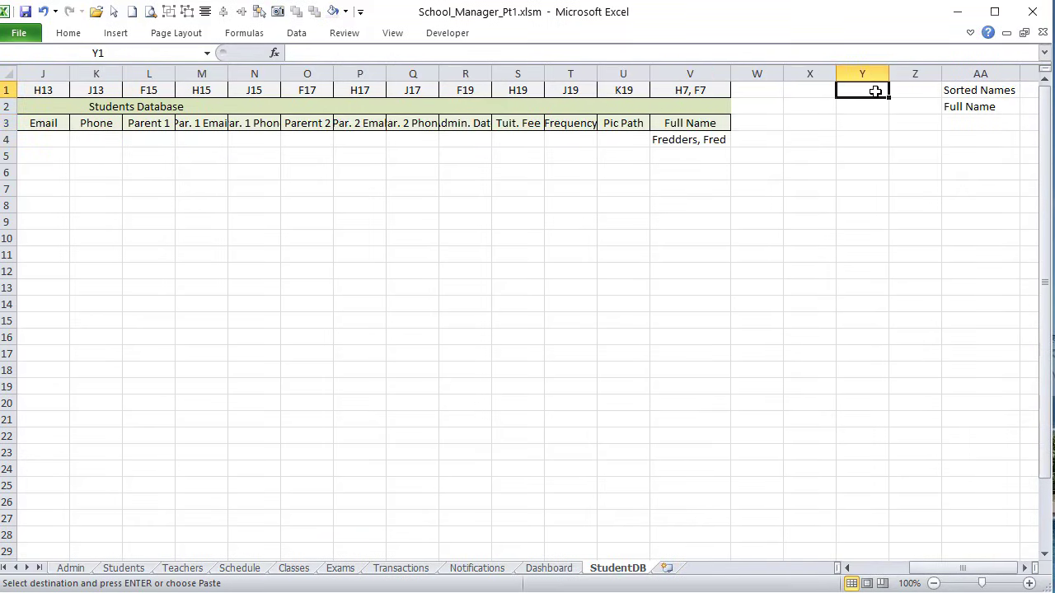
pyautogui.click(867, 111)
pyautogui.hotkey('ctrl', 'v')
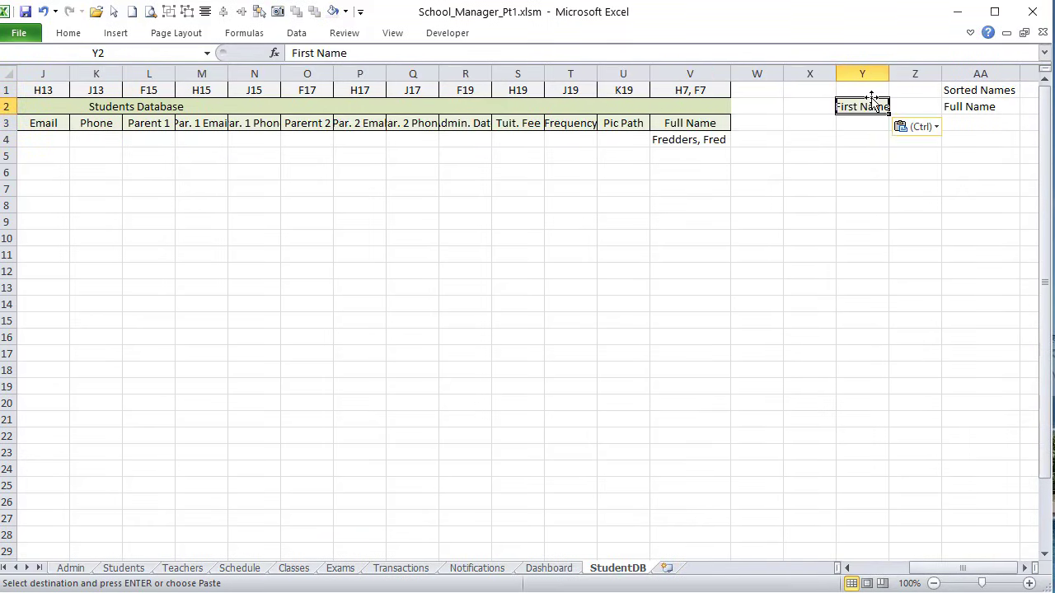
# Step: Title the criteria block Criteria in Y1 and enter the condition <> in Y3 under First Name
pyautogui.click(871, 93)
pyautogui.write('Criteria')
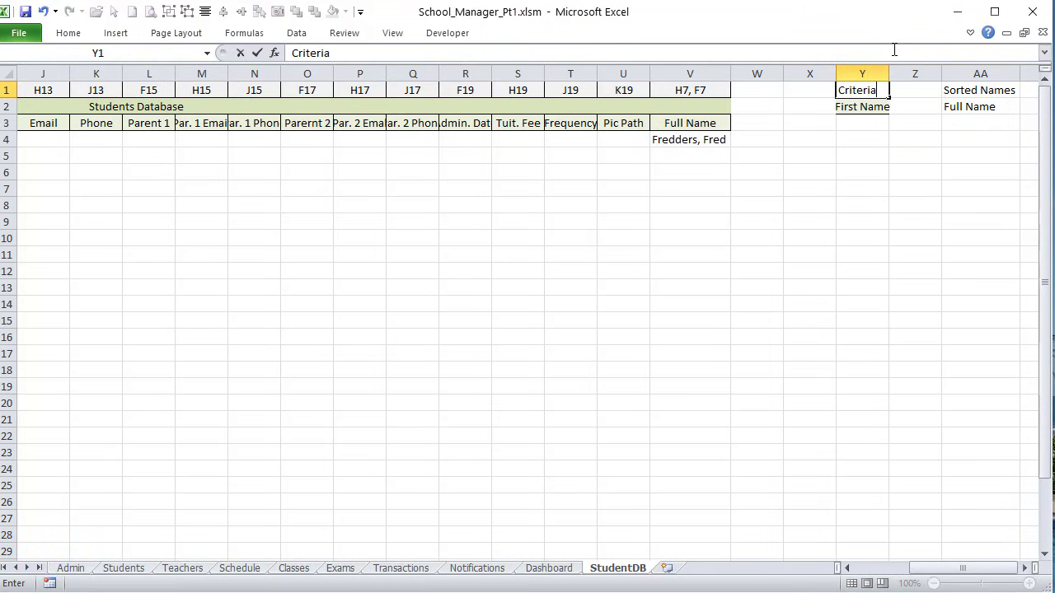
pyautogui.press('Return')
pyautogui.press('Return')
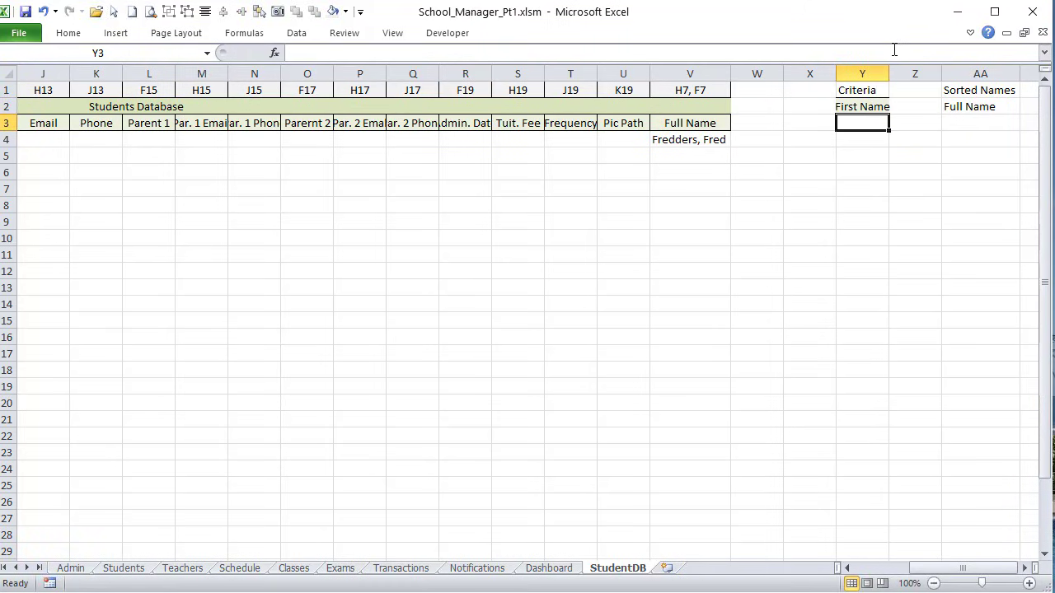
pyautogui.write('<>')
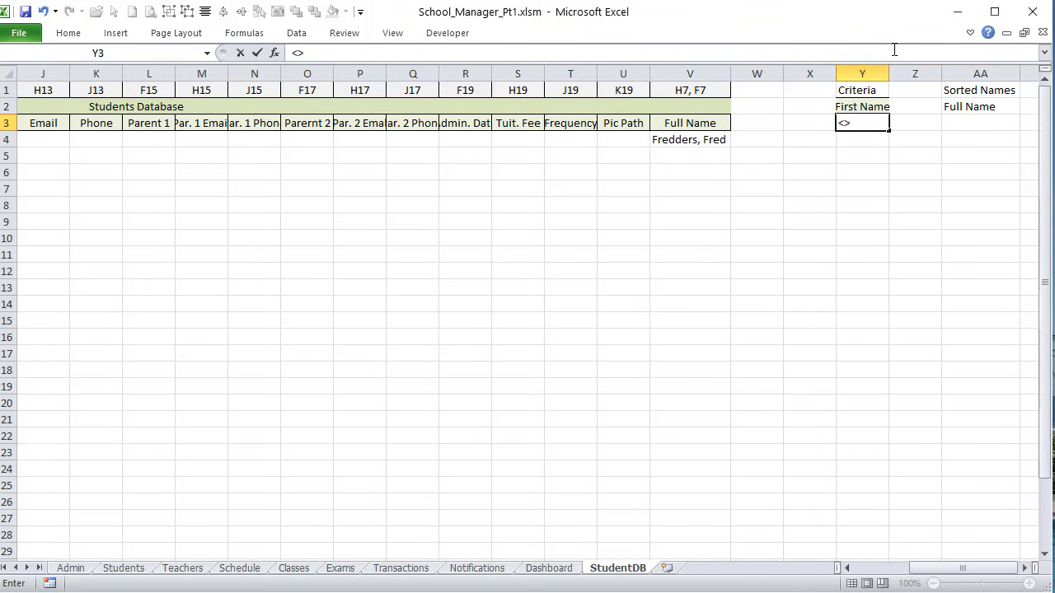
pyautogui.press('Return')
# Step: Fill the criteria block Y1:Y3 with light green and widen column Y to fit the First Name header
pyautogui.click(878, 93)
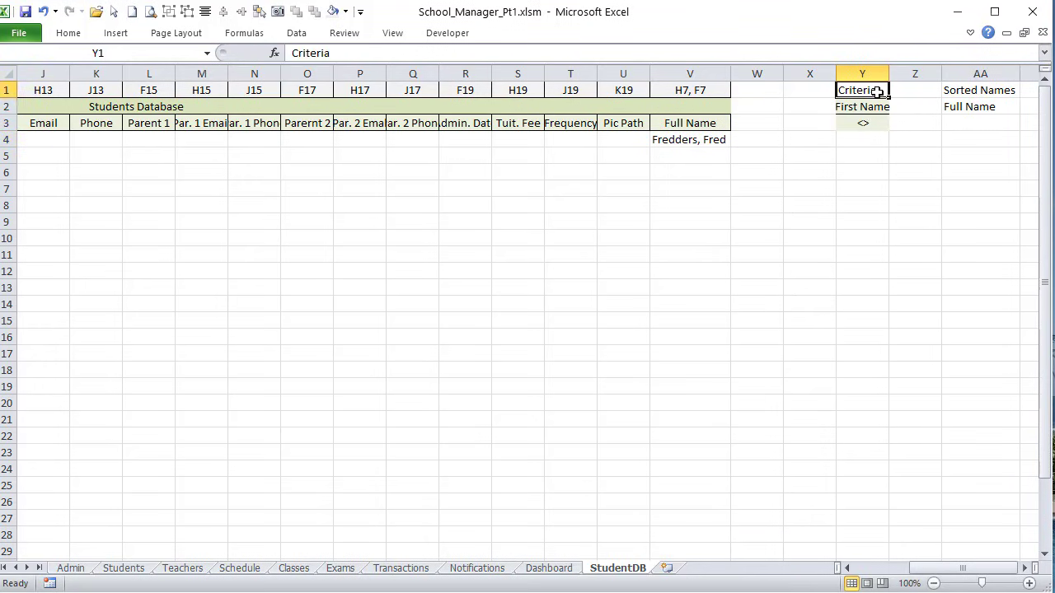
pyautogui.moveTo(878, 92); pyautogui.dragTo(872, 120)
pyautogui.click(71, 33)
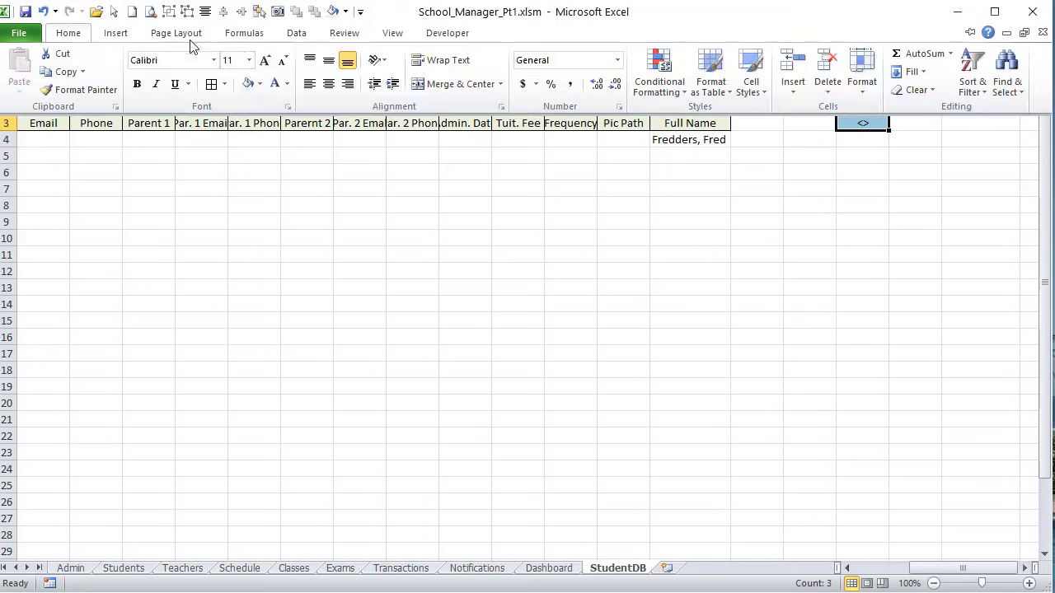
pyautogui.click(259, 83)
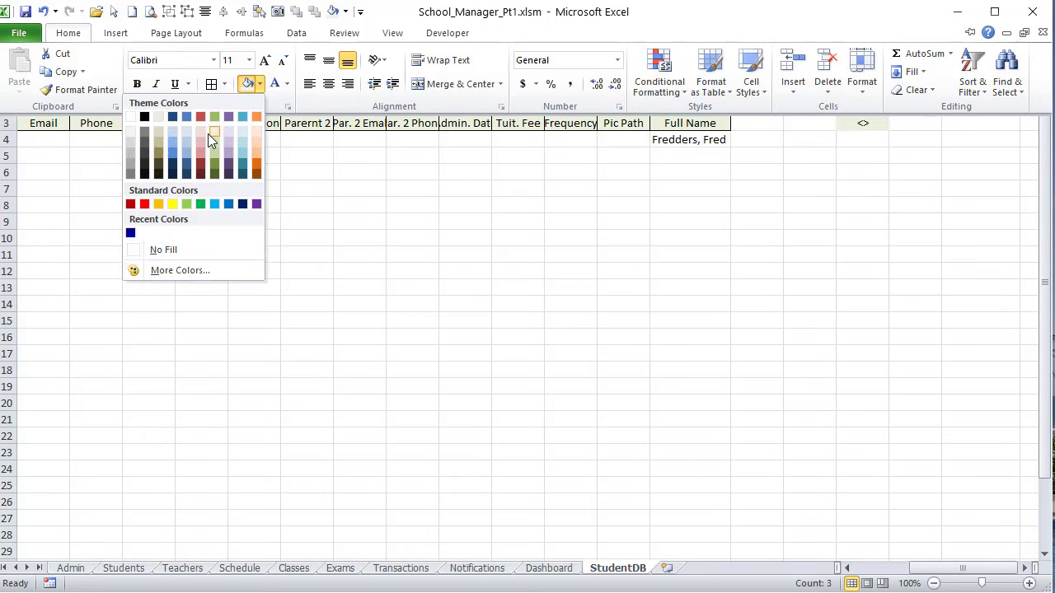
pyautogui.click(212, 139)
pyautogui.click(699, 223)
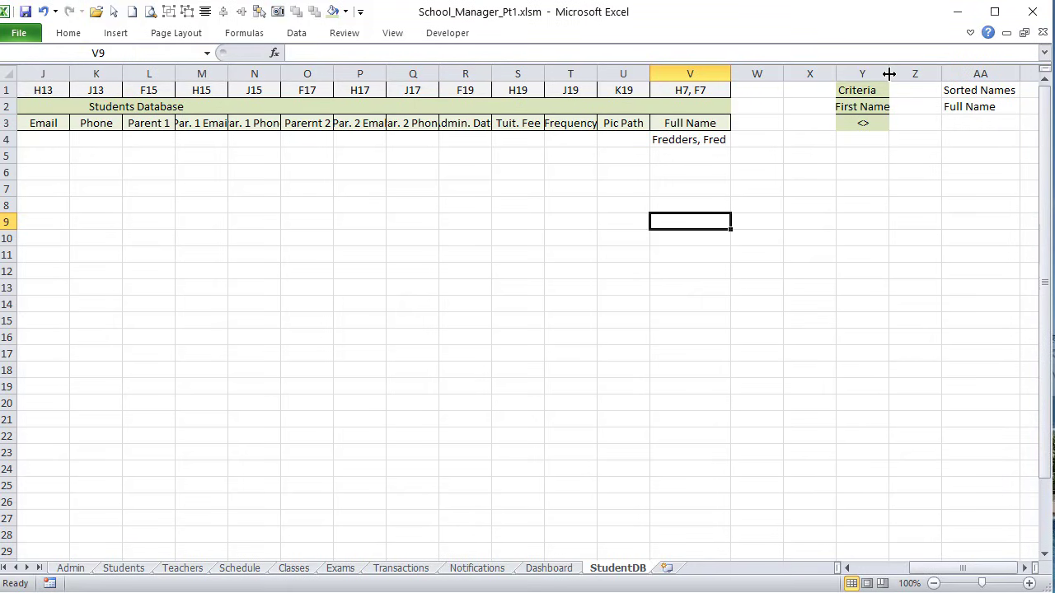
pyautogui.moveTo(889, 74); pyautogui.dragTo(867, 123)
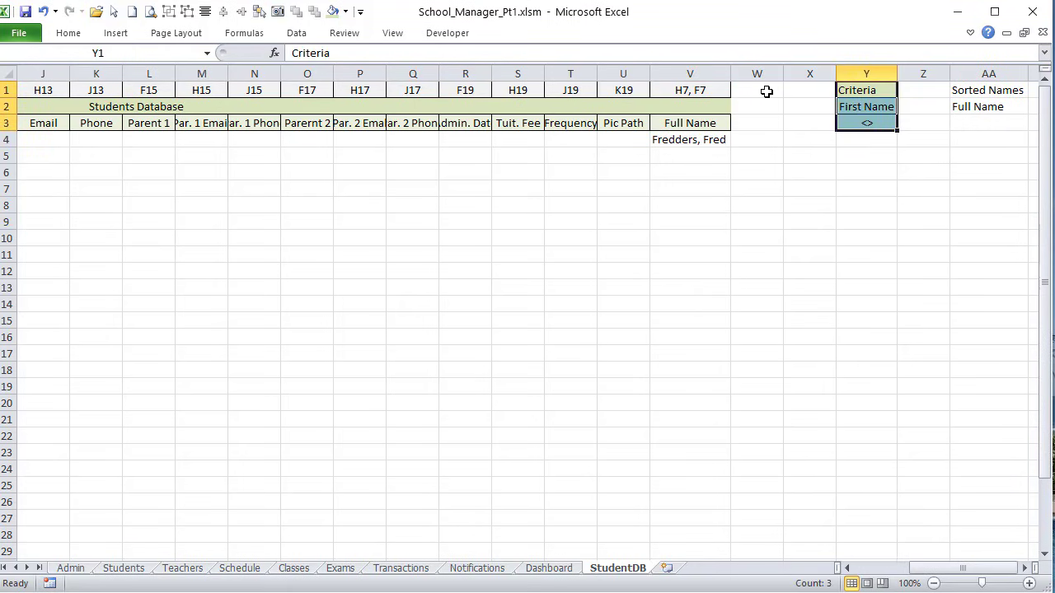
# Step: Add borders around the criteria cells Y1:Y3 and fill the Sorted Names heading in AA1 with light green
pyautogui.click(68, 33)
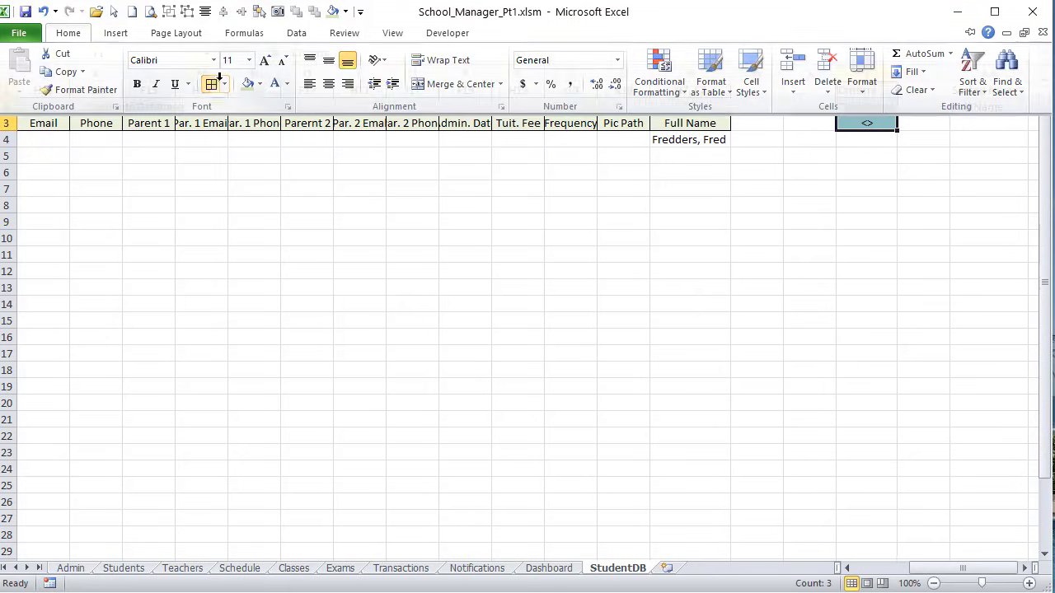
pyautogui.click(623, 271)
pyautogui.click(866, 90)
pyautogui.click(997, 90)
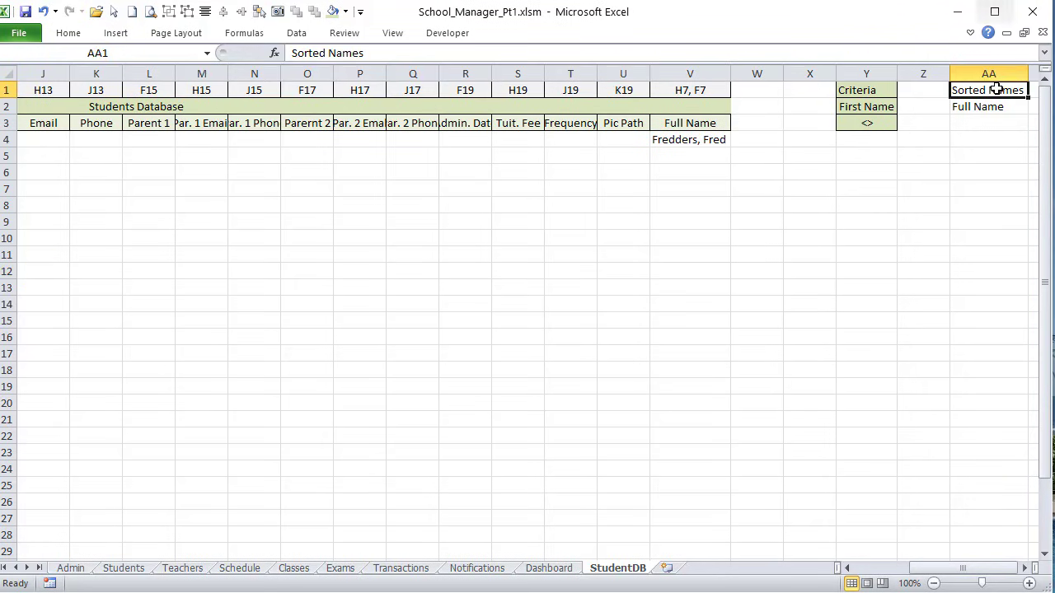
pyautogui.click(68, 33)
pyautogui.click(673, 243)
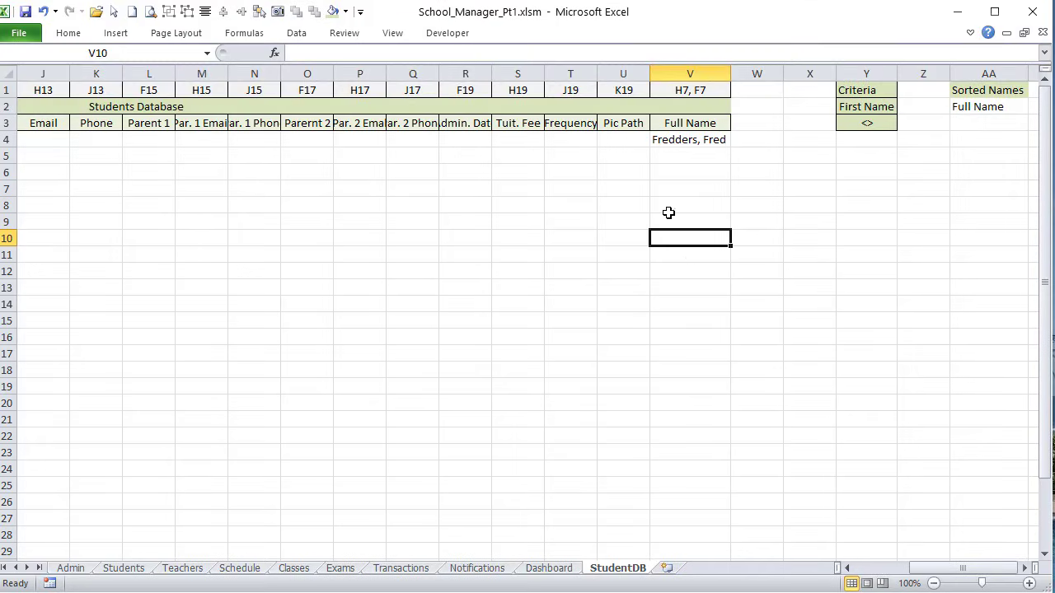
# Step: Start data validation for the Select Student cell F3 on the Students sheet, allowing a List
pyautogui.click(119, 568)
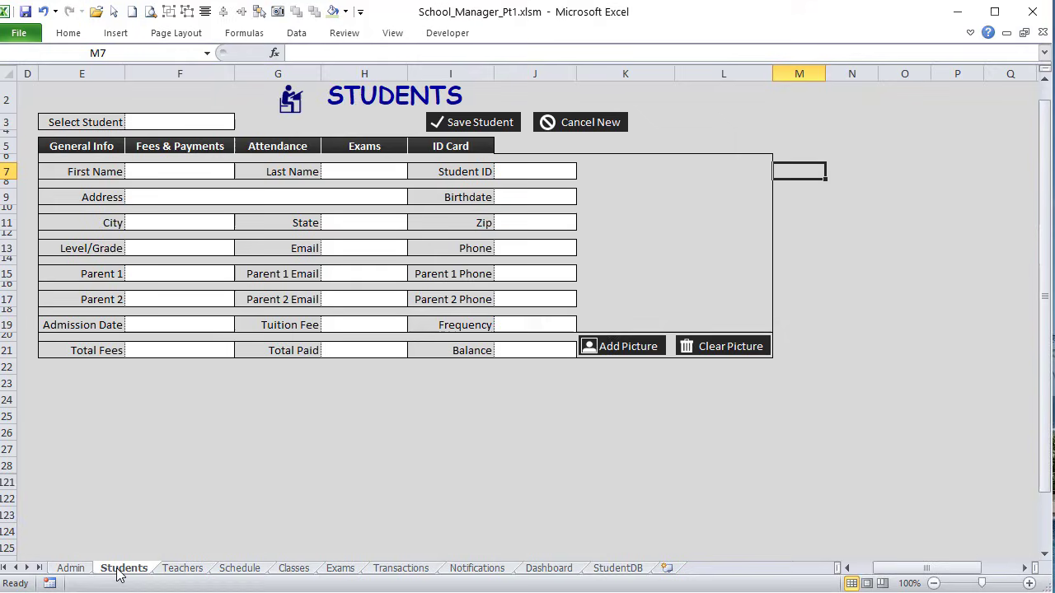
pyautogui.click(168, 129)
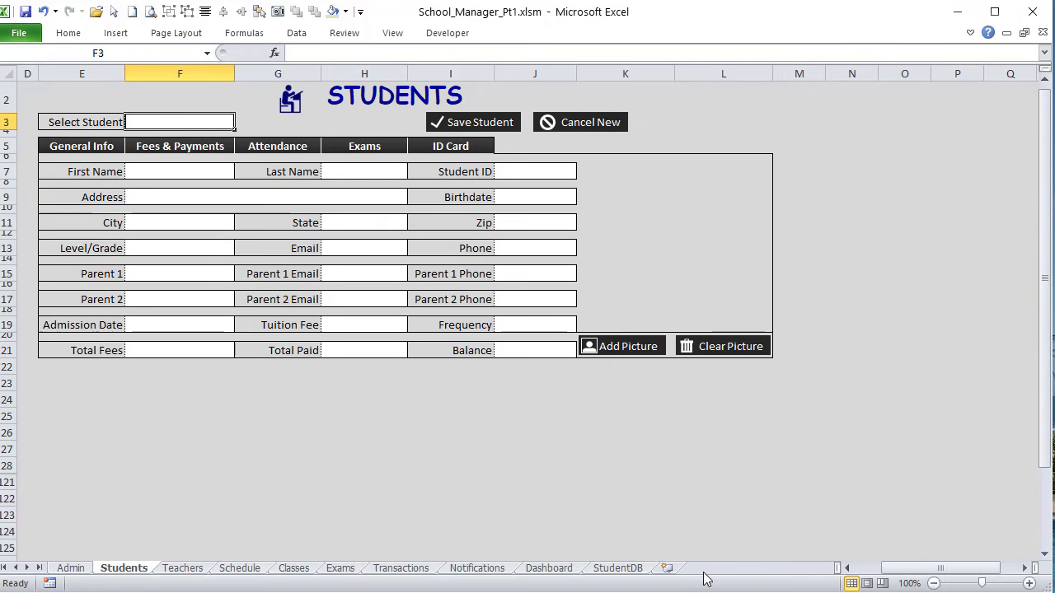
pyautogui.moveTo(912, 573); pyautogui.dragTo(851, 573)
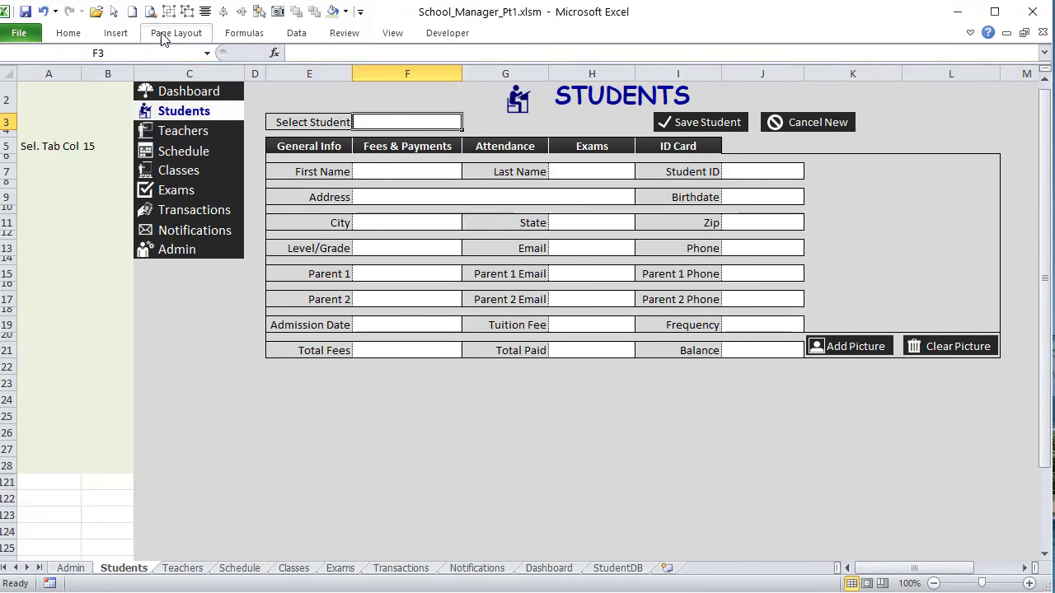
pyautogui.click(296, 33)
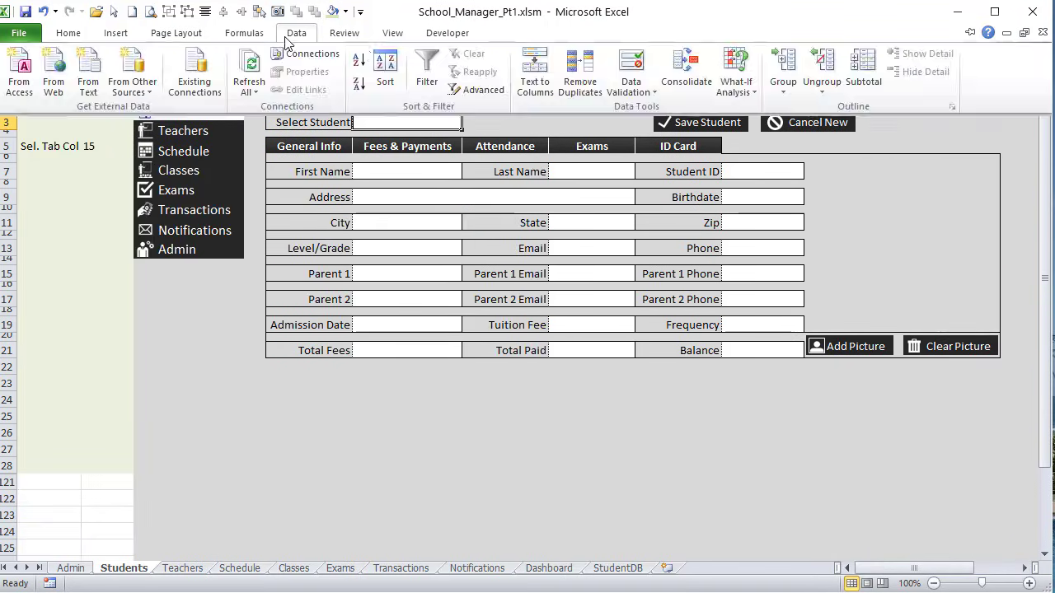
pyautogui.click(631, 87)
pyautogui.click(577, 110)
pyautogui.click(568, 228)
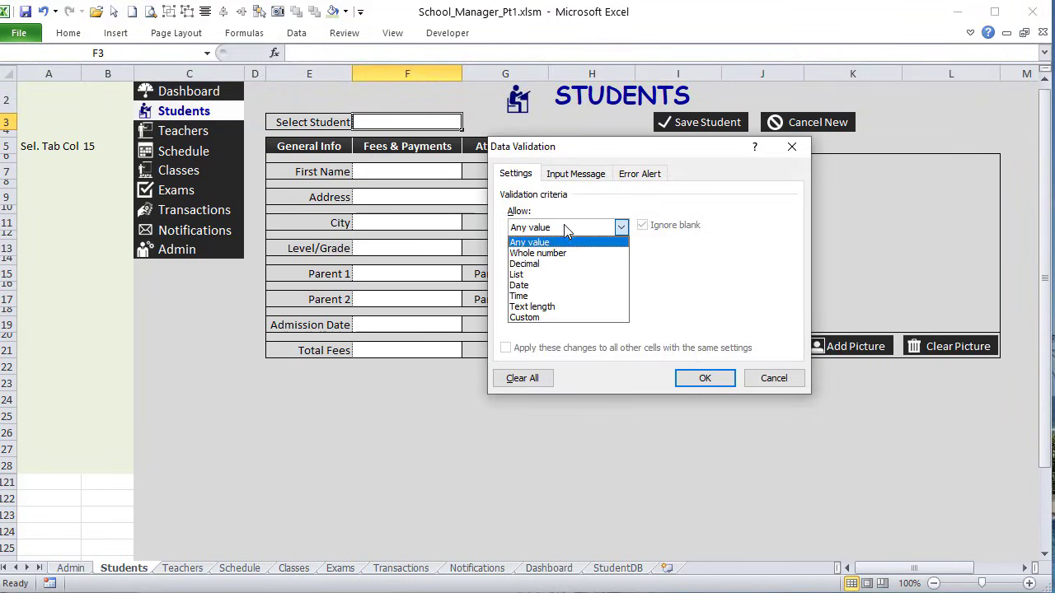
pyautogui.click(536, 275)
# Step: Use the named range Stud_Names_Sorted as the source of F3's dropdown list and accept the validation despite its error warning
pyautogui.click(551, 294)
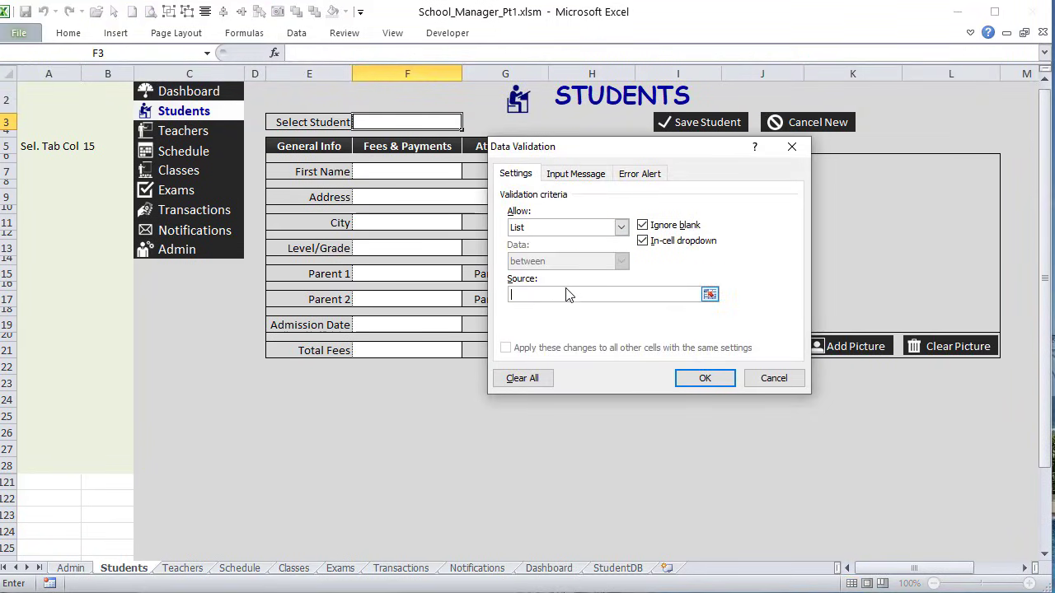
pyautogui.press('F3')
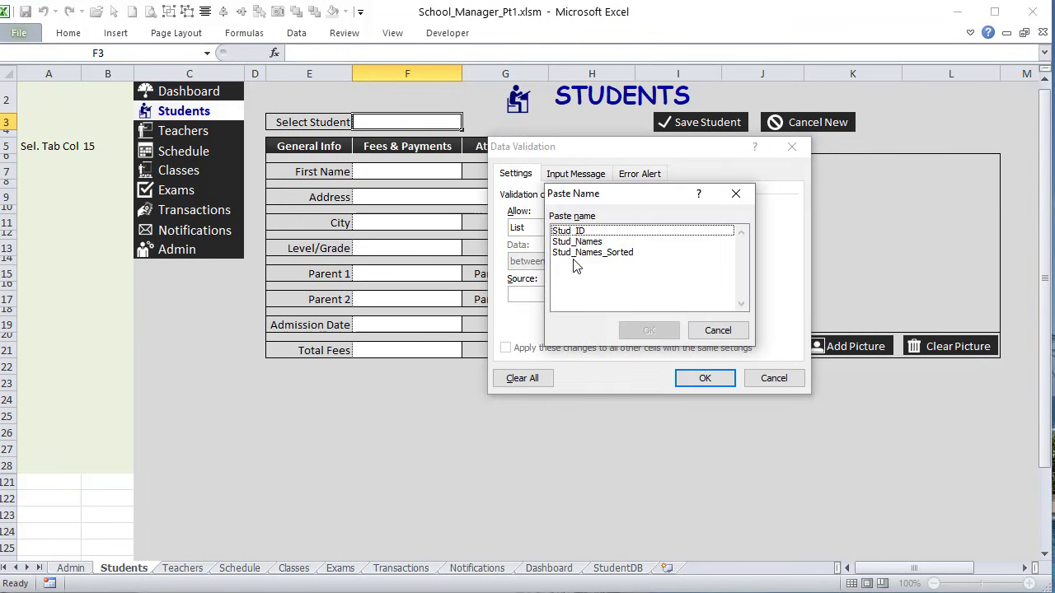
pyautogui.click(587, 252)
pyautogui.click(650, 330)
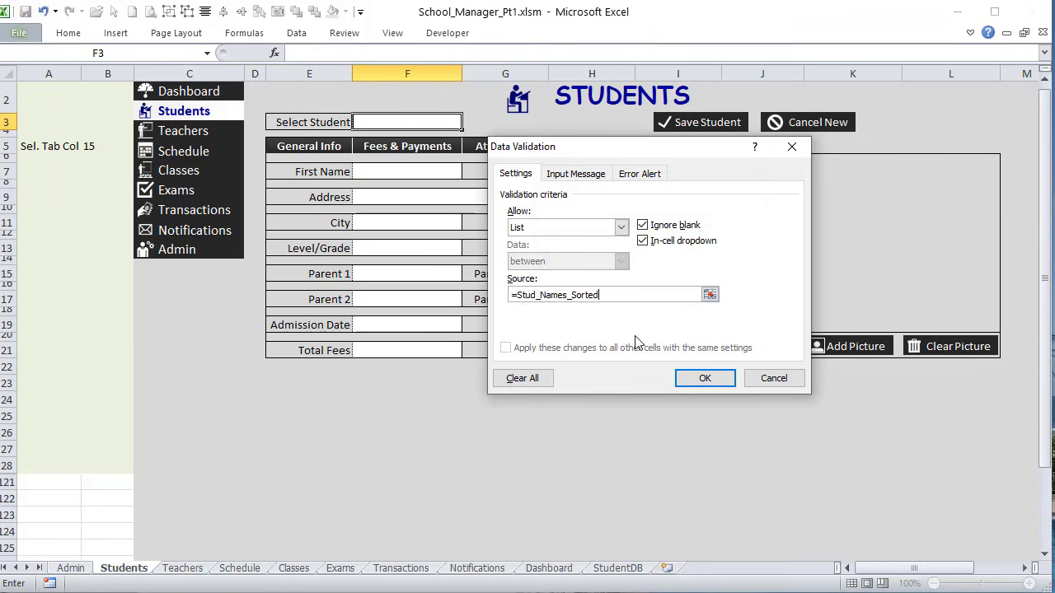
pyautogui.click(701, 377)
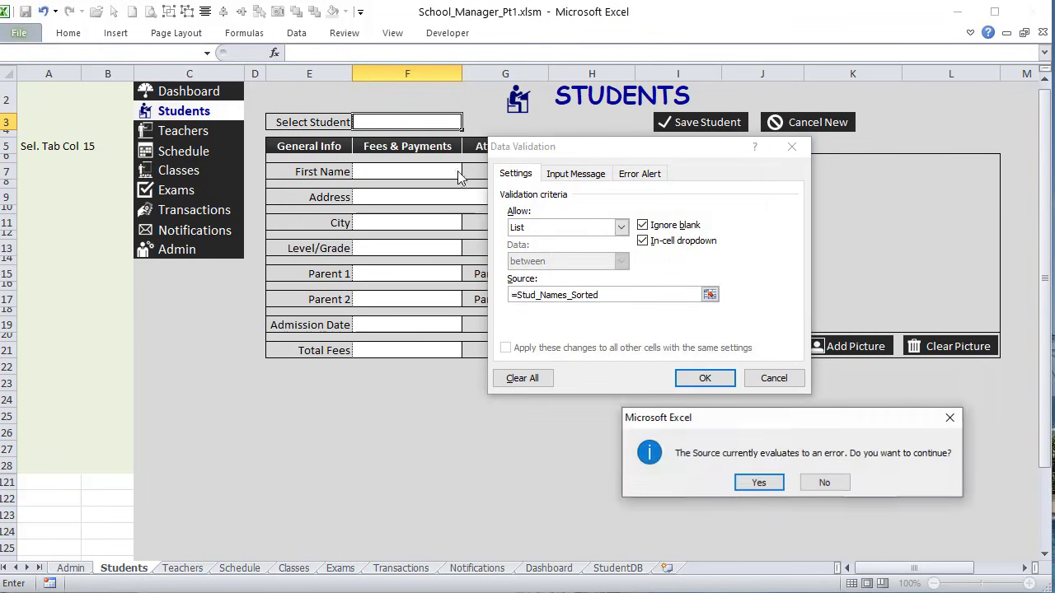
pyautogui.click(759, 483)
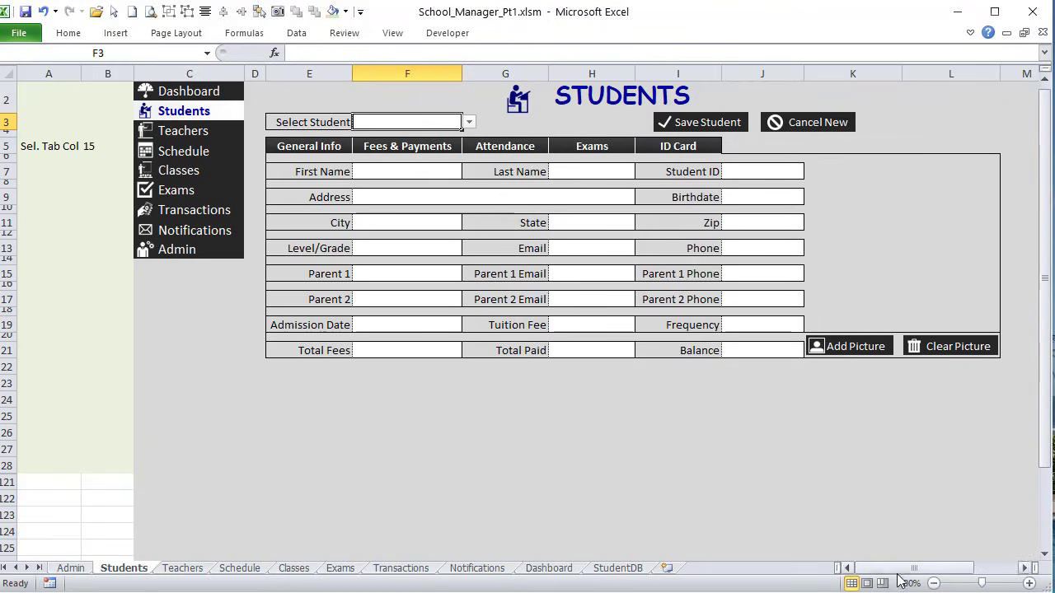
# Step: Make more room for the sheet tabs and examine the criteria and Sorted Names area AA3:AA12 on StudentDB before returning to Students
pyautogui.moveTo(838, 568); pyautogui.dragTo(666, 568)
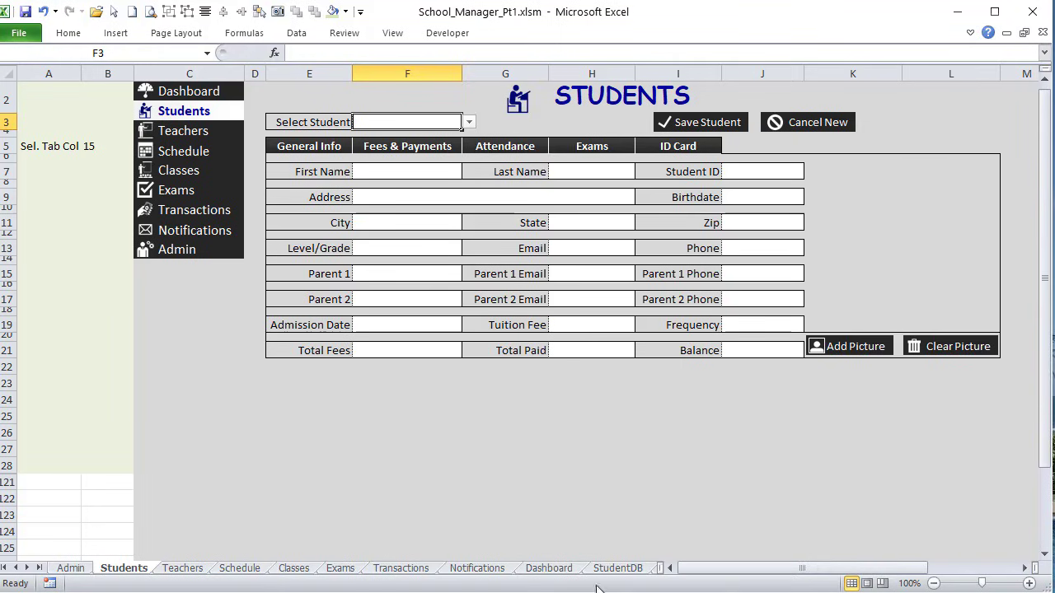
pyautogui.click(39, 568)
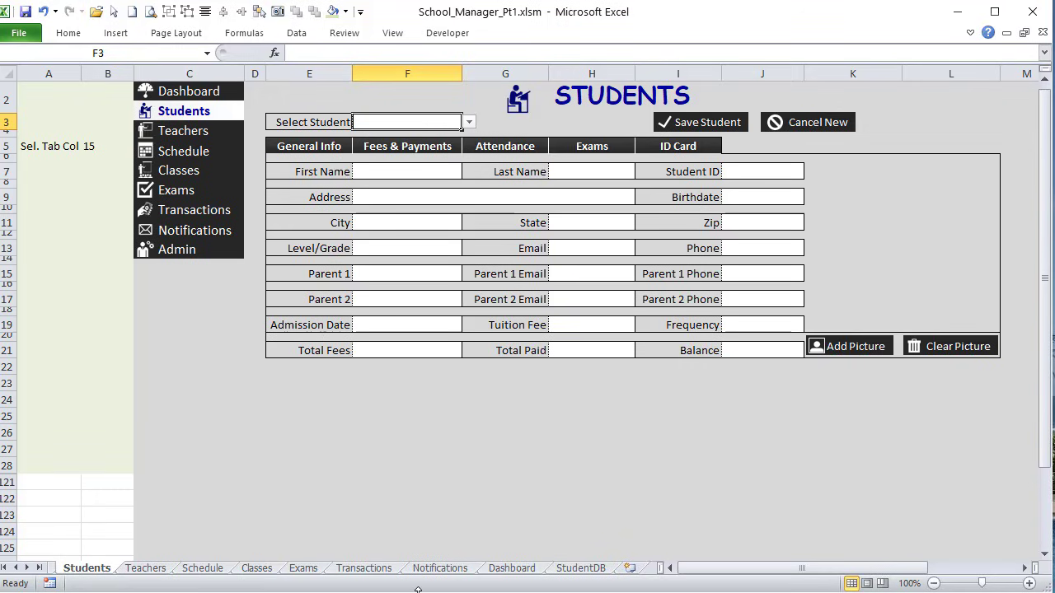
pyautogui.click(579, 569)
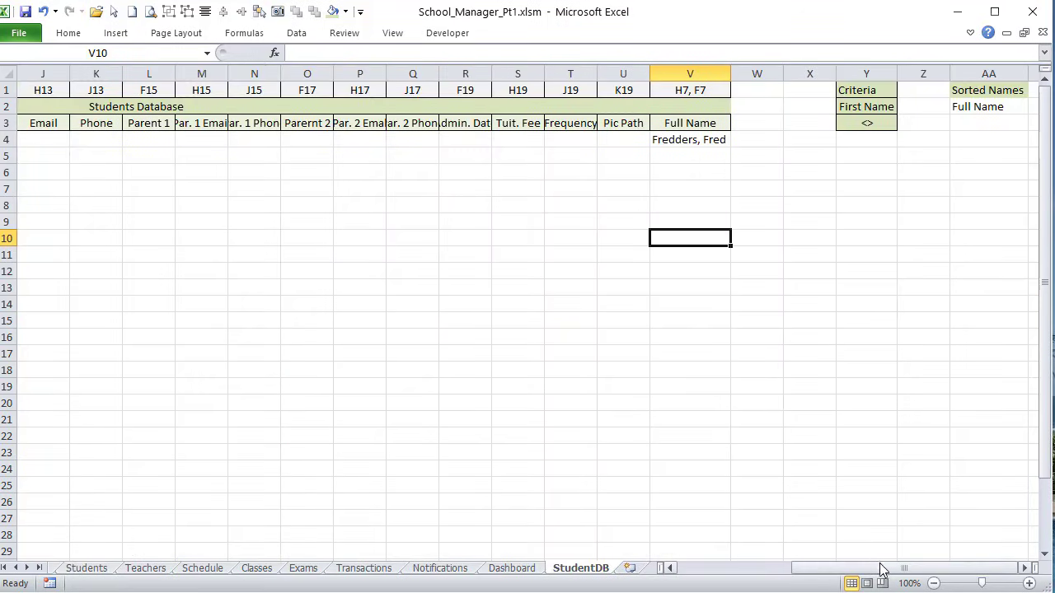
pyautogui.moveTo(883, 568); pyautogui.dragTo(881, 525)
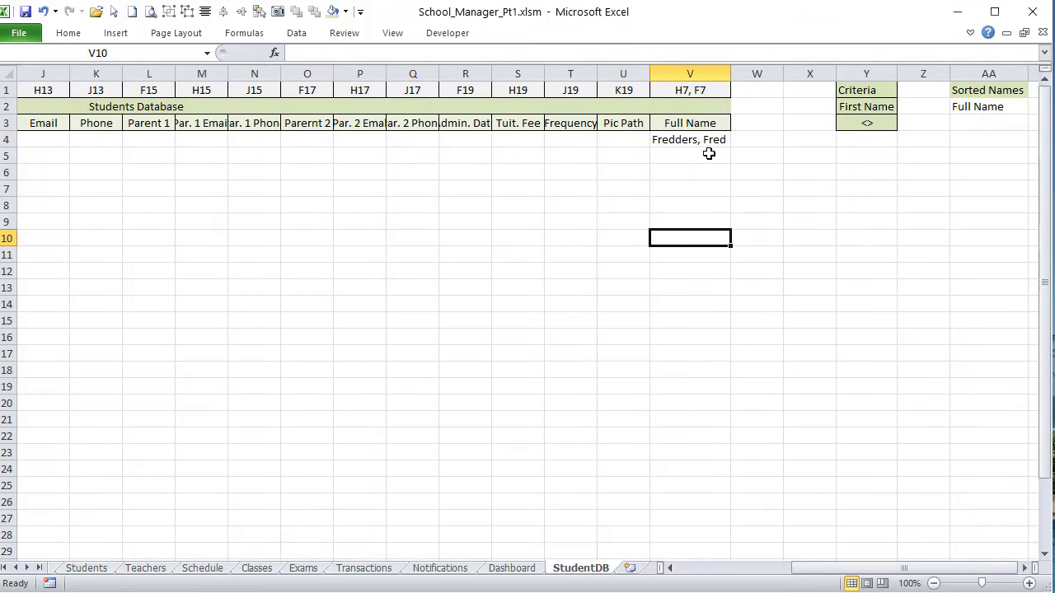
pyautogui.click(842, 142)
pyautogui.moveTo(995, 125); pyautogui.dragTo(985, 275)
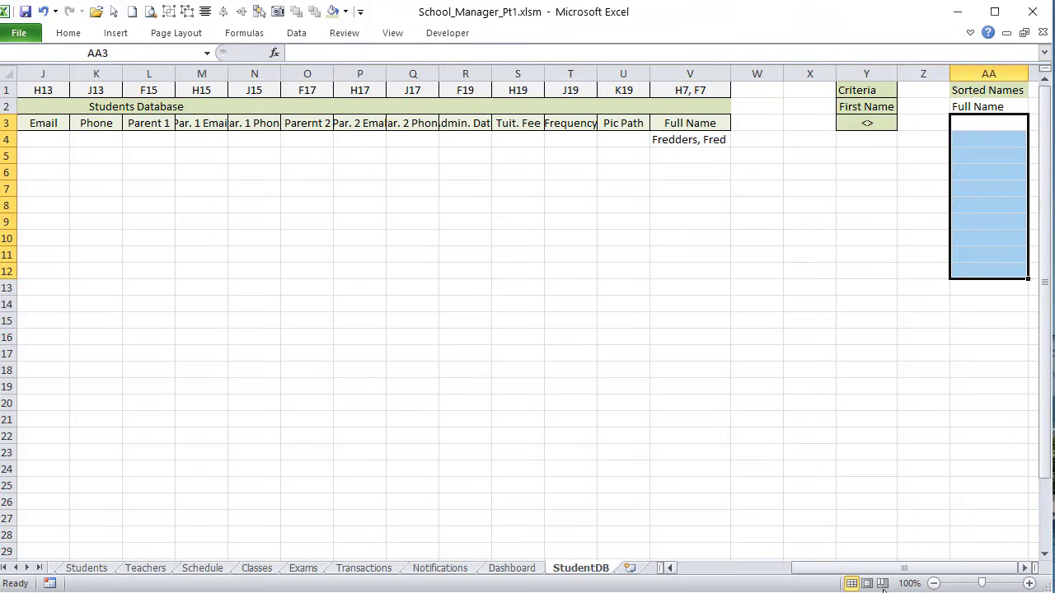
pyautogui.click(670, 568)
pyautogui.click(88, 566)
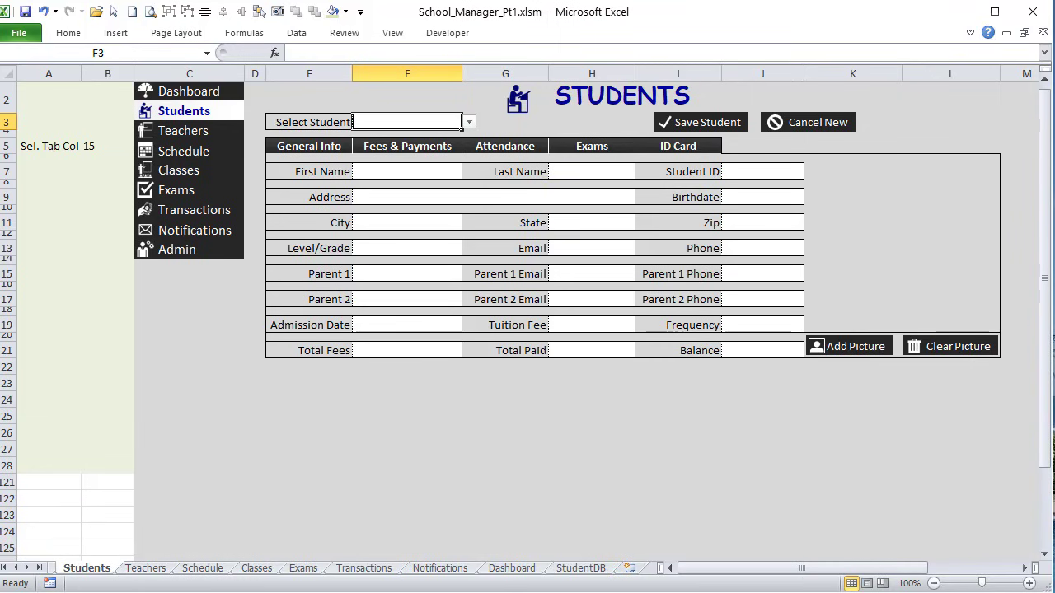
# Step: Enlarge the VBA editor window and add a With Students … End With block inside the Student_SaveUpdate macro
pyautogui.hotkey('alt', 'F11')
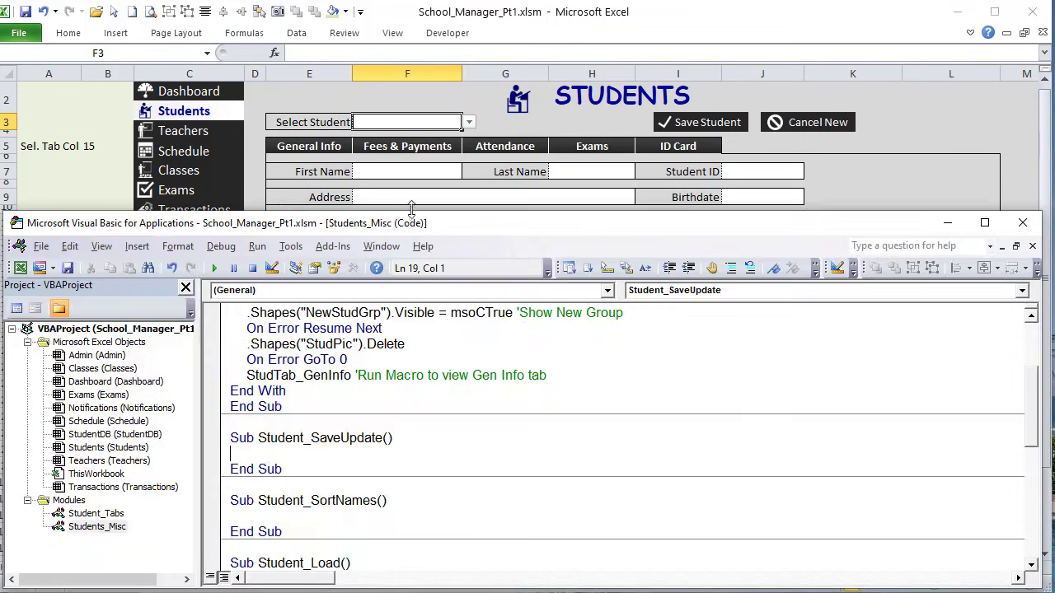
pyautogui.moveTo(410, 214); pyautogui.dragTo(402, 175)
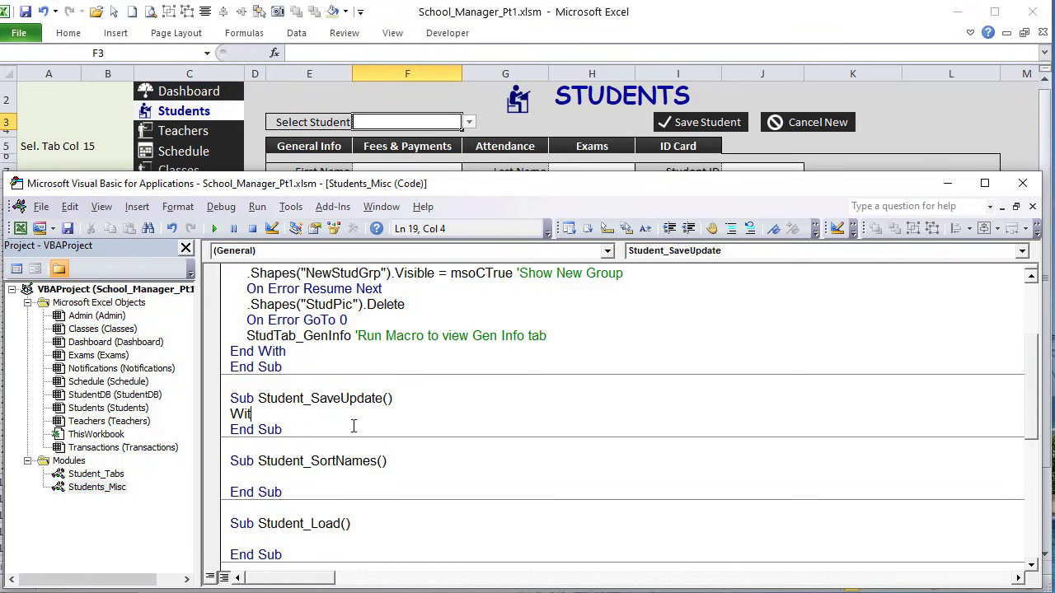
pyautogui.write('h Stud')
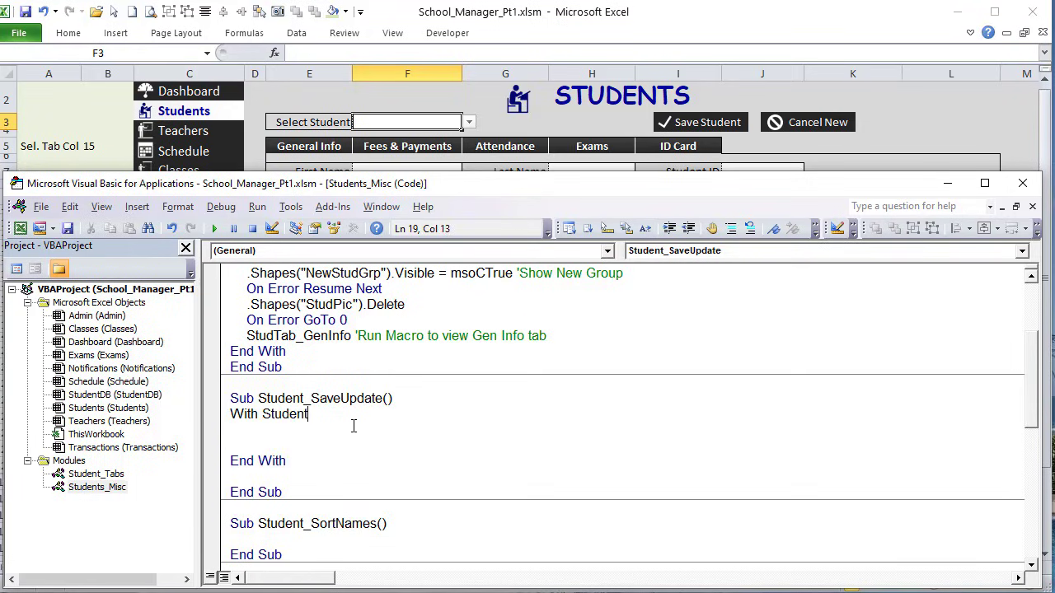
pyautogui.write('ent')
pyautogui.press('Return')
pyautogui.hotkey('ctrl', 'z')
pyautogui.write('s.')
pyautogui.press('BackSpace')
pyautogui.press('Return')
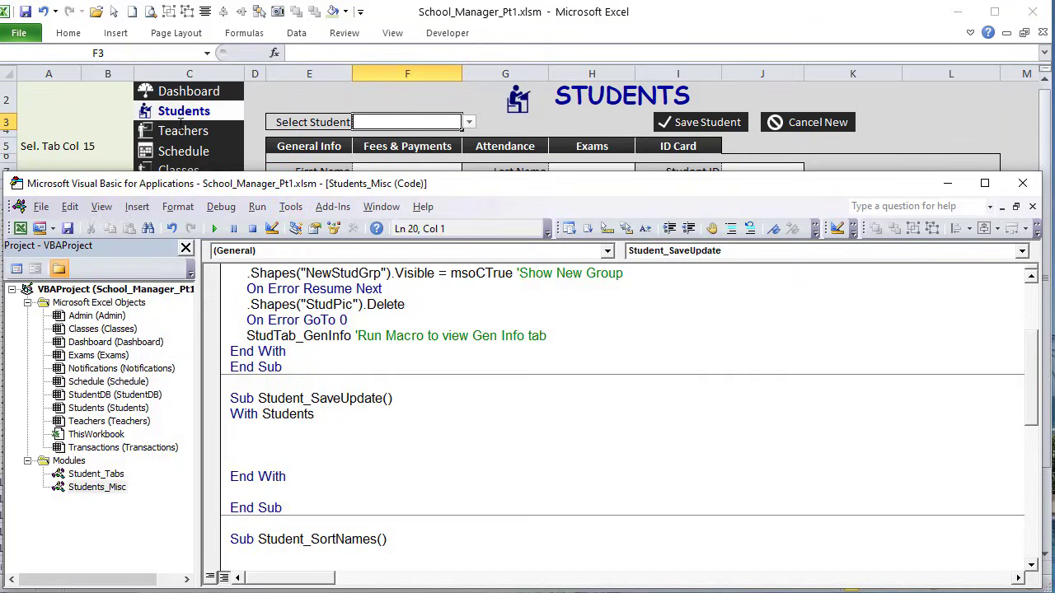
pyautogui.click(122, 125)
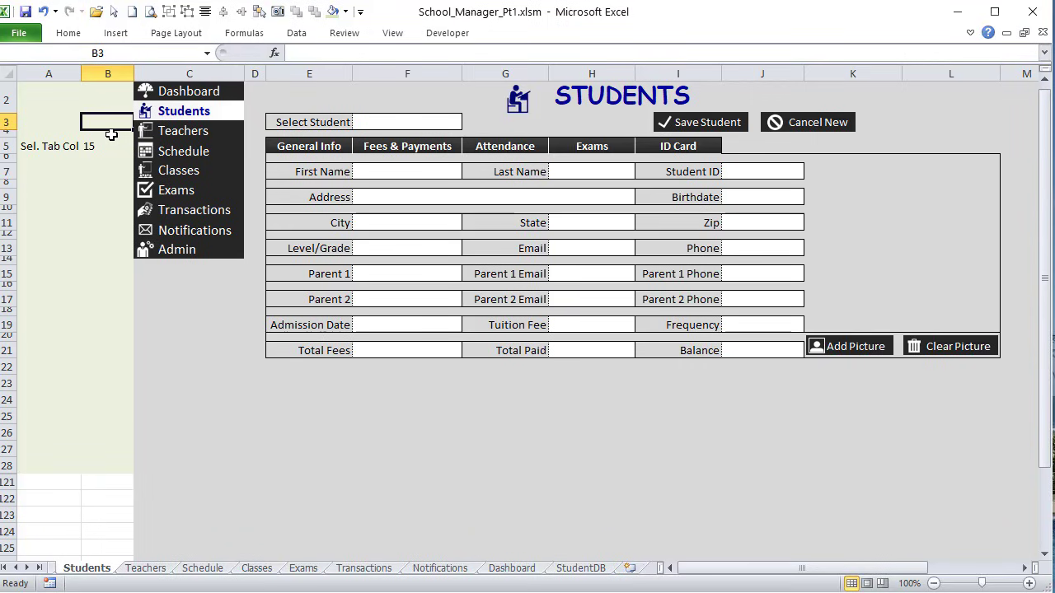
pyautogui.click(407, 125)
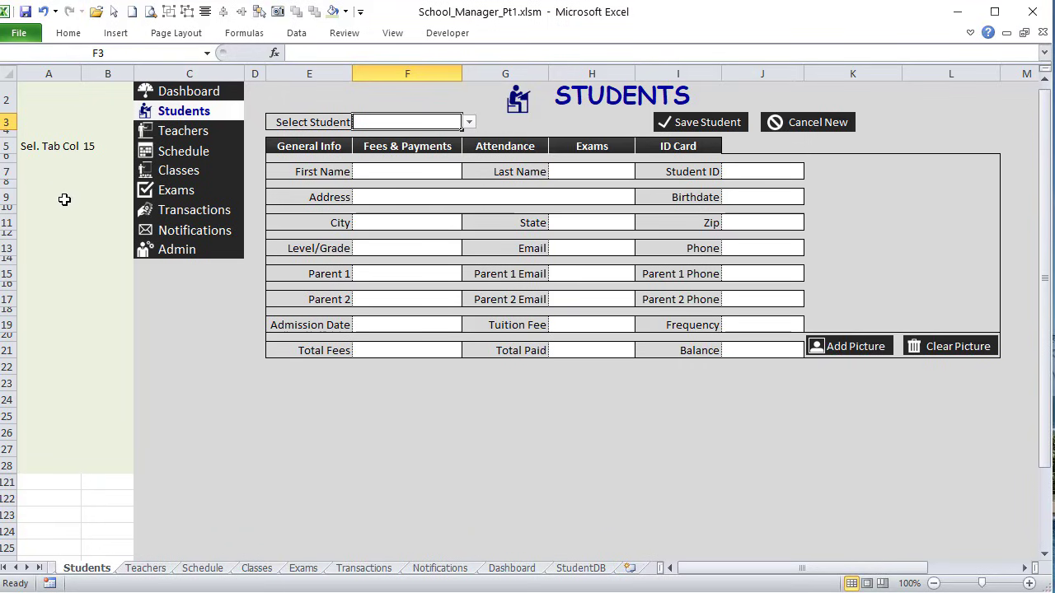
pyautogui.click(27, 149)
pyautogui.click(29, 171)
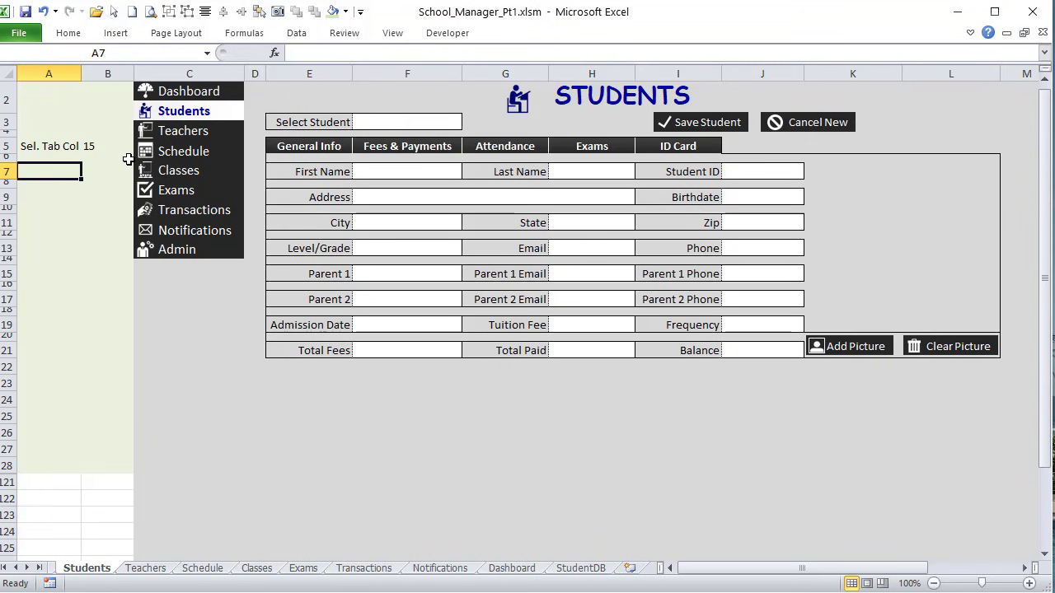
# Step: Fill the Student ID, Balance, Total Paid and Total Fees fields (J7, J21, H21, F21) with a very light grey
pyautogui.scroll(1, 384, 79)
pyautogui.click(750, 218)
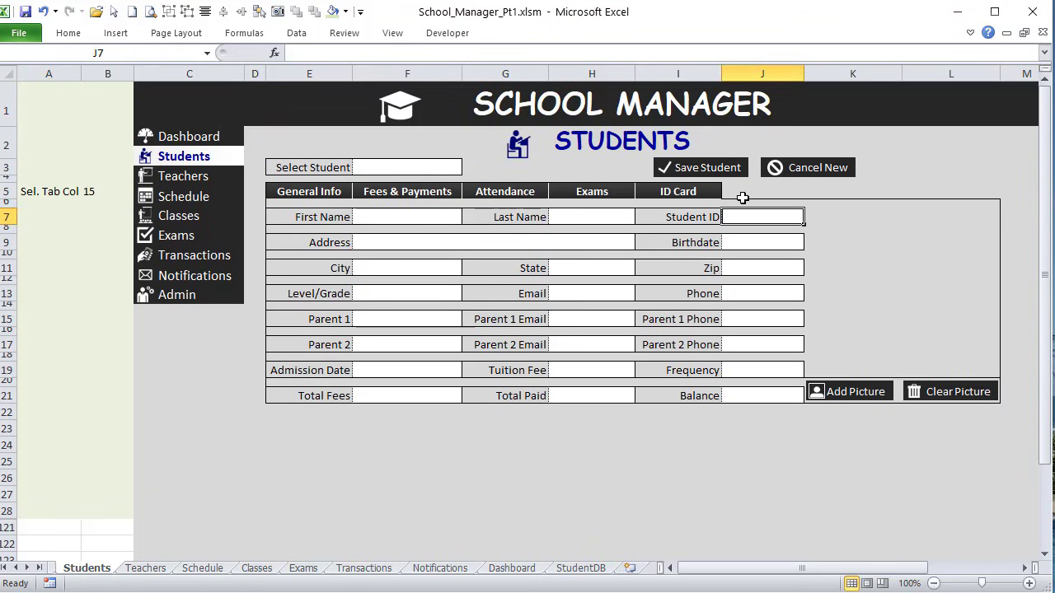
pyautogui.keyDown('ctrl'); pyautogui.click(748, 393); pyautogui.keyUp('ctrl')
pyautogui.keyDown('ctrl'); pyautogui.click(603, 397); pyautogui.keyUp('ctrl')
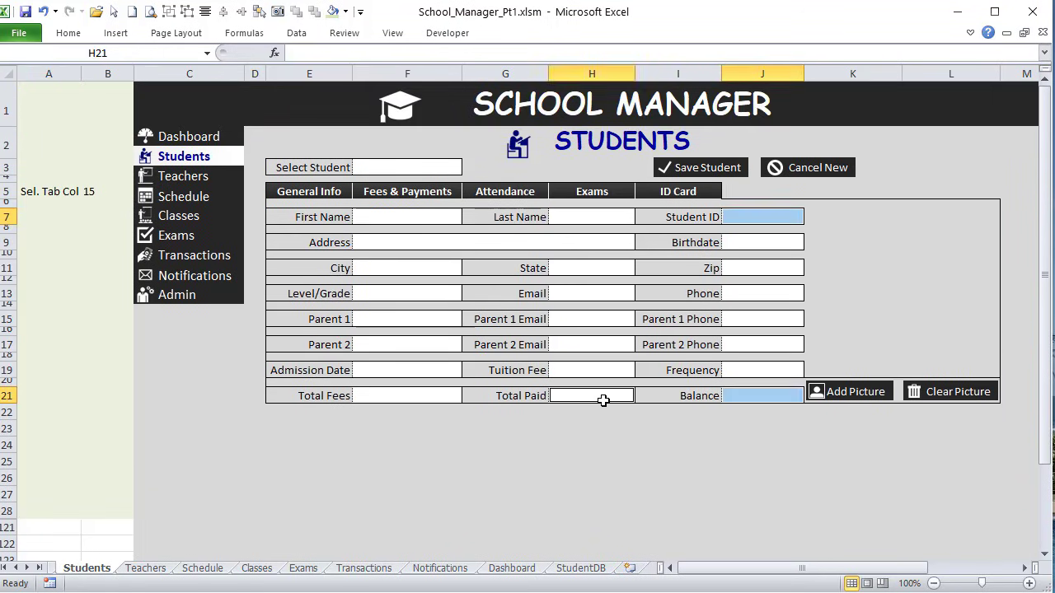
pyautogui.keyDown('ctrl'); pyautogui.click(442, 396); pyautogui.keyUp('ctrl')
pyautogui.click(74, 33)
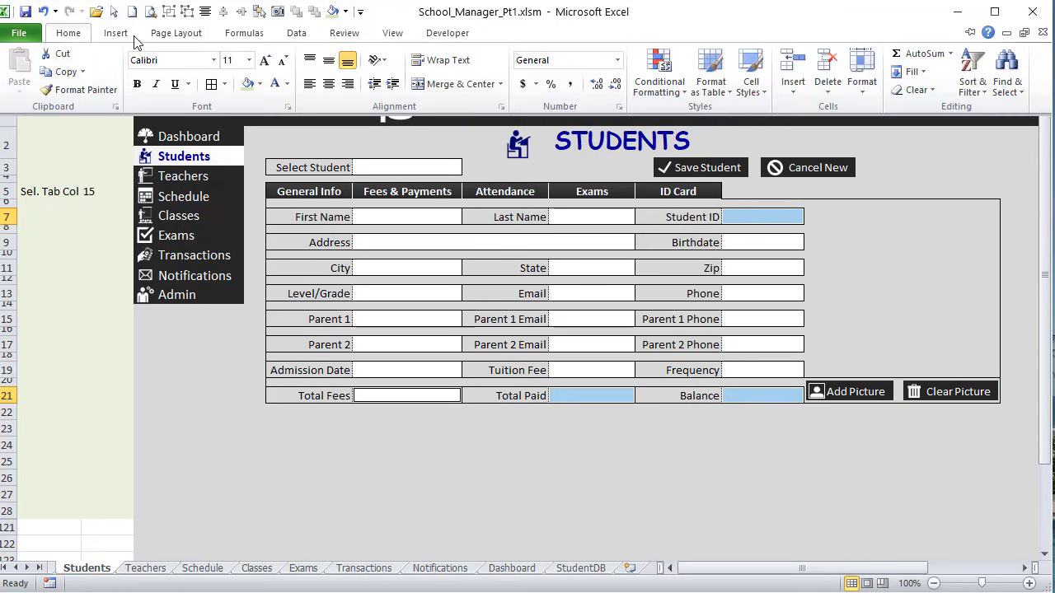
pyautogui.click(257, 84)
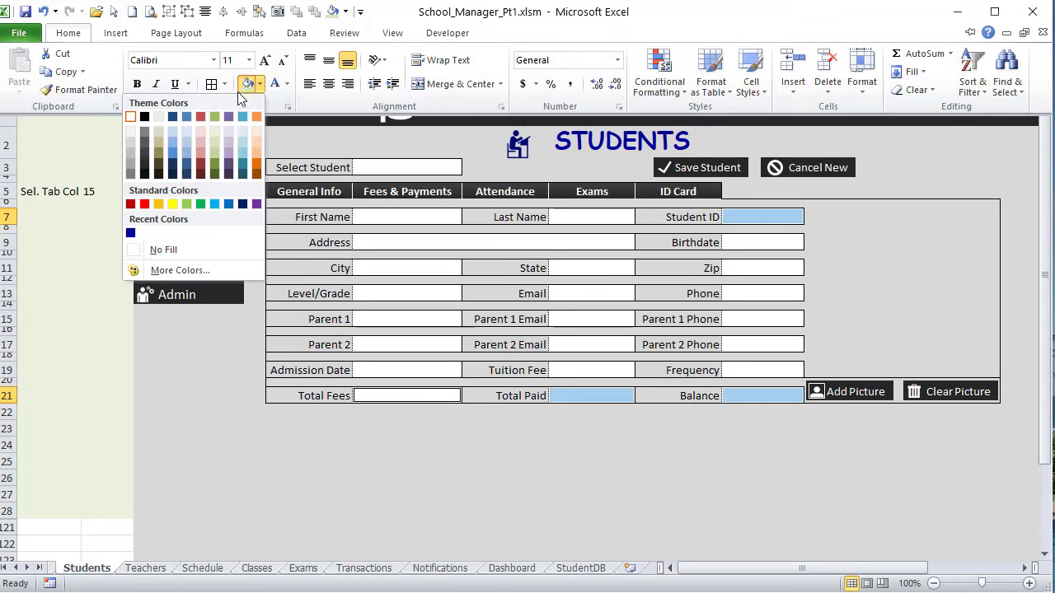
pyautogui.click(130, 135)
pyautogui.click(86, 153)
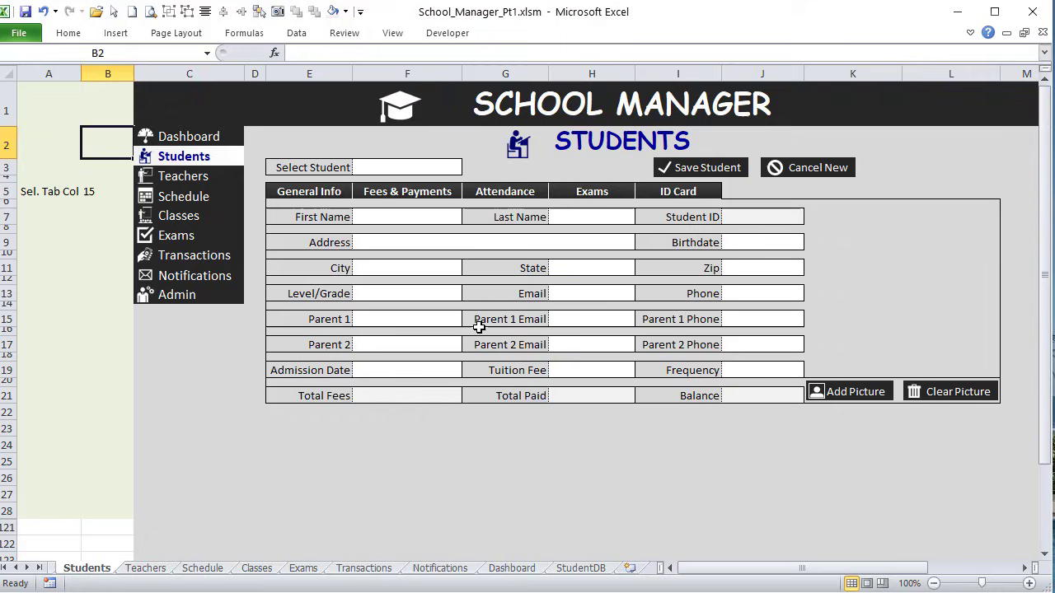
# Step: Fill the Student ID, Balance, Total Paid and Total Fees fields (J7, J21, H21, F21) with a slightly darker theme grey matching the form background
pyautogui.click(796, 219)
pyautogui.keyDown('ctrl'); pyautogui.click(761, 392); pyautogui.keyUp('ctrl')
pyautogui.keyDown('ctrl'); pyautogui.click(617, 395); pyautogui.keyUp('ctrl')
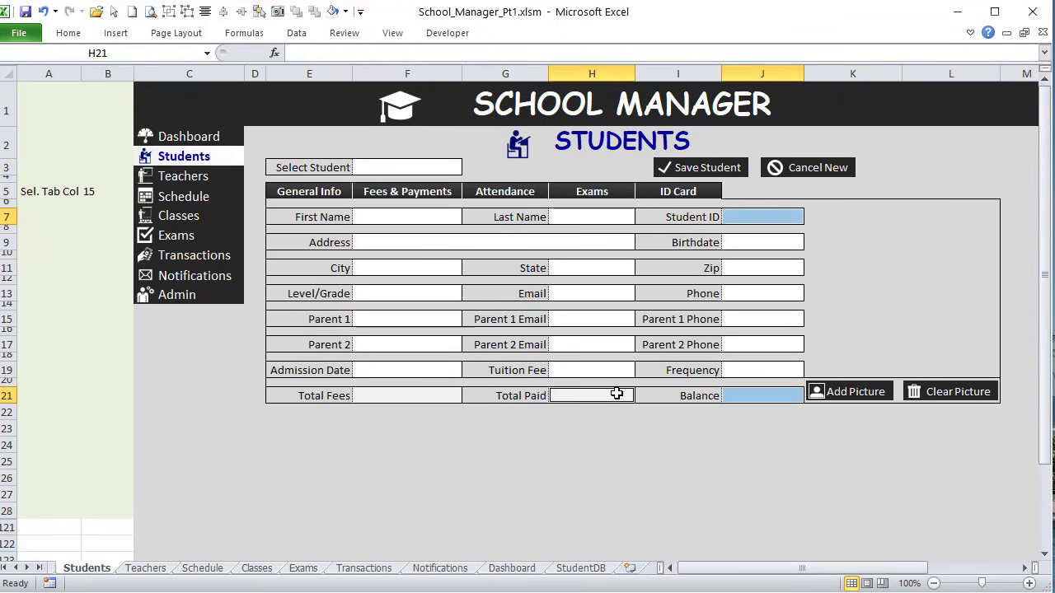
pyautogui.keyDown('ctrl'); pyautogui.click(433, 396); pyautogui.keyUp('ctrl')
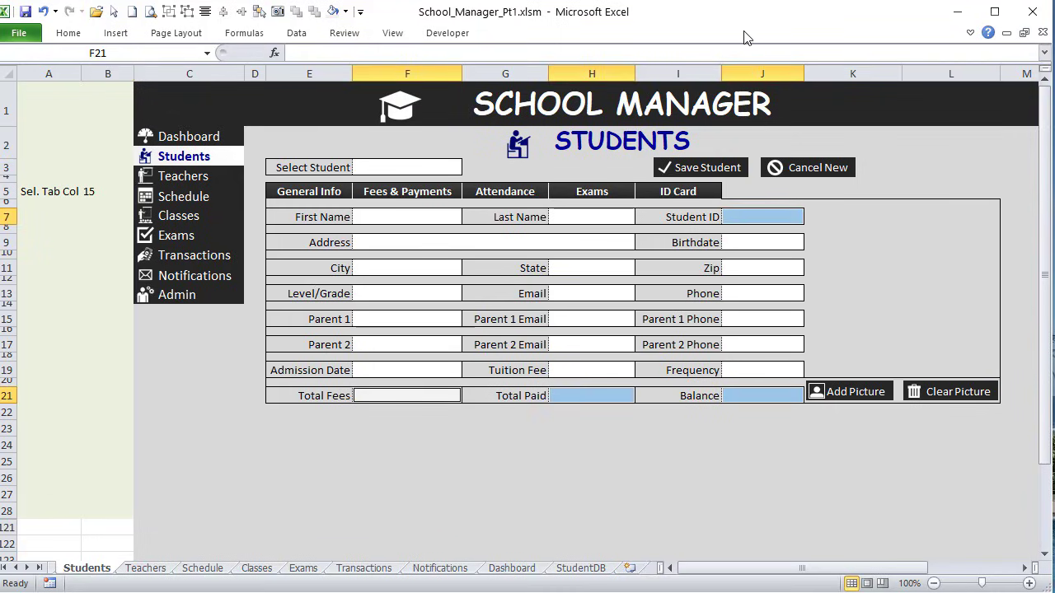
pyautogui.click(69, 34)
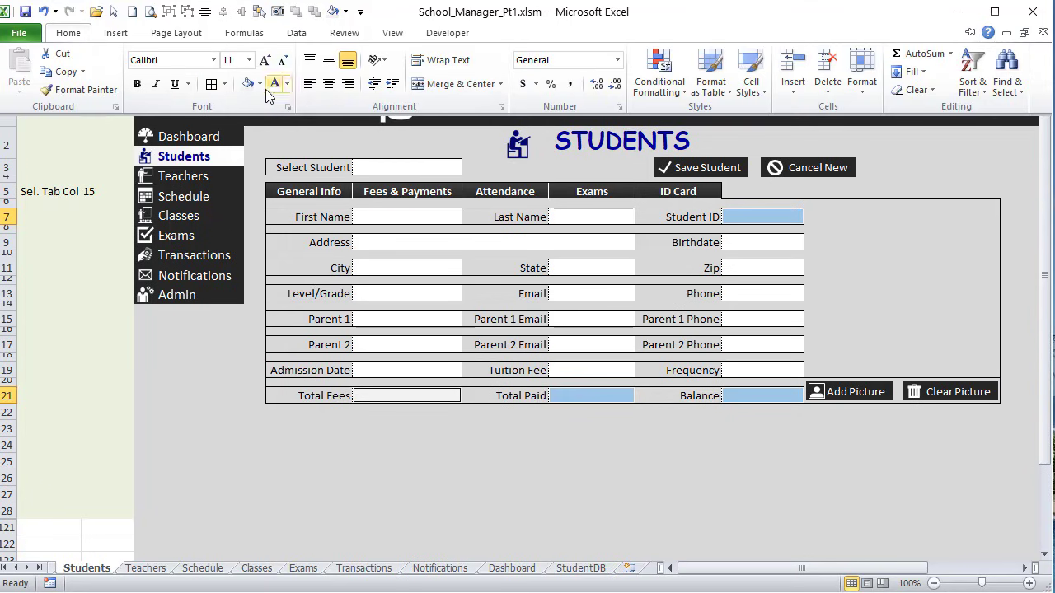
pyautogui.click(966, 35)
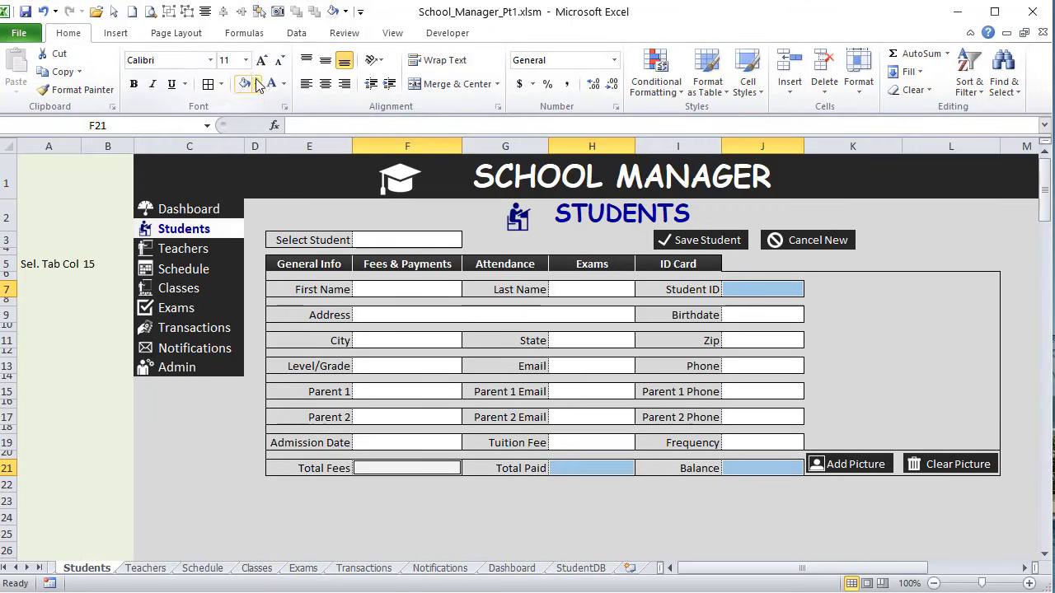
pyautogui.click(256, 85)
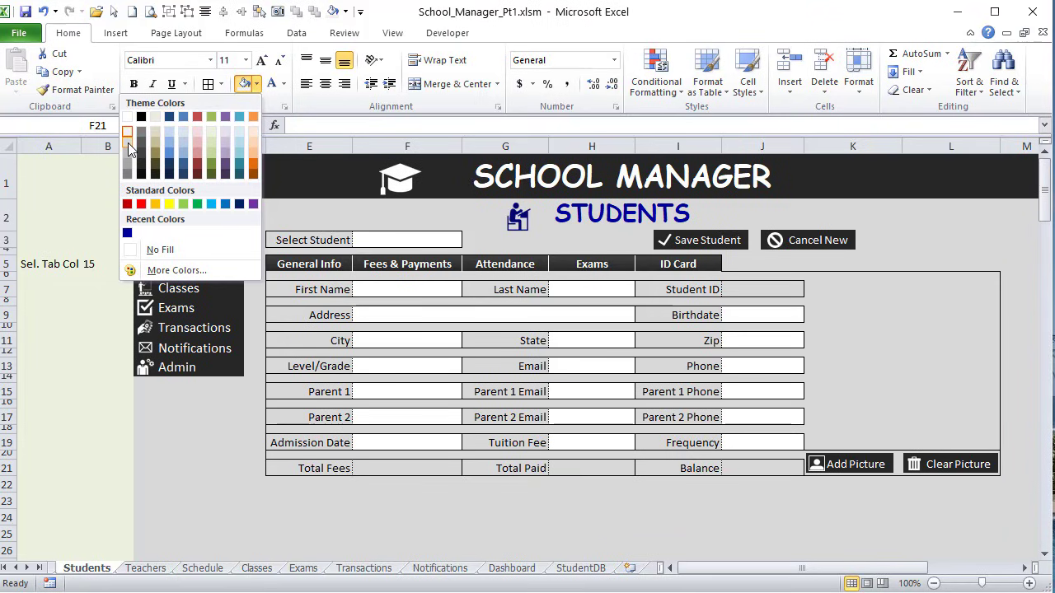
pyautogui.press('Escape')
pyautogui.click(71, 170)
pyautogui.click(27, 292)
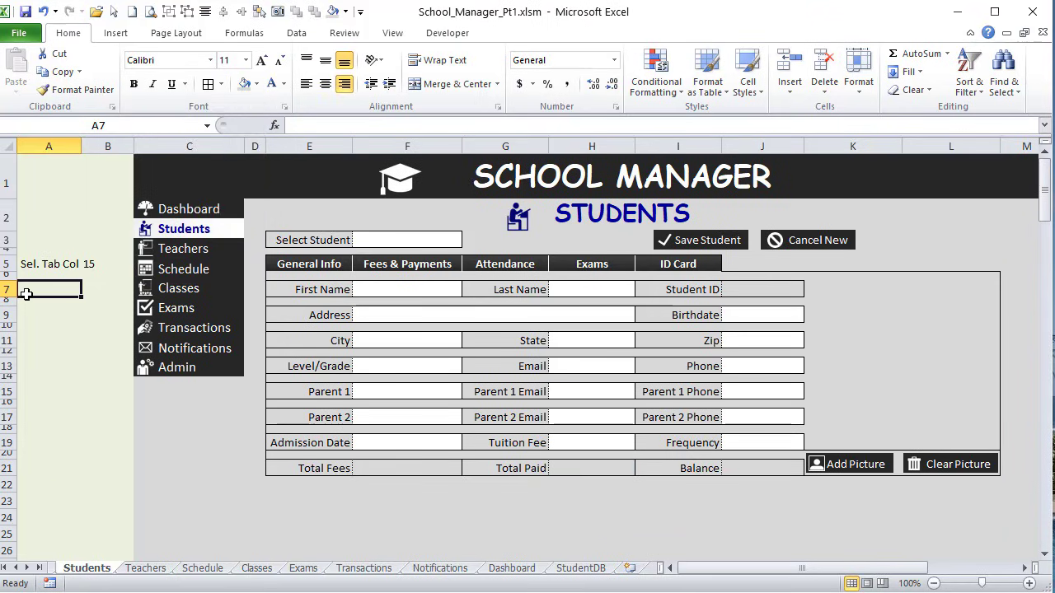
# Step: Enter 1 in the Student ID field J7 and left-align it
pyautogui.click(770, 286)
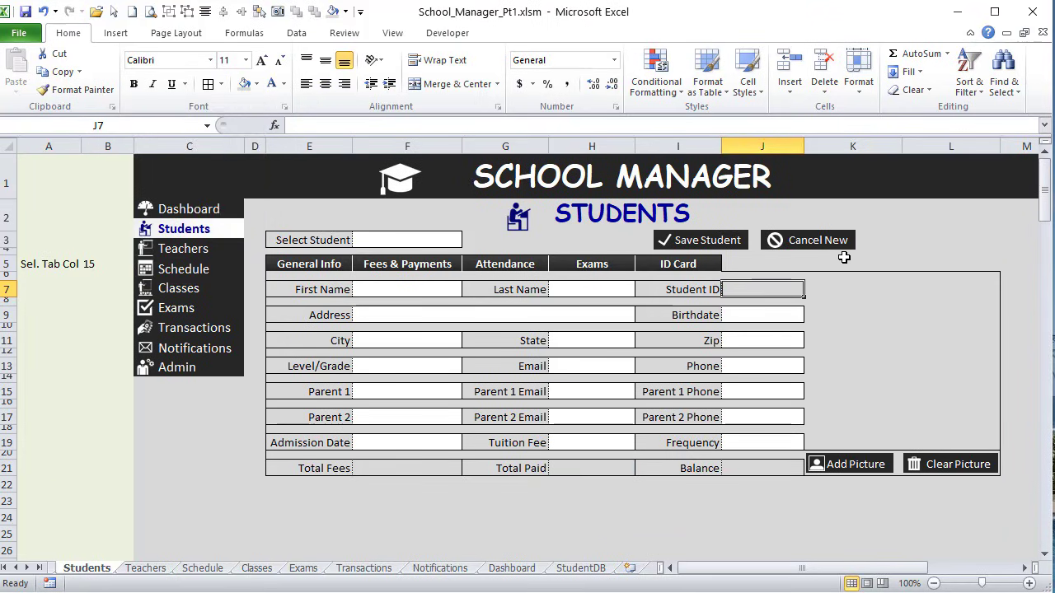
pyautogui.write('1')
pyautogui.press('Return')
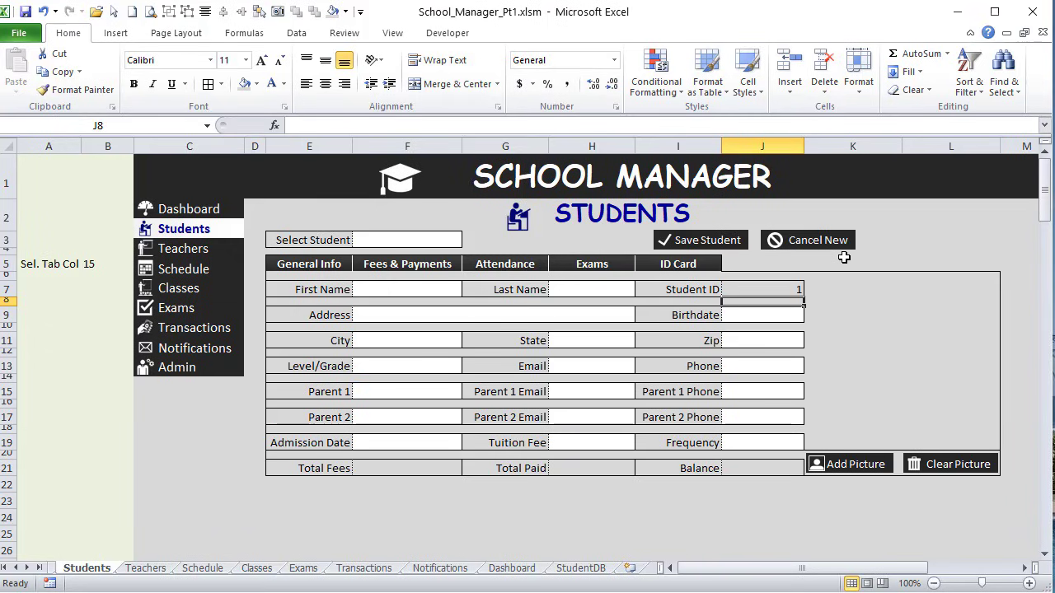
pyautogui.click(741, 290)
pyautogui.click(306, 83)
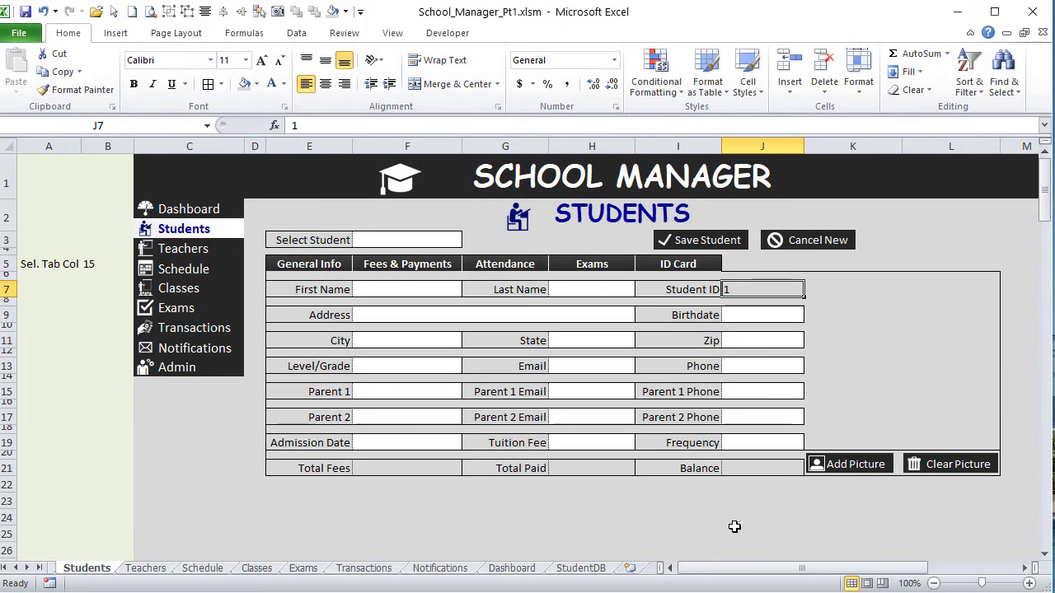
# Step: Check the first student record's row on StudentDB, return to Students, label A7 "Stud. Row (ID)" and fit column A's width to it
pyautogui.click(578, 568)
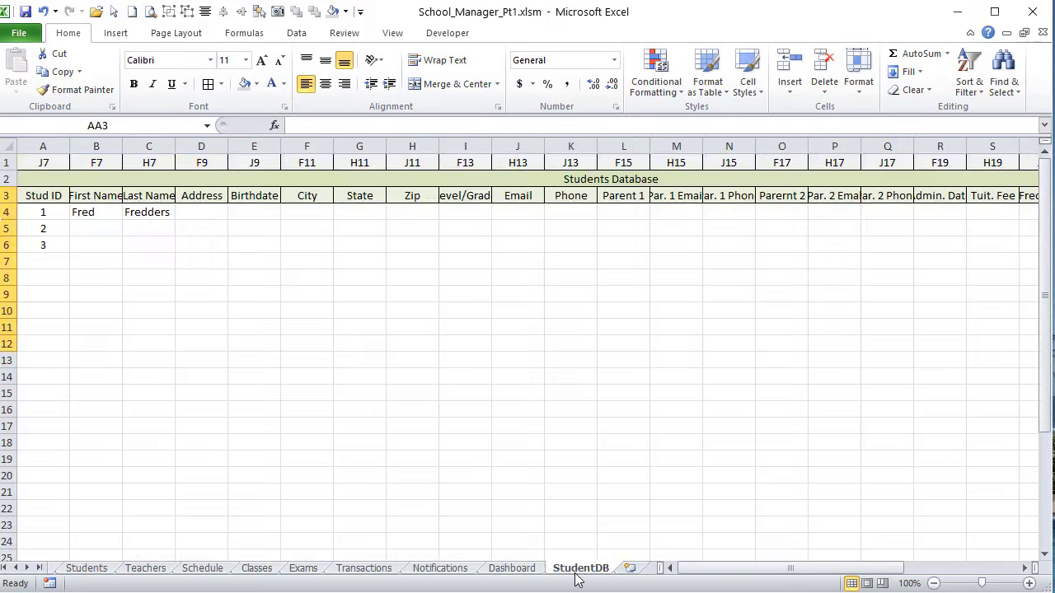
pyautogui.click(28, 213)
pyautogui.click(85, 568)
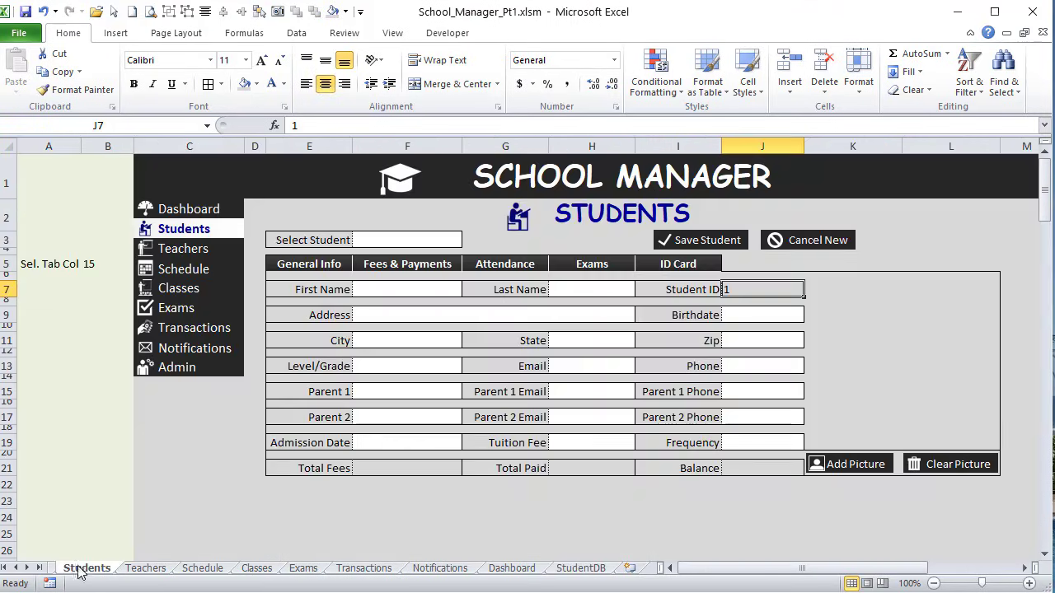
pyautogui.click(42, 290)
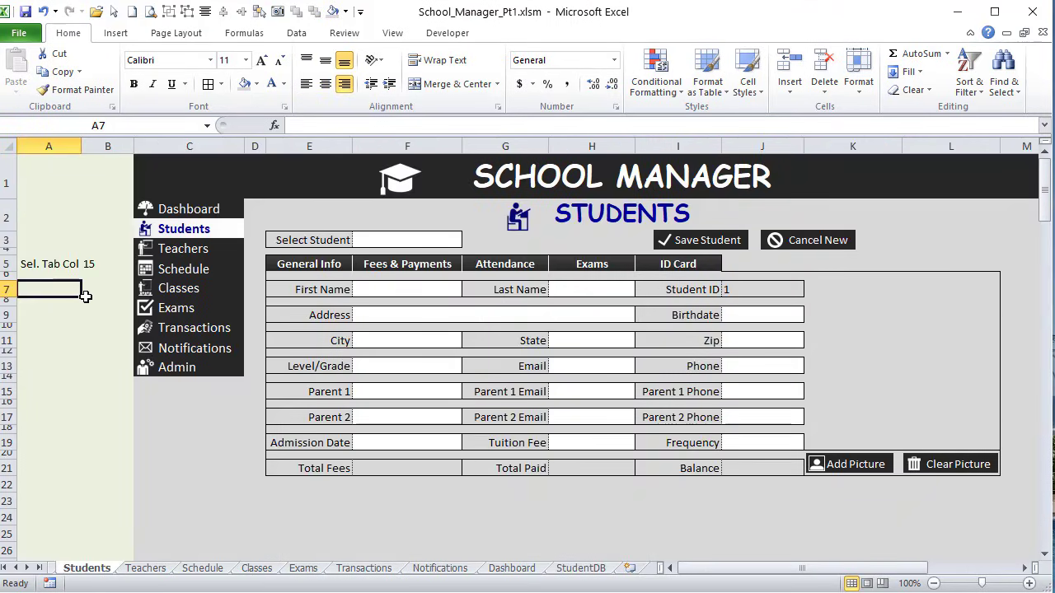
pyautogui.write('S')
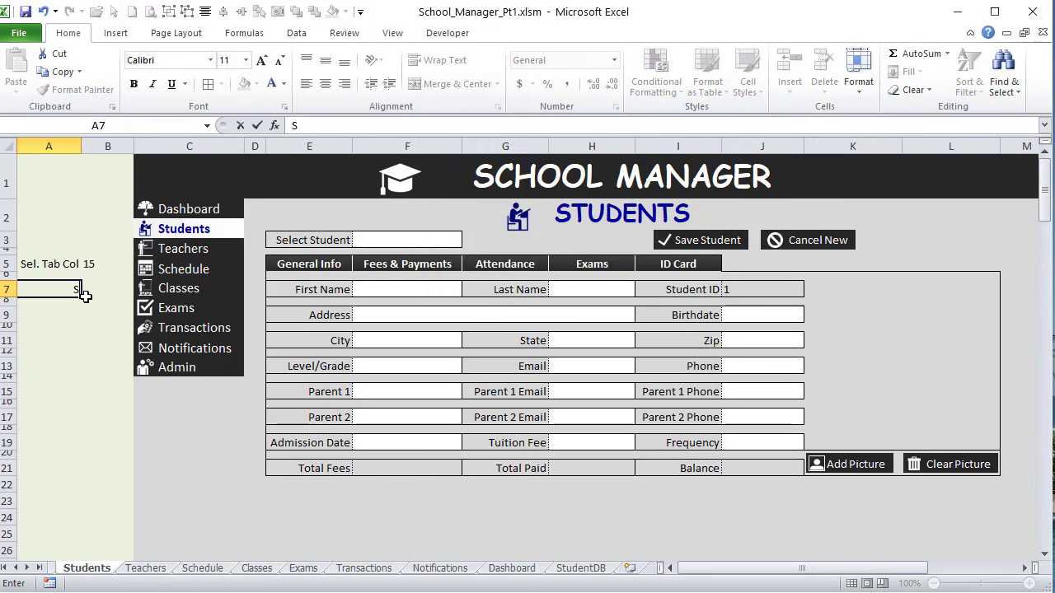
pyautogui.write('eTud')
pyautogui.press('BackSpace')
pyautogui.press('BackSpace')
pyautogui.write('tud. Row (ID')
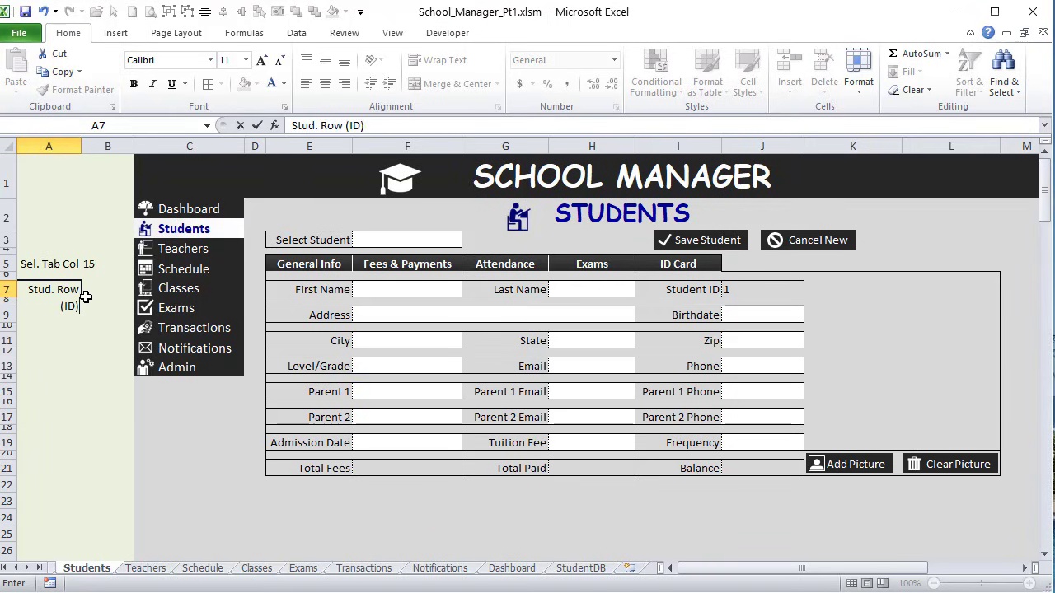
pyautogui.press('Return')
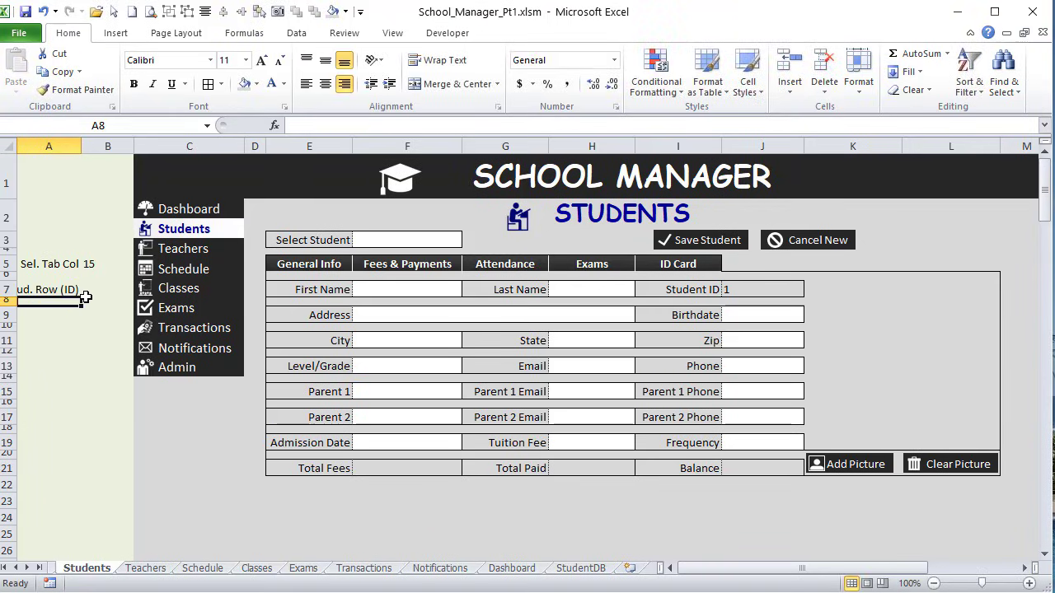
pyautogui.click(40, 146)
pyautogui.doubleClick(79, 146)
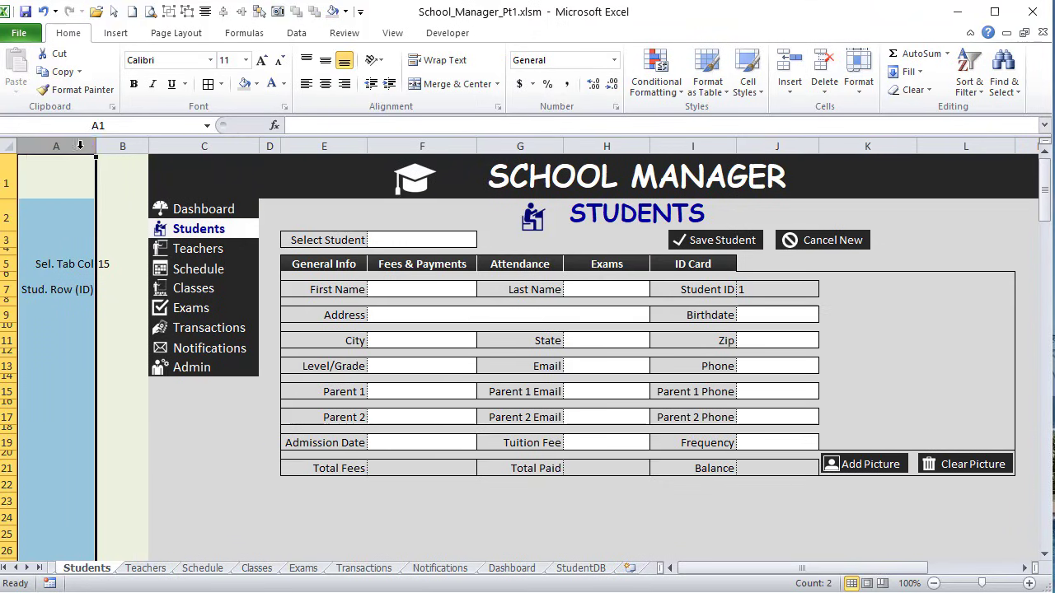
# Step: Enter the student row formula =IFERROR(MATCH(J7,Stud_ID,0)+3,"") in B7
pyautogui.click(111, 289)
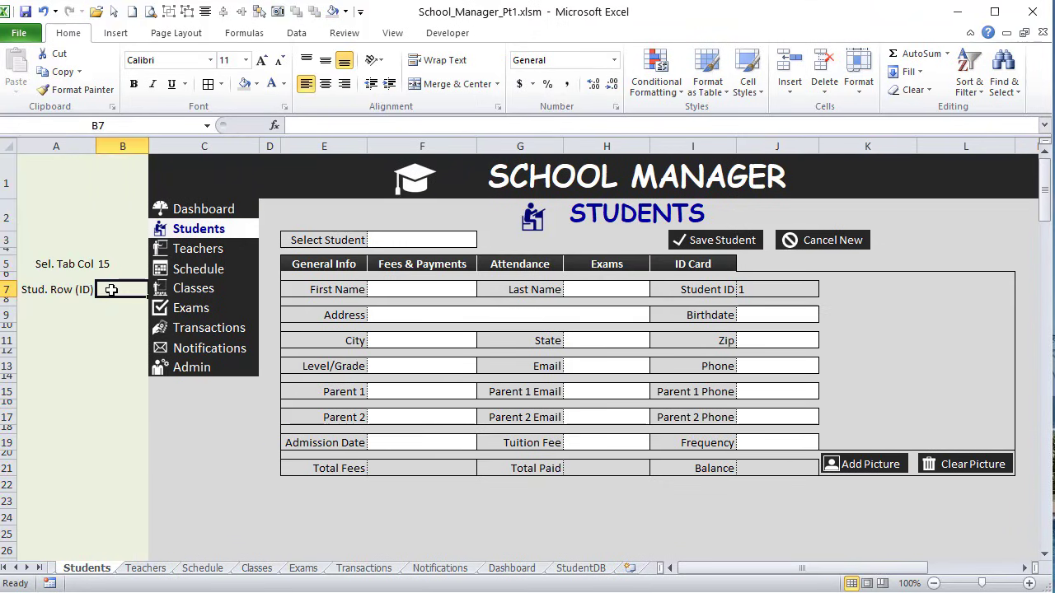
pyautogui.click(371, 122)
pyautogui.write('=ife')
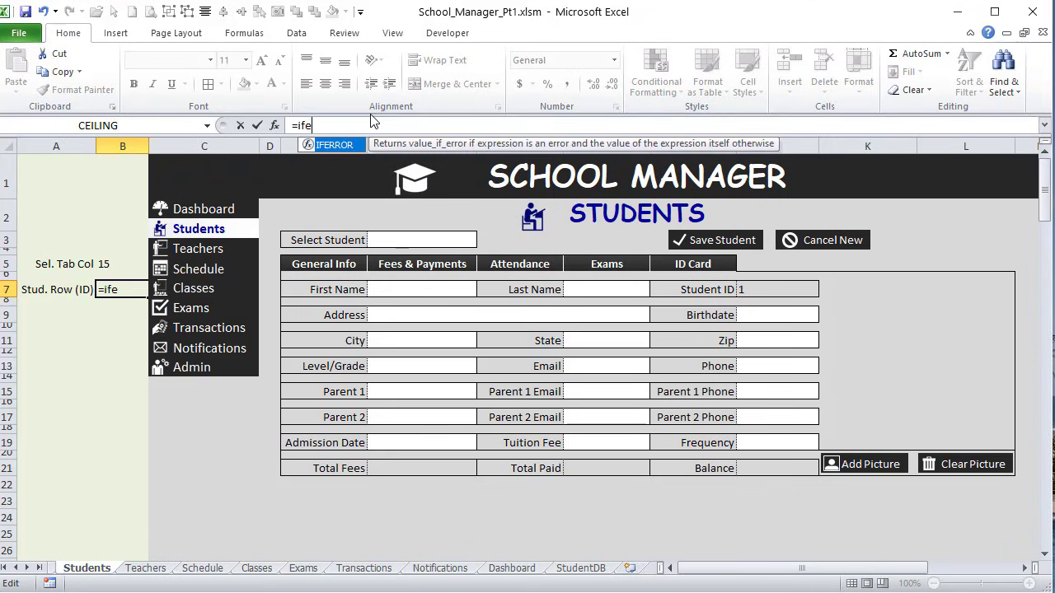
pyautogui.press('Tab')
pyautogui.write('Match(')
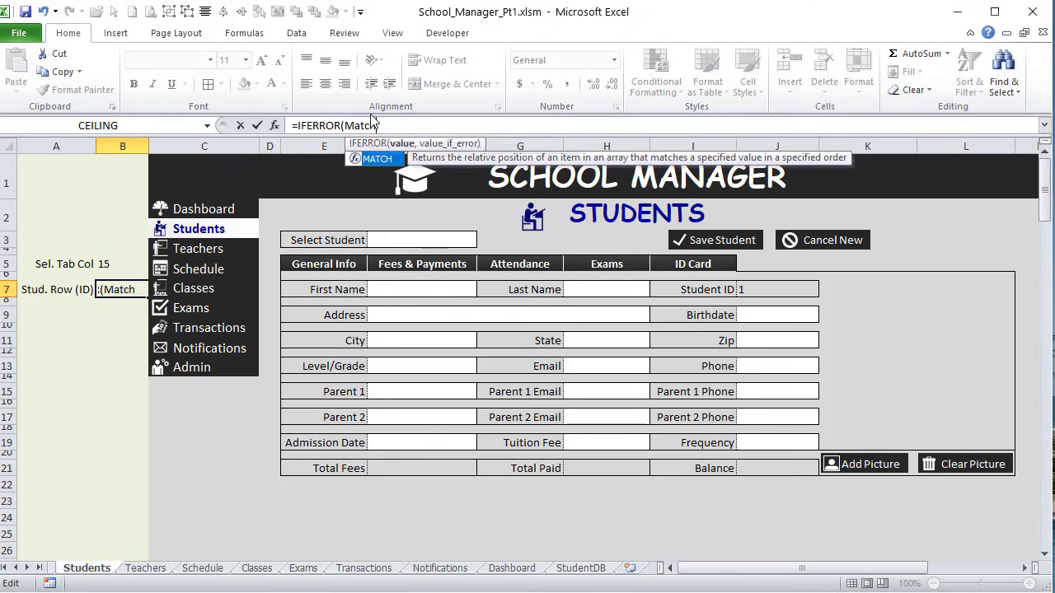
pyautogui.click(763, 289)
pyautogui.write(',')
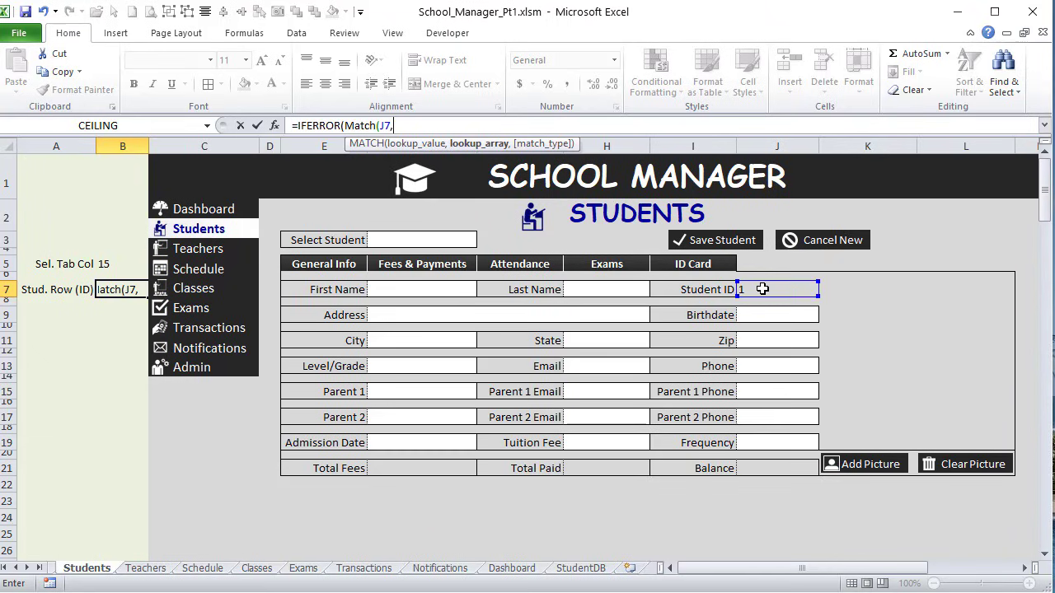
pyautogui.write('stu')
pyautogui.press('Tab')
pyautogui.write(',0)')
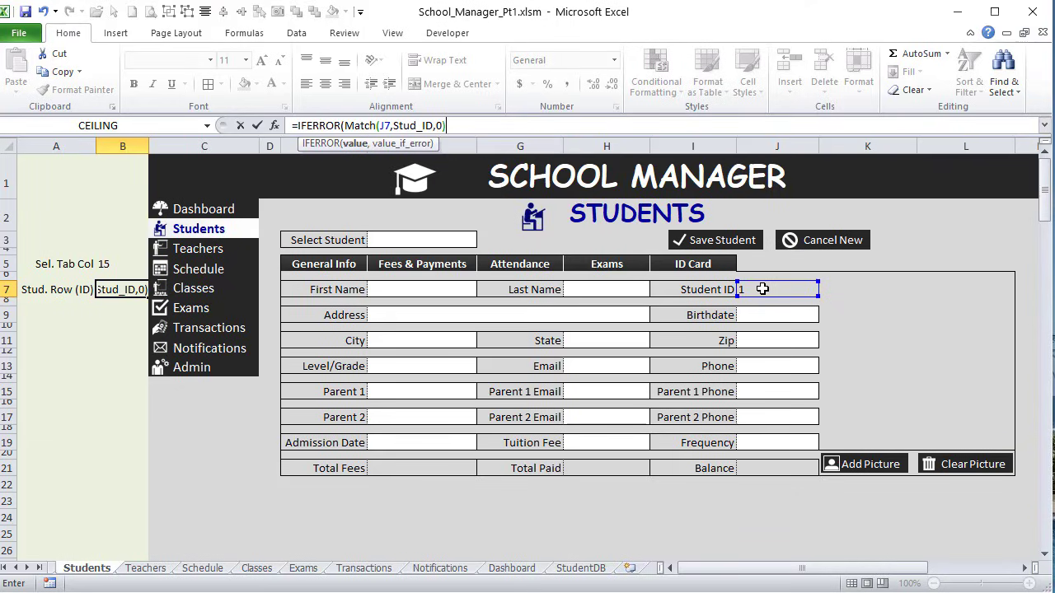
pyautogui.write('+3,')
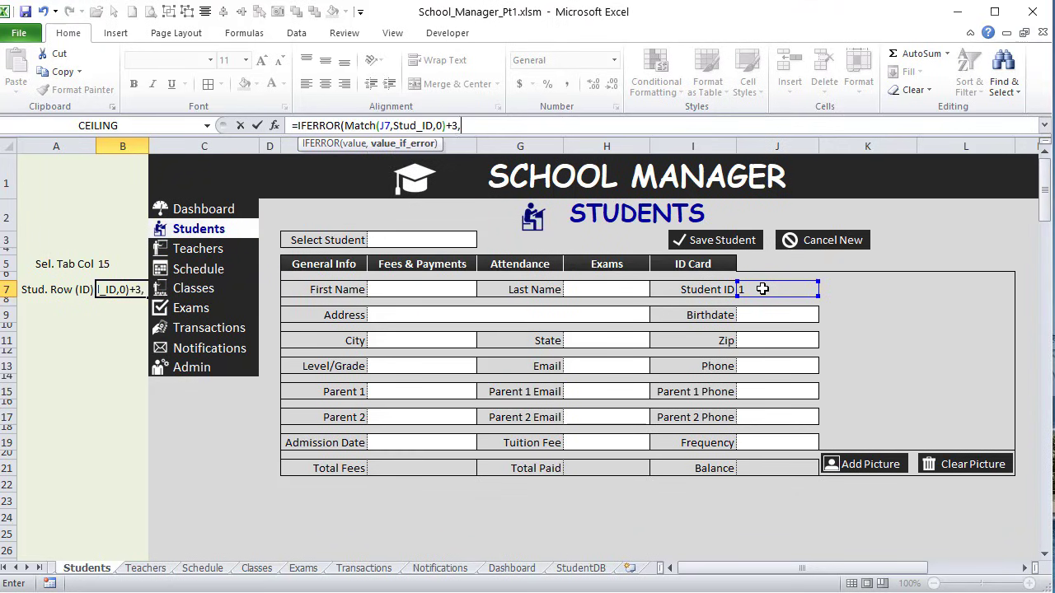
pyautogui.write('"")')
pyautogui.press('Return')
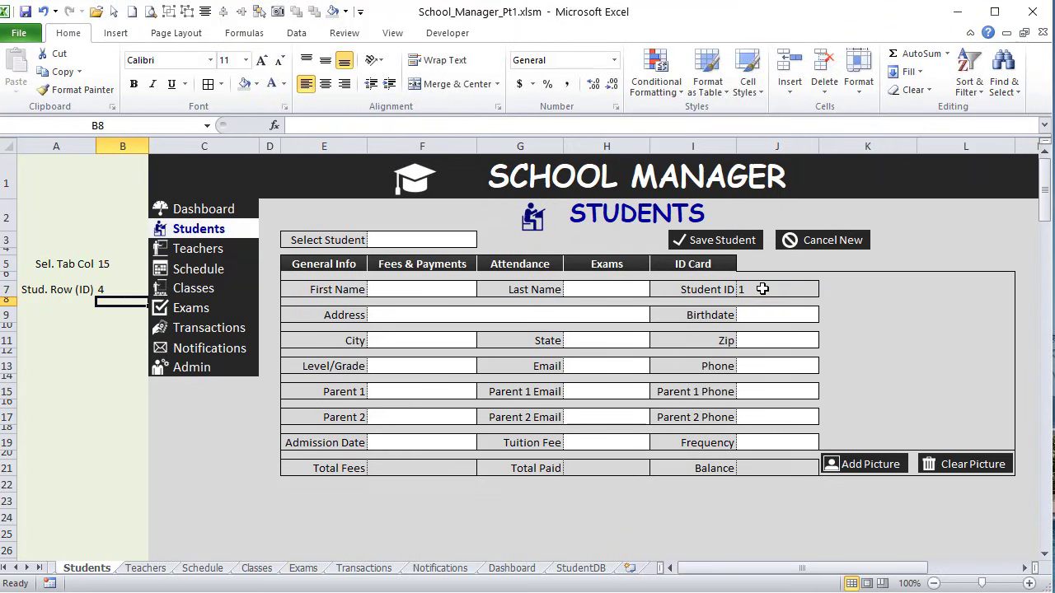
pyautogui.click(110, 289)
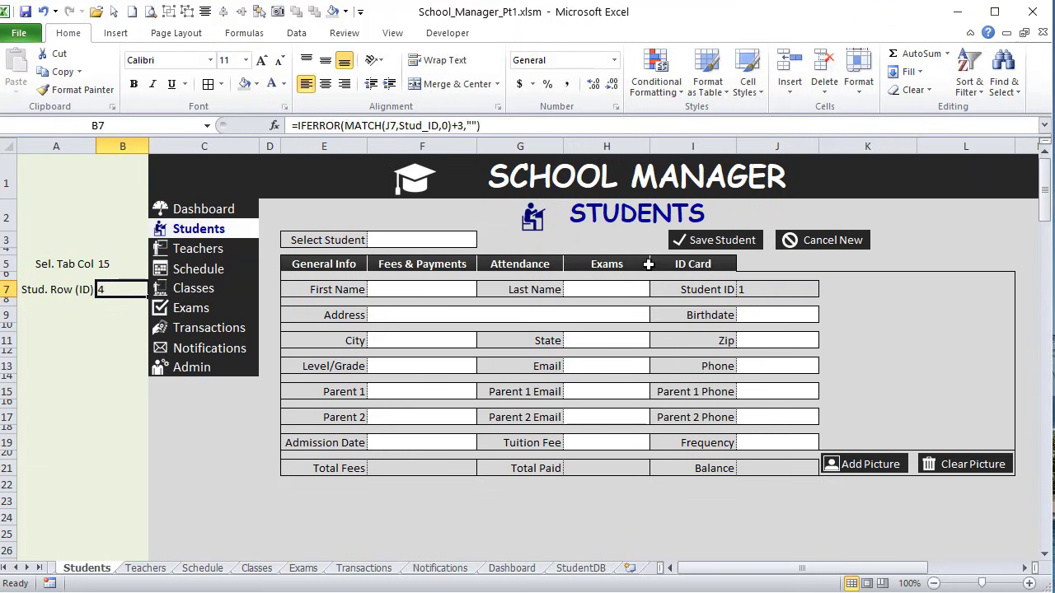
# Step: Test the B7 row formula with Student ID values 2 and 1 in J7, finishing with J7 cleared
pyautogui.click(744, 284)
pyautogui.write('2')
pyautogui.press('Return')
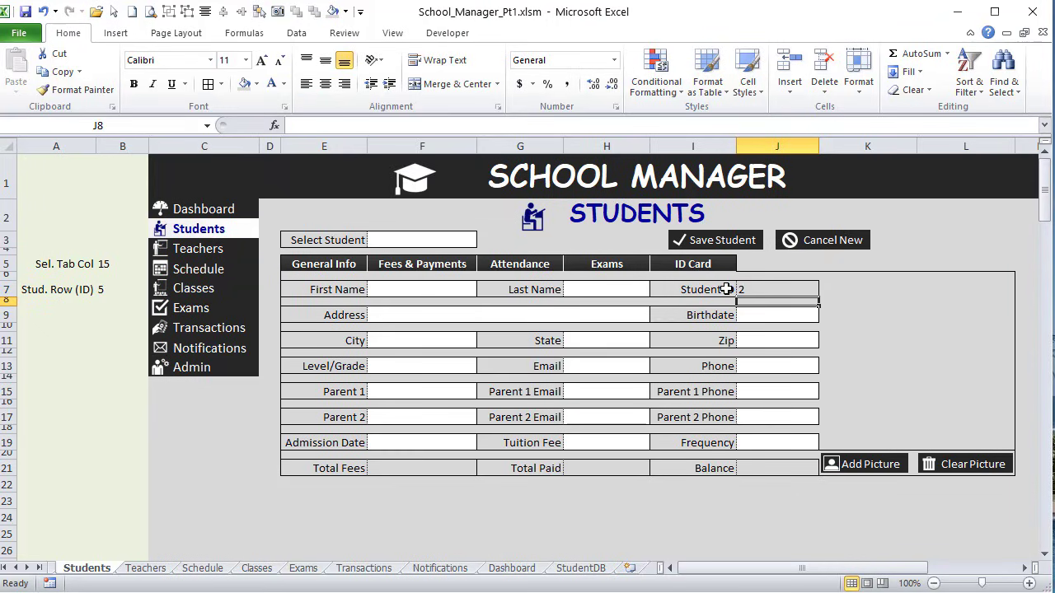
pyautogui.click(799, 291)
pyautogui.write('1')
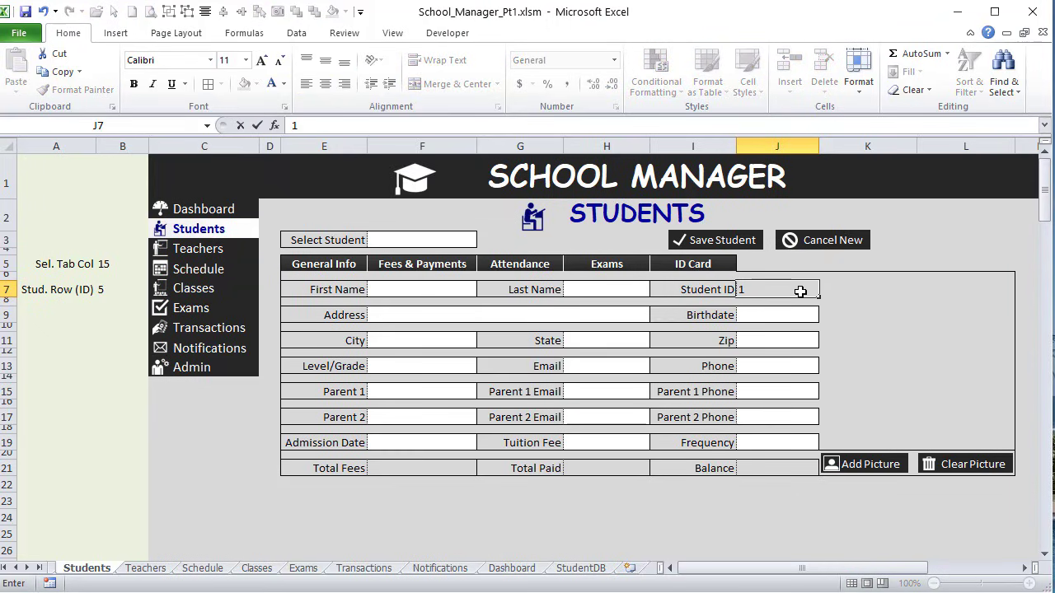
pyautogui.press('Return')
pyautogui.click(800, 291)
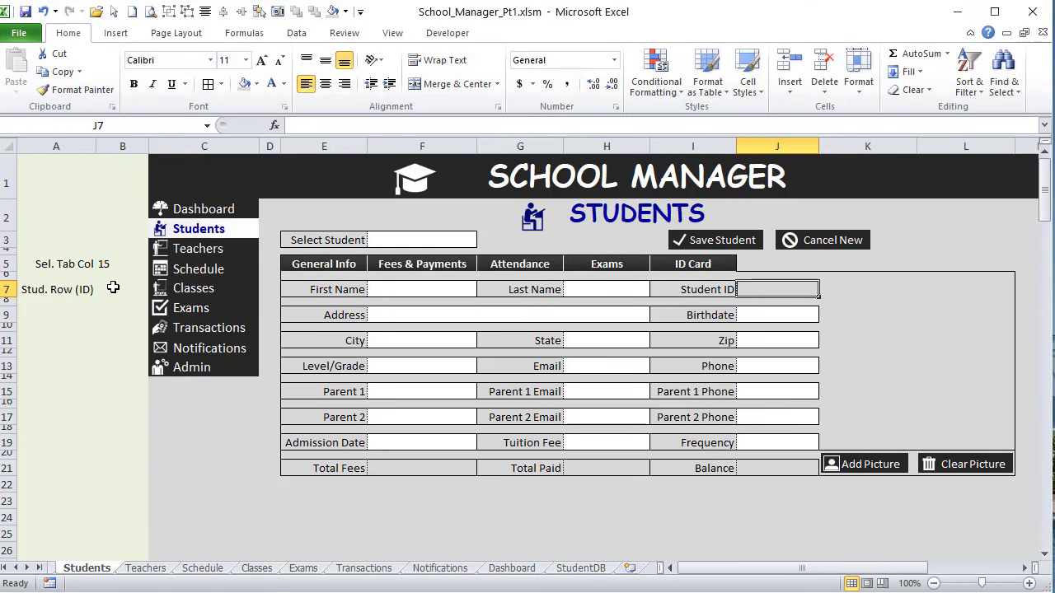
pyautogui.moveTo(119, 290); pyautogui.dragTo(20, 290)
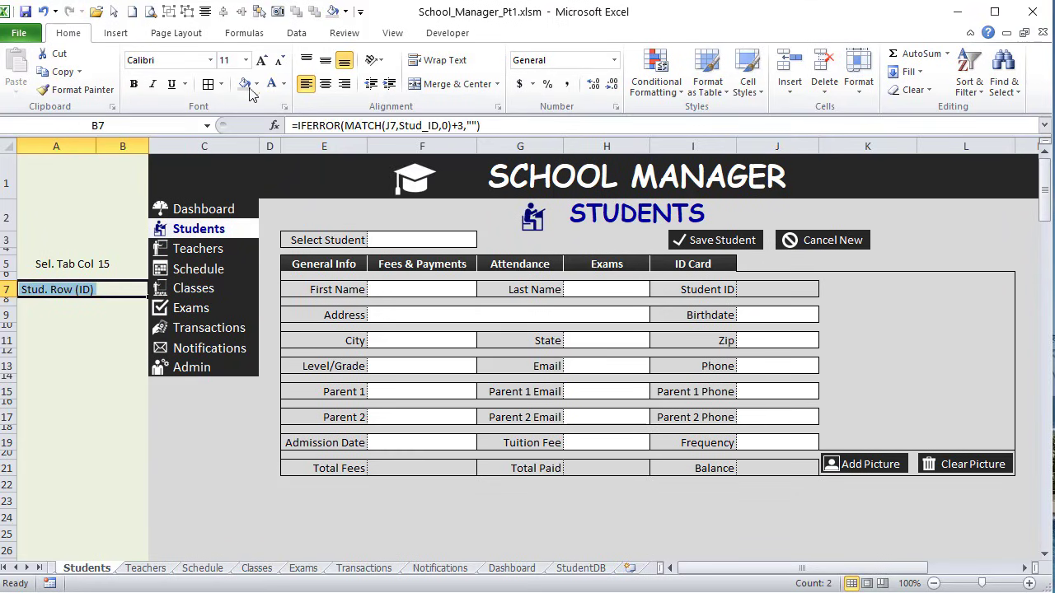
# Step: Label cell A9 "Next Stud. ID"
pyautogui.click(39, 324)
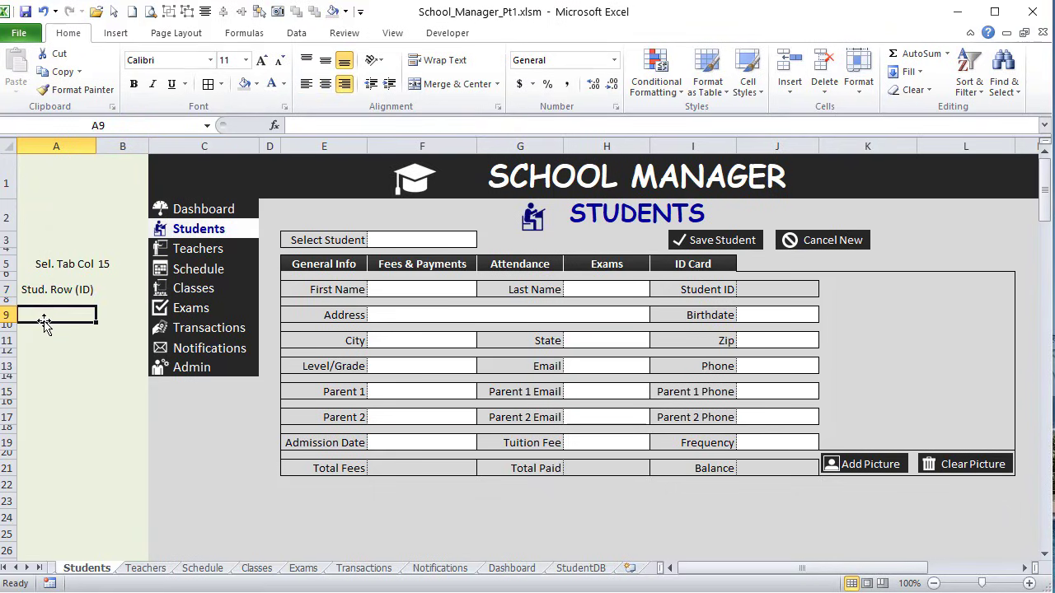
pyautogui.write('Nex')
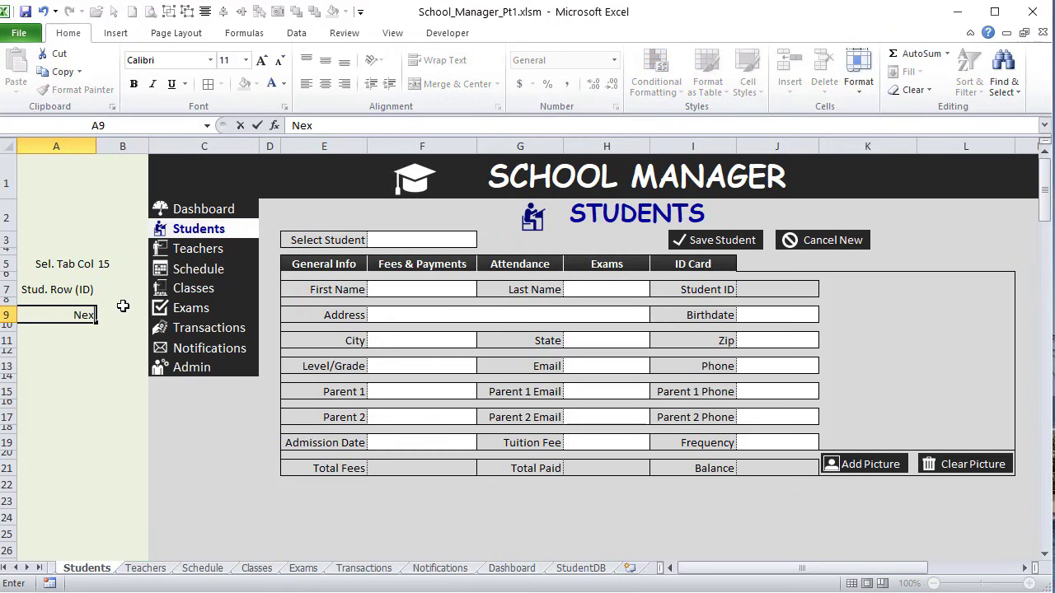
pyautogui.write('t Stud. ID')
pyautogui.press('Tab')
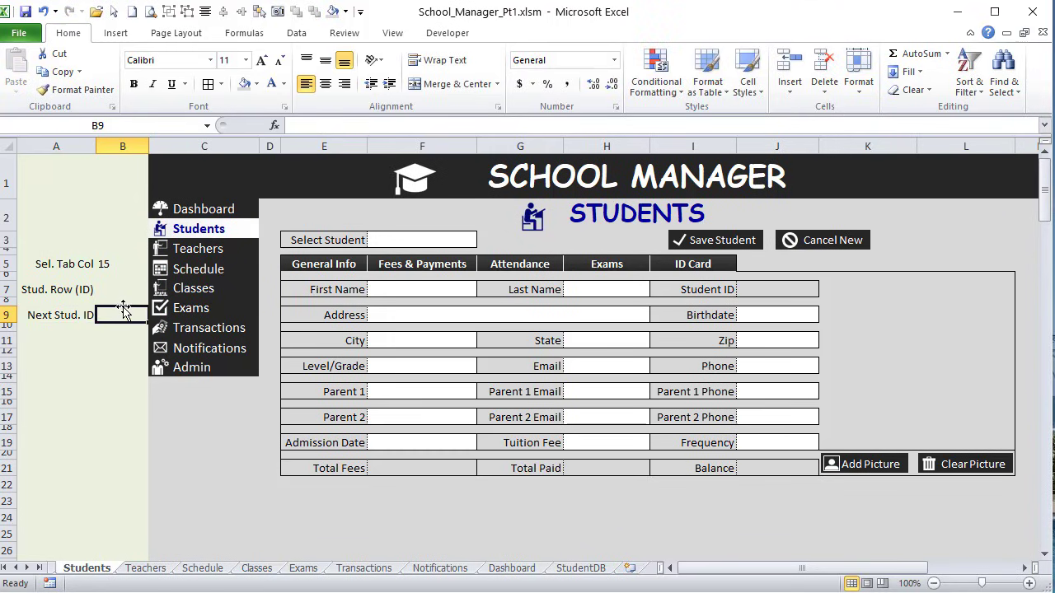
# Step: Enter the next student ID formula =IFERROR(MAX(Stud_ID)+1,1) in B9
pyautogui.click(345, 125)
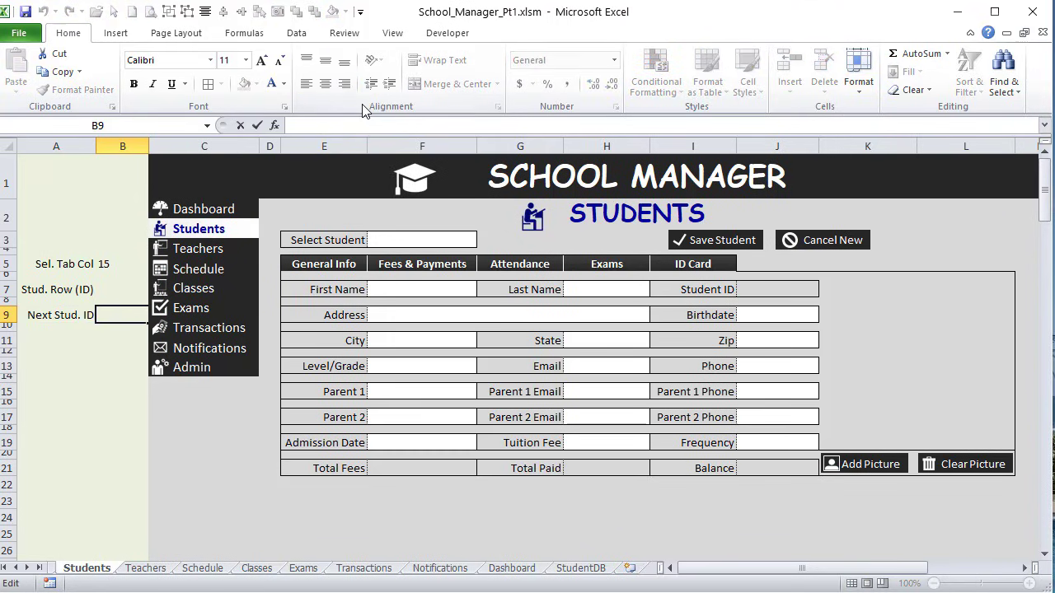
pyautogui.write('=ifer')
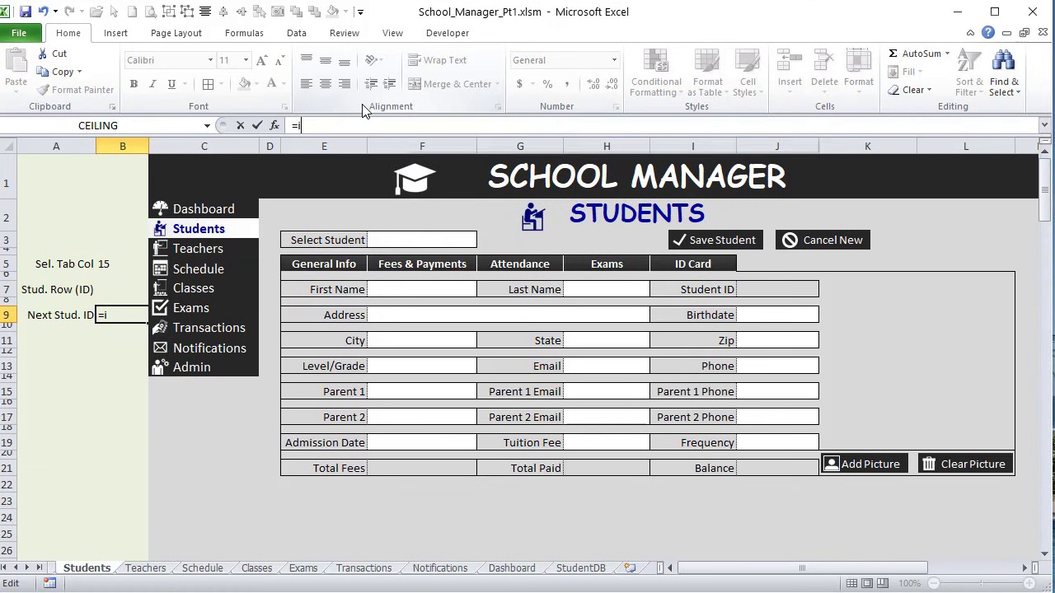
pyautogui.press('Tab')
pyautogui.write('M')
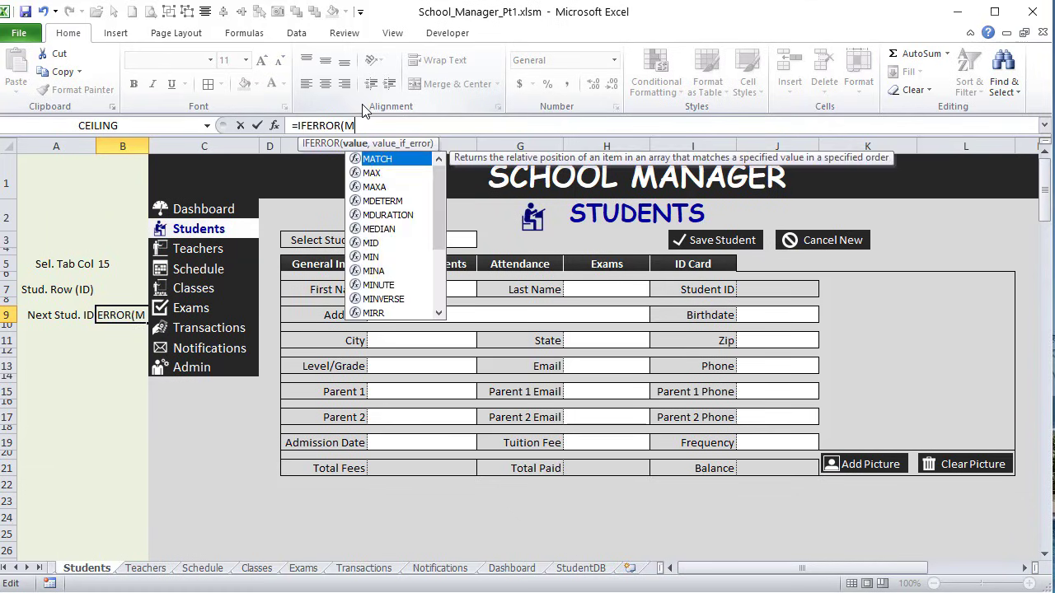
pyautogui.write('ax(Stud_ID')
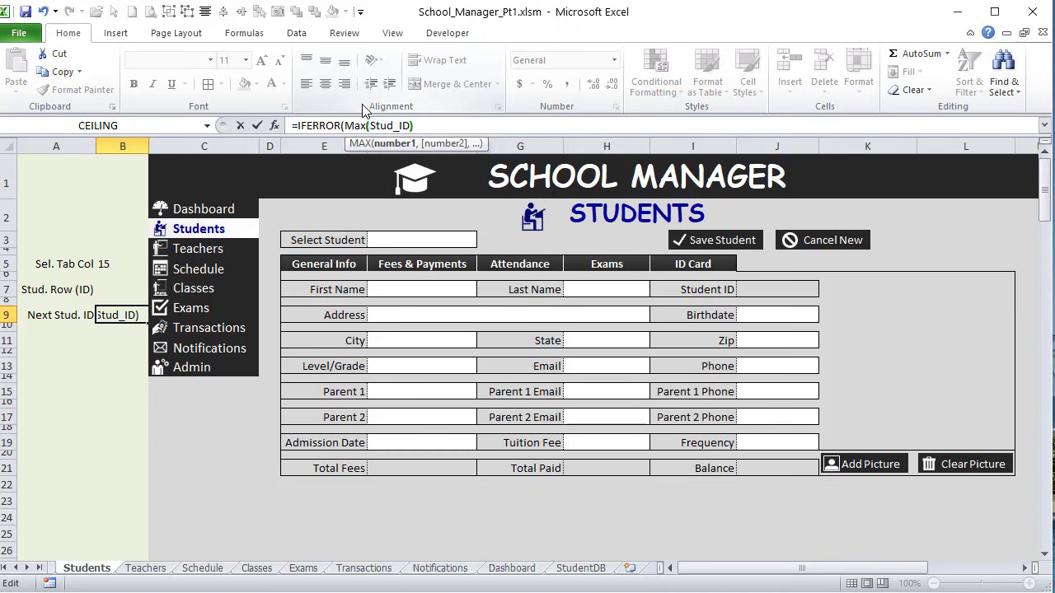
pyautogui.write(')')
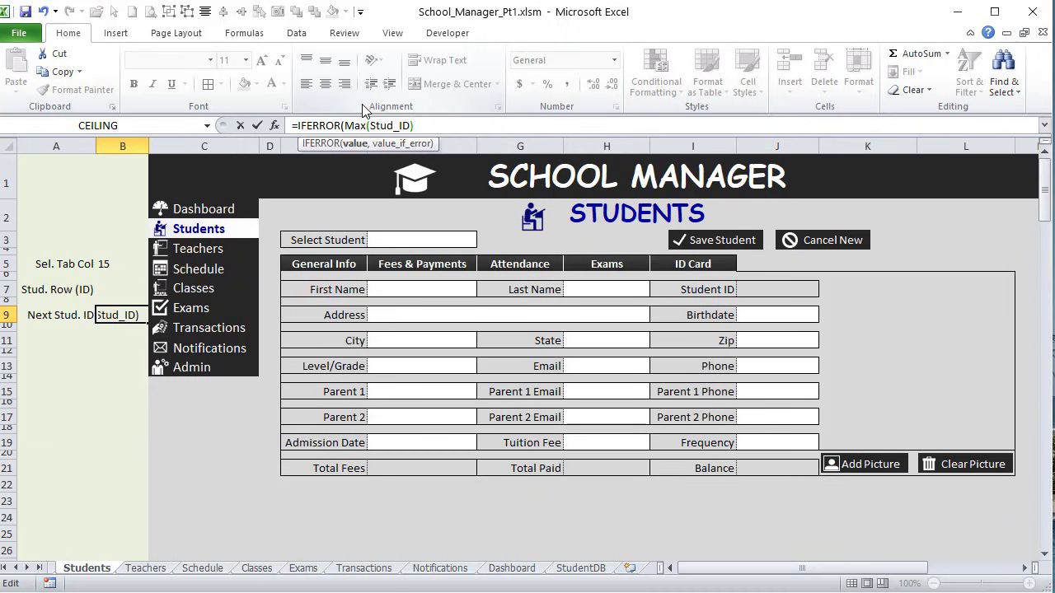
pyautogui.write('+1,1')
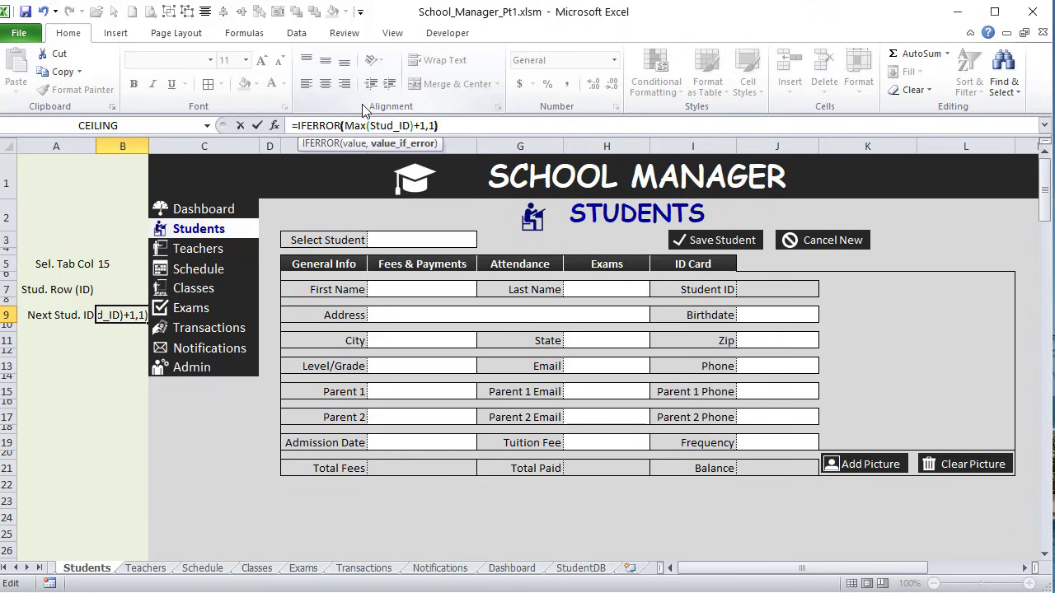
pyautogui.press('Return')
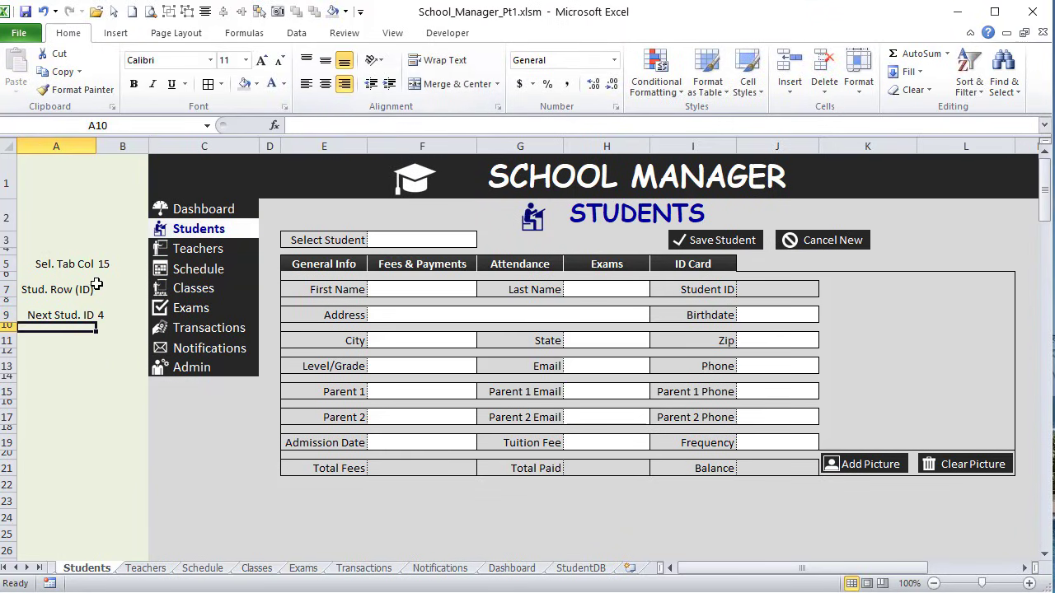
# Step: On StudentDB, copy the first student's full name from V4 and paste it as a value into AA3 under Sorted Names
pyautogui.click(32, 342)
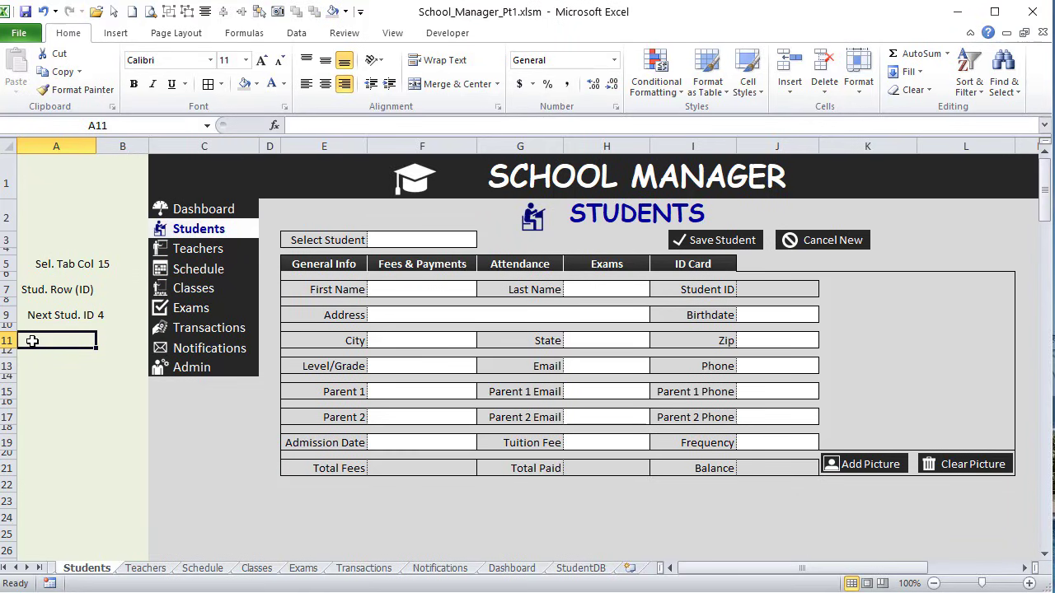
pyautogui.click(403, 242)
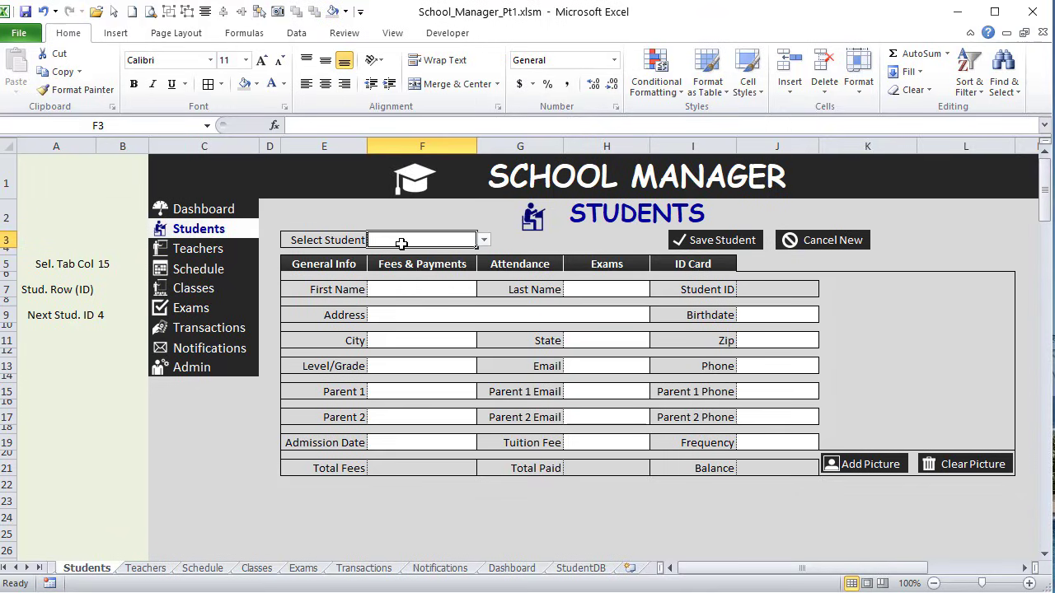
pyautogui.click(574, 572)
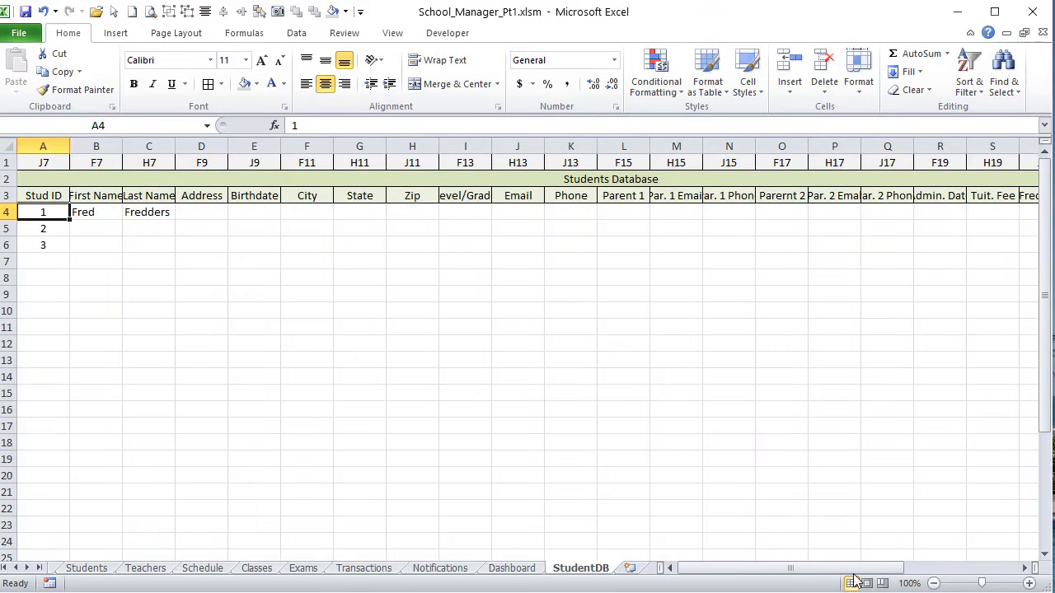
pyautogui.moveTo(857, 568); pyautogui.dragTo(956, 569)
pyautogui.click(760, 212)
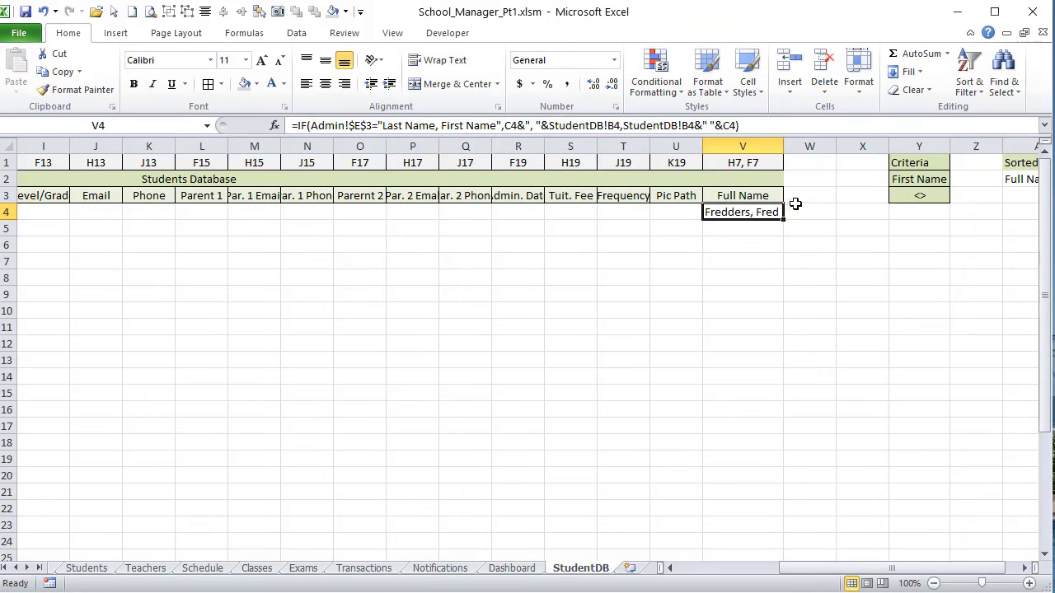
pyautogui.rightClick(704, 213)
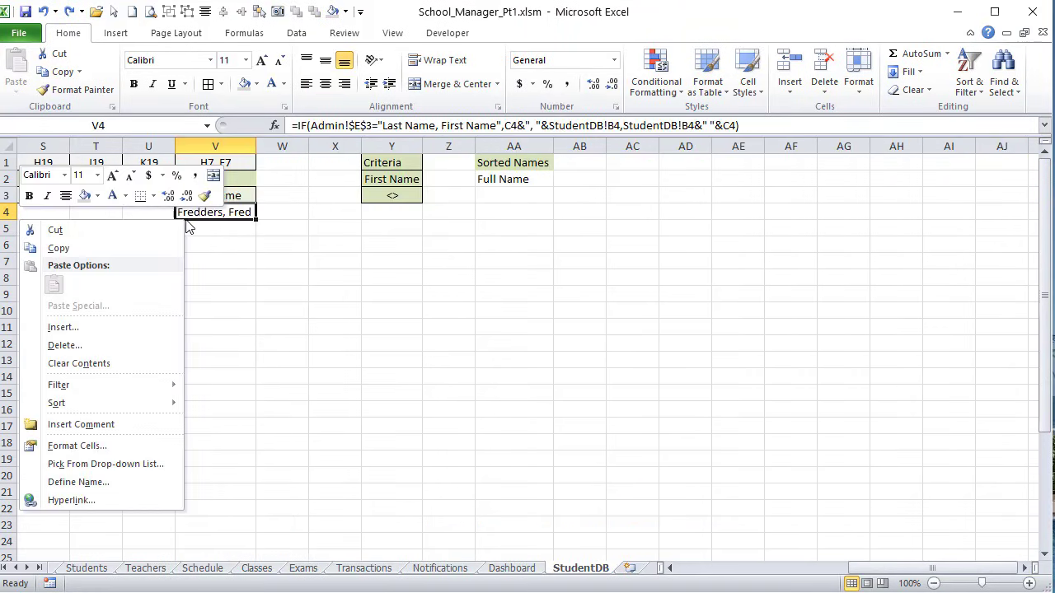
pyautogui.click(138, 245)
pyautogui.rightClick(489, 204)
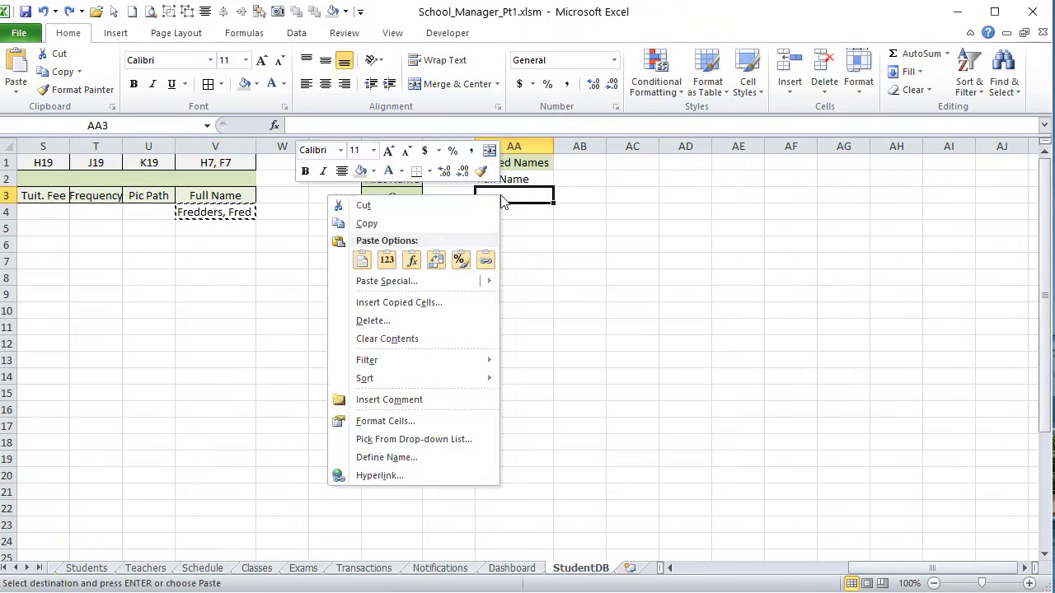
pyautogui.click(388, 260)
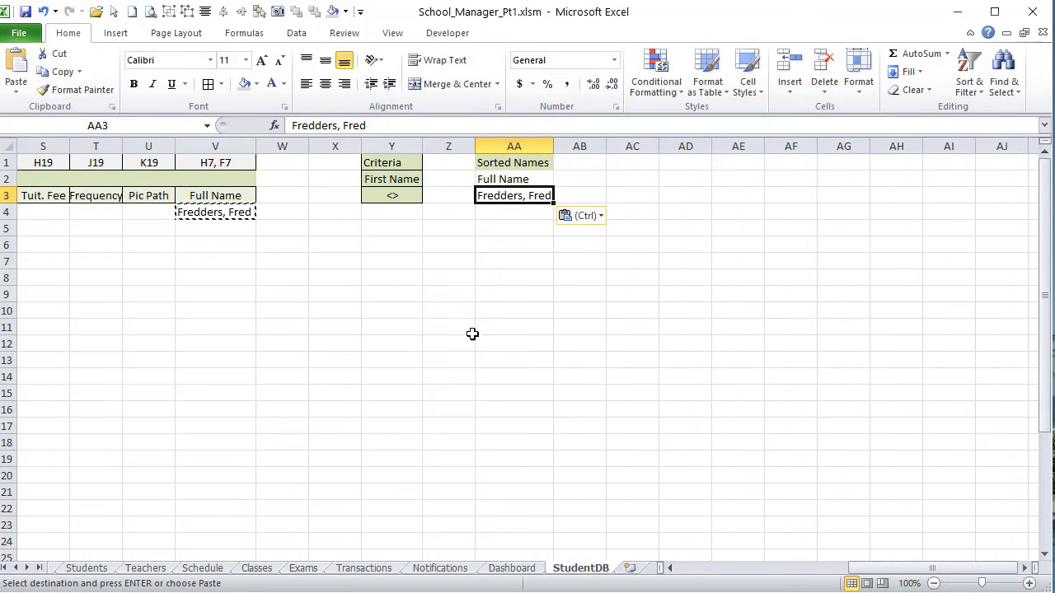
pyautogui.moveTo(932, 568); pyautogui.dragTo(925, 568)
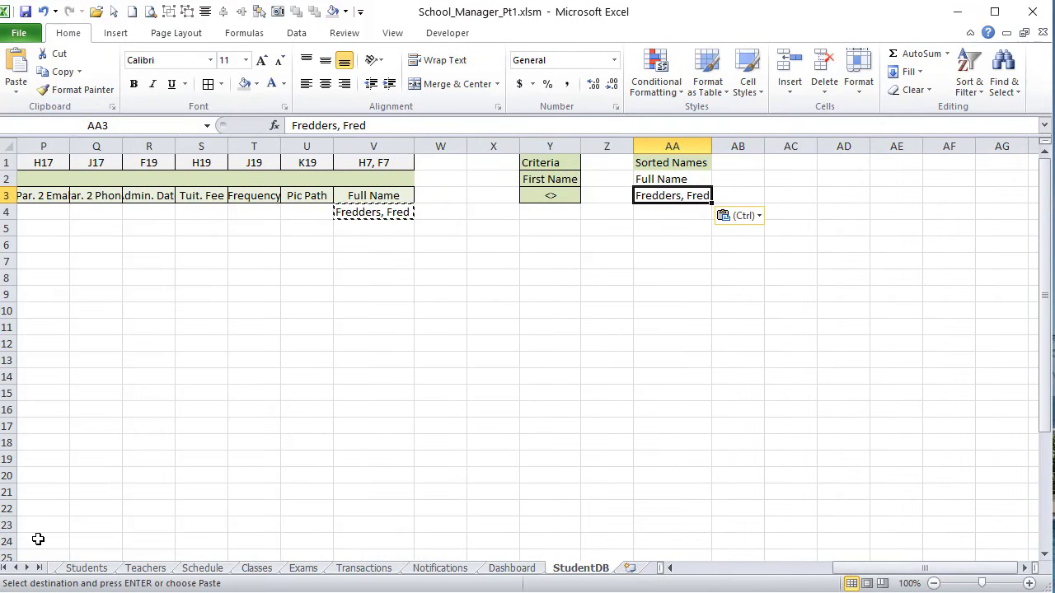
# Step: Return to the Students sheet and pick the first student's name in the Select Student cell F3
pyautogui.click(76, 571)
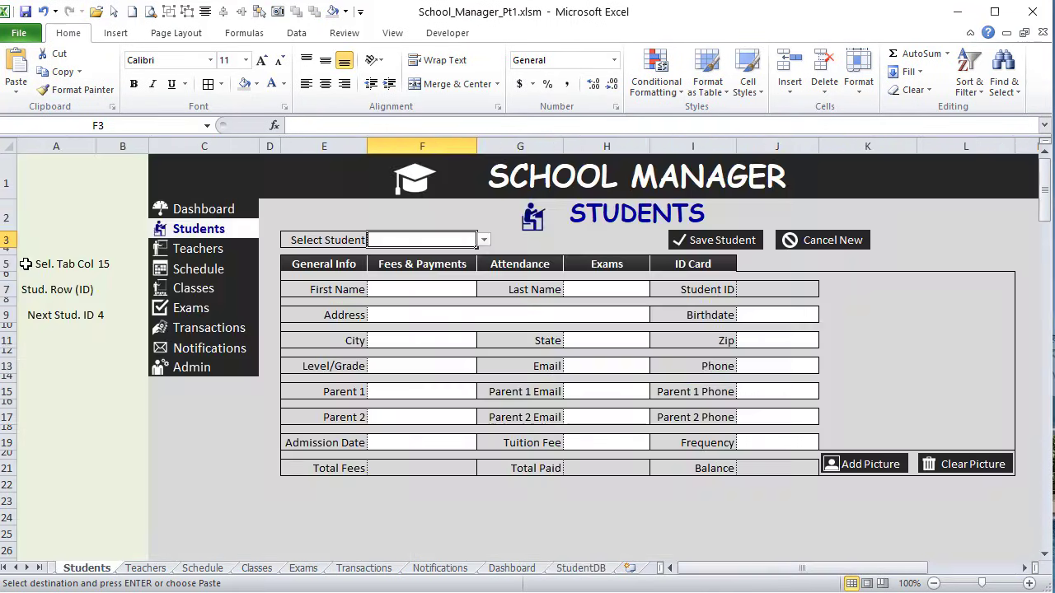
pyautogui.click(484, 240)
pyautogui.click(425, 254)
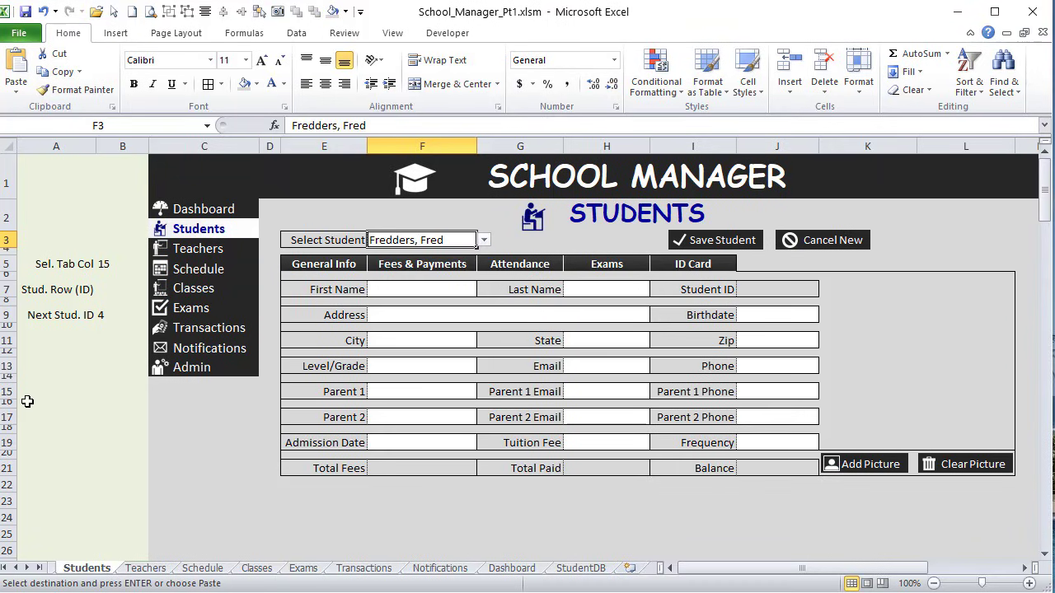
# Step: Label cell A11 "Stud Row (Name)" and fit column A's width to it
pyautogui.click(38, 339)
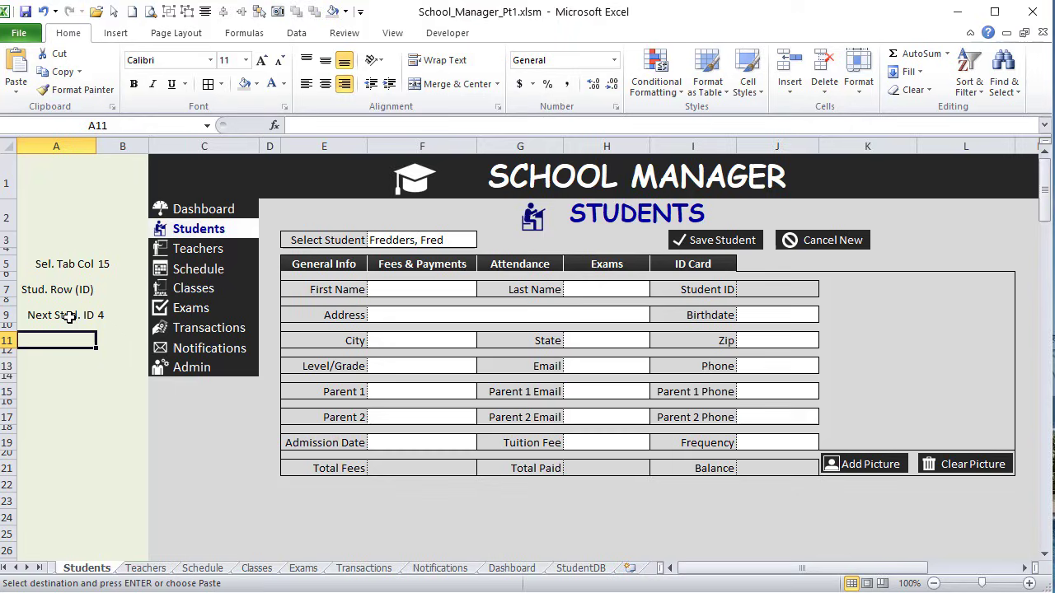
pyautogui.click(114, 317)
pyautogui.click(47, 340)
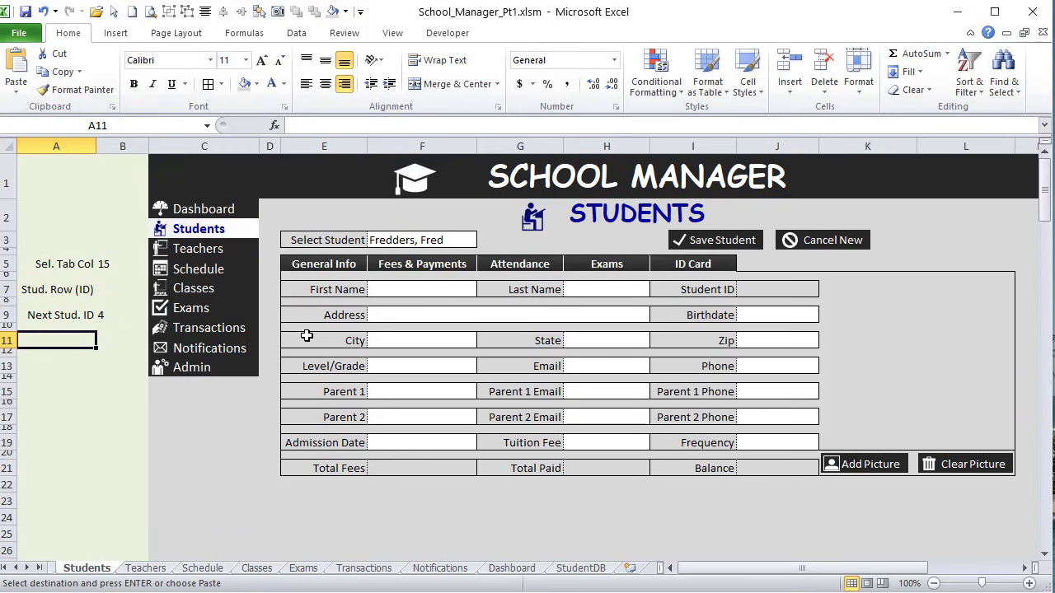
pyautogui.write('Stud')
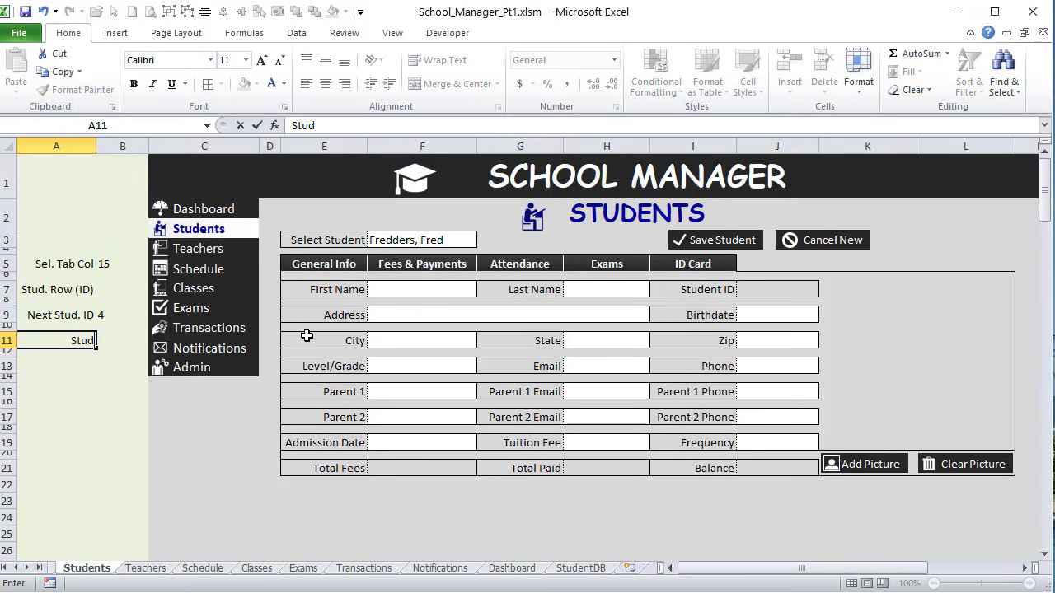
pyautogui.press('BackSpace')
pyautogui.press('BackSpace')
pyautogui.write('tu')
pyautogui.press('BackSpace')
pyautogui.press('BackSpace')
pyautogui.write('ud Row (Na')
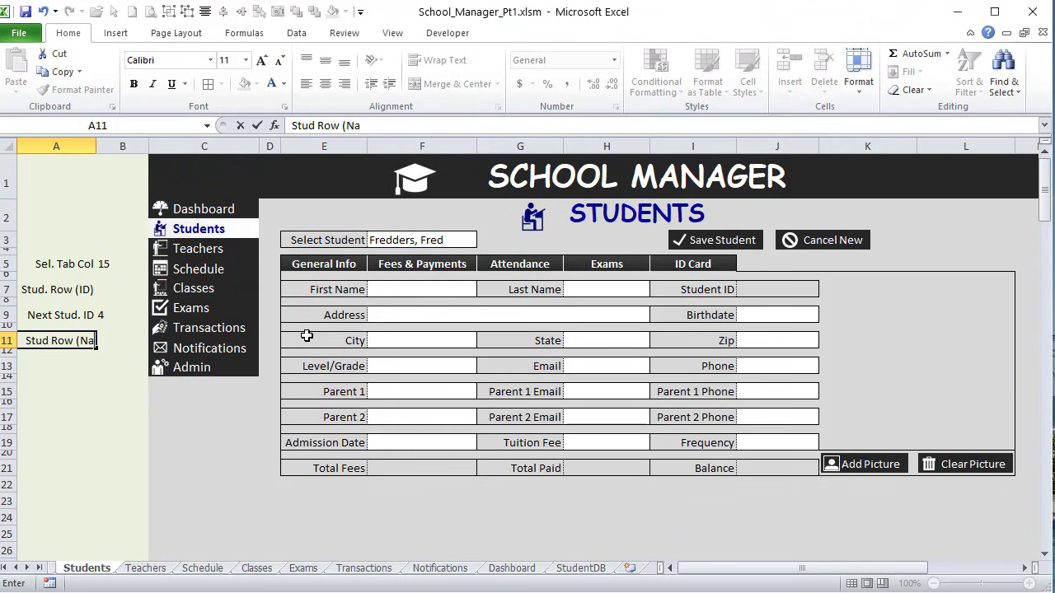
pyautogui.write('me)')
pyautogui.press('Return')
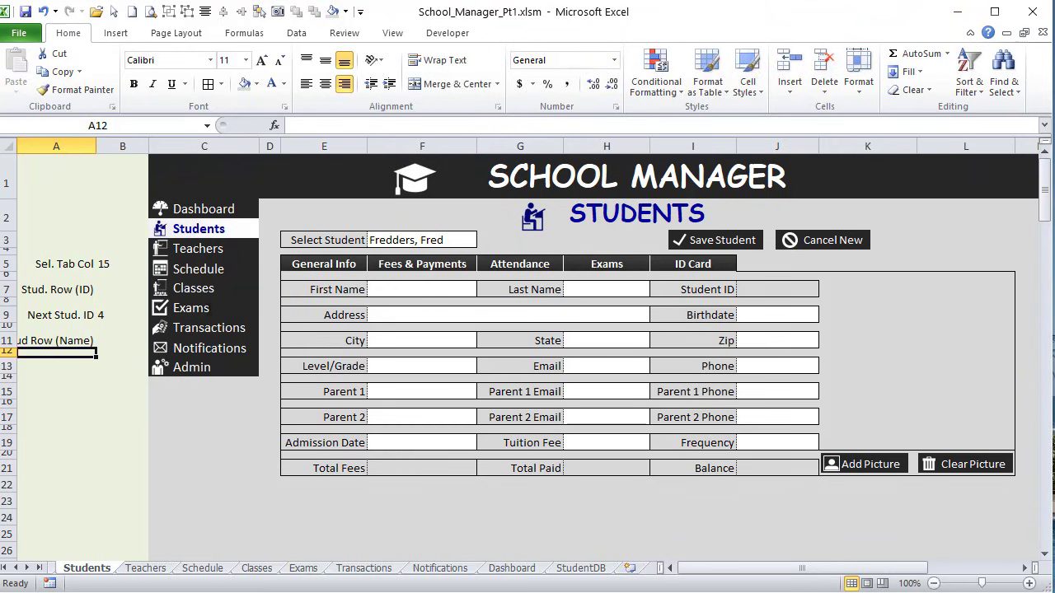
pyautogui.doubleClick(97, 146)
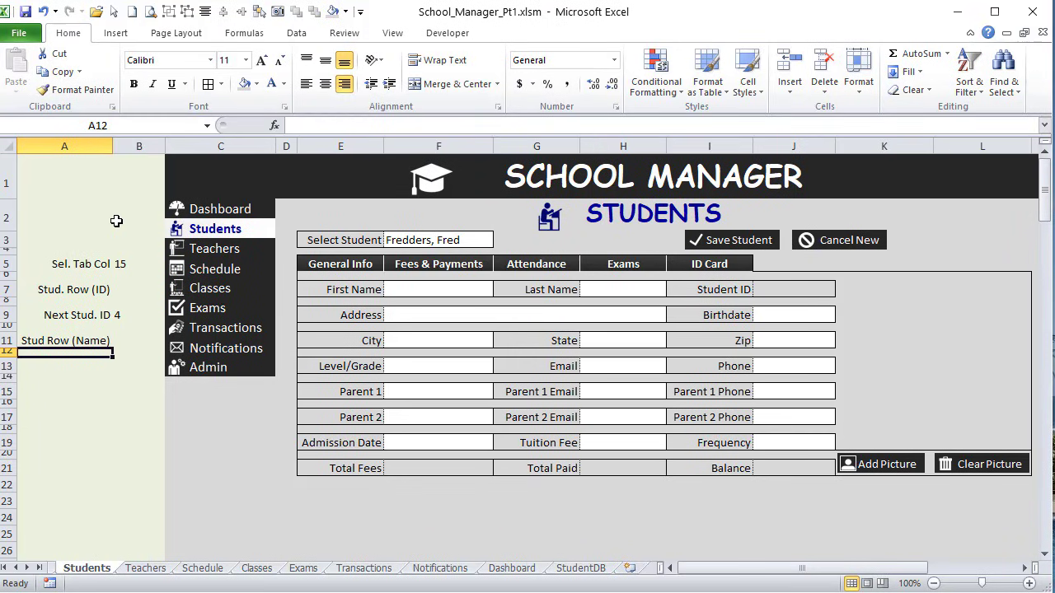
# Step: Enter the formula =IFERROR(MATCH(F3,Stud_Names,0)+3,"") in B11 to find the student row by name
pyautogui.click(142, 343)
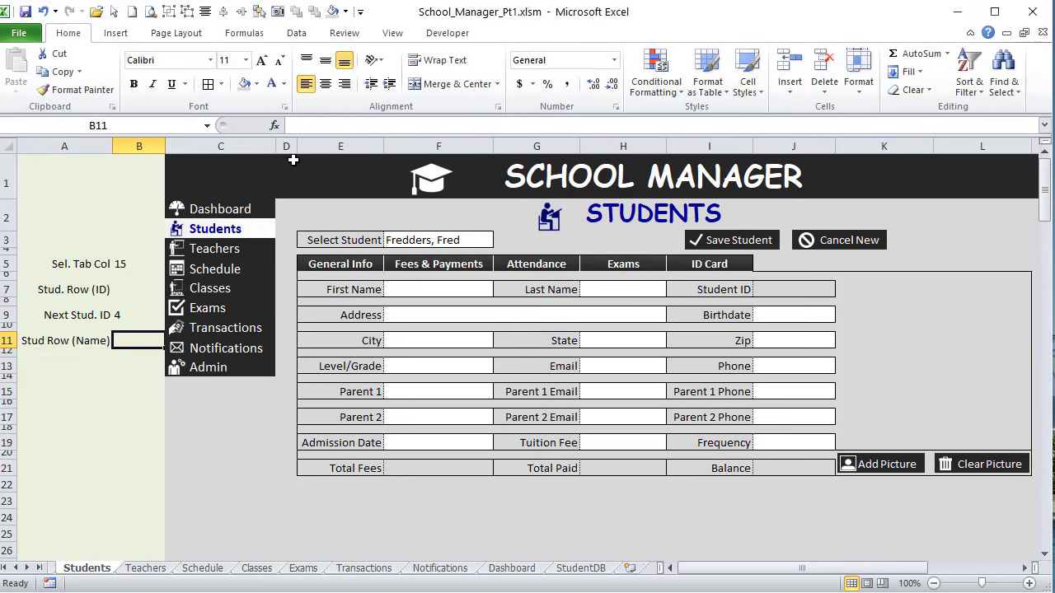
pyautogui.click(335, 126)
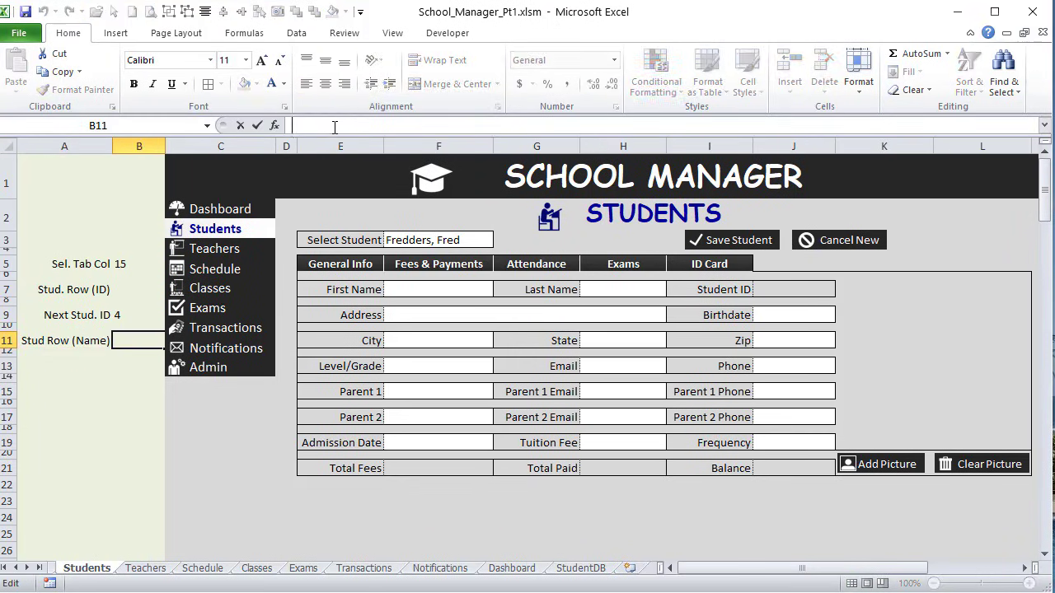
pyautogui.write('=ife')
pyautogui.press('Tab')
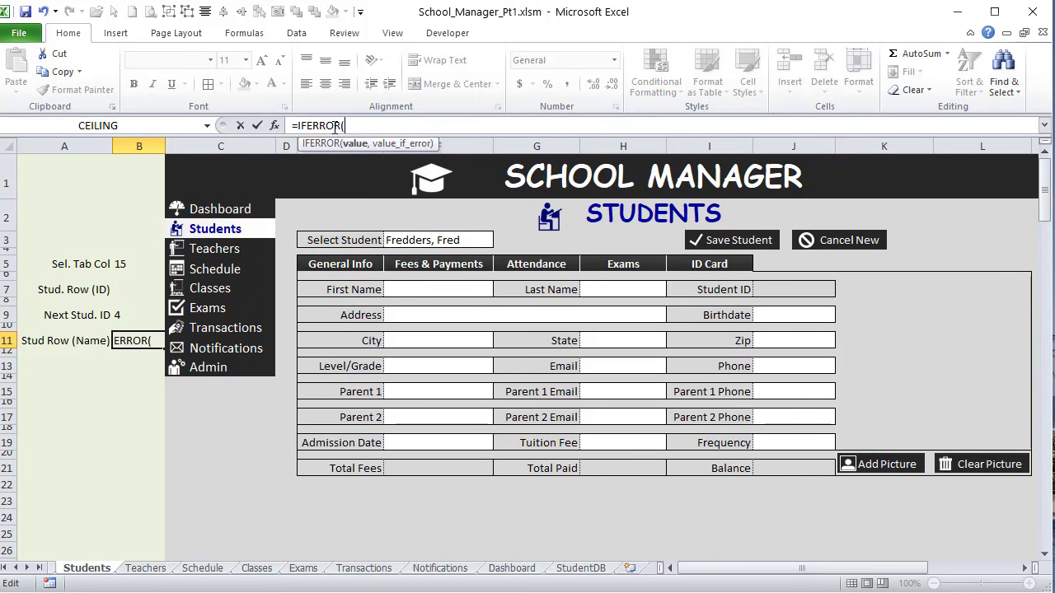
pyautogui.write('Match(')
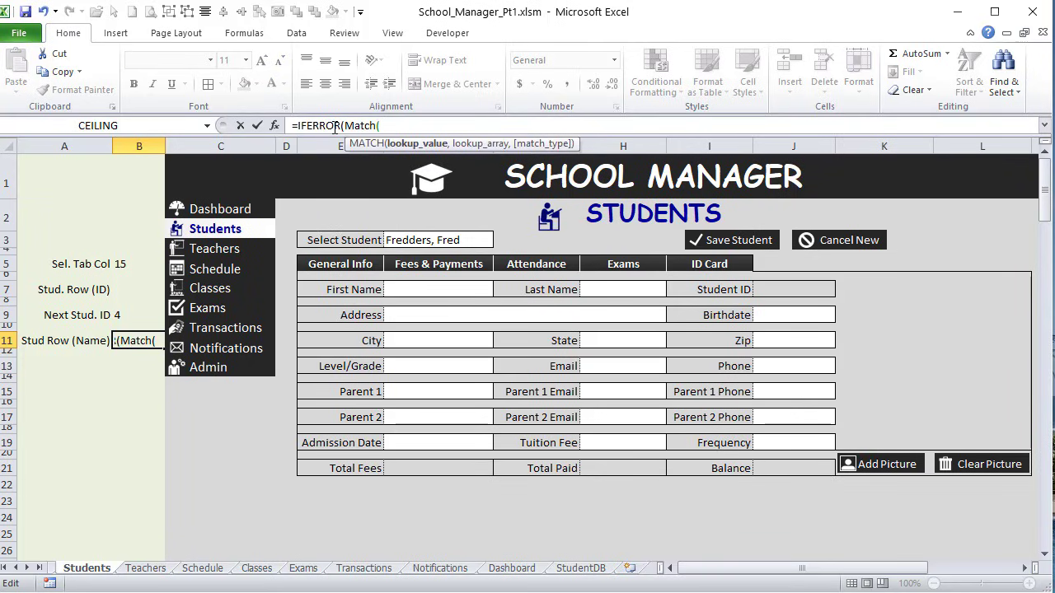
pyautogui.click(422, 238)
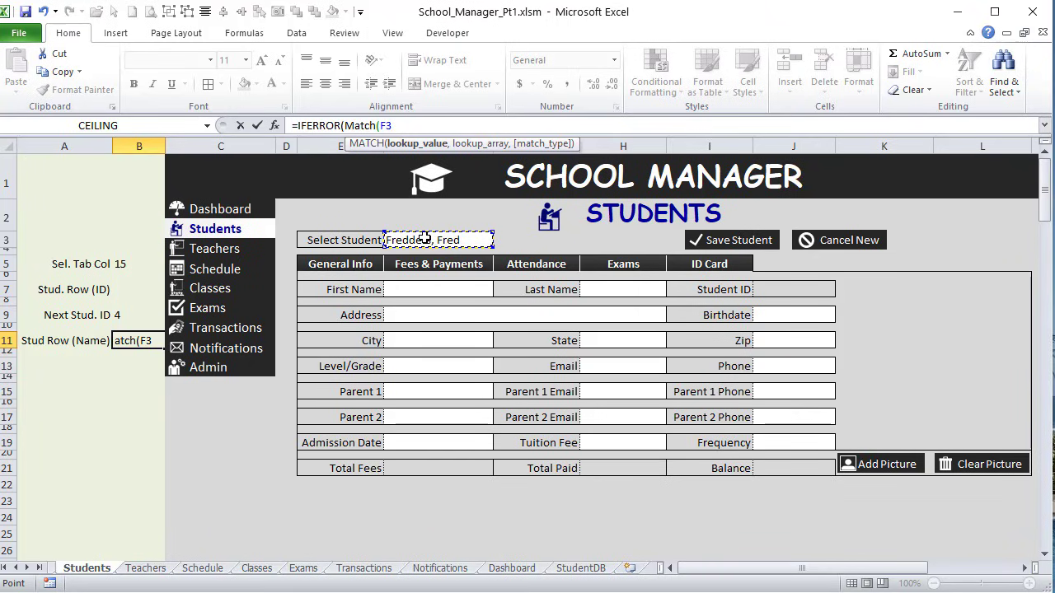
pyautogui.write(',')
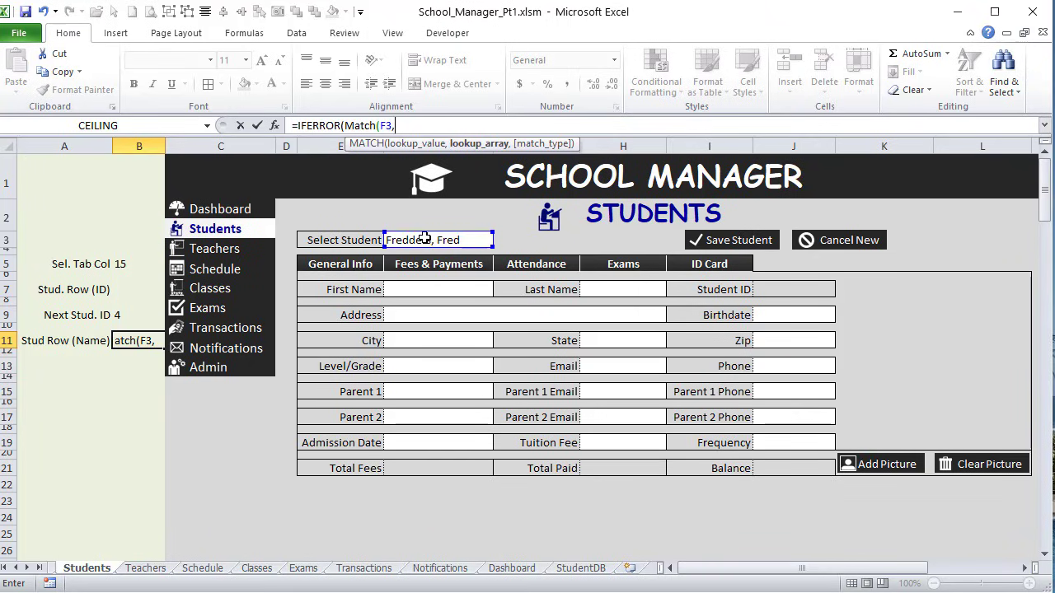
pyautogui.write('stu')
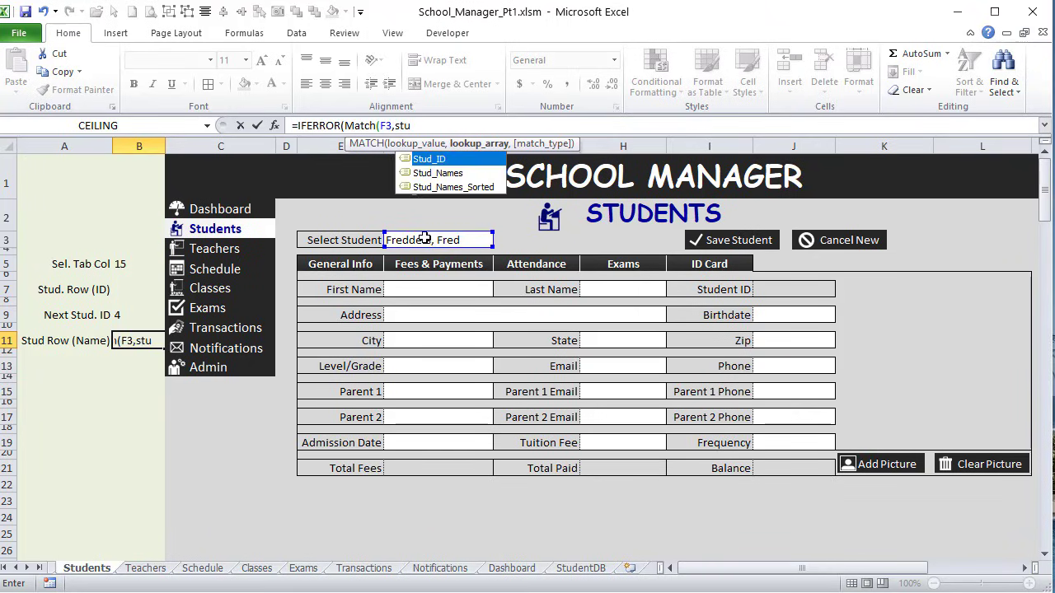
pyautogui.press('Down')
pyautogui.press('Tab')
pyautogui.write(',')
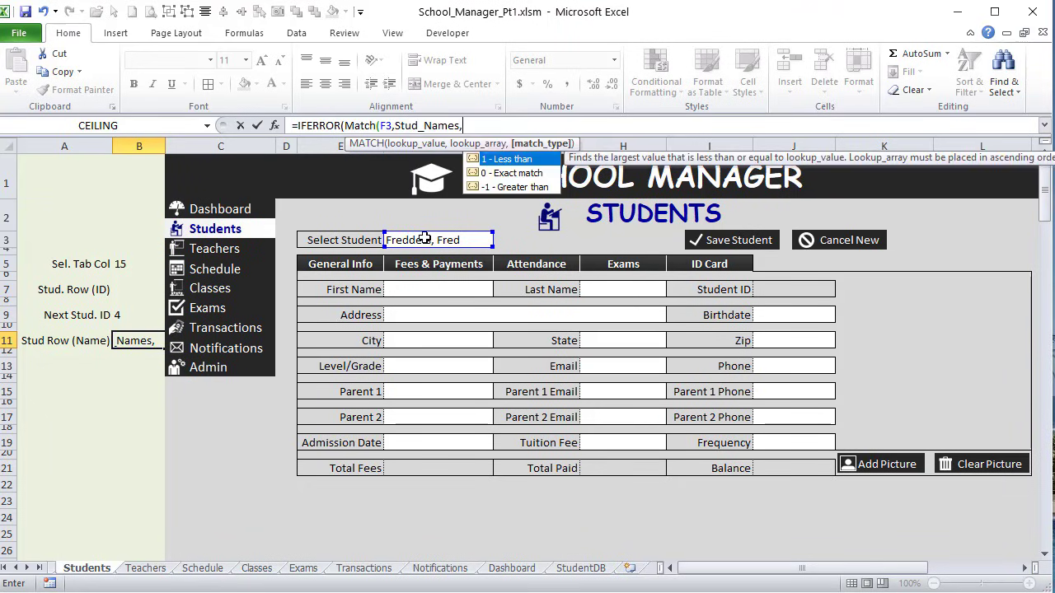
pyautogui.write('0)+')
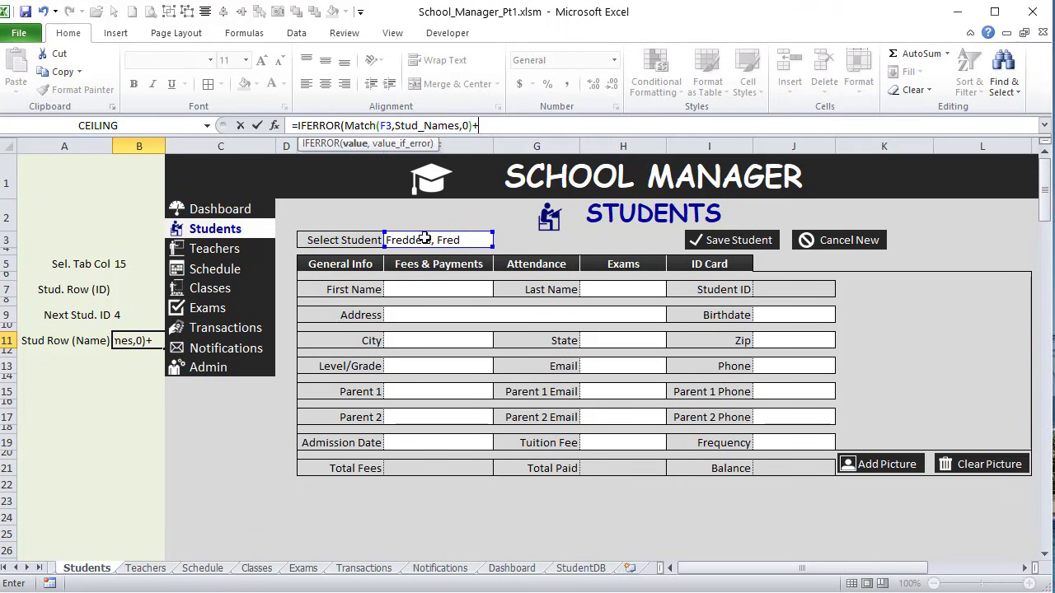
pyautogui.write('3,')
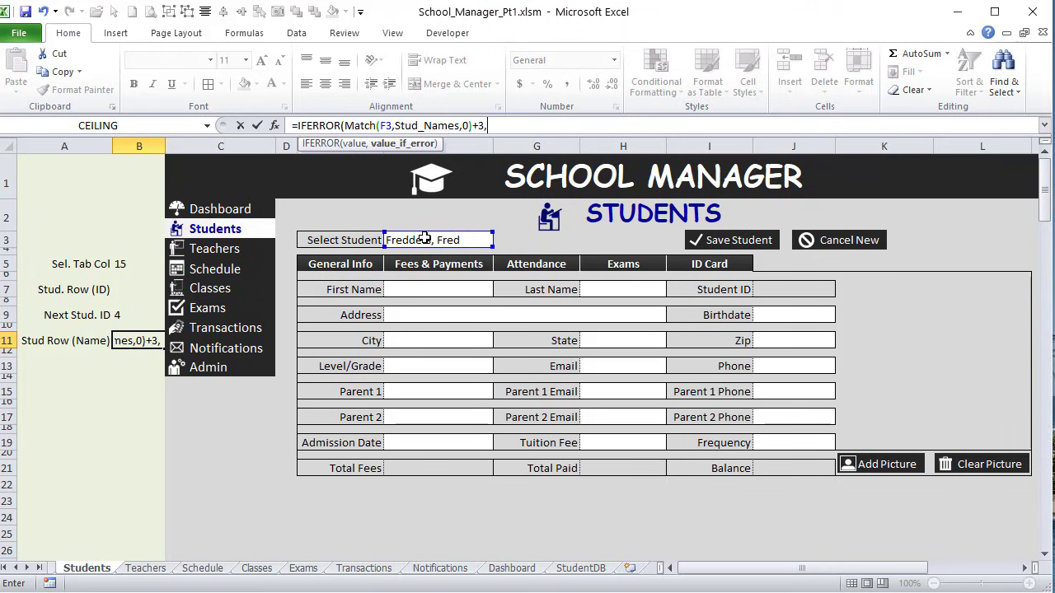
pyautogui.write('"")')
pyautogui.press('Return')
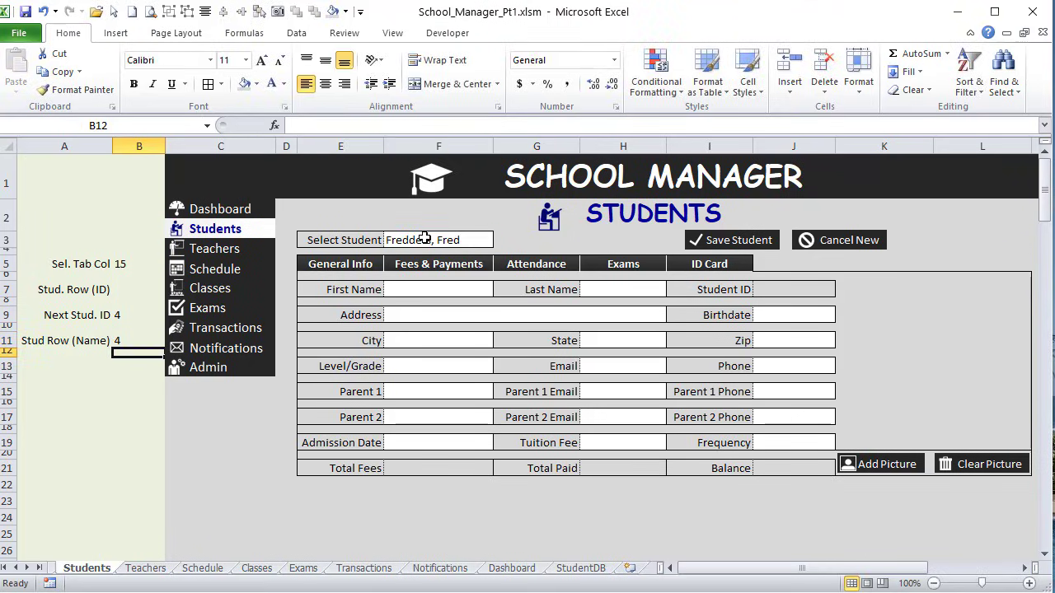
pyautogui.click(118, 339)
pyautogui.click(481, 241)
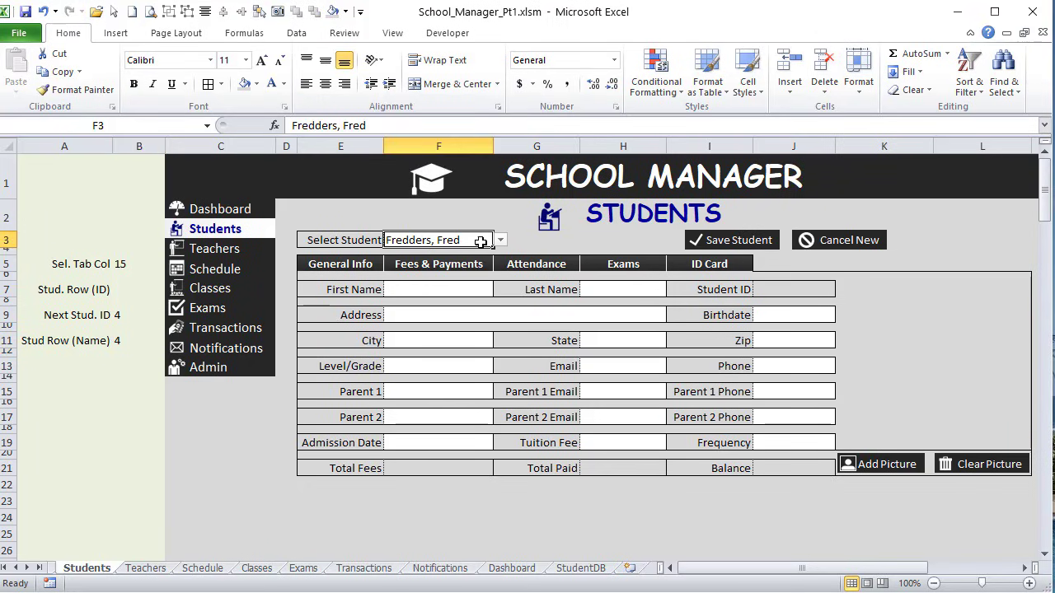
# Step: Fill the helper labels and values in columns A:B of rows 5, 7, 9 and 11 yellow and give them borders
pyautogui.click(501, 243)
pyautogui.click(501, 243)
pyautogui.click(138, 338)
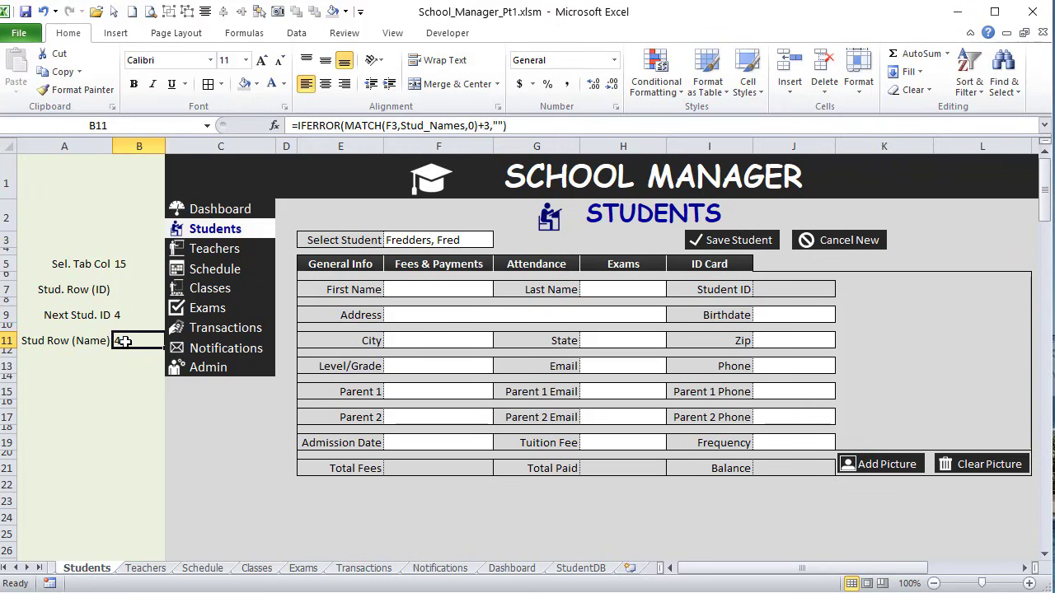
pyautogui.moveTo(115, 340); pyautogui.dragTo(70, 339)
pyautogui.keyDown('ctrl'); pyautogui.click(123, 315); pyautogui.keyUp('ctrl')
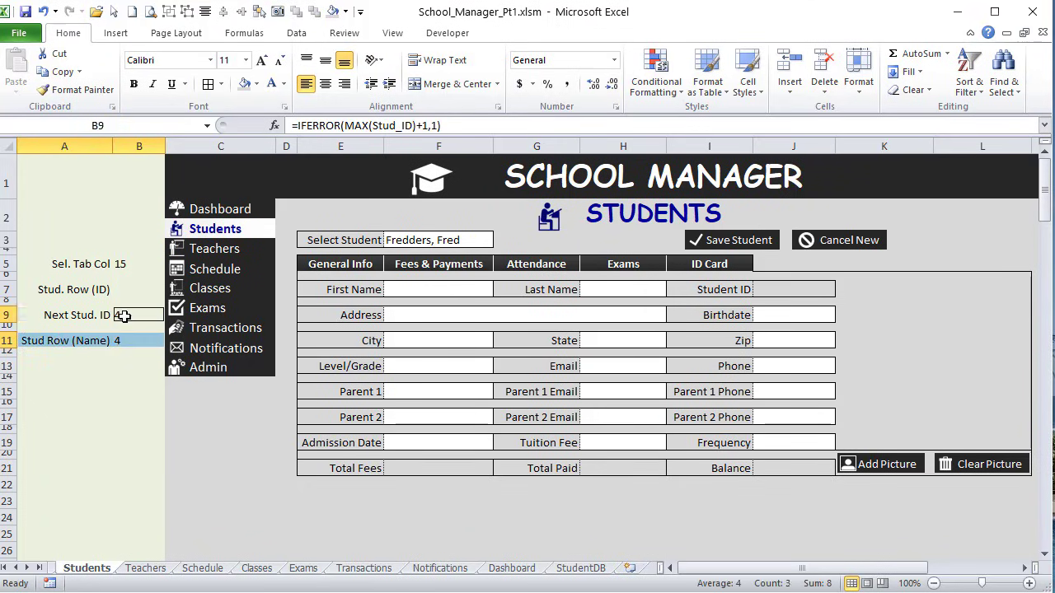
pyautogui.moveTo(123, 316); pyautogui.dragTo(79, 264)
pyautogui.click(257, 84)
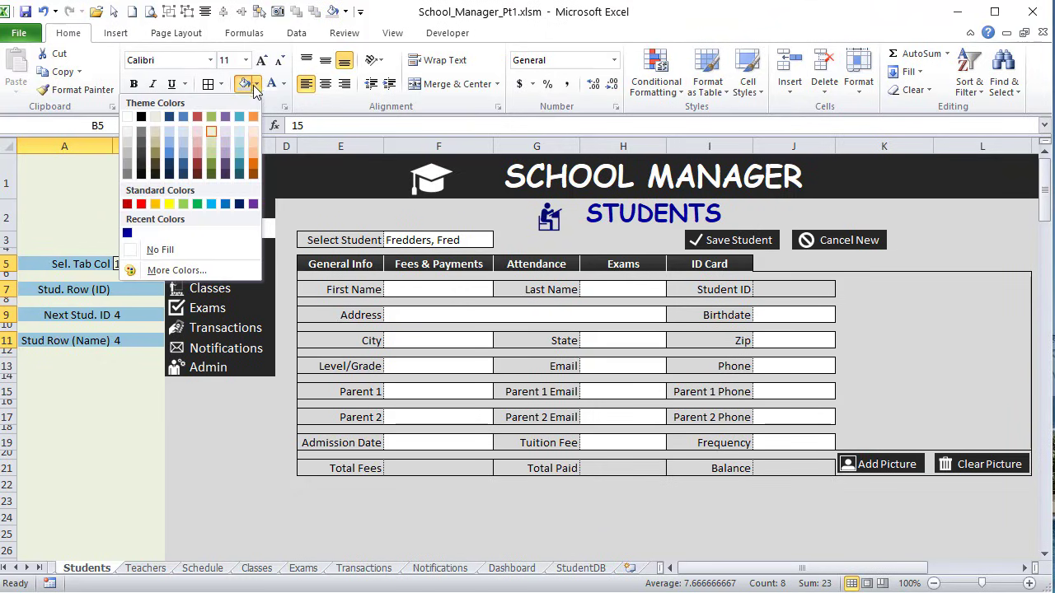
pyautogui.click(183, 204)
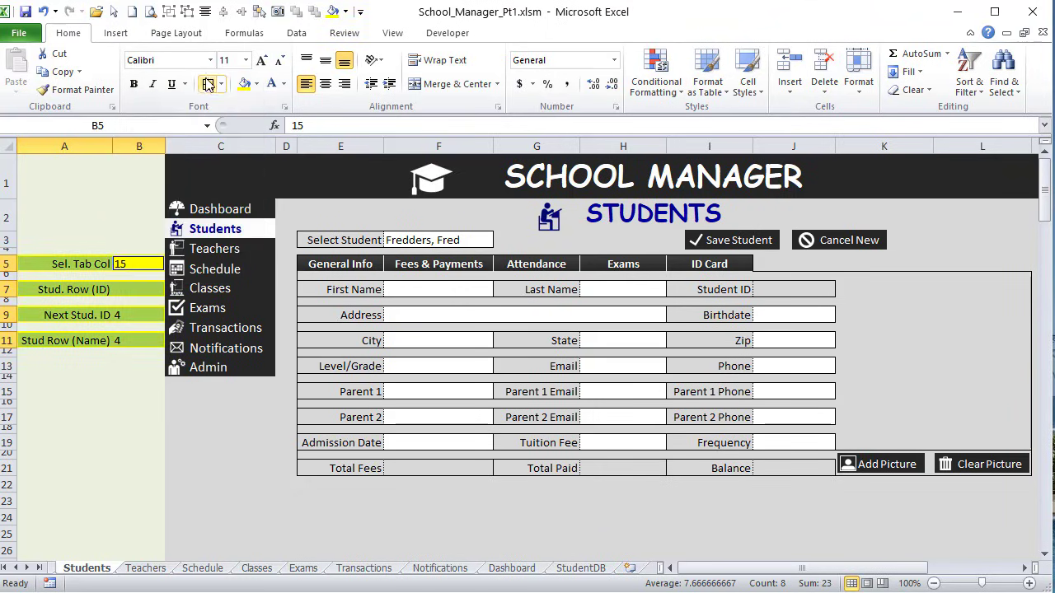
pyautogui.click(98, 201)
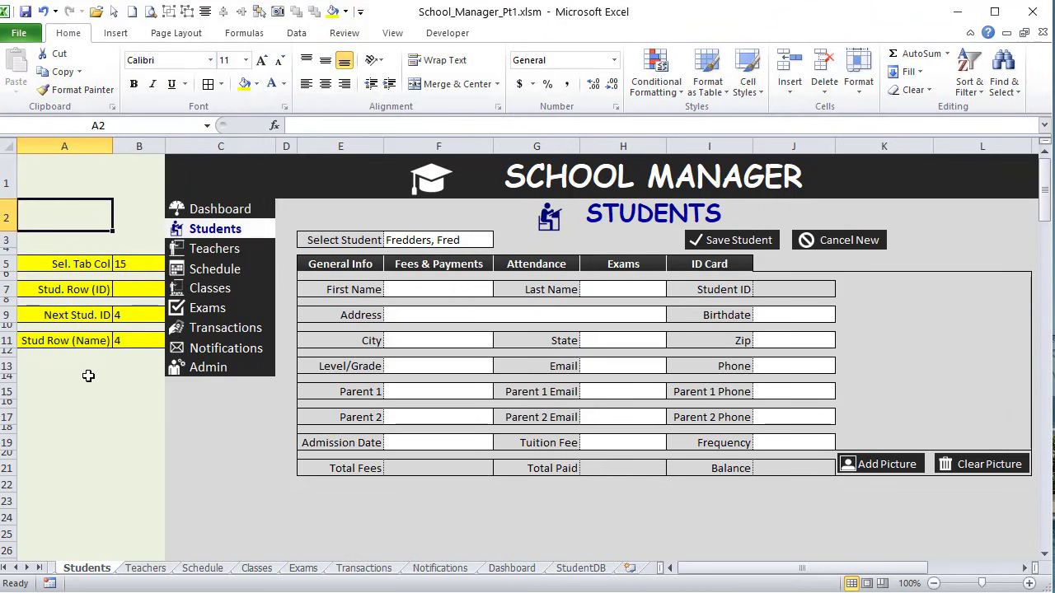
# Step: Examine the student row formula in B7 and the First Name and Last Name input cells F7 and H7
pyautogui.click(137, 290)
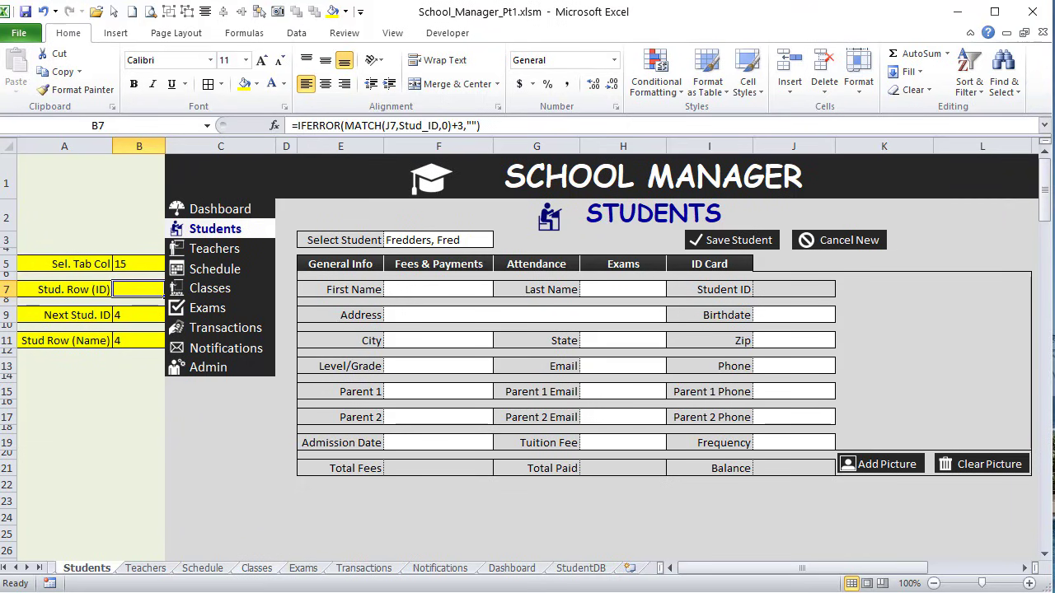
pyautogui.hotkey('alt', 'F11')
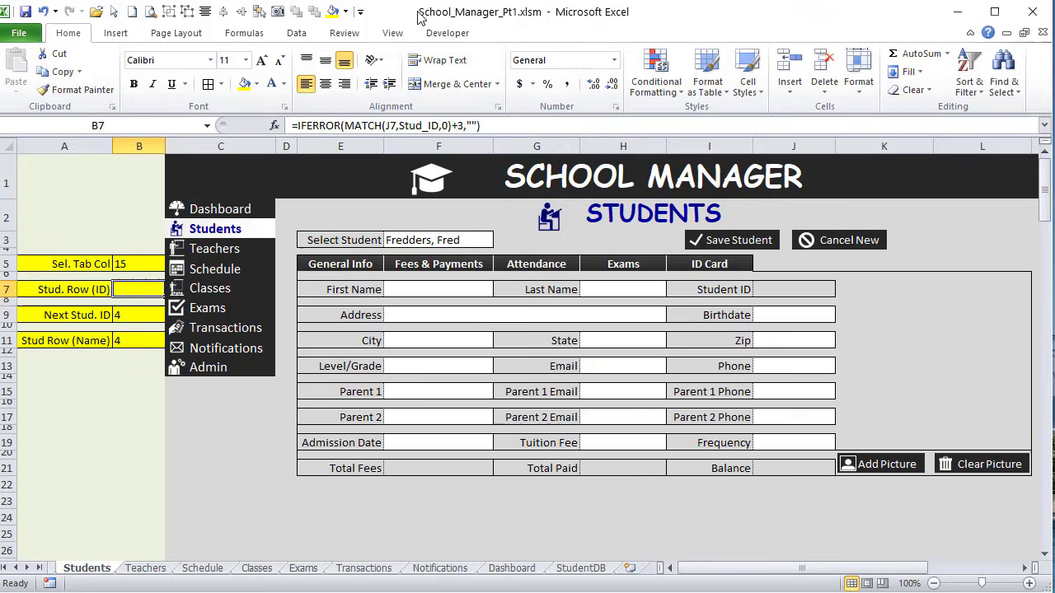
pyautogui.click(422, 18)
pyautogui.click(422, 288)
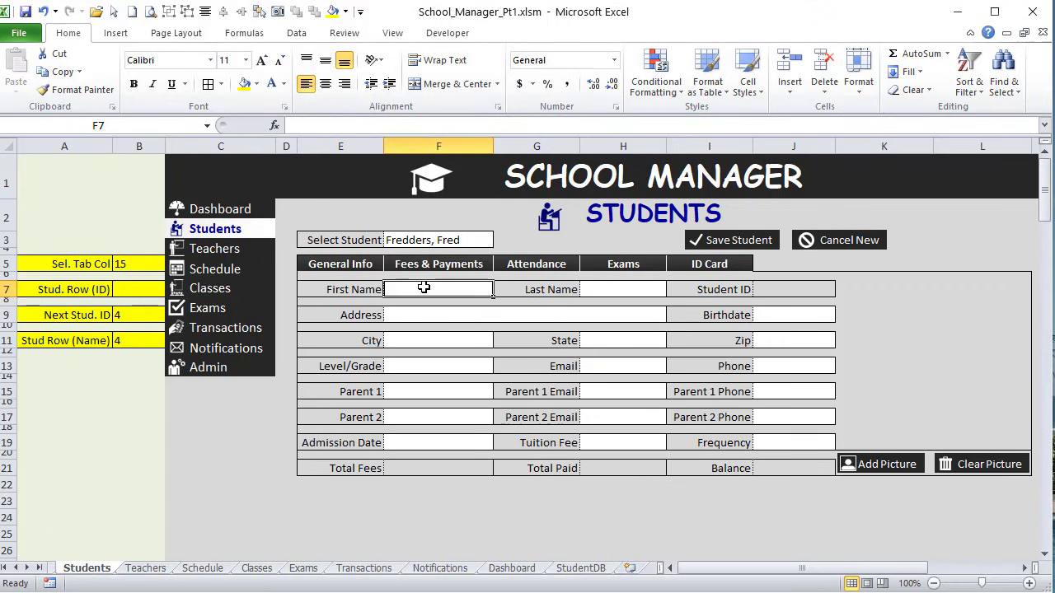
pyautogui.click(602, 288)
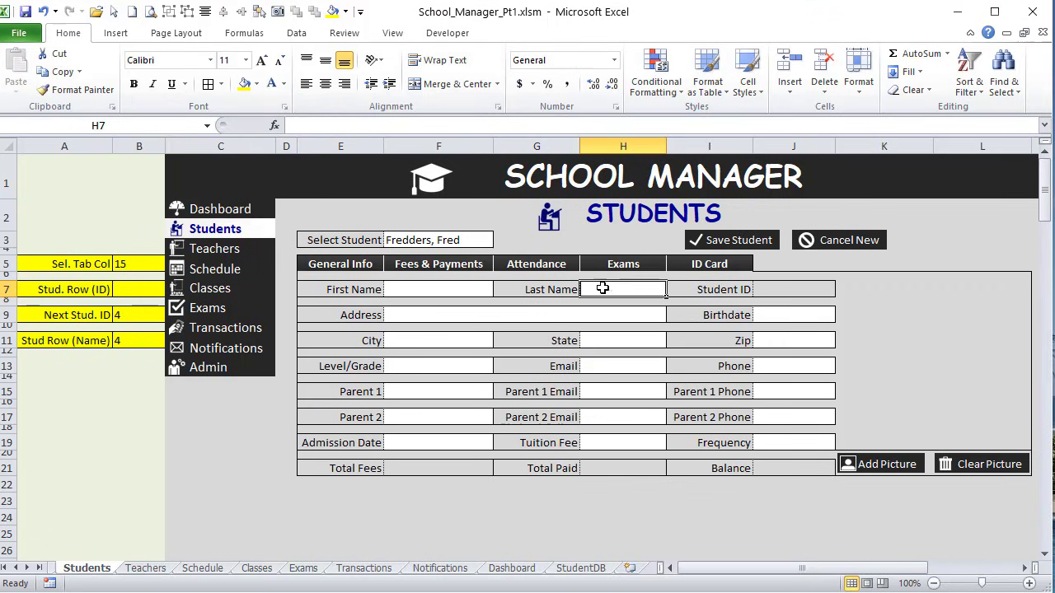
pyautogui.click(433, 287)
pyautogui.click(625, 291)
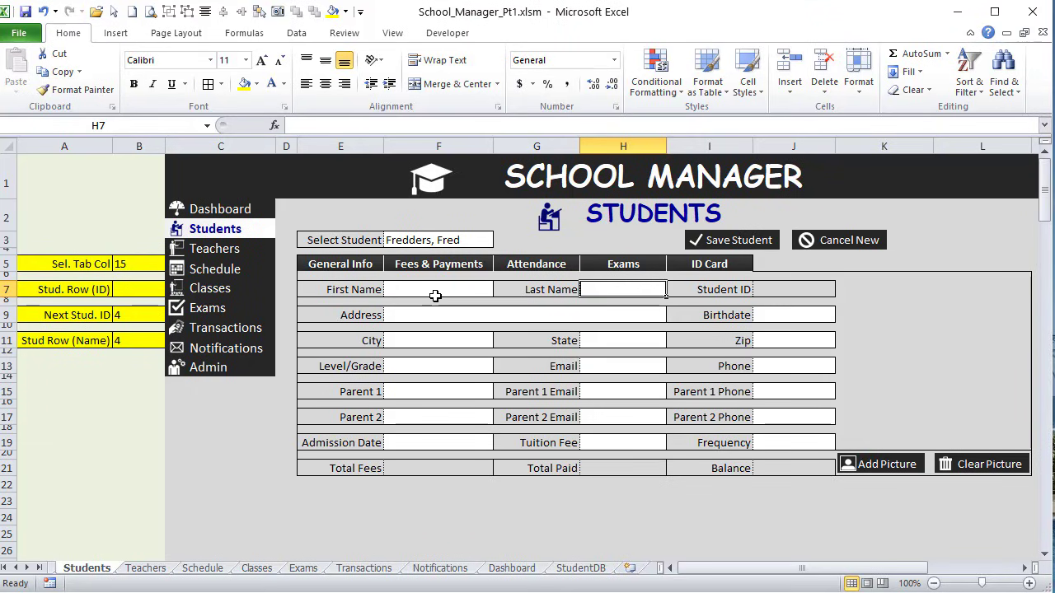
pyautogui.click(436, 288)
pyautogui.click(615, 291)
# Step: Switch to the VBA editor and begin an If test on .Range("F7").Value inside With Students in Student_SaveUpdate
pyautogui.hotkey('alt', 'F11')
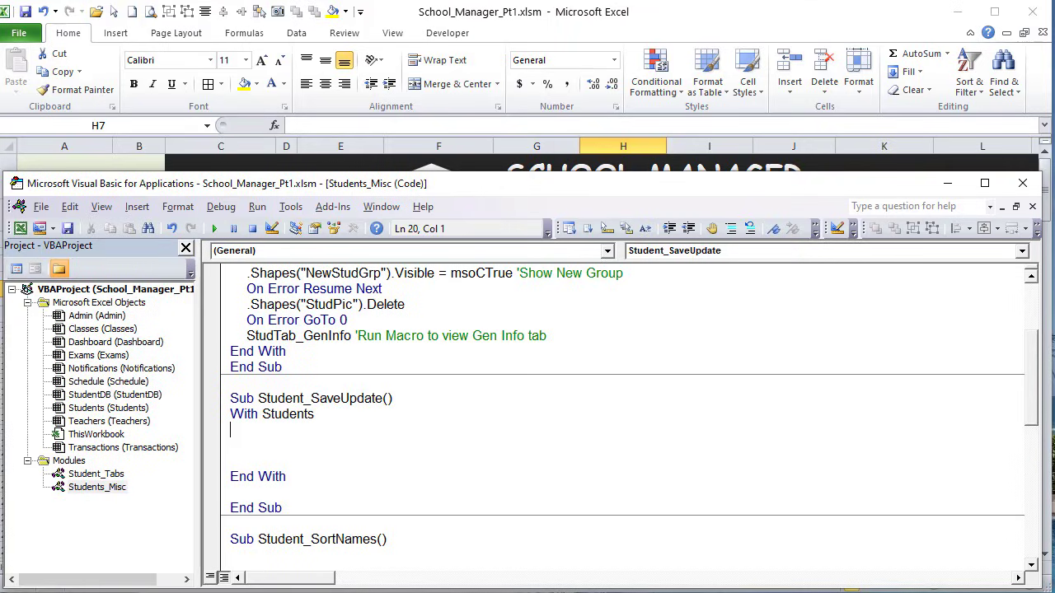
pyautogui.write('if .Range("F7").value')
pyautogui.press('Left')
pyautogui.press('Left')
pyautogui.press('Left')
pyautogui.press('Left')
pyautogui.press('Left')
pyautogui.press('Left')
pyautogui.press('Left')
pyautogui.press('Left')
pyautogui.write('F7").value')
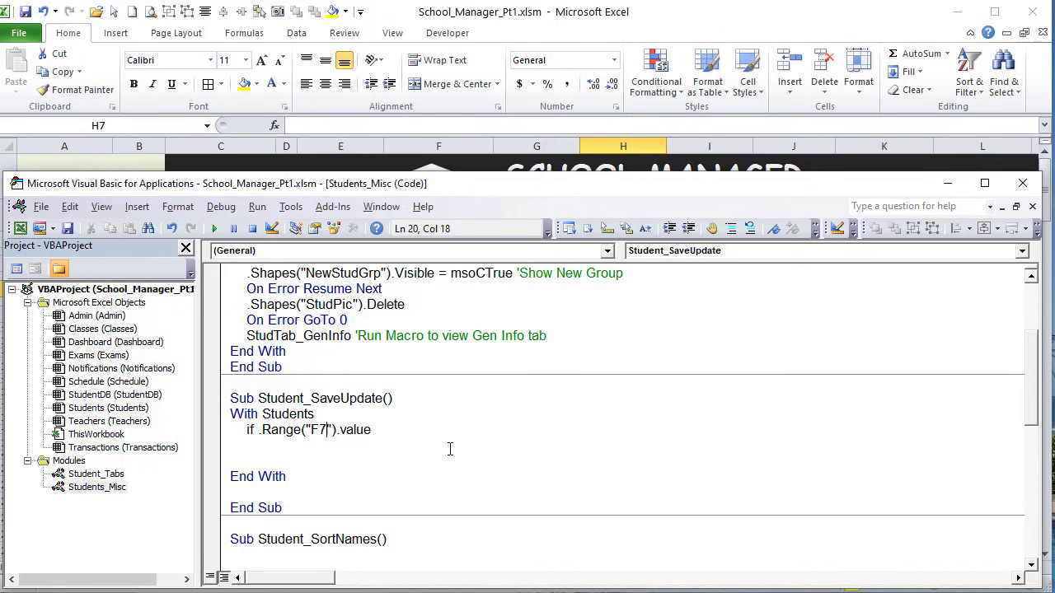
# Step: Complete the If condition to check for F7 = Empty Or .Range("H7").Value = Empty, ending the line with Then
pyautogui.write(' = Empty or .Range("   ").value')
pyautogui.press('Left')
pyautogui.press('Left')
pyautogui.press('Left')
pyautogui.press('Left')
pyautogui.press('Left')
pyautogui.press('Left')
pyautogui.press('Left')
pyautogui.press('Left')
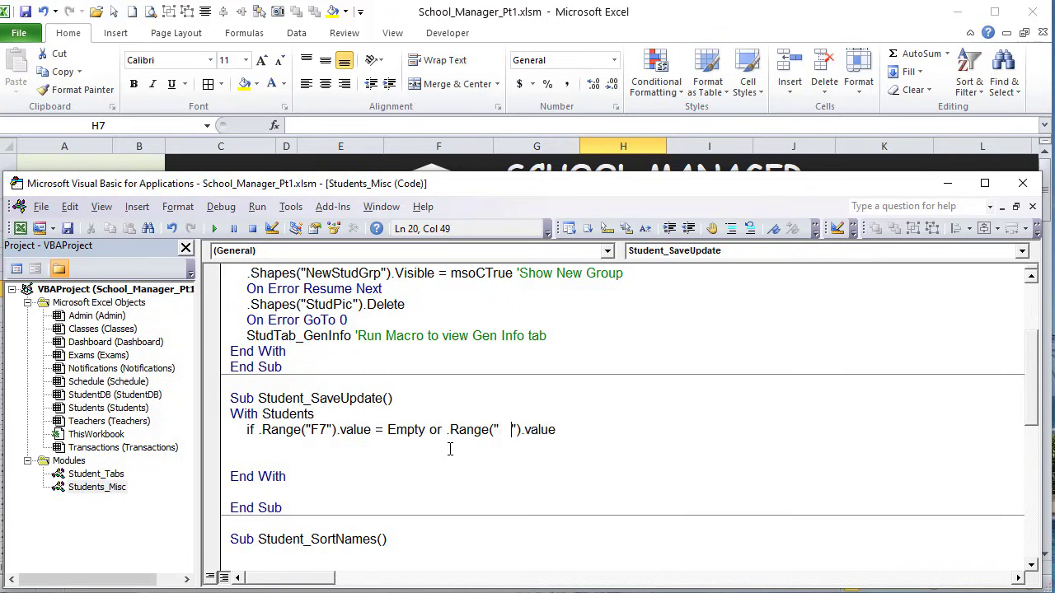
pyautogui.press('BackSpace')
pyautogui.press('BackSpace')
pyautogui.press('BackSpace')
pyautogui.write('H7')
pyautogui.write(' = Empty')
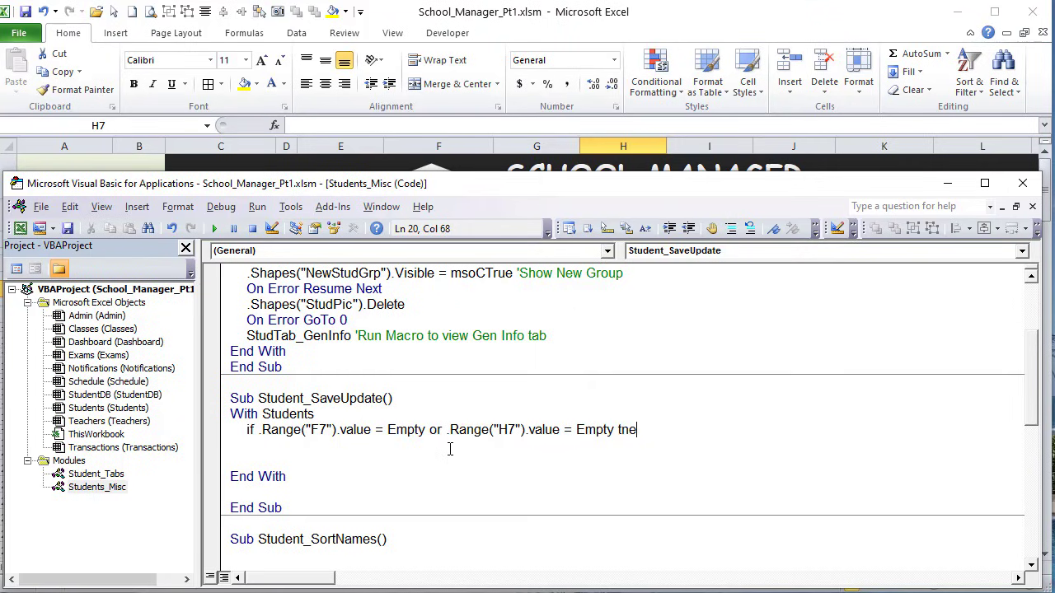
pyautogui.write(' then')
pyautogui.press('Return')
# Step: Under the If line, add MsgBox "Please make sure to add student First Name & Last Name"
pyautogui.write('Msg')
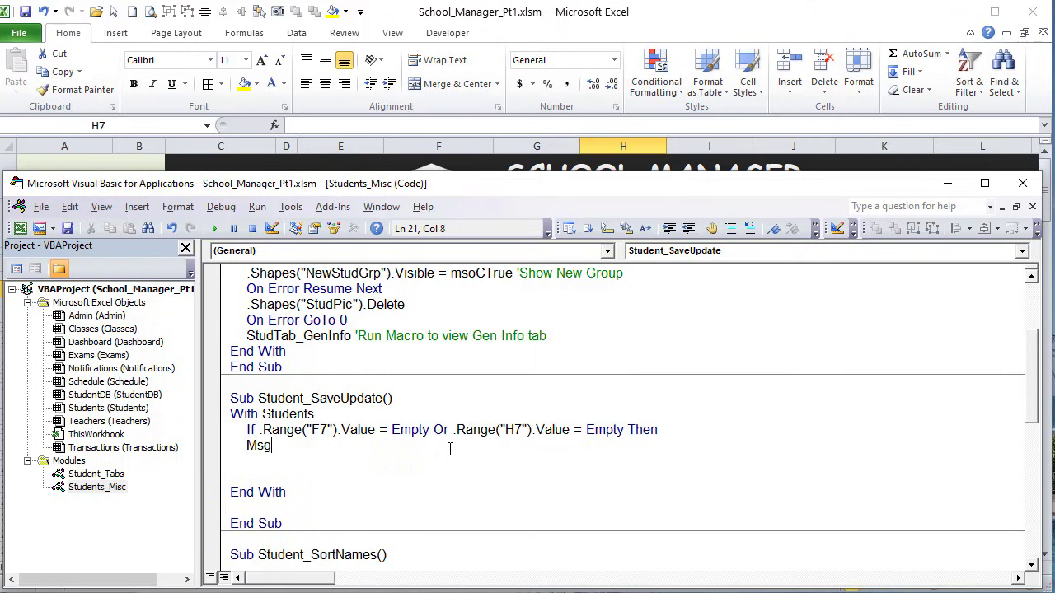
pyautogui.write('Box "')
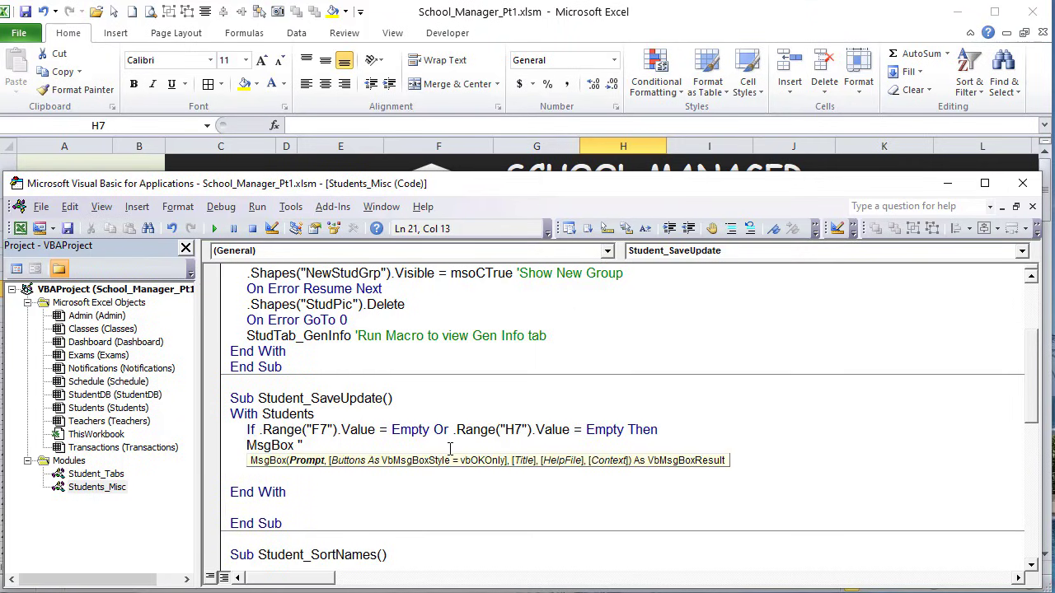
pyautogui.write('Please make sure to f')
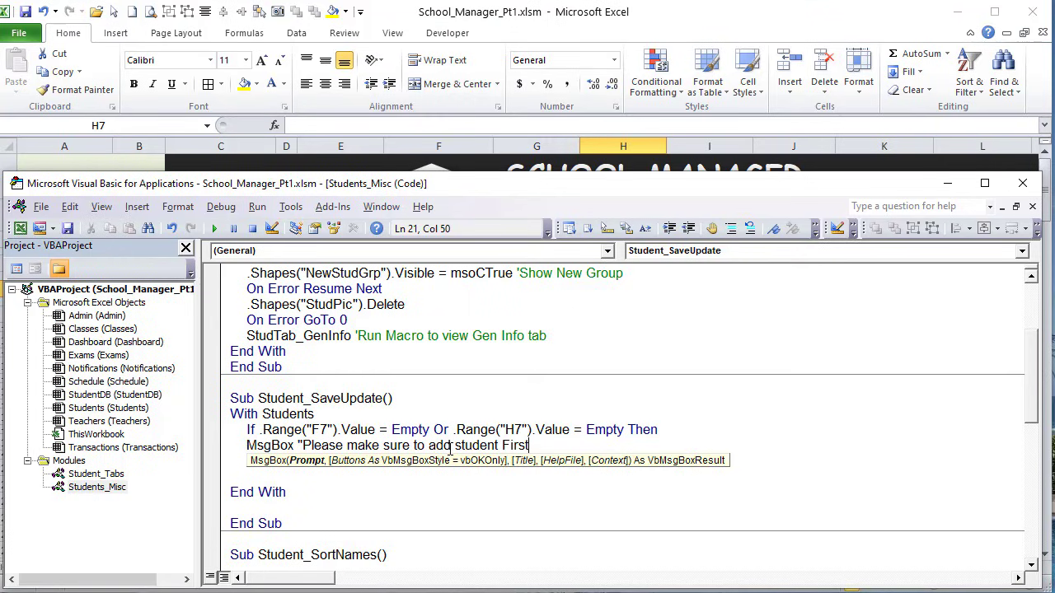
pyautogui.write('ame & Last Name"')
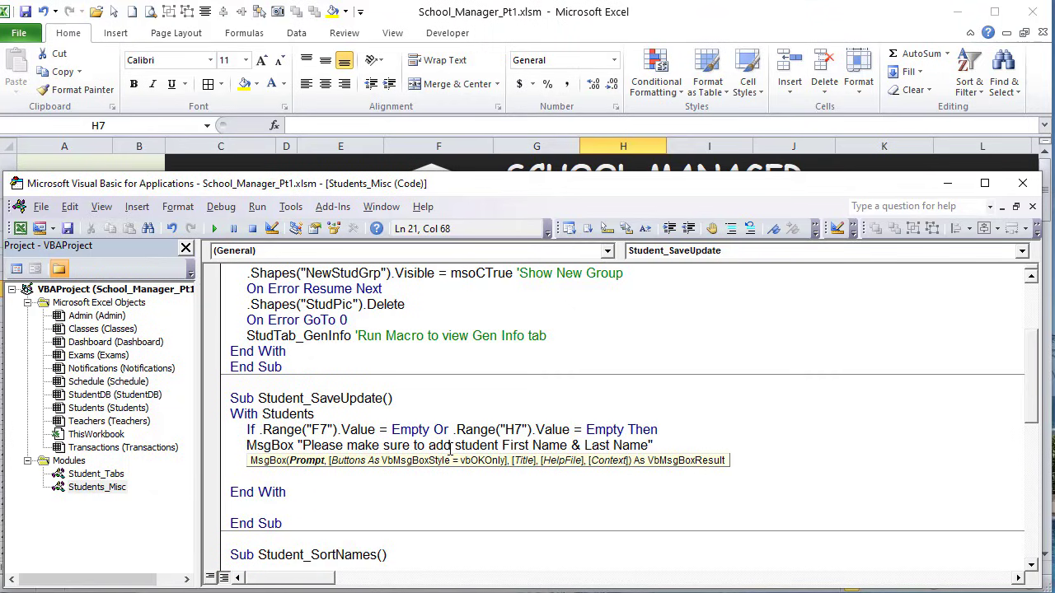
# Step: Finish the name check with Exit Sub and End If, and indent the MsgBox and Exit Sub lines
pyautogui.press('Return')
pyautogui.write('E')
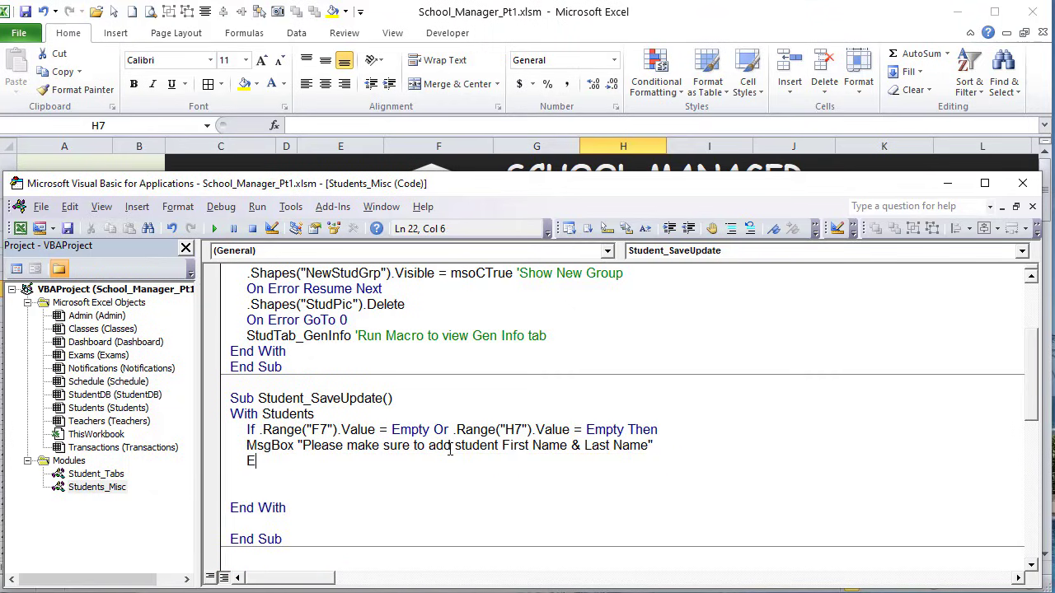
pyautogui.write('xitg S')
pyautogui.press('BackSpace')
pyautogui.press('BackSpace')
pyautogui.write('Sub')
pyautogui.press('Return')
pyautogui.write('End If')
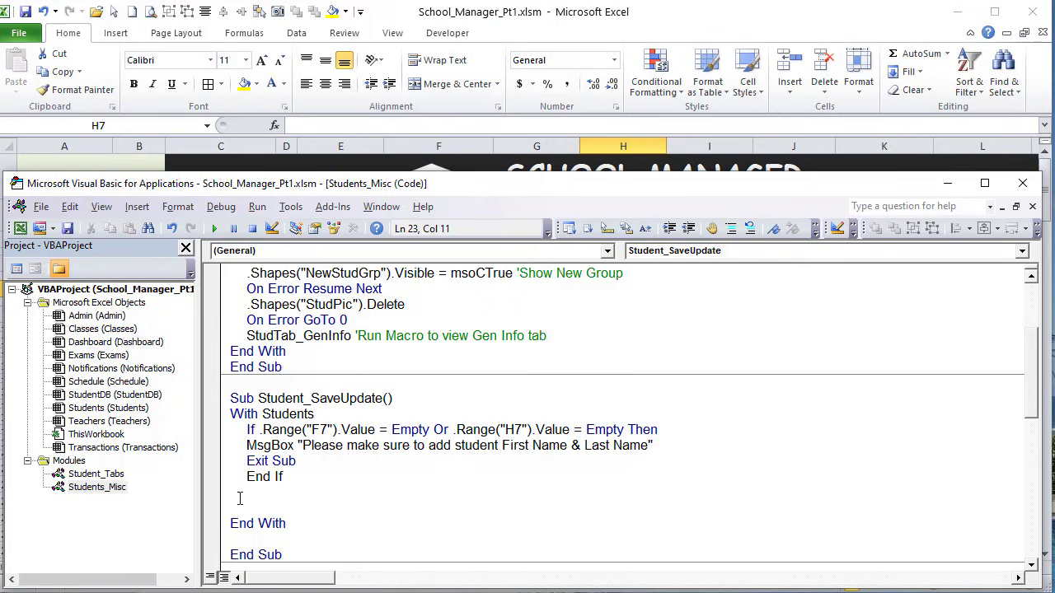
pyautogui.moveTo(295, 461); pyautogui.dragTo(221, 446)
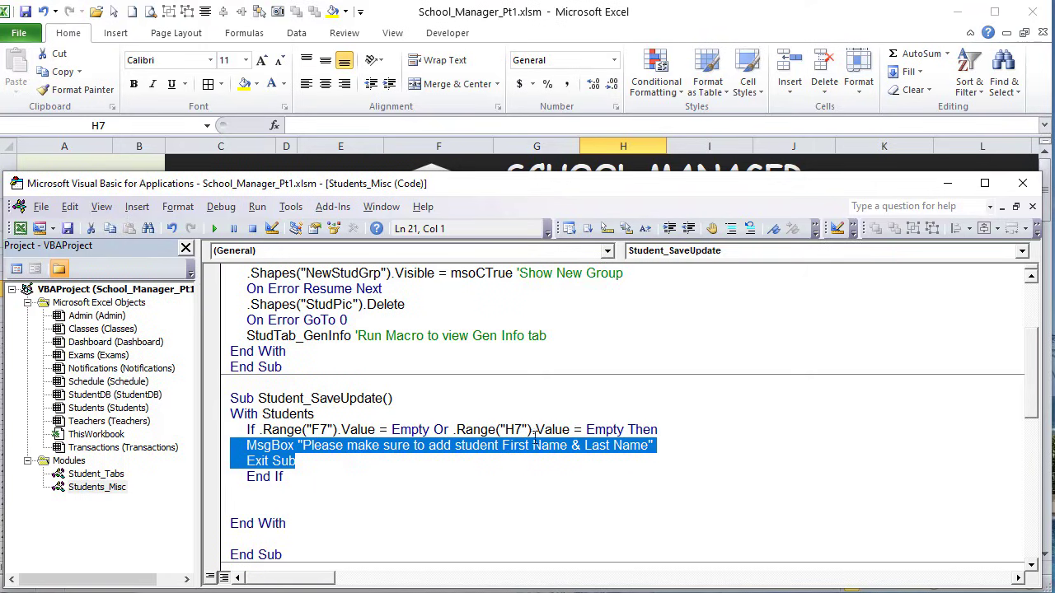
pyautogui.press('Tab')
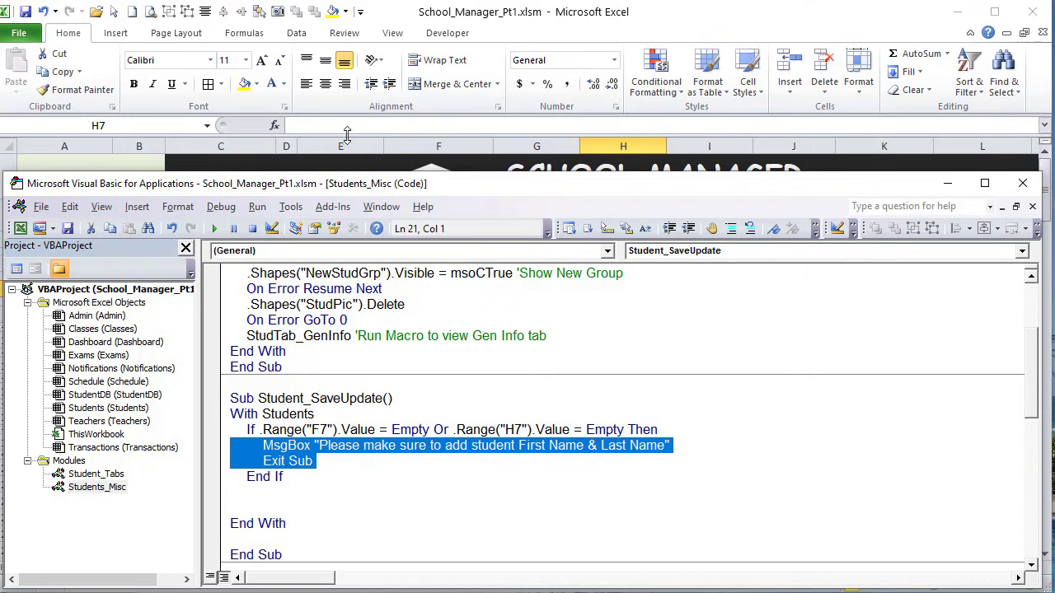
# Step: Recheck name cells F7 and H7 on the sheet, and add the comment 'Check For Existing Or New Student below End If in the macro
pyautogui.click(352, 165)
pyautogui.click(435, 290)
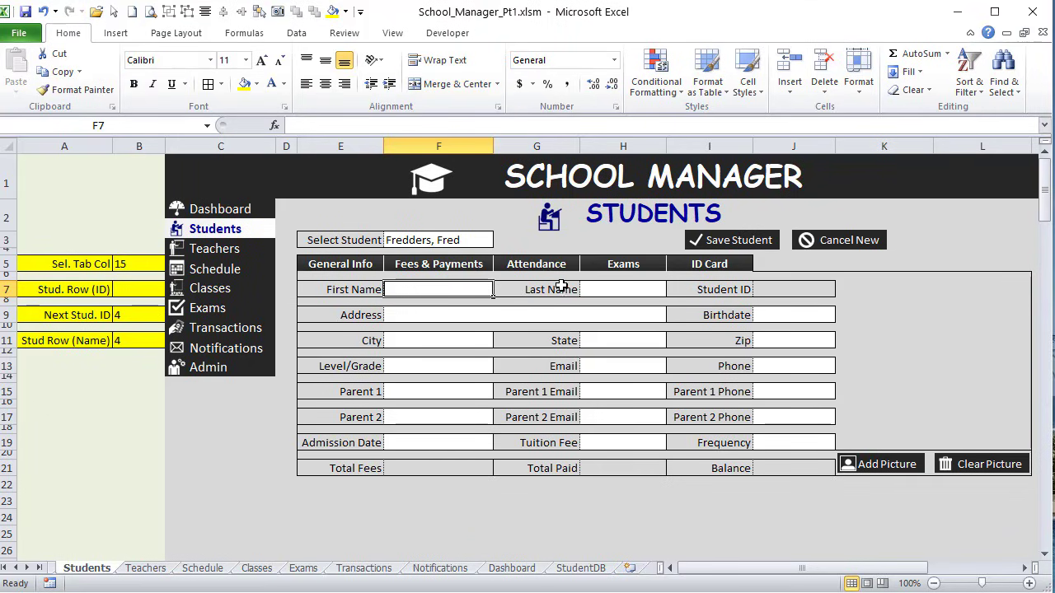
pyautogui.click(609, 288)
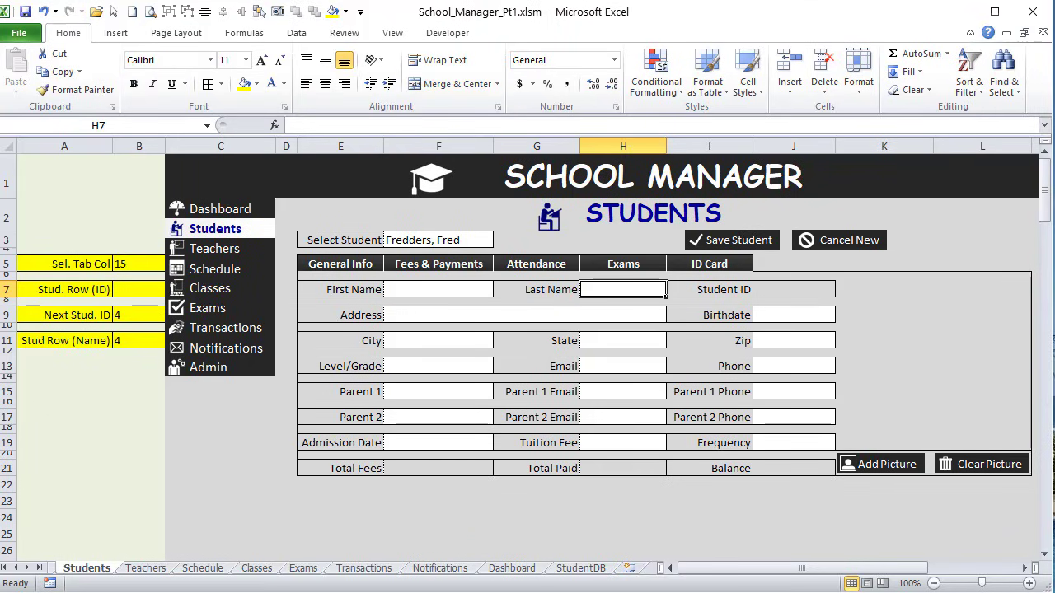
pyautogui.click(458, 591)
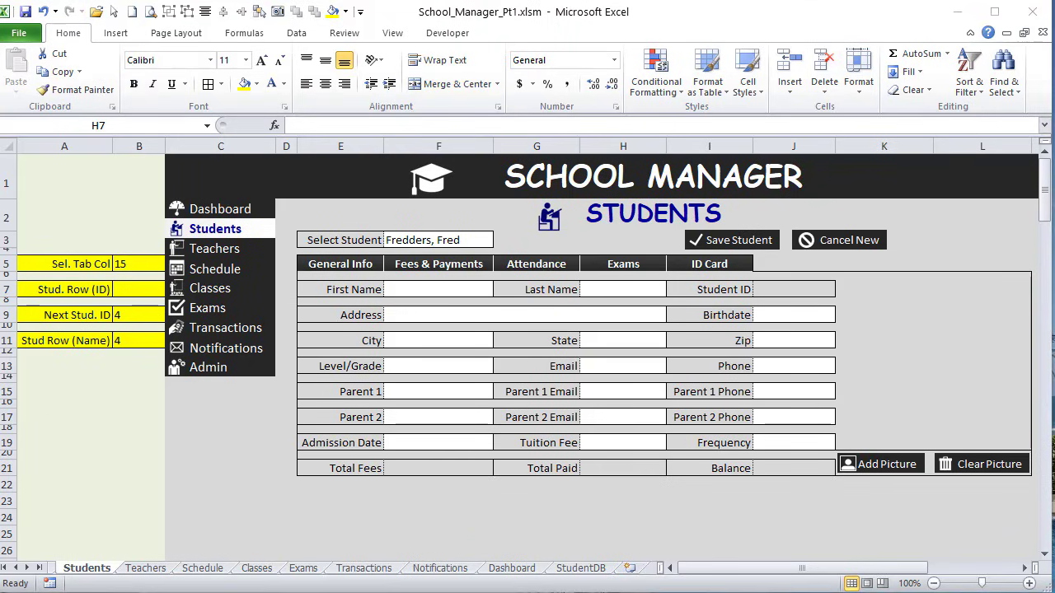
pyautogui.click(457, 592)
pyautogui.click(317, 492)
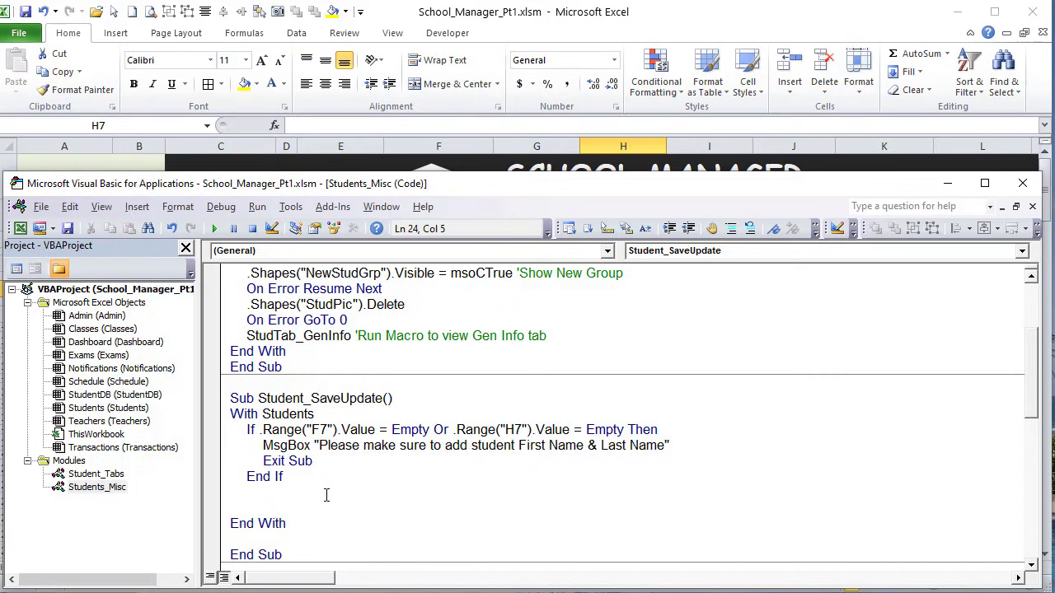
pyautogui.write("'Chedk")
pyautogui.press('BackSpace')
pyautogui.press('BackSpace')
pyautogui.press('BackSpace')
pyautogui.write('ck For Existing Or New Student')
pyautogui.press('Return')
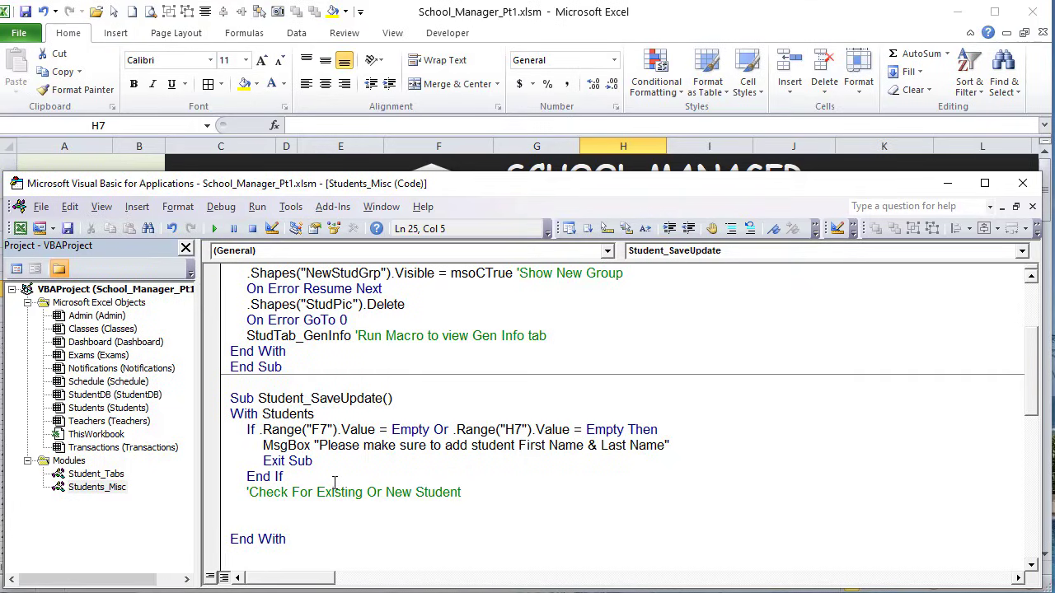
# Step: Collapse the workbook's ribbon and add the macro line If .Range("B7").Value = Empty Then, commented 'New student
pyautogui.click(970, 34)
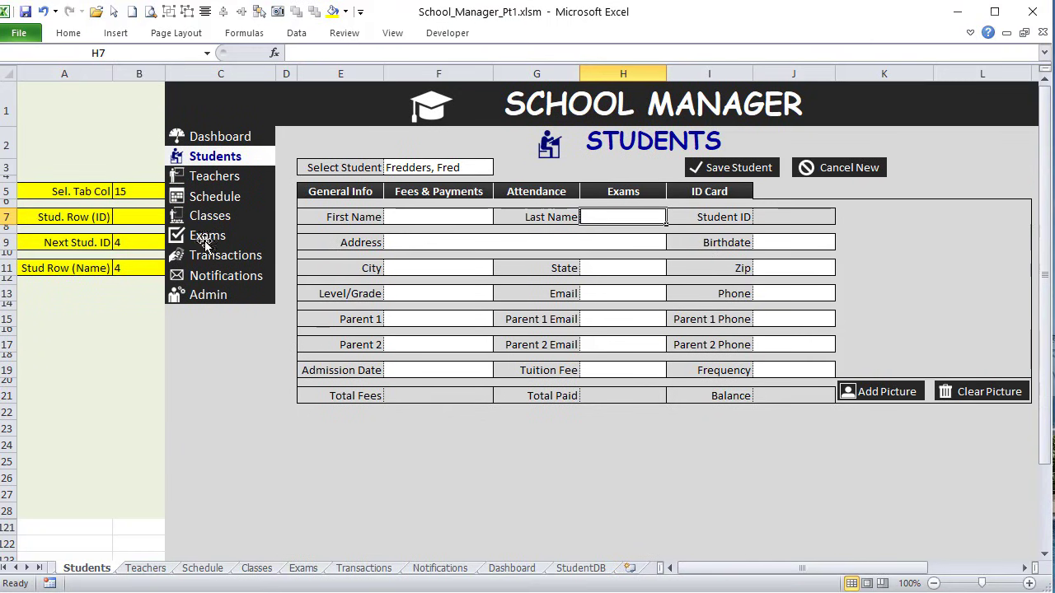
pyautogui.click(145, 216)
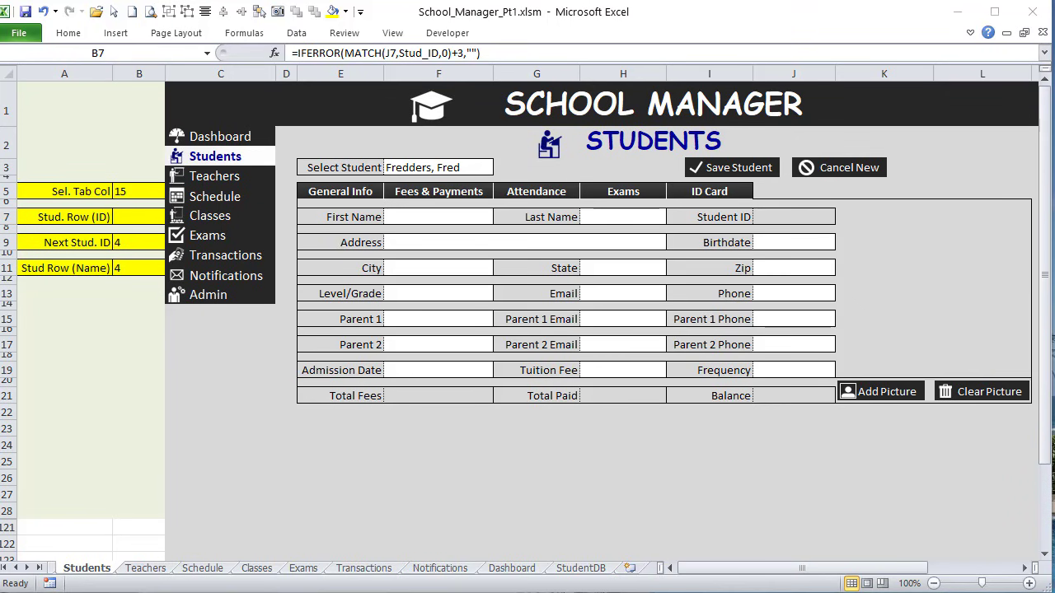
pyautogui.hotkey('alt', 'F11')
pyautogui.write('if .Range("B").value')
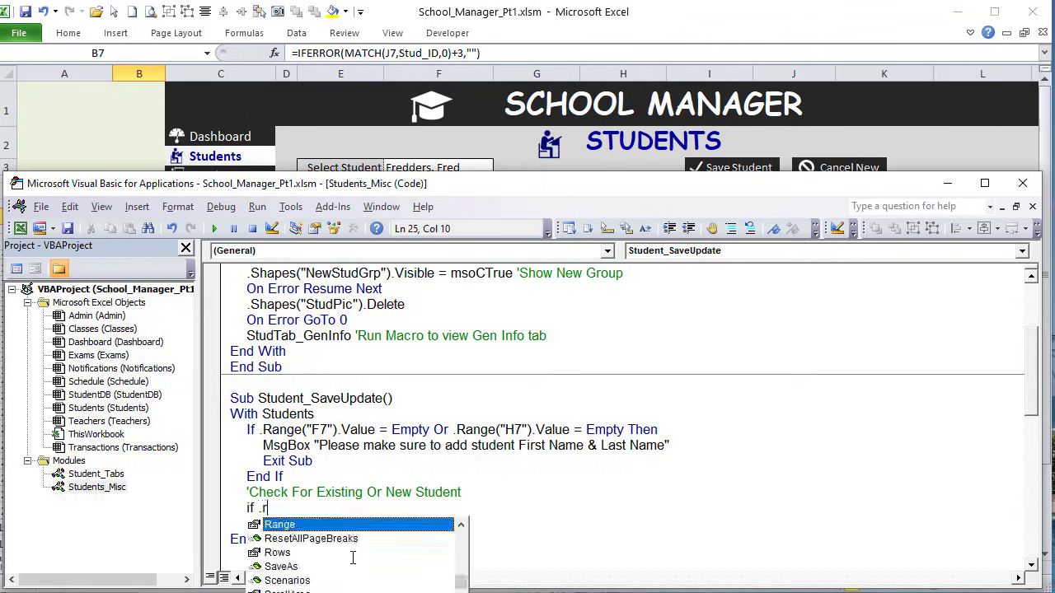
pyautogui.press('Left')
pyautogui.press('Left')
pyautogui.press('Left')
pyautogui.press('Left')
pyautogui.press('Left')
pyautogui.press('Left')
pyautogui.press('Left')
pyautogui.press('Left')
pyautogui.write('B')
pyautogui.write('7')
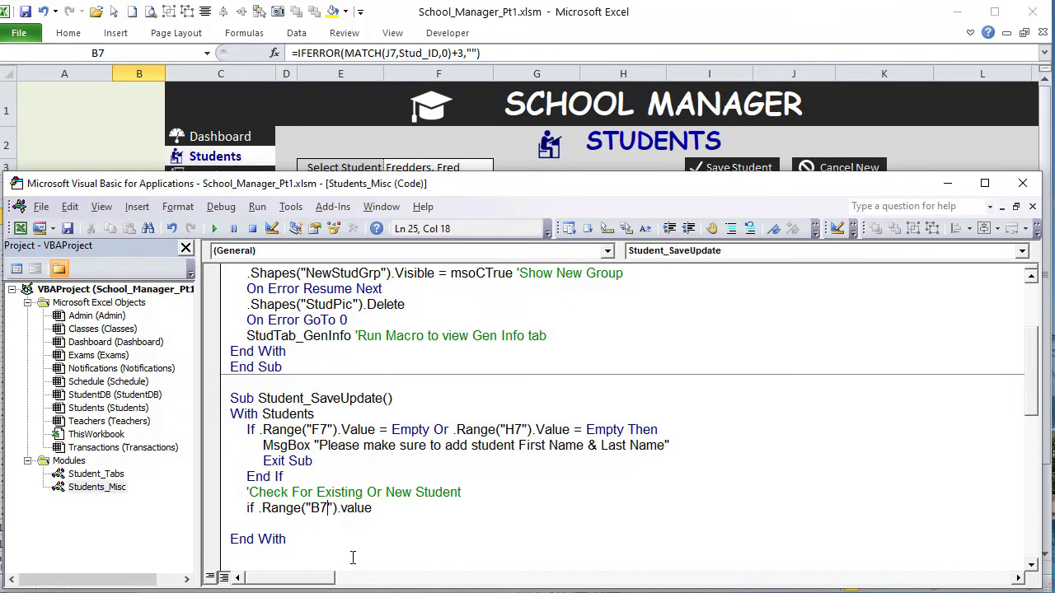
pyautogui.write('").value = empty tne')
pyautogui.press('BackSpace')
pyautogui.press('BackSpace')
pyautogui.write("hen 'N")
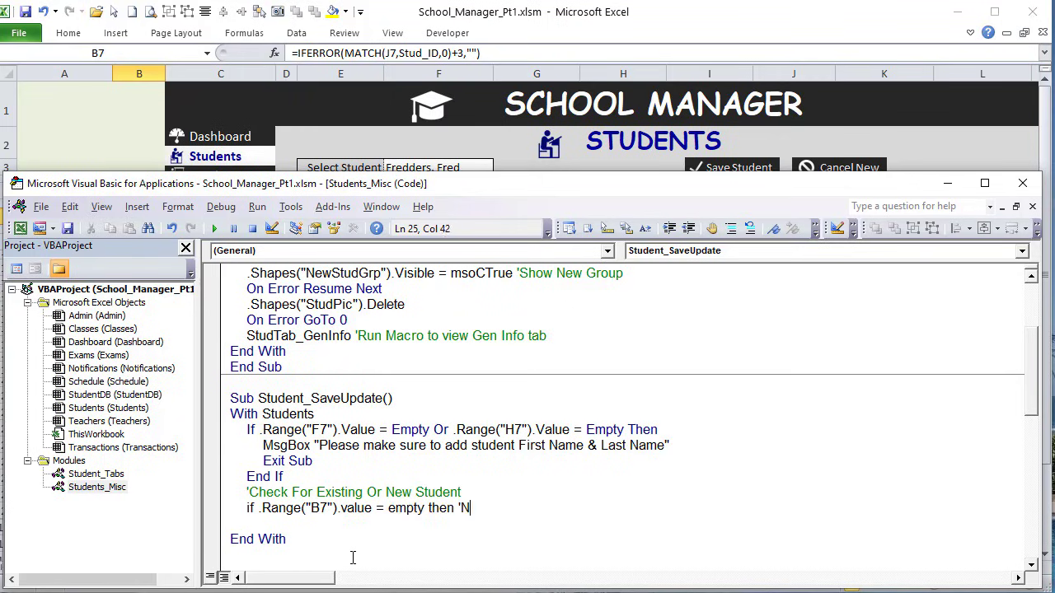
pyautogui.write('ew student')
pyautogui.press('Return')
# Step: Add an Else branch commented 'Existing STudent and close the block with End If, leaving room for code in both branches
pyautogui.press('Return')
pyautogui.write('Else ')
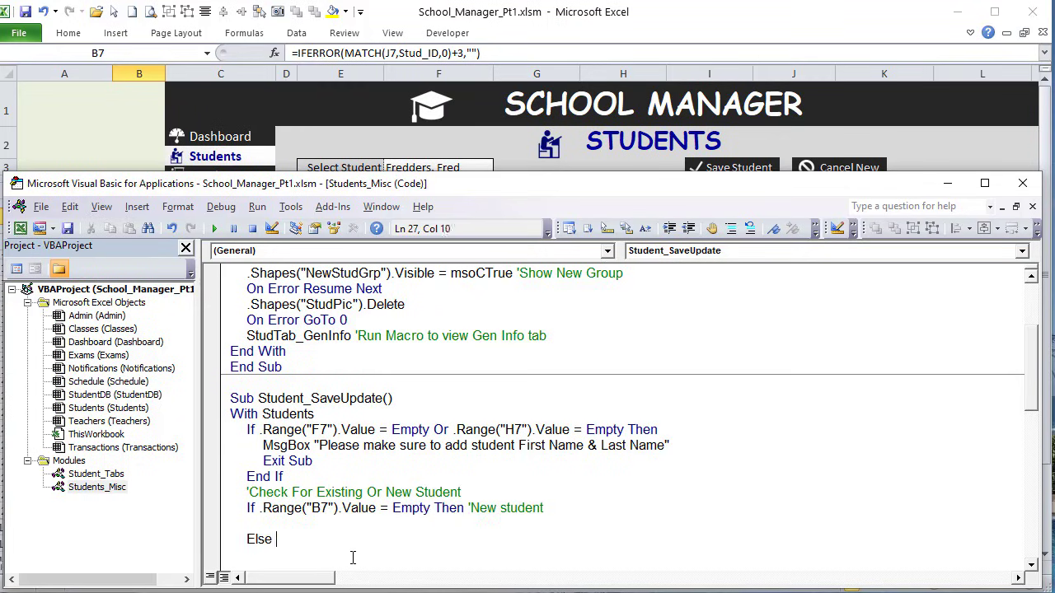
pyautogui.write("'Existing STudent")
pyautogui.press('Return')
pyautogui.press('Return')
pyautogui.write('ENd If')
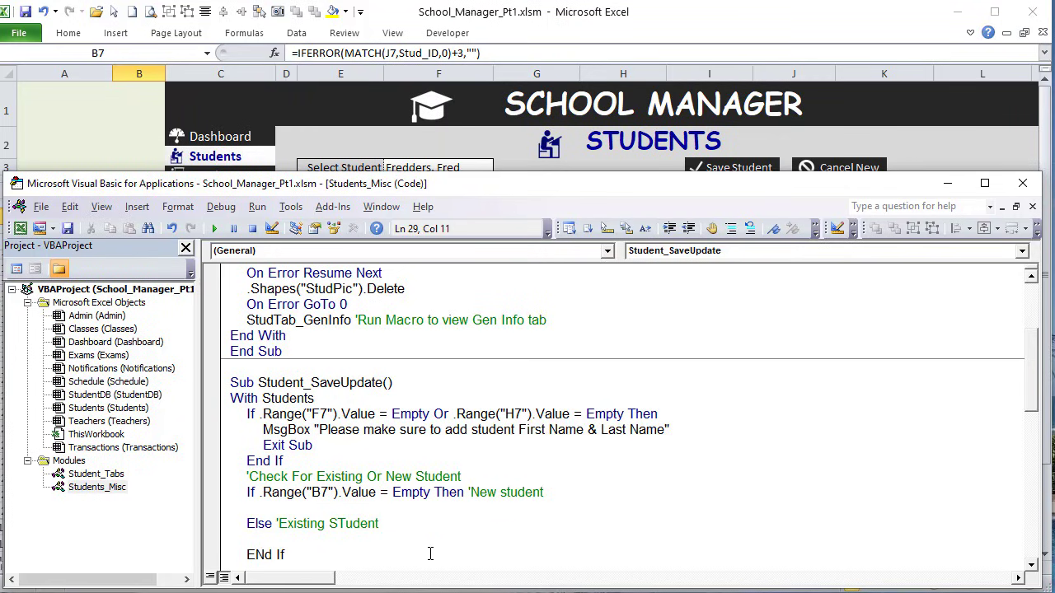
# Step: Correct the capitalisation in the Else branch comment so it reads 'Existing Student
pyautogui.click(427, 535)
pyautogui.moveTo(346, 524); pyautogui.dragTo(339, 524)
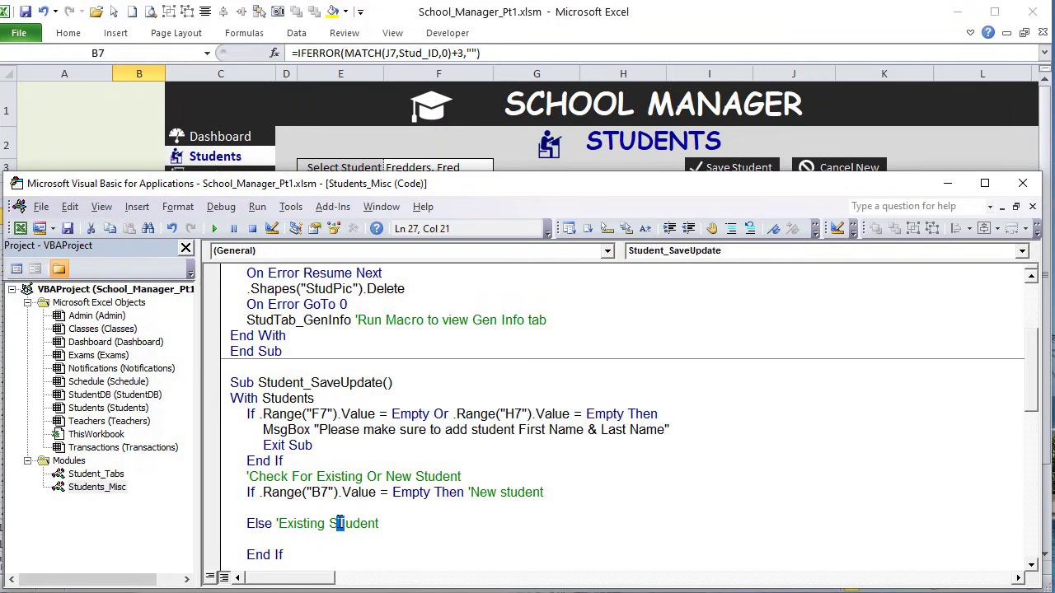
pyautogui.write('t')
# Step: In the new-student branch, add the line StudRow = .Range("A99999").End(xlUp).Row
pyautogui.click(346, 510)
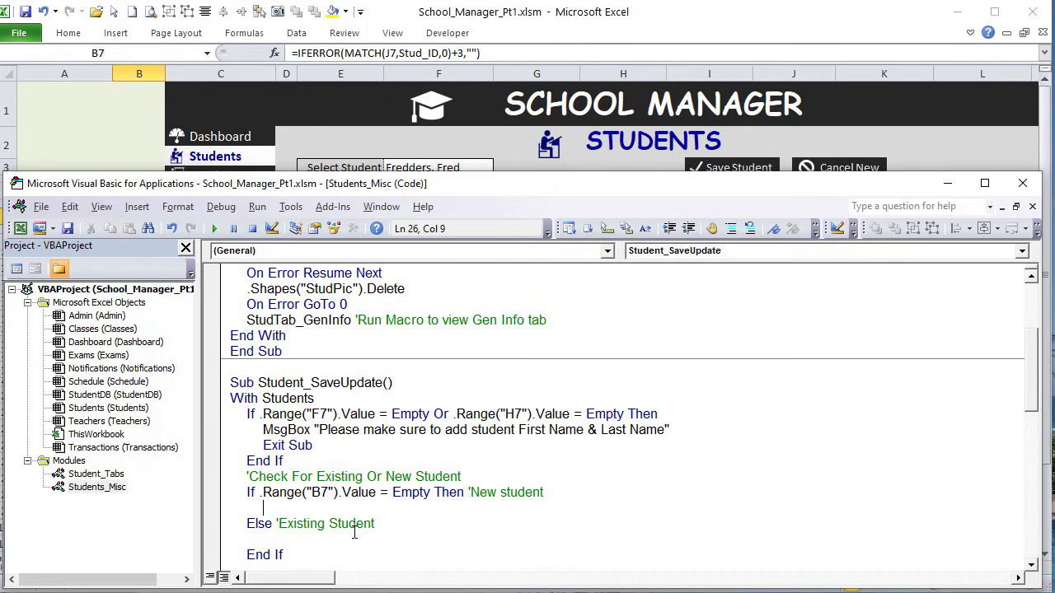
pyautogui.write('ST')
pyautogui.press('BackSpace')
pyautogui.write('tudRow = .Range("A99999").End (xlUp).Row')
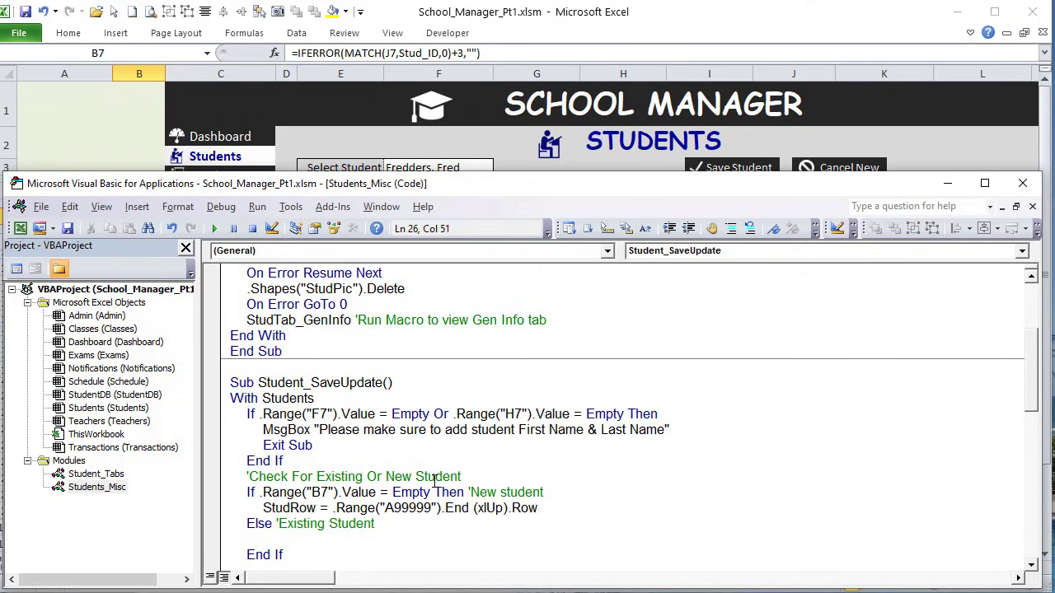
# Step: Clear the sample records in A4:C6 of the StudentDB sheet and return to the Students sheet
pyautogui.click(127, 137)
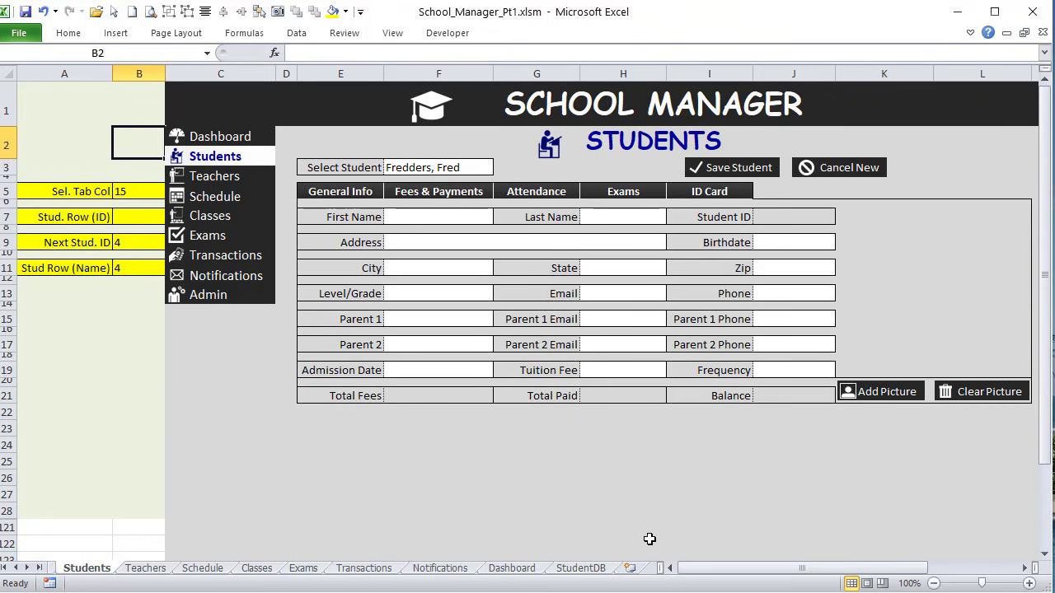
pyautogui.click(597, 568)
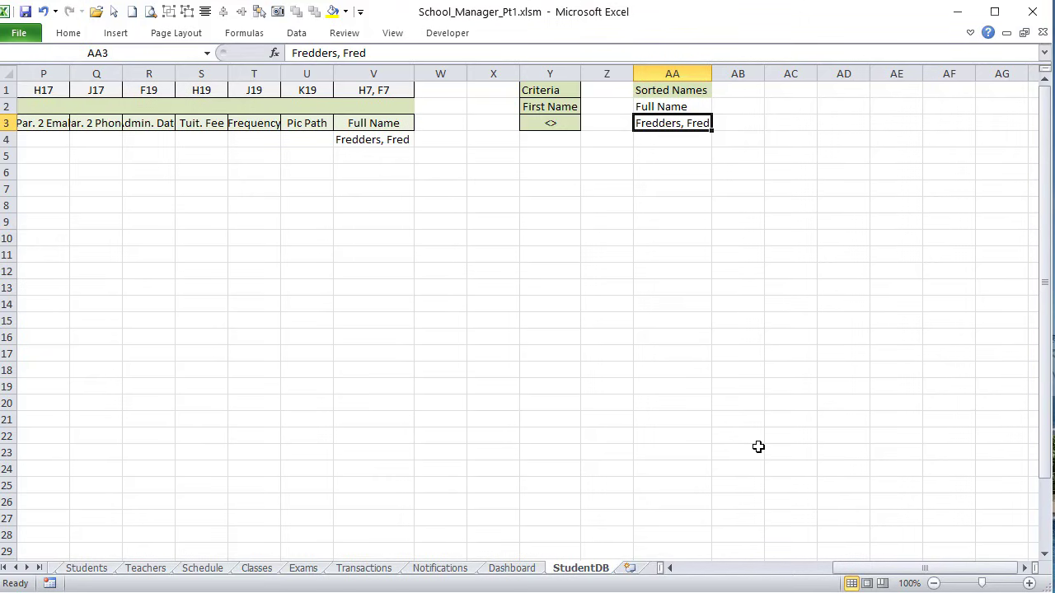
pyautogui.moveTo(883, 567); pyautogui.dragTo(748, 567)
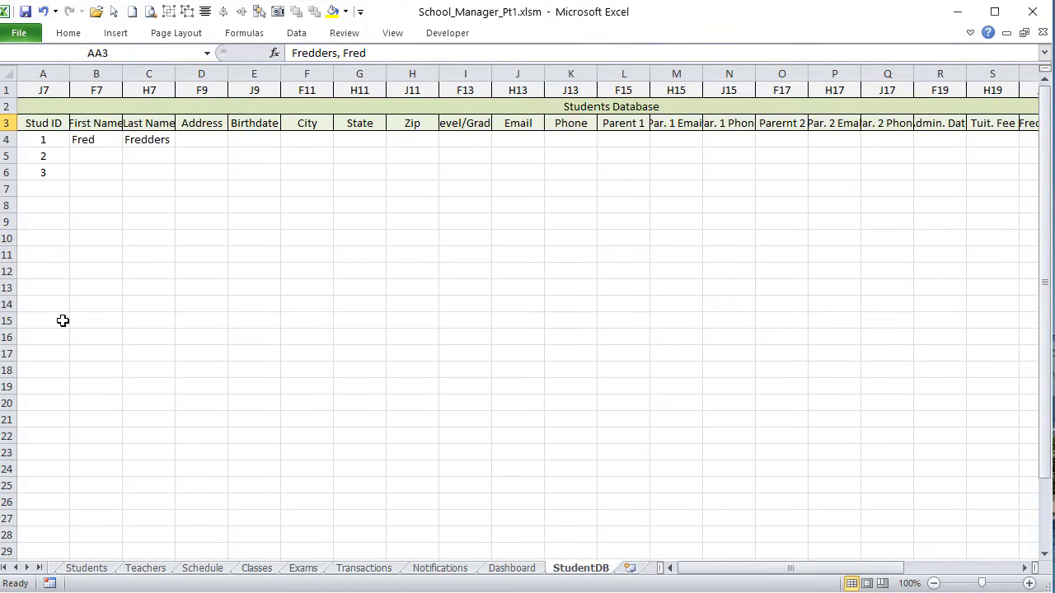
pyautogui.click(29, 191)
pyautogui.moveTo(38, 137); pyautogui.dragTo(181, 171)
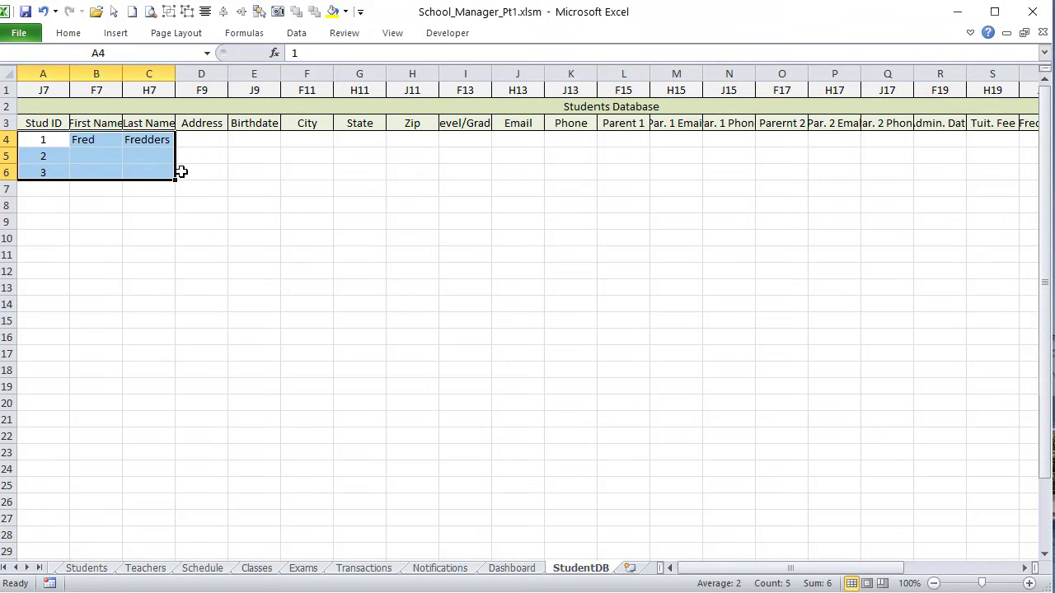
pyautogui.press('Delete')
pyautogui.click(49, 140)
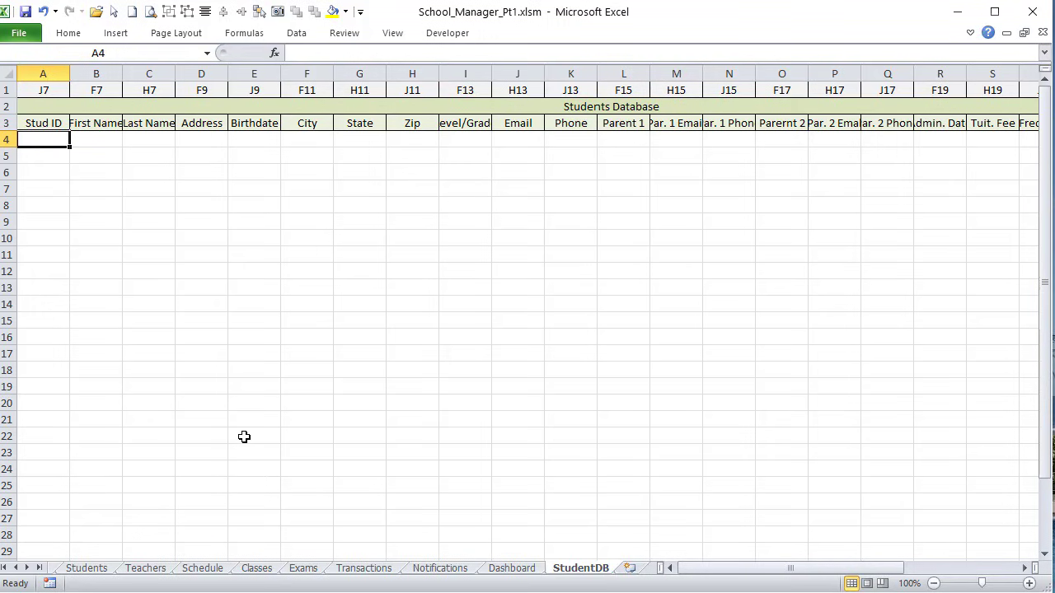
pyautogui.click(99, 556)
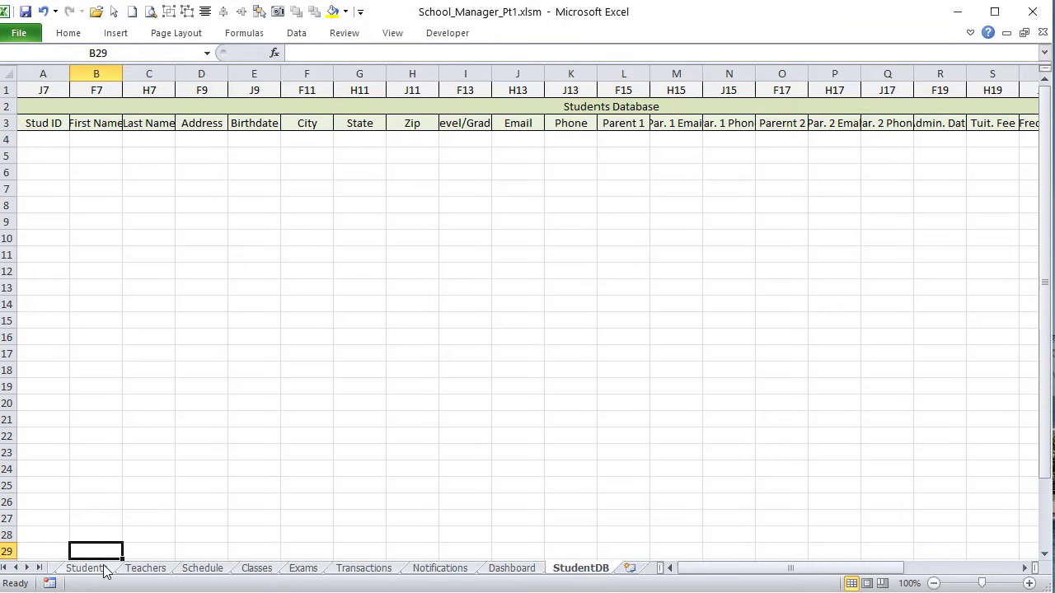
pyautogui.click(104, 570)
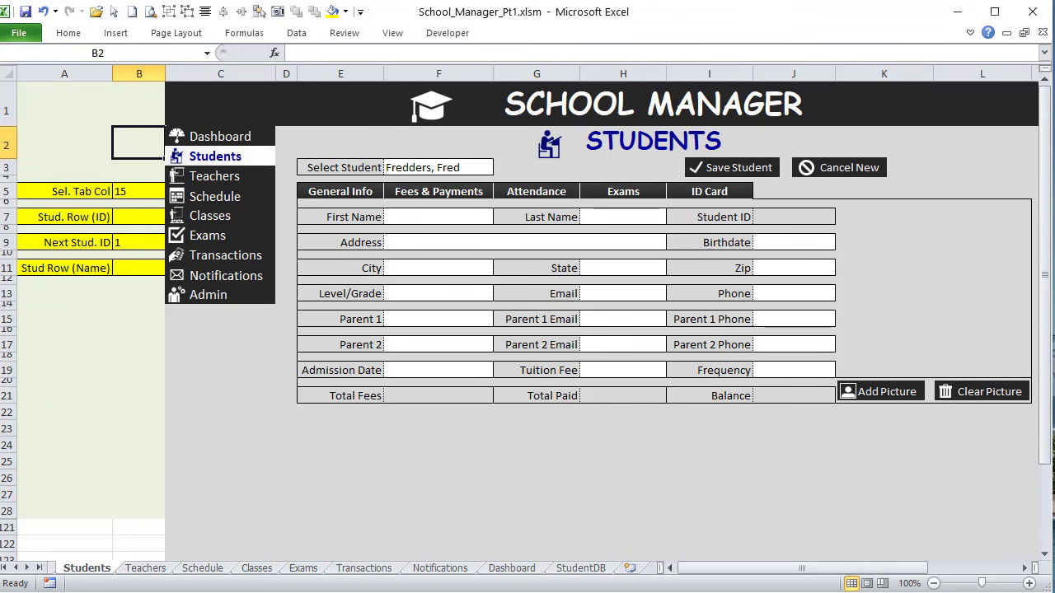
# Step: In the VBA editor, append + 1 to the StudRow assignment and start a new line below it
pyautogui.hotkey('alt', 'F11')
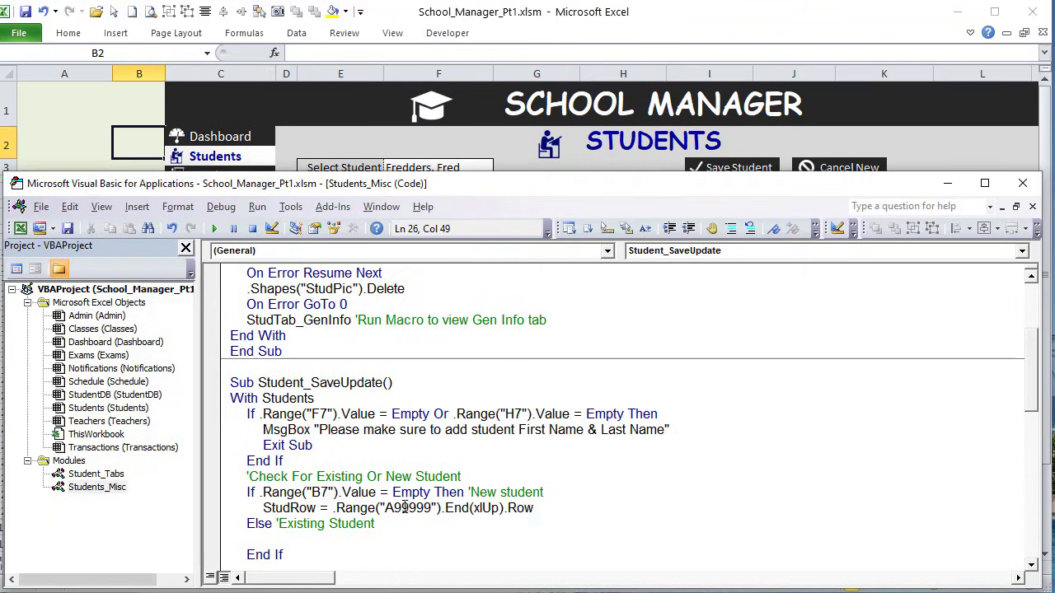
pyautogui.moveTo(540, 519); pyautogui.dragTo(338, 507)
pyautogui.click(537, 509)
pyautogui.write('+ 1')
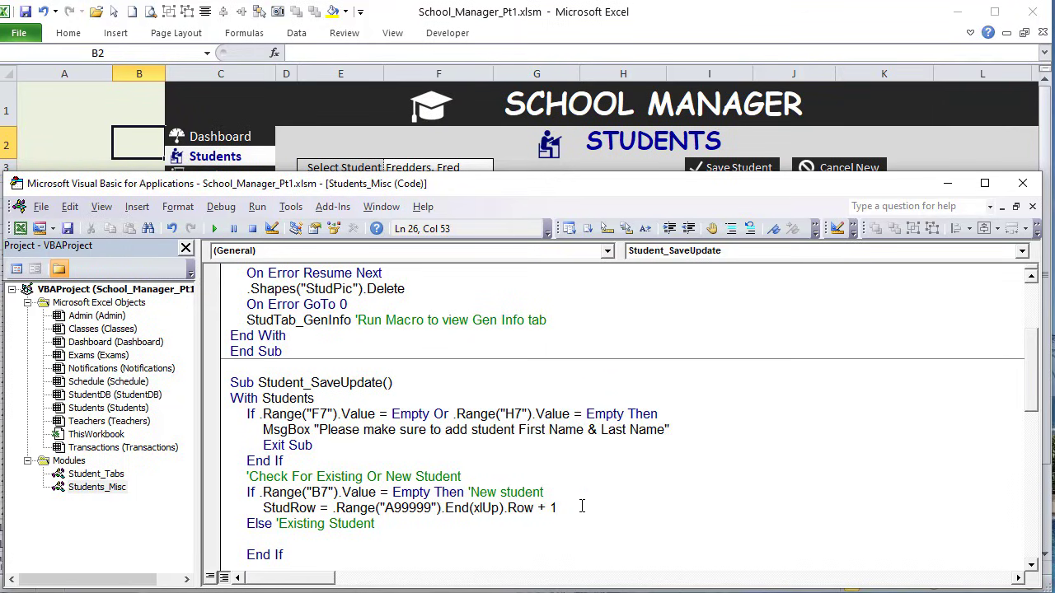
pyautogui.press('Return')
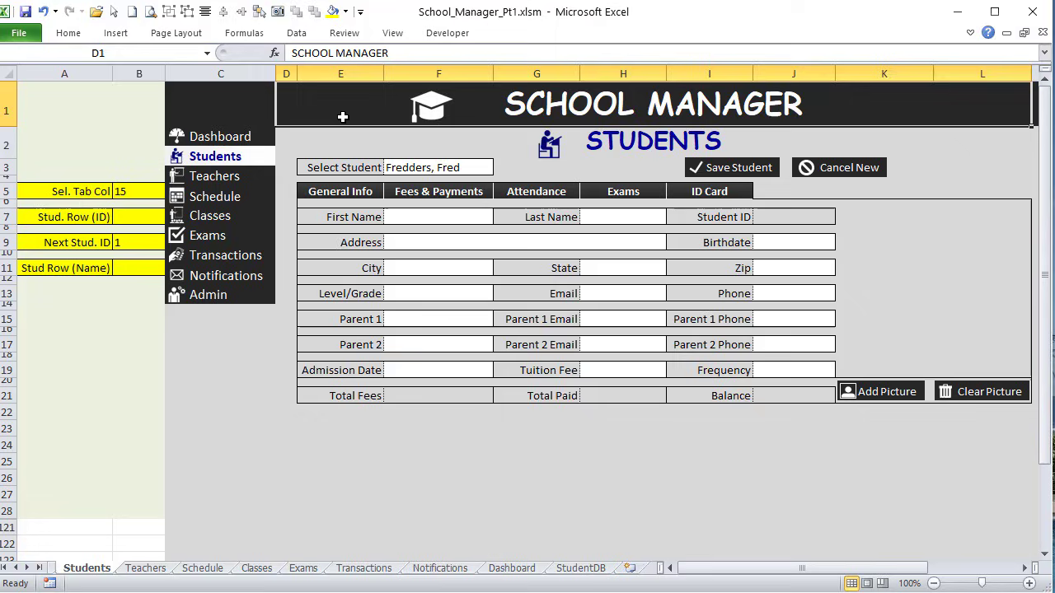
# Step: Examine the Next Stud. ID cell B9, the Student ID field J7 and the first ID cell on StudentDB
pyautogui.click(343, 119)
pyautogui.click(122, 245)
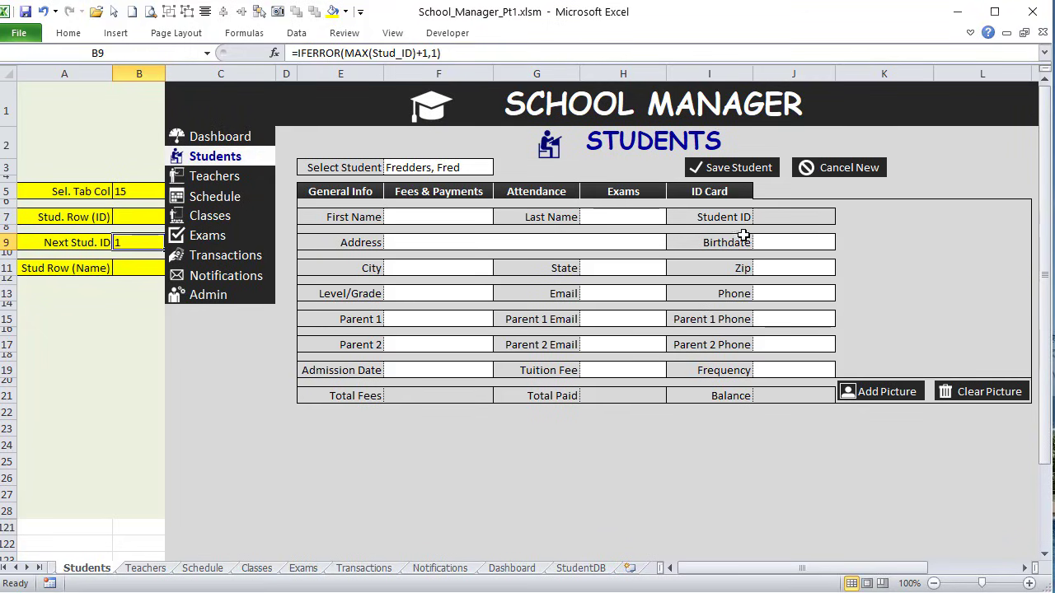
pyautogui.click(773, 215)
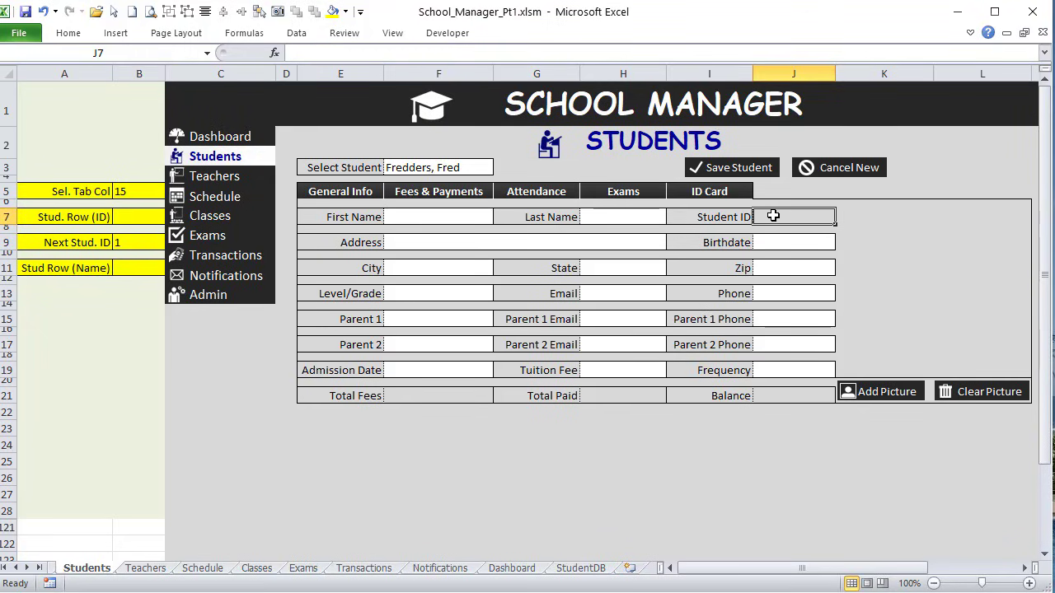
pyautogui.click(587, 567)
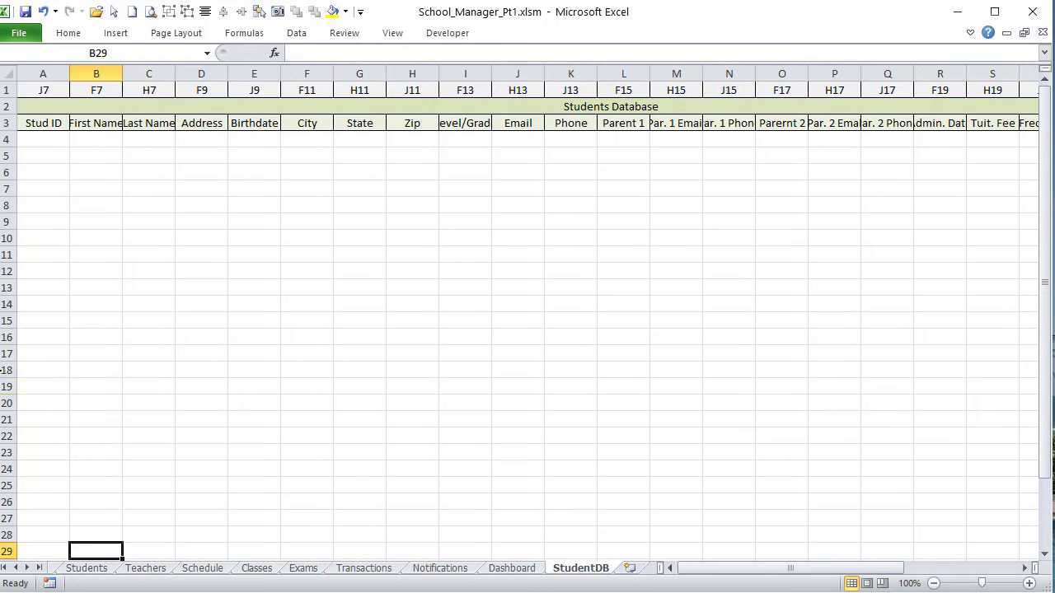
pyautogui.click(43, 142)
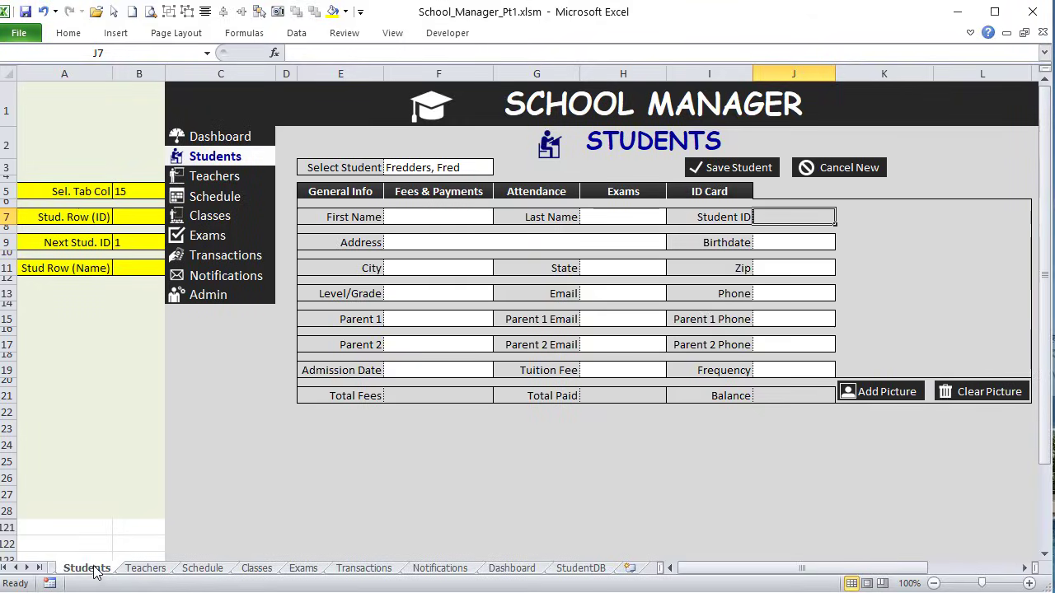
pyautogui.click(92, 569)
# Step: In the VBA editor, begin the assignment StudentDb.Range("A" & StudRow).Value = below the StudRow line
pyautogui.hotkey('alt', 'F11')
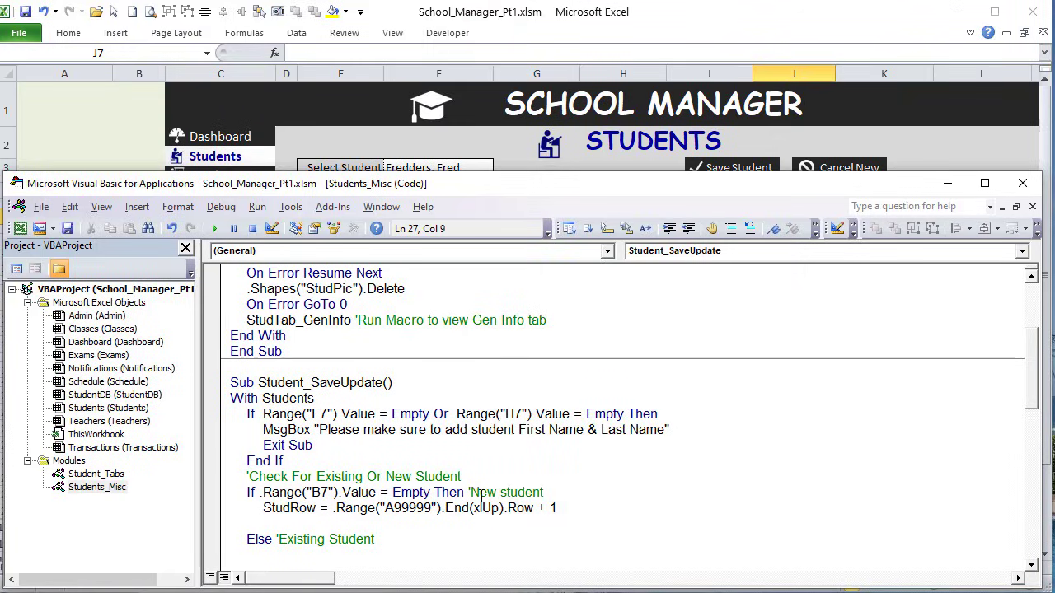
pyautogui.write('StudentDb')
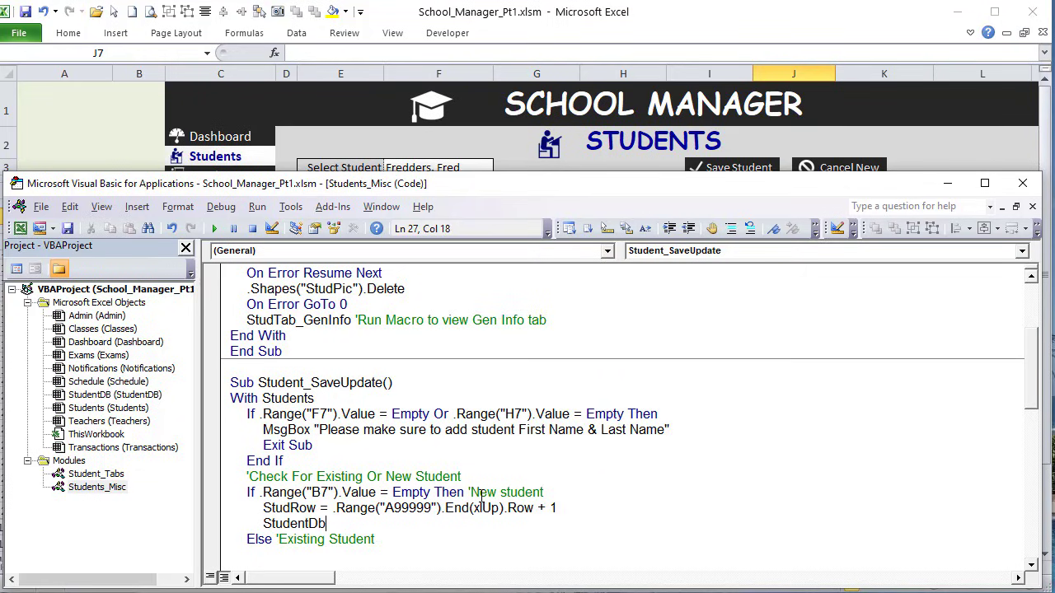
pyautogui.write('.')
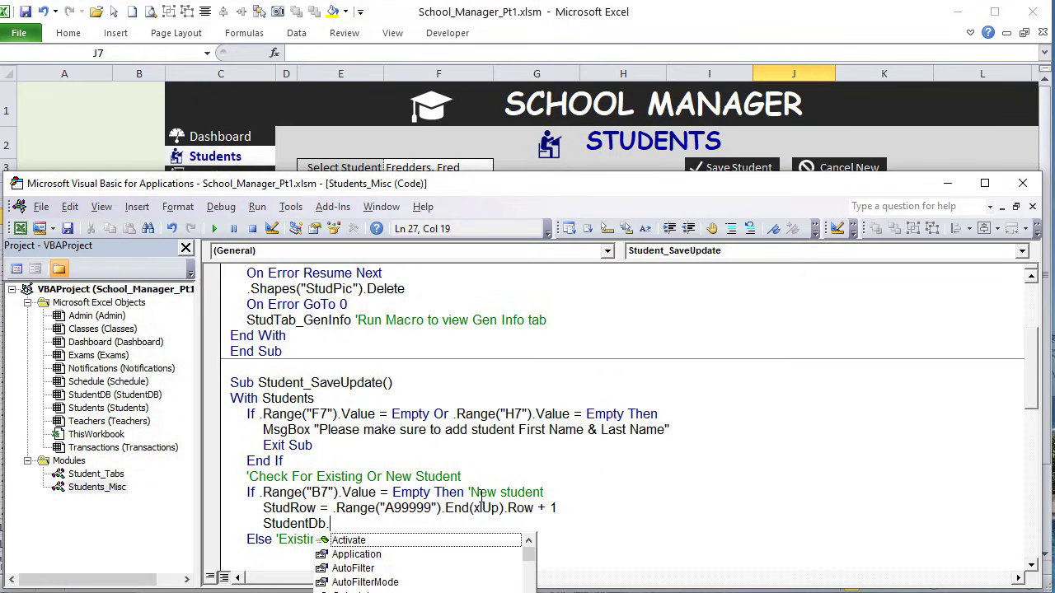
pyautogui.write('ra')
pyautogui.press('Tab')
pyautogui.write('("A"')
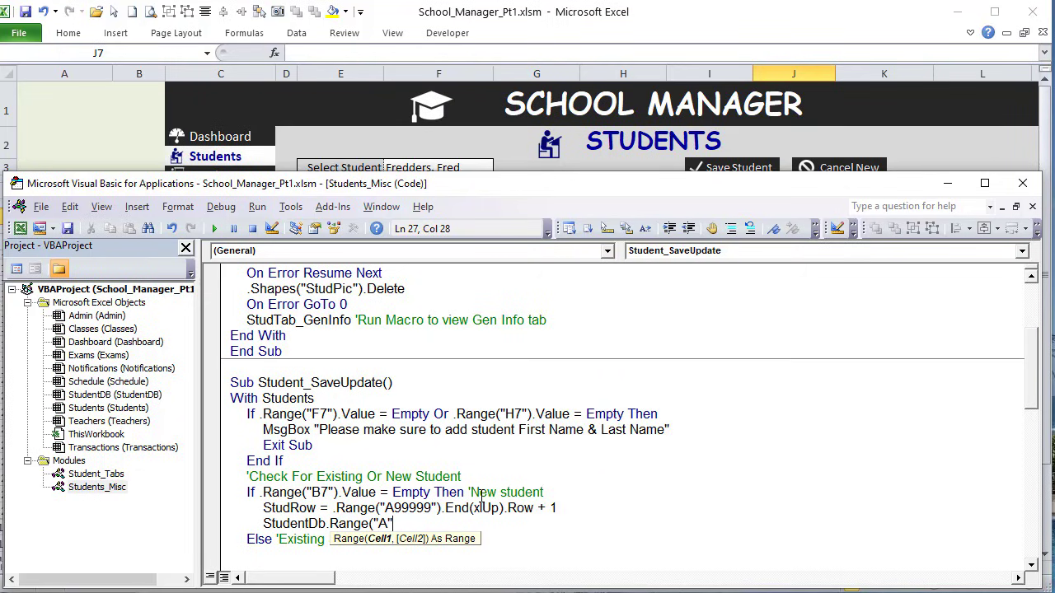
pyautogui.write(' & StudRow).val')
pyautogui.press('Tab')
pyautogui.write('=')
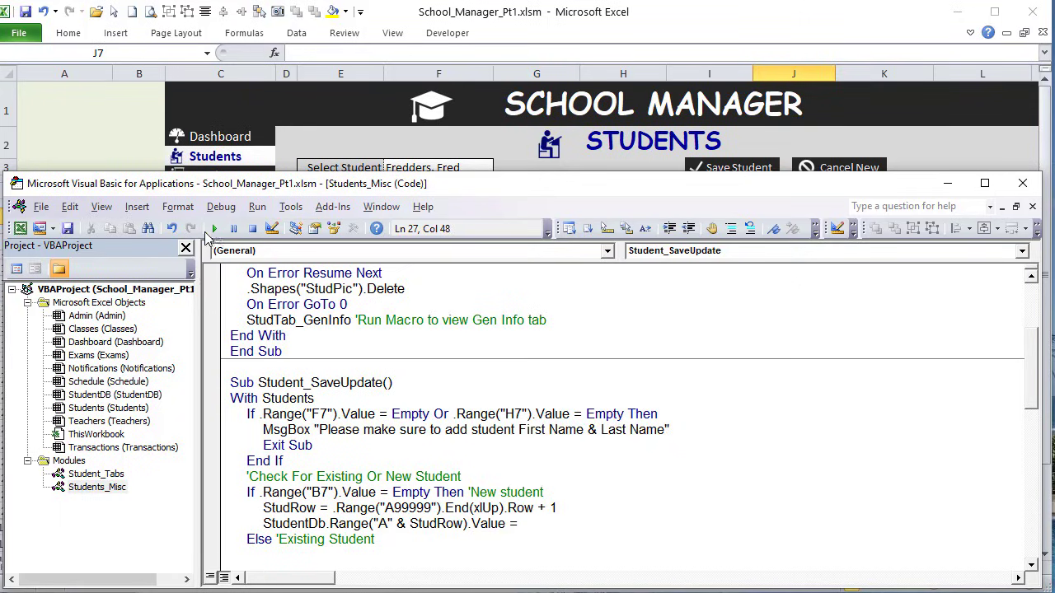
# Step: Check the Next Stud. ID cell on the Students sheet and complete the StudentDB assignment with .Range("B9").value
pyautogui.click(107, 147)
pyautogui.click(131, 237)
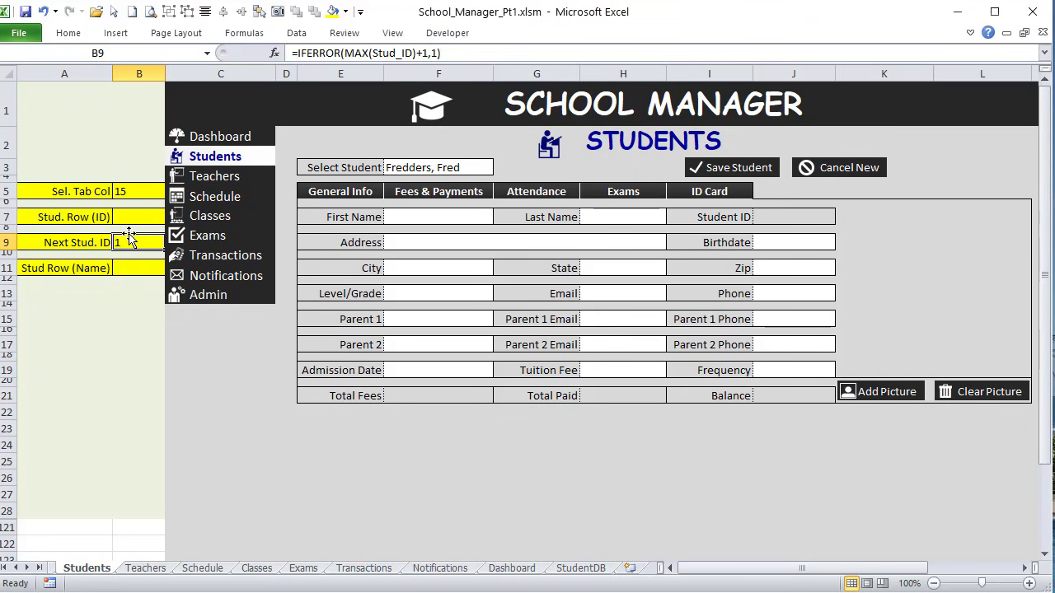
pyautogui.hotkey('alt', 'F11')
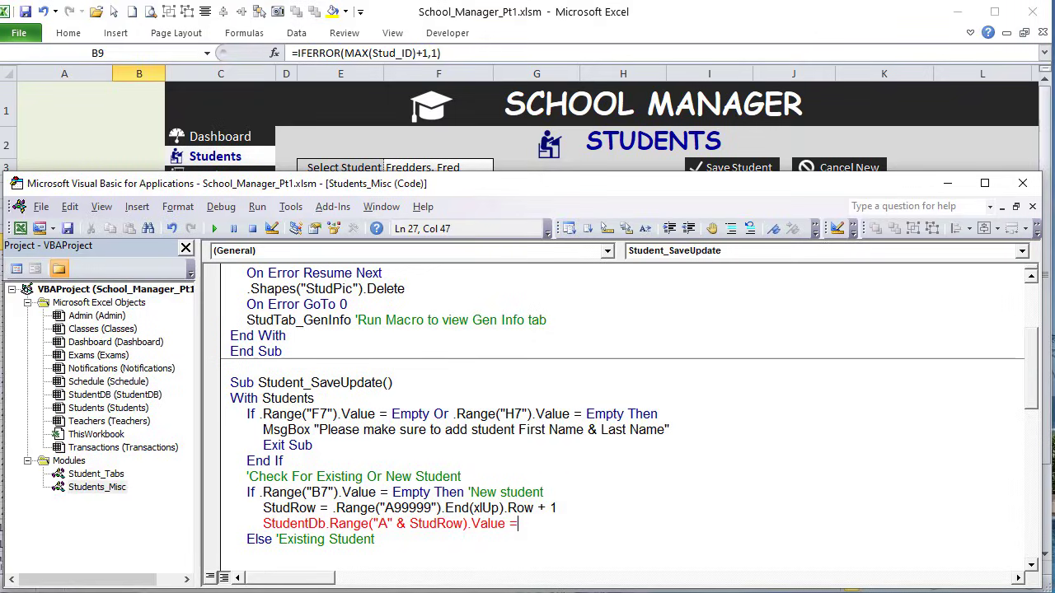
pyautogui.write('.Range("").value')
pyautogui.press('Left')
pyautogui.press('Left')
pyautogui.press('Left')
pyautogui.press('Left')
pyautogui.press('Left')
pyautogui.press('Left')
pyautogui.press('Left')
pyautogui.press('Left')
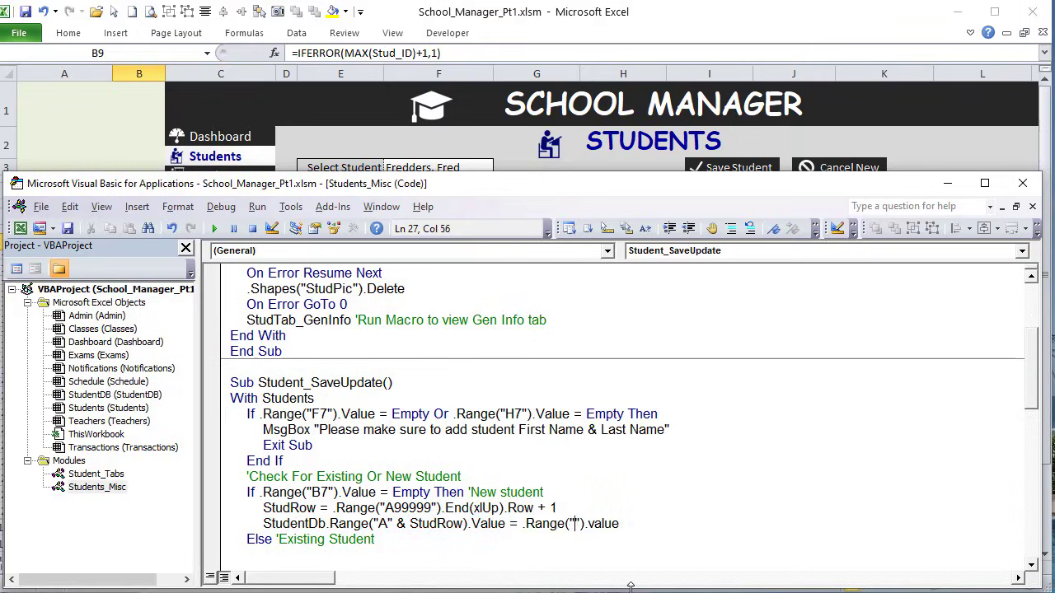
pyautogui.write('B9')
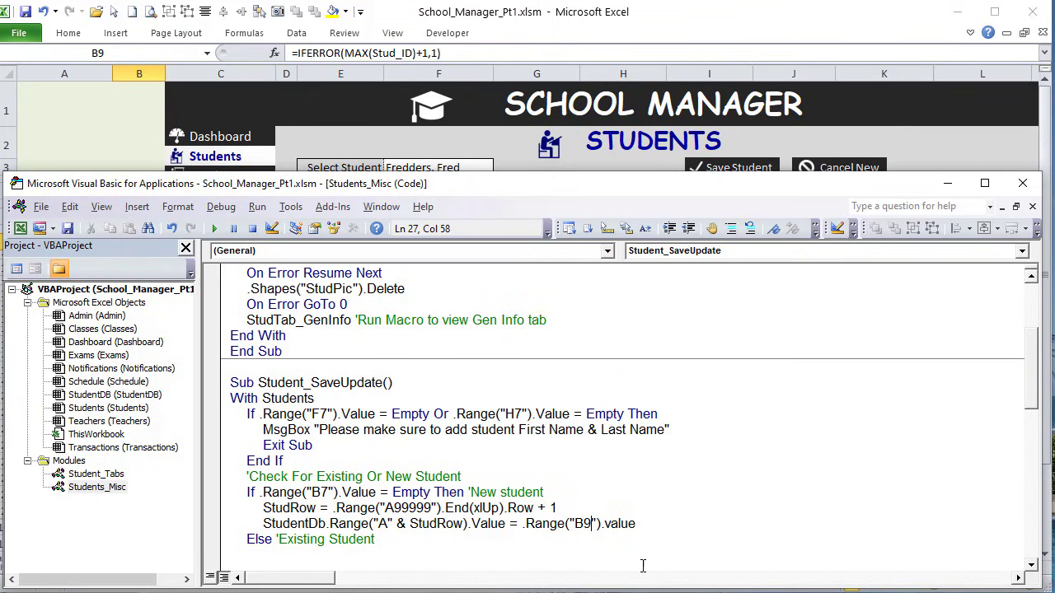
# Step: Add the comment 'Student ID to the StudentDB assignment and insert a blank line above it
pyautogui.click(671, 522)
pyautogui.write("'Student ID")
pyautogui.press('Up')
pyautogui.press('Return')
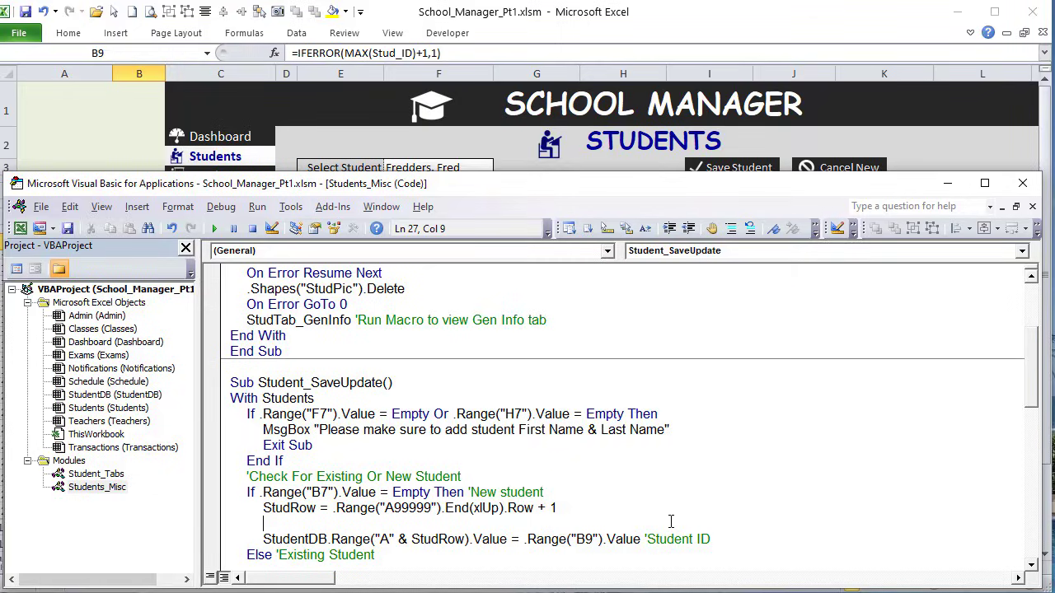
# Step: Check the cell references of the Student ID field and the Next Stud. ID cell on the Students sheet
pyautogui.click(28, 127)
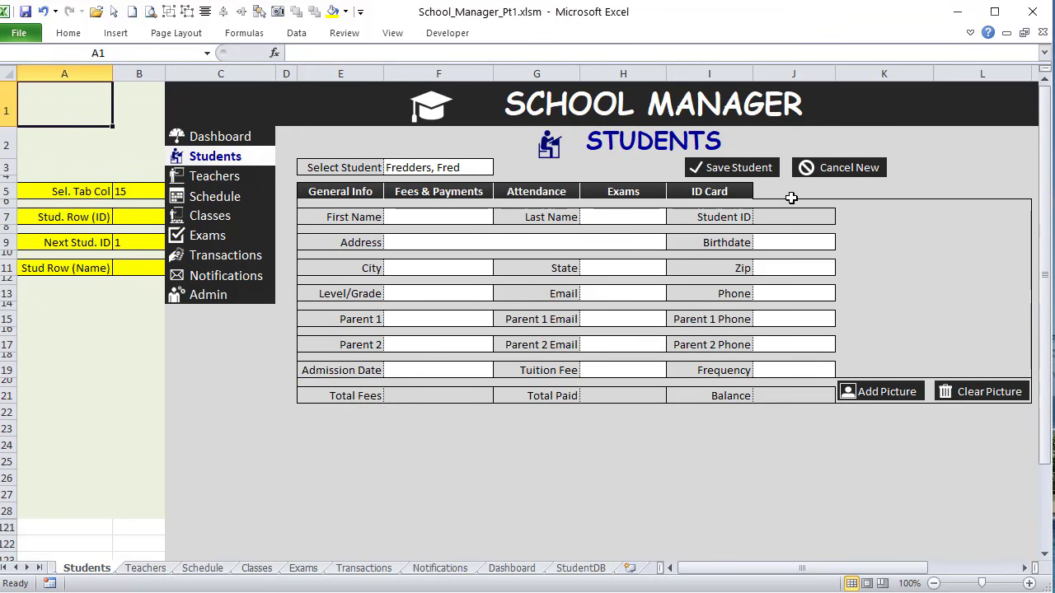
pyautogui.click(794, 224)
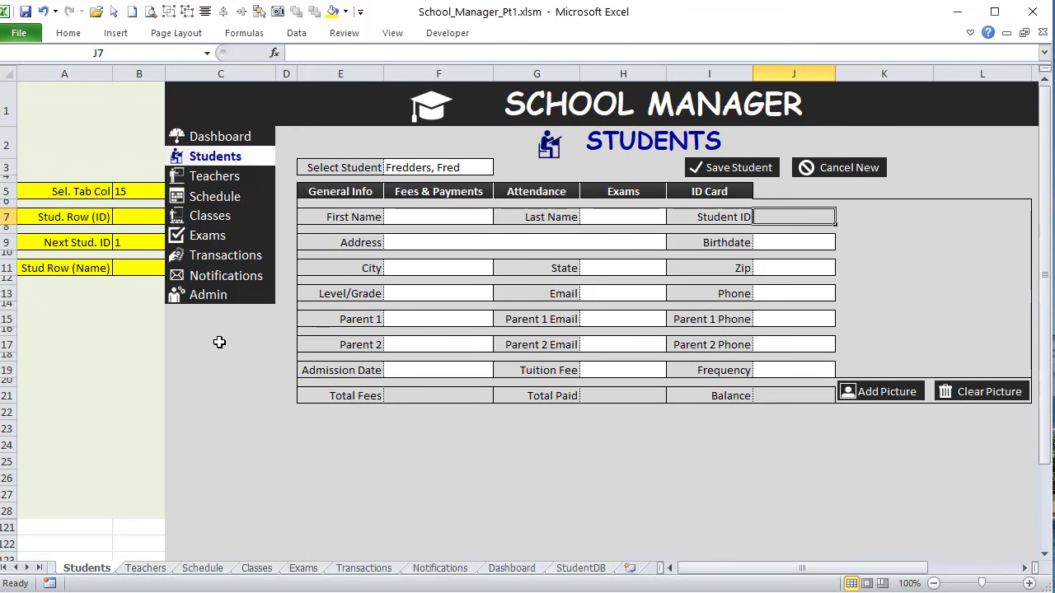
pyautogui.click(148, 242)
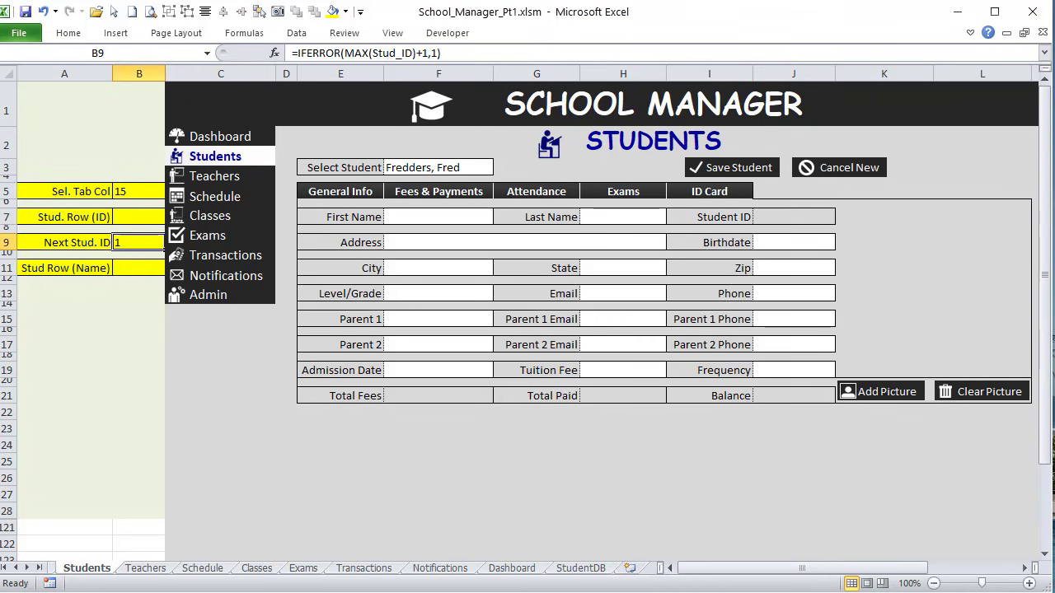
pyautogui.hotkey('alt', 'F11')
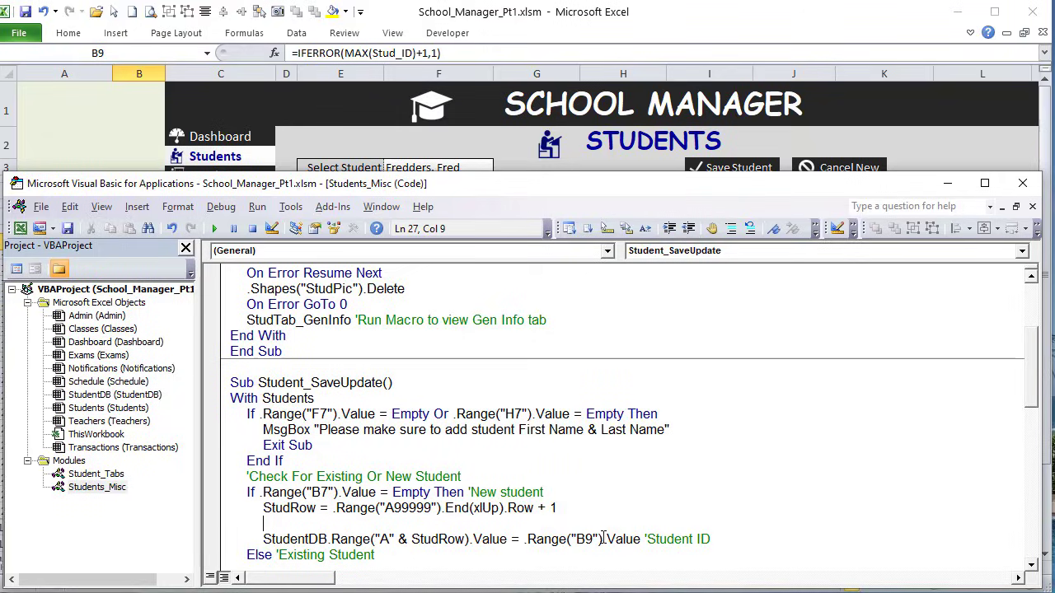
# Step: On the blank line, write .Range("J7").Value = .Range("B9").Value, reusing the right-hand side of the StudentDB assignment
pyautogui.moveTo(639, 544); pyautogui.dragTo(511, 544)
pyautogui.hotkey('ctrl', 'c')
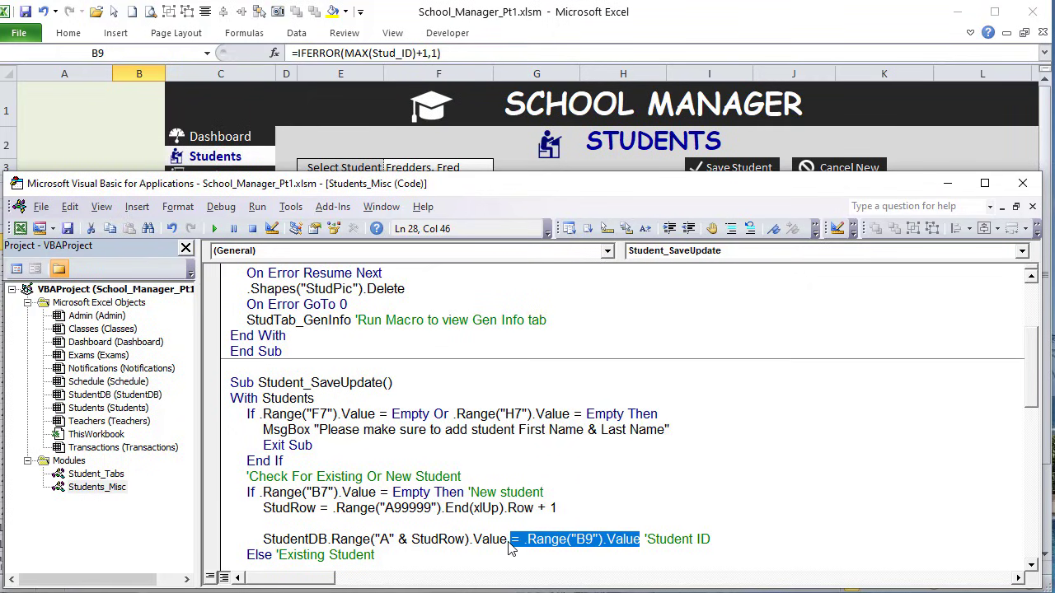
pyautogui.click(476, 524)
pyautogui.write('.Range("").value')
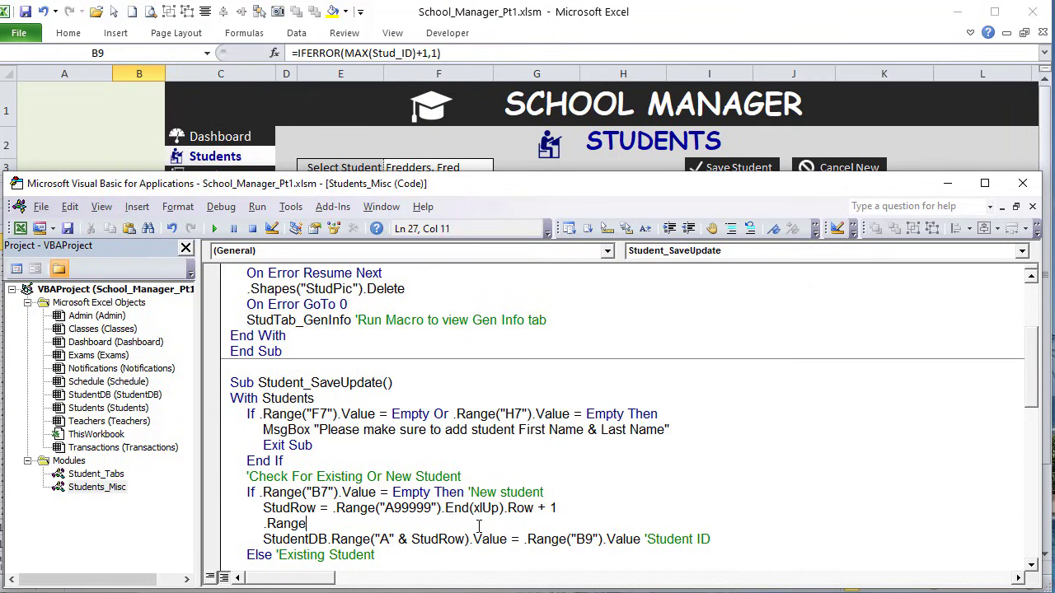
pyautogui.press('Left')
pyautogui.press('Left')
pyautogui.press('Left')
pyautogui.press('Left')
pyautogui.press('Left')
pyautogui.press('Left')
pyautogui.press('Left')
pyautogui.press('Left')
pyautogui.write('J7')
pyautogui.press('End')
pyautogui.hotkey('ctrl', 'v')
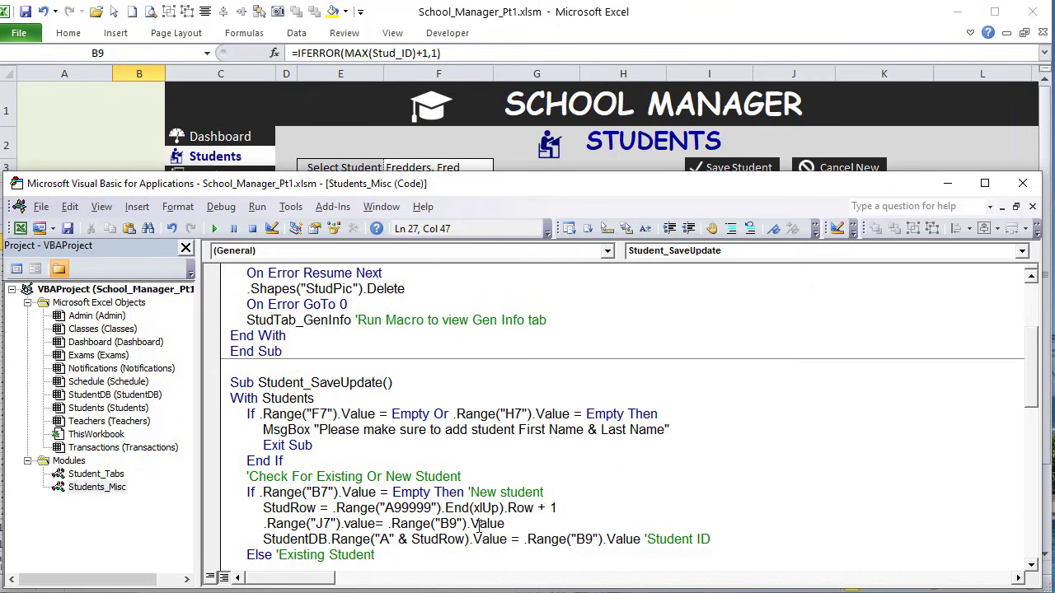
# Step: Add the comment 'Student ID to the J7 assignment line
pyautogui.write("'Student ID")
pyautogui.press('Up')
pyautogui.press('Up')
pyautogui.press('Up')
pyautogui.press('Up')
pyautogui.scroll(-2, 533, 518)
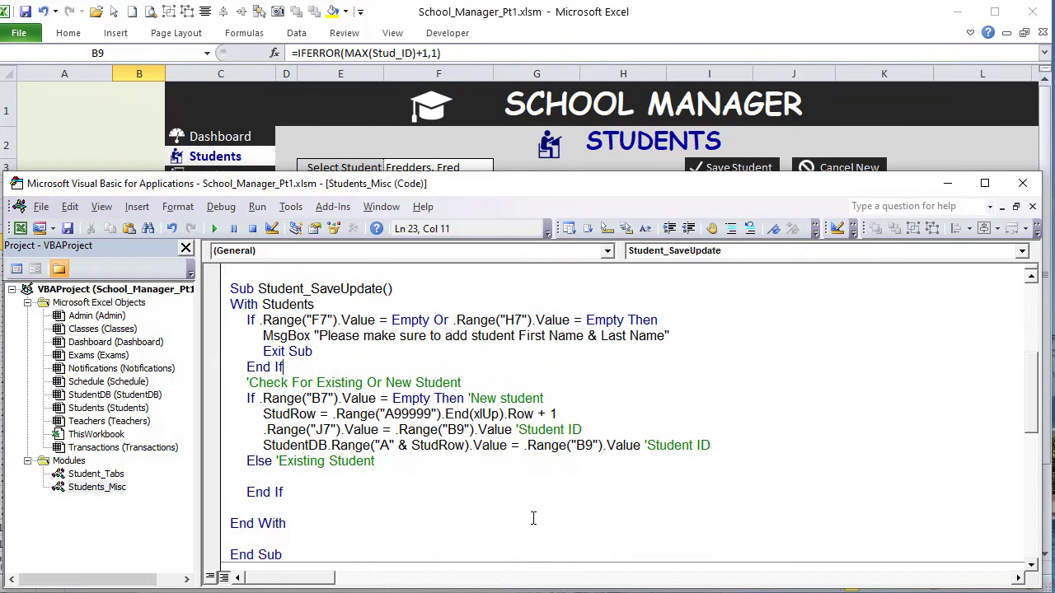
# Step: Add a blank line below the StudentDB Student ID assignment in the new-student branch of Student_SaveUpdate
pyautogui.click(751, 445)
pyautogui.press('Return')
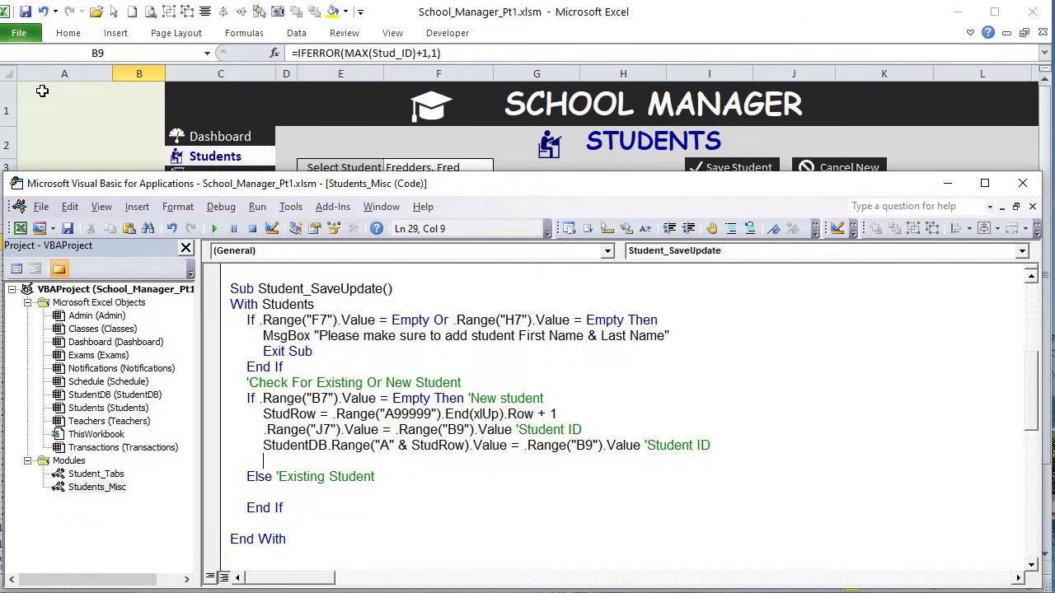
# Step: On the StudentDB sheet, clear cell V4 under Full Name and check the formula in V1
pyautogui.hotkey('alt', 'F11')
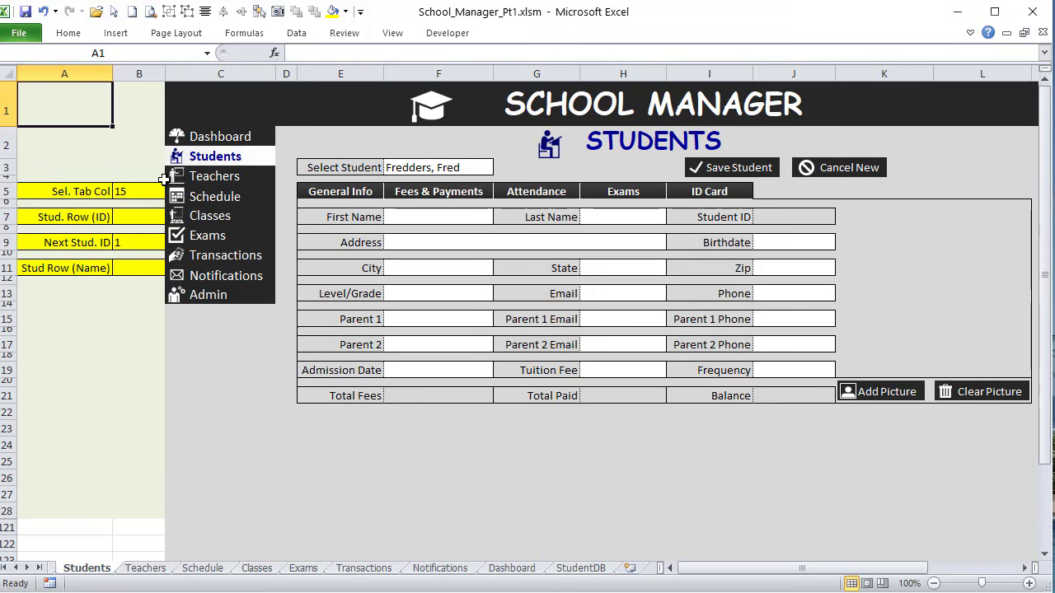
pyautogui.click(562, 568)
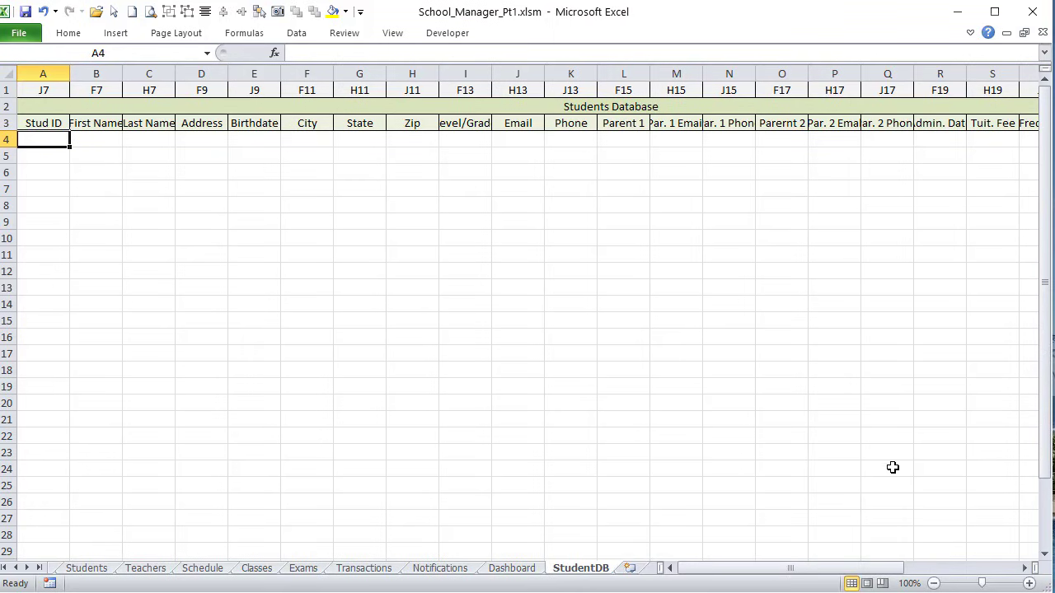
pyautogui.moveTo(878, 570); pyautogui.dragTo(992, 571)
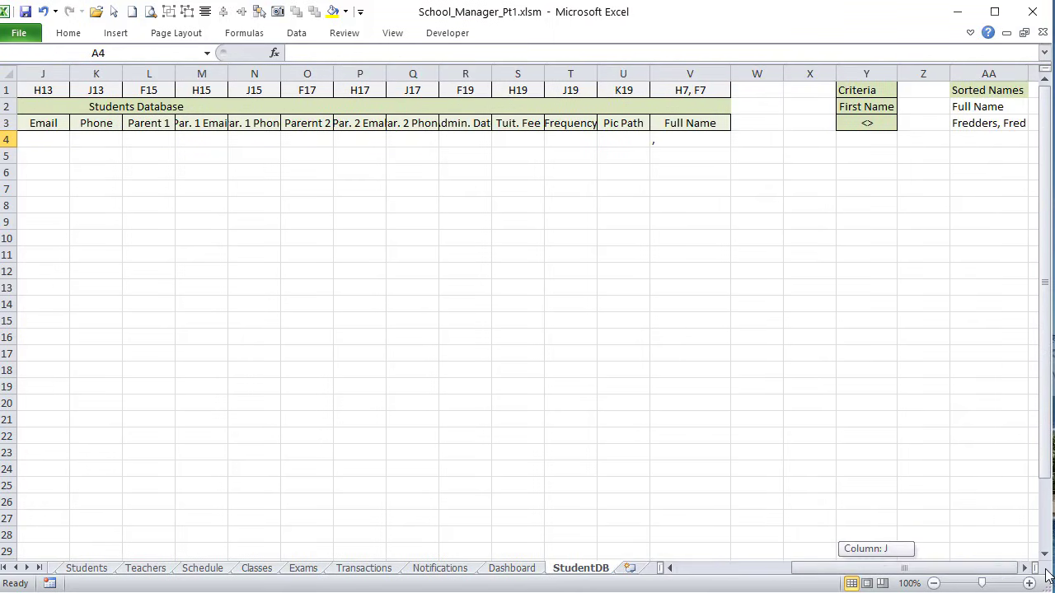
pyautogui.click(697, 90)
pyautogui.click(683, 141)
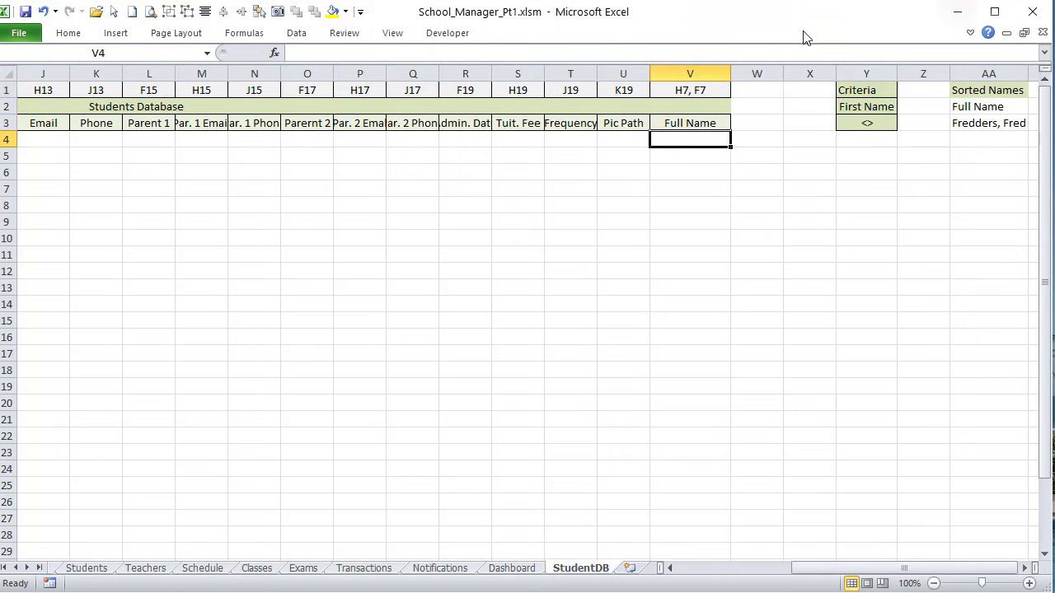
pyautogui.click(677, 89)
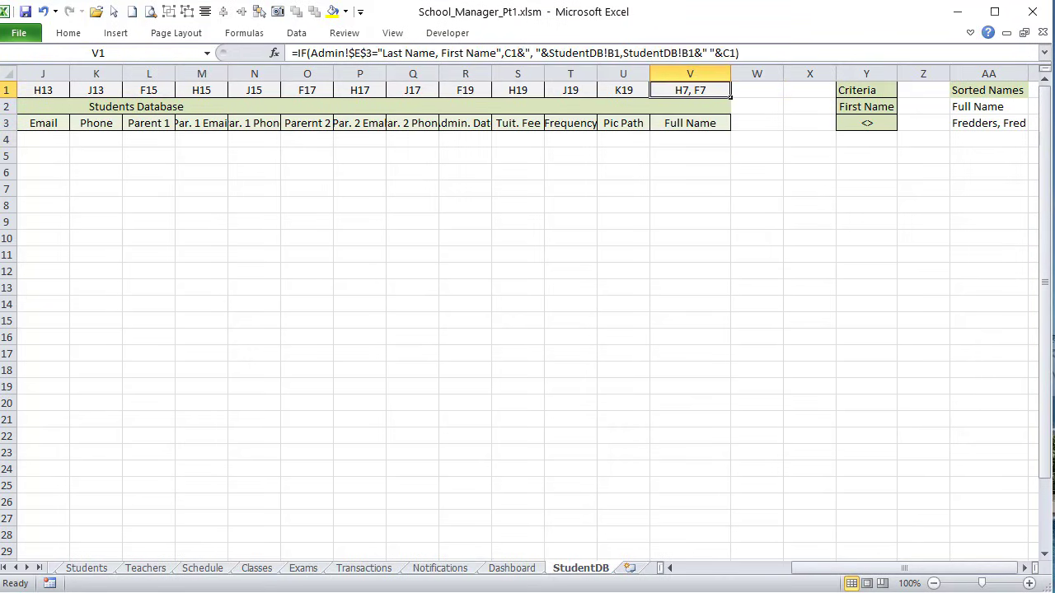
pyautogui.hotkey('alt', 'F11')
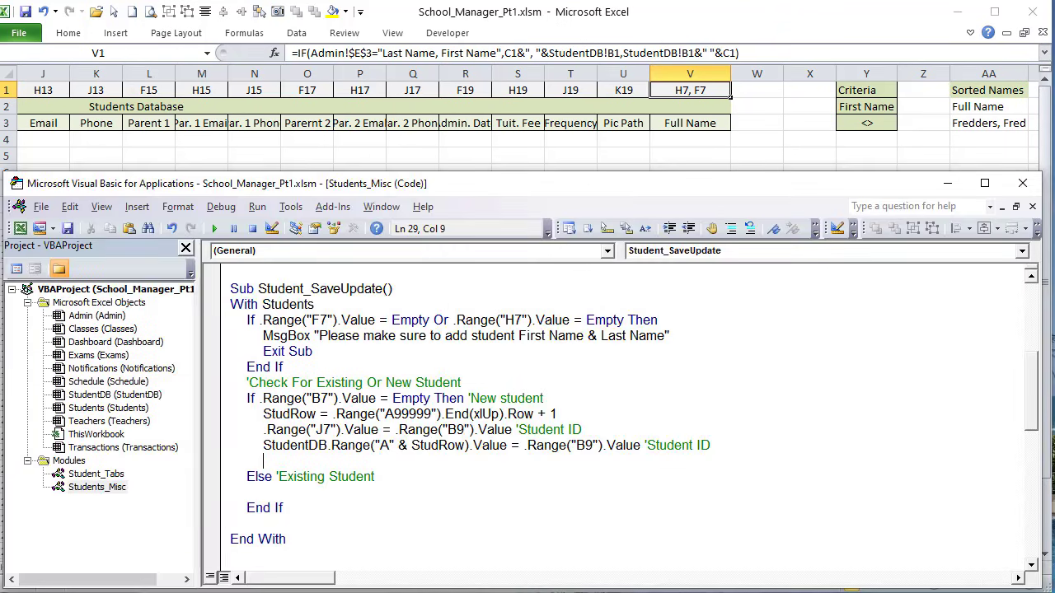
# Step: On the new blank line of the macro, write StudentDB.Range("V1").Copy, reusing the start of the StudentDB assignment
pyautogui.doubleClick(308, 398)
pyautogui.moveTo(394, 445); pyautogui.dragTo(261, 446)
pyautogui.hotkey('ctrl', 'c')
pyautogui.press('Down')
pyautogui.hotkey('ctrl', 'v')
pyautogui.press('BackSpace')
pyautogui.write('V1"')
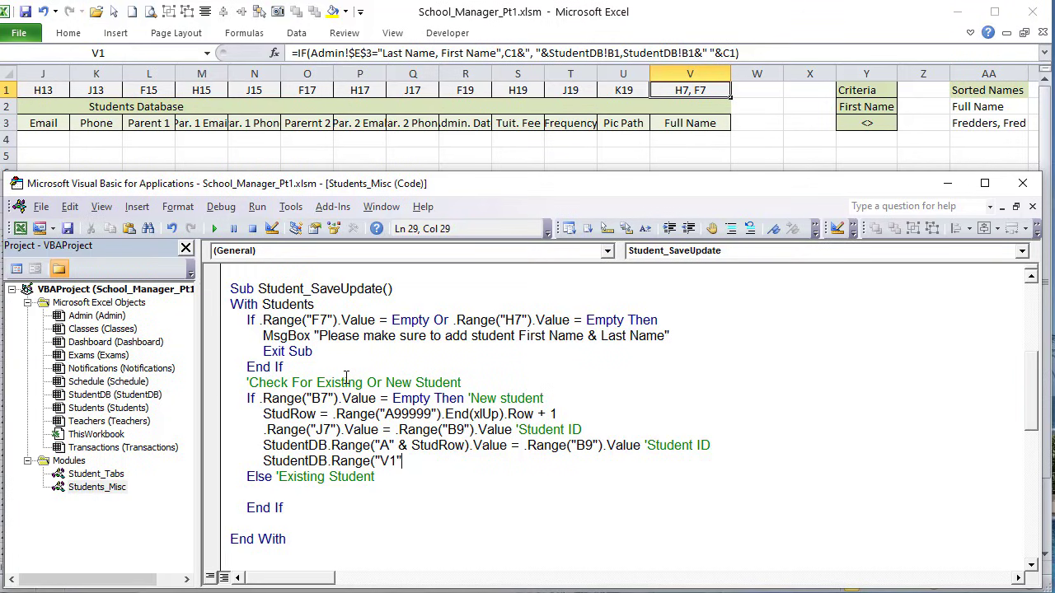
pyautogui.write(').Copy')
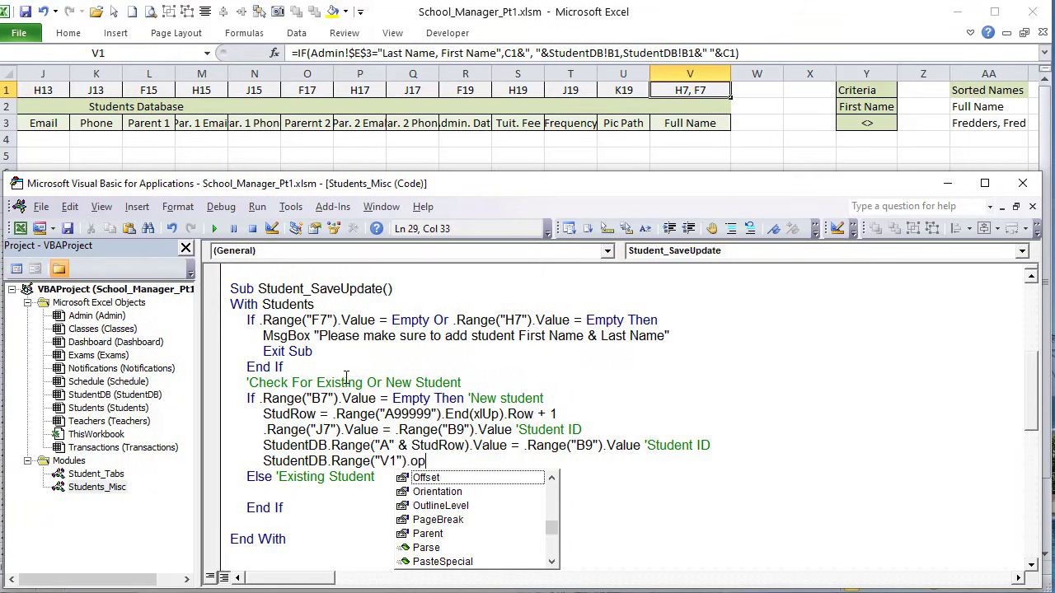
pyautogui.press('Return')
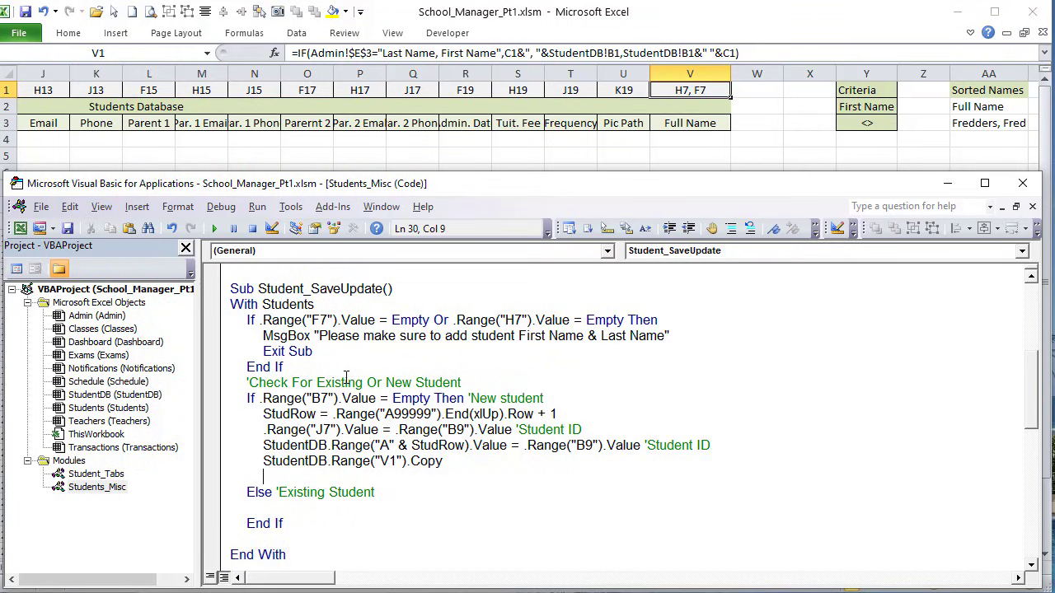
# Step: Below the Copy line, write StudentDB.Range("V" & StudRow).PasteSpecial xlPasteFormulas
pyautogui.write('StudentDB.Range("A"')
pyautogui.press('BackSpace')
pyautogui.press('BackSpace')
pyautogui.write('V" ')
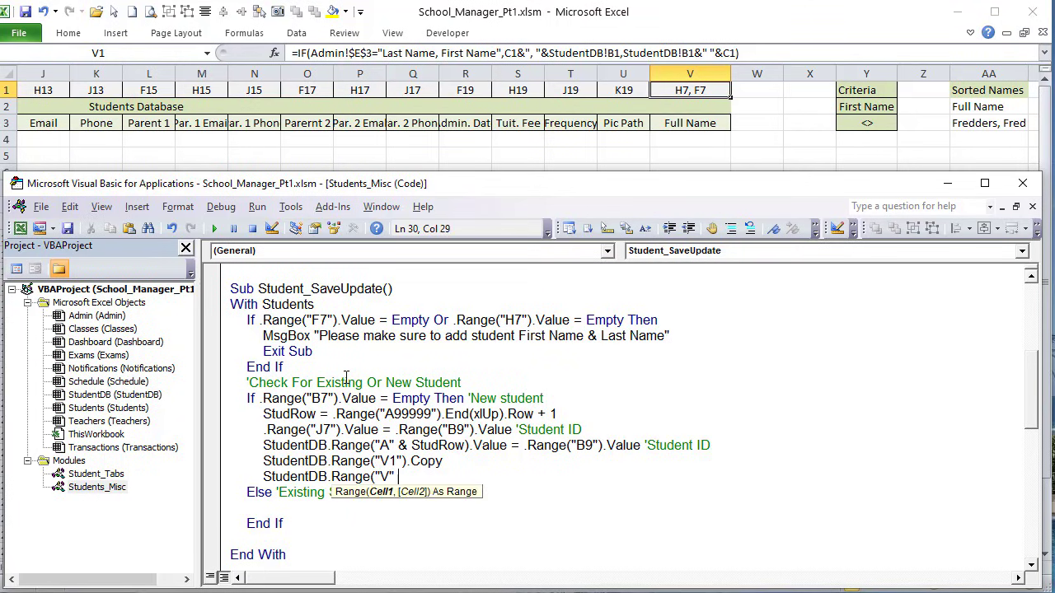
pyautogui.write('& STudRow).pas')
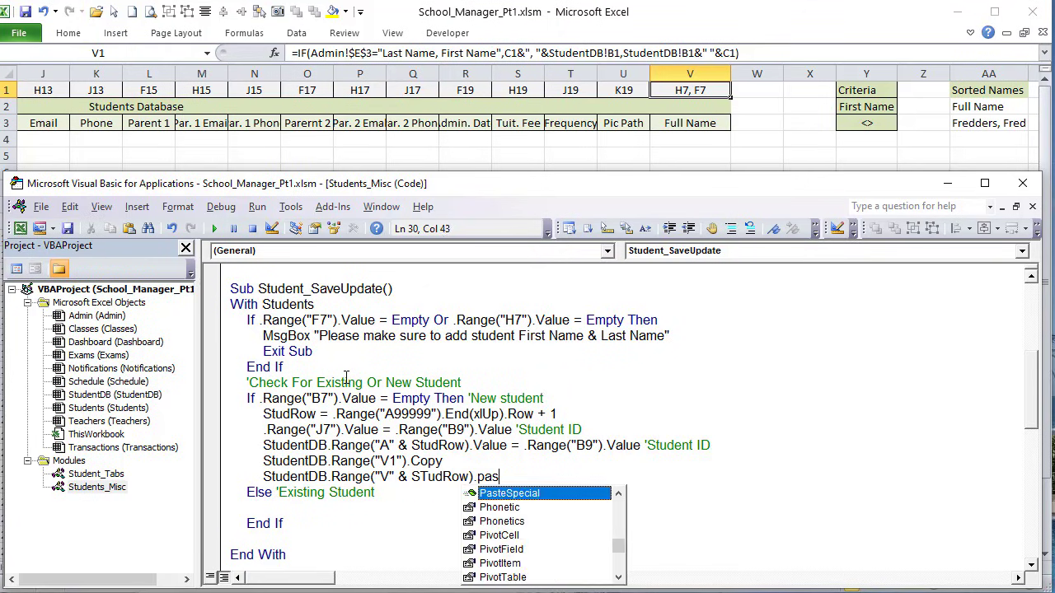
pyautogui.press('Tab')
pyautogui.write('x')
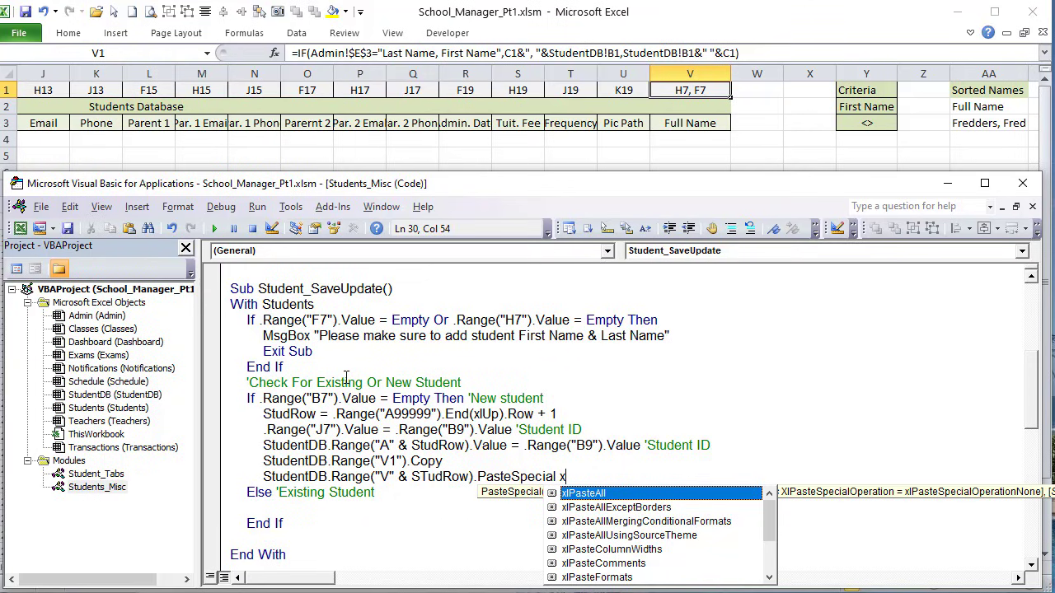
pyautogui.write('lpastefor')
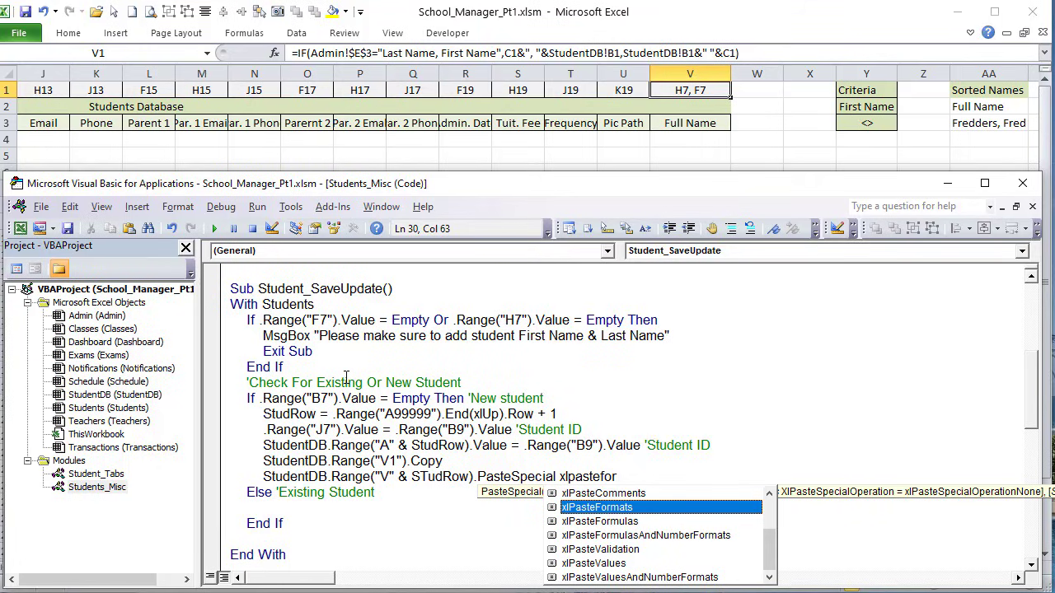
pyautogui.write('mu')
pyautogui.press('Tab')
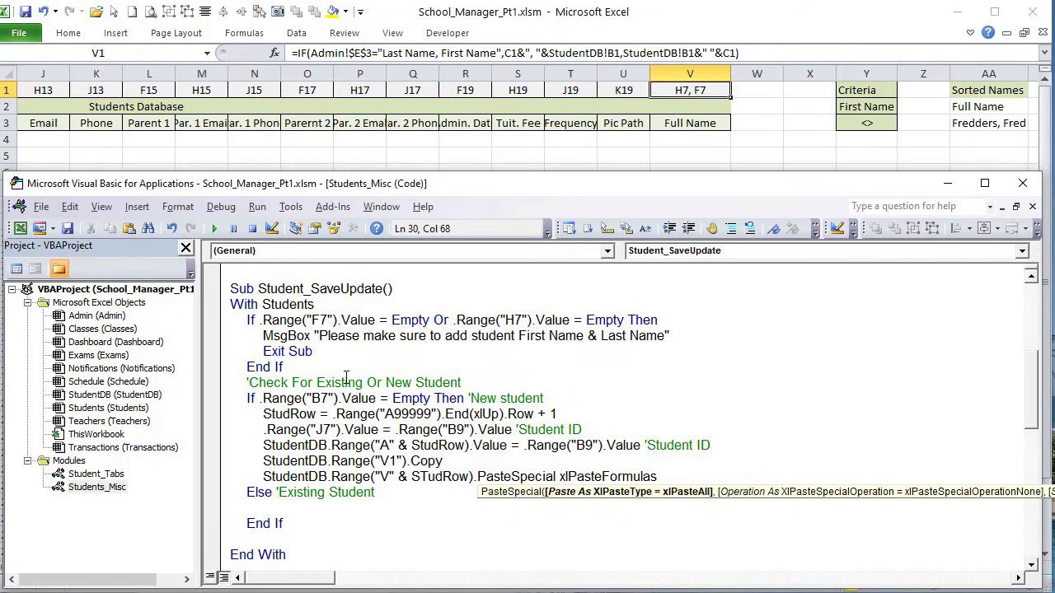
pyautogui.press('Return')
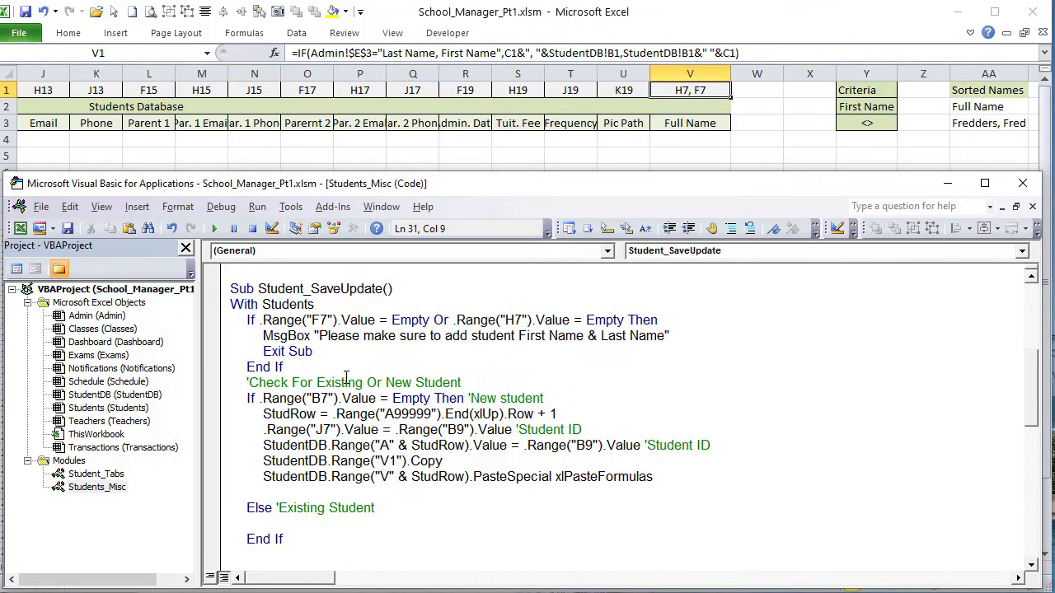
# Step: Add Application.CutCopyMode = False below the PasteSpecial line
pyautogui.write('Applioc')
pyautogui.press('BackSpace')
pyautogui.press('BackSpace')
pyautogui.press('BackSpace')
pyautogui.write('ication.CutCopyMode ')
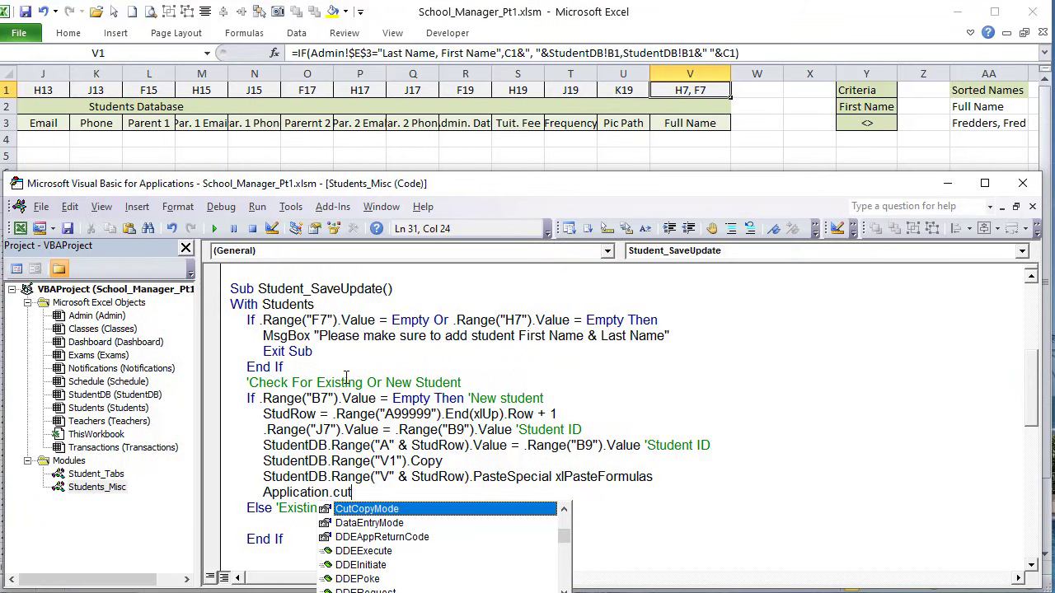
pyautogui.write('= fa')
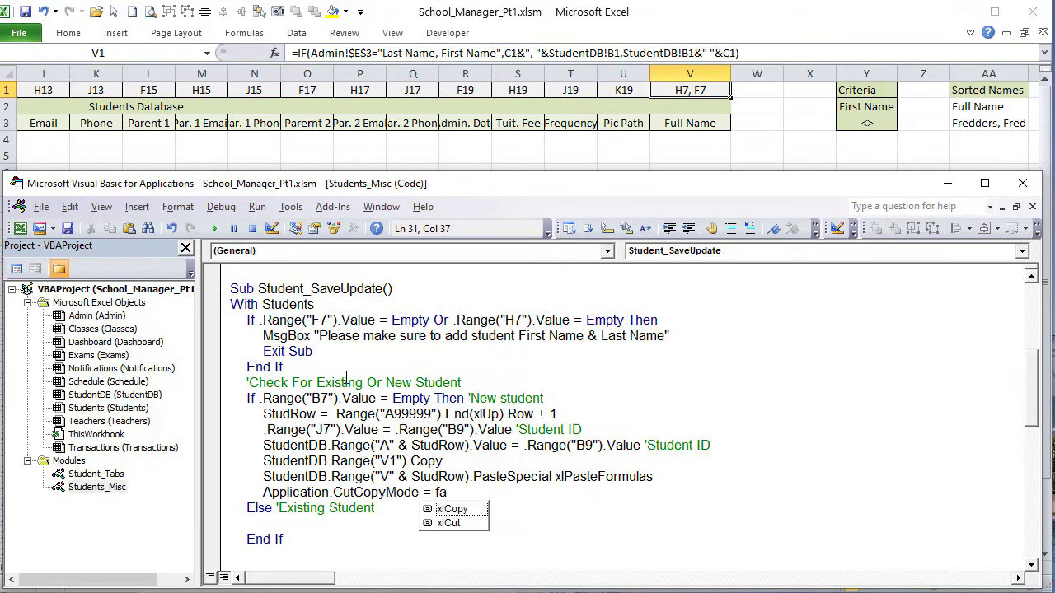
pyautogui.write('l')
pyautogui.write('se')
pyautogui.press('Return')
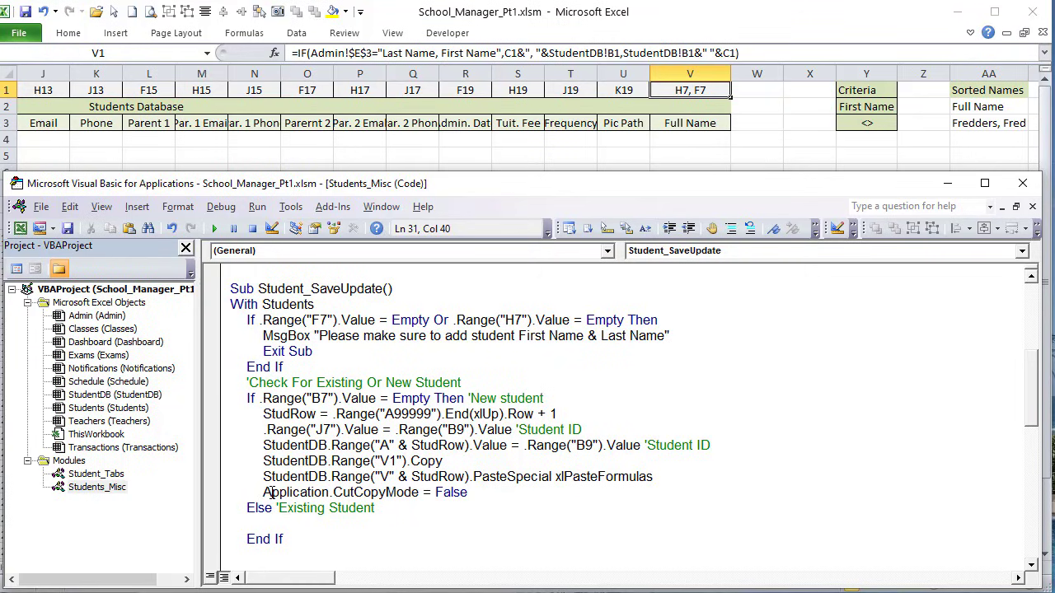
# Step: In the Else branch, write StudRow = .Range("B7").Value with the comment 'Existing Student Row
pyautogui.moveTo(335, 414); pyautogui.dragTo(263, 414)
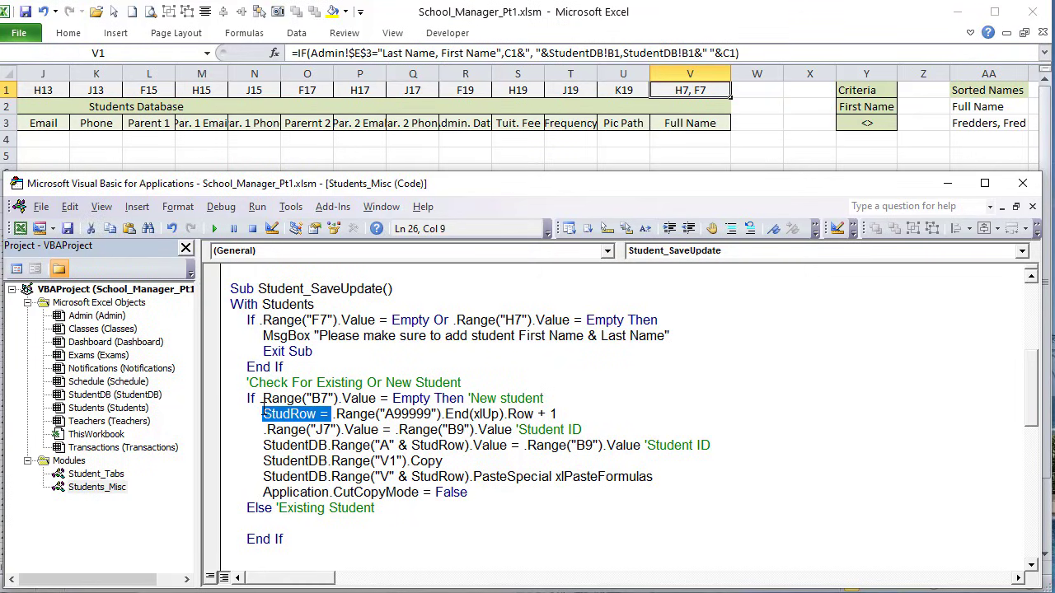
pyautogui.click(289, 525)
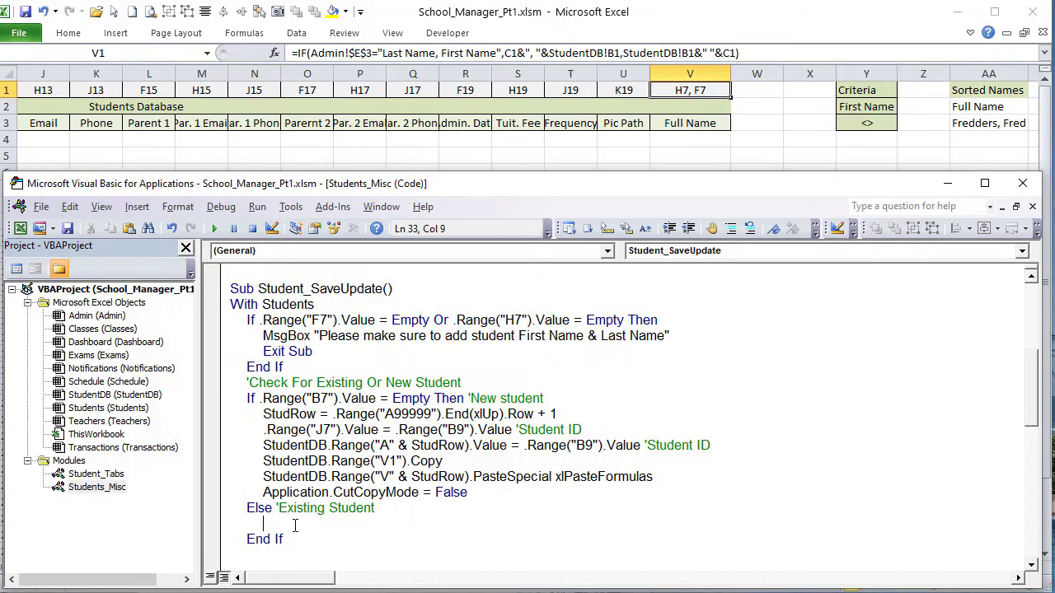
pyautogui.hotkey('ctrl', 'v')
pyautogui.moveTo(368, 399); pyautogui.dragTo(259, 401)
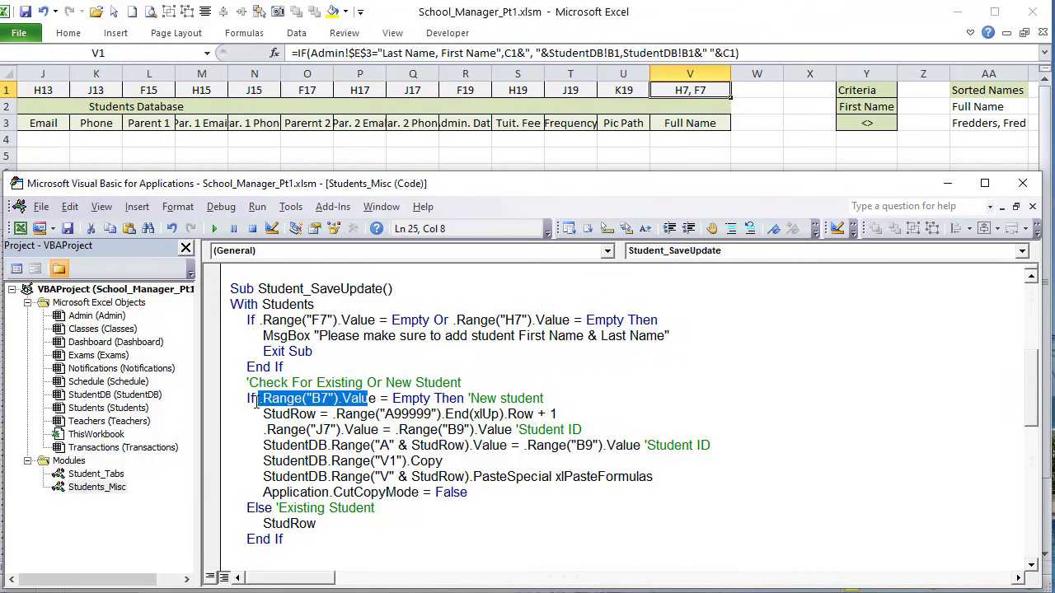
pyautogui.click(342, 523)
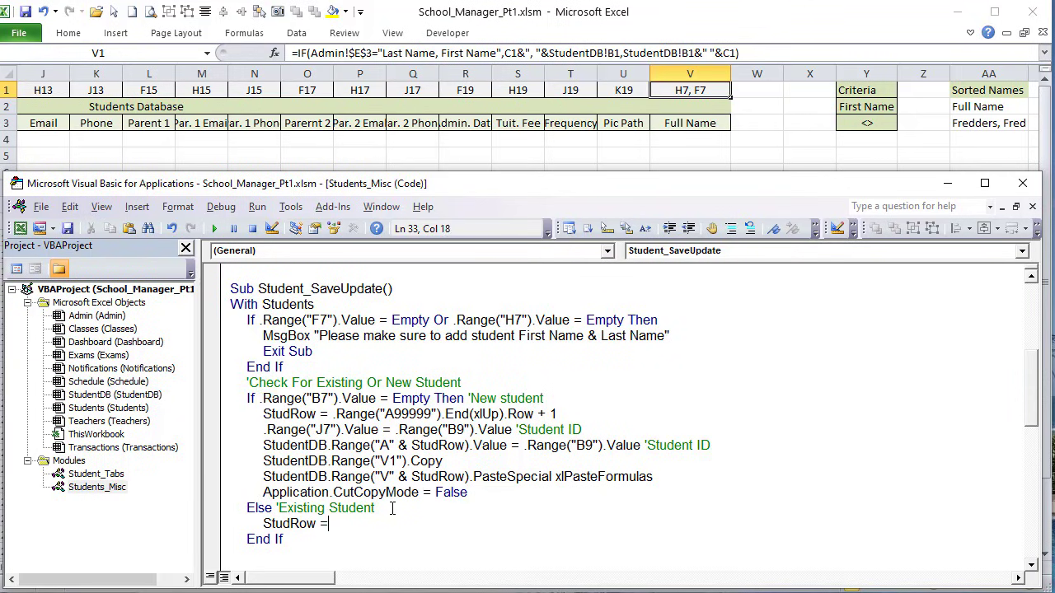
pyautogui.hotkey('ctrl', 'v')
pyautogui.write('e ')
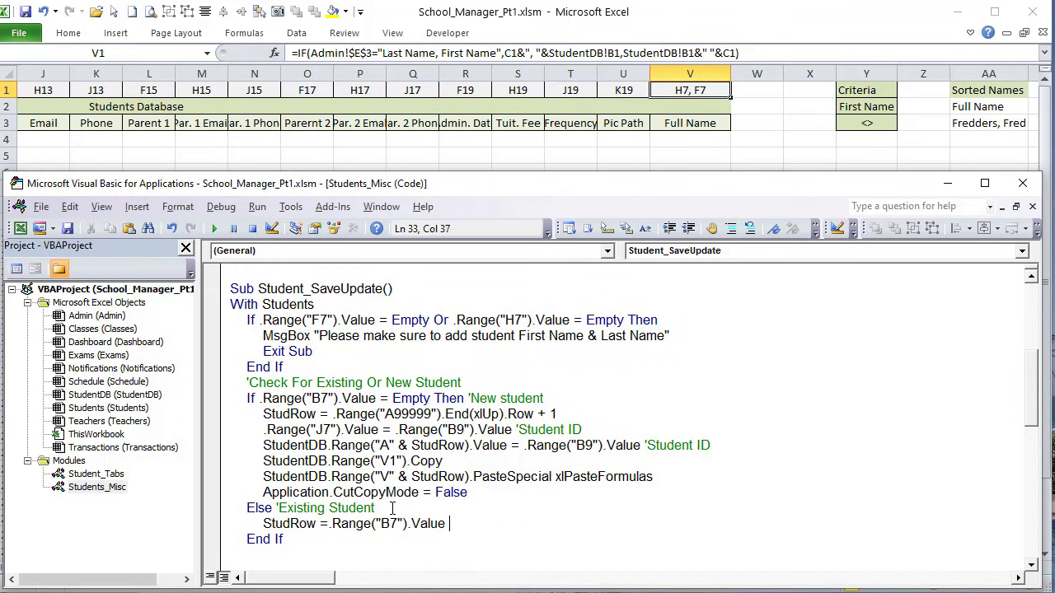
pyautogui.write("'Existing Student Ro")
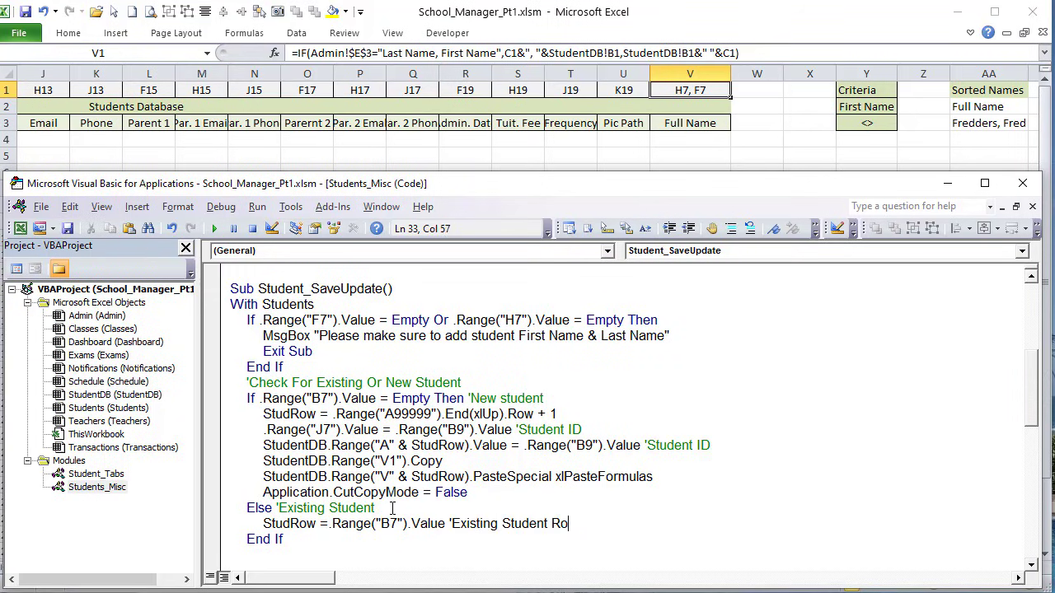
pyautogui.write('w')
pyautogui.scroll(-2, 347, 447)
pyautogui.click(346, 447)
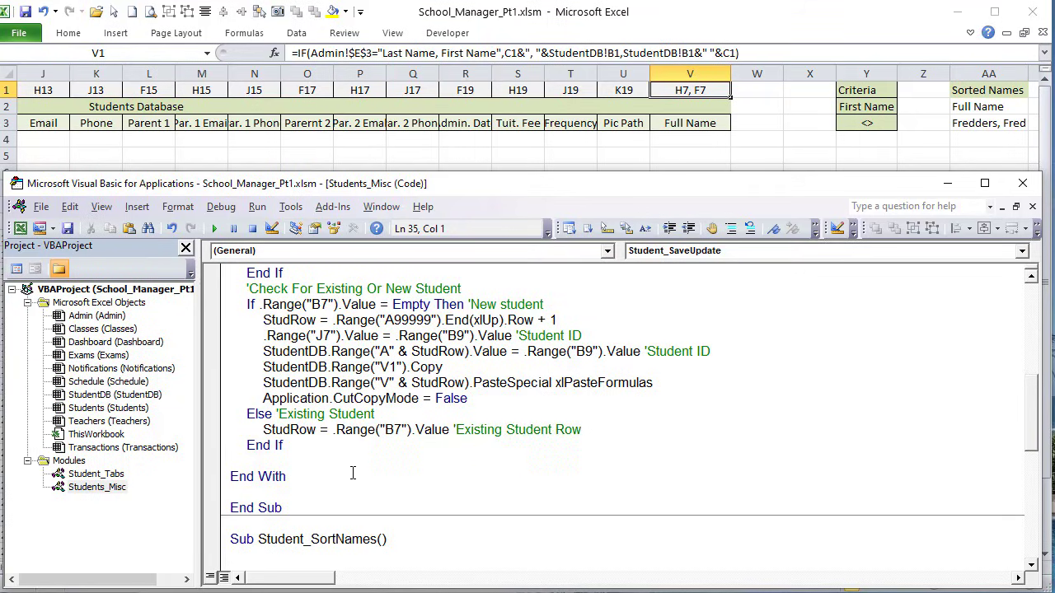
# Step: Find the Pic Path column's number on the StudentDB sheet with a temporary =COLUMN() formula in U6, and clear the cell
pyautogui.click(472, 154)
pyautogui.moveTo(890, 574); pyautogui.dragTo(838, 569)
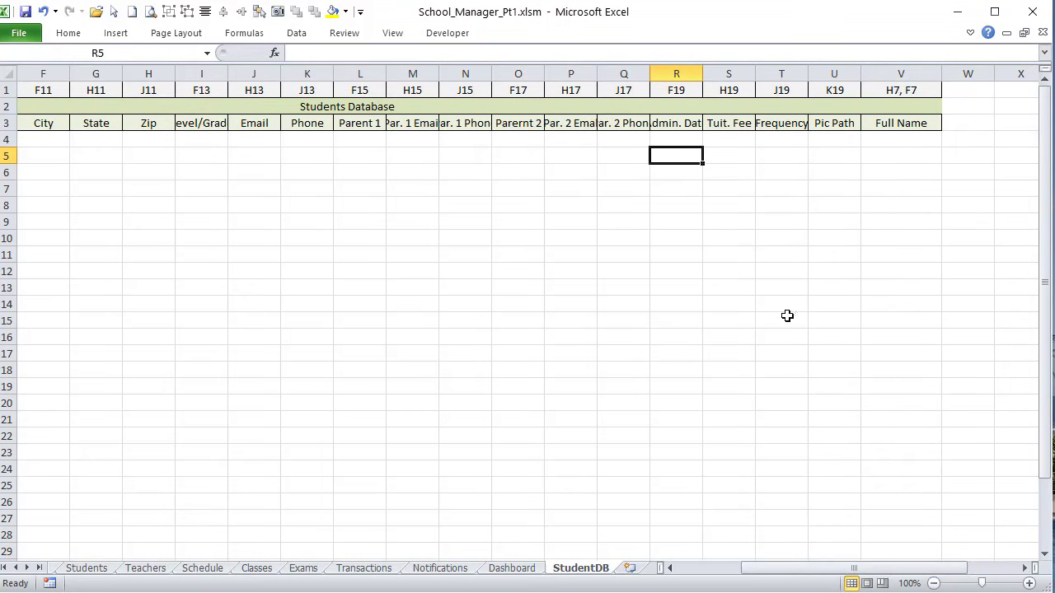
pyautogui.click(840, 173)
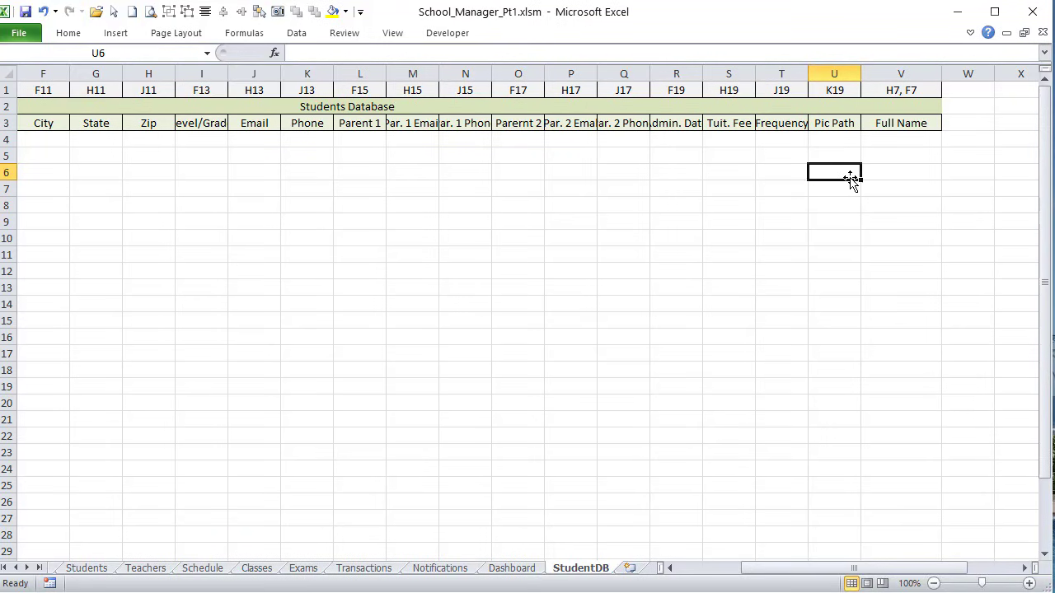
pyautogui.write('=column()')
pyautogui.press('Return')
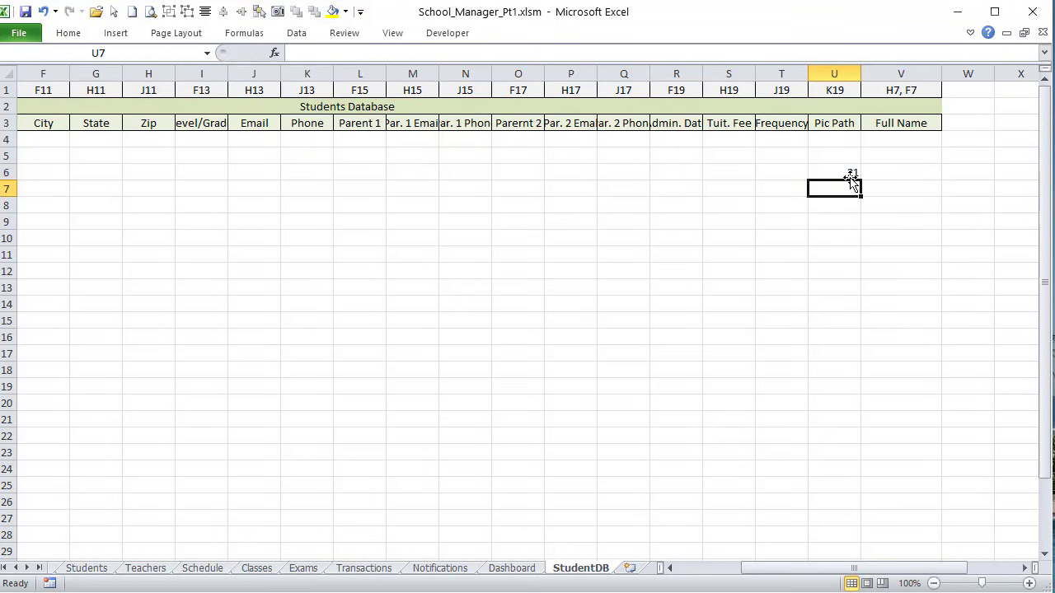
pyautogui.click(847, 169)
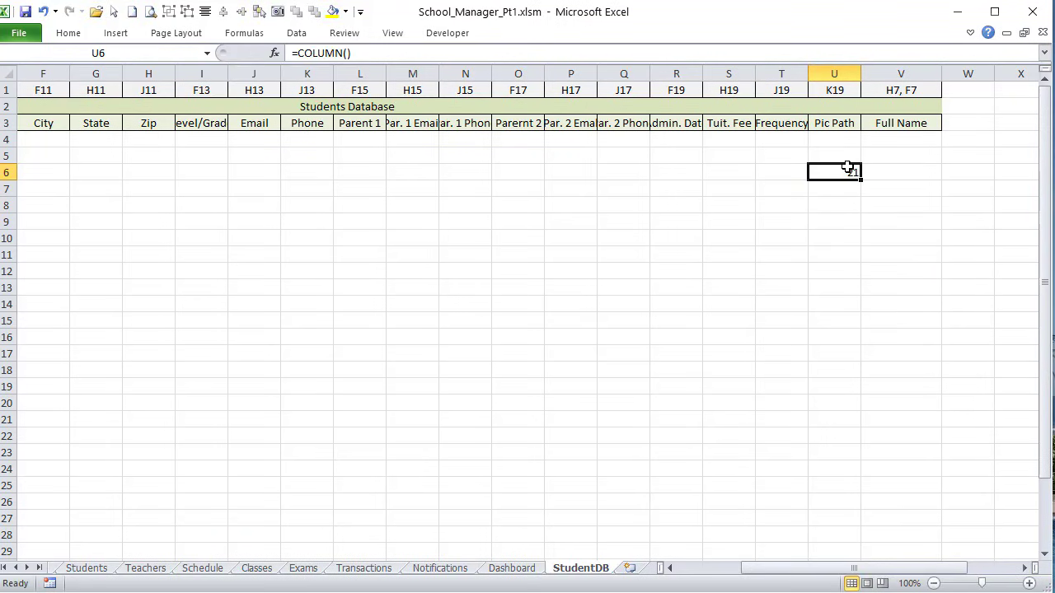
pyautogui.press('Delete')
# Step: Review StudentDB columns B to U and their row 1 cell references, and compare them with the Students sheet fields
pyautogui.moveTo(842, 568); pyautogui.dragTo(564, 540)
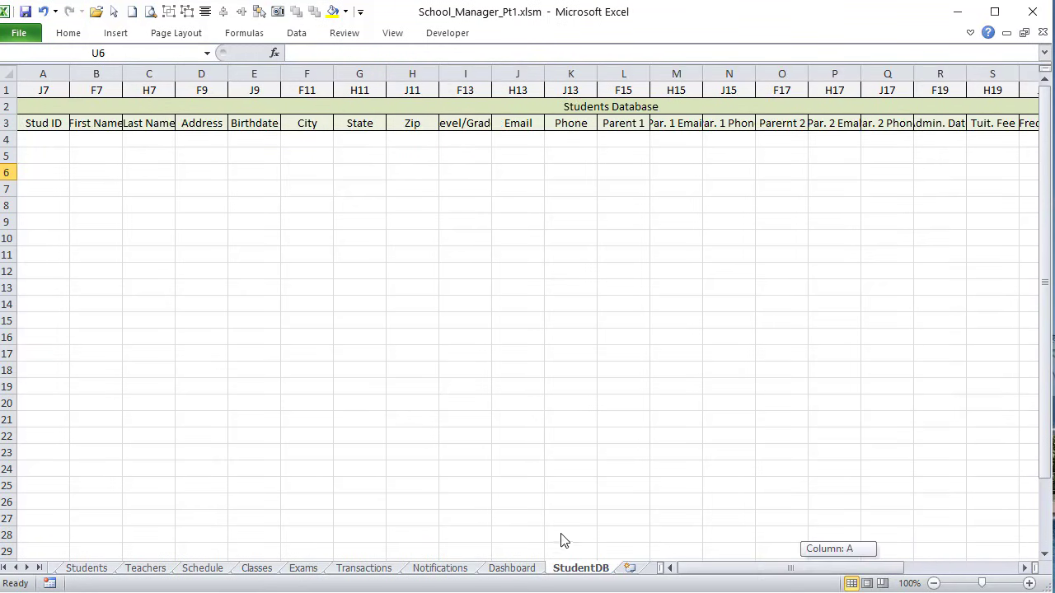
pyautogui.click(24, 140)
pyautogui.click(87, 138)
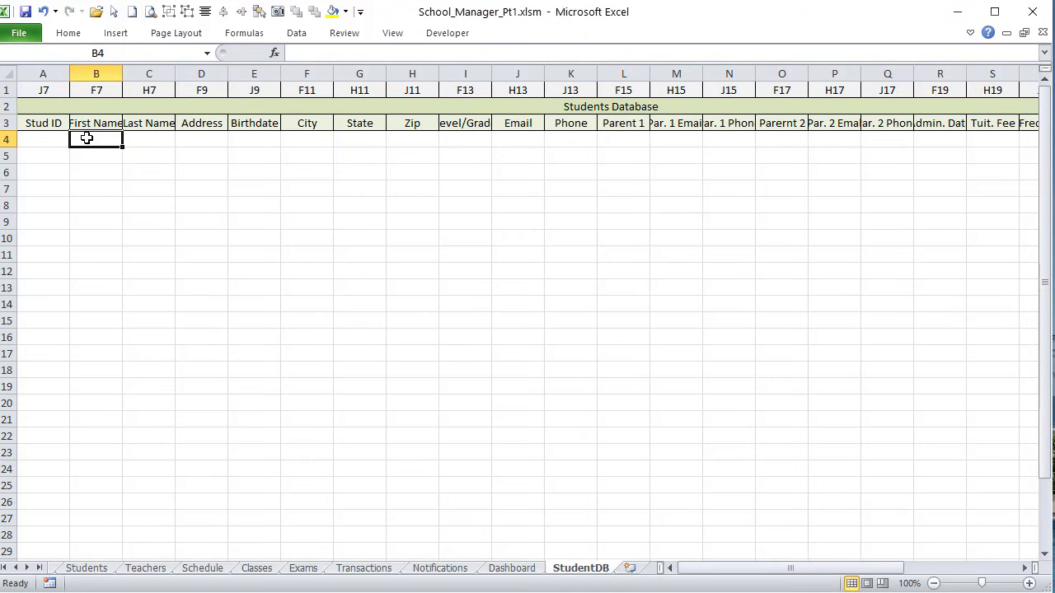
pyautogui.moveTo(87, 138); pyautogui.dragTo(844, 138)
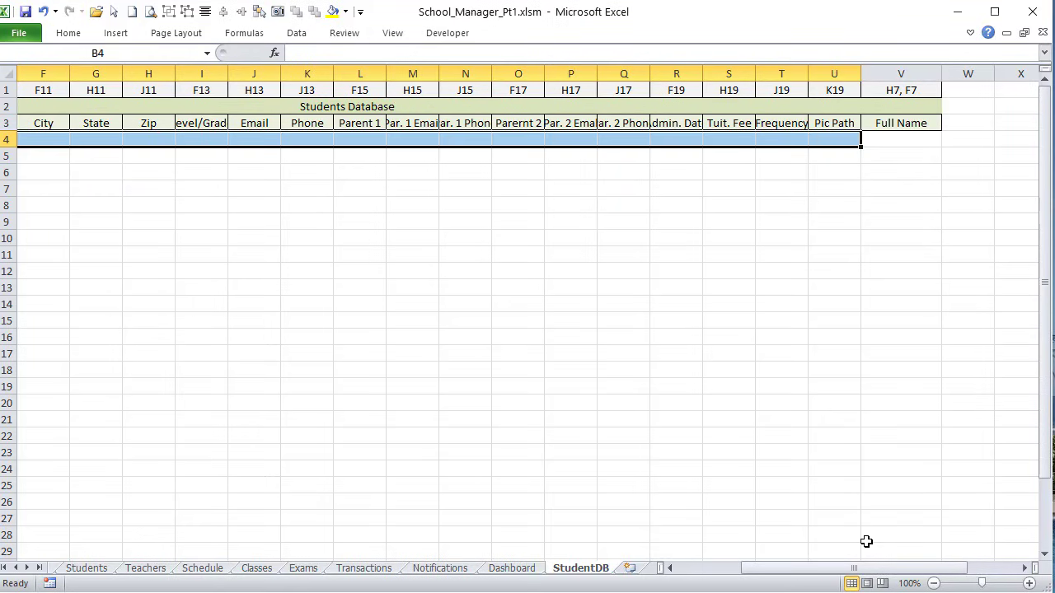
pyautogui.moveTo(876, 569); pyautogui.dragTo(717, 557)
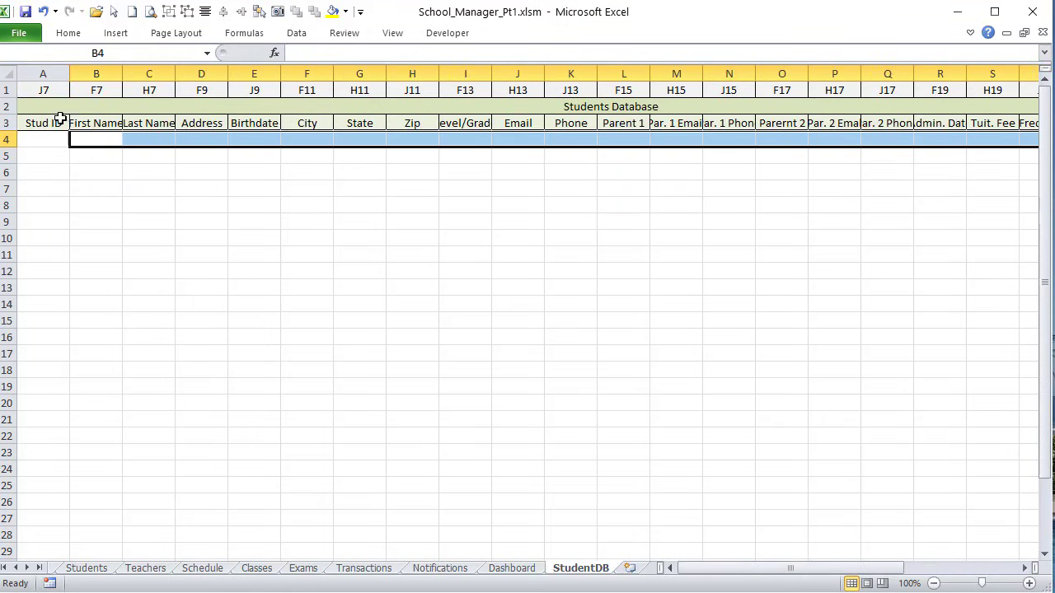
pyautogui.click(88, 97)
pyautogui.click(86, 568)
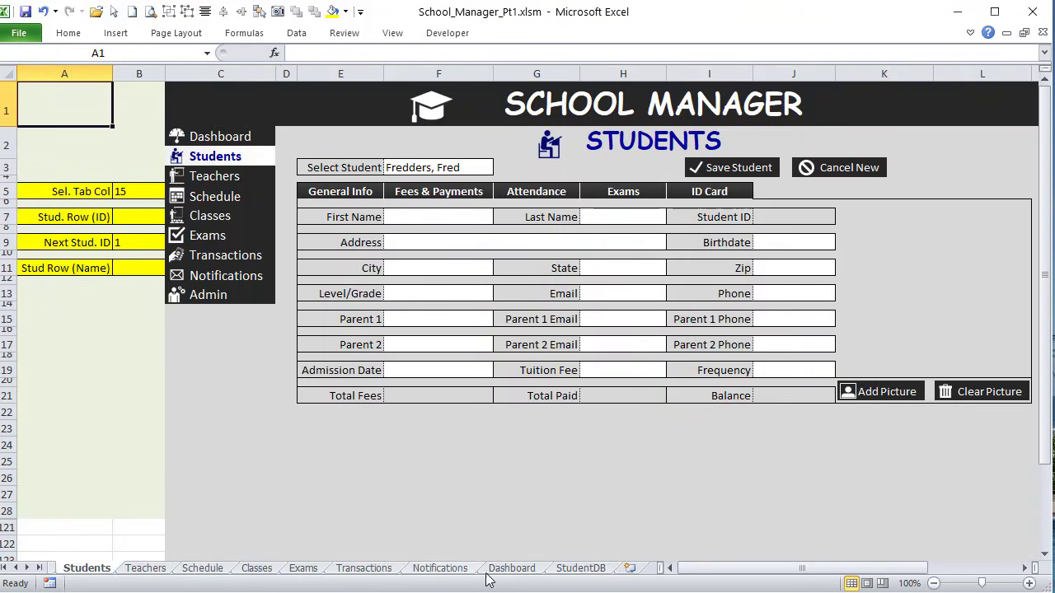
# Step: Check the row 1 cell references for First Name, Last Name and Address on the StudentDB sheet
pyautogui.click(568, 569)
pyautogui.click(95, 139)
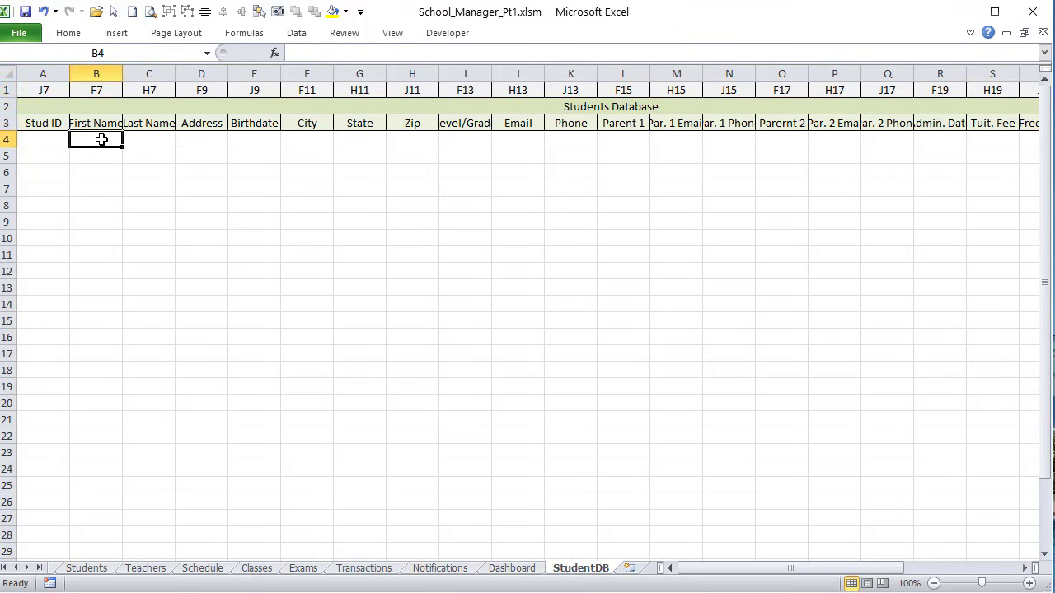
pyautogui.click(162, 92)
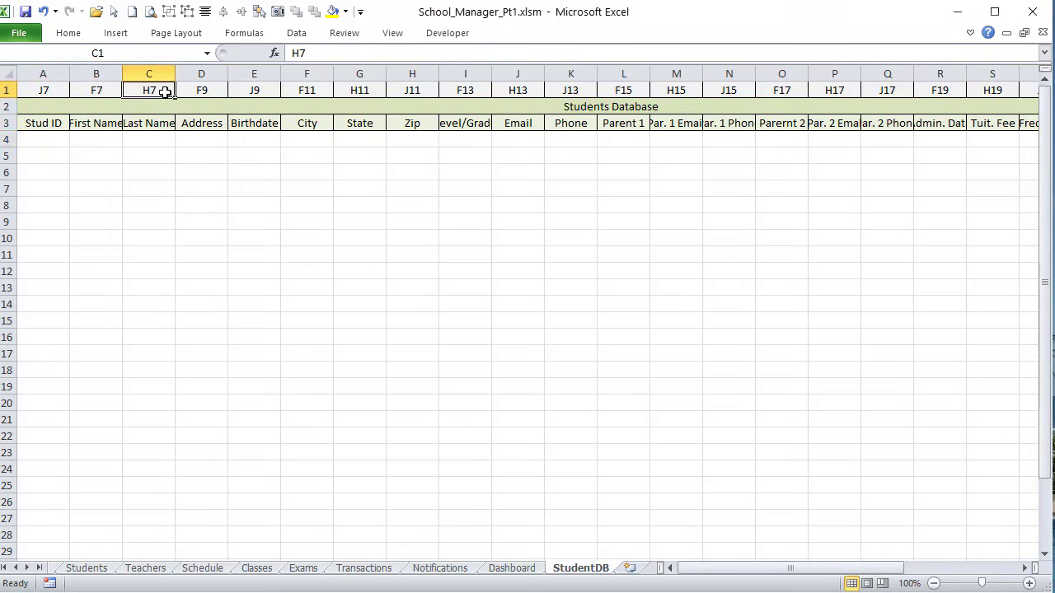
pyautogui.click(152, 138)
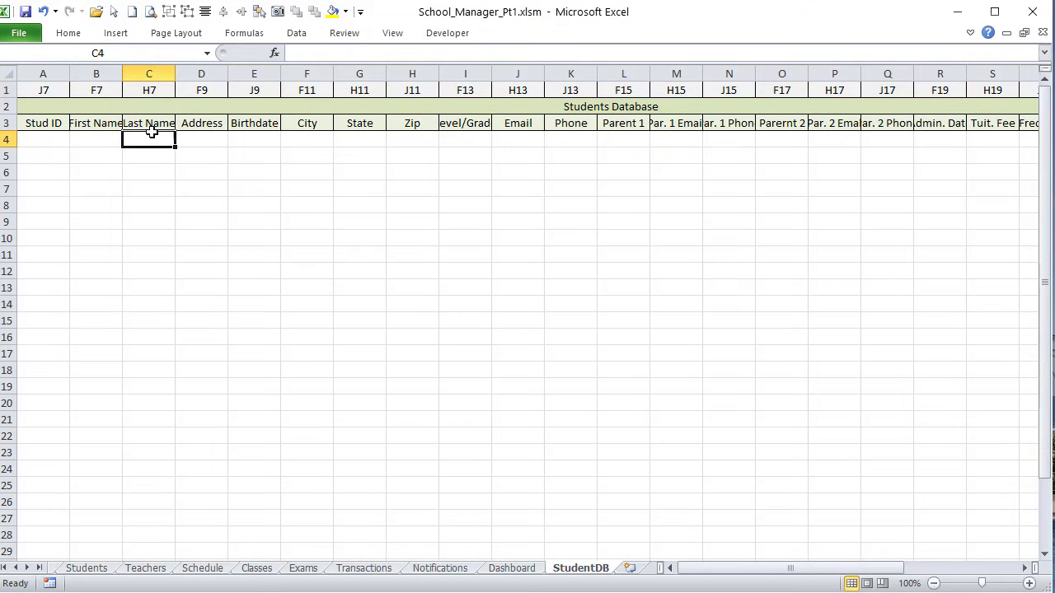
pyautogui.click(199, 91)
pyautogui.click(196, 137)
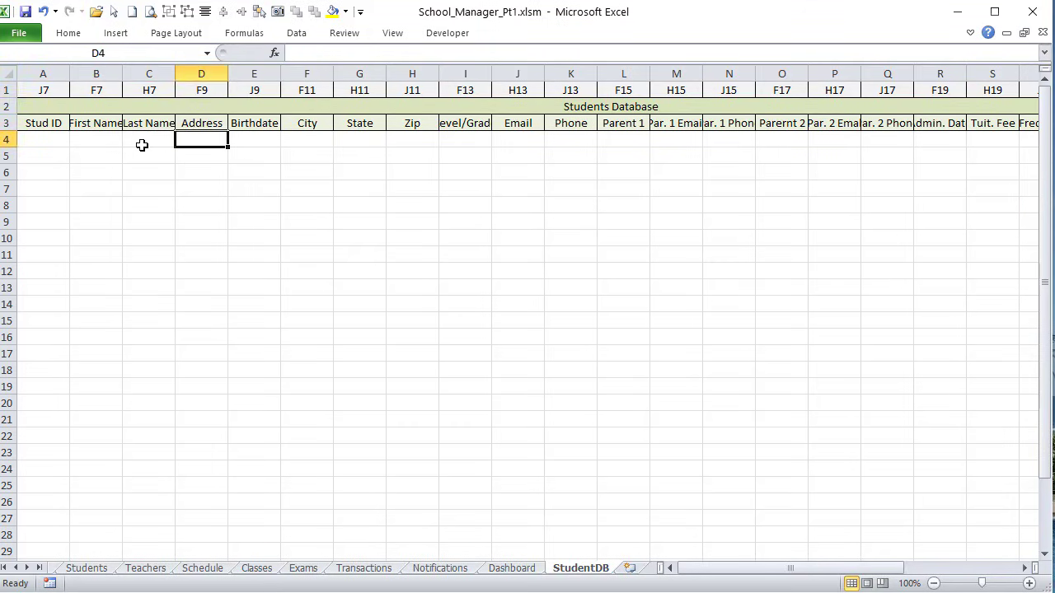
pyautogui.click(83, 137)
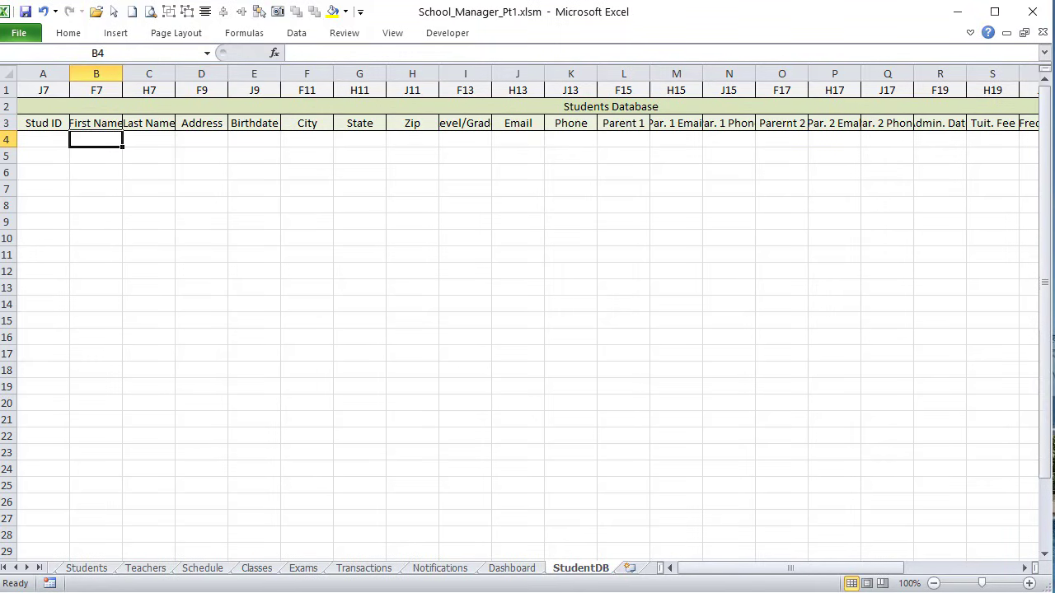
# Step: In Student_SaveUpdate, below End If, write StudentDB.Cells(StudRow, StudCol).Value = .Range(" ").Value with the range address left blank
pyautogui.hotkey('alt', 'F11')
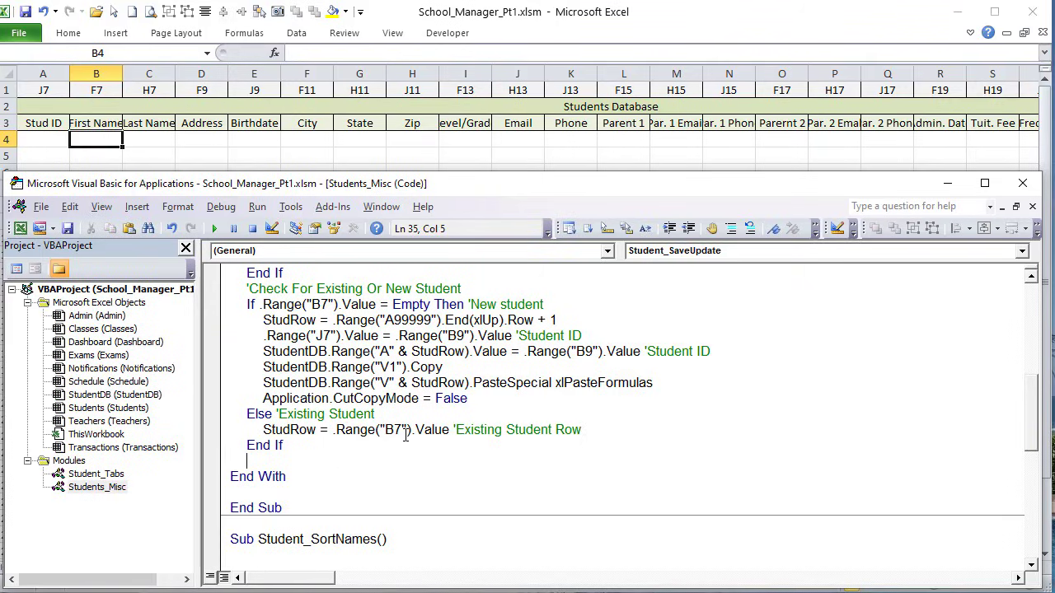
pyautogui.write('StudentDb.cell')
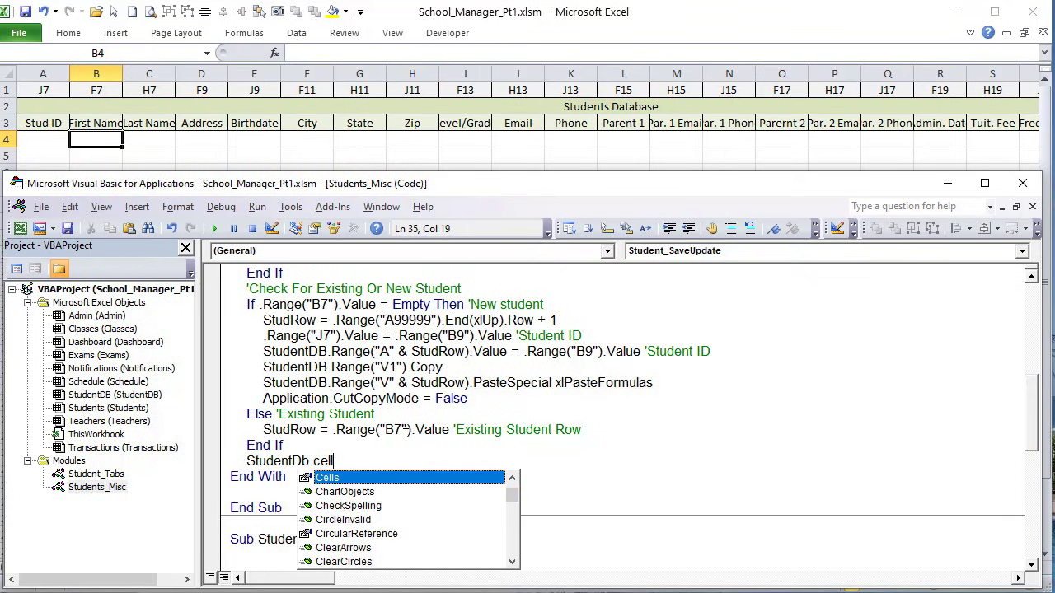
pyautogui.press('Tab')
pyautogui.write('(')
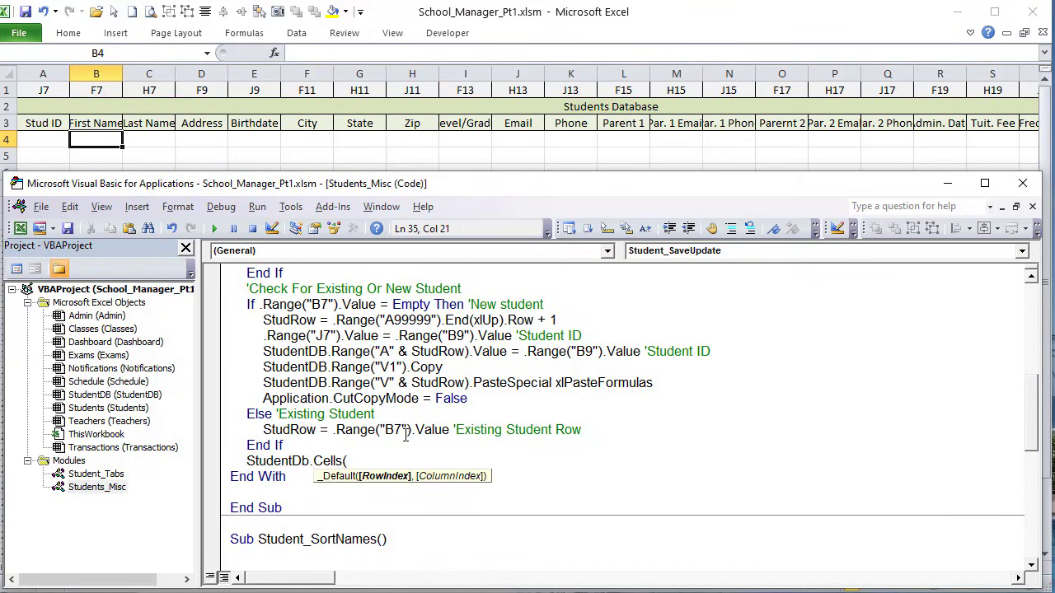
pyautogui.write('StudRow,StudCol')
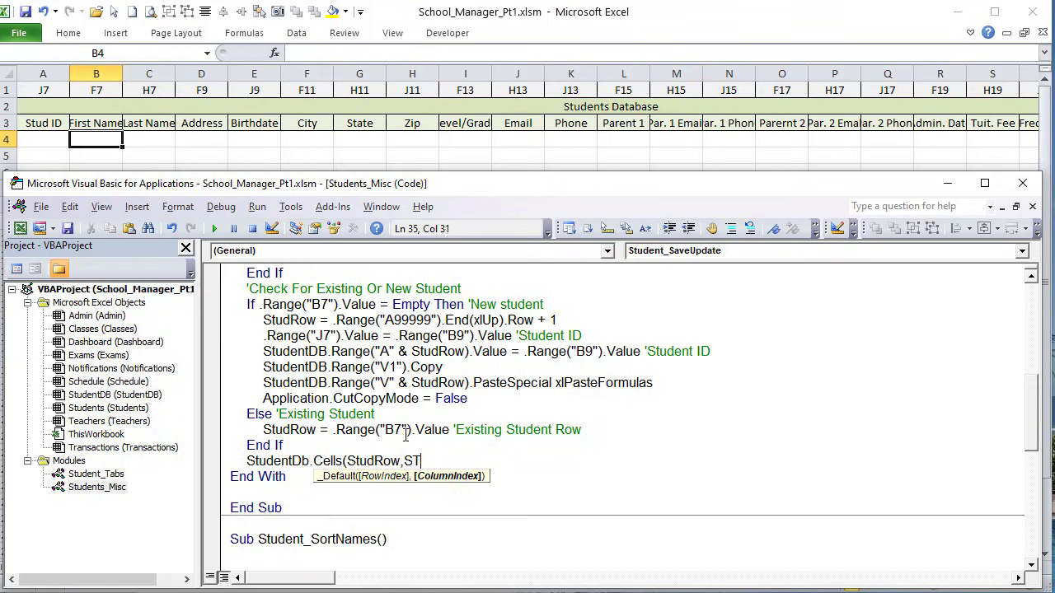
pyautogui.write(')')
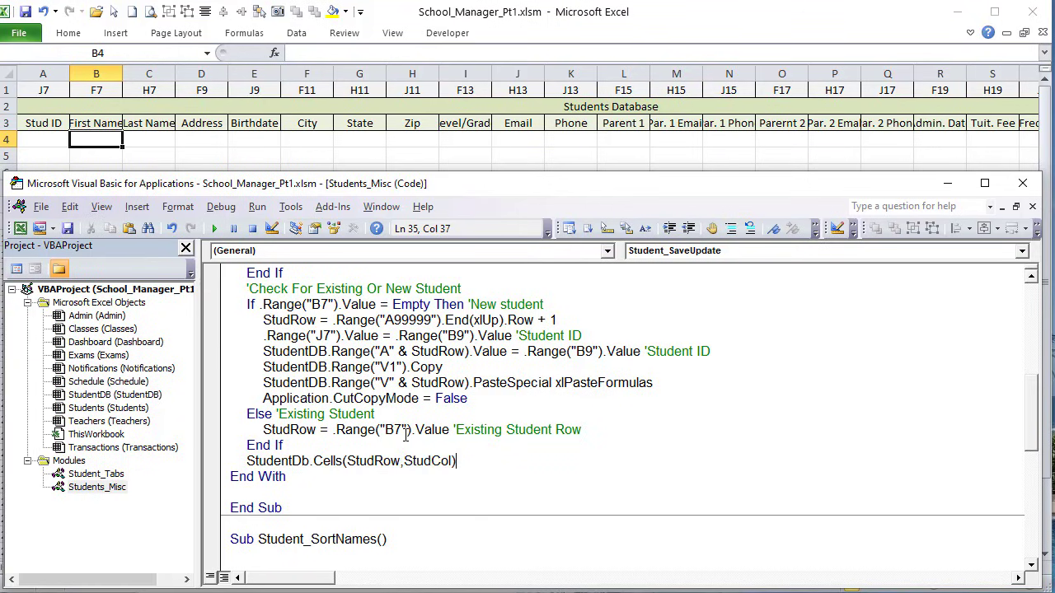
pyautogui.write('.valu')
pyautogui.write('.Range("   ").value')
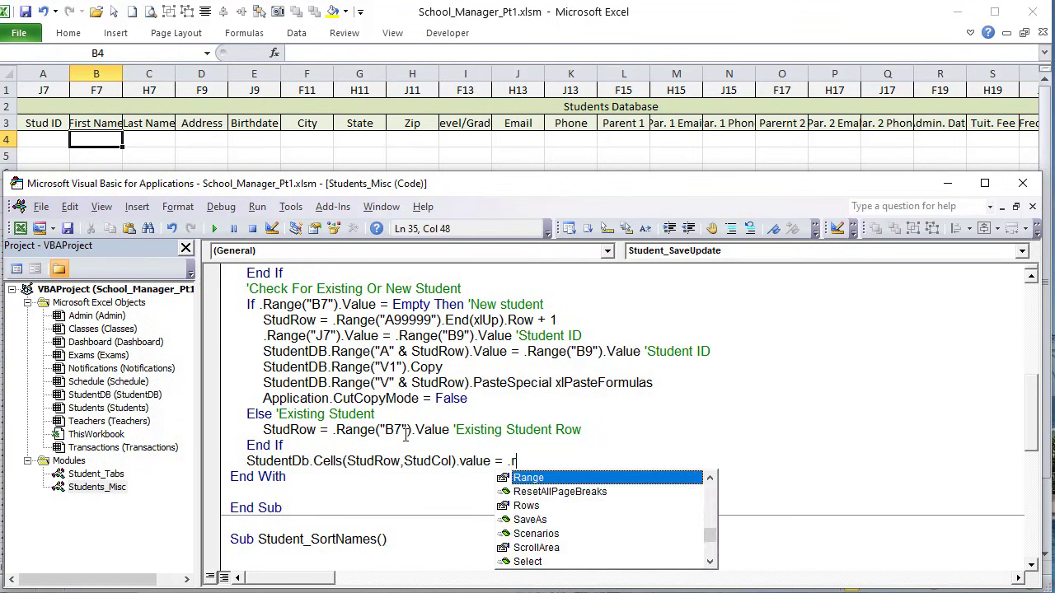
# Step: Replace the blank range address in the assignment with StudentDB.Cells(1, StudCol).Value
pyautogui.press('Left')
pyautogui.press('Left')
pyautogui.press('Left')
pyautogui.press('Left')
pyautogui.press('Left')
pyautogui.press('Left')
pyautogui.press('Left')
pyautogui.press('Left')
pyautogui.press('BackSpace')
pyautogui.press('BackSpace')
pyautogui.press('BackSpace')
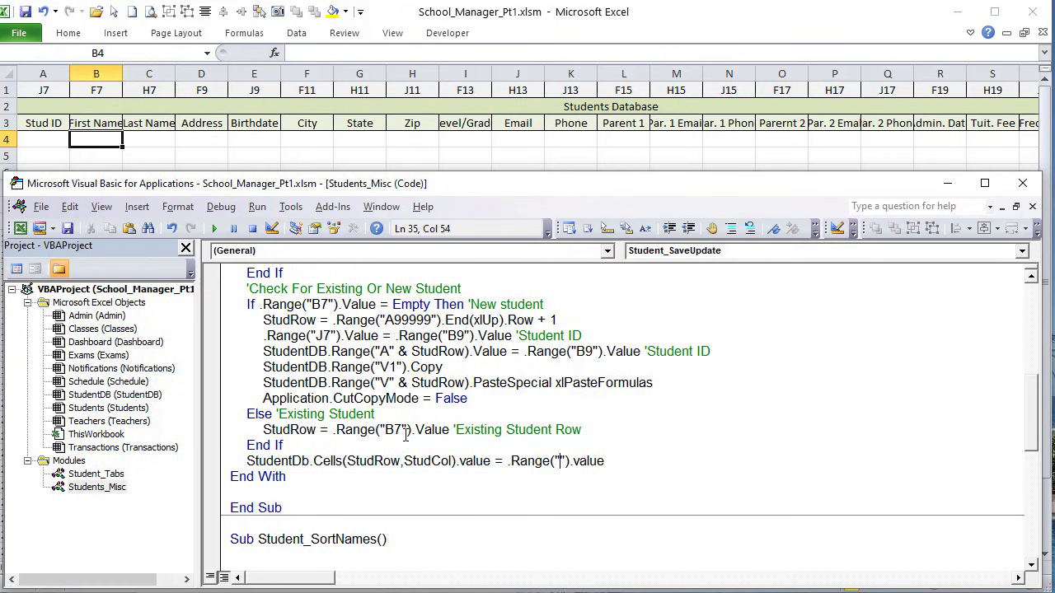
pyautogui.press('BackSpace')
pyautogui.press('BackSpace')
pyautogui.write('StudentDb.r')
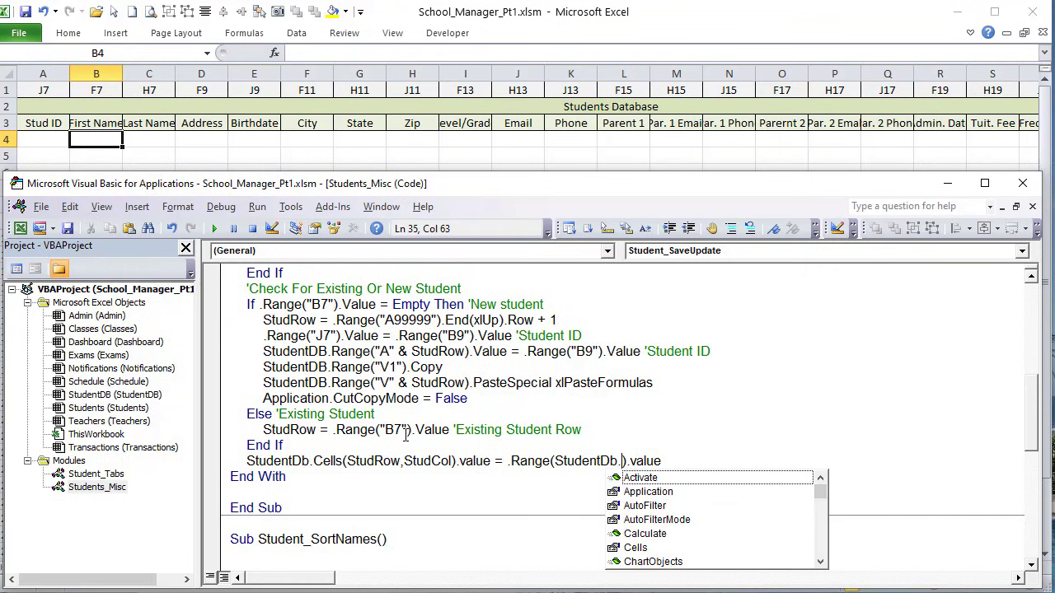
pyautogui.press('BackSpace')
pyautogui.write('Cells(')
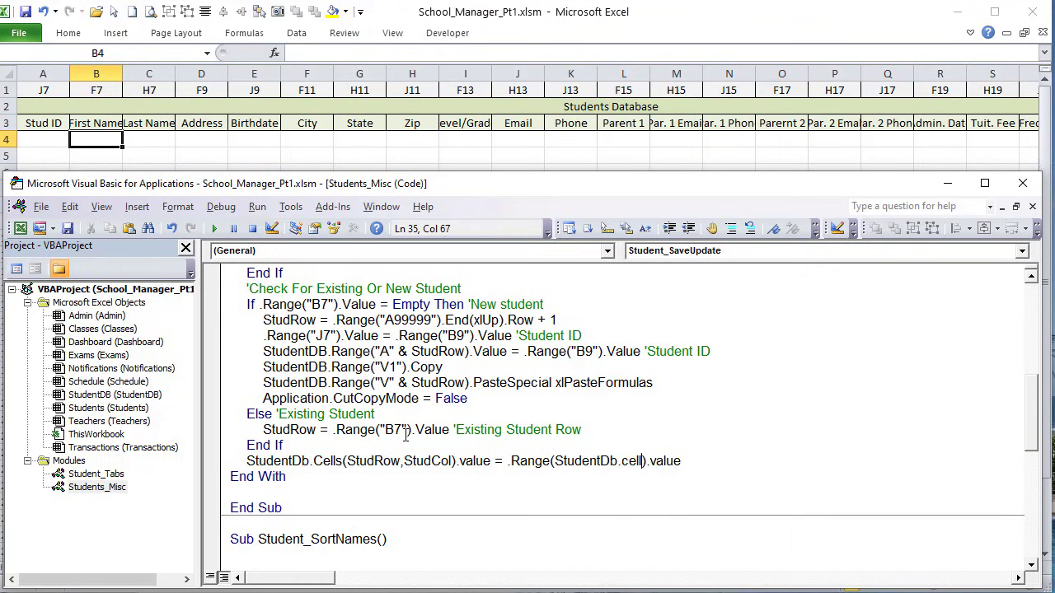
pyautogui.write('1,STu')
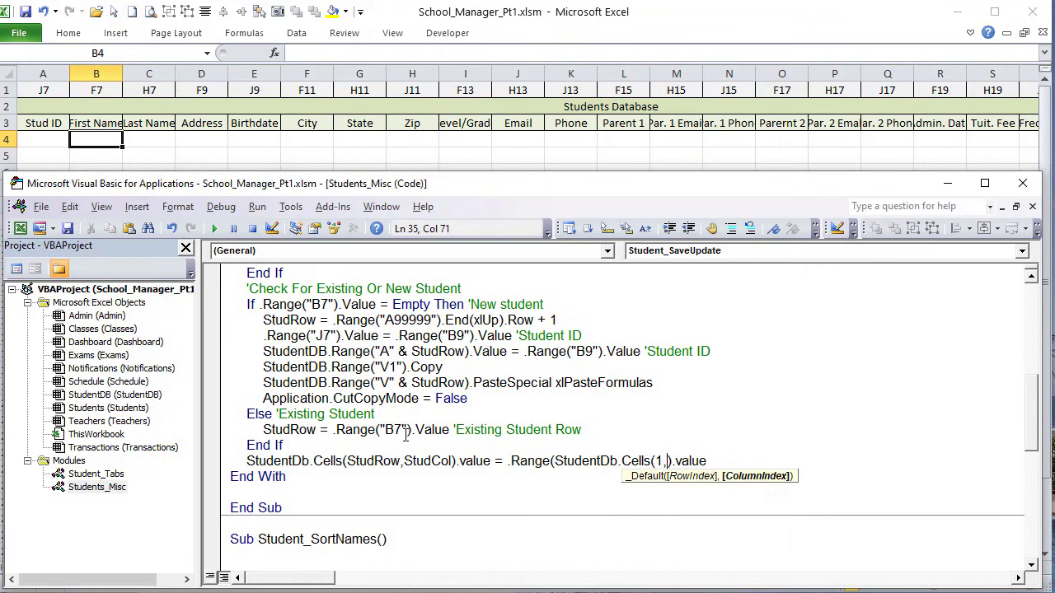
pyautogui.write('dCol).val')
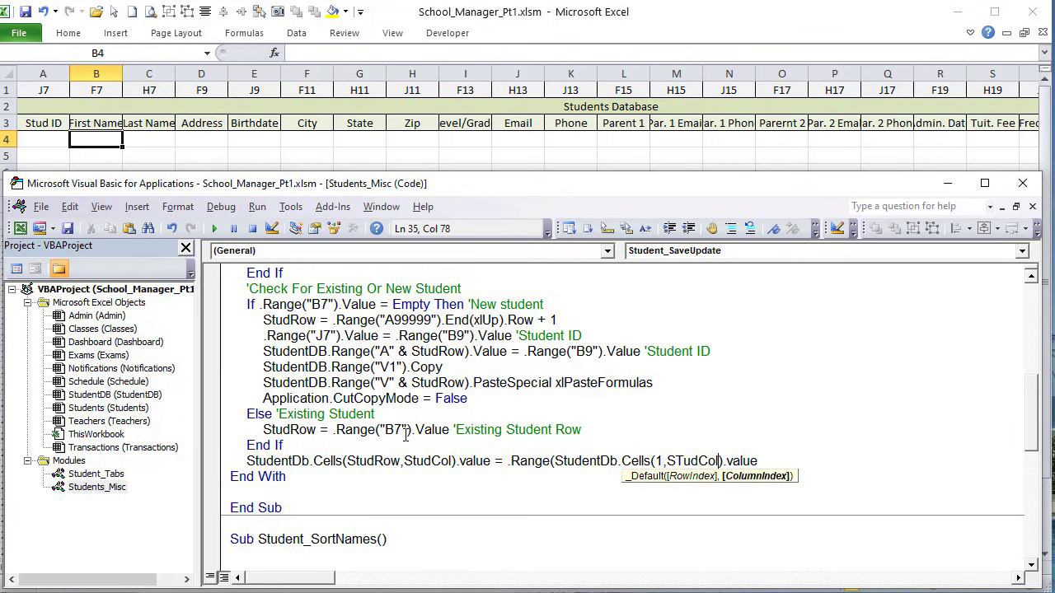
pyautogui.write('ue')
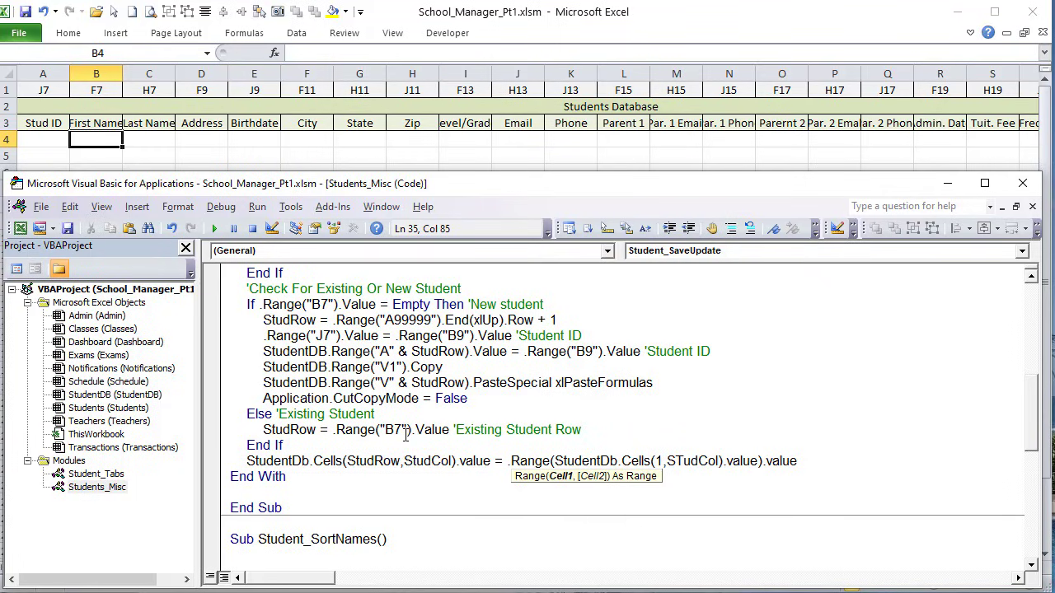
pyautogui.click(464, 335)
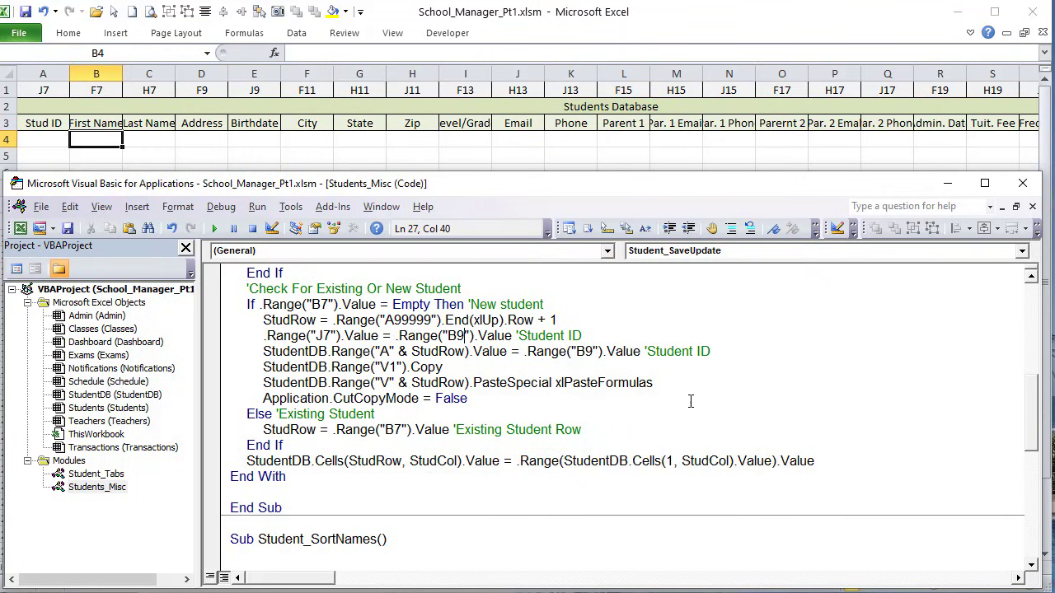
# Step: Wrap the StudentDB.Cells assignment in a For StudCol = 2 To 21 loop closed by Next StudCol, and indent the assignment
pyautogui.click(377, 445)
pyautogui.press('Return')
pyautogui.write('For ')
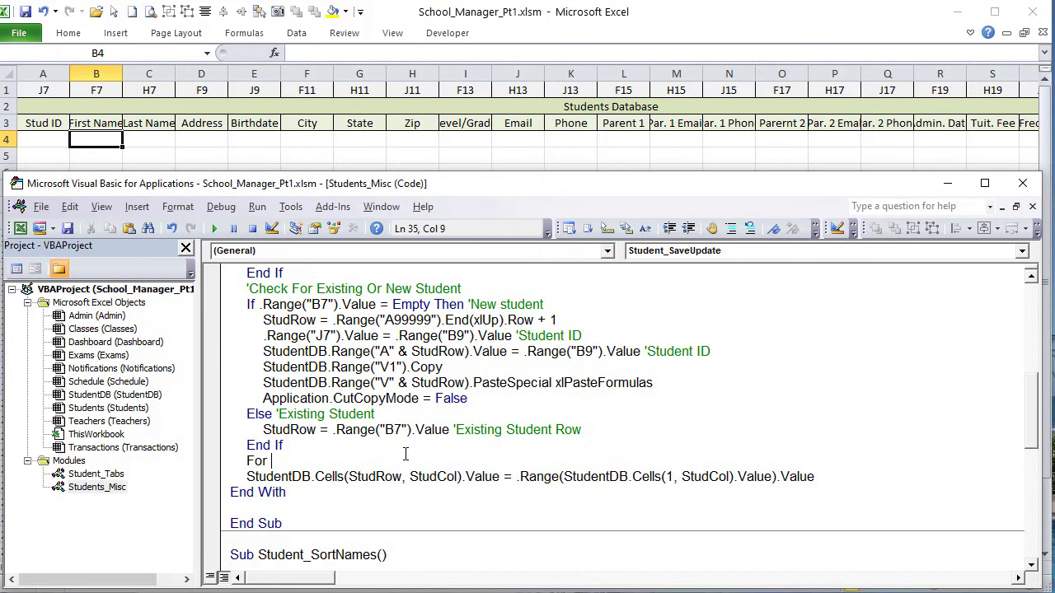
pyautogui.write('StudCol = 2 to 21')
pyautogui.press('Return')
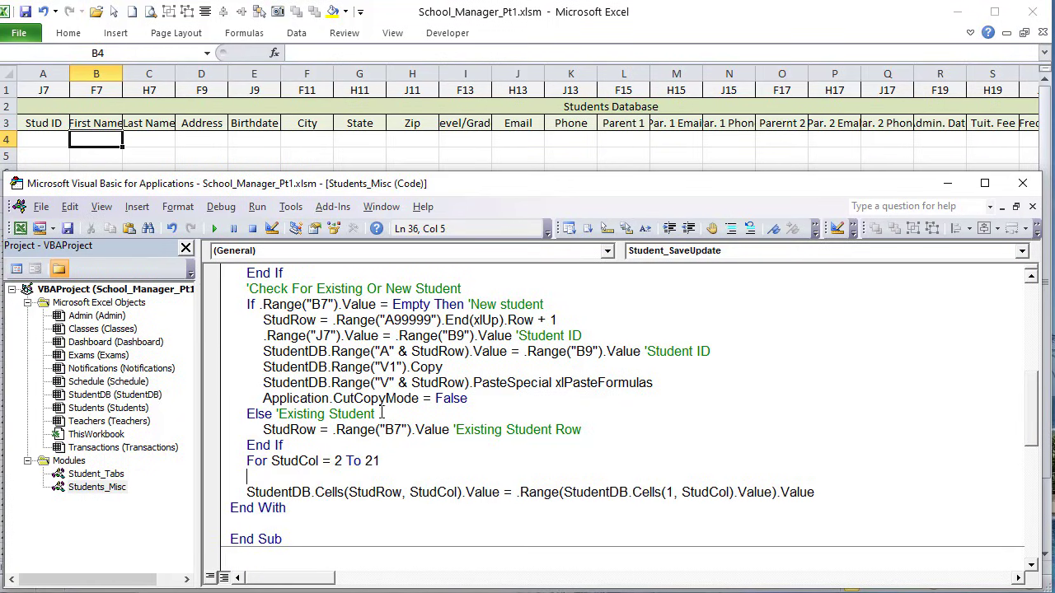
pyautogui.click(866, 492)
pyautogui.press('Return')
pyautogui.write('N')
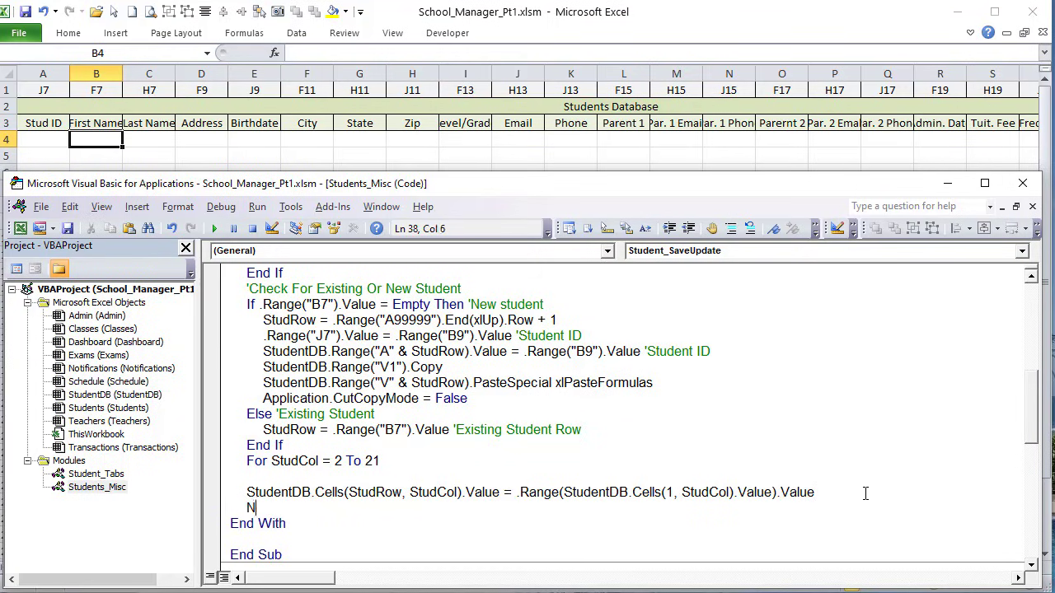
pyautogui.write('ext StudCol')
pyautogui.press('BackSpace')
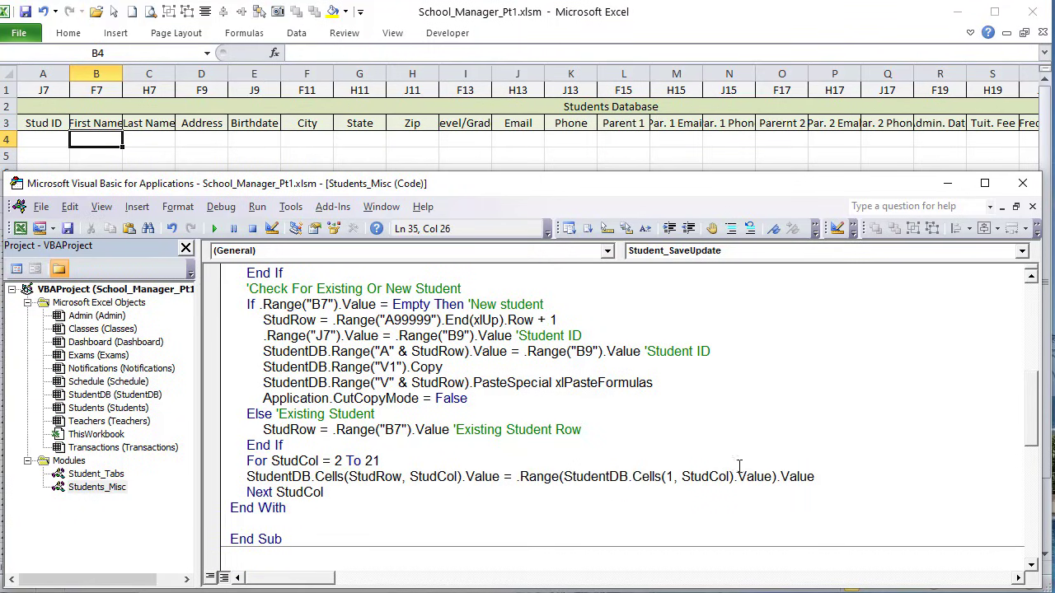
pyautogui.click(250, 477)
pyautogui.press('Tab')
# Step: Add blank lines below Next StudCol and remove the blank line between End With and End Sub
pyautogui.click(406, 492)
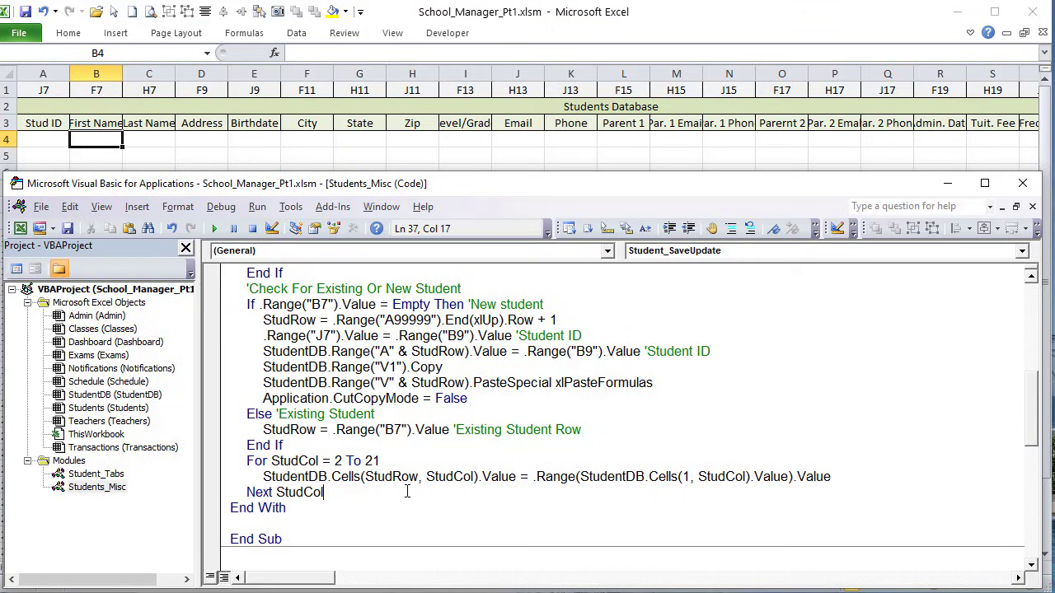
pyautogui.press('Return')
pyautogui.press('Return')
pyautogui.scroll(-2, 406, 492)
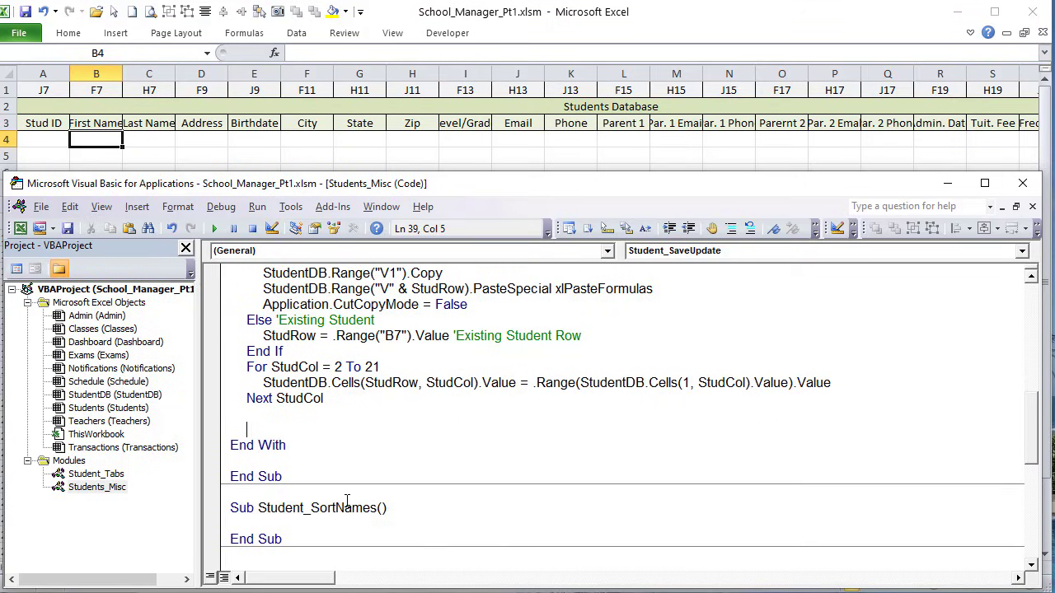
pyautogui.press('BackSpace')
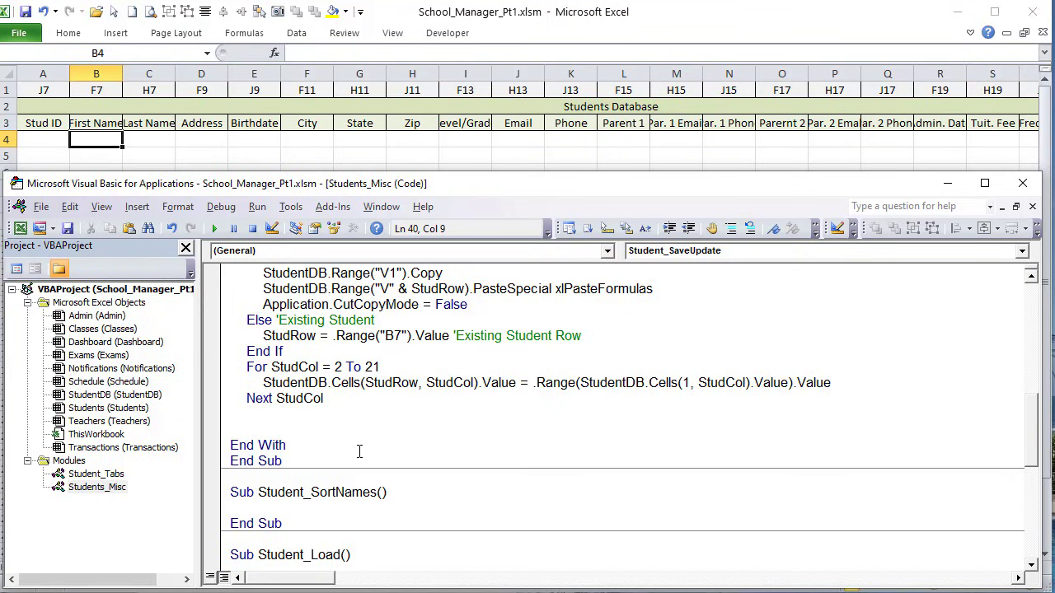
pyautogui.hotkey('alt', 'Tab')
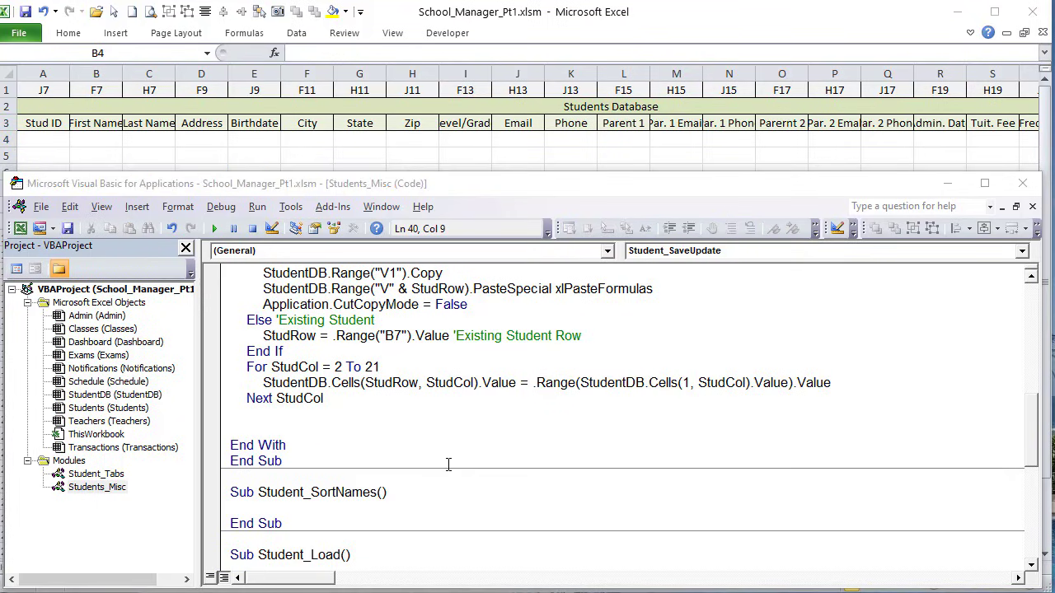
# Step: Copy the ExistStudGrp and NewStudGrp visibility lines from Student_AddNew and paste them below Next StudCol in Student_SaveUpdate
pyautogui.click(429, 419)
pyautogui.scroll(6, 425, 417)
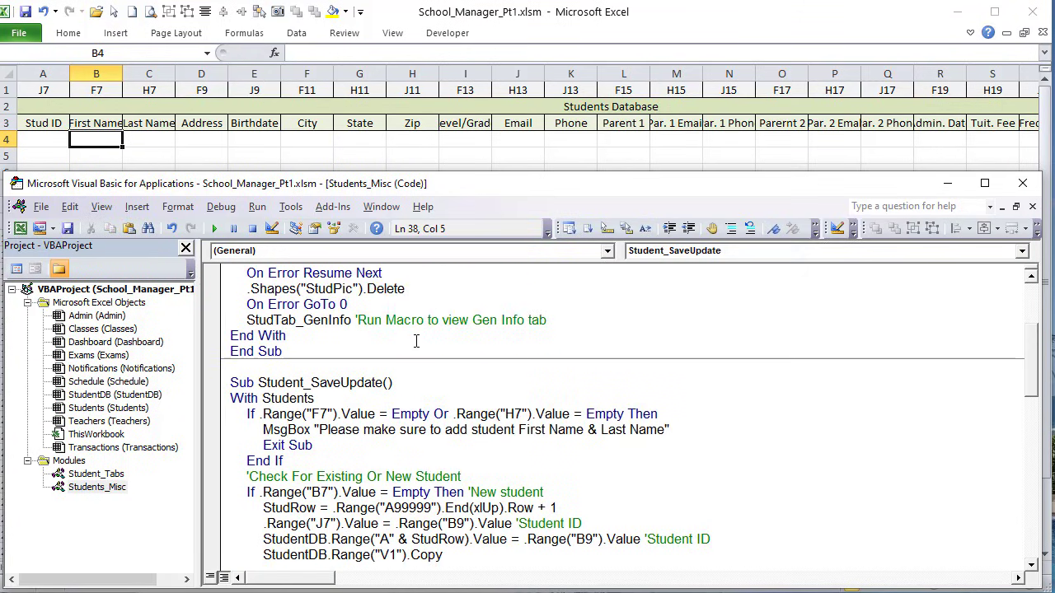
pyautogui.scroll(2, 471, 324)
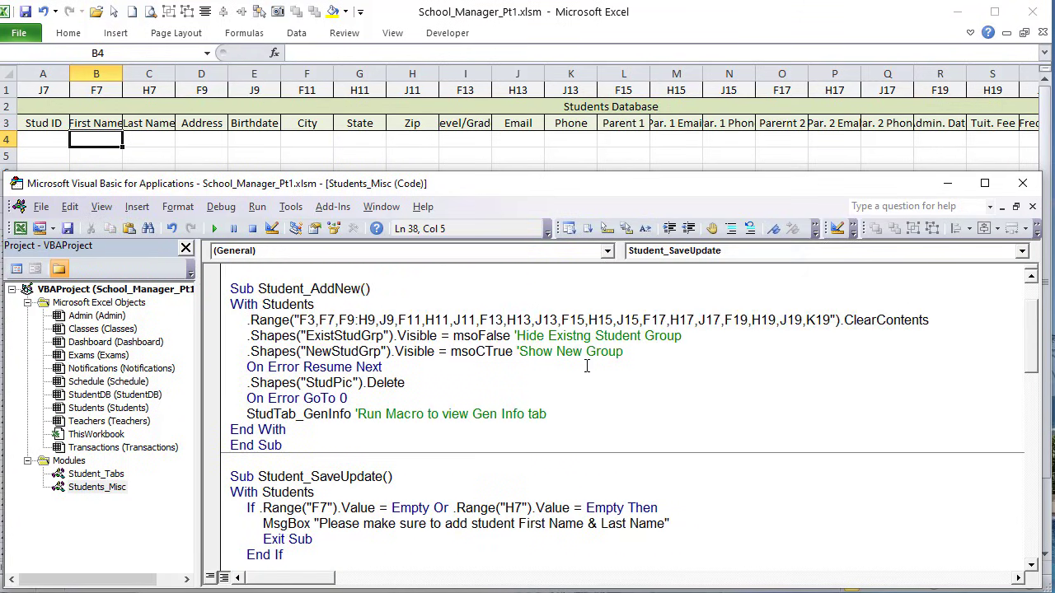
pyautogui.moveTo(624, 351); pyautogui.dragTo(242, 334)
pyautogui.hotkey('ctrl', 'c')
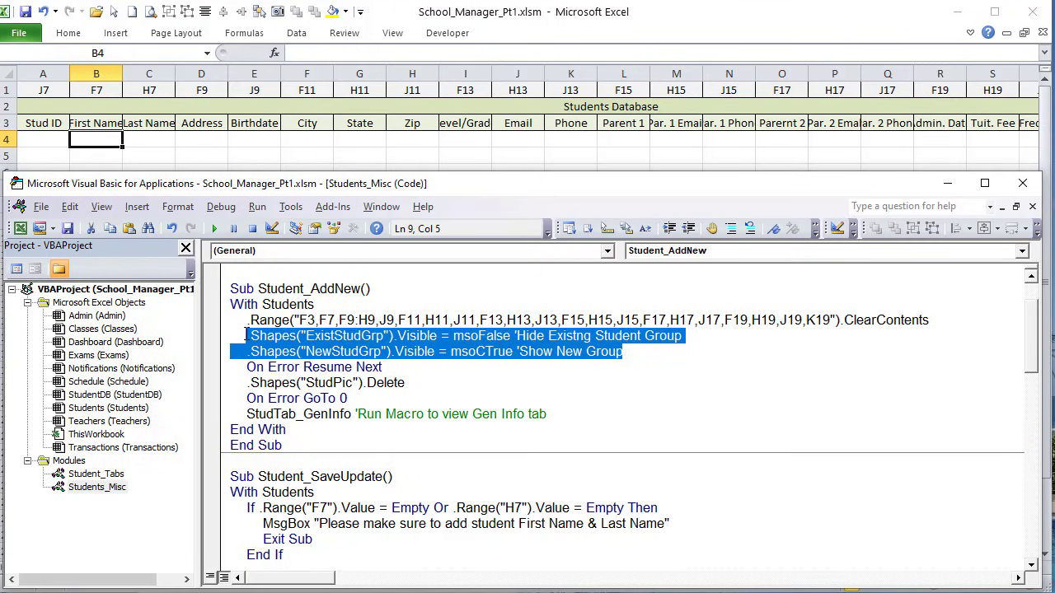
pyautogui.scroll(-8, 327, 442)
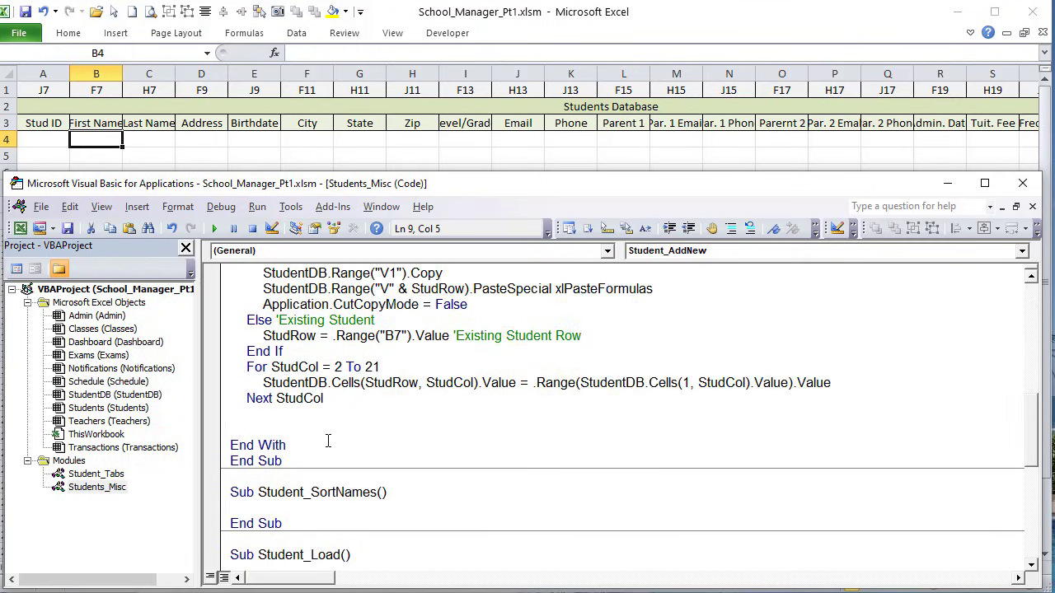
pyautogui.click(326, 416)
pyautogui.hotkey('ctrl', 'v')
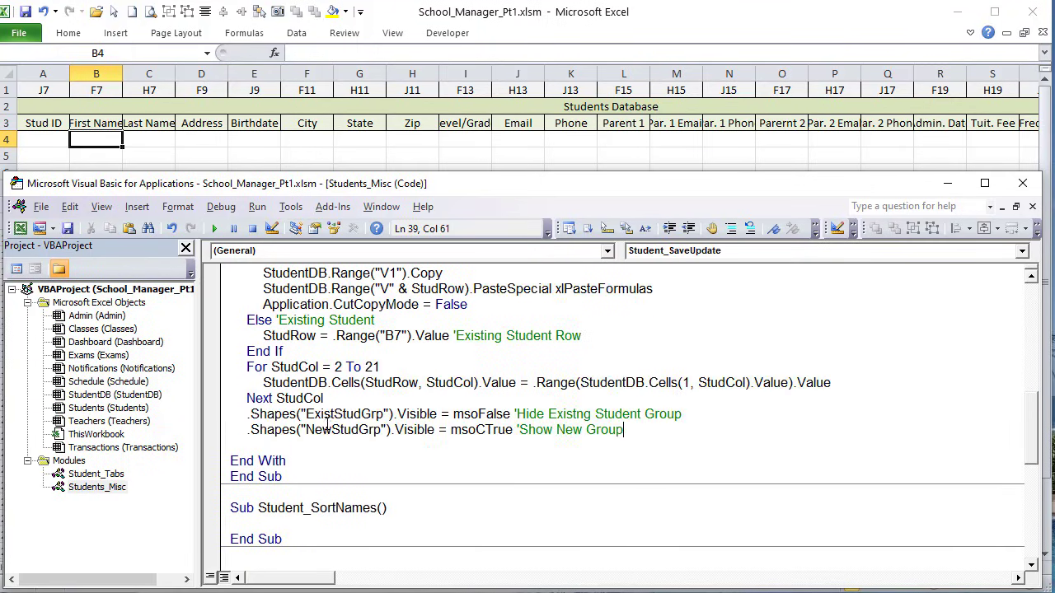
# Step: In the pasted ExistStudGrp line, change the visibility to msoCTrue and the comment's first word to Show
pyautogui.moveTo(471, 414)
pyautogui.mouseDown()
pyautogui.moveTo(495, 416)
pyautogui.moveTo(476, 416)
pyautogui.mouseUp()
pyautogui.click(488, 417)
pyautogui.write('CTrue')
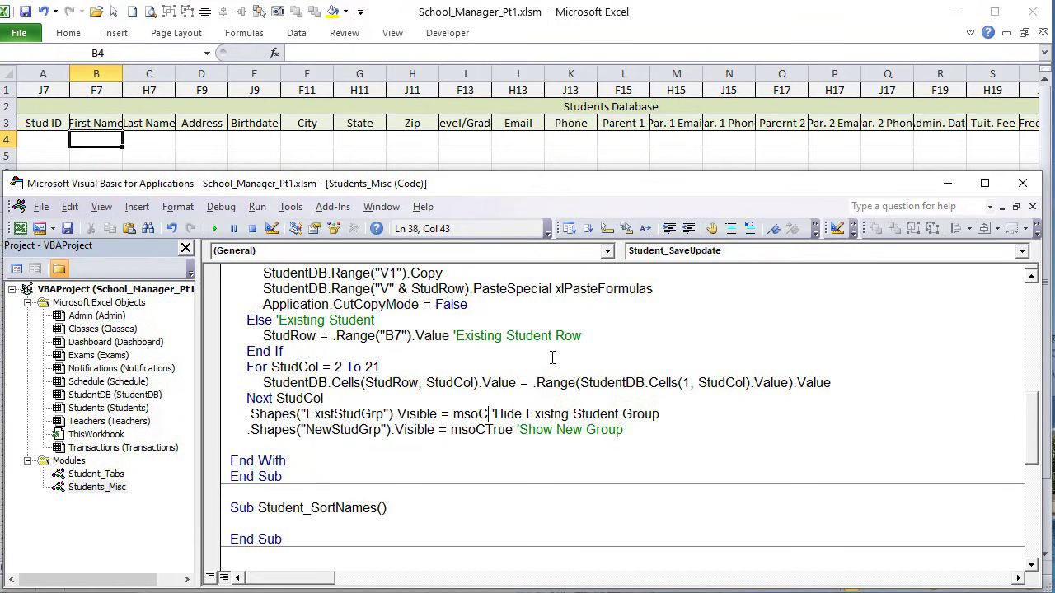
pyautogui.press('Right')
pyautogui.press('Right')
pyautogui.press('Right')
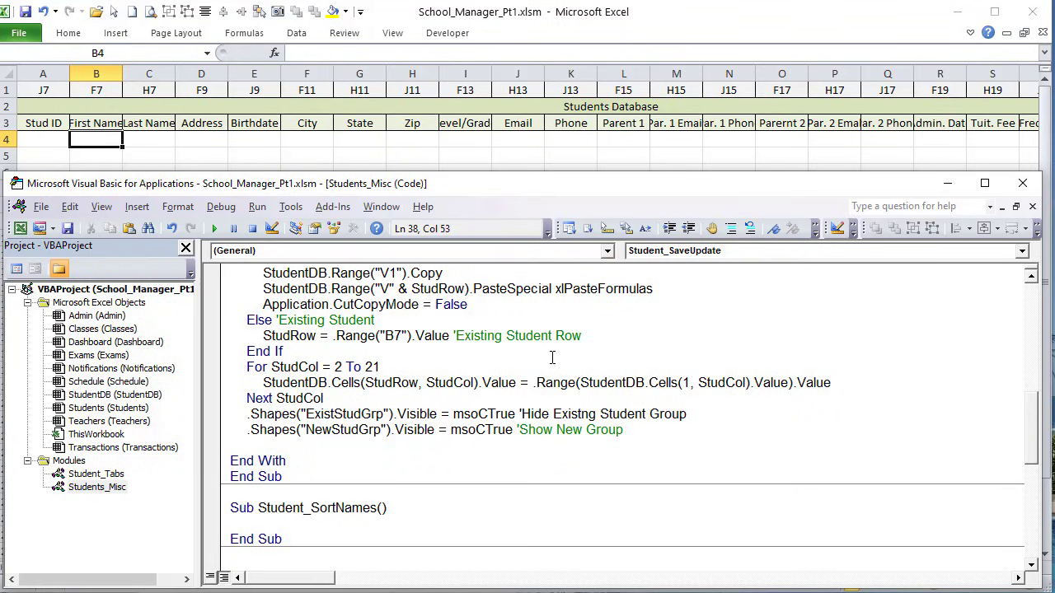
pyautogui.press('BackSpace')
pyautogui.press('BackSpace')
pyautogui.press('BackSpace')
pyautogui.press('BackSpace')
pyautogui.write('S')
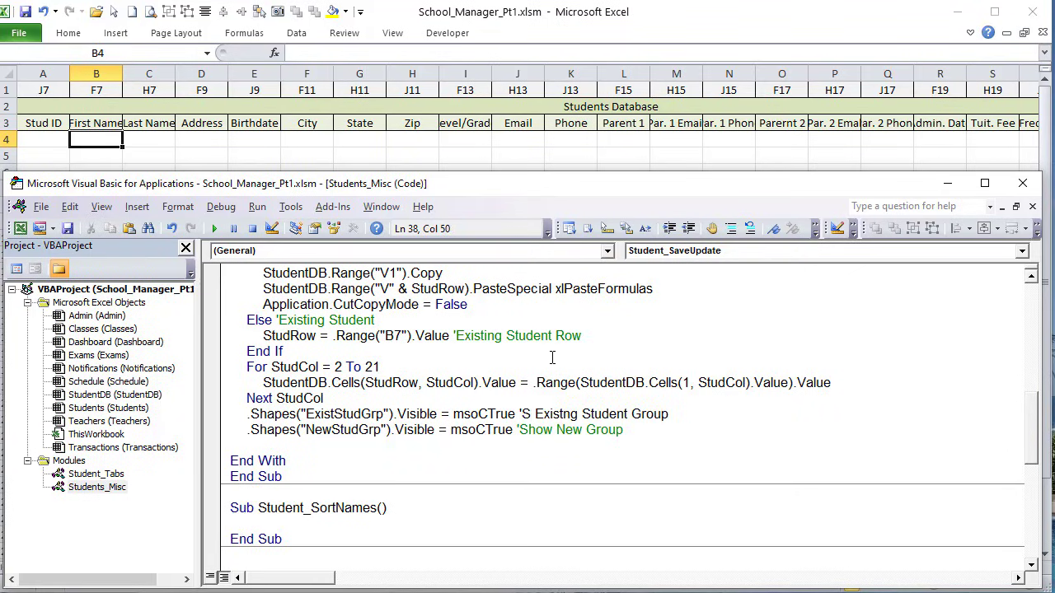
pyautogui.write('how')
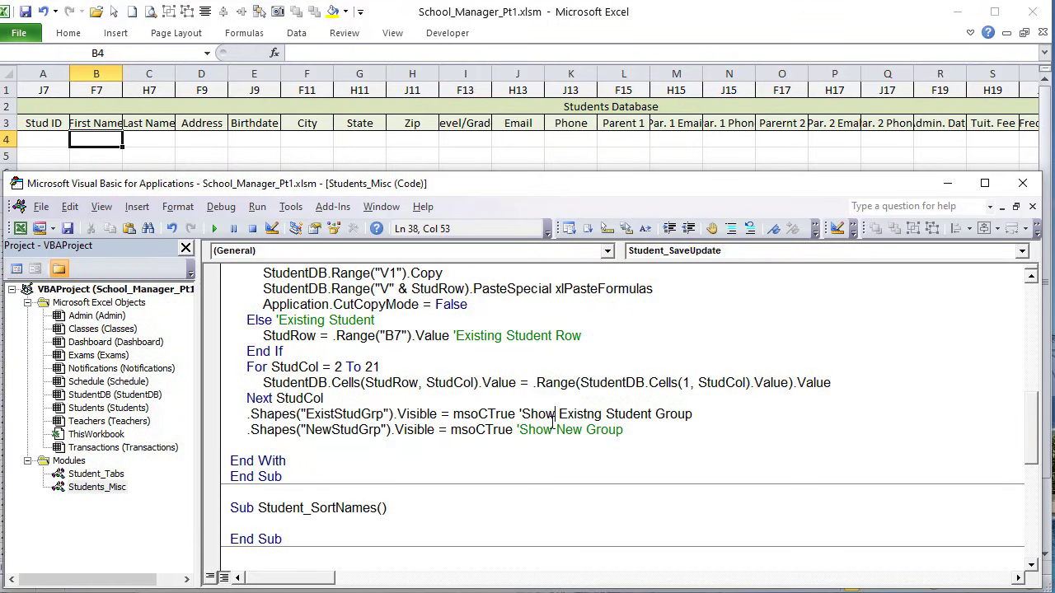
# Step: In the pasted NewStudGrp line, change the visibility to msoFalse and the comment's first word to Hide
pyautogui.moveTo(554, 429); pyautogui.dragTo(476, 429)
pyautogui.write('Hide')
pyautogui.write('False')
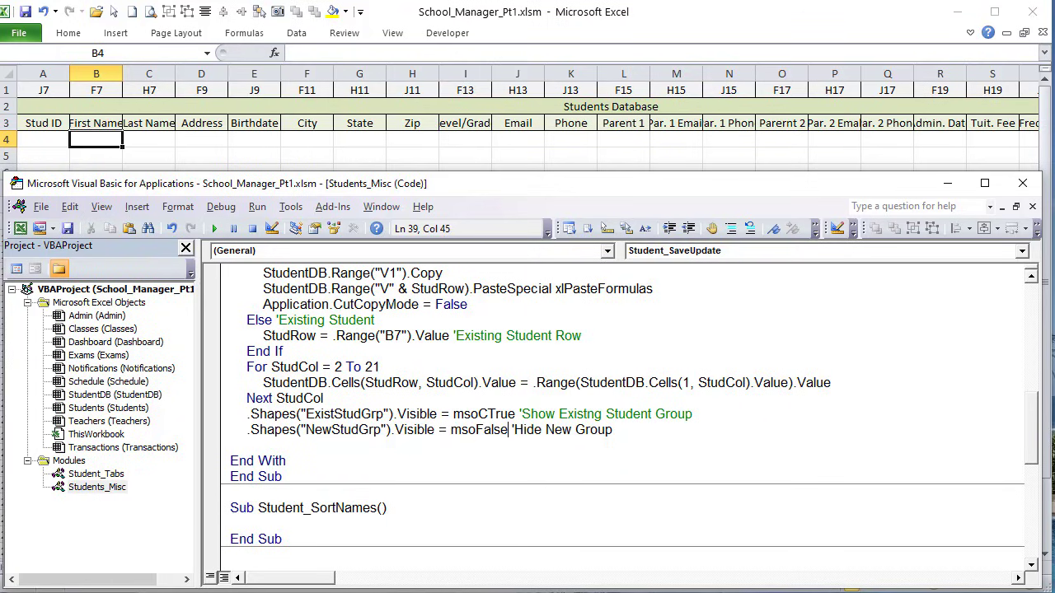
# Step: Switch to the Students sheet and examine the Select Student drop-down list and the student form fields
pyautogui.click(360, 156)
pyautogui.click(103, 569)
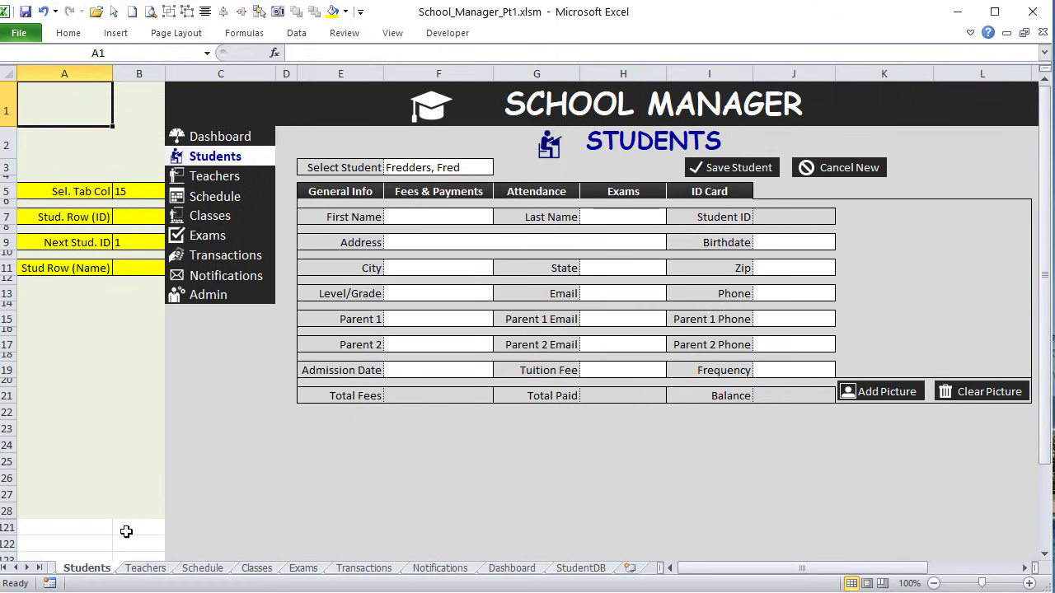
pyautogui.click(446, 168)
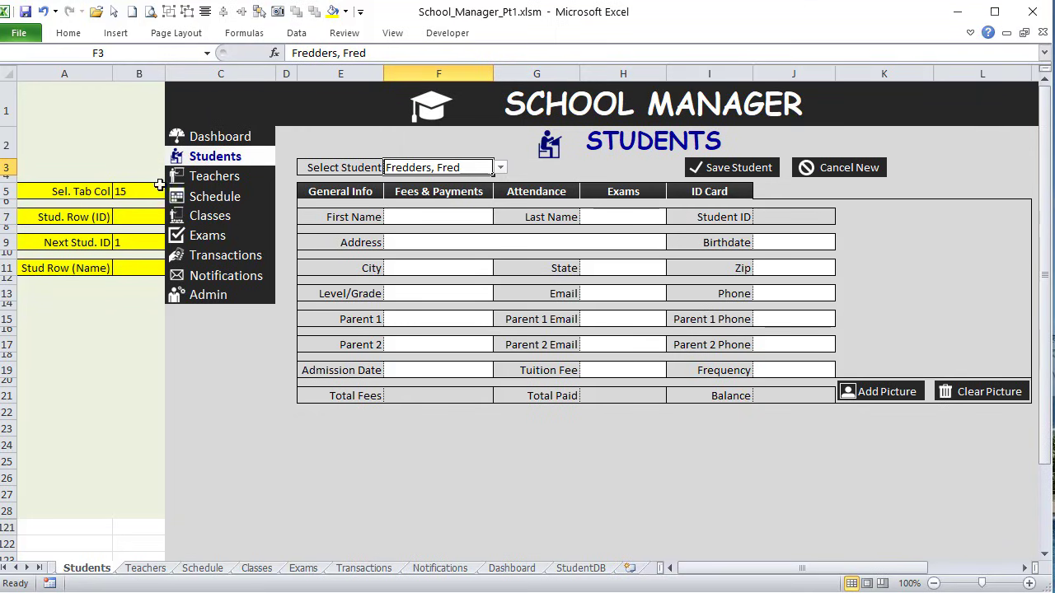
pyautogui.click(501, 167)
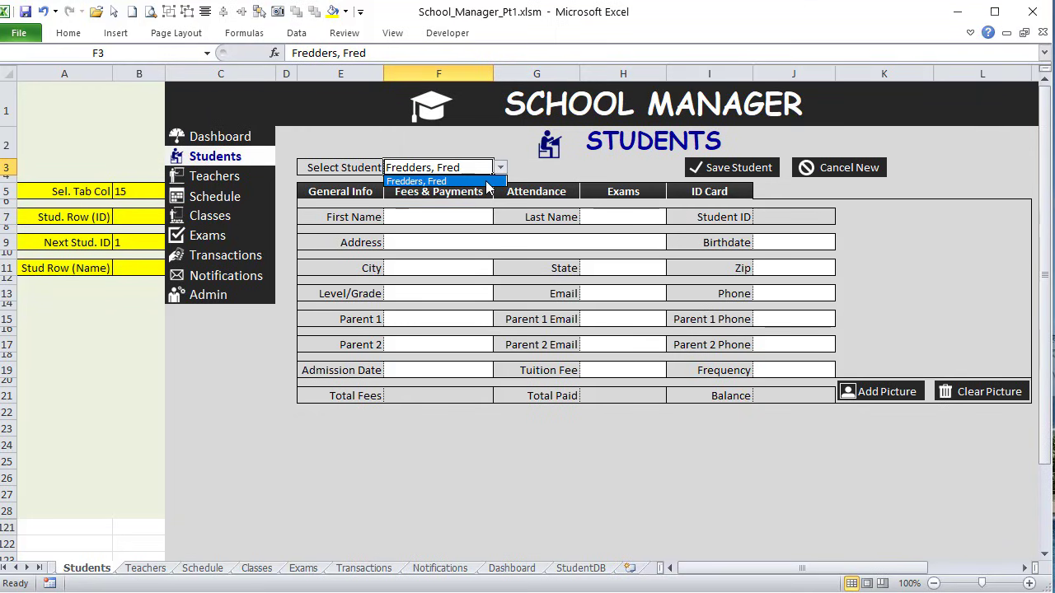
pyautogui.click(473, 179)
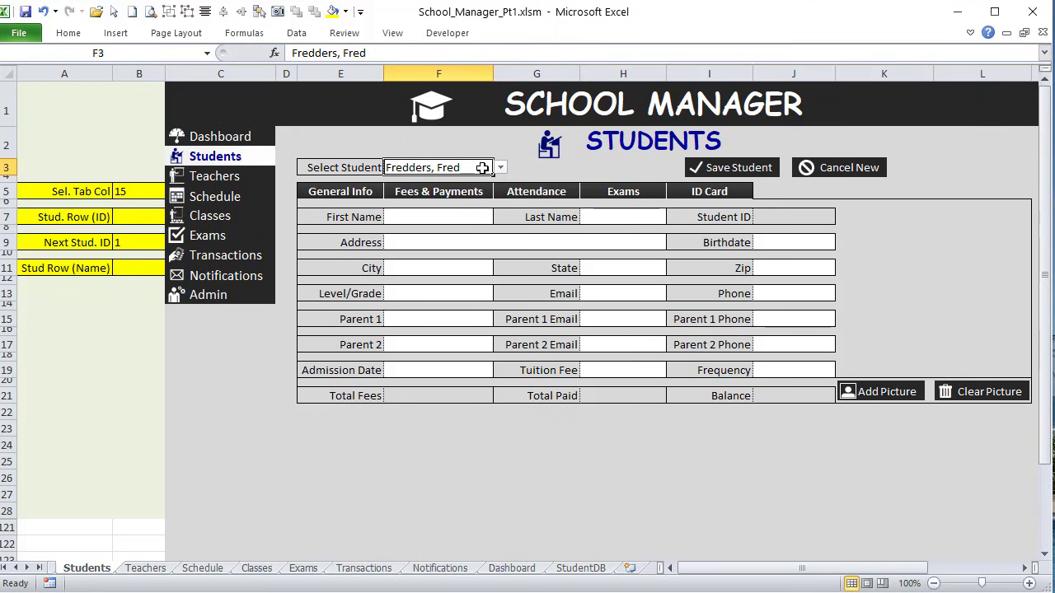
pyautogui.click(500, 167)
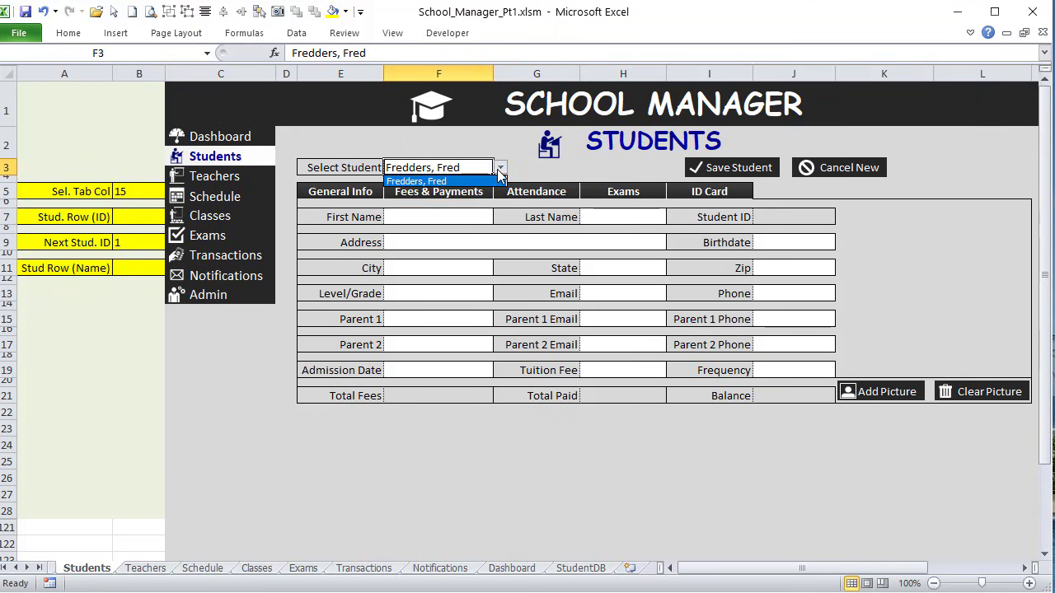
pyautogui.click(498, 169)
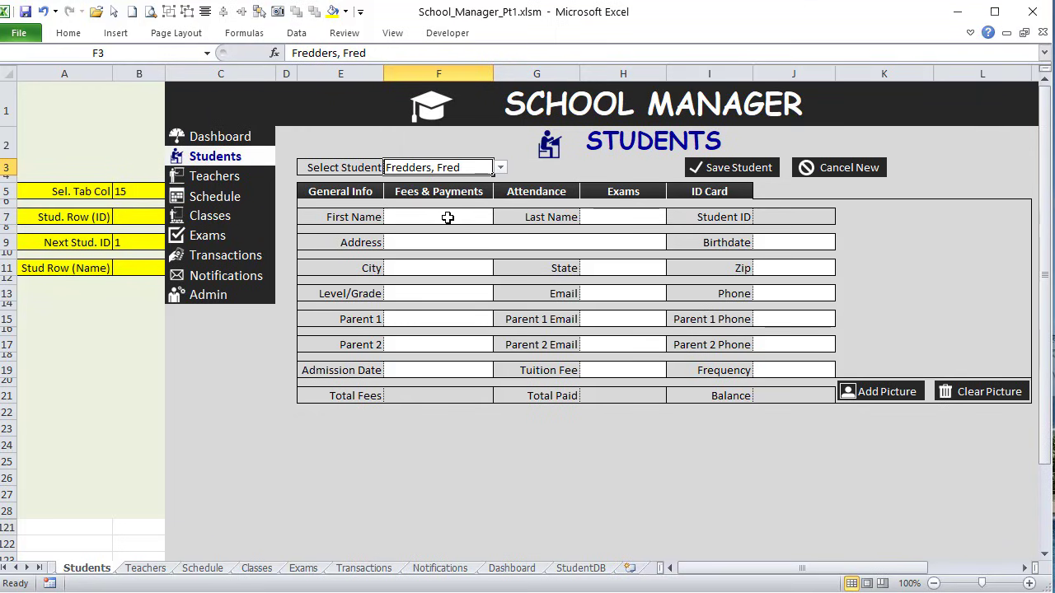
pyautogui.moveTo(448, 217); pyautogui.dragTo(762, 350)
pyautogui.click(459, 169)
pyautogui.click(500, 169)
pyautogui.click(503, 171)
# Step: Enter the label Student Load in cell A3 and the value False in cell B3 of the Students sheet
pyautogui.click(30, 168)
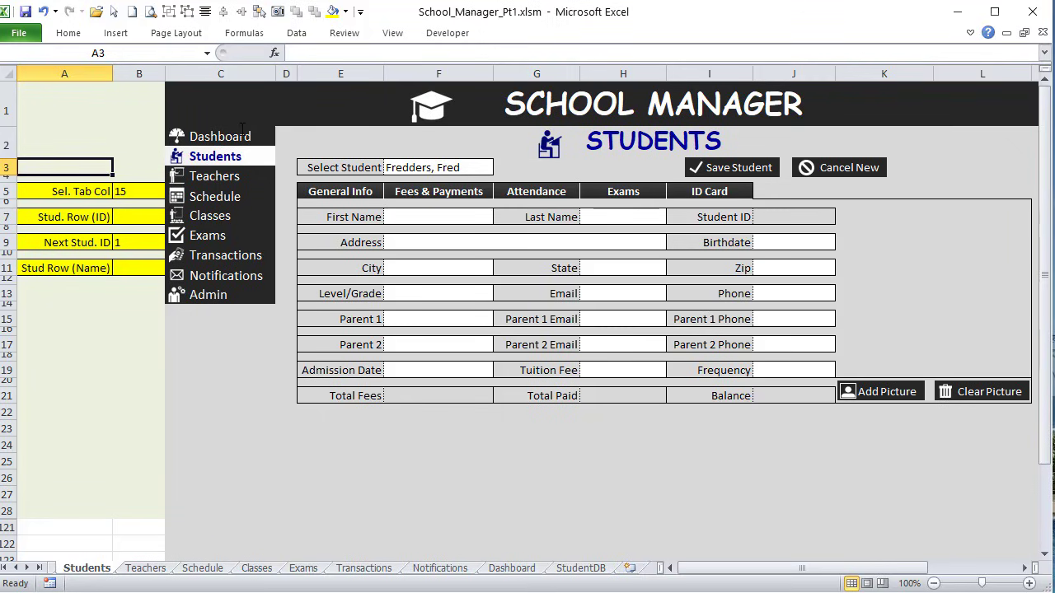
pyautogui.write('Stude')
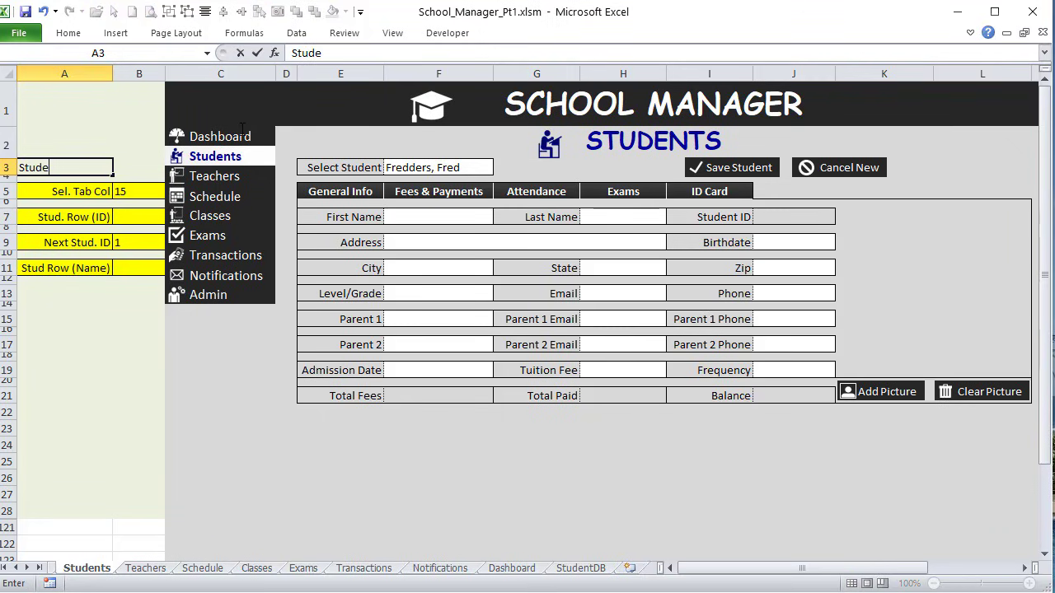
pyautogui.write('Load')
pyautogui.press('Tab')
pyautogui.write('False')
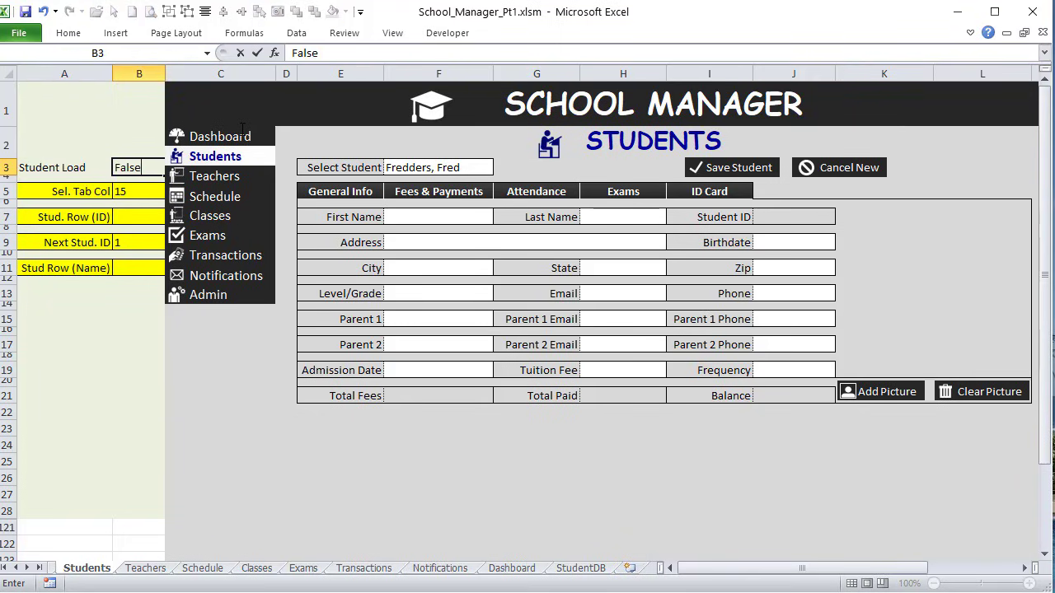
pyautogui.press('Return')
# Step: Give cells A3:B3 a yellow fill and a border
pyautogui.moveTo(137, 167); pyautogui.dragTo(27, 168)
pyautogui.moveTo(139, 168); pyautogui.dragTo(77, 168)
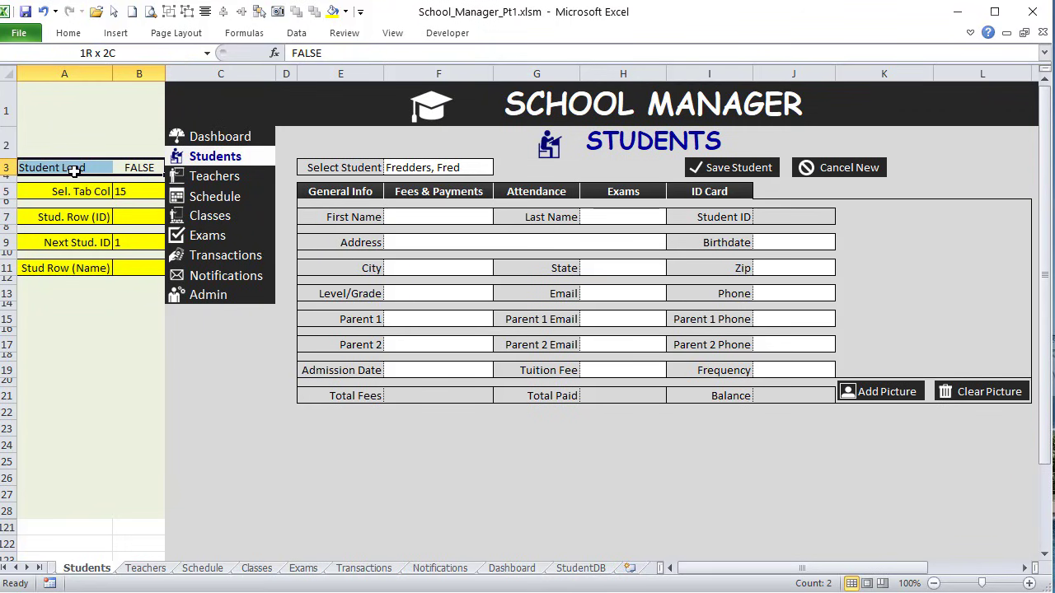
pyautogui.click(69, 33)
pyautogui.click(251, 84)
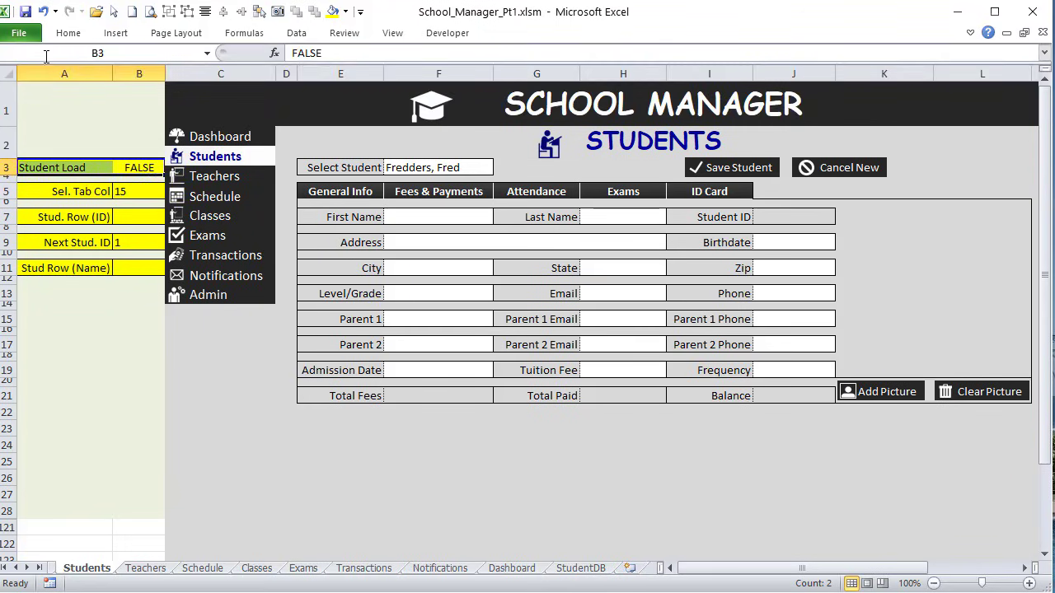
pyautogui.click(68, 33)
pyautogui.click(212, 85)
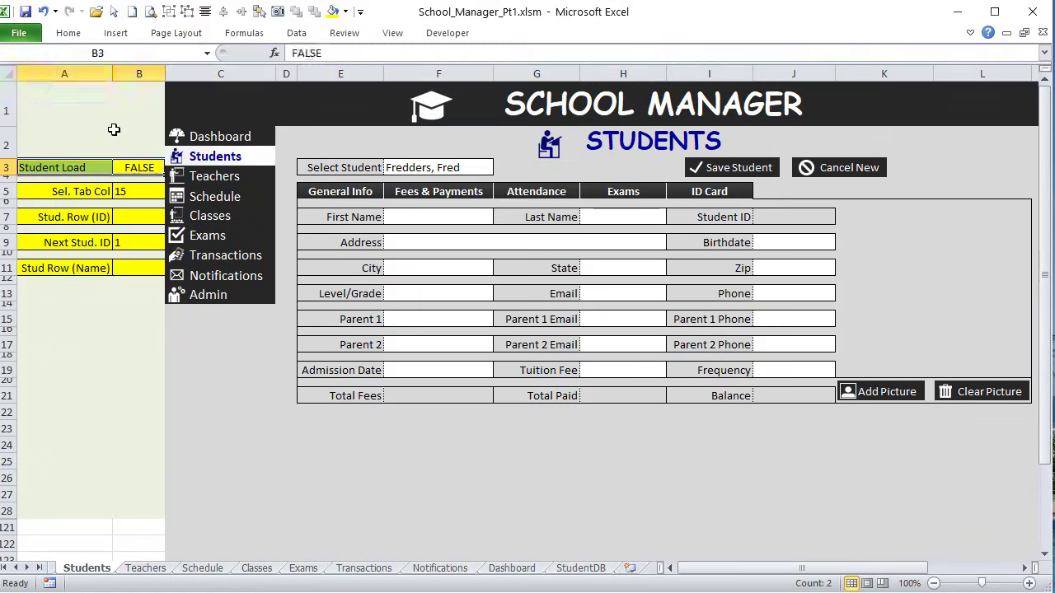
pyautogui.click(116, 137)
pyautogui.click(143, 167)
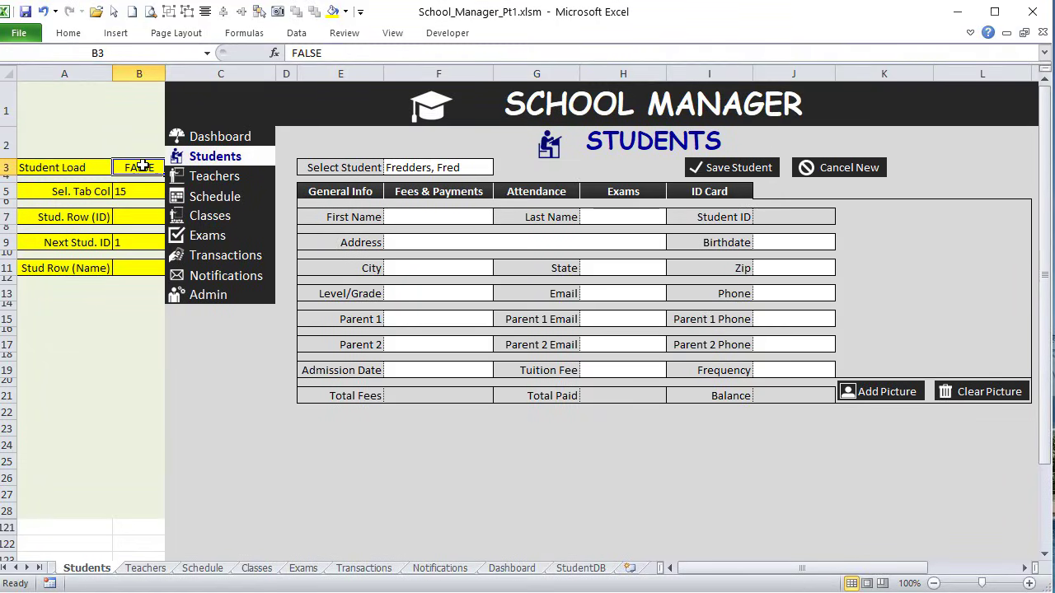
pyautogui.click(470, 167)
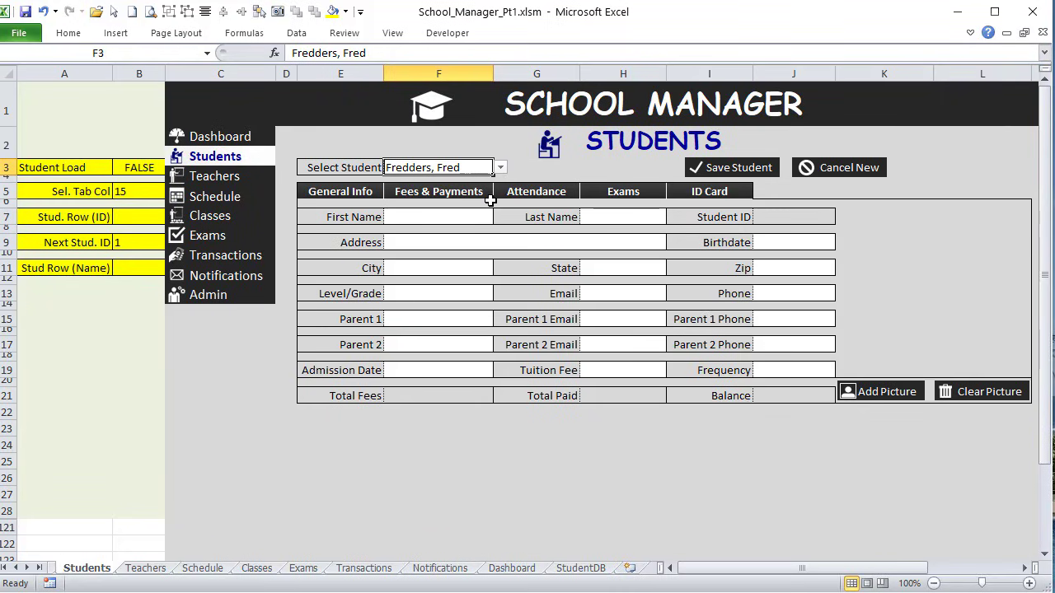
pyautogui.click(138, 166)
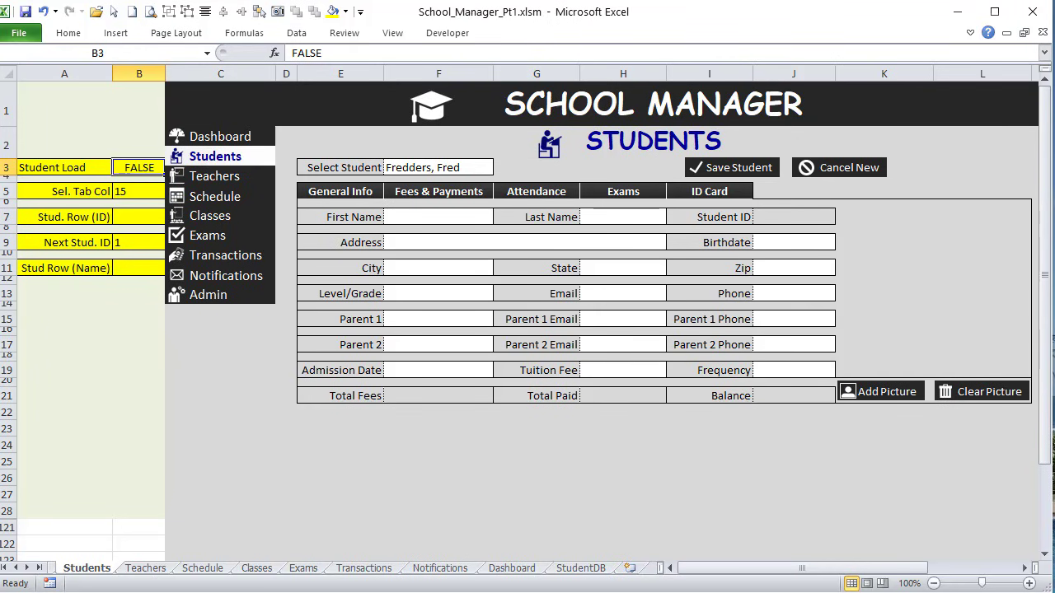
# Step: In Student_SaveUpdate, add .Range("B3").Value = True below Next StudCol with the comment 'Set student Load To True, leaving a blank line after it
pyautogui.hotkey('alt', 'F11')
pyautogui.click(367, 446)
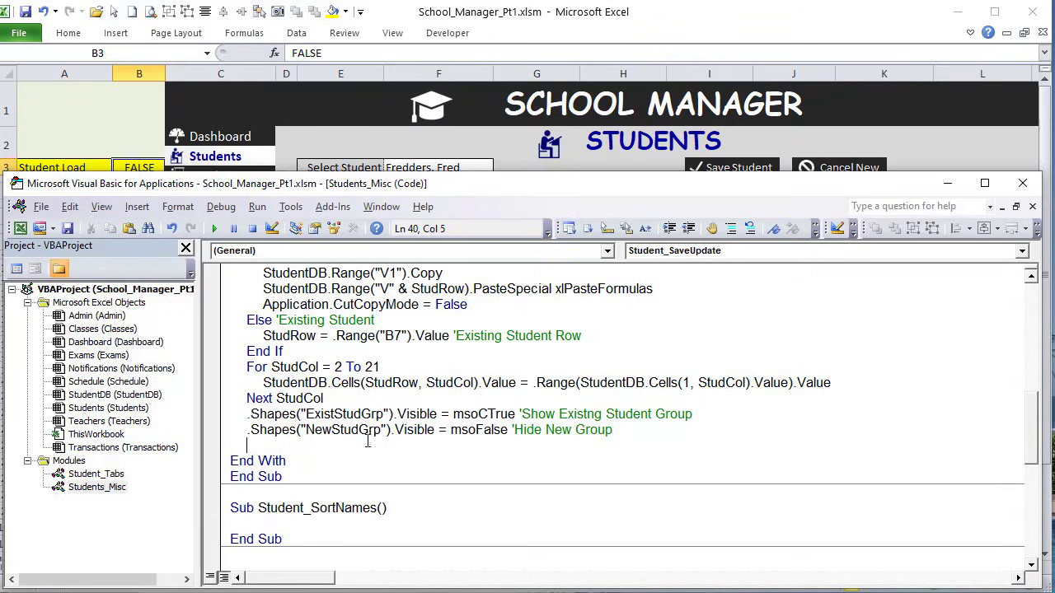
pyautogui.click(398, 399)
pyautogui.press('Return')
pyautogui.press('Return')
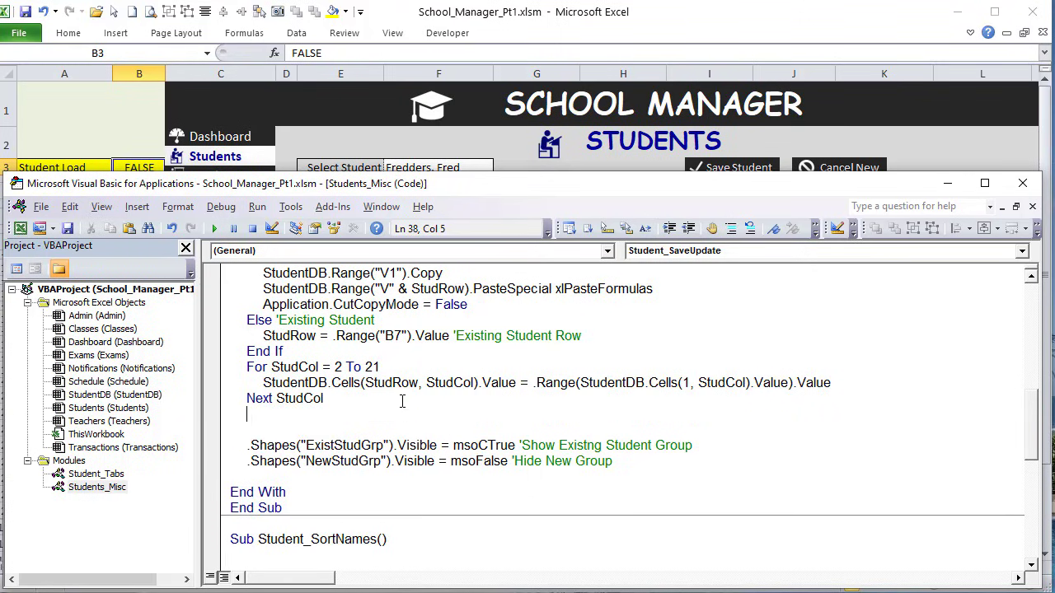
pyautogui.write('.Range("").value')
pyautogui.press('Left')
pyautogui.press('Left')
pyautogui.press('Left')
pyautogui.press('Left')
pyautogui.press('Left')
pyautogui.press('Left')
pyautogui.press('Left')
pyautogui.press('Left')
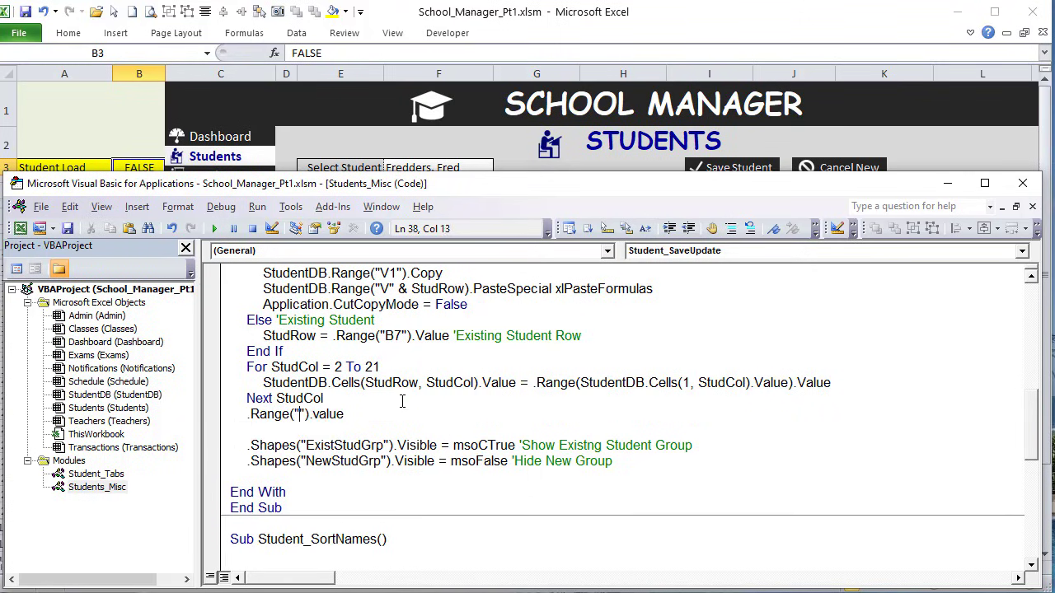
pyautogui.write('B3')
pyautogui.write(" = True 'Set")
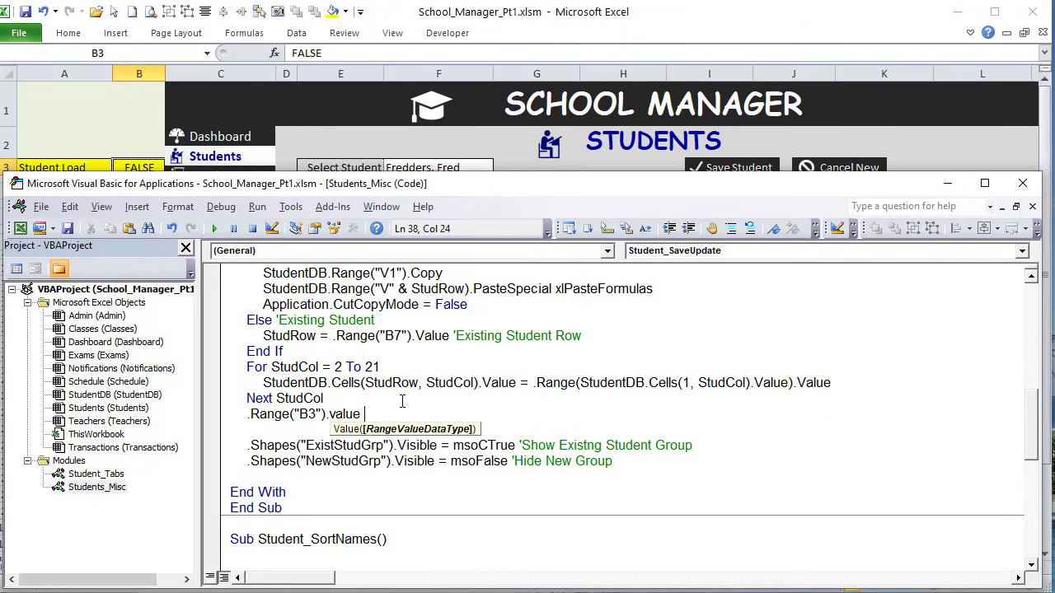
pyautogui.write(' st')
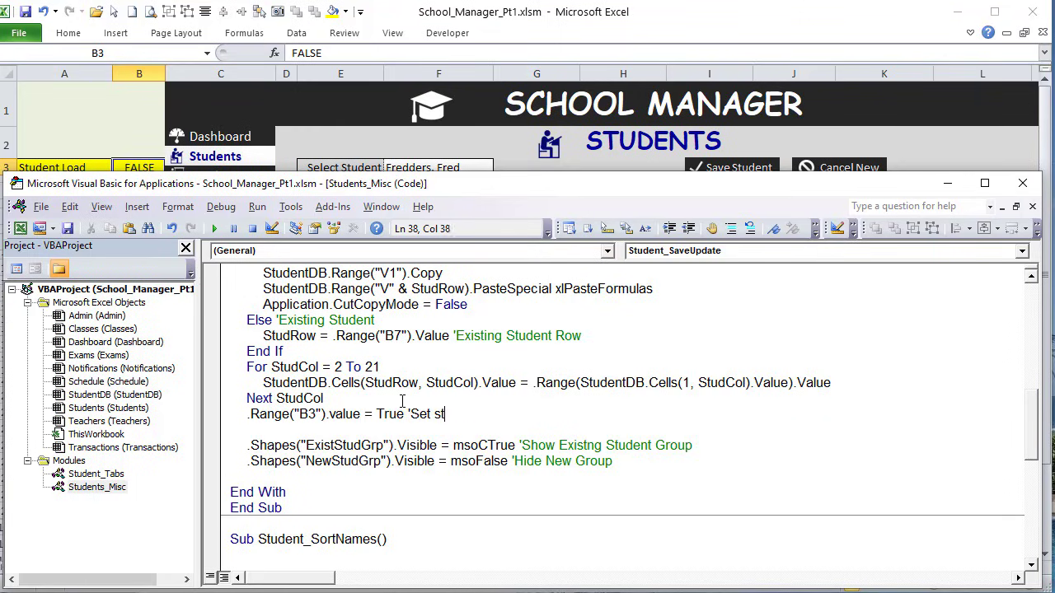
pyautogui.write('udent Load To Ru')
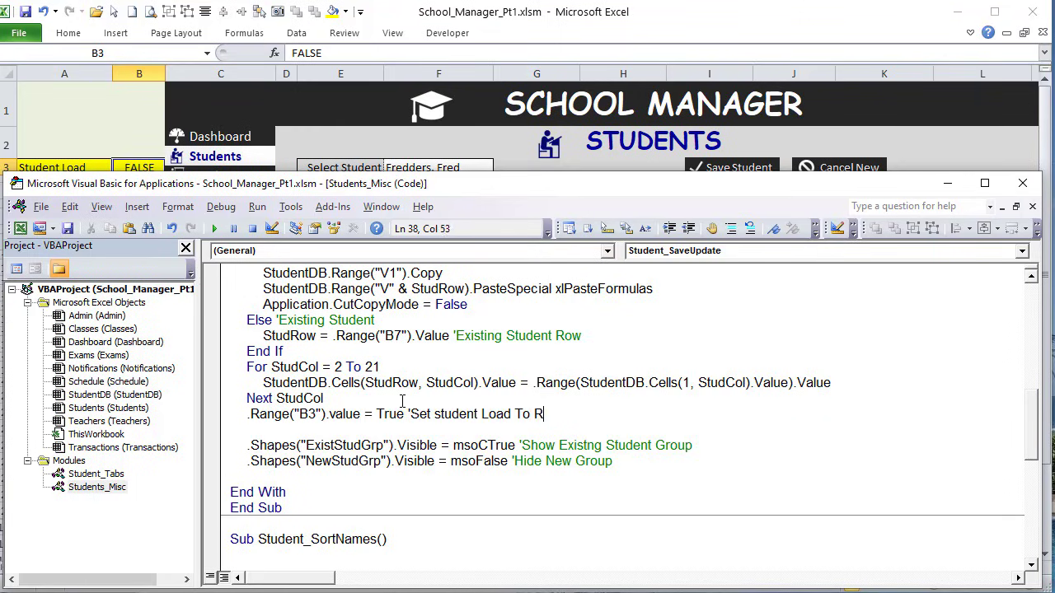
pyautogui.press('BackSpace')
pyautogui.press('BackSpace')
pyautogui.write('True')
# Step: Copy the B3 assignment to a new line above the ExistStudGrp line, set it to False, and add the comment ' Set to False
pyautogui.moveTo(403, 414); pyautogui.dragTo(246, 414)
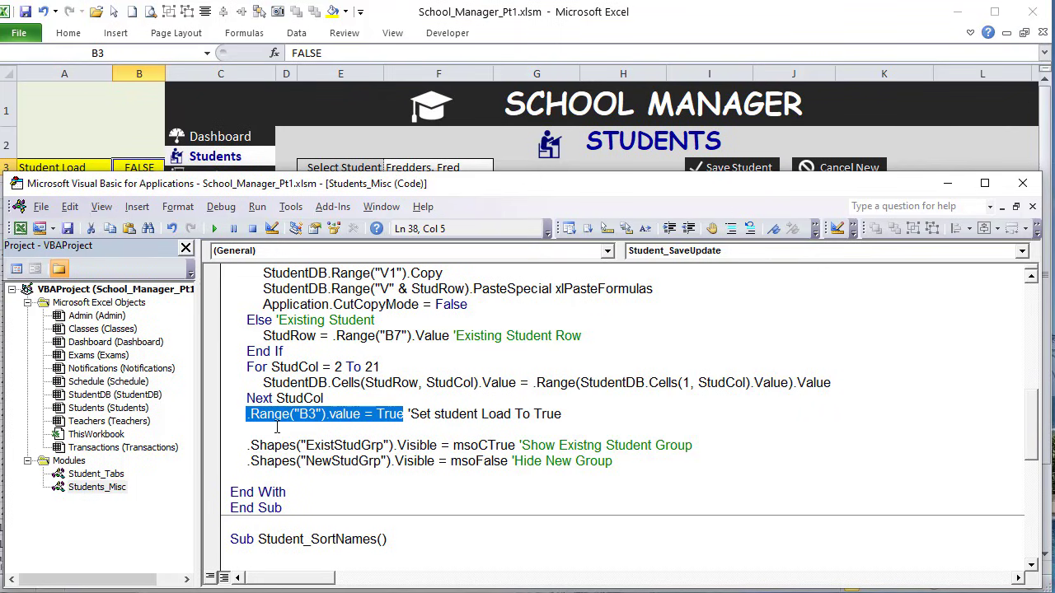
pyautogui.hotkey('ctrl', 'c')
pyautogui.click(277, 427)
pyautogui.press('Return')
pyautogui.hotkey('ctrl', 'v')
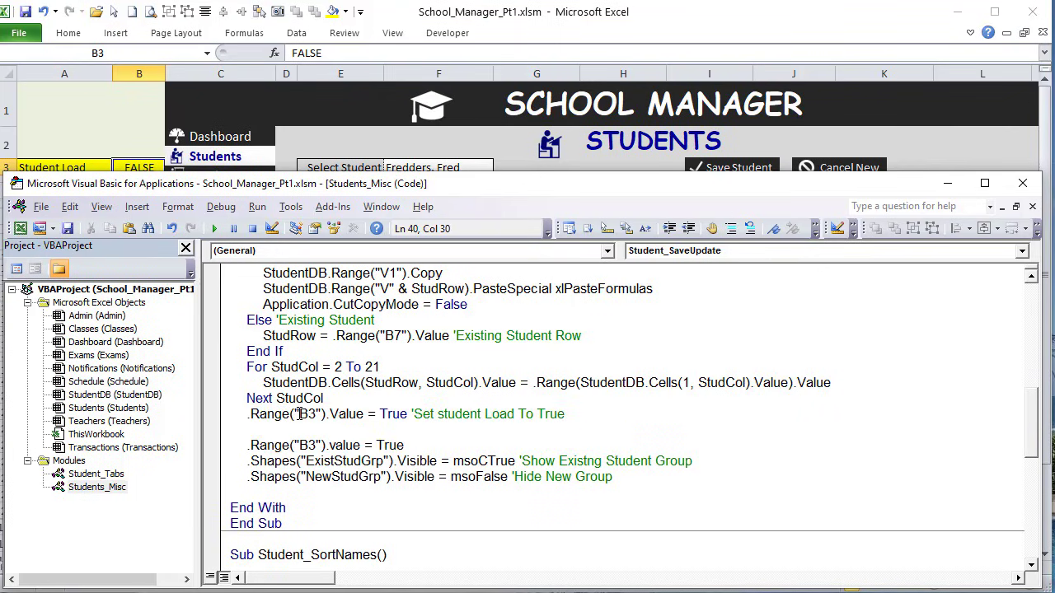
pyautogui.press('BackSpace')
pyautogui.press('BackSpace')
pyautogui.press('BackSpace')
pyautogui.press('BackSpace')
pyautogui.write('False ')
pyautogui.write(' Set to False')
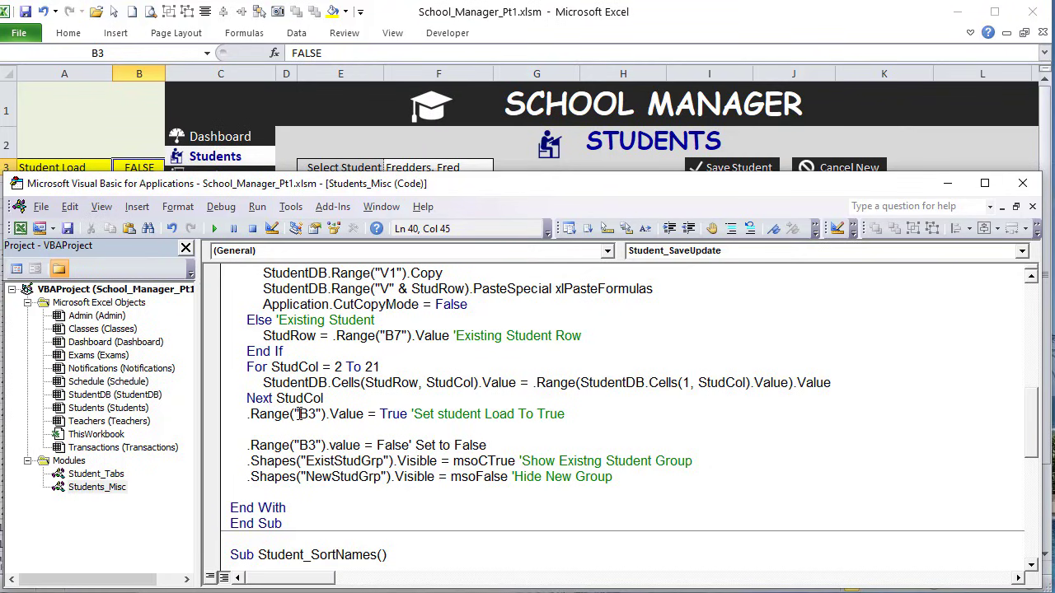
# Step: Start a .Range("F3").Value = assignment on the blank line between the two B3 assignments
pyautogui.press('Up')
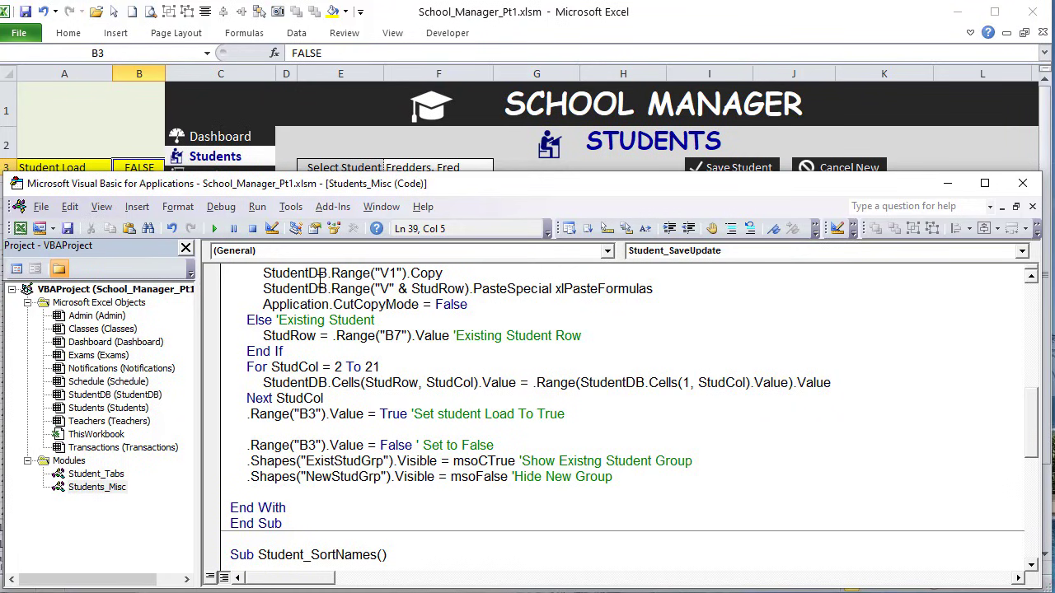
pyautogui.write('.Range("    ").value')
pyautogui.press('BackSpace')
pyautogui.press('BackSpace')
pyautogui.press('BackSpace')
pyautogui.press('BackSpace')
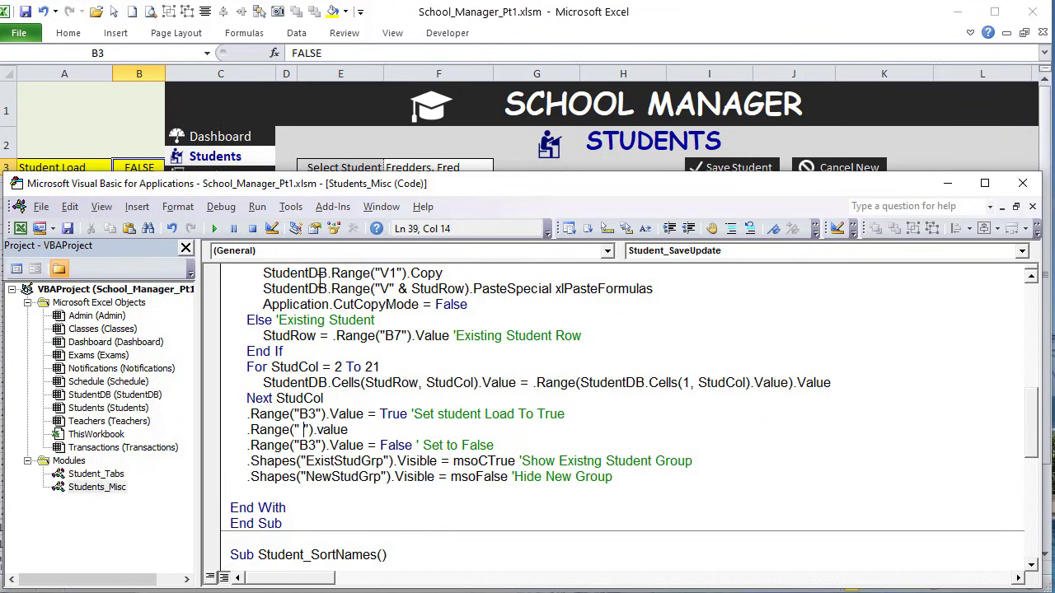
pyautogui.write('F3')
pyautogui.write(' =')
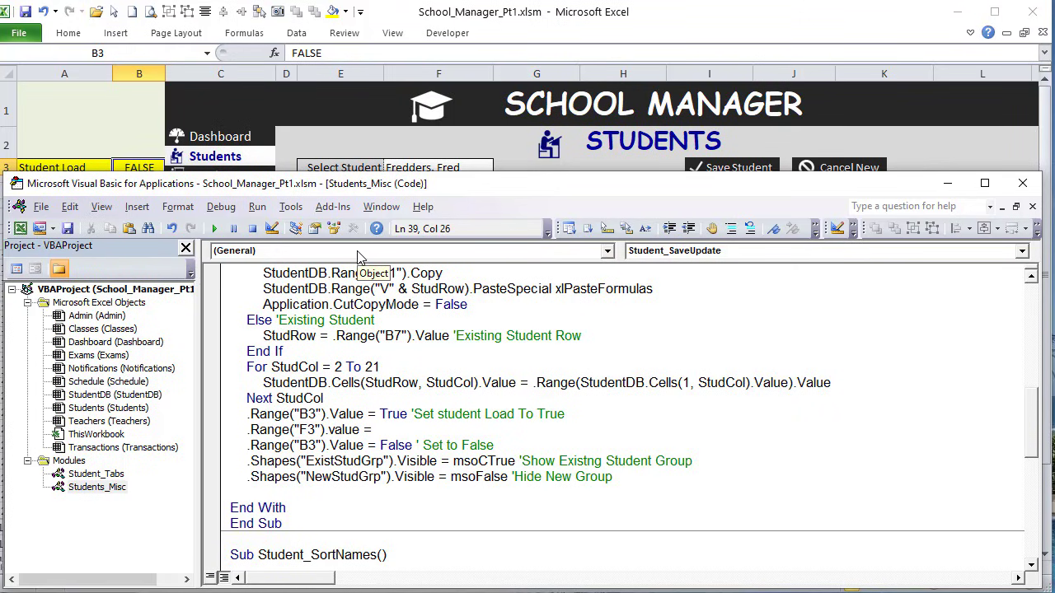
pyautogui.click(618, 438)
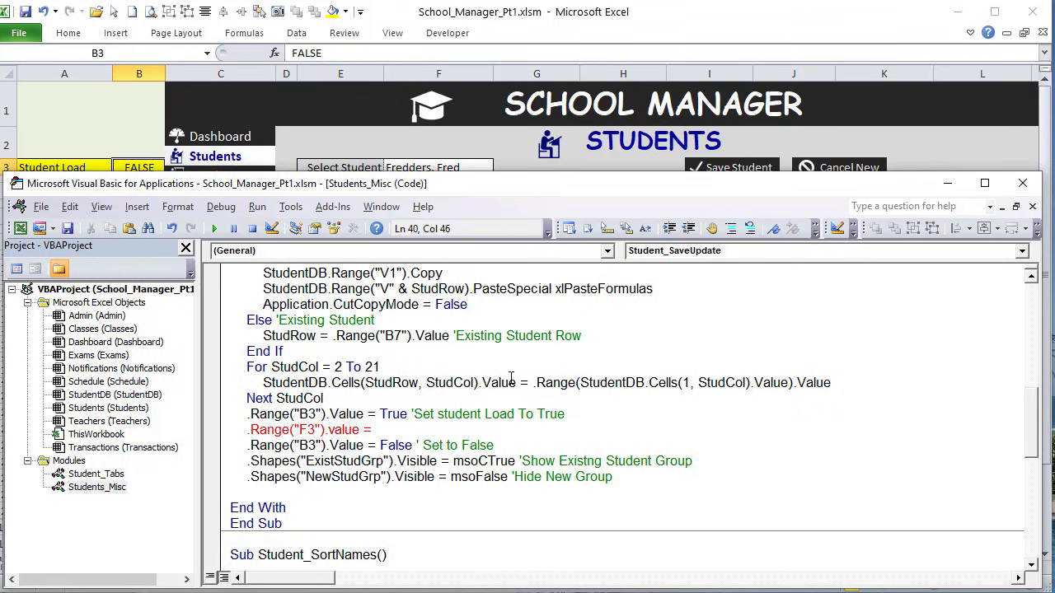
# Step: Complete the F3 assignment with a copied StudentDB.Range("V" & StudRow) reference plus .Value, and add the comment 'Adds Student Full Name
pyautogui.scroll(1, 511, 378)
pyautogui.moveTo(471, 335); pyautogui.dragTo(263, 336)
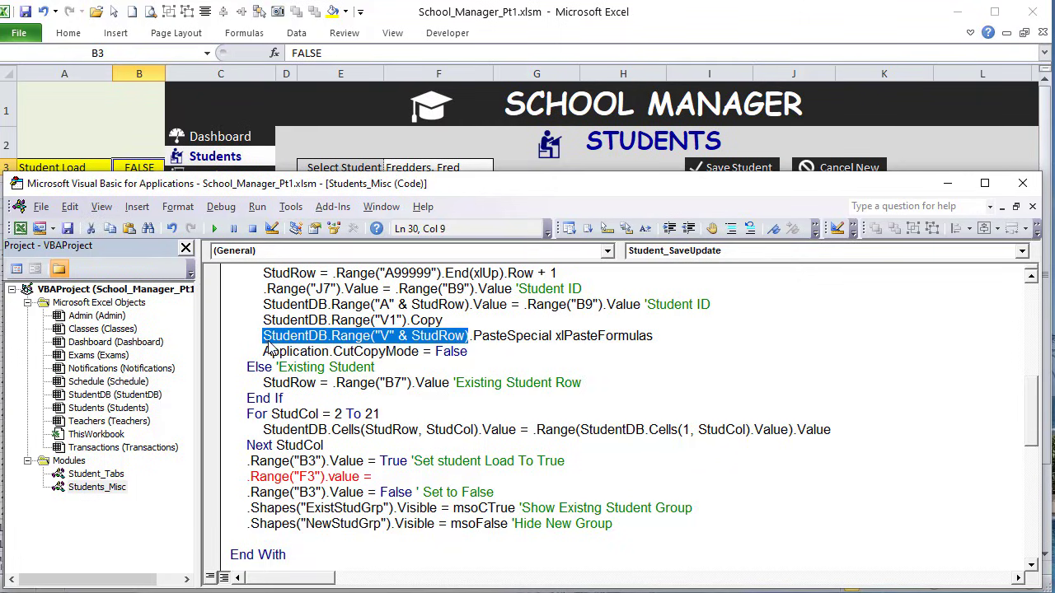
pyautogui.click(409, 479)
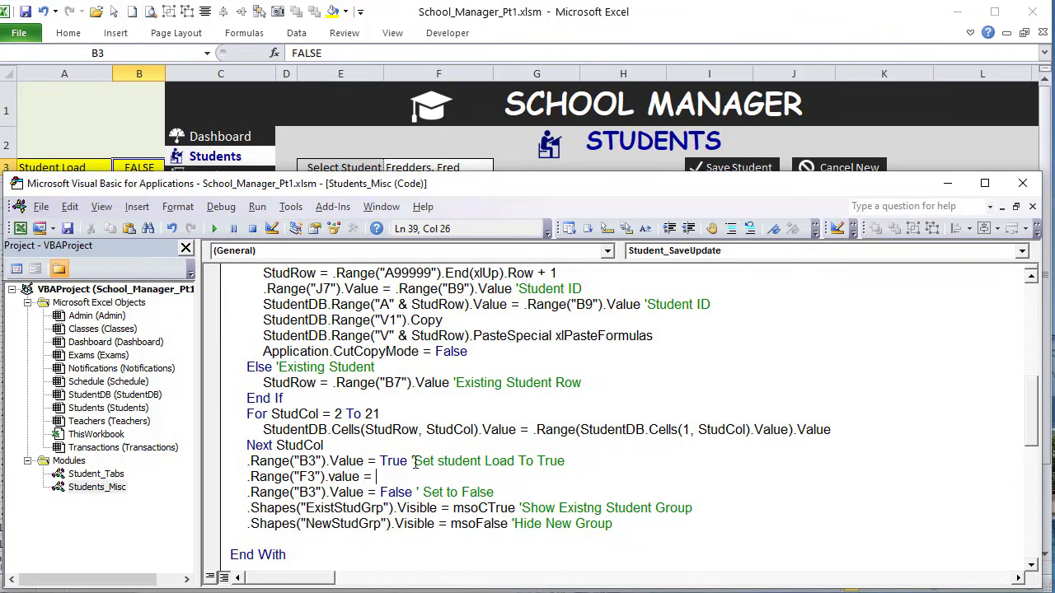
pyautogui.hotkey('ctrl', 'v')
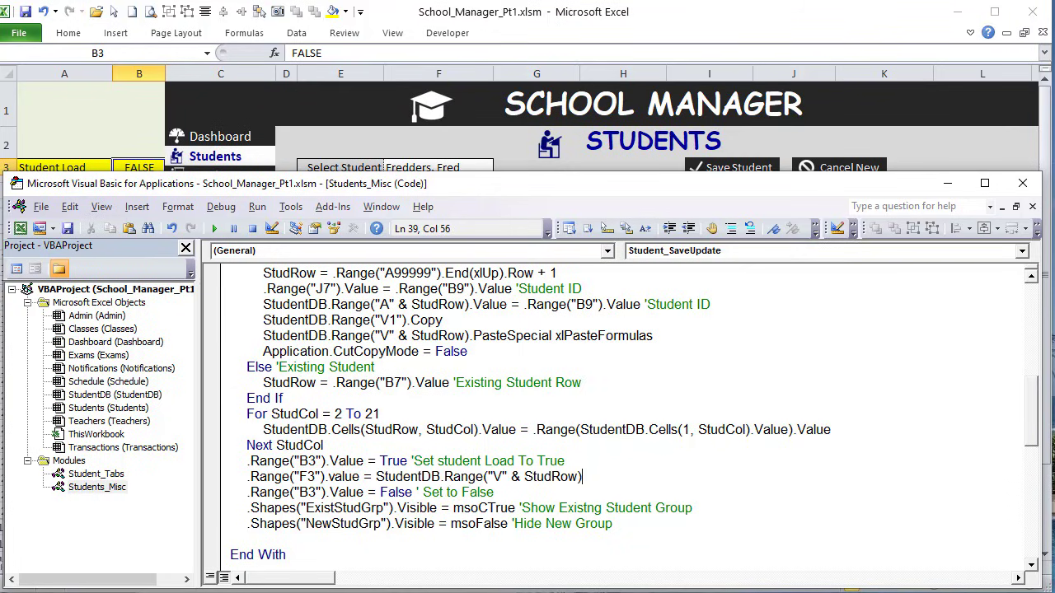
pyautogui.write('.Valu')
pyautogui.press('Tab')
pyautogui.write("'Adds Student Ful")
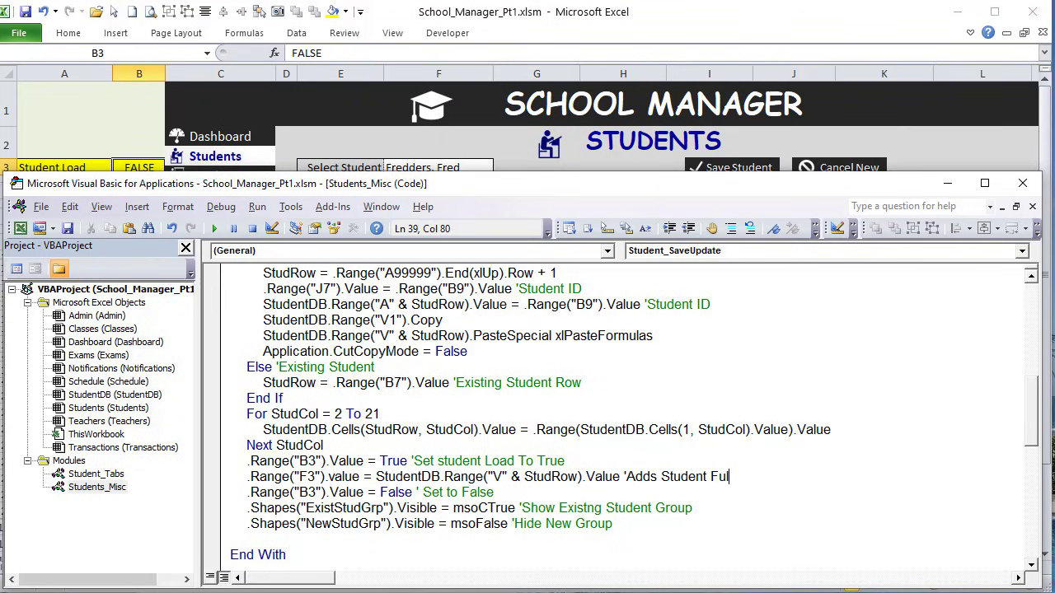
pyautogui.write('l Name')
pyautogui.press('Up')
pyautogui.press('Up')
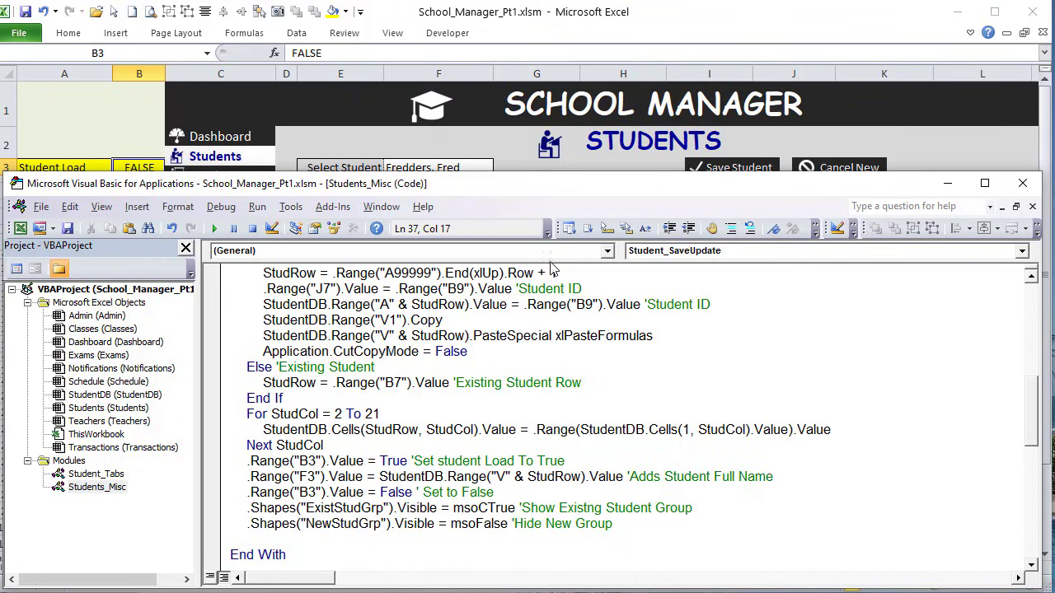
# Step: Save the workbook, return to the Students sheet, and select the Select Student cell F3
pyautogui.hotkey('ctrl', 's')
pyautogui.click(105, 118)
pyautogui.click(388, 171)
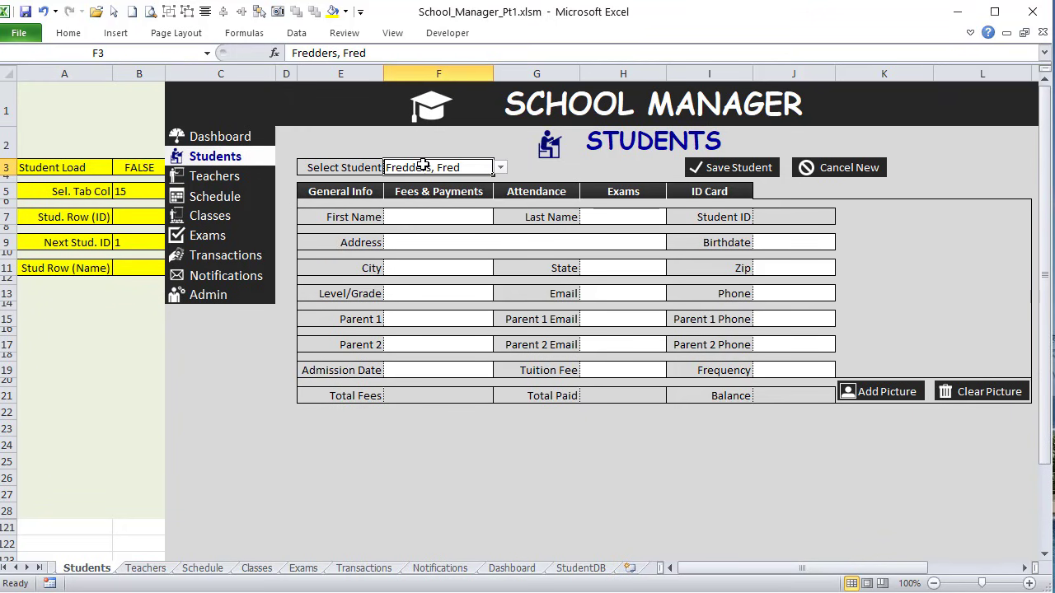
# Step: Check the Select Student dropdown list and inspect the Sorted Names column on the StudentDB sheet
pyautogui.click(501, 168)
pyautogui.click(502, 170)
pyautogui.click(500, 169)
pyautogui.click(499, 169)
pyautogui.click(580, 568)
pyautogui.rightClick(8, 139)
pyautogui.press('Escape')
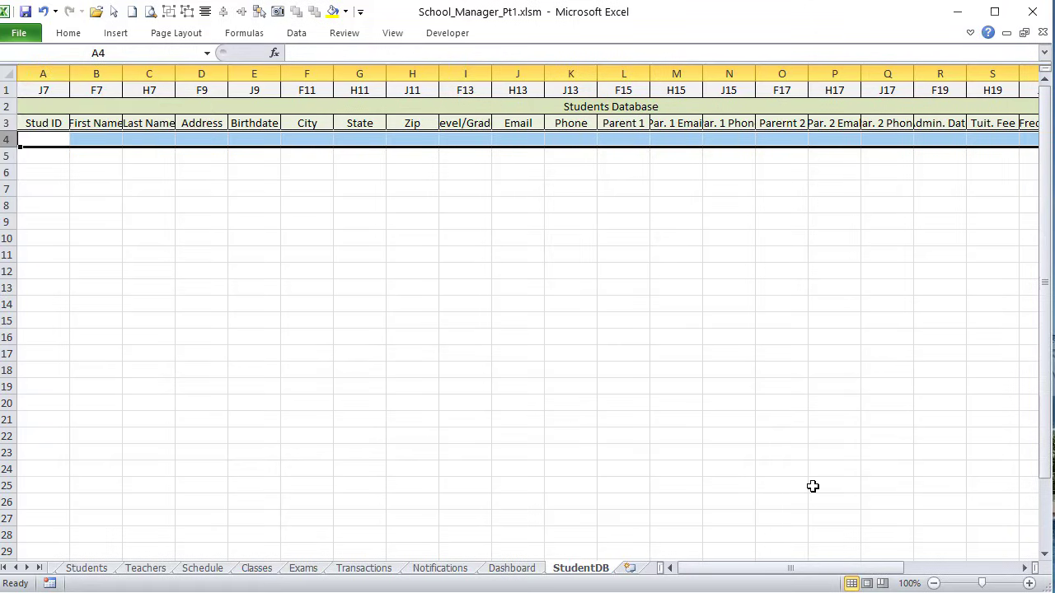
pyautogui.moveTo(824, 568); pyautogui.dragTo(906, 568)
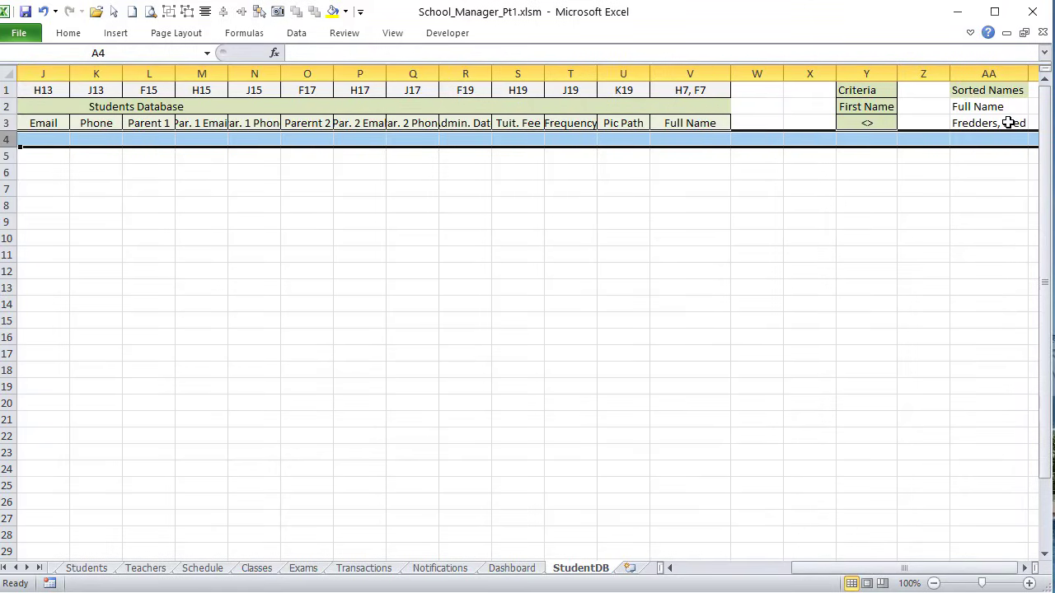
pyautogui.moveTo(1010, 125); pyautogui.dragTo(1013, 371)
# Step: Fill the Sorted Names and Full Name heading cells AA1:AA2 with the same green as the Criteria heading
pyautogui.moveTo(989, 107); pyautogui.dragTo(977, 90)
pyautogui.click(69, 33)
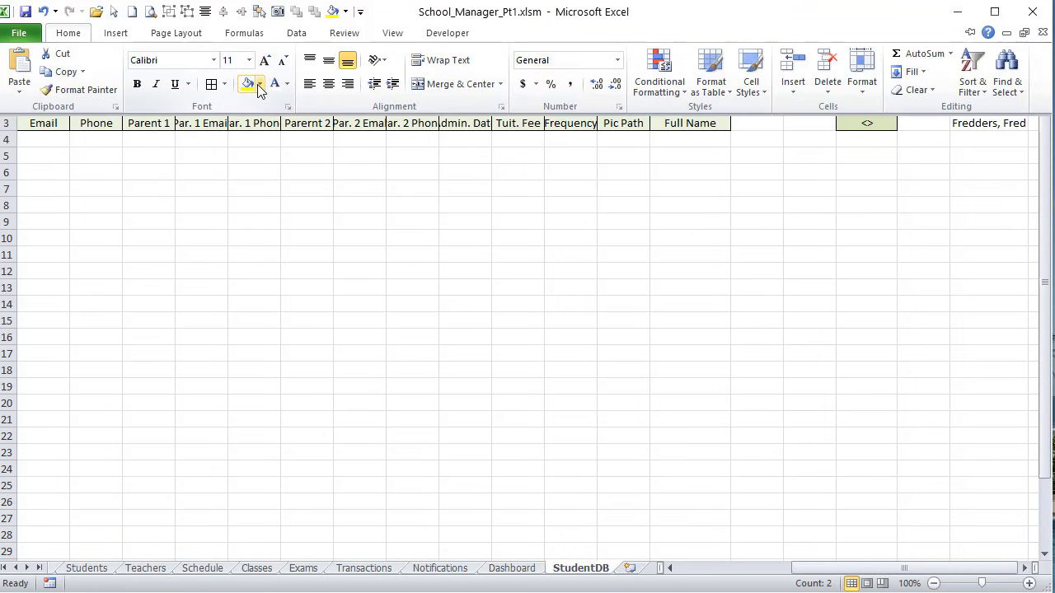
pyautogui.click(260, 84)
pyautogui.click(482, 208)
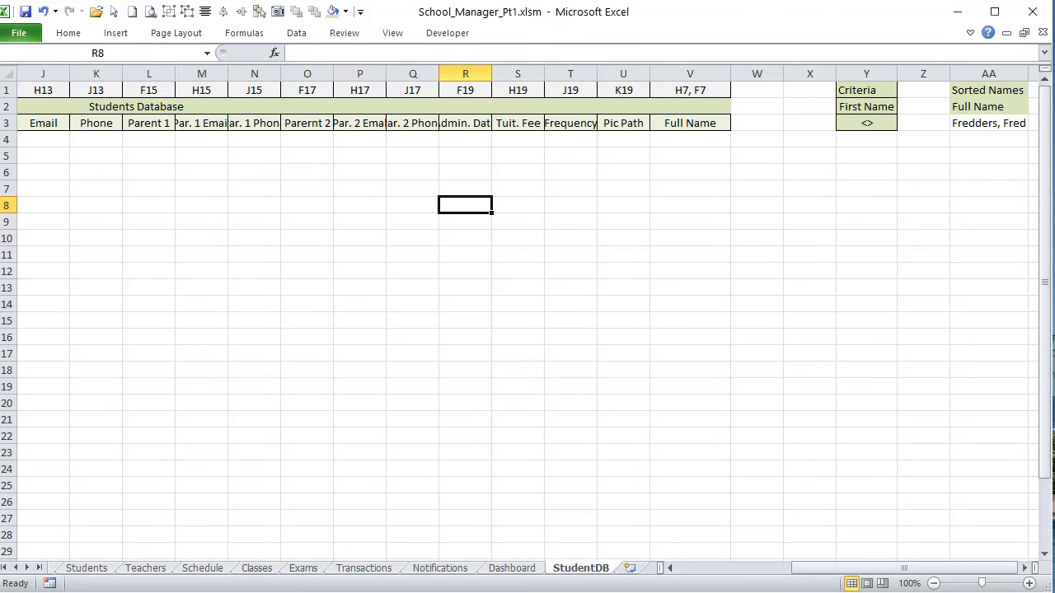
# Step: Return to the VBA editor and remove the blank line above End With in Student_SaveUpdate
pyautogui.hotkey('alt', 'F11')
pyautogui.scroll(-3, 464, 355)
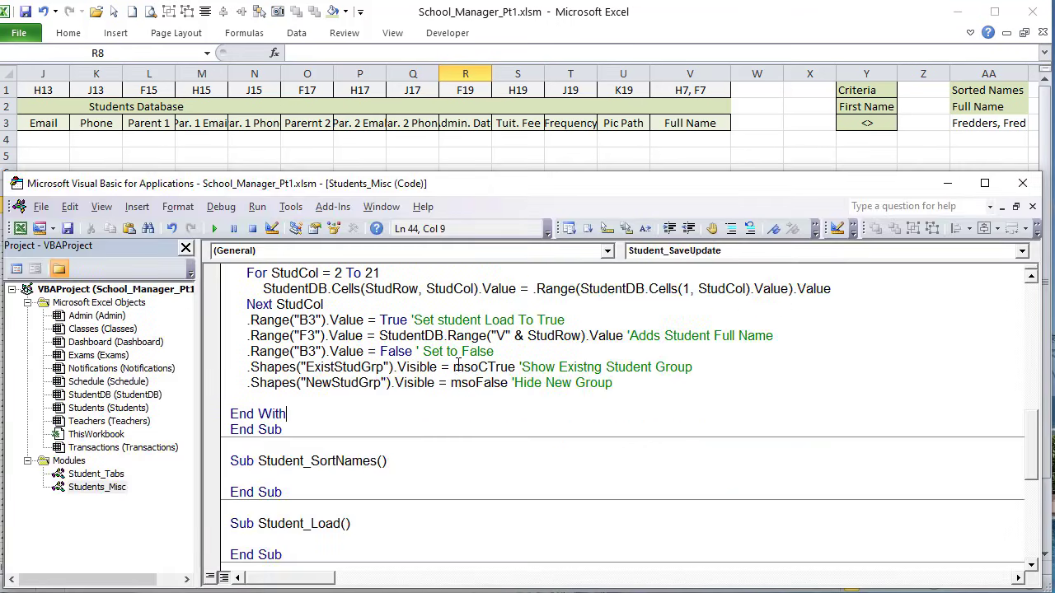
pyautogui.click(330, 480)
pyautogui.click(236, 399)
pyautogui.press('BackSpace')
# Step: Add a With StudentDB block to Student_SortNames, containing LastStudRow = .Range("A99999").End(xlUp).Row
pyautogui.click(299, 459)
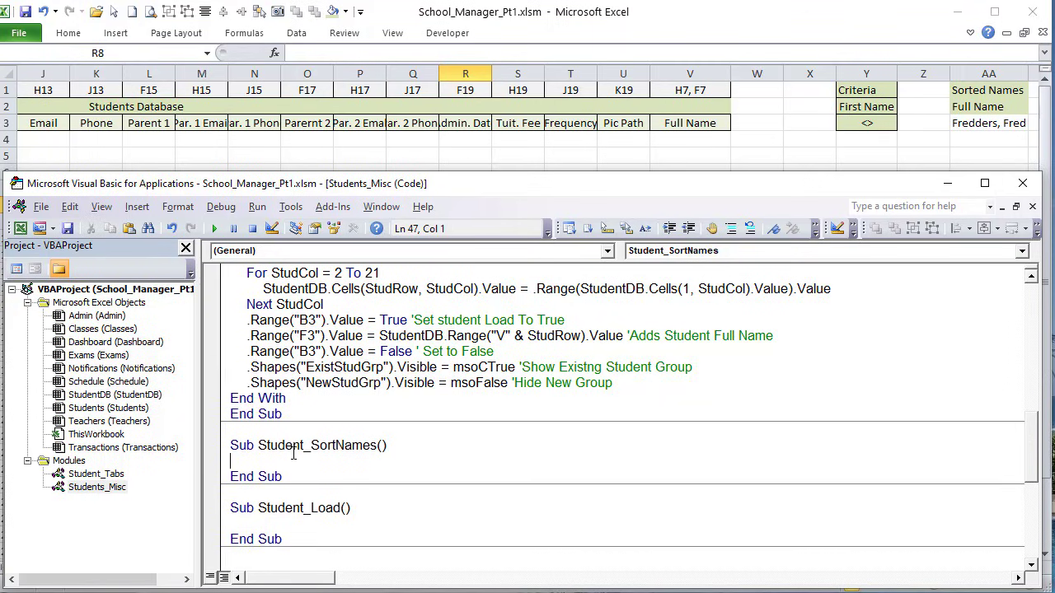
pyautogui.scroll(-3, 297, 437)
pyautogui.press('Return')
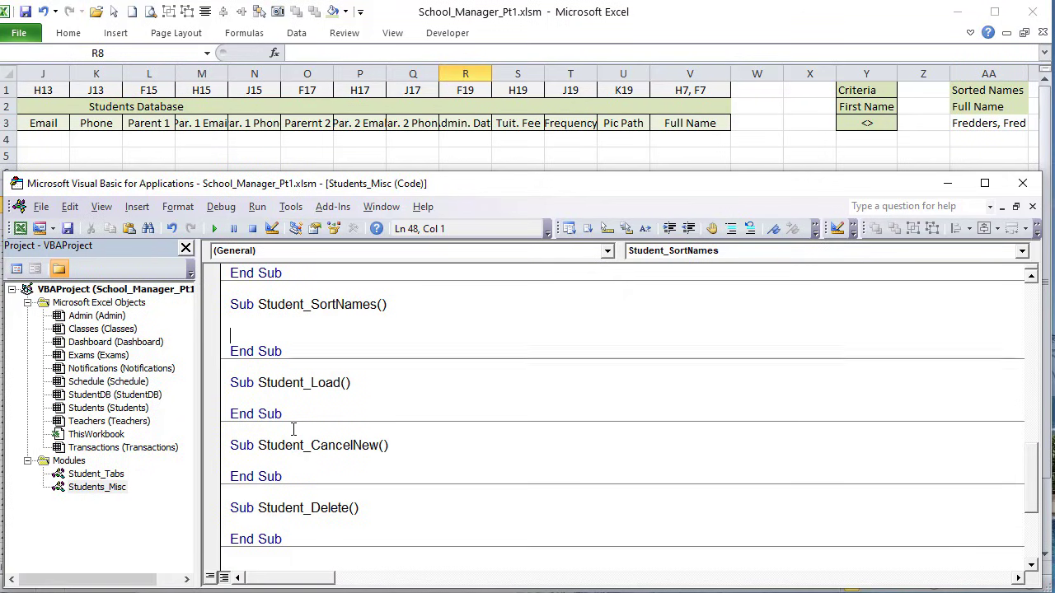
pyautogui.hotkey('alt', 'F11')
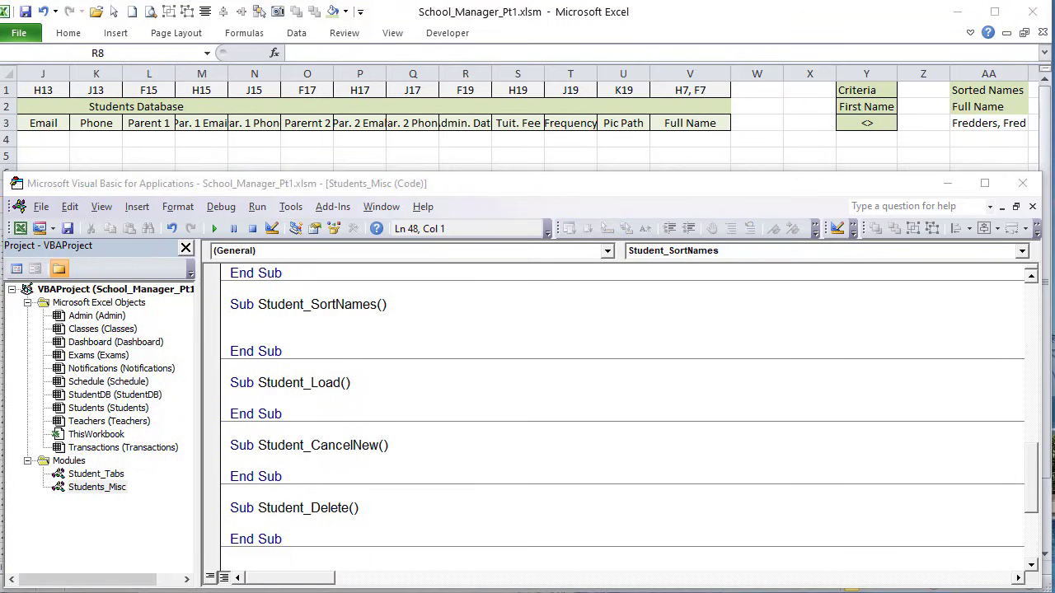
pyautogui.click(359, 320)
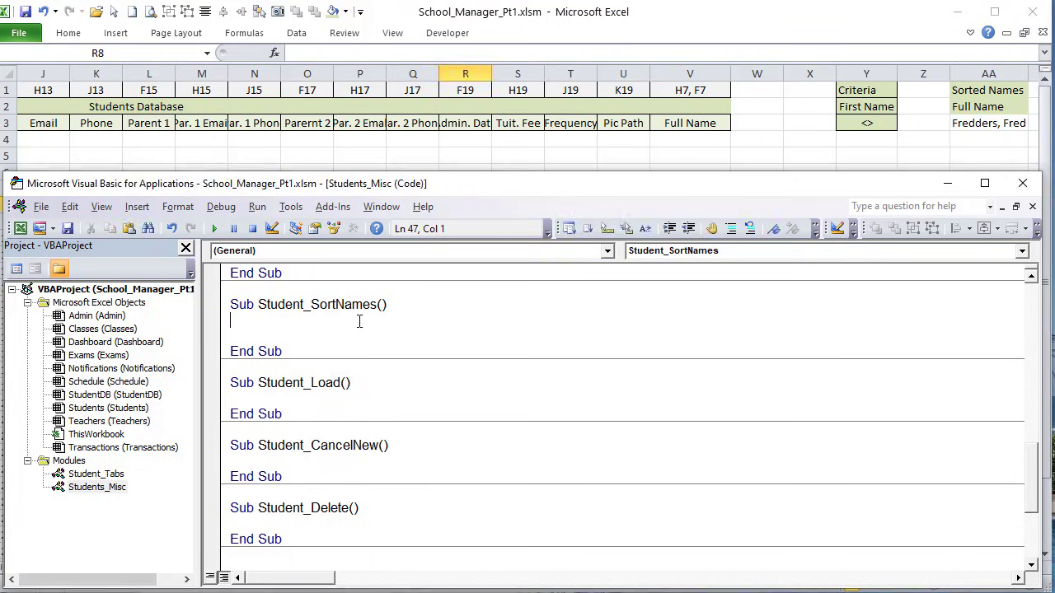
pyautogui.write('with StudentDB.')
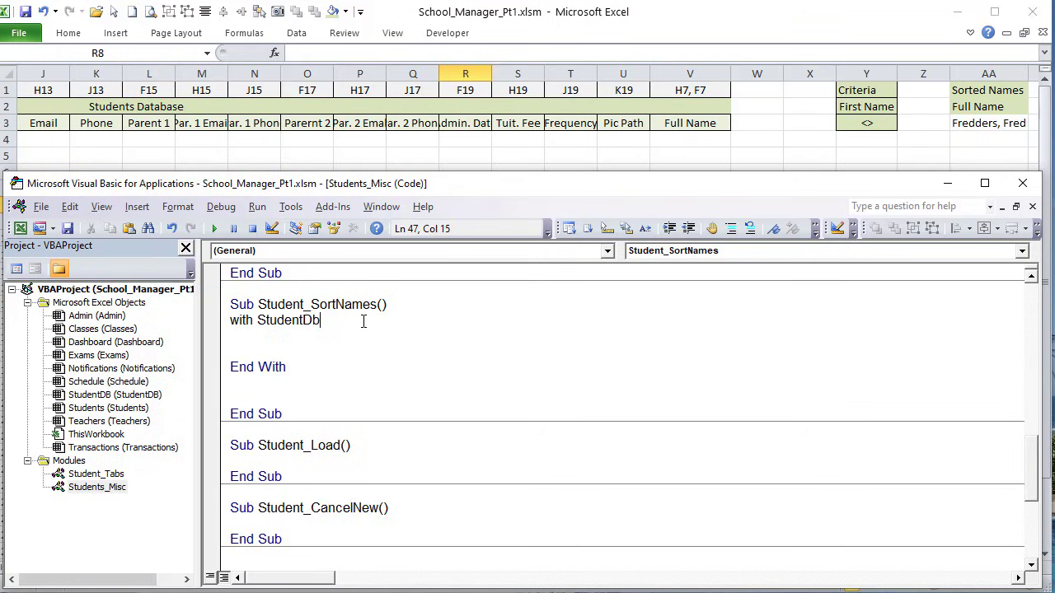
pyautogui.press('BackSpace')
pyautogui.press('Return')
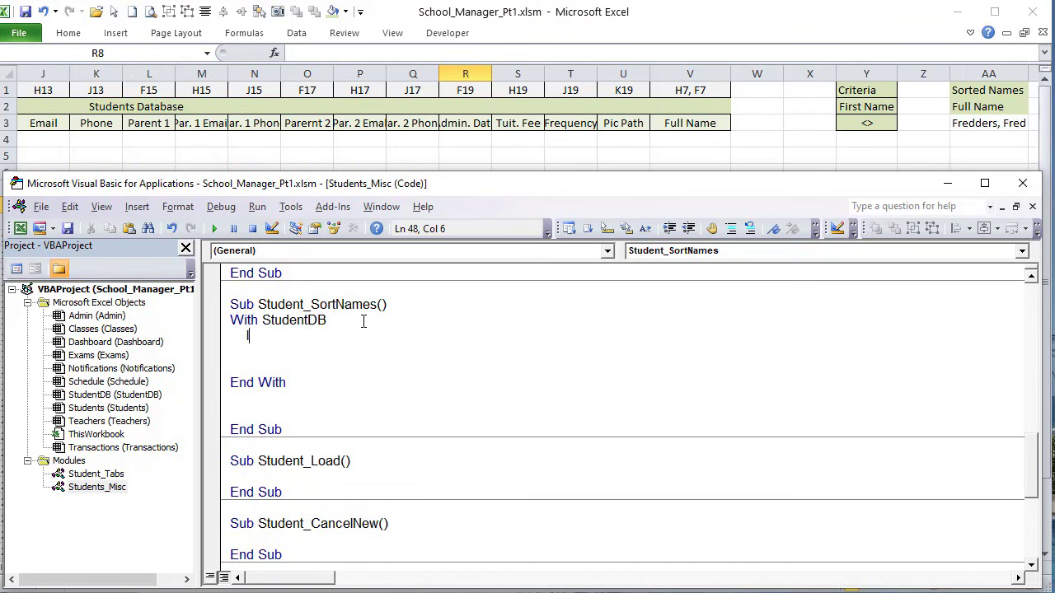
pyautogui.write('LastSTudRow = .Range("A99999").End (xlUp).Row')
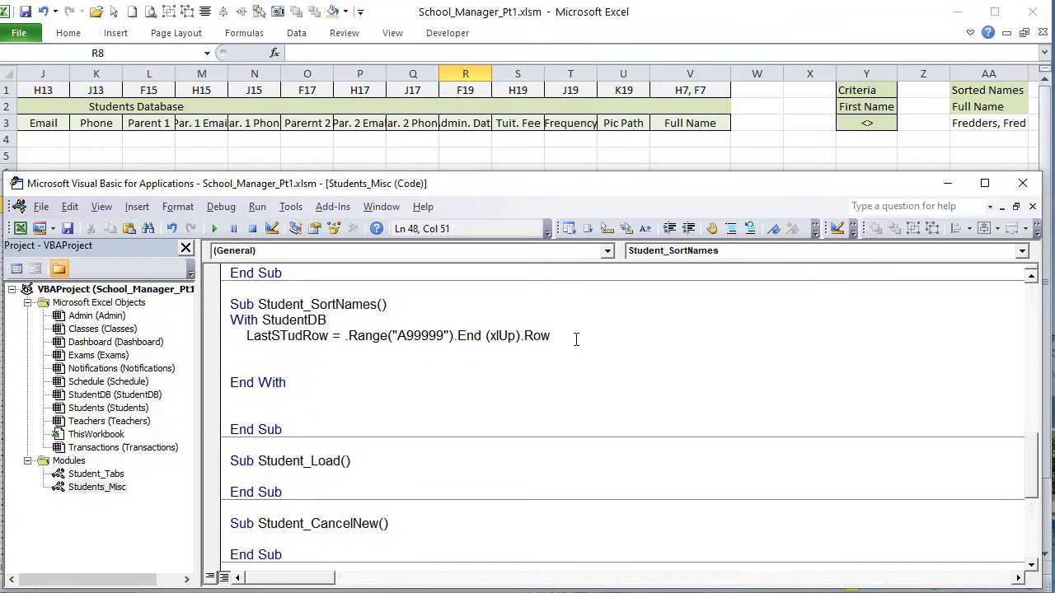
pyautogui.press('Return')
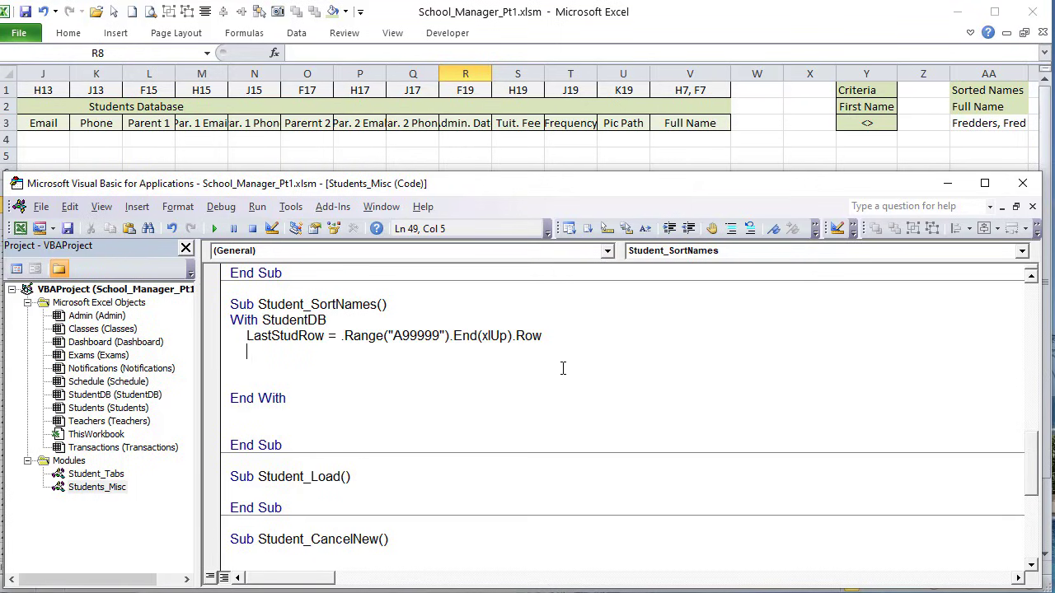
# Step: Check the sorted names column on StudentDB and add a .Range("AA3:AA999") reference below the LastStudRow line
pyautogui.click(370, 153)
pyautogui.moveTo(960, 126); pyautogui.dragTo(992, 392)
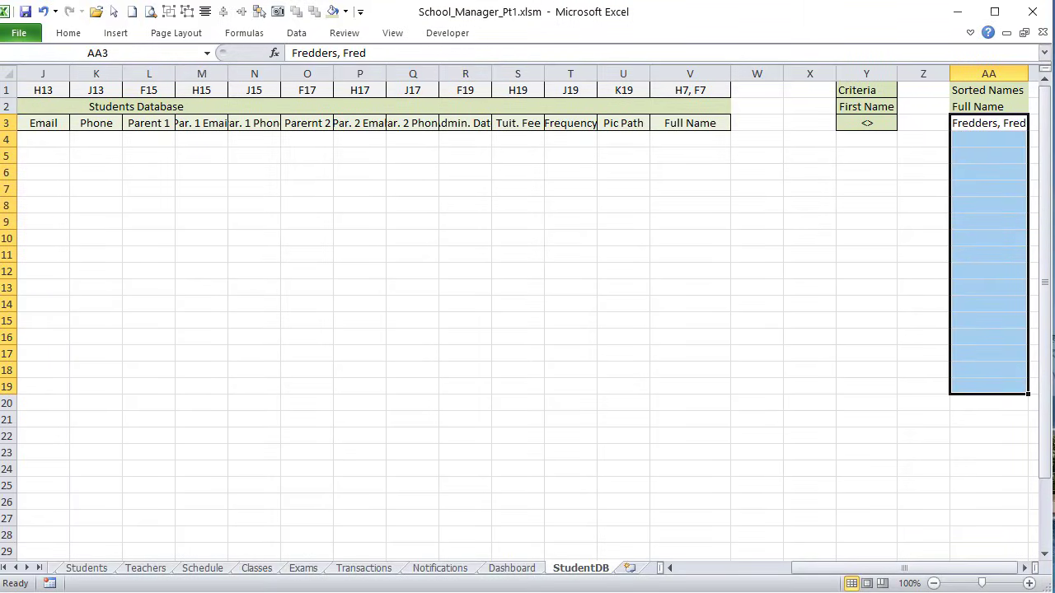
pyautogui.hotkey('alt', 'F11')
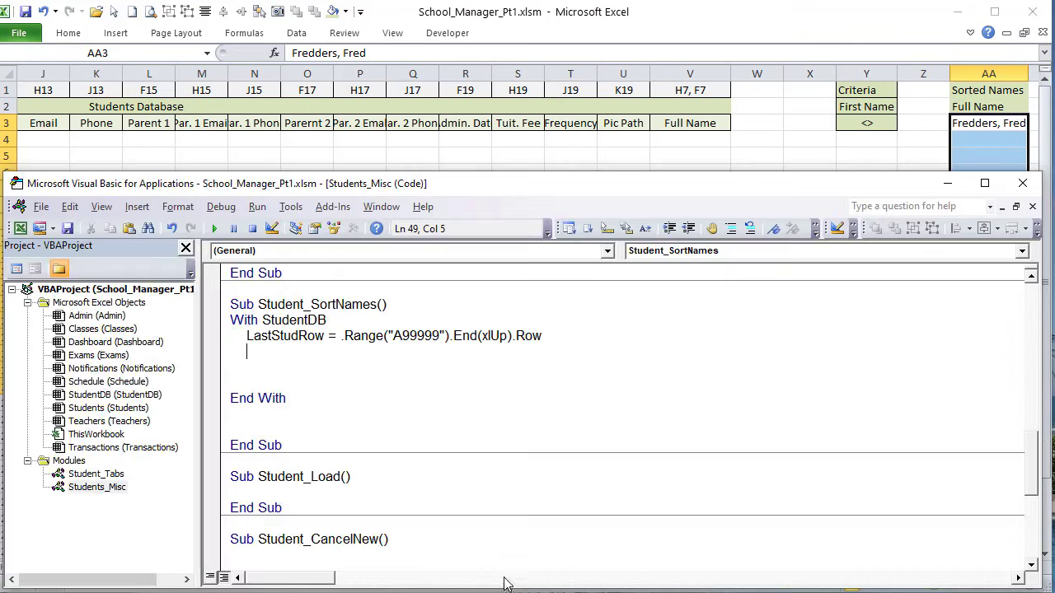
pyautogui.write('.Range("    ").value')
pyautogui.press('BackSpace')
pyautogui.press('BackSpace')
pyautogui.press('BackSpace')
pyautogui.press('BackSpace')
pyautogui.write('AA')
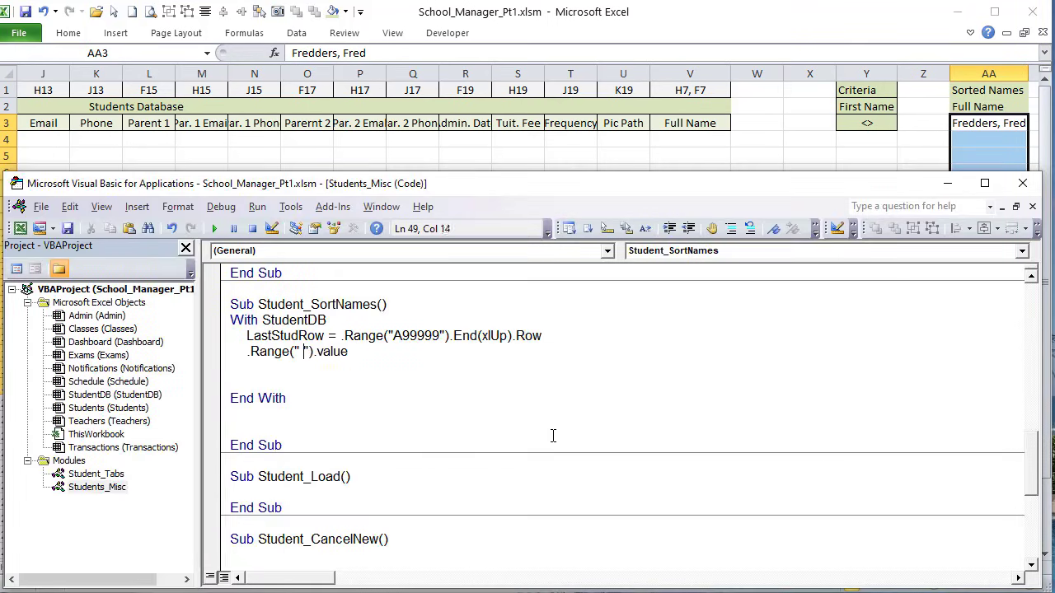
pyautogui.write('3:AA99')
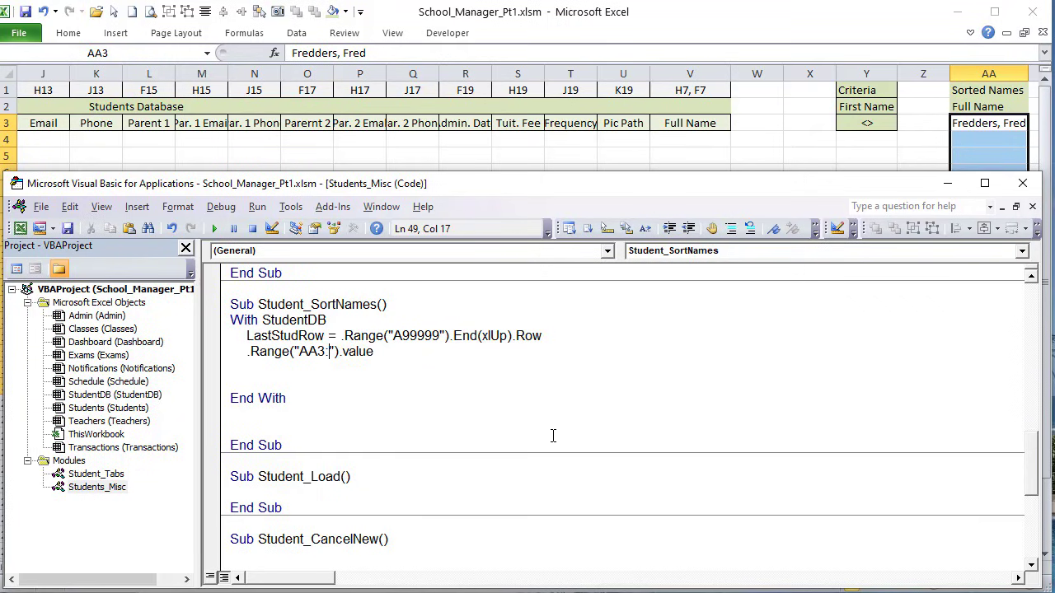
pyautogui.write('9')
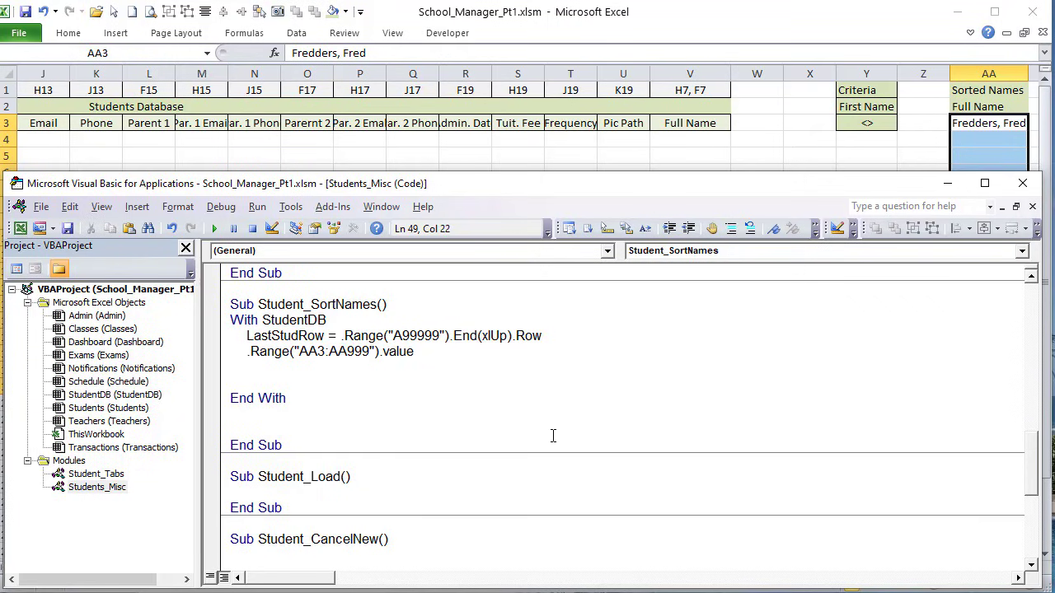
# Step: Replace .value with .ClearContents on the AA3:AA999 range line in Student_SortNames
pyautogui.press('End')
pyautogui.press('BackSpace')
pyautogui.press('BackSpace')
pyautogui.press('BackSpace')
pyautogui.press('BackSpace')
pyautogui.press('BackSpace')
pyautogui.press('BackSpace')
pyautogui.write('.clera')
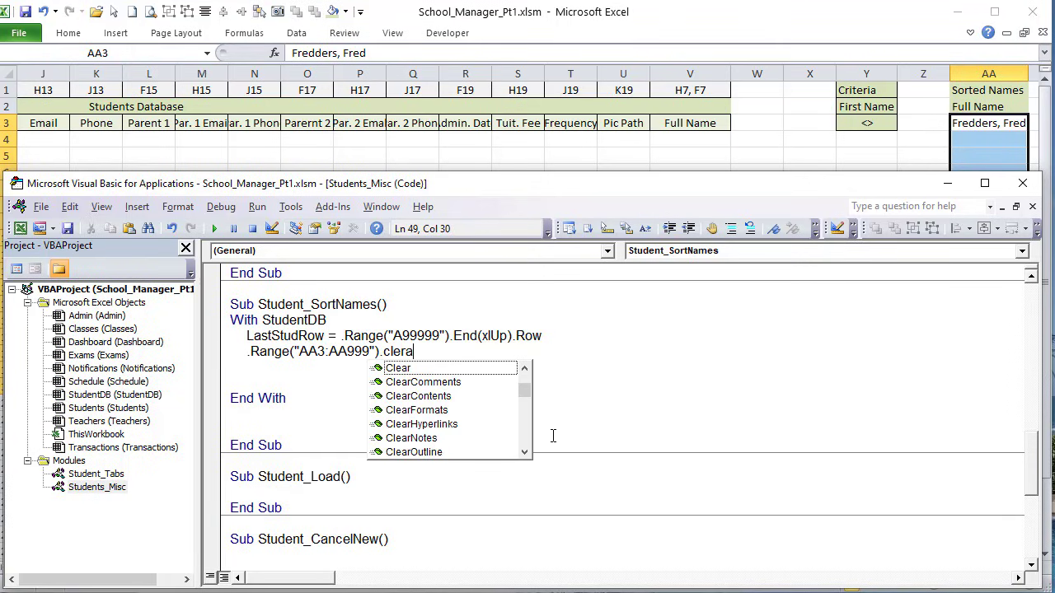
pyautogui.press('BackSpace')
pyautogui.press('BackSpace')
pyautogui.write('arcon')
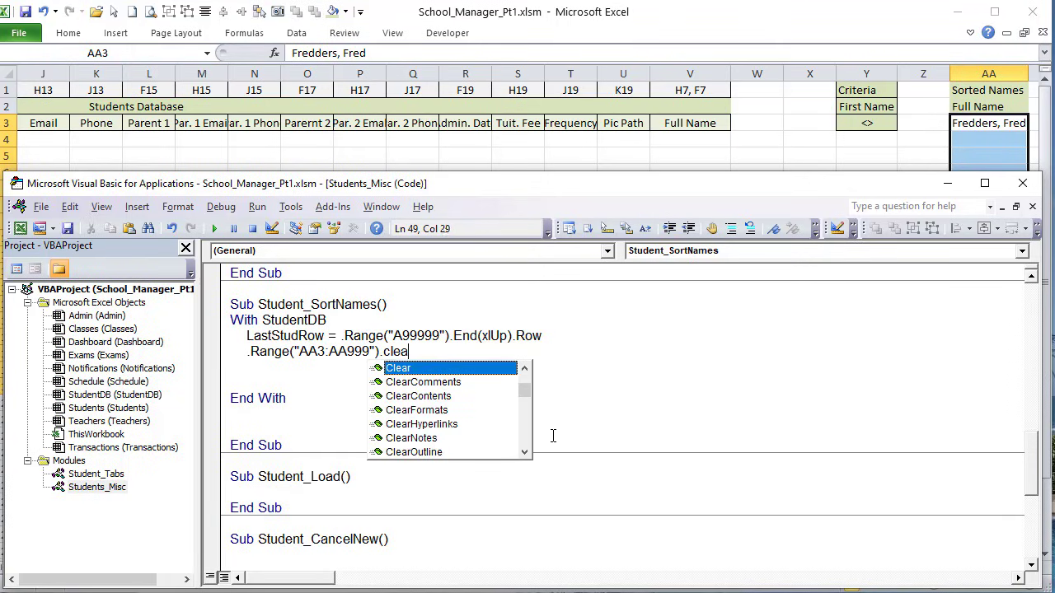
pyautogui.press('Return')
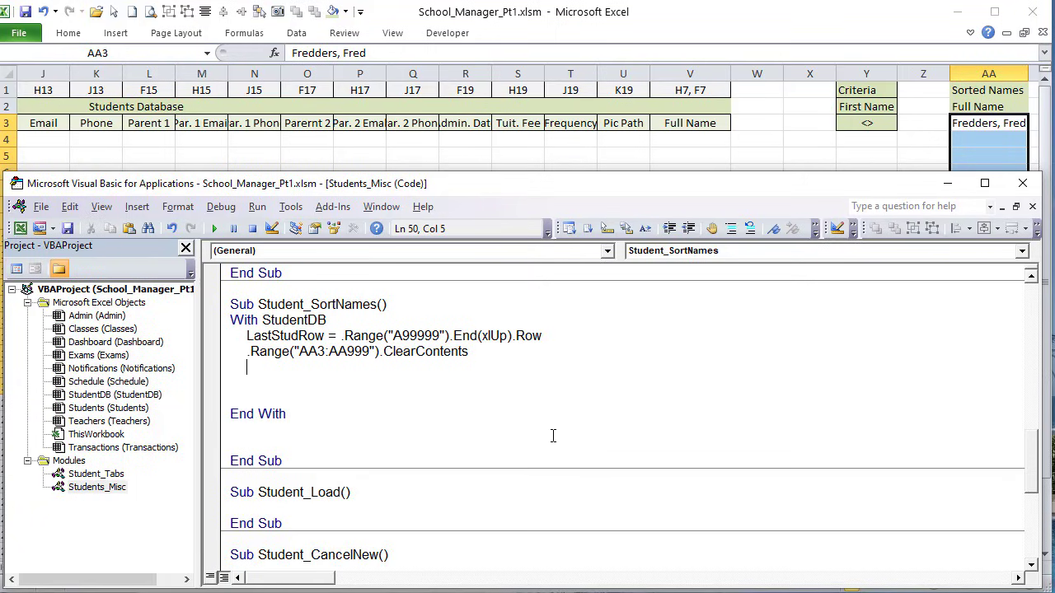
pyautogui.write('a')
pyautogui.press('BackSpace')
pyautogui.write('.Range("    ").value')
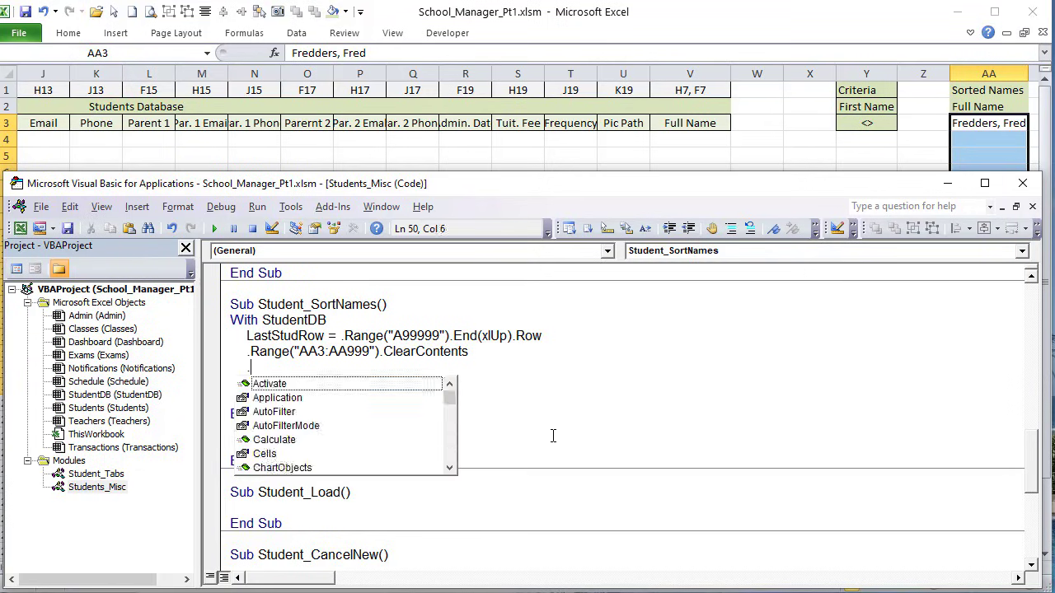
pyautogui.press('BackSpace')
pyautogui.press('BackSpace')
pyautogui.press('BackSpace')
pyautogui.press('BackSpace')
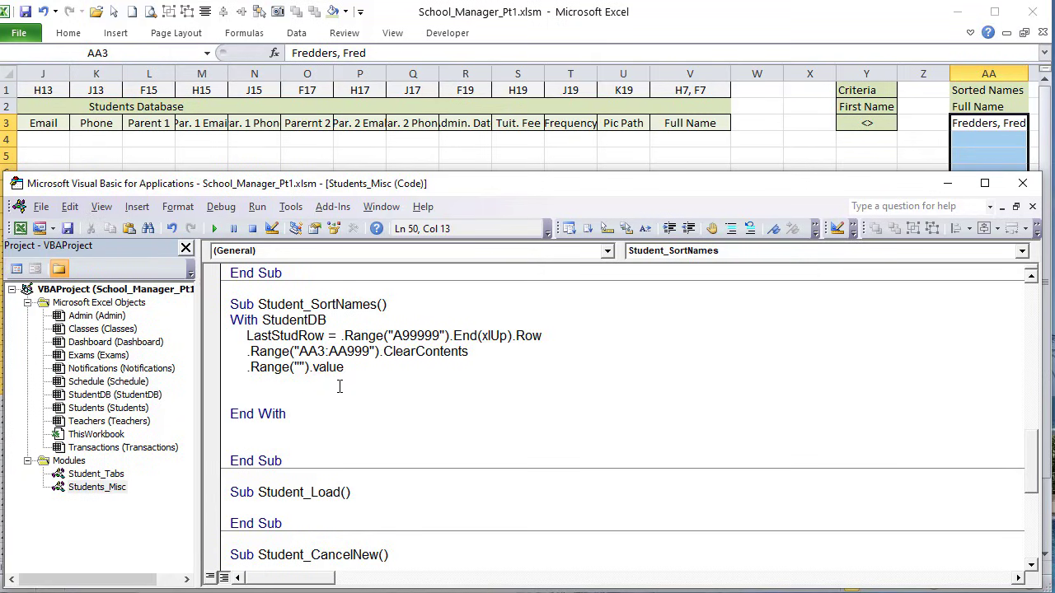
pyautogui.moveTo(348, 368); pyautogui.dragTo(248, 369)
pyautogui.press('BackSpace')
pyautogui.press('BackSpace')
pyautogui.press('BackSpace')
# Step: Insert .Range("A2:Z" & LastTransRow).AdvancedFilter xlFilterCopy, CriteriaRange:= .Range("AA2:AB3"), CopyToRange:= .Range("AE2:AF2"), Unique:= True below the ClearContents line
pyautogui.write('advf')
pyautogui.press('BackSpace')
pyautogui.press('BackSpace')
pyautogui.press('BackSpace')
pyautogui.press('BackSpace')
pyautogui.write('.Range("A2:Z" & LastStudRow).AdvancedFilter xlFilterCopy, CriteriaRange:= .Range("AA2:AB3"), CopyToRange:= .Range("AE2:AF2"), Unique:= True')
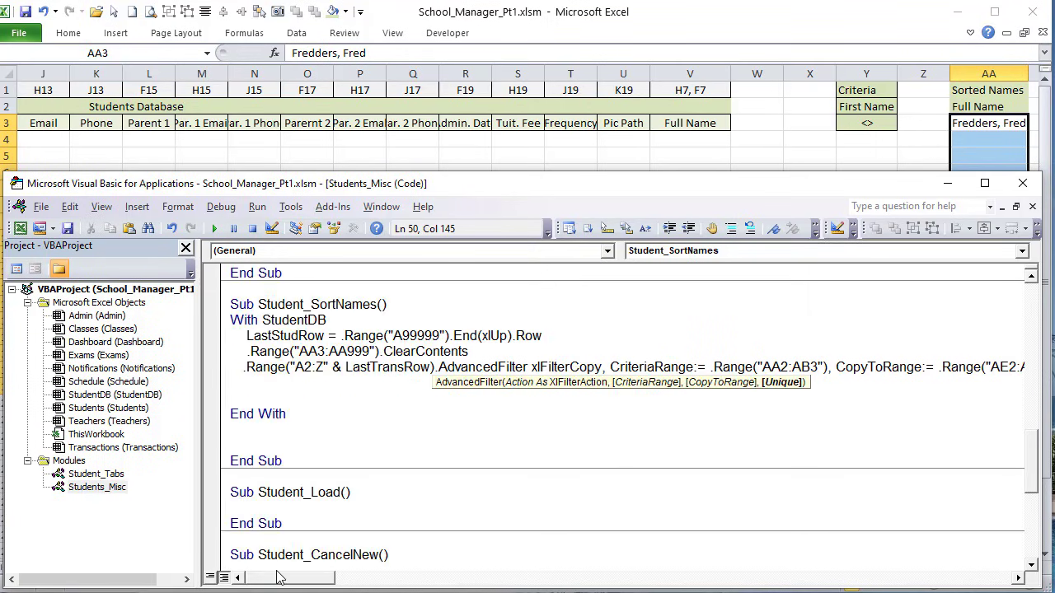
# Step: Change the AdvancedFilter source range to start at A3 and end at column V
pyautogui.moveTo(329, 579); pyautogui.dragTo(277, 556)
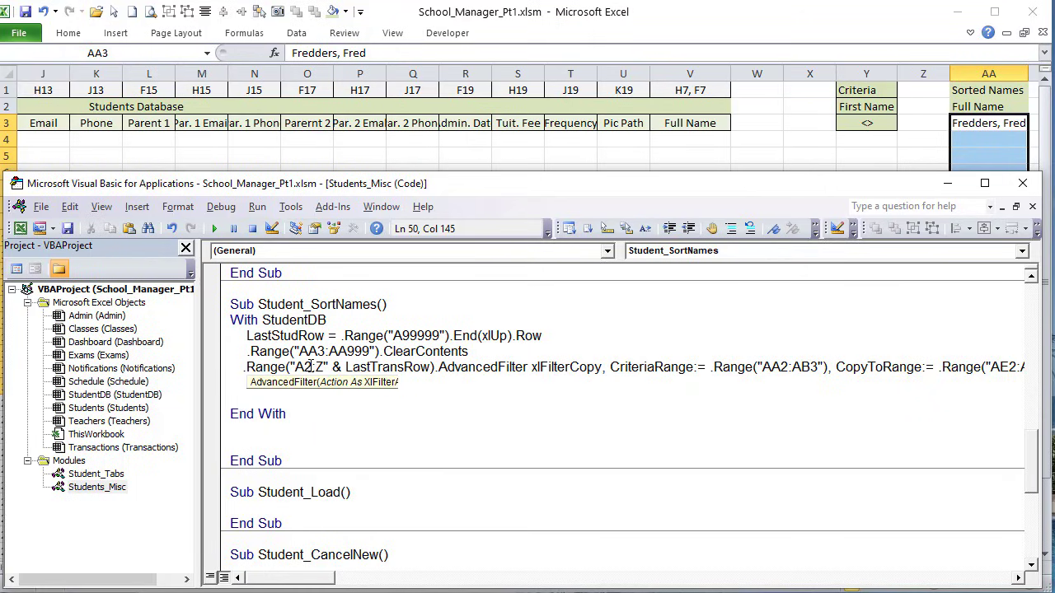
pyautogui.moveTo(302, 367); pyautogui.dragTo(311, 369)
pyautogui.write('3')
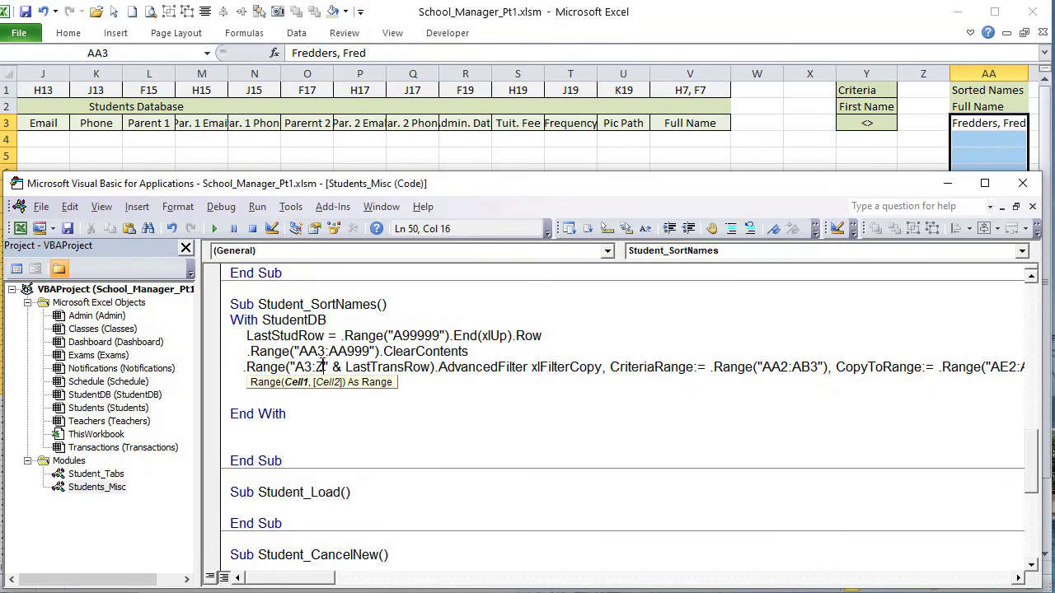
pyautogui.moveTo(324, 367); pyautogui.dragTo(315, 368)
pyautogui.write('V')
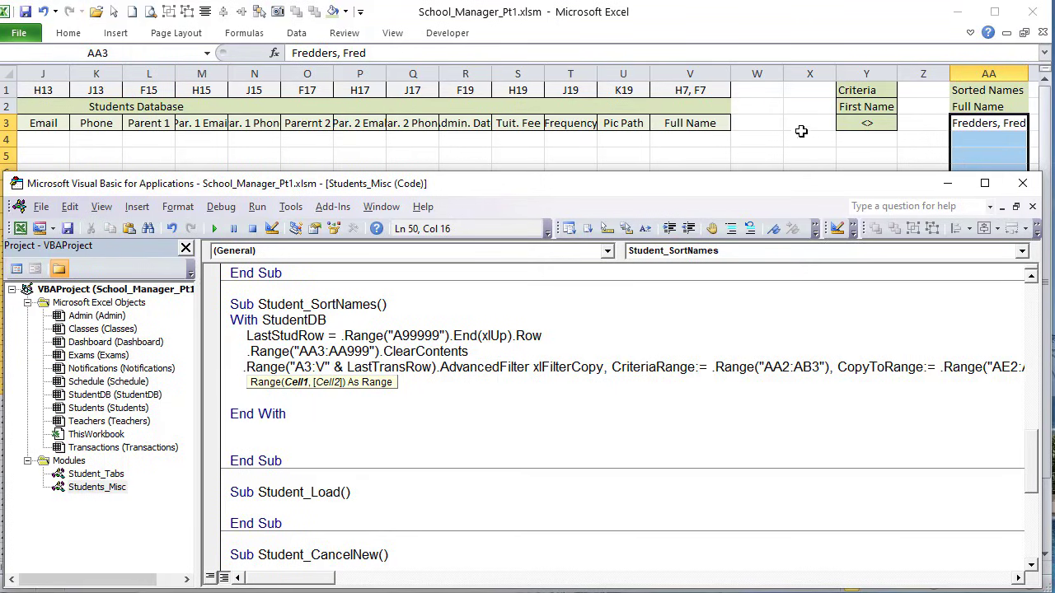
# Step: Check the criteria cells on StudentDB and set the AdvancedFilter CriteriaRange to Y2:Y3
pyautogui.click(867, 106)
pyautogui.moveTo(868, 124); pyautogui.dragTo(867, 124)
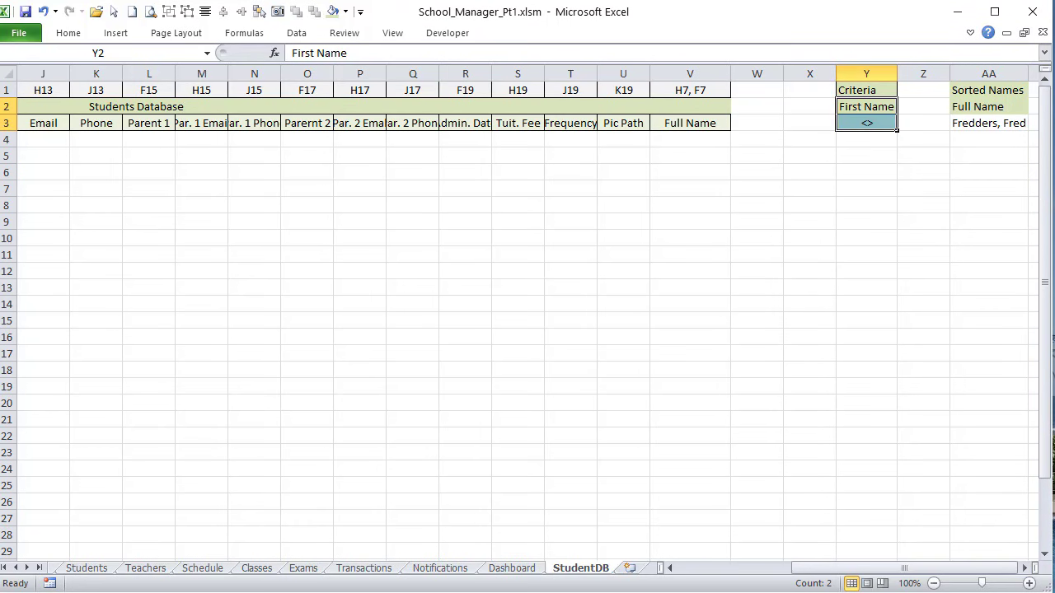
pyautogui.hotkey('alt', 'F11')
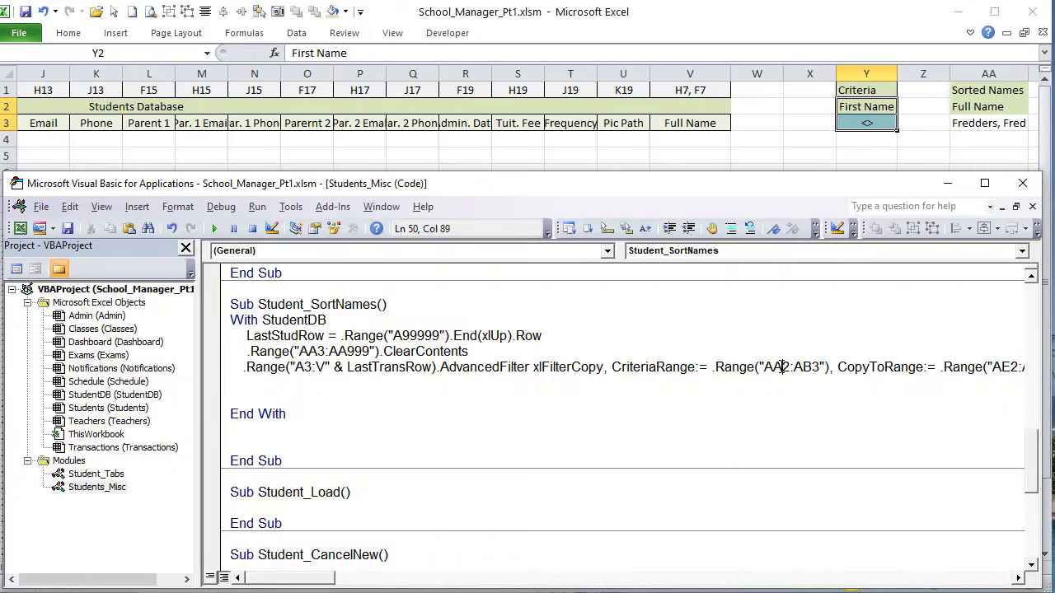
pyautogui.moveTo(781, 367); pyautogui.dragTo(763, 367)
pyautogui.write('Y')
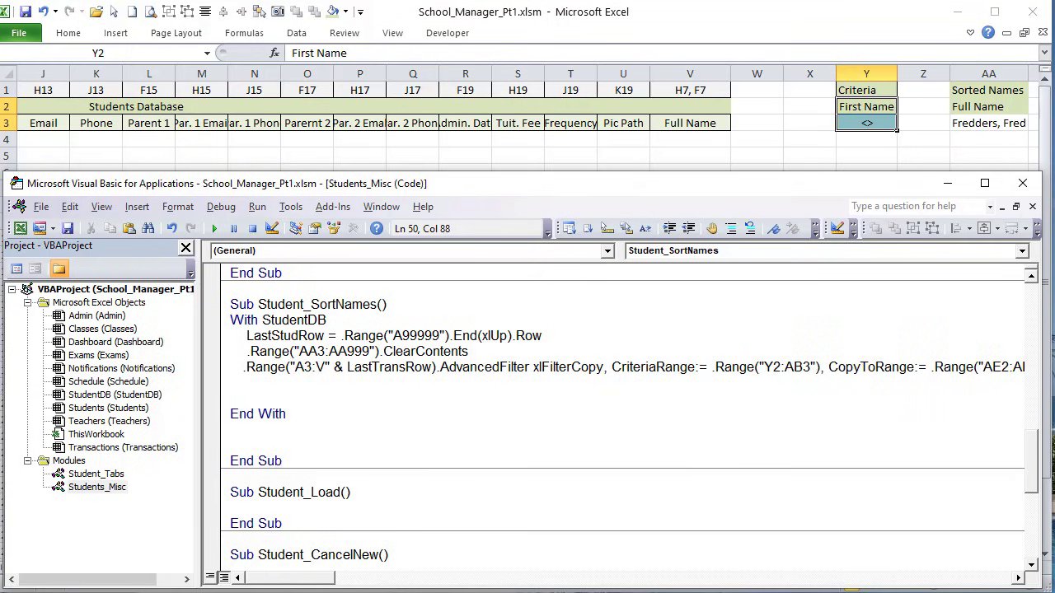
pyautogui.moveTo(803, 367); pyautogui.dragTo(783, 366)
pyautogui.write('Y')
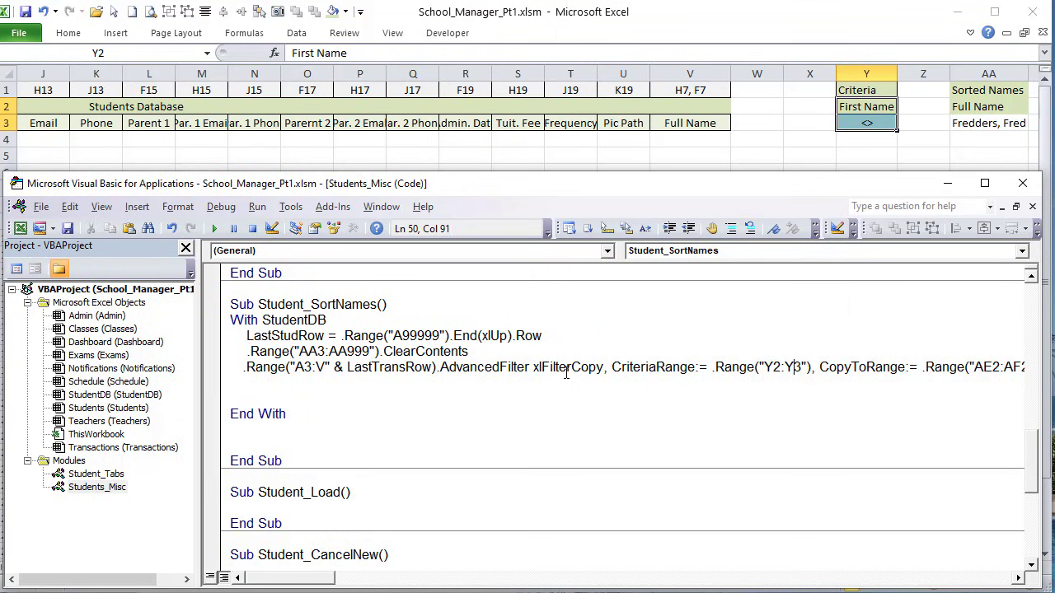
pyautogui.moveTo(597, 367); pyautogui.dragTo(814, 366)
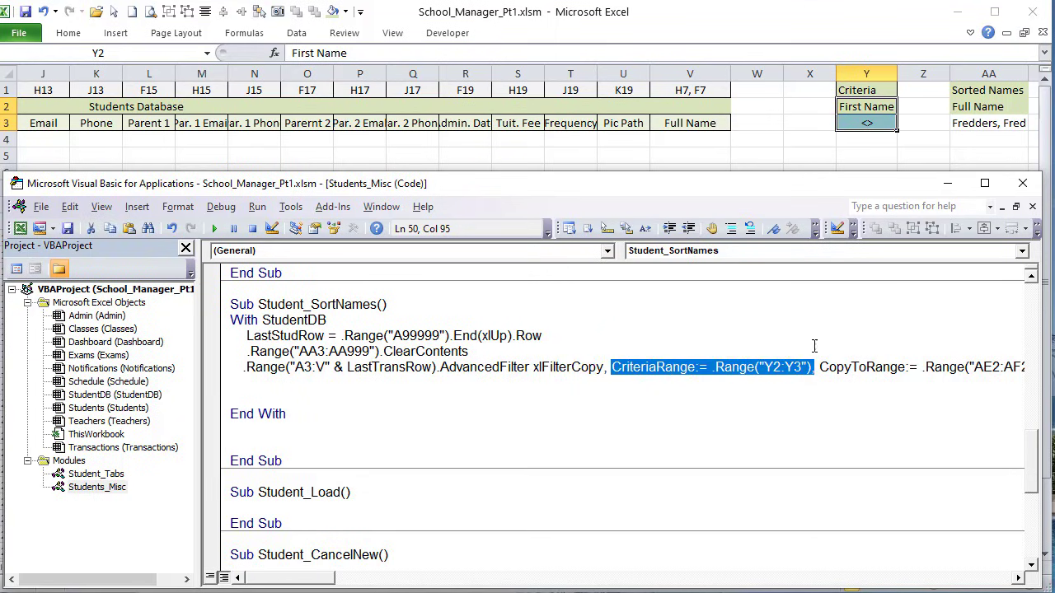
# Step: Change the AdvancedFilter CopyToRange in Student_SortNames to the single cell AA2
pyautogui.click(861, 367)
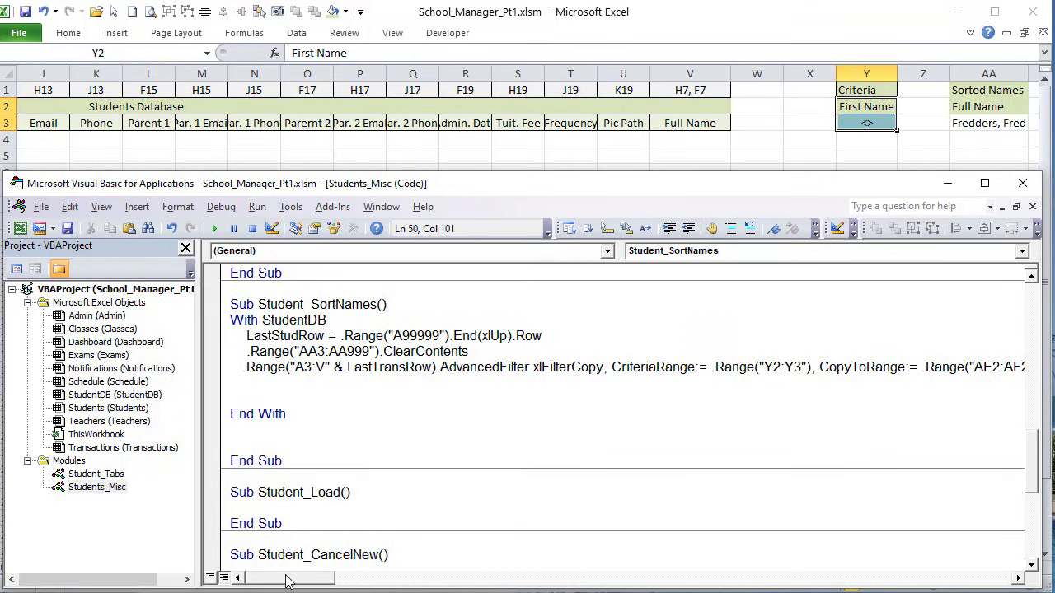
pyautogui.moveTo(287, 582); pyautogui.dragTo(317, 582)
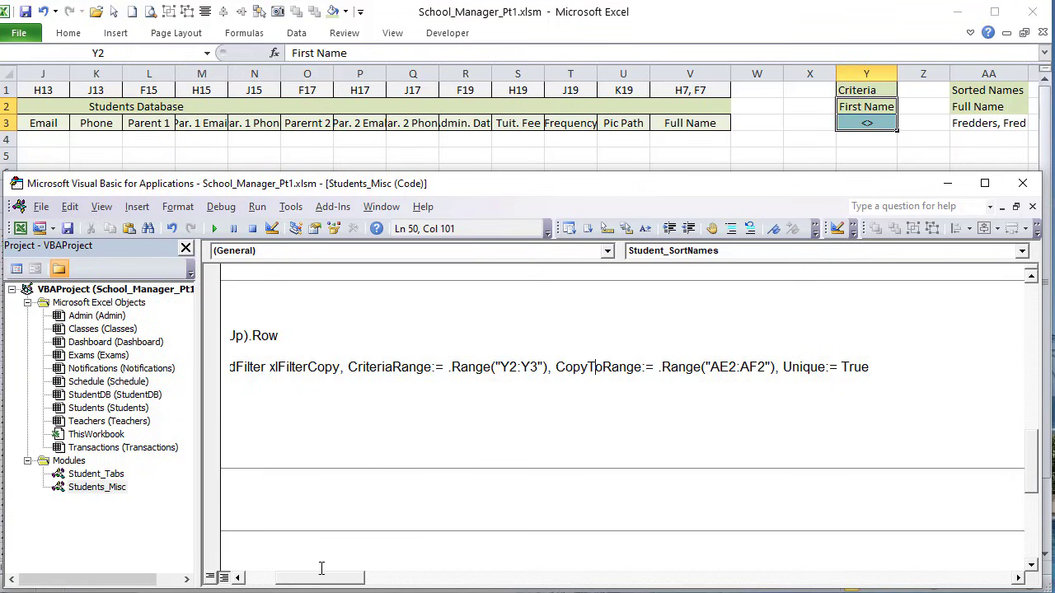
pyautogui.moveTo(727, 359); pyautogui.dragTo(729, 361)
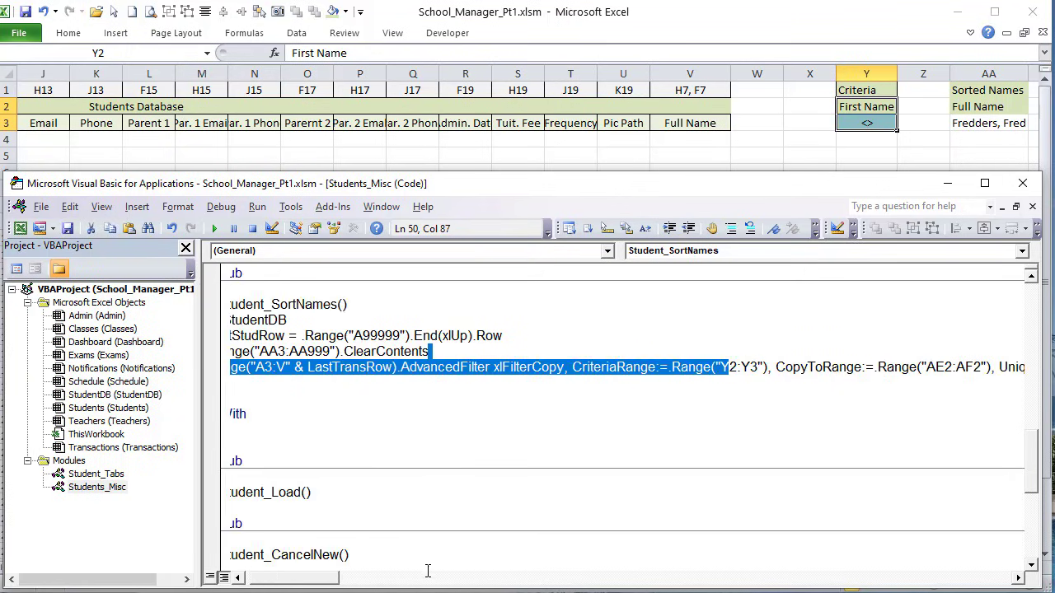
pyautogui.moveTo(336, 580); pyautogui.dragTo(378, 580)
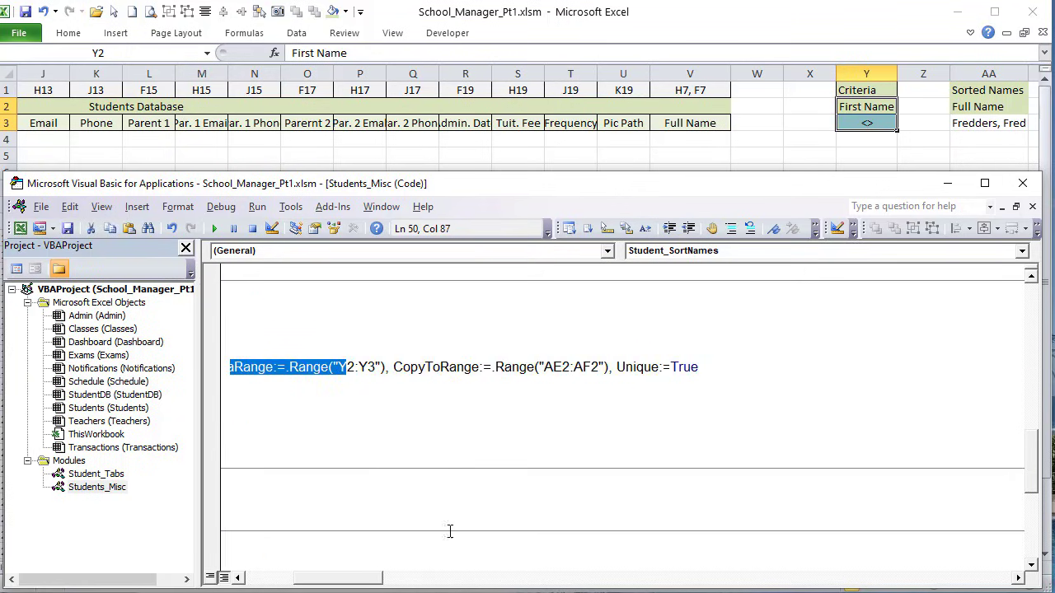
pyautogui.click(564, 366)
pyautogui.press('Delete')
pyautogui.write('A')
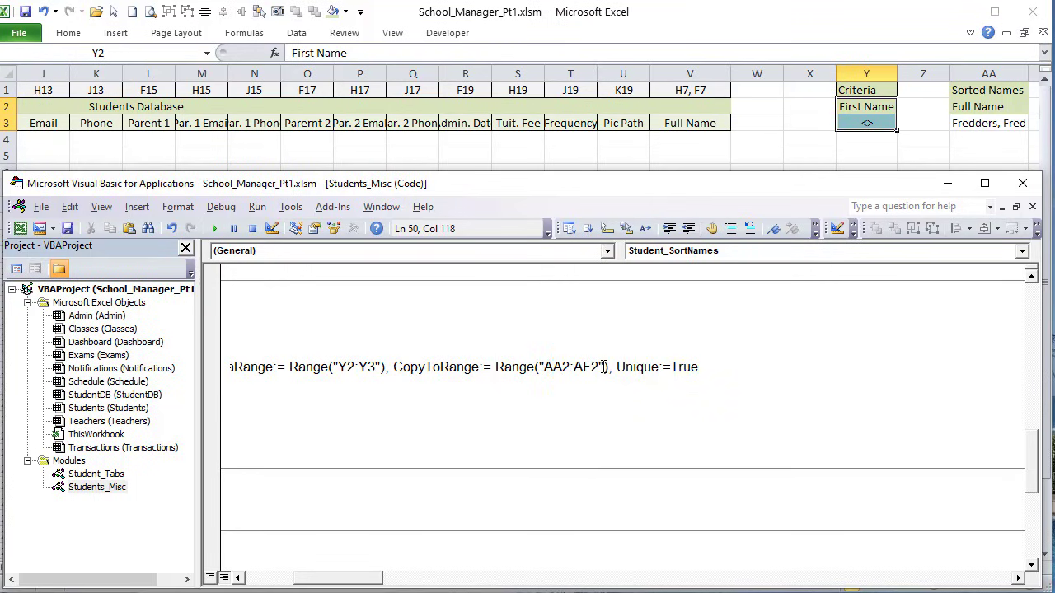
pyautogui.moveTo(603, 366); pyautogui.dragTo(572, 367)
pyautogui.press('Delete')
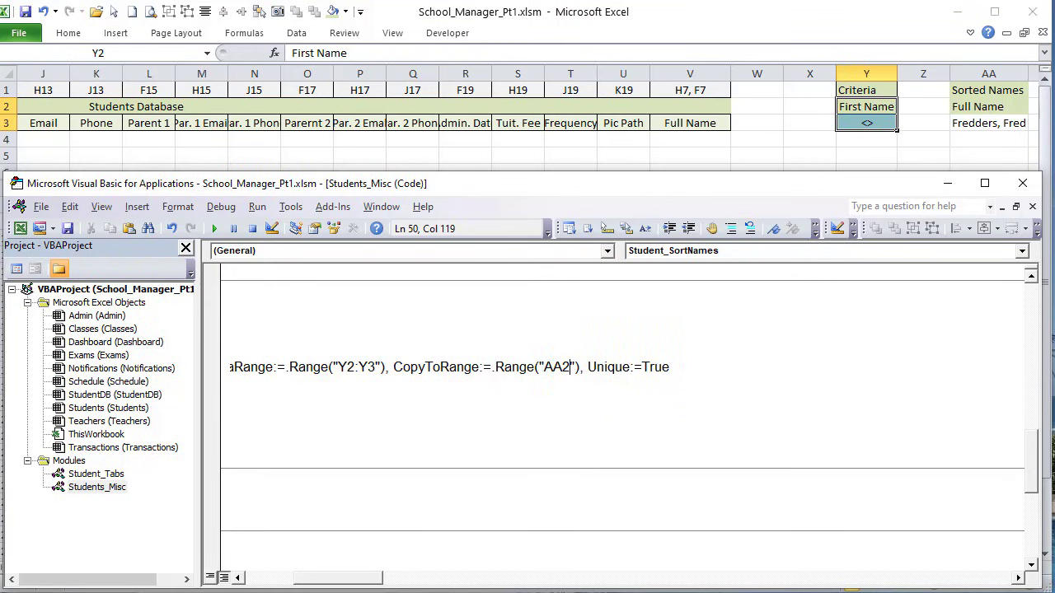
# Step: Add LastResultRow = .Range("AA99999").End(xlUp).Row on the line below the AdvancedFilter statement
pyautogui.moveTo(351, 578); pyautogui.dragTo(272, 566)
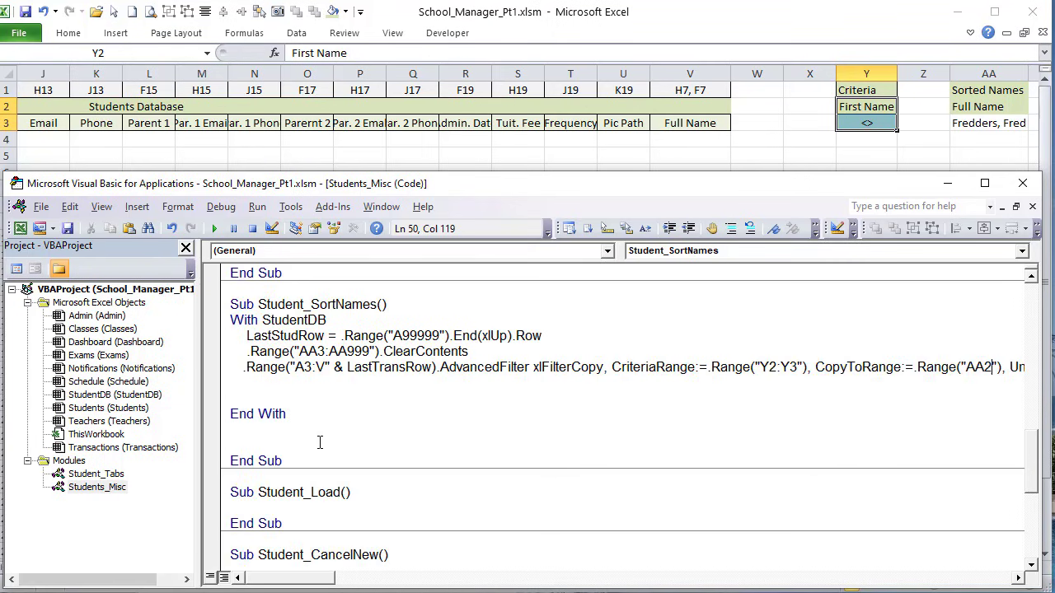
pyautogui.click(297, 386)
pyautogui.write('LastResultRow = xl')
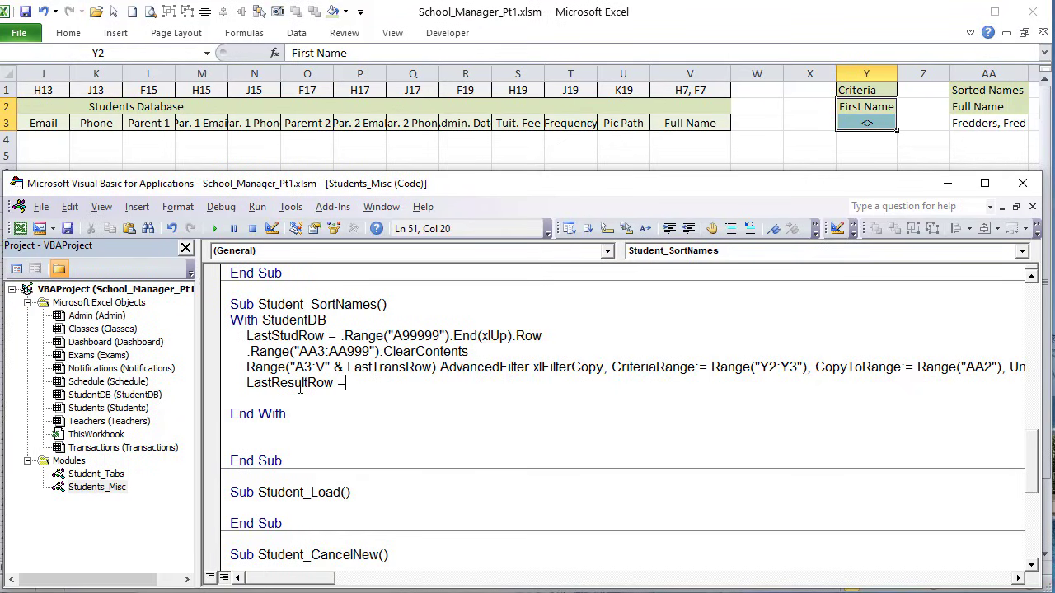
pyautogui.press('BackSpace')
pyautogui.press('BackSpace')
pyautogui.write('.Range("A99999").End (xlUp).Row')
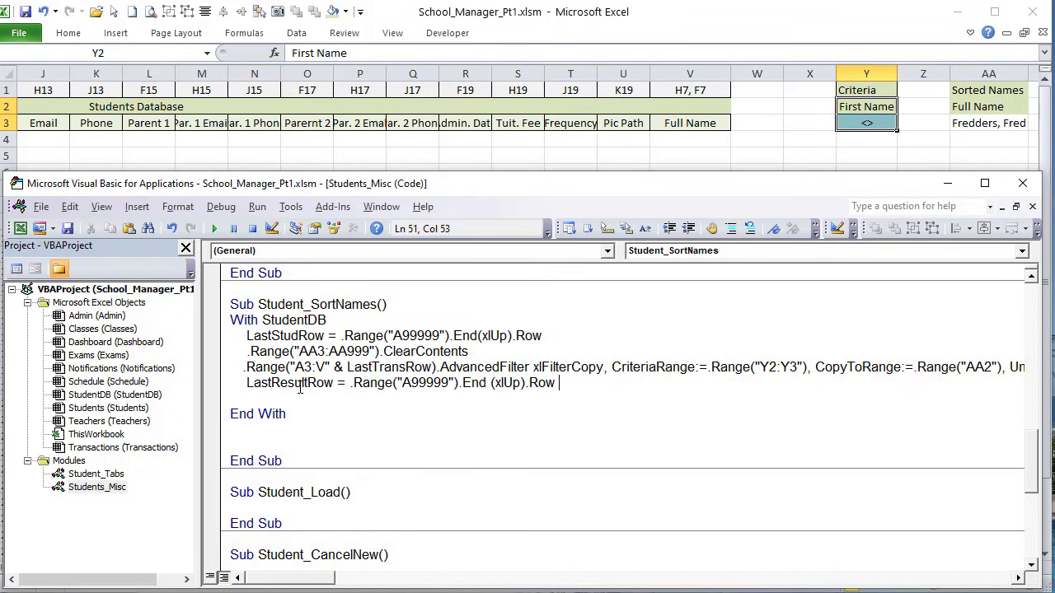
pyautogui.click(401, 383)
pyautogui.write('A')
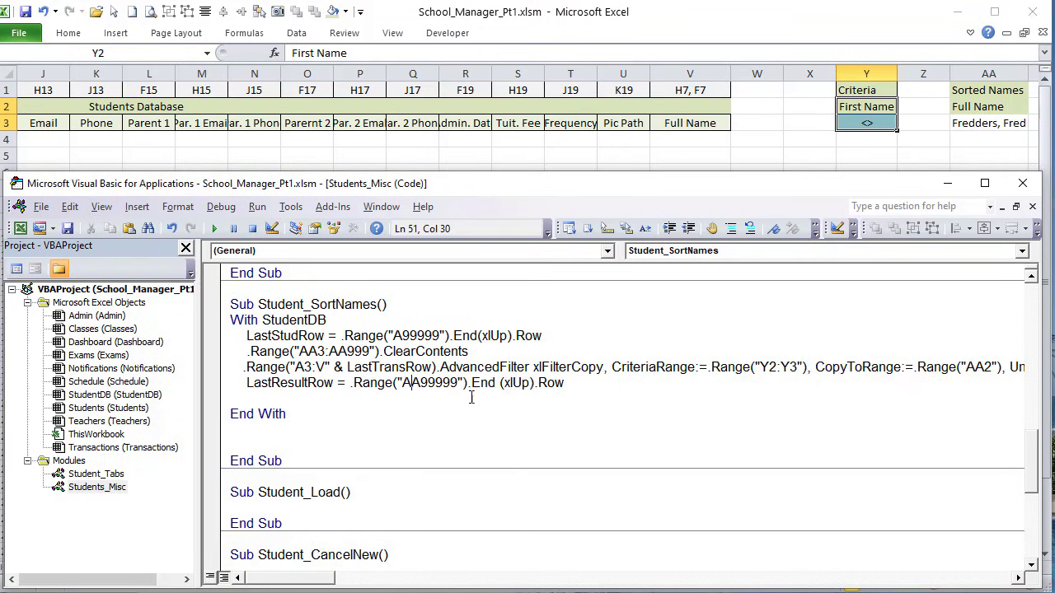
pyautogui.click(577, 383)
pyautogui.press('Return')
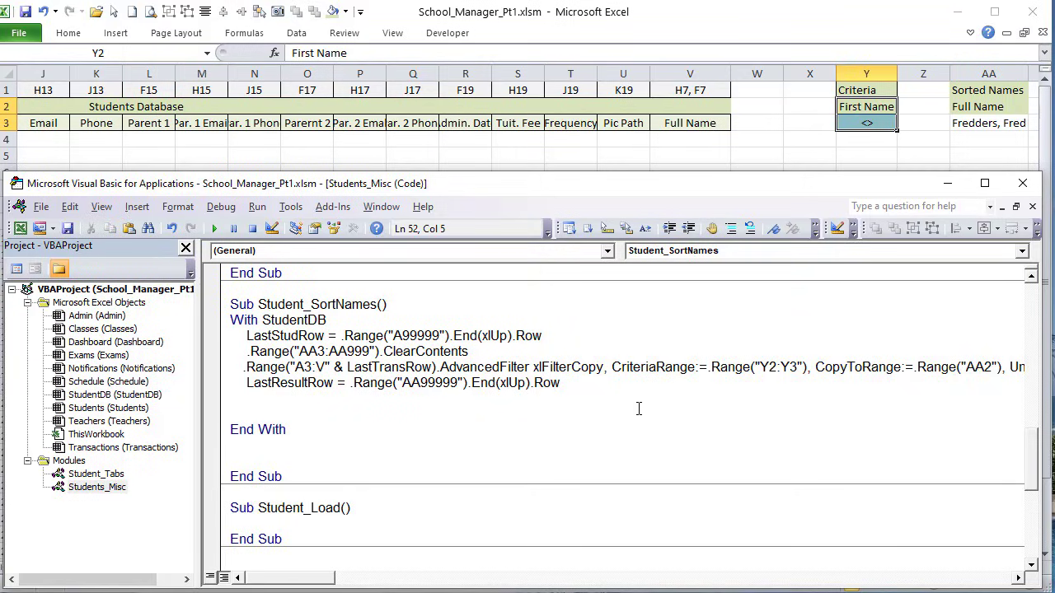
# Step: Check the first Sorted Names cells on StudentDB and add If LastResultRow < 4 Then SkipSort below the LastResultRow line
pyautogui.click(989, 122)
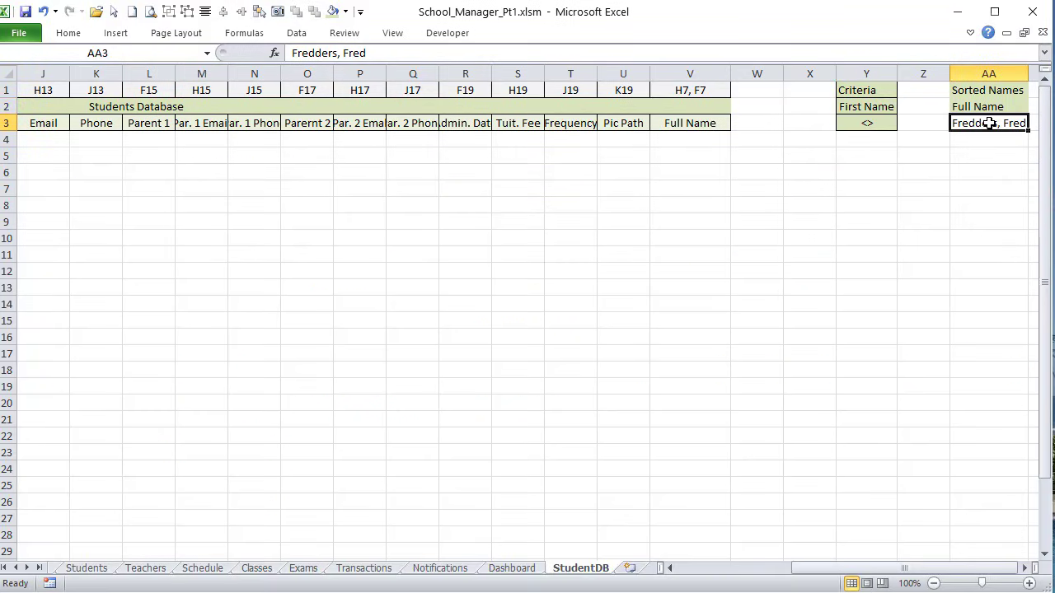
pyautogui.click(989, 138)
pyautogui.click(988, 124)
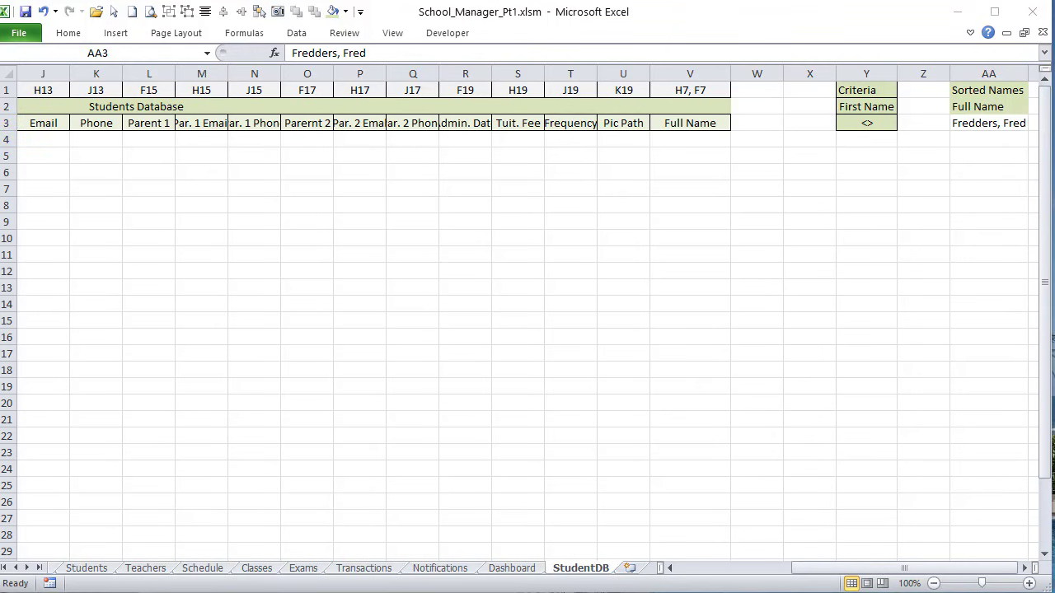
pyautogui.hotkey('alt', 'F11')
pyautogui.write('If LastReult')
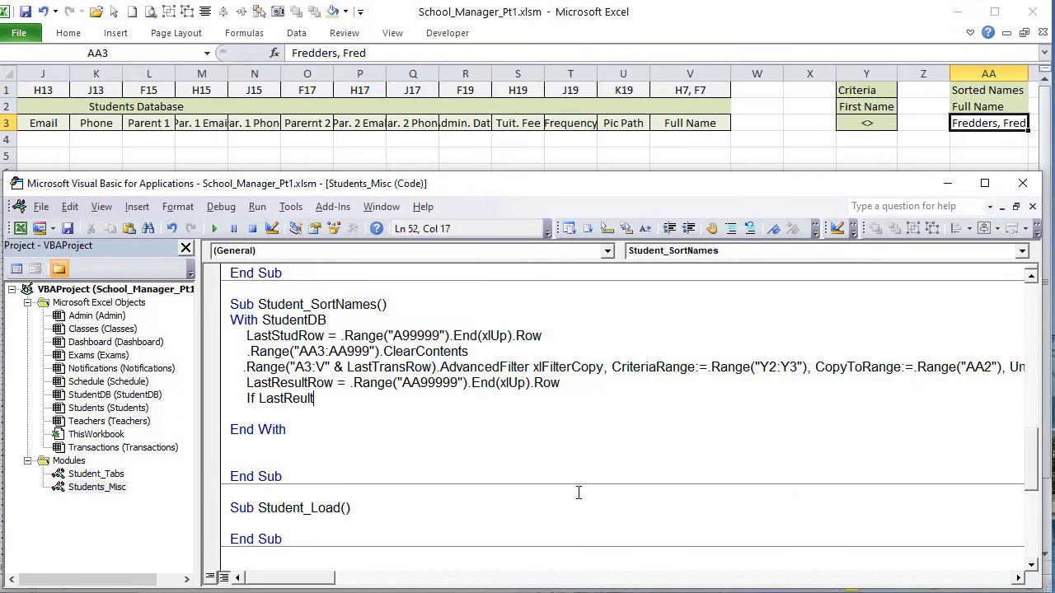
pyautogui.press('BackSpace')
pyautogui.press('BackSpace')
pyautogui.press('BackSpace')
pyautogui.write('s')
pyautogui.press('BackSpace')
pyautogui.write('sultRow < 4 th')
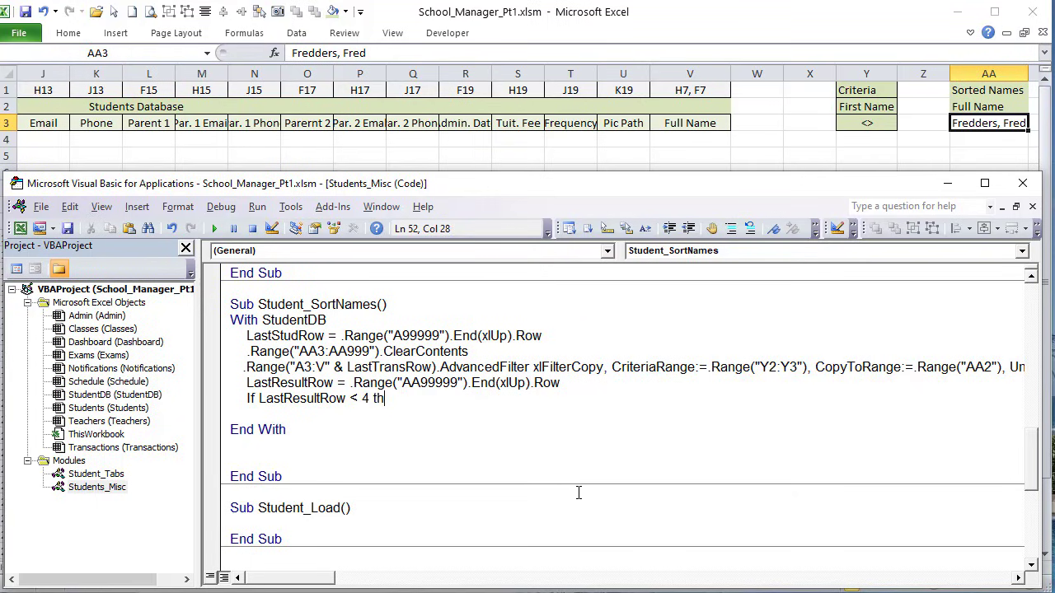
pyautogui.write('en SkipSort')
# Step: Add a SkipSort: label a few lines below the If statement, above End With
pyautogui.press('Return')
pyautogui.press('Return')
pyautogui.press('Return')
pyautogui.write('Sti')
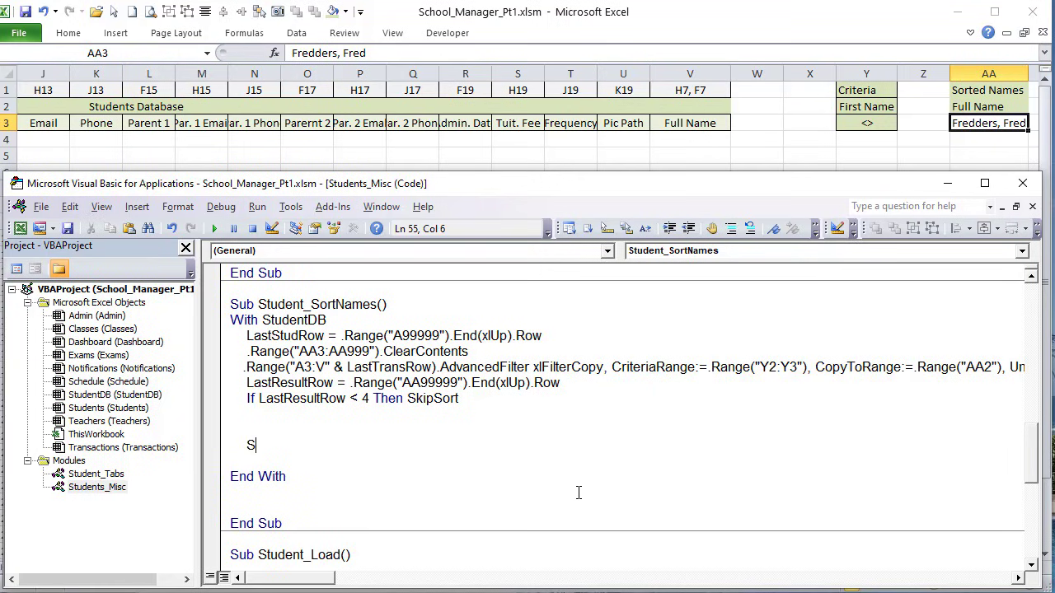
pyautogui.press('BackSpace')
pyautogui.press('BackSpace')
pyautogui.write('kipSort:')
pyautogui.press('Up')
pyautogui.press('Up')
# Step: Insert GoTo before SkipSort in the If LastResultRow < 4 line
pyautogui.click(407, 399)
pyautogui.write('G')
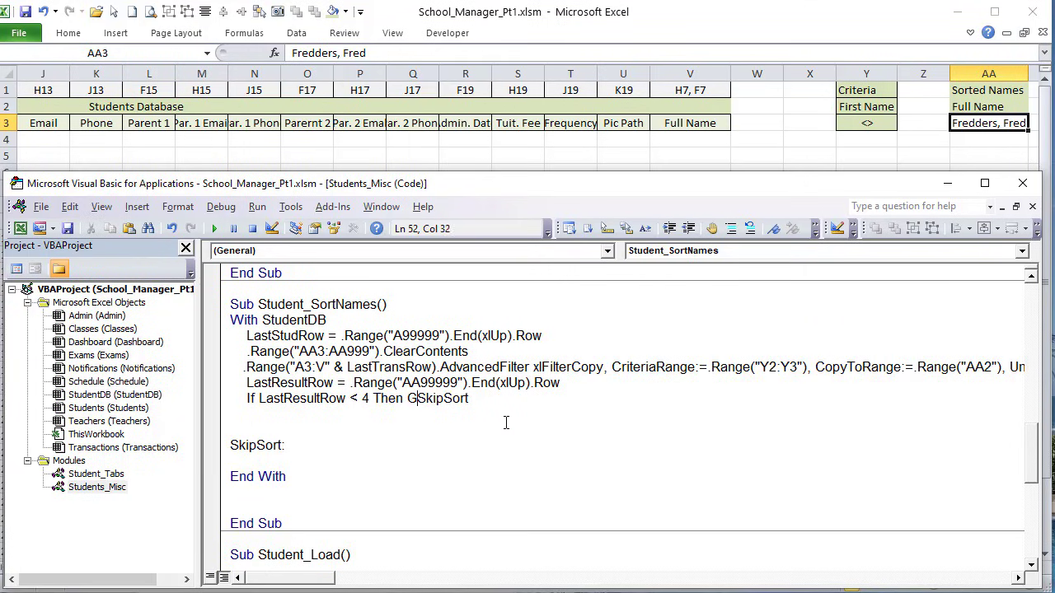
pyautogui.write('oto')
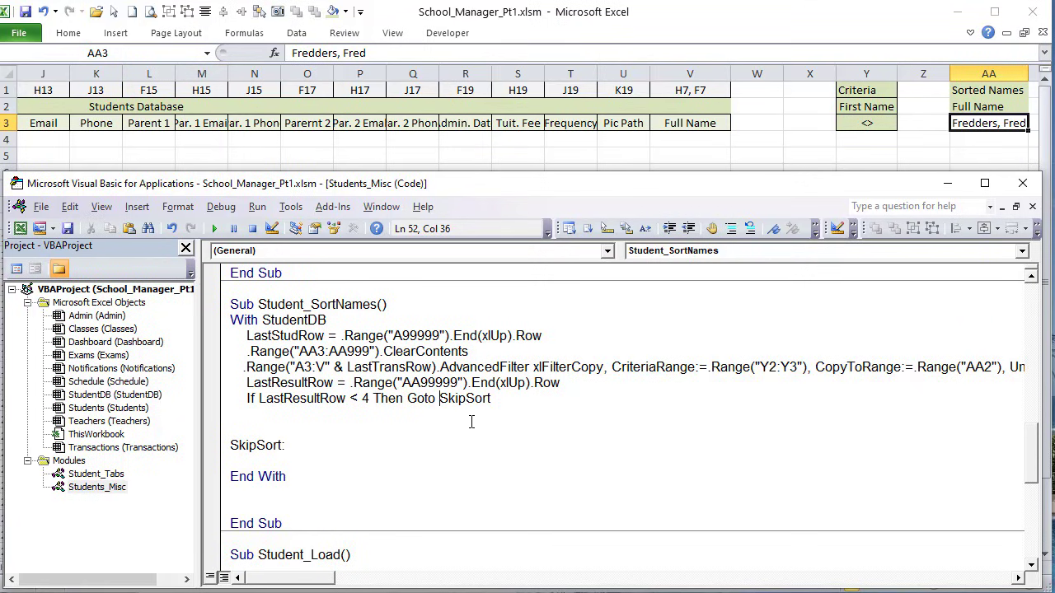
# Step: Add a With .Sort block closed by End With between the If line and the SkipSort label
pyautogui.click(475, 414)
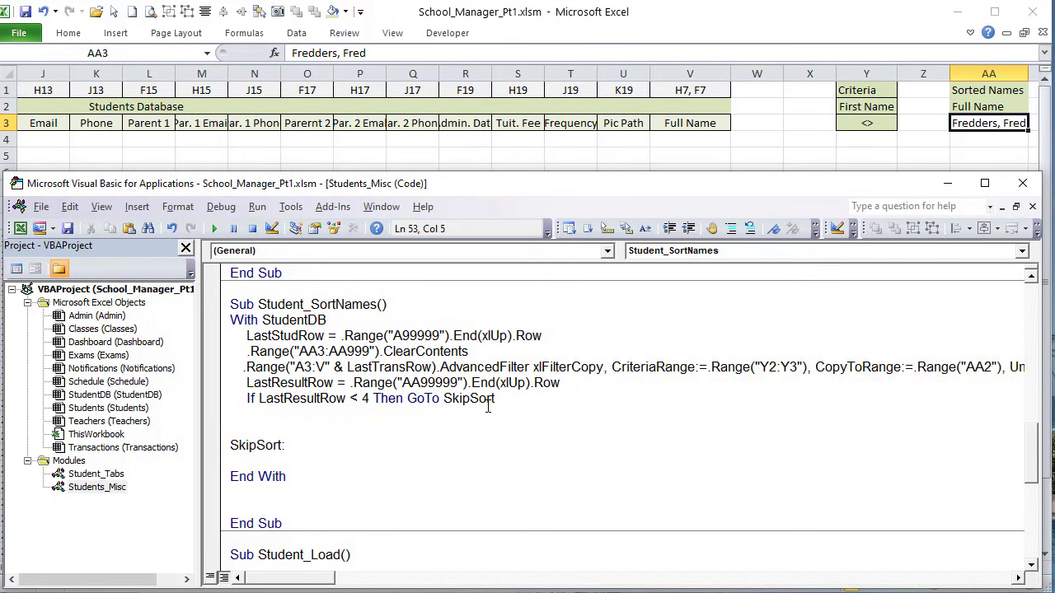
pyautogui.write('WIth .r')
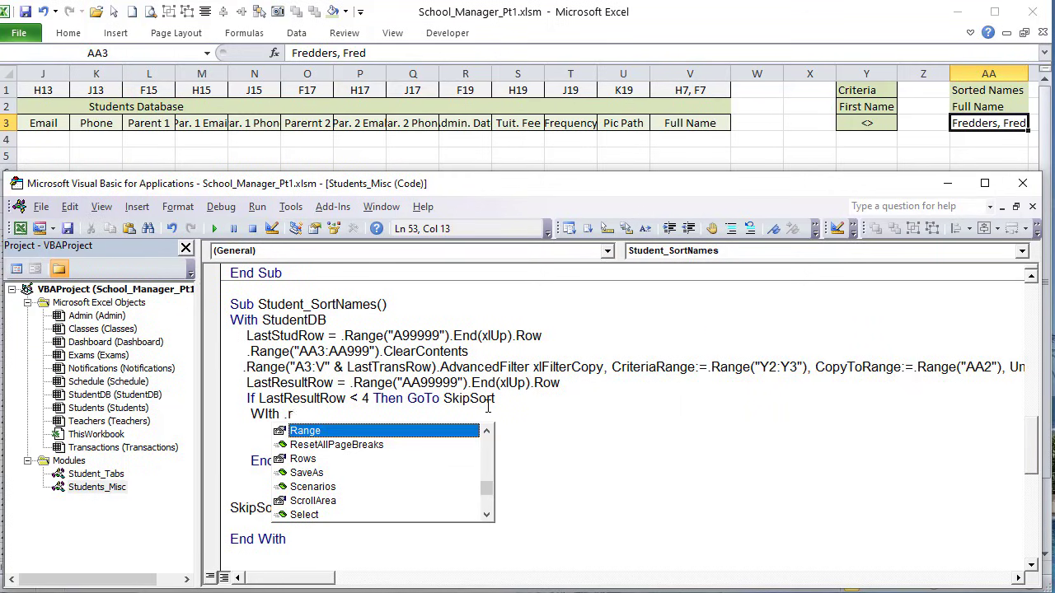
pyautogui.press('BackSpace')
pyautogui.write('Sort')
pyautogui.press('Tab')
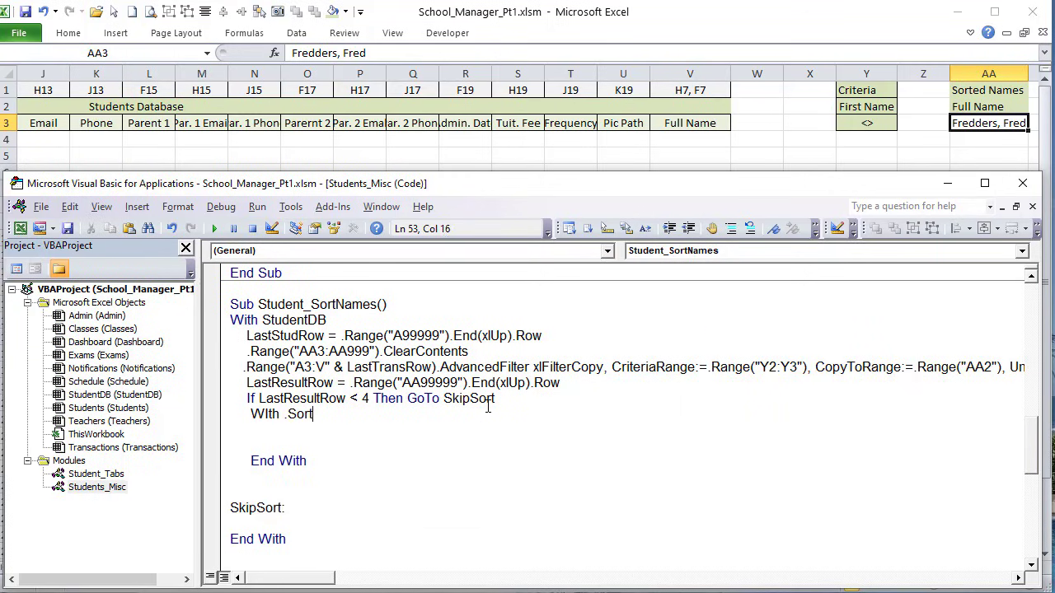
# Step: Write .SortFields.Clear, indented, as the first statement inside the With .Sort block
pyautogui.press('Return')
pyautogui.press('Tab')
pyautogui.press('Tab')
pyautogui.write('.Sort')
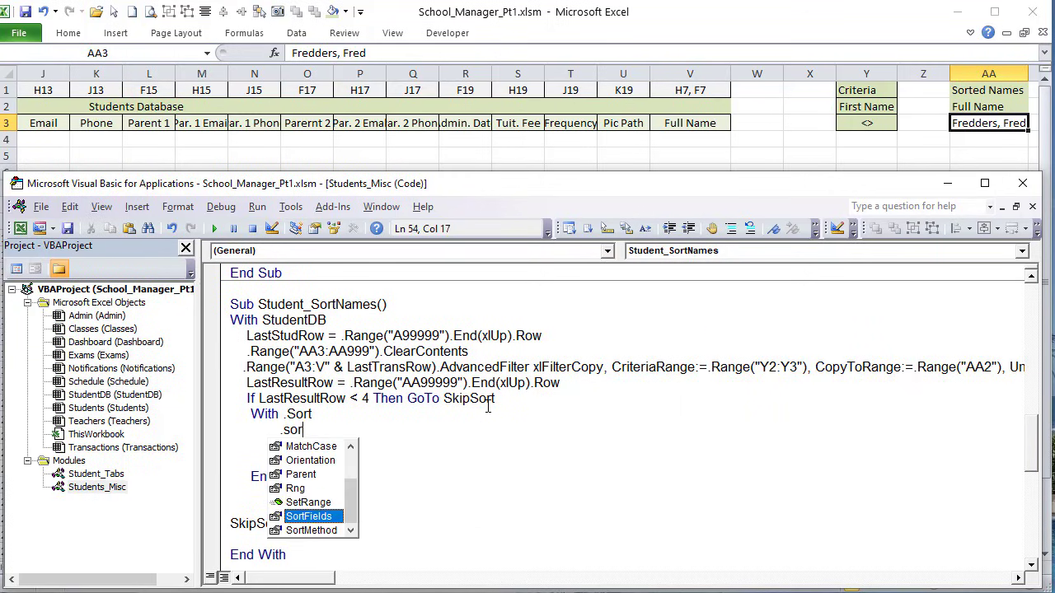
pyautogui.press('Tab')
pyautogui.write('.clear')
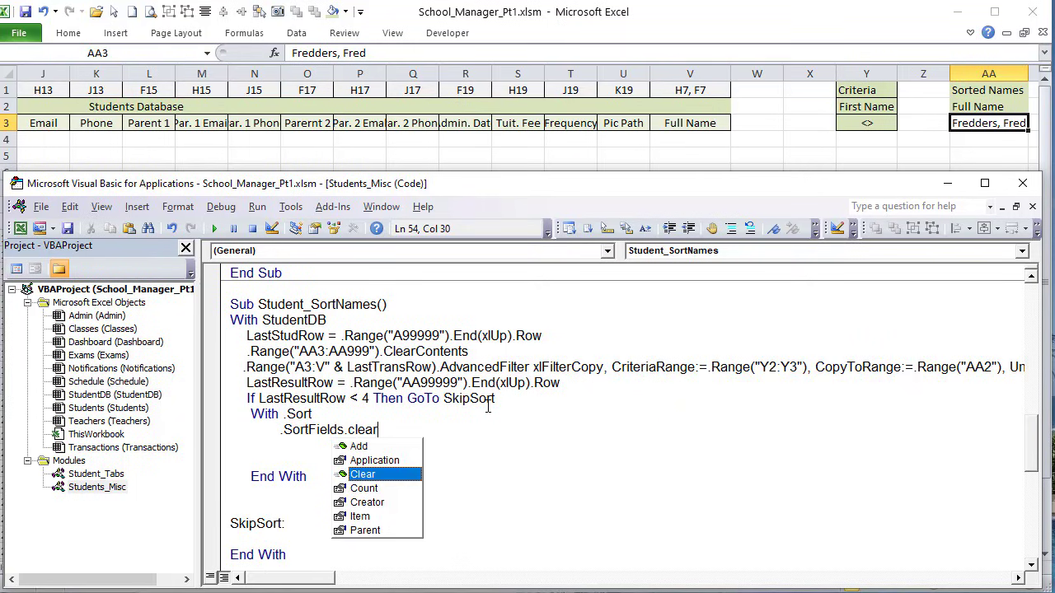
pyautogui.press('Tab')
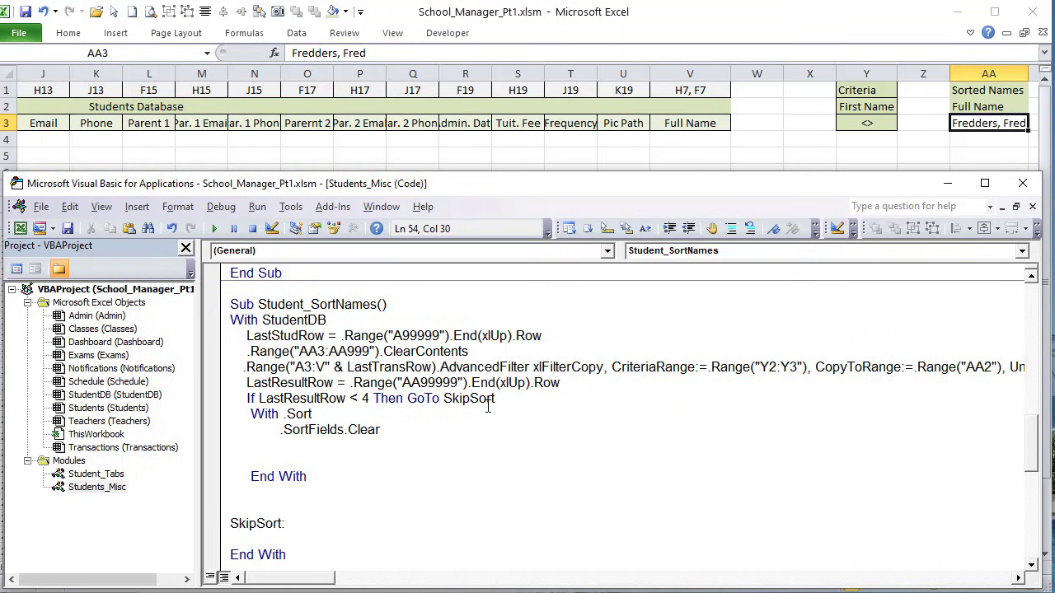
# Step: Begin a .SortFields.Add statement below the Clear line with Key:= StudentDb.Range("AA3")
pyautogui.press('Return')
pyautogui.write('.sor')
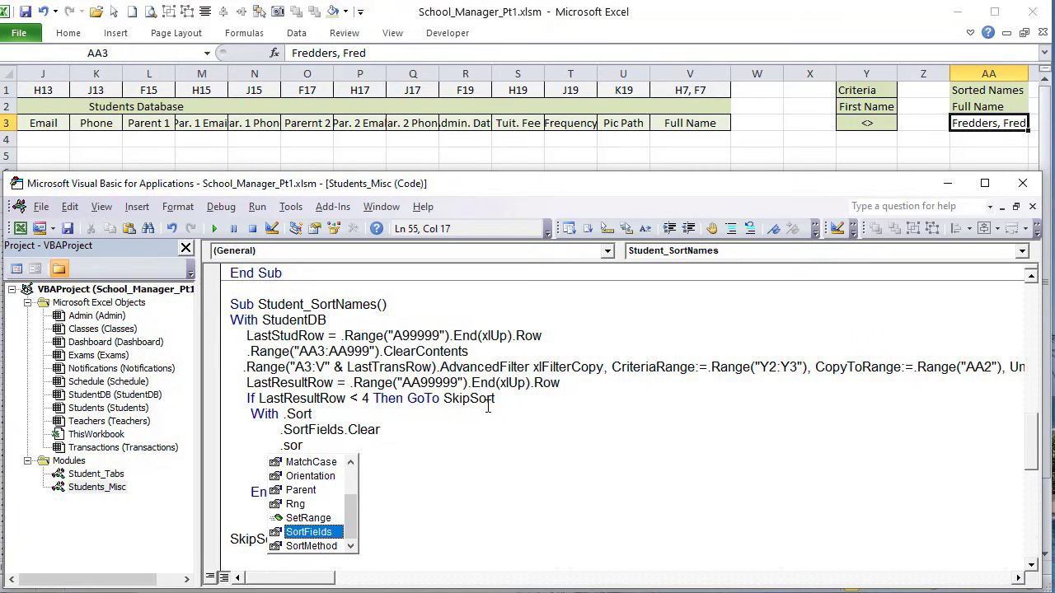
pyautogui.press('Tab')
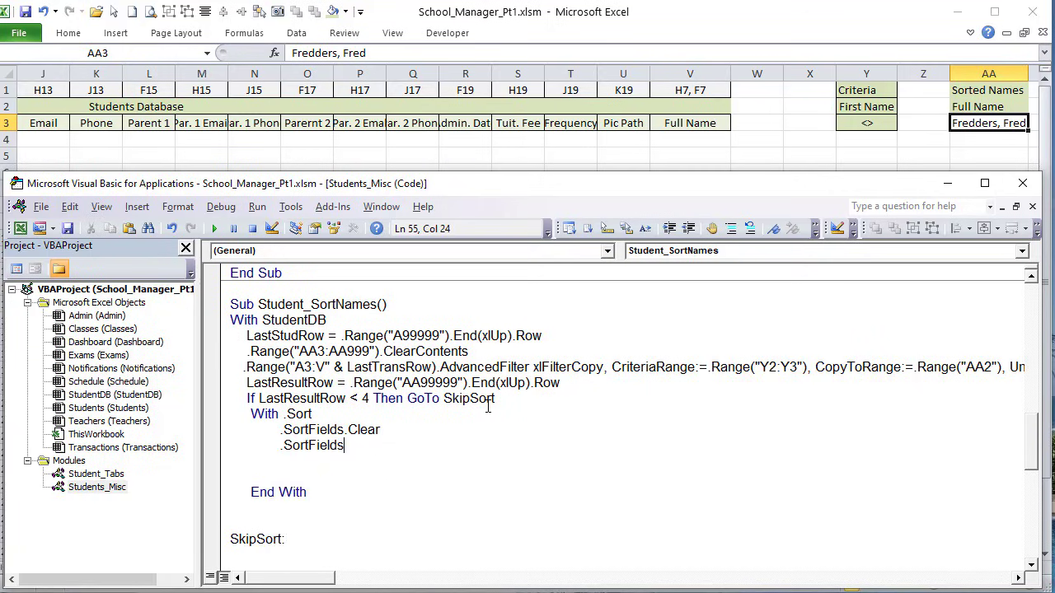
pyautogui.write('.as')
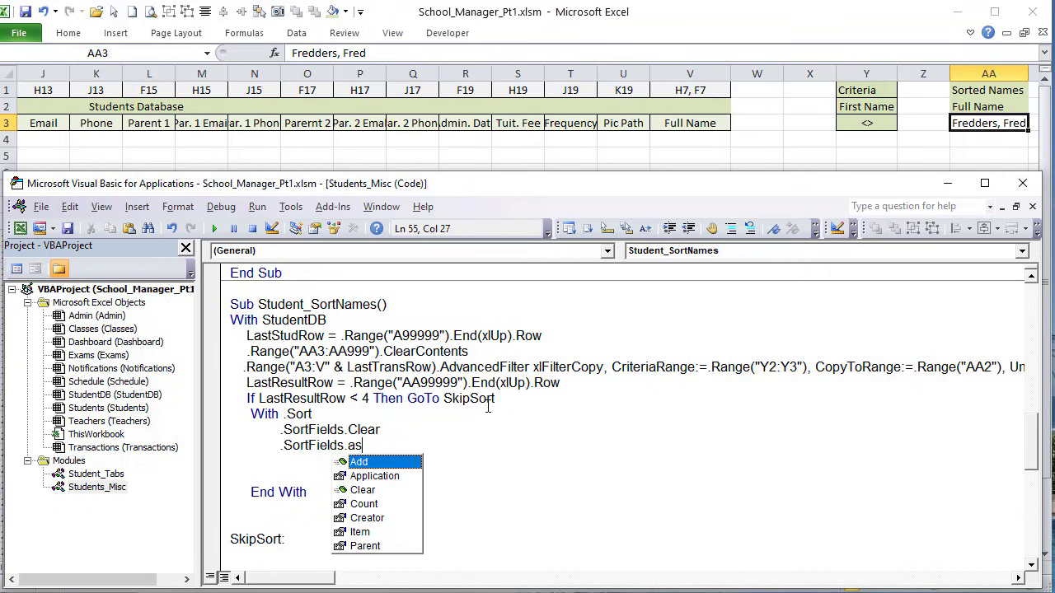
pyautogui.press('Tab')
pyautogui.write('Key')
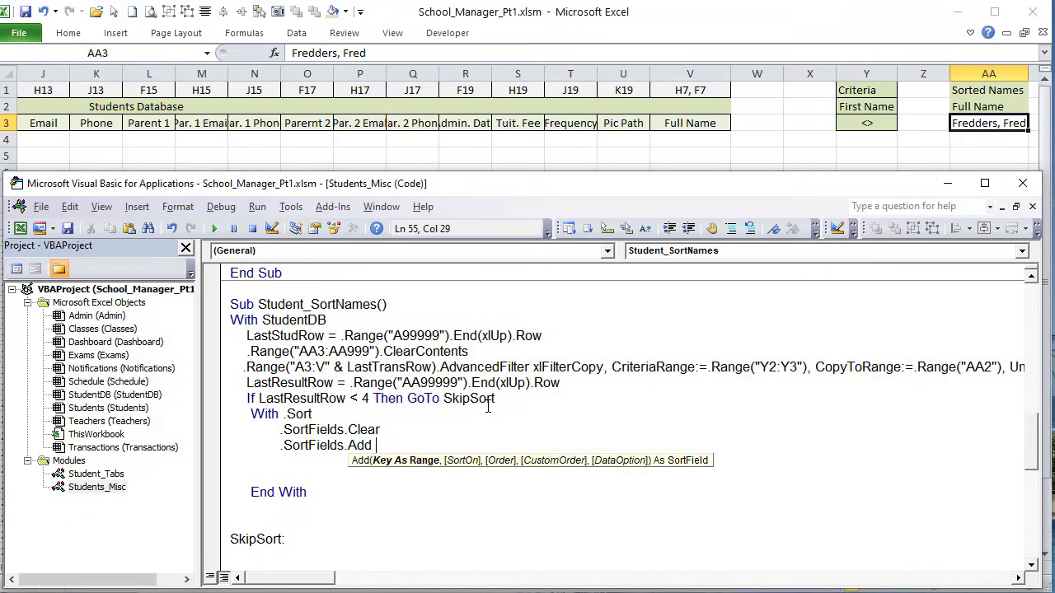
pyautogui.write(':= Student')
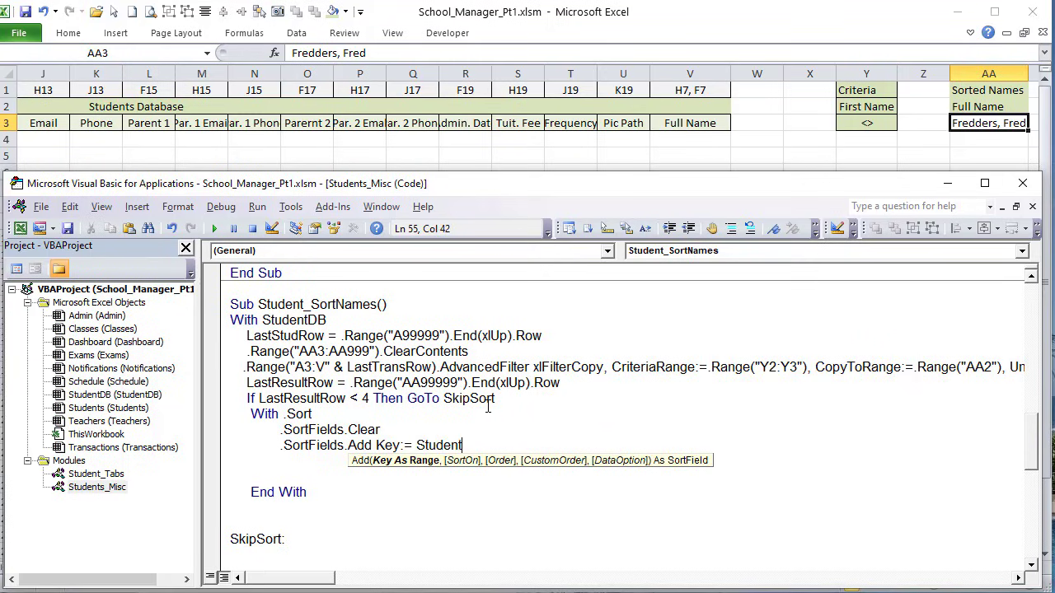
pyautogui.write('Db.Range("A')
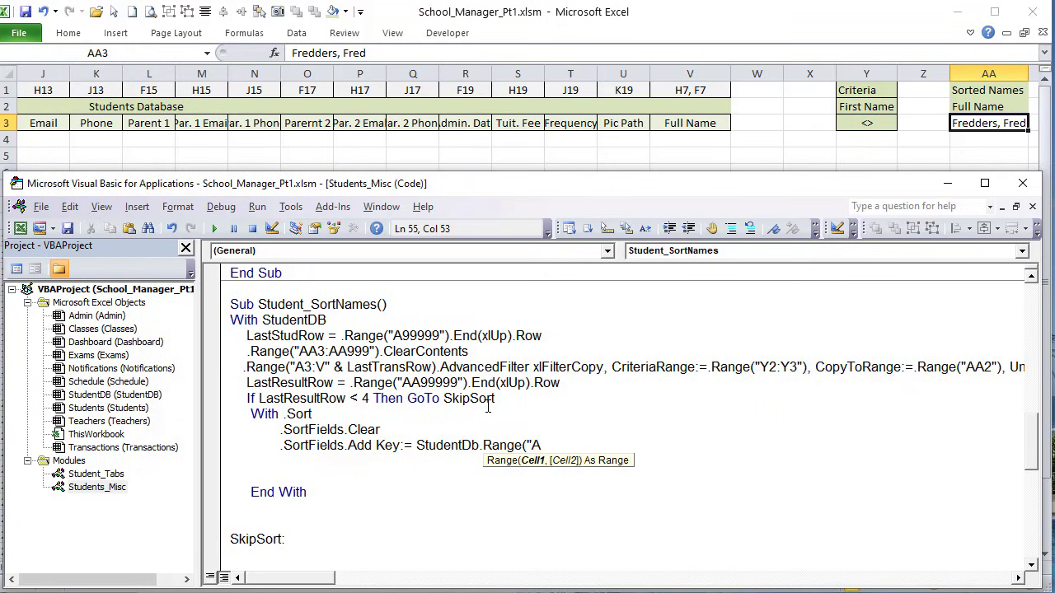
pyautogui.write('A3")')
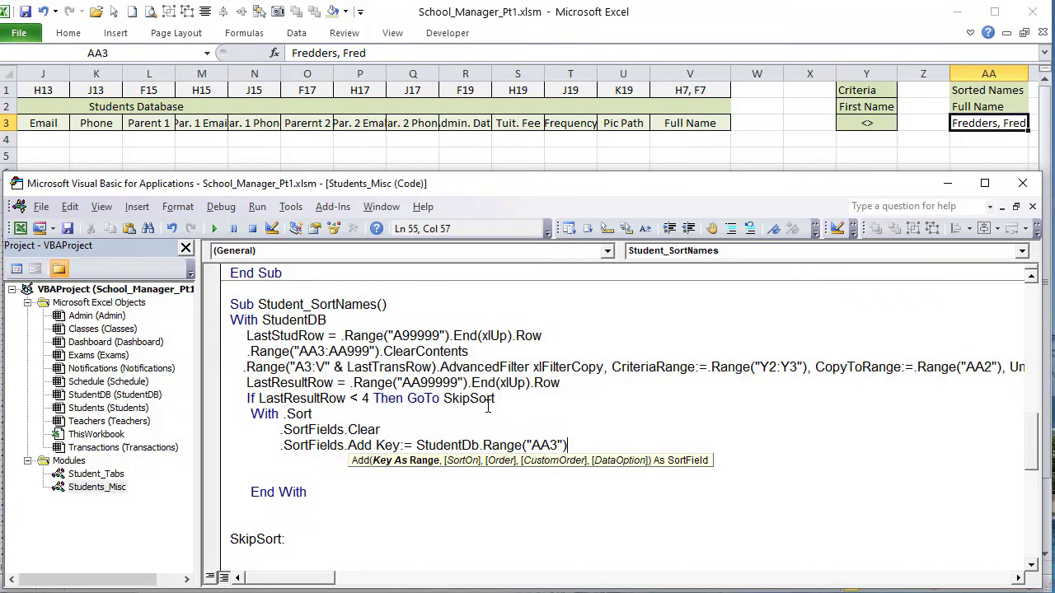
# Step: Extend the .SortFields.Add statement with the arguments SortOn:=xlSortOnValues and Order:=xlAscending
pyautogui.write(', Sort')
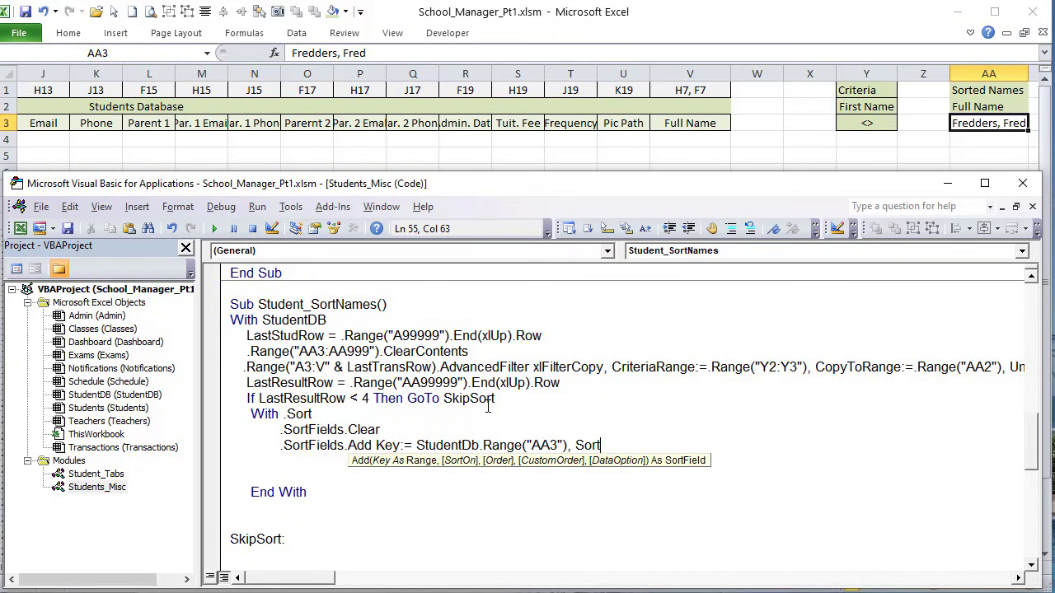
pyautogui.write('On:= ')
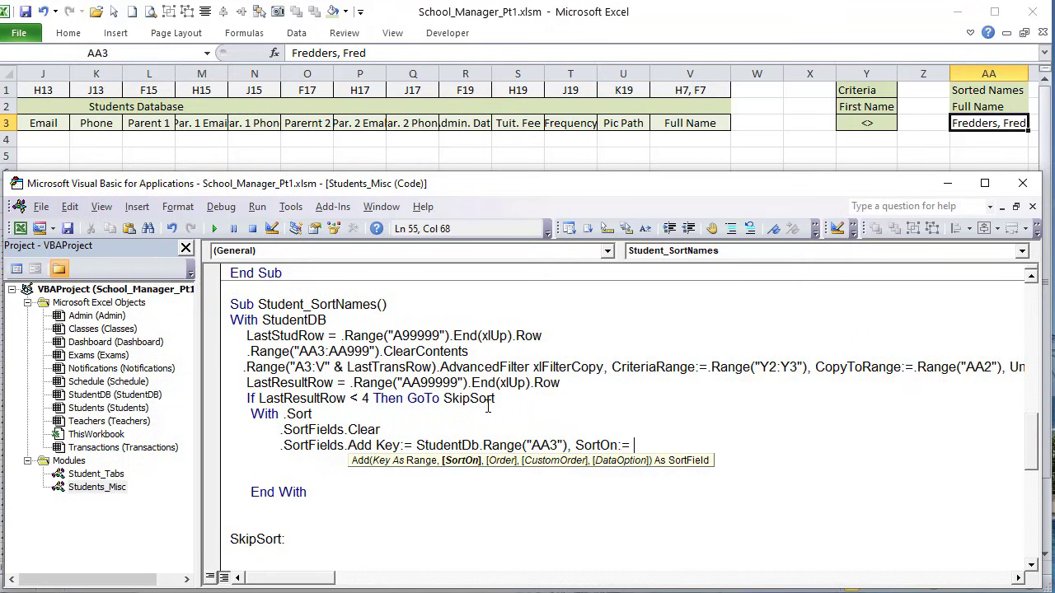
pyautogui.write('xlsortonvalues, Order')
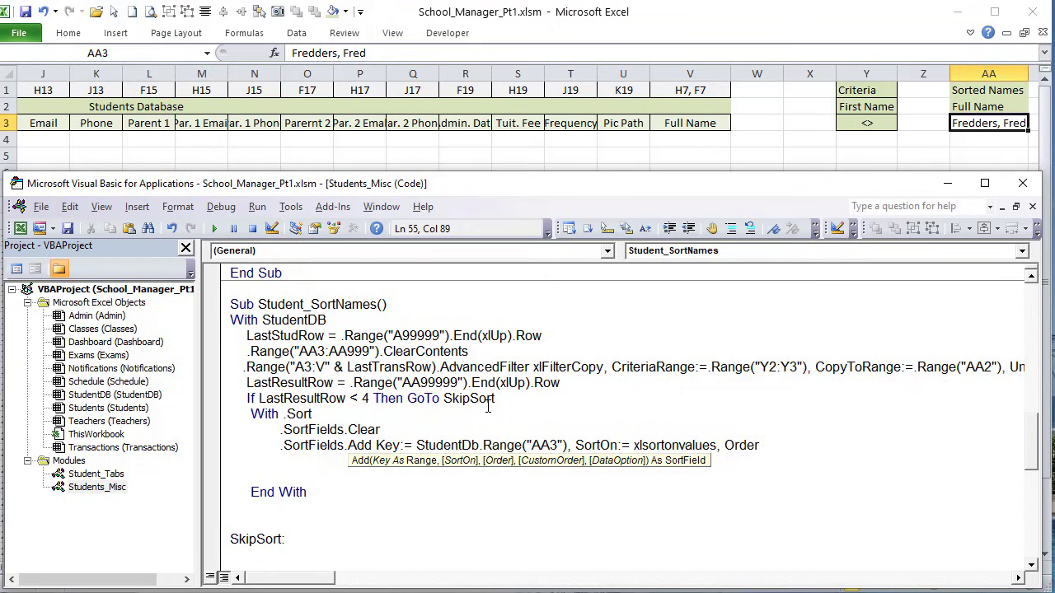
pyautogui.write(':= xl')
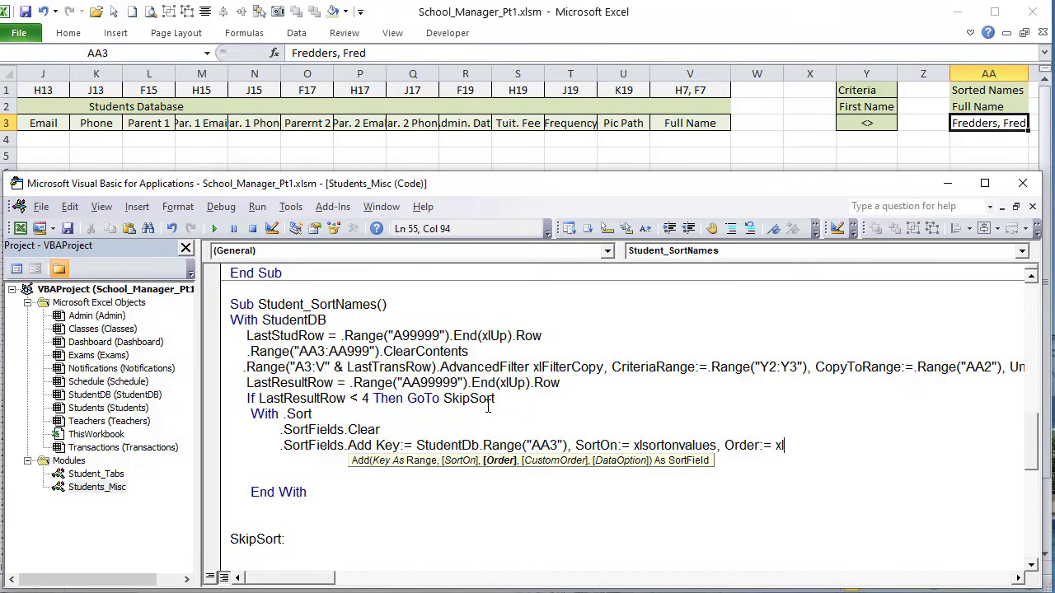
pyautogui.write('Ascent')
pyautogui.write('ing, ')
# Step: Finish the .SortFields.Add statement with the argument DataOption:=xlSortNormal and start a new line below it
pyautogui.write('DataOPtio')
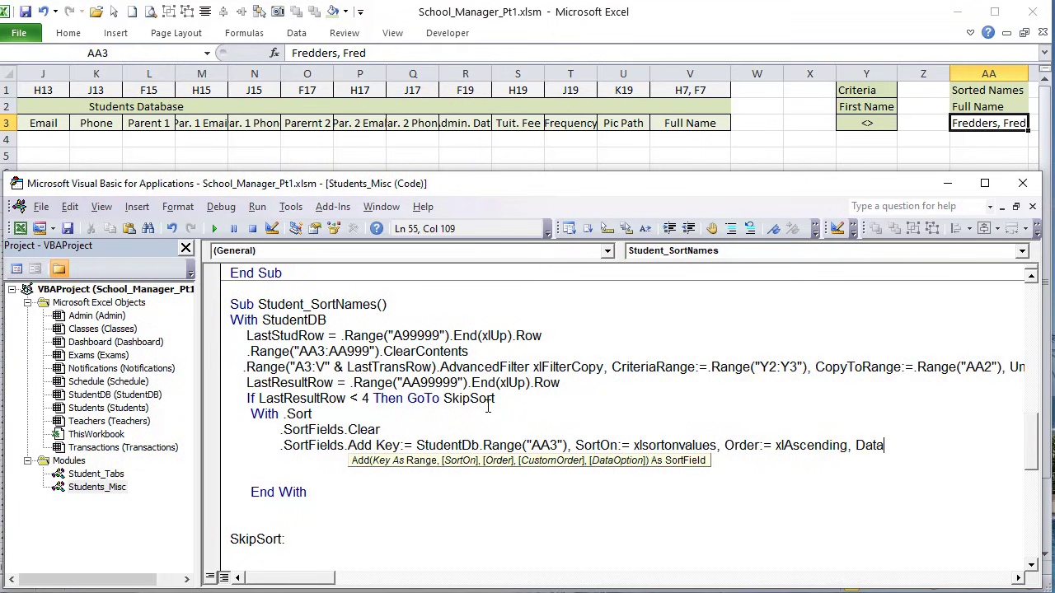
pyautogui.press('BackSpace')
pyautogui.press('BackSpace')
pyautogui.press('BackSpace')
pyautogui.press('BackSpace')
pyautogui.write('ption:= xlSortN')
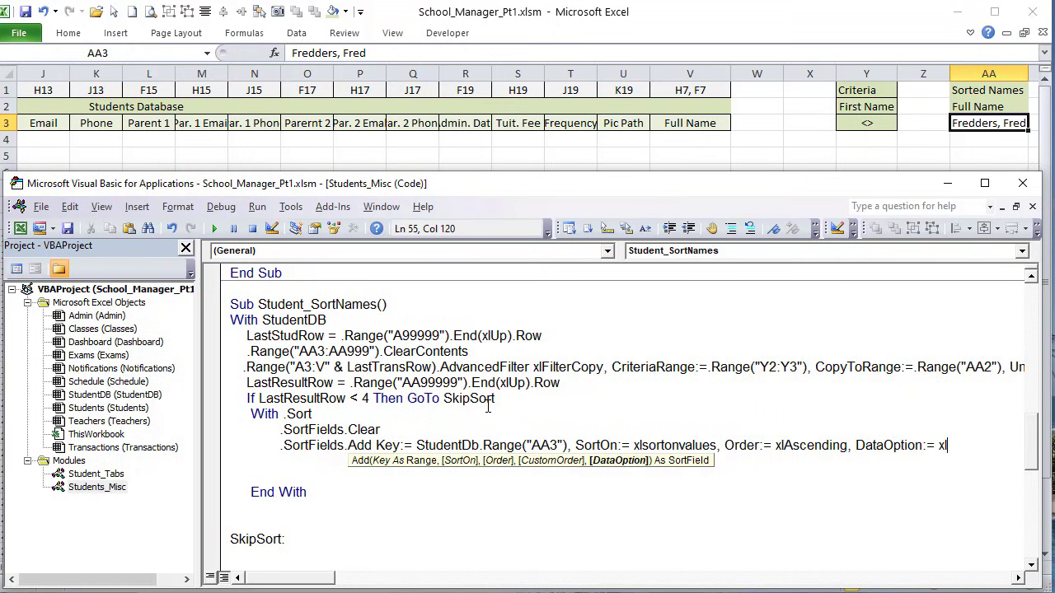
pyautogui.write('ormal')
pyautogui.press('Return')
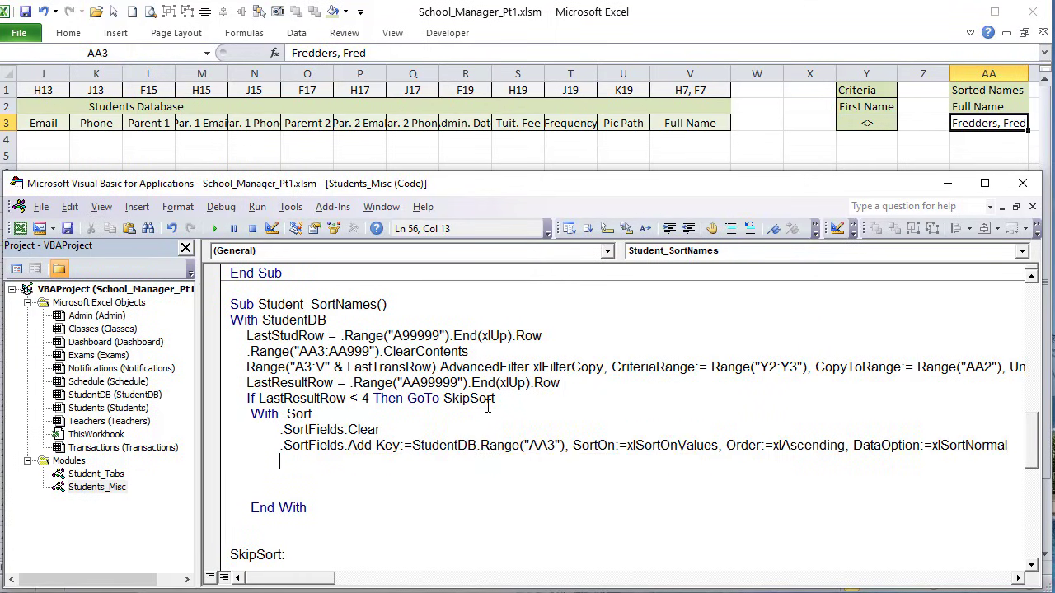
# Step: Write .SetRange StudentsDB.Range("AA3:AA" & LastResultRow) below the .SortFields.Add statement
pyautogui.write('.SetRange')
pyautogui.write('Stu')
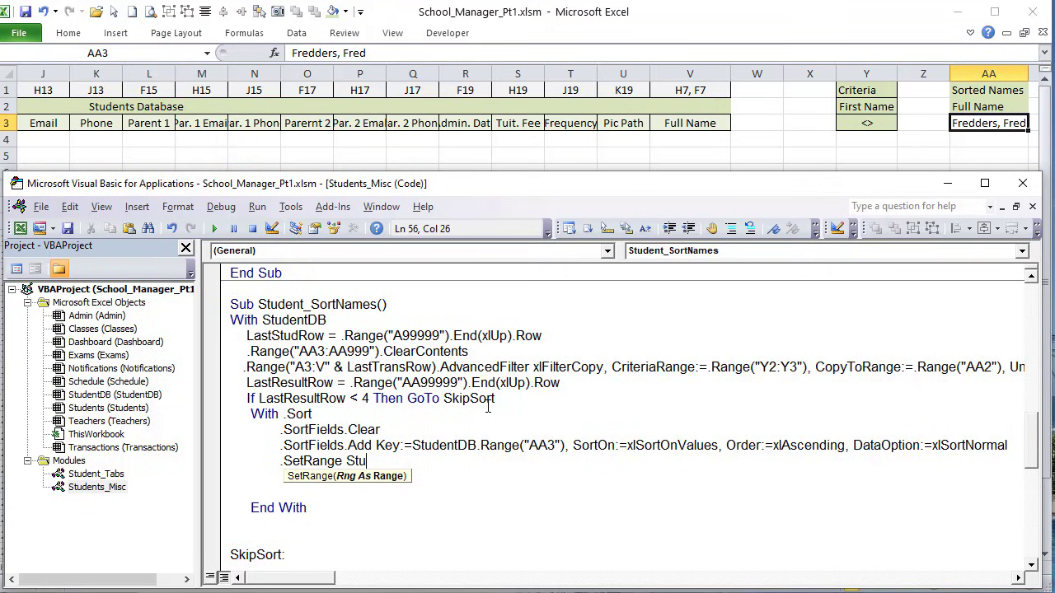
pyautogui.write('dentsDB.range("AA')
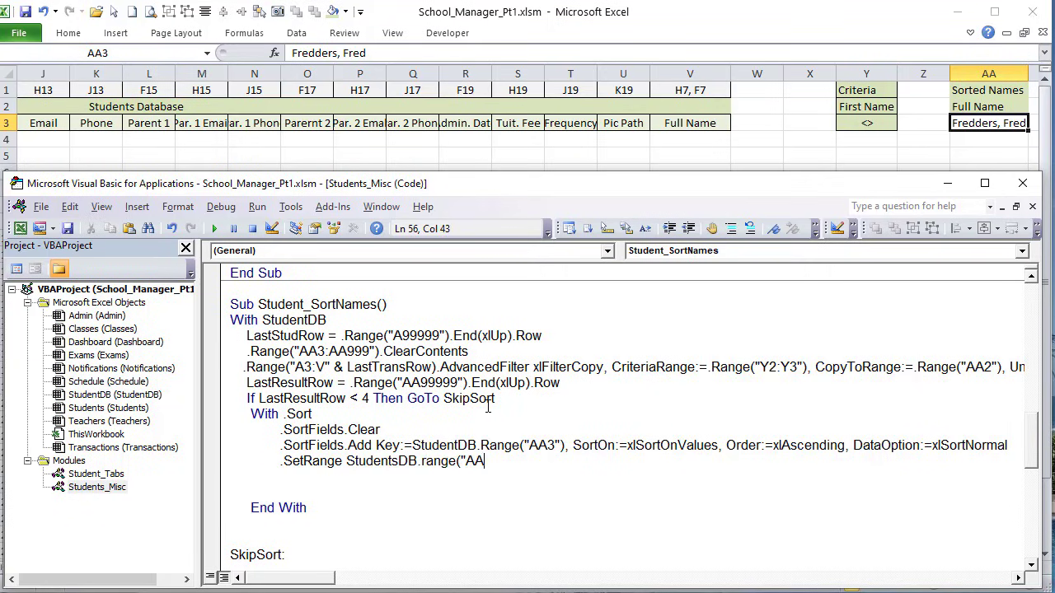
pyautogui.write('3:AA" & LastResultRwo')
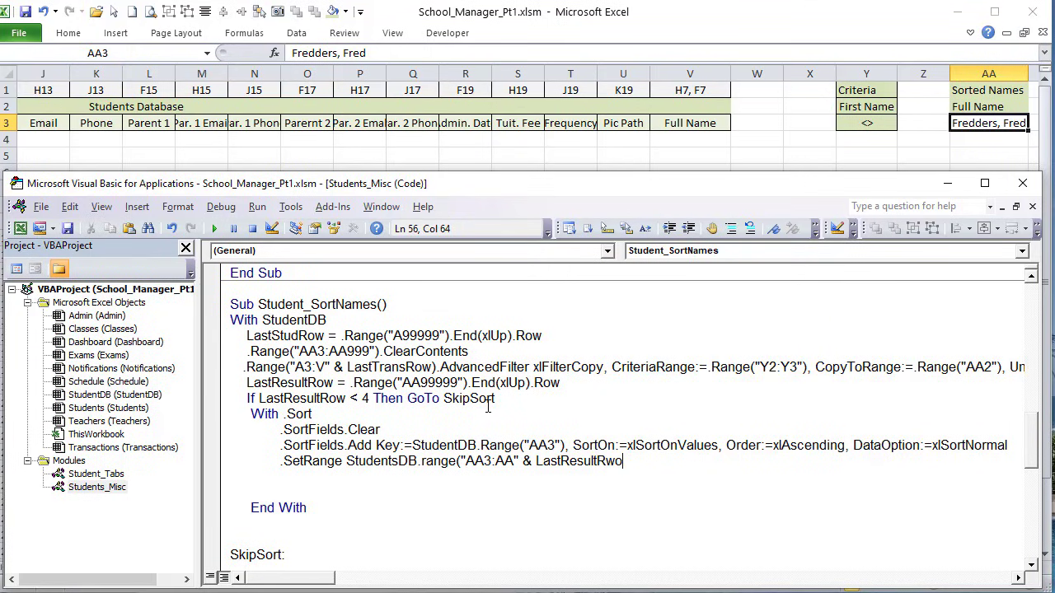
pyautogui.press('BackSpace')
pyautogui.press('BackSpace')
pyautogui.write('ow)')
pyautogui.press('Return')
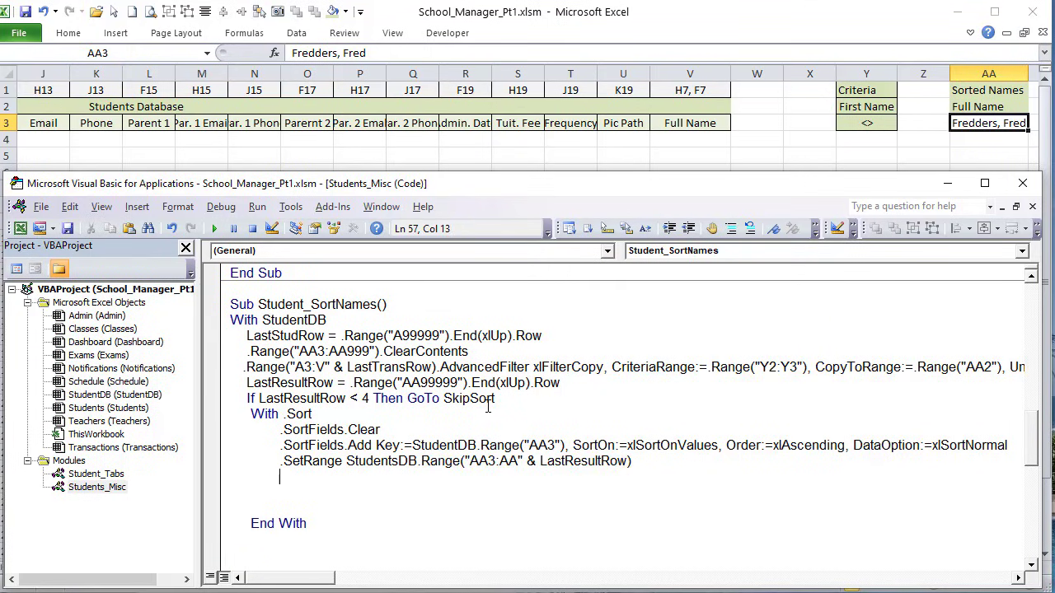
# Step: Add an .Application line below .SetRange and remove the blank lines before the inner End With
pyautogui.write('.Application')
pyautogui.press('Tab')
pyautogui.click(406, 494)
pyautogui.press('Down')
pyautogui.press('Down')
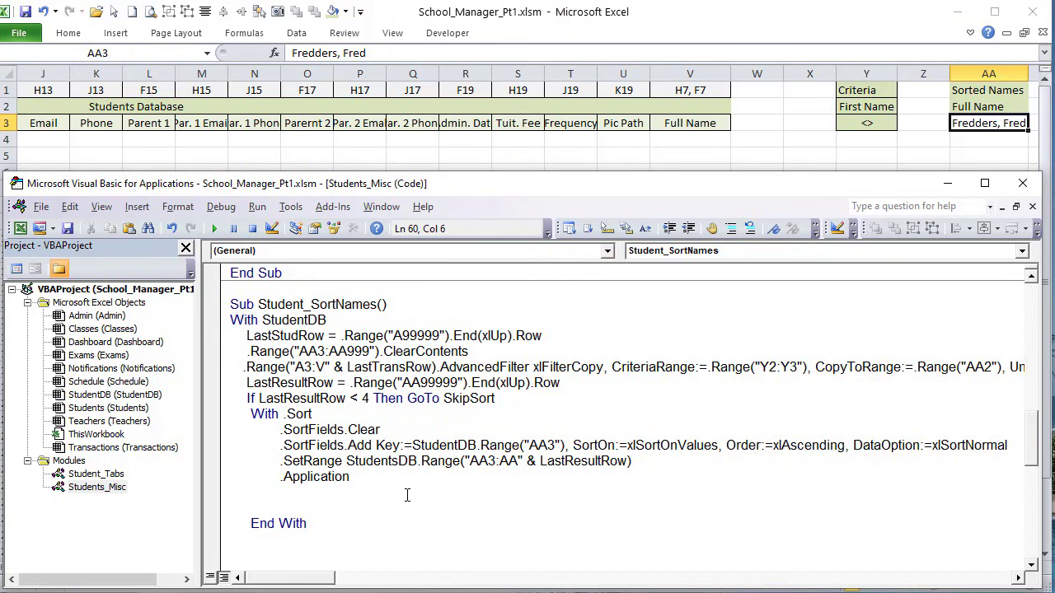
pyautogui.press('BackSpace')
pyautogui.press('BackSpace')
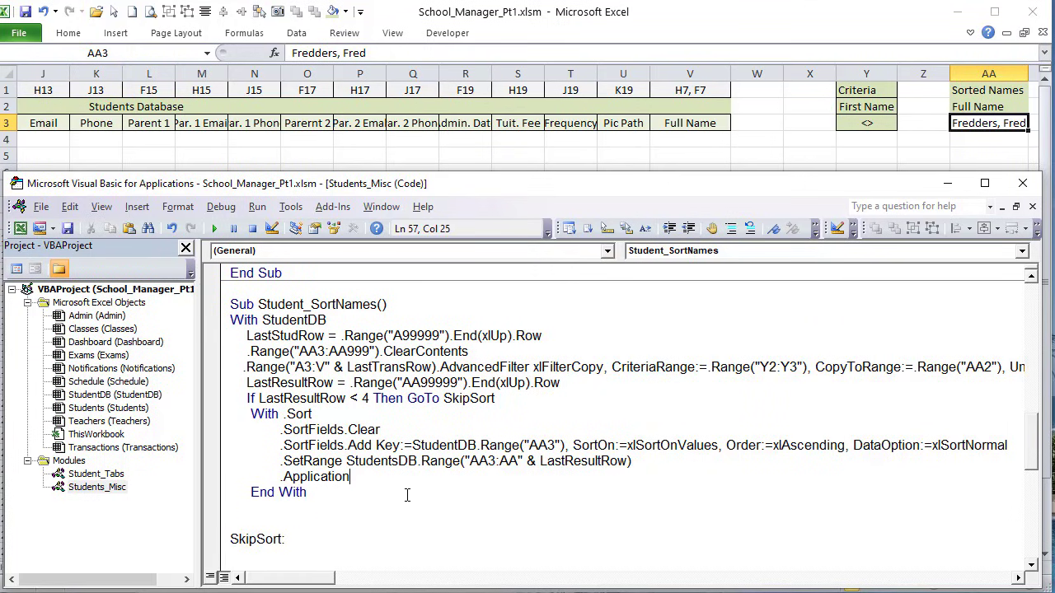
# Step: Remove the blank lines directly above and below the SkipSort label
pyautogui.click(233, 524)
pyautogui.press('BackSpace')
pyautogui.press('Delete')
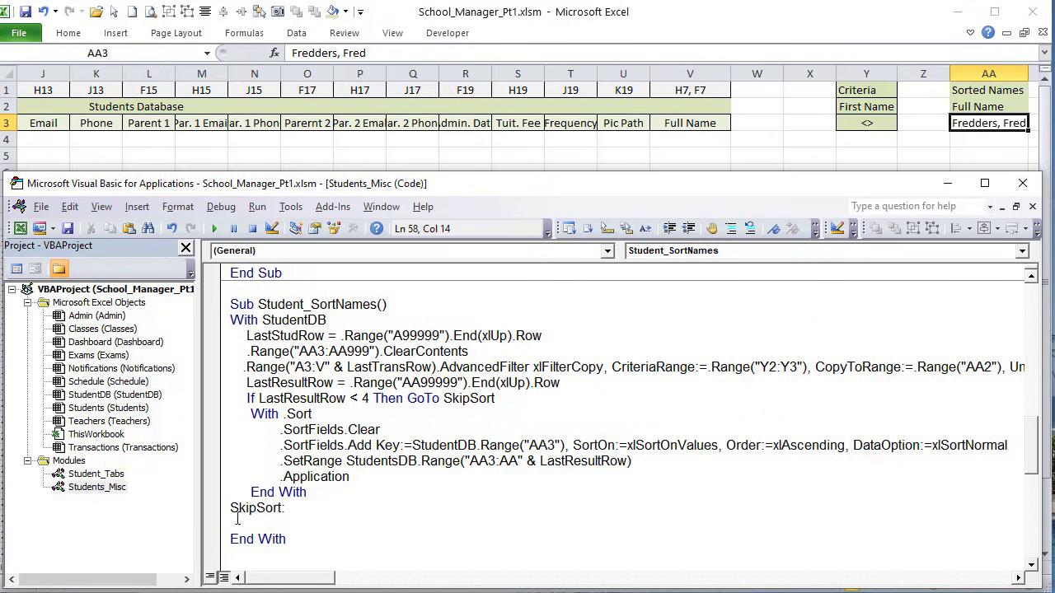
pyautogui.press('Down')
pyautogui.press('BackSpace')
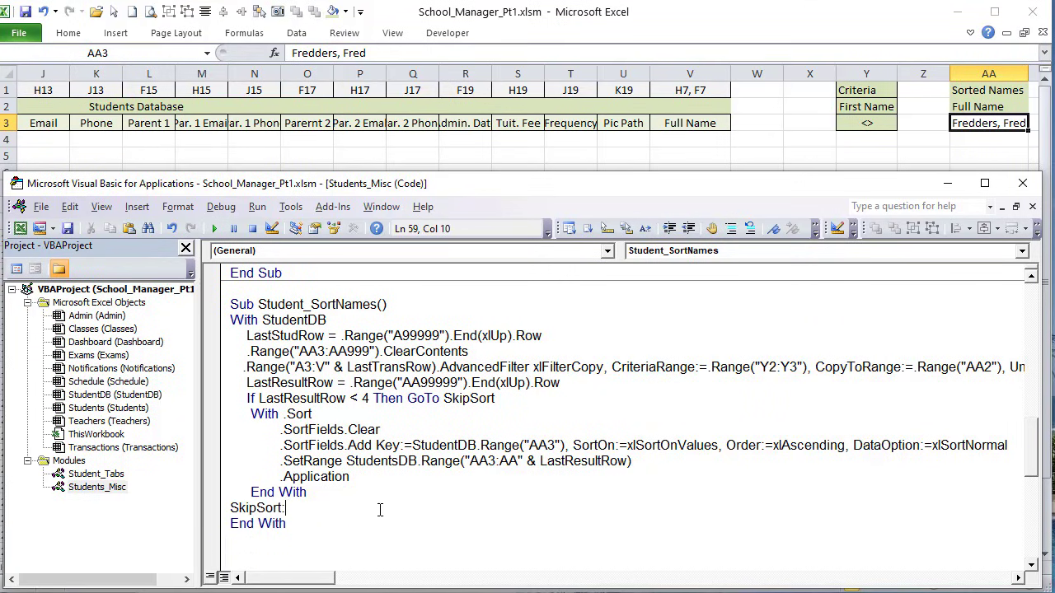
# Step: Test-run Student_SortNames and replace LastTransRow with LastStudRow in the AdvancedFilter line
pyautogui.click(407, 398)
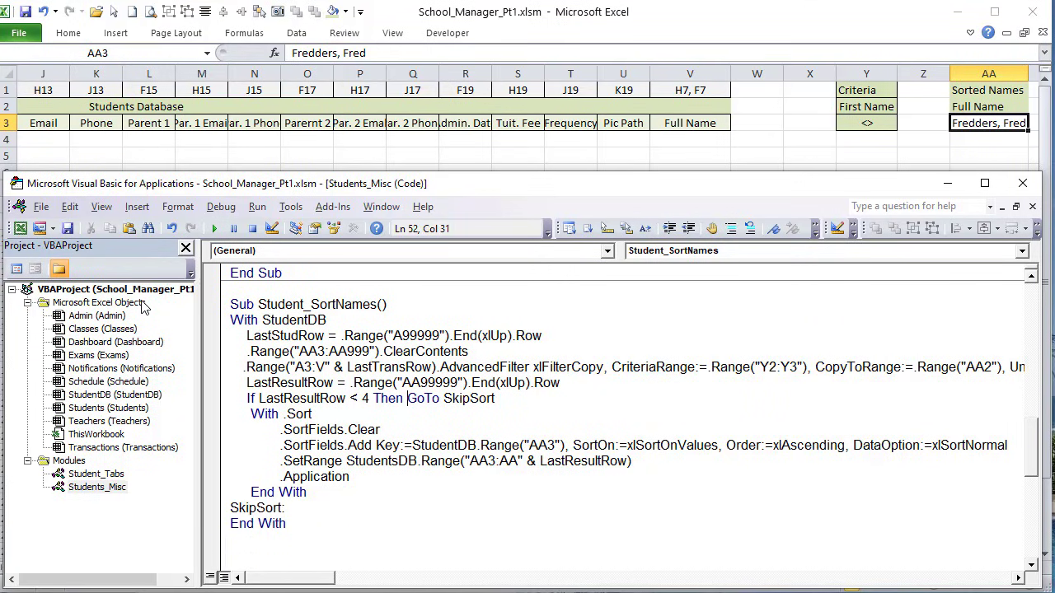
pyautogui.click(214, 228)
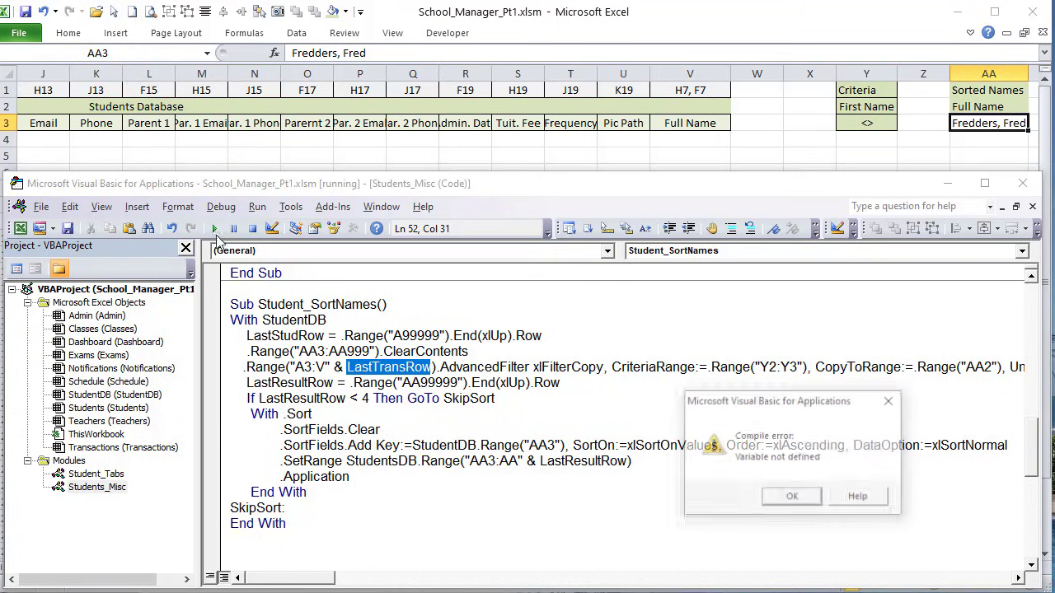
pyautogui.click(792, 498)
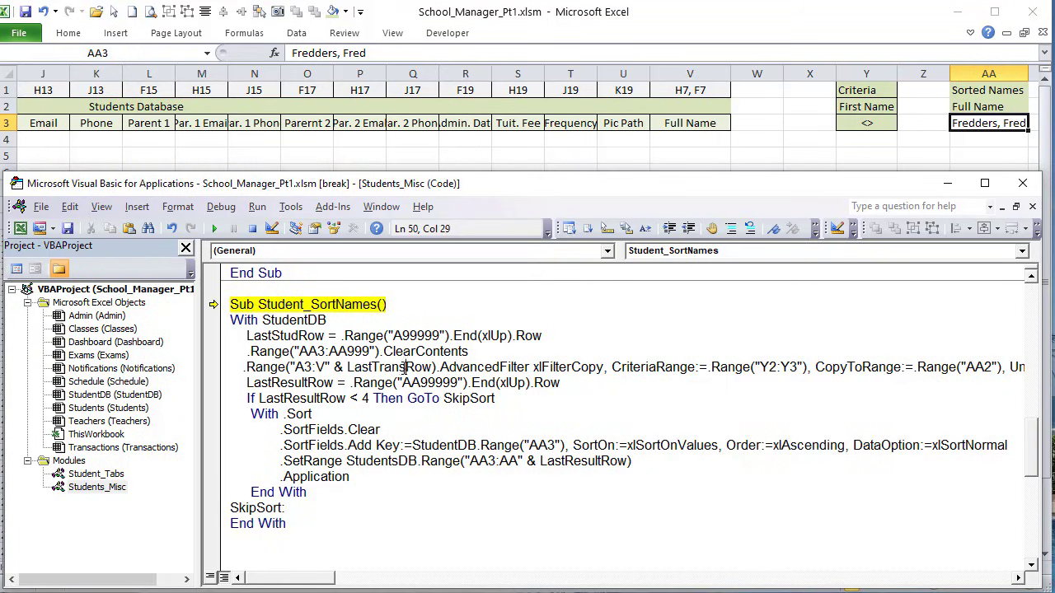
pyautogui.moveTo(405, 367); pyautogui.dragTo(371, 368)
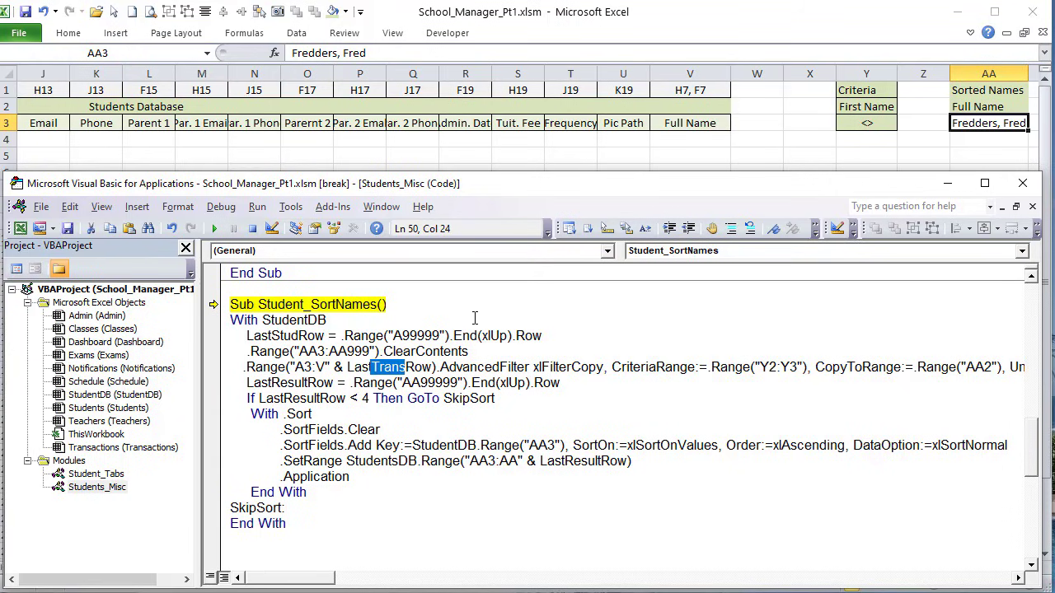
pyautogui.write('St')
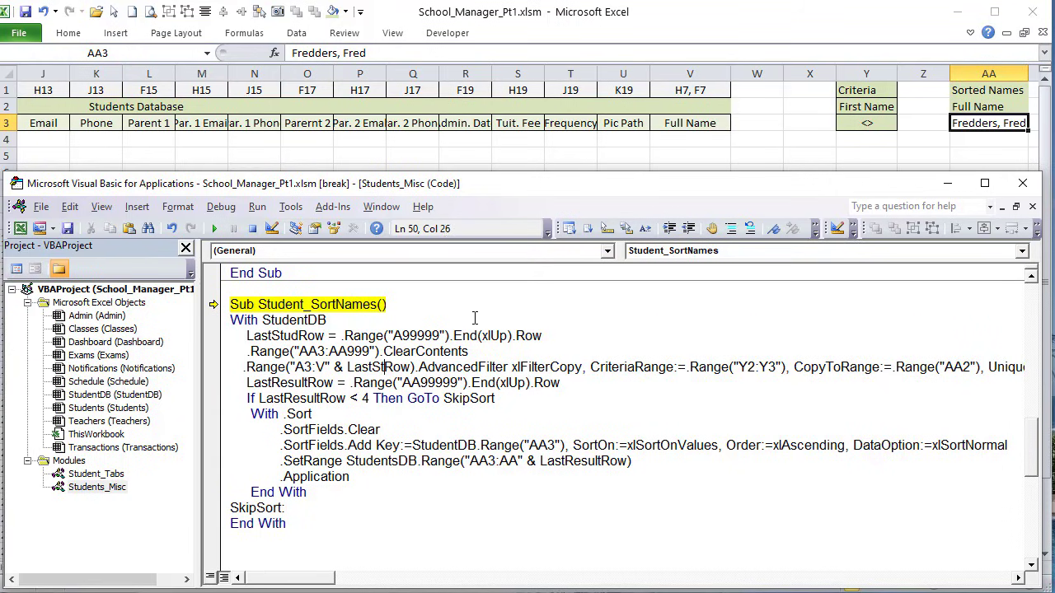
pyautogui.write('ude')
pyautogui.press('BackSpace')
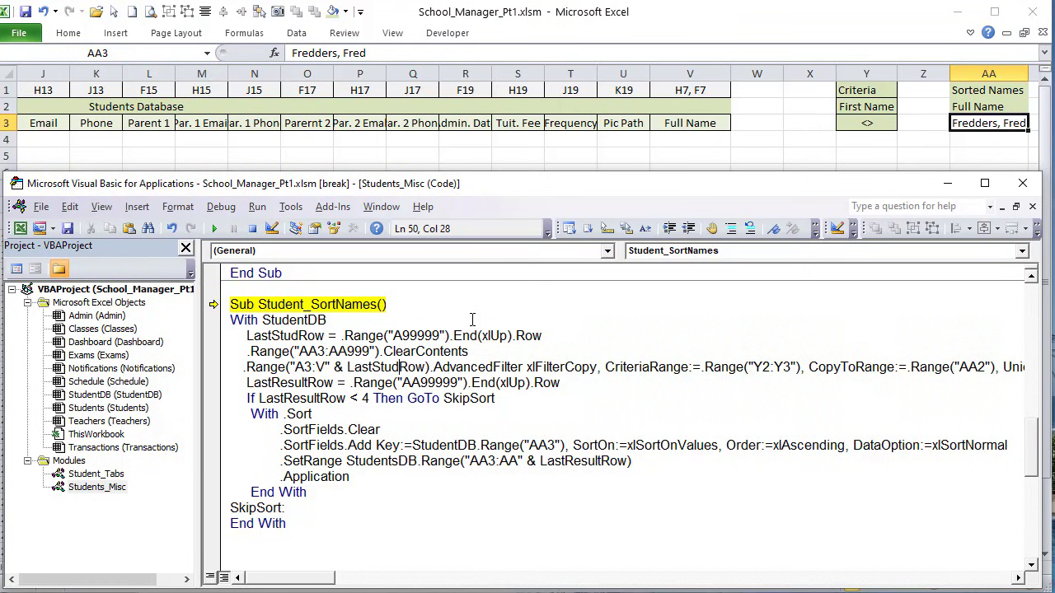
# Step: Rerun the macro and change StudentsDB to StudentDB in the .SetRange line
pyautogui.click(214, 229)
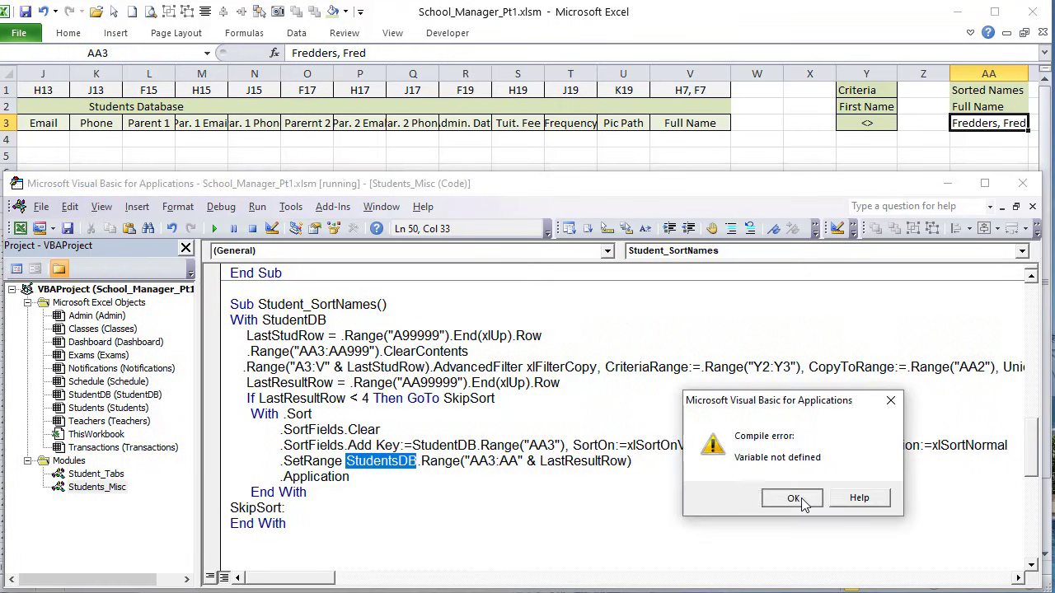
pyautogui.click(793, 499)
pyautogui.click(509, 461)
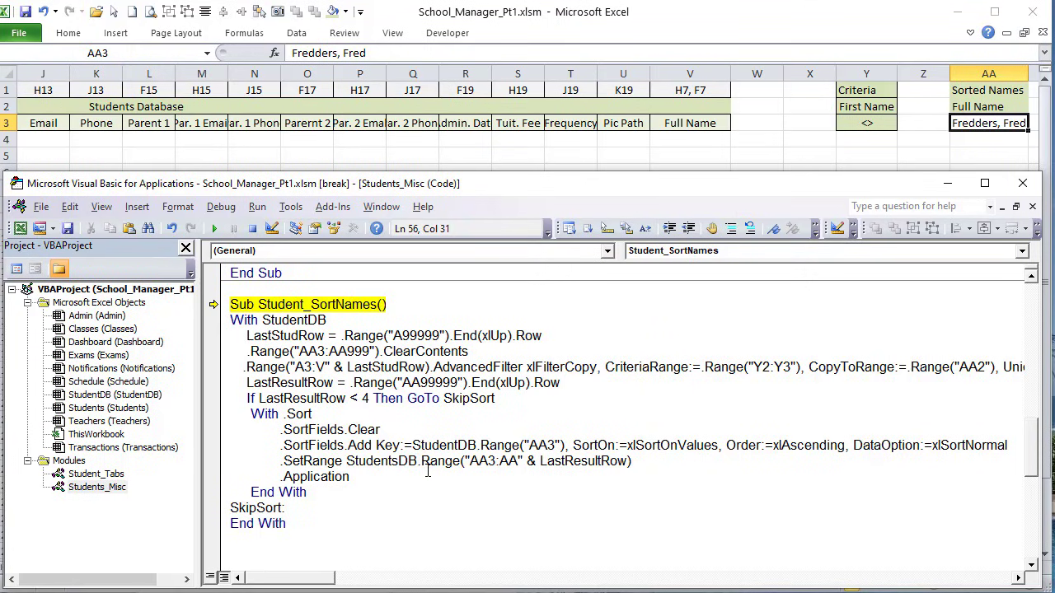
pyautogui.press('BackSpace')
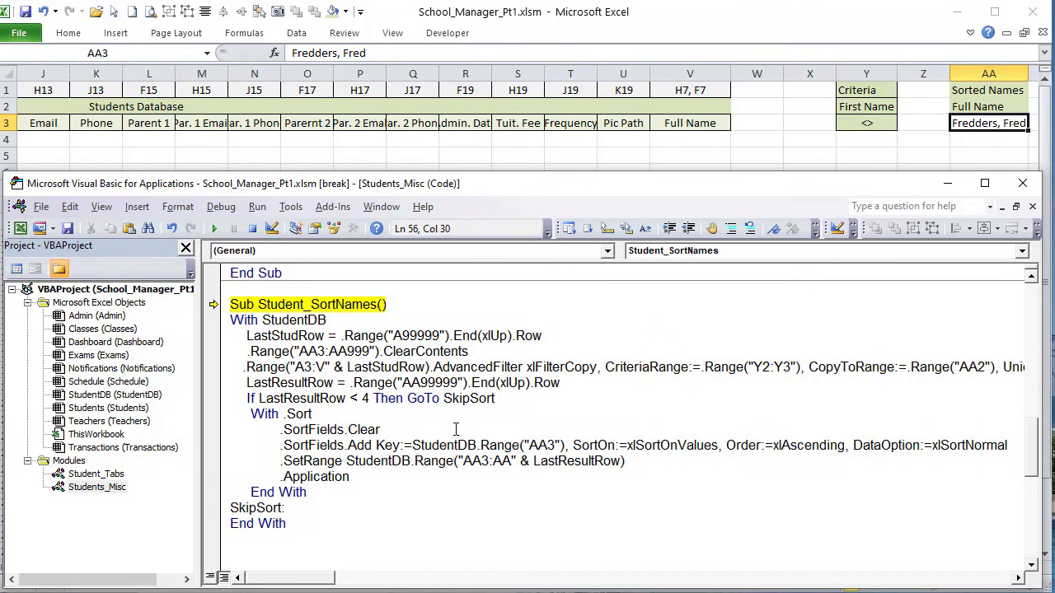
# Step: Run the macro again and change the .Application line in the With .Sort block to .Apply
pyautogui.click(214, 229)
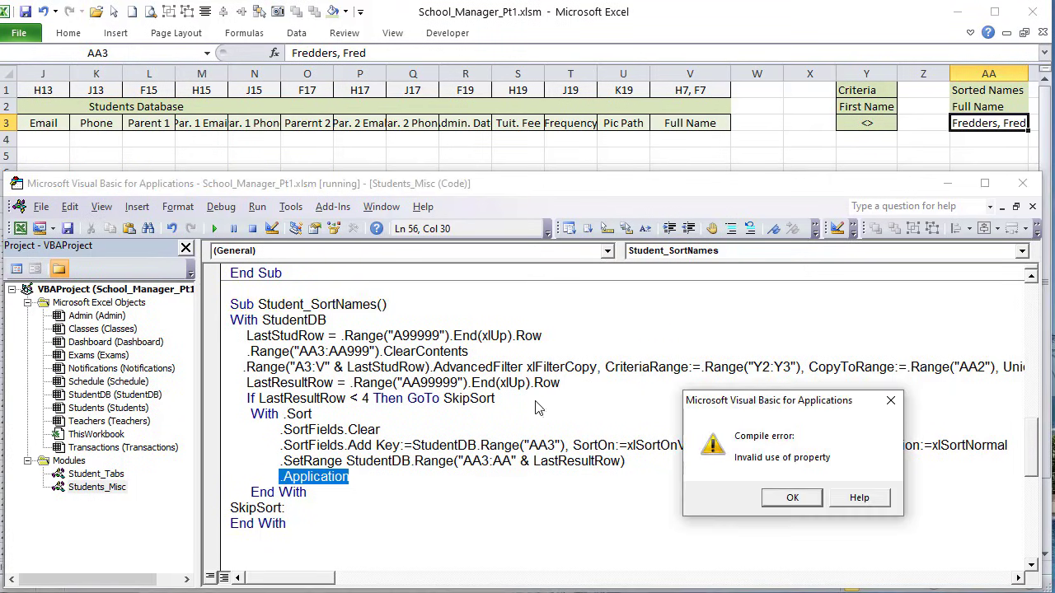
pyautogui.click(792, 500)
pyautogui.press('End')
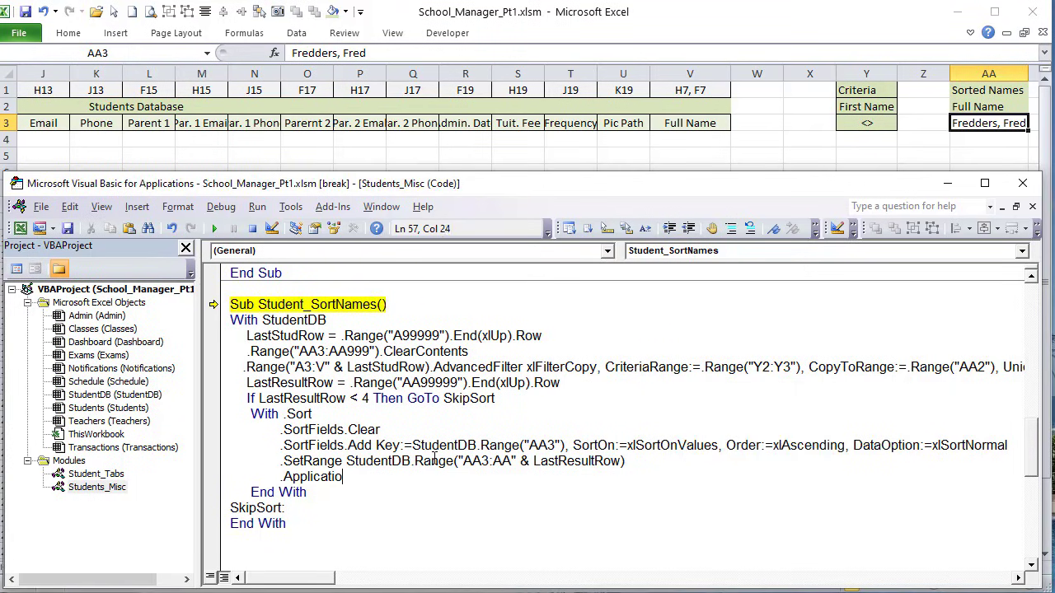
pyautogui.press('BackSpace')
pyautogui.press('BackSpace')
pyautogui.press('BackSpace')
pyautogui.press('BackSpace')
pyautogui.press('BackSpace')
pyautogui.press('BackSpace')
# Step: Run the macro into the debugger and insert If LastStudRow < 4 Then SkipSort above the AdvancedFilter line
pyautogui.click(215, 229)
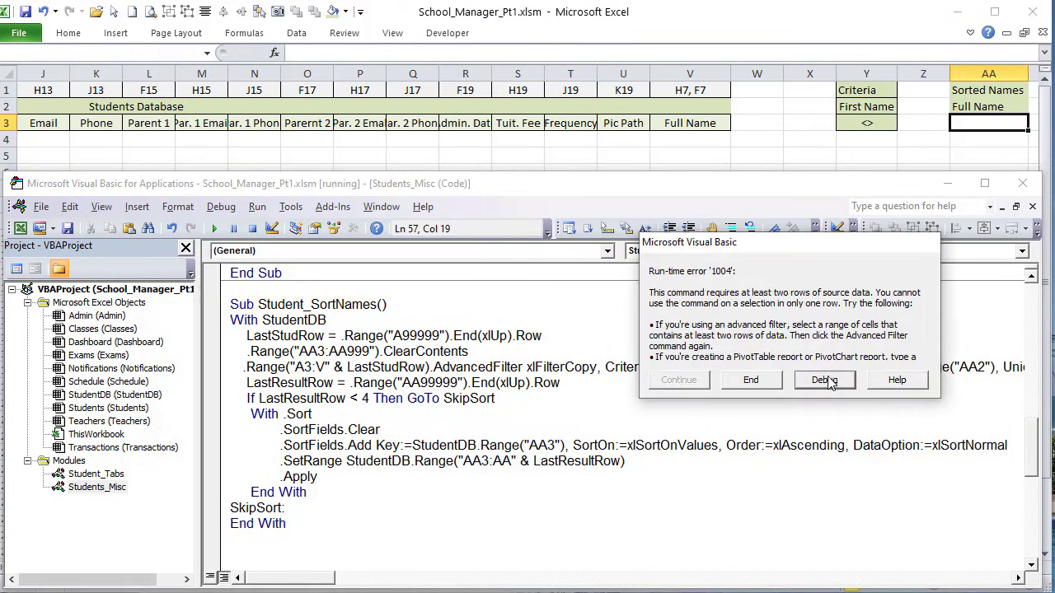
pyautogui.click(824, 380)
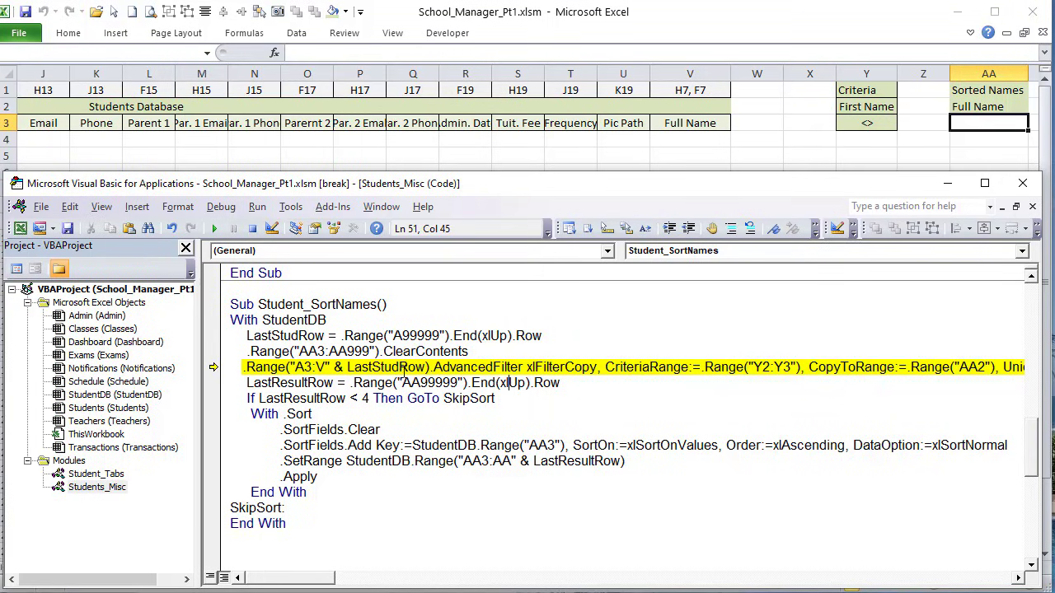
pyautogui.moveTo(403, 368)
pyautogui.click(482, 353)
pyautogui.press('Return')
pyautogui.write('If Last')
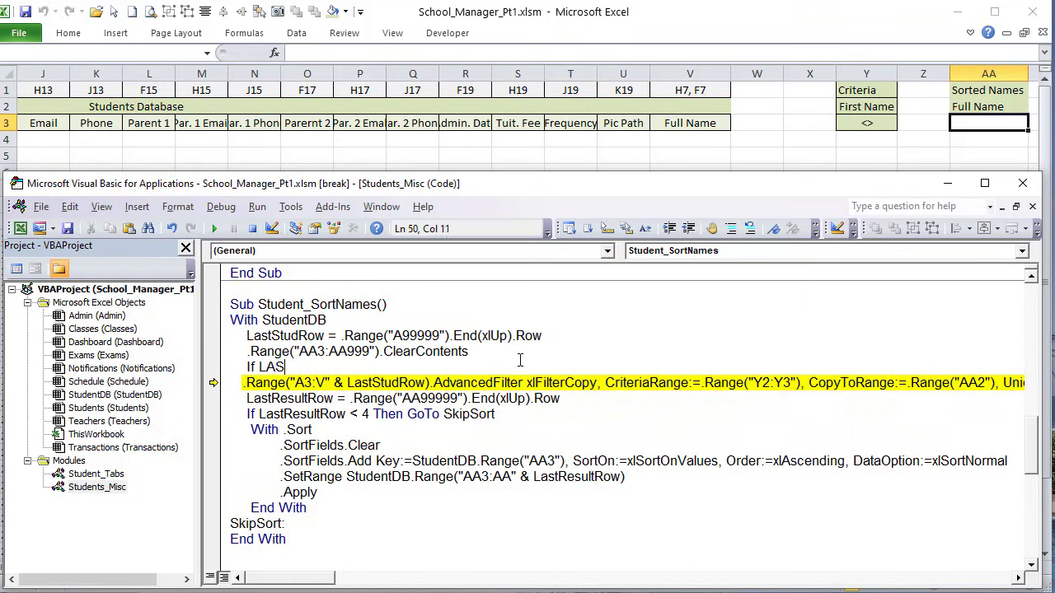
pyautogui.write('D')
pyautogui.press('BackSpace')
pyautogui.write('STudRow')
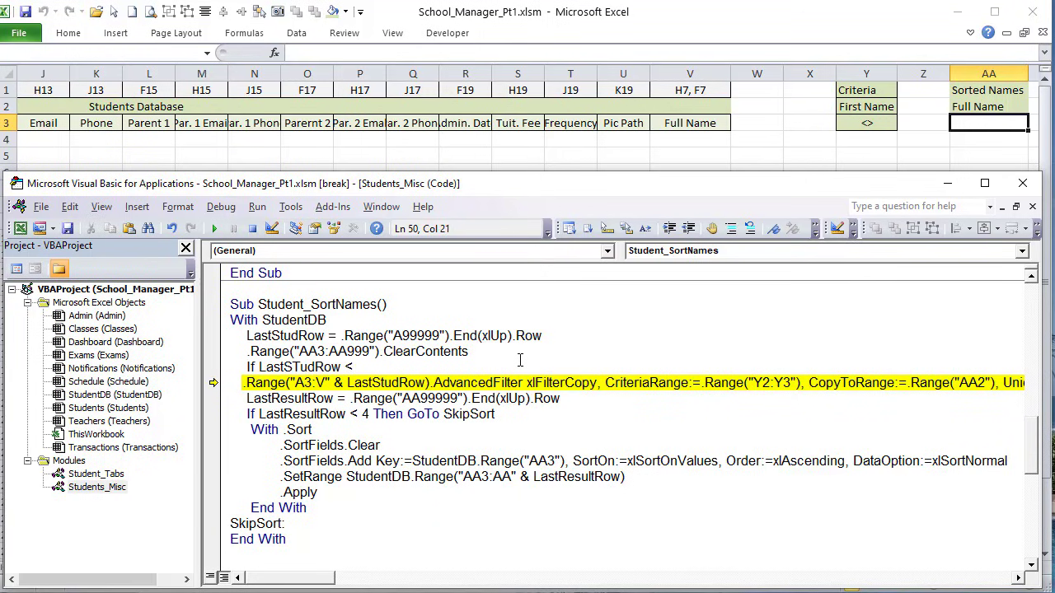
pyautogui.write(' < 4 then skipSort')
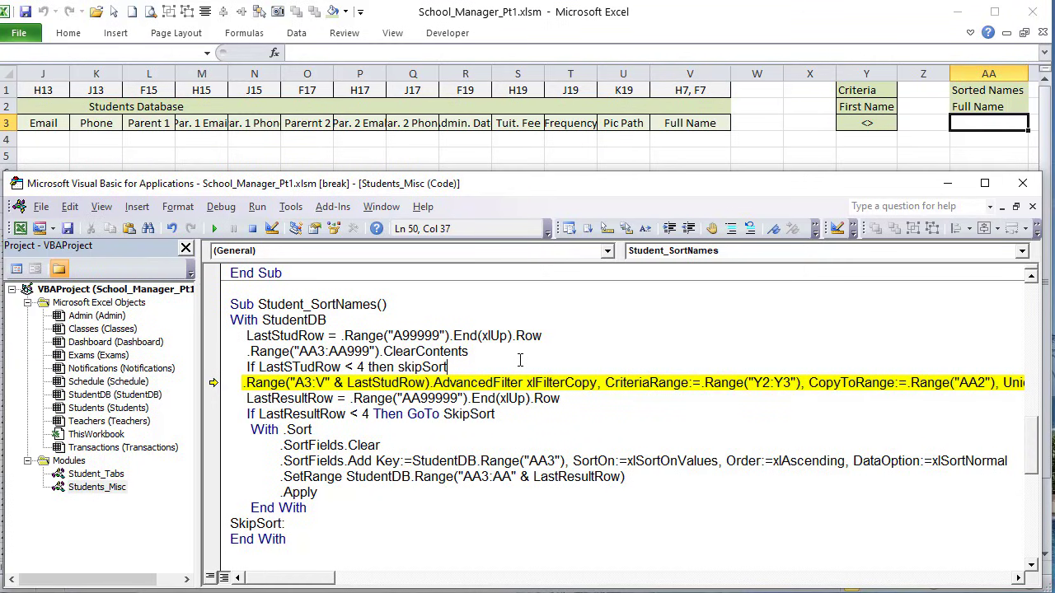
pyautogui.click(503, 422)
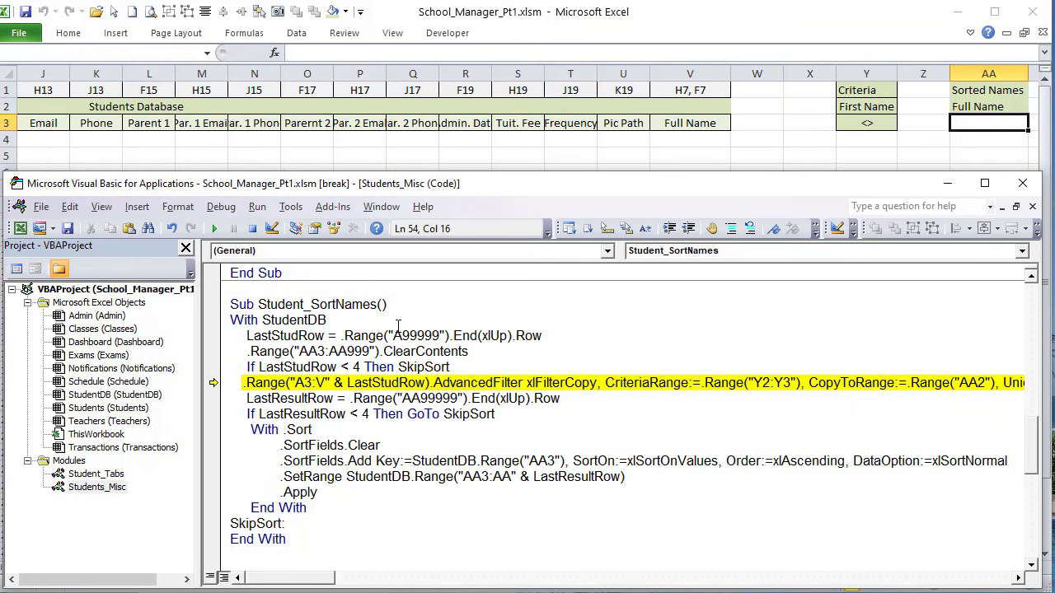
# Step: Reset the debugger, rerun Student_SortNames and insert GoTo before SkipSort in the If LastStudRow < 4 line
pyautogui.click(252, 229)
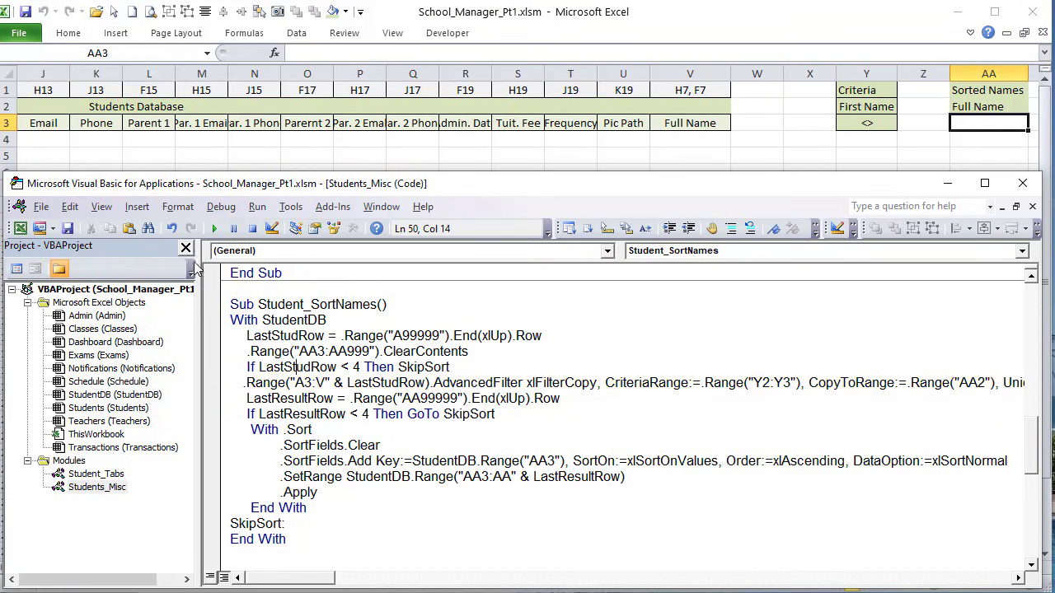
pyautogui.click(215, 228)
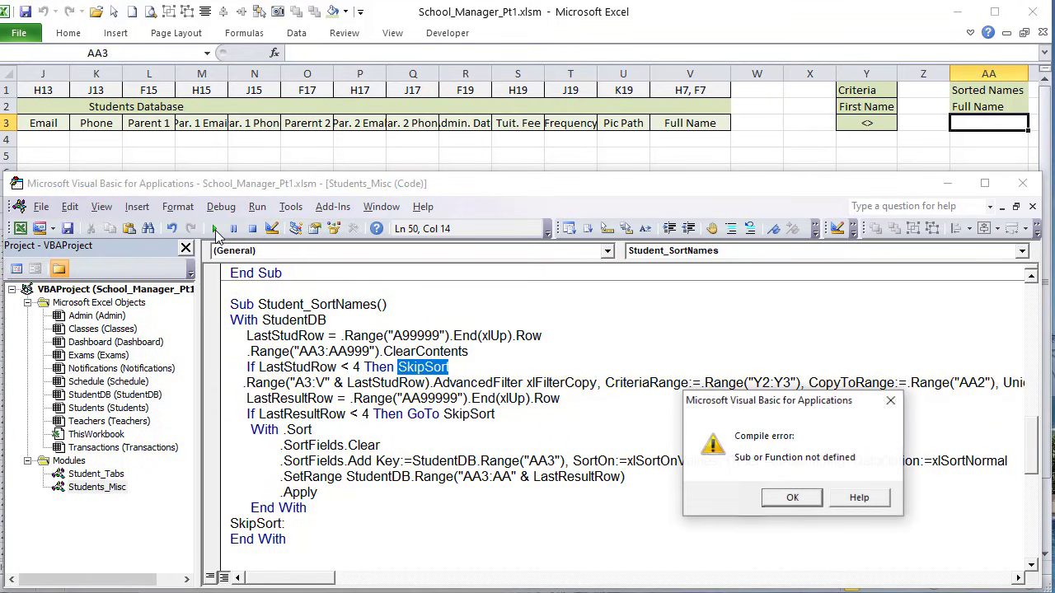
pyautogui.click(789, 498)
pyautogui.click(396, 368)
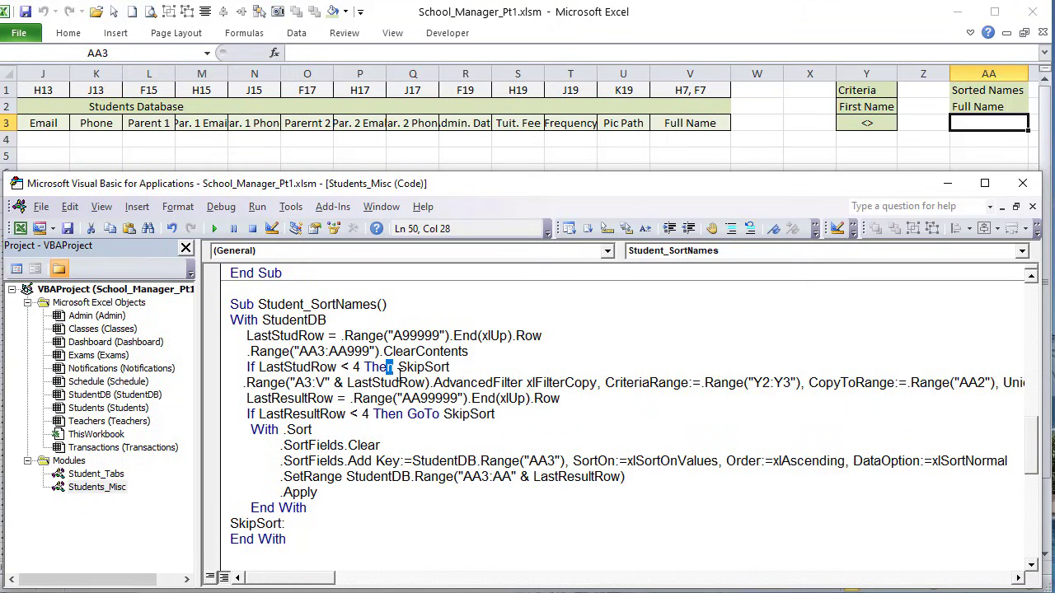
pyautogui.write('Goto')
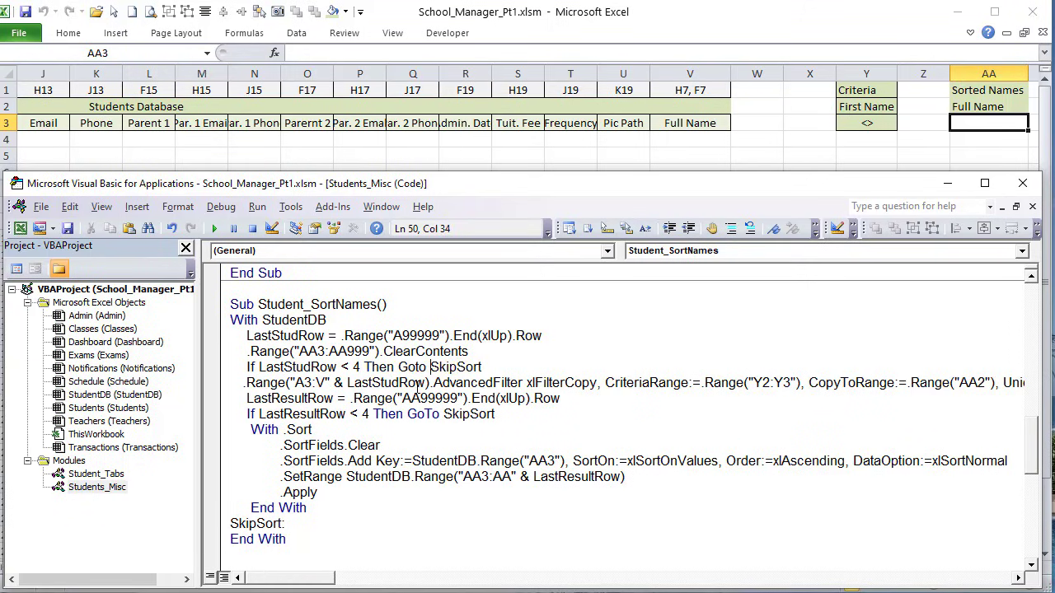
pyautogui.click(316, 398)
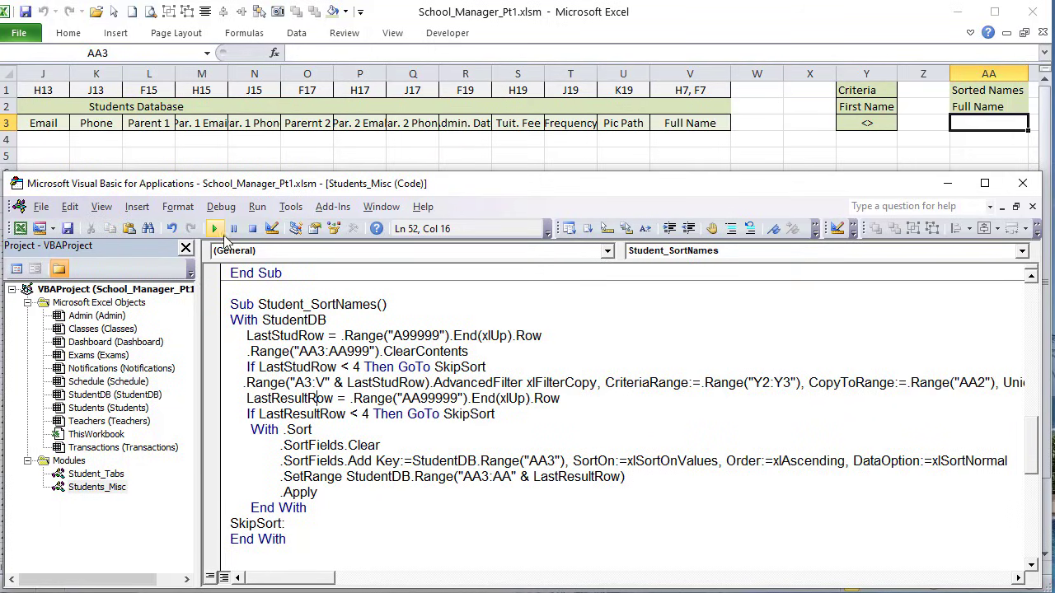
pyautogui.click(329, 351)
# Step: Switch to Excel and enter the test student's first and last name in the Students sheet form
pyautogui.click(268, 144)
pyautogui.moveTo(899, 568); pyautogui.dragTo(463, 563)
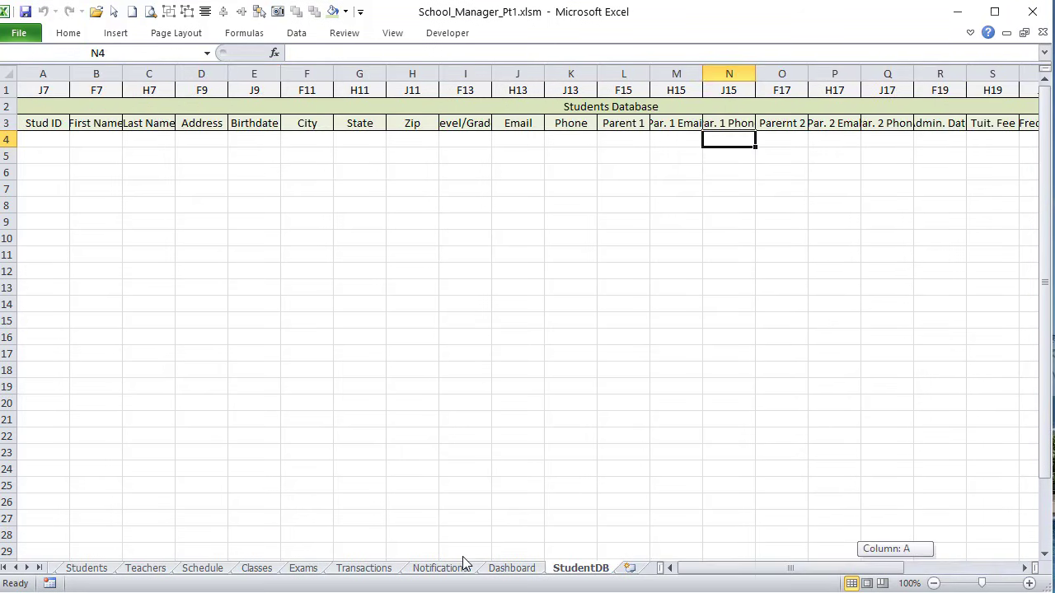
pyautogui.click(77, 569)
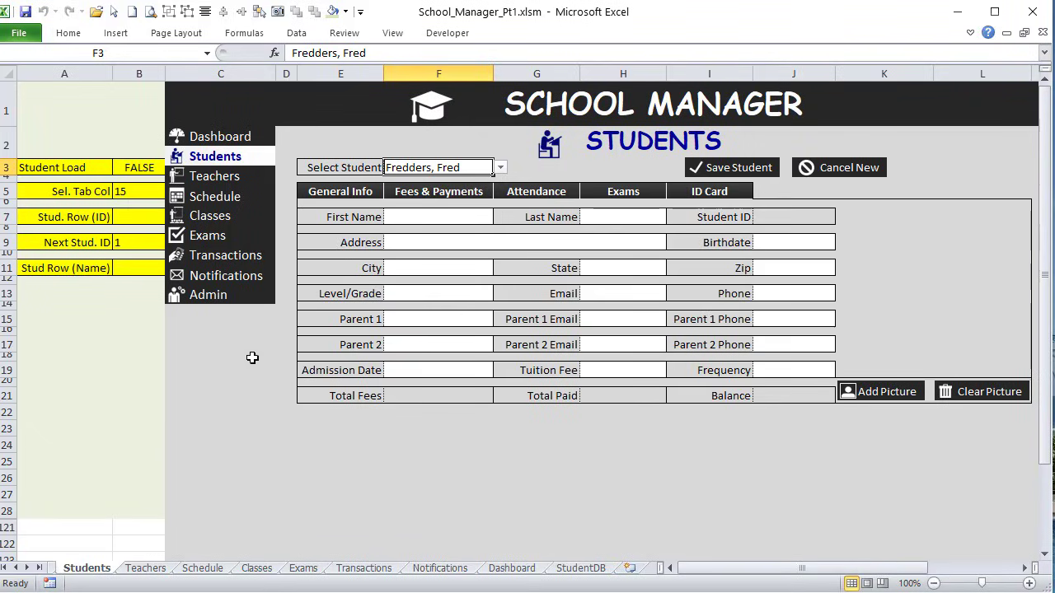
pyautogui.click(471, 213)
pyautogui.write('Fred')
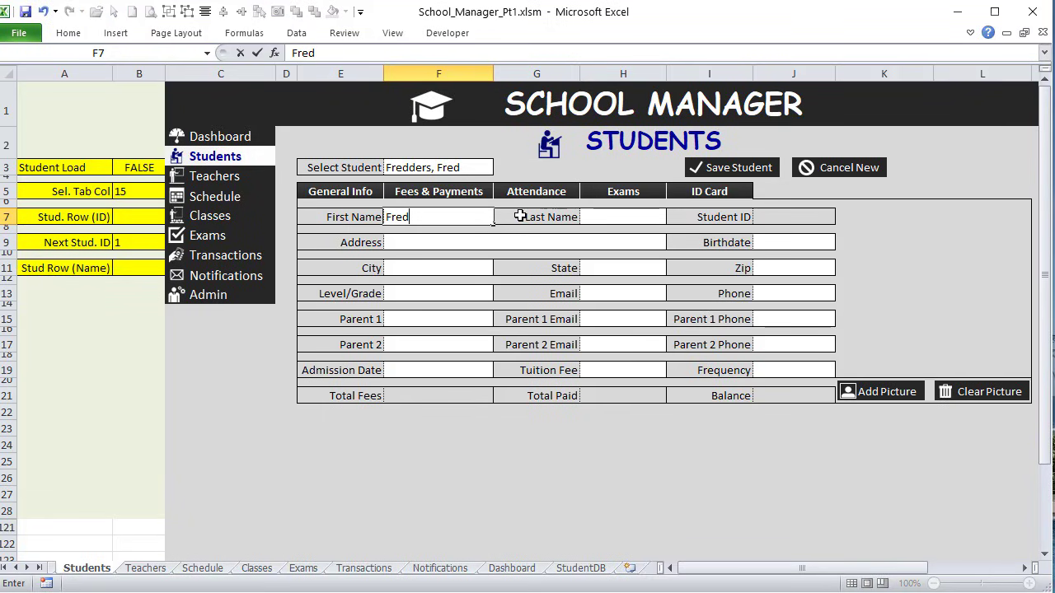
pyautogui.press('Tab')
pyautogui.press('Tab')
pyautogui.write('Fre')
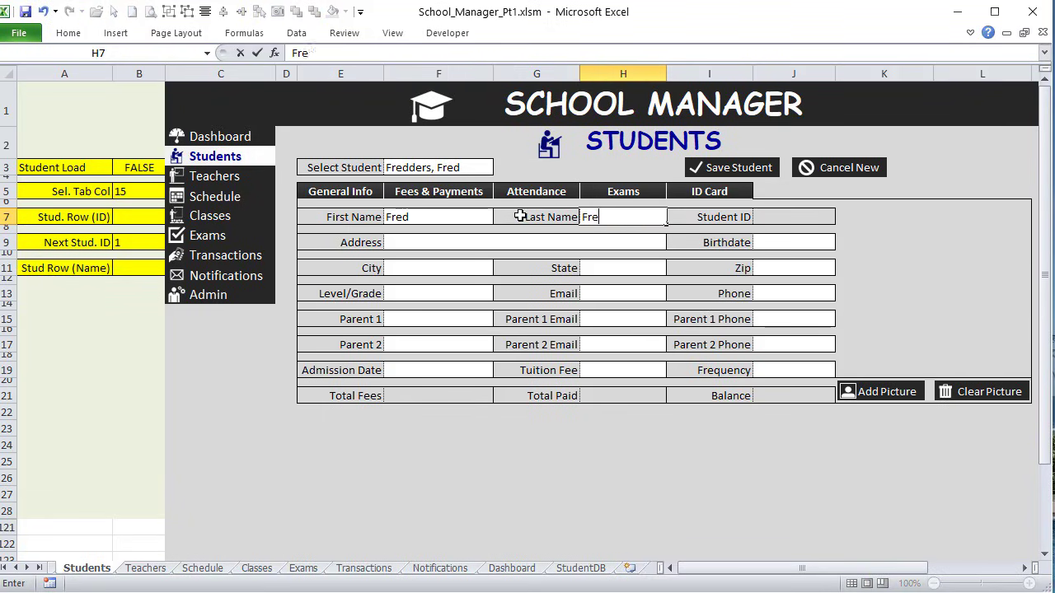
pyautogui.press('Tab')
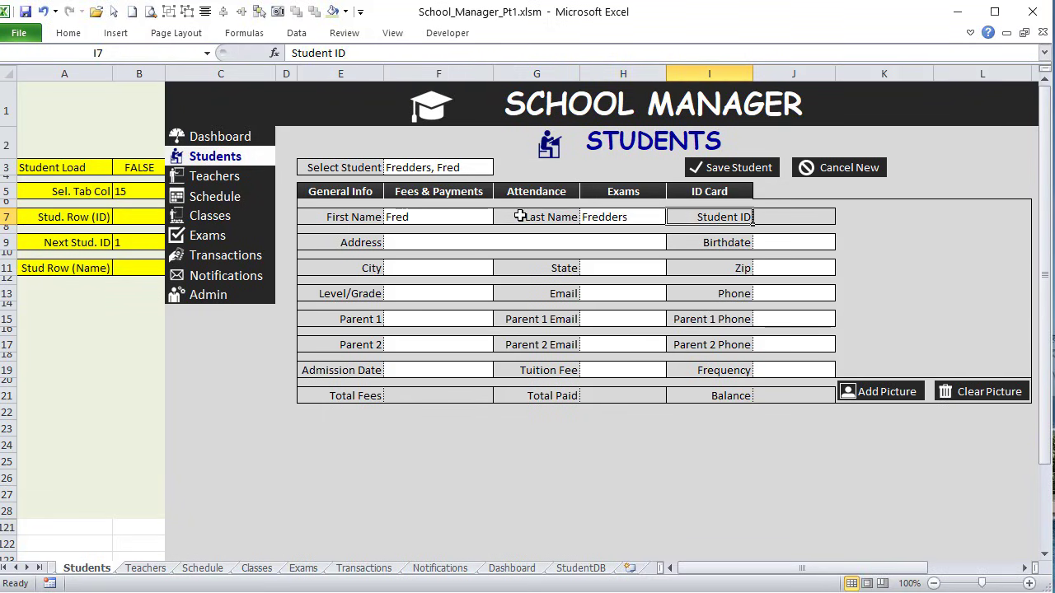
# Step: Assign the Student_SaveUpdate macro to the Save Student shape and its checkmark icon
pyautogui.keyDown('ctrl'); pyautogui.click(697, 168); pyautogui.keyUp('ctrl')
pyautogui.click(697, 167)
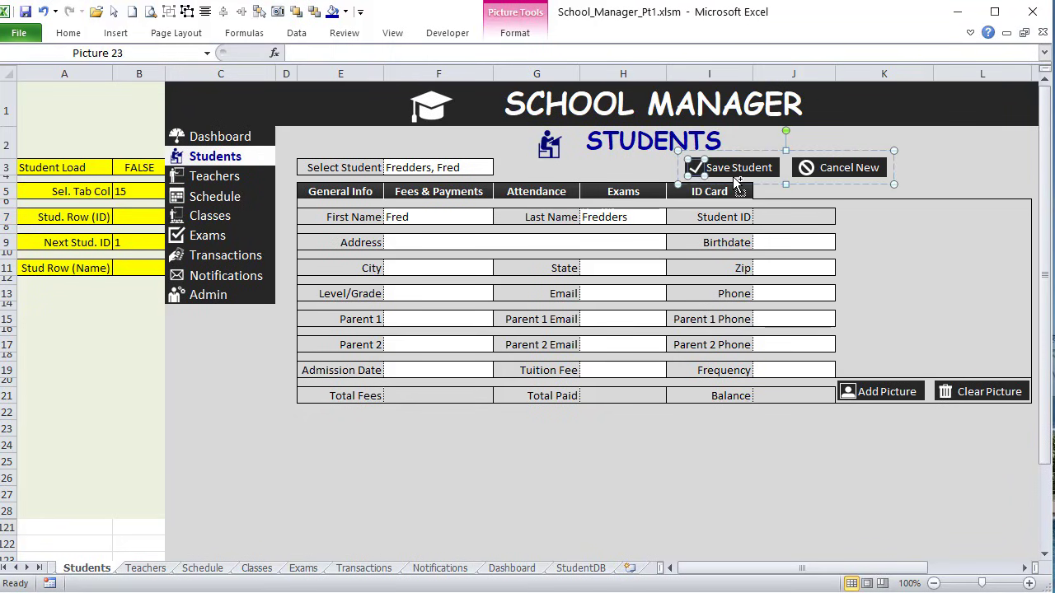
pyautogui.keyDown('ctrl'); pyautogui.click(734, 168); pyautogui.keyUp('ctrl')
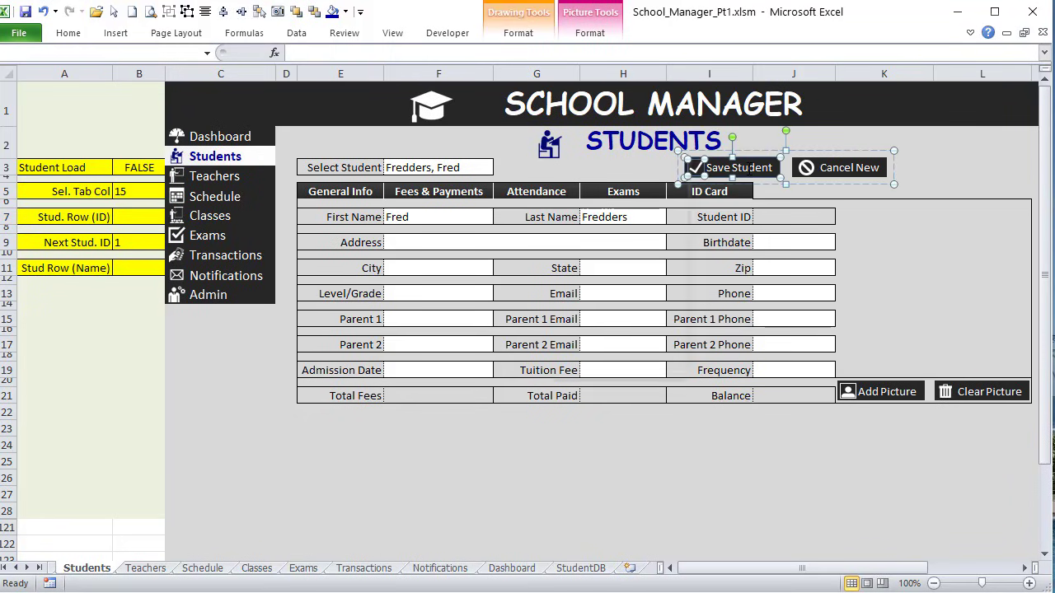
pyautogui.rightClick(689, 165)
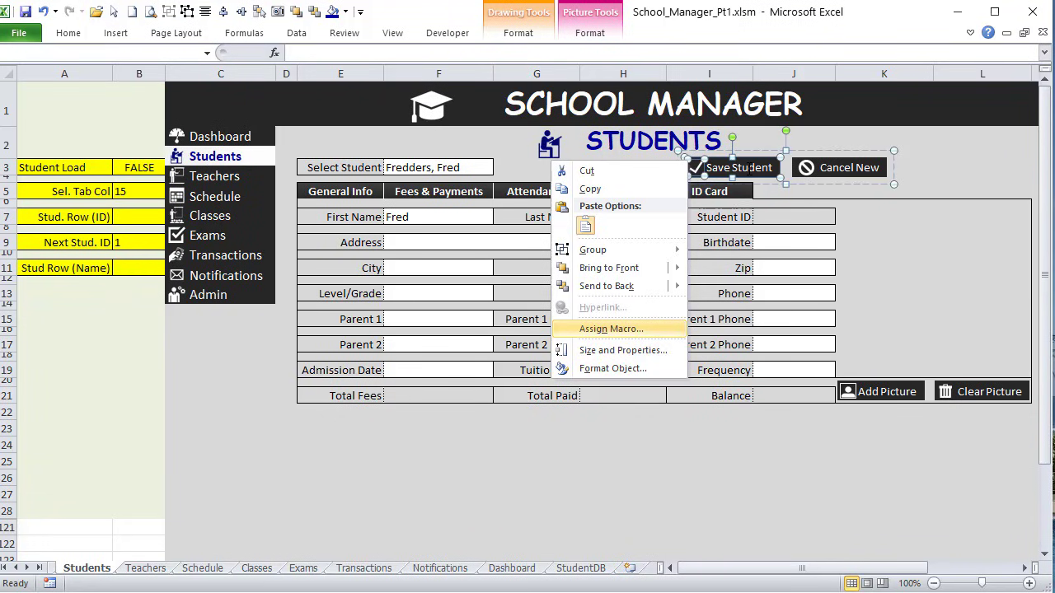
pyautogui.click(611, 329)
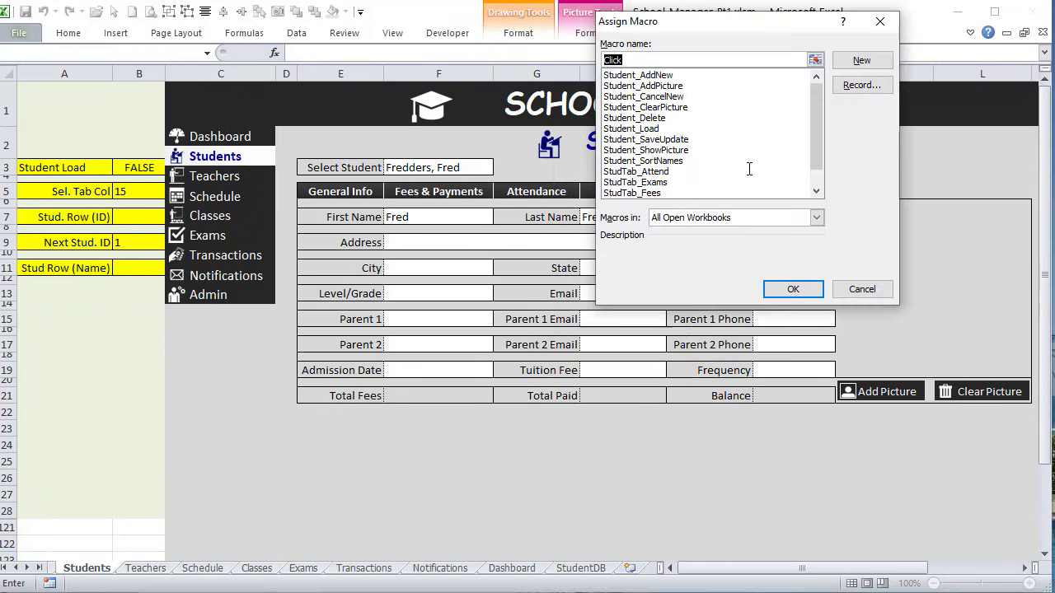
pyautogui.click(678, 140)
pyautogui.click(793, 290)
pyautogui.click(676, 461)
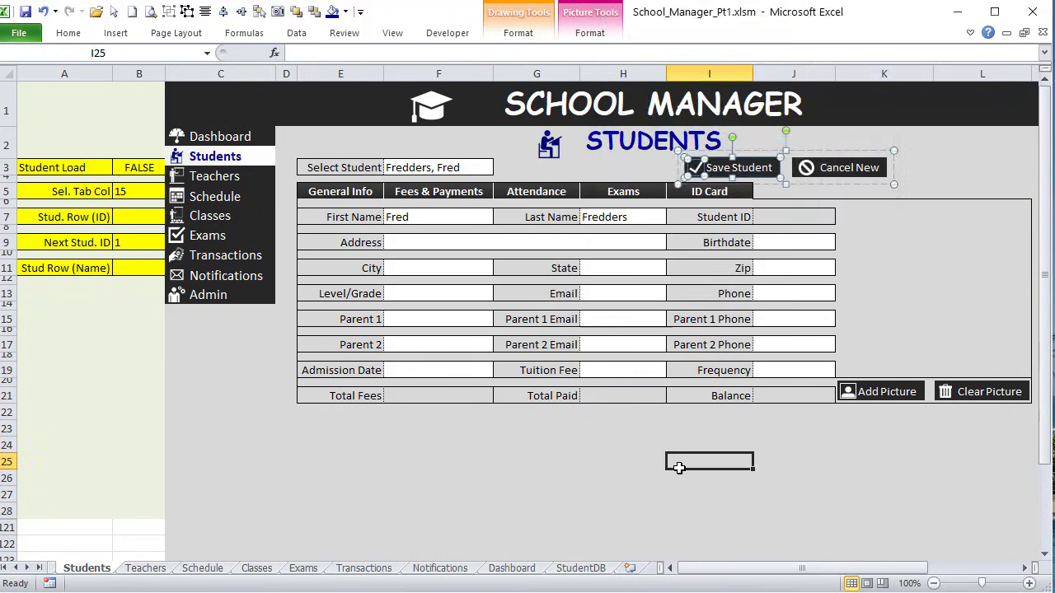
# Step: Enter the test student's street address and save the student with the form's save macro
pyautogui.click(494, 244)
pyautogui.write('12345 Main st.')
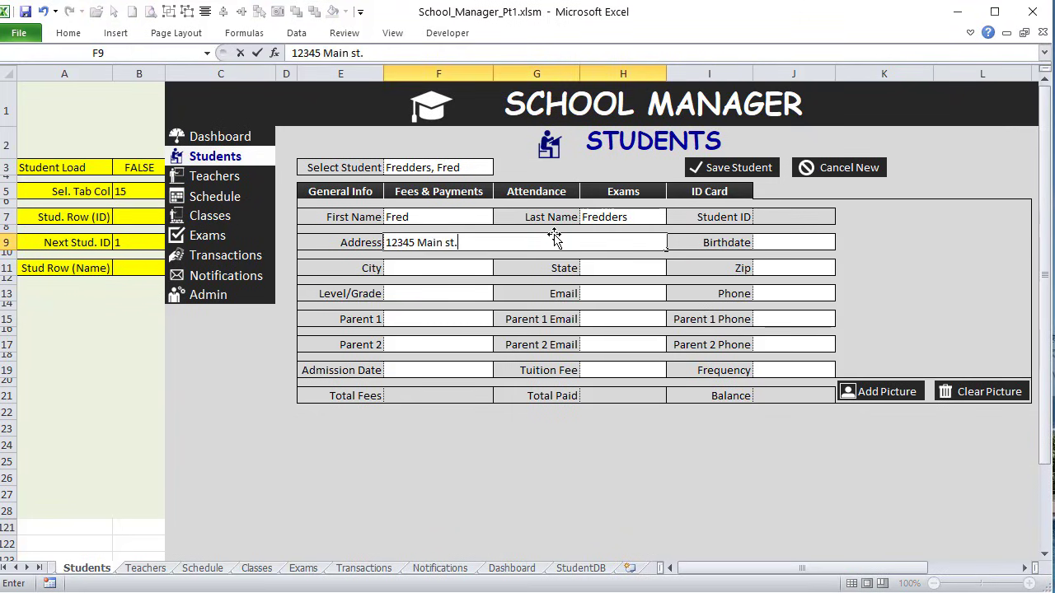
pyautogui.press('Tab')
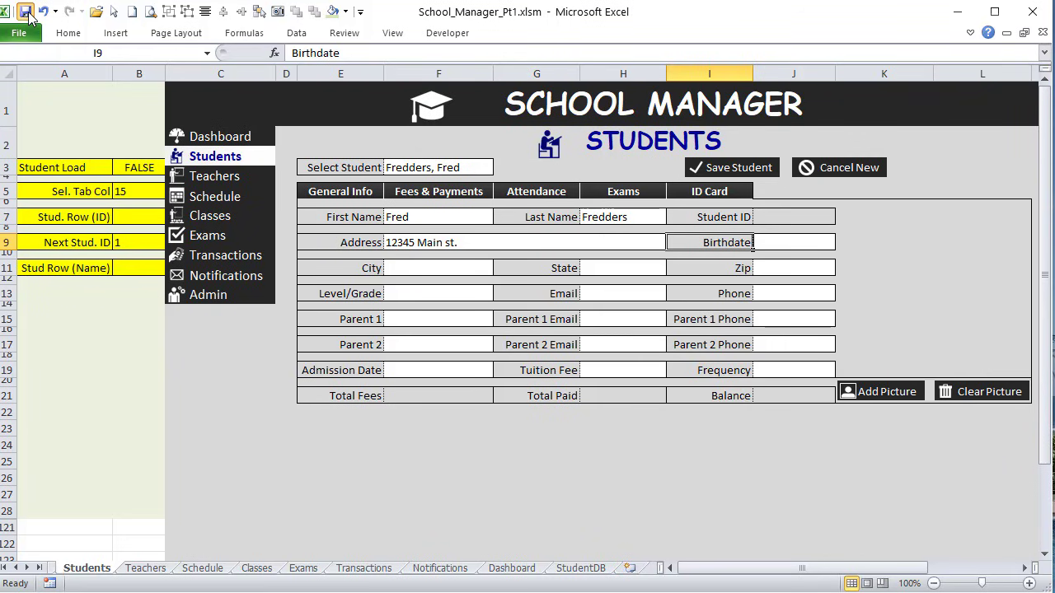
pyautogui.click(714, 169)
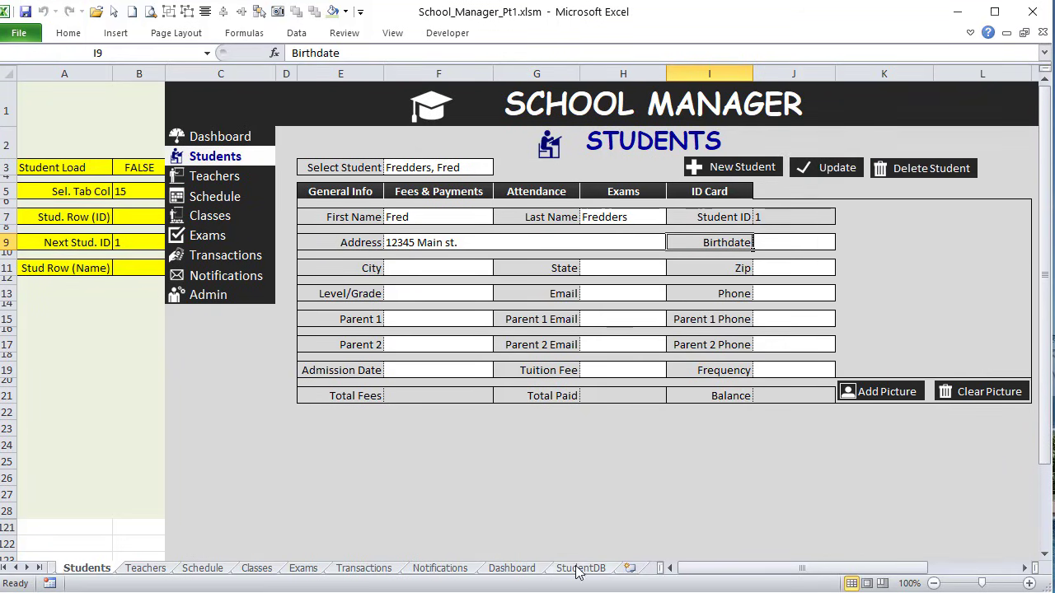
# Step: Examine where the new student record was written in the StudentDB sheet
pyautogui.click(572, 568)
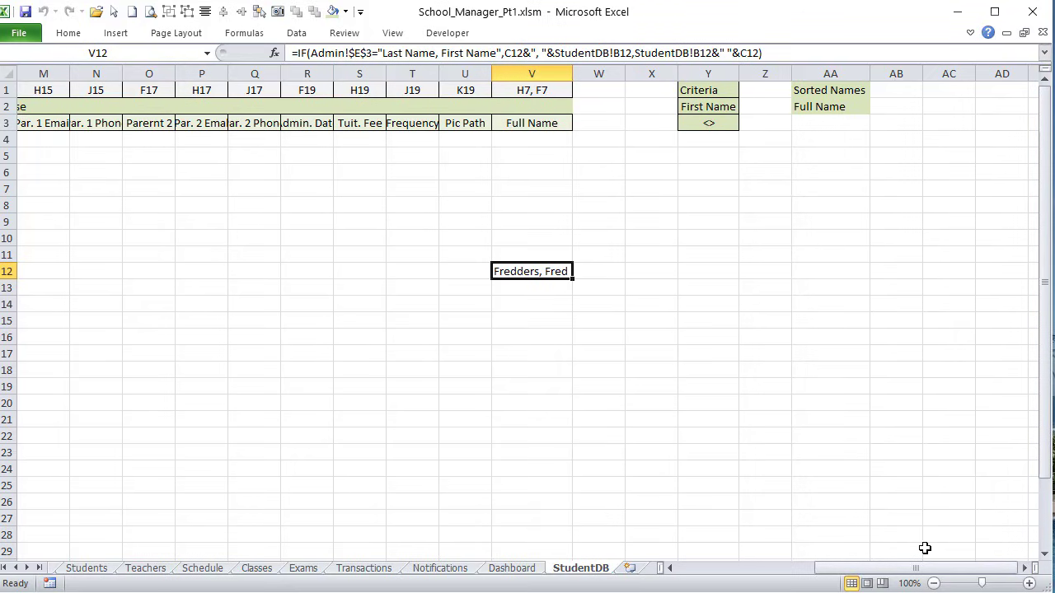
pyautogui.moveTo(928, 568); pyautogui.dragTo(804, 568)
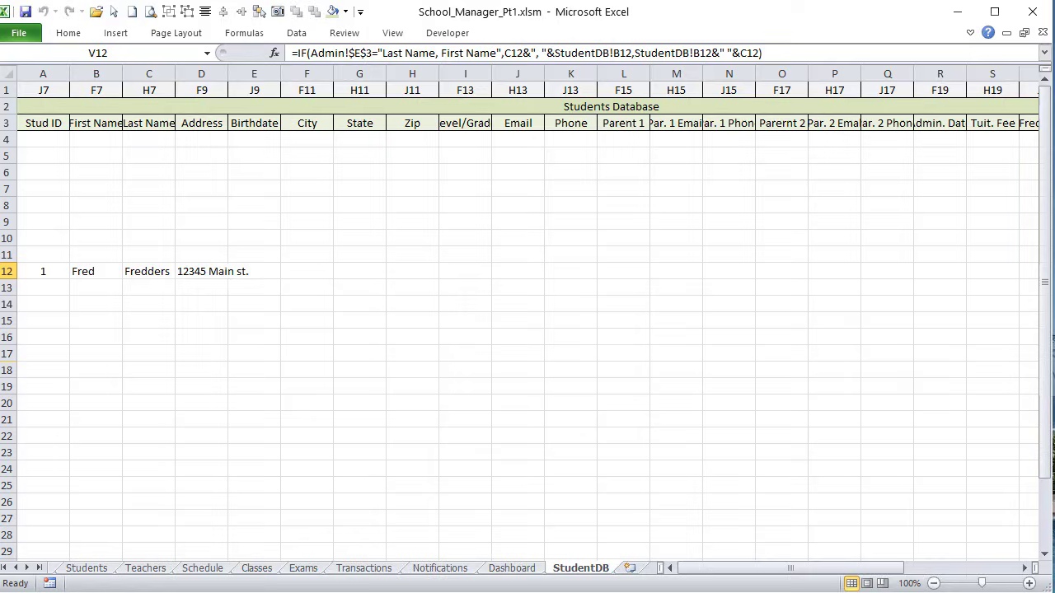
pyautogui.click(40, 276)
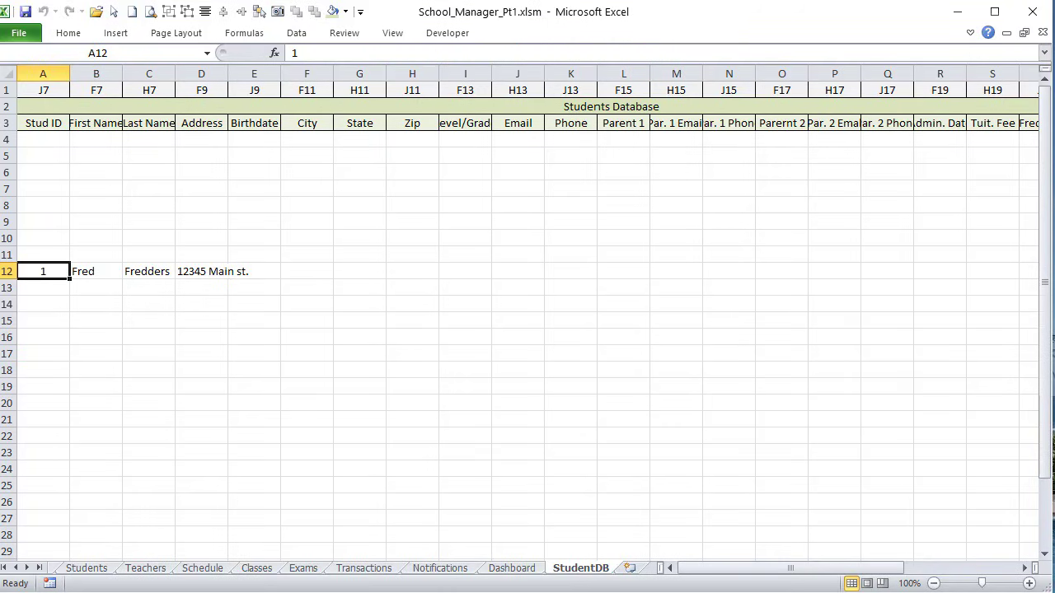
# Step: Test the New Student macro on the Students sheet and add J7 to the ClearContents range in Student_AddNew
pyautogui.click(86, 569)
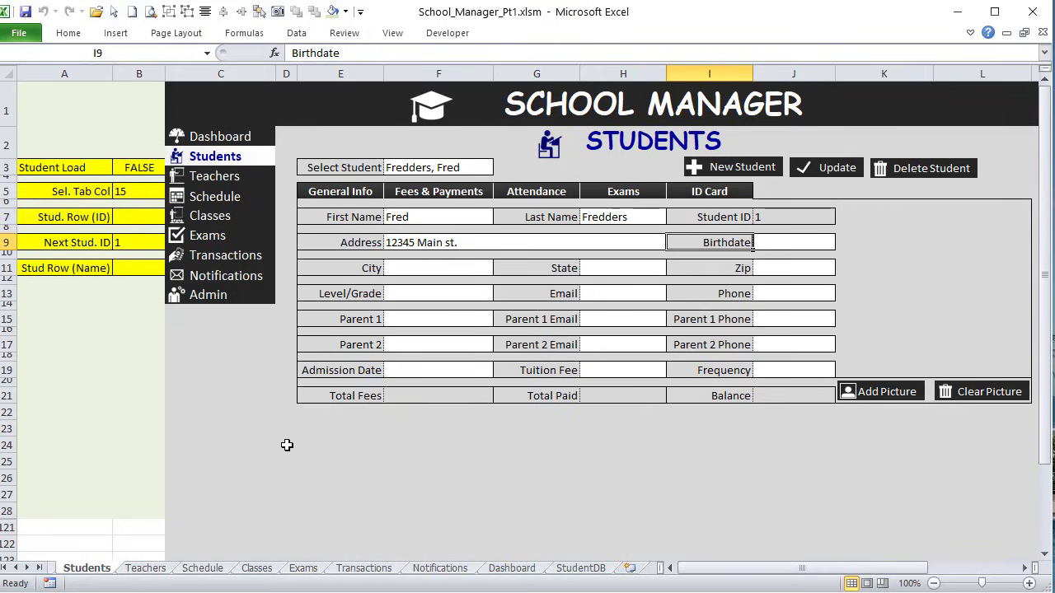
pyautogui.click(746, 169)
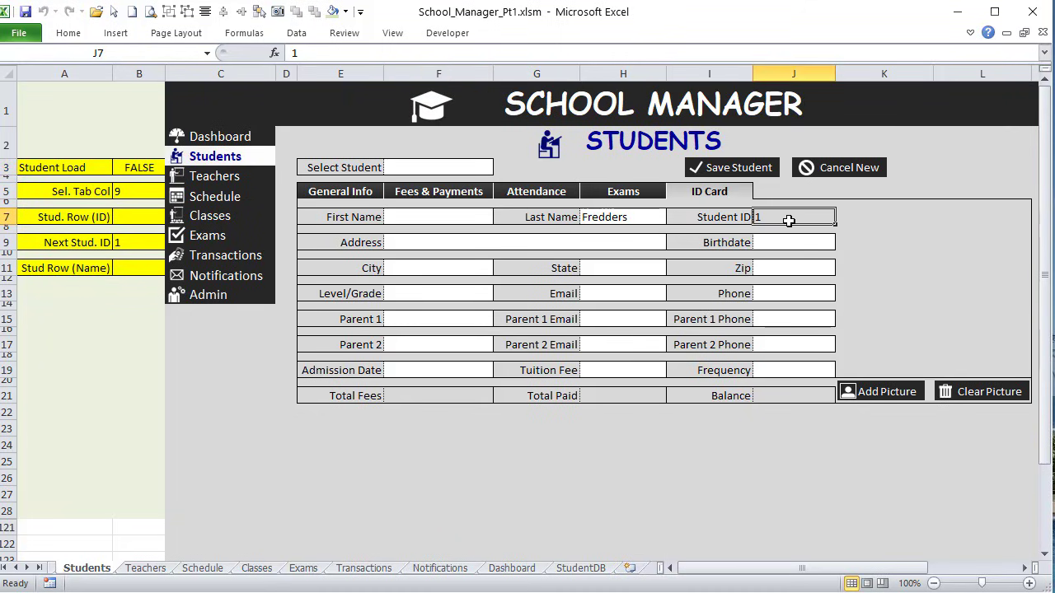
pyautogui.hotkey('alt', 'F11')
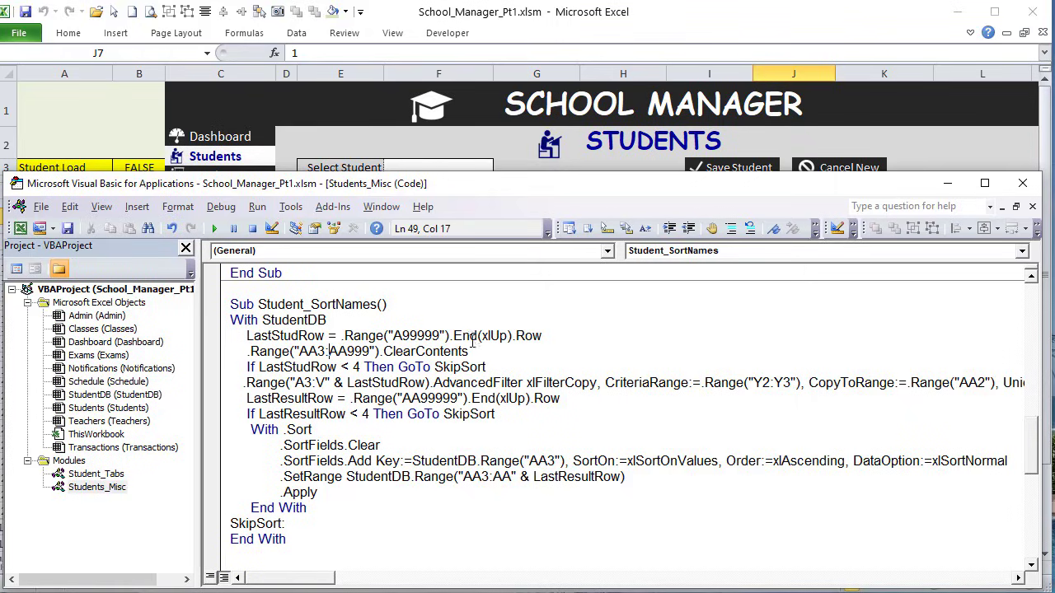
pyautogui.scroll(15, 438, 367)
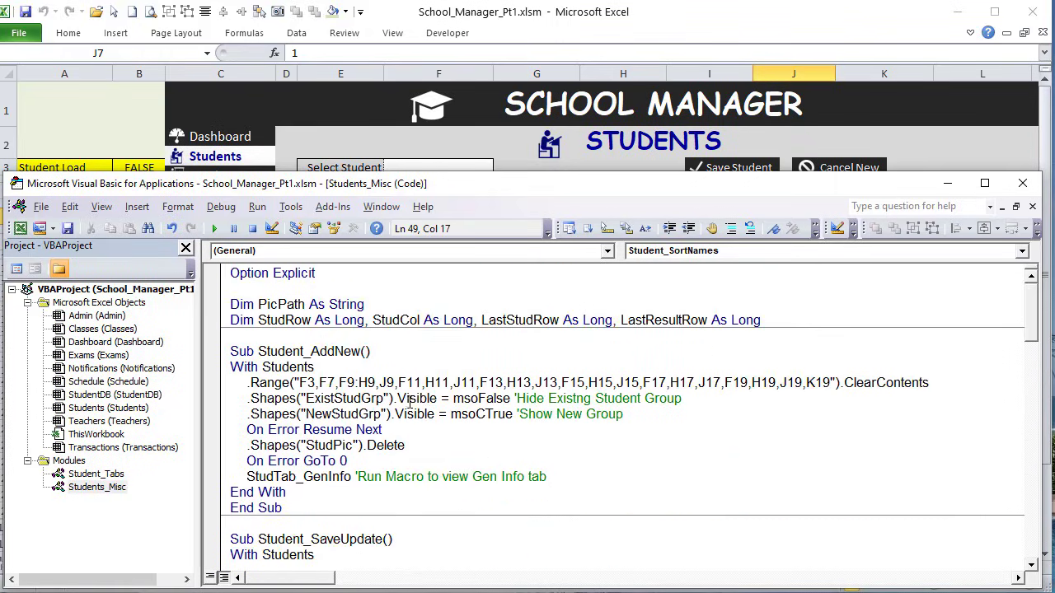
pyautogui.click(334, 381)
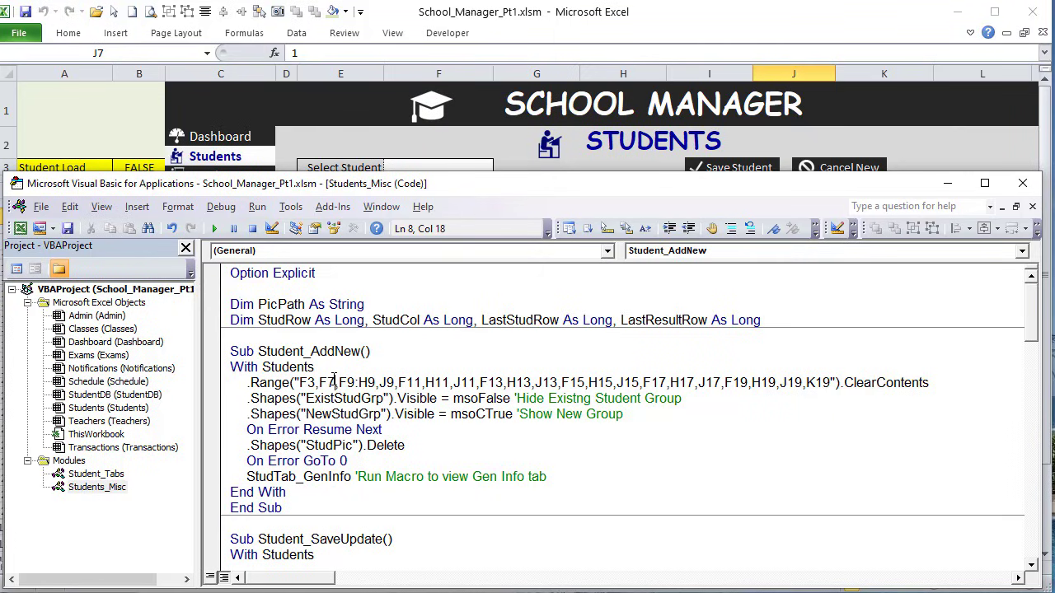
pyautogui.write('J7,')
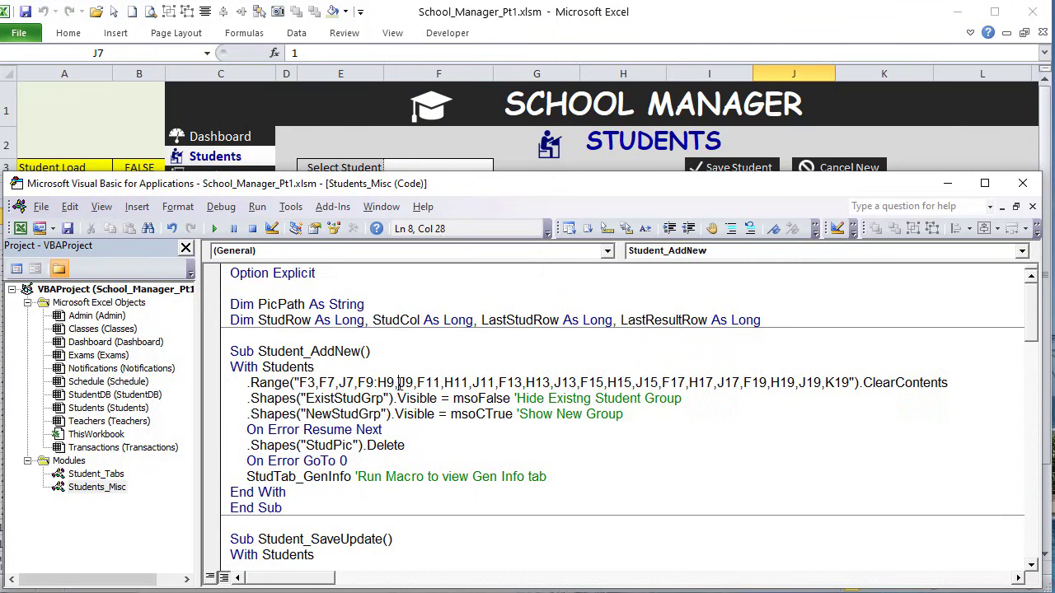
# Step: Clear the test student record from row 12 of the StudentDB sheet
pyautogui.click(122, 121)
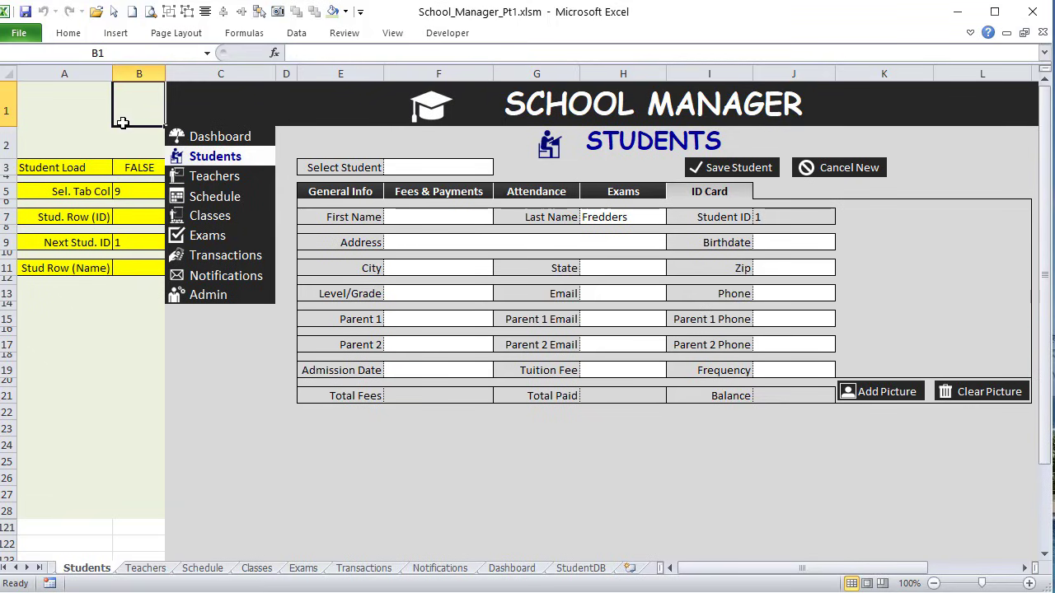
pyautogui.click(581, 568)
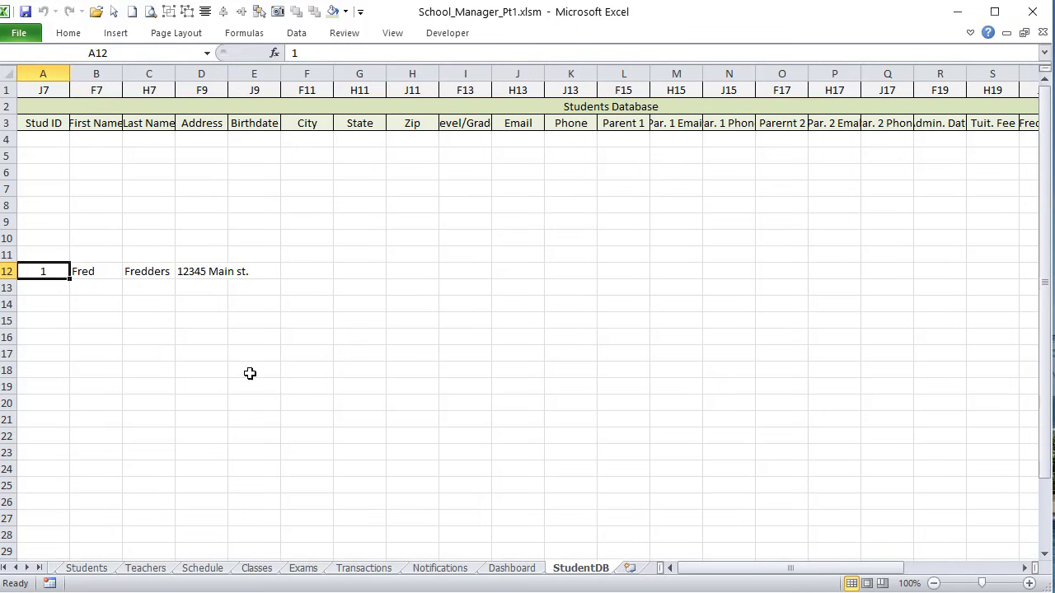
pyautogui.click(4, 271)
pyautogui.press('Delete')
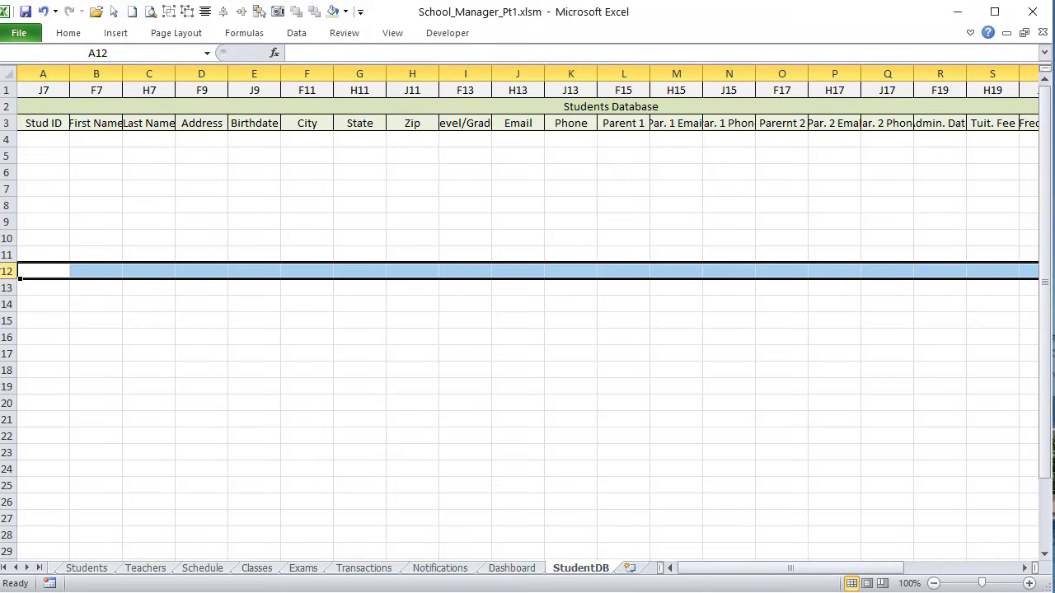
pyautogui.click(28, 140)
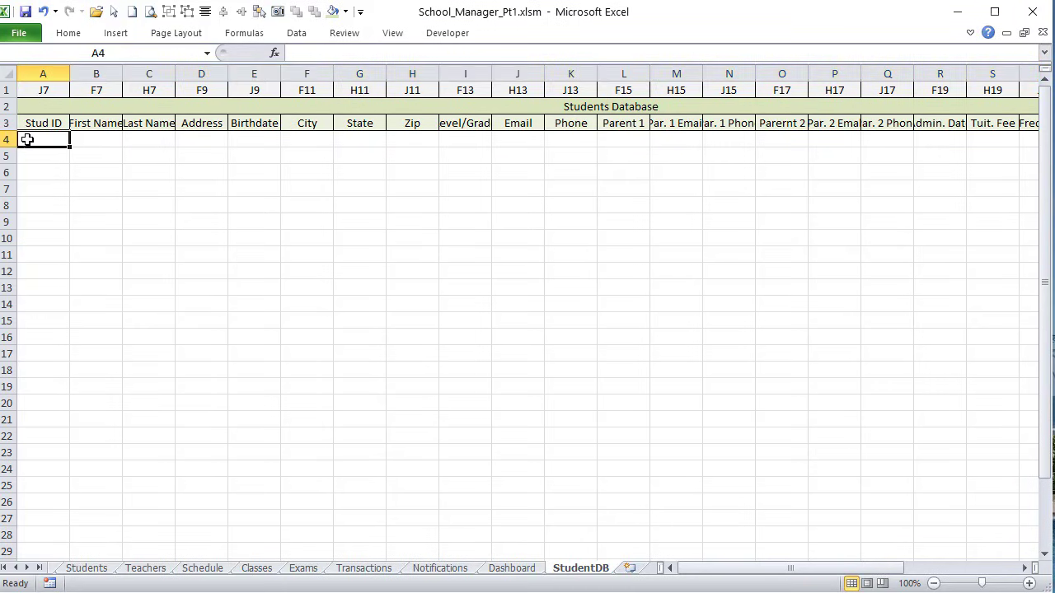
pyautogui.rightClick(68, 193)
pyautogui.click(547, 369)
pyautogui.click(44, 285)
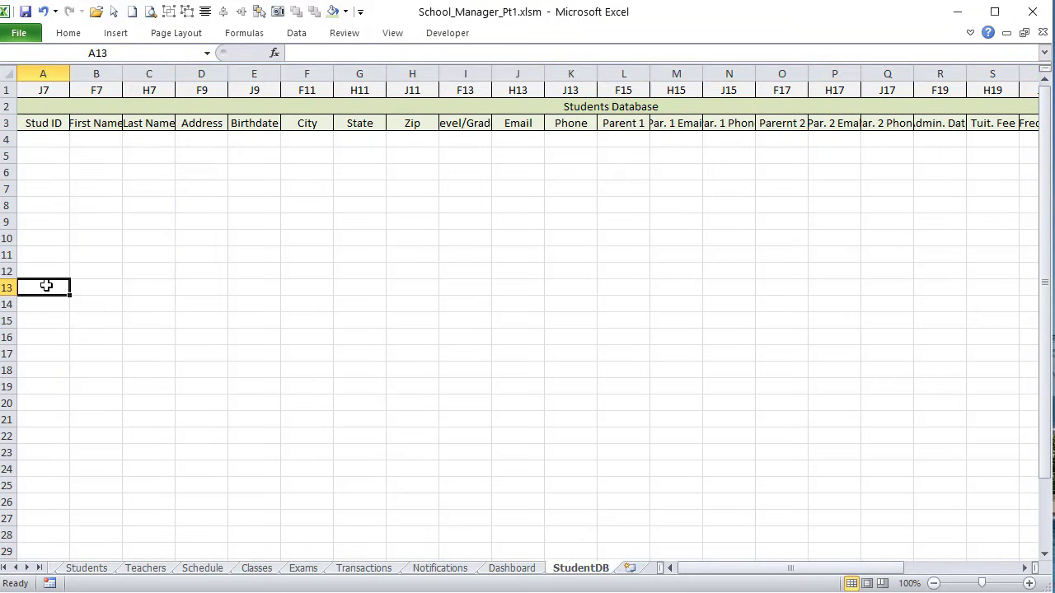
pyautogui.moveTo(274, 517); pyautogui.dragTo(329, 579)
pyautogui.scroll(2, 504, 535)
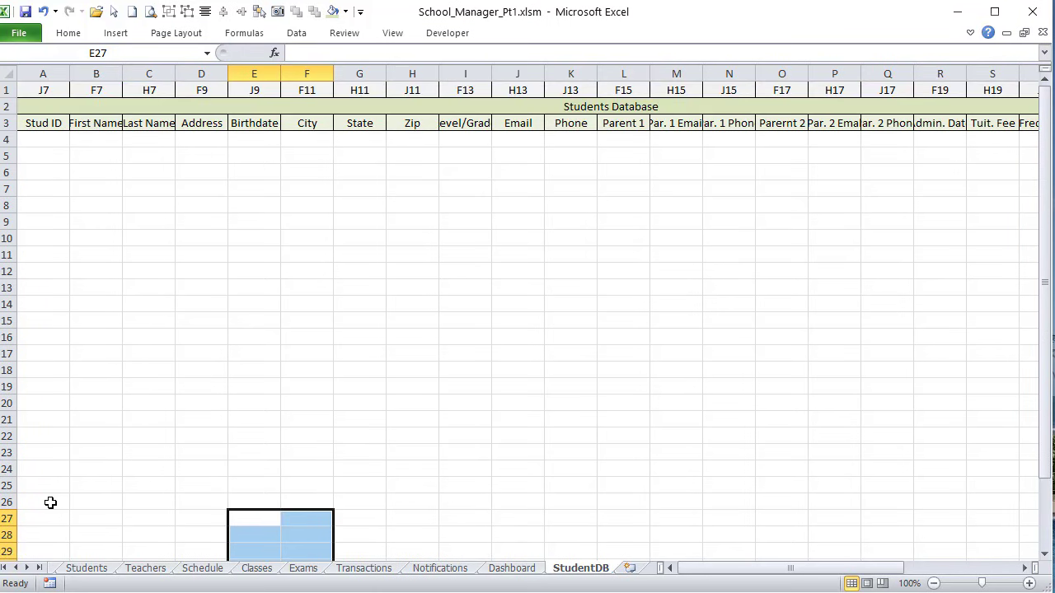
# Step: Add H7 to the ClearContents range in Student_AddNew so the student's last name is cleared, and save the code
pyautogui.click(93, 570)
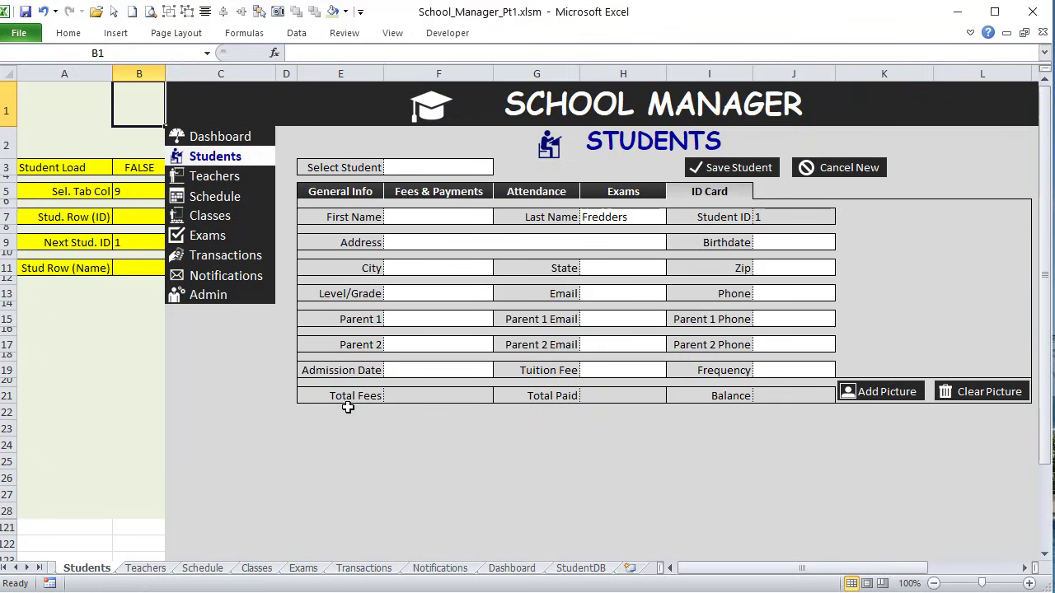
pyautogui.click(422, 221)
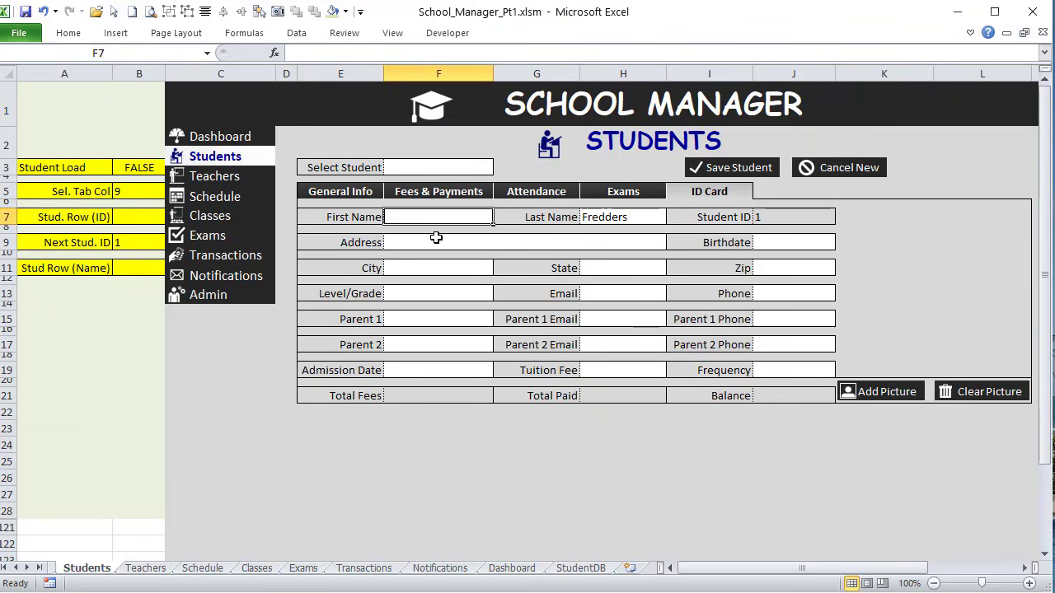
pyautogui.keyDown('ctrl'); pyautogui.click(824, 173); pyautogui.keyUp('ctrl')
pyautogui.click(828, 196)
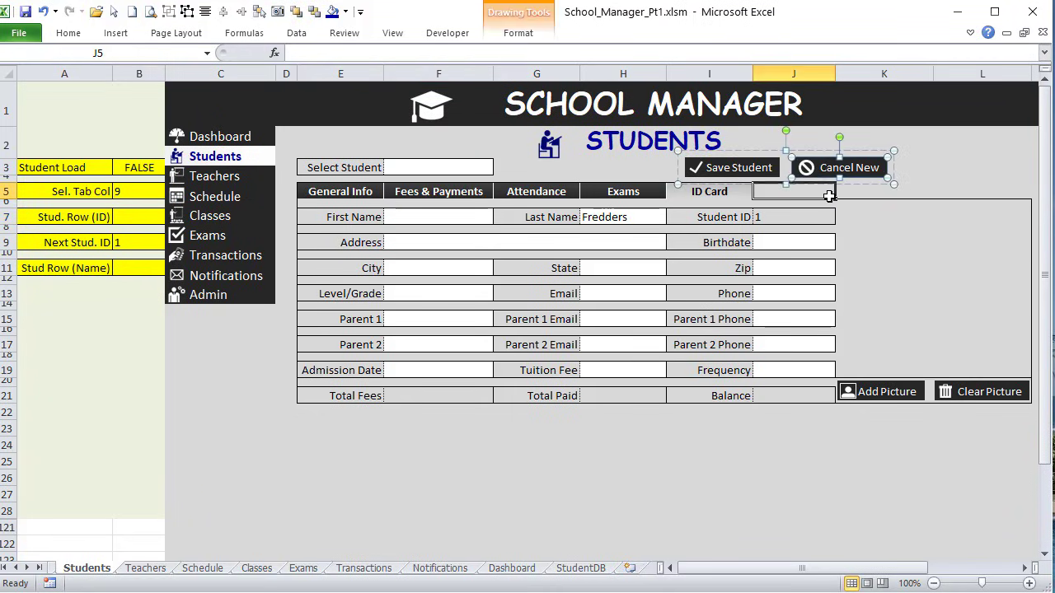
pyautogui.click(624, 218)
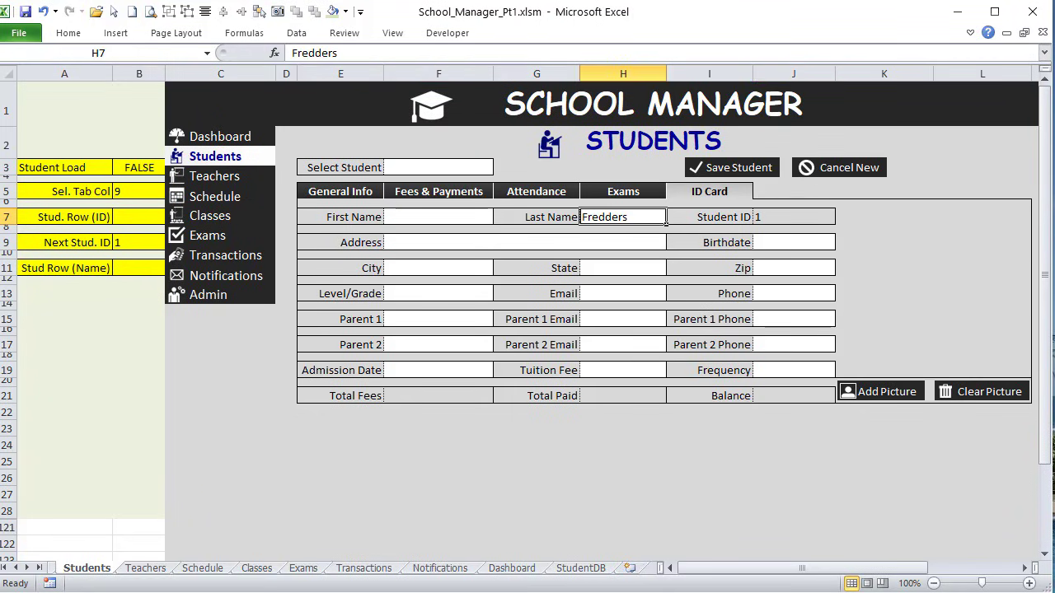
pyautogui.hotkey('alt', 'F11')
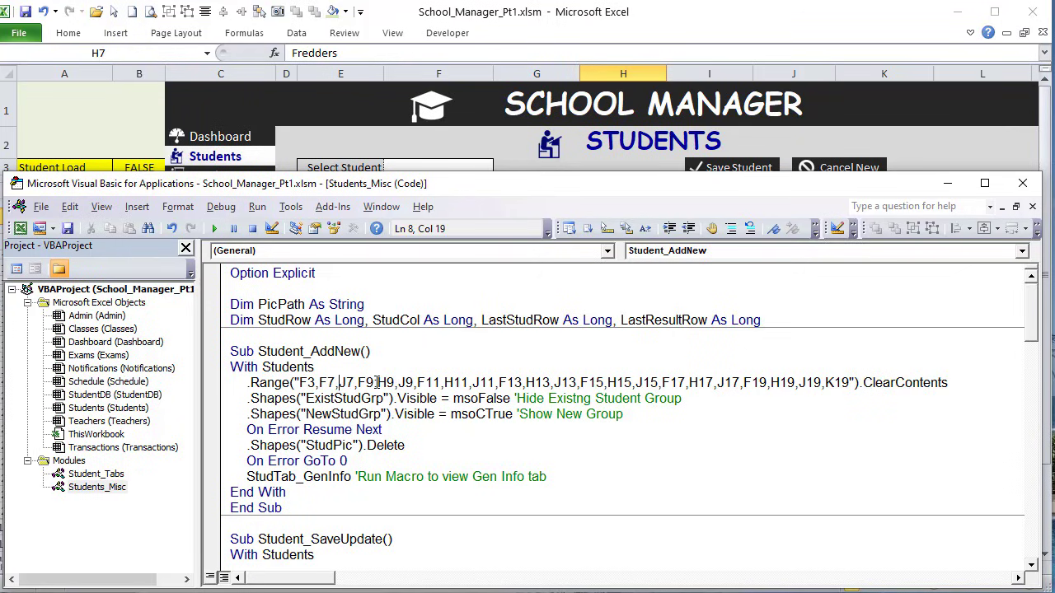
pyautogui.write('H7,')
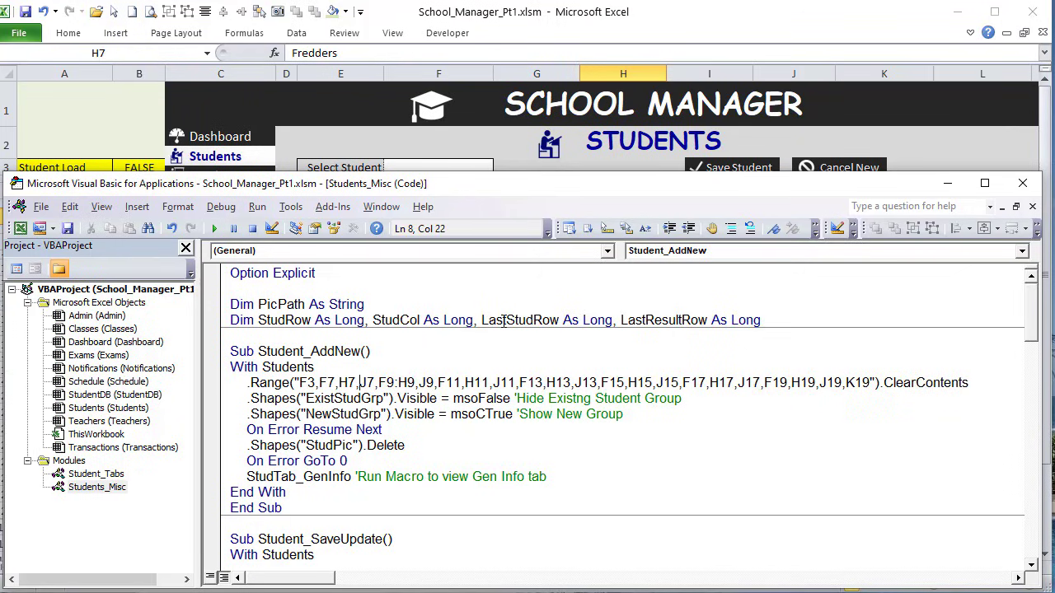
pyautogui.click(671, 428)
pyautogui.click(69, 229)
pyautogui.hotkey('alt', 'F11')
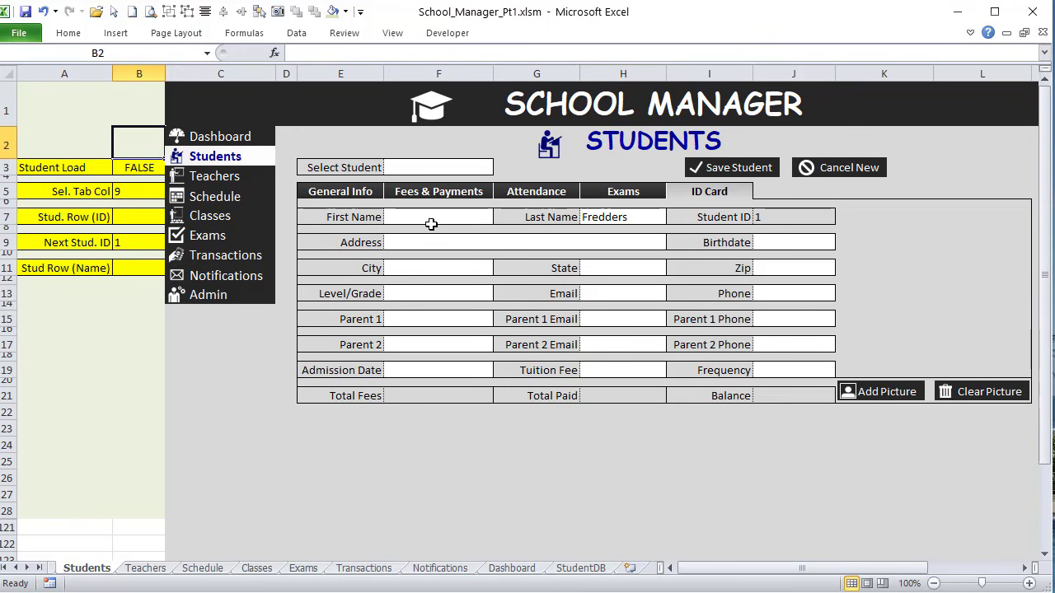
# Step: Enter the test student's first name on the Students form and switch the form to General Info
pyautogui.click(420, 221)
pyautogui.write('Fred')
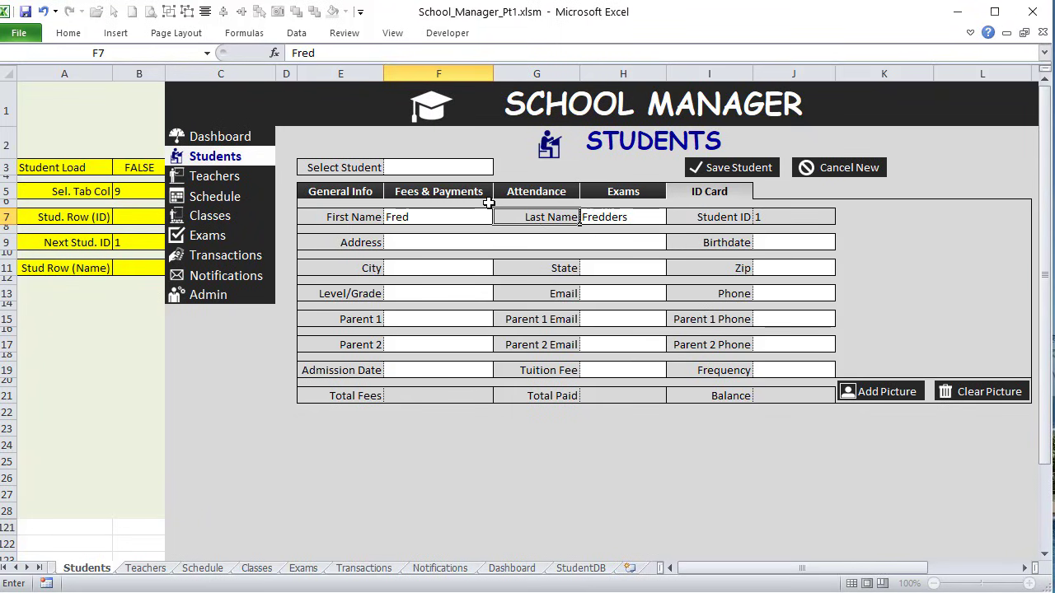
pyautogui.press('Tab')
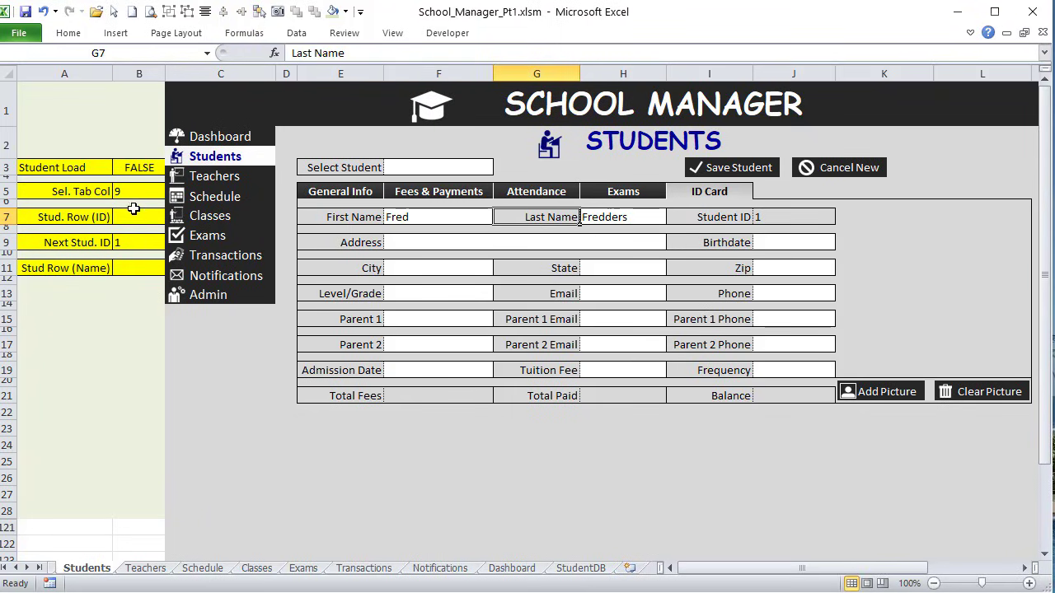
pyautogui.click(321, 191)
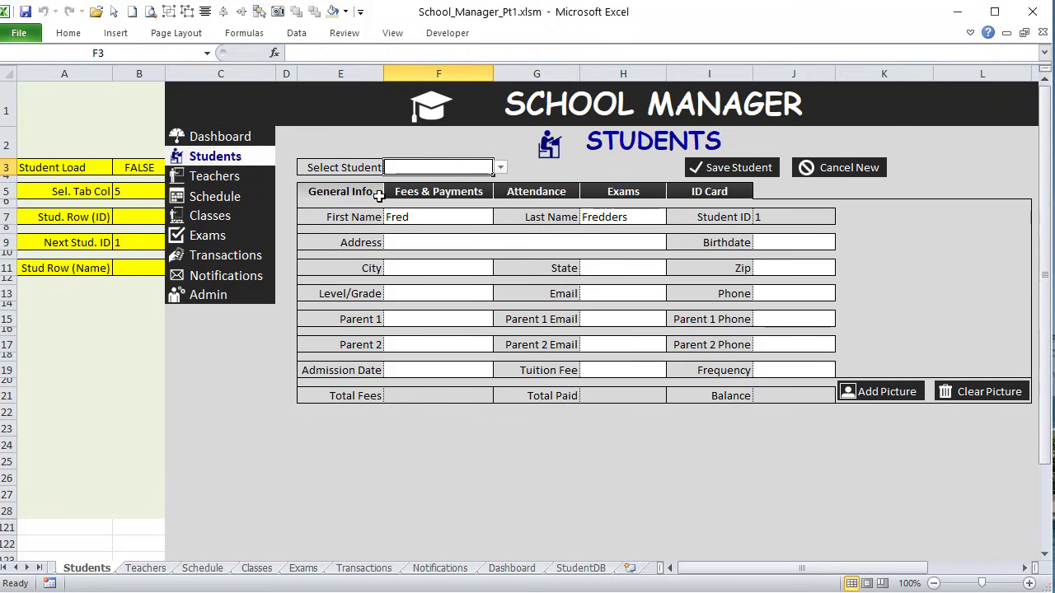
pyautogui.click(419, 215)
pyautogui.click(339, 190)
pyautogui.click(742, 186)
pyautogui.click(332, 190)
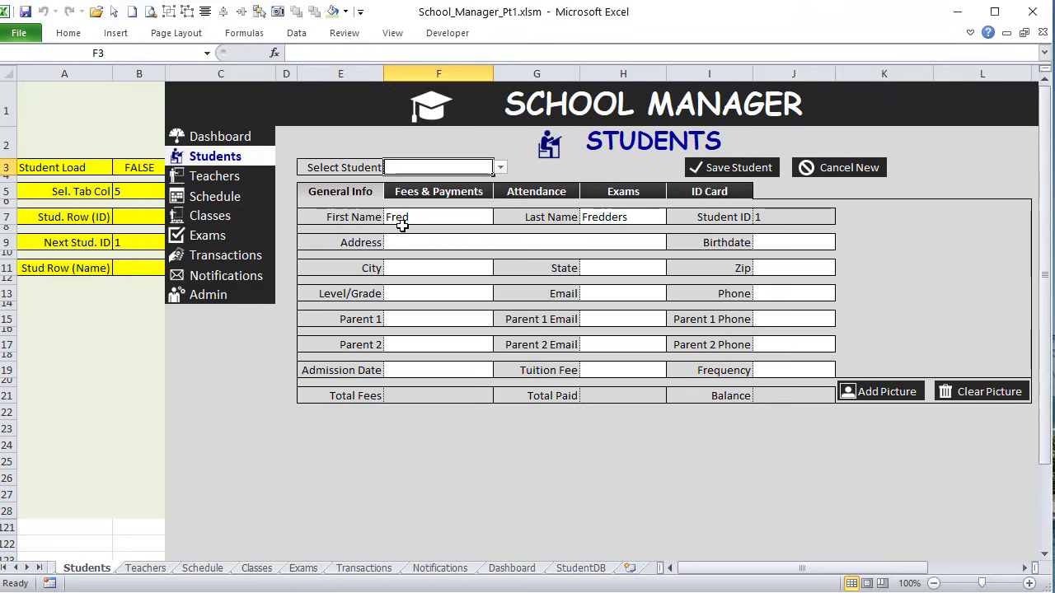
pyautogui.click(122, 193)
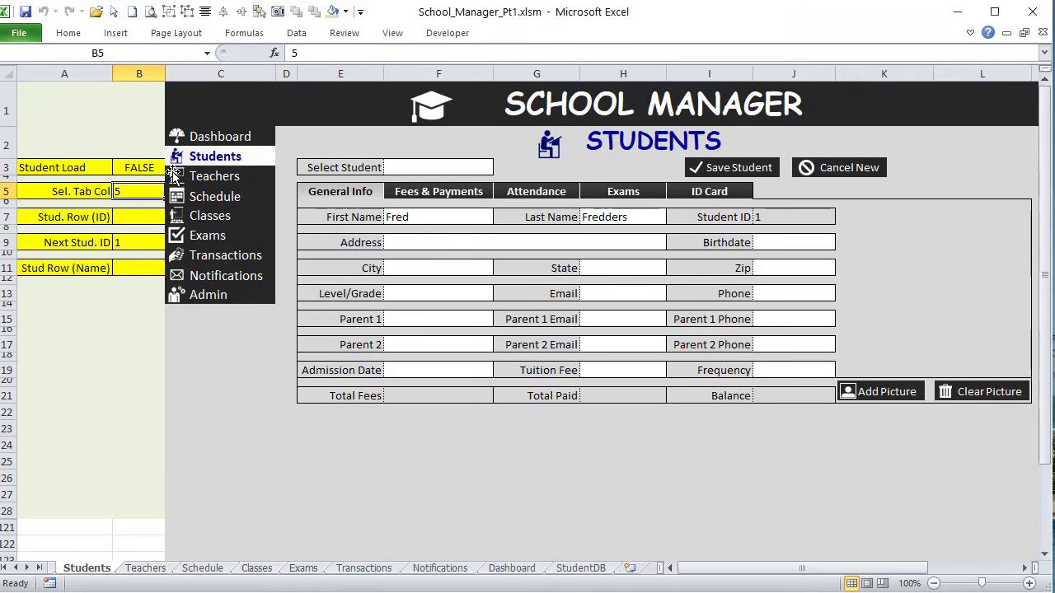
pyautogui.click(142, 217)
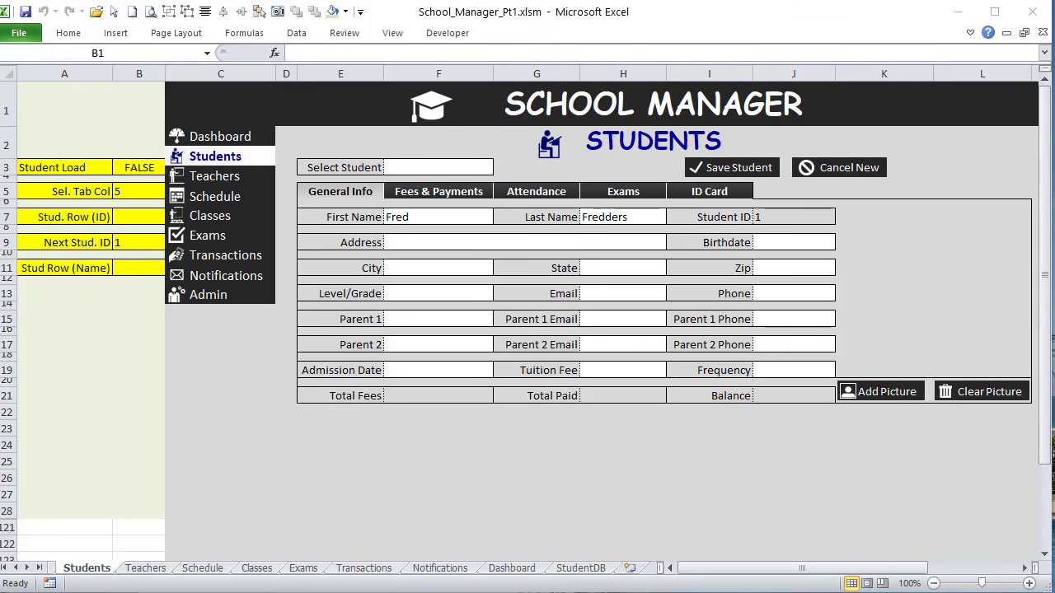
# Step: Qualify the Range("A99999") last-row lookup for StudRow in Student_SaveUpdate with StudentDB
pyautogui.hotkey('alt', 'F11')
pyautogui.click(335, 305)
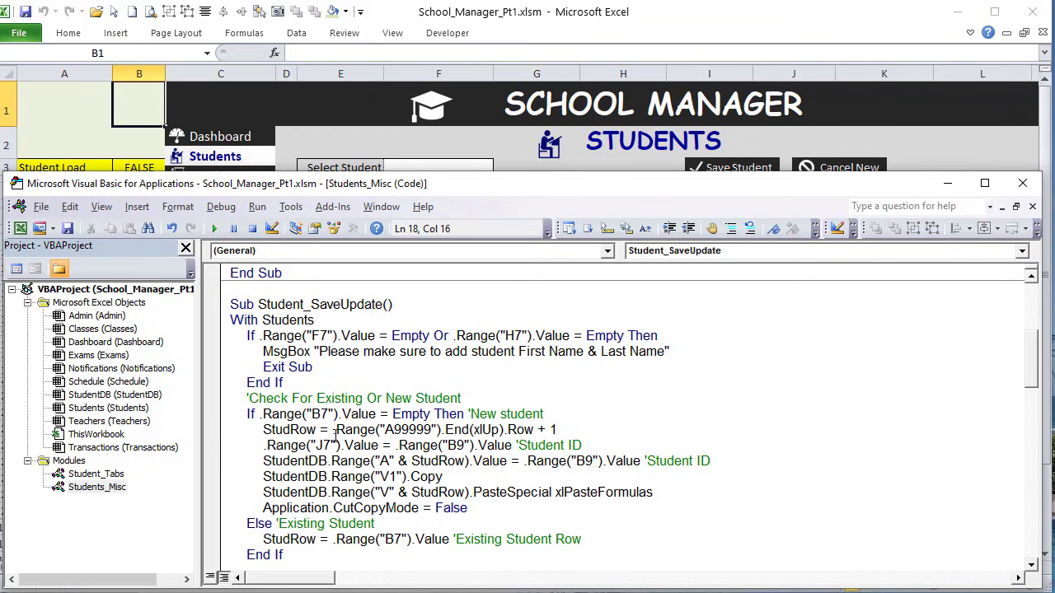
pyautogui.scroll(-1, 334, 434)
pyautogui.moveTo(579, 383); pyautogui.dragTo(375, 378)
pyautogui.rightClick(376, 378)
pyautogui.click(340, 382)
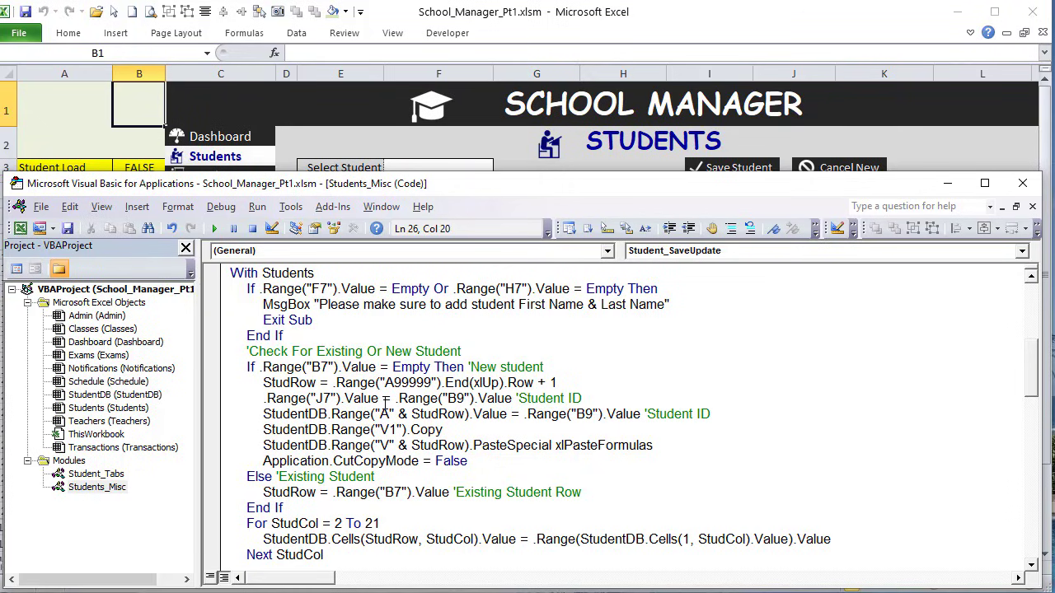
pyautogui.write('StudentDB')
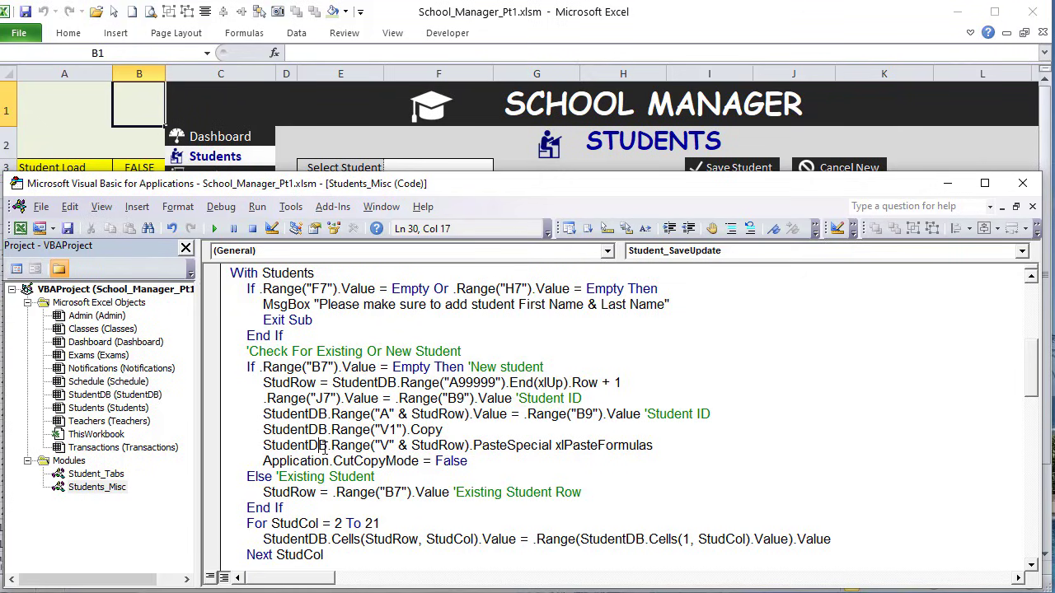
pyautogui.moveTo(286, 337); pyautogui.dragTo(288, 321)
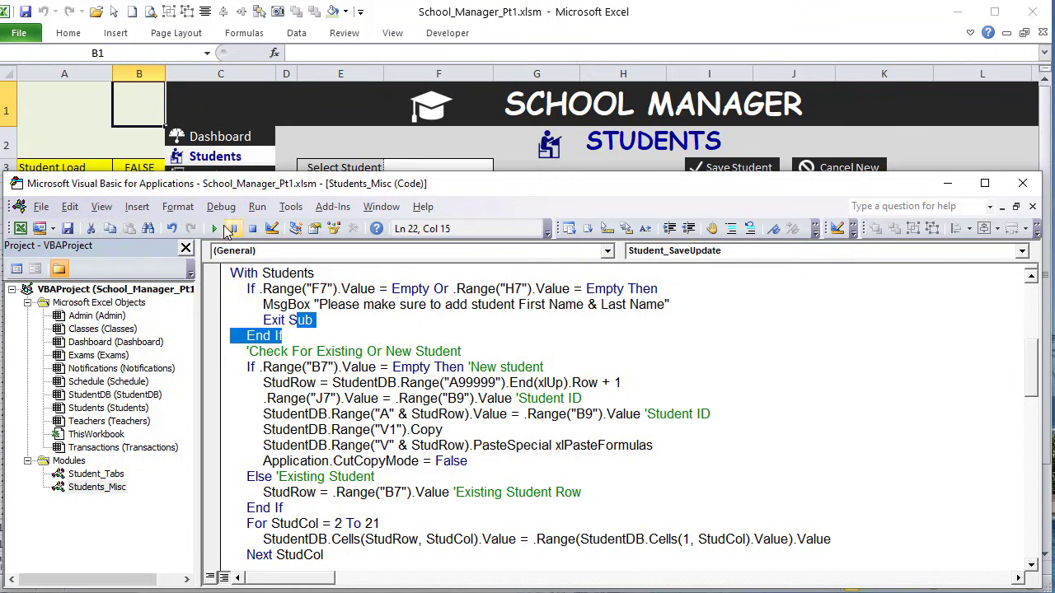
# Step: Save the test student from the form and check the StudentDB record through to the Sorted Names column
pyautogui.click(73, 131)
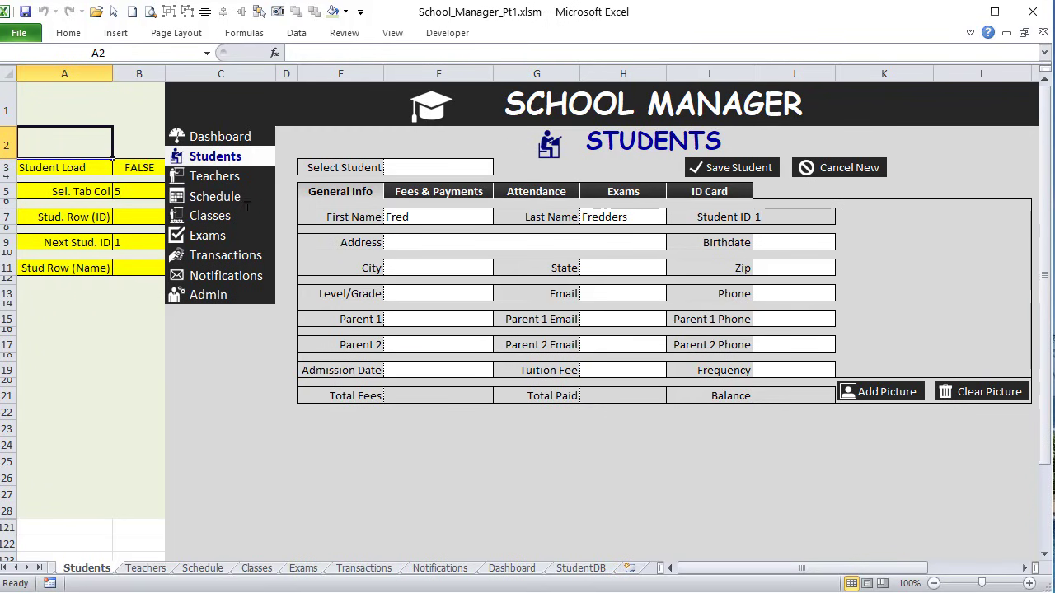
pyautogui.click(737, 168)
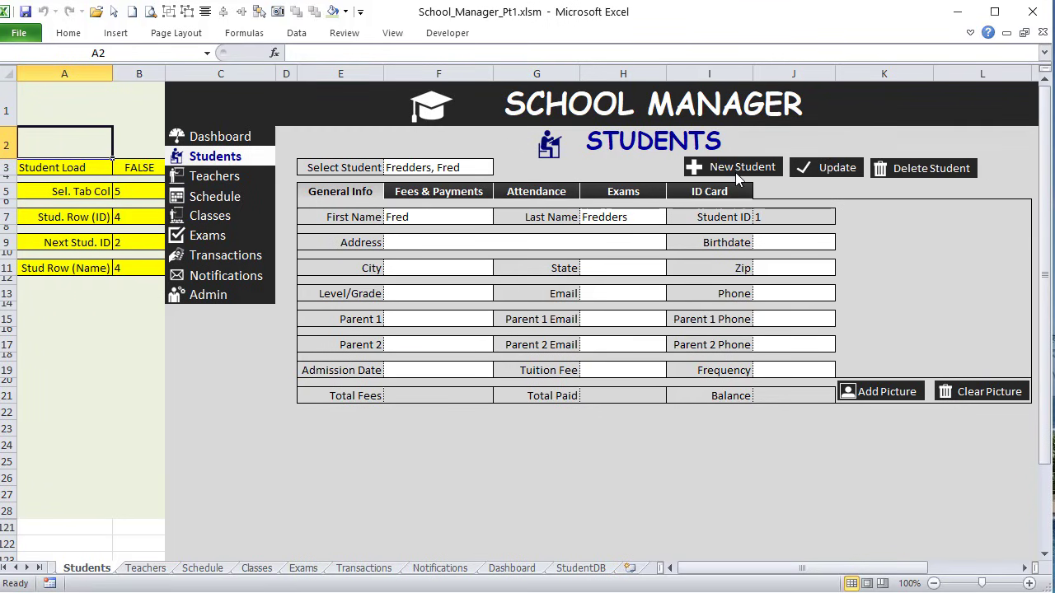
pyautogui.click(585, 564)
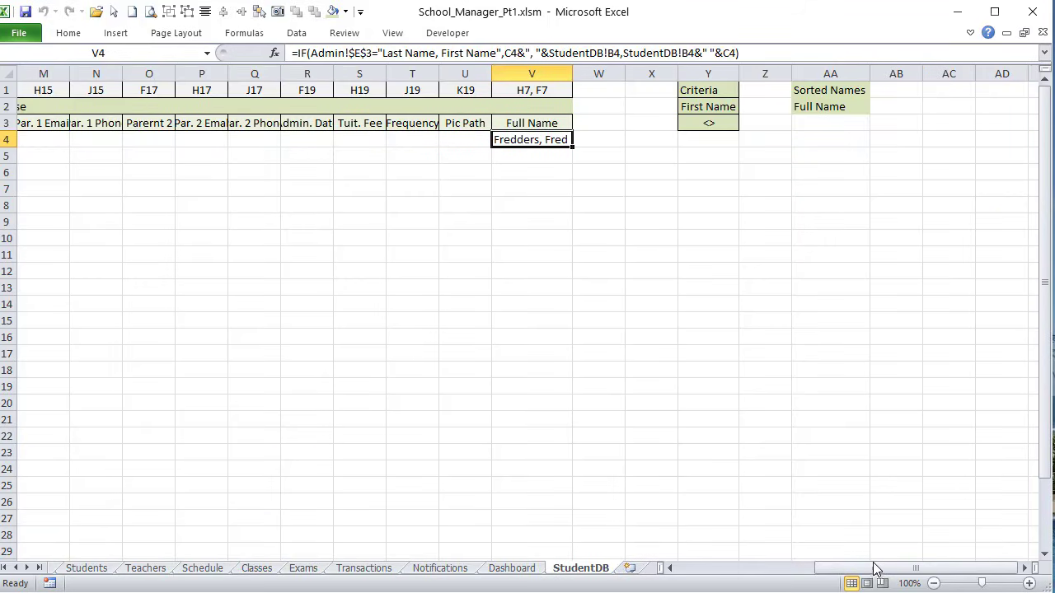
pyautogui.moveTo(871, 572); pyautogui.dragTo(624, 569)
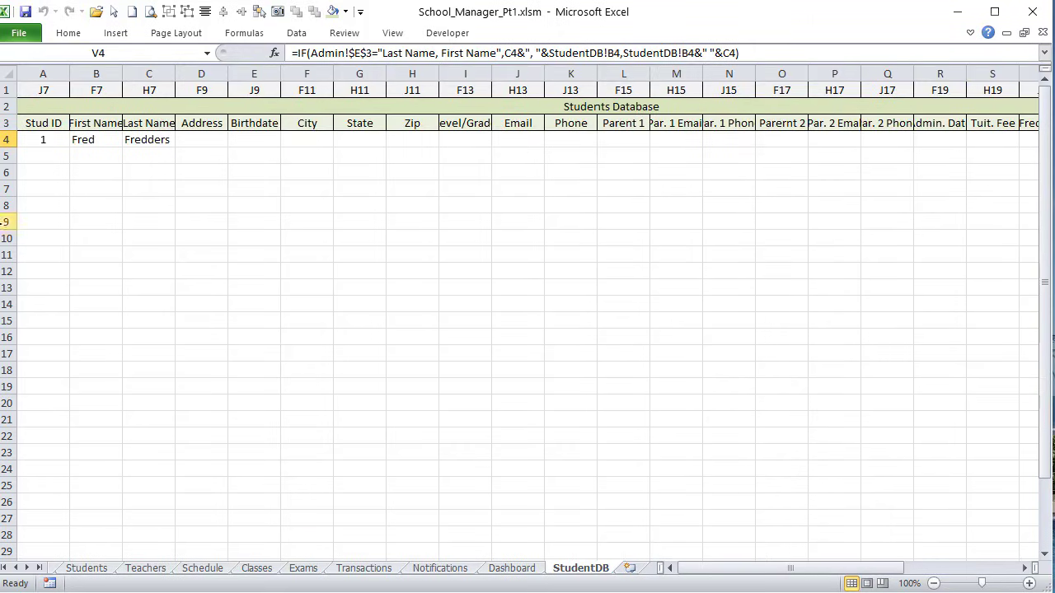
pyautogui.moveTo(57, 139); pyautogui.dragTo(930, 128)
pyautogui.click(929, 138)
pyautogui.moveTo(931, 566); pyautogui.dragTo(987, 567)
pyautogui.click(969, 130)
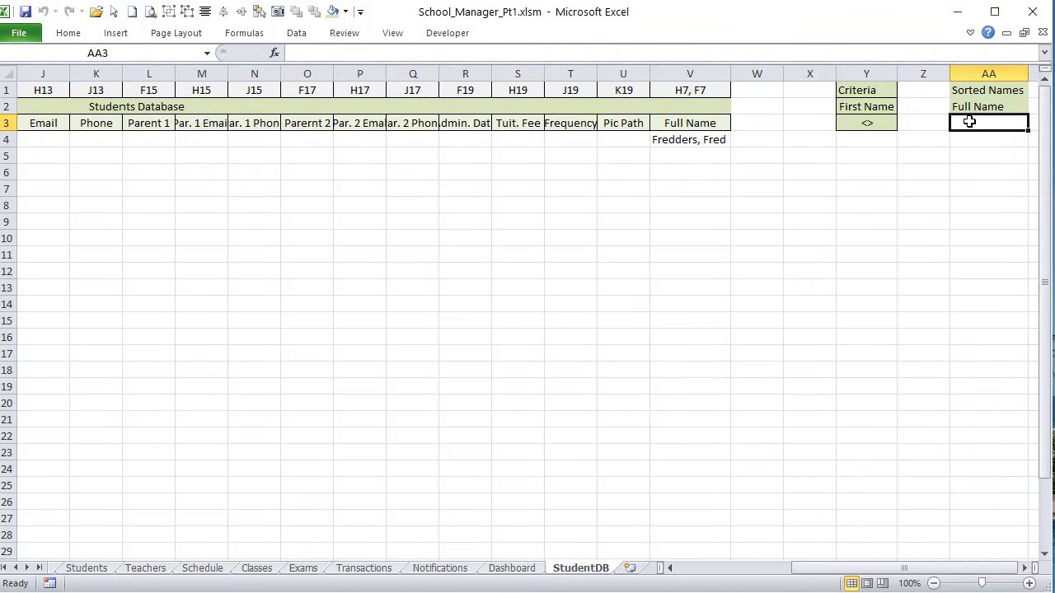
# Step: Add a Student_SortNames call to Student_SaveUpdate after the line that hides NewStudGrp
pyautogui.hotkey('alt', 'F11')
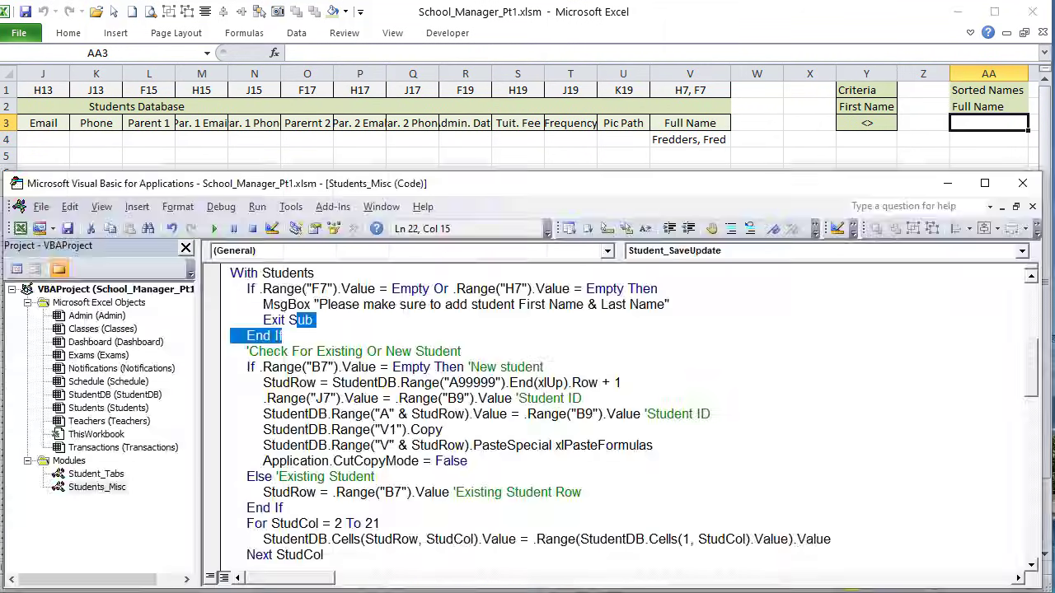
pyautogui.click(315, 333)
pyautogui.scroll(-4, 332, 433)
pyautogui.scroll(-3, 332, 433)
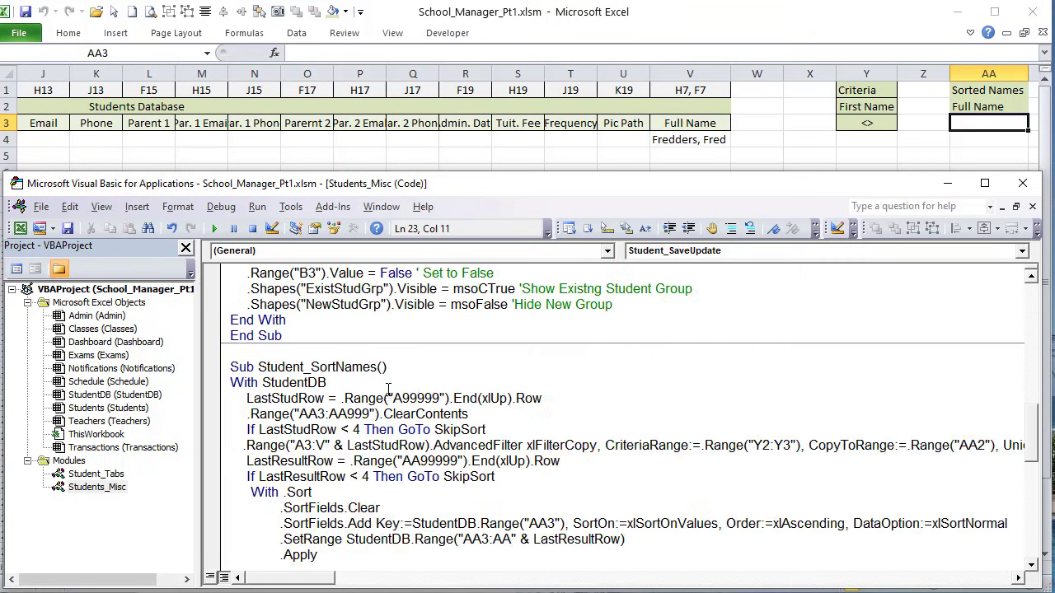
pyautogui.moveTo(378, 366); pyautogui.dragTo(262, 383)
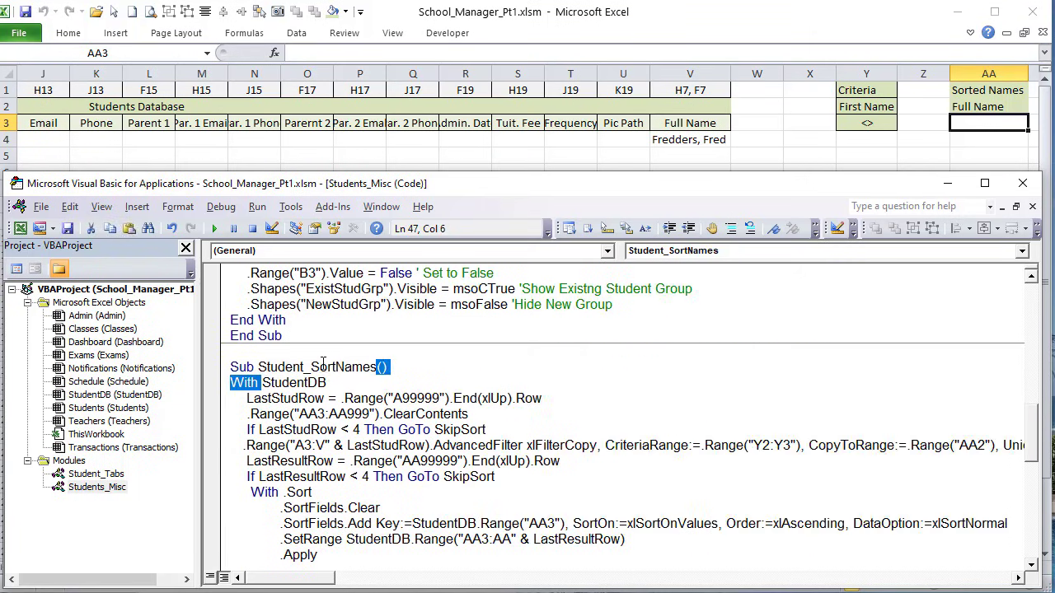
pyautogui.click(248, 367)
pyautogui.moveTo(377, 367); pyautogui.dragTo(259, 368)
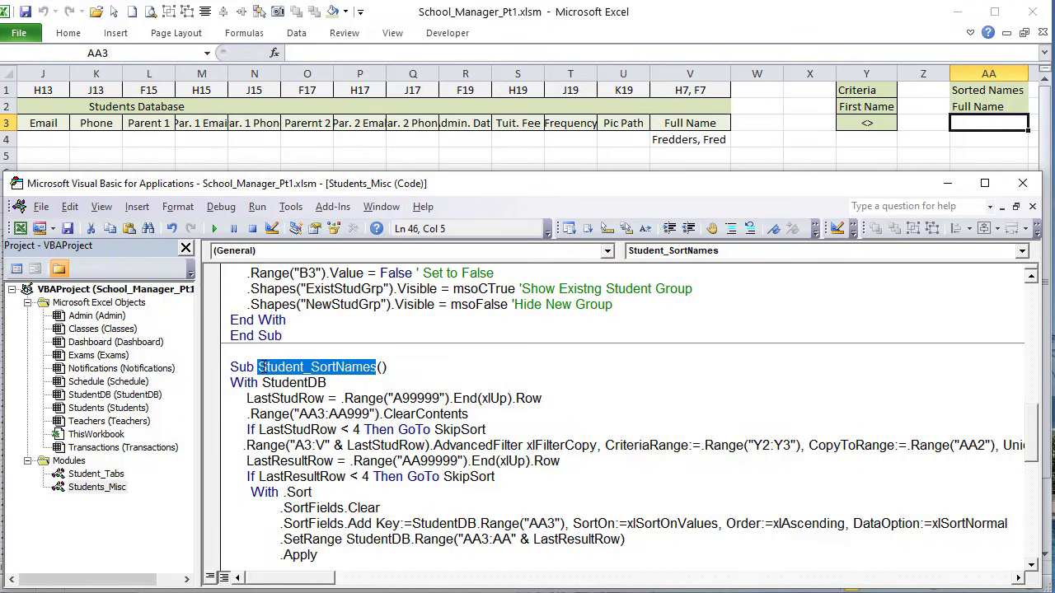
pyautogui.hotkey('ctrl', 'c')
pyautogui.click(660, 301)
pyautogui.press('Return')
pyautogui.hotkey('ctrl', 'v')
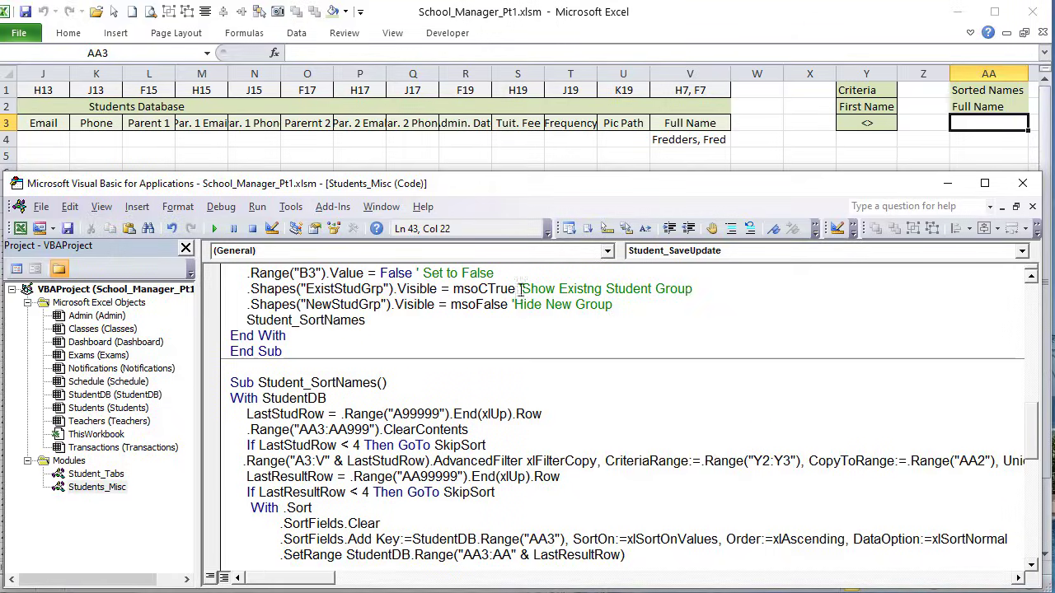
# Step: Assign the Student_SaveUpdate macro to the Update button shapes on the Students sheet
pyautogui.click(453, 155)
pyautogui.click(89, 569)
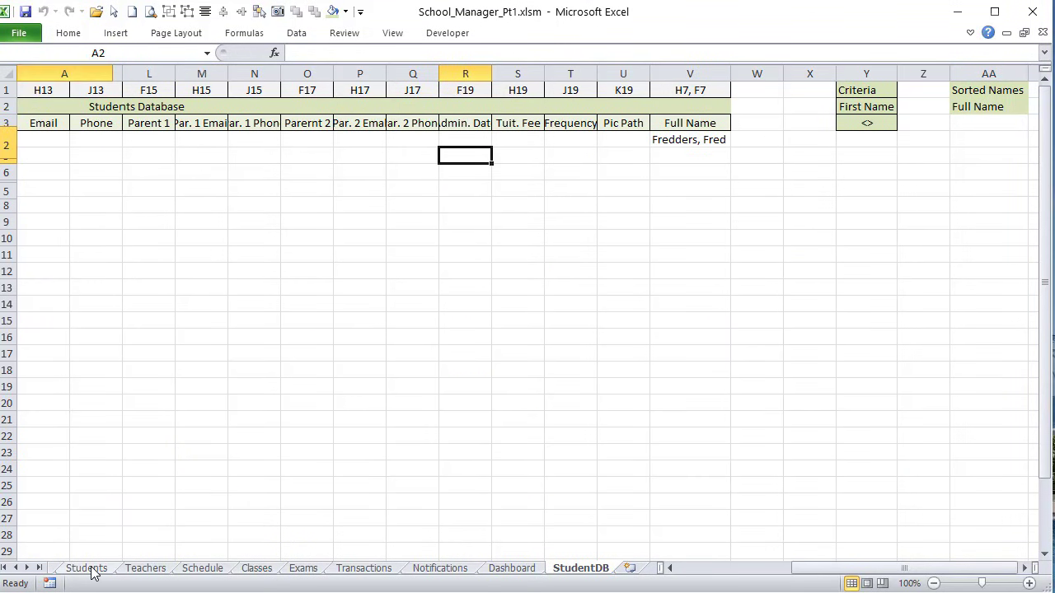
pyautogui.click(820, 170)
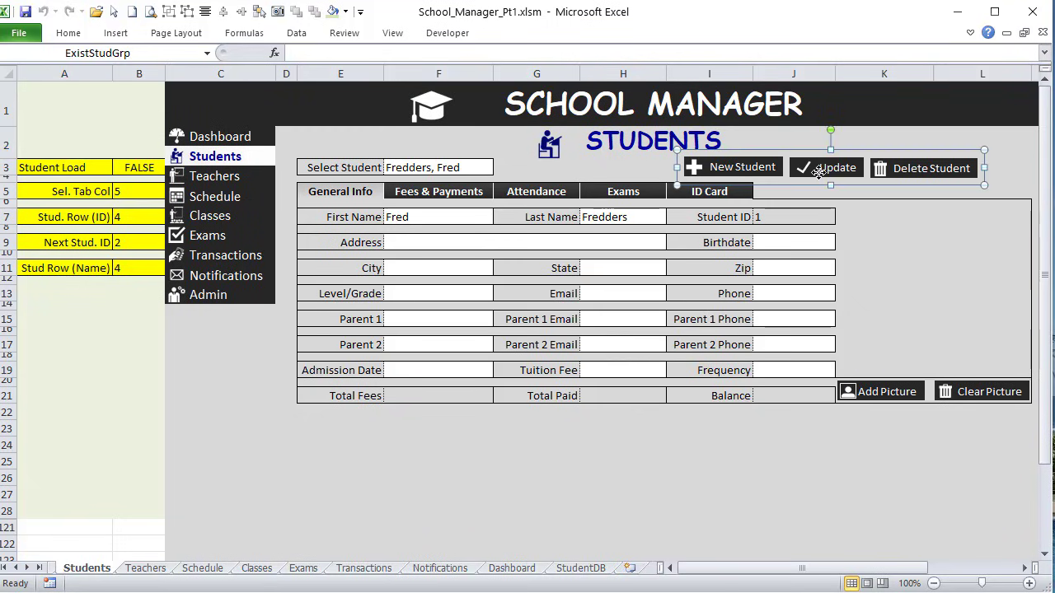
pyautogui.click(809, 170)
pyautogui.keyDown('ctrl'); pyautogui.click(827, 166); pyautogui.keyUp('ctrl')
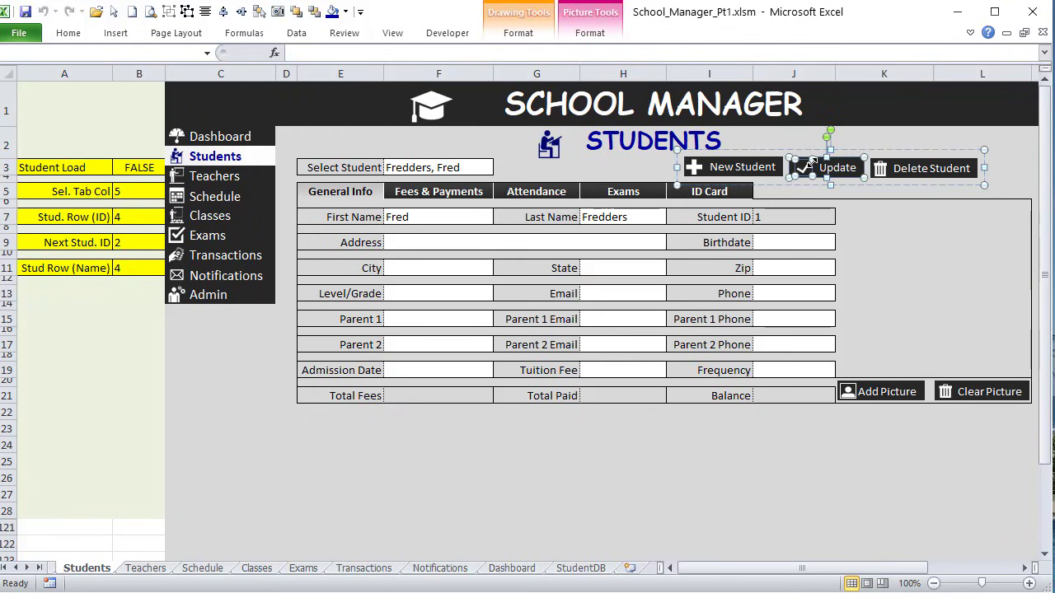
pyautogui.rightClick(812, 162)
pyautogui.press('Up')
pyautogui.press('Up')
pyautogui.press('Up')
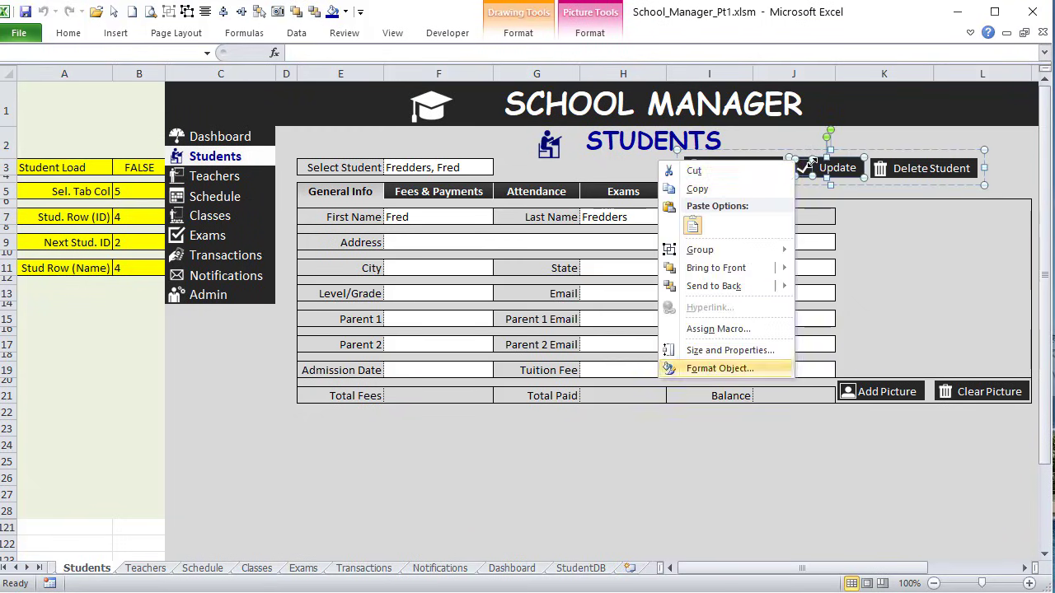
pyautogui.press('Return')
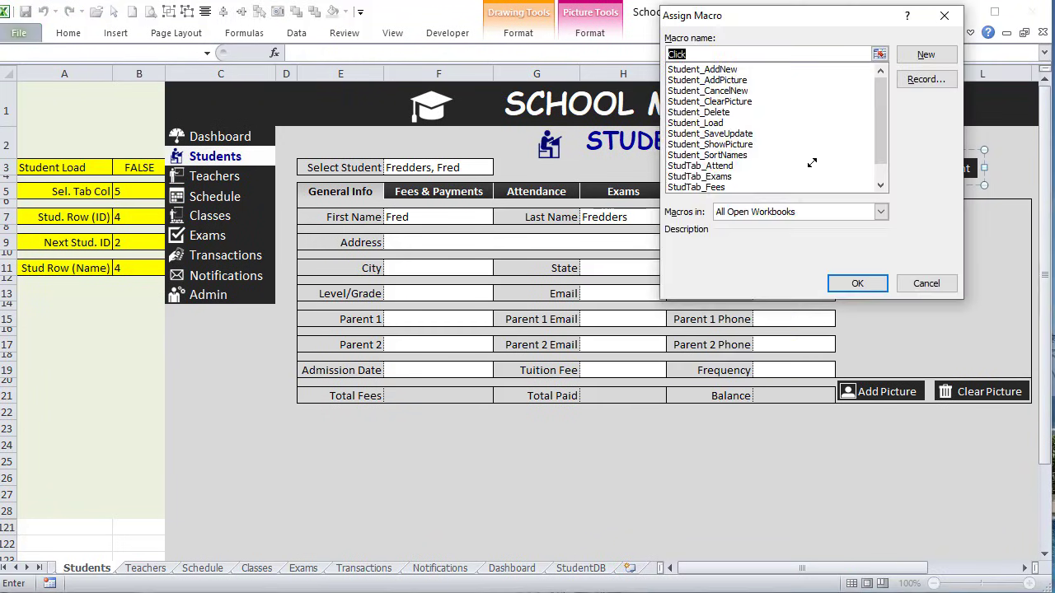
pyautogui.click(749, 134)
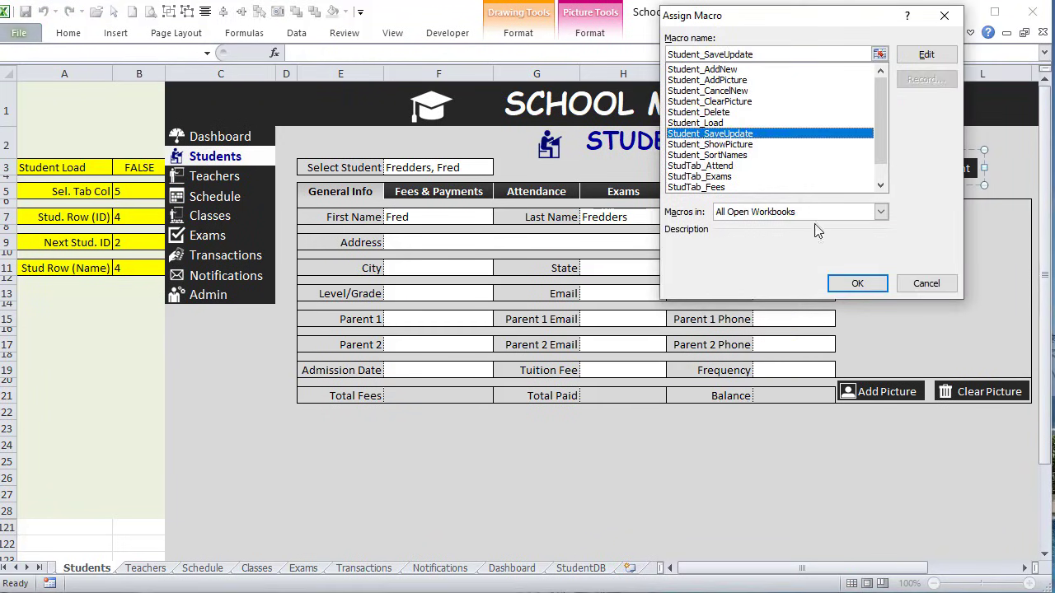
pyautogui.click(860, 283)
# Step: Update the test student's record and check the names offered in the Select Student list
pyautogui.click(841, 178)
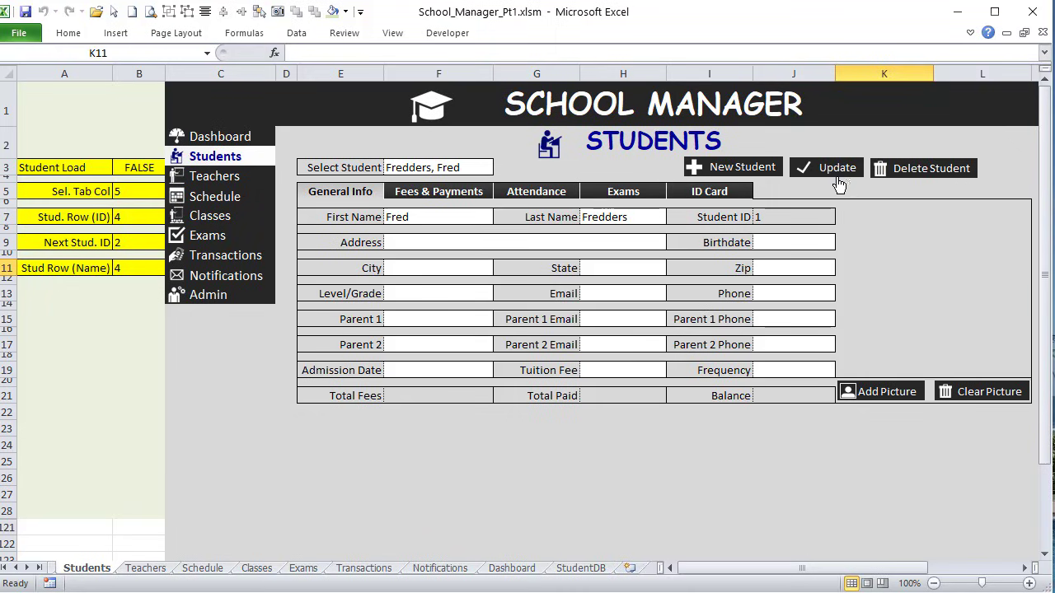
pyautogui.click(487, 169)
pyautogui.click(500, 167)
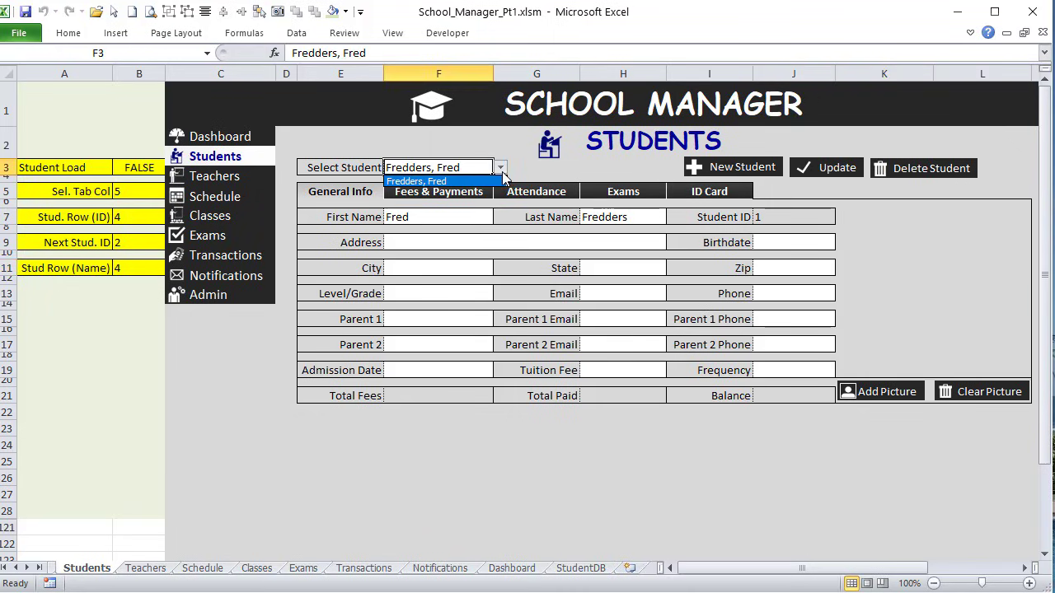
# Step: Reselect the test student and check the Sorted Names column on StudentDB against the Full Name column
pyautogui.click(491, 181)
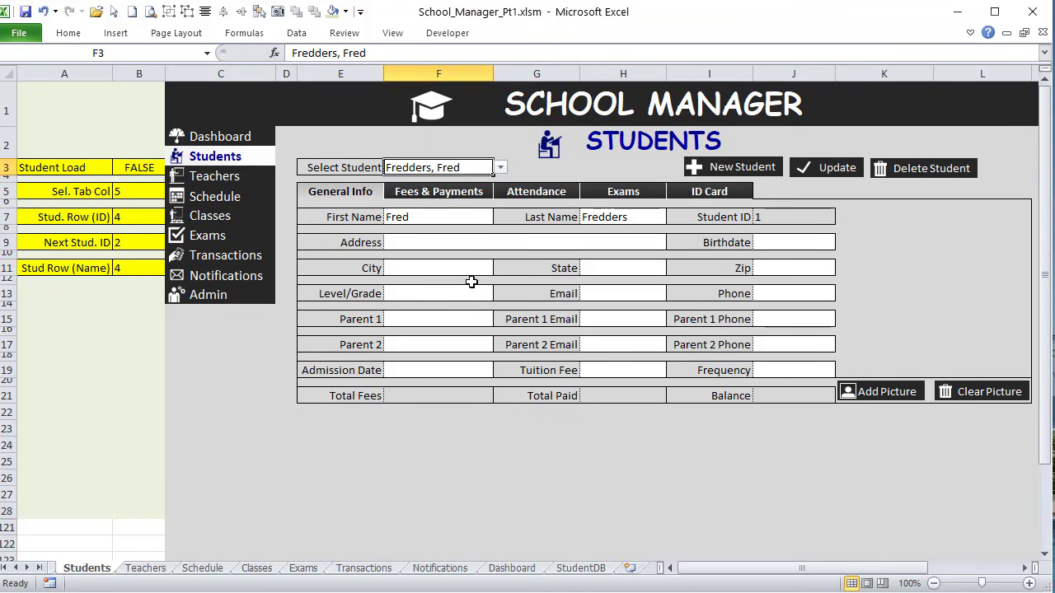
pyautogui.click(585, 568)
pyautogui.click(1005, 125)
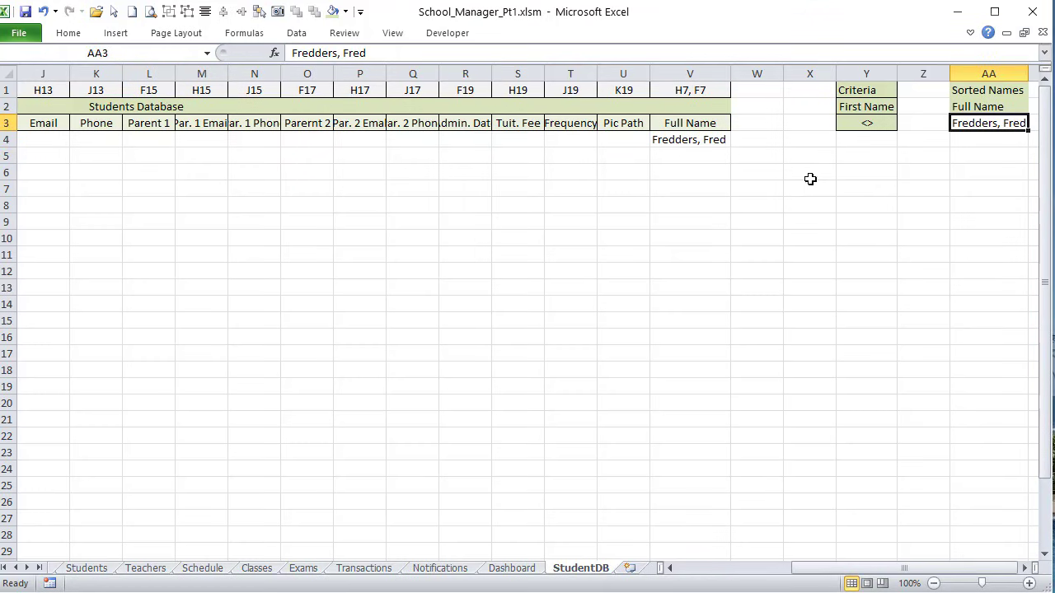
pyautogui.click(87, 569)
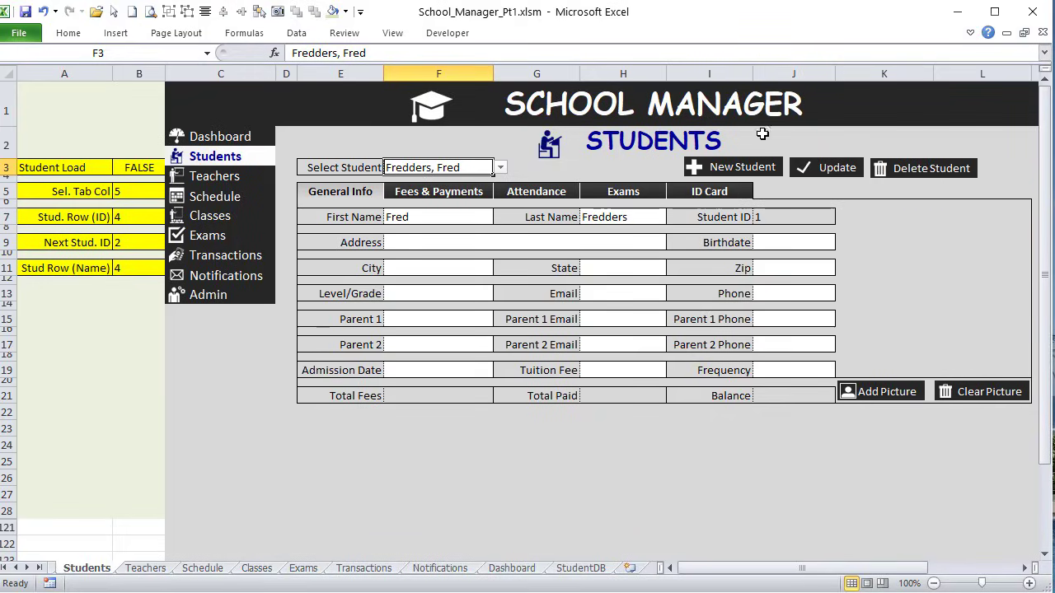
# Step: Create a new student on the General Info page with first name Abe and last name Lincoln, and save it
pyautogui.click(697, 167)
pyautogui.click(410, 216)
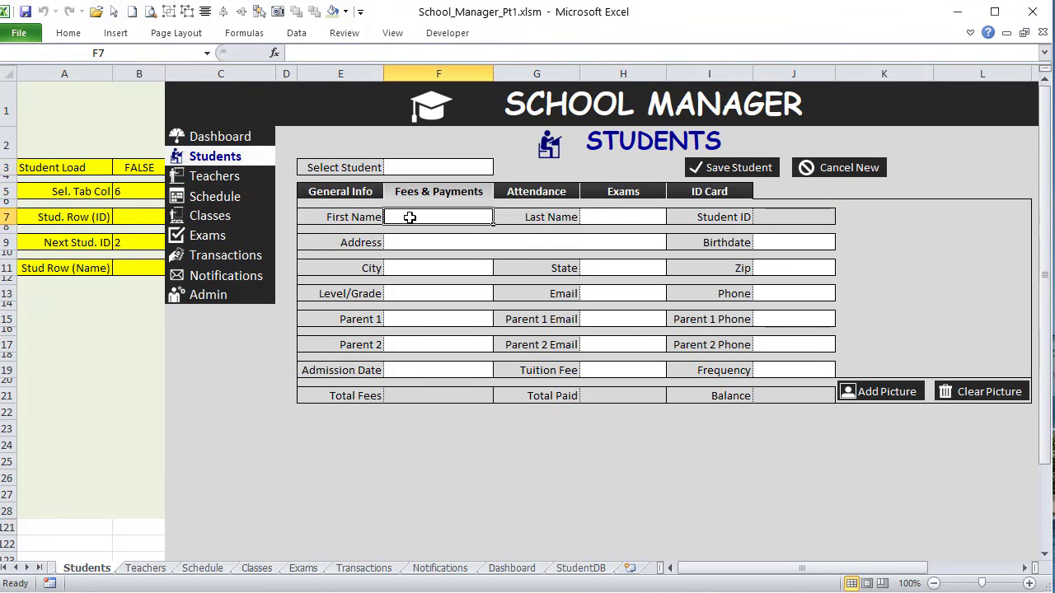
pyautogui.click(340, 191)
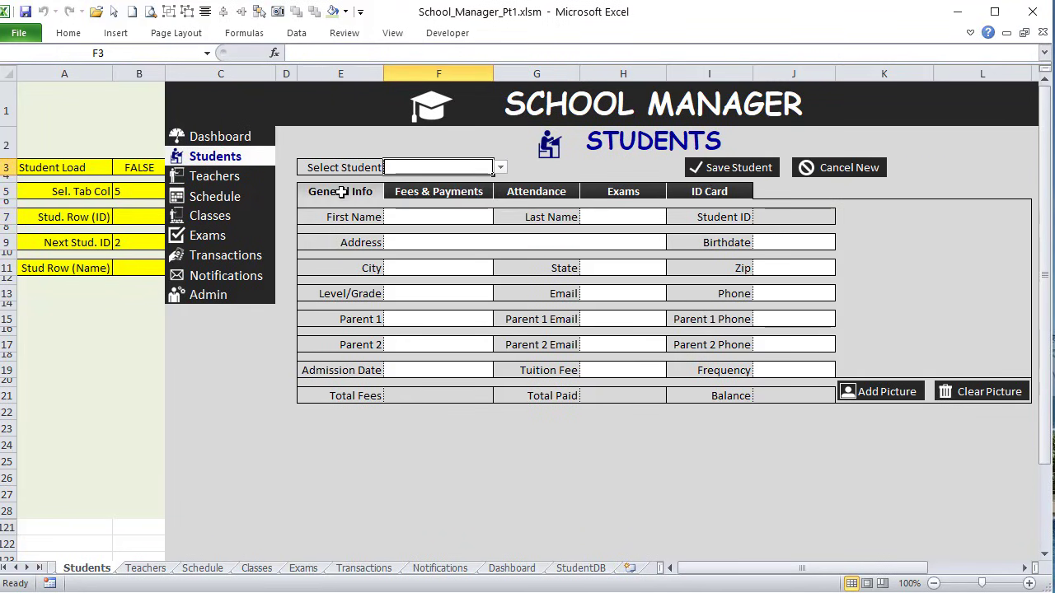
pyautogui.click(436, 223)
pyautogui.write('Abe')
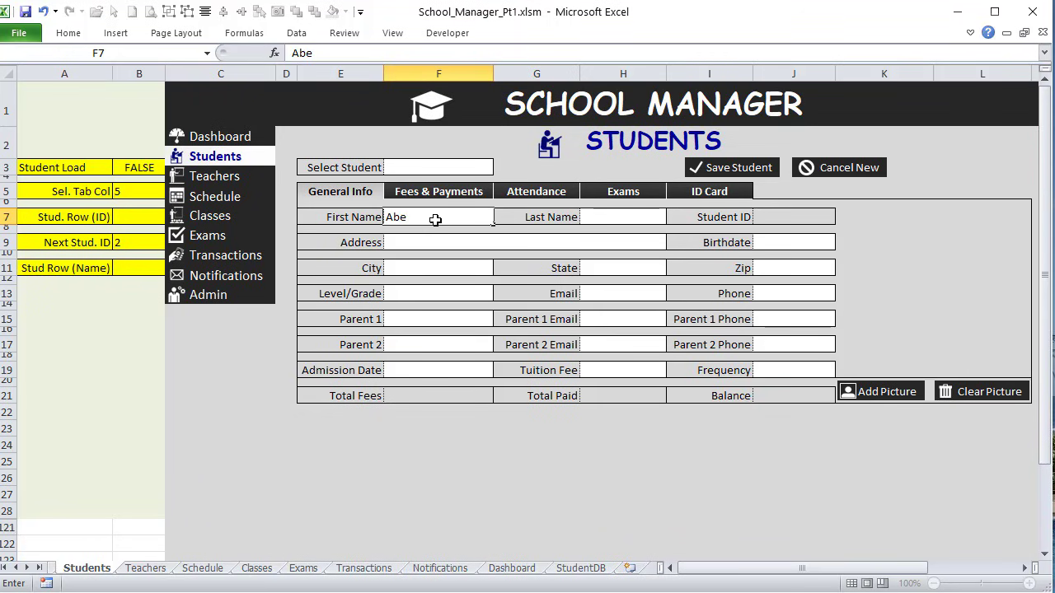
pyautogui.press('Tab')
pyautogui.write('Lincoln')
pyautogui.press('Tab')
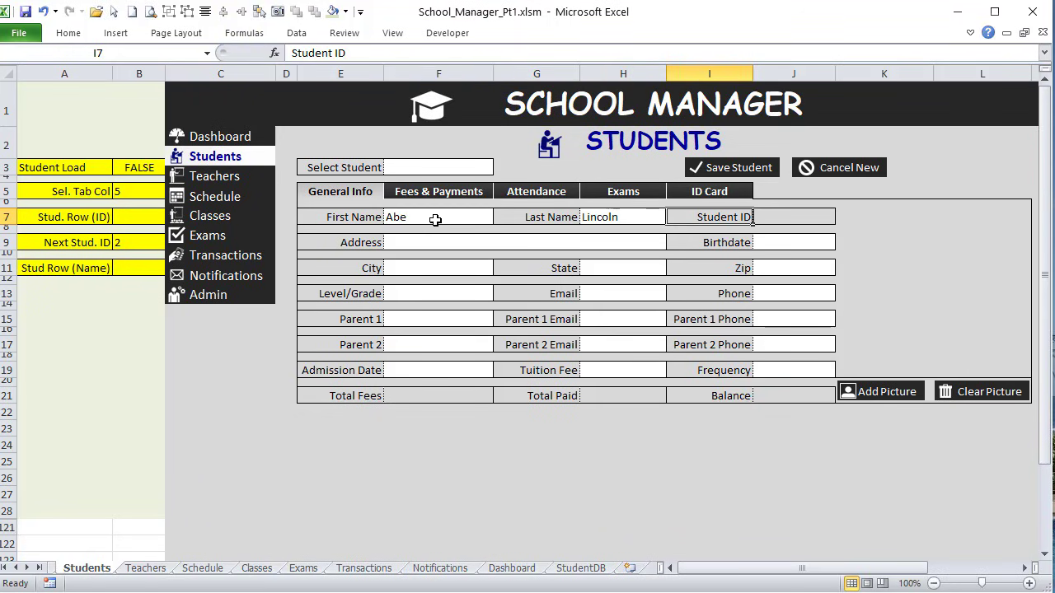
pyautogui.click(725, 168)
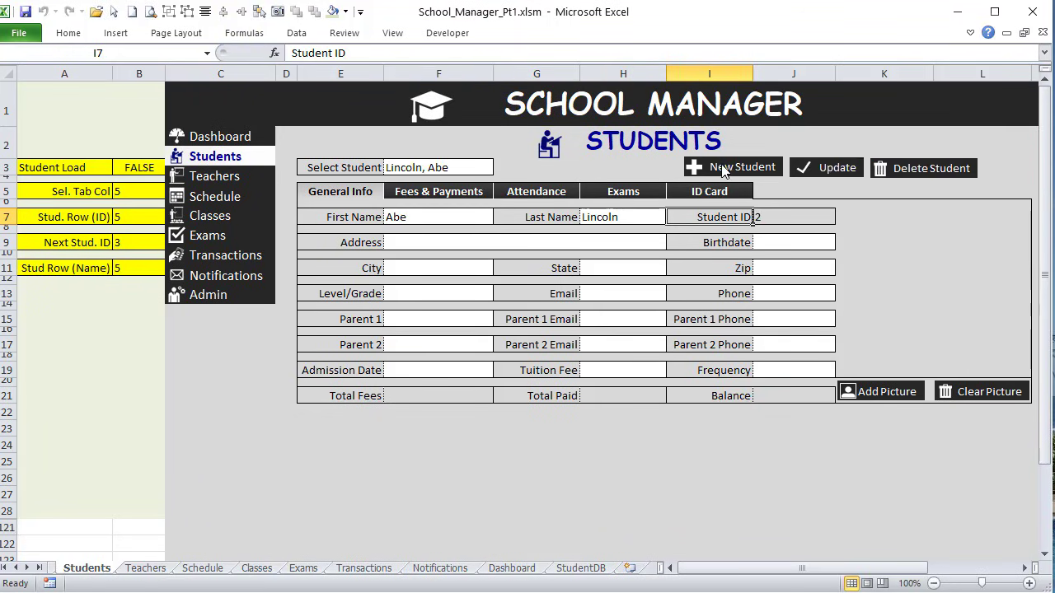
# Step: Check the names offered in the Select Student list and pick the first test student
pyautogui.click(478, 169)
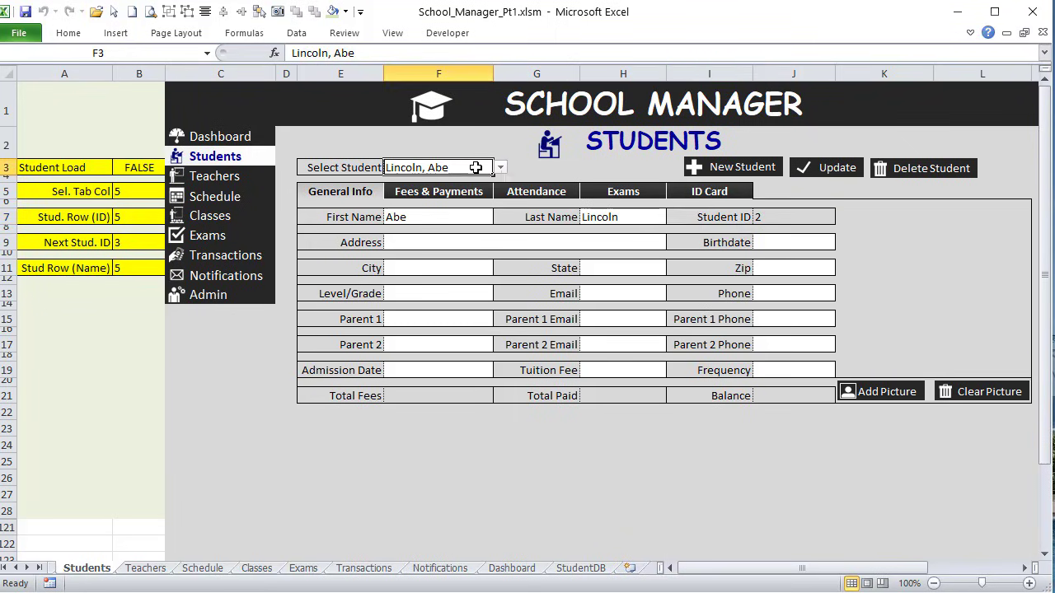
pyautogui.click(500, 168)
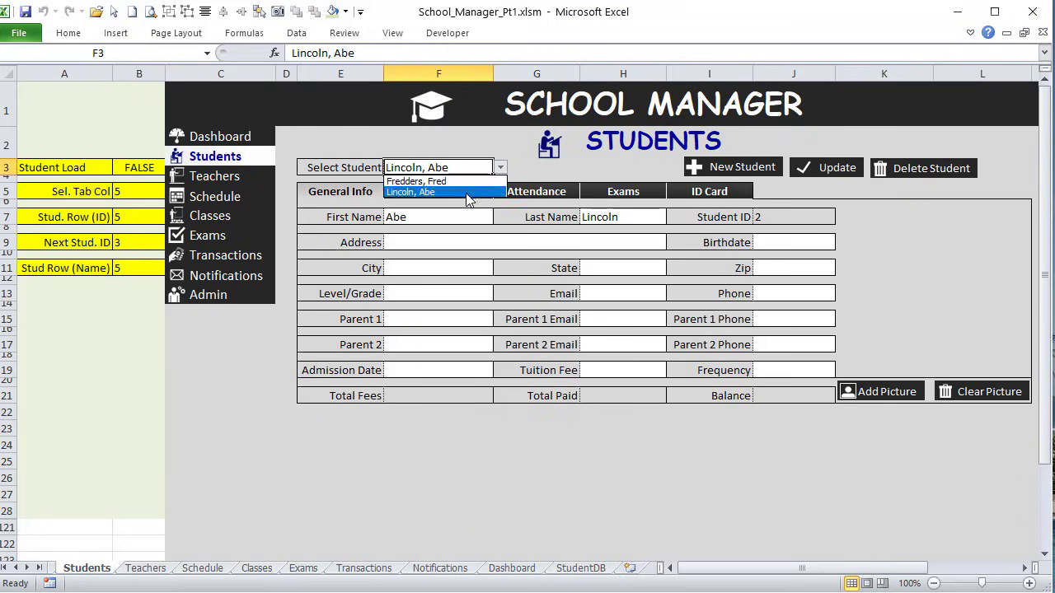
pyautogui.click(425, 181)
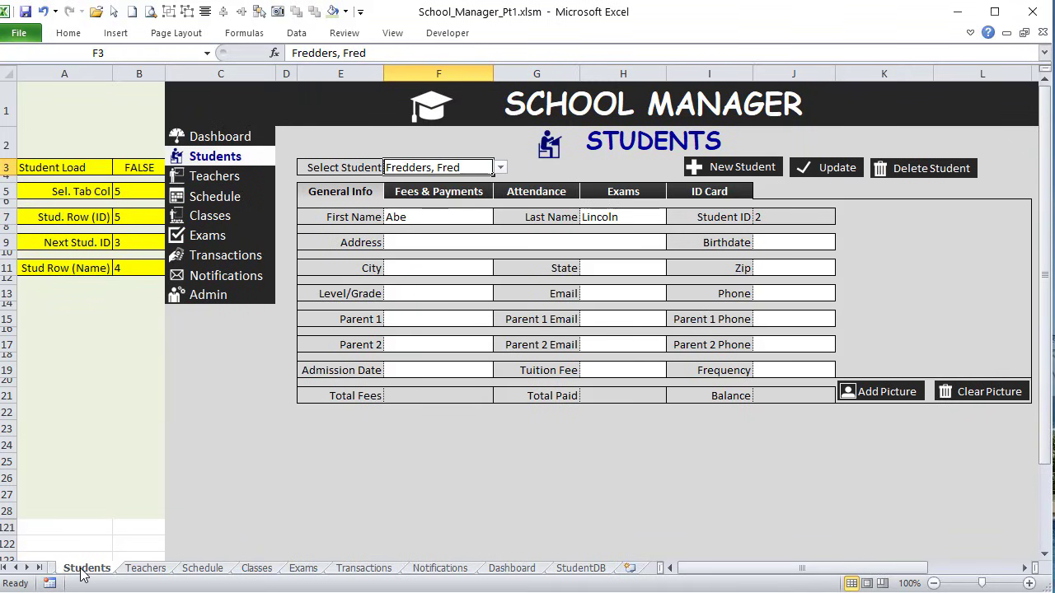
# Step: Set View Names By on the Admin sheet to First Name Last Name
pyautogui.click(15, 568)
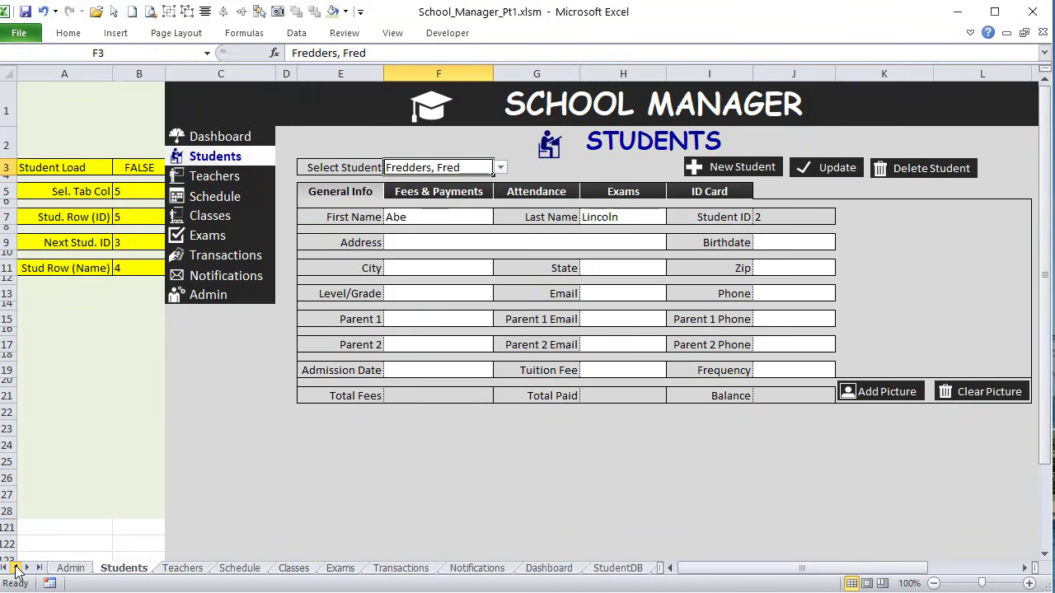
pyautogui.click(71, 568)
pyautogui.click(231, 124)
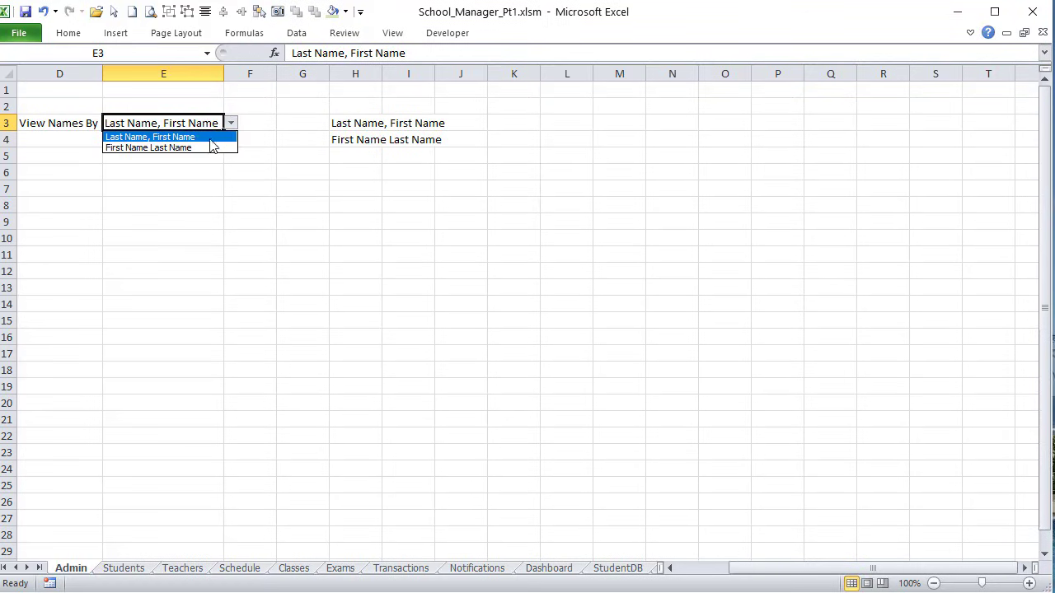
pyautogui.click(209, 151)
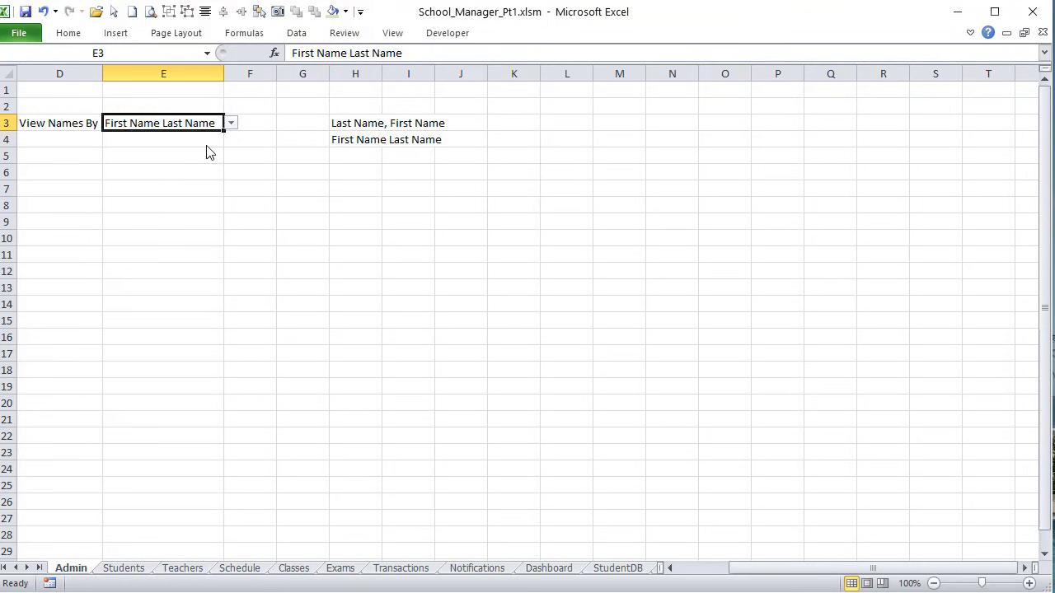
# Step: Update the open student's record on the Students sheet and try the entries in the Select Student list
pyautogui.click(123, 568)
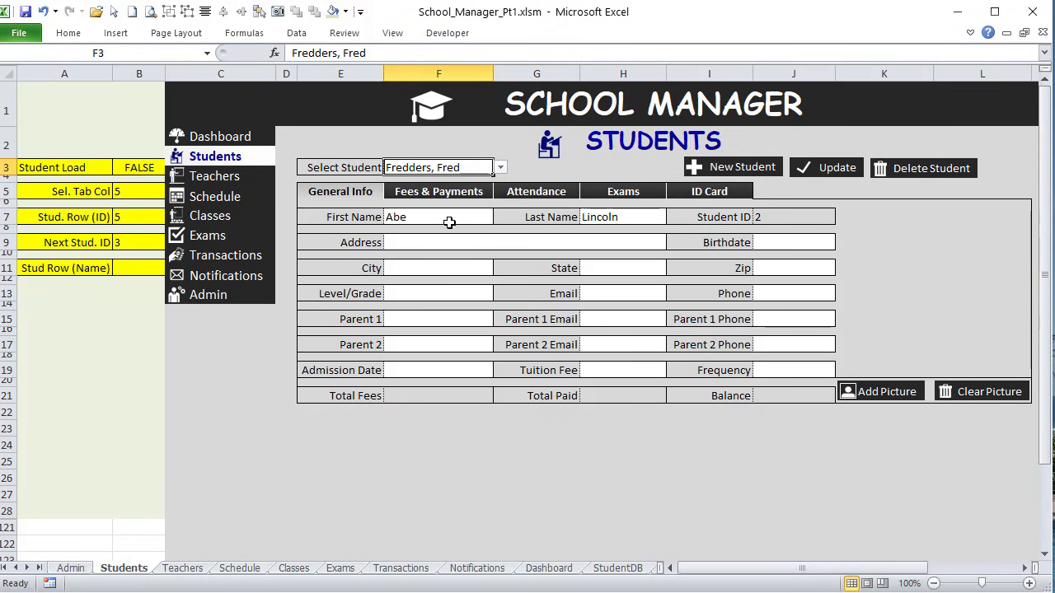
pyautogui.click(816, 170)
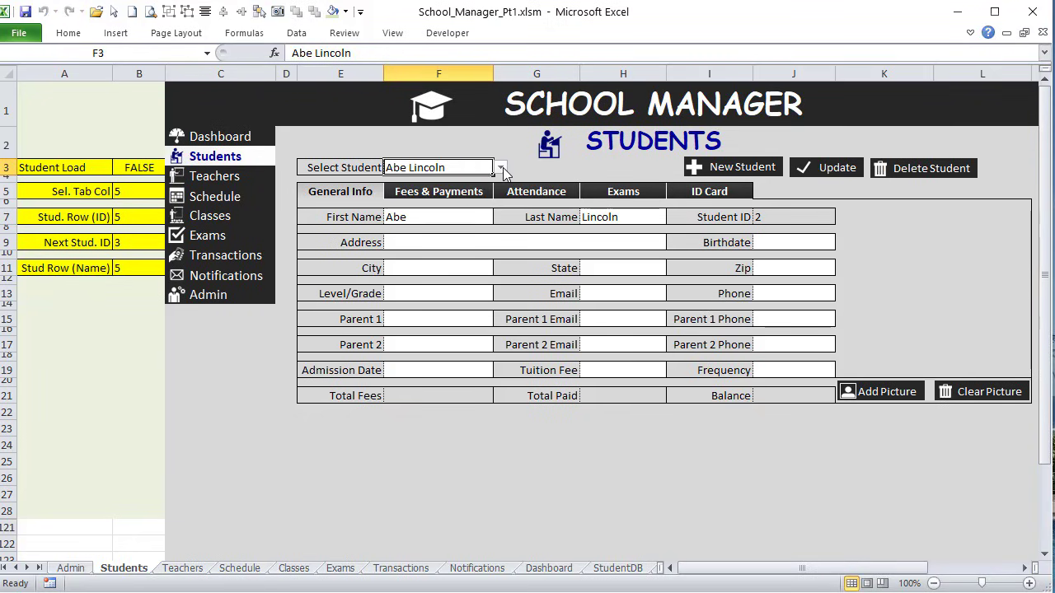
pyautogui.click(500, 167)
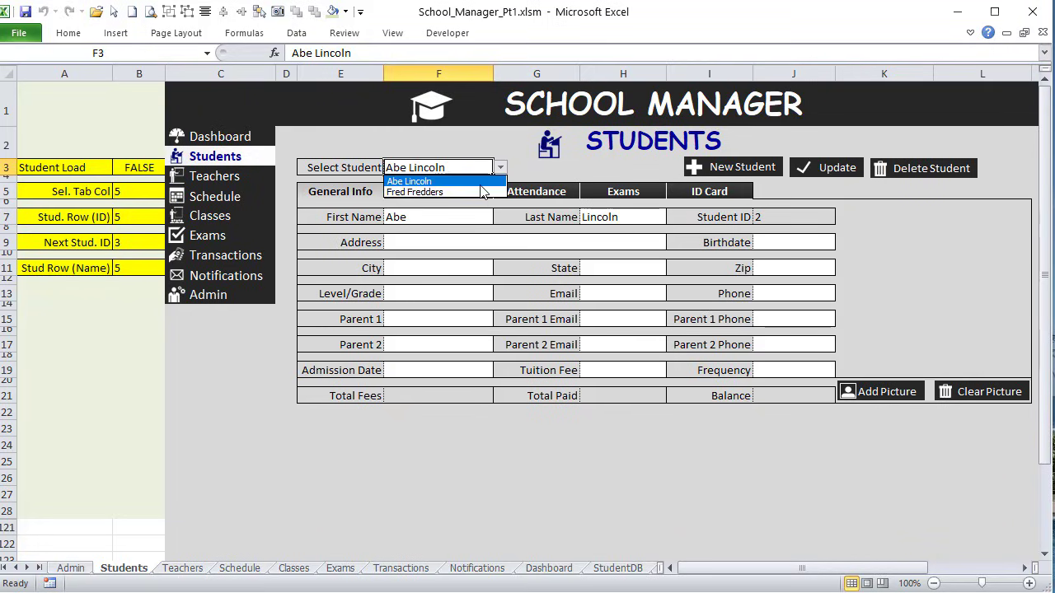
pyautogui.click(484, 189)
pyautogui.click(500, 167)
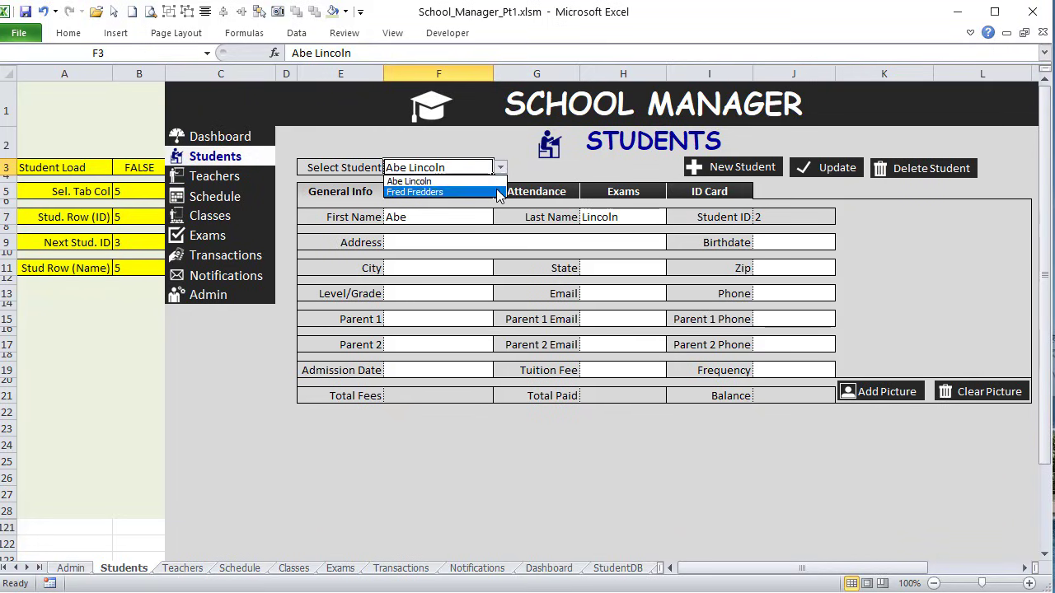
pyautogui.click(496, 191)
pyautogui.click(500, 167)
pyautogui.click(492, 191)
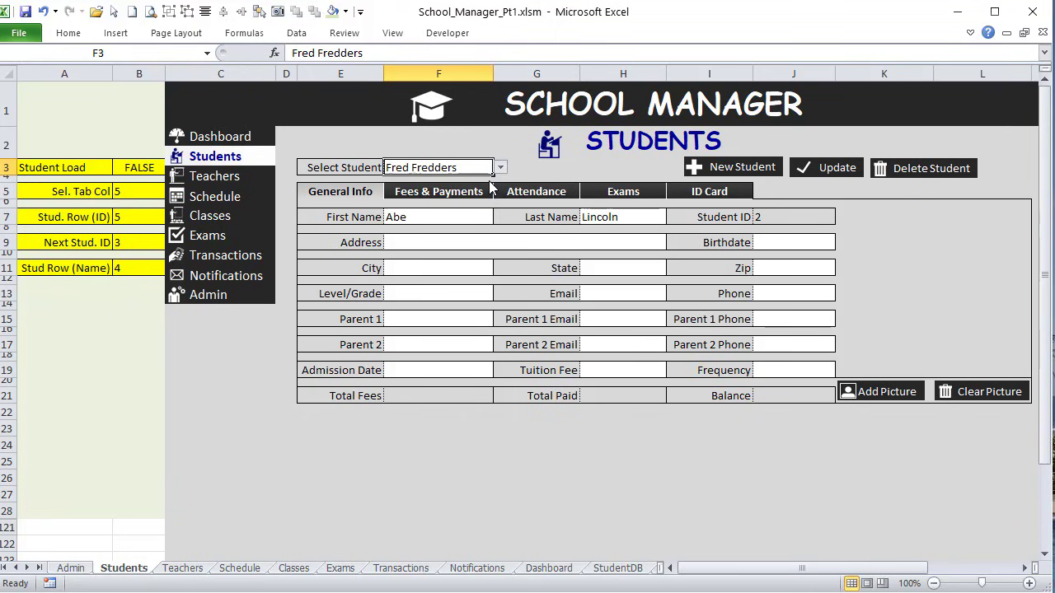
pyautogui.click(301, 297)
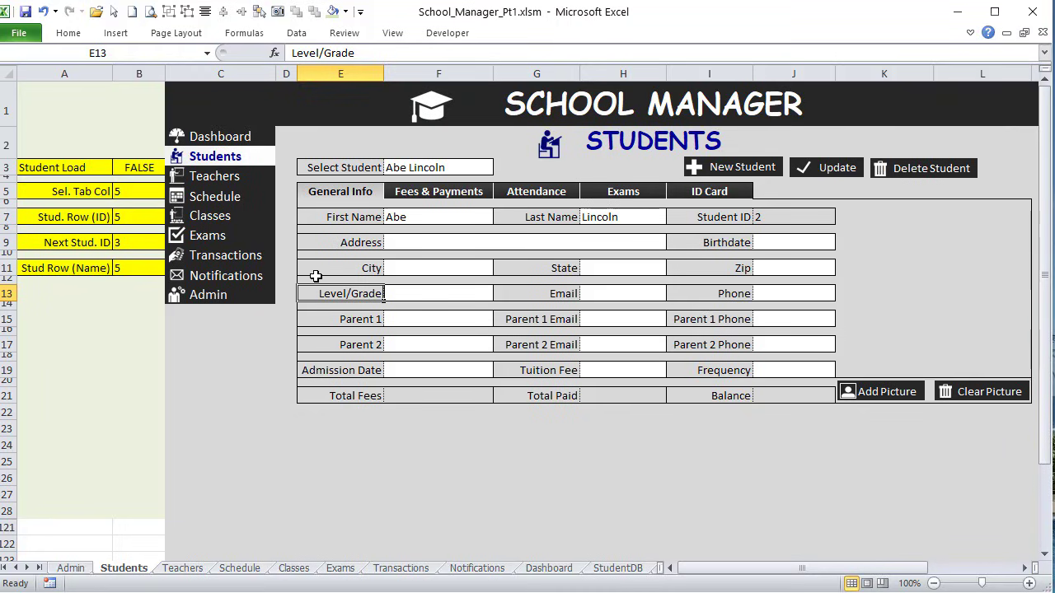
pyautogui.moveTo(837, 575); pyautogui.dragTo(852, 575)
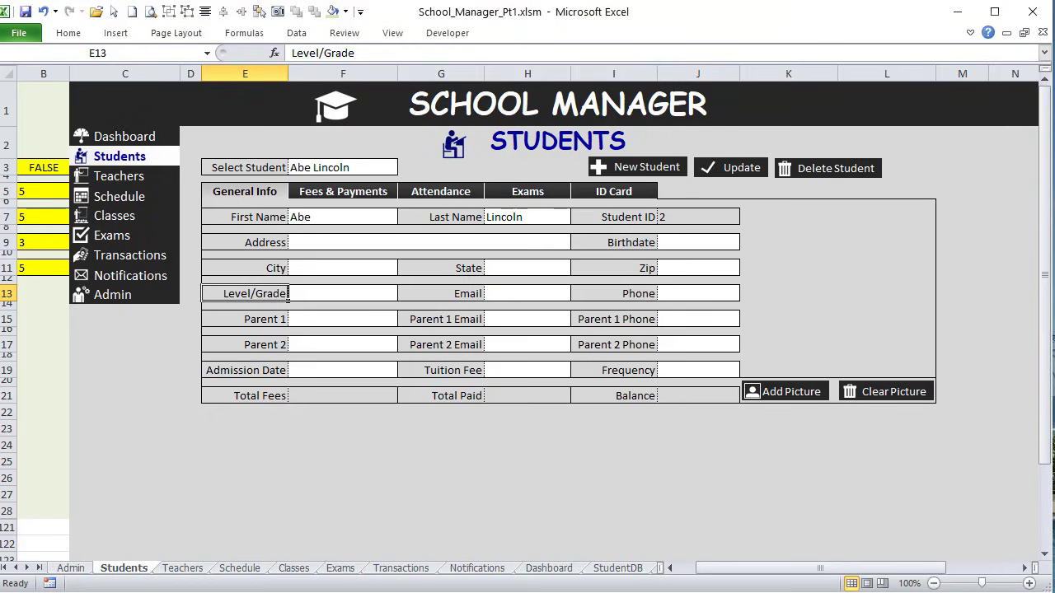
# Step: Switch to OneNote and review the School Manager component checklist from Admin through to Dashboard
pyautogui.hotkey('alt', 'Tab')
pyautogui.scroll(-3, 268, 431)
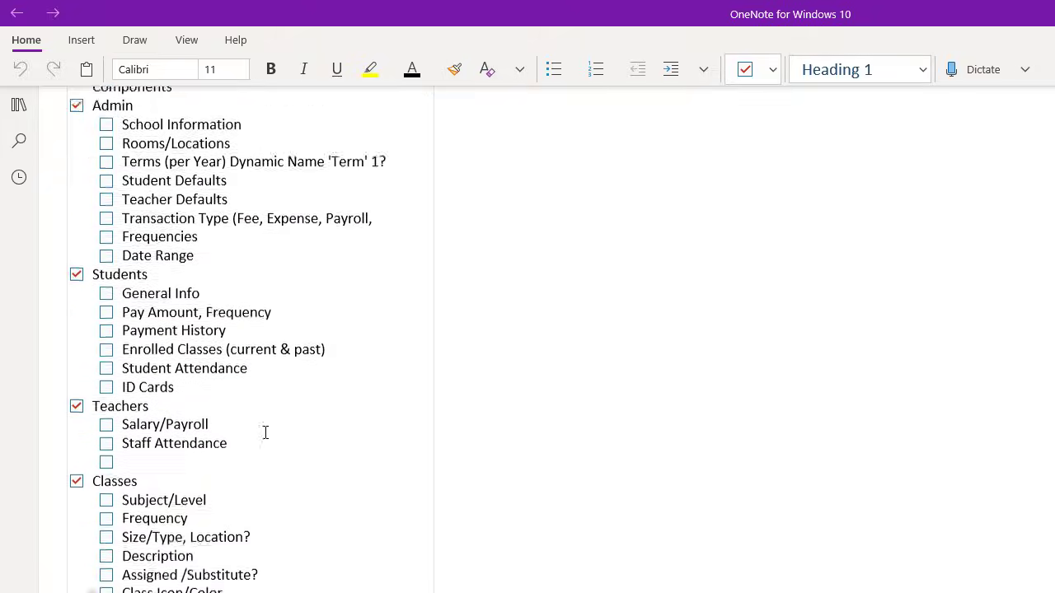
pyautogui.scroll(3, 266, 433)
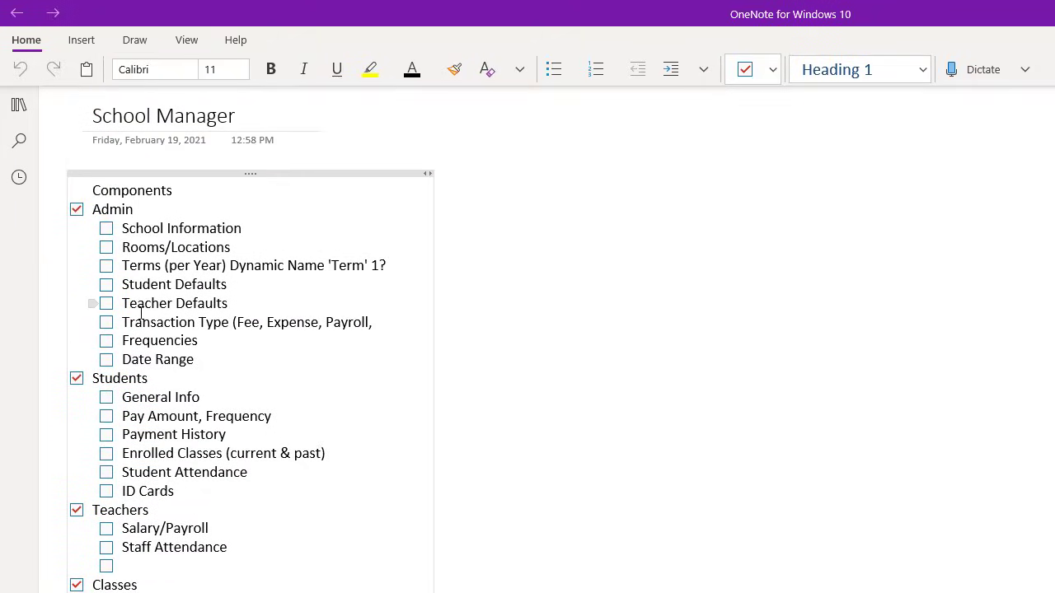
pyautogui.scroll(-4, 140, 313)
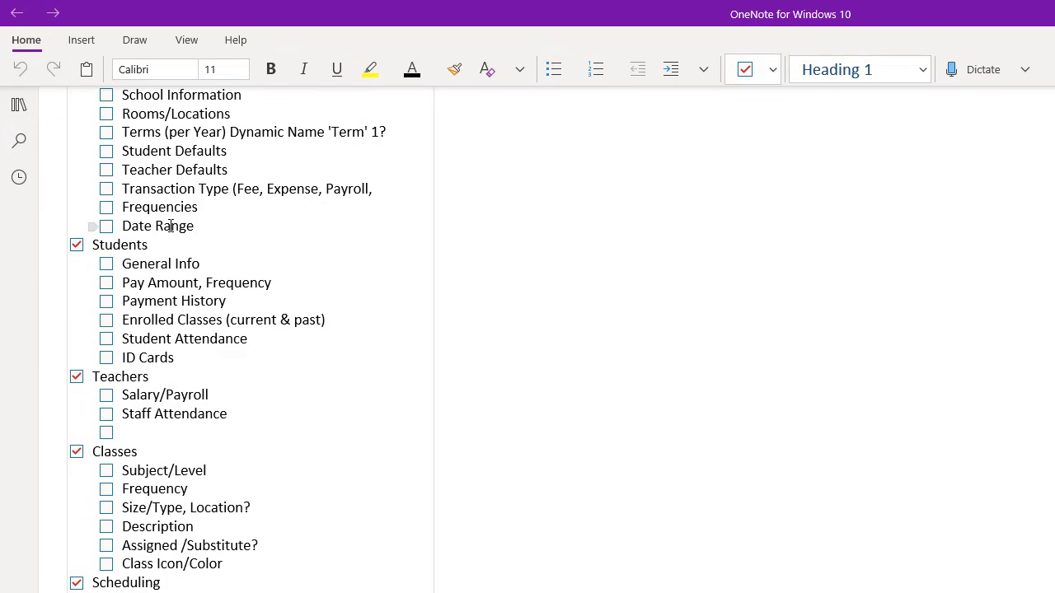
pyautogui.scroll(-4, 188, 262)
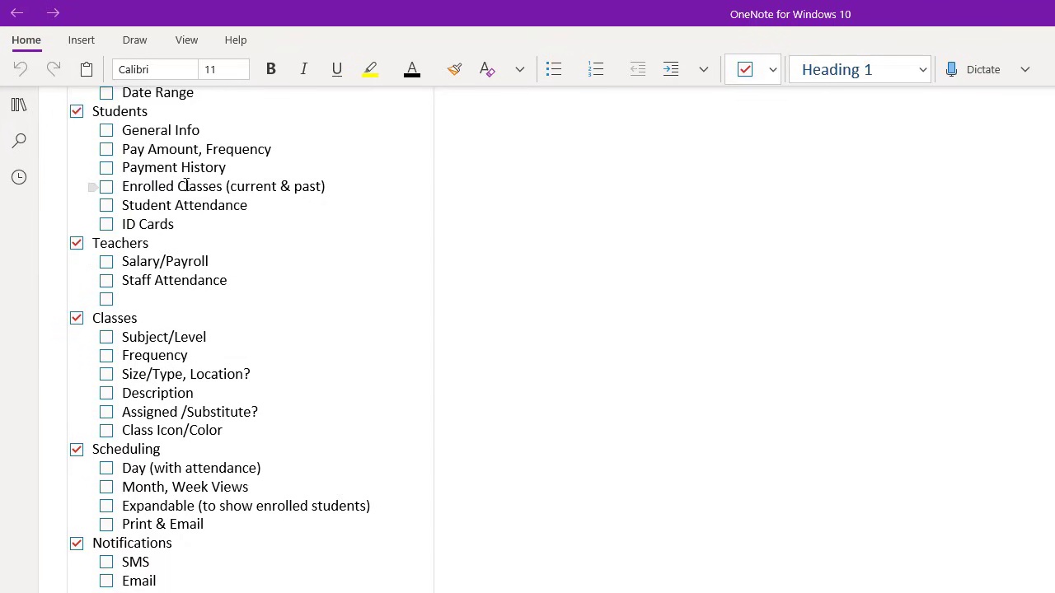
pyautogui.scroll(-4, 173, 212)
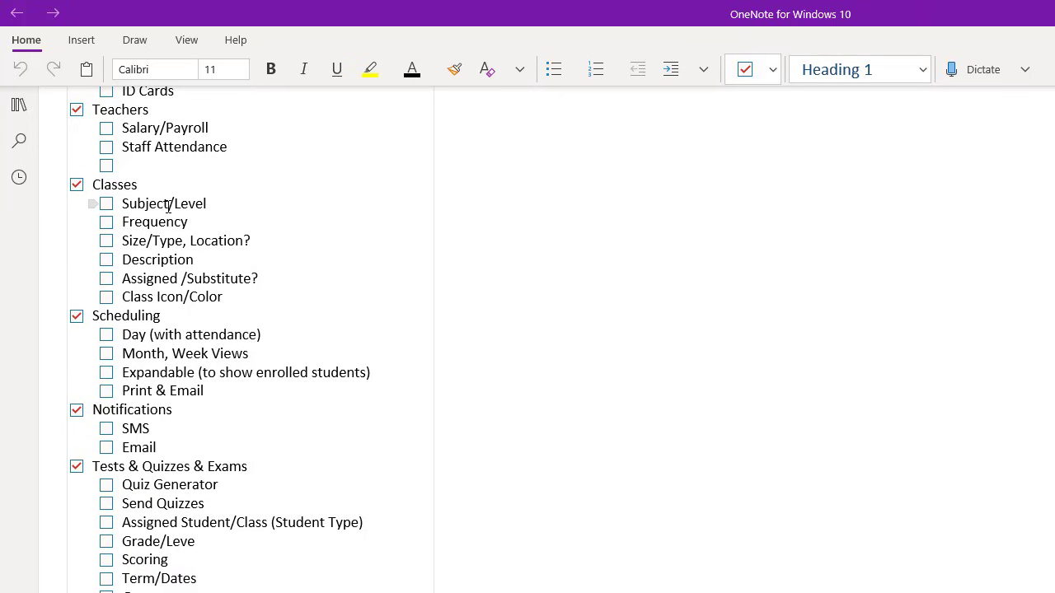
pyautogui.scroll(-4, 166, 211)
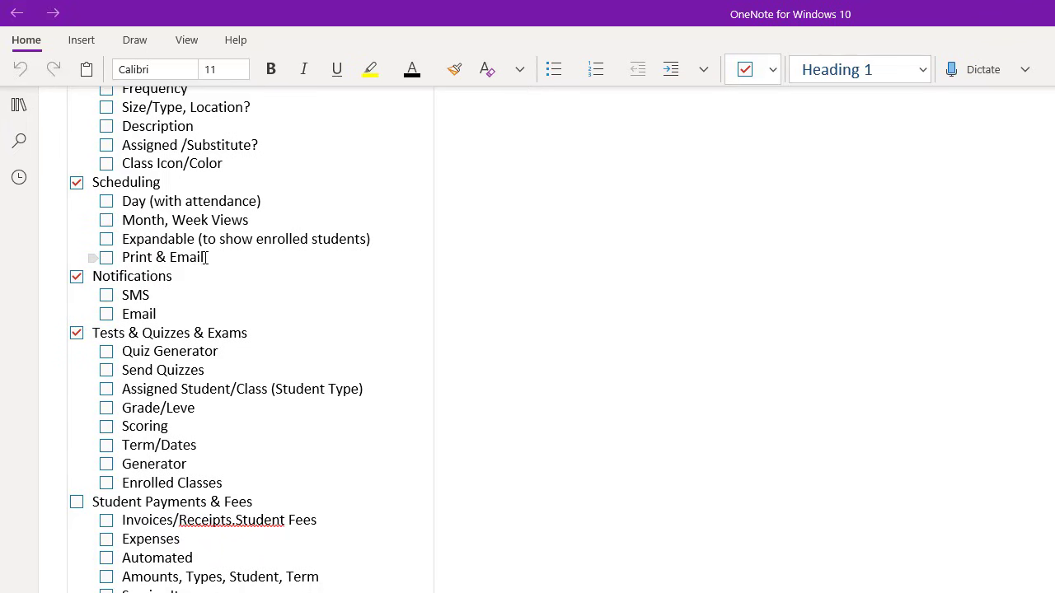
pyautogui.scroll(-7, 198, 272)
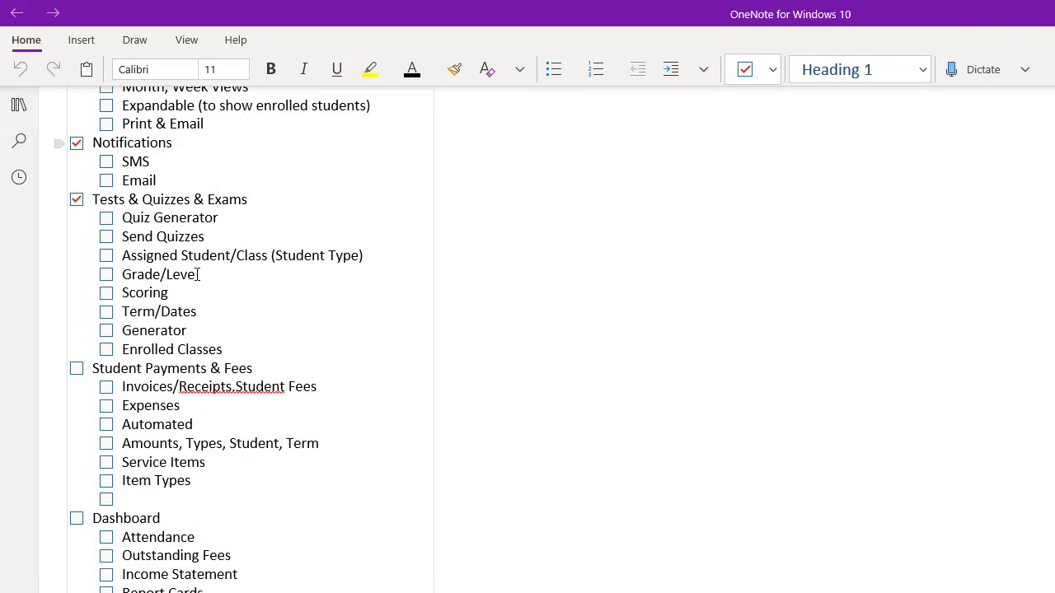
pyautogui.scroll(3, 196, 275)
pyautogui.scroll(-4, 185, 326)
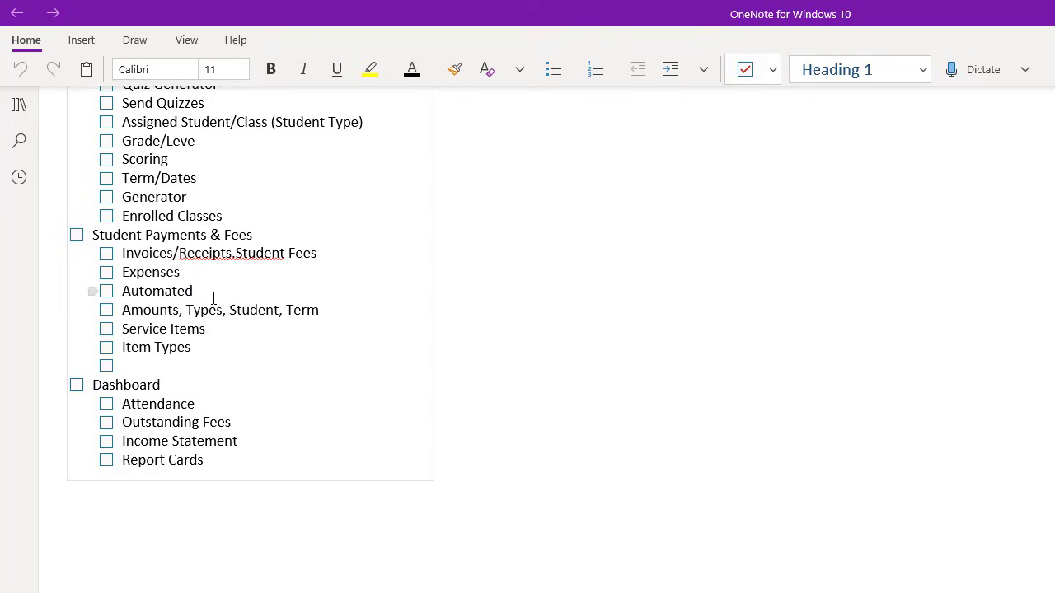
pyautogui.scroll(-1, 216, 367)
pyautogui.scroll(-3, 216, 367)
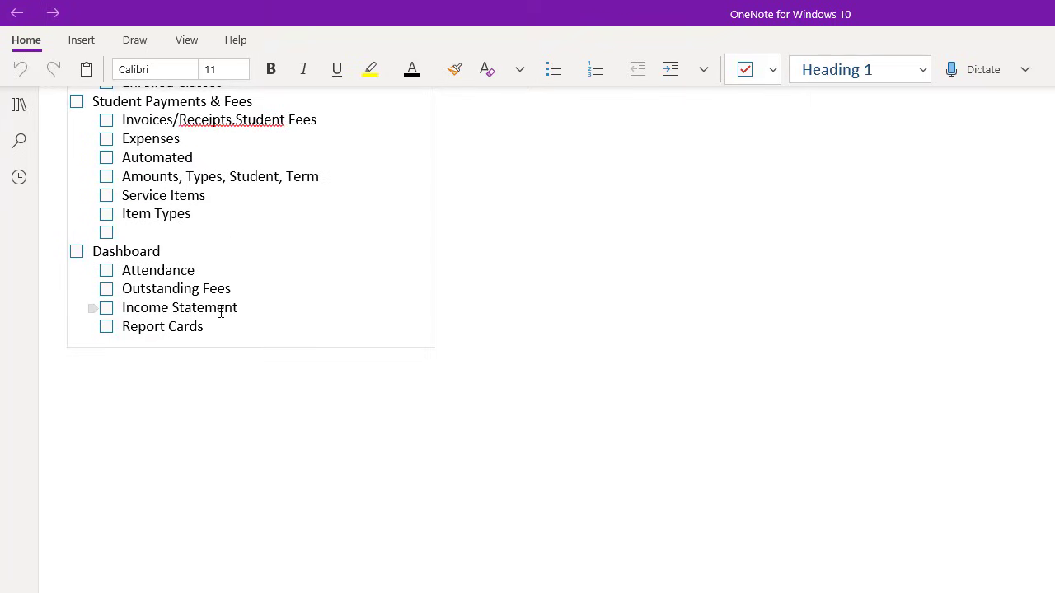